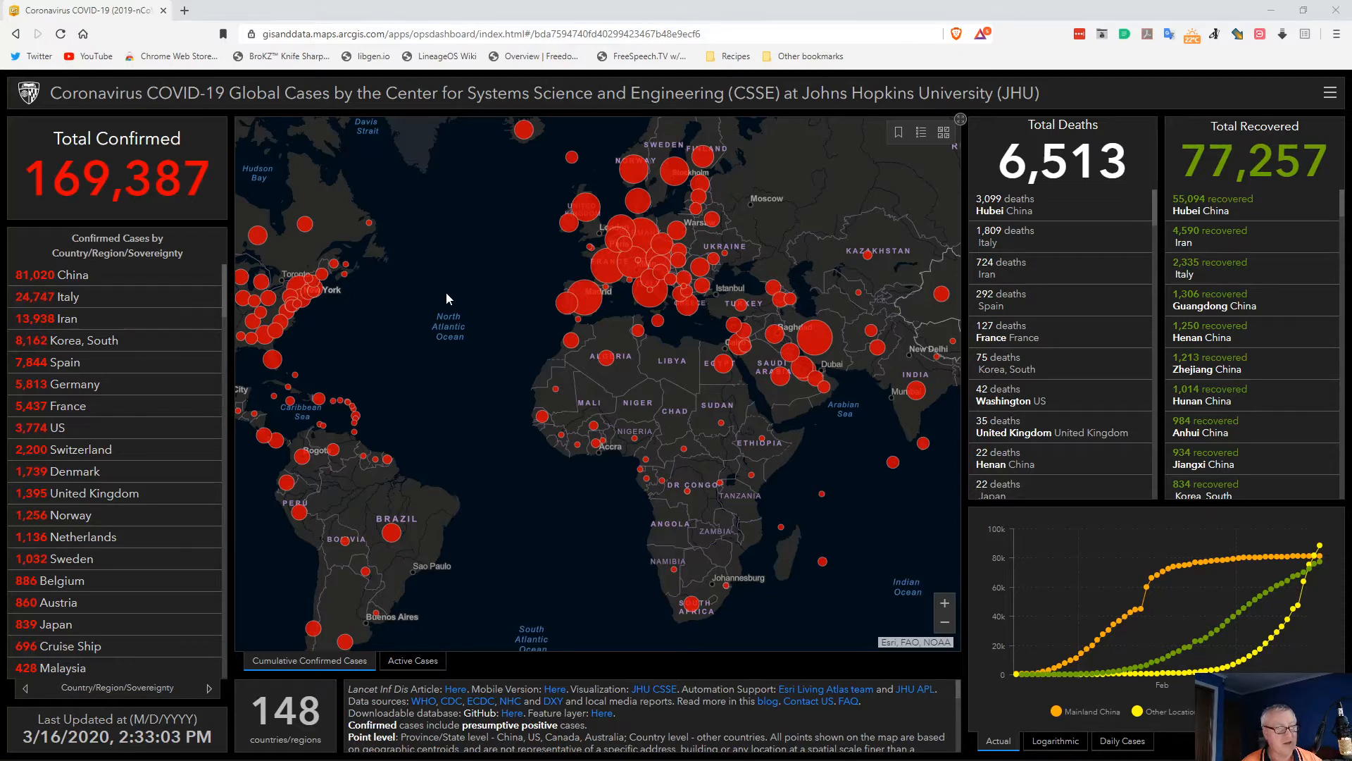
Step: Switch to LibreOffice Calc, look through the Recovered sheet down past its date and total rows, and open the Confirmed sheet
key(alt+Tab)
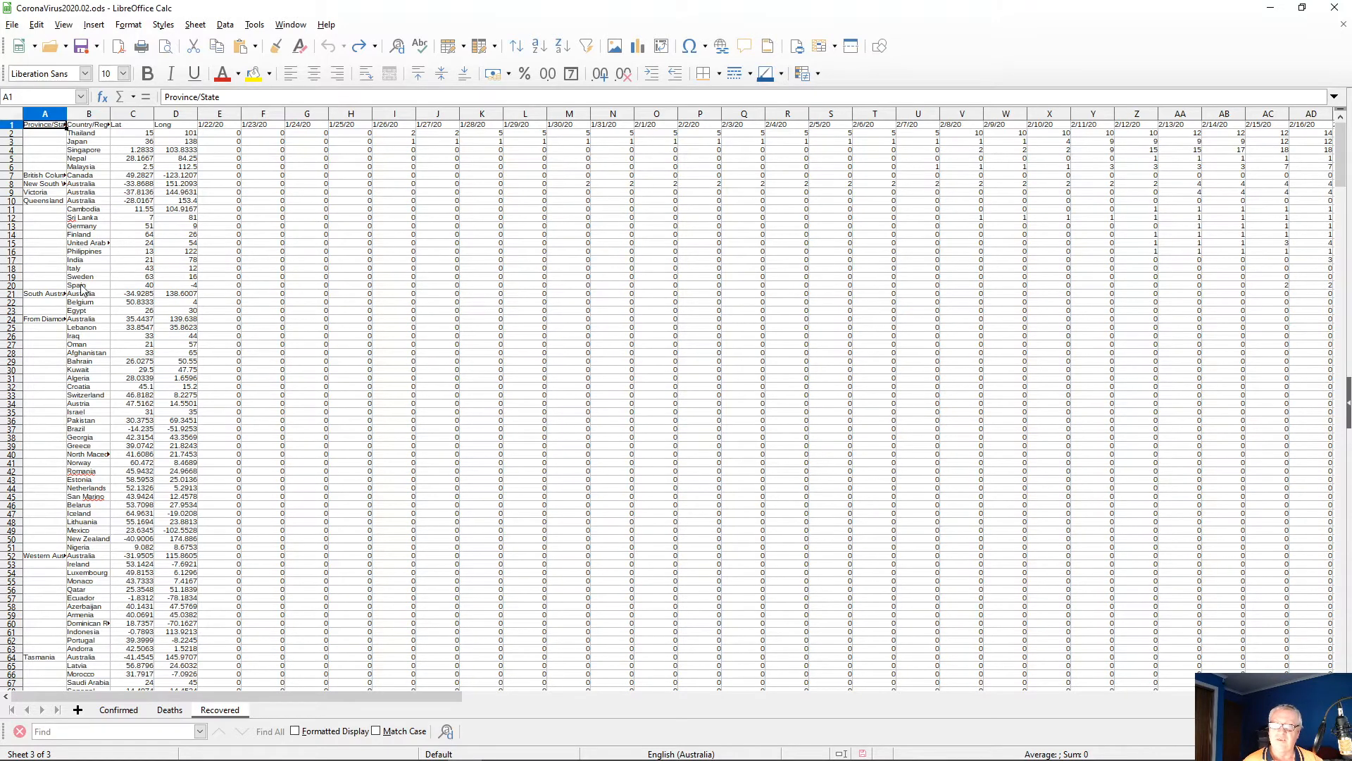
scroll(159, 465, down, 20)
scroll(159, 465, down, 20)
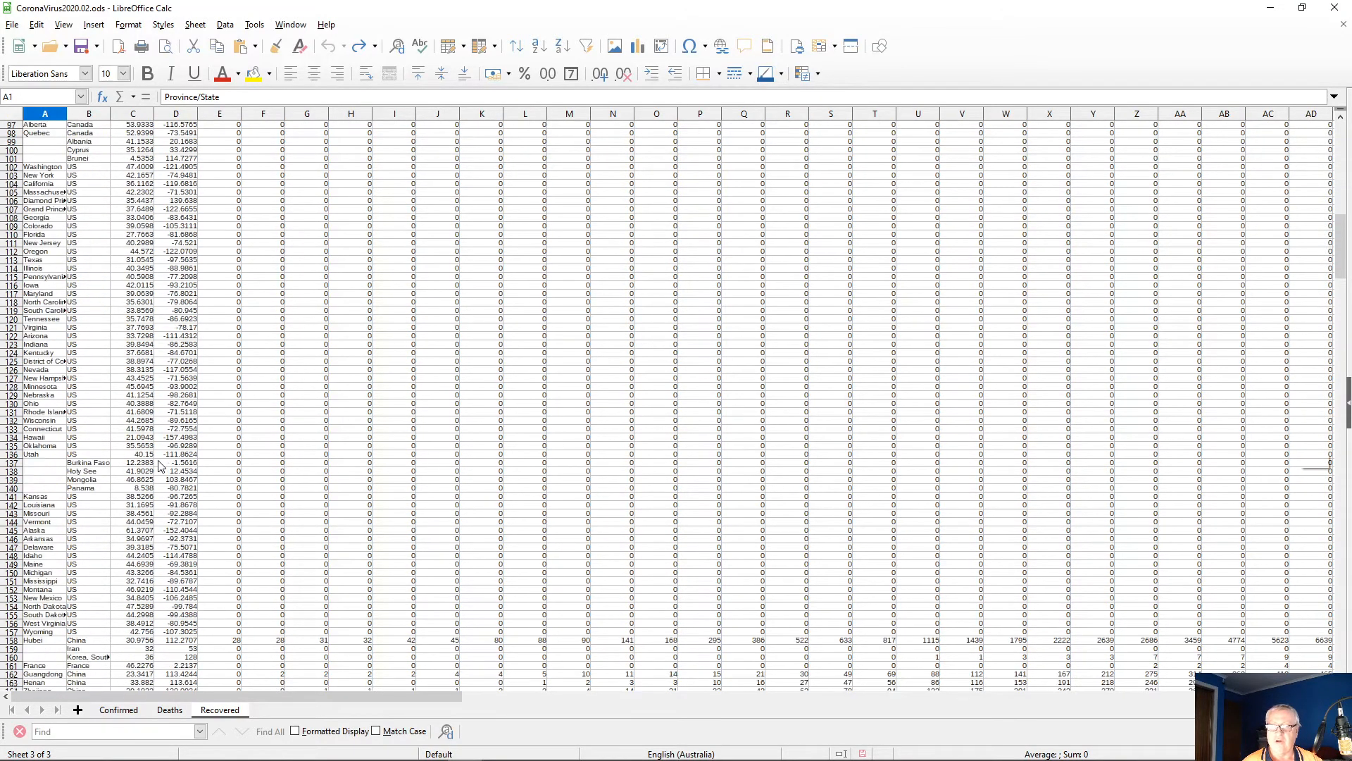
scroll(161, 465, down, 20)
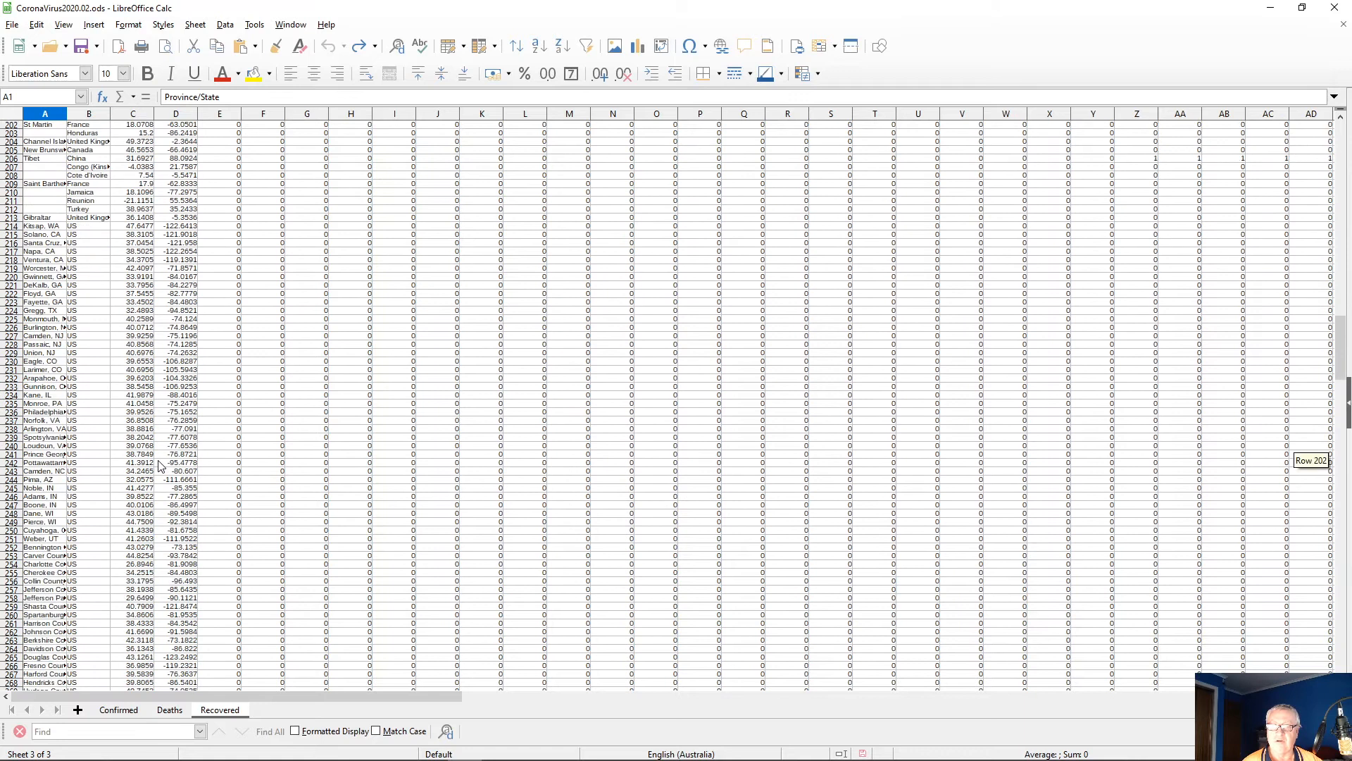
scroll(161, 466, down, 20)
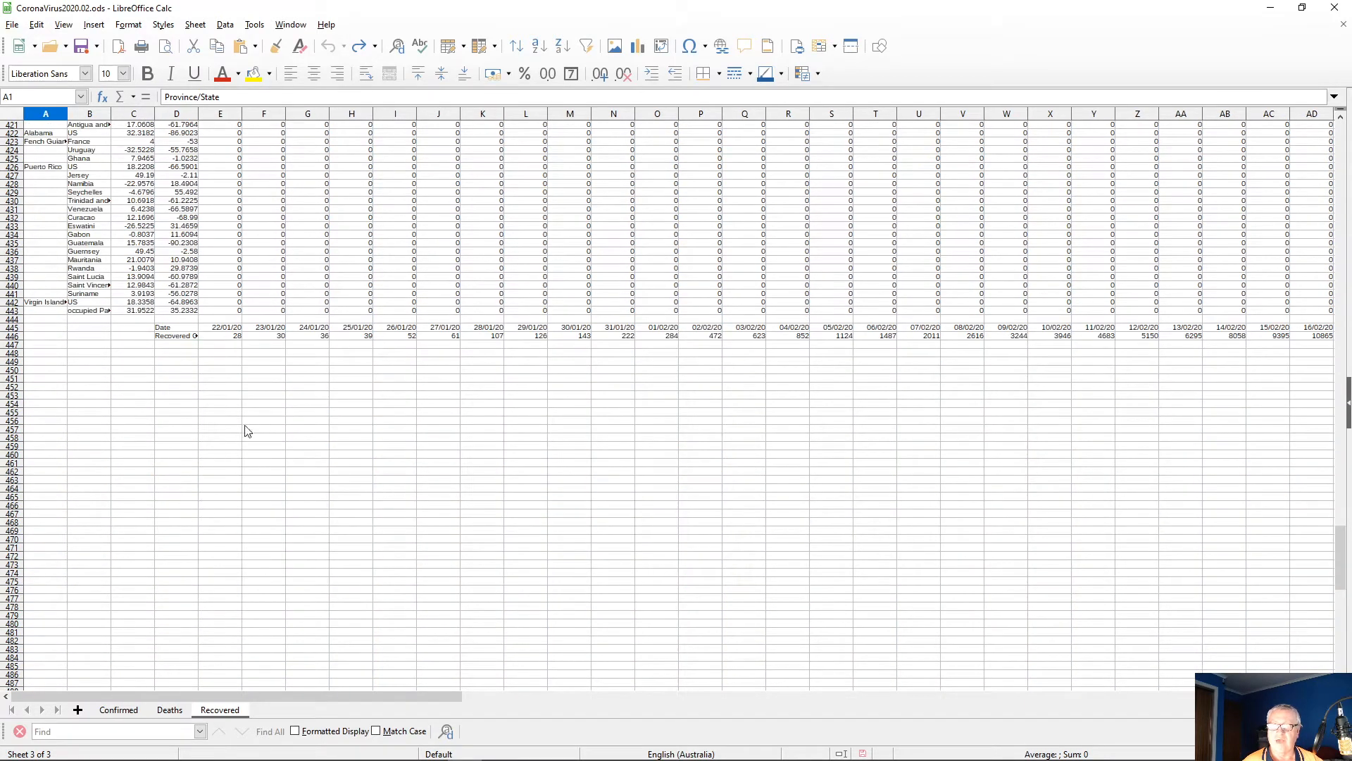
scroll(180, 473, down, 15)
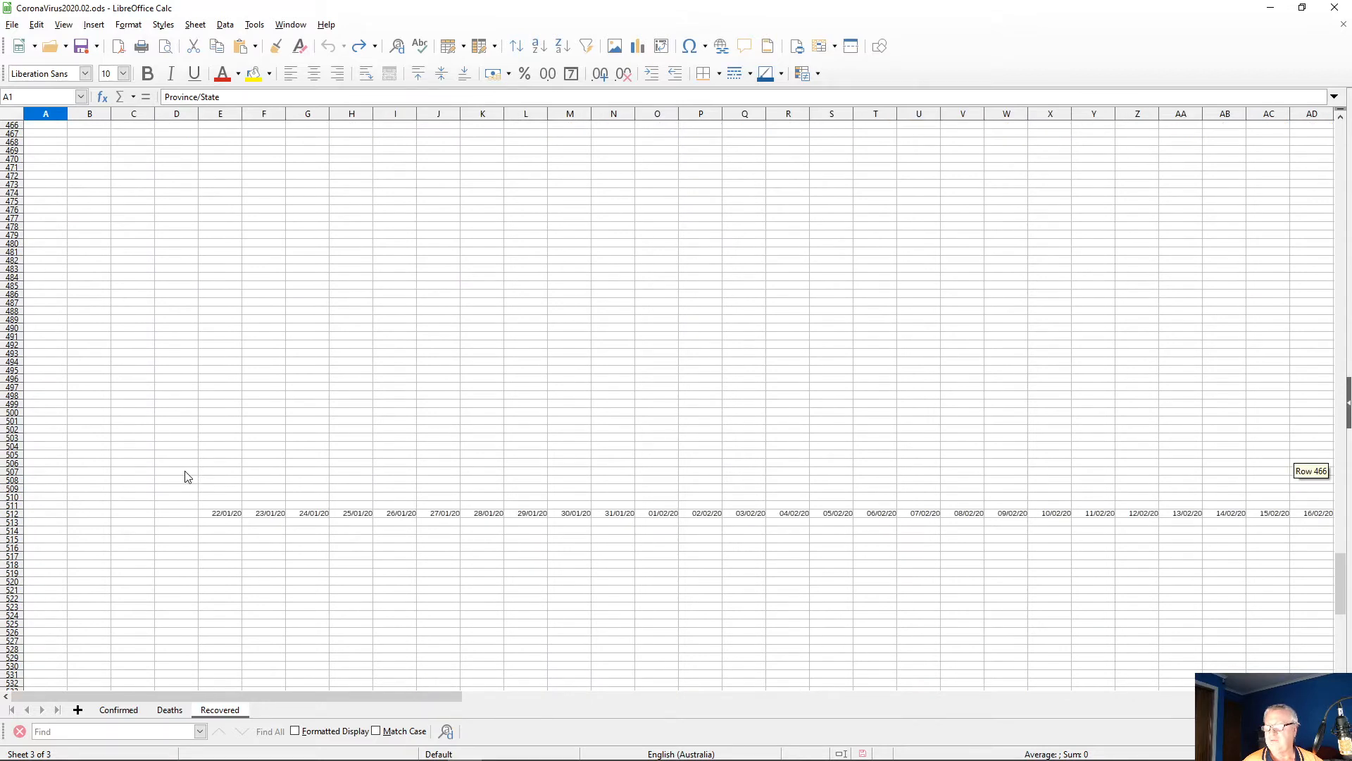
drag(165, 695, 79, 682)
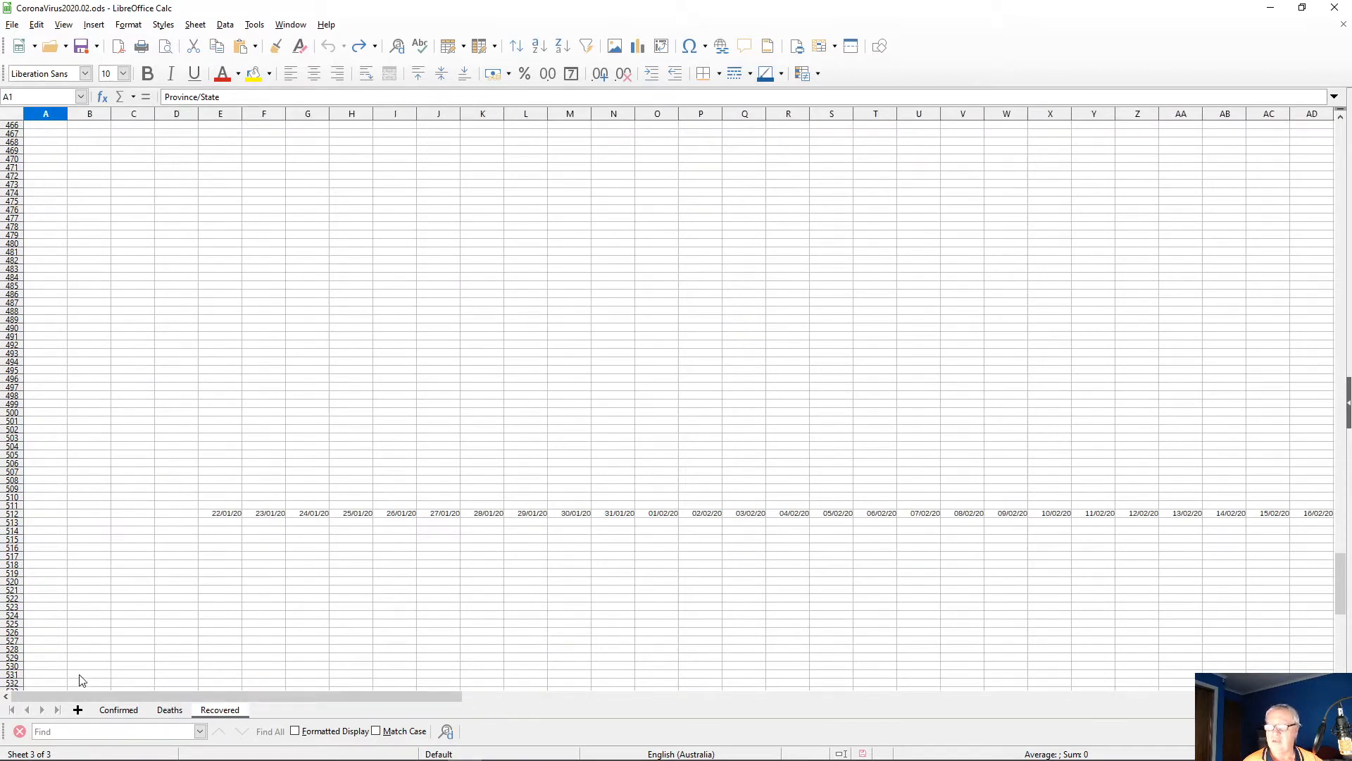
click(124, 711)
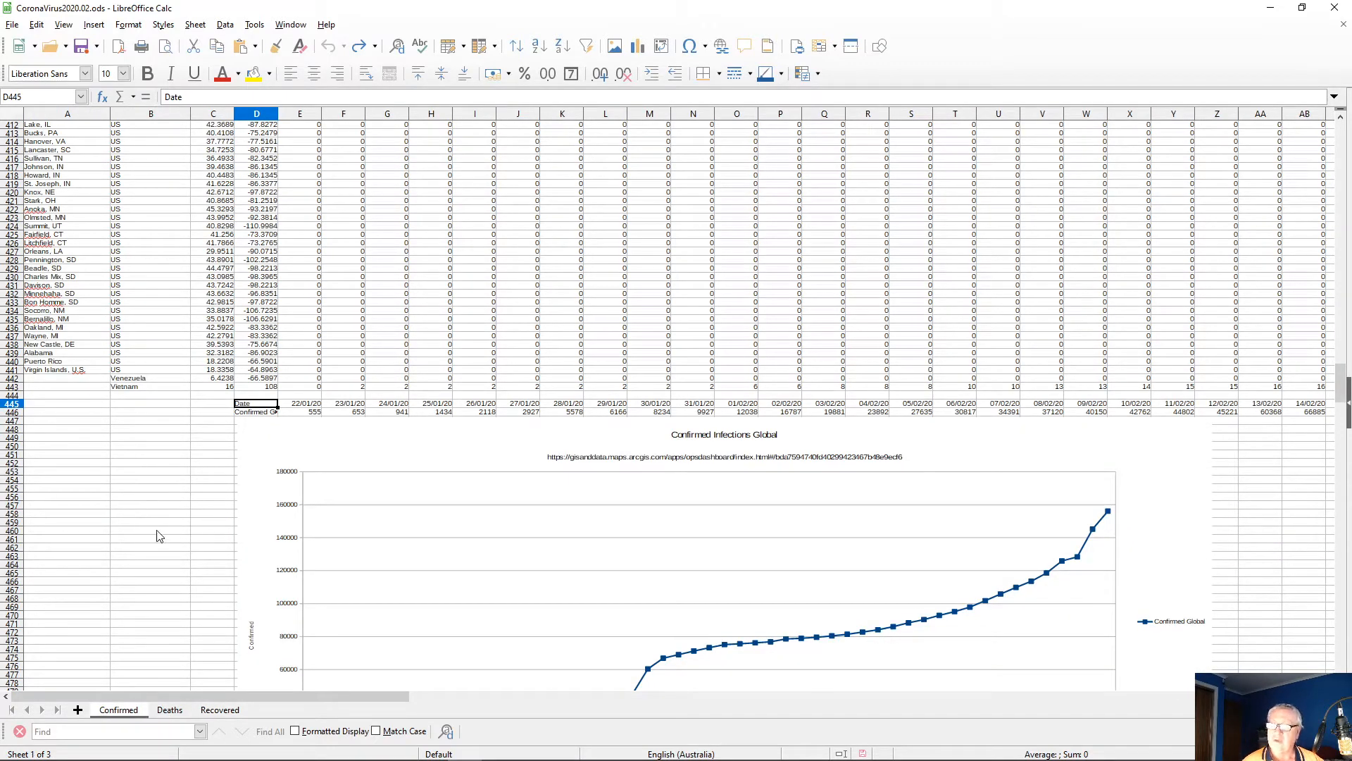
Step: Add a new sheet after Recovered and name it Charts
click(77, 711)
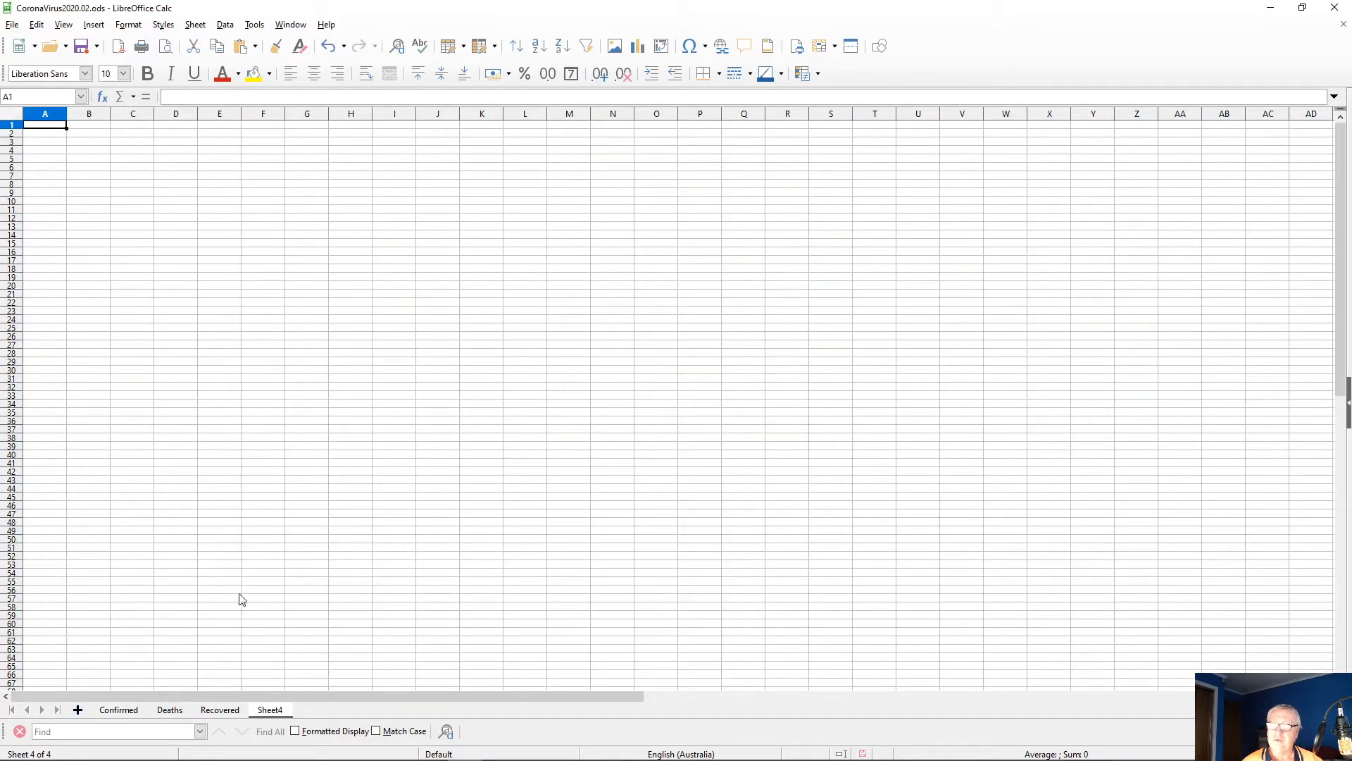
double_click(269, 712)
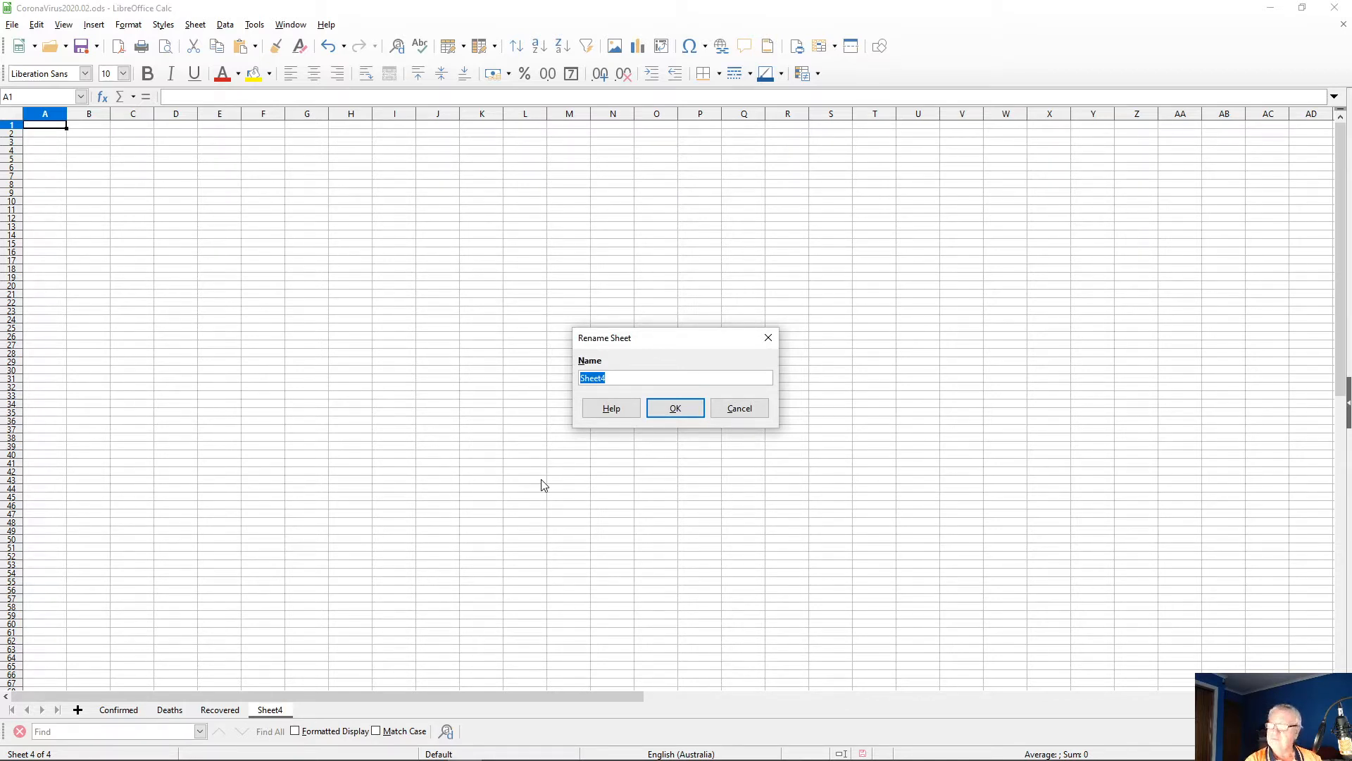
text(C)
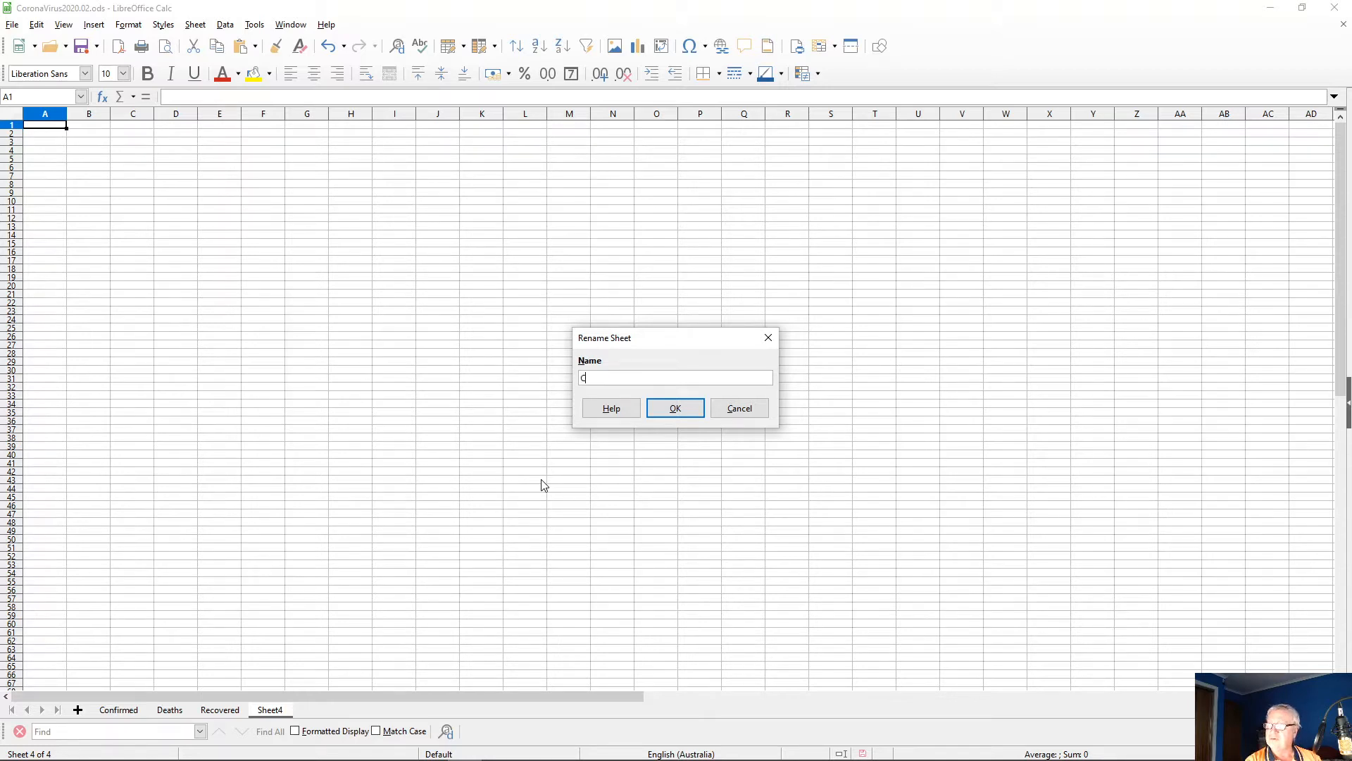
text(harts)
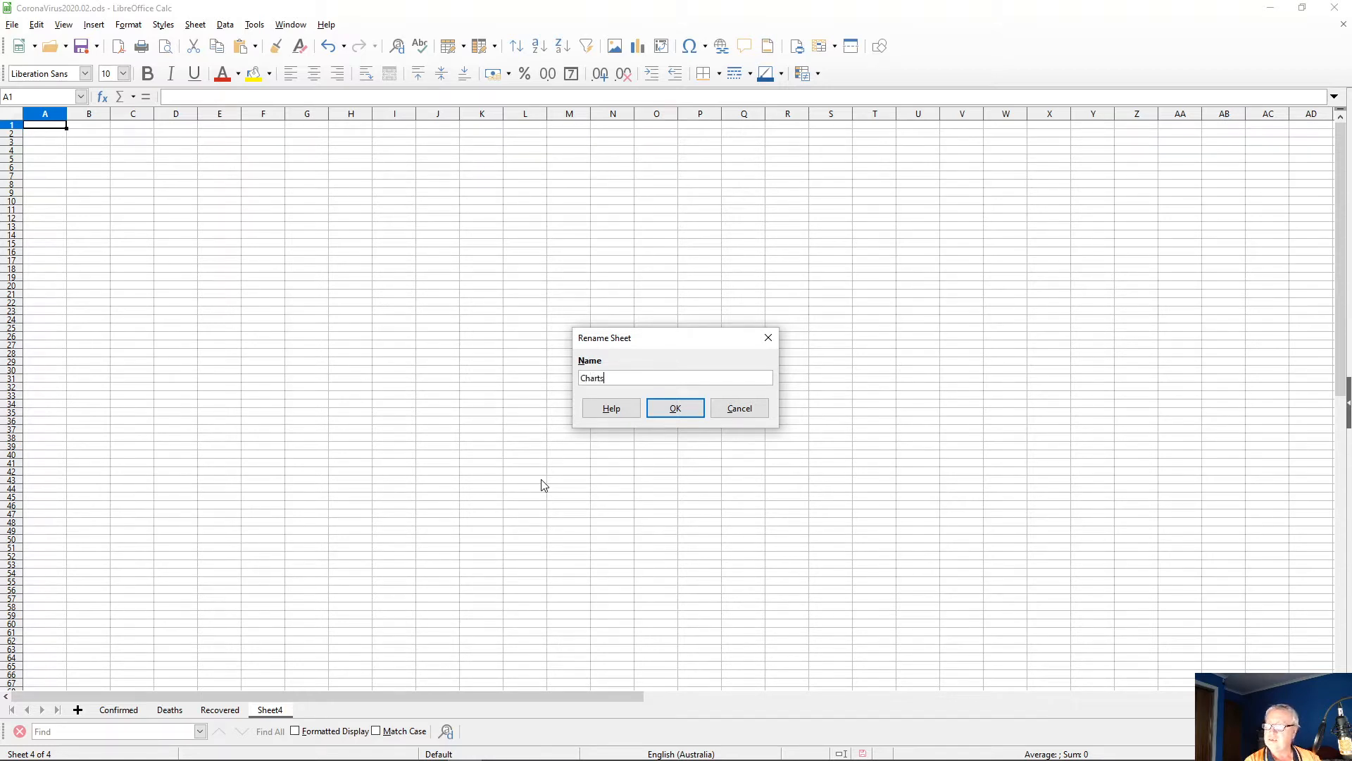
key(Return)
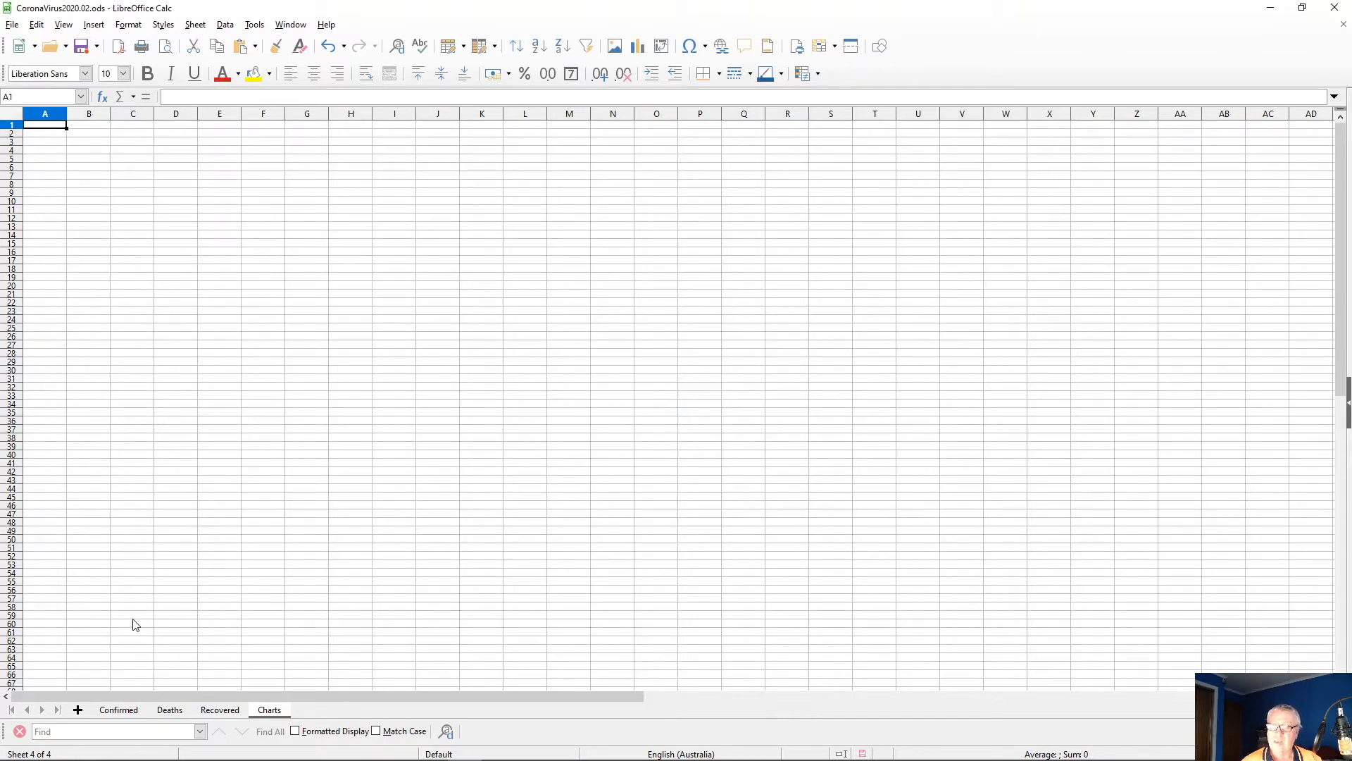
Step: On the Confirmed sheet, locate the last date column of row 445 and the end of the charts below the data
click(112, 710)
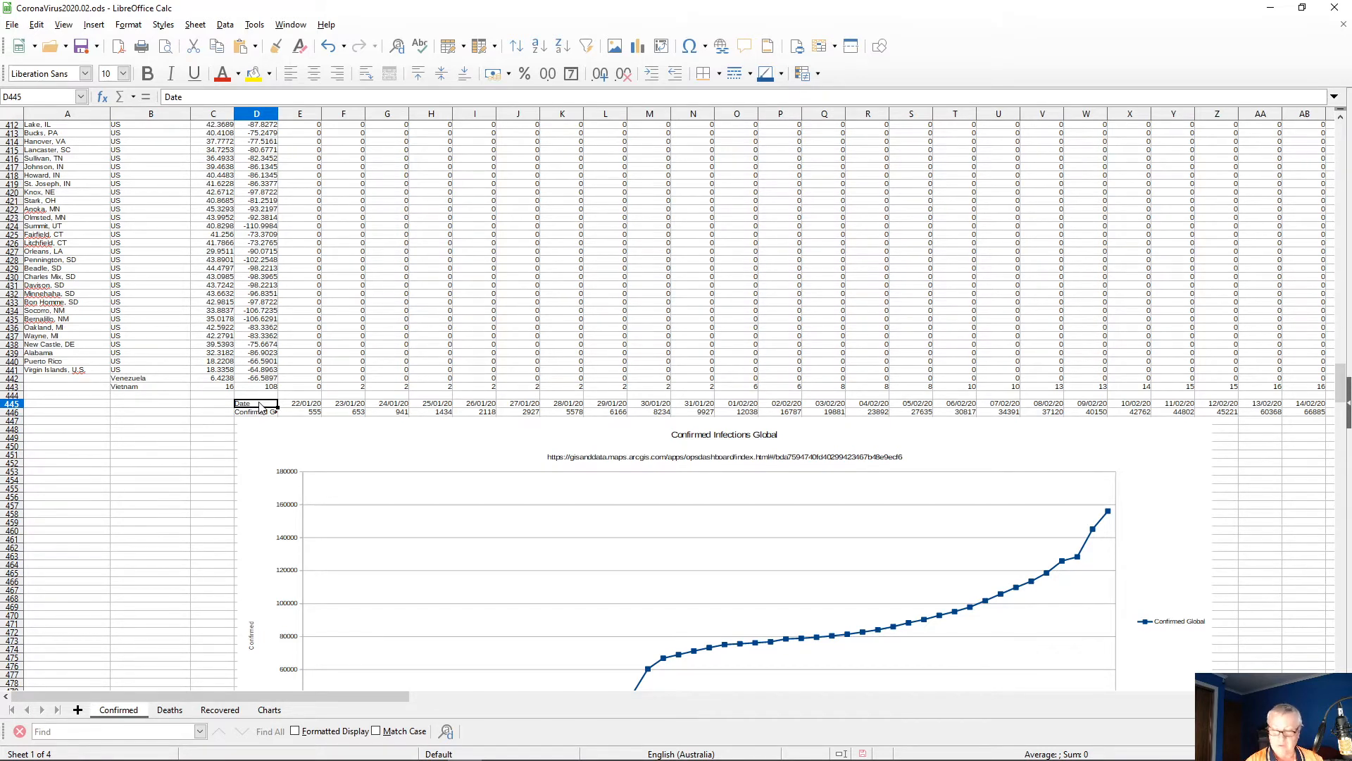
key(ctrl+Right)
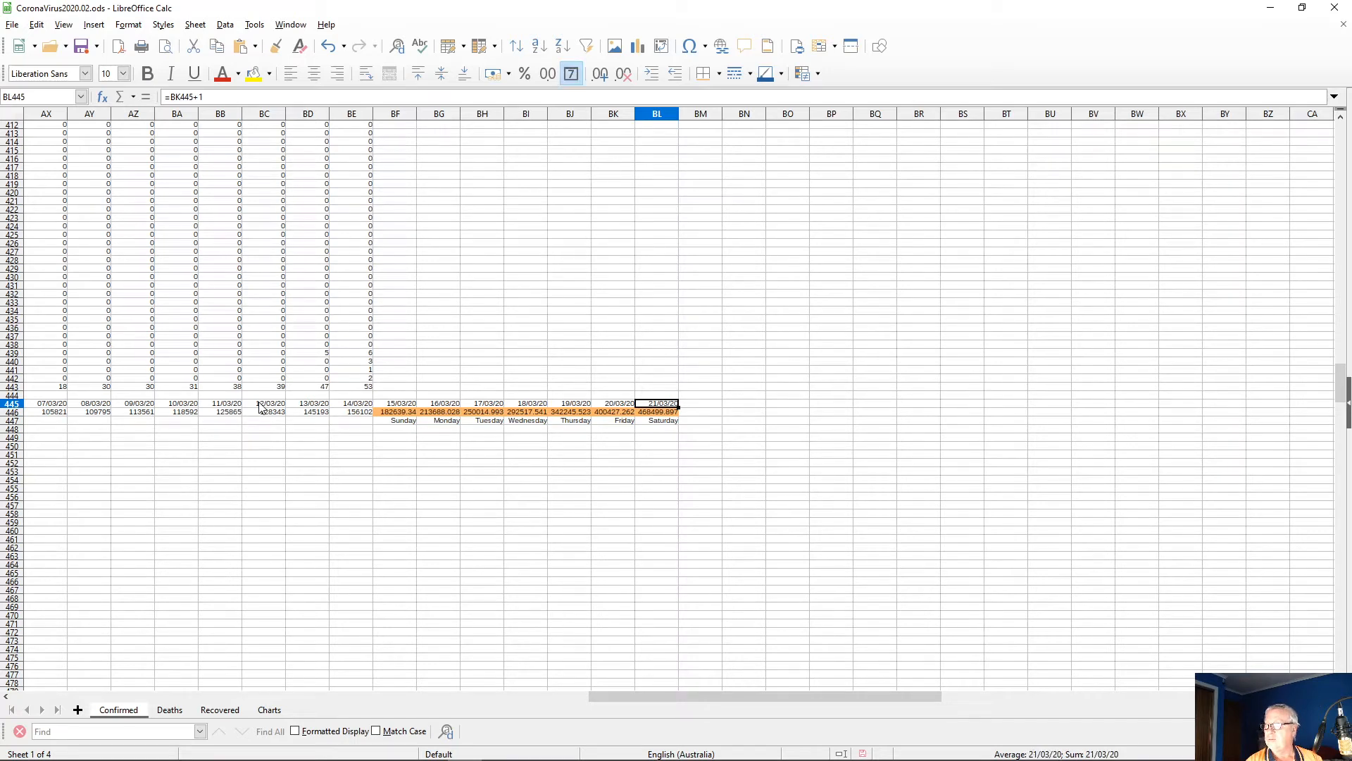
key(Page_Down)
key(Page_Down)
key(Page_Down)
key(Page_Down)
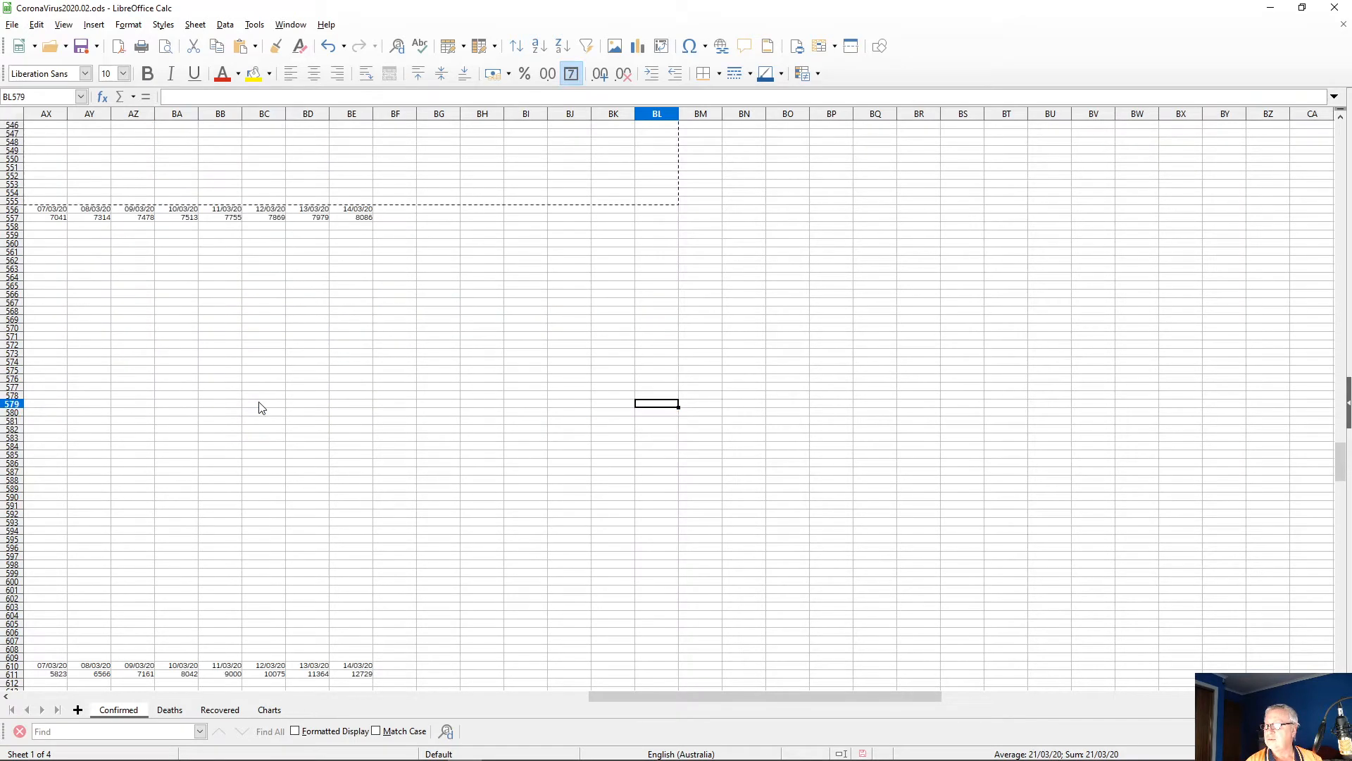
key(Page_Down)
key(Page_Down)
key(Page_Down)
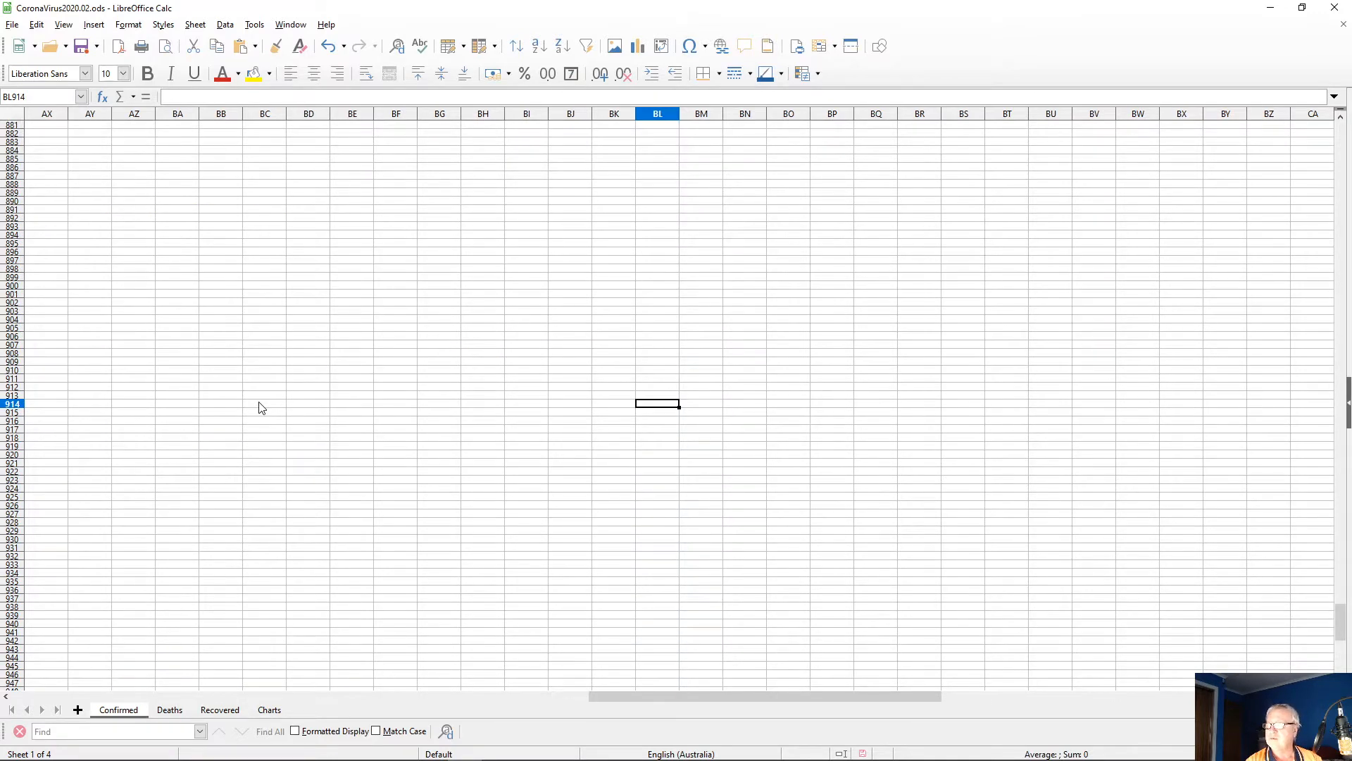
key(Home)
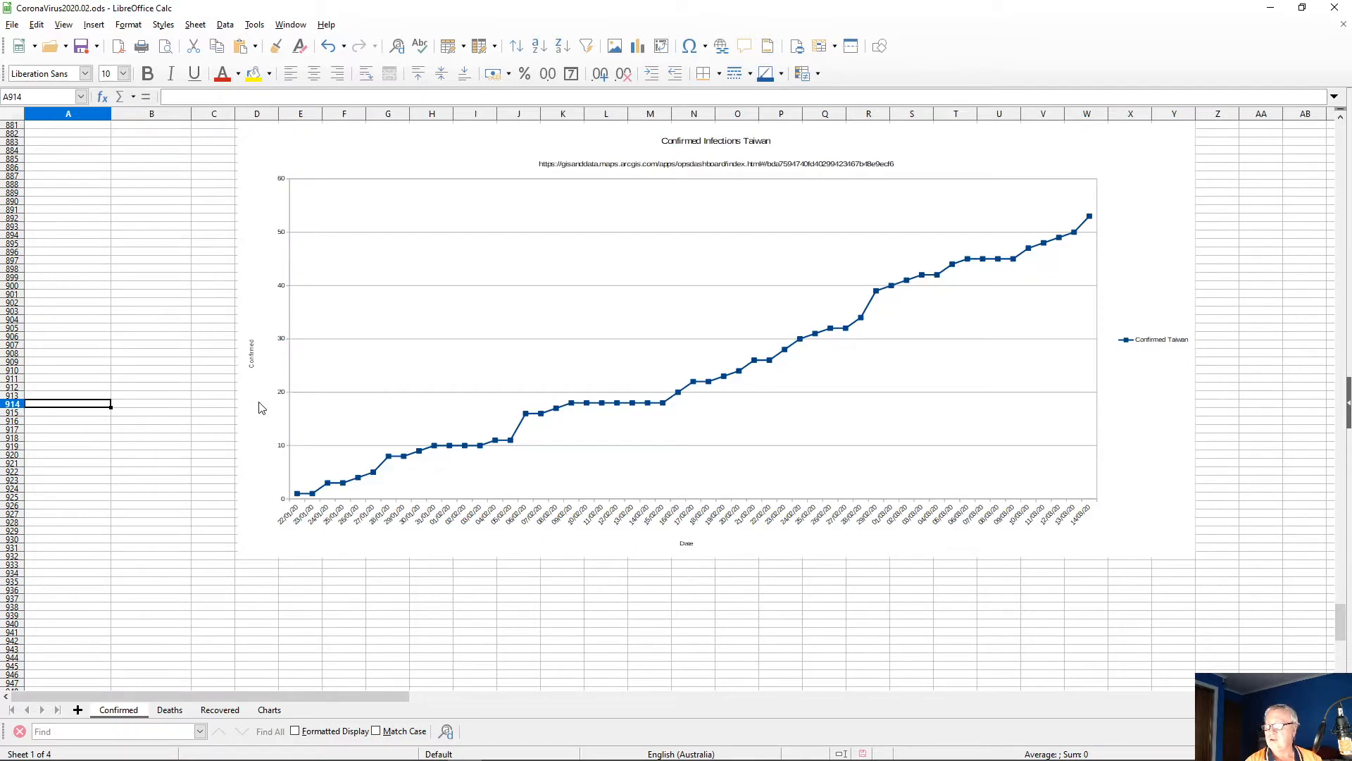
scroll(276, 530, down, 3)
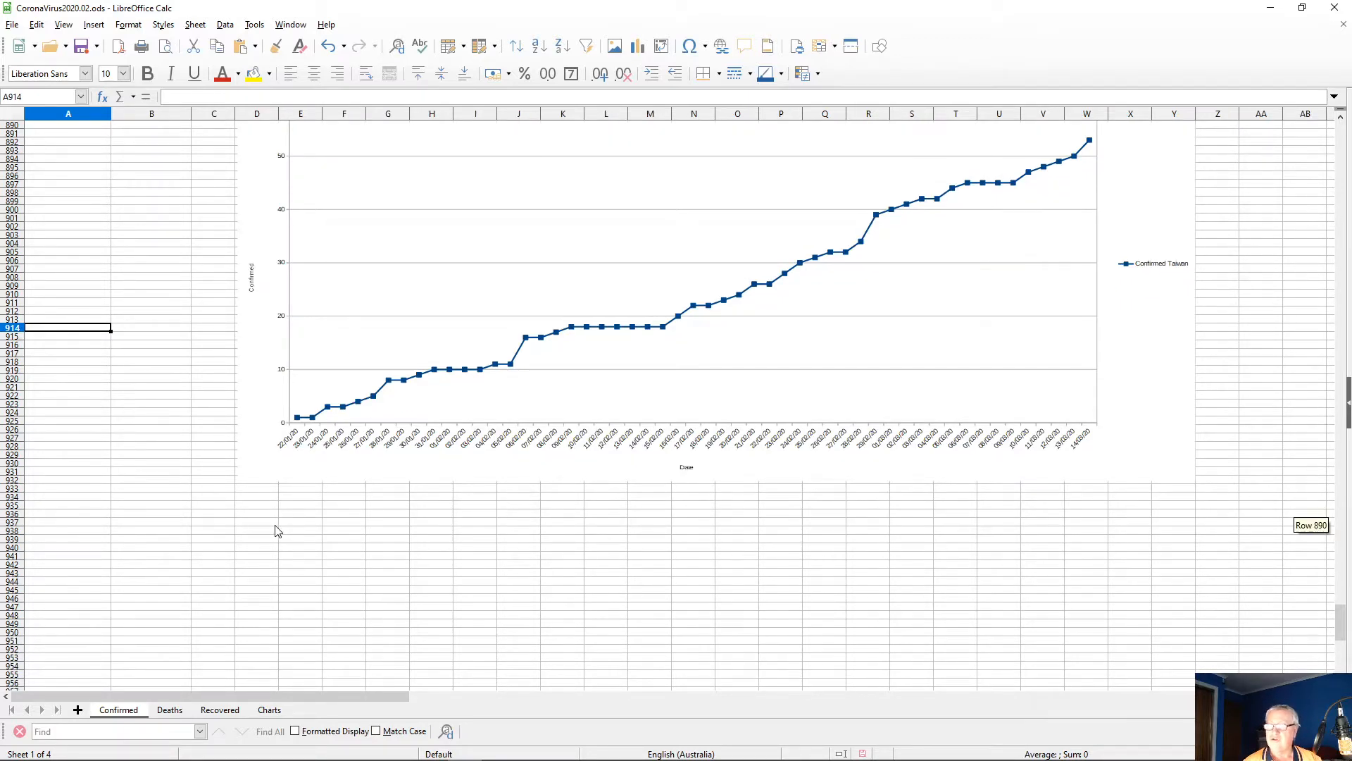
scroll(277, 530, down, 4)
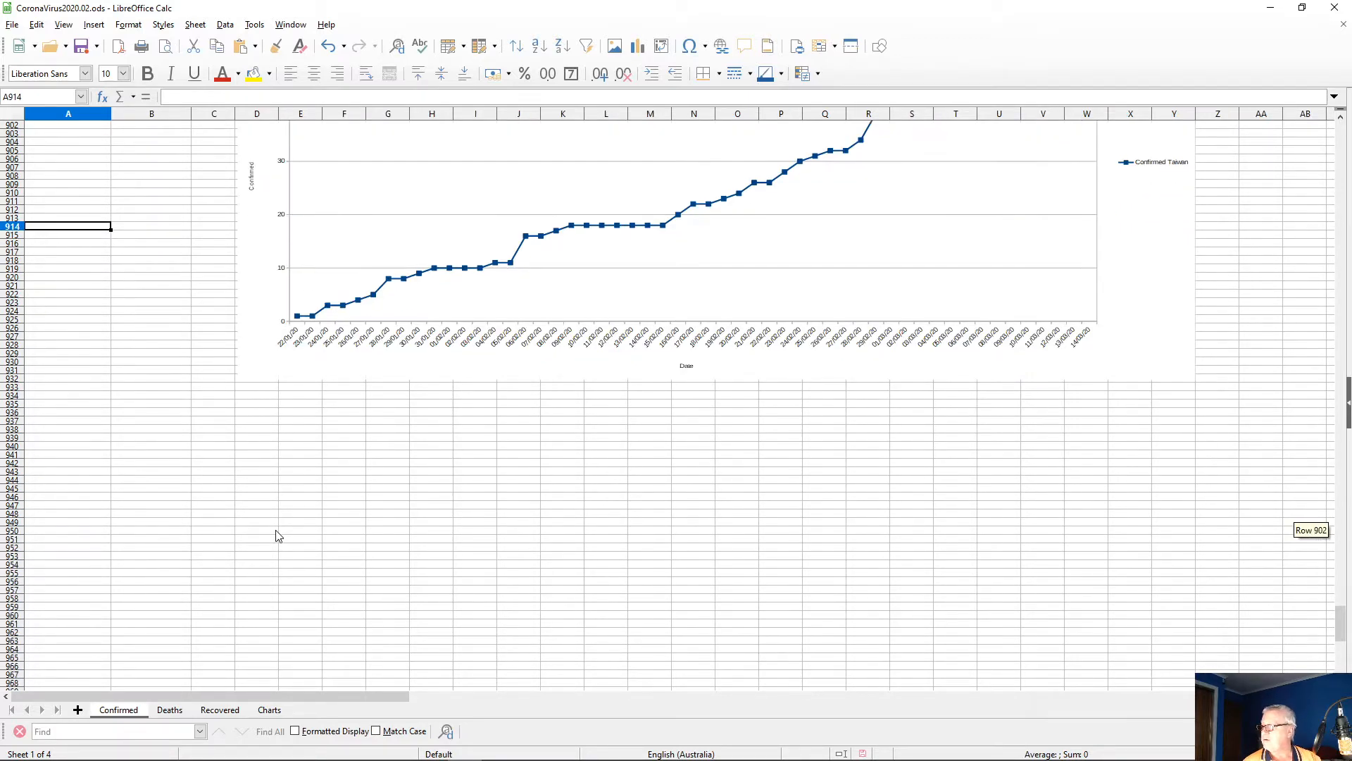
Step: Select the cells D935 to BL935 on the Confirmed sheet, just below the last chart
click(241, 407)
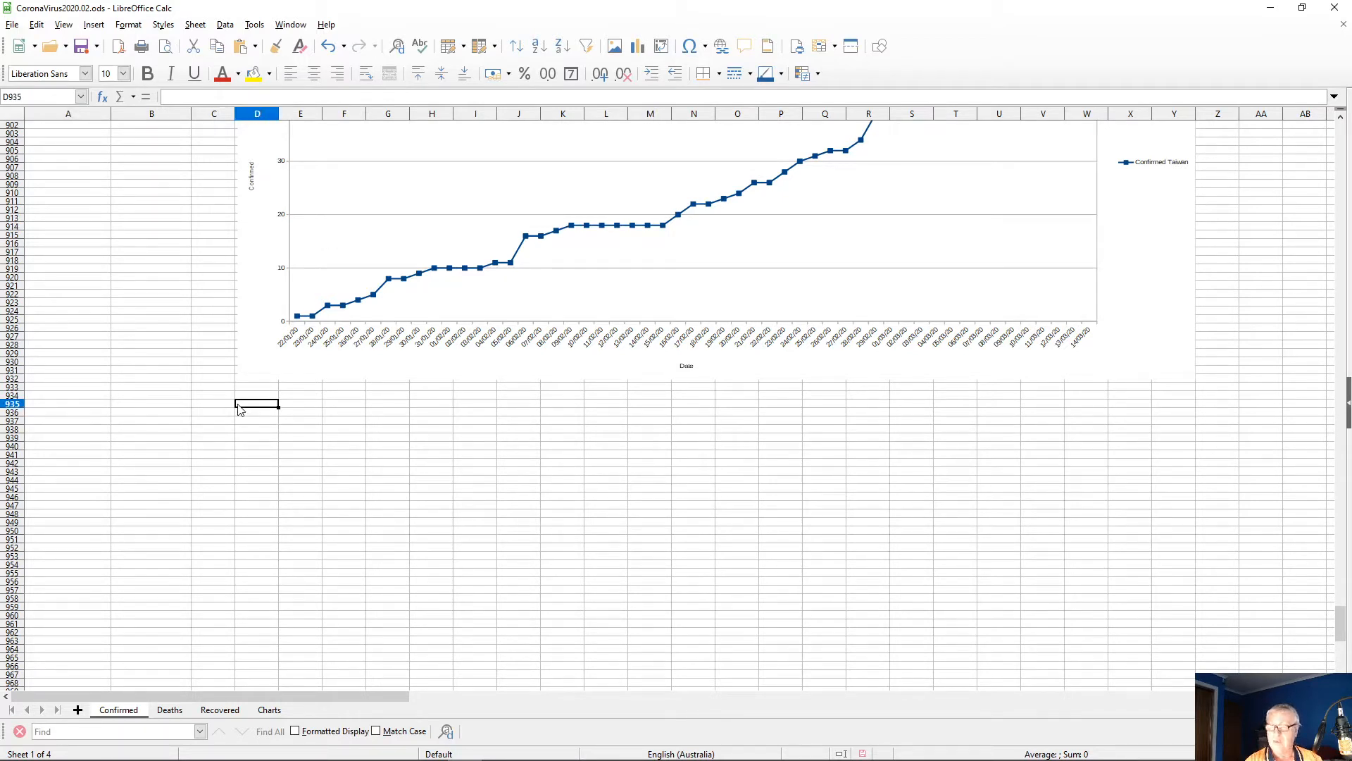
key(shift+Right)
key(shift+Right)
key(shift+Right)
key(shift+Right)
key(shift+Right)
key(shift+Right)
key(shift+Right)
key(shift+Right)
key(shift+Right)
key(shift+Right)
key(shift+Right)
key(shift+Right)
key(shift+Right)
key(shift+Right)
key(shift+Right)
key(shift+Right)
key(shift+Right)
key(shift+Right)
key(shift+Right)
key(shift+Right)
key(shift+Right)
key(shift+Right)
key(shift+Right)
key(shift+Right)
key(shift+Right)
key(shift+Right)
key(shift+Right)
key(shift+Right)
key(shift+Right)
key(shift+Right)
key(shift+Right)
key(shift+Right)
key(shift+Right)
key(shift+Right)
key(shift+Right)
key(shift+Right)
key(shift+Right)
key(shift+Right)
key(shift+Right)
key(shift+Right)
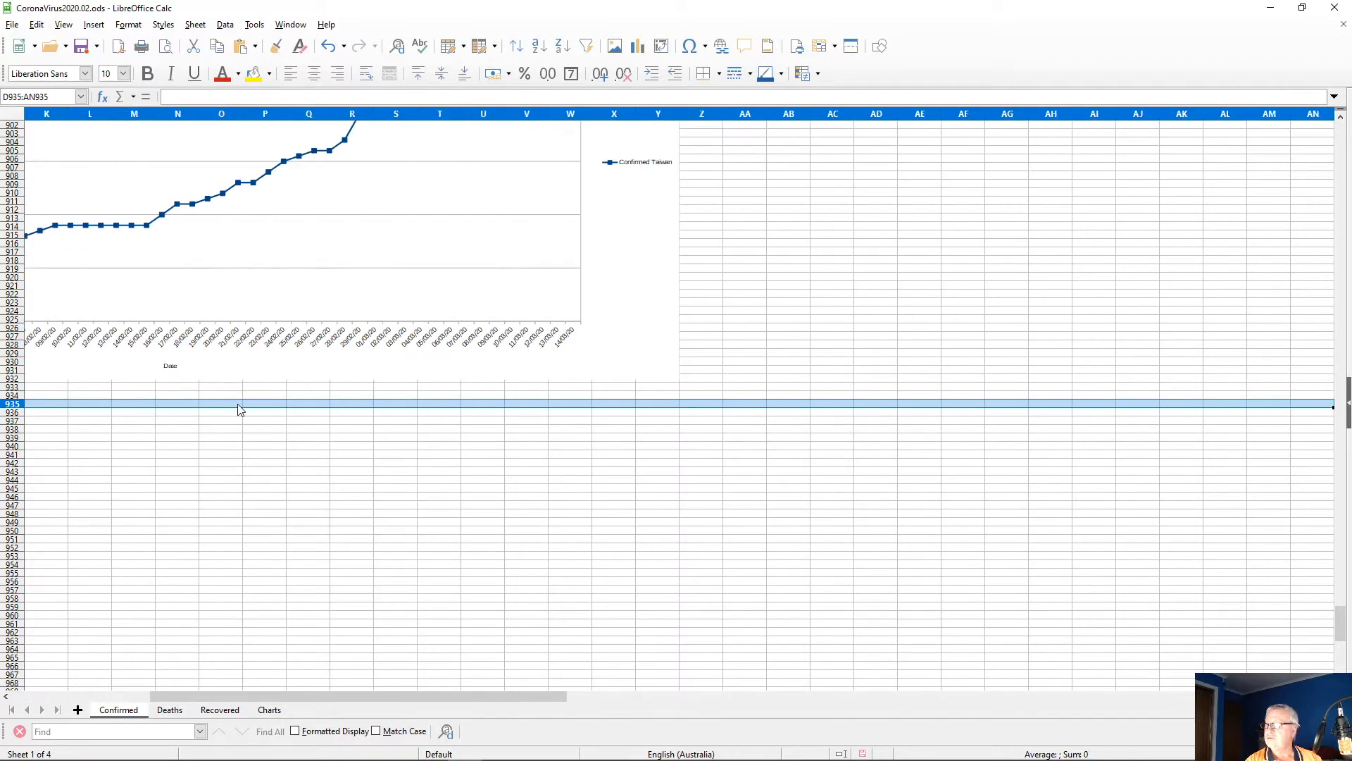
key(shift+Right)
key(shift+Right)
key(shift+Right)
key(shift+Right)
key(shift+Right)
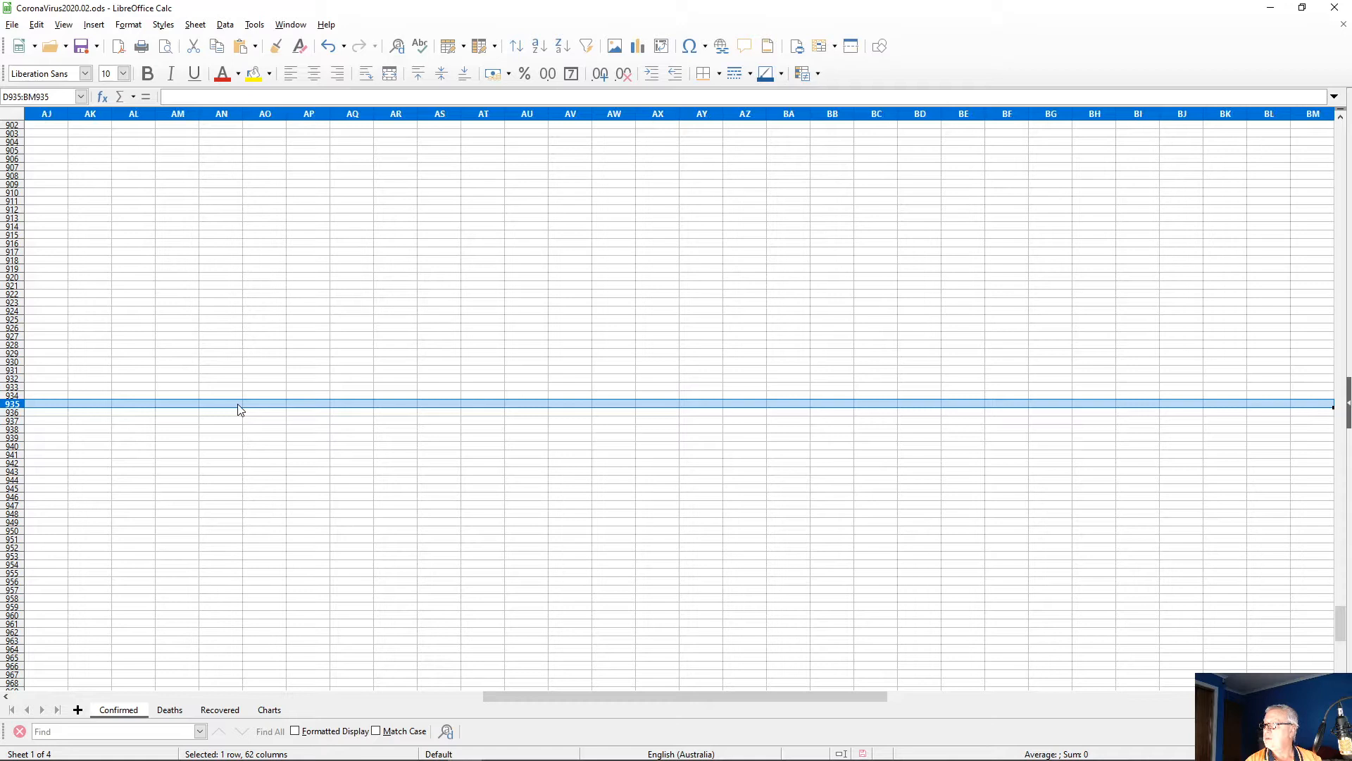
key(shift+Left)
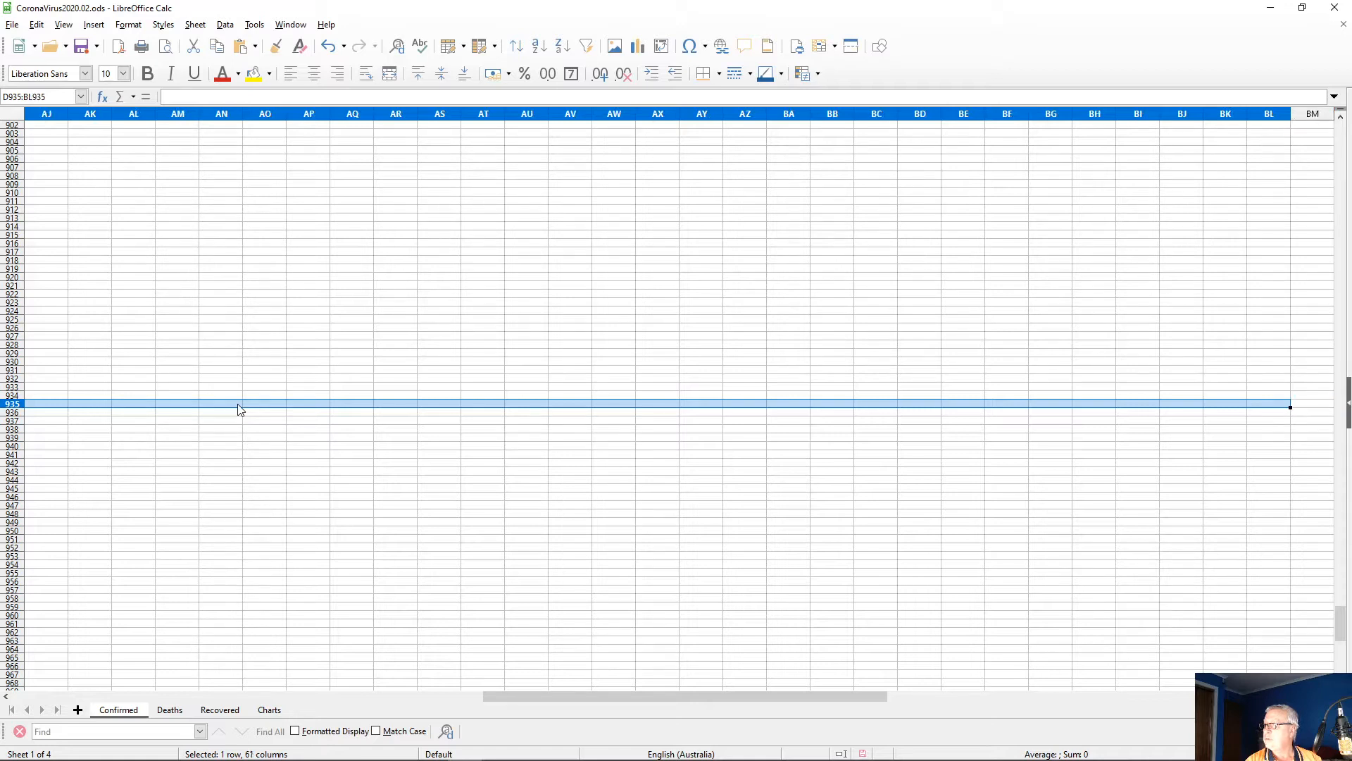
Step: Extend the selection on the Confirmed sheet upward from row 935 to row 881, keeping columns D to BL
key(shift+Up)
key(shift+Up)
key(shift+Up)
key(shift+Up)
key(shift+Up)
key(shift+Up)
key(shift+Up)
key(shift+Up)
key(shift+Up)
key(shift+Up)
key(shift+Up)
key(shift+Up)
key(shift+Up)
key(shift+Up)
key(shift+Up)
key(shift+Up)
key(shift+Up)
key(shift+Up)
key(shift+Up)
key(shift+Up)
key(shift+Up)
key(shift+Up)
key(shift+Up)
key(shift+Up)
key(shift+Up)
key(shift+Up)
key(shift+Up)
key(shift+Up)
key(shift+Up)
key(shift+Up)
key(shift+Up)
key(shift+Up)
key(shift+Up)
key(shift+Up)
key(shift+Up)
key(shift+Up)
key(shift+Up)
key(shift+Up)
key(shift+Up)
key(shift+Up)
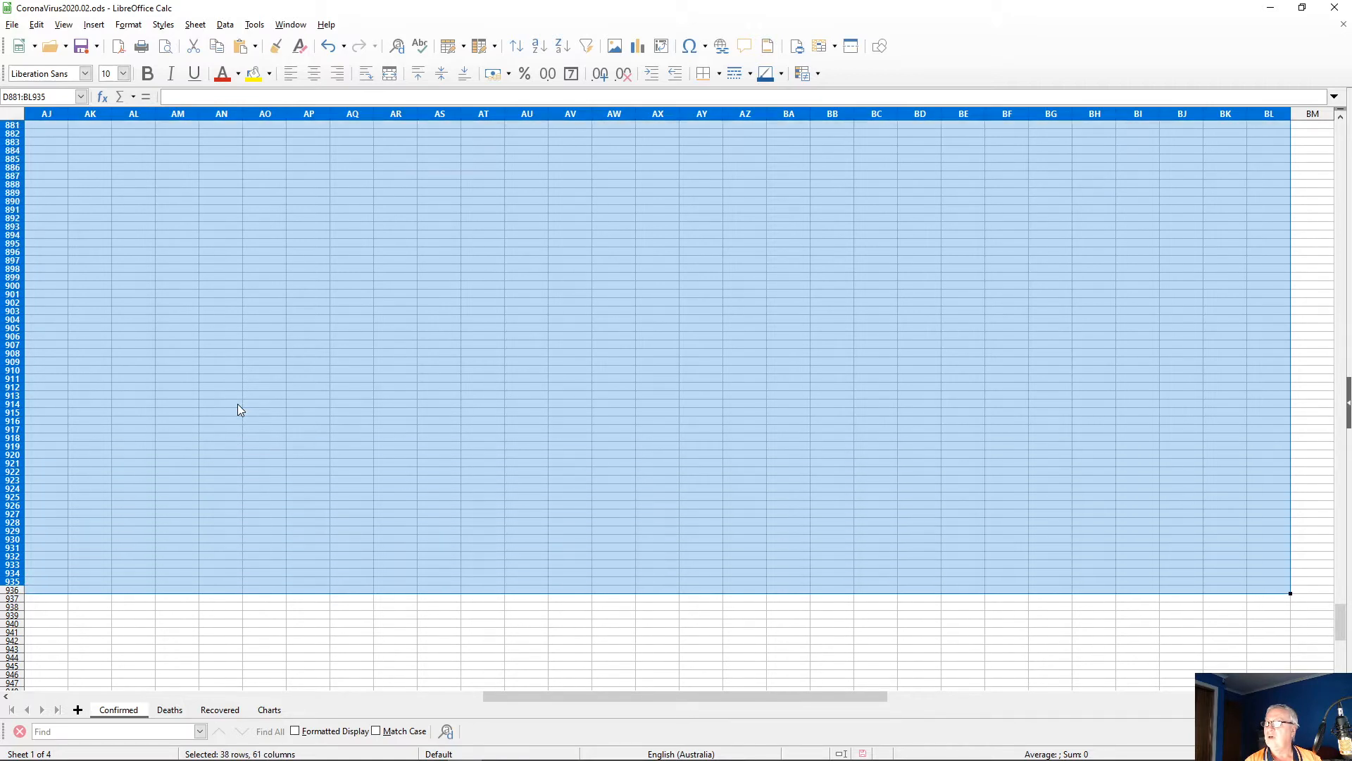
Step: Extend the selection on the Confirmed sheet upward to row 443, covering the date and totals rows and keeping columns D to BL
key(shift+Up)
key(shift+Up)
key(shift+Up)
key(shift+Up)
key(shift+Up)
key(shift+Up)
key(shift+Up)
key(shift+Up)
key(shift+Up)
key(shift+Up)
key(shift+Up)
key(shift+Up)
key(shift+Up)
key(shift+Up)
key(shift+Up)
key(shift+Up)
key(shift+Up)
key(shift+Up)
key(shift+Up)
key(shift+Up)
key(shift+Up)
key(shift+Up)
key(shift+Up)
key(shift+Up)
key(shift+Up)
key(shift+Up)
key(shift+Up)
key(shift+Up)
key(shift+Up)
key(shift+Up)
key(shift+Up)
key(shift+Up)
key(shift+Up)
key(shift+Up)
key(shift+Up)
key(shift+Up)
key(shift+Up)
key(shift+Up)
key(shift+Up)
key(shift+Up)
key(shift+Up)
key(shift+Up)
key(shift+Up)
key(shift+Up)
key(shift+Up)
key(shift+Up)
key(shift+Up)
key(shift+Up)
key(shift+Up)
key(shift+Up)
key(shift+Up)
key(shift+Up)
key(shift+Up)
key(shift+Up)
key(shift+Up)
key(shift+Up)
key(shift+Up)
key(shift+Up)
key(shift+Up)
key(shift+Up)
key(shift+Up)
key(shift+Up)
key(shift+Up)
key(shift+Up)
key(shift+Up)
key(shift+Up)
key(shift+Up)
key(shift+Up)
key(shift+Up)
key(shift+Up)
key(shift+Up)
key(shift+Up)
key(shift+Up)
key(shift+Up)
key(shift+Up)
key(shift+Up)
key(shift+Up)
key(shift+Up)
key(shift+Up)
key(shift+Up)
key(shift+Up)
key(shift+Up)
key(shift+Up)
key(shift+Up)
key(shift+Up)
key(shift+Up)
key(shift+Up)
key(shift+Up)
key(shift+Up)
key(shift+Up)
key(shift+Up)
key(shift+Up)
key(shift+Up)
key(shift+Up)
key(shift+Up)
key(shift+Up)
key(shift+Up)
key(shift+Up)
key(shift+Up)
key(shift+Up)
key(shift+Up)
key(shift+Up)
key(shift+Up)
key(shift+Up)
key(shift+Up)
key(shift+Up)
key(shift+Up)
key(shift+Up)
key(shift+Up)
key(shift+Up)
key(shift+Up)
key(shift+Up)
key(shift+Up)
key(shift+Up)
key(shift+Up)
key(shift+Up)
key(shift+Up)
key(shift+Up)
key(shift+Up)
key(shift+Up)
key(shift+Up)
key(shift+Up)
key(shift+Up)
key(shift+Up)
key(shift+Up)
key(shift+Up)
key(shift+Up)
key(shift+Up)
key(shift+Up)
key(shift+Up)
key(shift+Up)
key(shift+Up)
key(shift+Up)
key(shift+Up)
key(shift+Up)
key(shift+Up)
key(shift+Up)
key(shift+Up)
key(shift+Up)
key(shift+Up)
key(shift+Up)
key(shift+Up)
key(shift+Up)
key(shift+Up)
key(shift+Up)
key(shift+Up)
key(shift+Up)
key(shift+Up)
key(shift+Up)
key(shift+Up)
key(shift+Up)
key(shift+Up)
key(shift+Up)
key(shift+Up)
key(shift+Up)
key(shift+Up)
key(shift+Up)
key(shift+Up)
key(shift+Up)
key(shift+Up)
key(shift+Up)
key(shift+Up)
key(shift+Up)
key(shift+Up)
key(shift+Up)
key(shift+Up)
key(shift+Up)
key(shift+Up)
key(shift+Up)
key(shift+Up)
key(shift+Up)
key(shift+Up)
key(shift+Up)
key(shift+Up)
key(shift+Up)
key(shift+Up)
key(shift+Up)
key(shift+Up)
key(shift+Up)
key(shift+Up)
key(shift+Up)
key(shift+Up)
key(shift+Up)
key(shift+Up)
key(shift+Up)
key(shift+Up)
key(shift+Up)
key(shift+Up)
key(shift+Up)
key(shift+Up)
key(shift+Up)
key(shift+Up)
key(shift+Up)
key(shift+Up)
key(shift+Up)
key(shift+Up)
key(shift+Up)
key(shift+Up)
key(shift+Up)
key(shift+Up)
key(shift+Up)
key(shift+Up)
key(shift+Up)
key(shift+Up)
key(shift+Up)
key(shift+Up)
key(shift+Up)
key(shift+Up)
key(shift+Up)
key(shift+Up)
key(shift+Up)
key(shift+Up)
key(shift+Up)
key(shift+Up)
key(shift+Up)
key(shift+Up)
key(shift+Up)
key(shift+Up)
key(shift+Up)
key(shift+Up)
key(shift+Down)
key(shift+Down)
key(shift+Down)
key(shift+Down)
key(shift+Down)
key(shift+Down)
key(shift+Down)
key(shift+Down)
key(shift+Down)
key(shift+Down)
key(shift+Down)
key(shift+Down)
key(shift+Down)
key(shift+Down)
key(shift+Down)
key(shift+Down)
key(shift+Down)
key(shift+Down)
key(shift+Down)
key(shift+Down)
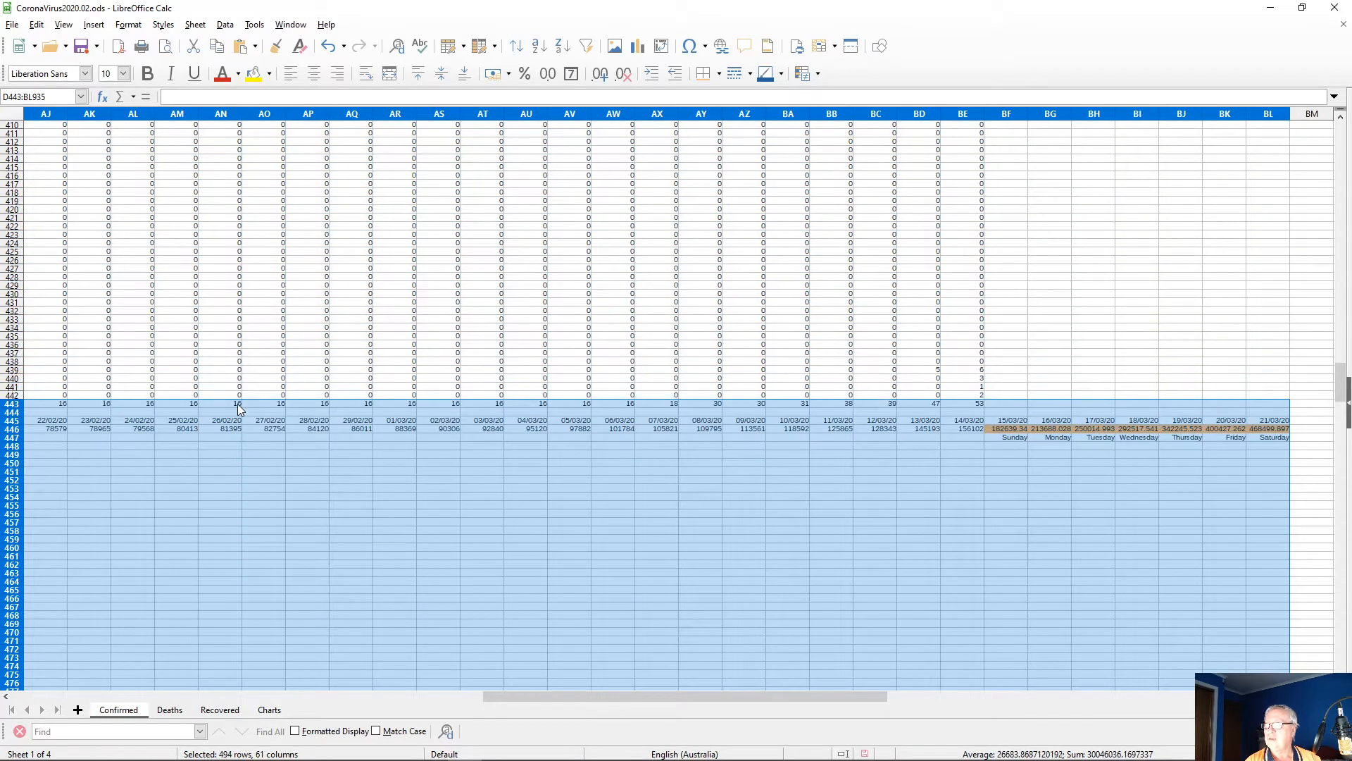
Step: Move cells D445:BL935 with their charts from the Confirmed sheet to the Charts sheet, starting at cell A1
key(shift+Down)
key(shift+Down)
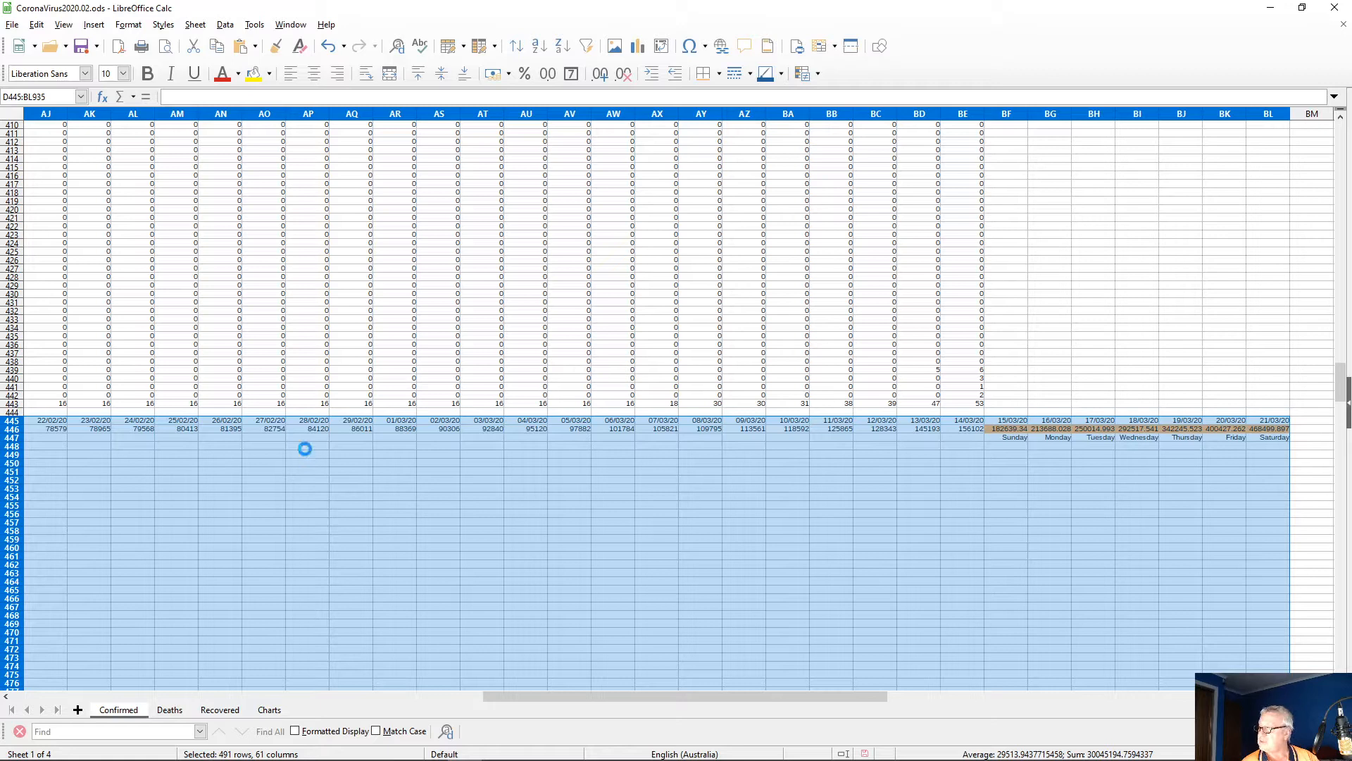
key(ctrl+x)
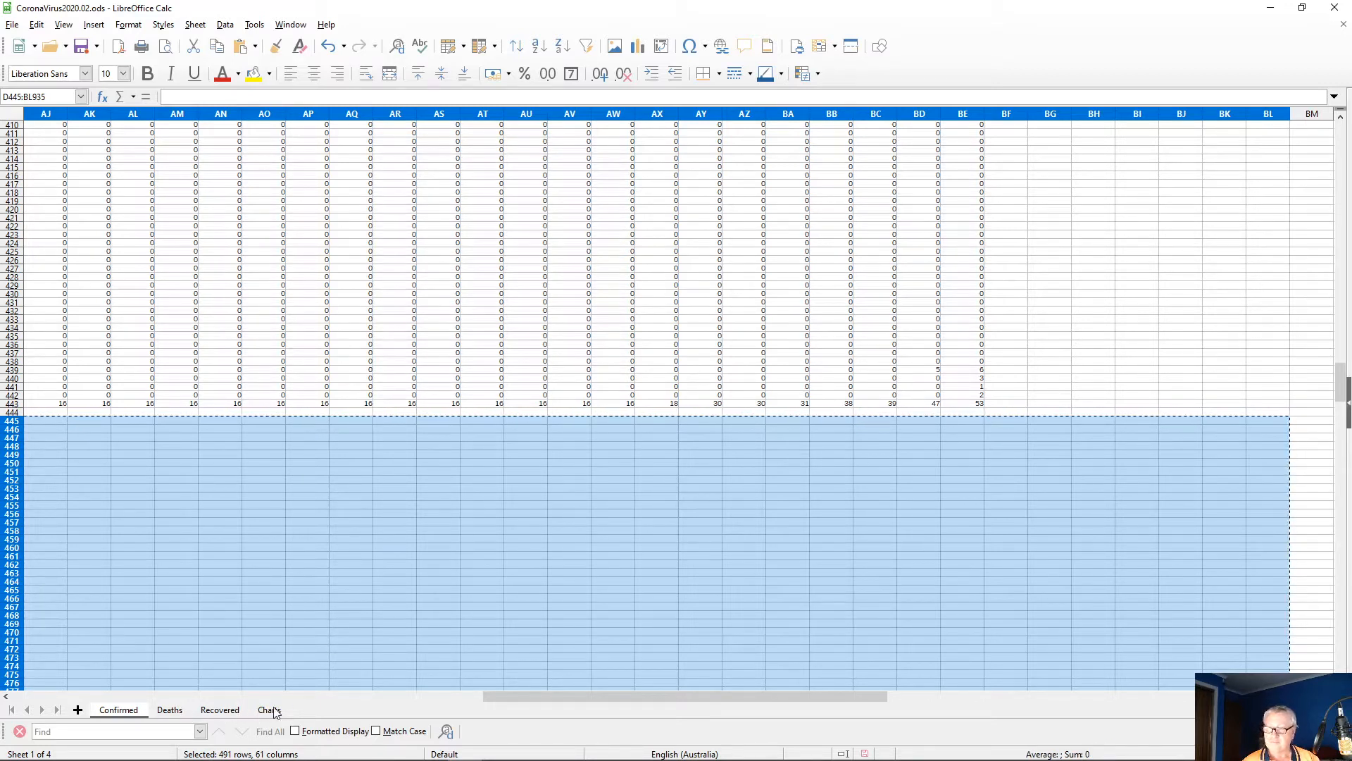
click(270, 710)
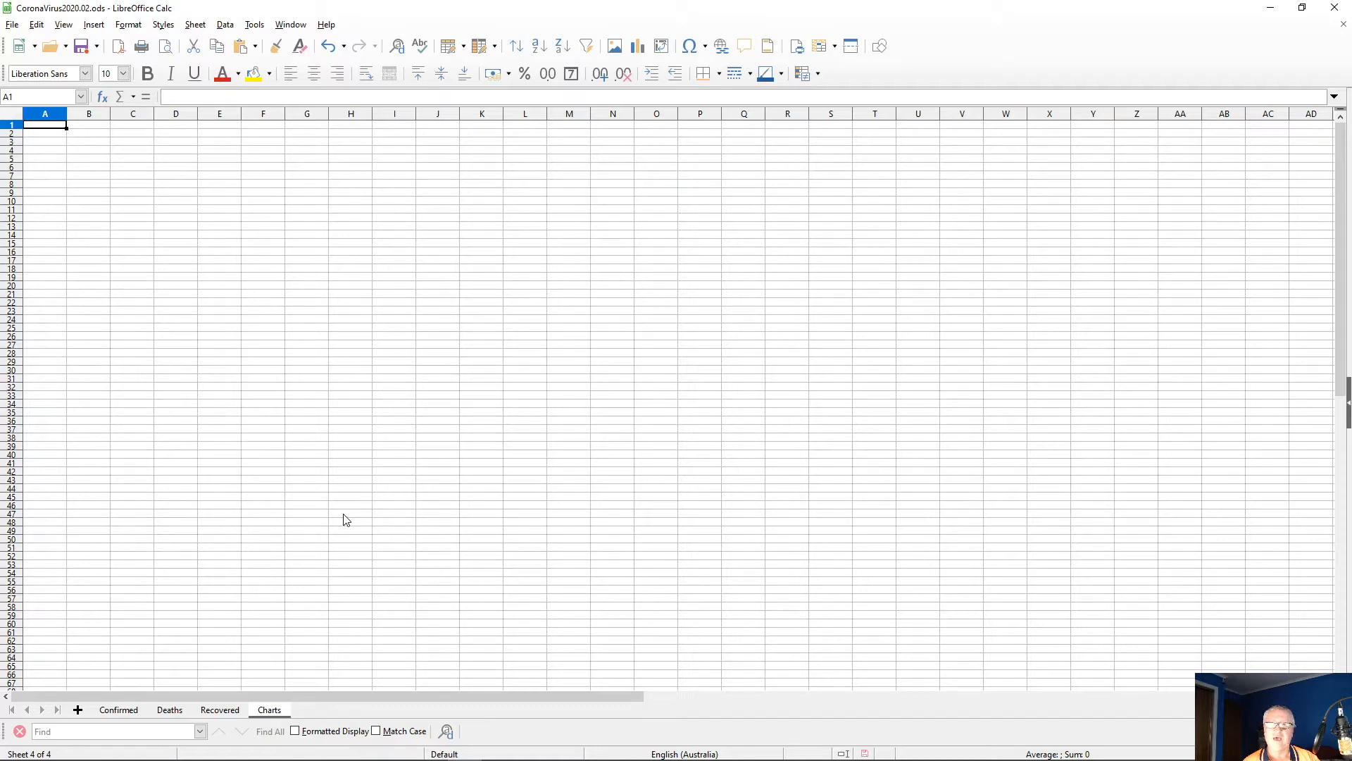
key(ctrl+a)
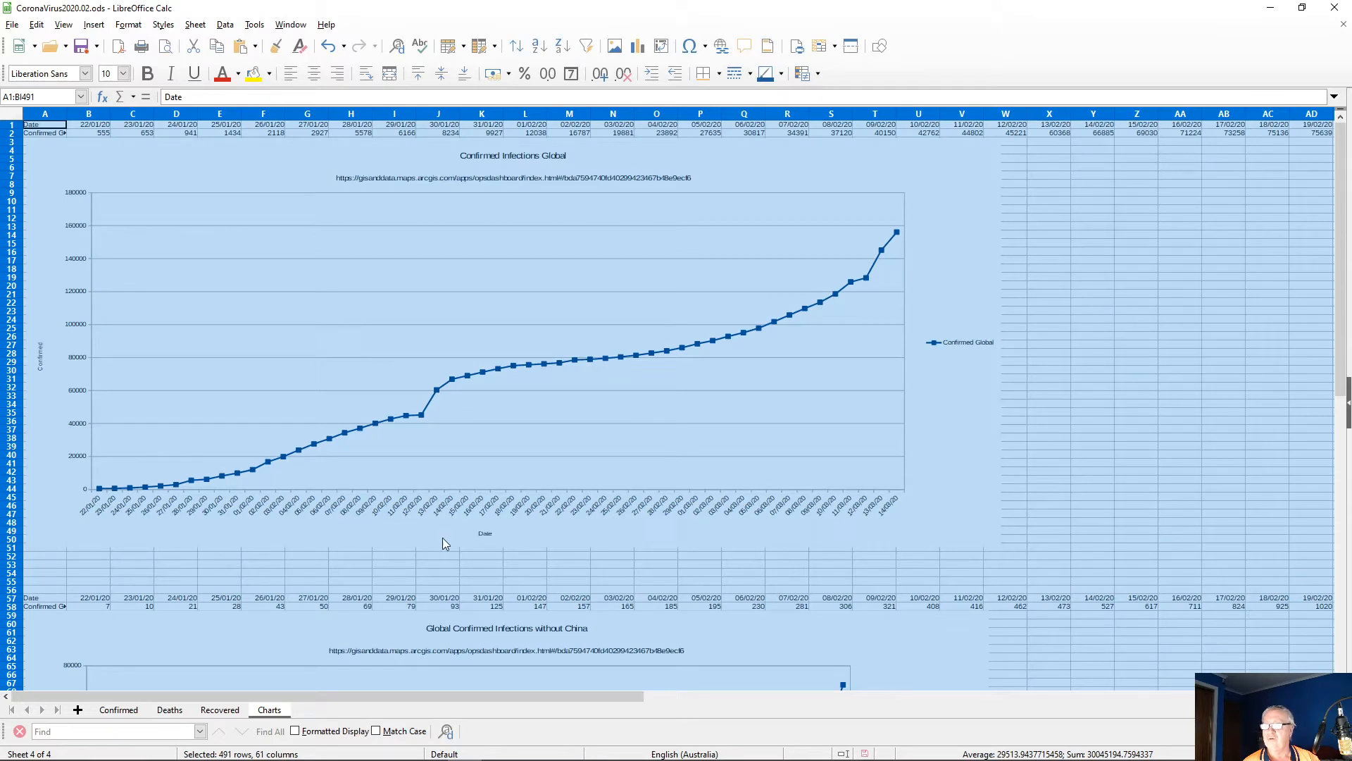
Step: Check the moved data rows and charts on the Charts sheet from the top down to row 491, including the Japan and Taiwan sections
scroll(443, 538, down, 7)
scroll(442, 538, down, 20)
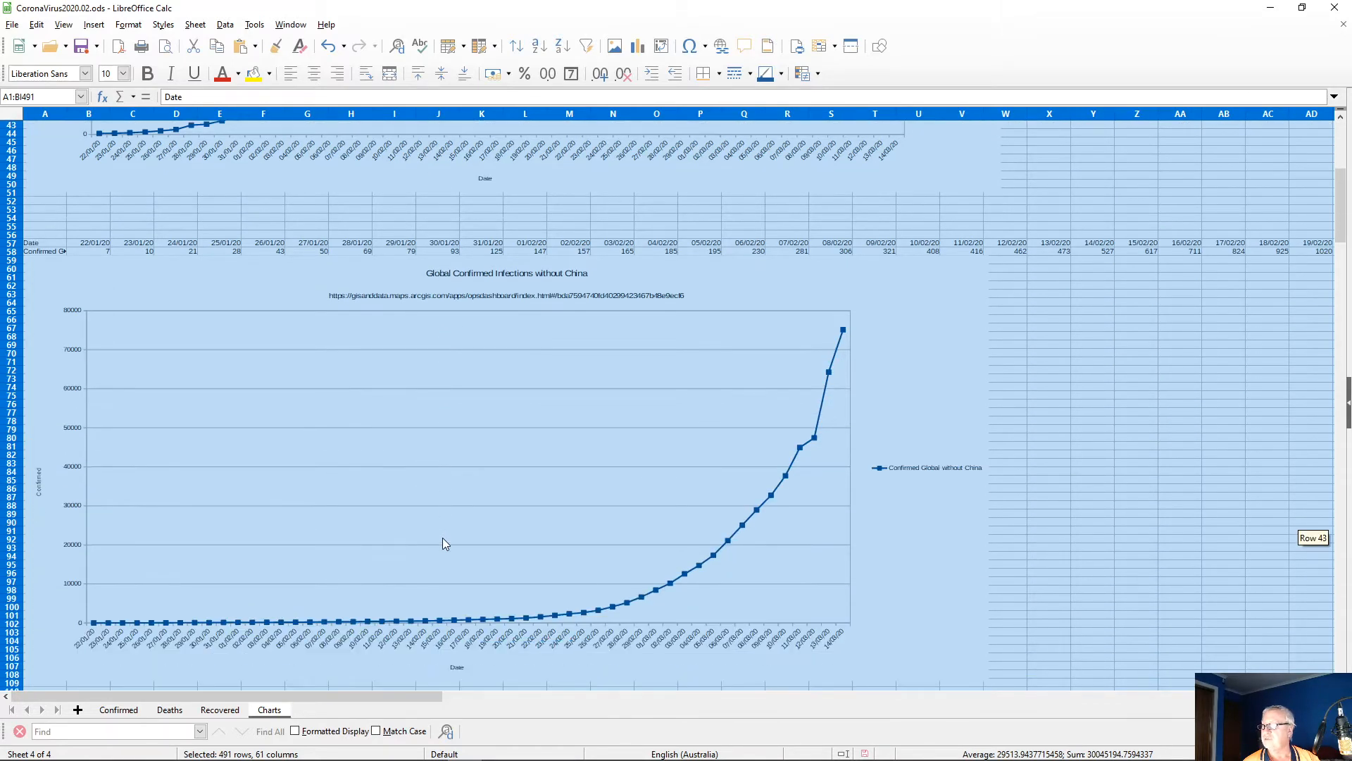
scroll(442, 538, down, 20)
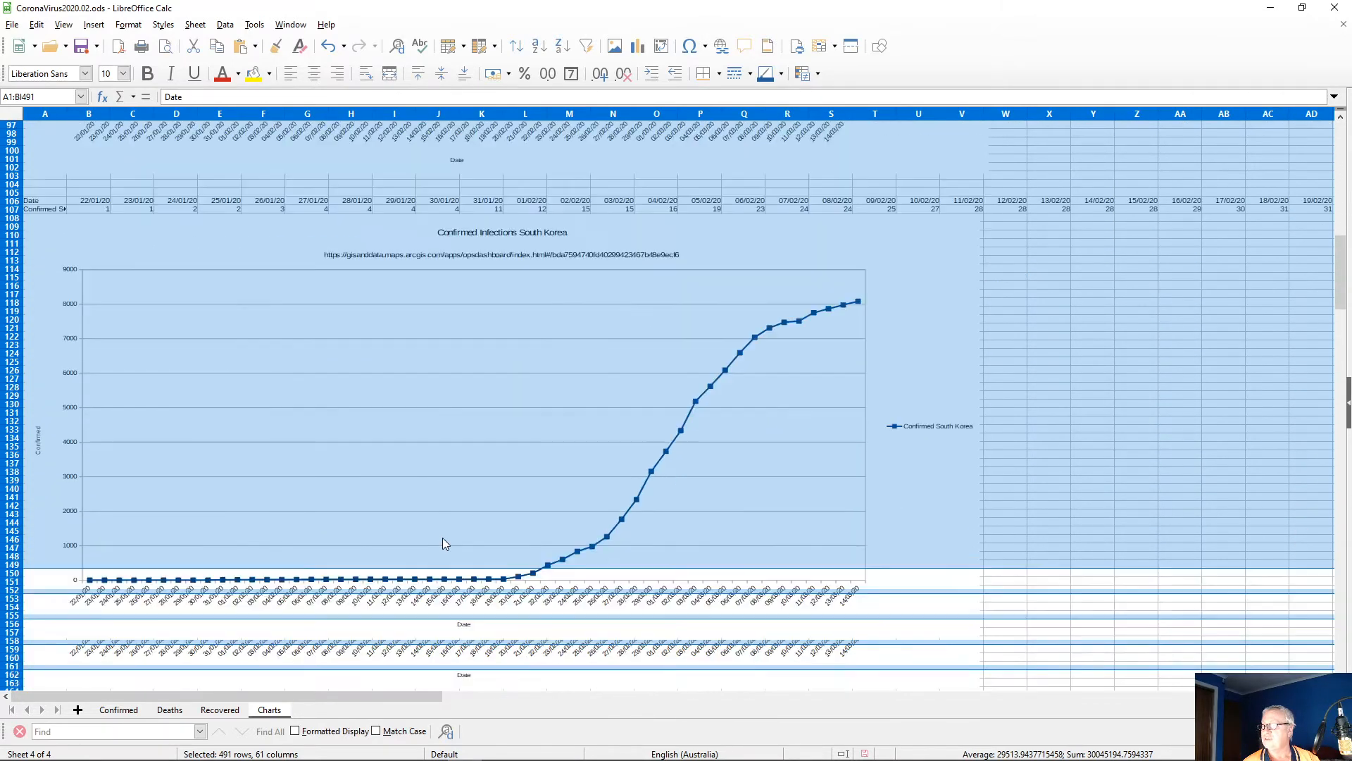
scroll(442, 539, down, 20)
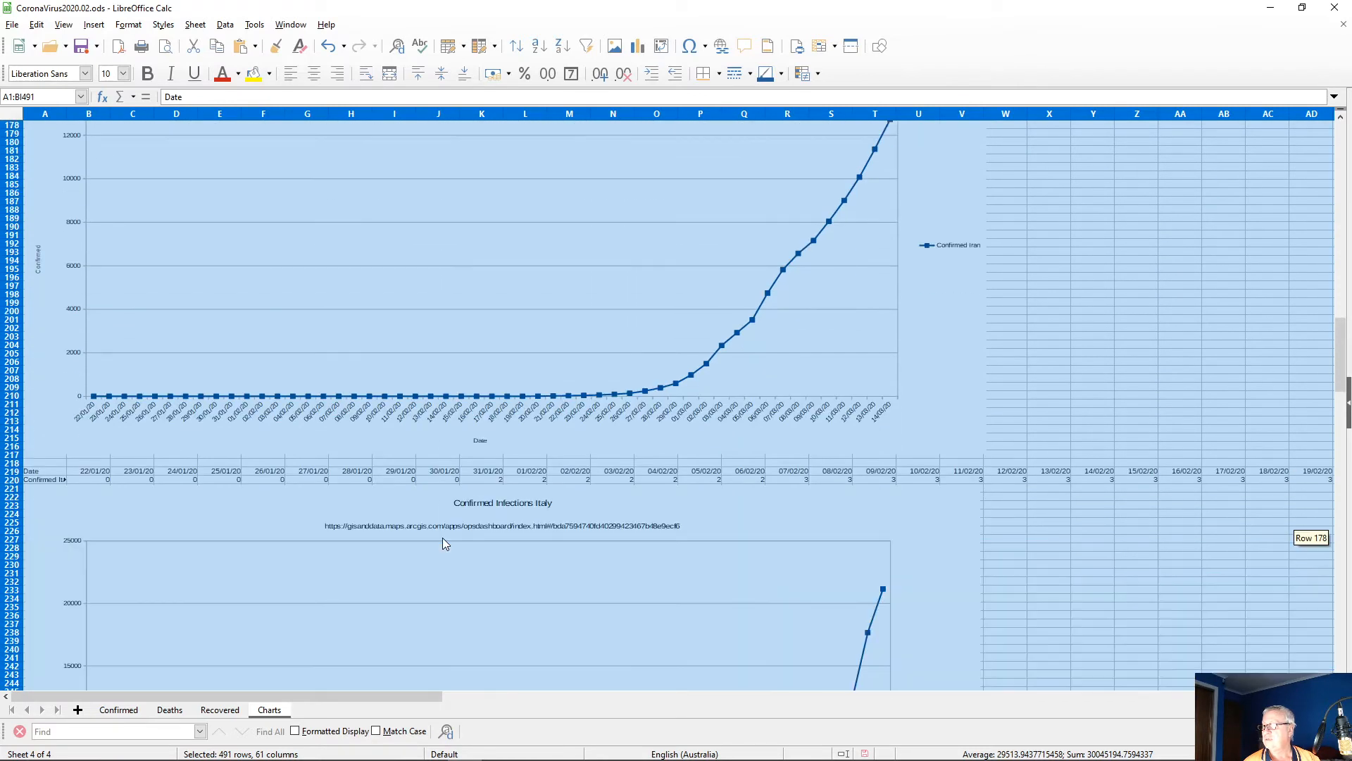
scroll(442, 538, down, 20)
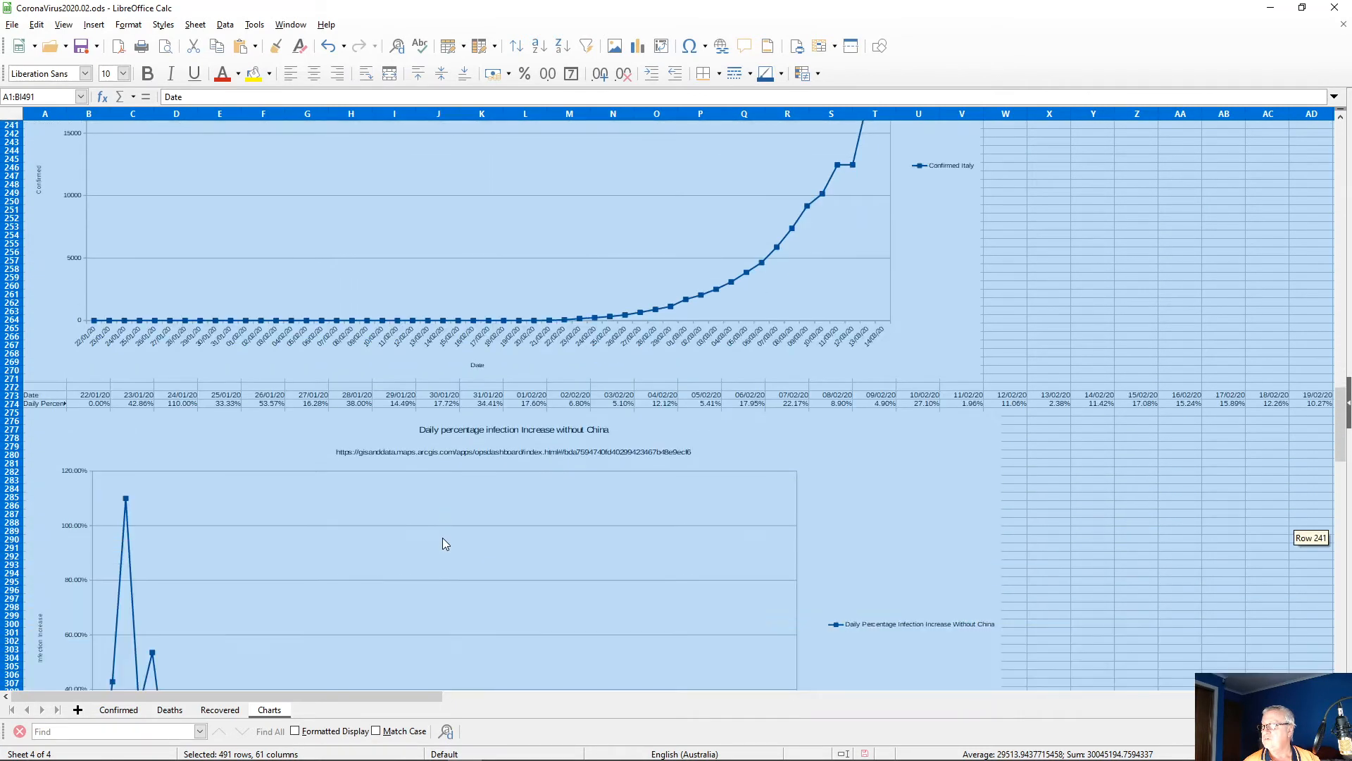
scroll(442, 539, down, 20)
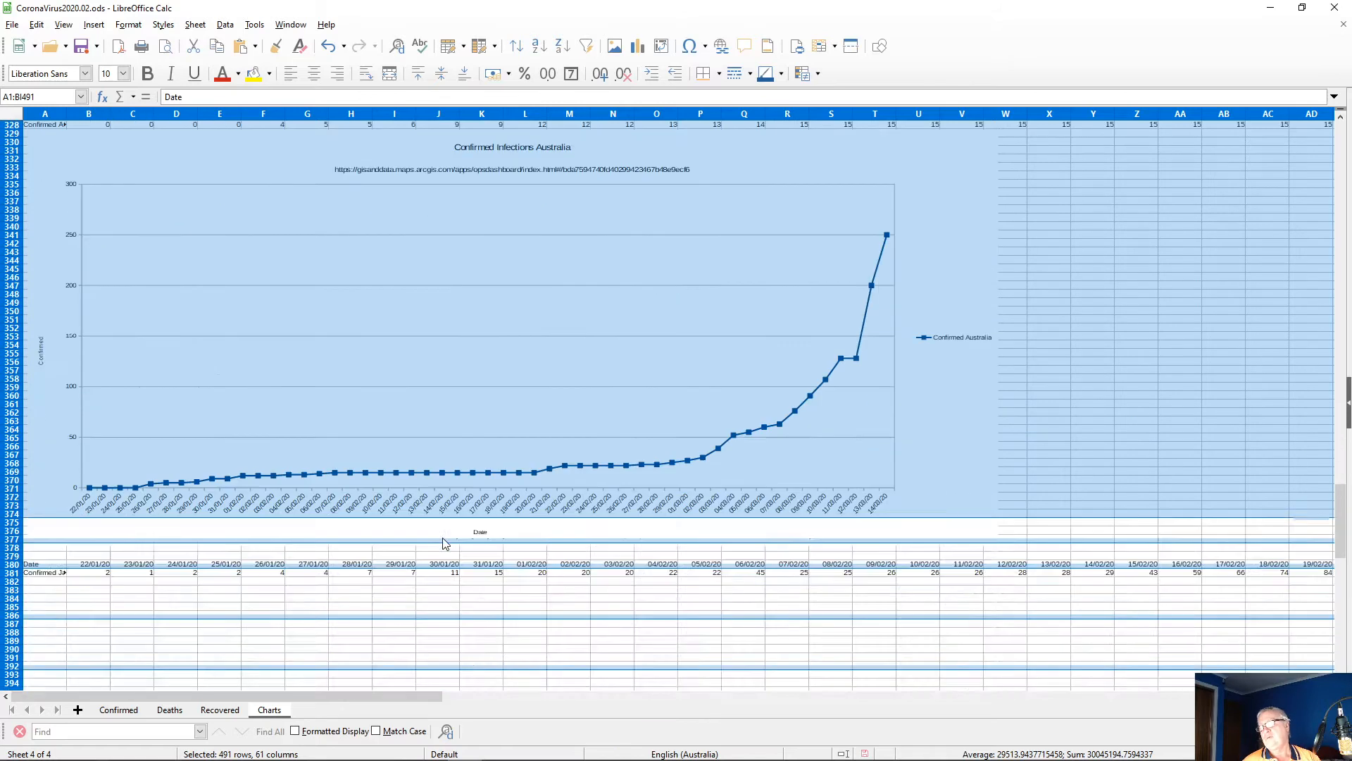
scroll(442, 538, down, 2)
scroll(442, 538, up, 7)
scroll(443, 540, down, 7)
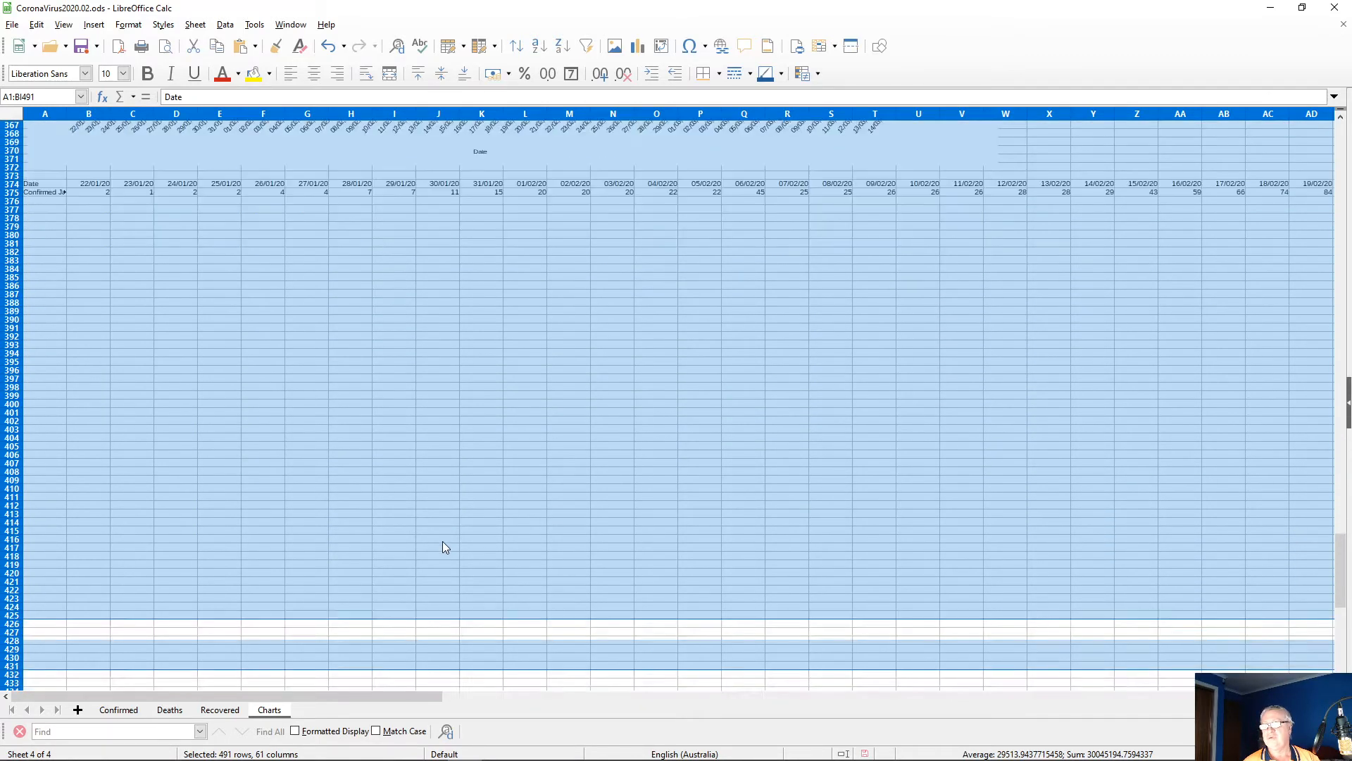
scroll(443, 548, up, 6)
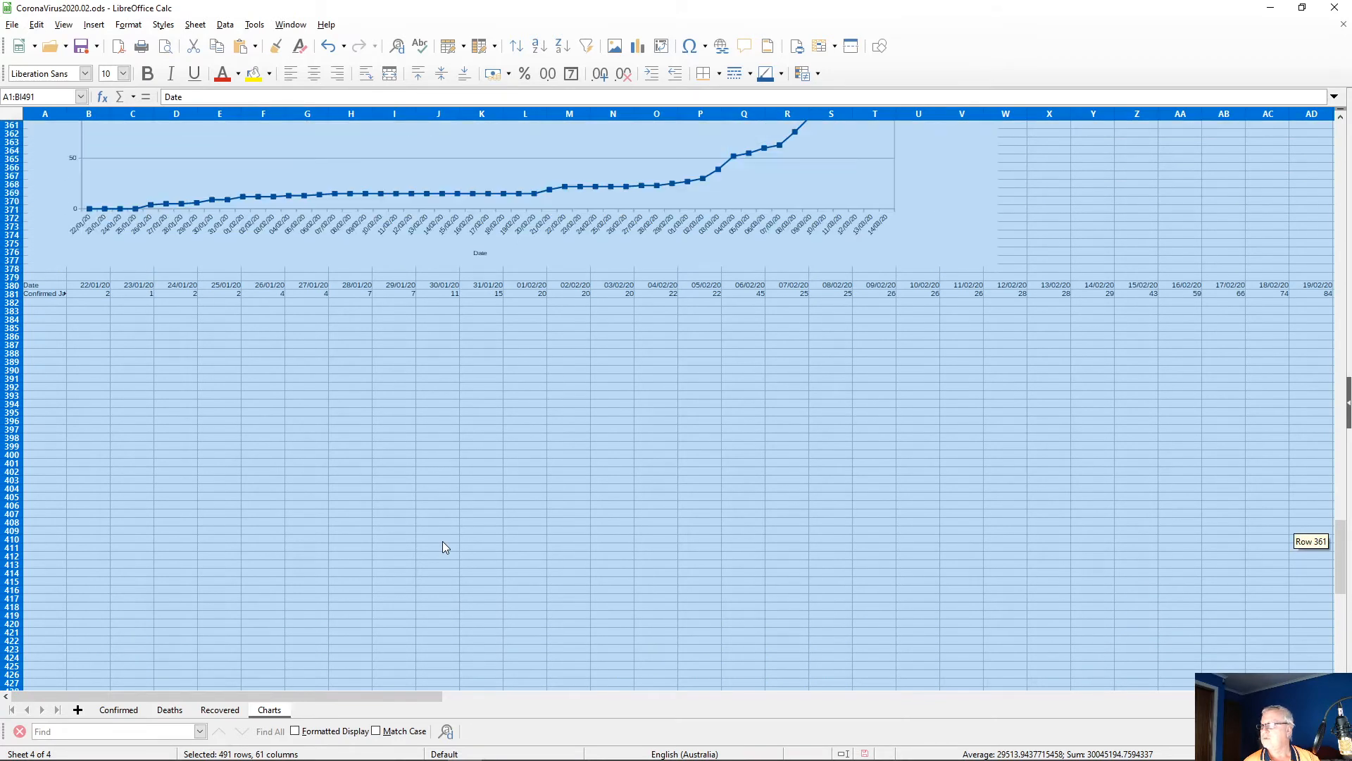
scroll(443, 542, down, 15)
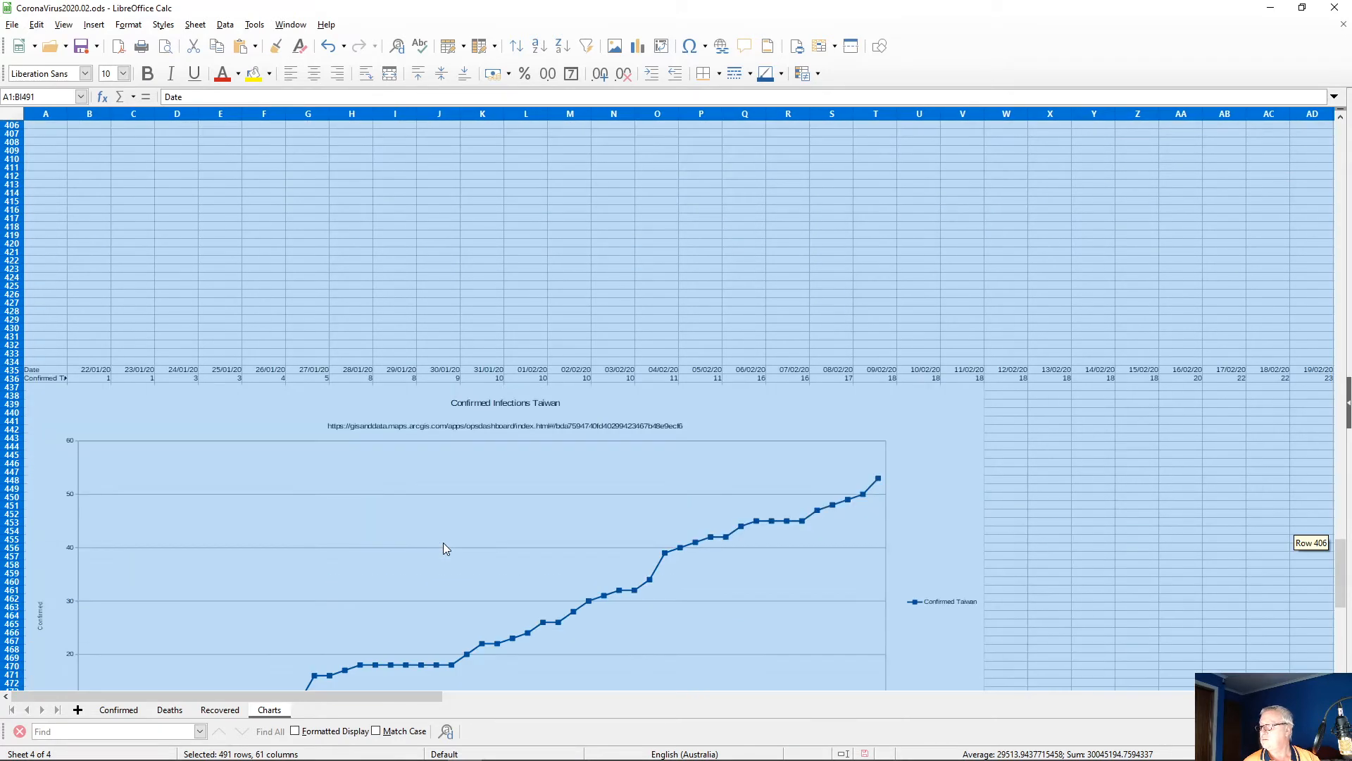
scroll(443, 547, up, 16)
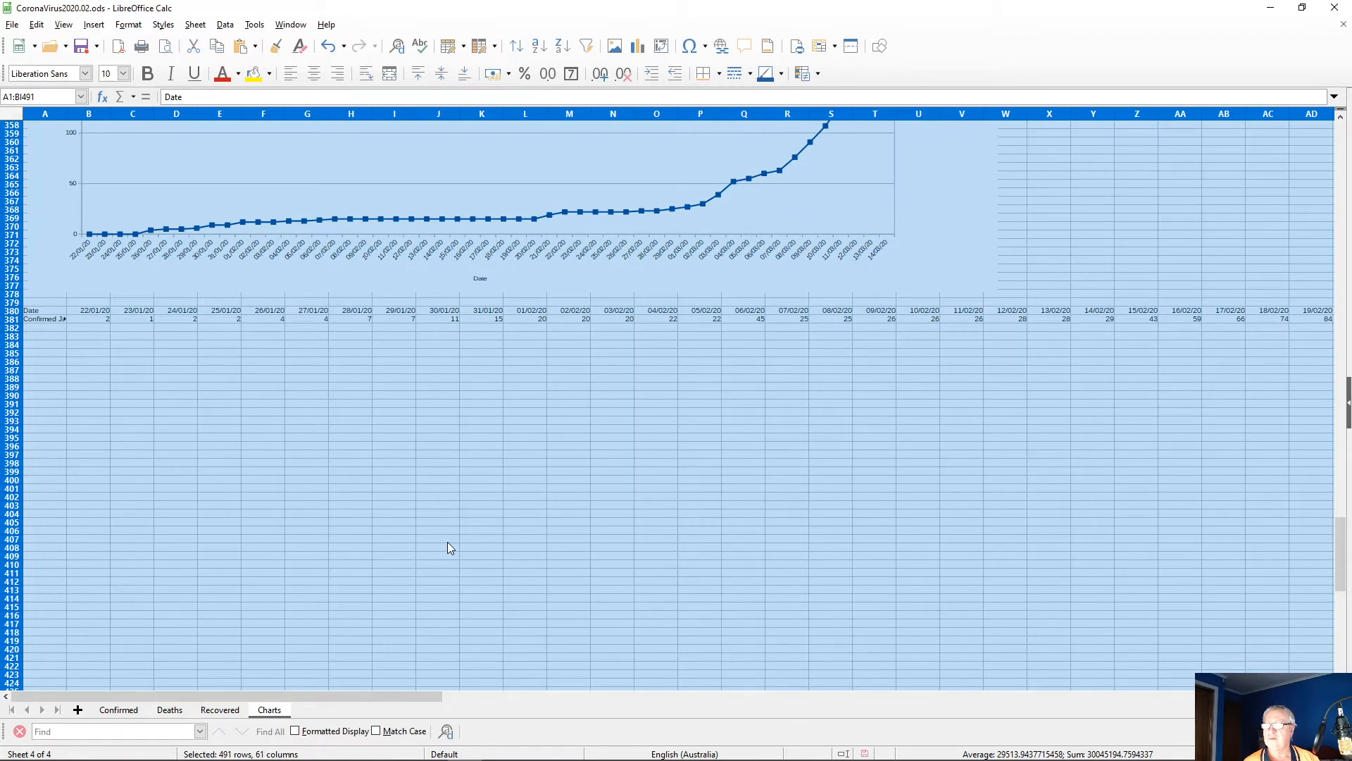
scroll(510, 594, down, 20)
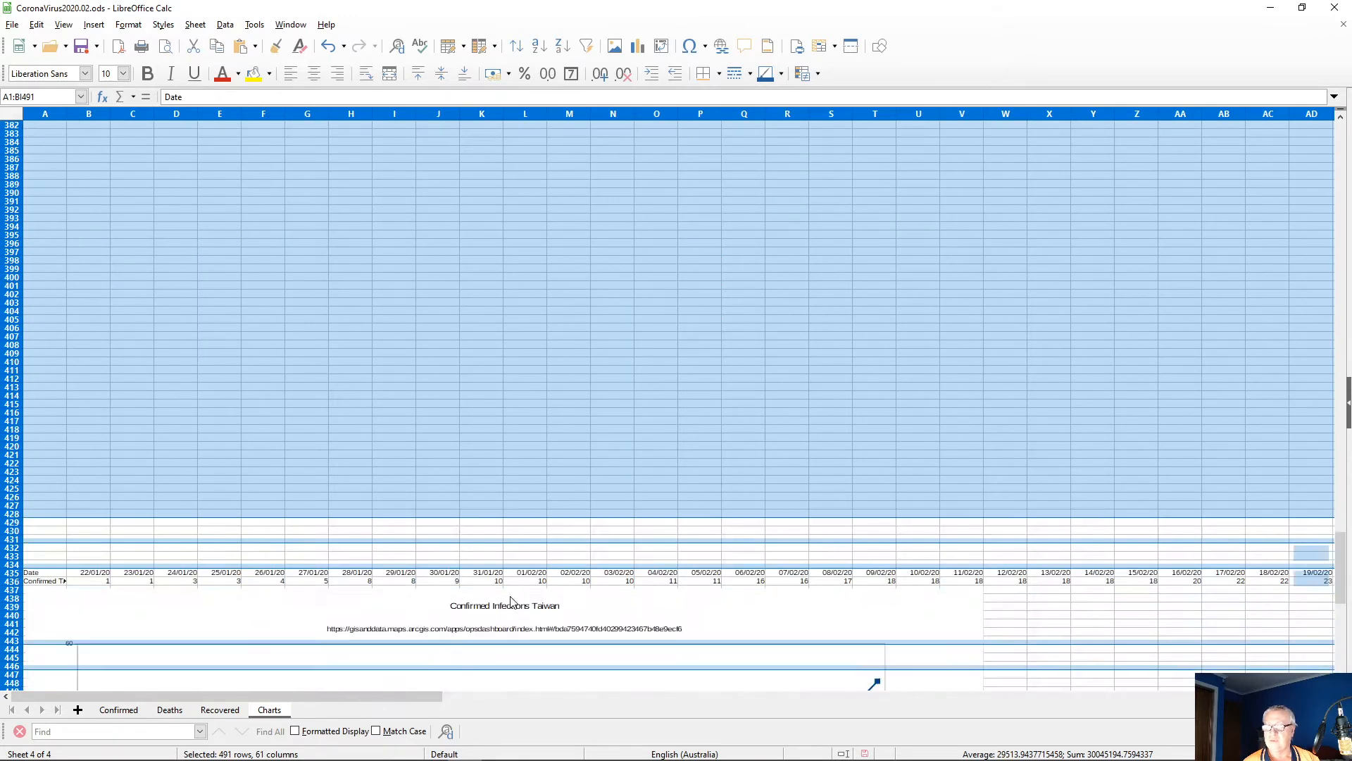
scroll(510, 594, down, 7)
scroll(510, 594, up, 5)
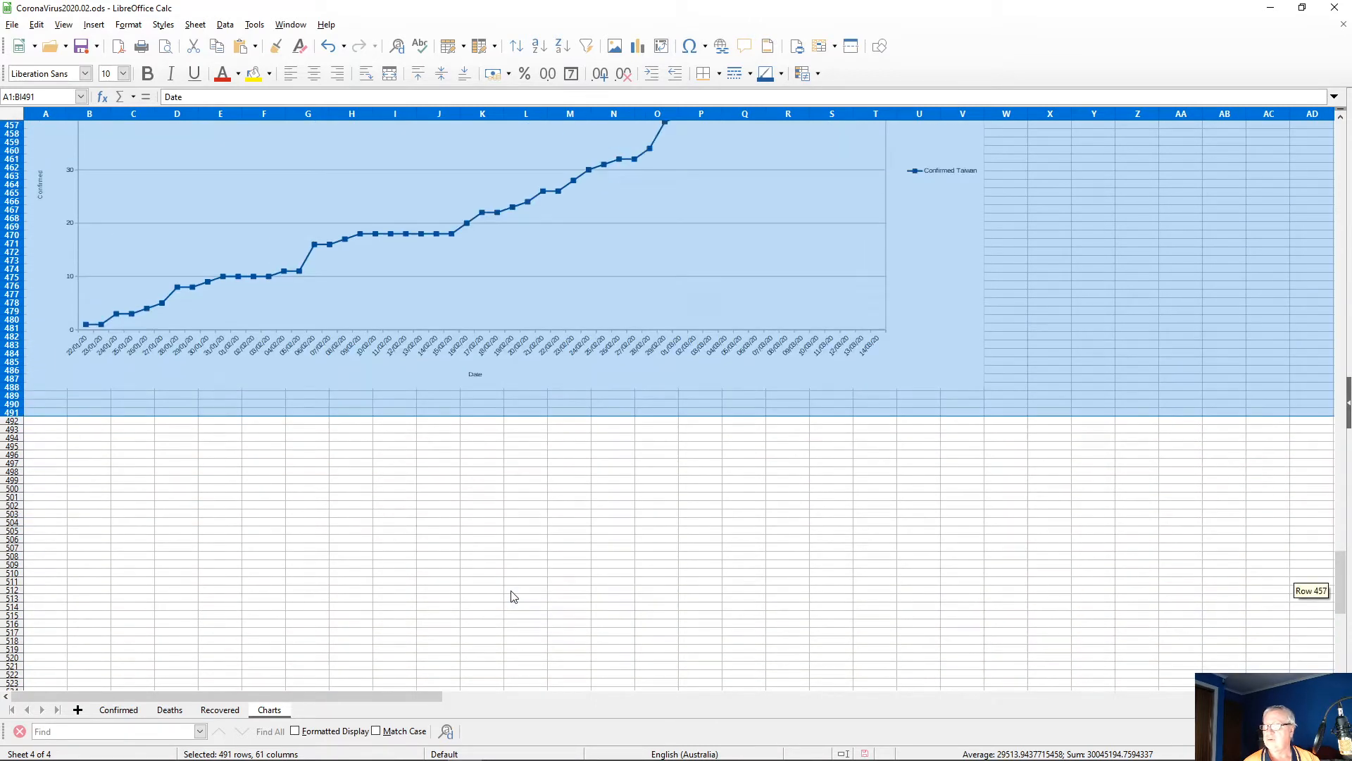
Step: Check the vacated area of the Confirmed sheet, from row 445 to below row 935, for any charts left behind
click(117, 710)
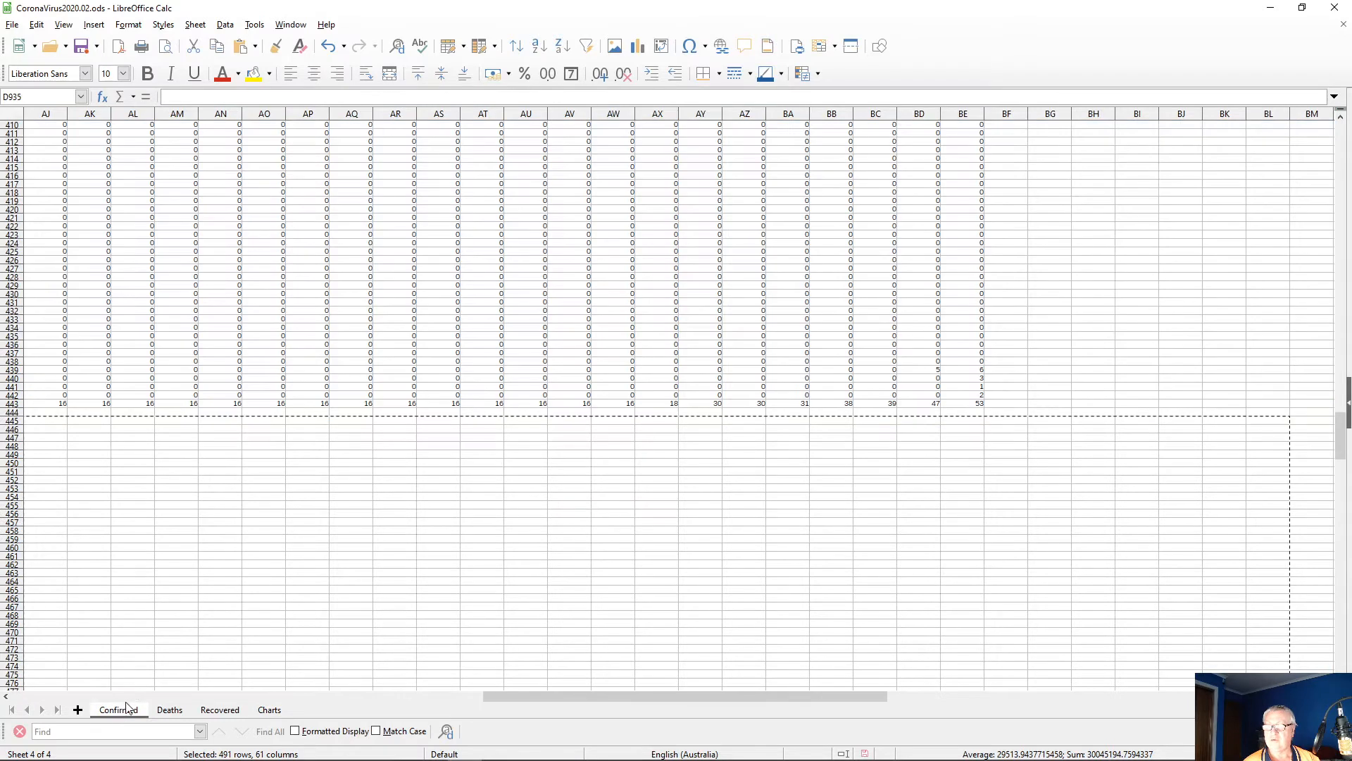
scroll(166, 606, down, 5)
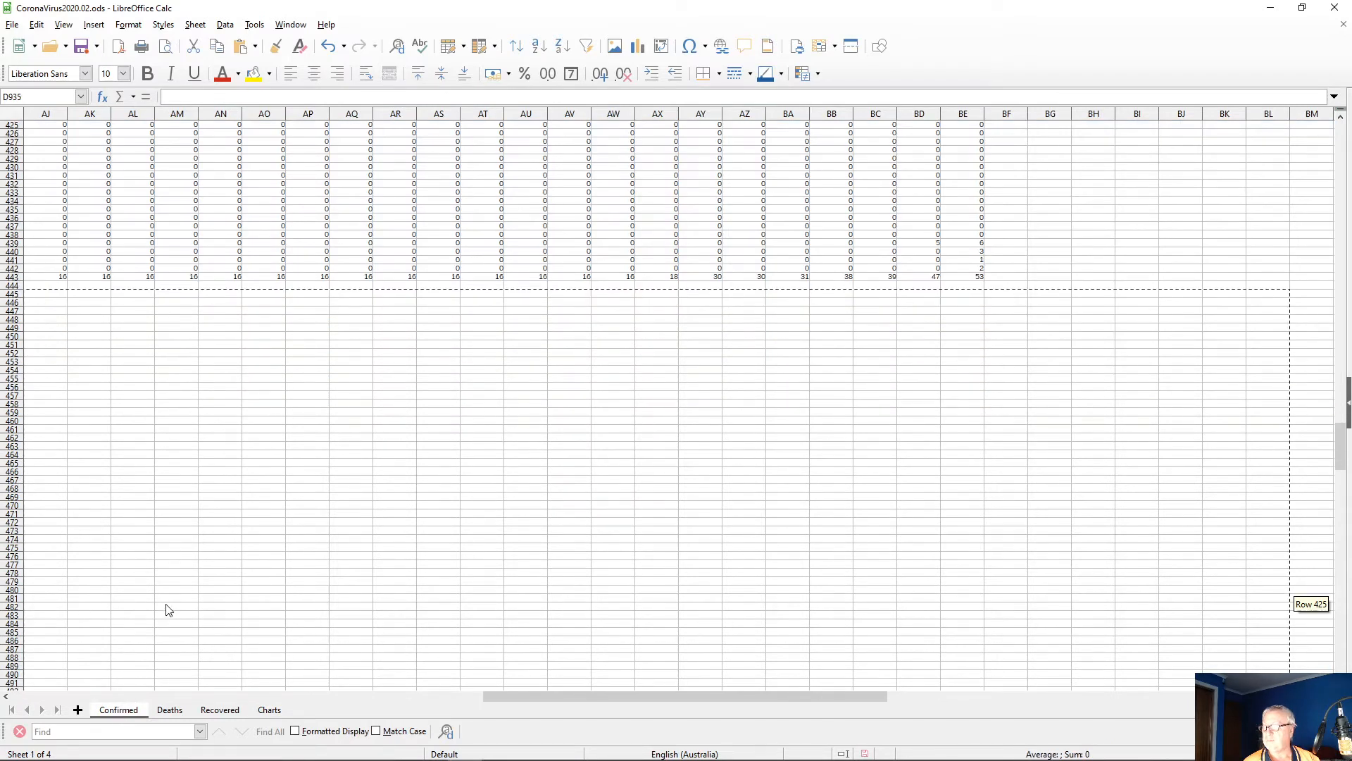
click(173, 482)
key(Page_Down)
key(Page_Down)
key(Page_Down)
key(Page_Down)
key(Page_Down)
key(Page_Down)
key(Page_Down)
key(Page_Down)
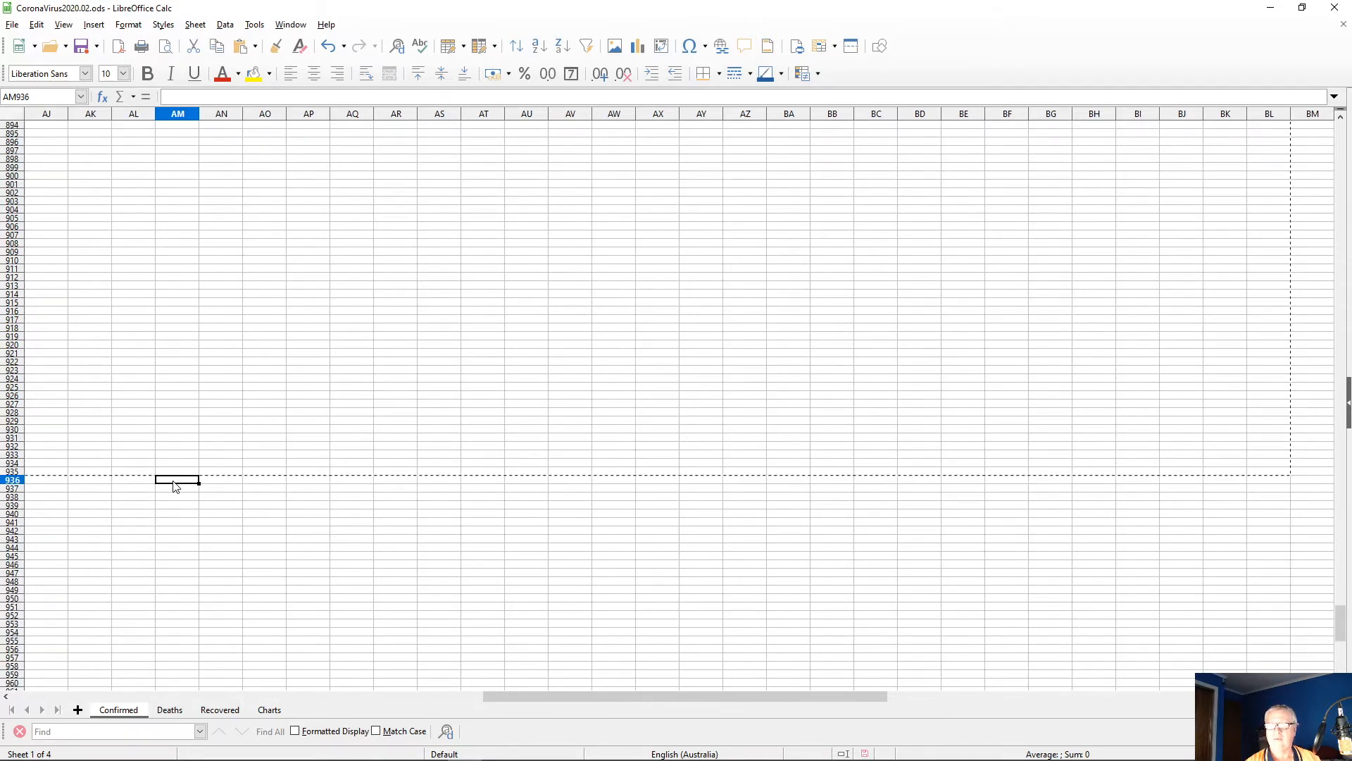
key(Page_Down)
key(Page_Up)
key(Page_Up)
key(Page_Up)
key(Page_Up)
key(Page_Up)
key(Page_Up)
key(Page_Up)
key(Page_Up)
key(Page_Up)
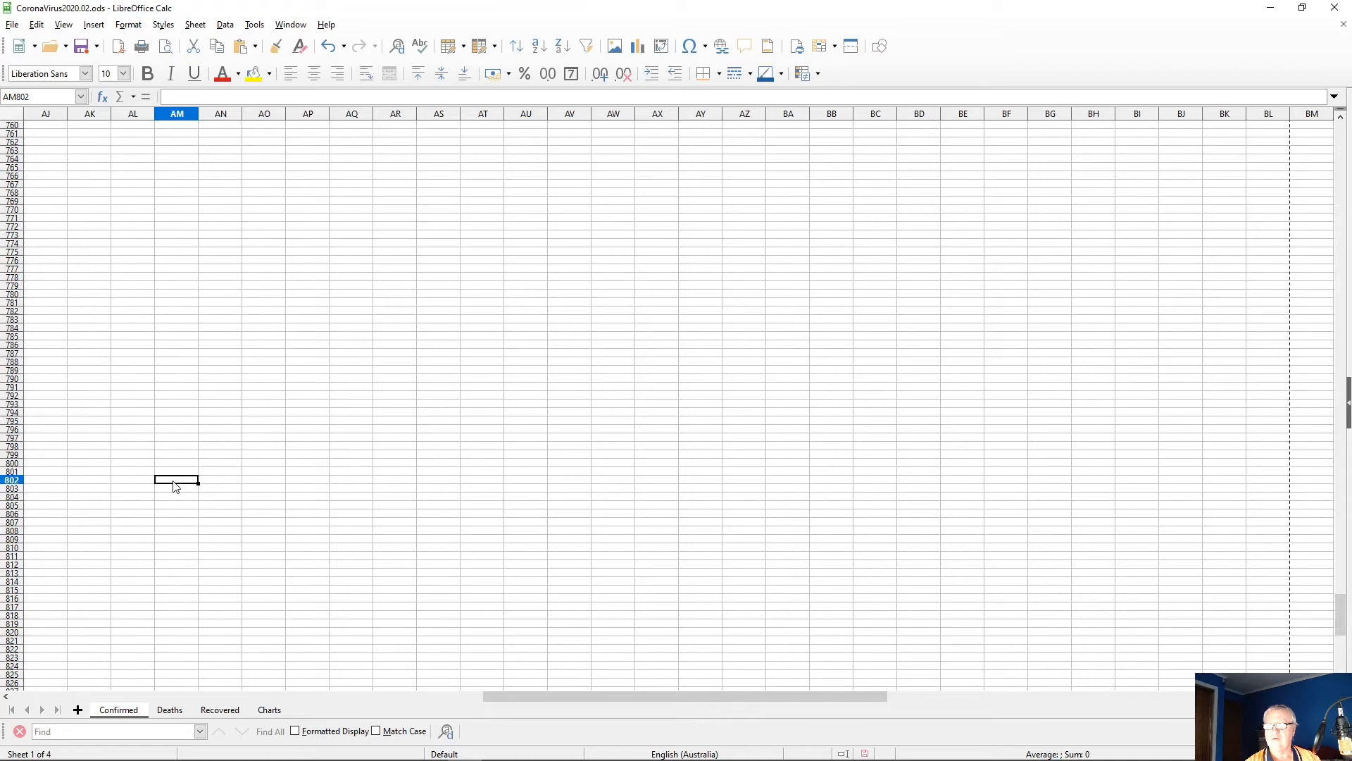
key(Page_Up)
key(Page_Up)
key(Page_Down)
key(Page_Down)
key(Page_Down)
key(Page_Down)
key(Page_Down)
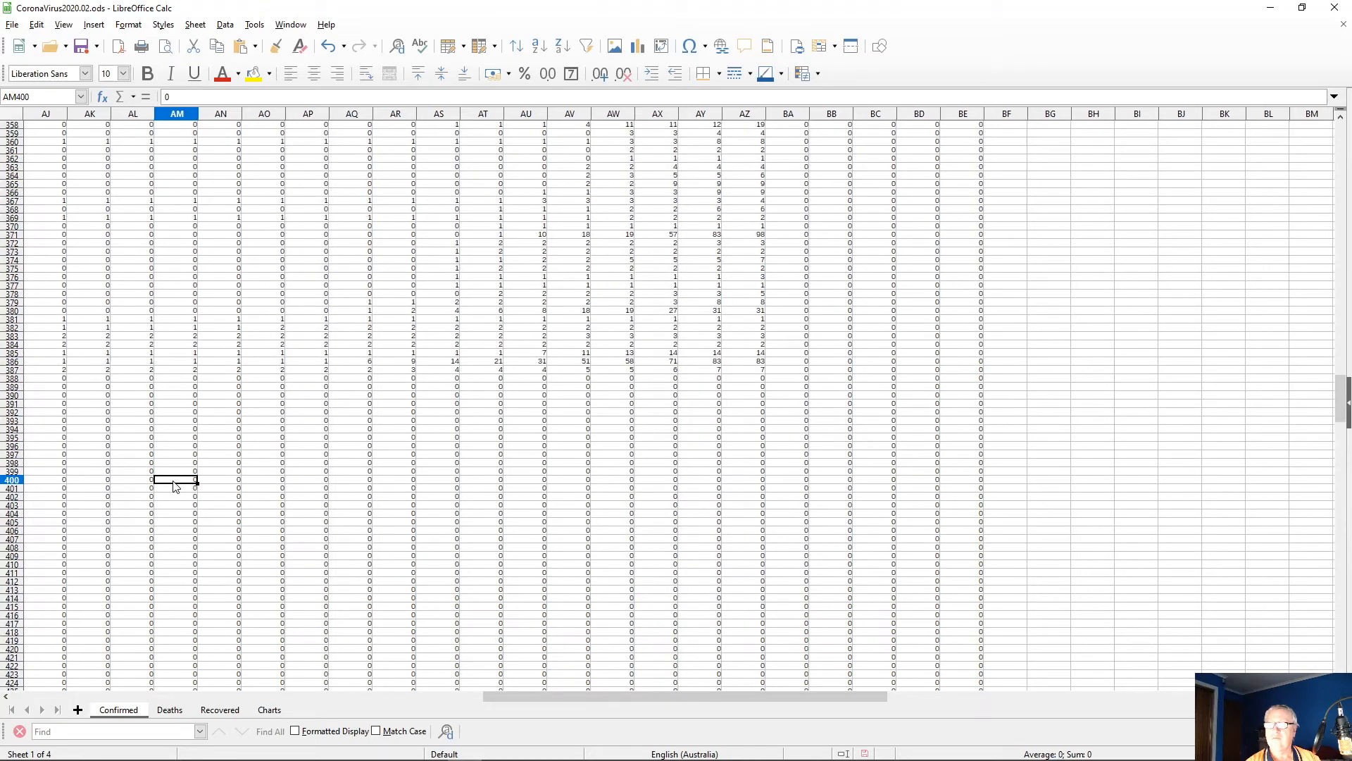
key(Page_Down)
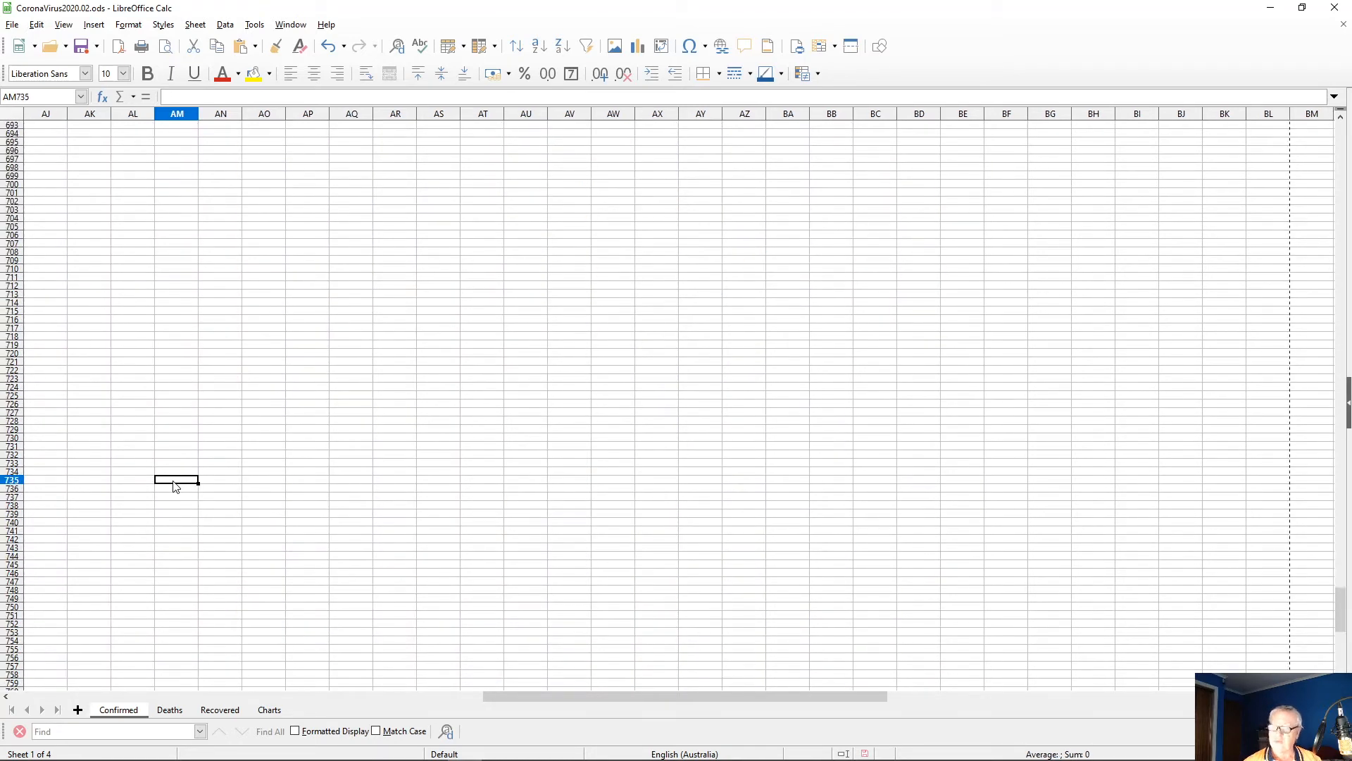
Step: On the Charts sheet, inspect the area between the Confirmed Japan rows 380–381 and the Taiwan chart for the Japan chart
click(274, 710)
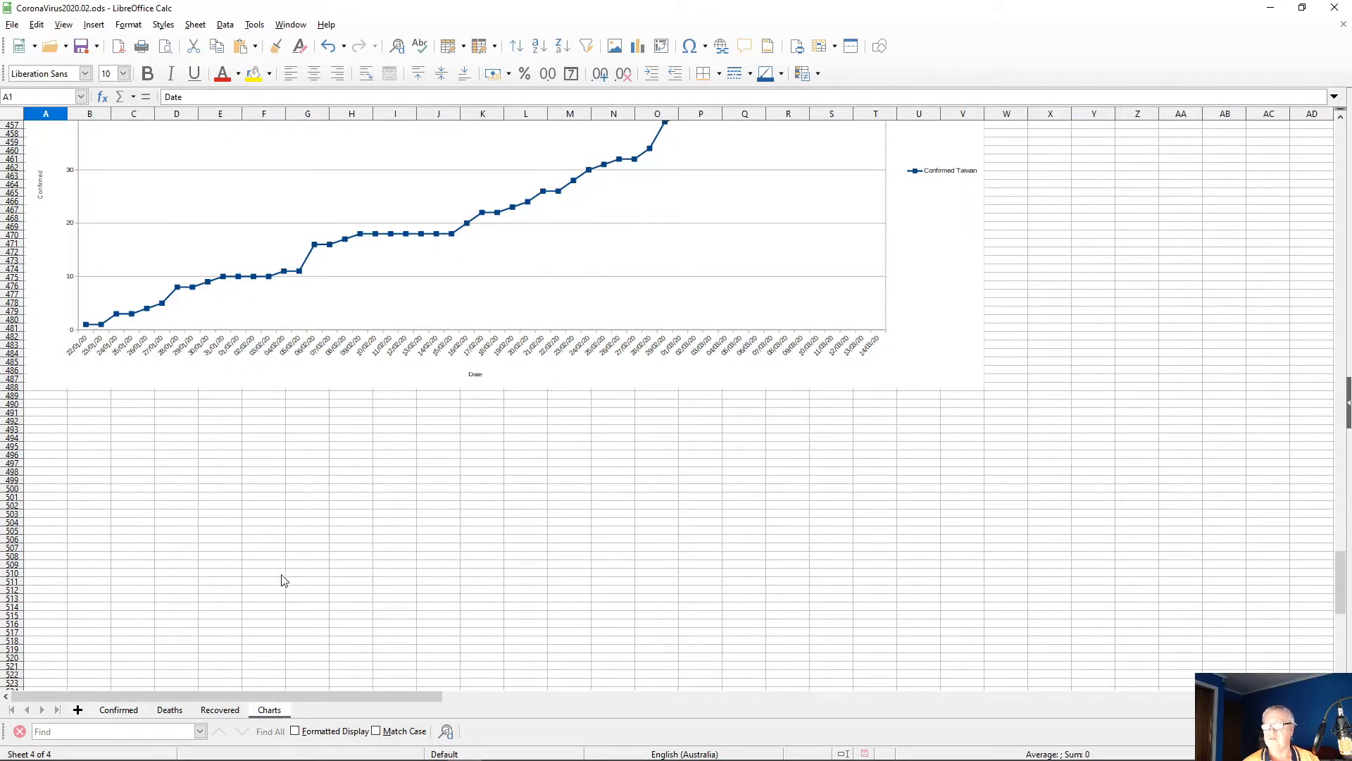
scroll(284, 580, up, 20)
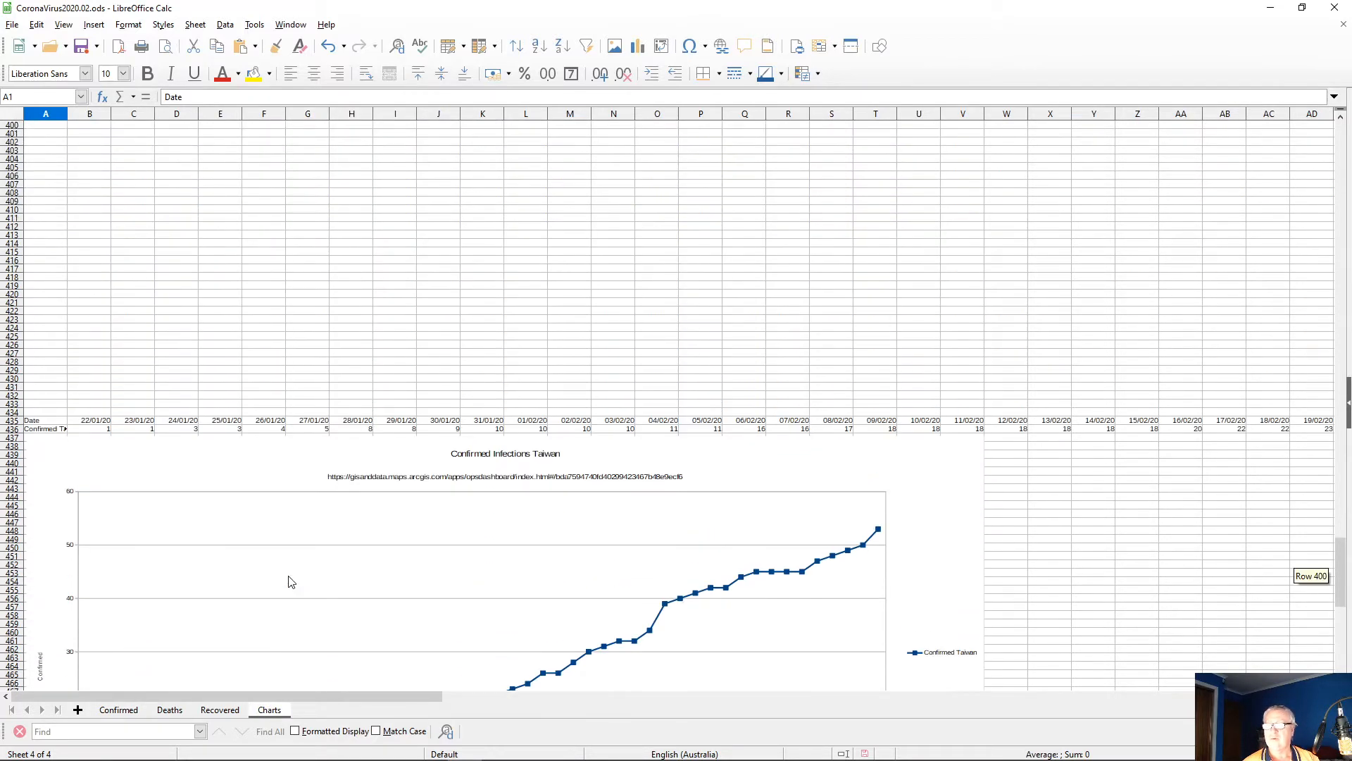
scroll(291, 580, up, 1)
click(45, 219)
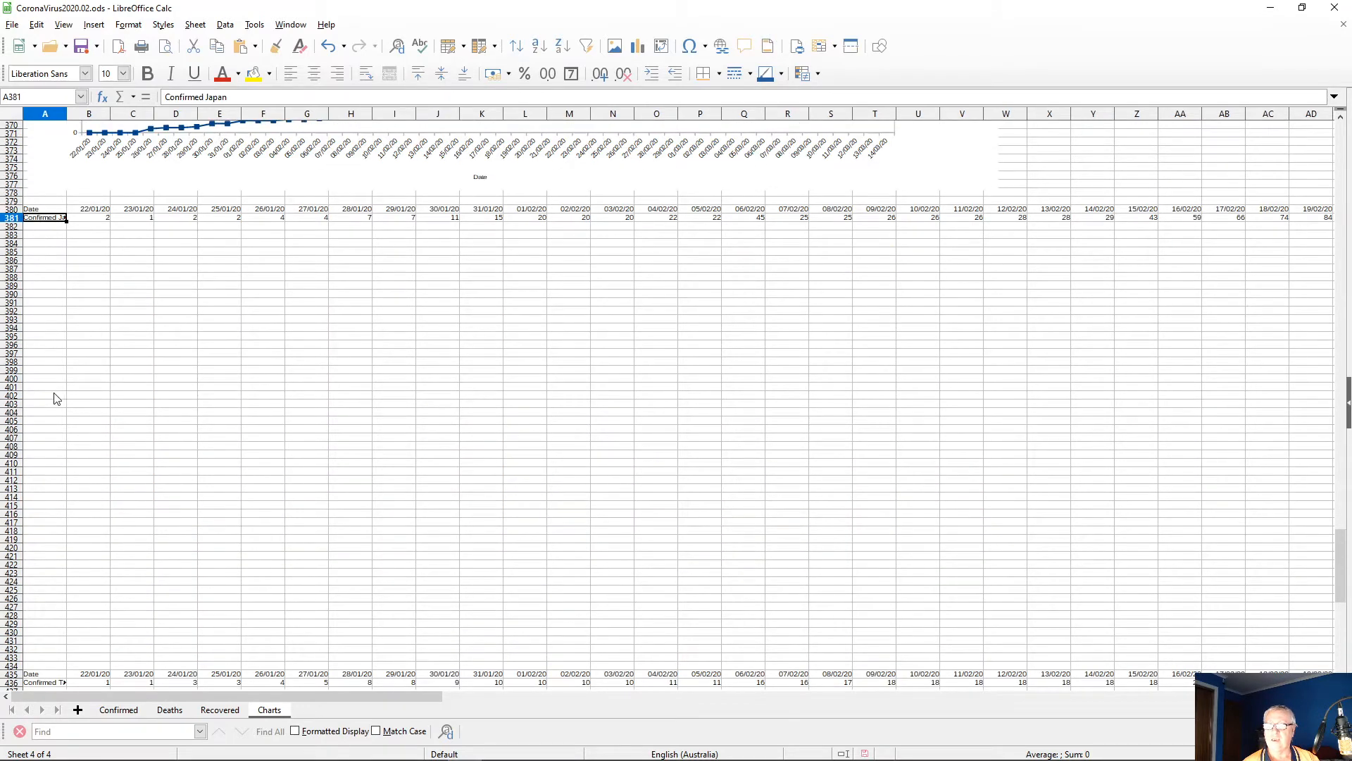
scroll(51, 395, down, 13)
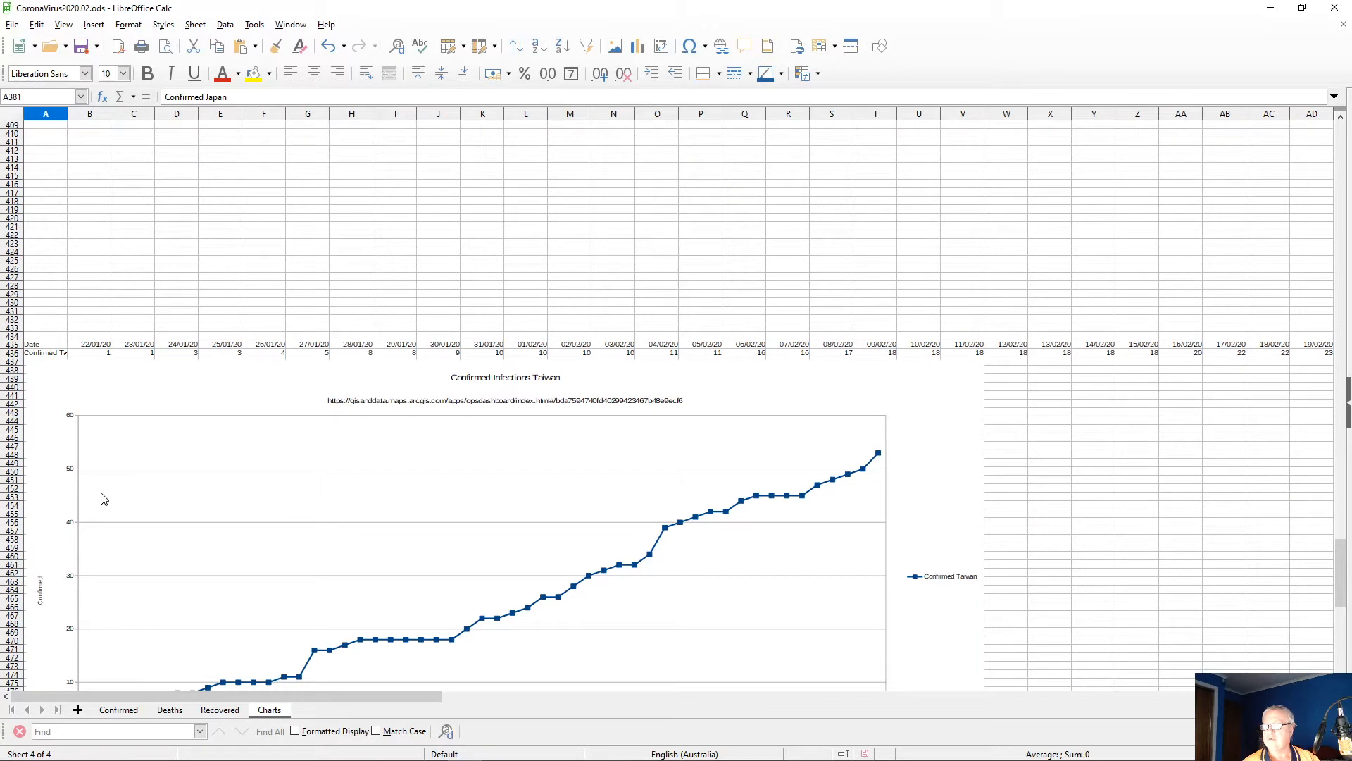
Step: Select the Taiwan chart and the daily percentage infection increase chart, advancing the selection to the Australia chart to look for the Japan chart
click(155, 489)
scroll(163, 507, up, 19)
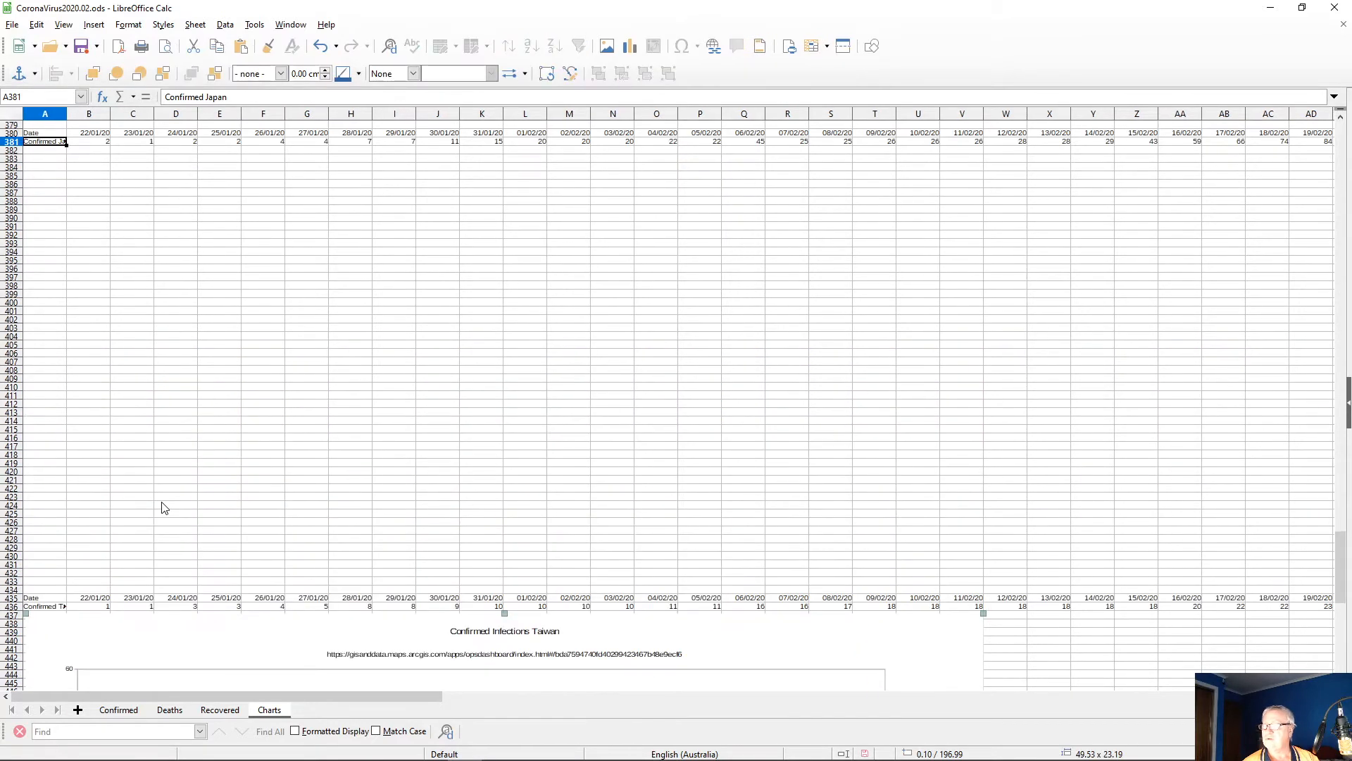
scroll(164, 507, up, 16)
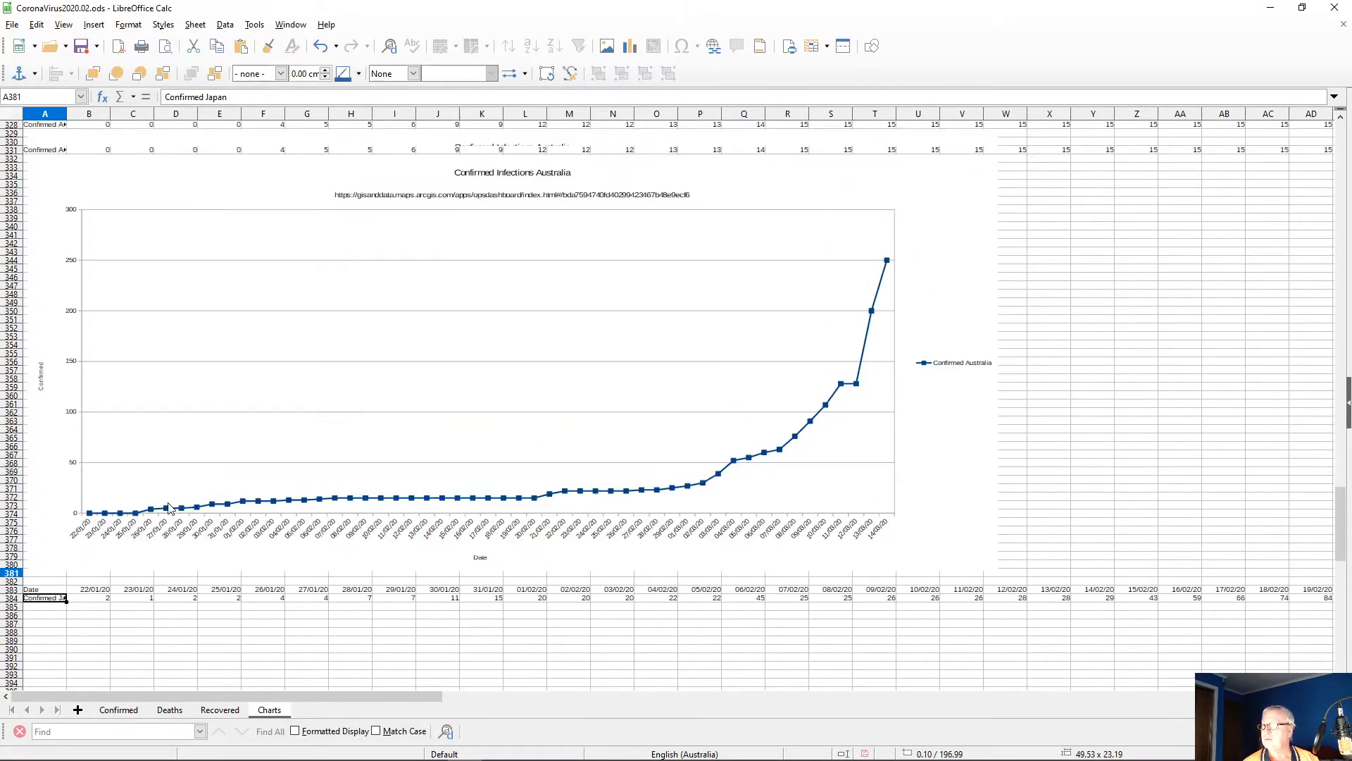
scroll(204, 501, up, 18)
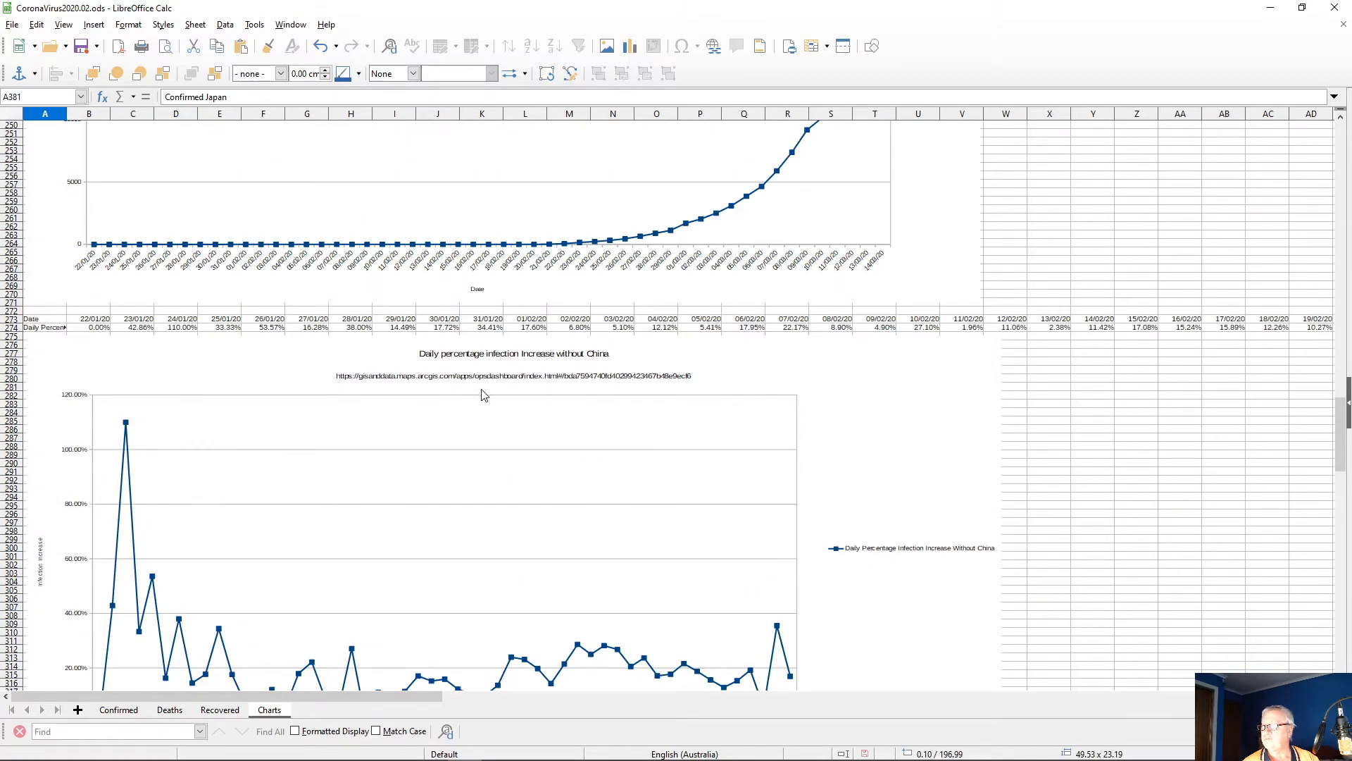
click(305, 377)
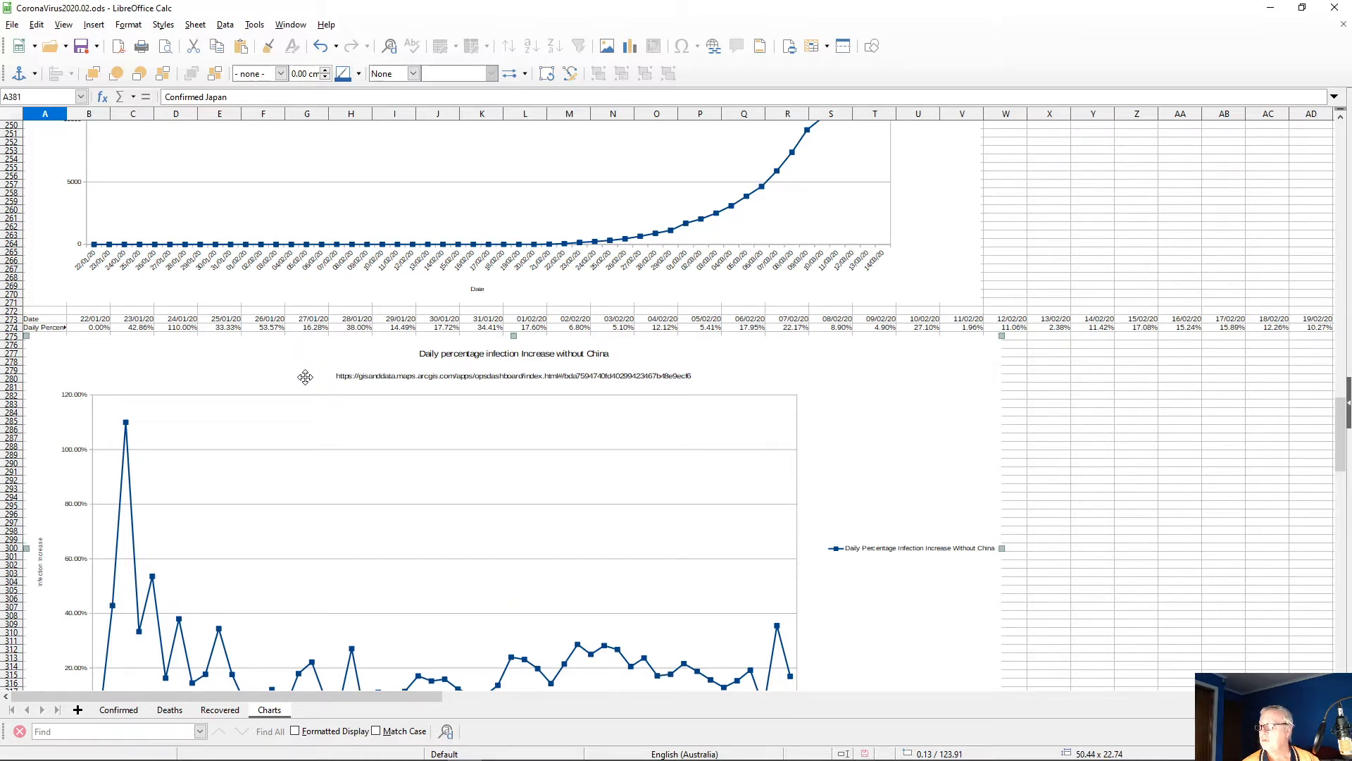
key(Tab)
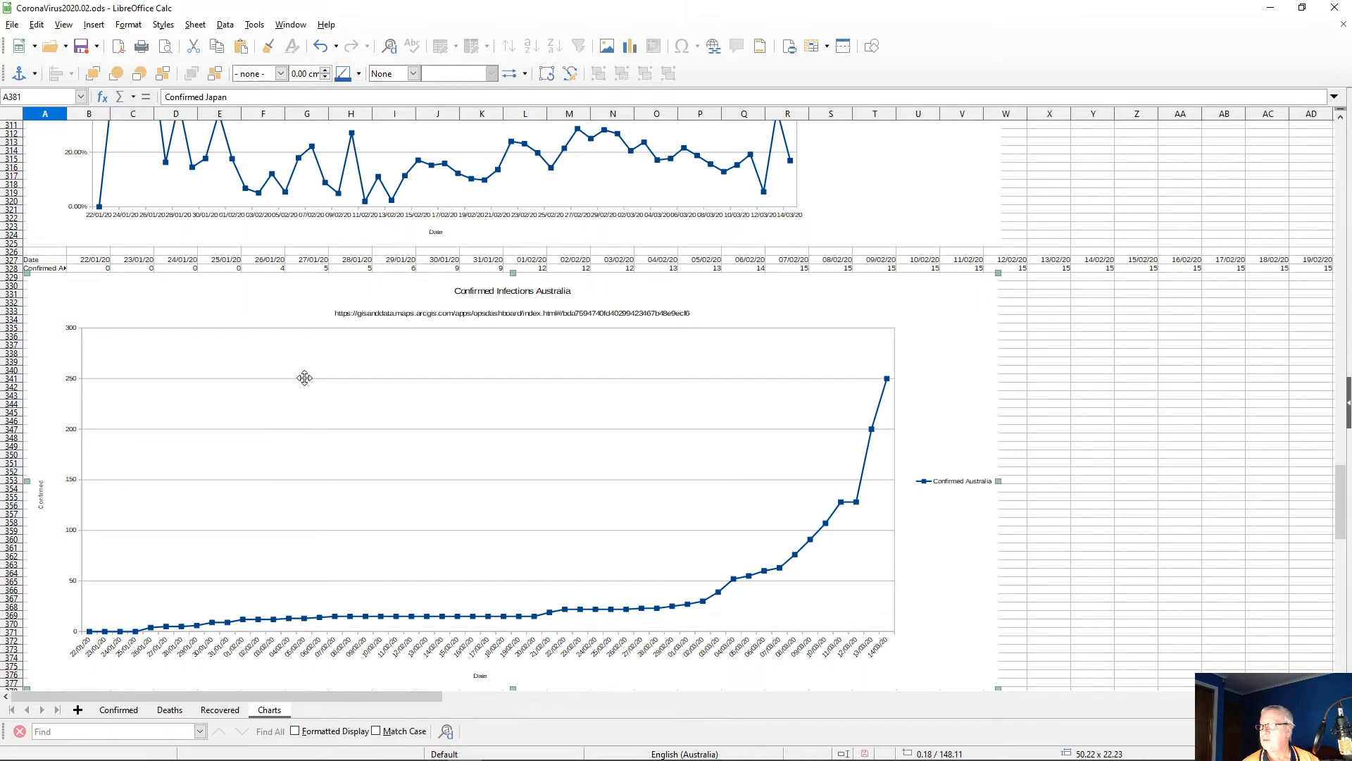
Step: Select the Confirmed Infections Global chart and advance the selection chart by chart to the Australia chart, looking for the Japan chart
scroll(320, 444, up, 20)
scroll(351, 450, up, 12)
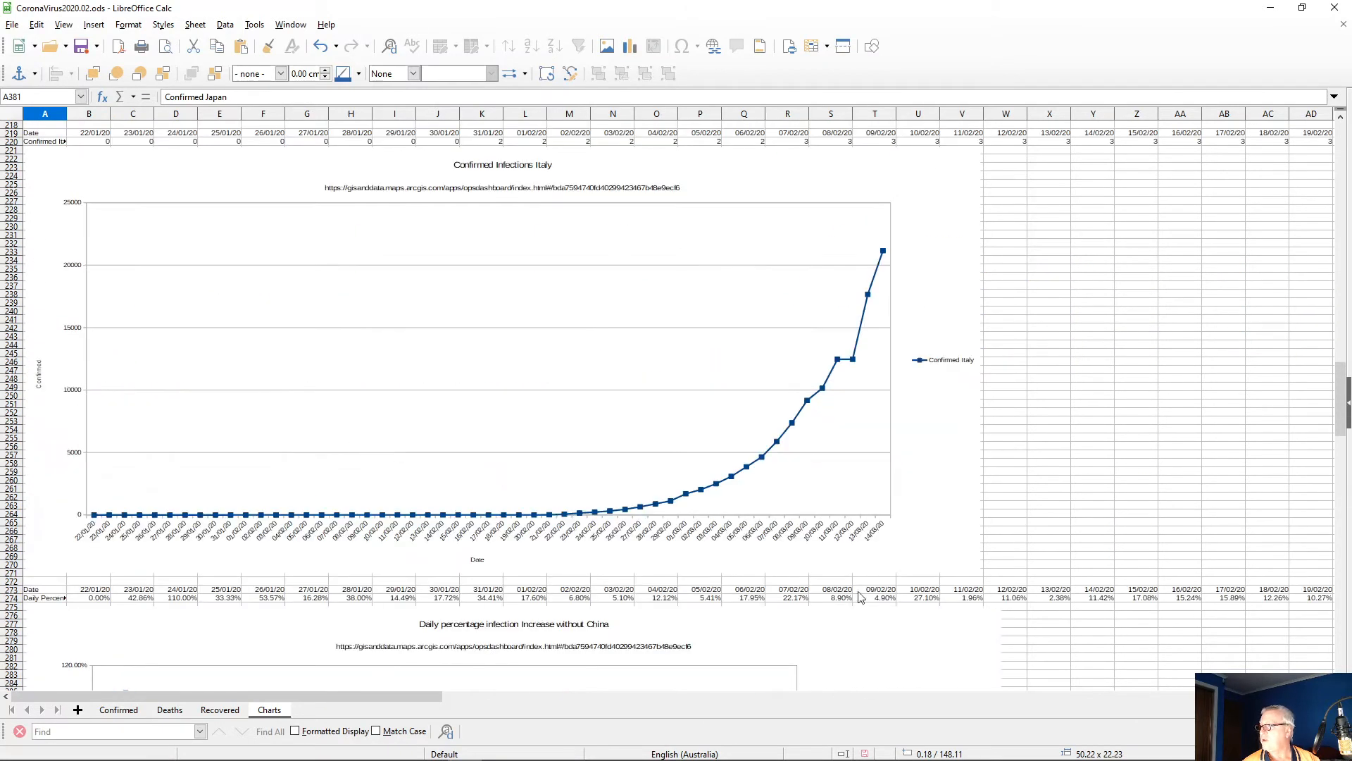
drag(1340, 398, 1341, 141)
click(480, 323)
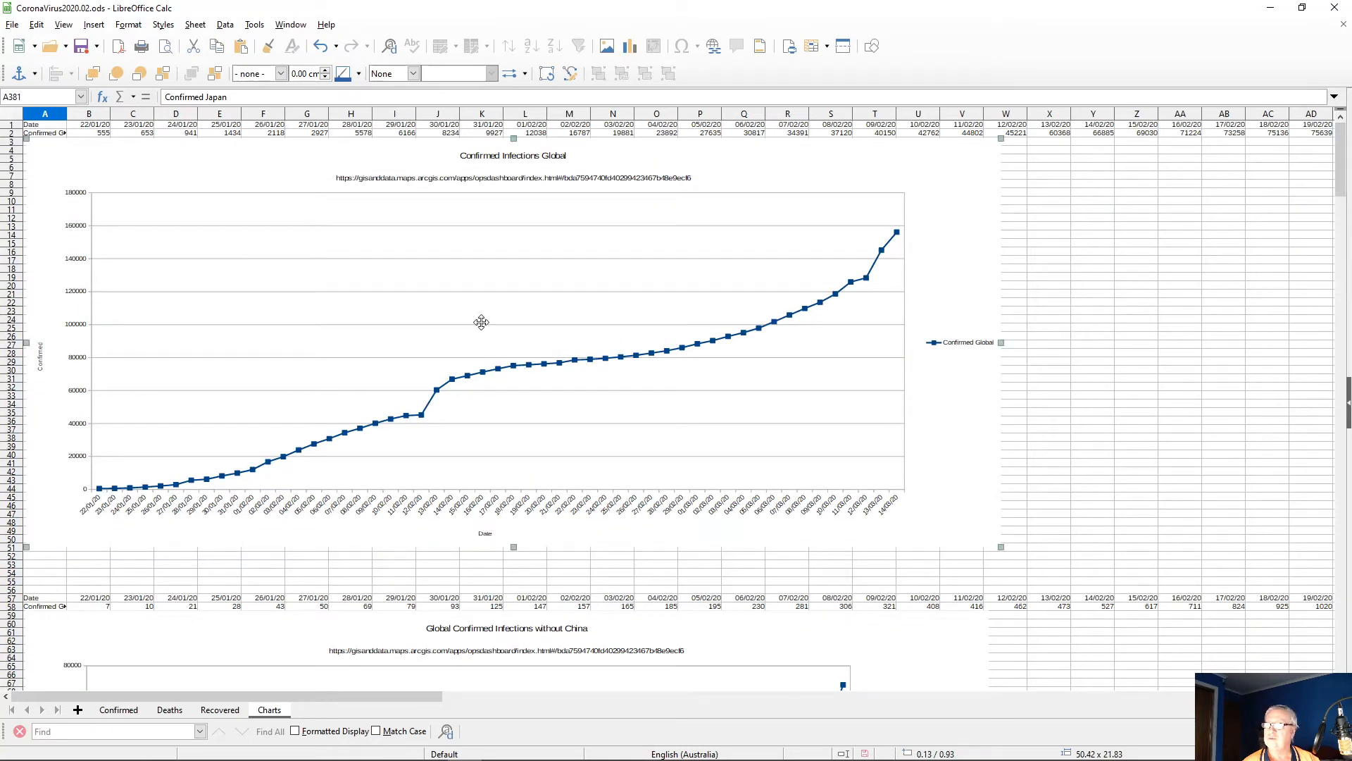
key(Tab)
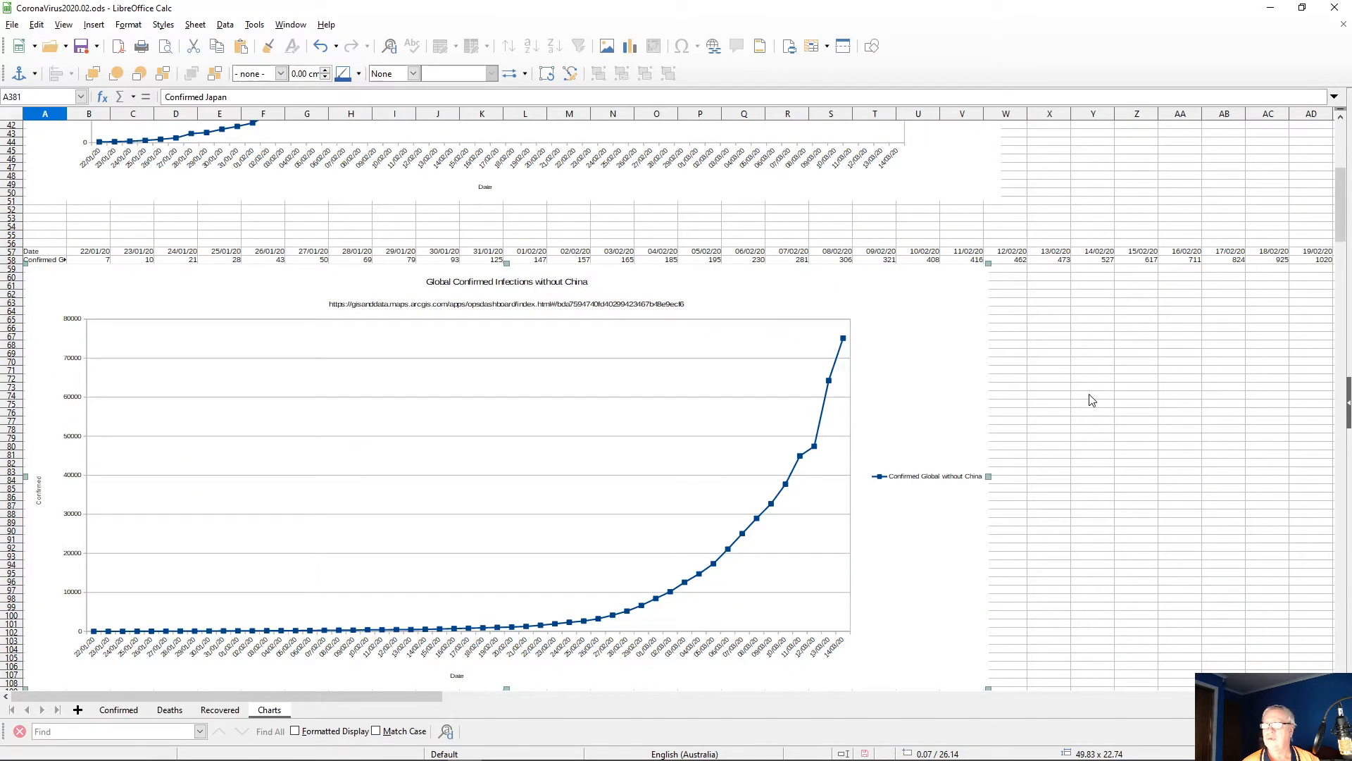
key(Tab)
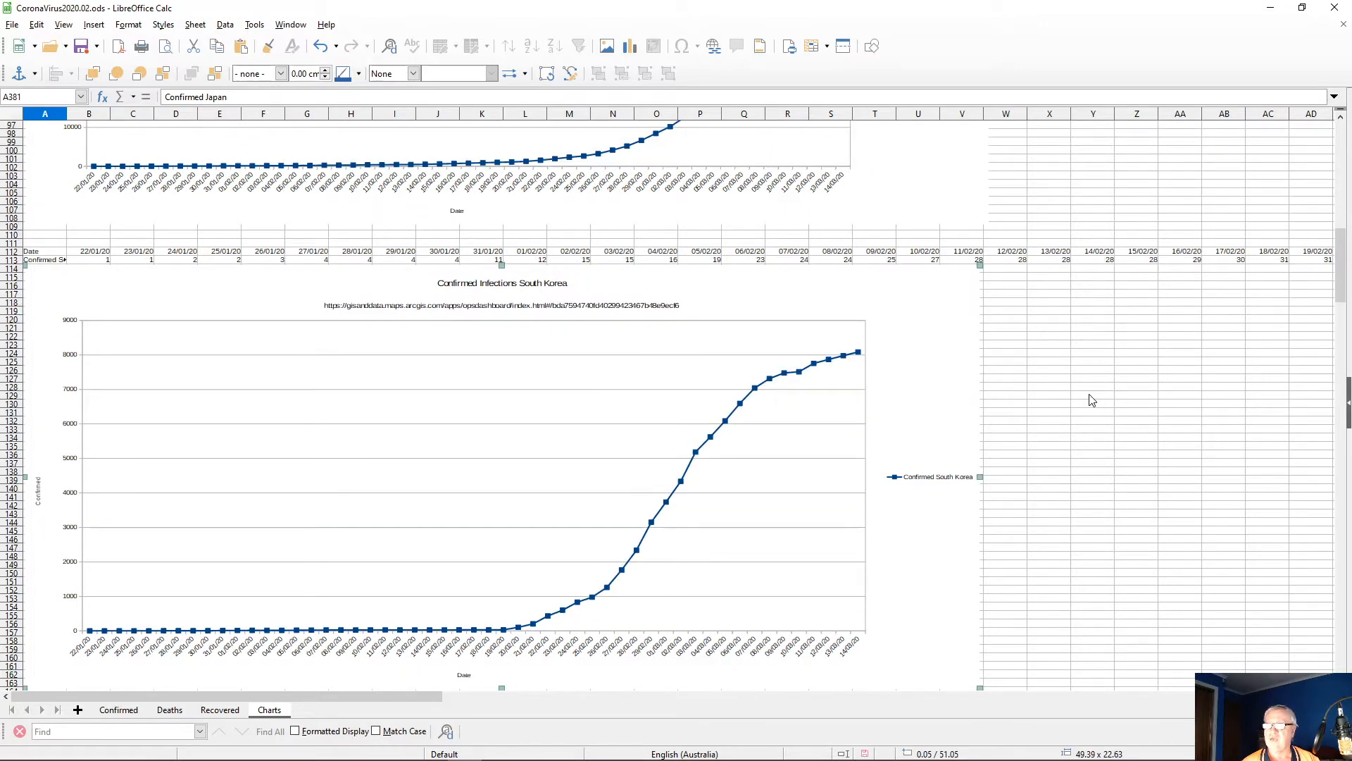
key(Tab)
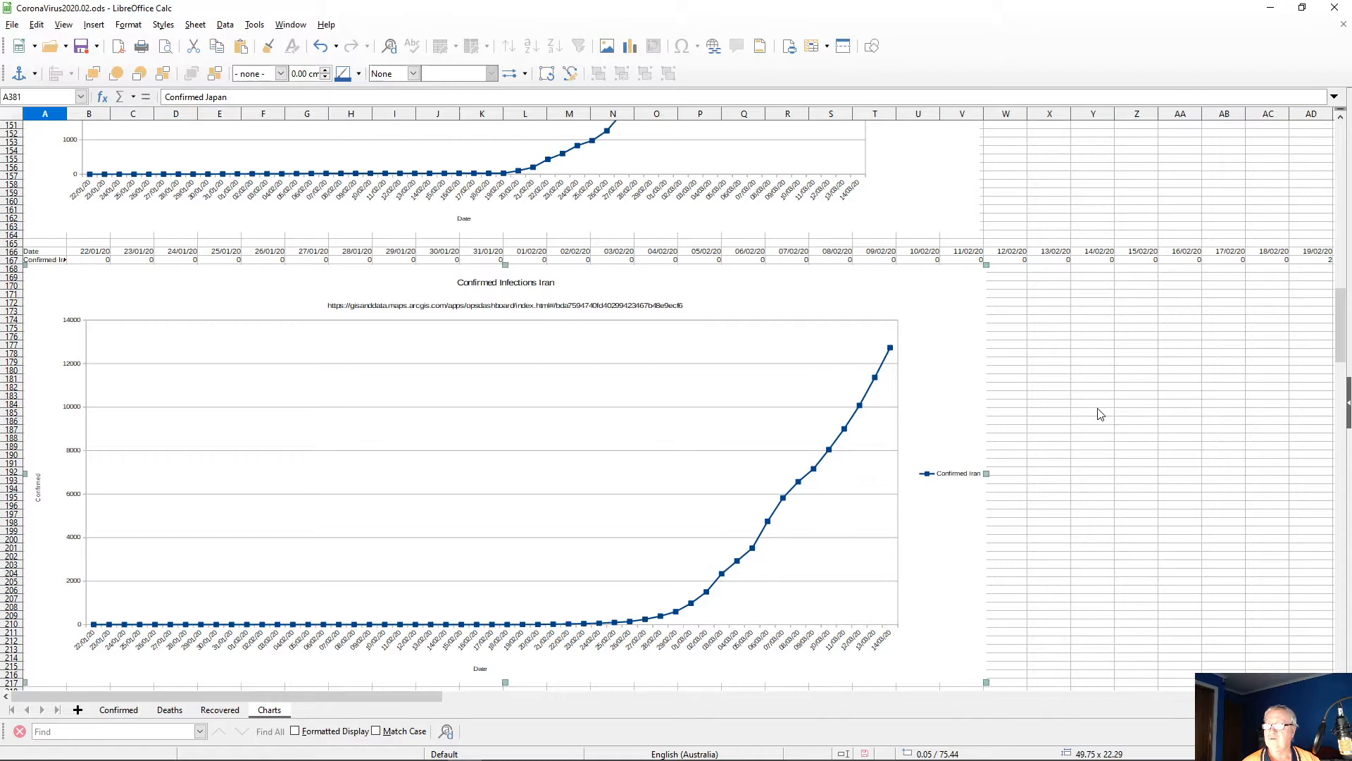
key(Tab)
key(Tab)
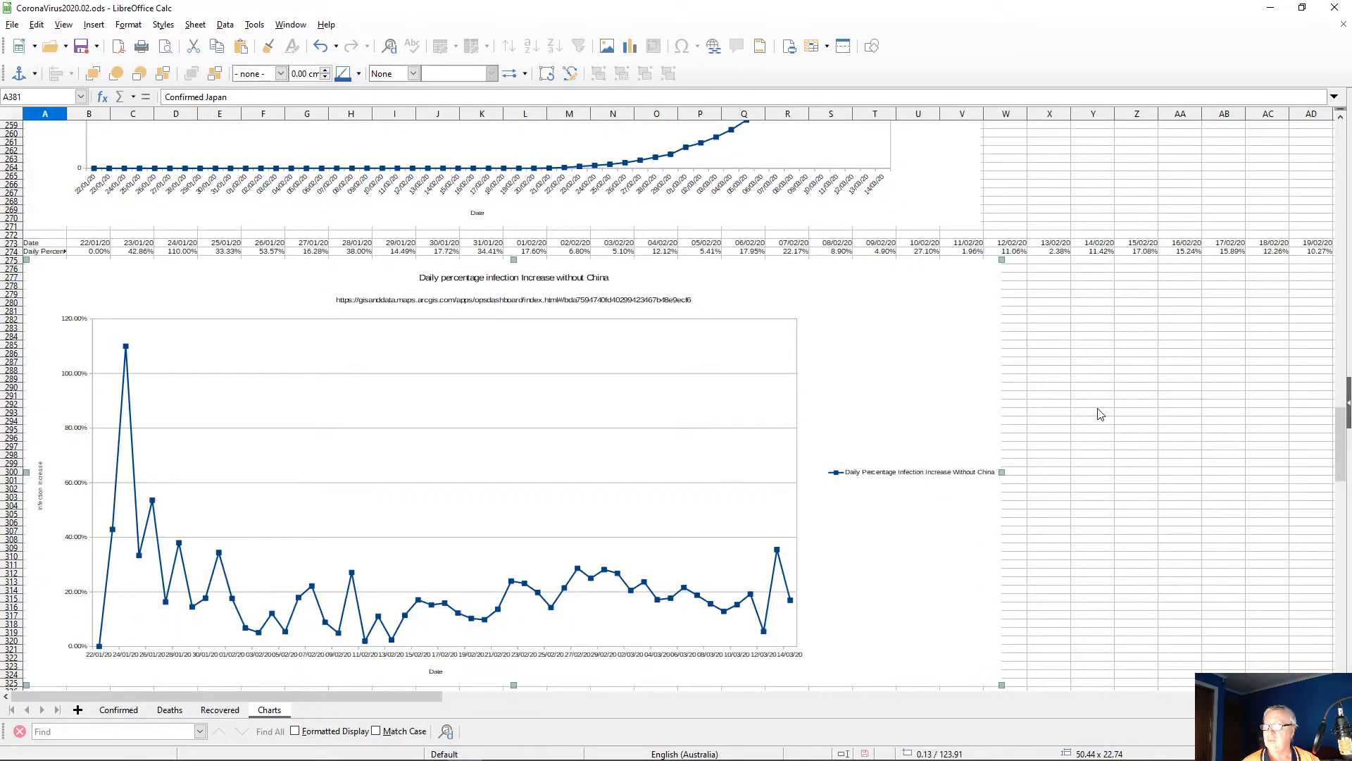
key(Tab)
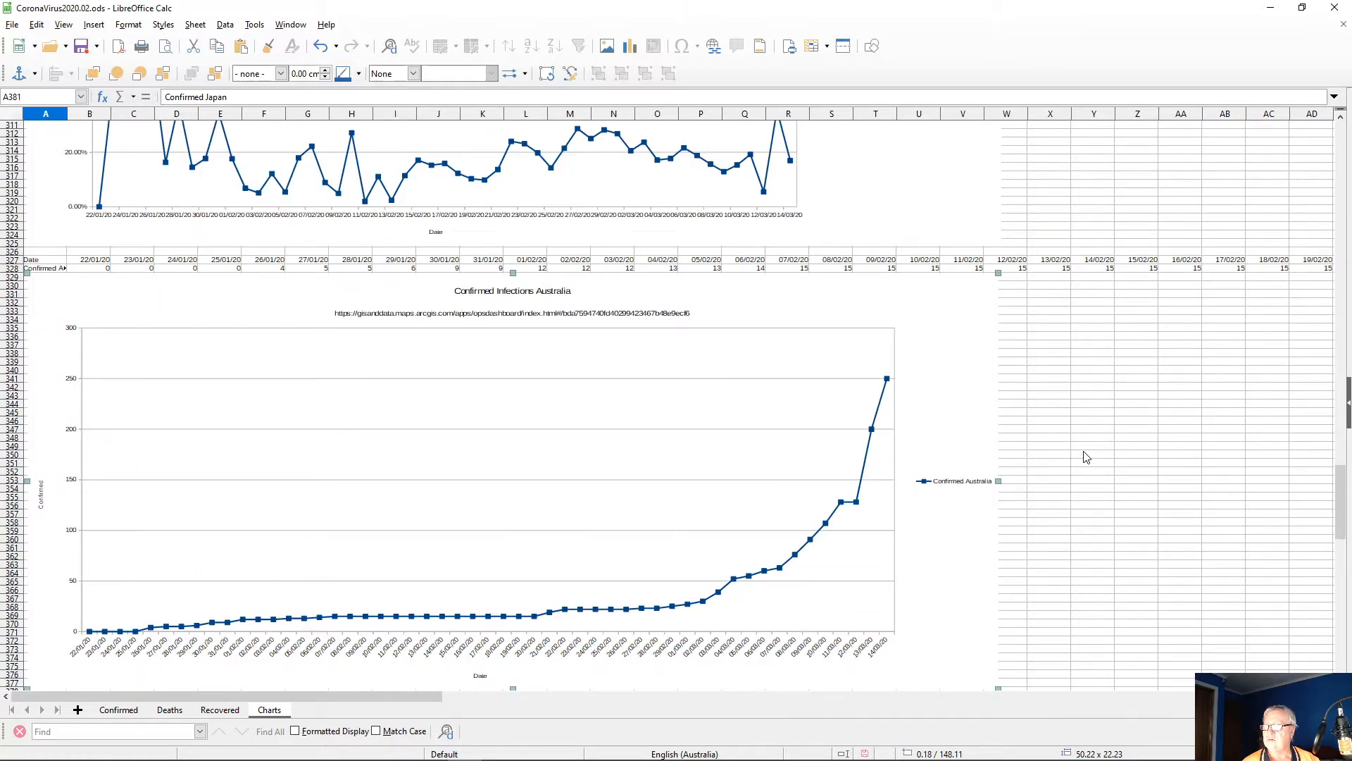
Step: Cycle the selection past the Australia chart and once more through all charts from Global back to Australia, checking for Japan's chart
key(Tab)
key(Tab)
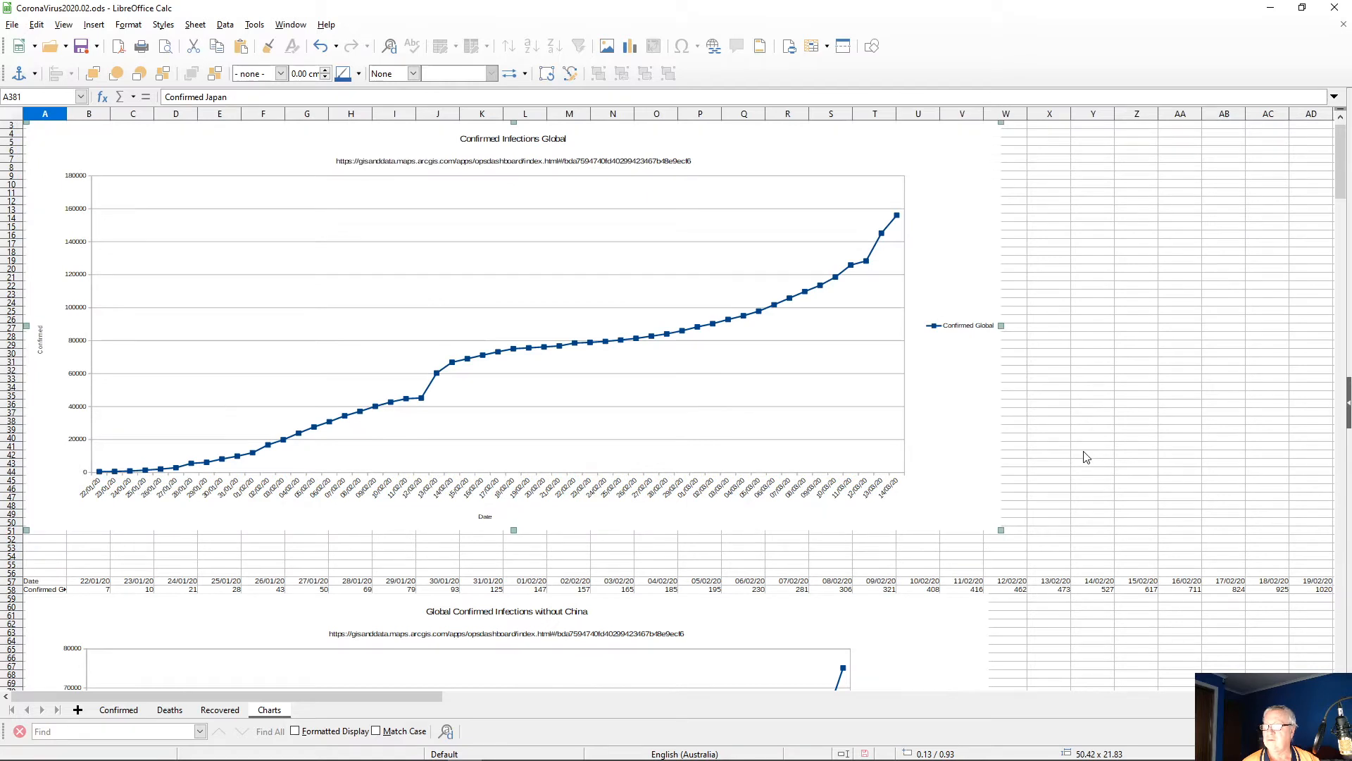
key(Tab)
key(Tab)
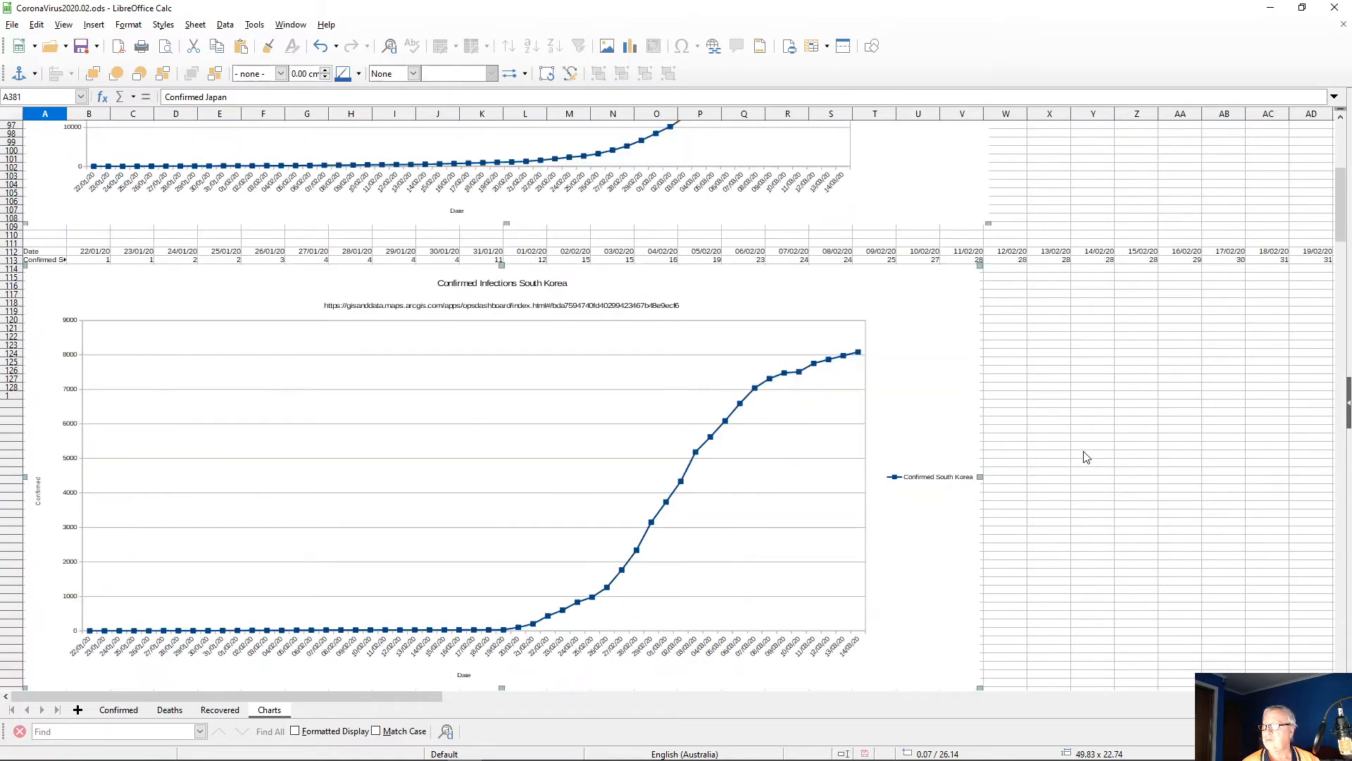
key(Tab)
key(Tab)
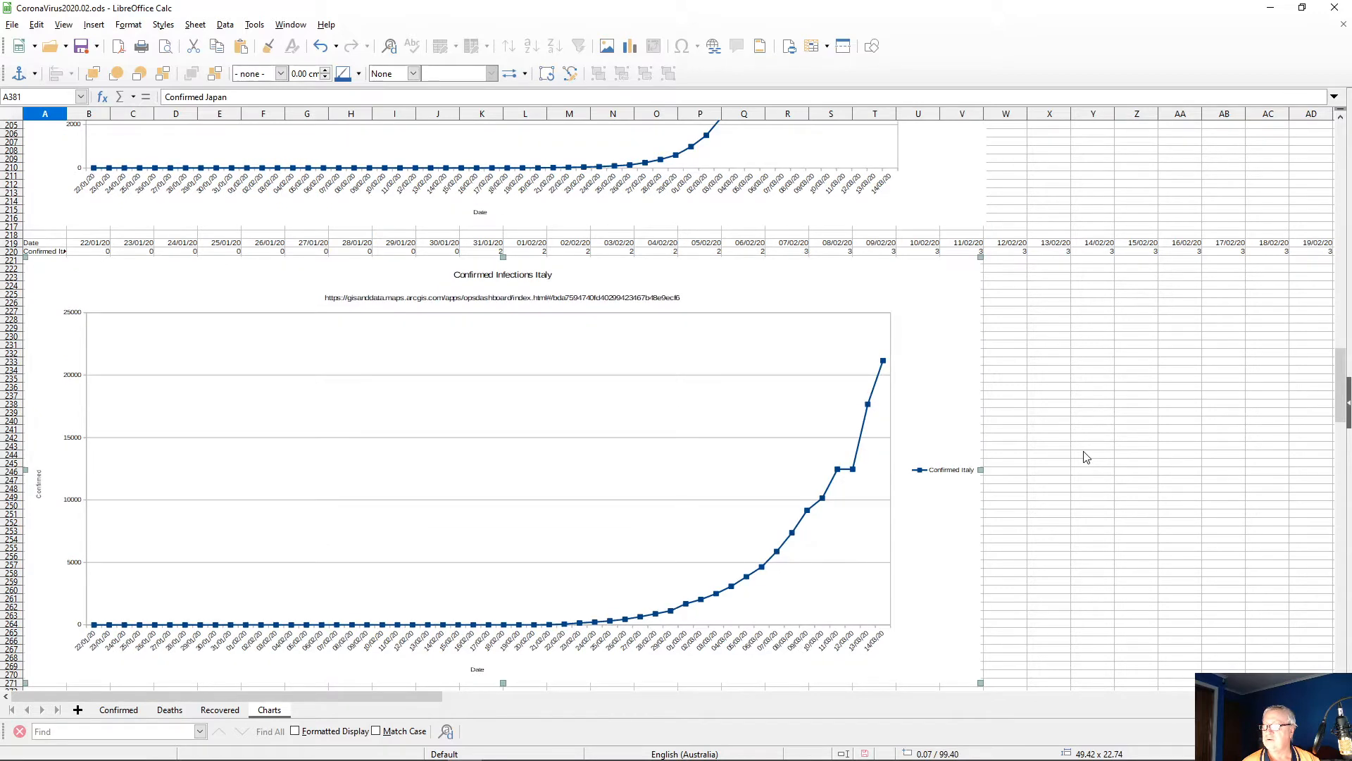
key(Tab)
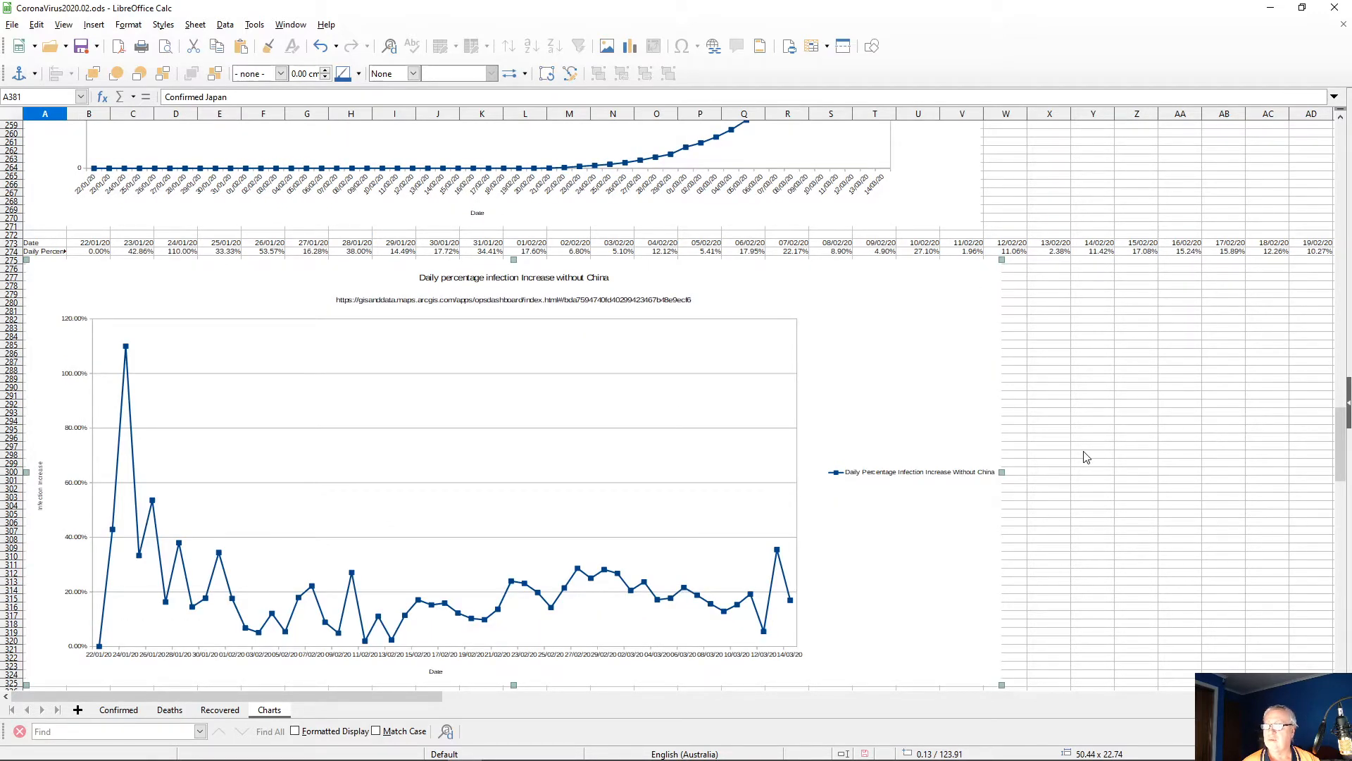
key(Tab)
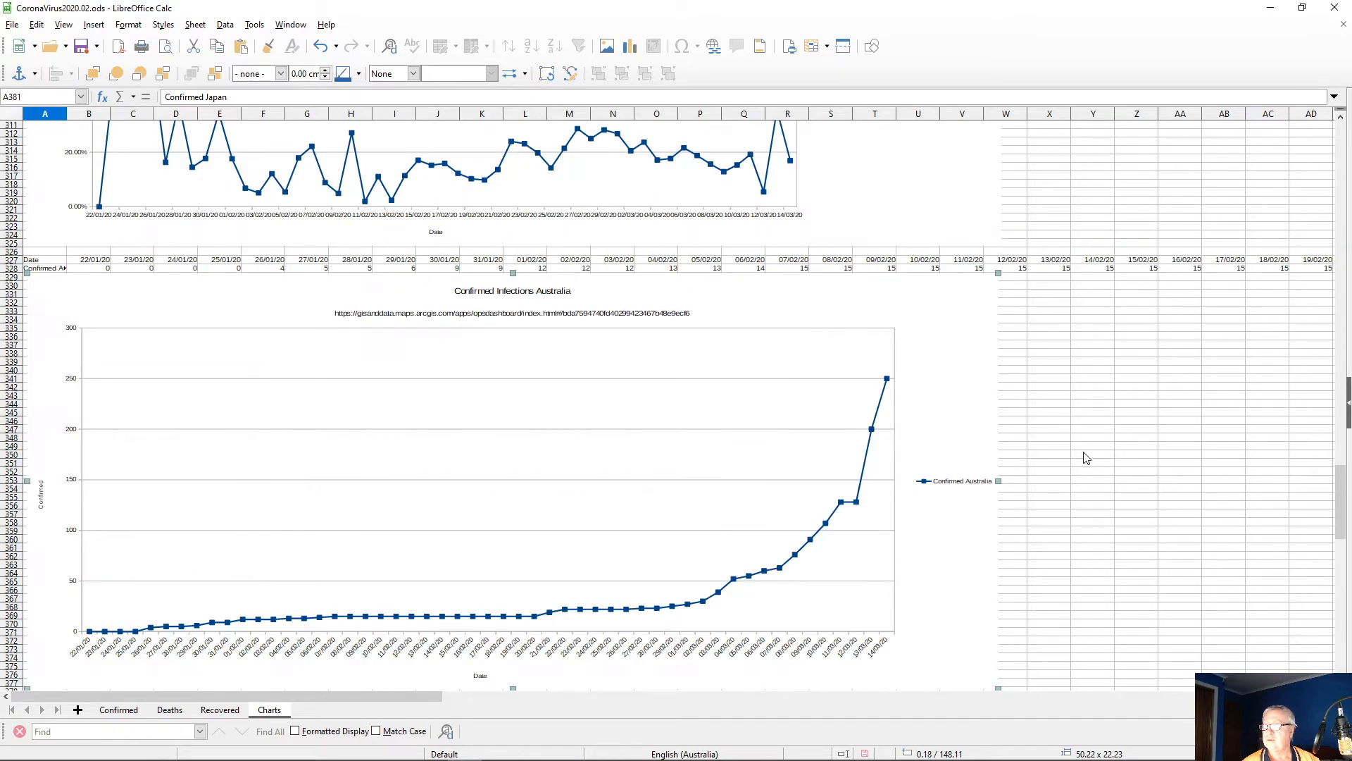
Step: Examine the area below the Confirmed Japan rows 380–381 down to the end of the Taiwan chart for the Japan chart
scroll(1086, 458, down, 13)
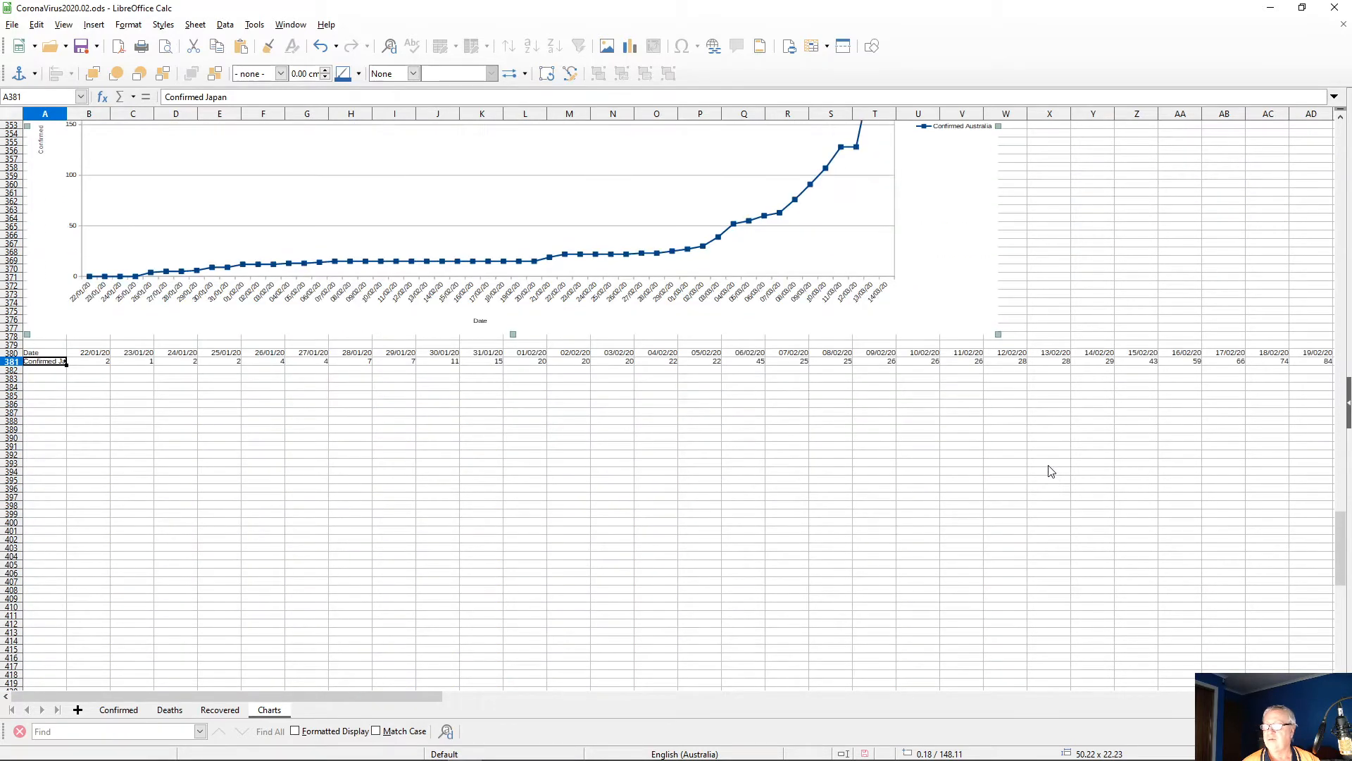
scroll(443, 542, down, 6)
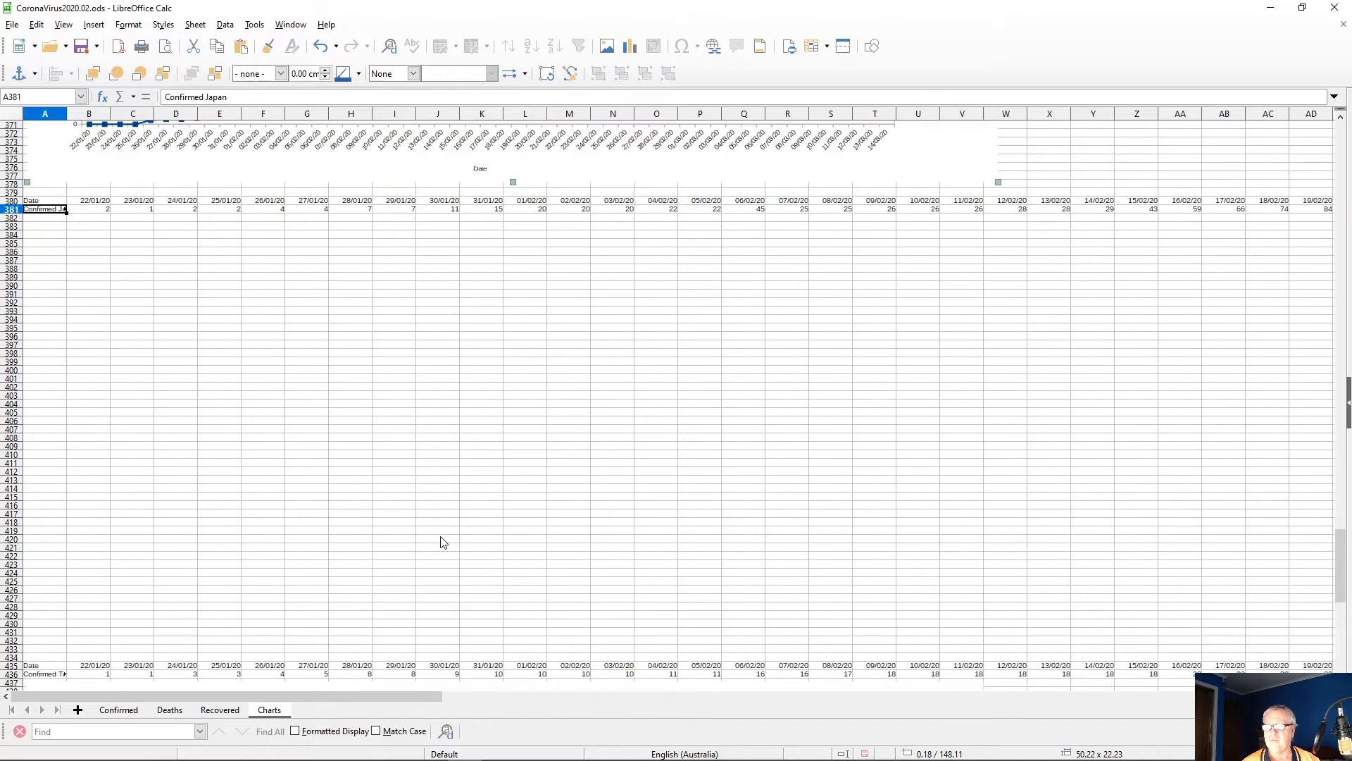
scroll(443, 542, down, 5)
scroll(443, 542, up, 8)
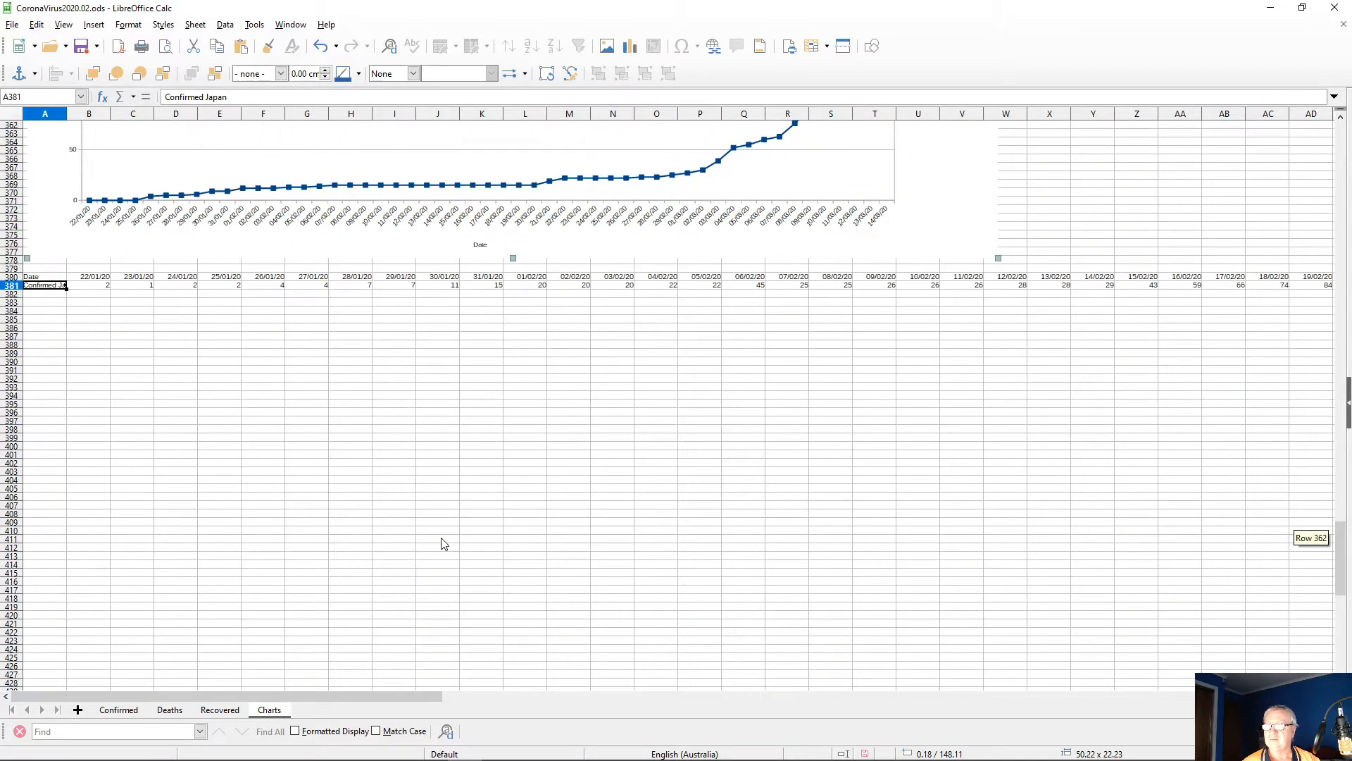
scroll(443, 543, down, 13)
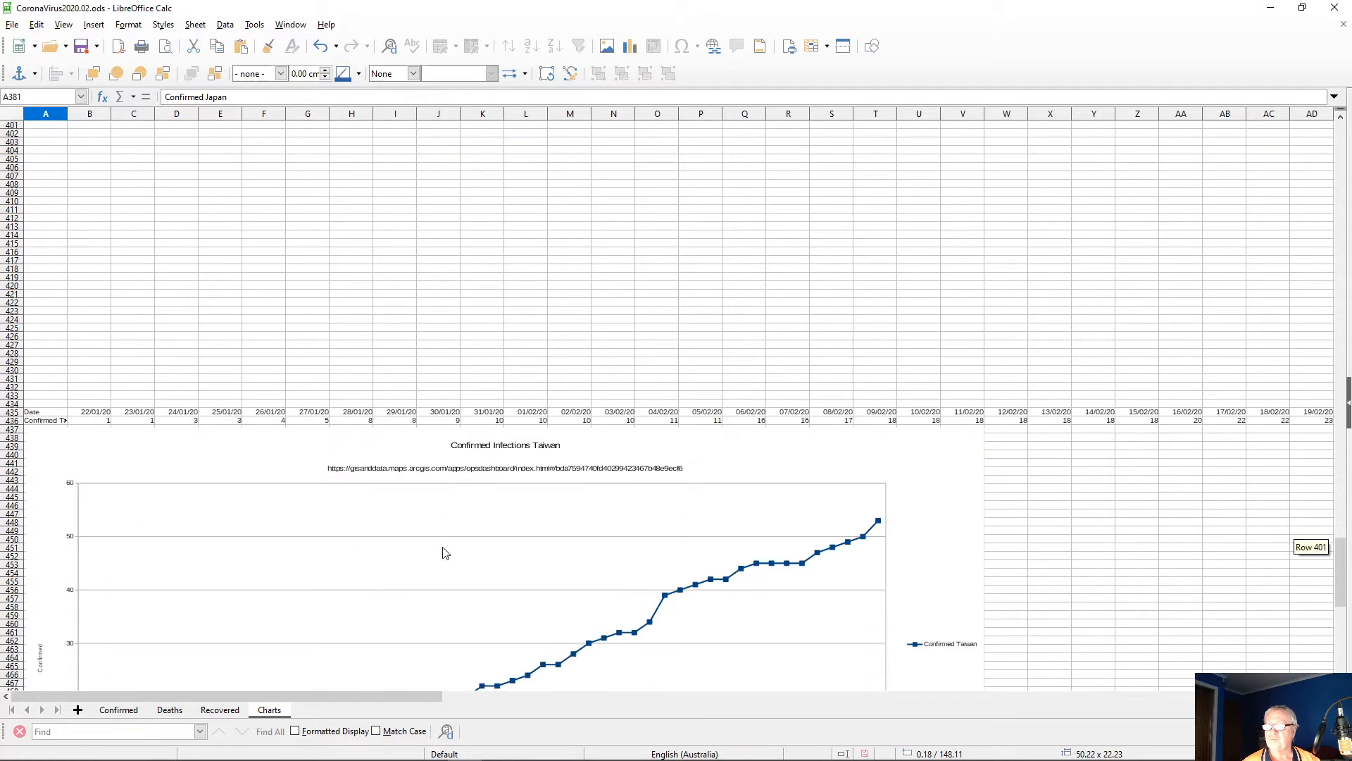
scroll(446, 552, down, 14)
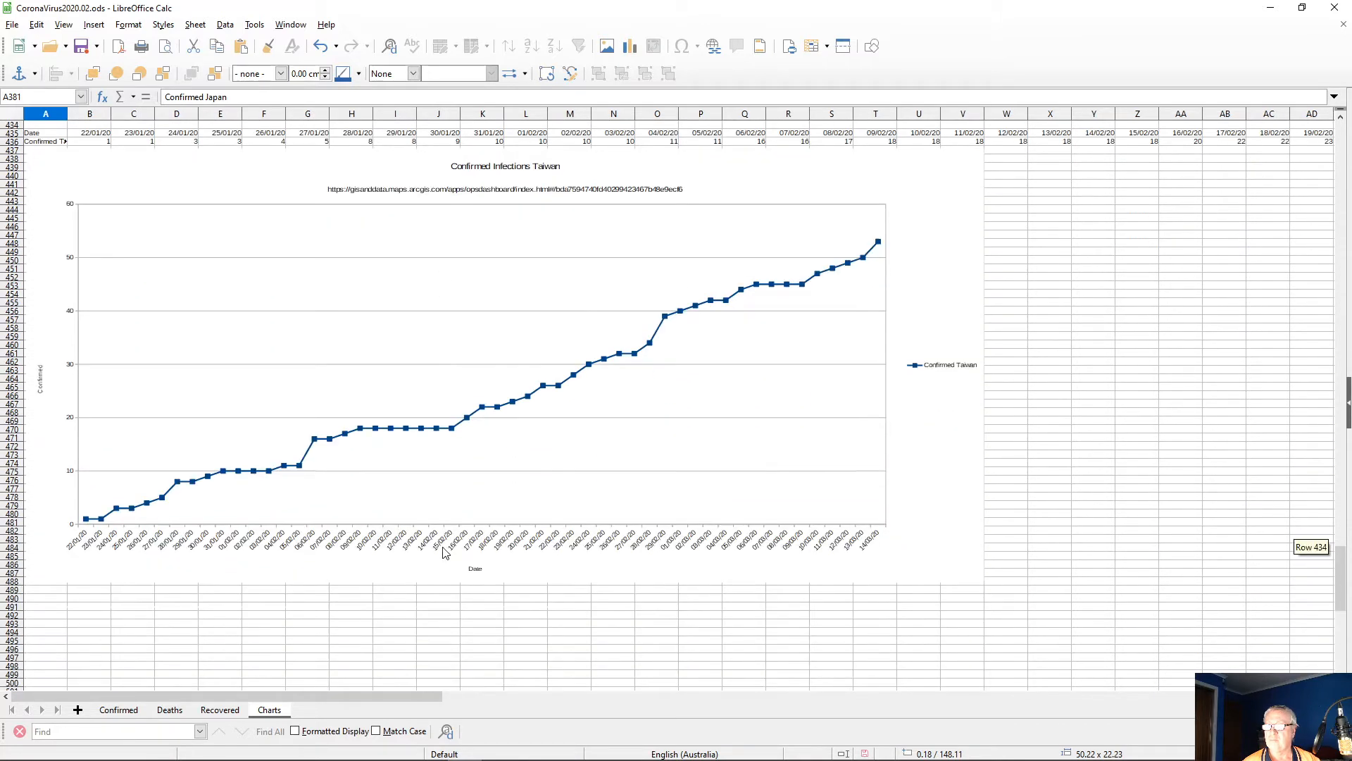
scroll(705, 520, up, 6)
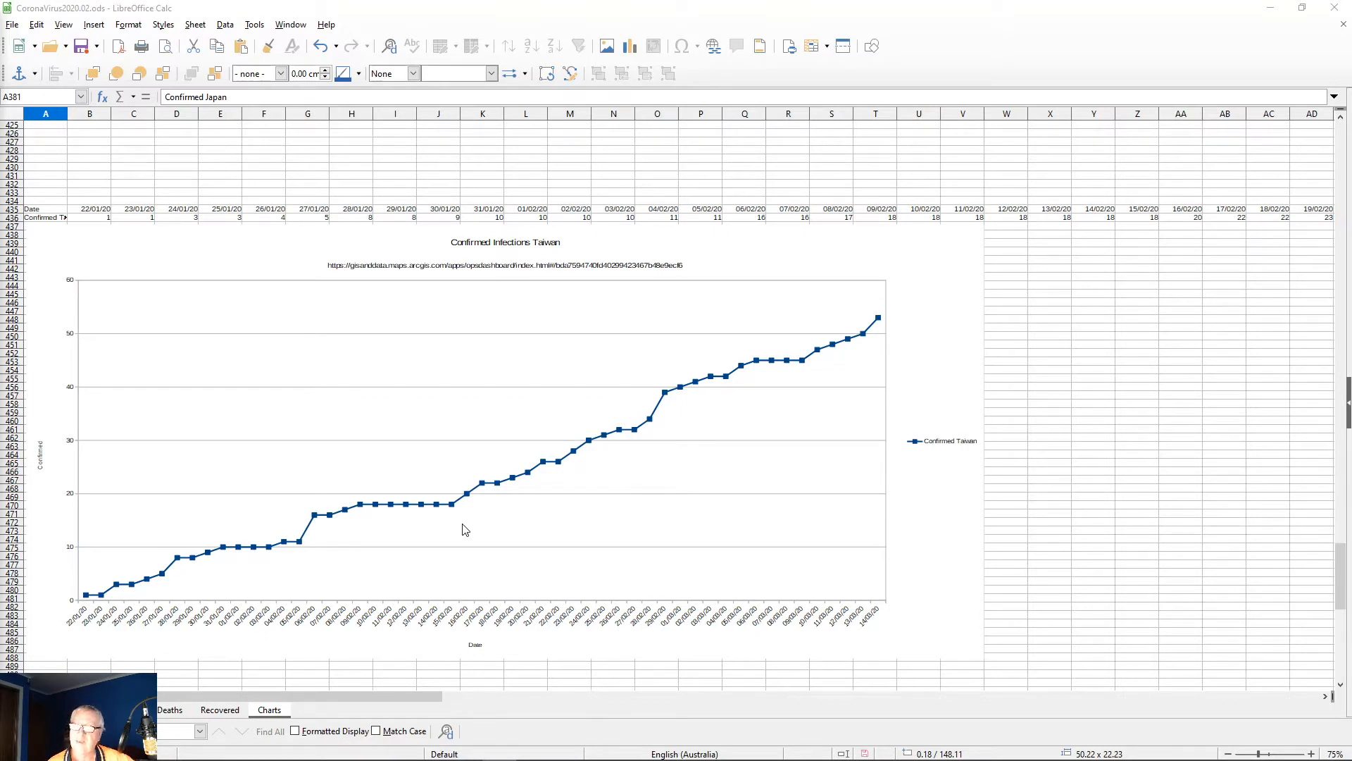
scroll(535, 527, up, 19)
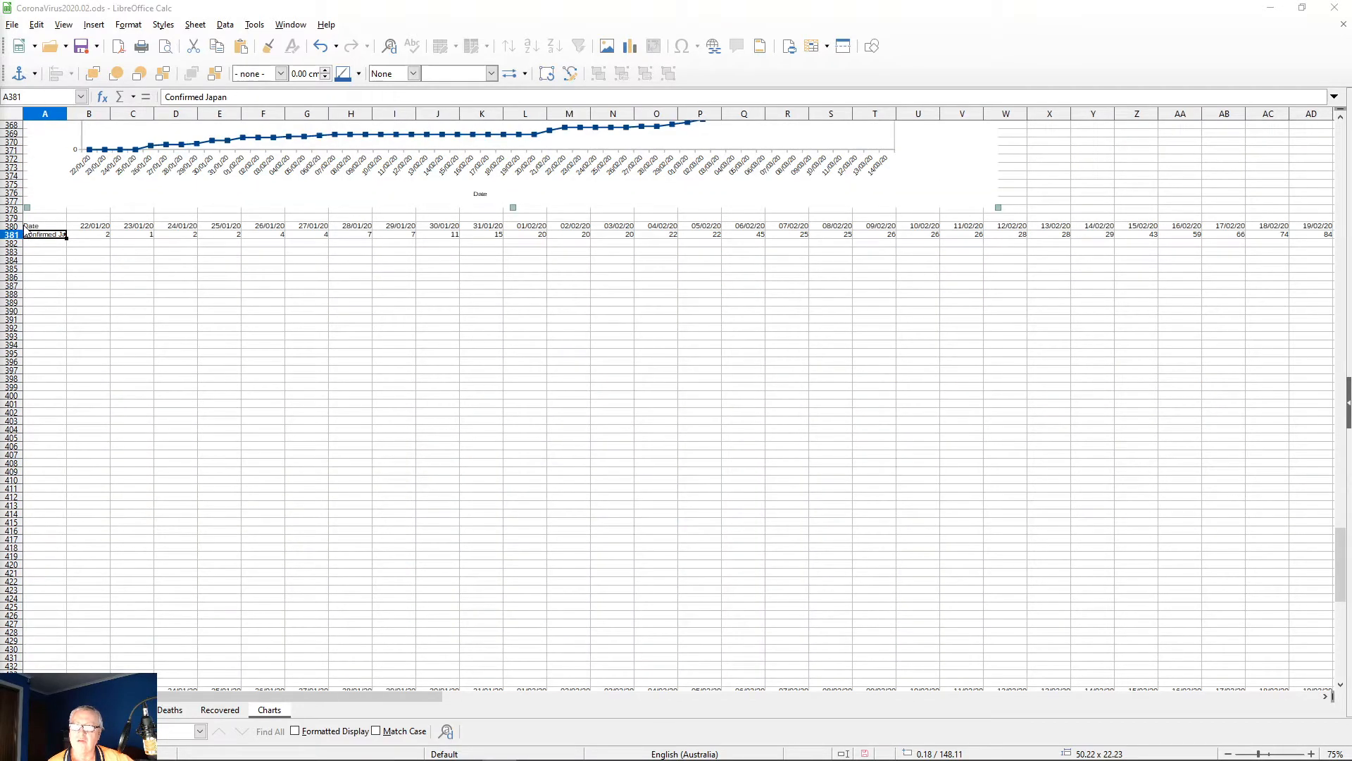
Step: Select the Japan labels in A380:A381 and cell A382 below them, and review the sheet from the Australia chart to below the Taiwan chart
drag(27, 226, 29, 238)
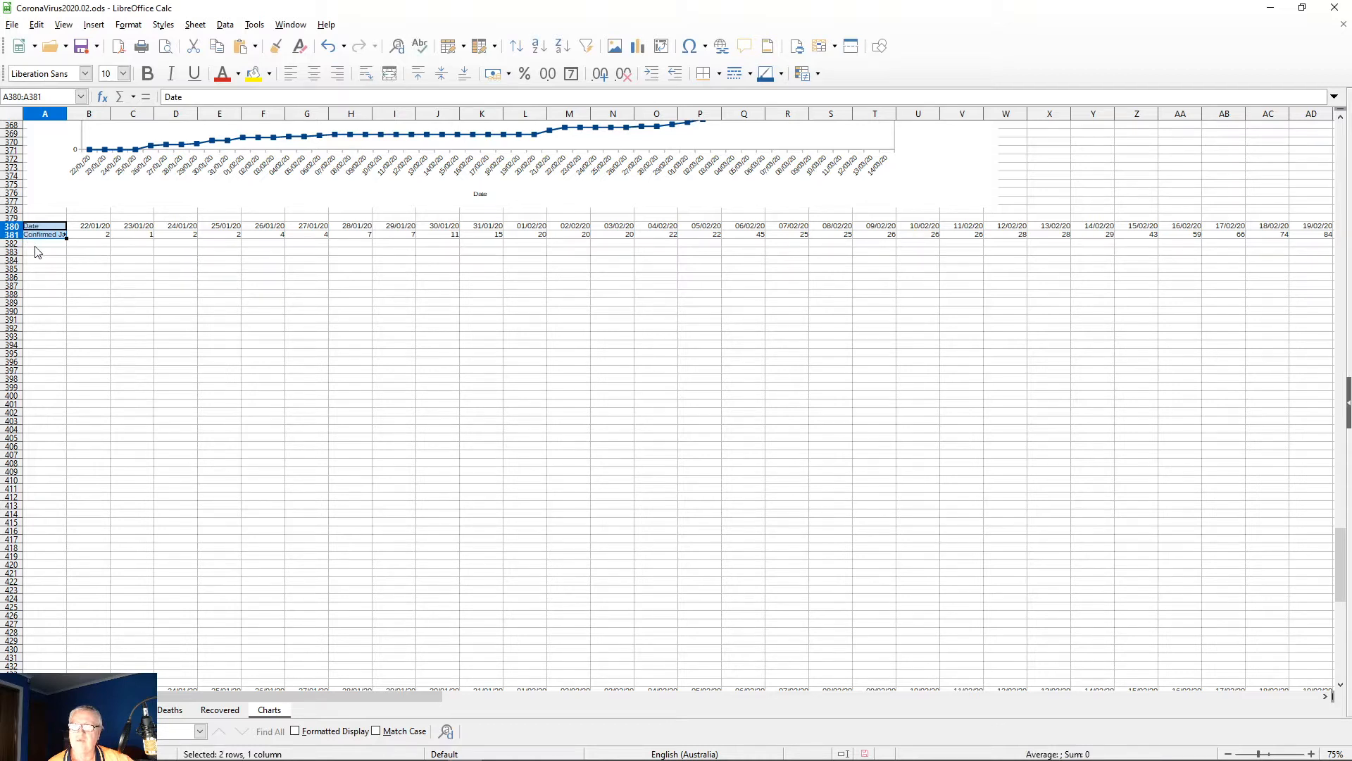
click(42, 243)
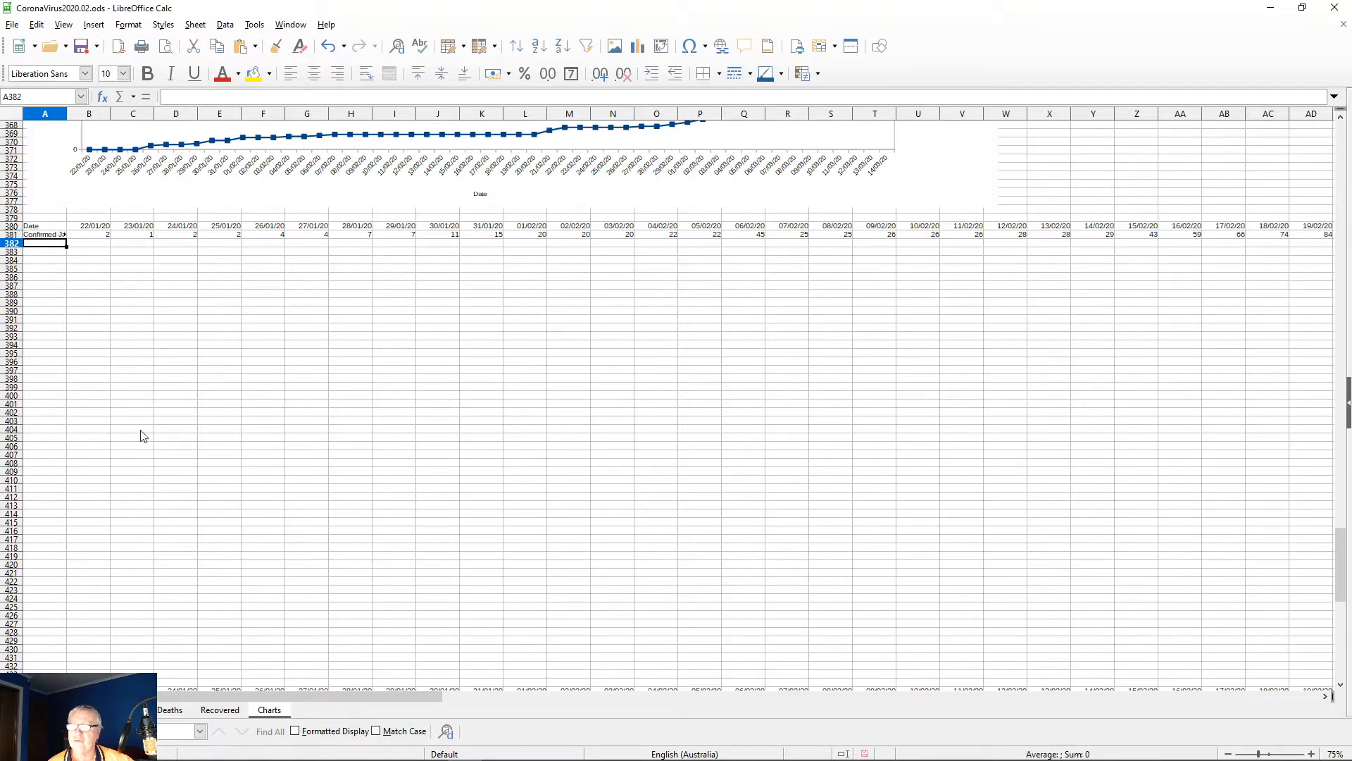
scroll(157, 457, down, 20)
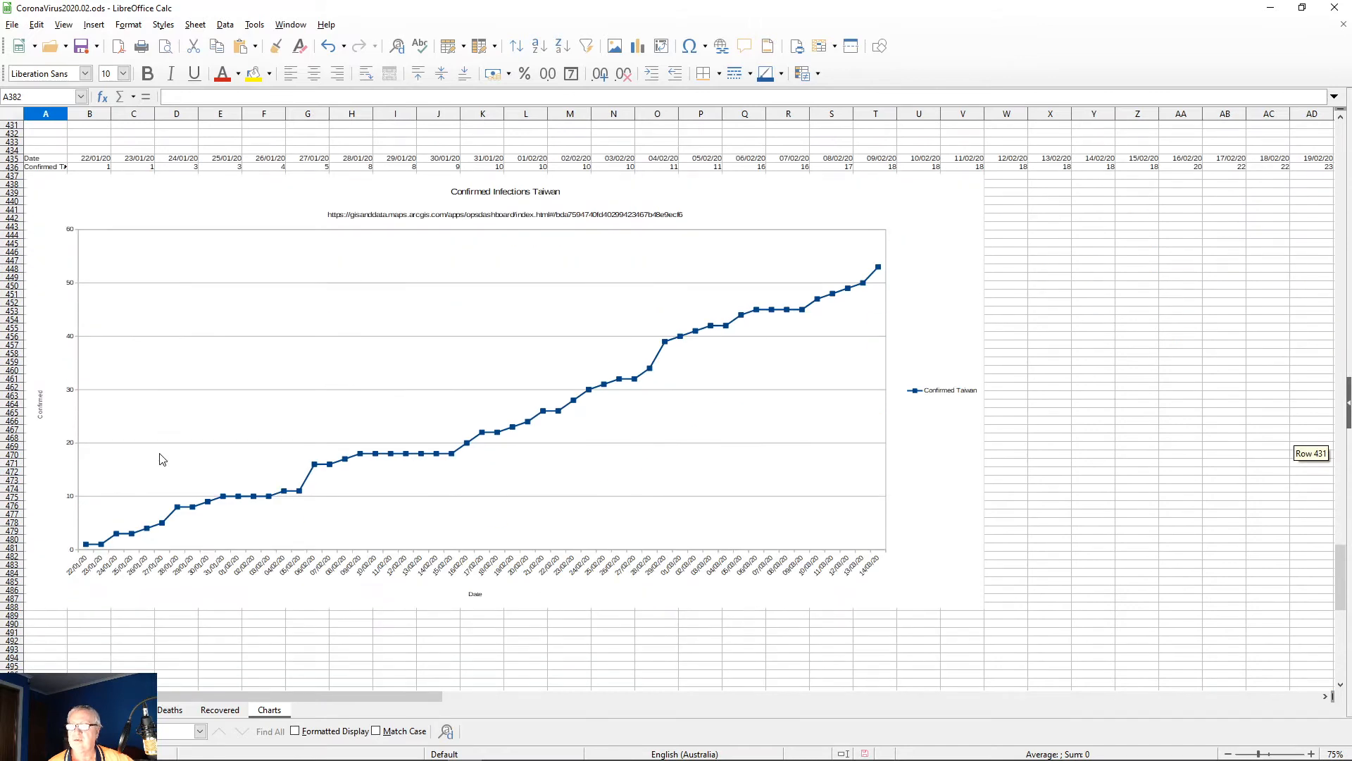
scroll(162, 459, up, 20)
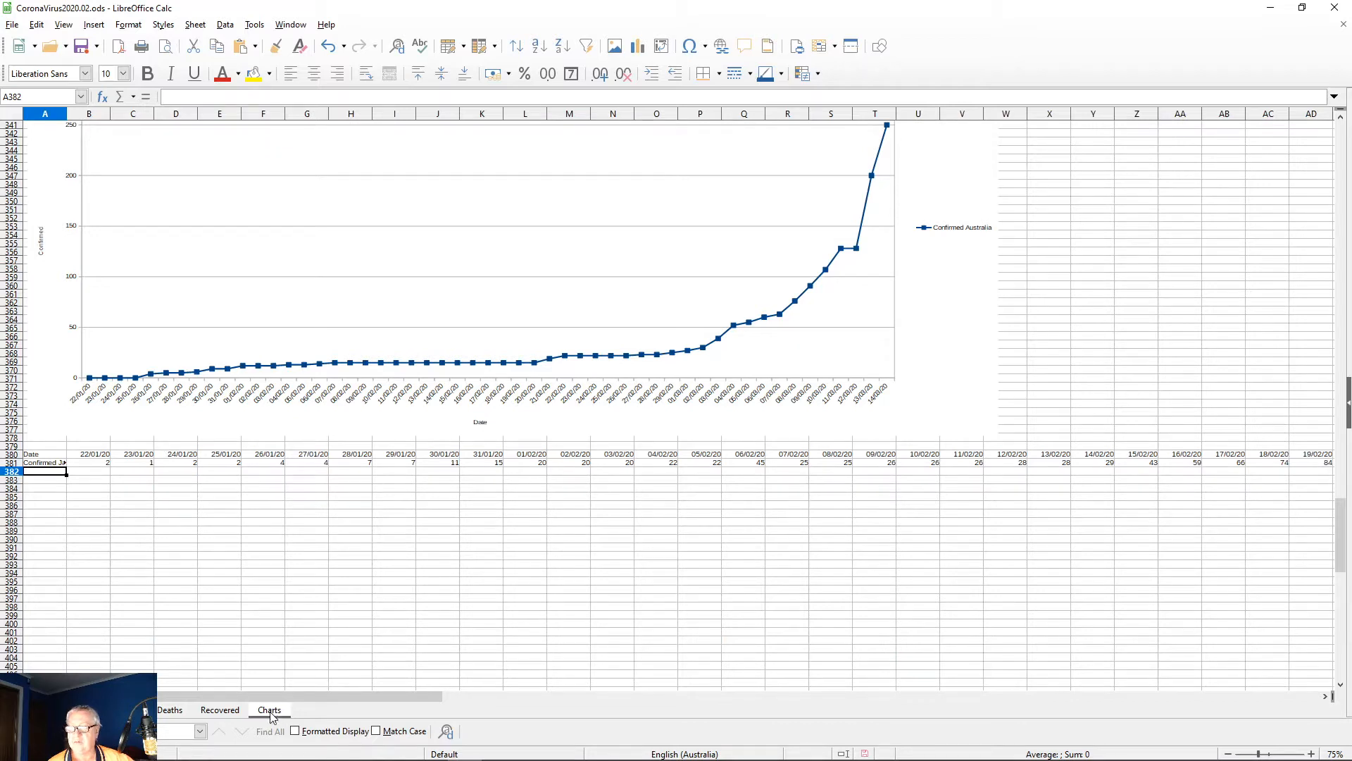
scroll(290, 610, up, 12)
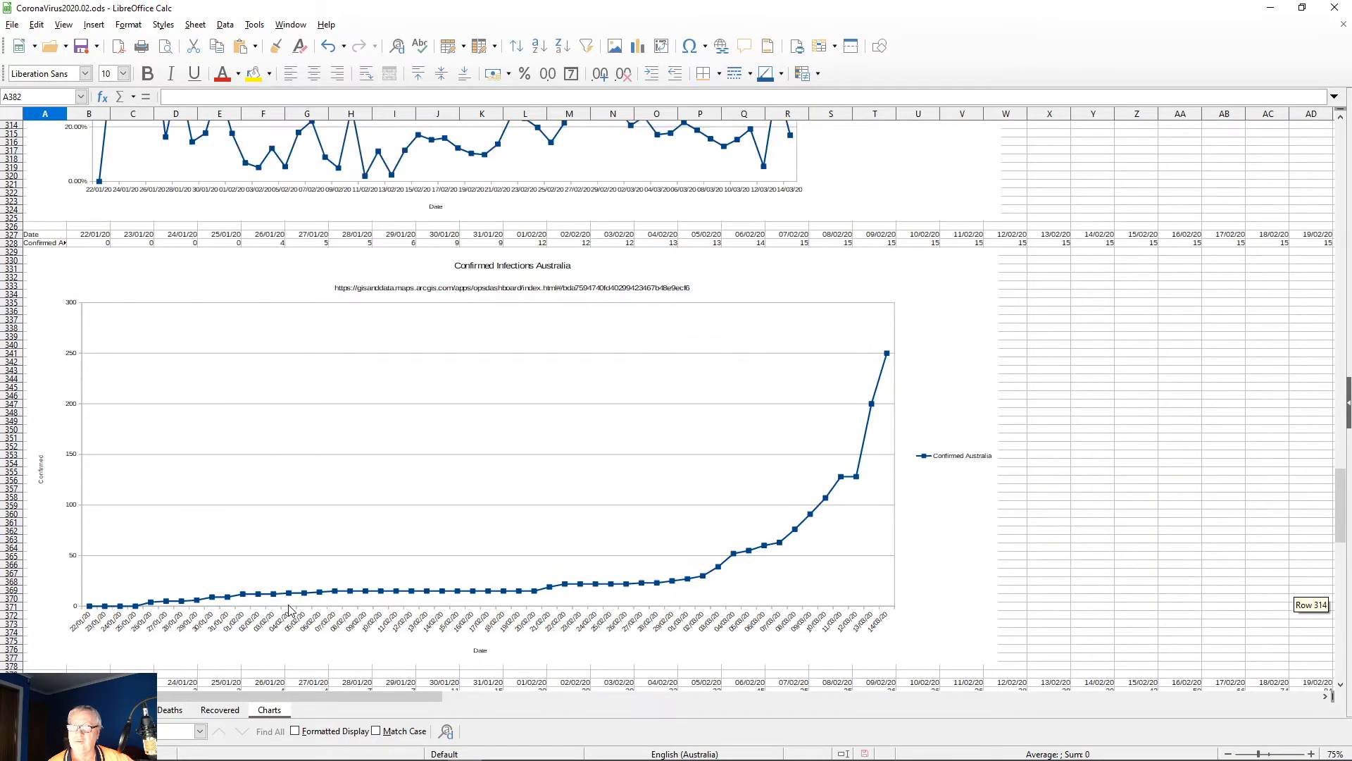
scroll(290, 610, up, 6)
scroll(292, 611, down, 20)
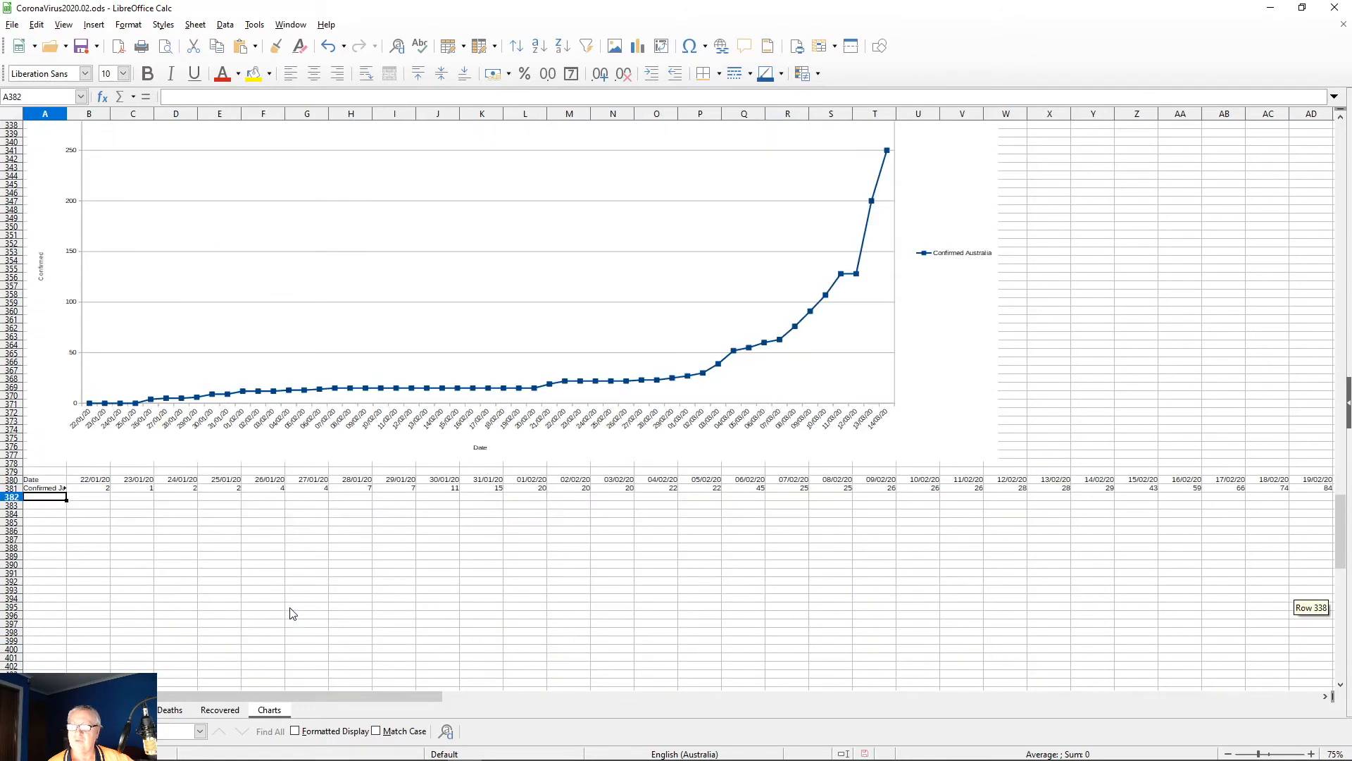
scroll(293, 614, down, 20)
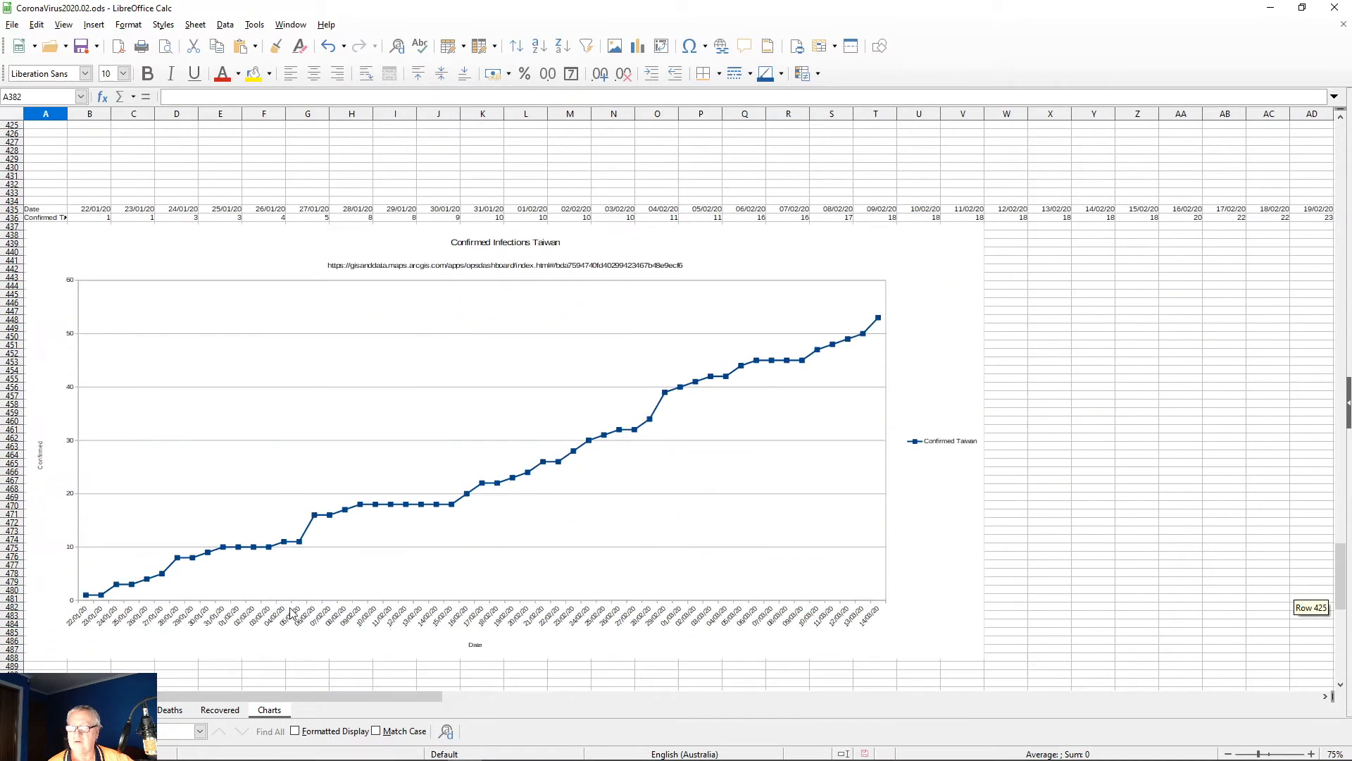
scroll(293, 614, down, 5)
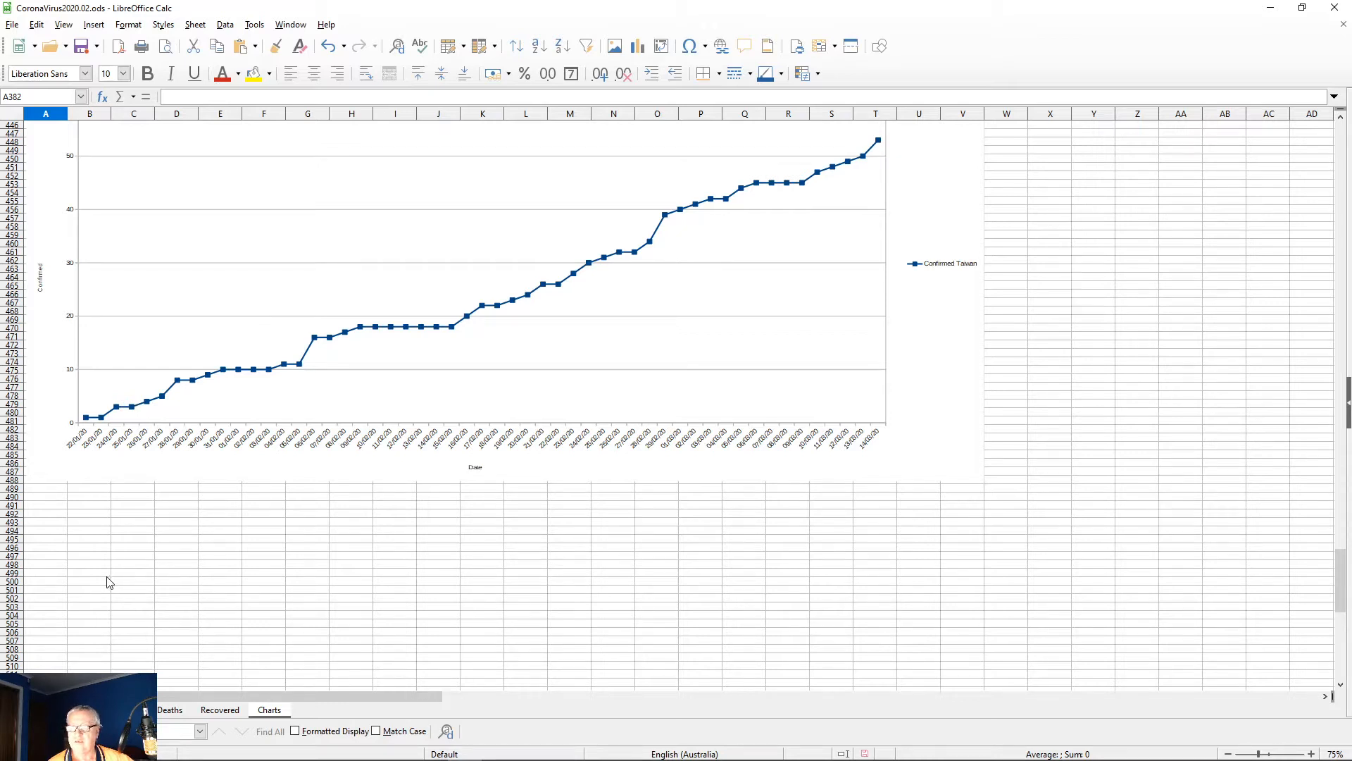
Step: Rename the Charts sheet as "Charts - Confirmed"
double_click(272, 713)
click(646, 377)
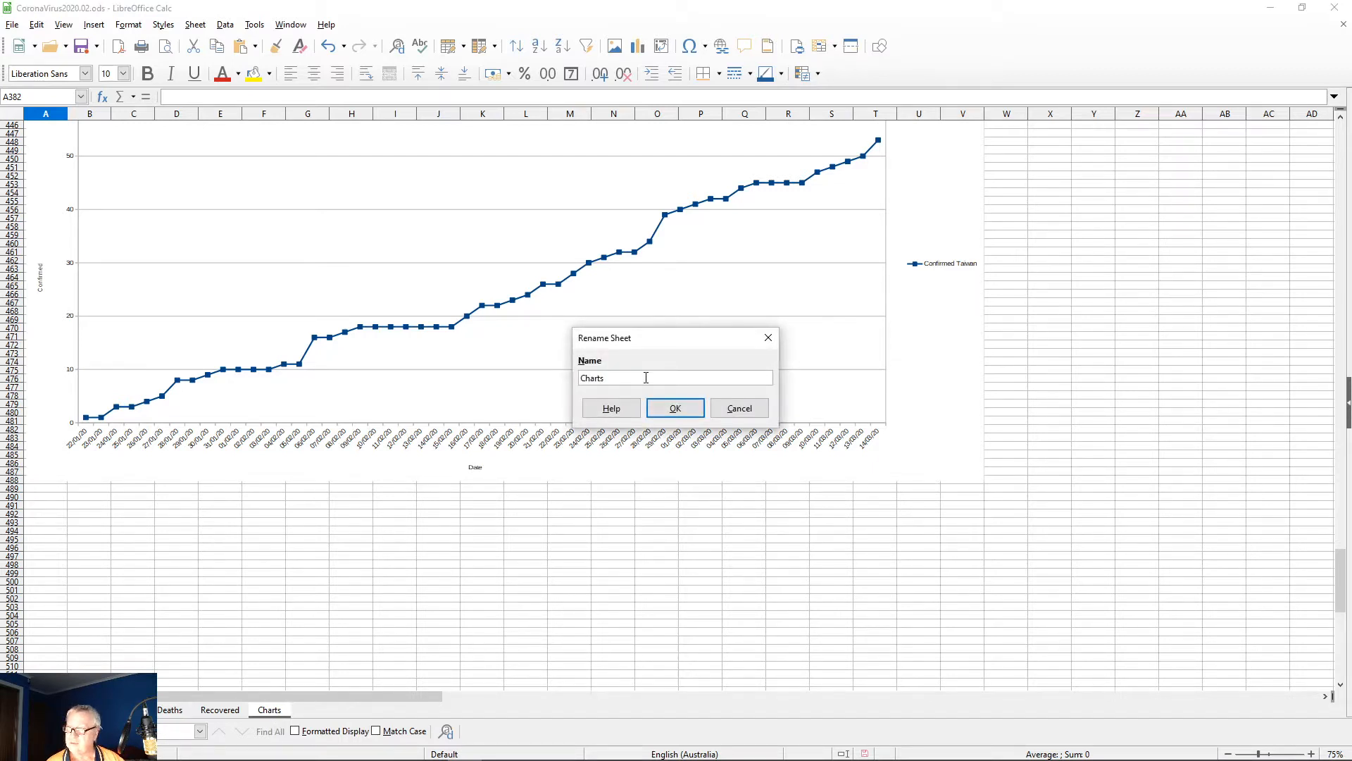
text(-)
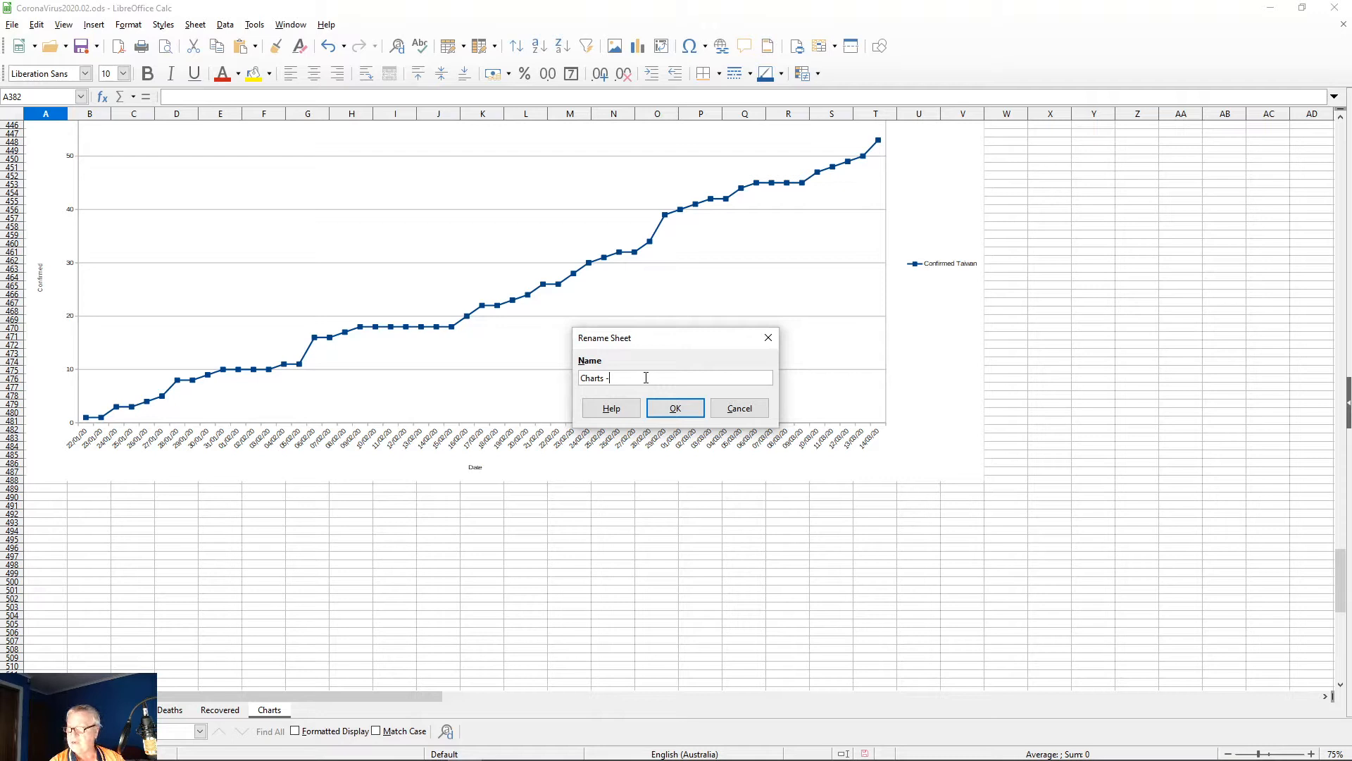
text(Confirmed)
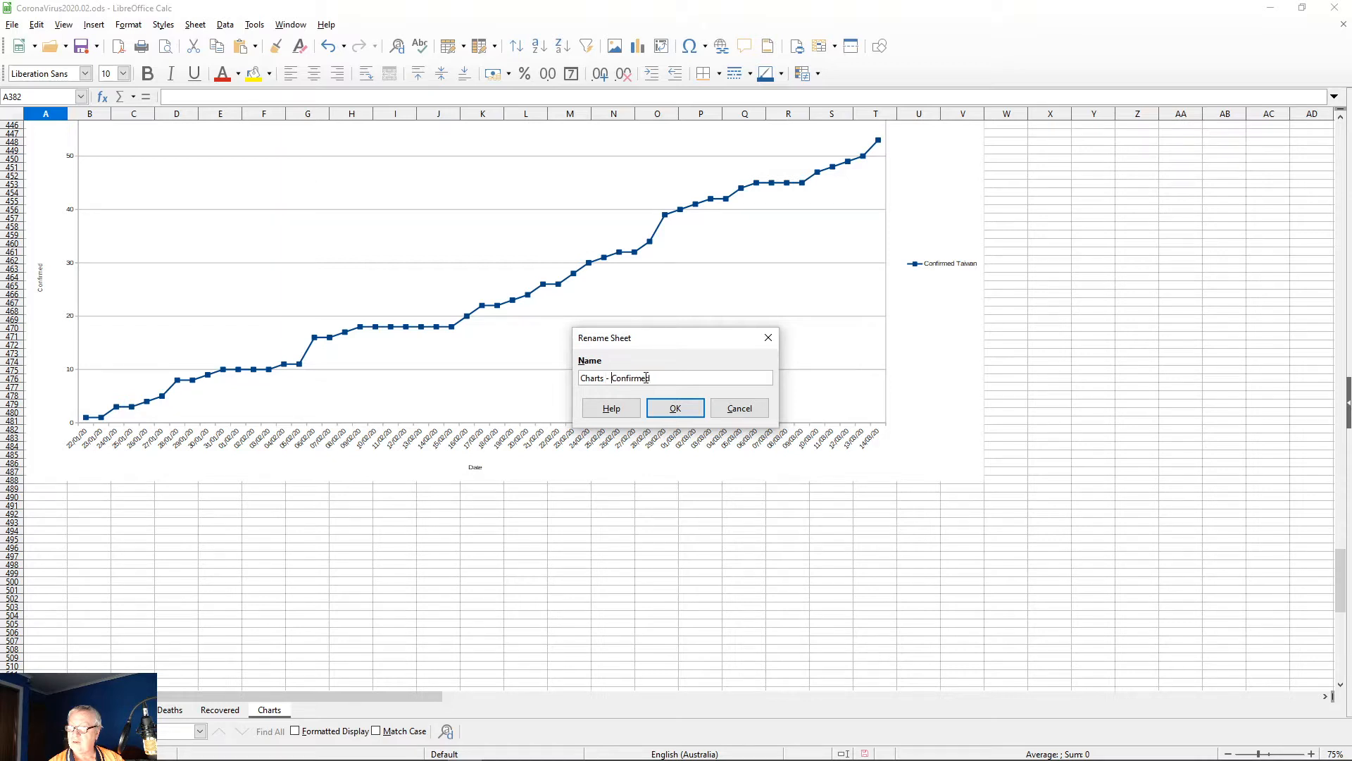
click(674, 411)
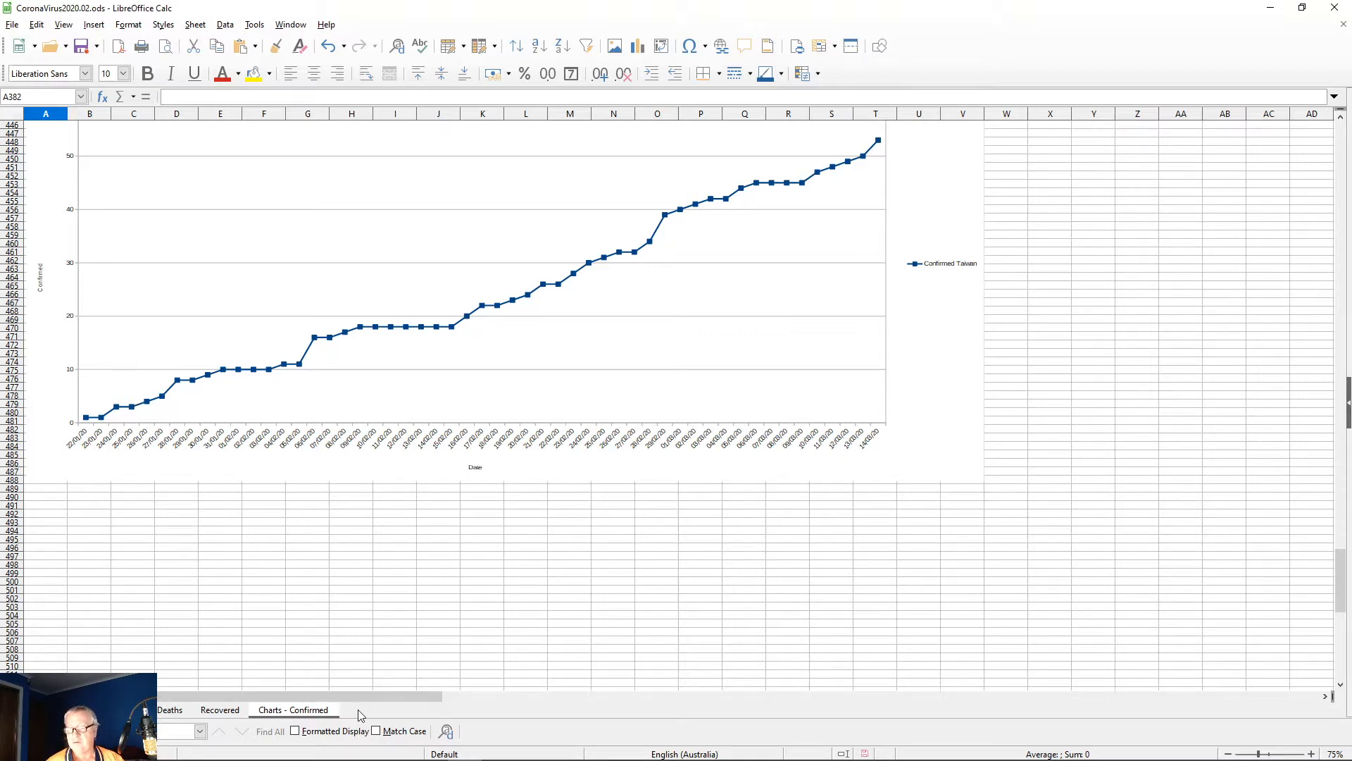
Step: Add a new sheet after "Charts - Confirmed" and name it "Charts - Deaths"
click(79, 710)
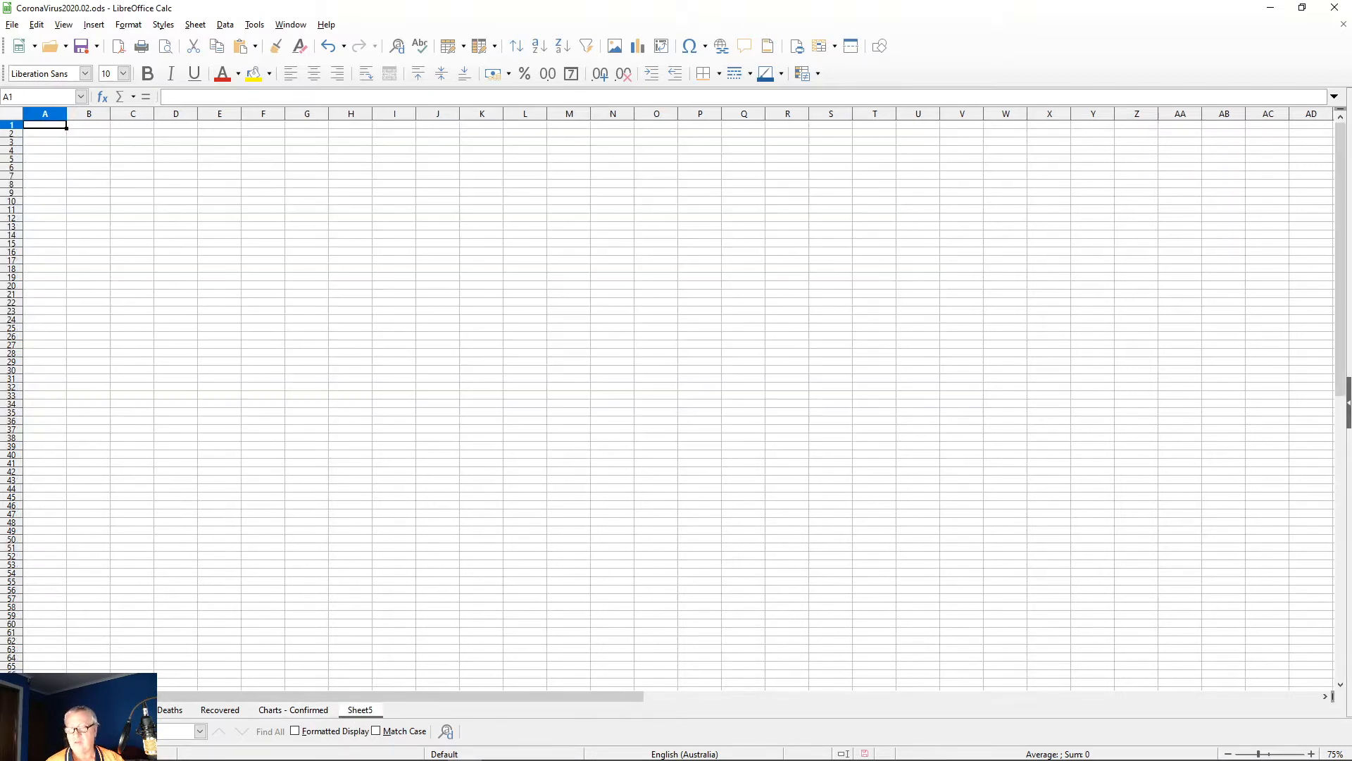
double_click(360, 710)
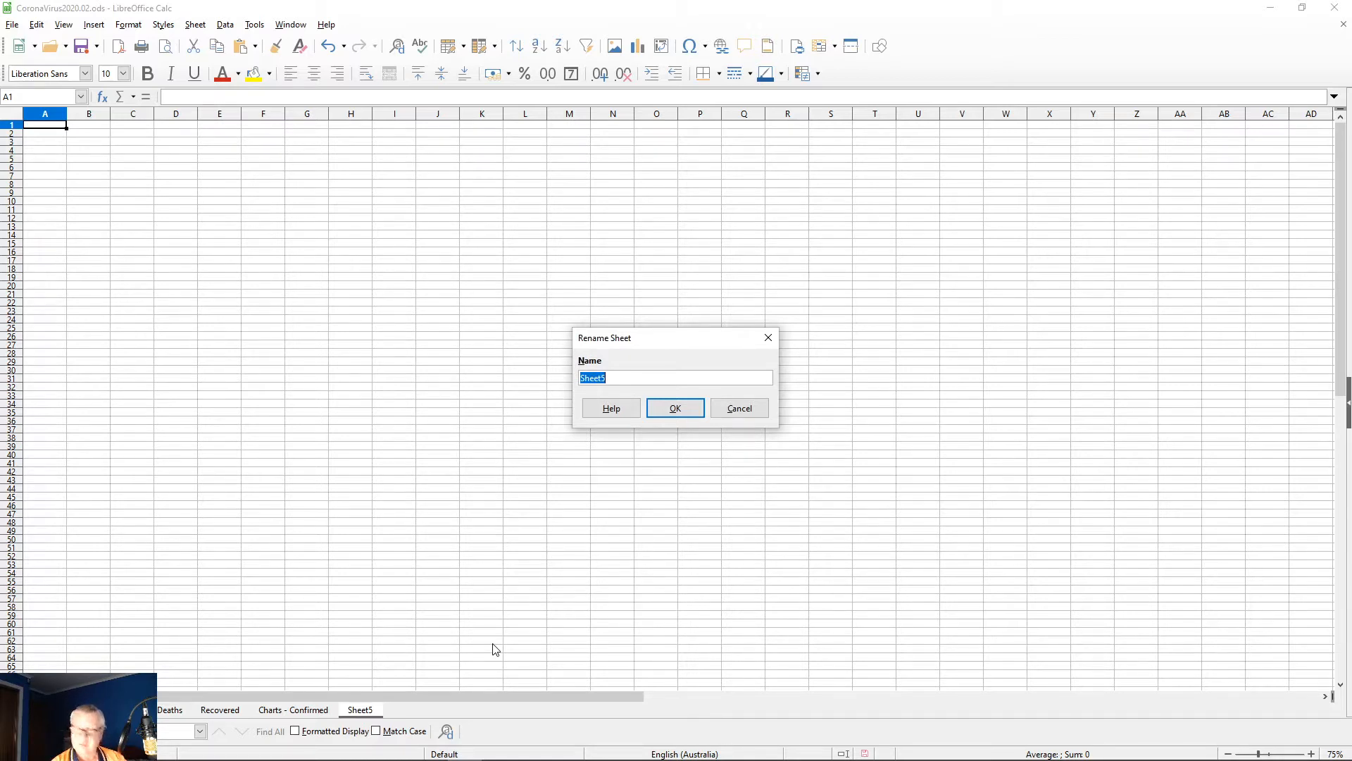
text(Charts - Deaths)
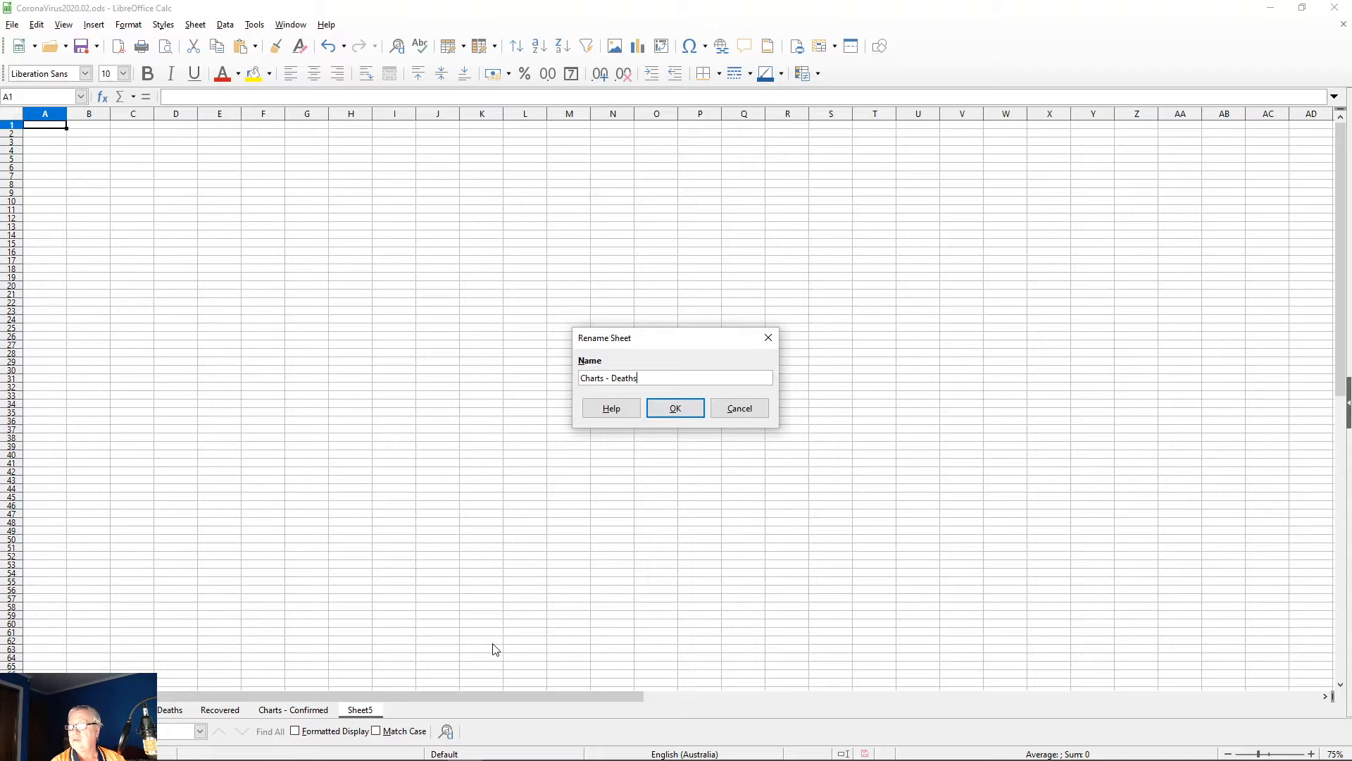
key(Return)
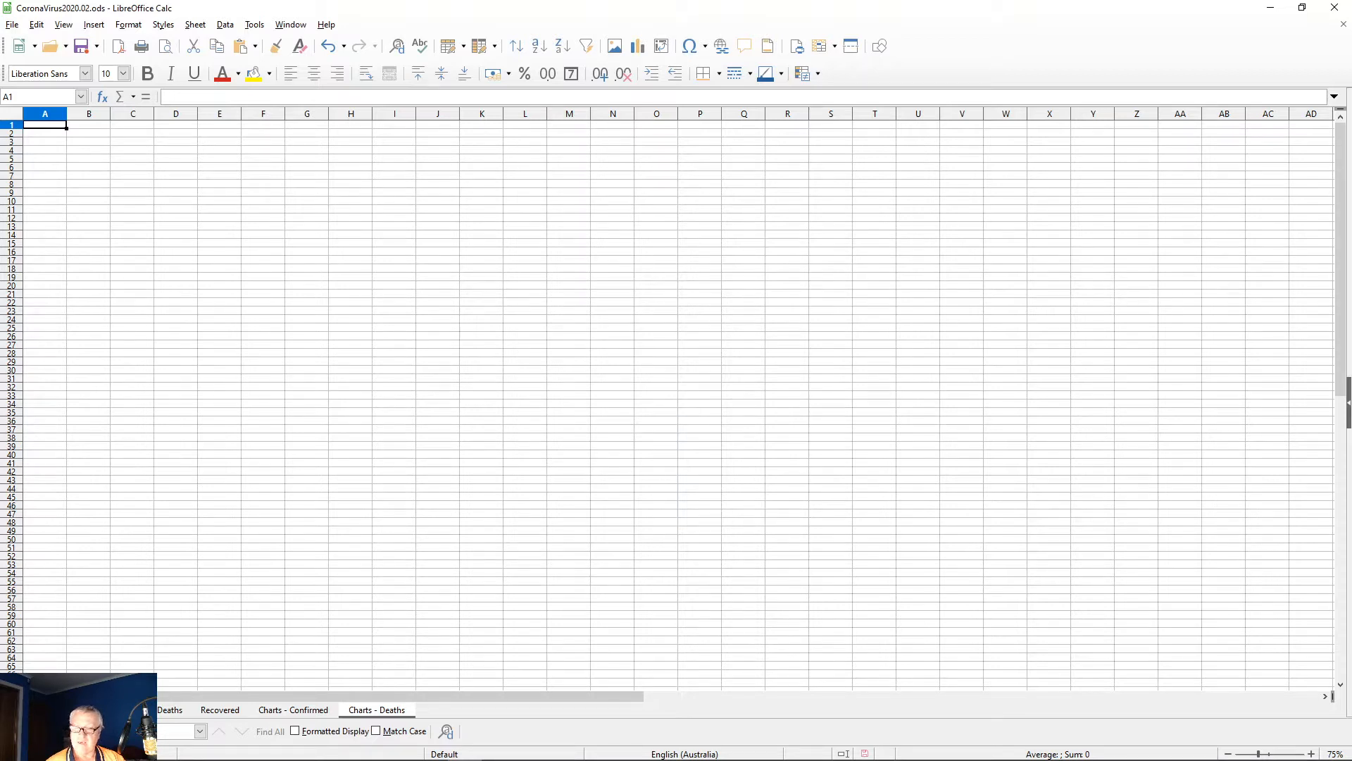
Step: Add a new sheet after "Charts - Deaths" and name it "Charts - Recovered"
click(79, 710)
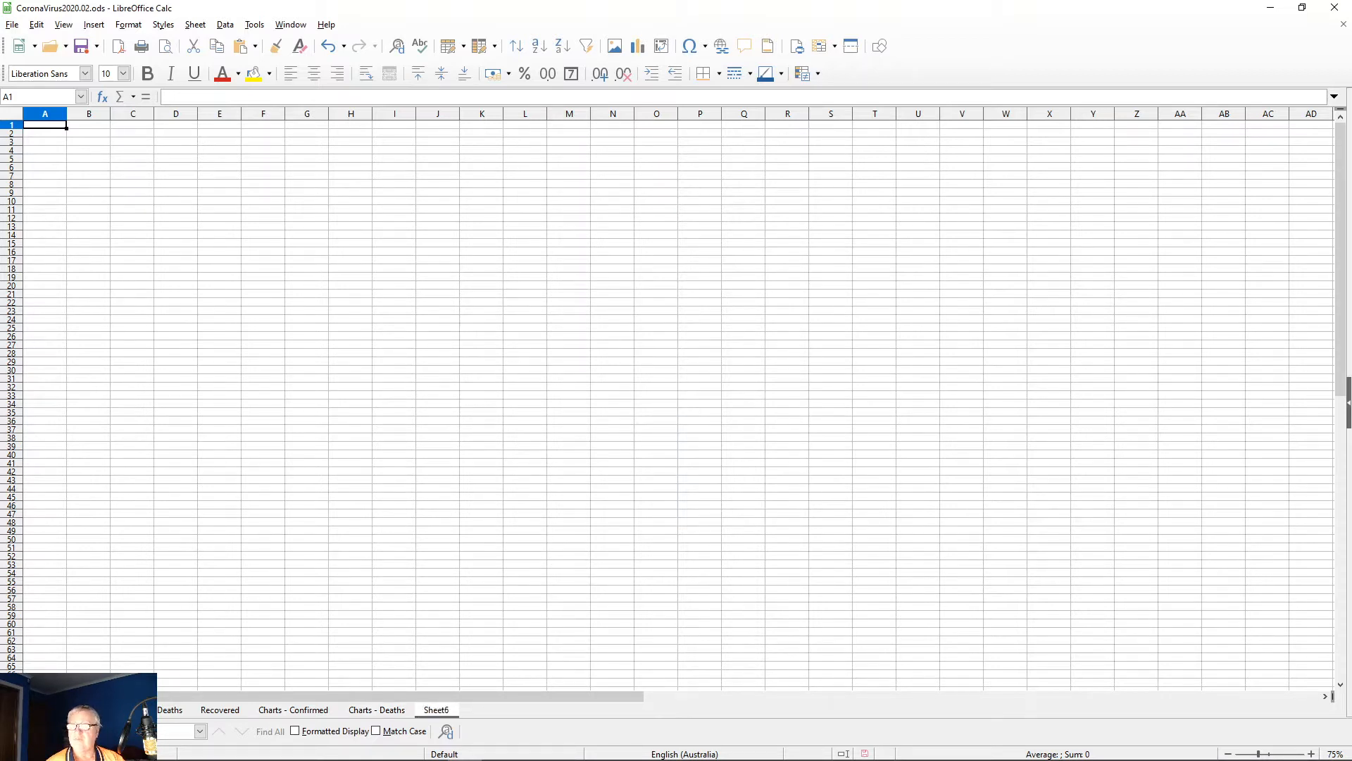
double_click(436, 710)
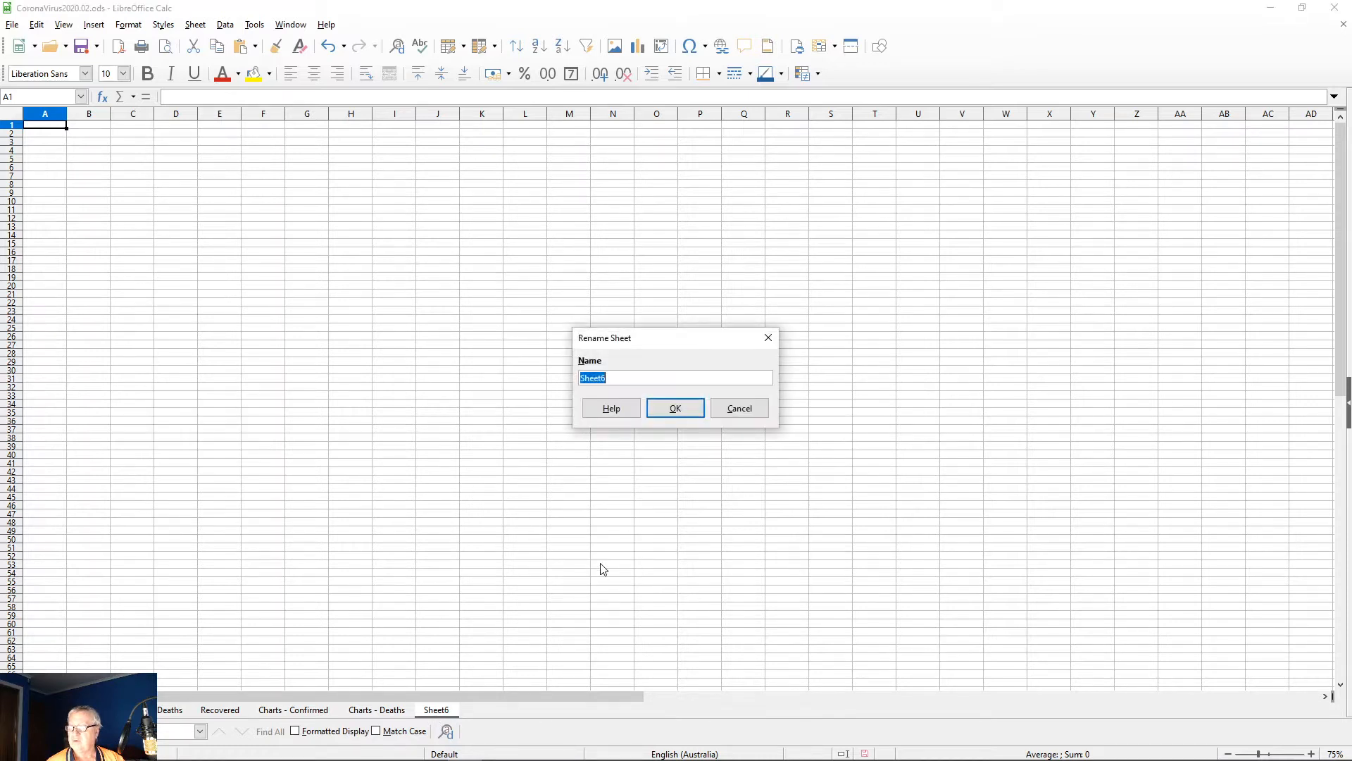
text(Charts -)
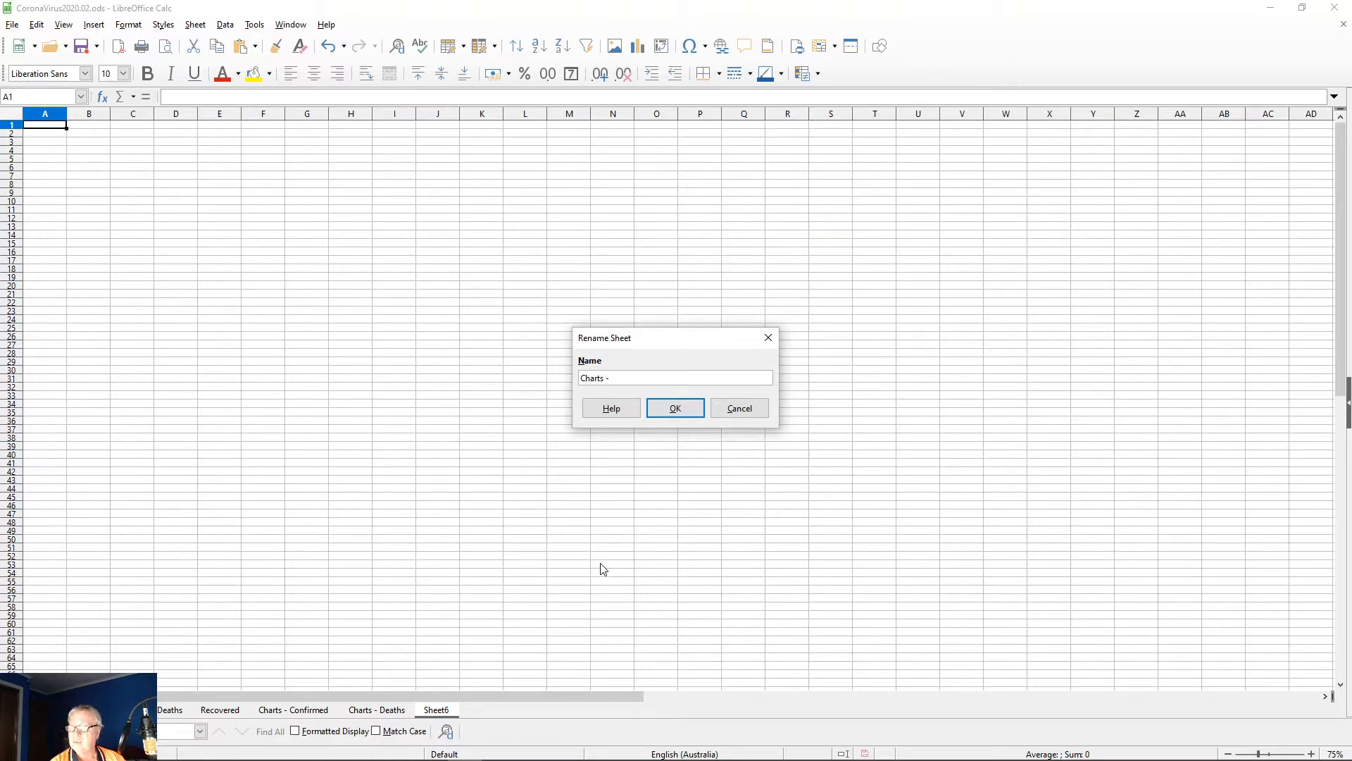
text(Recovered)
key(Return)
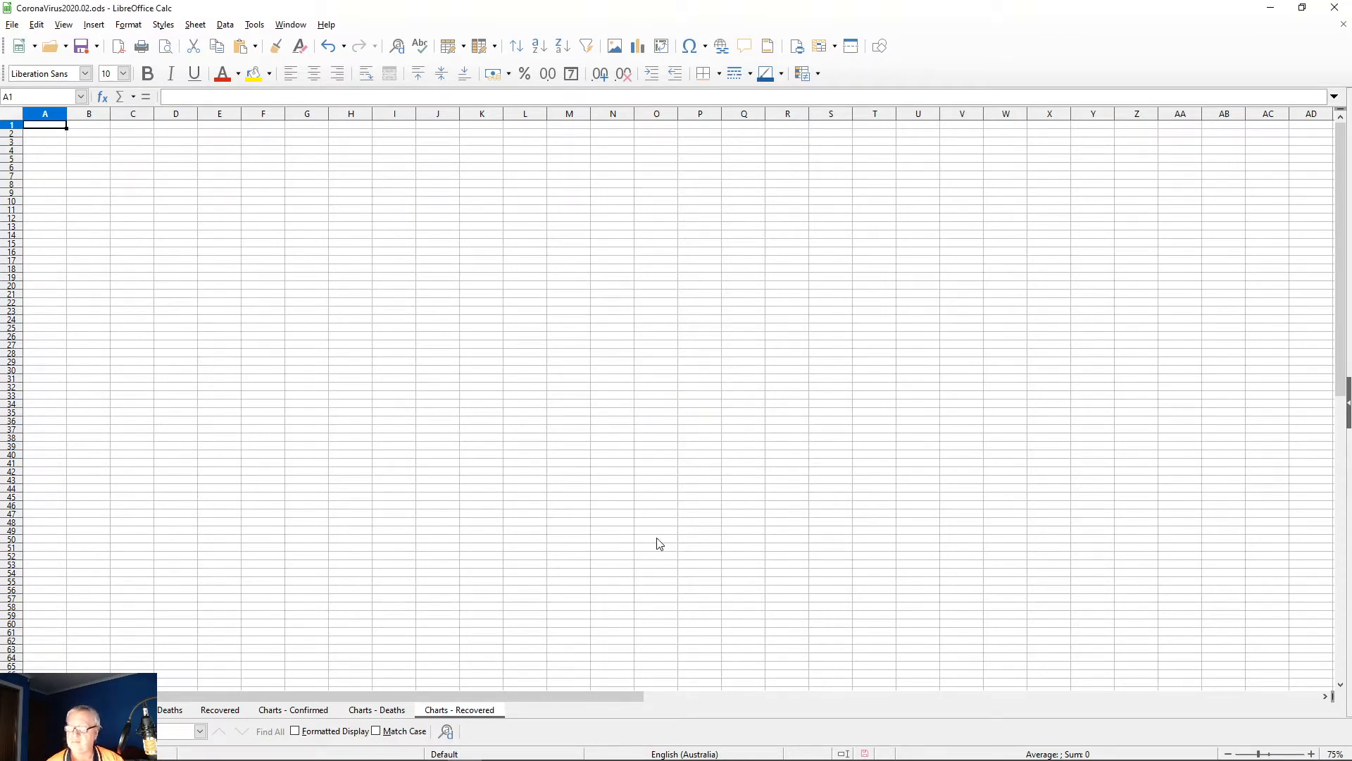
Step: Check the global total formula in B2 and the date formulas in B1 and D1 on the Charts - Confirmed sheet
click(288, 712)
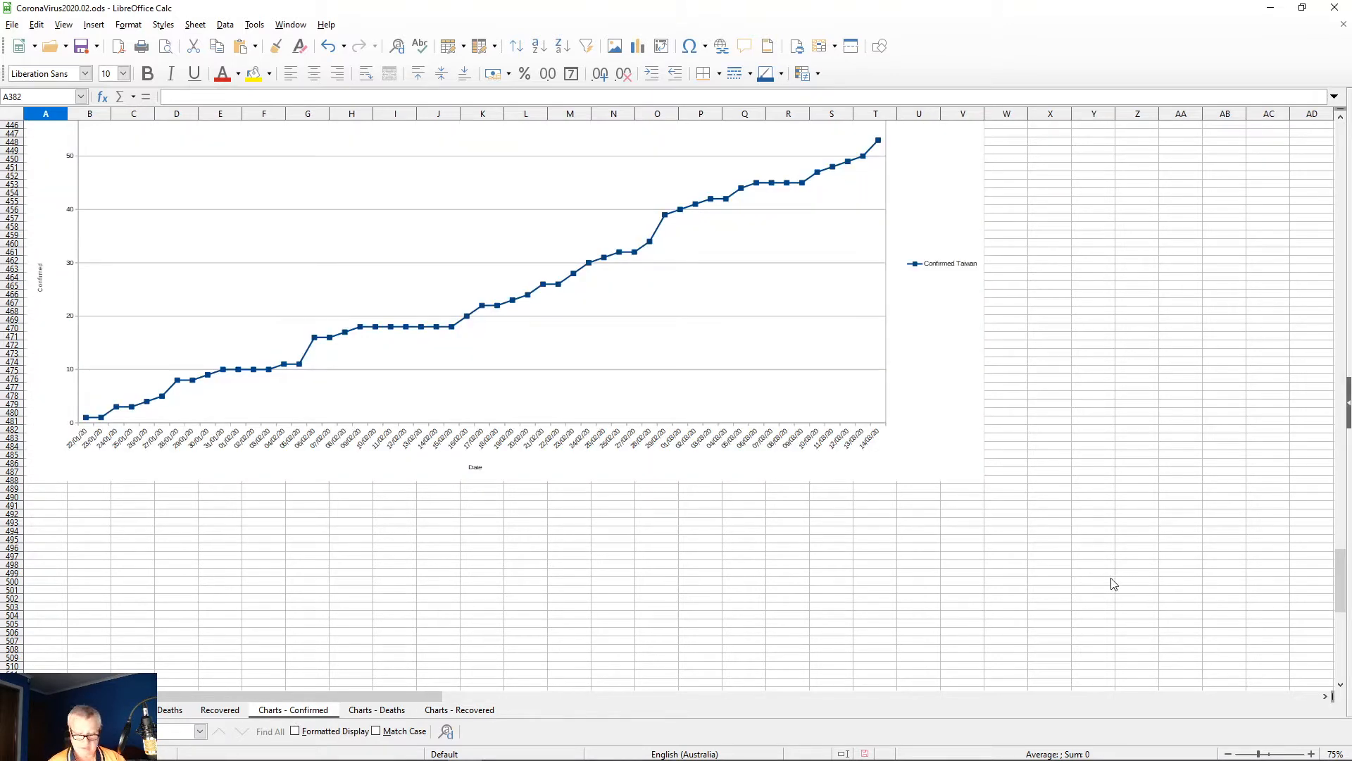
key(ctrl+Home)
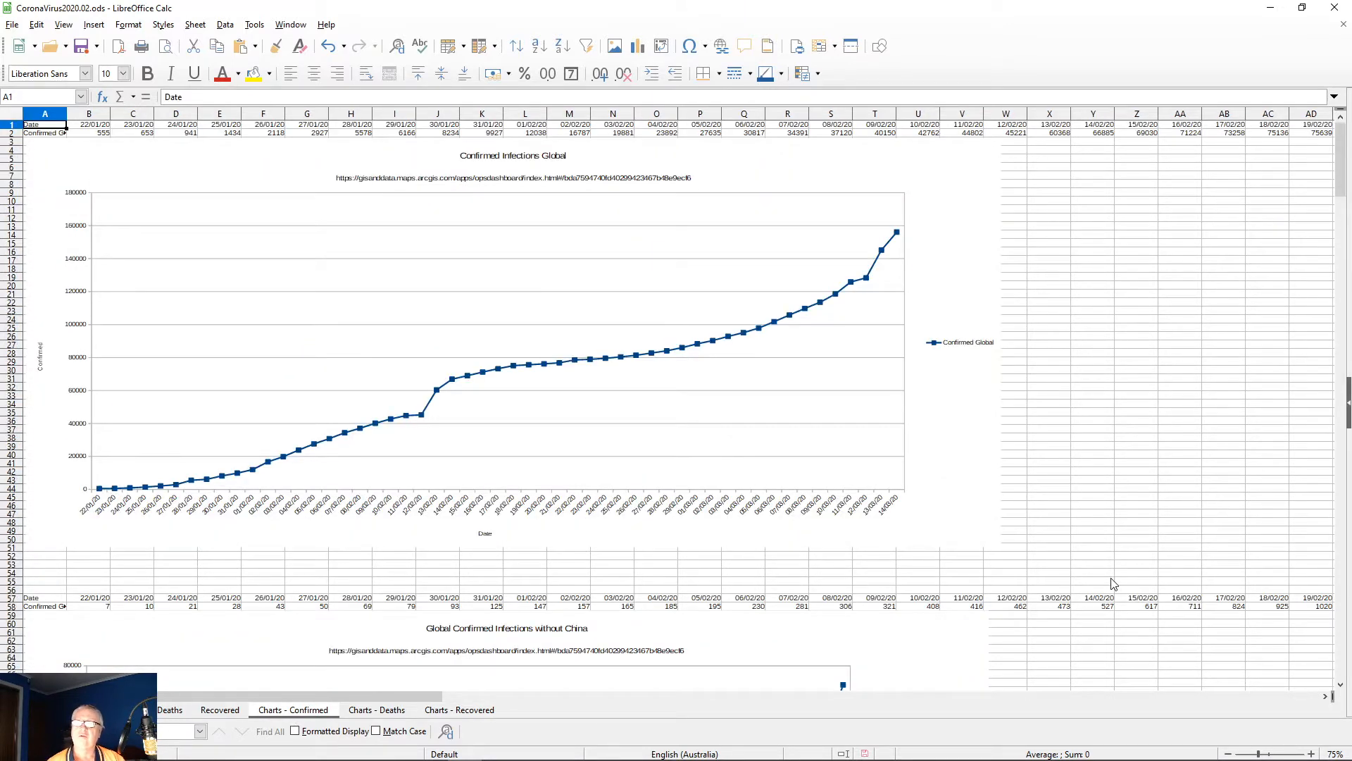
click(94, 133)
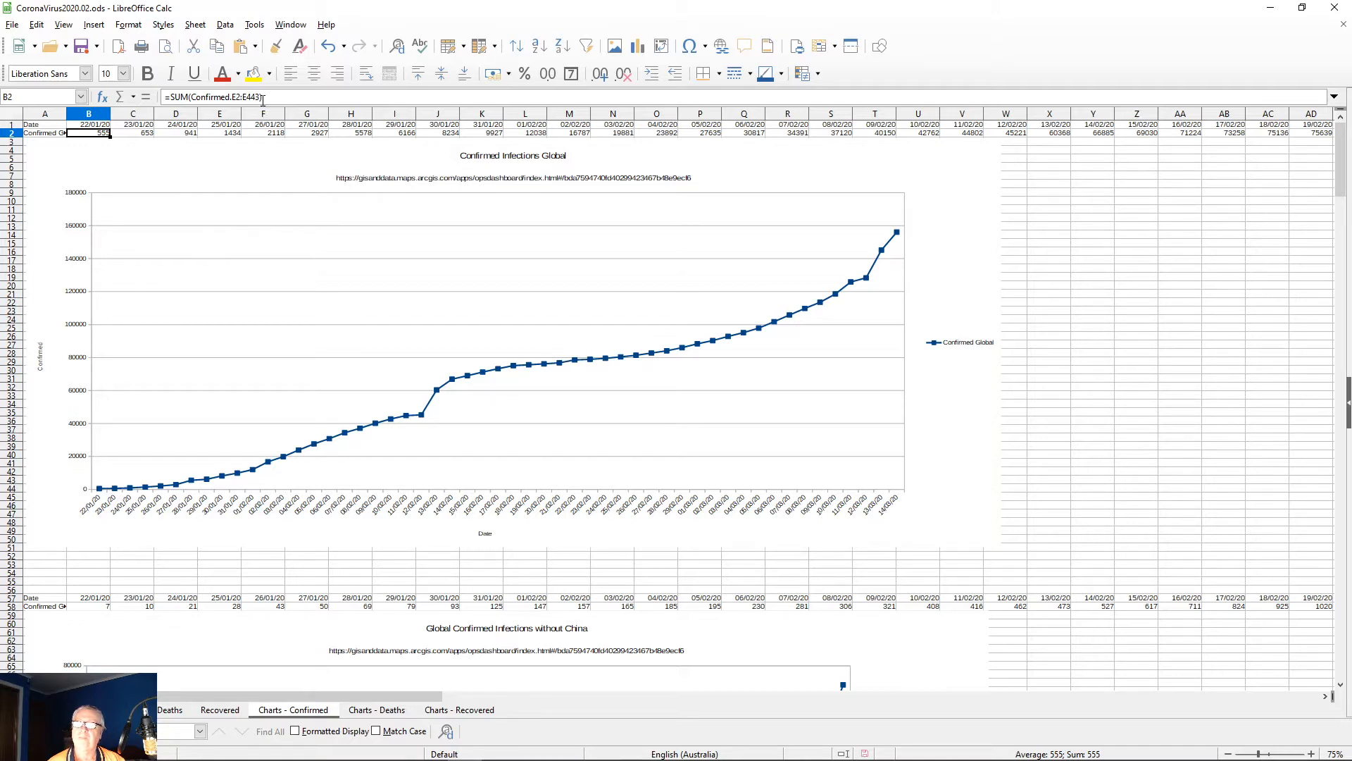
click(96, 124)
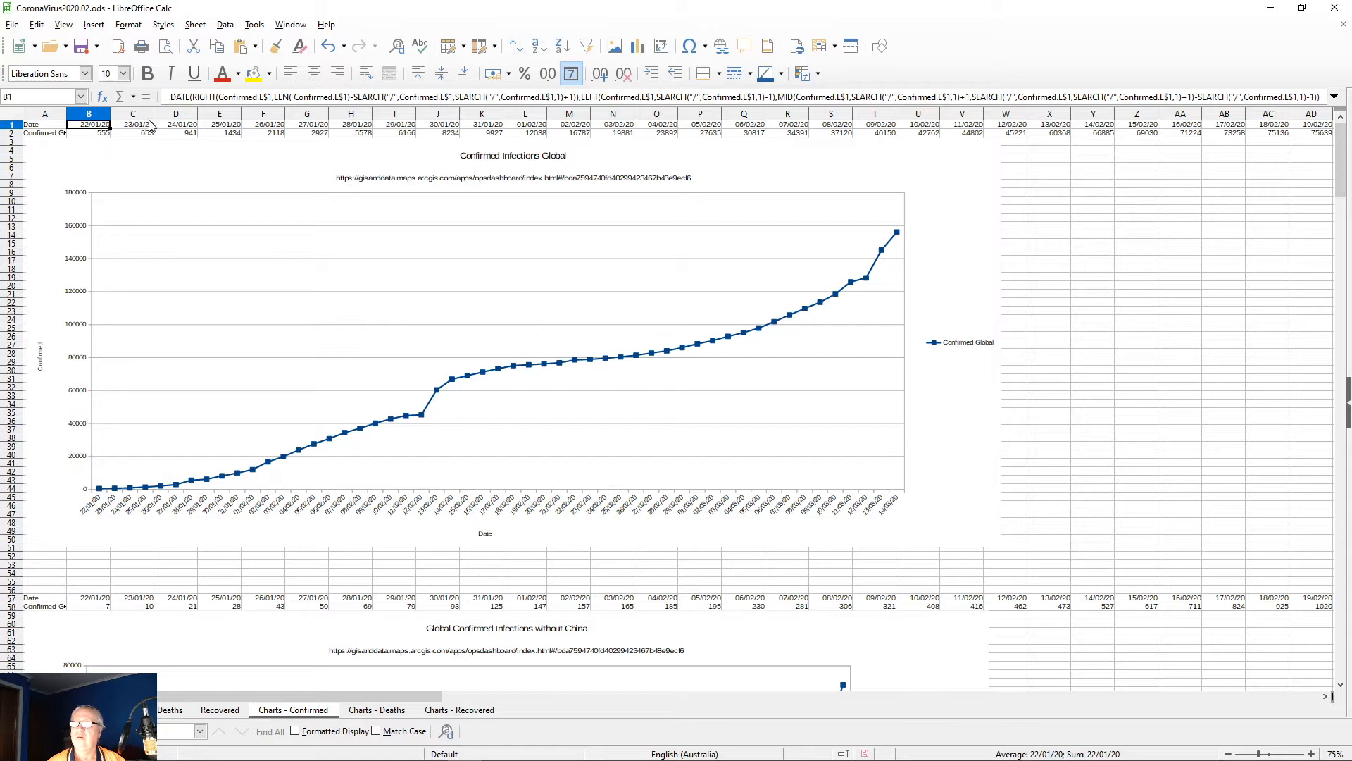
click(222, 99)
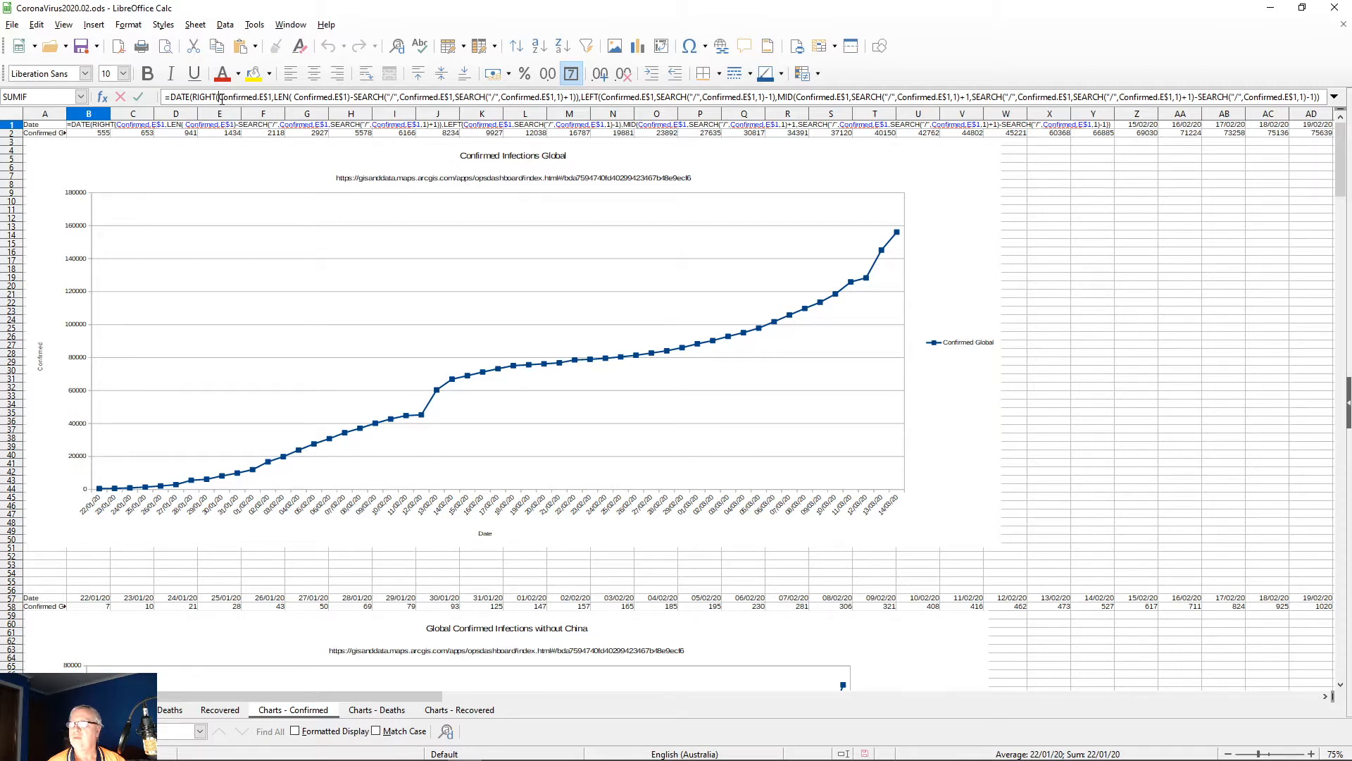
click(1049, 157)
click(1022, 143)
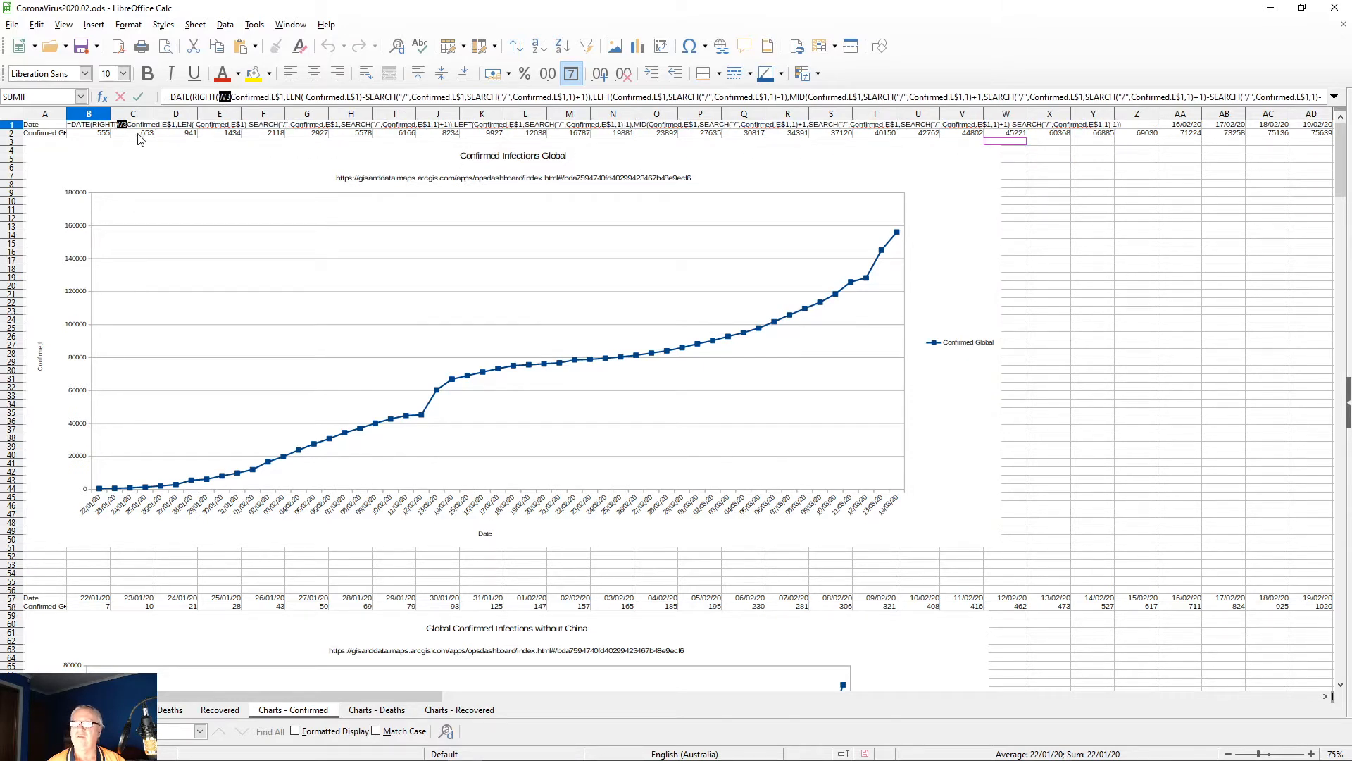
key(Escape)
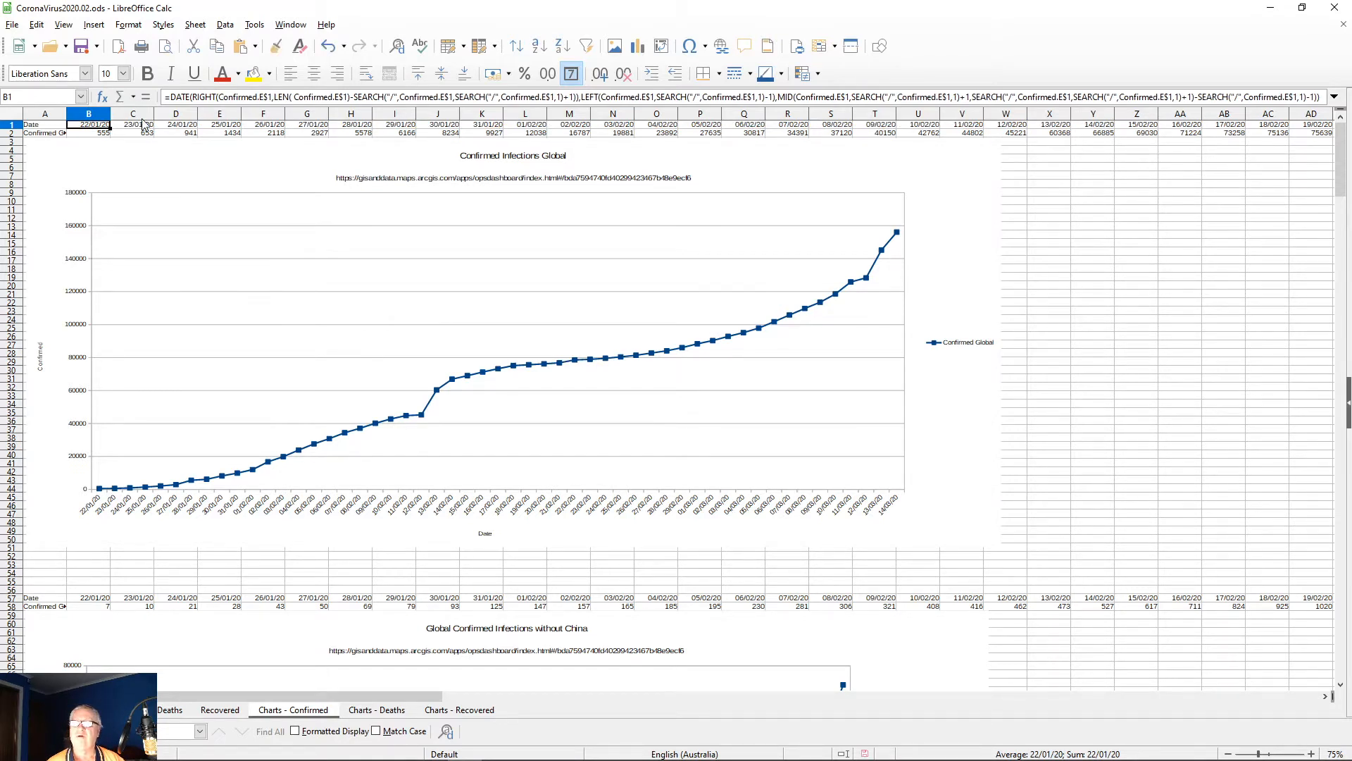
click(141, 114)
click(187, 124)
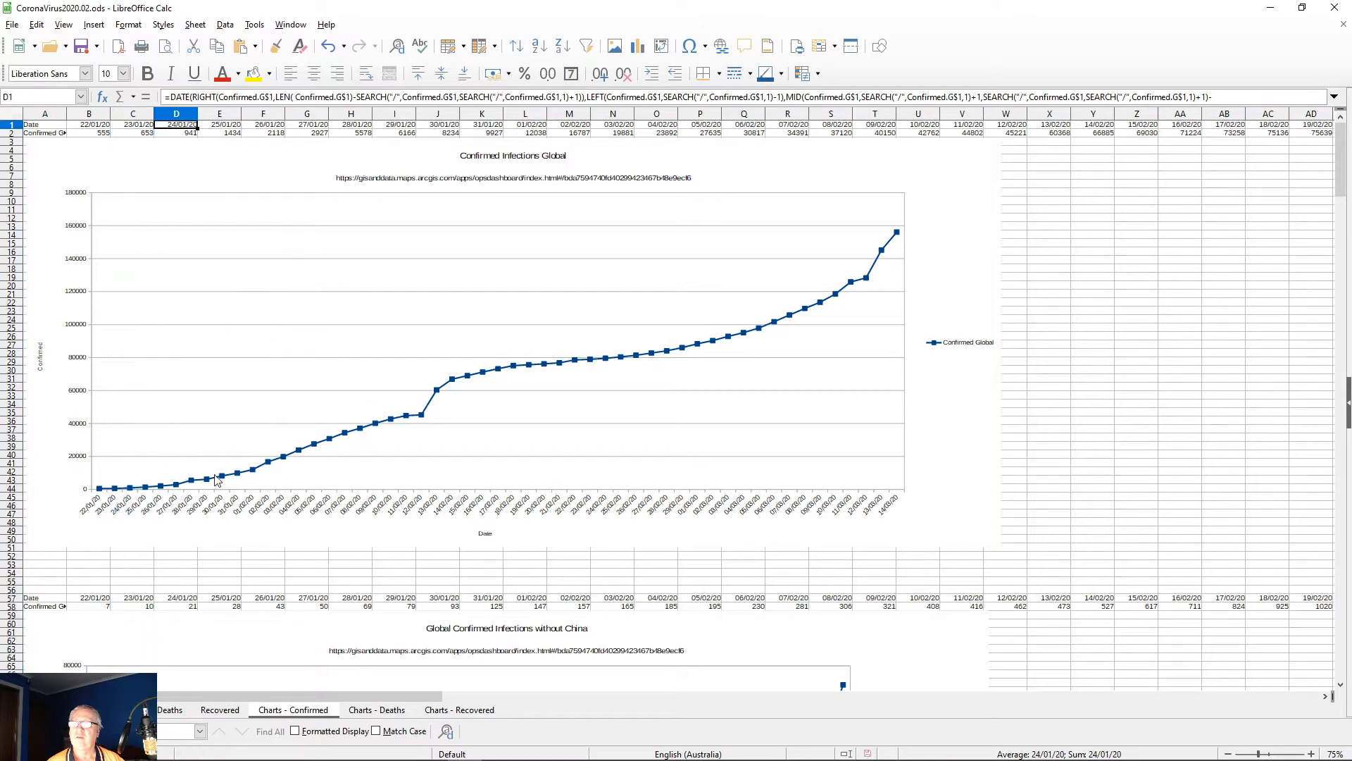
Step: Open the Deaths sheet and check the global deaths total formula in E446 below the country data
click(162, 711)
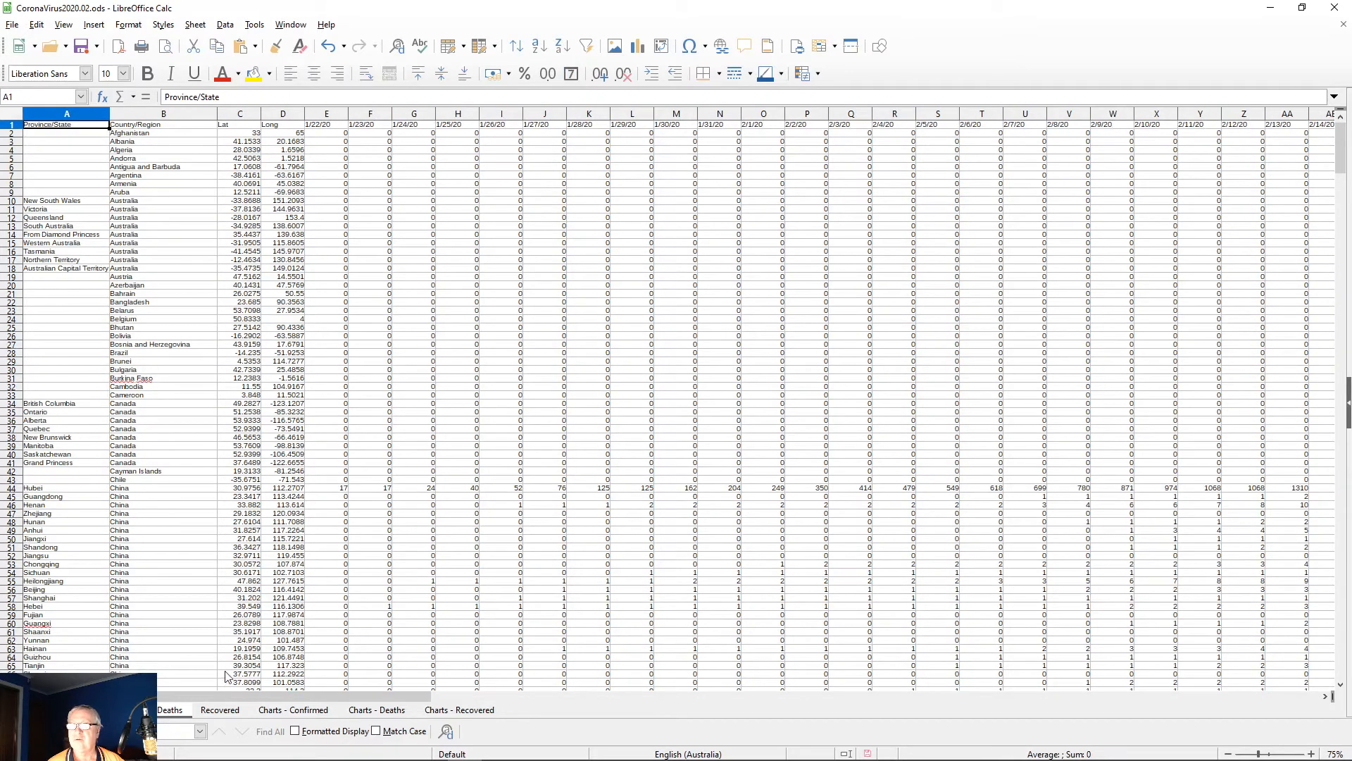
scroll(320, 607, down, 20)
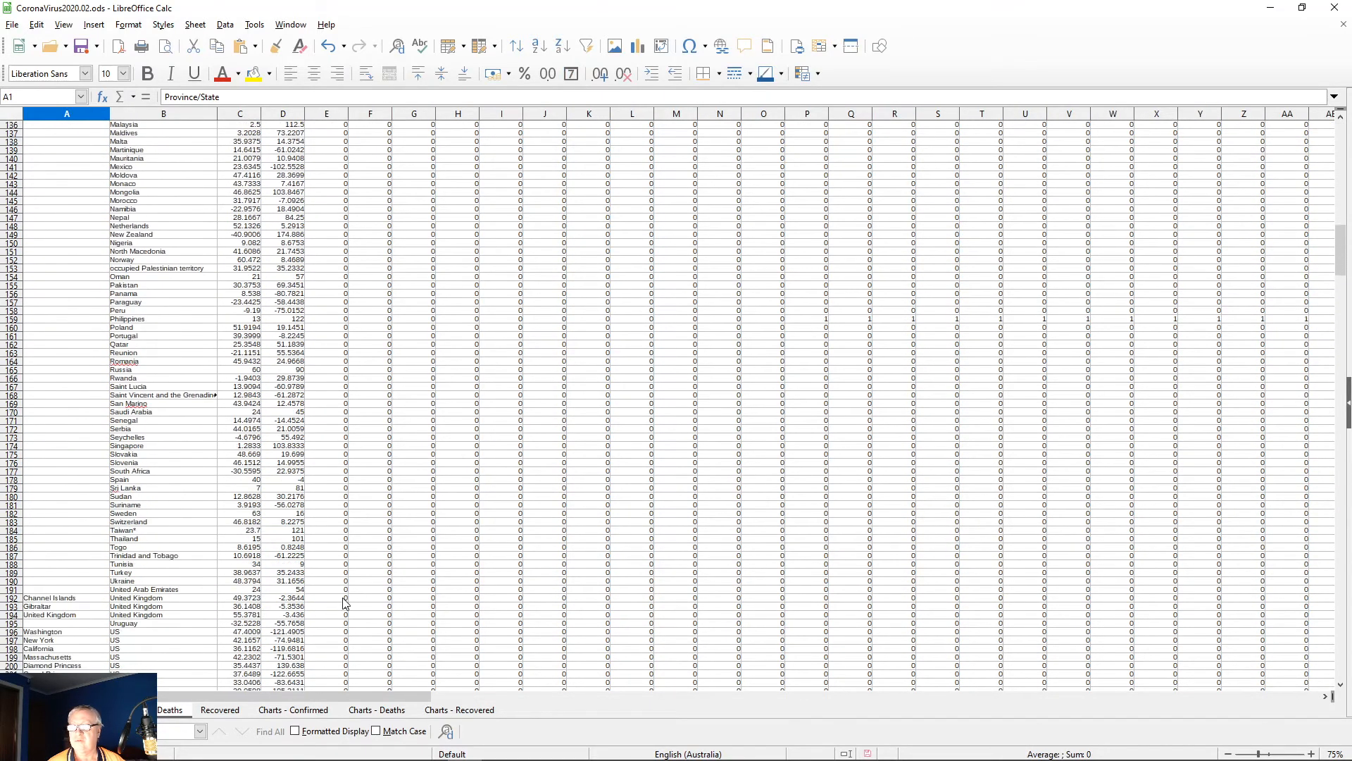
scroll(347, 604, down, 20)
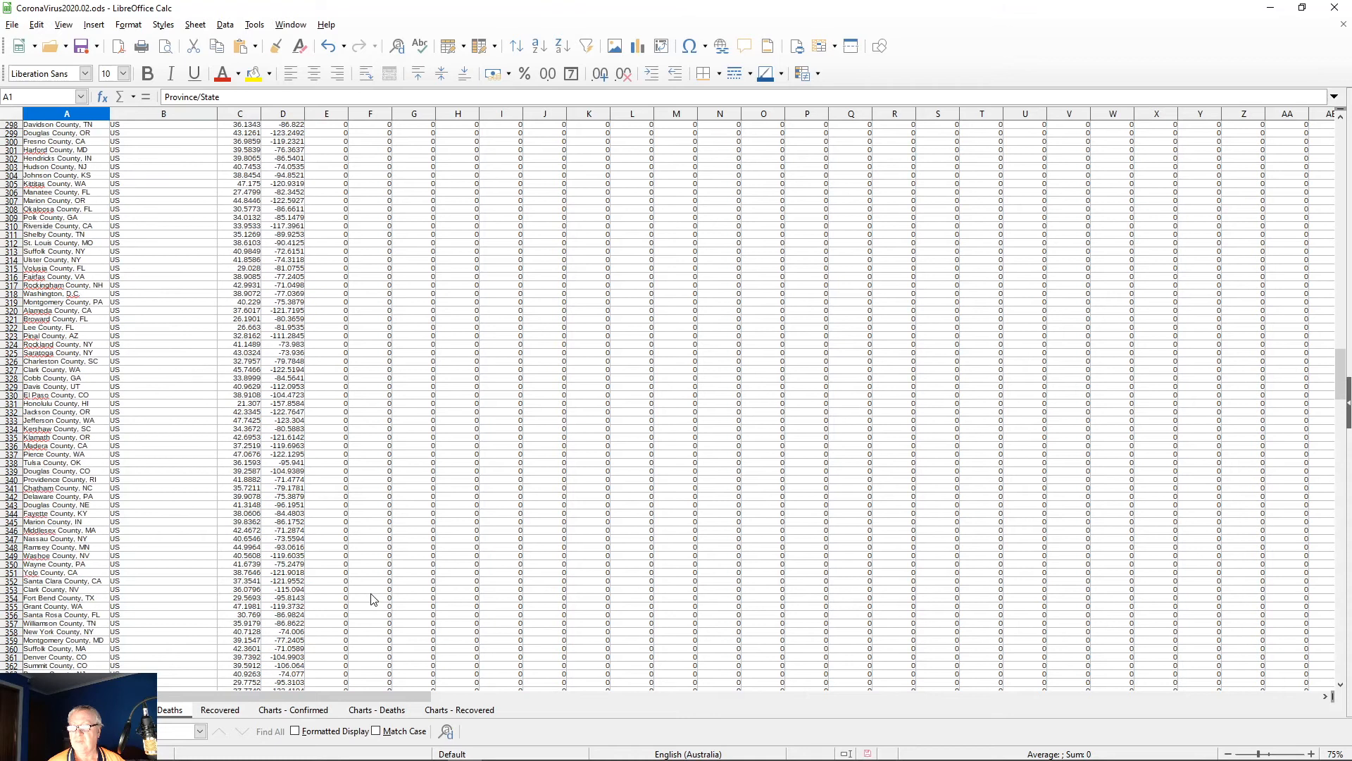
scroll(394, 620, down, 20)
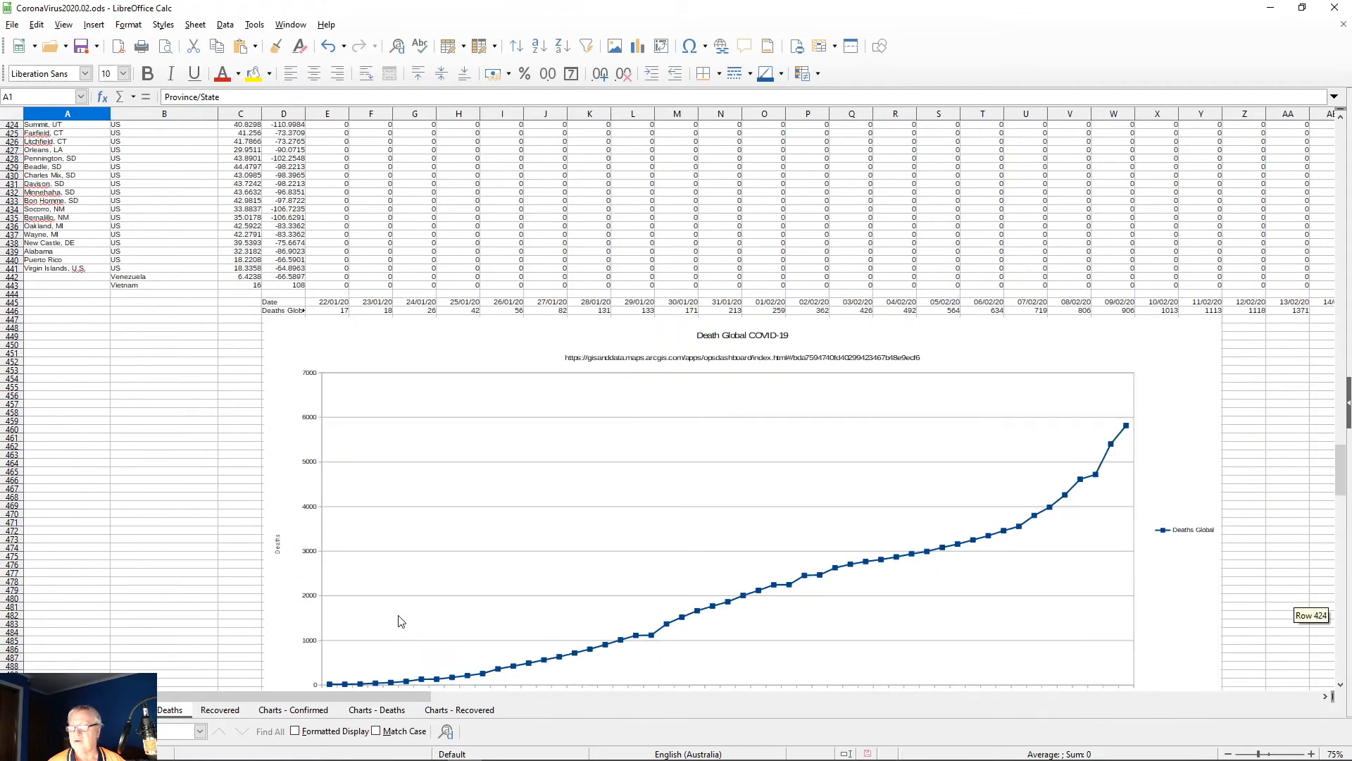
click(345, 312)
Step: Check the daily deaths percentage entries in E555, F555 and G555 below the Daily Deaths Global COVID-19 chart
scroll(281, 506, down, 13)
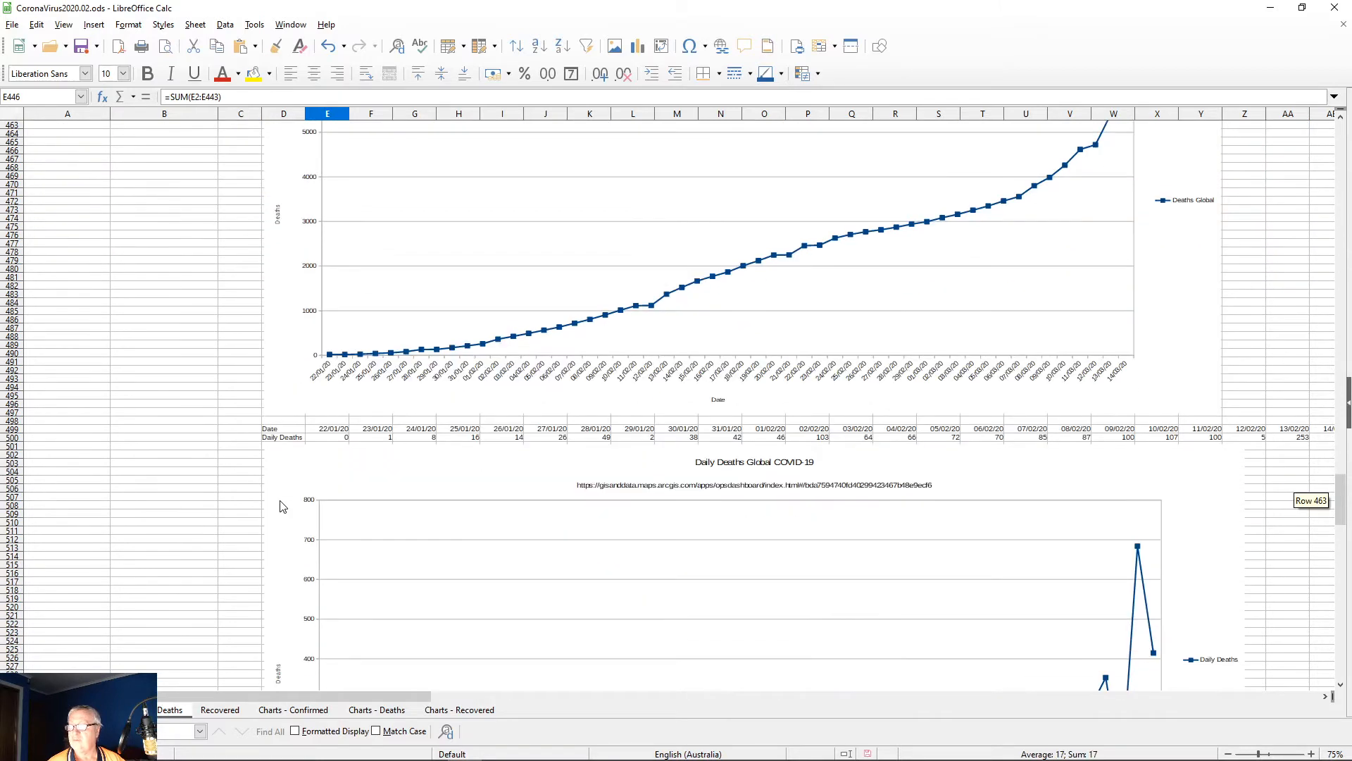
scroll(281, 506, down, 16)
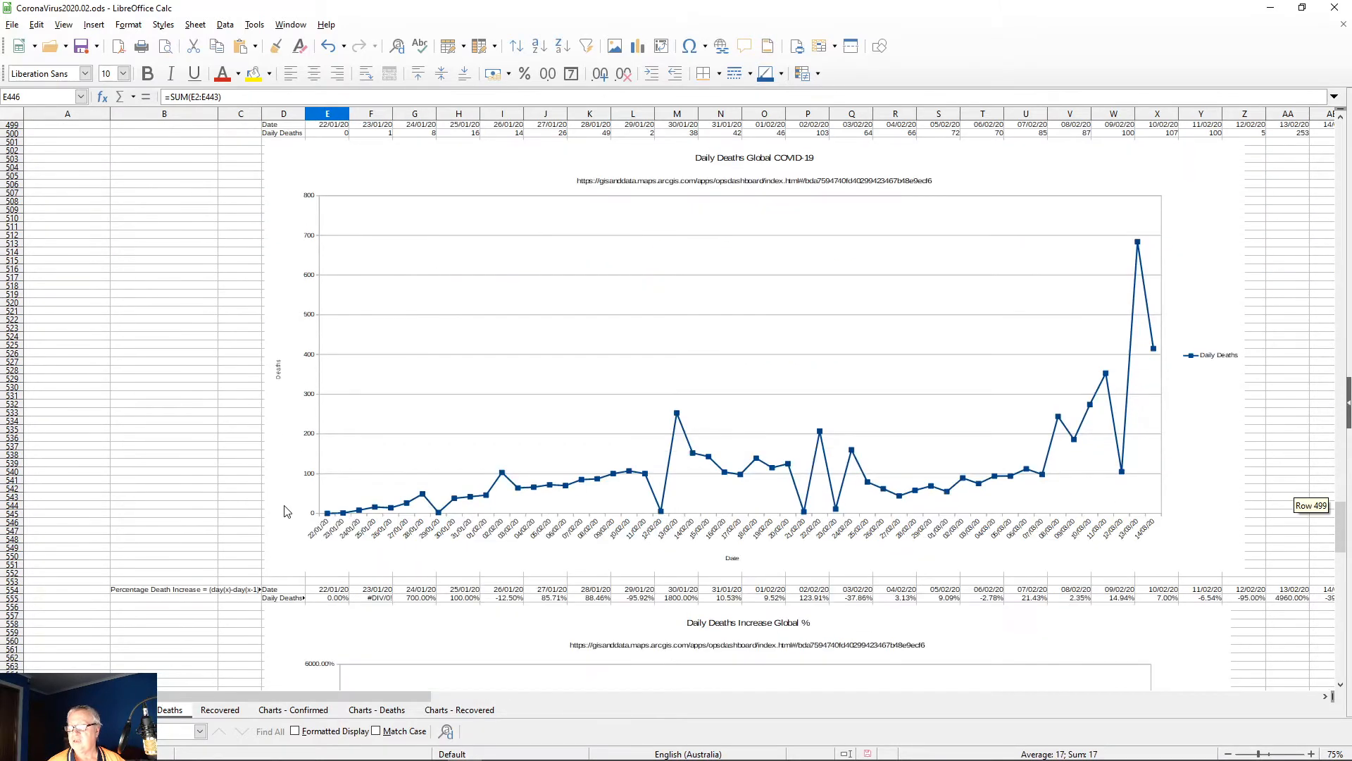
click(336, 498)
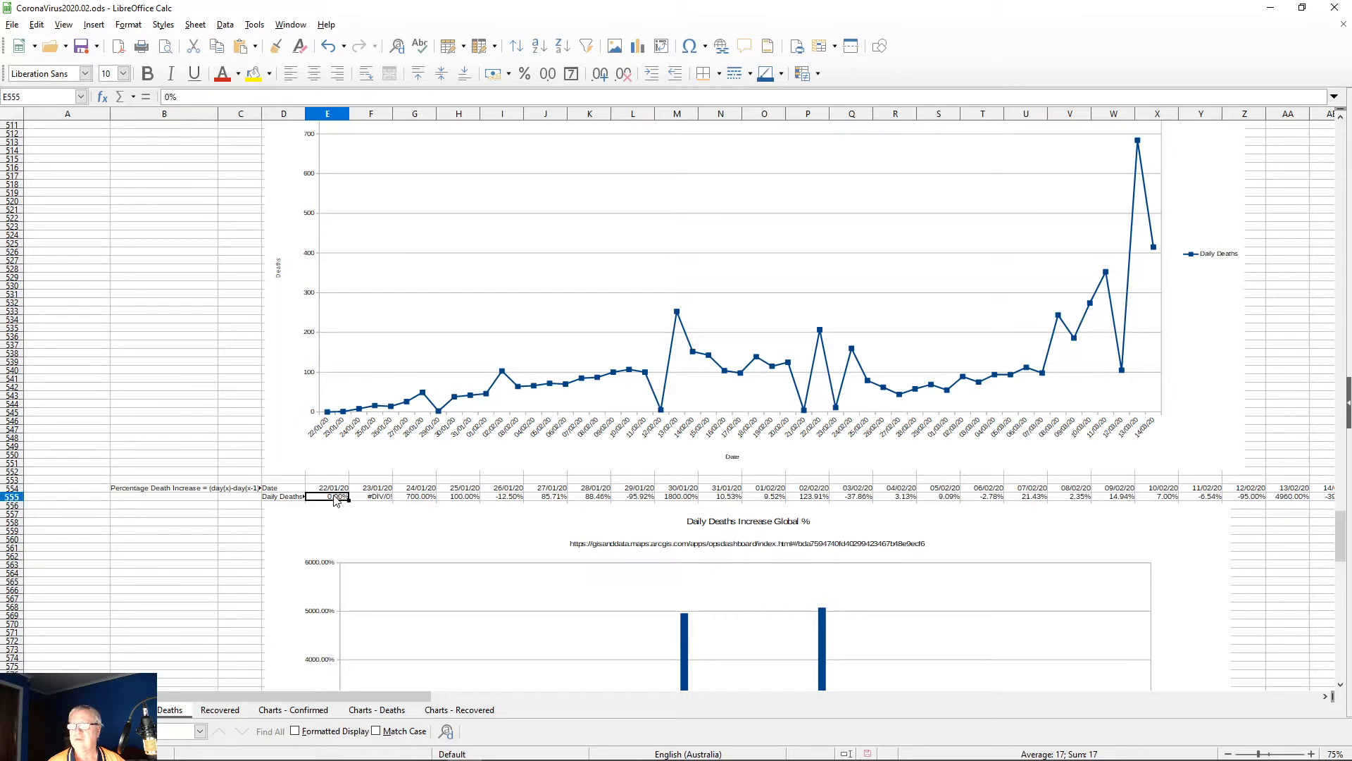
click(386, 501)
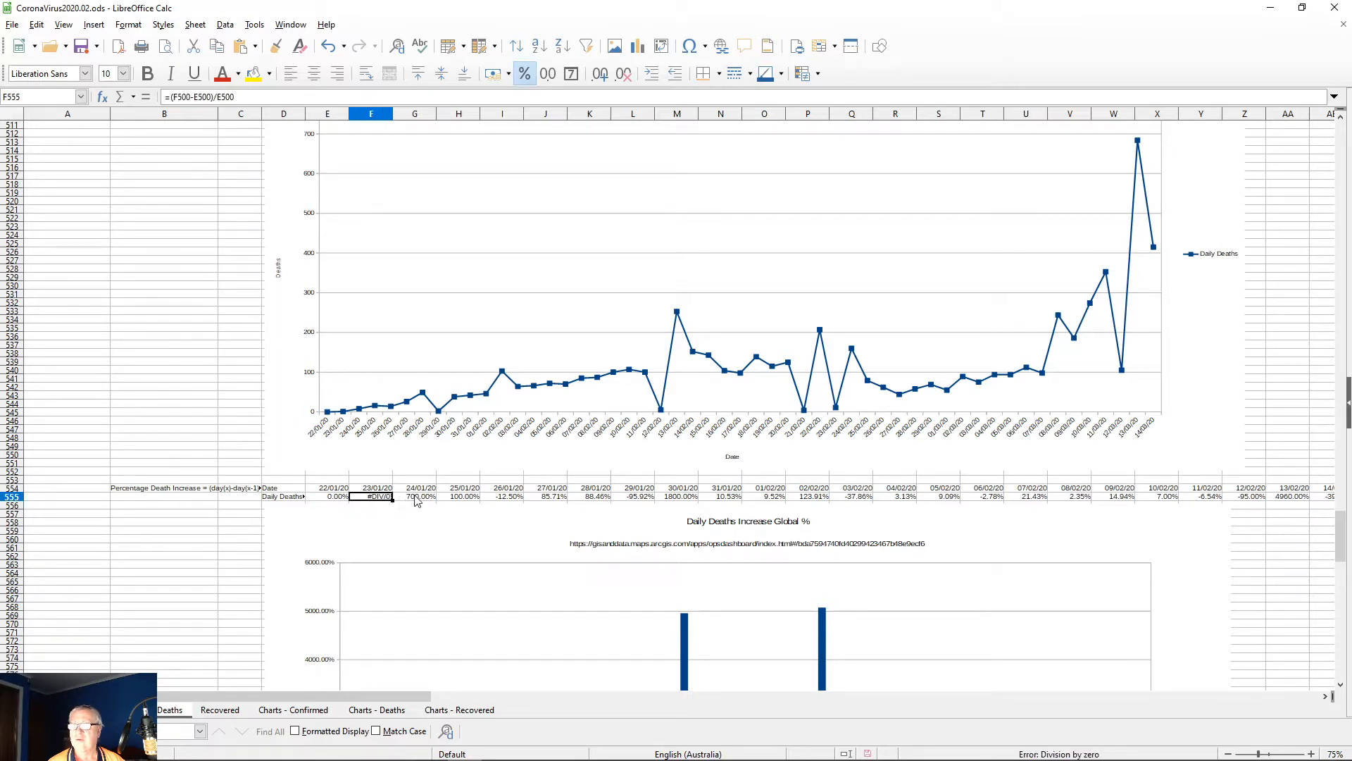
click(417, 499)
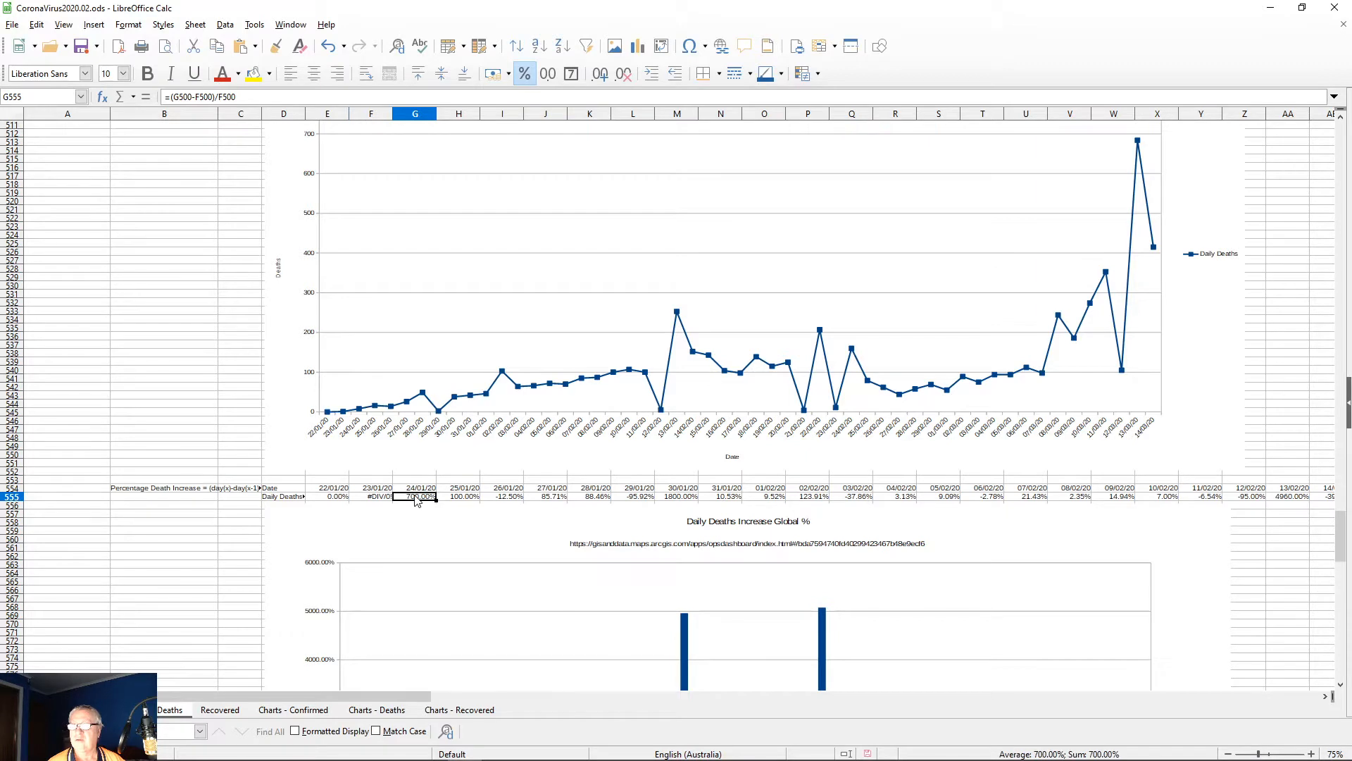
Step: Examine the remaining Deaths charts from Daily Deaths Increase Global % to the end of Daily deaths increase as % without China
scroll(304, 555, down, 19)
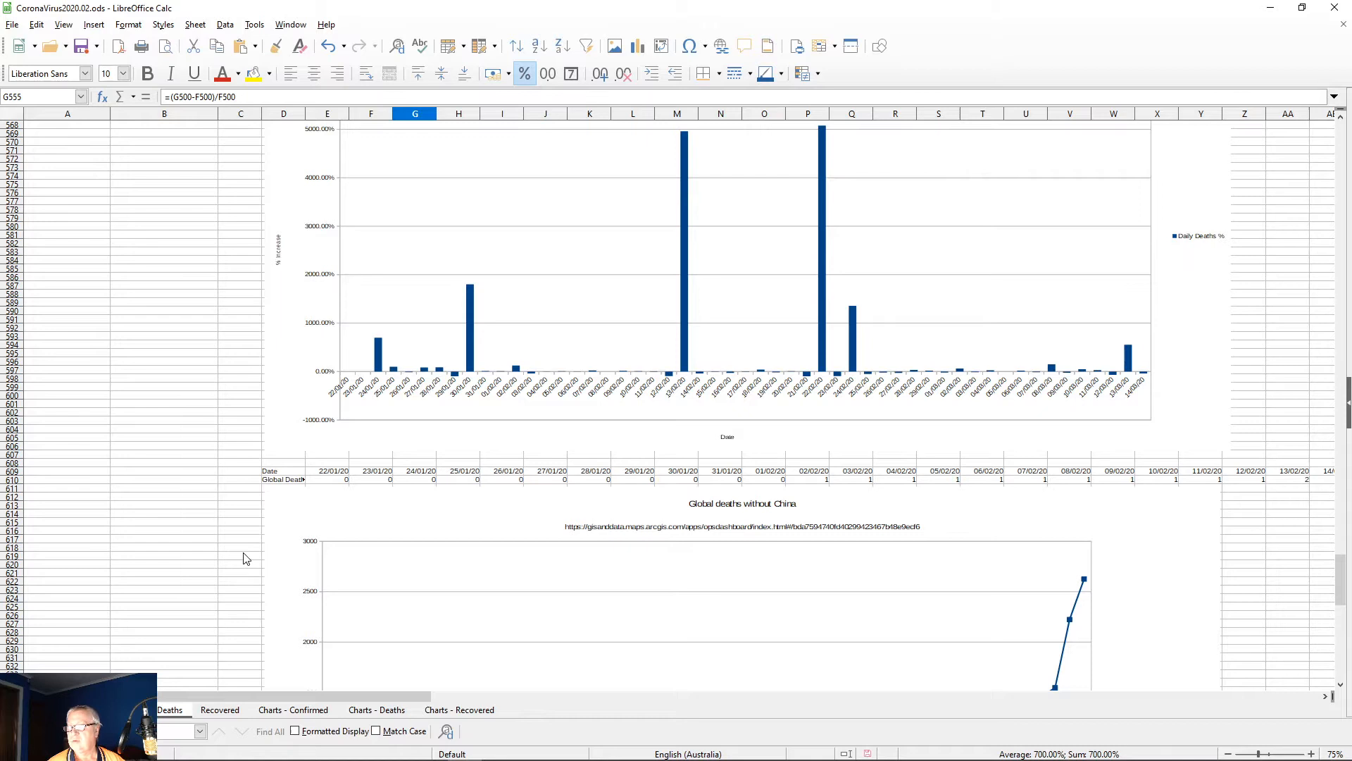
scroll(246, 559, up, 9)
scroll(247, 559, down, 20)
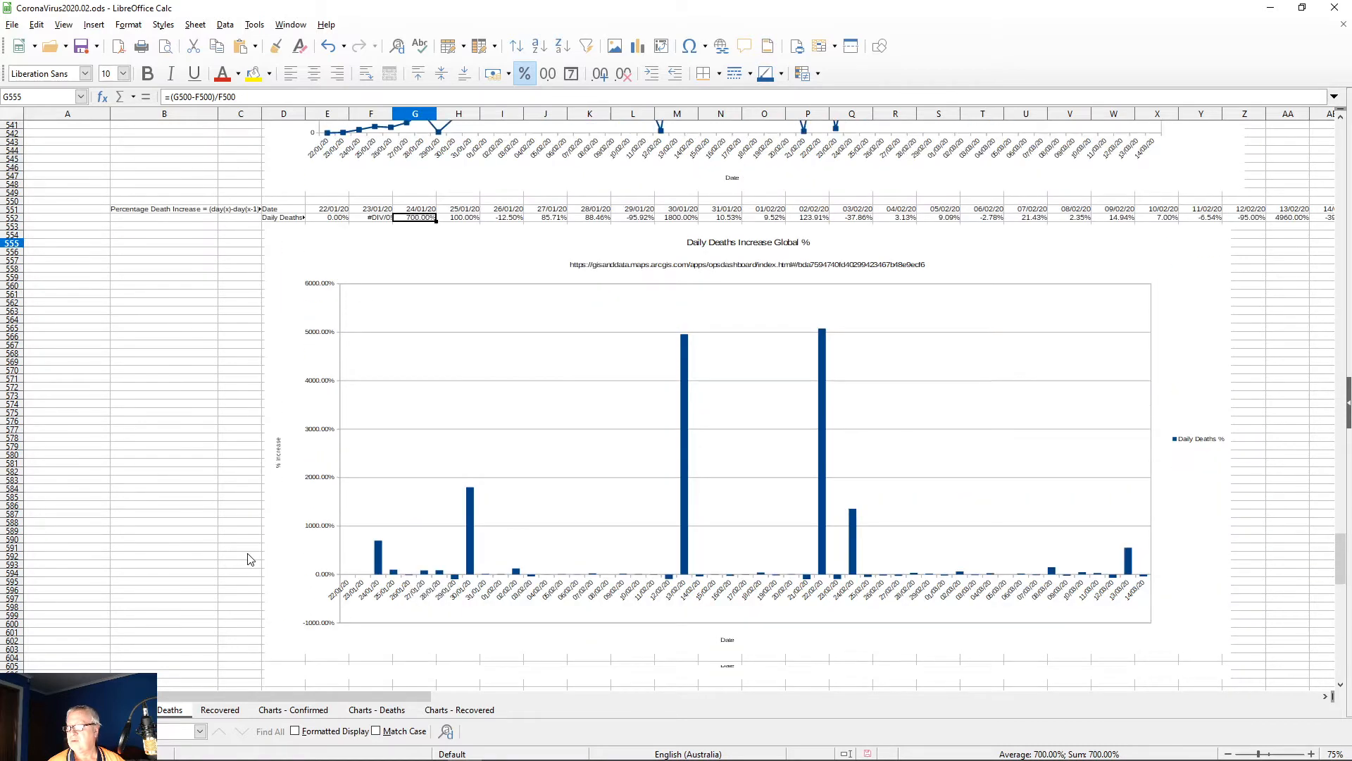
scroll(252, 569, down, 6)
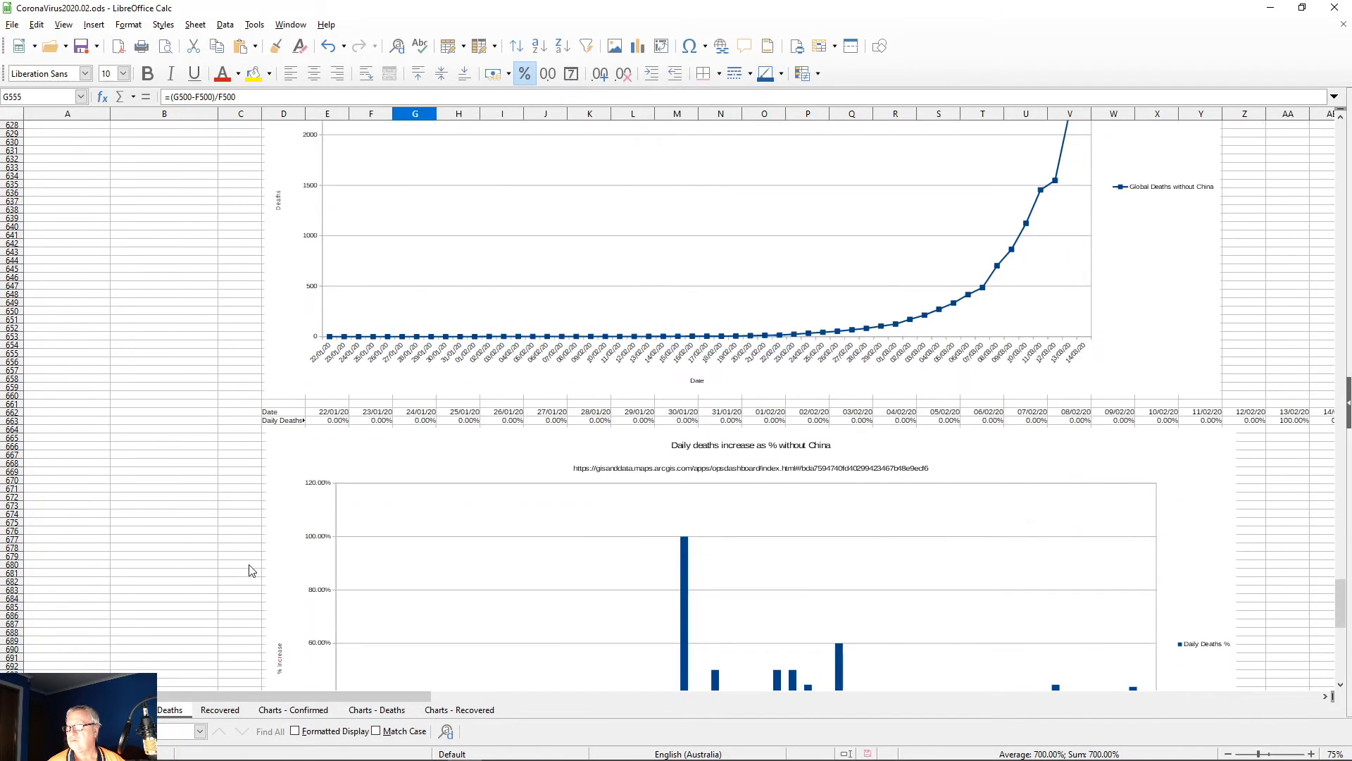
scroll(251, 569, down, 20)
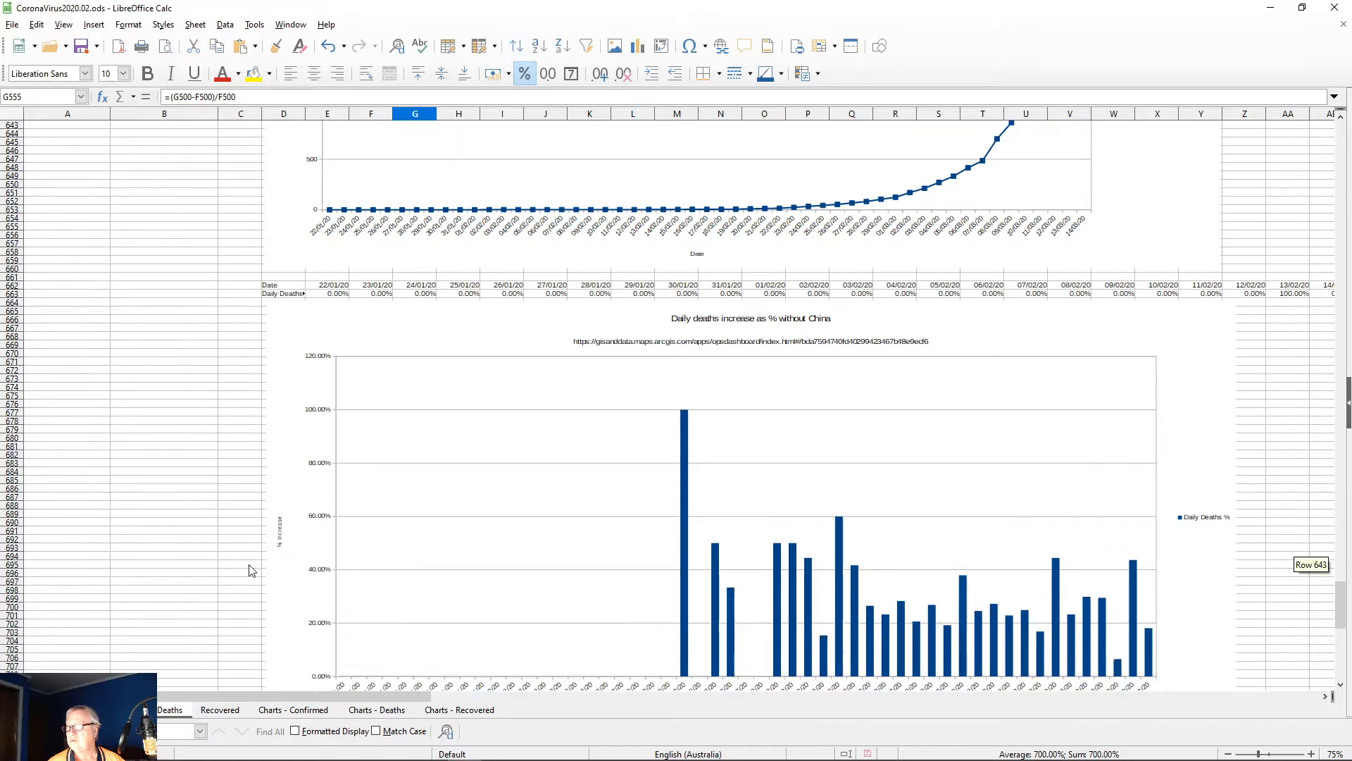
scroll(251, 569, up, 6)
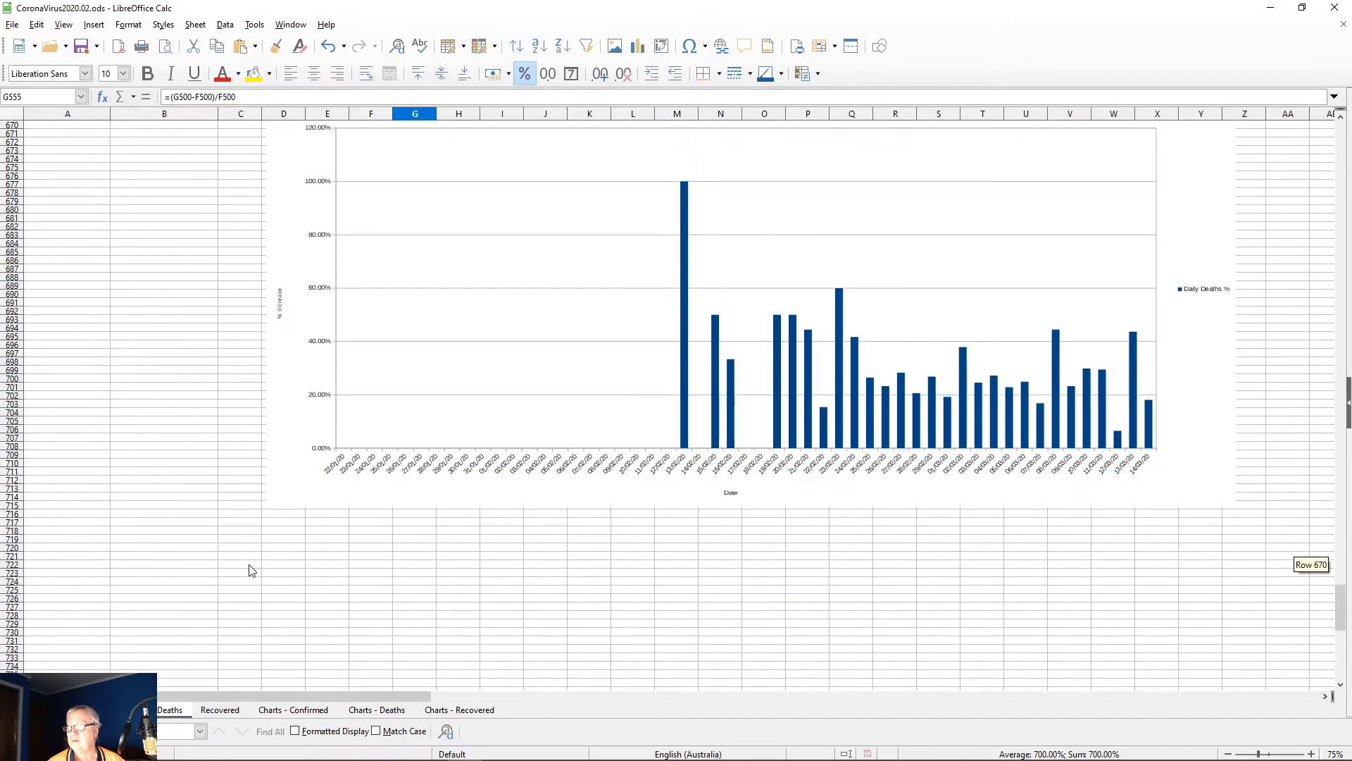
Step: Examine the Recovered sheet below its country data for summary rows and charts, and check the total formula in F446
click(216, 711)
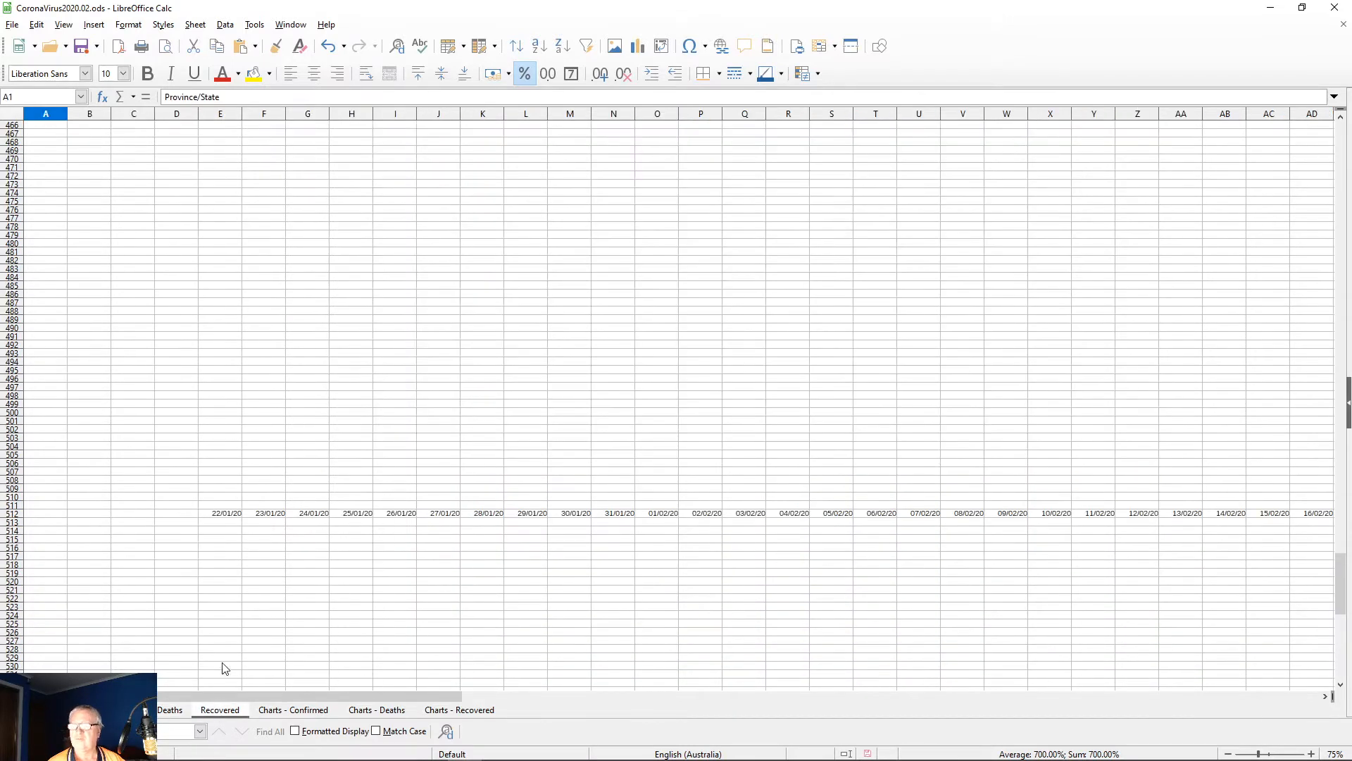
scroll(254, 621, up, 10)
scroll(255, 621, down, 20)
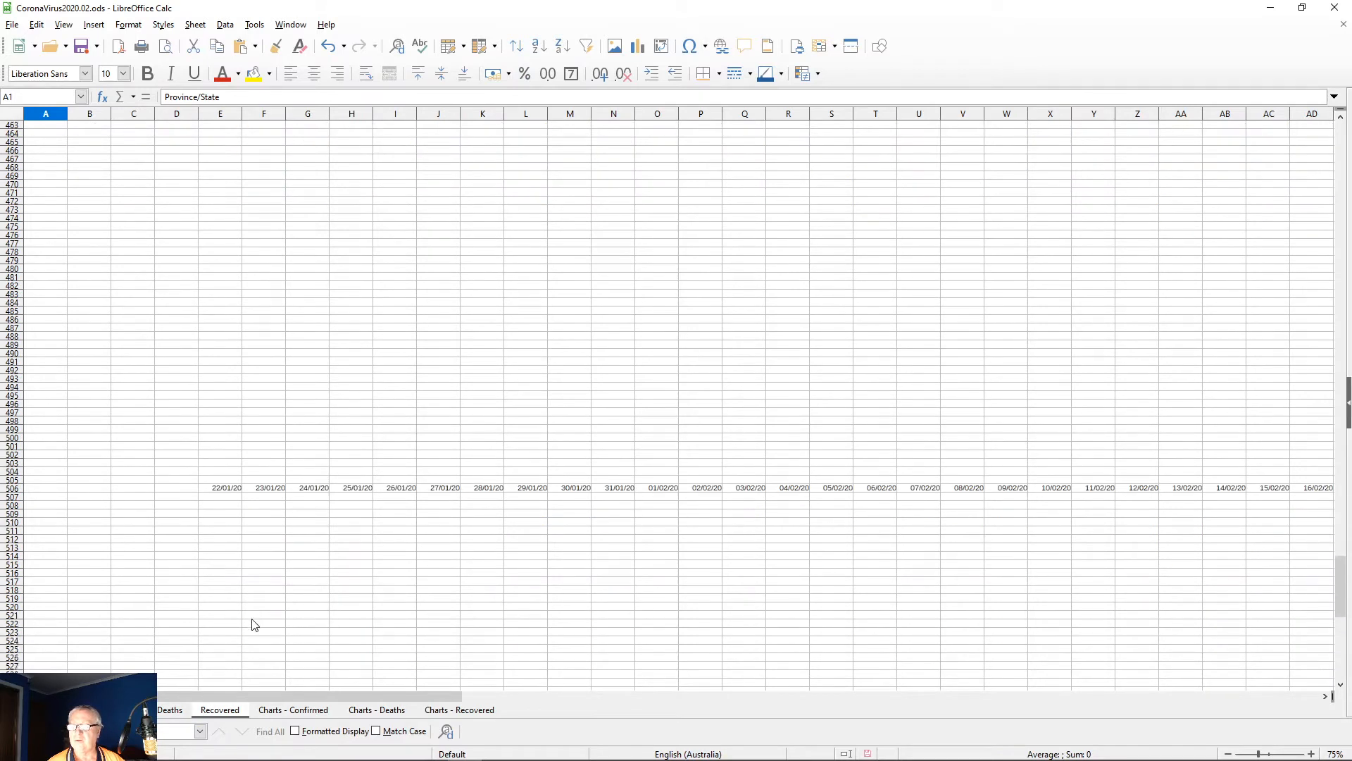
scroll(260, 631, down, 6)
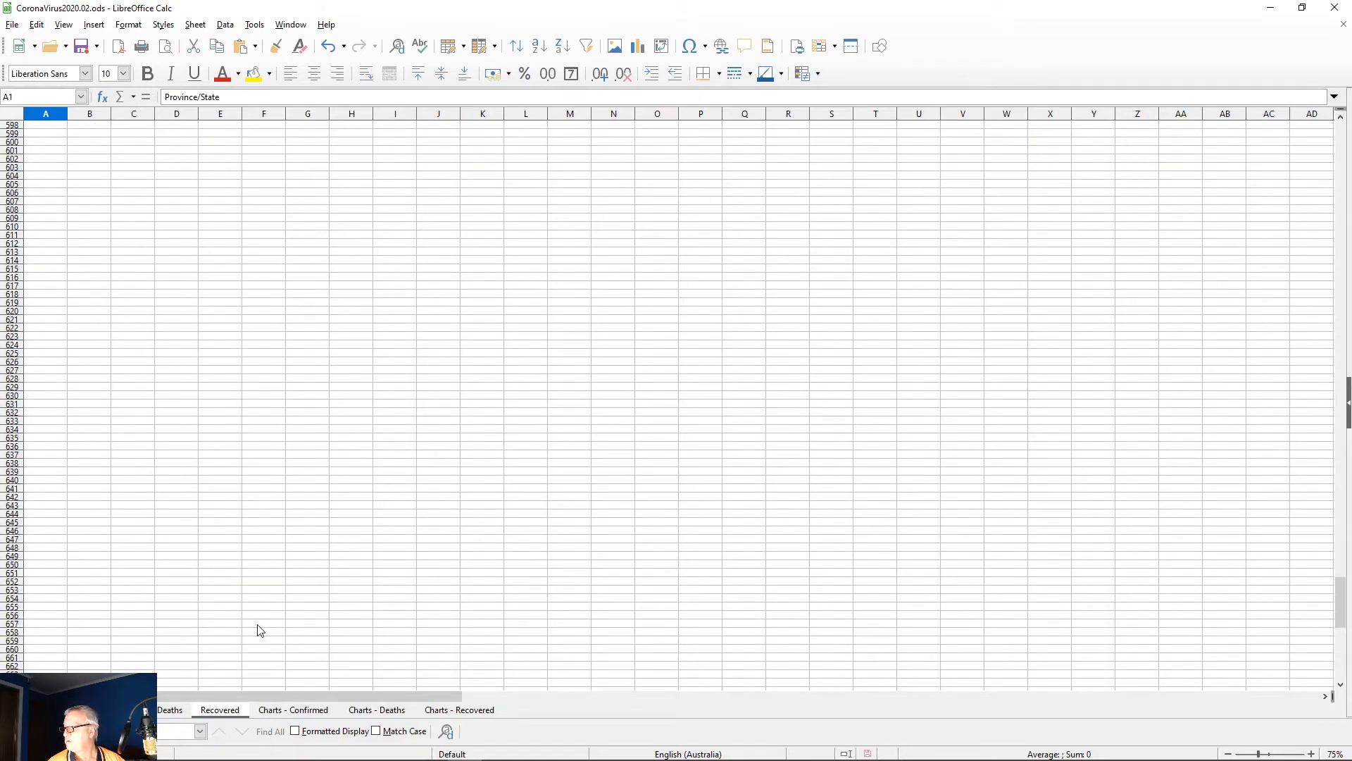
scroll(268, 644, up, 20)
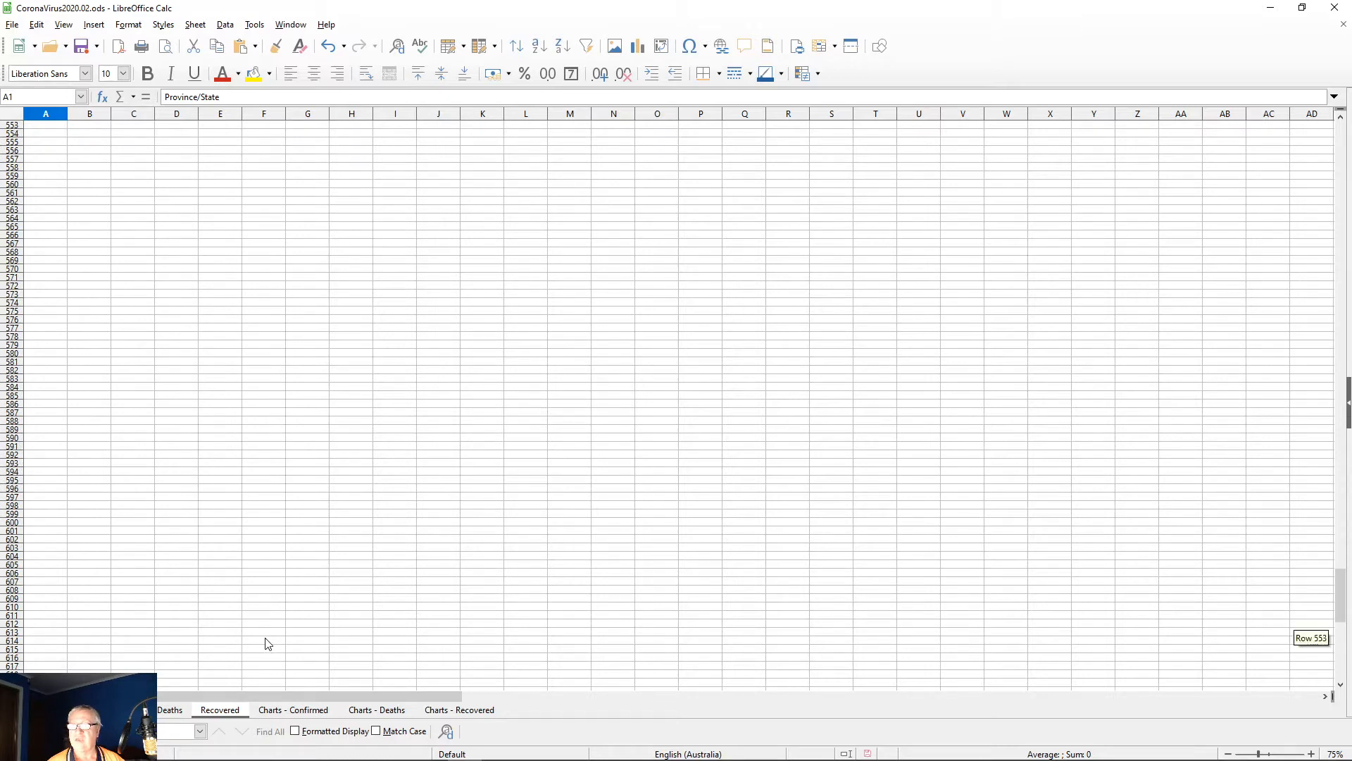
scroll(272, 650, up, 8)
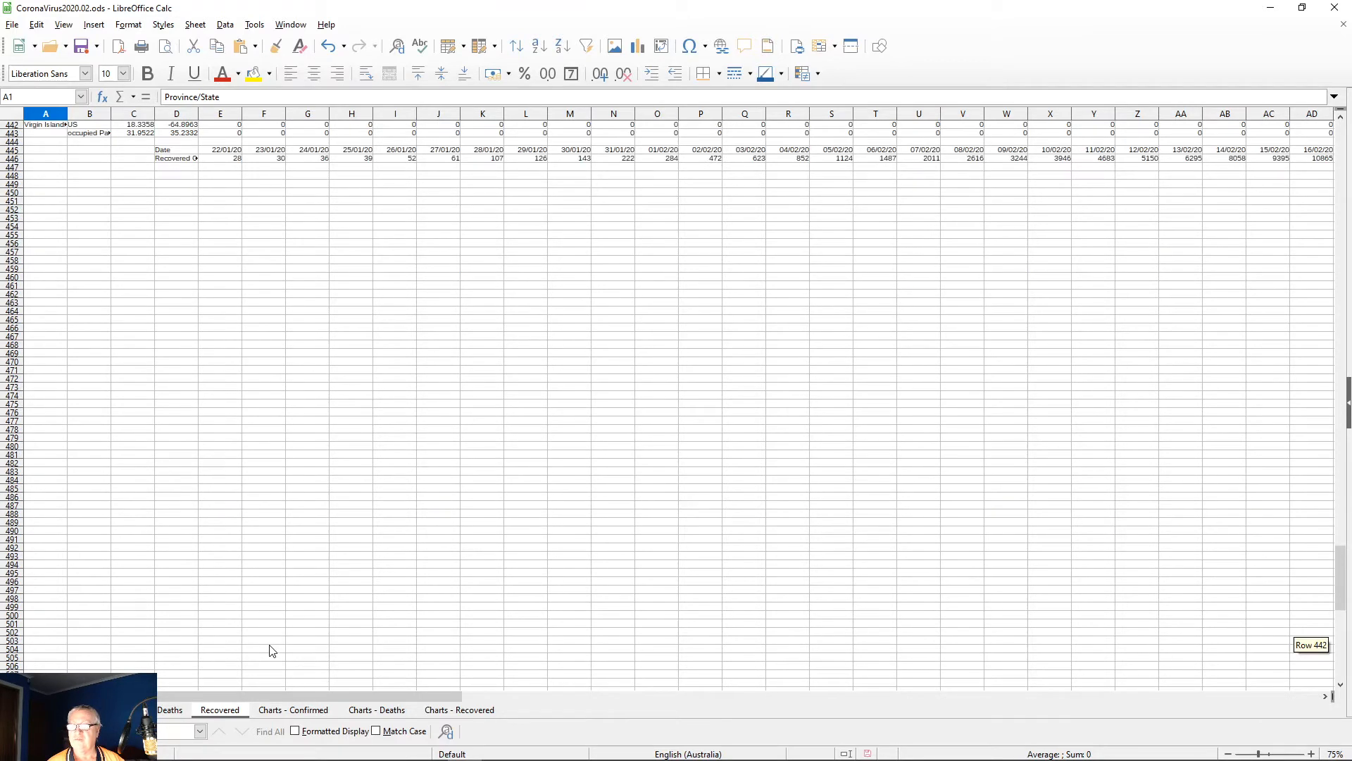
scroll(272, 651, up, 9)
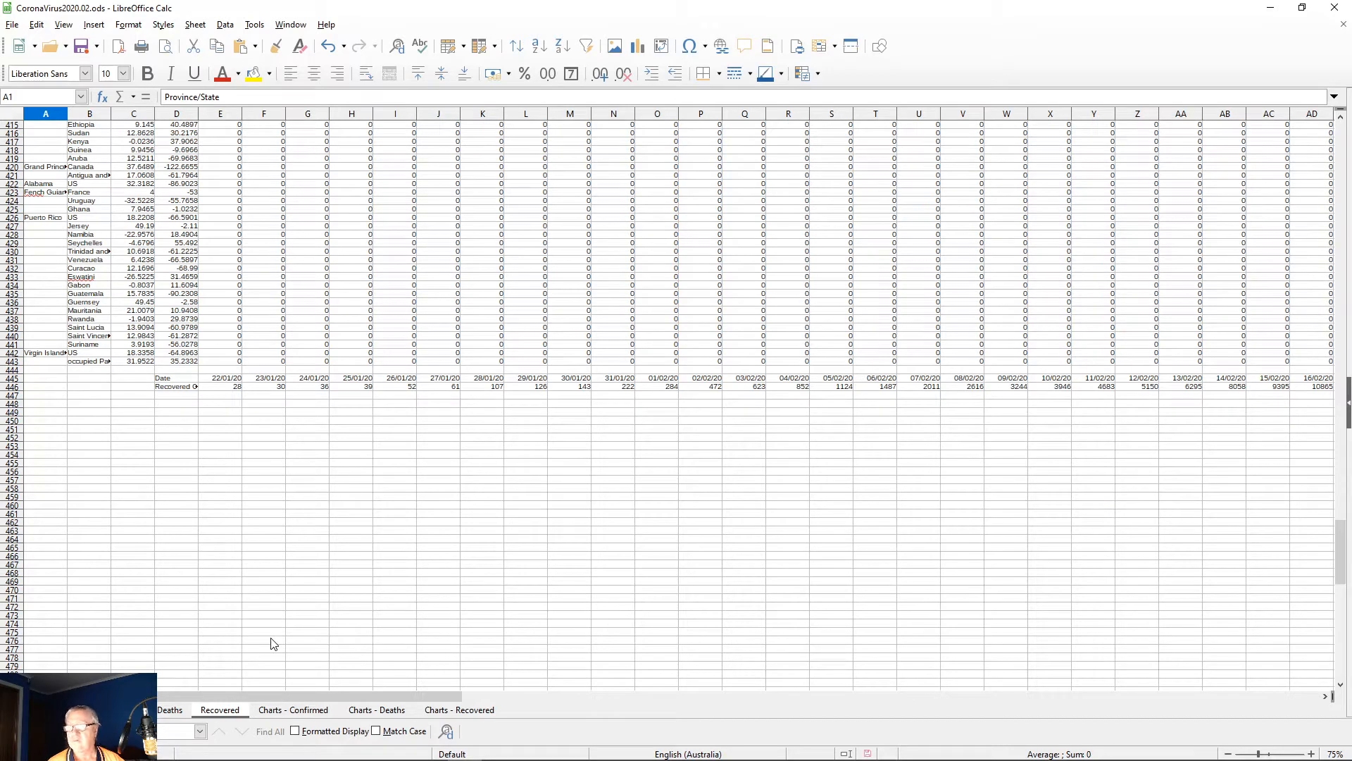
click(225, 381)
click(261, 389)
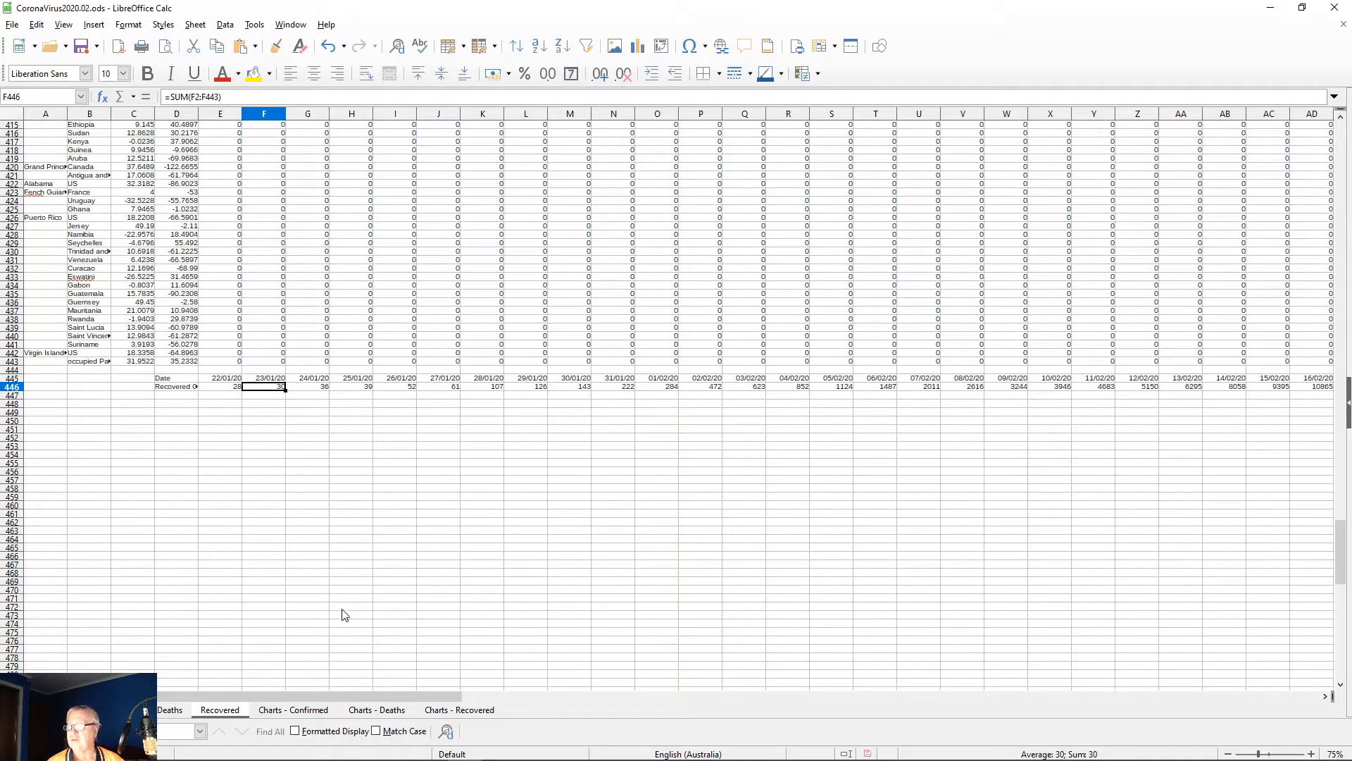
Step: Return to the Charts - Confirmed sheet
drag(394, 696, 242, 696)
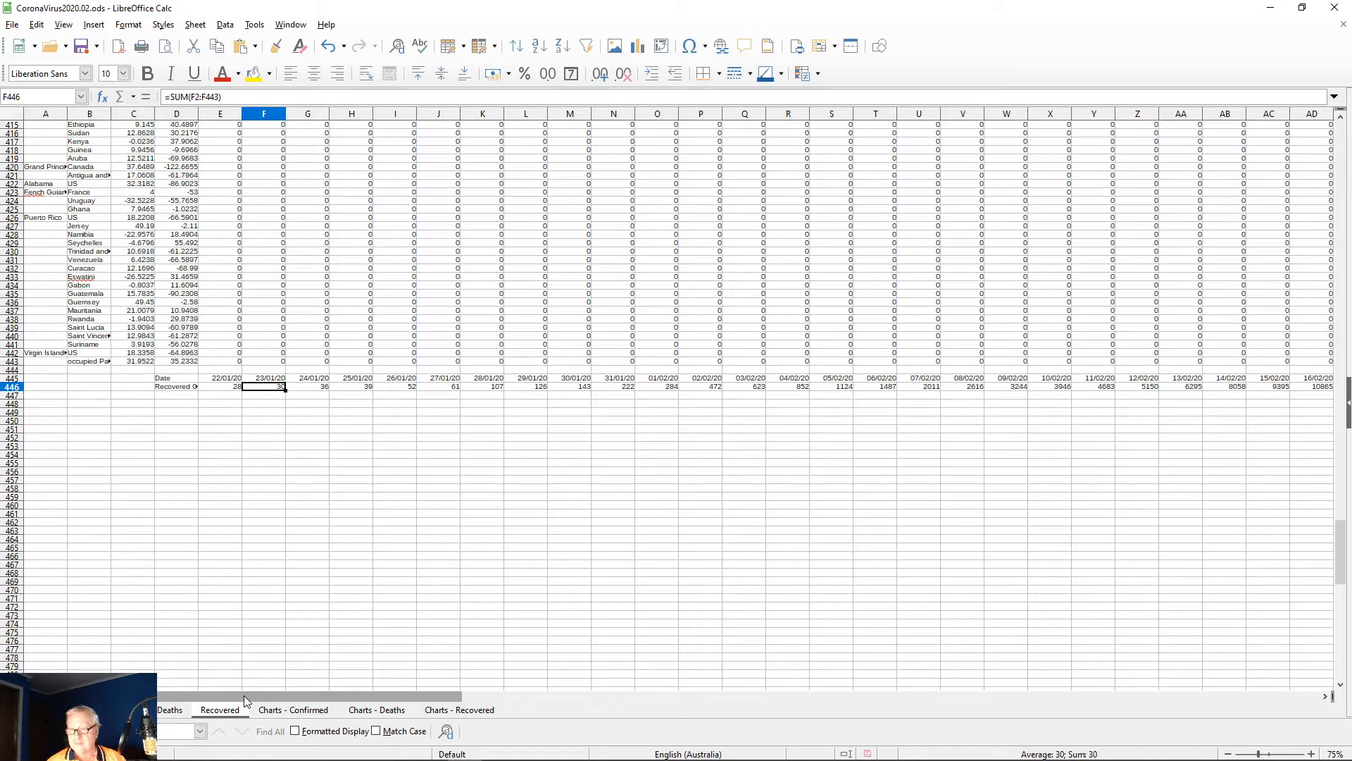
click(312, 711)
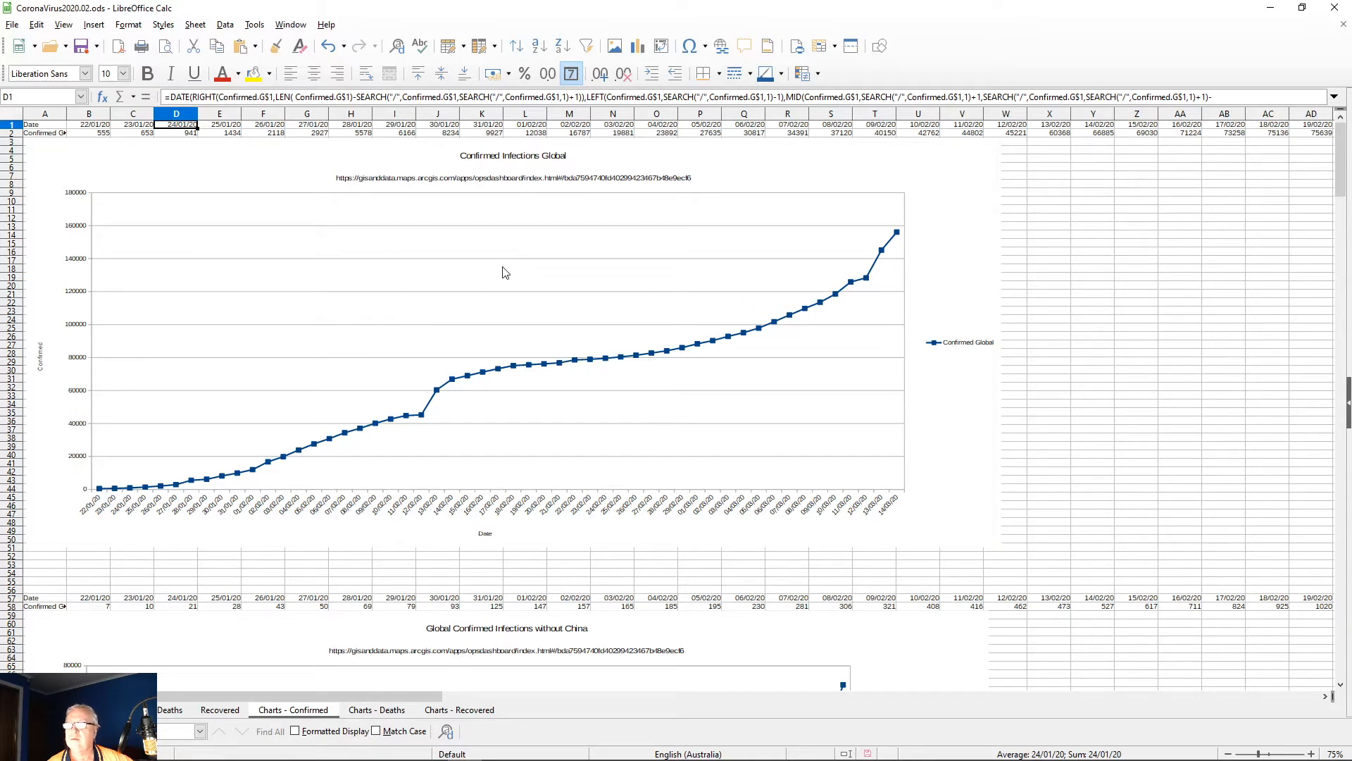
Step: Retitle the Global Confirmed Infections without China chart as "Confirmed Infections Global without China"
scroll(486, 248, down, 10)
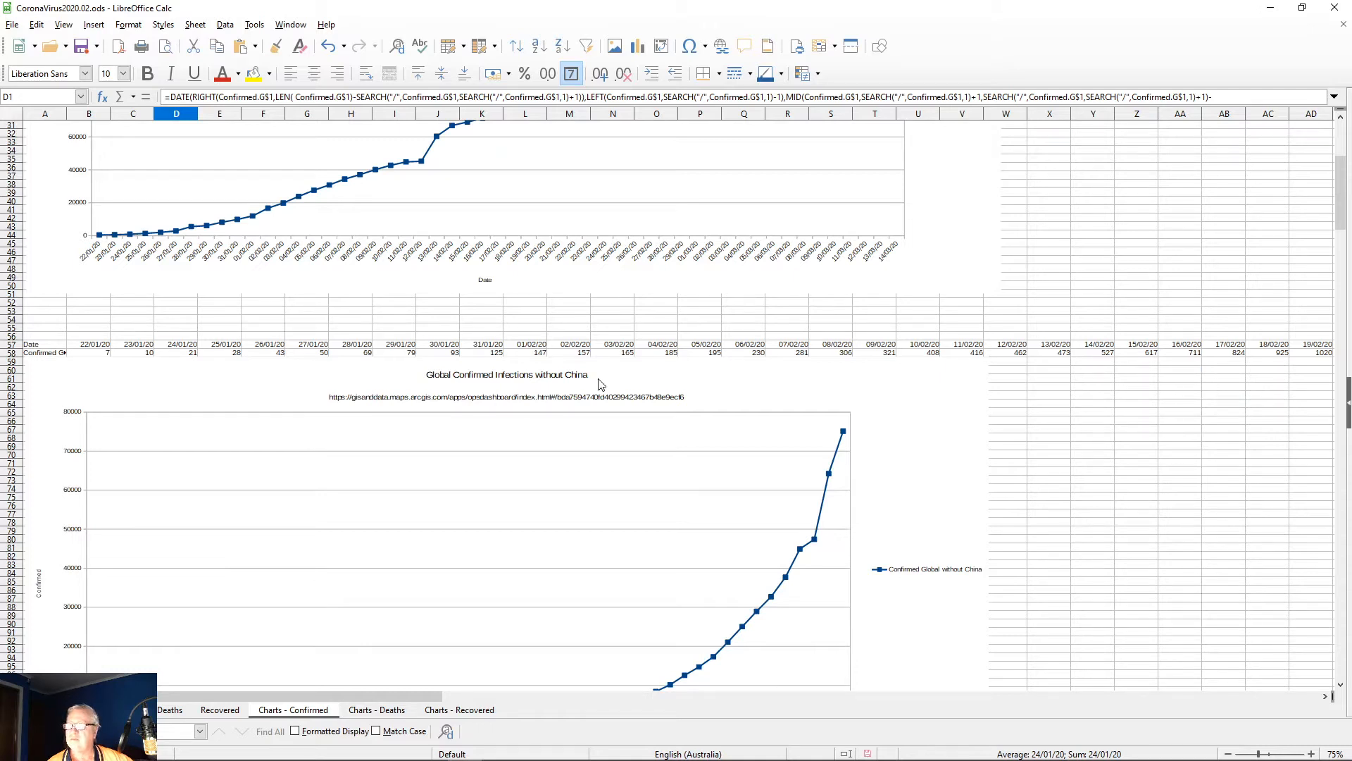
click(448, 373)
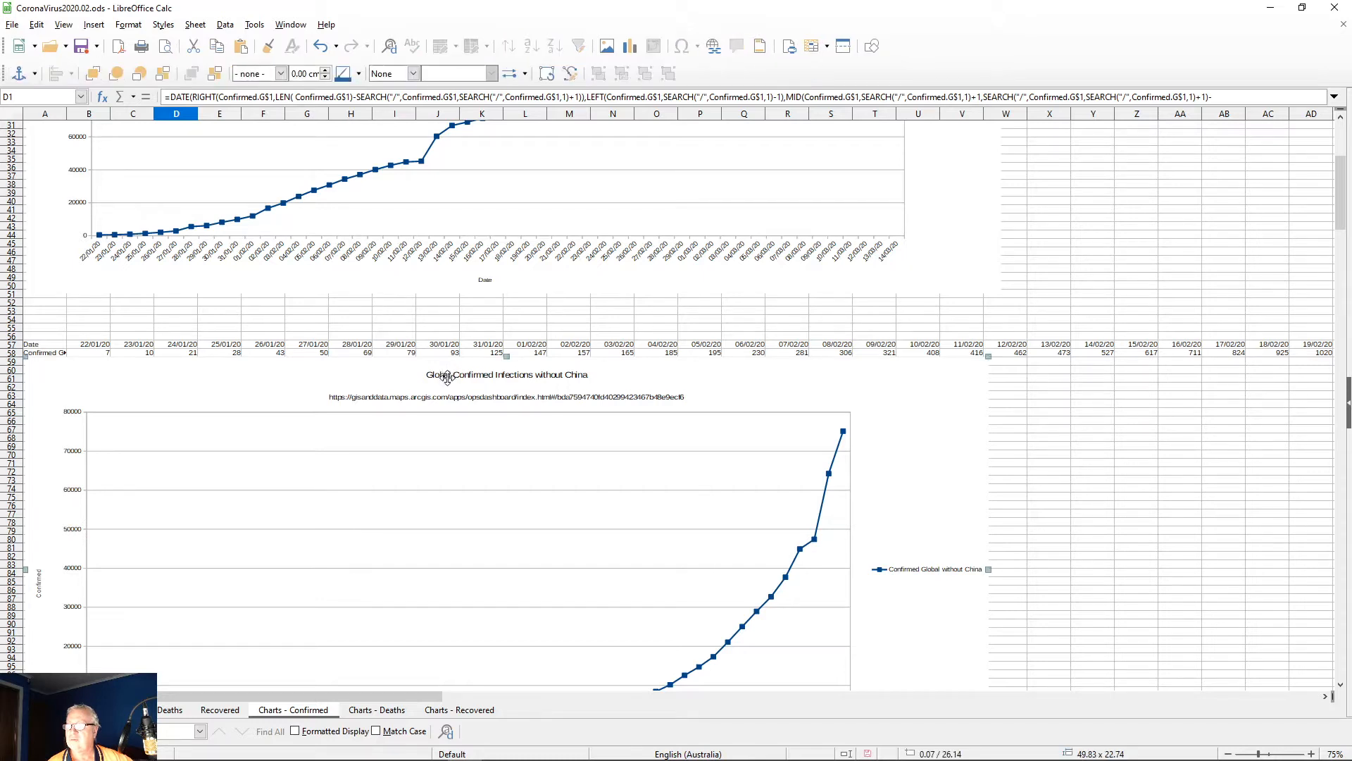
double_click(448, 378)
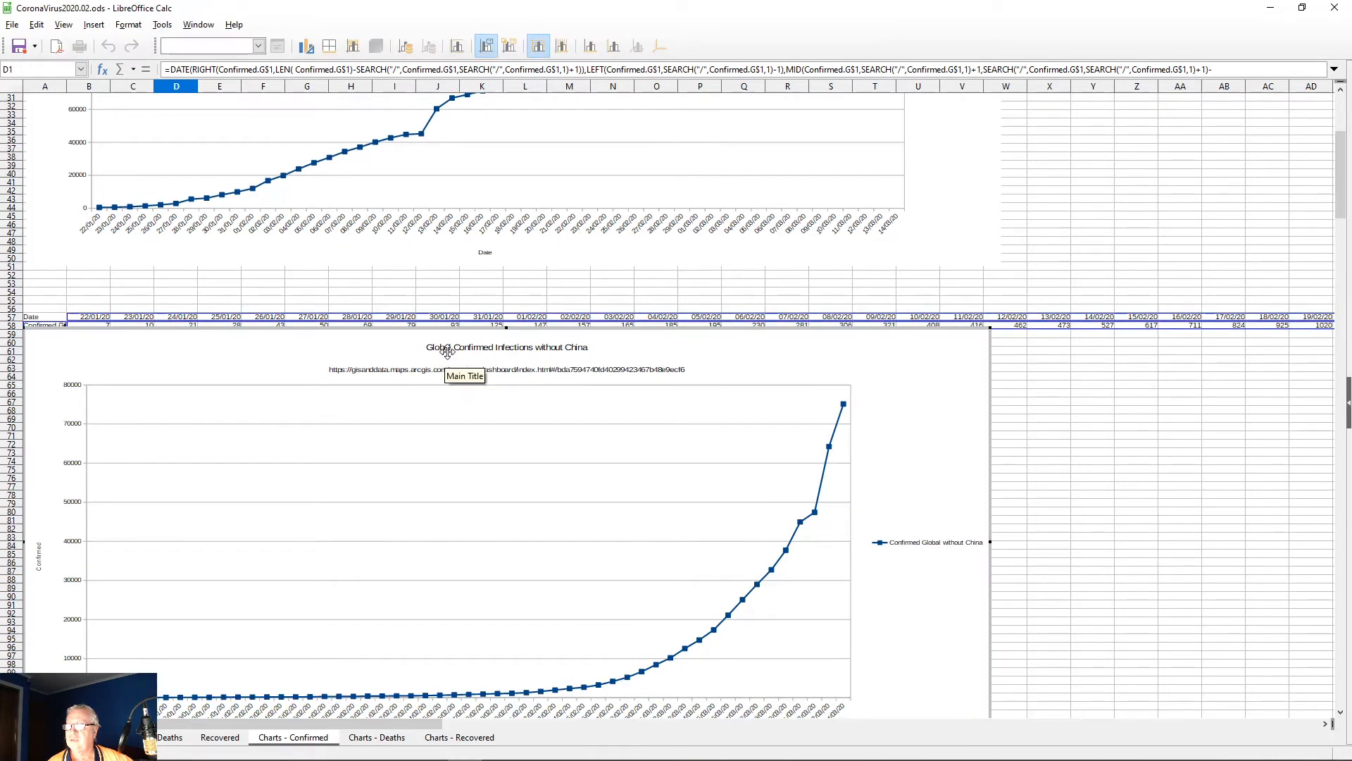
click(447, 349)
click(448, 348)
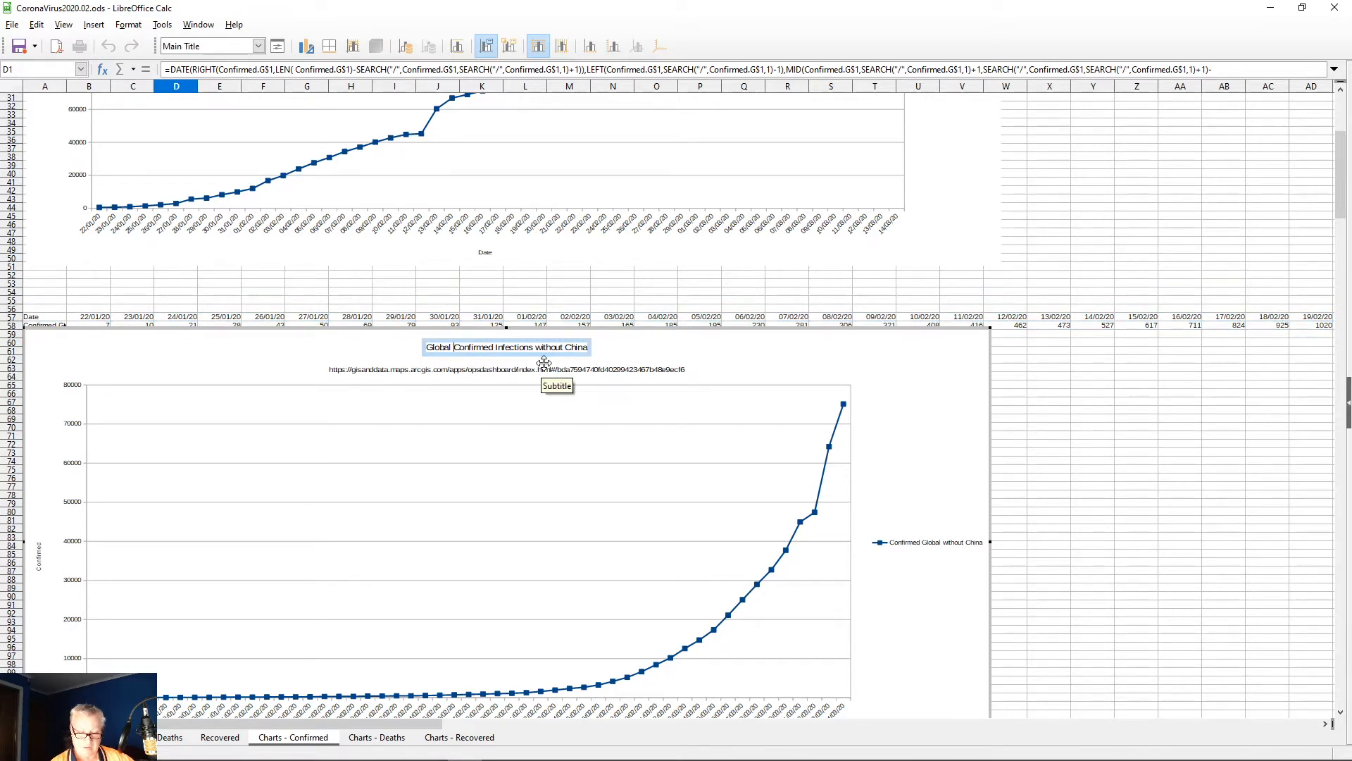
key(BackSpace)
key(BackSpace)
key(BackSpace)
key(BackSpace)
key(BackSpace)
key(BackSpace)
key(BackSpace)
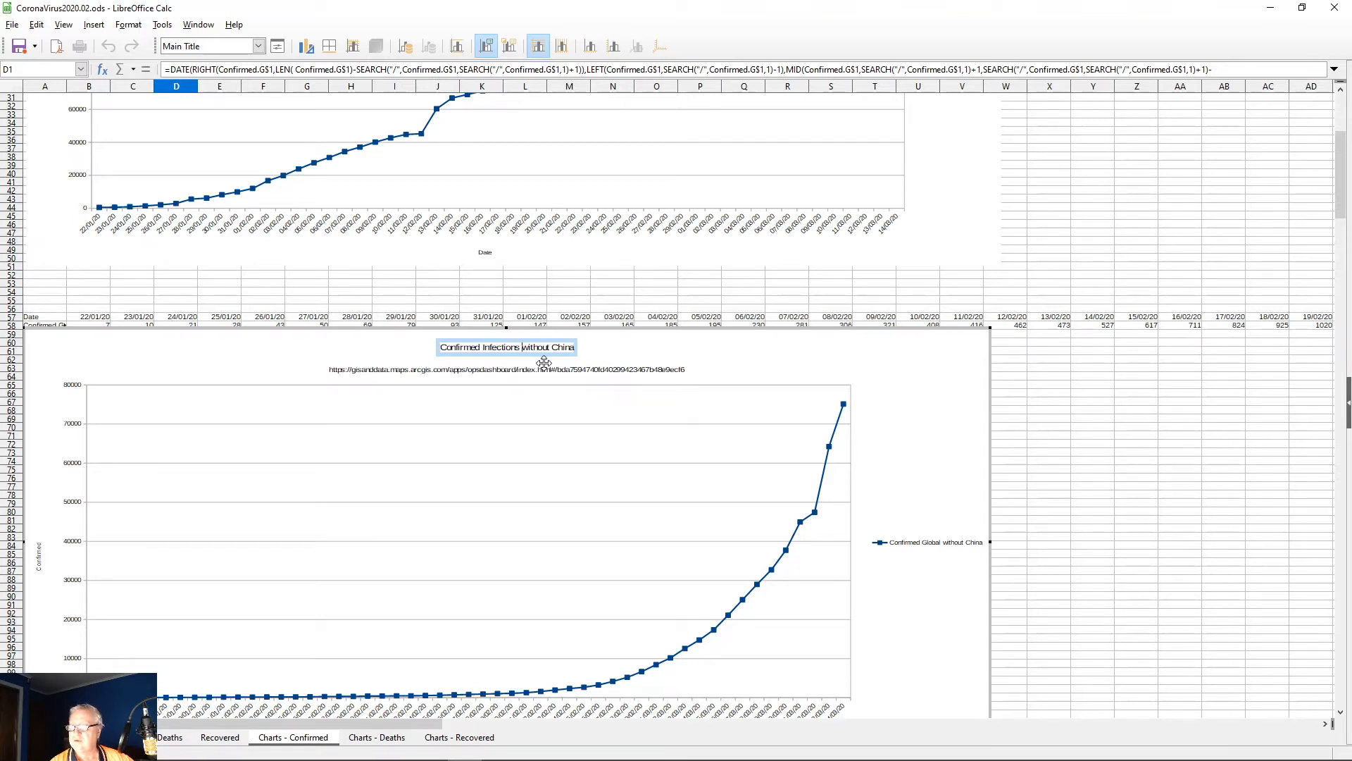
text(Global)
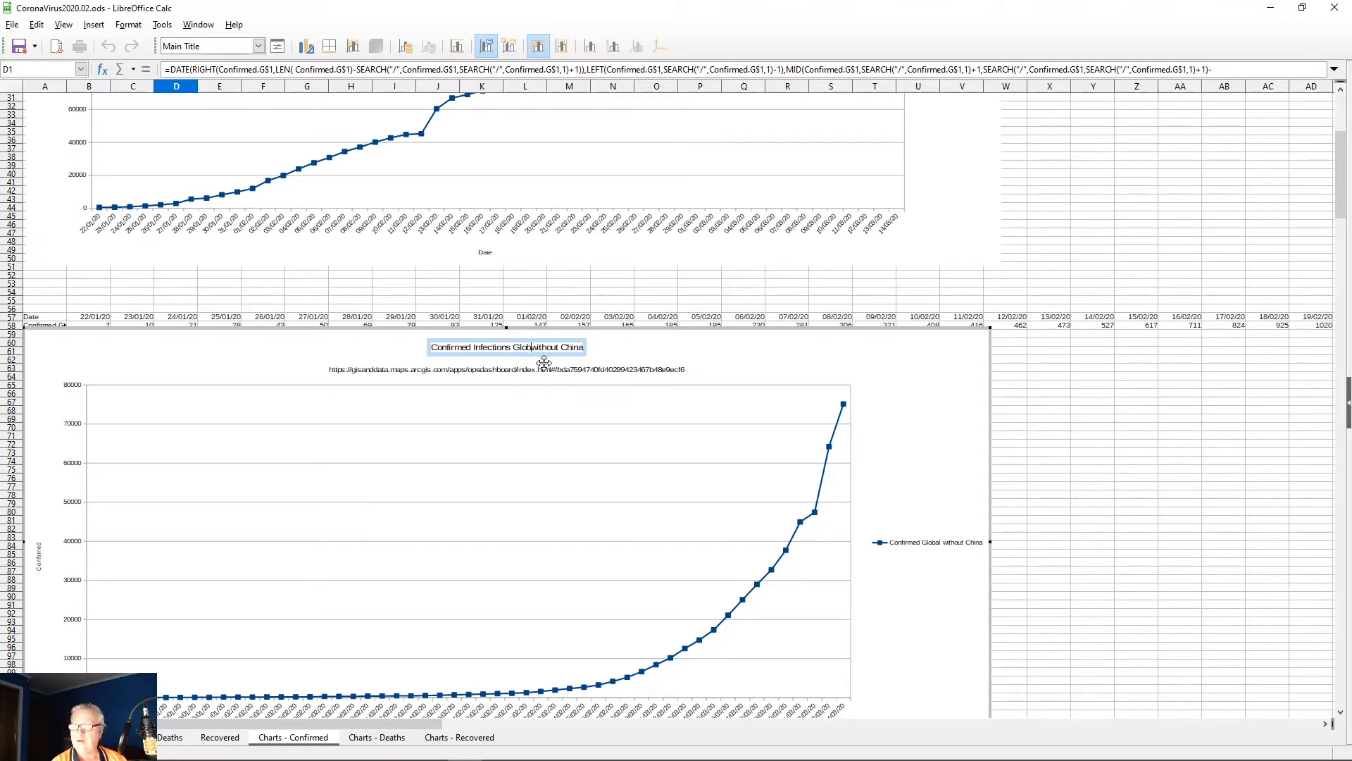
key(Return)
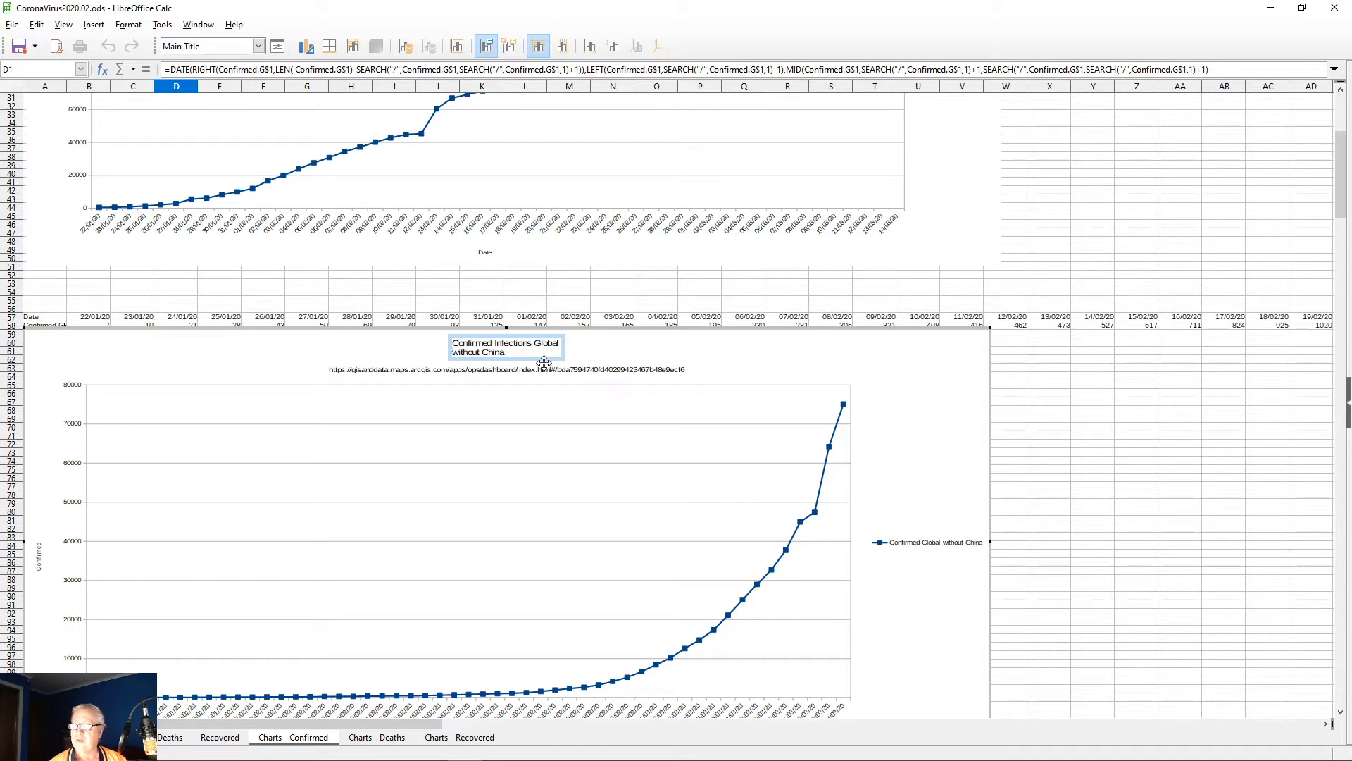
key(BackSpace)
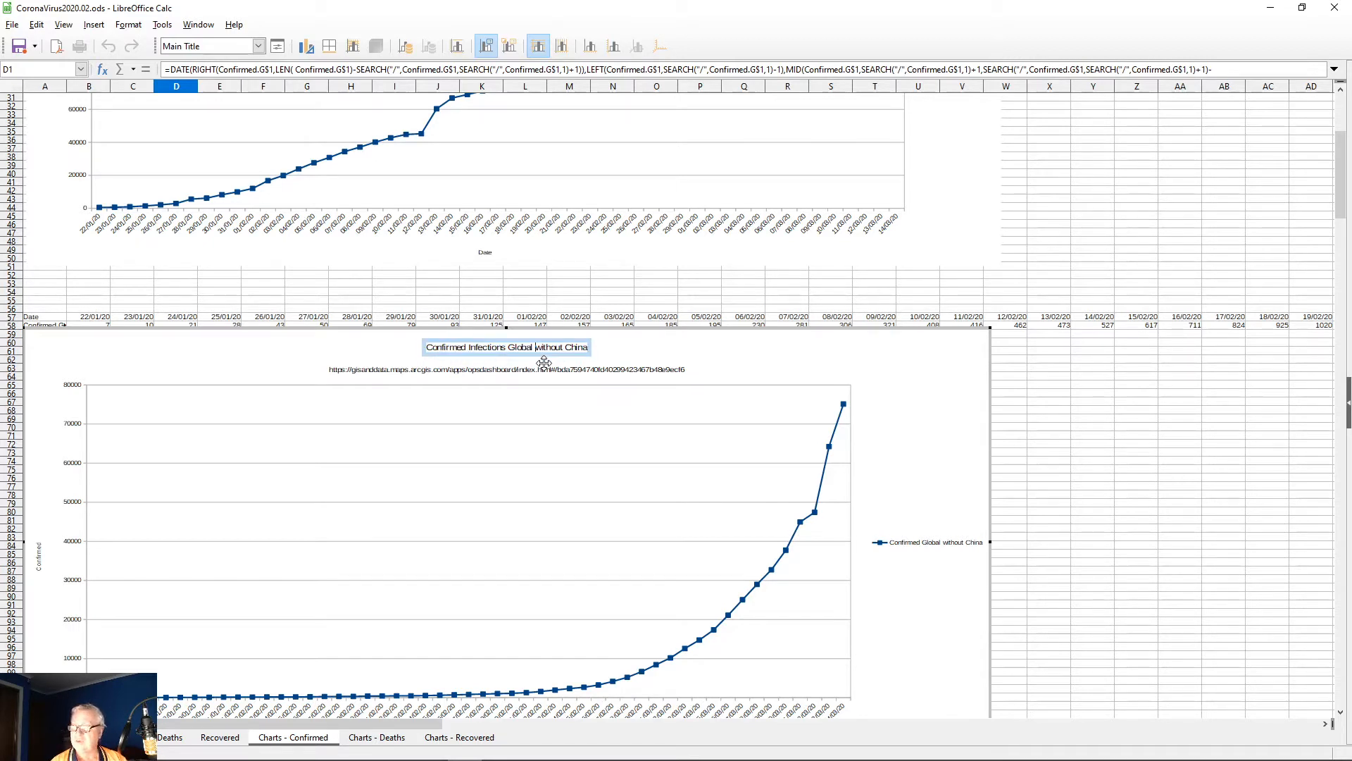
click(651, 350)
click(710, 293)
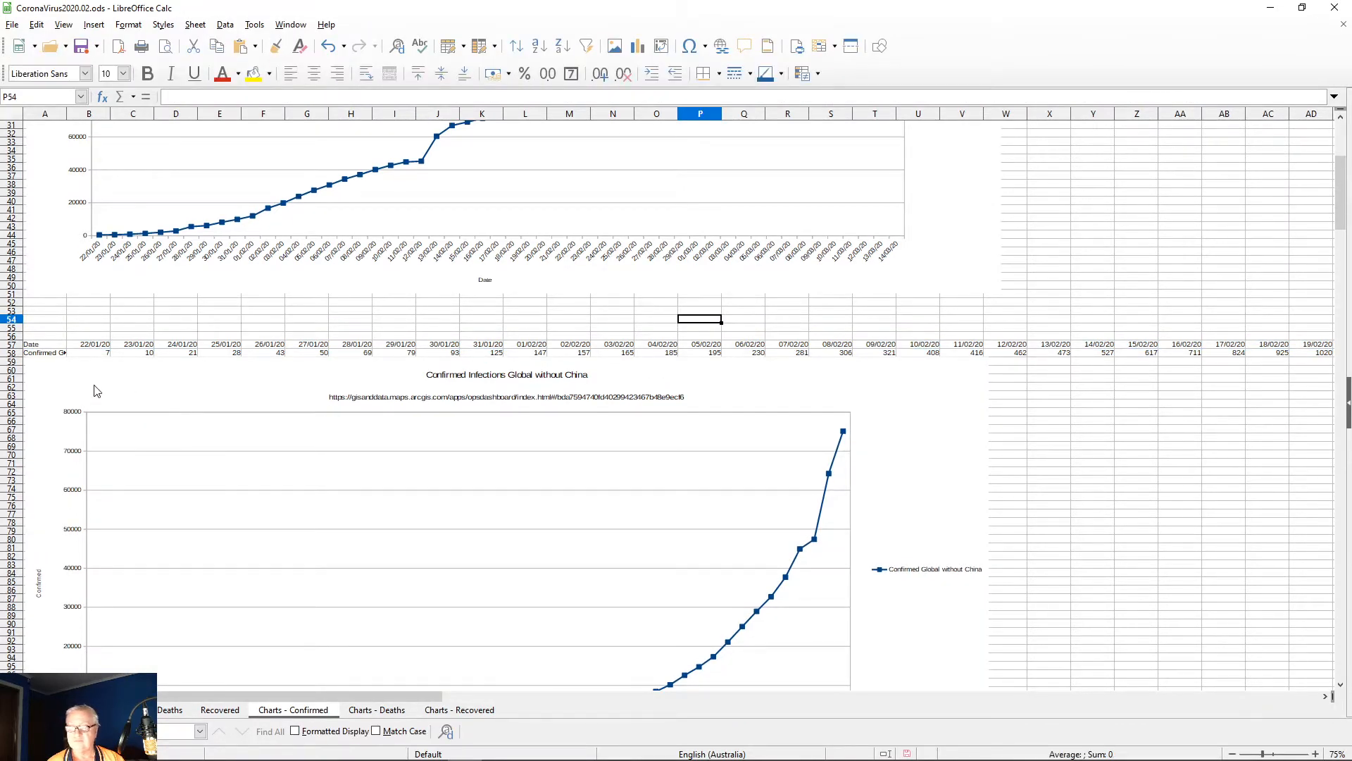
Step: Shift the Confirmed Infections Global without China and Confirmed Infections South Korea charts slightly down, clear of the data rows above them
scroll(138, 408, down, 3)
drag(61, 299, 64, 310)
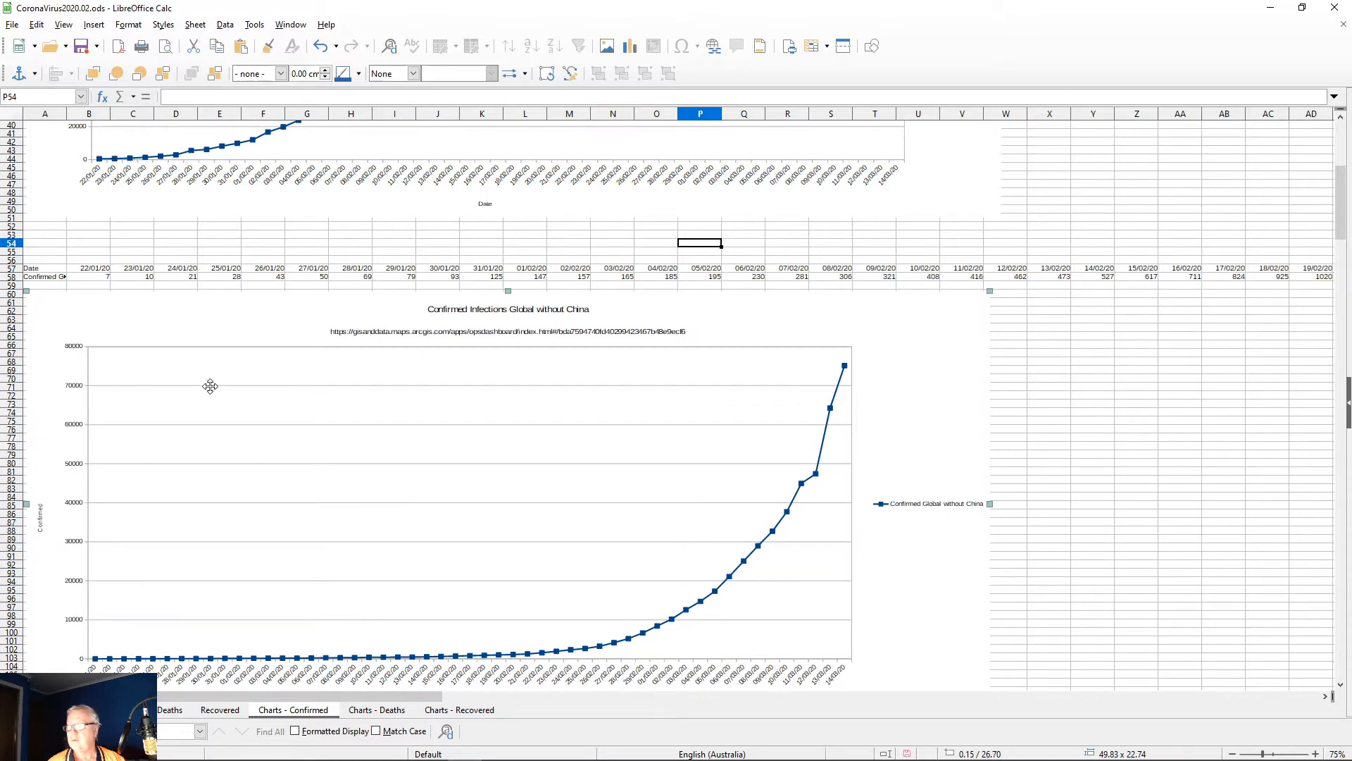
scroll(212, 395, down, 6)
scroll(214, 408, down, 2)
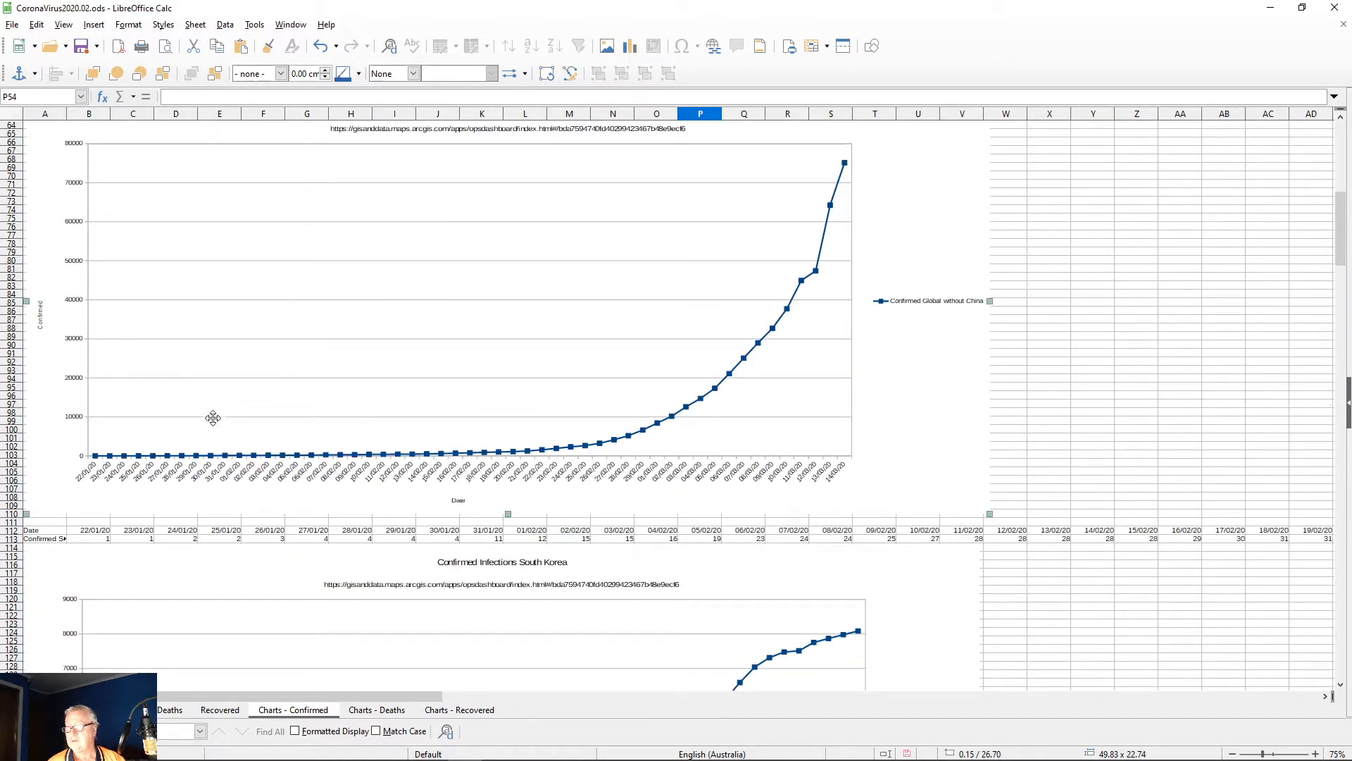
scroll(181, 477, down, 4)
scroll(181, 477, down, 9)
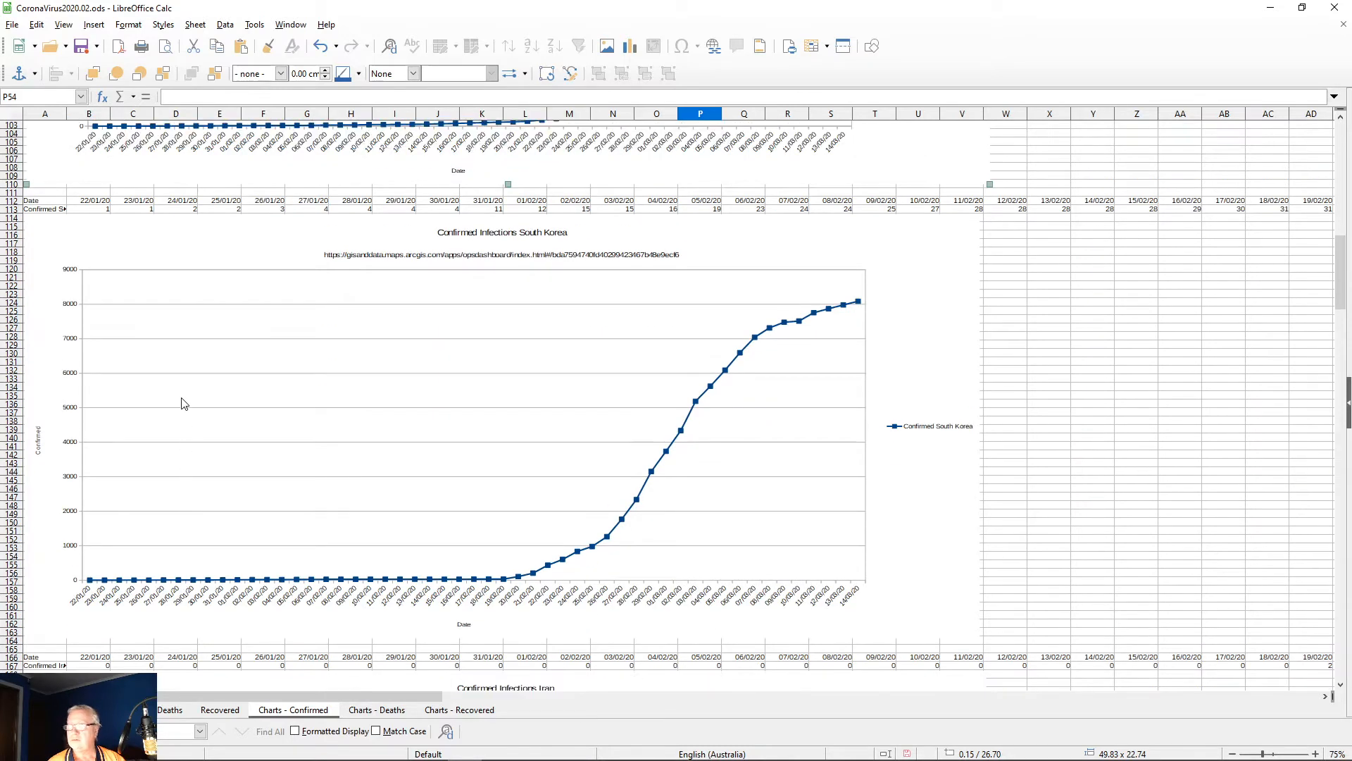
click(132, 233)
drag(132, 232, 132, 244)
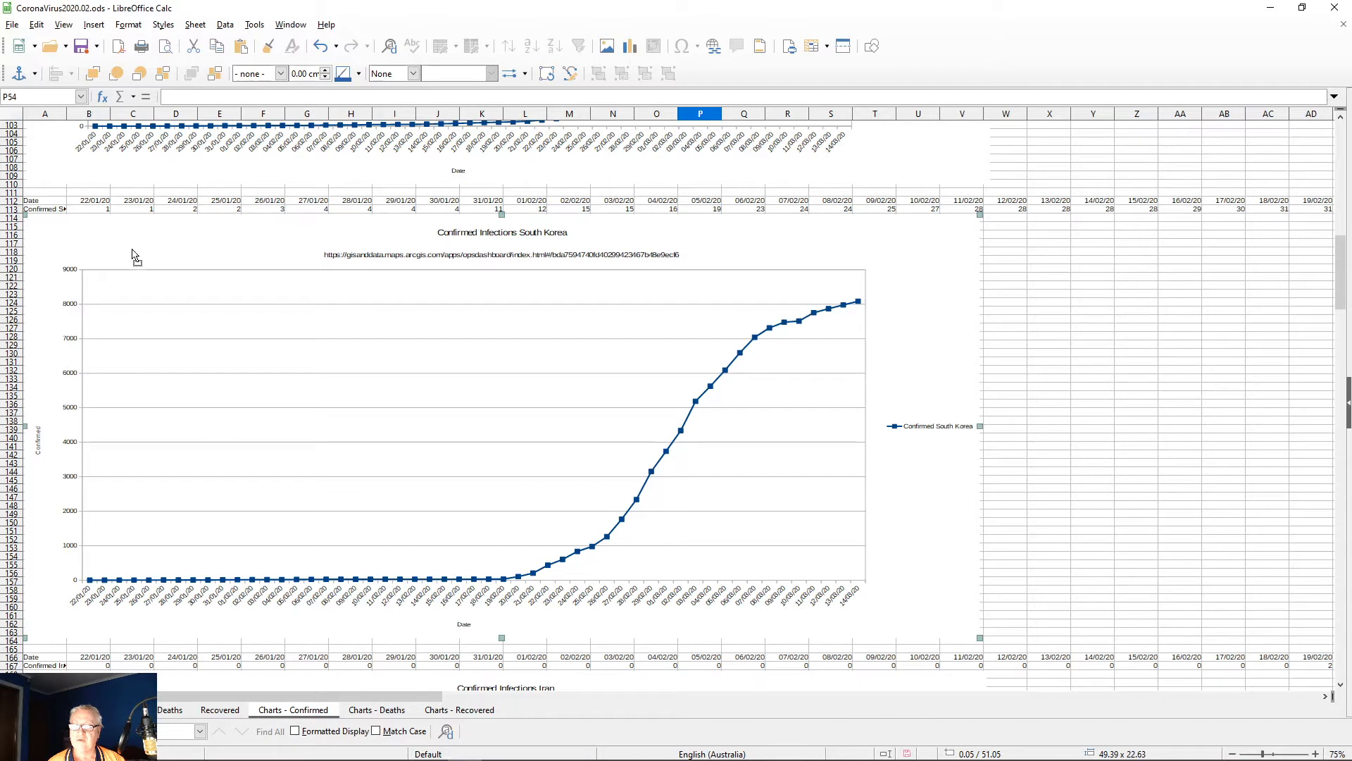
drag(133, 255, 127, 238)
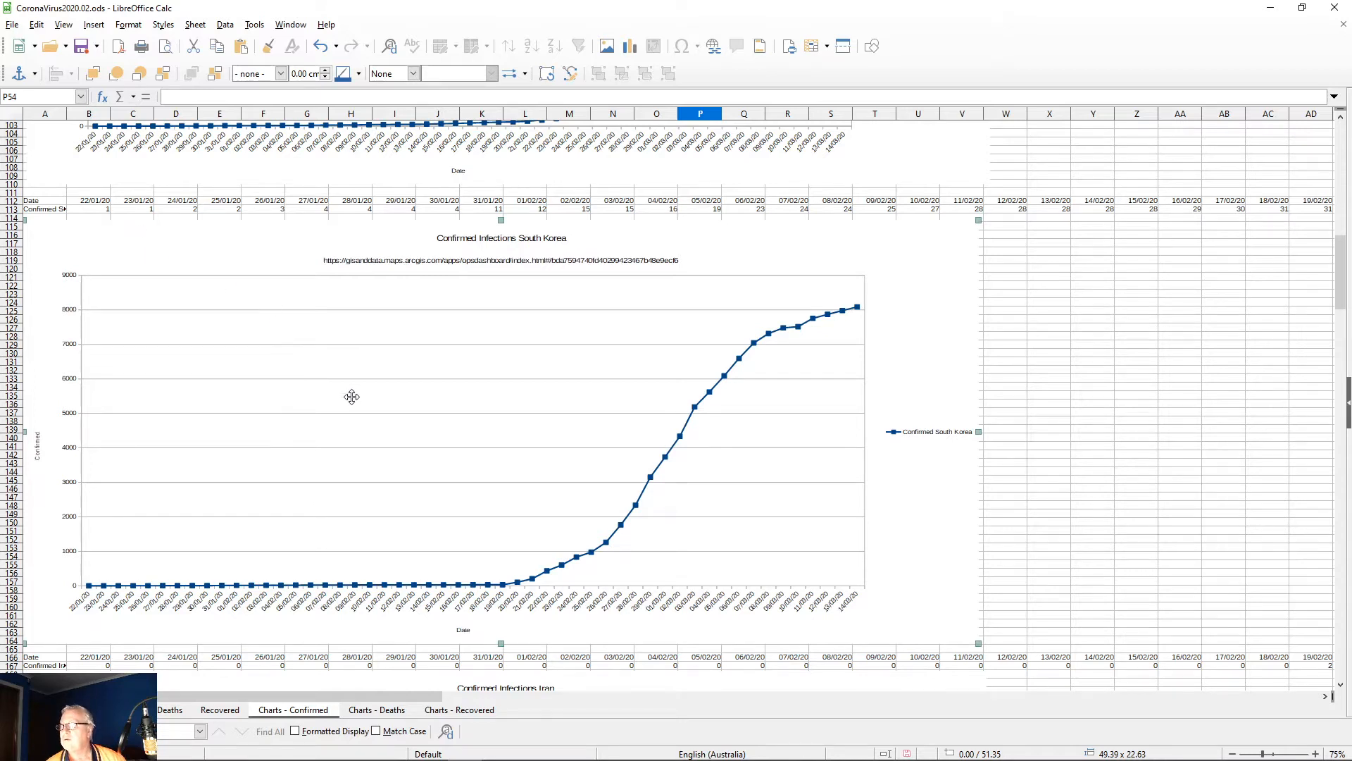
Step: Check the Confirmed South Korea formulas in B113, C113 and E113
scroll(360, 373, up, 4)
click(99, 313)
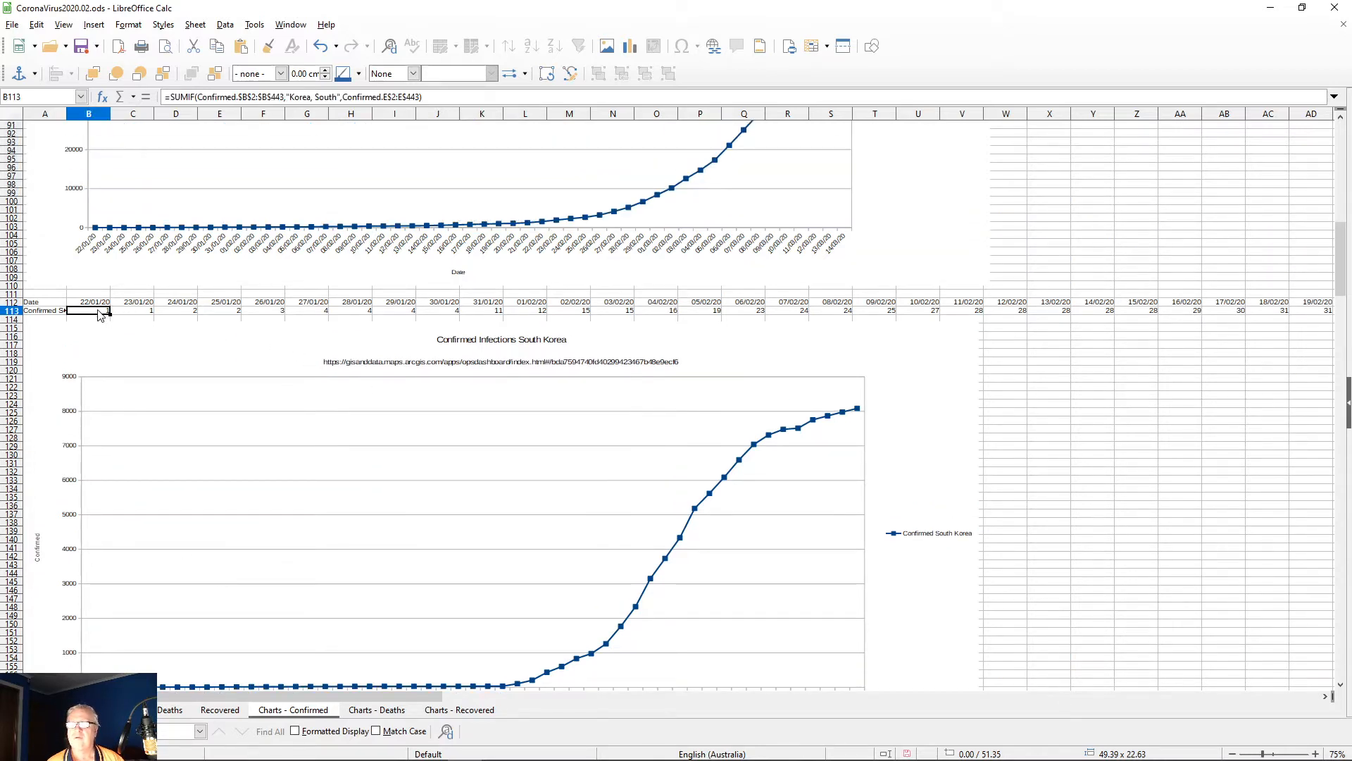
click(139, 313)
click(204, 314)
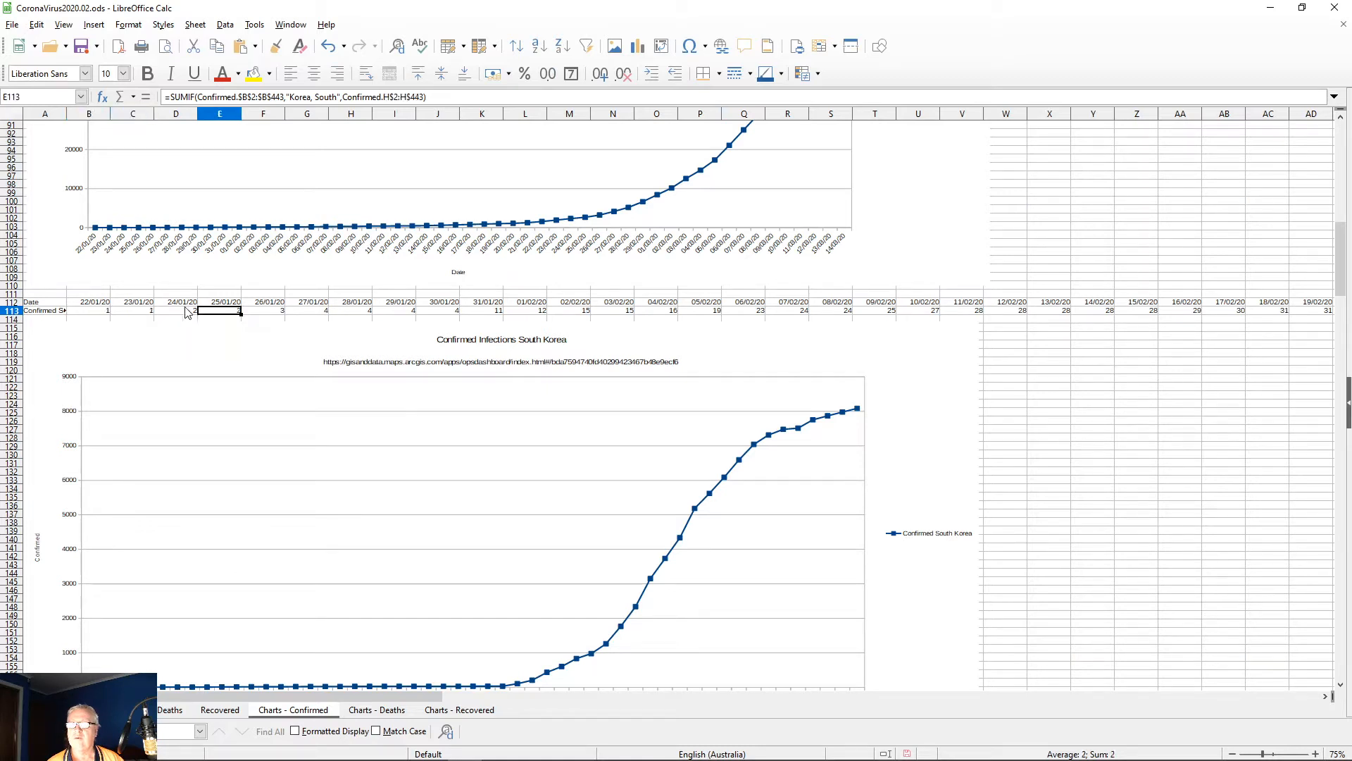
Step: Widen column A to its optimal width so that the row labels fit
scroll(95, 415, up, 20)
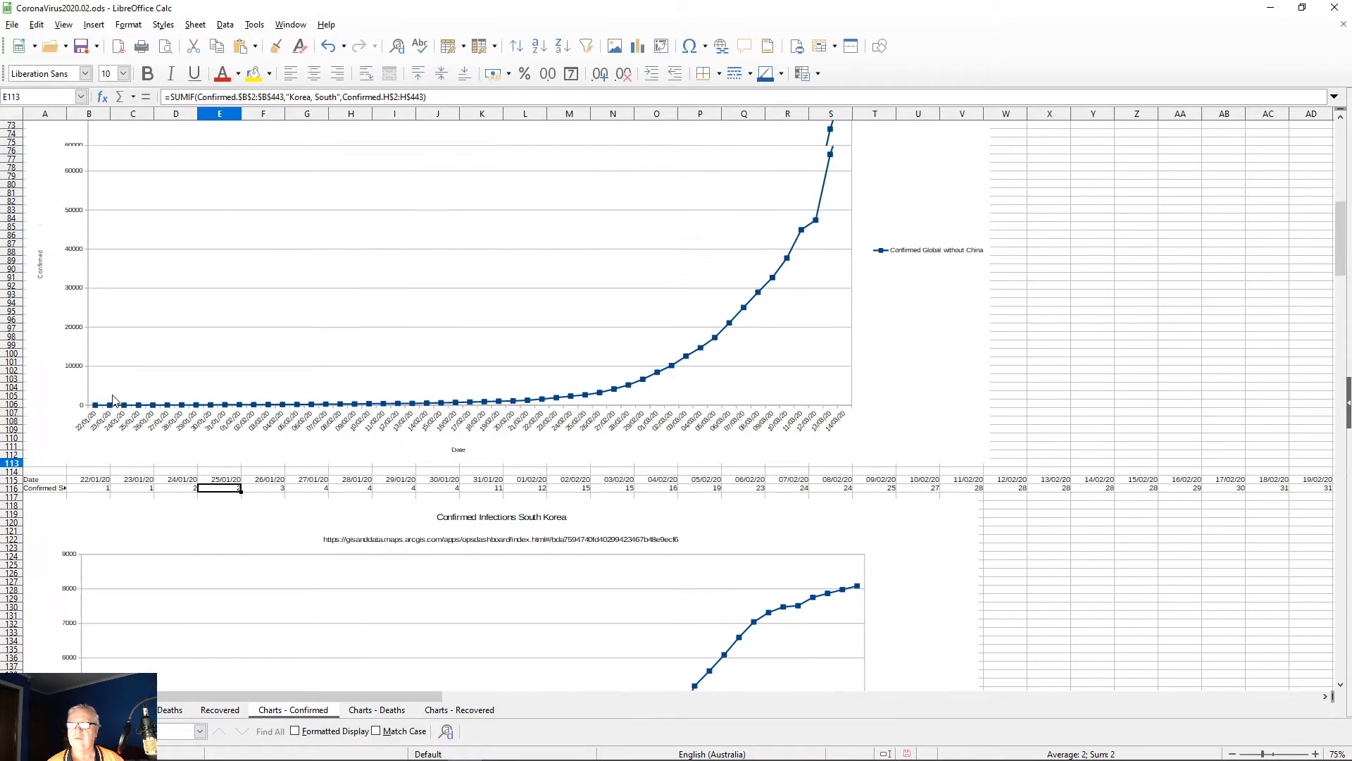
scroll(134, 418, up, 3)
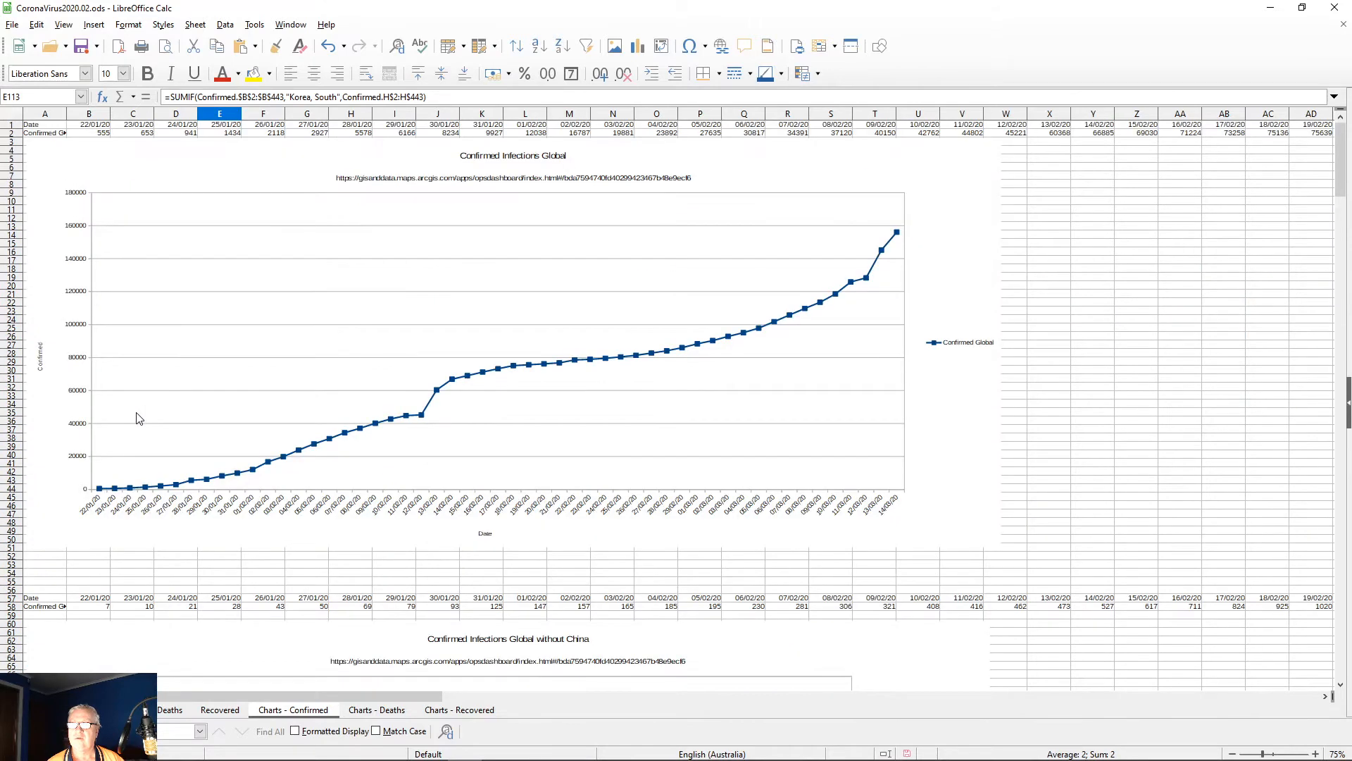
double_click(67, 111)
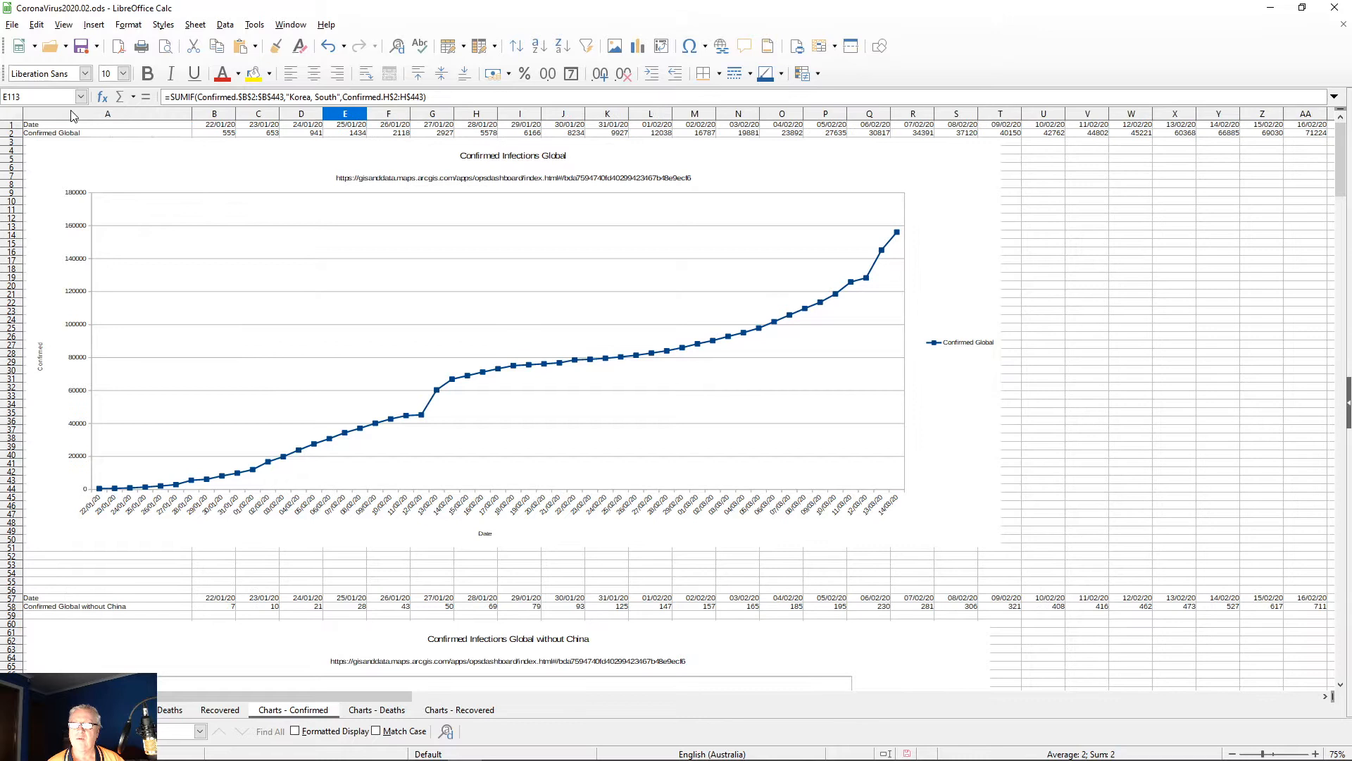
Step: Examine the charts and row labels from Confirmed South Korea down to the Confirmed Japan row
scroll(213, 466, down, 20)
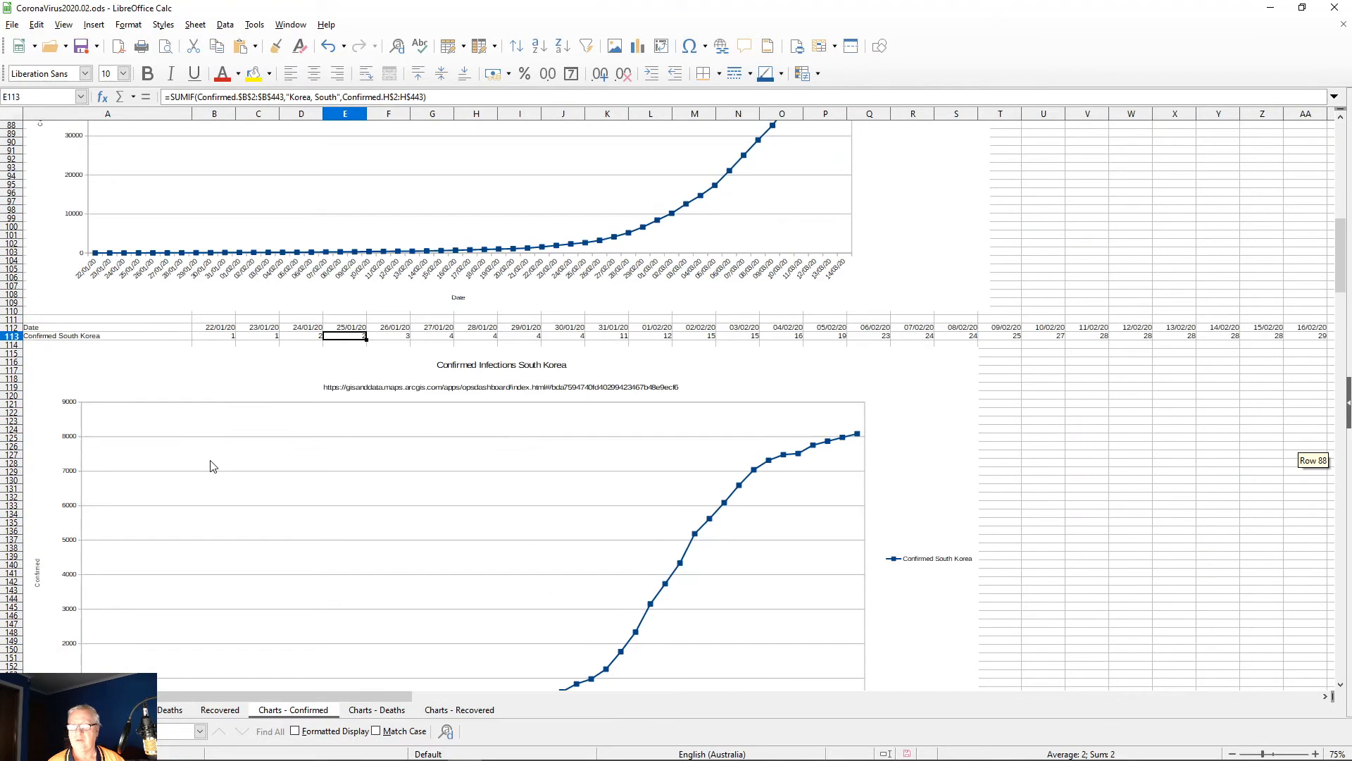
scroll(213, 466, down, 15)
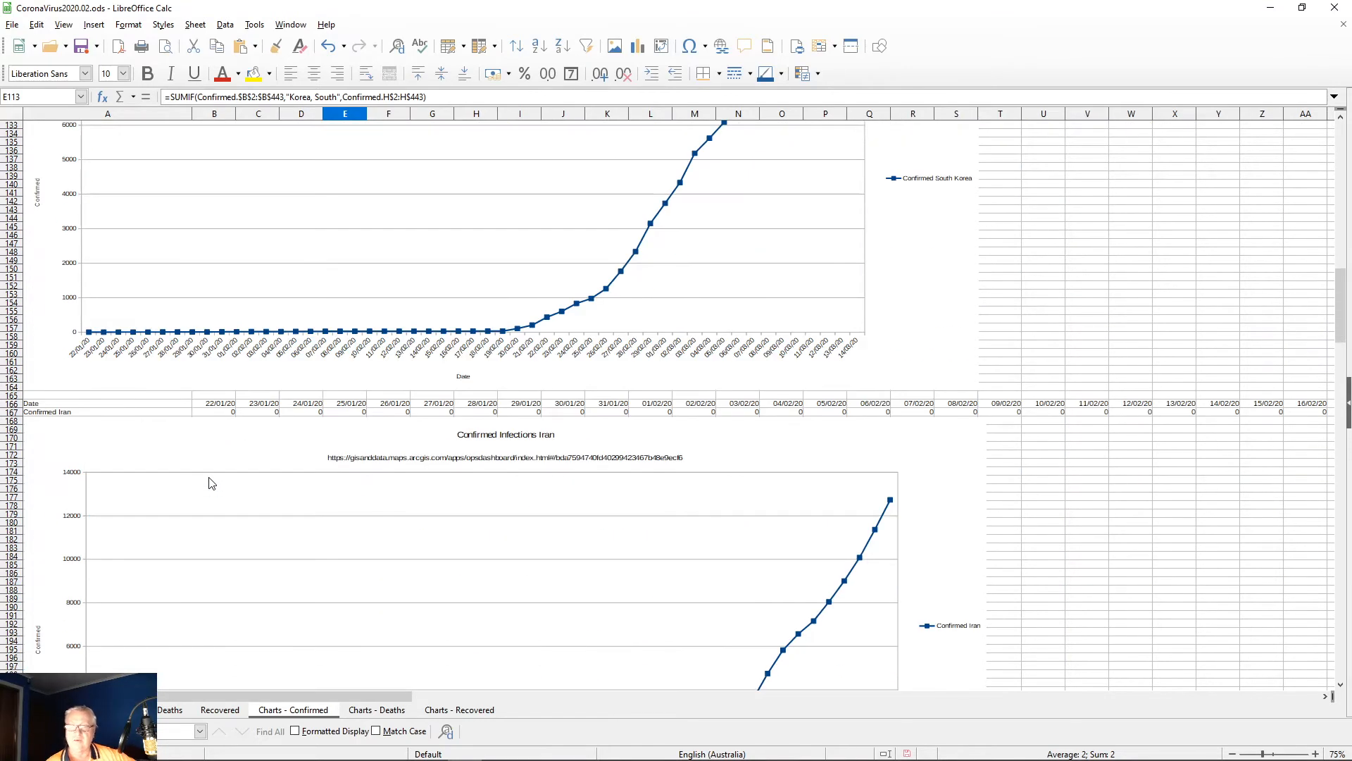
scroll(211, 483, down, 16)
scroll(212, 487, down, 20)
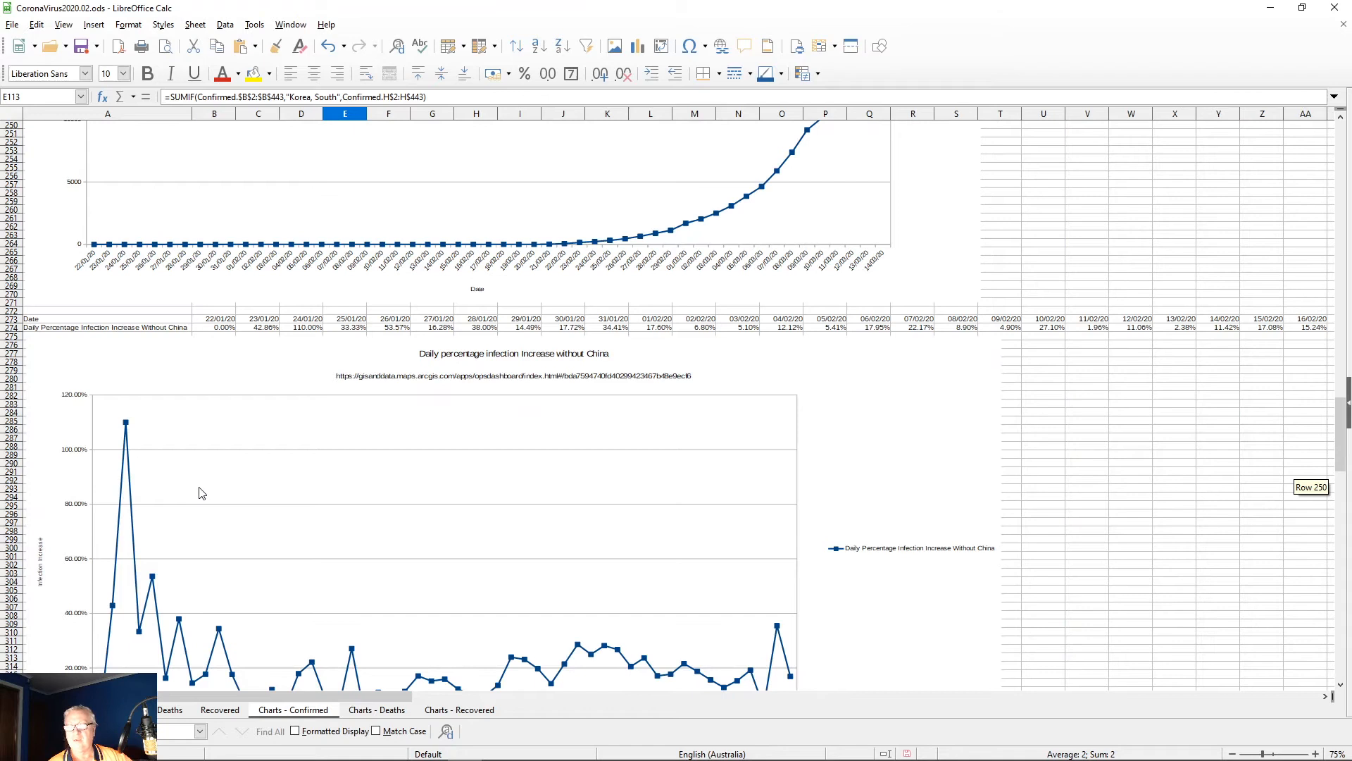
scroll(202, 492, down, 8)
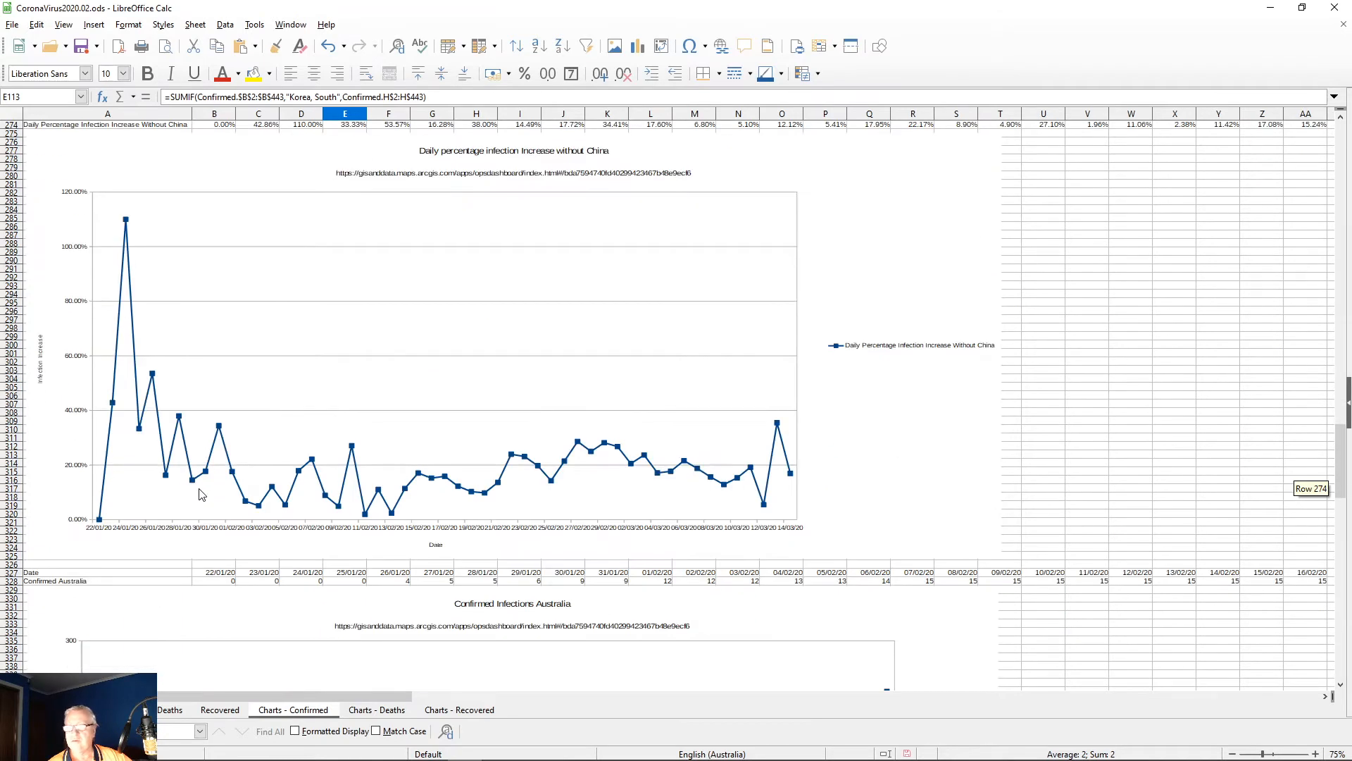
scroll(202, 495, down, 20)
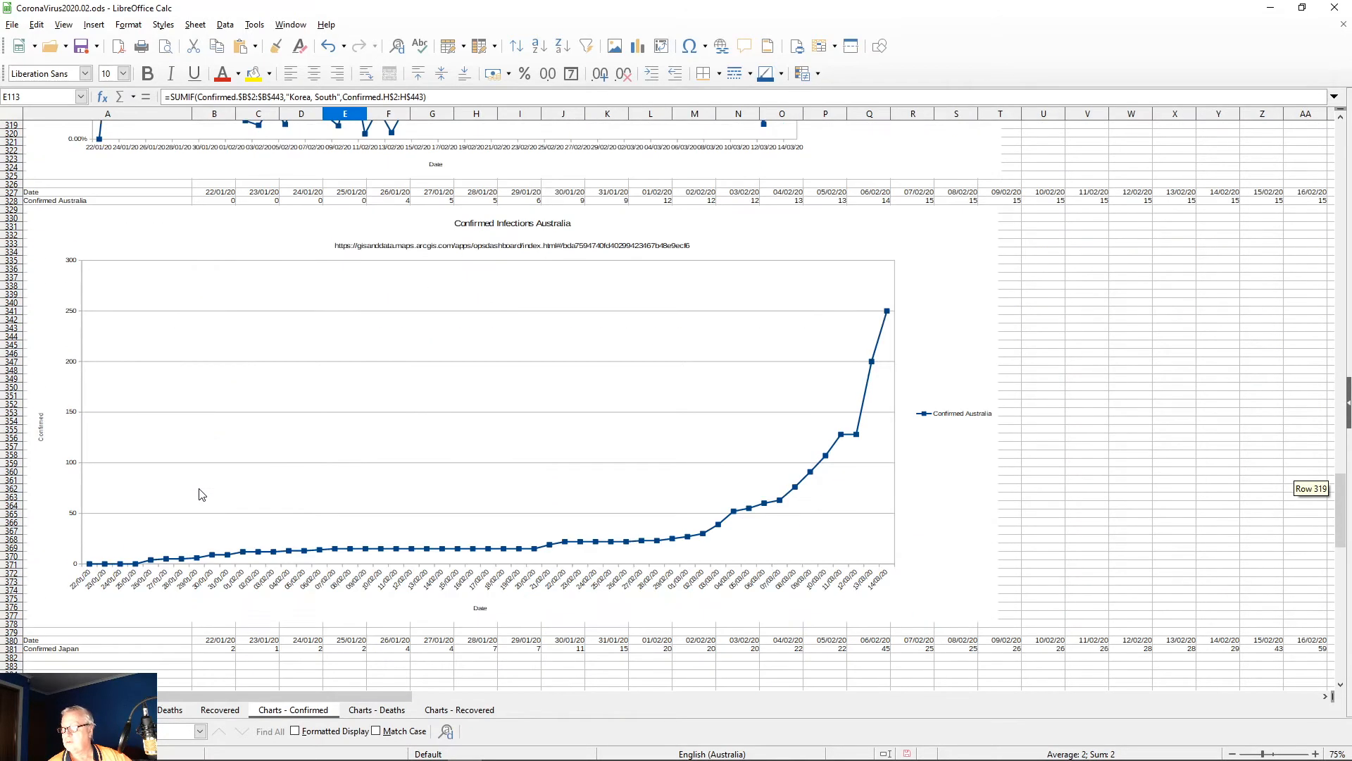
scroll(201, 494, down, 1)
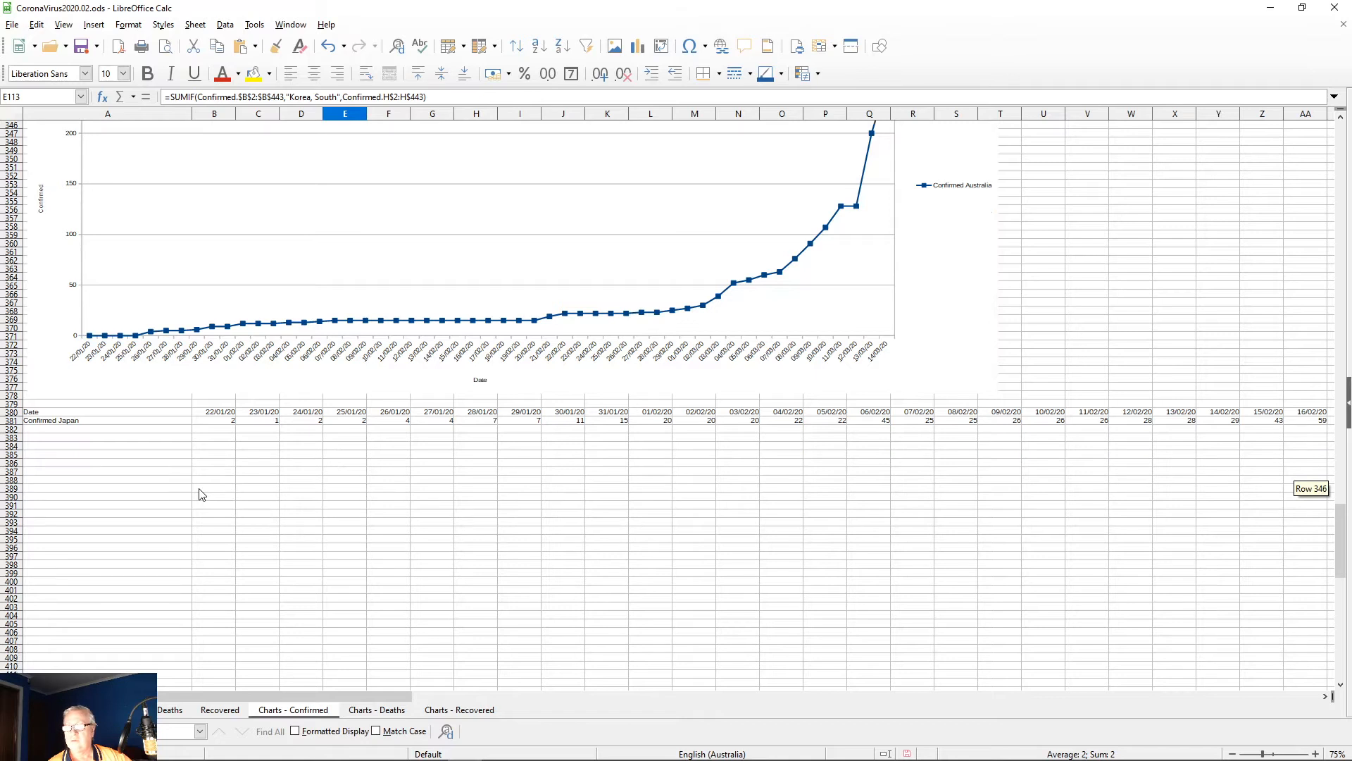
Step: Shift the Confirmed Infections Taiwan chart slightly down and to the right, clear of its data row
scroll(49, 439, down, 18)
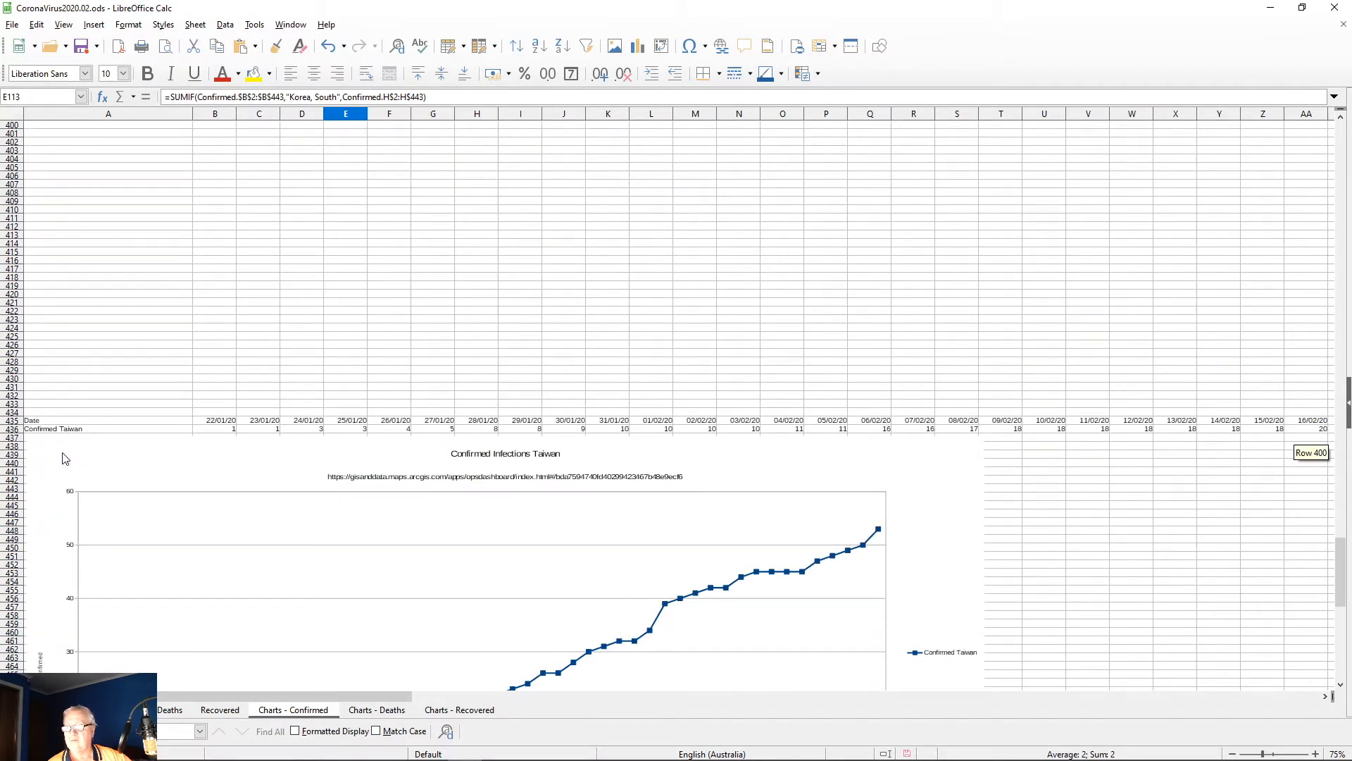
scroll(68, 457, down, 7)
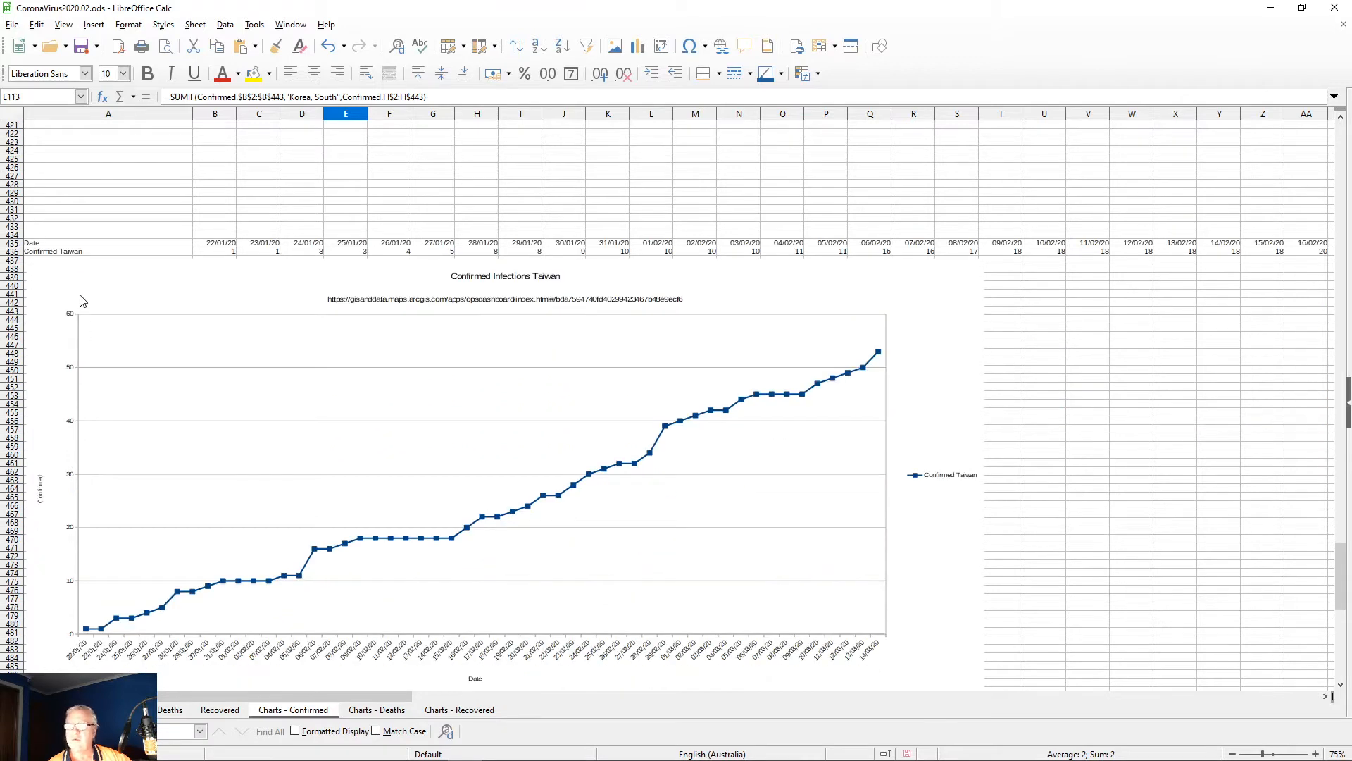
drag(70, 275, 78, 281)
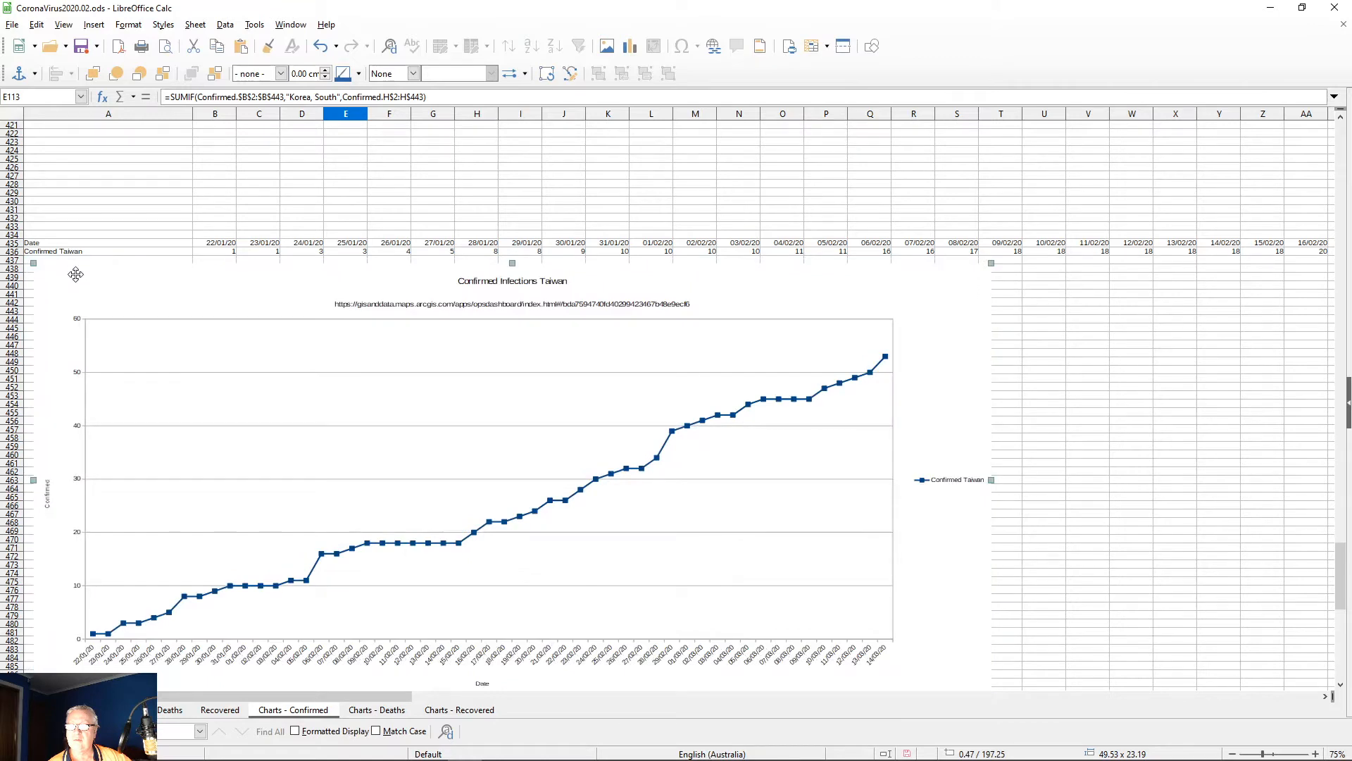
scroll(175, 421, down, 13)
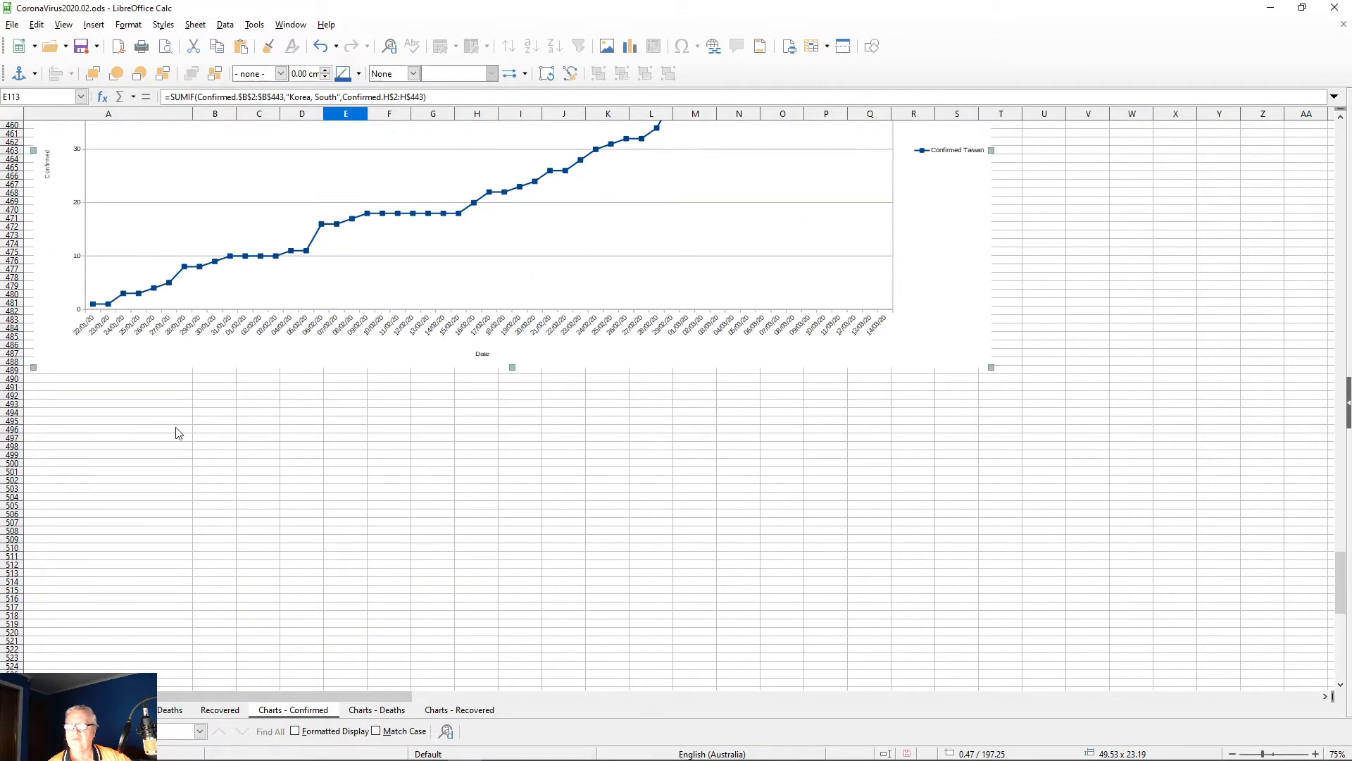
scroll(175, 420, up, 18)
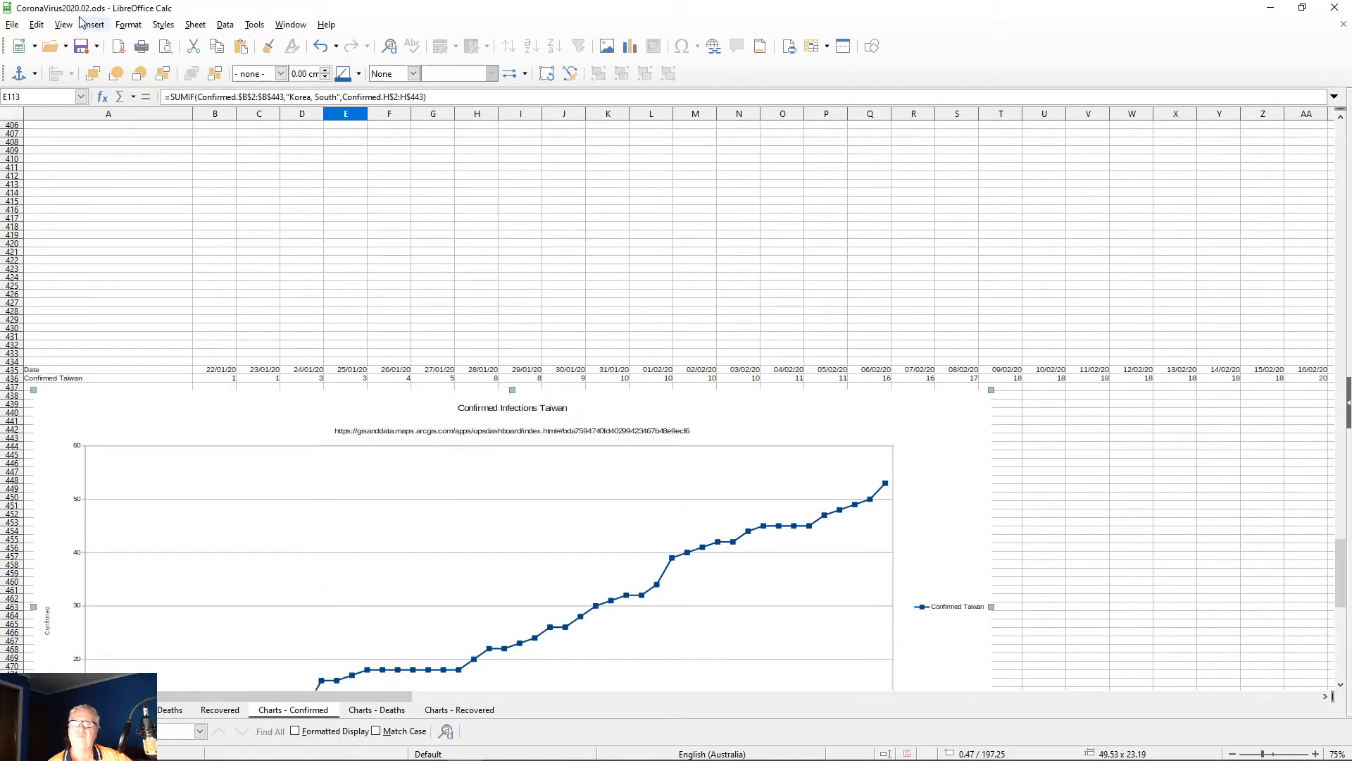
Step: Save the spreadsheet under the new name CoronaVirus2020.03.ods in the Corona2020 folder
click(12, 26)
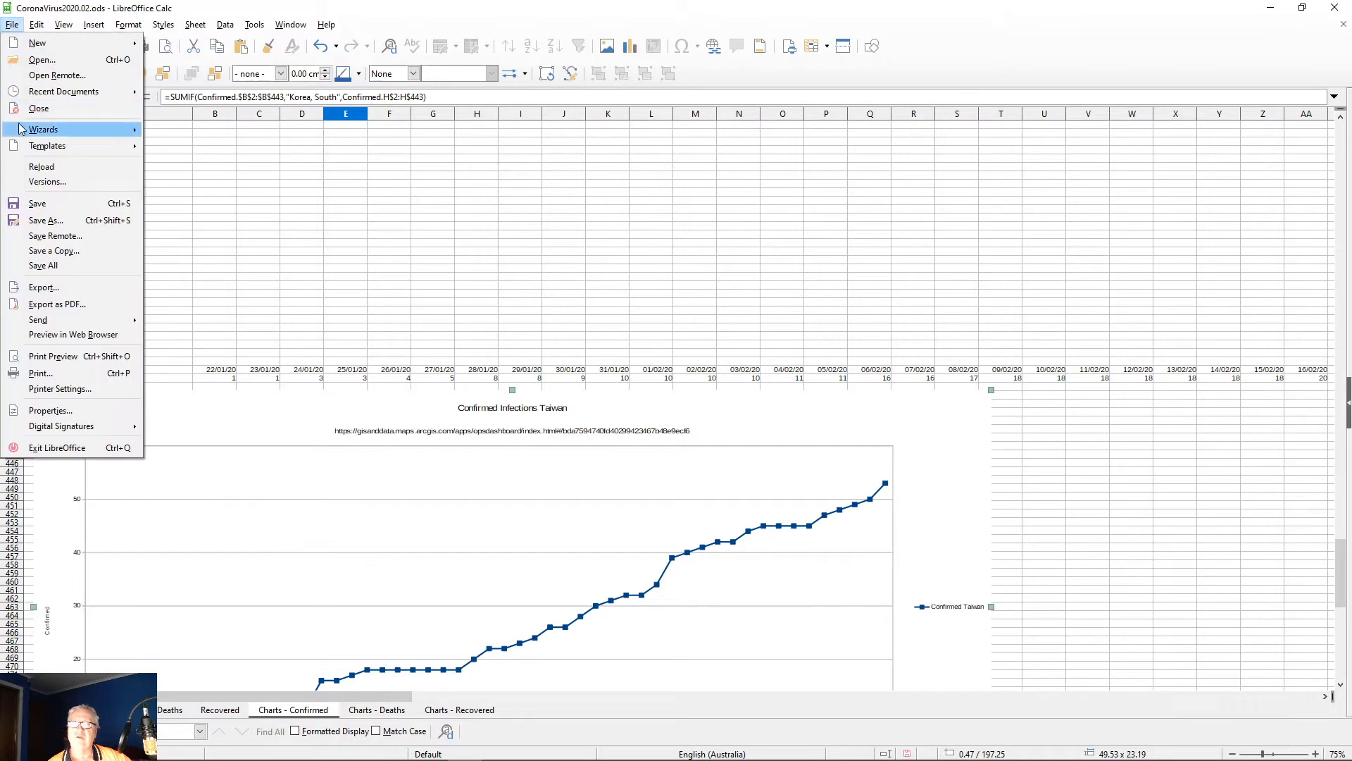
click(63, 222)
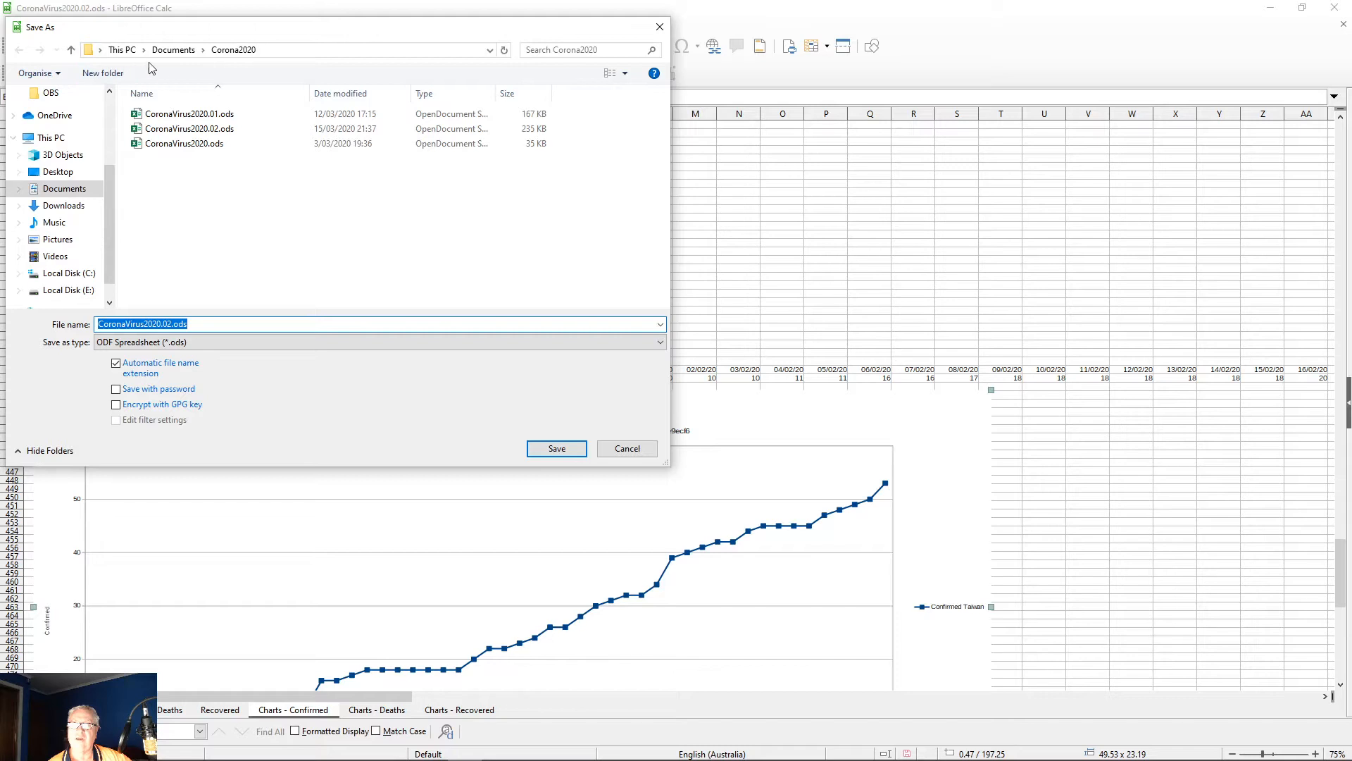
click(166, 325)
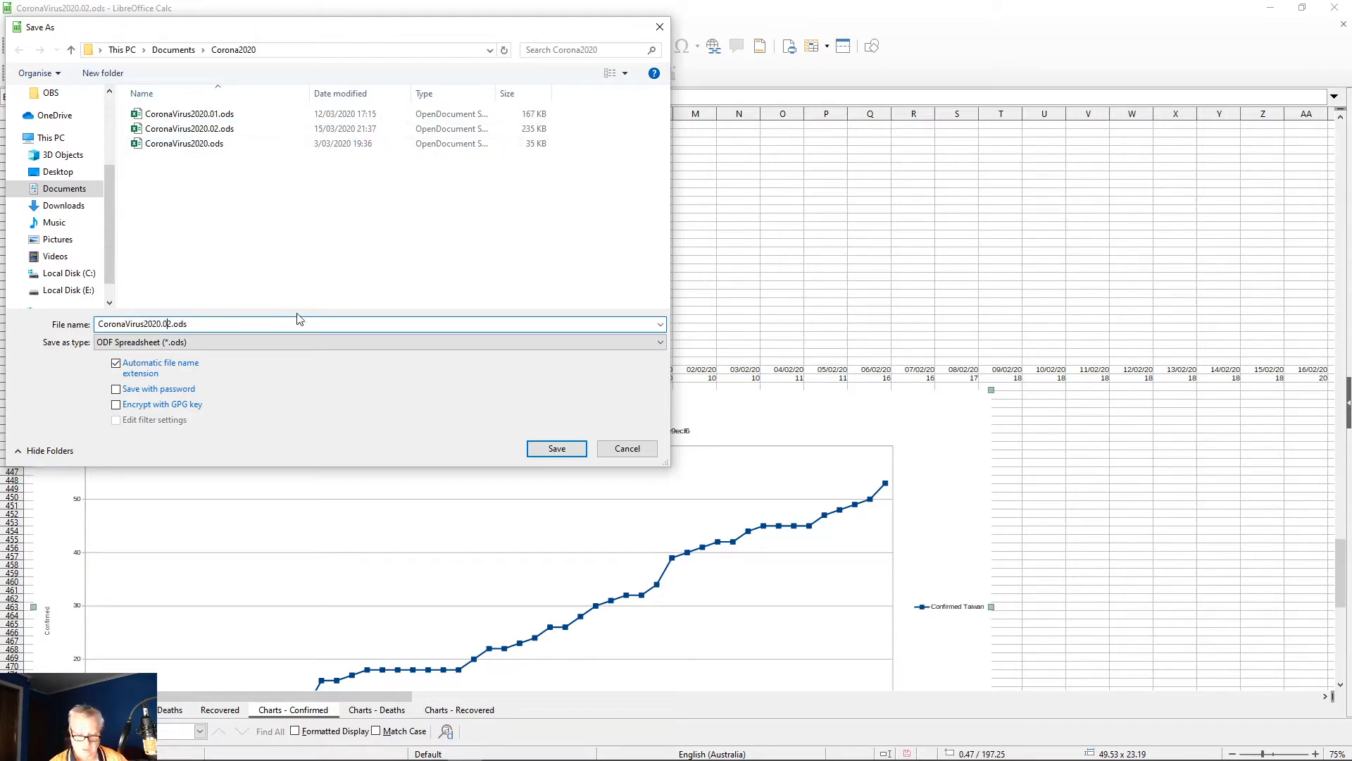
text(3)
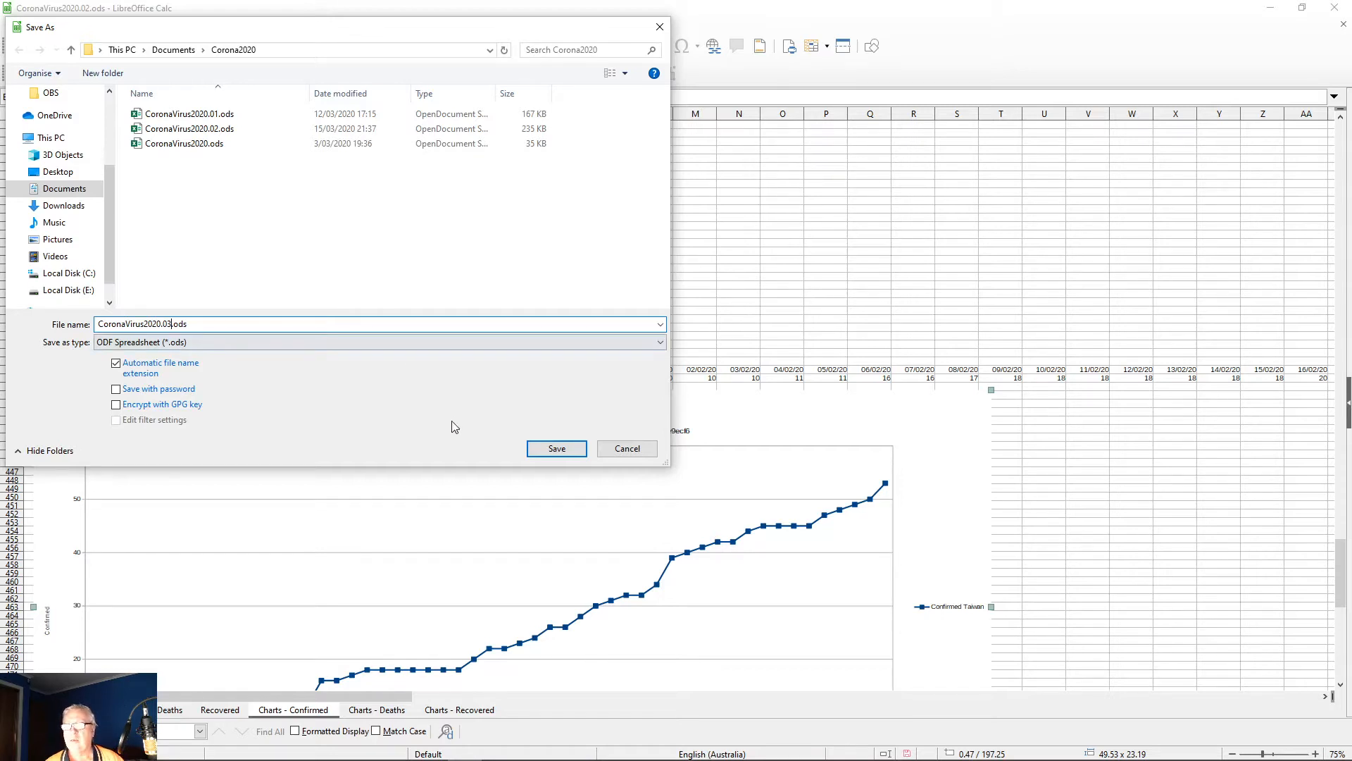
click(552, 454)
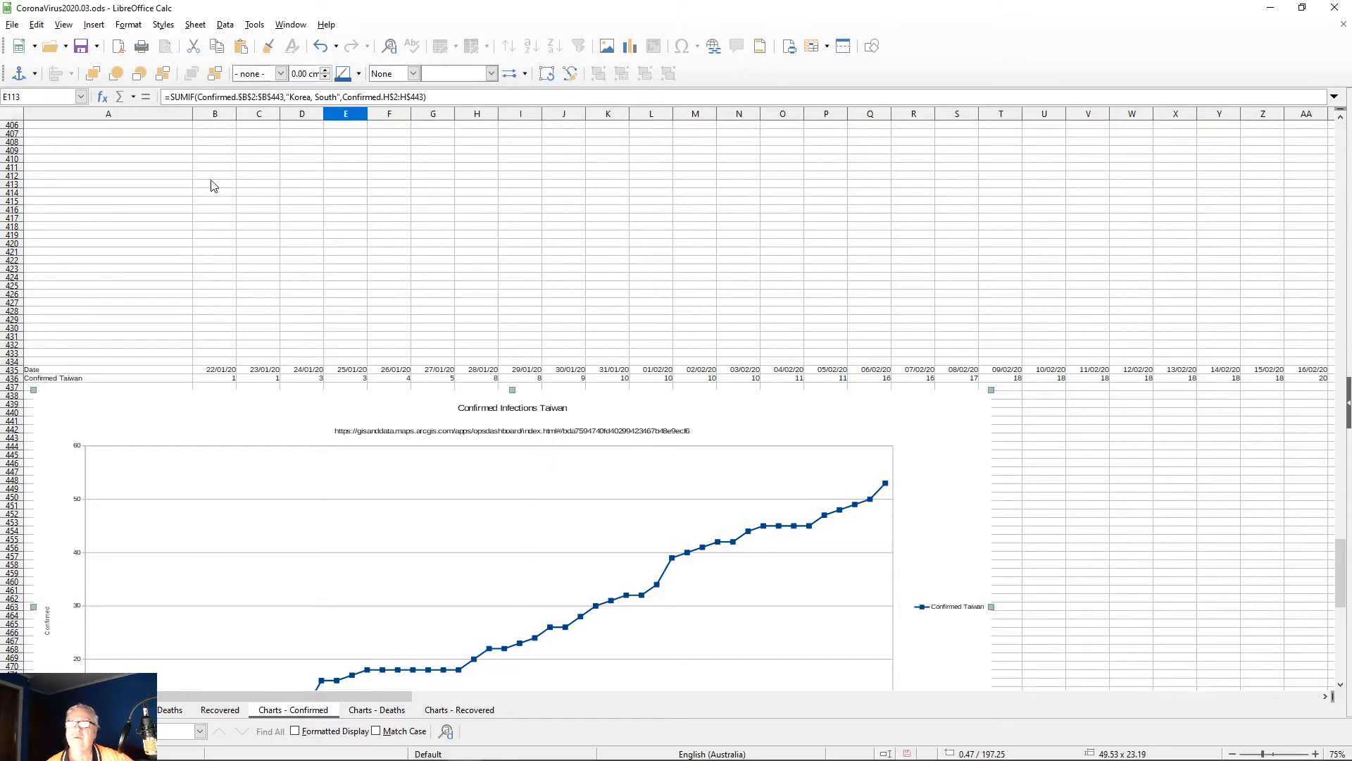
Step: Examine the Confirmed Infections Taiwan chart and the rows around it, back up to the Confirmed Japan row
scroll(529, 360, down, 17)
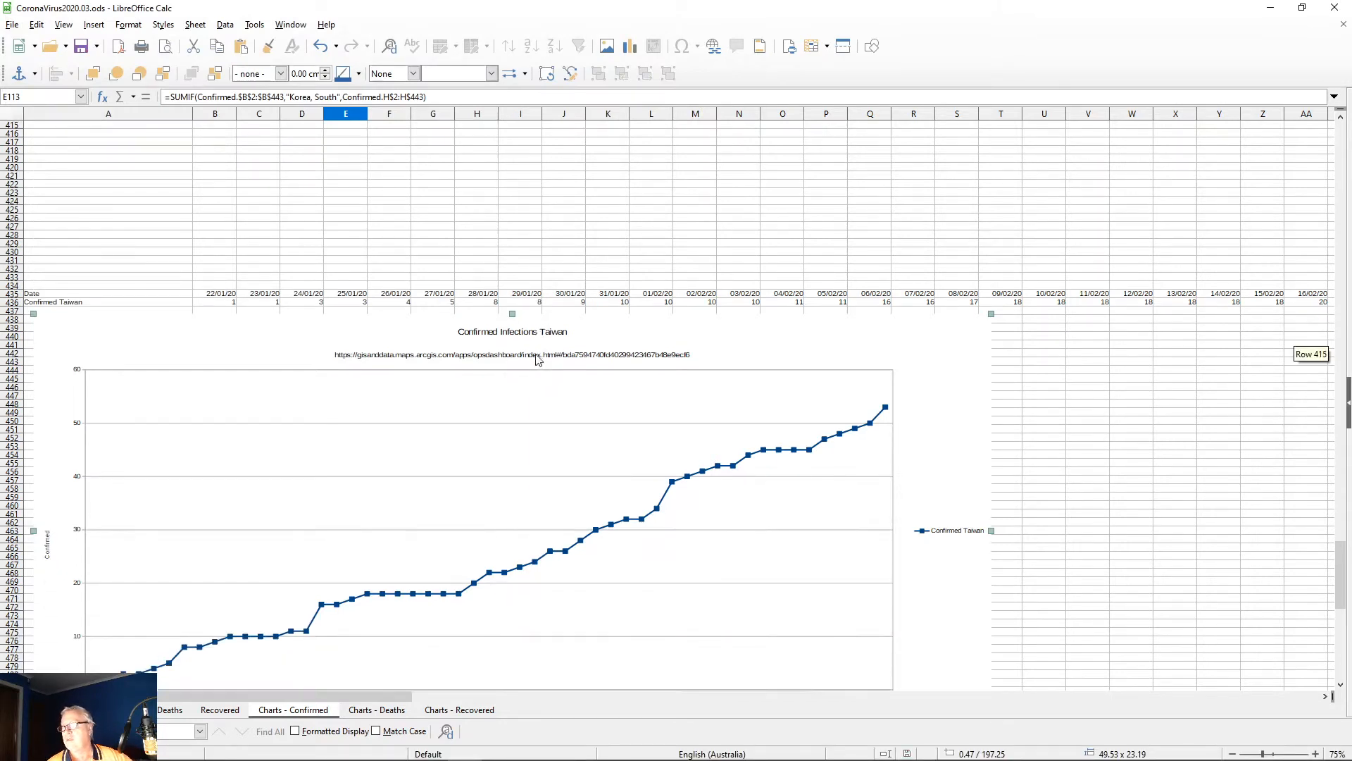
scroll(289, 465, down, 4)
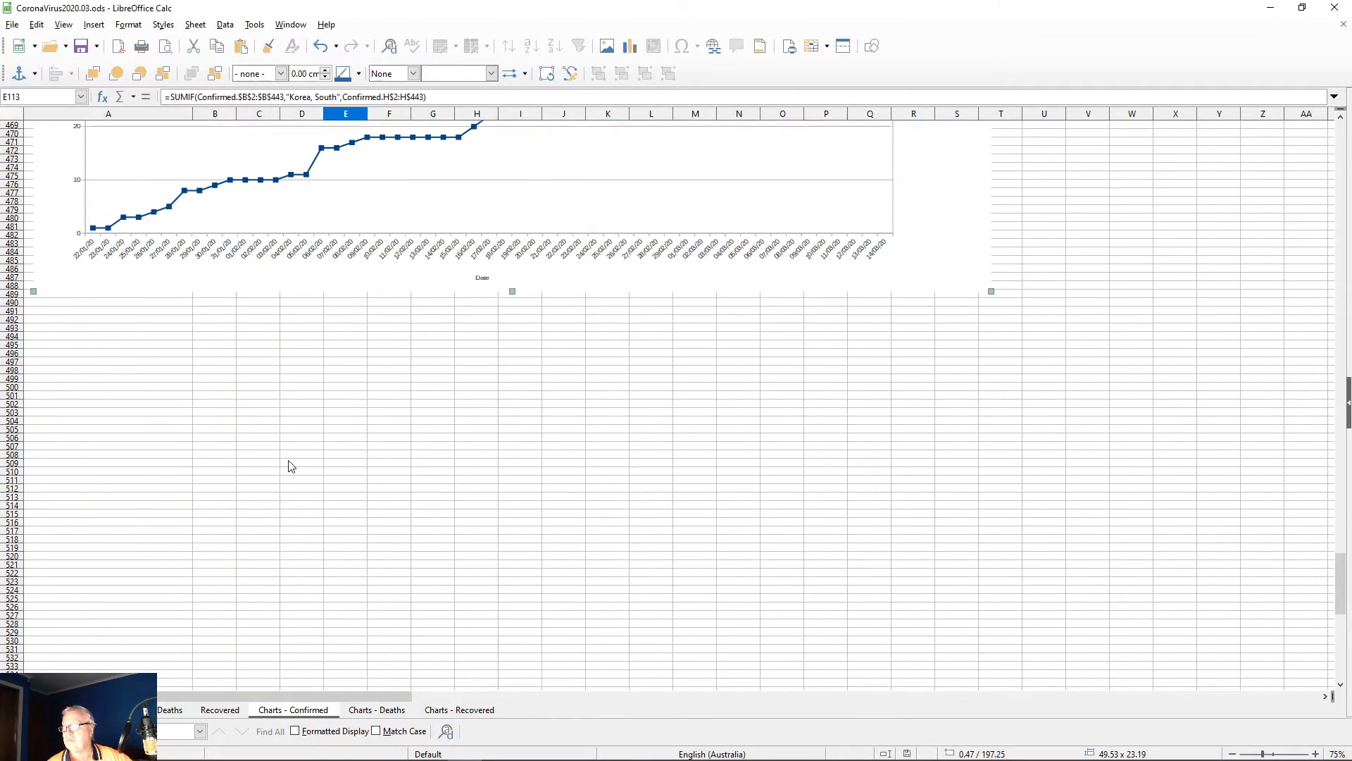
scroll(289, 462, up, 20)
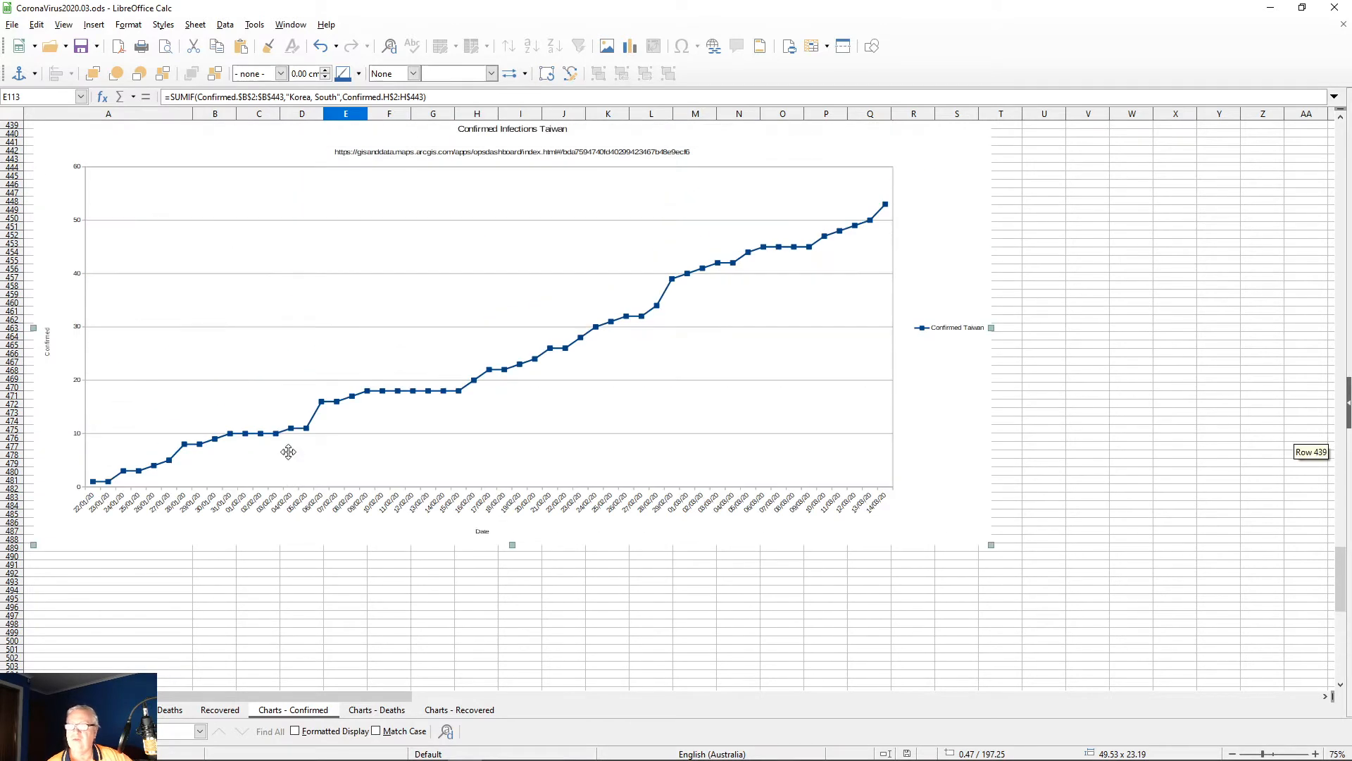
scroll(291, 454, up, 10)
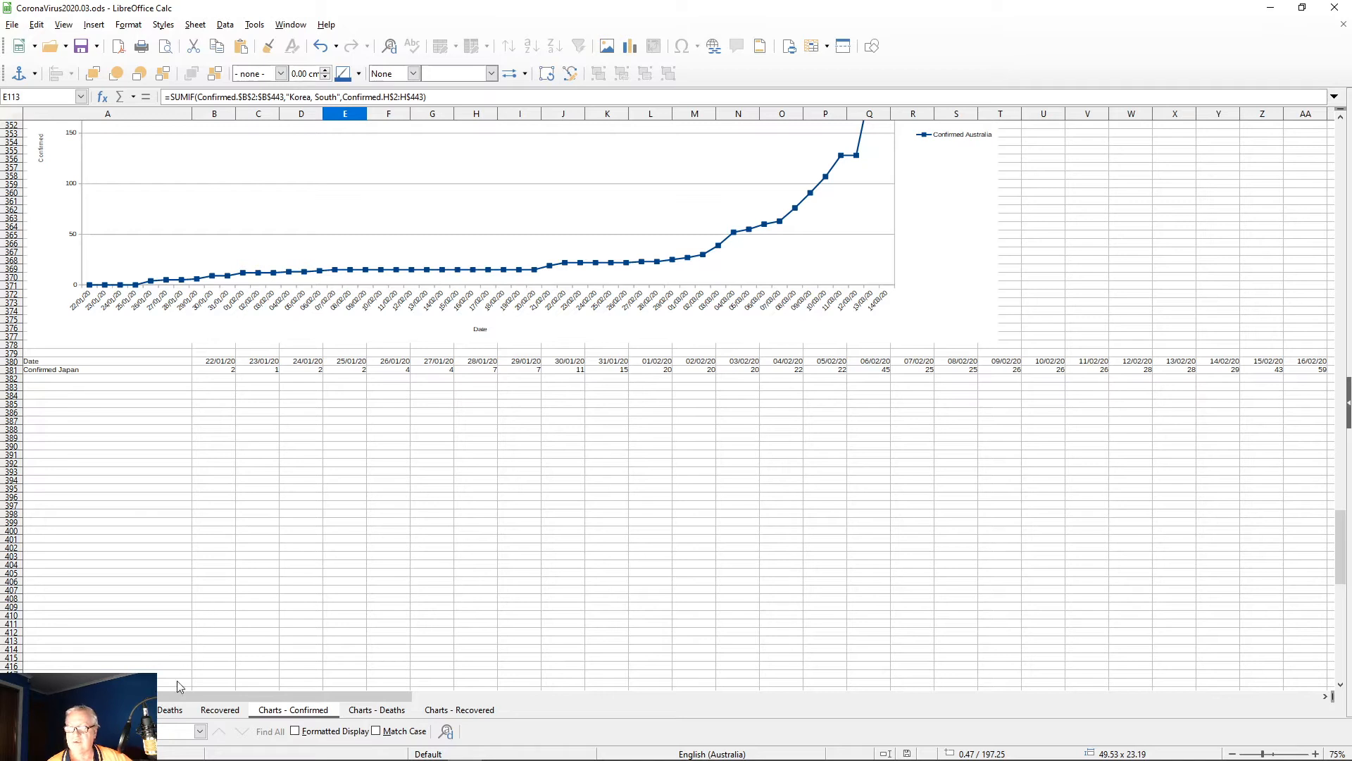
Step: Inspect the end of the Confirmed sheet's data and the area below it for leftover rows or charts, at 100% zoom
key(ctrl+End)
scroll(239, 556, up, 14)
scroll(242, 566, up, 20)
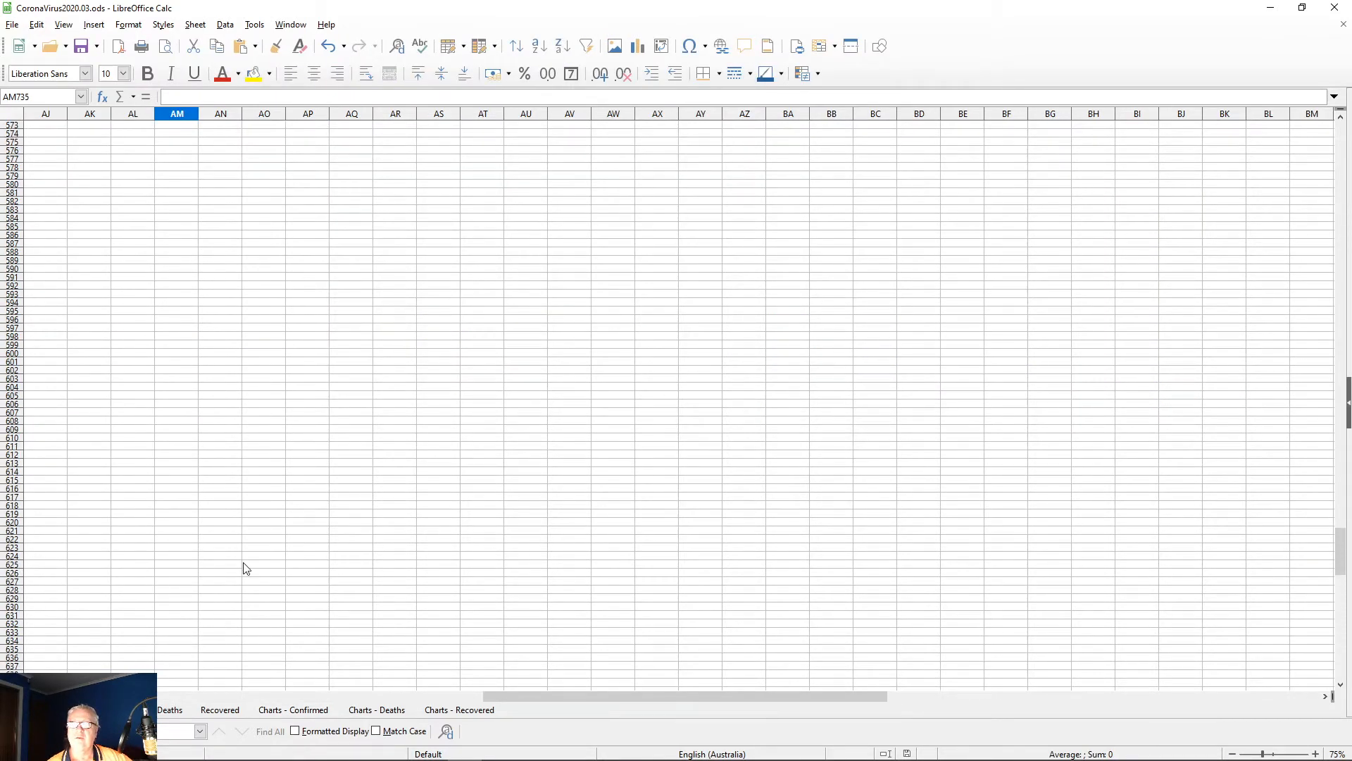
scroll(257, 572, up, 20)
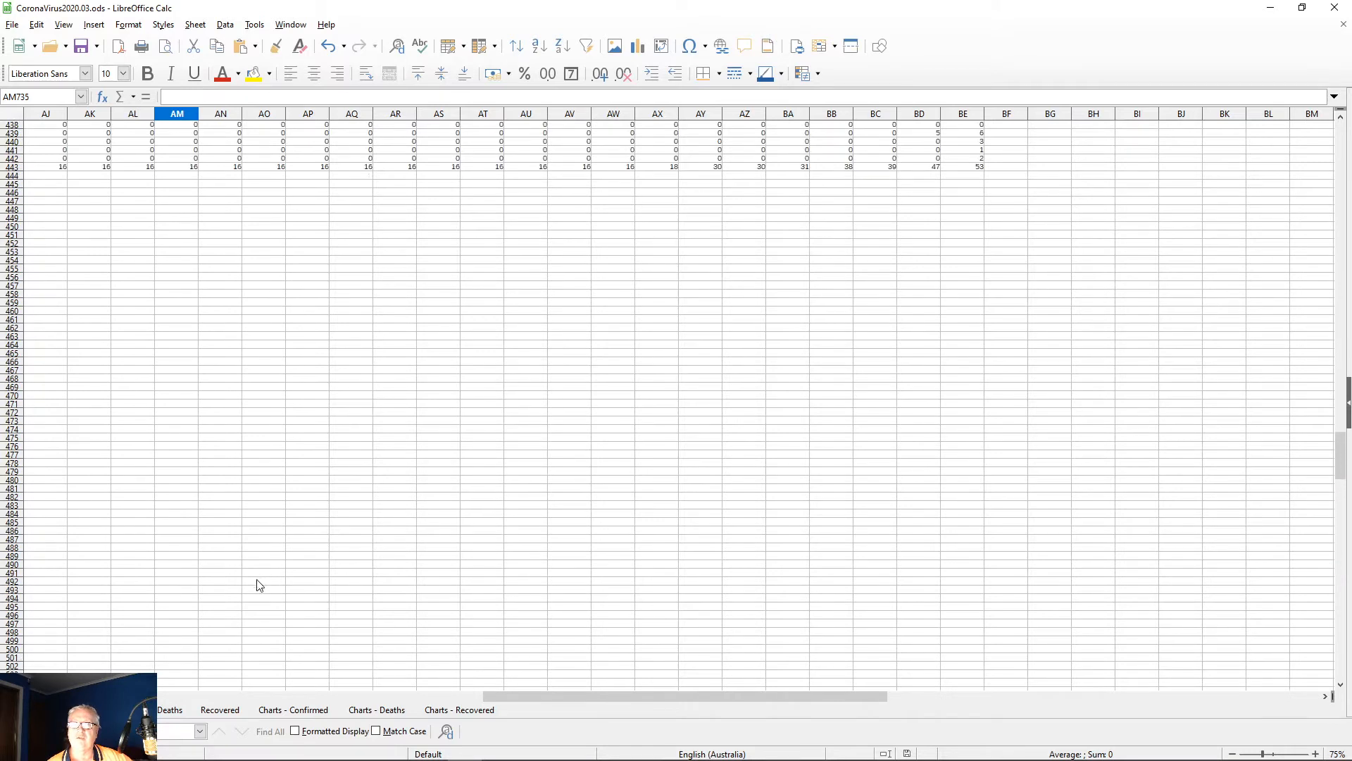
click(46, 372)
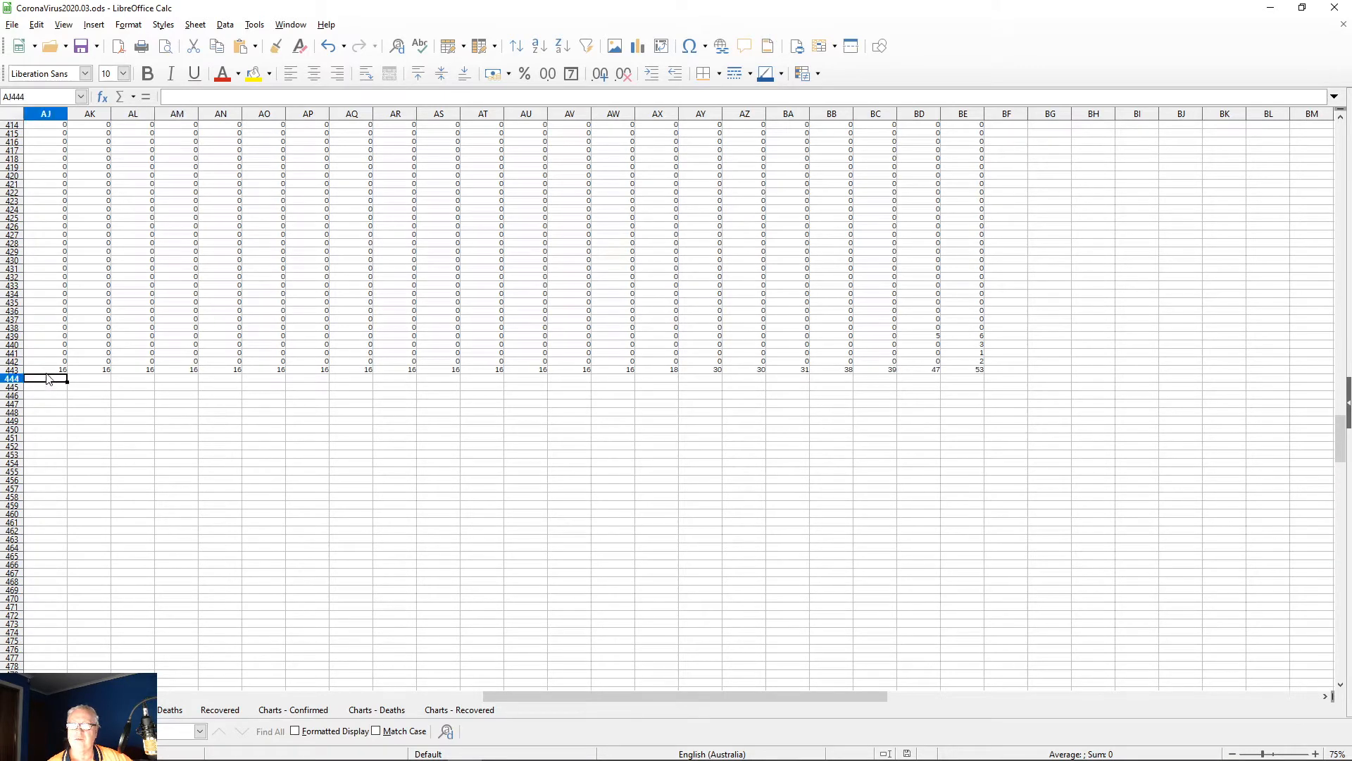
drag(514, 697, 37, 666)
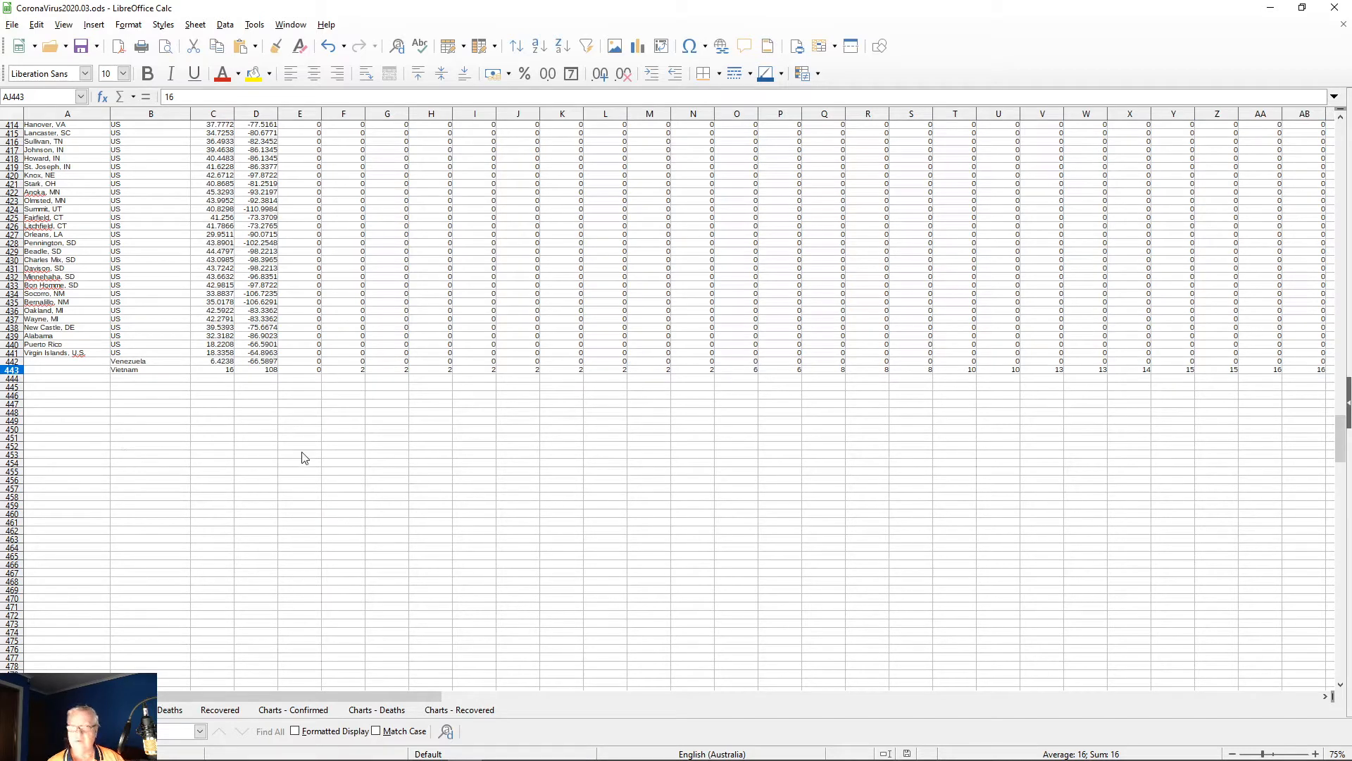
ctrl+scroll(304, 458, up, 1)
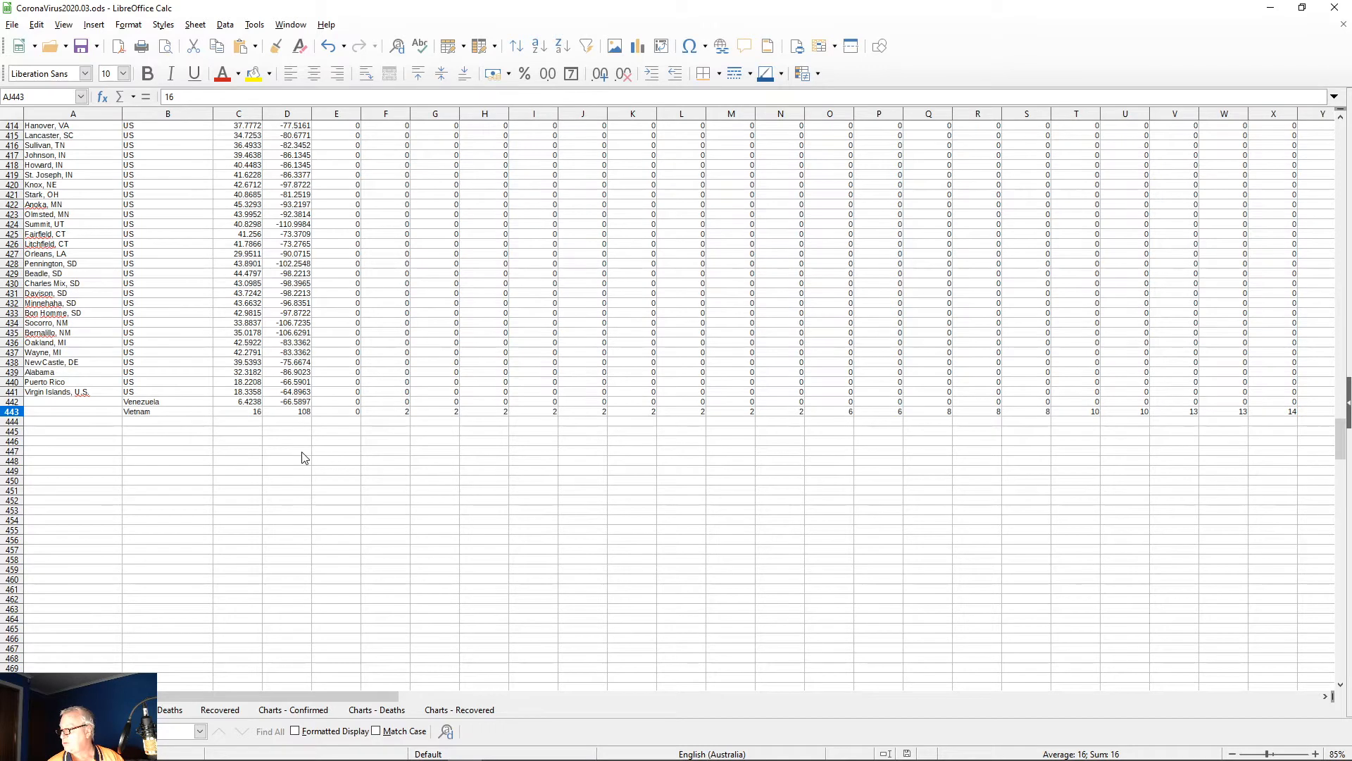
ctrl+scroll(304, 458, up, 1)
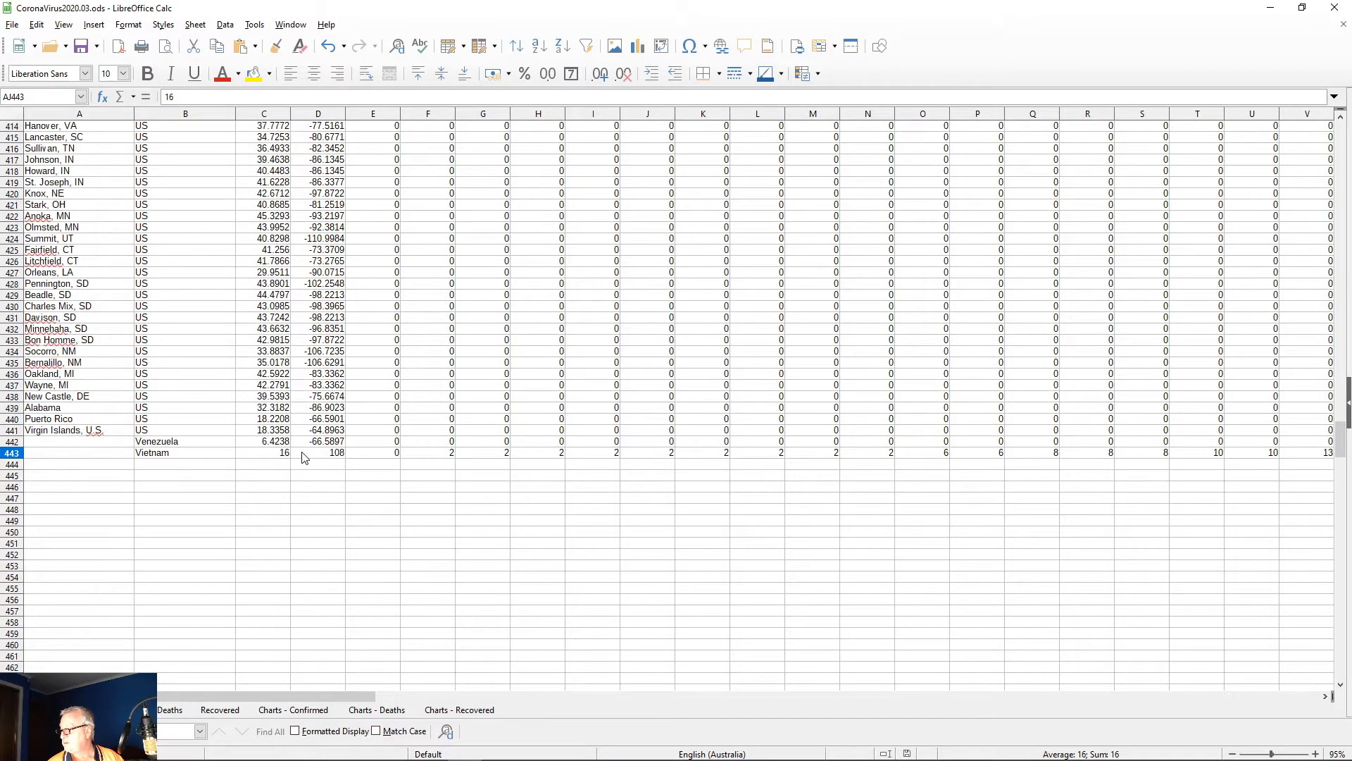
ctrl+scroll(304, 458, up, 1)
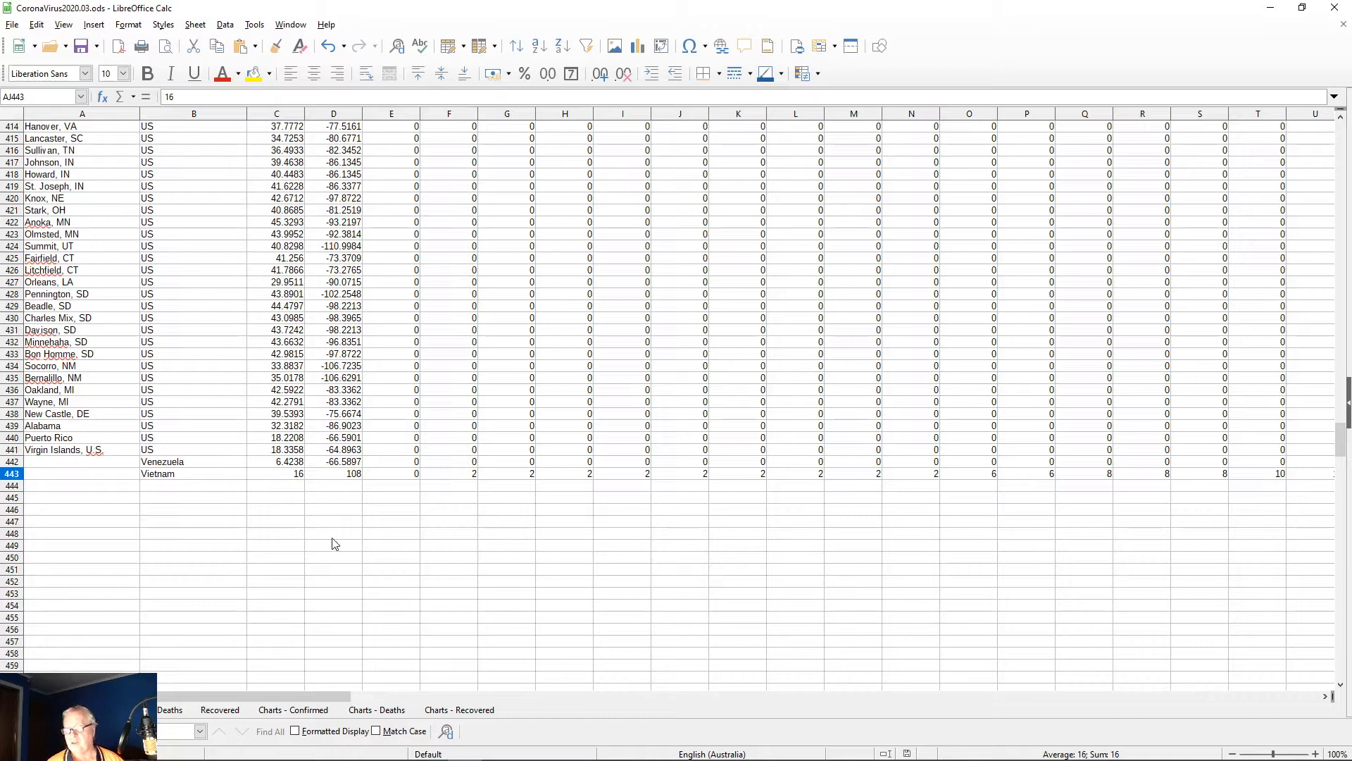
Step: Examine the summary rows and charts below the country data on the Deaths sheet
click(170, 710)
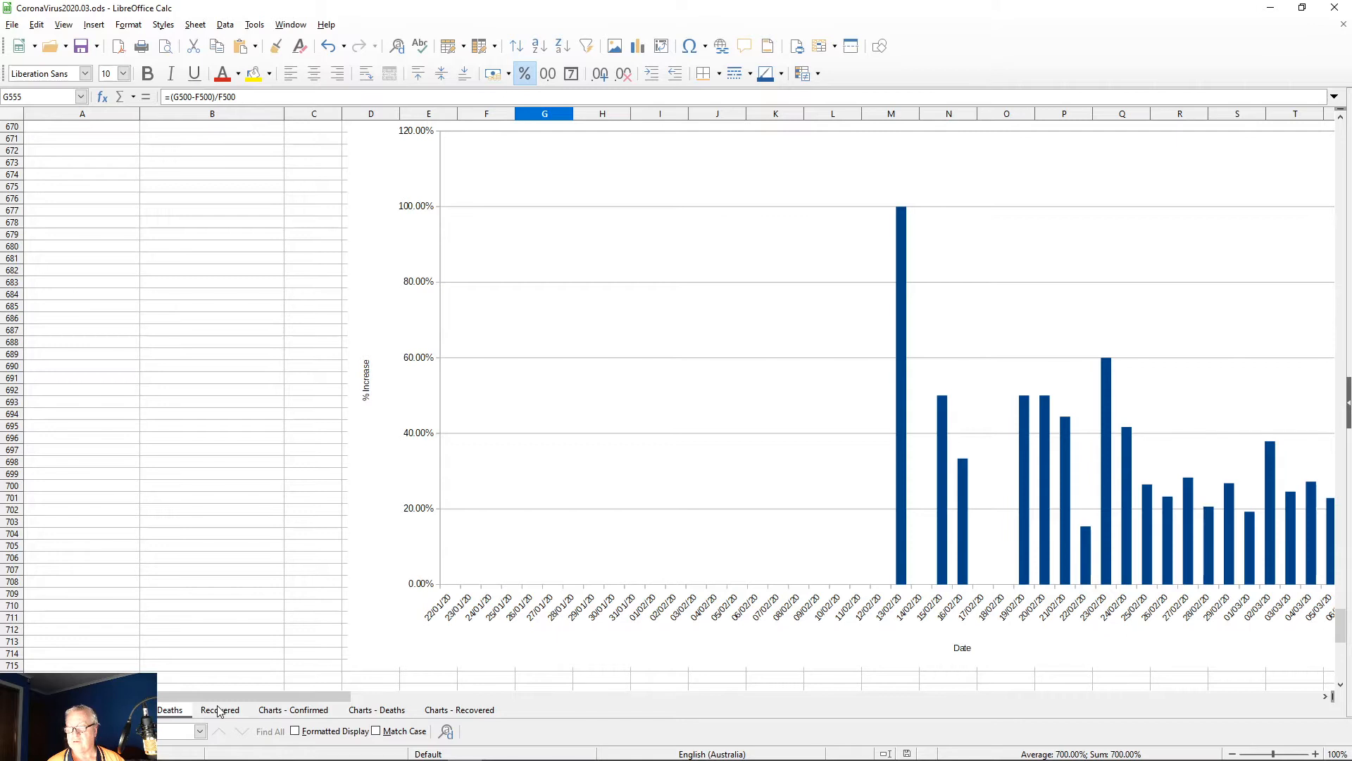
scroll(381, 551, up, 9)
scroll(381, 552, up, 20)
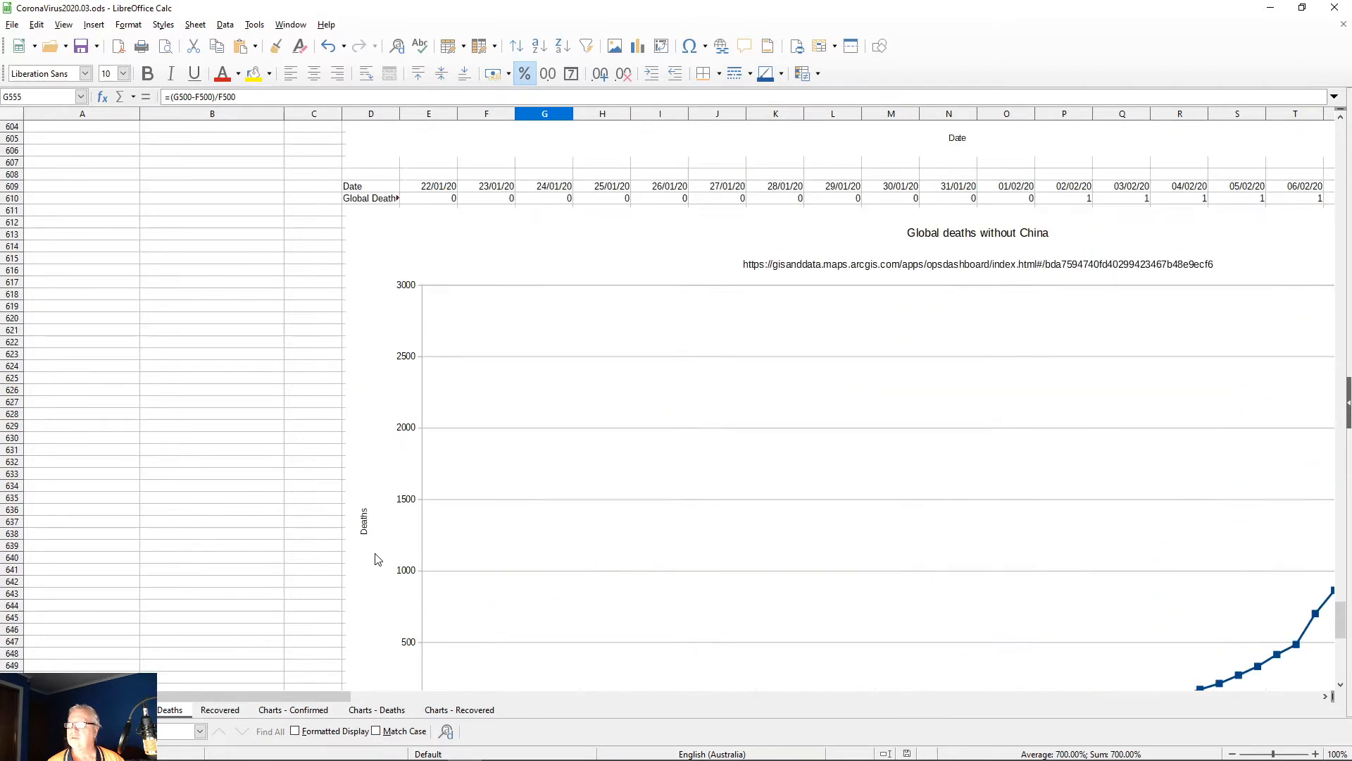
scroll(385, 572, up, 20)
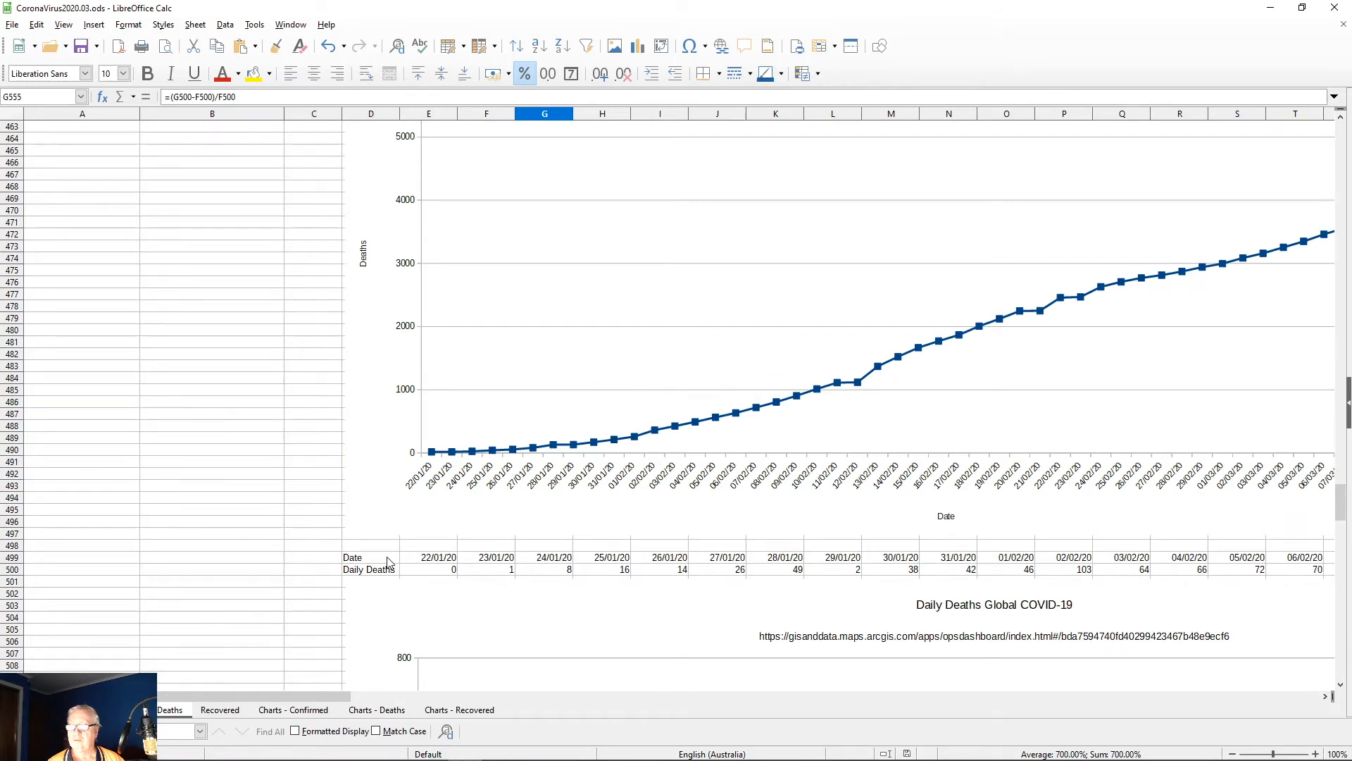
scroll(387, 561, up, 10)
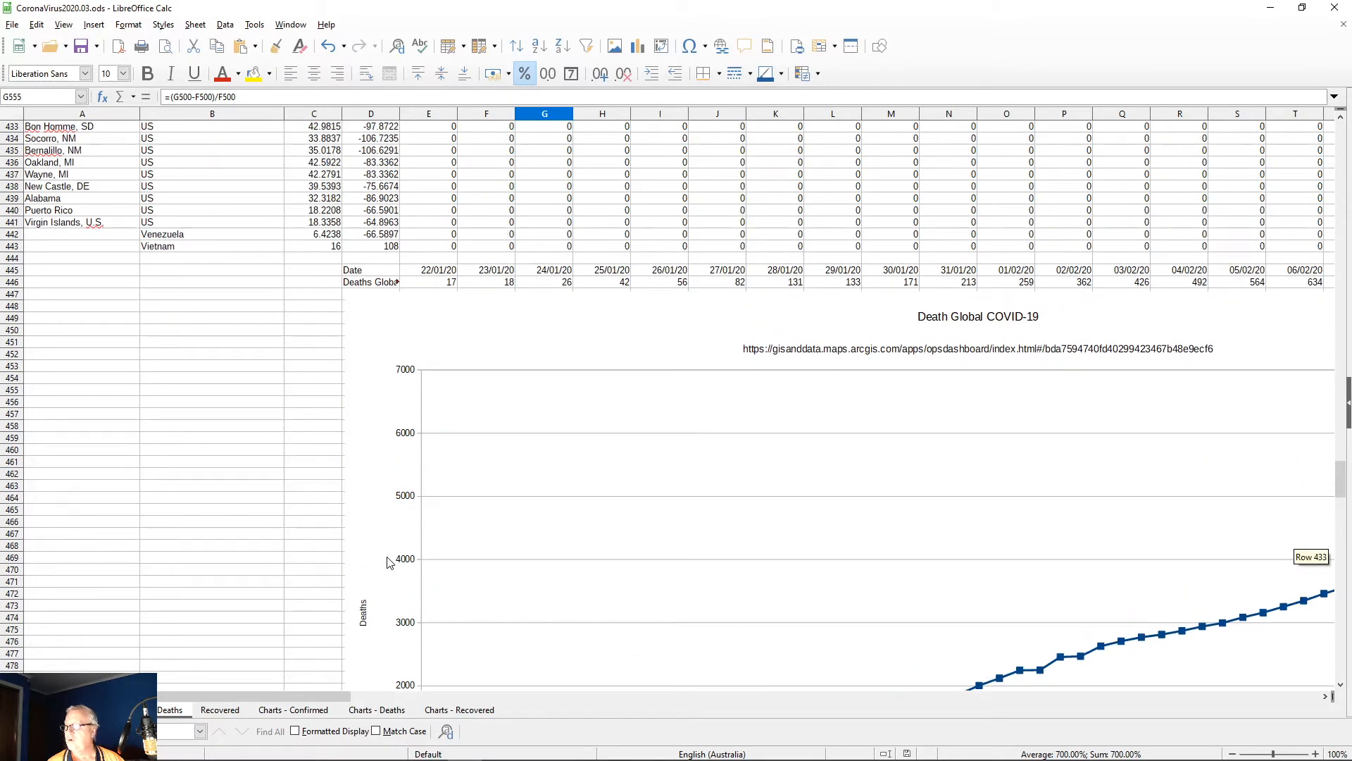
scroll(387, 562, down, 20)
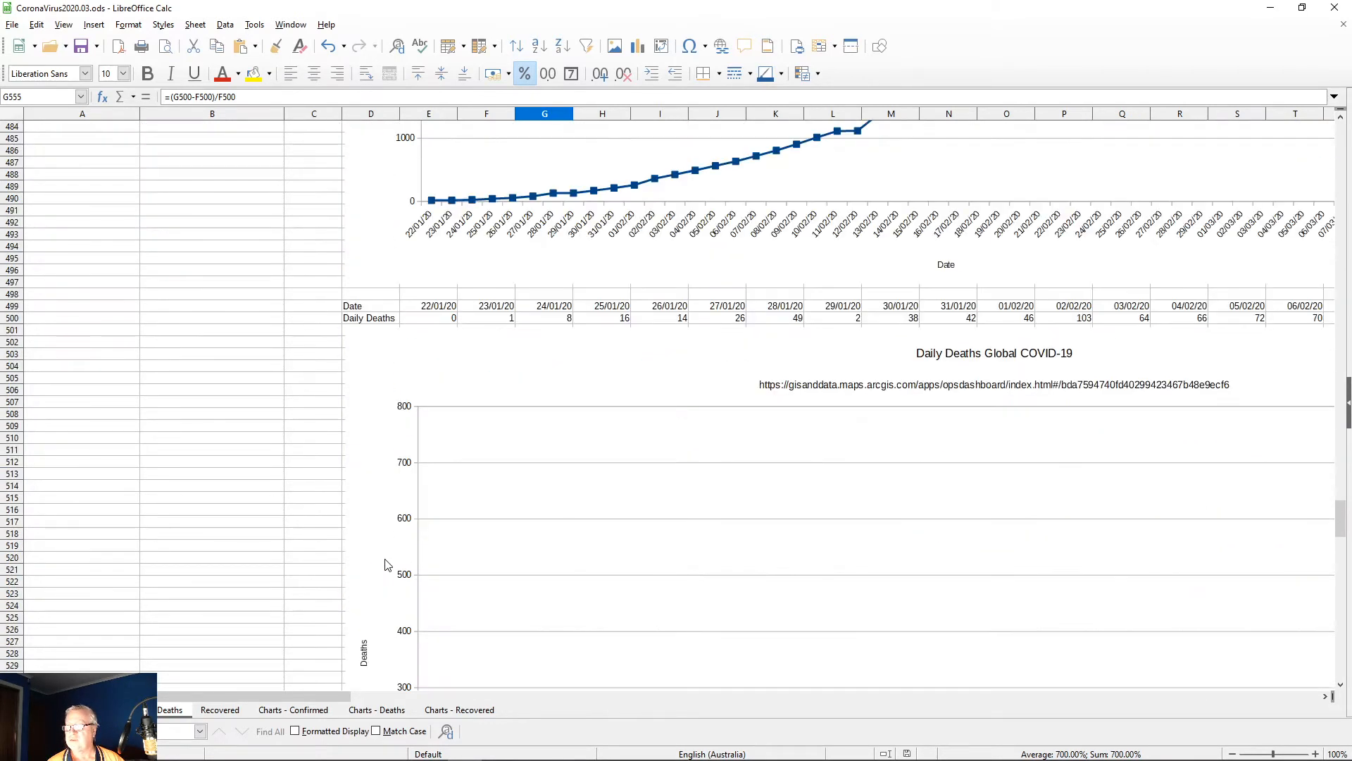
scroll(385, 565, down, 7)
scroll(389, 567, up, 7)
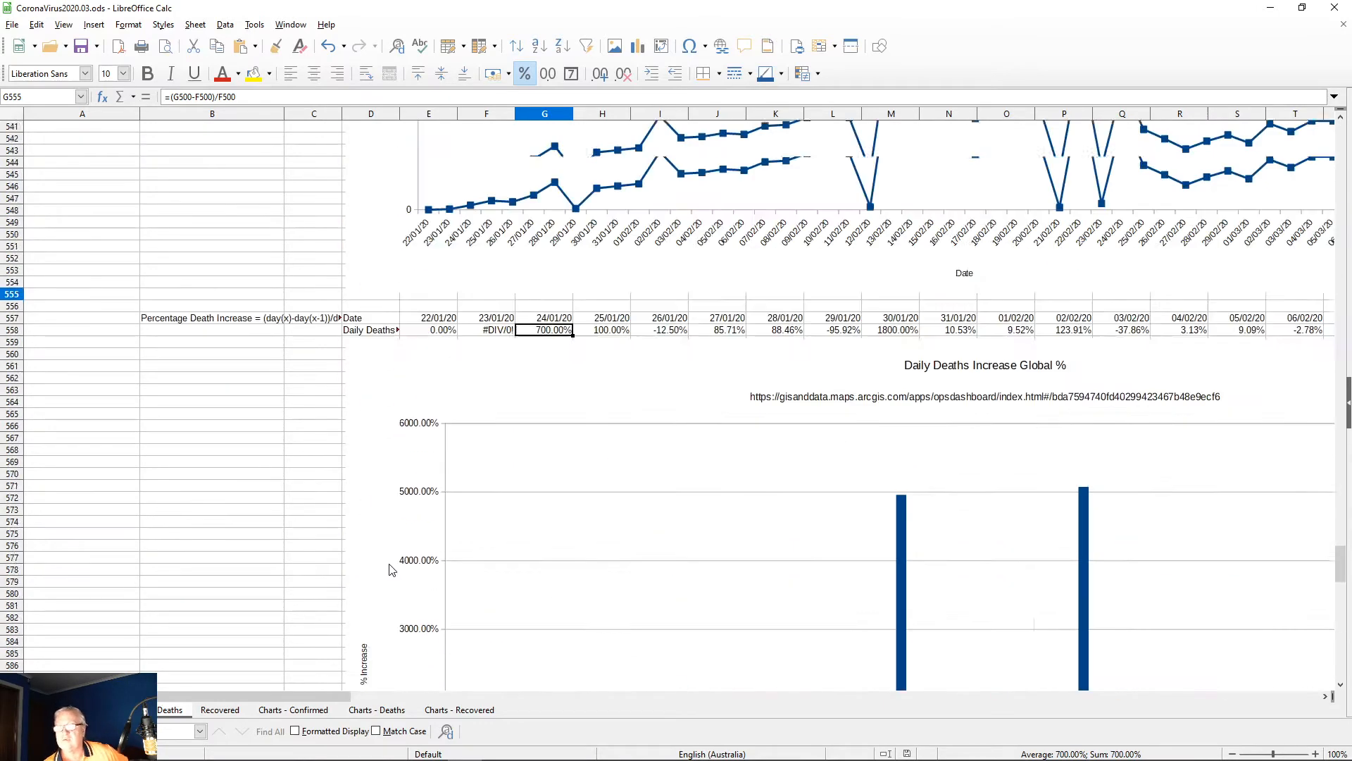
scroll(392, 568, down, 15)
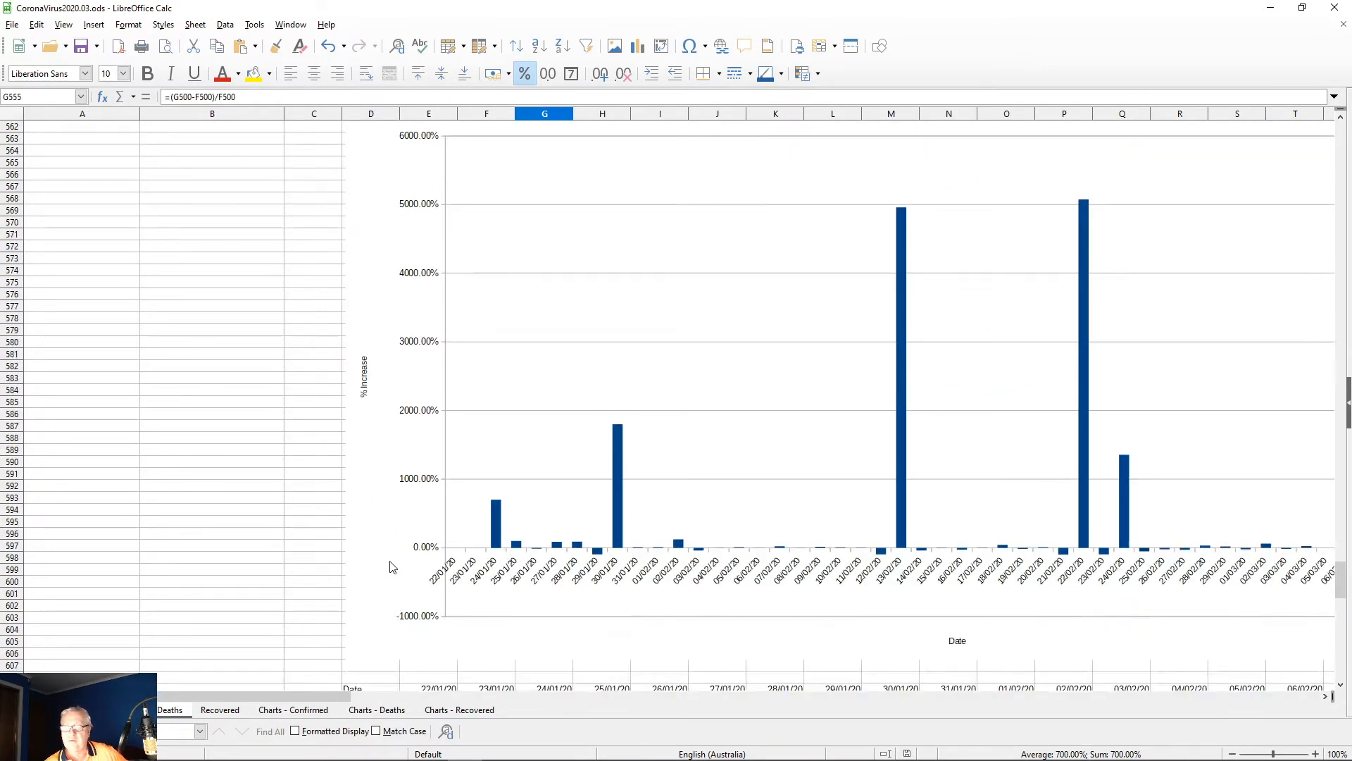
scroll(393, 568, down, 20)
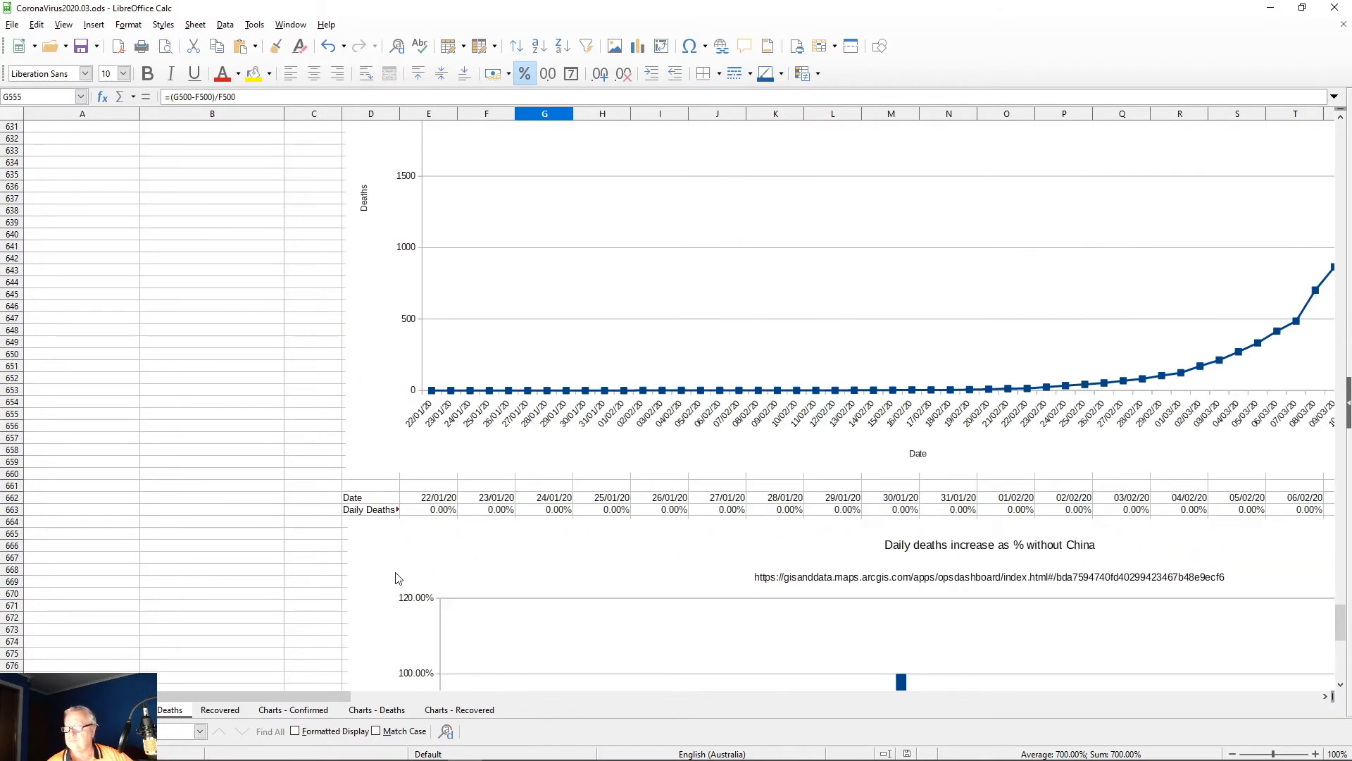
scroll(392, 574, up, 3)
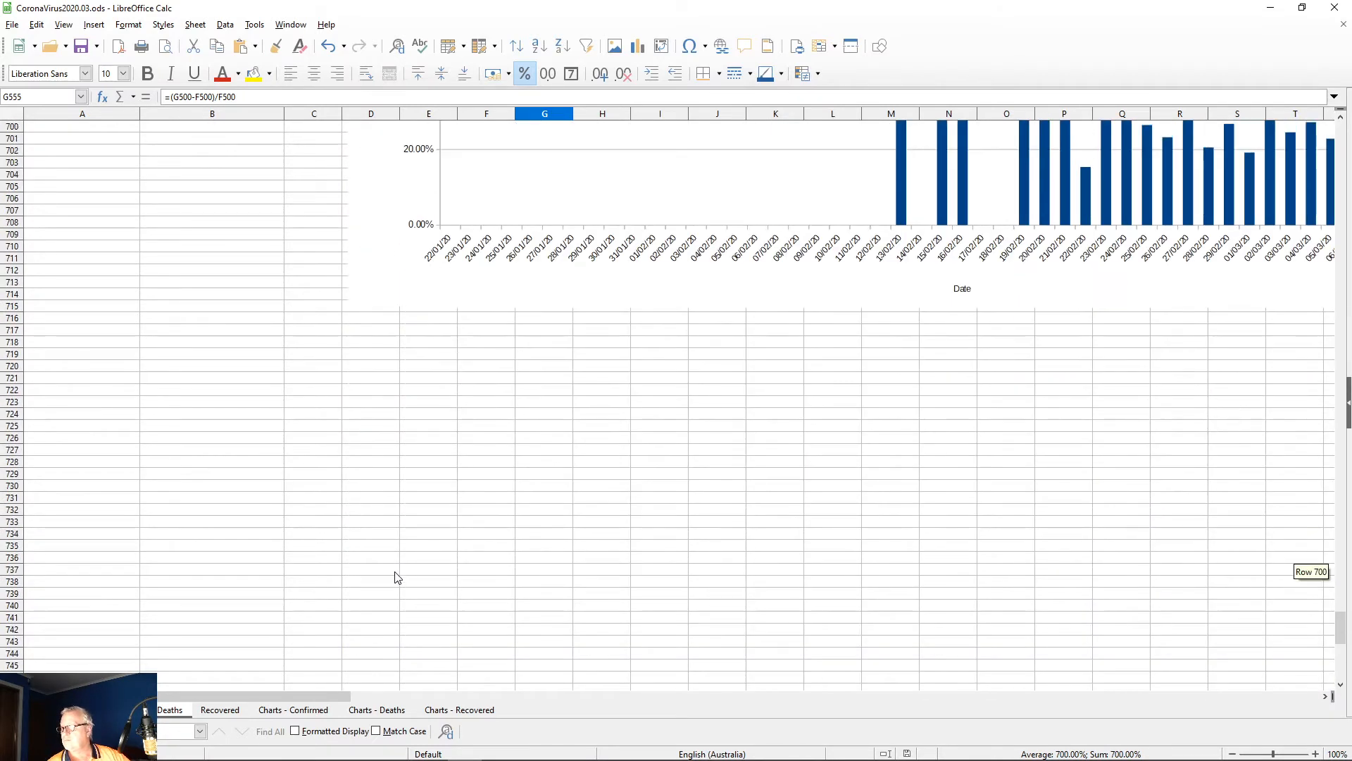
Step: Check how far the latest date columns of the Deaths sheet's summary rows extend
drag(317, 695, 1015, 692)
scroll(867, 590, up, 20)
scroll(868, 591, up, 20)
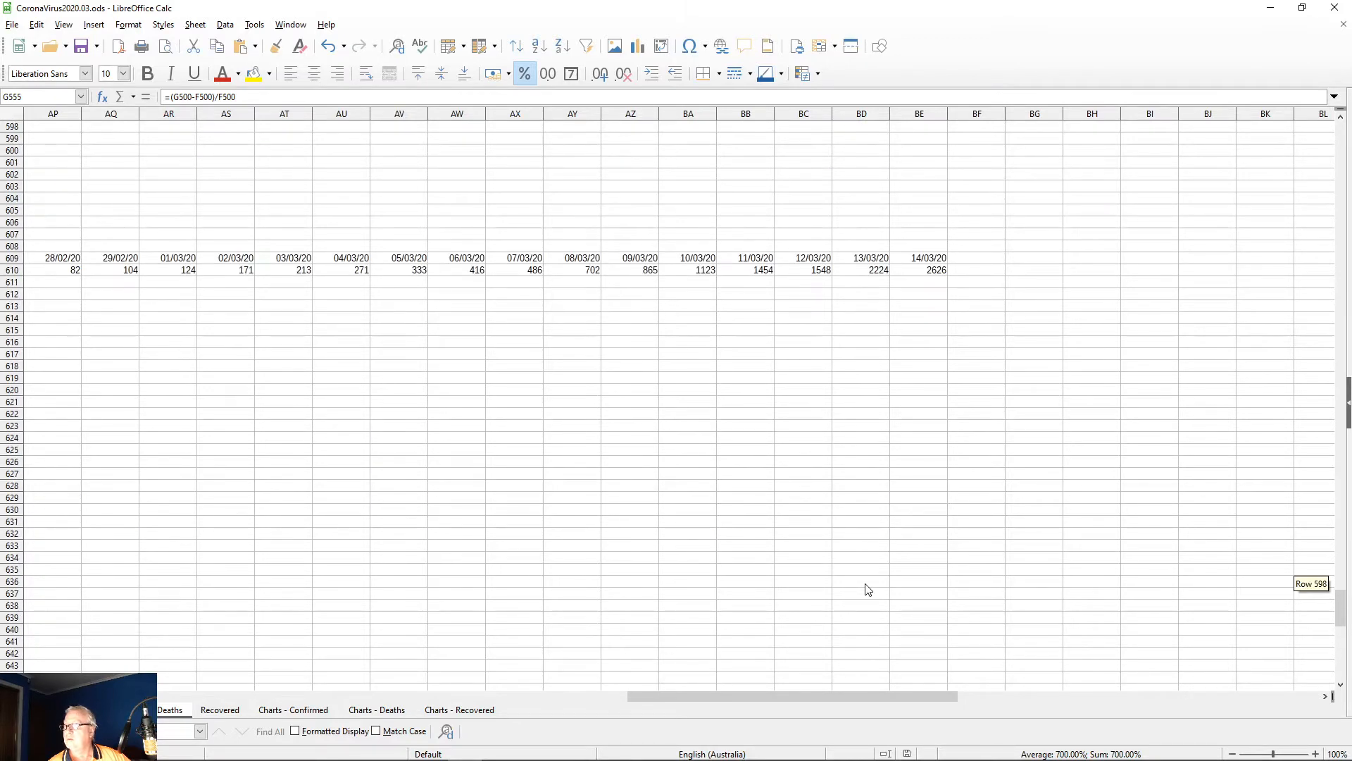
scroll(868, 590, up, 20)
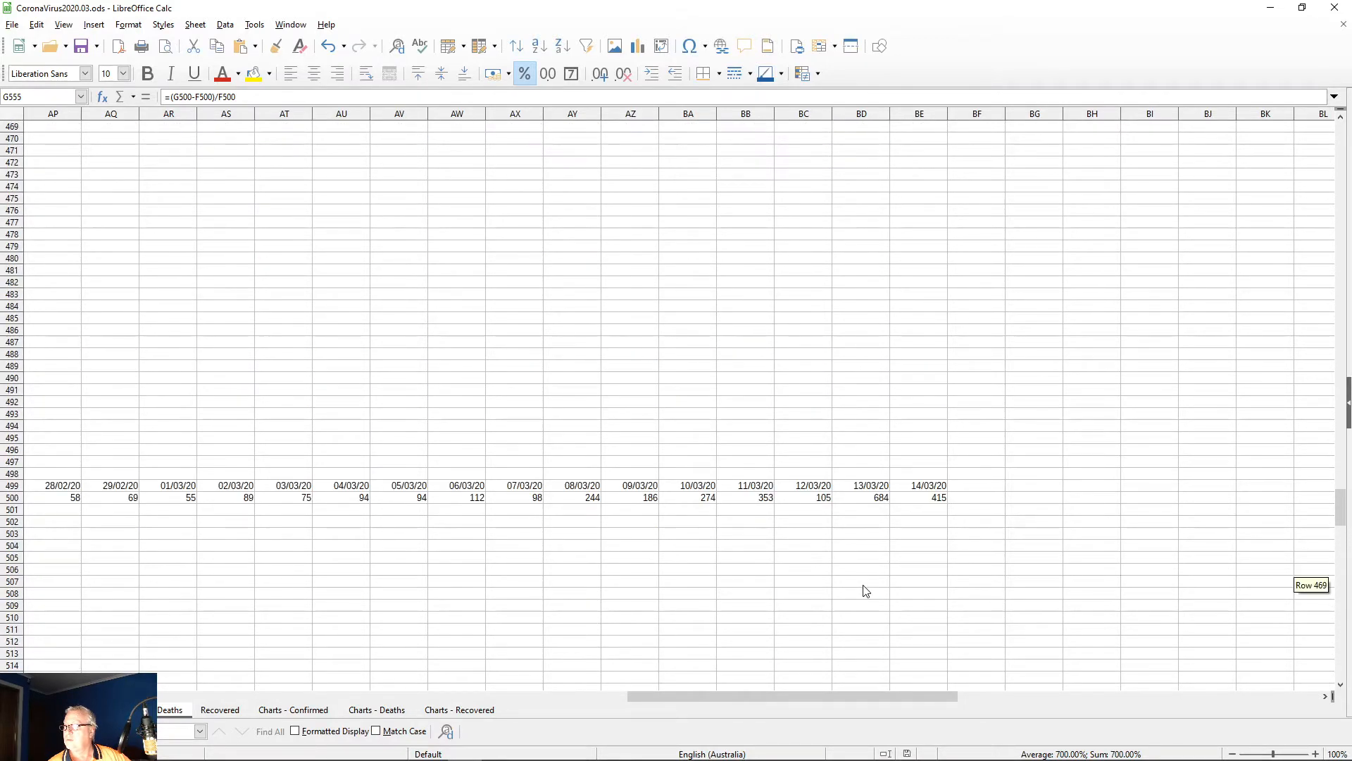
scroll(861, 591, up, 3)
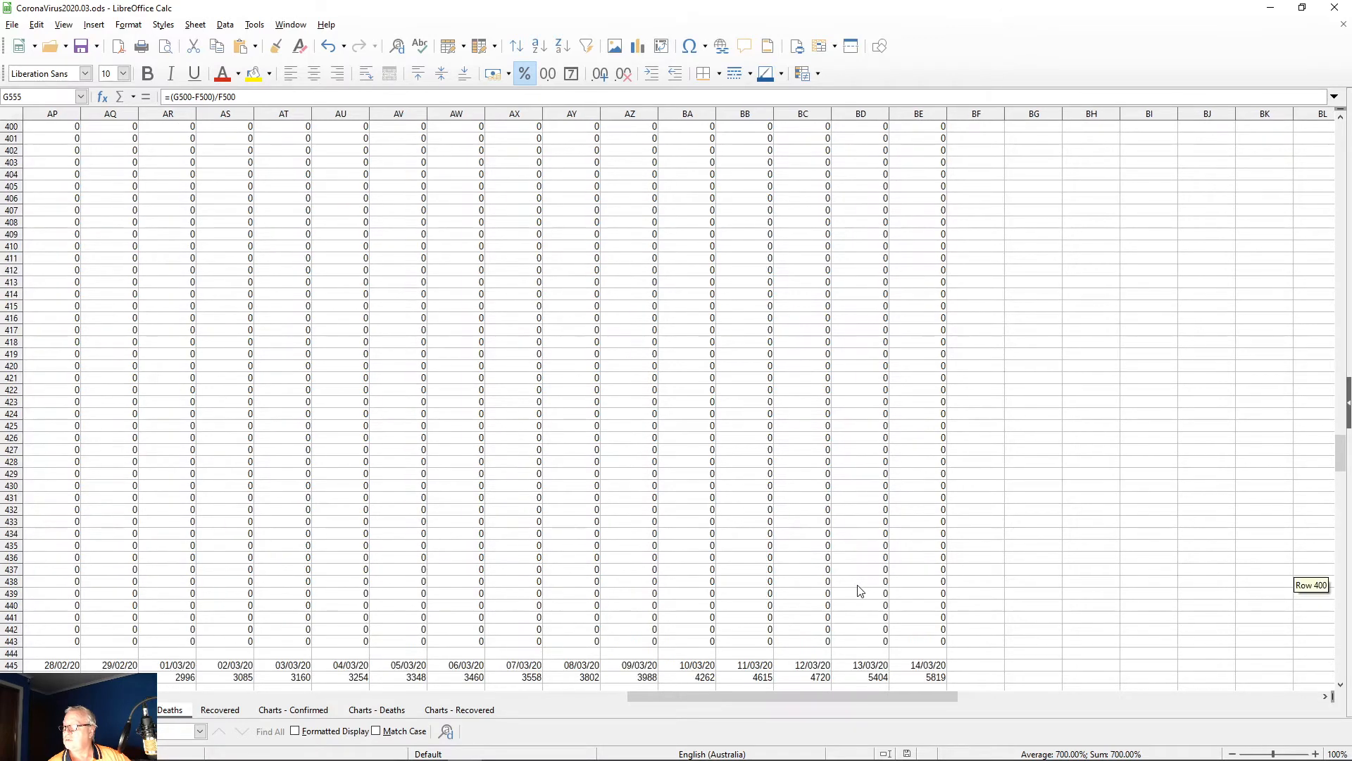
scroll(859, 591, down, 7)
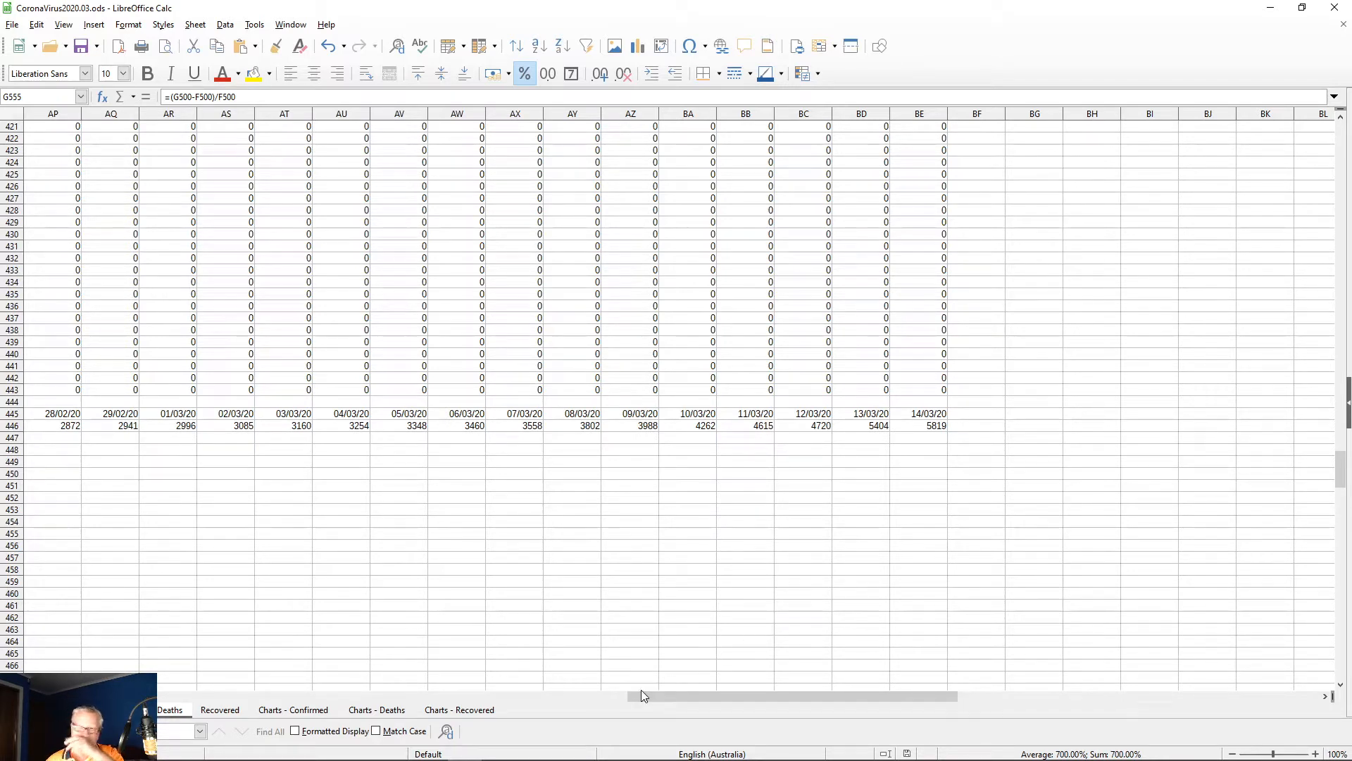
drag(717, 699, 87, 698)
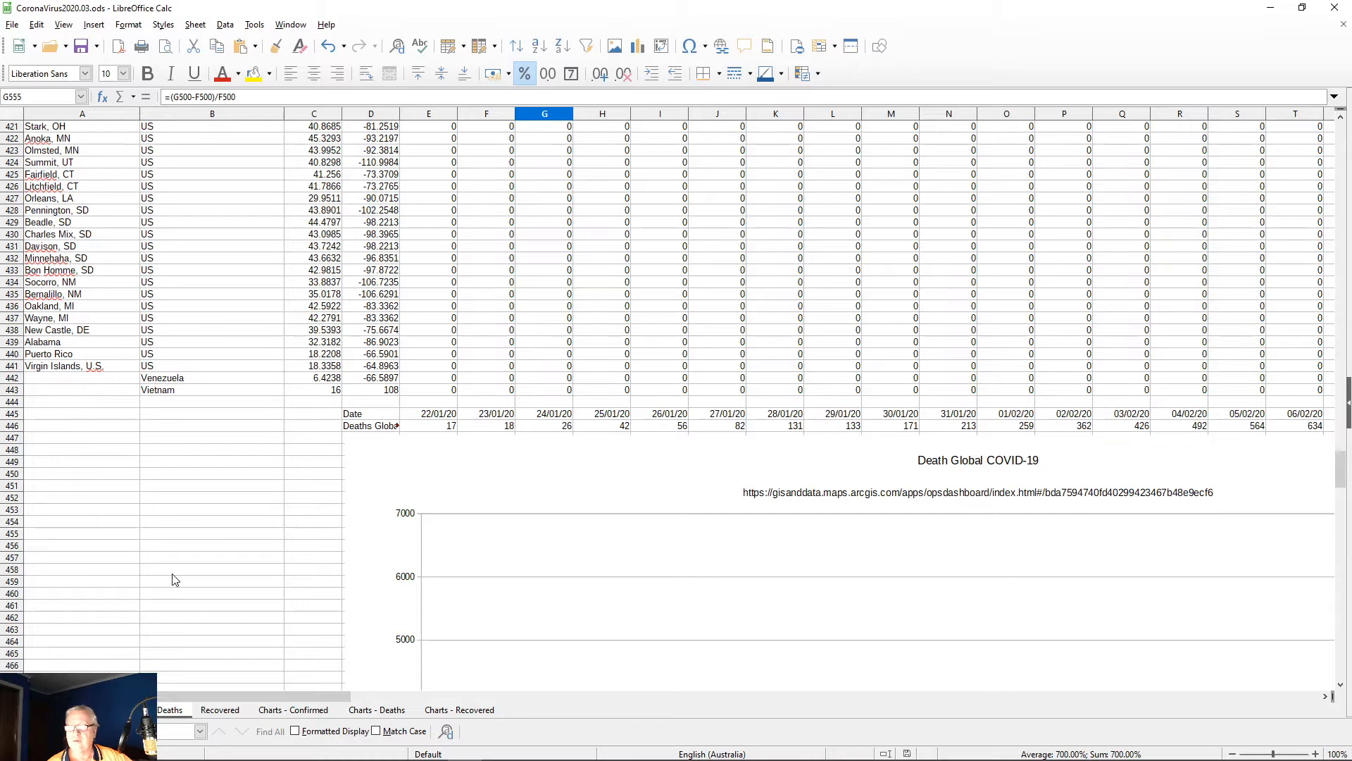
Step: Move the Percentage Death Increase formula note from B554 to D553, directly above the Date label on the Deaths sheet
scroll(335, 449, down, 2)
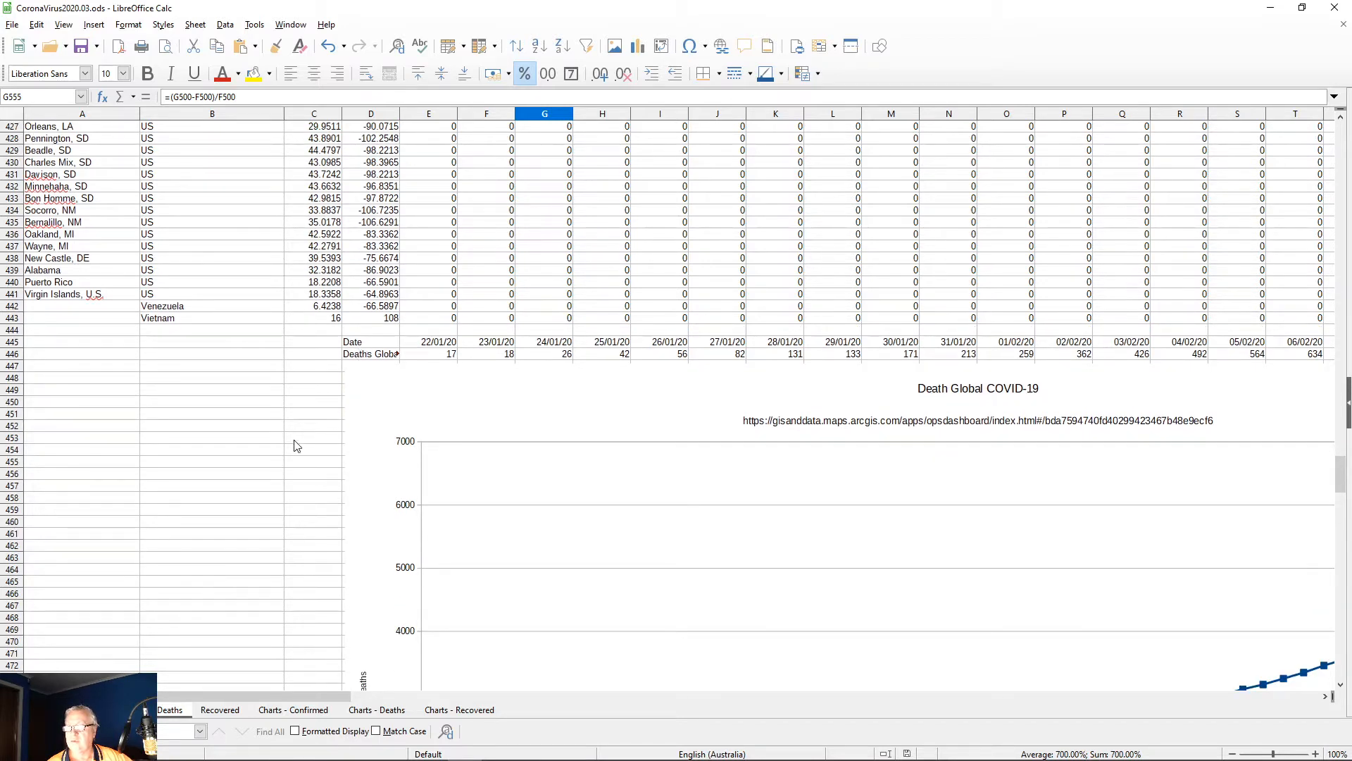
scroll(305, 514, down, 20)
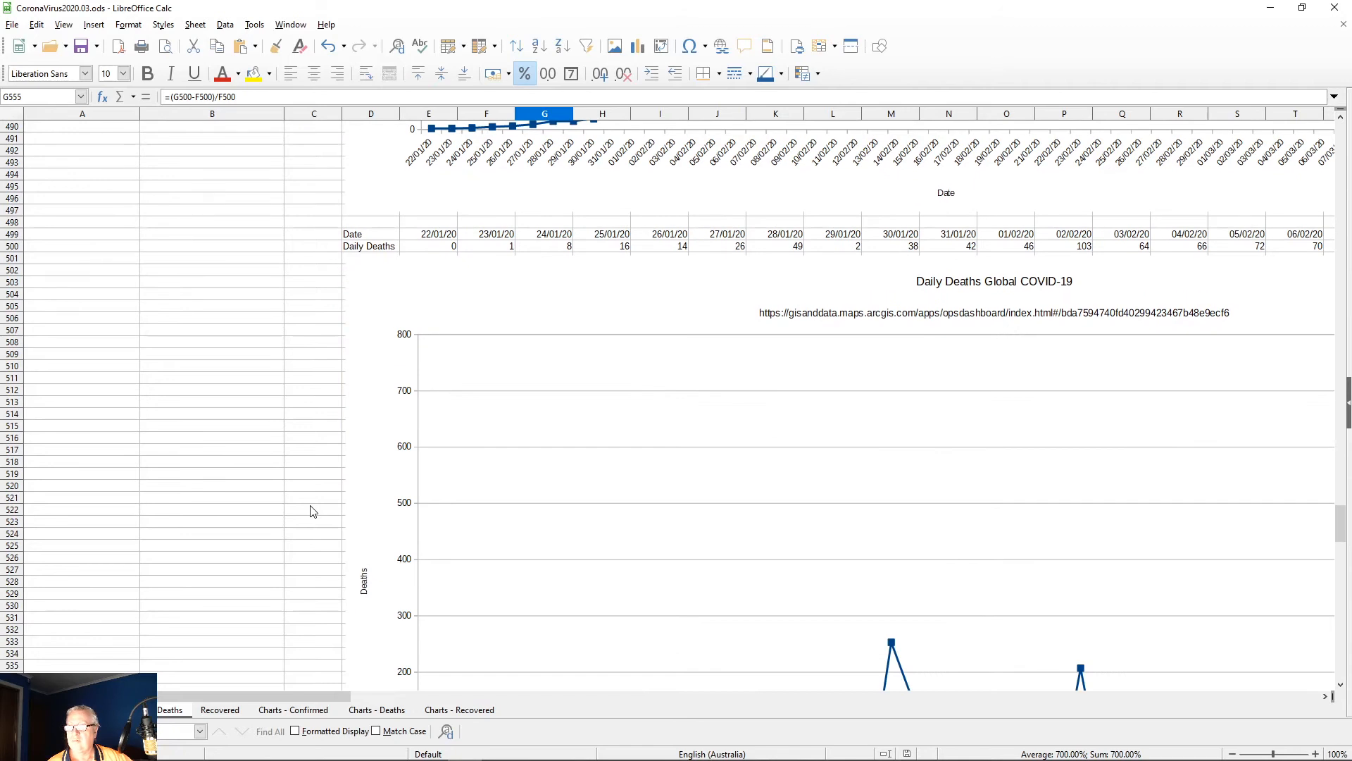
scroll(313, 511, down, 13)
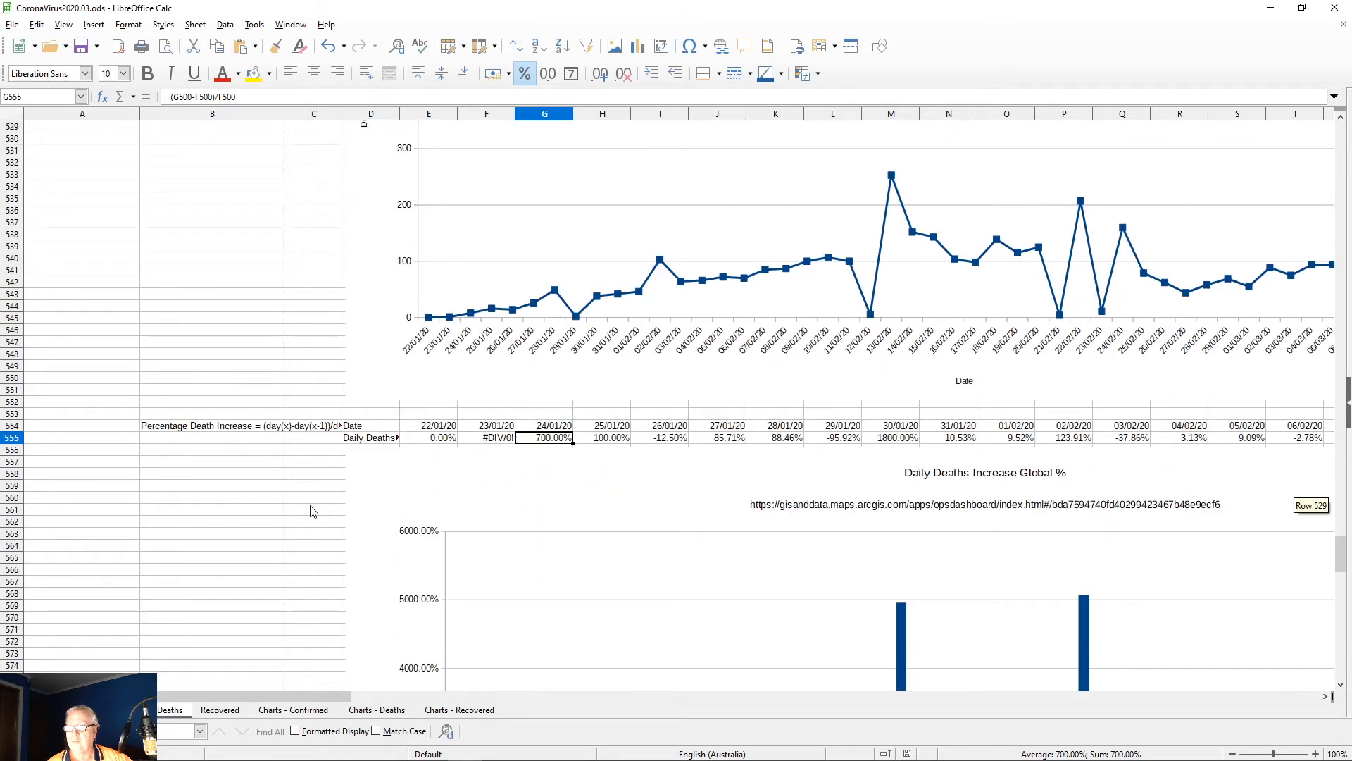
click(150, 430)
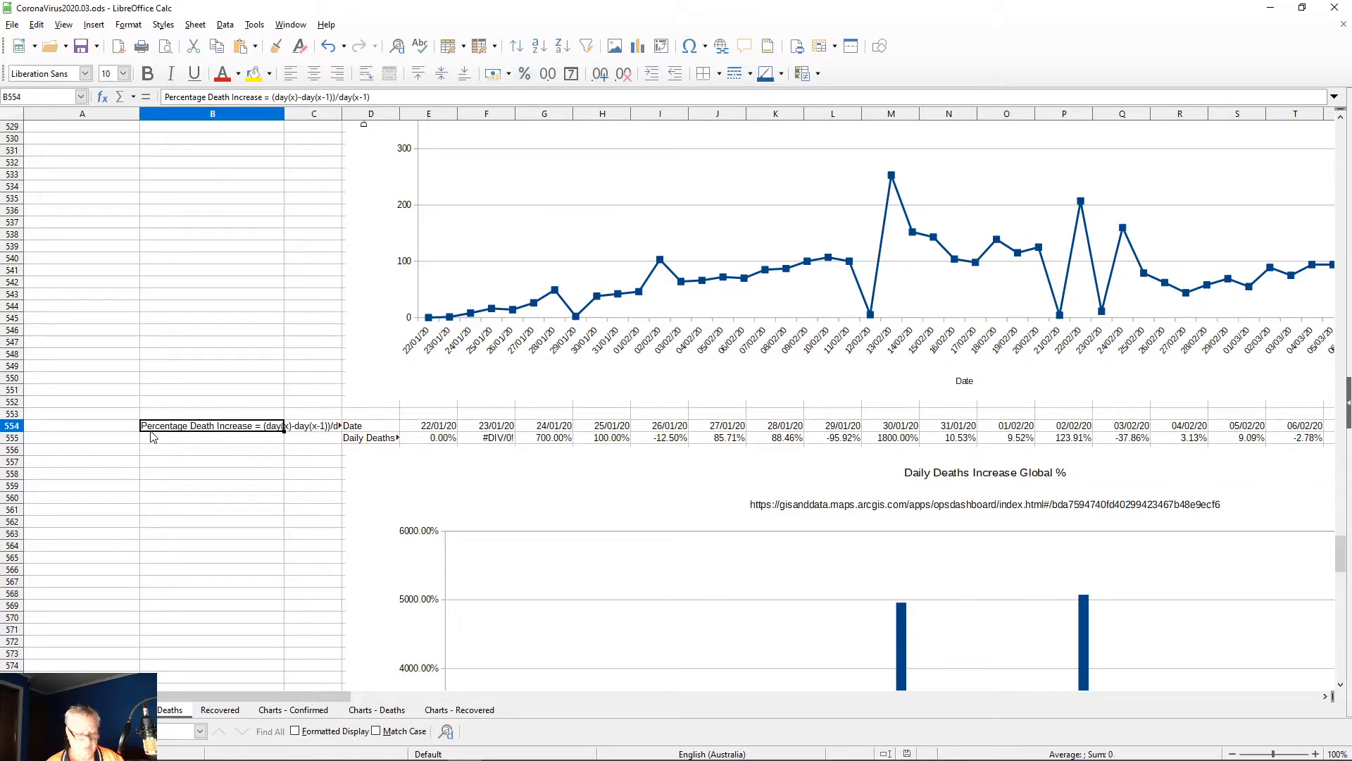
key(ctrl+x)
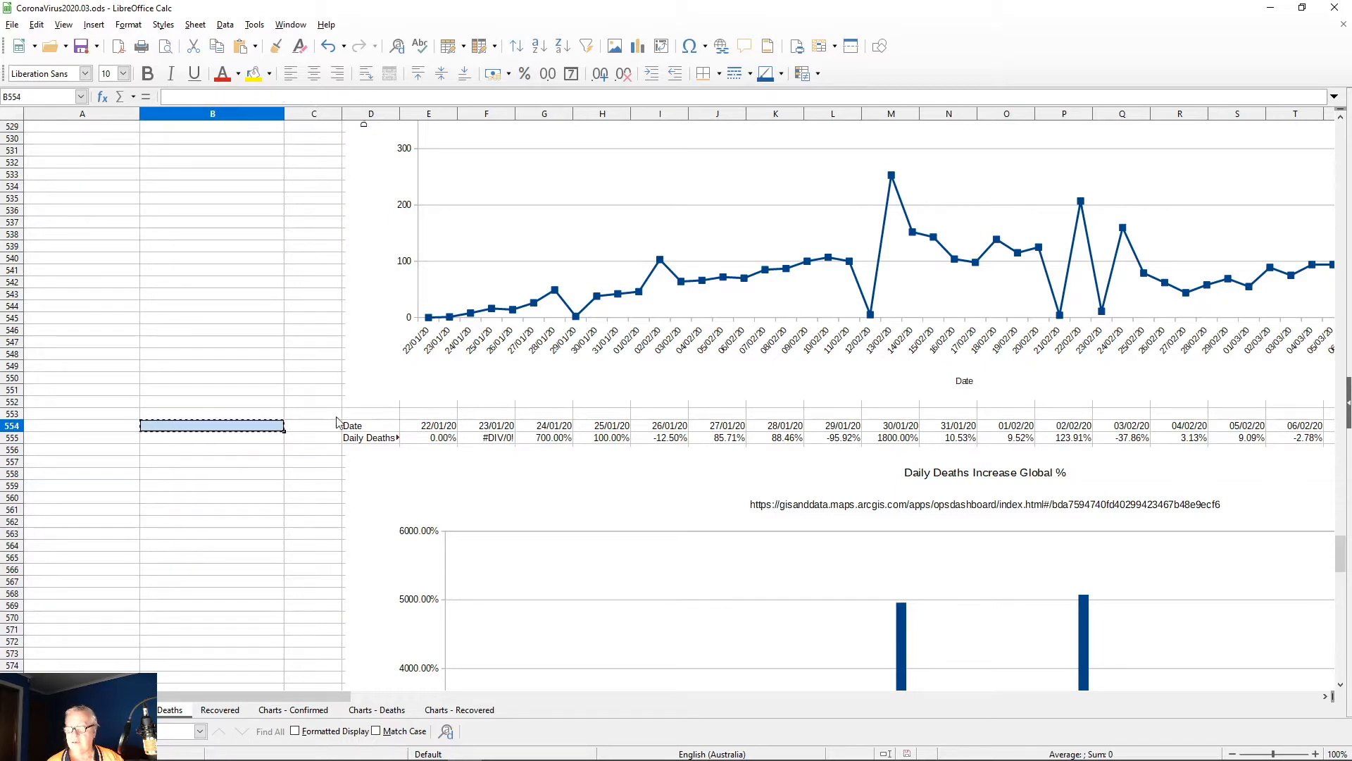
click(359, 416)
key(ctrl+v)
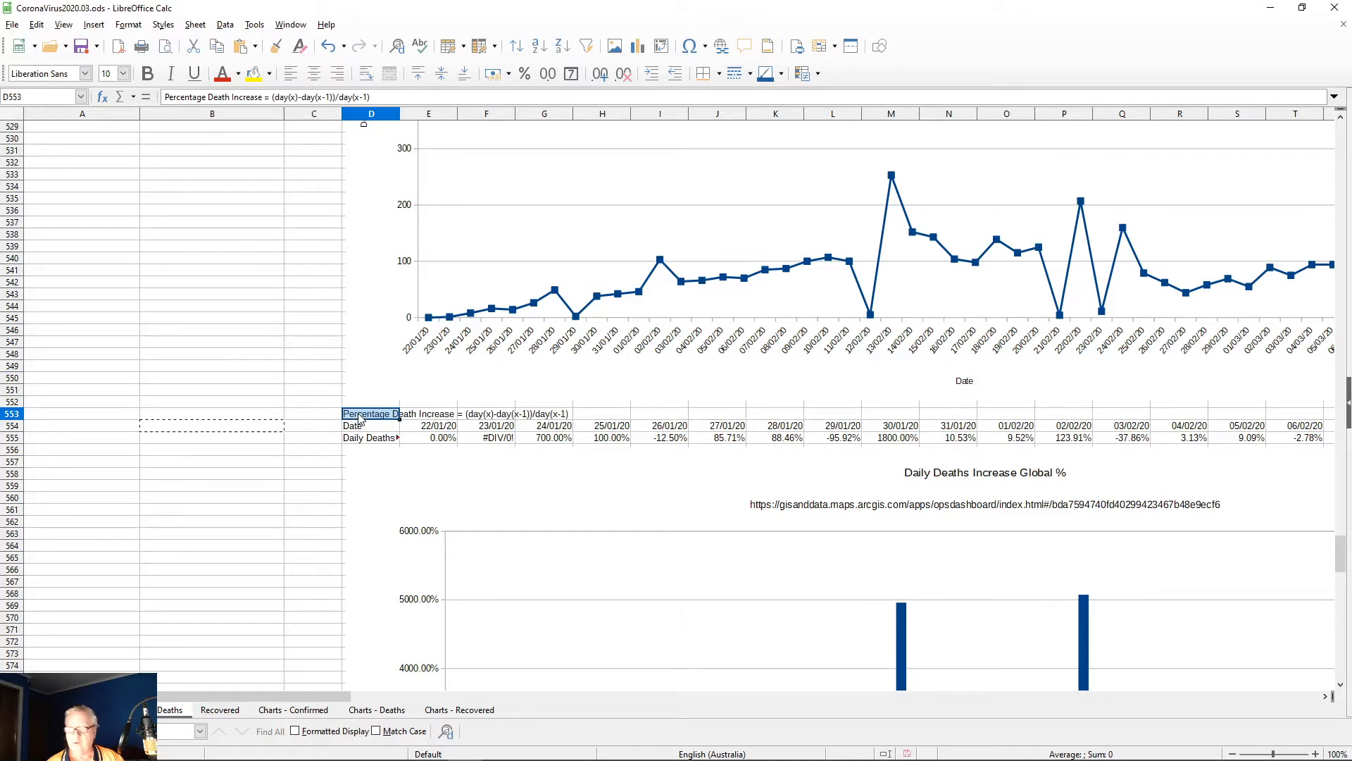
key(Escape)
Step: Move the summary rows and charts in D445:BE733 of the Deaths sheet to cell A1 of the Charts - Deaths sheet
scroll(257, 478, down, 20)
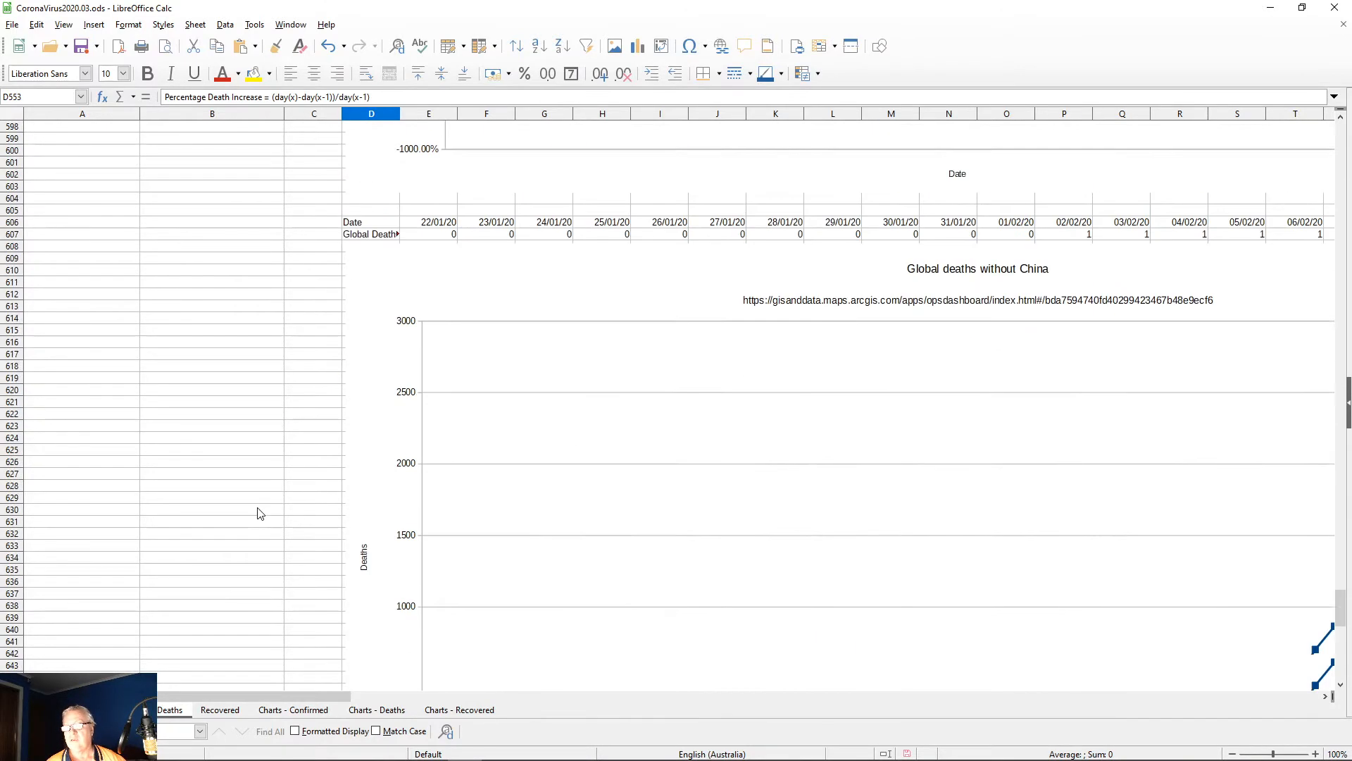
scroll(259, 521, down, 19)
scroll(255, 536, up, 20)
scroll(257, 598, up, 20)
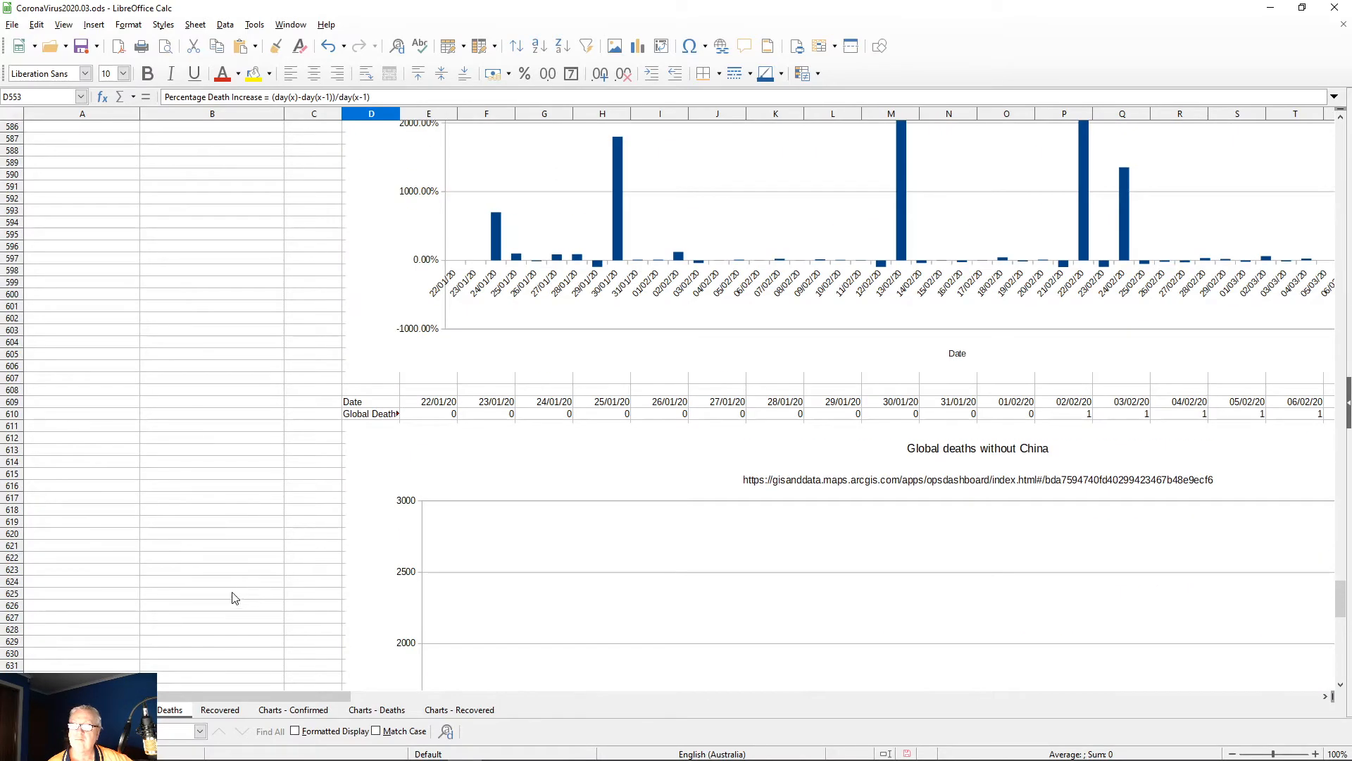
scroll(232, 593, up, 20)
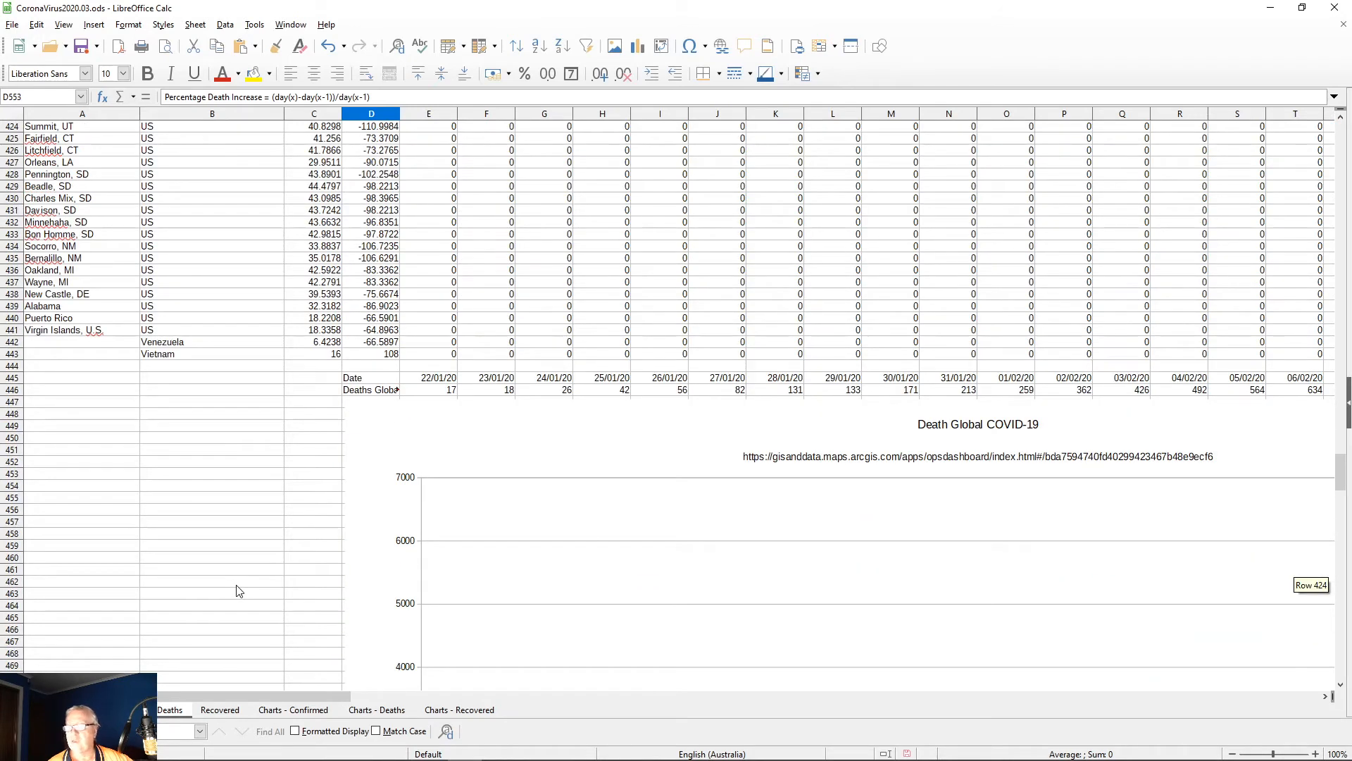
drag(354, 381, 543, 628)
scroll(543, 628, down, 18)
scroll(543, 629, down, 20)
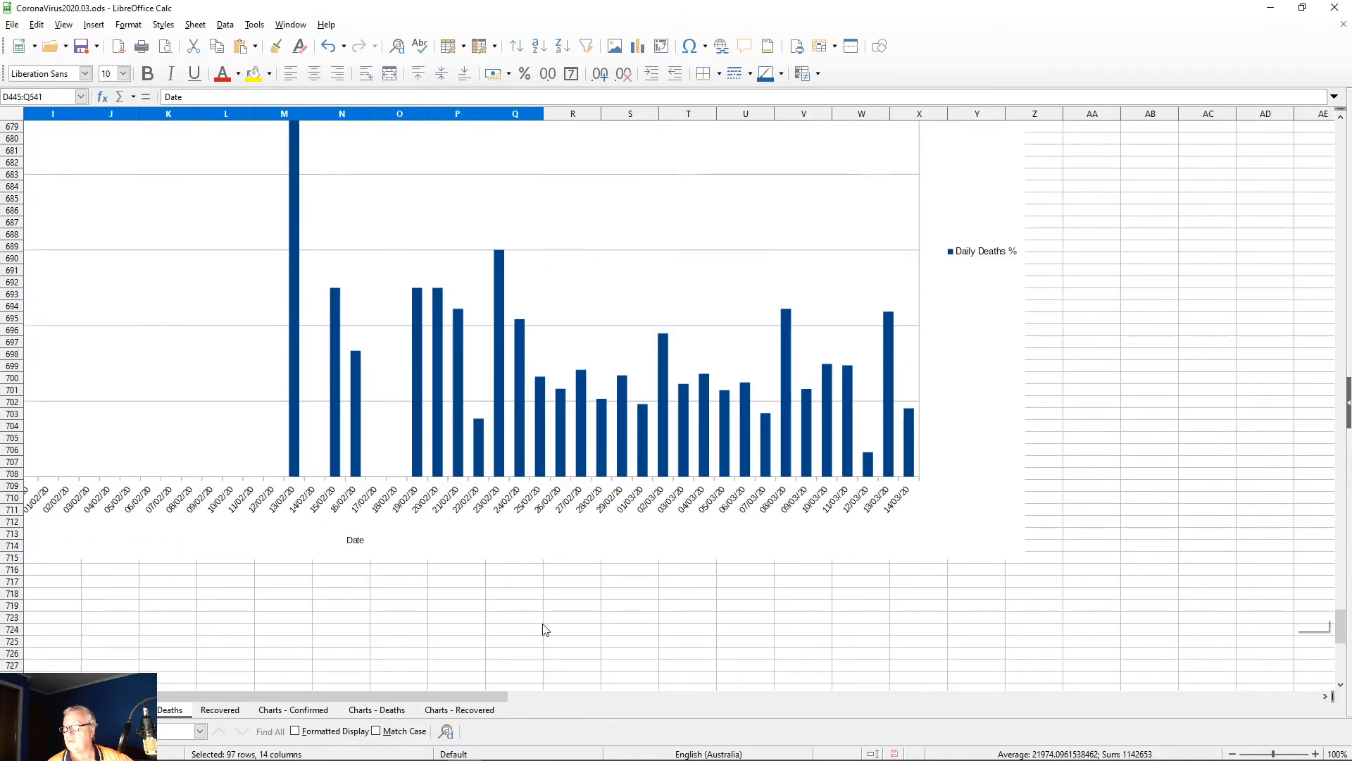
scroll(543, 628, down, 7)
shift+click(653, 503)
shift+click(791, 366)
scroll(794, 374, down, 4)
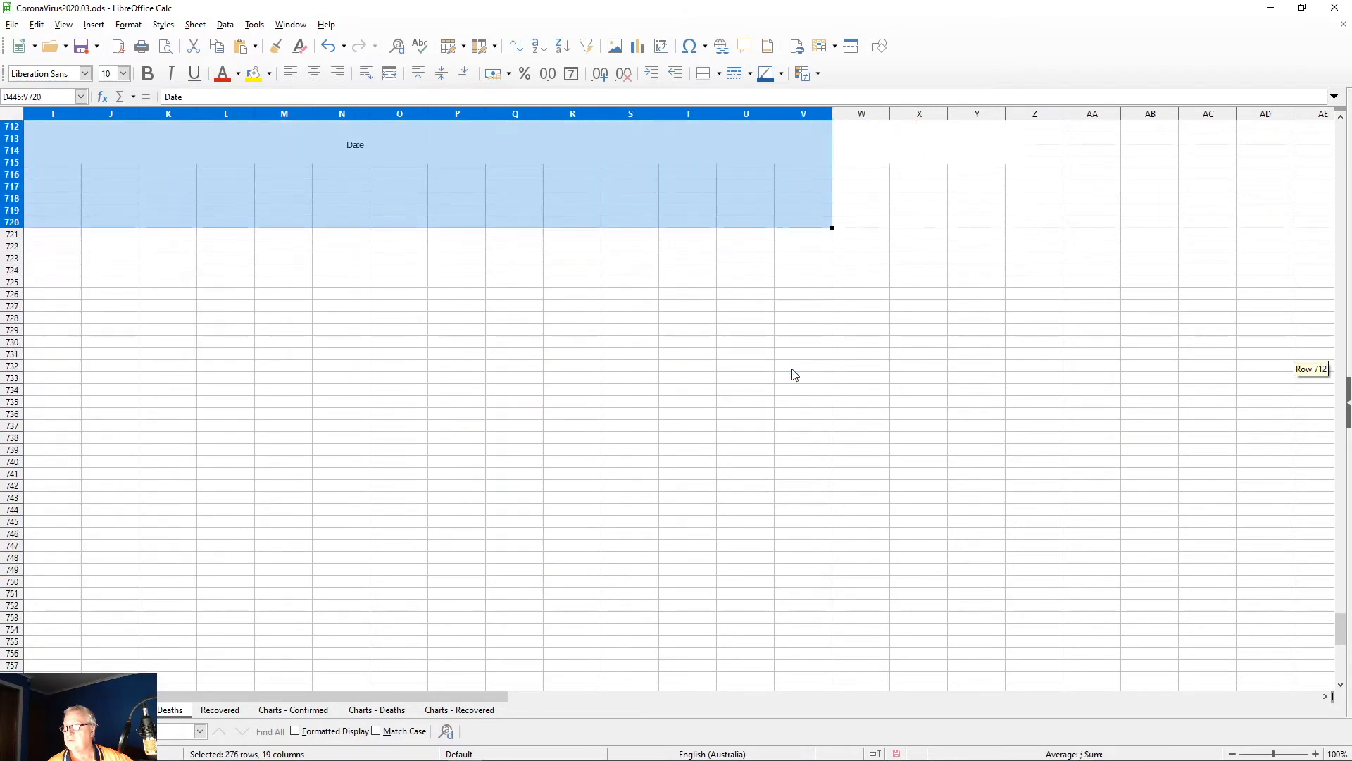
scroll(795, 374, up, 8)
shift+click(831, 395)
drag(831, 395, 157, 673)
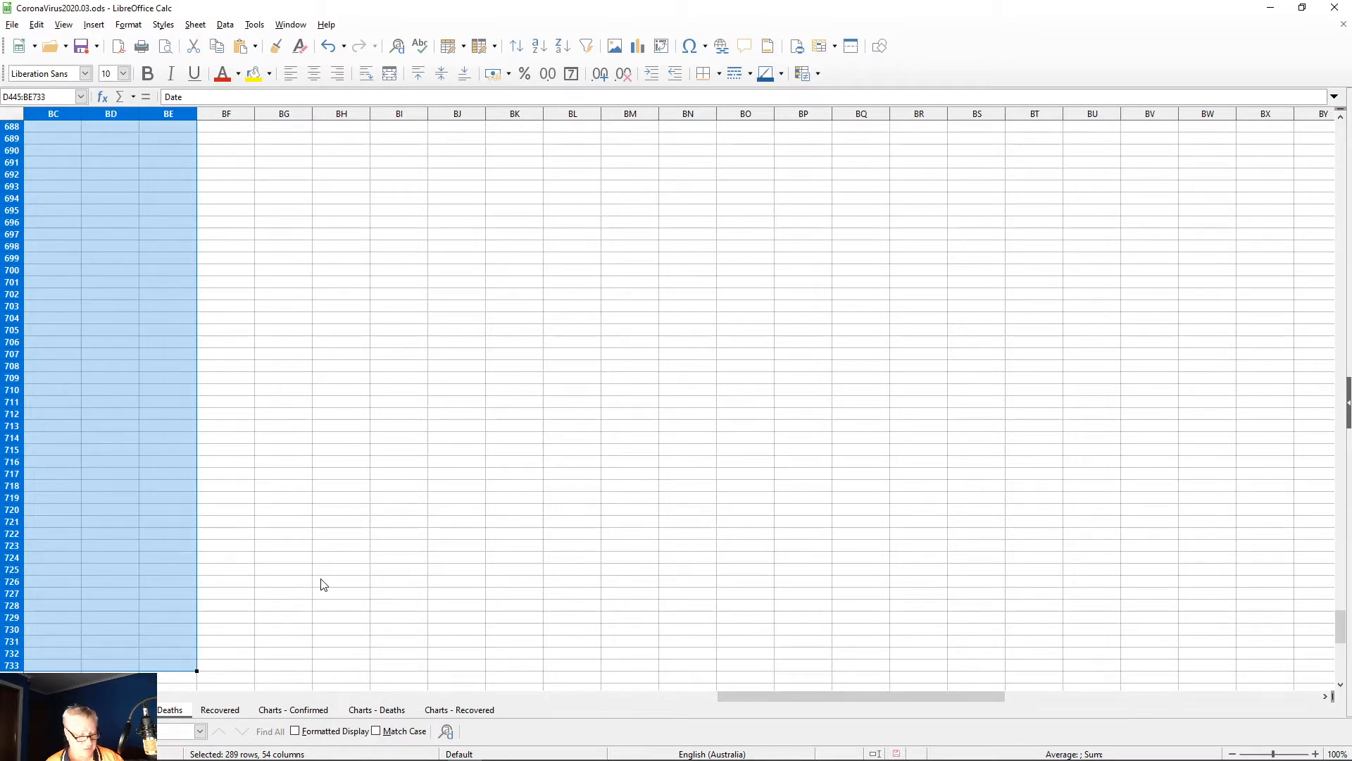
key(ctrl+c)
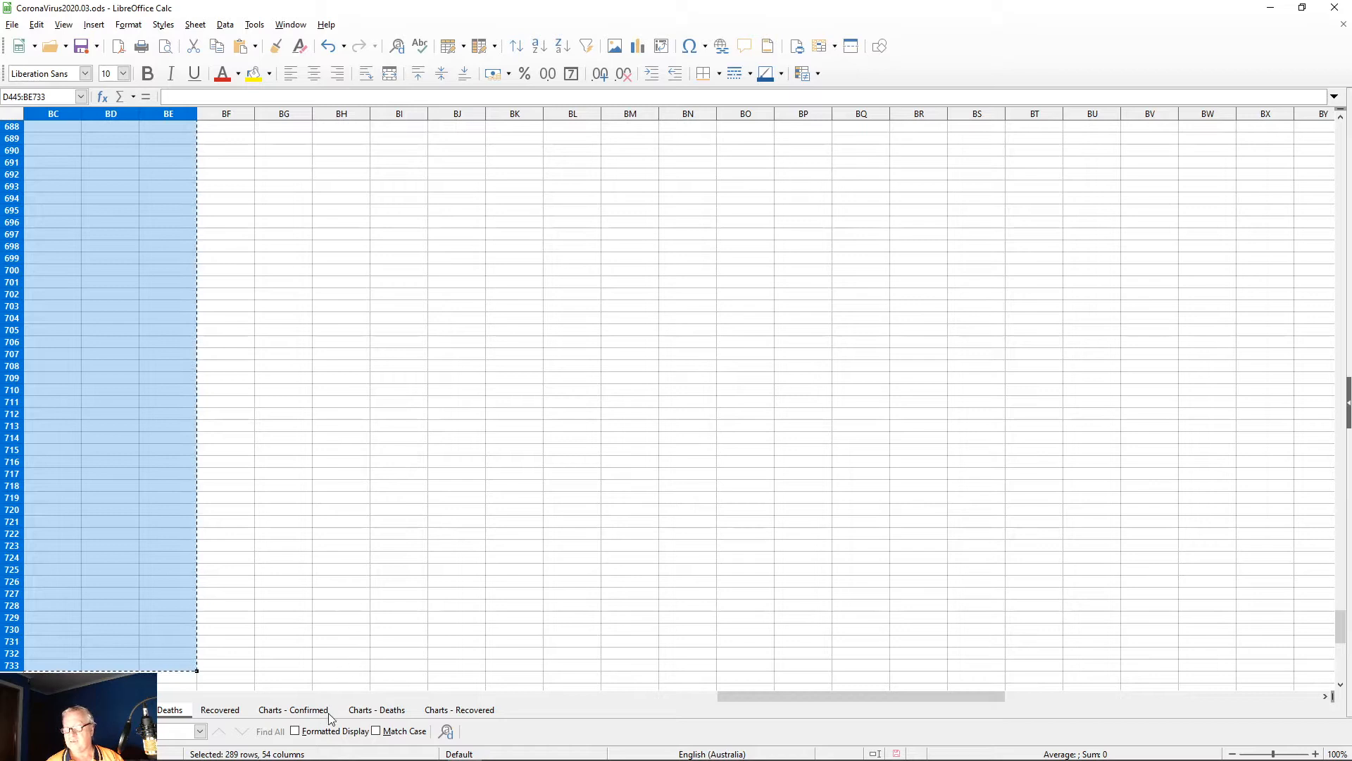
click(383, 711)
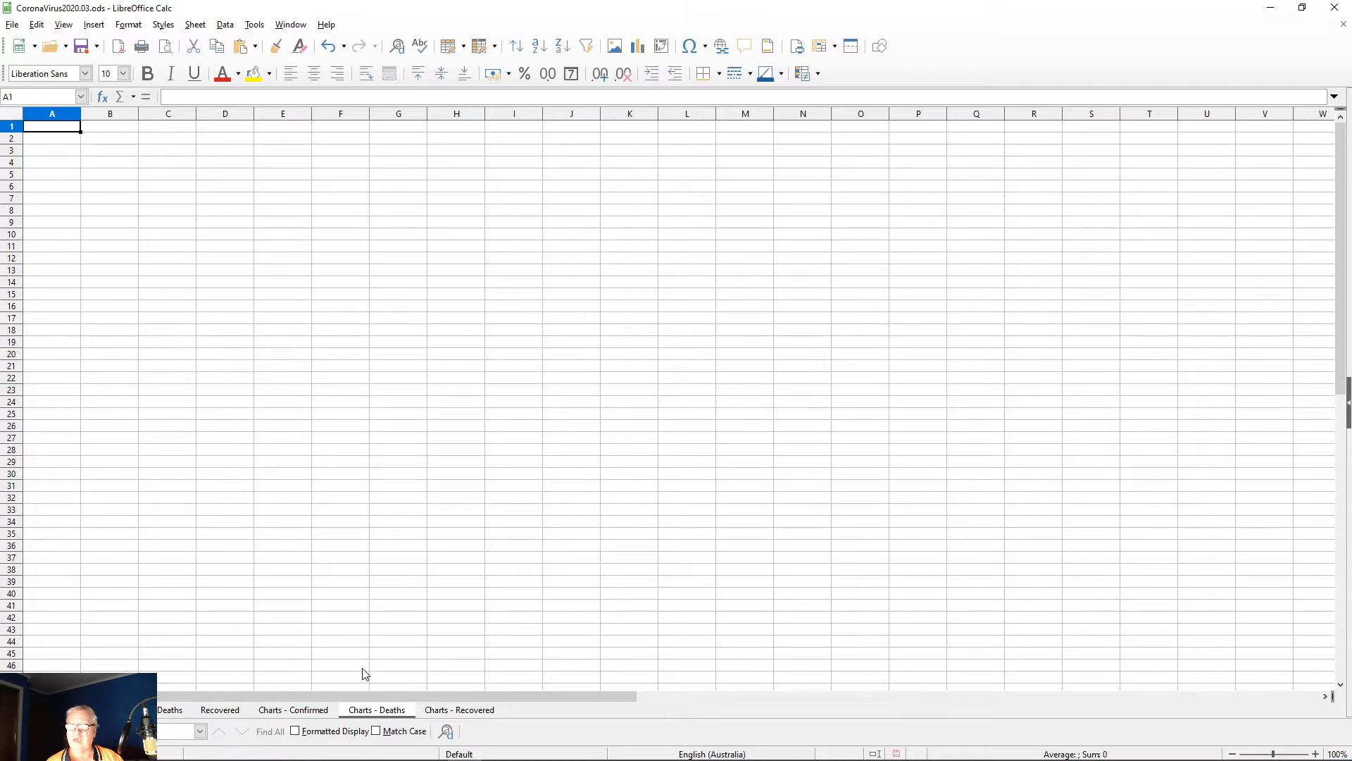
key(ctrl+v)
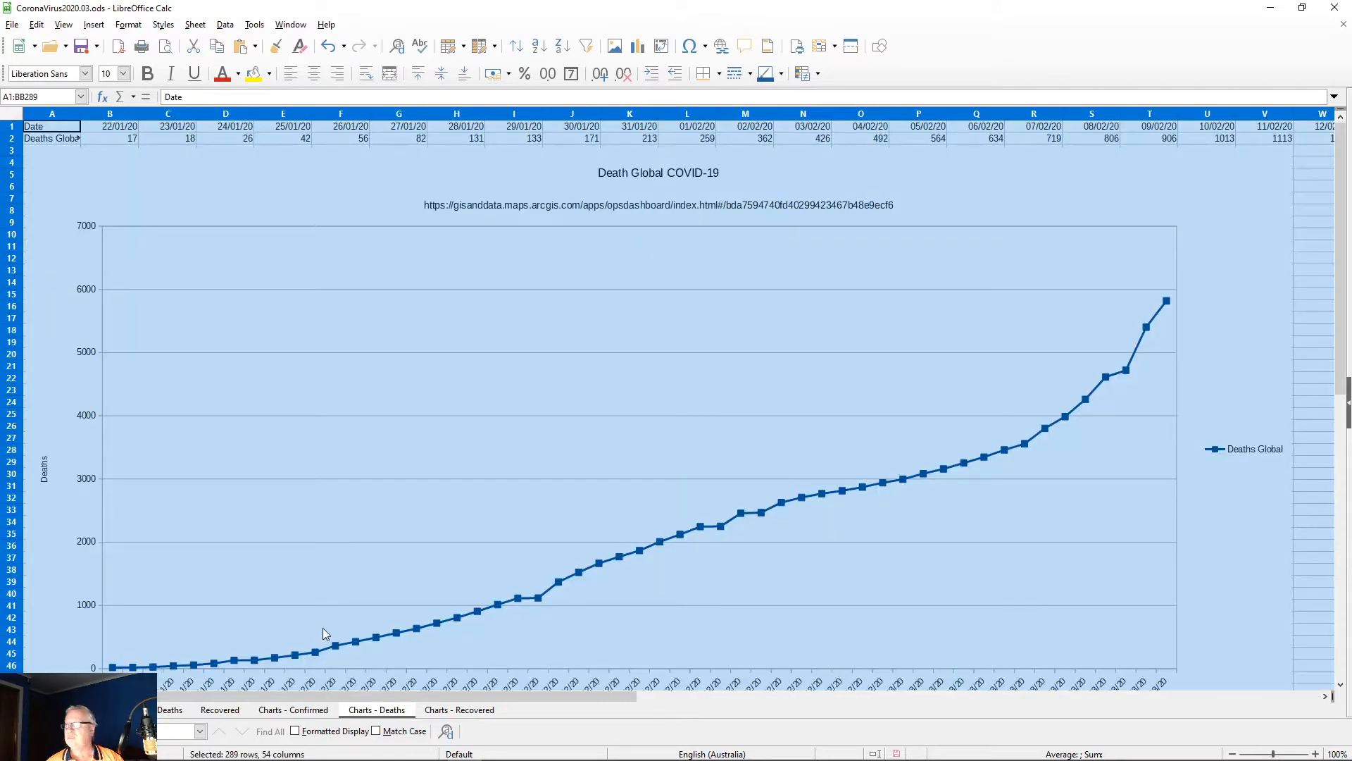
Step: Examine the relocated summary rows and charts on the Charts - Deaths sheet, from the first chart down past the last one
scroll(427, 573, down, 20)
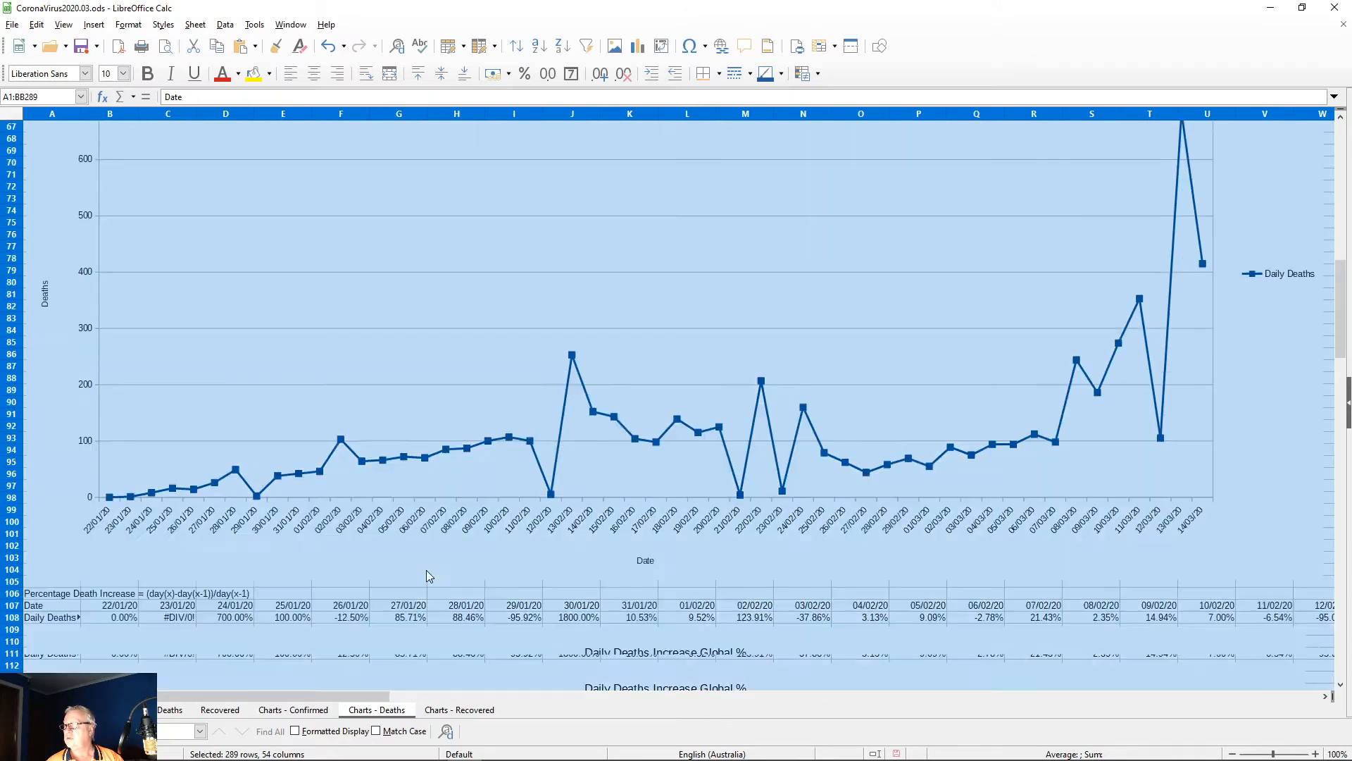
scroll(427, 574, down, 20)
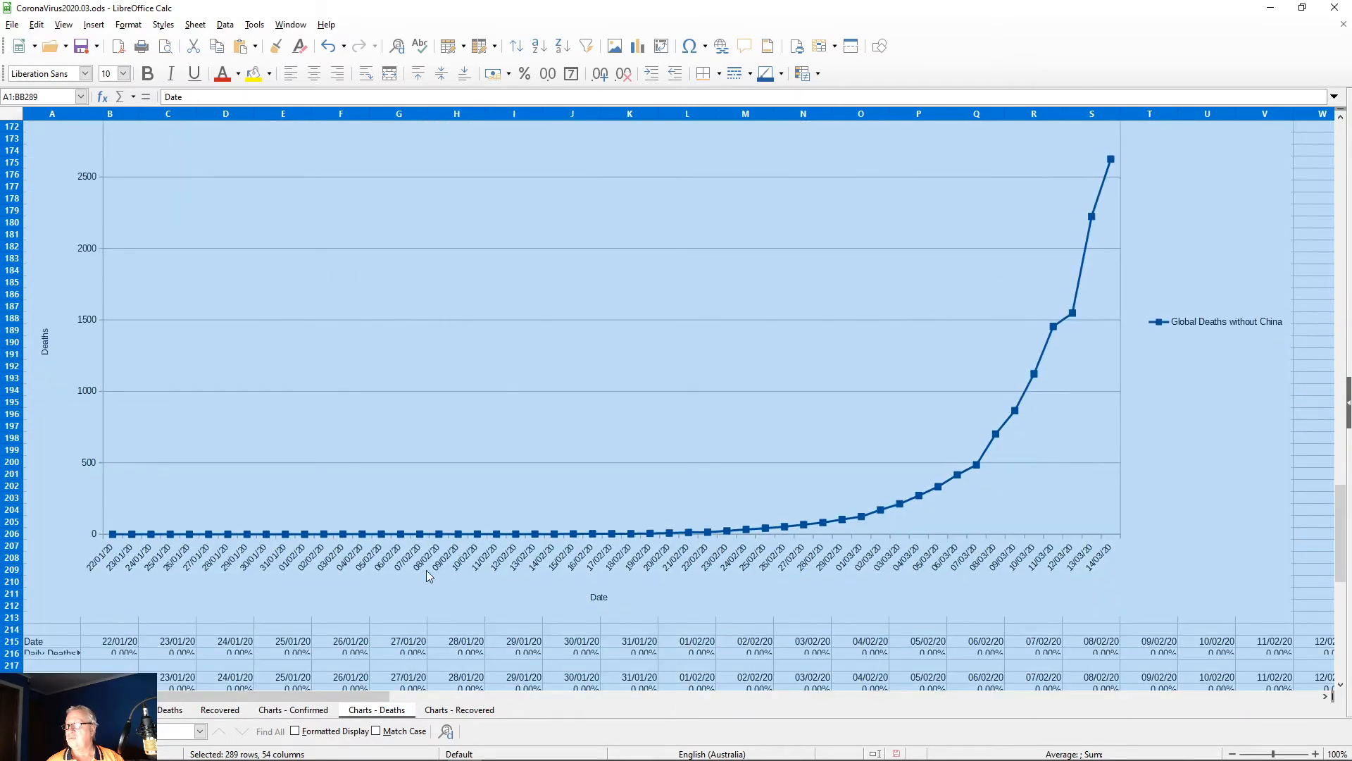
scroll(429, 576, down, 20)
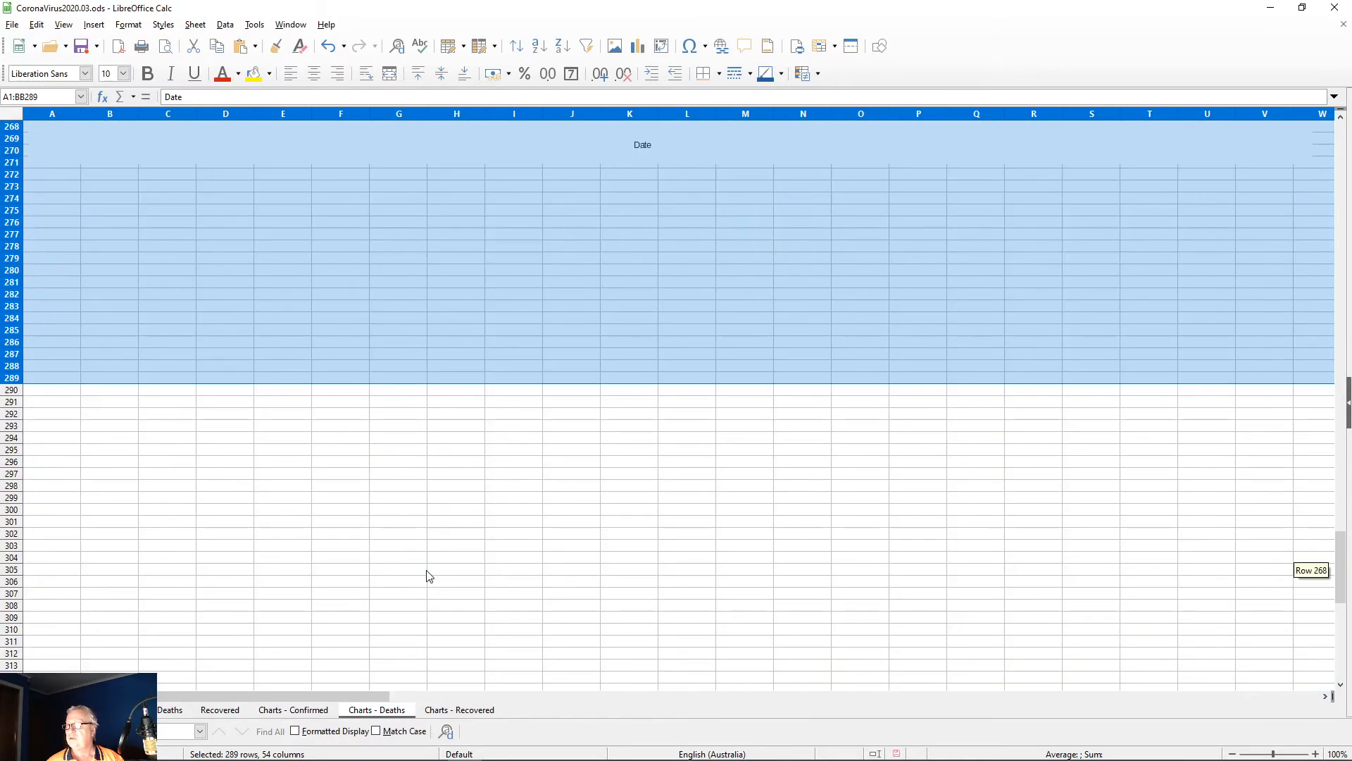
scroll(427, 575, up, 14)
scroll(321, 599, down, 9)
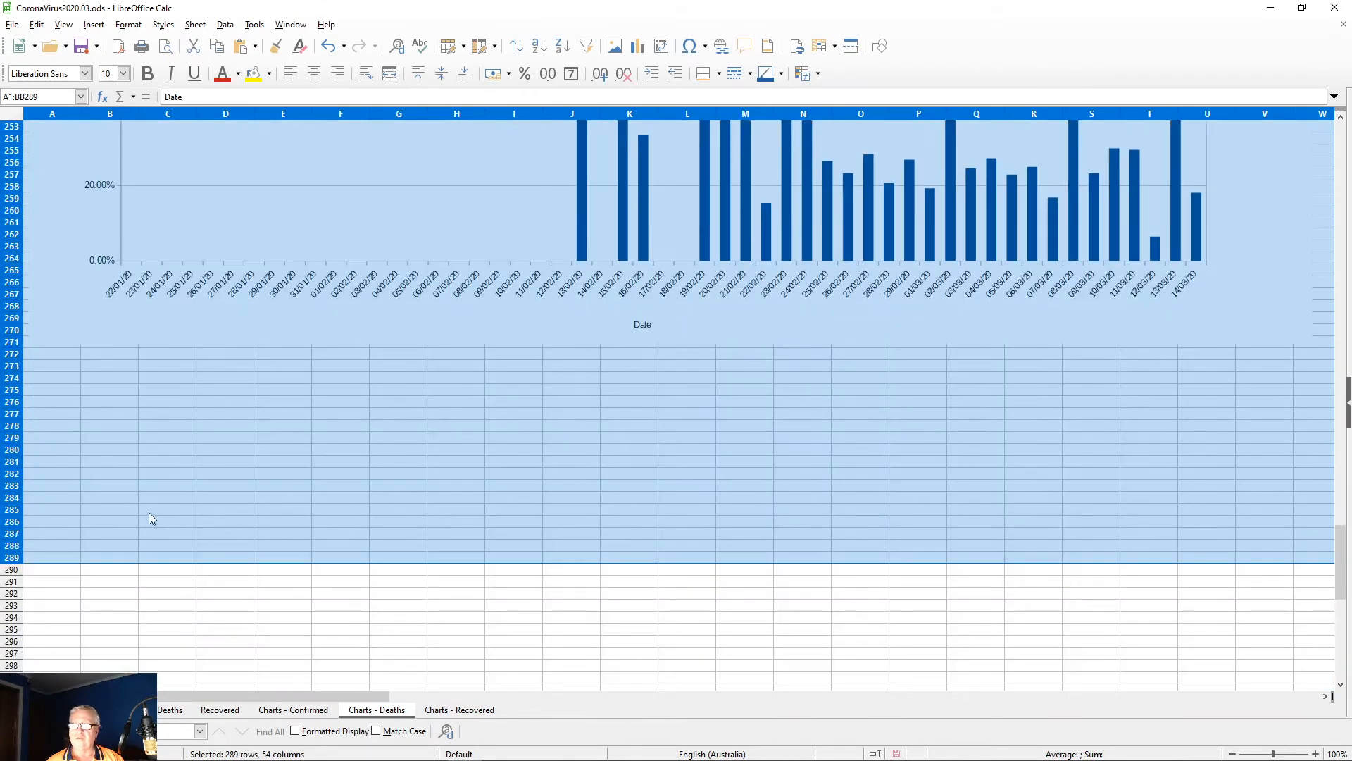
click(150, 513)
scroll(441, 576, up, 18)
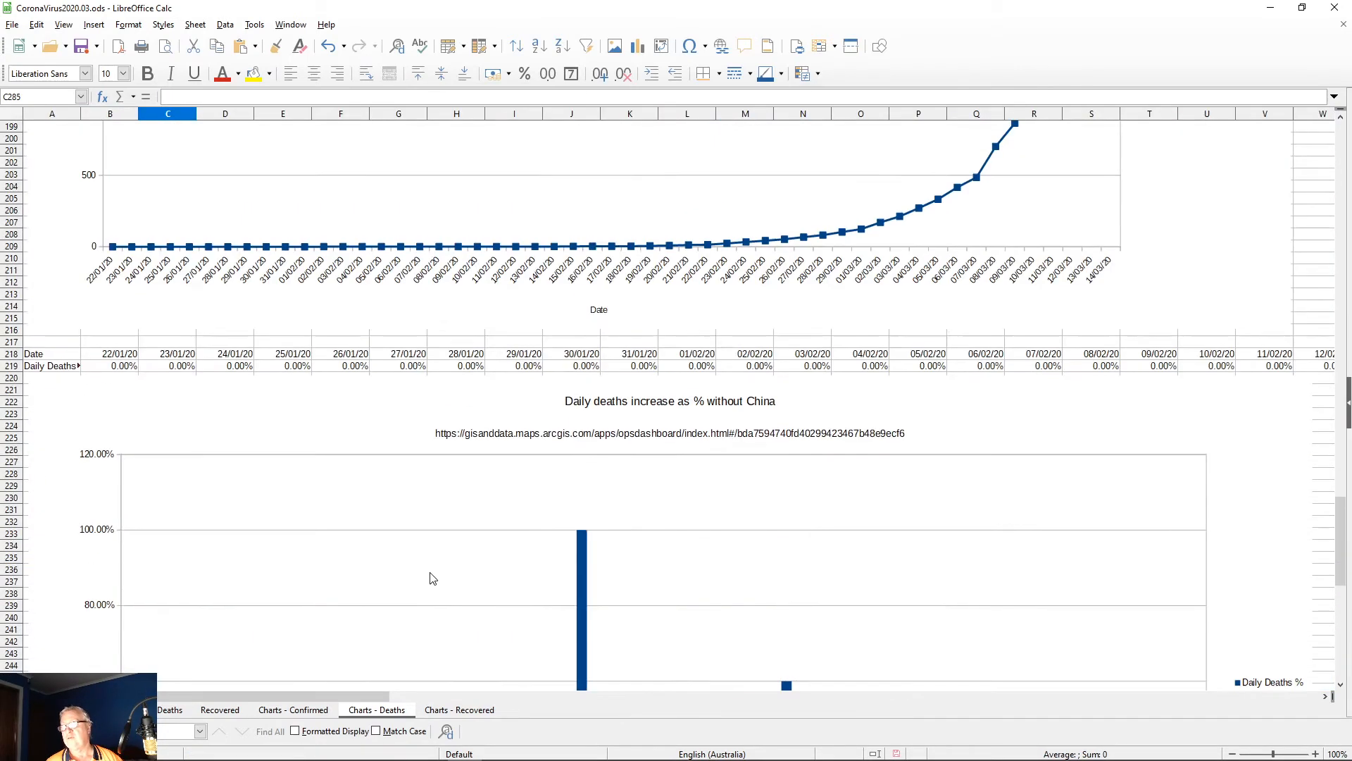
scroll(432, 578, up, 20)
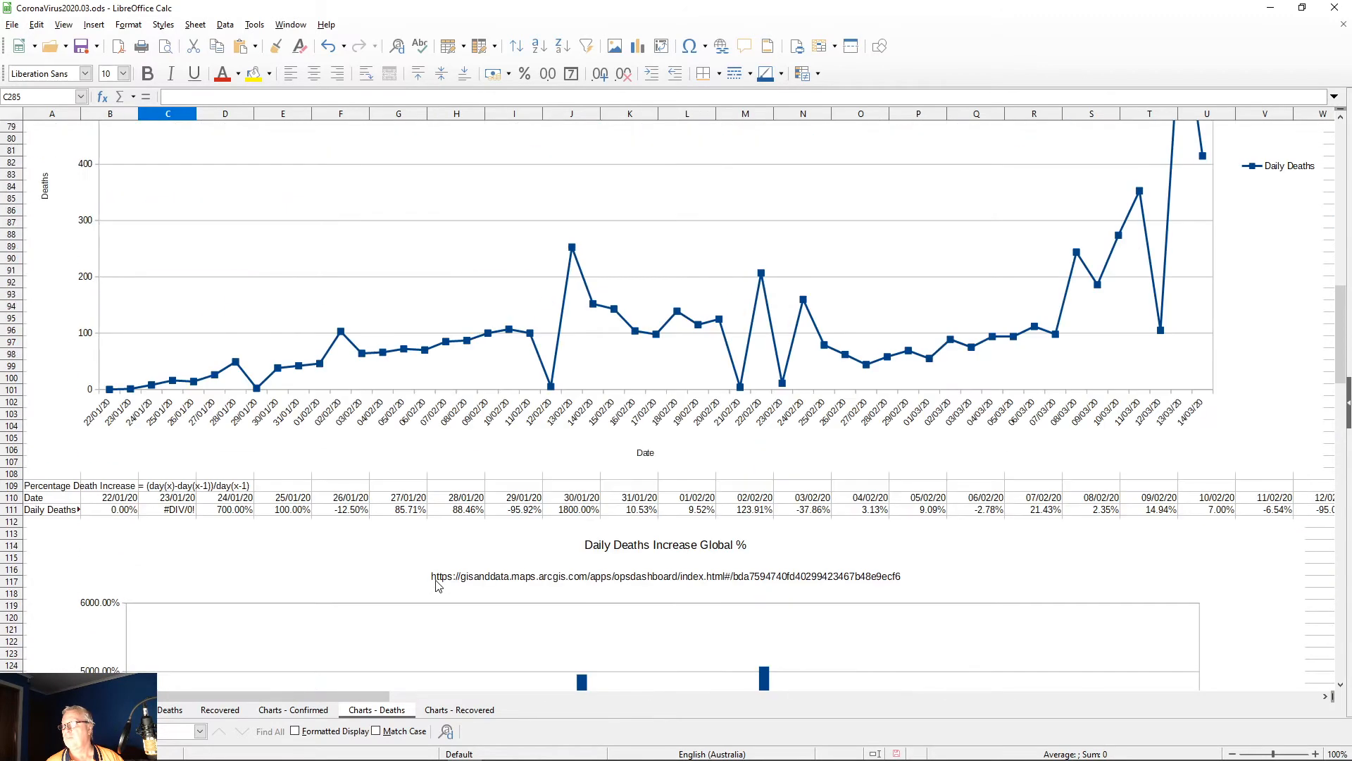
scroll(438, 583, up, 20)
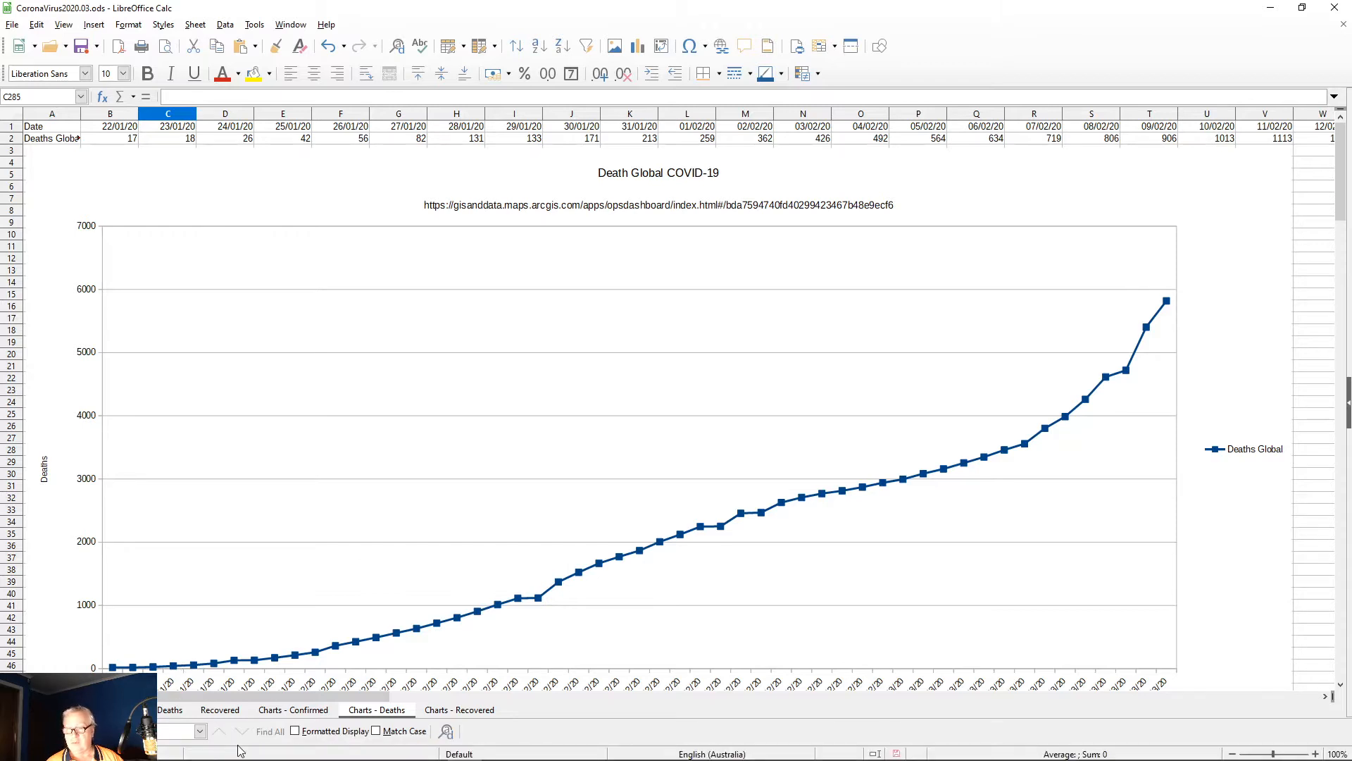
Step: Inspect the area below the Deaths sheet's country data for leftover rows or charts and compare it with the Confirmed sheet
click(170, 711)
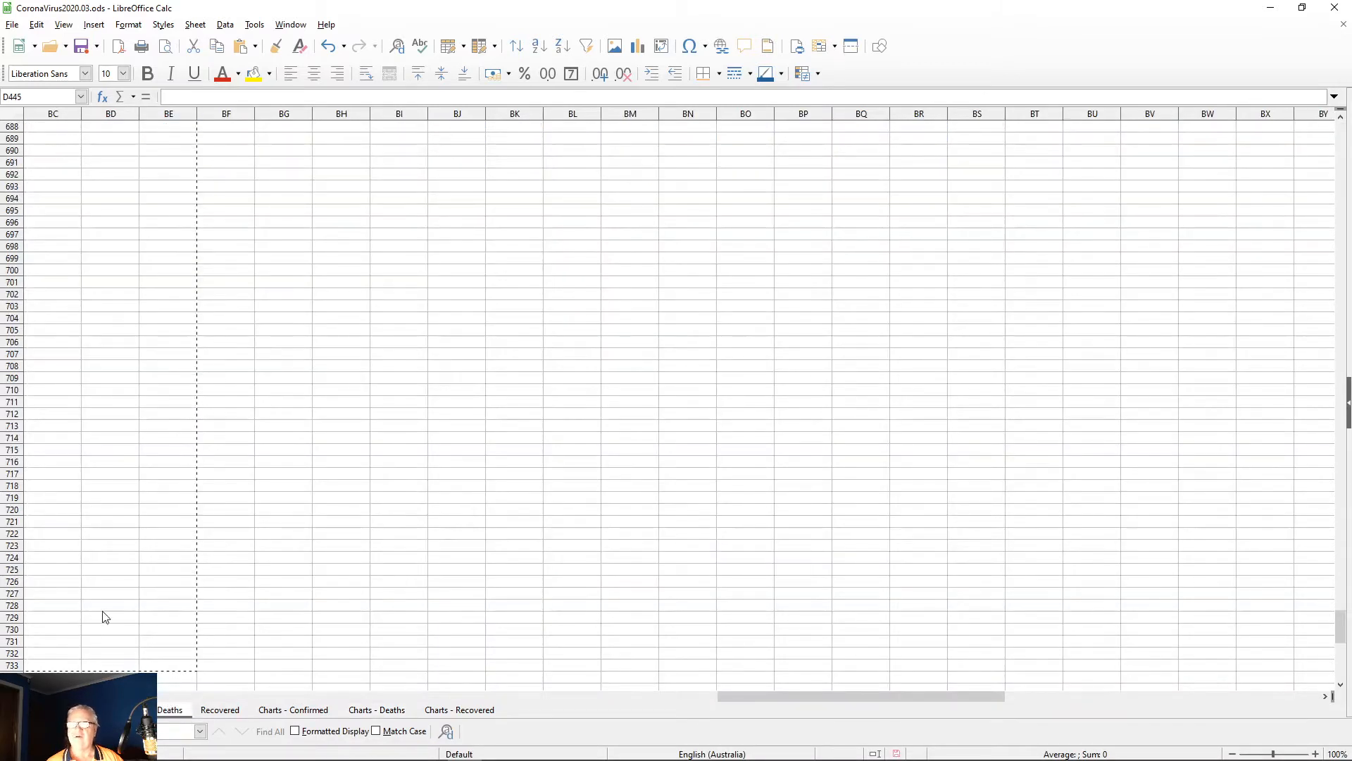
drag(748, 698, 140, 697)
scroll(97, 628, up, 20)
scroll(106, 627, up, 20)
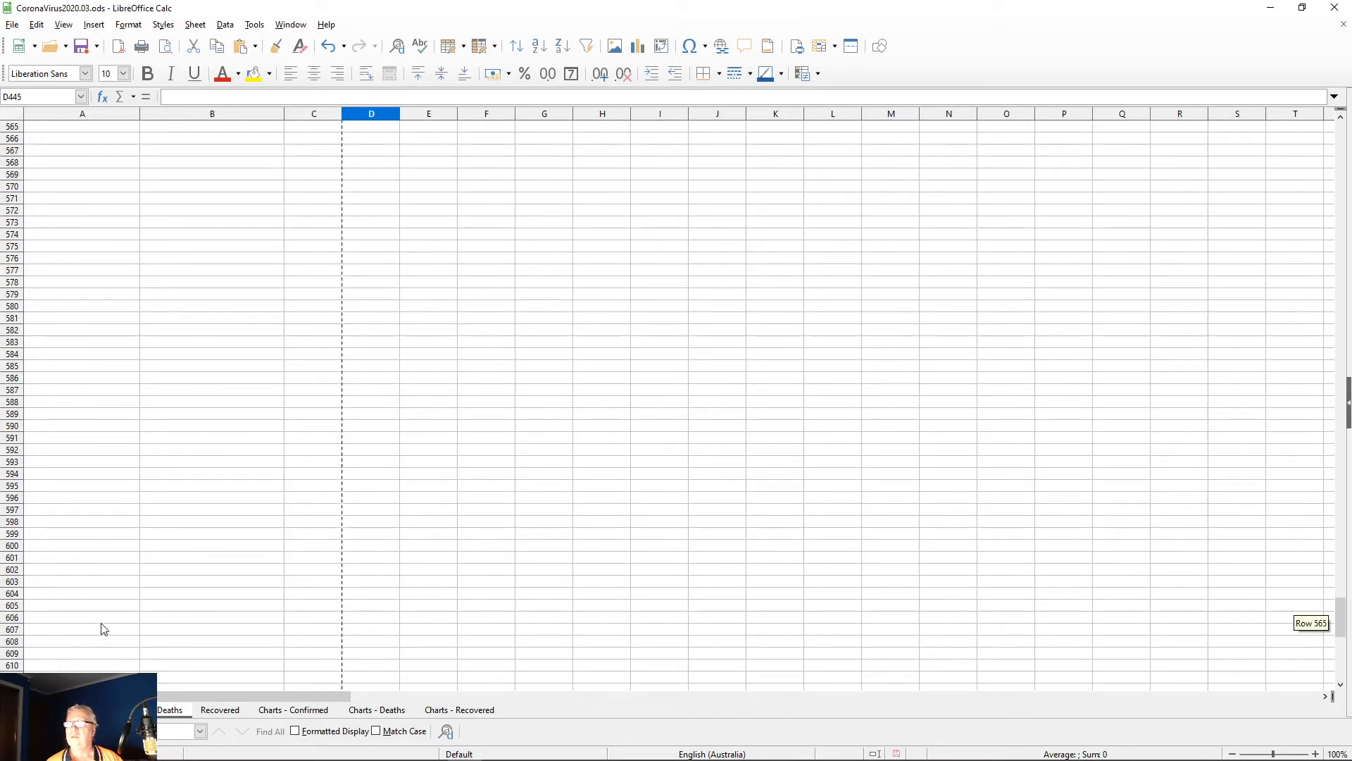
scroll(113, 623, up, 20)
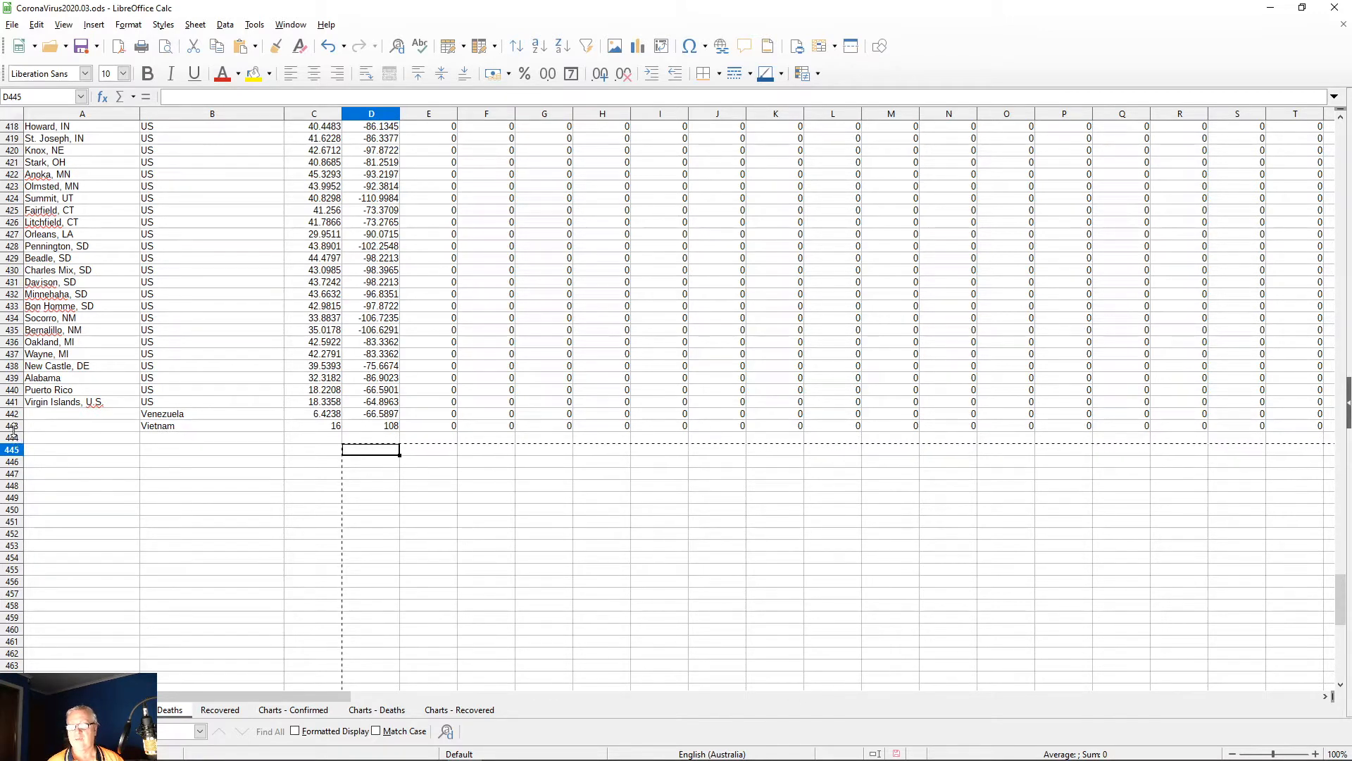
key(Escape)
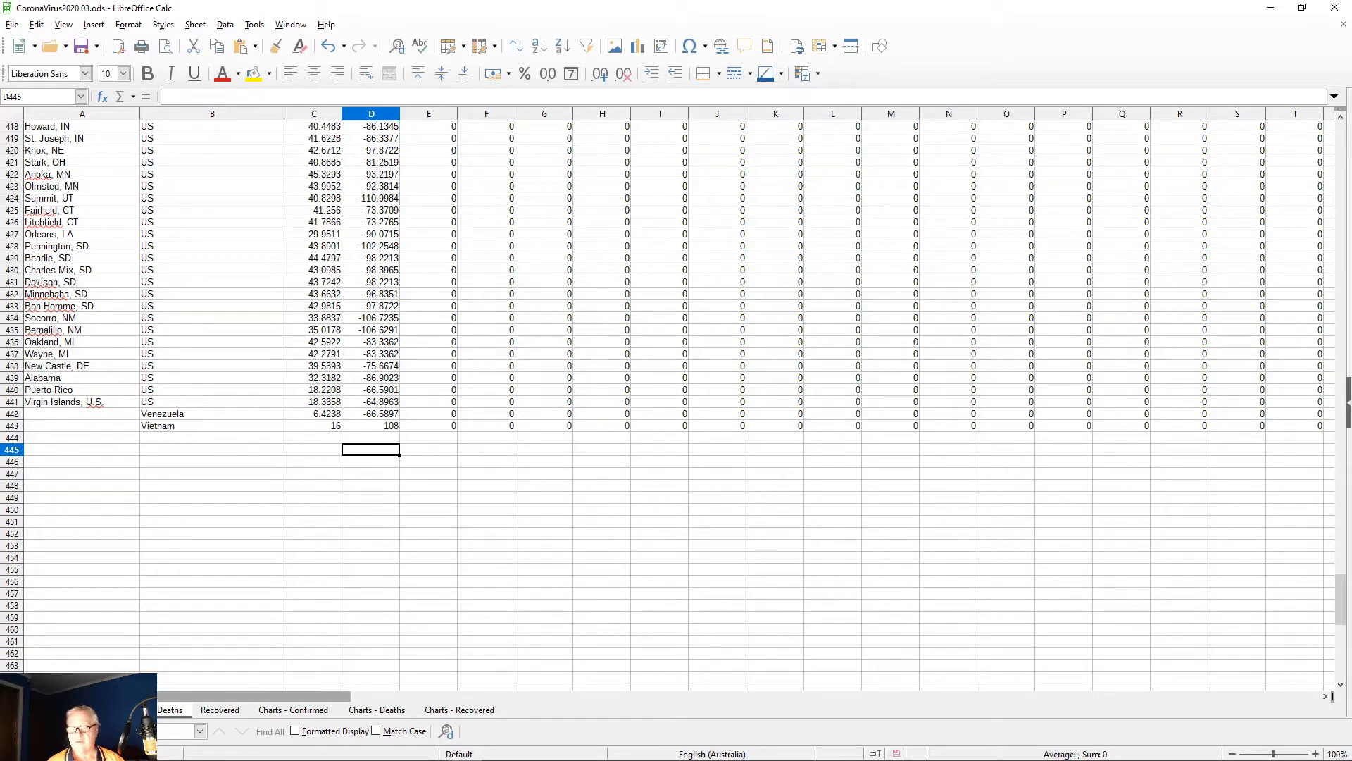
key(ctrl+z)
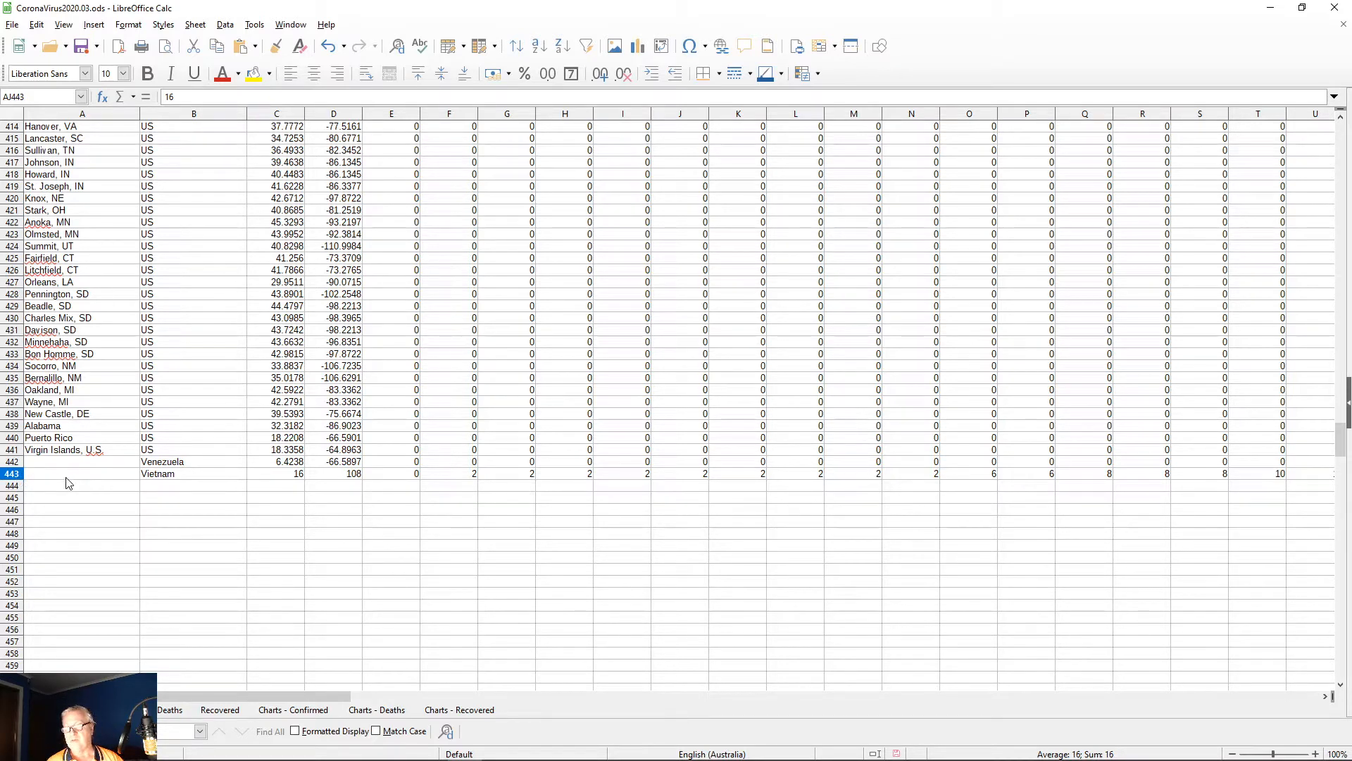
click(172, 712)
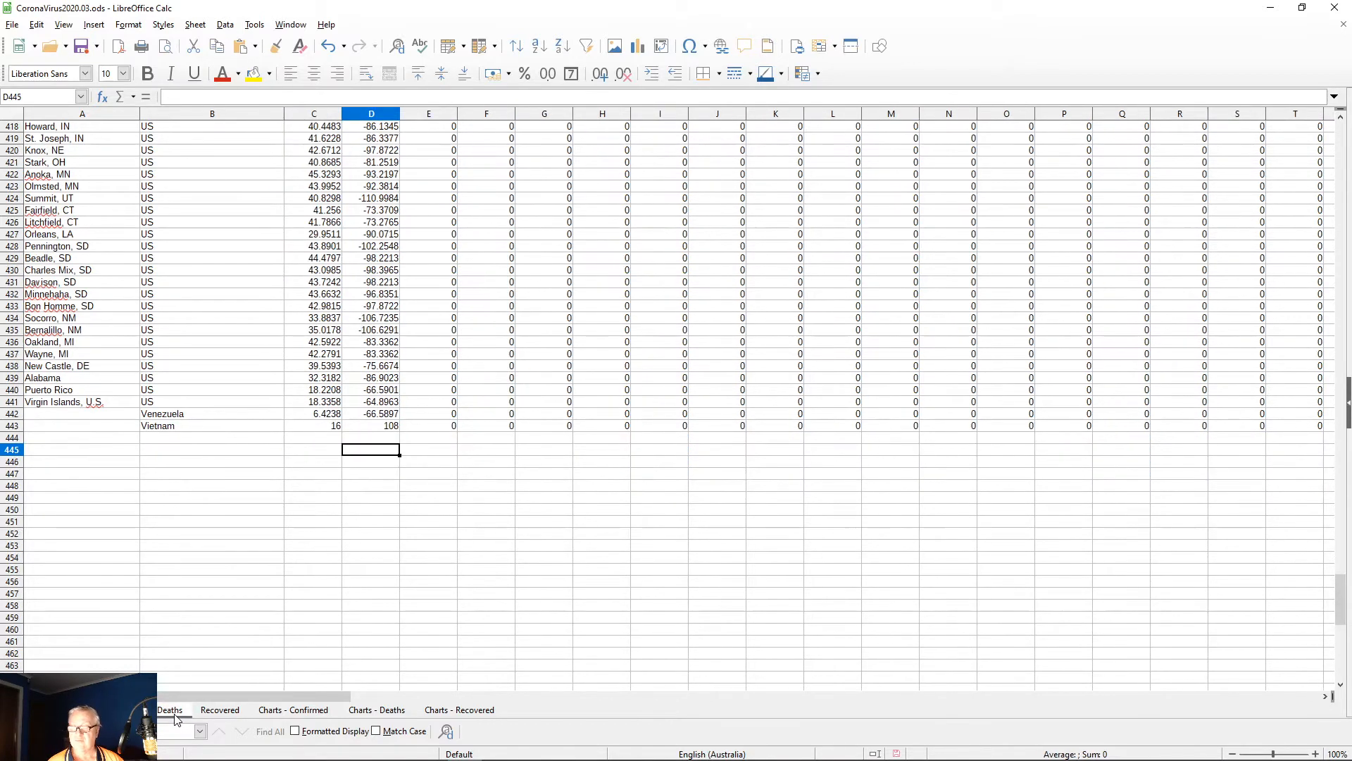
Step: Move the Date and Recovered Global rows in D445:BB446 of the Recovered sheet to cell A1 of the Charts - Recovered sheet
click(217, 710)
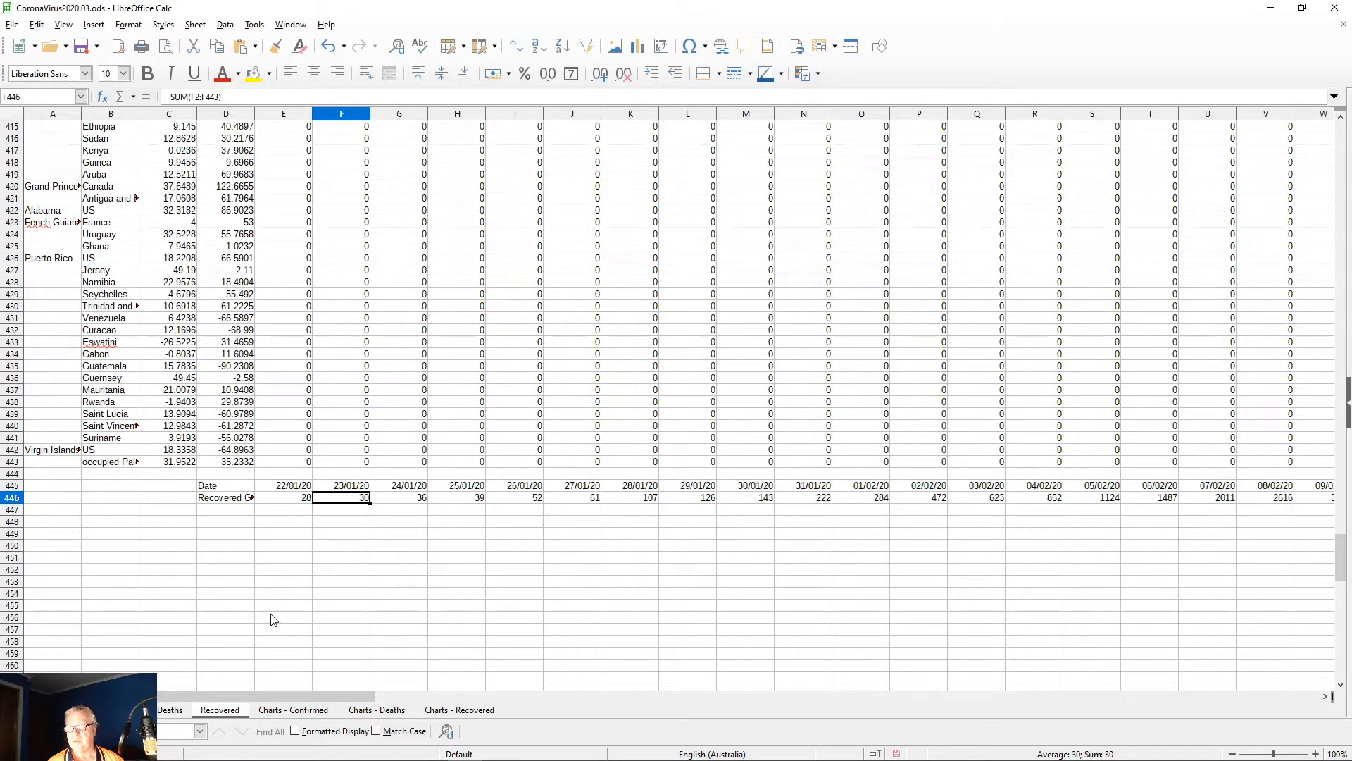
scroll(391, 604, down, 7)
scroll(393, 605, up, 6)
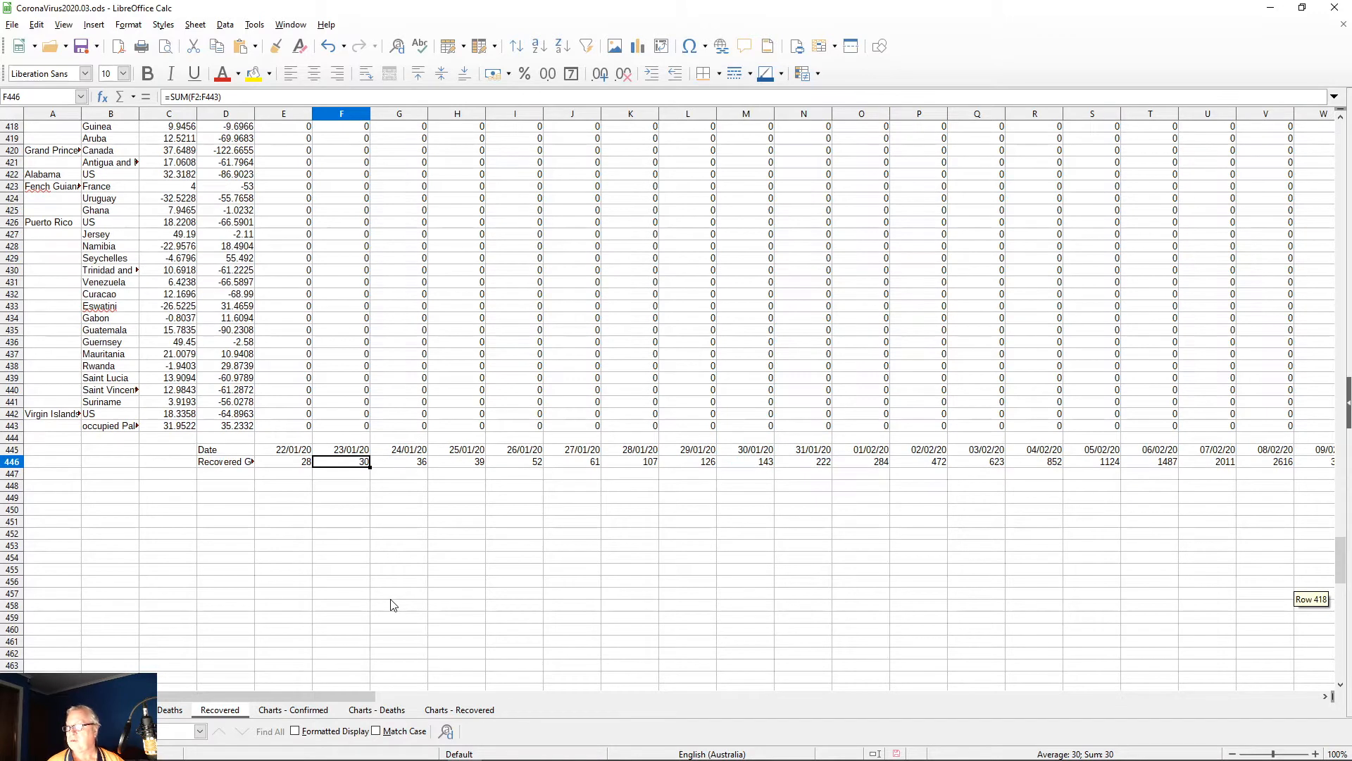
mouse_move(364, 700)
mouse_down()
mouse_move(617, 659)
mouse_move(1053, 649)
mouse_move(352, 689)
mouse_up()
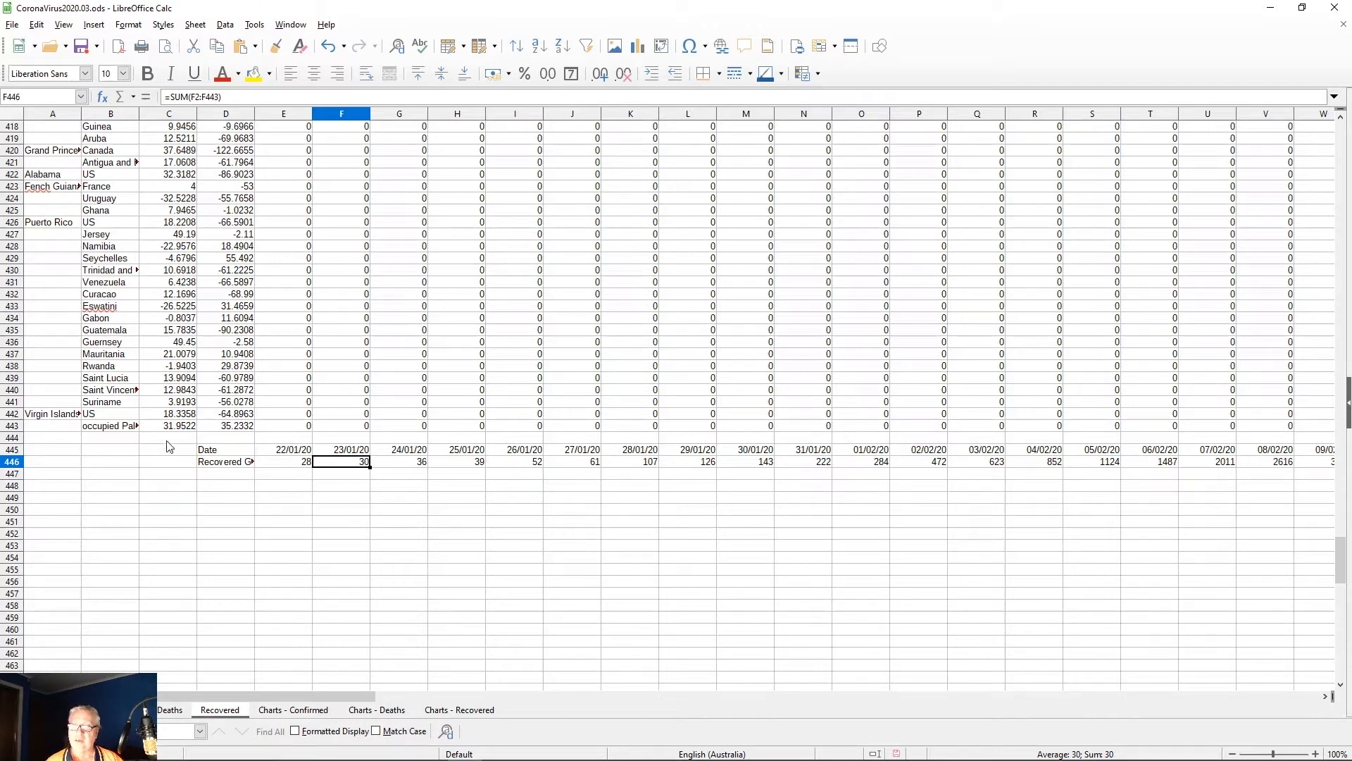
click(208, 454)
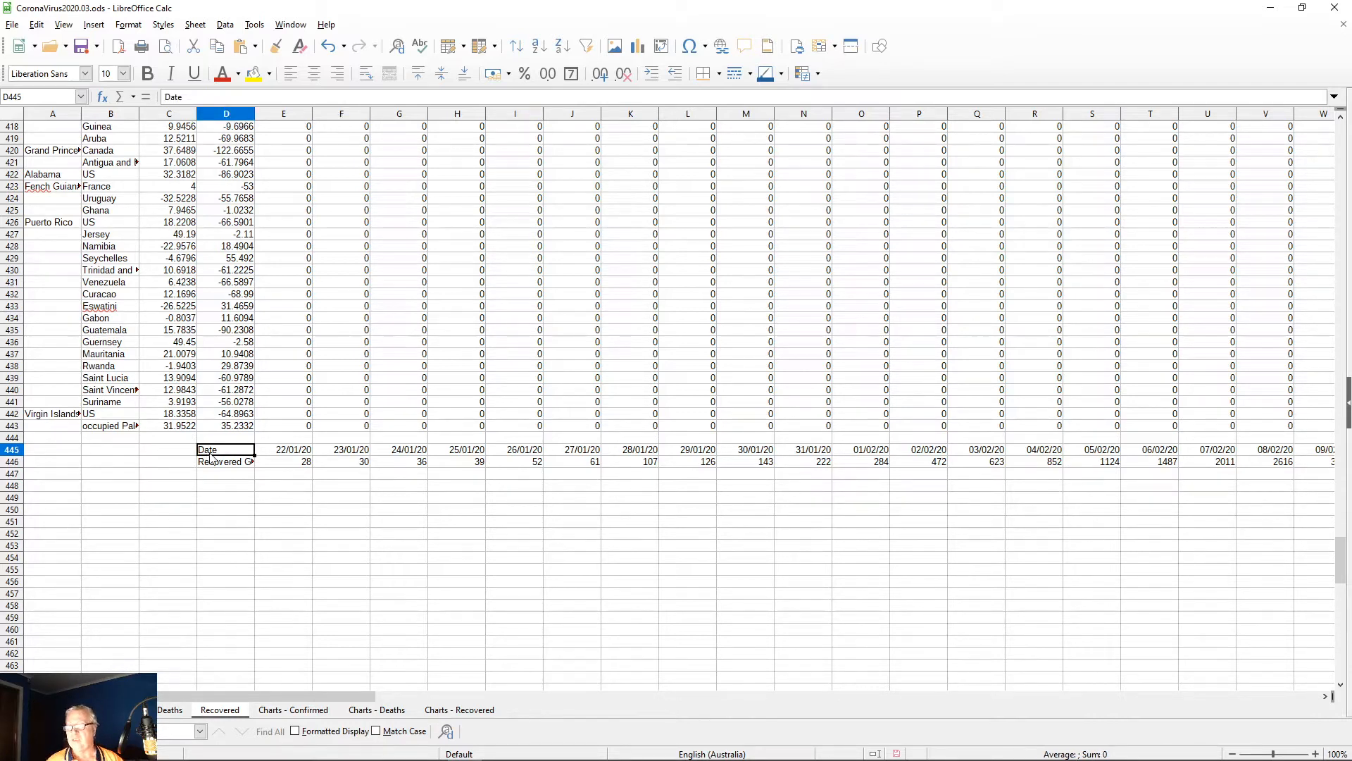
drag(210, 456, 217, 466)
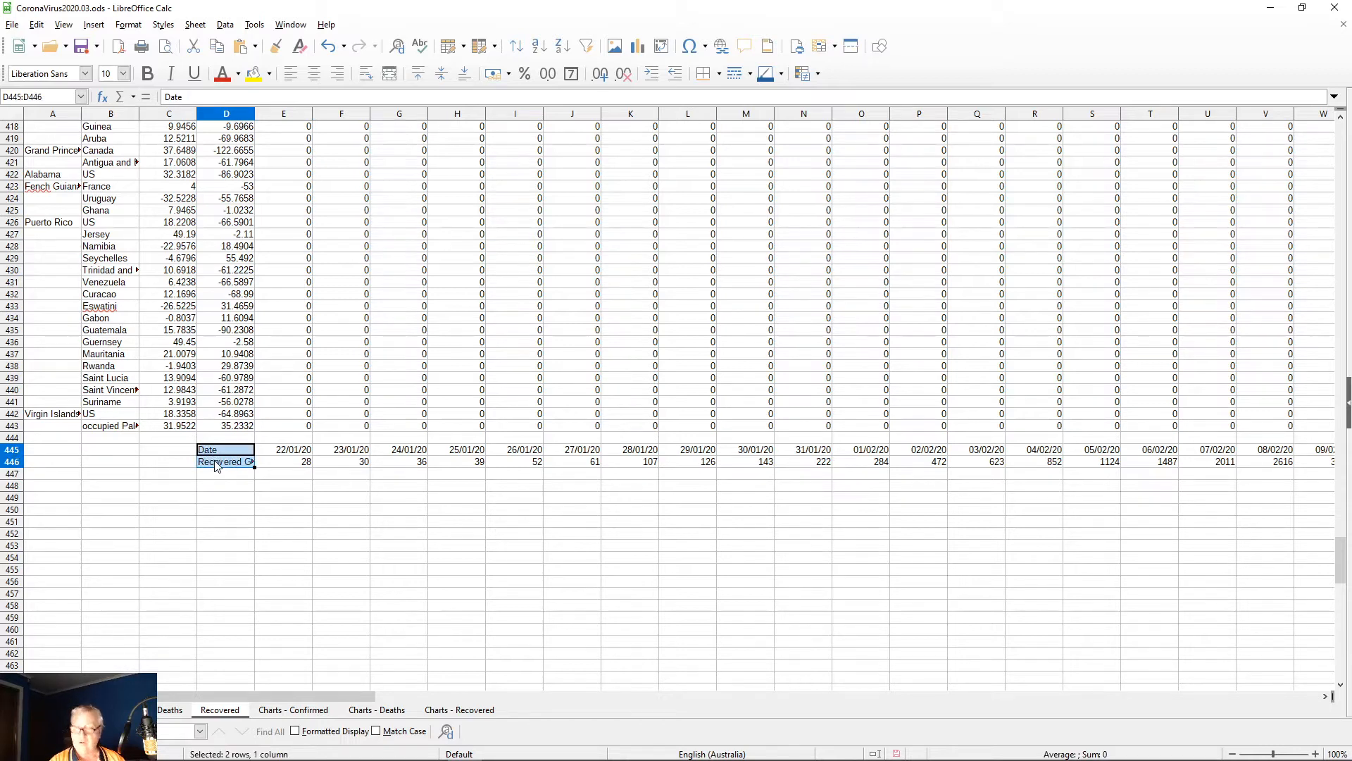
key(ctrl+shift+Right)
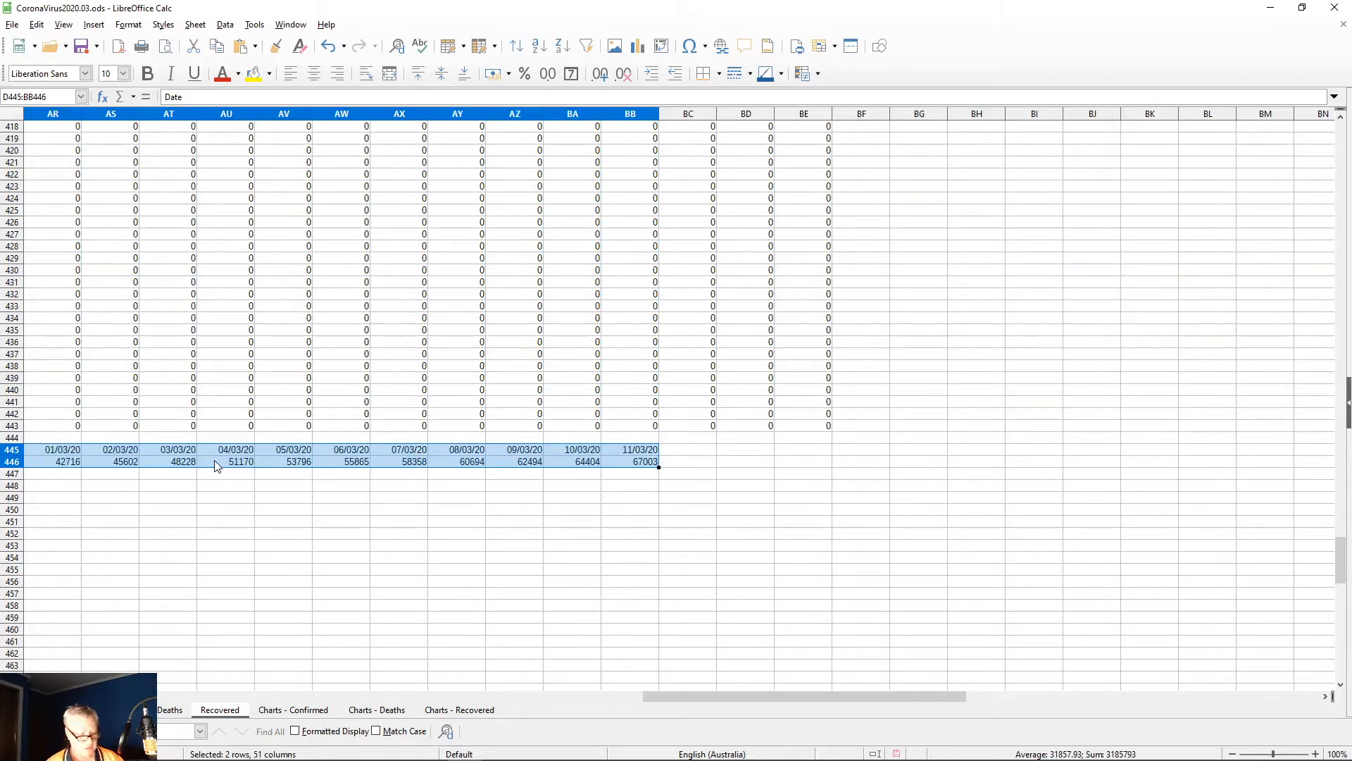
click(444, 712)
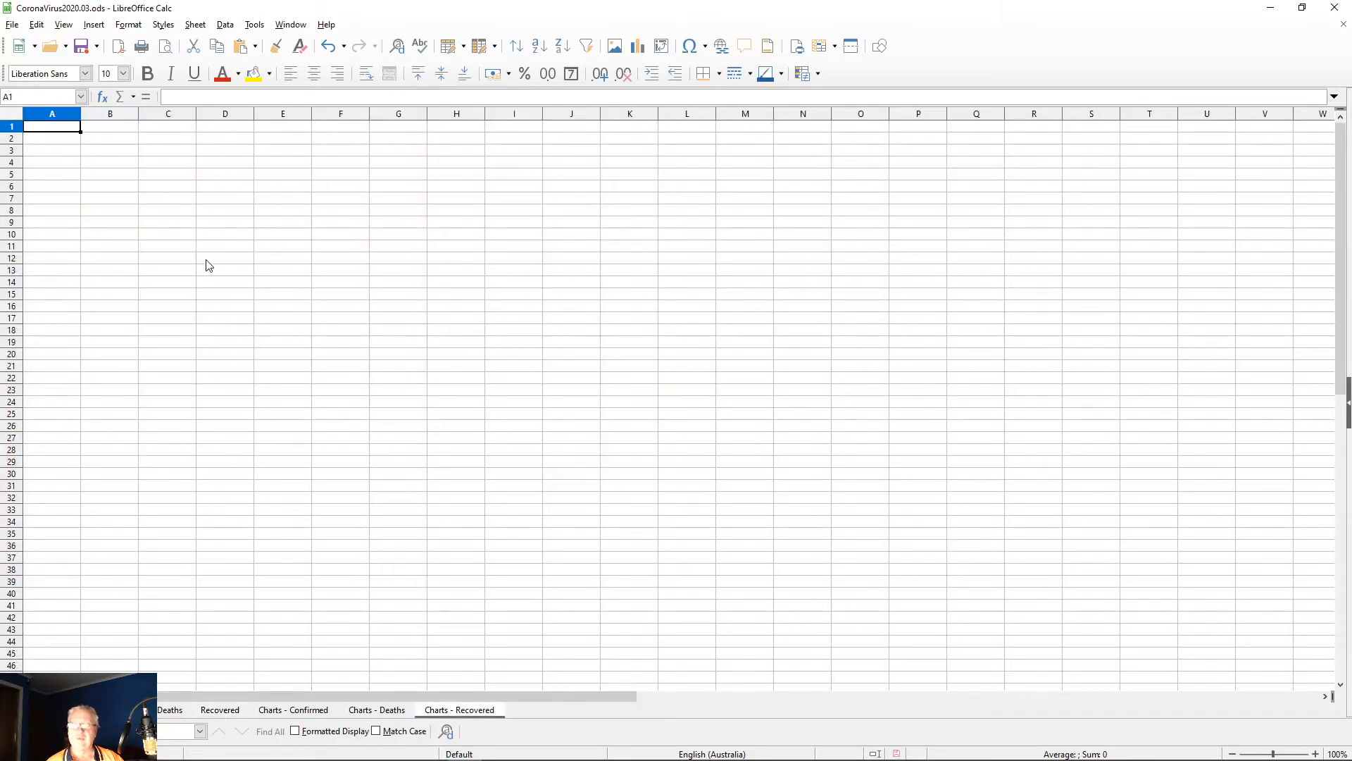
key(ctrl+v)
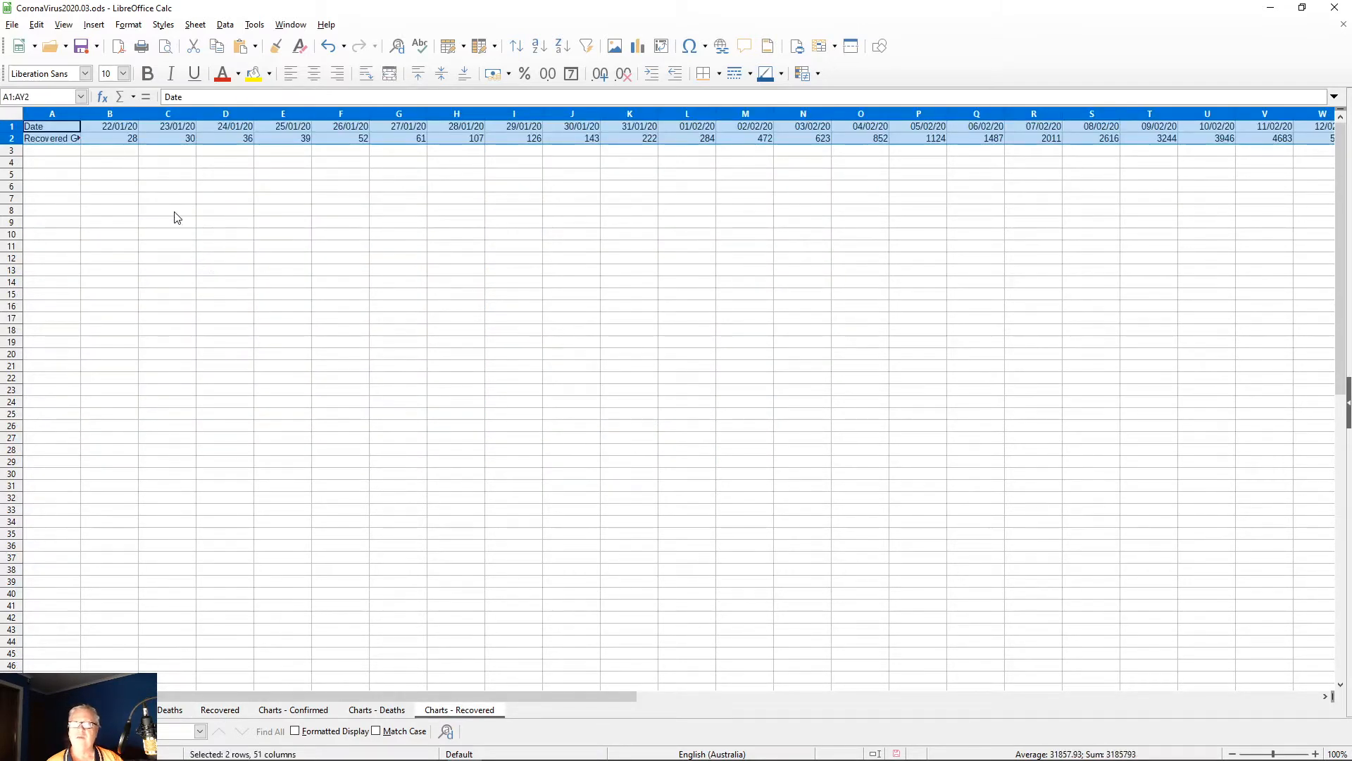
Step: Fit the width of column A to its contents on the Charts - Recovered and Charts - Deaths sheets
double_click(81, 114)
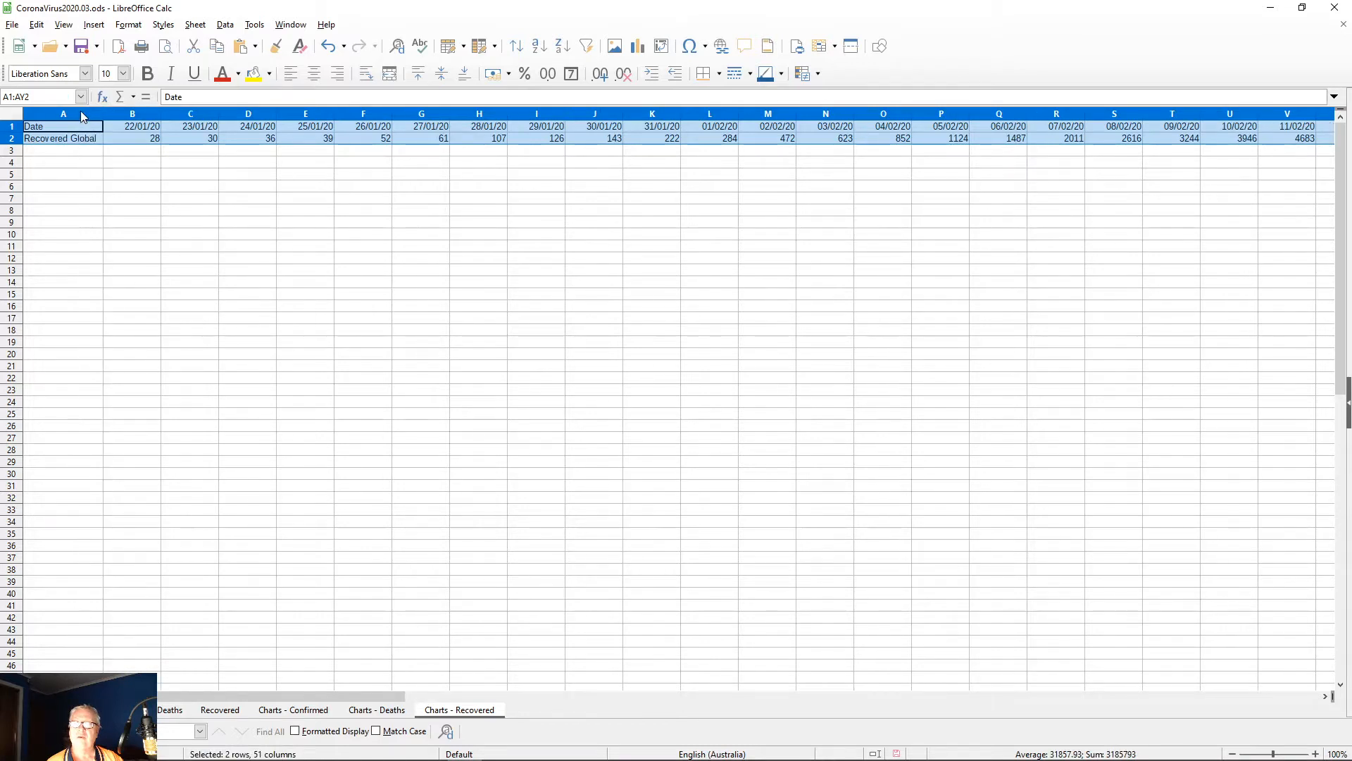
click(395, 709)
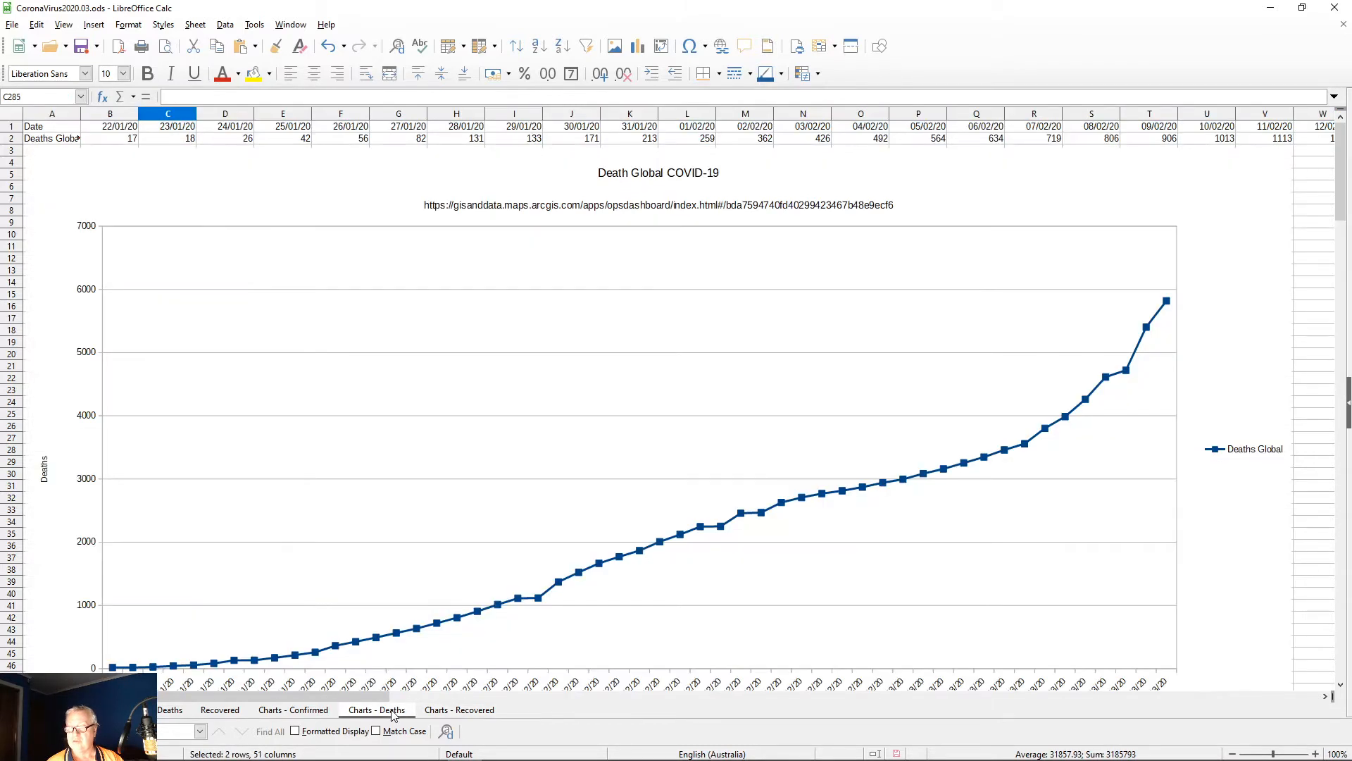
double_click(82, 116)
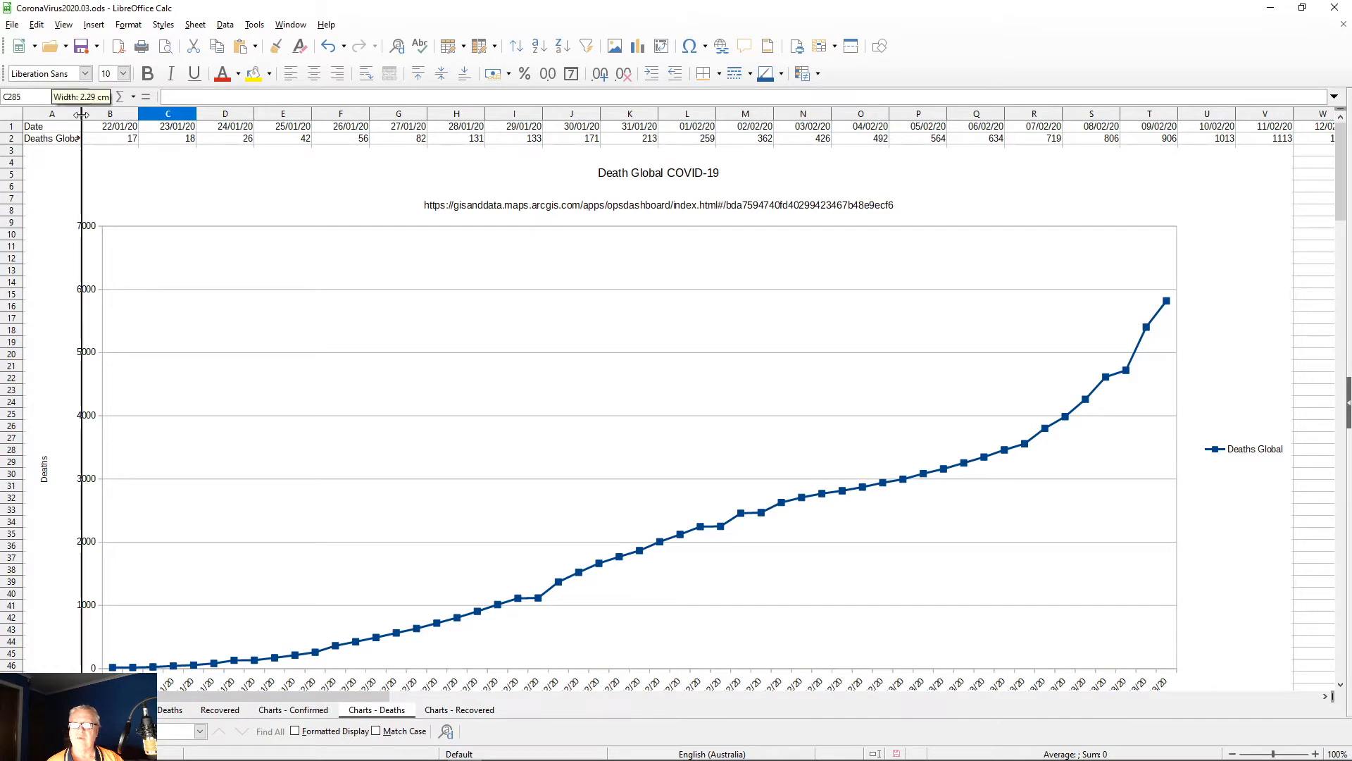
scroll(234, 505, down, 8)
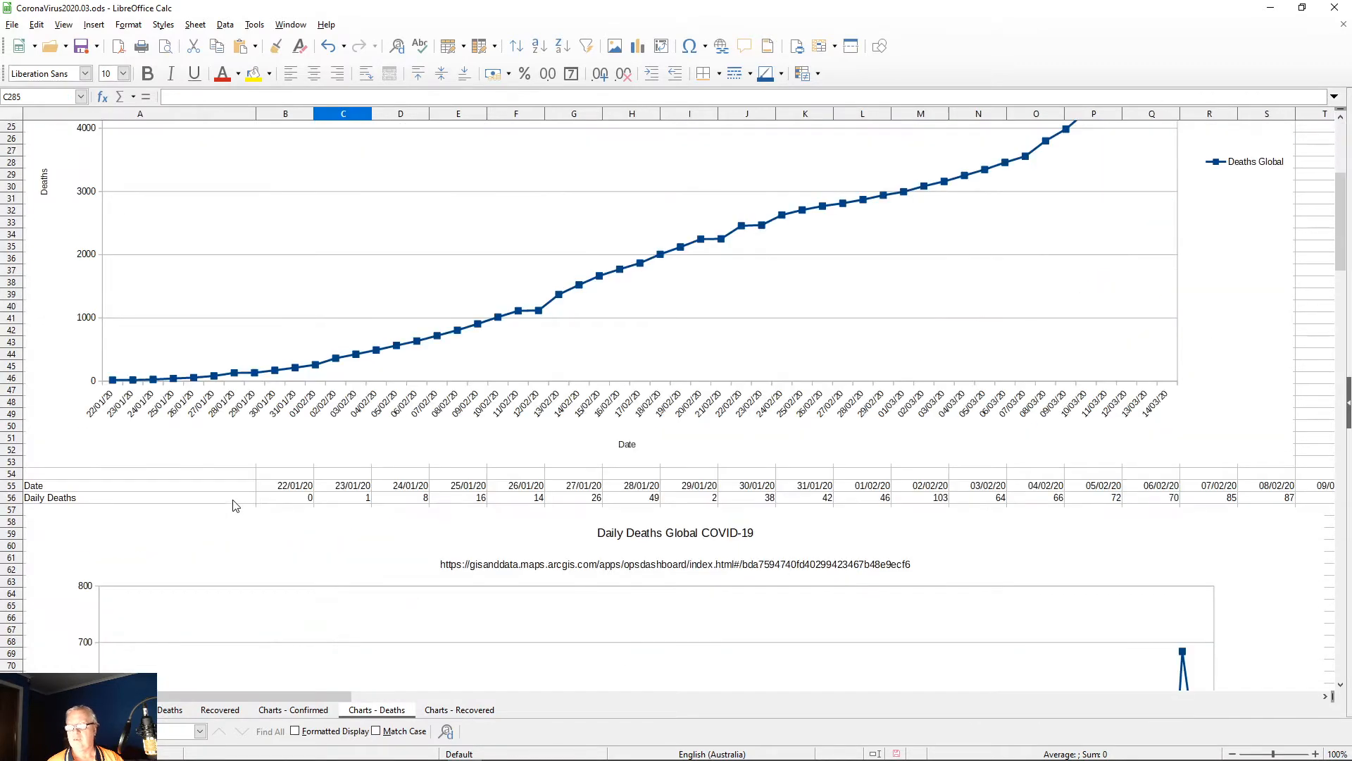
scroll(234, 505, down, 20)
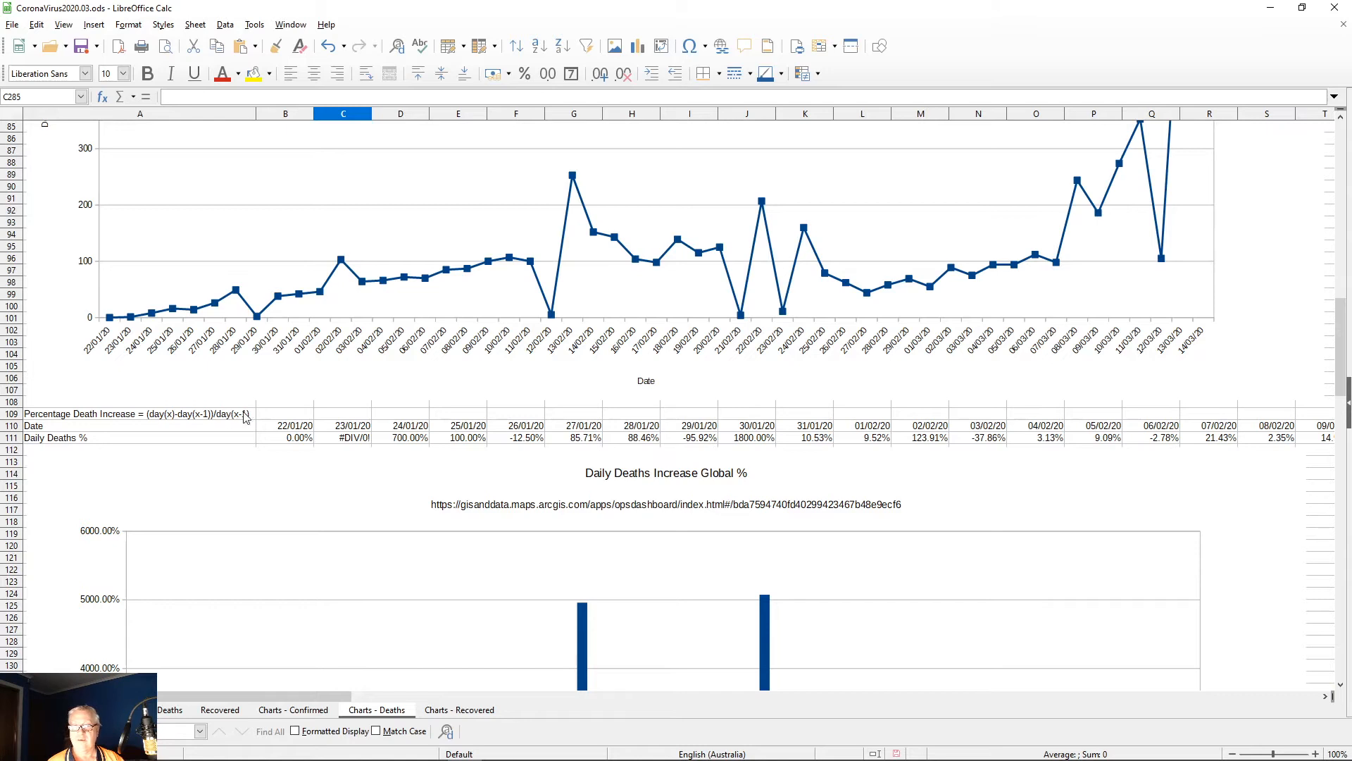
Step: Review the charts and their data rows on the Charts - Deaths sheet down to the last chart and back to the first
scroll(246, 426, down, 17)
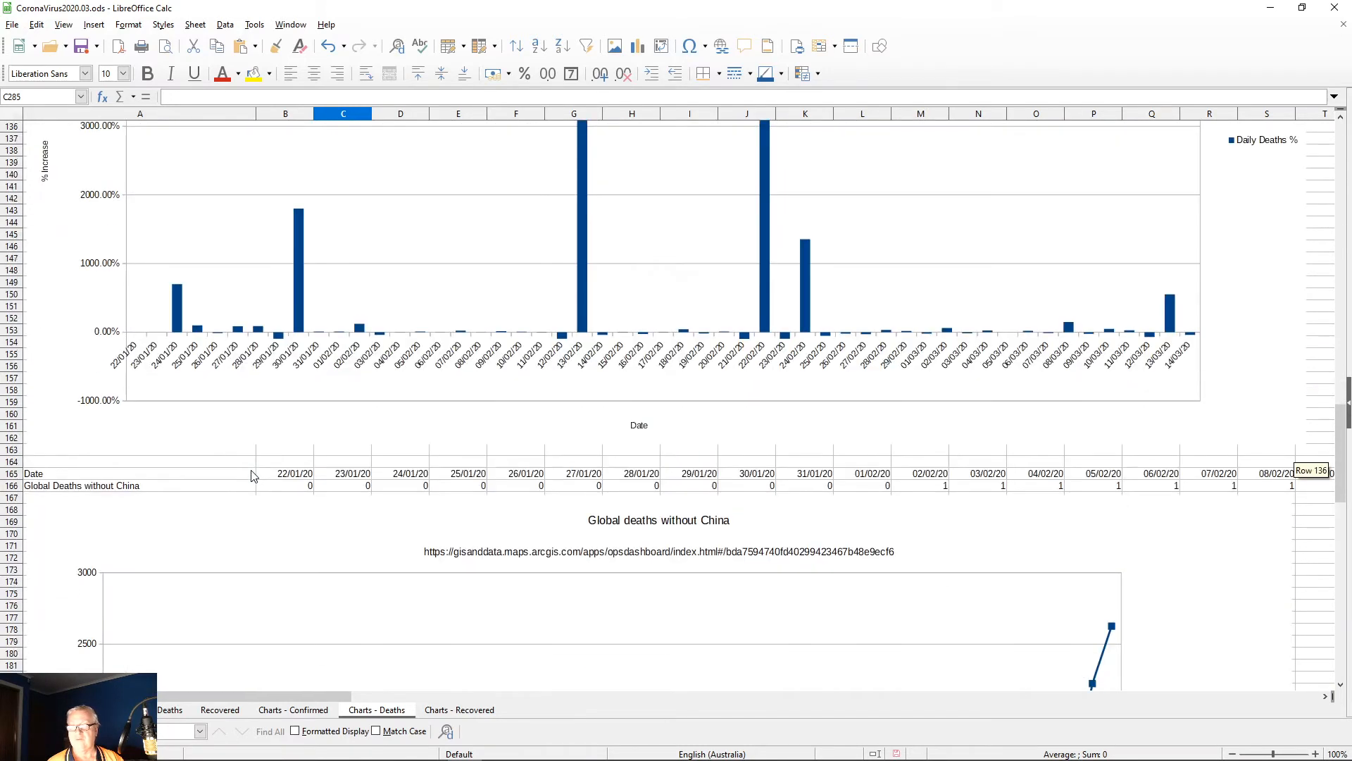
scroll(267, 503, down, 20)
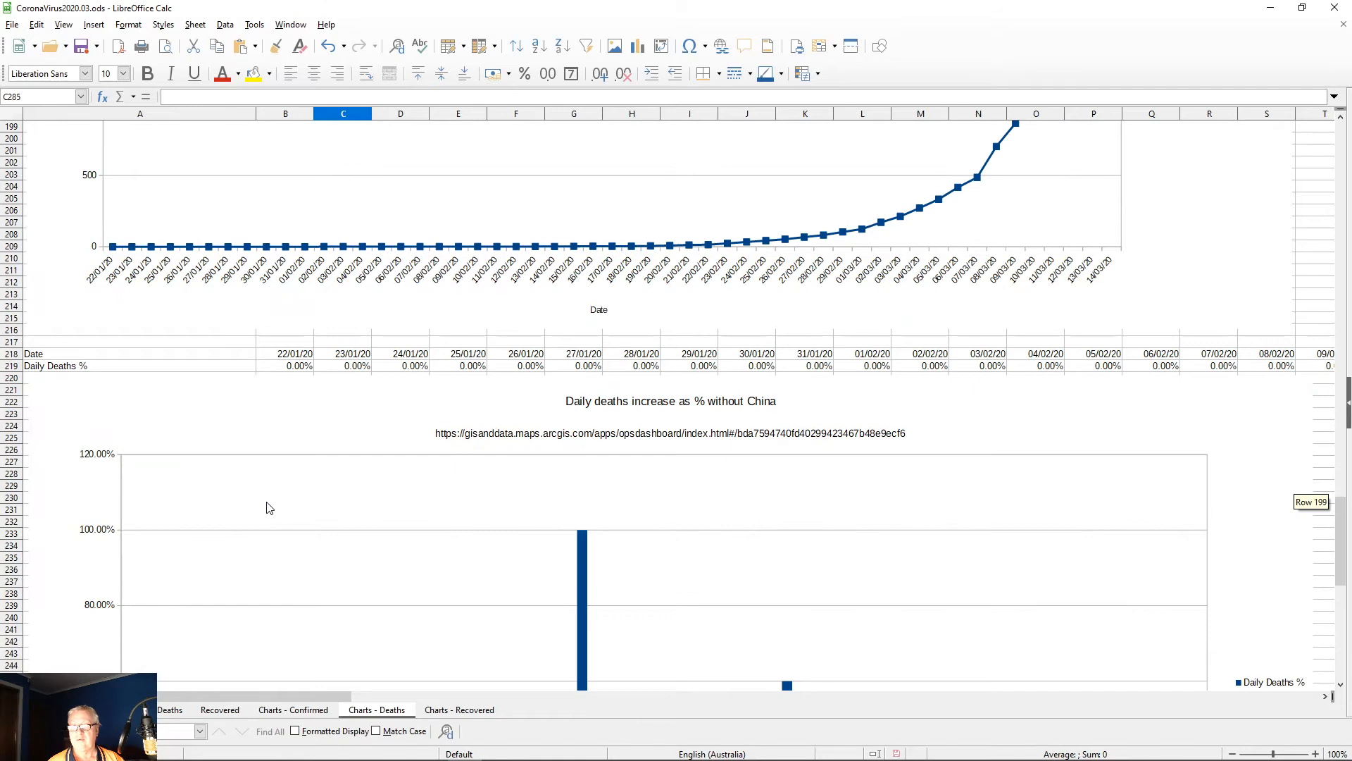
scroll(273, 510, down, 13)
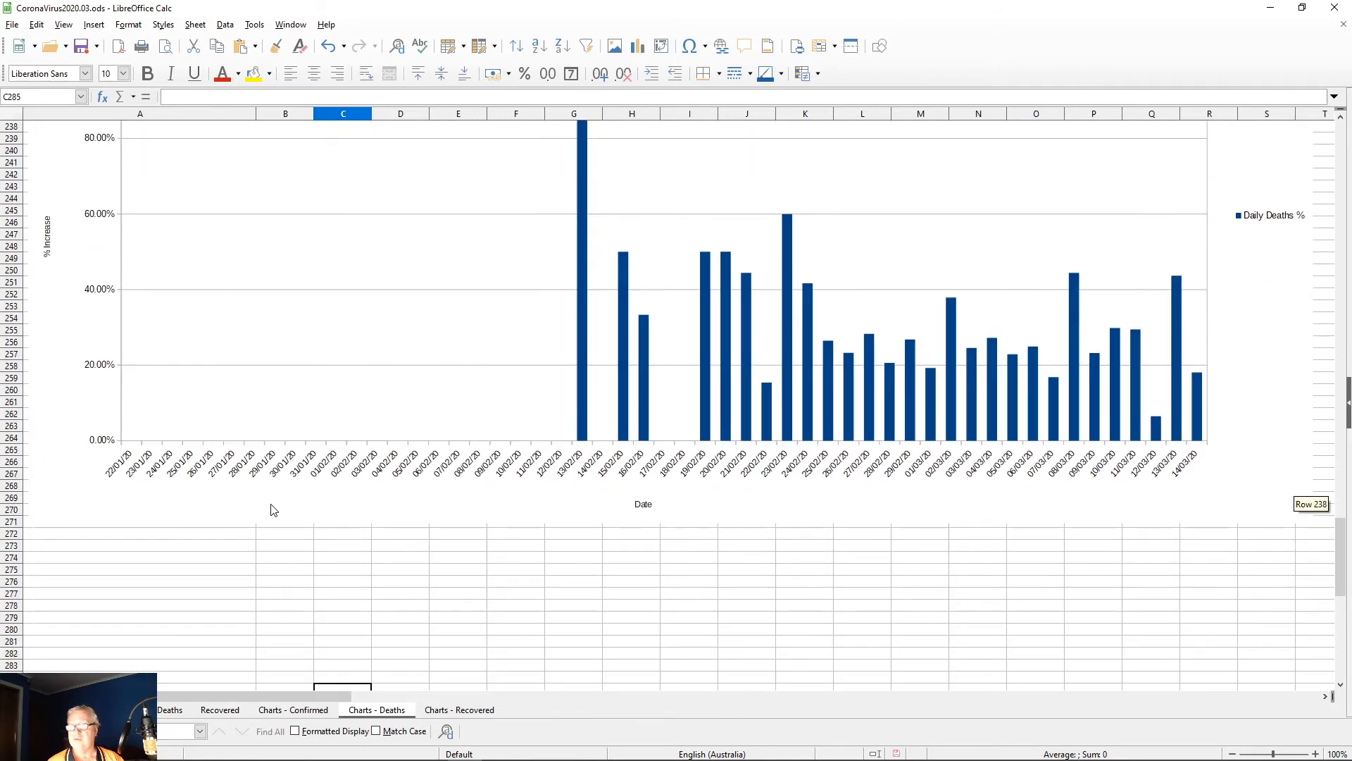
scroll(273, 518, up, 8)
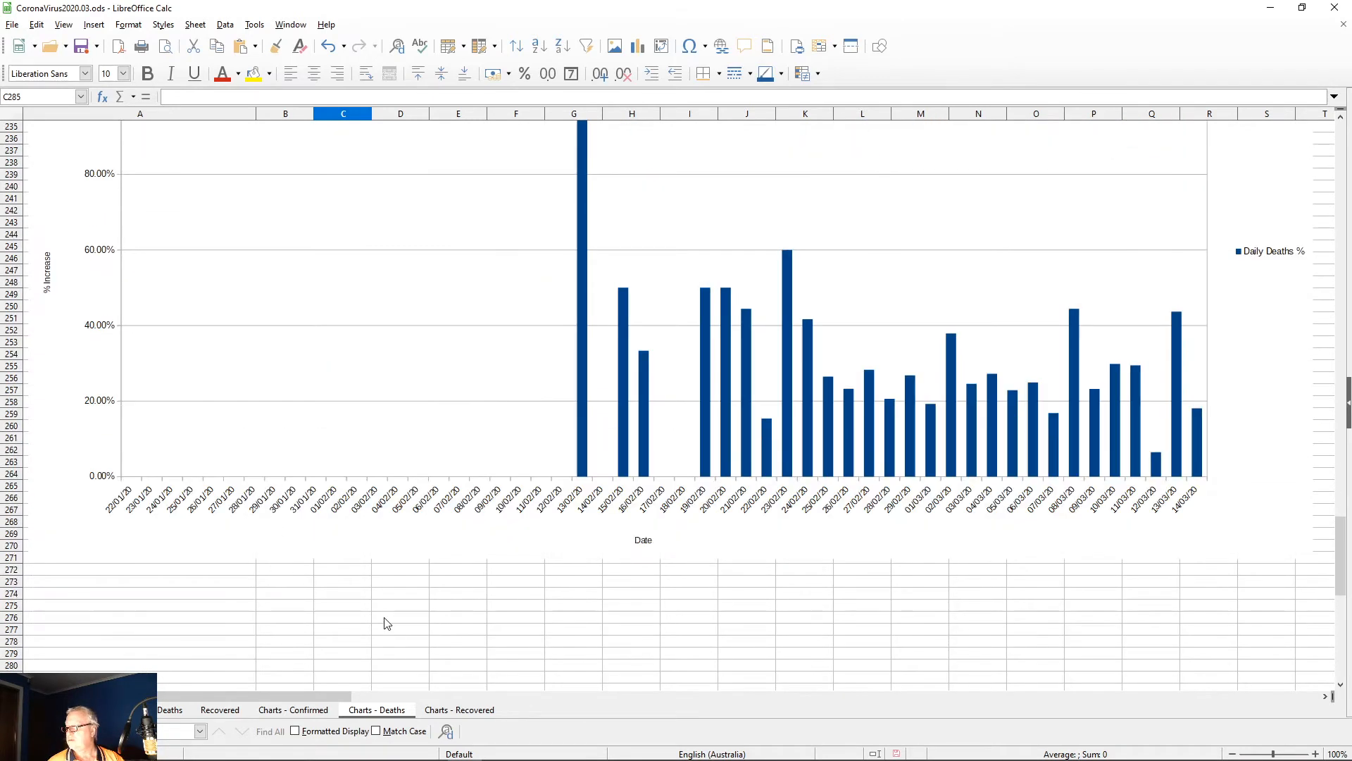
scroll(384, 620, up, 20)
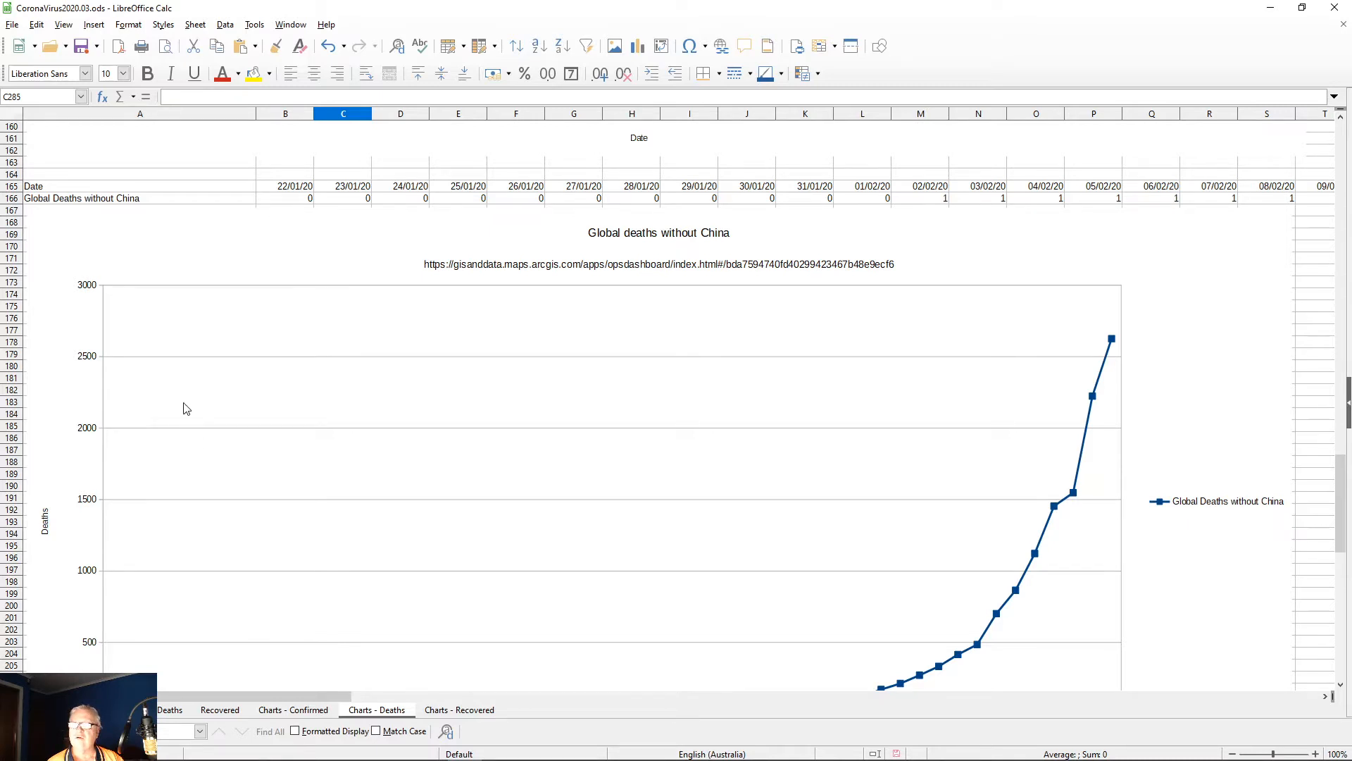
scroll(281, 309, up, 20)
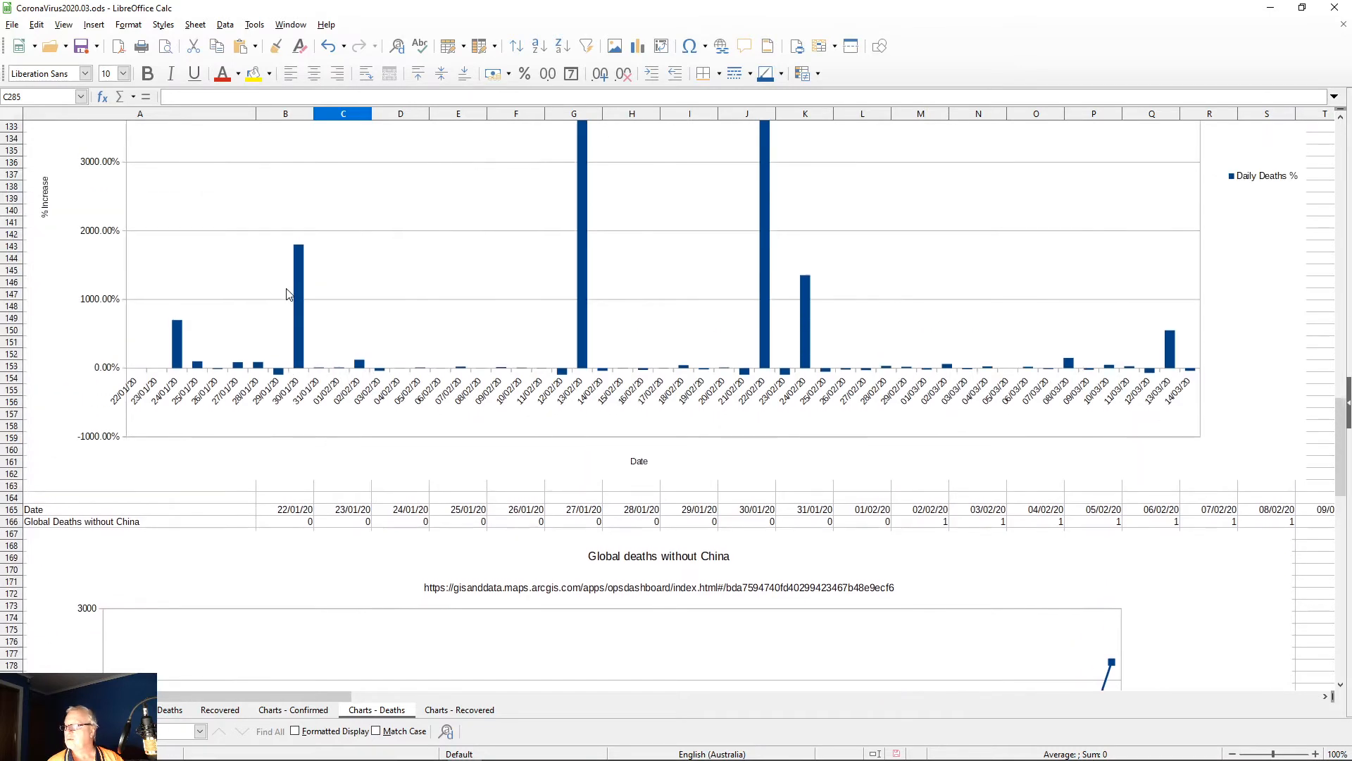
scroll(312, 273, up, 20)
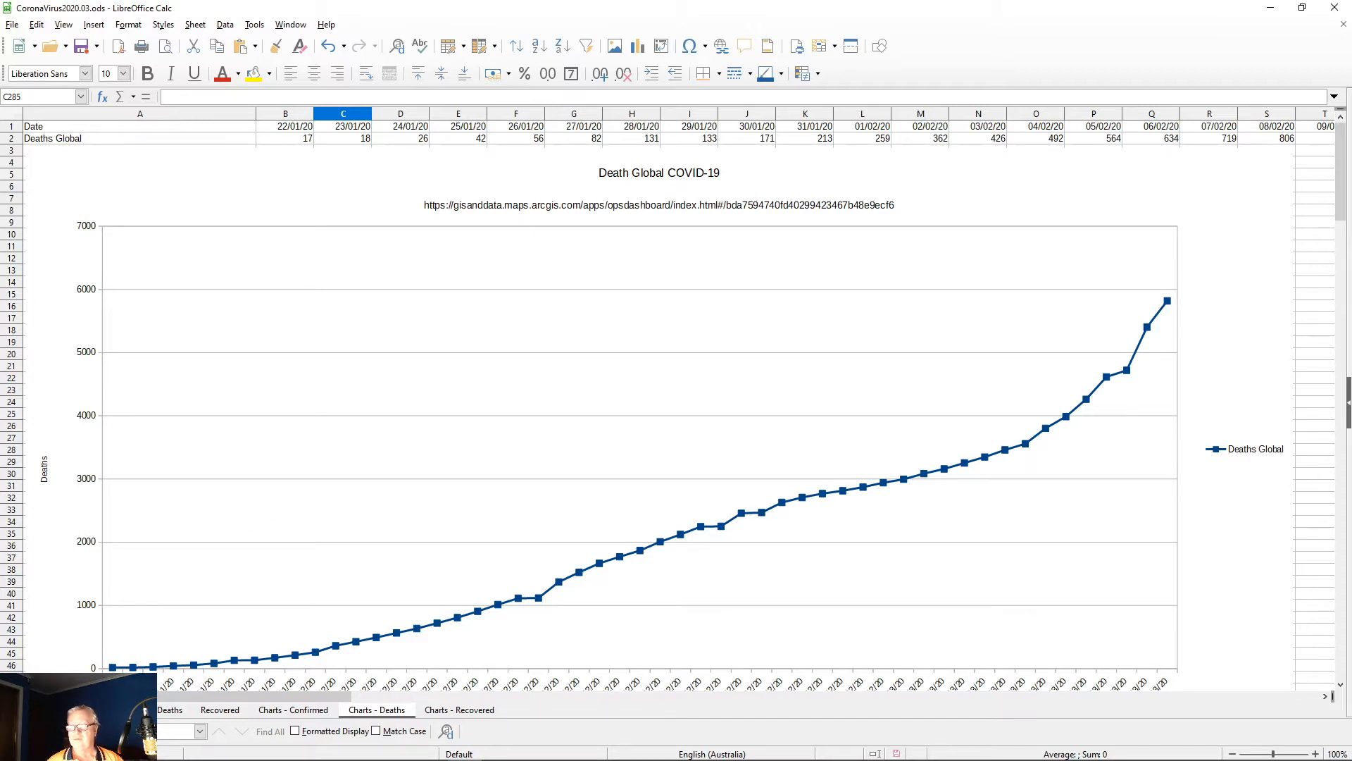
Step: Check the area below the country data on the Deaths, Recovered and Confirmed sheets for leftover rows or charts
click(169, 712)
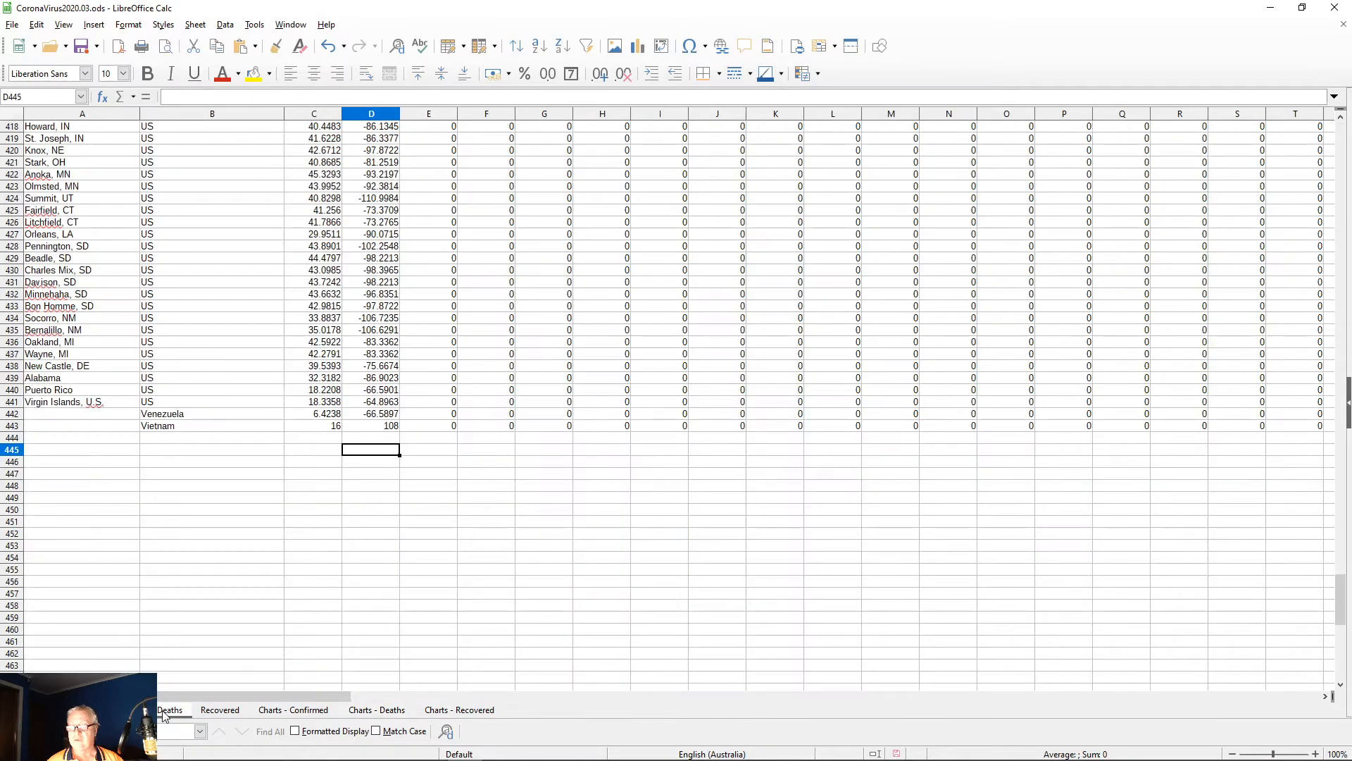
click(240, 711)
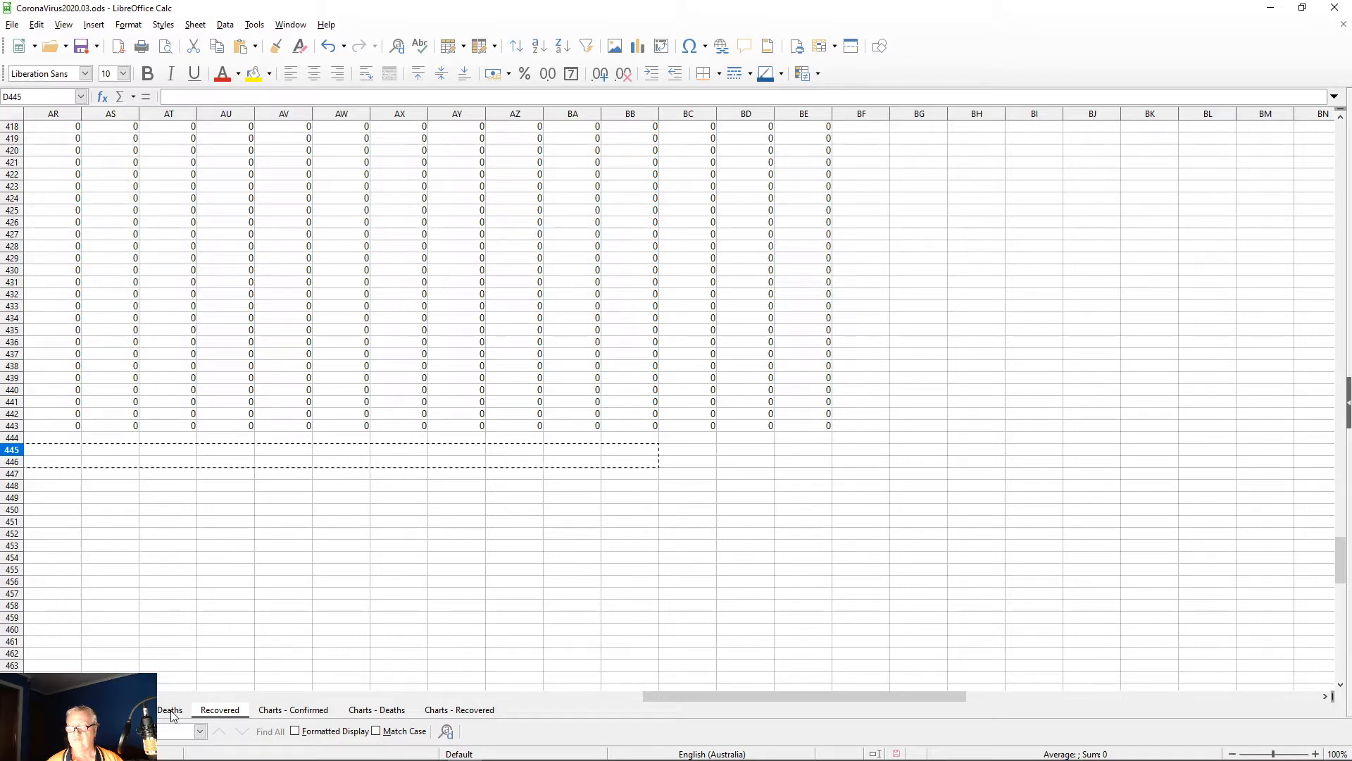
click(121, 710)
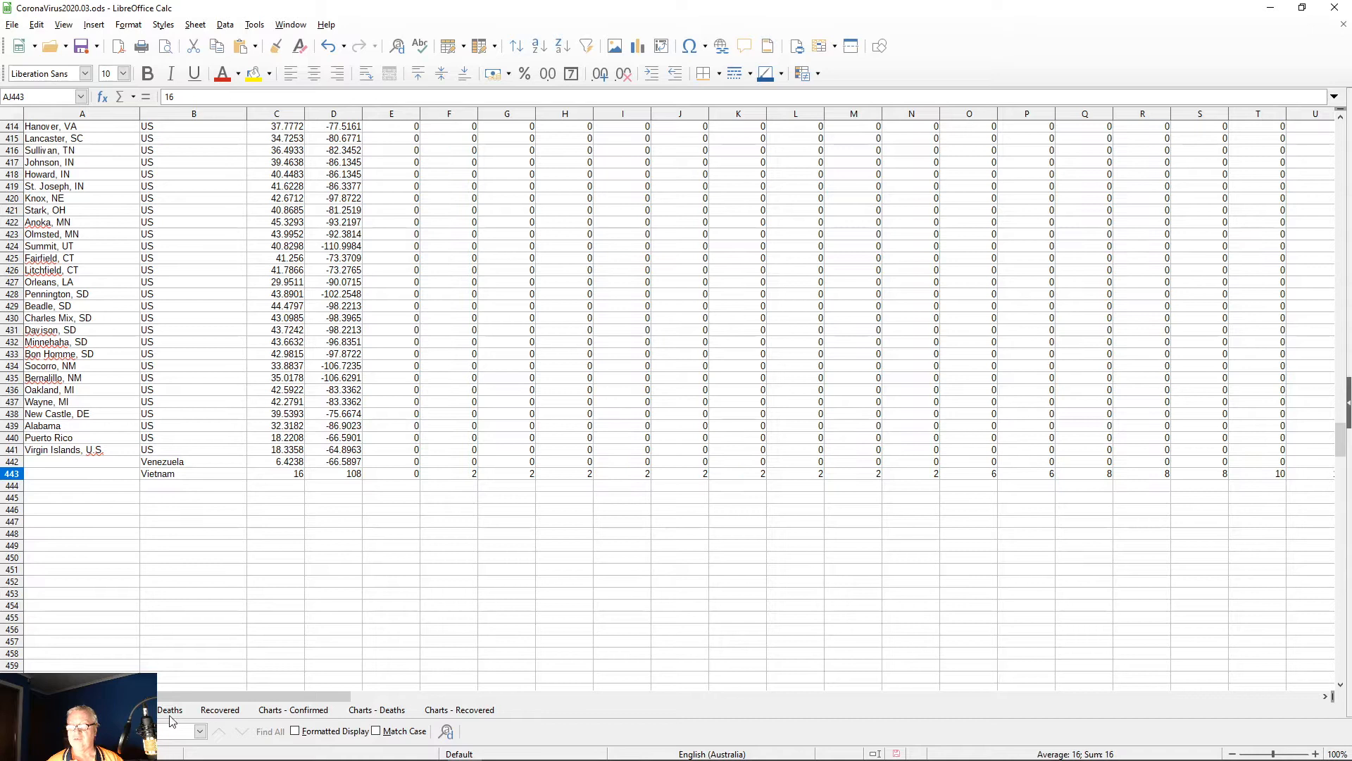
Step: Switch to the Coronavirus COVID-19 dashboard in Brave and open its linked GitHub data repository
mouse_move(149, 759)
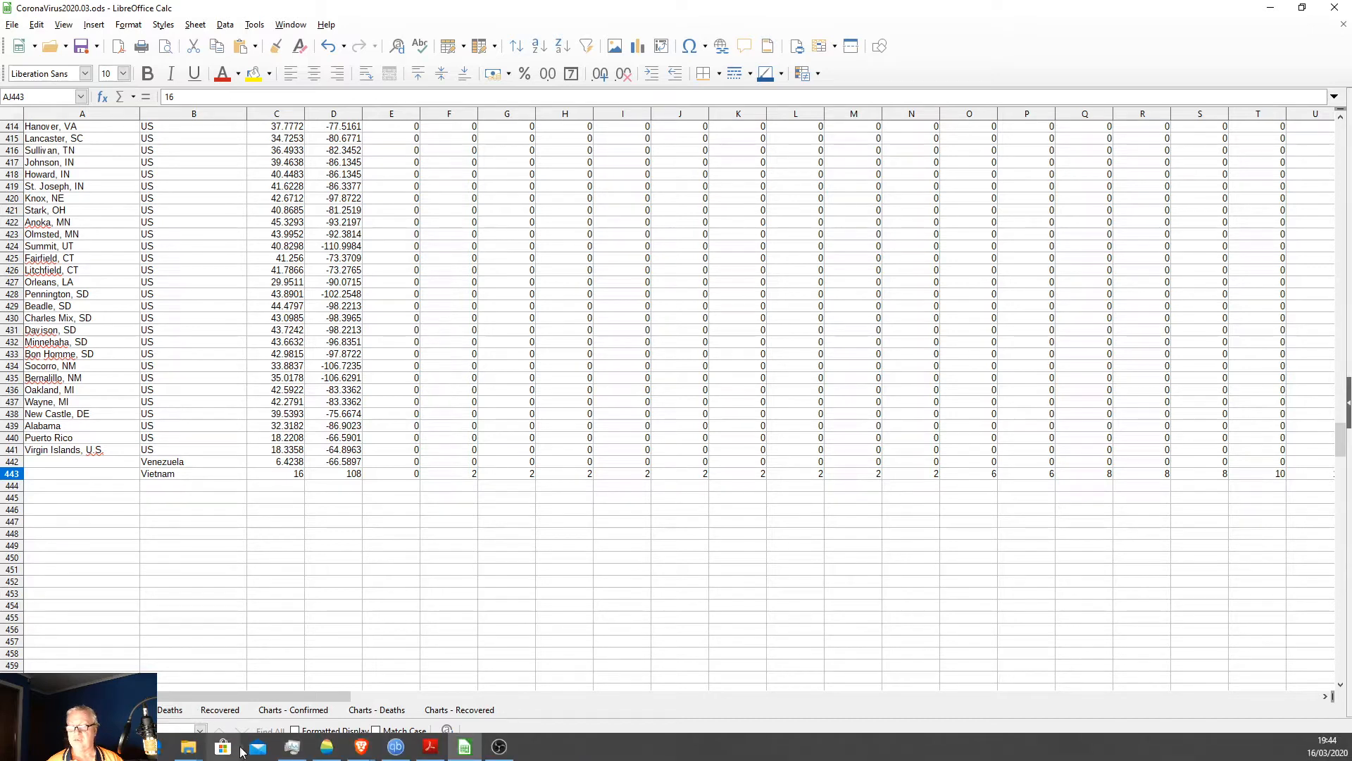
mouse_move(292, 747)
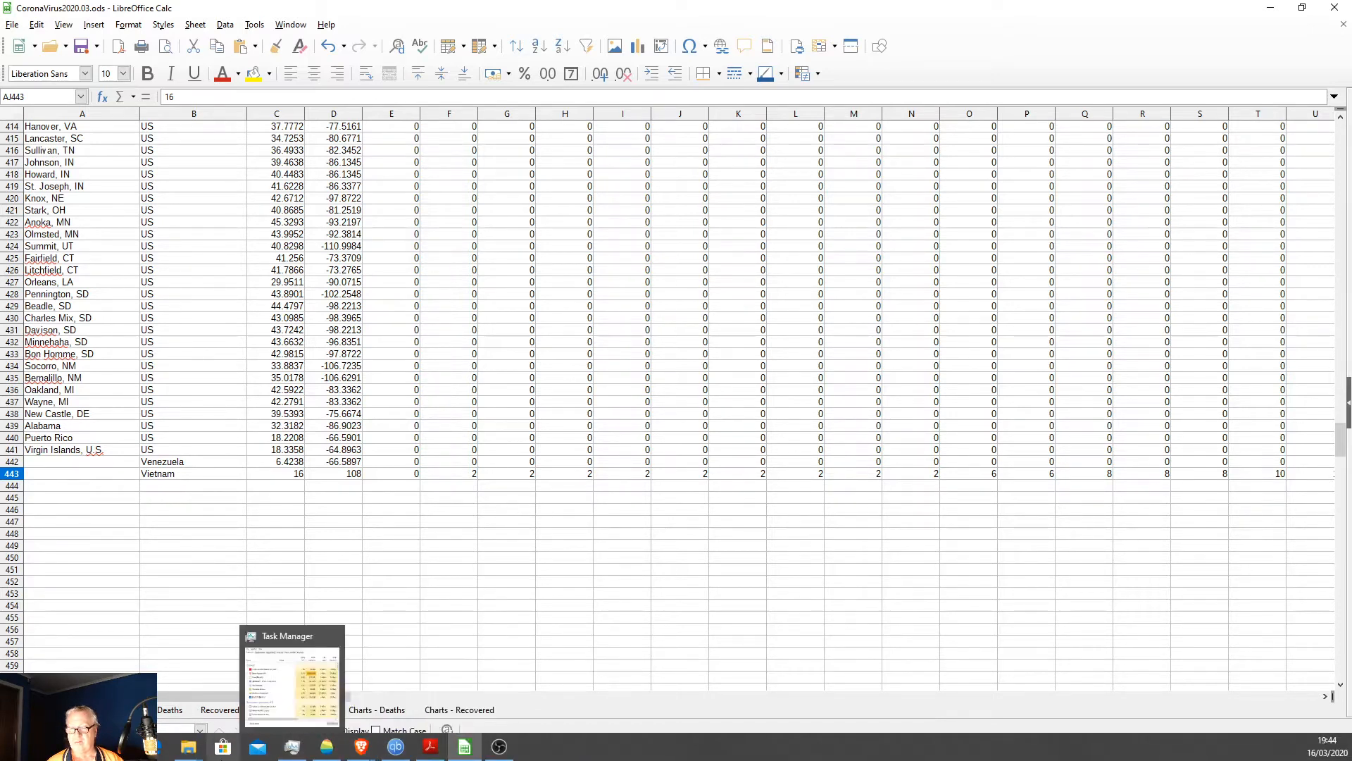
mouse_move(361, 746)
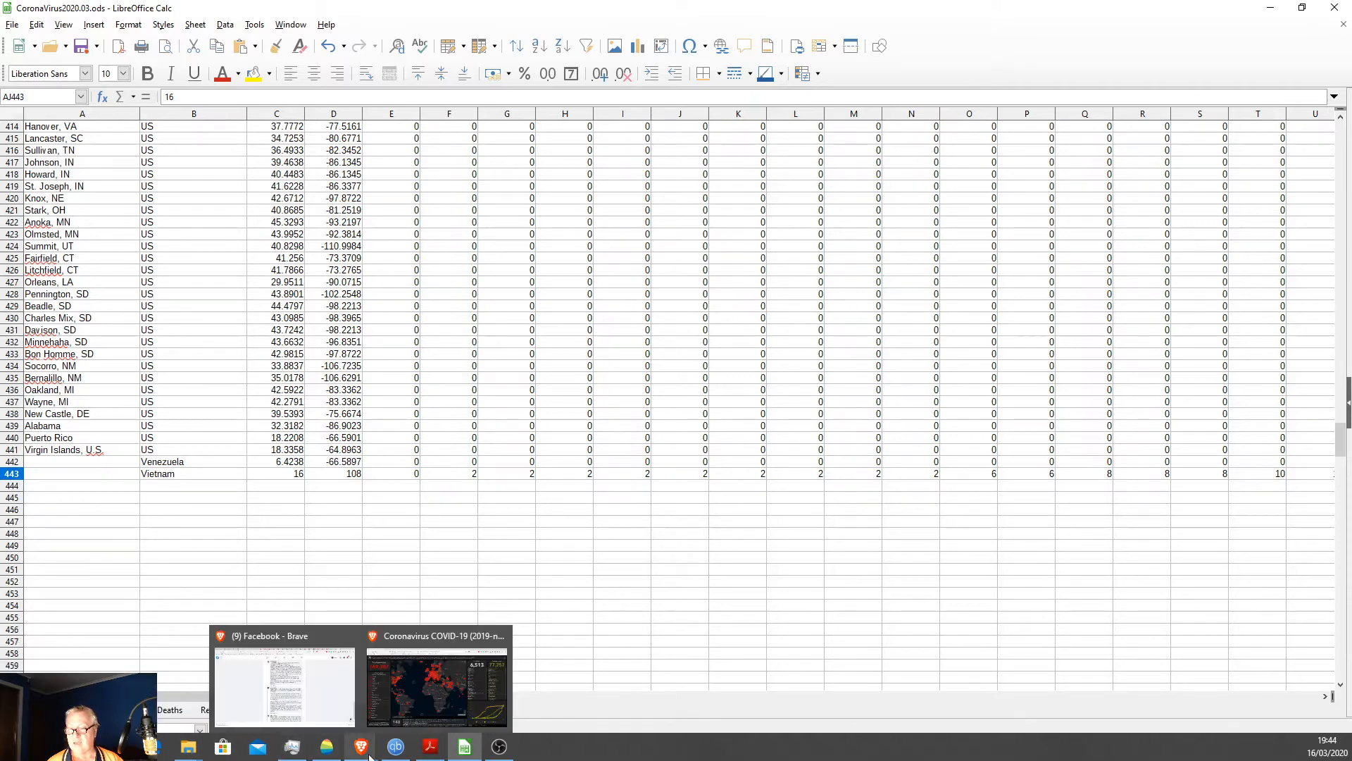
click(403, 717)
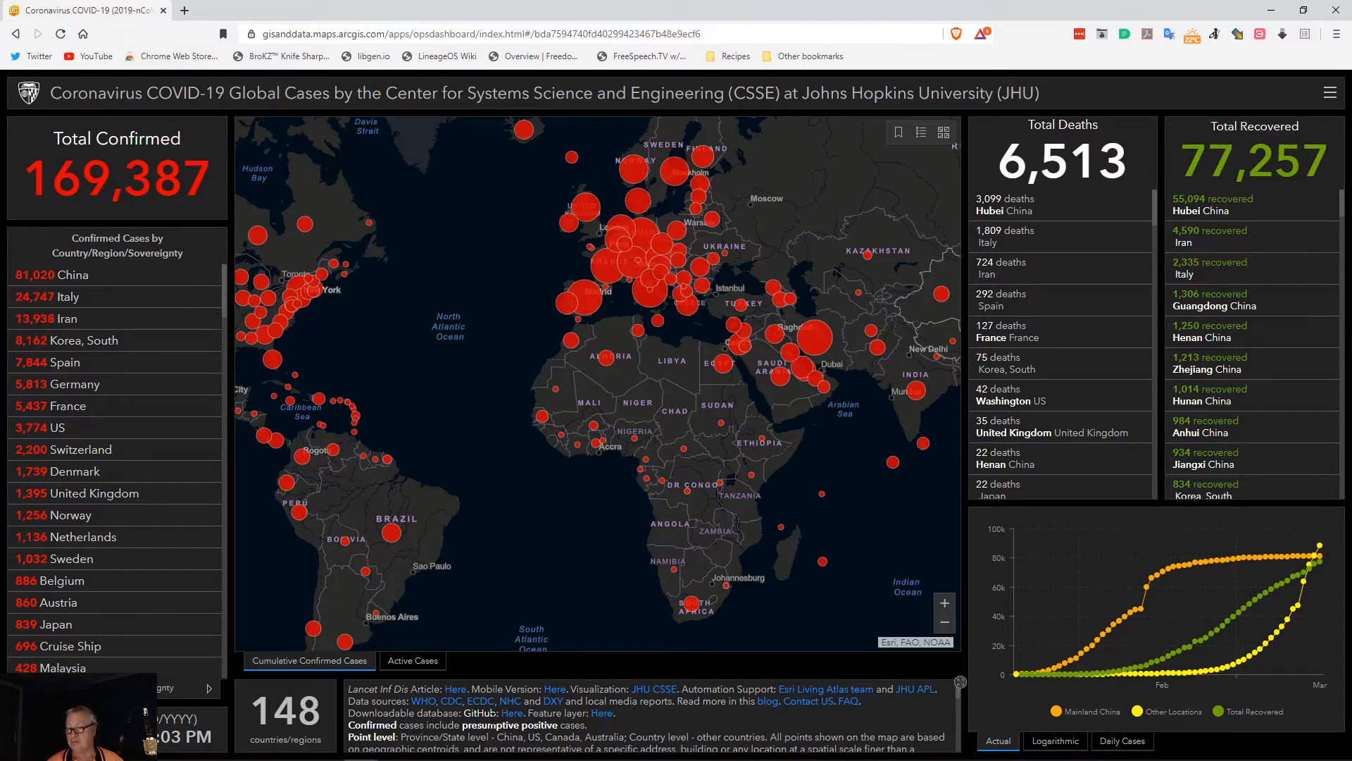
click(511, 714)
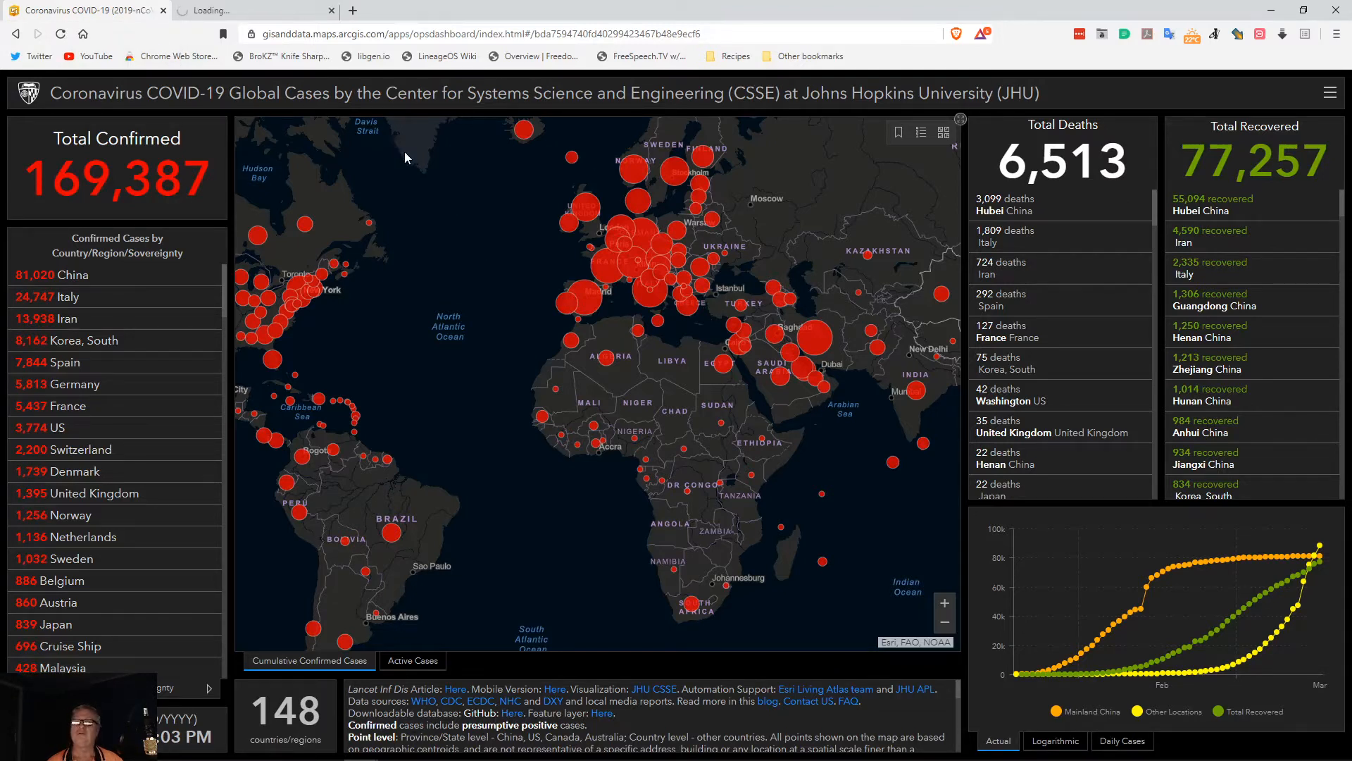
click(243, 10)
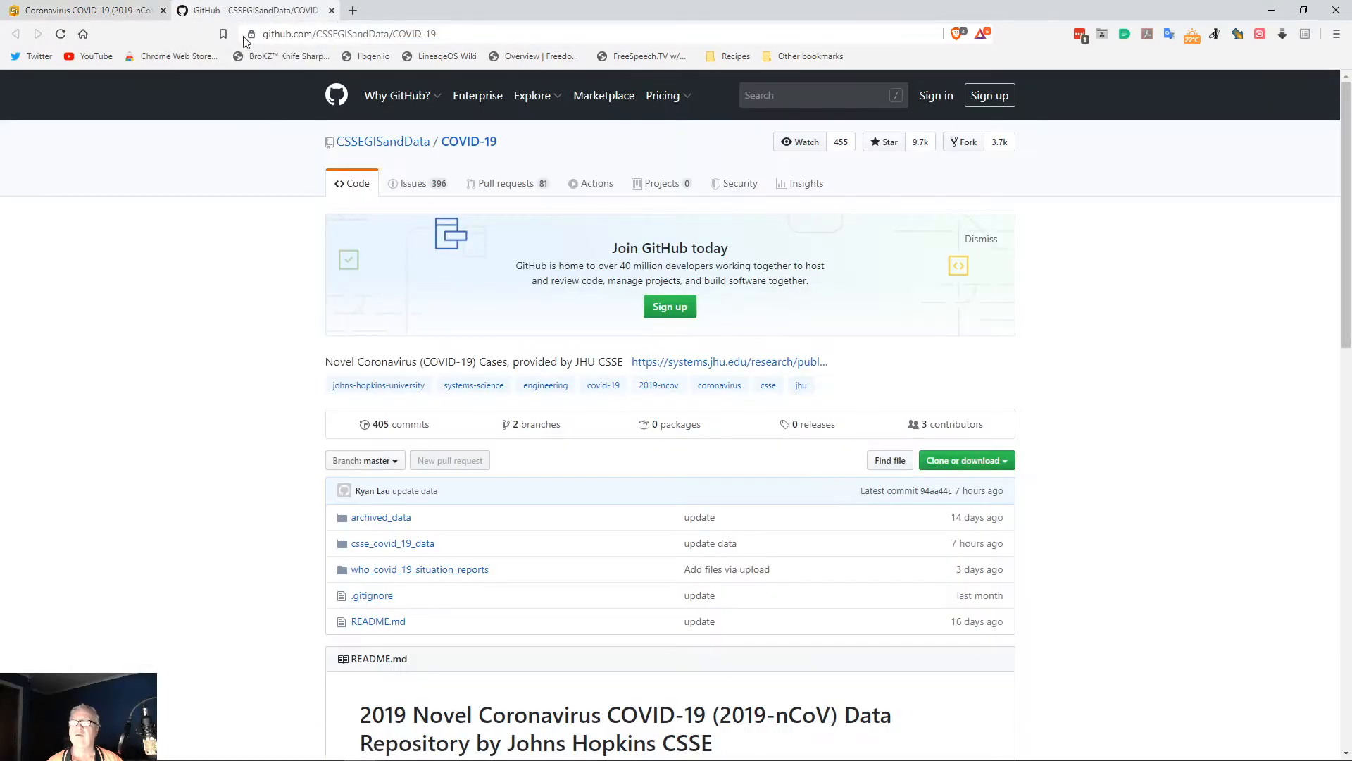
Step: Open the raw contents of time_series_19-covid-Confirmed.csv from csse_covid_19_data/csse_covid_19_time_series in the repository
click(384, 544)
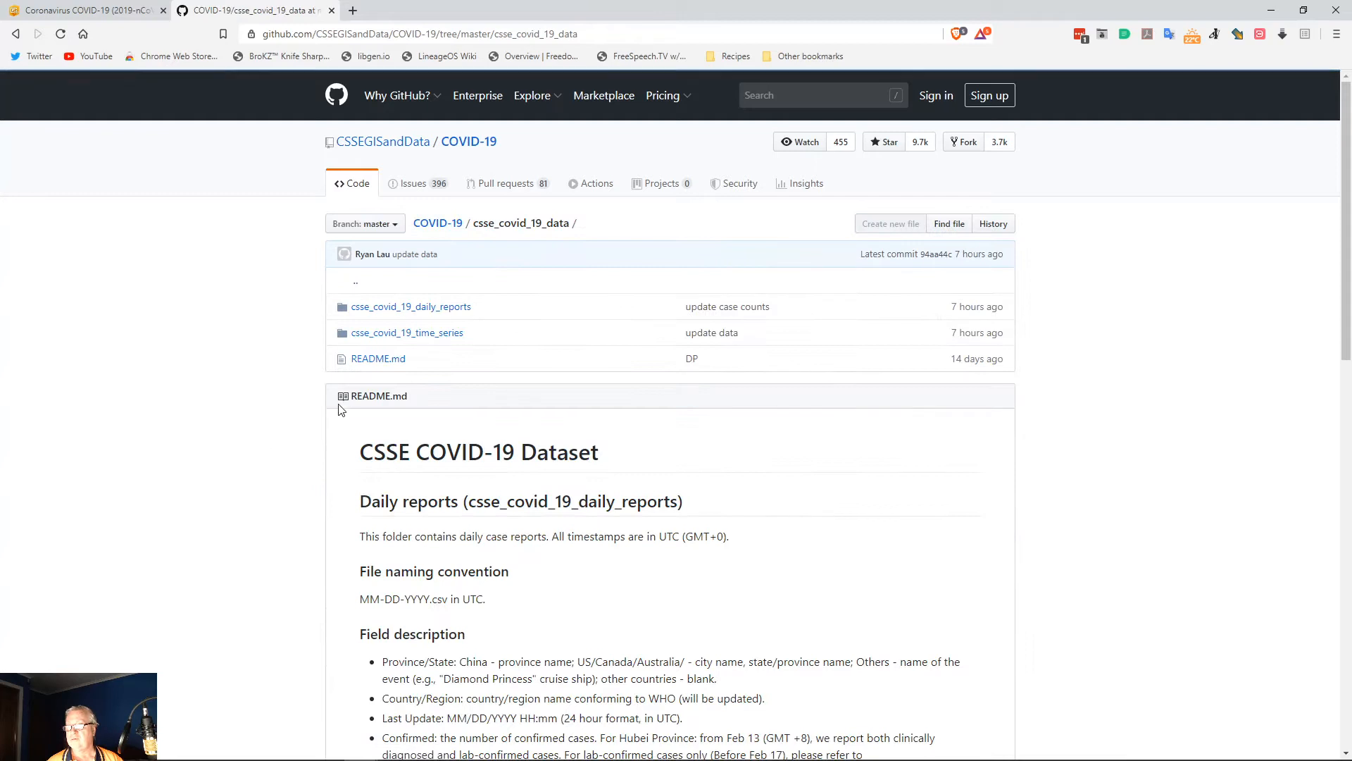
click(394, 334)
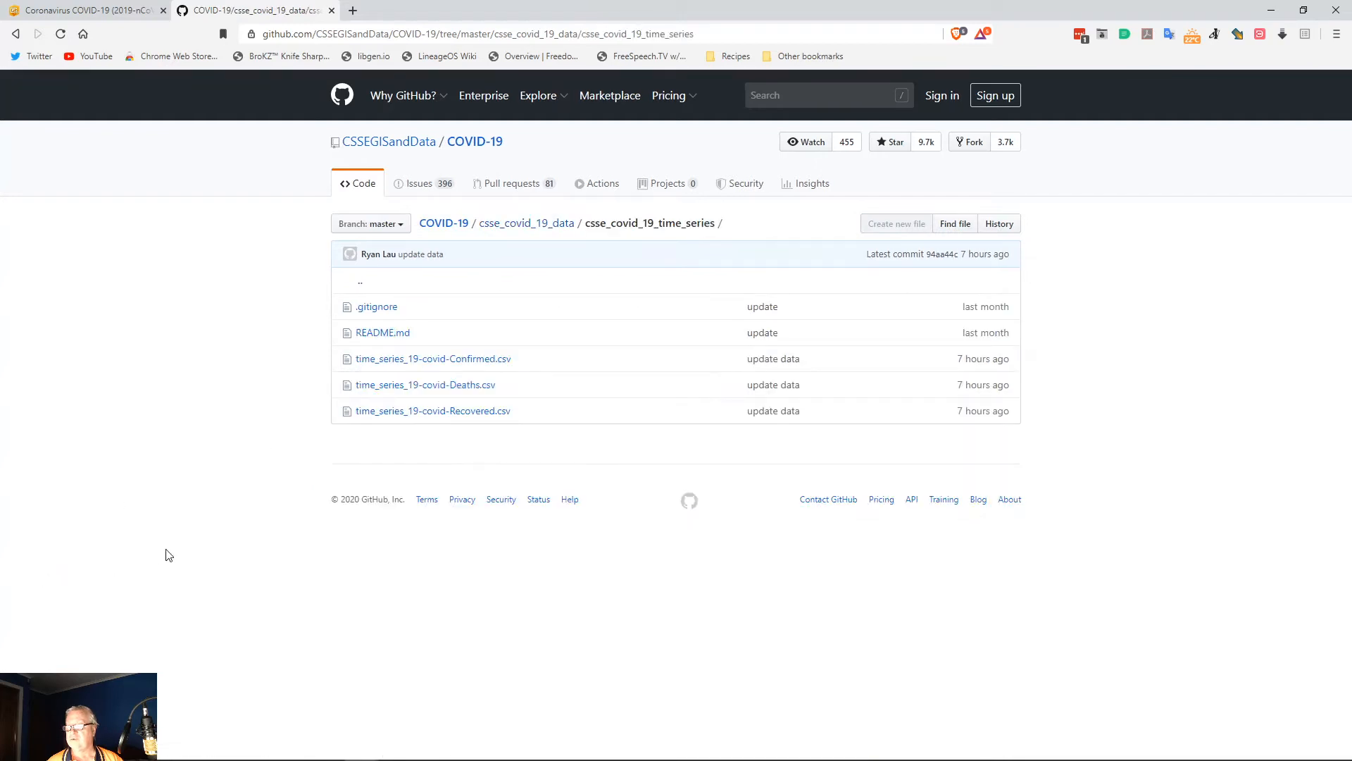
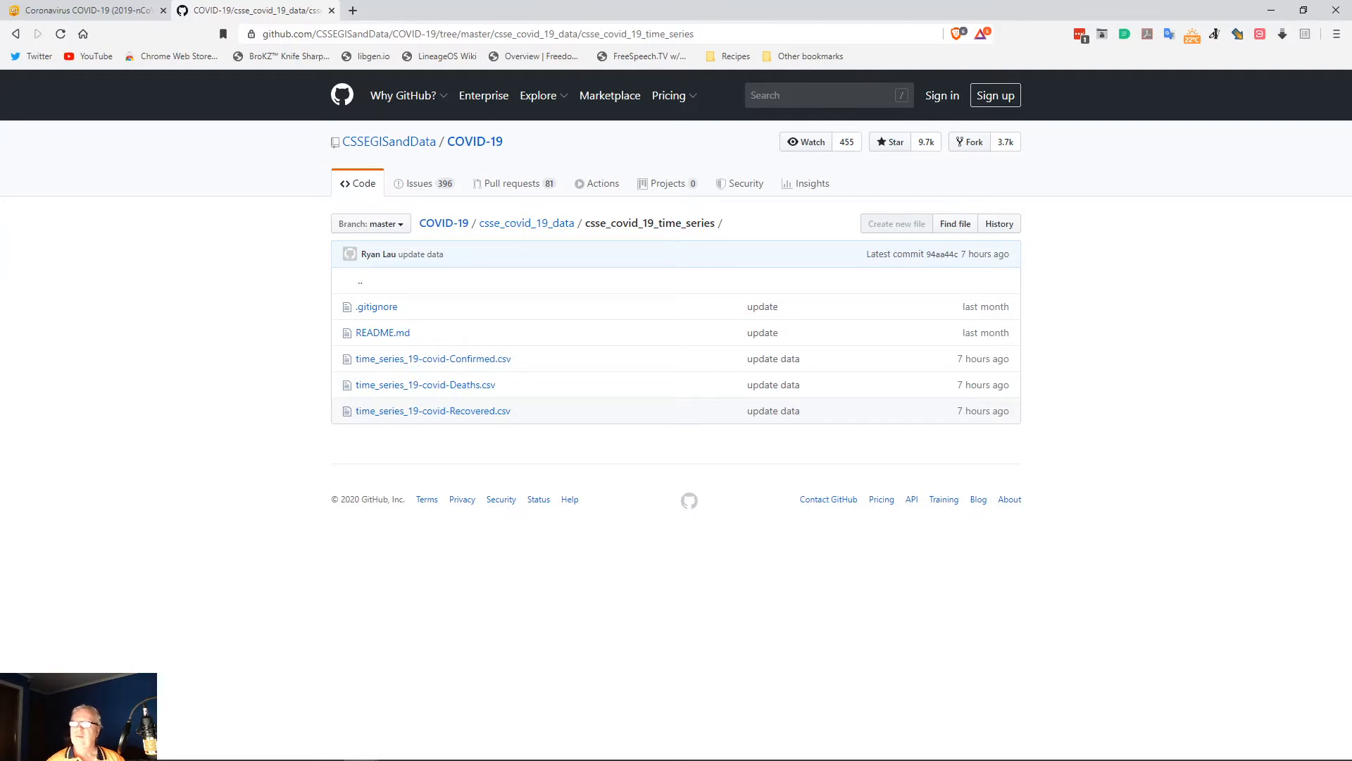
click(389, 360)
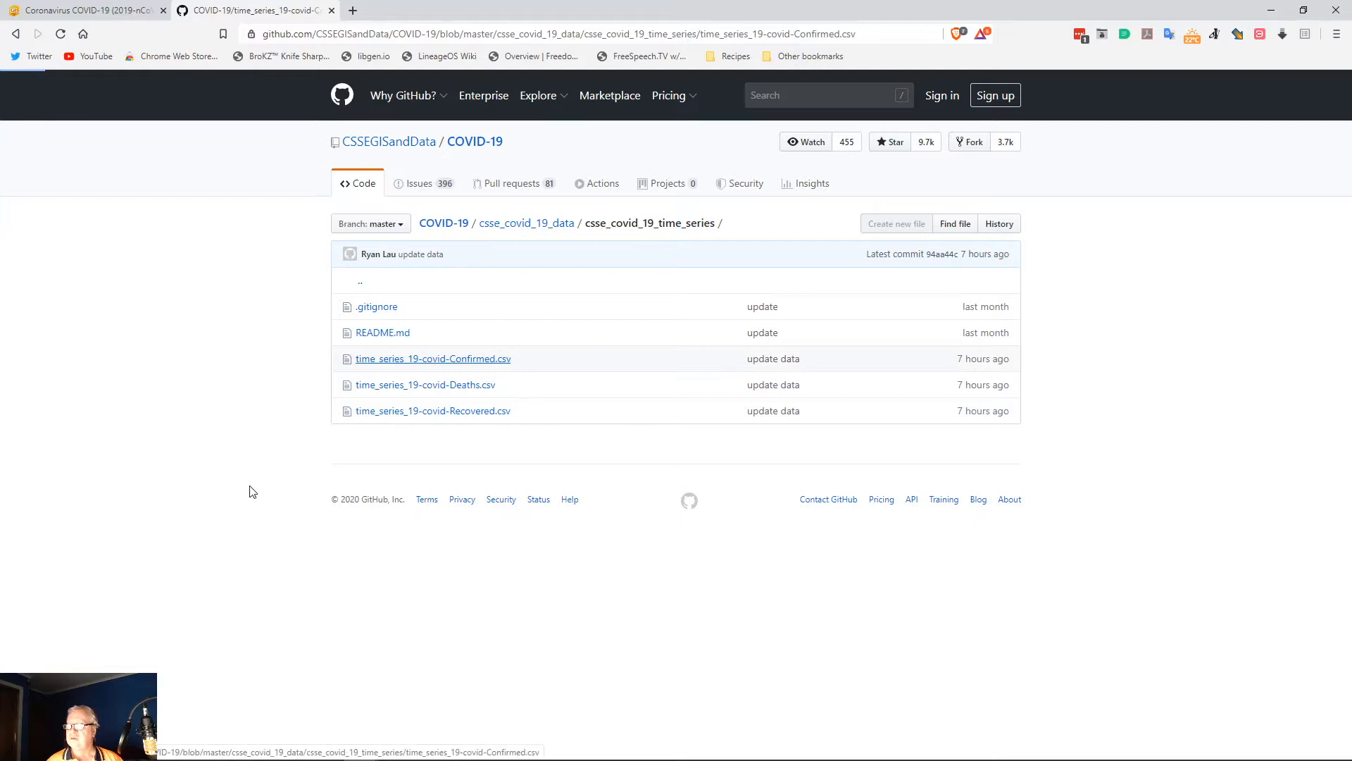
click(839, 462)
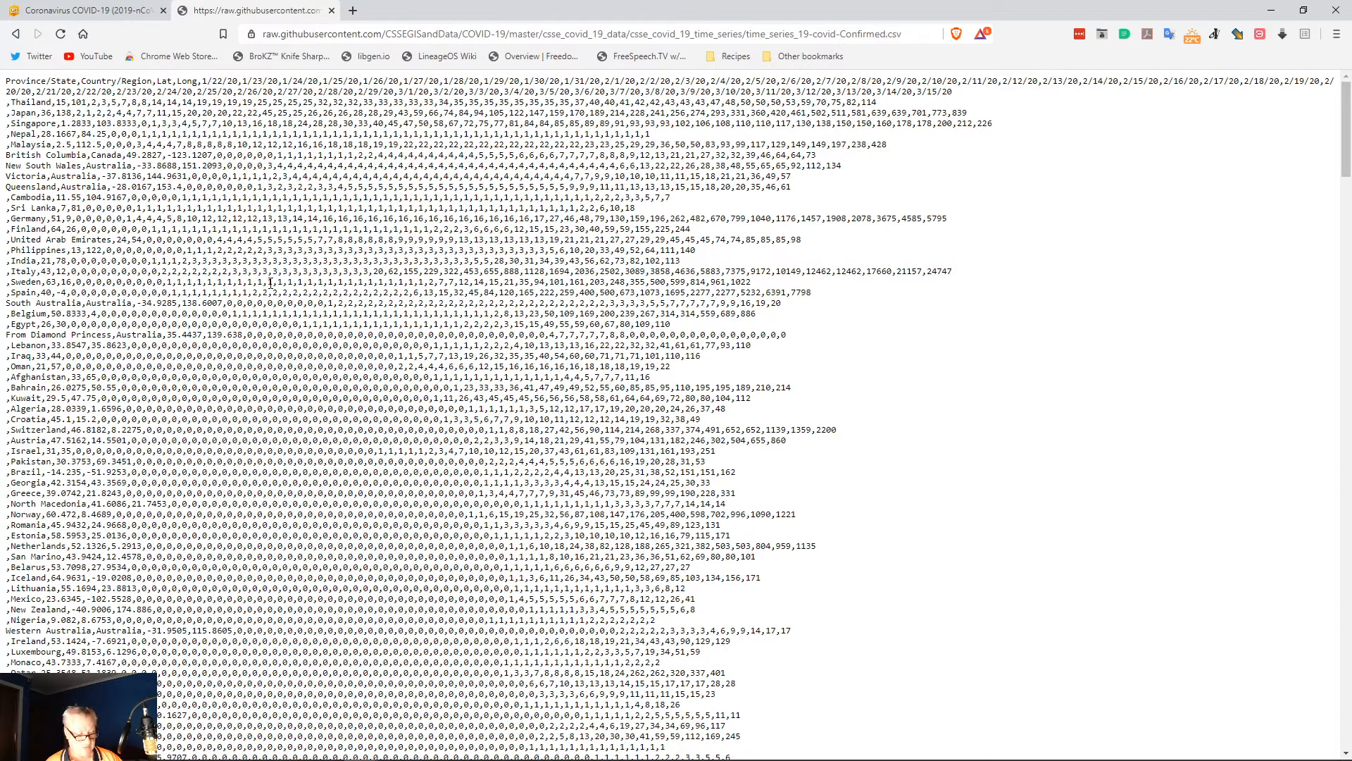
Step: Save the raw file as time_series_19-covid-Confirmed.csv in the Documents > Corona2020 folder, replacing the existing copy
key(ctrl+s)
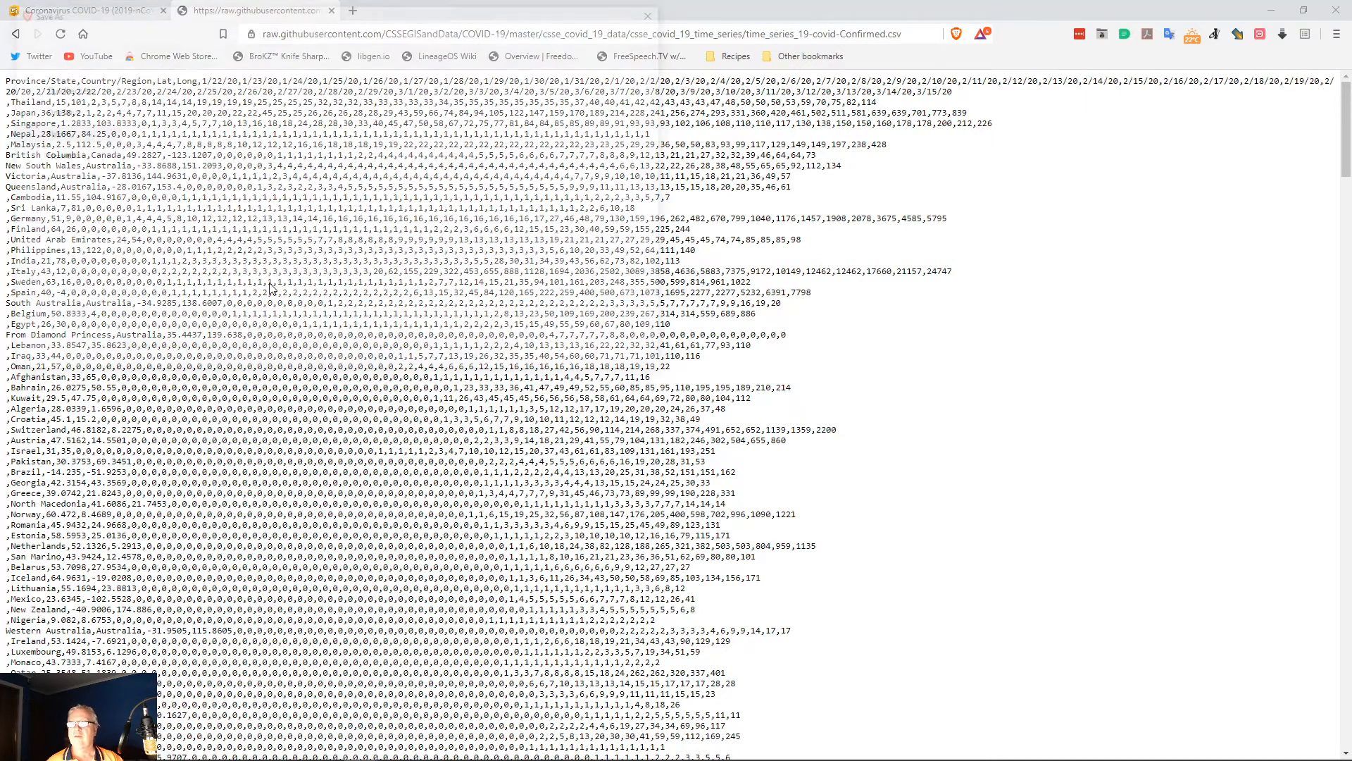
click(556, 357)
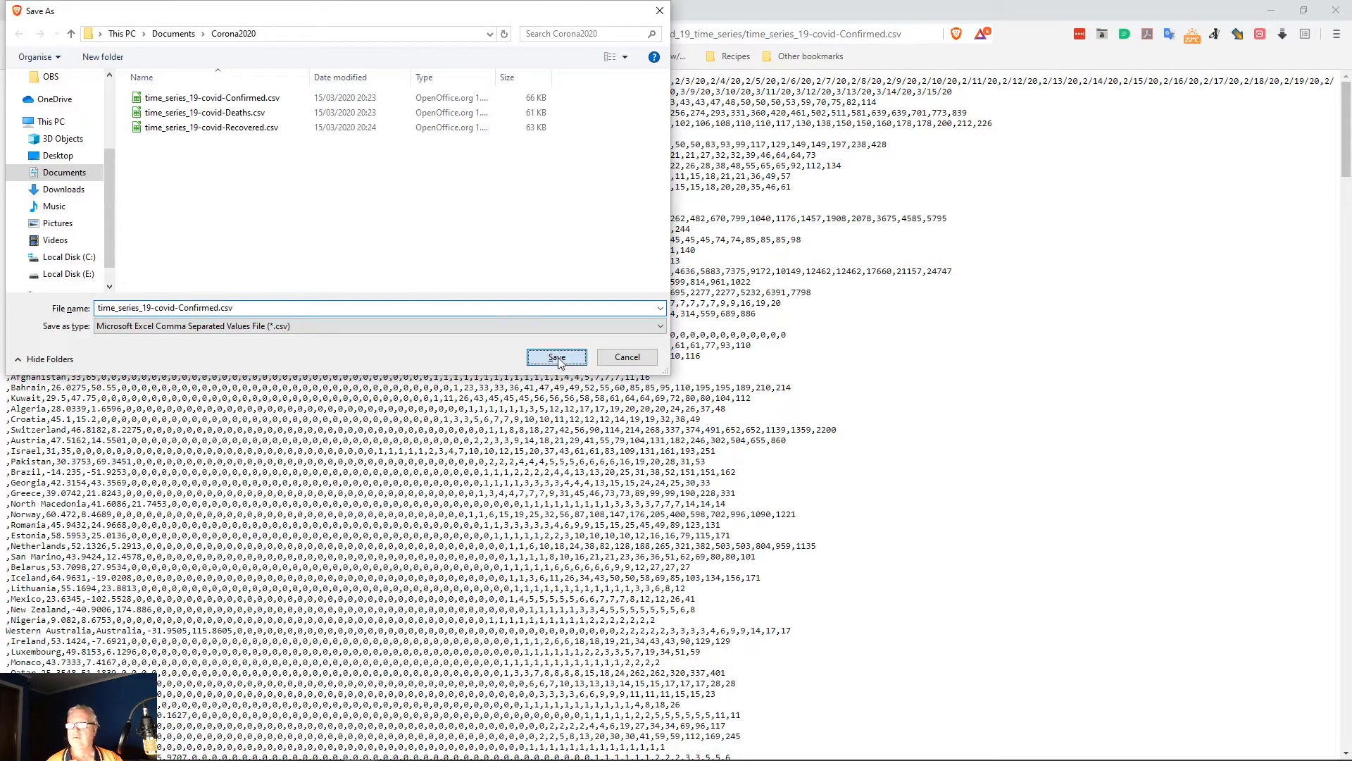
click(782, 391)
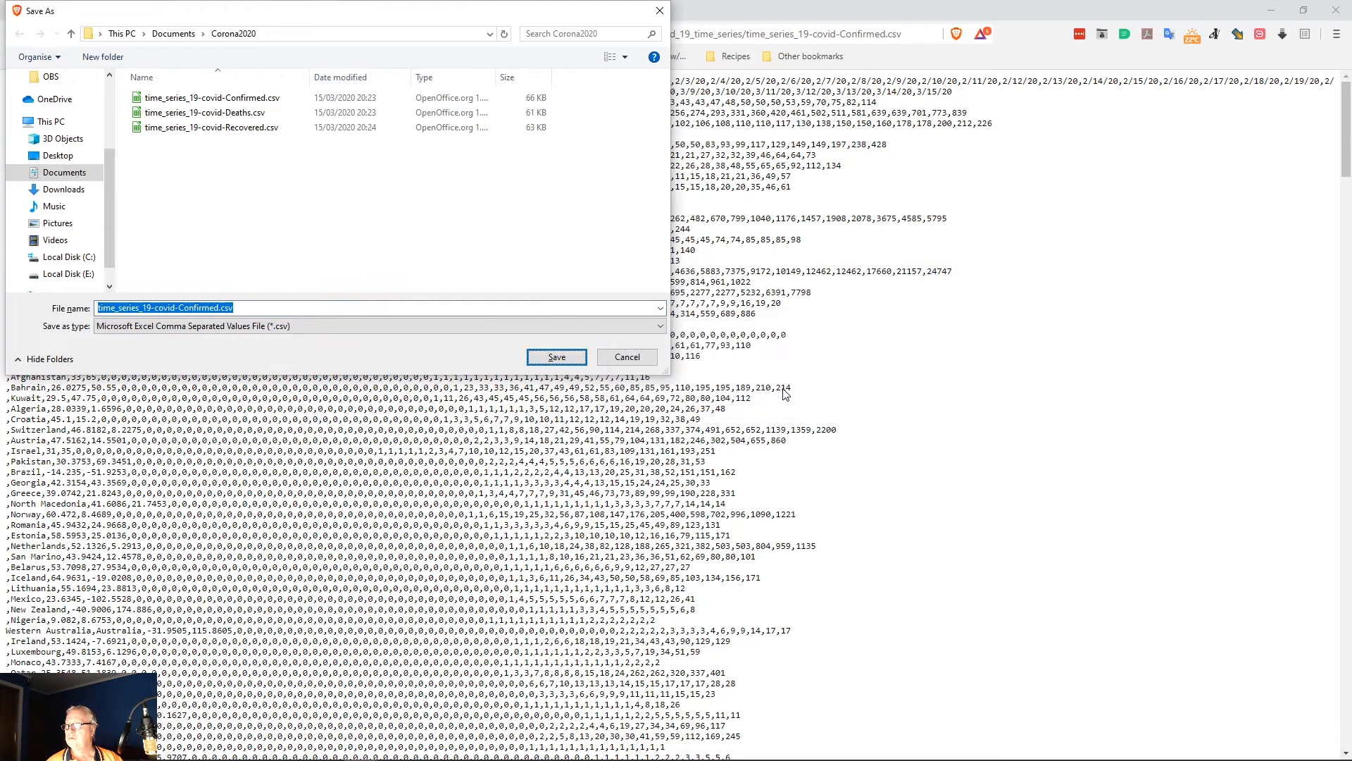
click(567, 361)
click(715, 396)
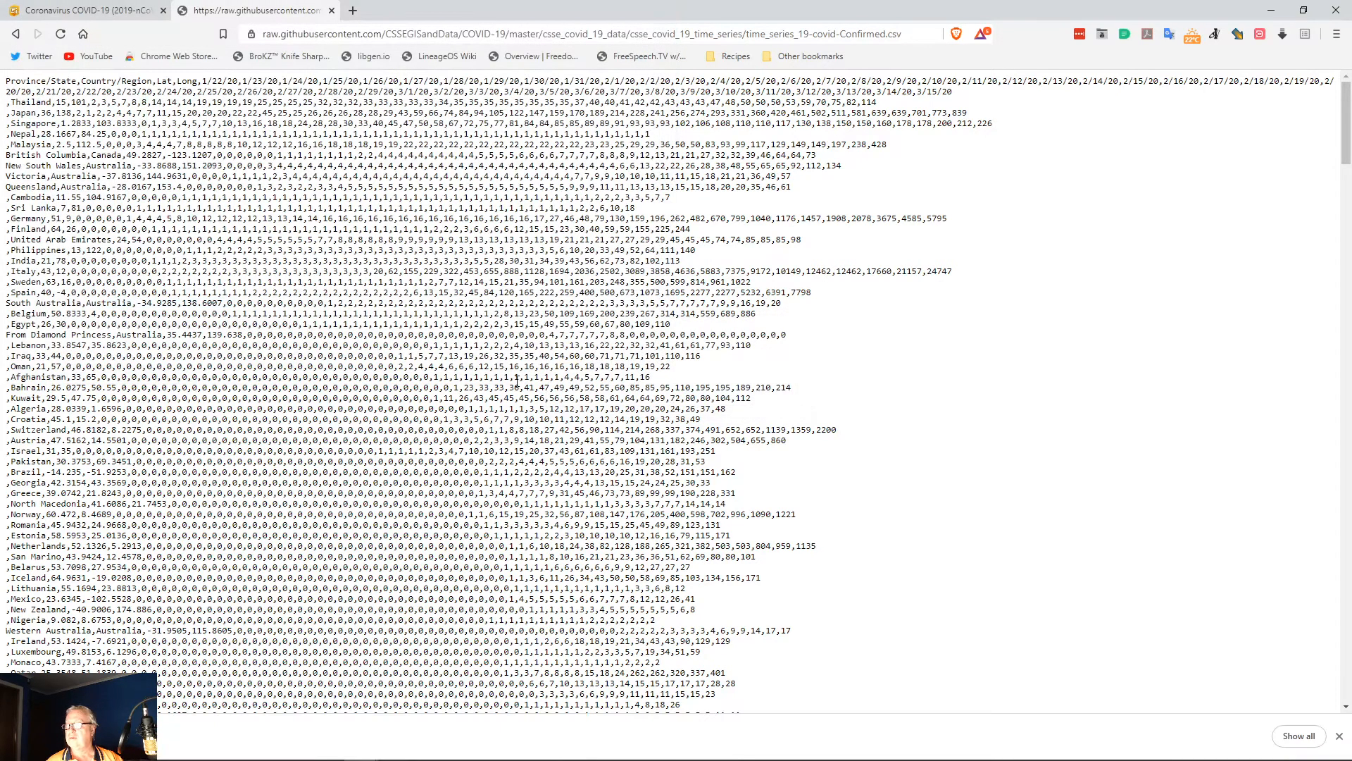
Step: Open the raw contents of time_series_19-covid-Deaths.csv from the time series folder and save it over the existing copy in Corona2020
click(16, 35)
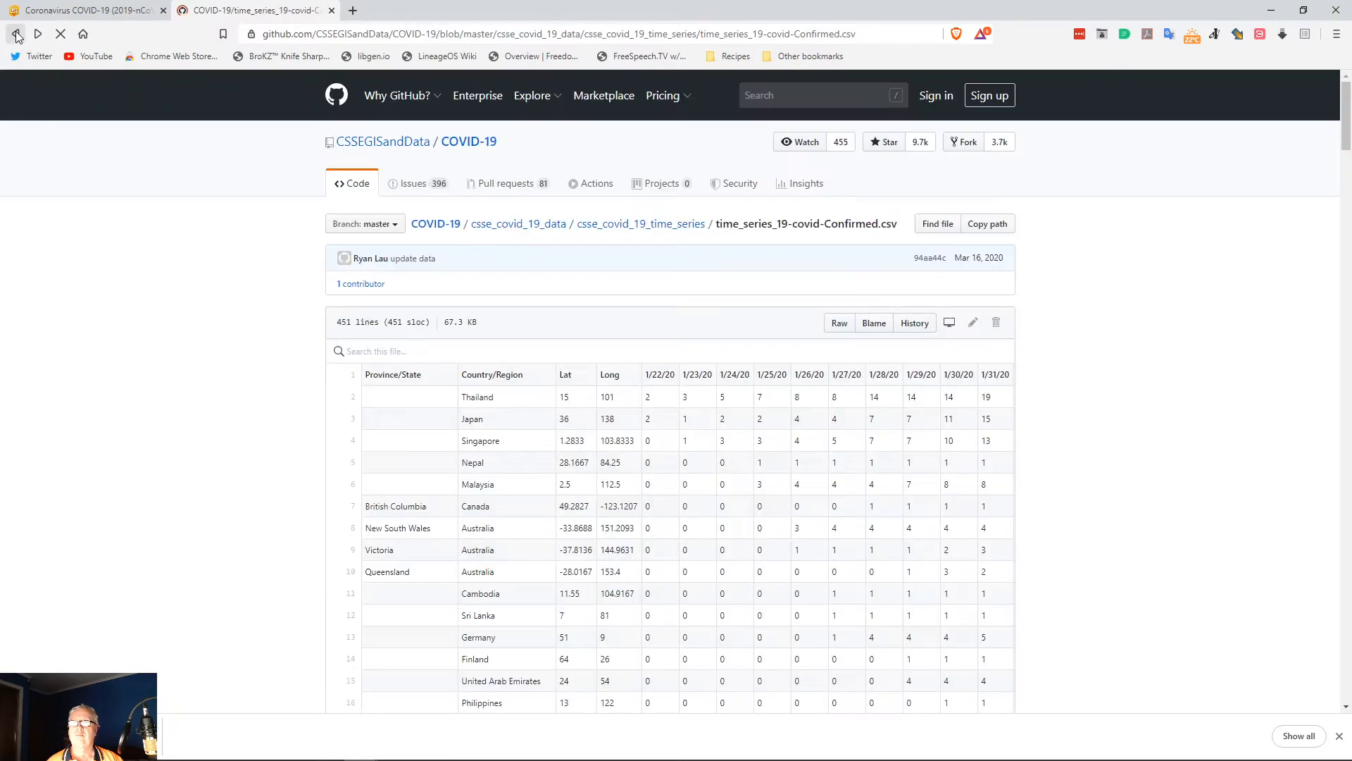
click(17, 35)
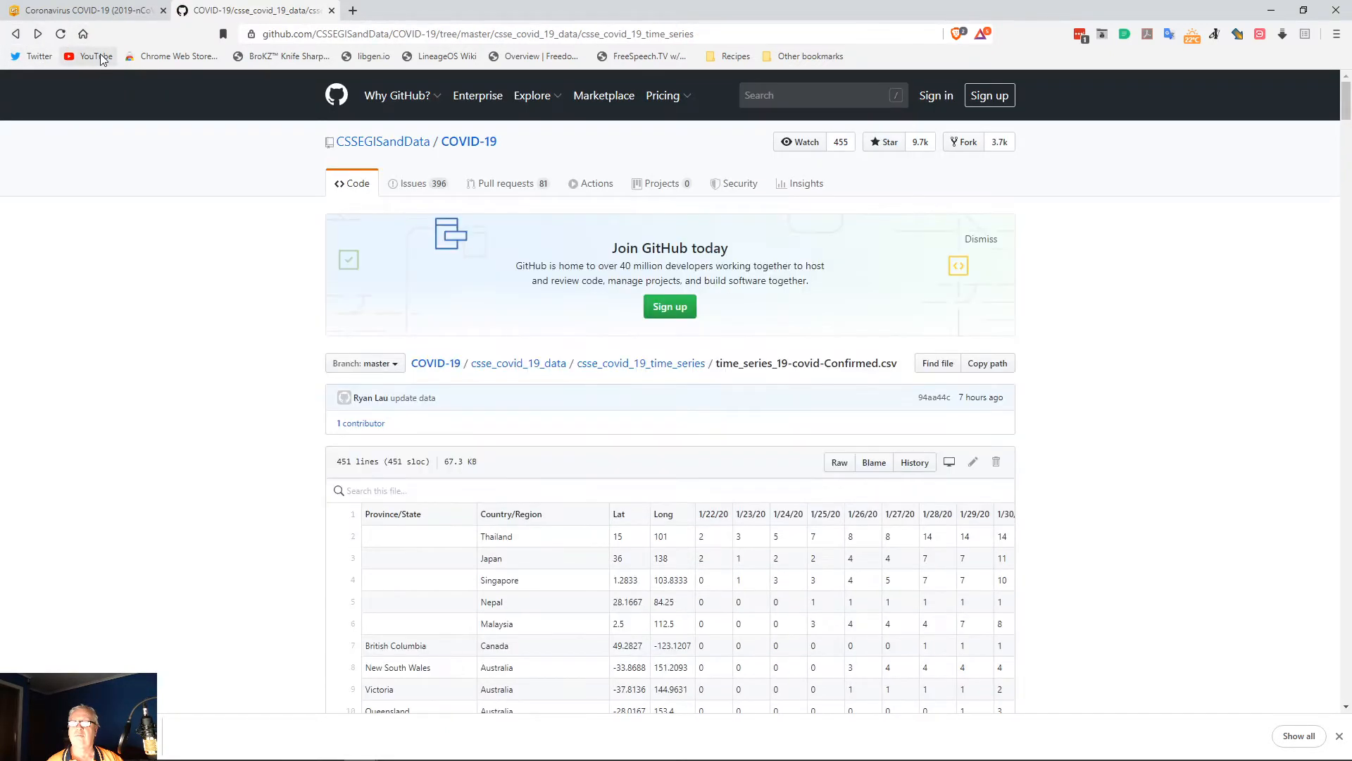
click(61, 34)
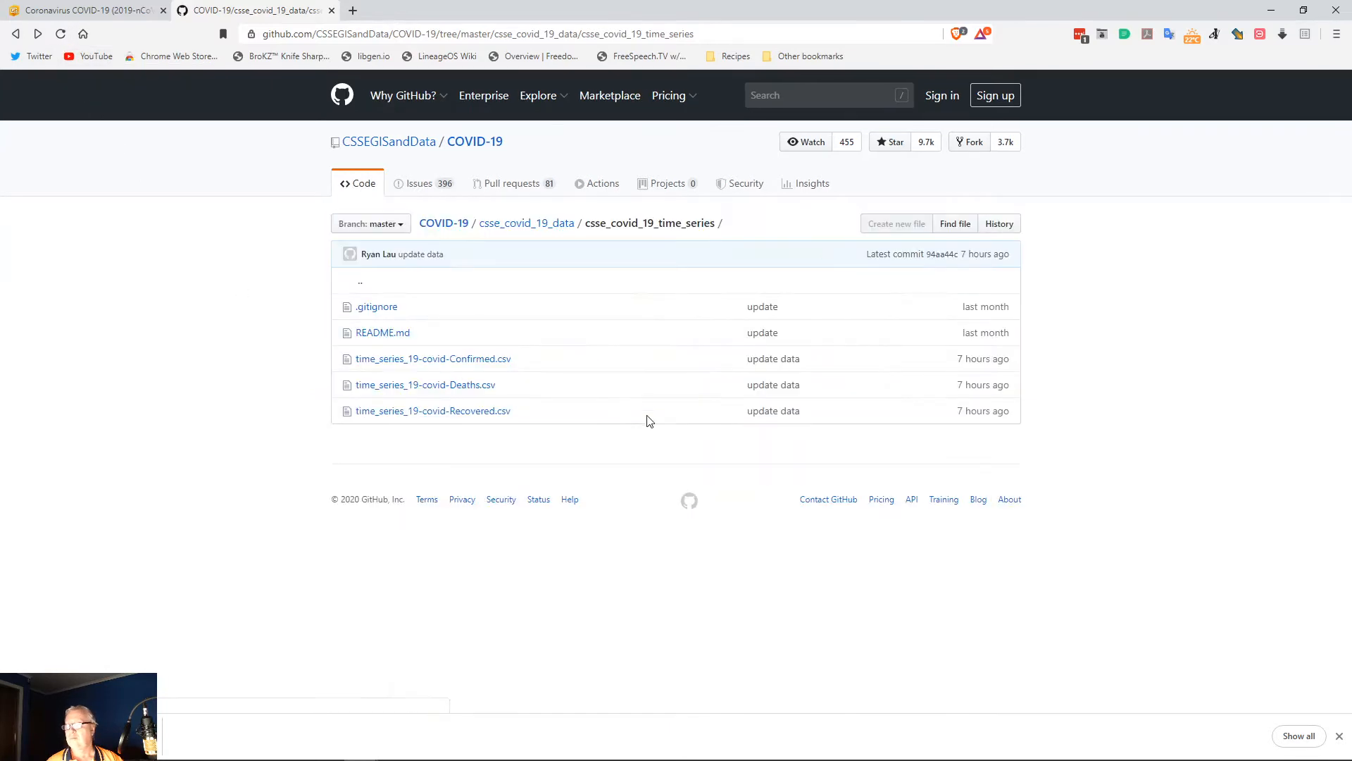
click(428, 386)
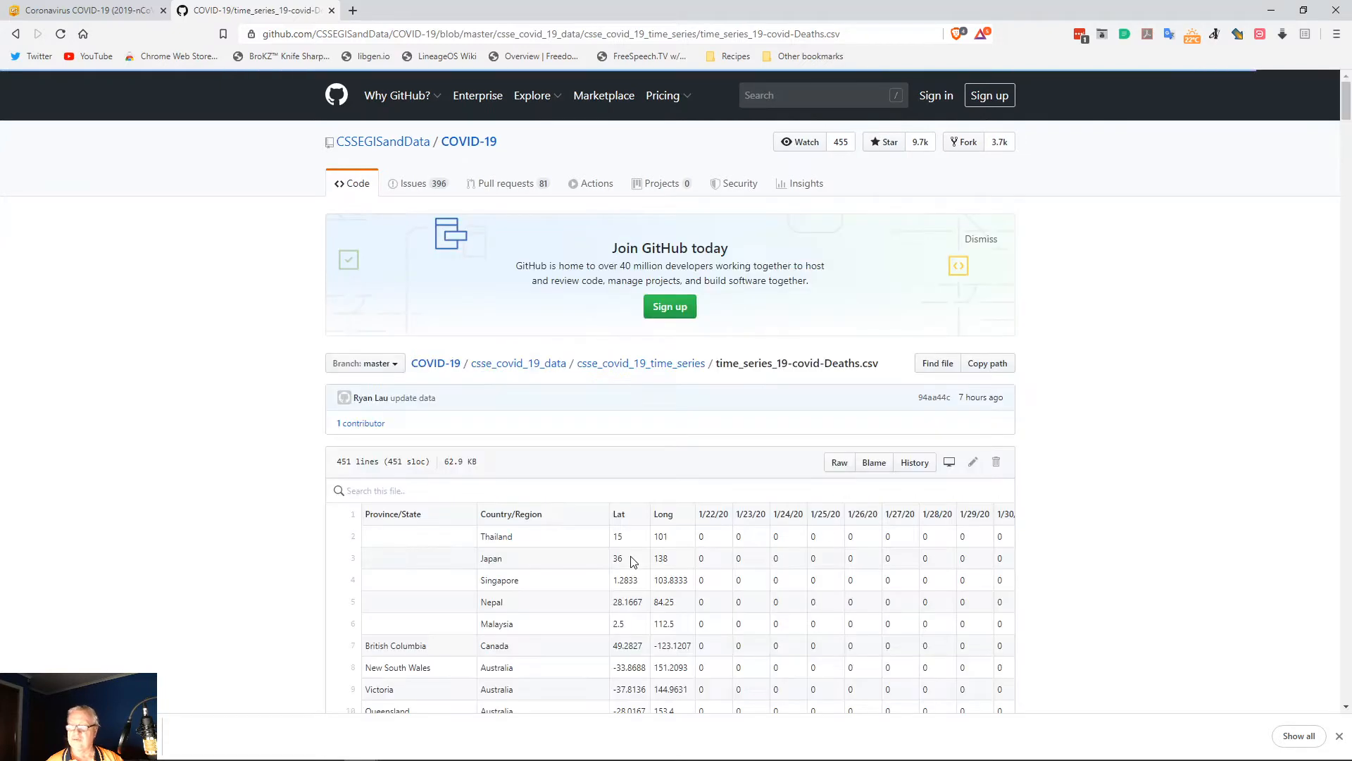
click(838, 465)
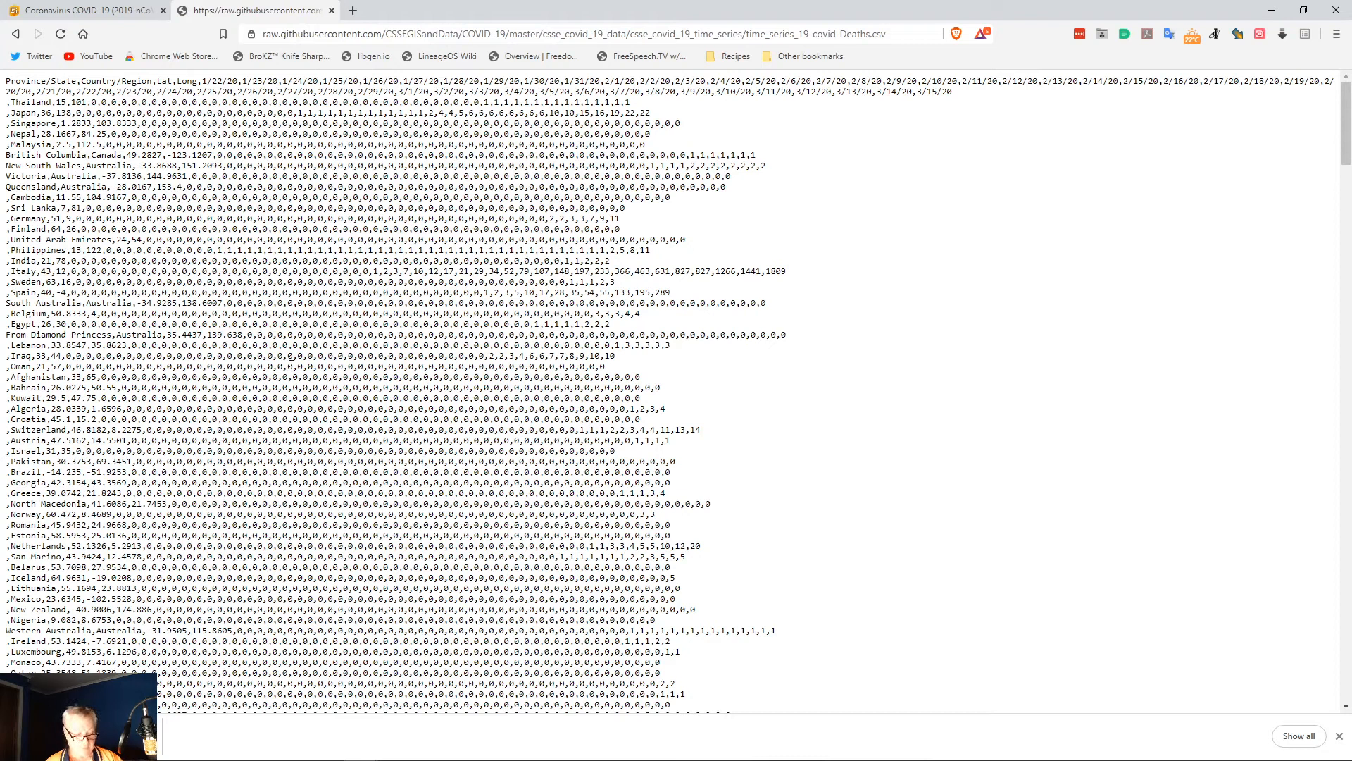
key(ctrl+s)
click(558, 357)
click(716, 392)
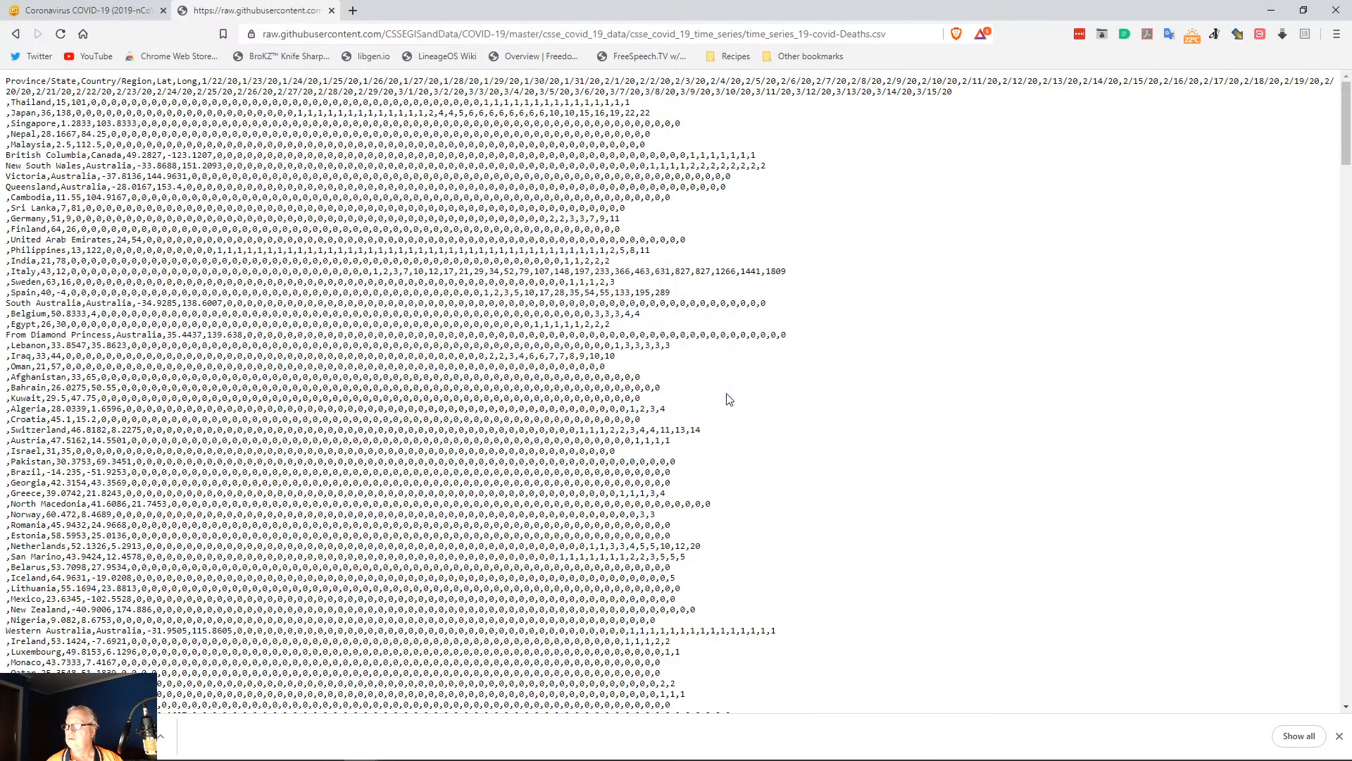
Step: Return to the time series folder in the GitHub repository and open the raw contents of time_series_19-covid-Recovered.csv
click(16, 35)
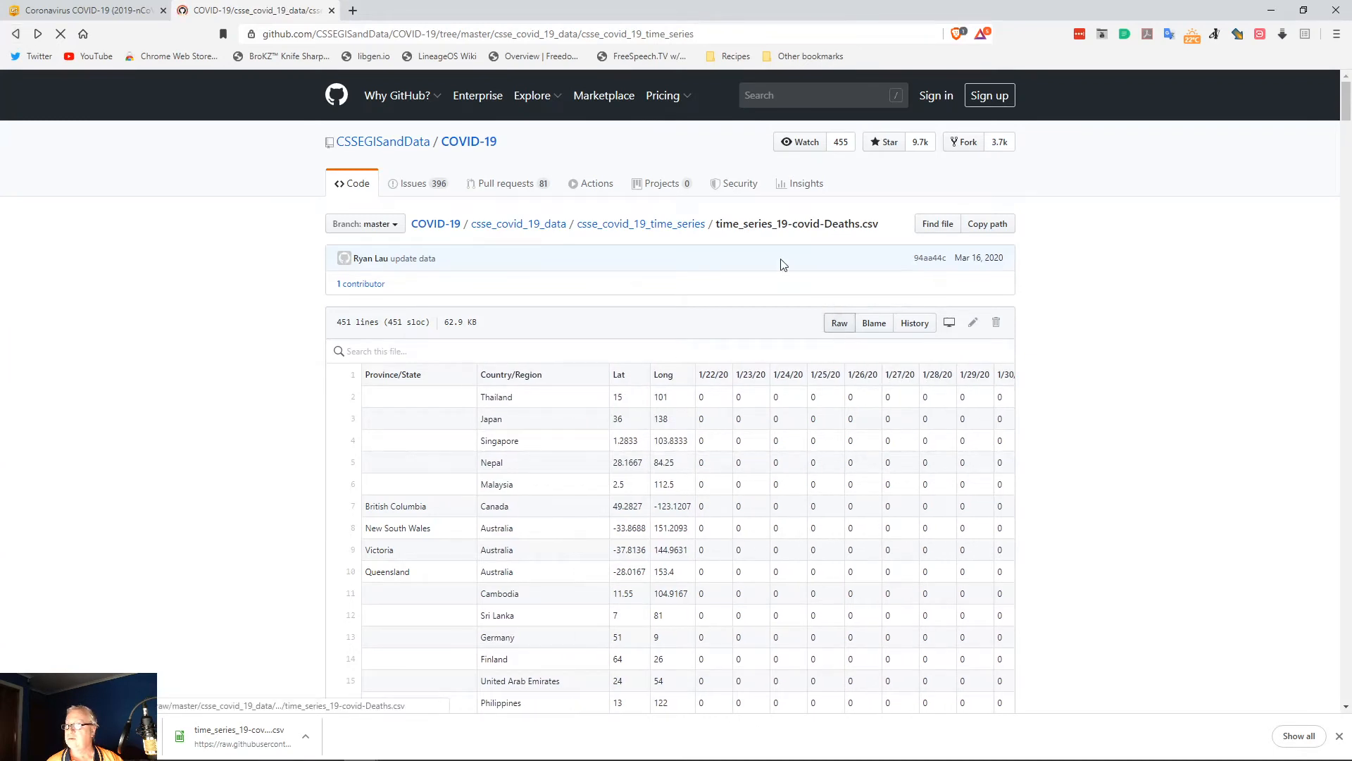
click(61, 35)
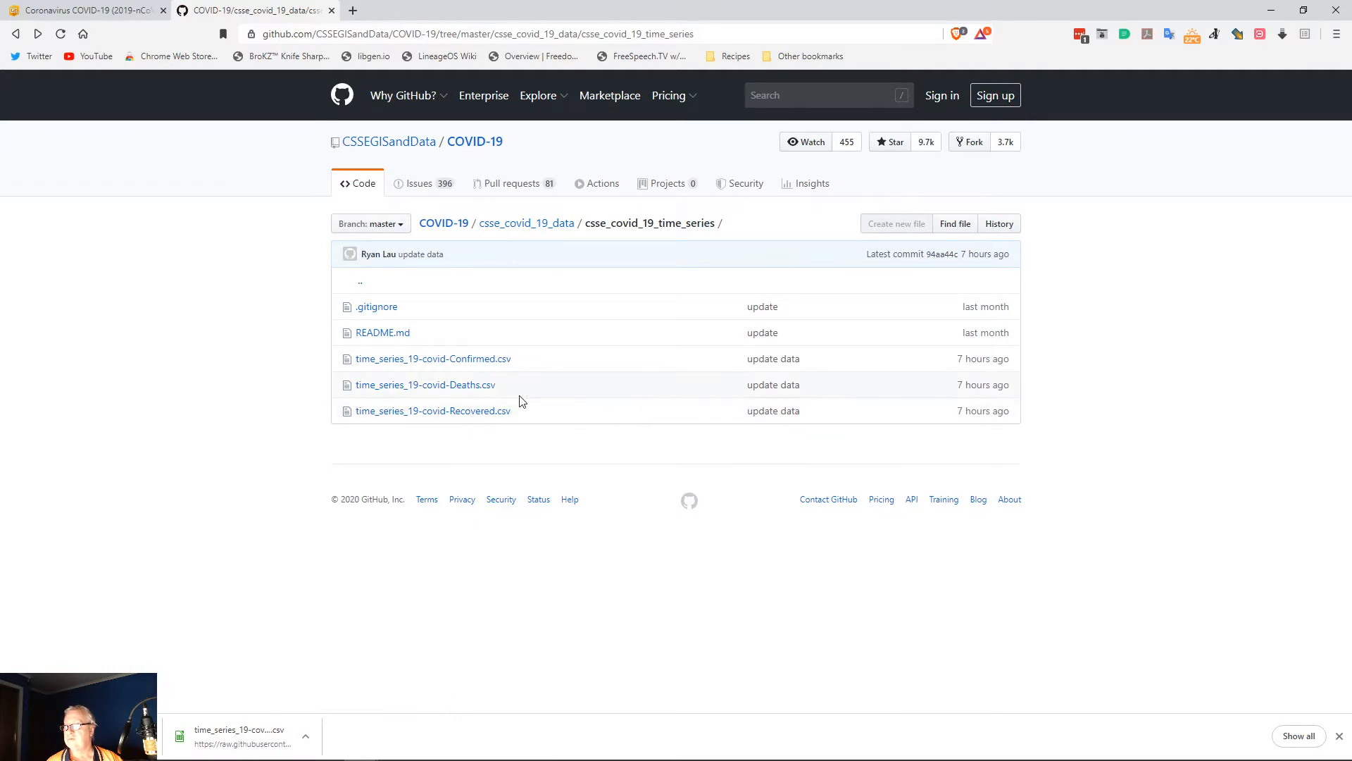
click(472, 416)
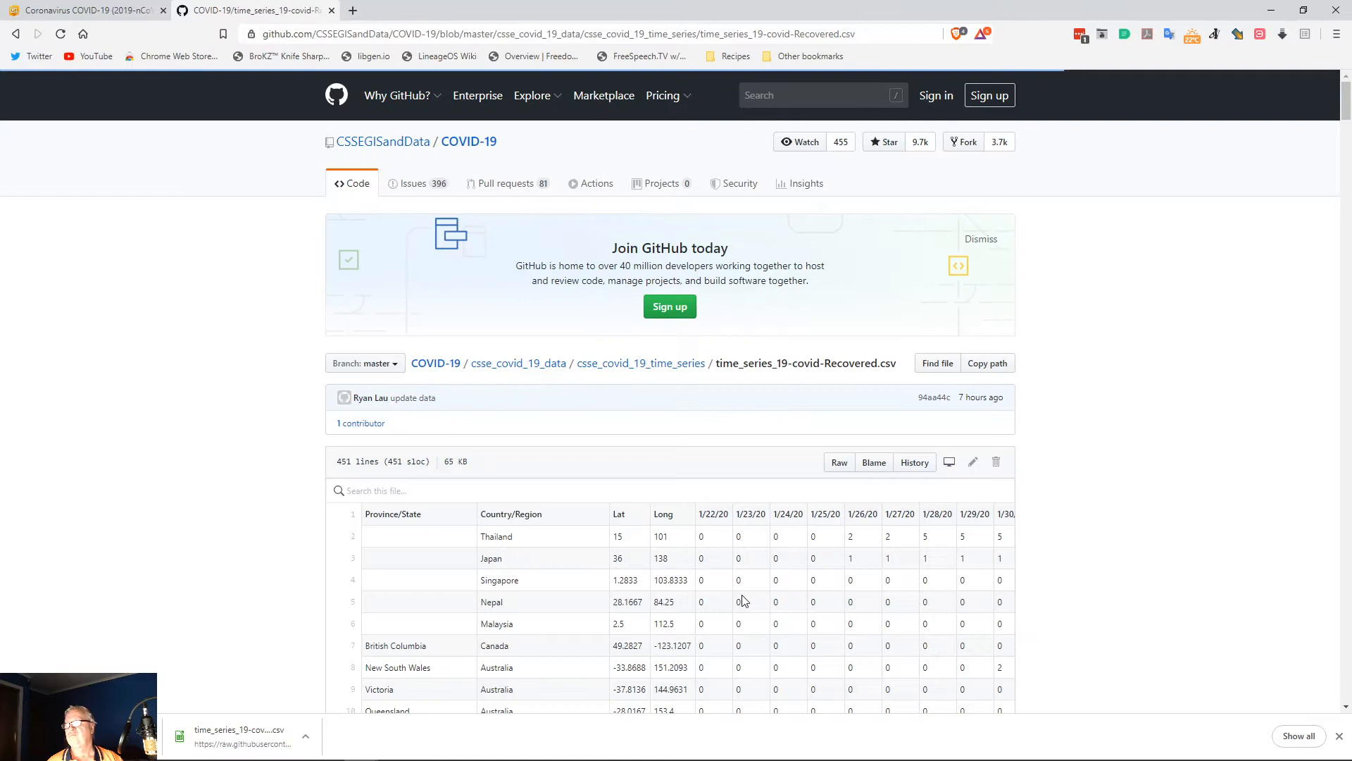
click(844, 464)
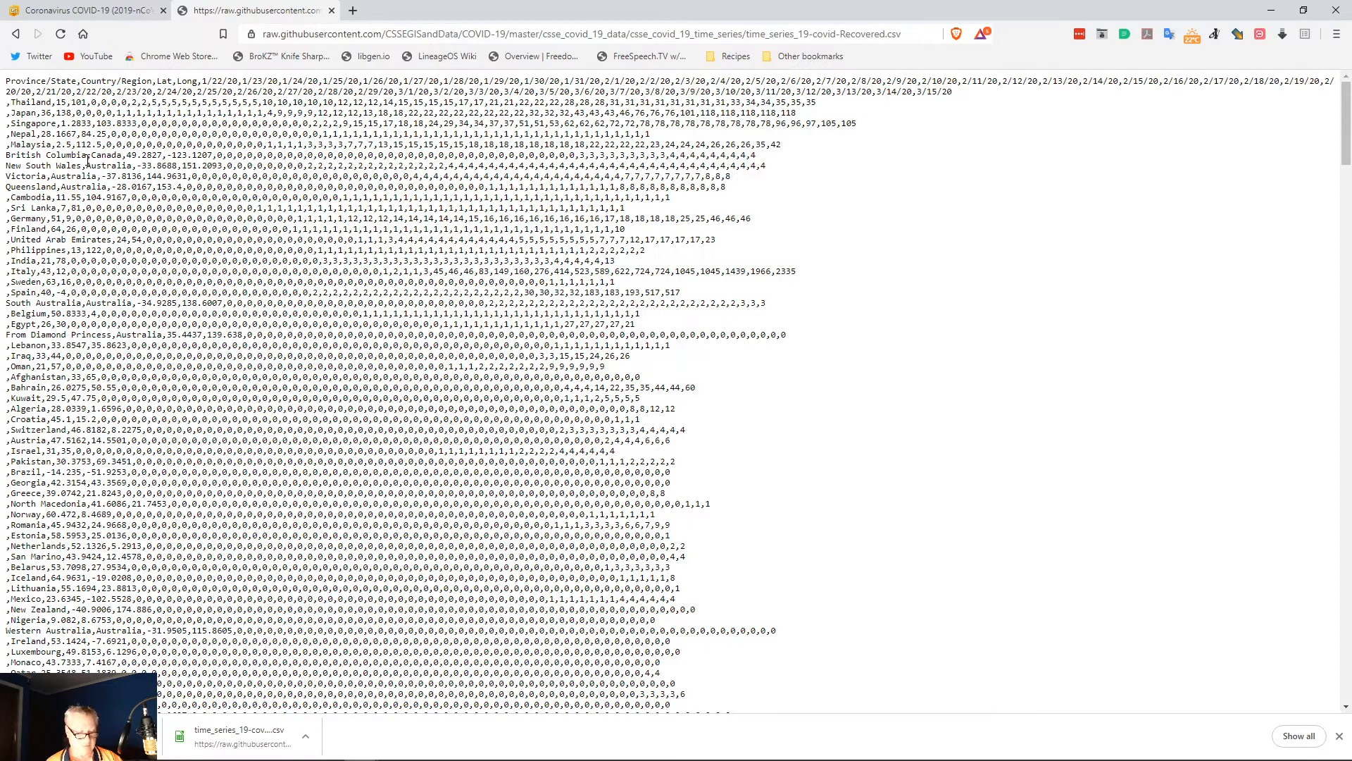
Step: Save the raw Recovered file over the existing copy in the Corona2020 folder and close the GitHub page
key(ctrl+s)
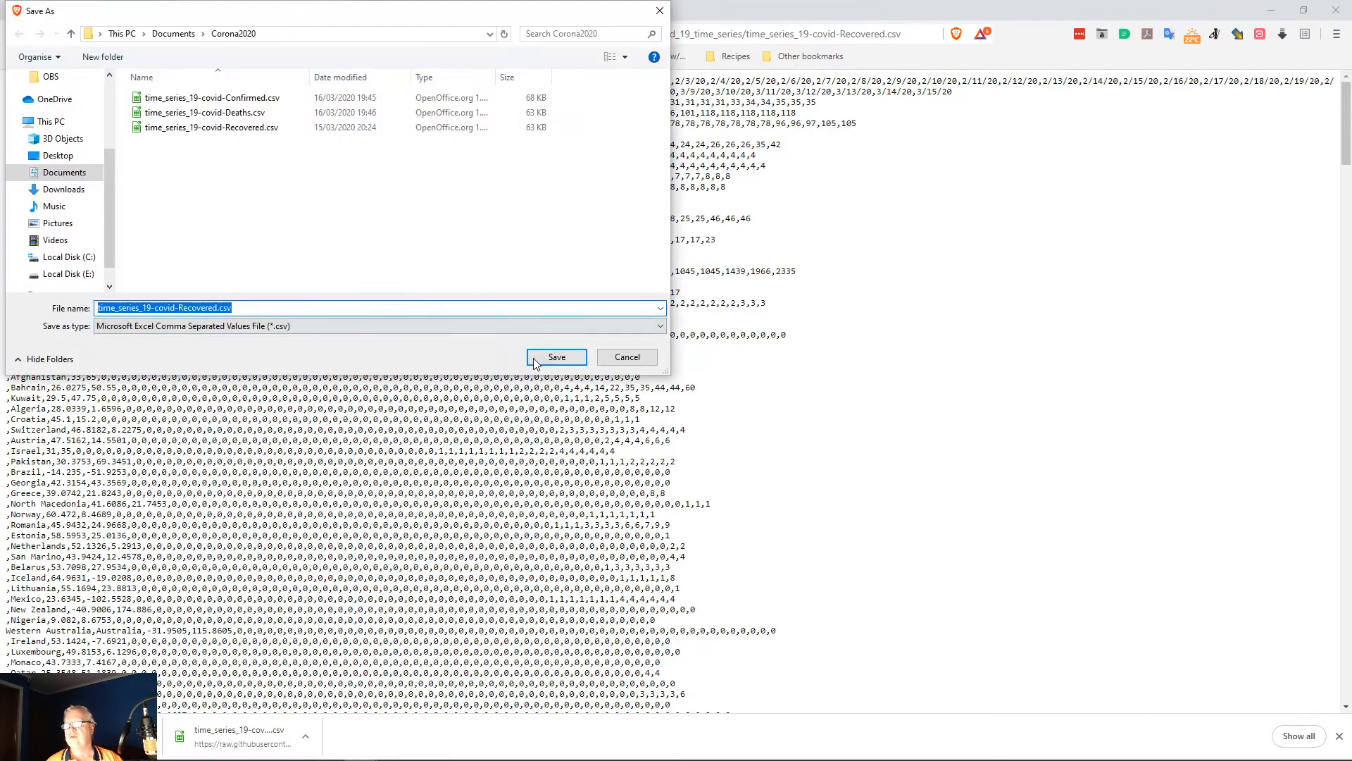
click(557, 357)
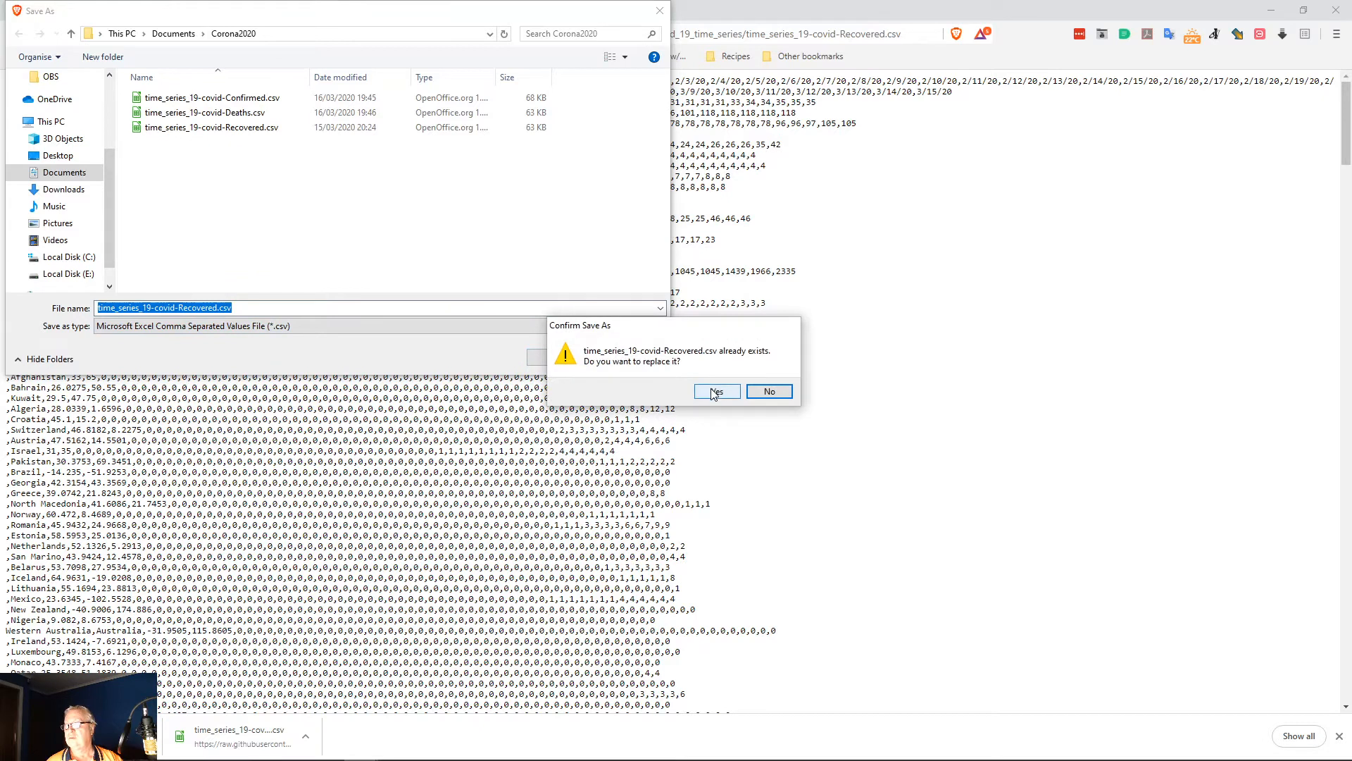
click(715, 393)
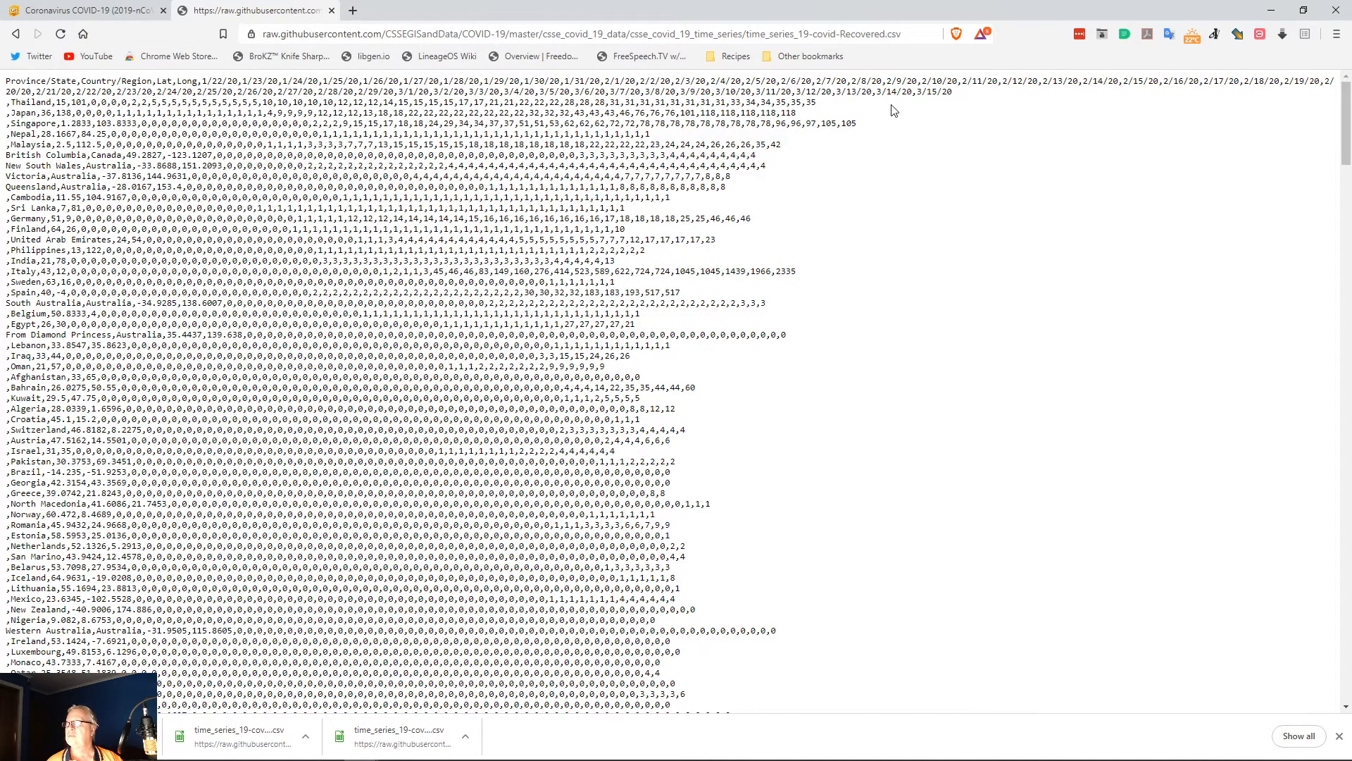
click(331, 10)
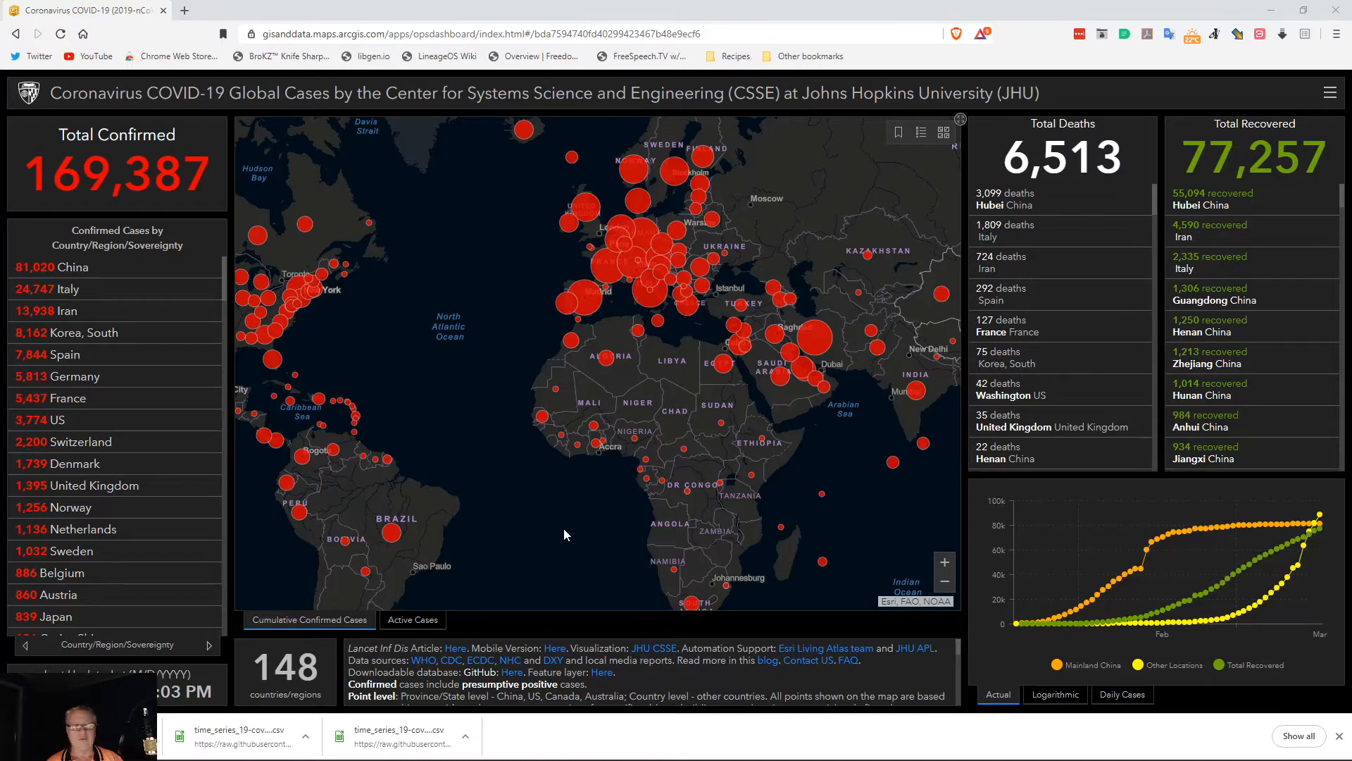
Step: Switch to LibreOffice Calc and open time_series_19-covid-Confirmed.csv from Corona2020 with the default text import settings
key(alt+Tab)
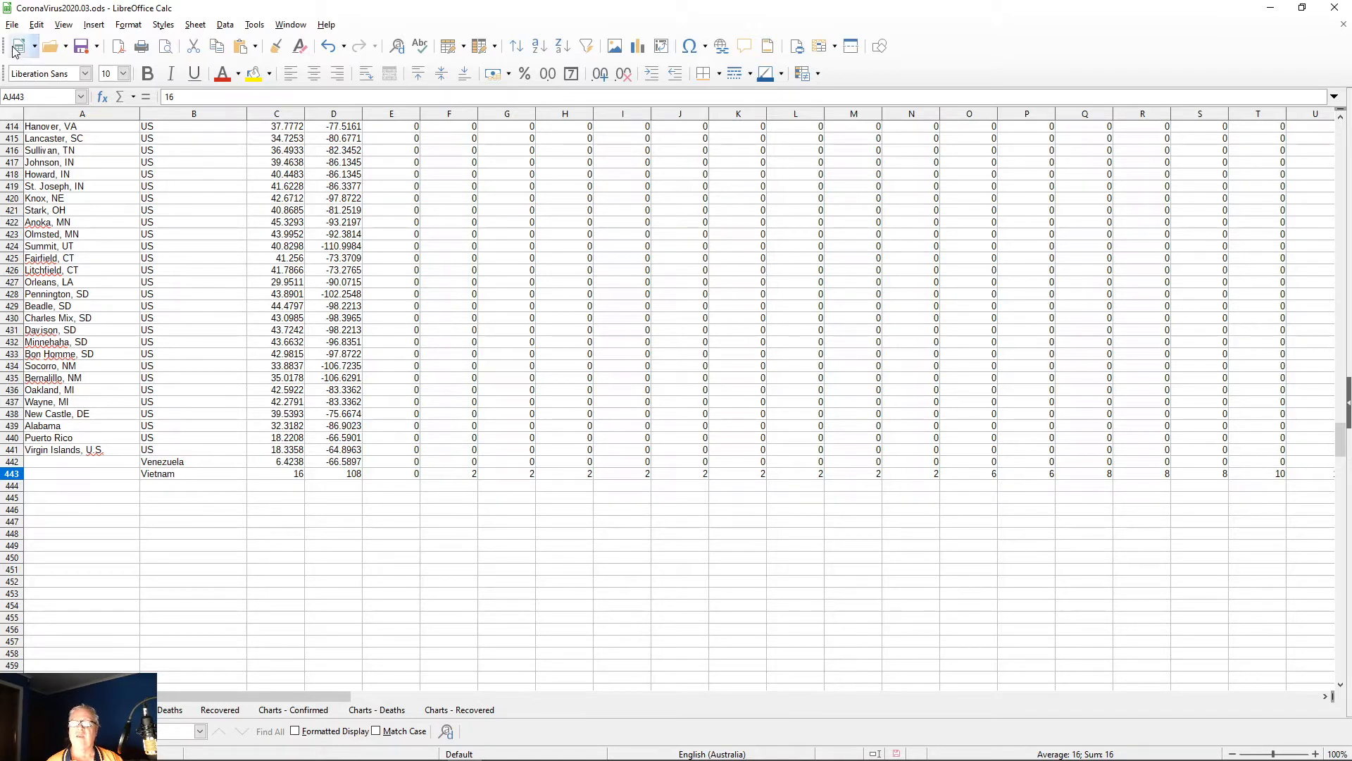
click(49, 47)
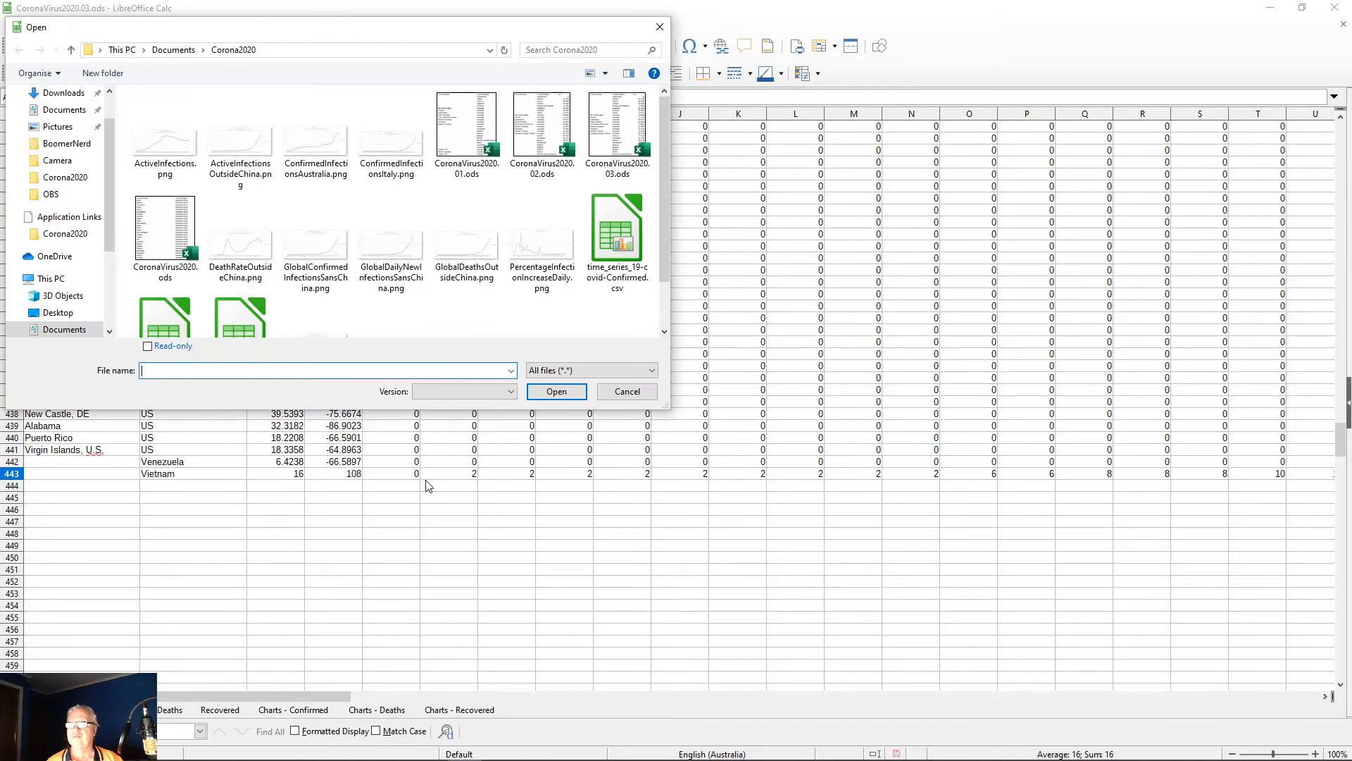
click(609, 260)
click(557, 395)
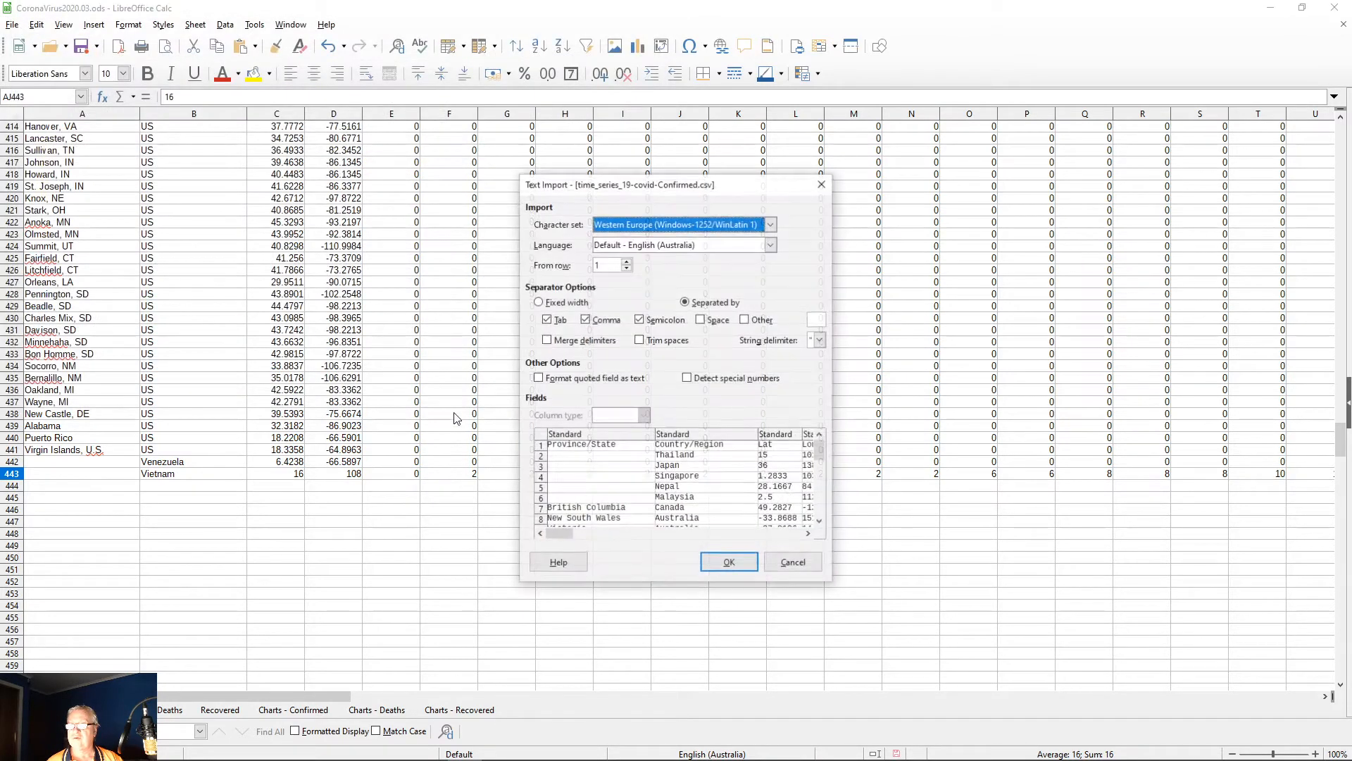
click(736, 562)
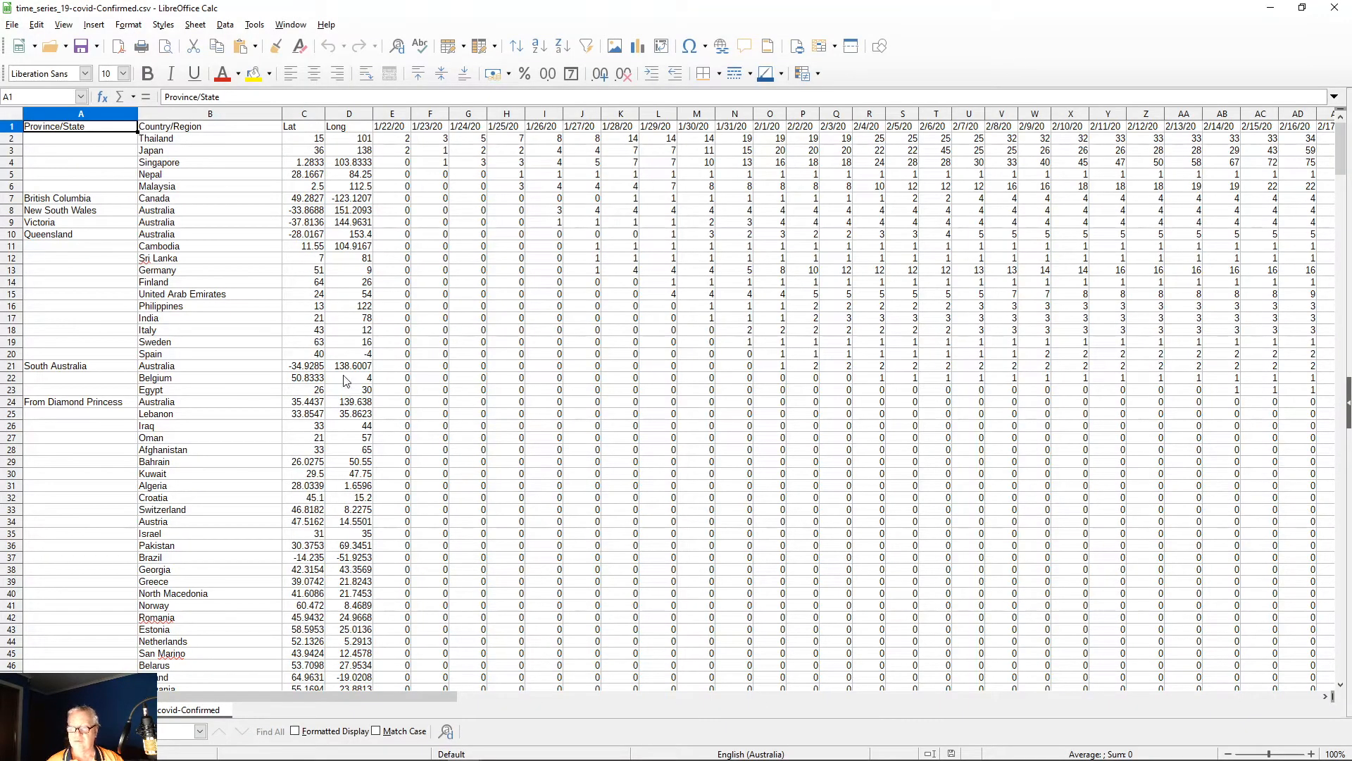
Step: Check the last data row of the Confirmed CSV, and insert seven rows above the Vietnam row in CoronaVirus2020.03.ods
click(221, 129)
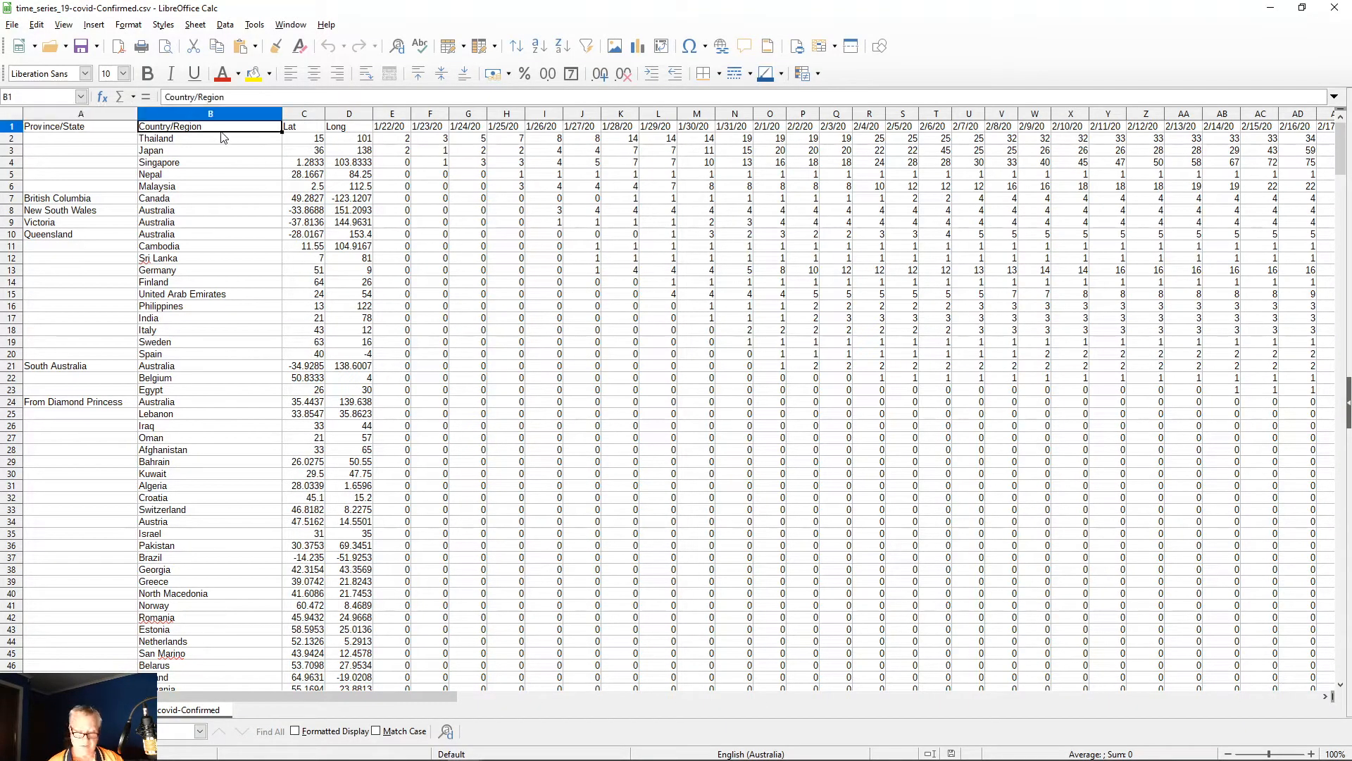
key(ctrl+Down)
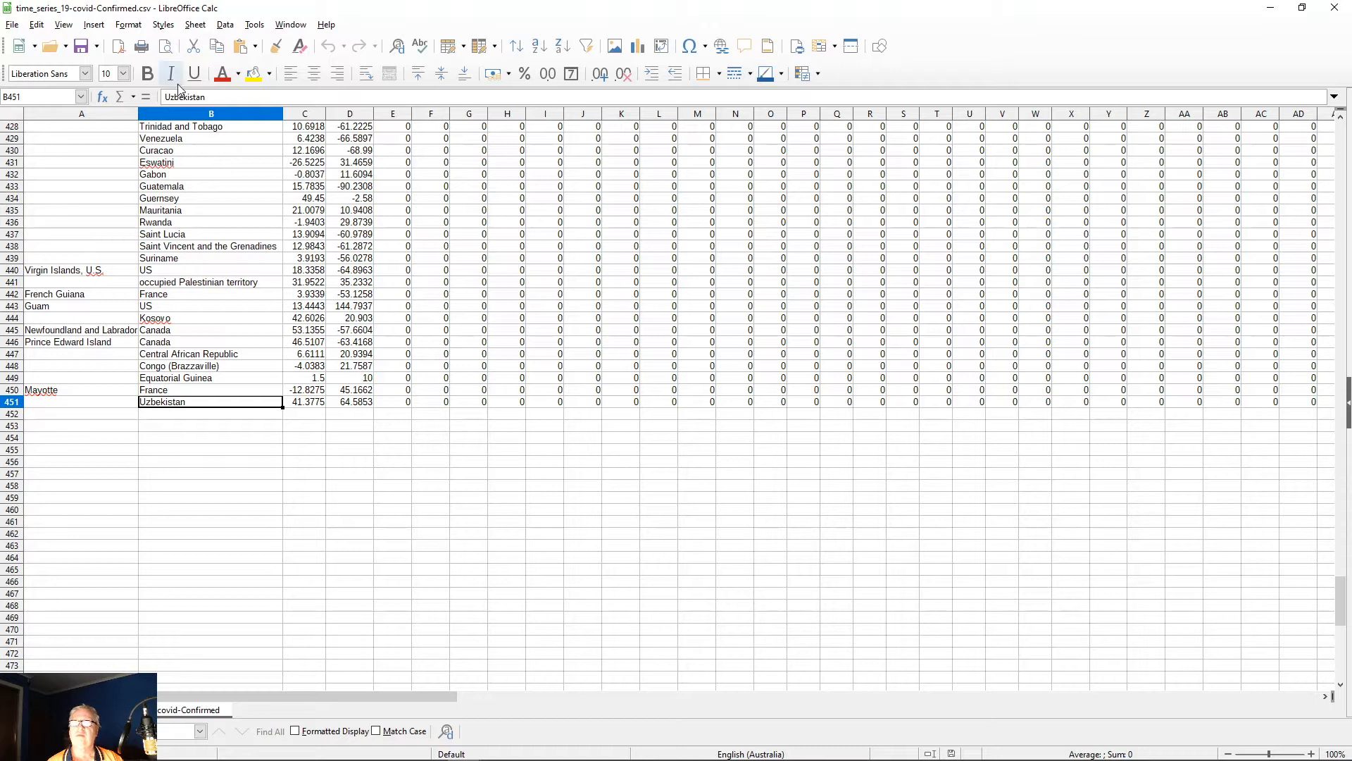
key(alt+Tab)
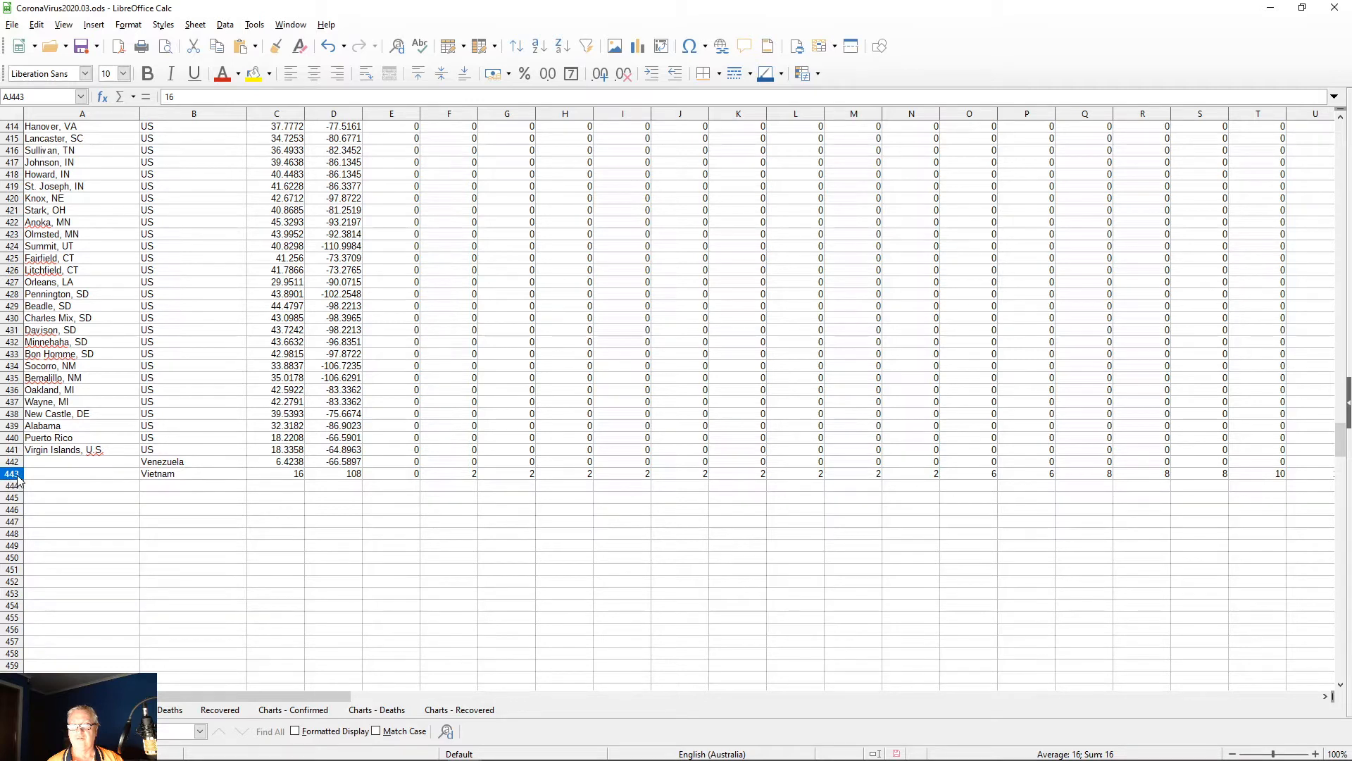
drag(18, 477, 19, 545)
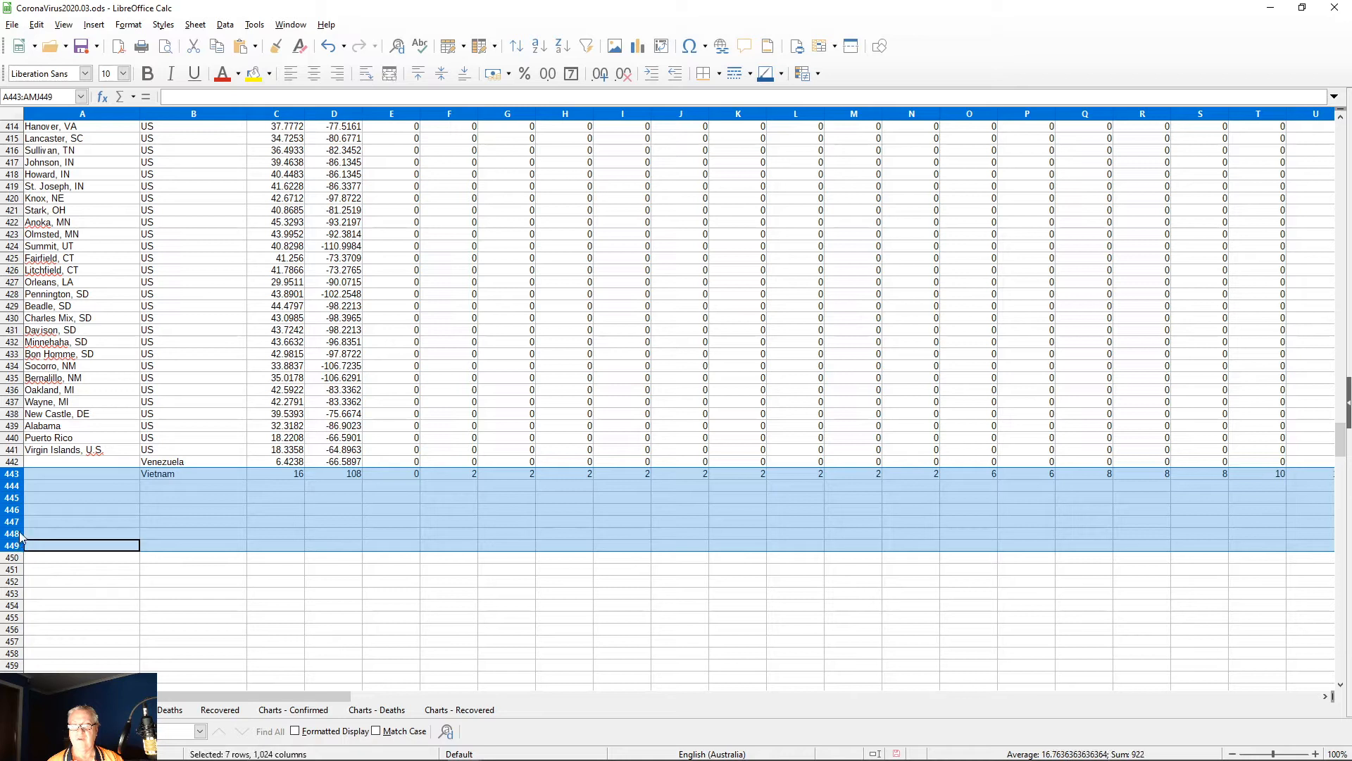
right_click(17, 478)
click(71, 557)
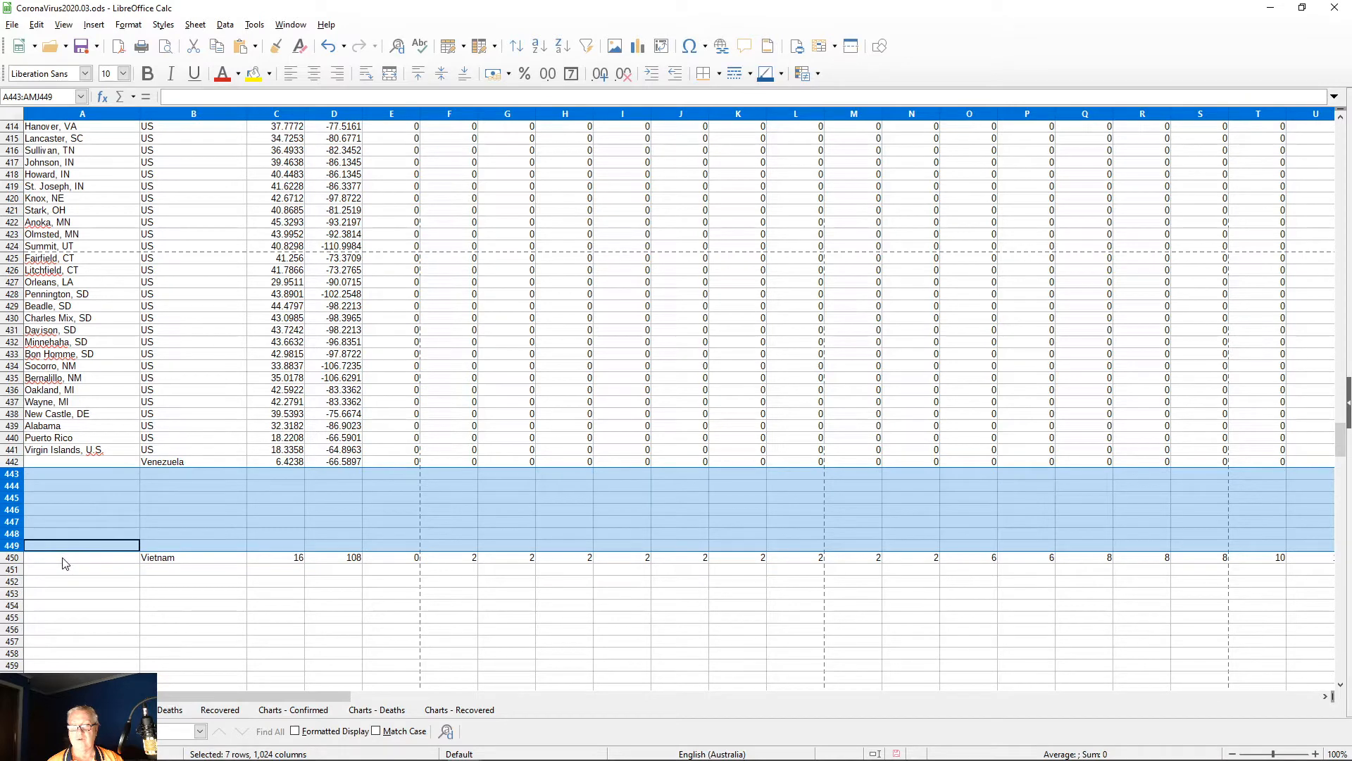
click(65, 562)
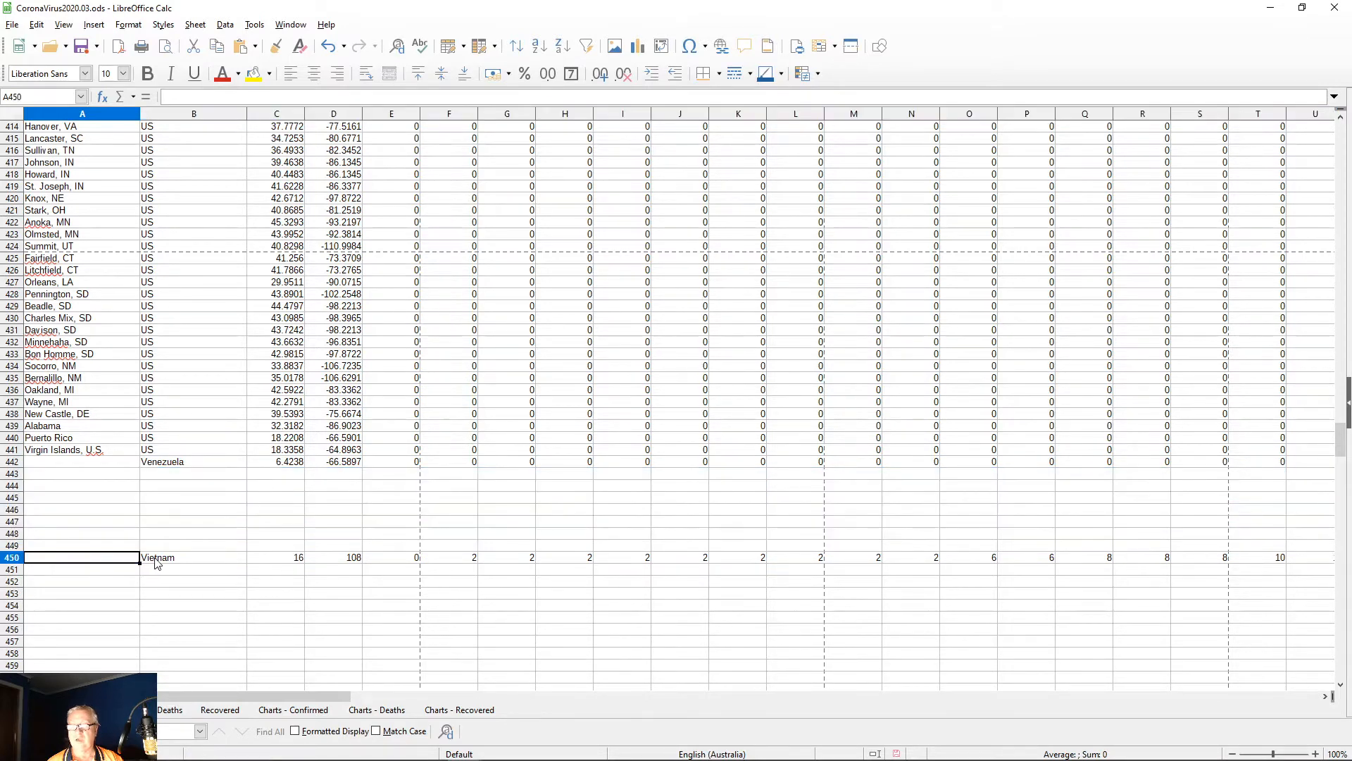
key(Right)
Step: Compare the order and names of the last rows in the Confirmed CSV with those in CoronaVirus2020.03.ods
key(alt+Tab)
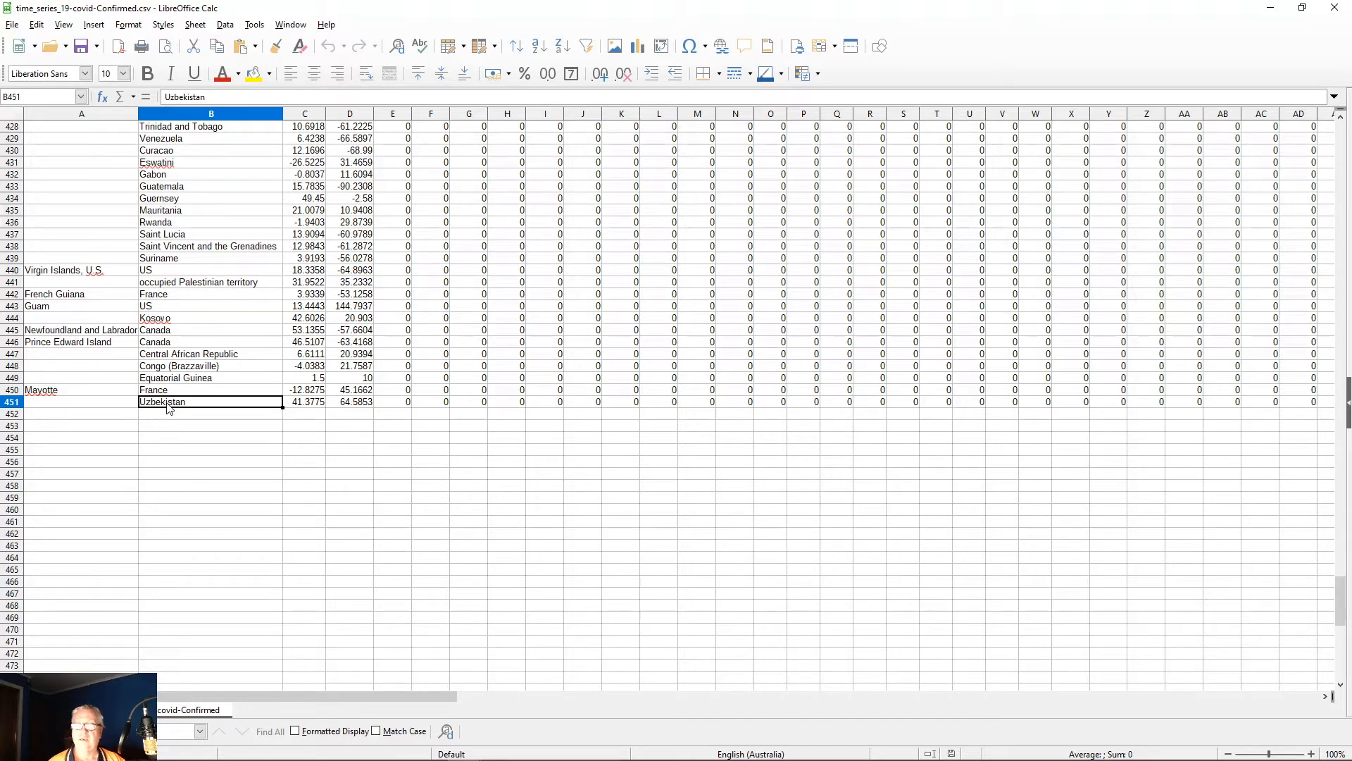
click(172, 283)
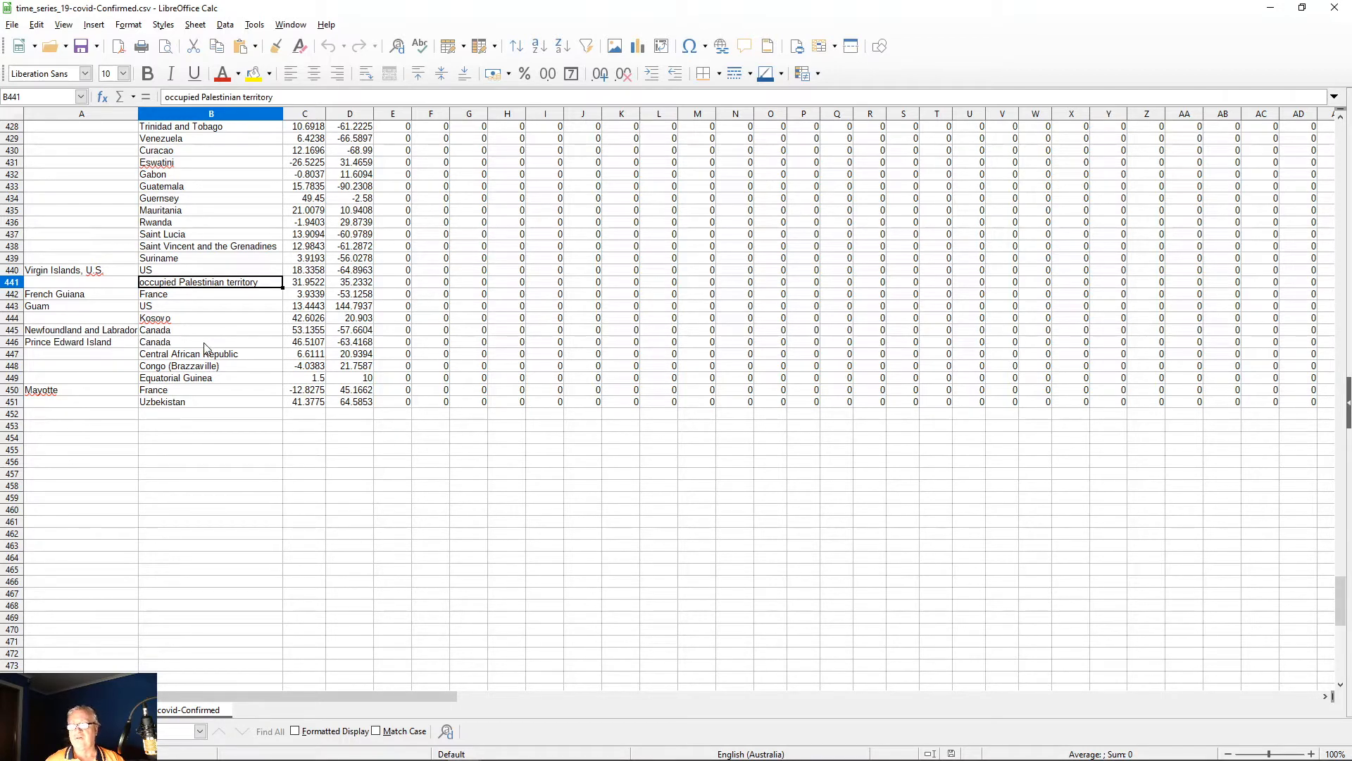
key(alt+Tab)
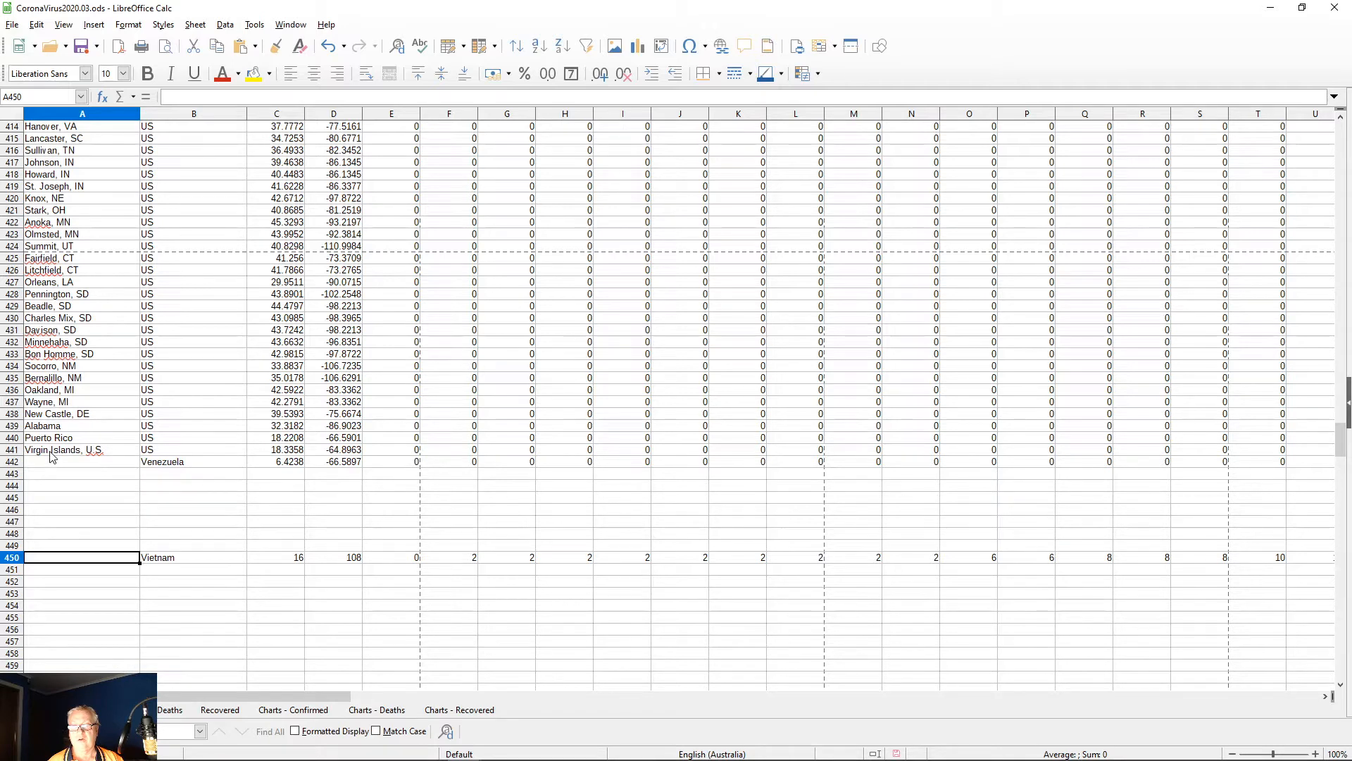
key(alt+Tab)
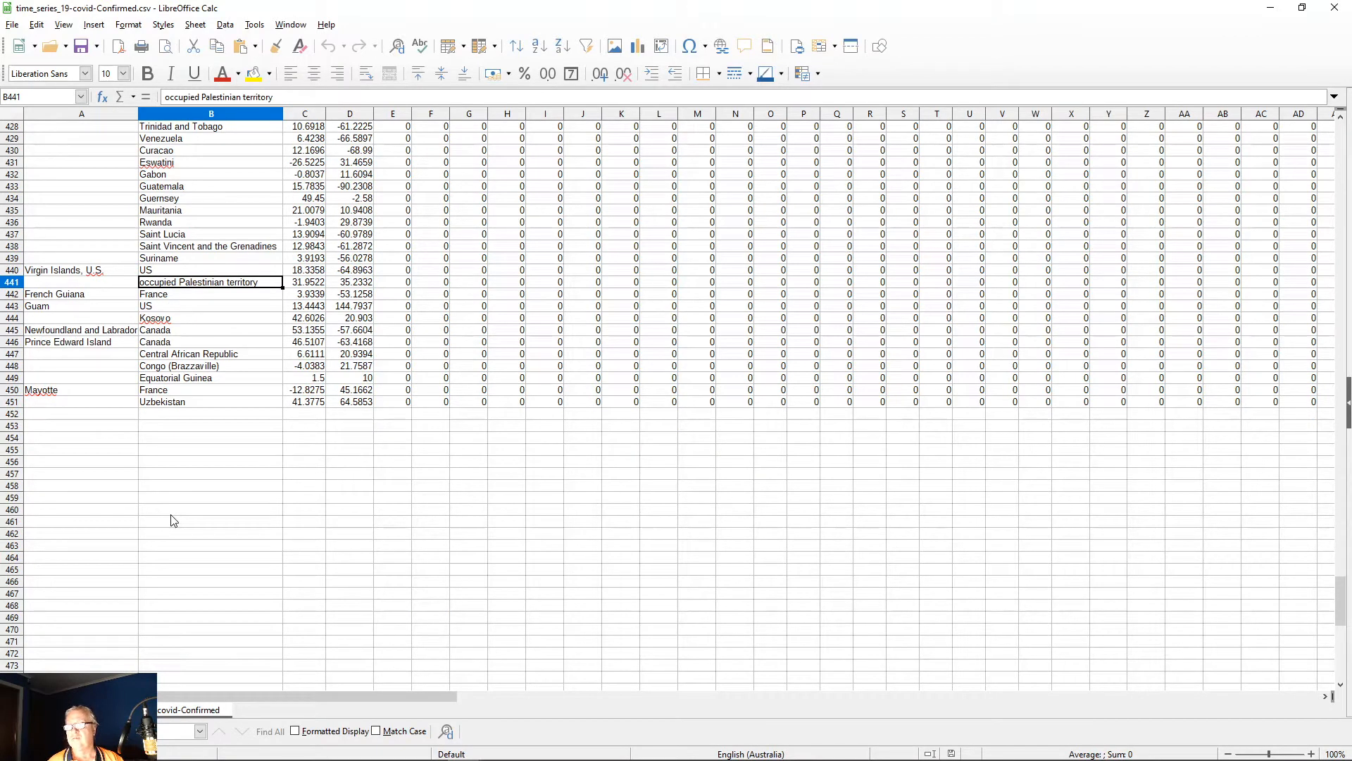
scroll(174, 521, up, 18)
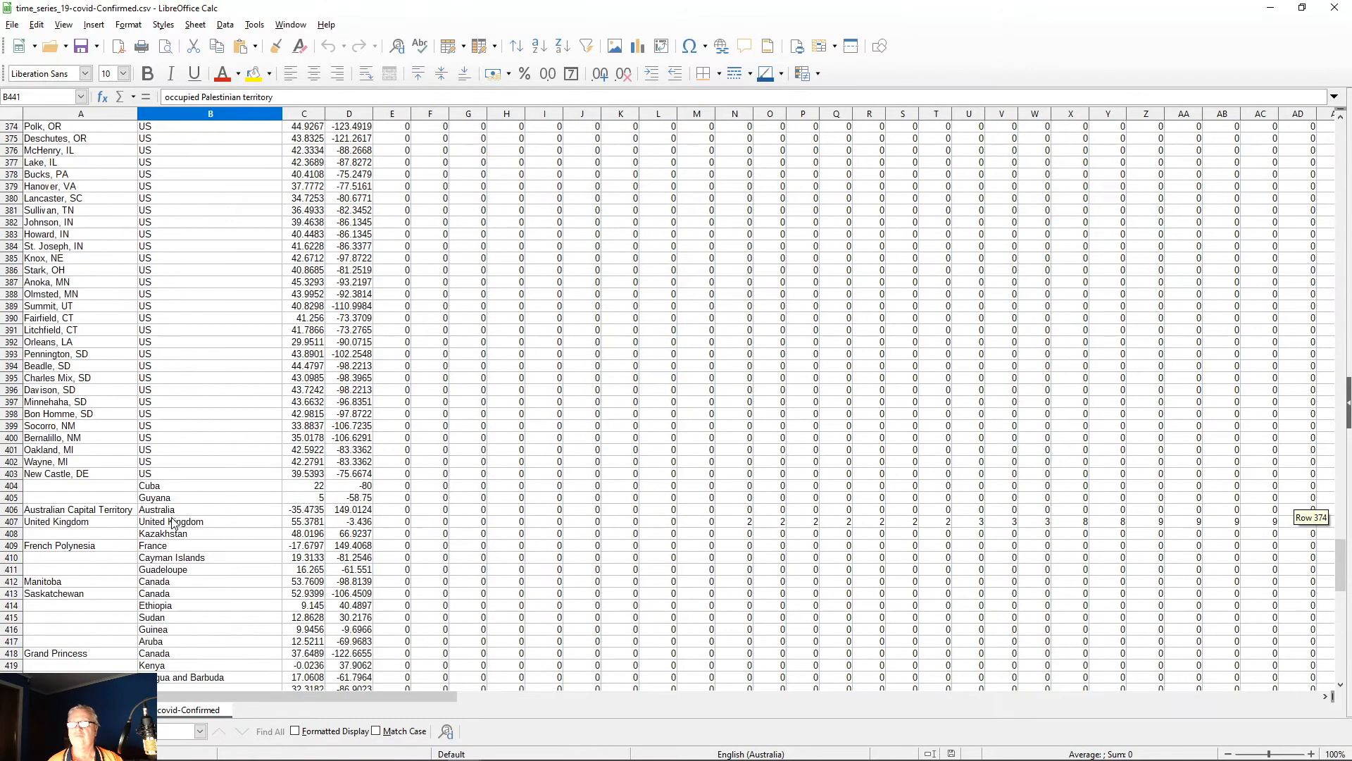
scroll(174, 520, down, 16)
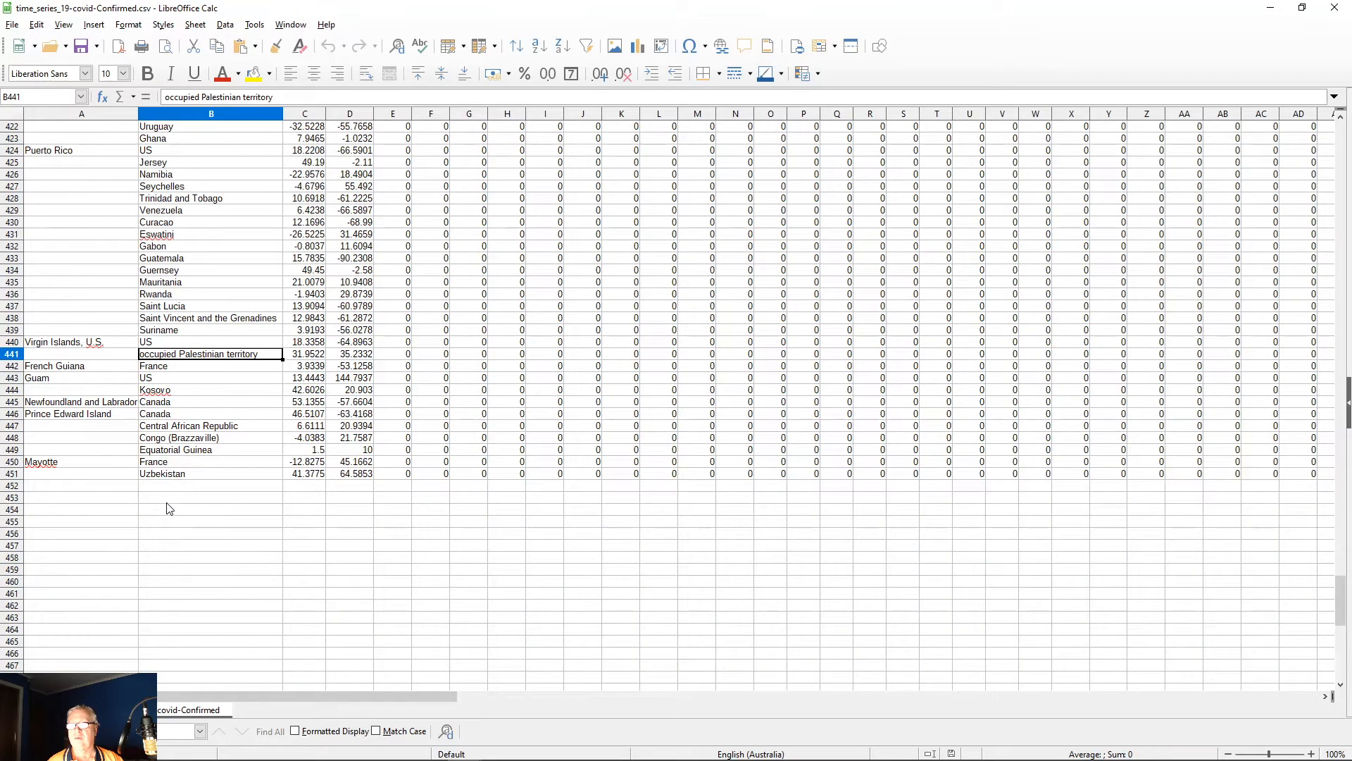
Step: Copy the range A1:BF451 from the Confirmed CSV and paste it at A1 of the CoronaVirus2020.03.ods data sheet, overwriting the existing data
click(181, 478)
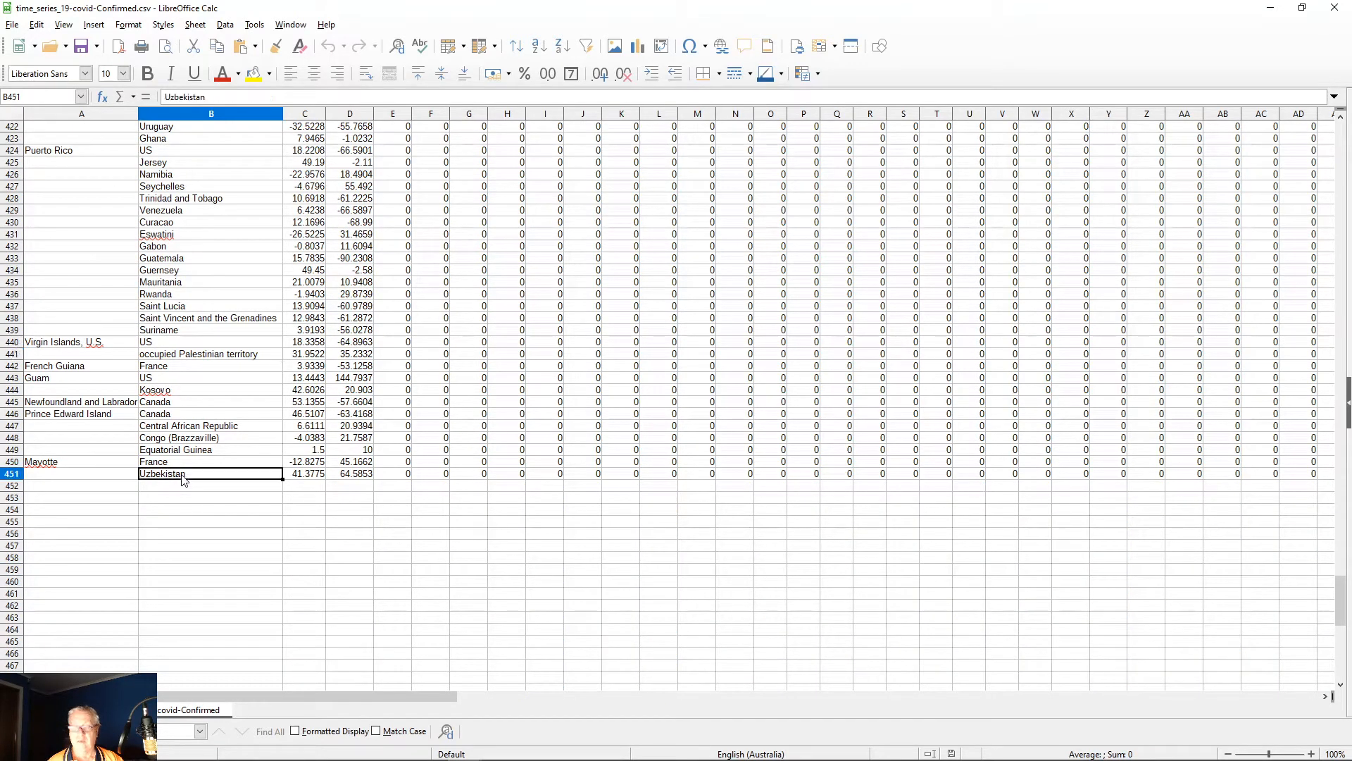
key(ctrl+Right)
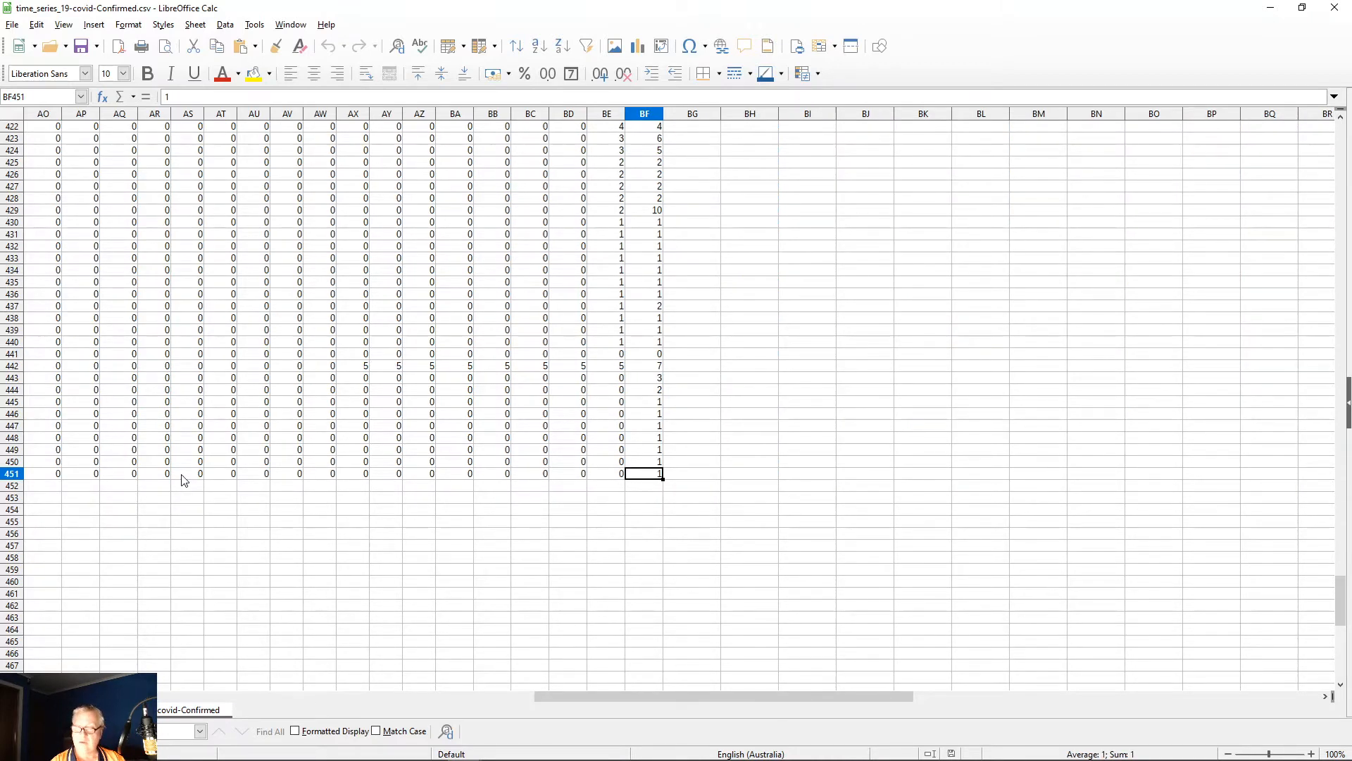
key(ctrl+shift+Home)
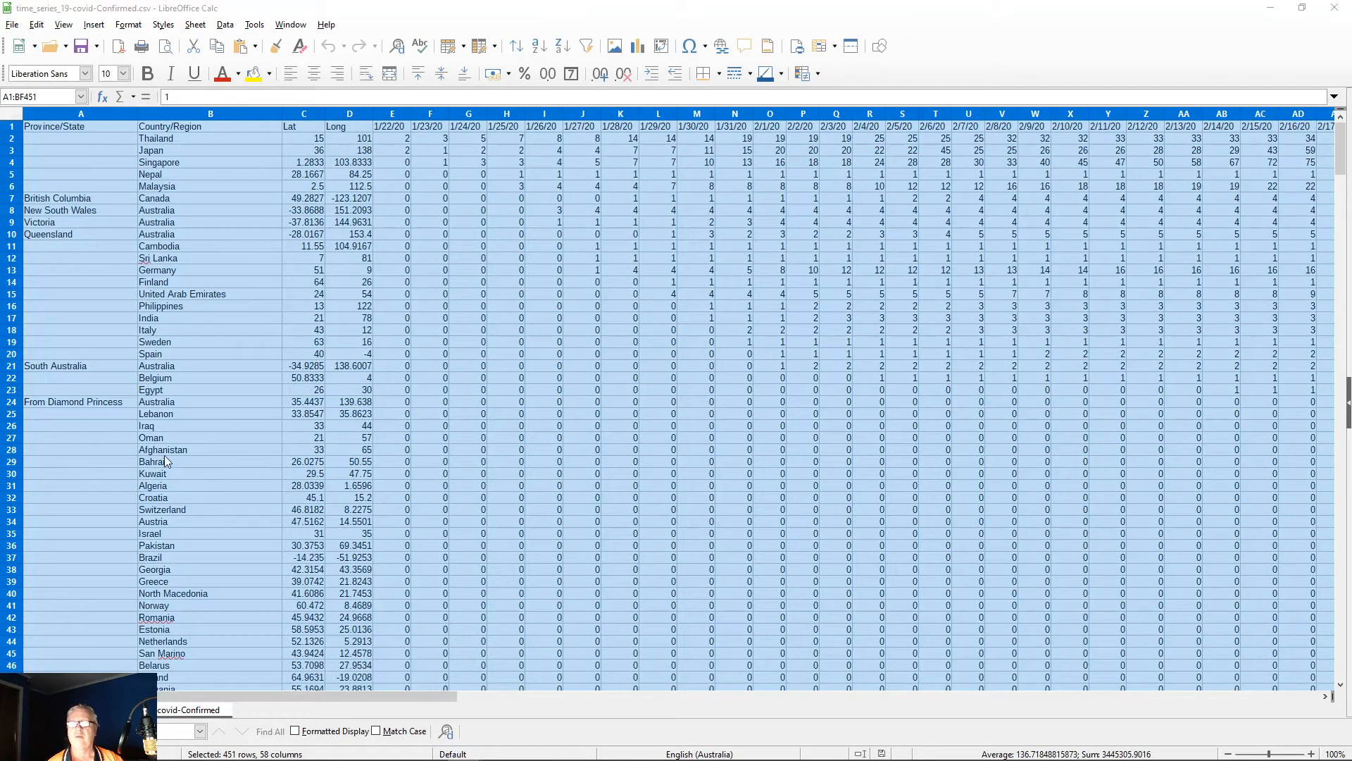
key(alt+Tab)
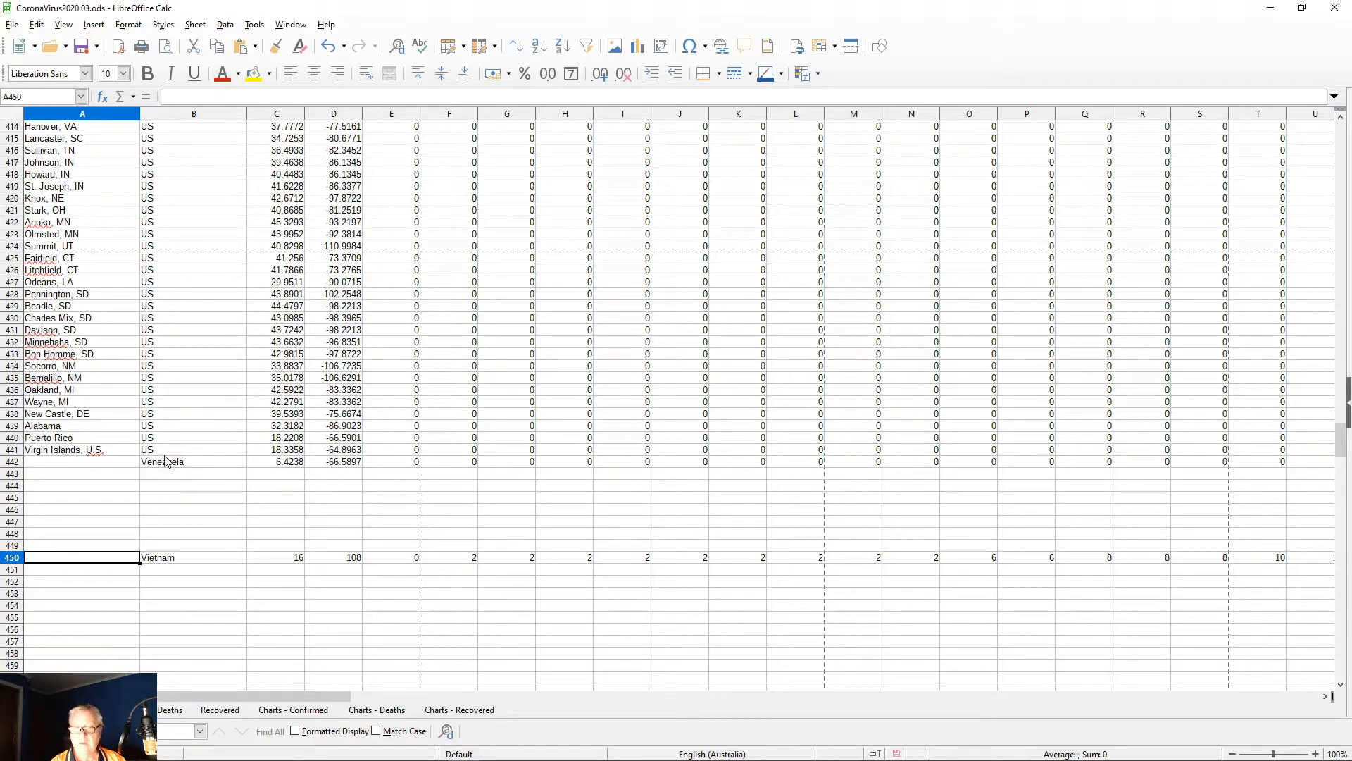
key(ctrl+Home)
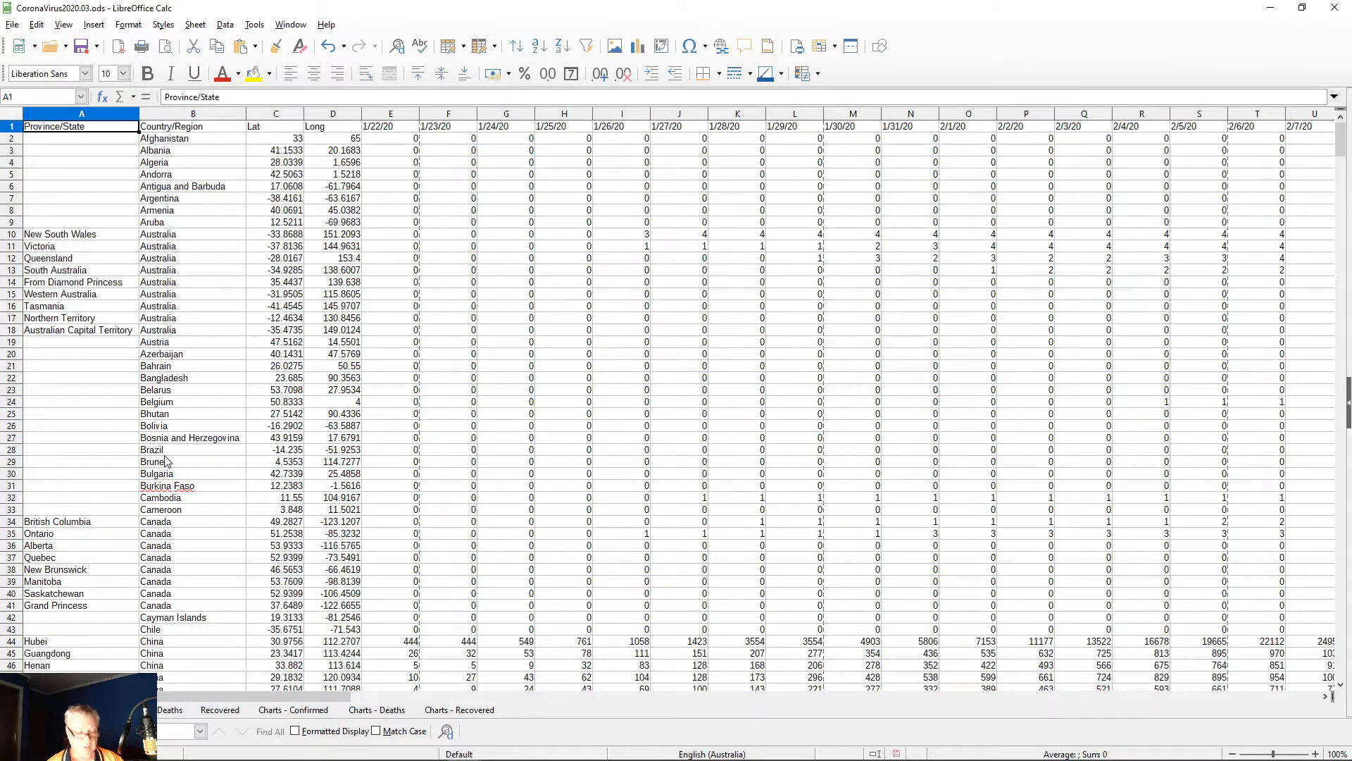
key(ctrl+v)
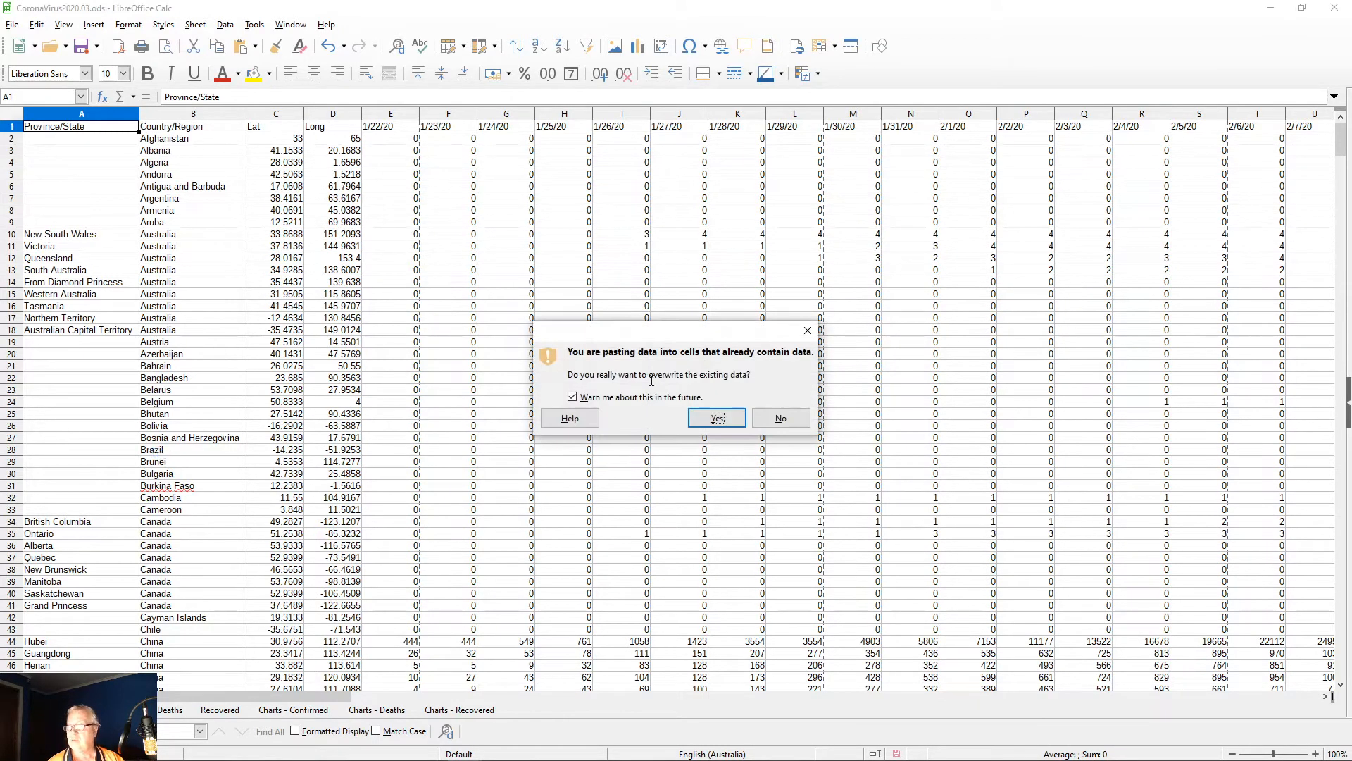
click(721, 421)
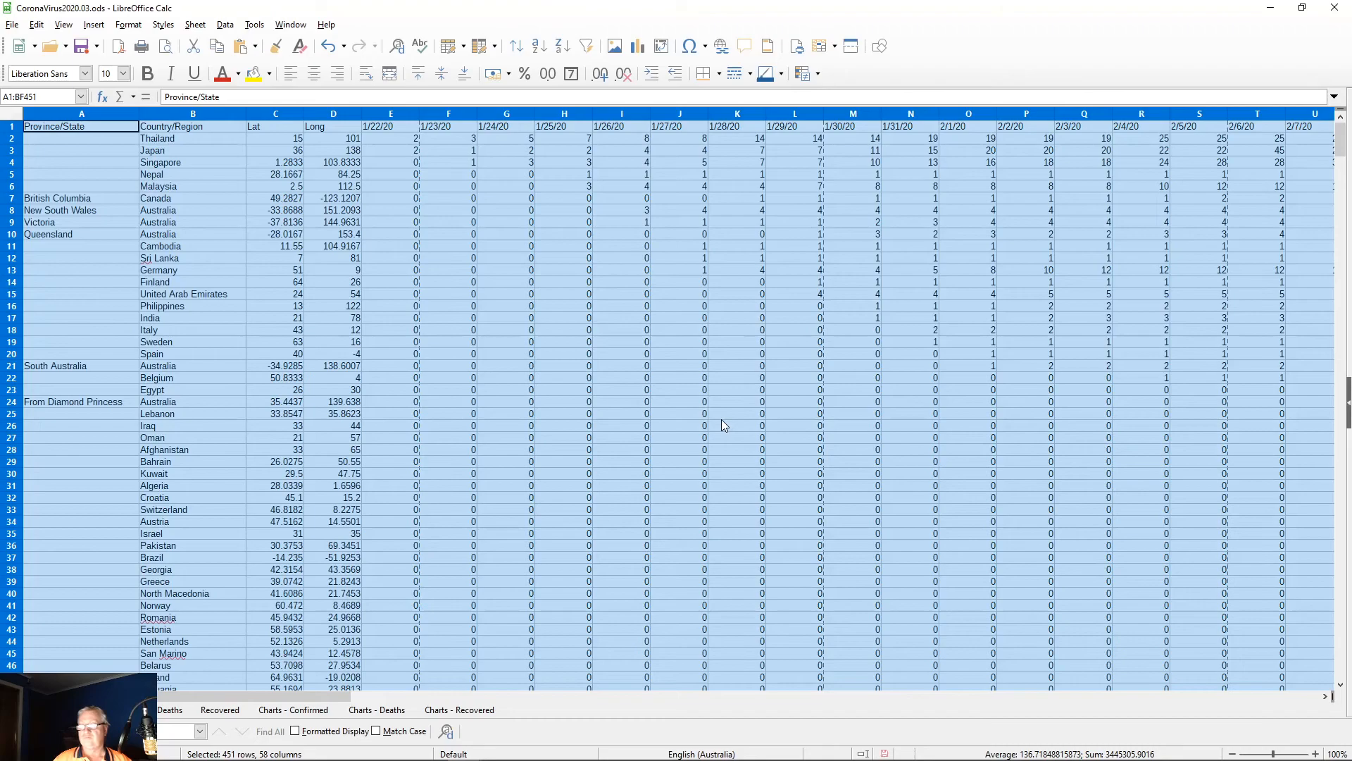
Step: Examine the country order of the pasted rows down to the last row, 451
scroll(597, 455, down, 8)
scroll(597, 455, down, 20)
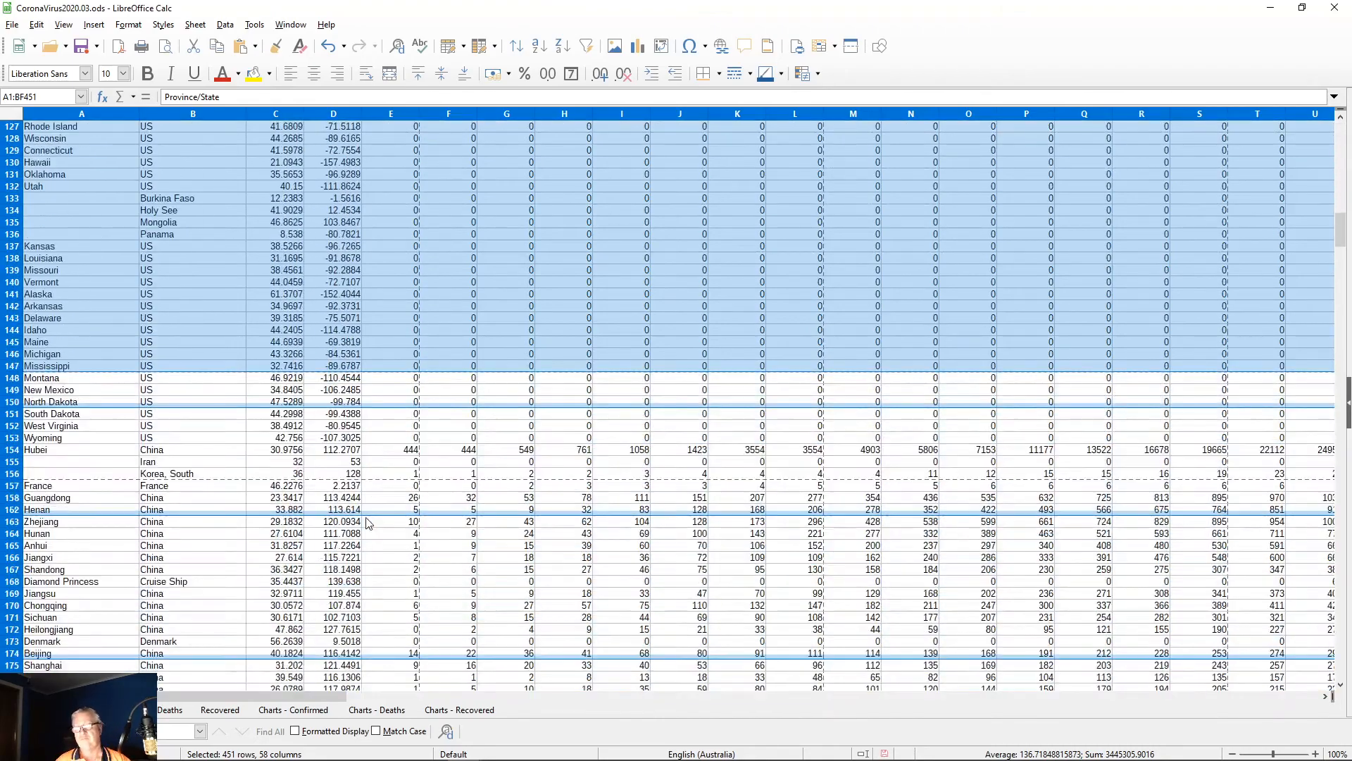
scroll(326, 499, down, 20)
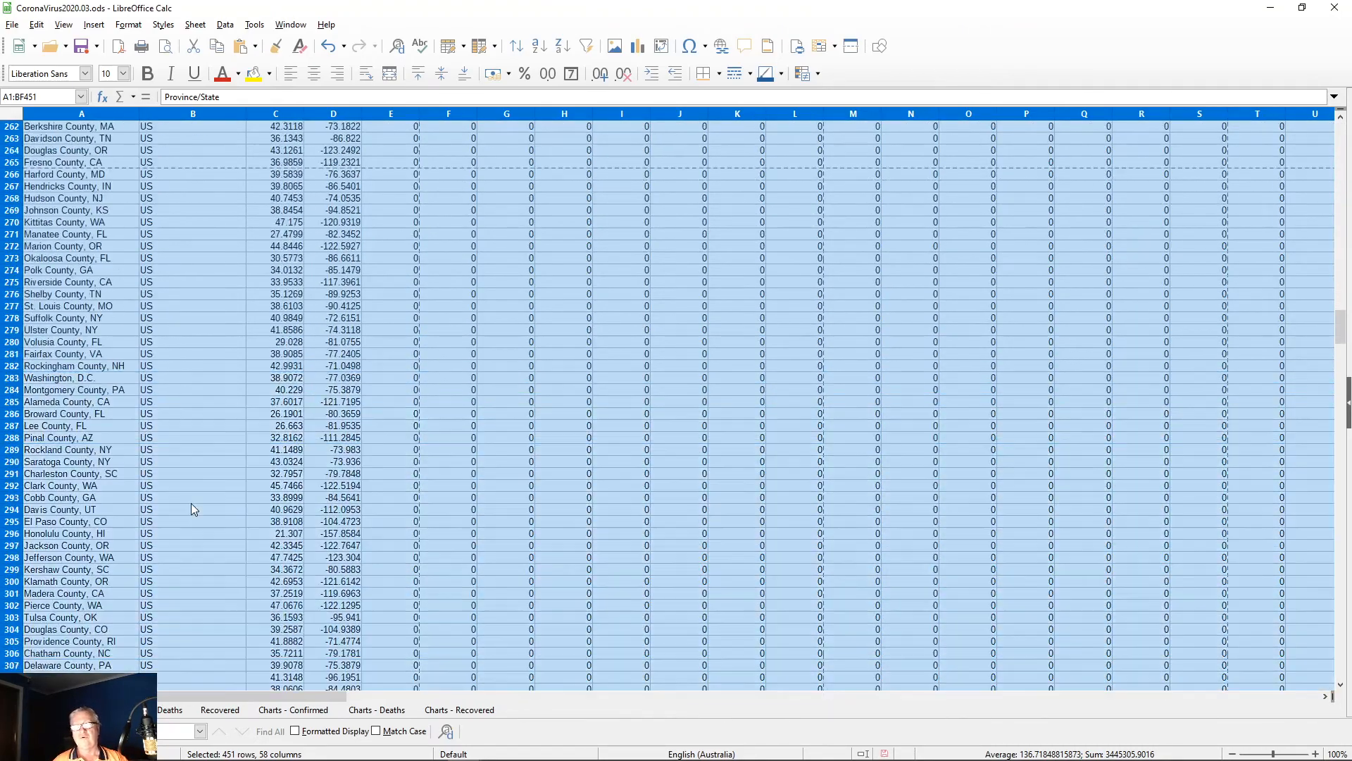
scroll(197, 503, down, 20)
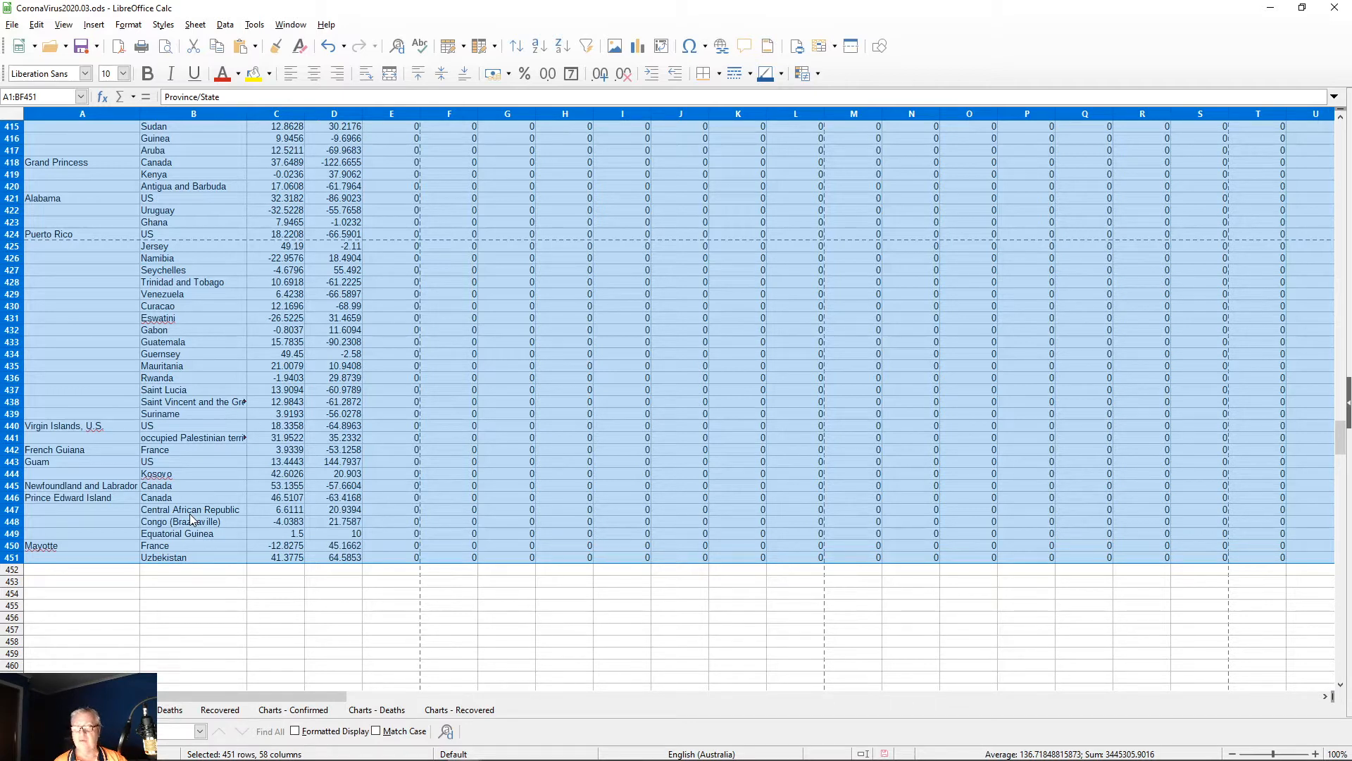
Step: Undo the paste and check the earlier row order in the data sheet
scroll(189, 518, up, 20)
scroll(180, 542, down, 20)
scroll(168, 569, down, 20)
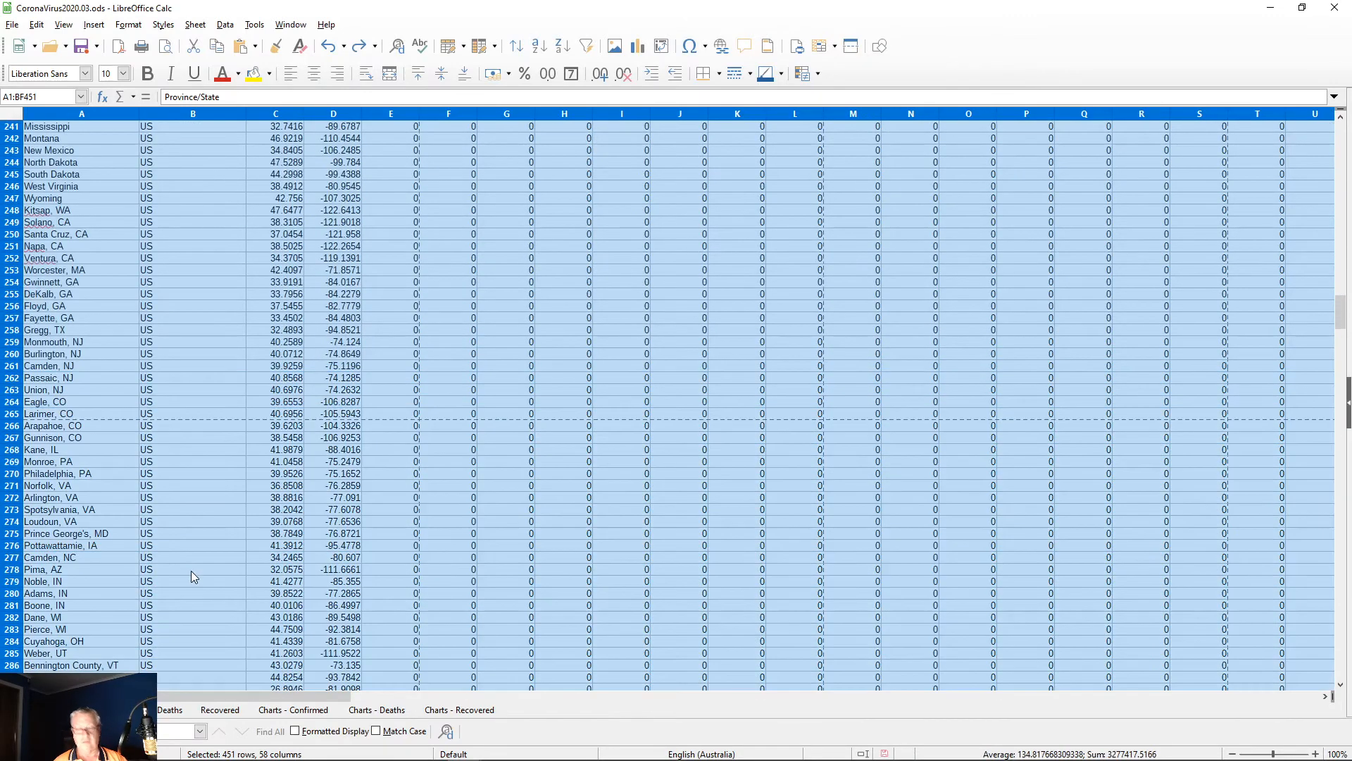
Step: Compare the end of the data in the Confirmed CSV with the last rows of the CoronaVirus2020.03.ods data sheet
key(alt+Tab)
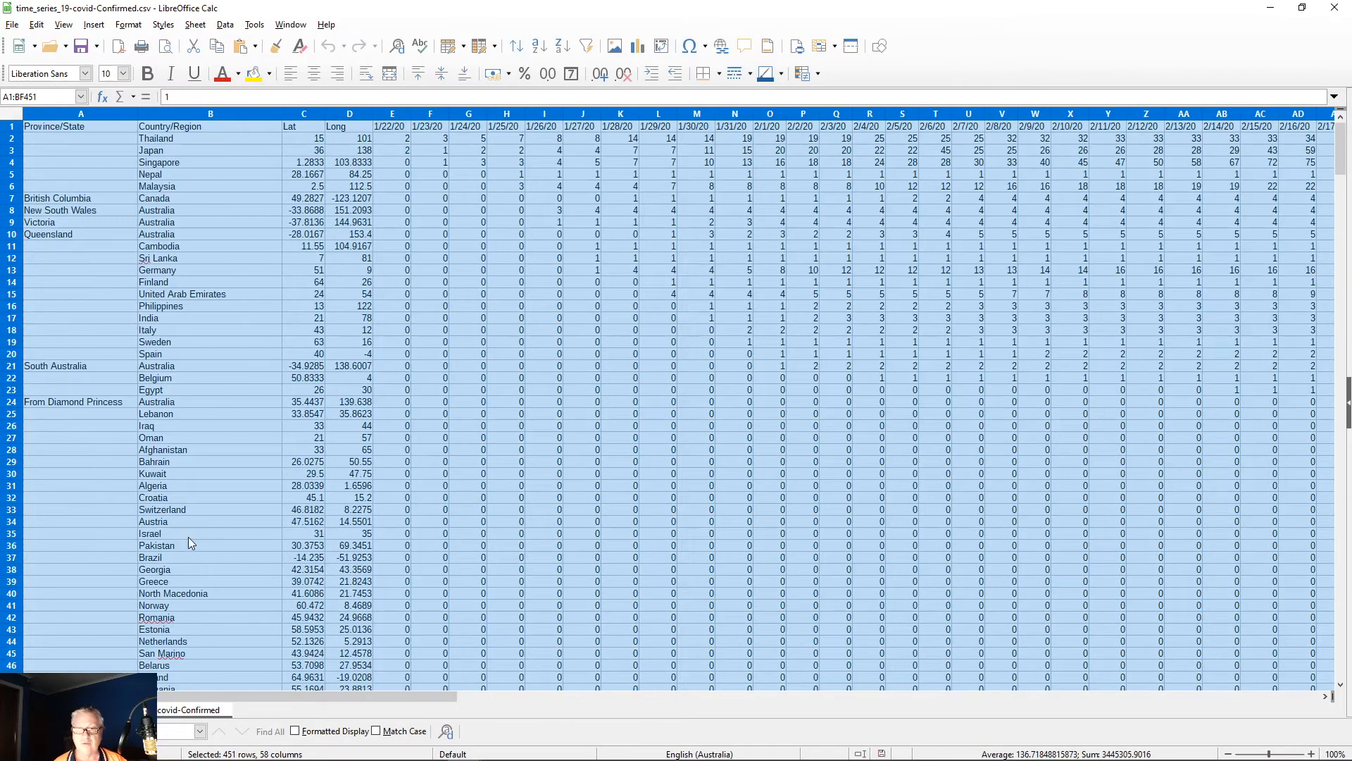
scroll(203, 531, down, 20)
scroll(221, 532, down, 20)
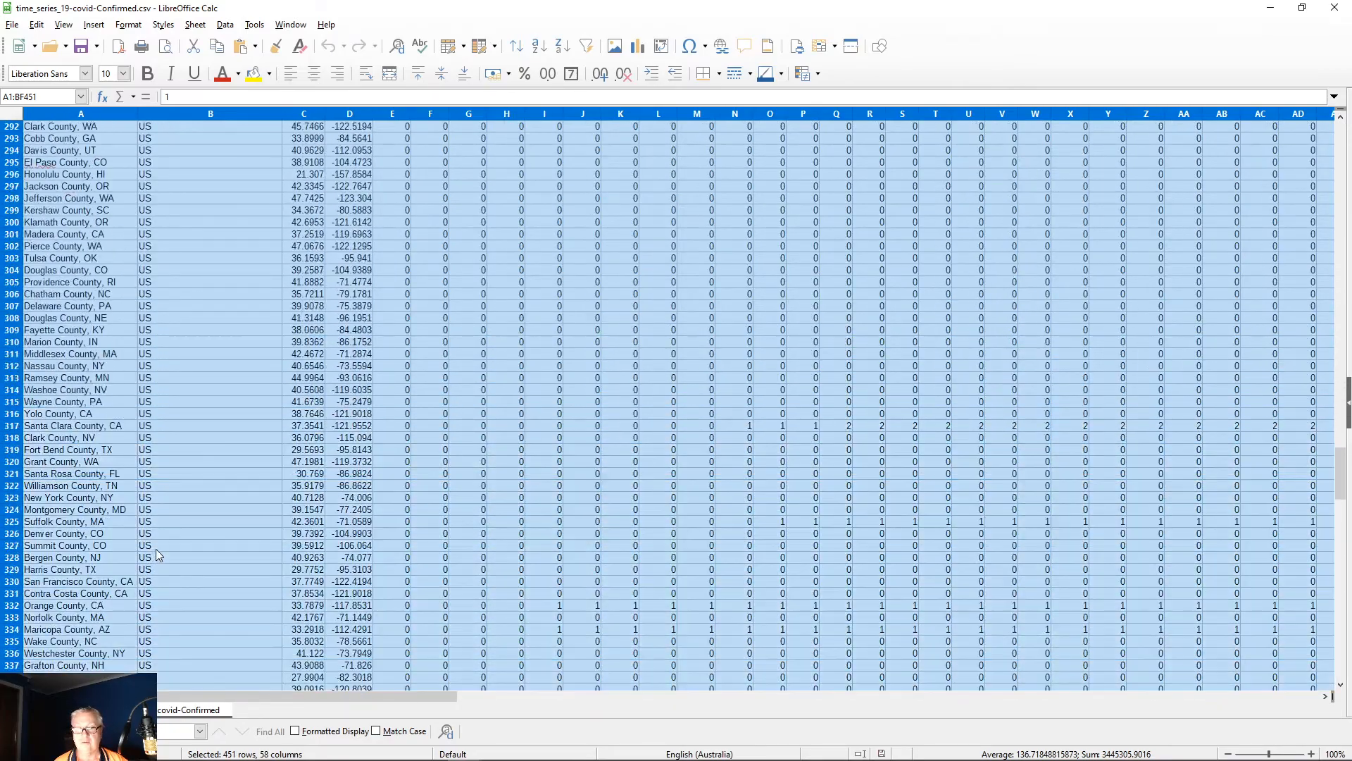
scroll(158, 555, down, 20)
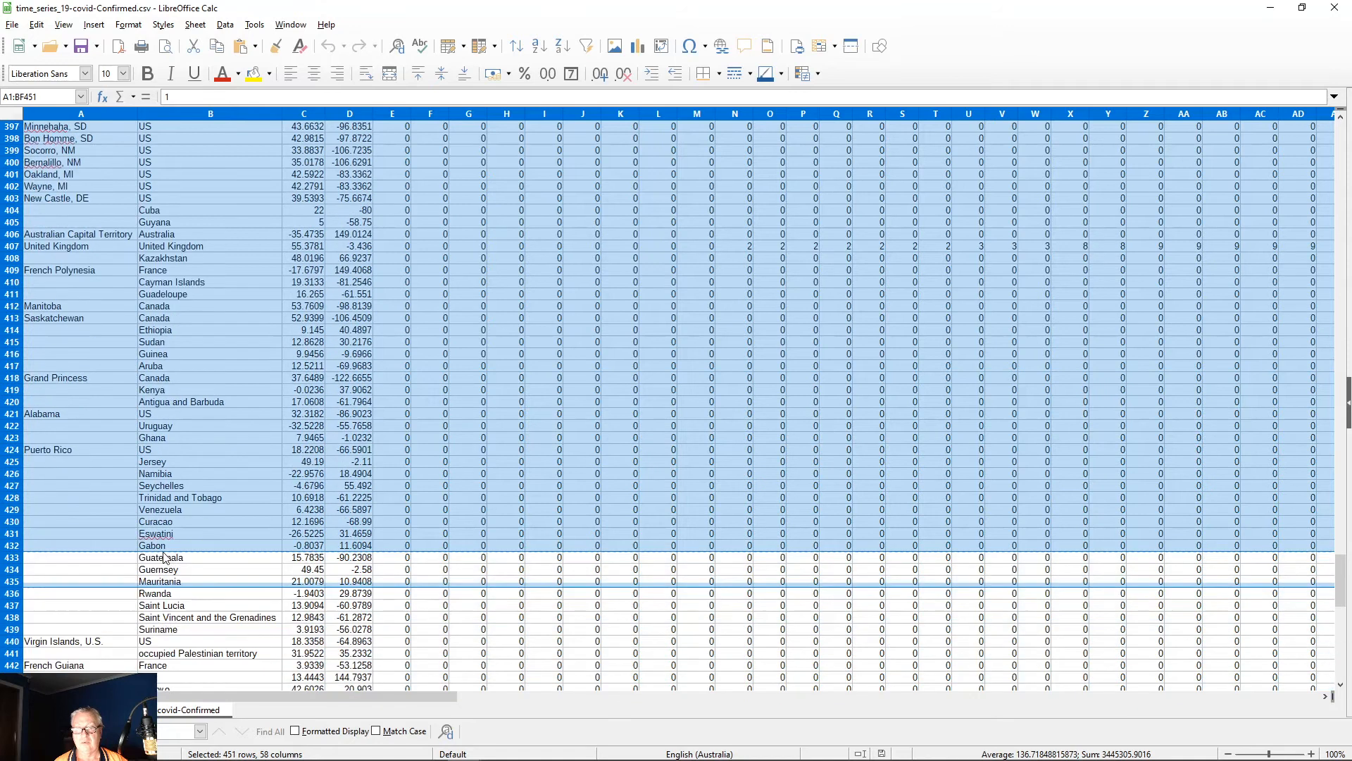
scroll(164, 556, down, 4)
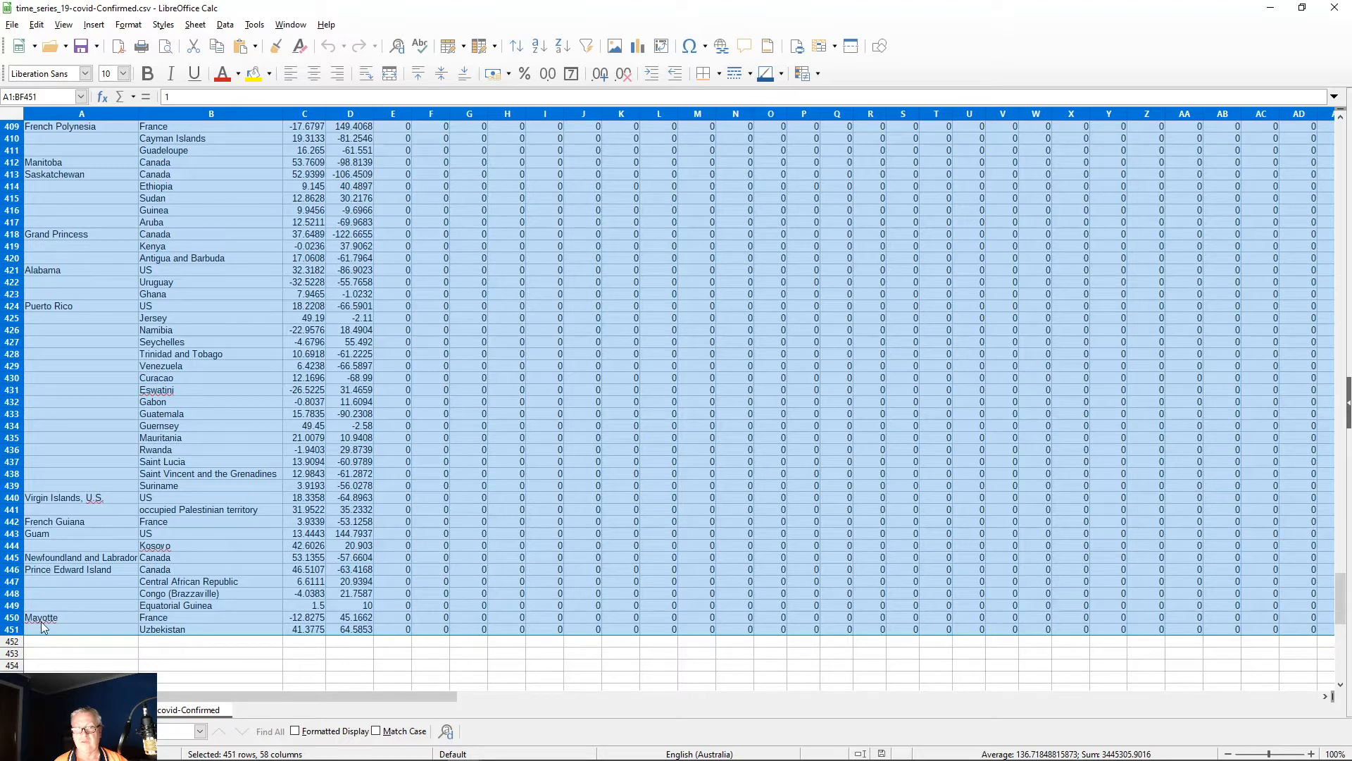
key(alt+Tab)
scroll(179, 617, down, 20)
scroll(169, 585, down, 20)
scroll(173, 583, up, 4)
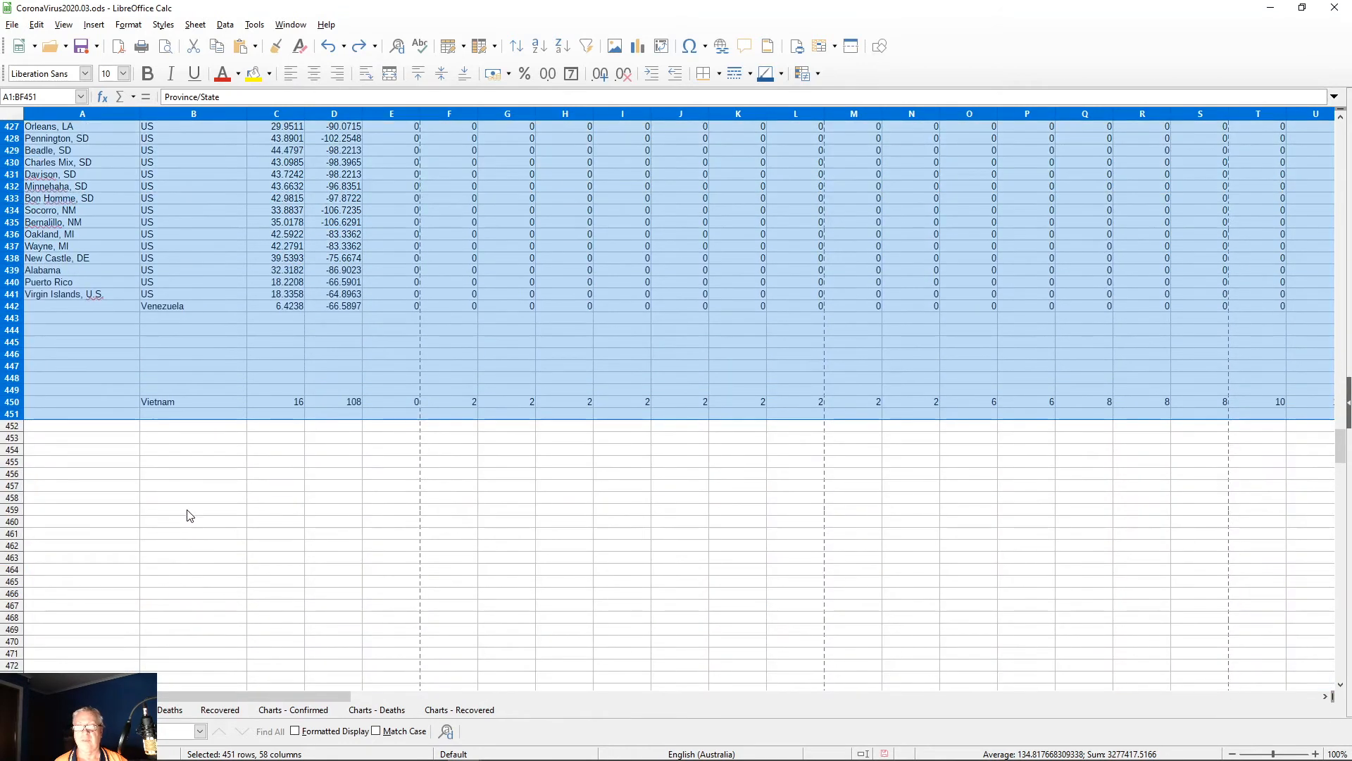
Step: Insert one row above the Vietnam row, row 450, in the CoronaVirus2020.03.ods data sheet
key(ctrl+c)
click(83, 401)
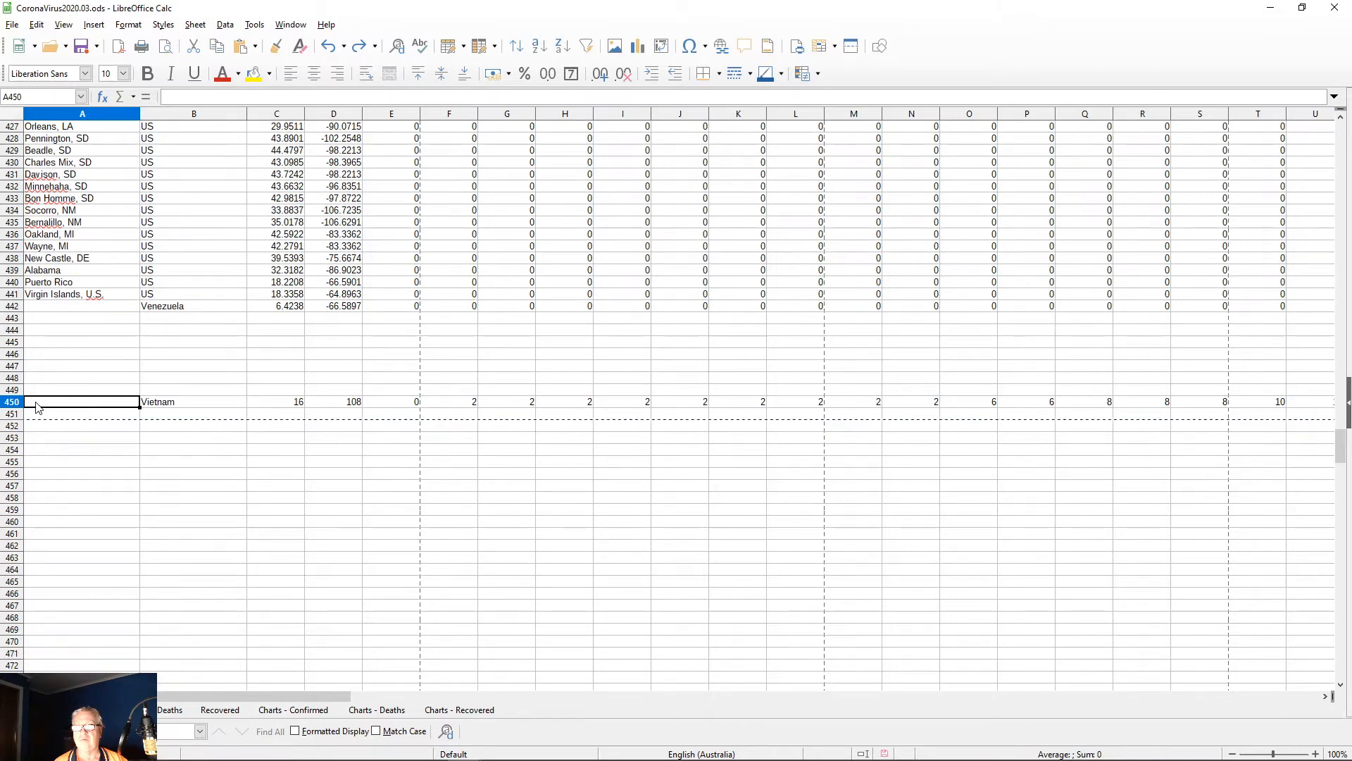
right_click(14, 403)
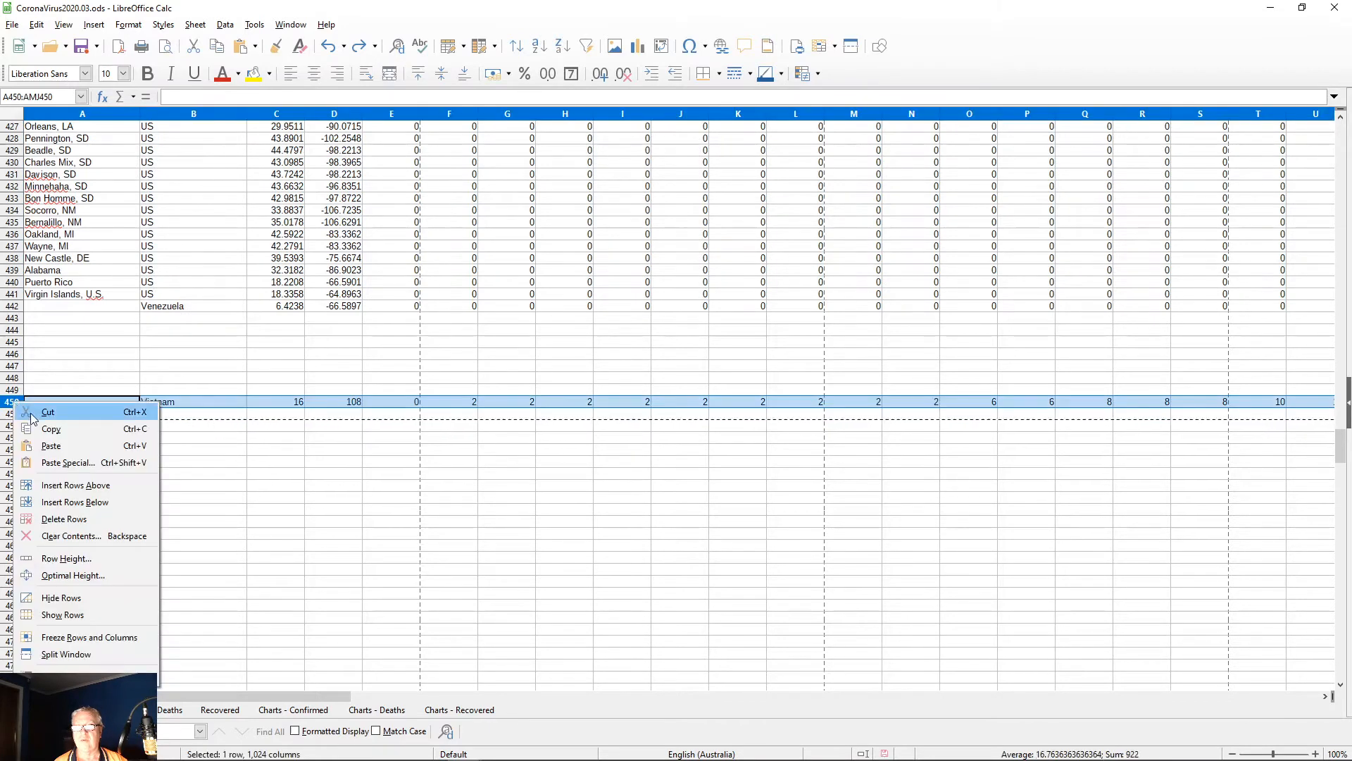
click(50, 485)
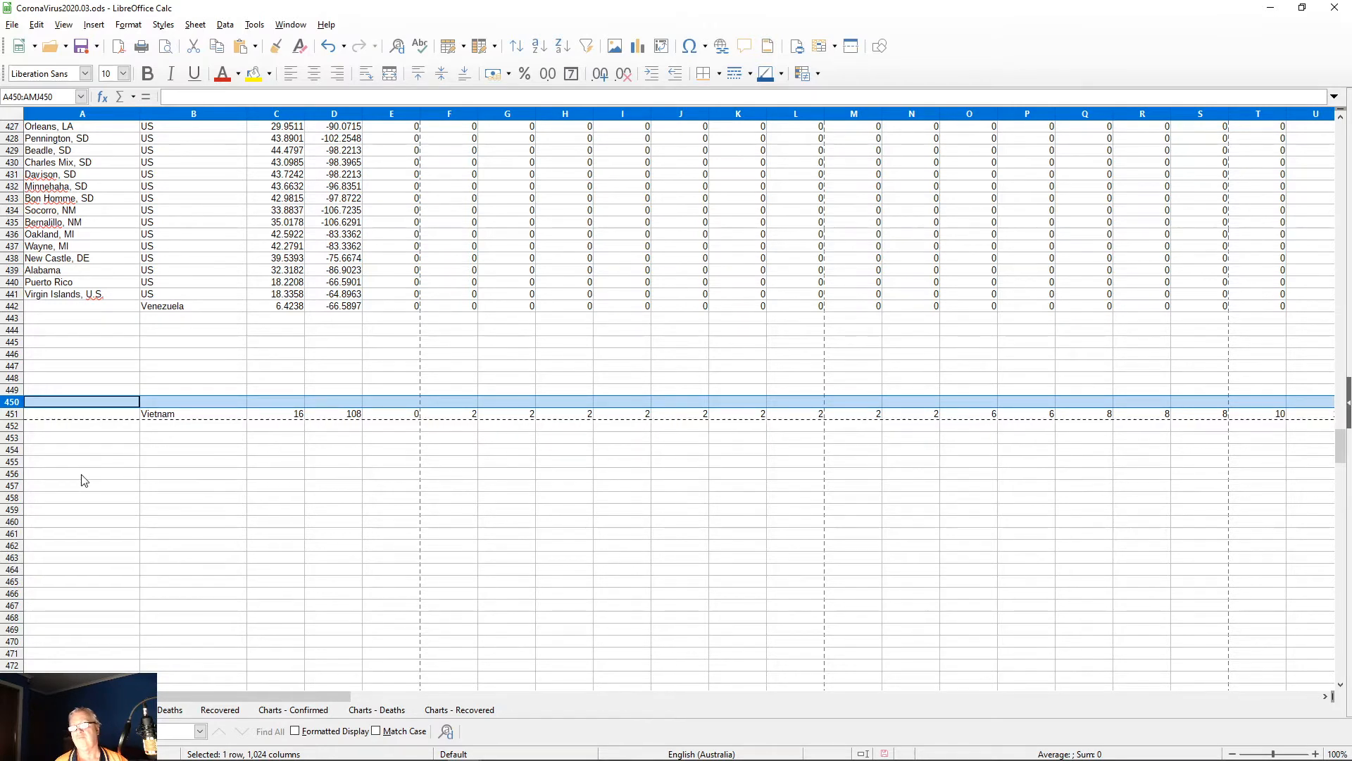
Step: Copy A1:BF451 from the Confirmed CSV again and paste it at A1 of the CoronaVirus2020.03.ods data sheet, overwriting the existing data
key(alt+Tab)
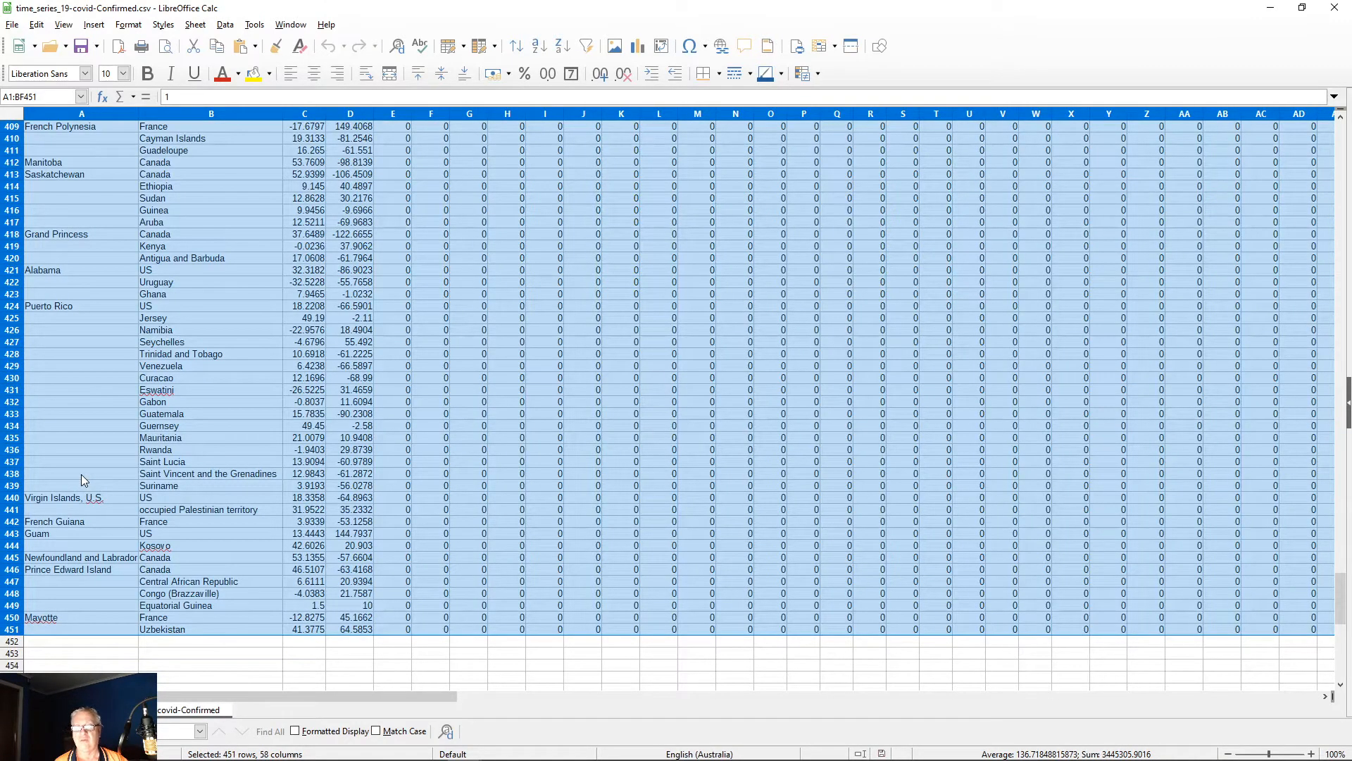
scroll(92, 474, down, 3)
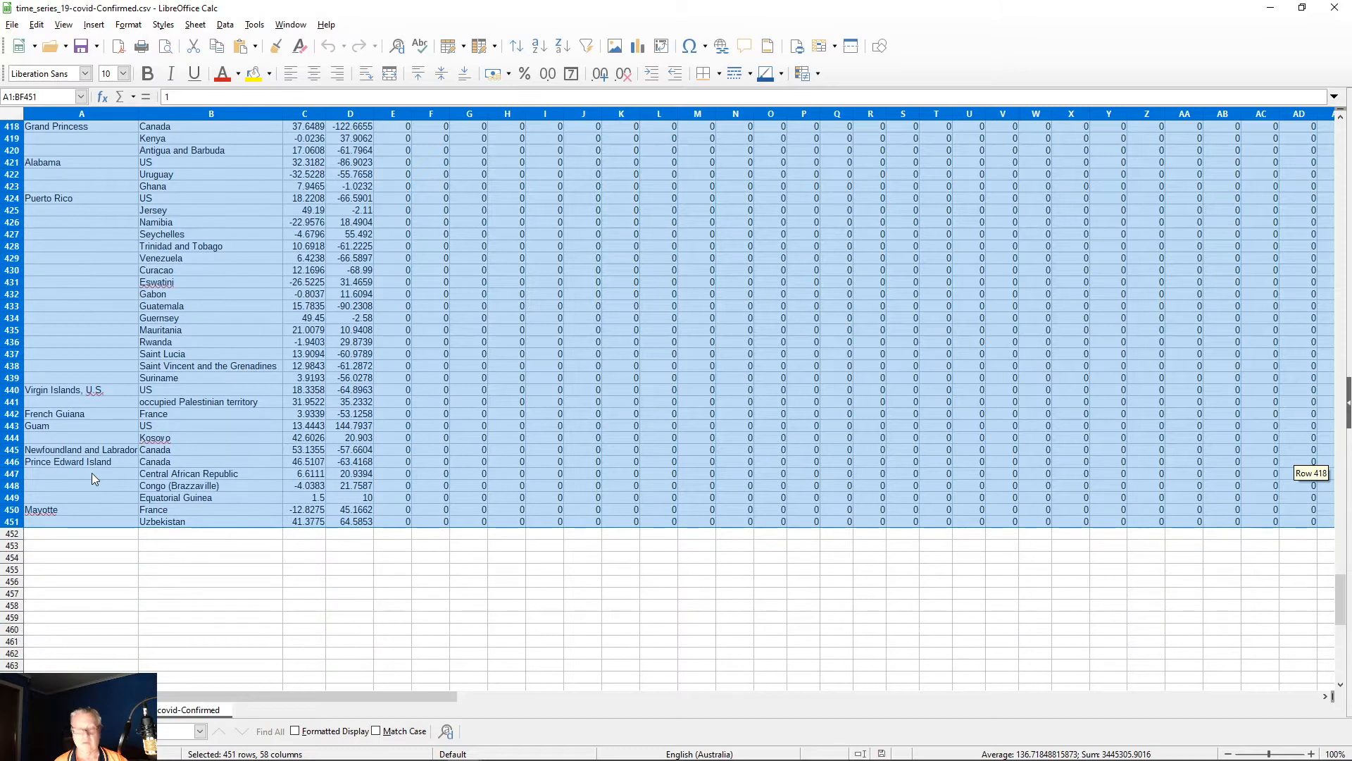
key(ctrl+c)
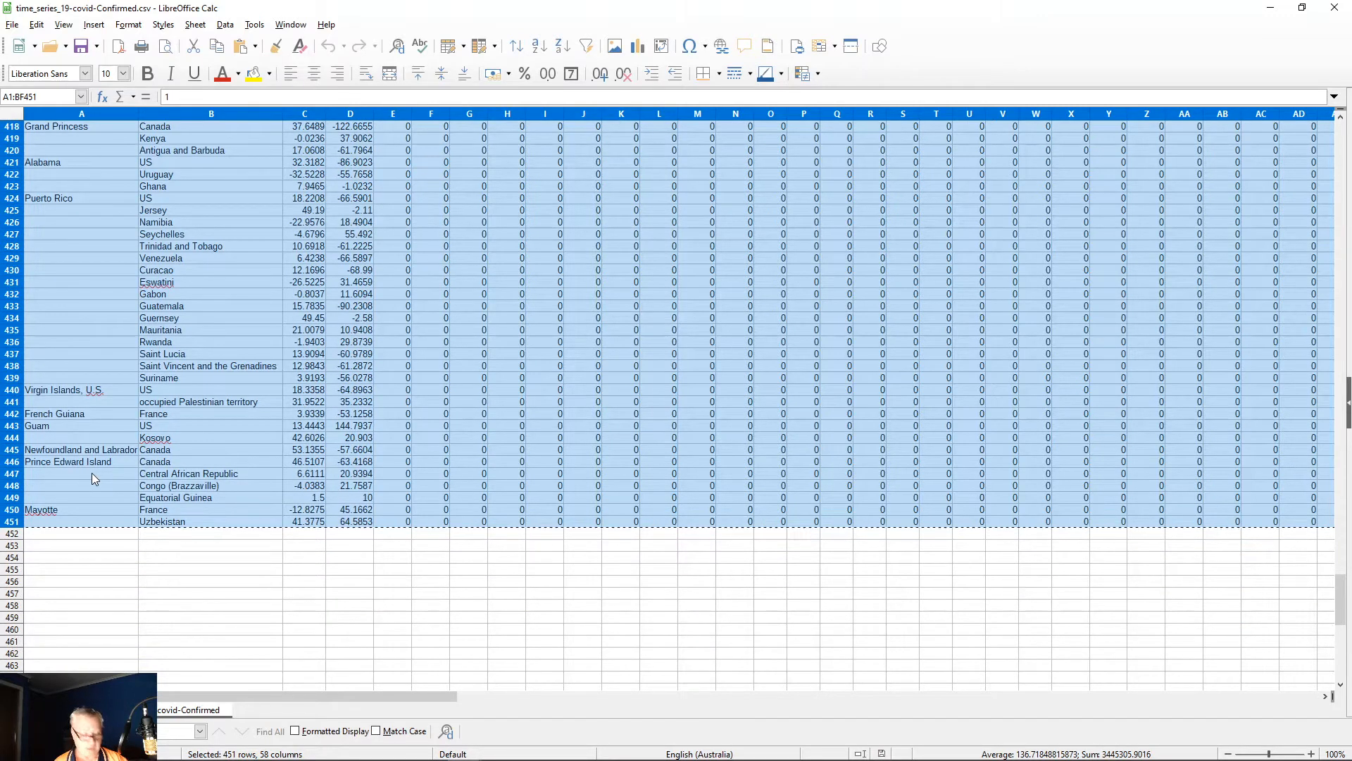
key(alt+Tab)
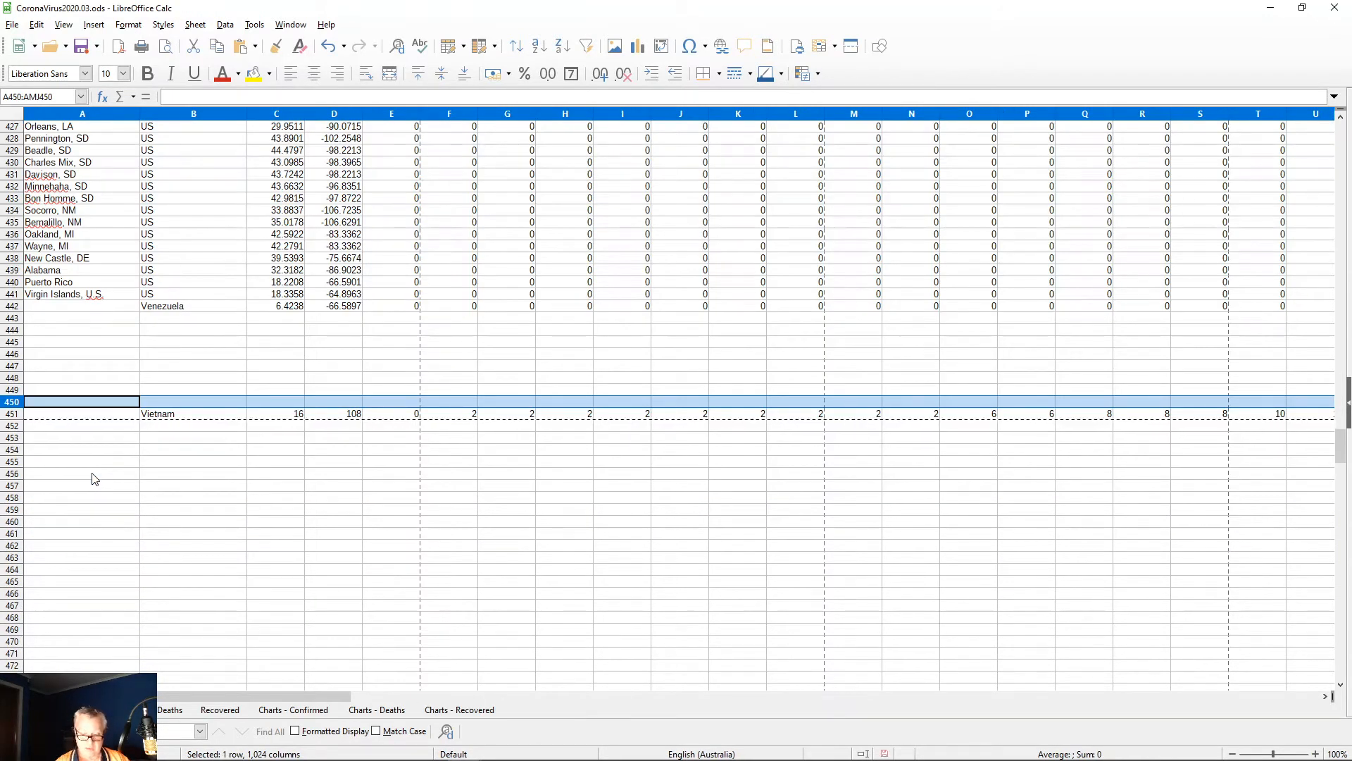
key(ctrl+Home)
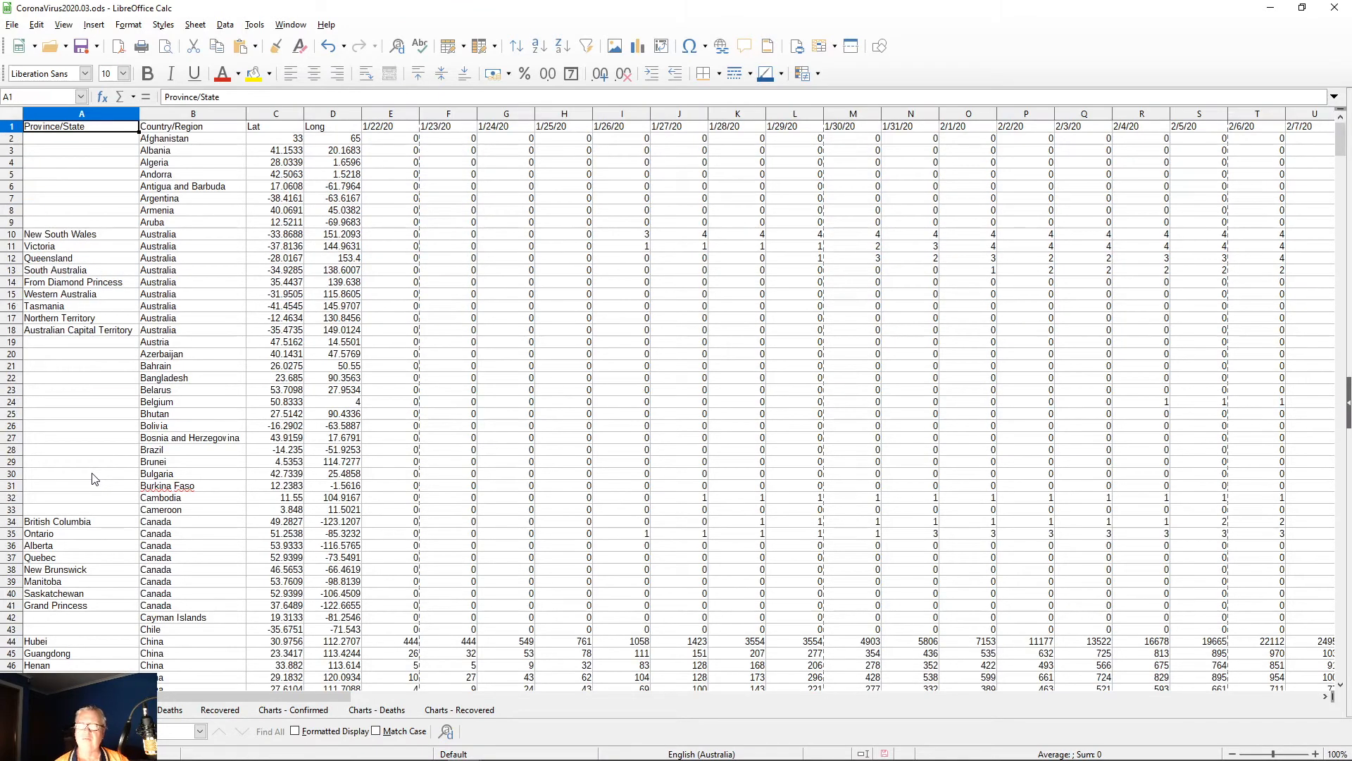
key(ctrl+v)
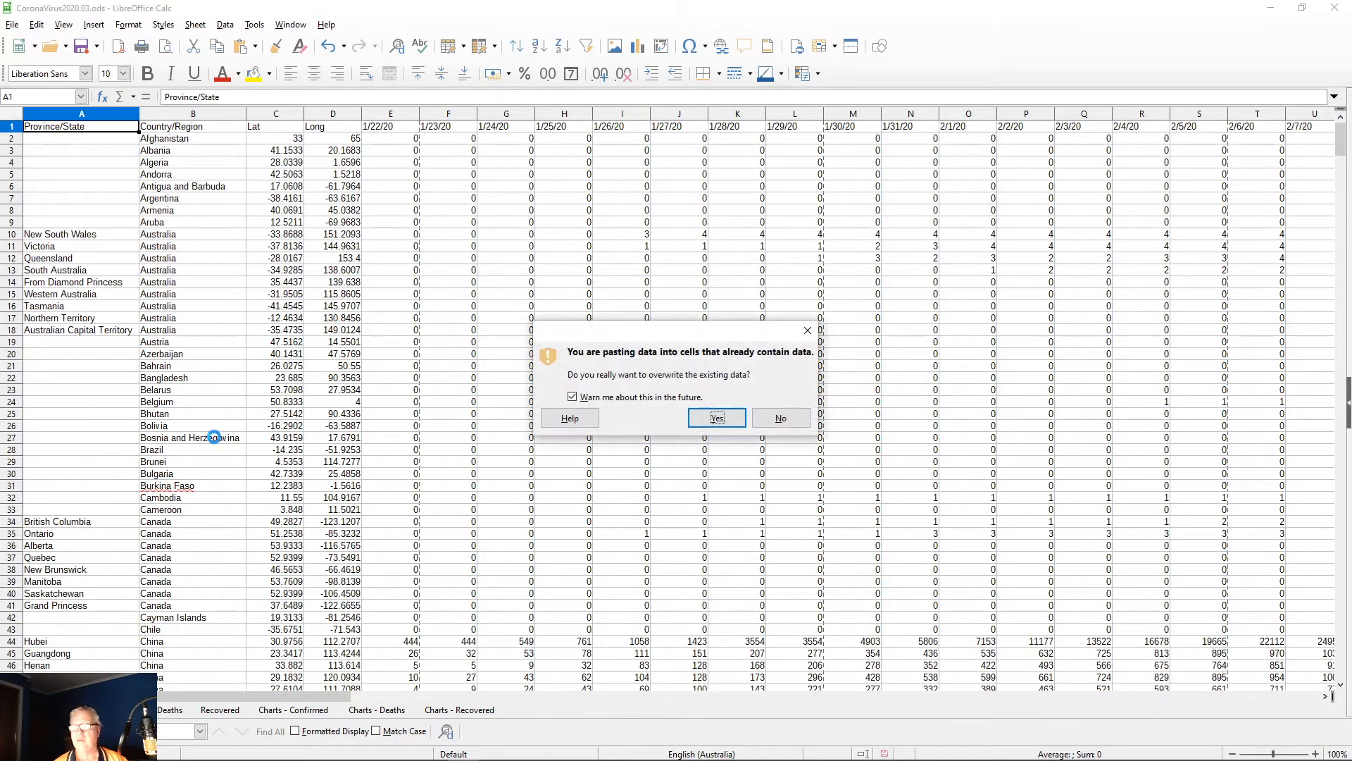
click(717, 418)
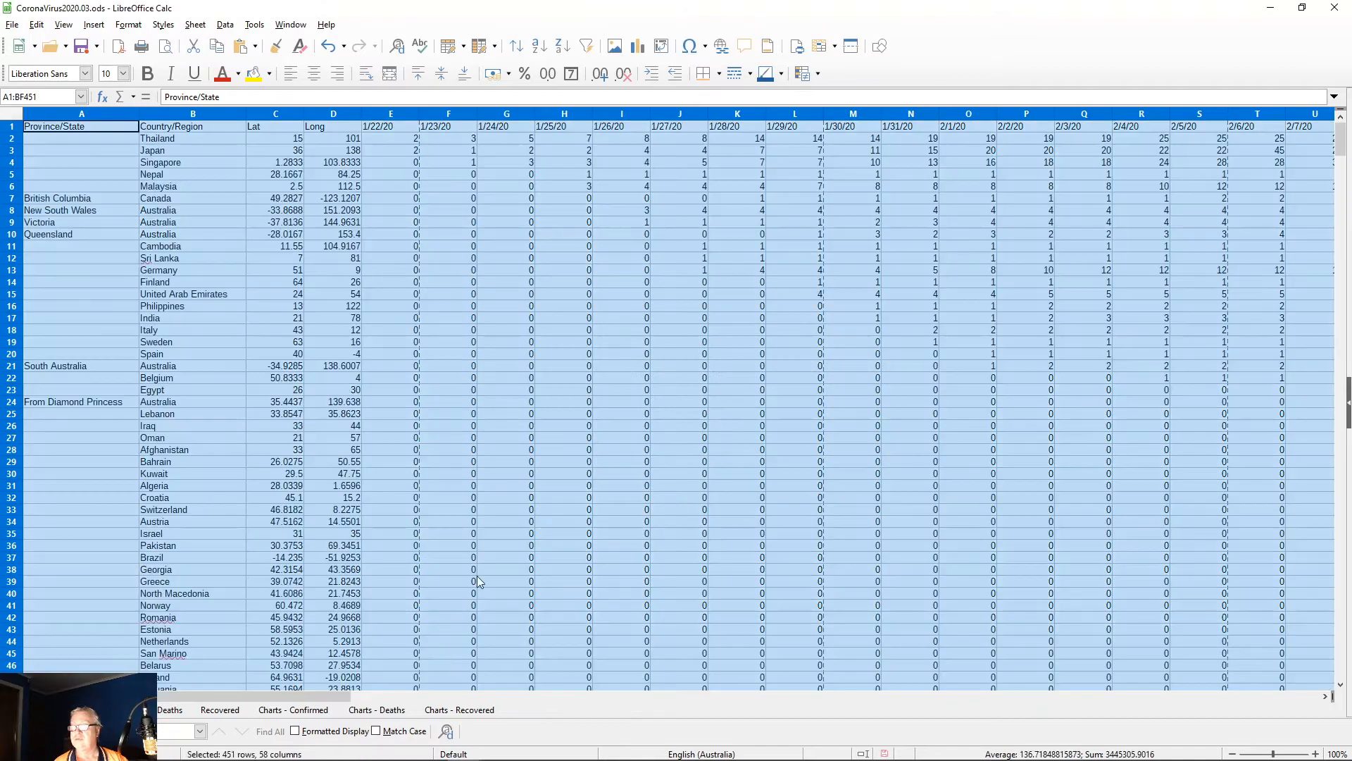
Step: Check the newly pasted confirmed data down to its last row, 451
scroll(372, 531, down, 18)
scroll(372, 532, down, 20)
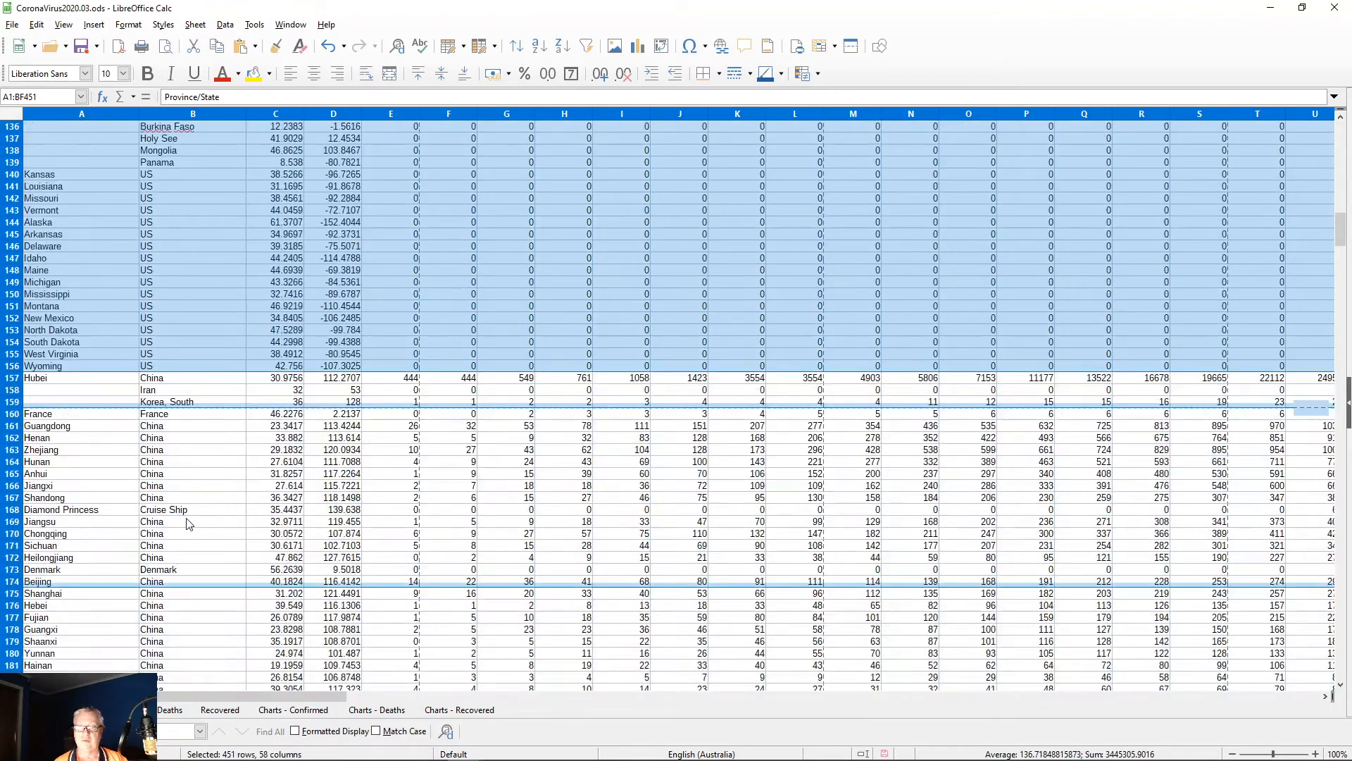
scroll(202, 501, down, 20)
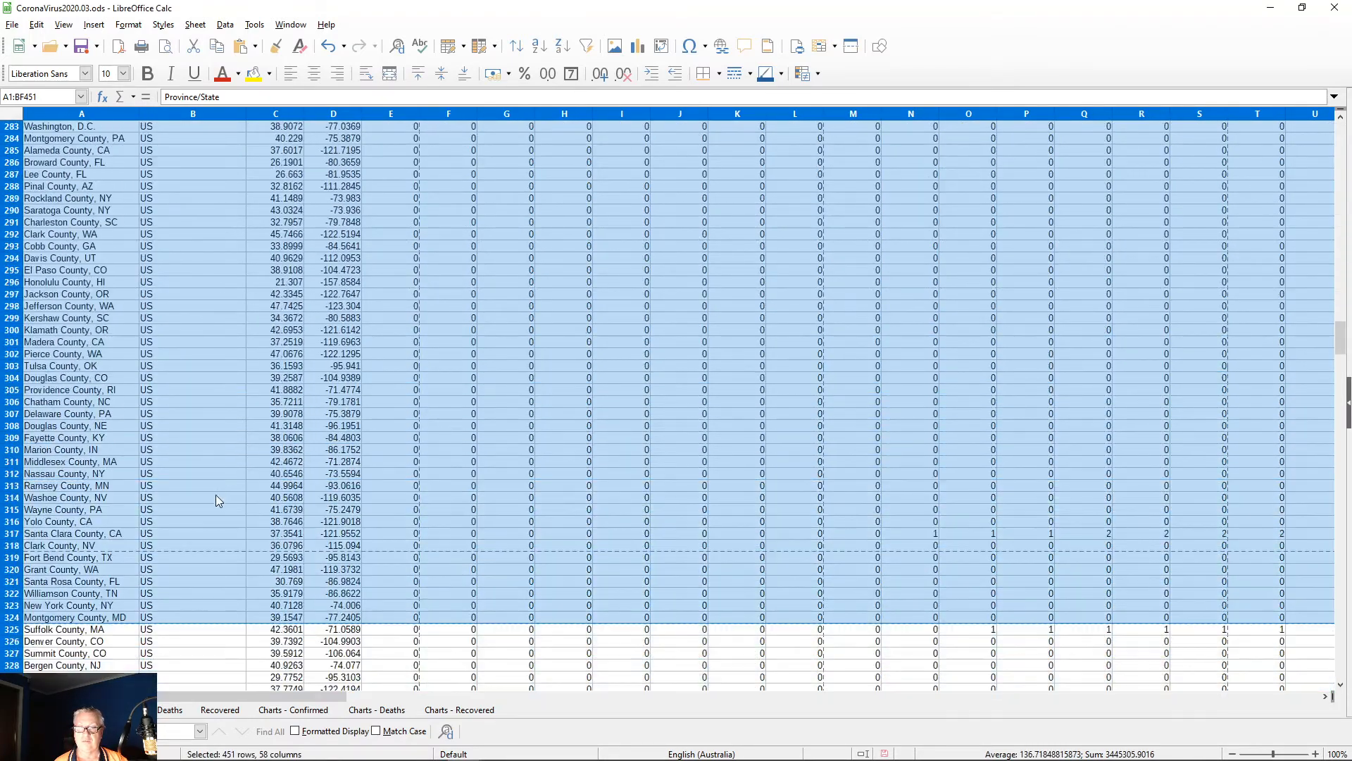
scroll(221, 502, down, 20)
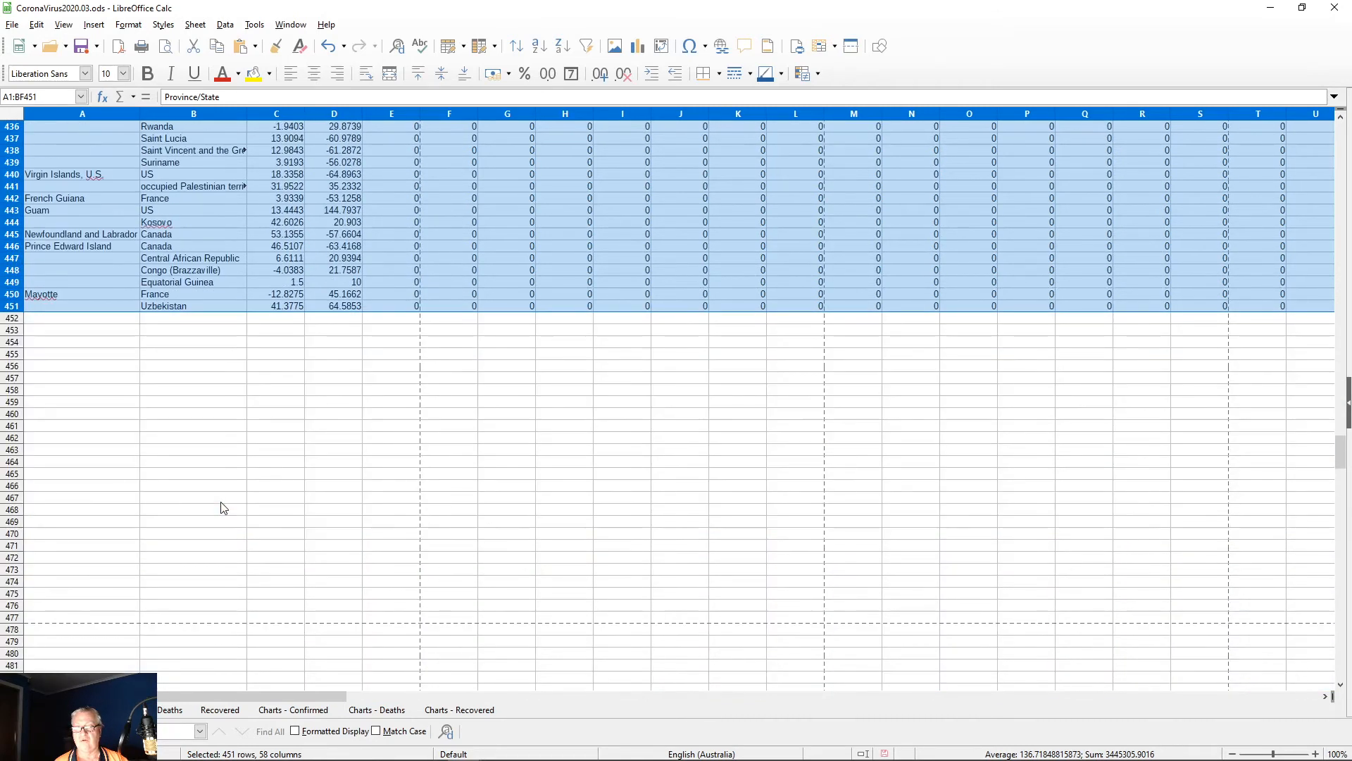
scroll(205, 498, up, 5)
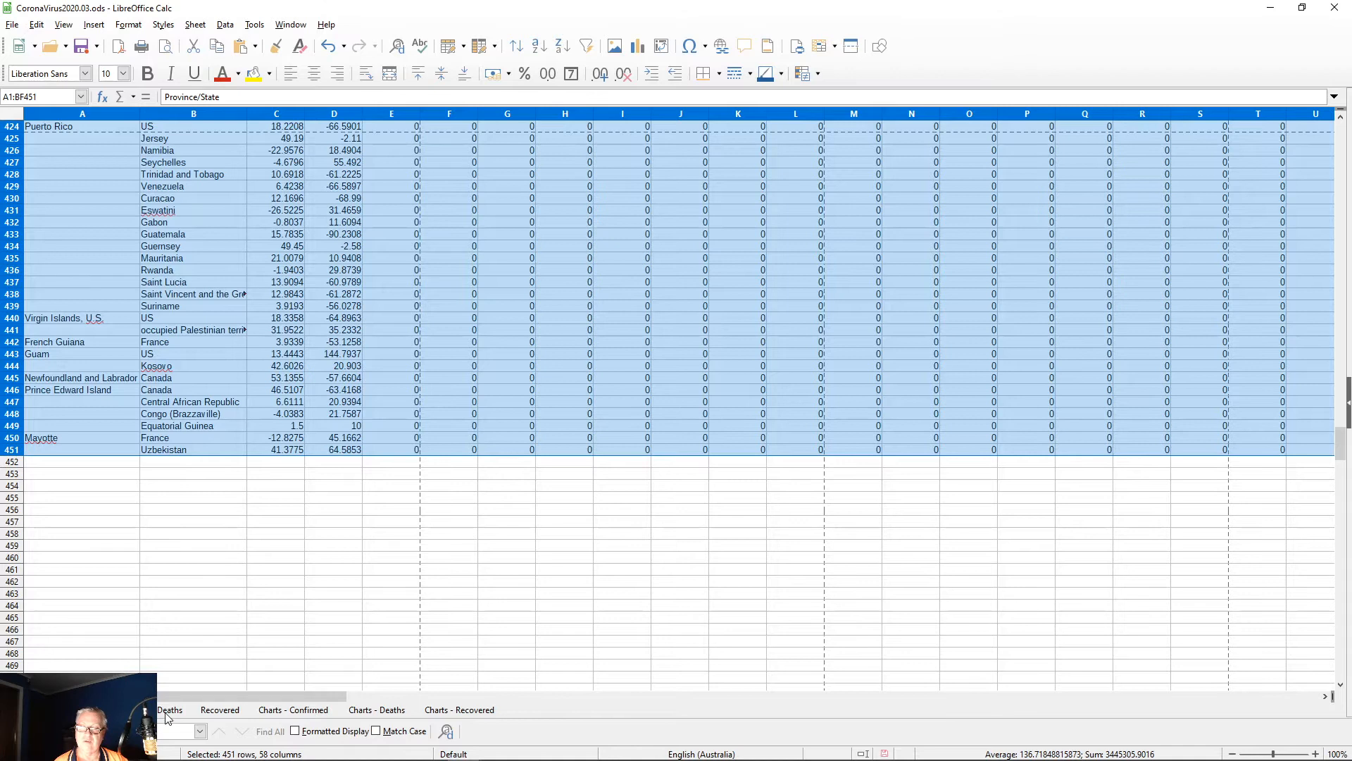
Step: On the Deaths sheet, insert nine rows above the Vietnam row and delete one, so that Vietnam sits in row 451
key(ctrl+Page_Down)
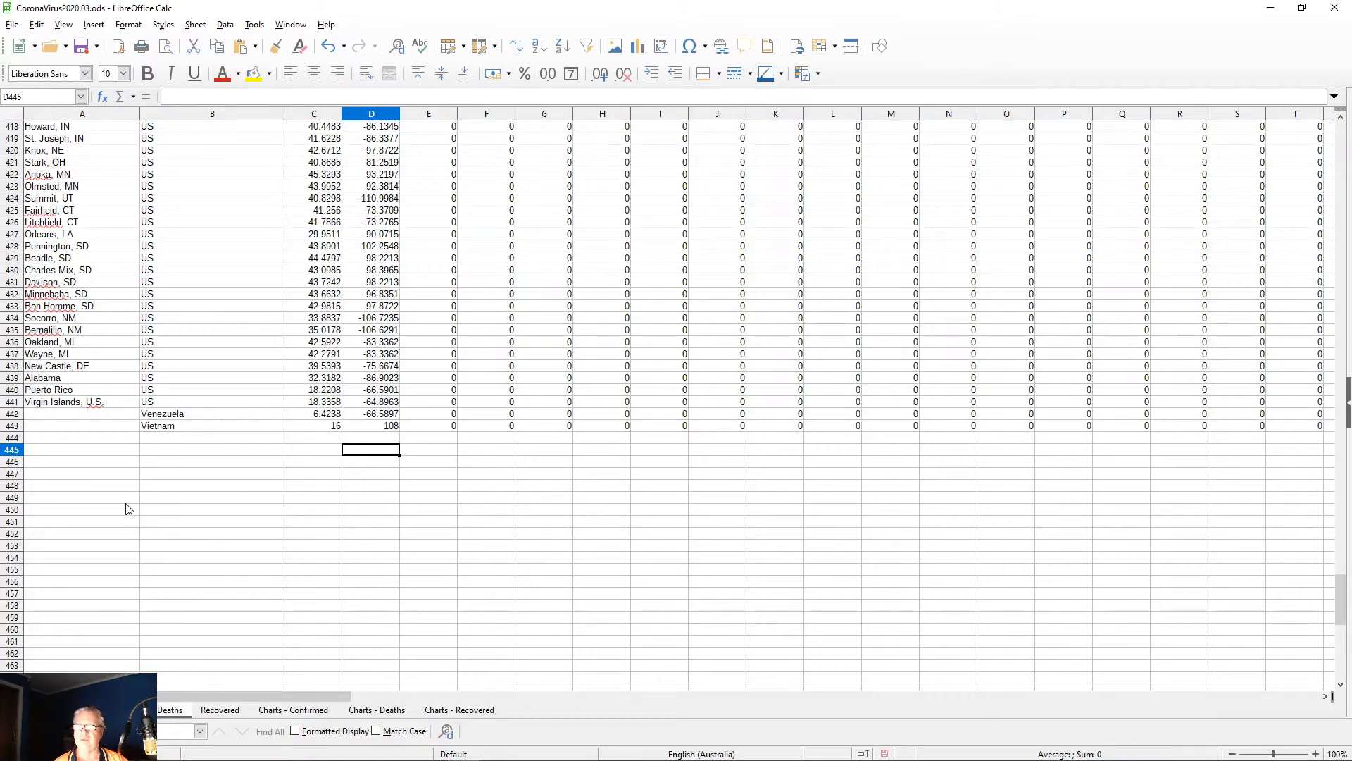
drag(15, 426, 41, 526)
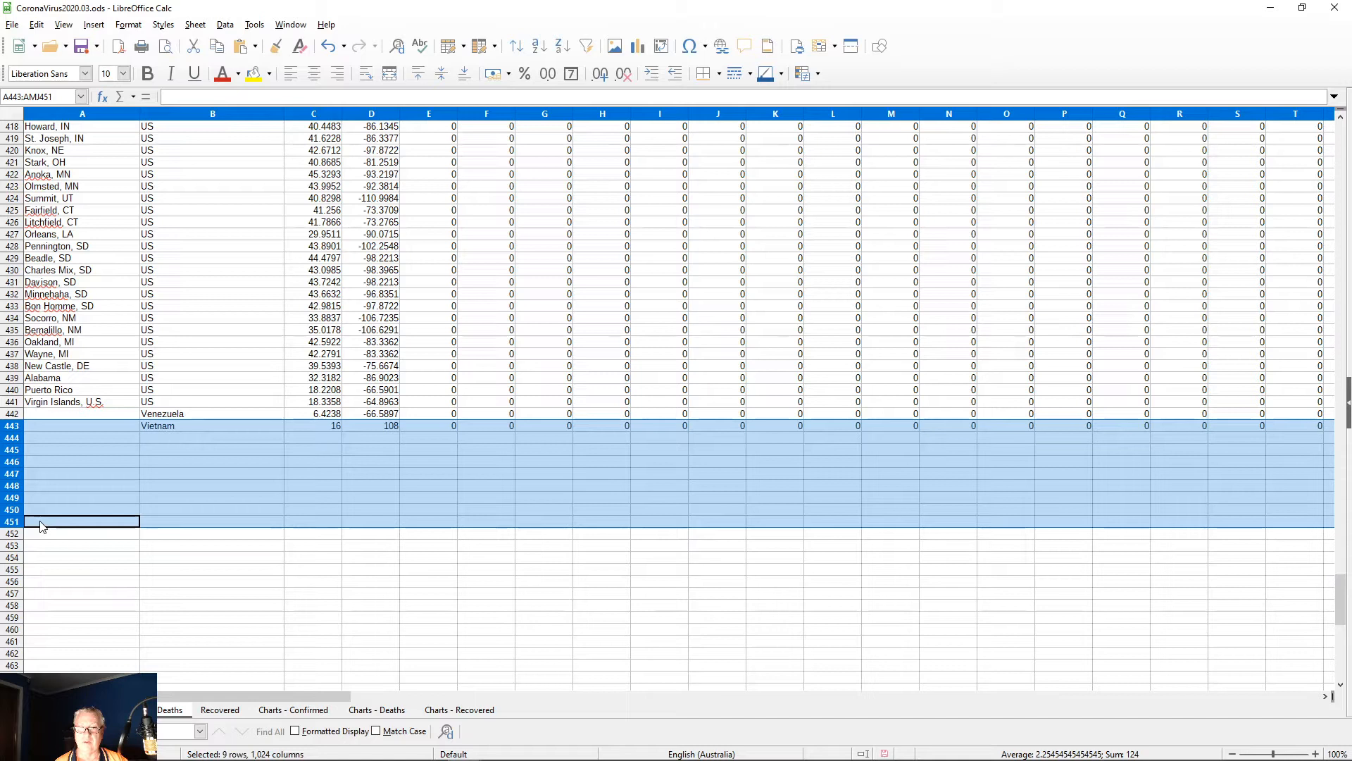
right_click(15, 429)
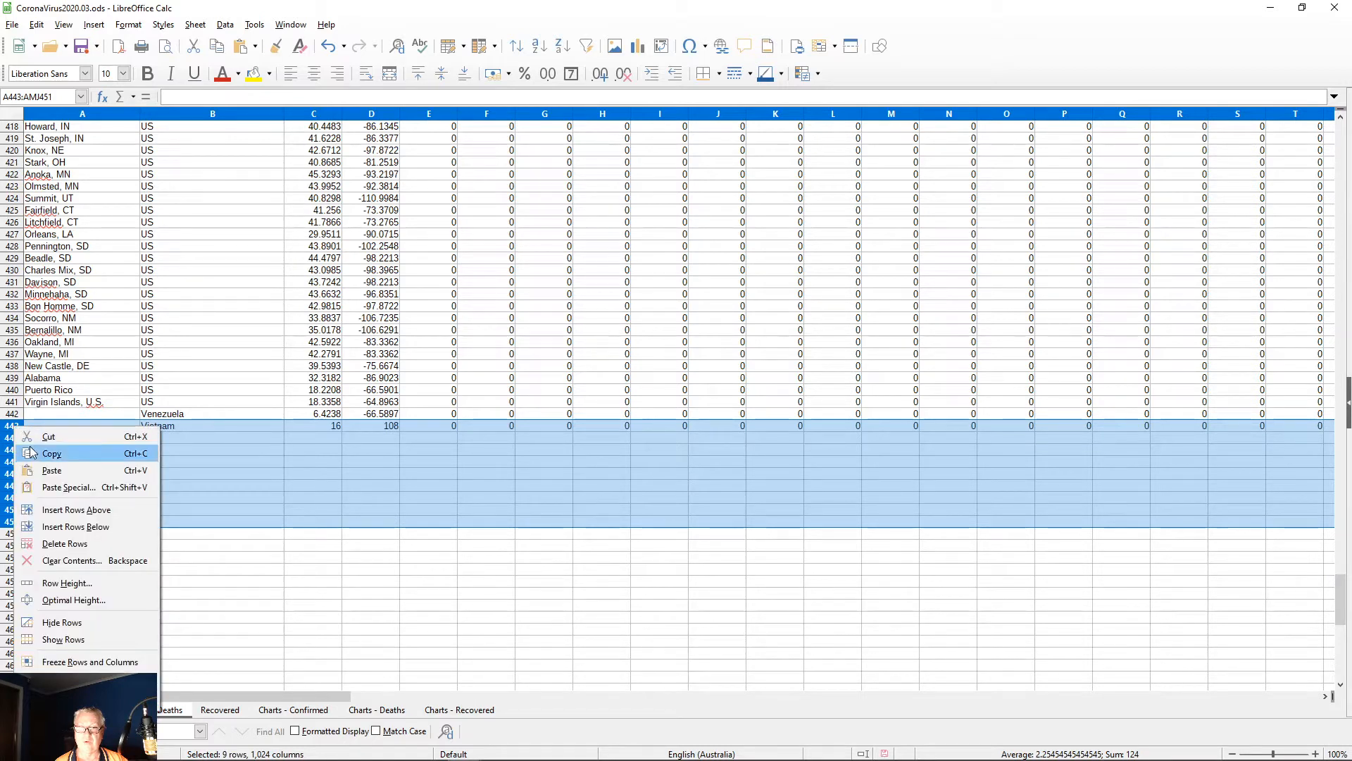
click(74, 509)
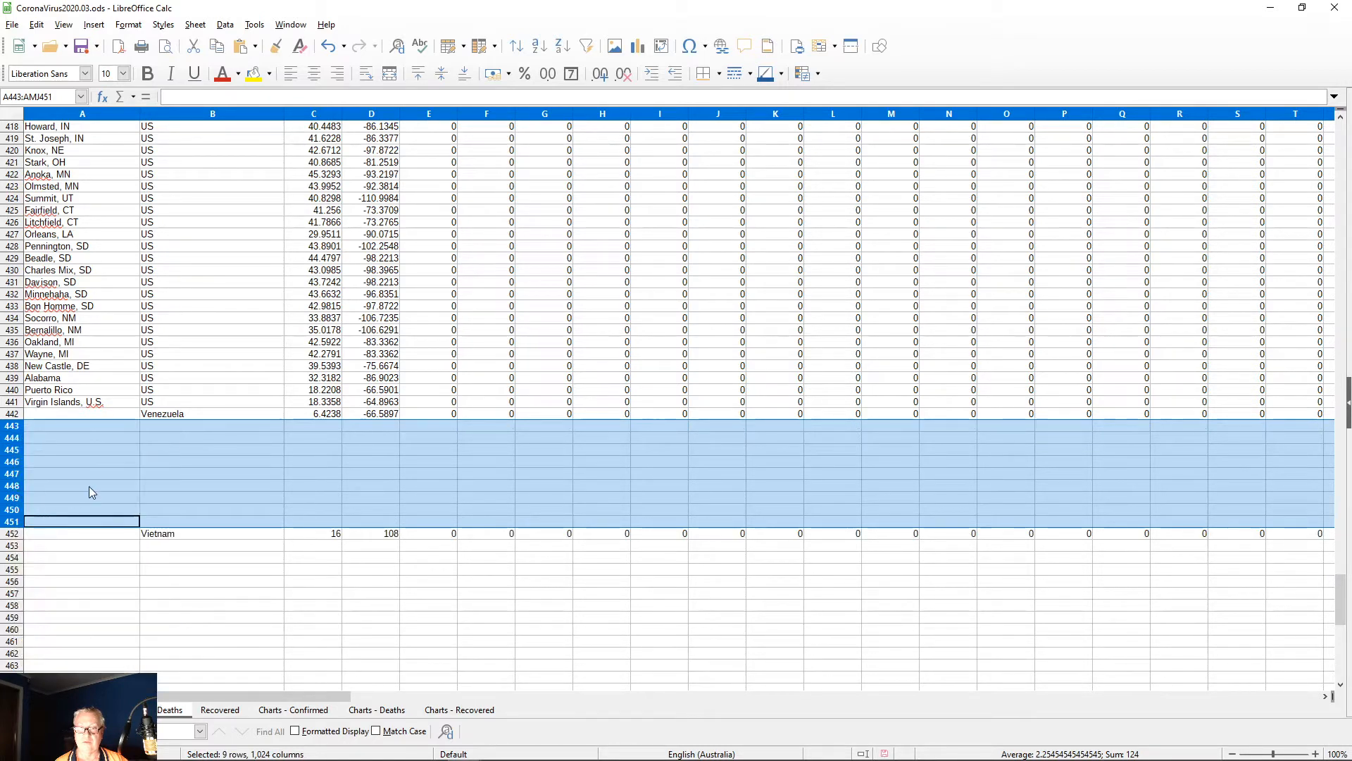
click(11, 427)
right_click(10, 429)
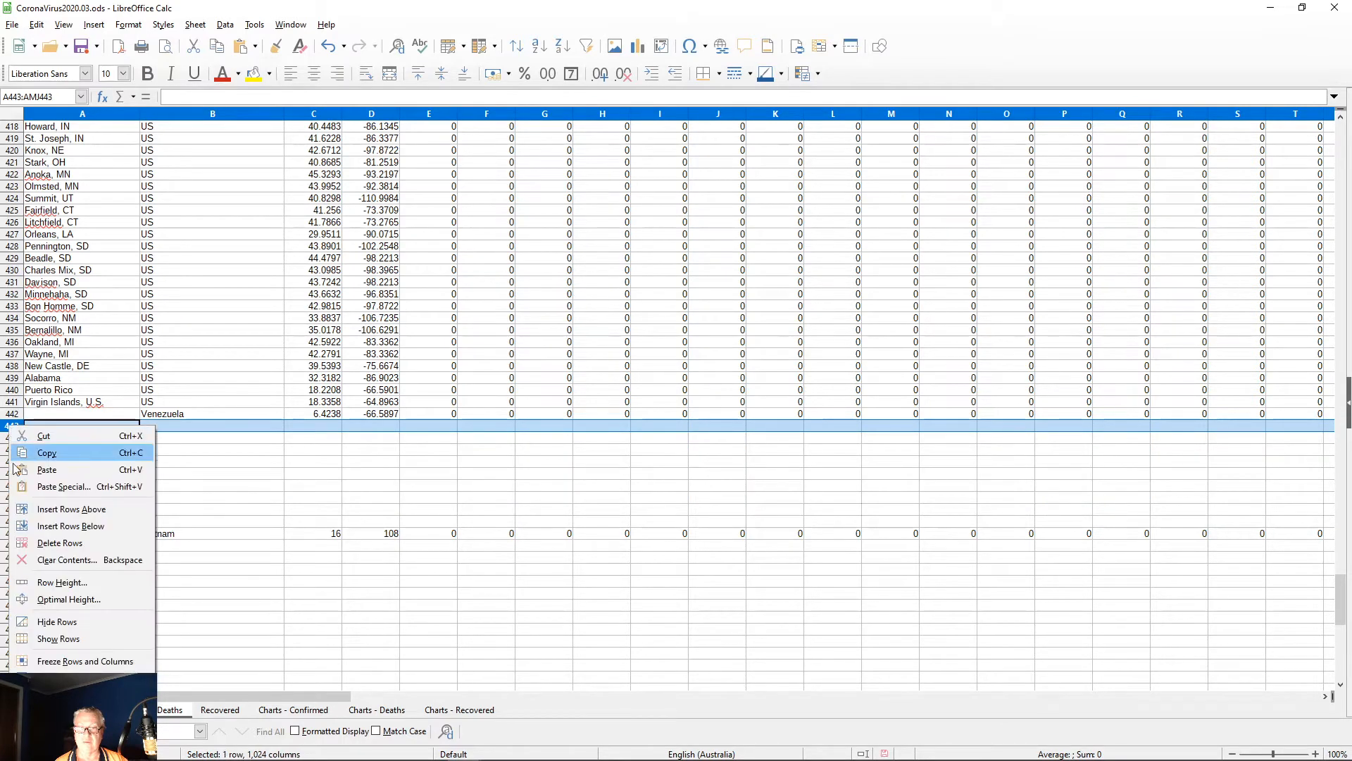
click(39, 542)
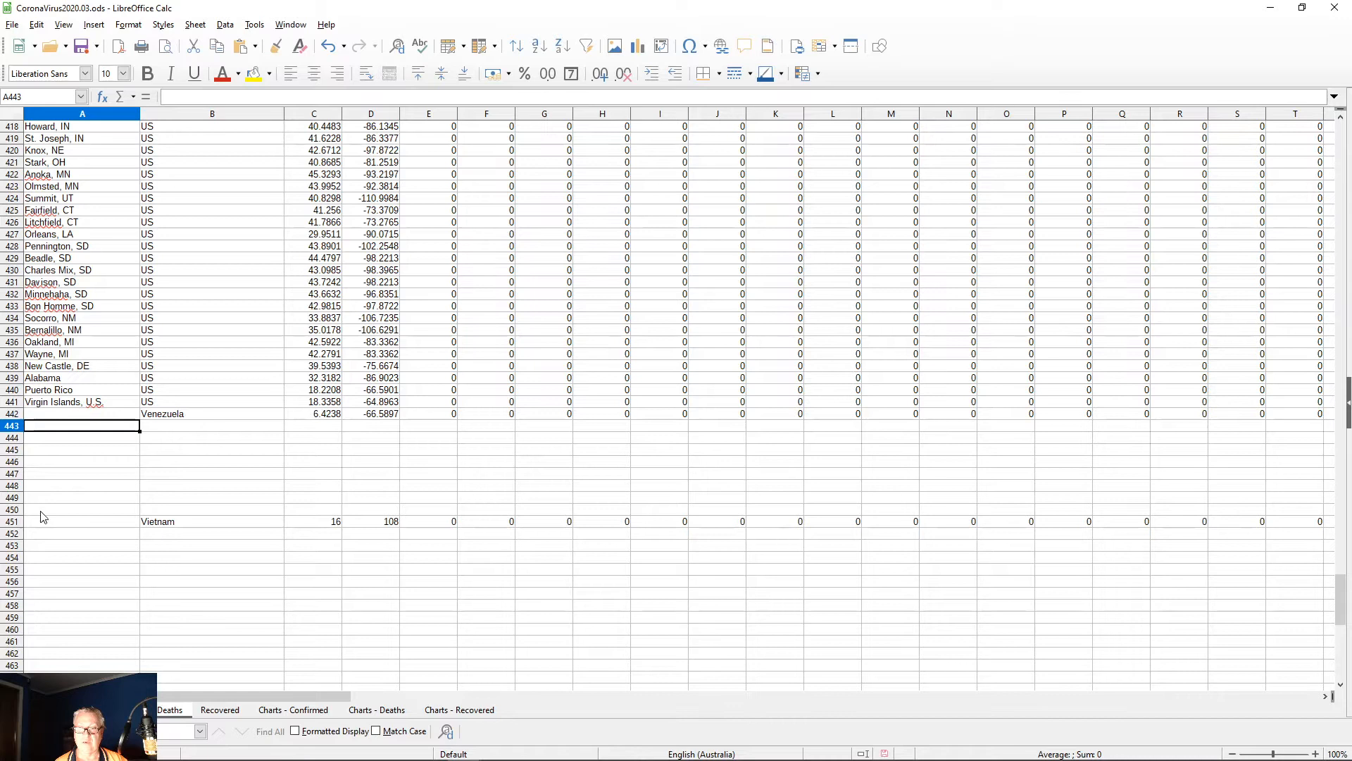
Step: Close the Confirmed CSV and open time_series_19-covid-Deaths.csv from the Corona2020 folder with the default text import settings
key(alt+Tab)
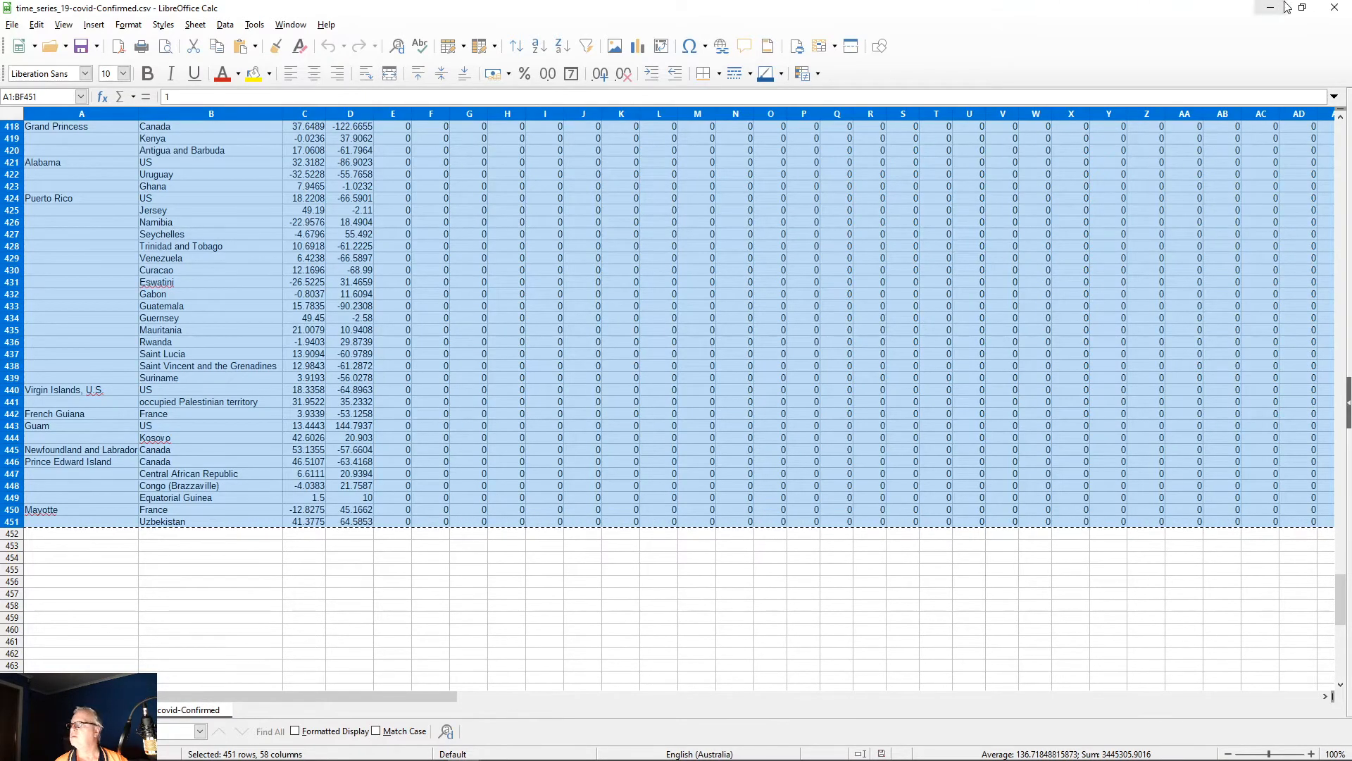
click(1335, 12)
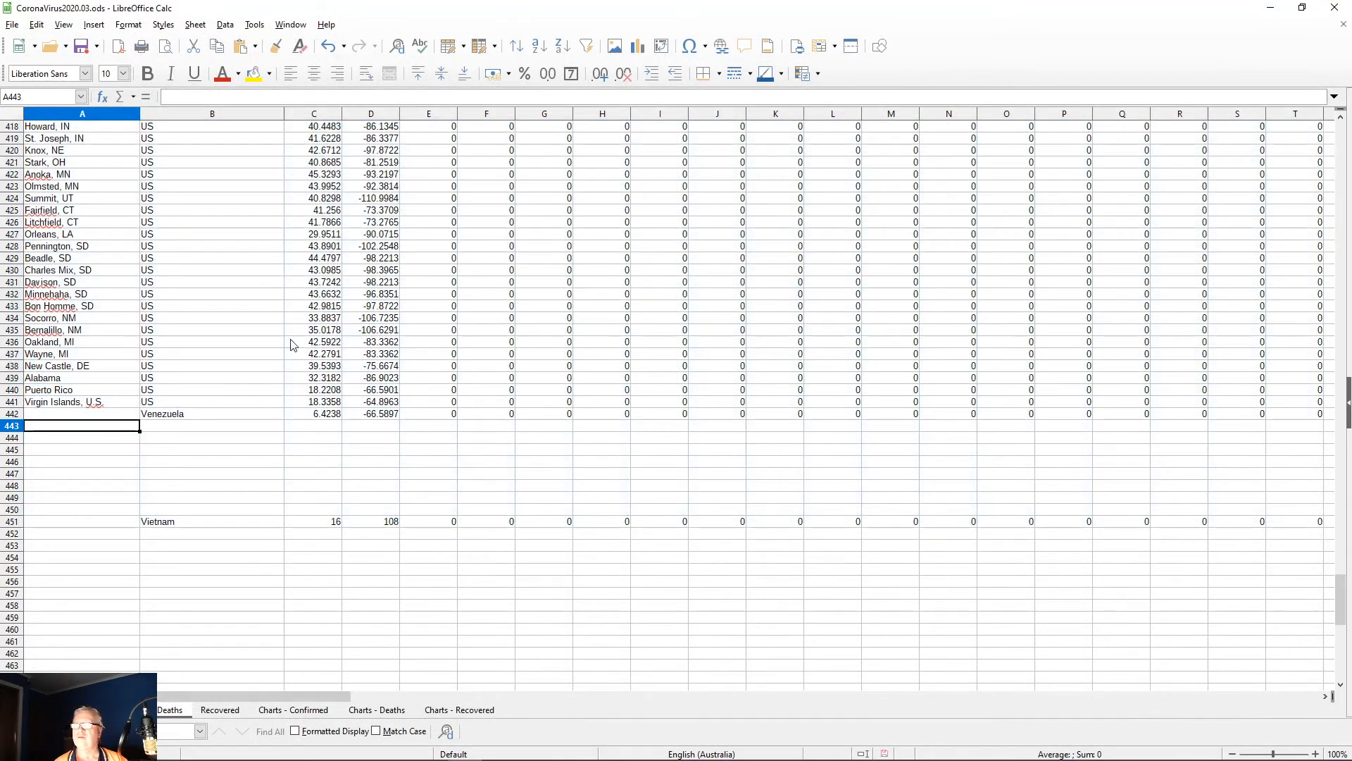
click(50, 46)
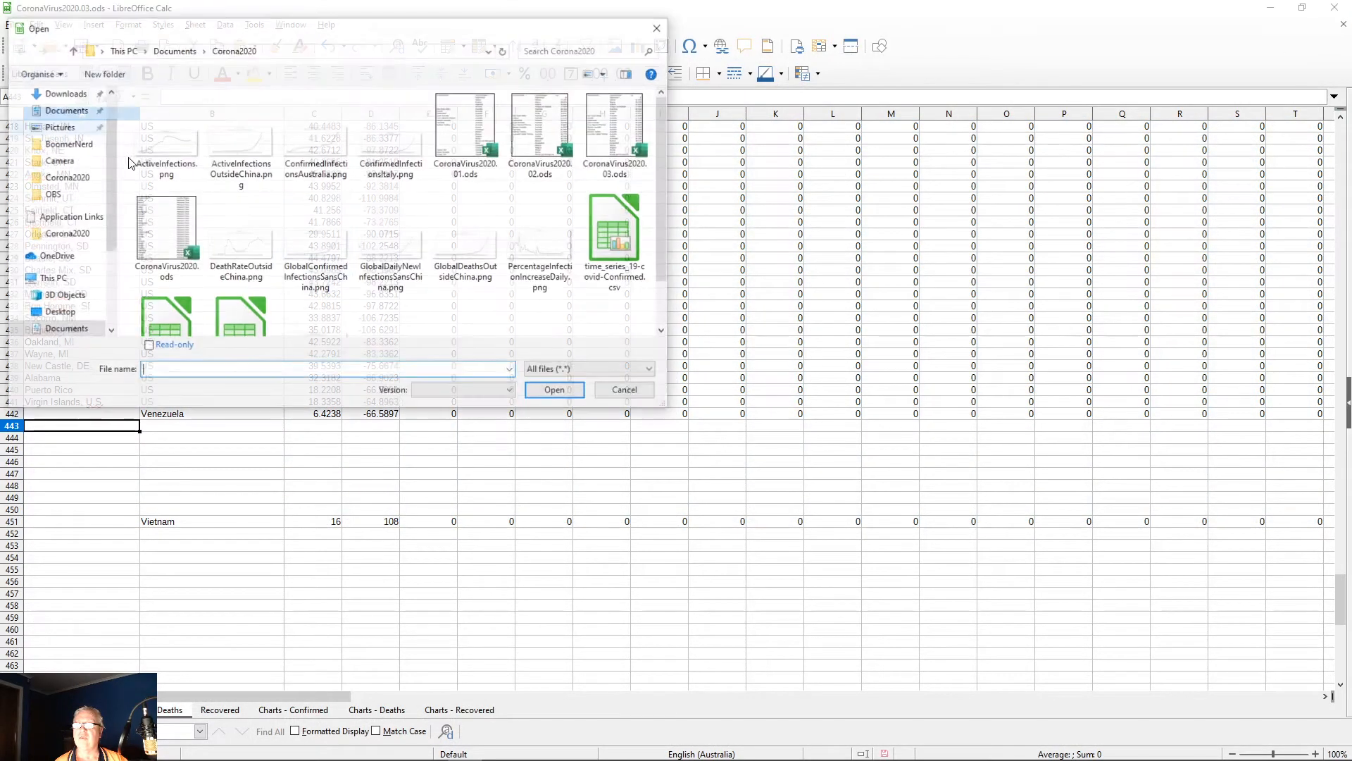
click(172, 328)
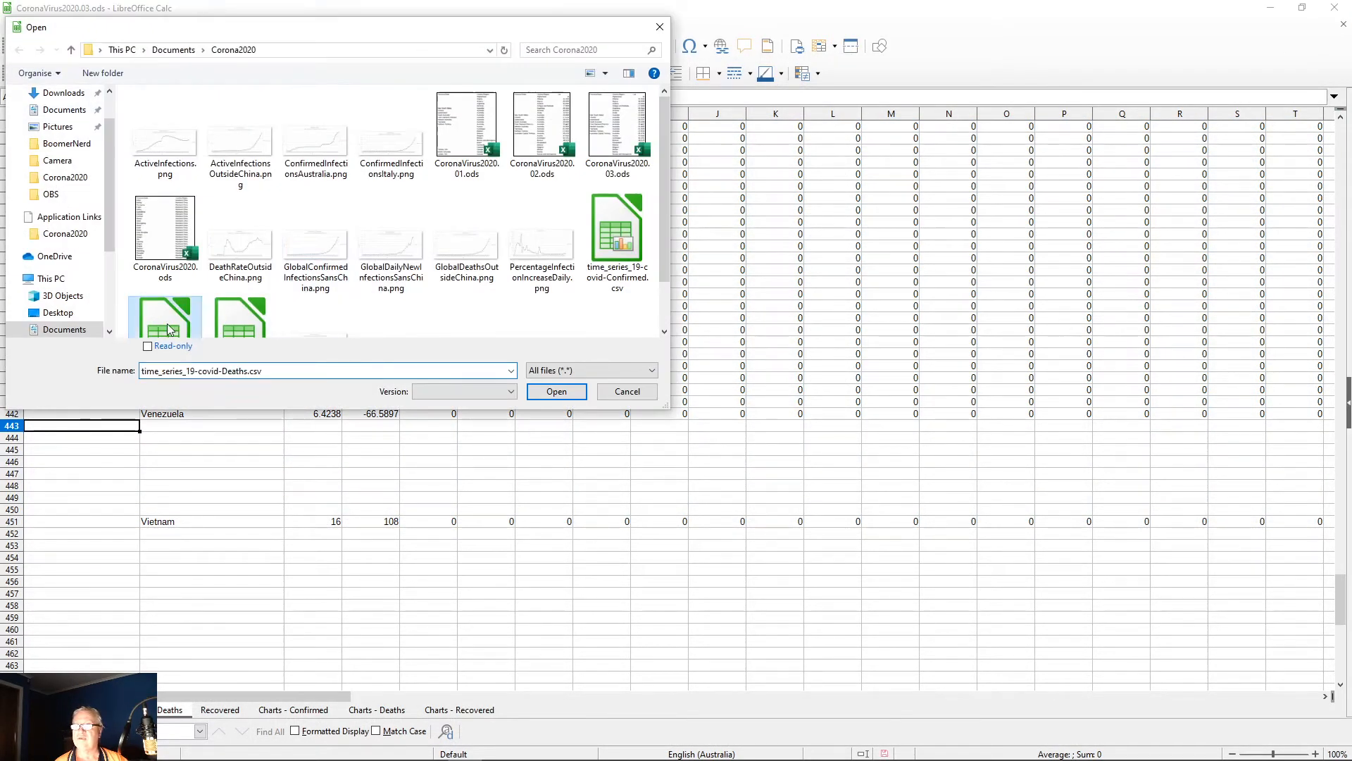
click(556, 391)
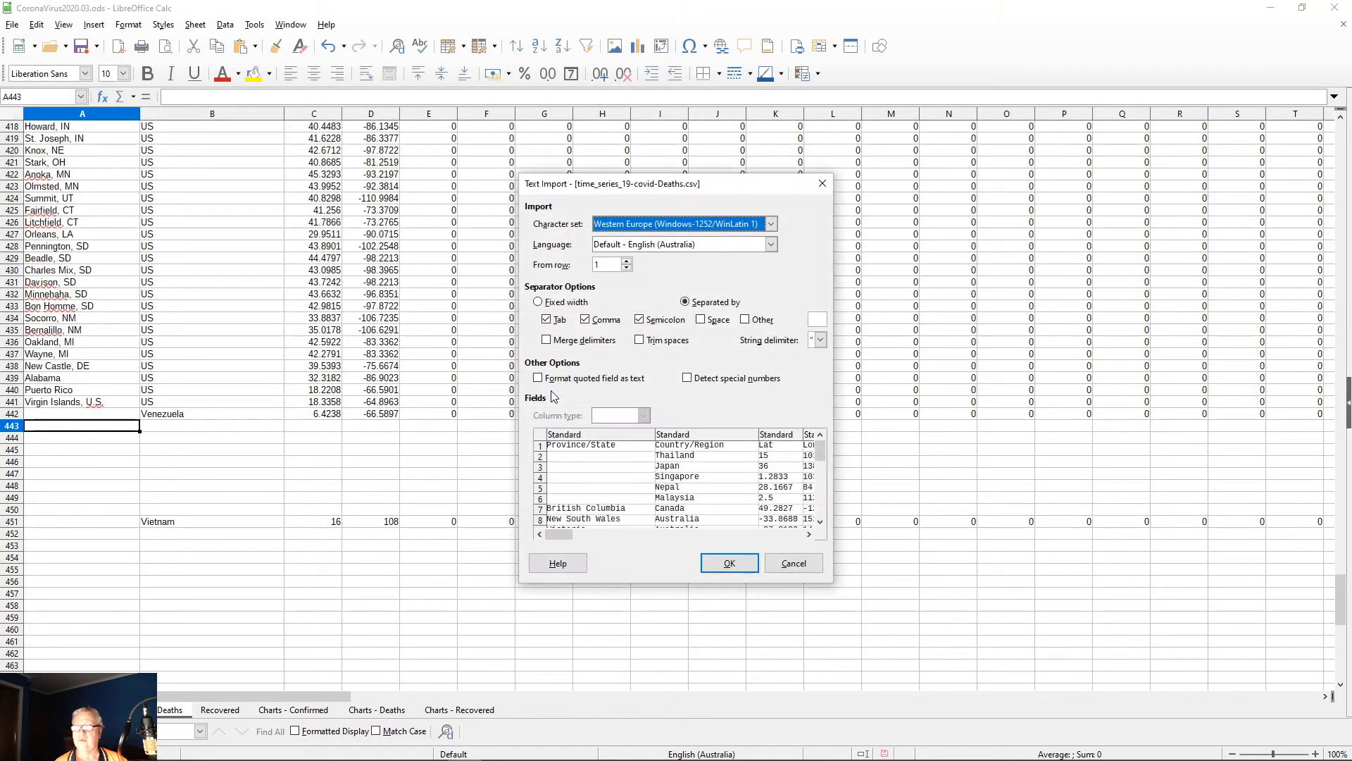
click(729, 563)
Step: Copy the complete data range A1:BF451 from the Deaths CSV
click(252, 296)
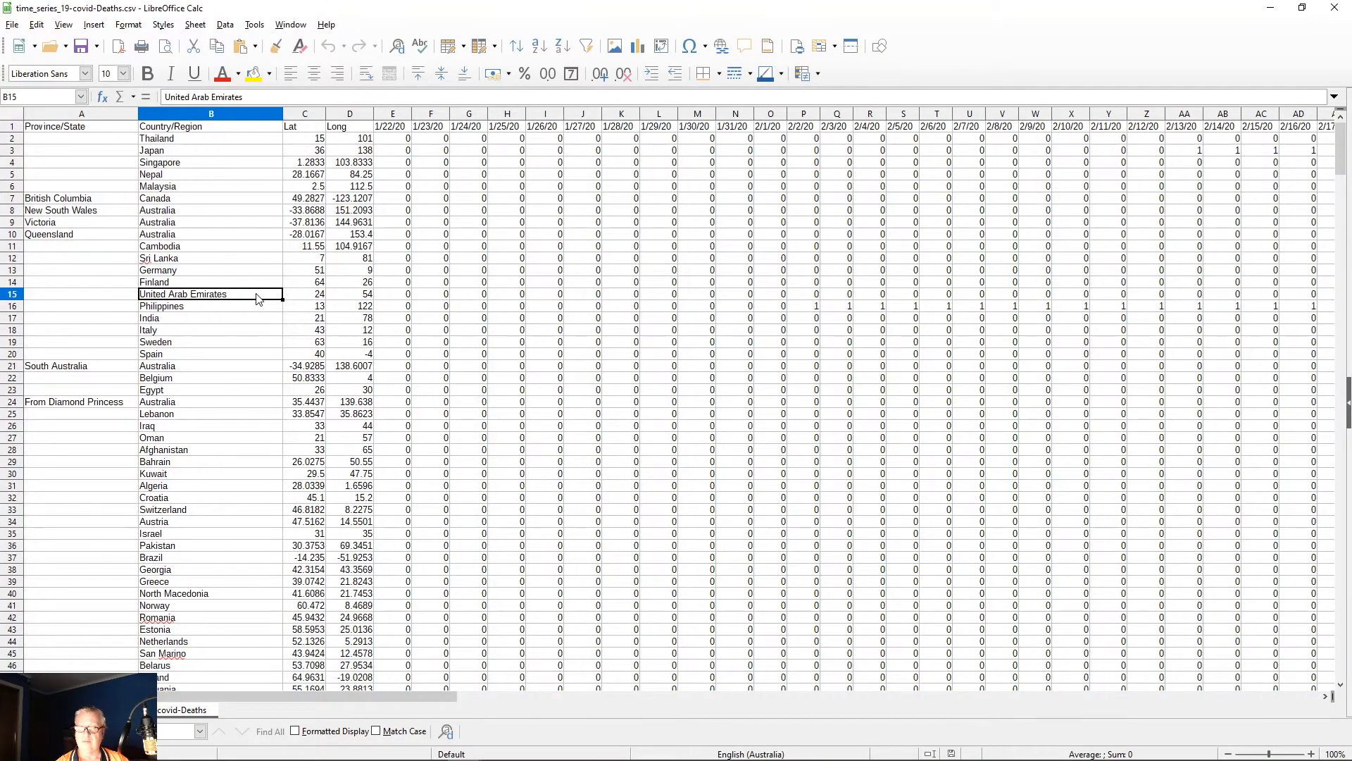
key(ctrl+Down)
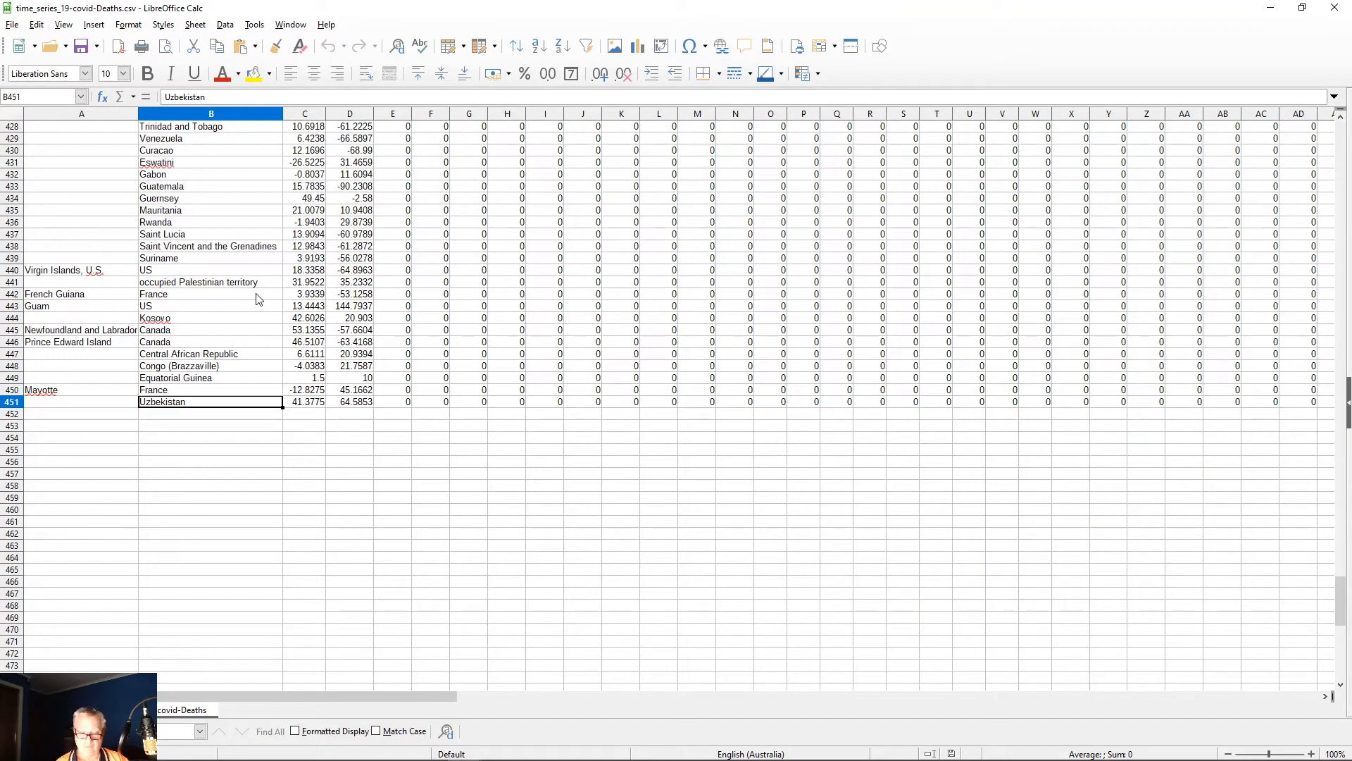
key(ctrl+Home)
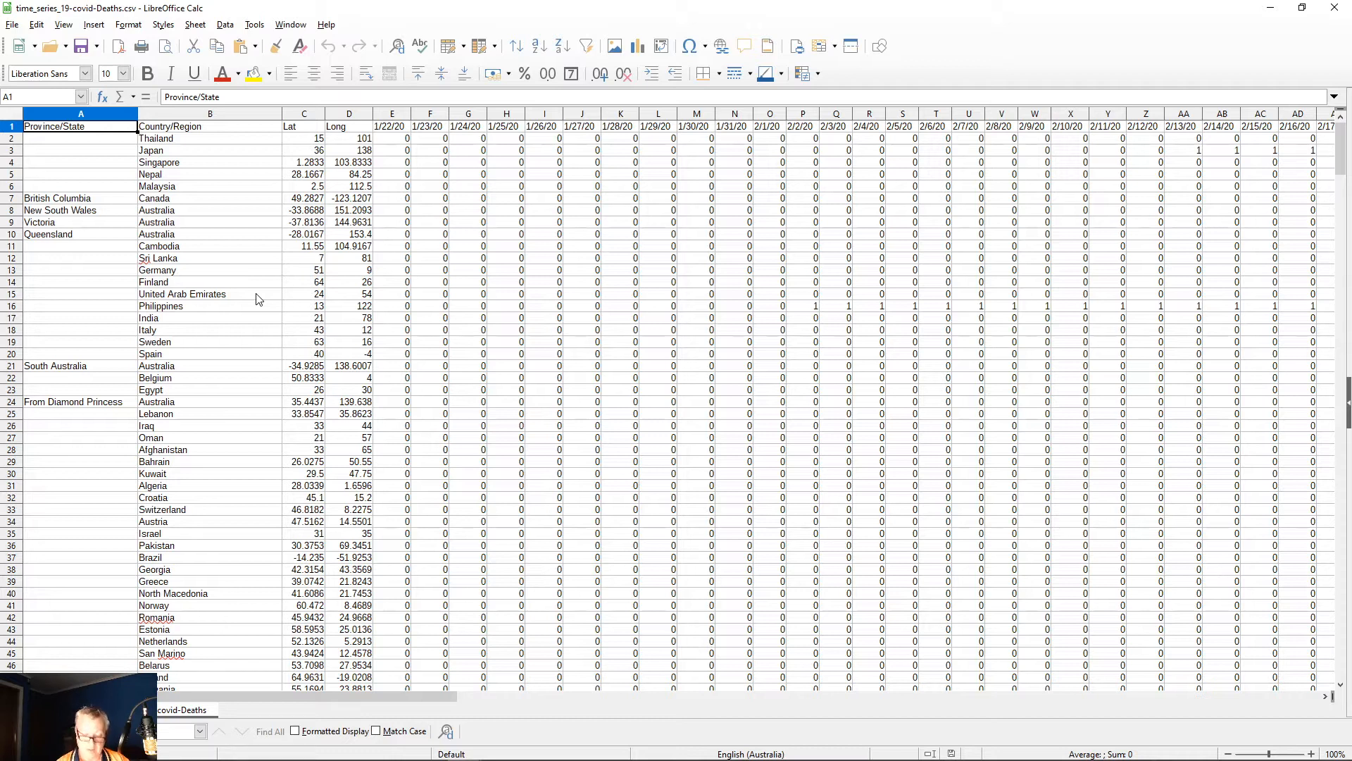
key(ctrl+Right)
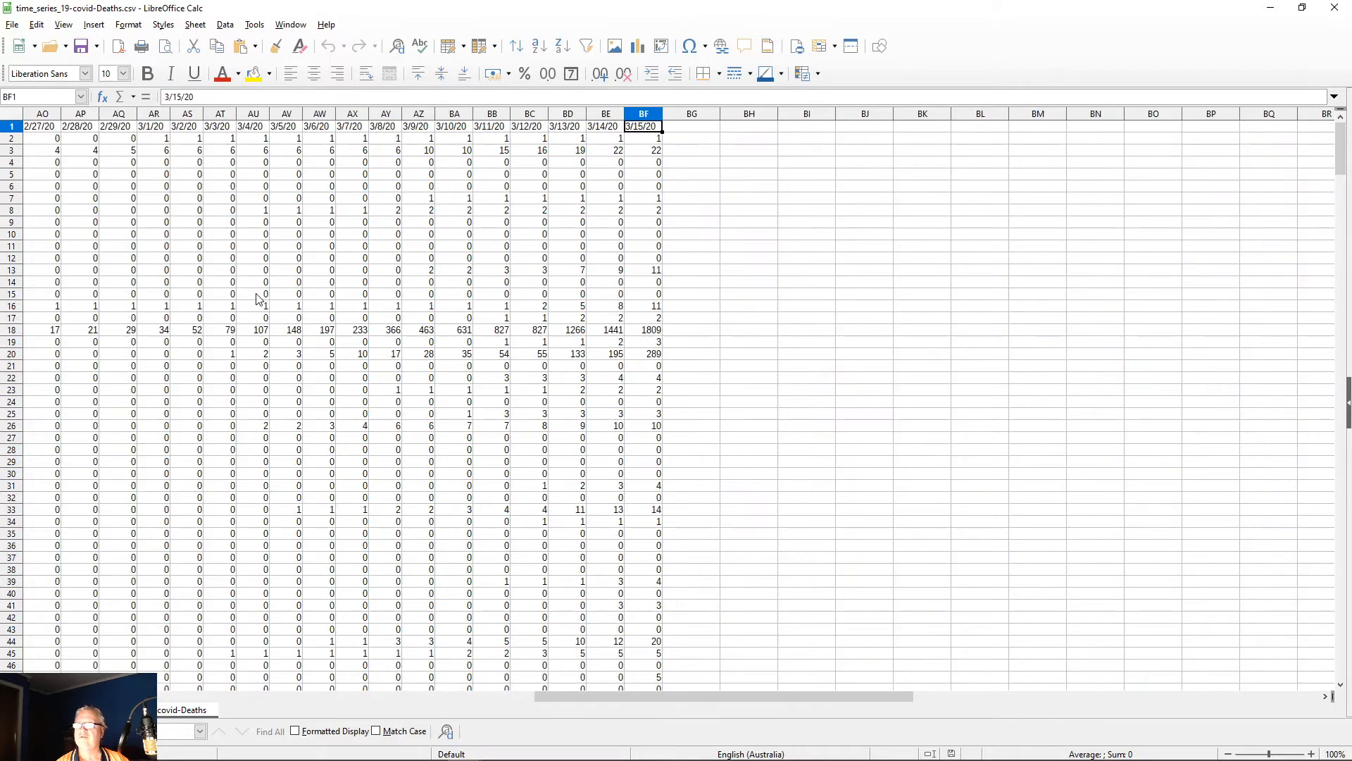
key(ctrl+Down)
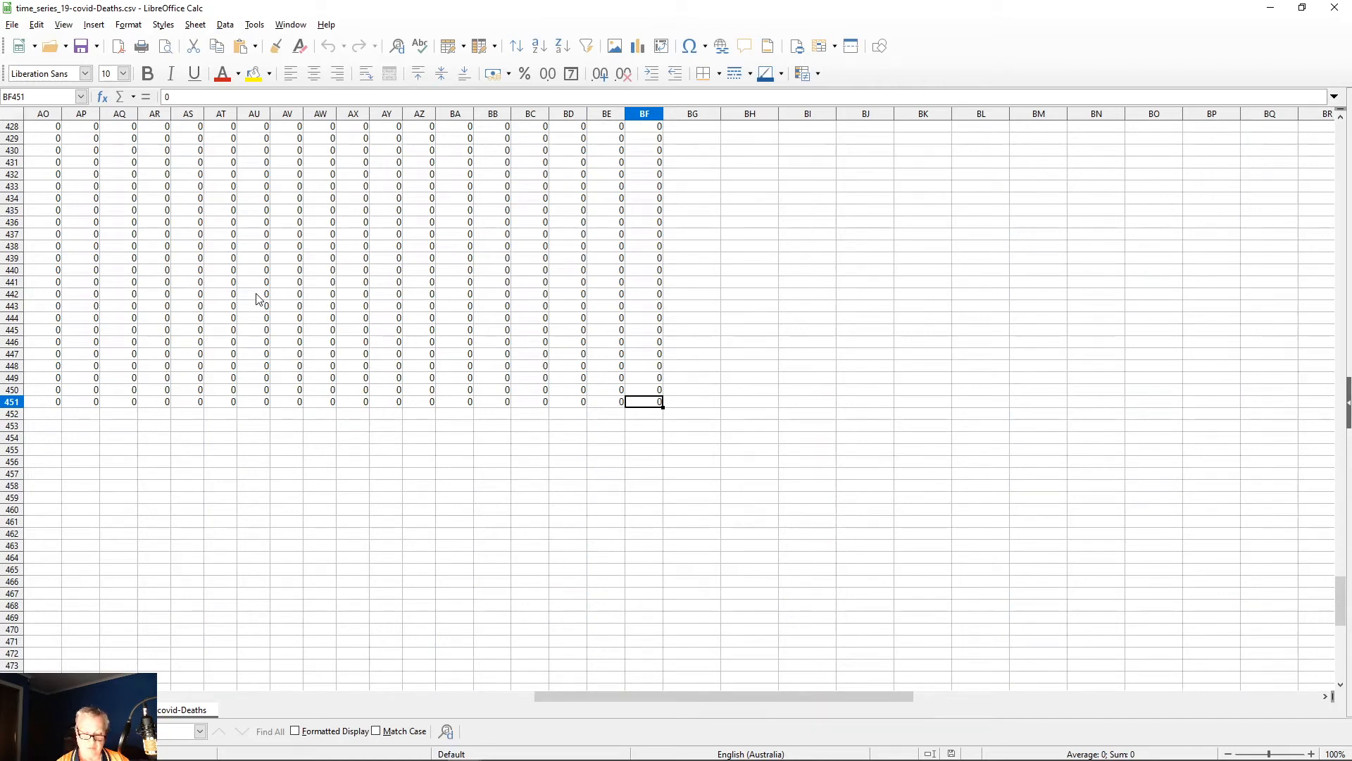
key(ctrl+shift+Home)
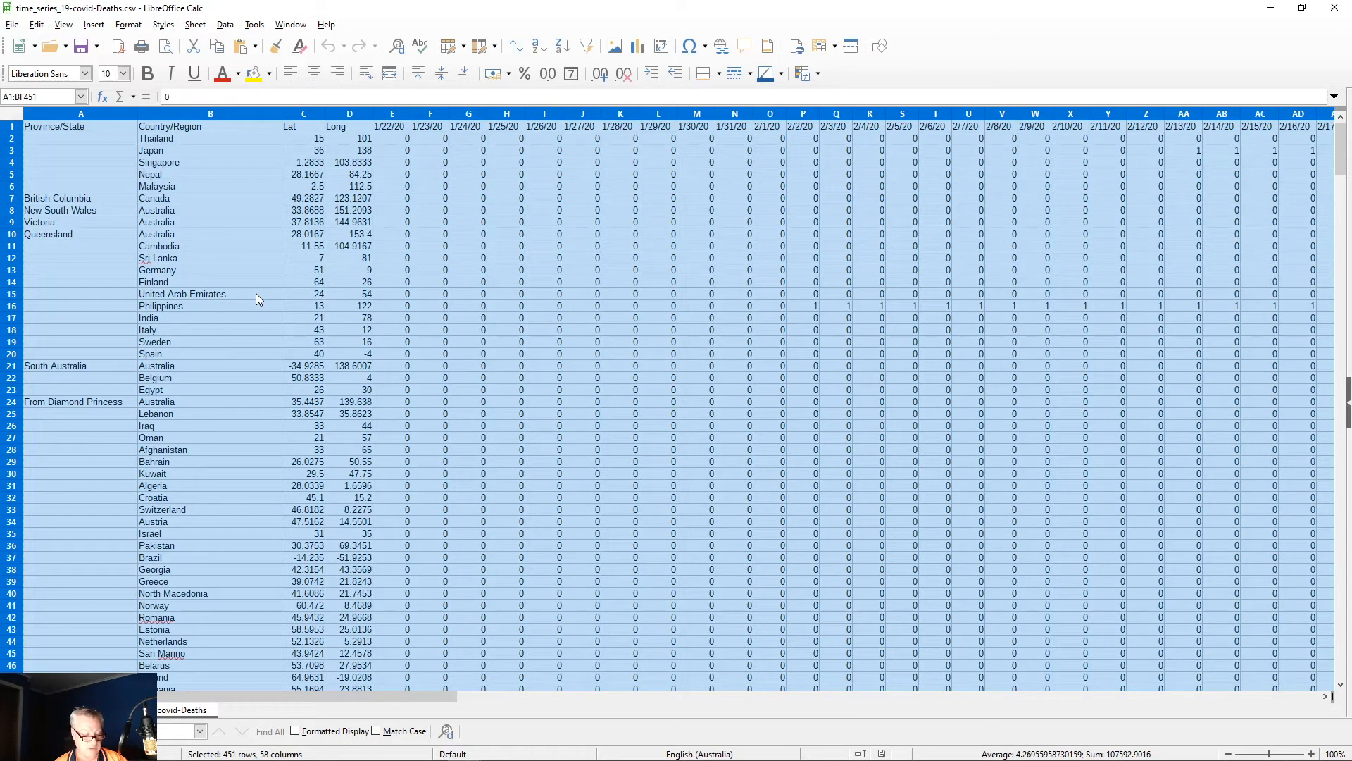
Step: Switch to CoronaVirus2020.03.ods and paste the copied data at A1 of the Deaths sheet, overwriting the existing data
key(alt+Tab)
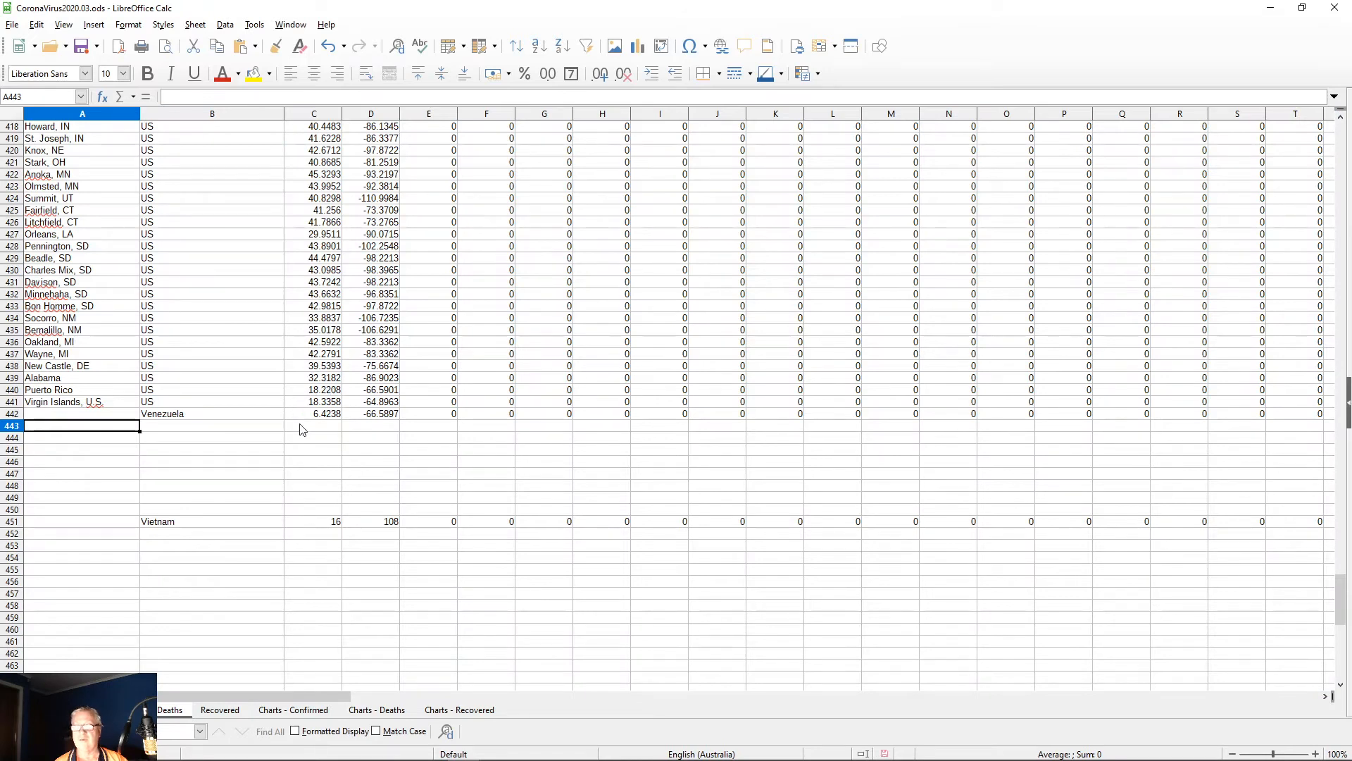
key(ctrl+Home)
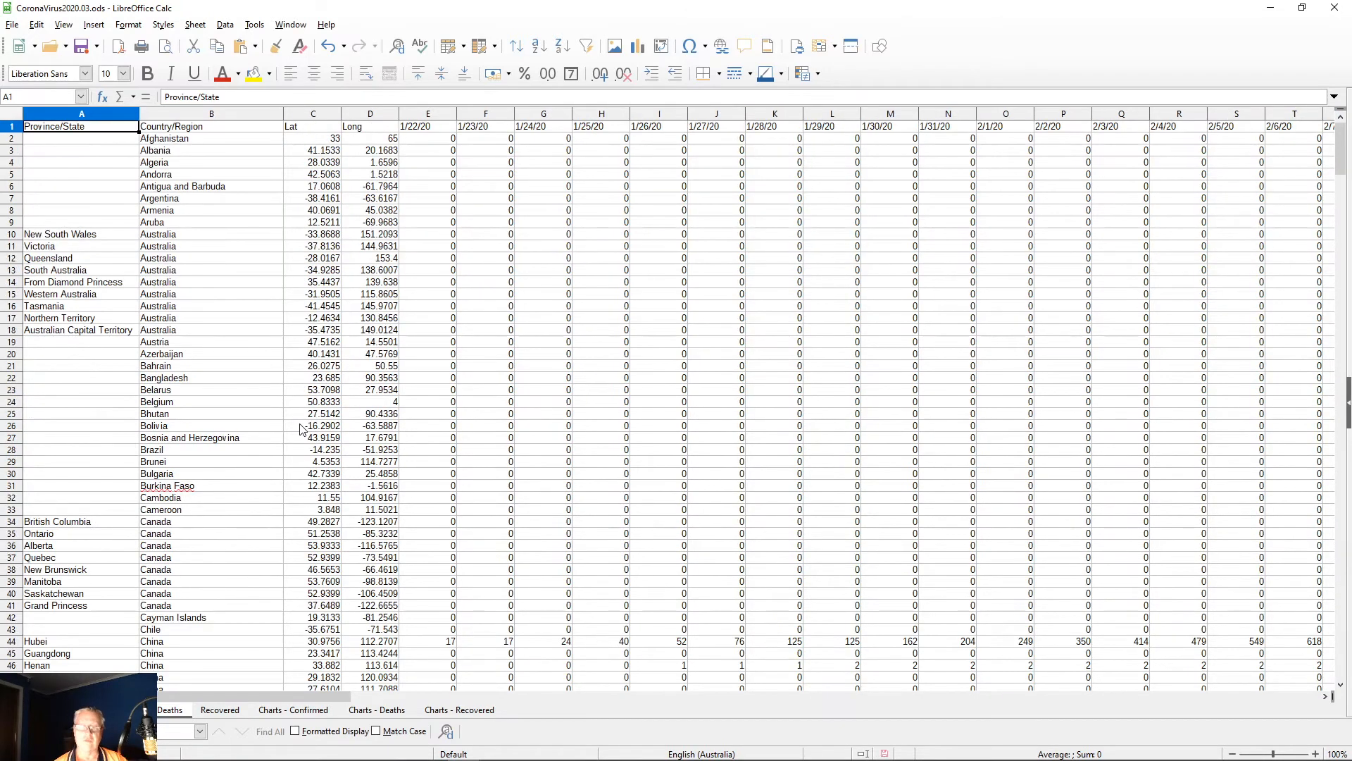
key(ctrl+v)
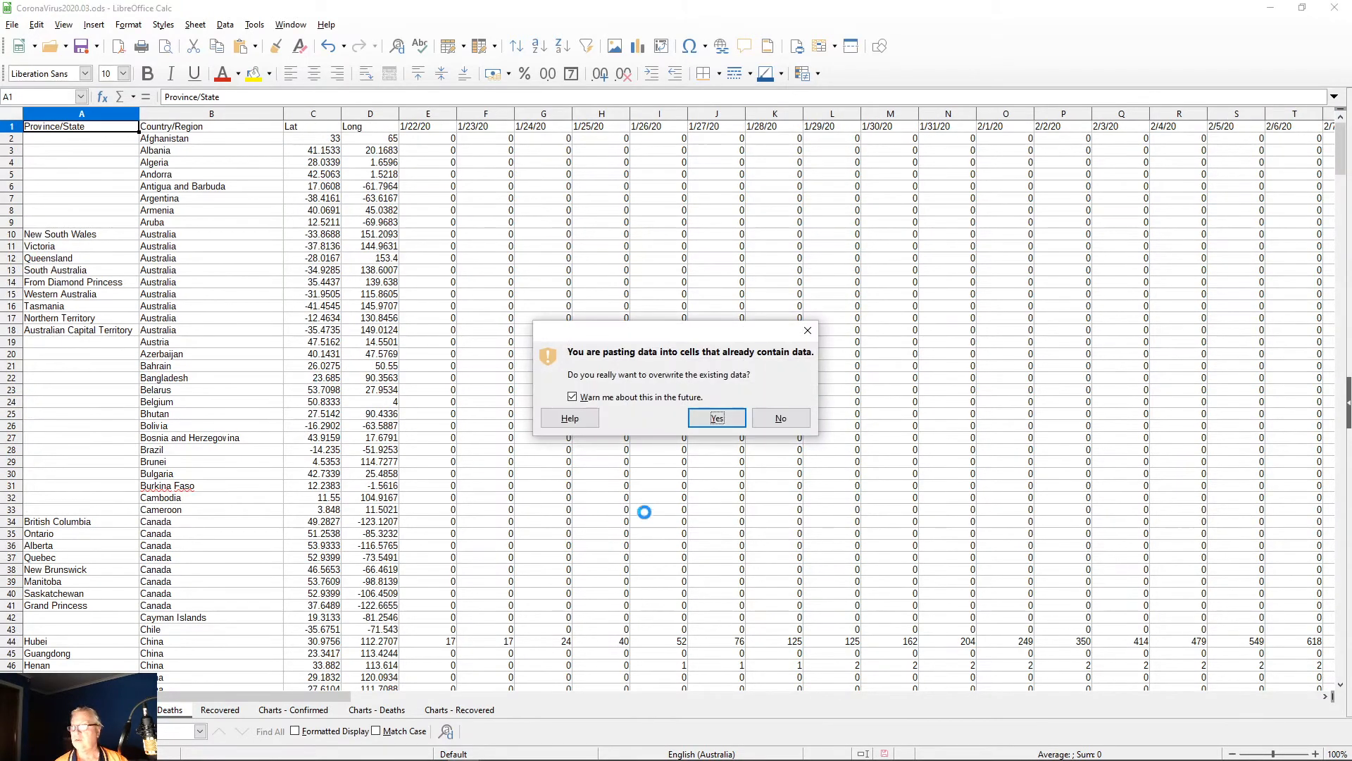
click(724, 421)
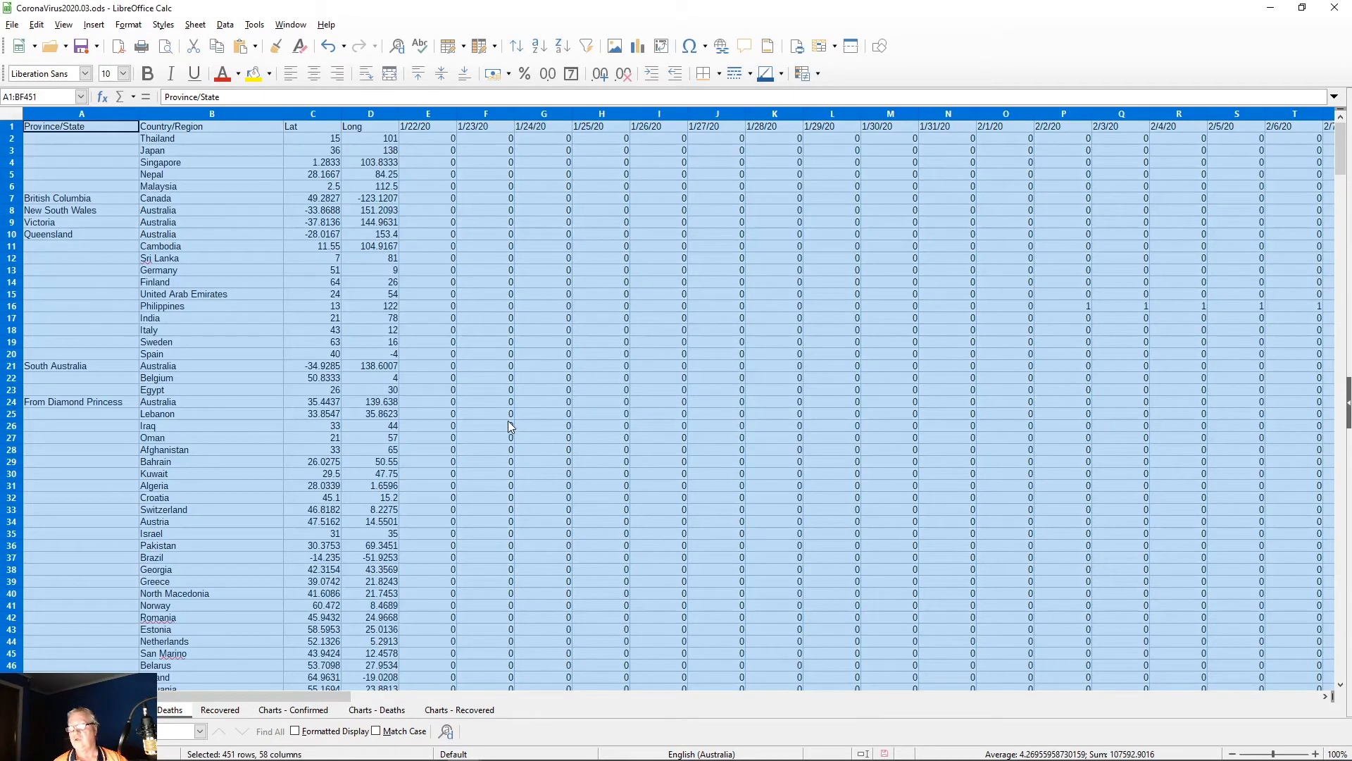
Step: Sort the pasted range A1:BF451 on the Deaths sheet by Country/Region in ascending order
drag(1342, 166, 1348, 619)
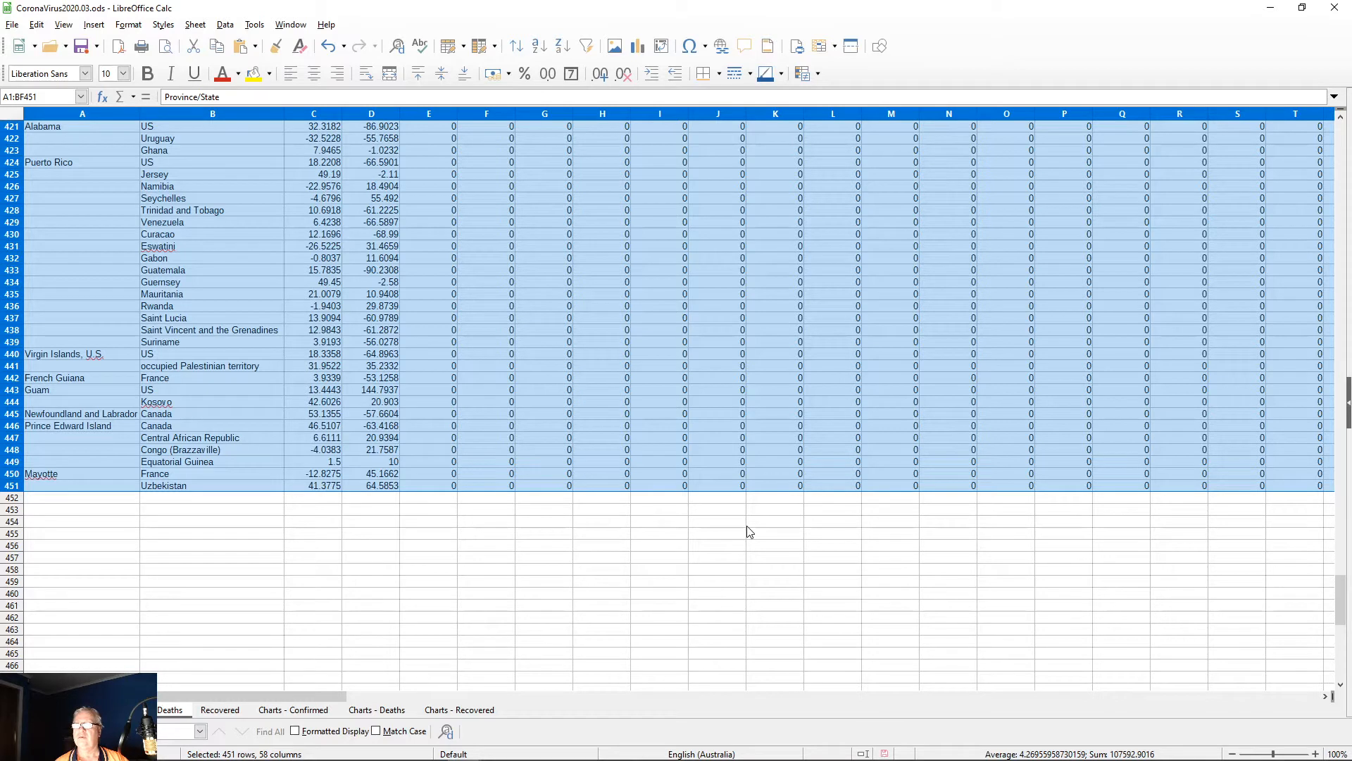
click(517, 45)
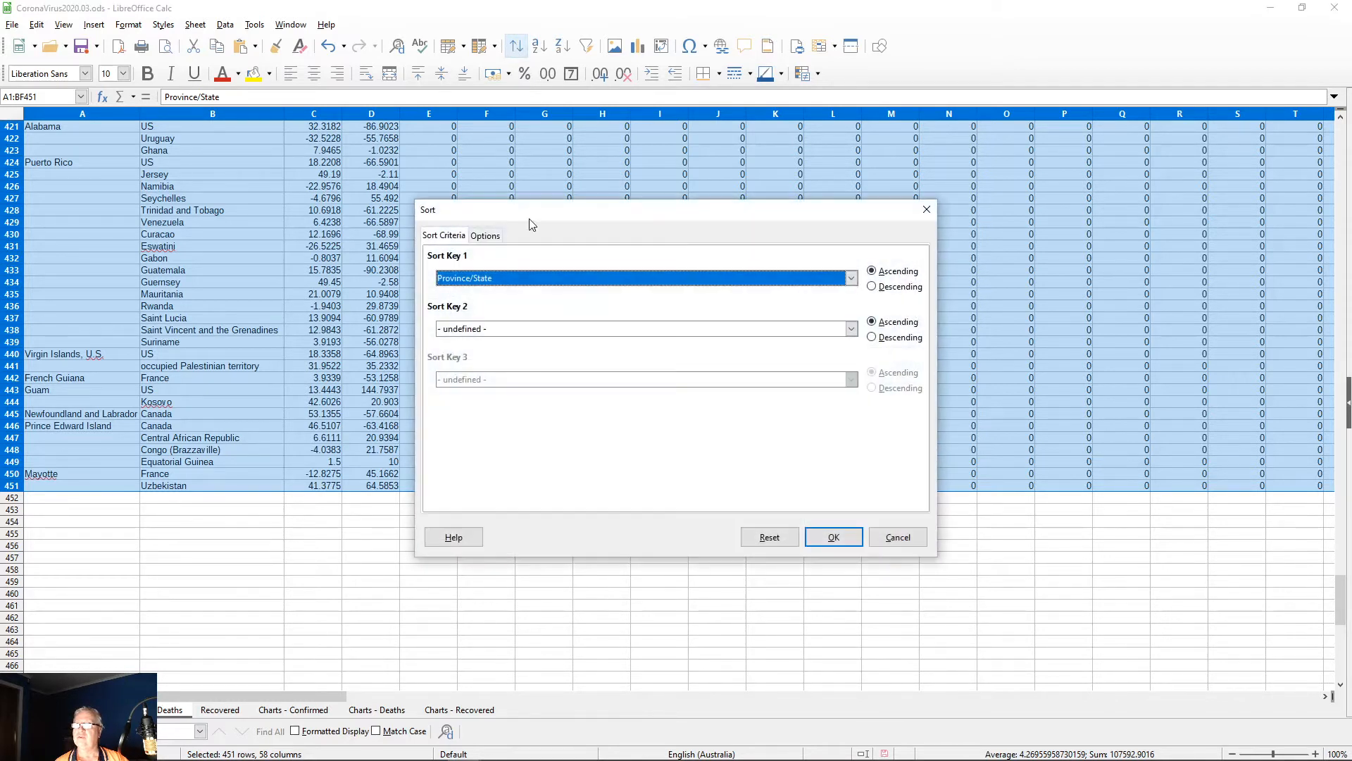
click(851, 278)
click(672, 308)
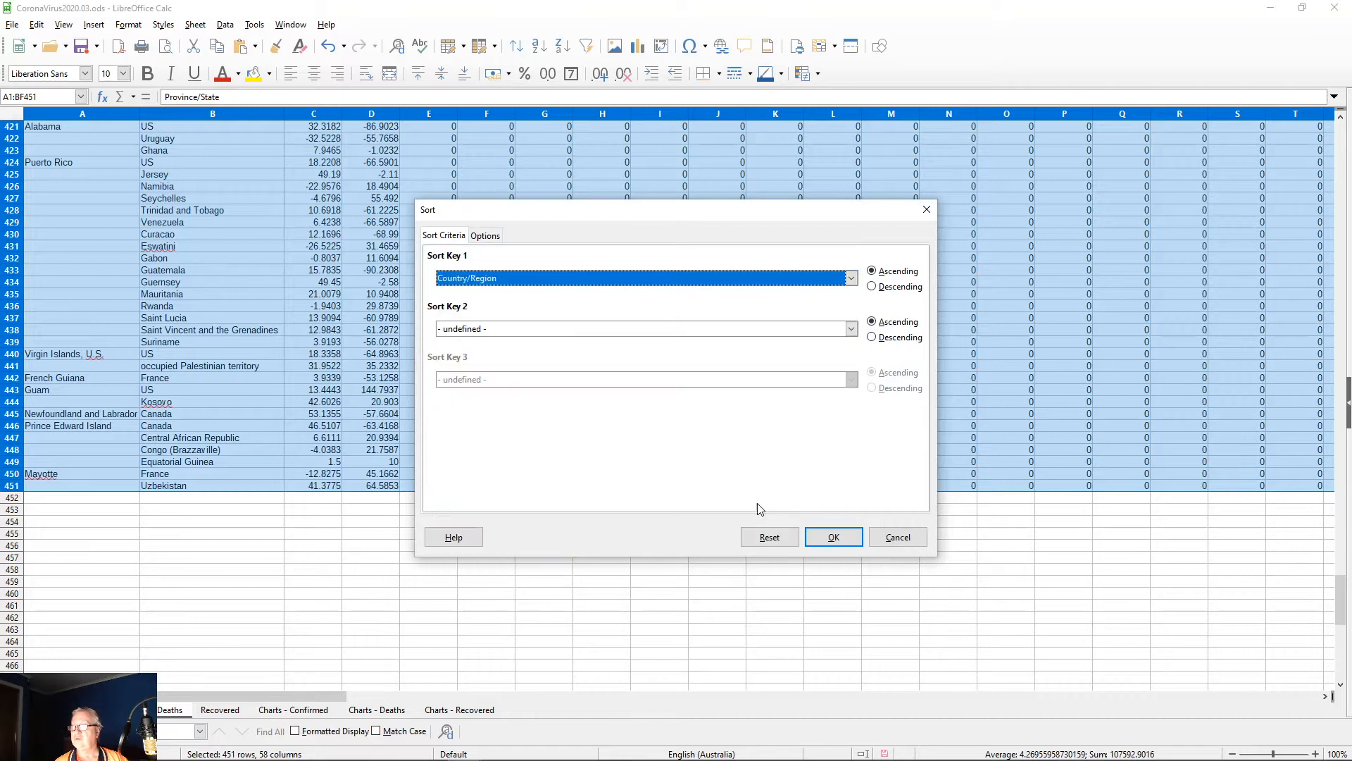
click(828, 543)
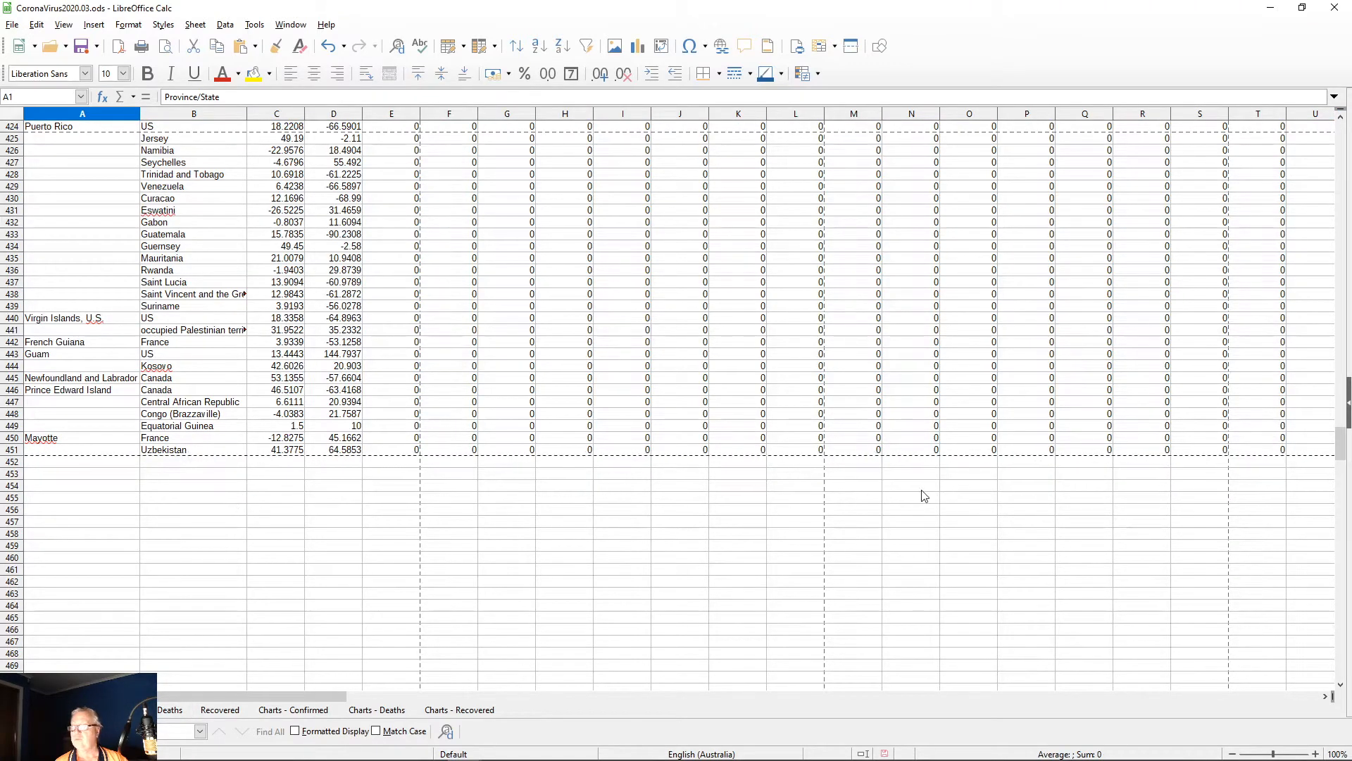
Step: Select A1:BF451 on the confirmed cases data sheet and sort it by Country/Region in ascending order
click(914, 453)
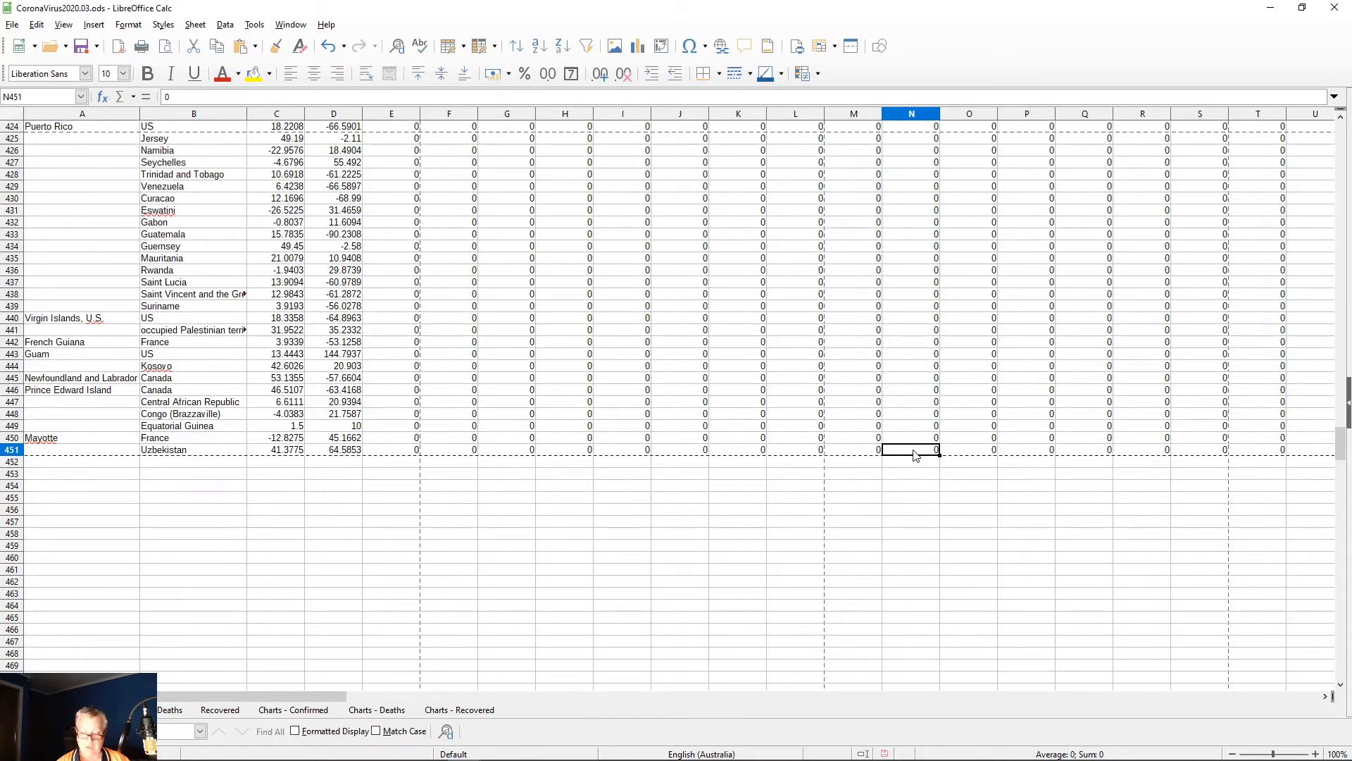
key(ctrl+Right)
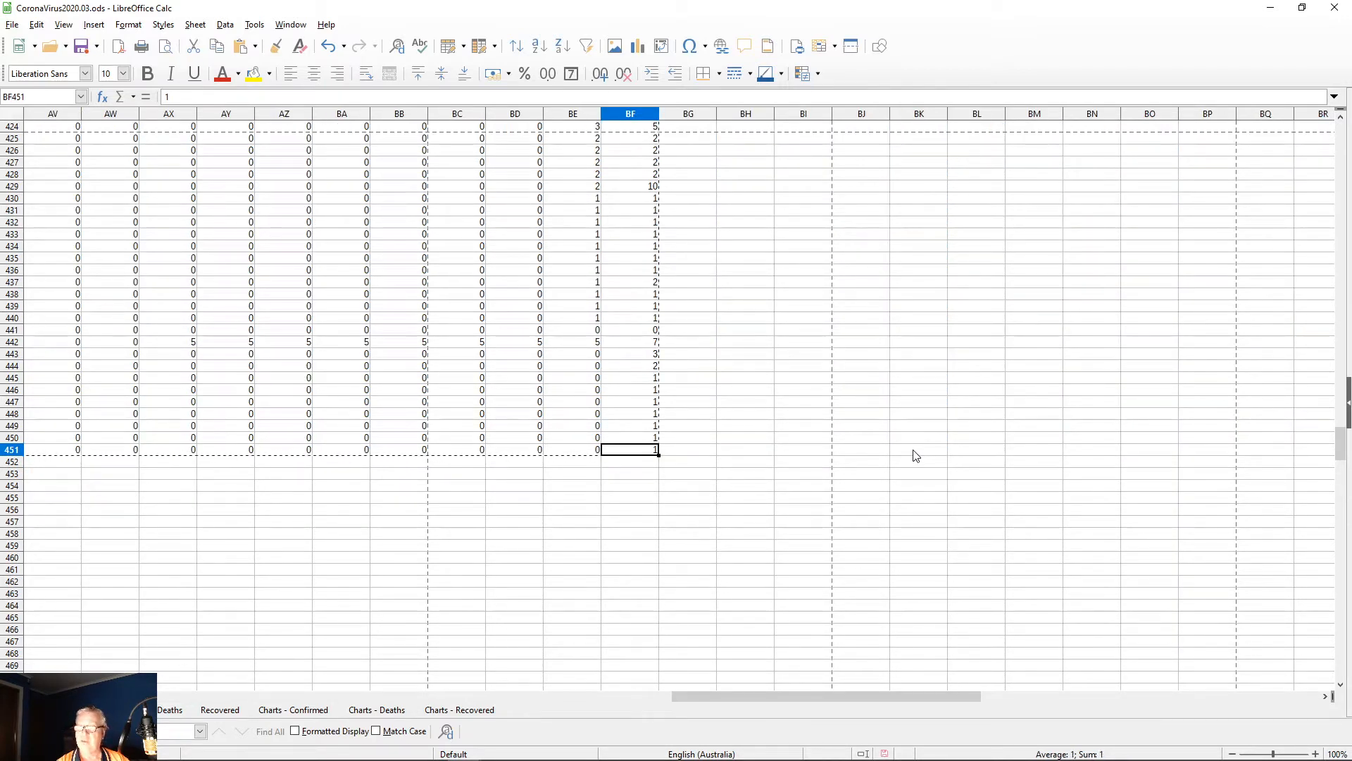
key(ctrl+shift+Left)
key(ctrl+shift+Up)
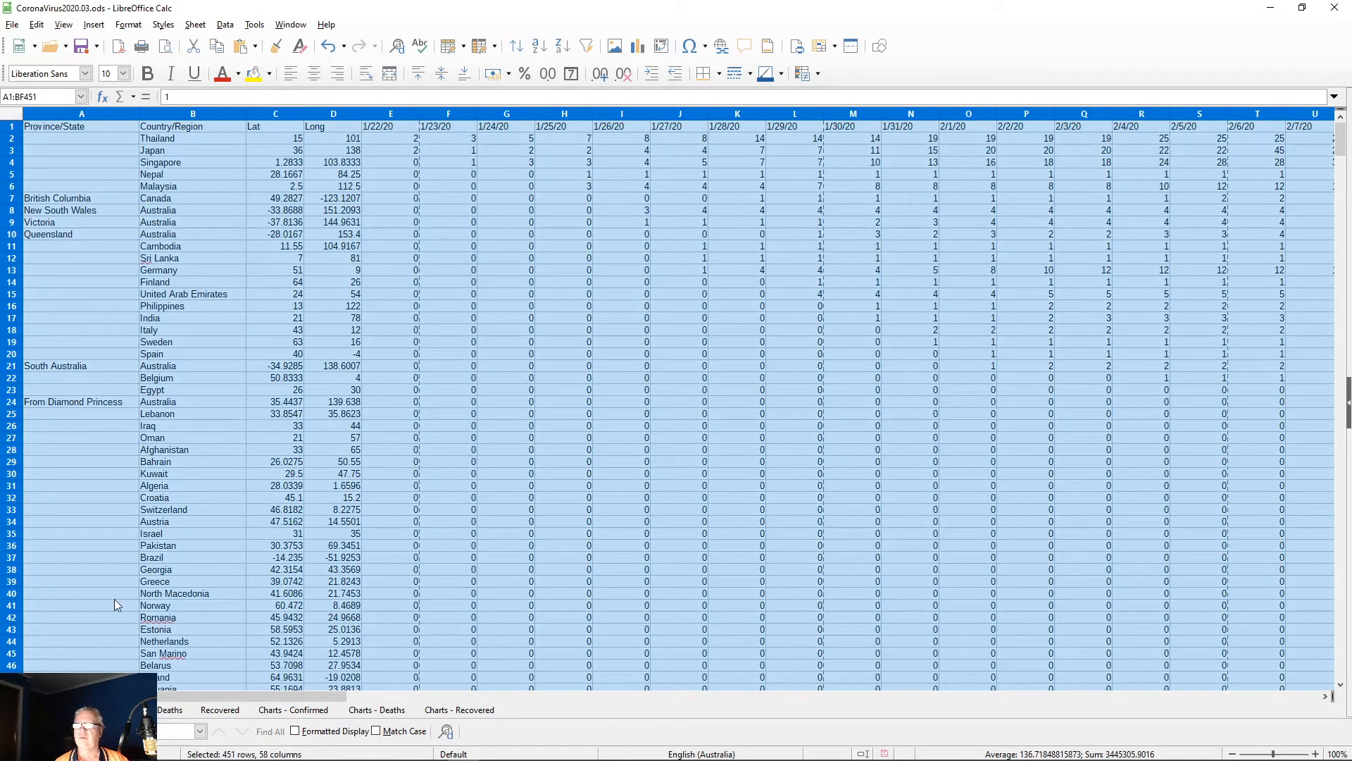
click(516, 46)
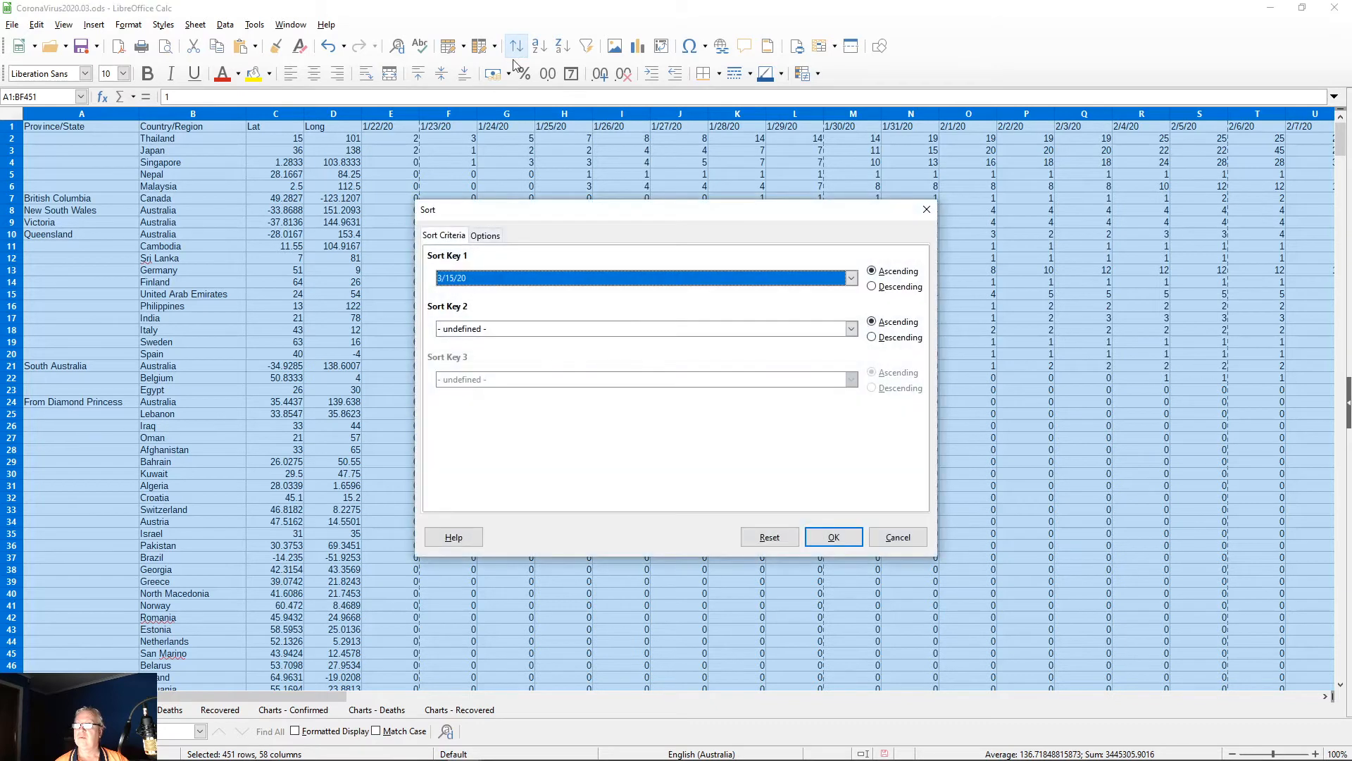
click(851, 278)
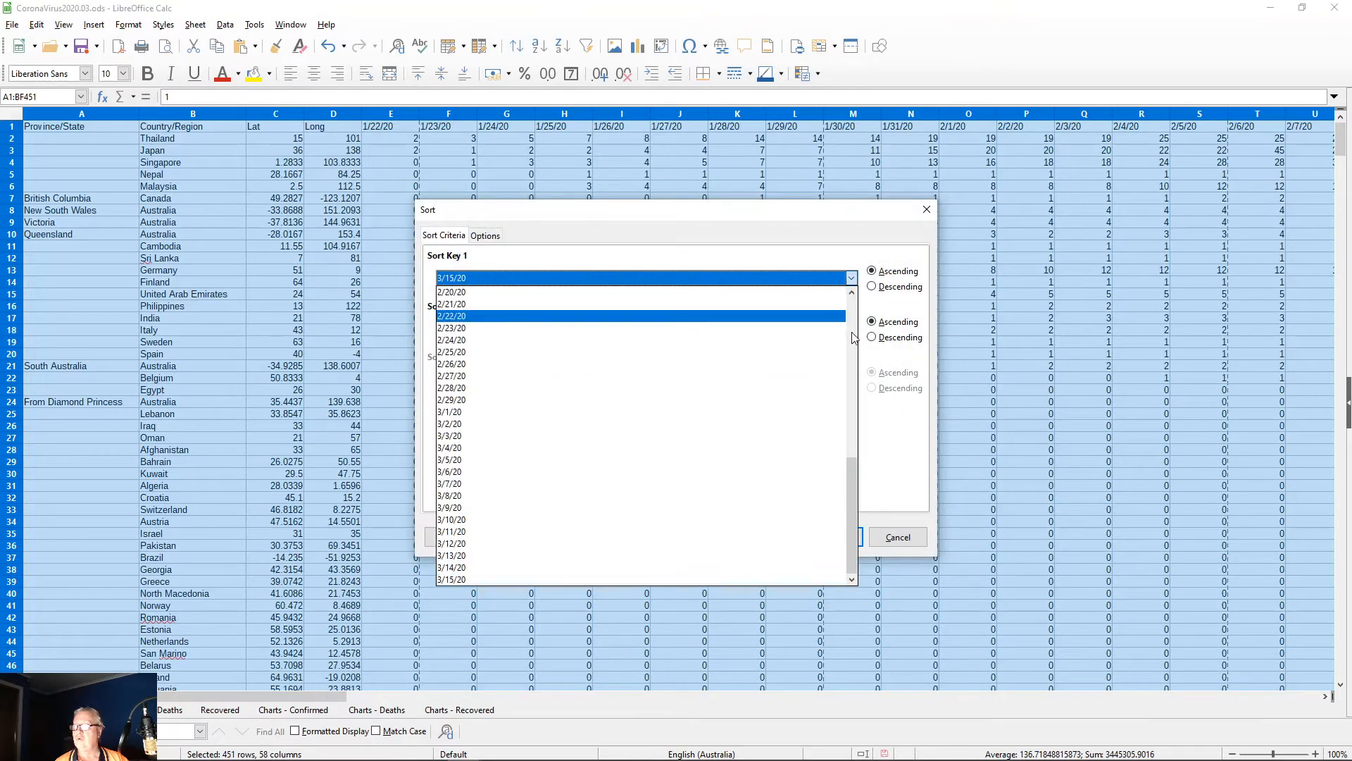
scroll(853, 357, up, 10)
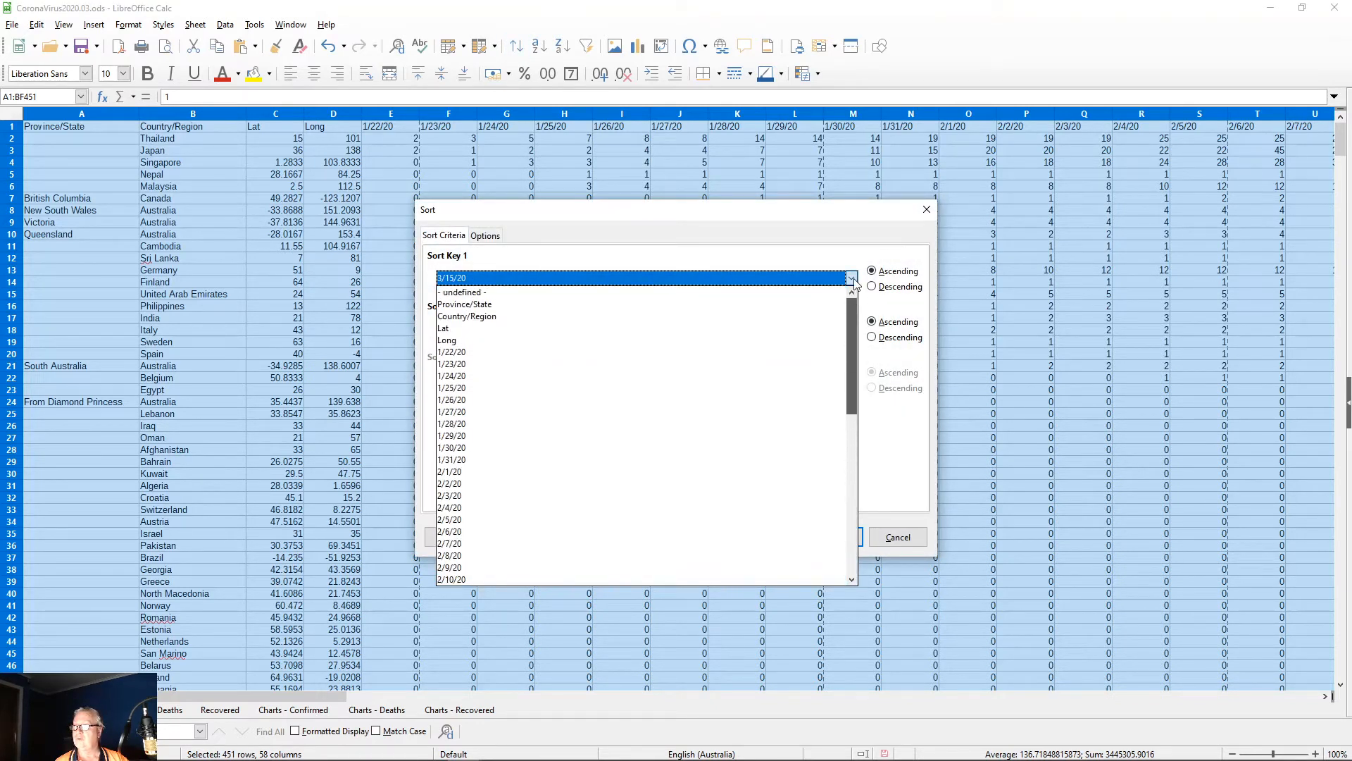
click(499, 317)
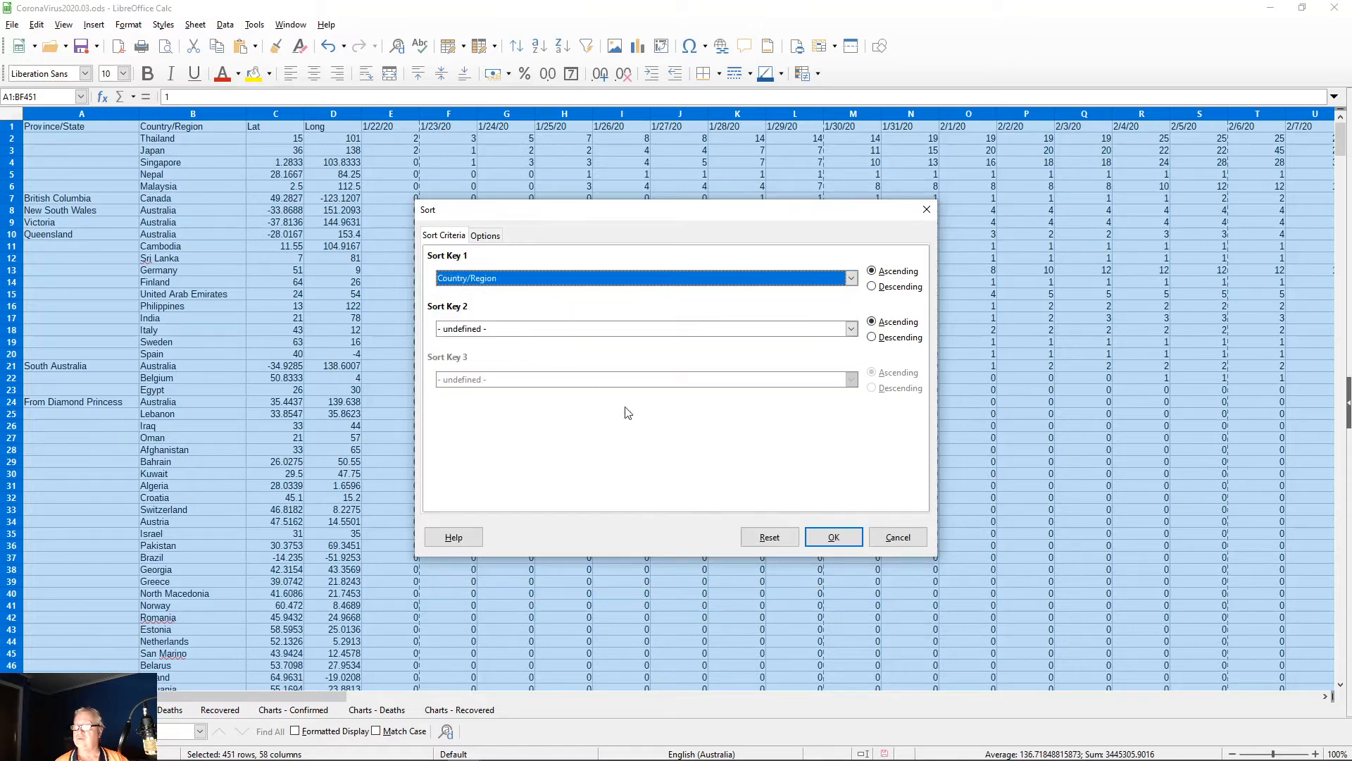
click(833, 538)
Step: Check the country order of the sorted confirmed data down to the last row, 451
scroll(321, 470, down, 1)
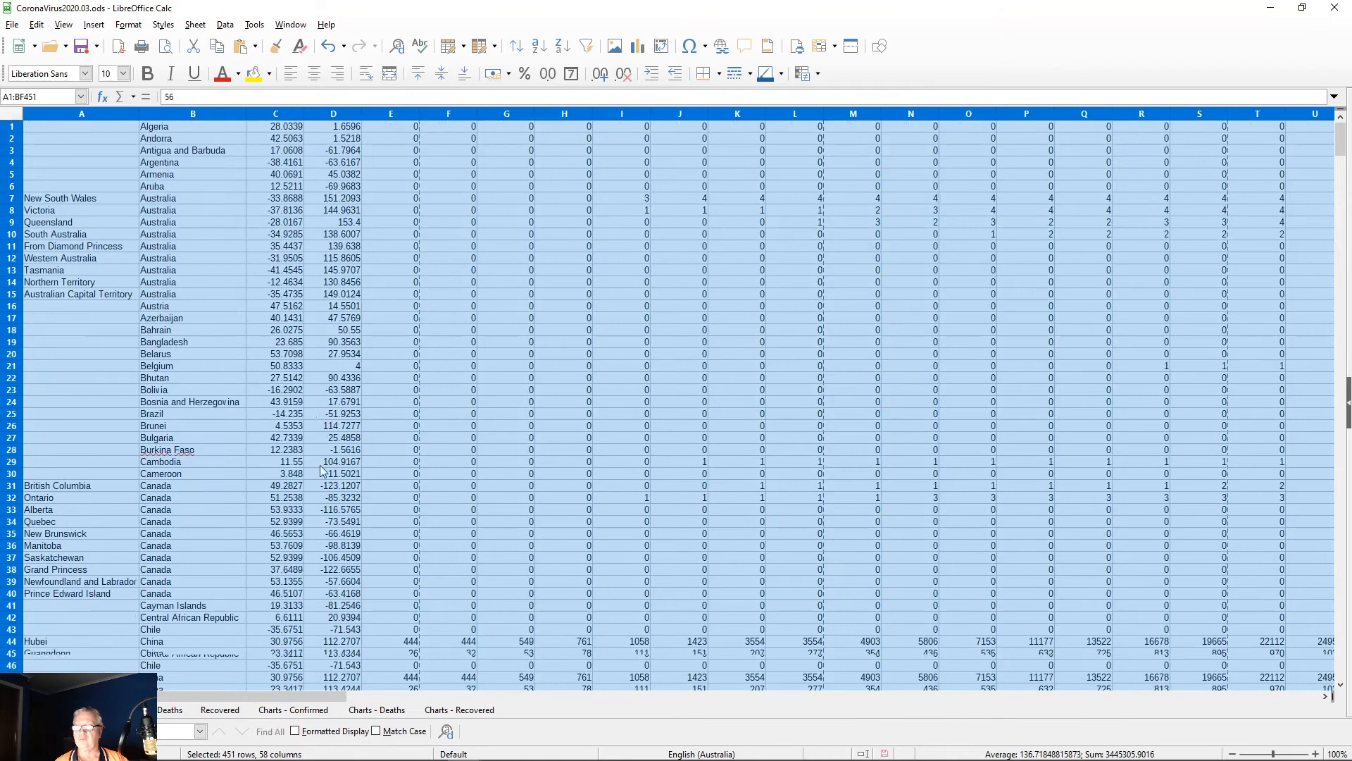
scroll(321, 471, down, 20)
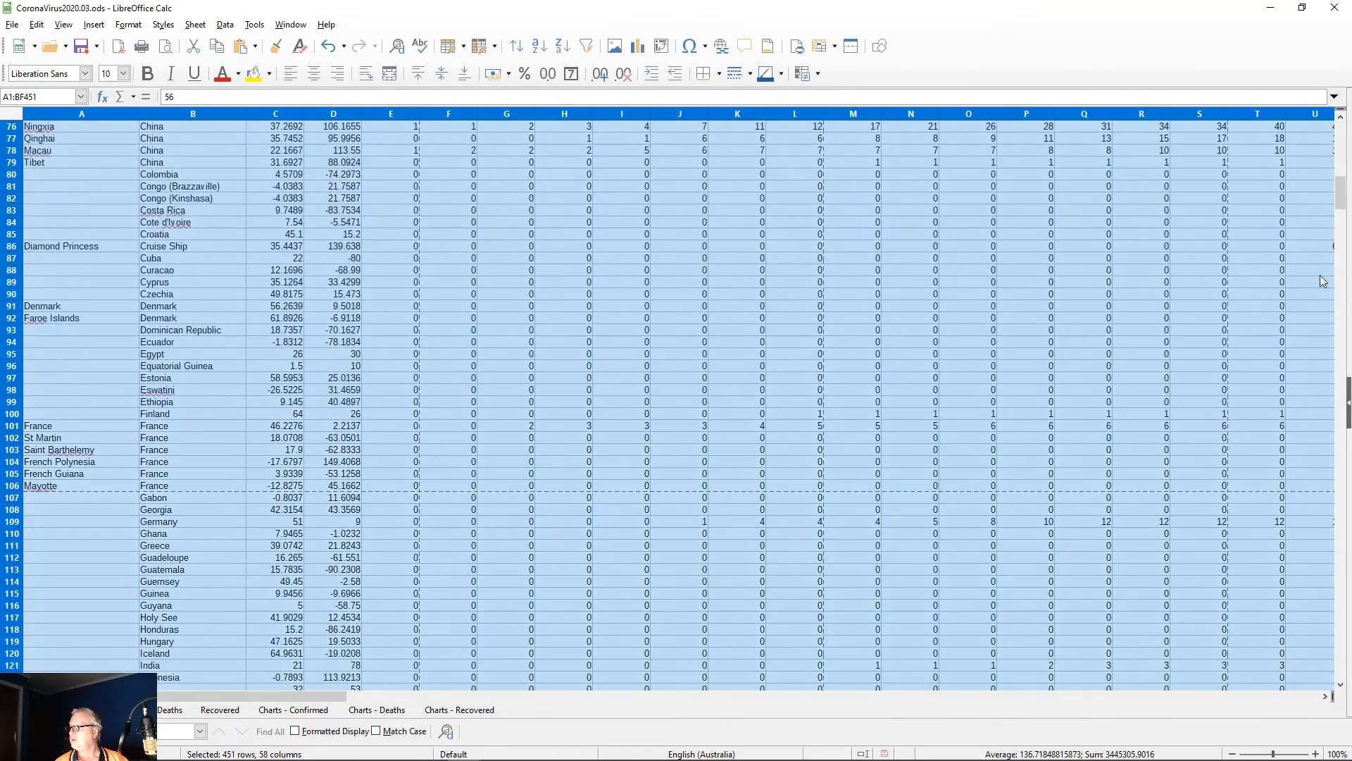
drag(1341, 194, 1344, 450)
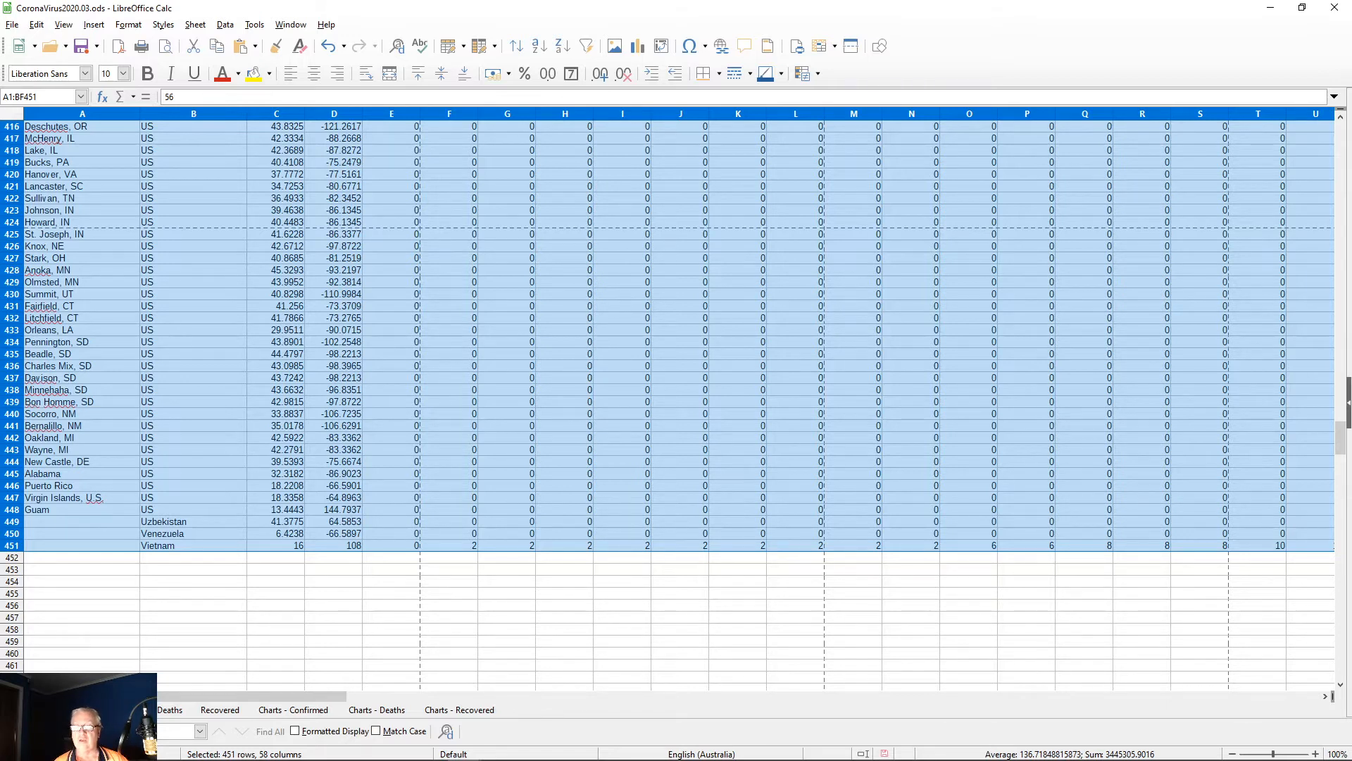
click(46, 558)
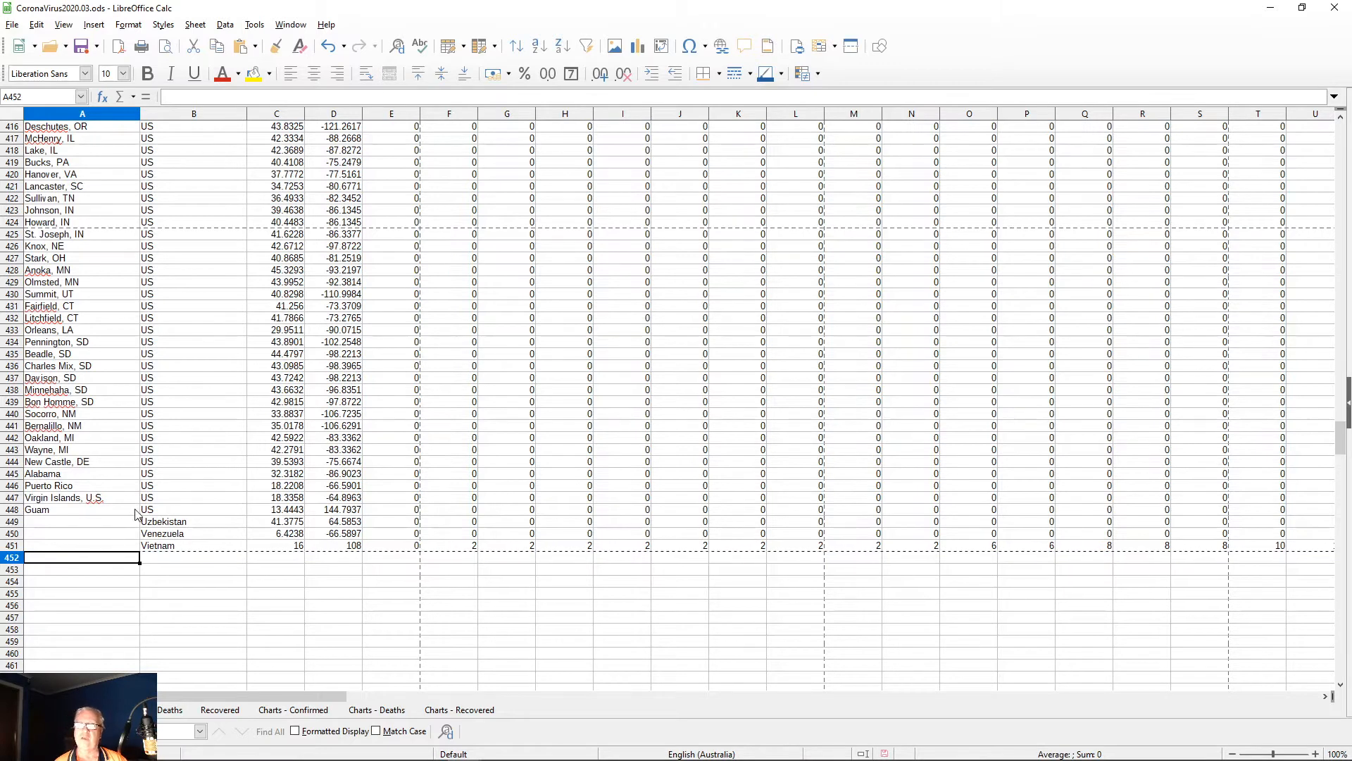
click(163, 513)
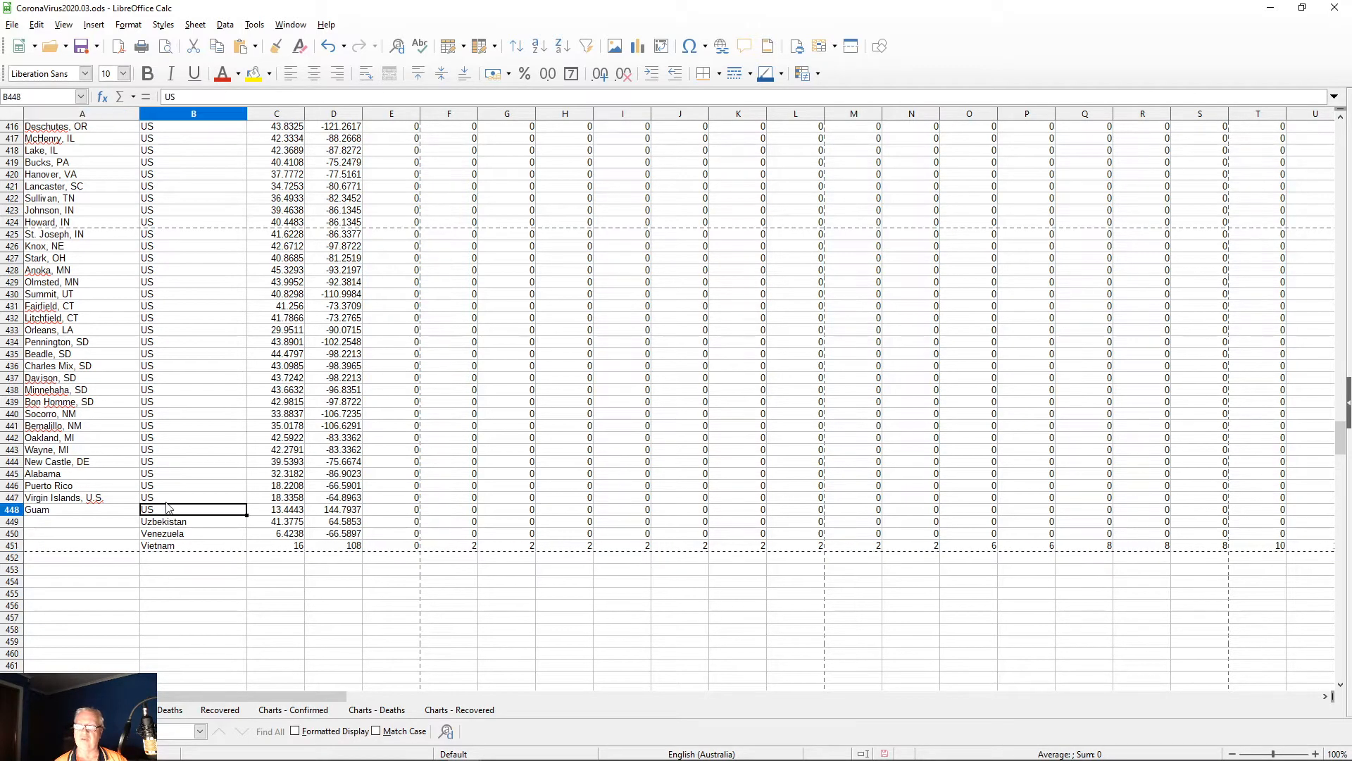
click(168, 500)
click(169, 491)
click(176, 463)
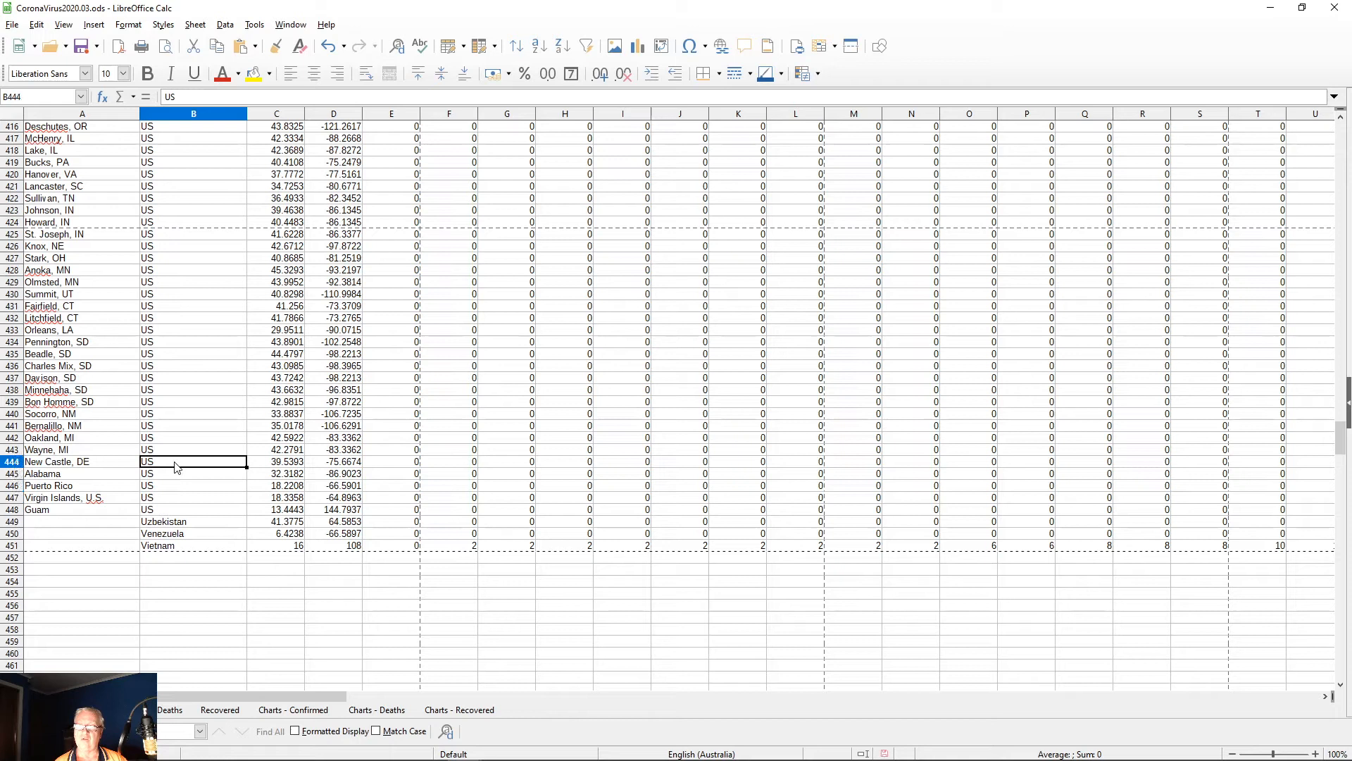
click(177, 441)
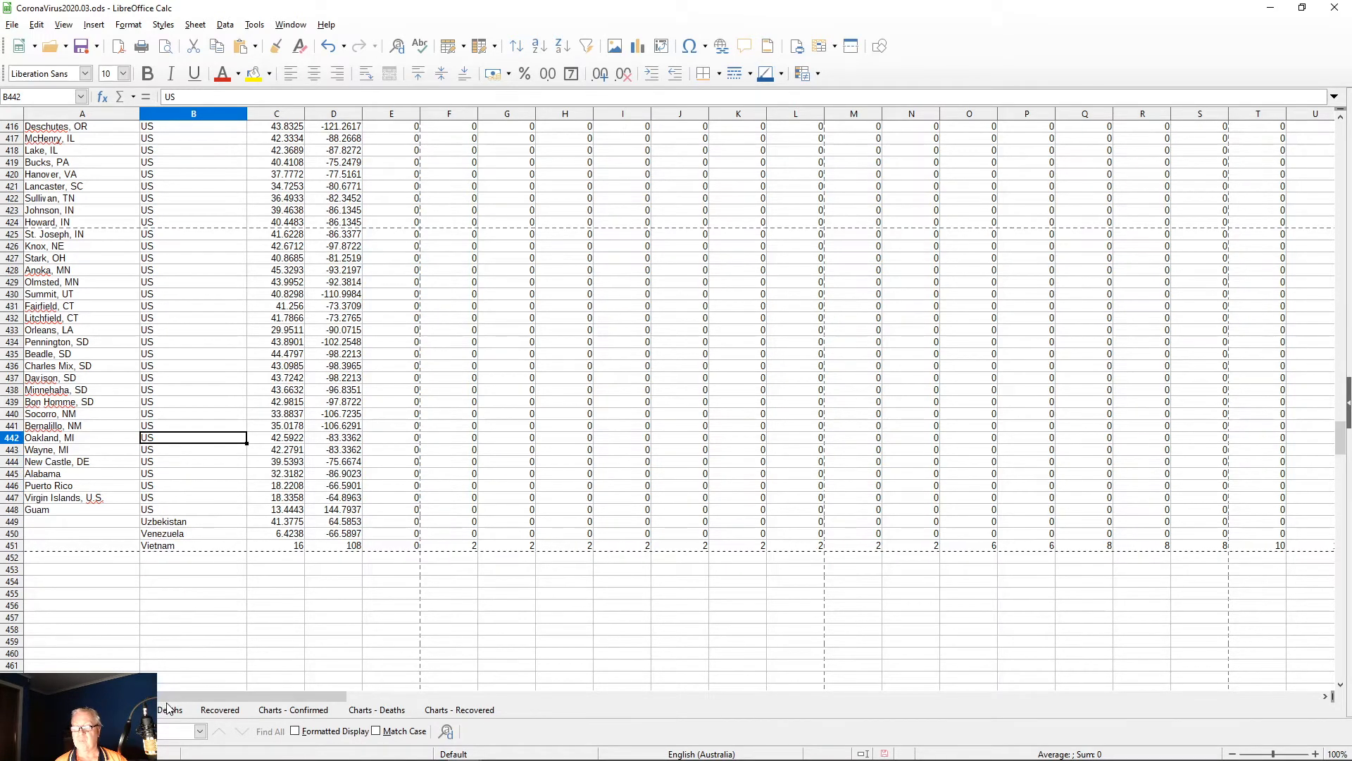
Step: Insert eight blank rows above row 443, the last data row, on the Recovered sheet
click(213, 710)
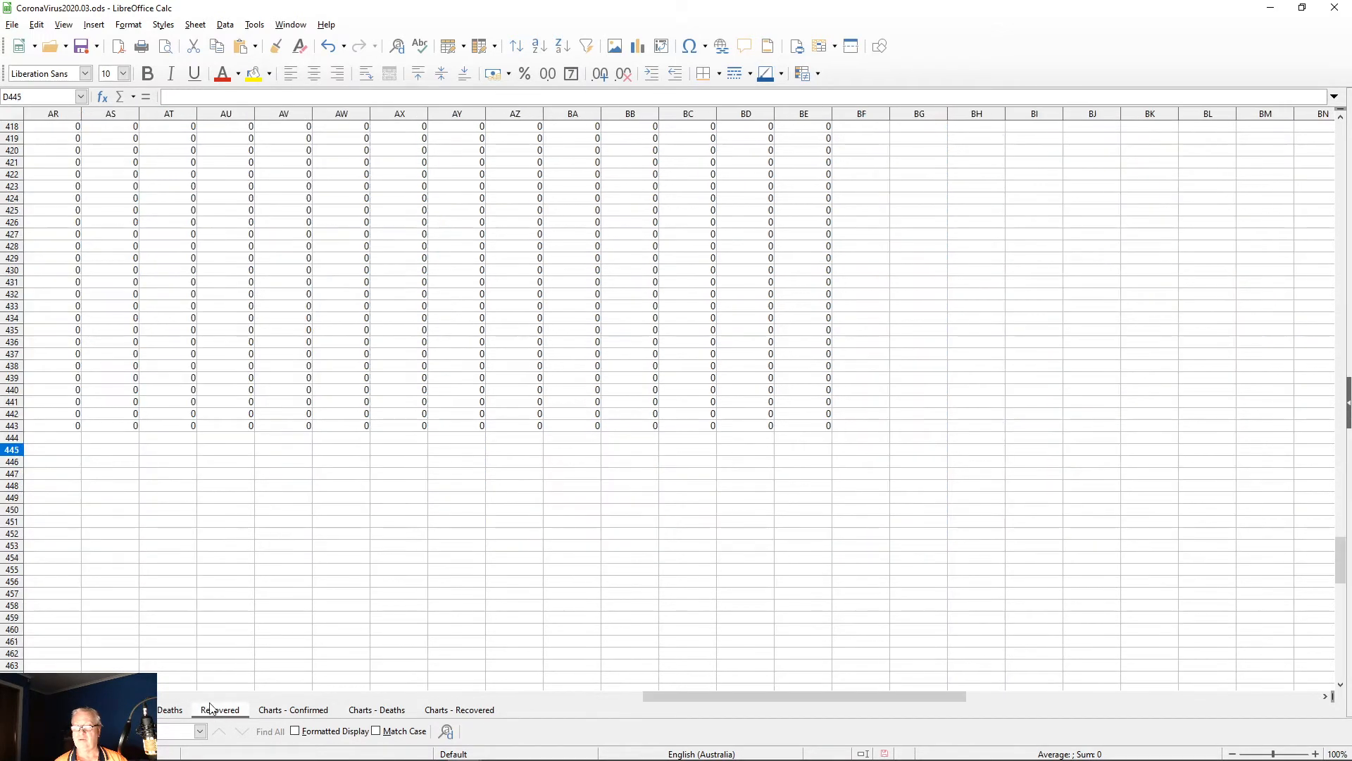
click(16, 426)
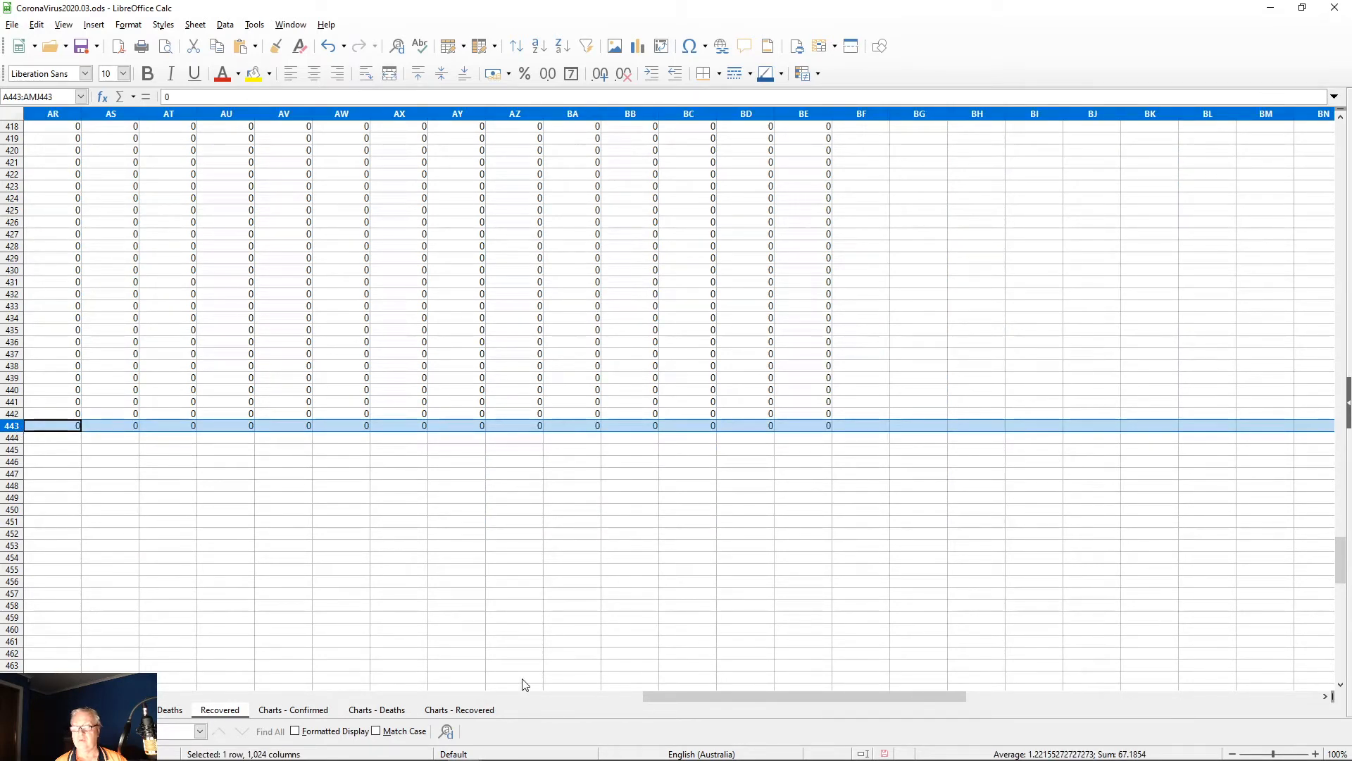
drag(691, 696, 205, 695)
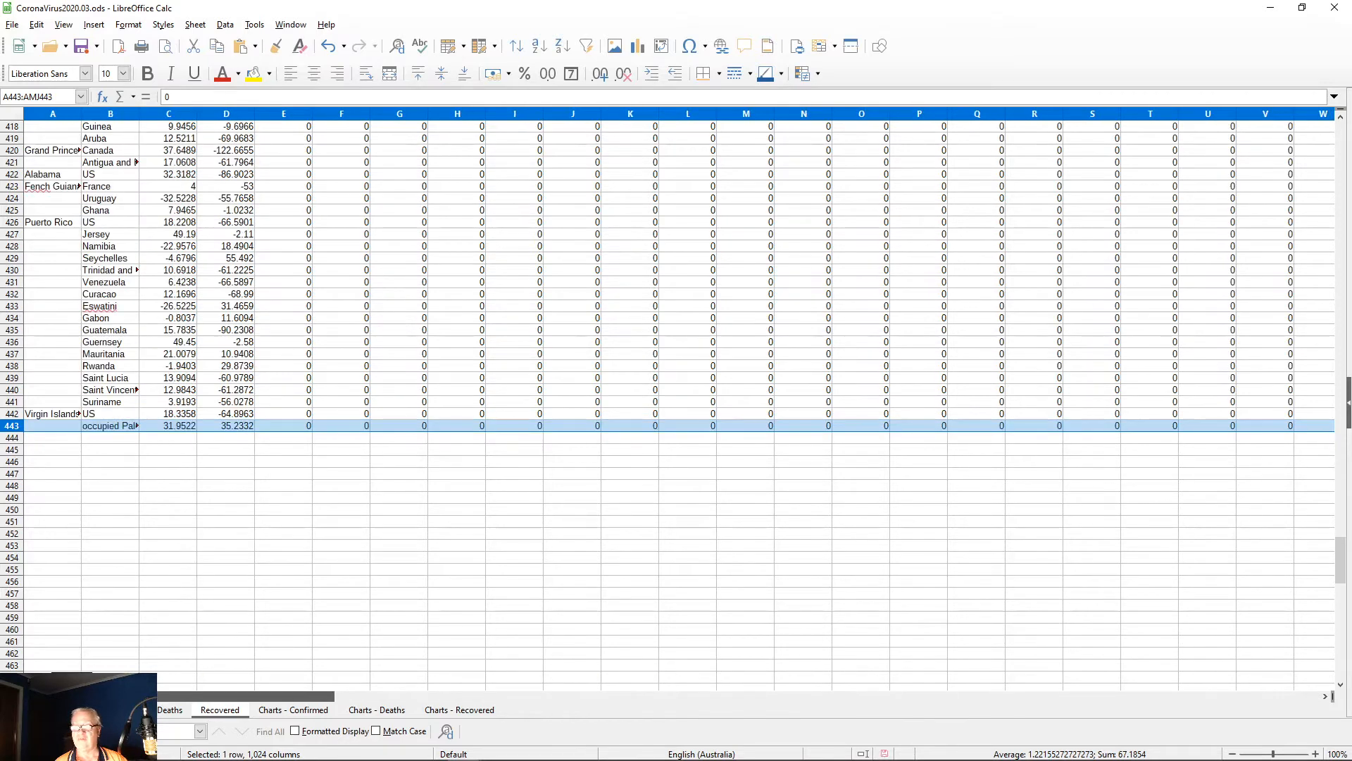
drag(42, 629, 49, 696)
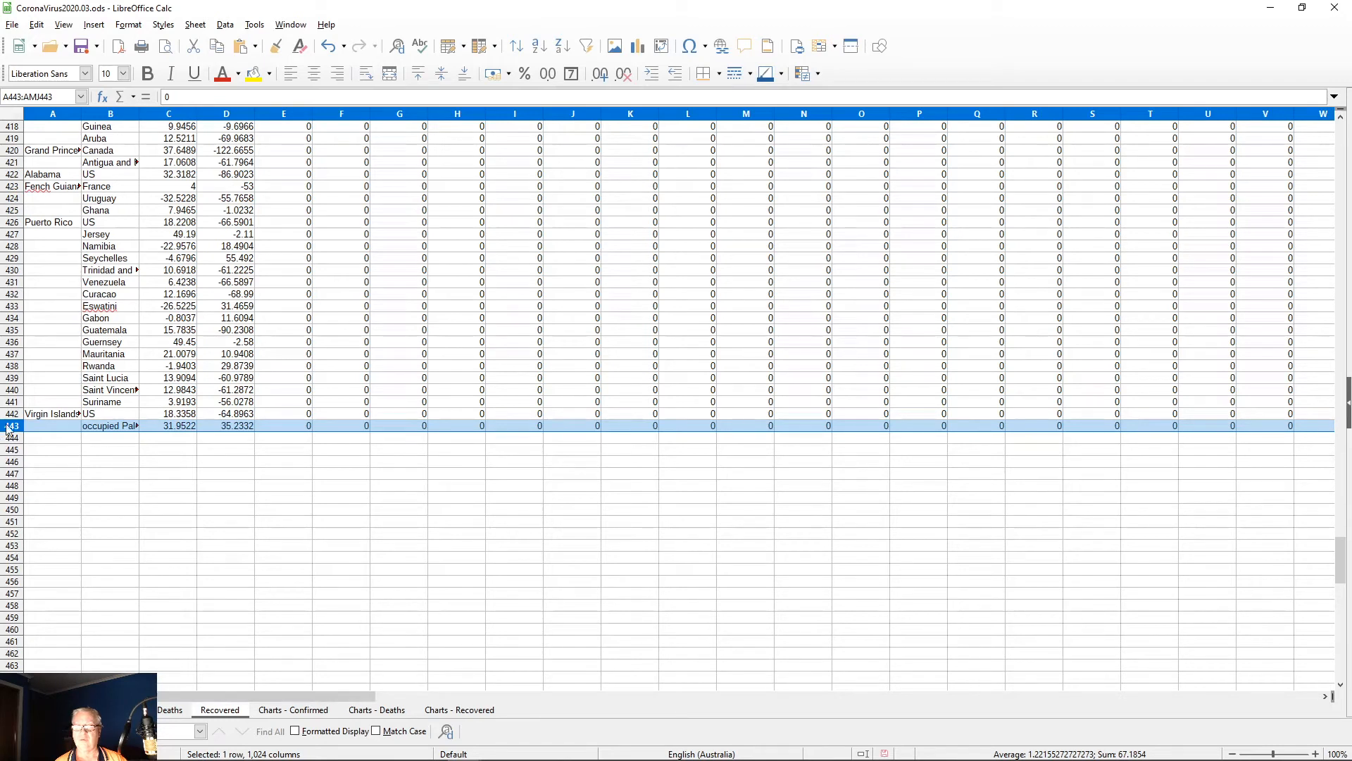
click(101, 447)
click(37, 429)
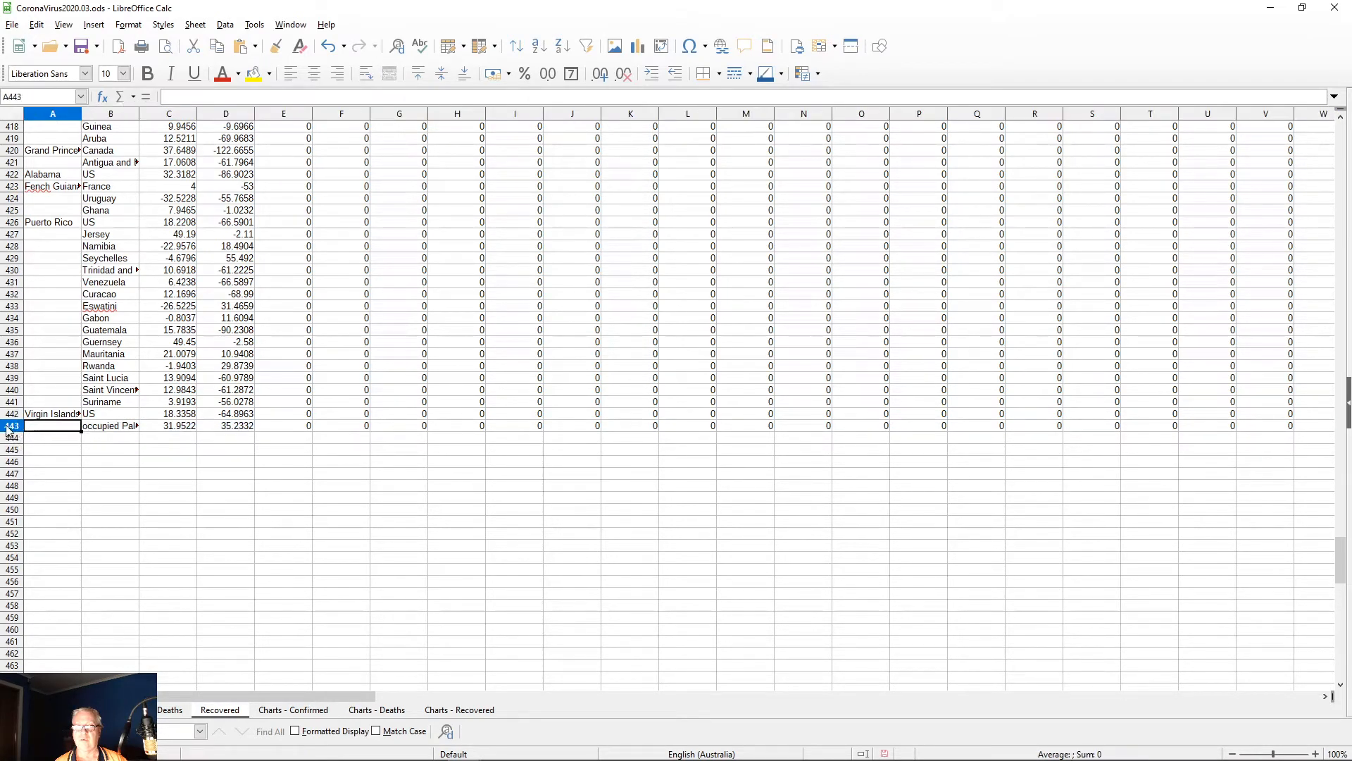
drag(14, 429, 15, 512)
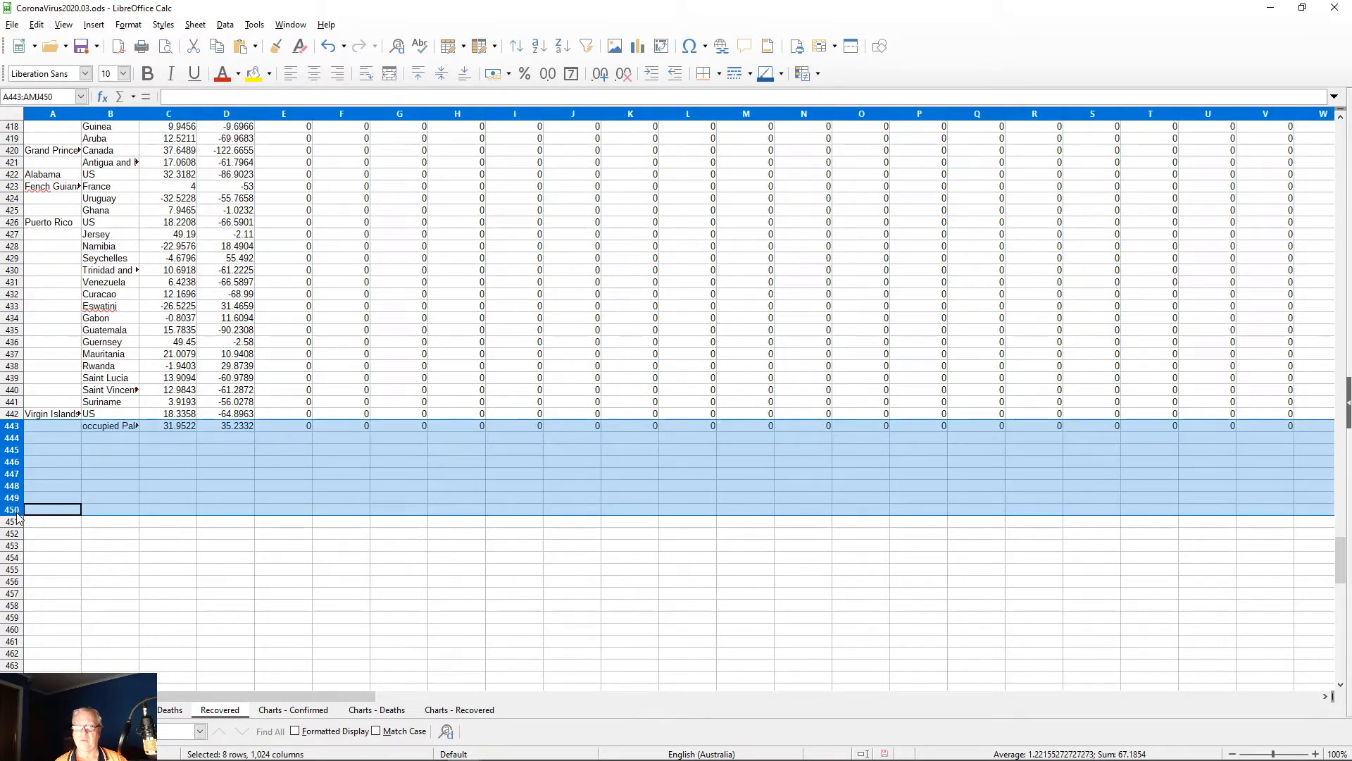
right_click(15, 431)
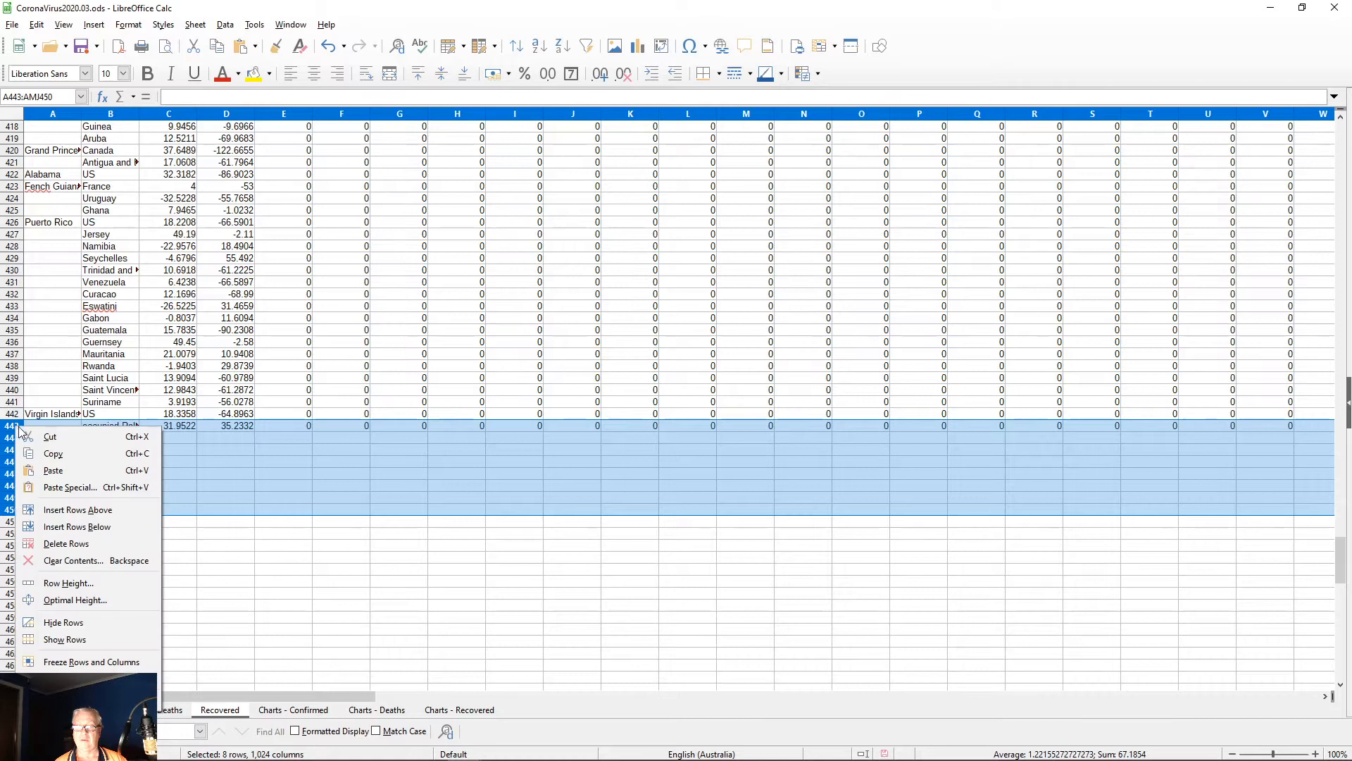
click(54, 510)
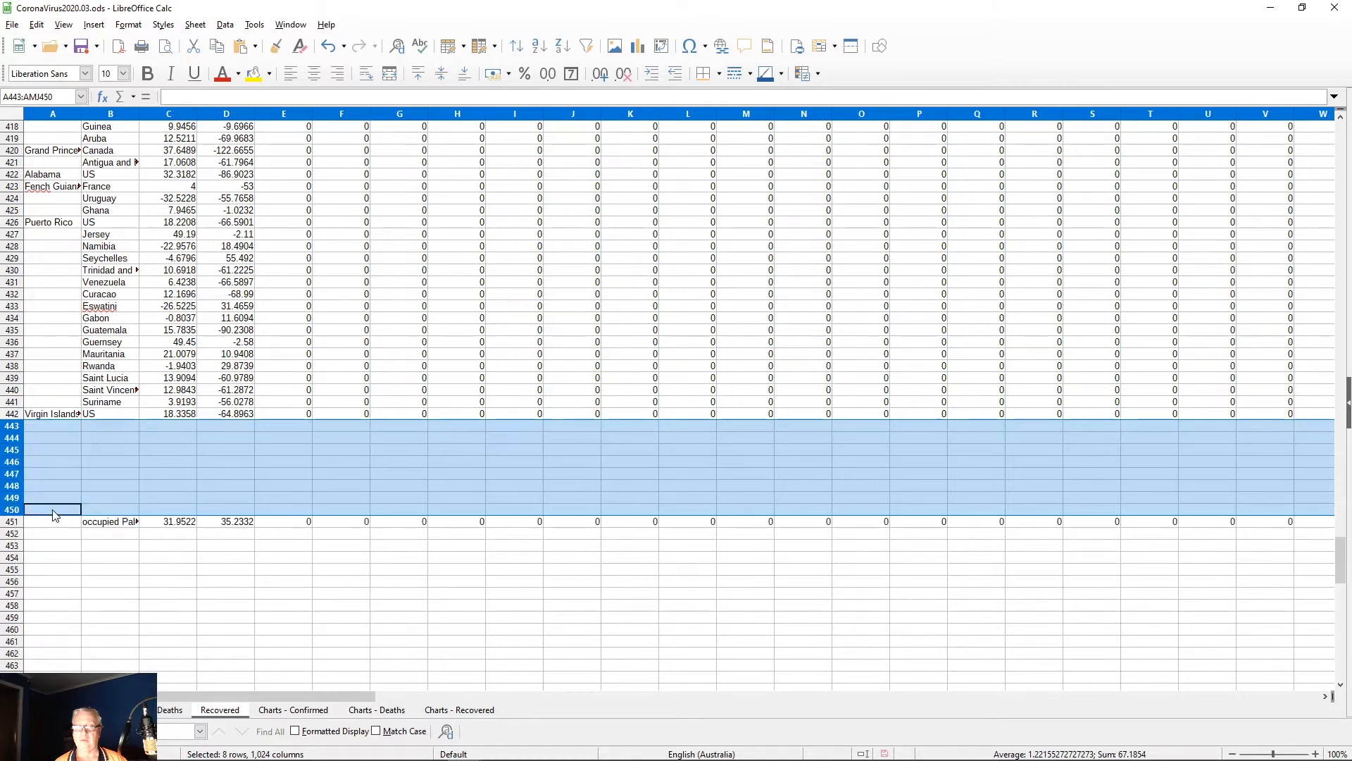
click(103, 524)
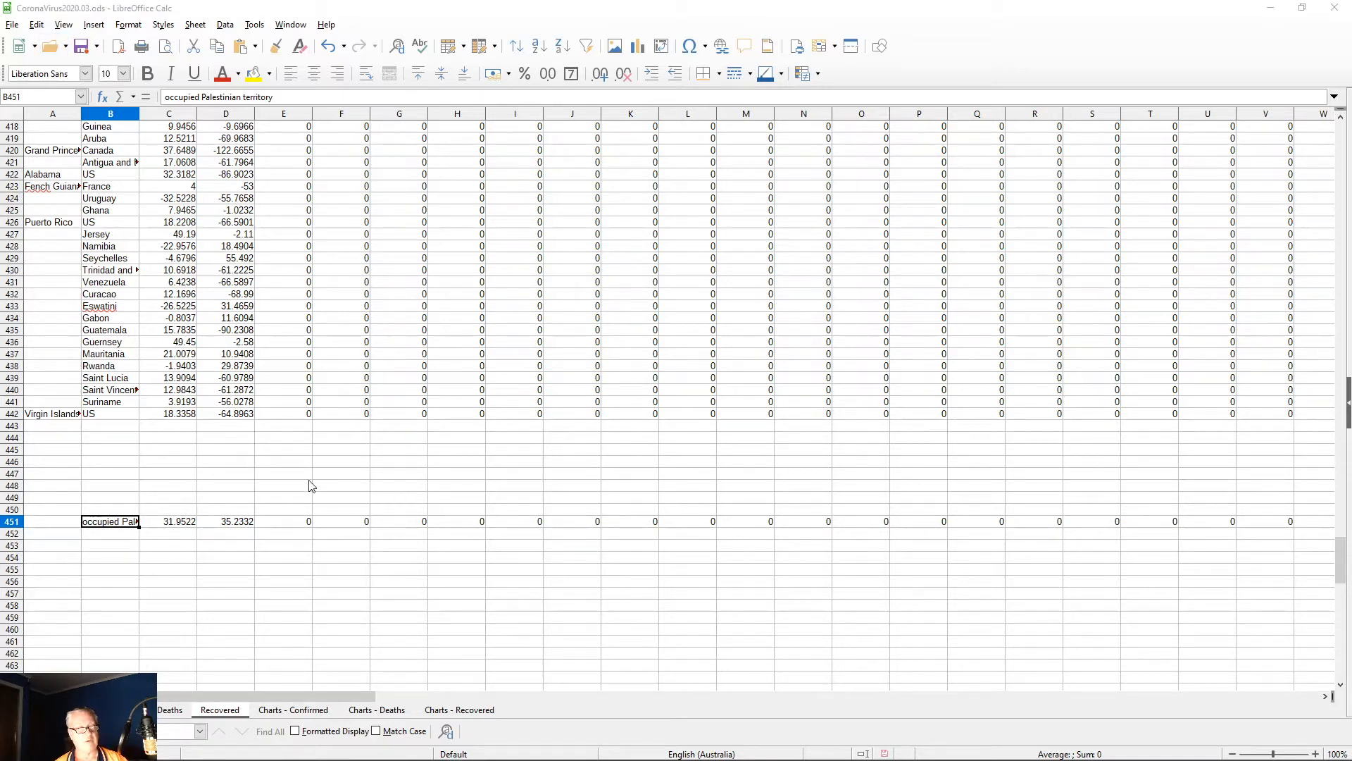
Step: Close the Deaths CSV and open time_series_19-covid-Recovered.csv with the text import settings accepted
key(alt+Tab)
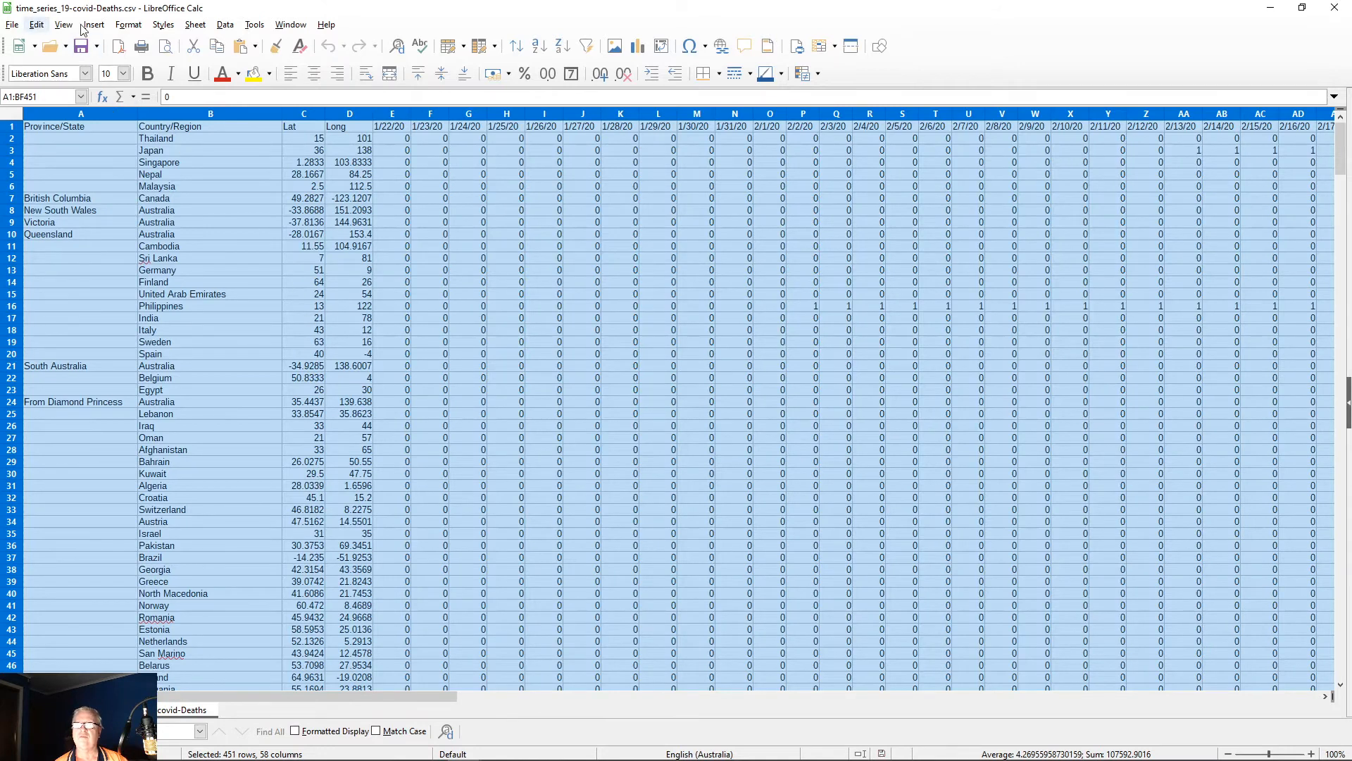
click(1334, 8)
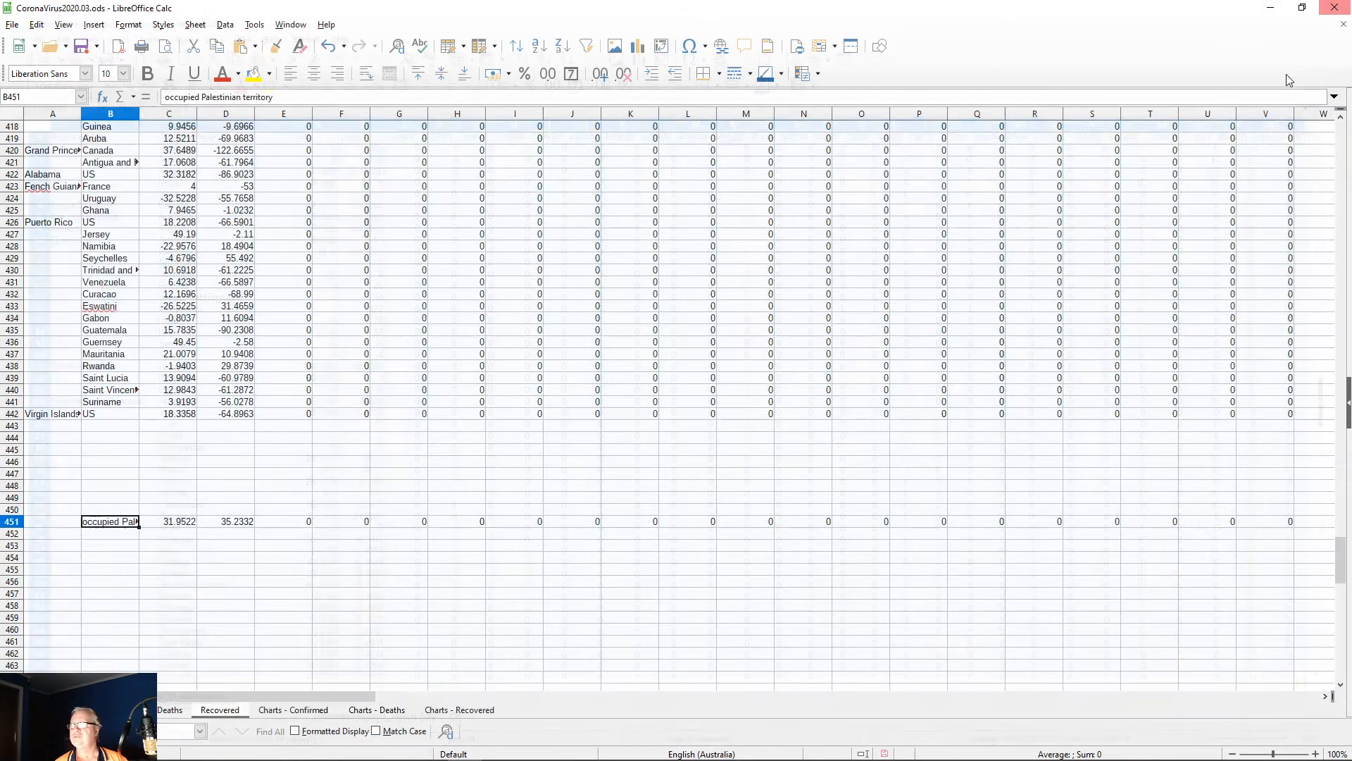
click(51, 49)
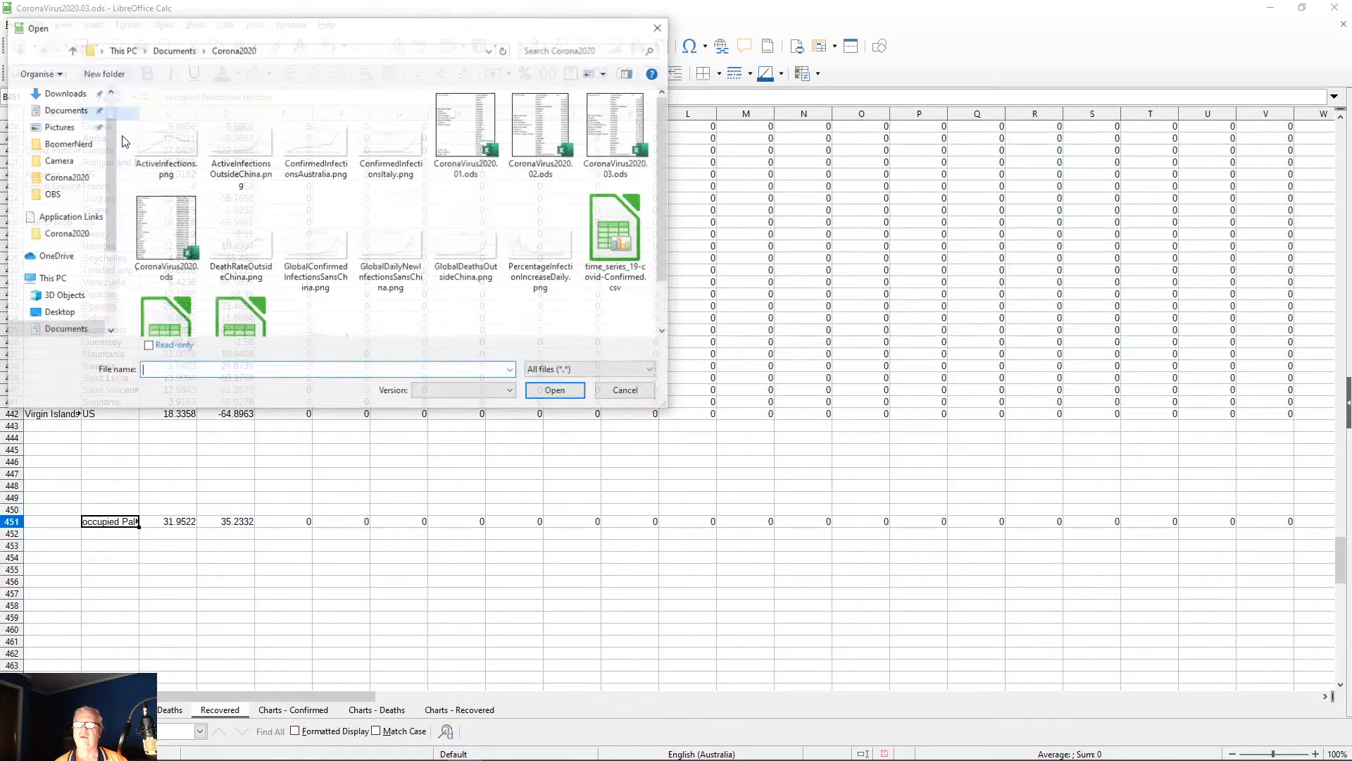
click(240, 319)
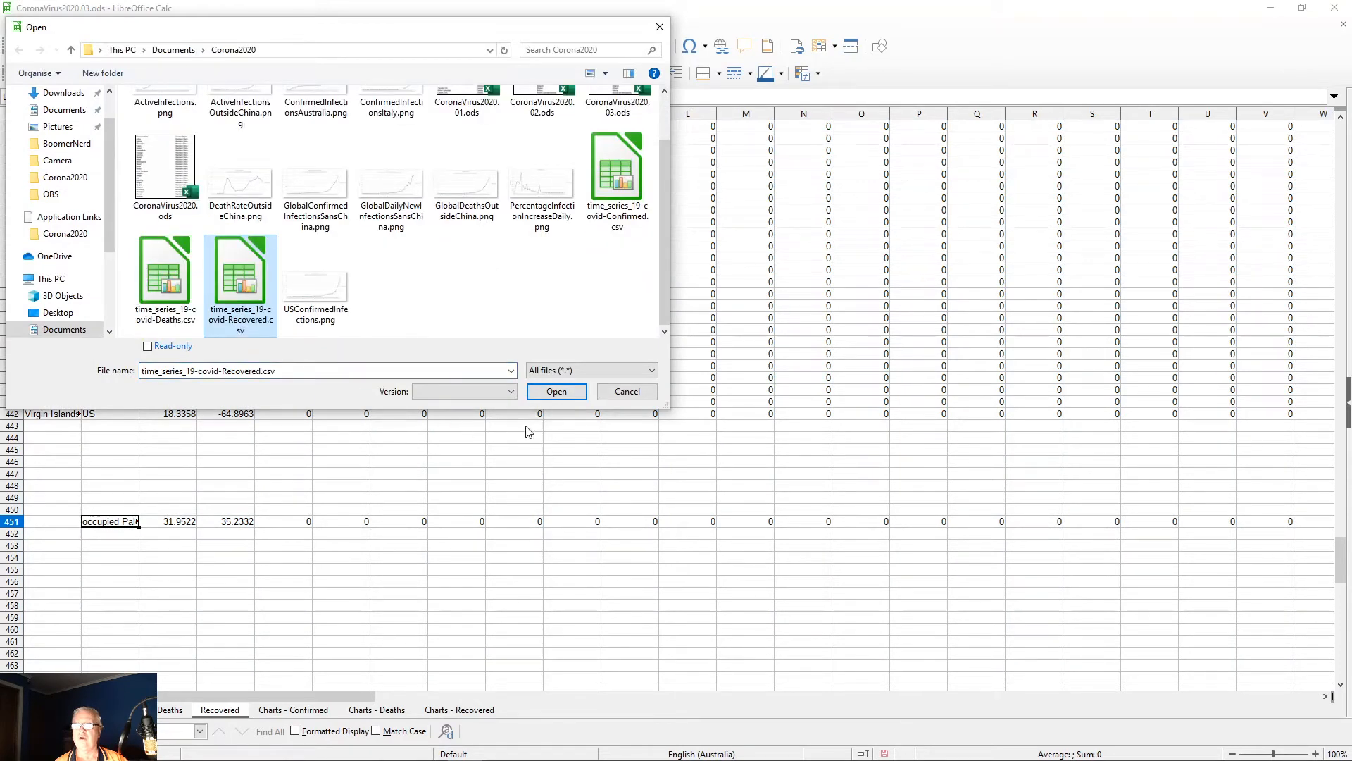
click(557, 391)
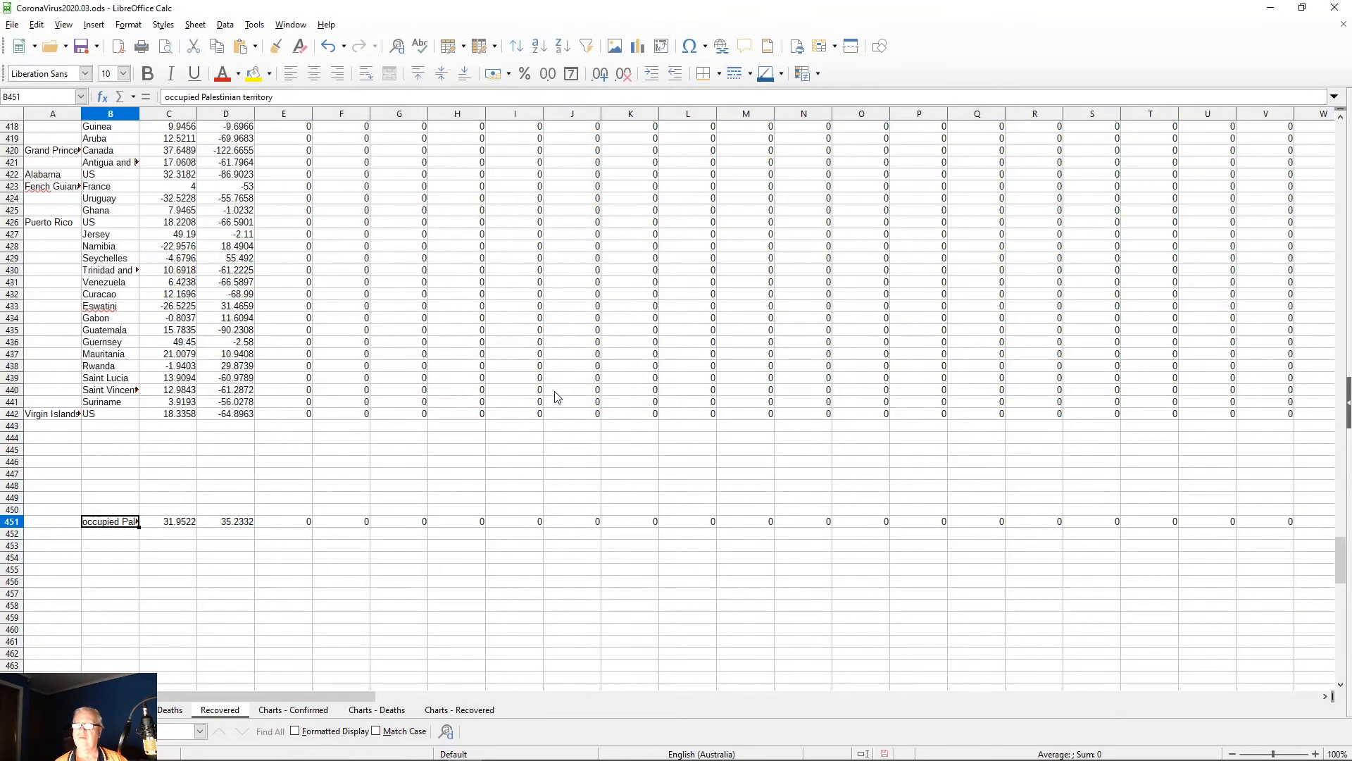
click(720, 568)
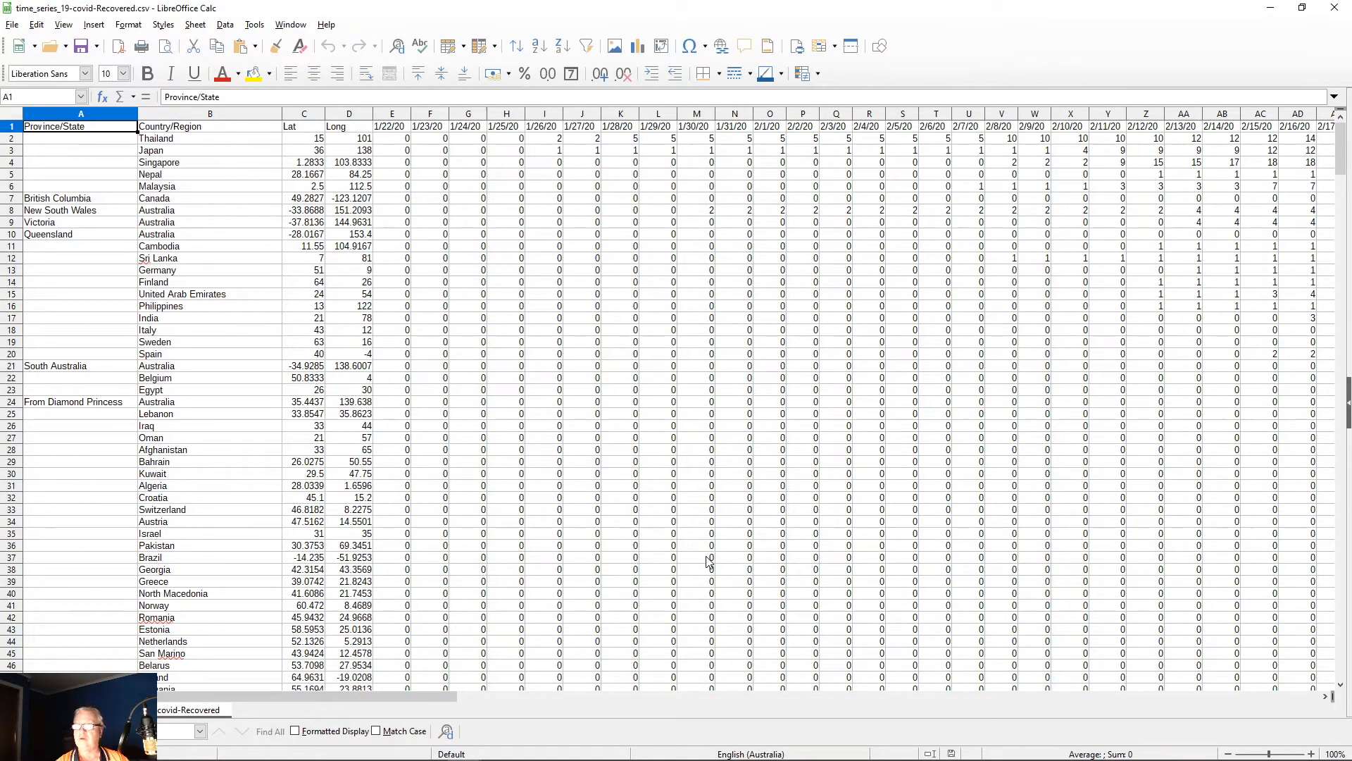
Step: Select and copy the full data range A1:BF451 in the Recovered CSV
key(ctrl+Right)
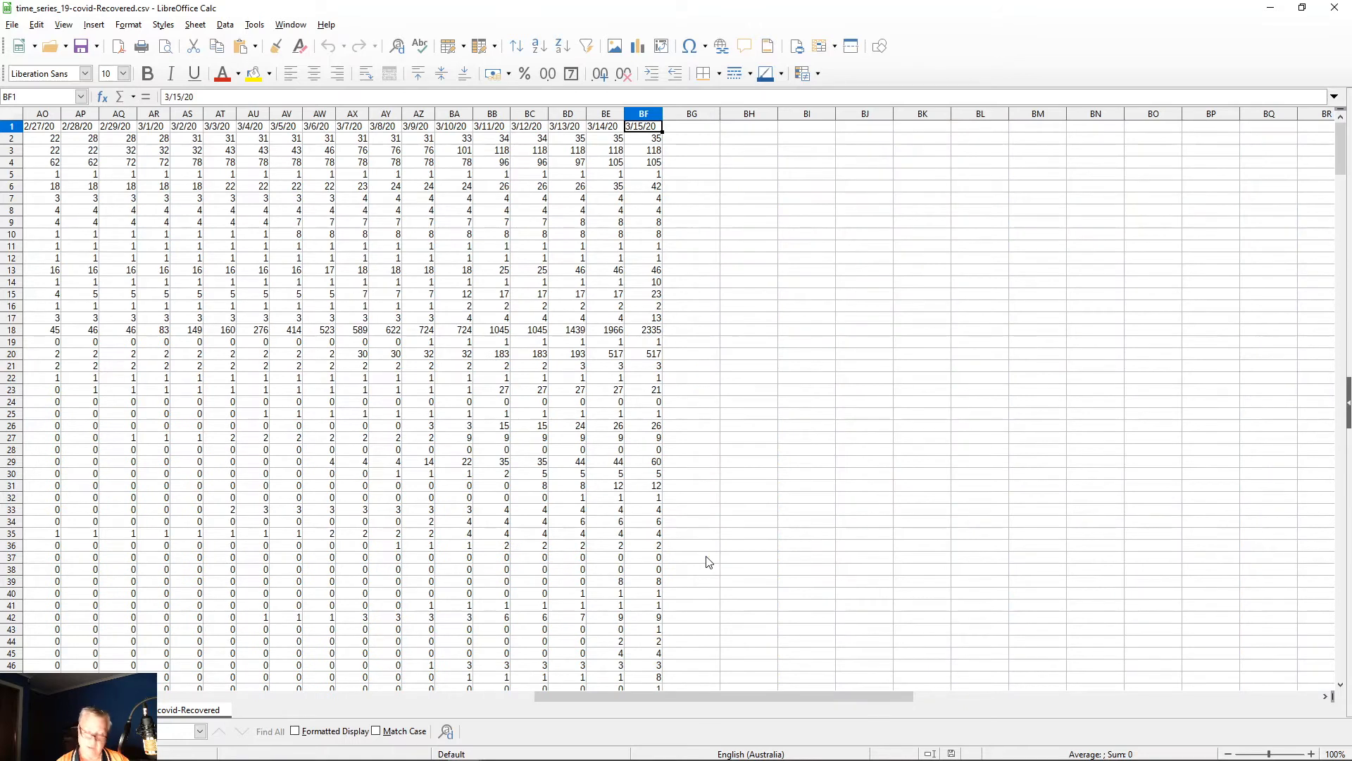
key(ctrl+Down)
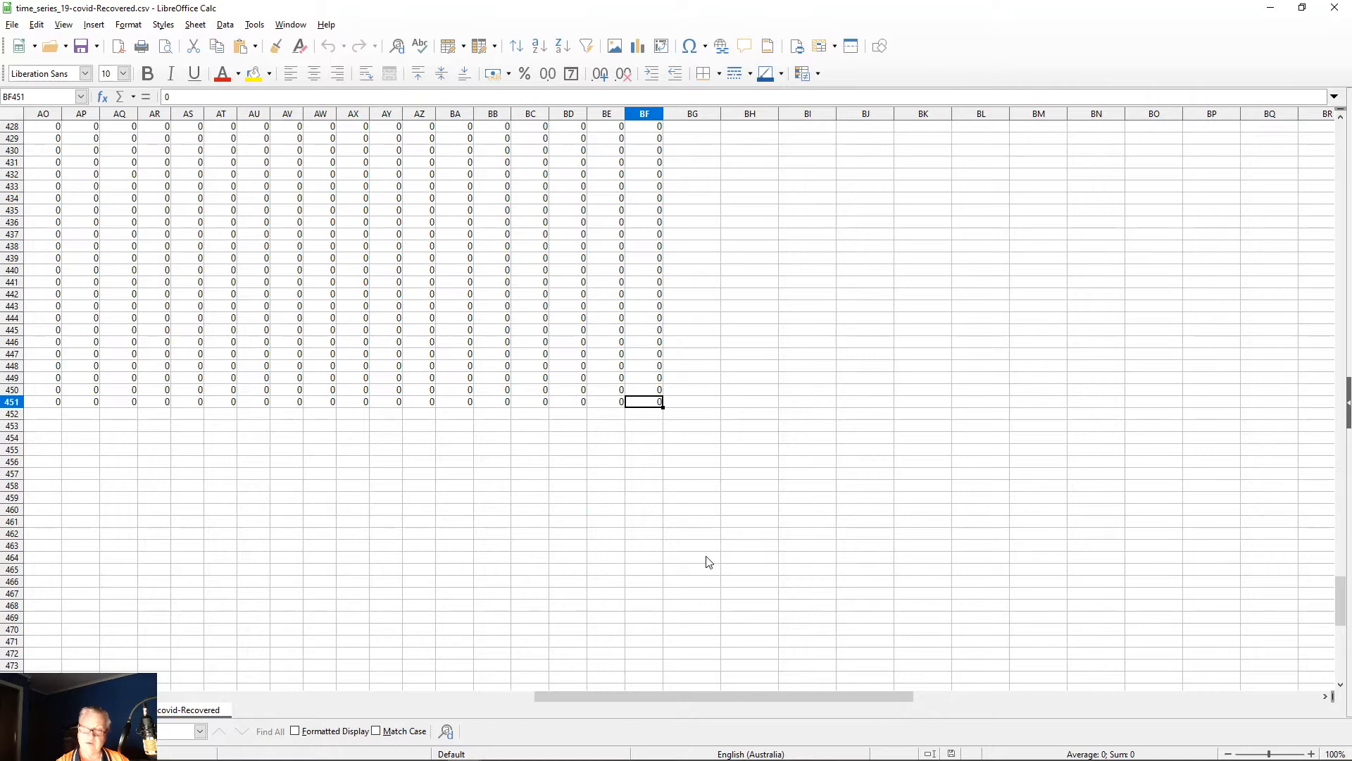
key(ctrl+shift+Home)
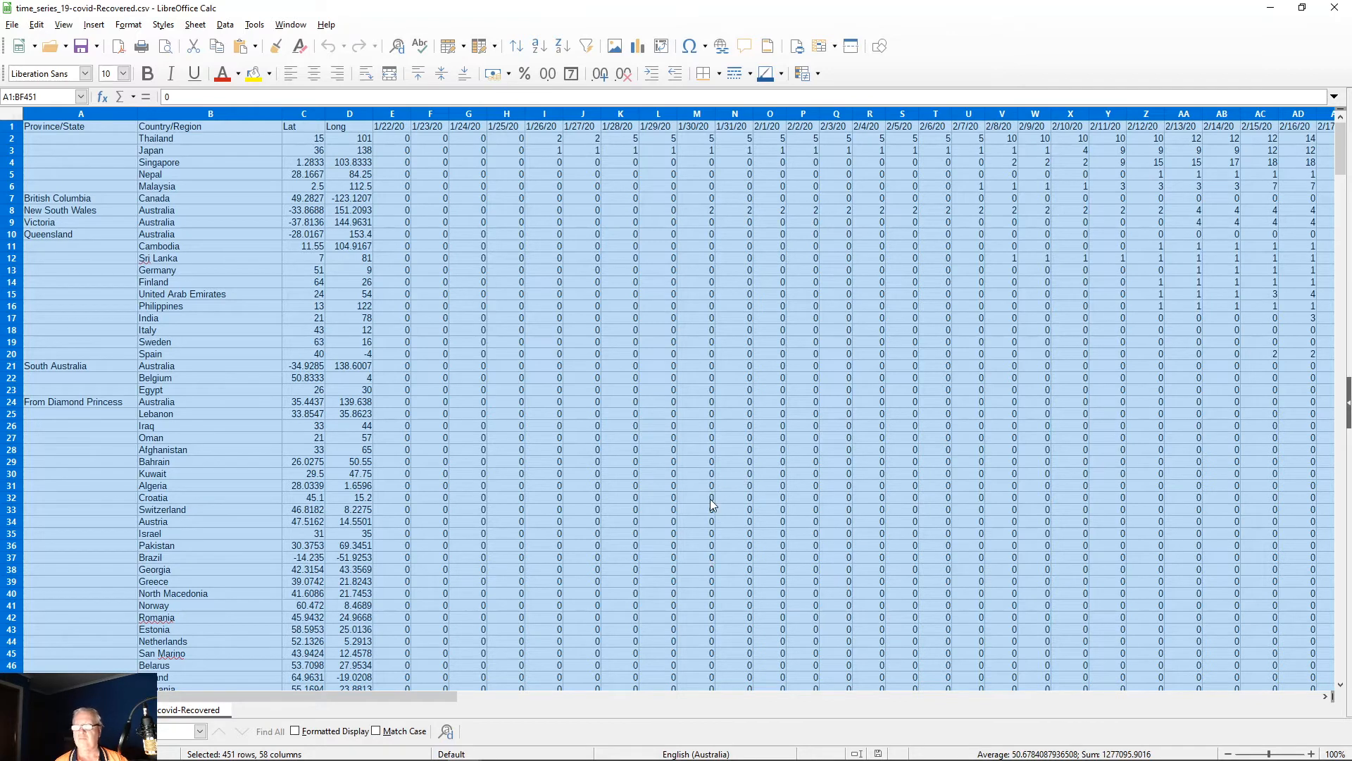
Step: Switch to CoronaVirus2020.03.ods and paste the copied data at A1 of the Recovered sheet, overwriting the existing data
key(alt+Tab)
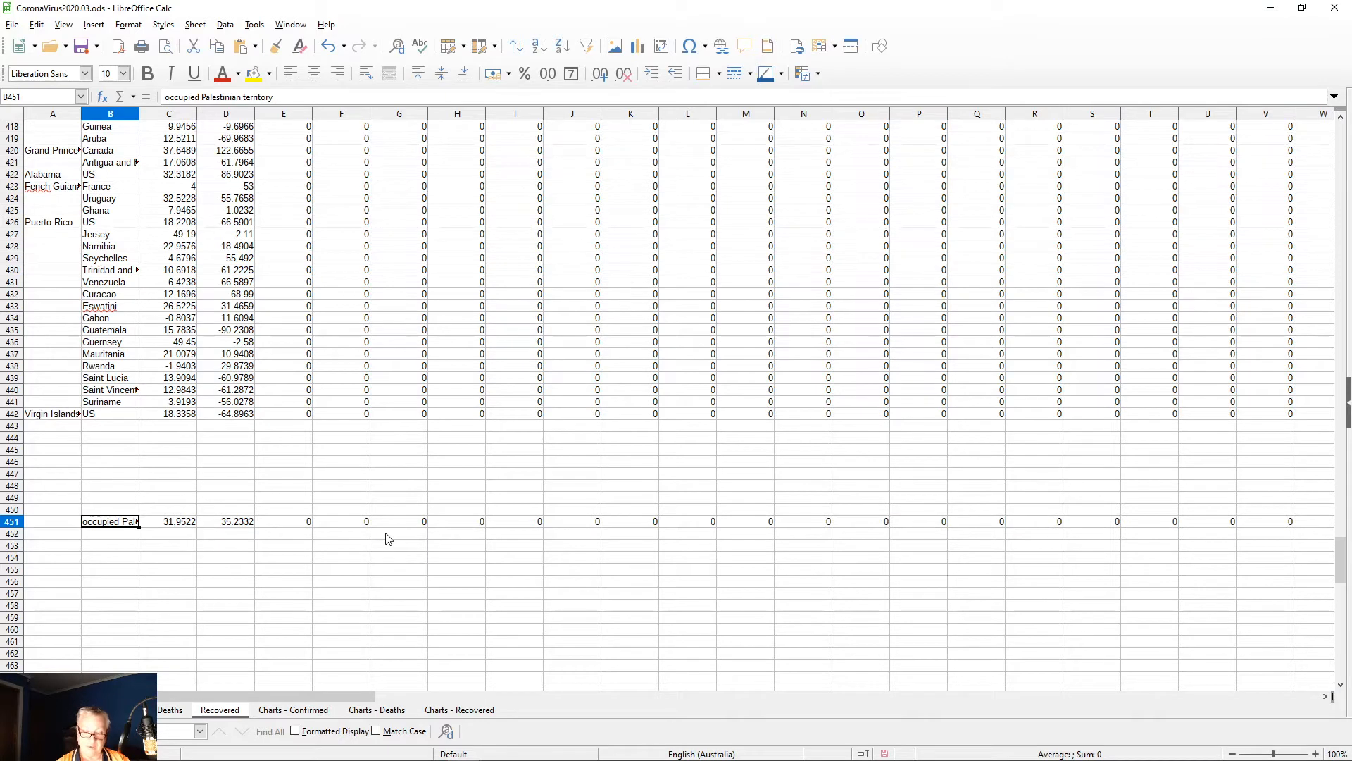
key(ctrl+Home)
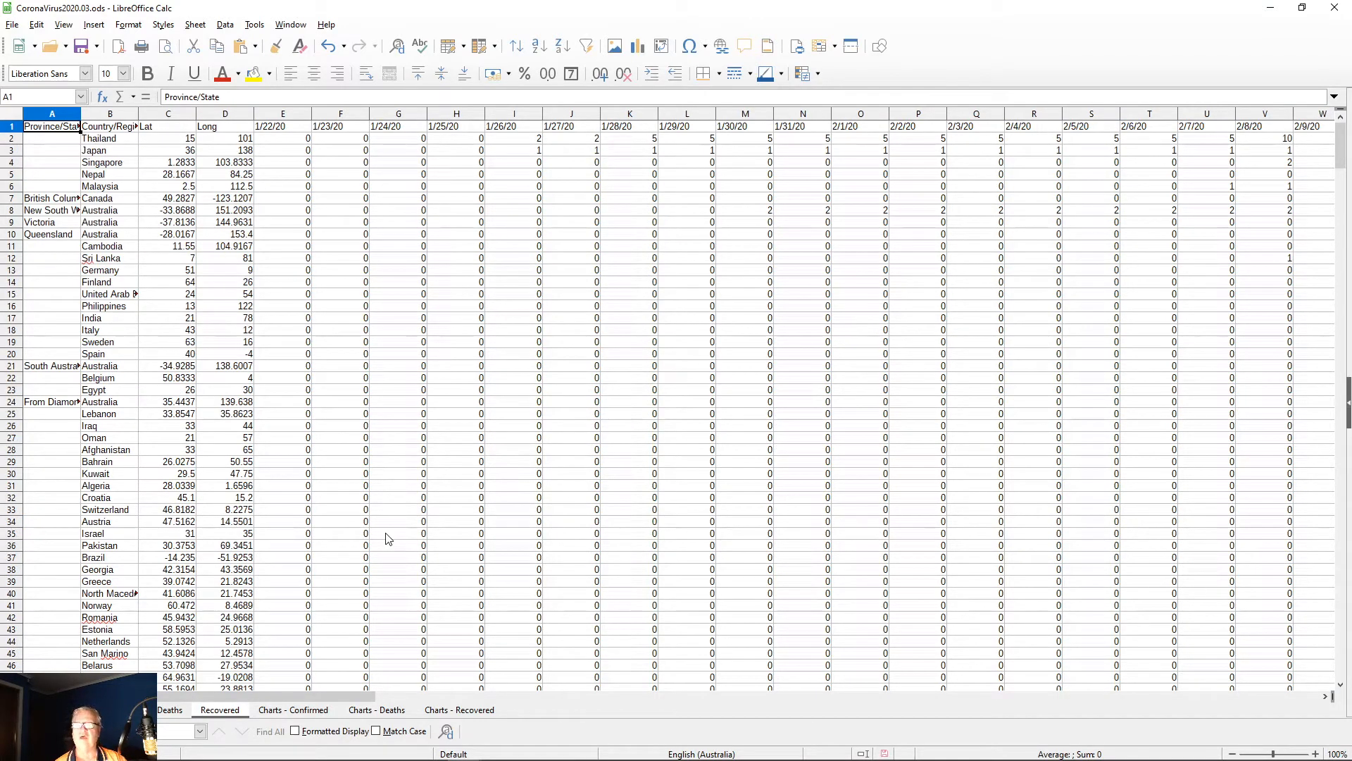
key(ctrl+v)
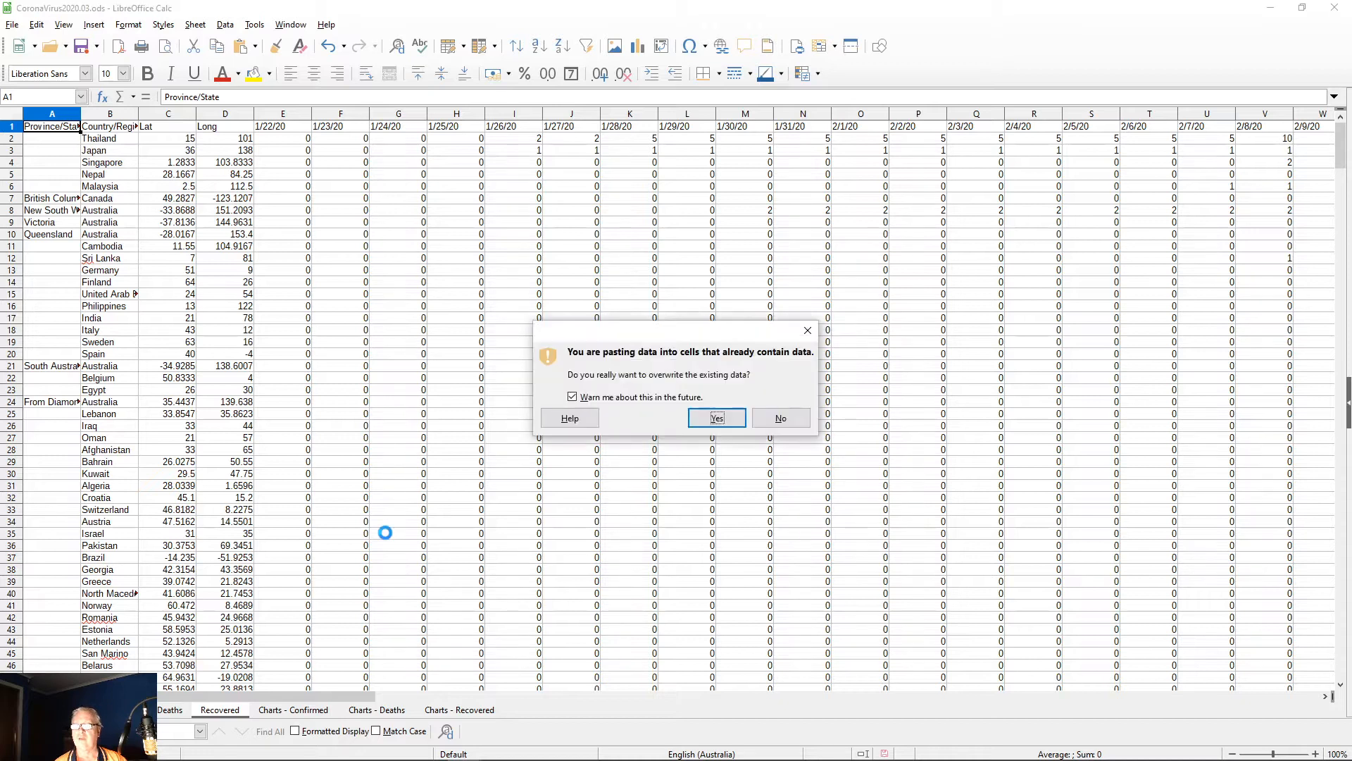
click(717, 419)
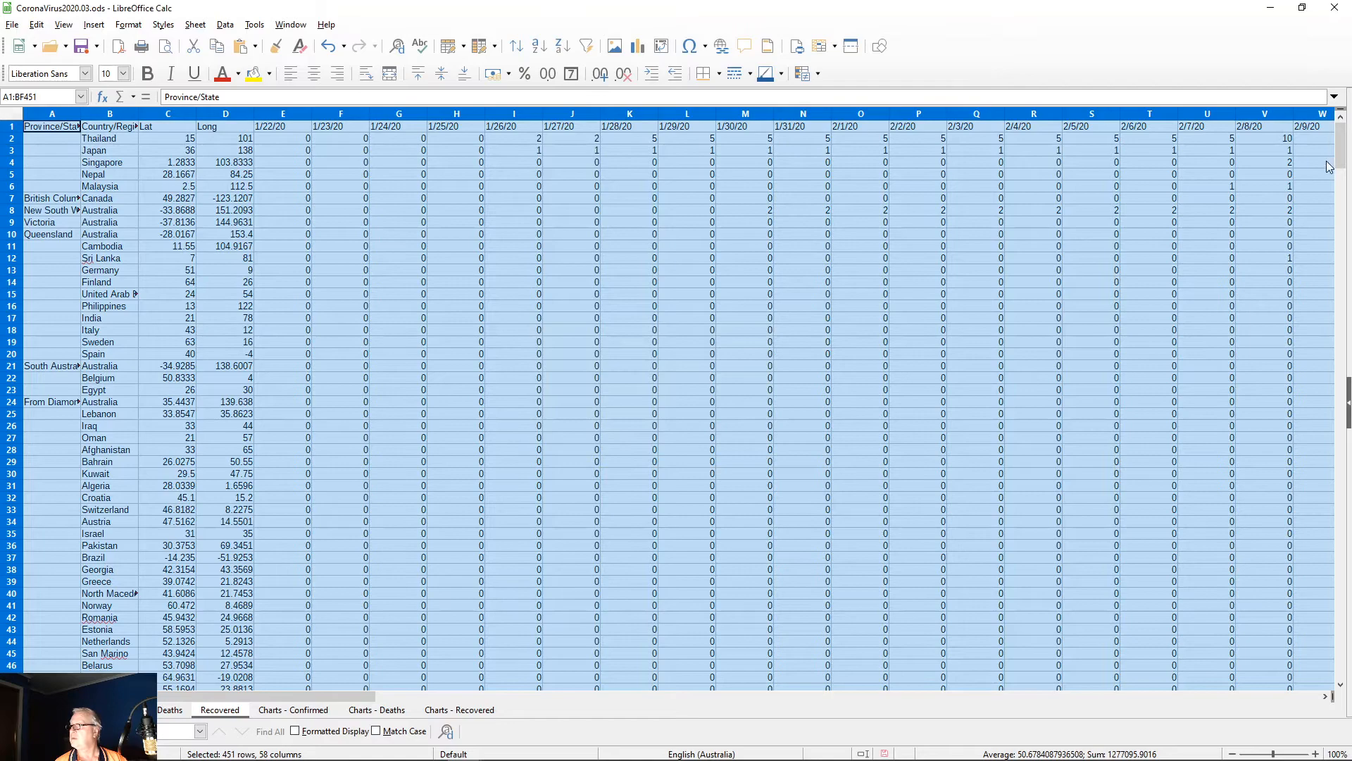
Step: Fit the widths of the Province/State and Country/Region columns on the Recovered sheet to their contents
drag(1346, 157, 1344, 111)
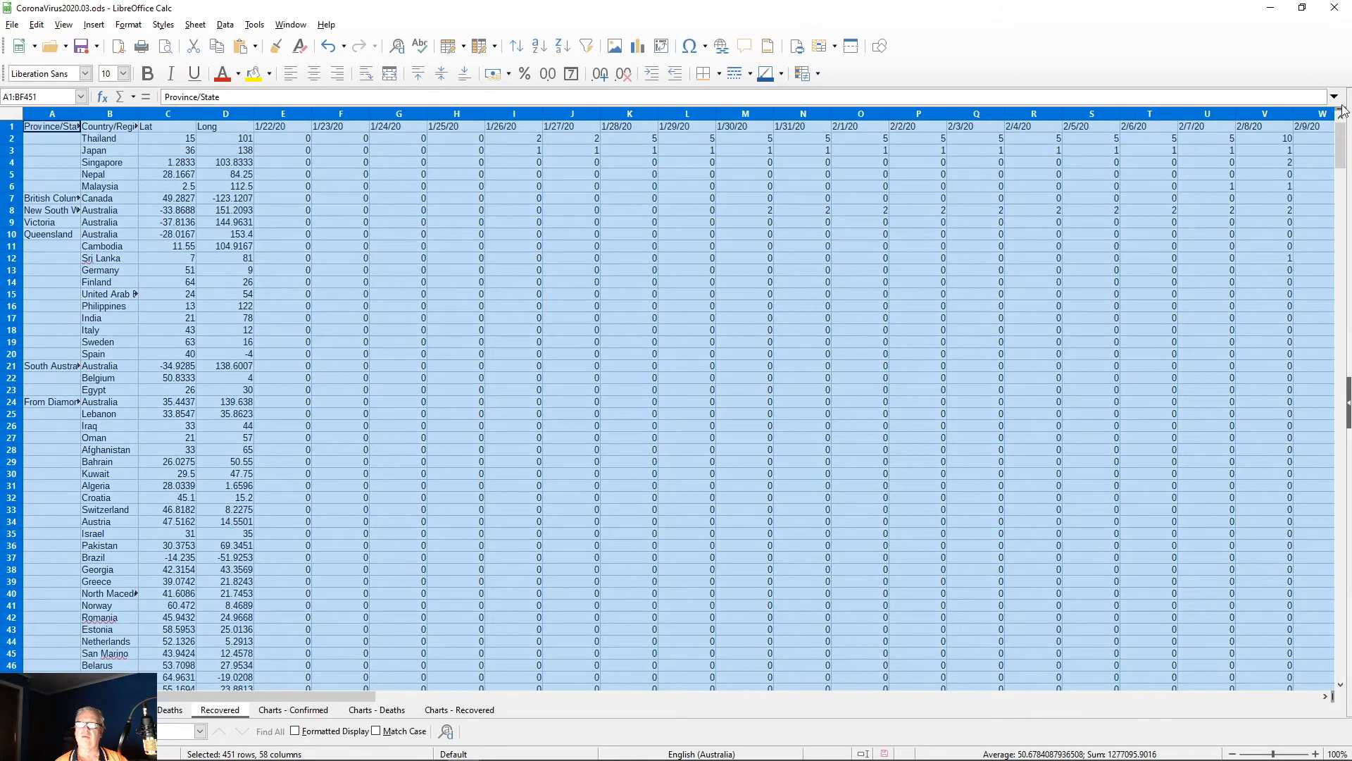
double_click(138, 113)
double_click(80, 113)
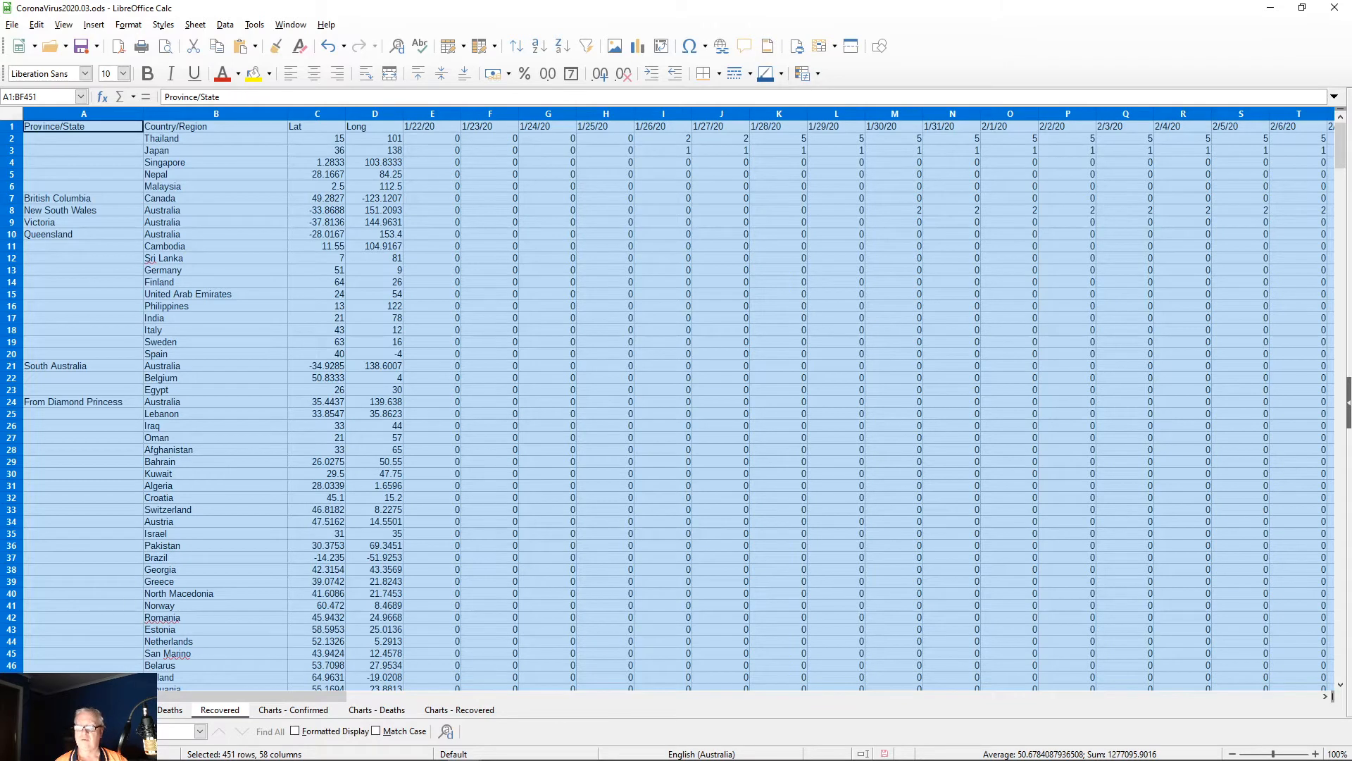
Step: Compare the country order on the Deaths and confirmed cases sheets with that of the Recovered sheet
click(164, 711)
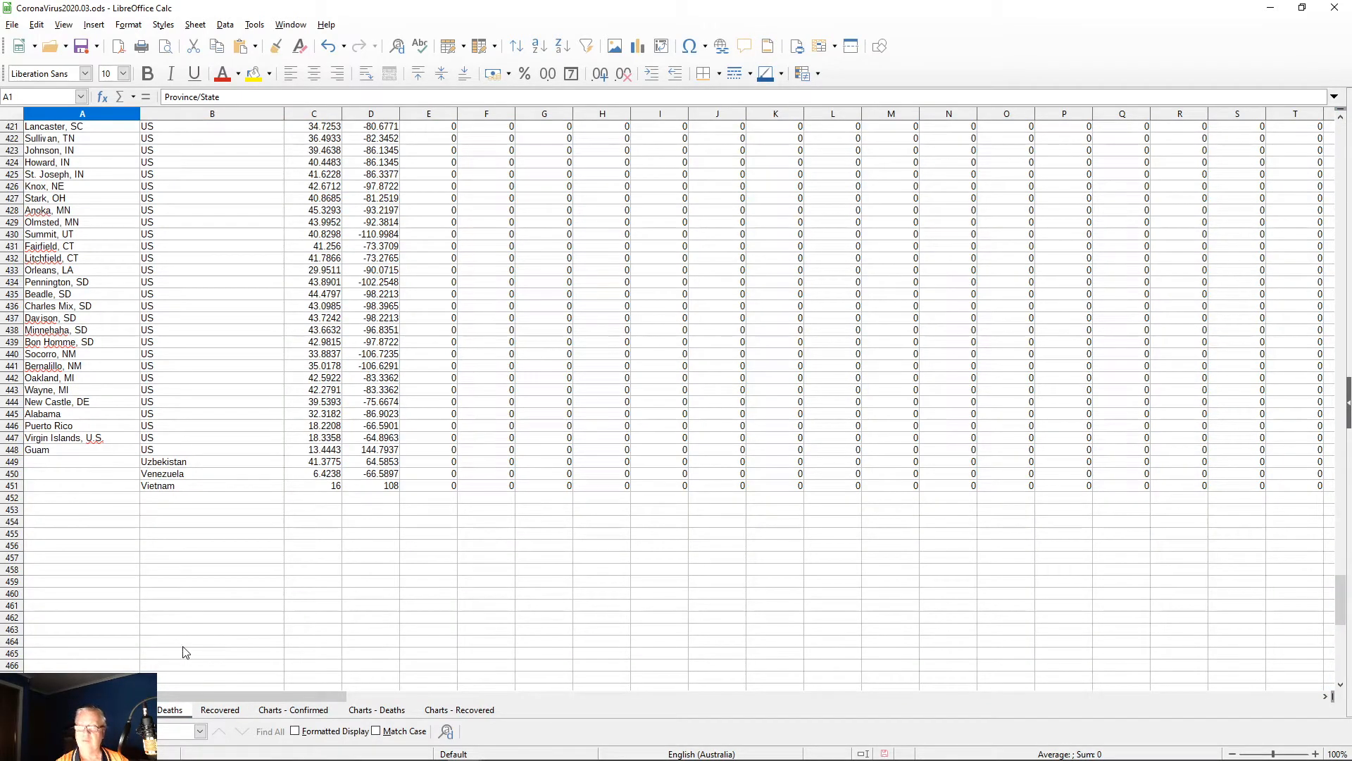
key(ctrl+Page_Up)
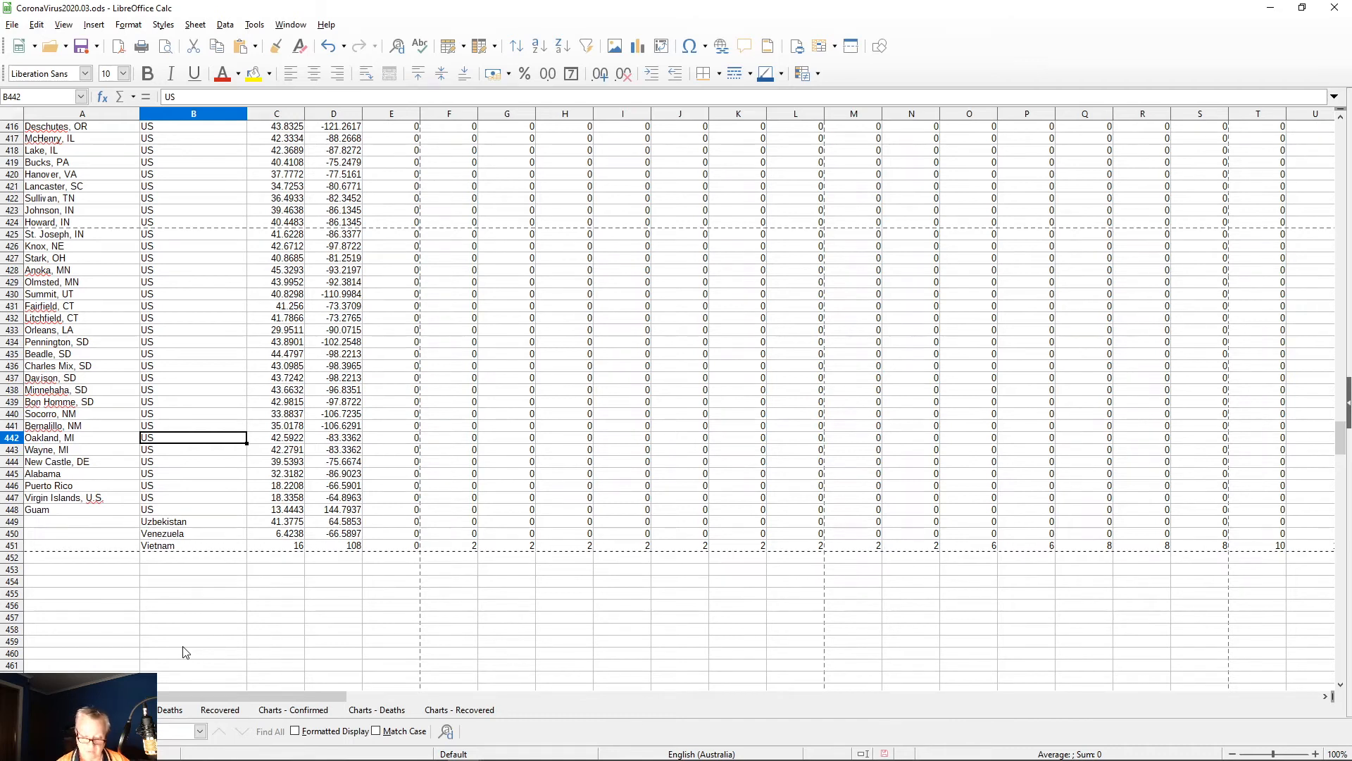
key(ctrl+Home)
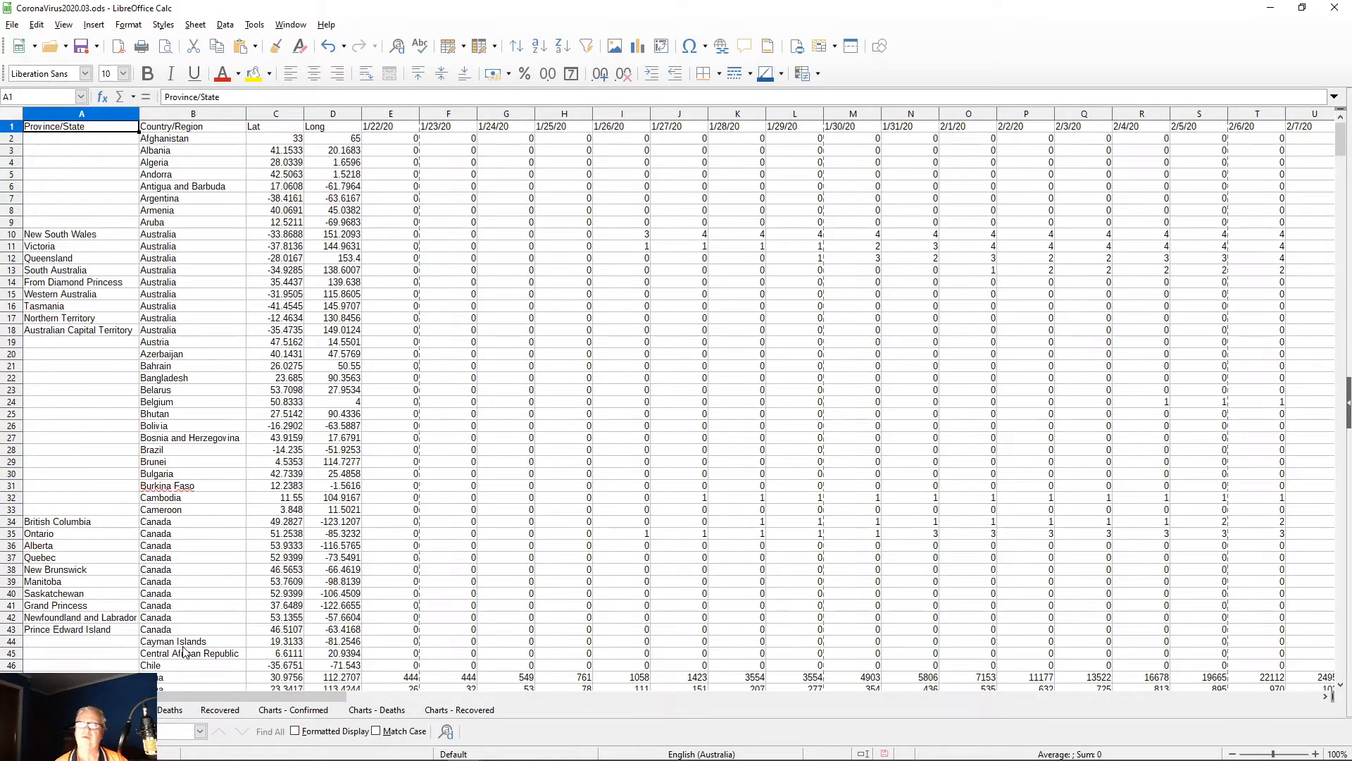
click(170, 711)
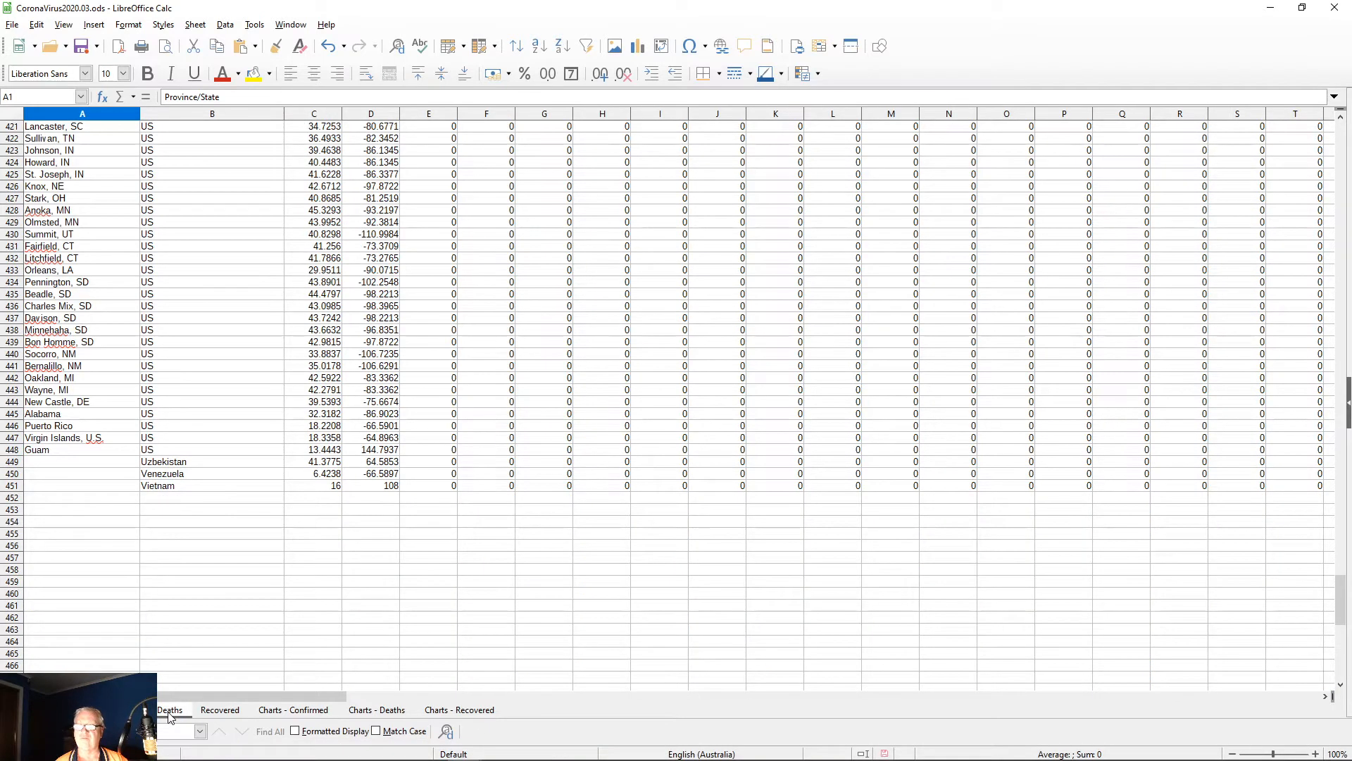
click(218, 711)
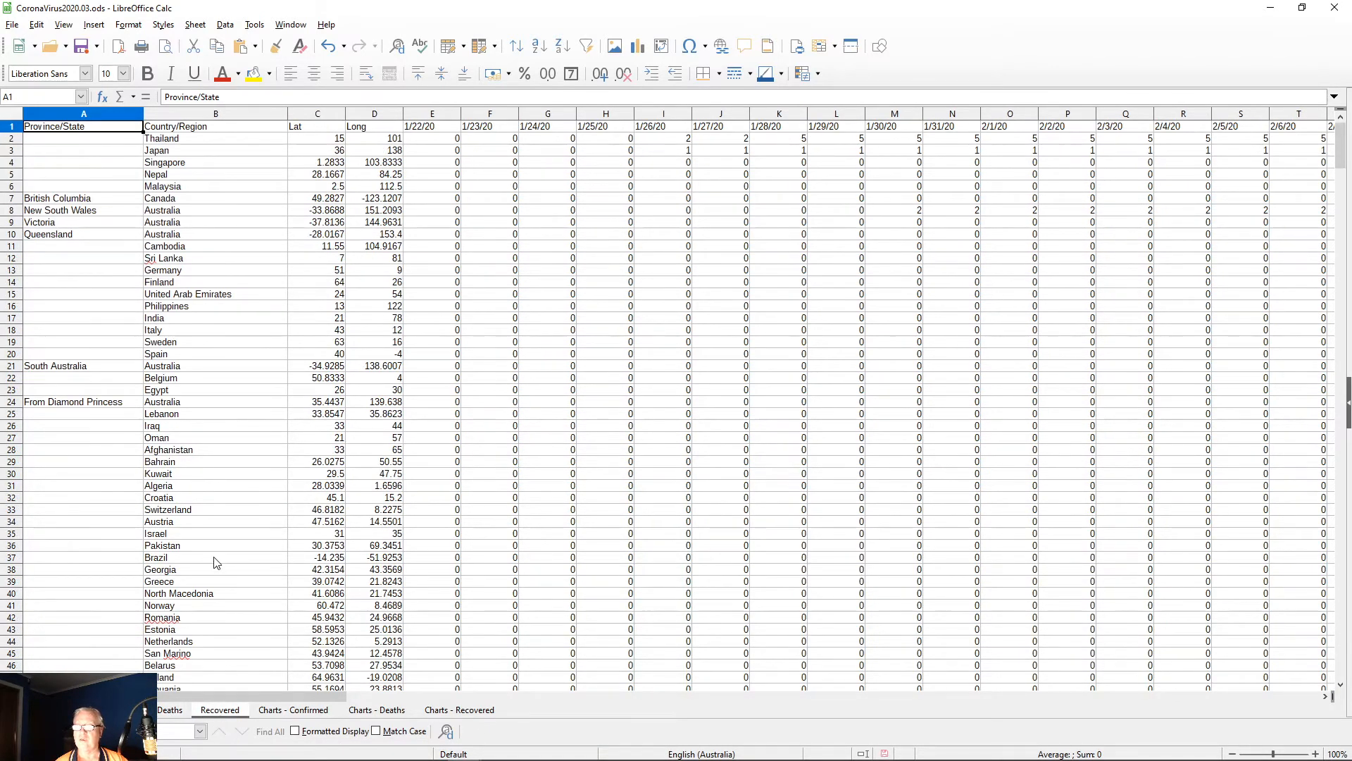
Step: Select the full data range A1:BF451 on the Recovered sheet, from the last data row up to the headers
scroll(216, 562, down, 20)
scroll(219, 581, down, 20)
scroll(218, 581, down, 20)
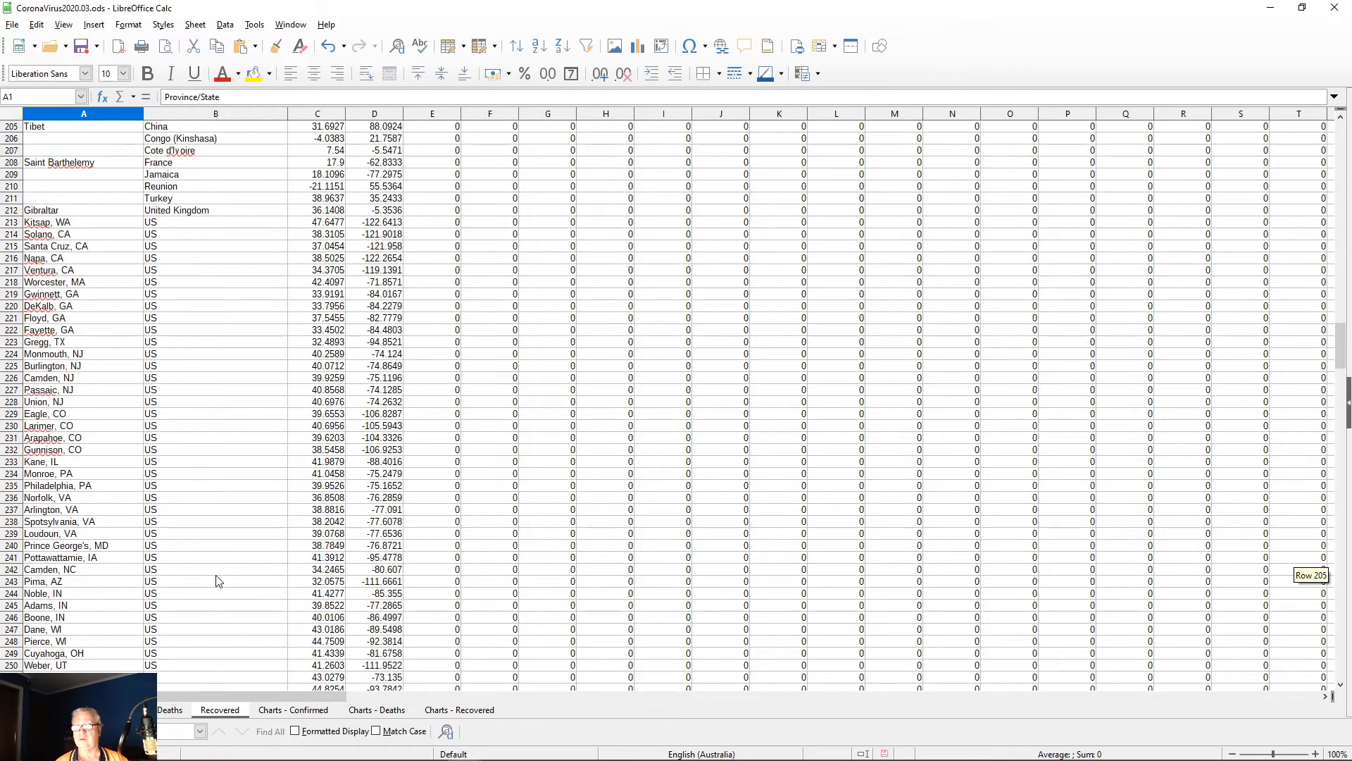
scroll(218, 582, down, 20)
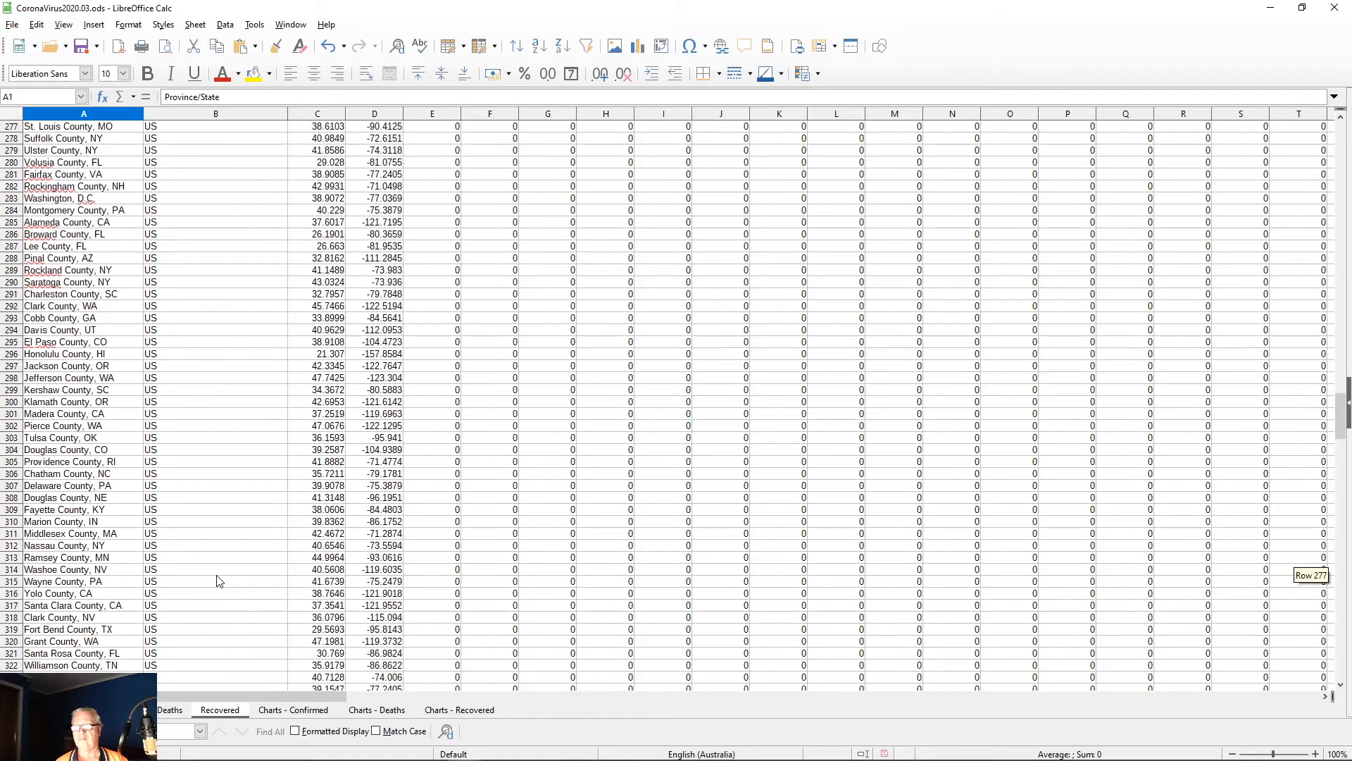
scroll(223, 584, down, 11)
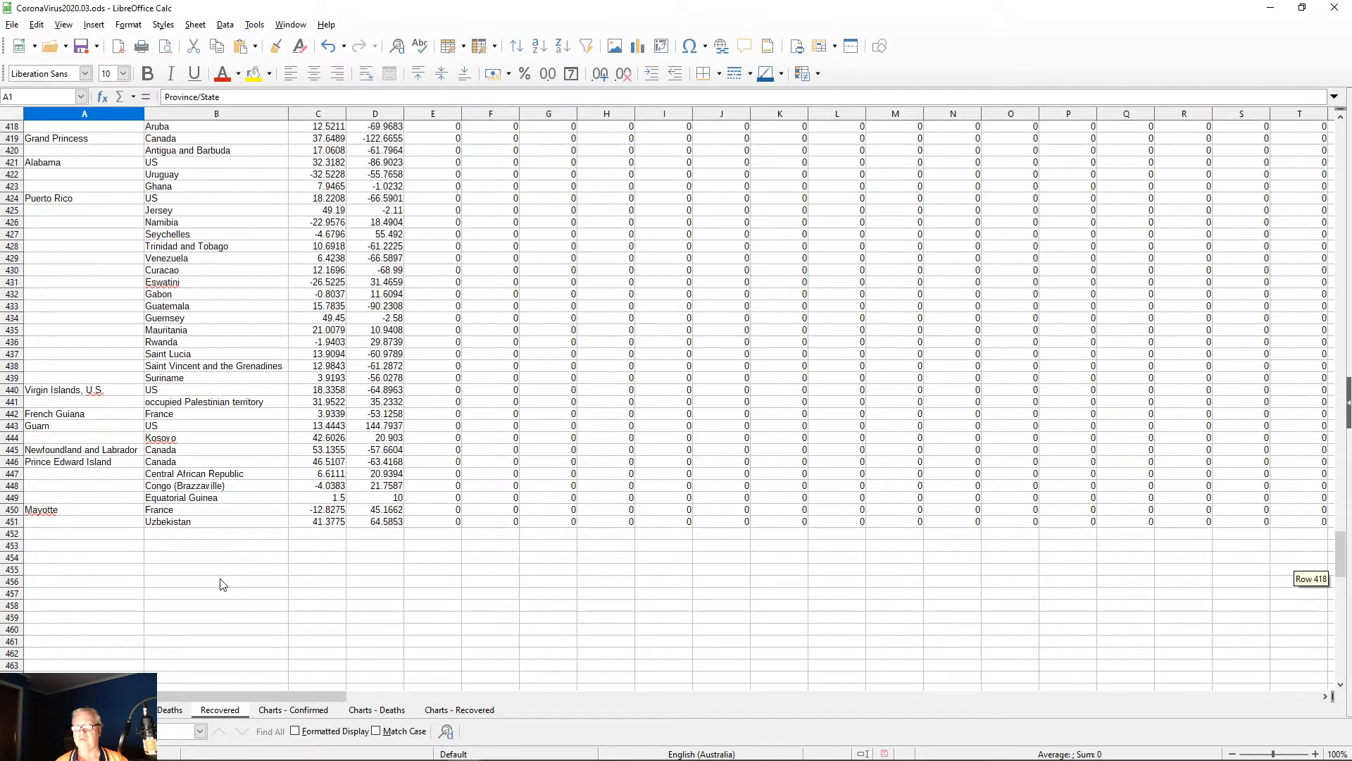
click(543, 525)
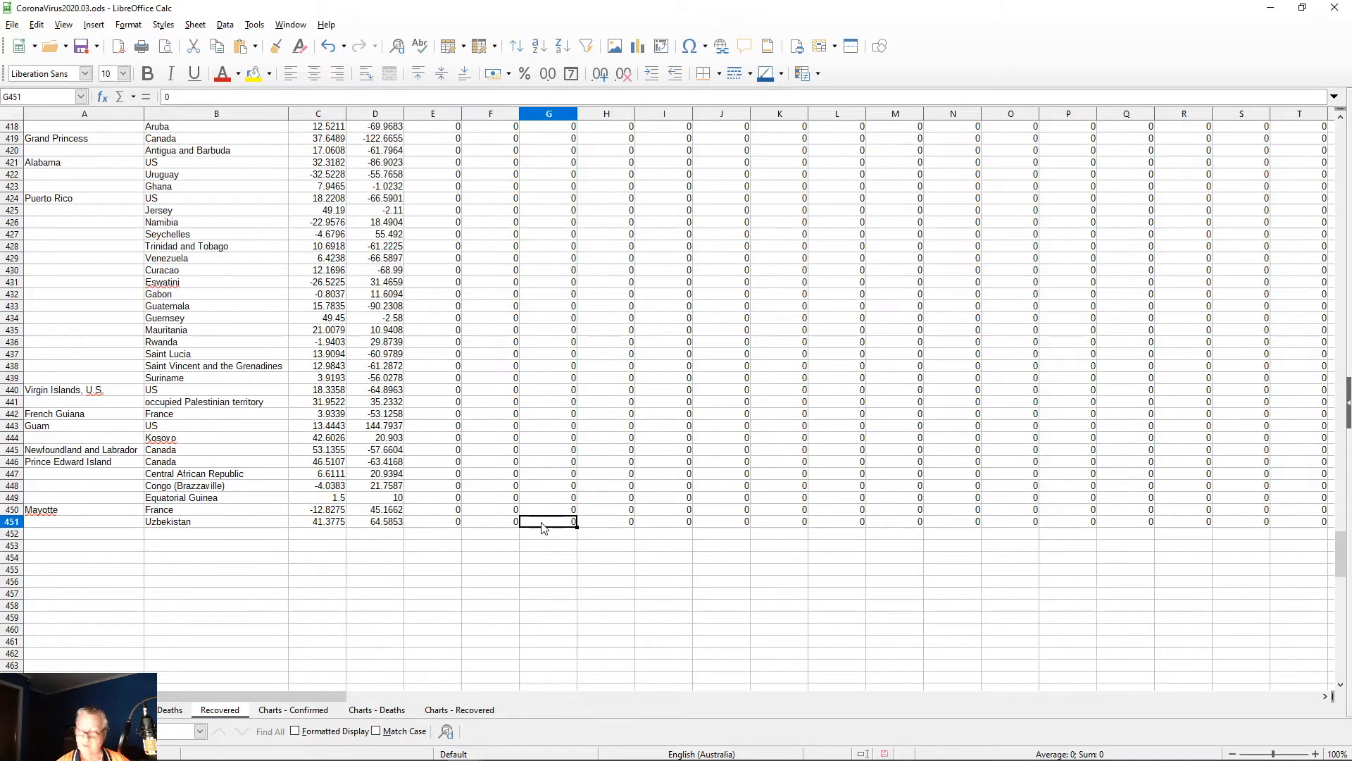
key(ctrl+Right)
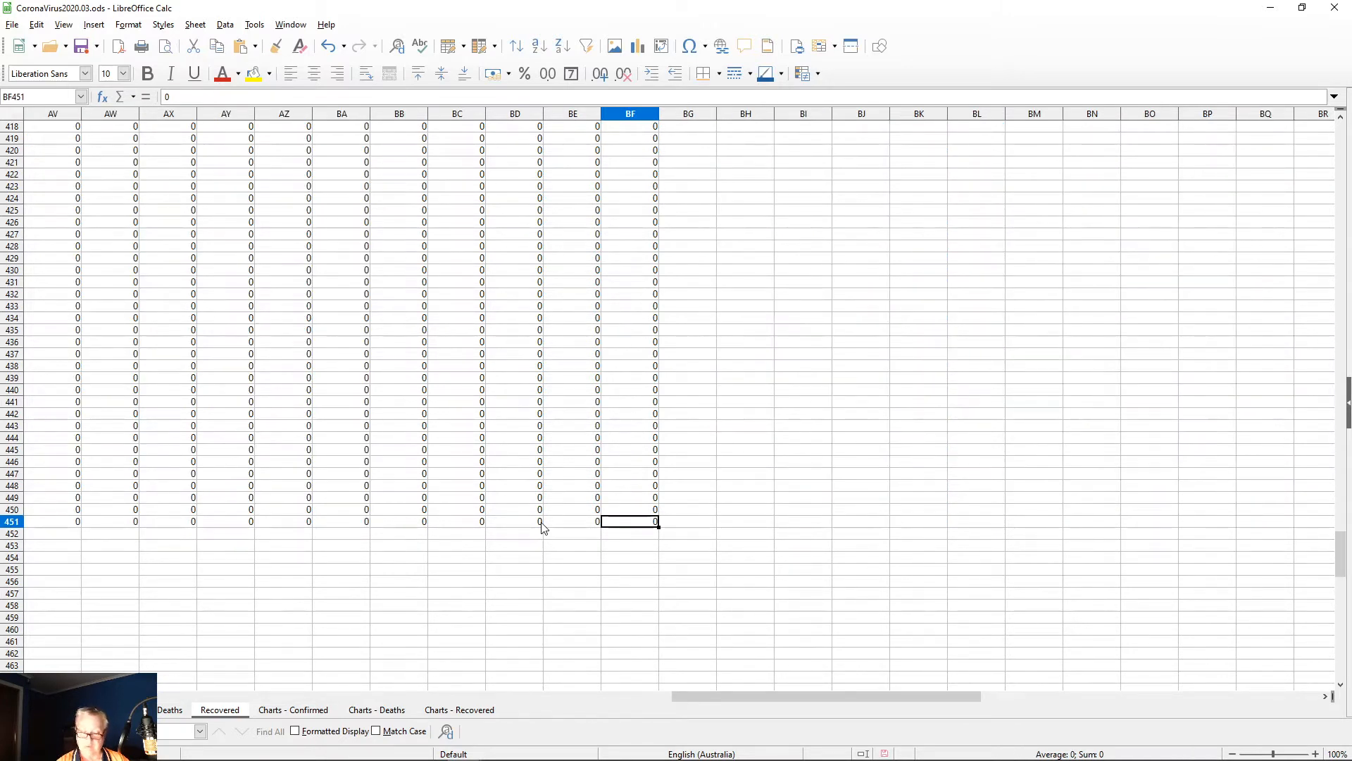
key(ctrl+shift+Home)
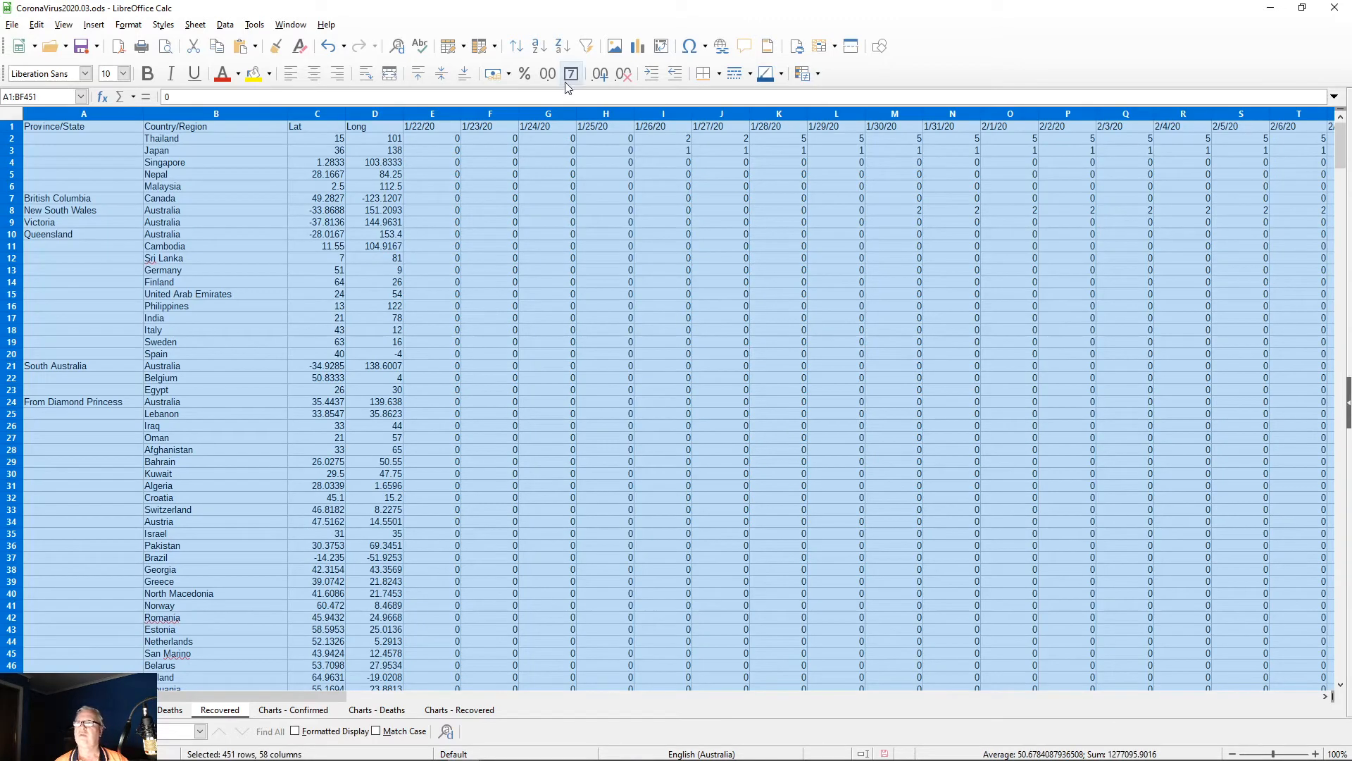
Step: Sort the selected range A1:BF451 on the Recovered sheet by Country/Region in ascending order
click(515, 46)
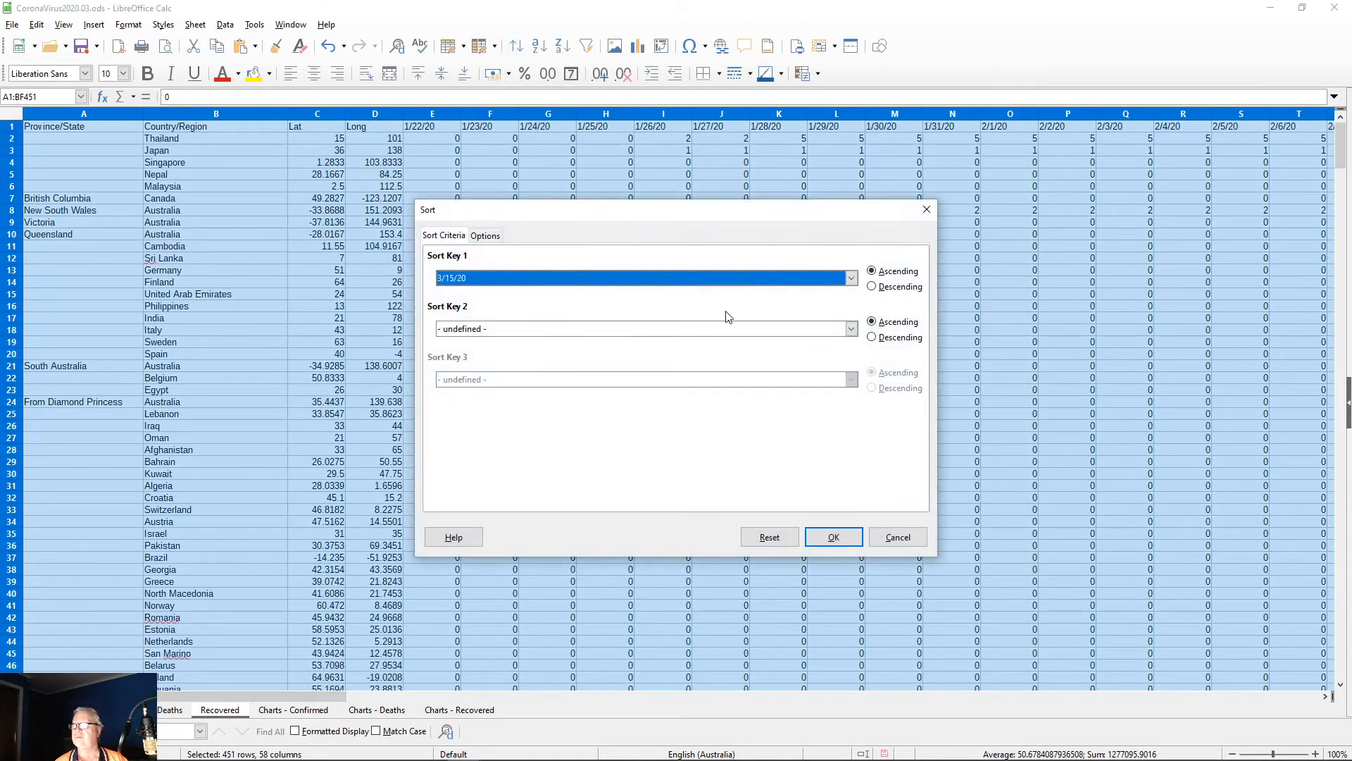
click(852, 280)
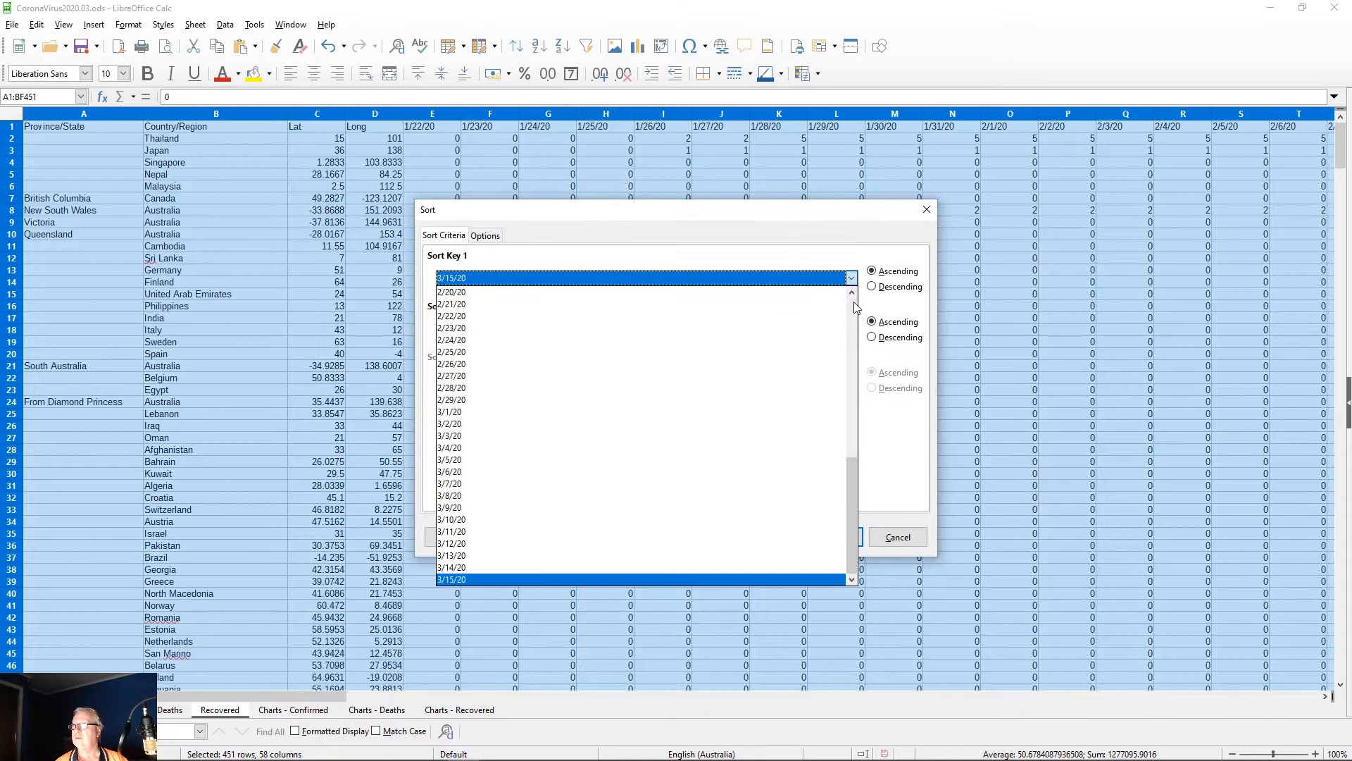
scroll(854, 307, up, 10)
click(627, 316)
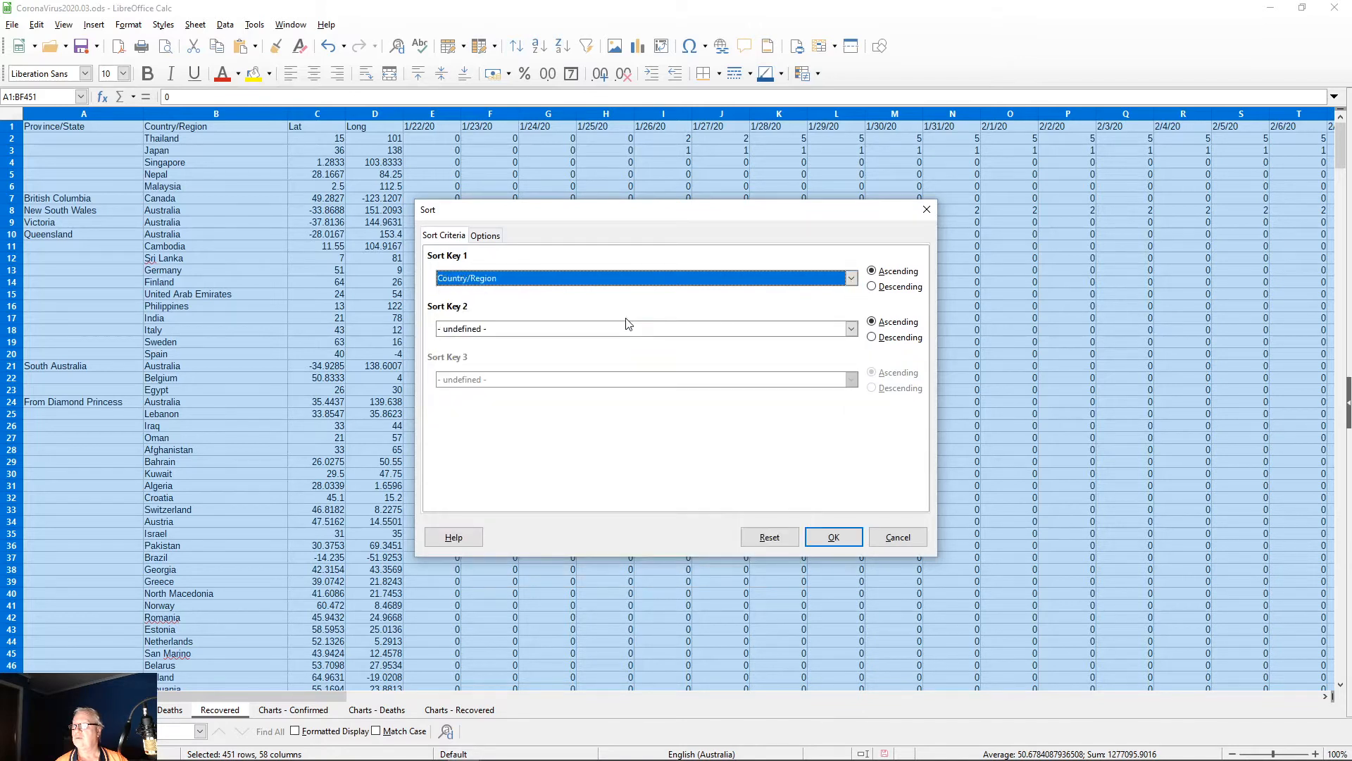
click(823, 538)
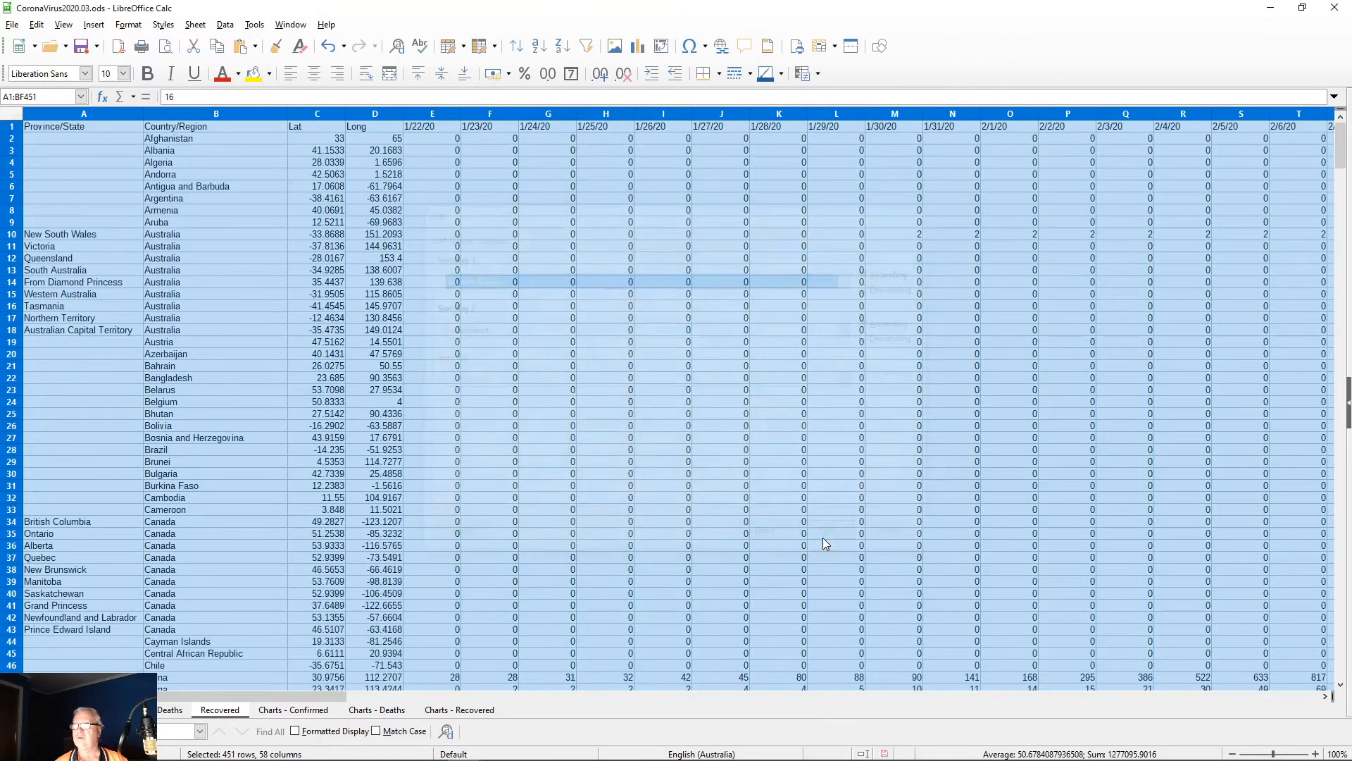
Step: Check the sorted Recovered rows through to the last country, and return to cell A1
scroll(347, 400, down, 20)
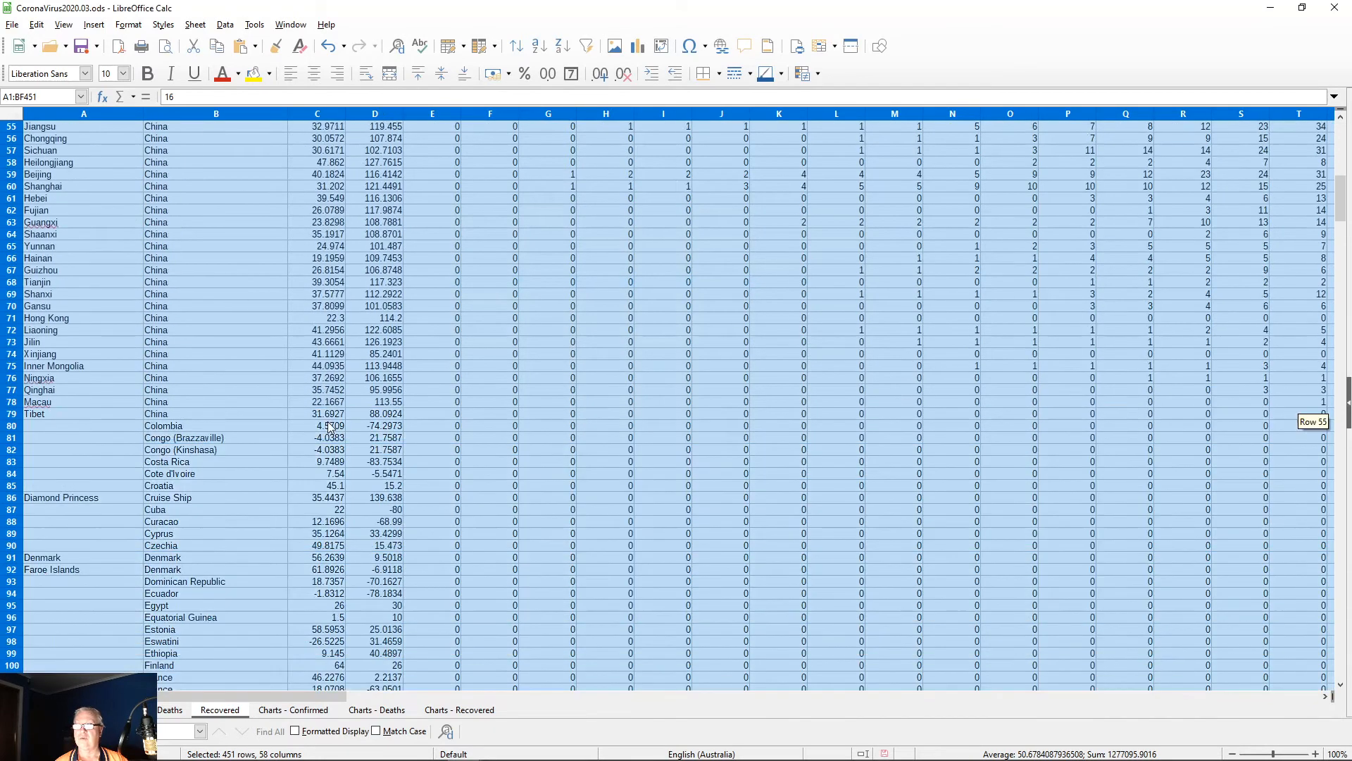
scroll(344, 427, down, 20)
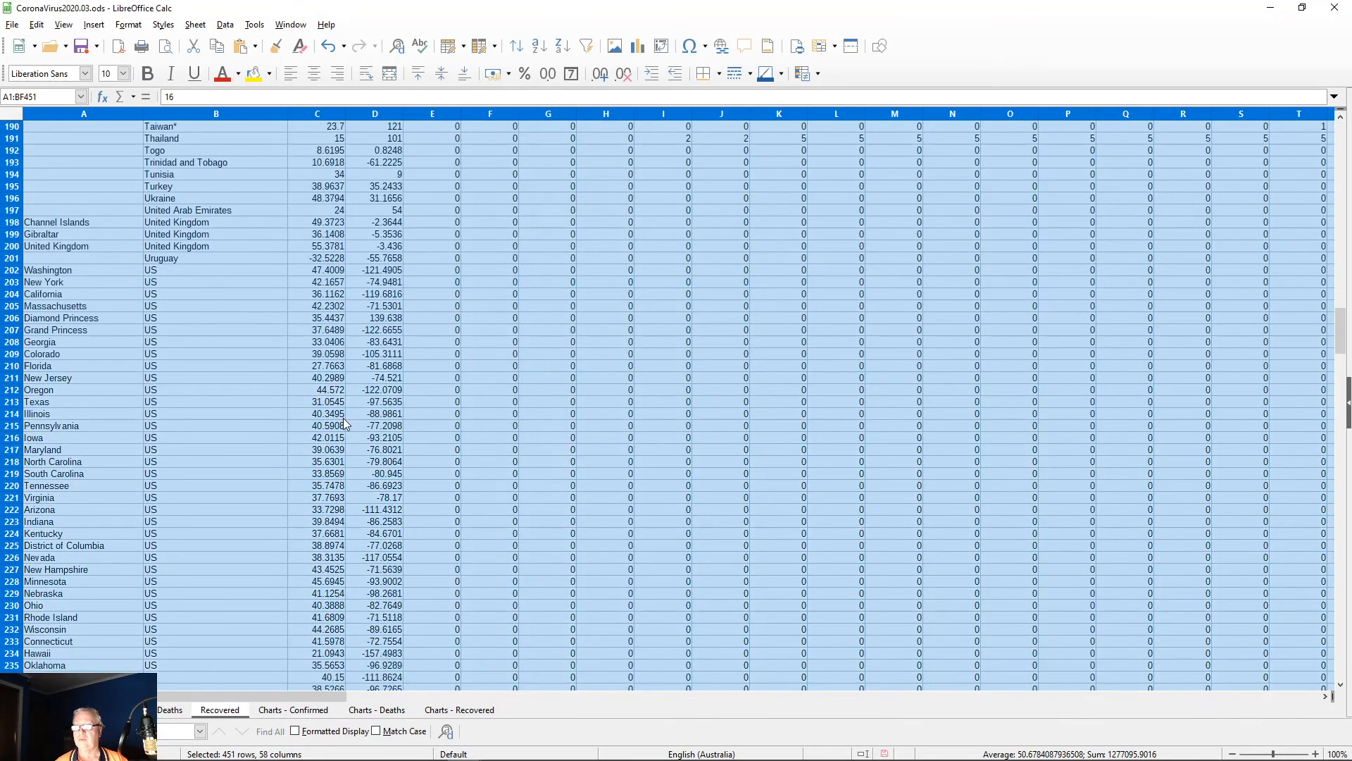
scroll(364, 421, down, 20)
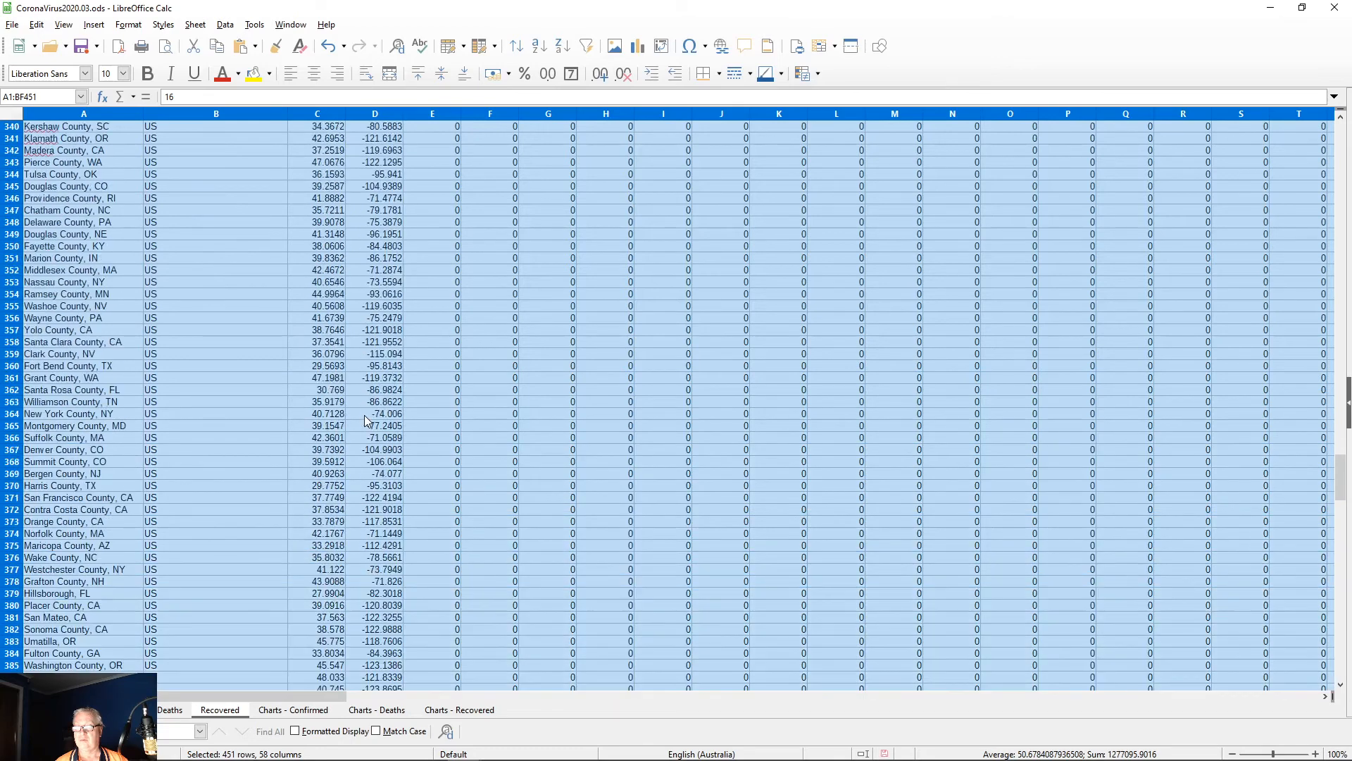
scroll(370, 417, down, 8)
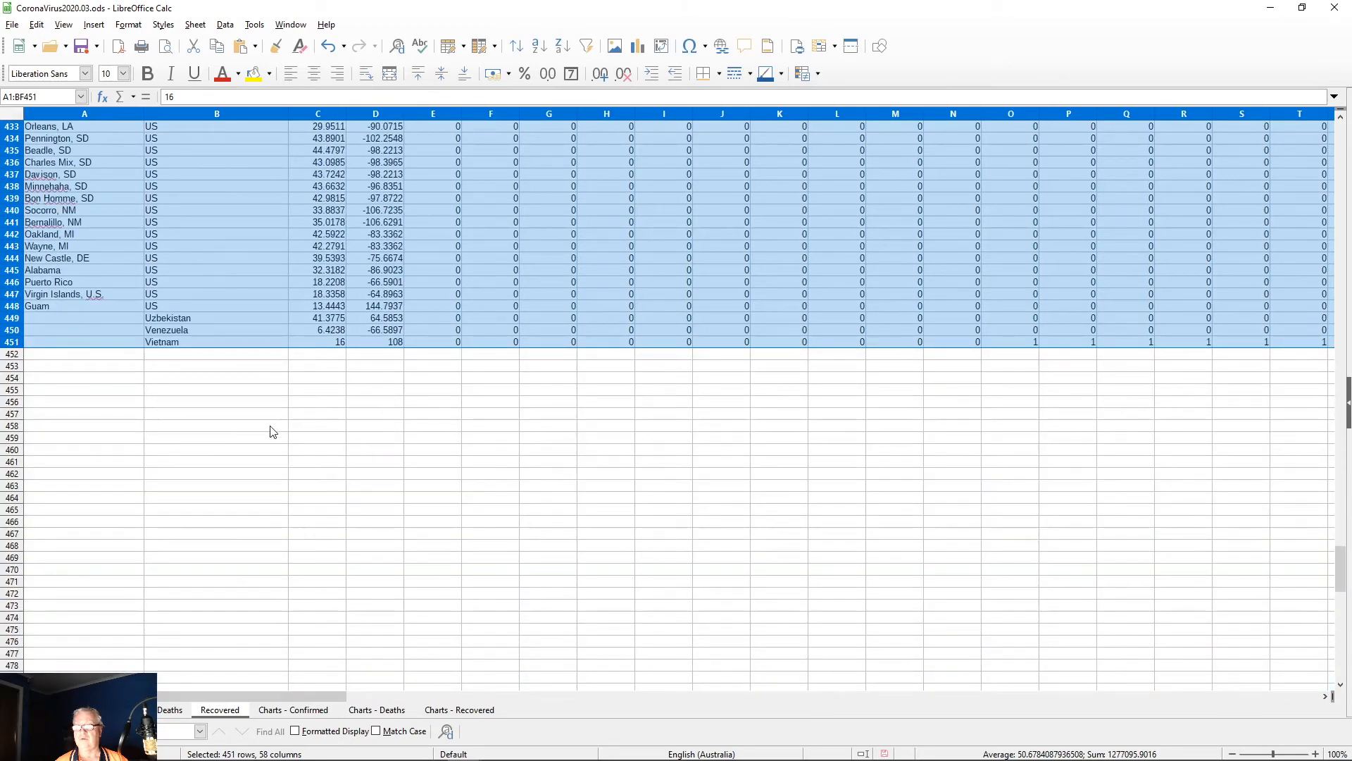
click(78, 379)
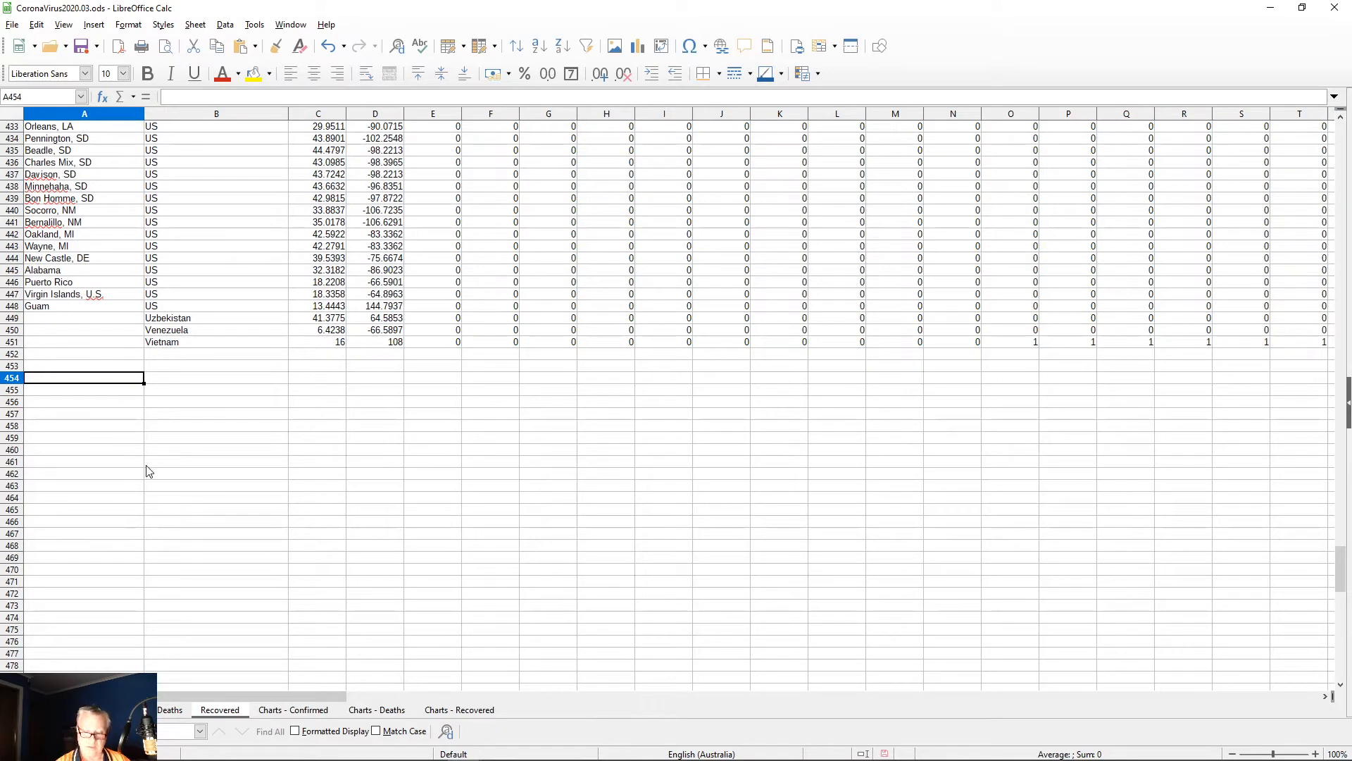
key(ctrl+Home)
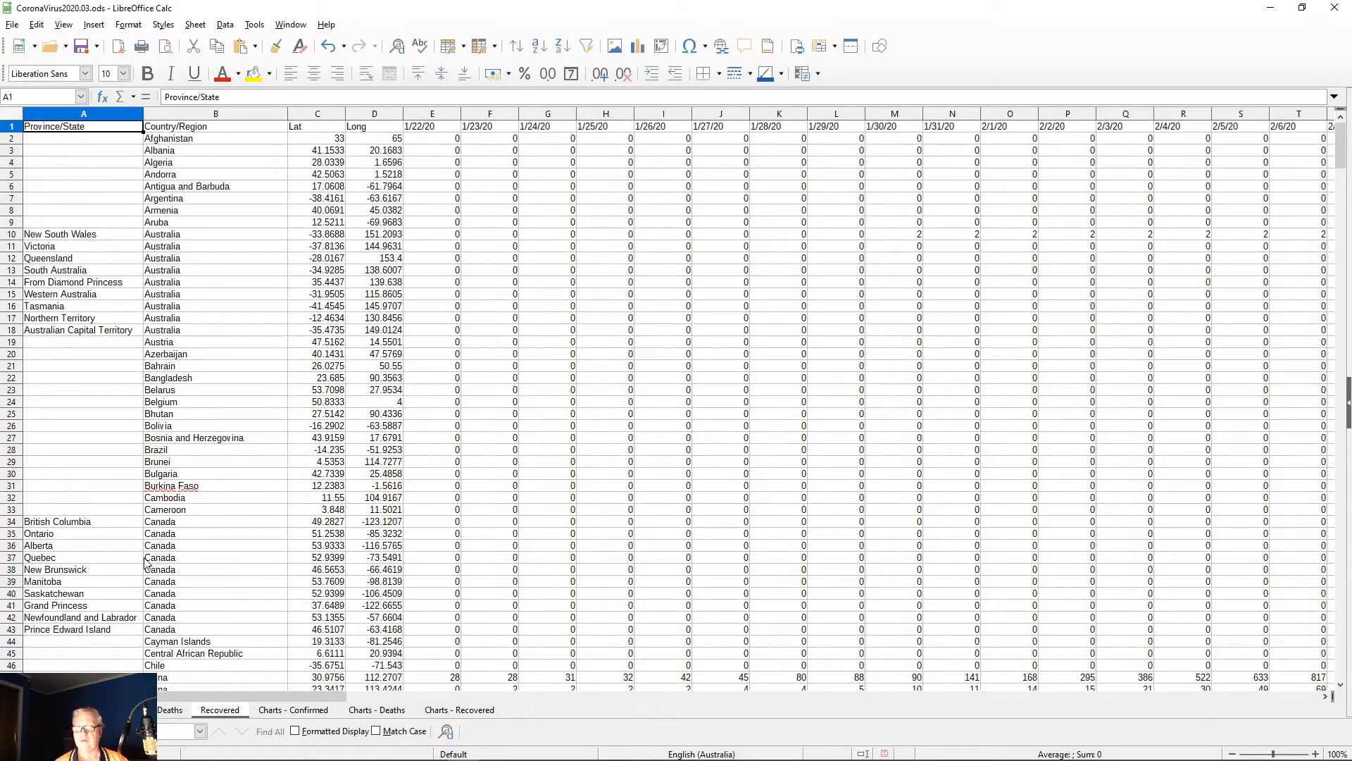
Step: Compare the row order on the Confirmed, Deaths and Recovered sheets from their first rows
key(ctrl+Page_Up)
key(ctrl+Page_Up)
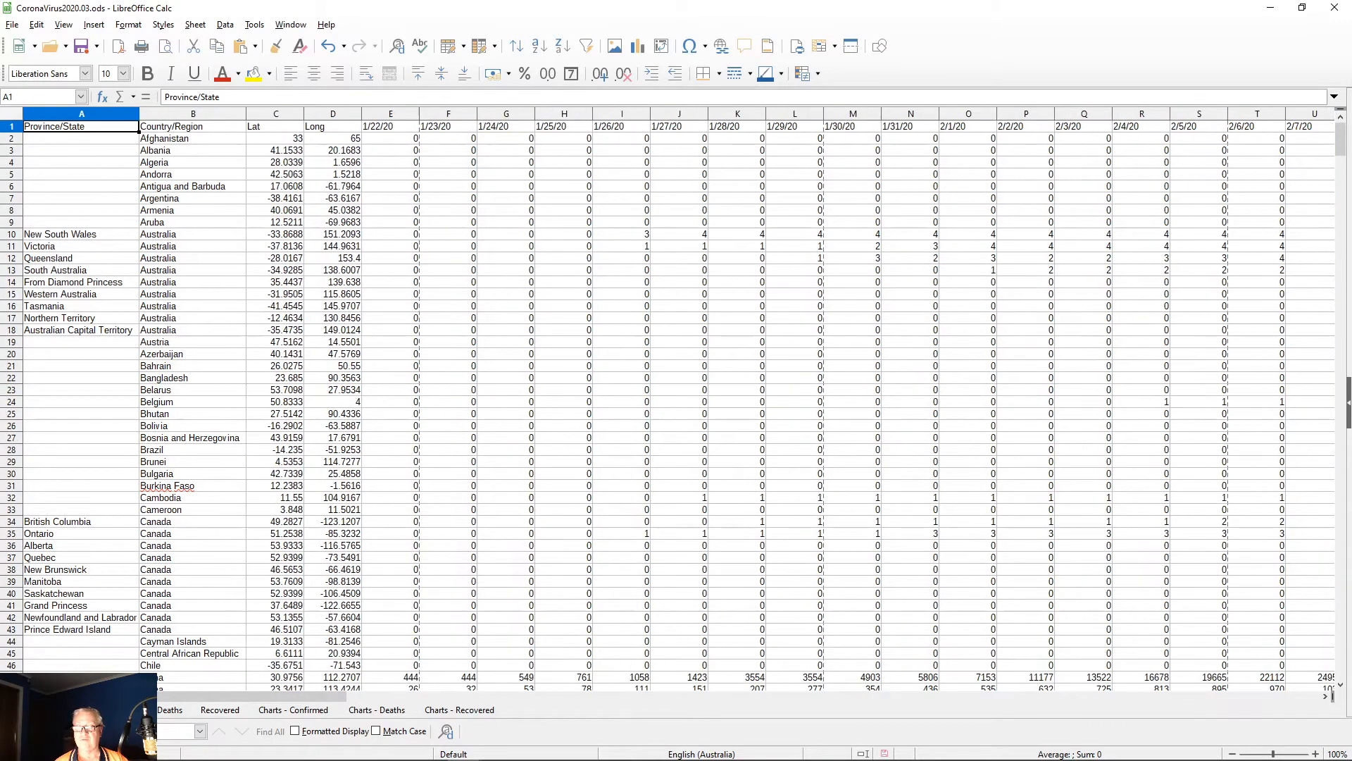
click(172, 711)
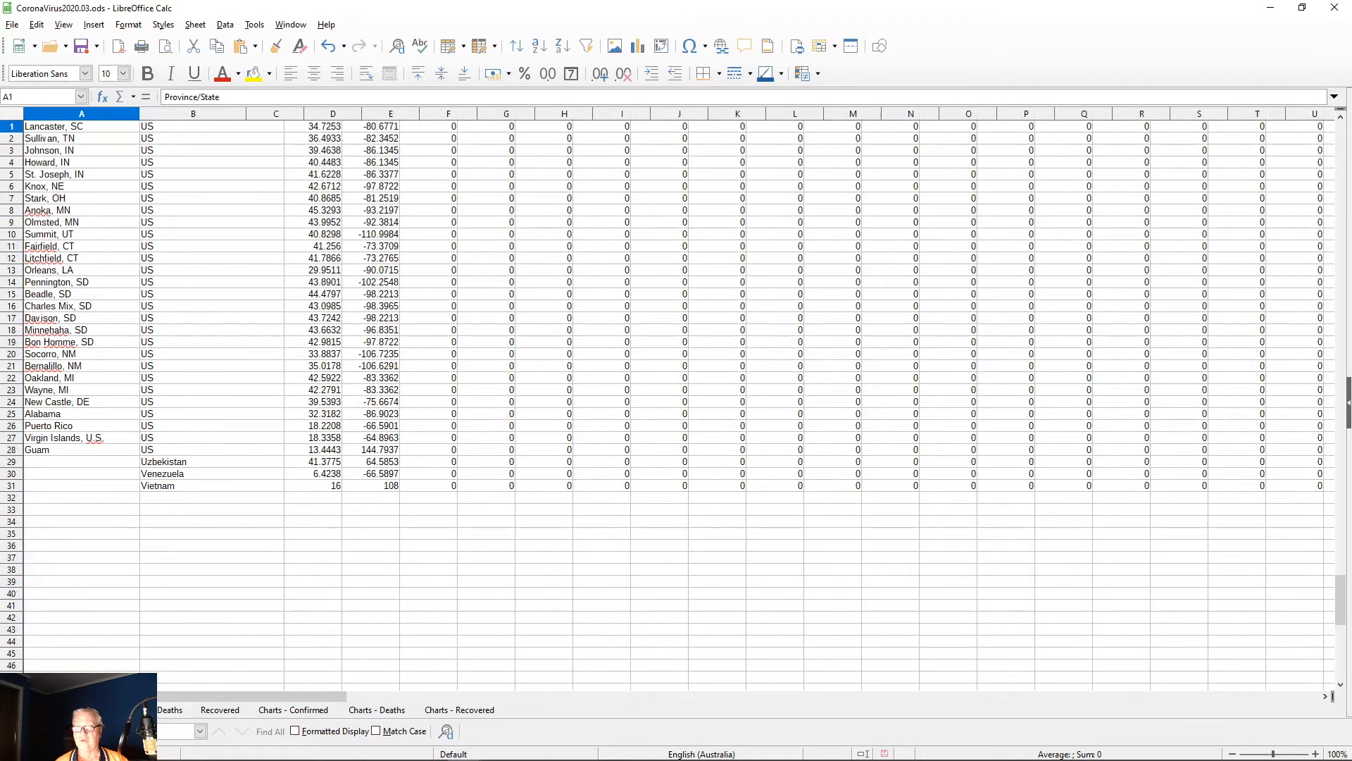
key(ctrl+Home)
click(221, 710)
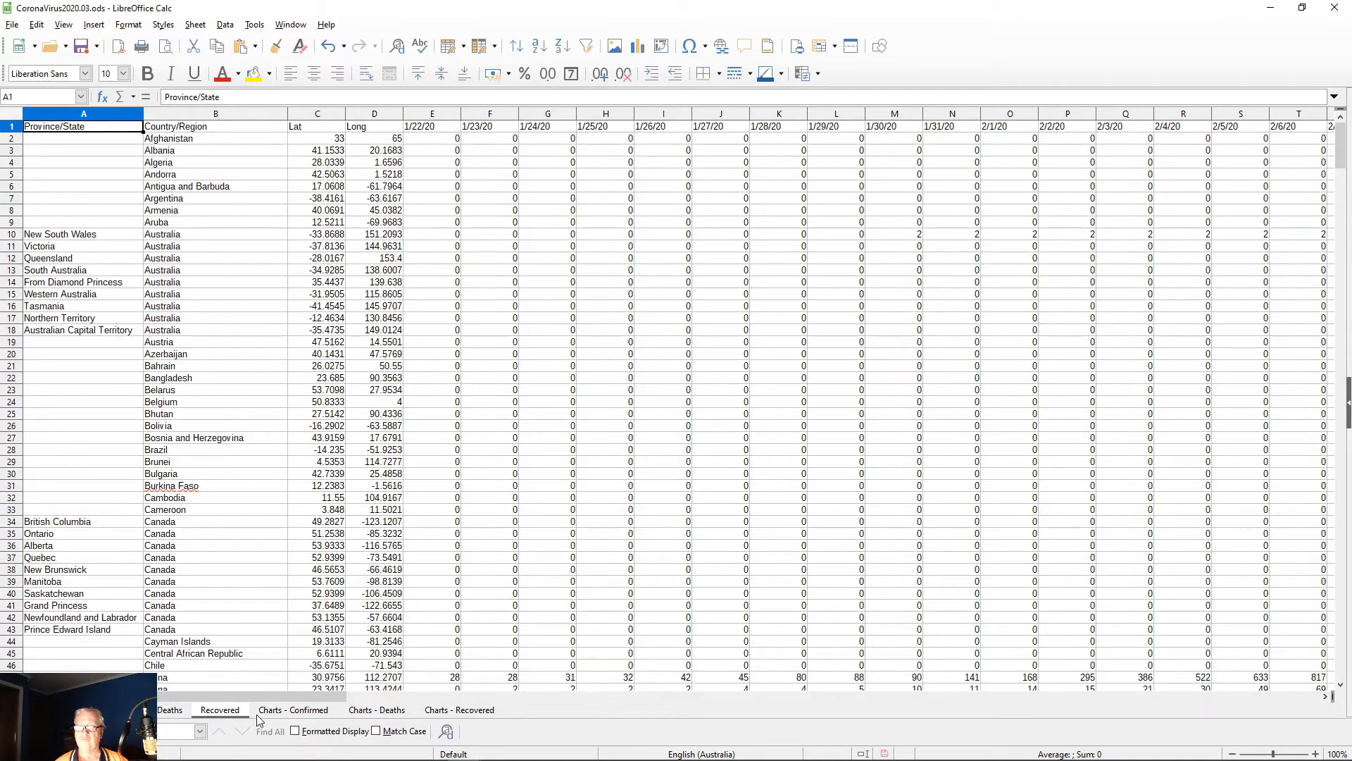
Step: Review the charts on the Charts - Confirmed sheet and check the last date column of the Confirmed sheet
click(295, 710)
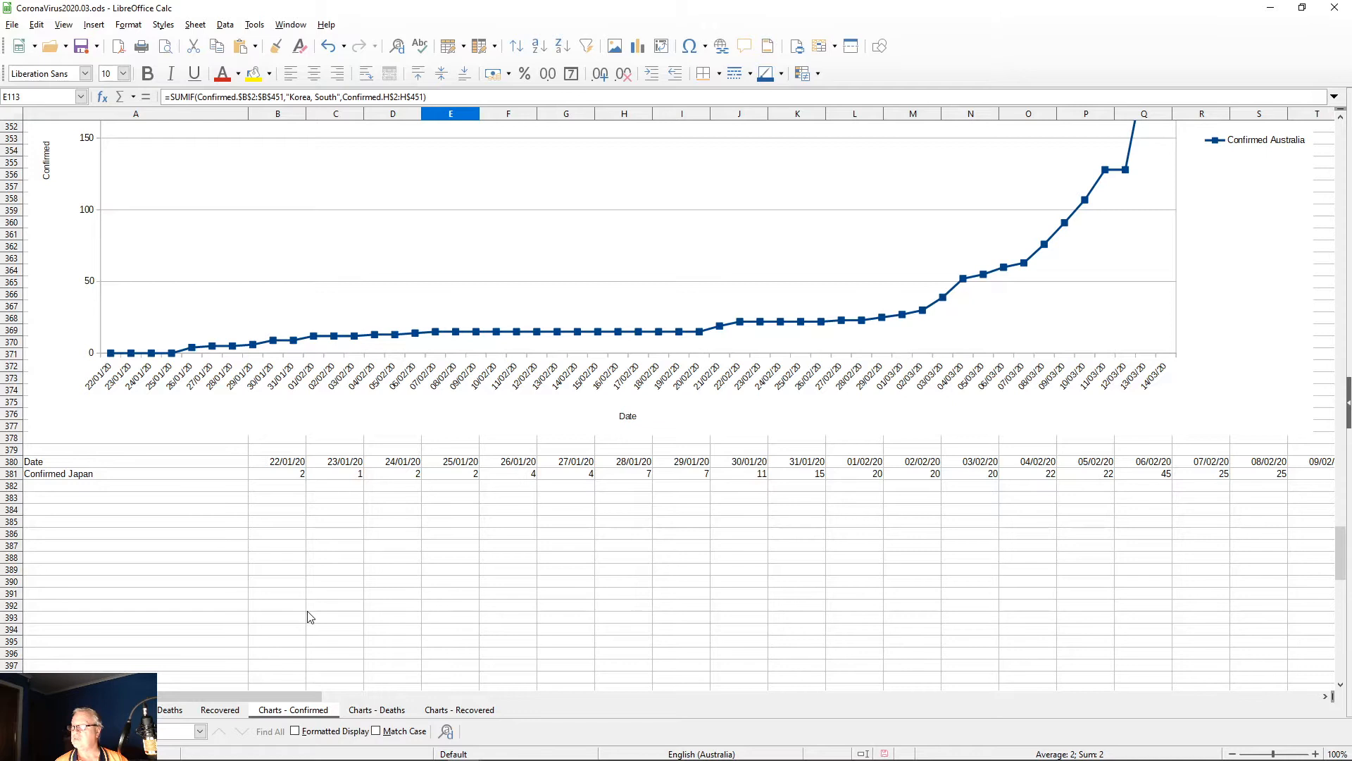
scroll(491, 613, up, 6)
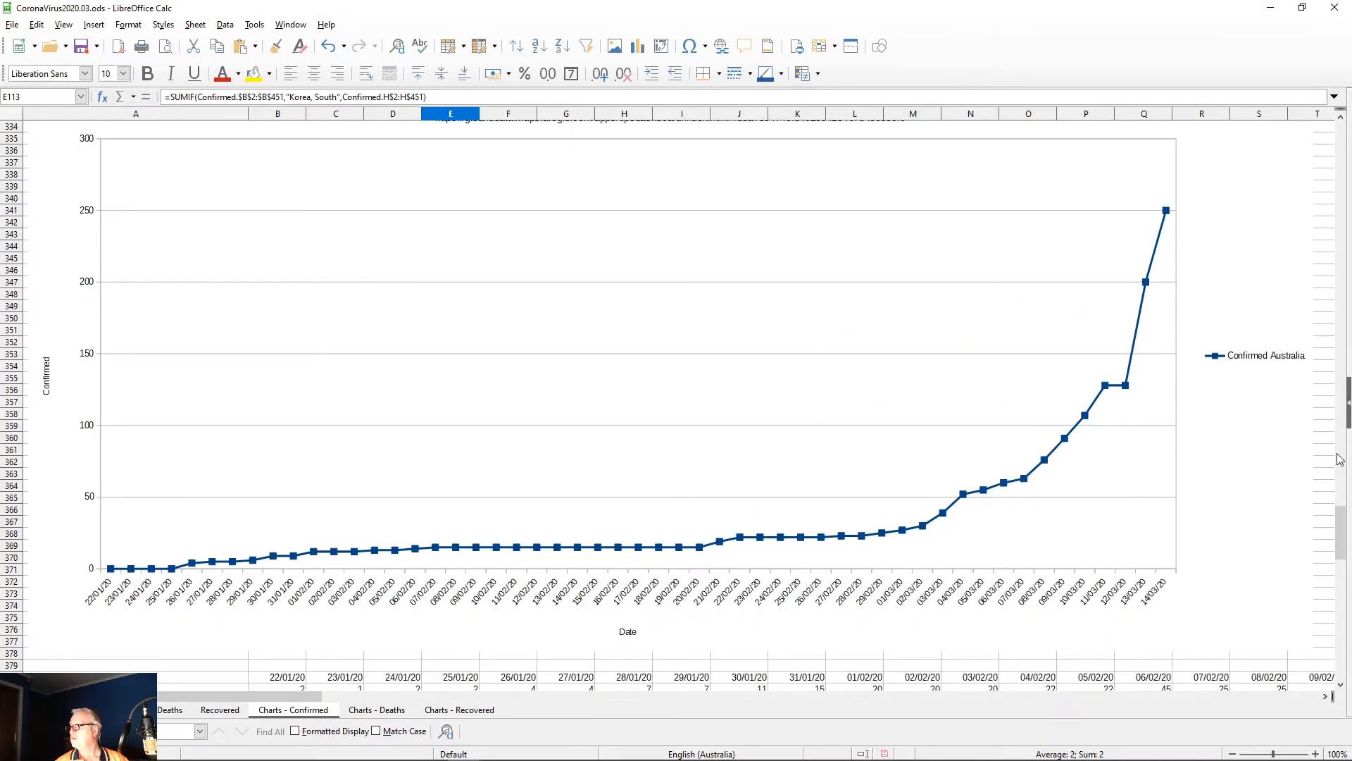
scroll(1207, 548, up, 20)
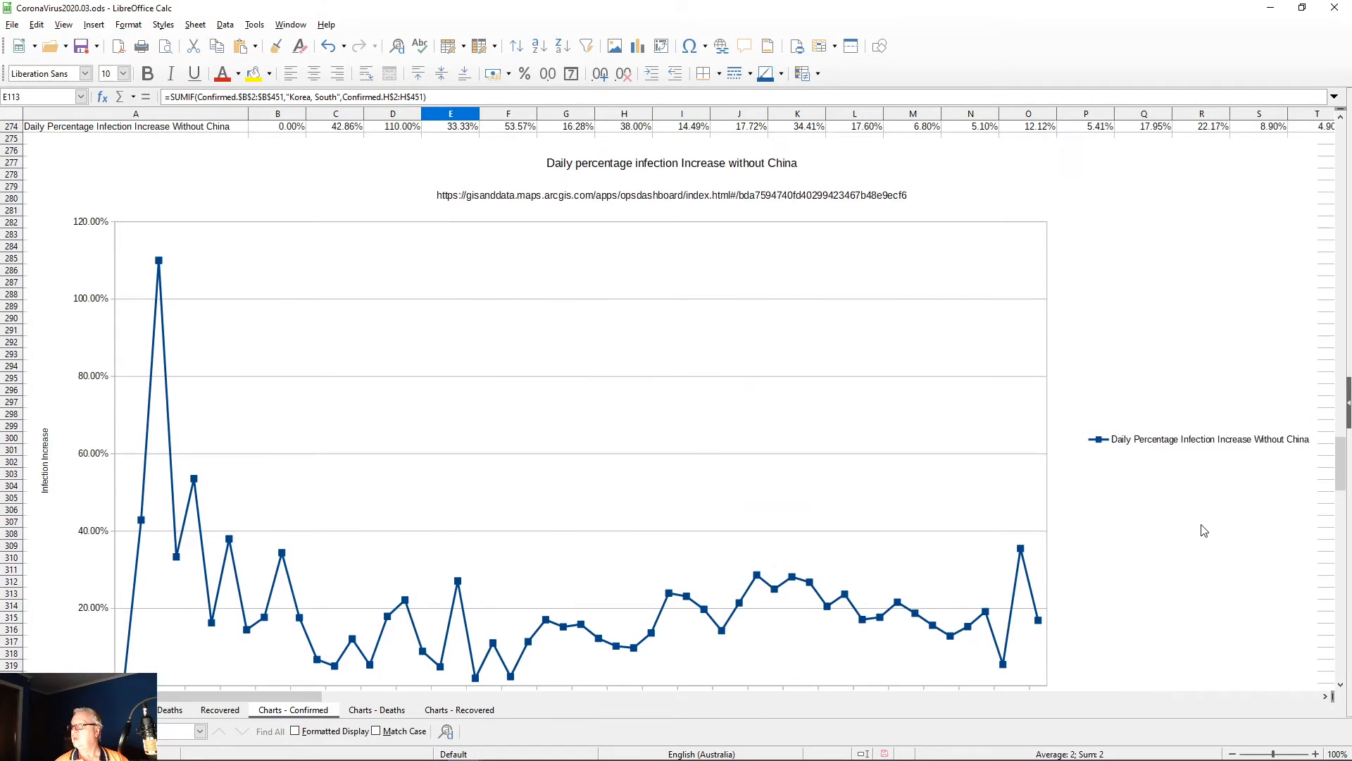
scroll(1203, 531, up, 9)
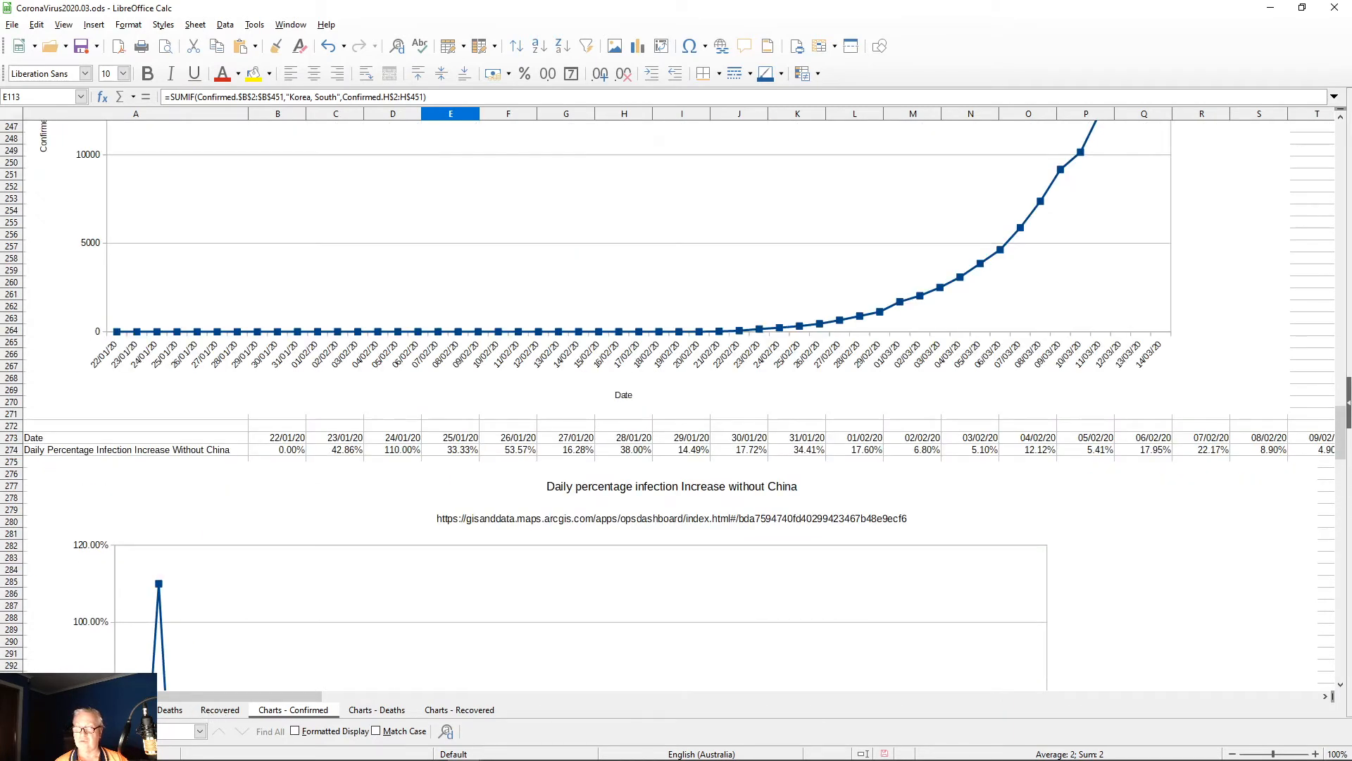
click(118, 710)
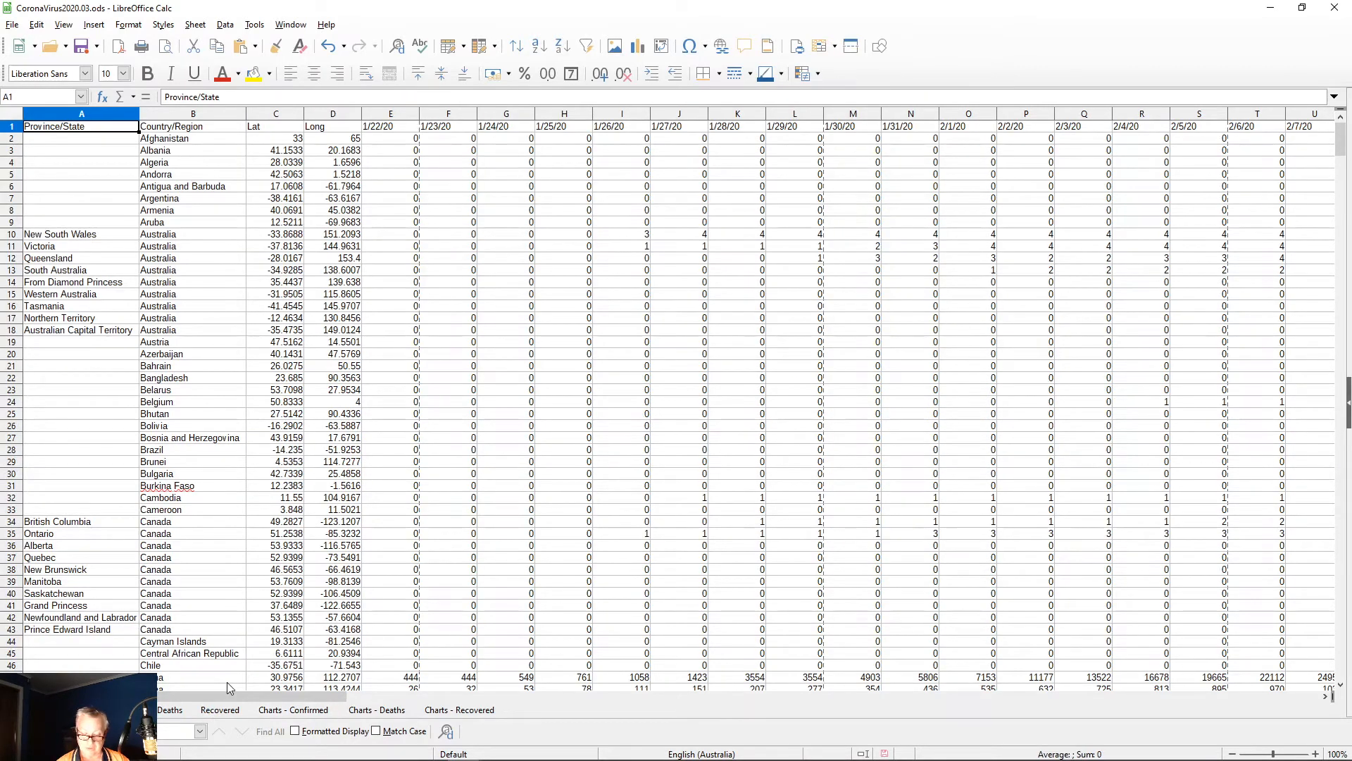
key(ctrl+Right)
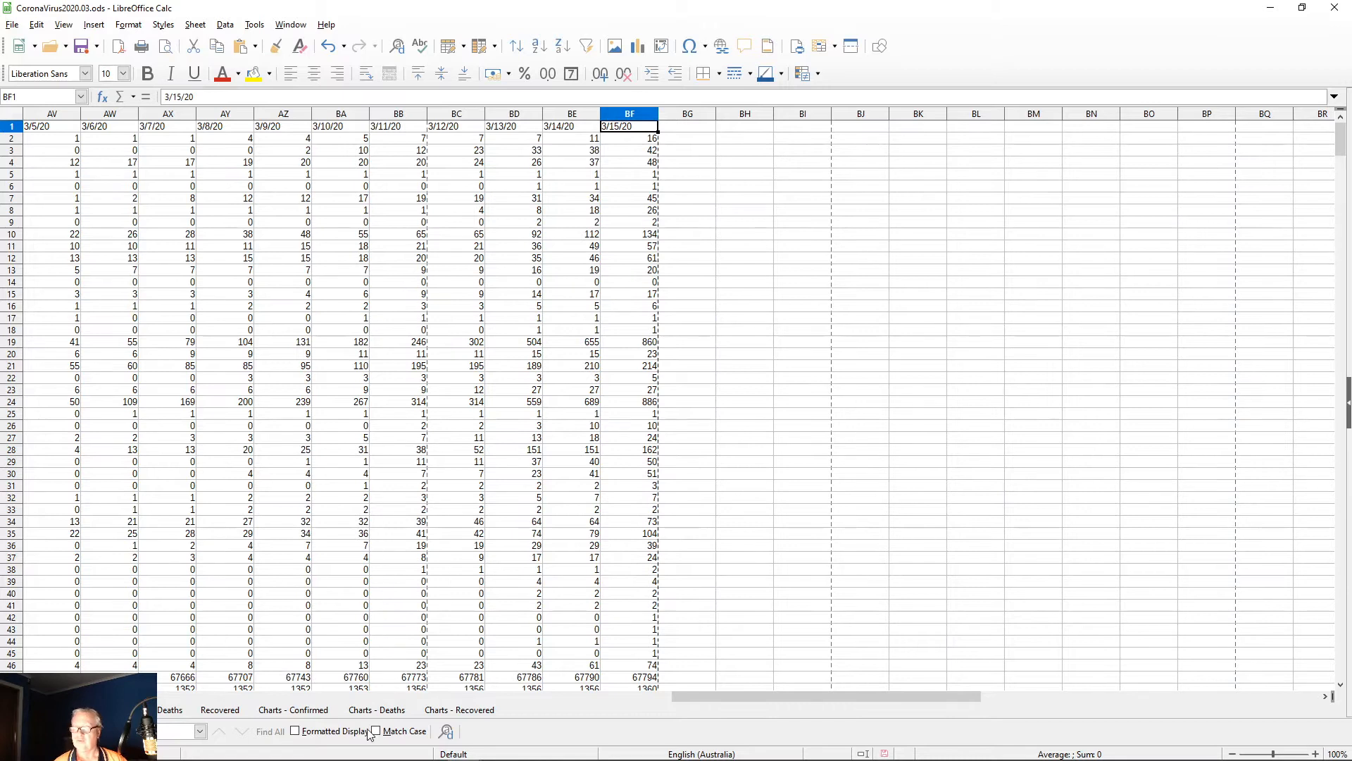
Step: On Charts - Confirmed, locate where the actual Confirmed Global dates in row 1 end and the highlighted forecast columns begin
click(312, 711)
drag(1350, 451, 1282, 198)
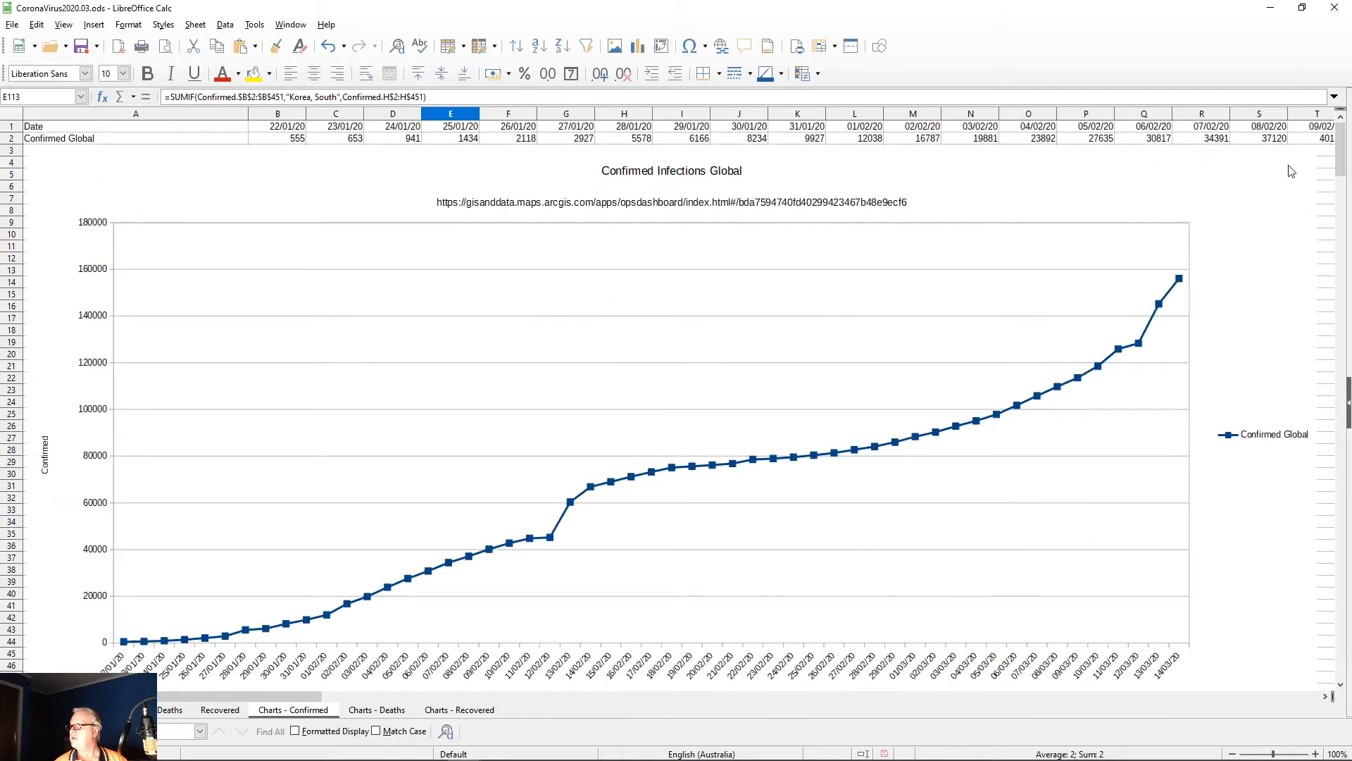
click(1295, 128)
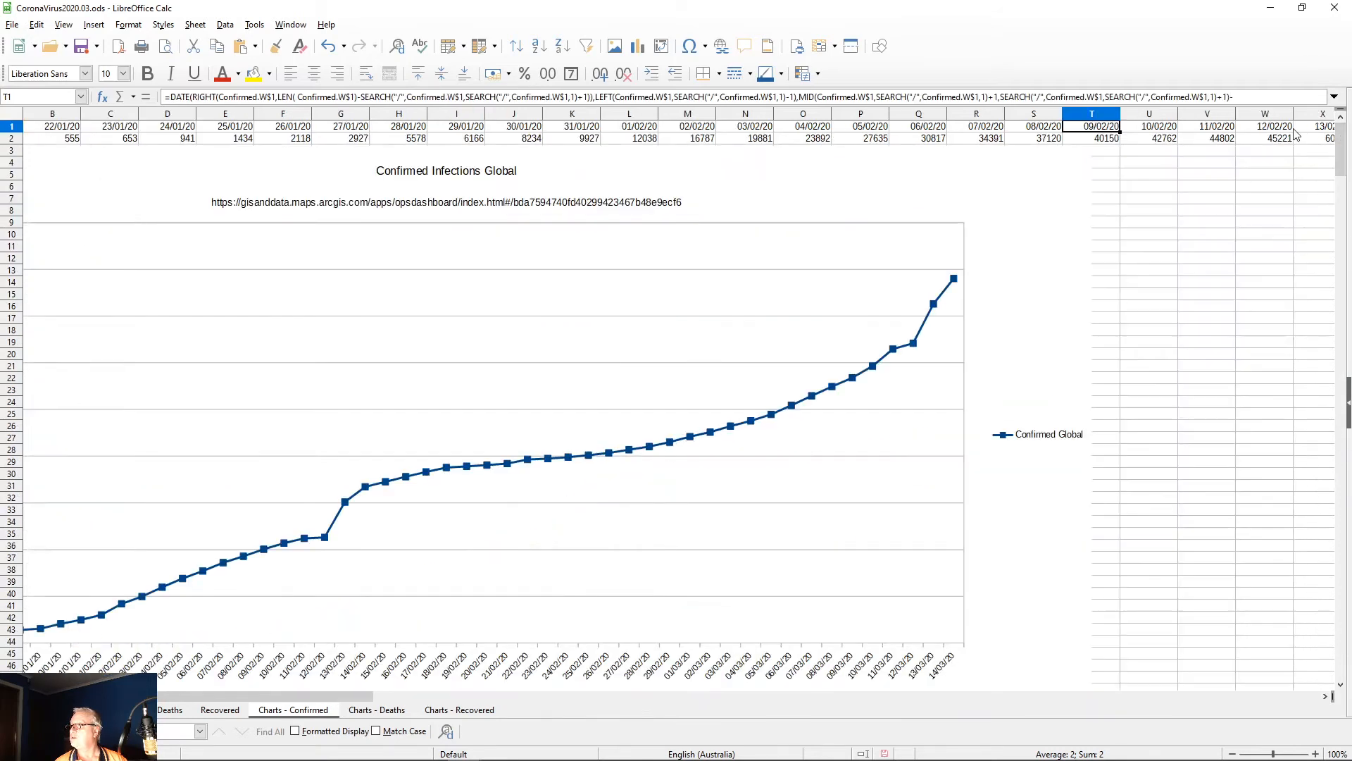
key(ctrl+Right)
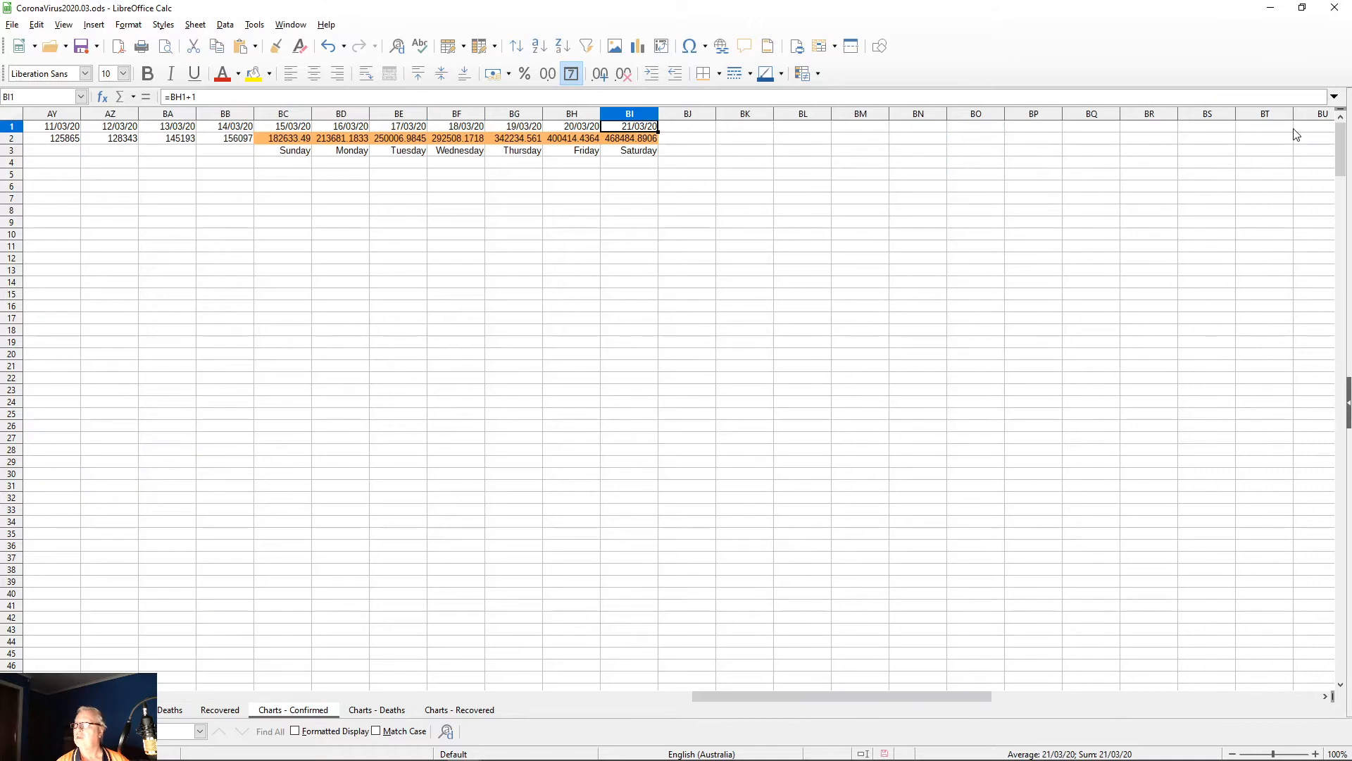
key(Left)
key(Left)
key(Left)
key(Left)
key(Left)
key(Left)
key(Left)
key(Left)
key(Left)
key(Left)
key(Left)
key(Left)
key(Left)
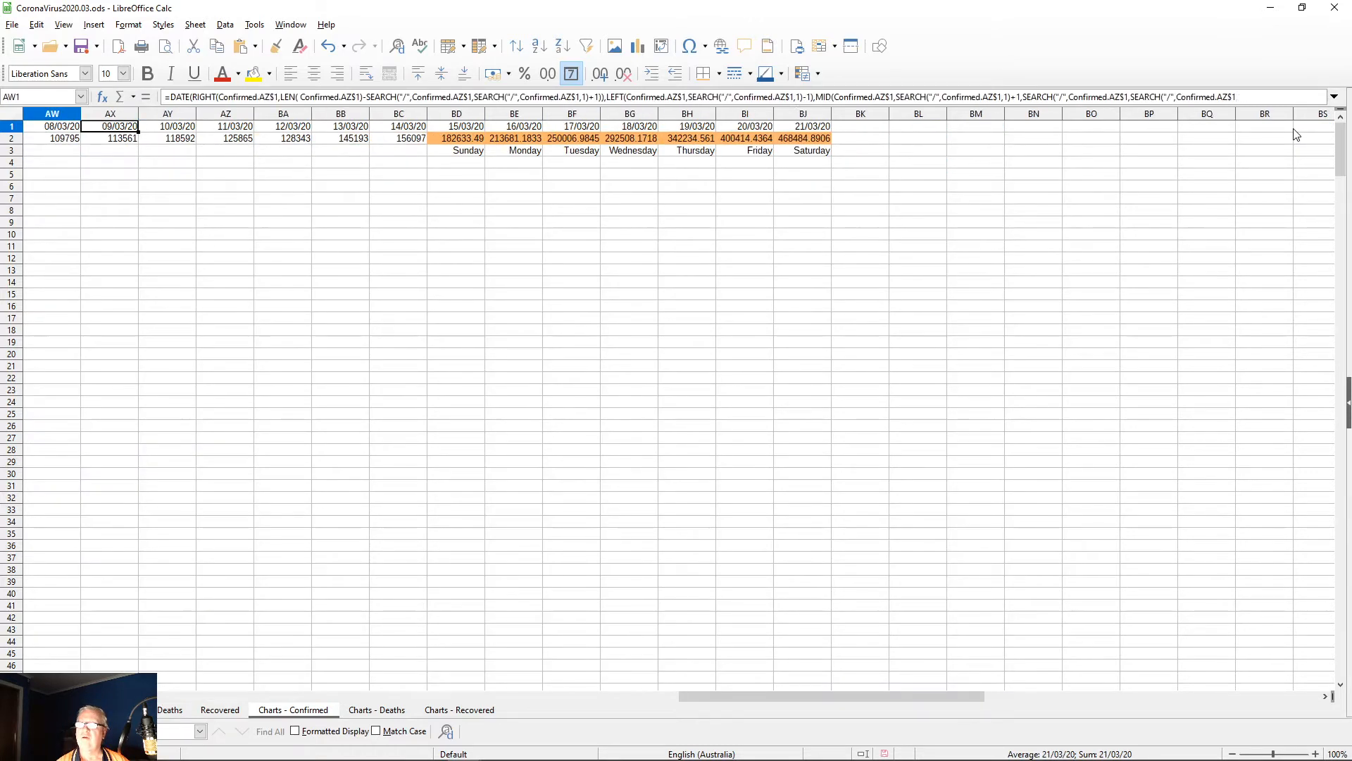
key(Right)
key(Right)
key(Right)
key(Right)
key(Right)
key(Right)
key(Right)
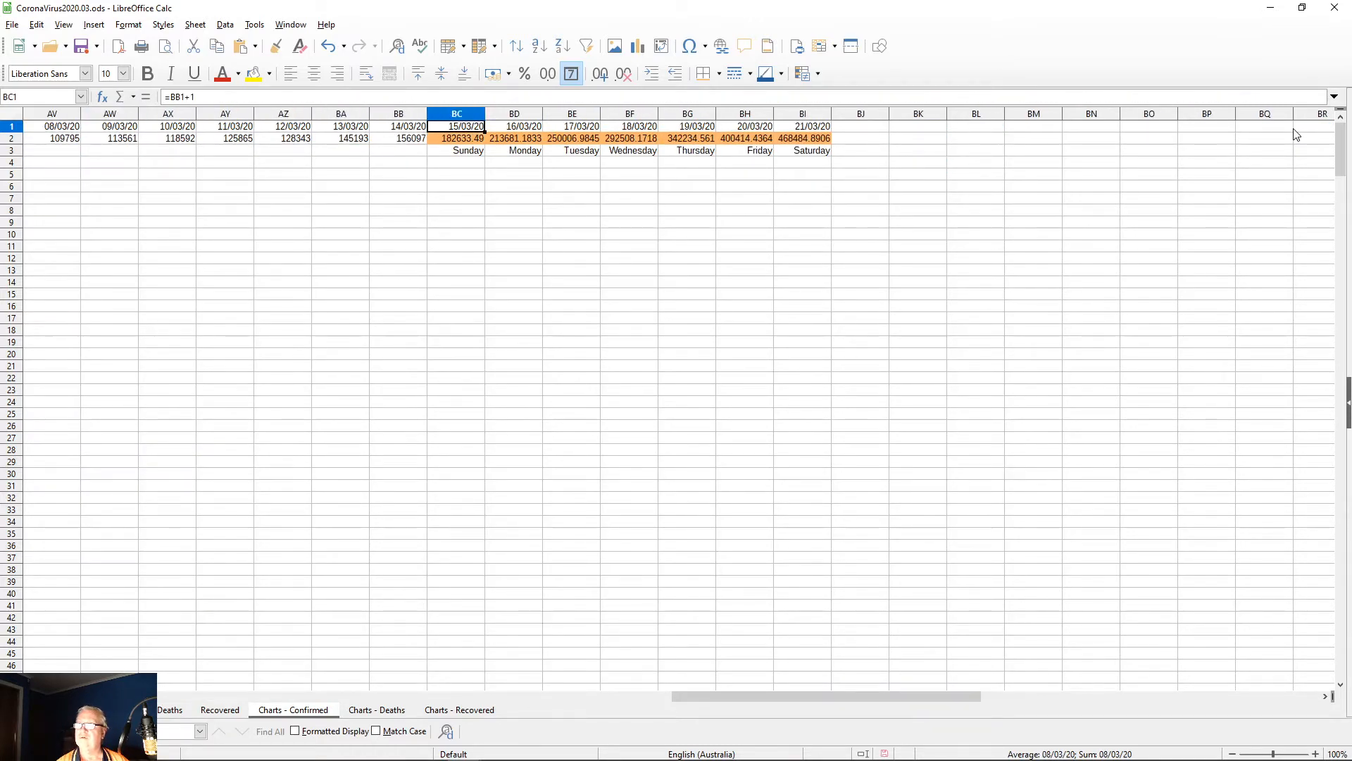
Step: Copy the date and Confirmed Global formulas from BB1:BB2 into BC1:BF2, overwriting the forecast cells
key(Left)
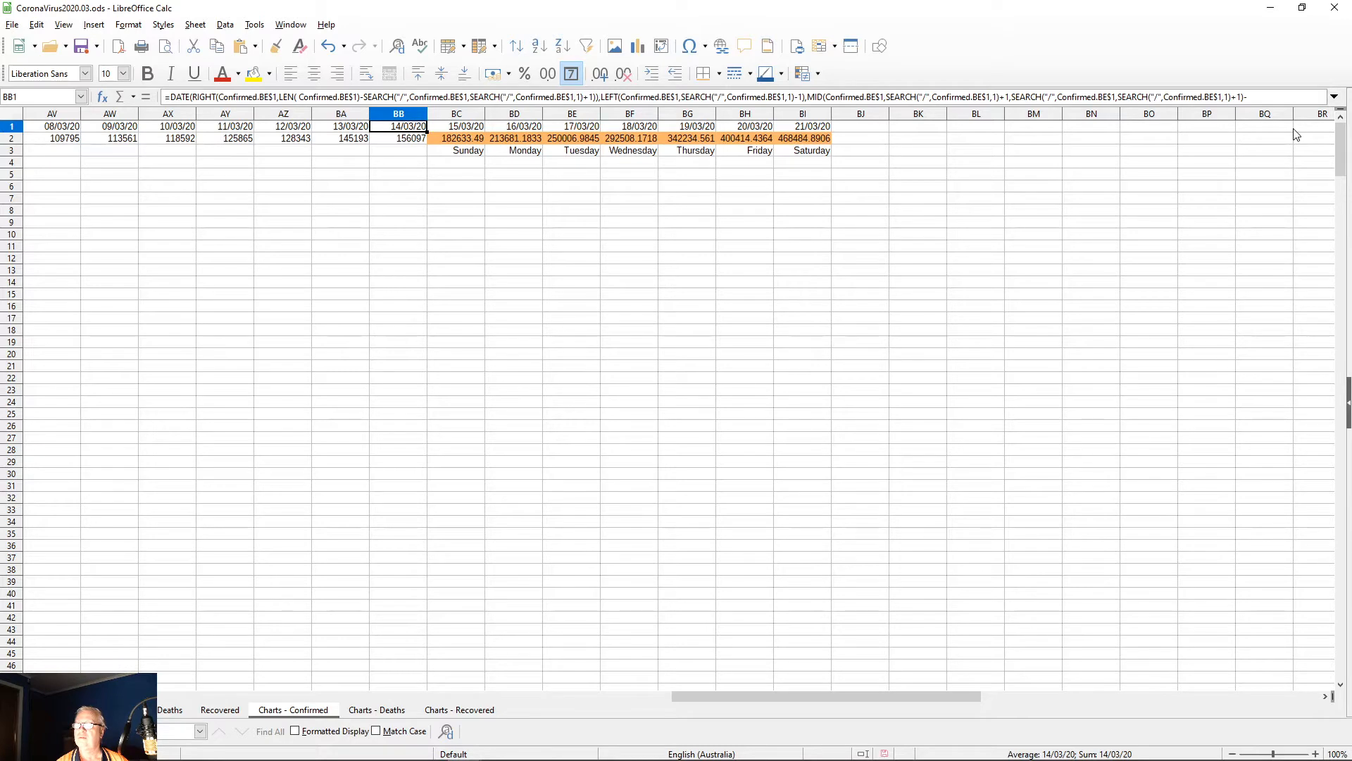
key(shift+Down)
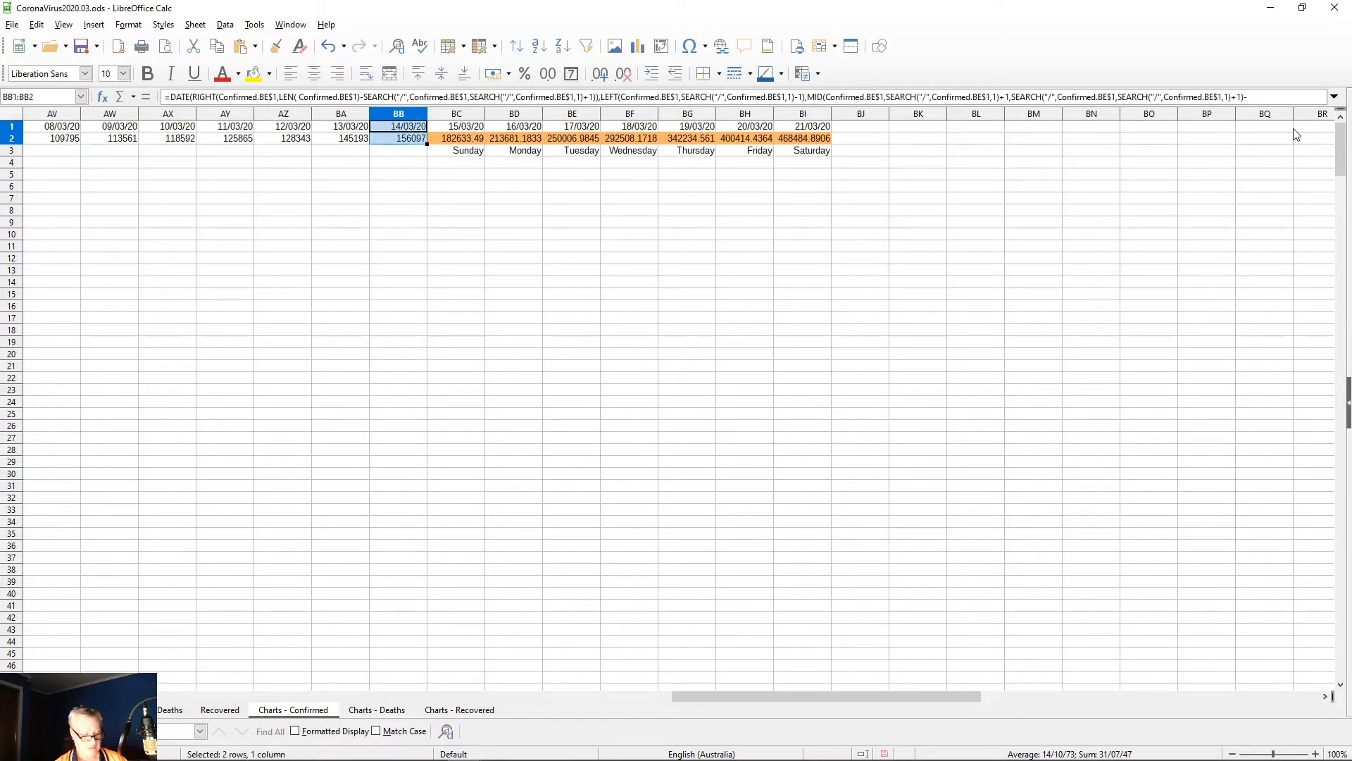
key(Right)
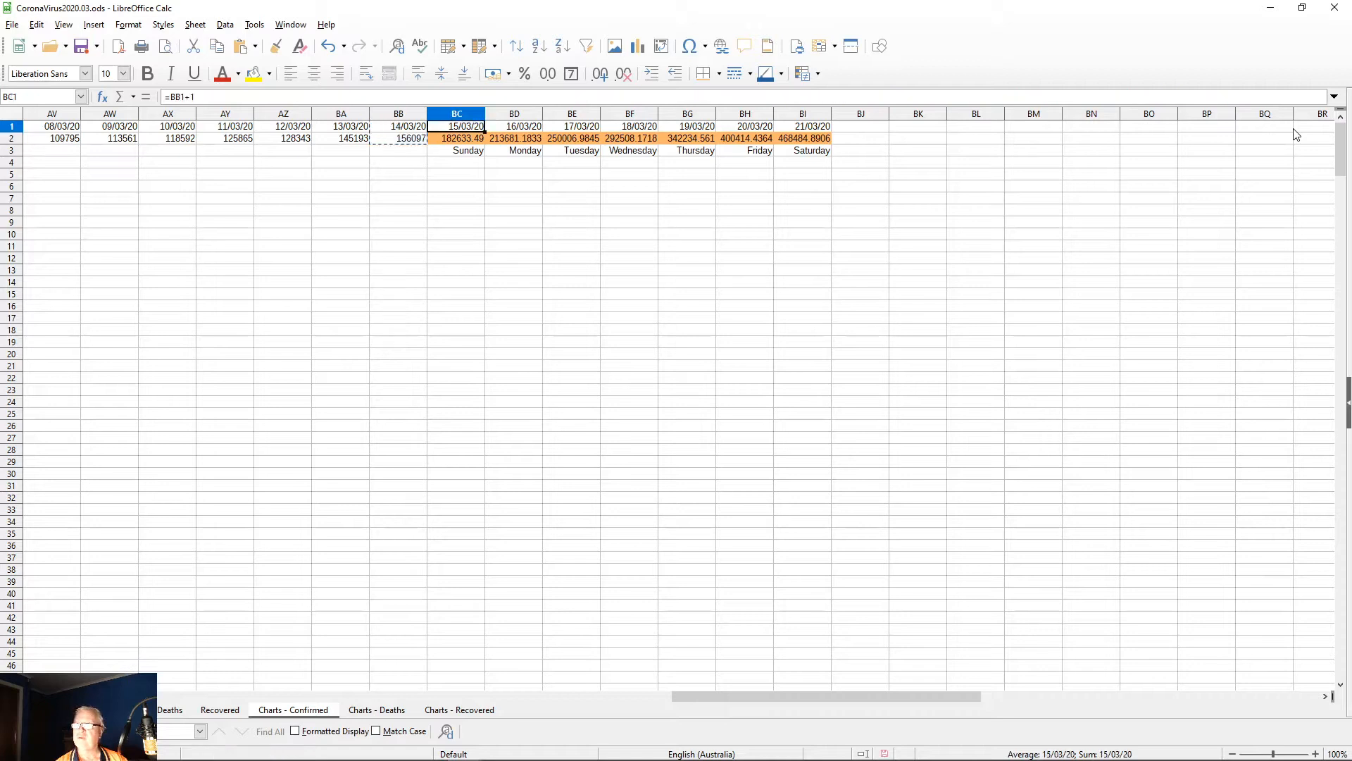
key(shift+Right)
key(shift+Right)
key(shift+Right)
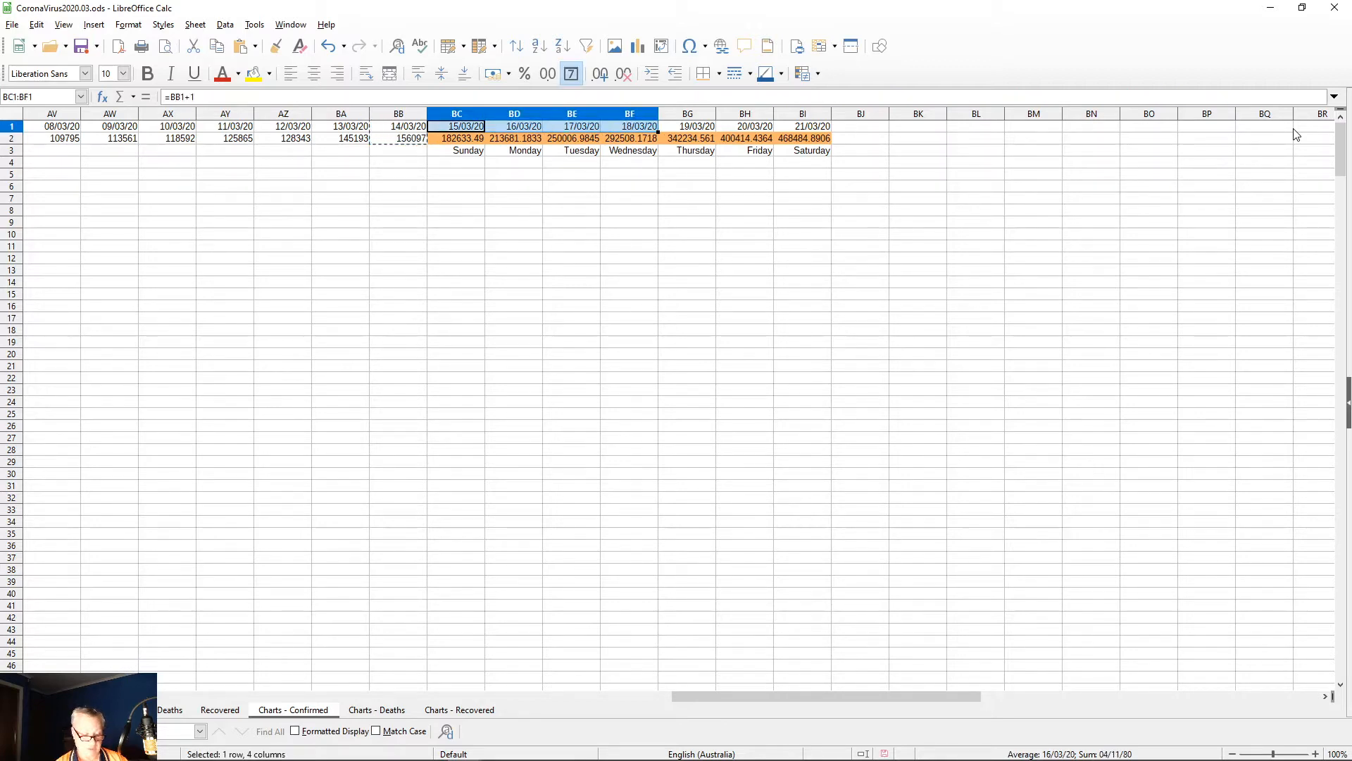
key(ctrl+v)
key(Return)
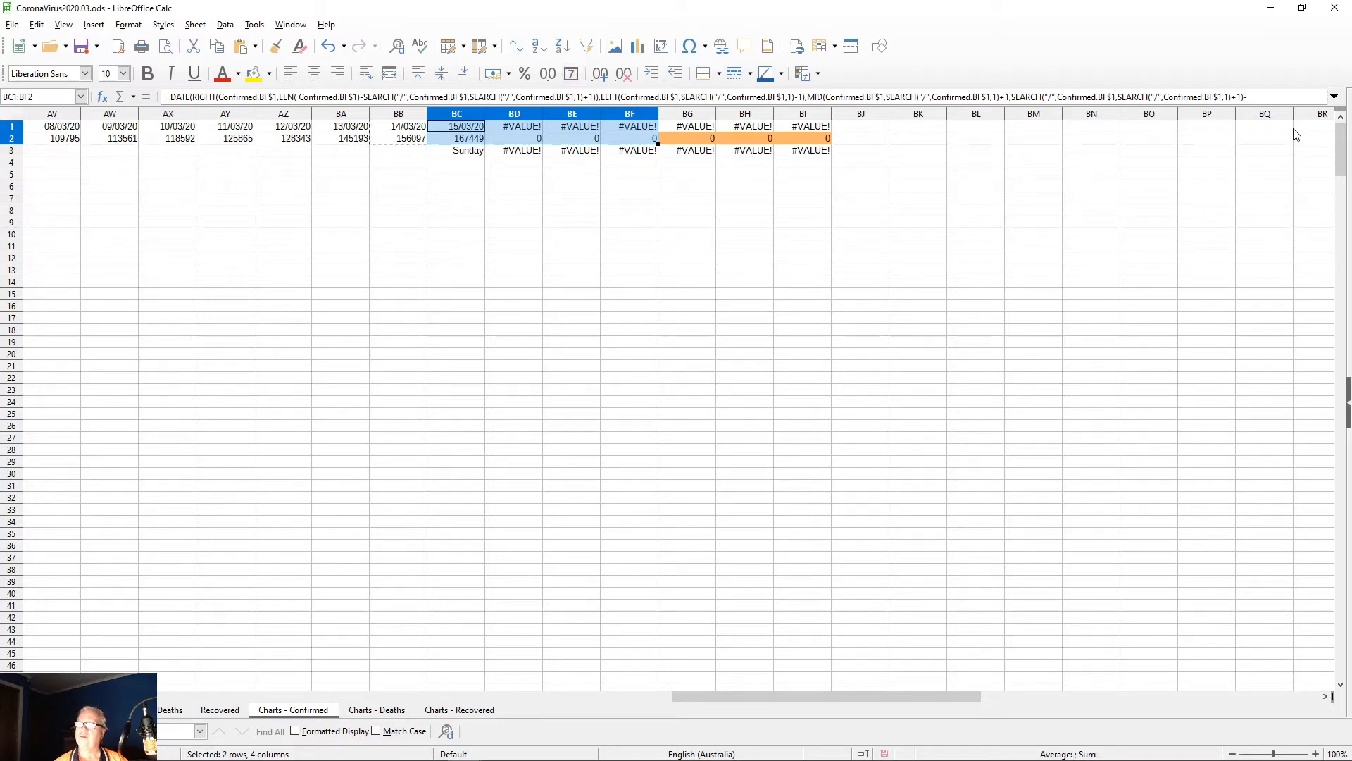
Step: Compare the date formulas in BB1 through BE1 to see which Confirmed sheet columns they reference
click(496, 128)
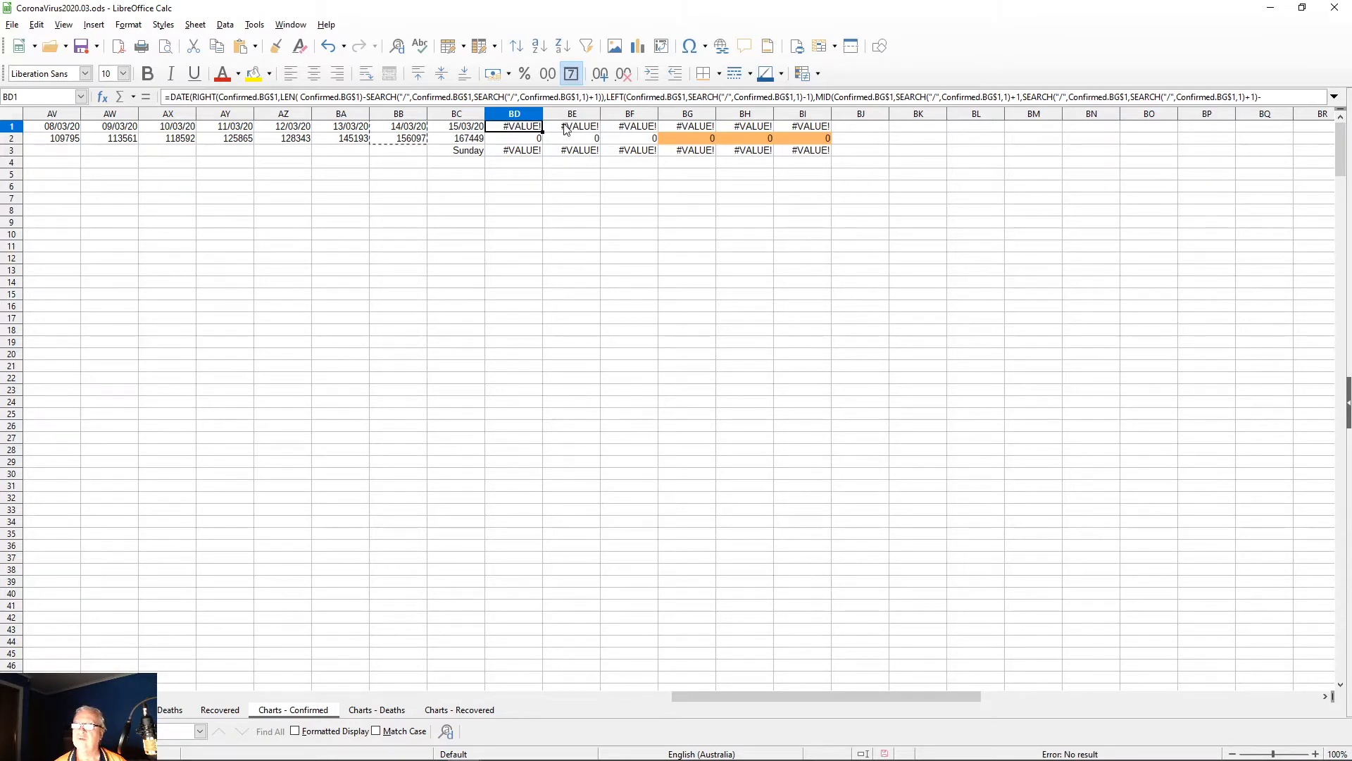
click(468, 131)
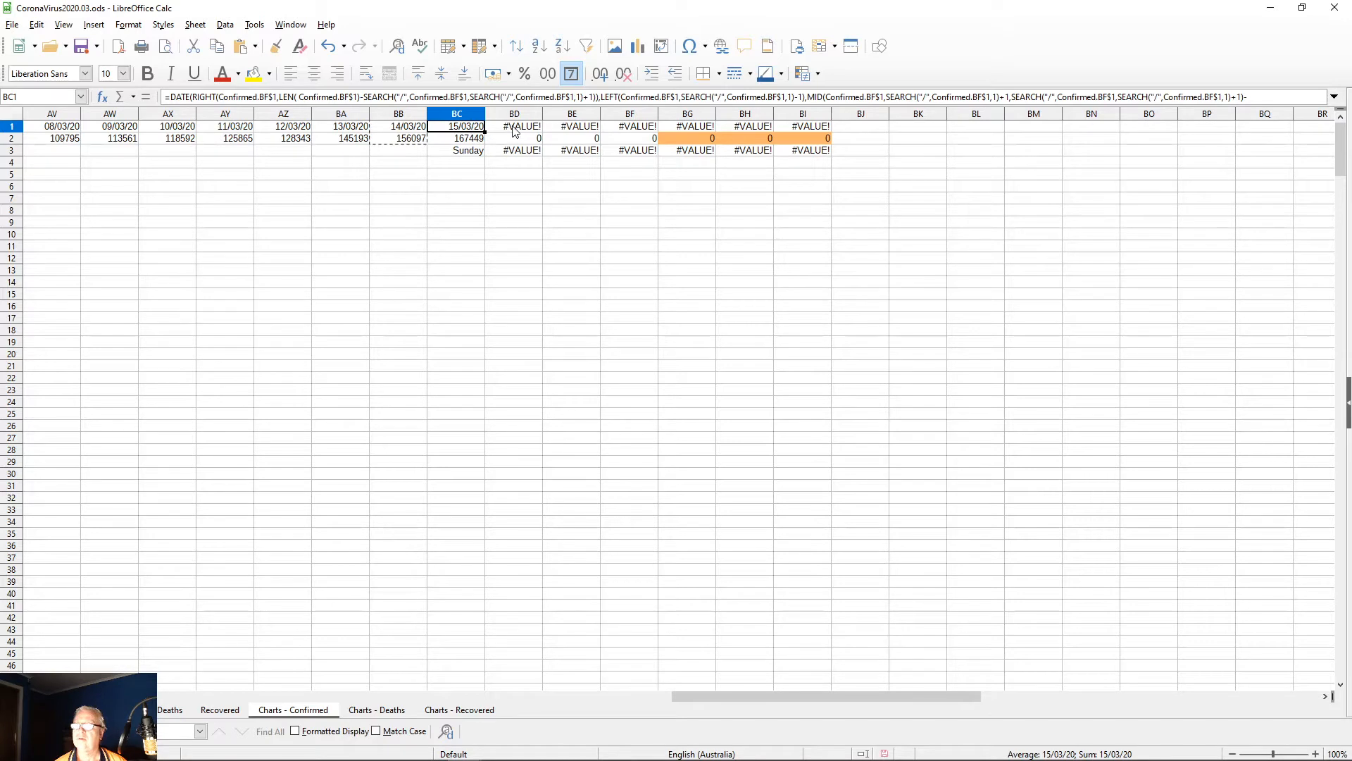
click(408, 130)
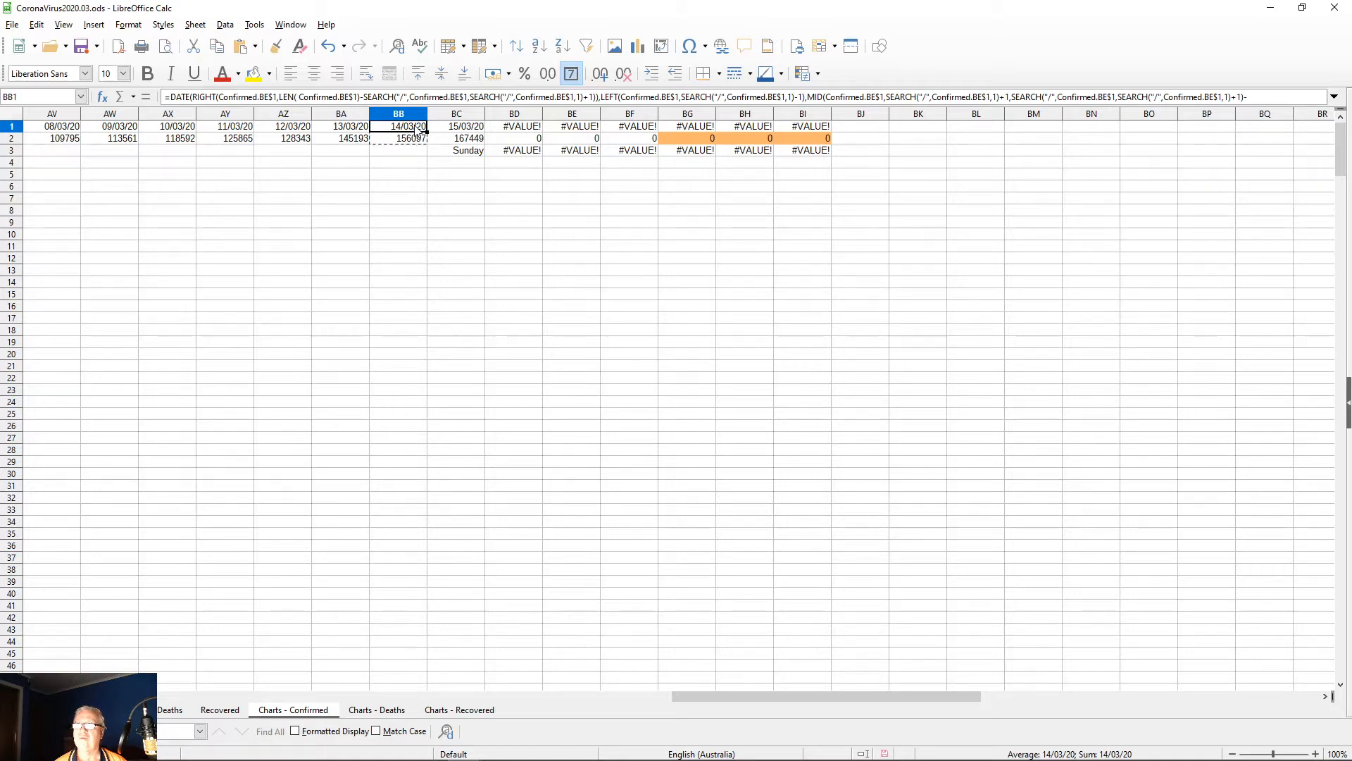
click(445, 129)
click(508, 131)
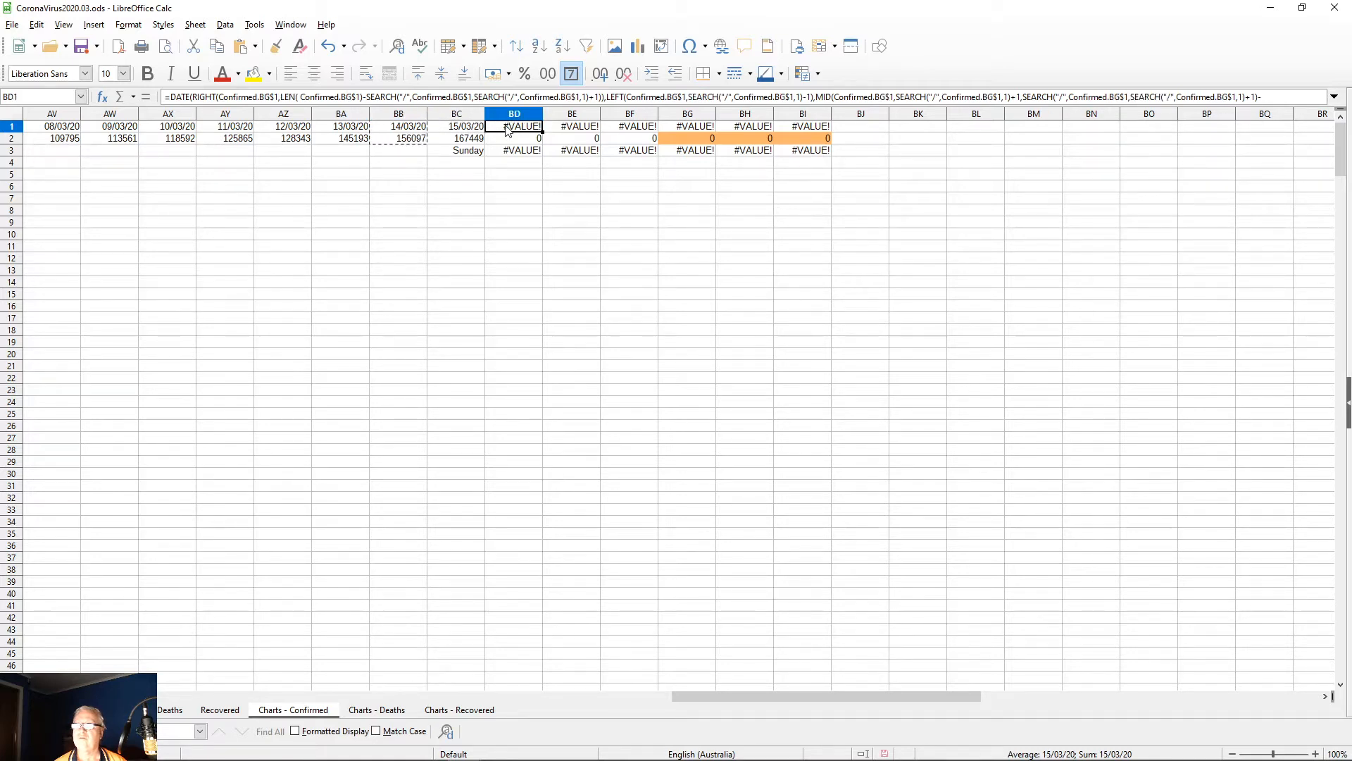
click(572, 131)
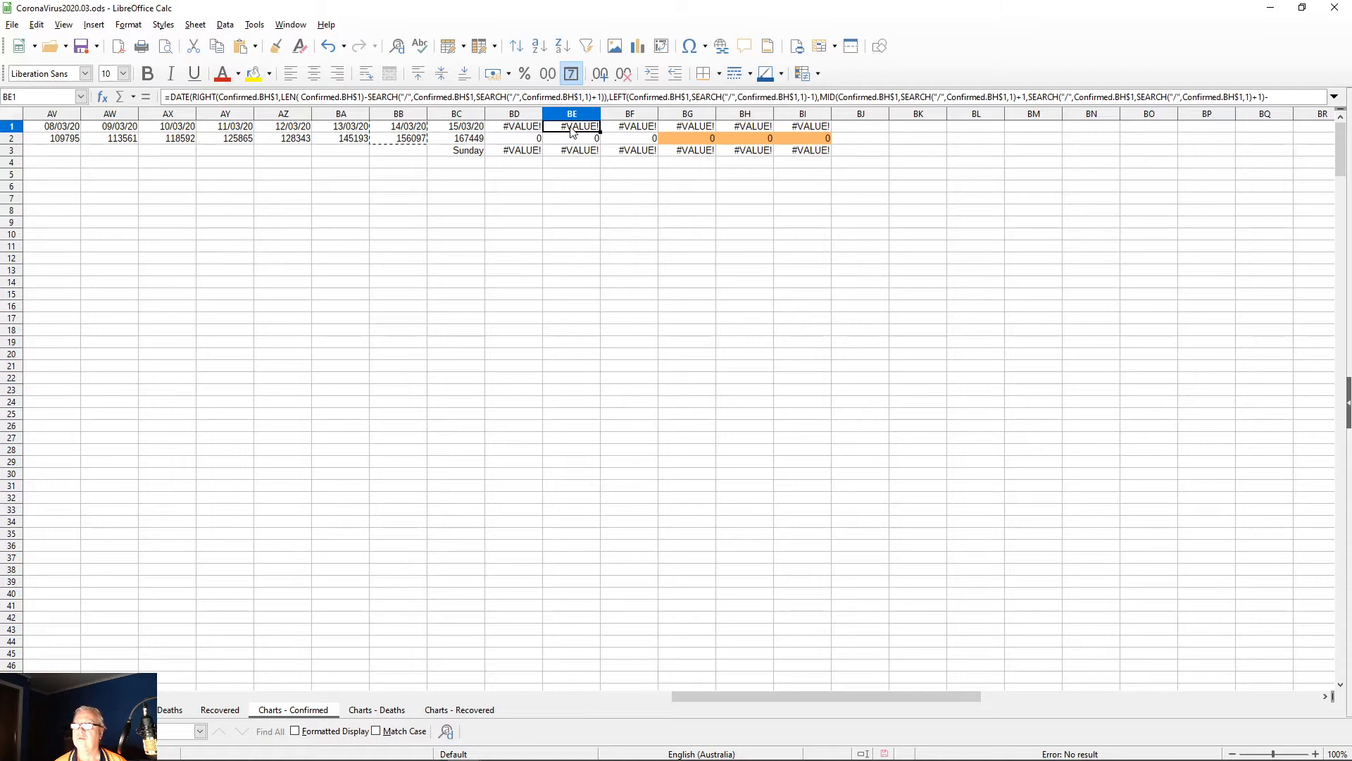
click(527, 132)
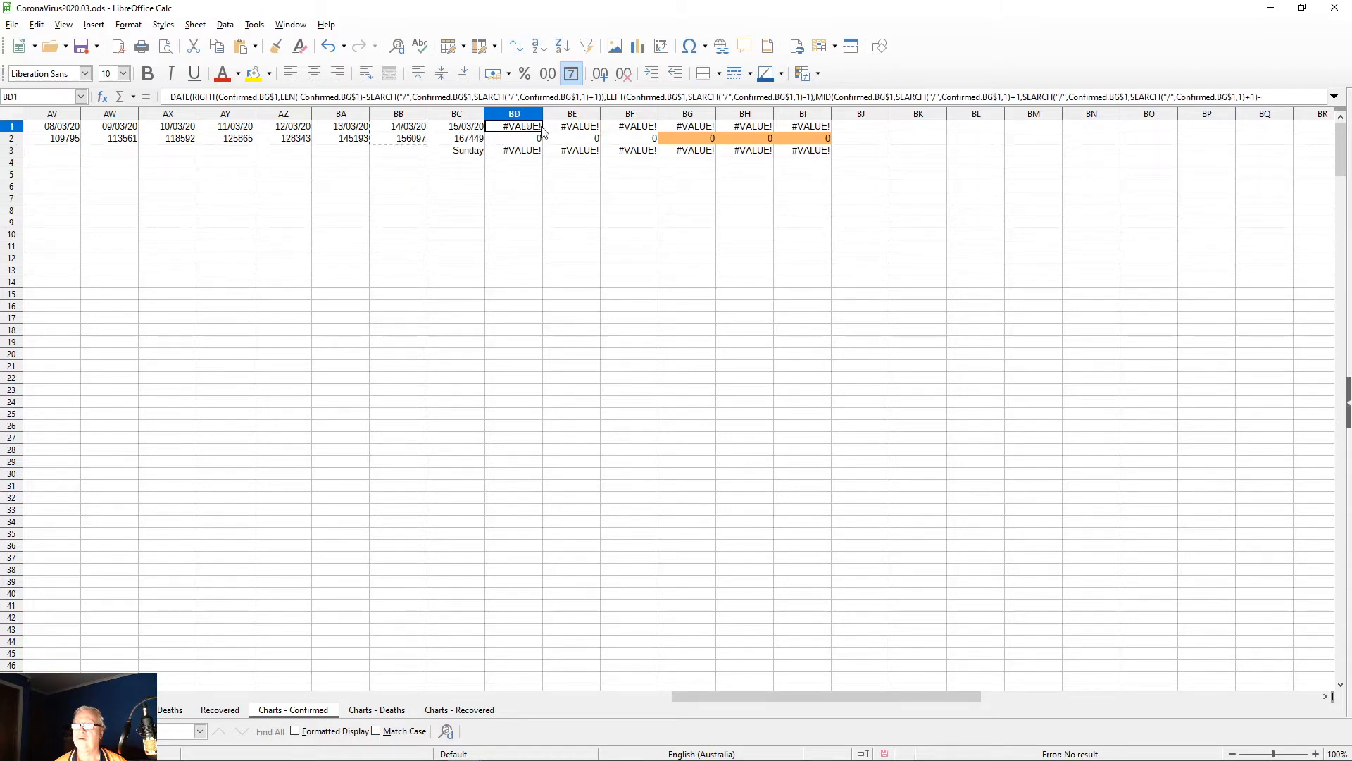
Step: Recheck the date formulas in BD1 and BE1, and undo the paste into BC1:BF2 to restore the forecast cells
click(565, 133)
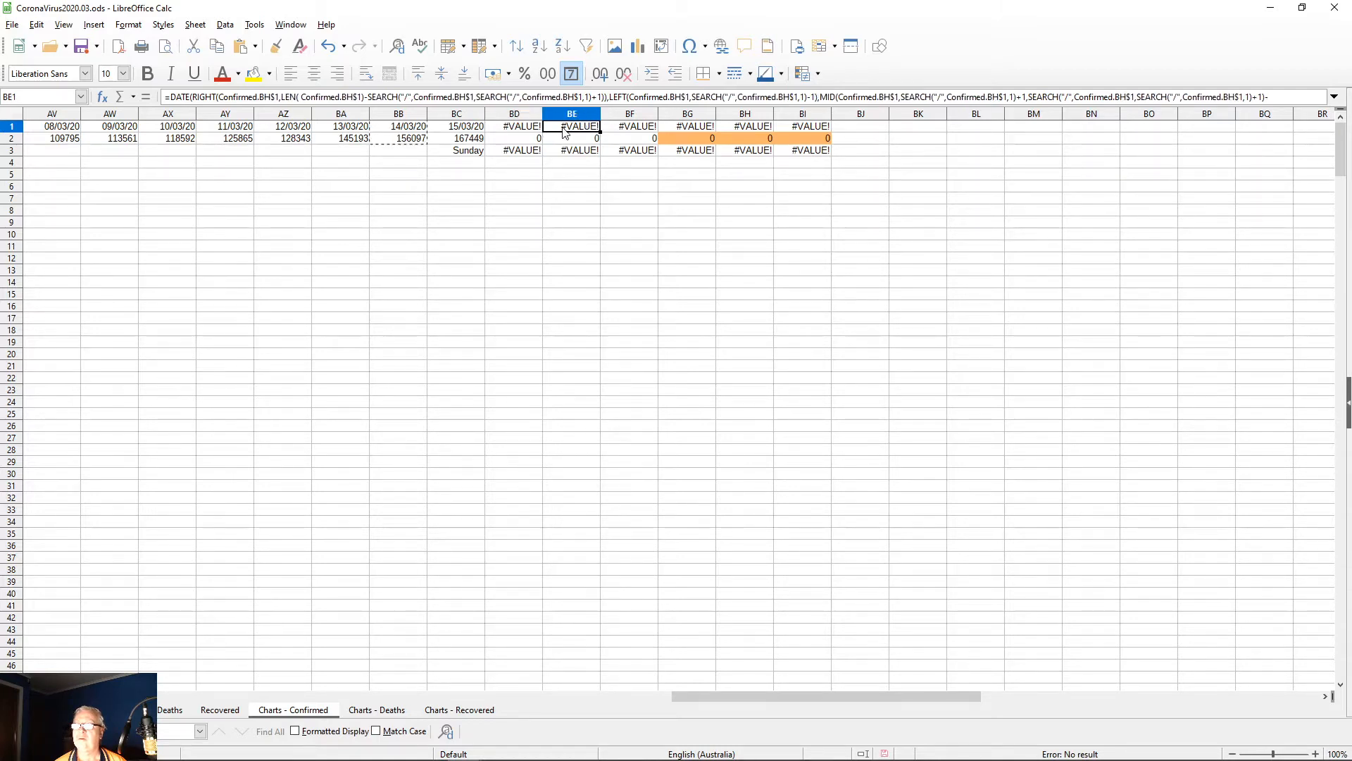
click(519, 134)
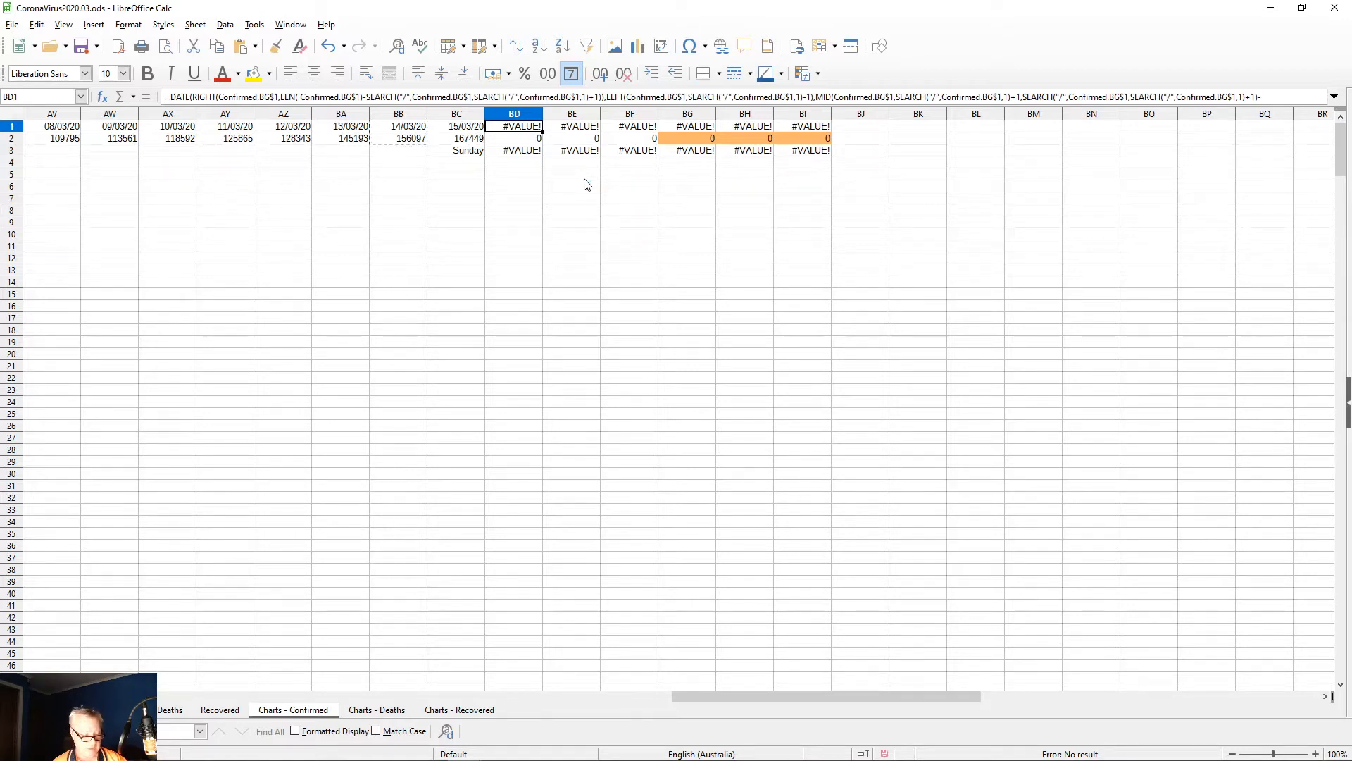
key(ctrl+z)
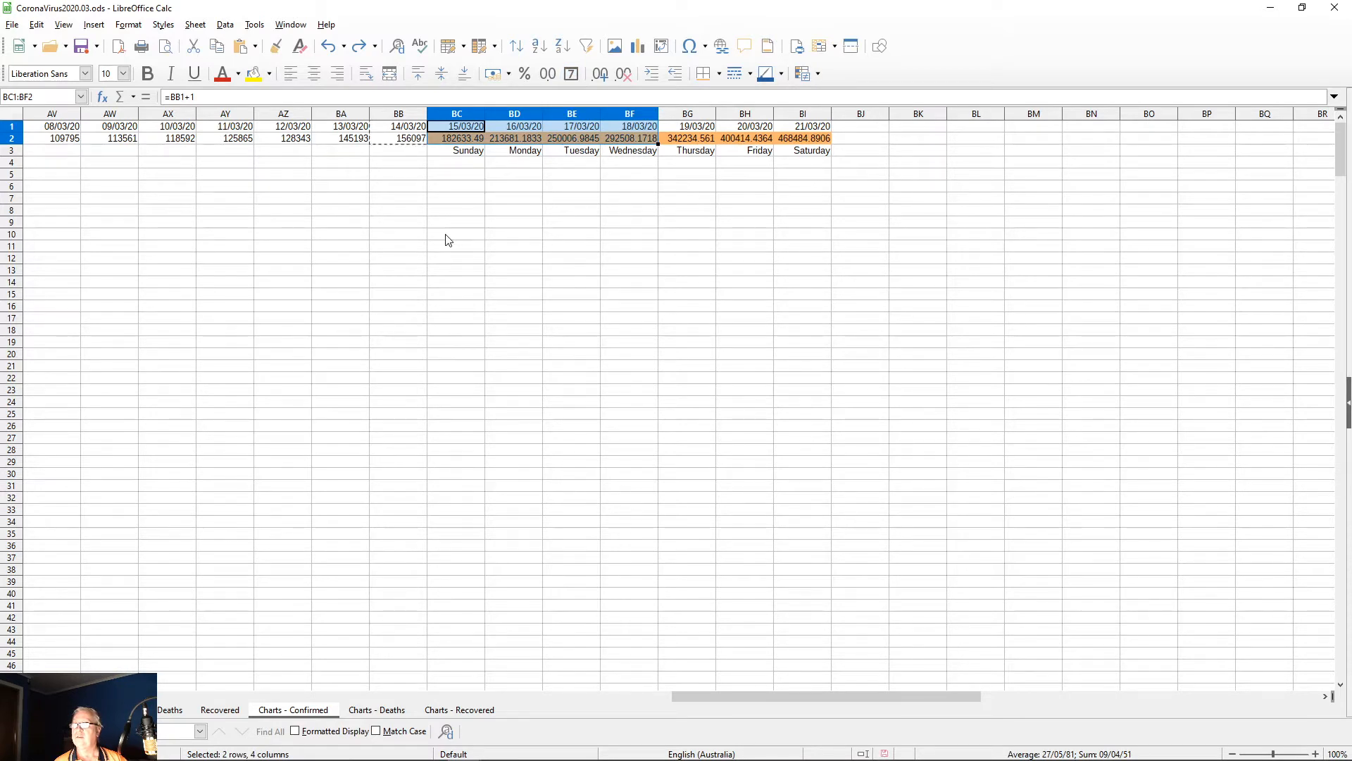
Step: Copy the 14/03/20 formulas from BB1:BB2 into BC1:BC2 only, overwriting the forecast cells, and check the BD1 and BC2 formulas
click(397, 117)
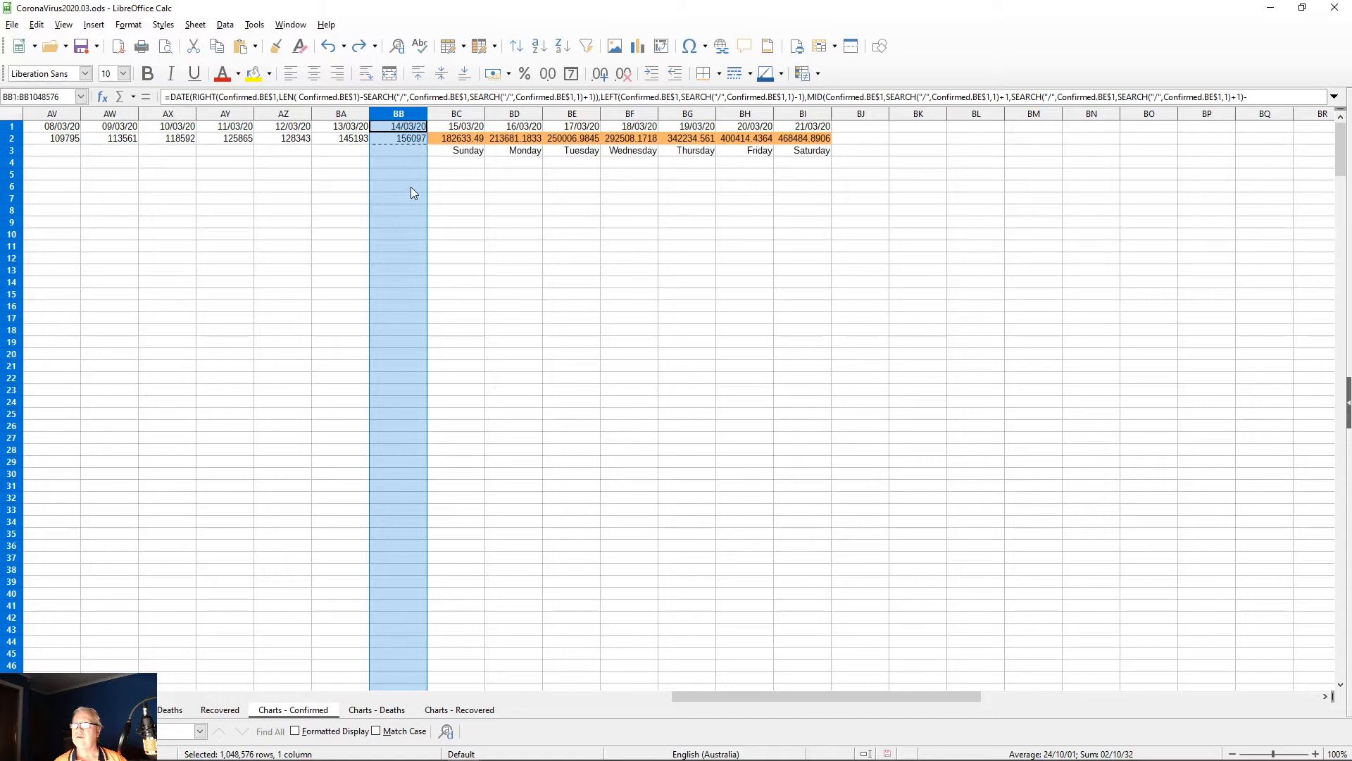
click(438, 165)
click(409, 127)
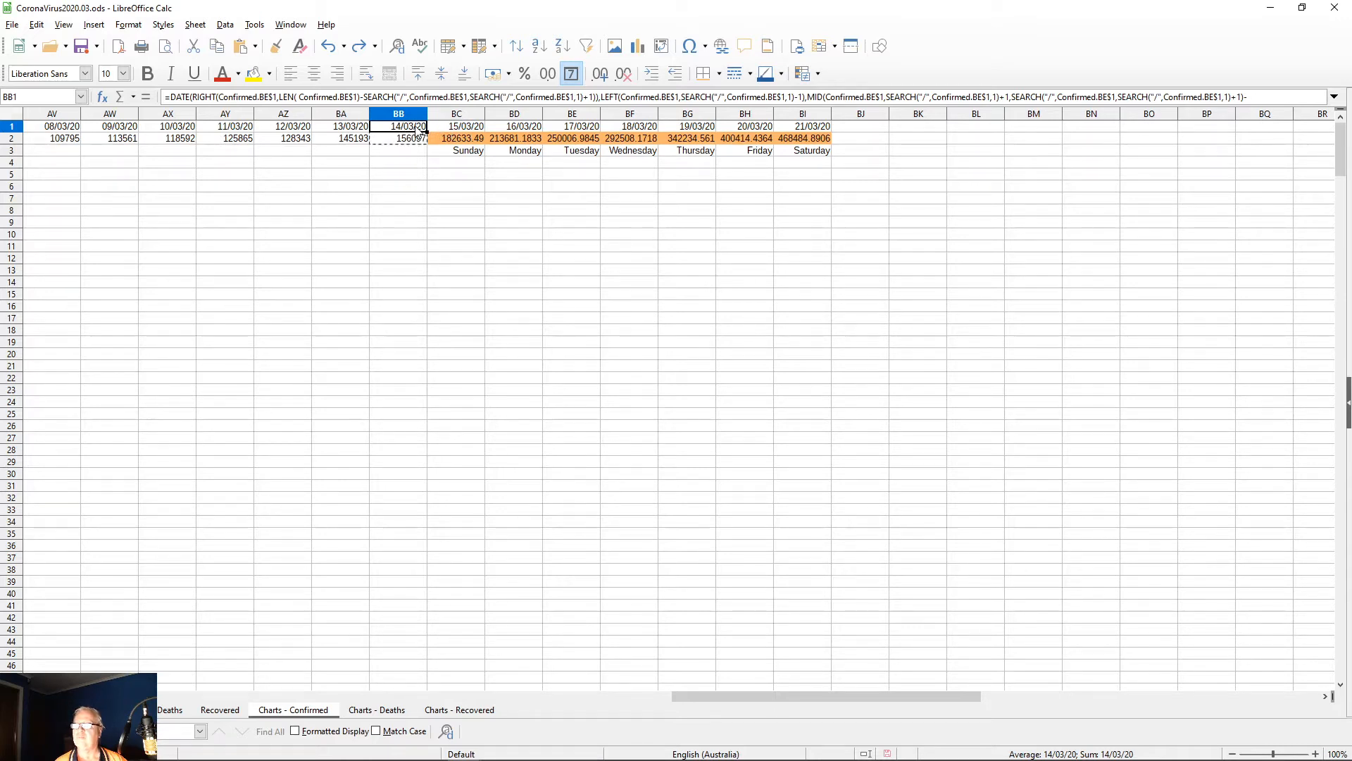
drag(420, 131, 417, 143)
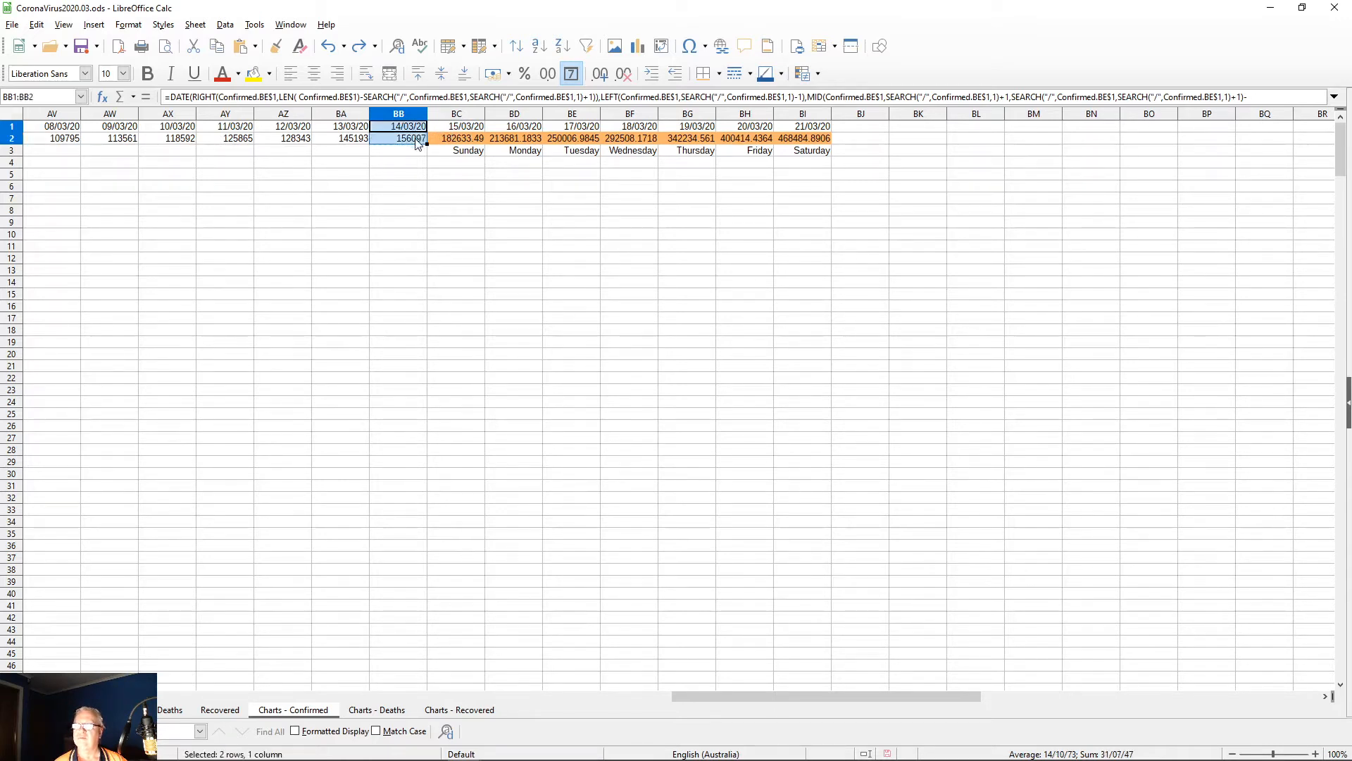
key(ctrl+c)
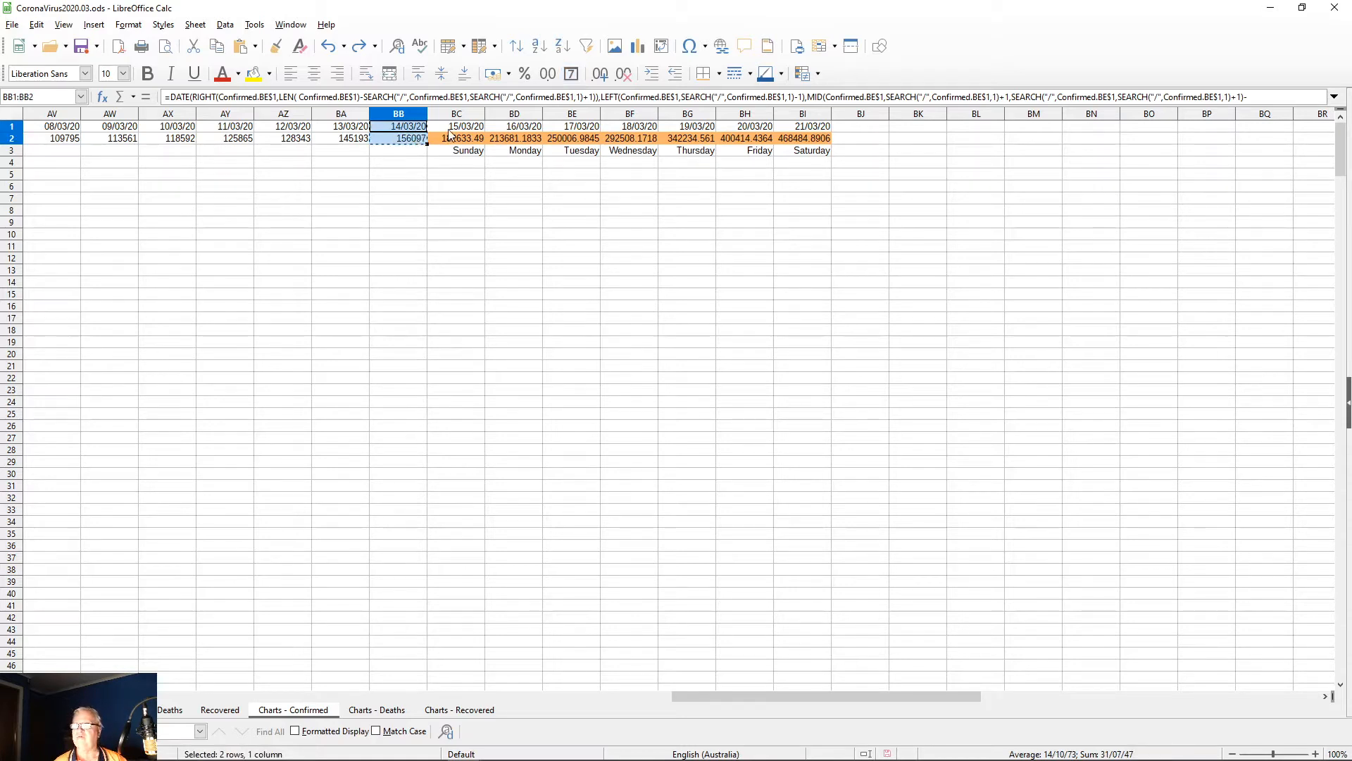
click(451, 129)
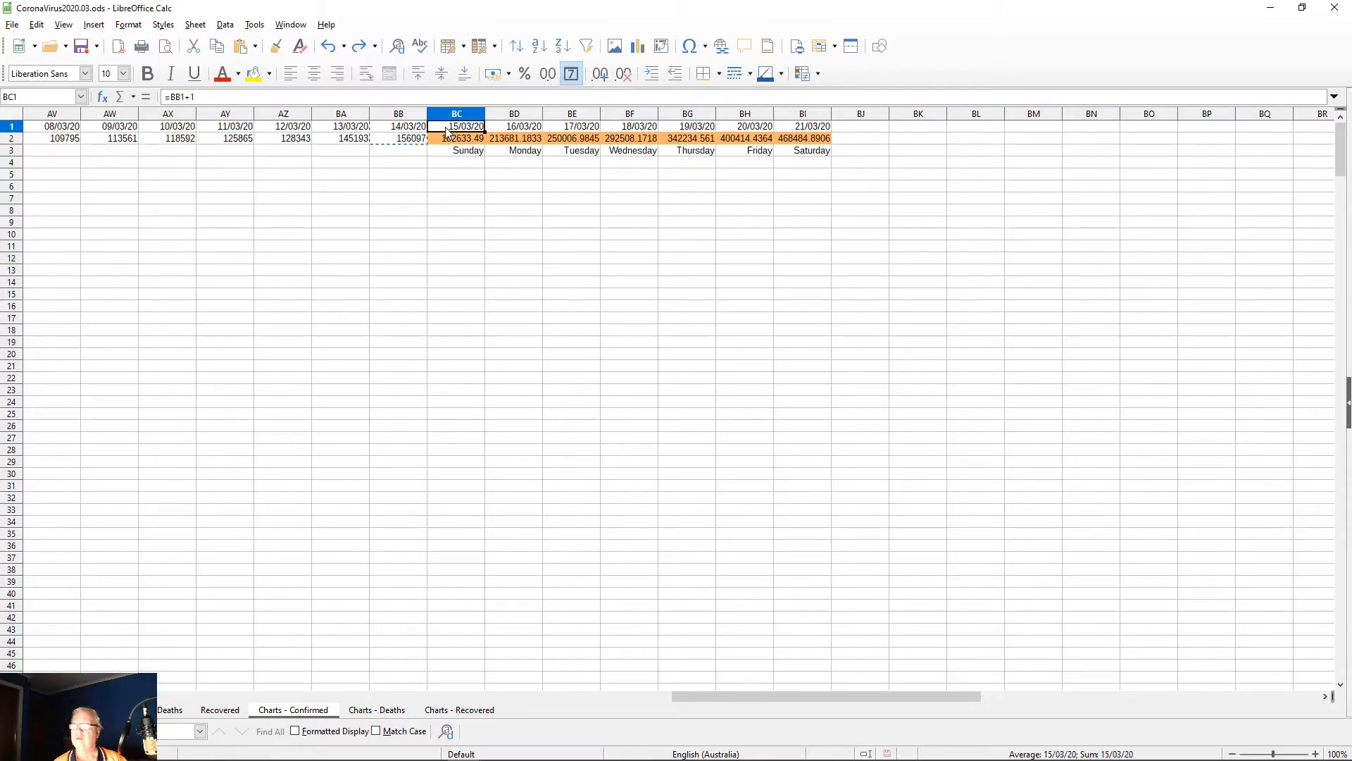
key(ctrl+v)
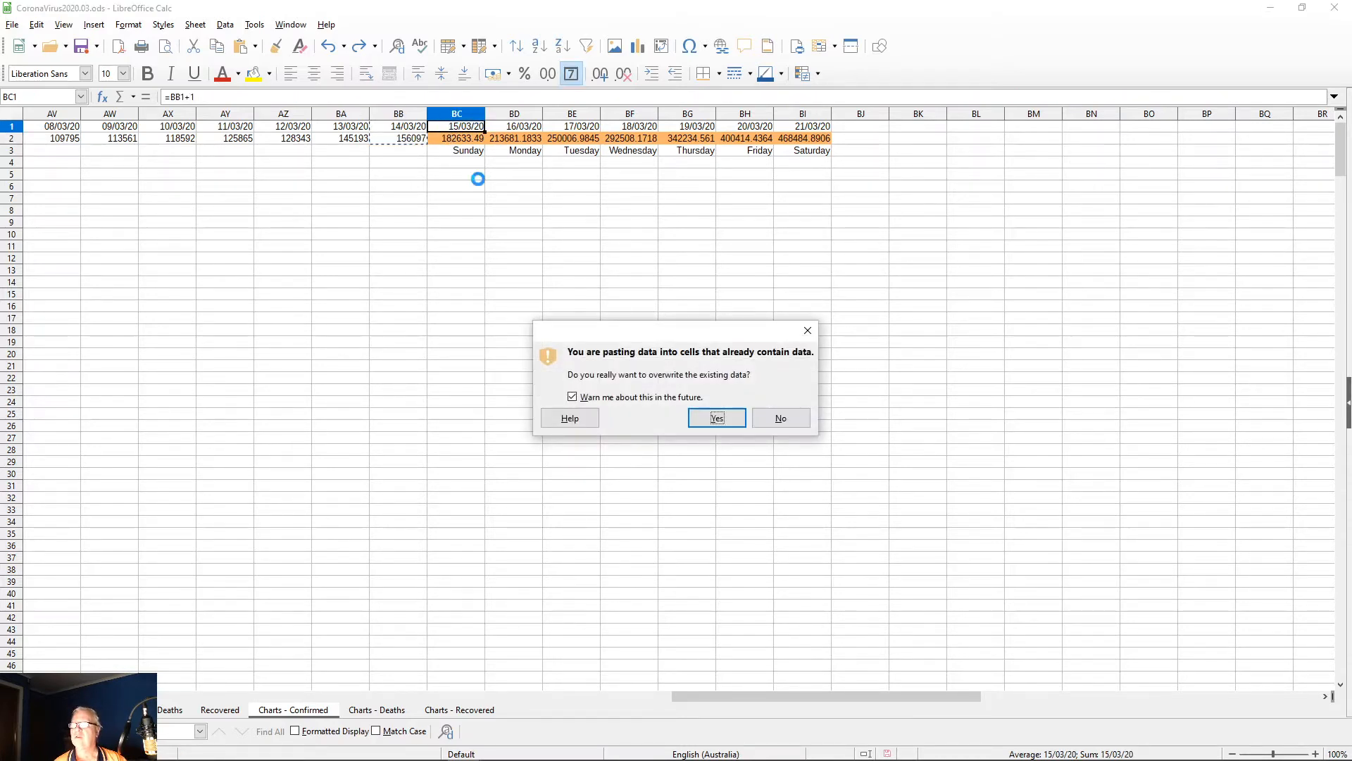
click(713, 416)
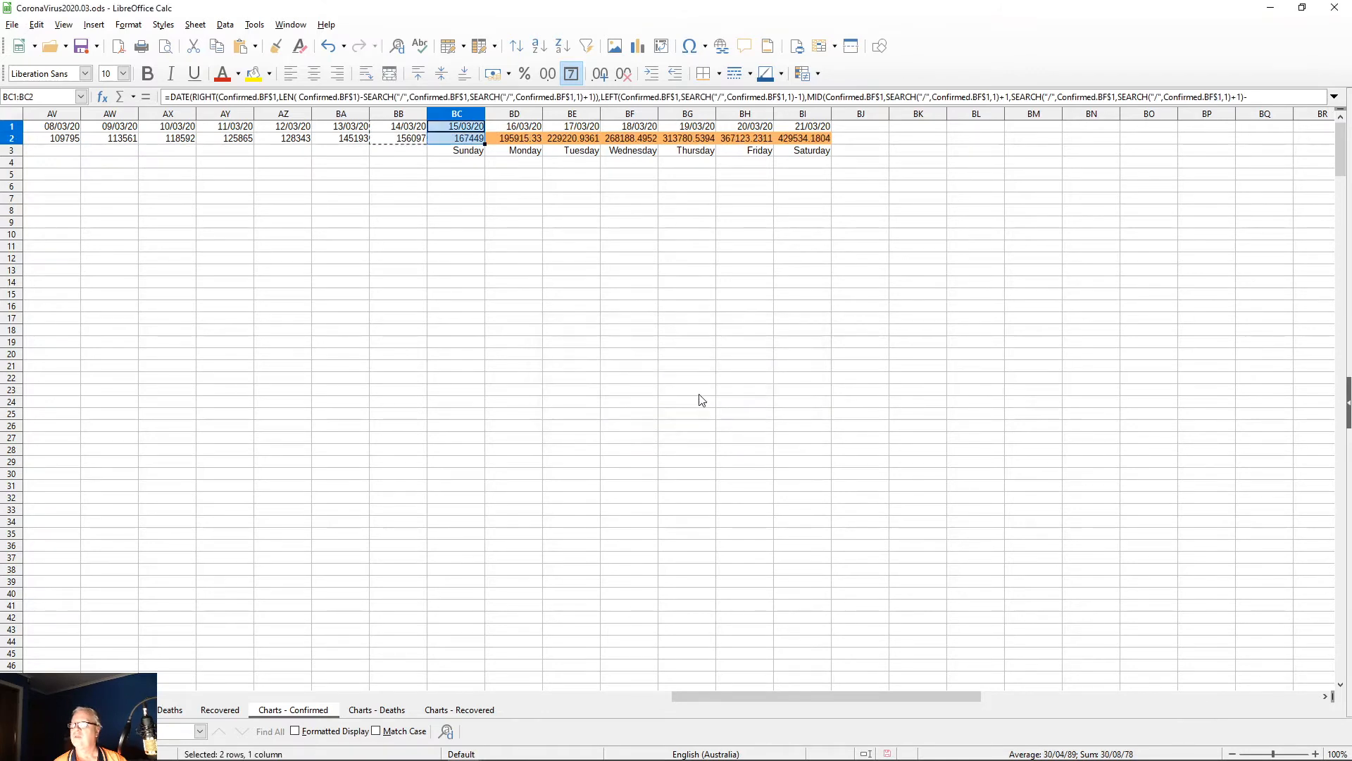
click(521, 129)
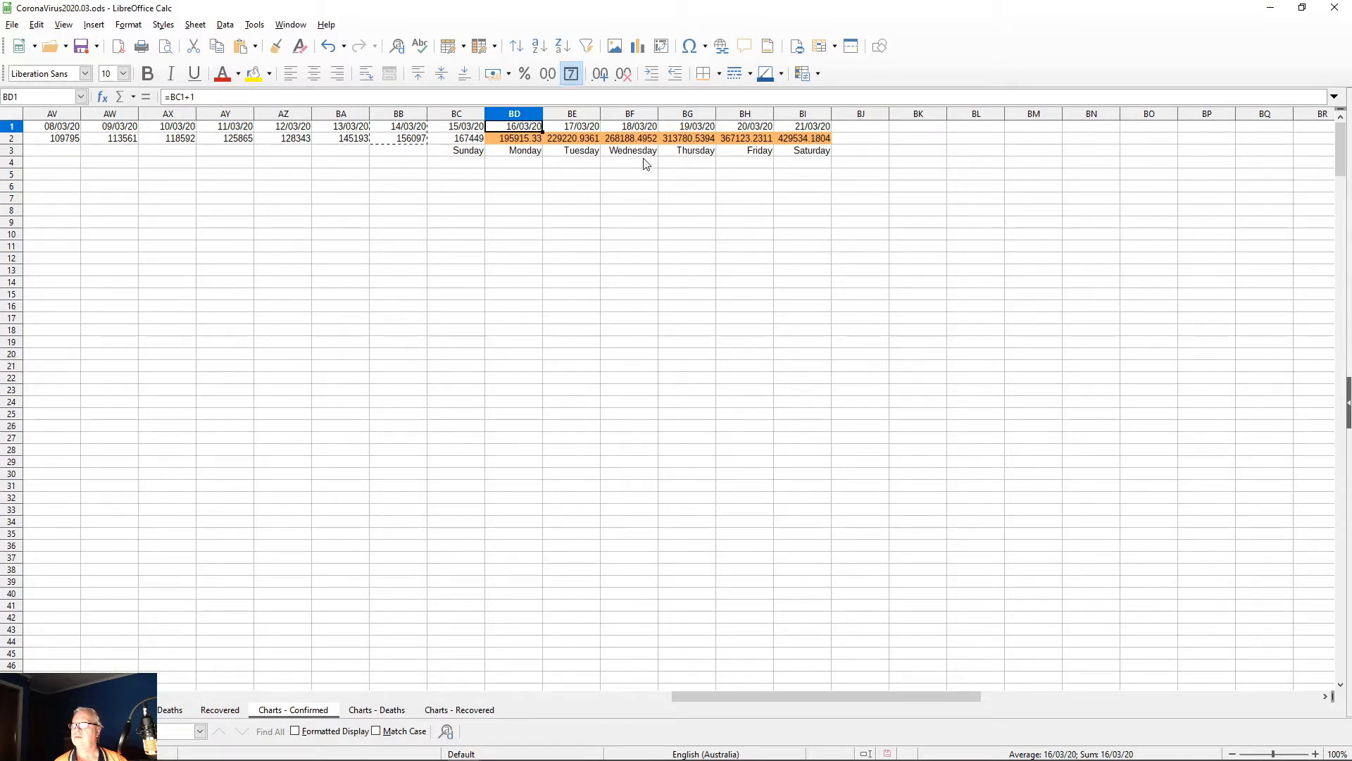
click(466, 141)
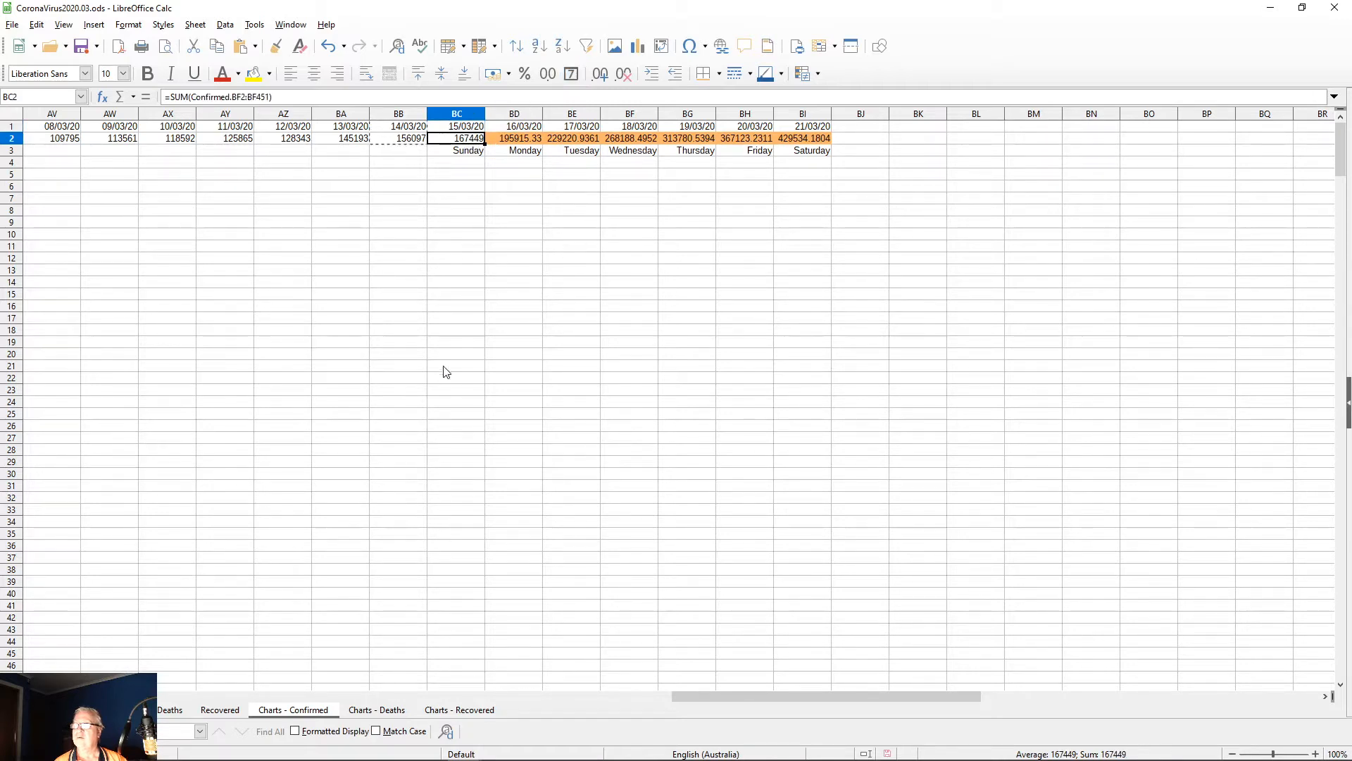
Step: Copy the date and value formulas from BB57:BB58 into BC57:BC58, overwriting the existing forecast cells
scroll(445, 393, down, 8)
drag(415, 511, 414, 523)
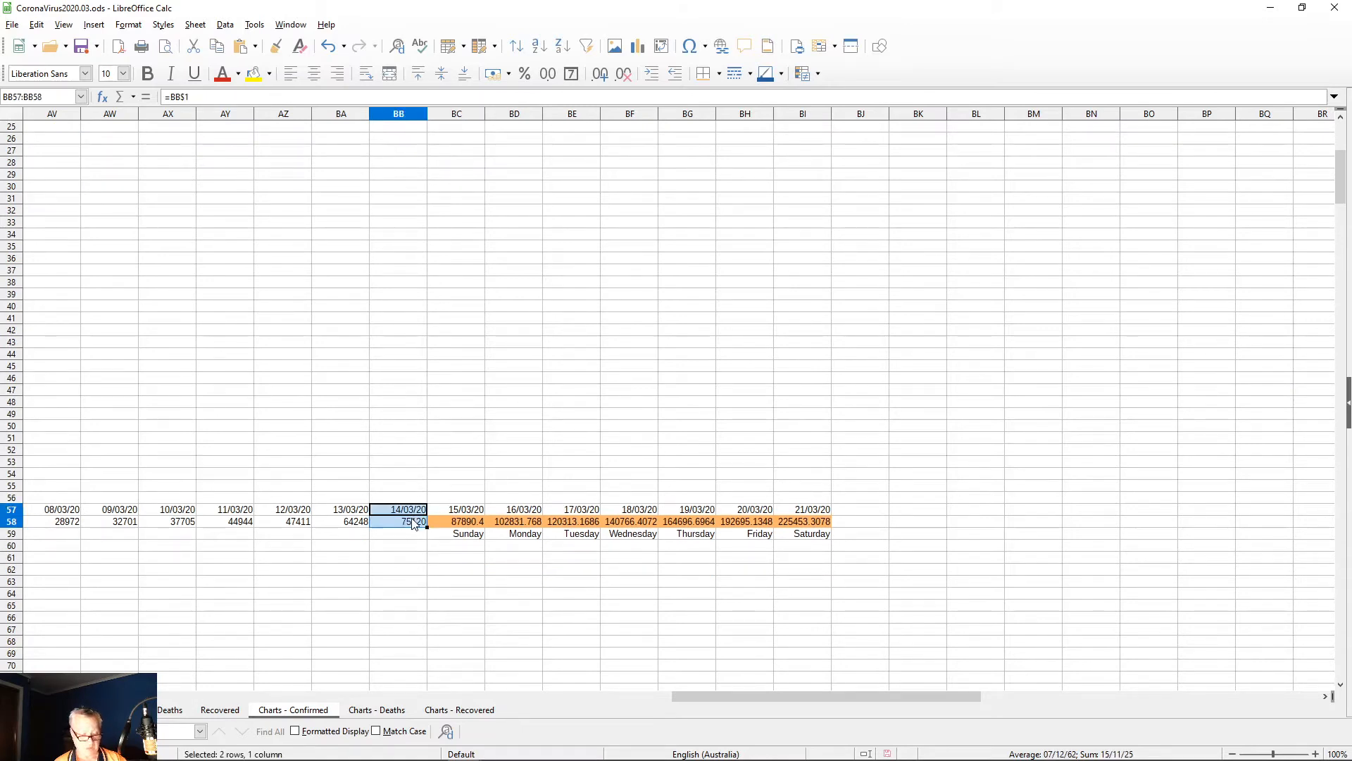
key(ctrl+c)
click(451, 515)
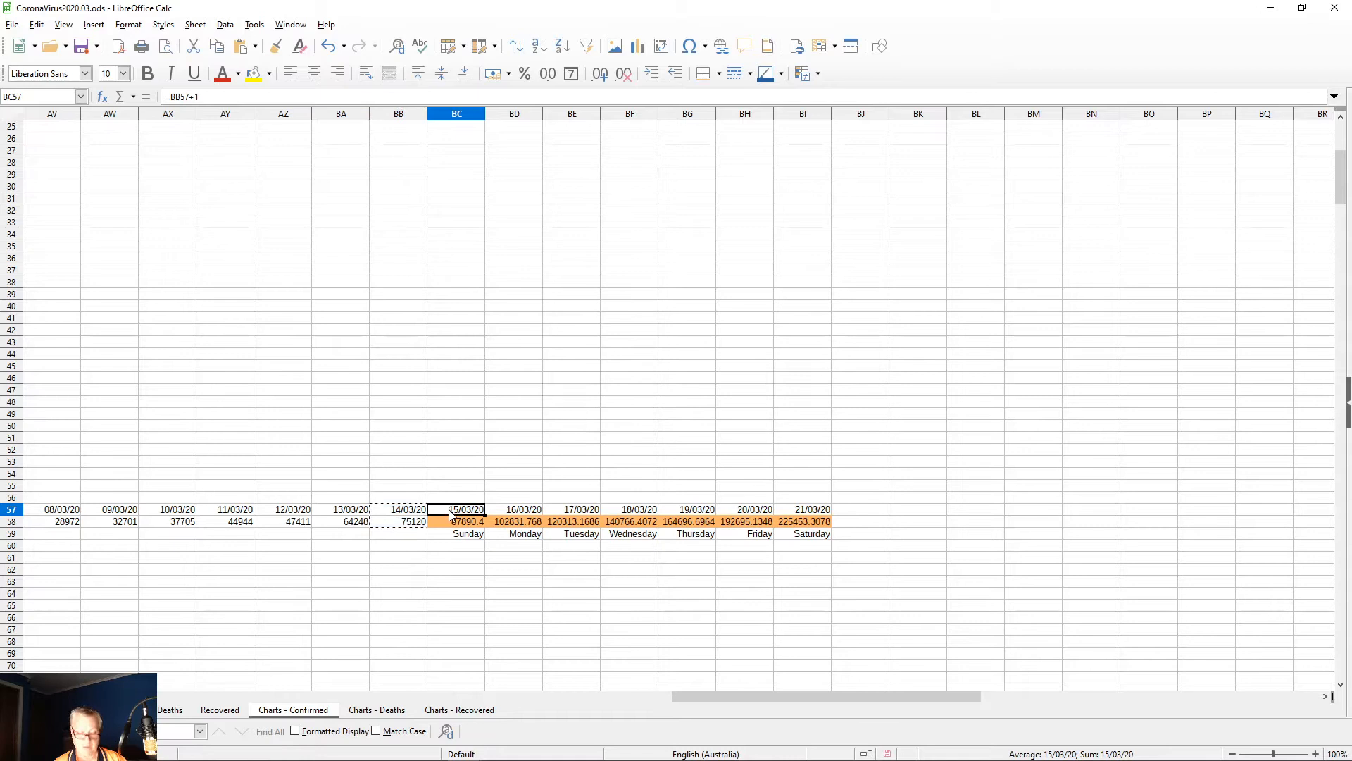
key(ctrl+v)
click(730, 419)
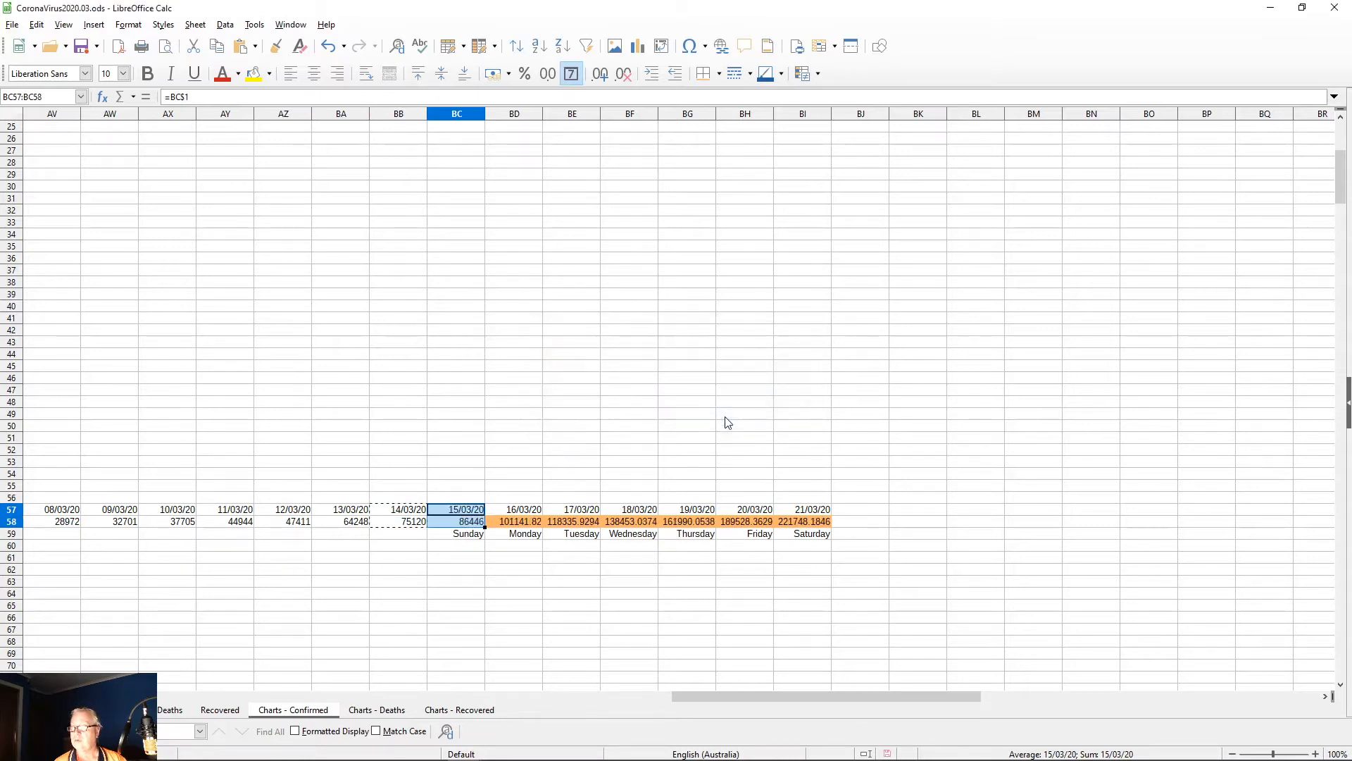
Step: Extend rows 112 and 113 by one day by copying the formulas in BB112:BB113 into BC112:BC113
scroll(475, 426, down, 7)
scroll(475, 426, down, 14)
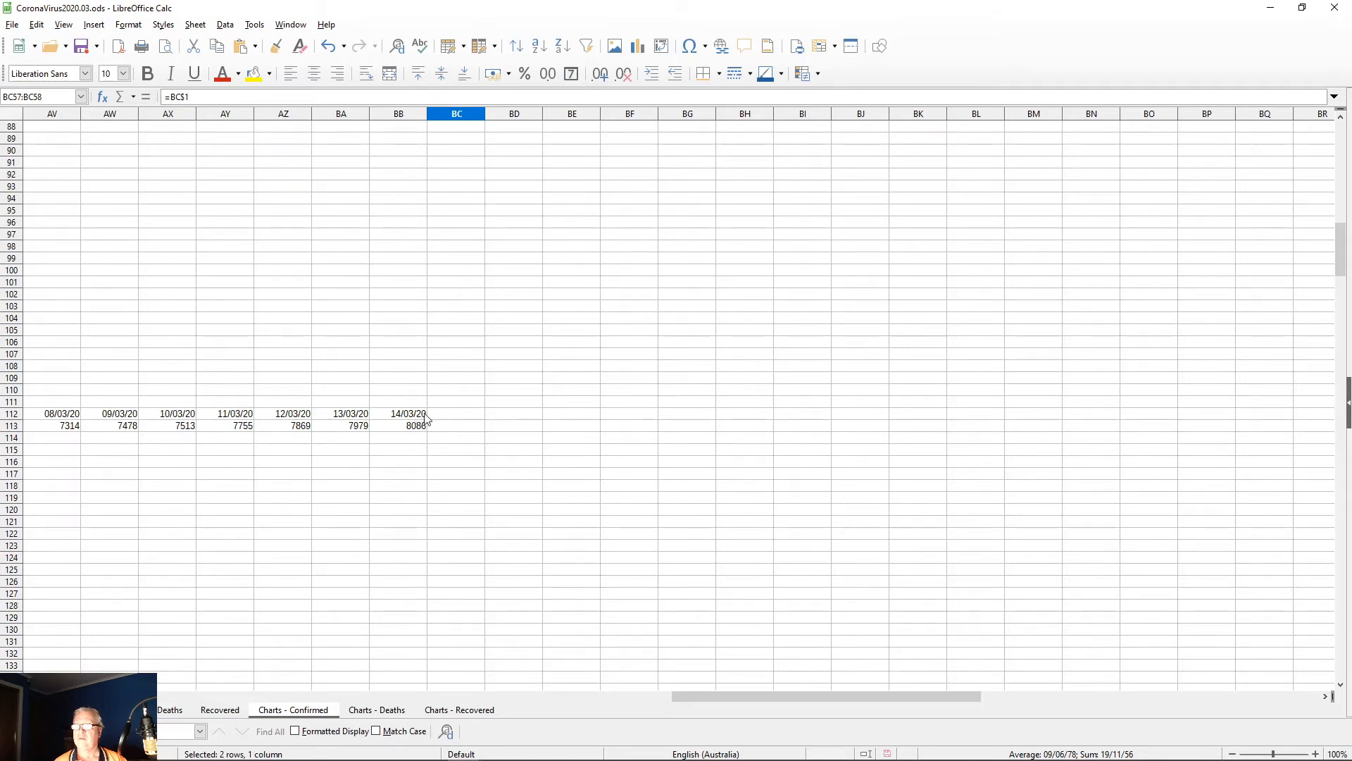
scroll(480, 384, up, 15)
scroll(479, 383, down, 15)
drag(396, 419, 396, 425)
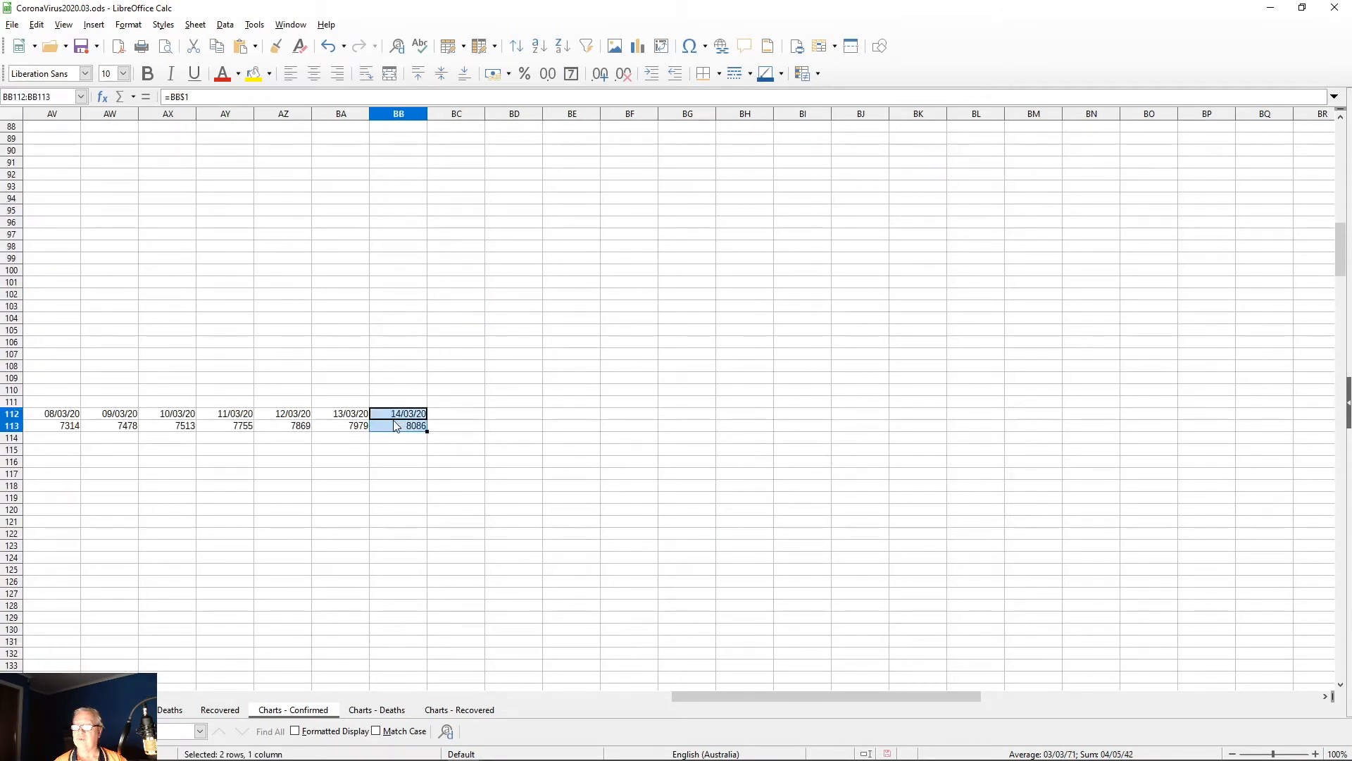
key(ctrl+c)
click(461, 417)
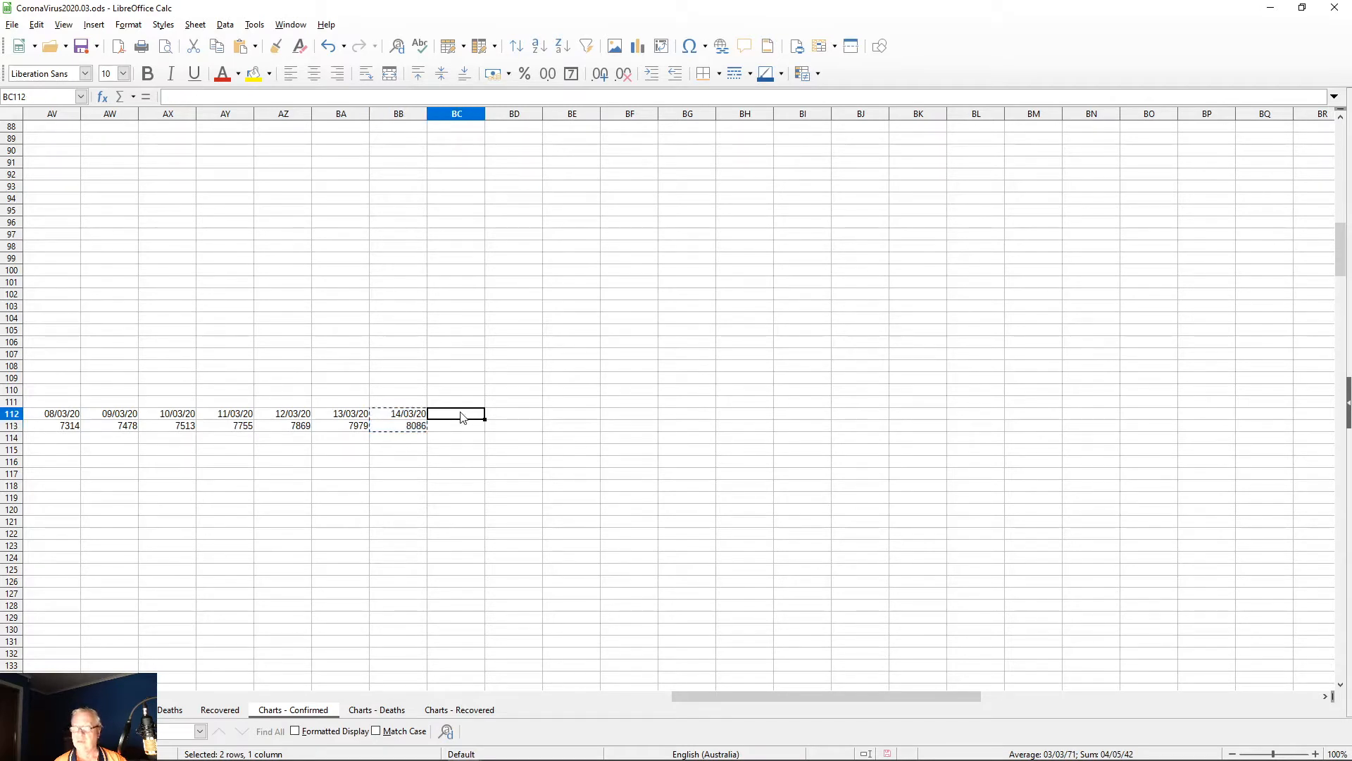
key(ctrl+v)
Step: Extend rows 166 and 167 by one day by copying the formulas in BB166:BB167 into BC166:BC167
scroll(420, 443, down, 15)
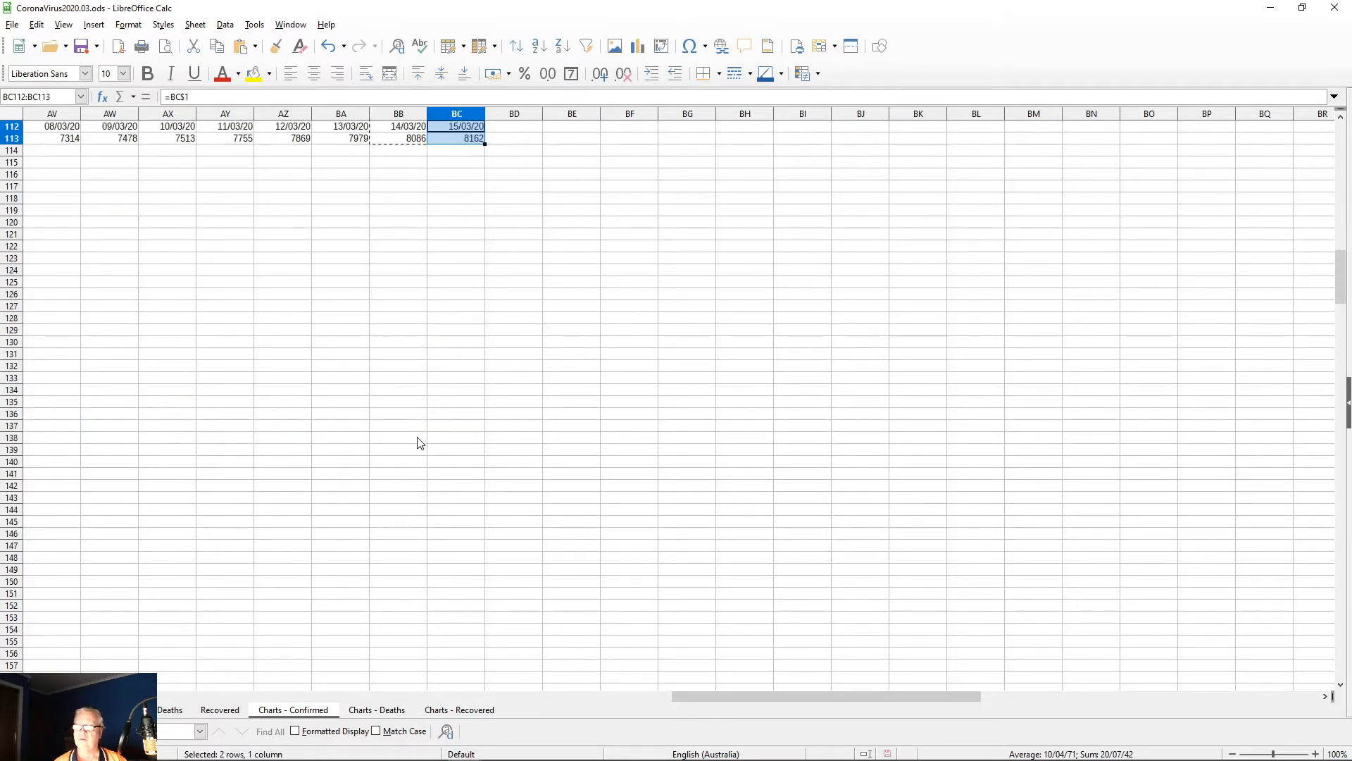
click(400, 525)
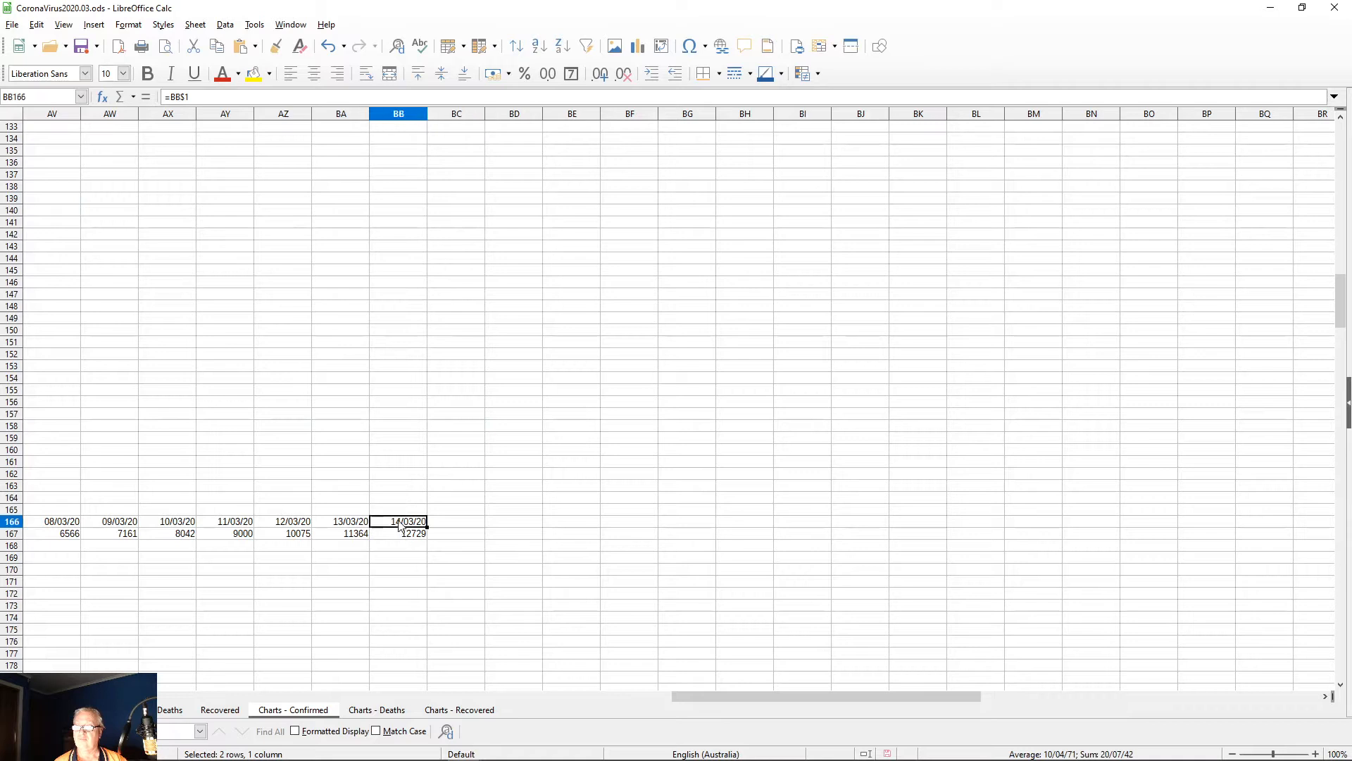
shift+click(400, 533)
key(ctrl+c)
click(439, 523)
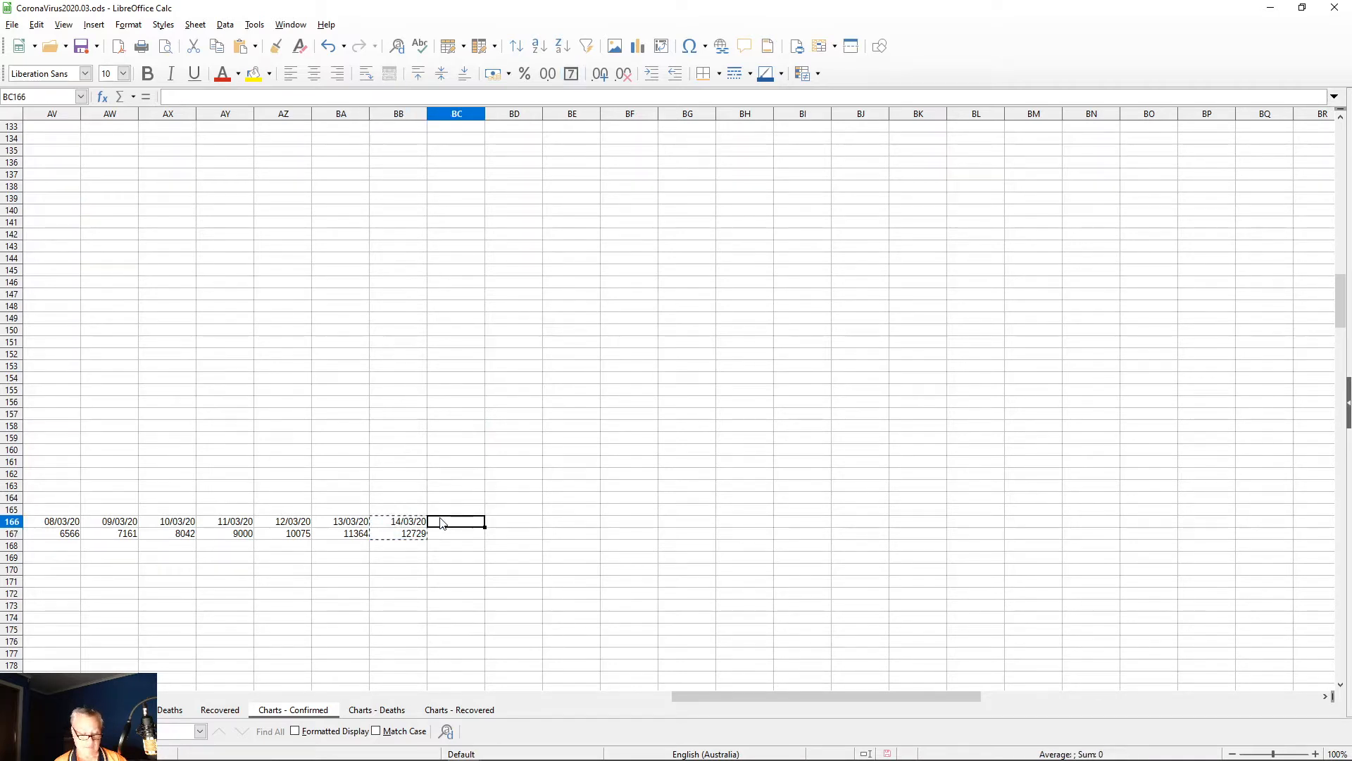
key(ctrl+v)
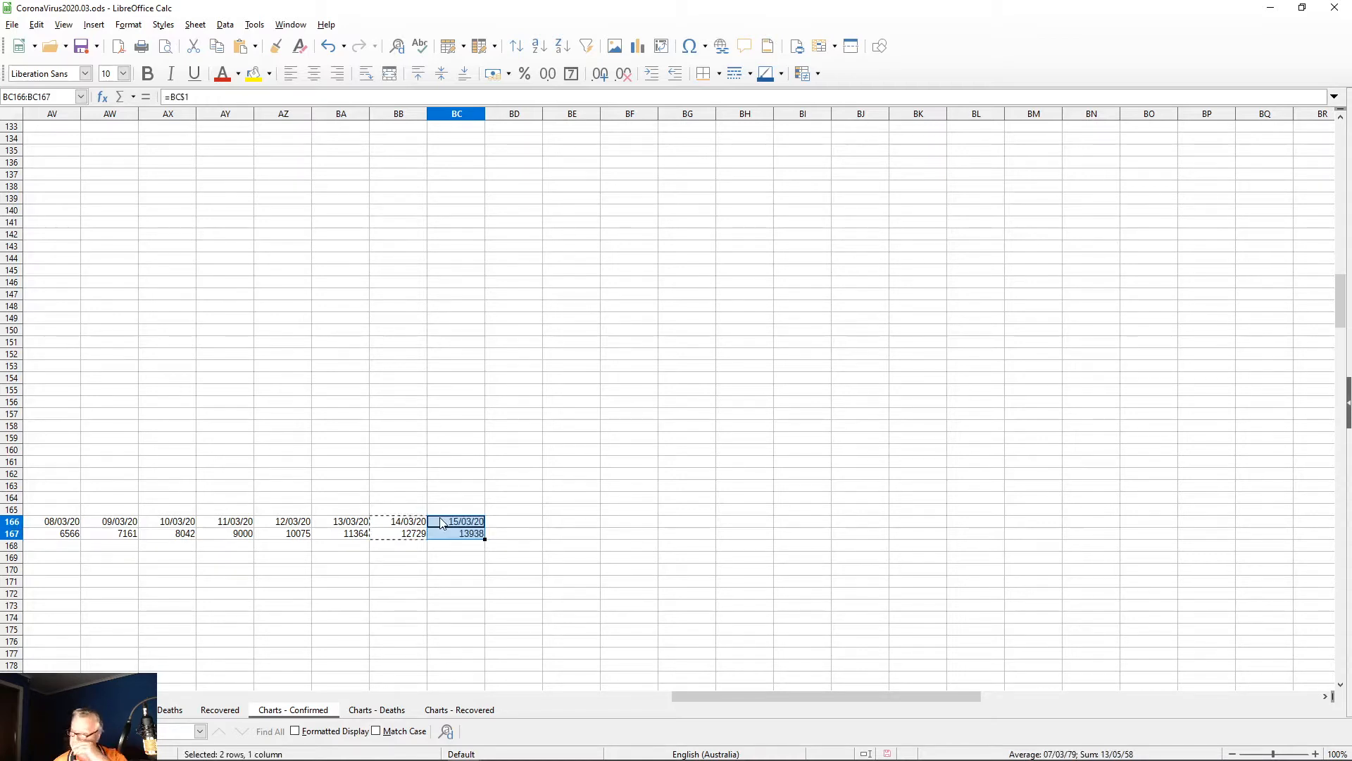
Step: Extend rows 219 and 220 by one day by copying the formulas in BB219:BB220 into BC219:BC220
scroll(416, 516, down, 19)
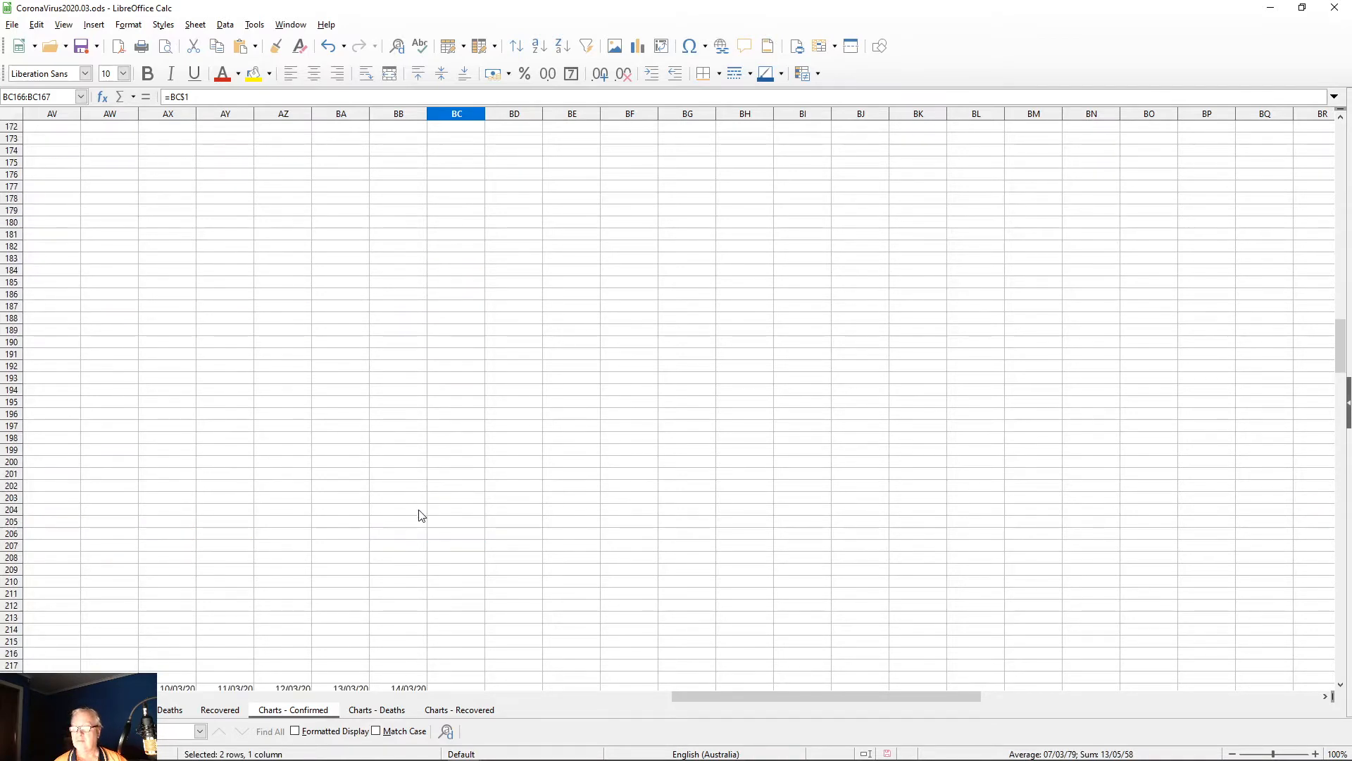
drag(408, 475, 408, 487)
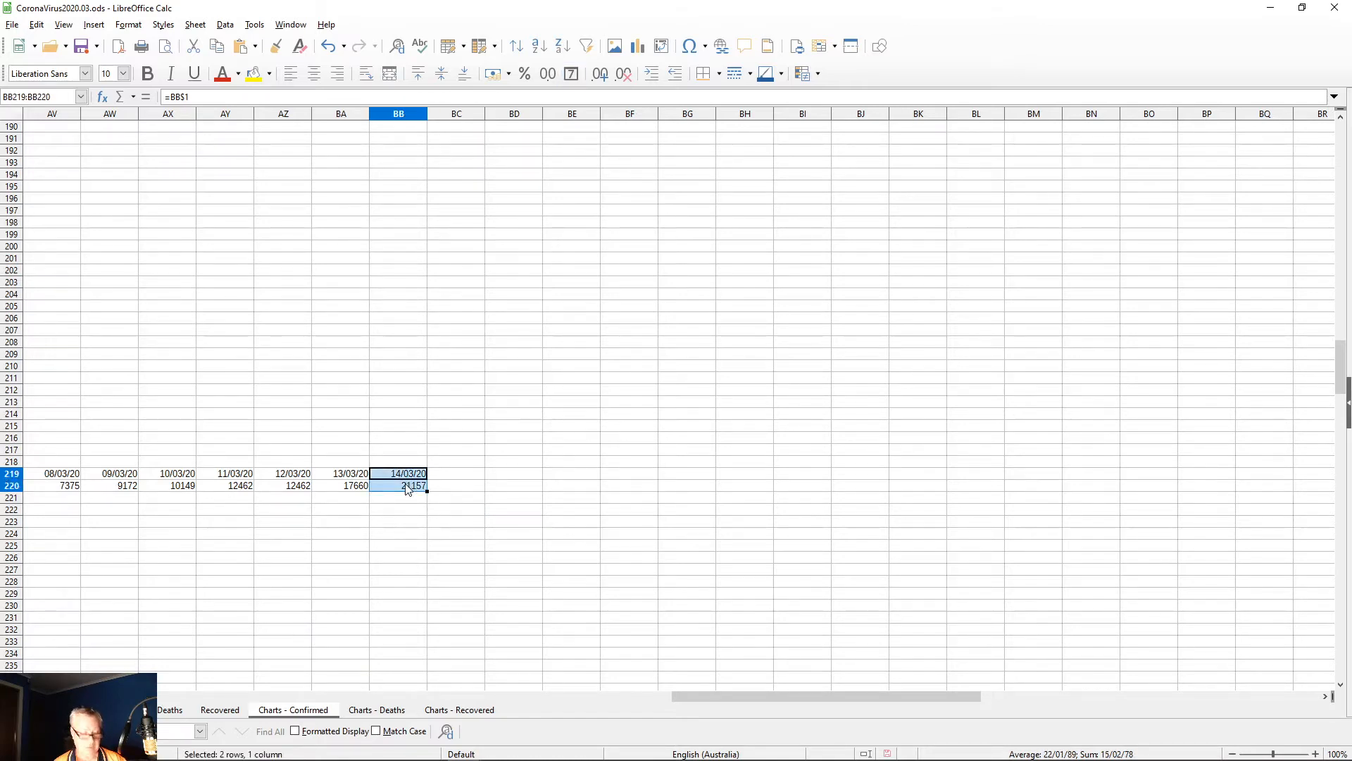
key(ctrl+c)
click(454, 477)
key(ctrl+v)
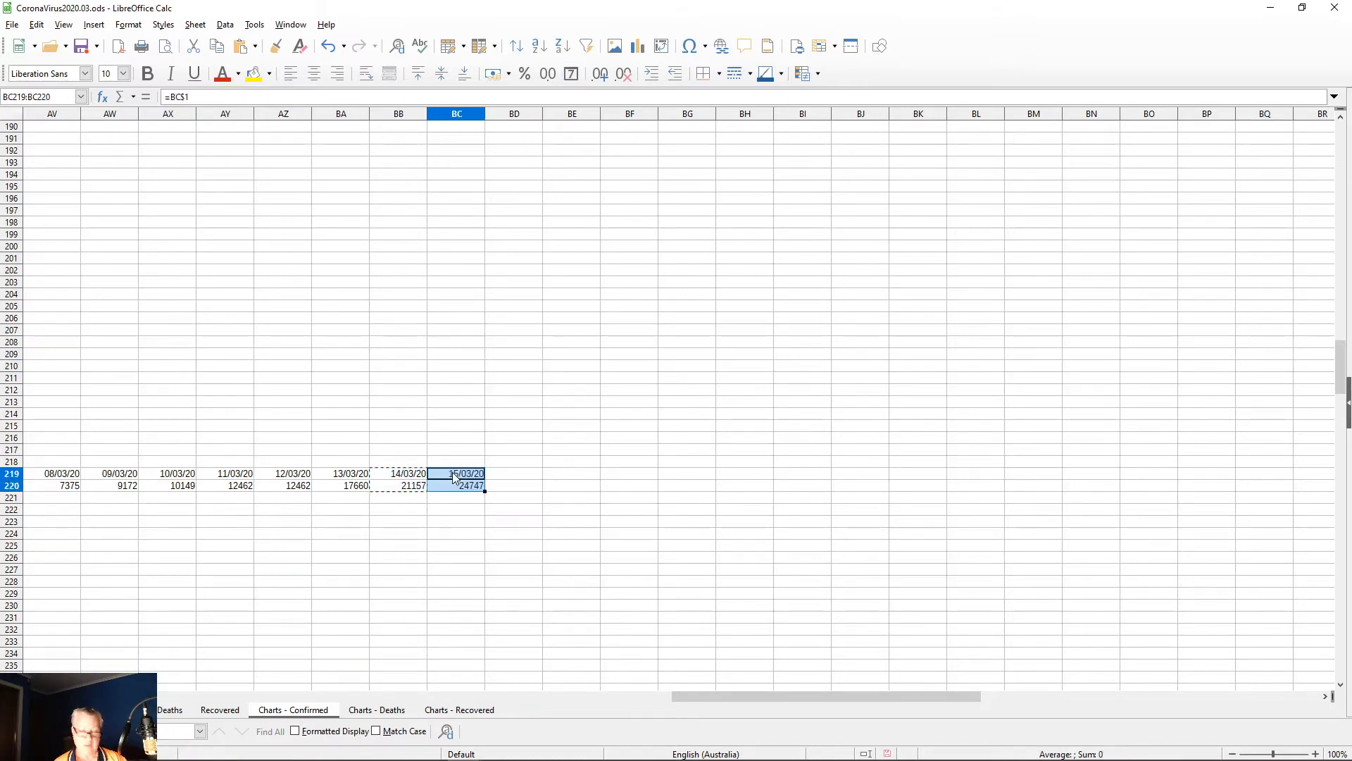
Step: Extend the percentage rows by one day by copying the formulas in BB273:BB274 into BC273:BC274
scroll(380, 485, down, 19)
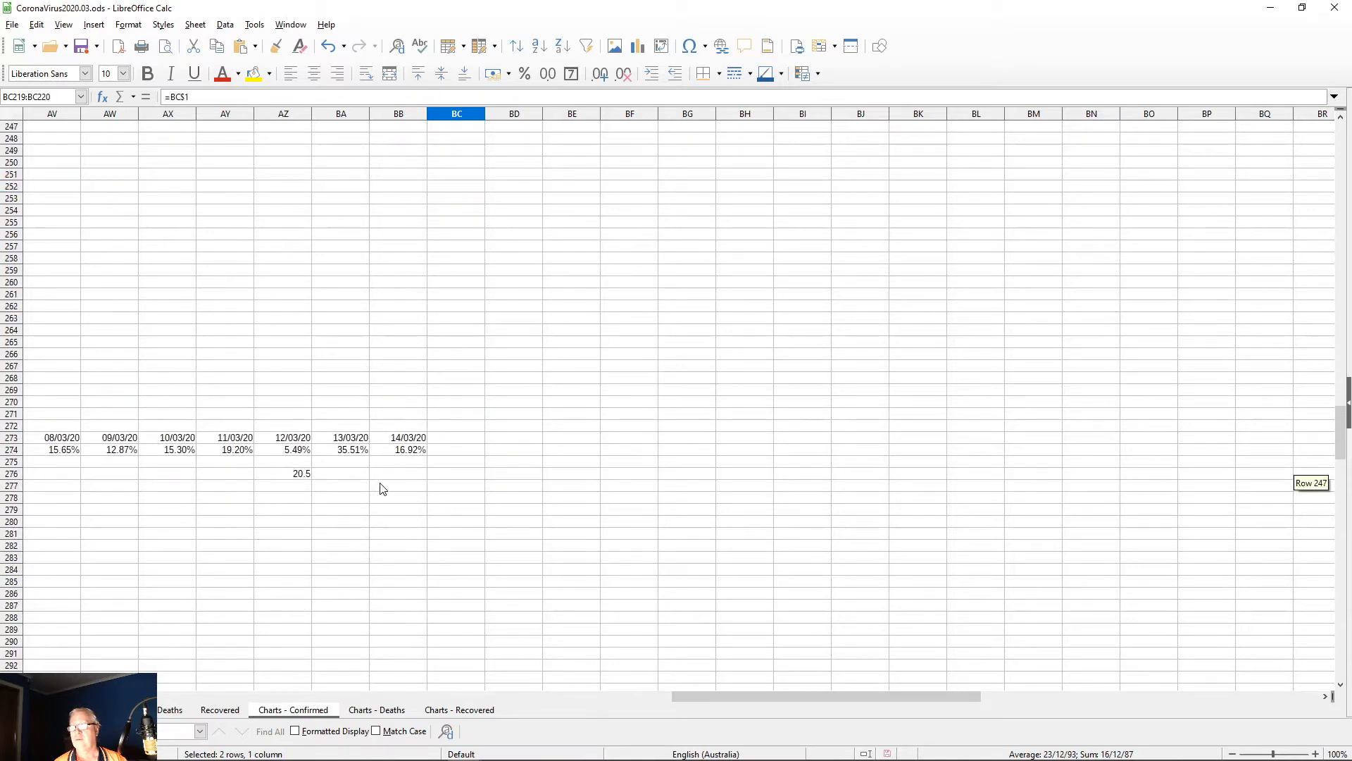
drag(402, 439, 404, 452)
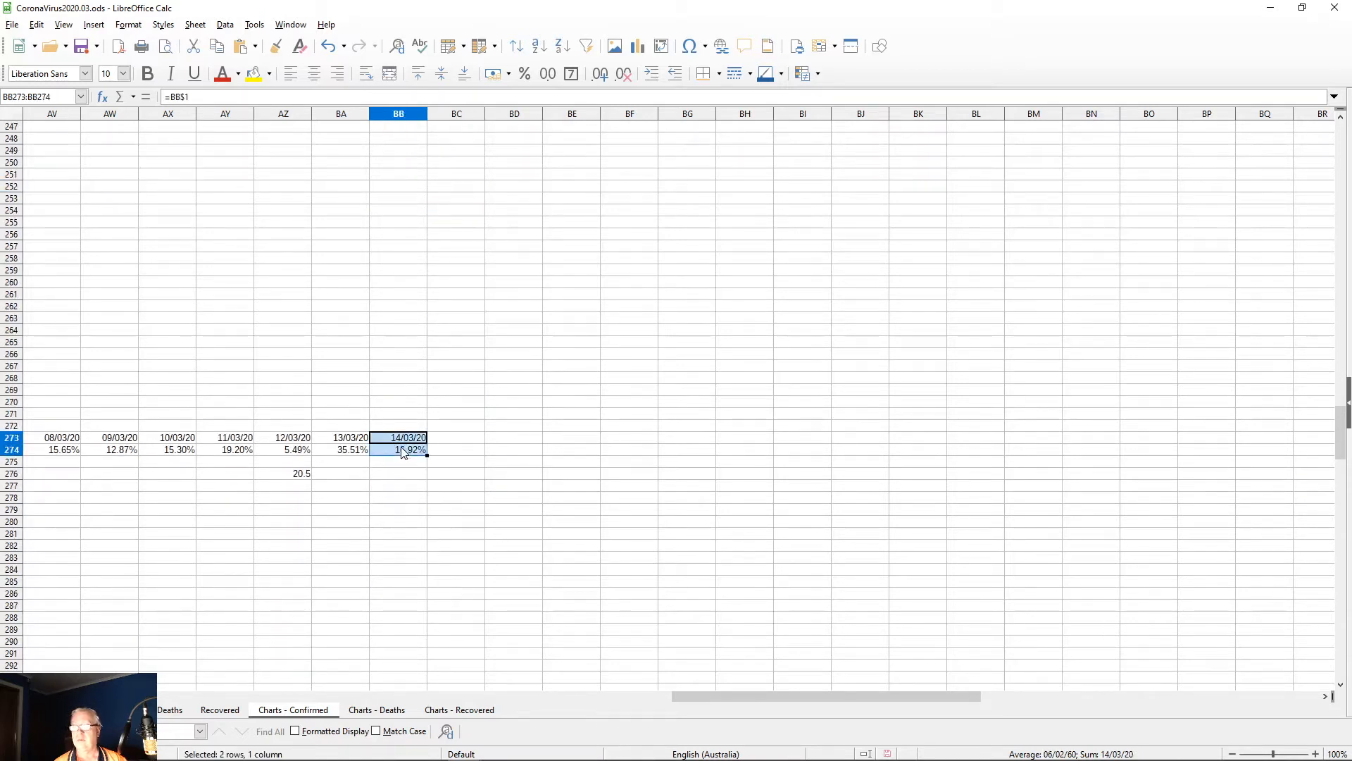
click(454, 438)
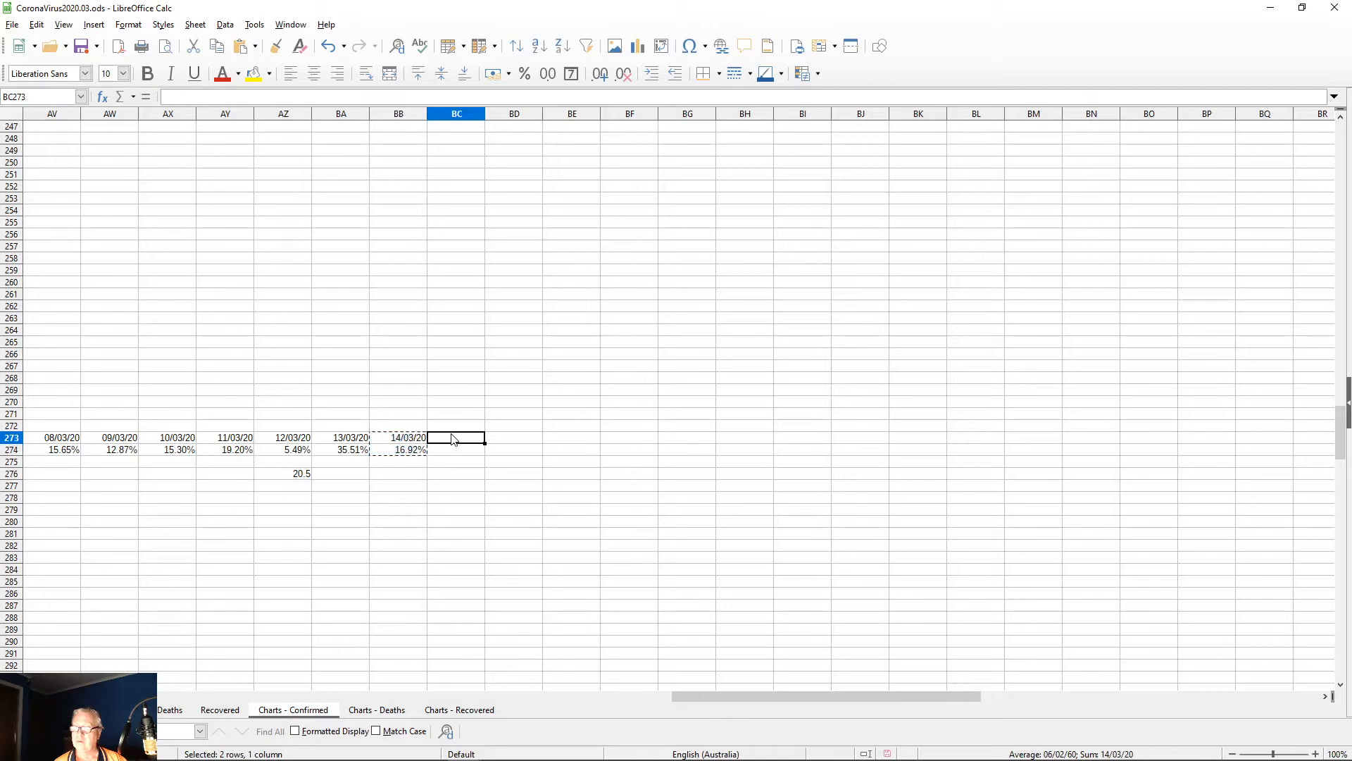
key(ctrl+v)
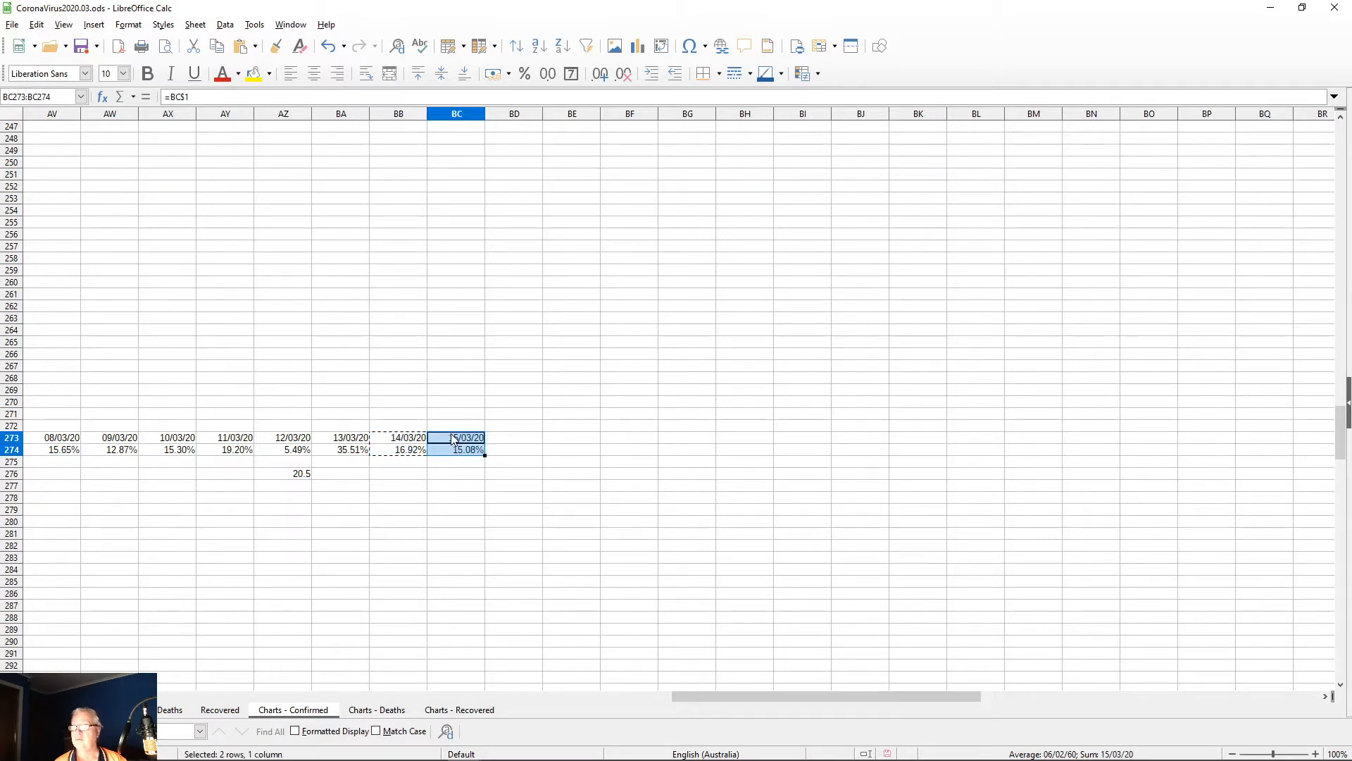
Step: Copy the date and value formulas from BB327:BB328 into BC327:BC328, overwriting the existing forecast cells
scroll(437, 477, down, 14)
scroll(437, 476, down, 3)
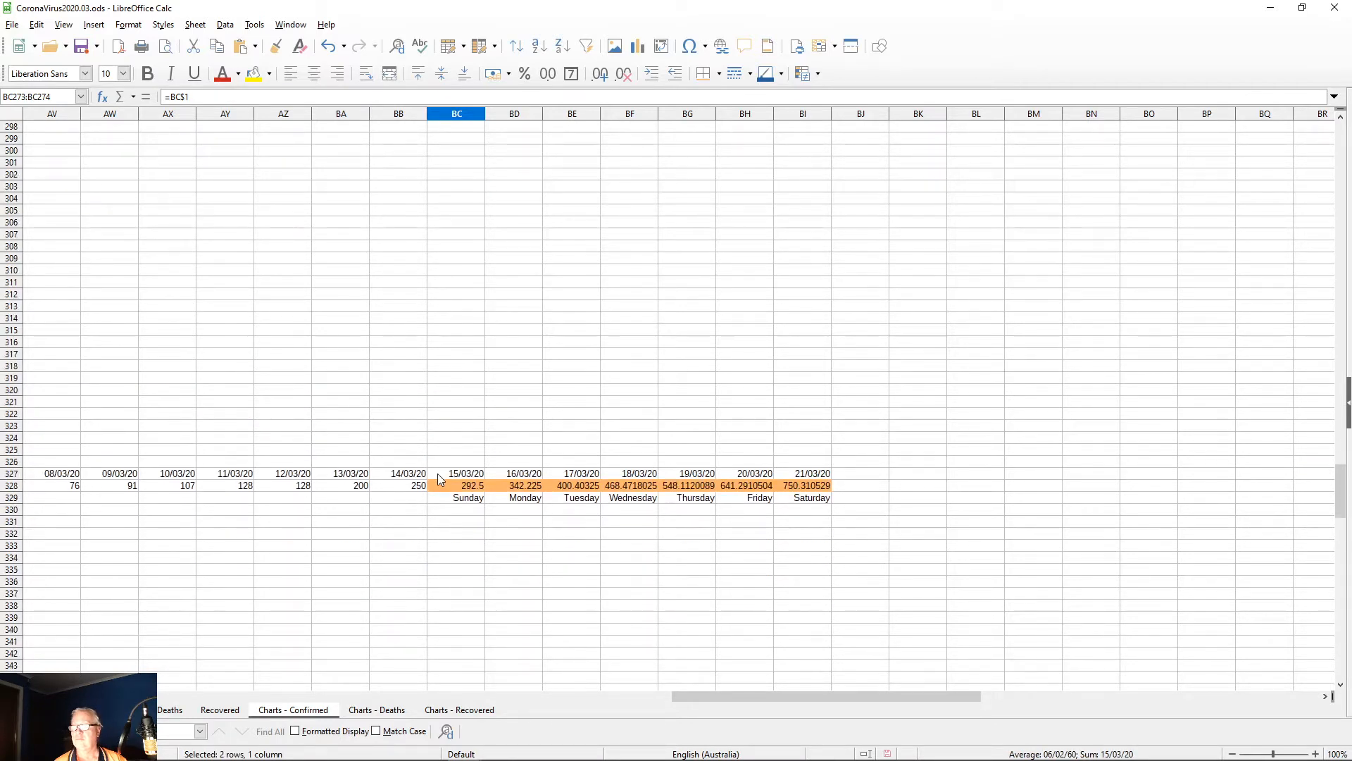
click(408, 477)
shift+click(409, 486)
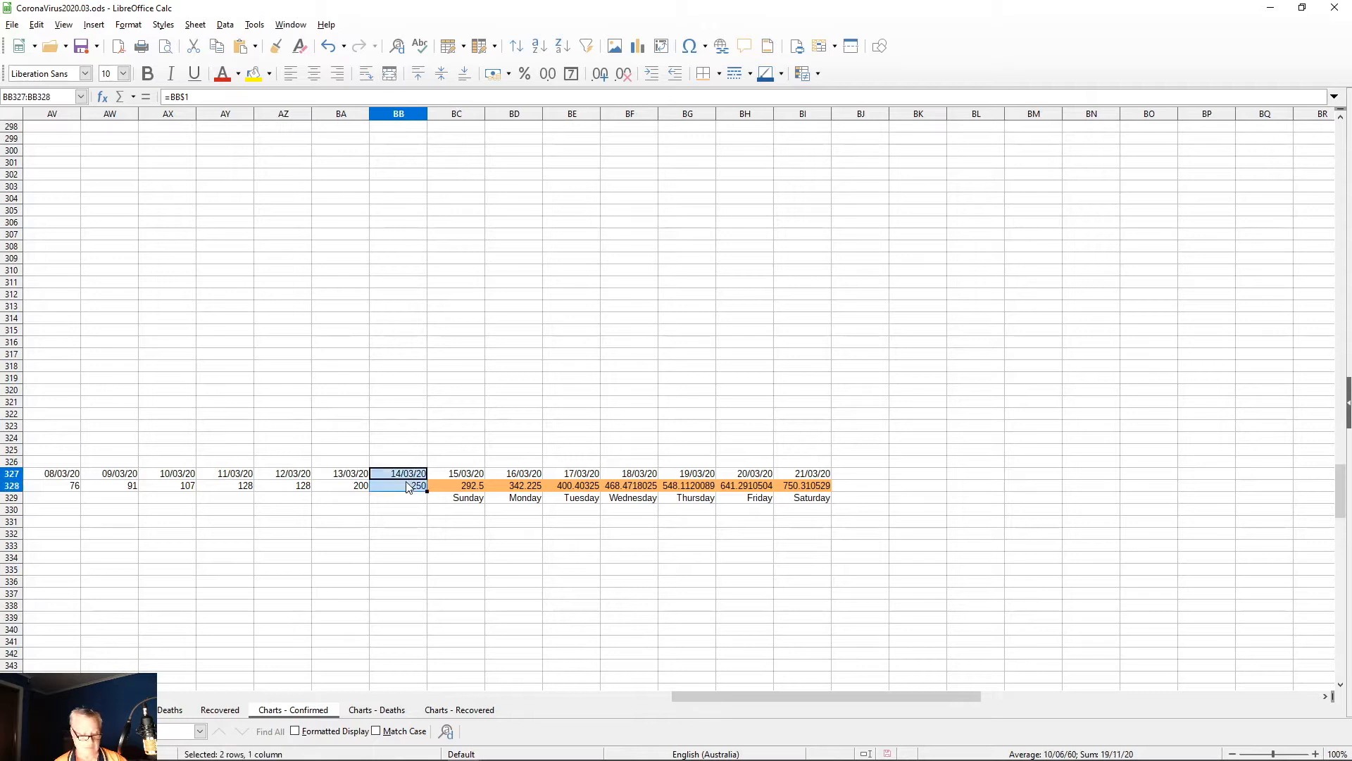
key(ctrl+c)
click(452, 477)
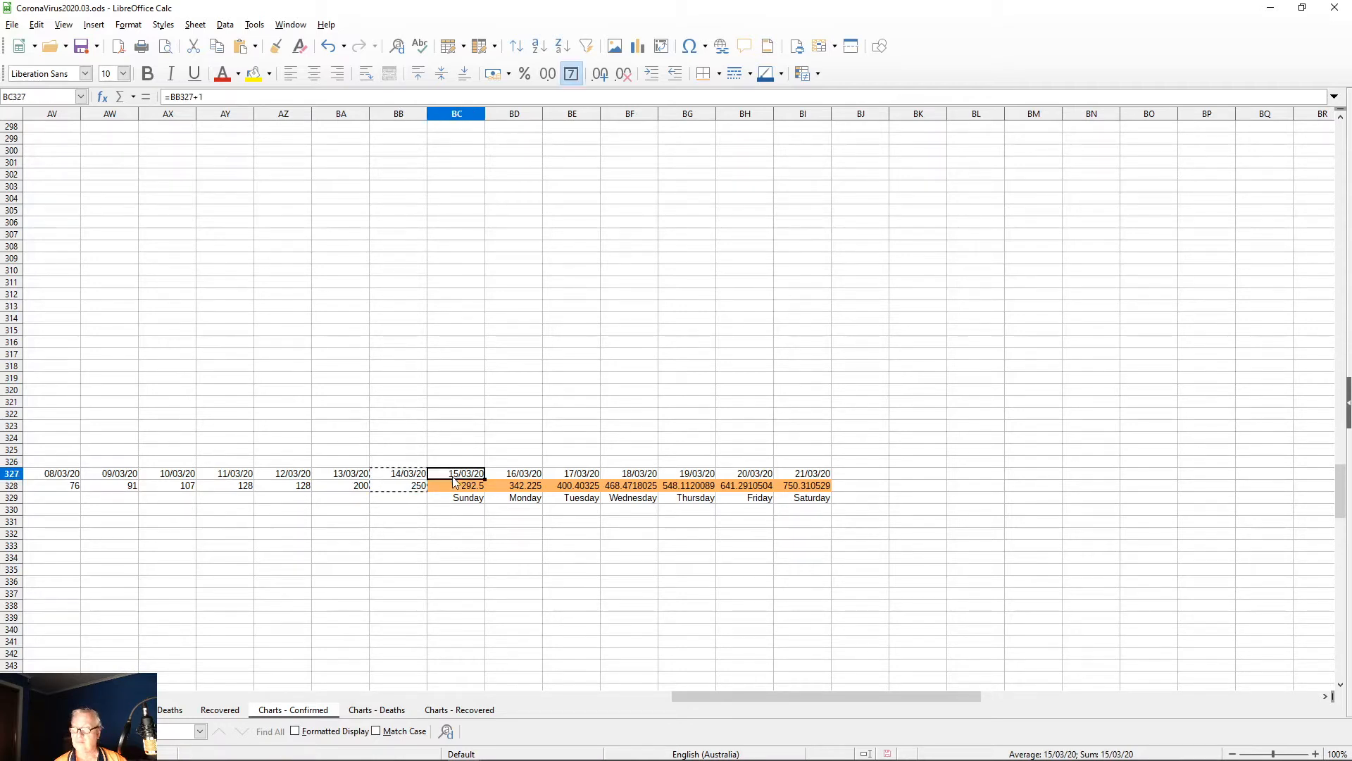
key(ctrl+v)
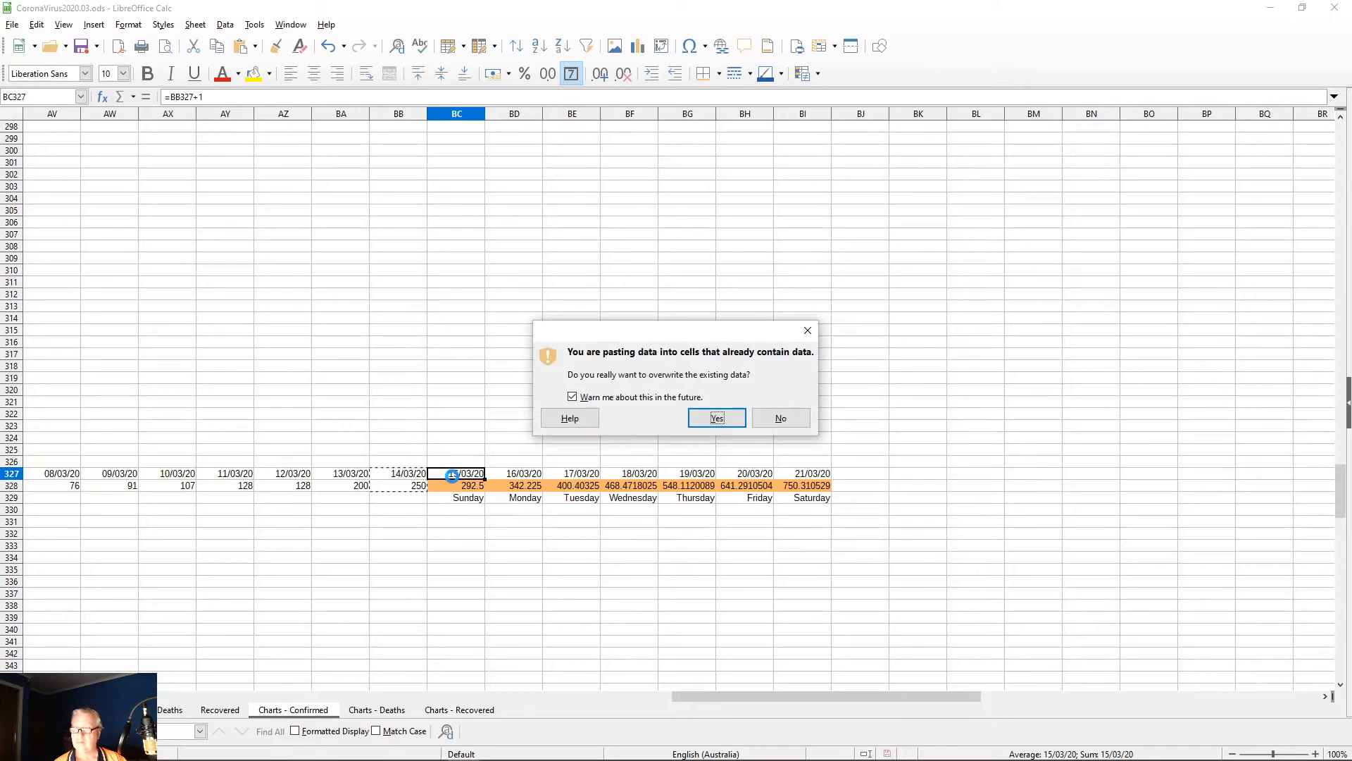
click(714, 417)
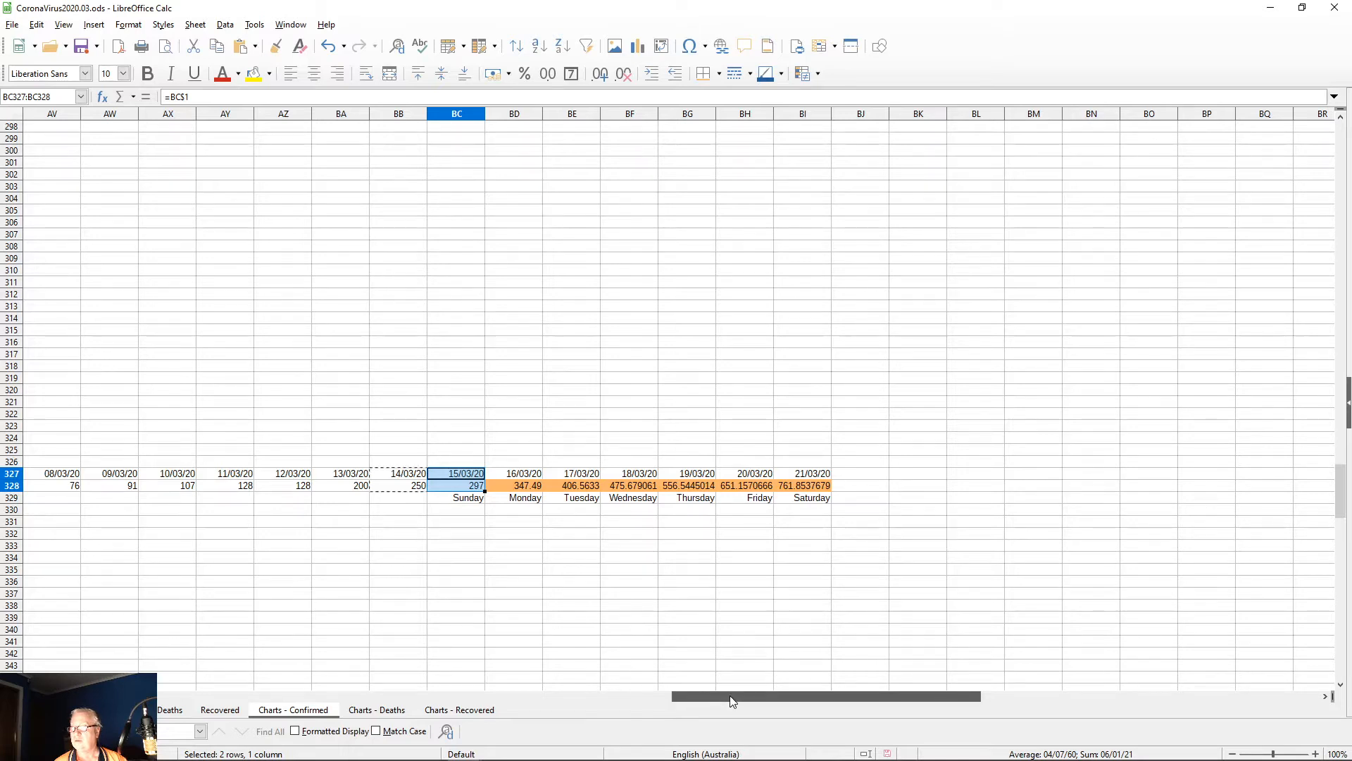
Step: Extend rows 380 and 381 by one day by copying the formulas in BB380:BB381 into BC380:BC381
scroll(613, 565, down, 7)
scroll(607, 566, down, 13)
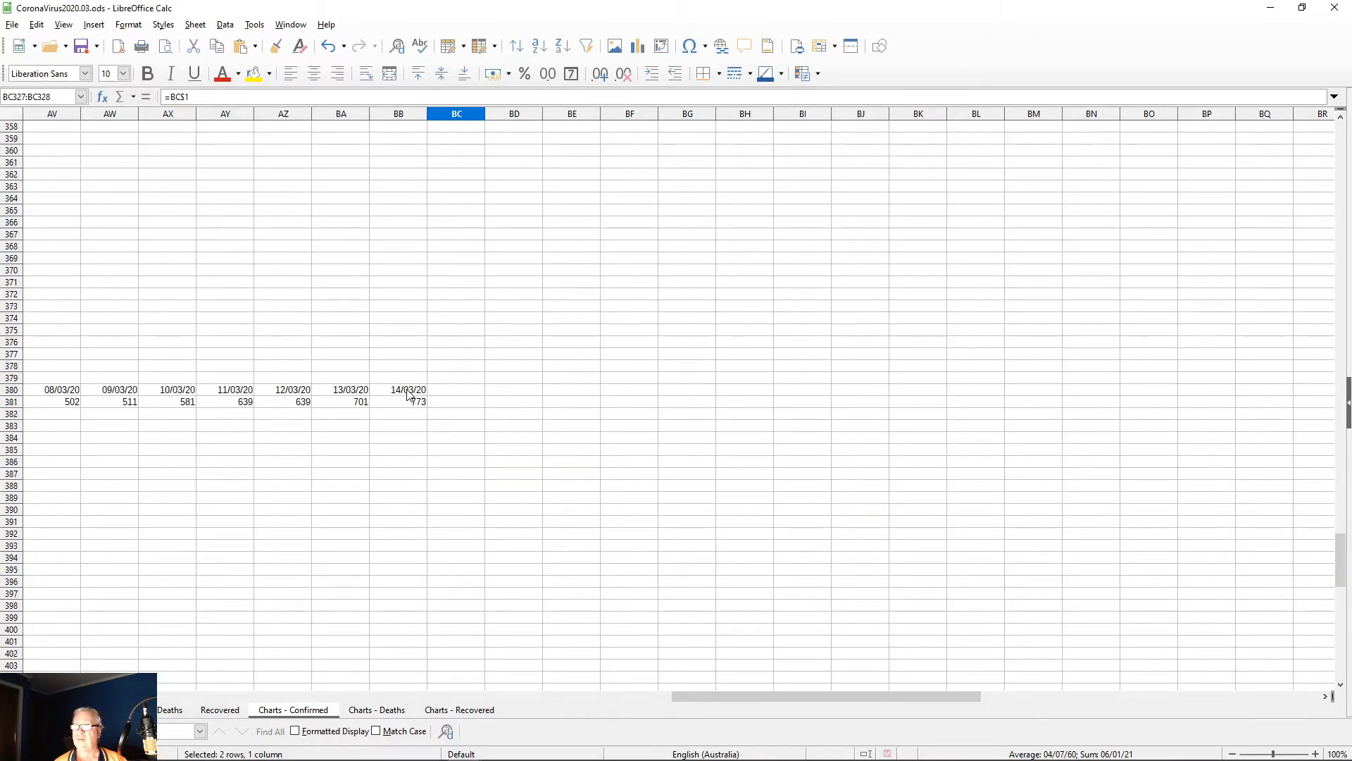
drag(409, 394, 408, 401)
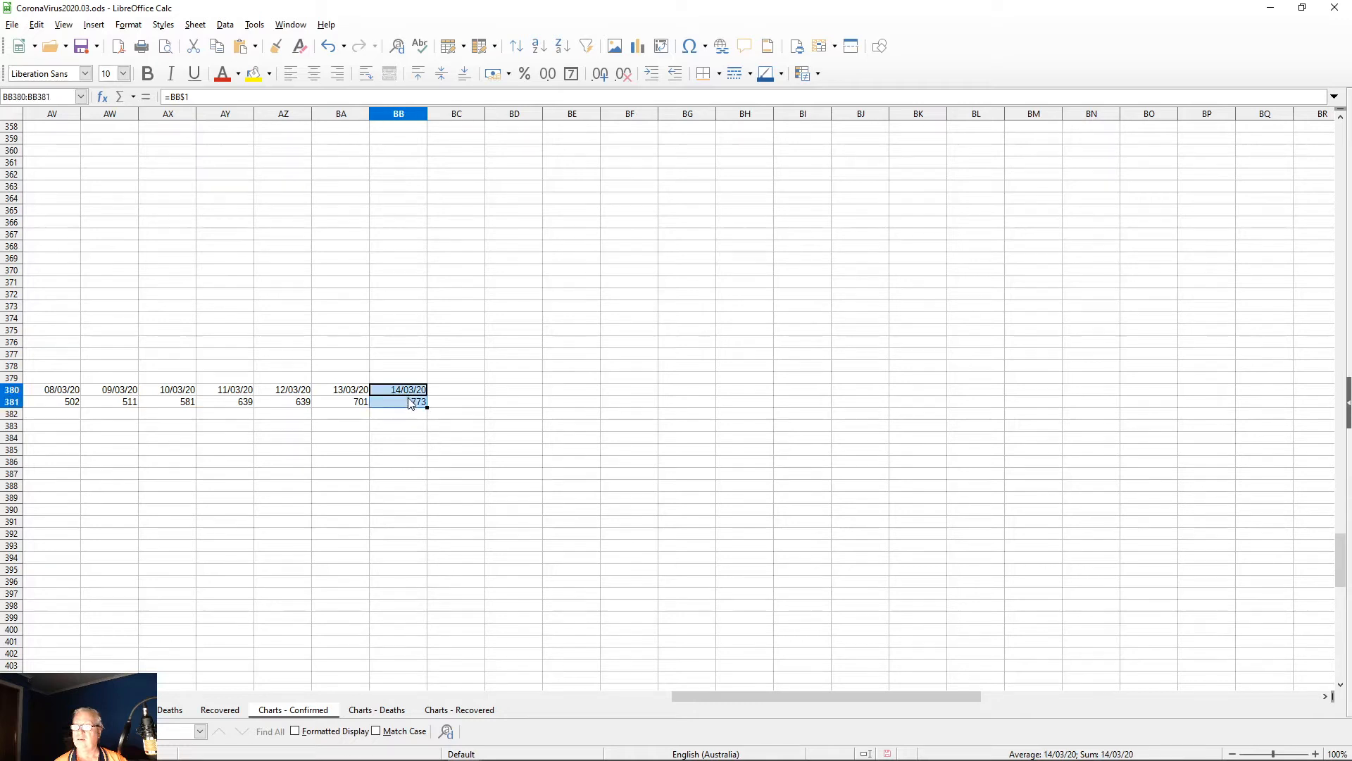
key(ctrl+c)
click(459, 393)
key(ctrl+v)
Step: Extend rows 435 and 436 by one day by copying the formulas in BB435:BB436 into BC435:BC436
scroll(447, 451, down, 12)
scroll(431, 465, down, 4)
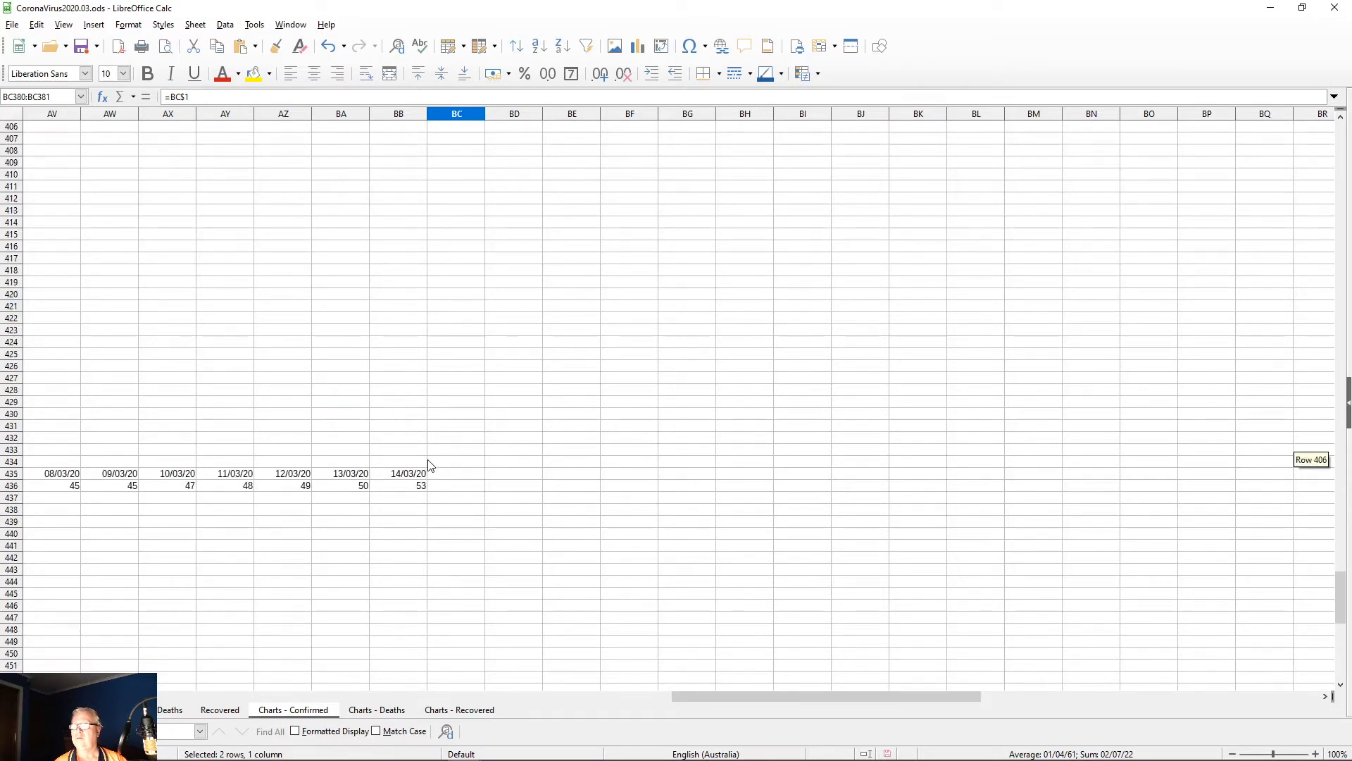
scroll(431, 465, down, 4)
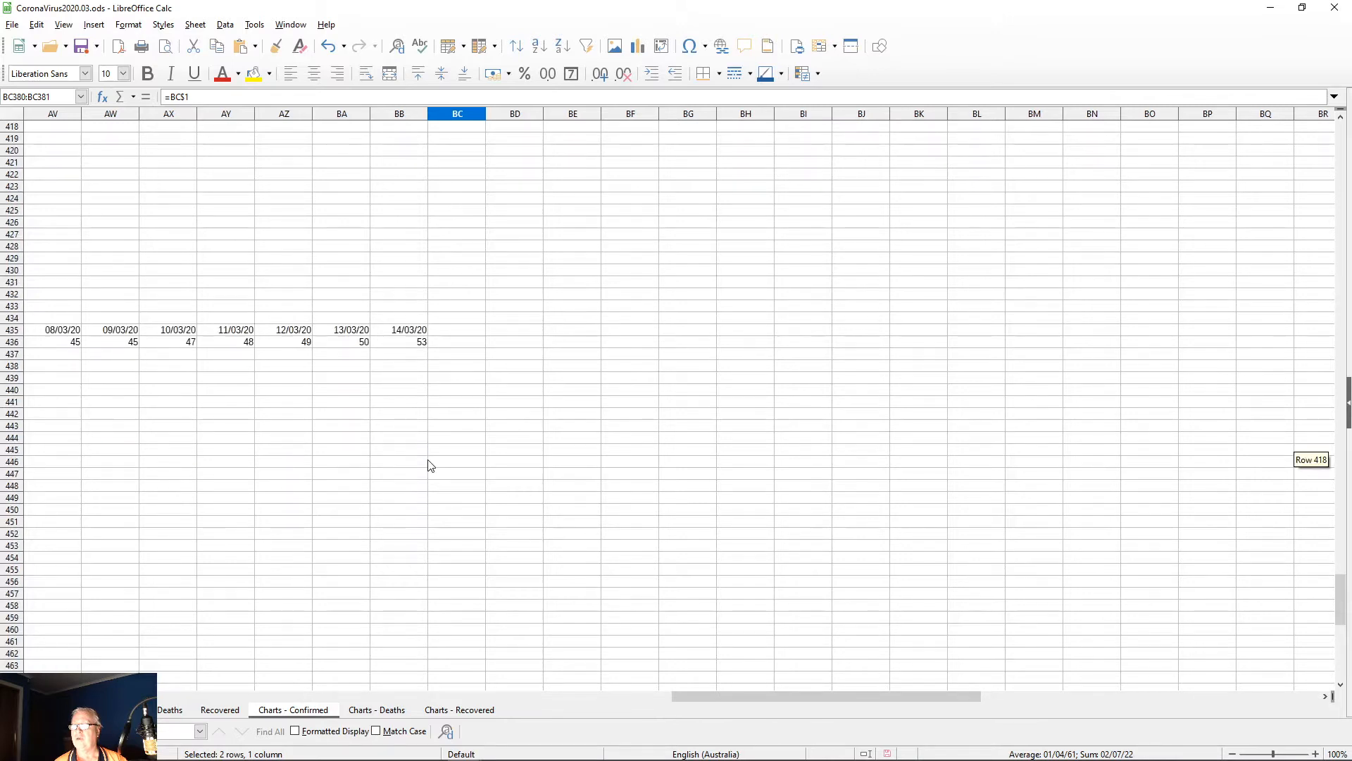
drag(394, 336, 398, 351)
key(ctrl+c)
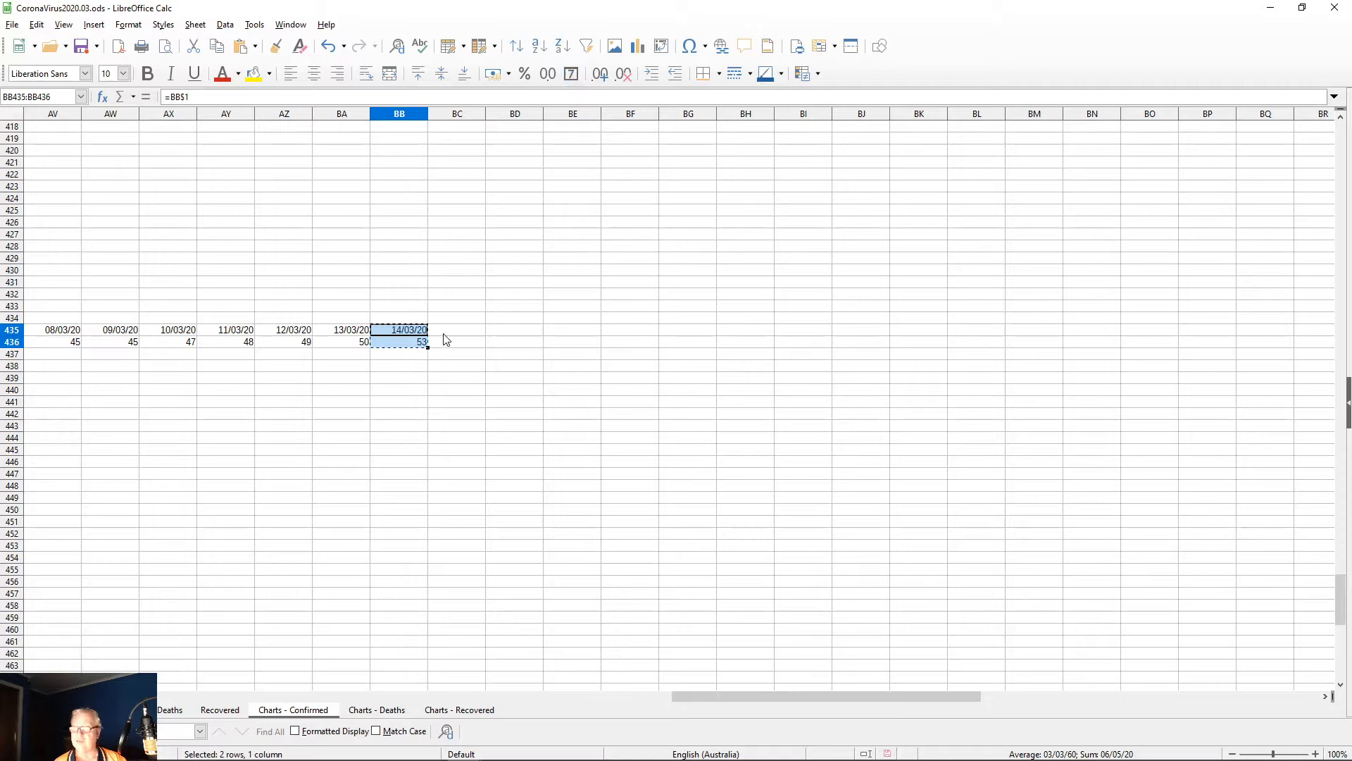
click(448, 334)
key(ctrl+v)
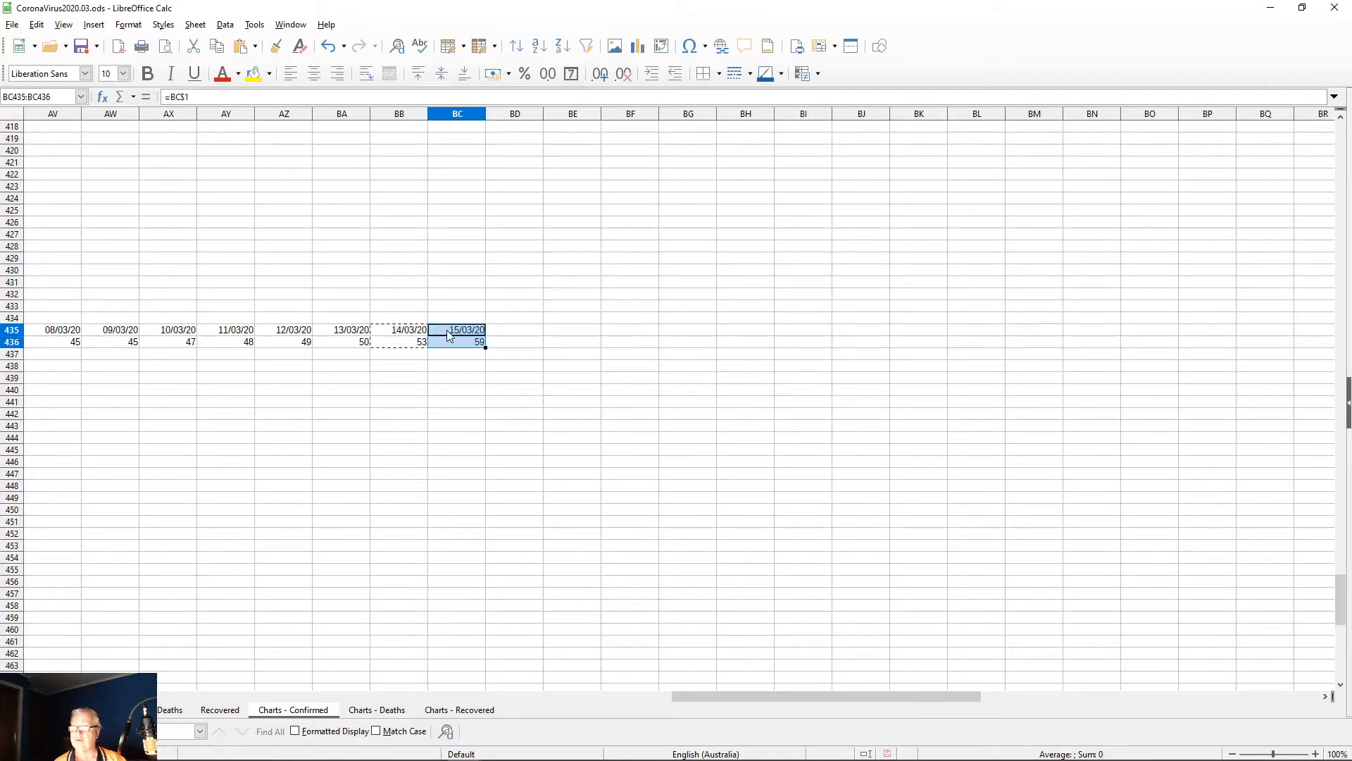
Step: Check columns BB and BC along the whole Charts - Confirmed sheet for missed data rows, and inspect the forecast formulas in BD2 and BE2
scroll(414, 458, down, 20)
scroll(415, 468, up, 18)
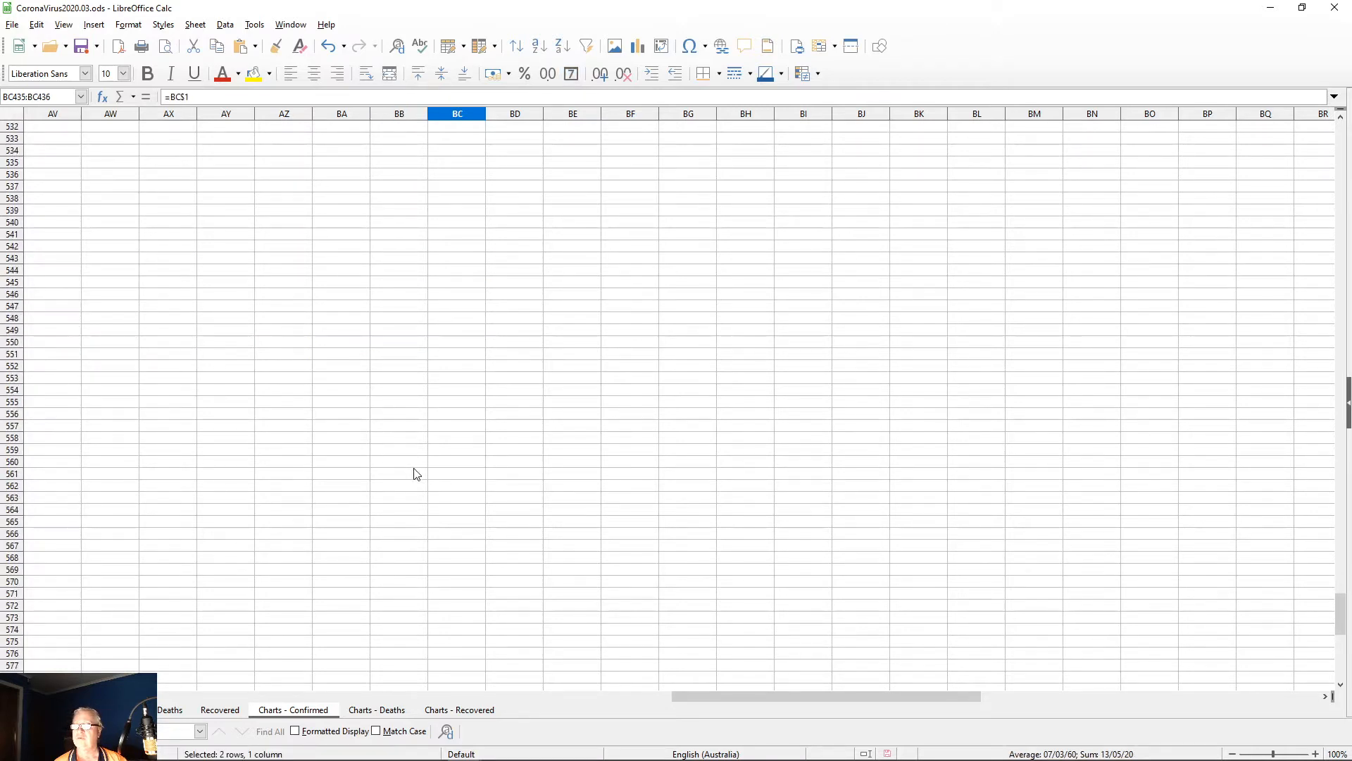
scroll(426, 472, up, 15)
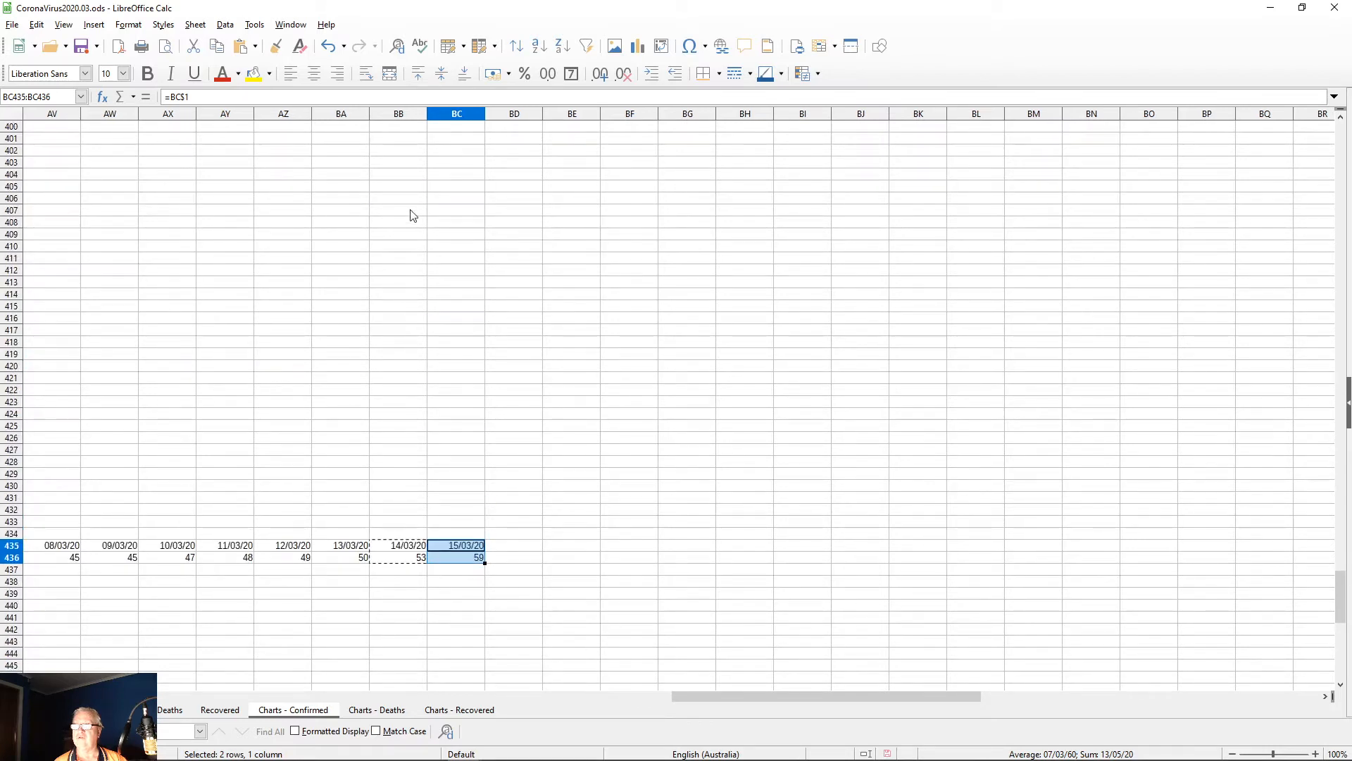
click(398, 114)
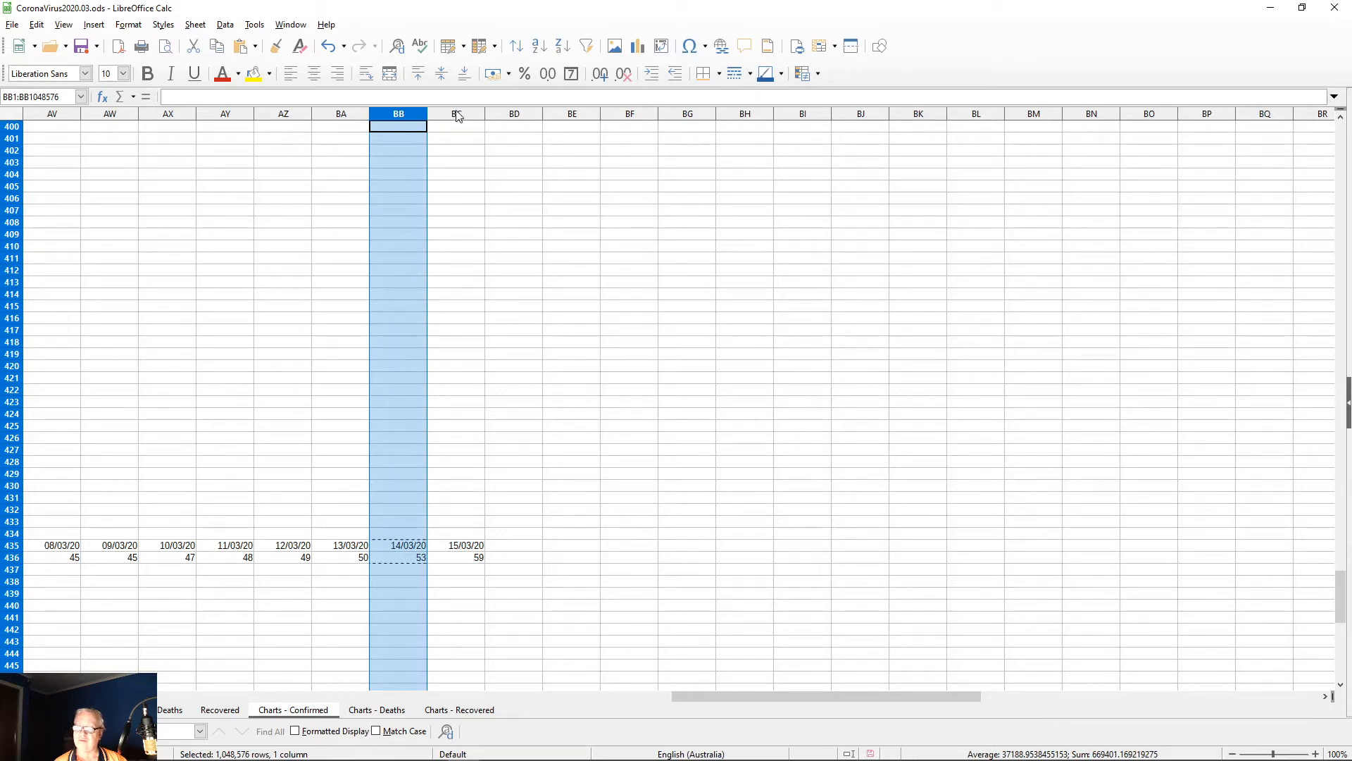
scroll(410, 433, down, 17)
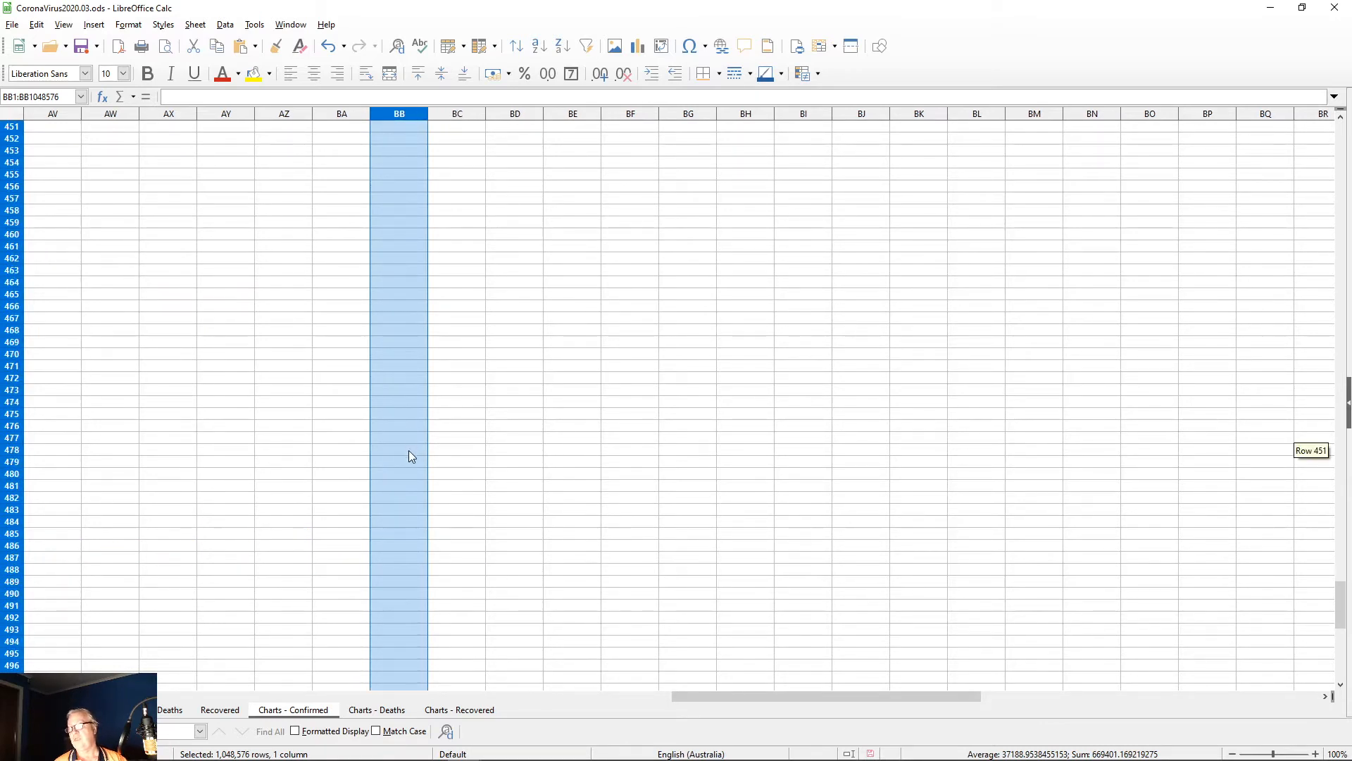
scroll(409, 446, up, 12)
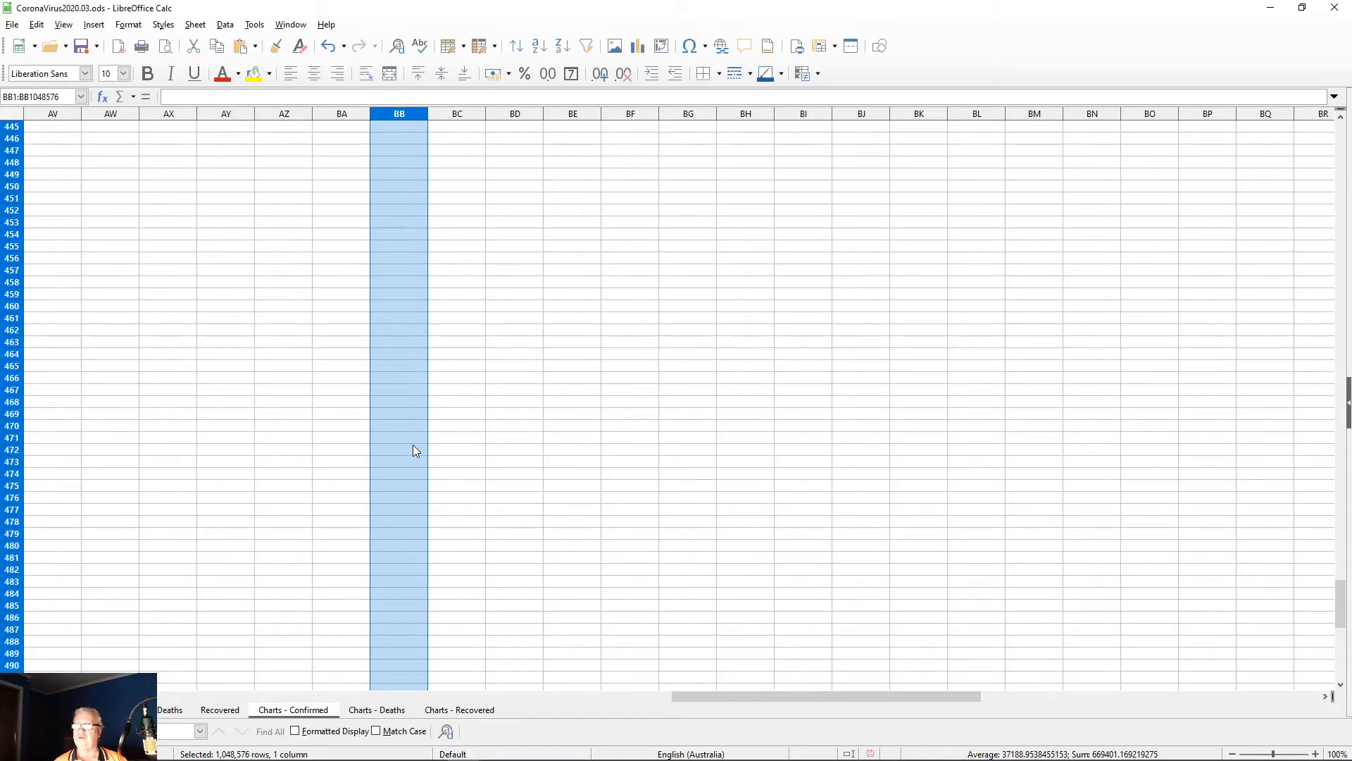
scroll(421, 451, up, 20)
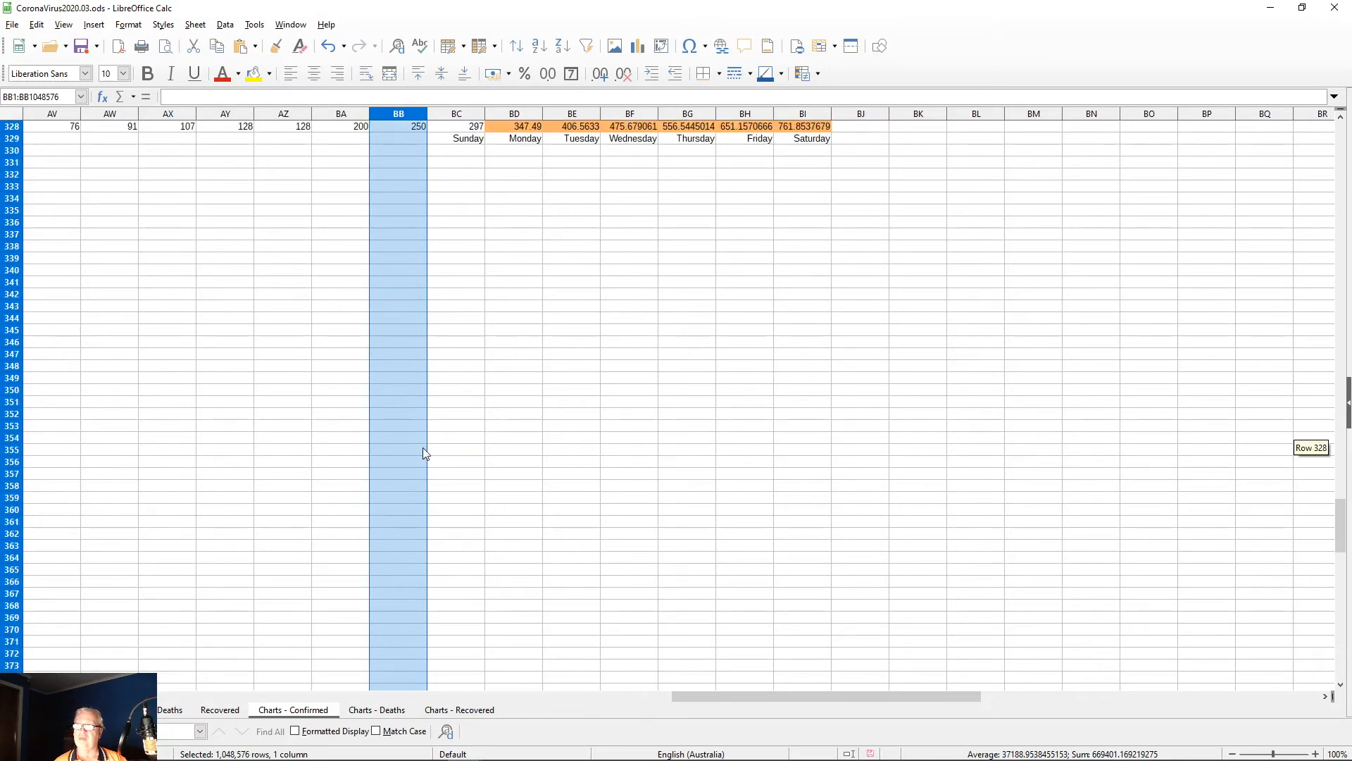
scroll(424, 451, up, 20)
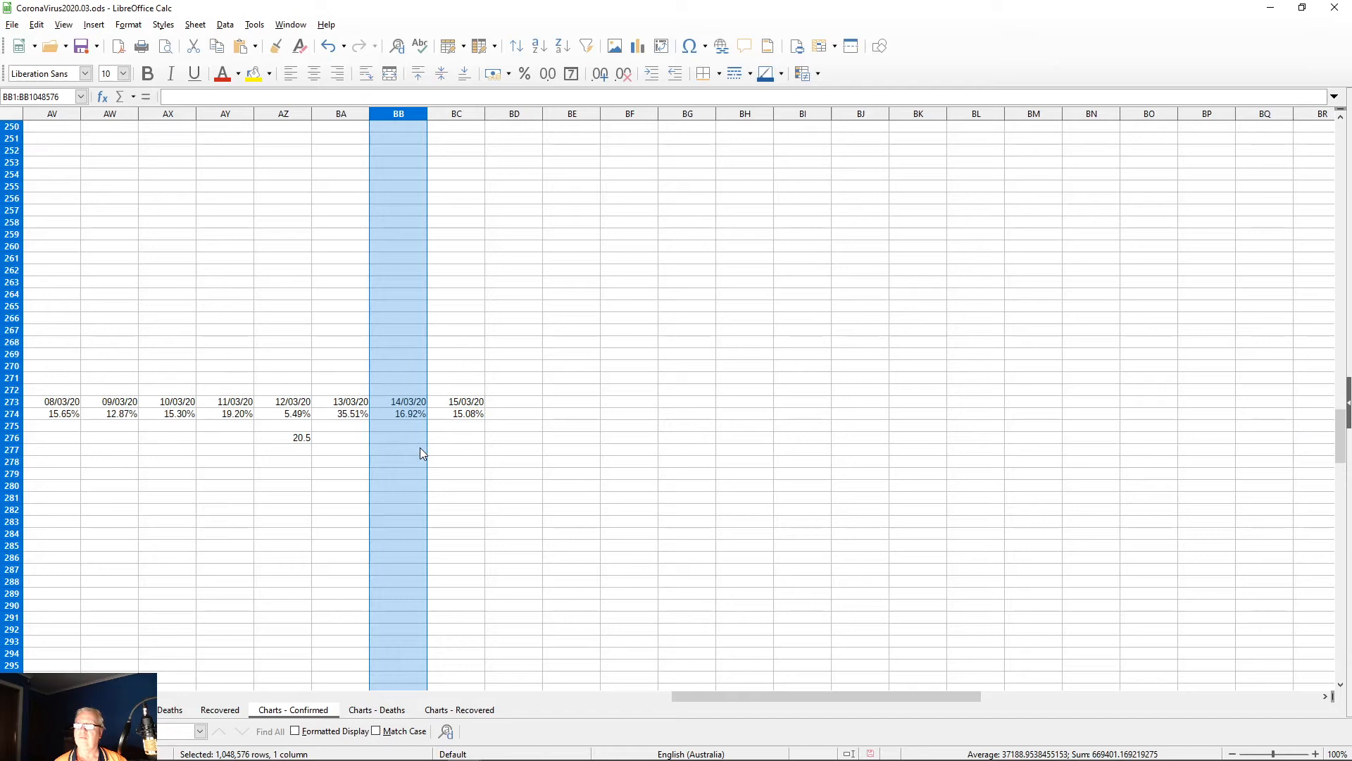
scroll(422, 451, up, 9)
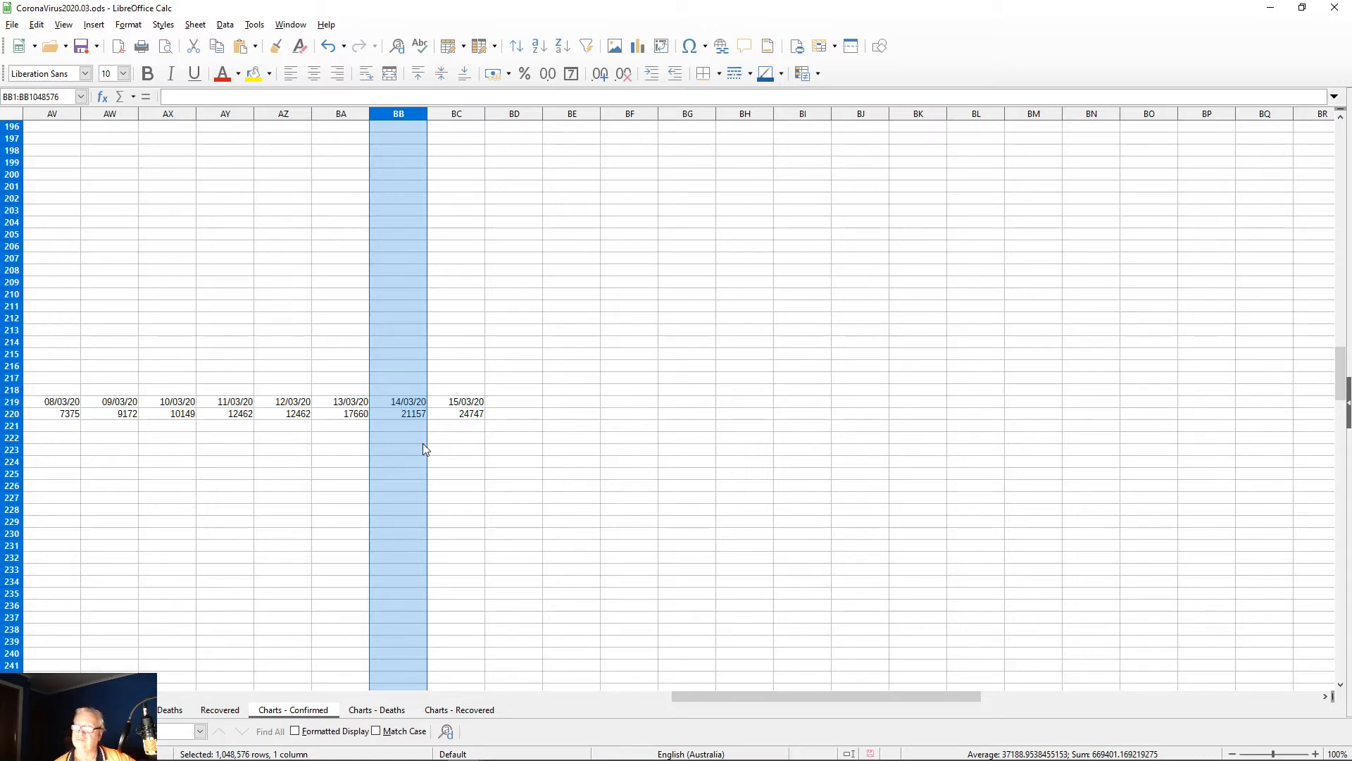
scroll(432, 272, up, 20)
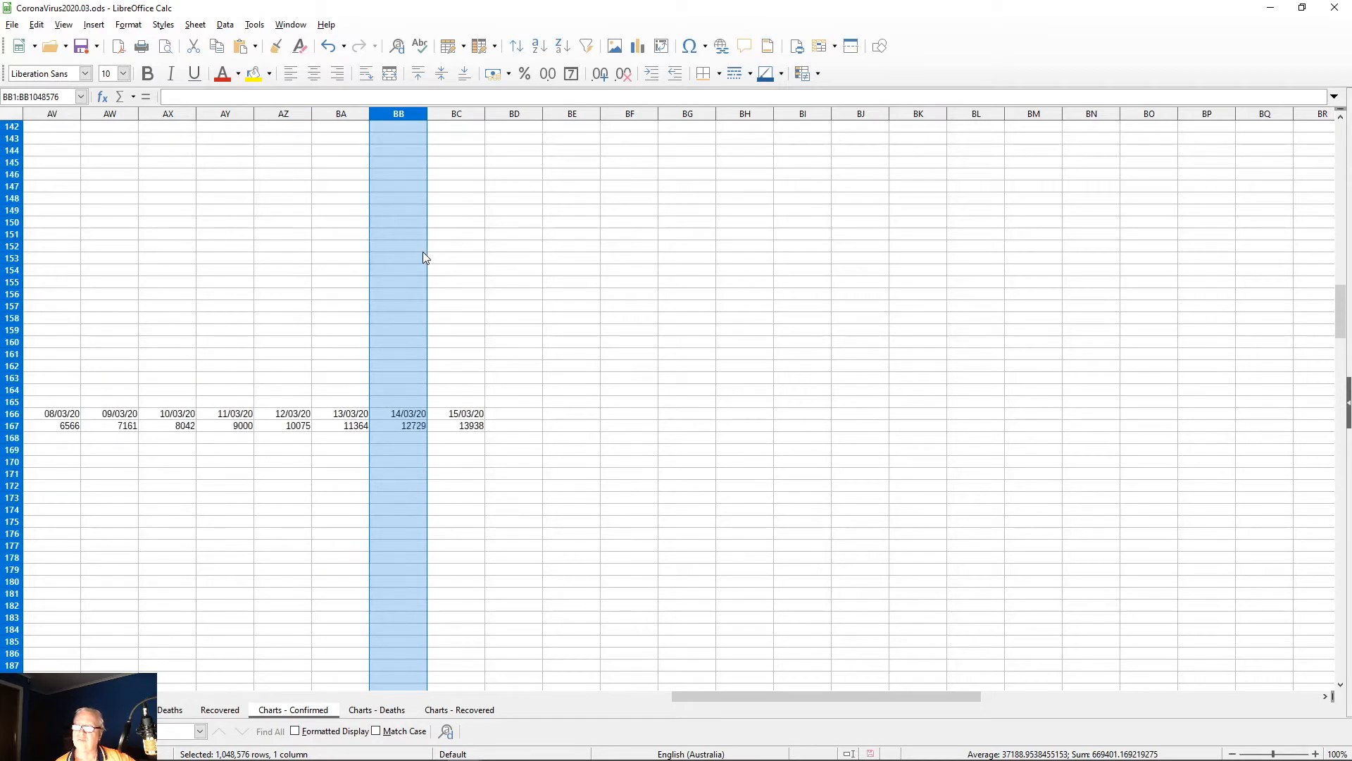
scroll(404, 310, up, 20)
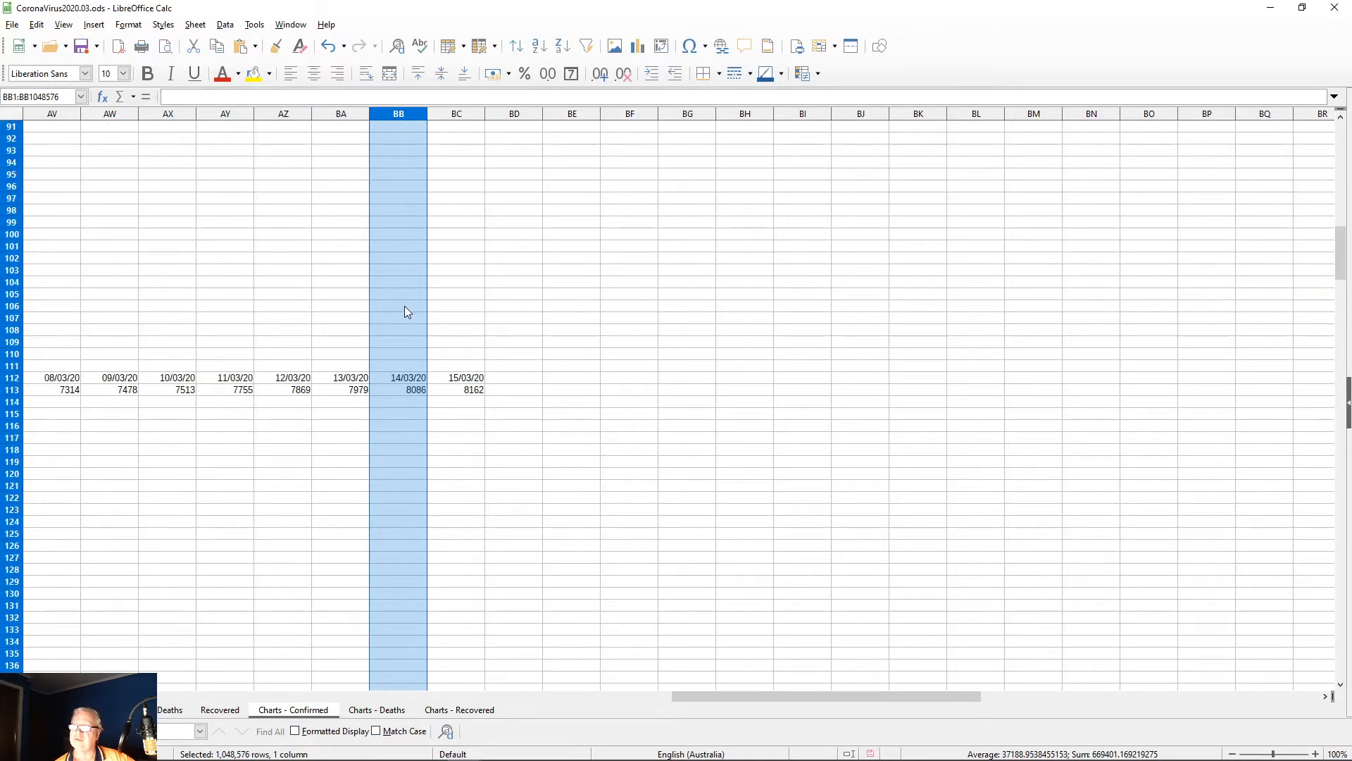
scroll(408, 308, up, 10)
scroll(407, 309, down, 9)
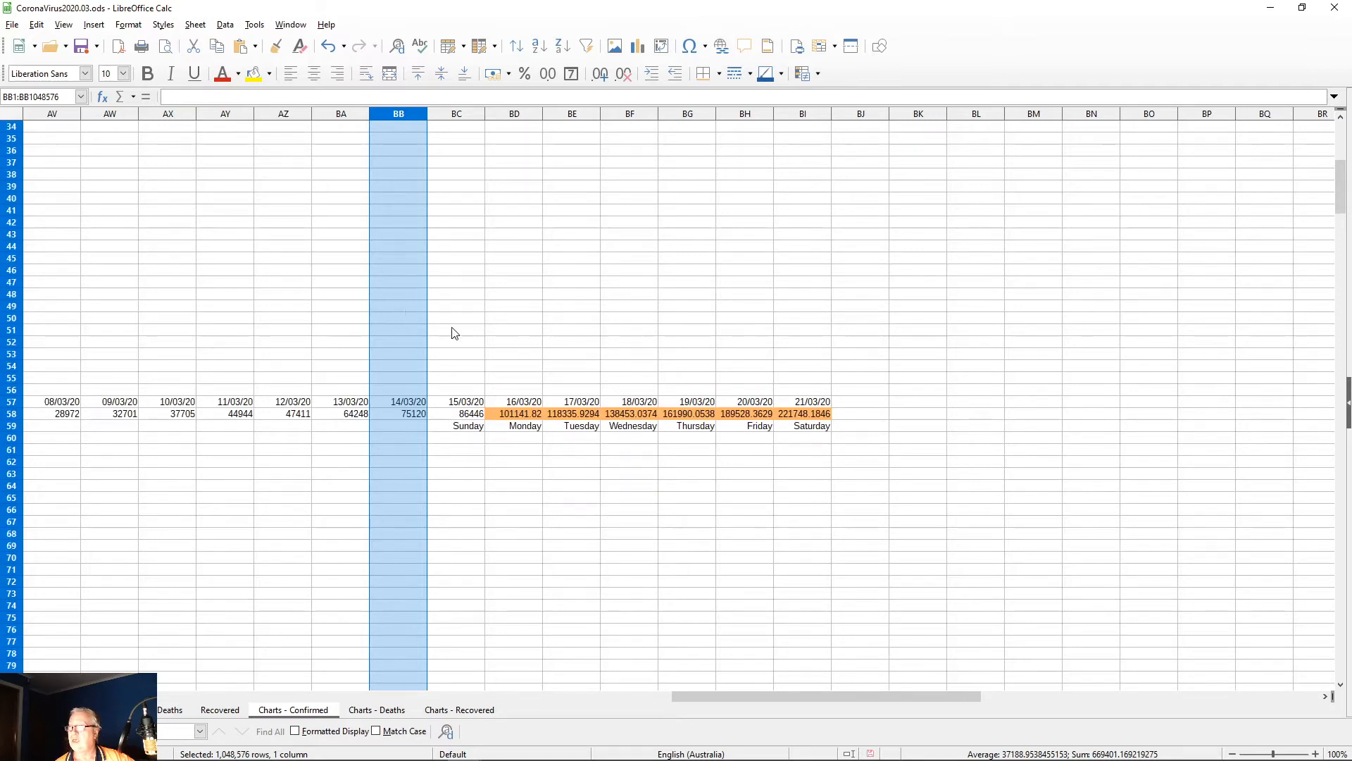
scroll(508, 358, up, 6)
scroll(509, 358, down, 6)
scroll(514, 356, up, 11)
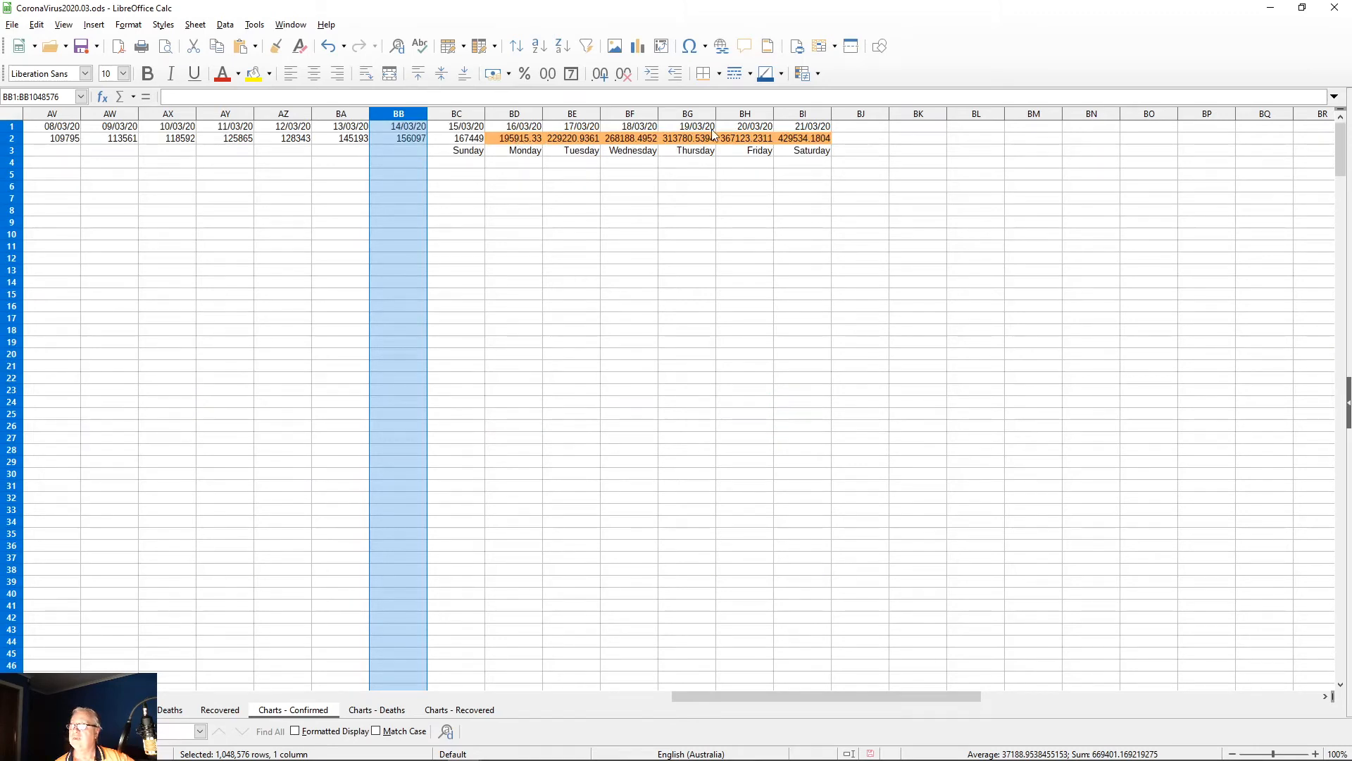
click(512, 142)
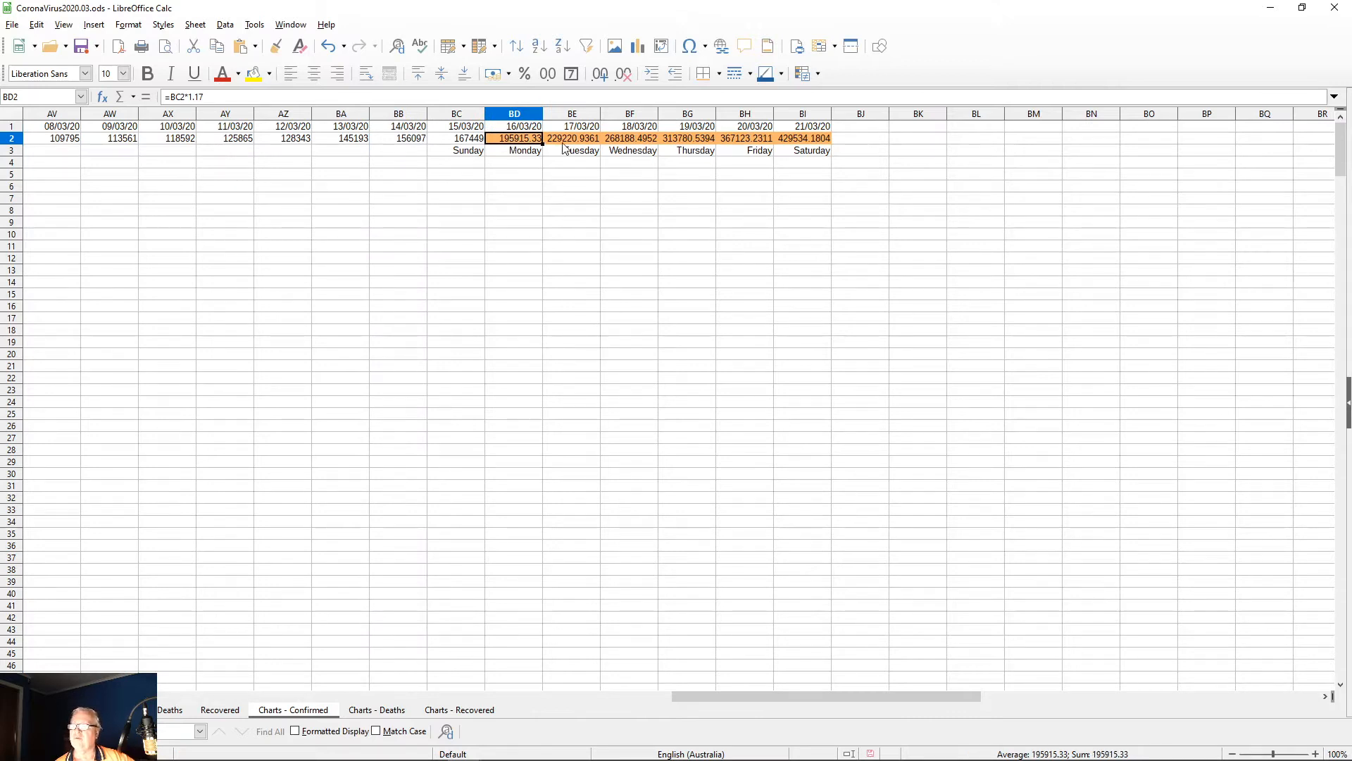
click(569, 139)
click(498, 141)
Step: Extend the Confirmed Infections Global chart's data ranges to column BC, with y-values $B$2:$BC$2 and categories $B$1:$BC$1
drag(723, 696, 267, 696)
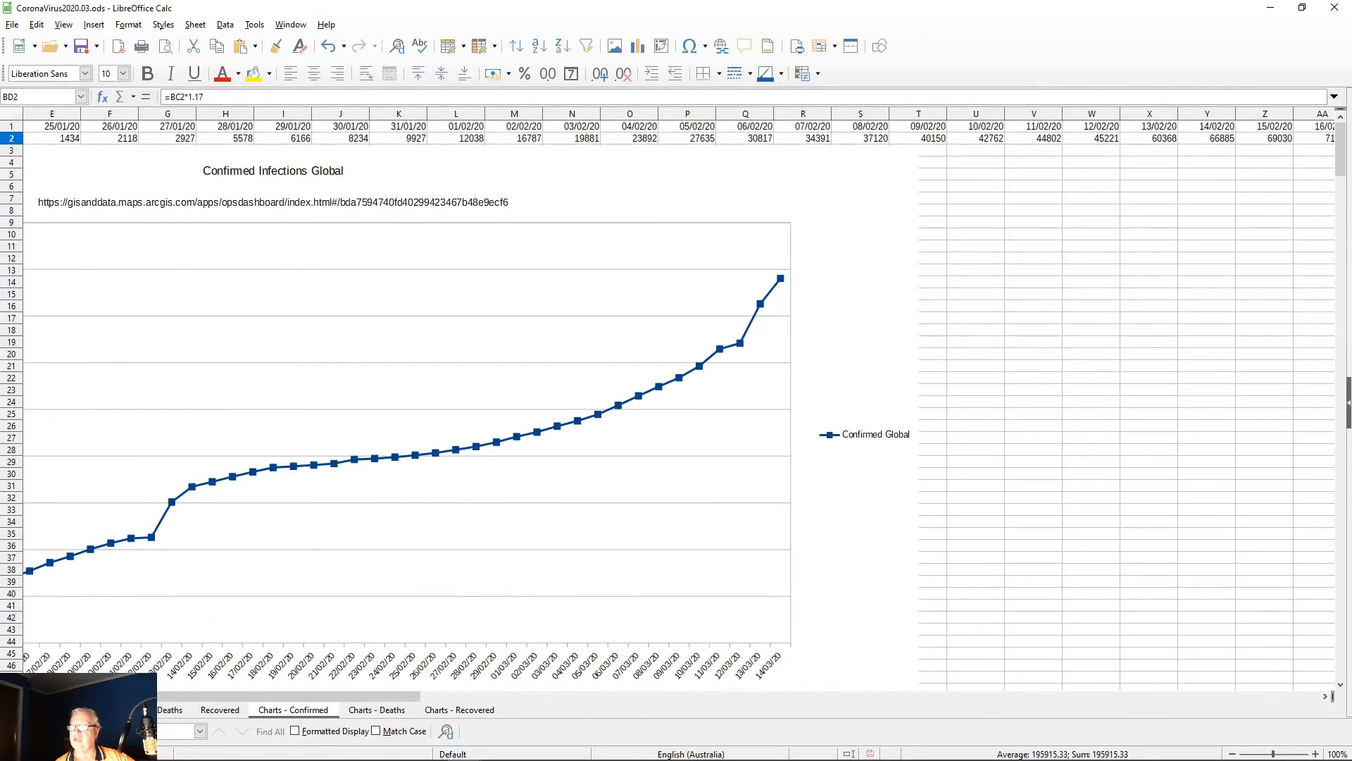
double_click(781, 282)
right_click(783, 254)
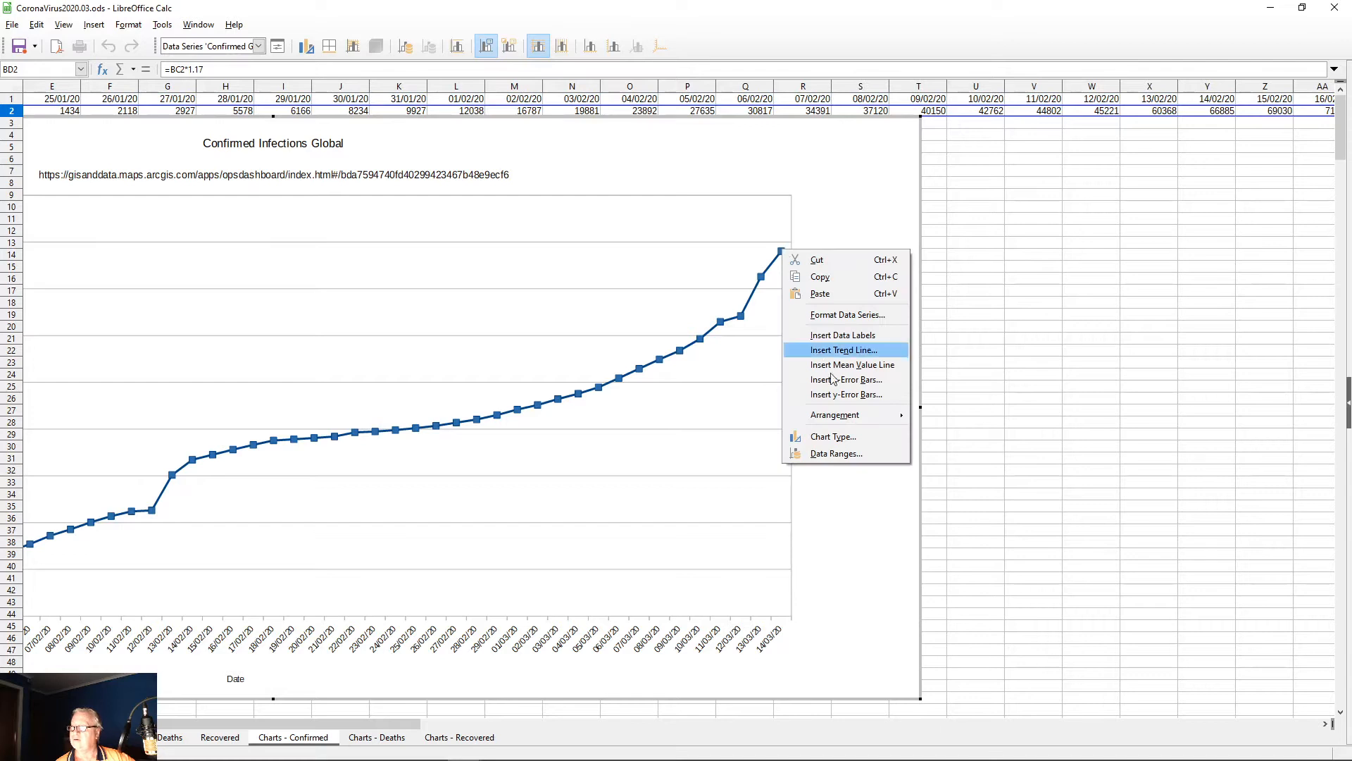
click(858, 454)
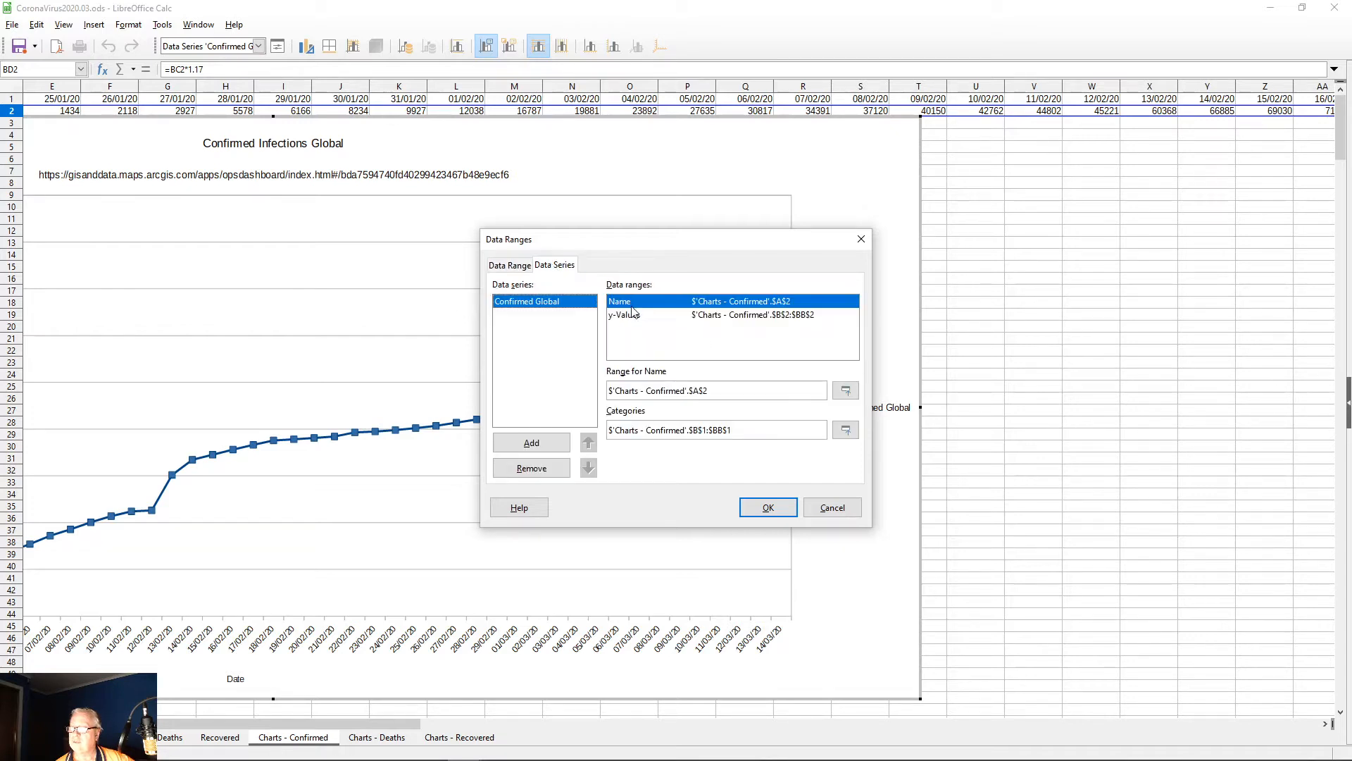
click(734, 321)
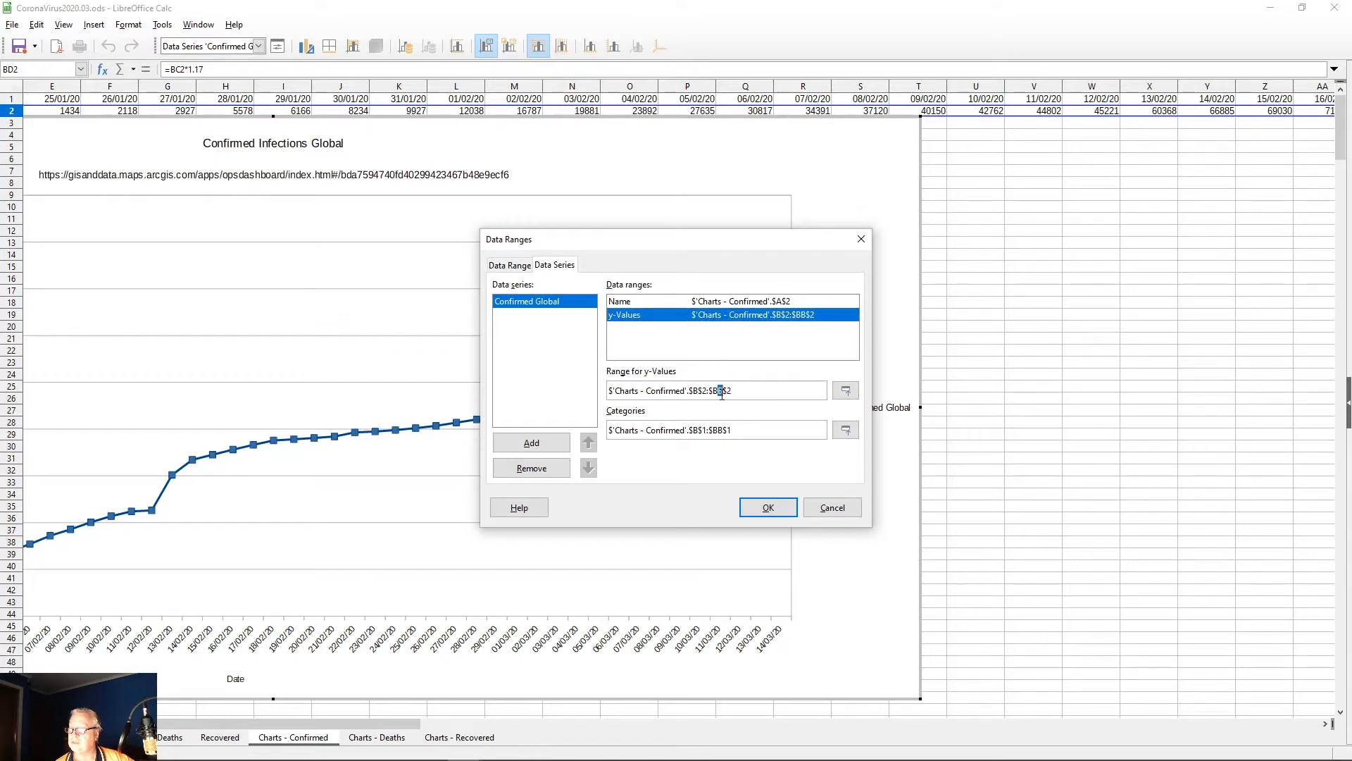
text(C)
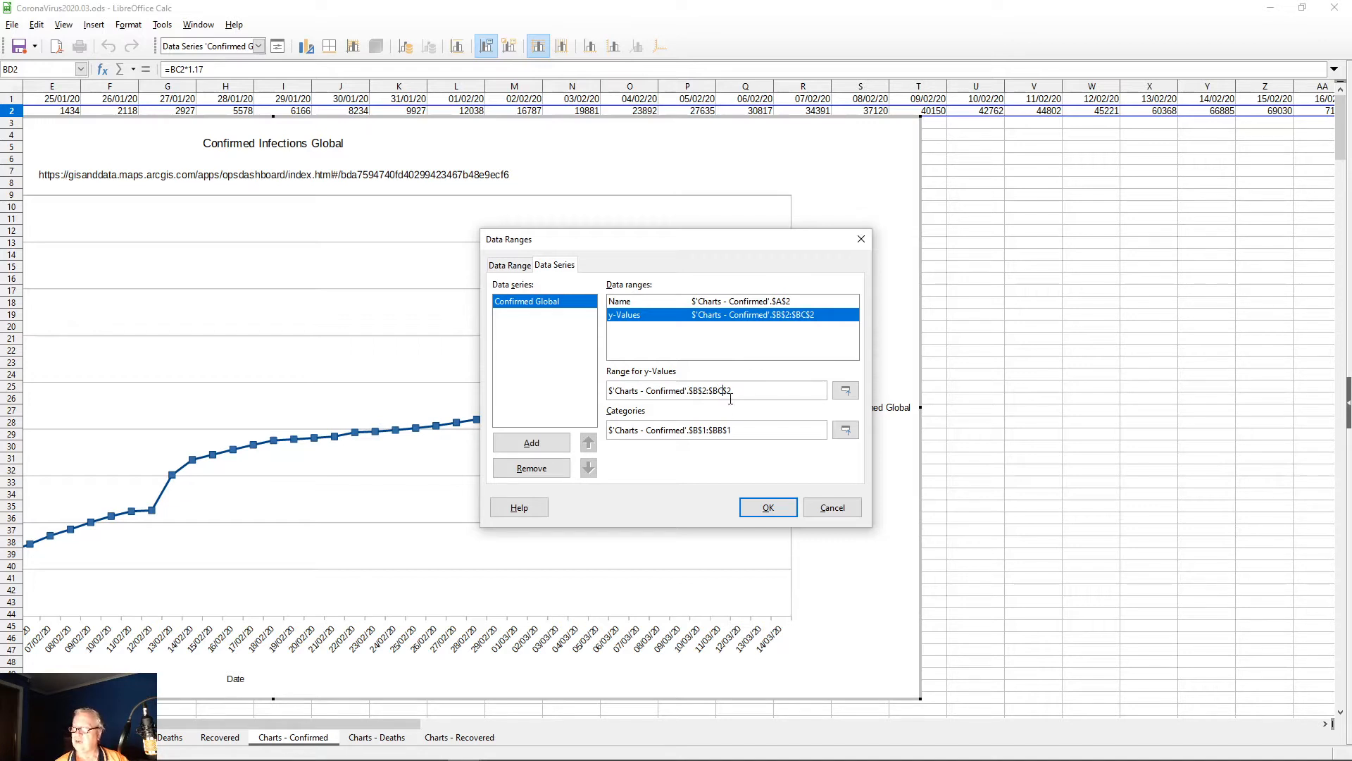
double_click(719, 430)
text(c)
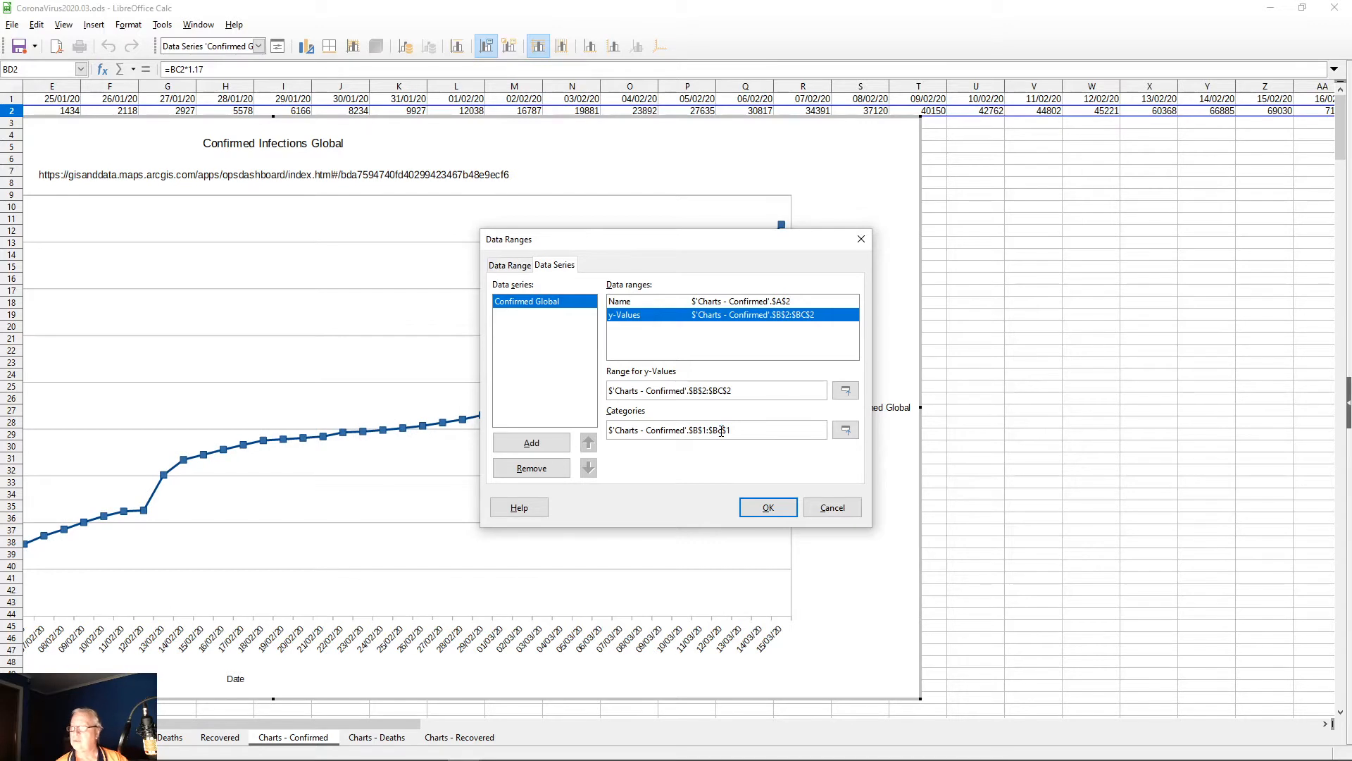
click(767, 509)
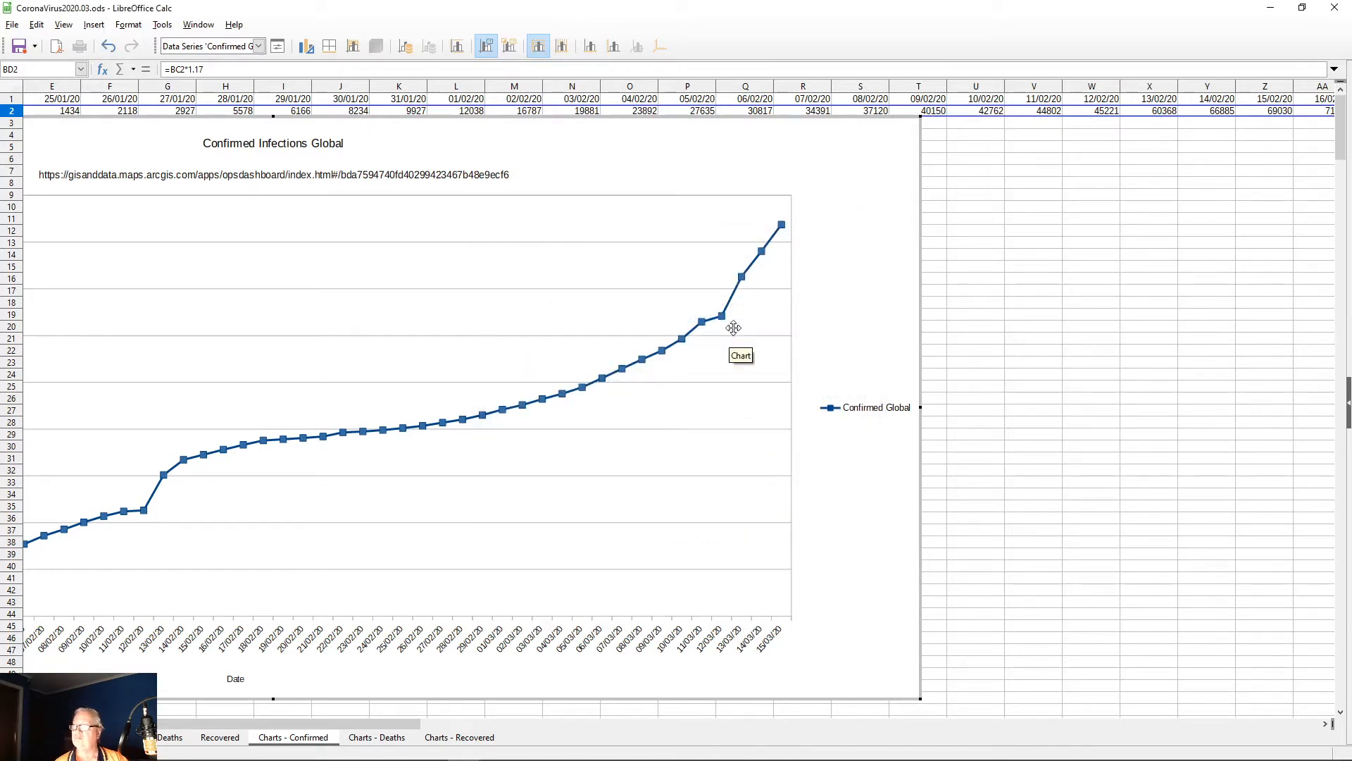
mouse_move(784, 225)
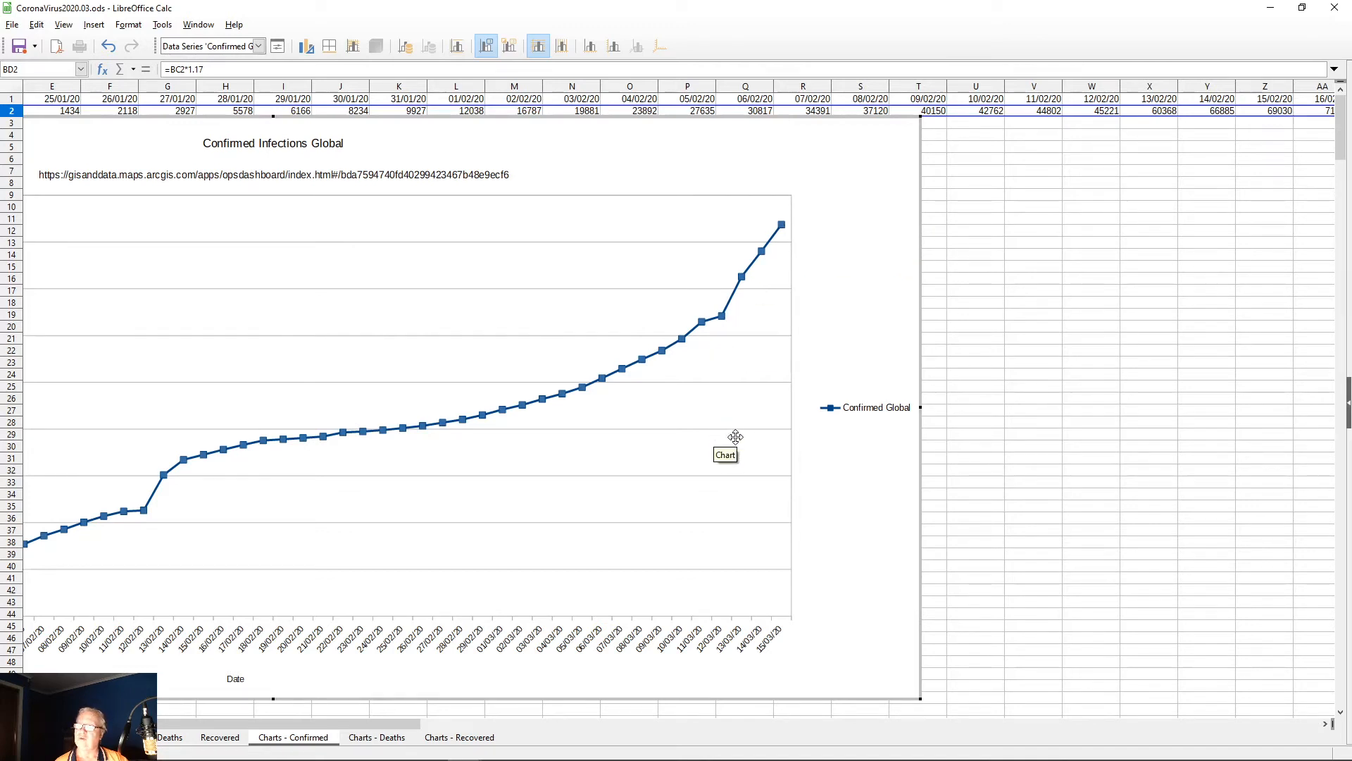
Step: Extend the Confirmed Infections Global without China chart's data ranges to column BC, with y-values $B$58:$BC$58 and categories $B$57:$BC$57
scroll(979, 452, down, 14)
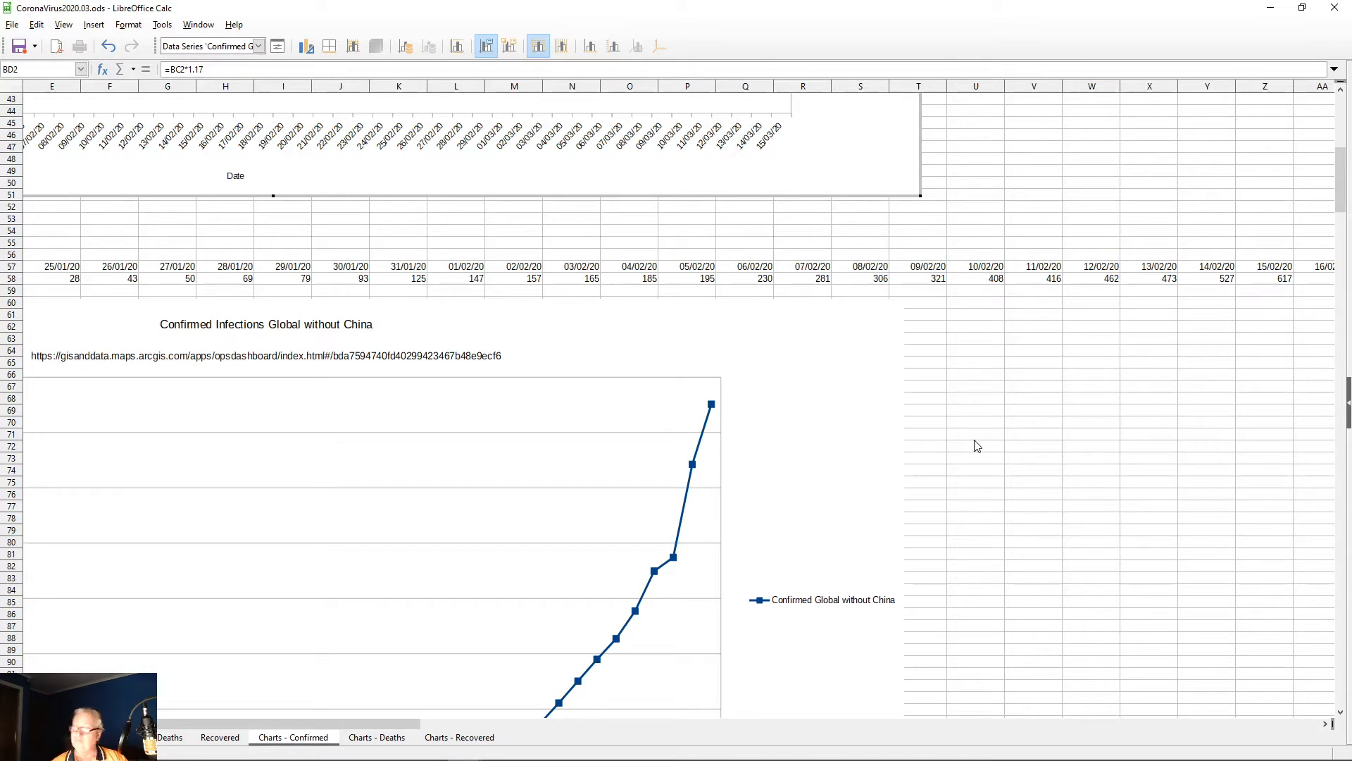
click(713, 407)
double_click(713, 407)
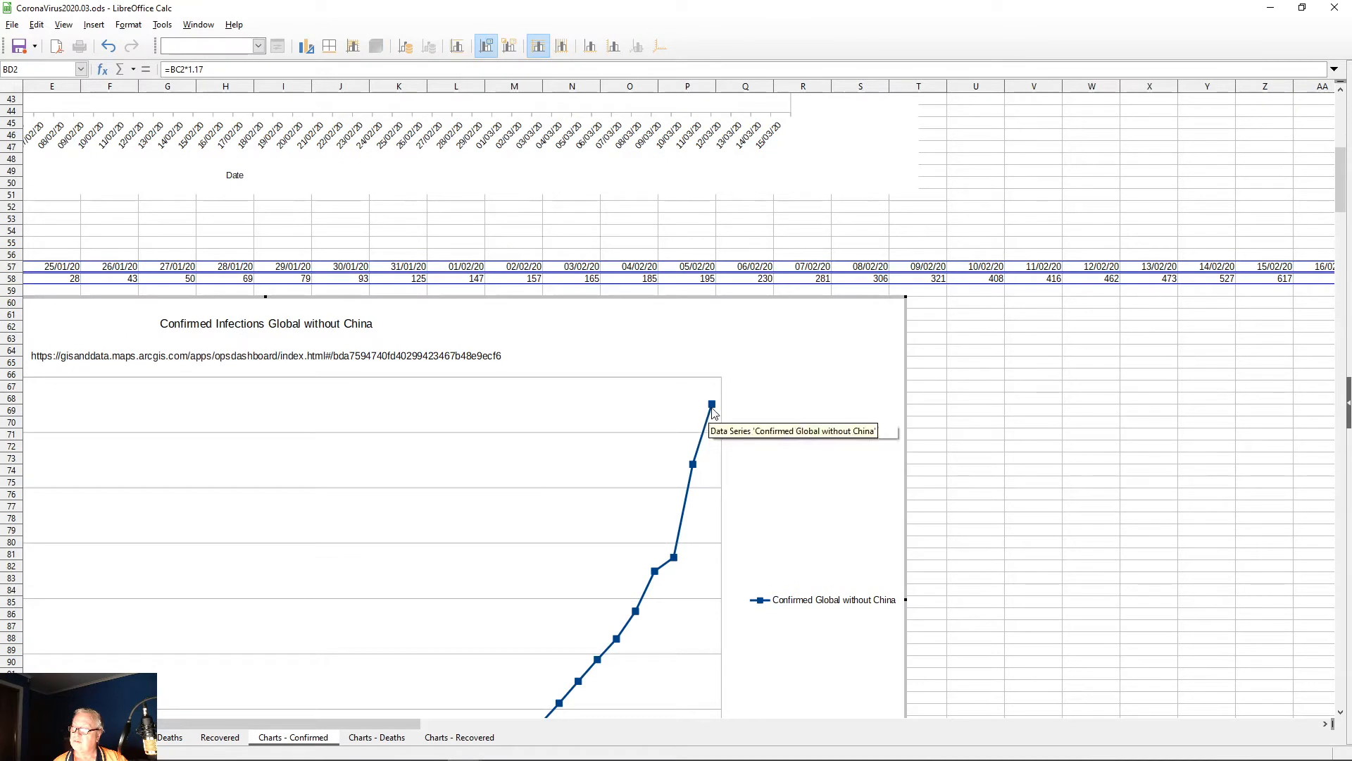
click(712, 407)
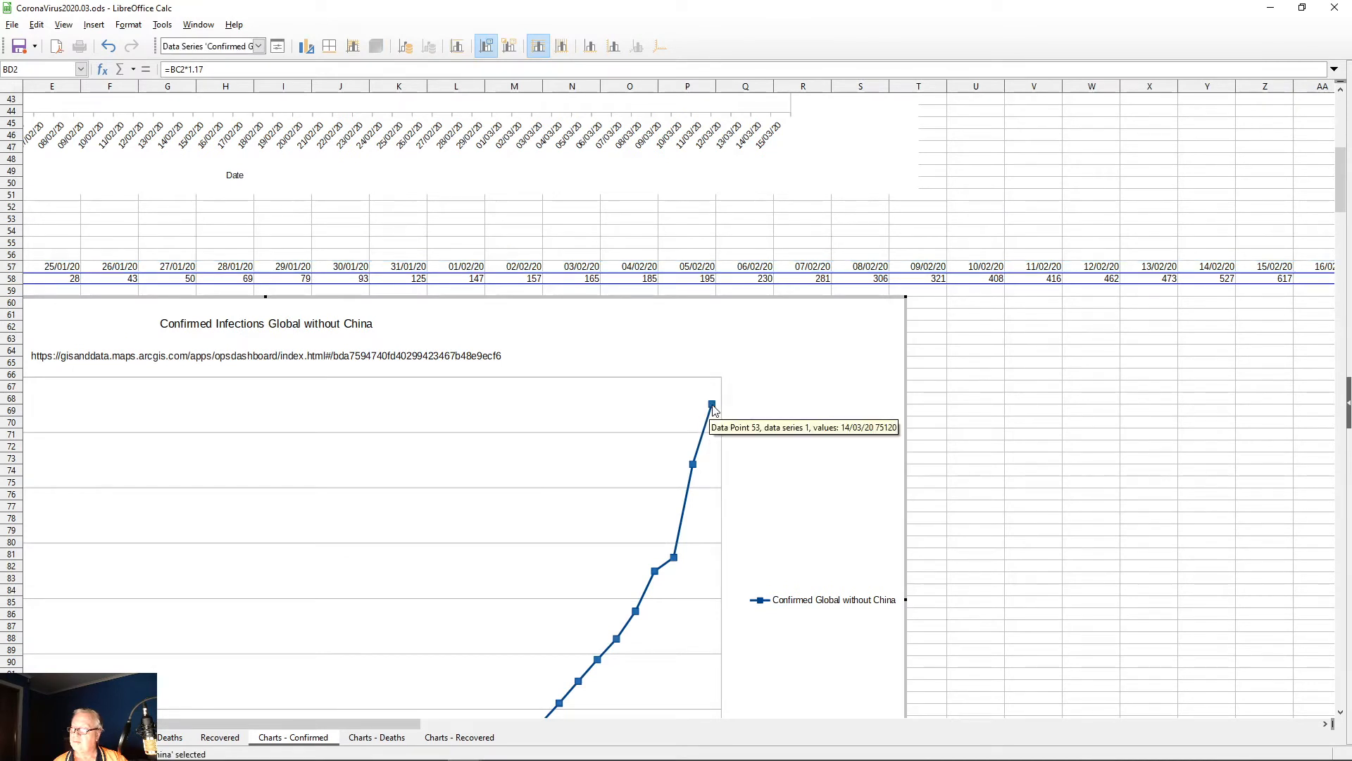
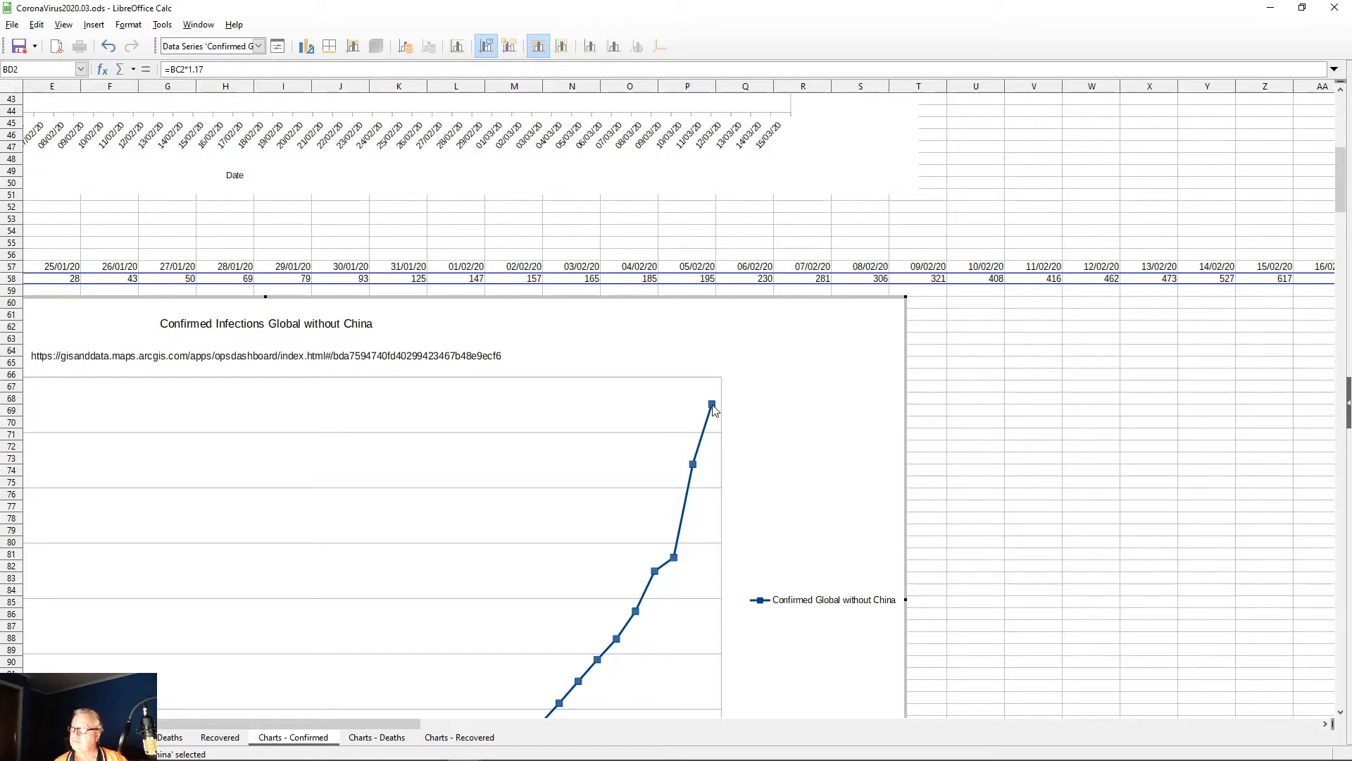
right_click(712, 409)
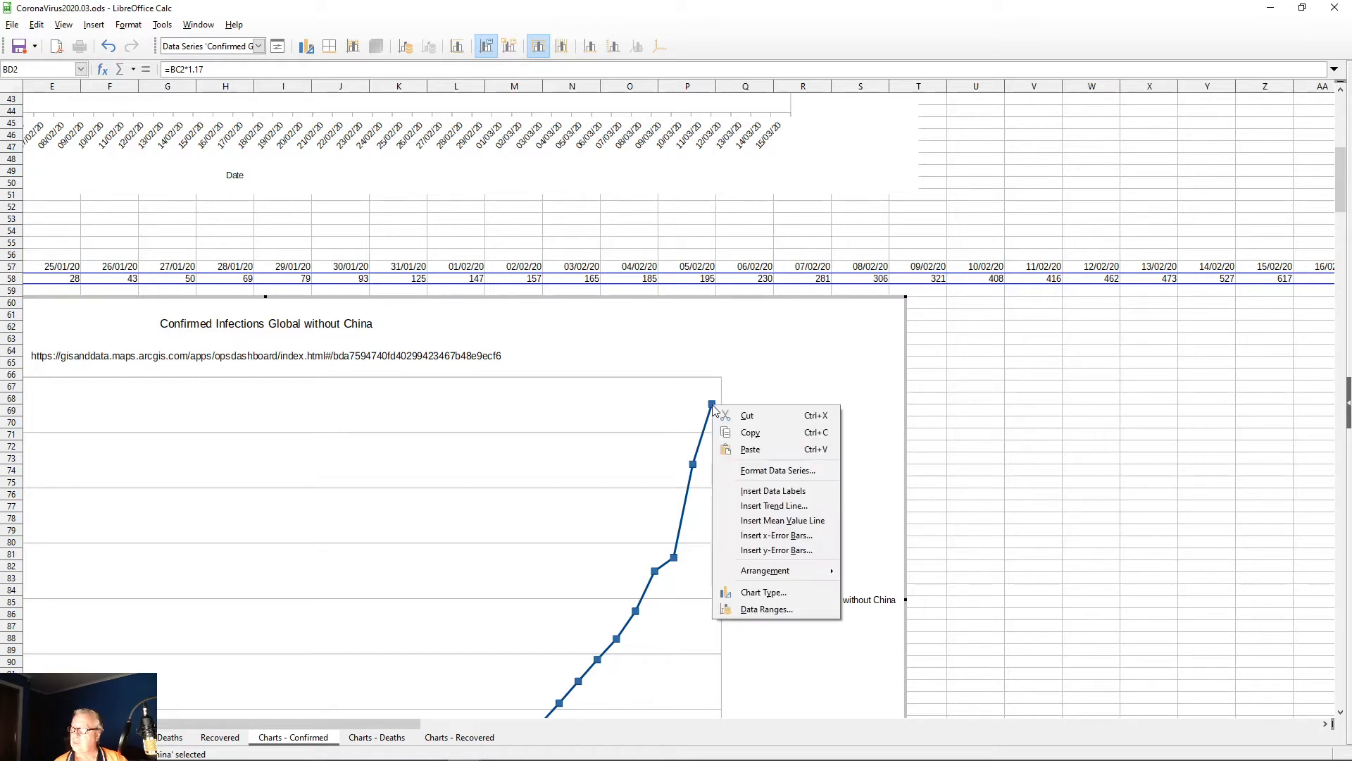
click(755, 611)
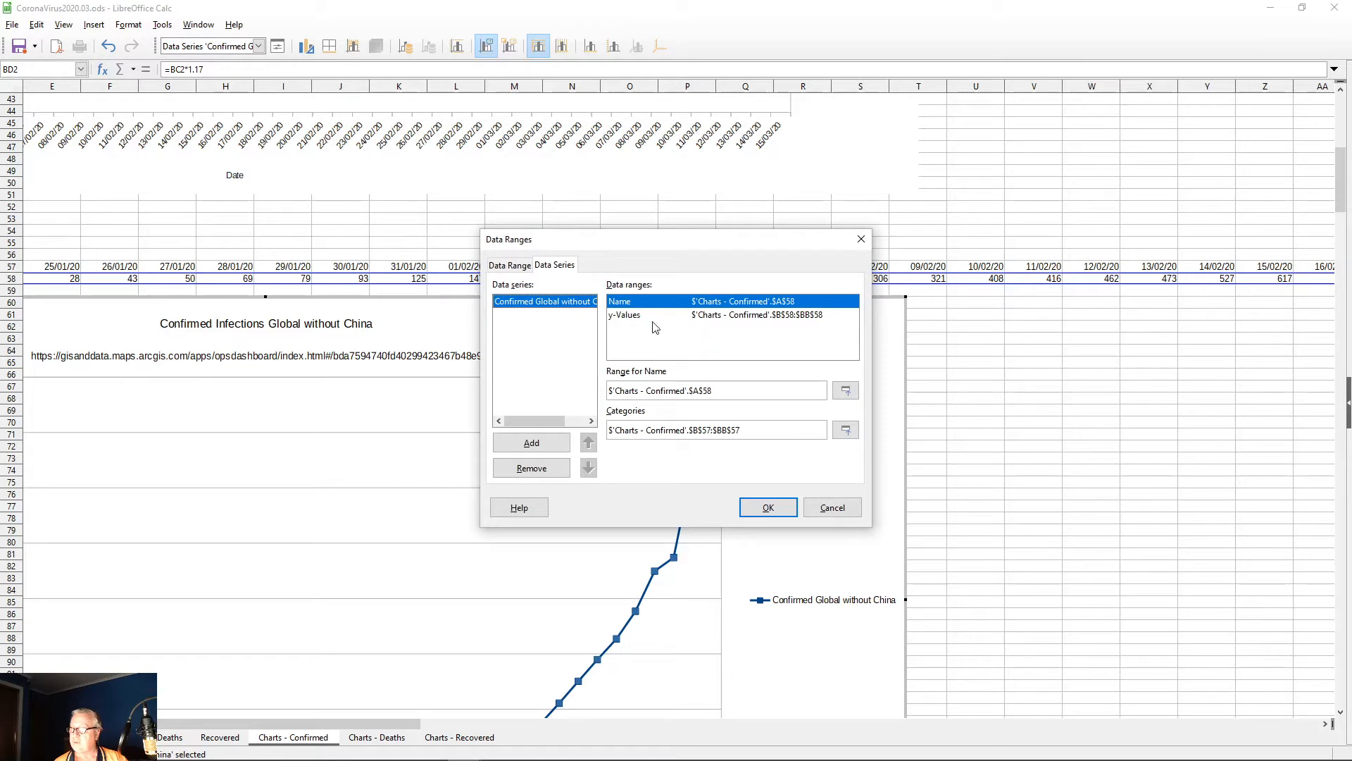
click(758, 317)
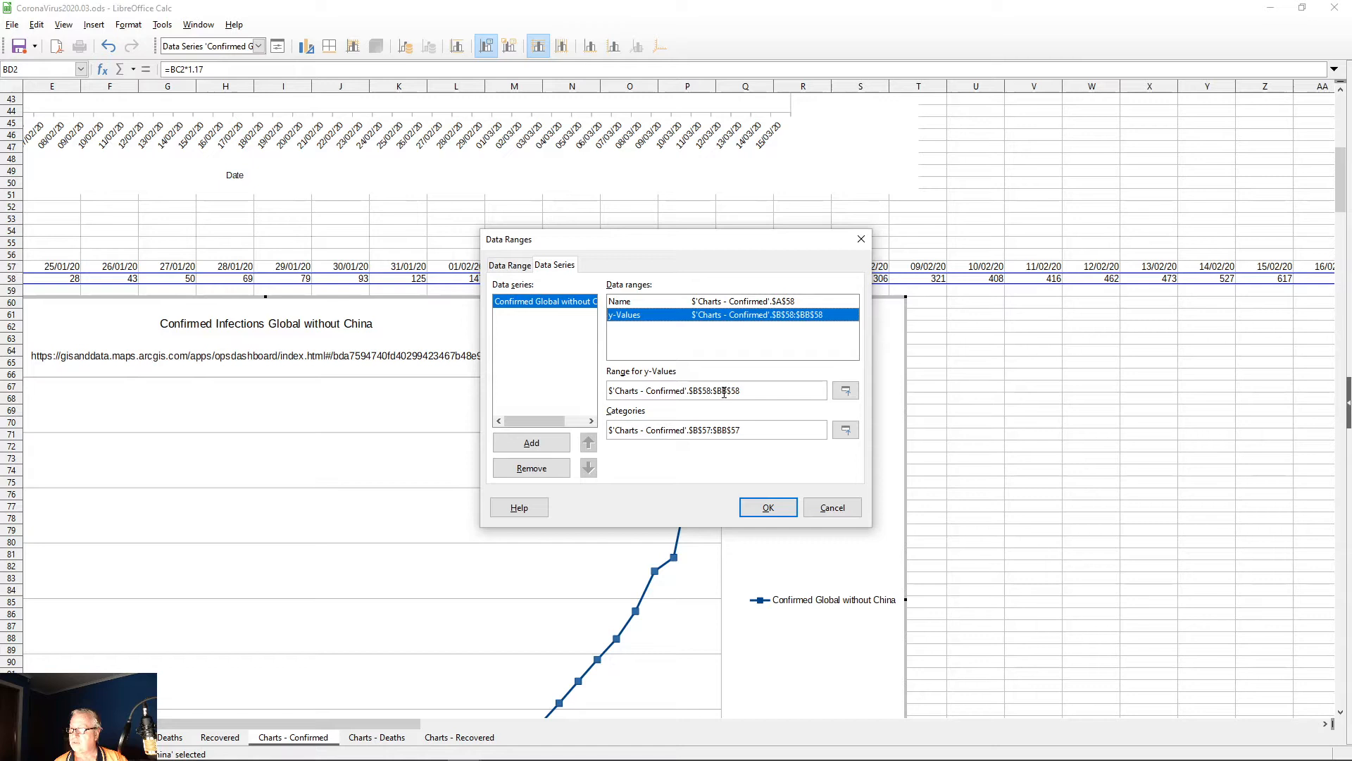
drag(724, 392, 726, 392)
text(C)
text(c)
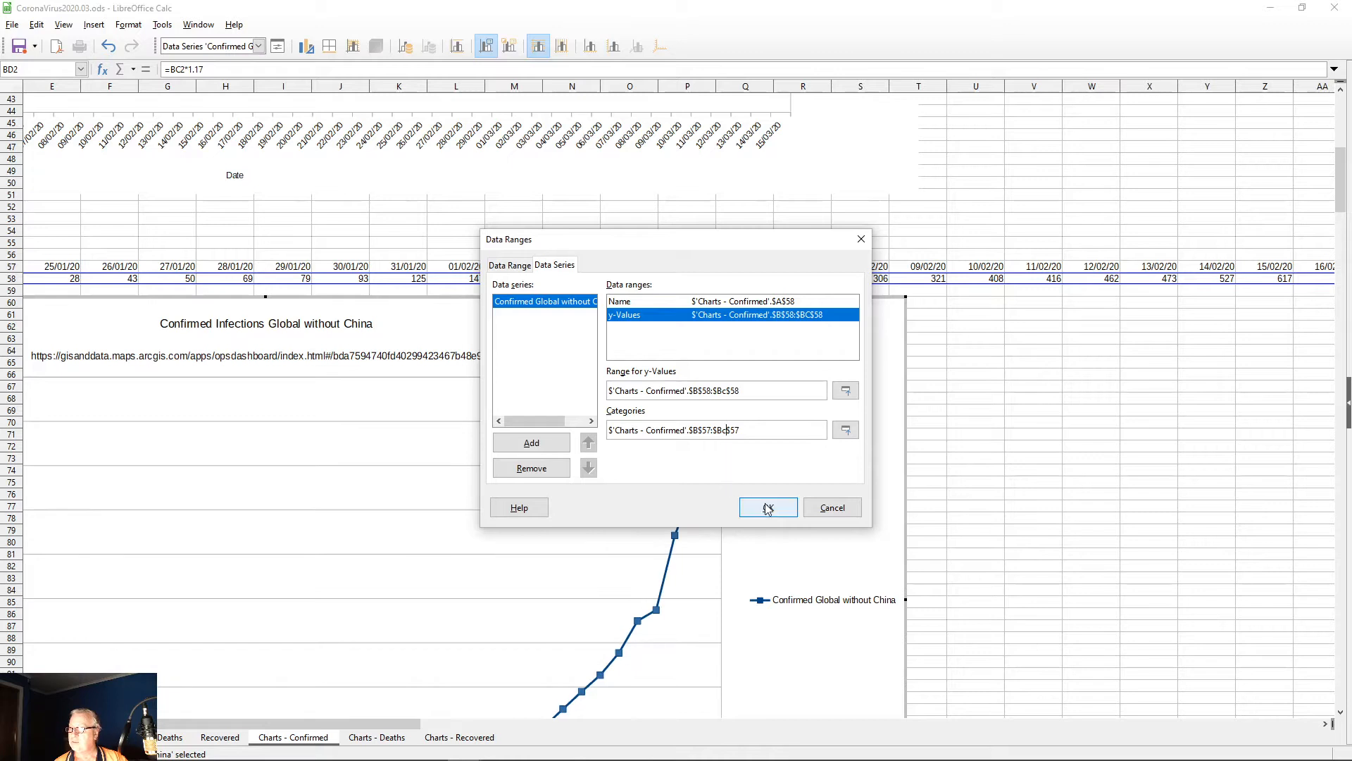
click(767, 508)
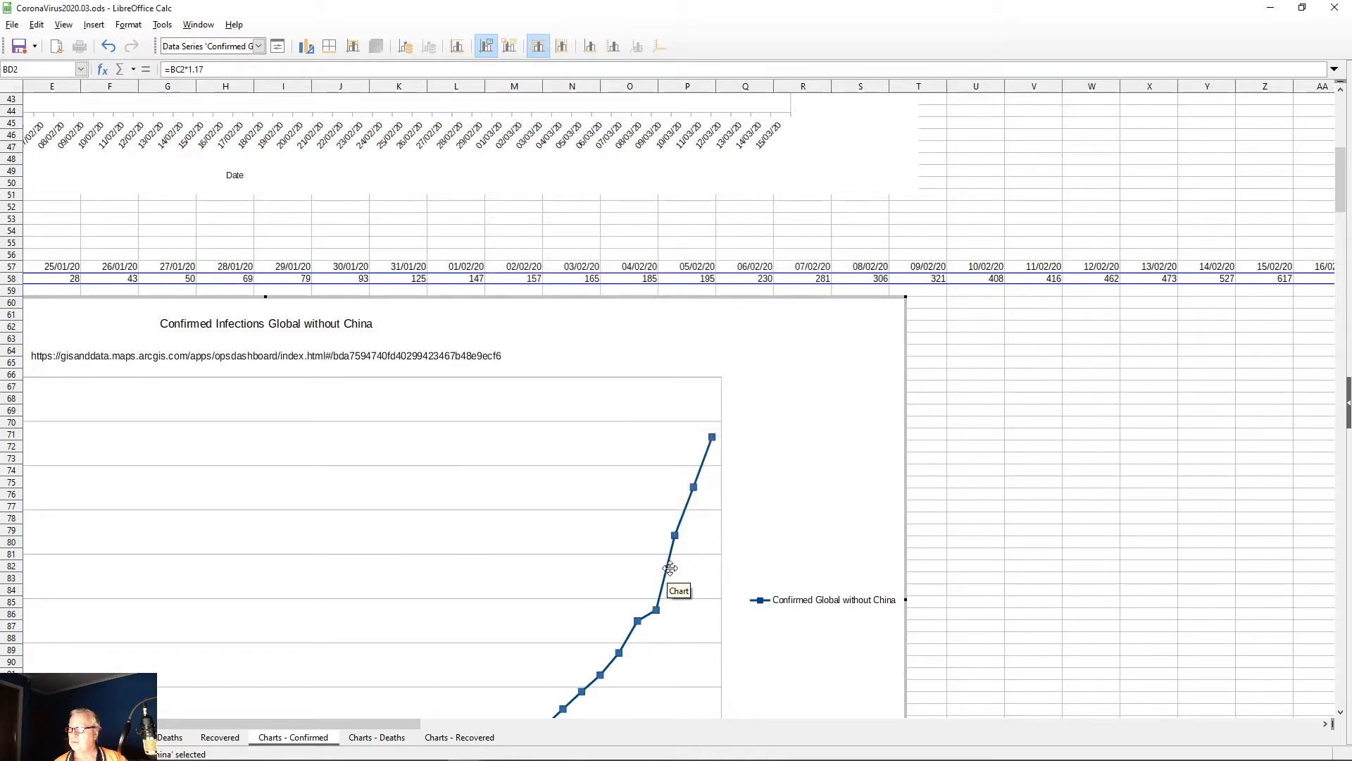
mouse_move(712, 442)
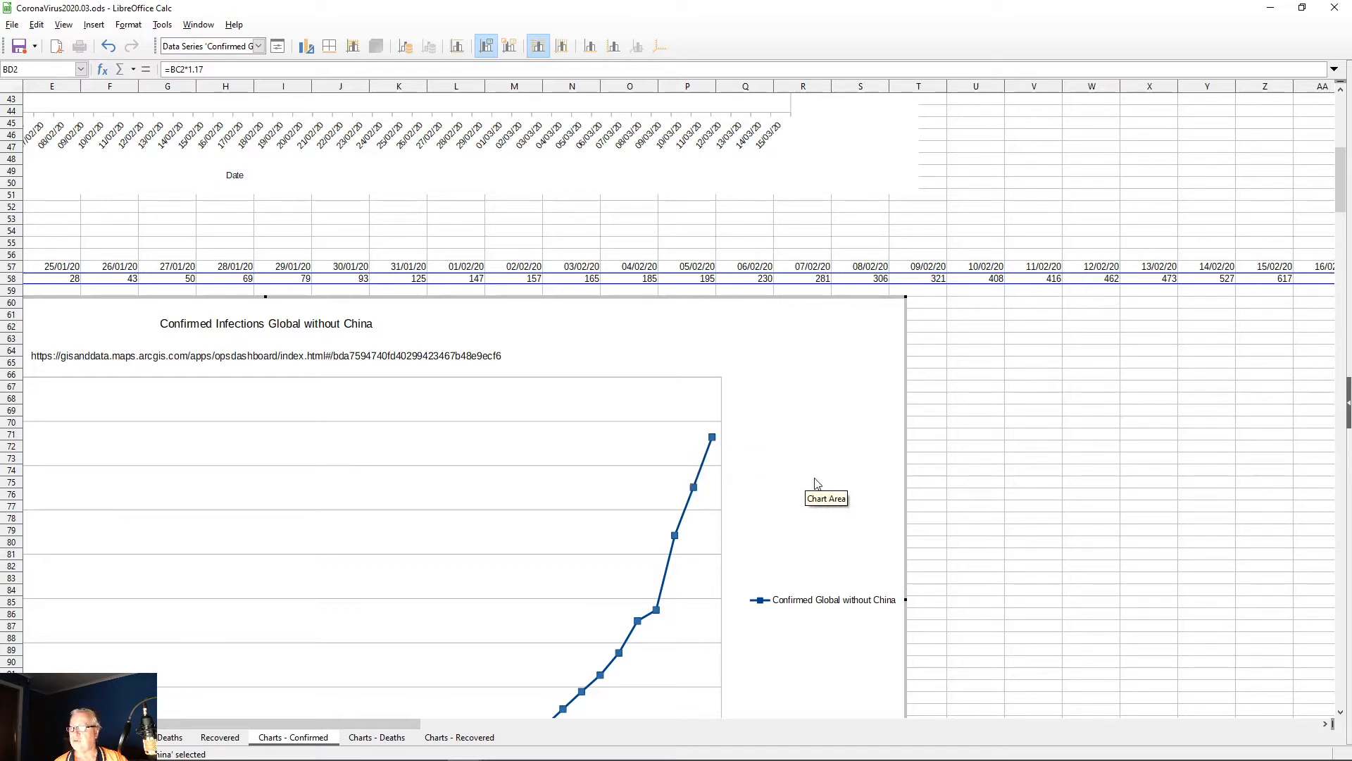
click(965, 486)
Step: Extend the Confirmed Infections South Korea chart's data ranges to column BC, with y-values $B$113:$BC$113 and categories $B$112:$BC$112
scroll(962, 486, down, 6)
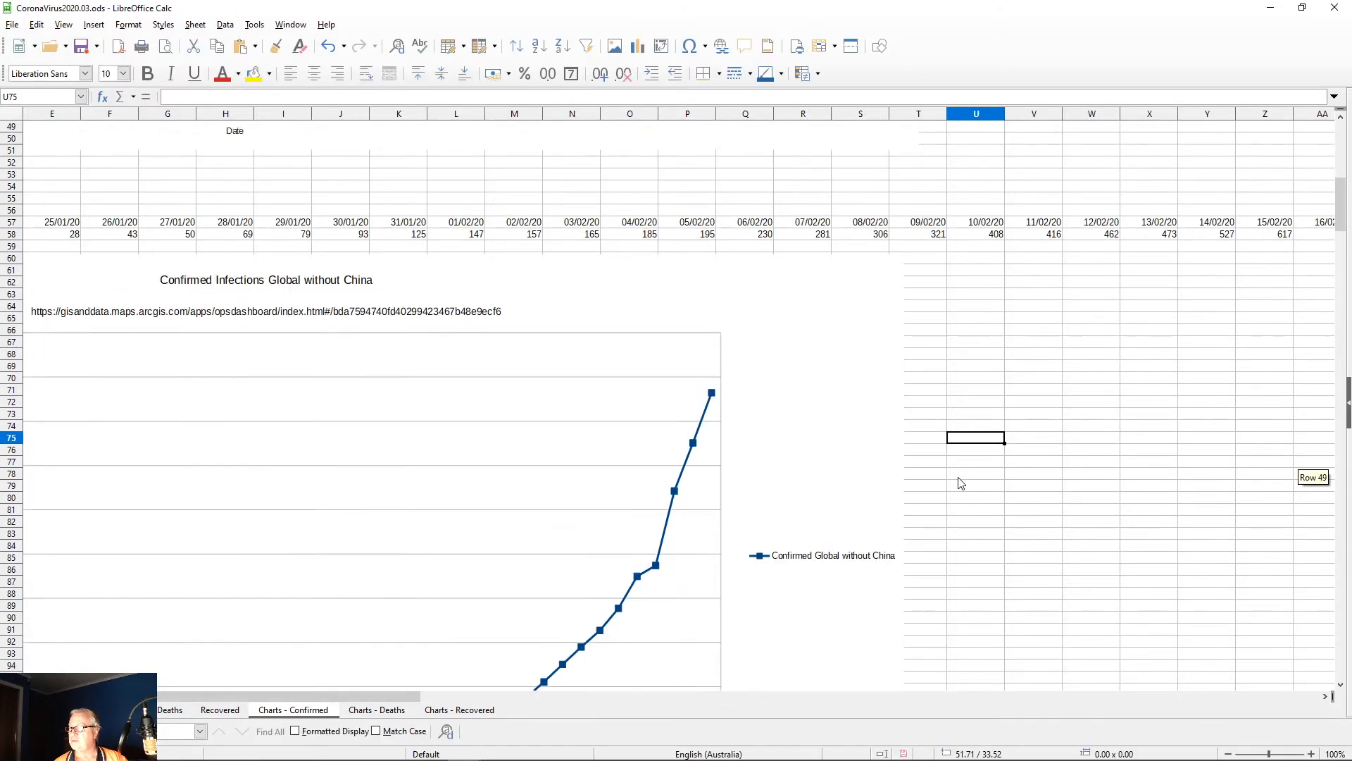
scroll(962, 486, down, 3)
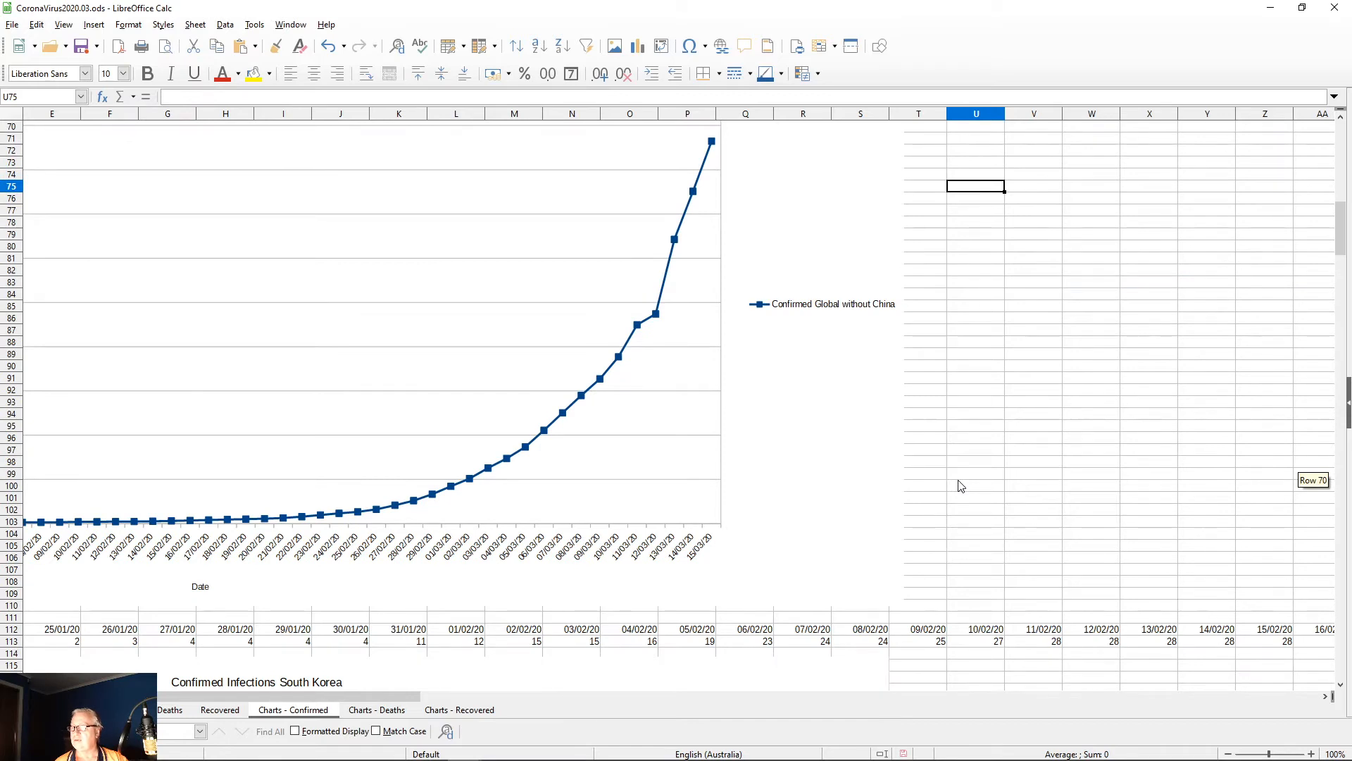
scroll(961, 486, down, 9)
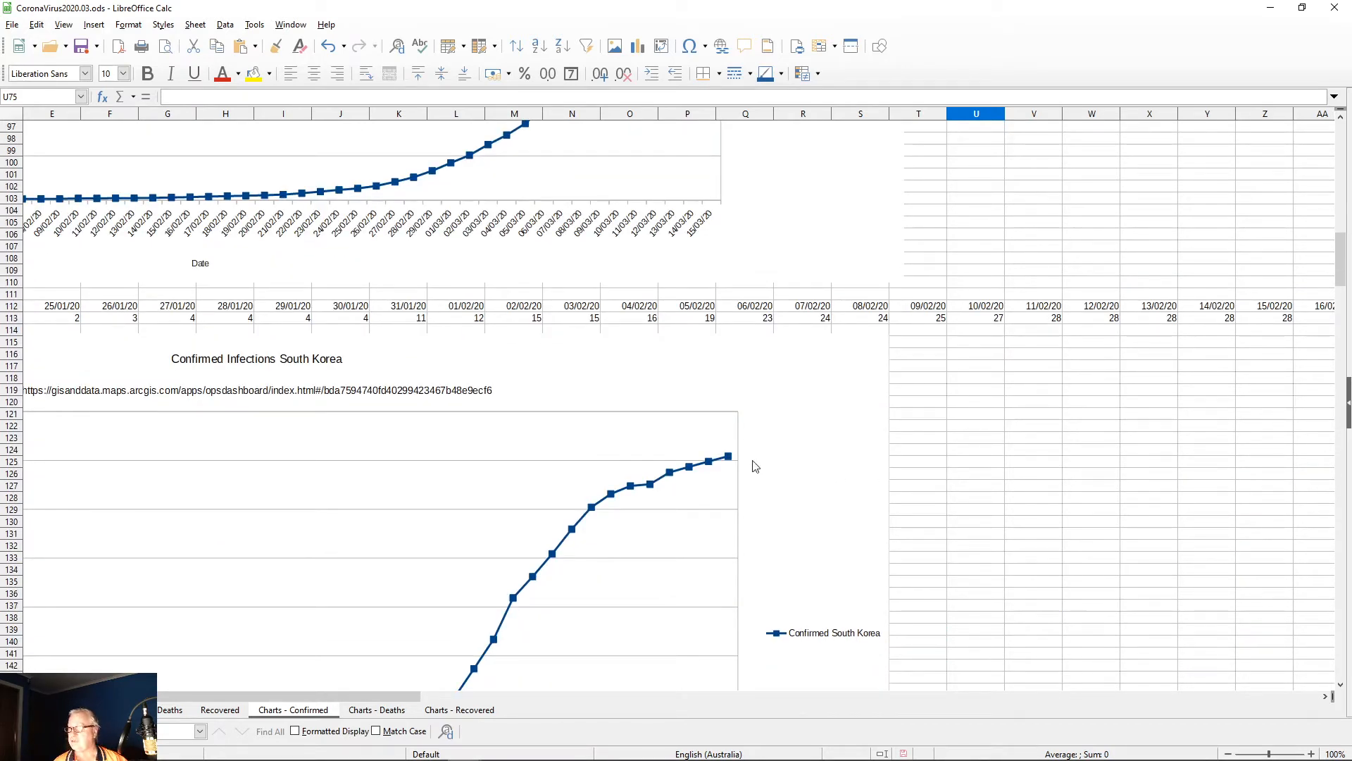
double_click(729, 459)
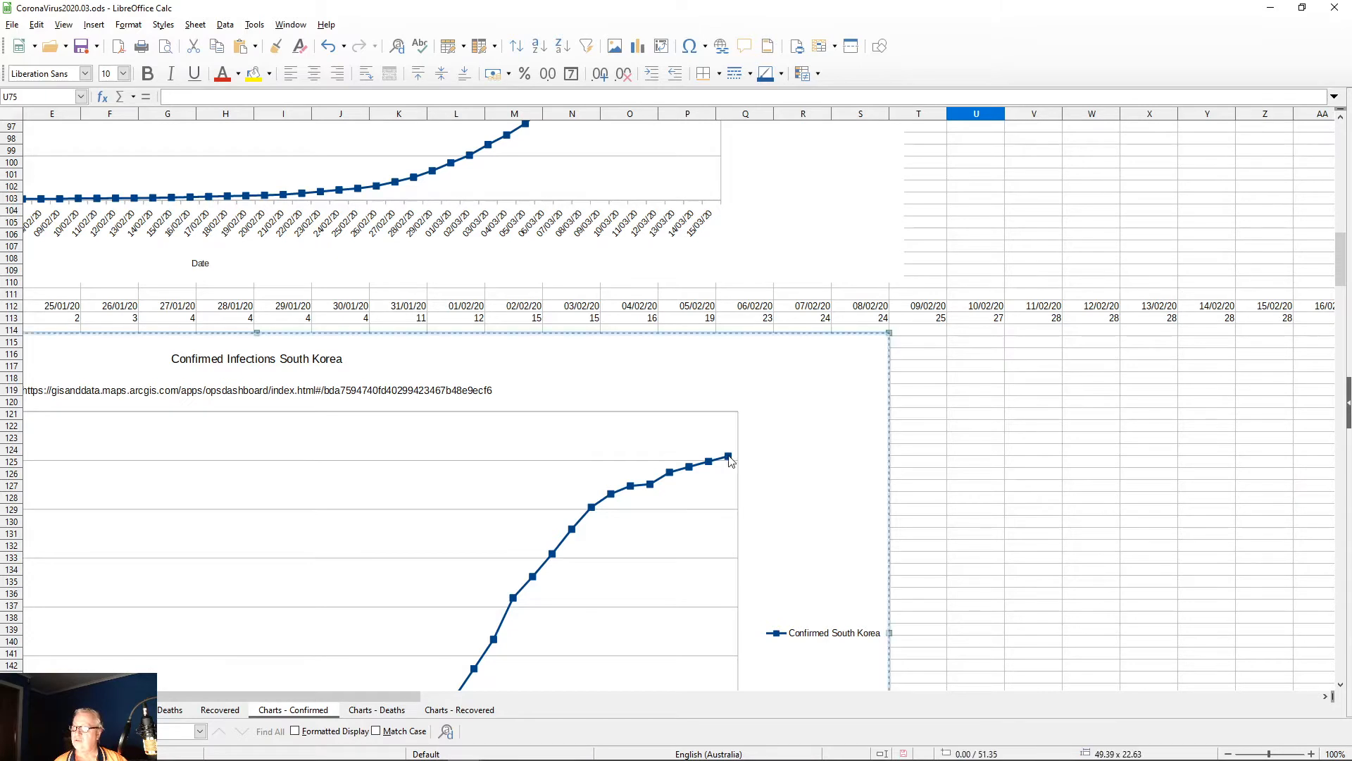
click(729, 429)
click(729, 429)
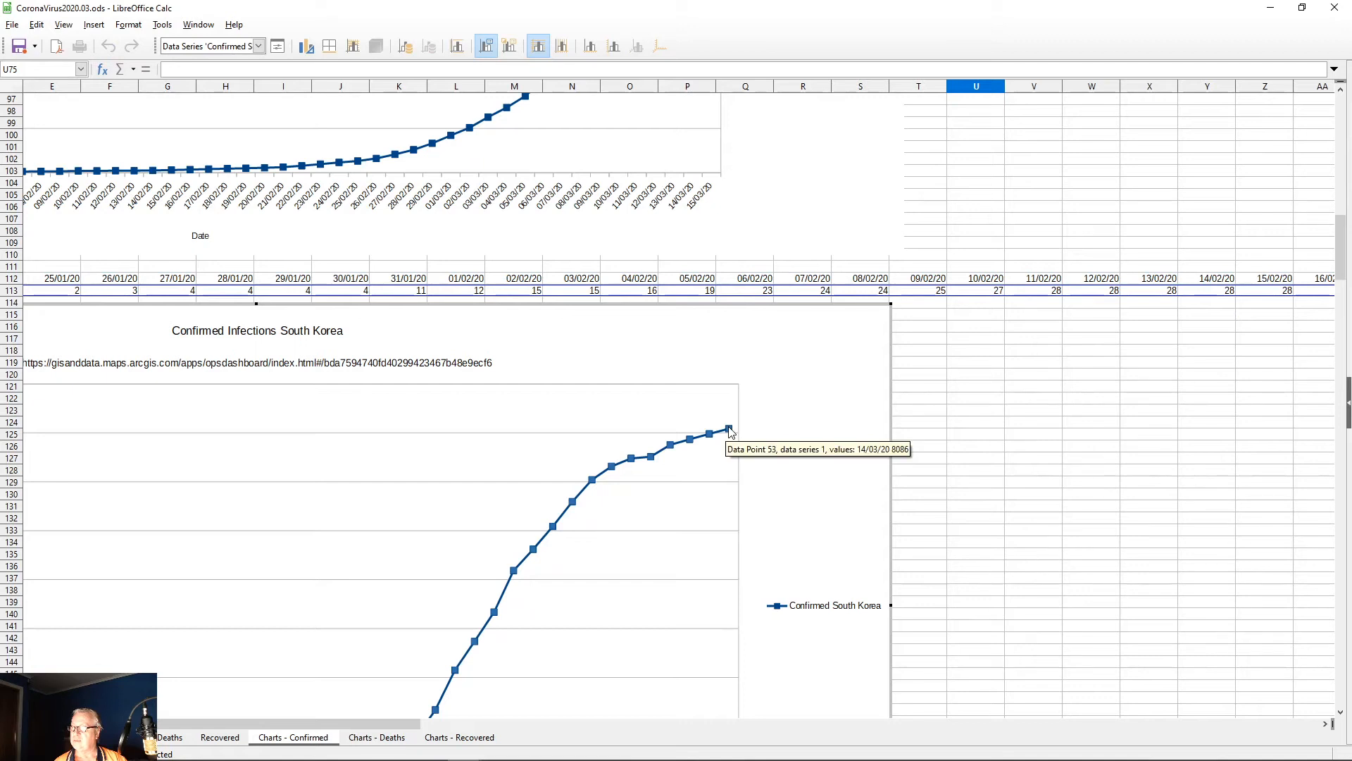
click(729, 430)
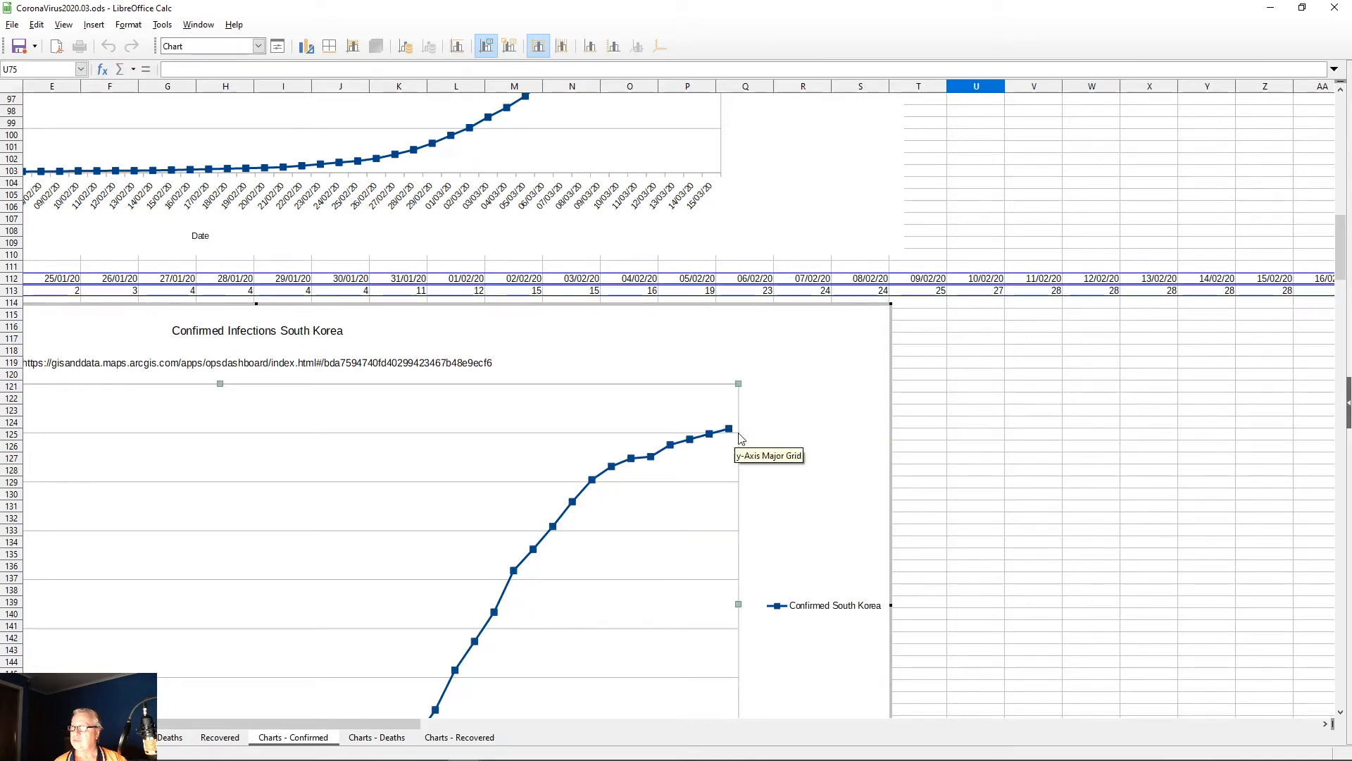
click(729, 430)
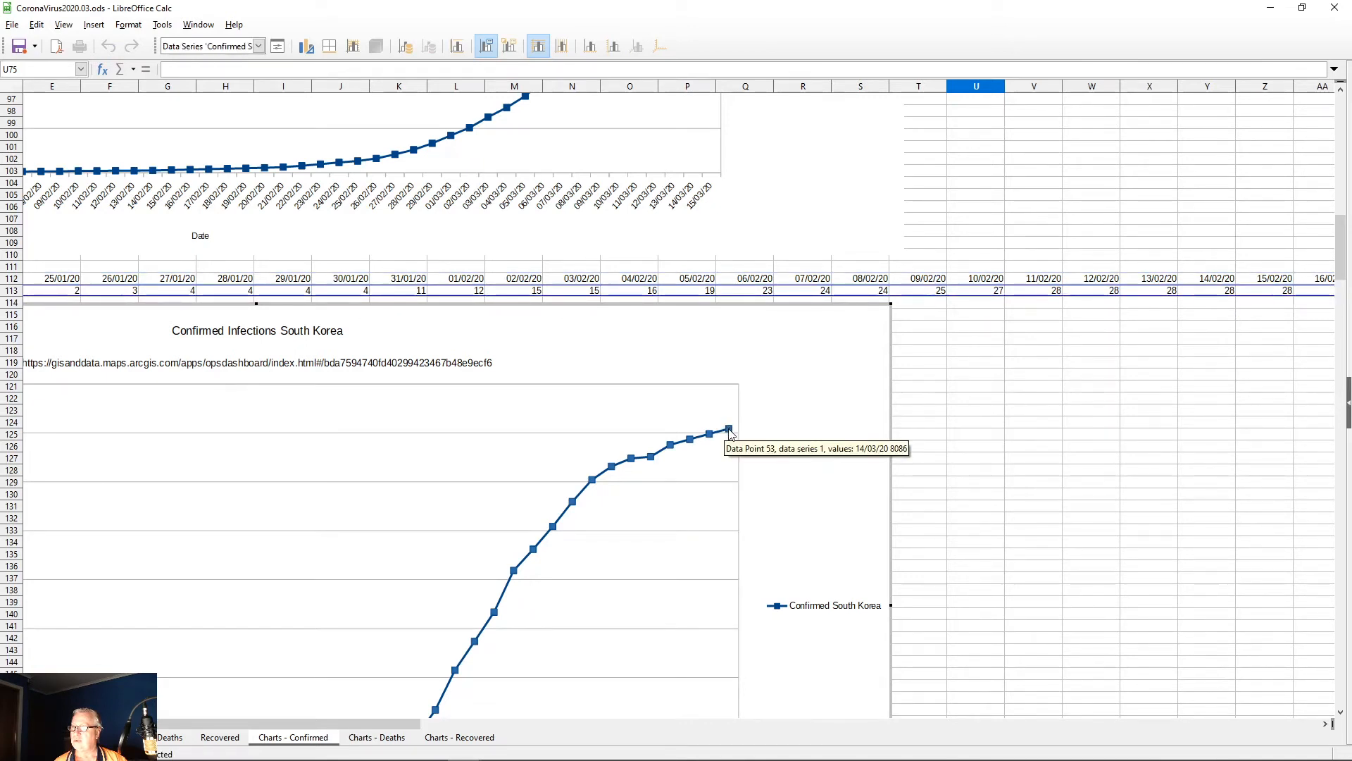
right_click(729, 430)
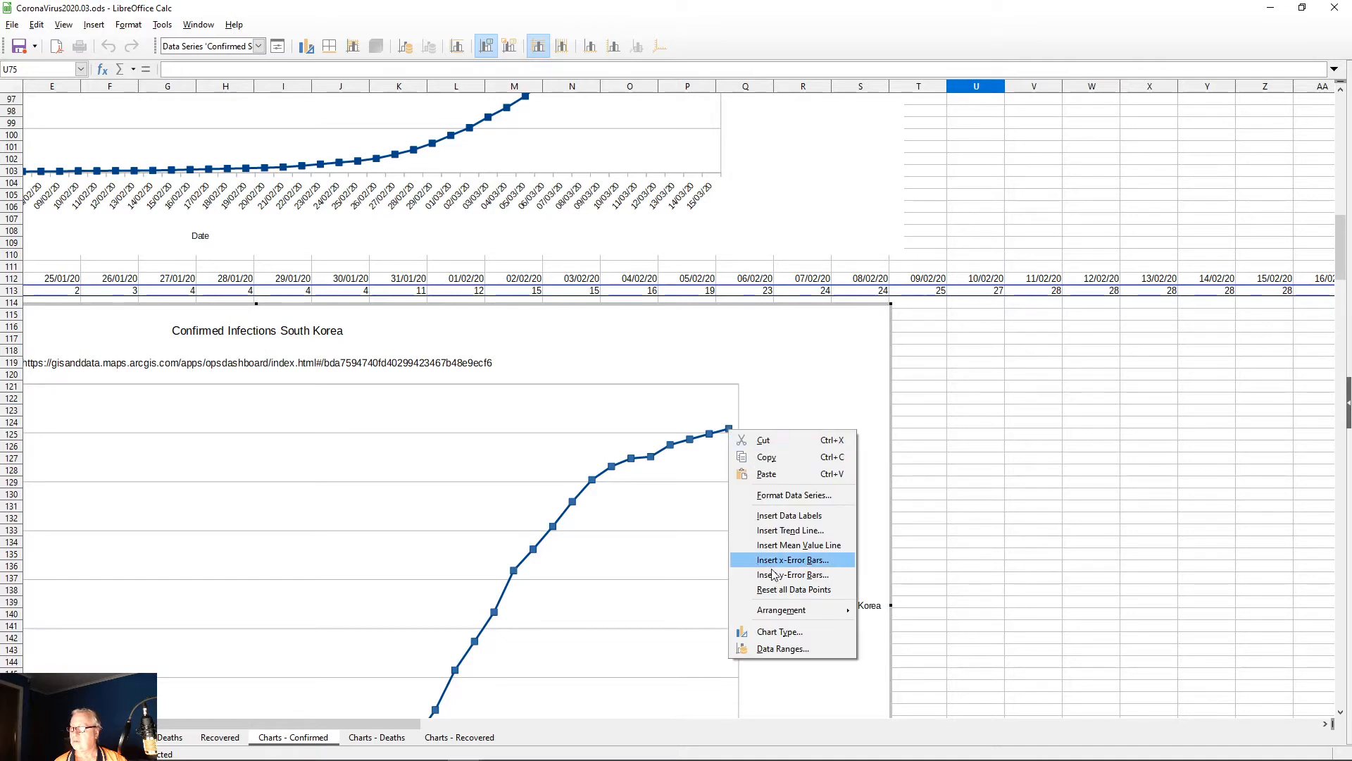
click(784, 648)
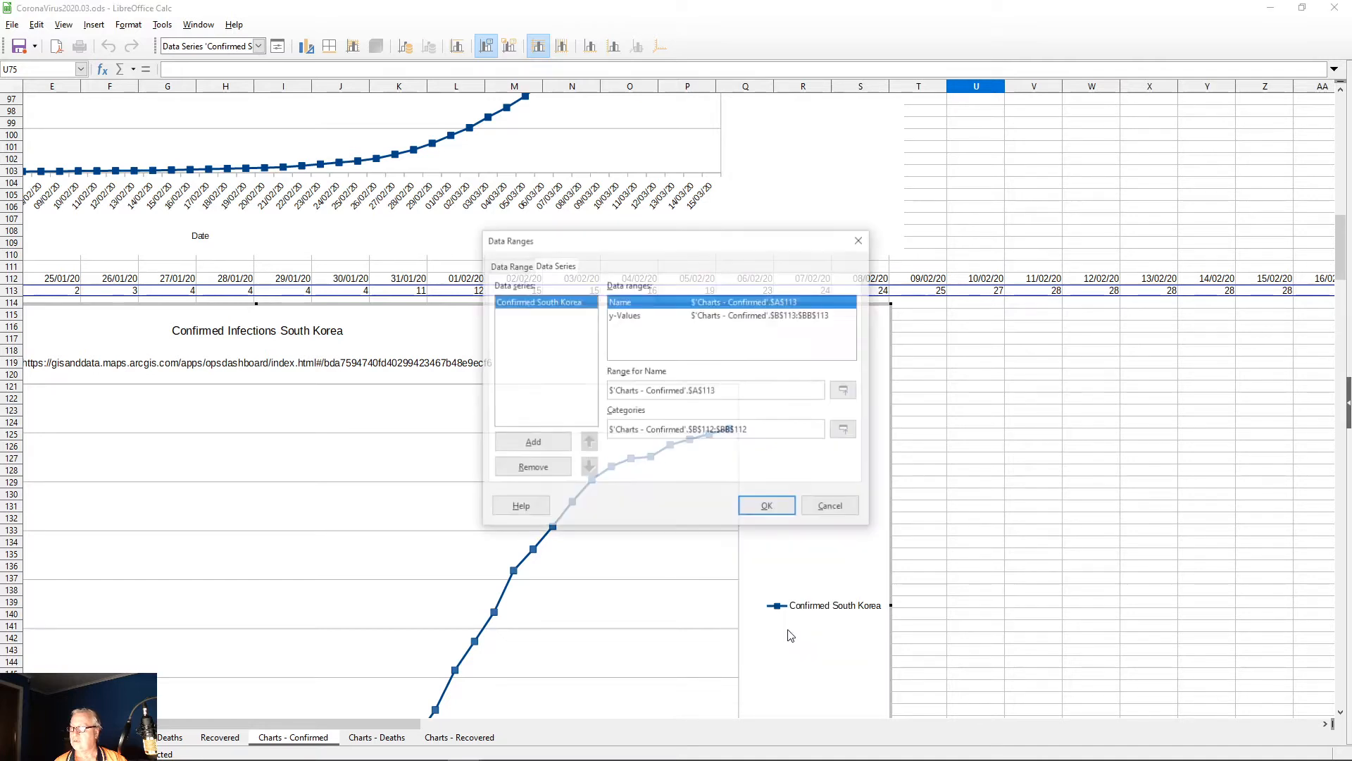
click(752, 316)
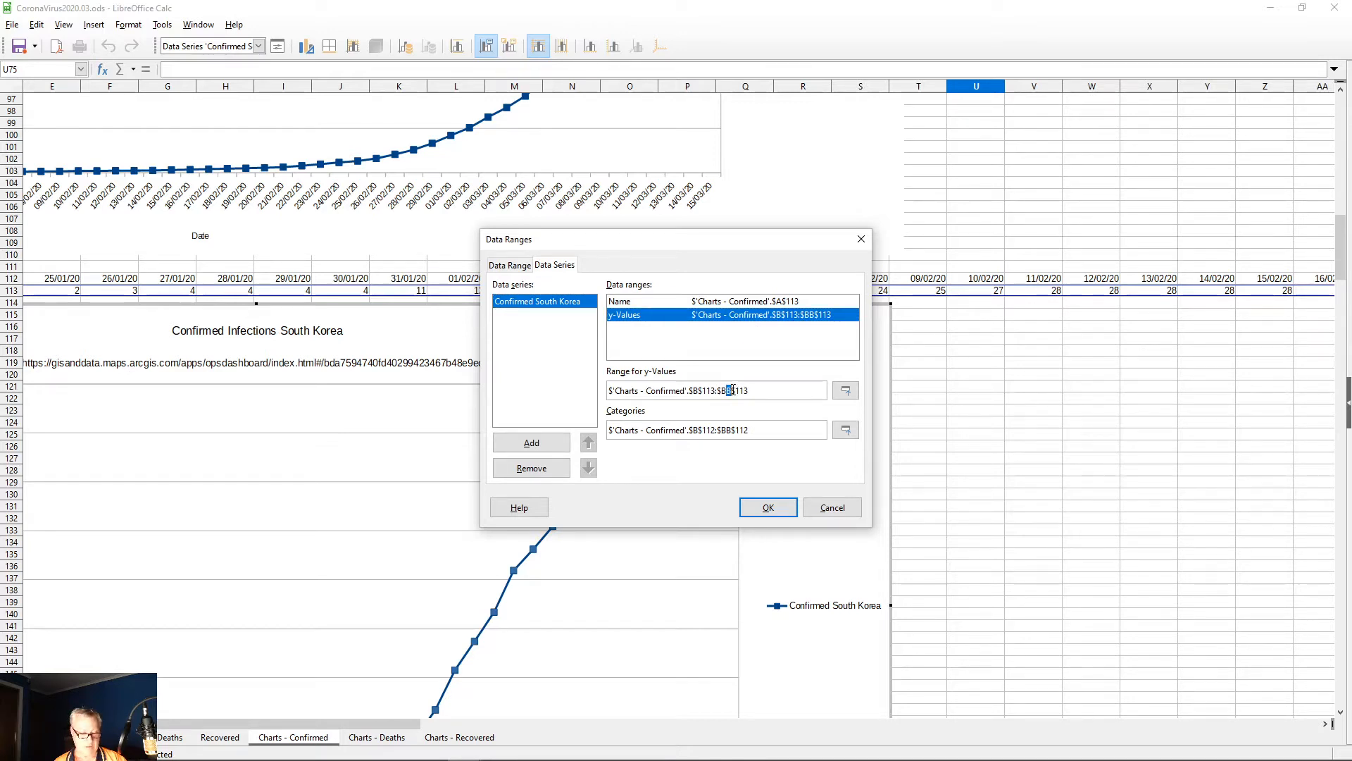
text(c)
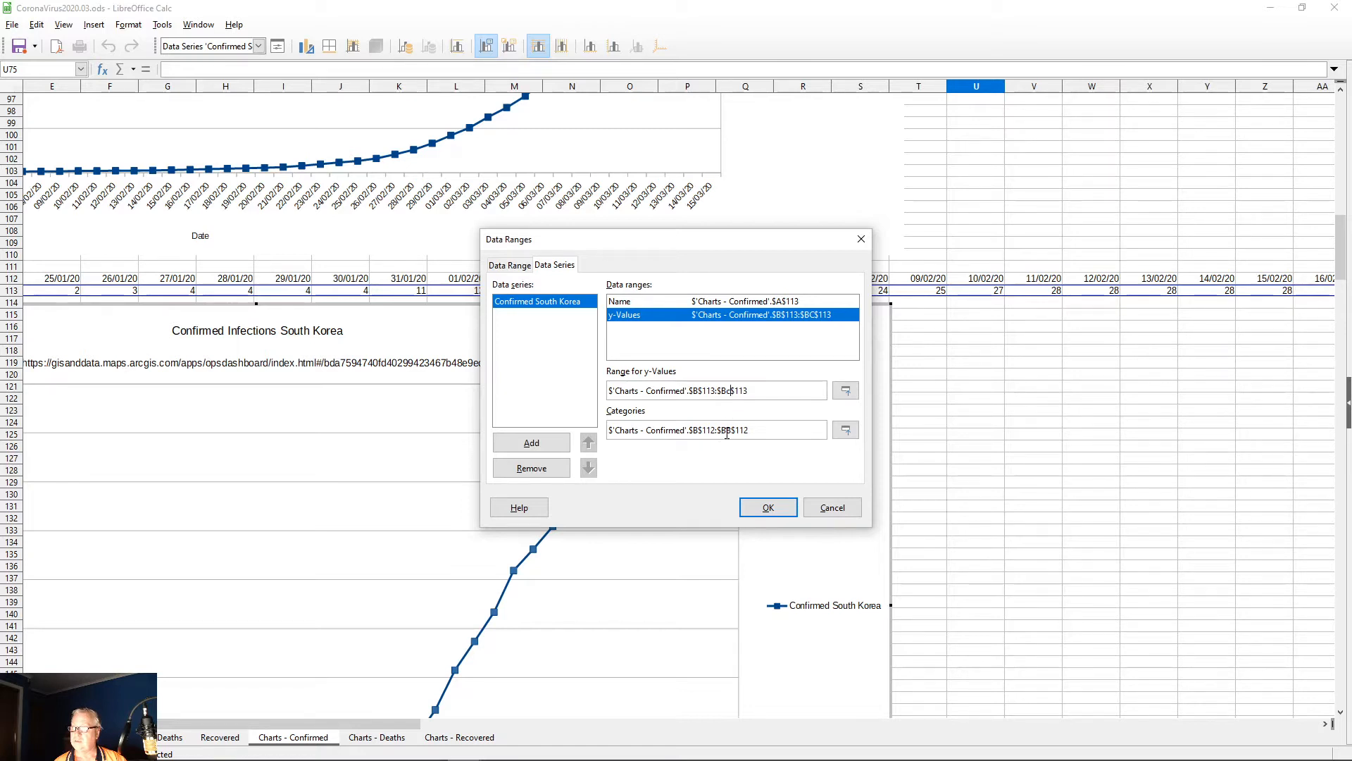
drag(731, 431, 726, 431)
text(c)
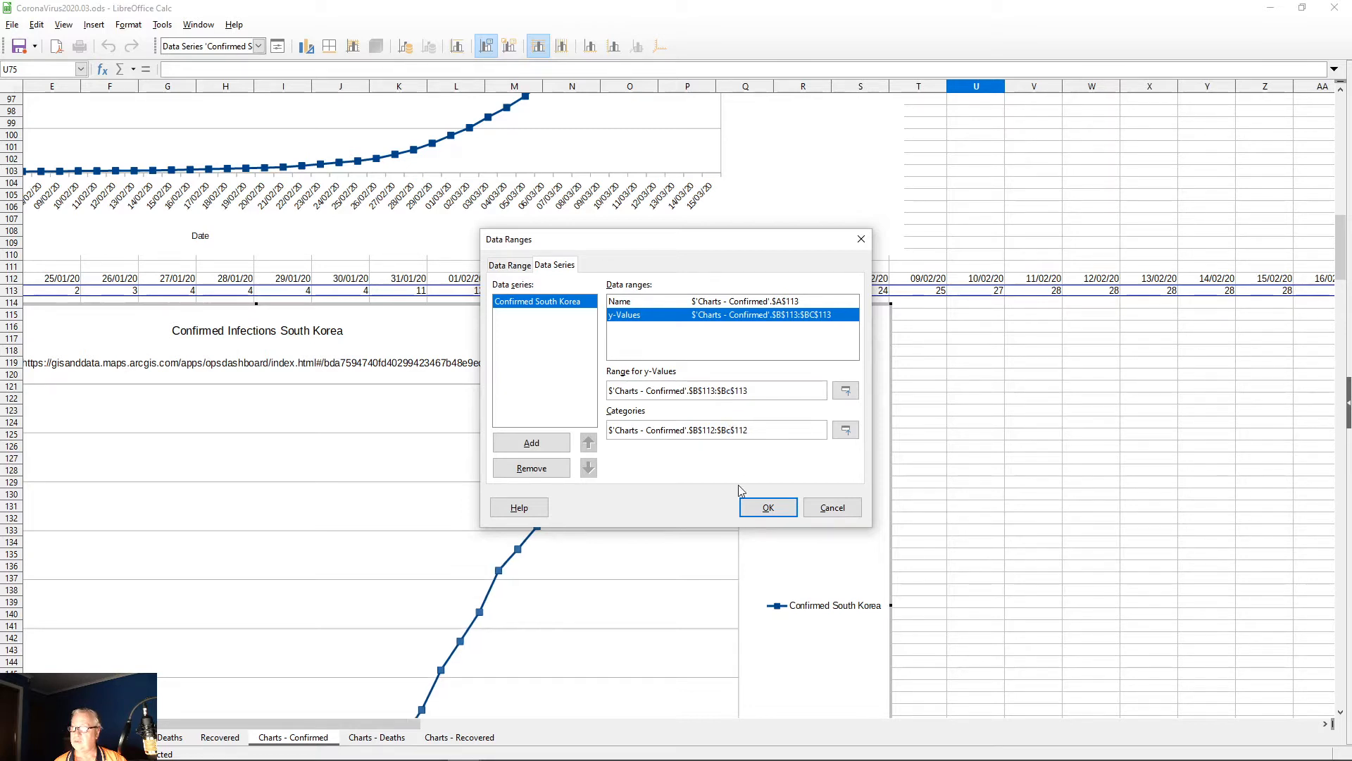
click(768, 509)
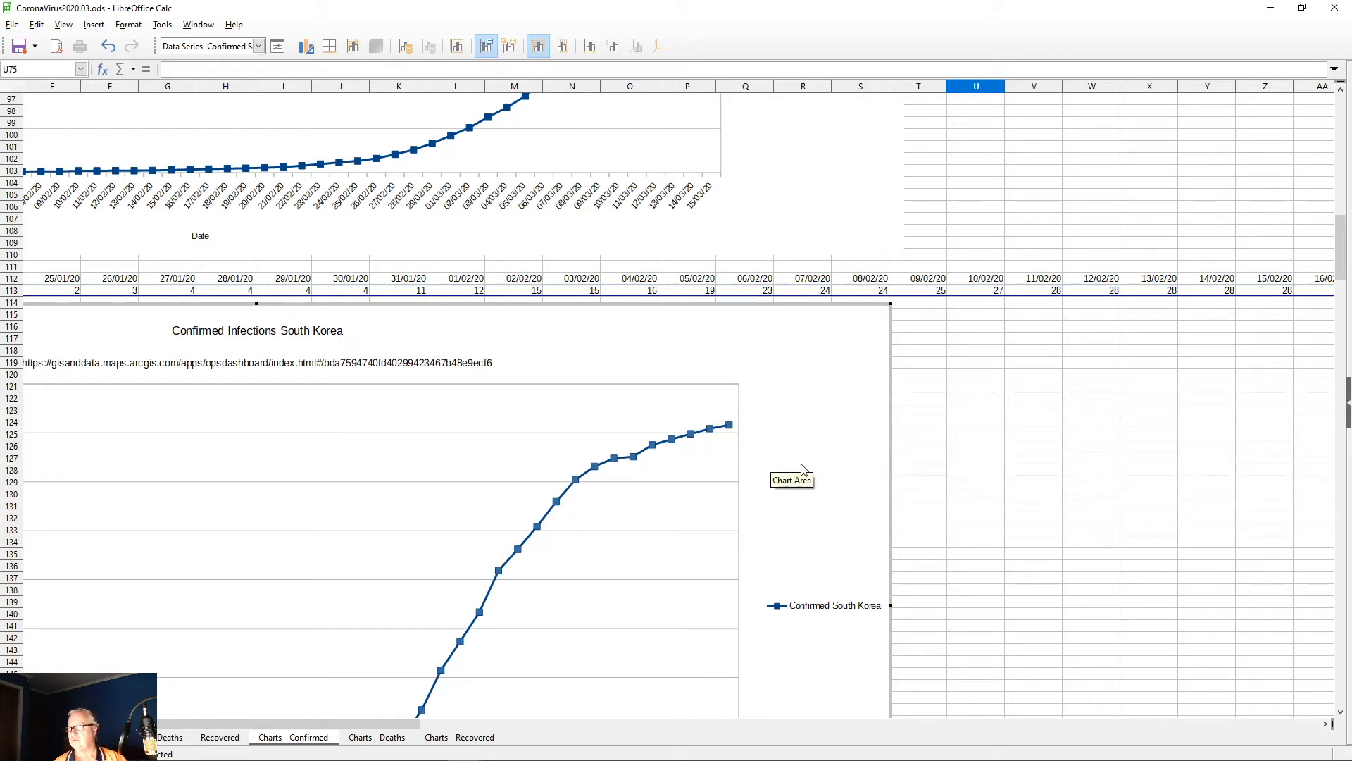
click(964, 457)
Step: Extend the Confirmed Infections Iran chart's data ranges to column BC, with y-values $B$167:$BC$167 and categories $B$166:$BC$166
scroll(961, 456, down, 10)
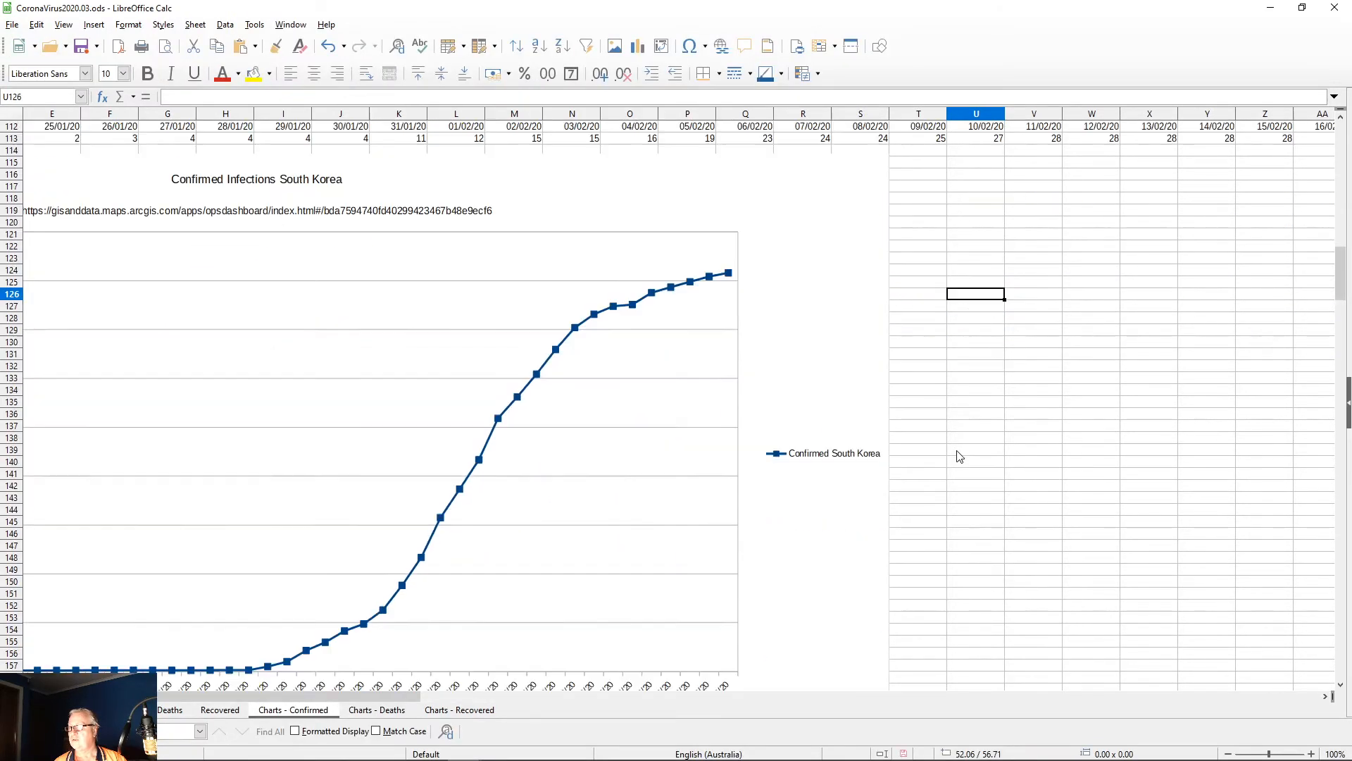
scroll(957, 456, down, 3)
scroll(955, 454, up, 4)
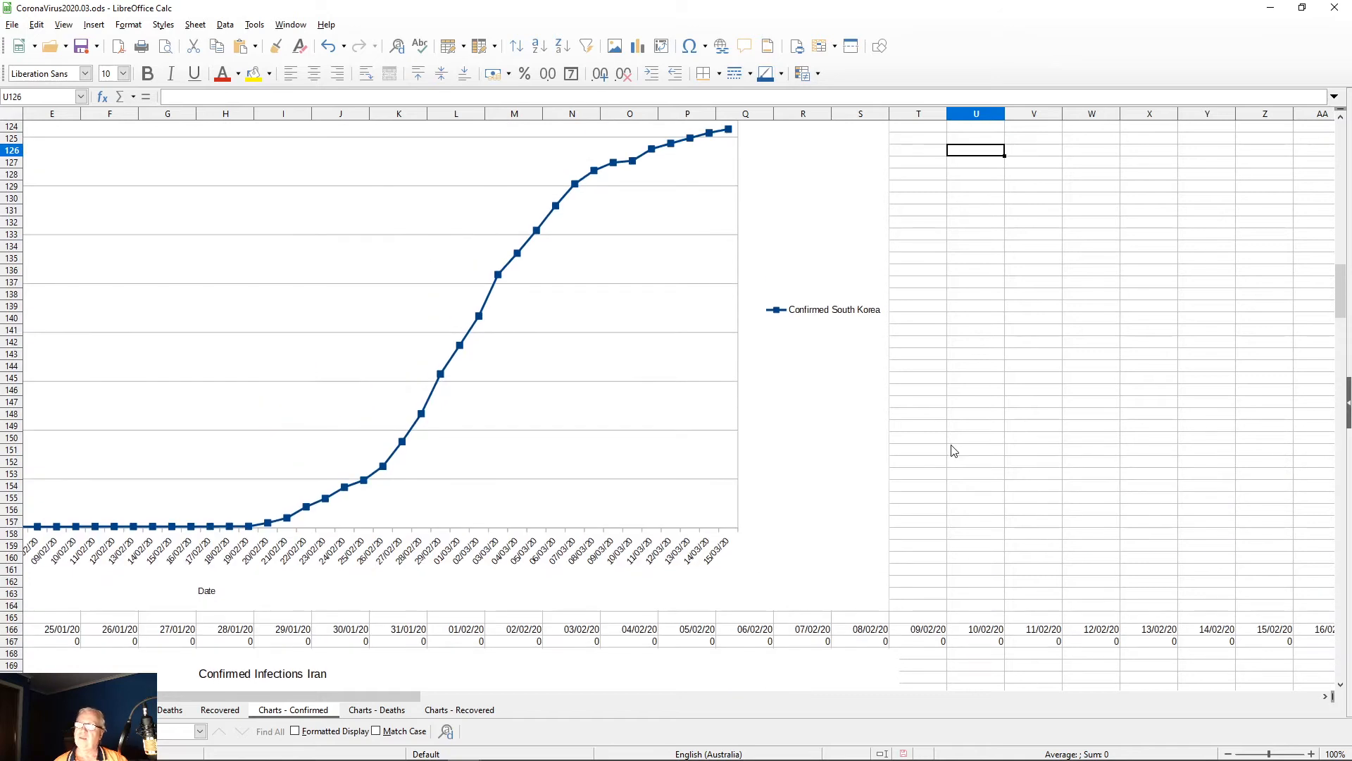
scroll(954, 451, up, 4)
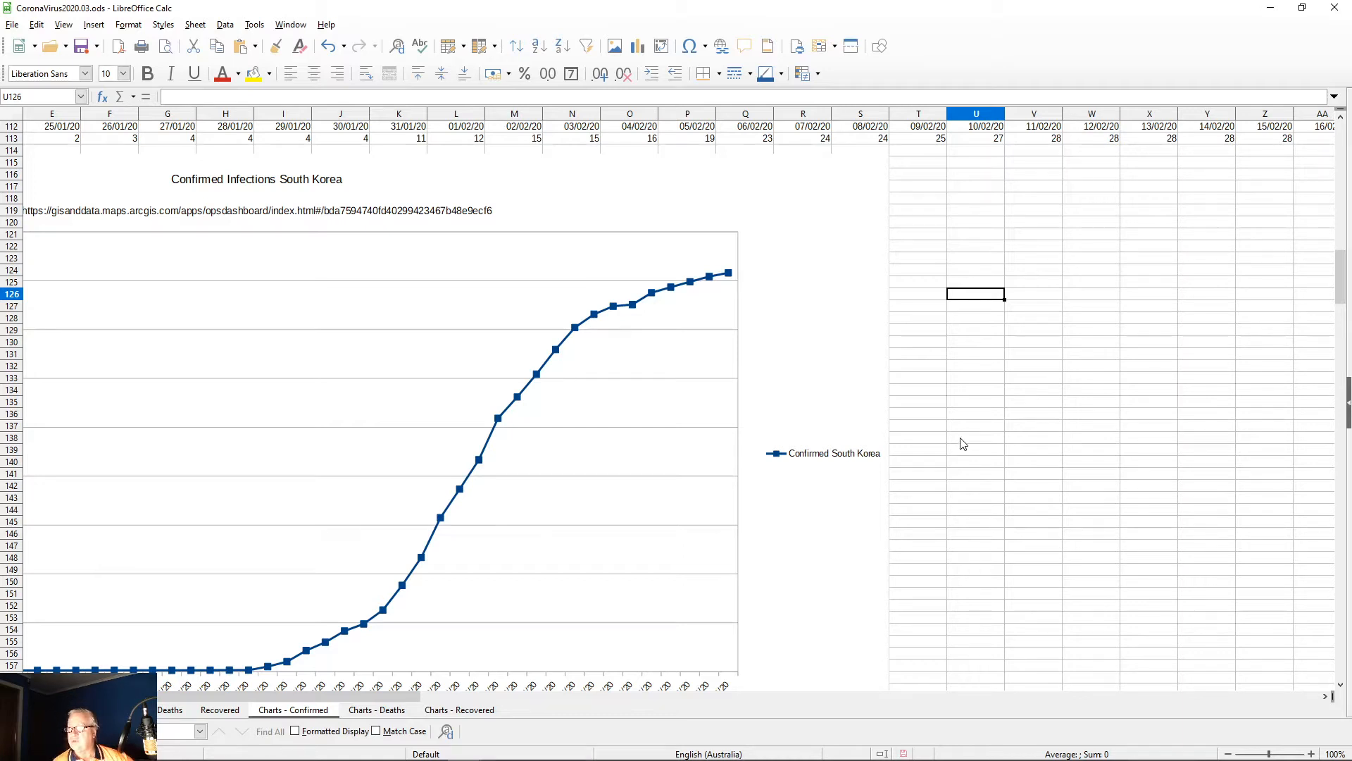
scroll(963, 444, down, 13)
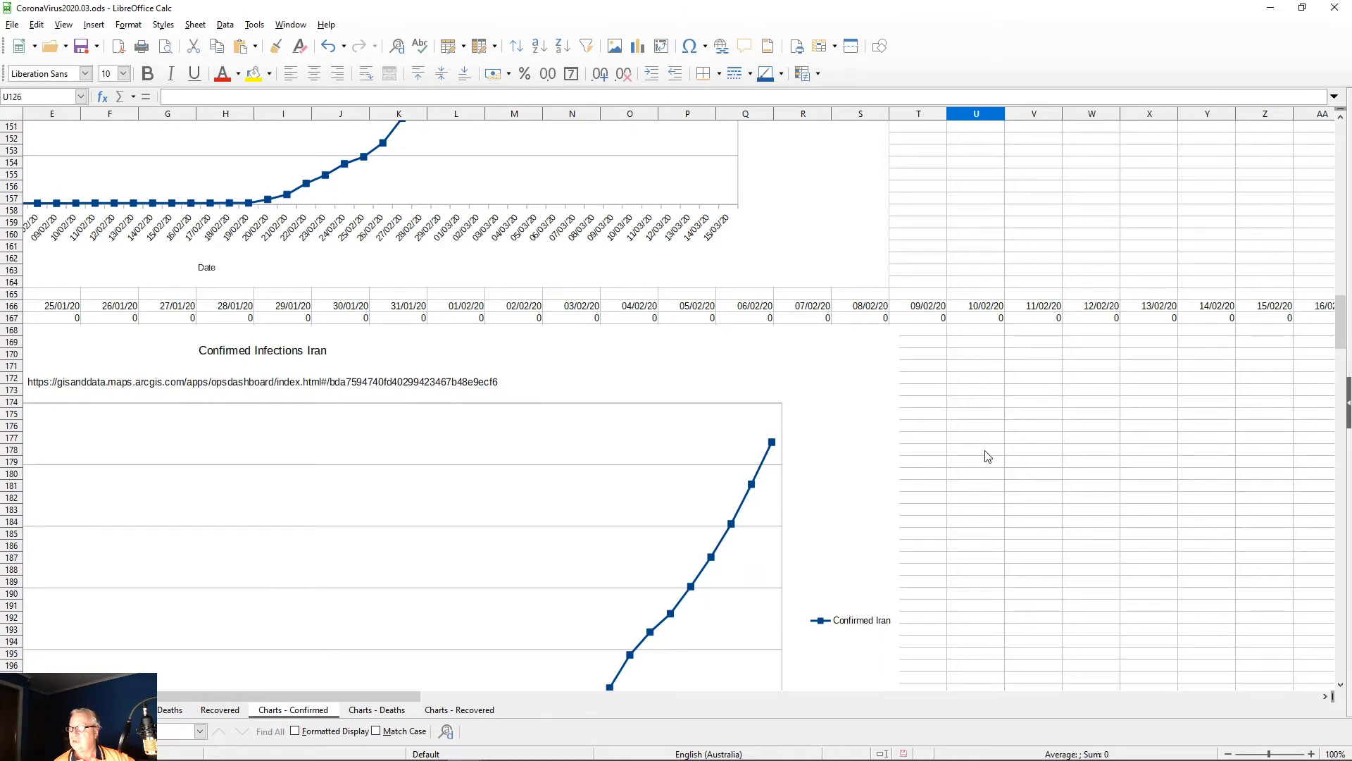
scroll(988, 457, down, 5)
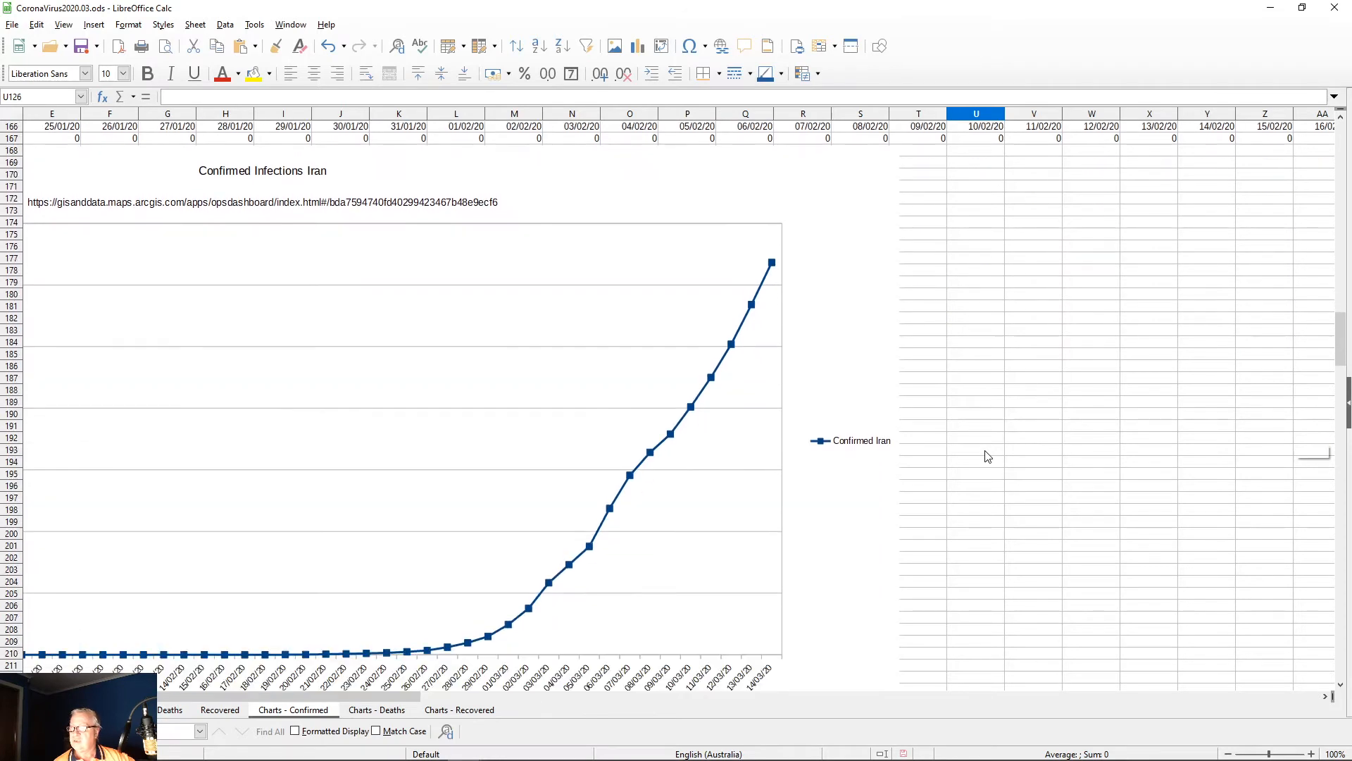
click(772, 267)
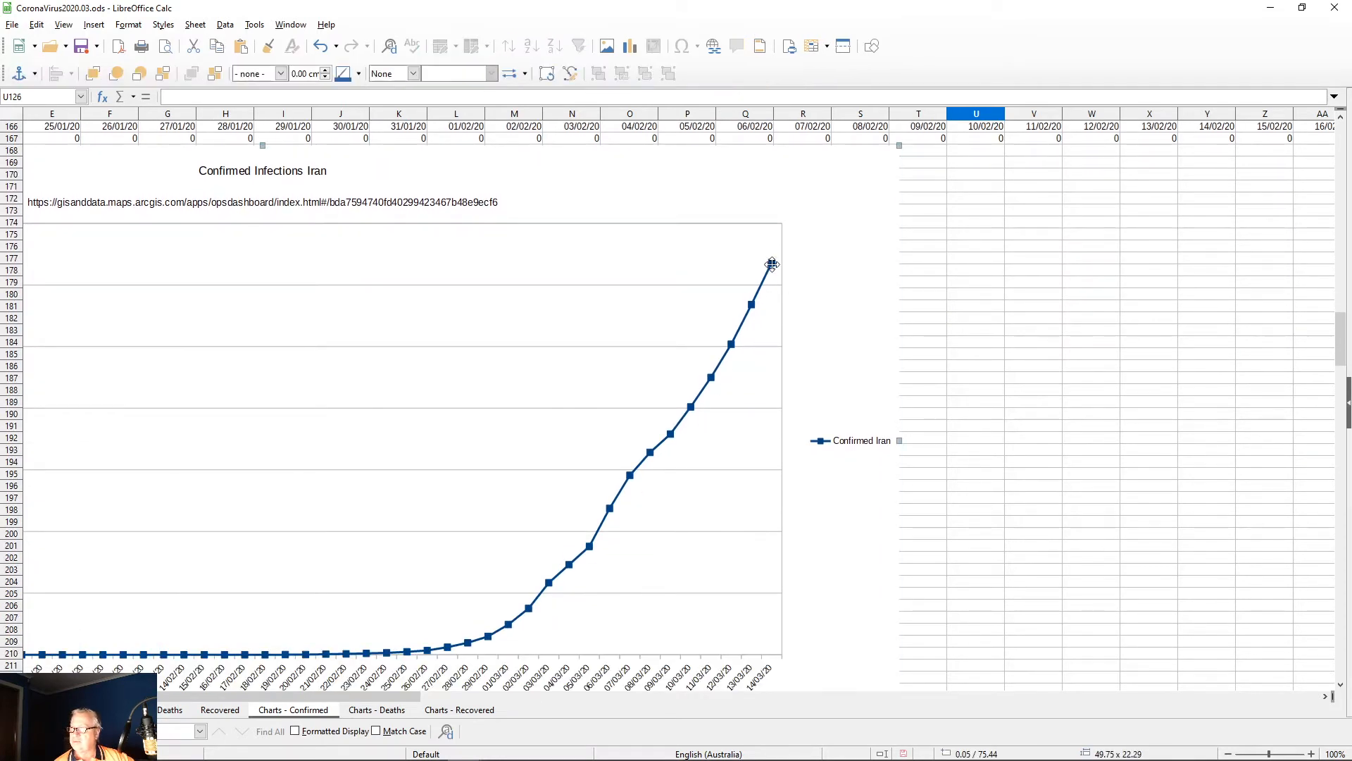
double_click(771, 262)
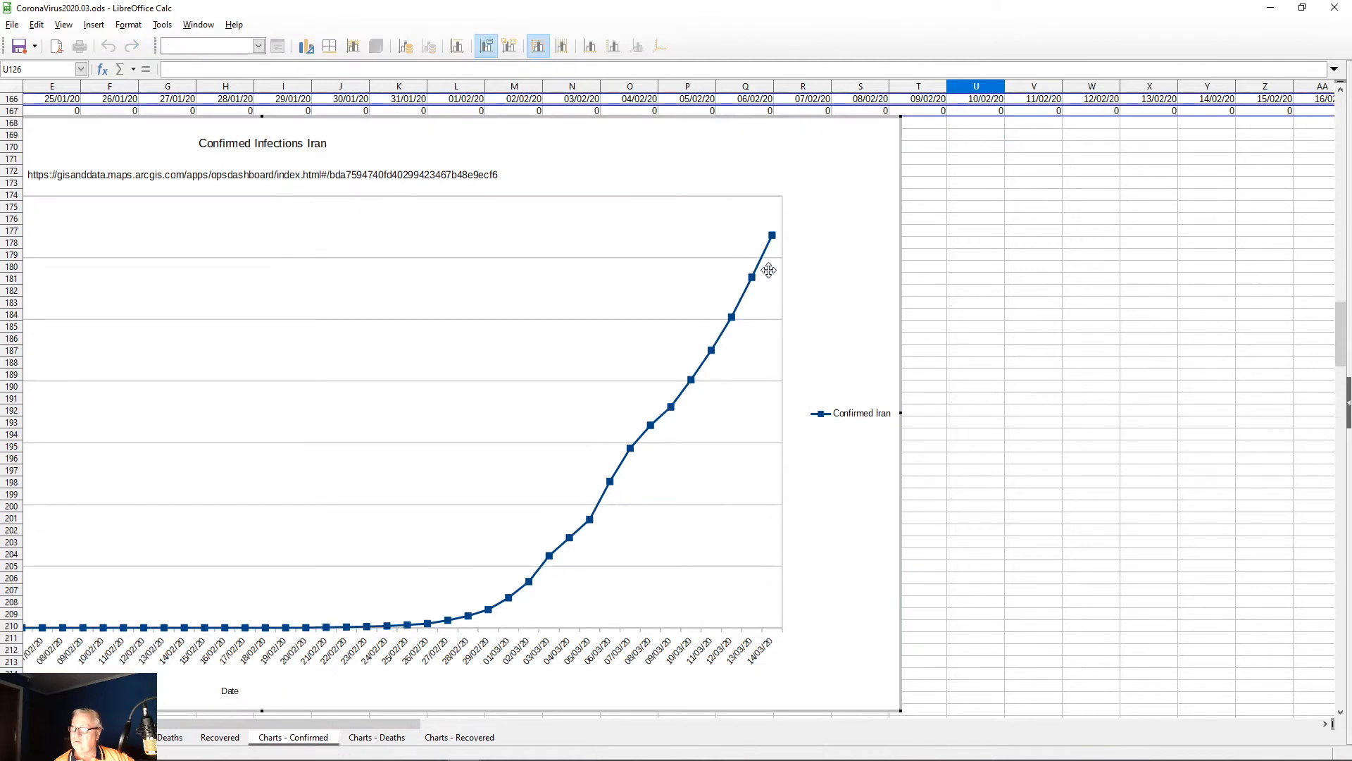
click(772, 240)
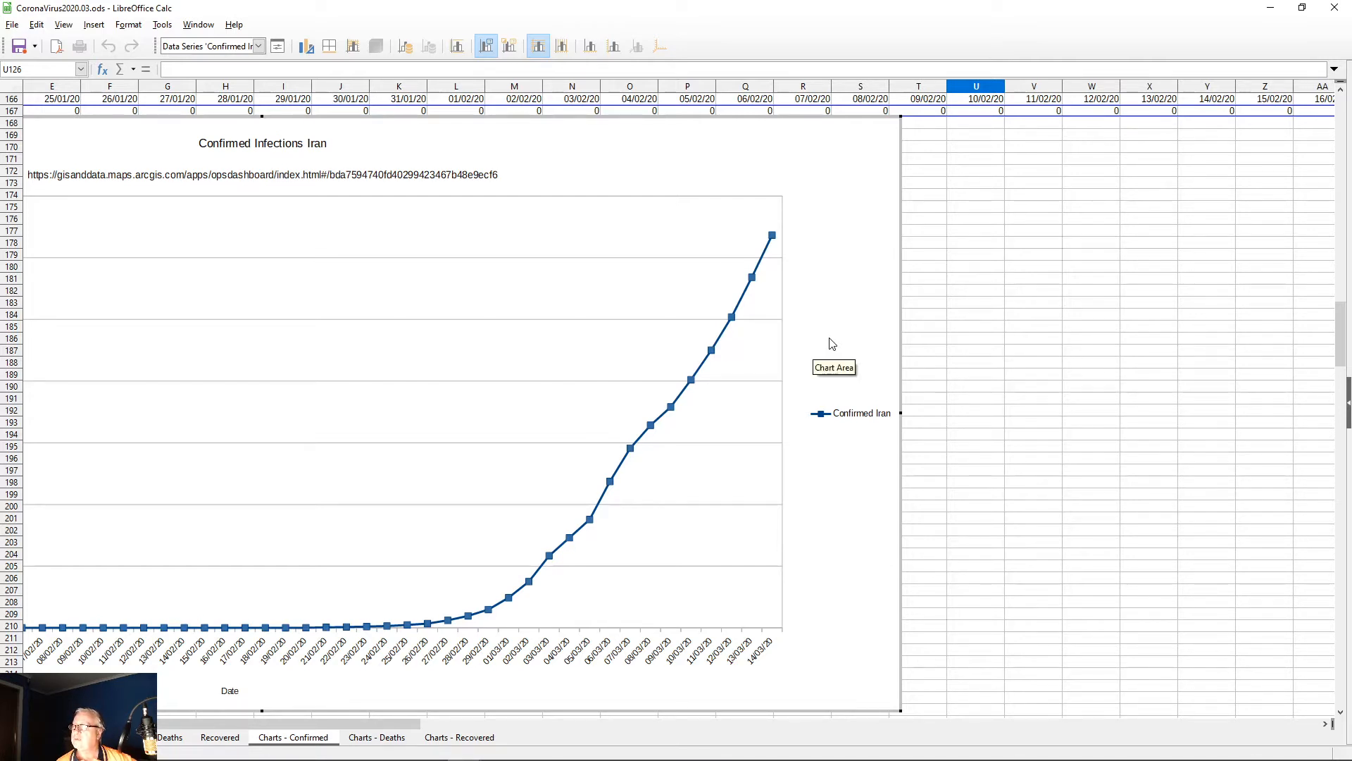
right_click(754, 284)
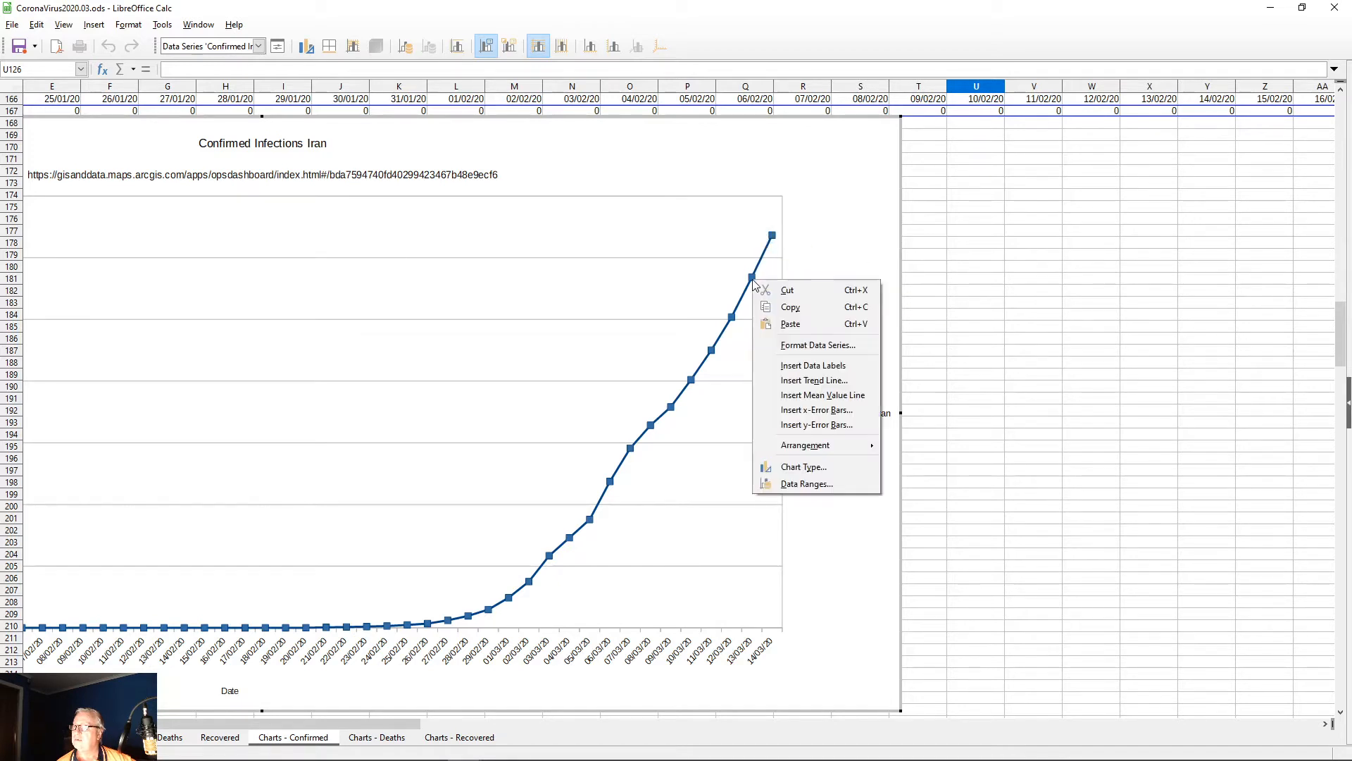
click(800, 485)
click(783, 318)
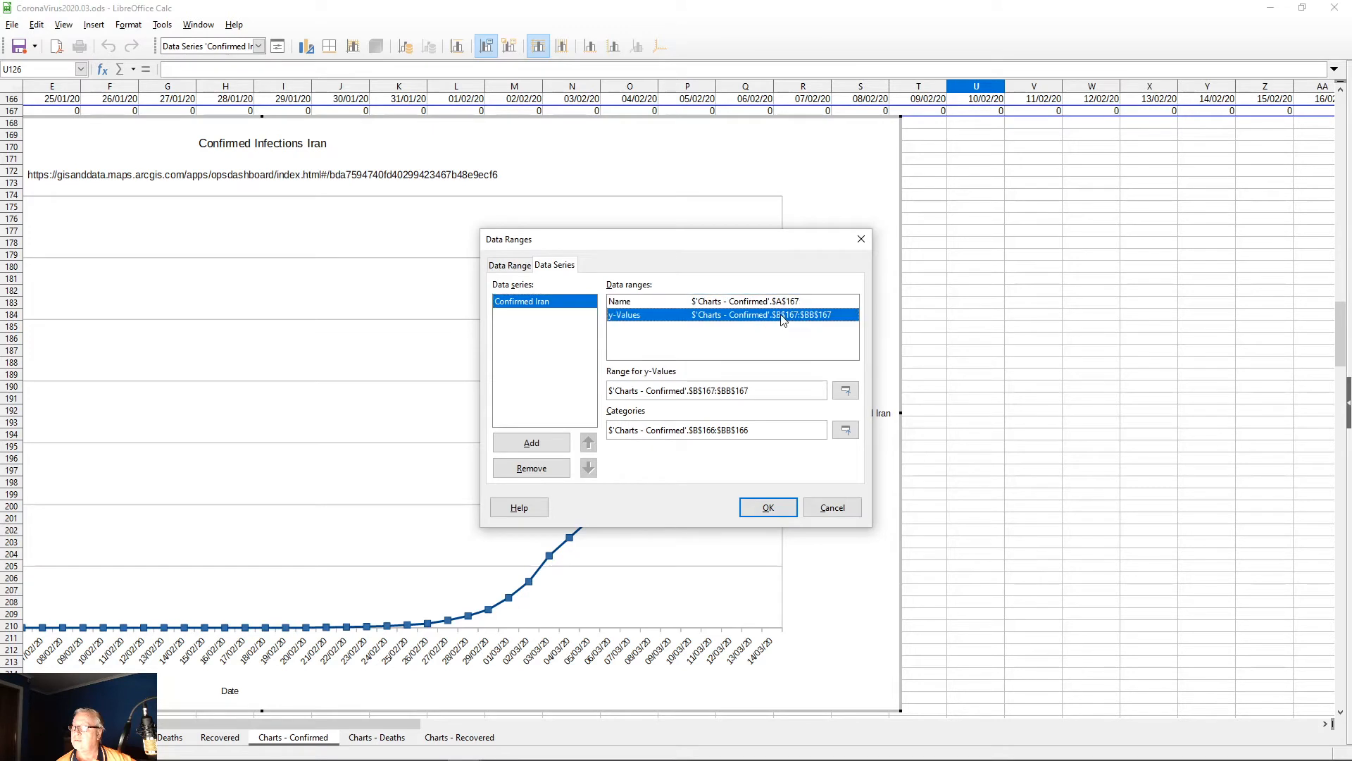
drag(726, 392, 733, 392)
text(c)
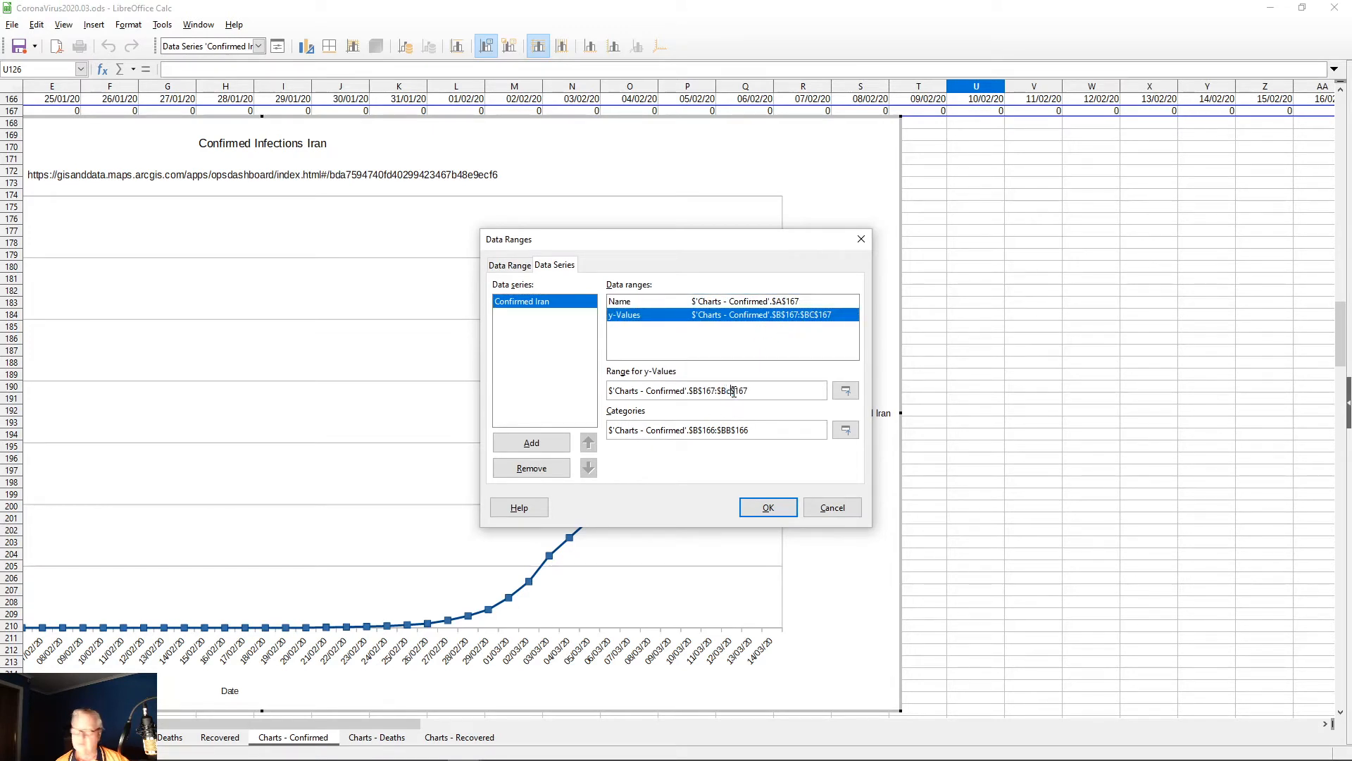
drag(728, 430, 733, 430)
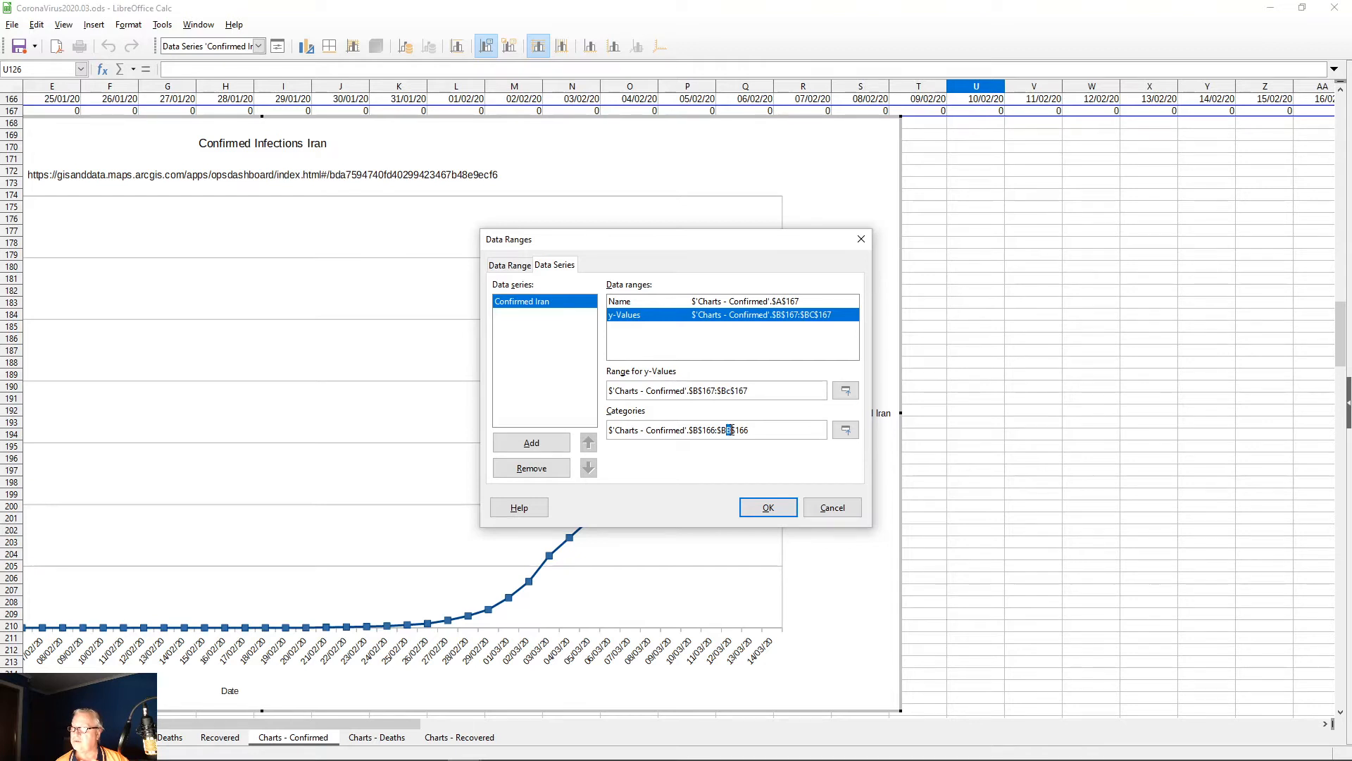
text(c)
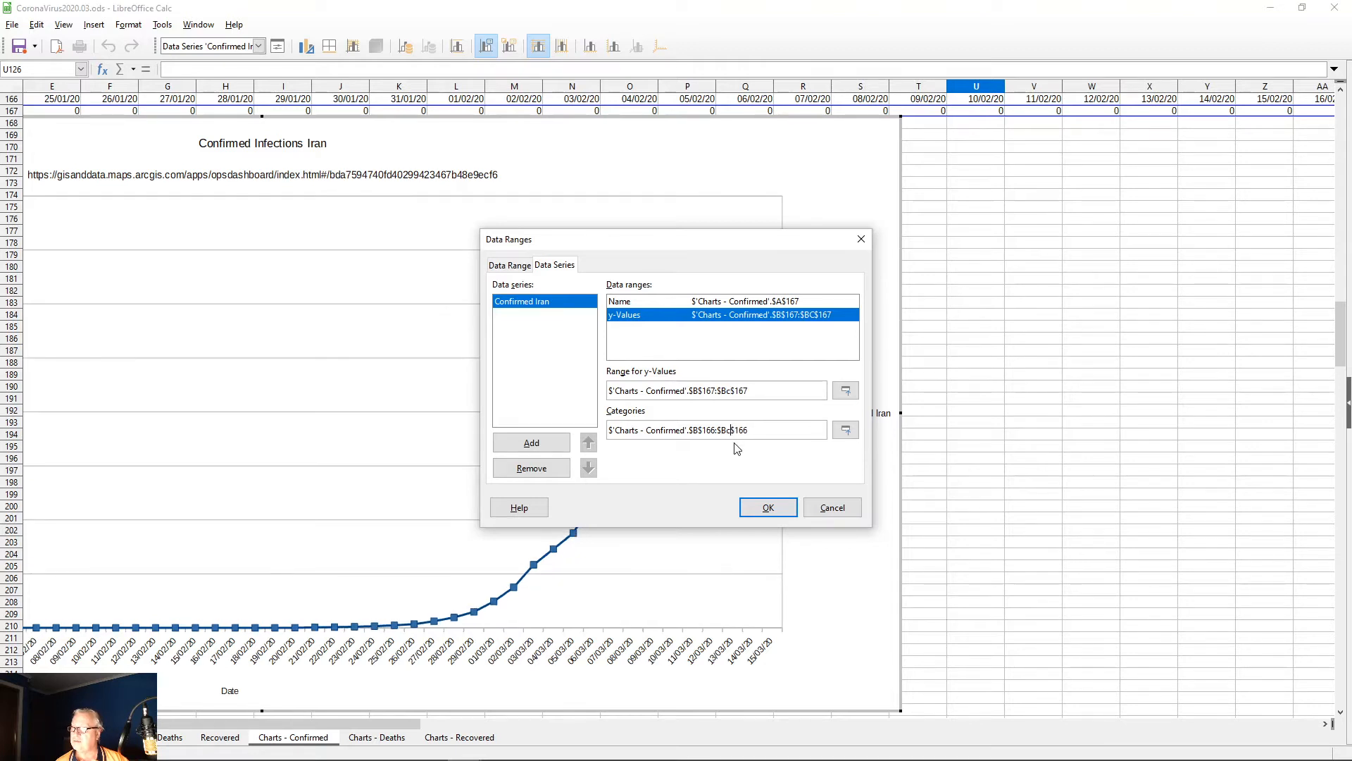
click(768, 508)
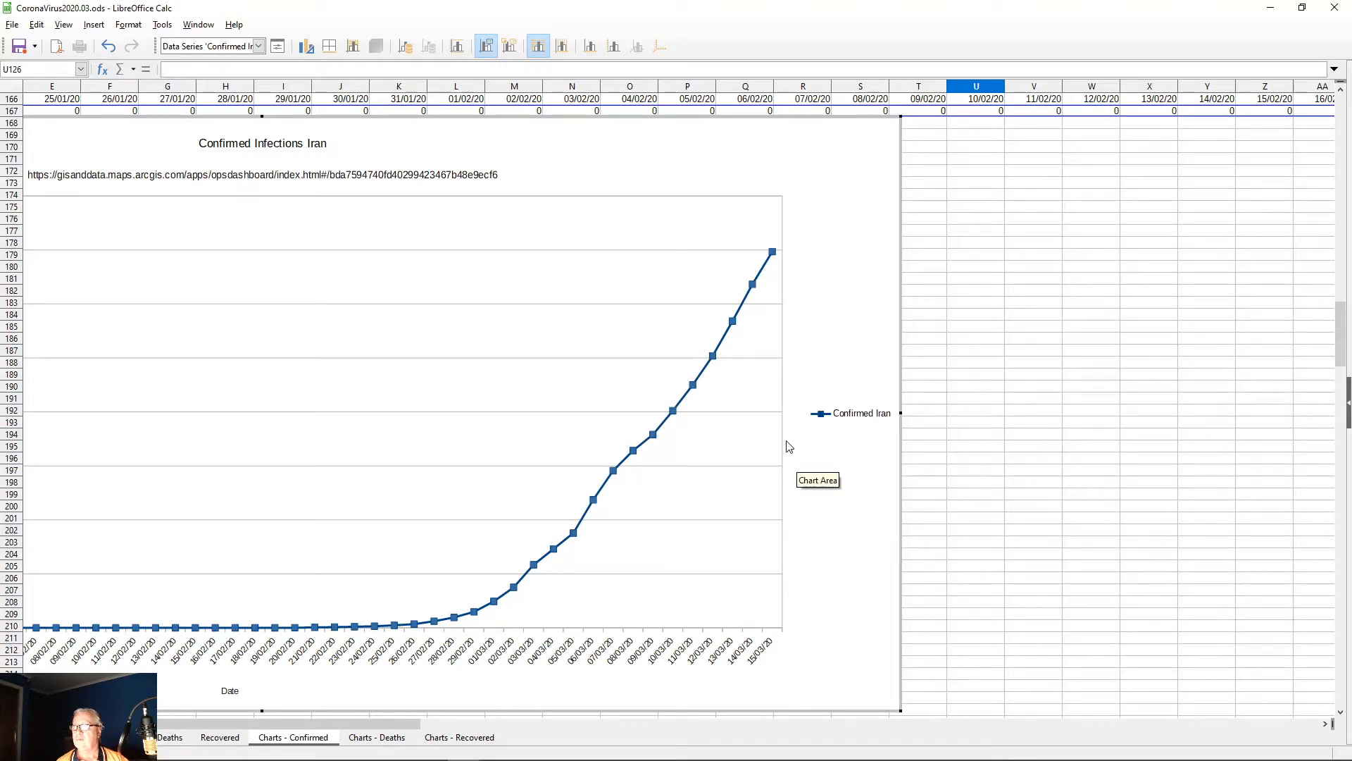
click(933, 411)
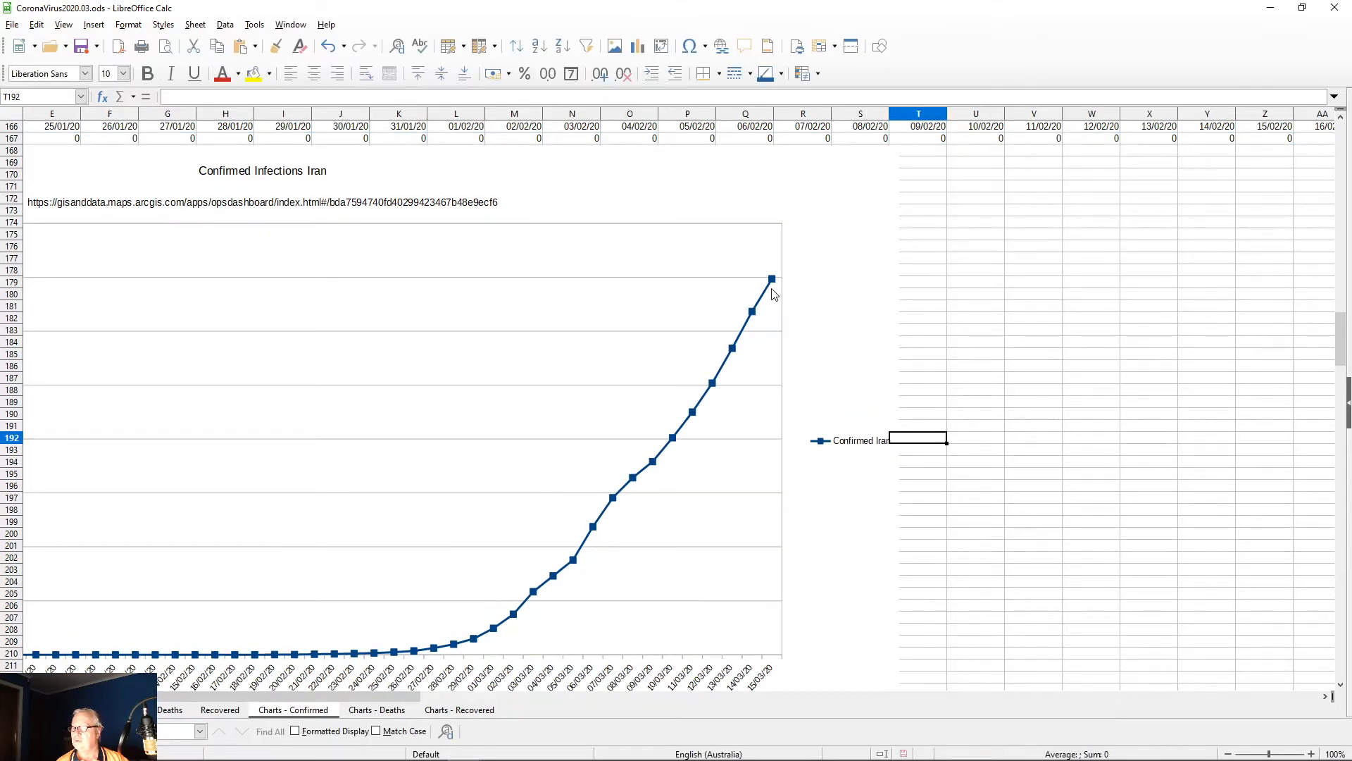
Step: Extend the Confirmed Infections Italy chart's data ranges to column BC, with y-values $B$220:$BC$220 and categories $B$219:$BC$219
scroll(929, 422, down, 15)
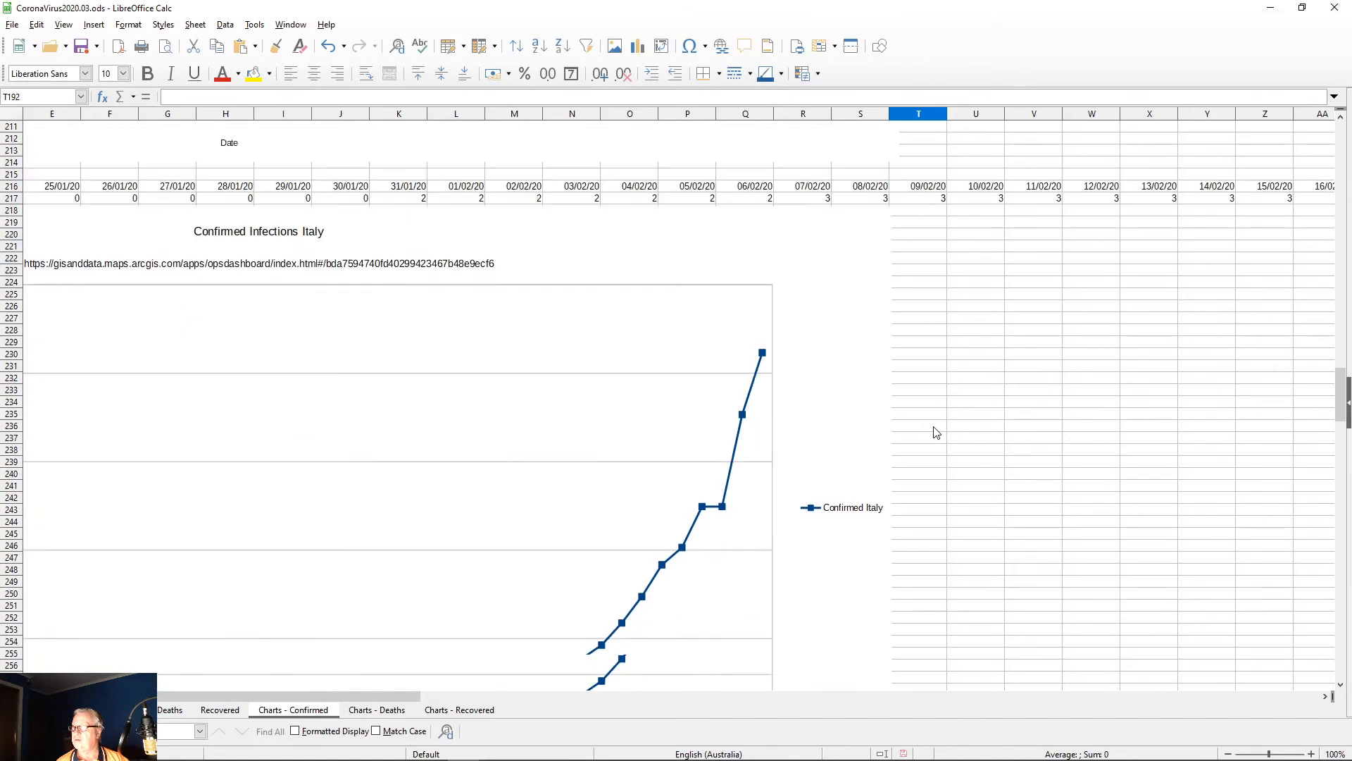
scroll(937, 433, down, 3)
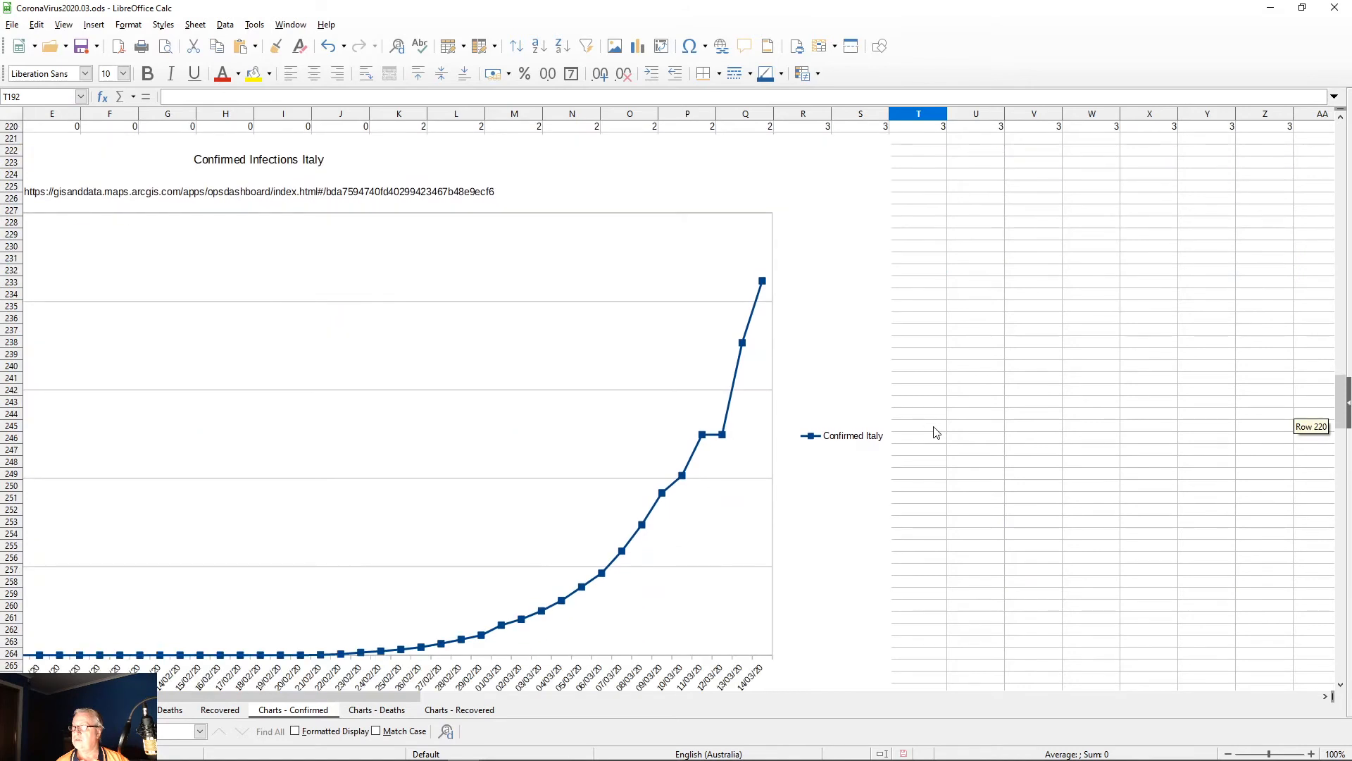
double_click(743, 345)
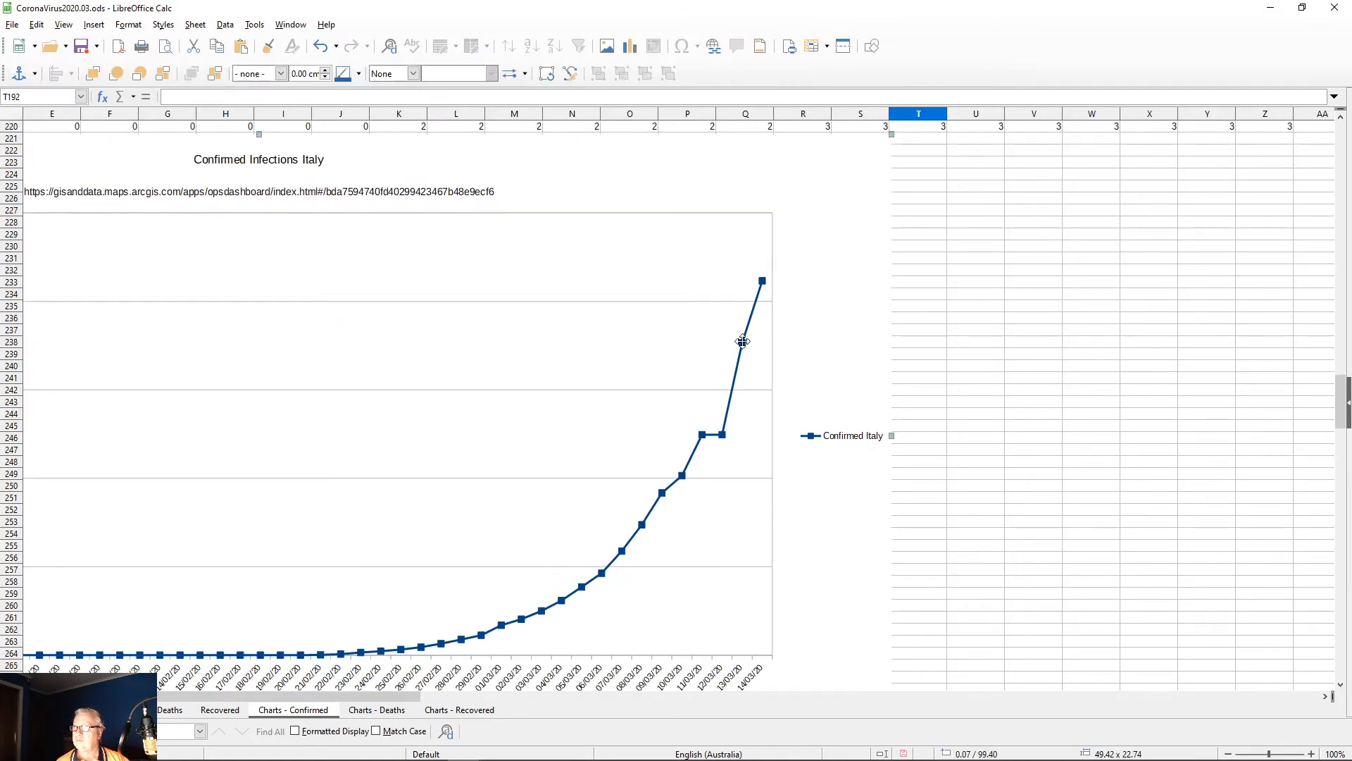
click(745, 323)
right_click(745, 323)
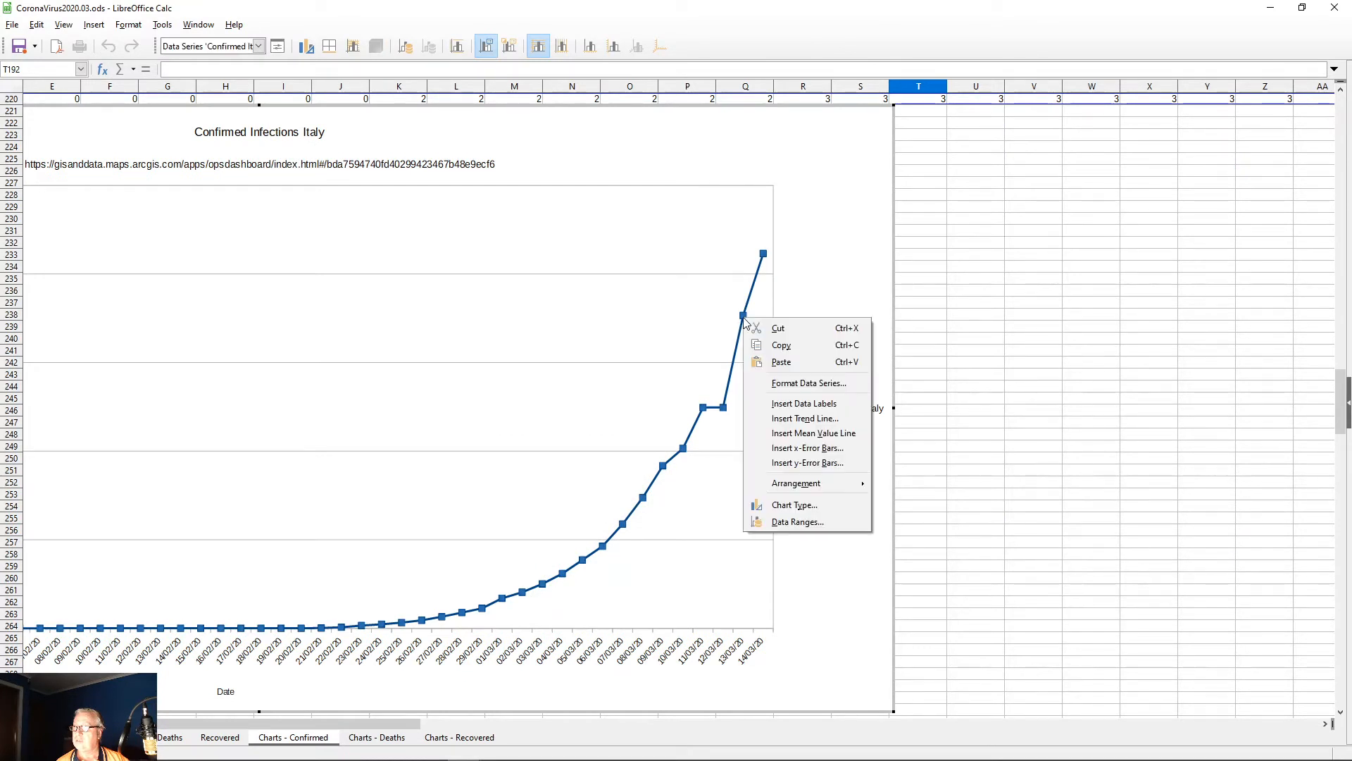
click(798, 522)
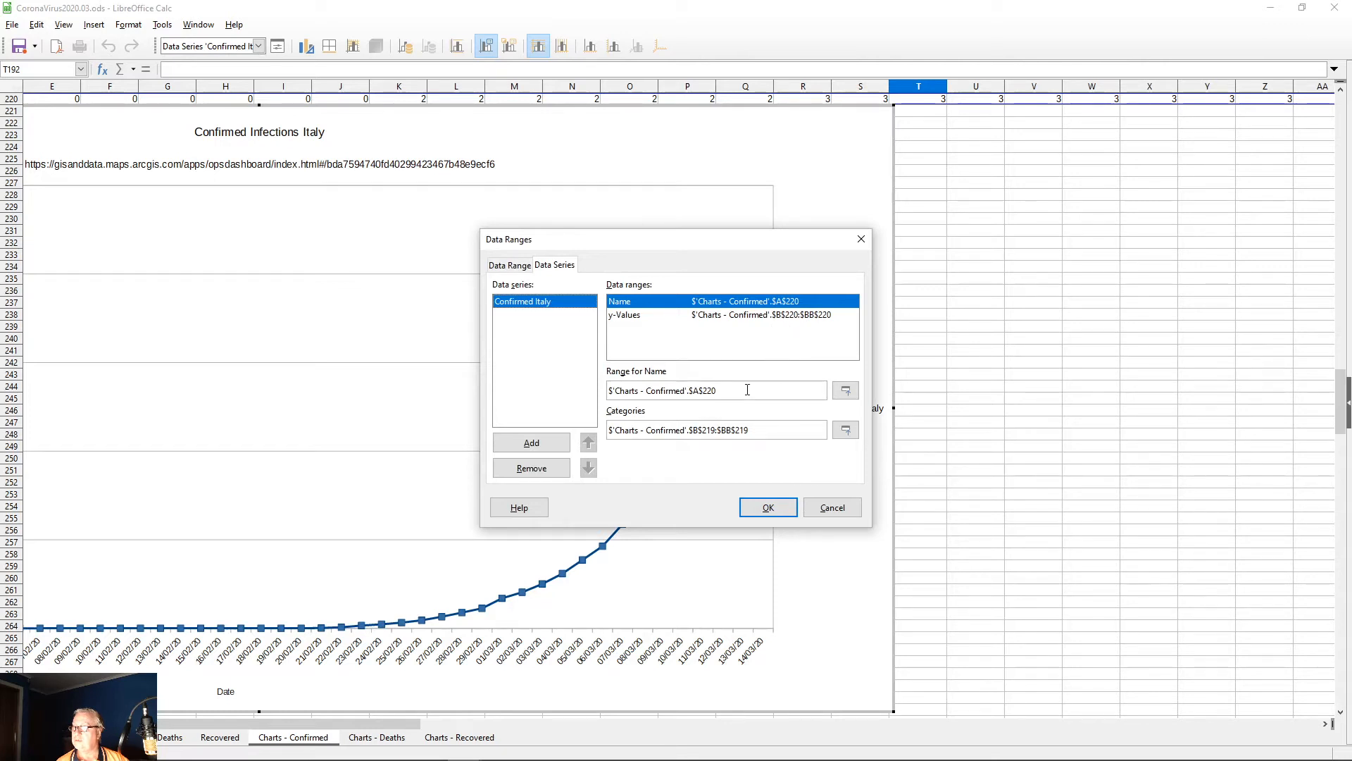
click(779, 317)
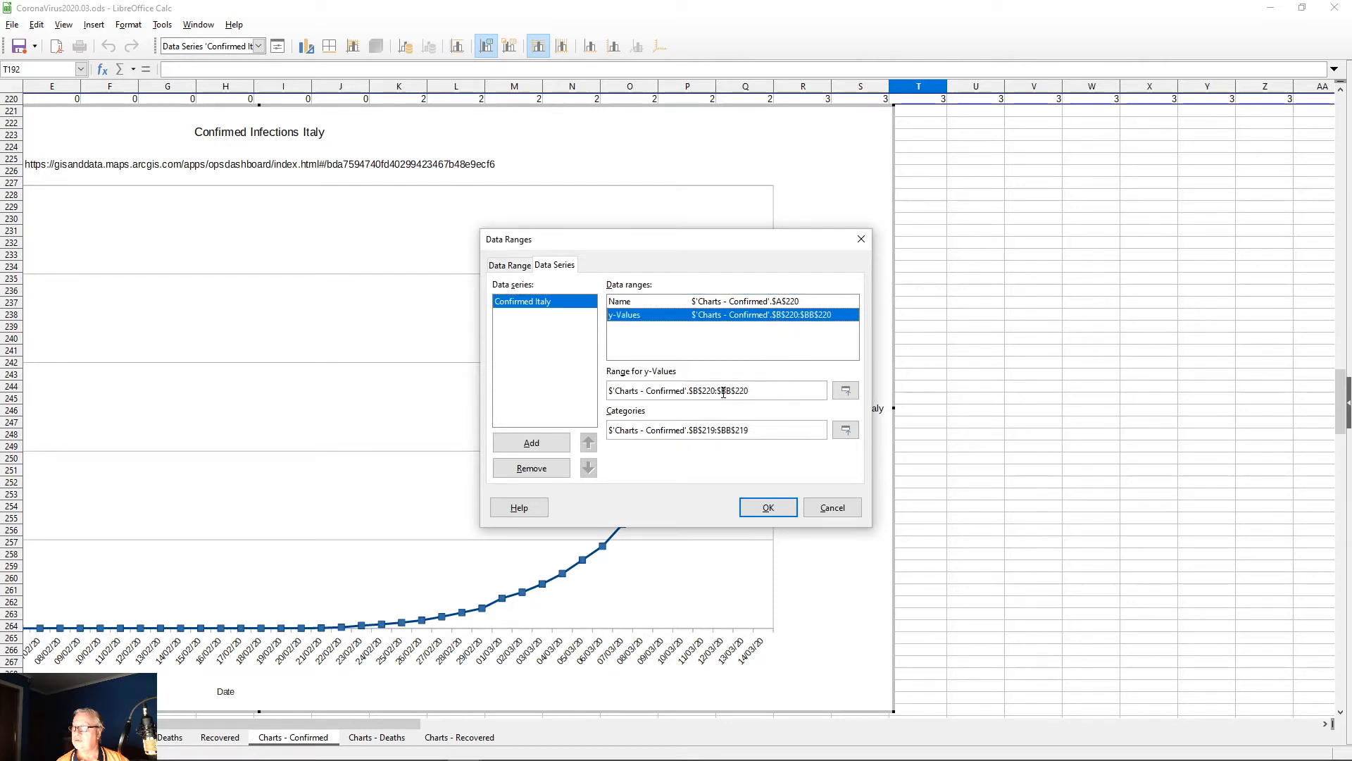
drag(725, 392, 732, 391)
text(c)
drag(727, 430, 730, 430)
text(c)
click(768, 507)
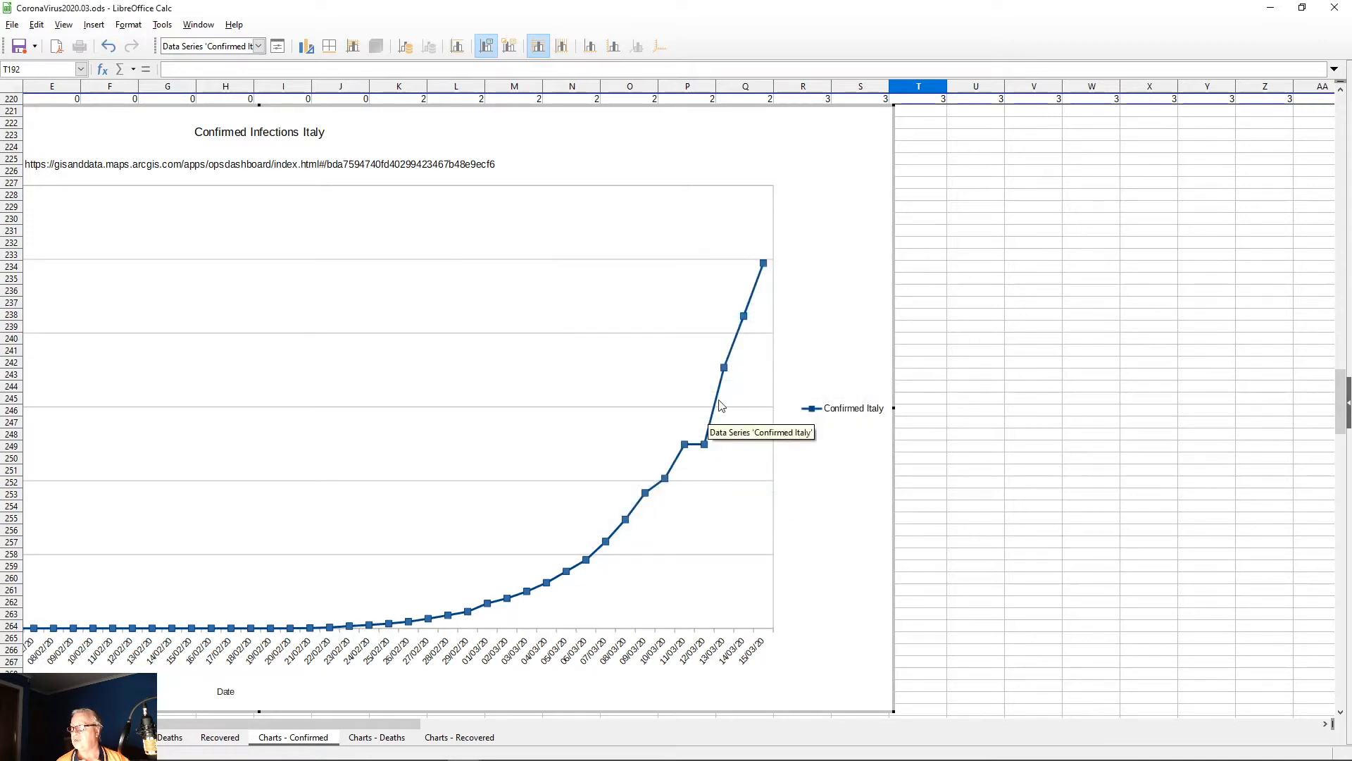
mouse_move(765, 266)
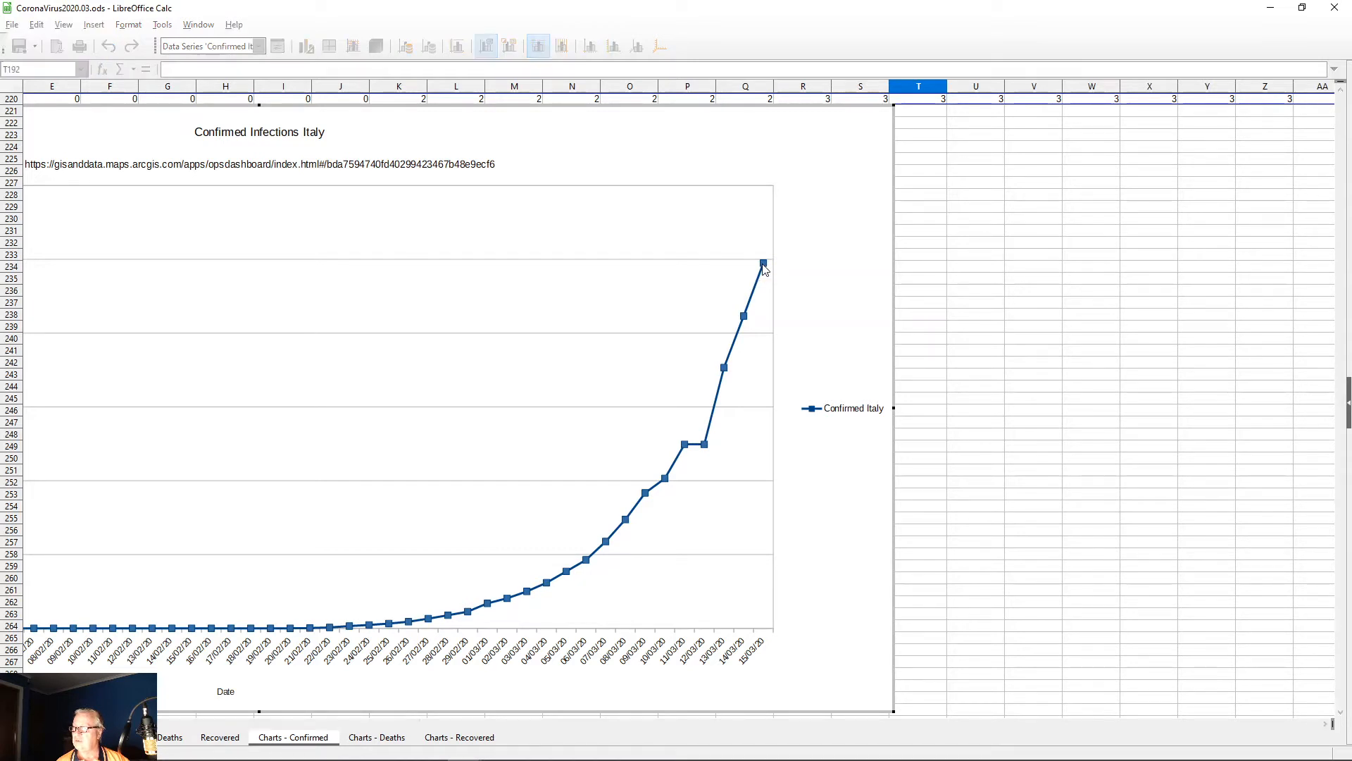
click(934, 519)
Step: Extend the Daily percentage infection Increase without China chart's data ranges to column BC, with y-values $B$274:$BC$274 and categories $B$273:$BC$273
scroll(933, 495, down, 7)
scroll(934, 497, down, 11)
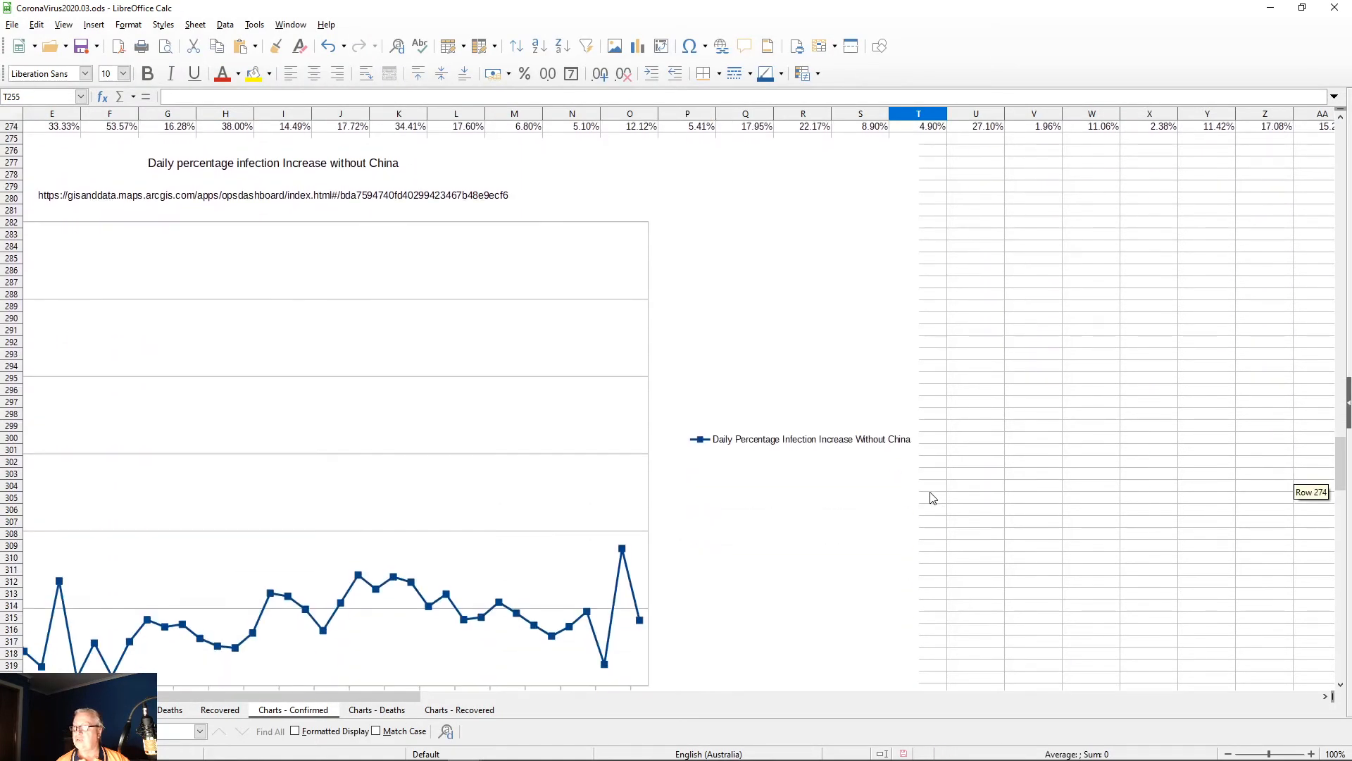
scroll(931, 495, down, 4)
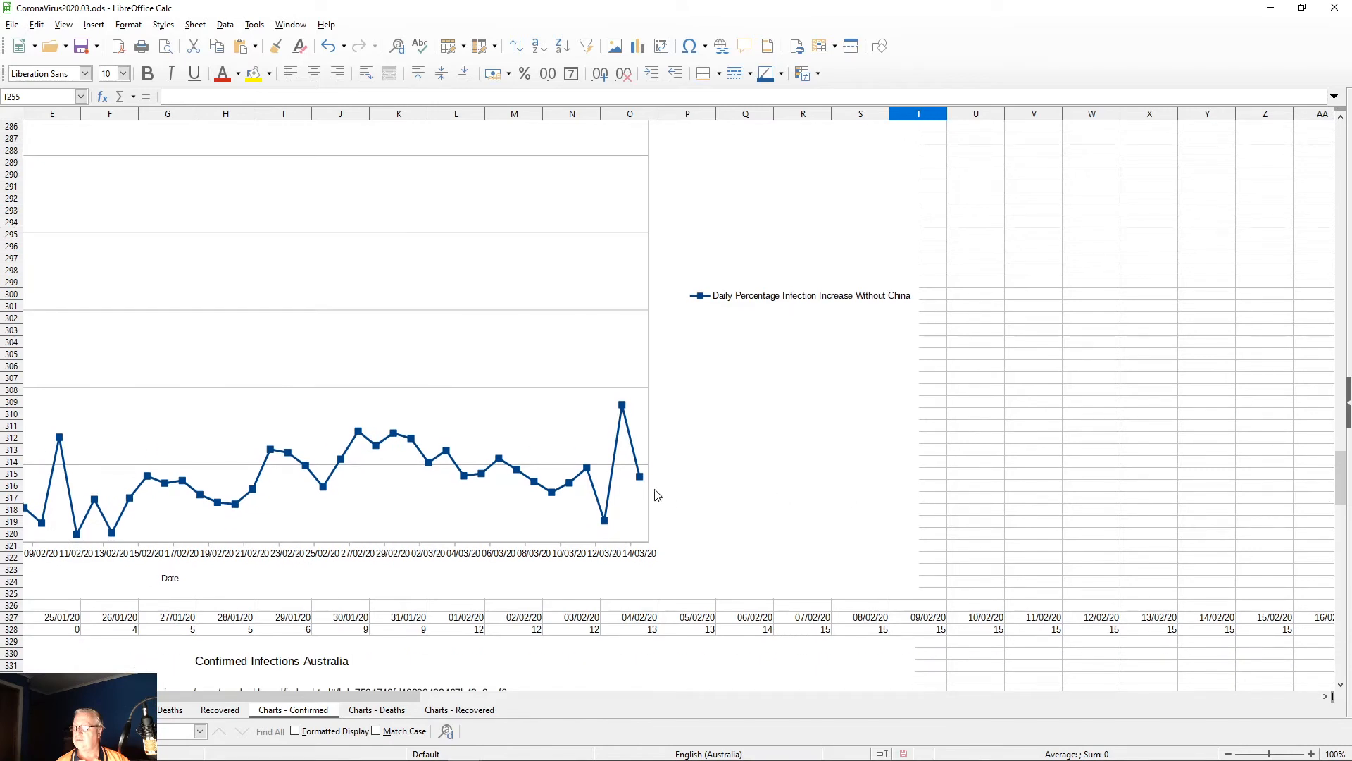
click(639, 476)
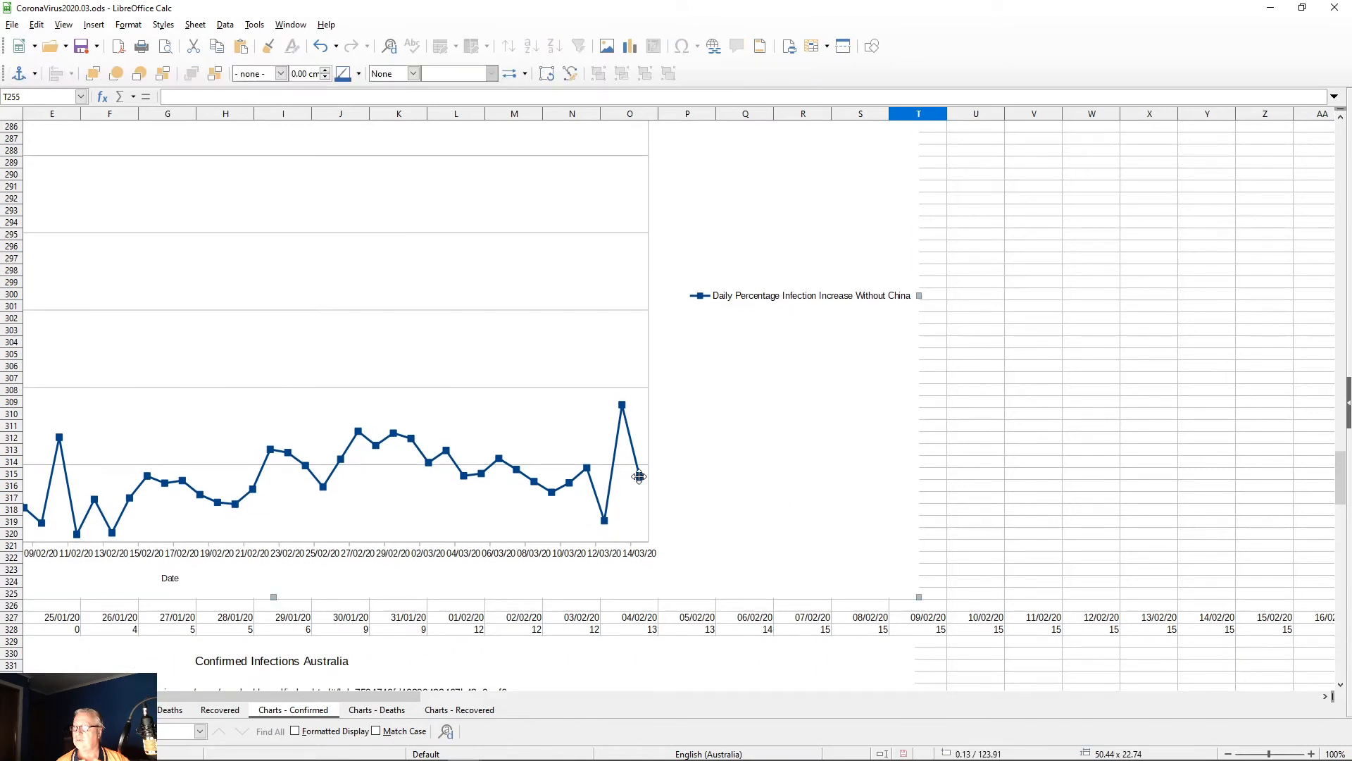
double_click(639, 477)
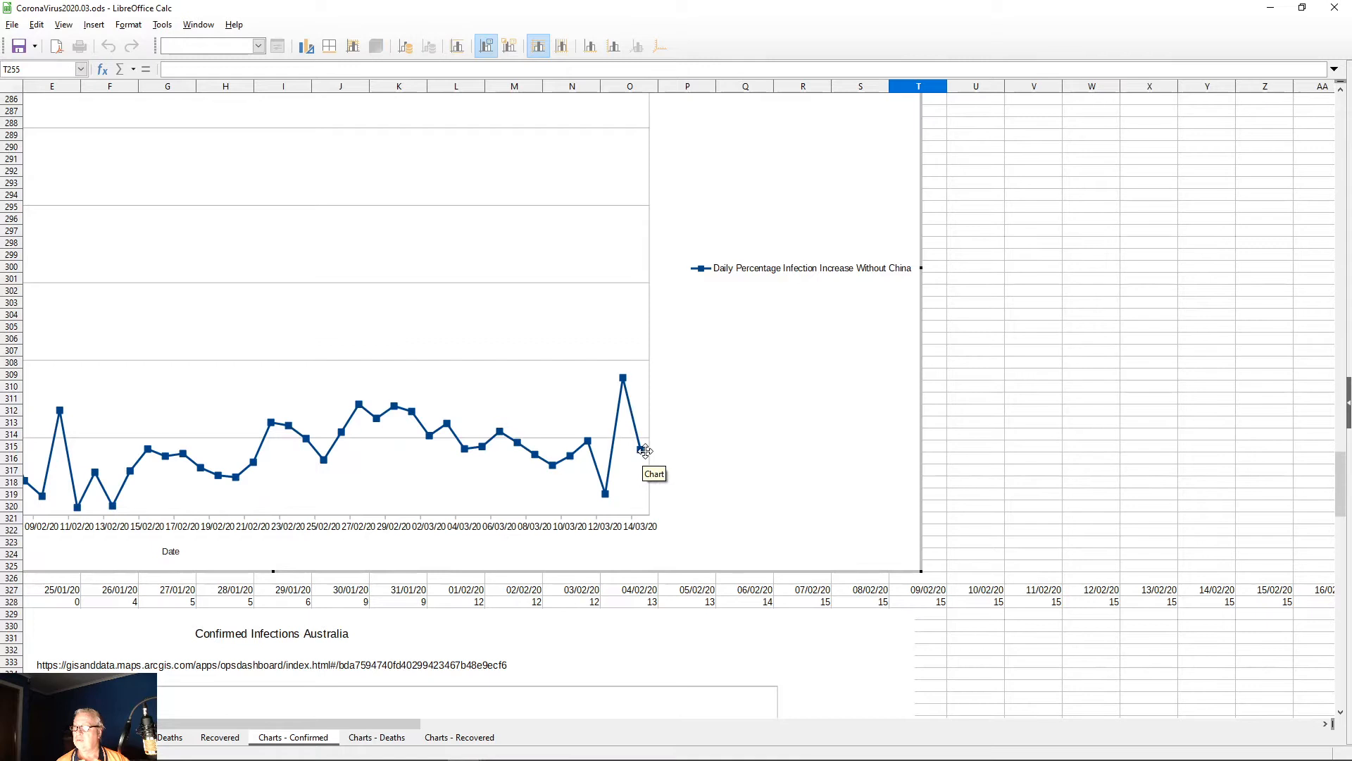
click(641, 451)
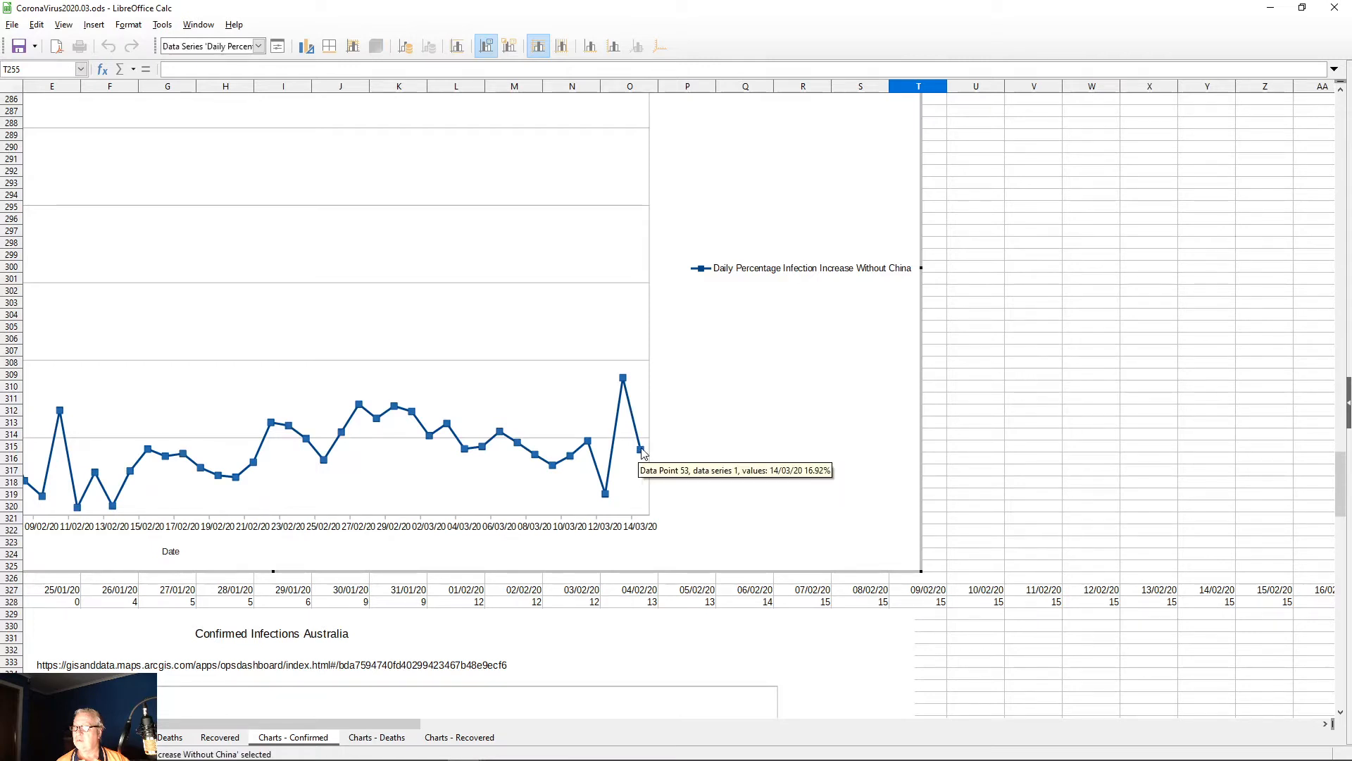
right_click(643, 453)
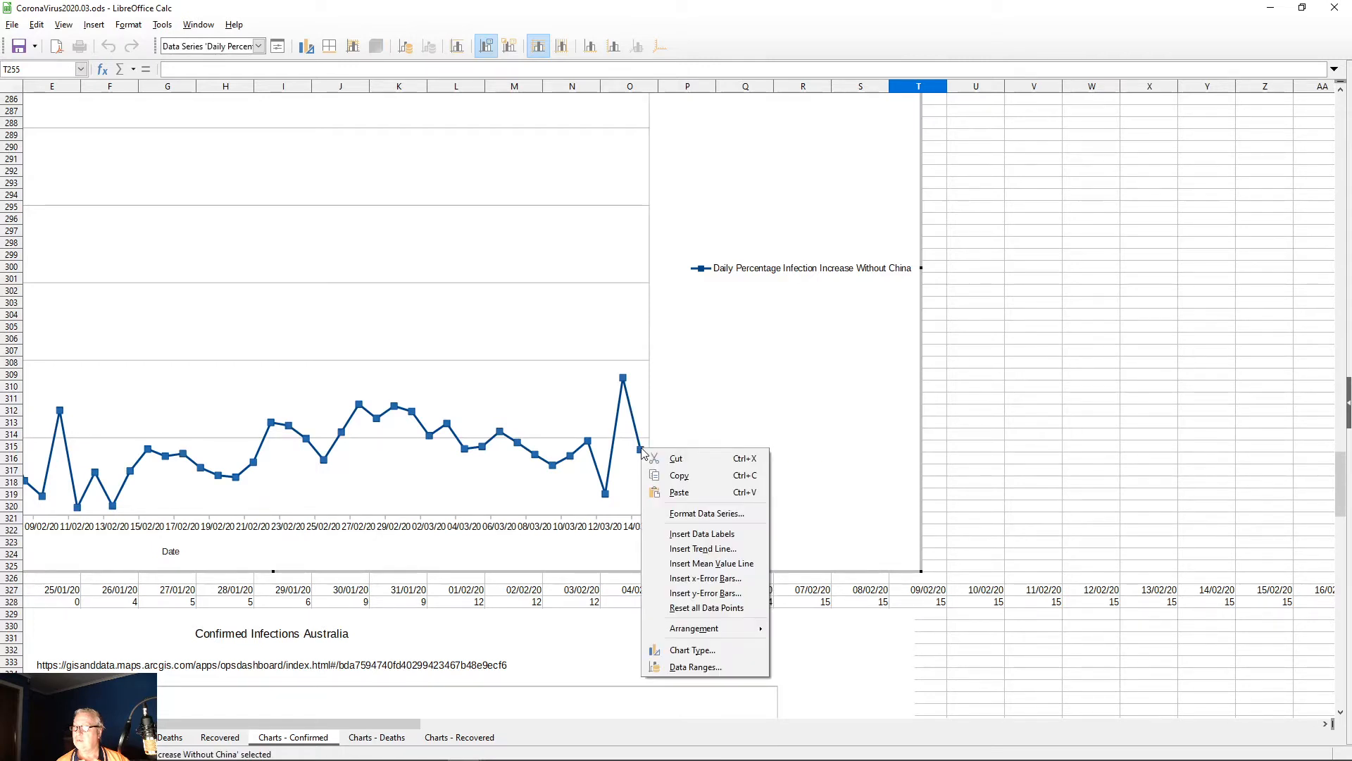
click(711, 658)
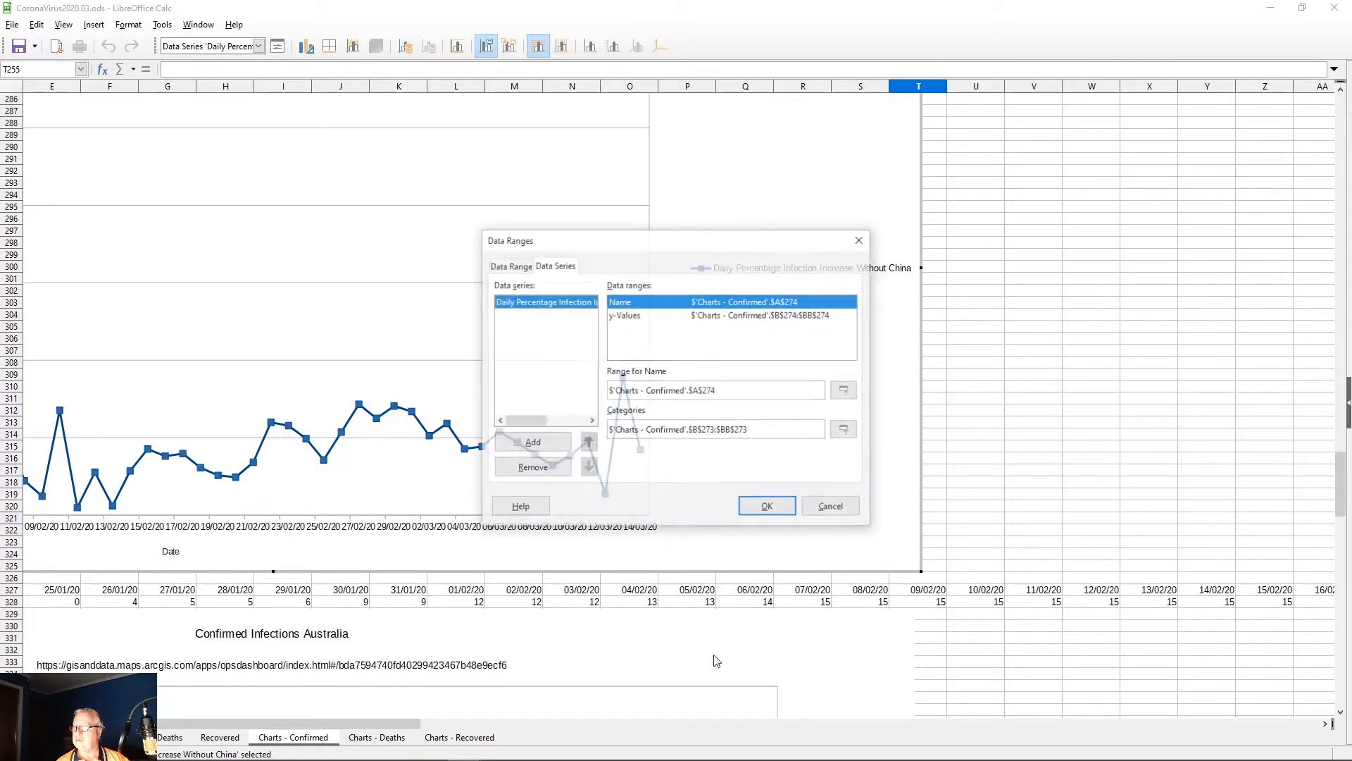
click(773, 315)
drag(728, 391, 730, 430)
text(c$274)
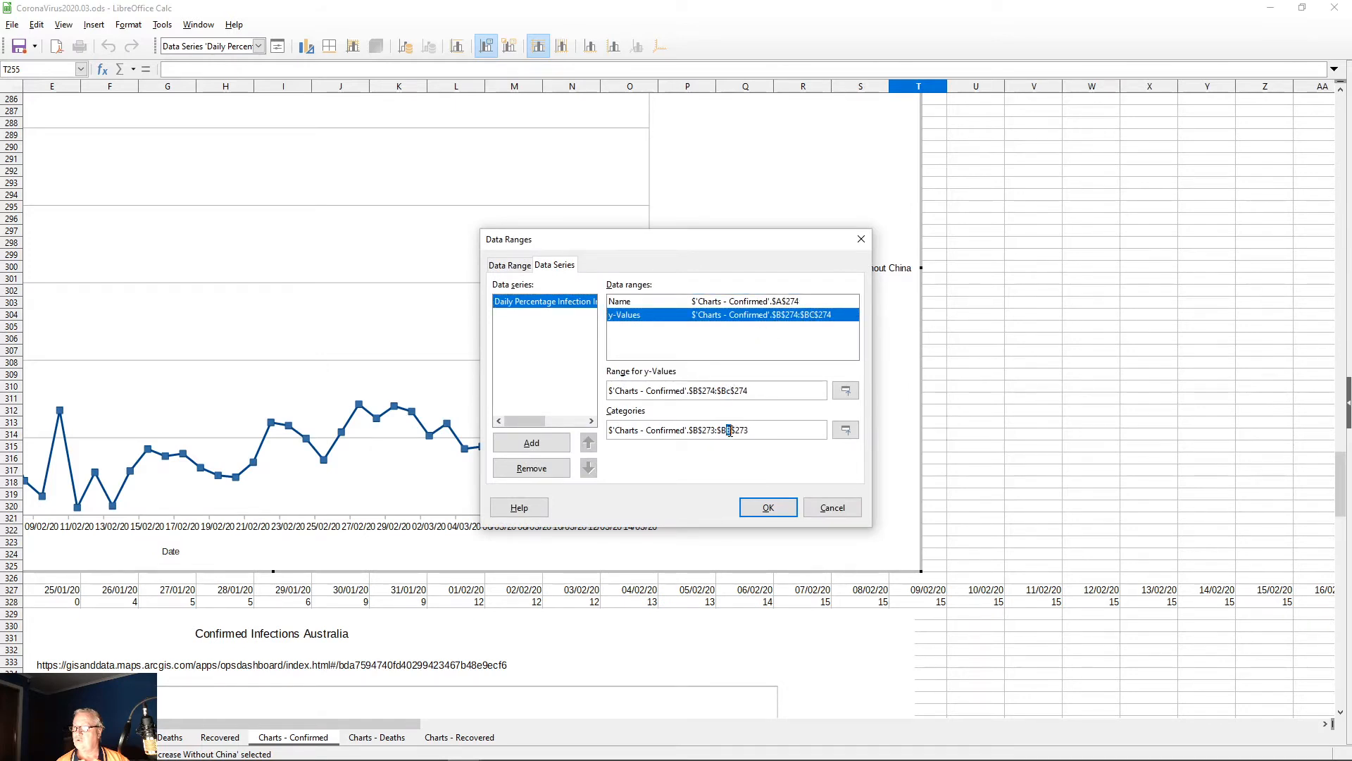
text(c)
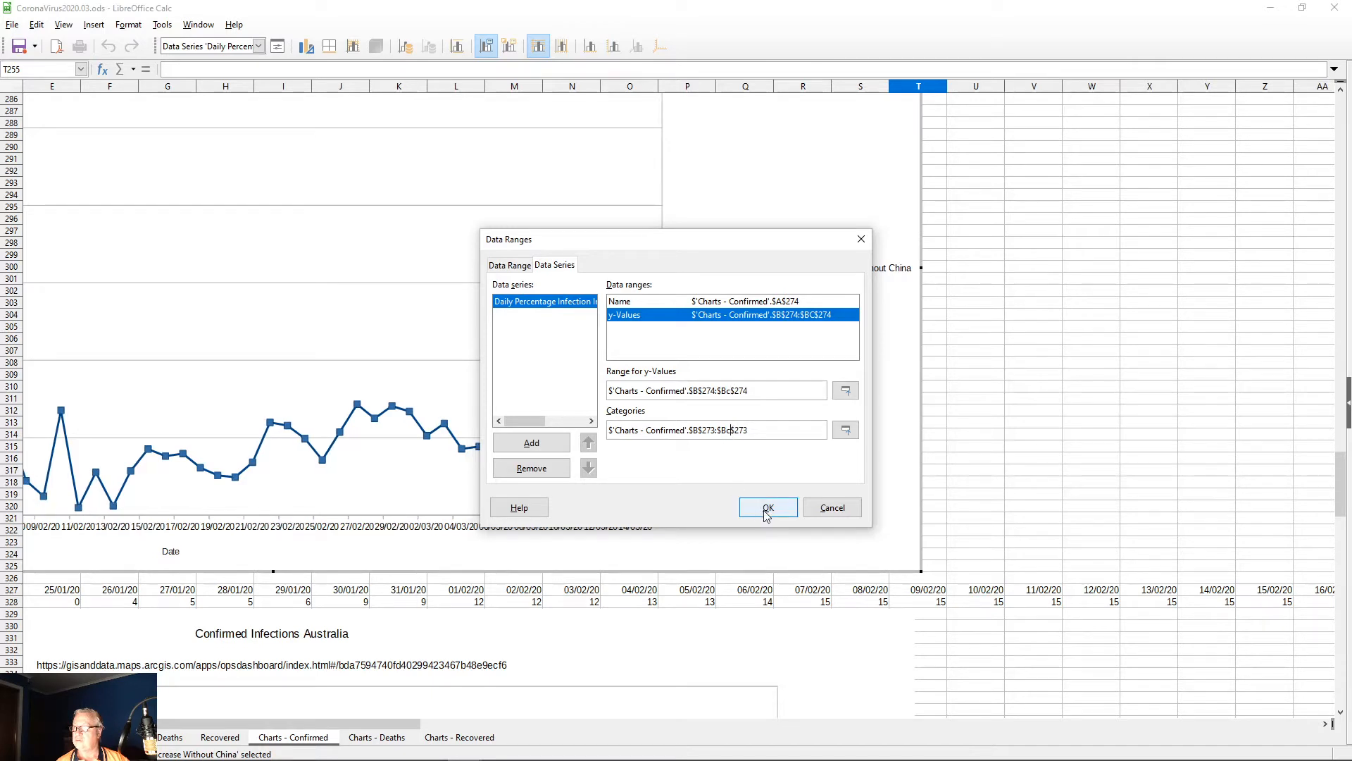
click(768, 508)
mouse_move(656, 459)
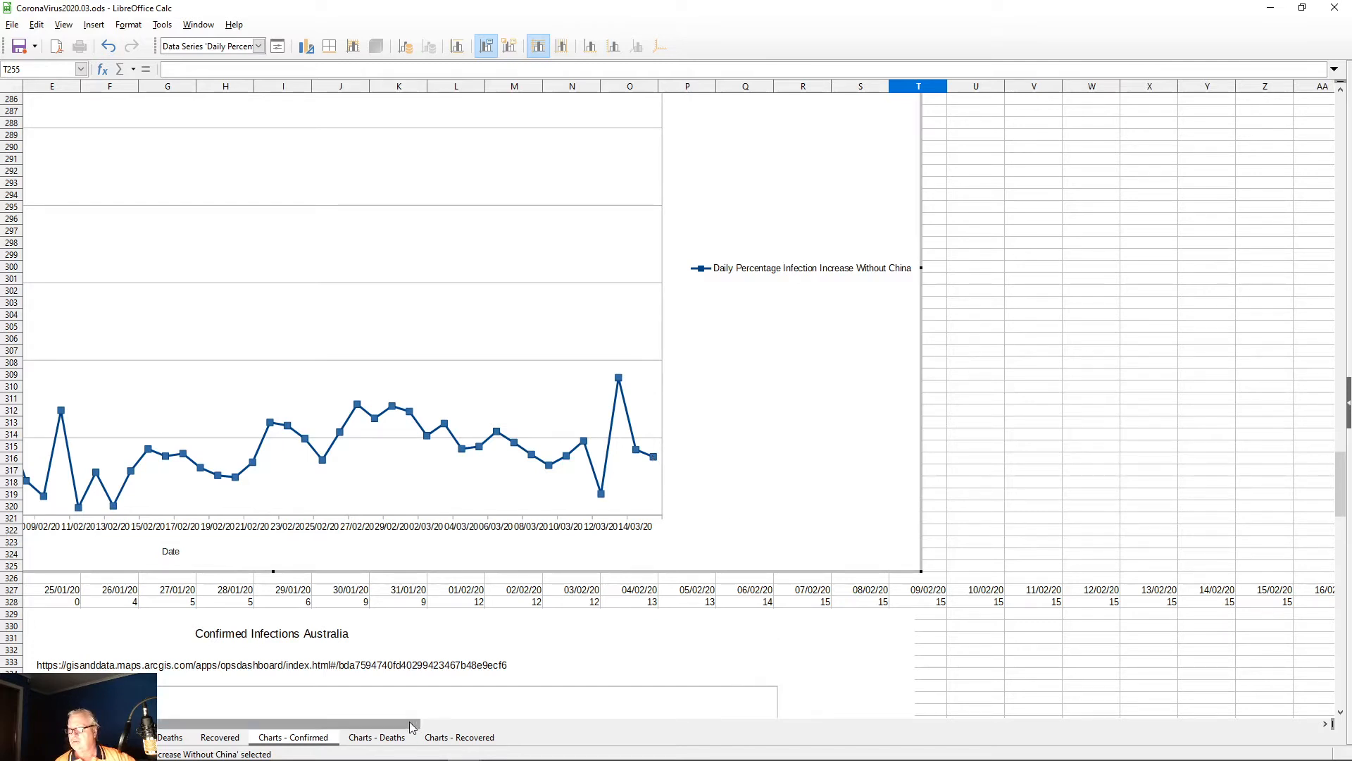
Step: Examine the 15/03/20 daily percentage increase formula in BC274 and the projected infection formulas in BD58 and BE58
scroll(1189, 579, down, 5)
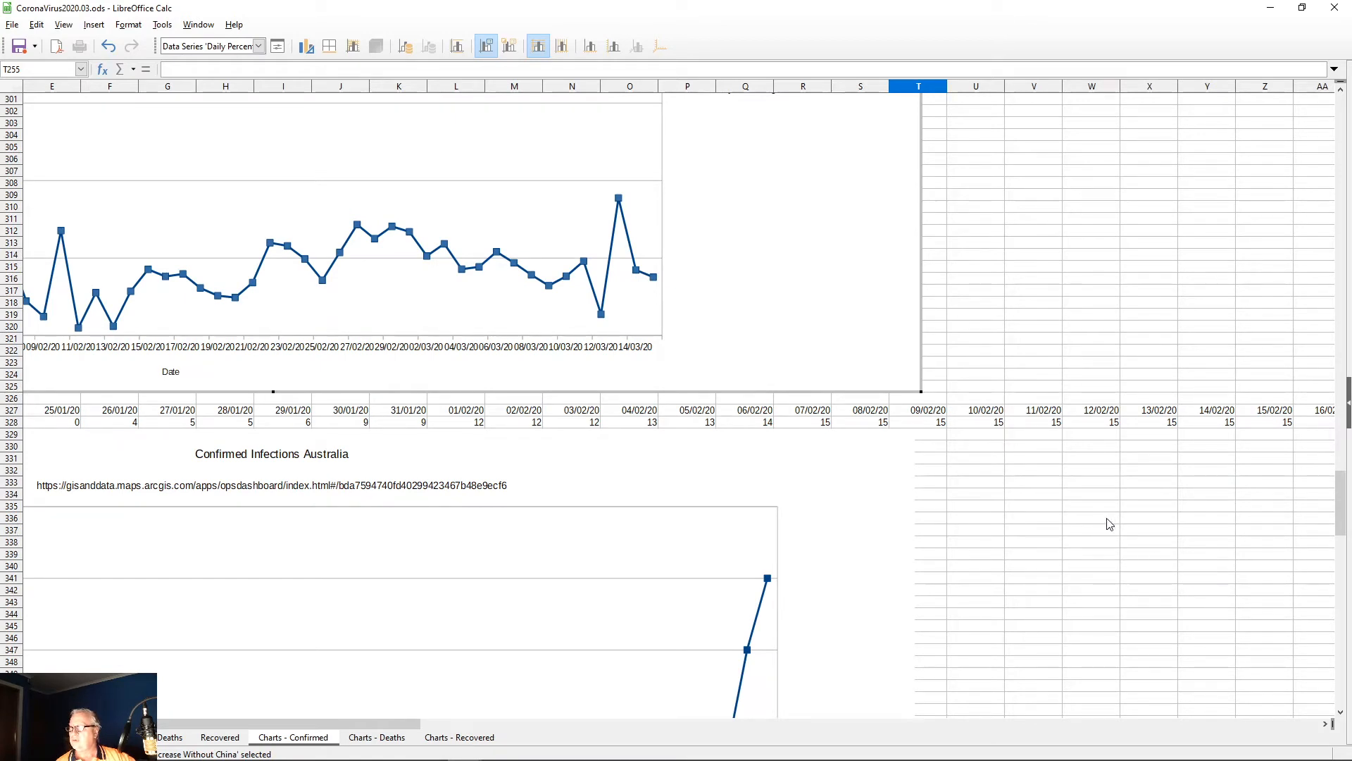
drag(445, 723, 546, 739)
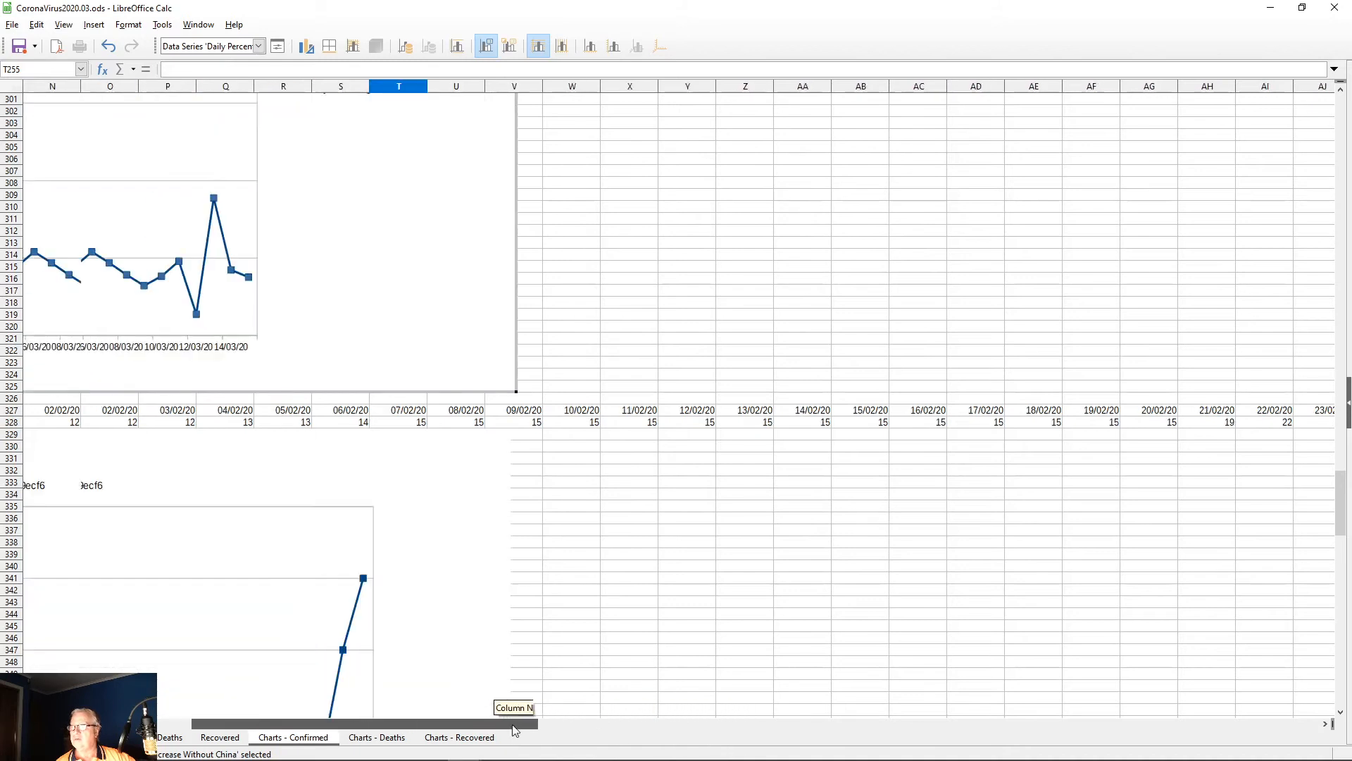
scroll(780, 521, up, 8)
scroll(782, 525, up, 9)
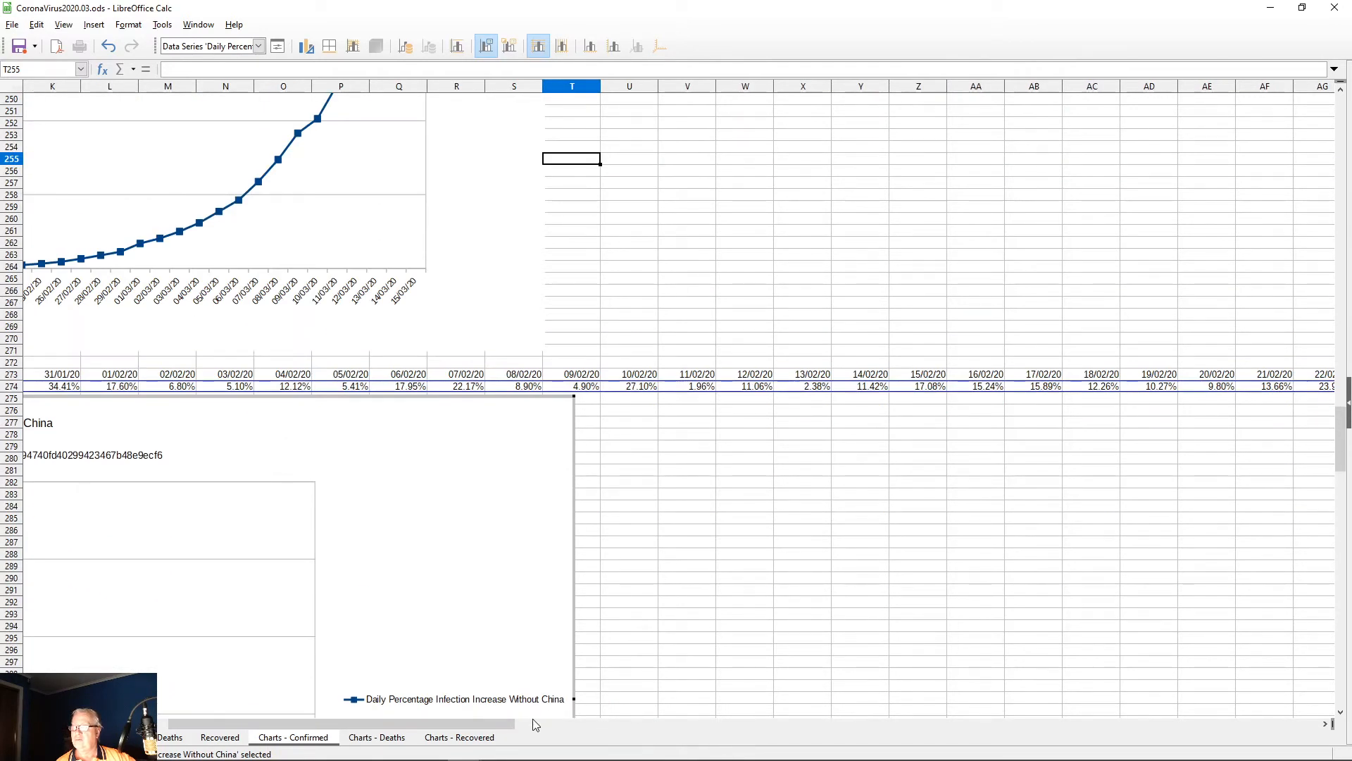
drag(495, 731, 1009, 748)
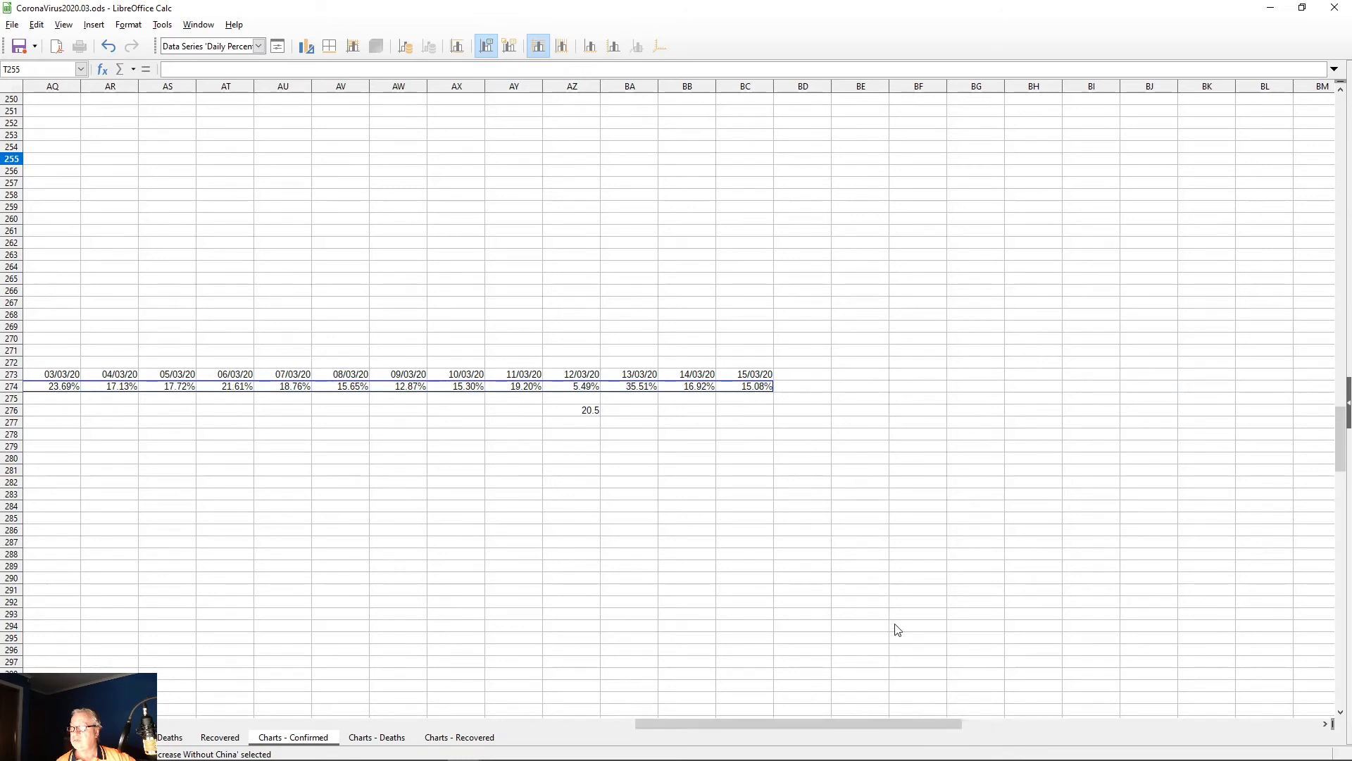
click(745, 387)
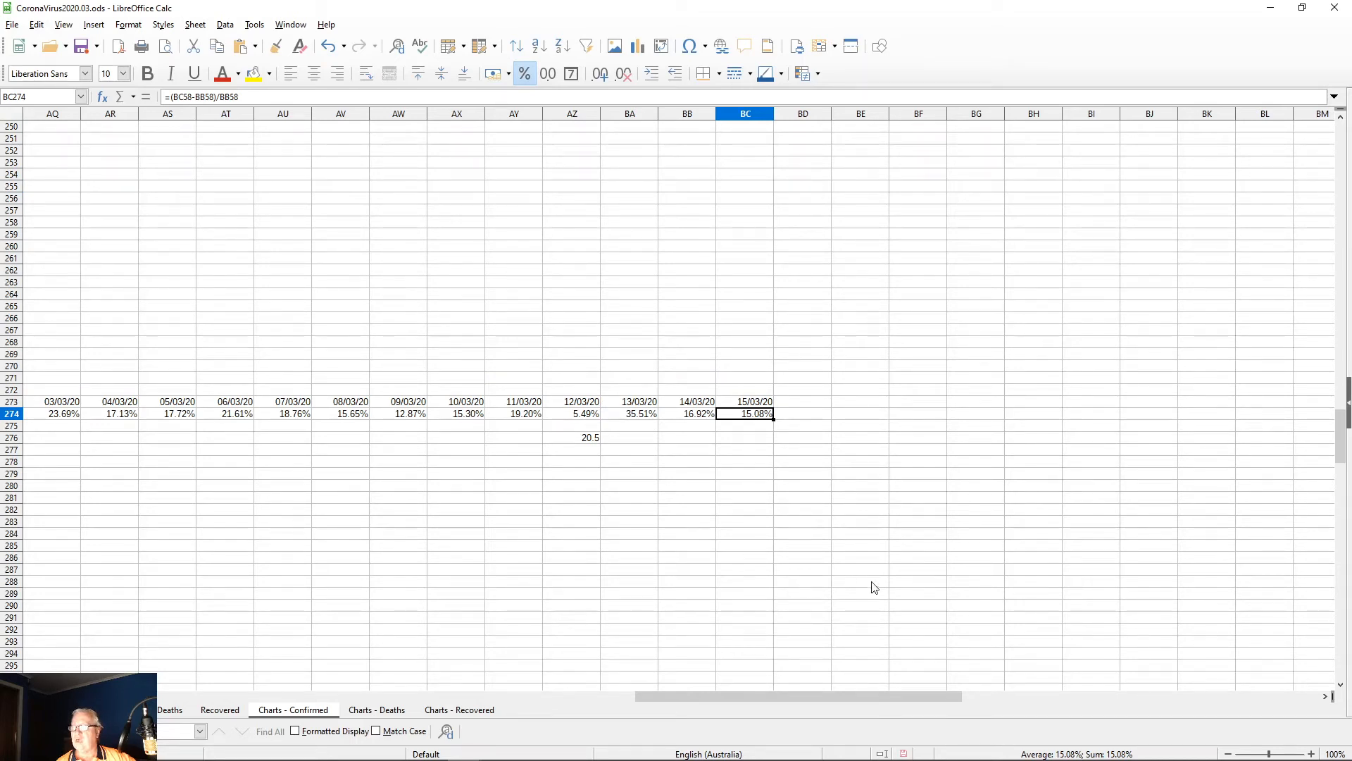
scroll(868, 597, up, 8)
scroll(873, 596, up, 20)
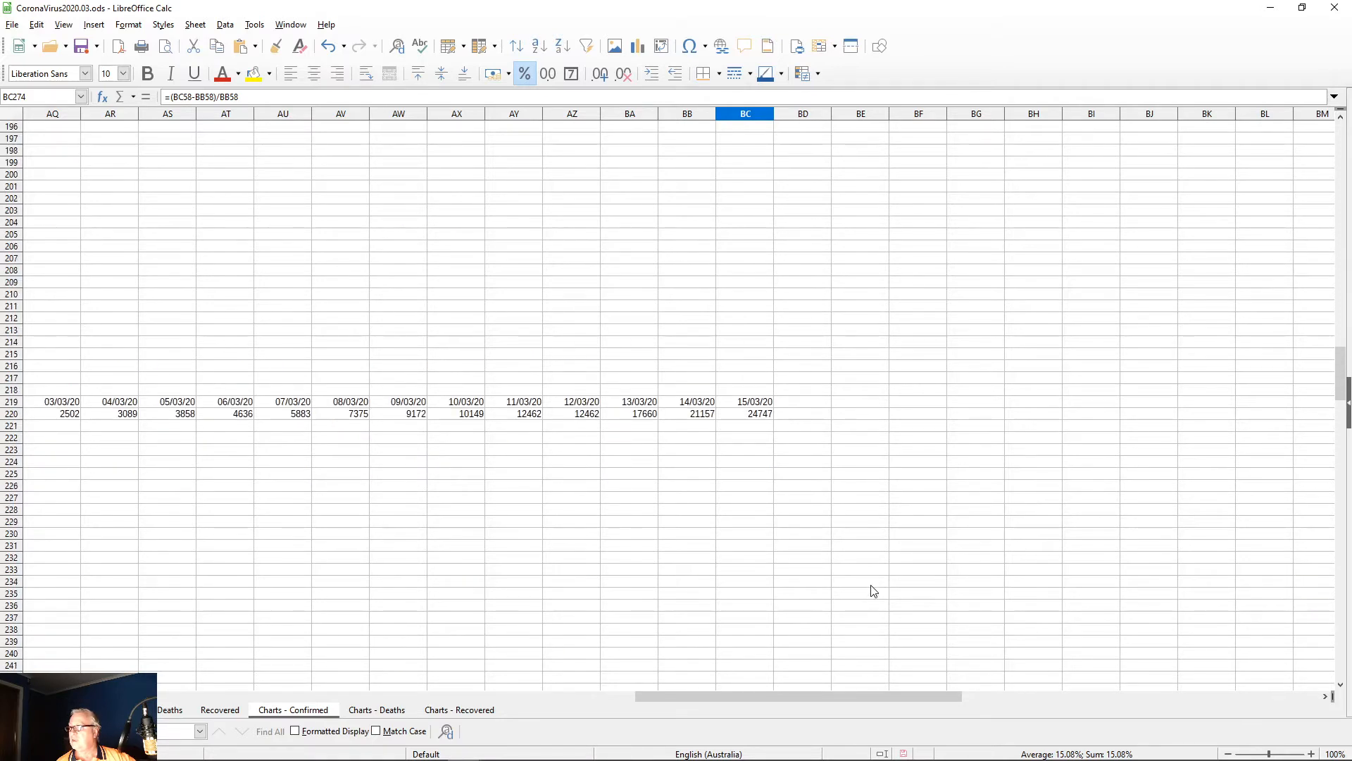
scroll(888, 590, up, 20)
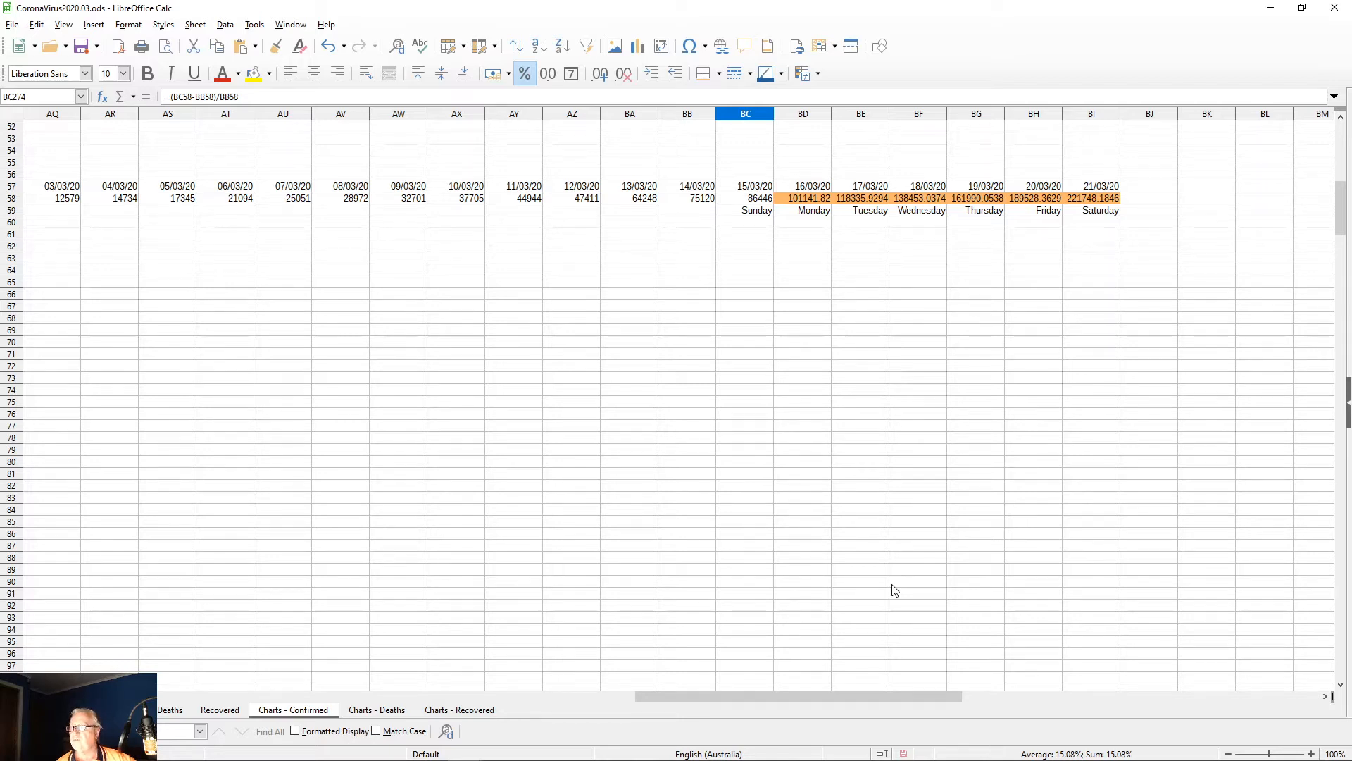
click(801, 201)
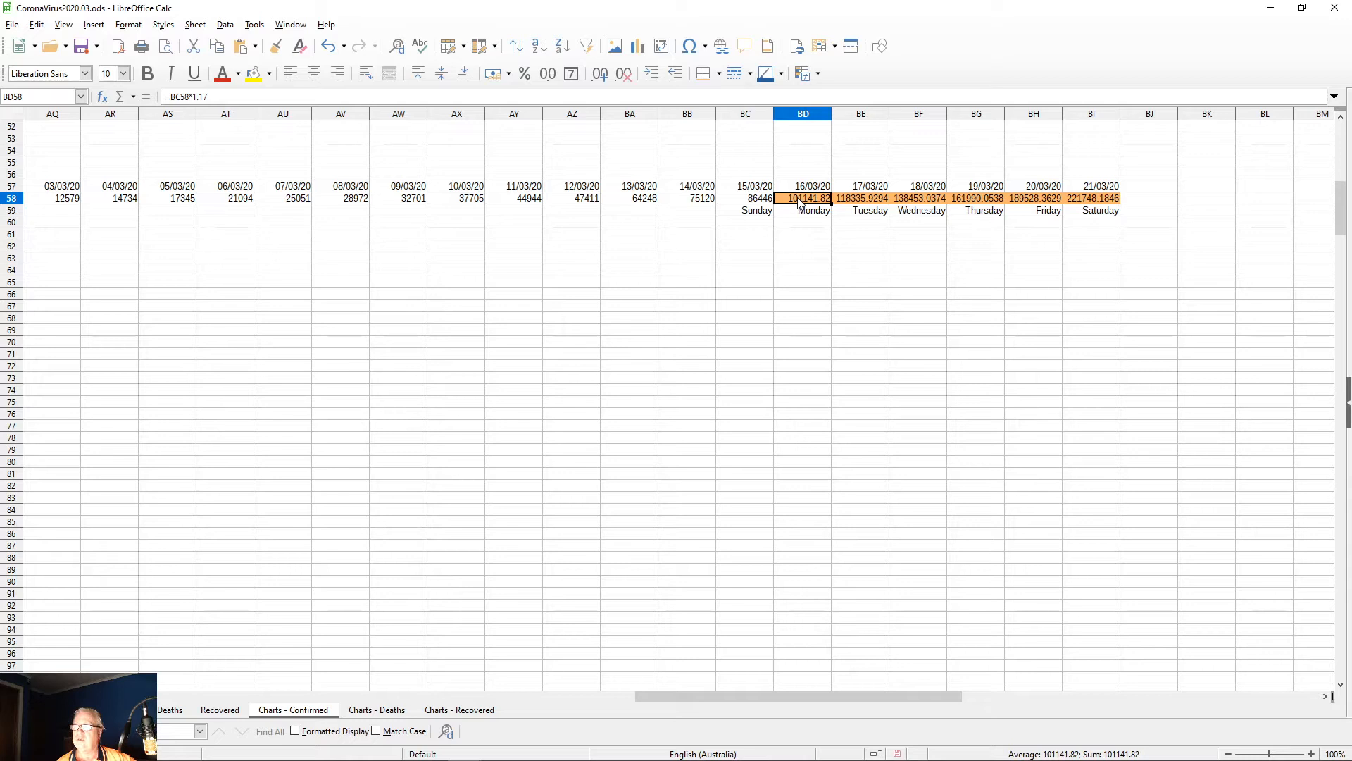
click(842, 201)
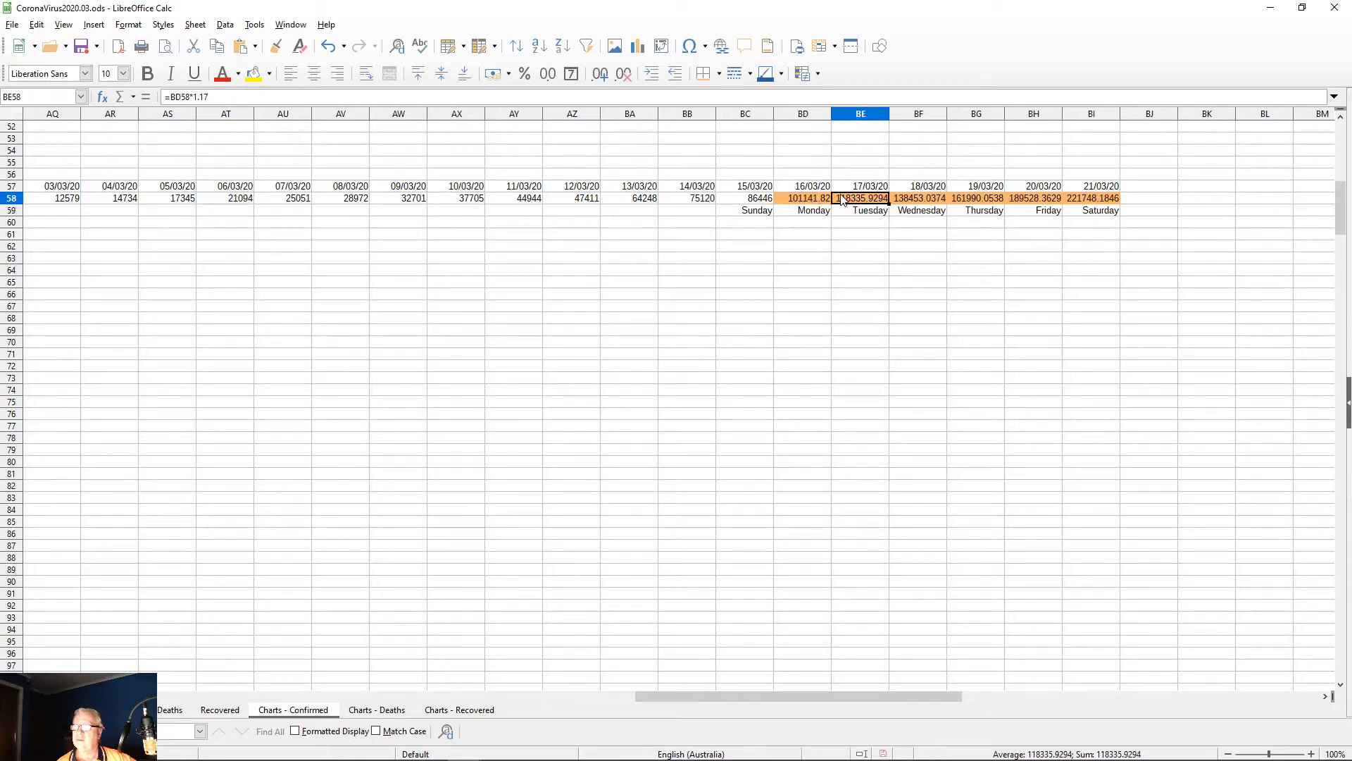
Step: Change the 16/03/20 projection formula in BD58 to =BC58*$BC274
click(809, 201)
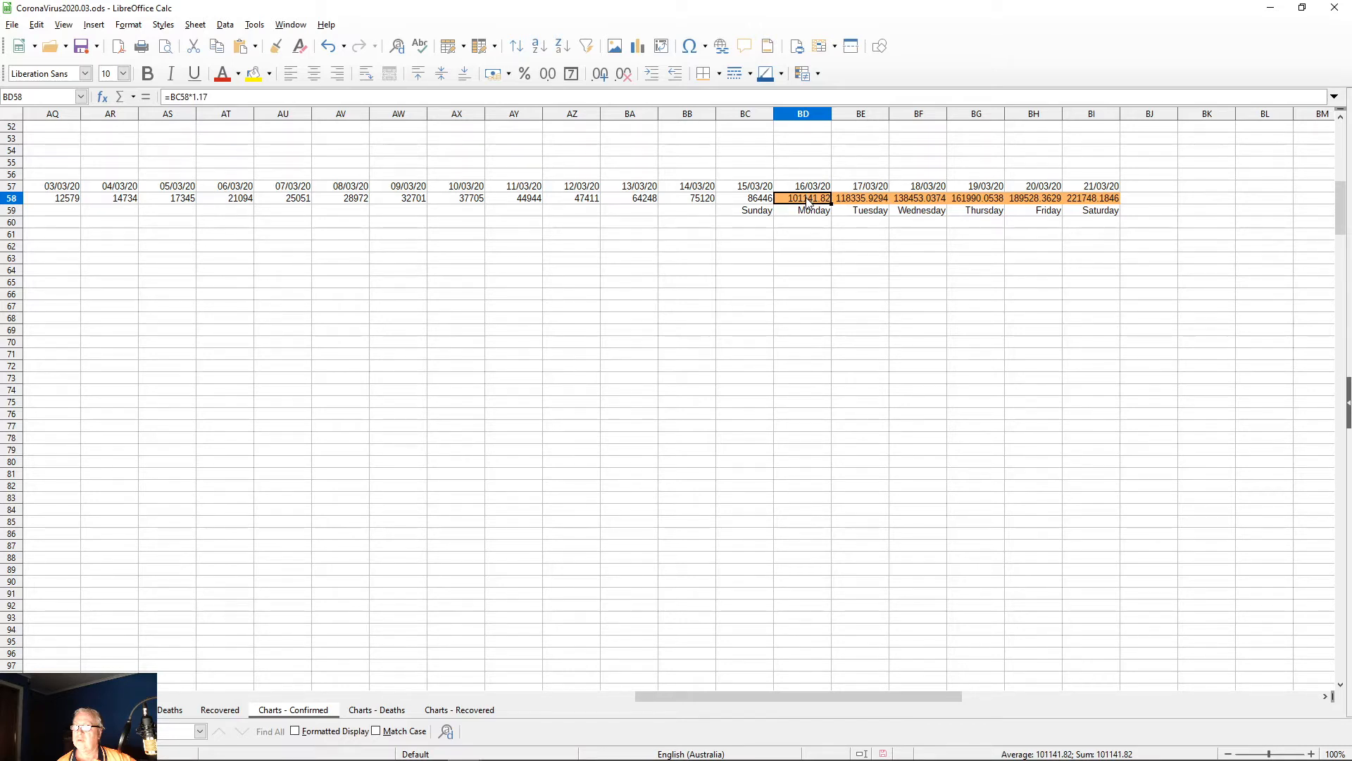
key(F2)
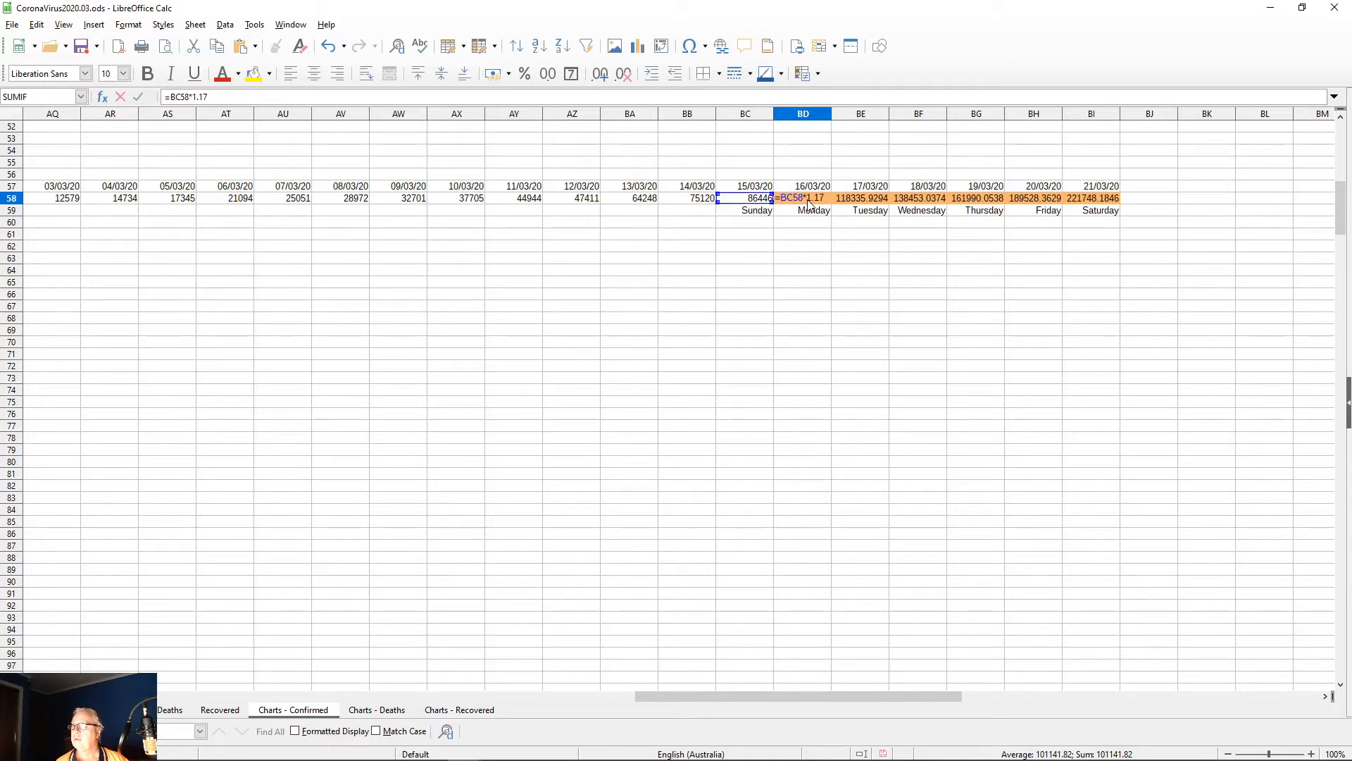
drag(807, 198, 825, 198)
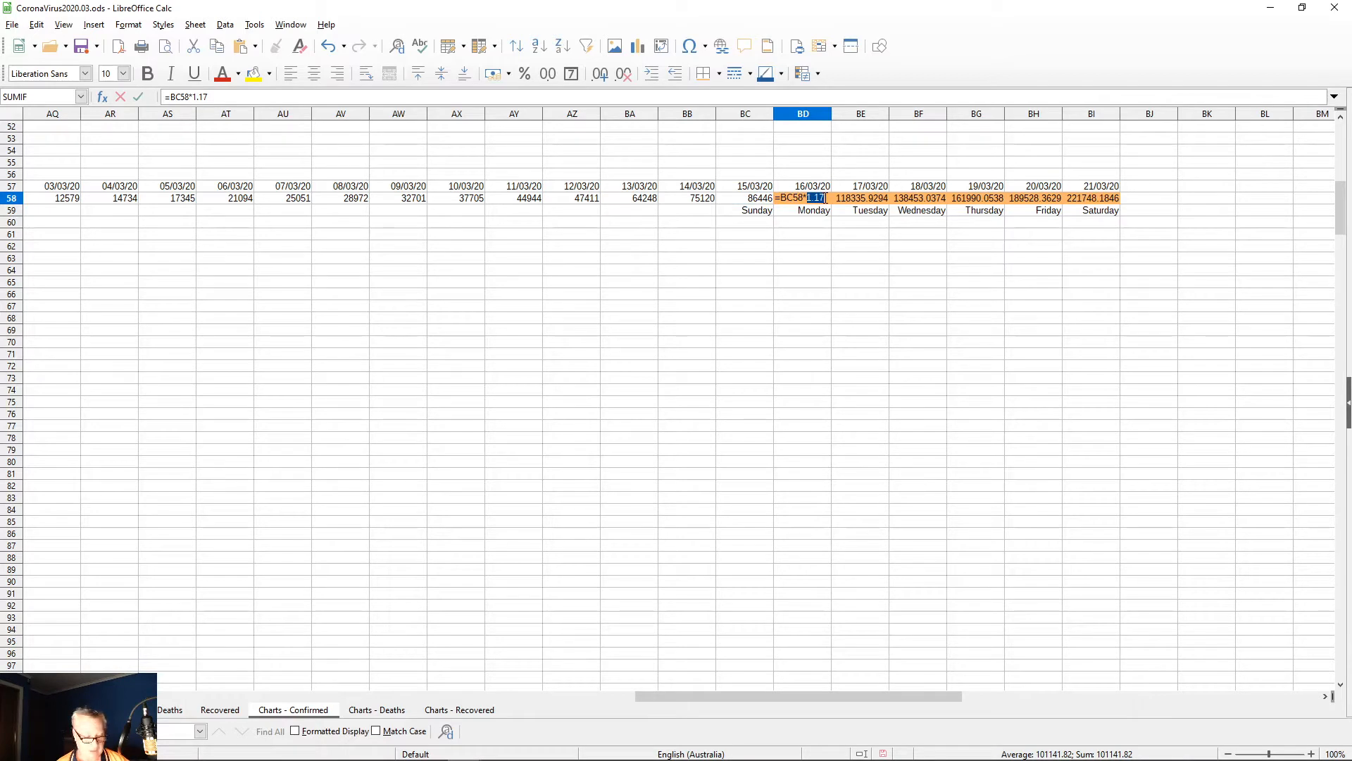
text(BC)
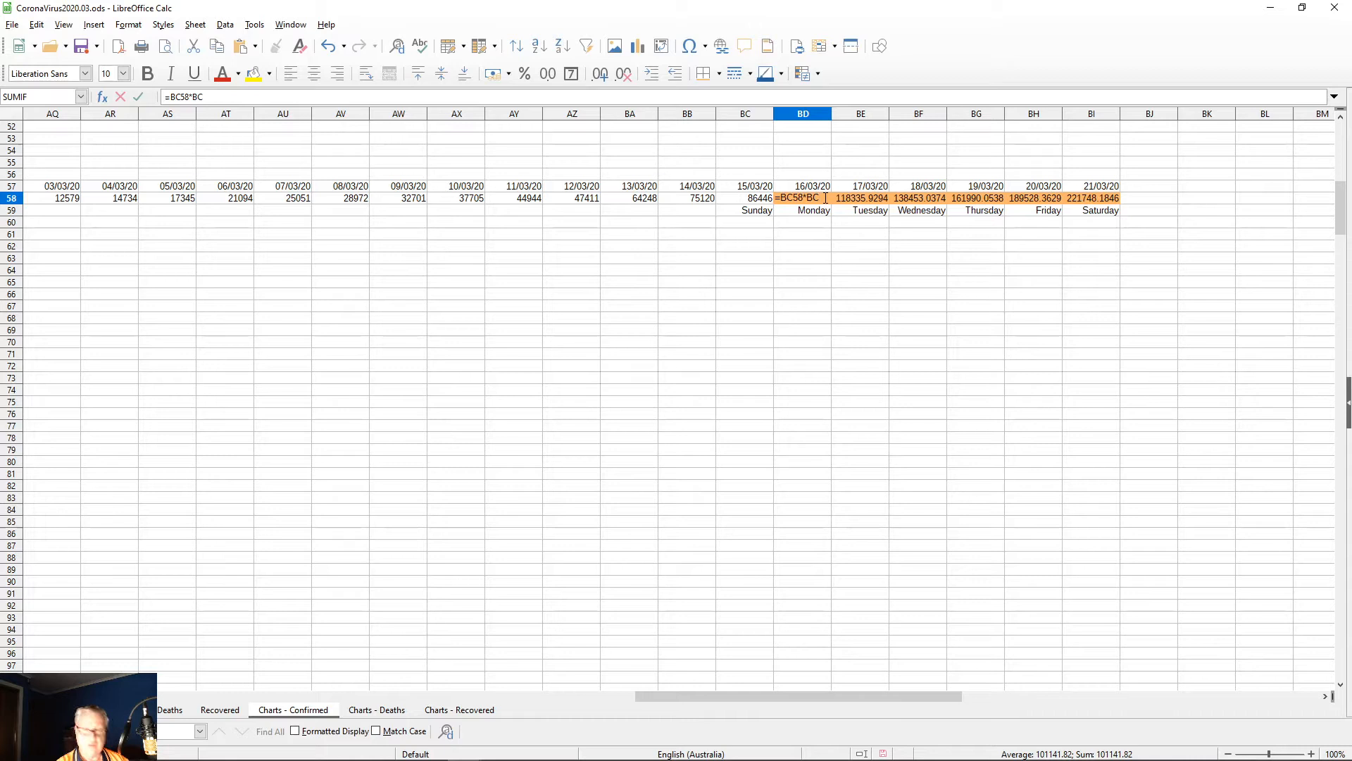
text(27)
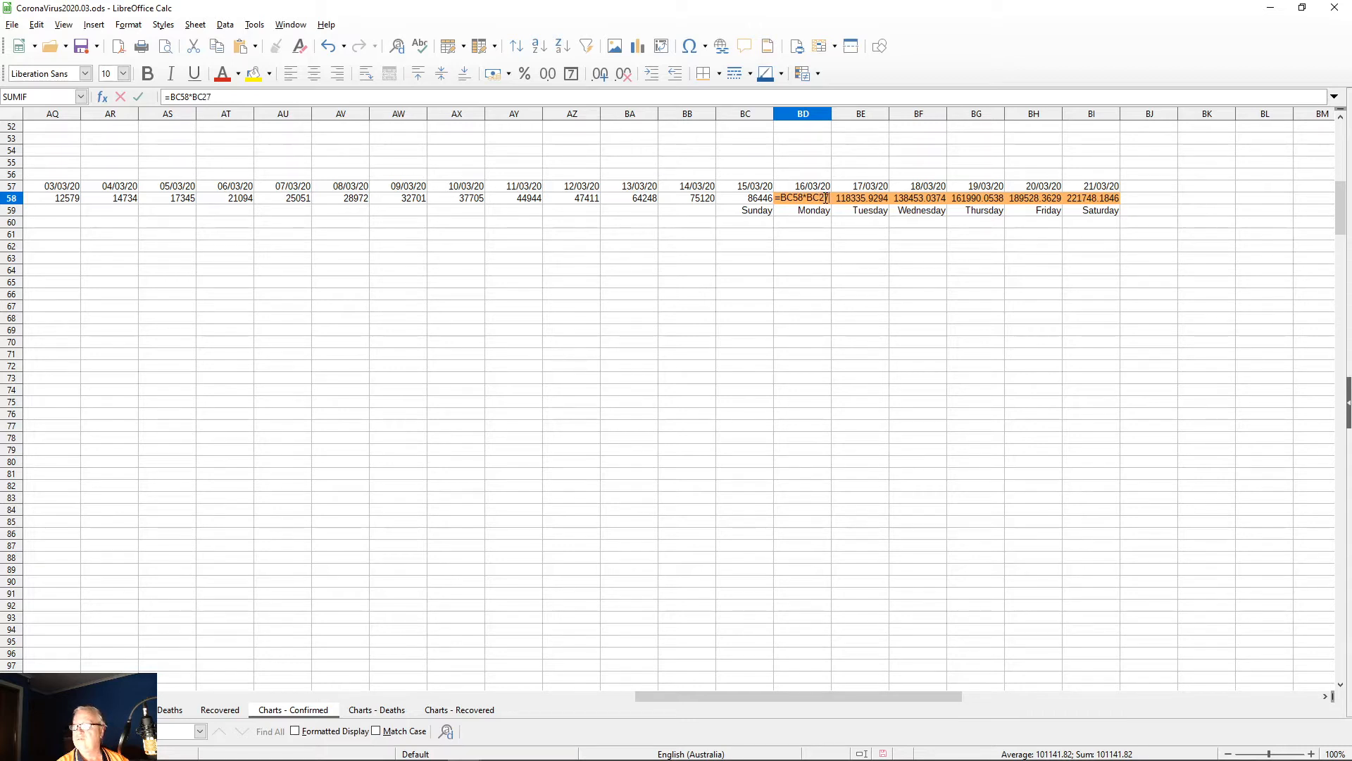
text(4)
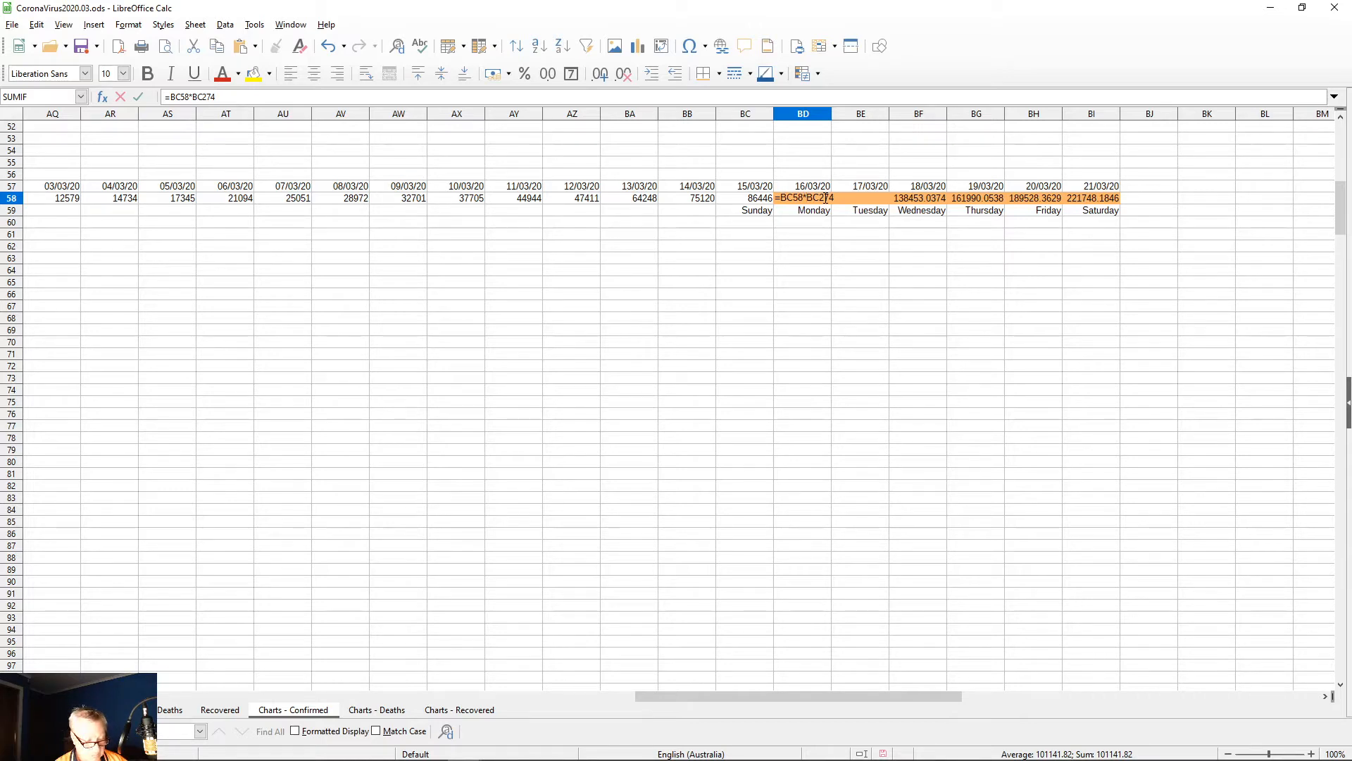
text($)
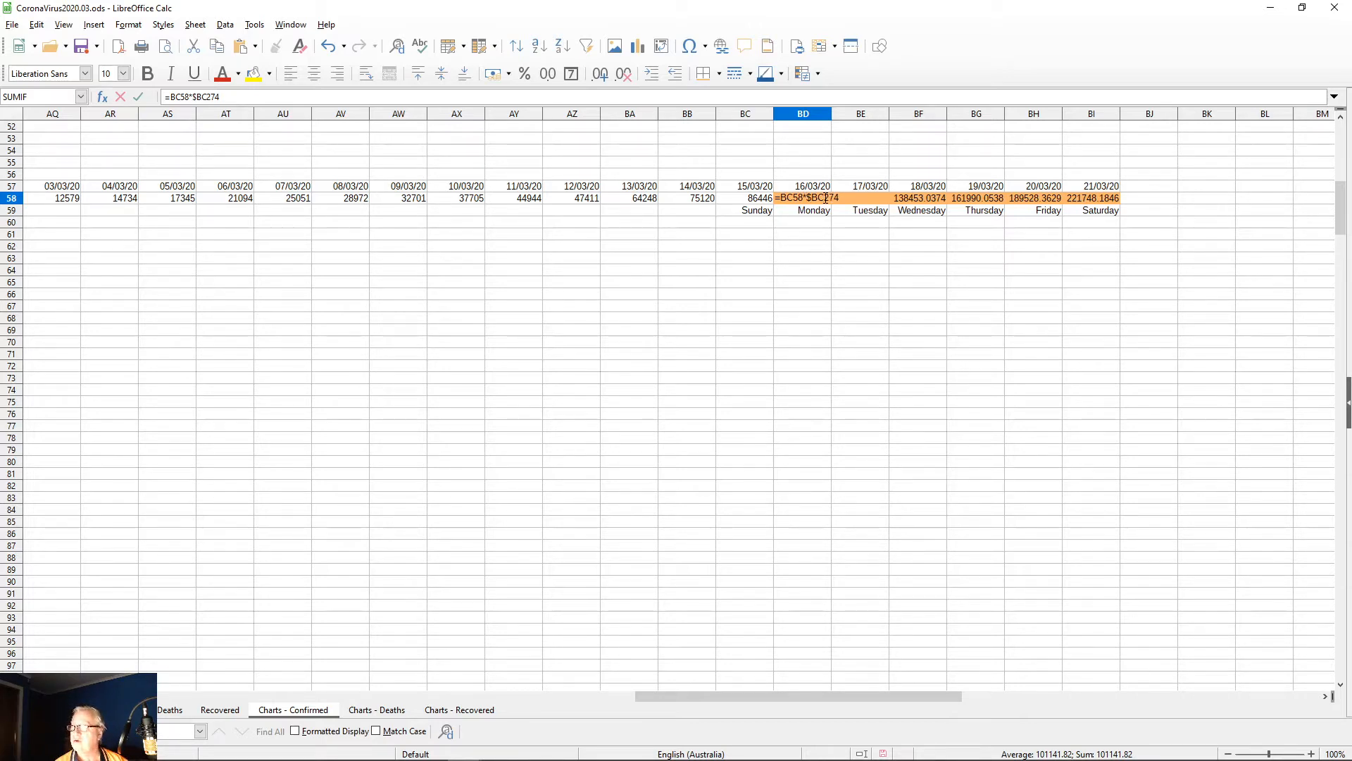
key(Return)
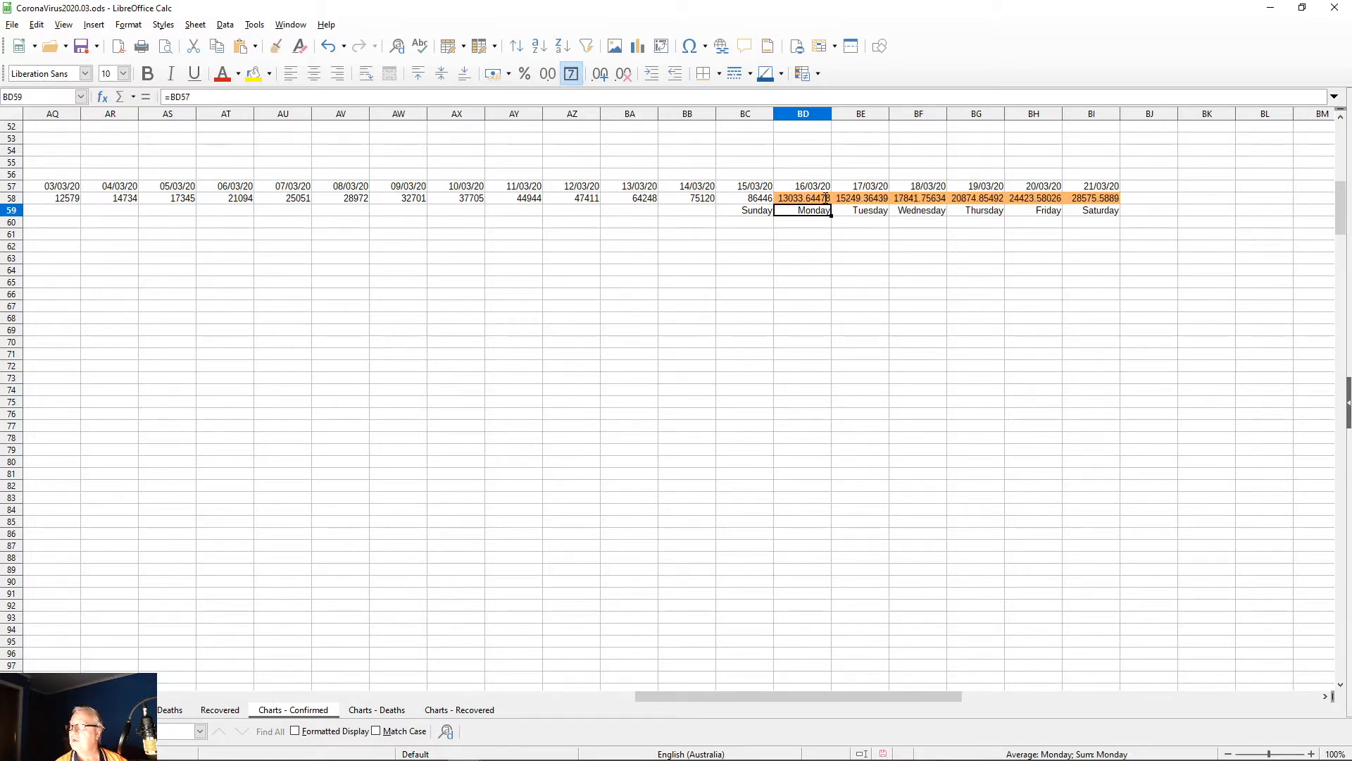
Step: Copy the BD58 projection formula into BE58 for 17/03/20, overwriting the existing formula
click(829, 199)
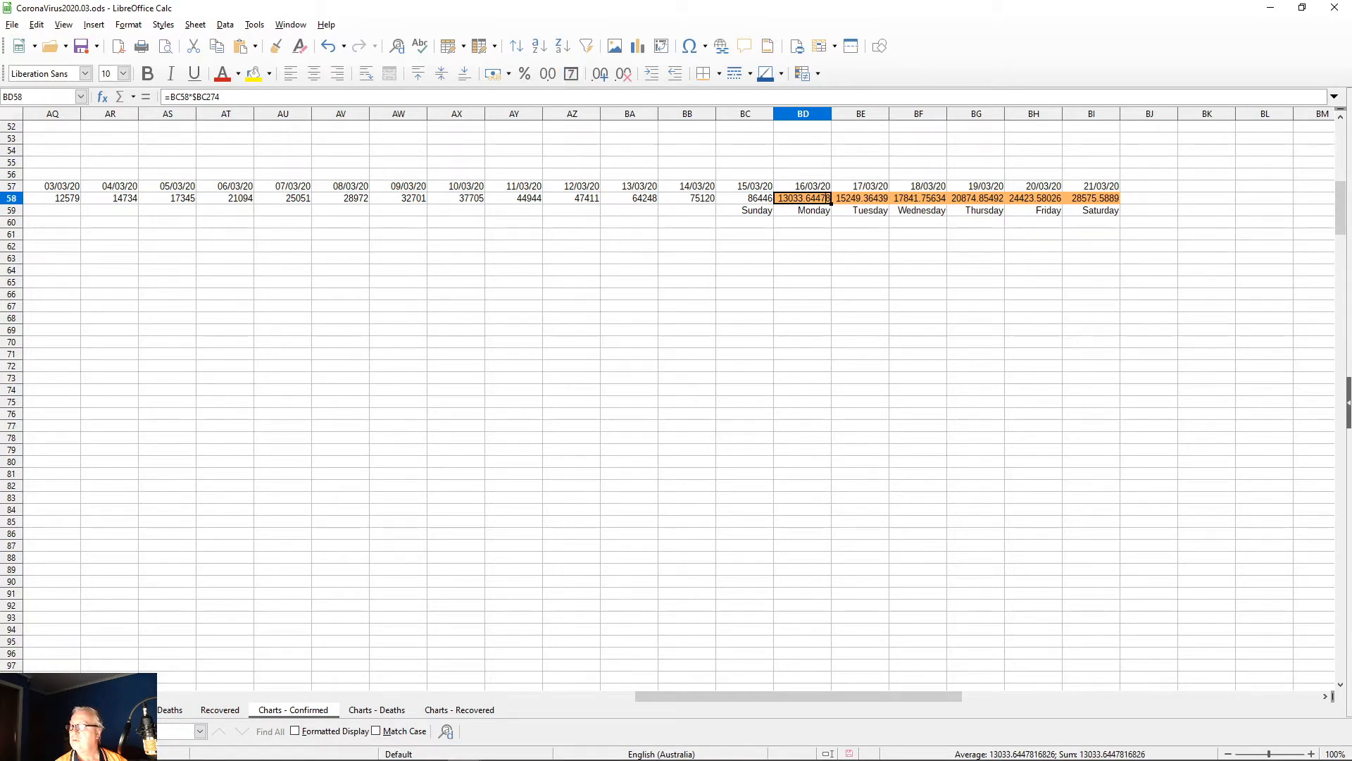
key(Right)
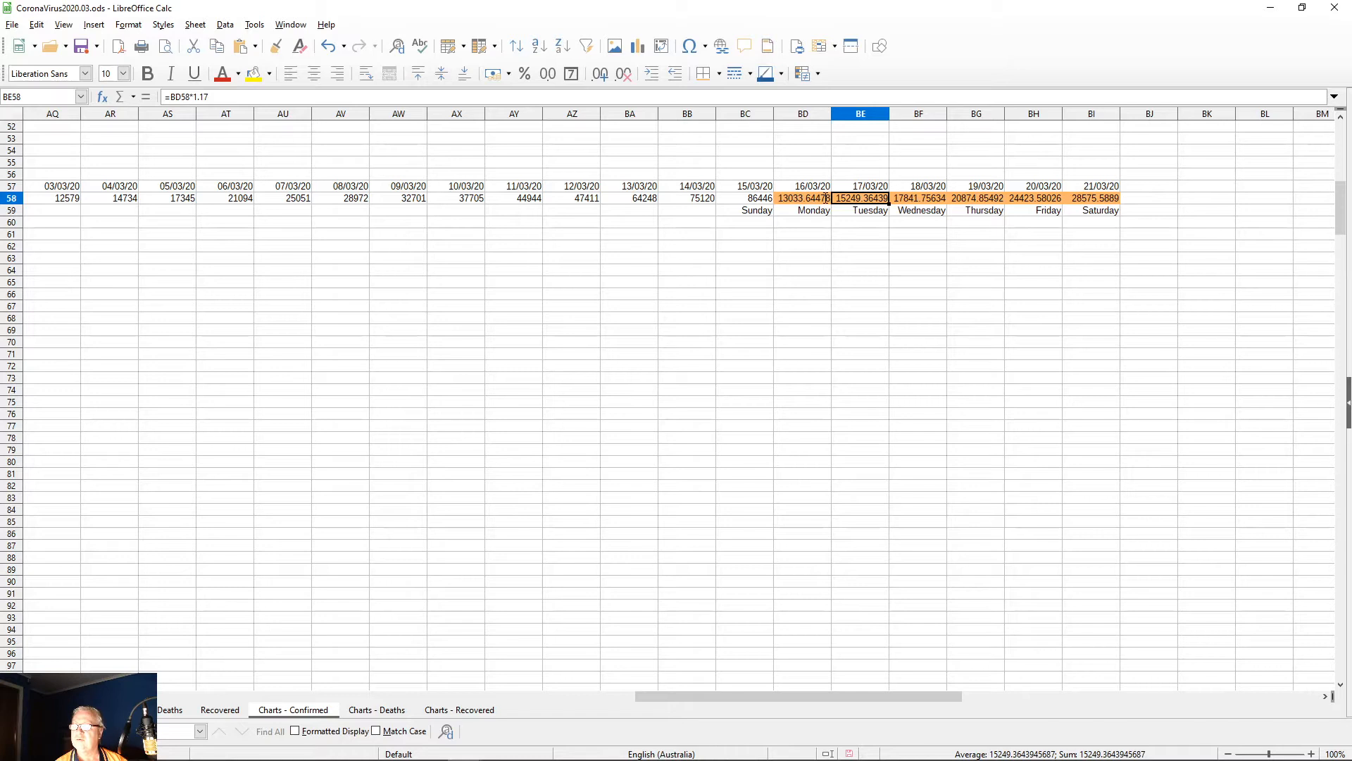
click(829, 200)
key(Right)
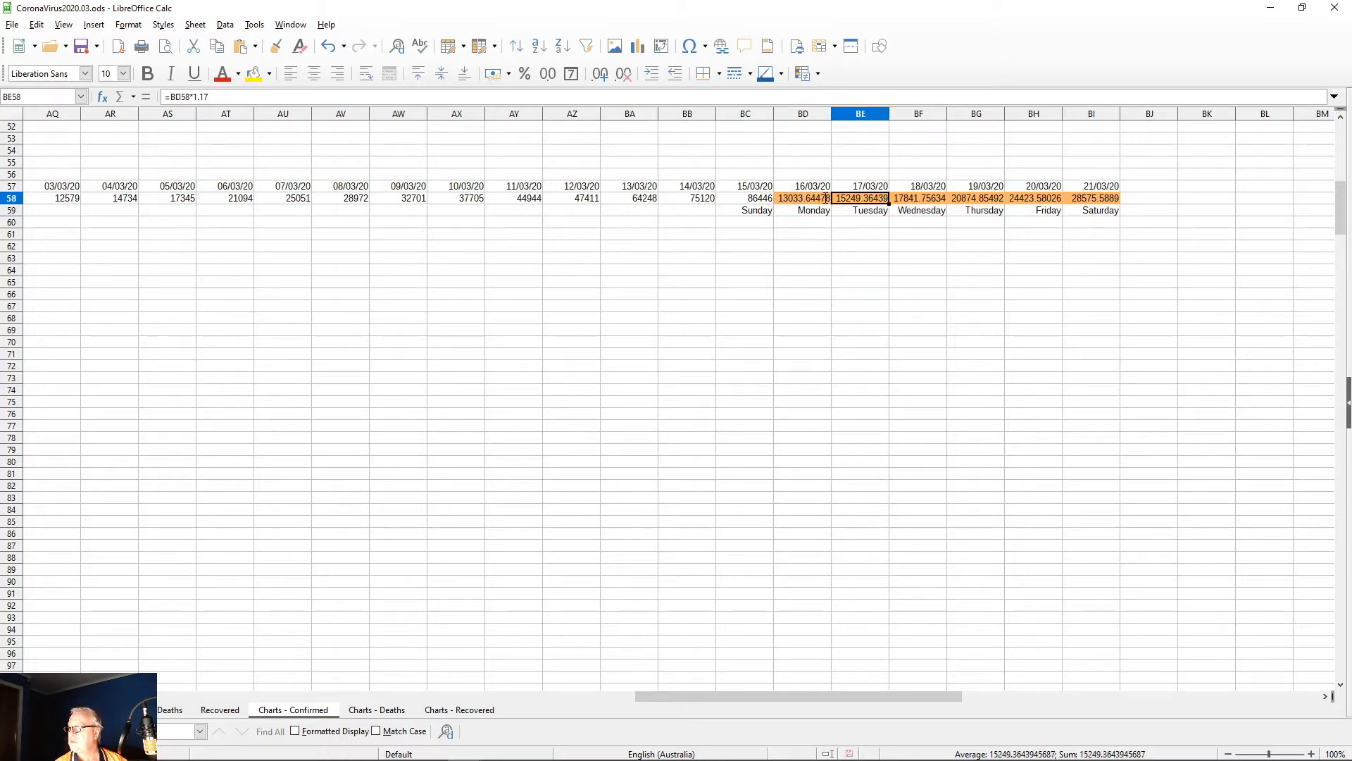
click(828, 199)
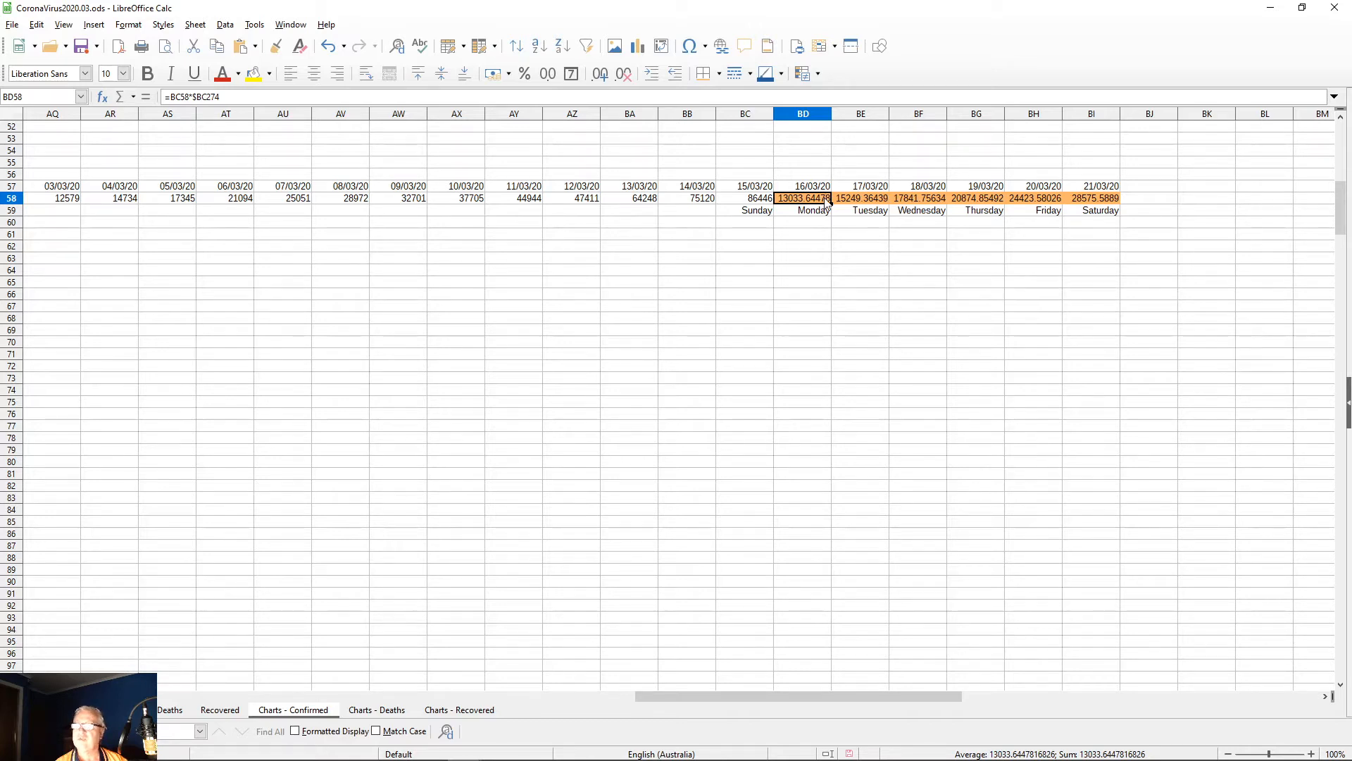
key(ctrl+c)
key(Right)
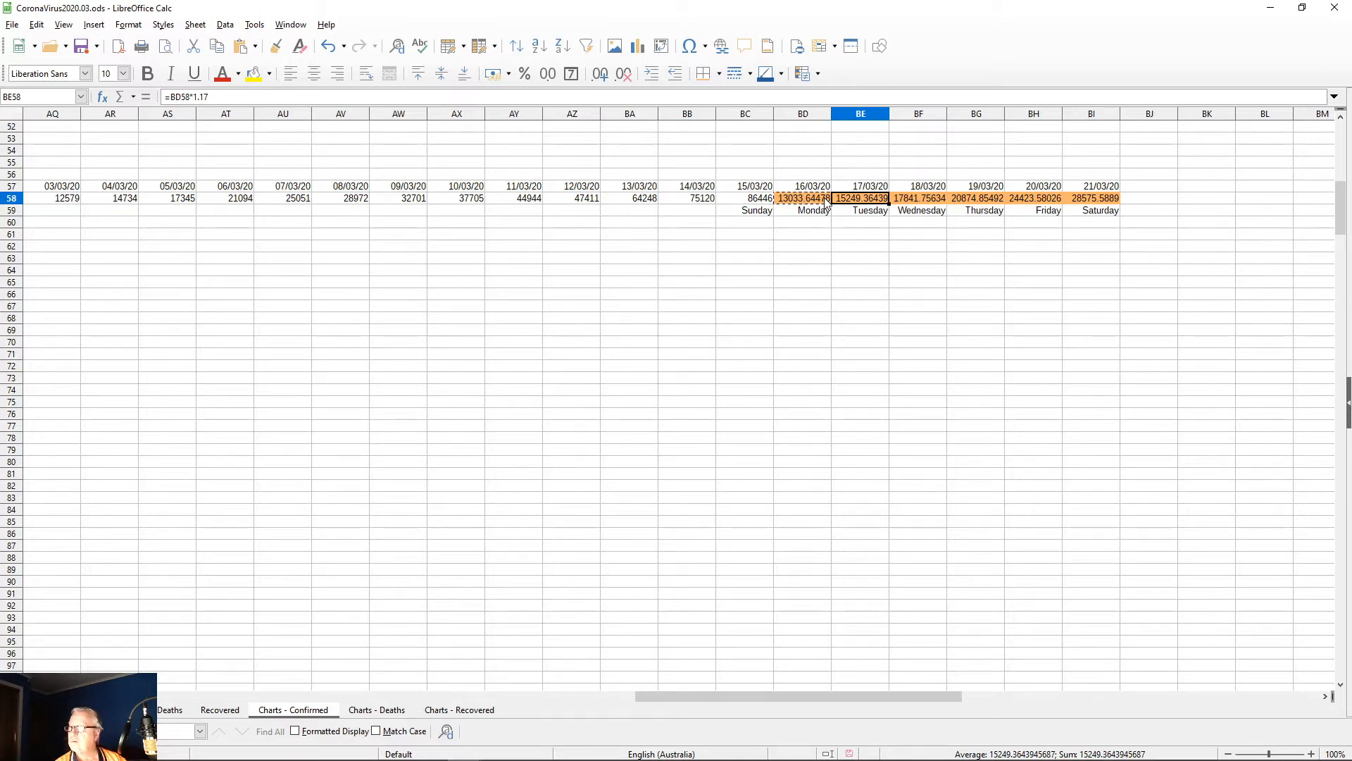
key(ctrl+v)
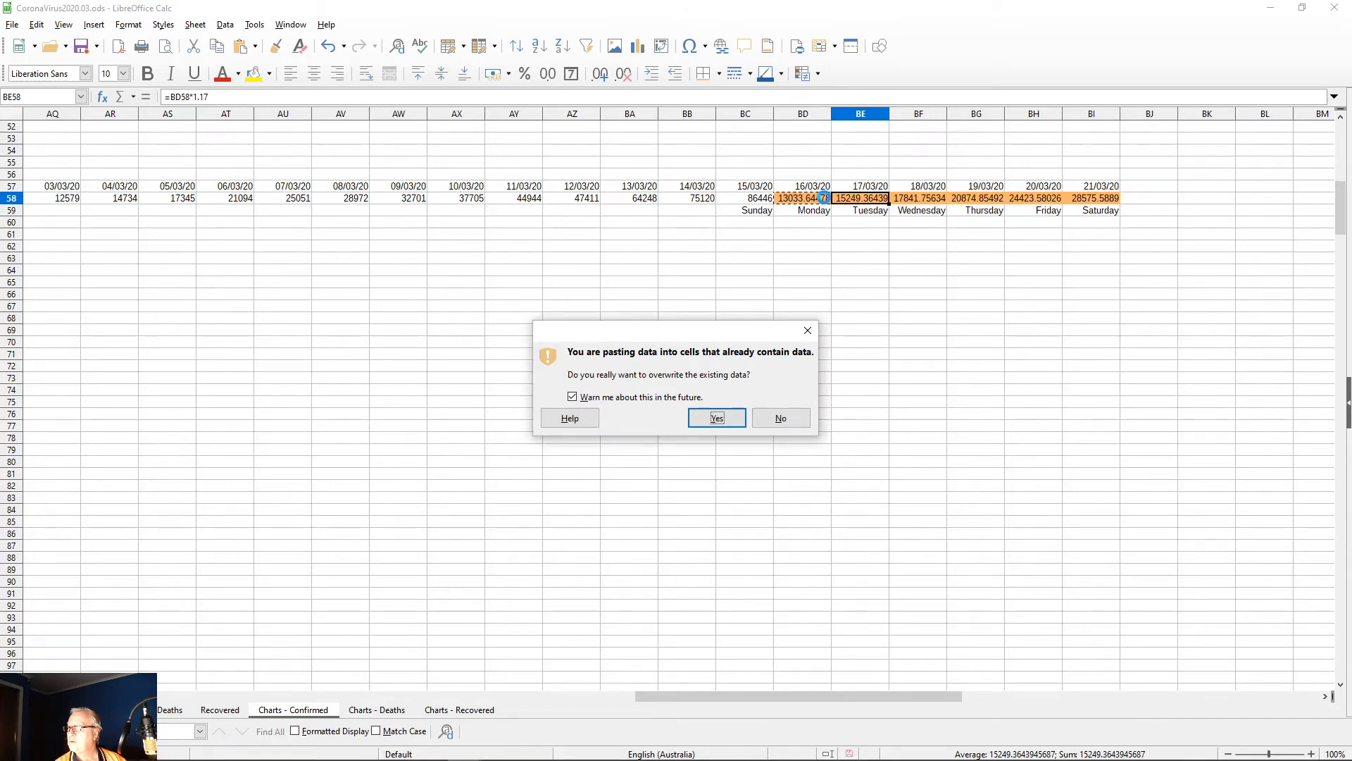
key(Return)
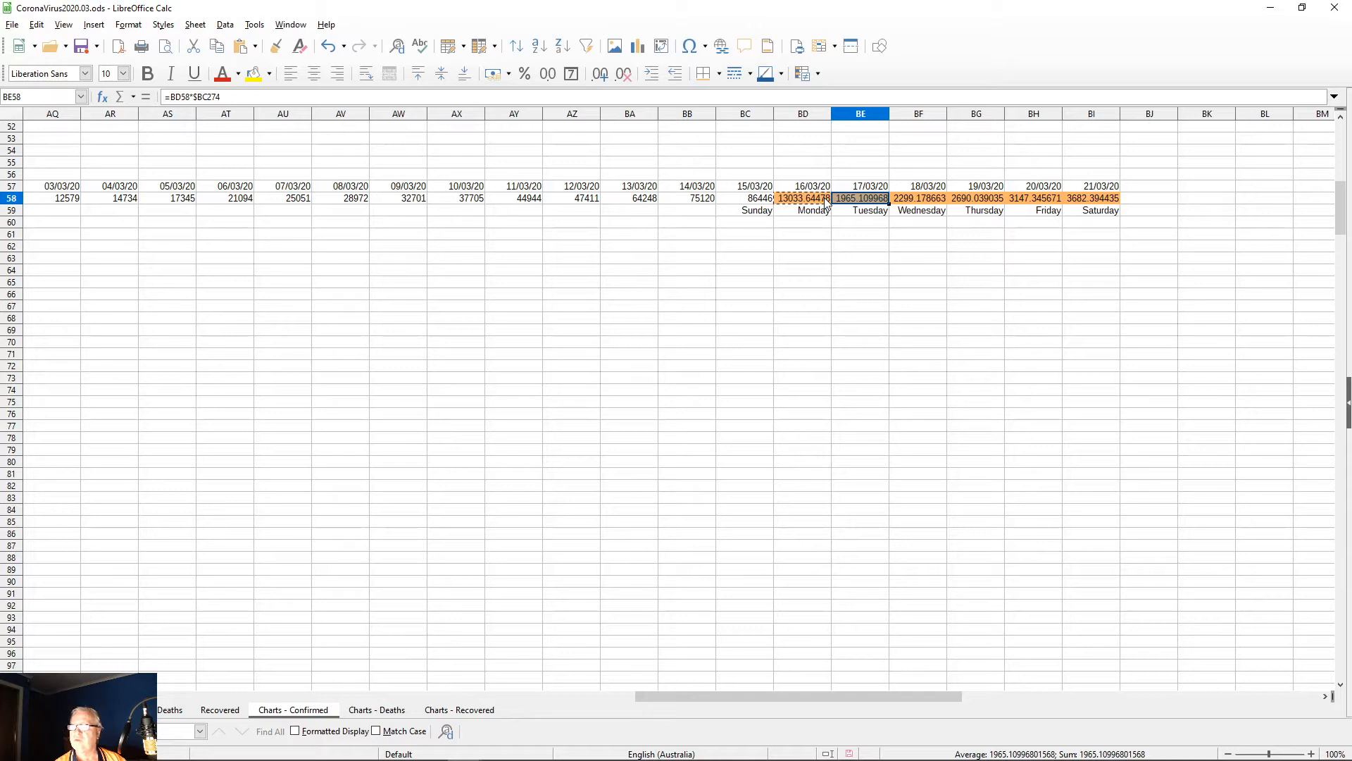
Step: Compare the projection formulas in BD58, BE58 and BF58, checking the cell references used by BD58
click(826, 200)
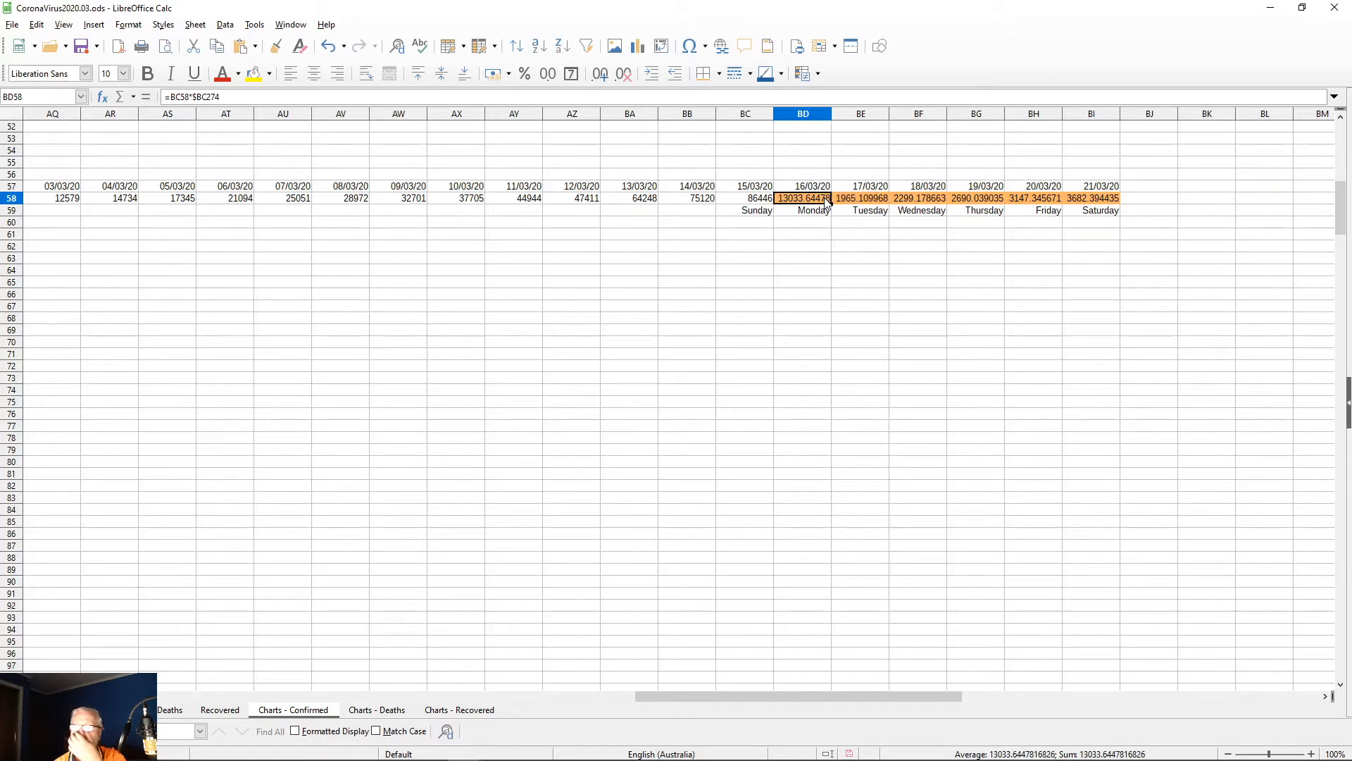
key(Right)
key(Right)
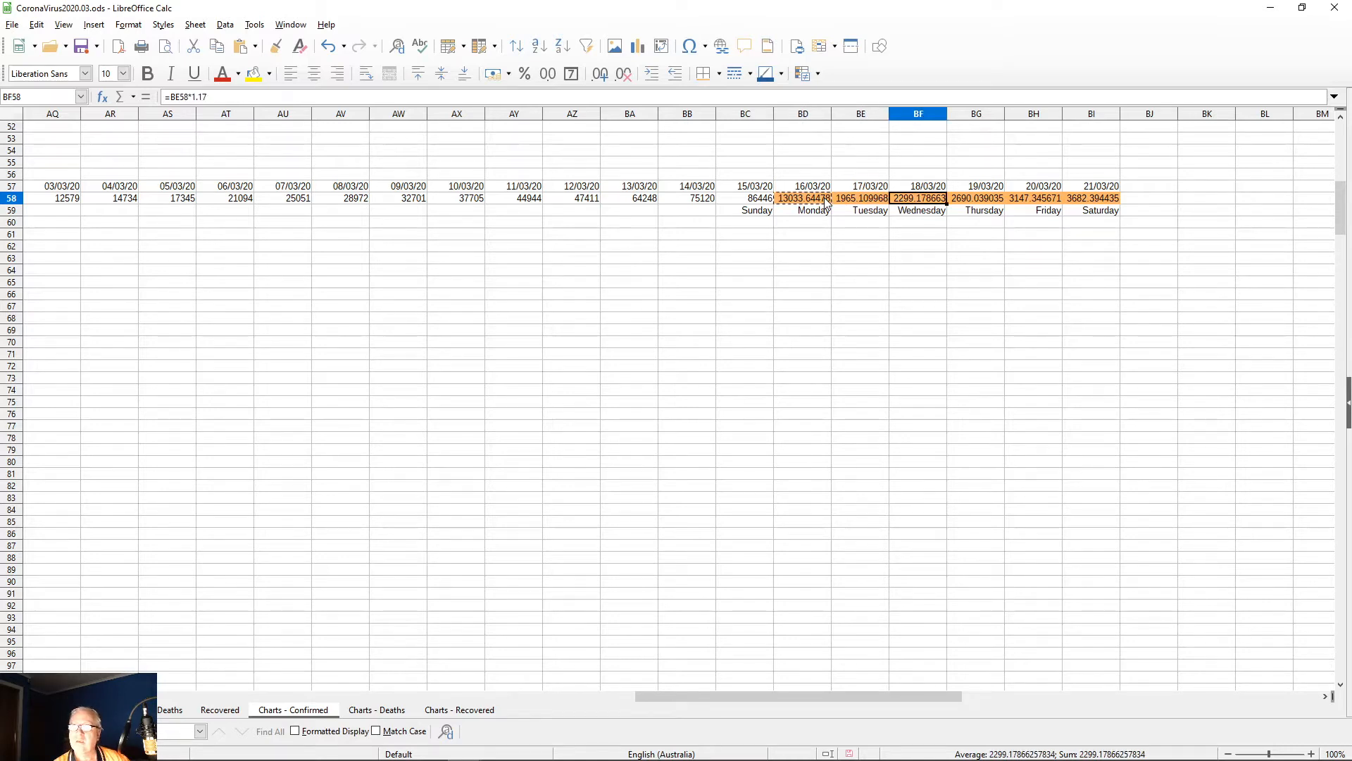
key(Left)
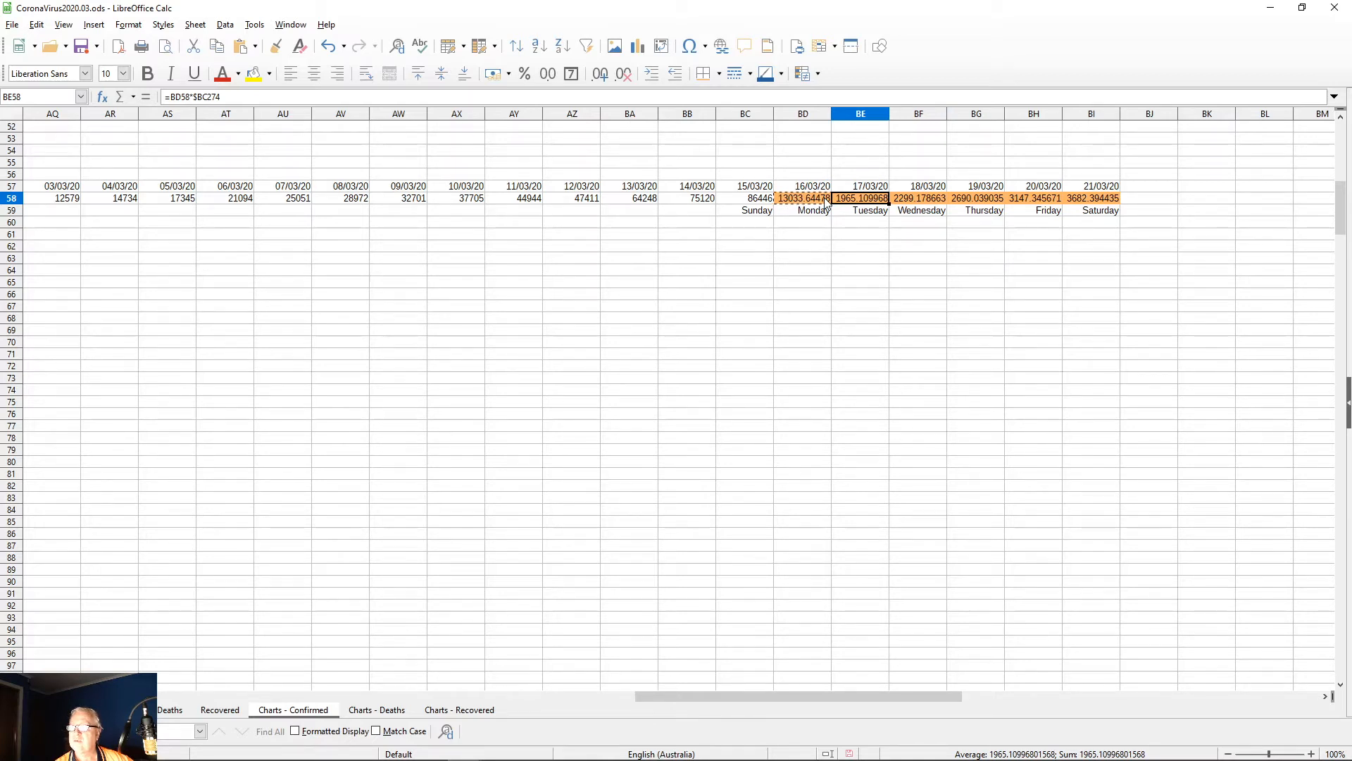
click(826, 201)
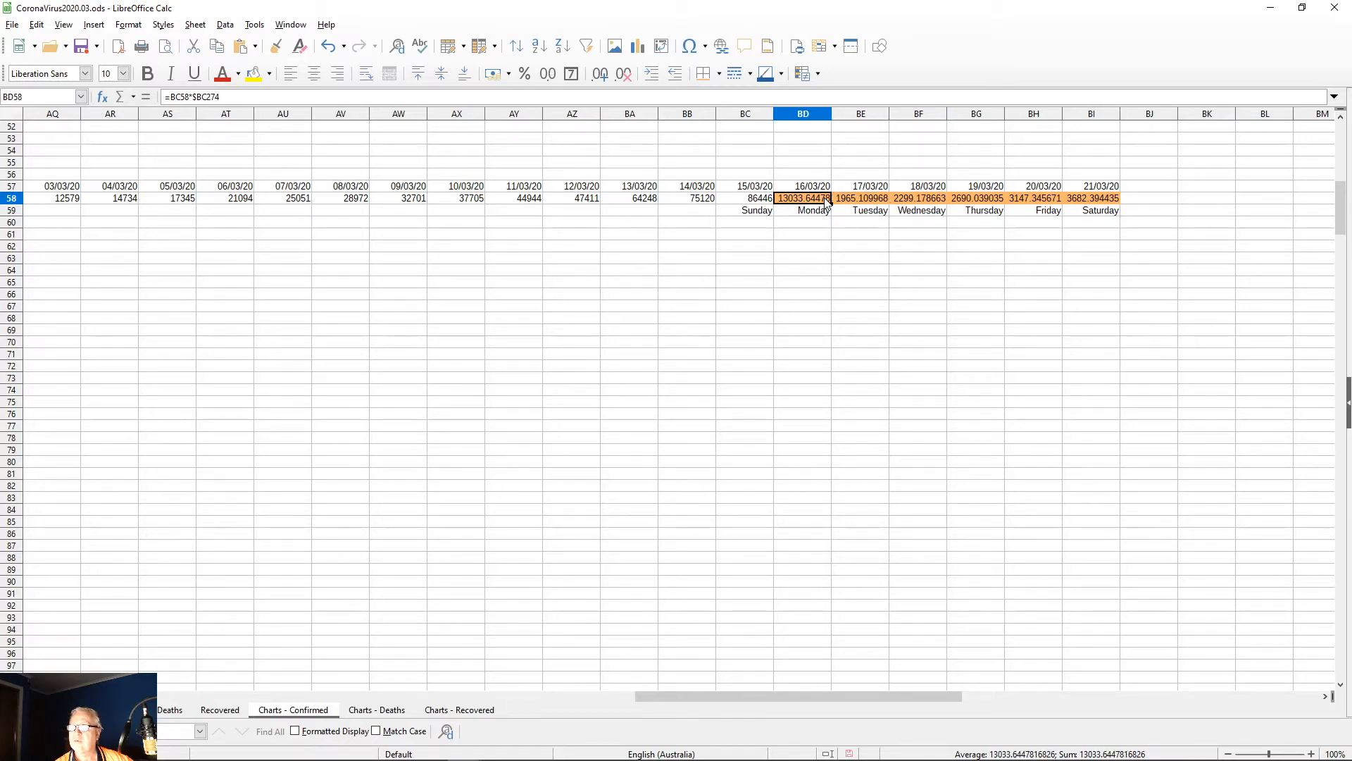
key(Right)
key(Right)
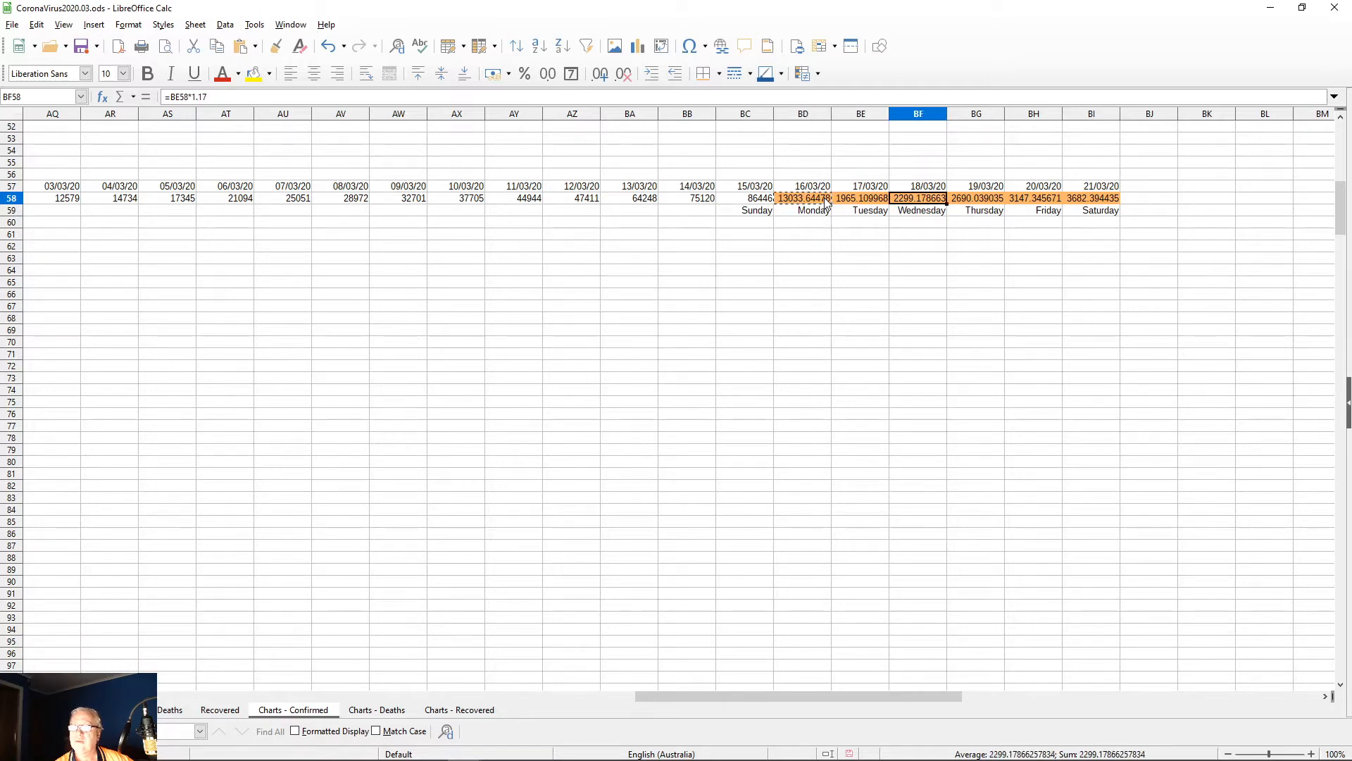
key(Left)
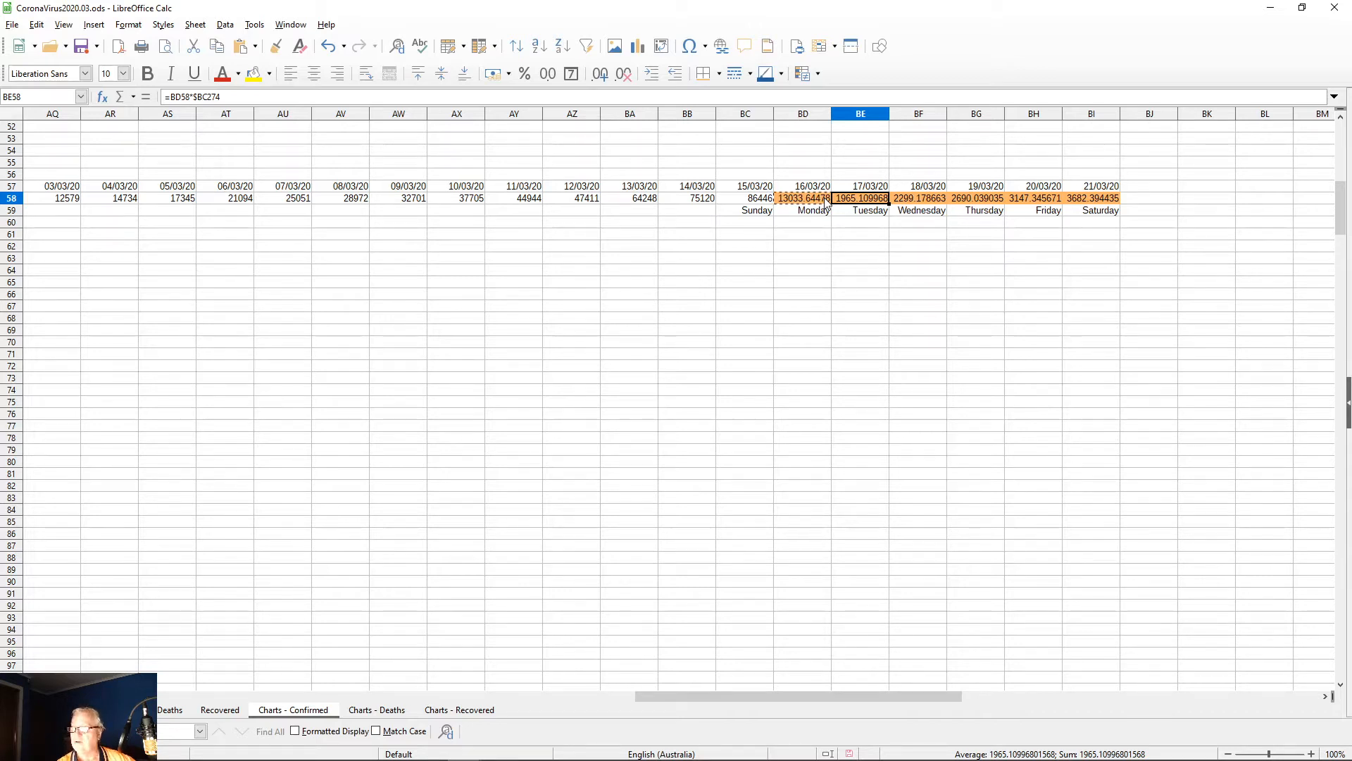
click(826, 202)
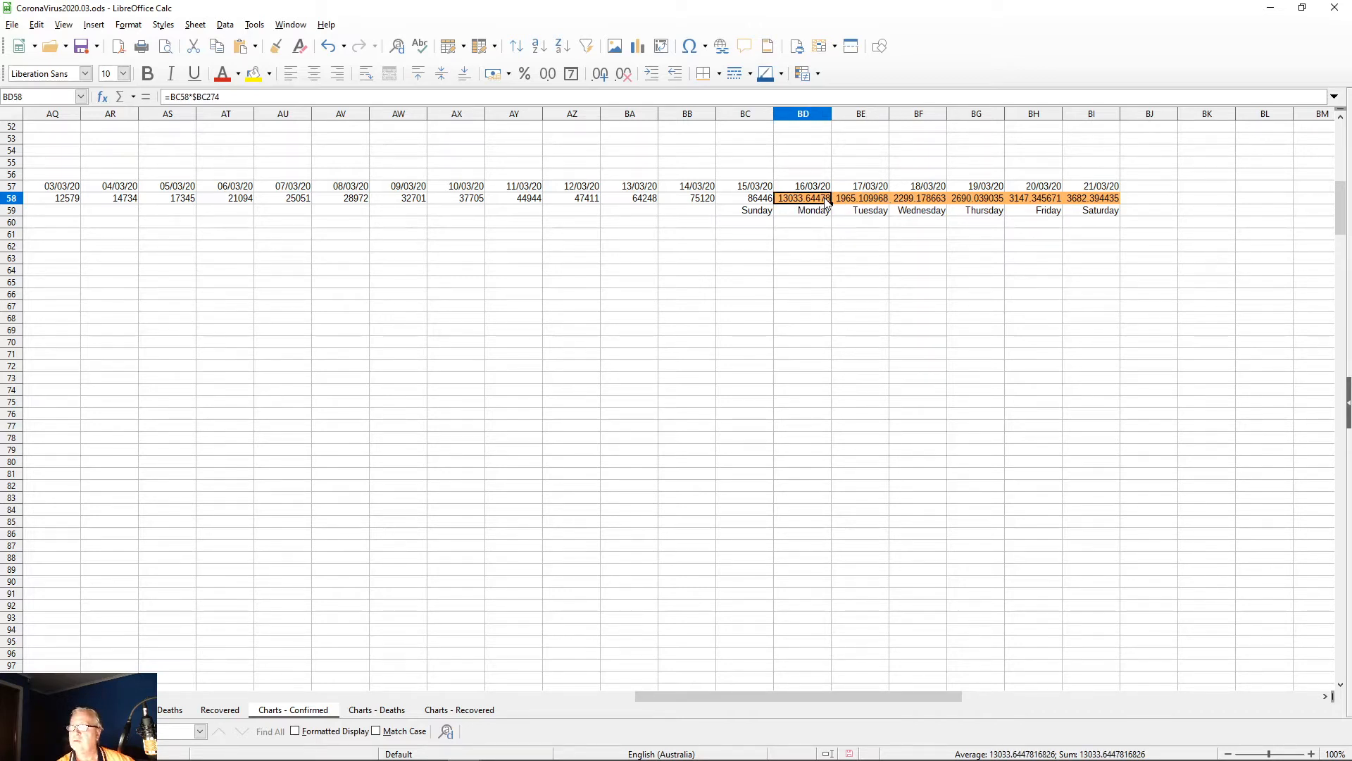
double_click(826, 202)
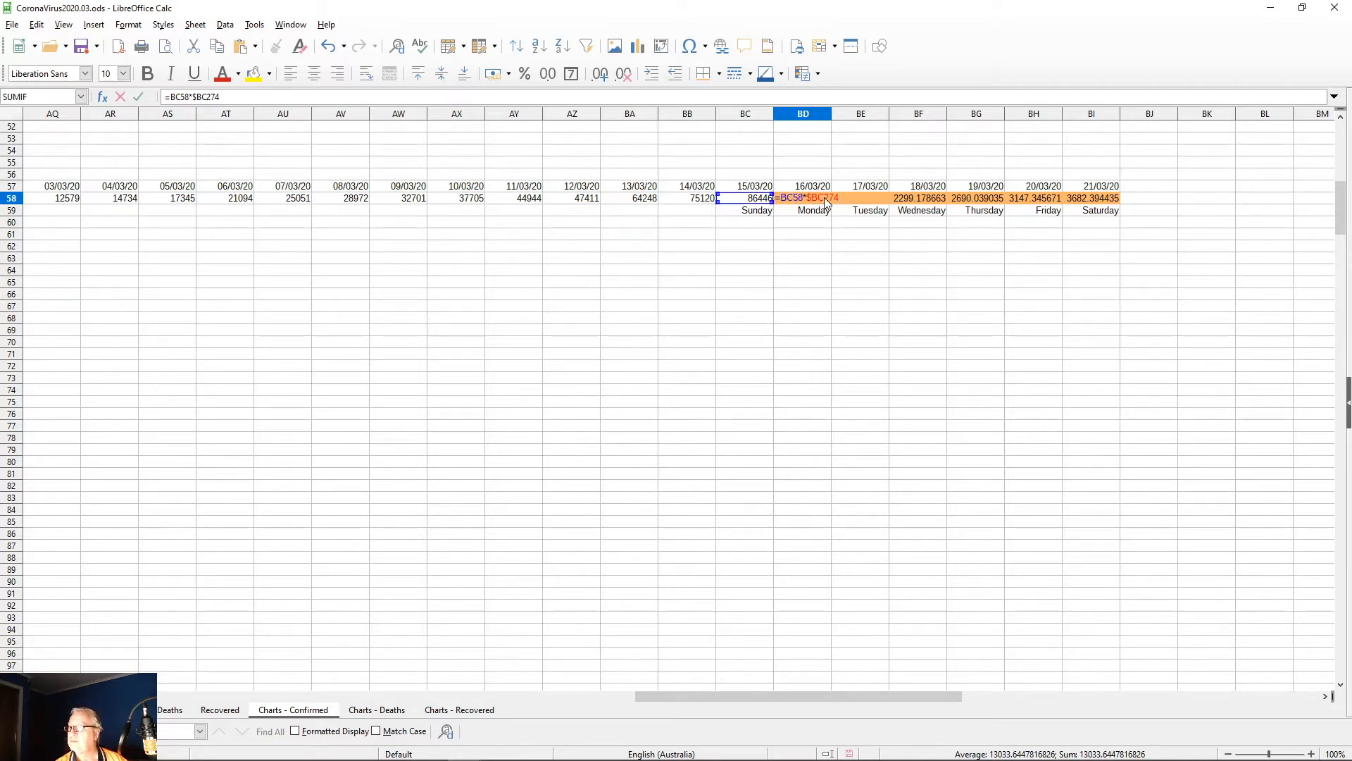
key(Left)
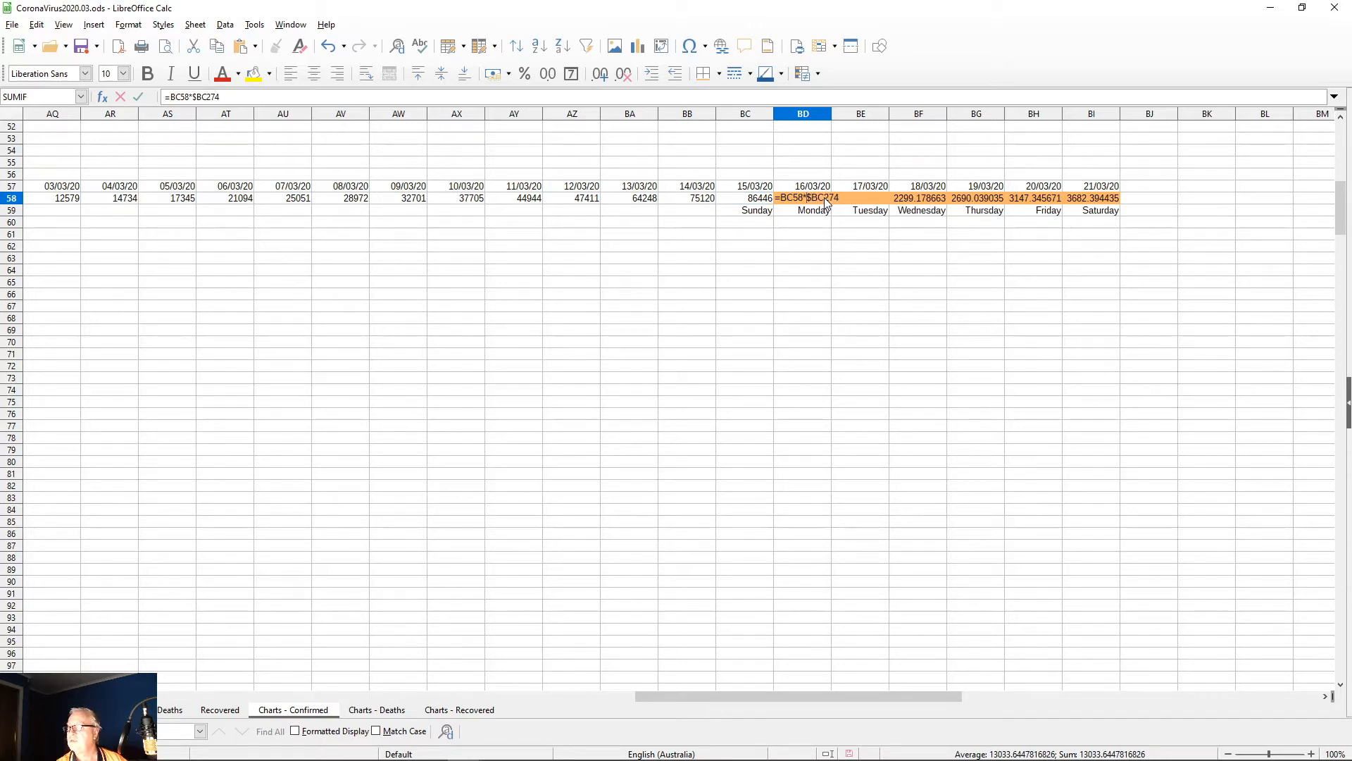
key(Return)
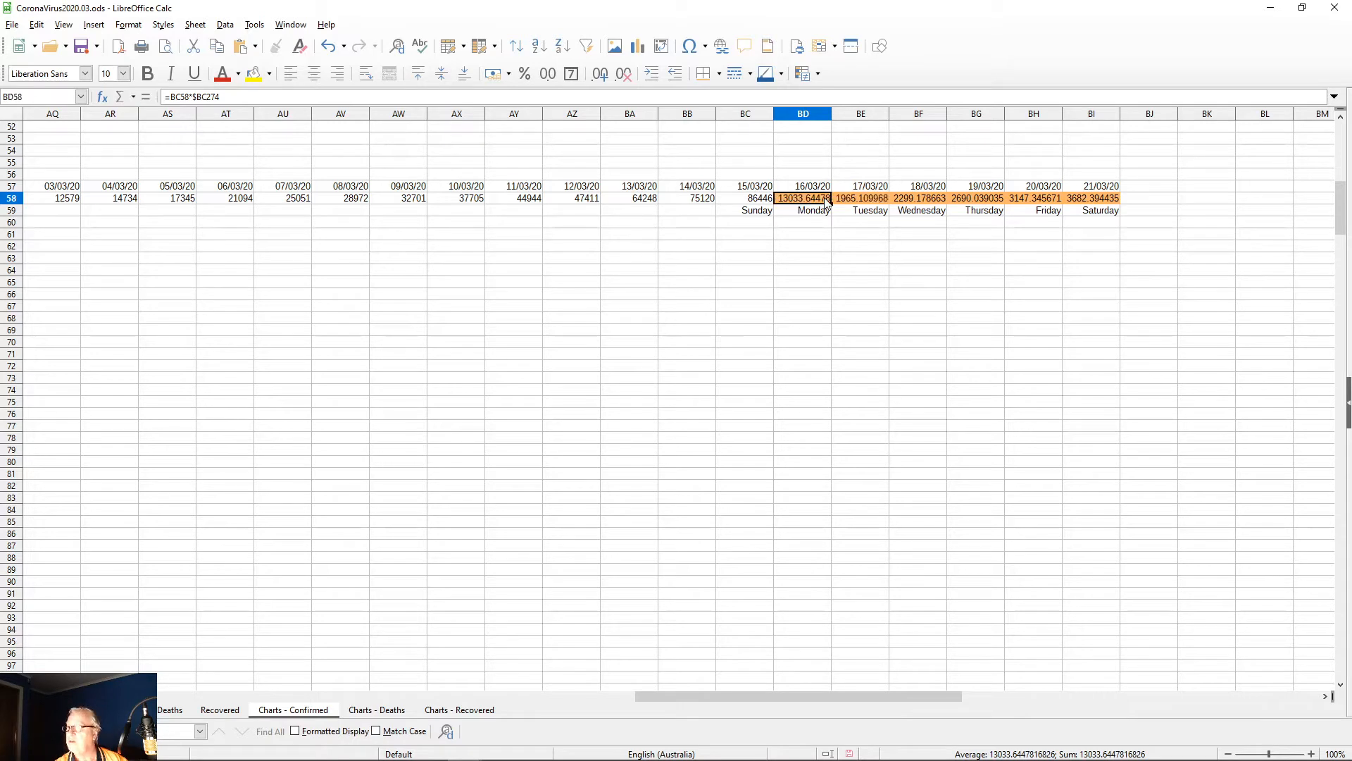
key(Right)
key(Right)
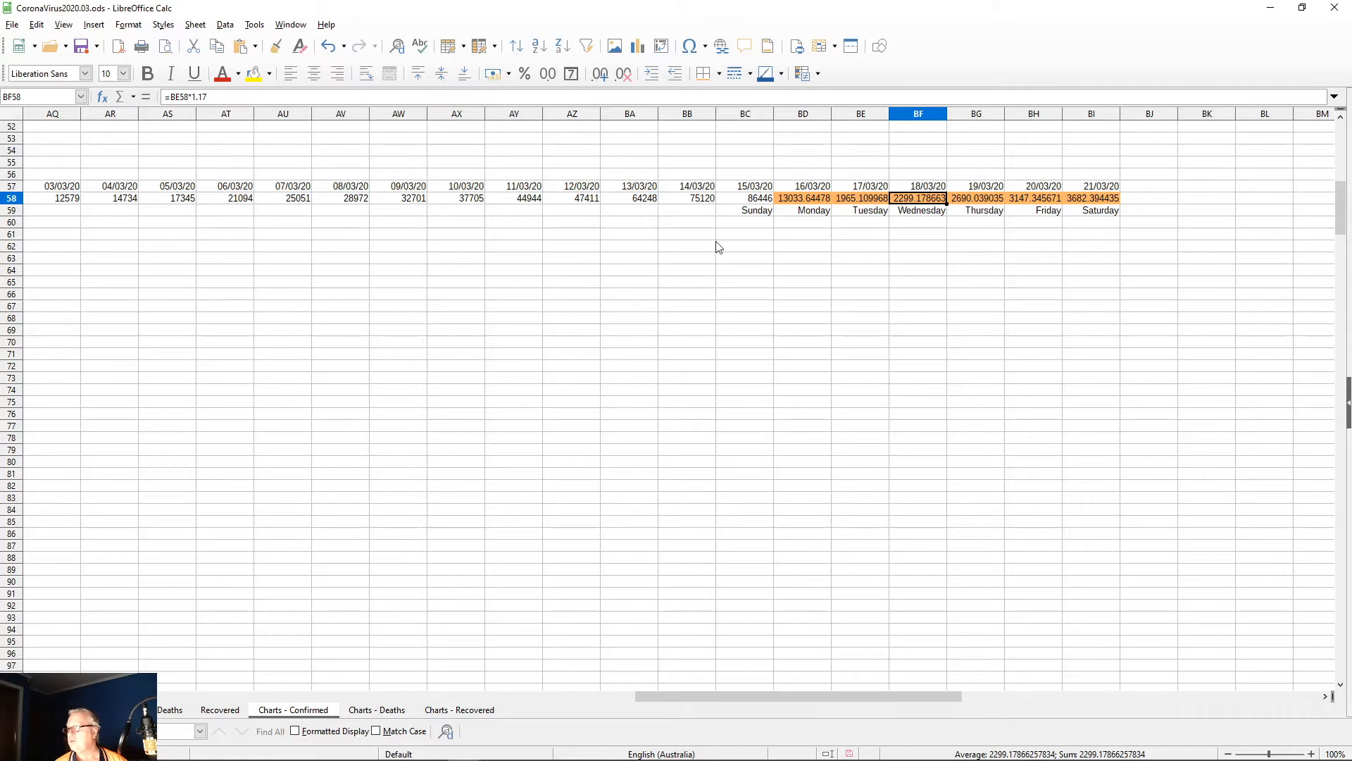
Step: Change the 16/03/20 projection formula in BD58 to =BC58*(1+$BC274)
click(796, 198)
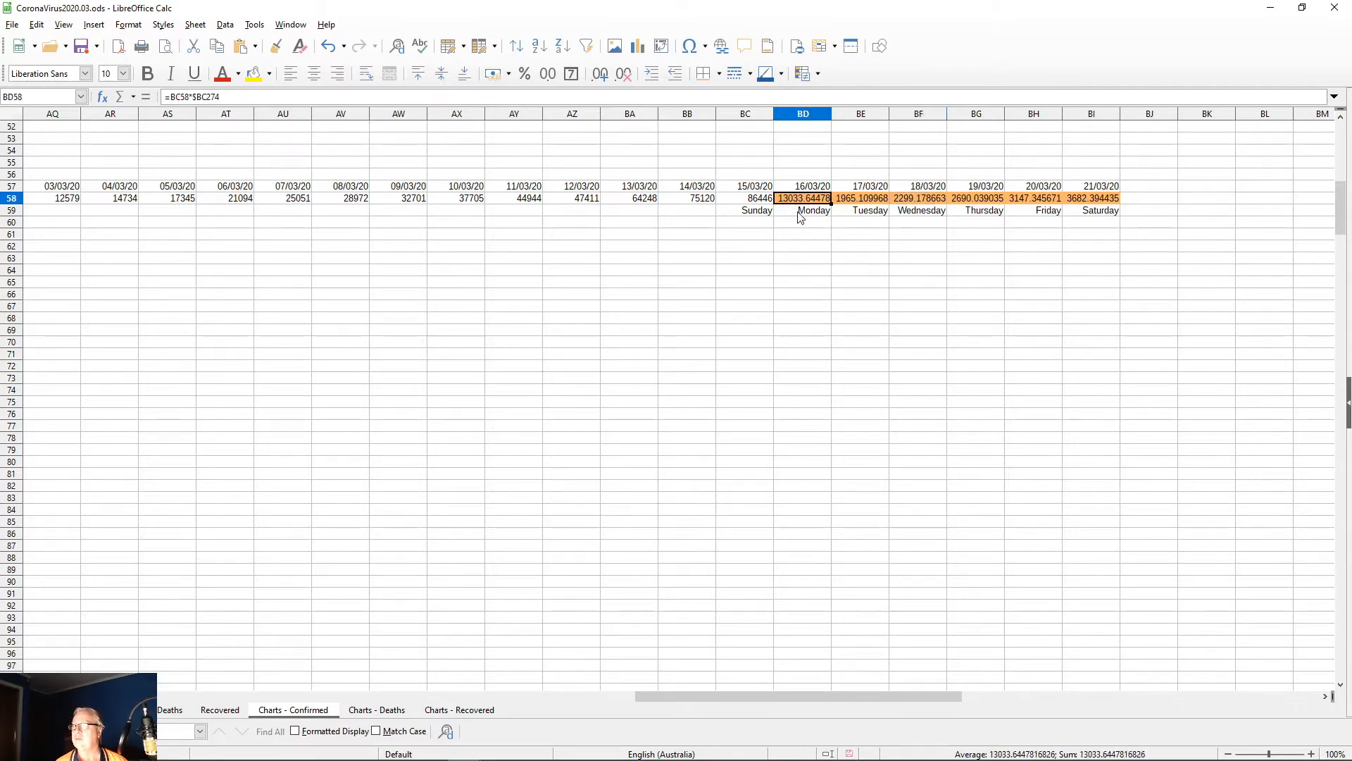
key(F2)
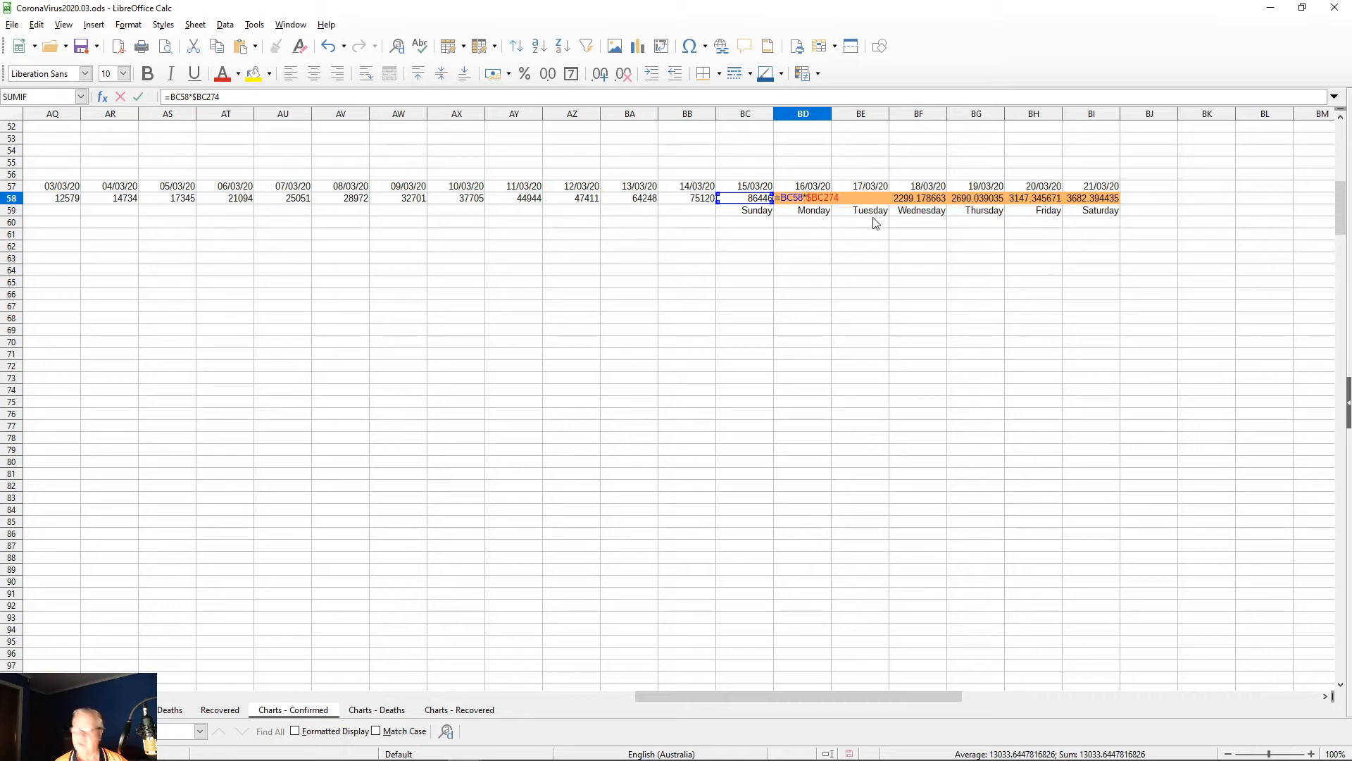
key(Left)
key(Left)
key(Left)
key(Left)
key(Left)
key(Left)
text((1+)
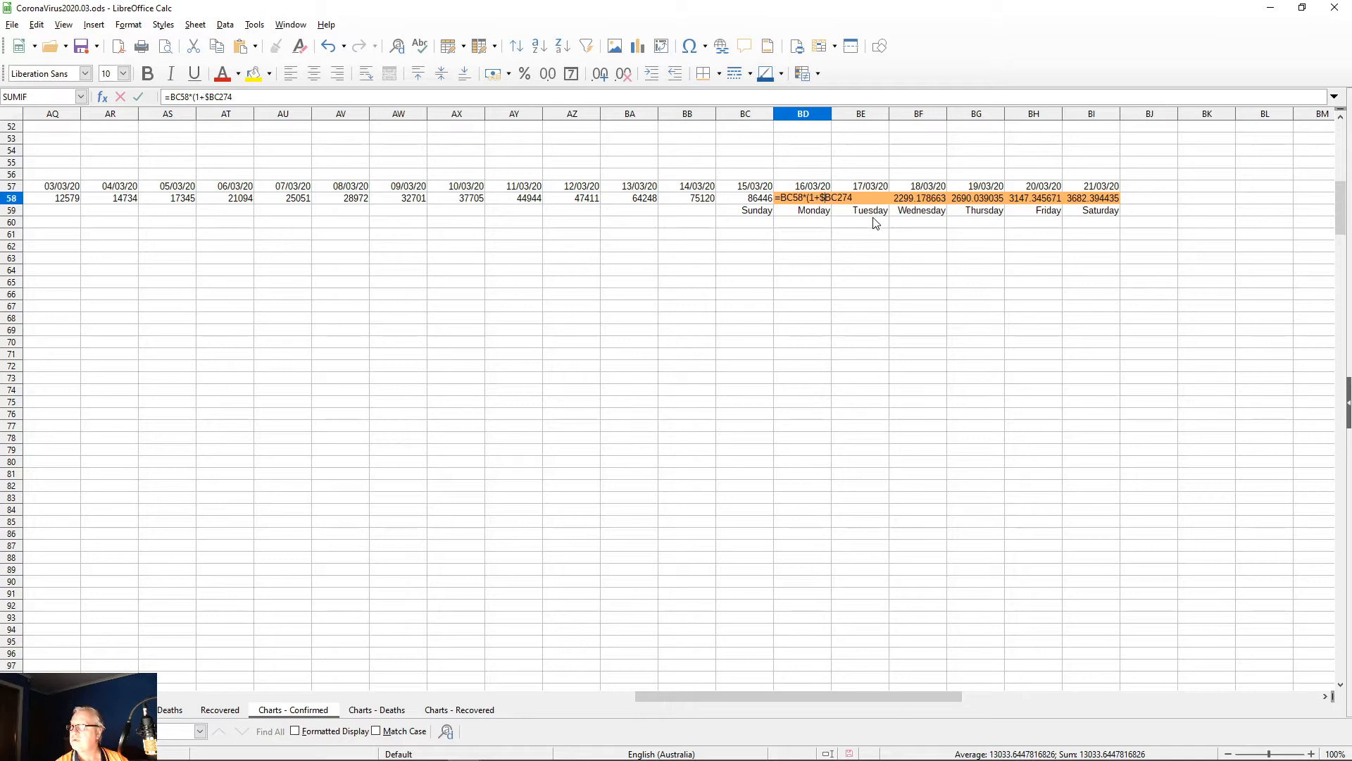
text())
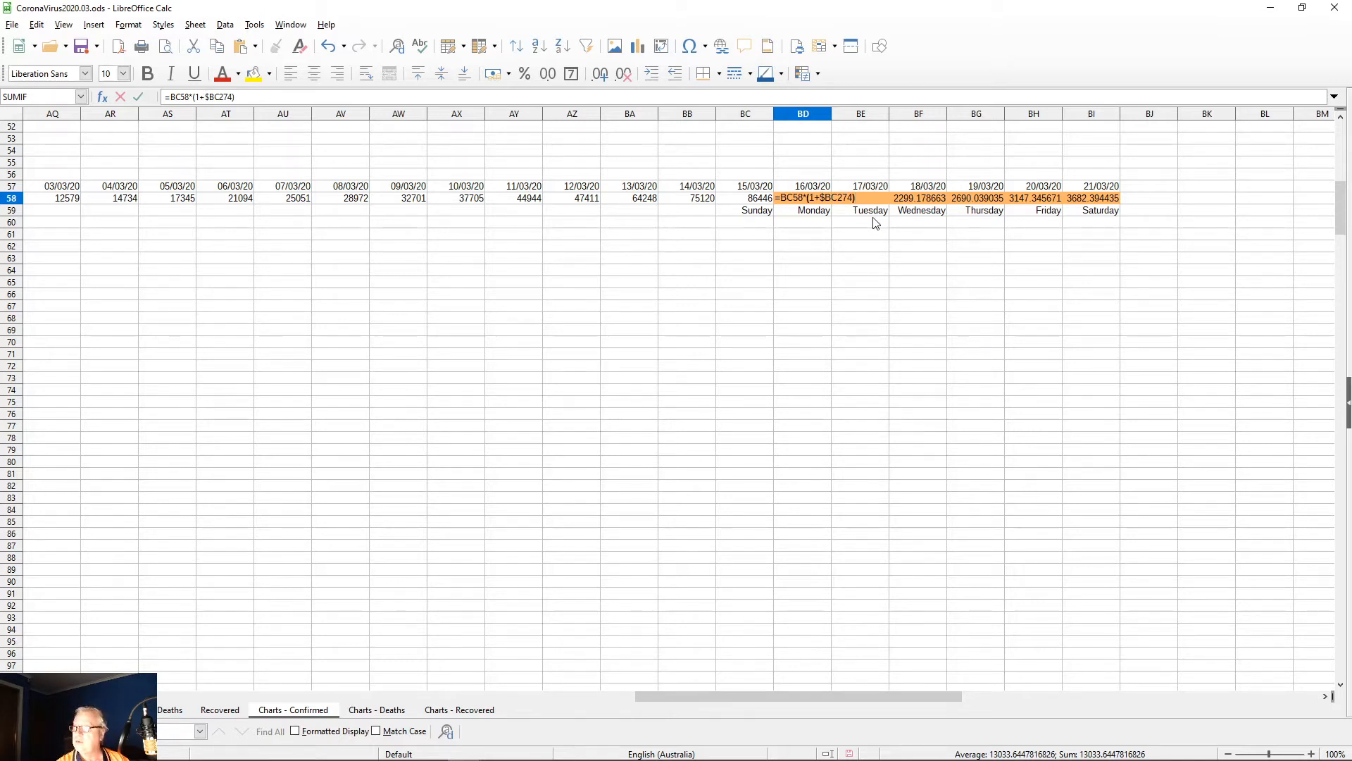
key(Return)
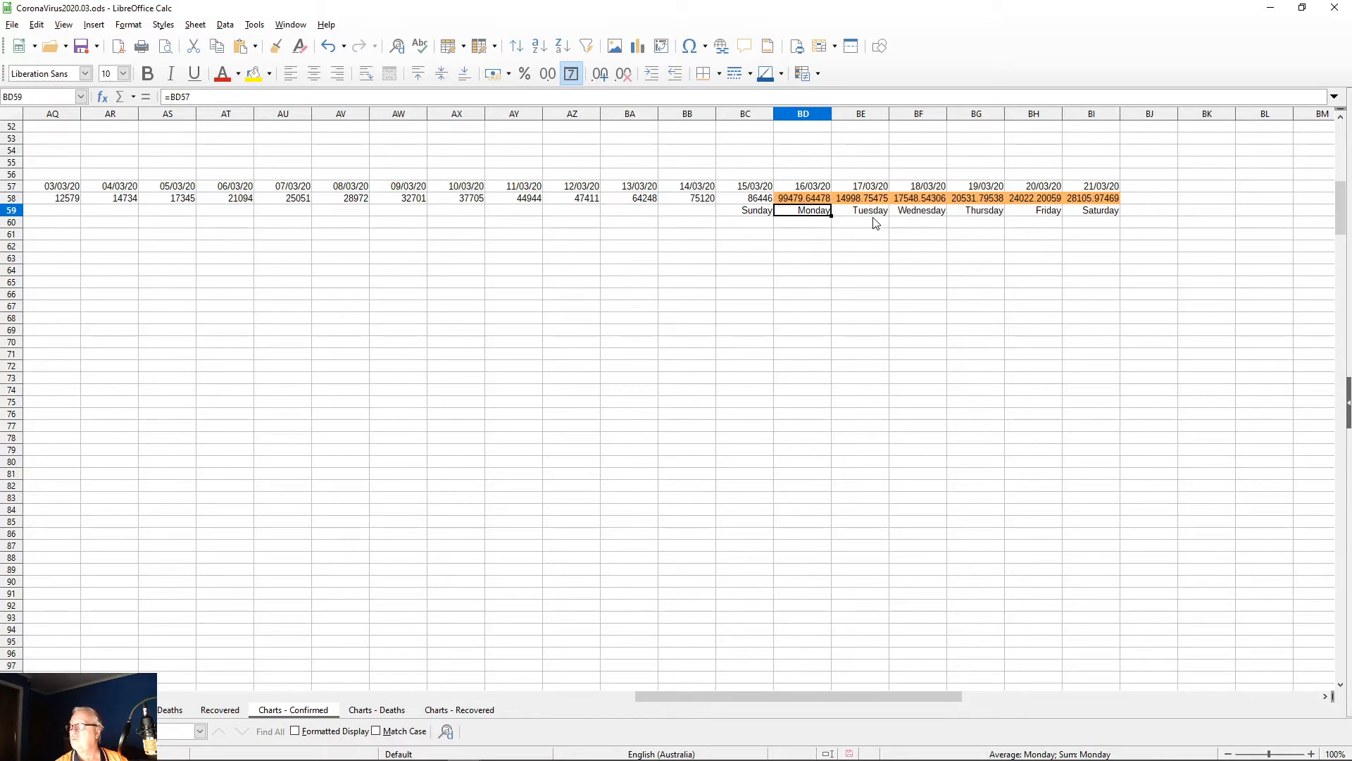
Step: Copy the revised BD58 projection formula into BE58 for 17/03/20, overwriting the existing formula
key(Up)
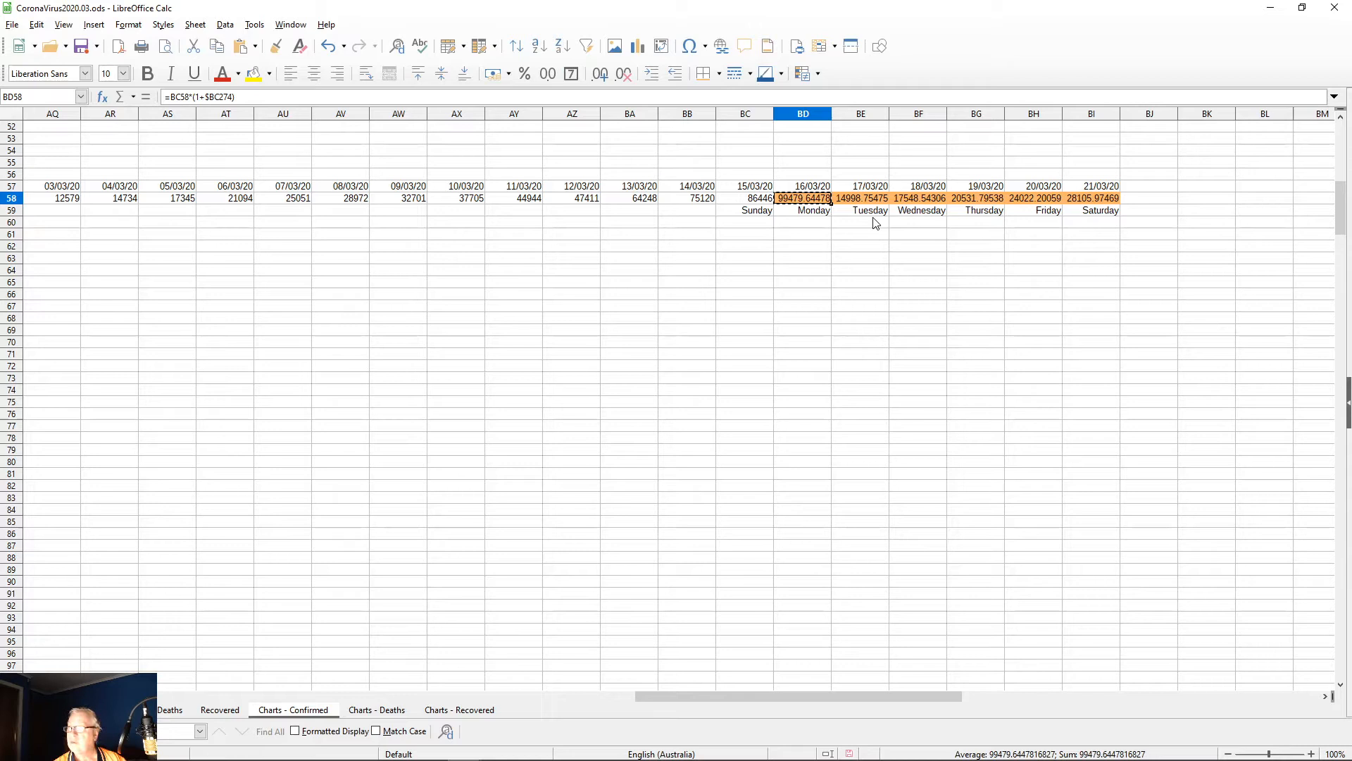
key(Right)
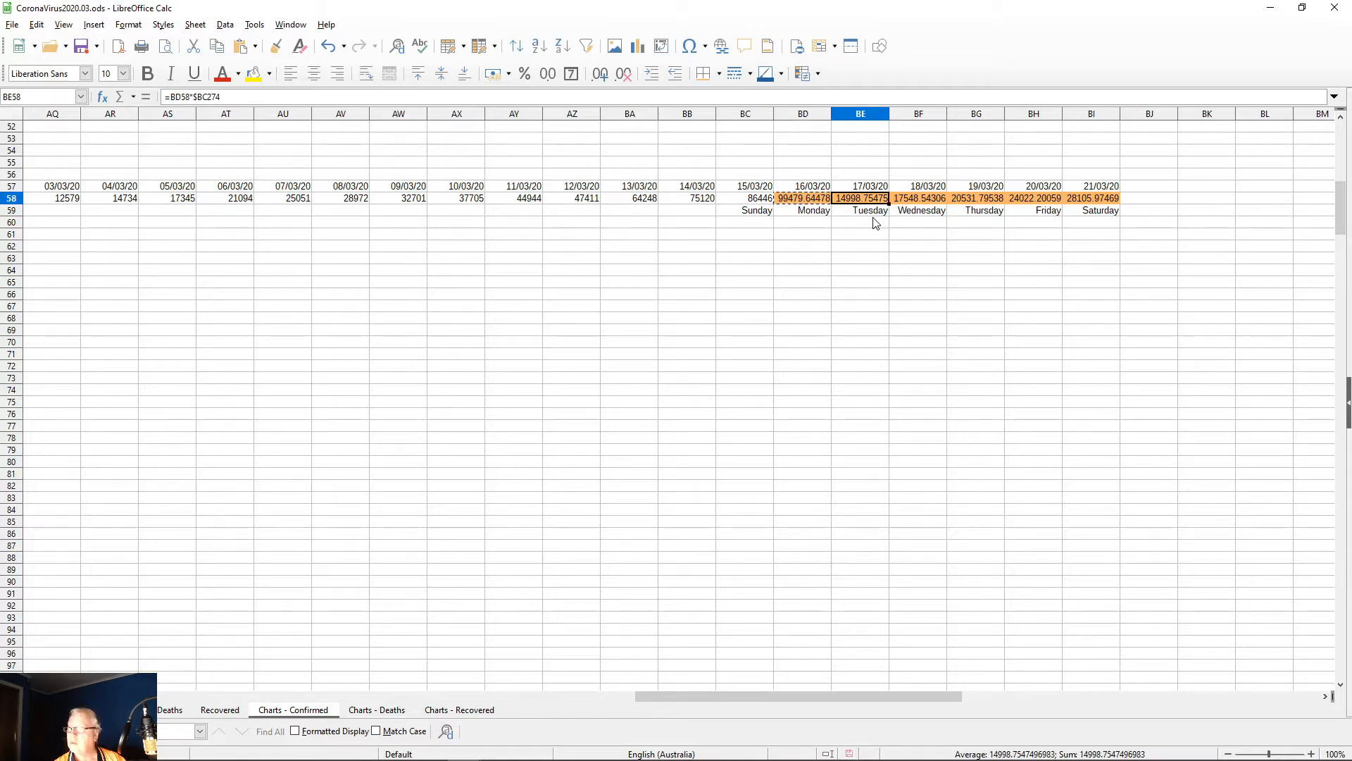
key(ctrl+v)
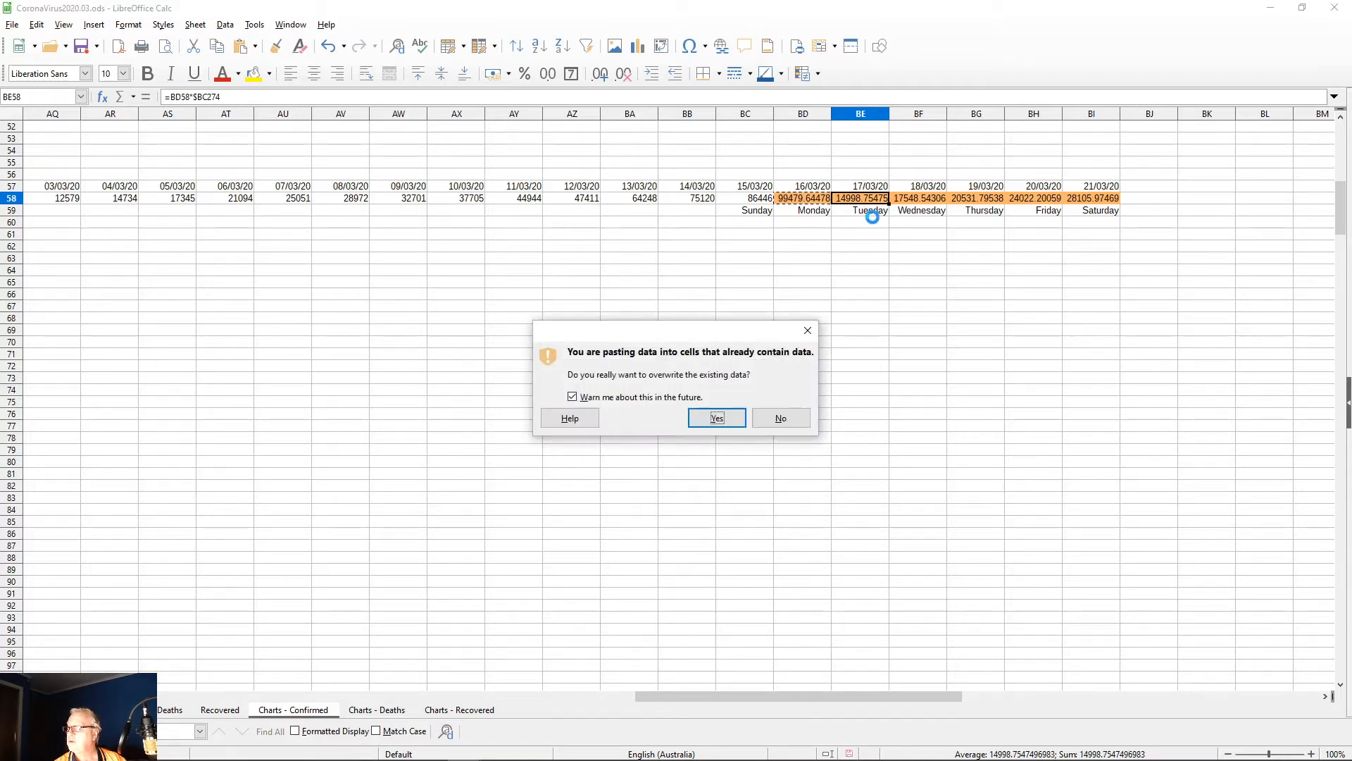
key(Return)
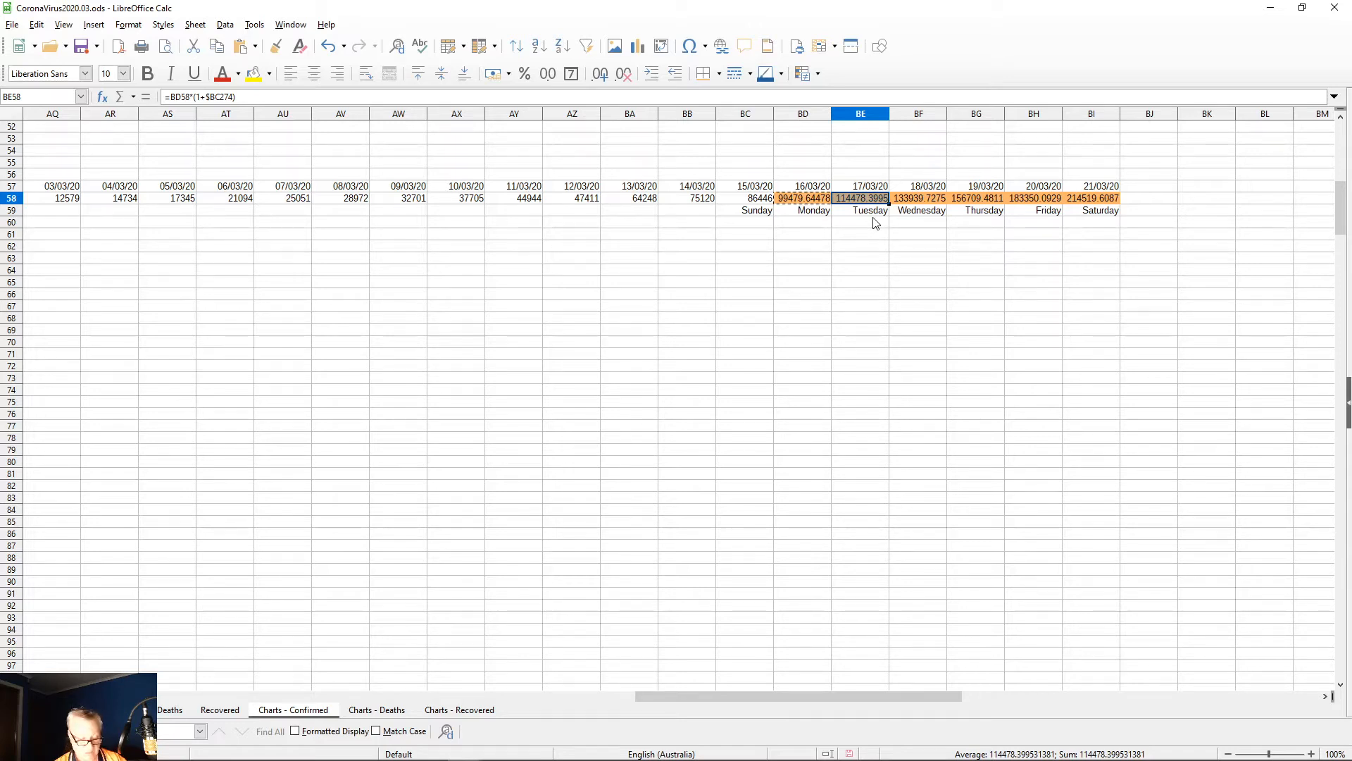
Step: Examine the Confirmed Global projection row at the top of the sheet, including the 16/03/20 formula in BD2
key(End)
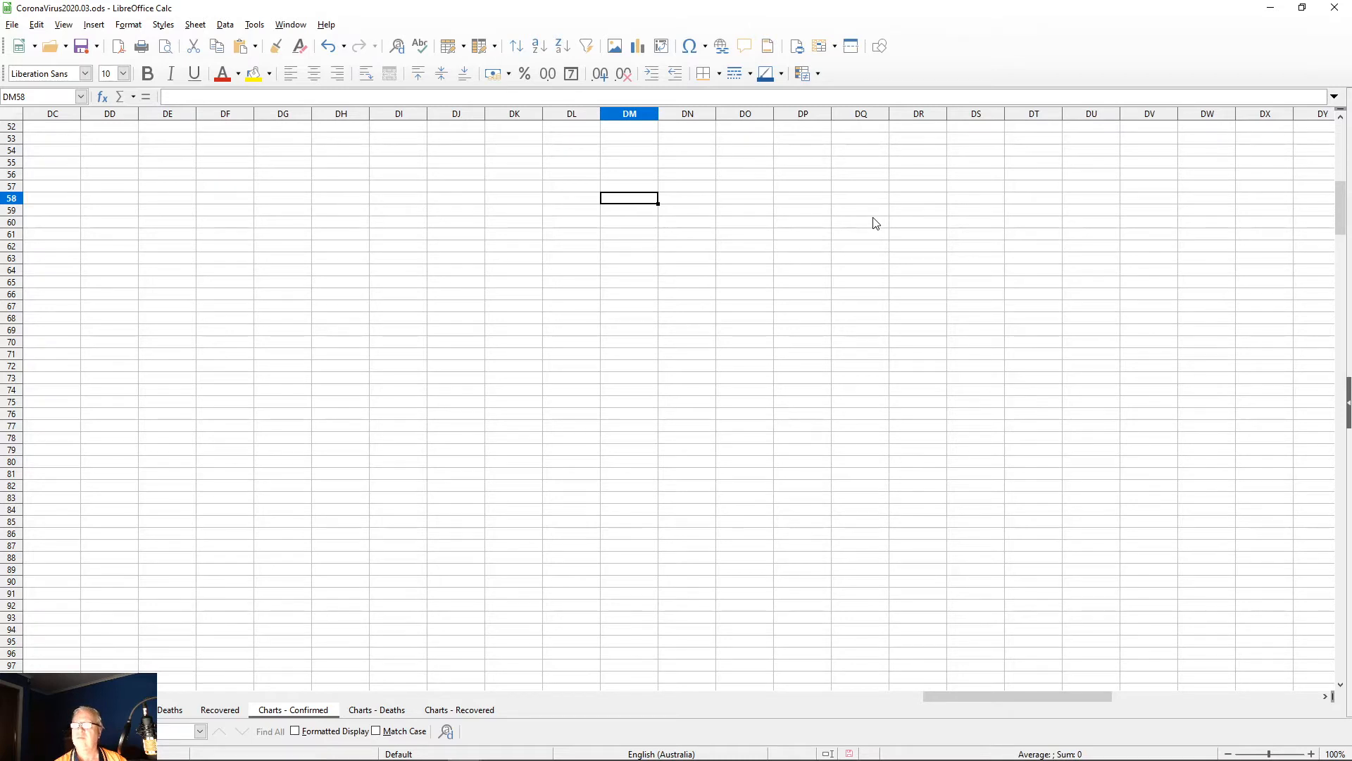
key(ctrl+Home)
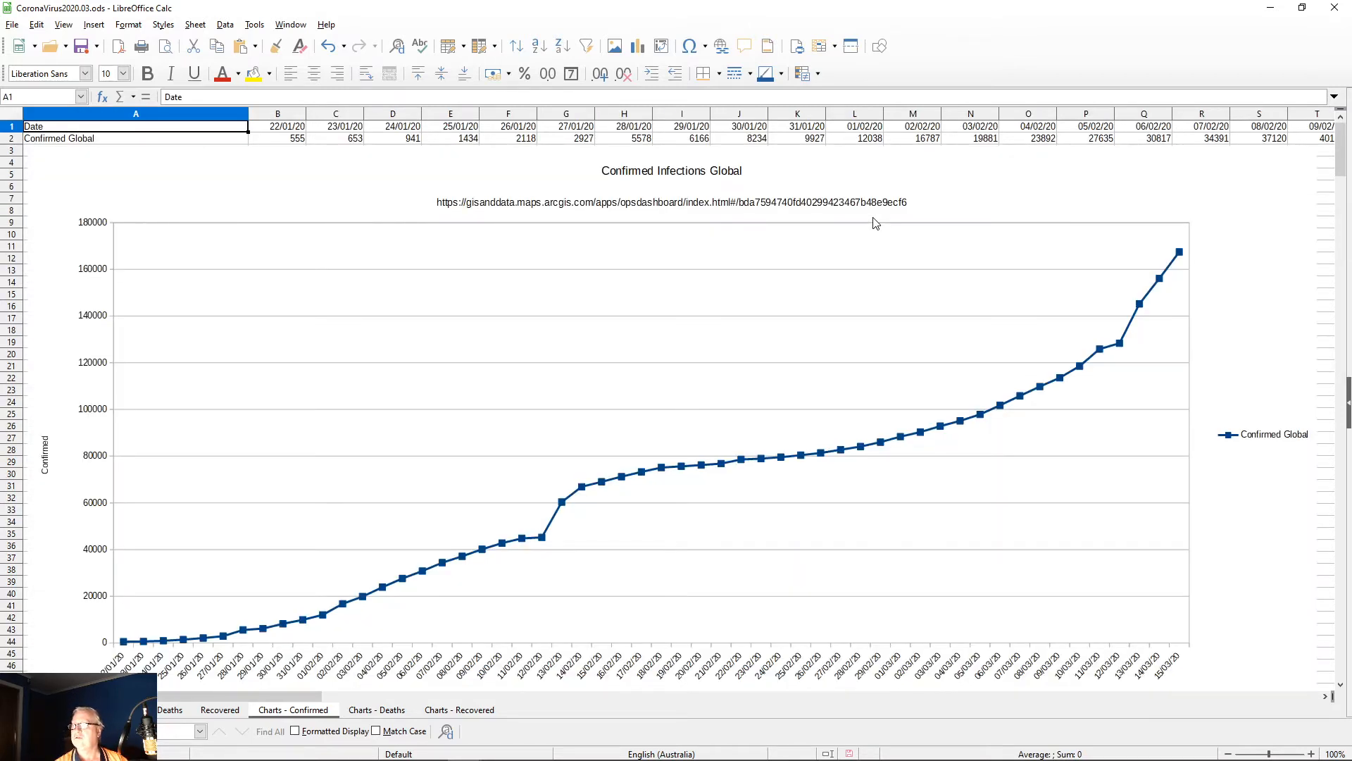
key(ctrl+Right)
key(Down)
key(Left)
key(Left)
key(Left)
key(Left)
key(Left)
key(Left)
key(Left)
key(Left)
key(Right)
key(Right)
key(Right)
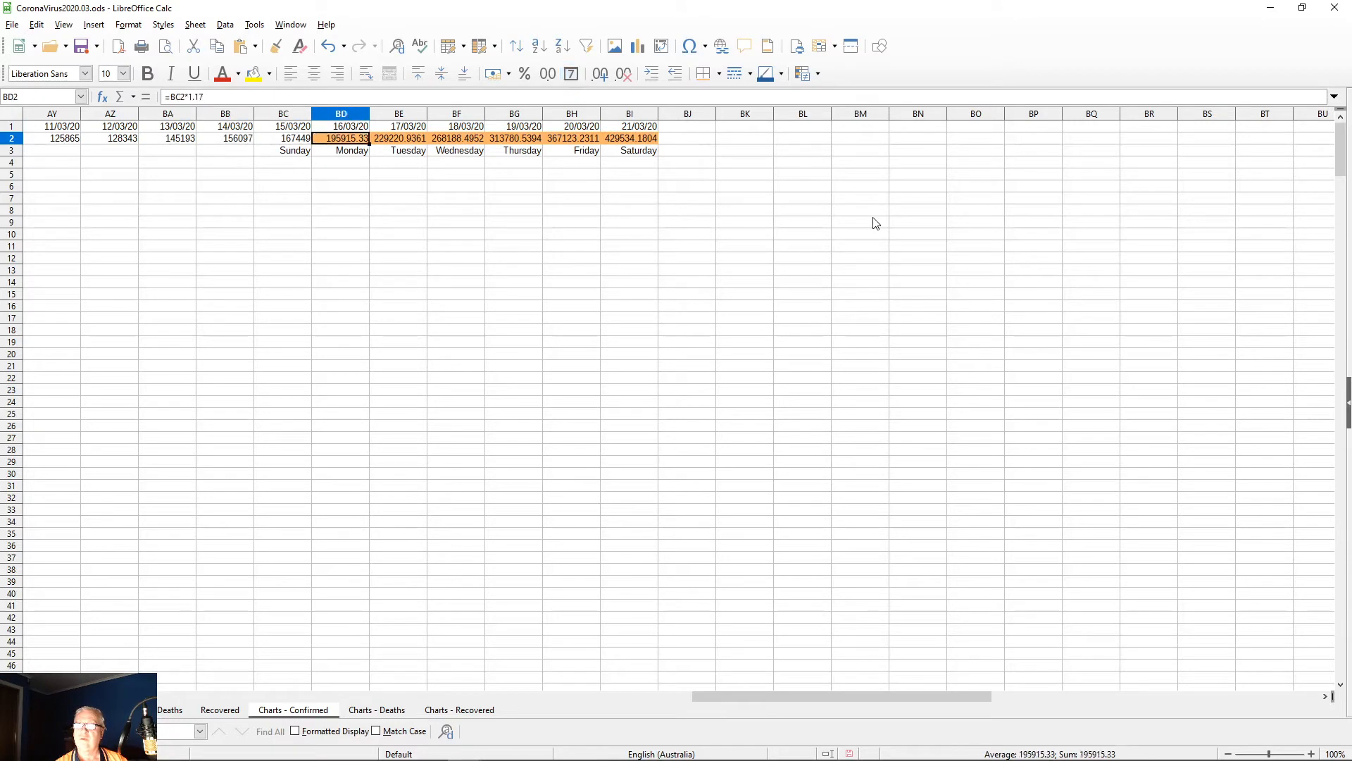
key(Up)
key(Down)
key(Down)
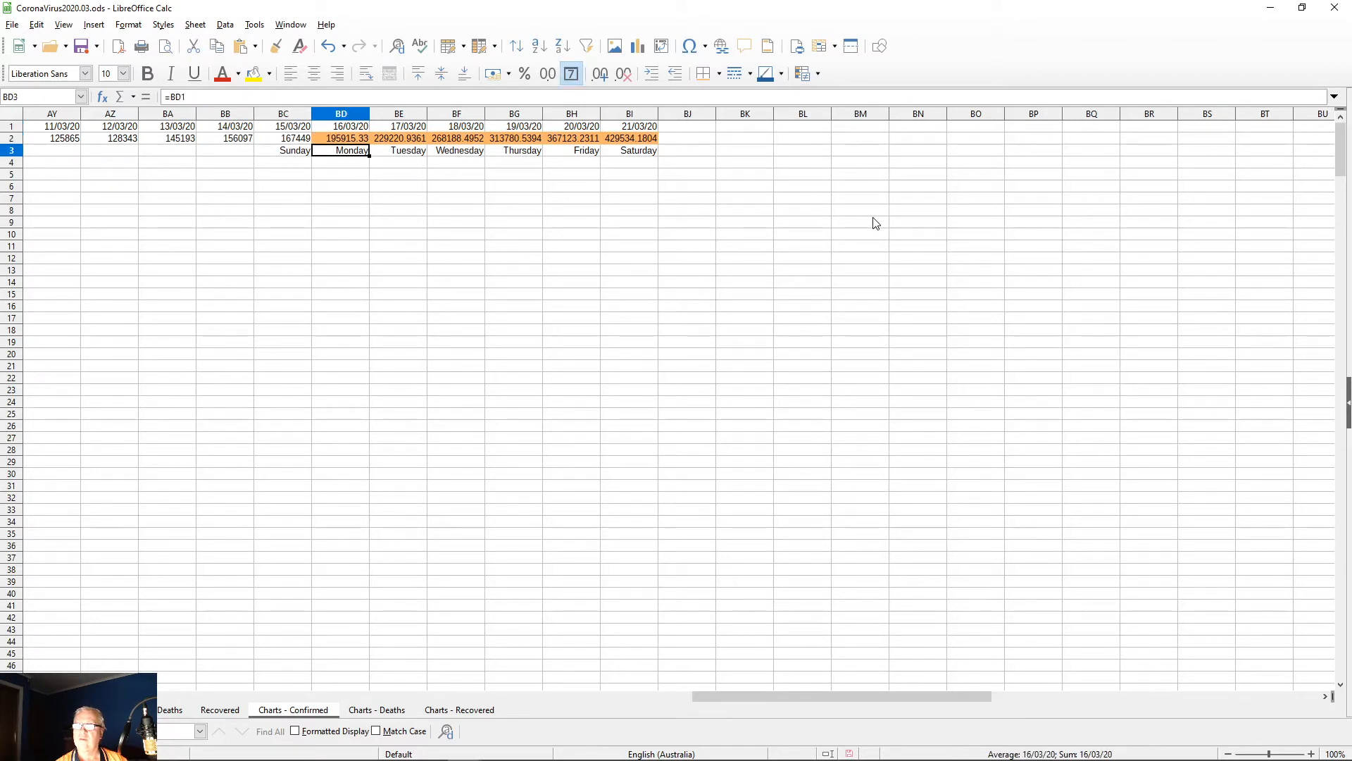
Step: Paste the copied BD58 projection formula into BF58 for 18/03/20 in the Confirmed Global without China row, overwriting the existing formula
key(Page_Down)
key(Down)
key(Down)
key(Down)
key(Down)
key(Down)
key(Down)
key(Down)
key(Down)
key(Down)
key(Right)
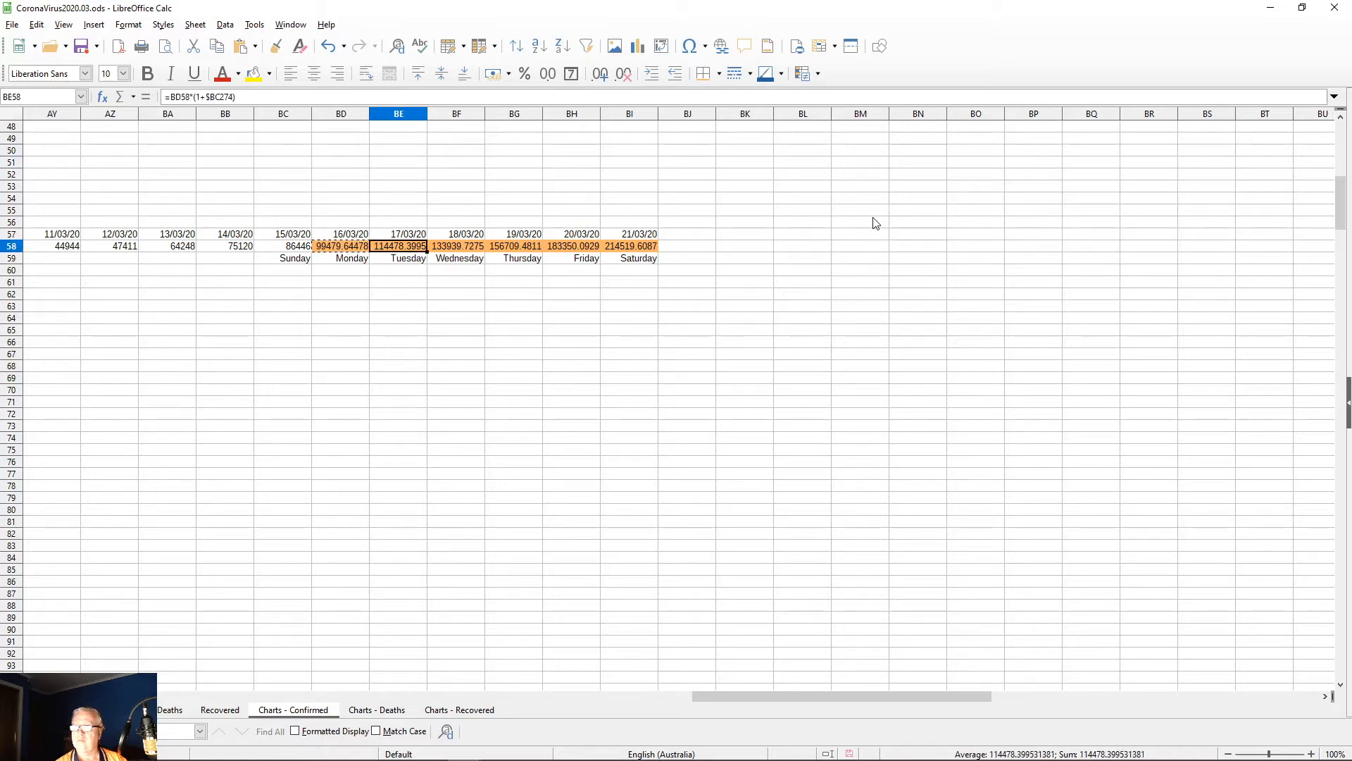
key(Right)
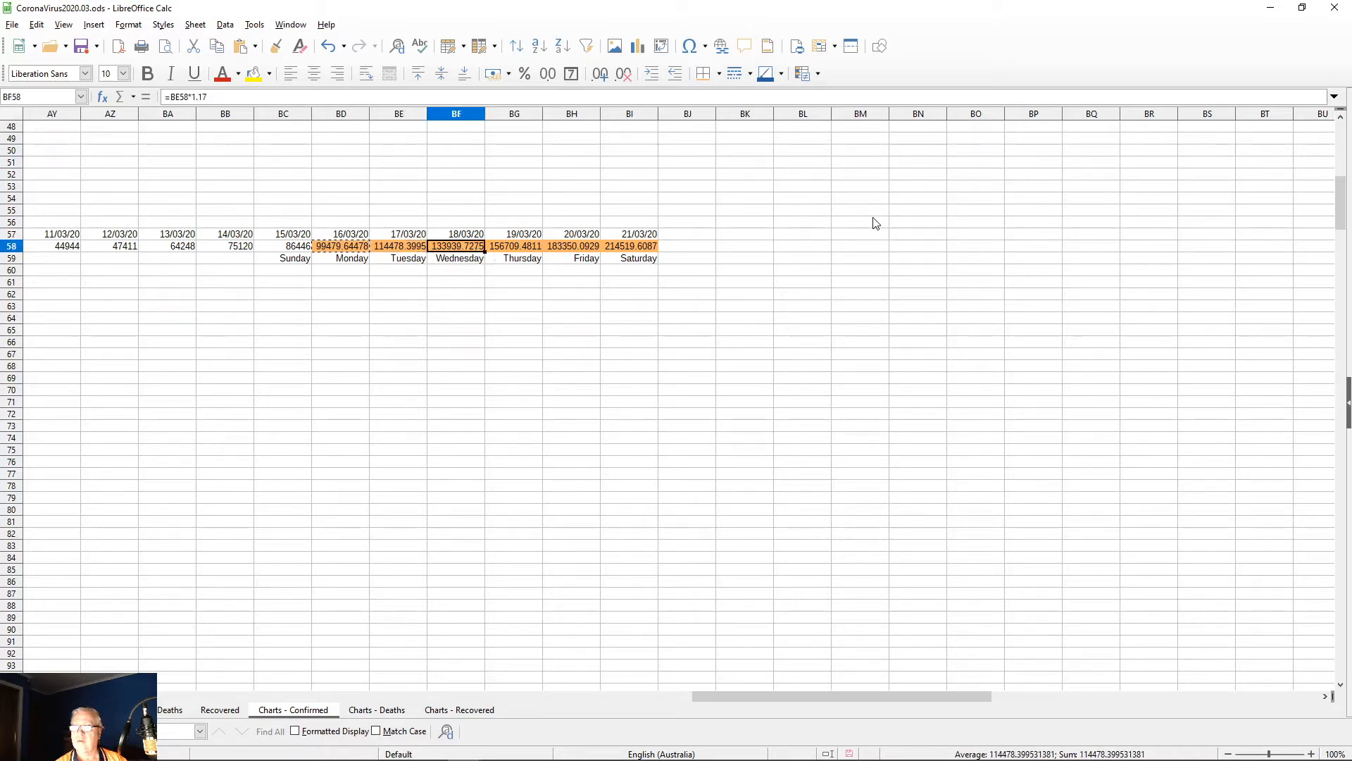
key(Left)
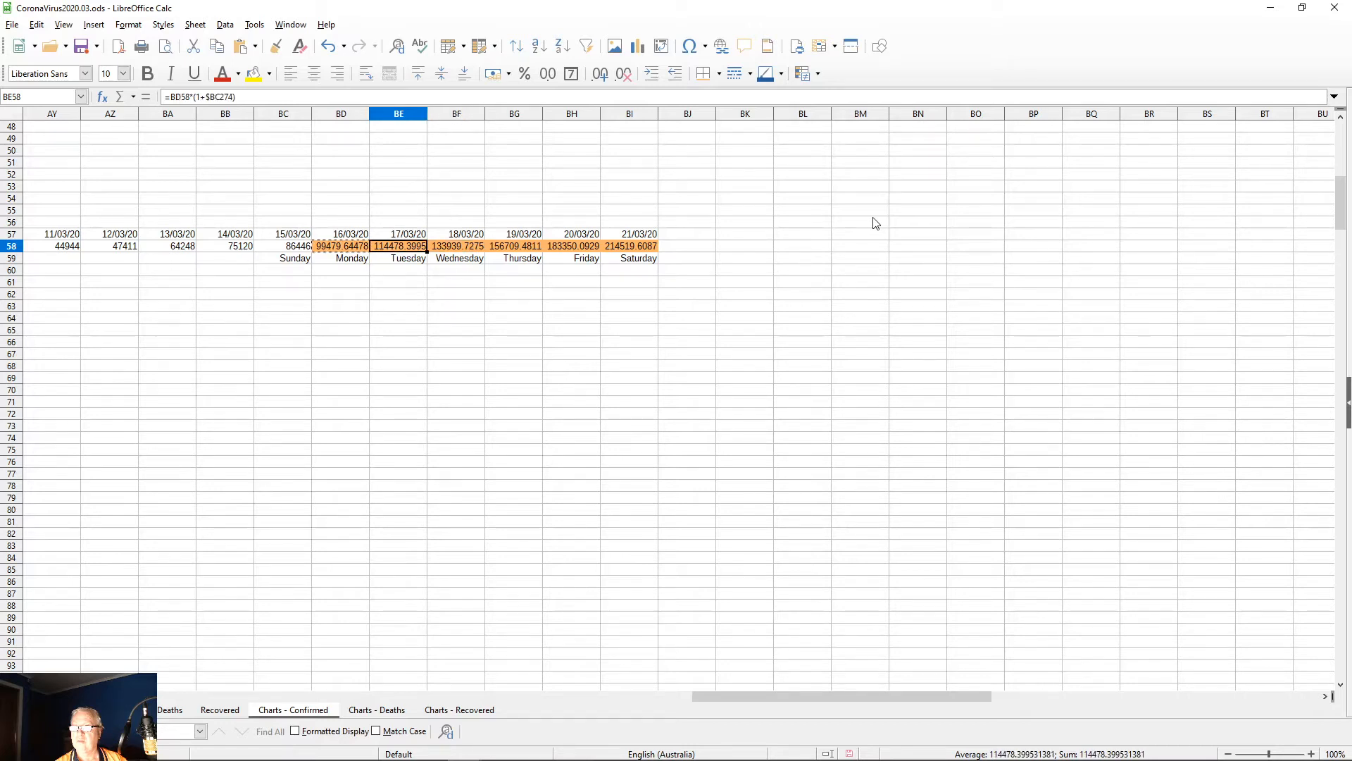
key(Right)
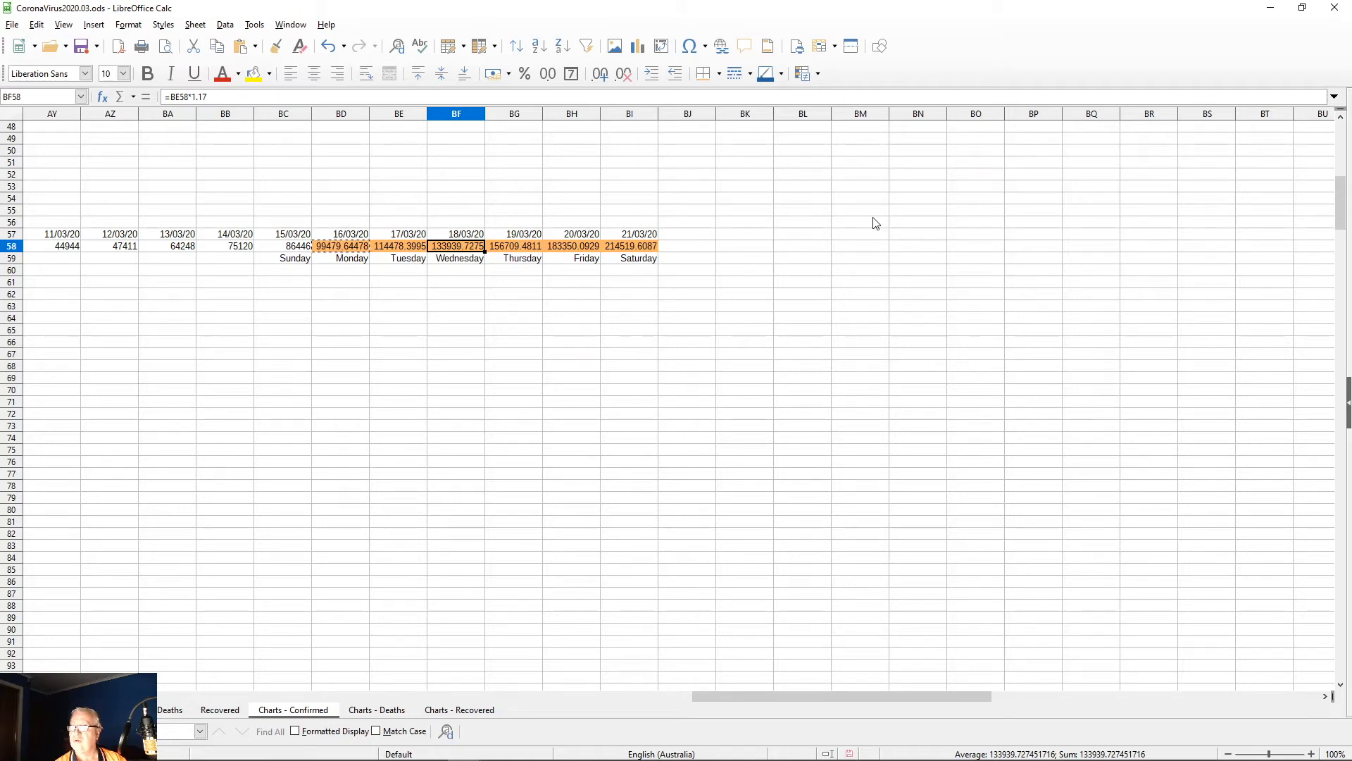
key(ctrl+v)
key(Return)
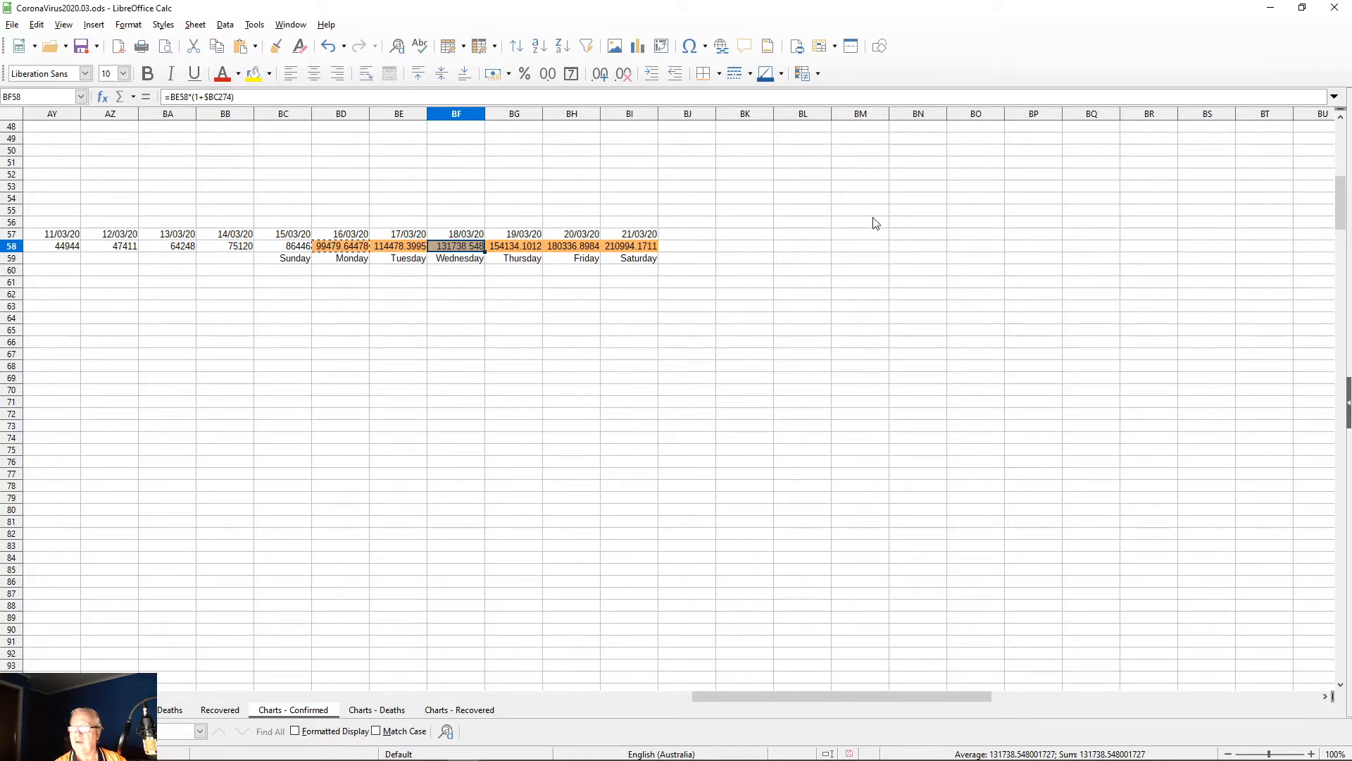
Step: Copy the BF58 projection formula into BG58:BI58 for 19/03/20 to 21/03/20, overwriting the existing formulas
key(ctrl+c)
key(Right)
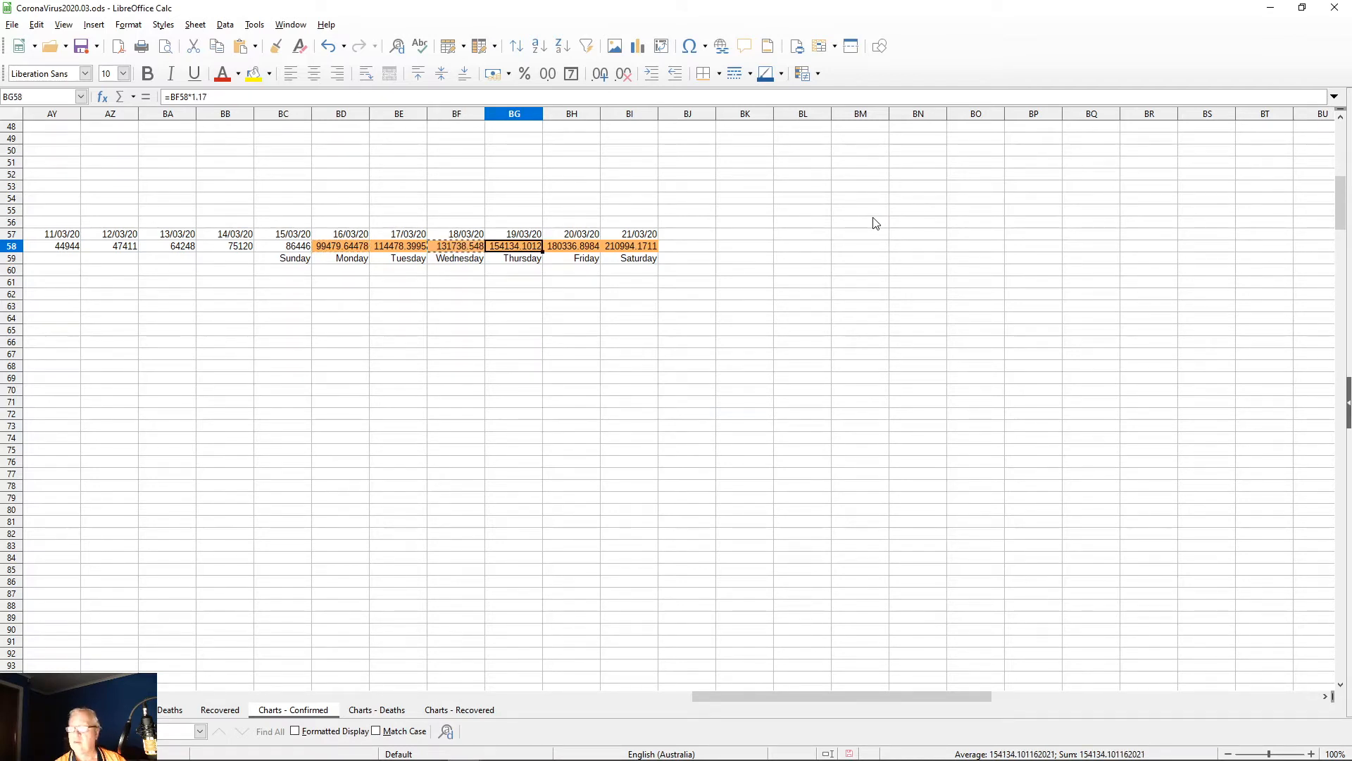
key(ctrl+v)
key(Return)
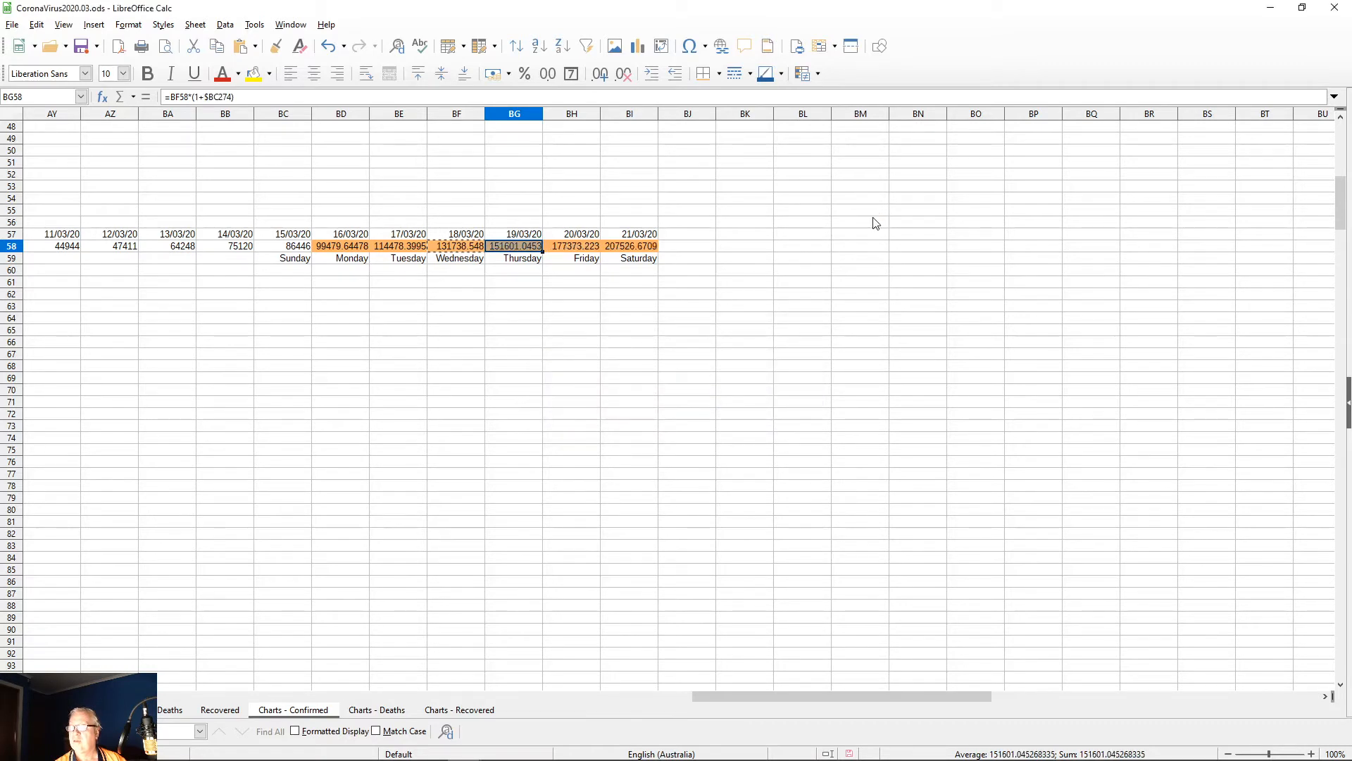
key(Right)
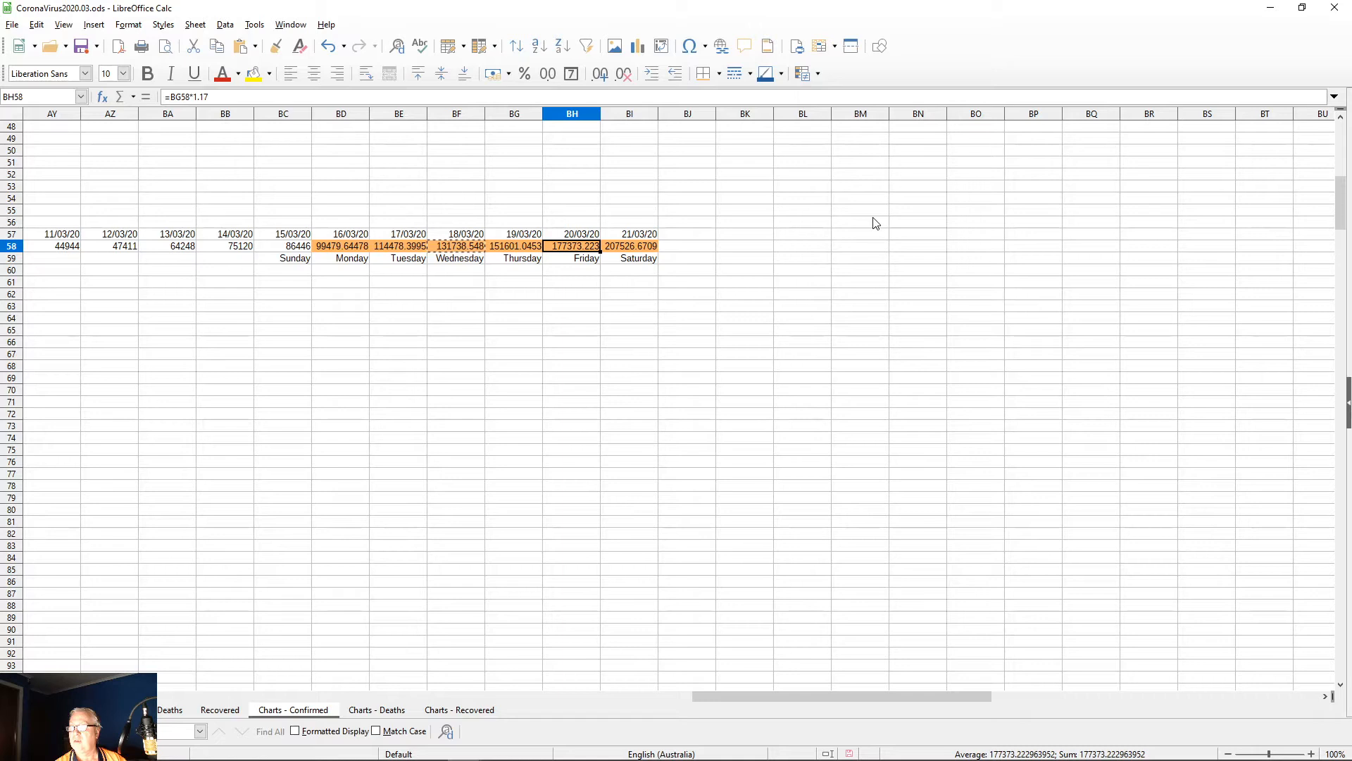
key(shift+Right)
key(ctrl+v)
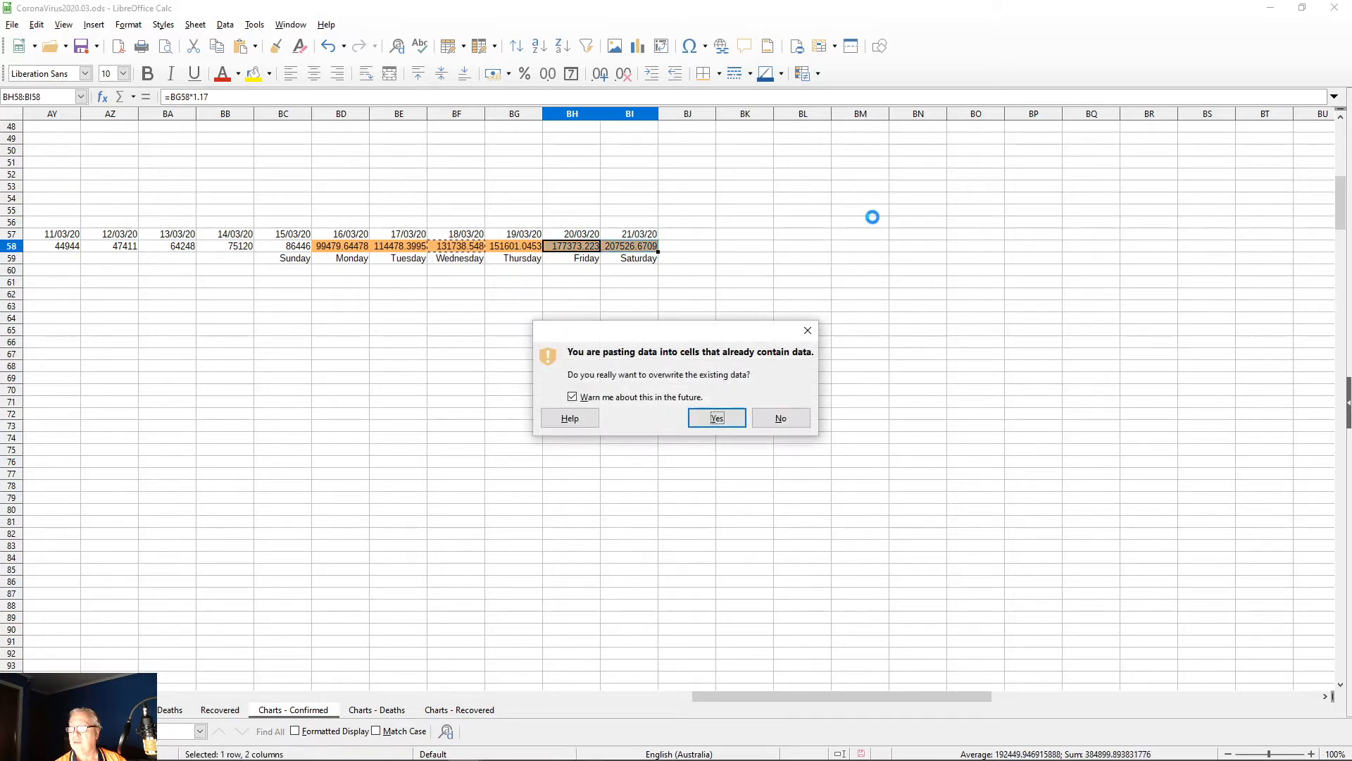
key(Return)
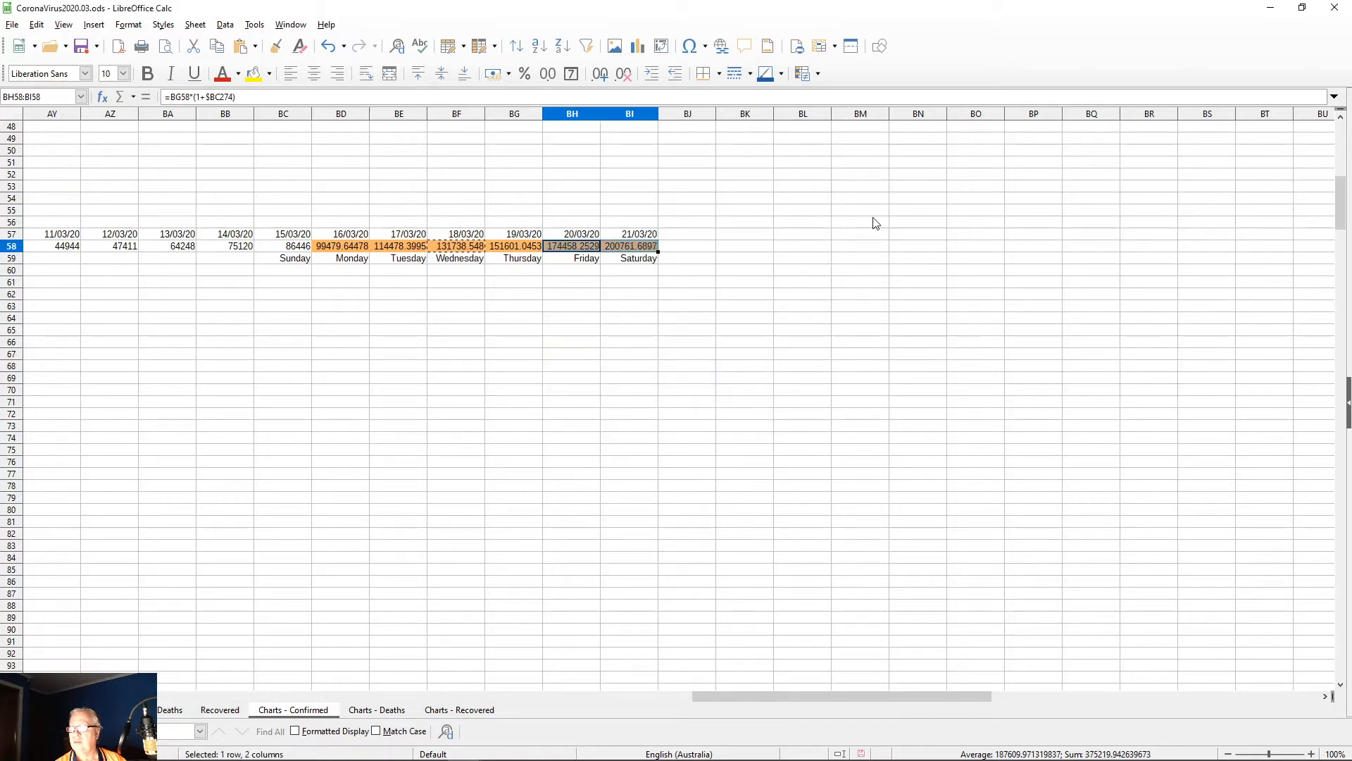
Step: Check the projection formulas in row 58 from BI58 back to BD58, along with the row's label and chart
key(Right)
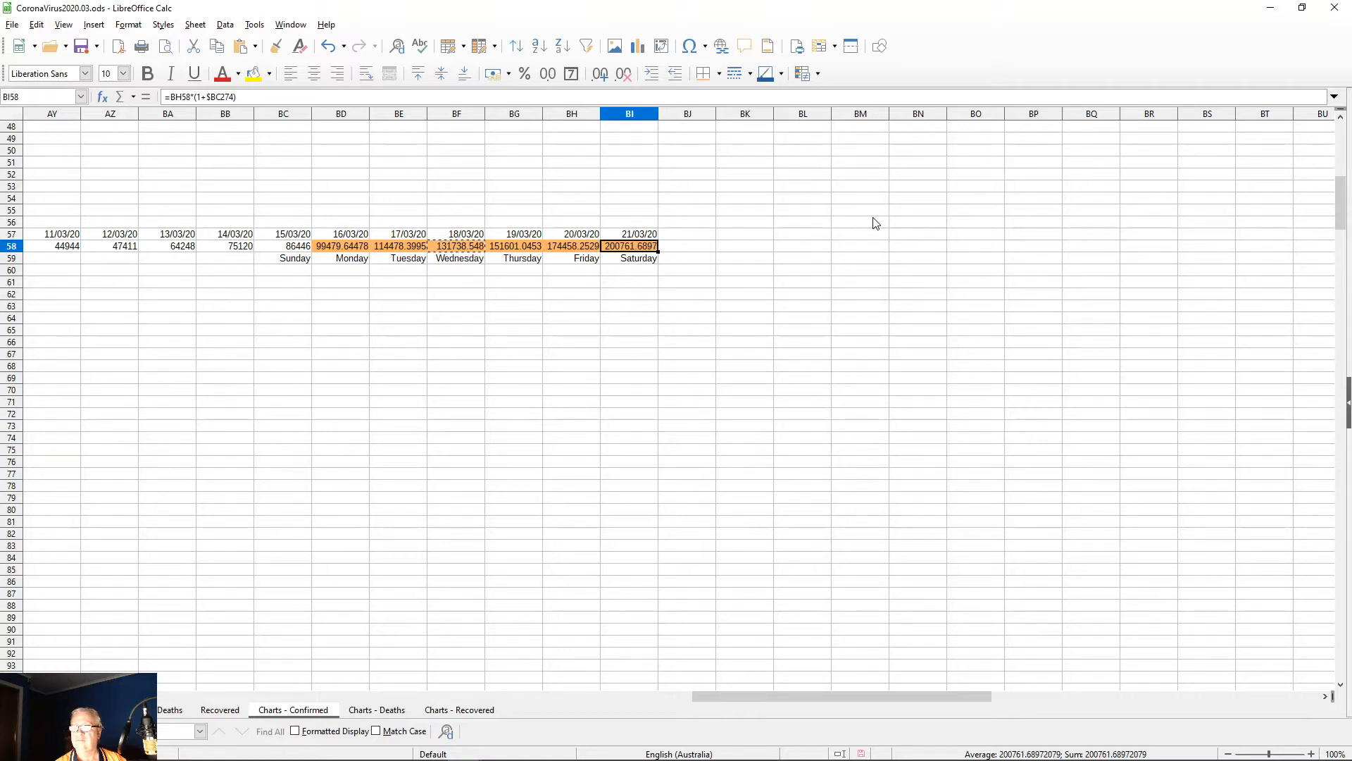
key(Home)
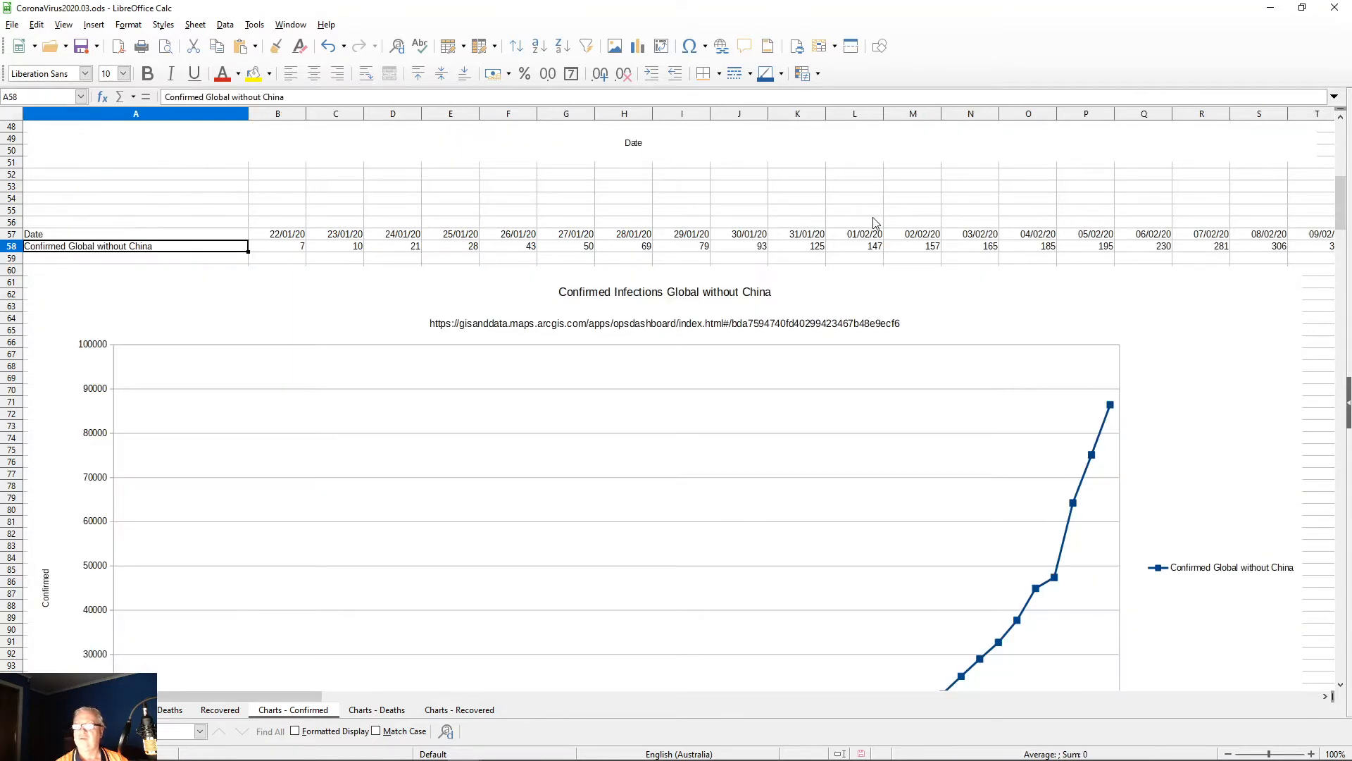
key(End)
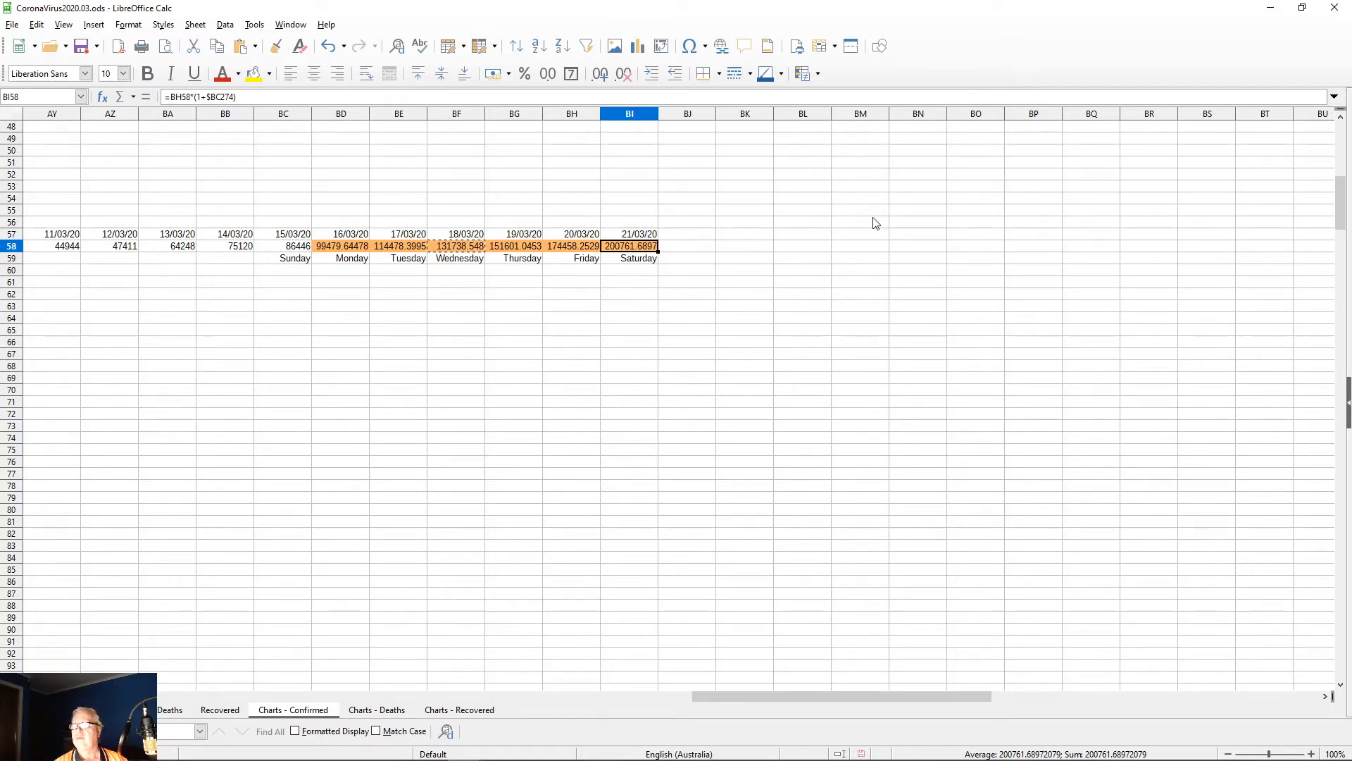
key(Left)
key(Left)
key(Left)
key(Left)
key(Left)
key(Left)
key(Left)
key(Right)
key(Right)
key(Right)
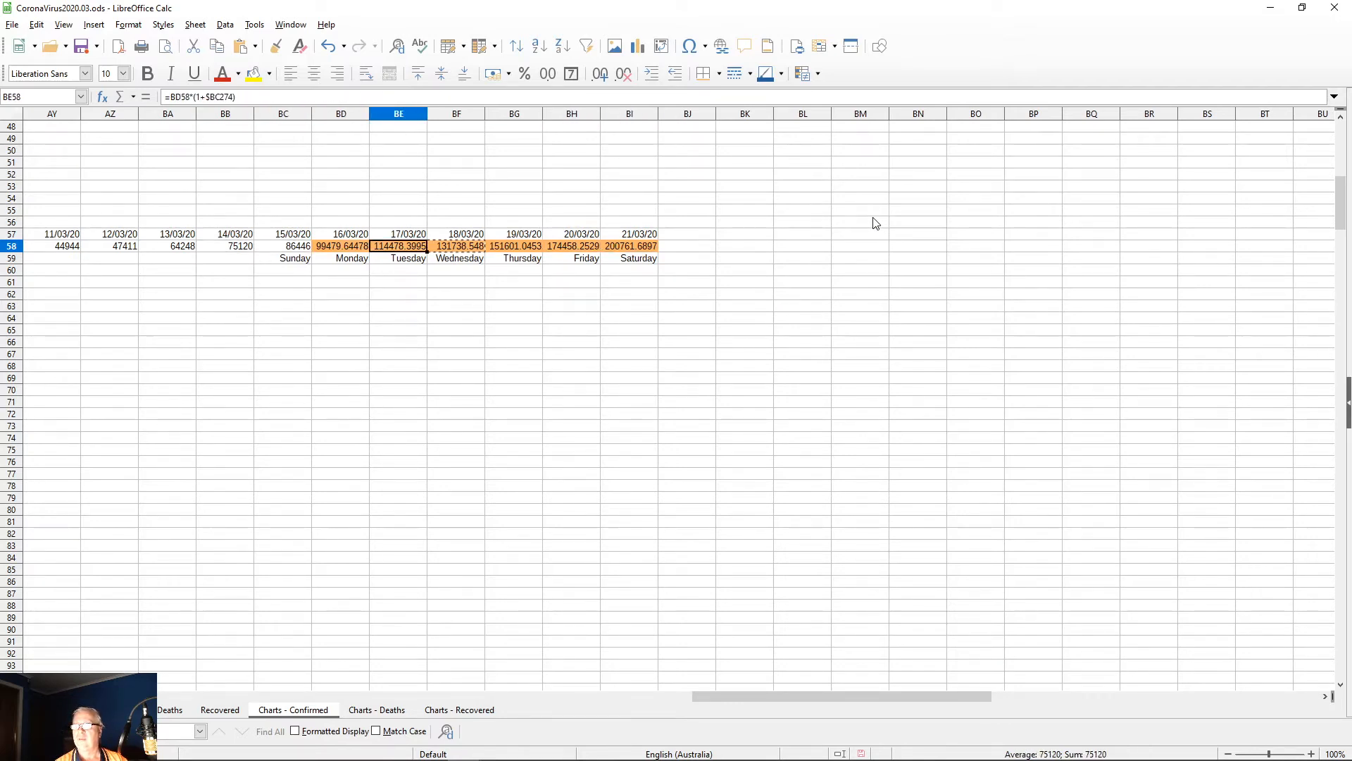
key(Left)
key(Left)
key(Right)
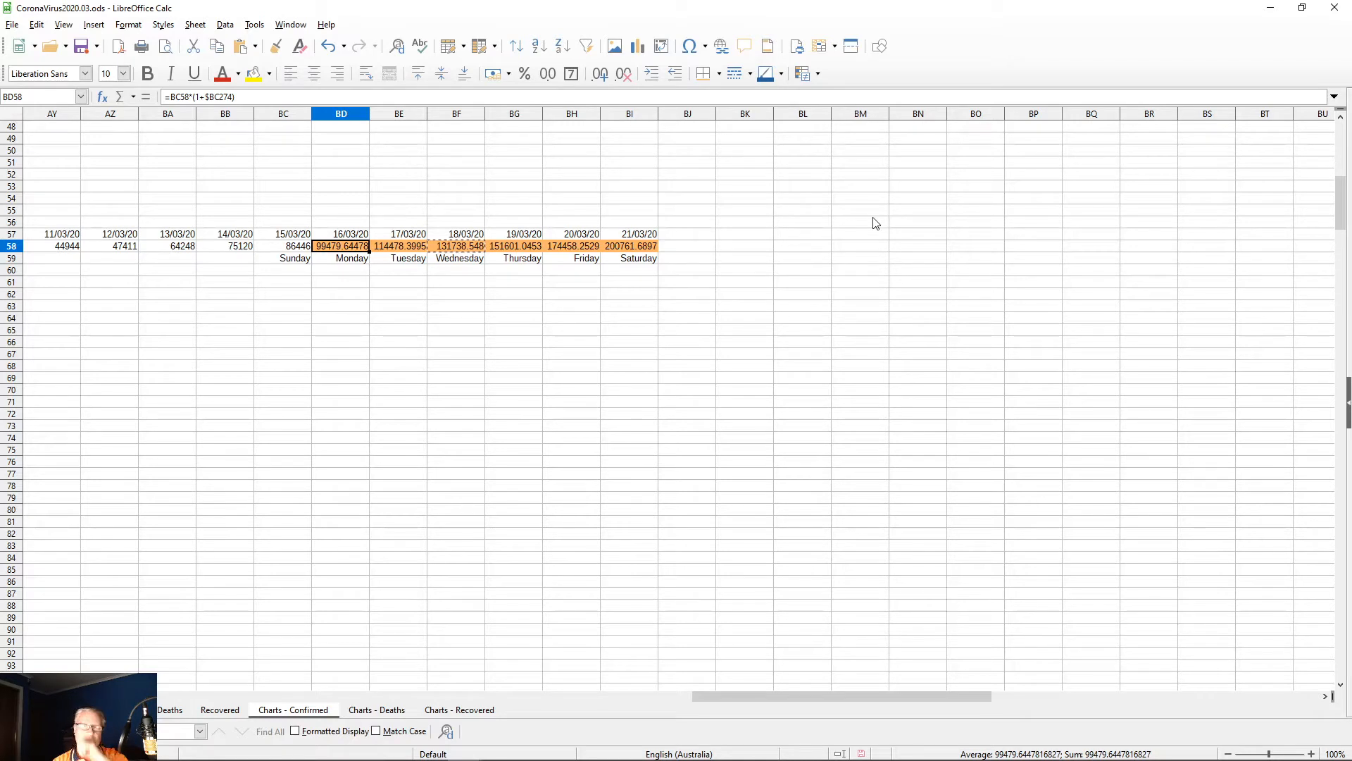
Step: Change the 16/03/20 Confirmed Global projection in BD2 to =BC2*(1+$BC274)
key(ctrl+Home)
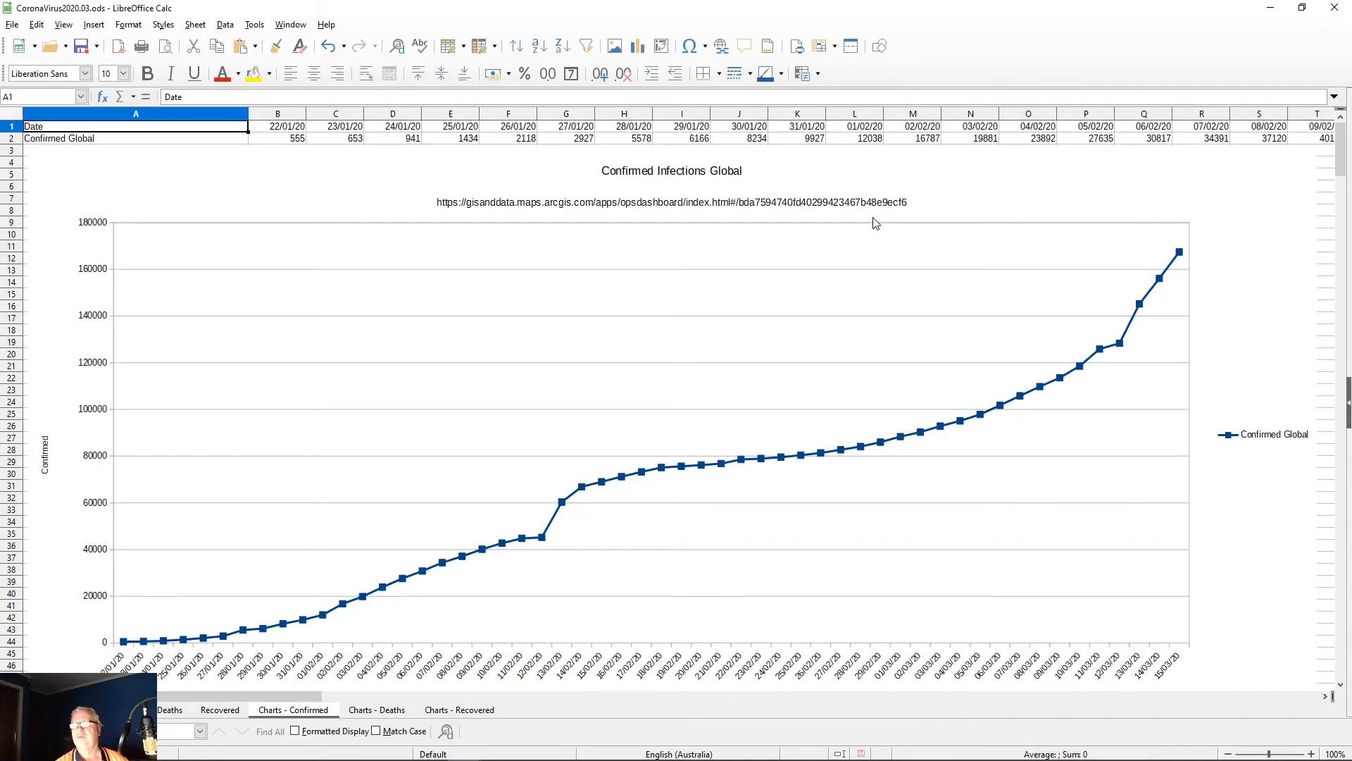
key(ctrl+Right)
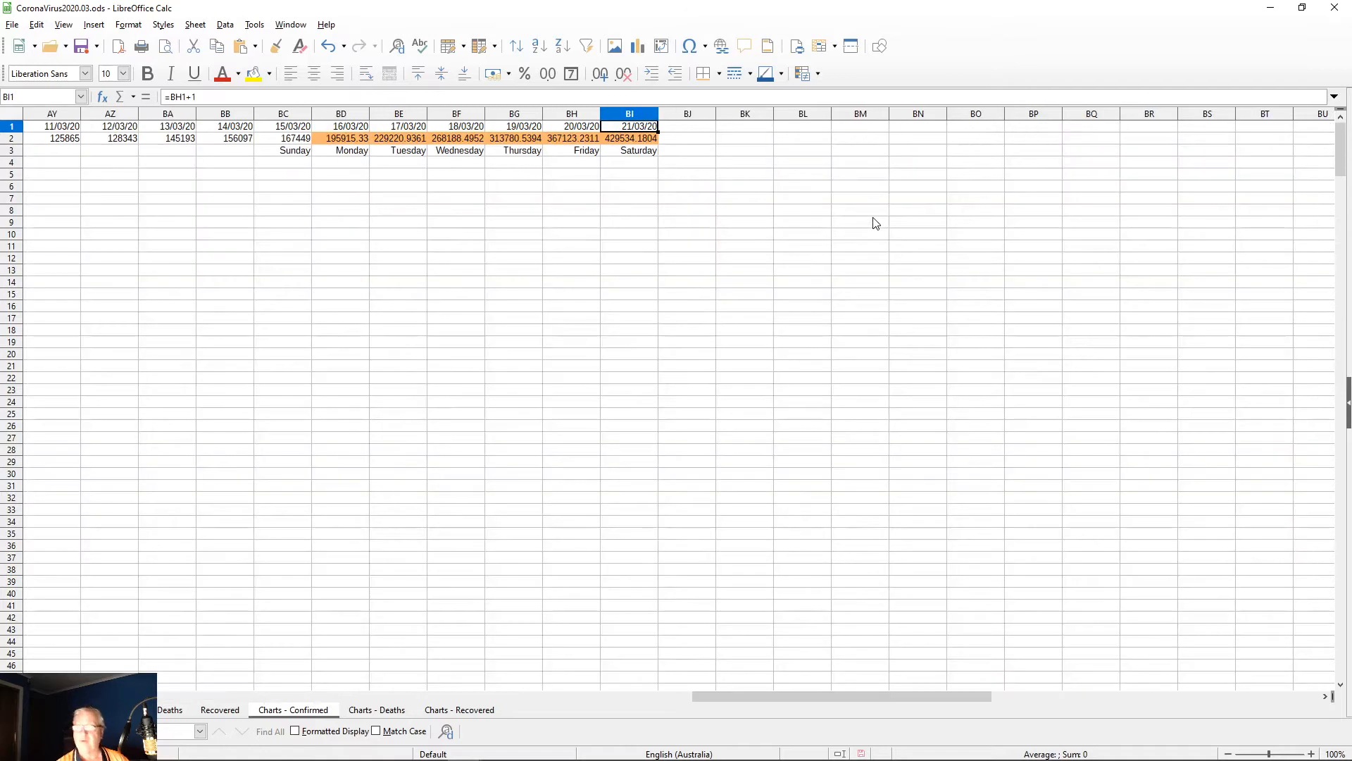
key(Down)
key(Left)
key(Left)
key(Left)
key(Left)
key(Left)
key(Left)
key(Left)
key(Left)
key(Right)
key(Right)
key(Right)
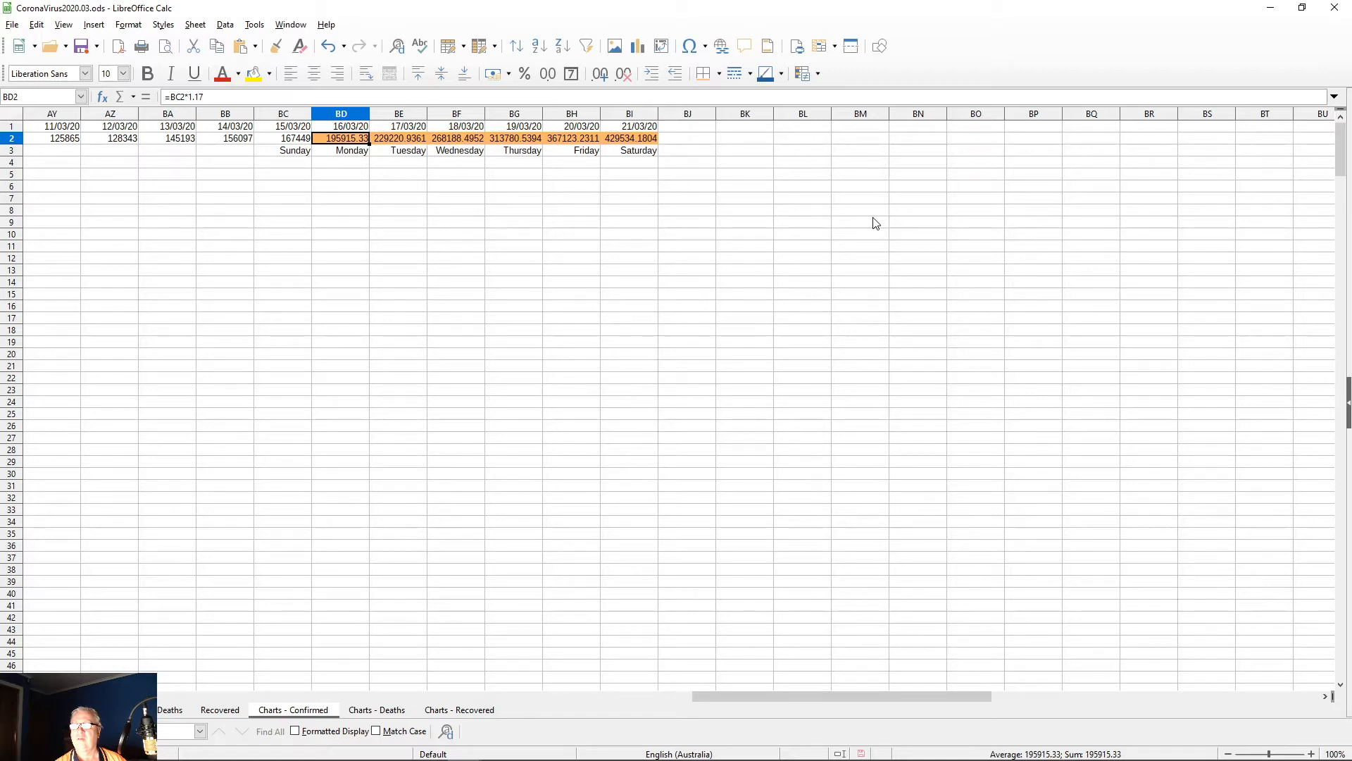
key(F2)
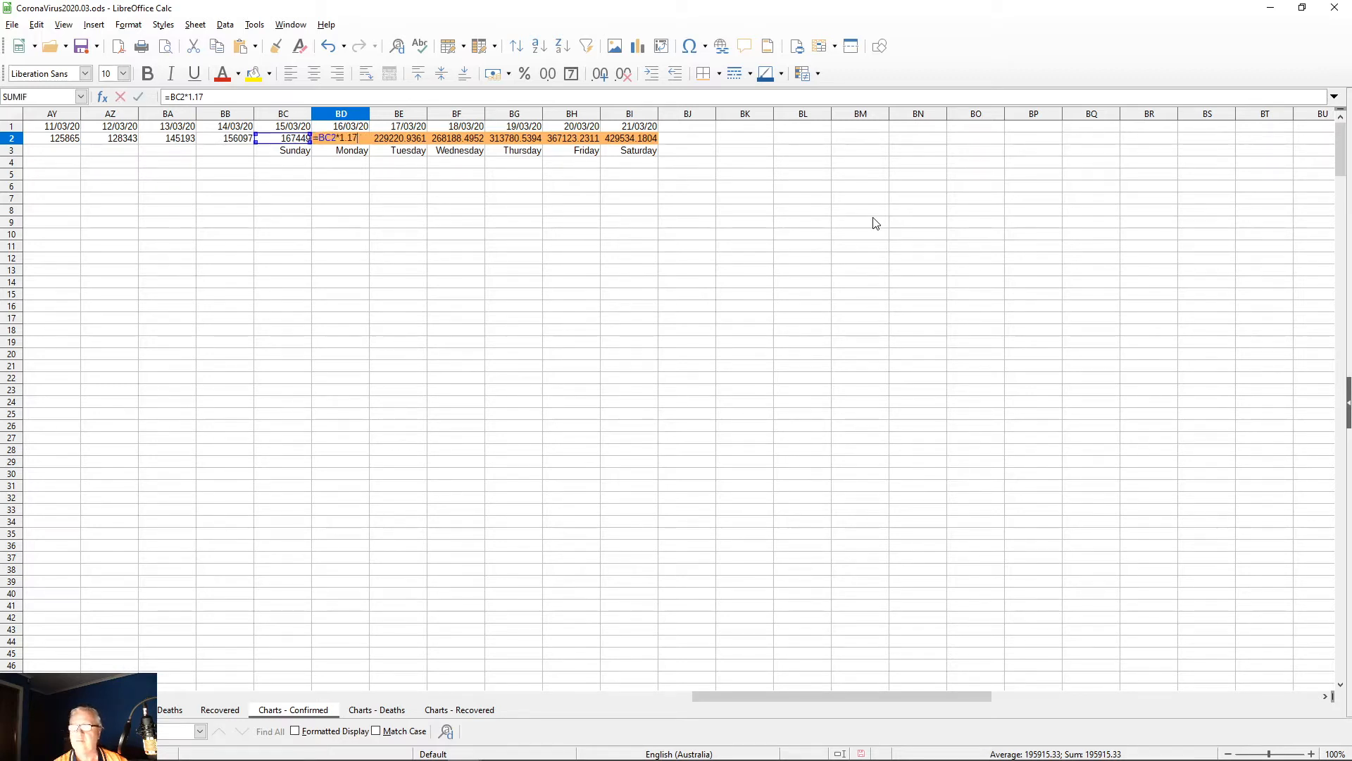
key(Left)
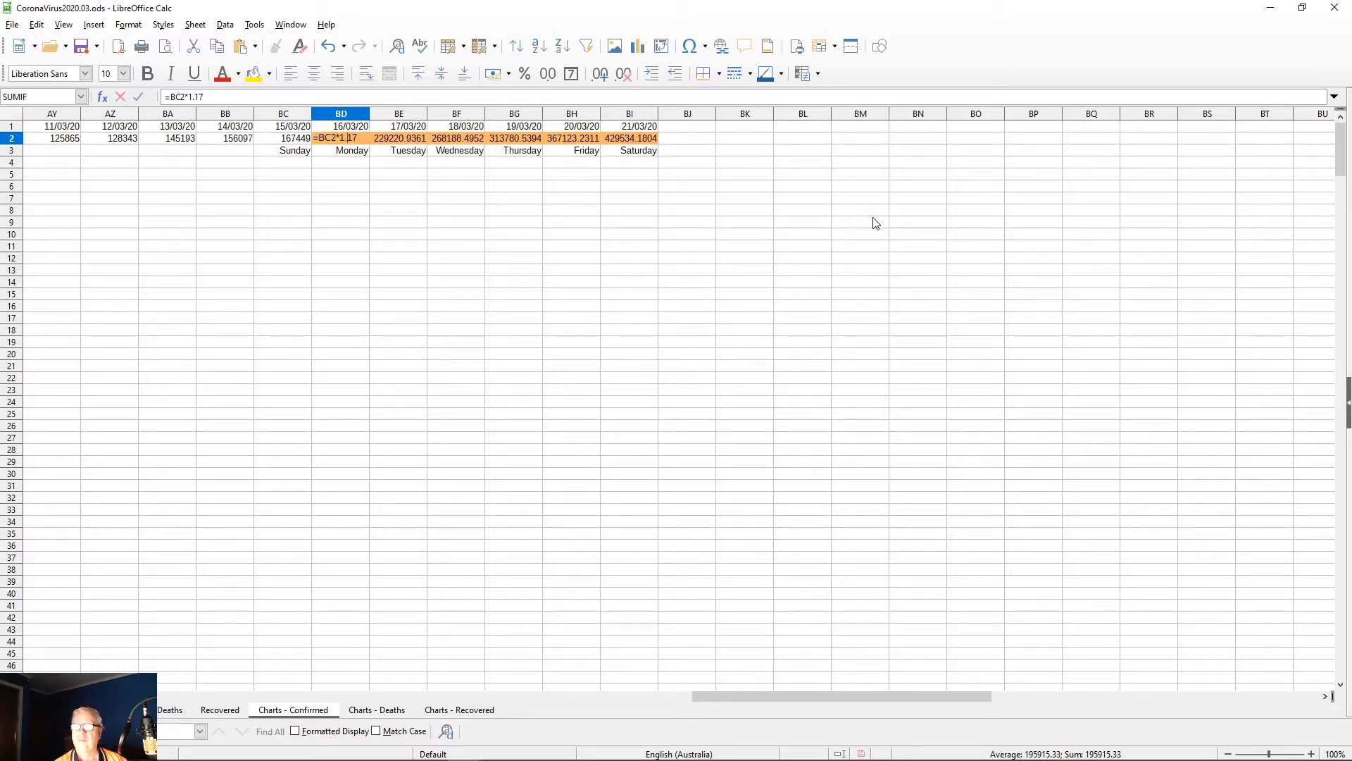
key(shift+Right)
key(shift+Right)
key(shift+Right)
key(shift+Right)
text((1)
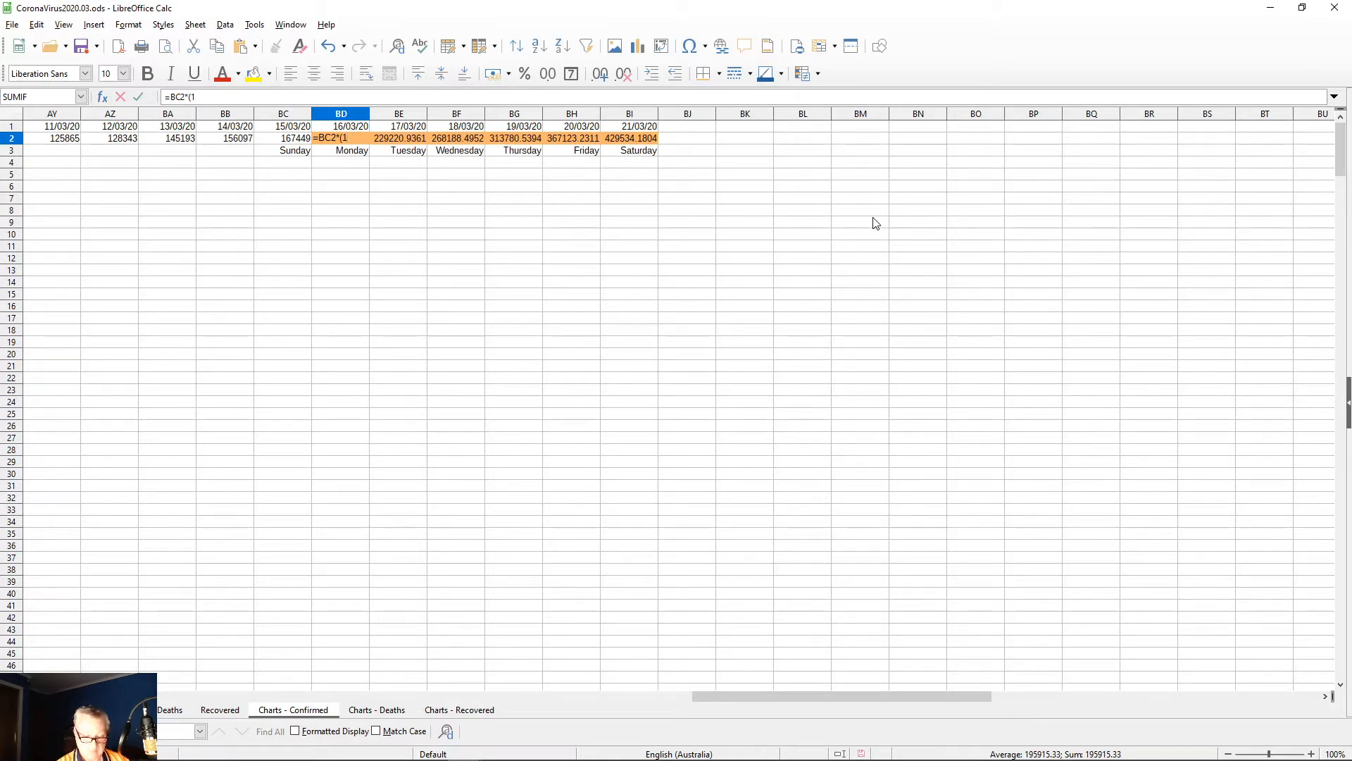
text(+)
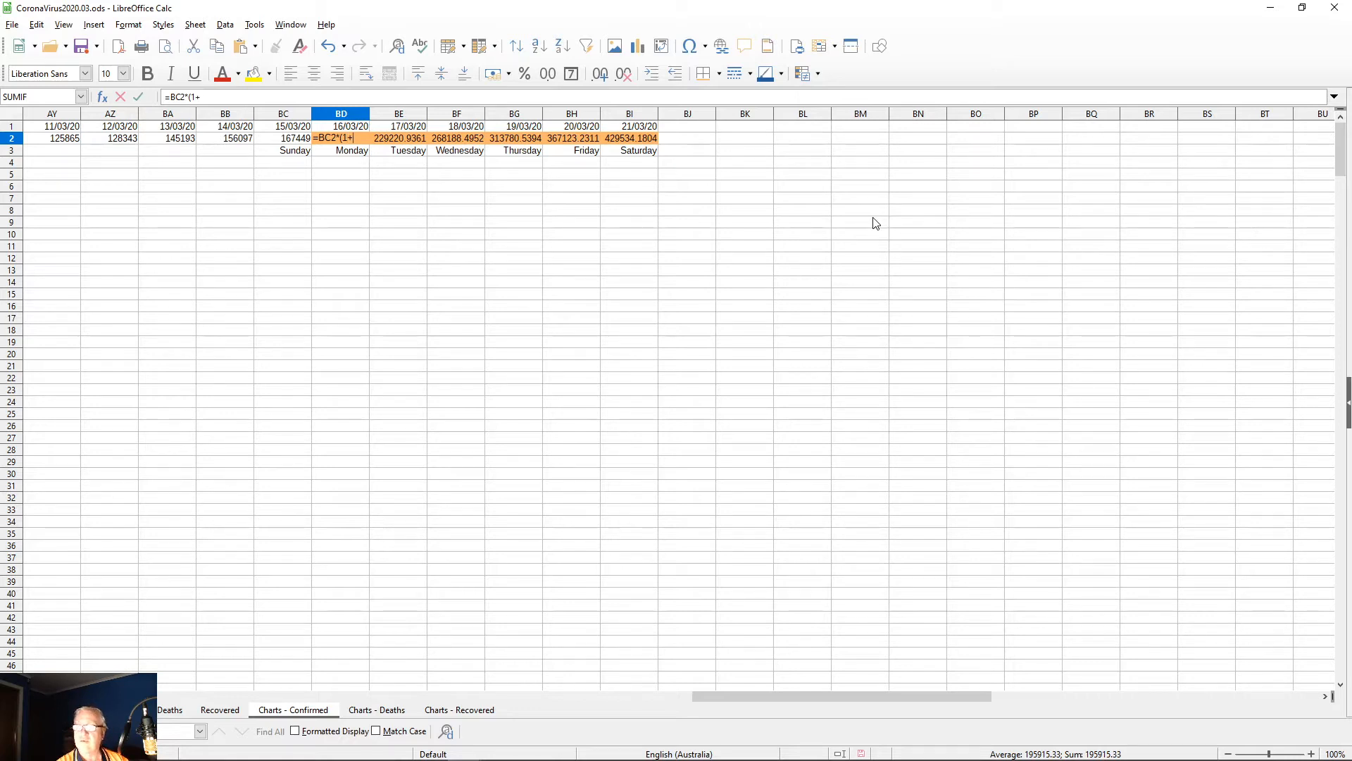
text(BC)
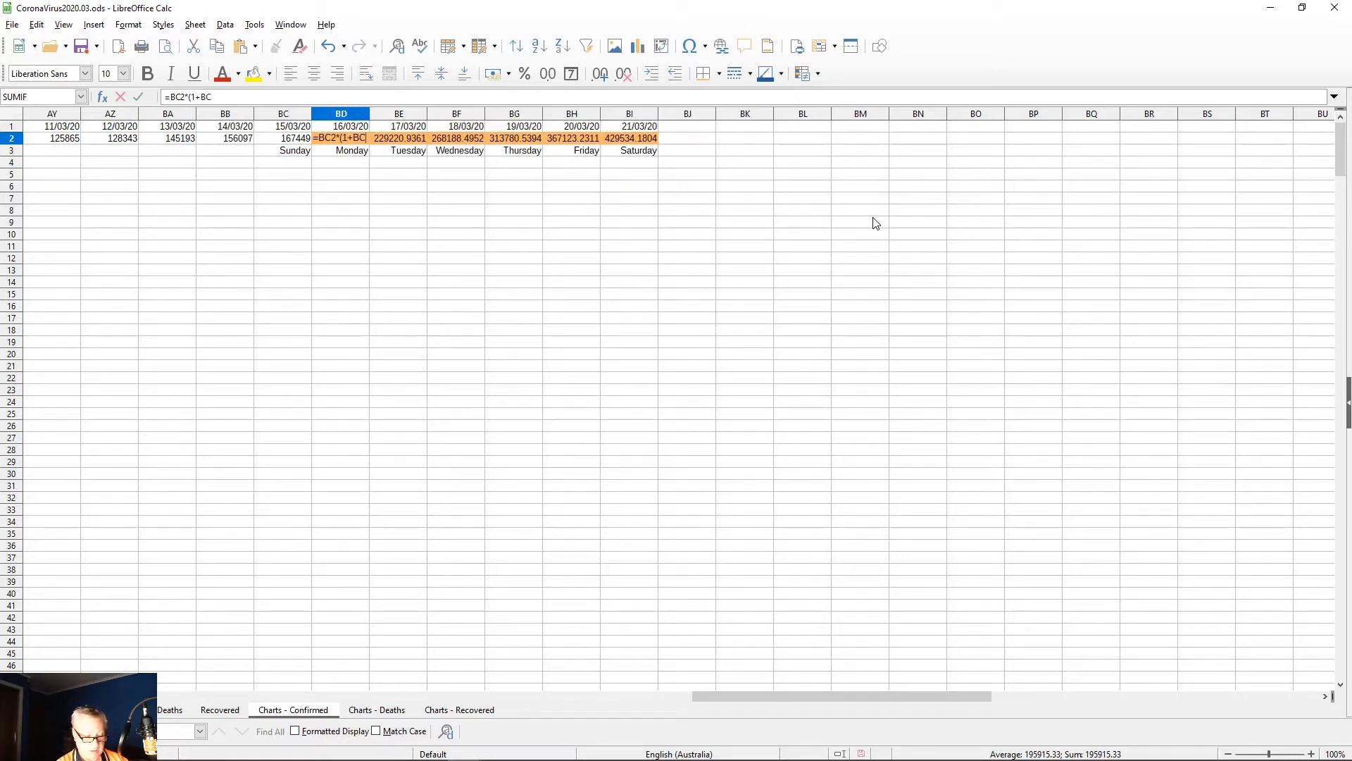
text(274)
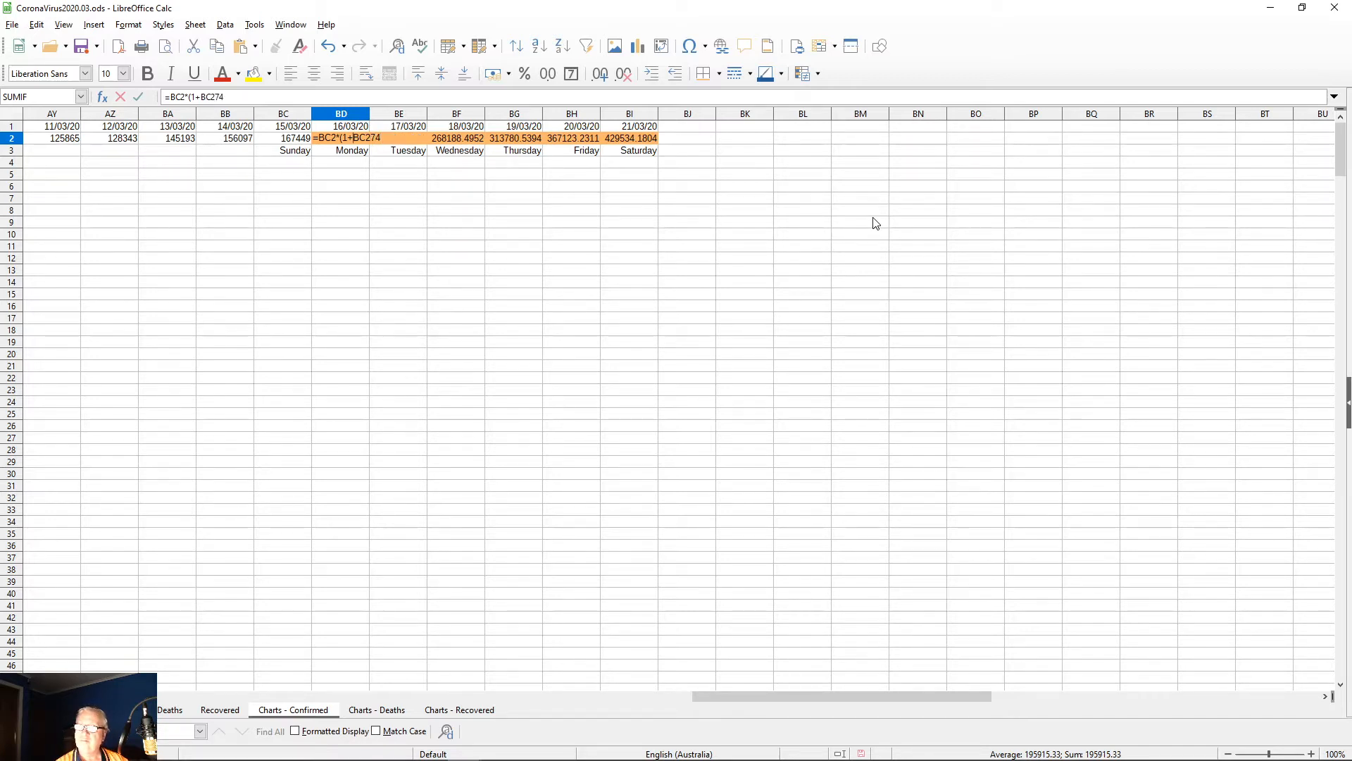
text($)
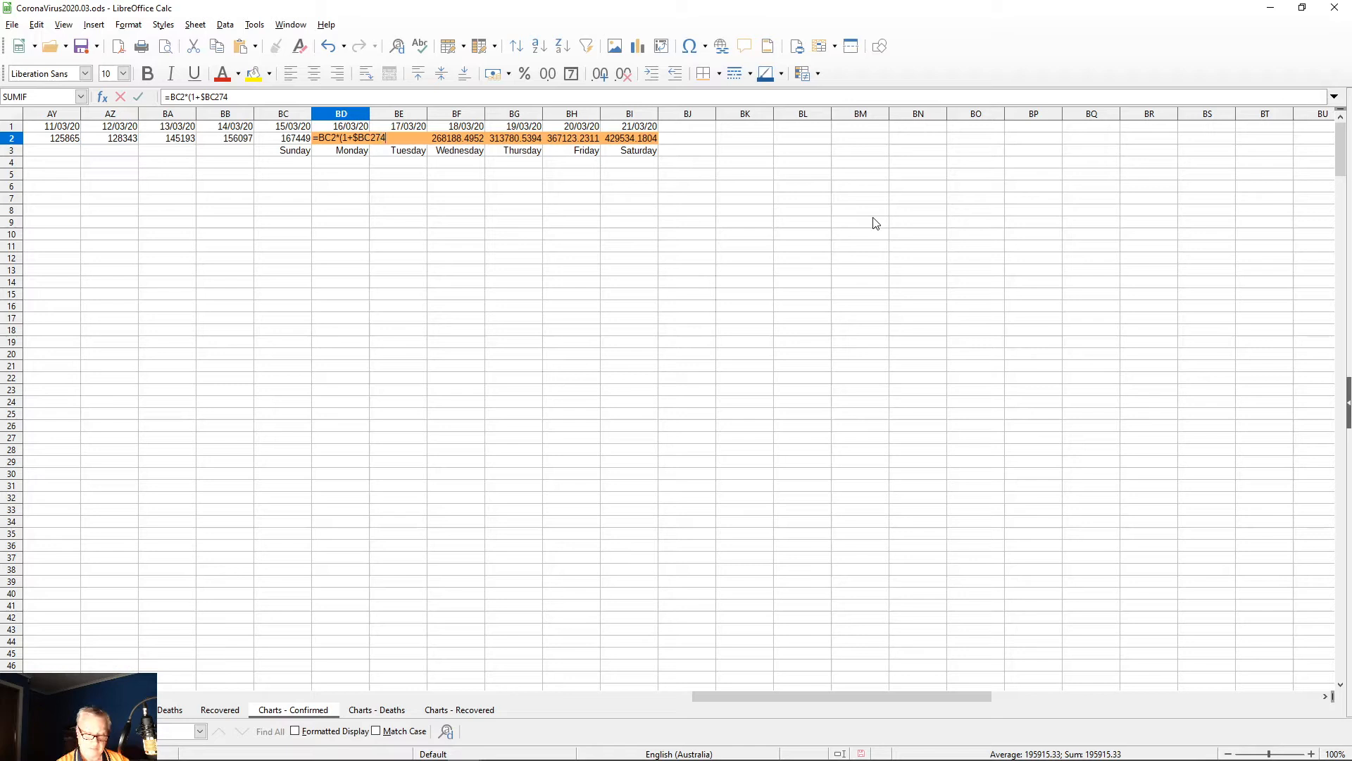
text())
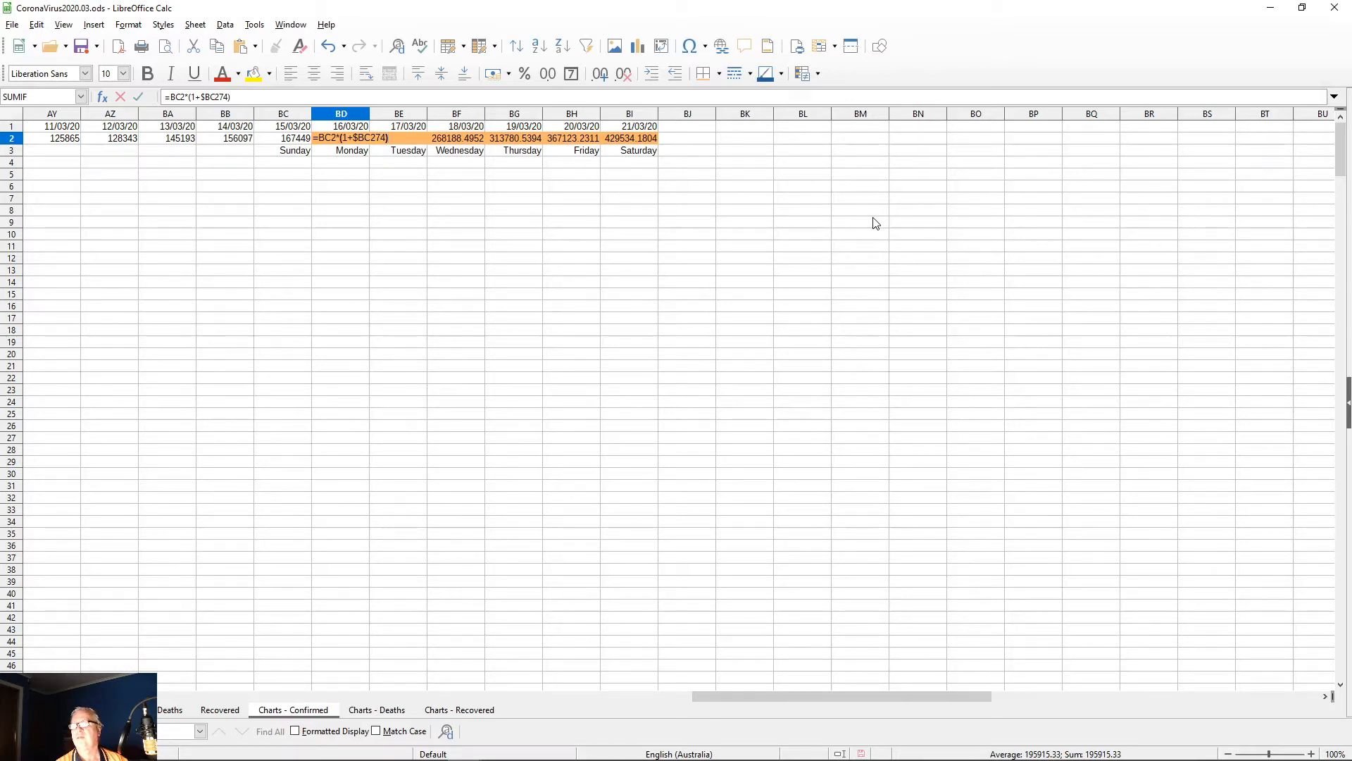
key(Return)
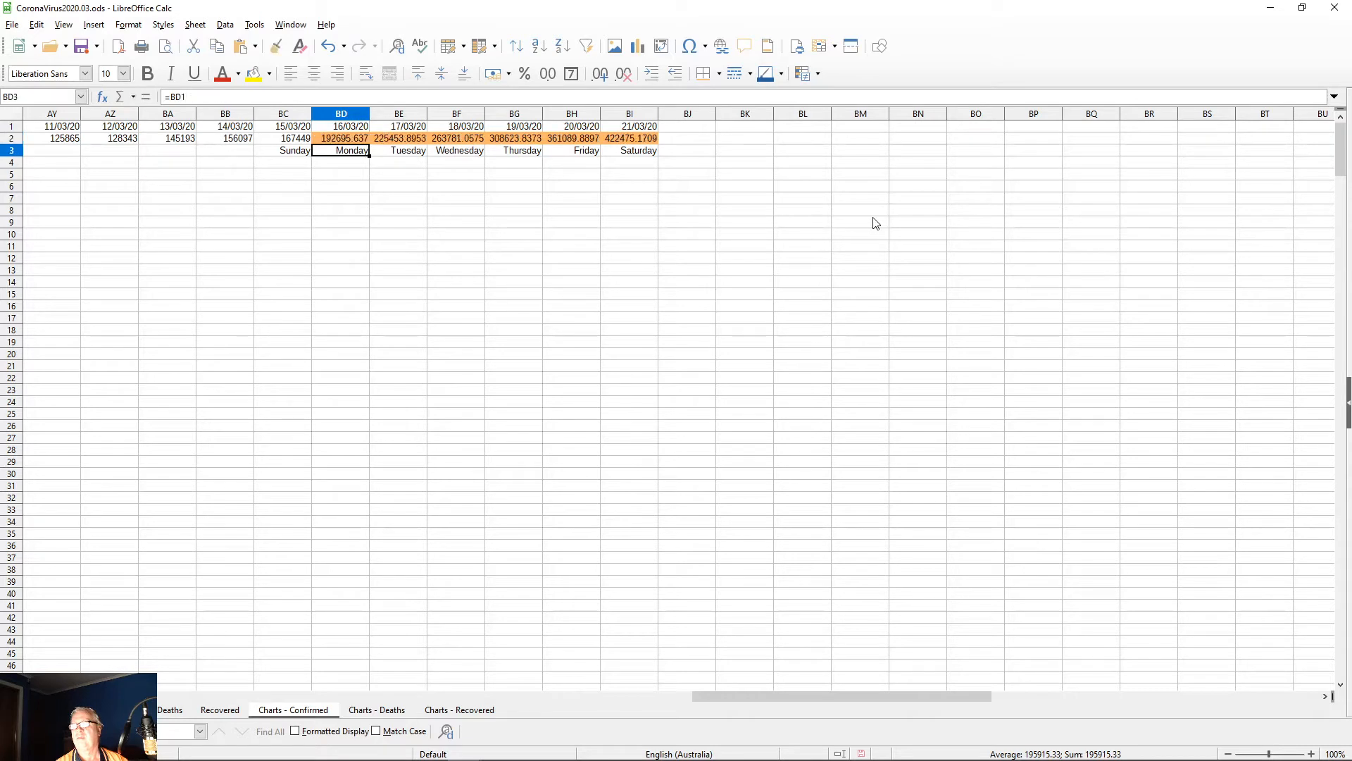
Step: Make the row reference absolute in the BD2 projection formula, giving =BC2*(1+$BC$274)
key(Up)
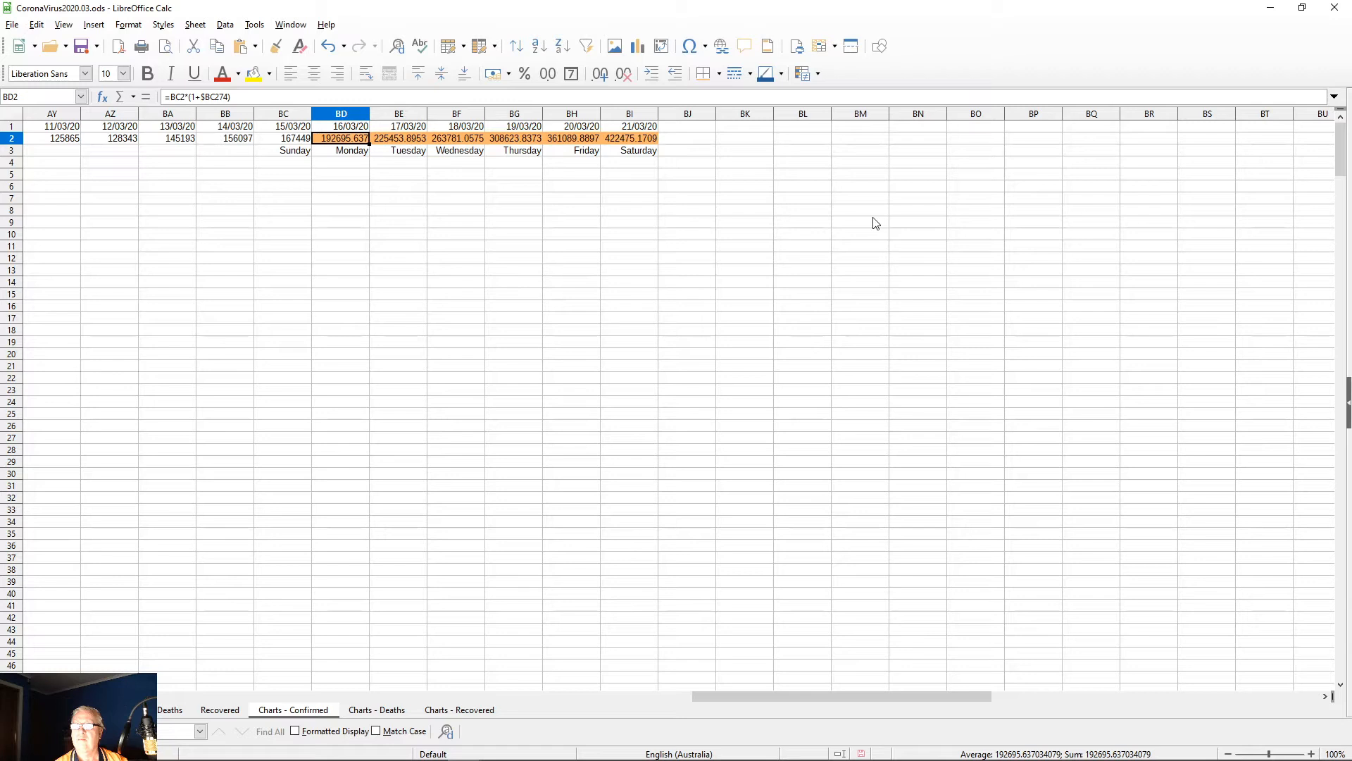
key(F2)
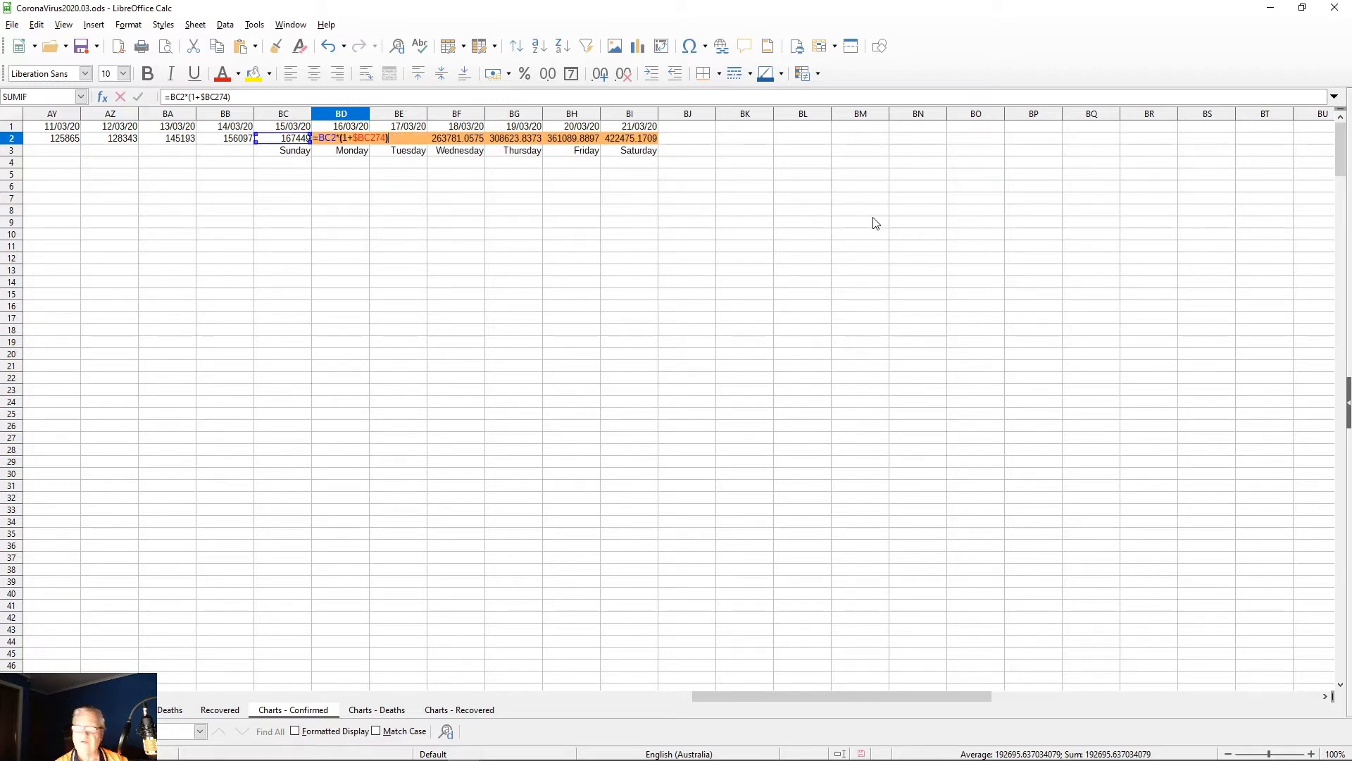
key(Left)
key(Left)
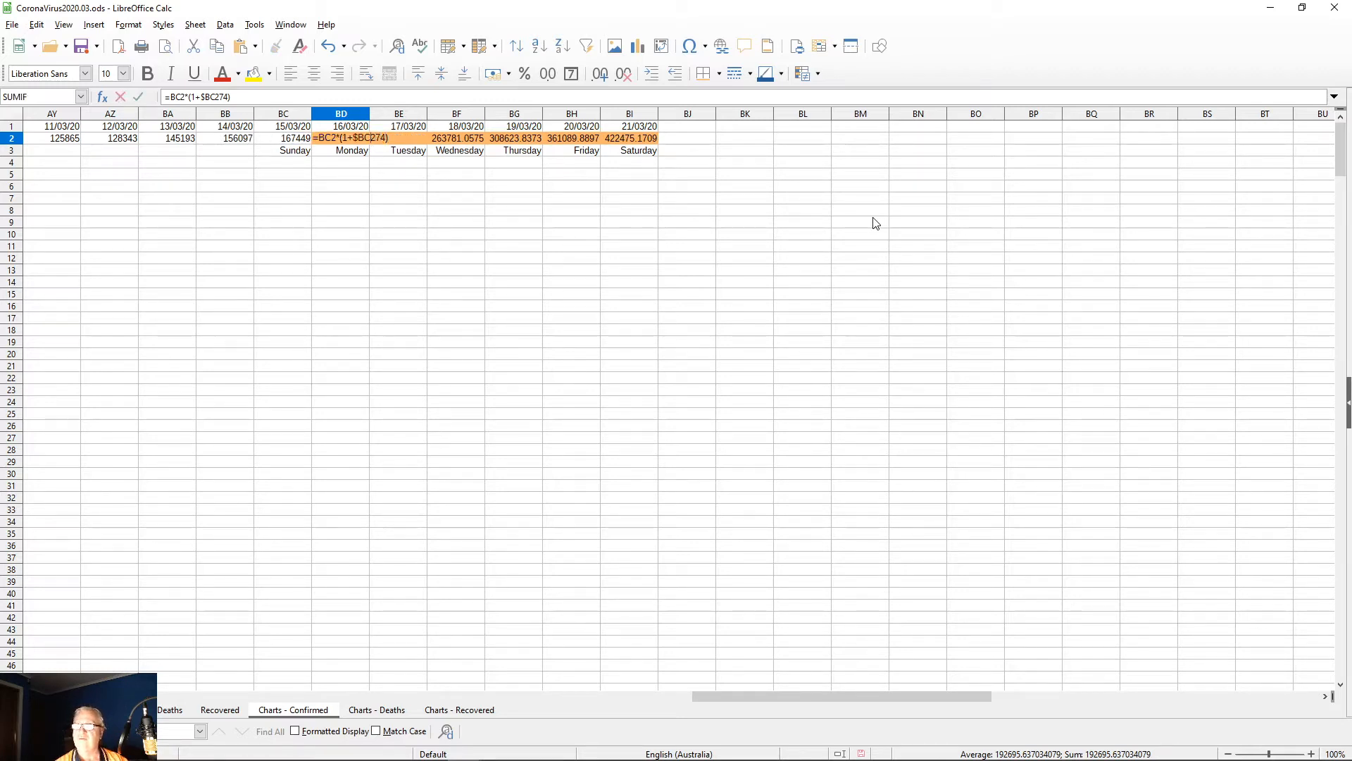
text($)
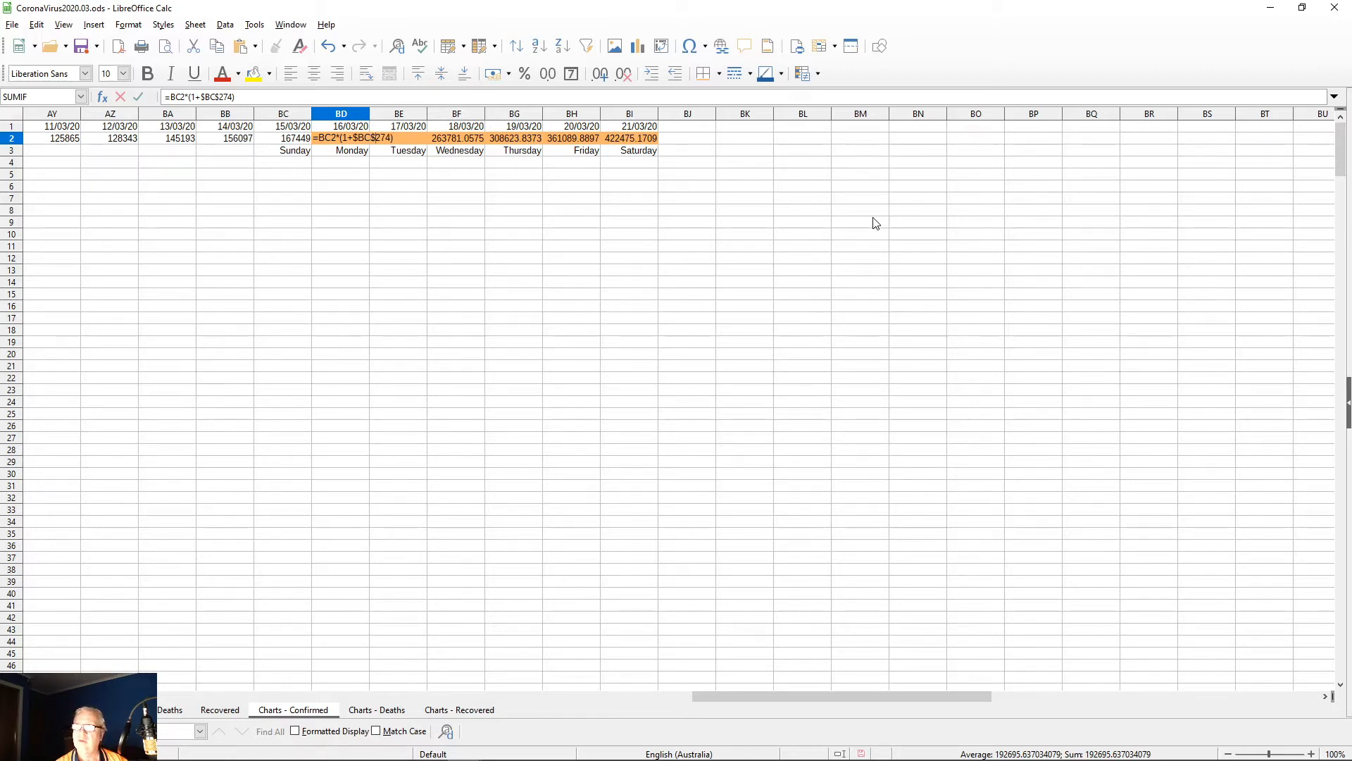
key(Return)
key(Up)
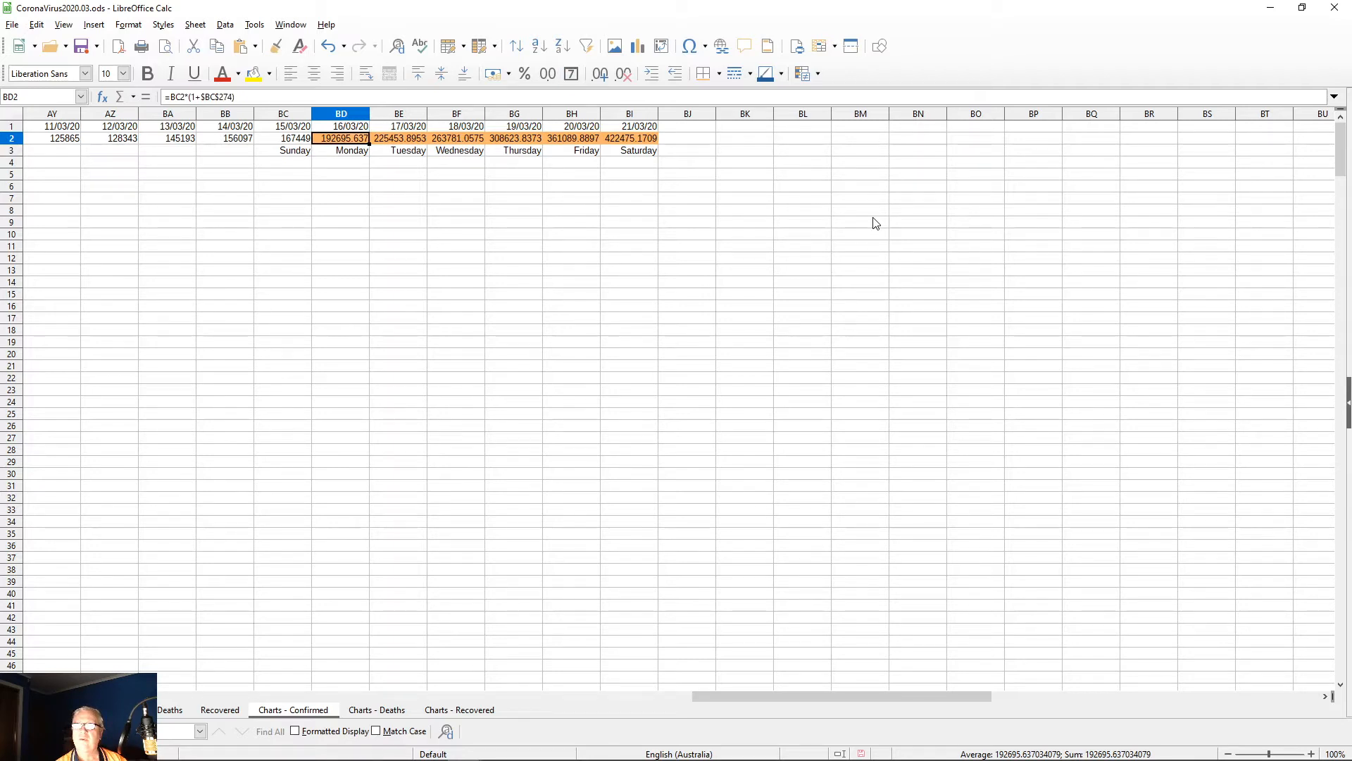
Step: Paste the BD2 projection formula into BE2:BI2 for 17/03/20 to 21/03/20, overwriting the existing formulas
key(Right)
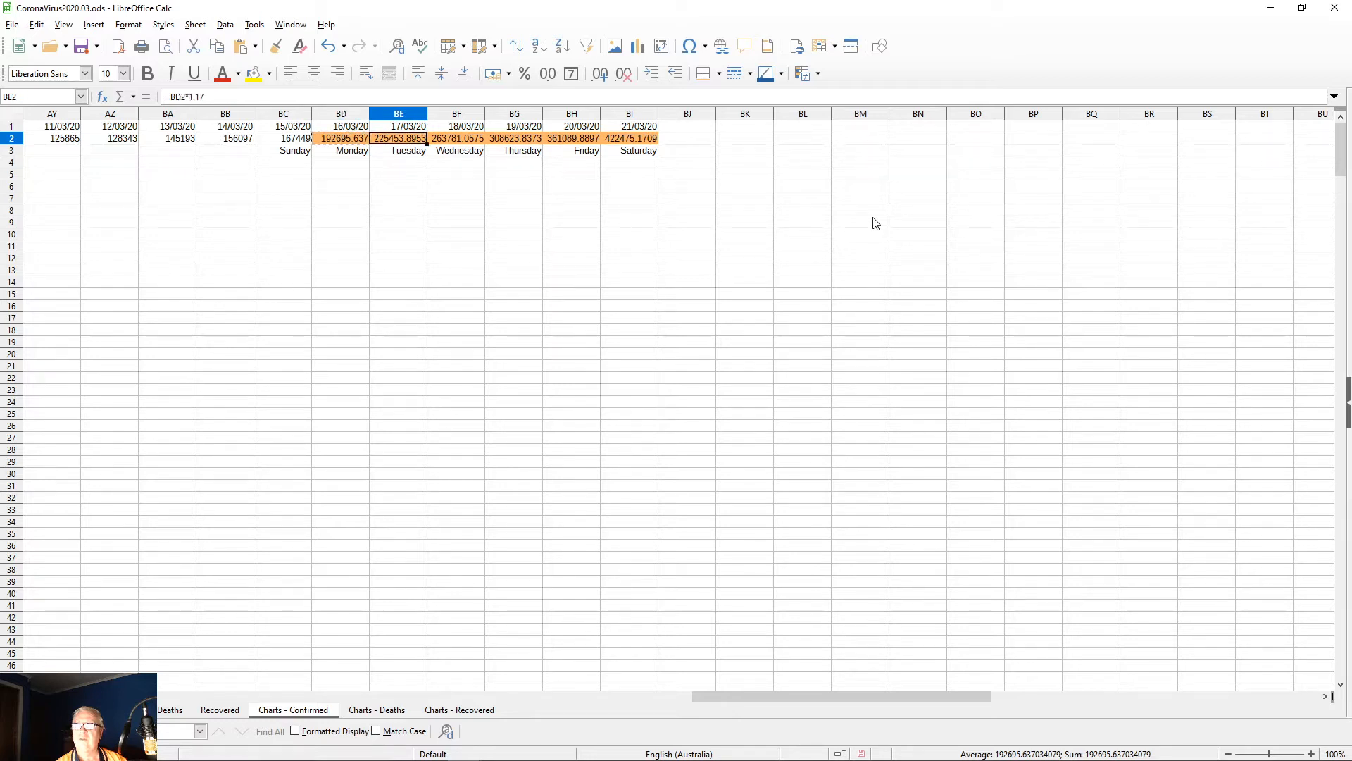
key(shift+Right)
key(shift+Right)
key(shift+Right)
key(shift+Right)
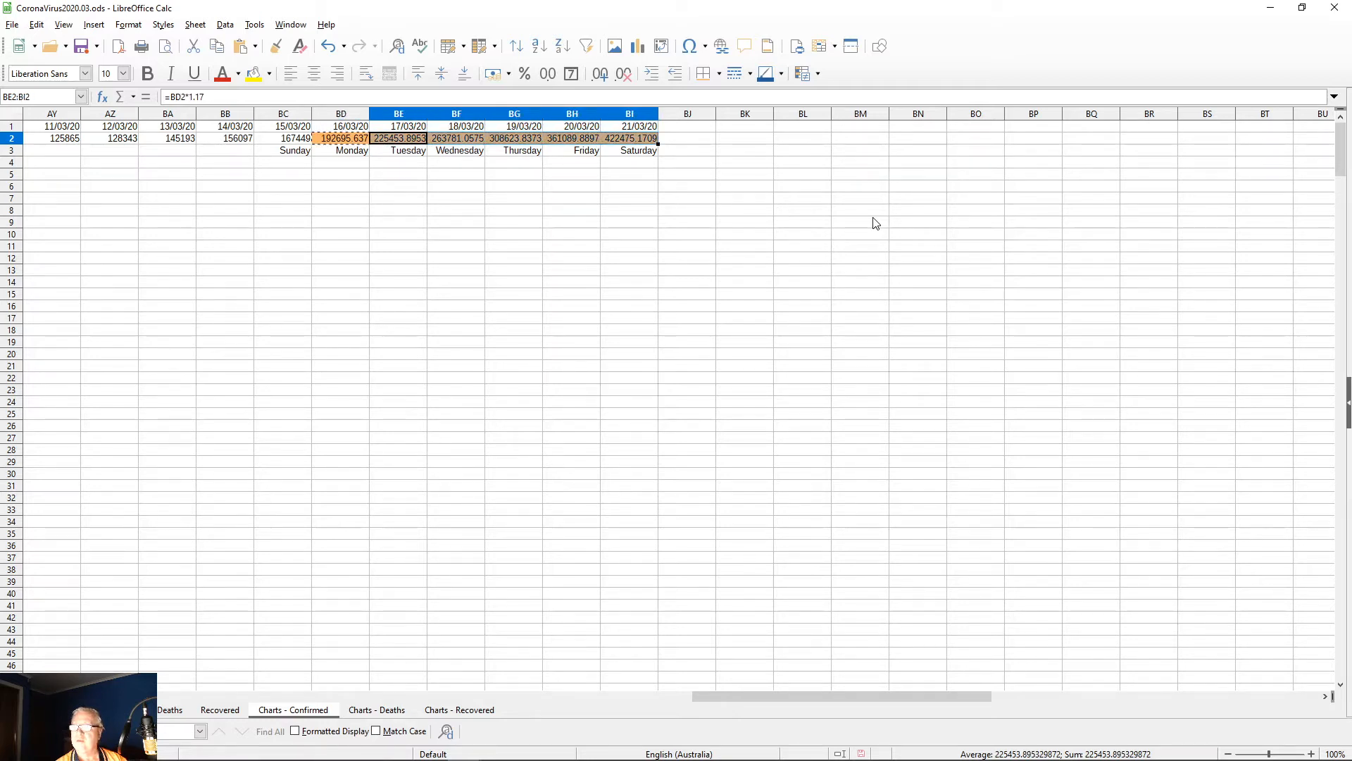
key(ctrl+v)
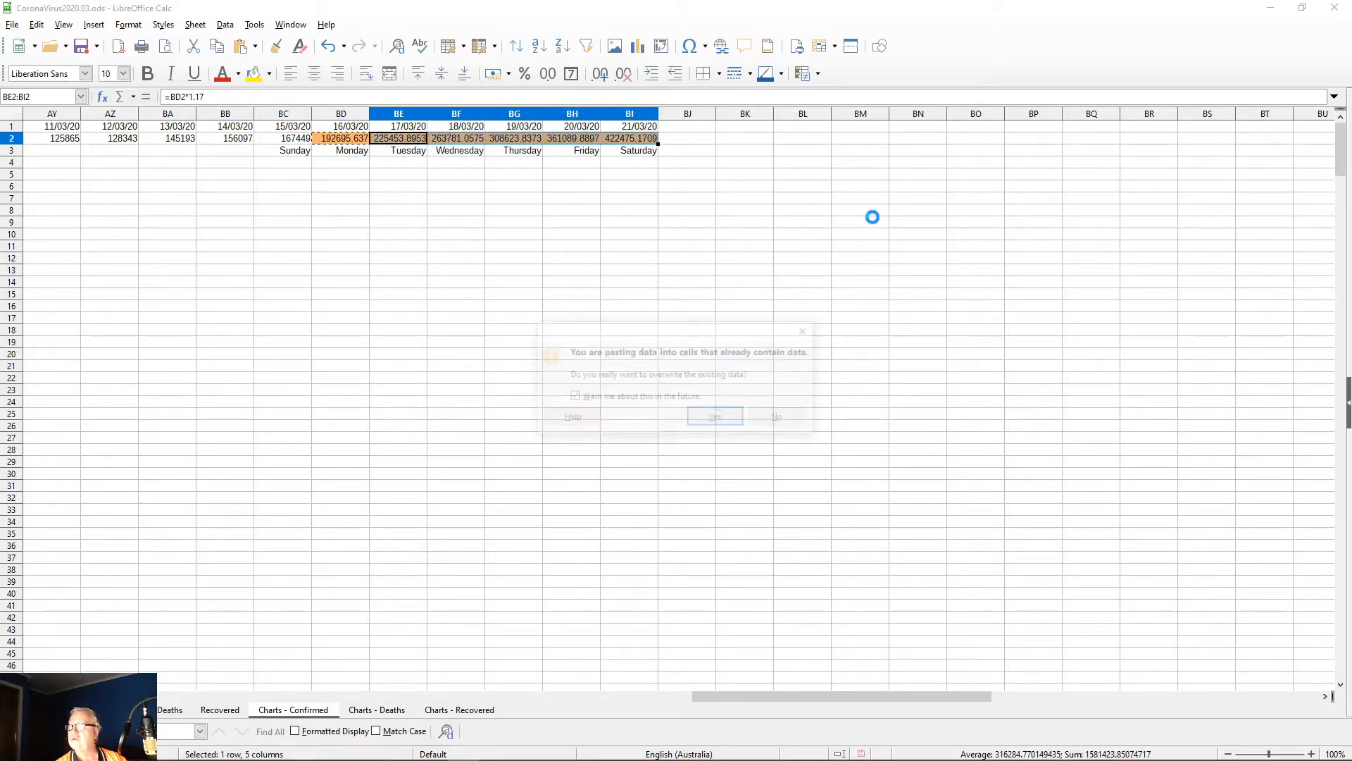
key(Return)
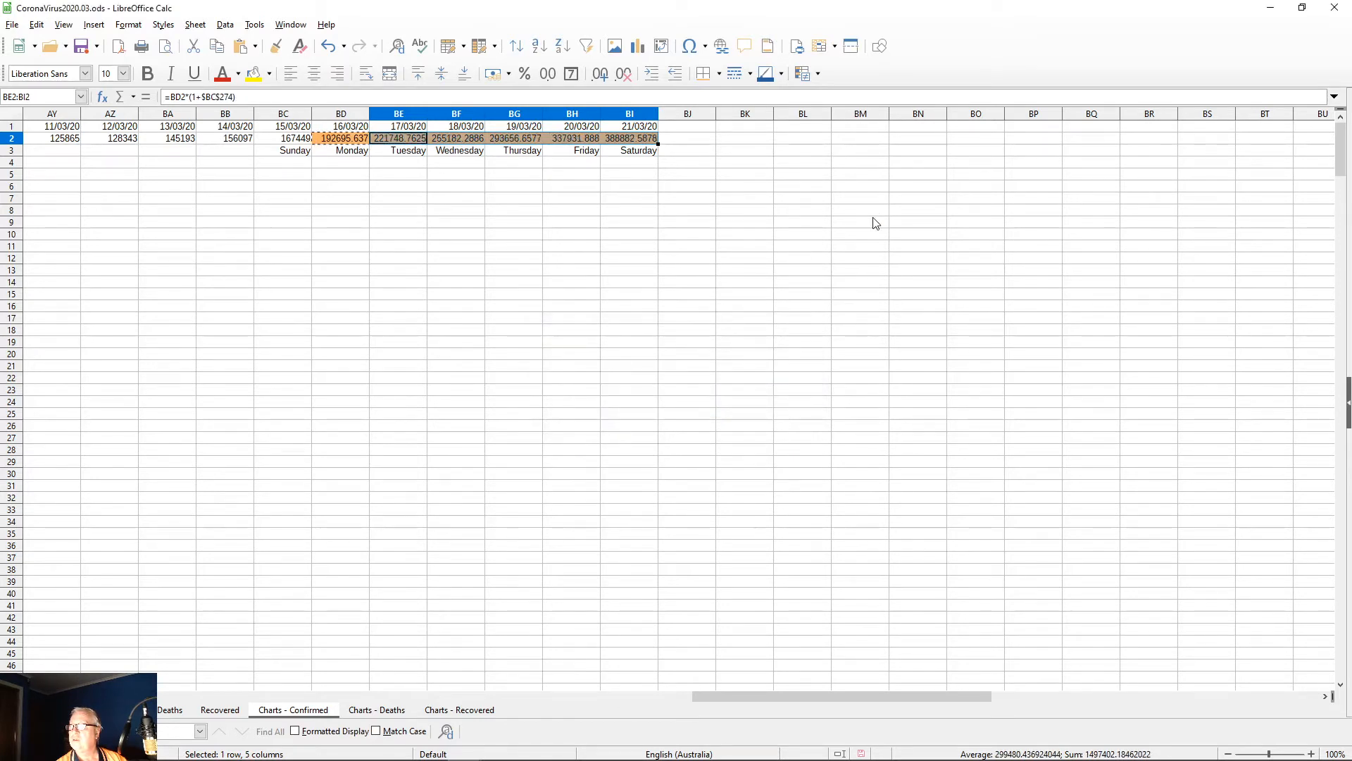
key(Down)
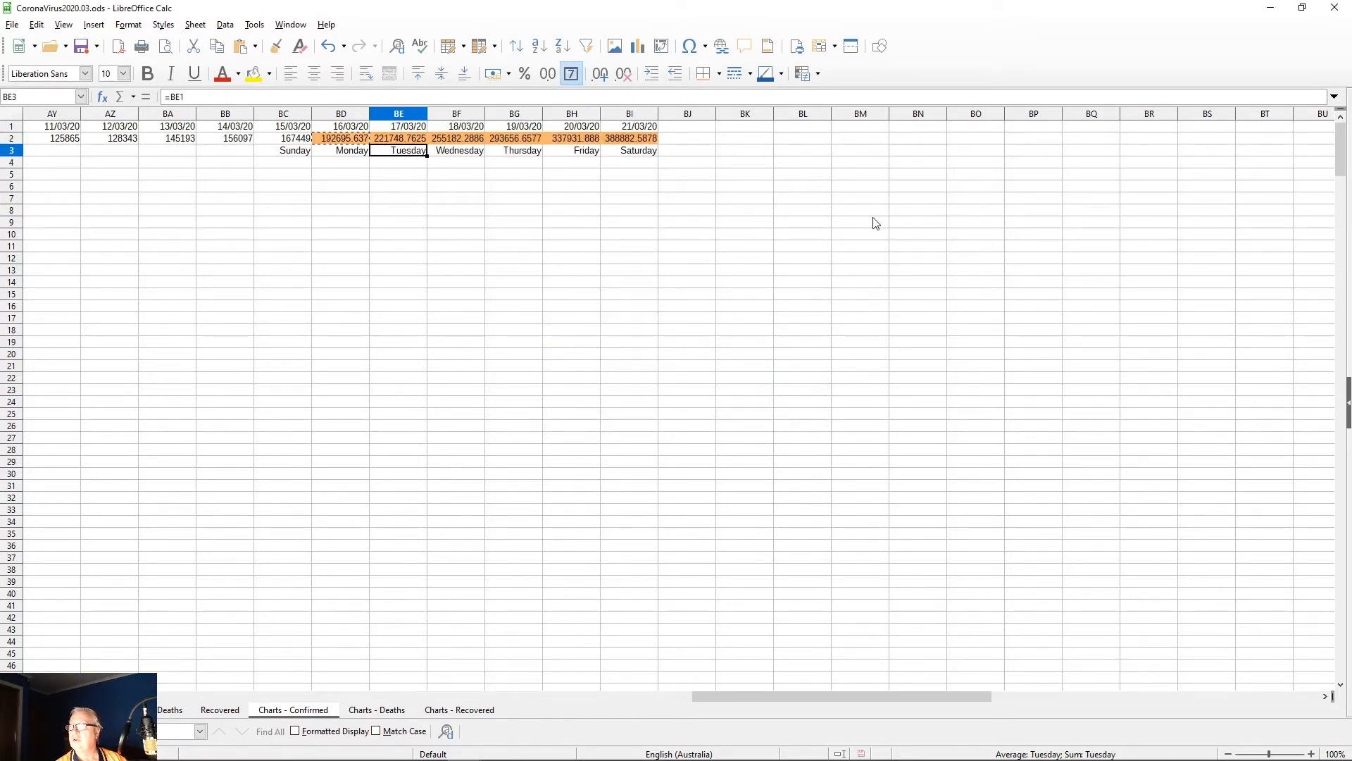
Step: Check the Confirmed Global projection formulas across row 2 from BD2 to BI2
key(Up)
key(Right)
key(Right)
key(Right)
key(Right)
key(Right)
key(Left)
key(Left)
key(Left)
key(Left)
key(Left)
key(Left)
key(Left)
key(Left)
key(Right)
key(Right)
key(Right)
key(Left)
key(Left)
key(Right)
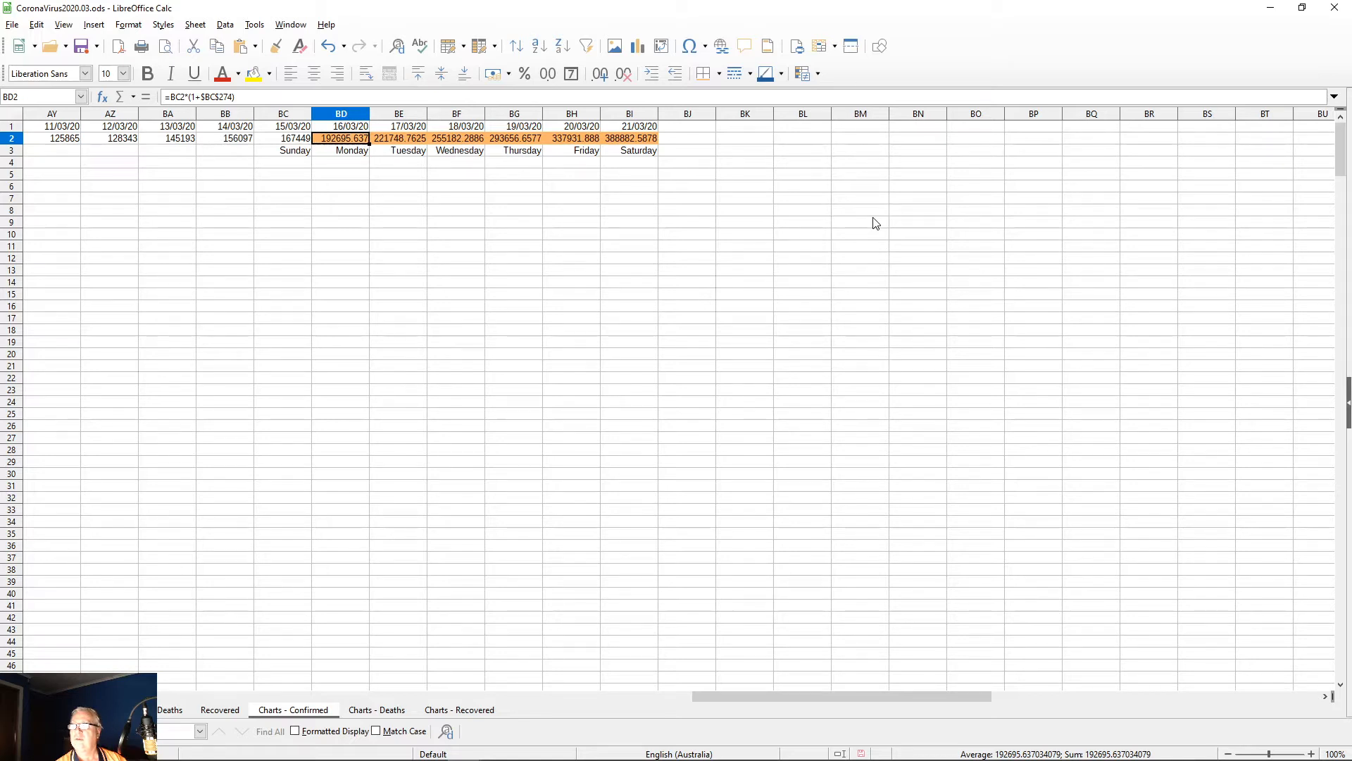
Step: Compare the non-China projection formula in BD58 with the Confirmed Global projections at the top of the sheet
key(Page_Down)
key(Down)
key(Down)
key(Down)
key(Down)
key(Down)
key(Down)
key(Down)
key(Down)
key(Down)
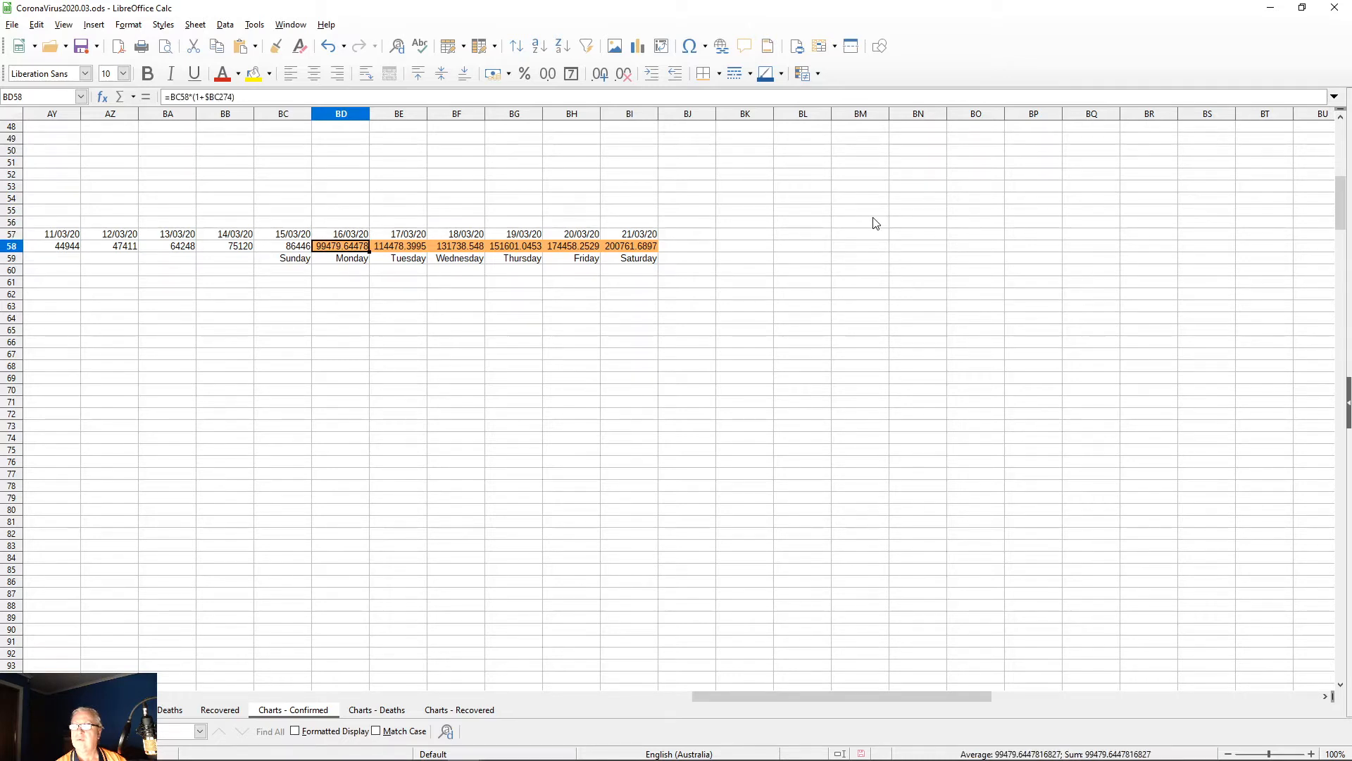
key(Page_Up)
key(Up)
key(Up)
key(Up)
key(Up)
key(Up)
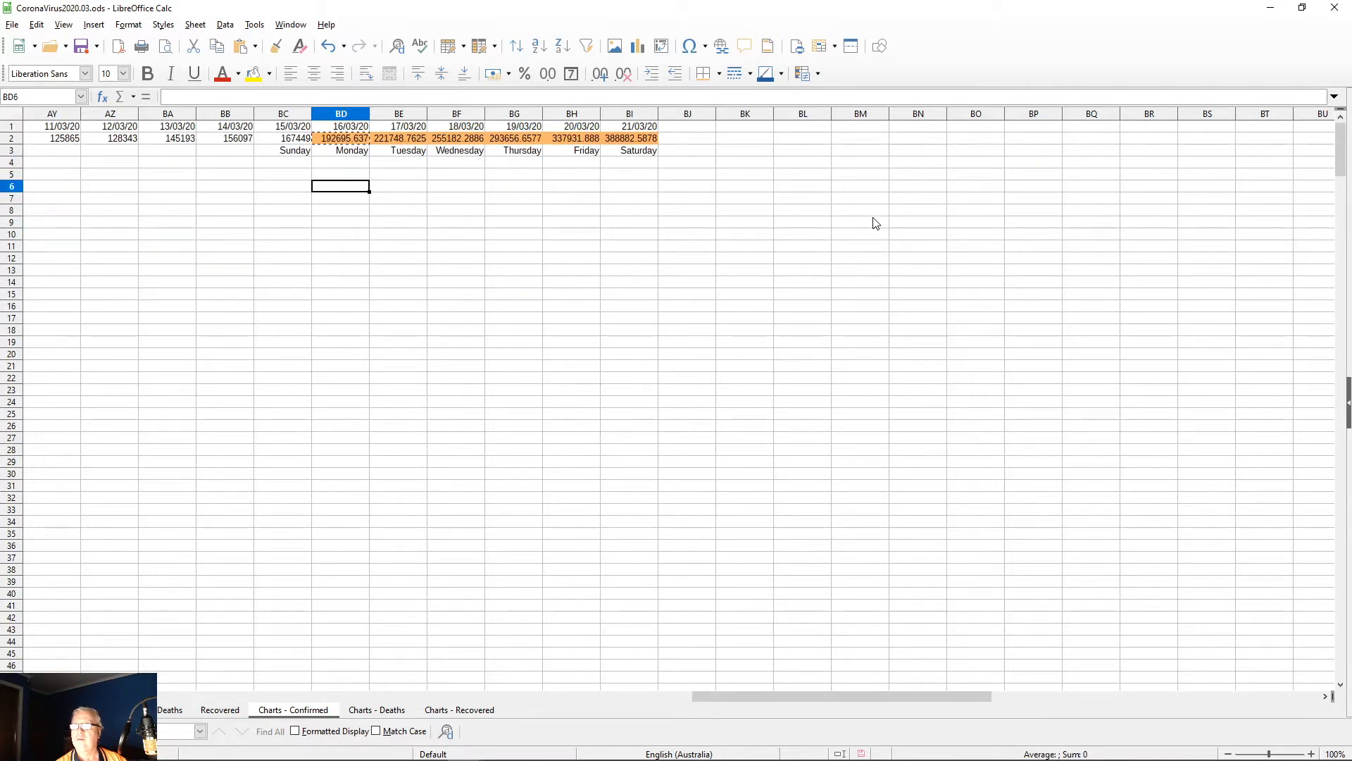
key(Up)
key(Up)
key(Up)
key(Up)
Step: Examine the Confirmed Australia projections in row 328, including the row's label and the 16/03/20 formula in BD328
key(Page_Down)
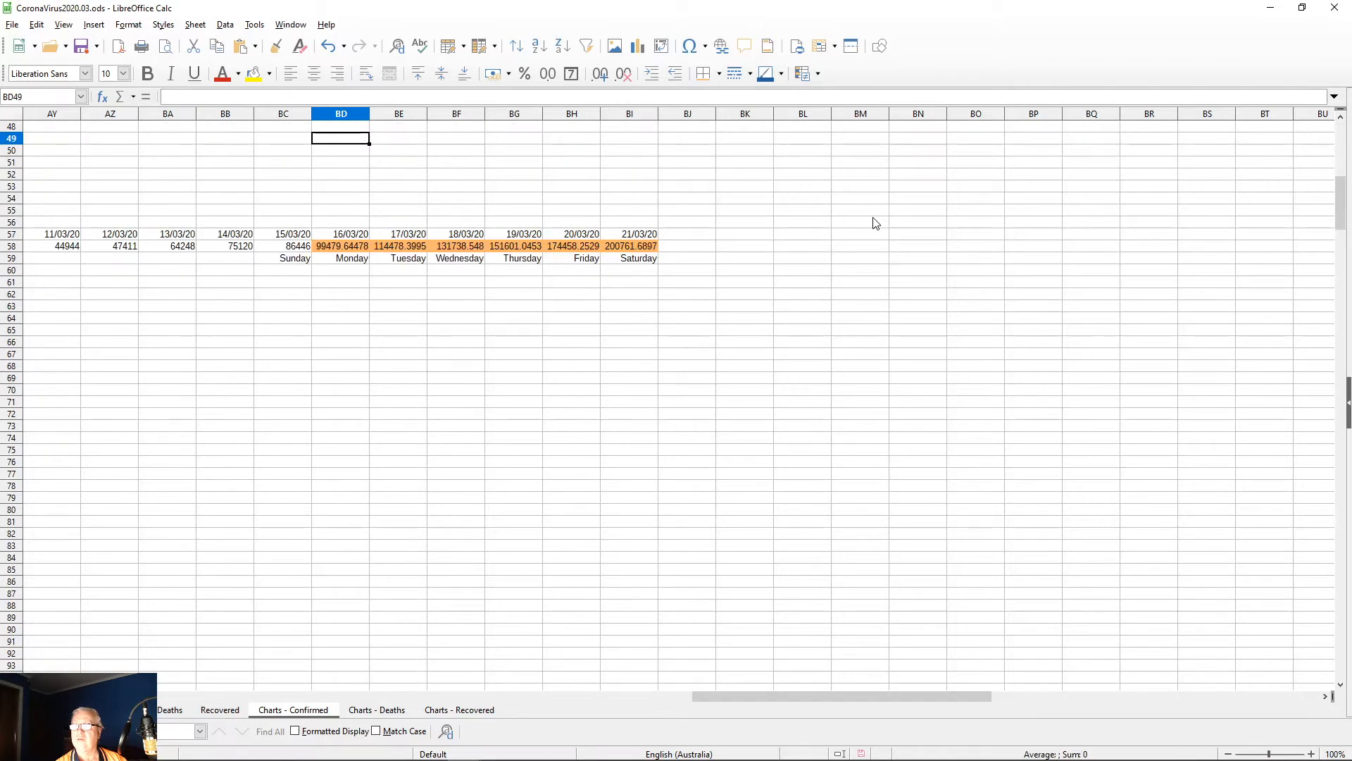
key(Page_Down)
key(Page_Down)
key(Page_Down)
key(Page_Down)
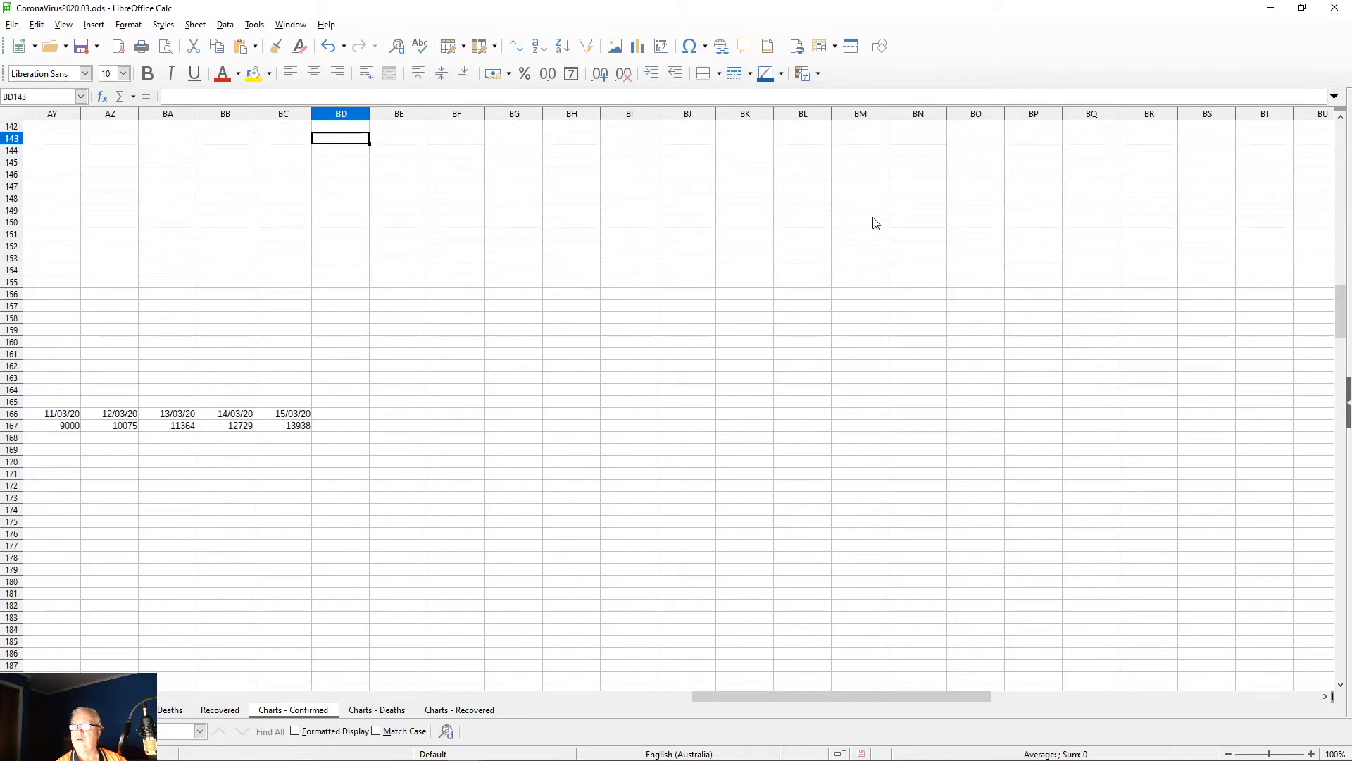
key(Page_Down)
key(Down)
key(Down)
key(Down)
key(Down)
key(Down)
key(Down)
key(Down)
key(Down)
key(Down)
key(Down)
key(Down)
key(Down)
key(Down)
key(Down)
key(Down)
key(Down)
key(Down)
key(Down)
key(Down)
key(Down)
key(Down)
key(Down)
key(Down)
key(Down)
key(Down)
key(Up)
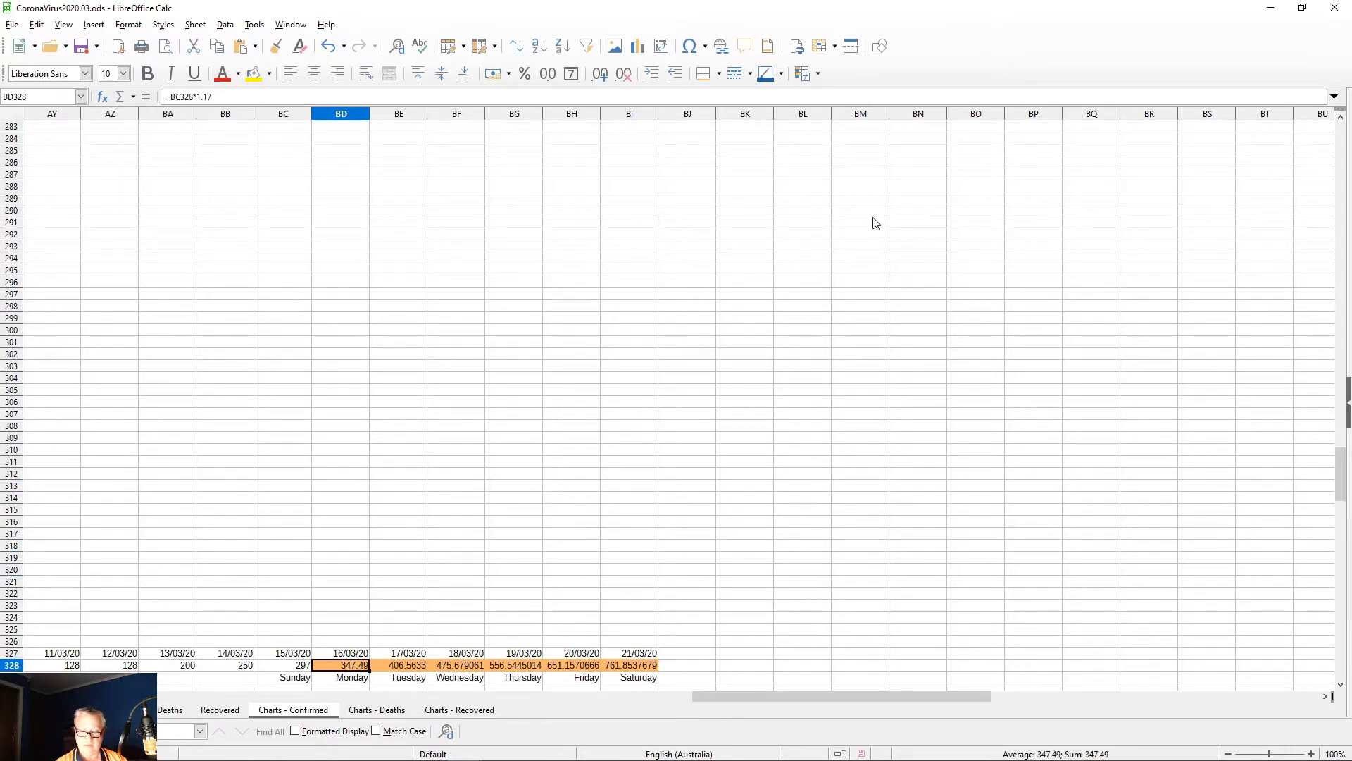
key(Home)
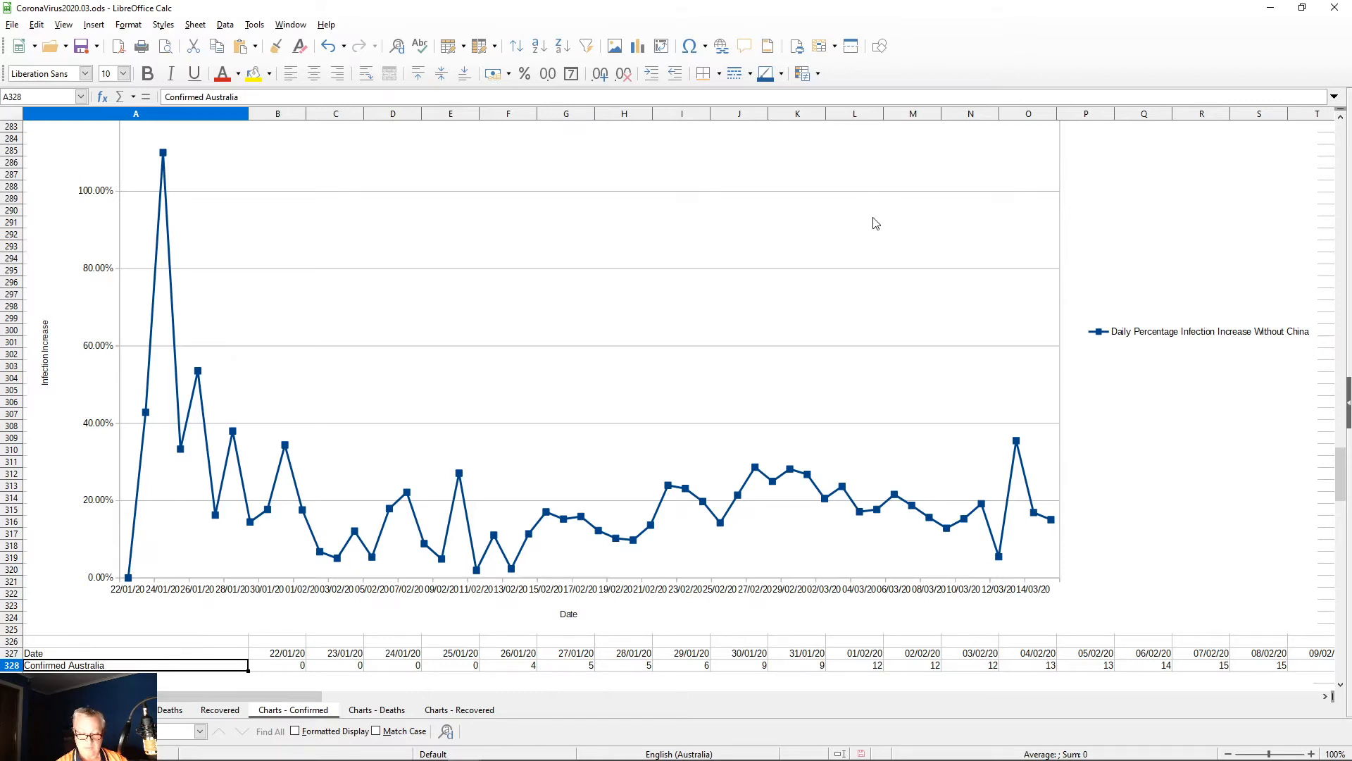
key(ctrl+Right)
key(Left)
key(Left)
key(Left)
key(Left)
key(Left)
key(Left)
key(Right)
key(Right)
key(Left)
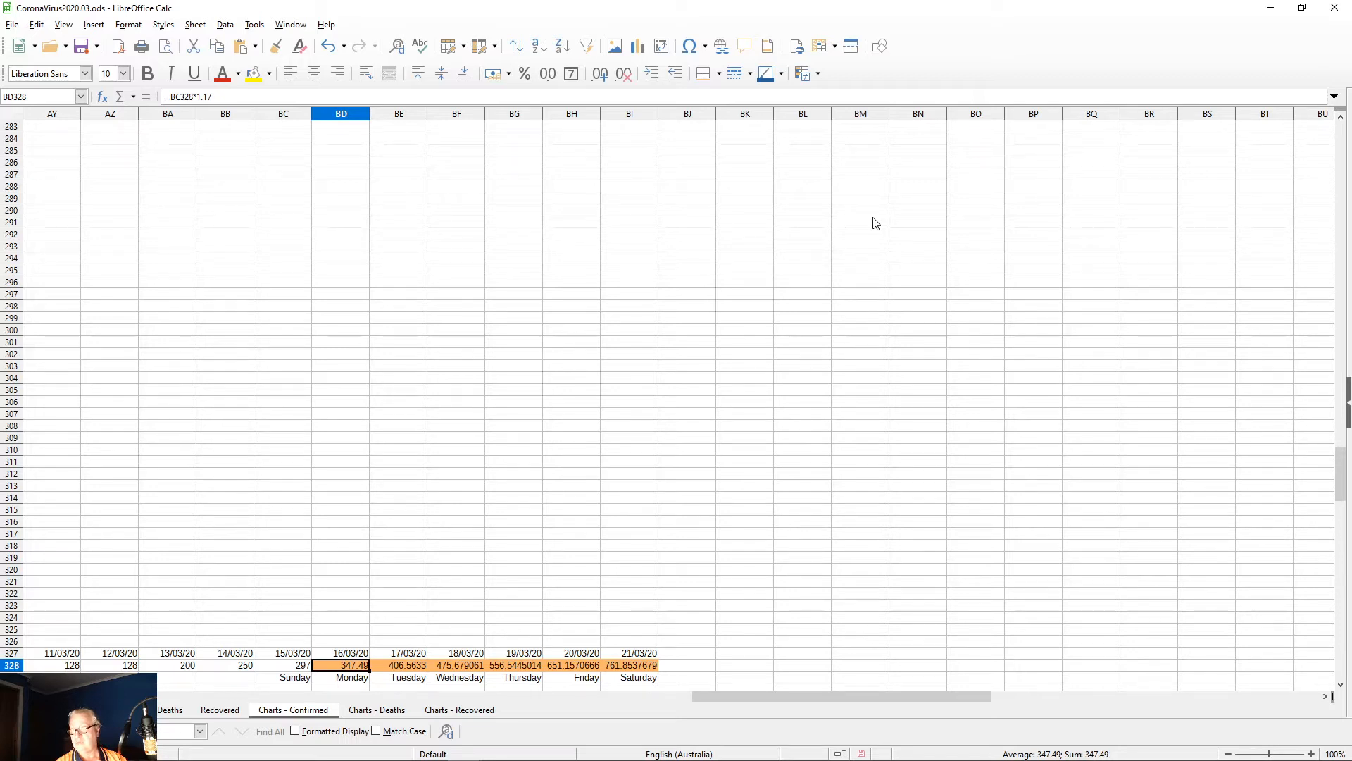
Step: Try applying the copied BD2 projection formula across BD328:BI328 in the Confirmed Australia row, and undo the paste
key(shift+Right)
key(shift+Right)
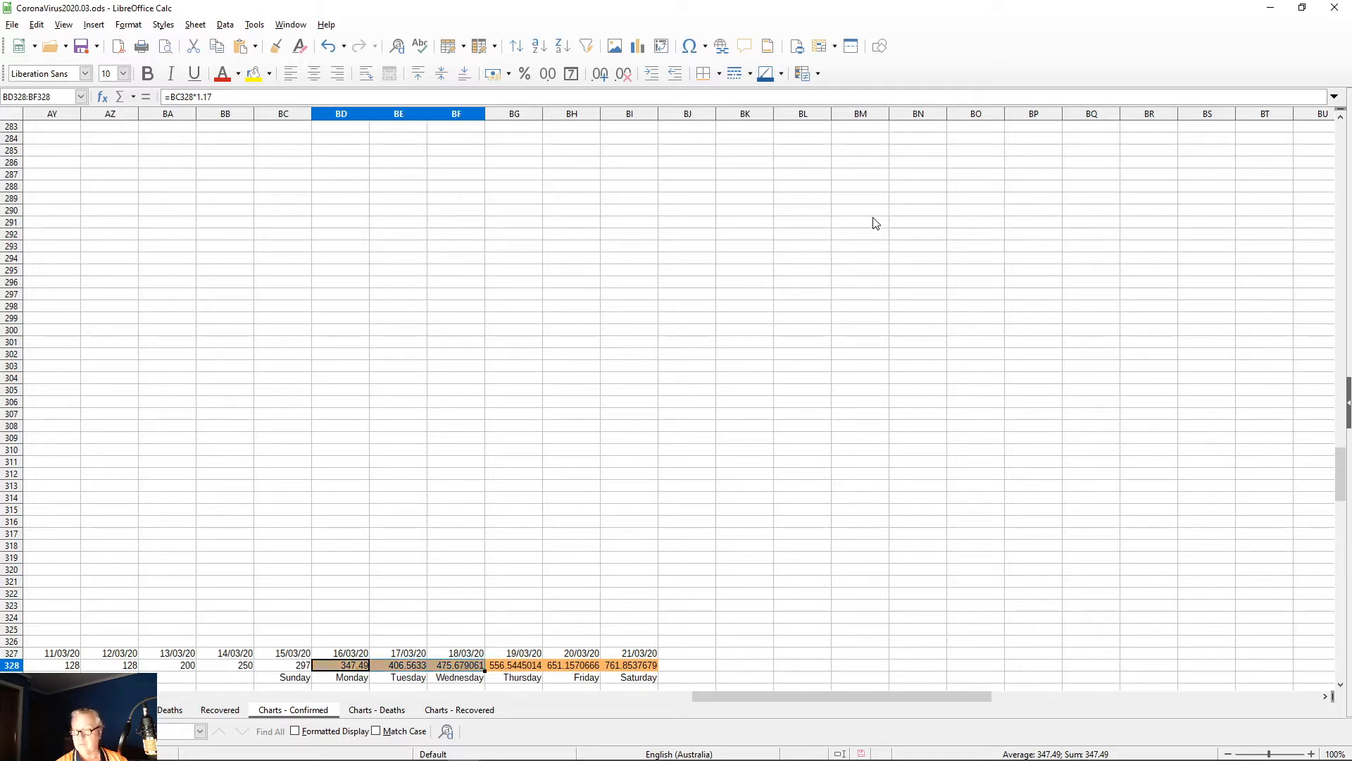
key(shift+Right)
key(shift+Right)
key(shift+Right)
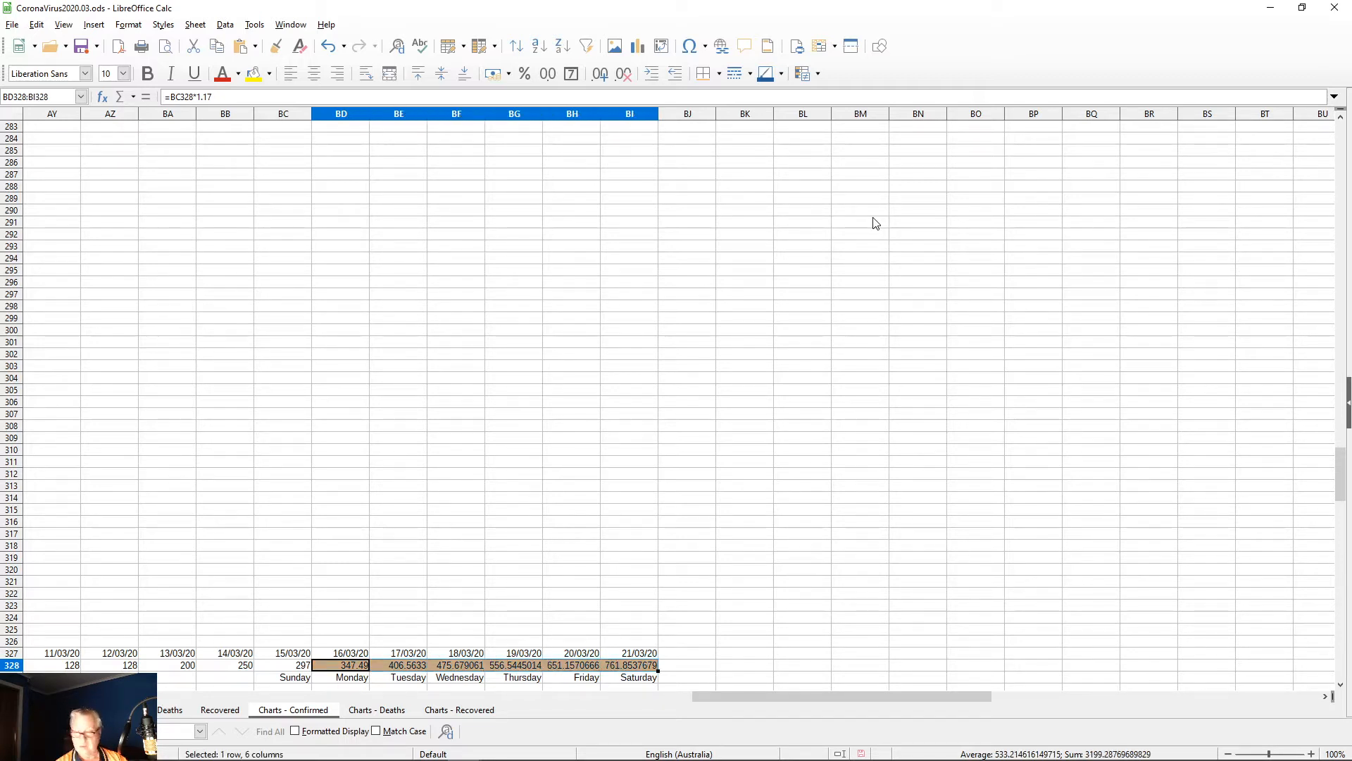
key(ctrl+v)
key(Return)
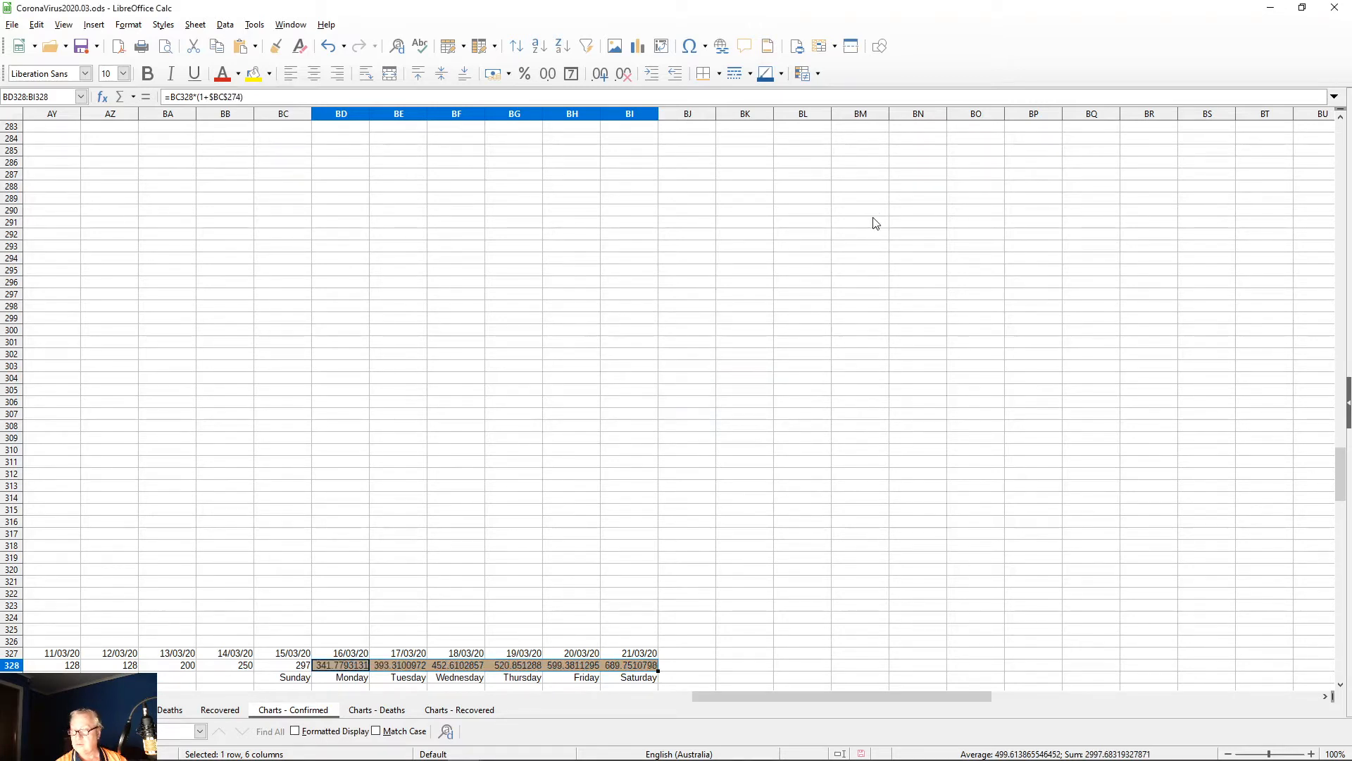
key(ctrl+z)
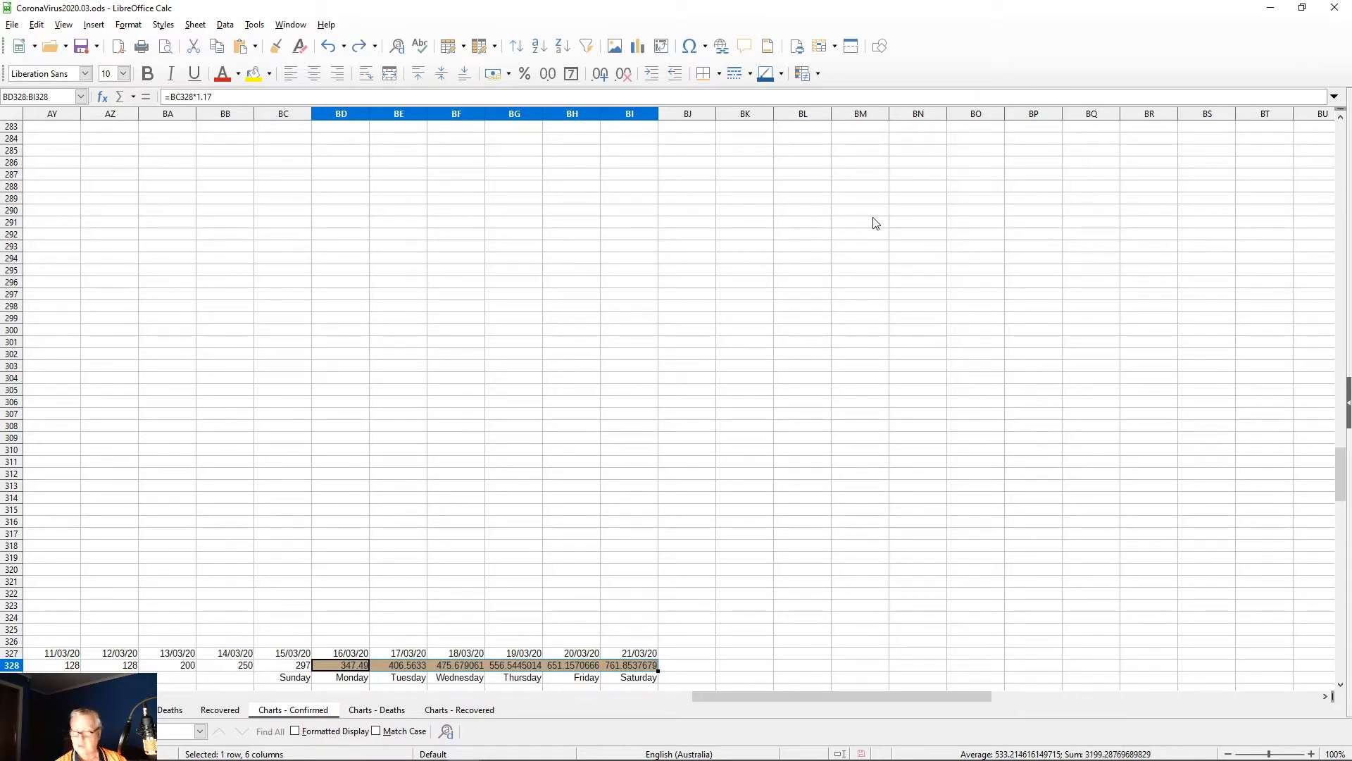
Step: Overwrite the Confirmed Australia projections in BD328:BI328 with the copied percentage-based formula and check the formulas in BC328 and BD328
key(ctrl+v)
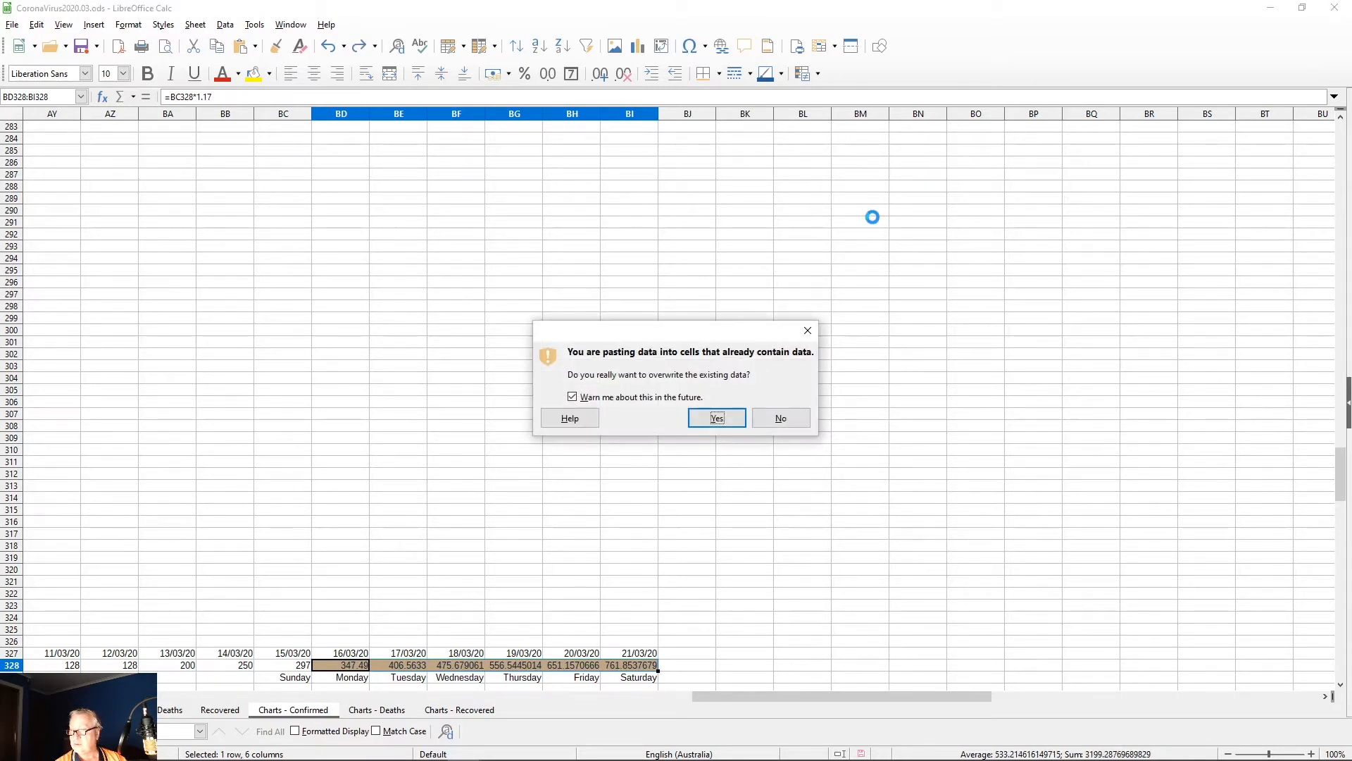
key(Return)
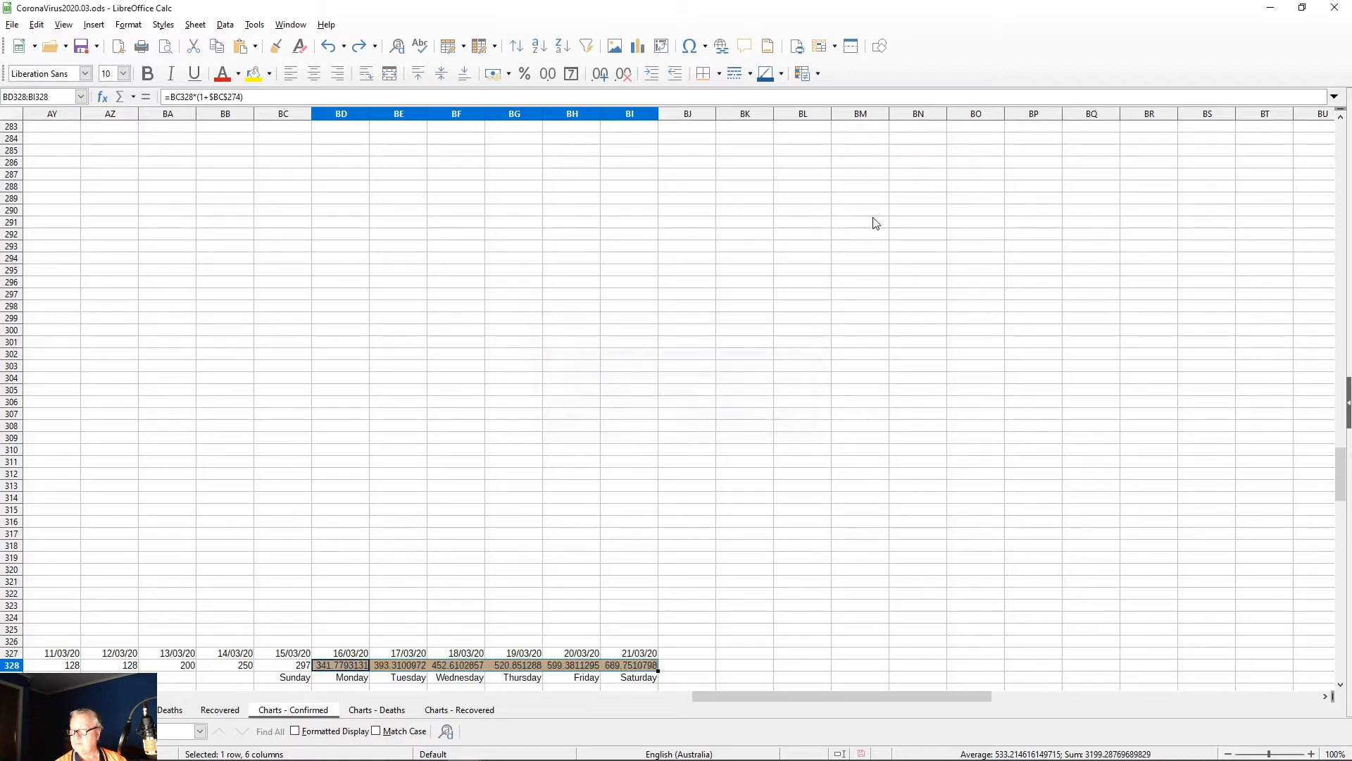
key(shift+Left)
key(shift+Left)
key(shift+Left)
key(shift+Left)
key(shift+Left)
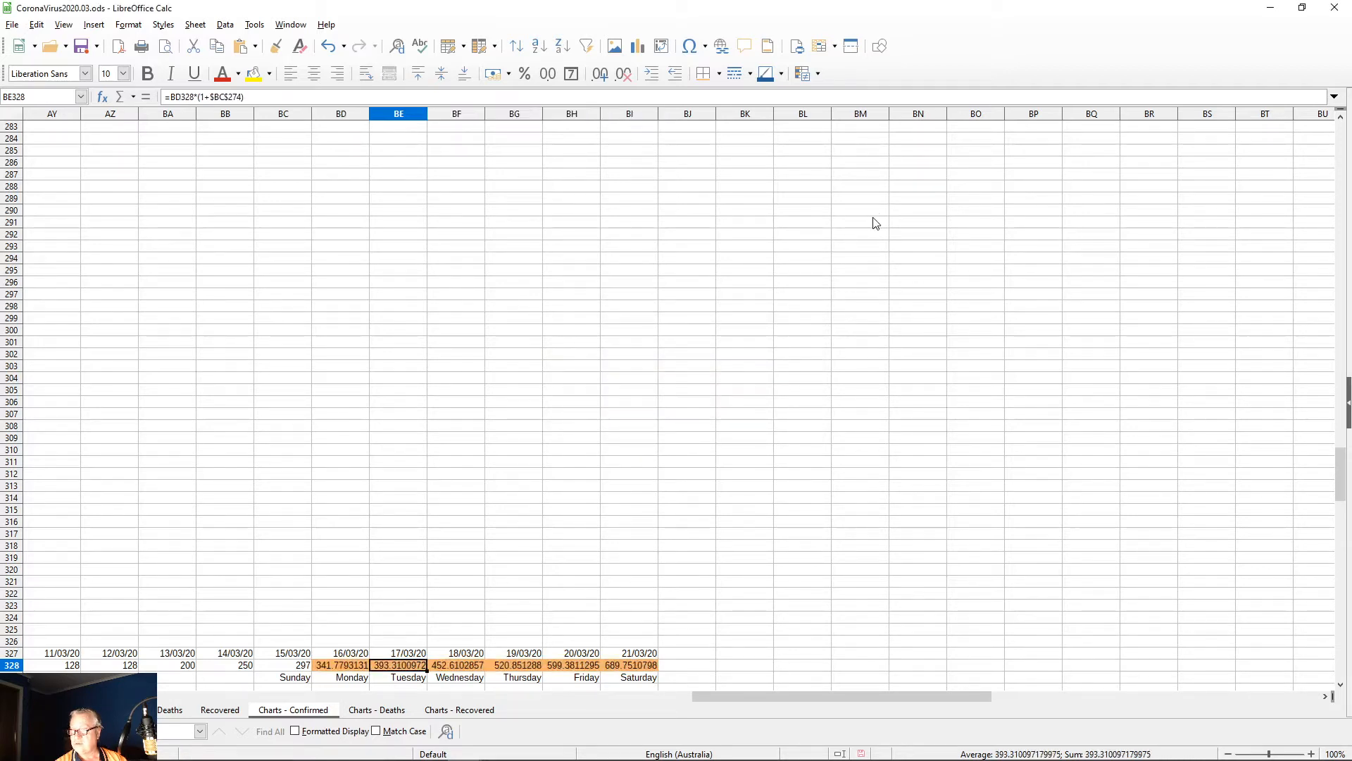
key(Left)
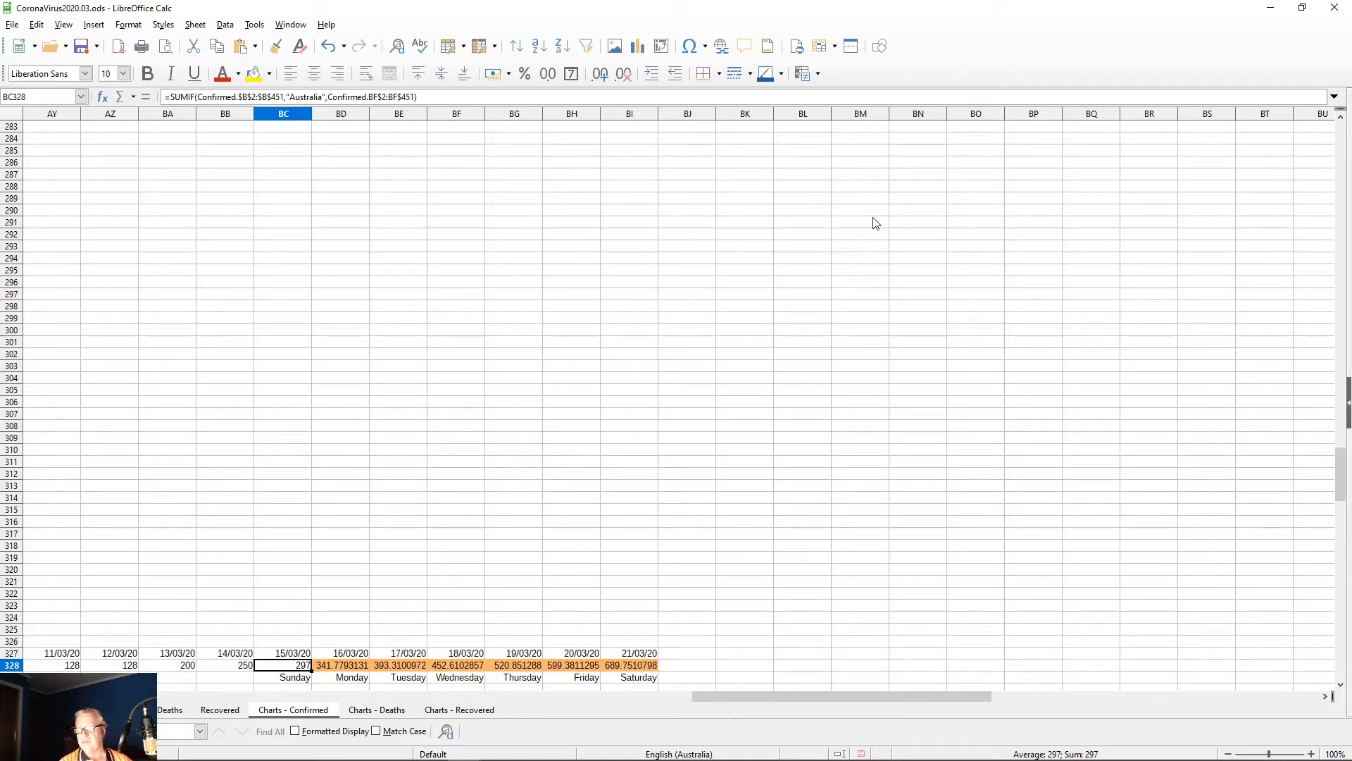
key(Right)
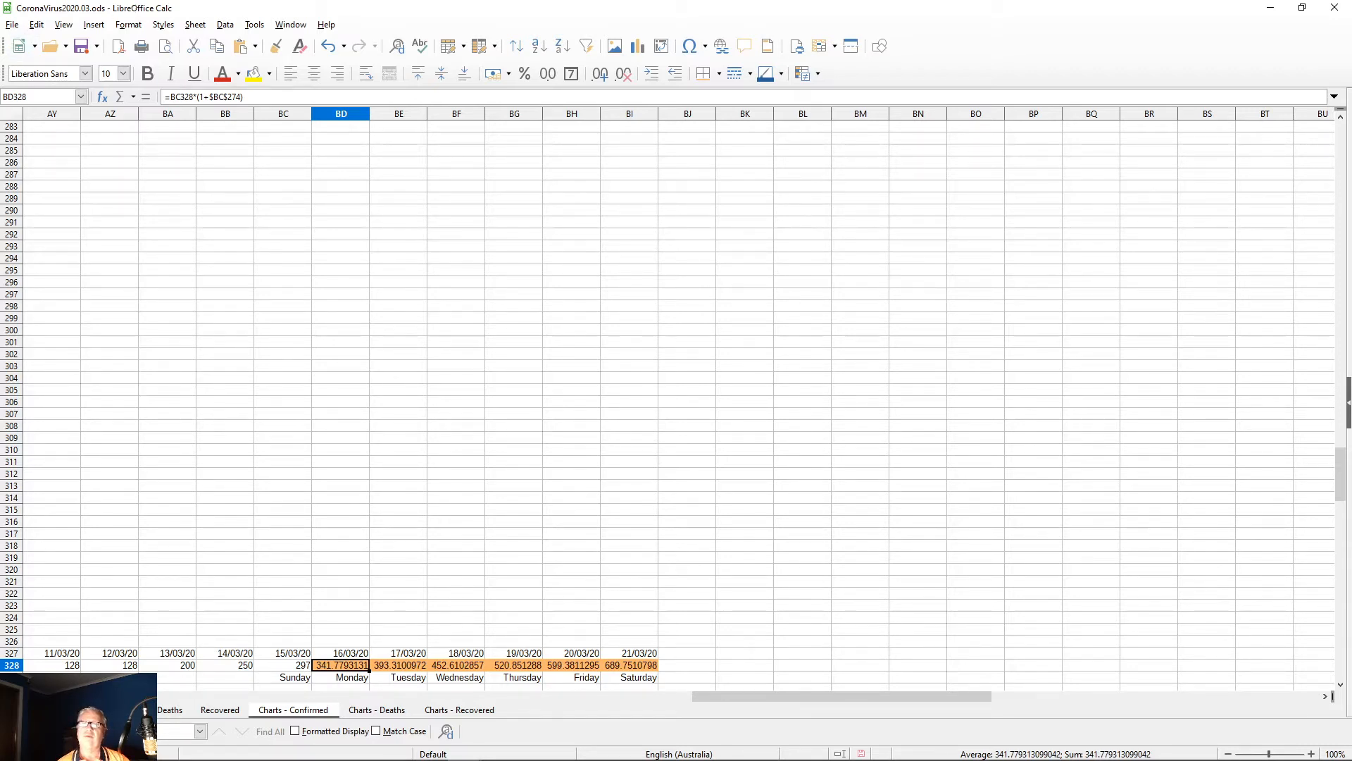
Step: Open CoronaVirus2020.02.ods and locate the Confirmed Australia data in row 772
click(50, 46)
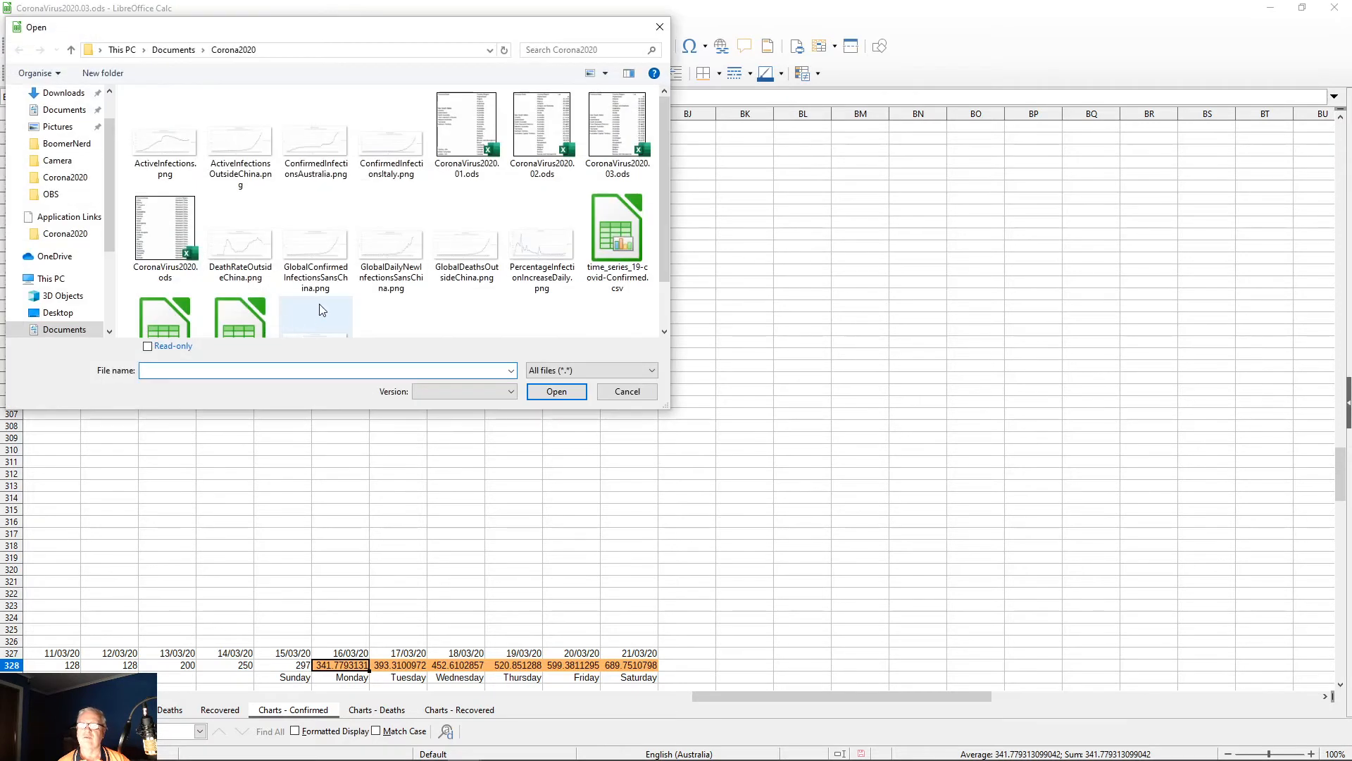
click(542, 144)
click(556, 391)
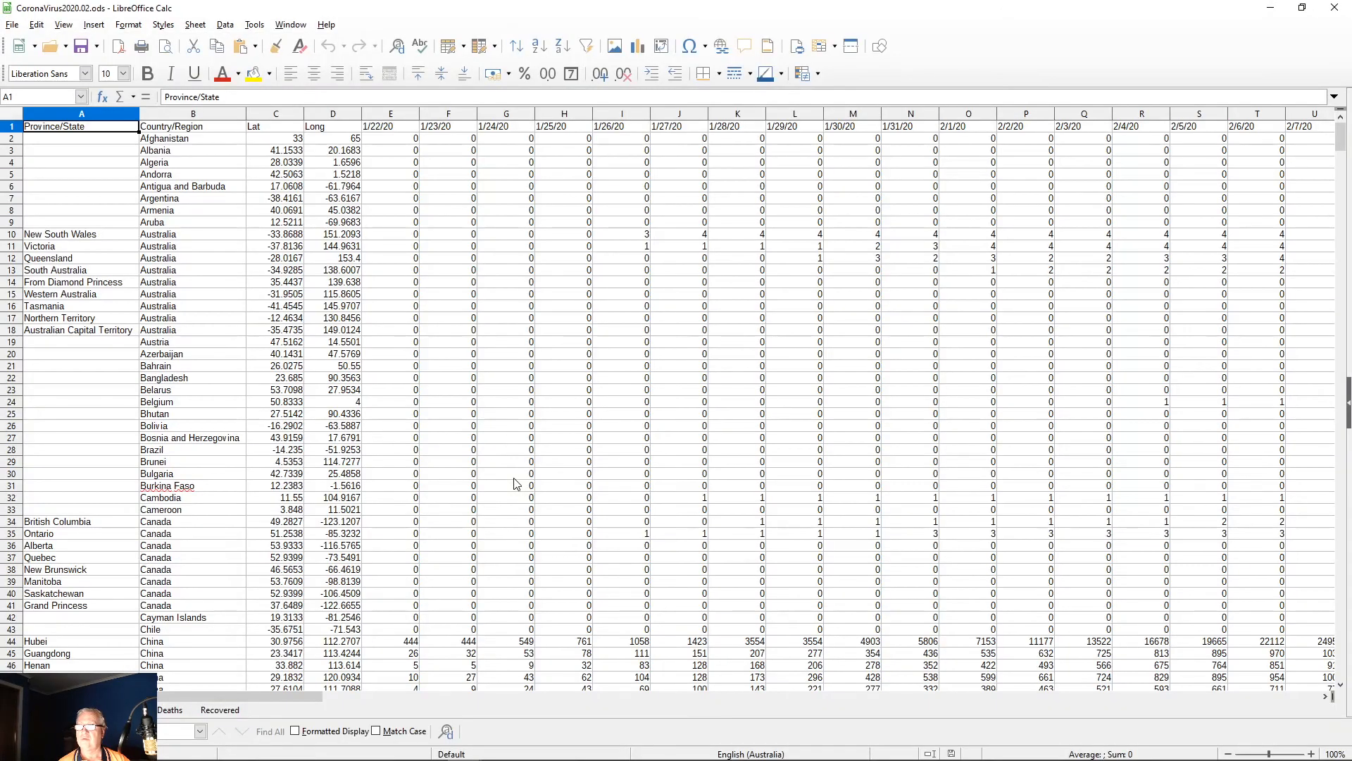
scroll(515, 486, down, 20)
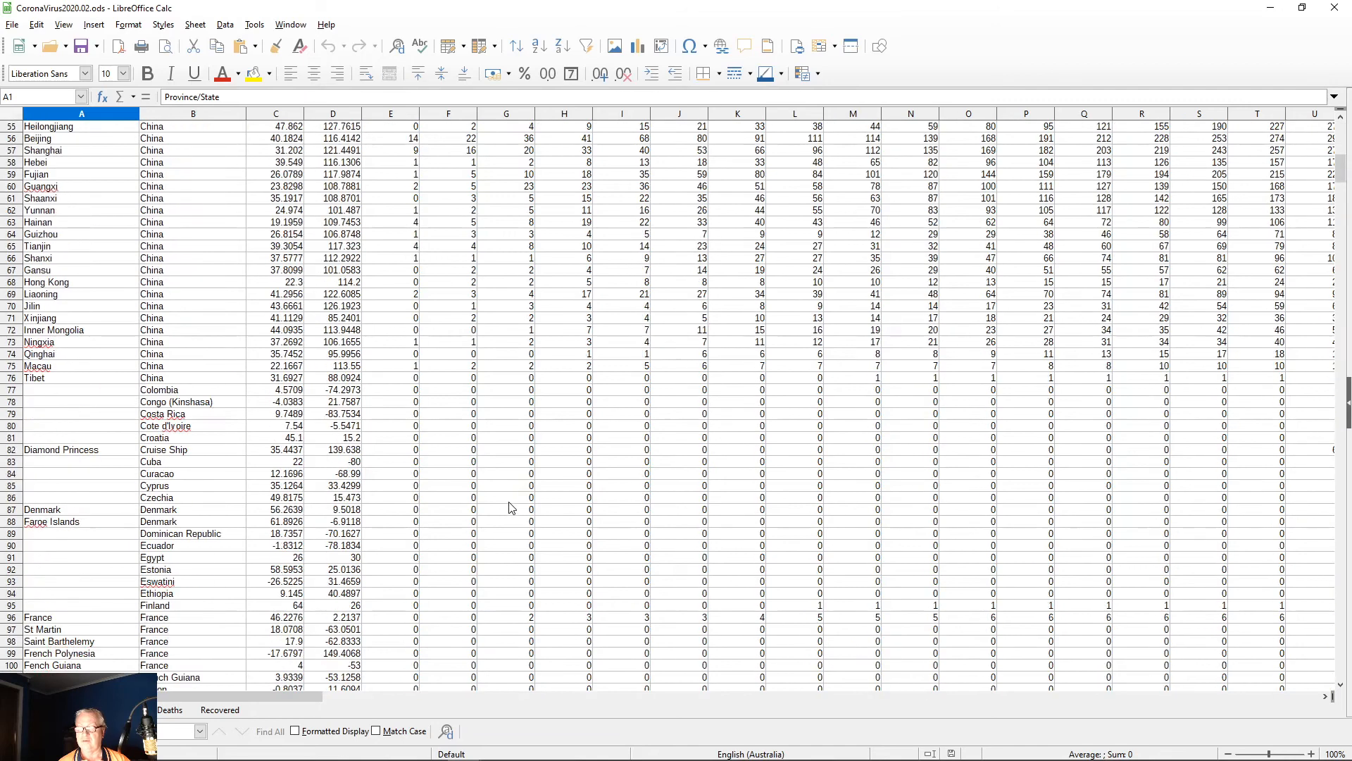
scroll(509, 488, down, 9)
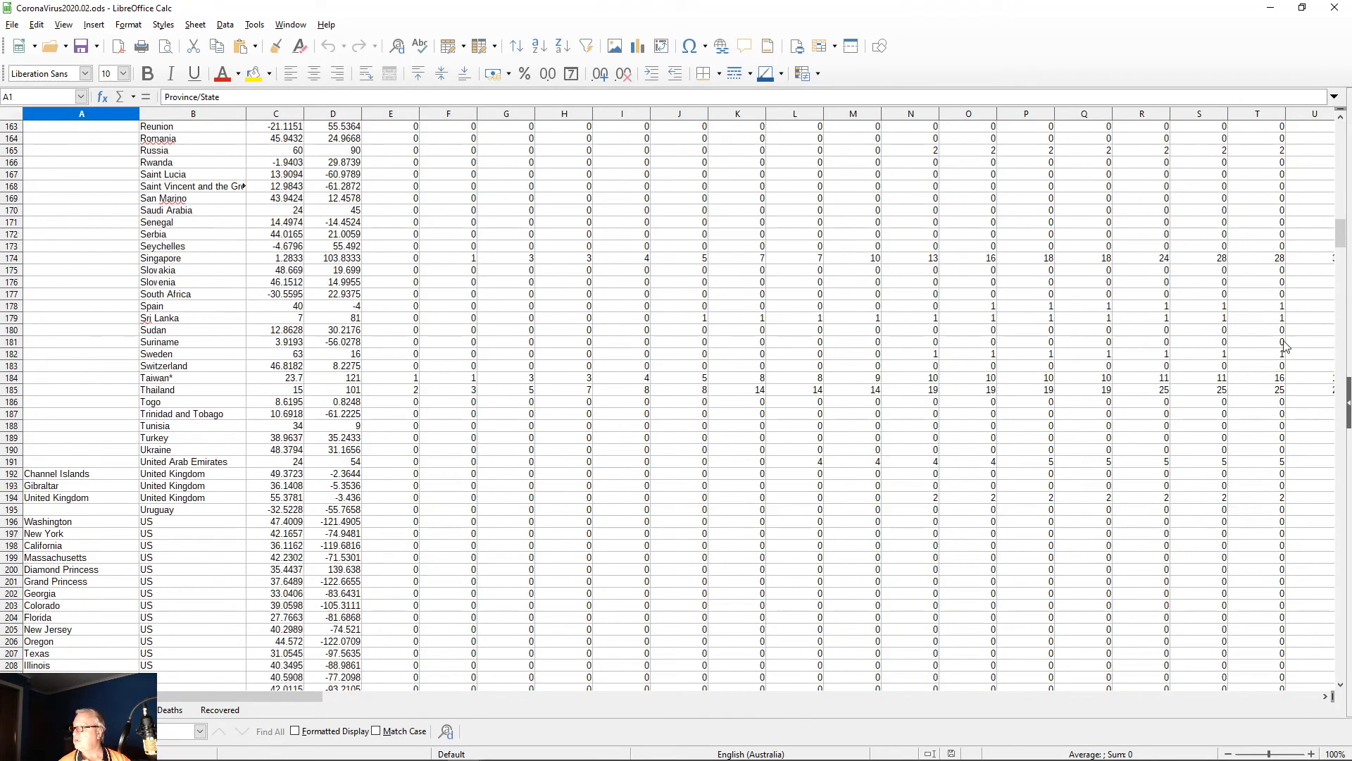
drag(1340, 233, 1349, 596)
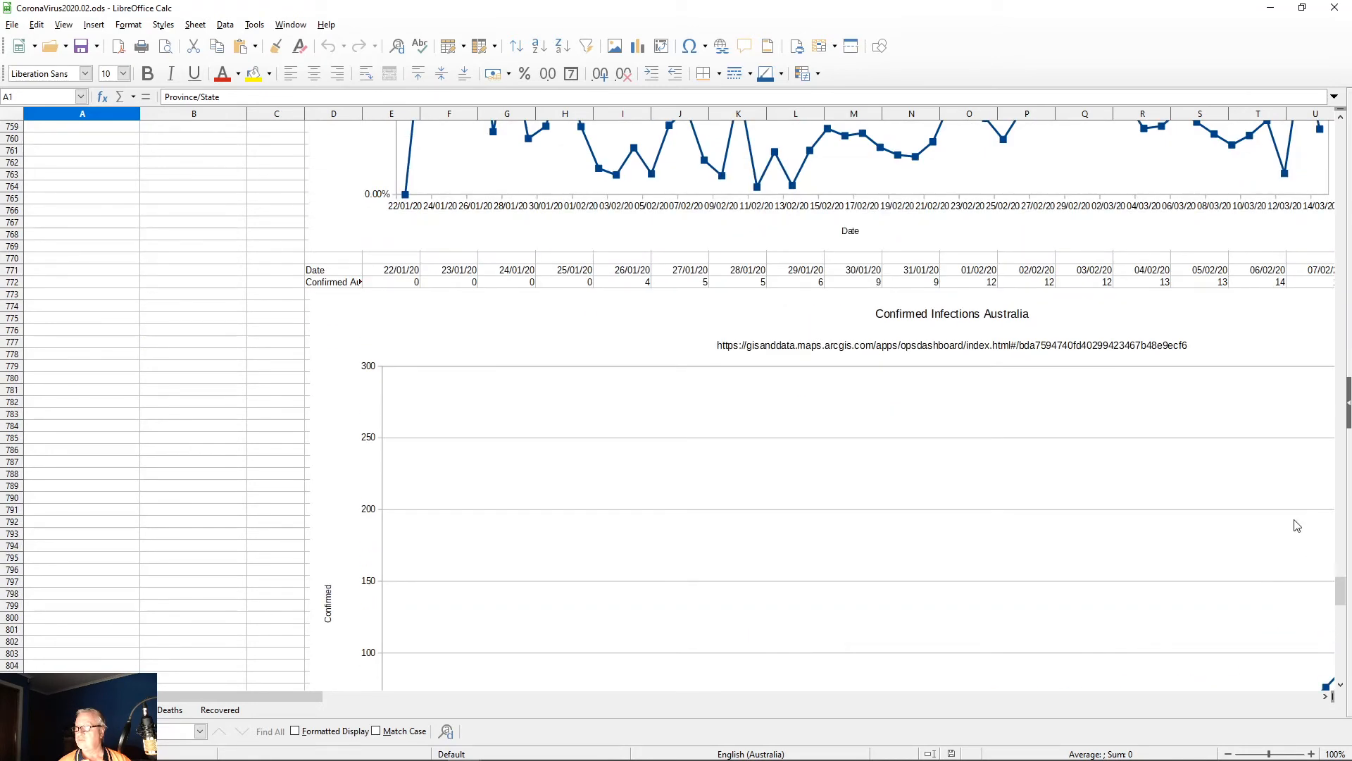
click(1127, 286)
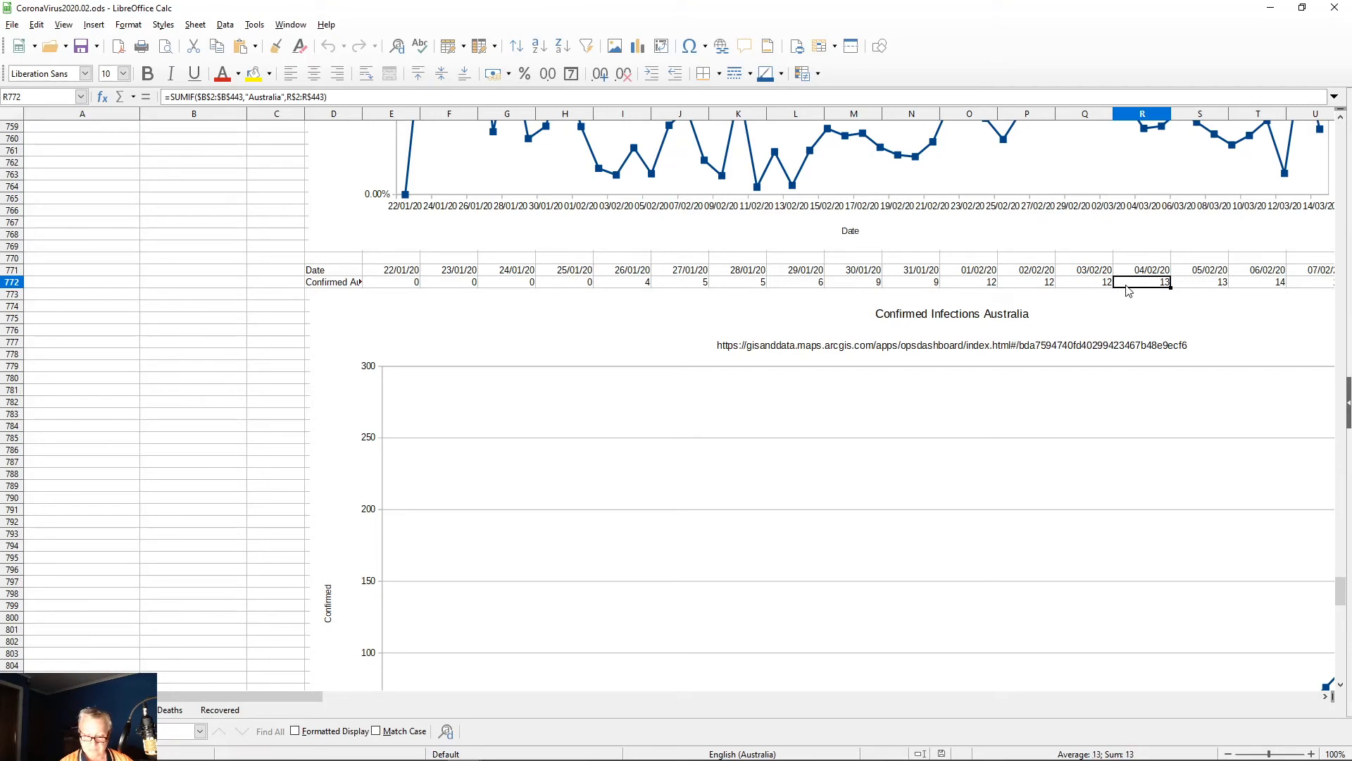
Step: Examine the earlier workbook's Confirmed Australia projection formulas in row 772, especially those for 15/03/20 and 16/03/20
key(ctrl+Right)
key(Left)
key(Left)
key(Left)
key(Left)
key(Left)
key(Left)
key(Left)
key(Left)
key(Left)
key(Right)
key(Right)
key(Right)
key(Right)
key(Left)
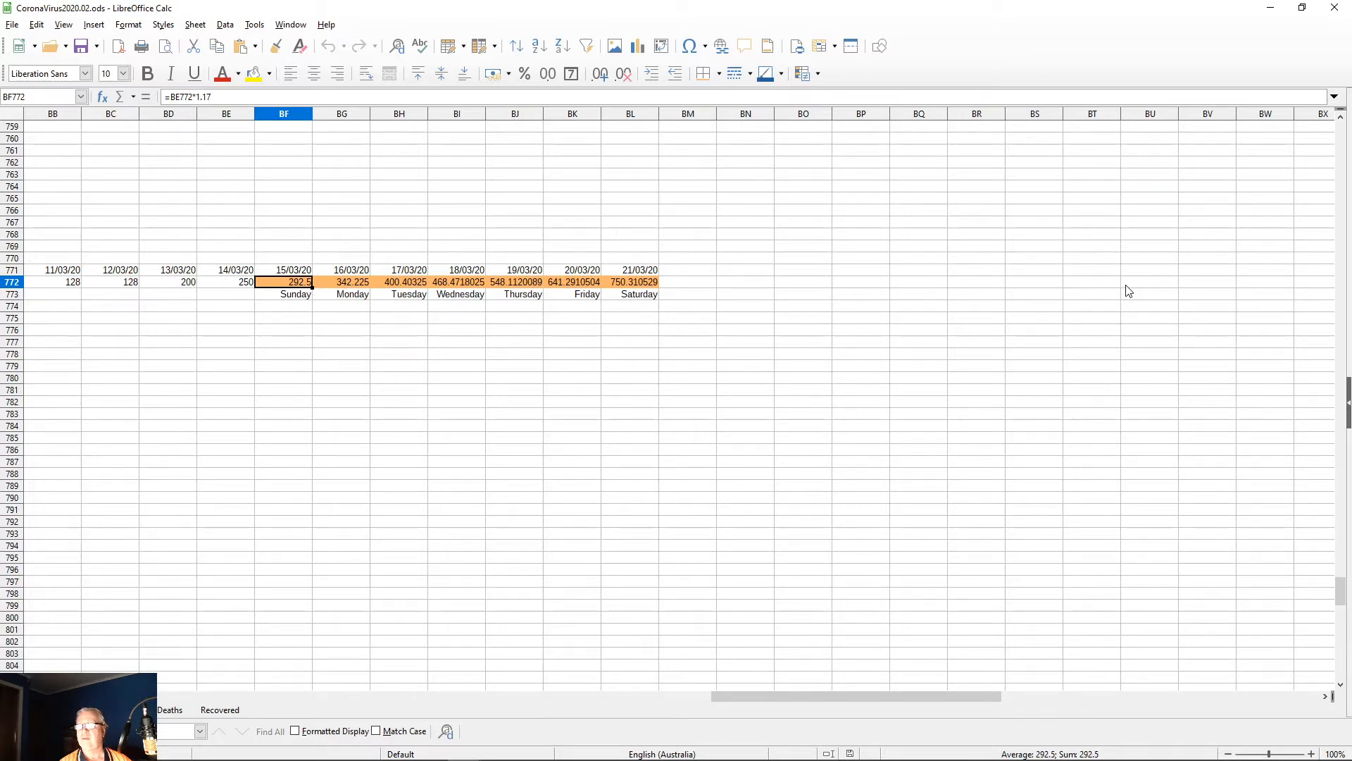
key(Right)
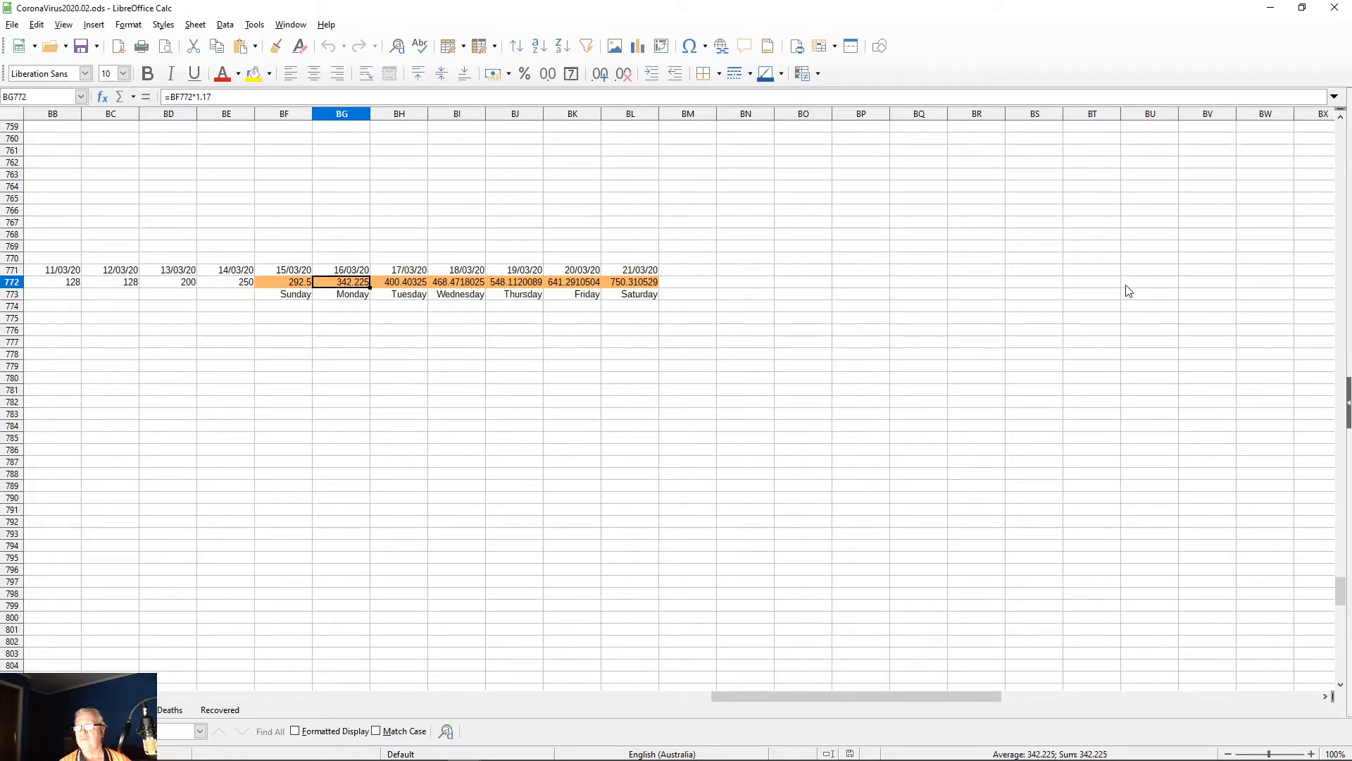
key(Left)
key(Right)
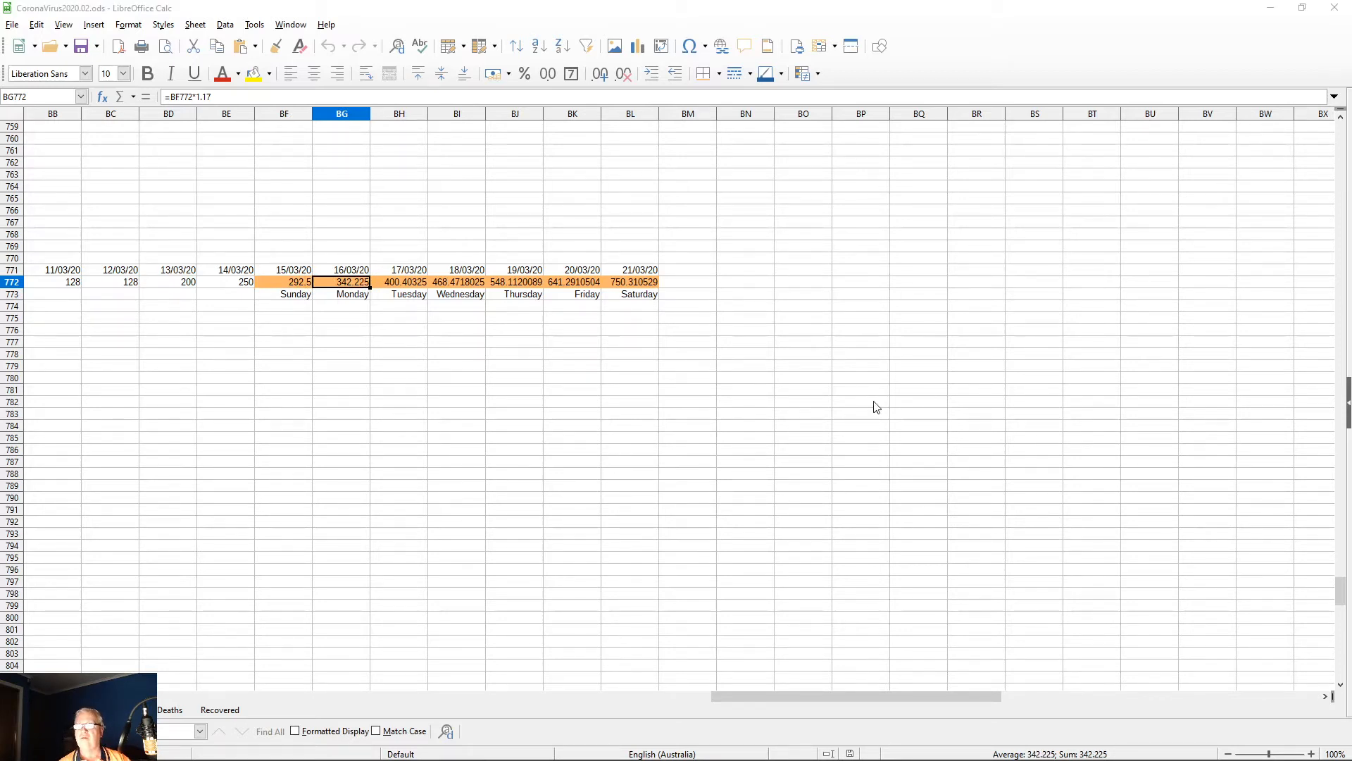
Step: Switch to the browser, look up Australia's confirmed cases on the Johns Hopkins dashboard, and return to the earlier workbook
key(alt+Tab)
scroll(133, 483, down, 6)
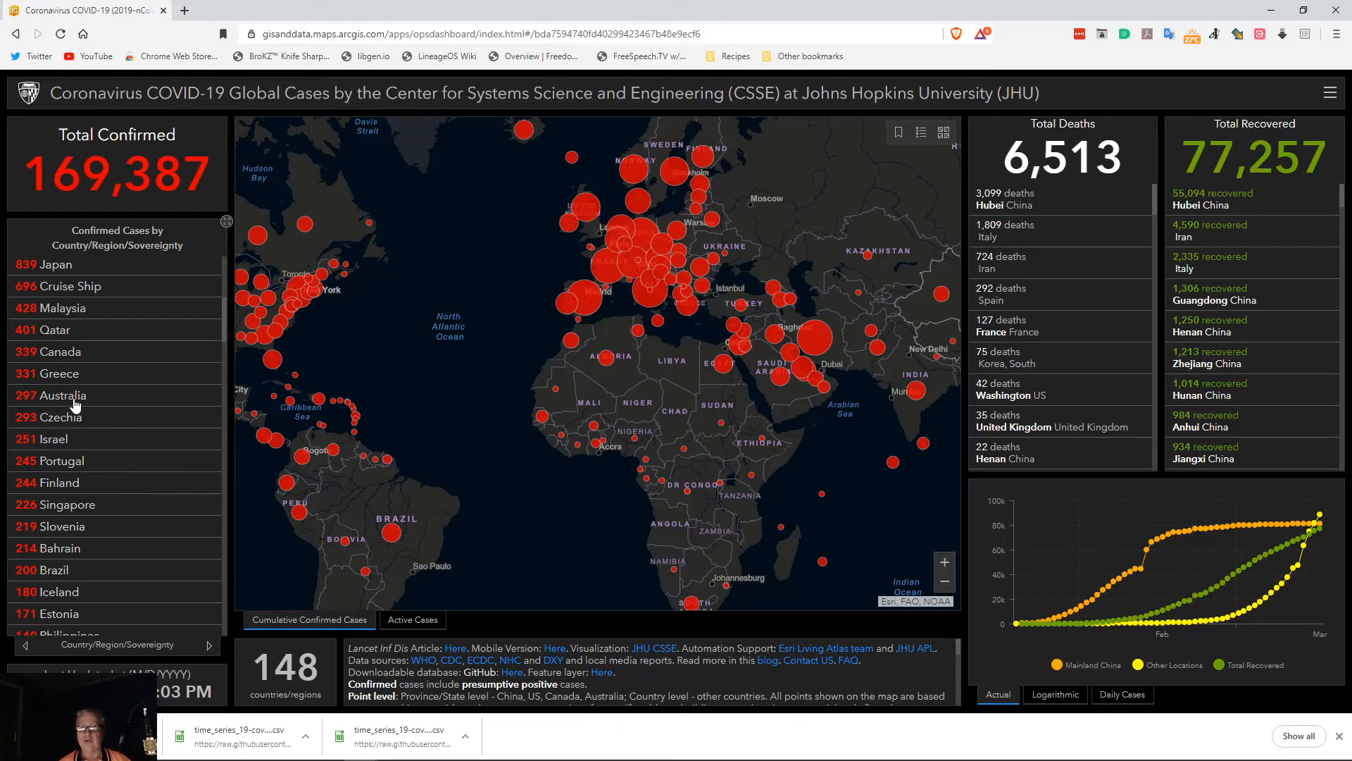
key(alt+Tab)
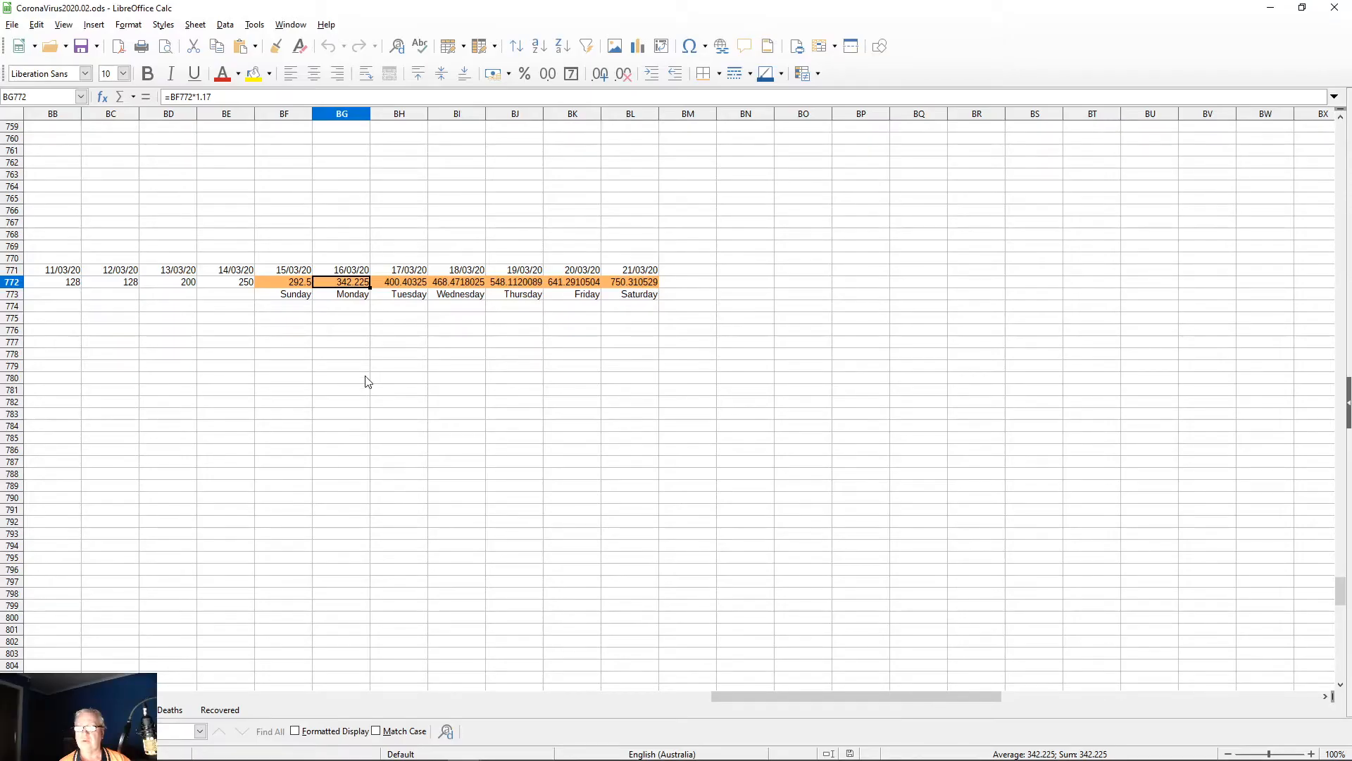
Step: Compare the earlier workbook's 15/03/20 projection in BF772 with row 328 of CoronaVirus2020.03.ods, and close CoronaVirus2020.02.ods
click(289, 281)
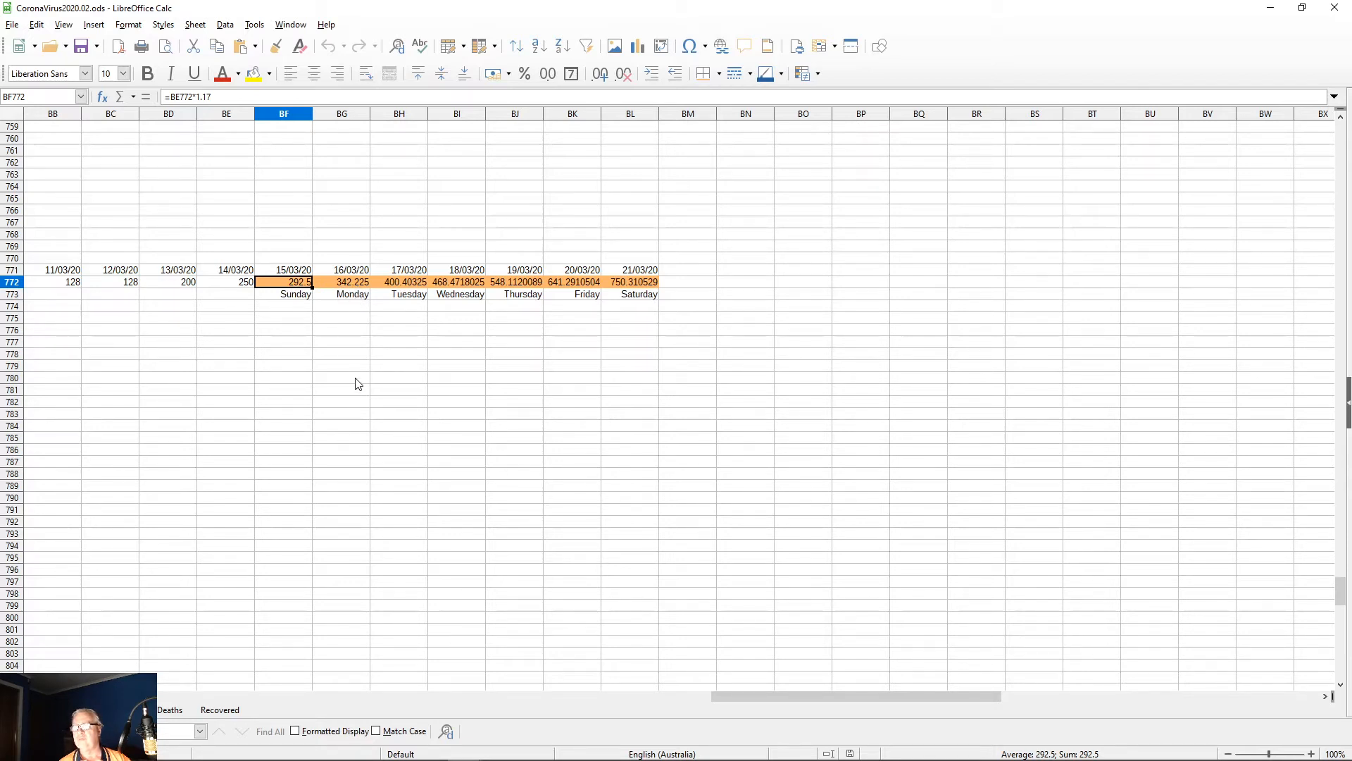
key(alt+Tab)
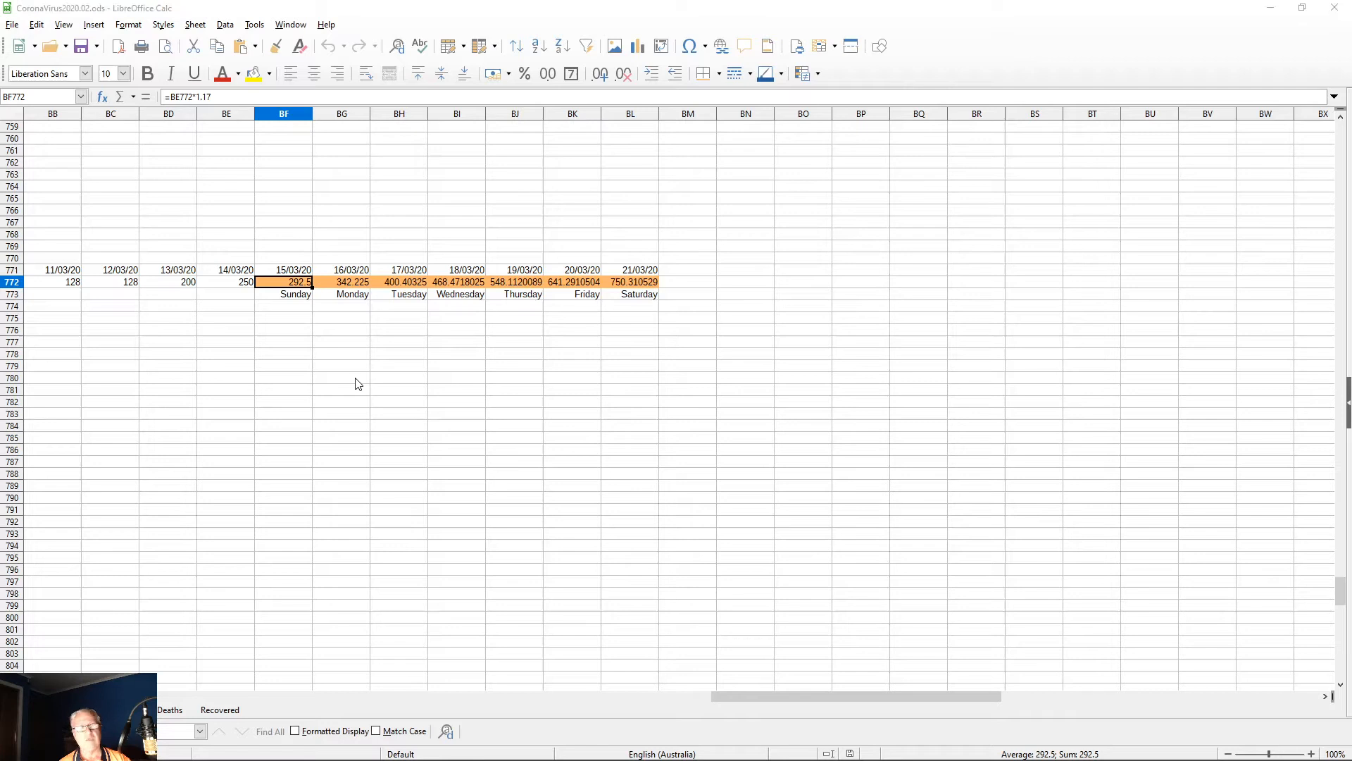
scroll(412, 405, down, 5)
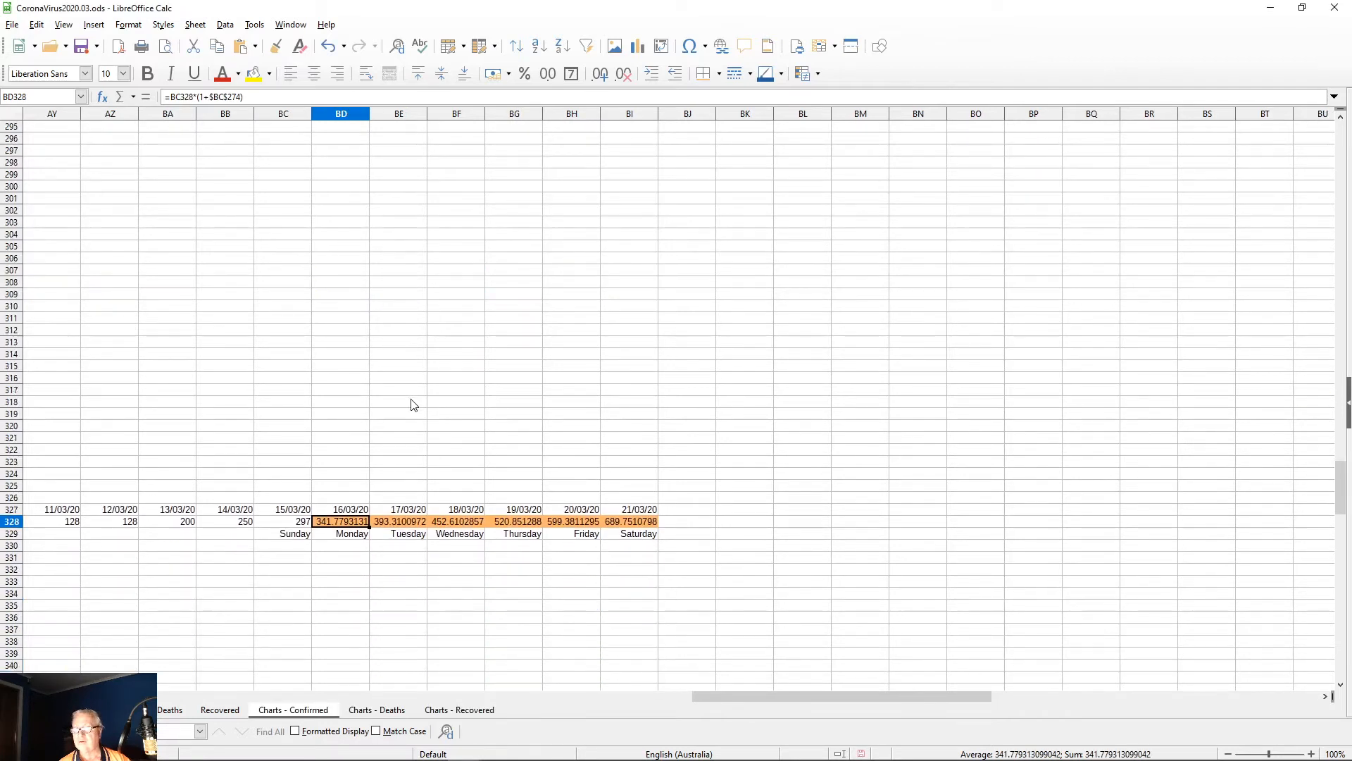
scroll(412, 407, down, 2)
key(alt+Tab)
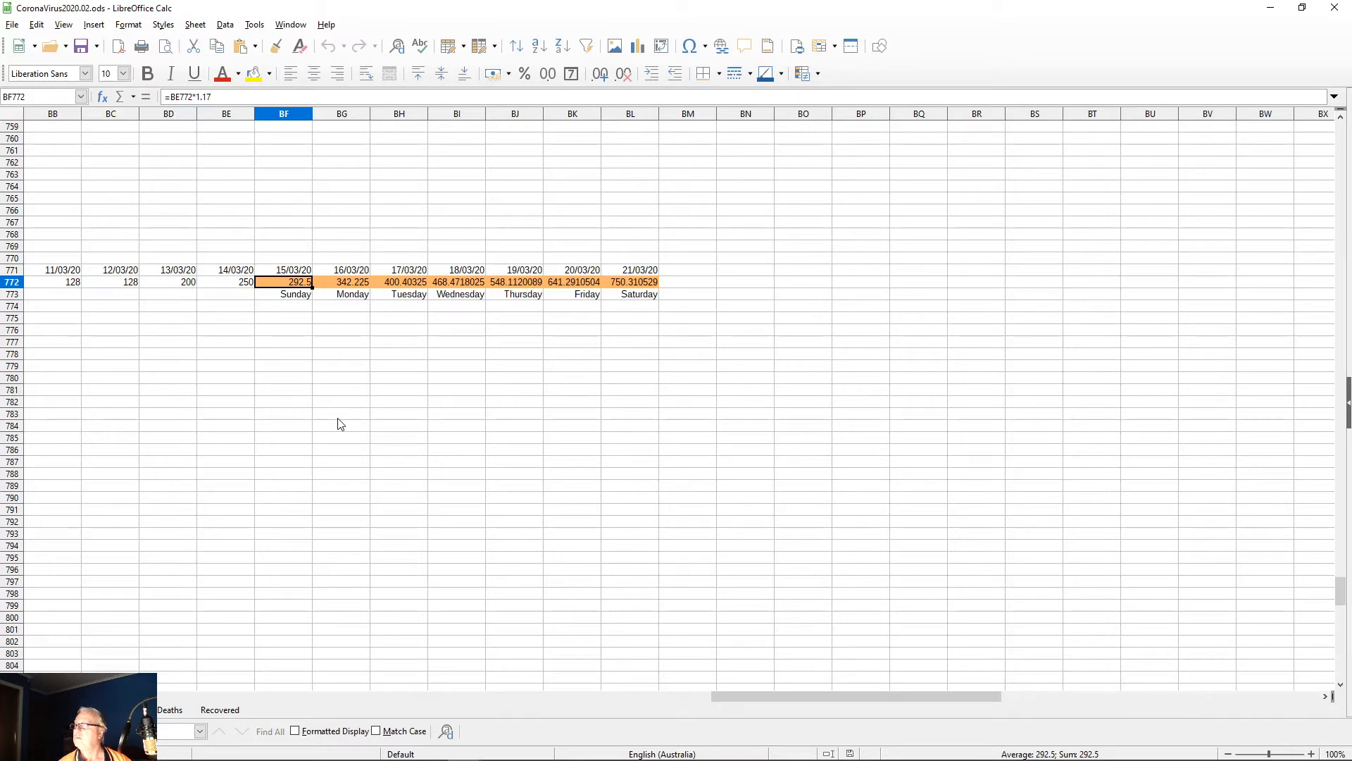
click(1334, 8)
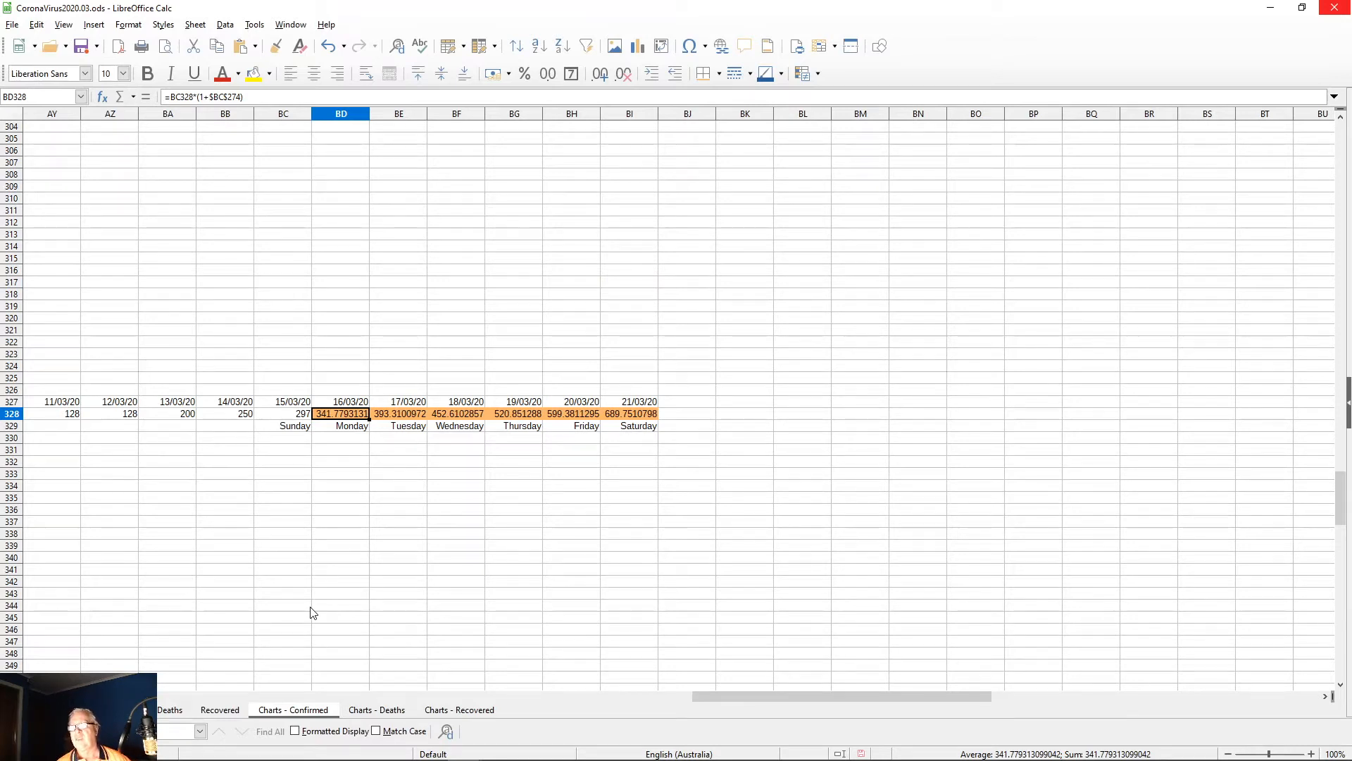
Step: Extend the Australian projection to 22/03/20 by copying BI327:BI329 into BJ327:BJ329, and clear the weekday label in BC329
click(639, 403)
drag(638, 403, 639, 431)
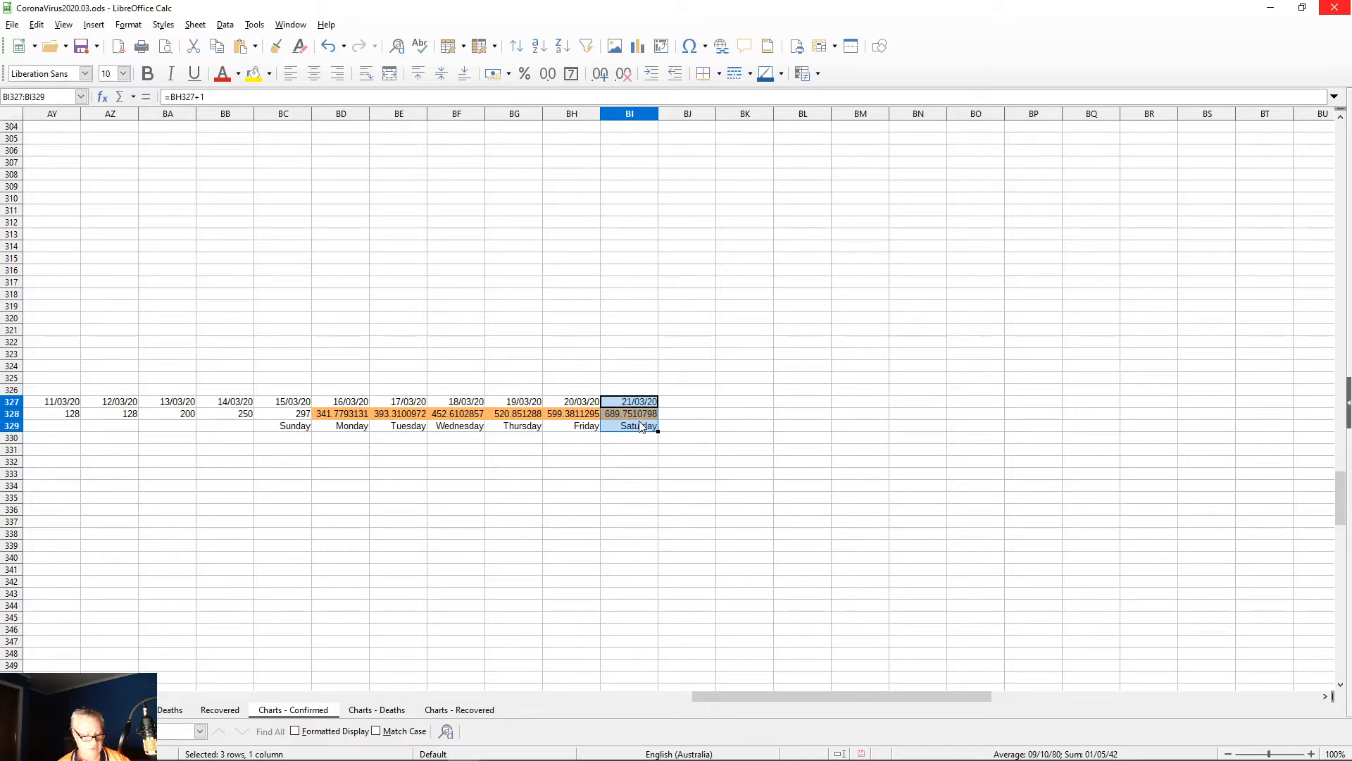
key(ctrl+c)
click(670, 405)
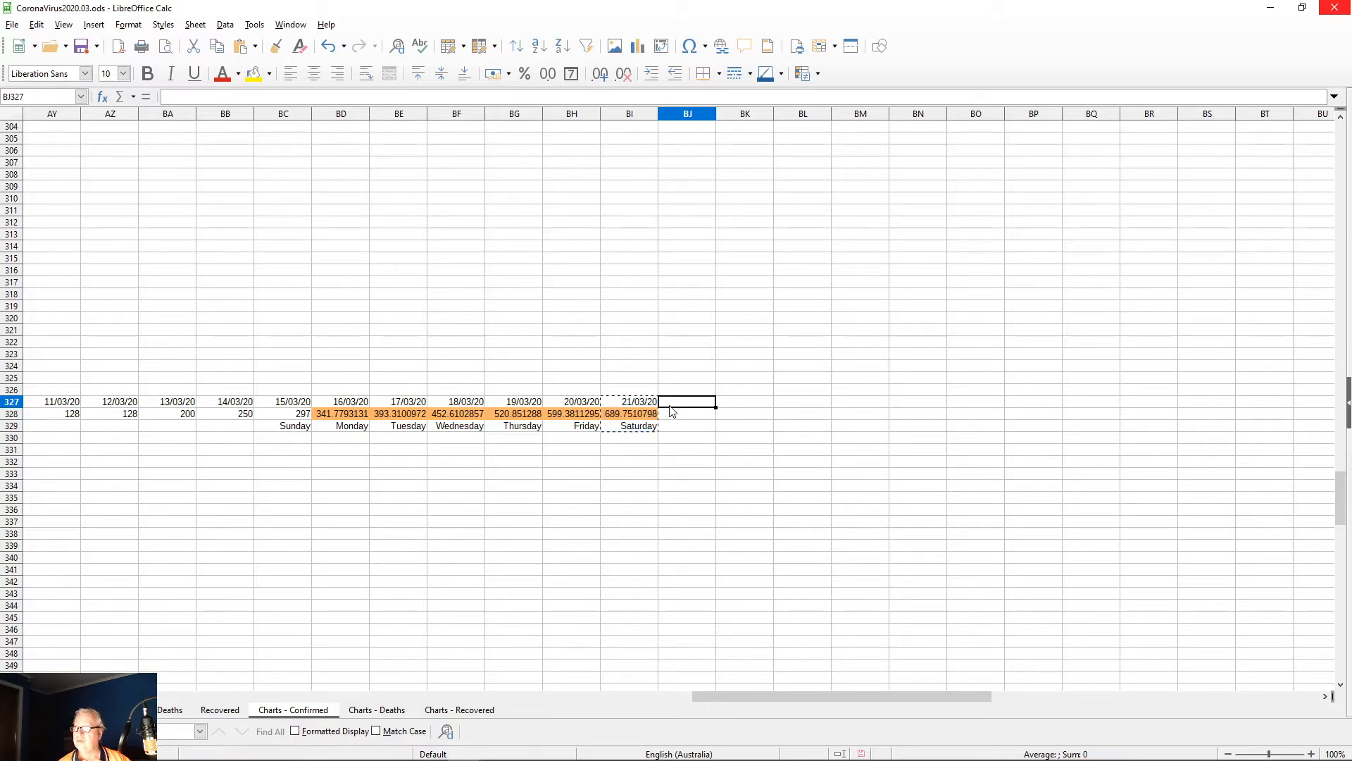
key(ctrl+v)
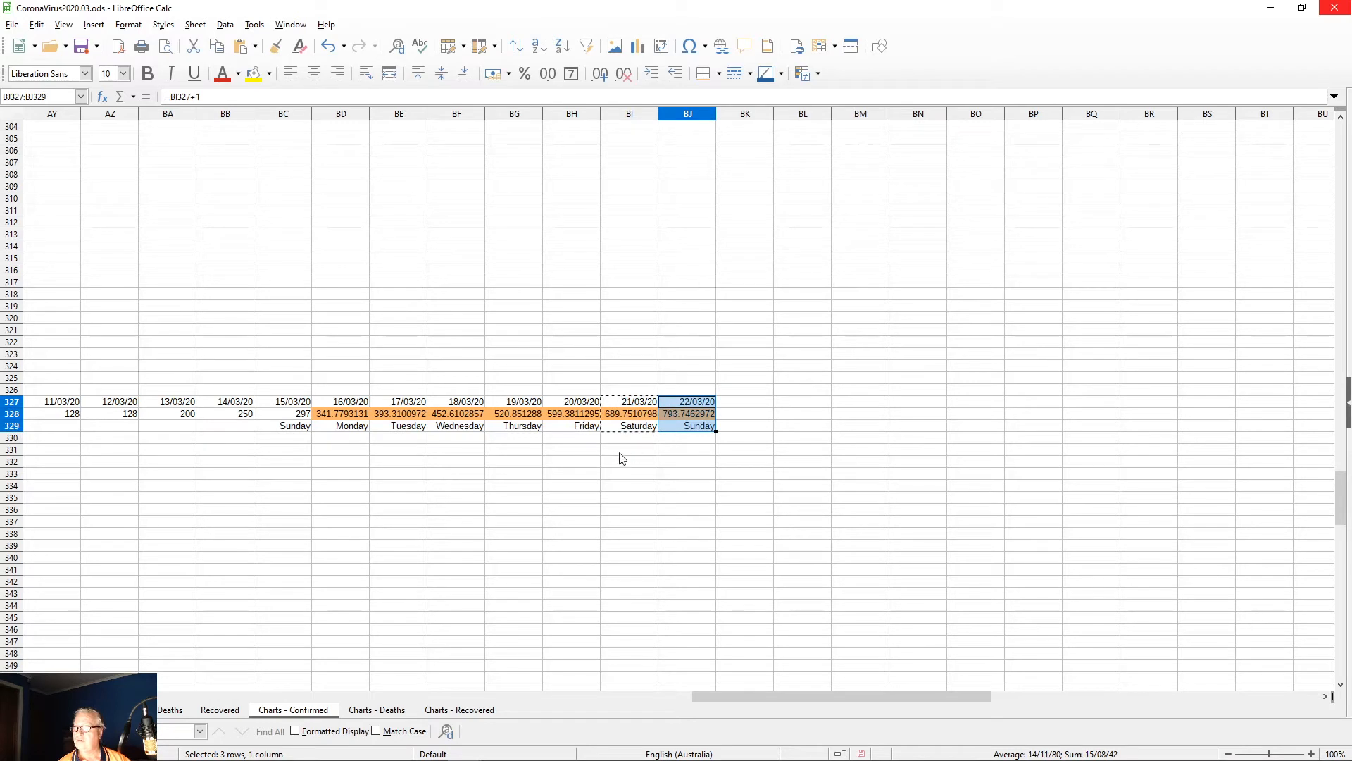
click(742, 417)
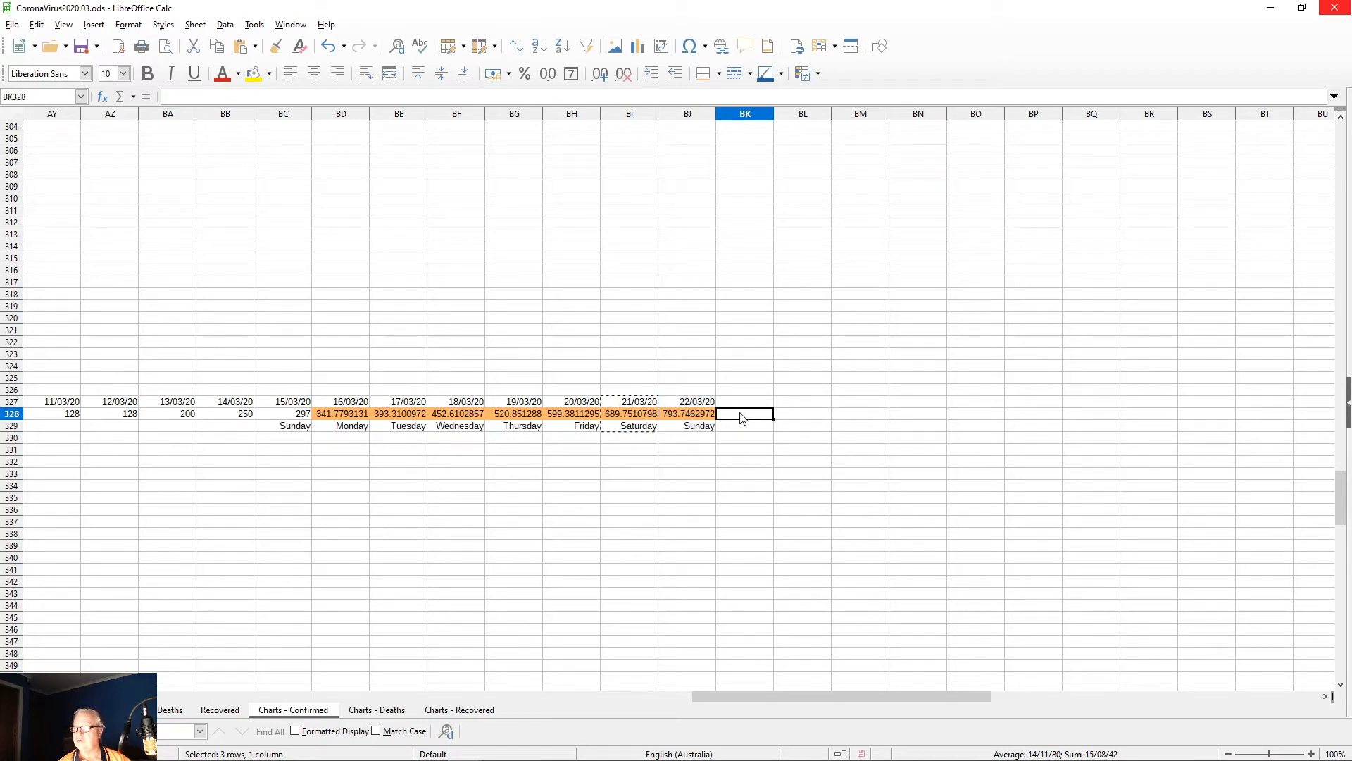
click(687, 416)
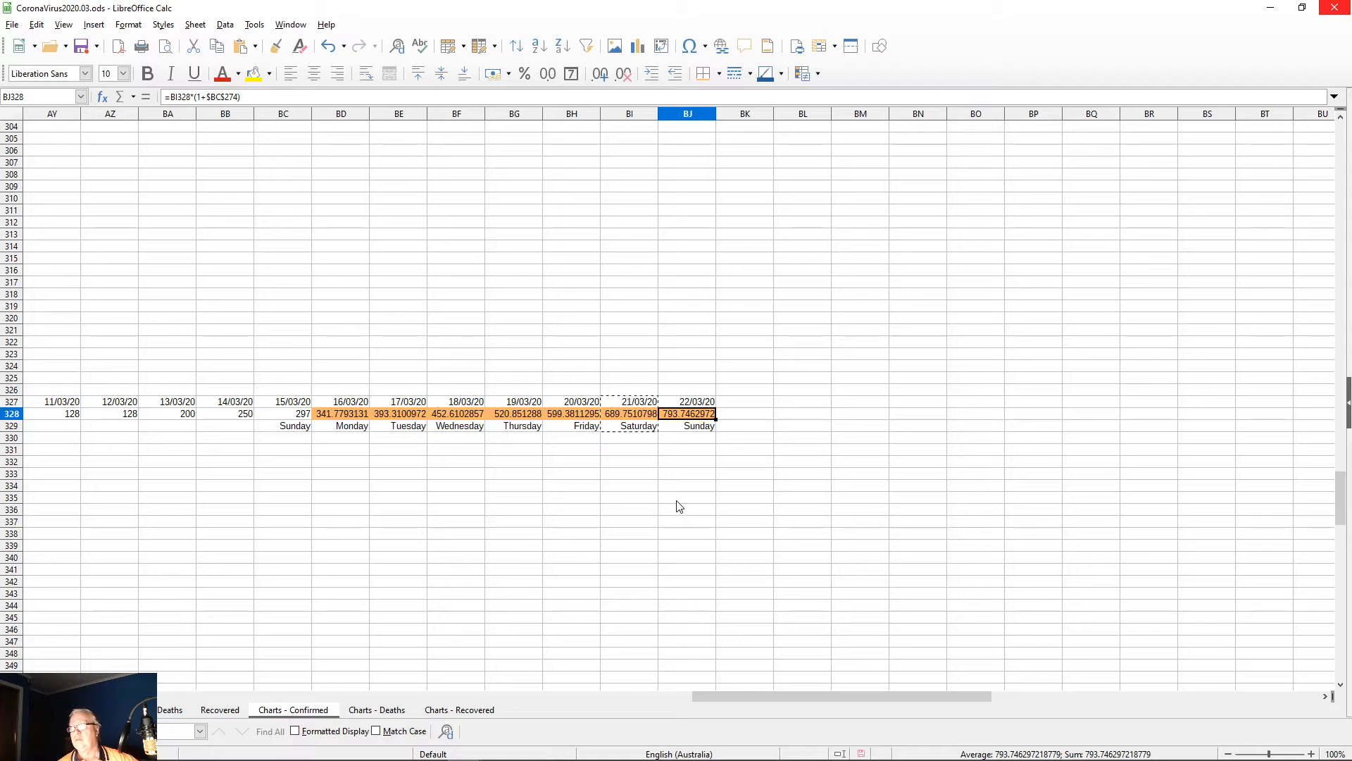
click(294, 432)
key(Delete)
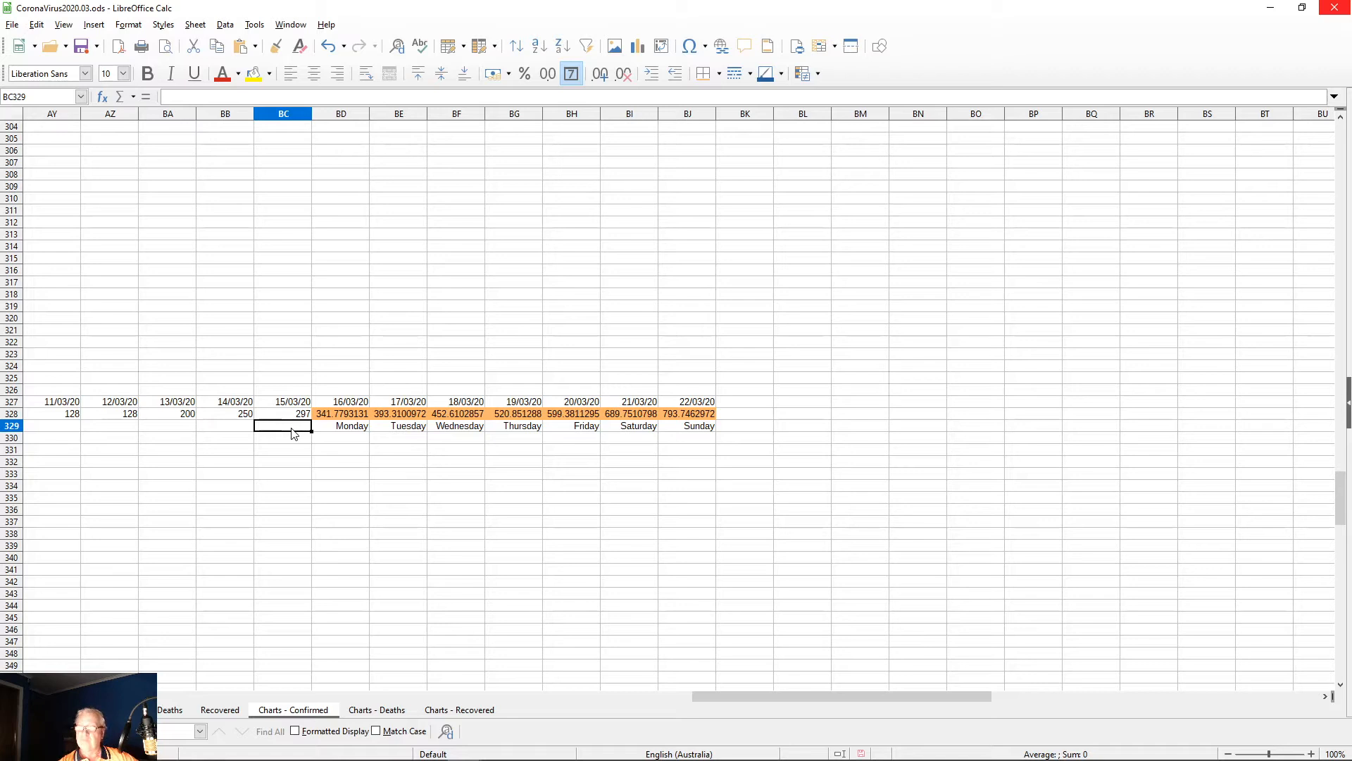
Step: Review the confirmed-infection charts from Australia up to Global, including Italy, Iran, South Korea and Global without China
key(Home)
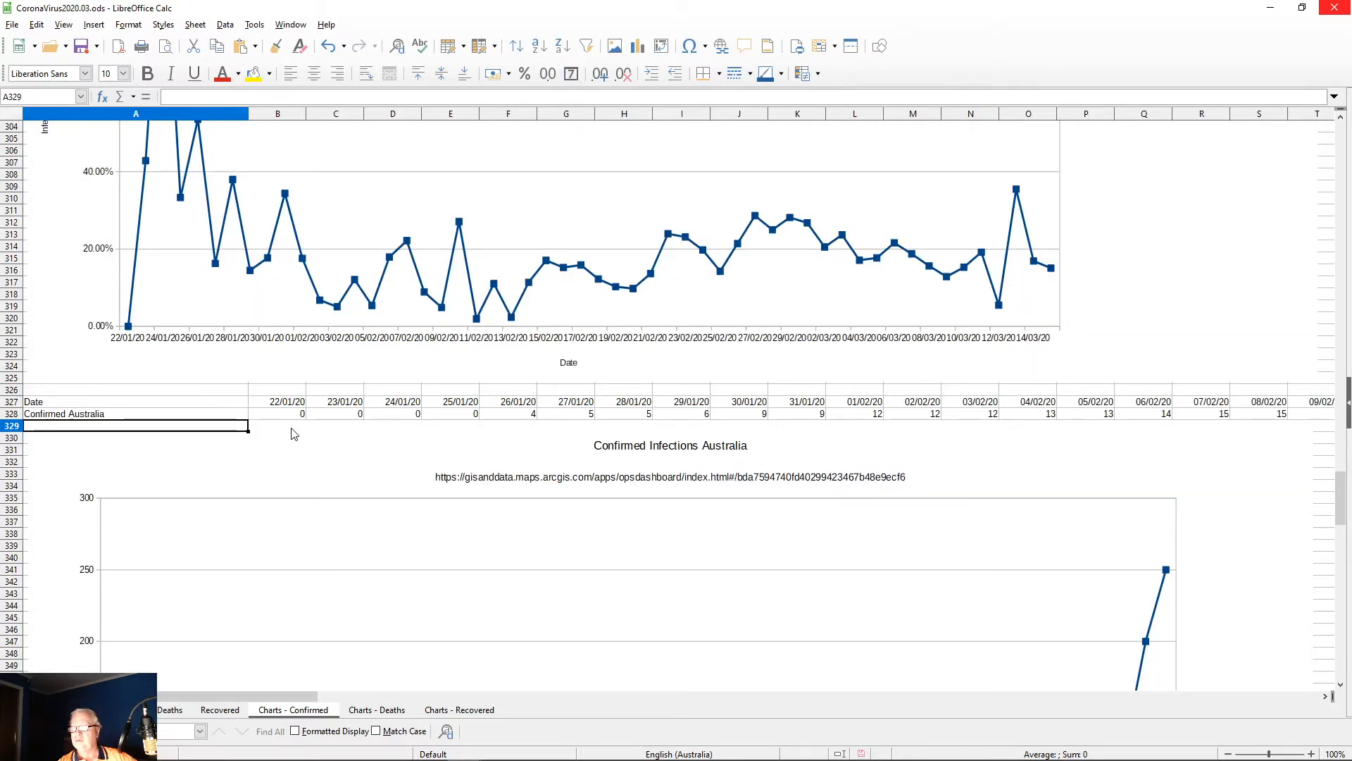
key(Page_Down)
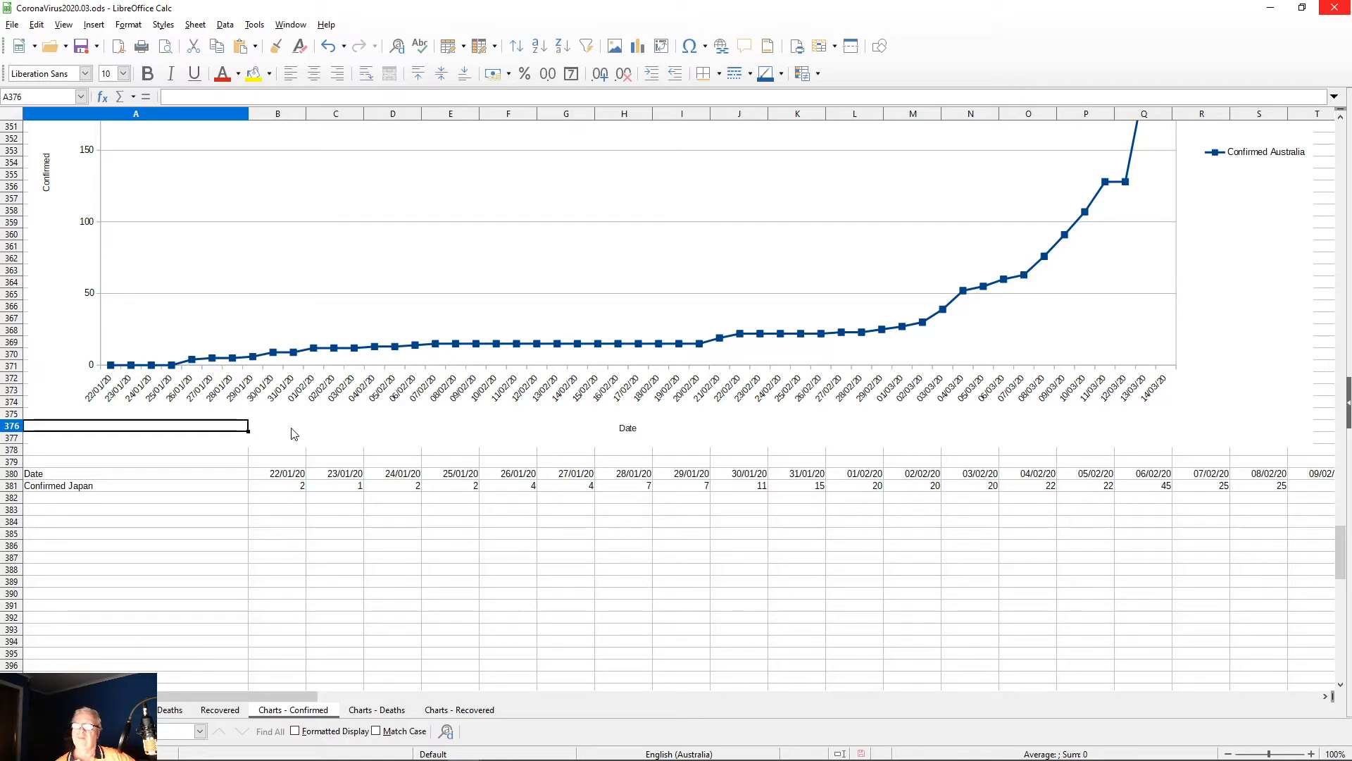
scroll(294, 433, up, 20)
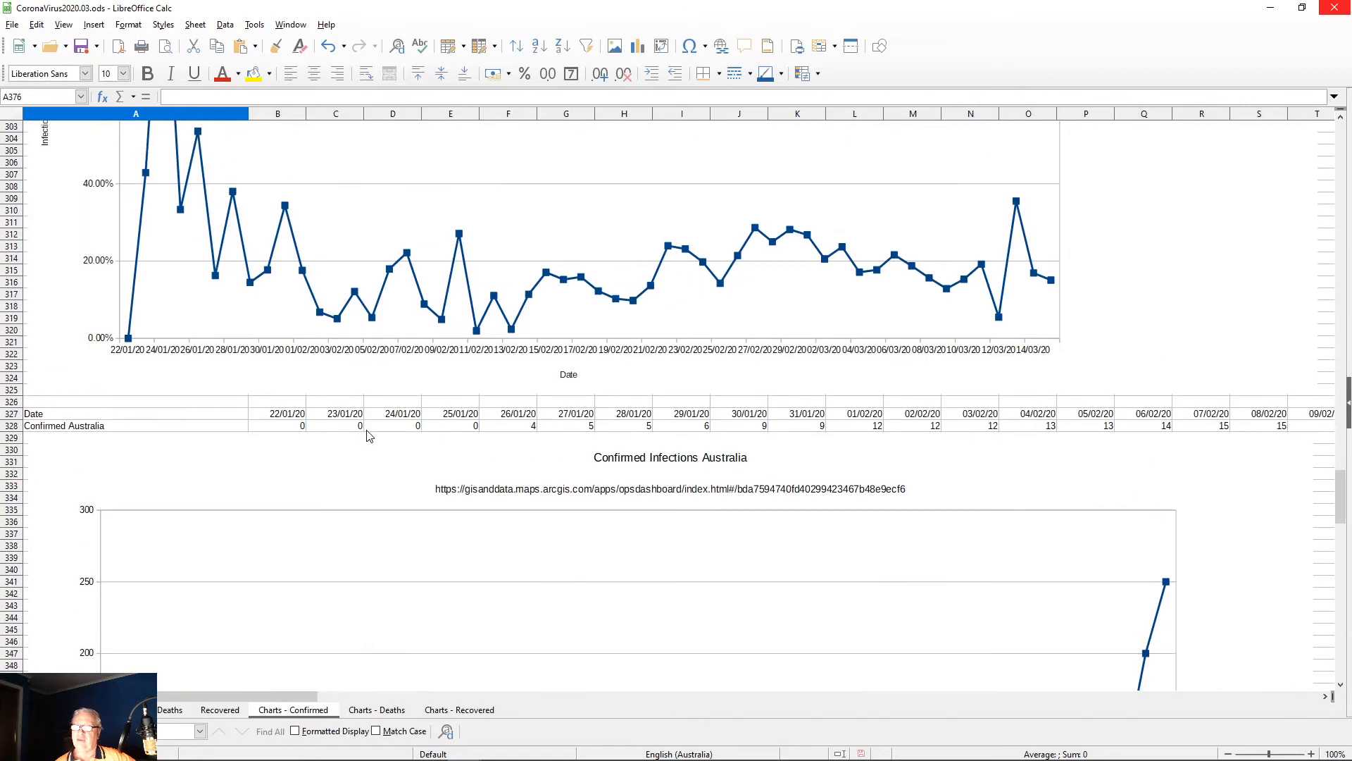
scroll(371, 436, up, 20)
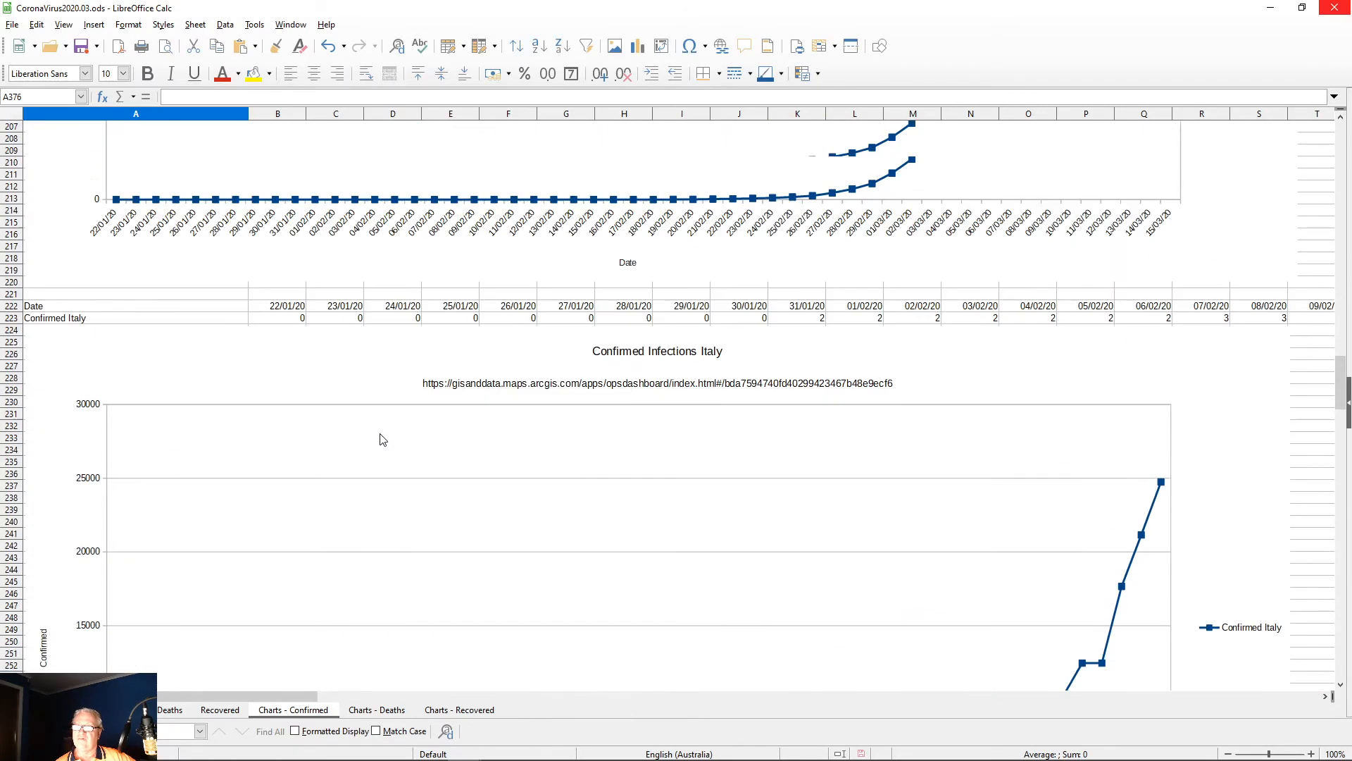
scroll(384, 439, up, 20)
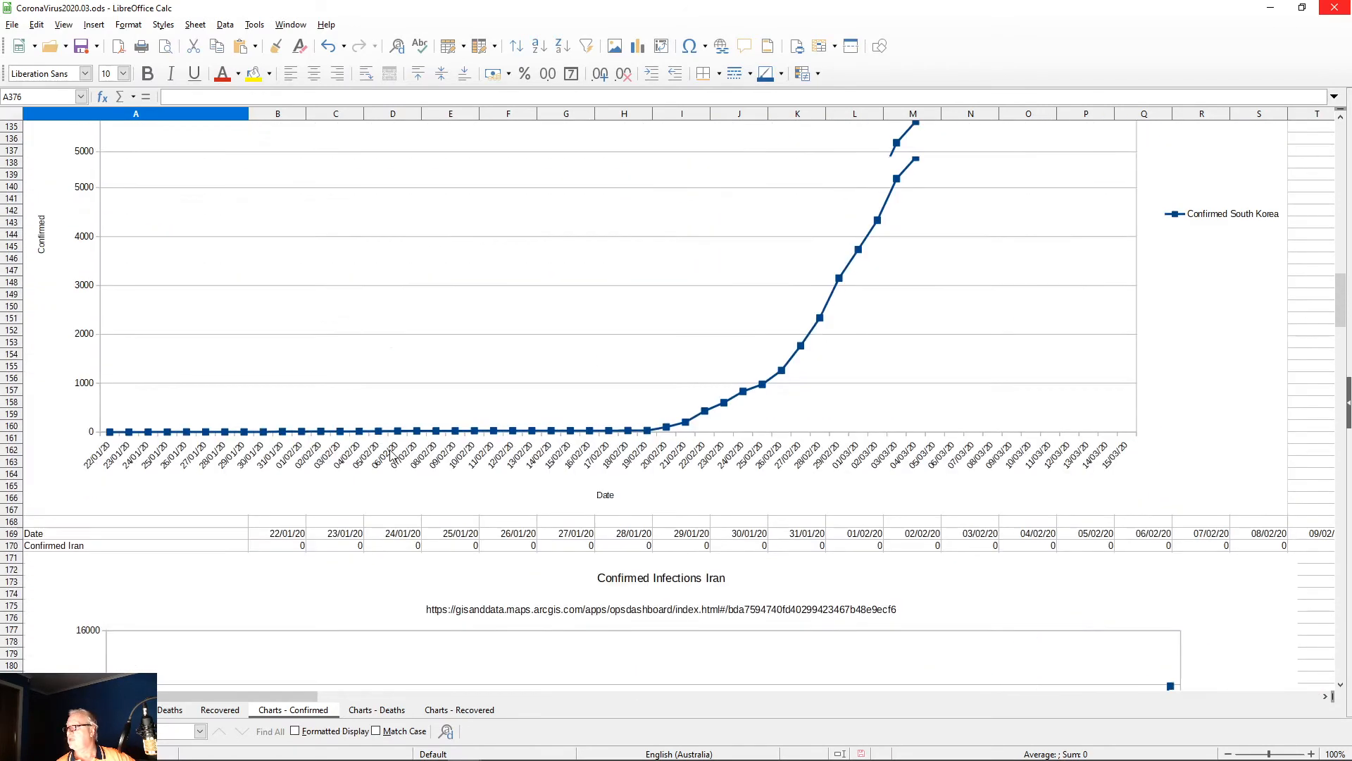
scroll(392, 455, up, 13)
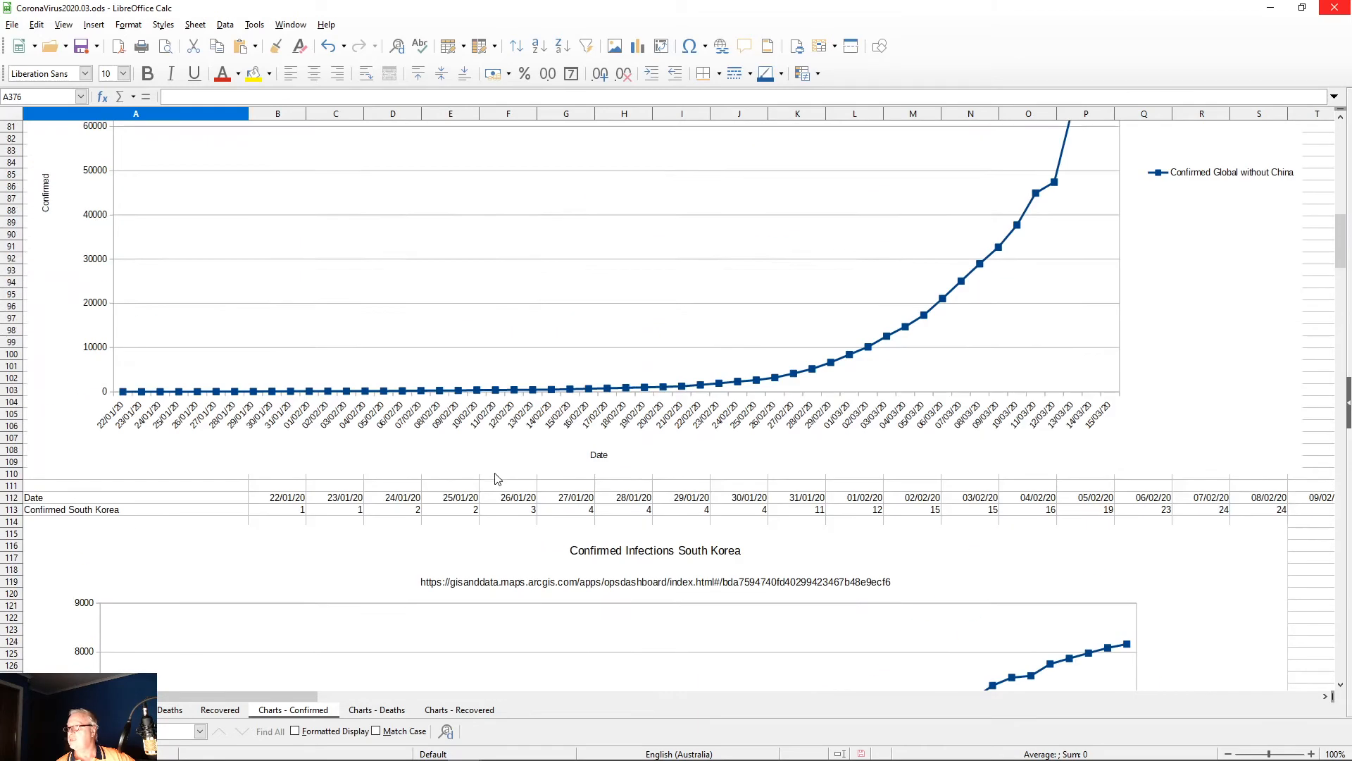
scroll(498, 479, up, 20)
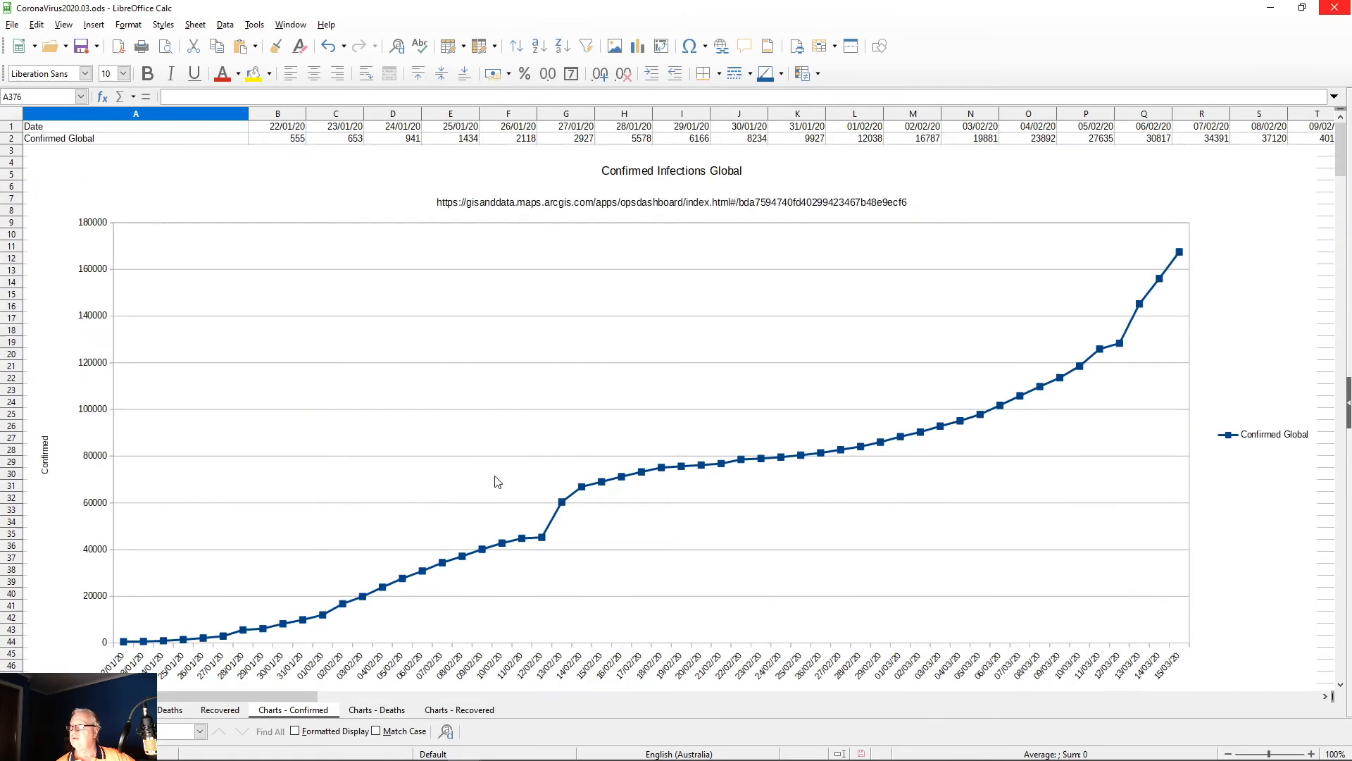
scroll(599, 451, down, 20)
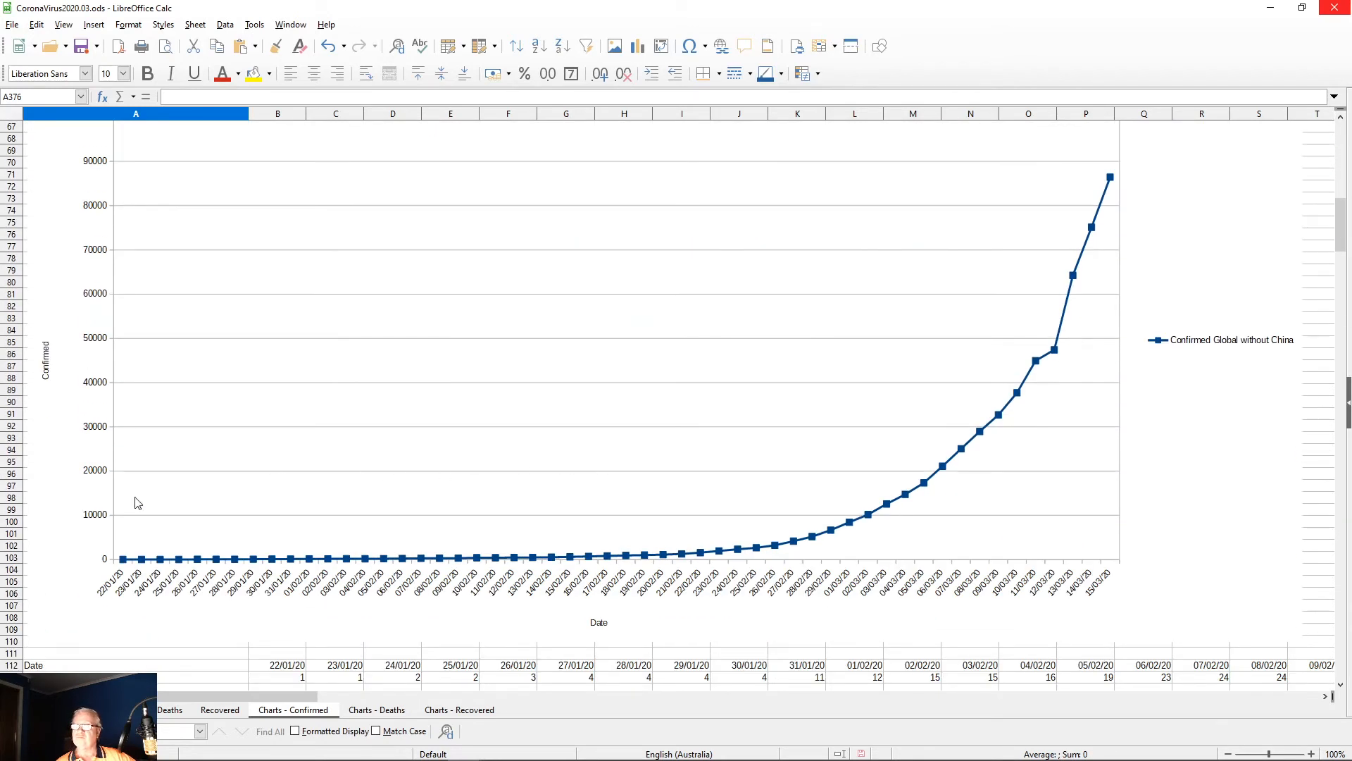
Step: Review the confirmed-infection charts from Global down through South Korea, Iran and Italy to Australia
scroll(280, 511, up, 13)
scroll(308, 530, up, 9)
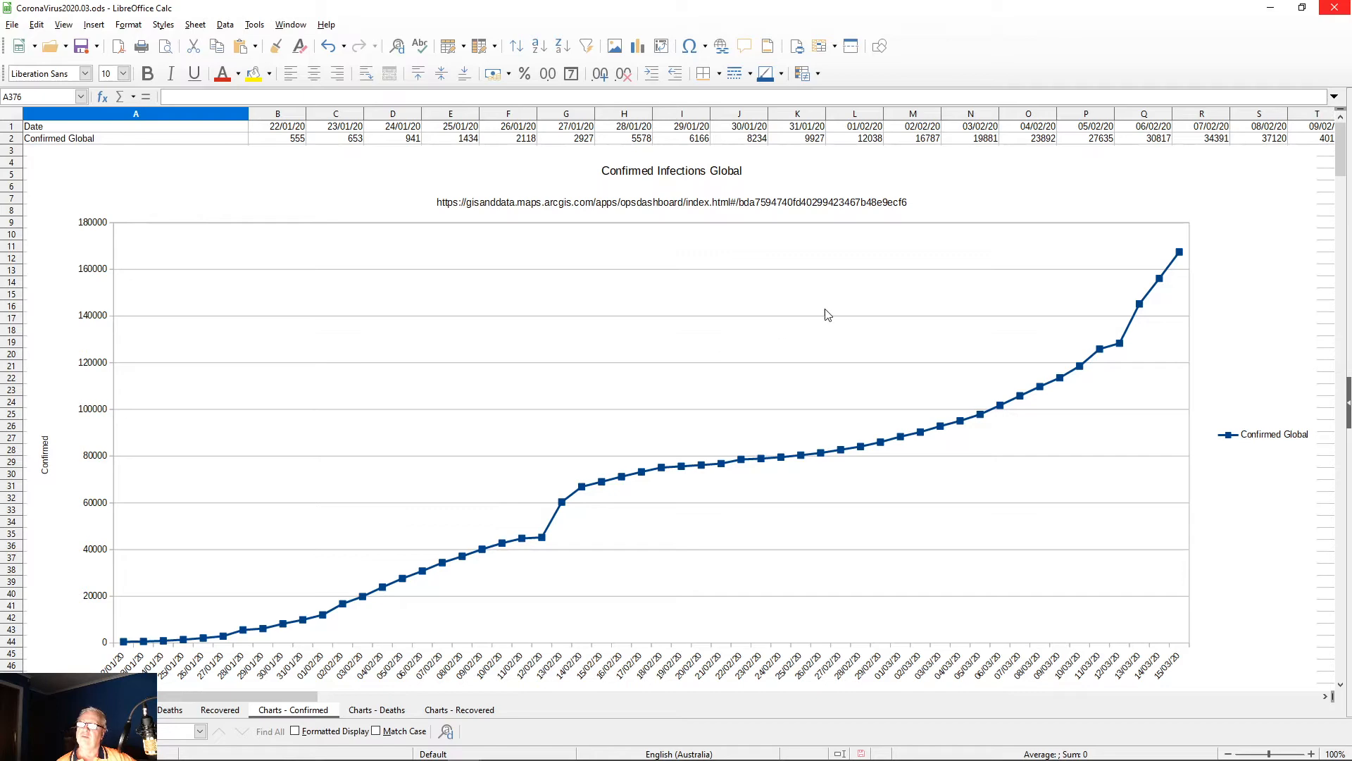
drag(1343, 169, 1345, 134)
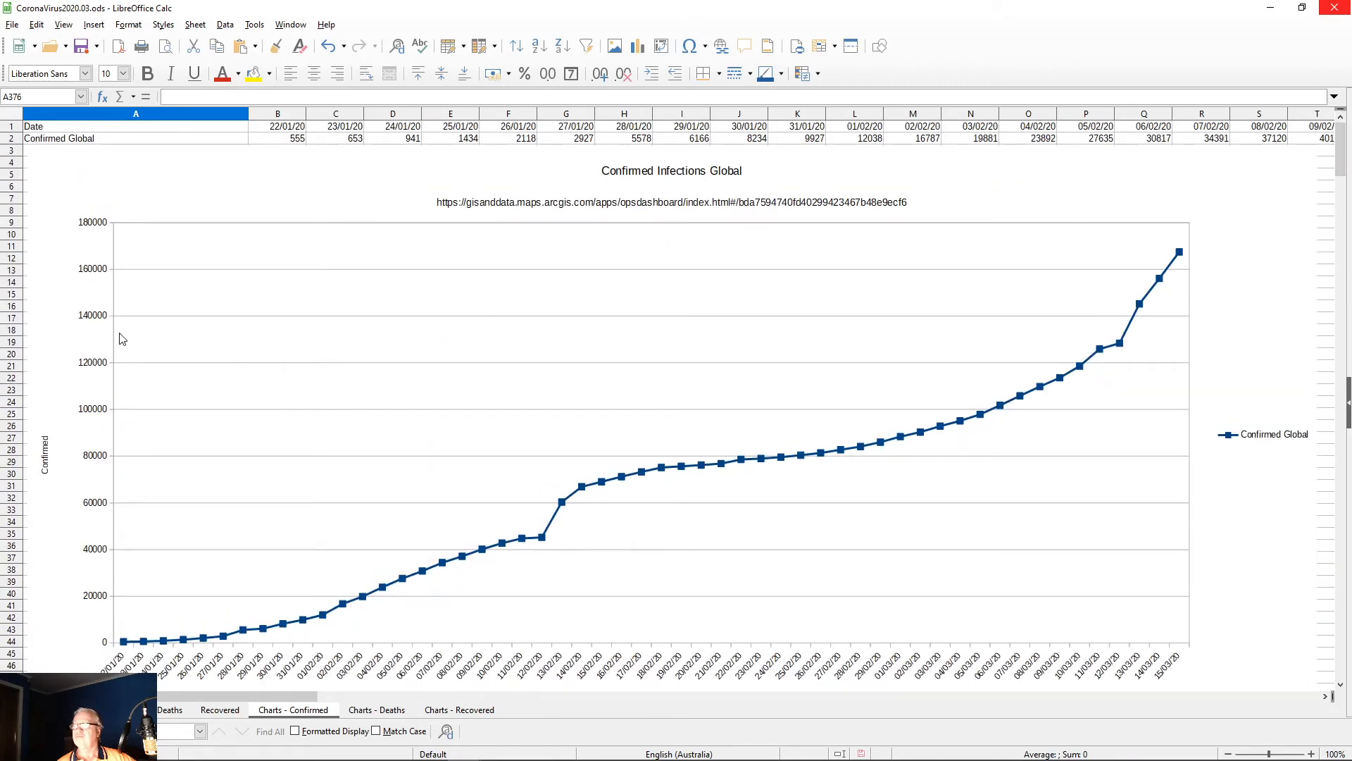
scroll(176, 372, down, 12)
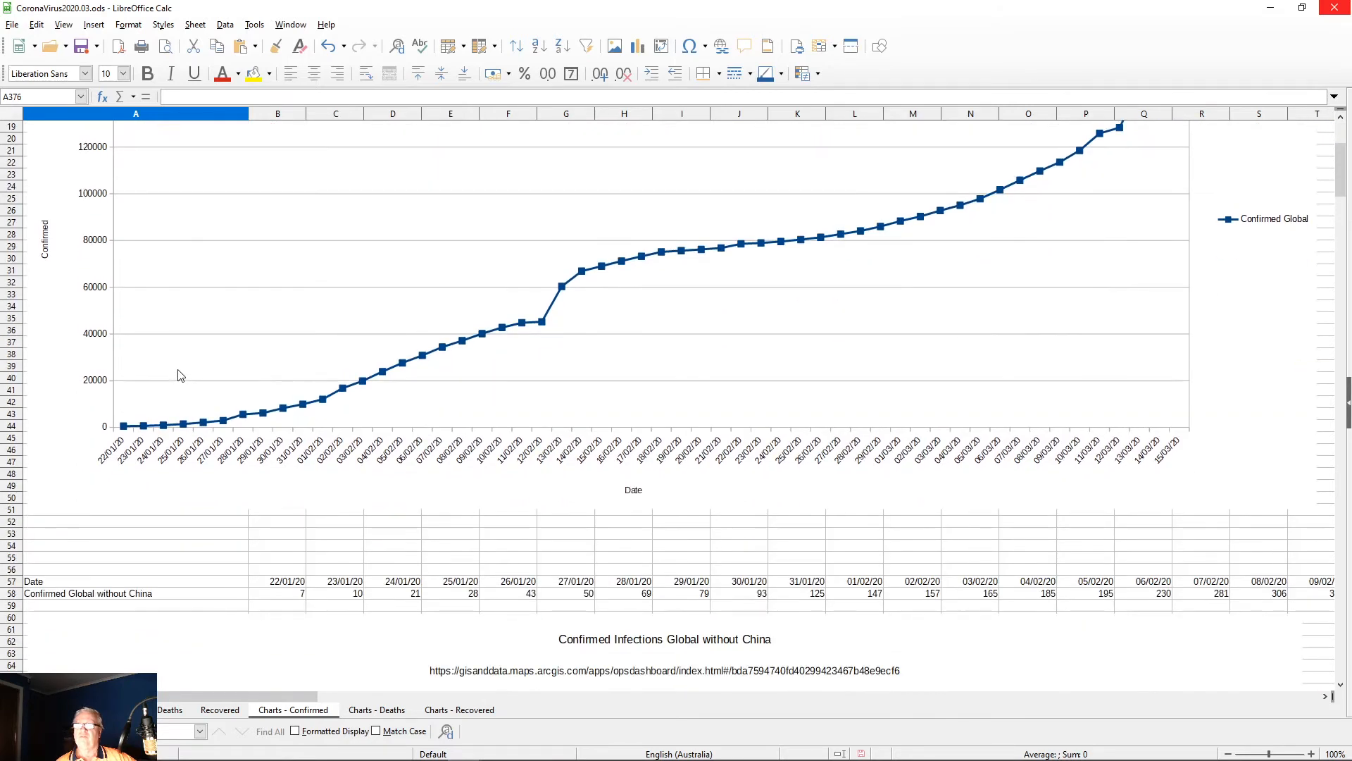
scroll(181, 373, down, 19)
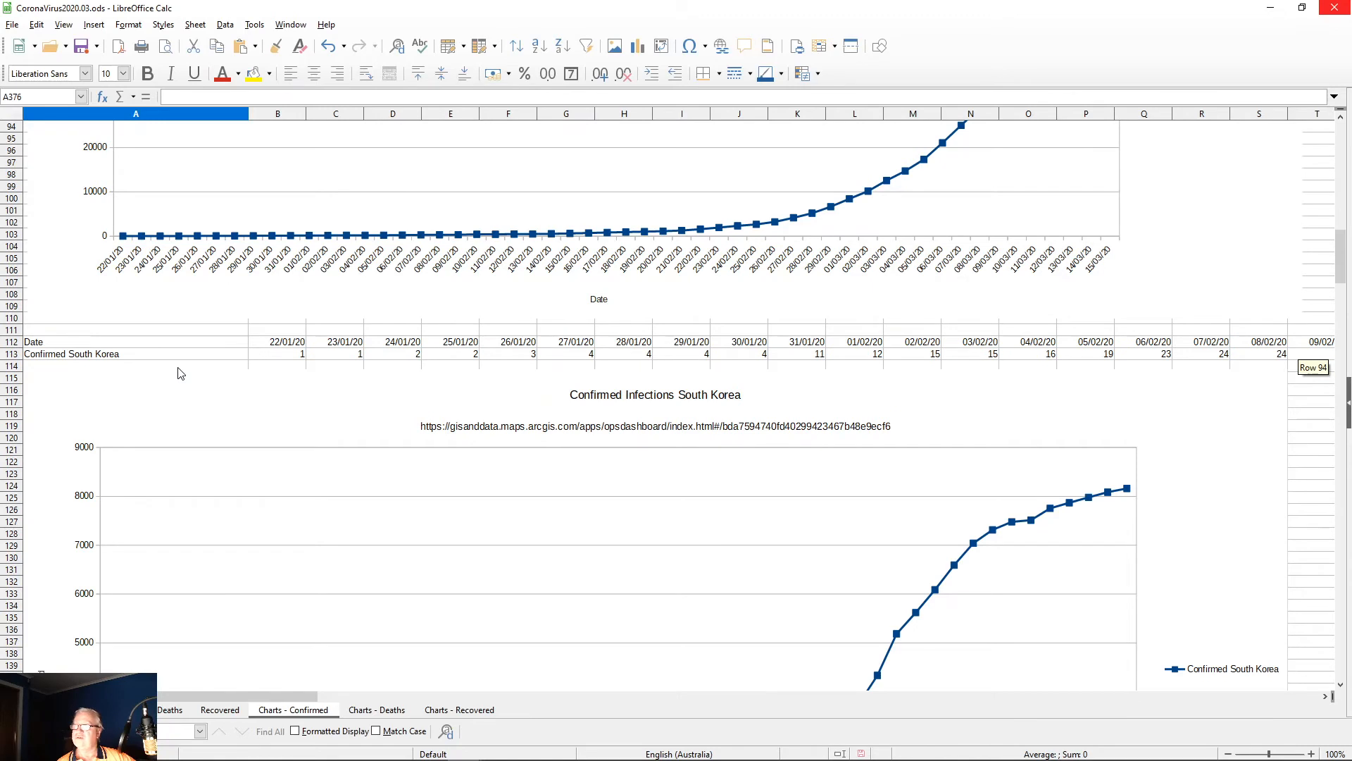
scroll(181, 373, down, 3)
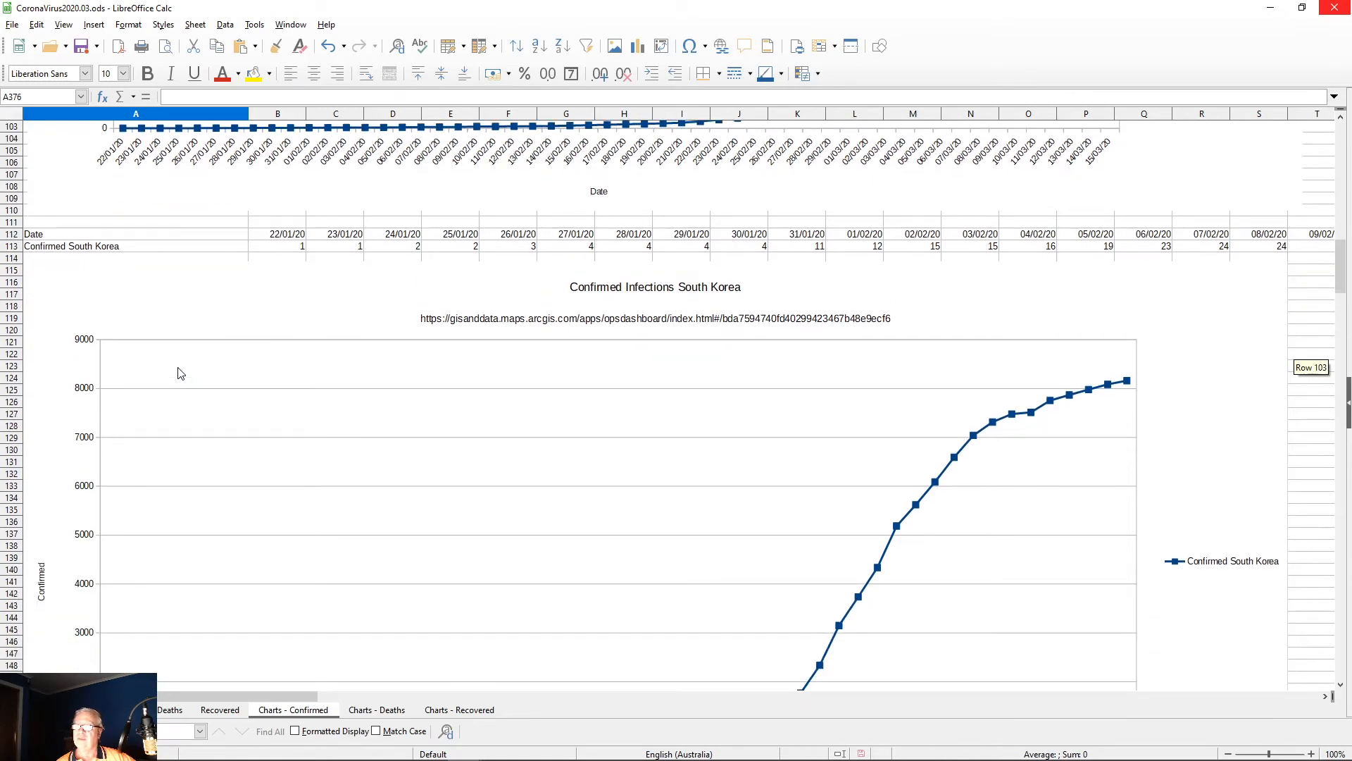
scroll(181, 374, down, 19)
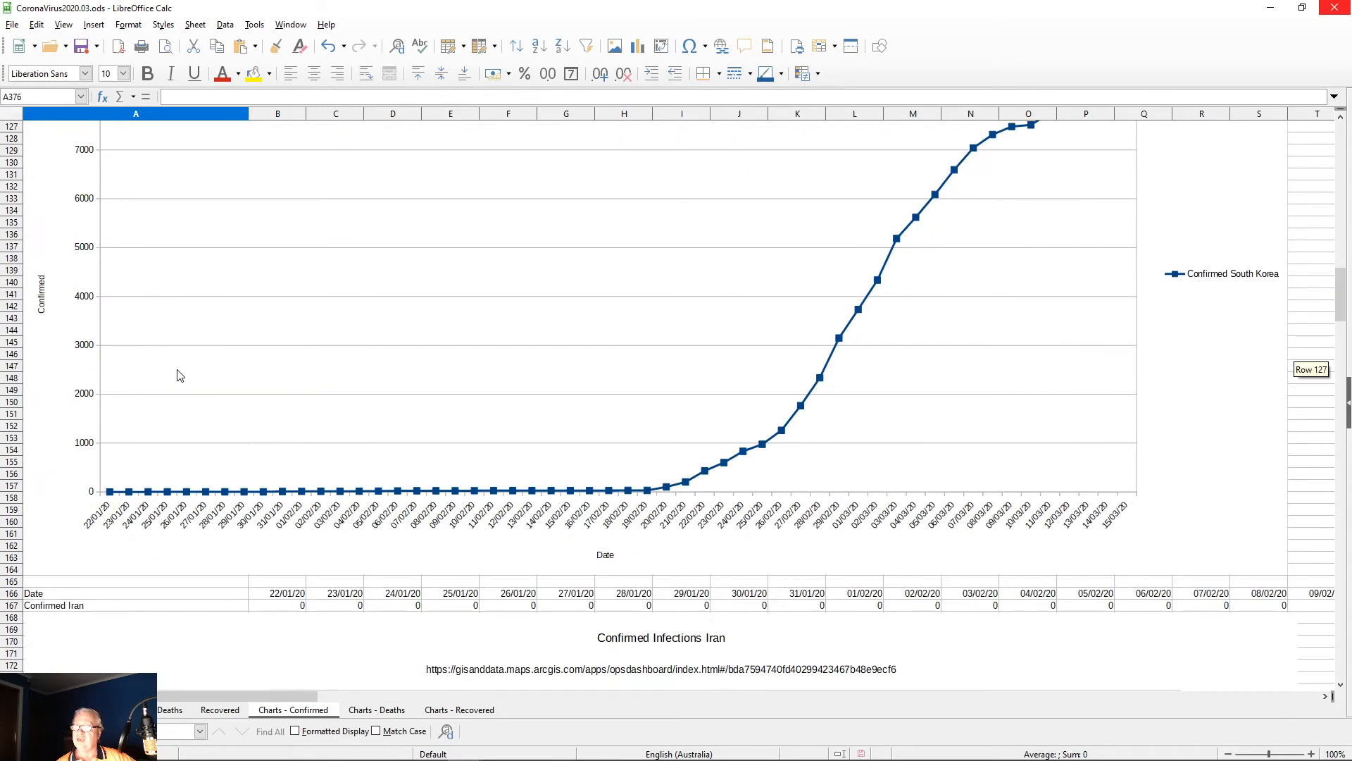
scroll(176, 375, down, 16)
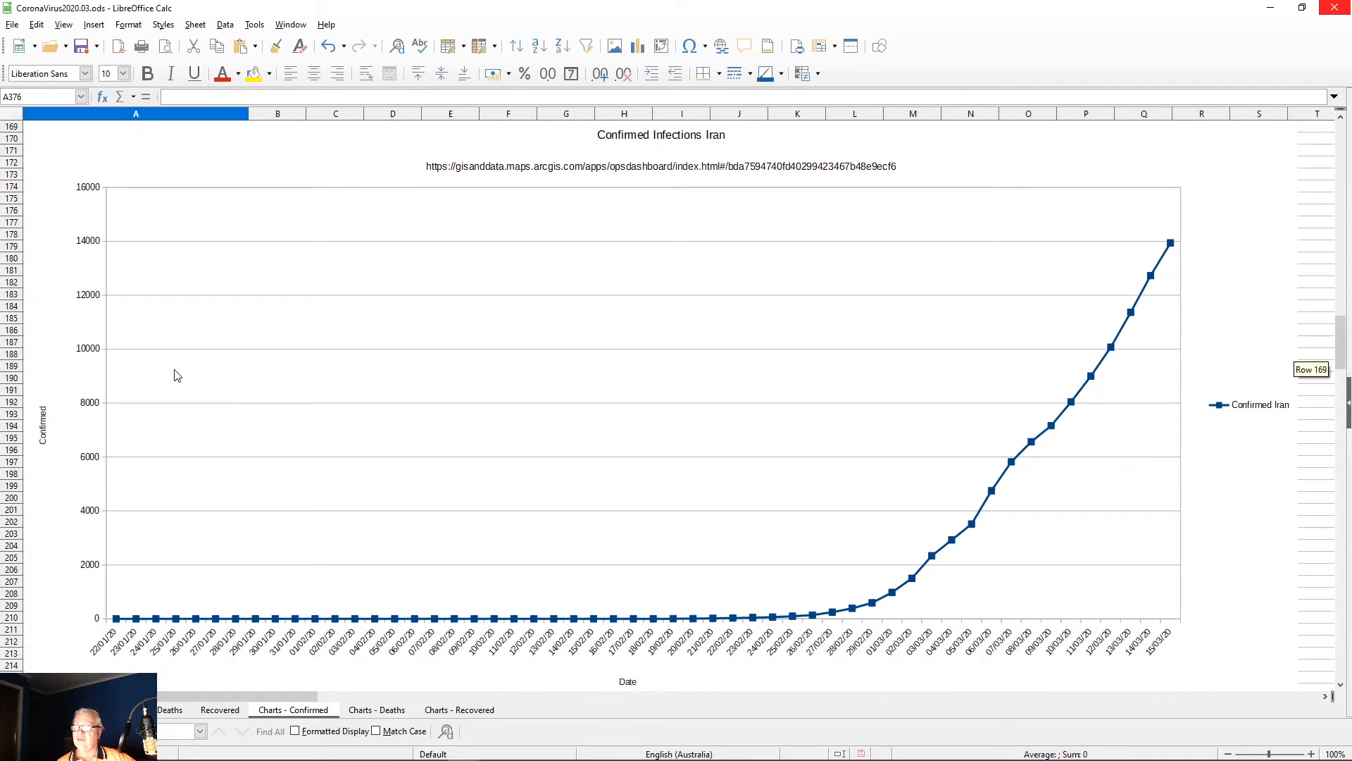
scroll(176, 377, down, 14)
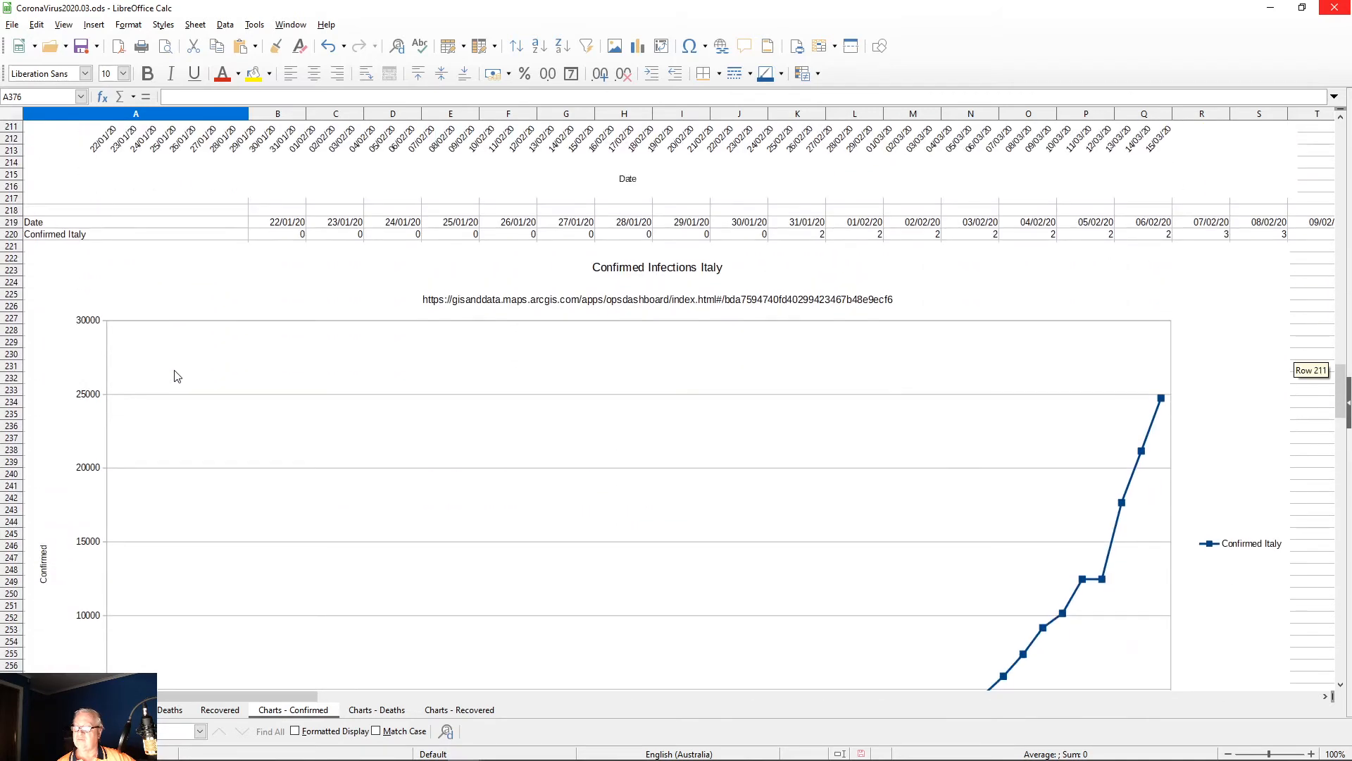
scroll(177, 376, down, 14)
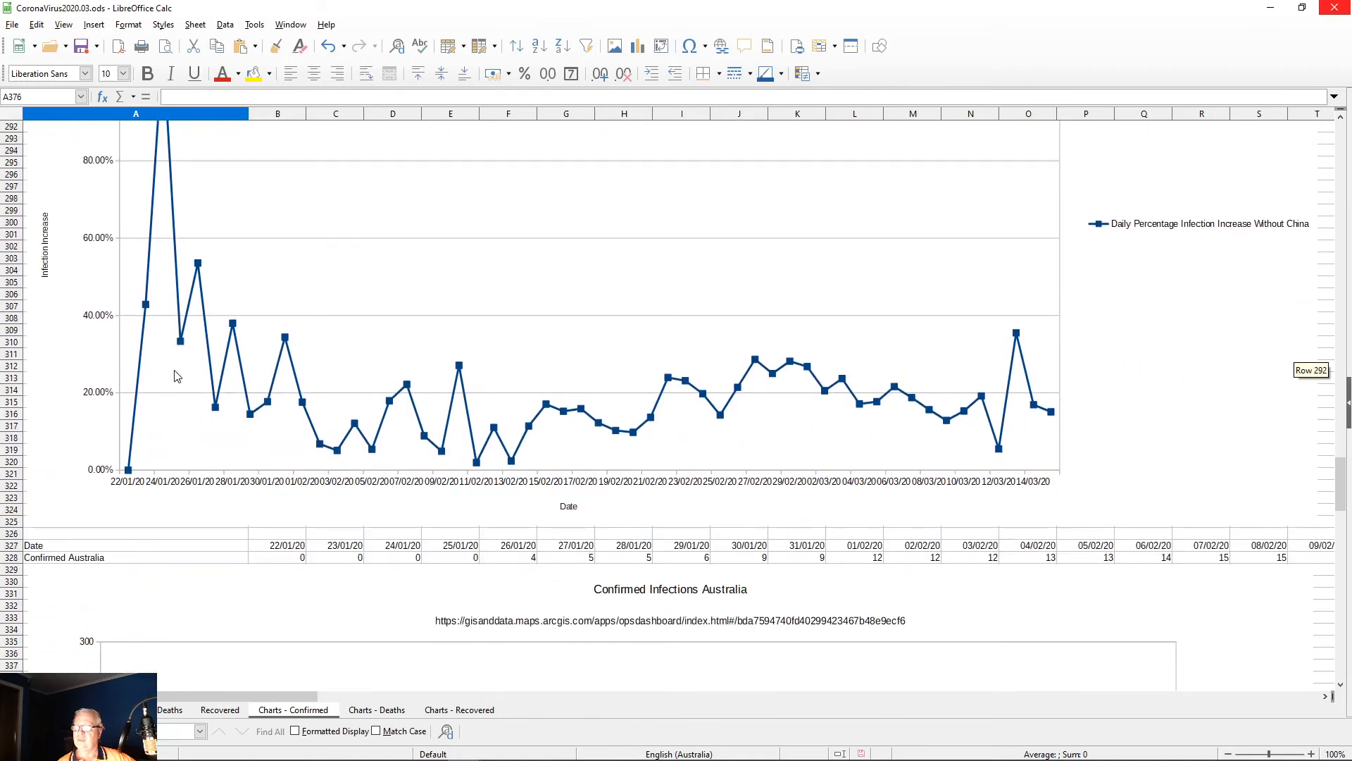
scroll(177, 376, down, 5)
scroll(177, 376, down, 6)
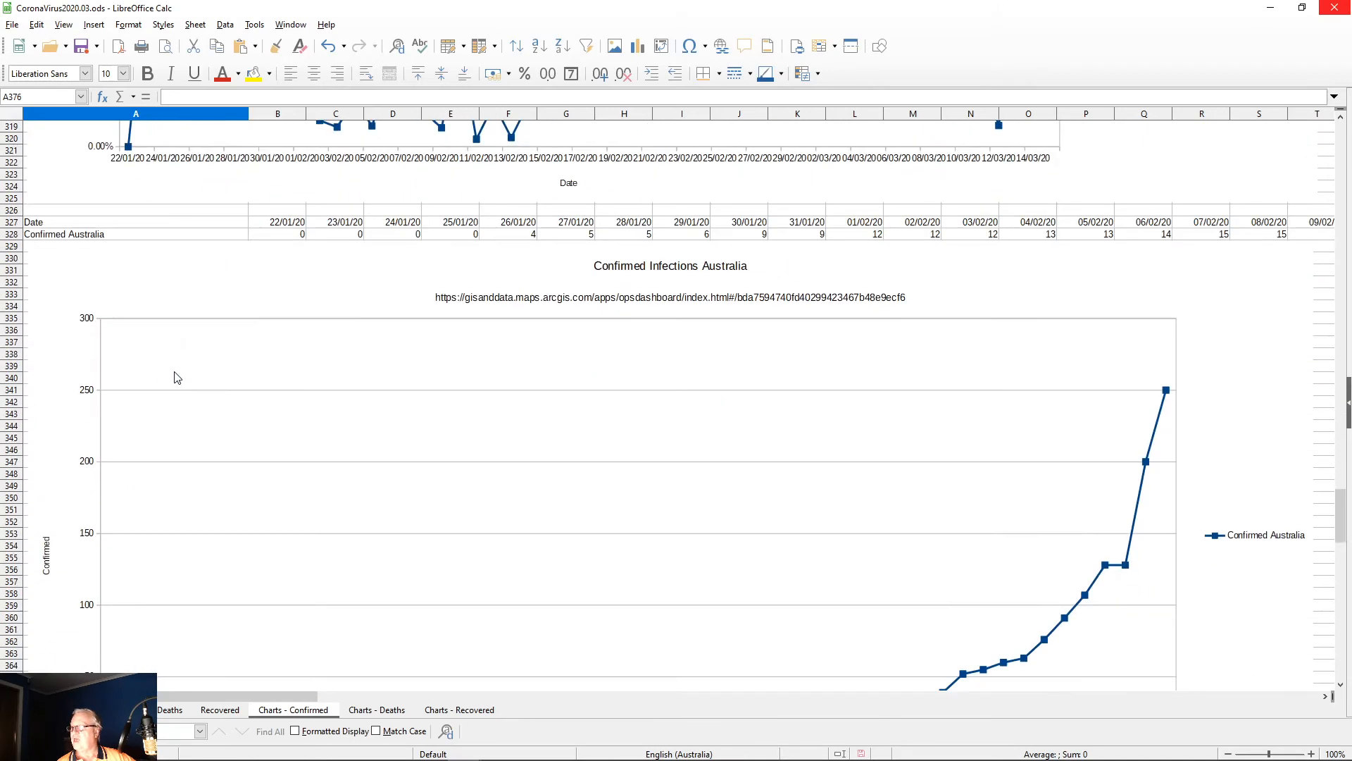
scroll(176, 378, down, 7)
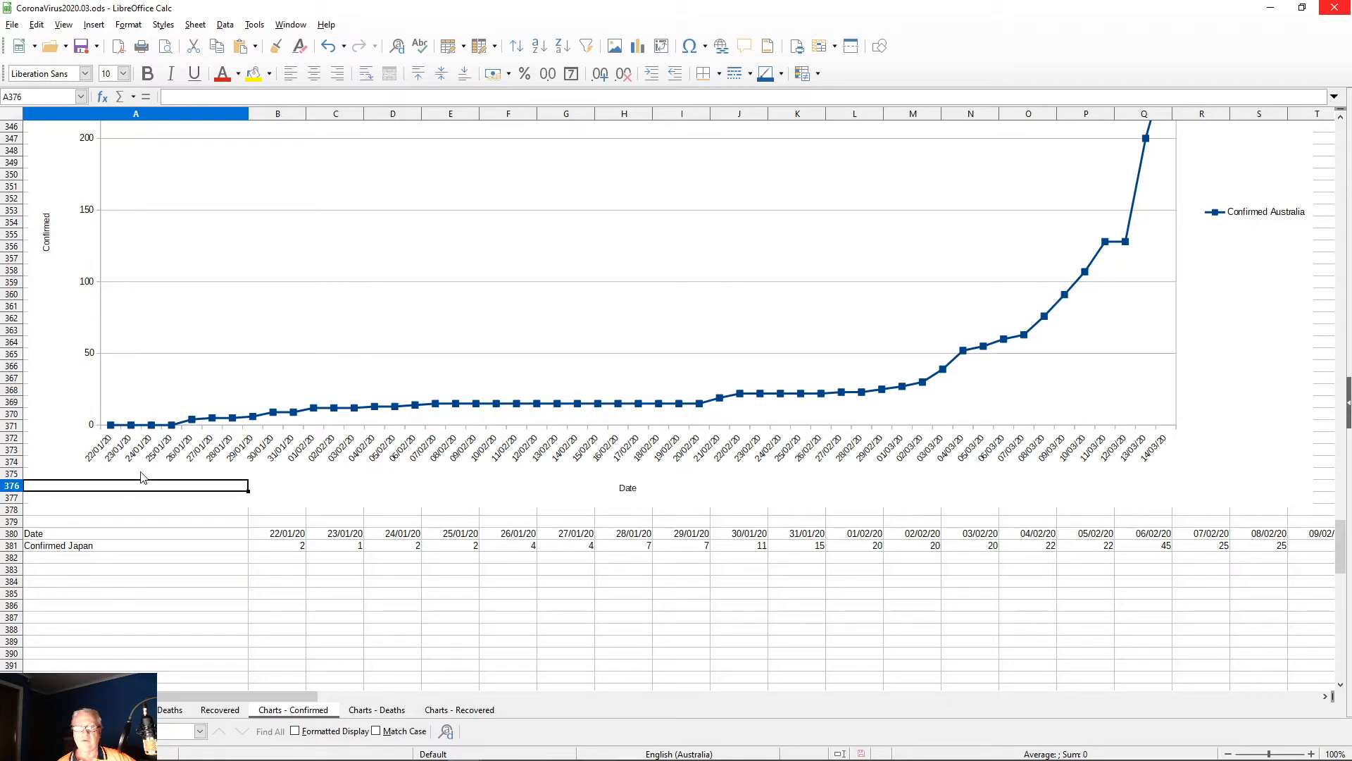
Step: Insert a Points and Lines line chart from the Date and Confirmed Japan rows, A380:BC381
click(125, 507)
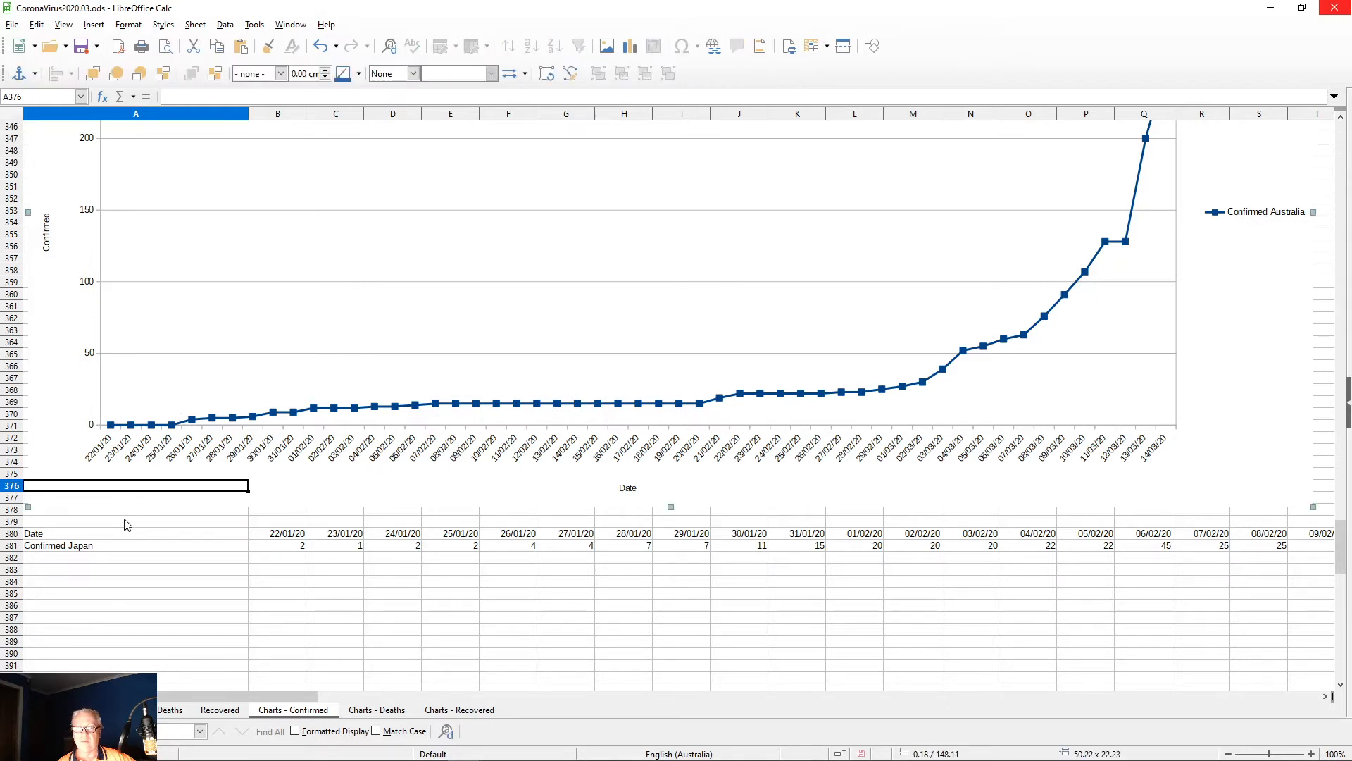
click(127, 523)
scroll(273, 510, down, 5)
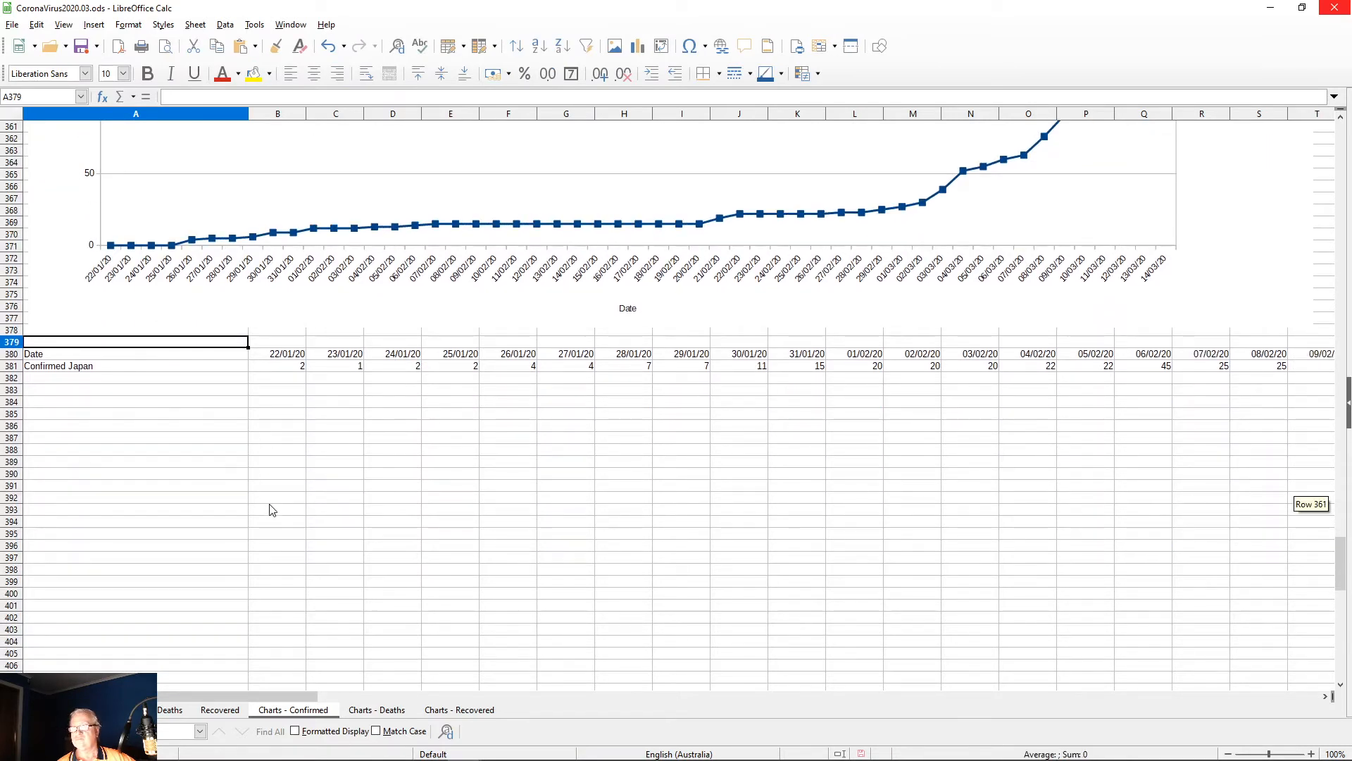
scroll(273, 510, down, 1)
scroll(273, 510, down, 1)
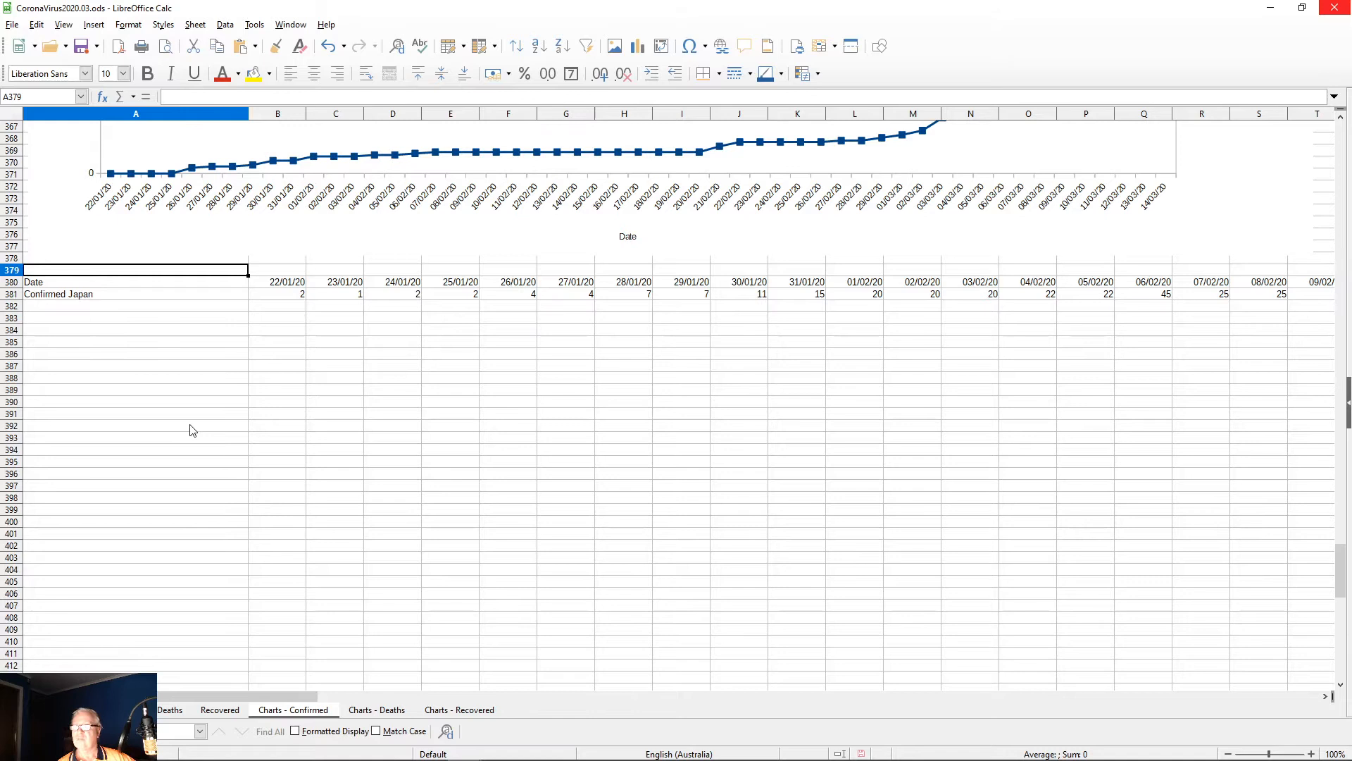
click(57, 283)
shift+click(68, 299)
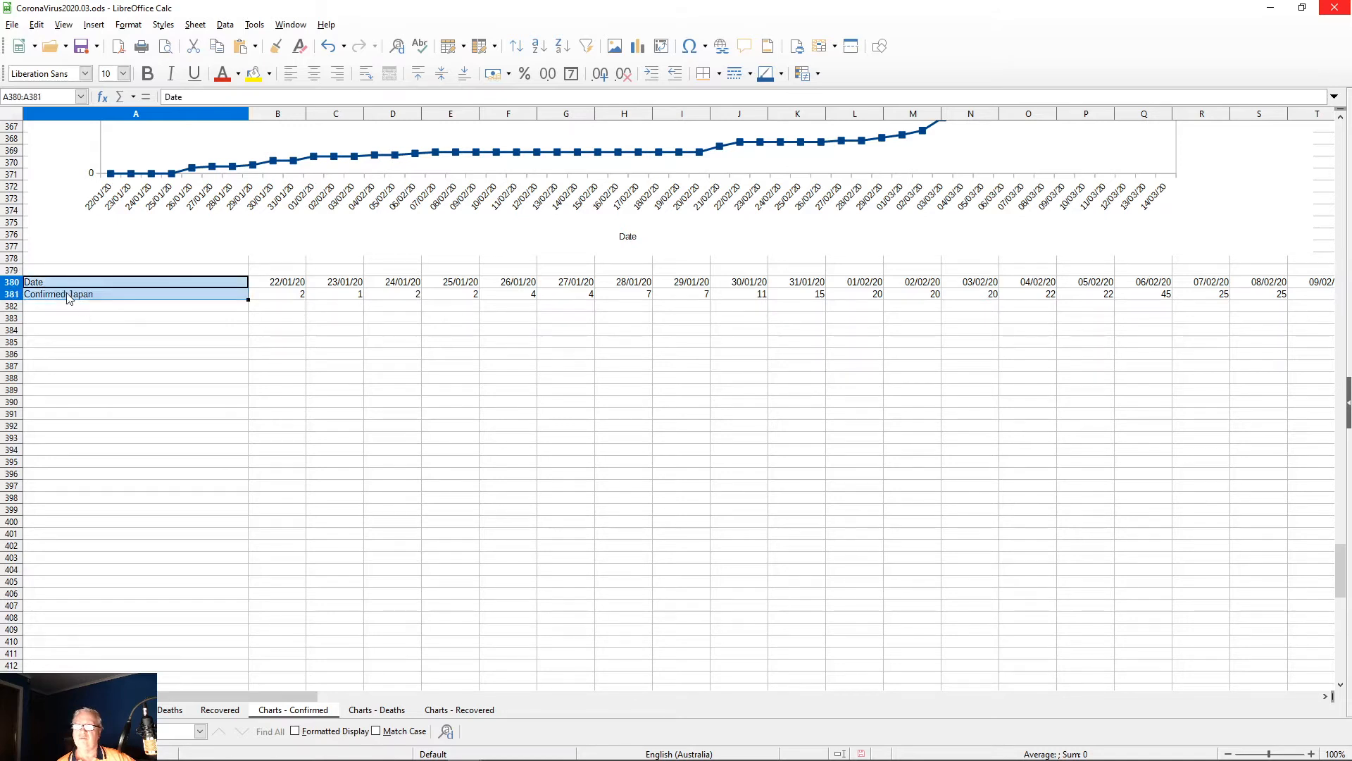
key(ctrl+shift+Right)
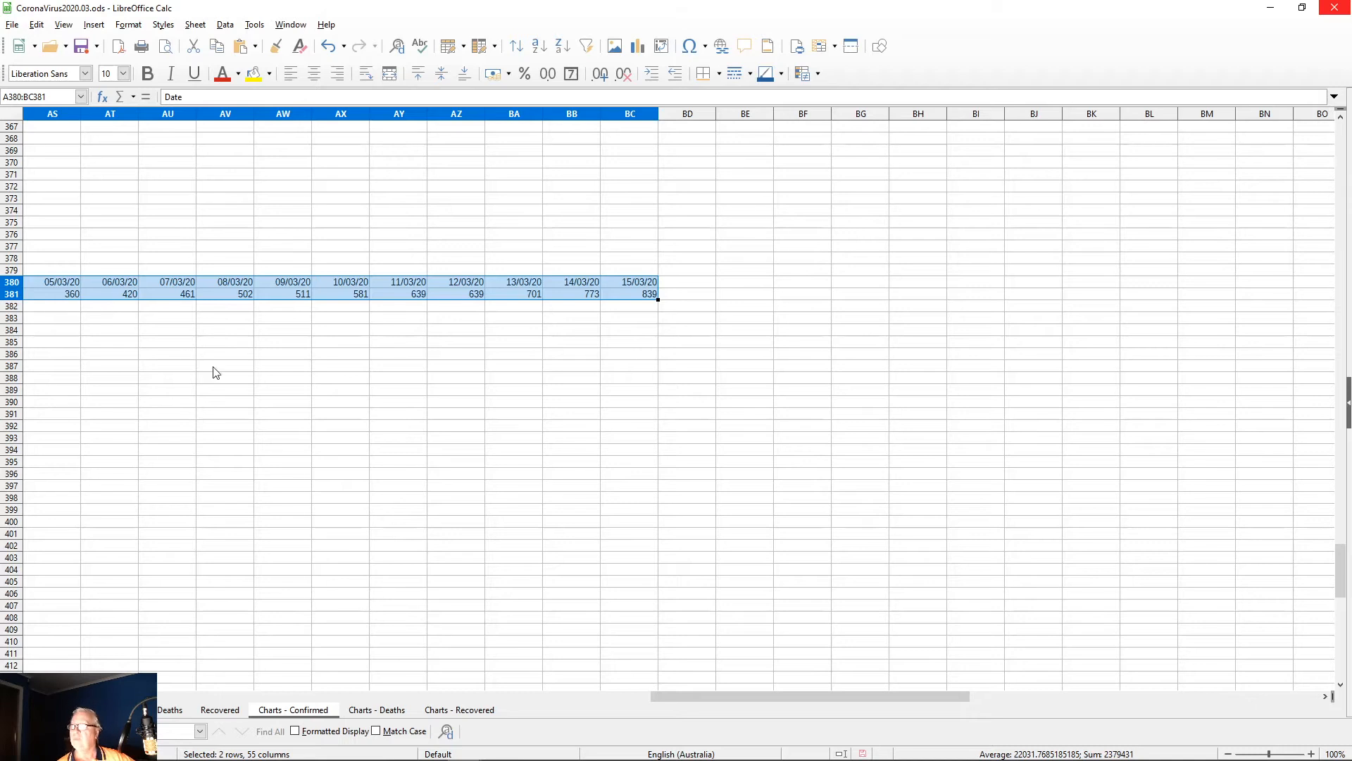
drag(683, 701, 184, 700)
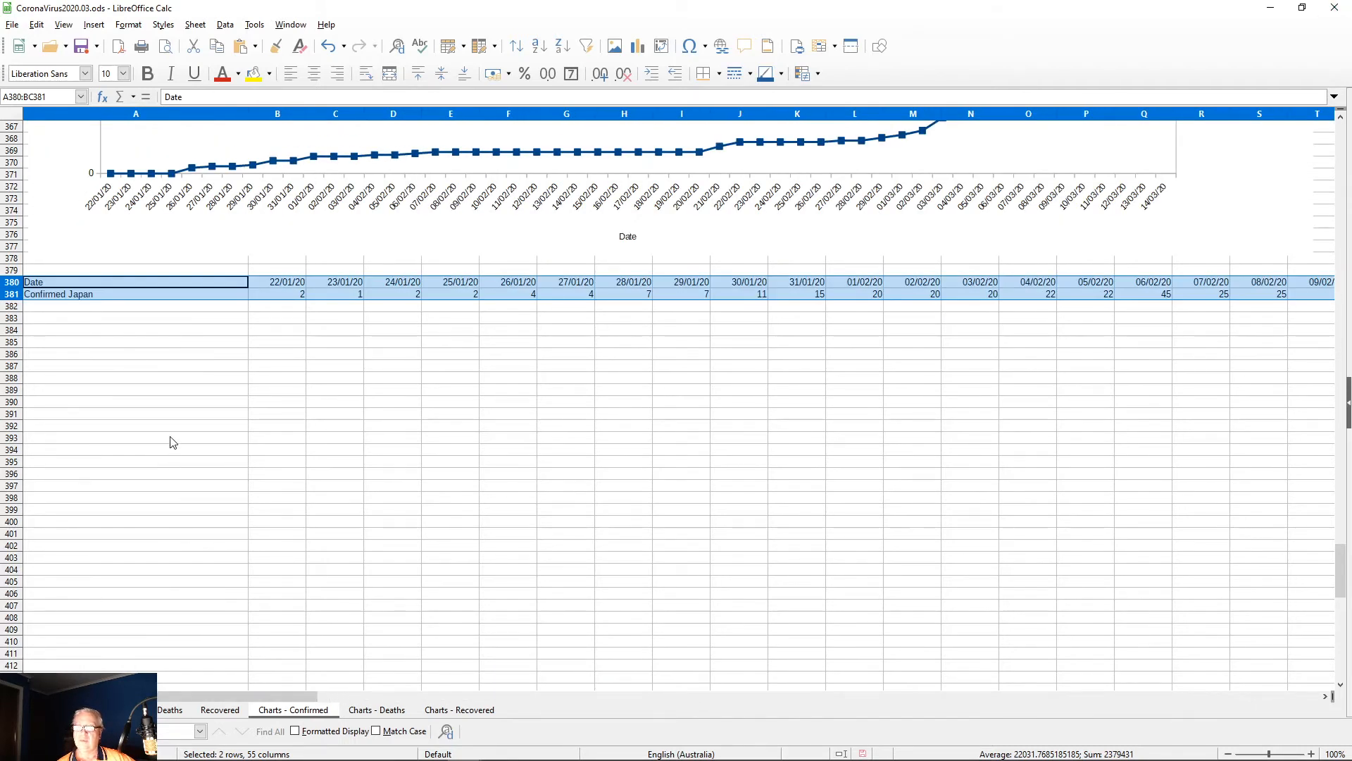
scroll(215, 530, down, 1)
scroll(217, 531, down, 2)
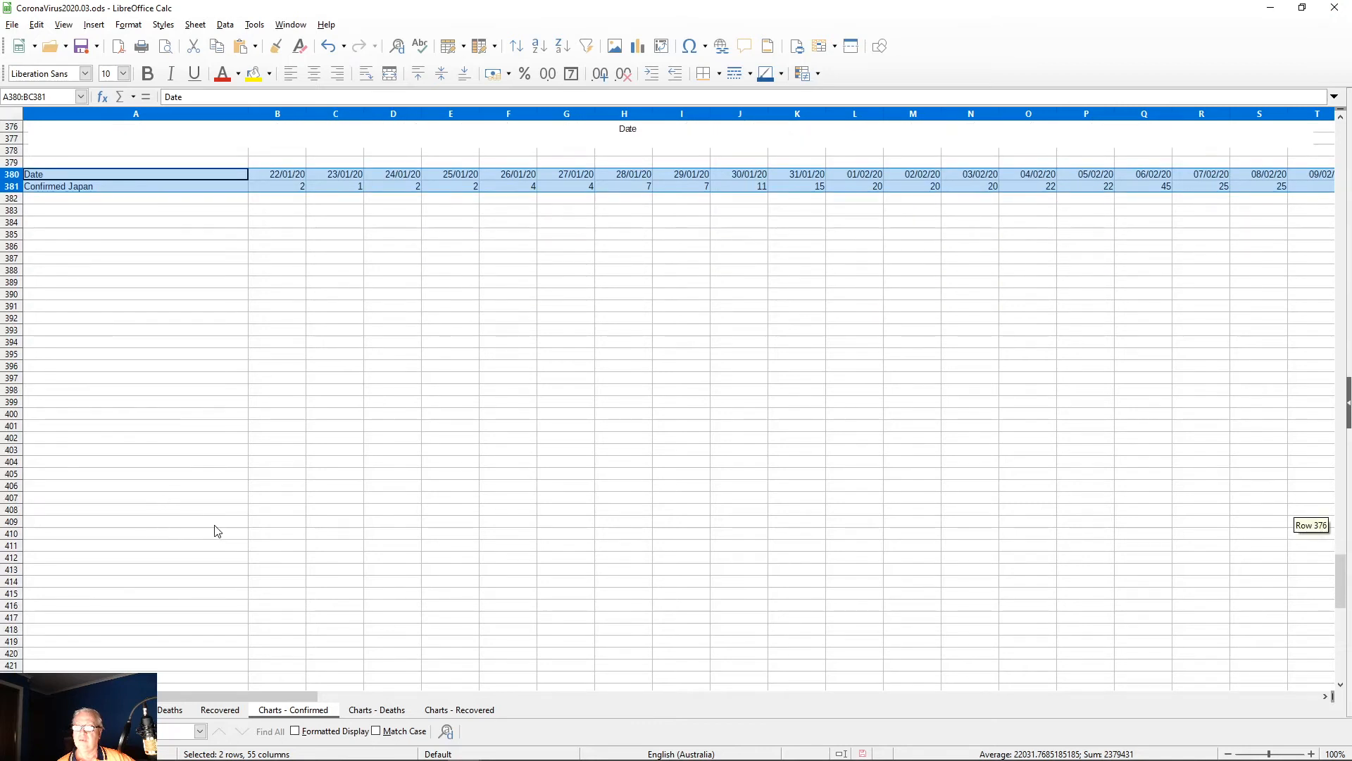
scroll(216, 531, down, 1)
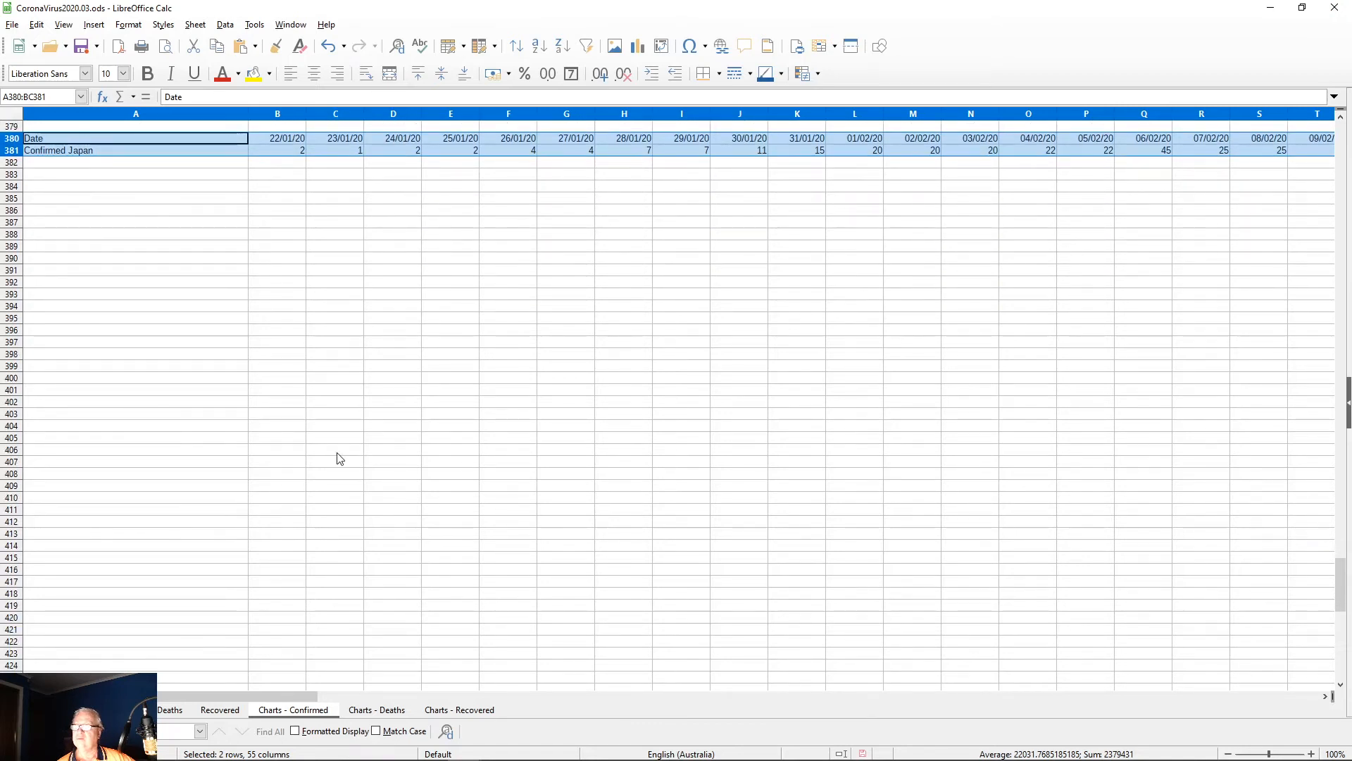
click(639, 47)
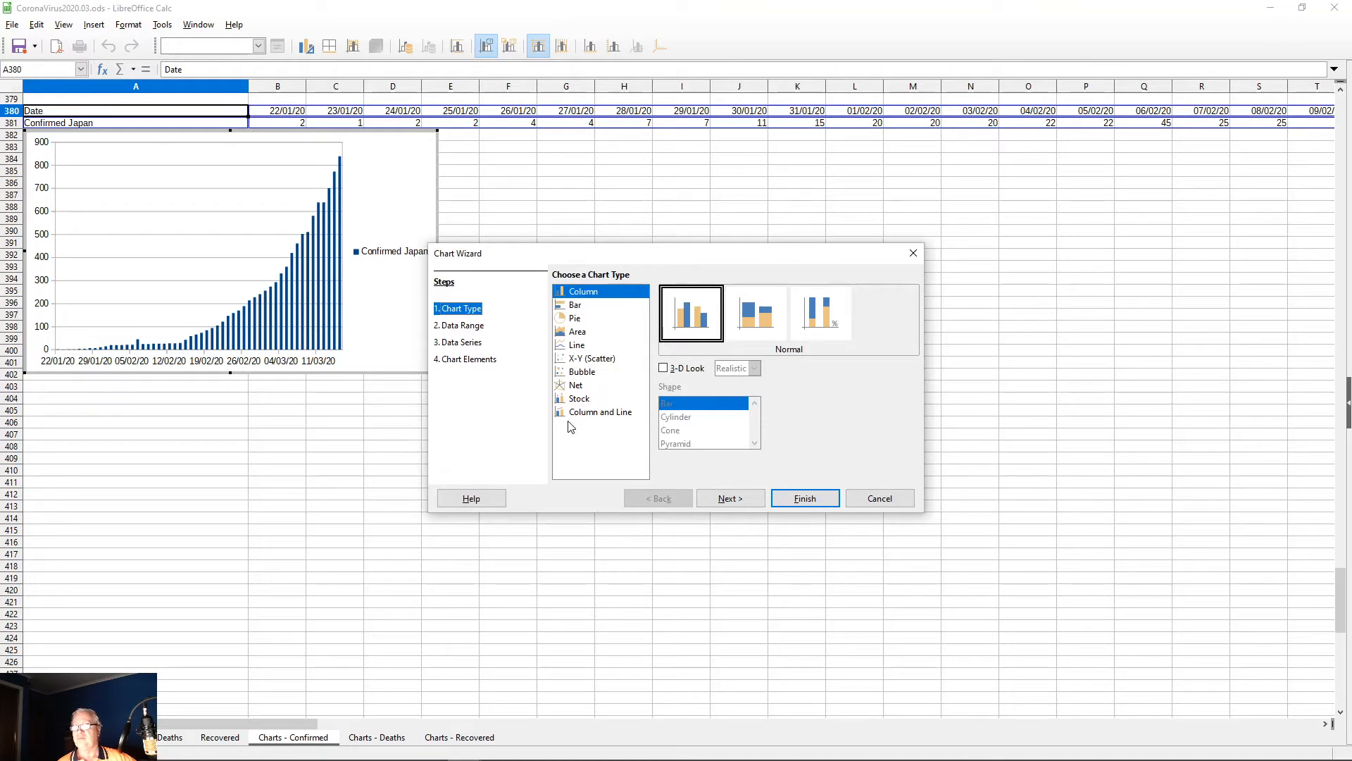
click(576, 345)
click(751, 313)
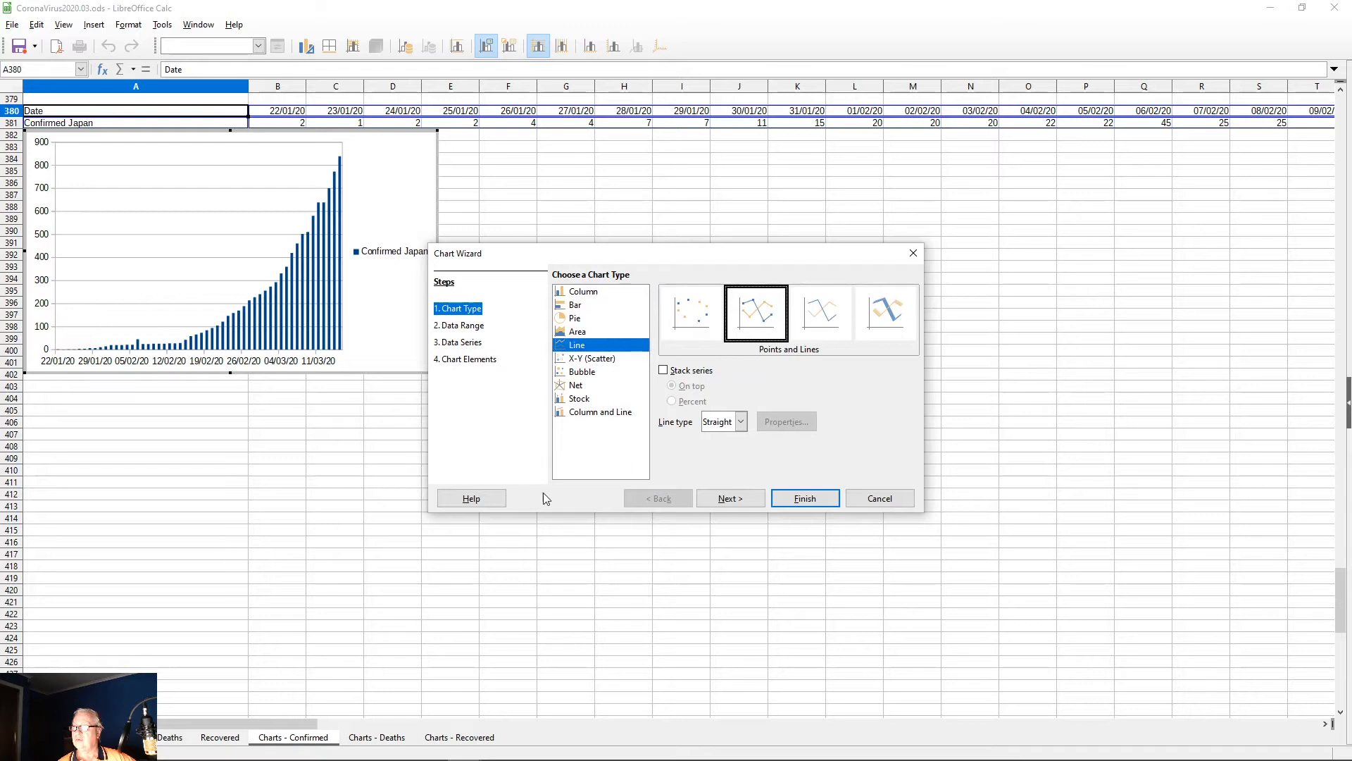
Step: Set the new chart's title to "Confirmed Infections Japan" among its chart elements
click(466, 359)
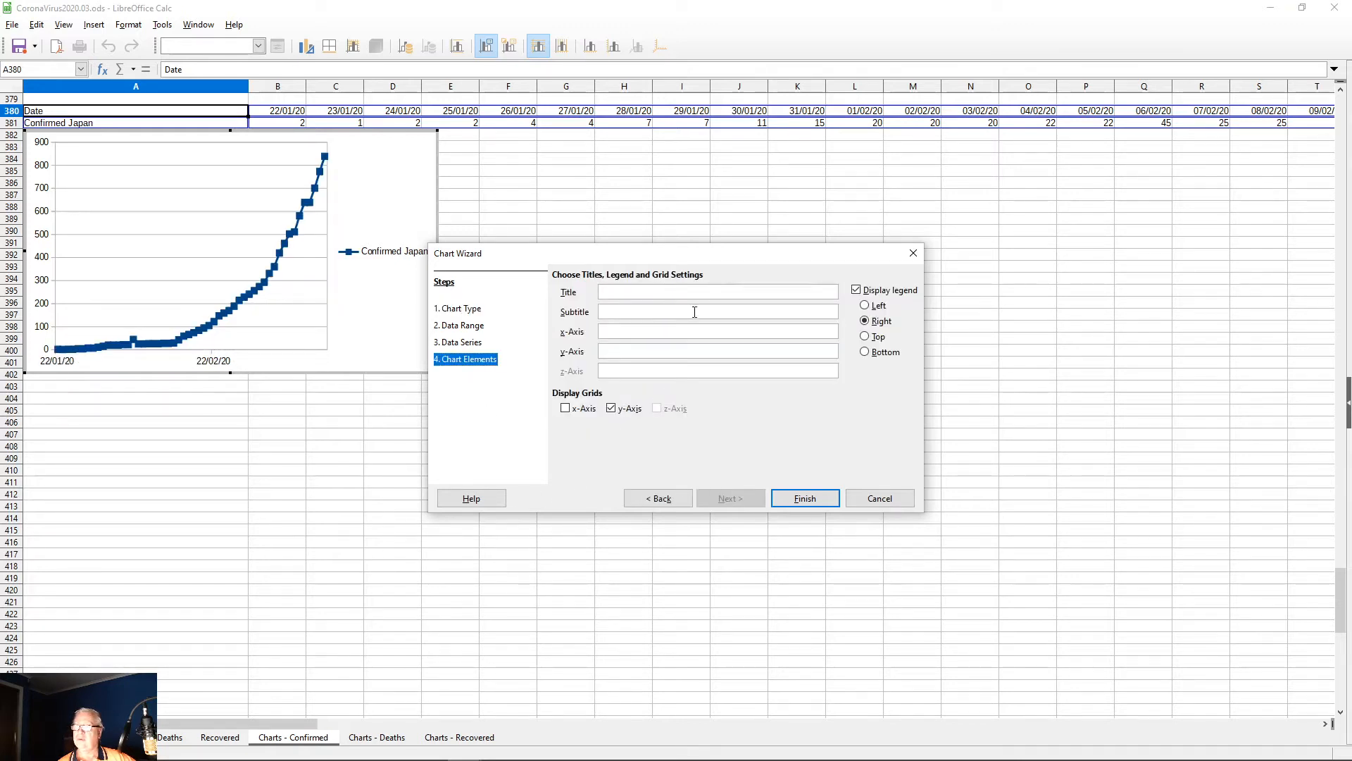
text(C)
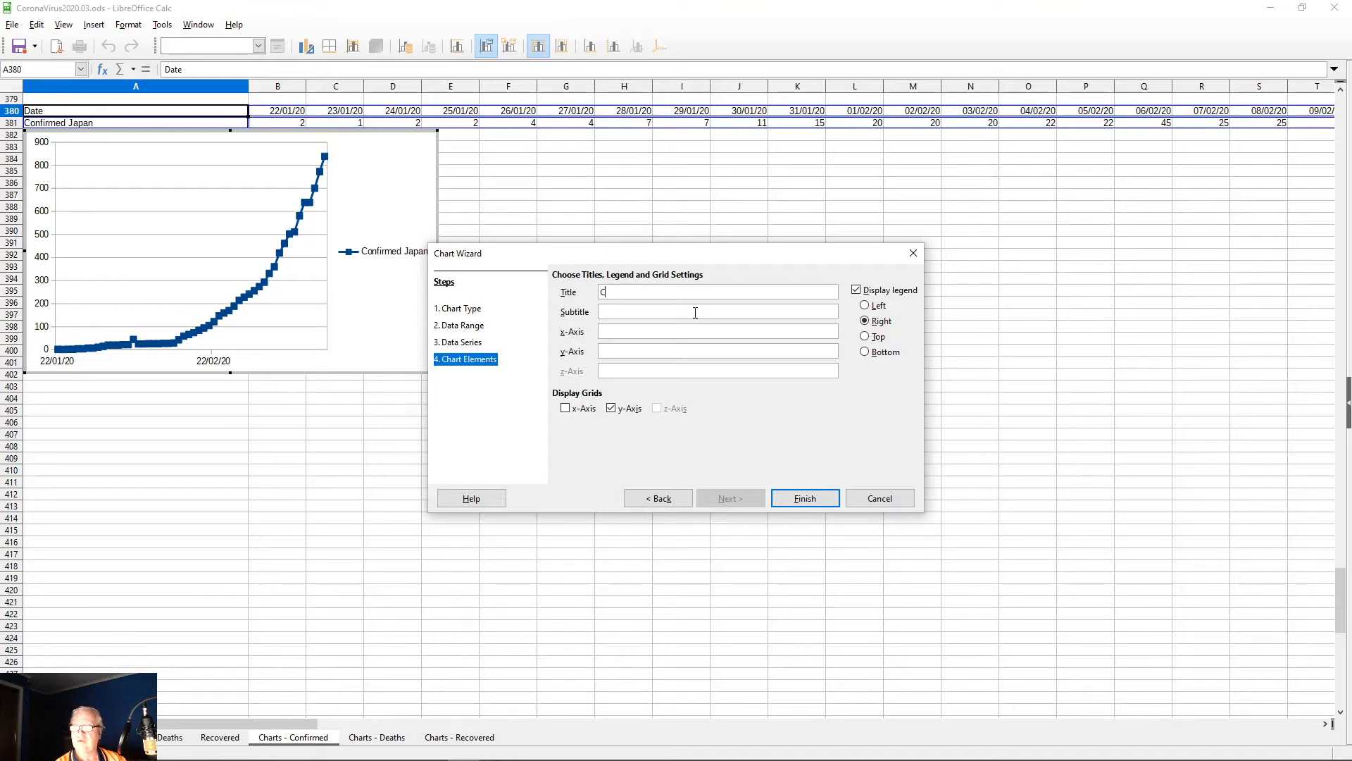
text(onfirmed Infections Japan)
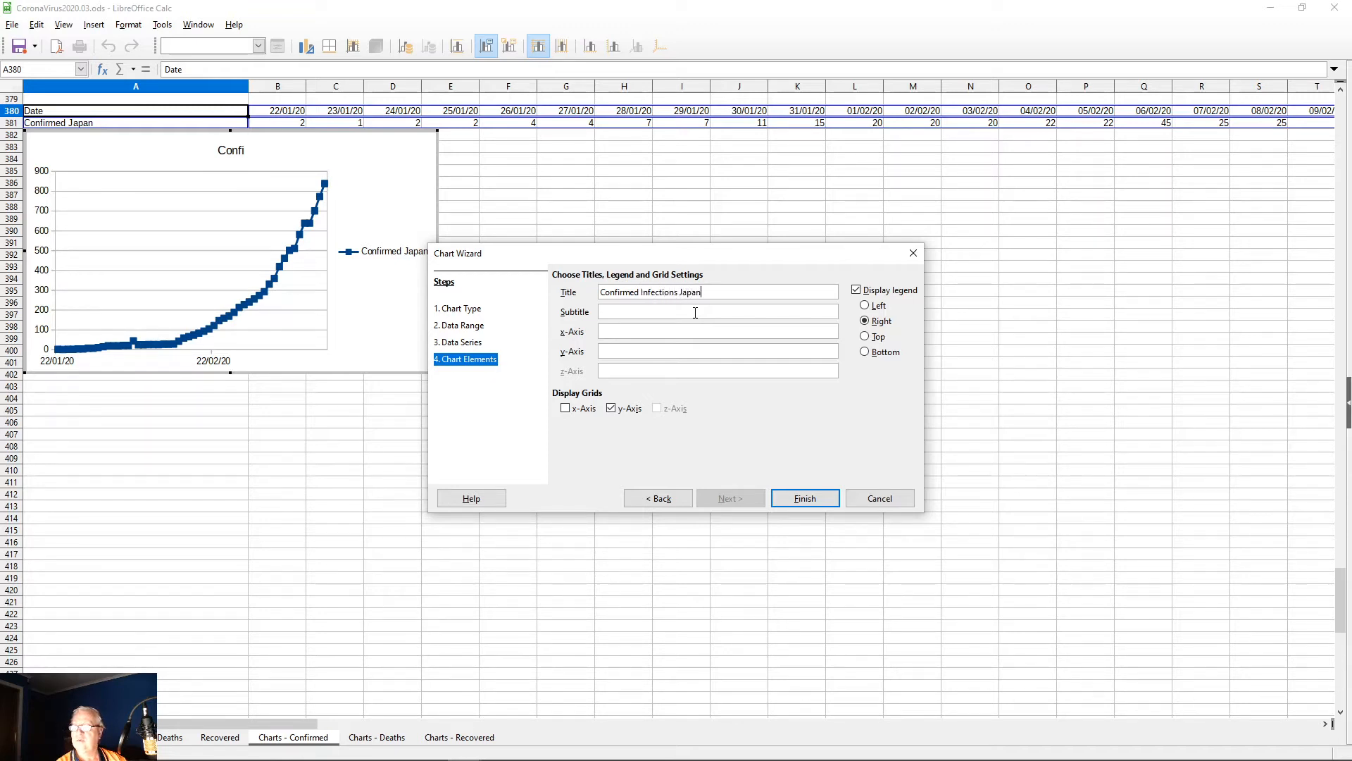
Step: Copy the Johns Hopkins dashboard's web address from the browser and paste it as the Japan chart's subtitle
key(alt+Tab)
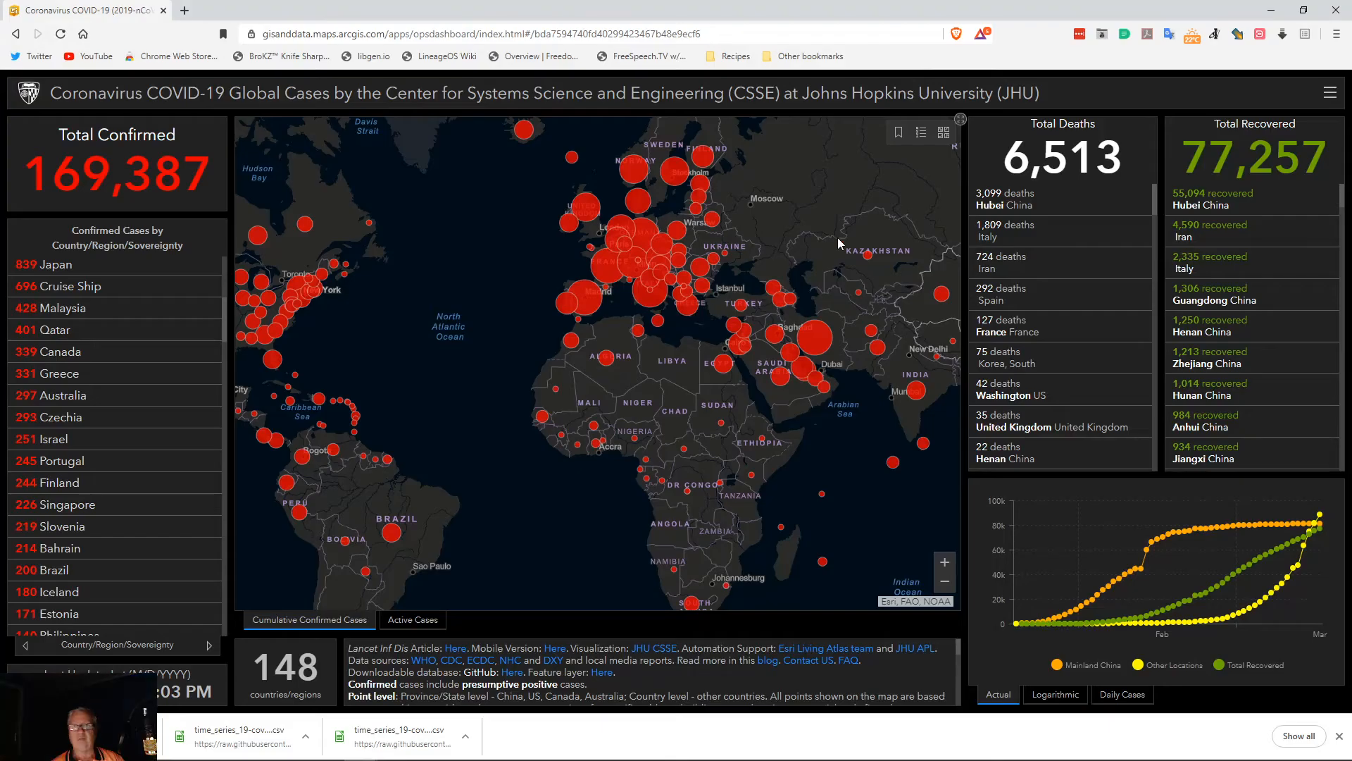
click(596, 36)
key(ctrl+c)
right_click(596, 40)
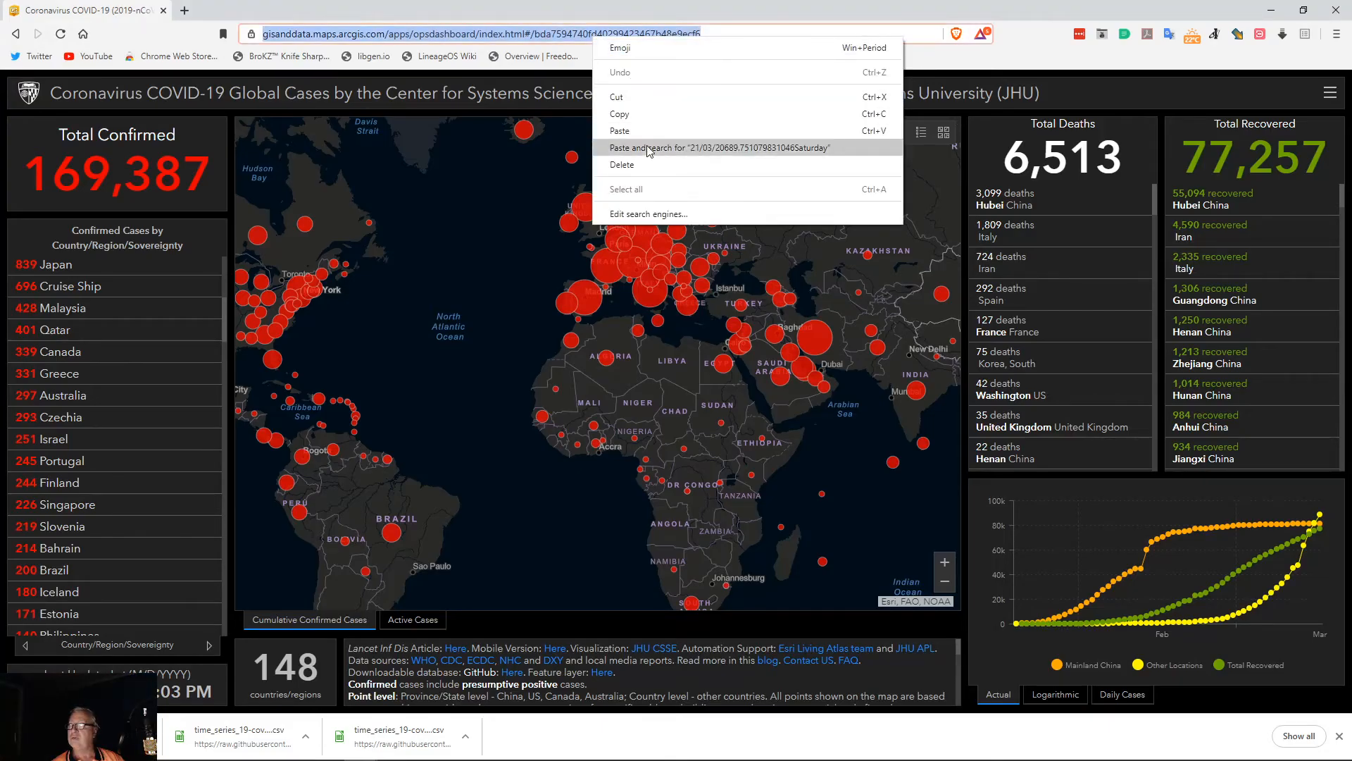
click(644, 114)
key(alt+Tab)
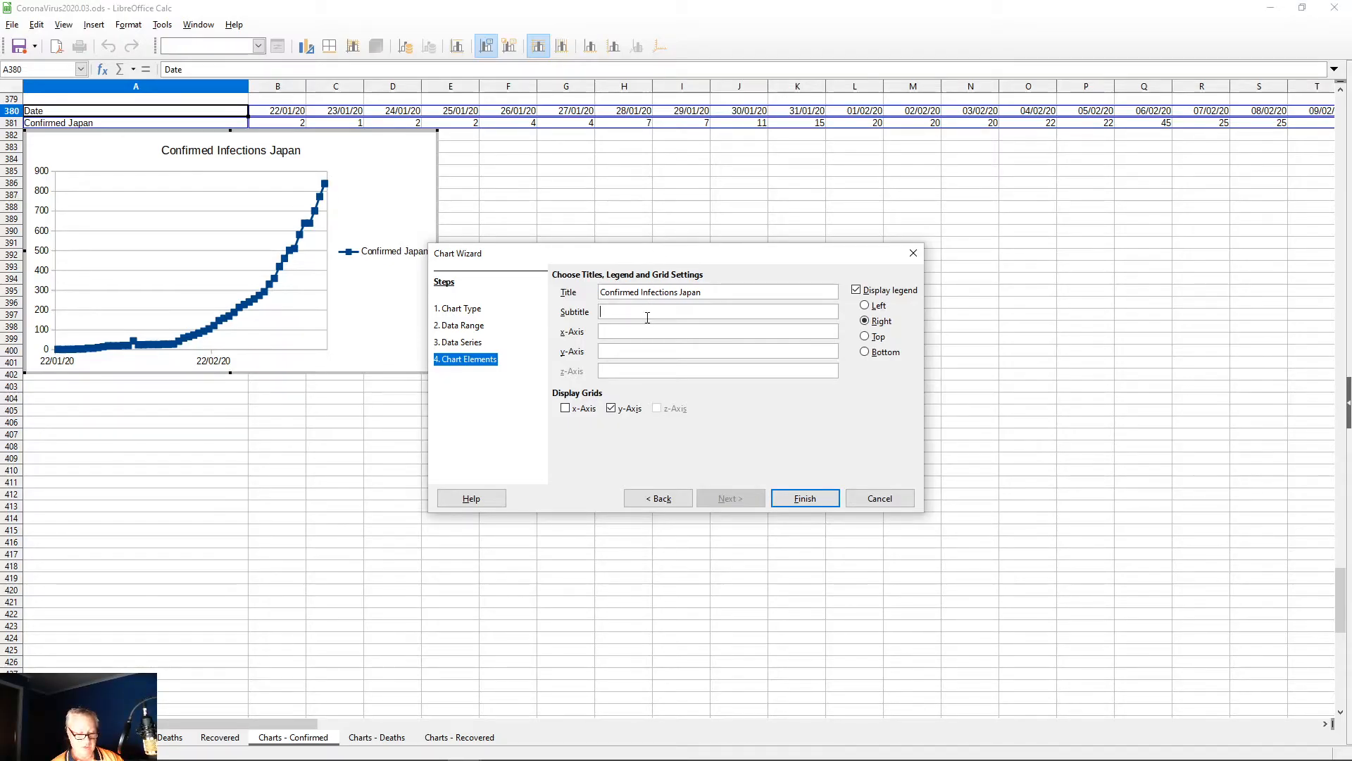
click(647, 317)
key(ctrl+v)
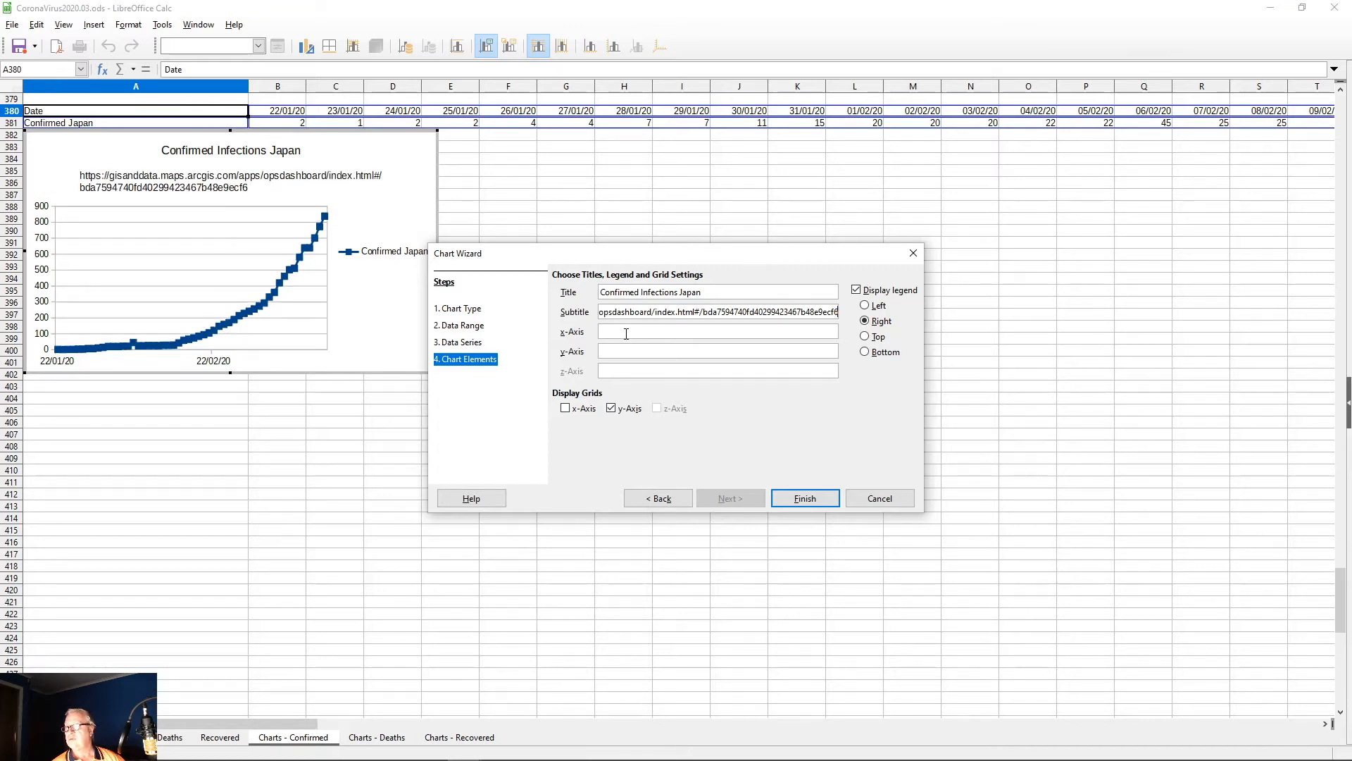
Step: Title the Japan chart's x-axis Date and y-axis Confirmed, and enlarge the finished chart to about columns A to T, rows 382 to 430
click(655, 332)
text(Date)
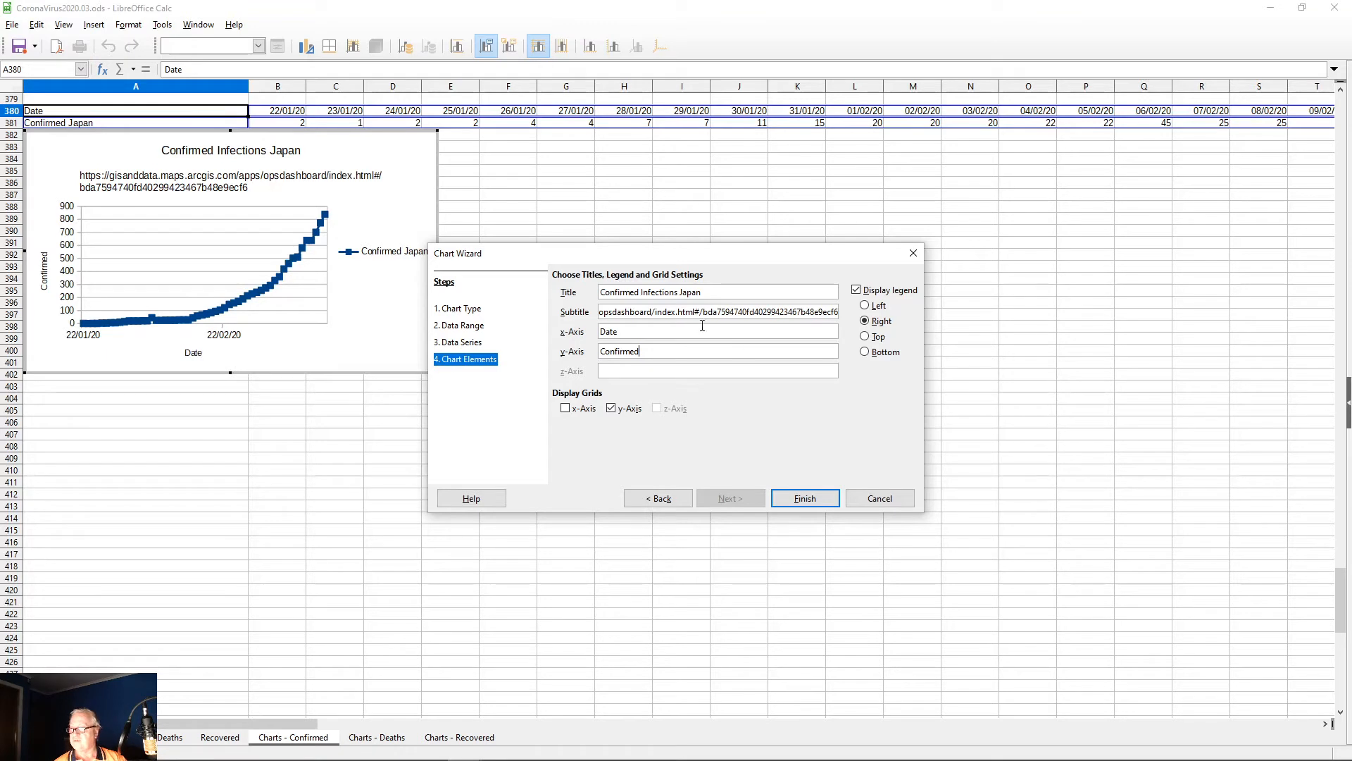
click(804, 498)
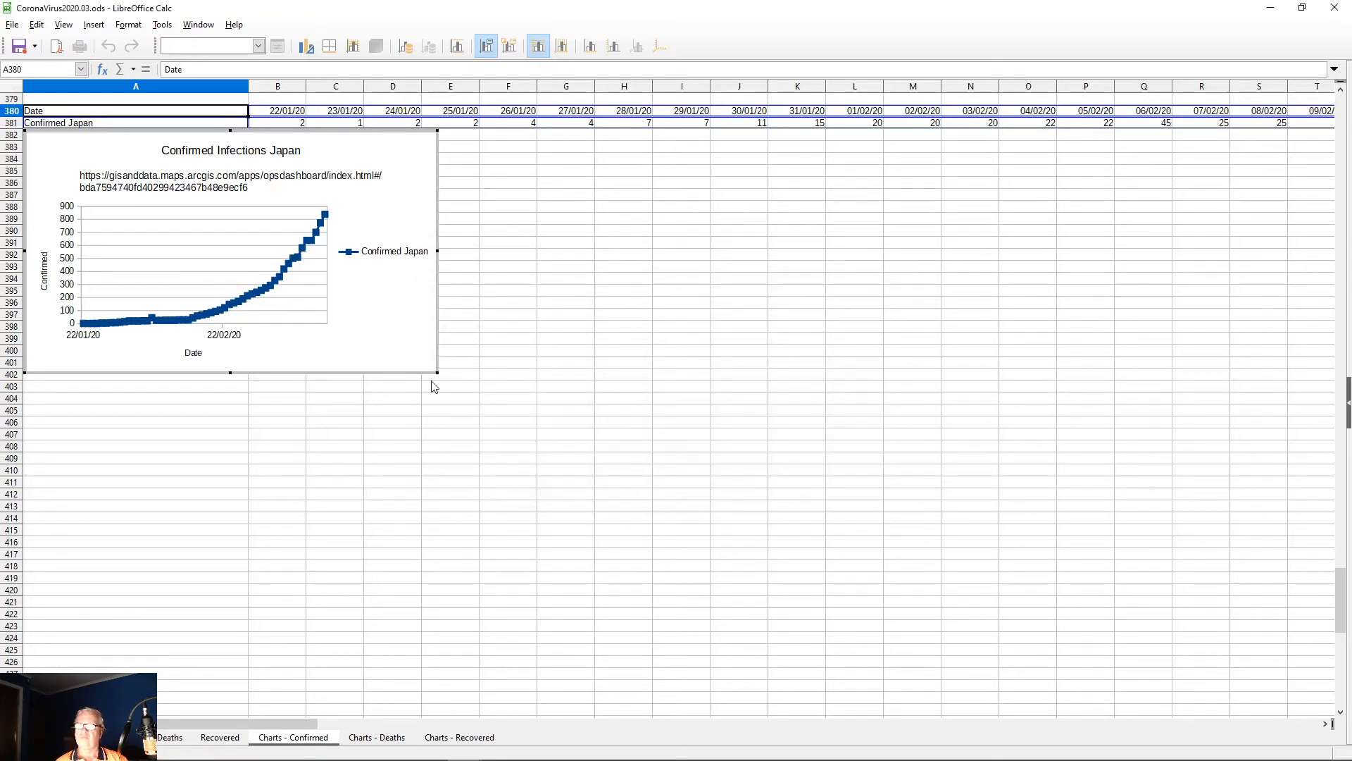
drag(435, 371, 1313, 714)
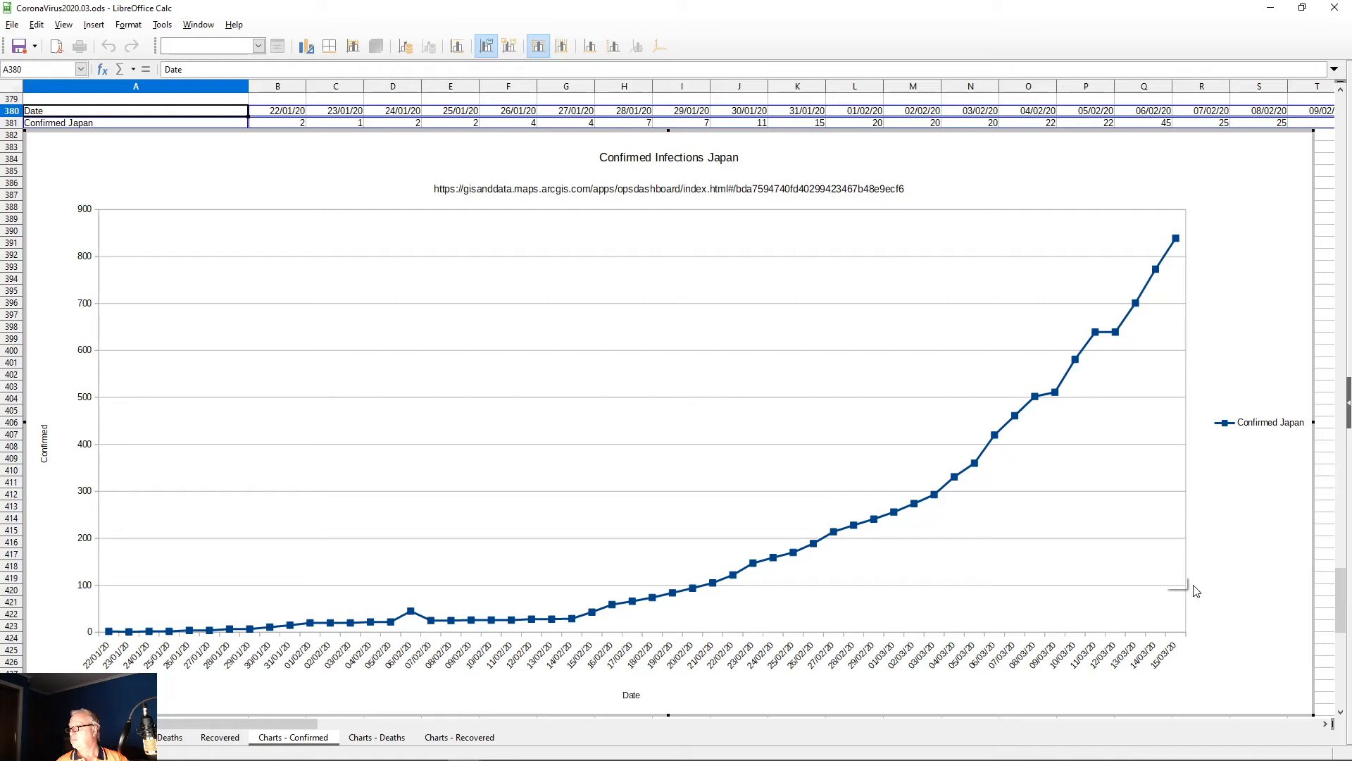
click(1091, 556)
Step: Examine the Confirmed Infections Taiwan chart and its data in rows 435 and 436
scroll(1157, 549, down, 7)
scroll(1158, 549, down, 11)
scroll(1157, 549, down, 7)
scroll(1156, 546, up, 6)
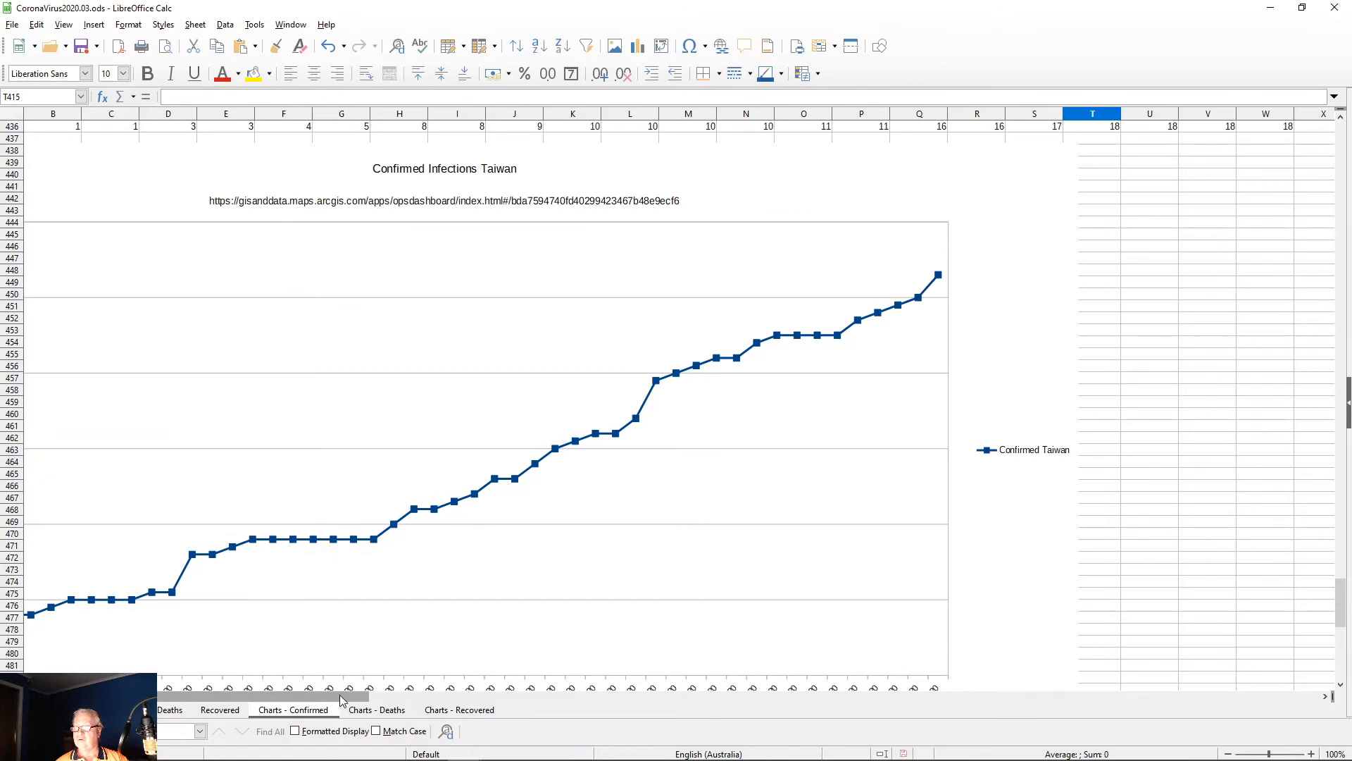
drag(343, 702, 219, 704)
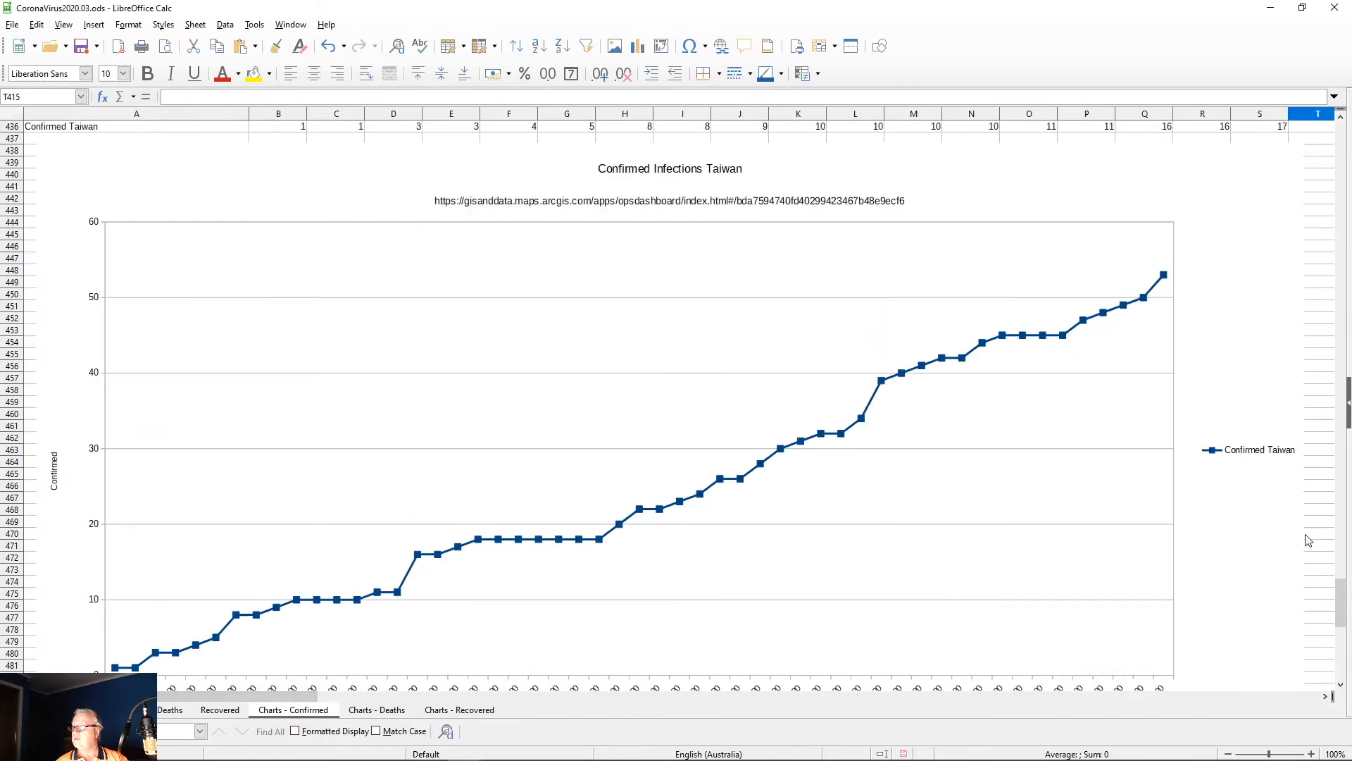
scroll(1321, 567, down, 5)
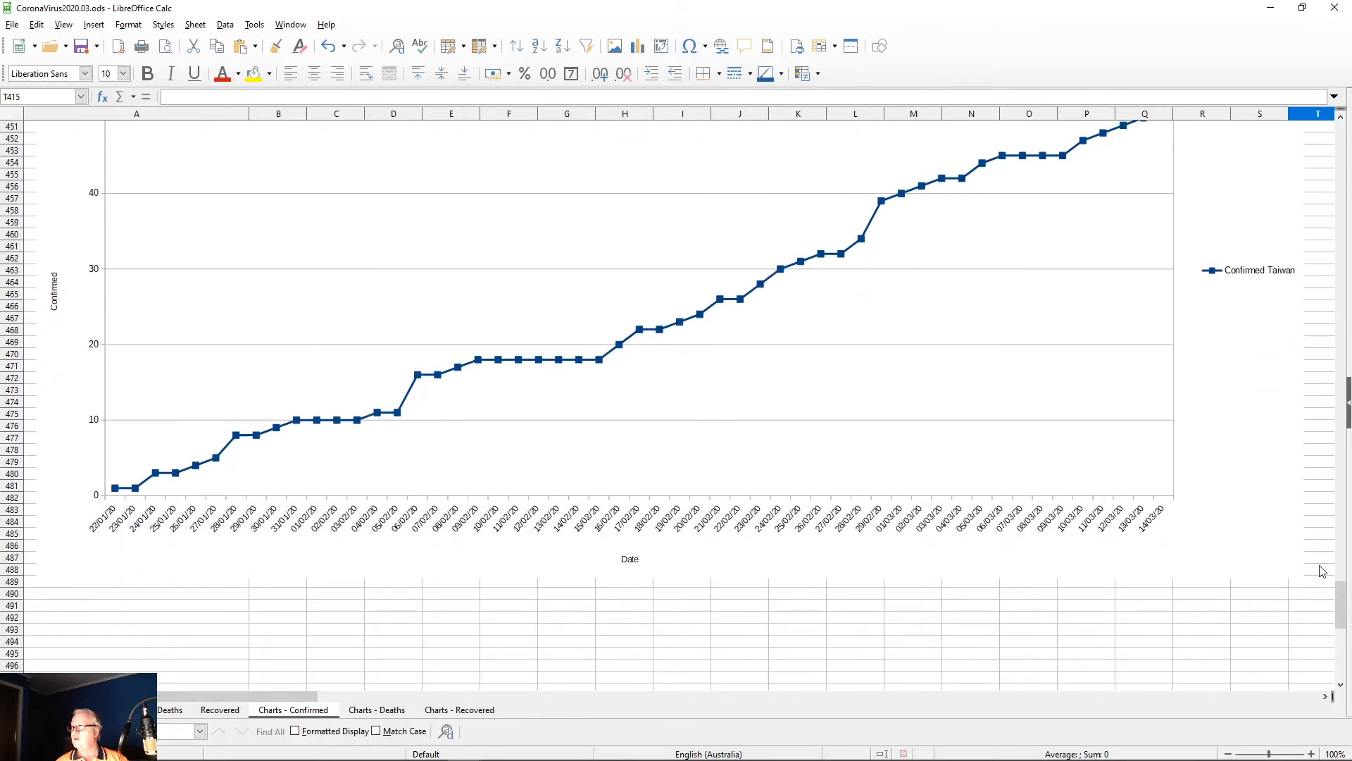
scroll(1311, 564, up, 8)
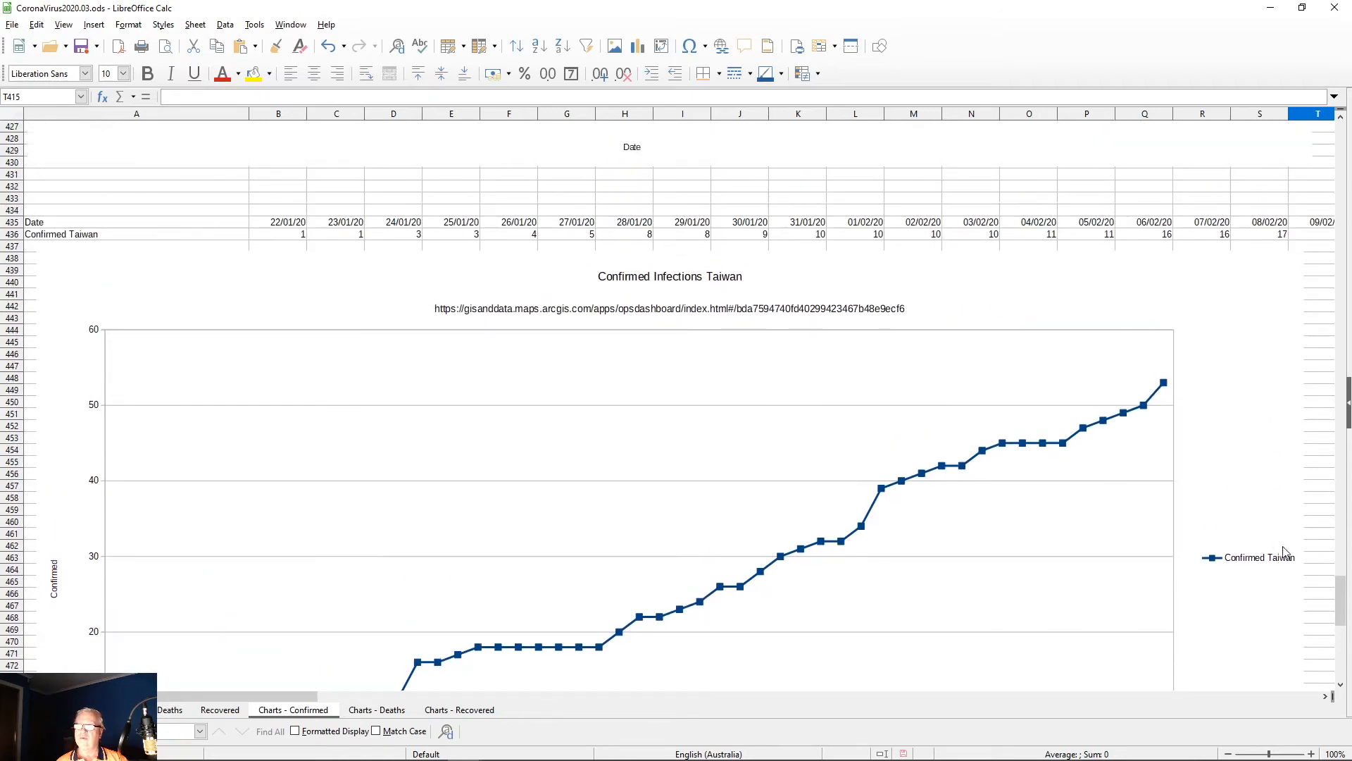
Step: Check the Confirmed Taiwan formula in B436 and look through the charts and data rows on the Charts - Deaths sheet
click(273, 241)
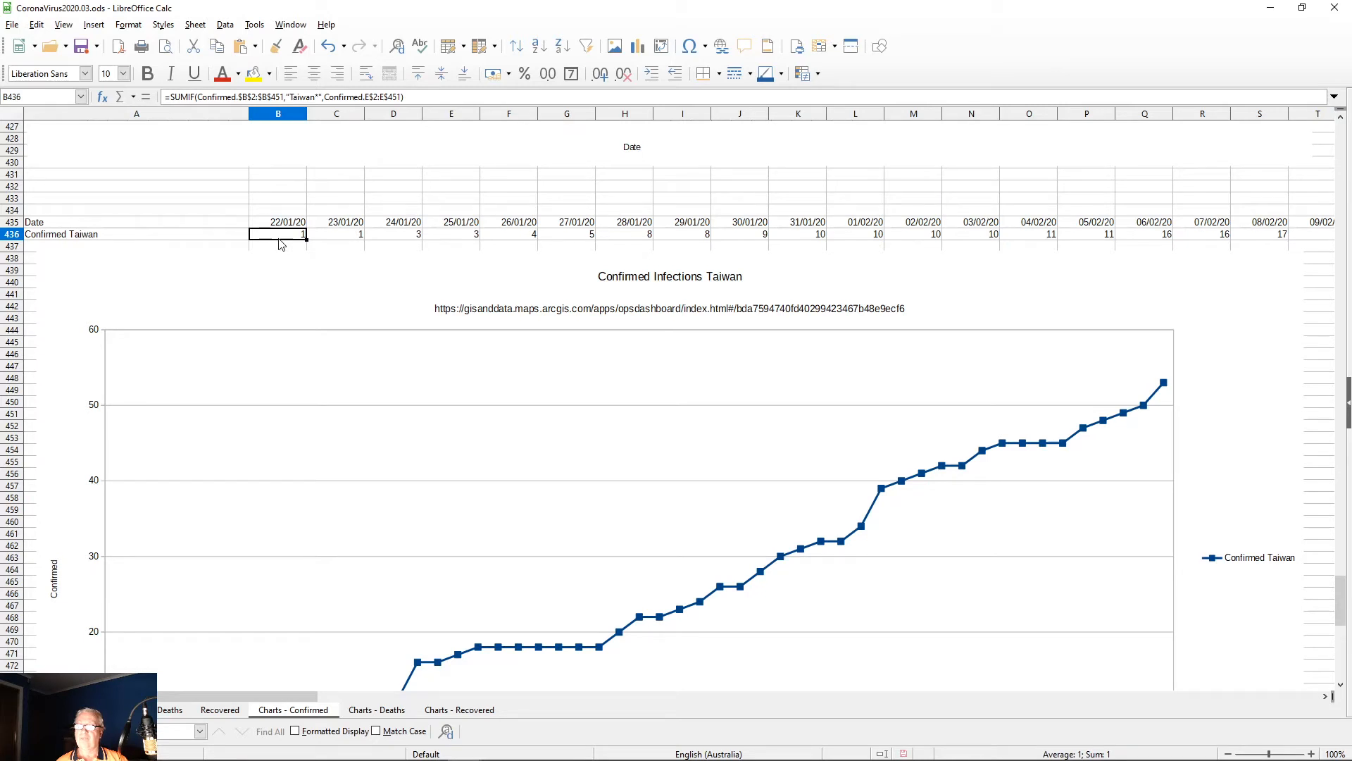
click(172, 711)
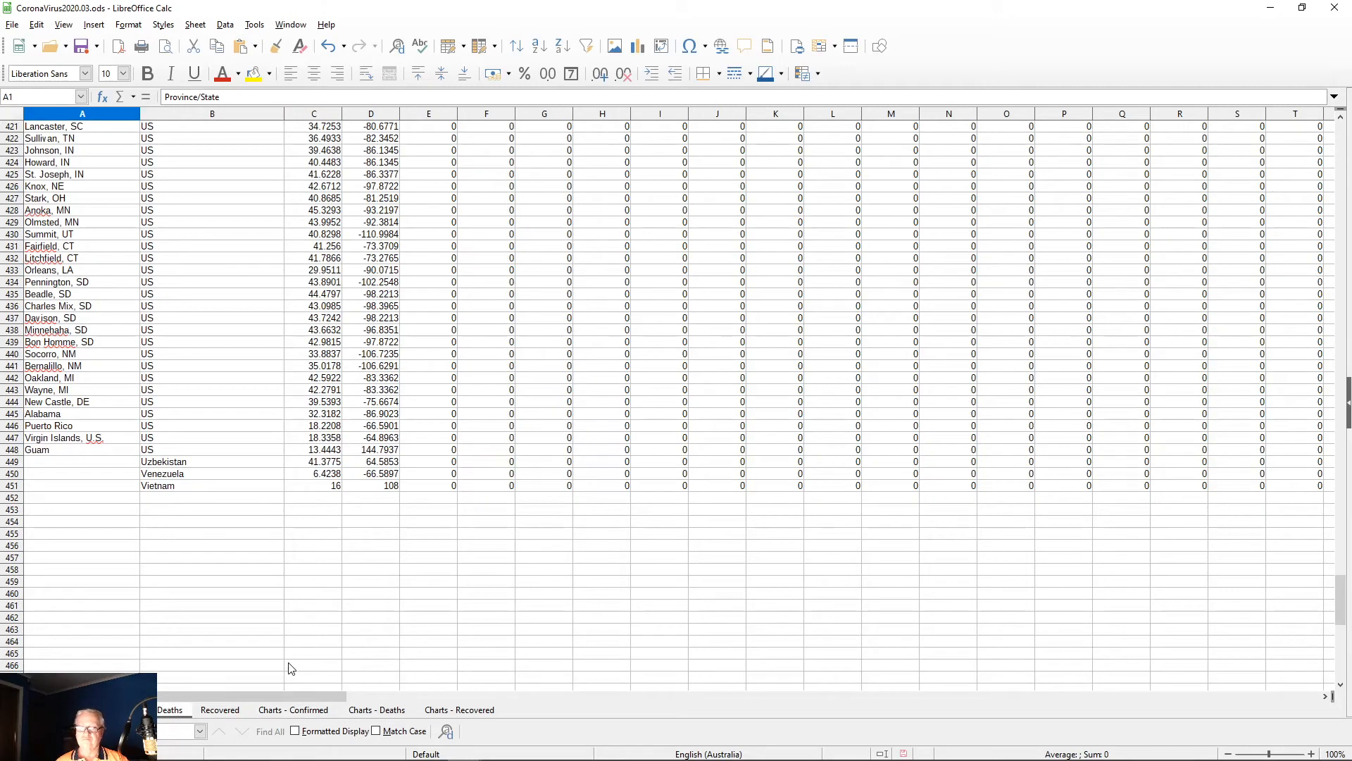
click(360, 713)
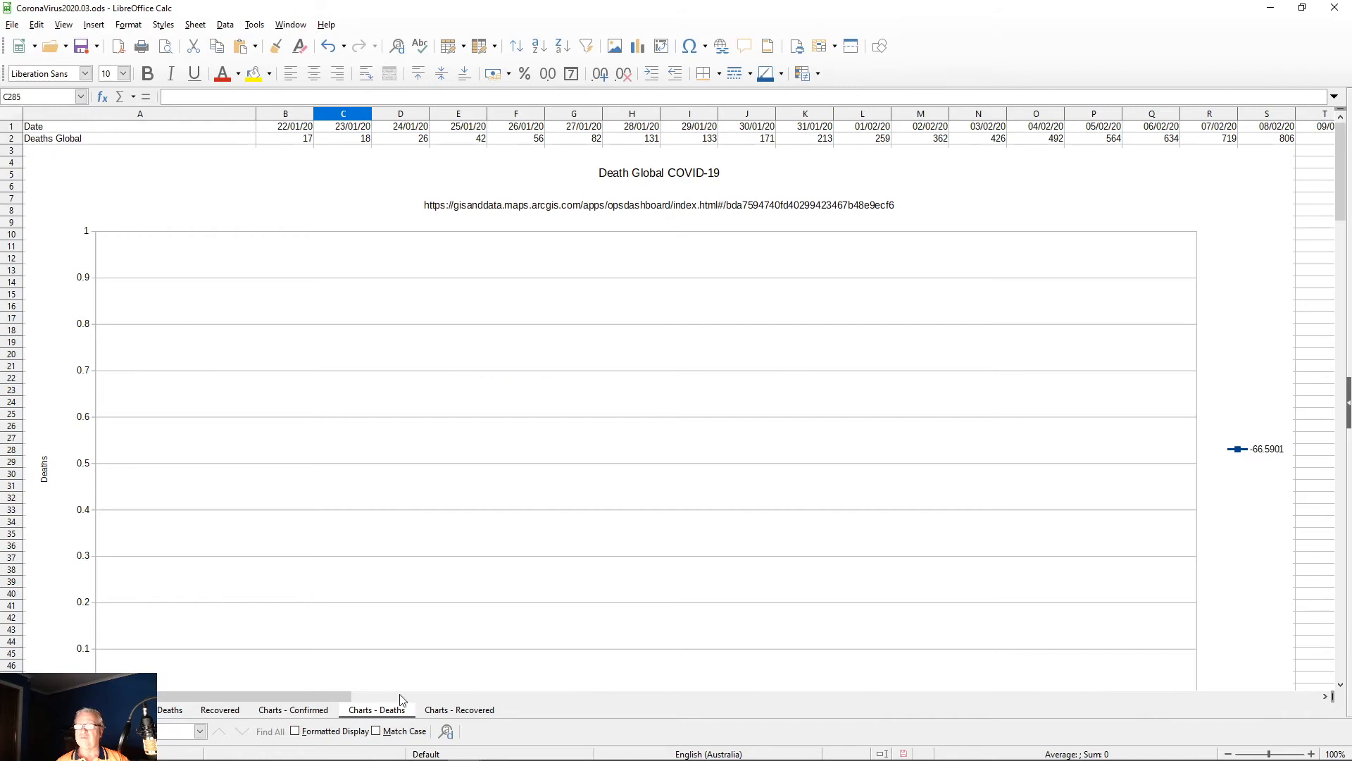
scroll(443, 568, down, 12)
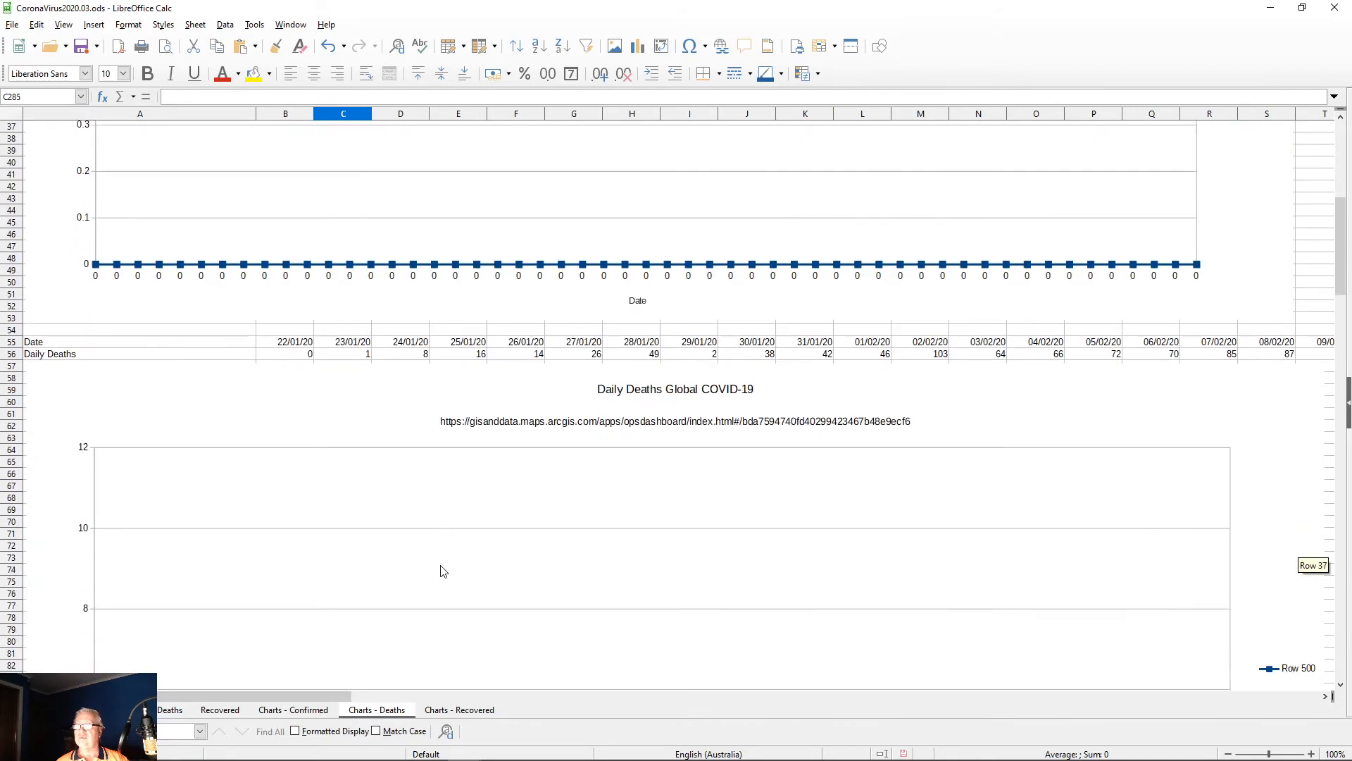
scroll(443, 571, up, 12)
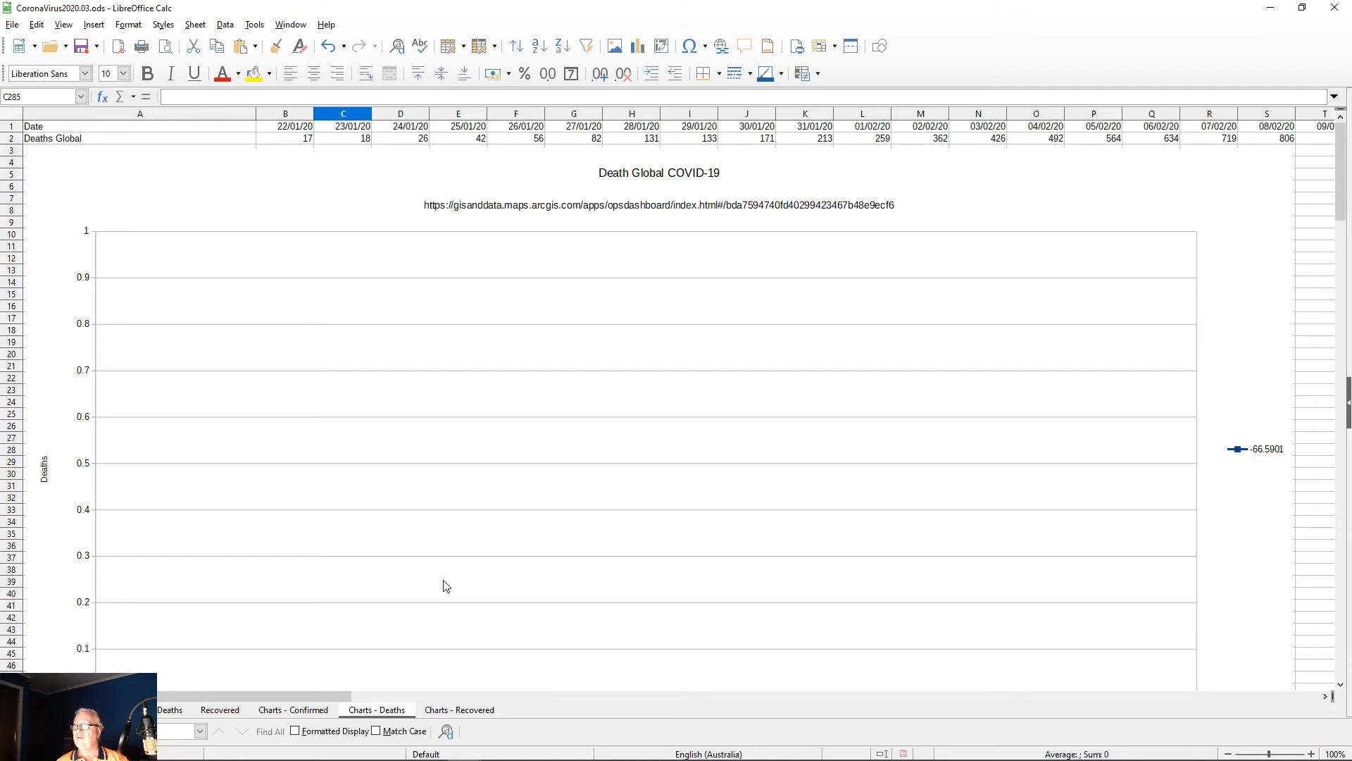
scroll(443, 586, down, 4)
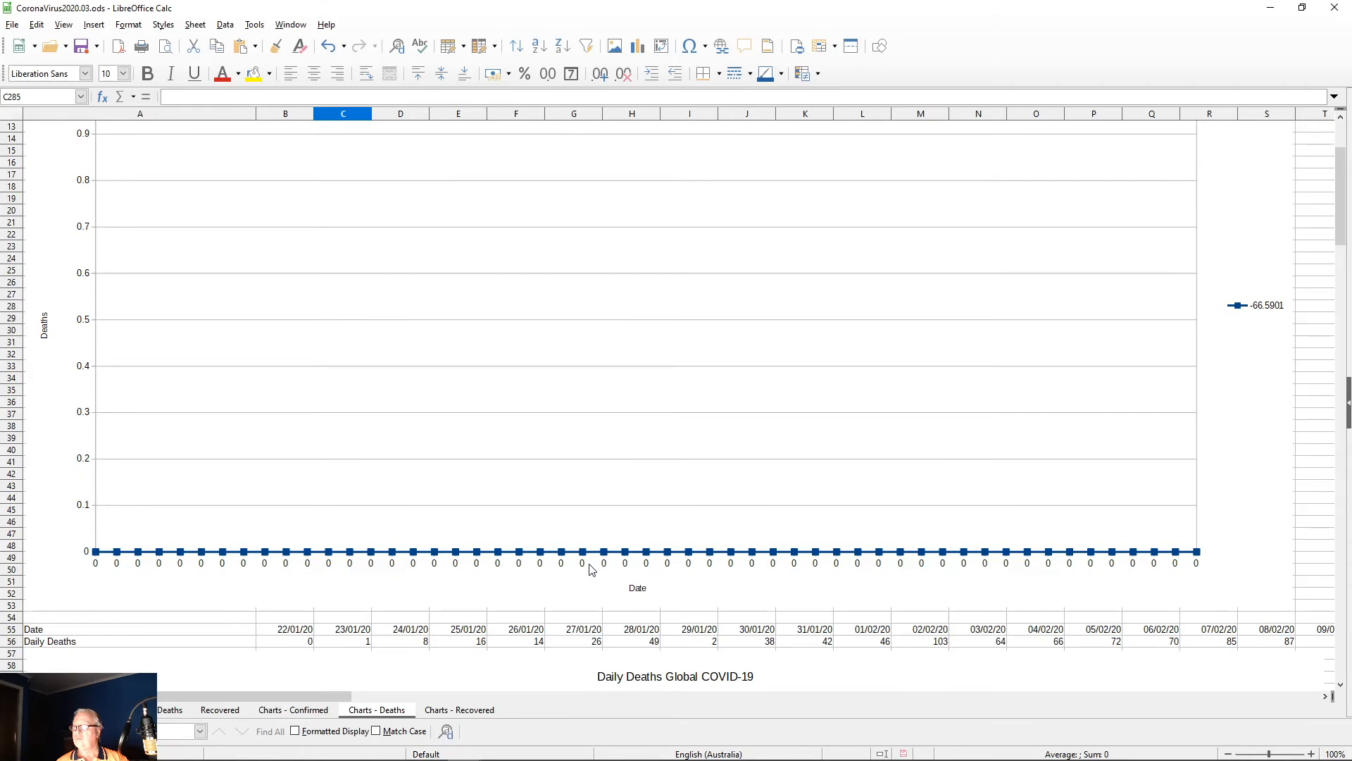
scroll(588, 574, down, 20)
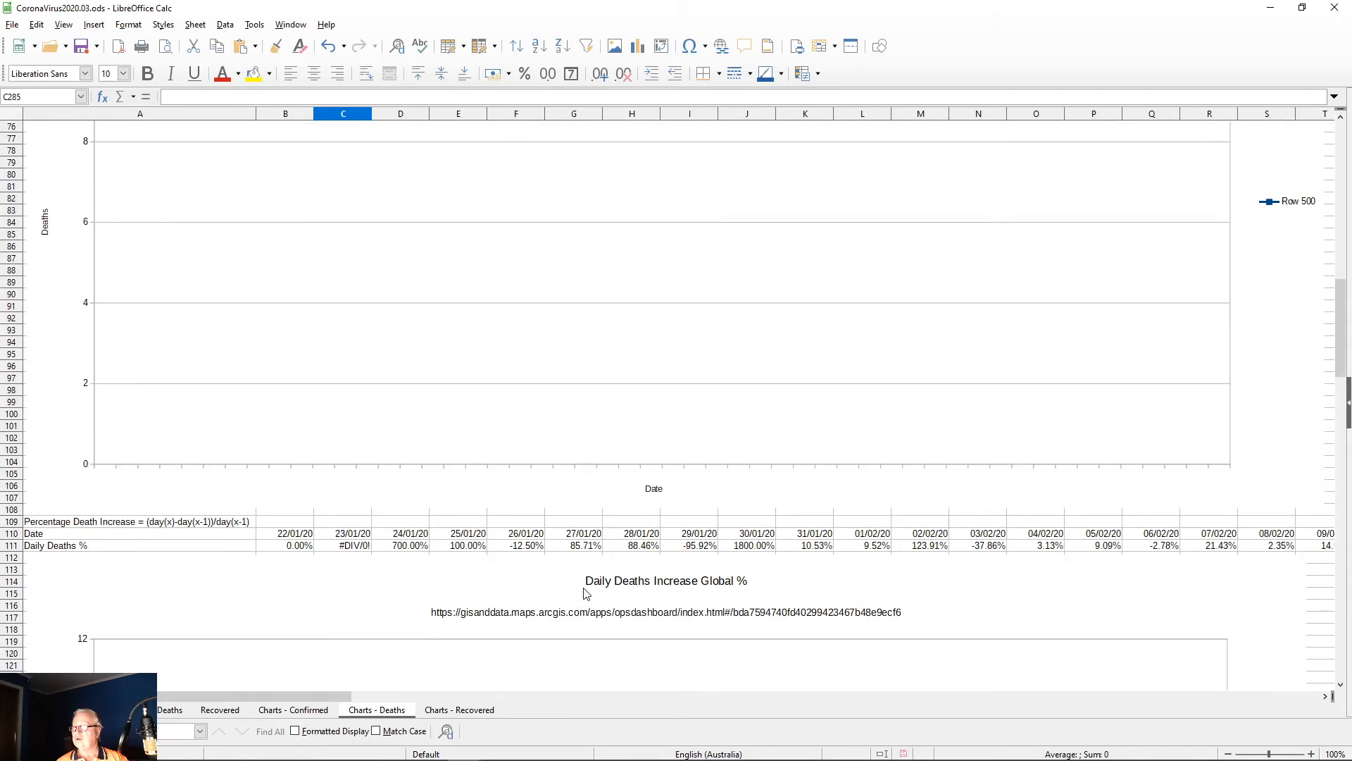
scroll(584, 593, down, 20)
scroll(588, 601, down, 20)
scroll(589, 602, down, 1)
scroll(589, 606, up, 18)
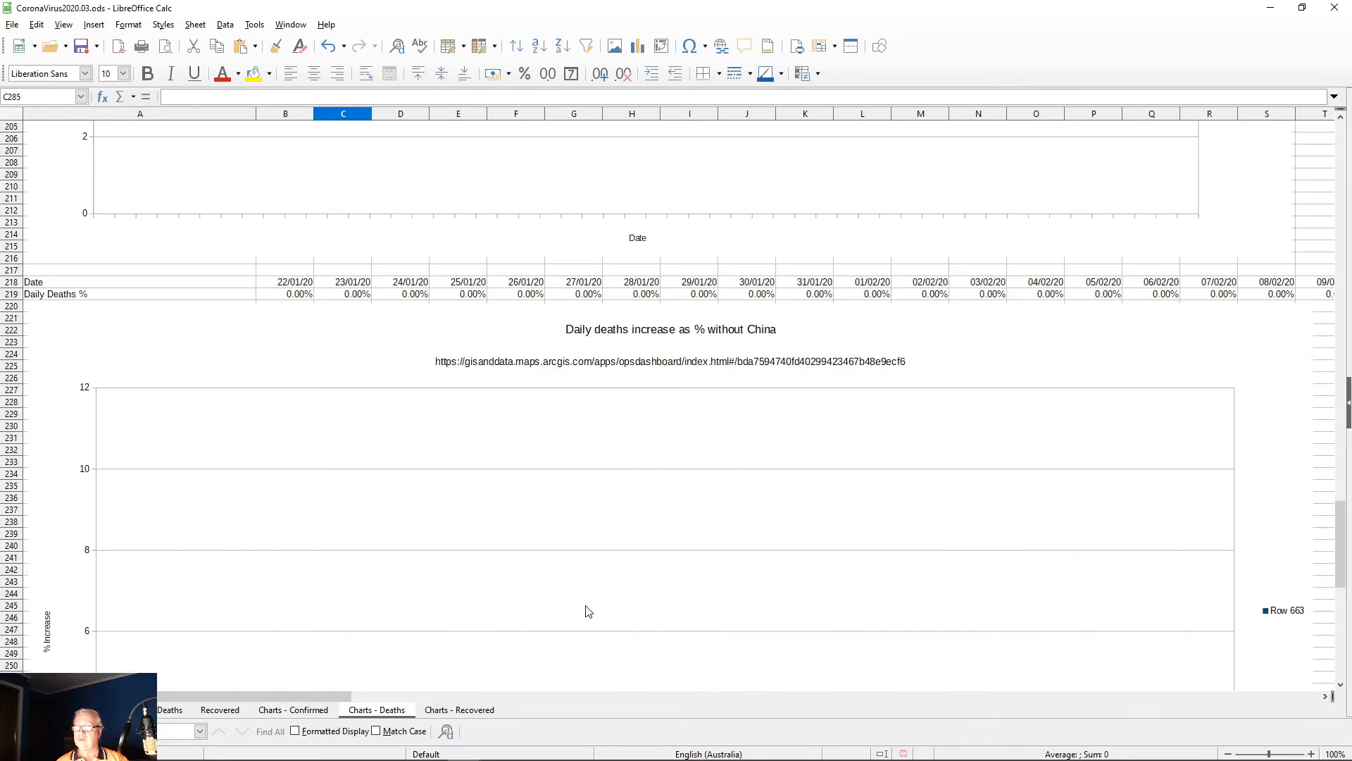
scroll(589, 612, up, 9)
scroll(590, 631, up, 20)
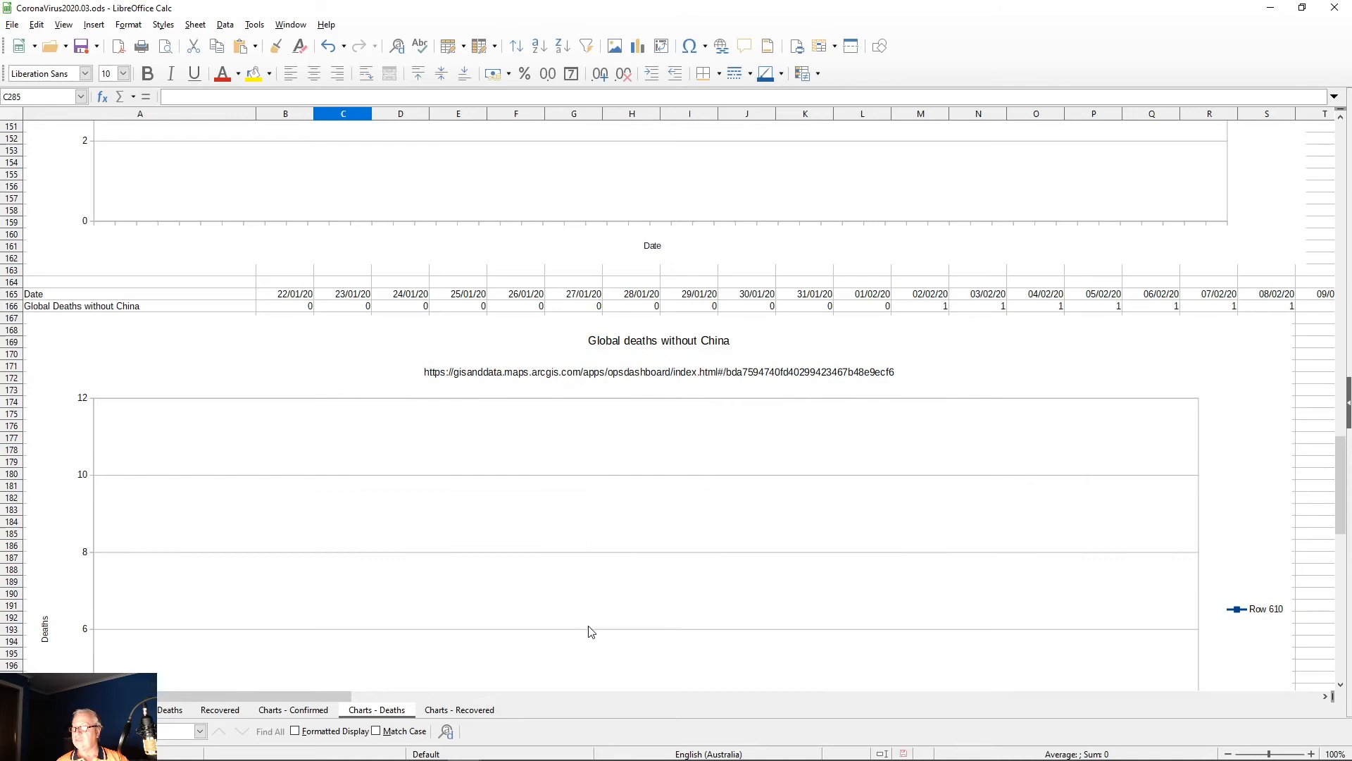
scroll(590, 648, down, 7)
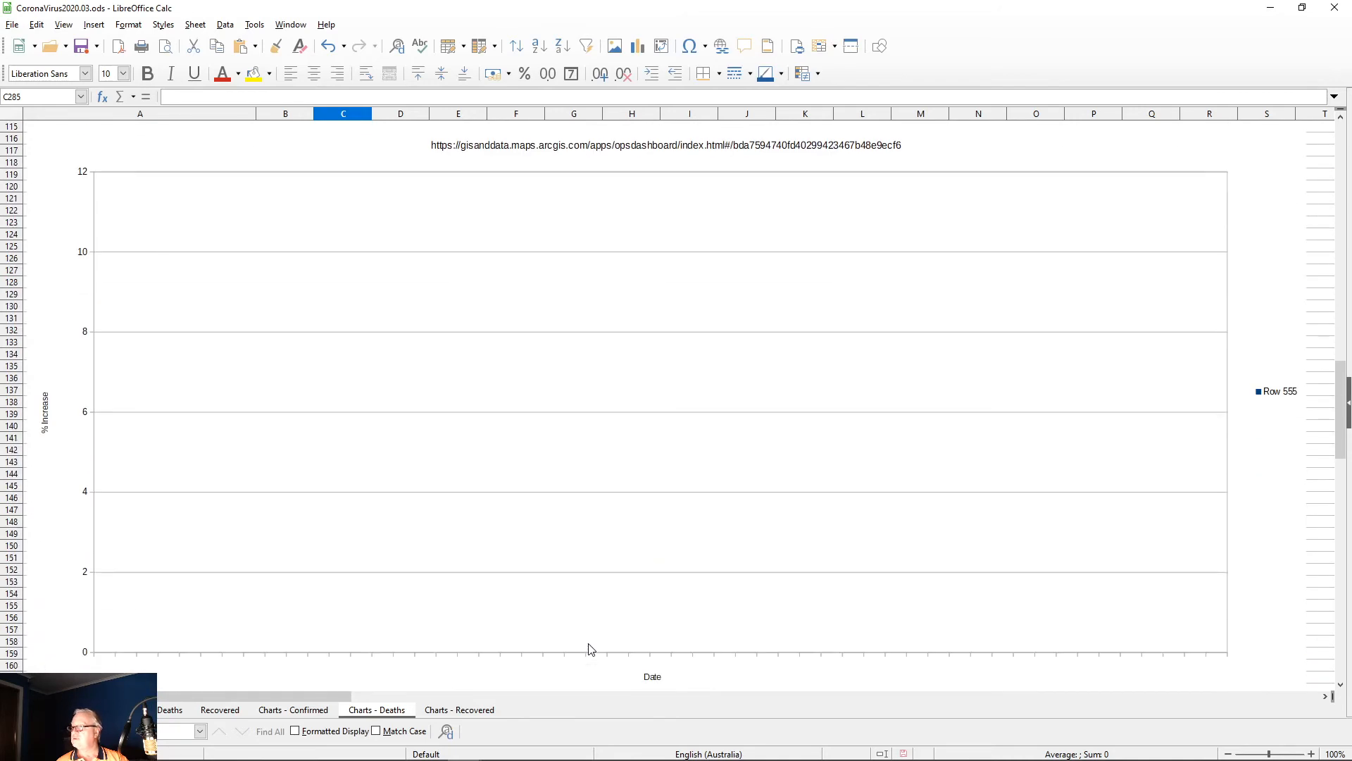
Step: Inspect the data series ranges of the Daily Deaths Increase Global % chart and the percentage formula in J111
click(1261, 394)
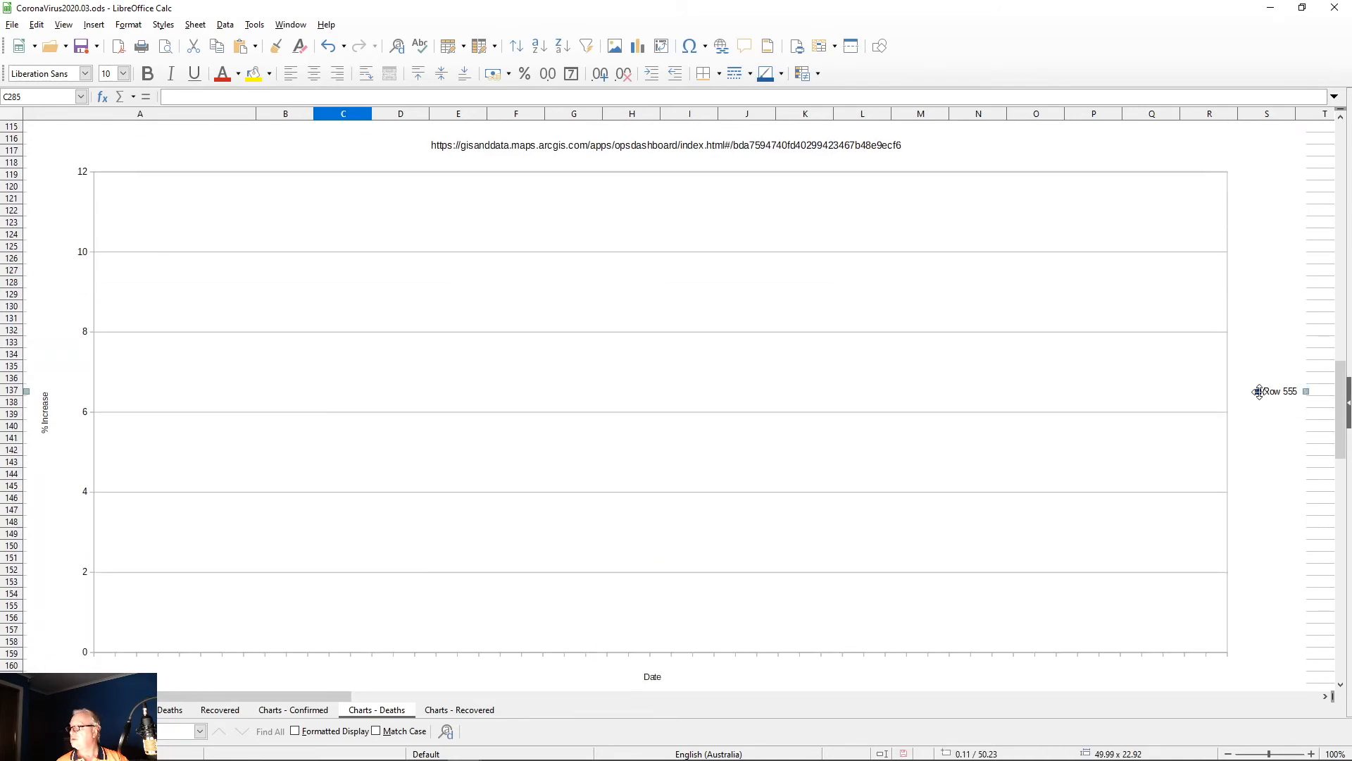
double_click(1261, 392)
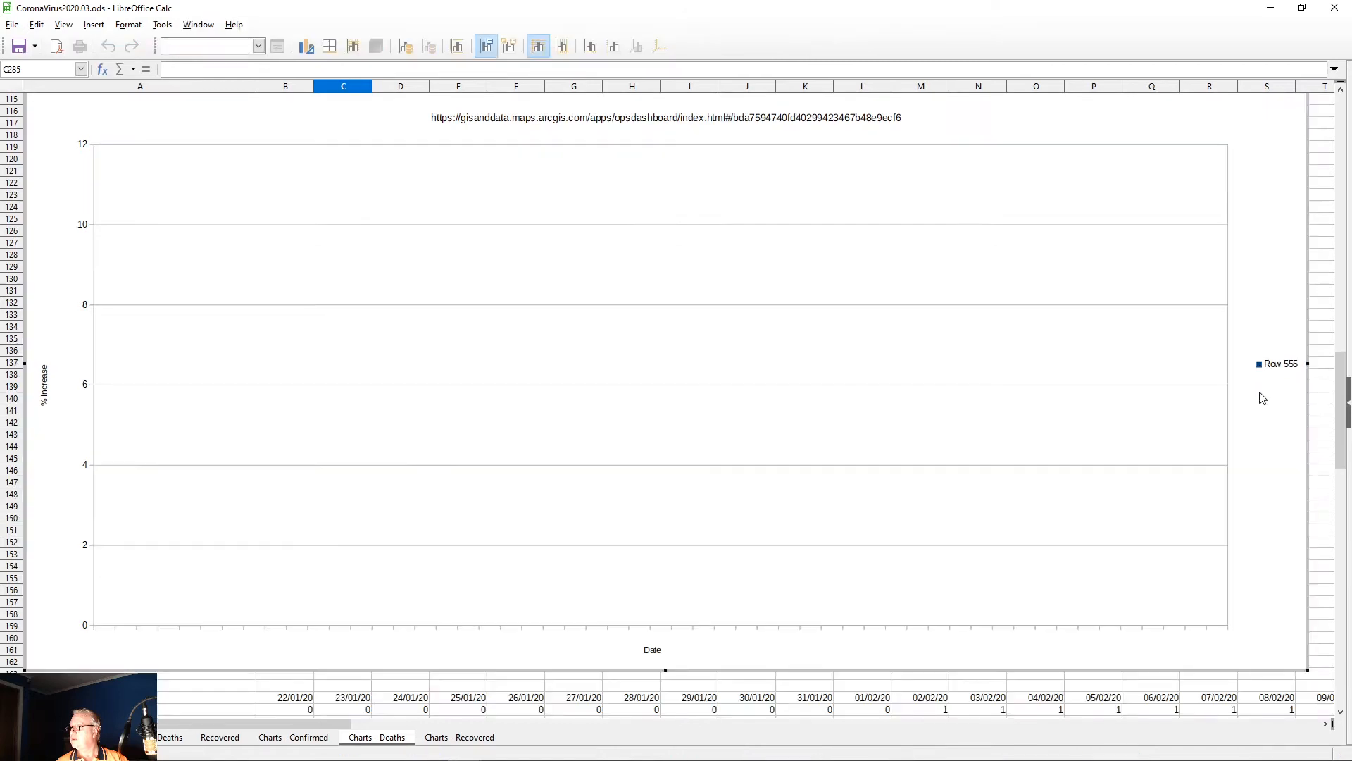
click(1261, 367)
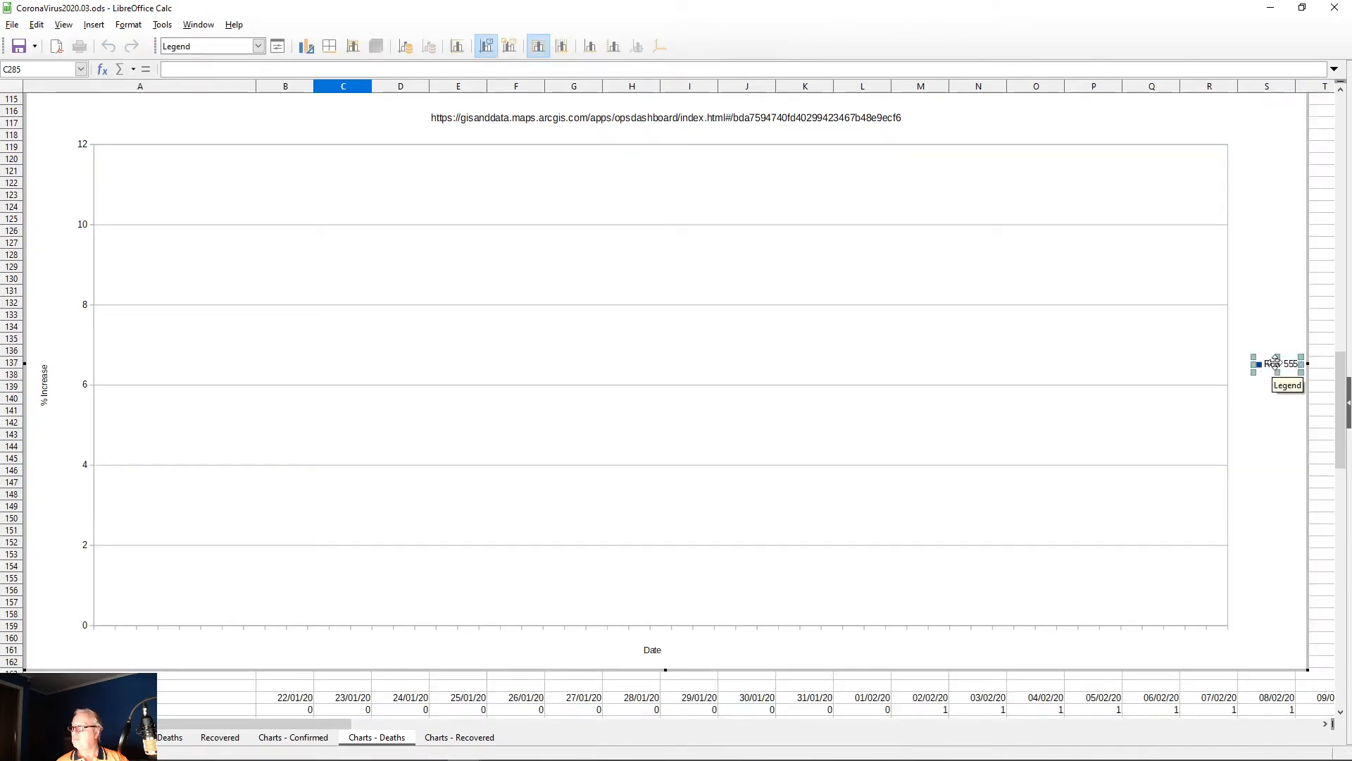
right_click(1277, 363)
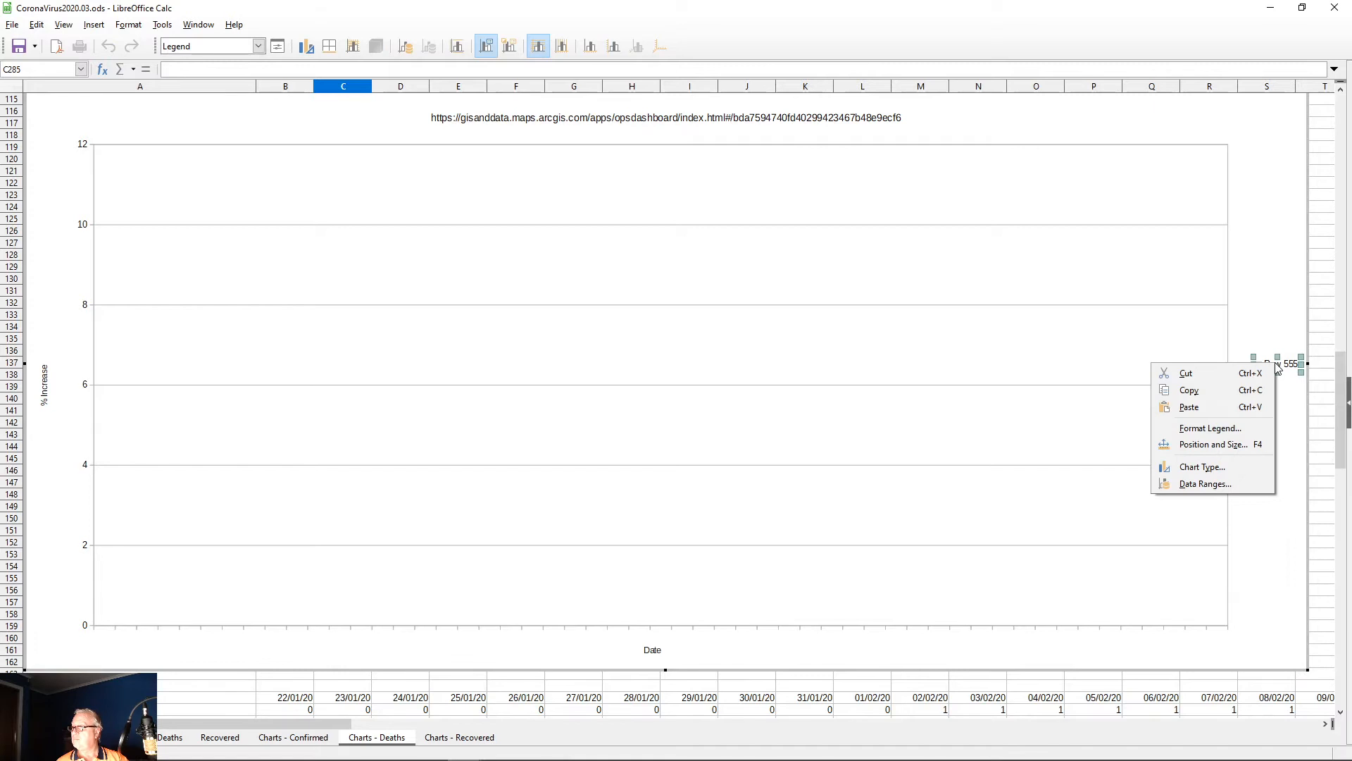
click(1236, 482)
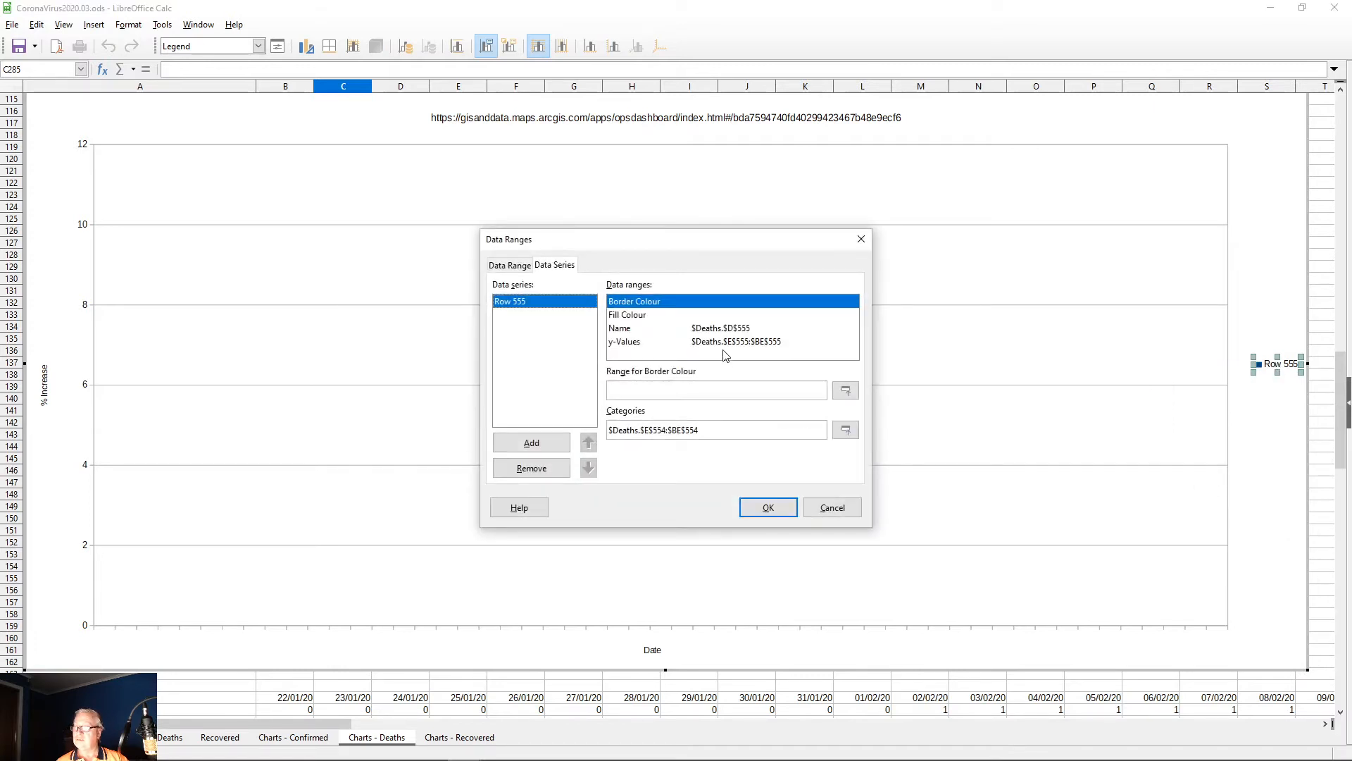
click(764, 344)
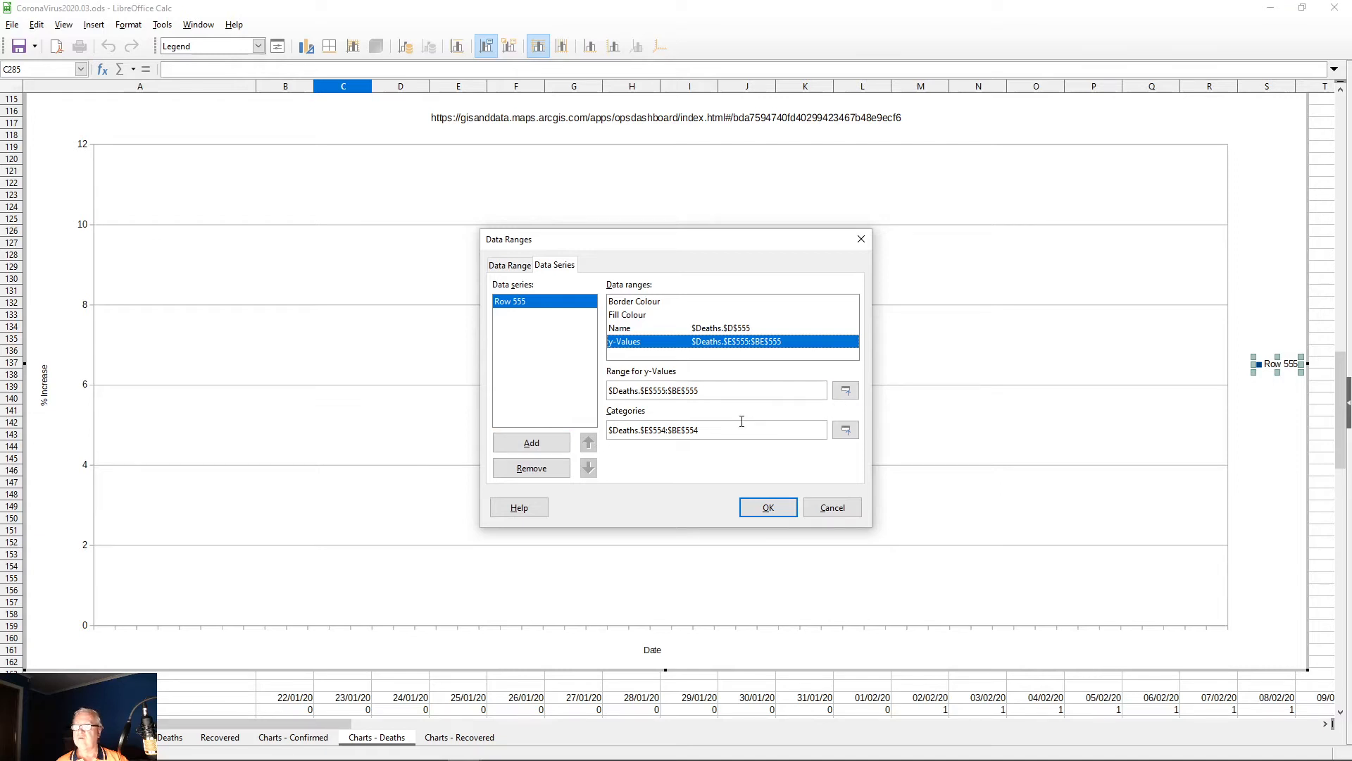
click(817, 509)
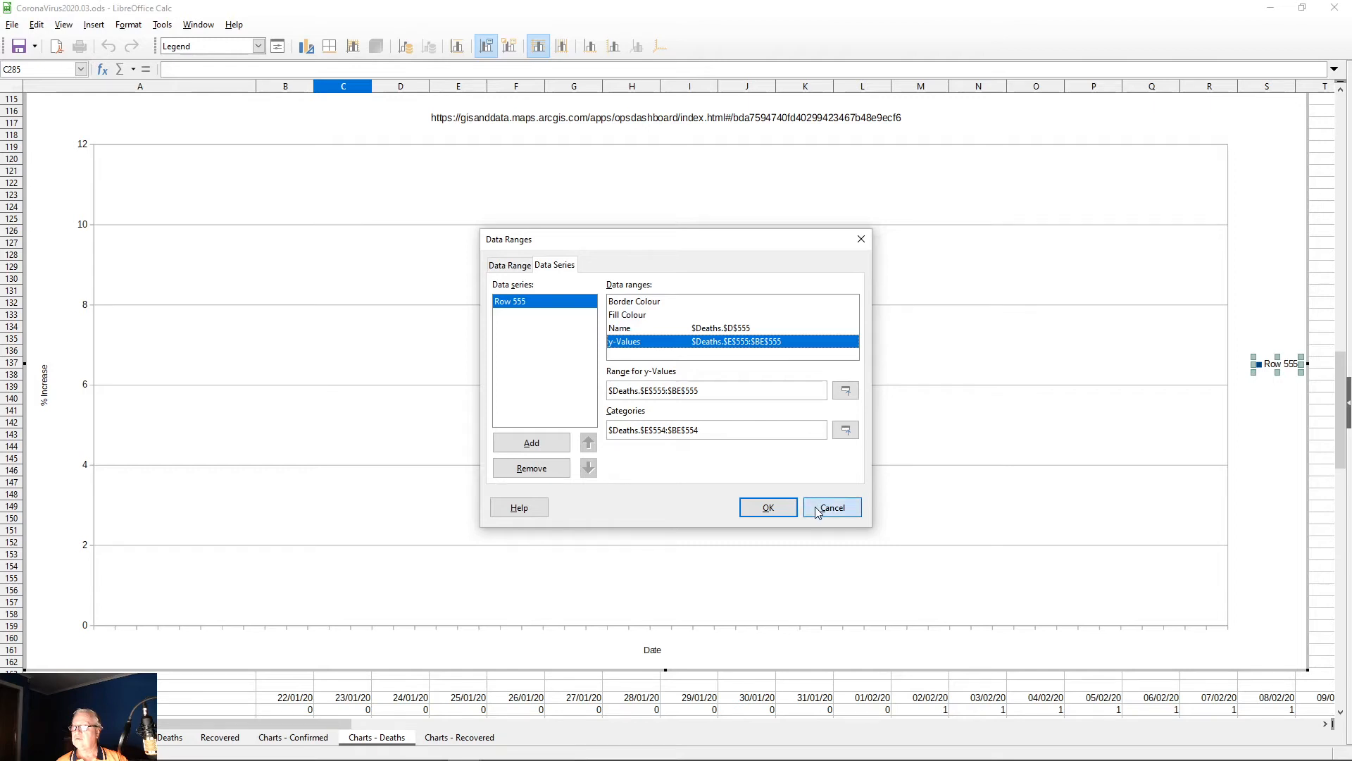
drag(1340, 387, 1336, 325)
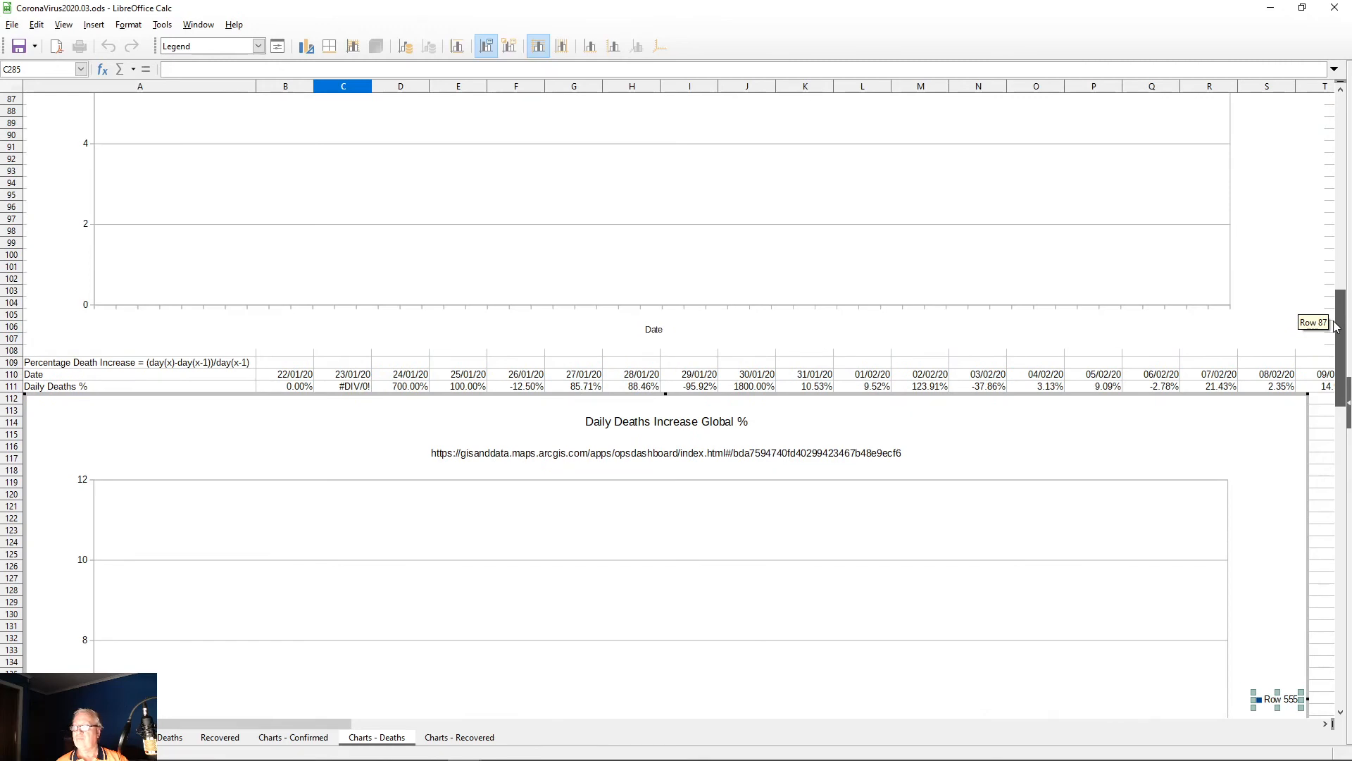
drag(1336, 325, 1335, 344)
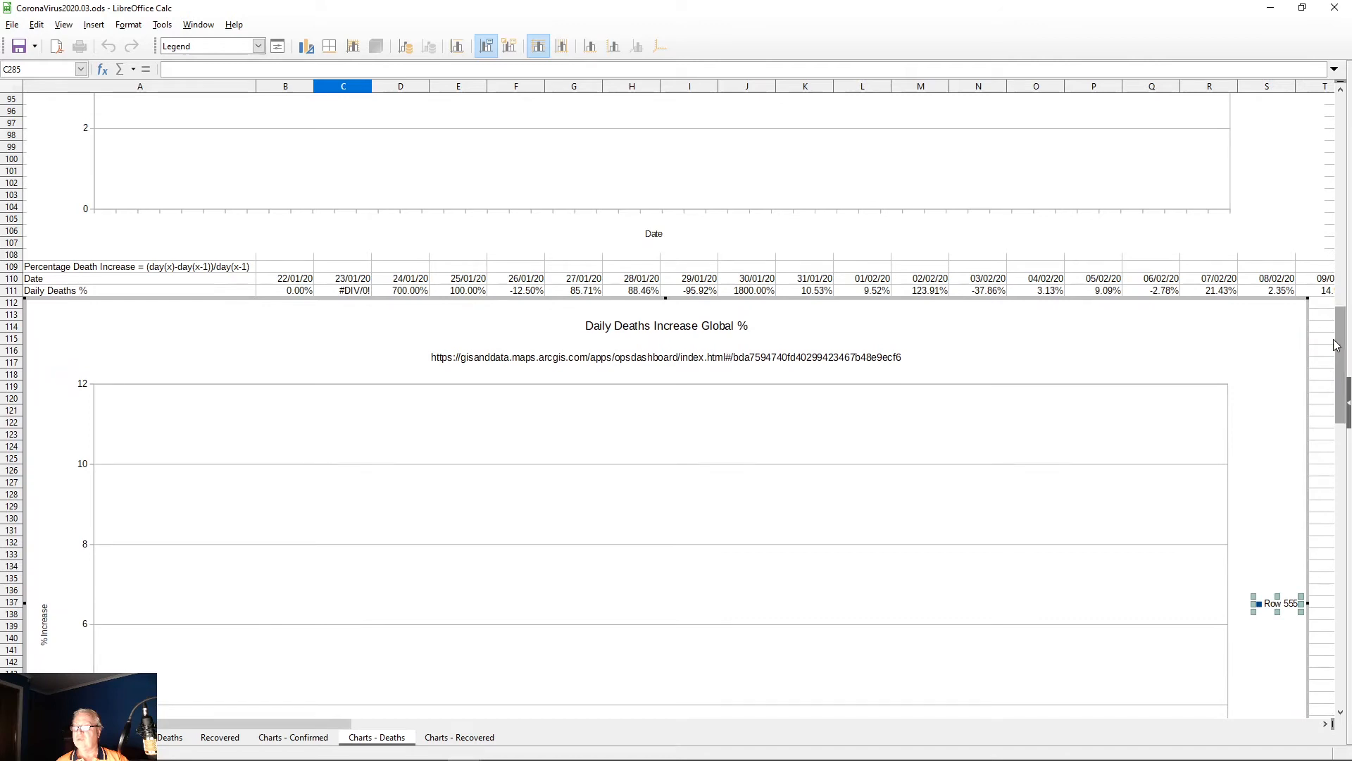
click(750, 293)
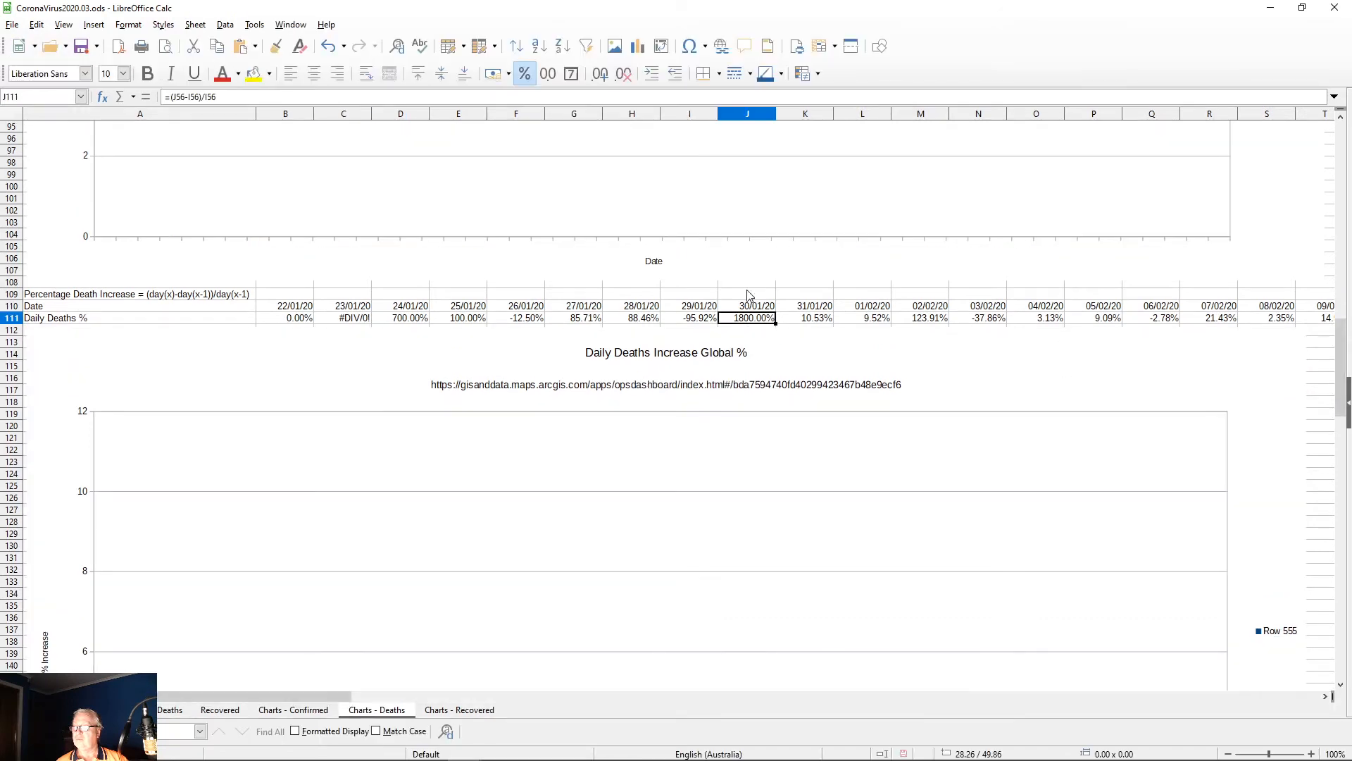
Step: Review the remaining death charts and their data rows down to the end of the sheet and back to row 1
scroll(808, 475, down, 12)
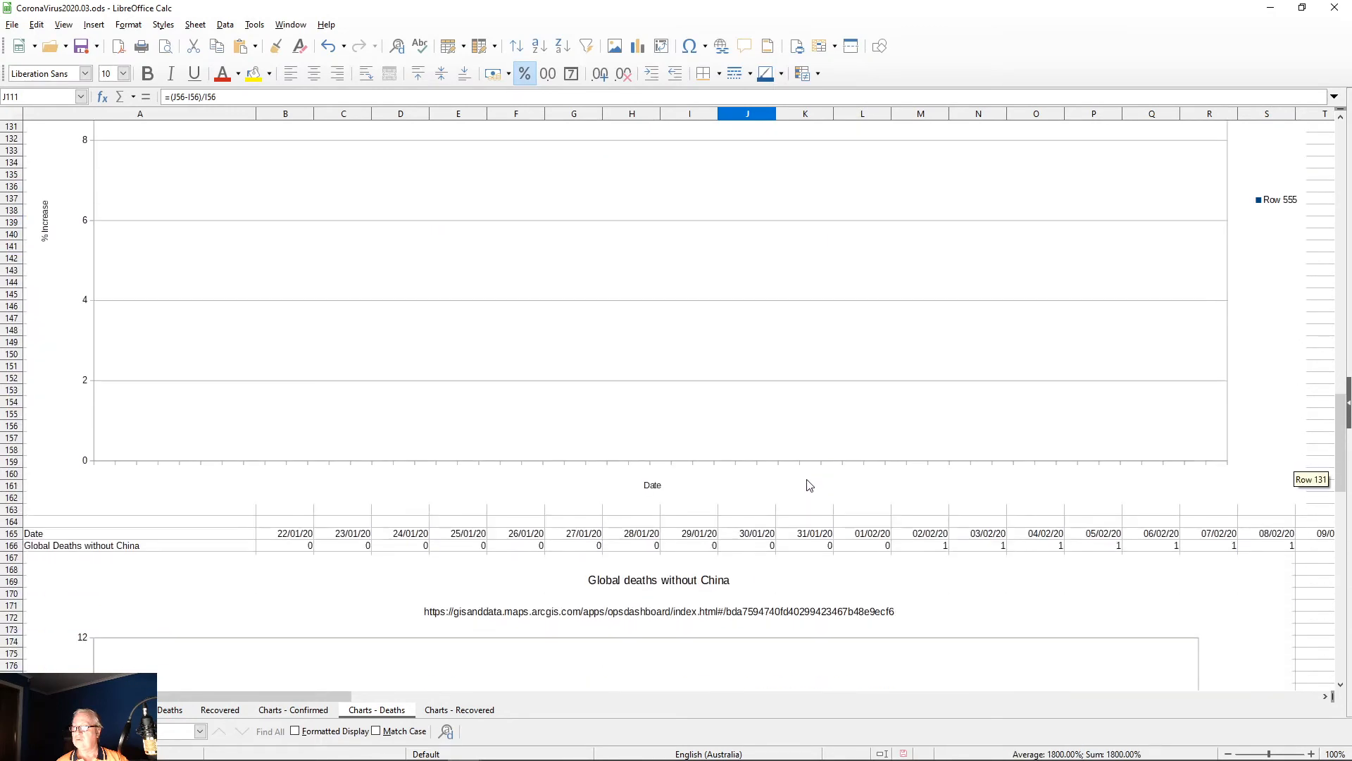
scroll(810, 486, down, 20)
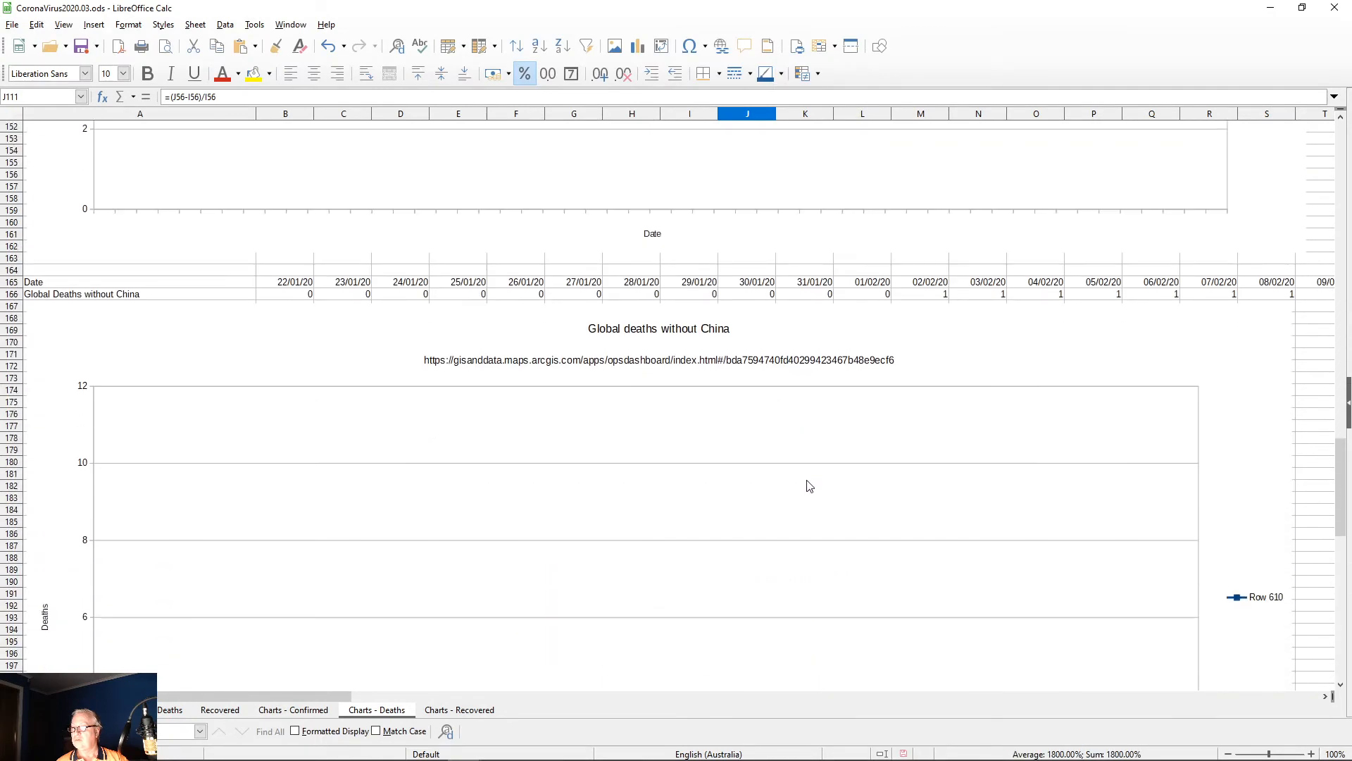
scroll(810, 485, down, 12)
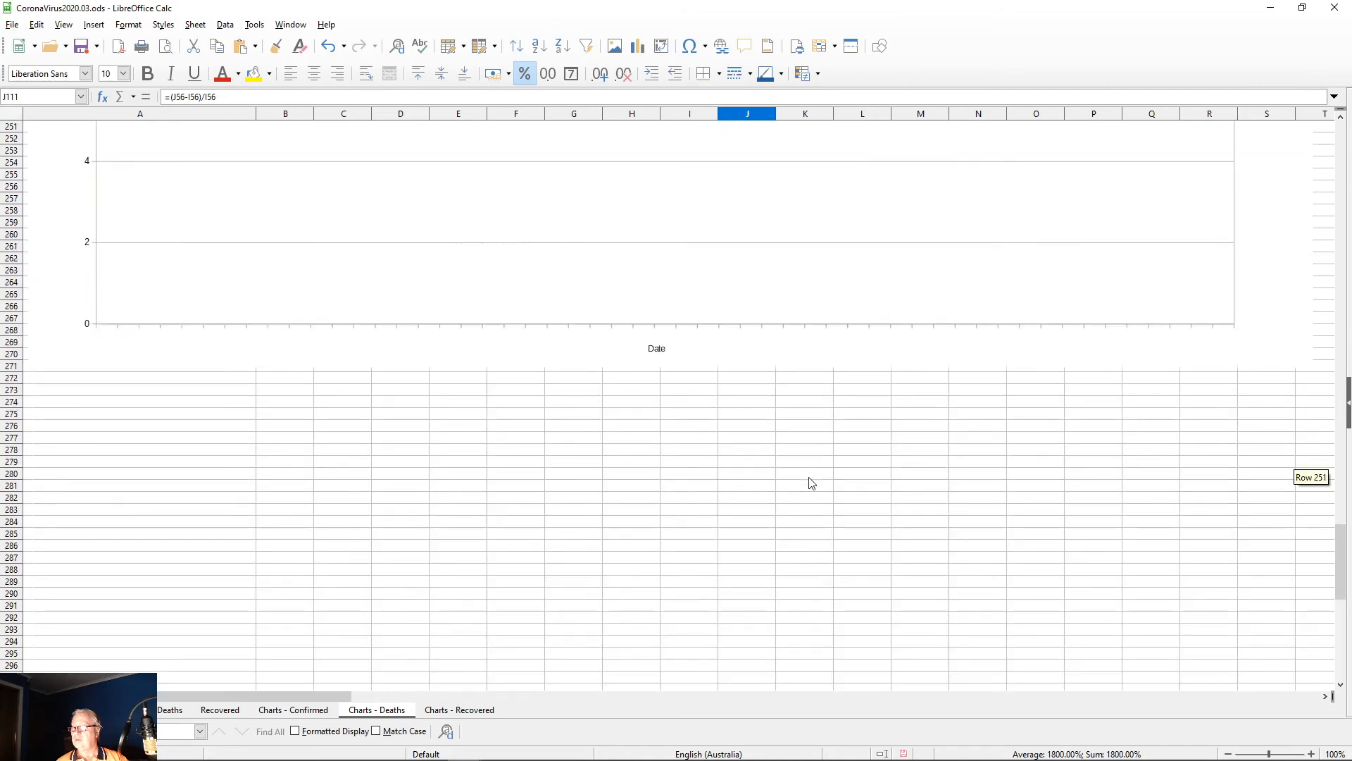
scroll(813, 484, up, 20)
scroll(819, 480, up, 20)
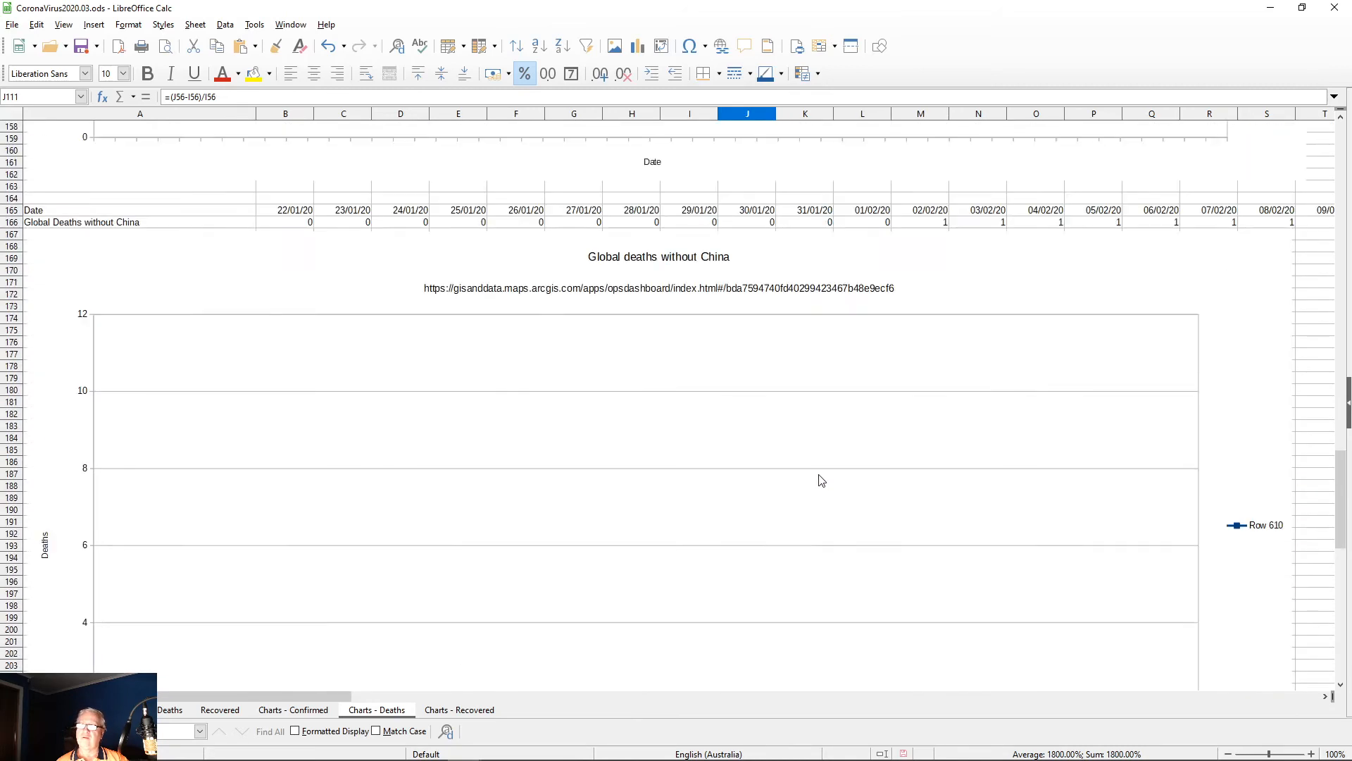
scroll(825, 481, up, 20)
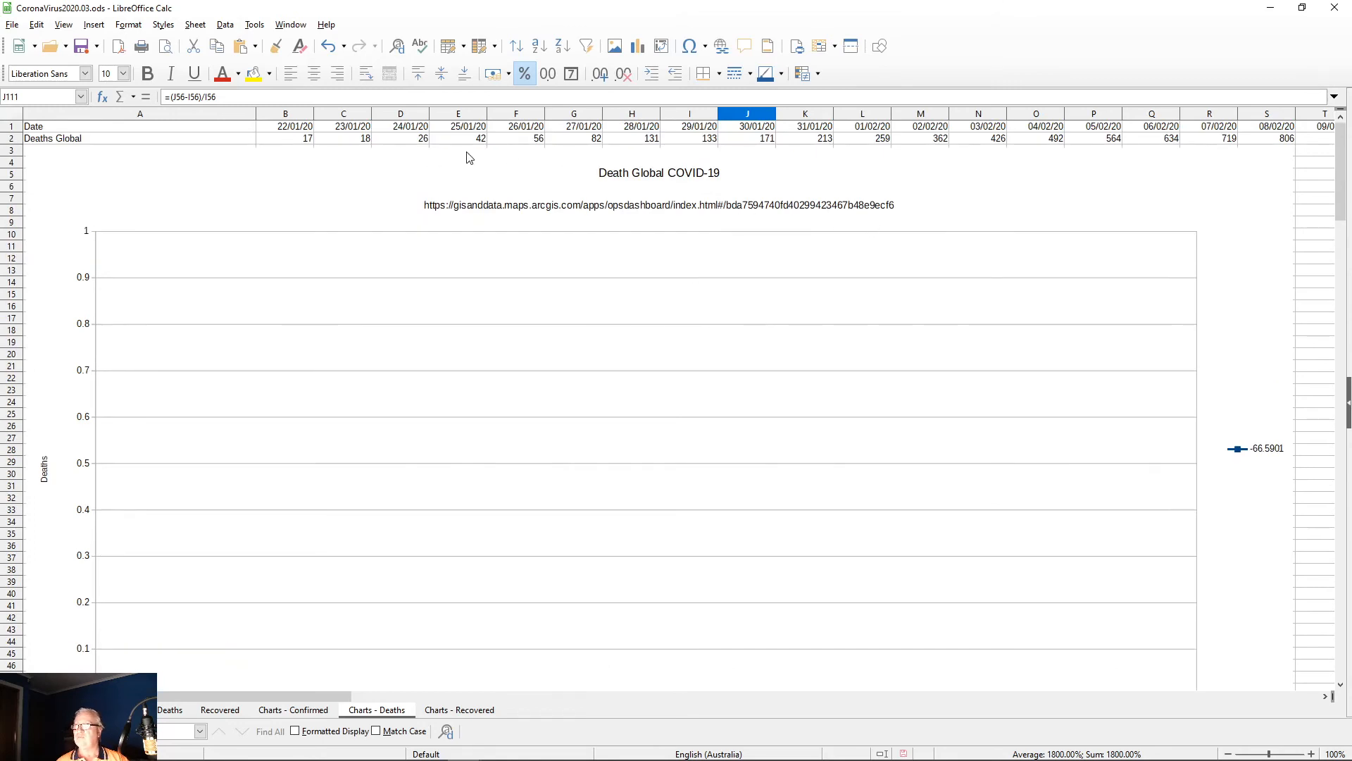
Step: Examine the Deaths and Recovered sheets down past their last country rows for any chart data below
click(302, 711)
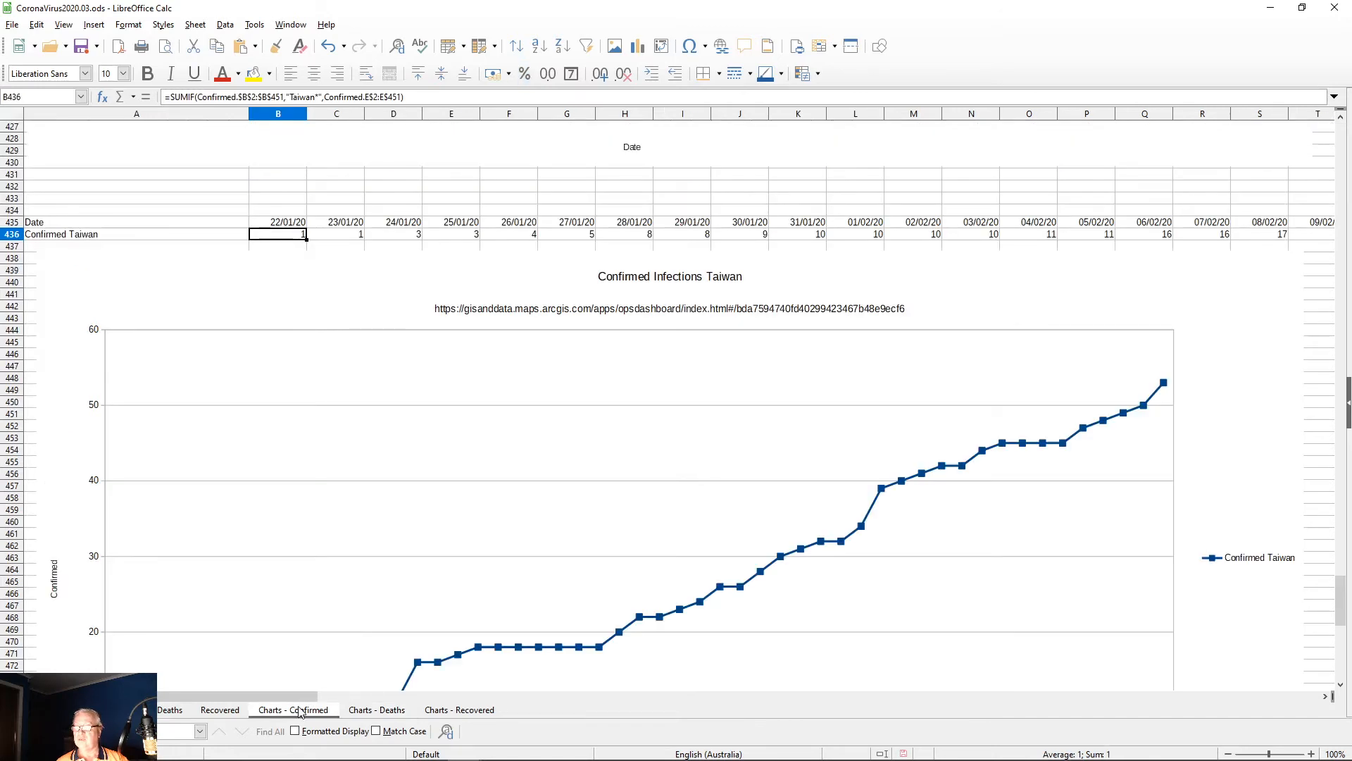
click(171, 711)
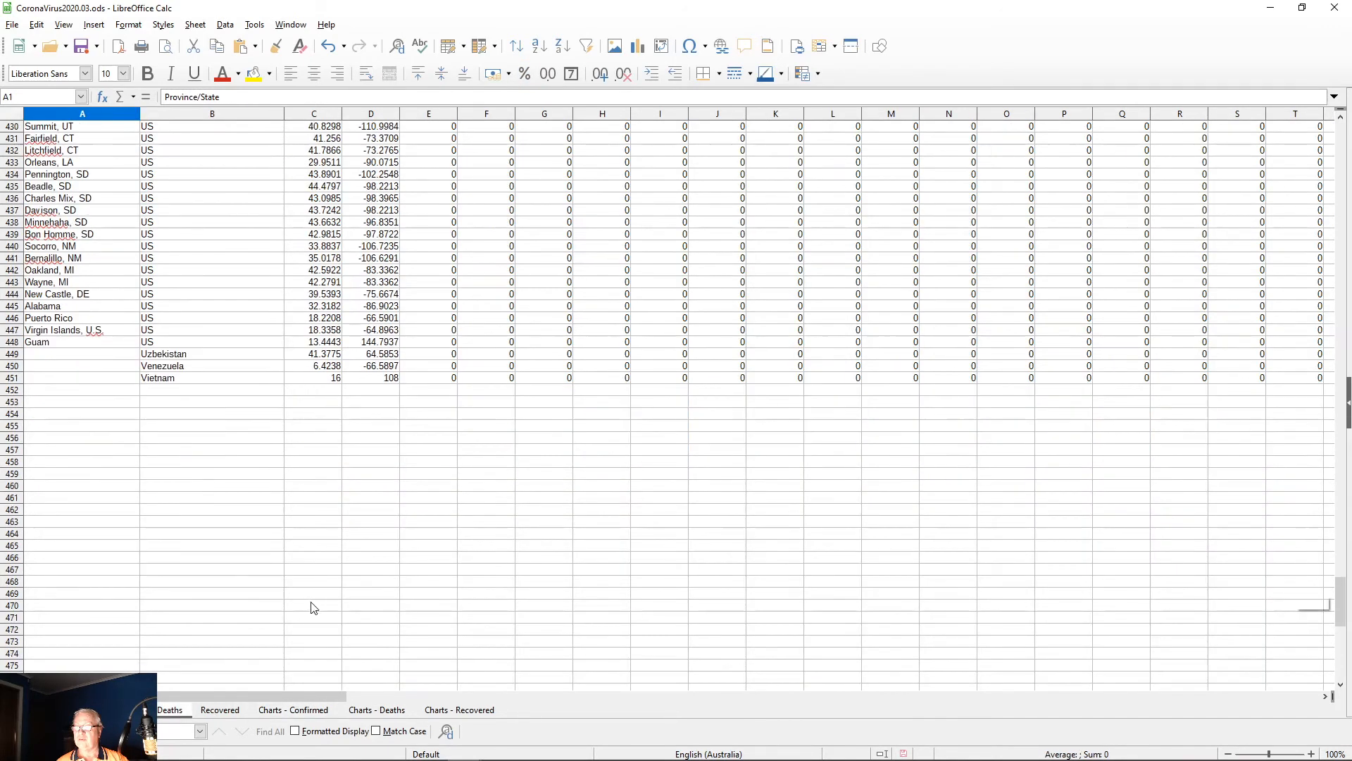
scroll(315, 608, down, 20)
scroll(433, 595, down, 20)
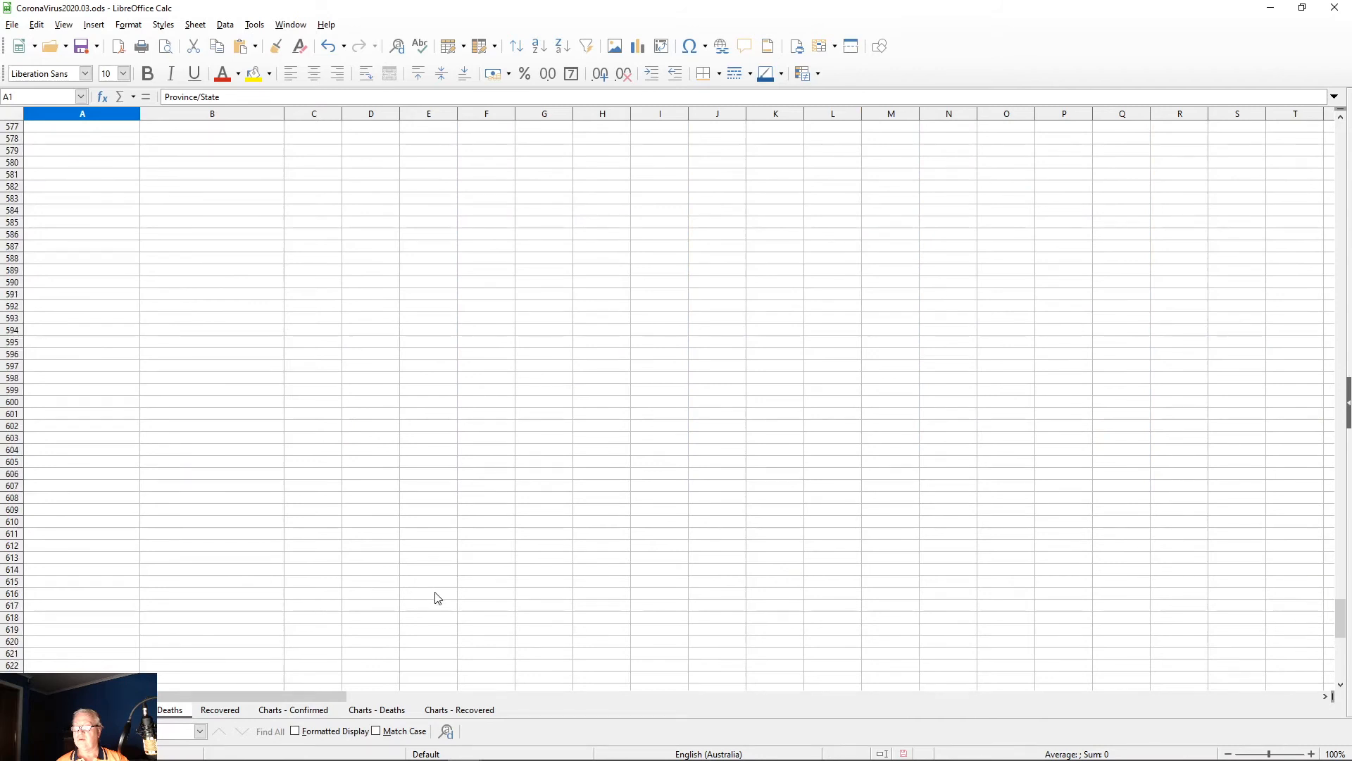
click(221, 709)
scroll(360, 604, down, 17)
scroll(360, 604, down, 20)
scroll(370, 602, down, 20)
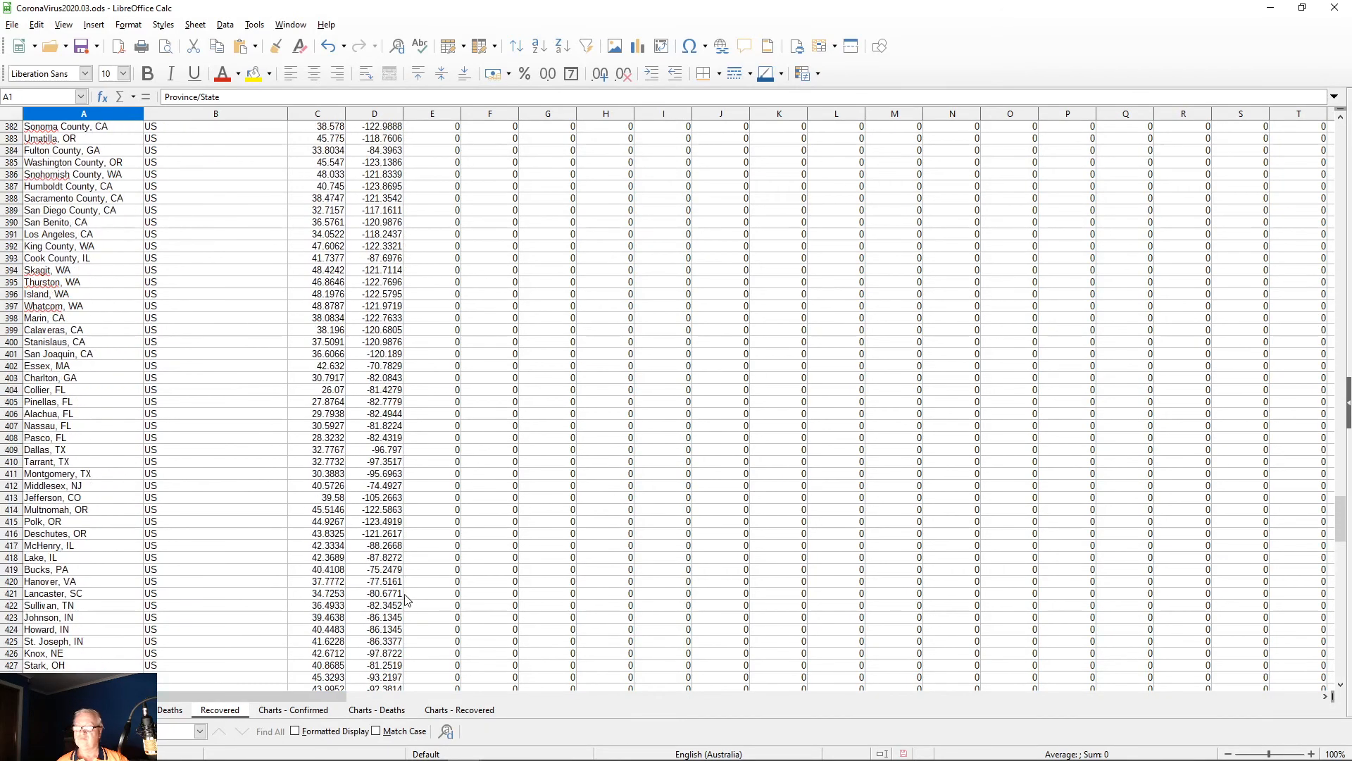
scroll(409, 603, down, 18)
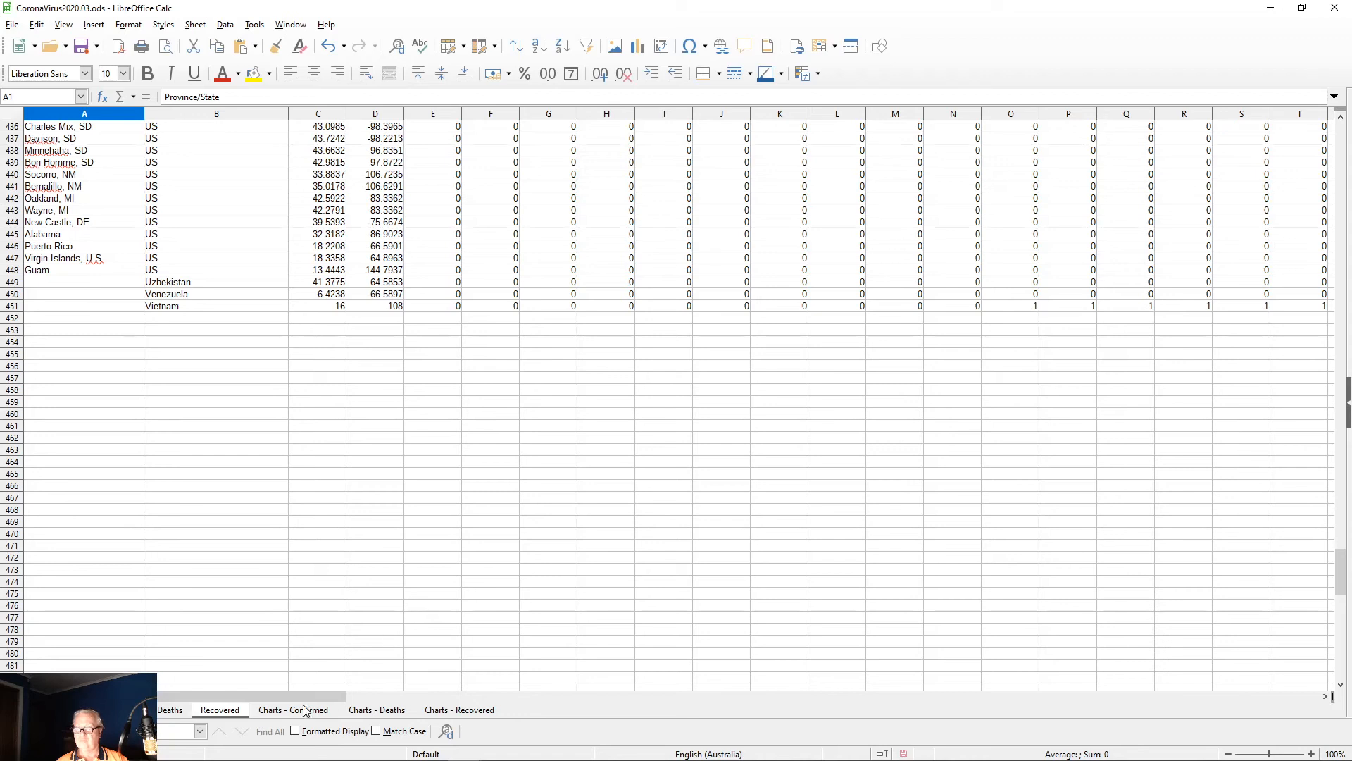
Step: Return to the Charts - Deaths sheet and check the Deaths Global sum formula in B2
click(363, 710)
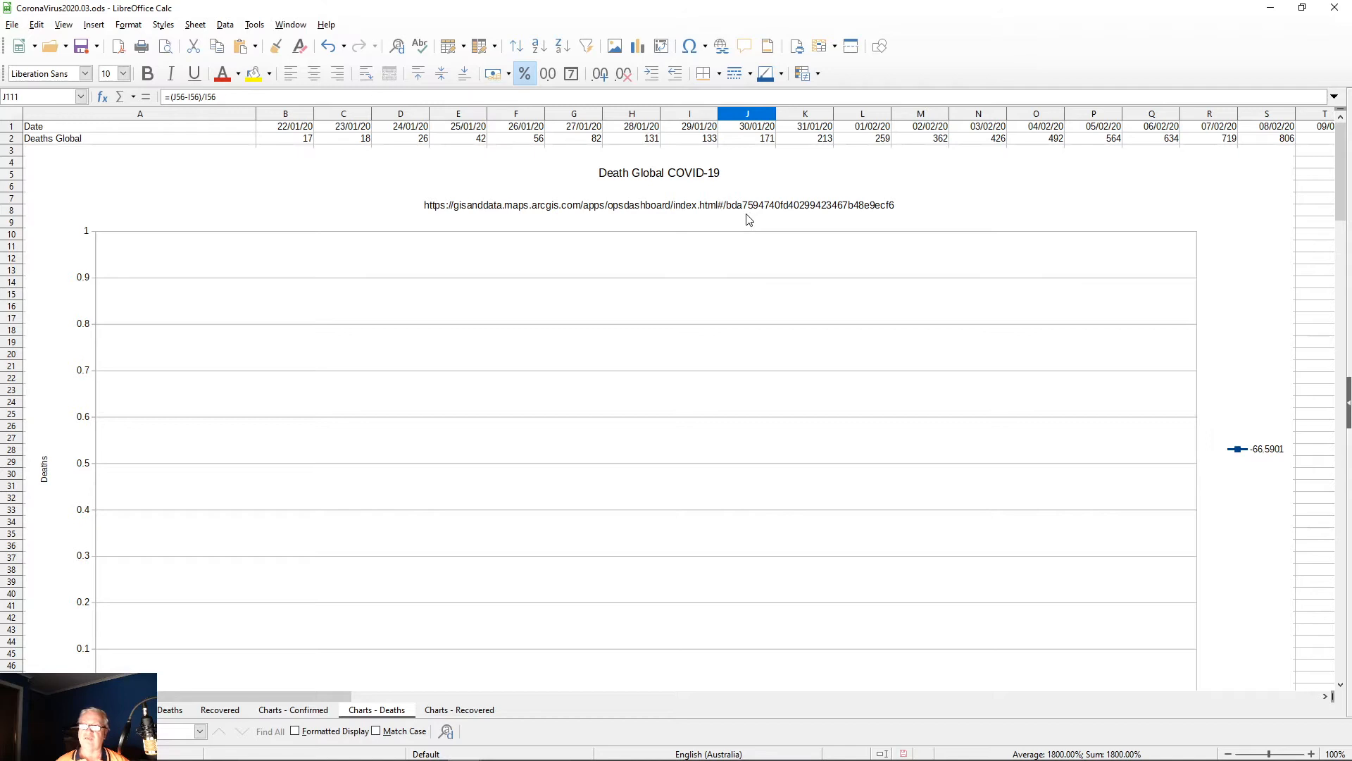
click(293, 140)
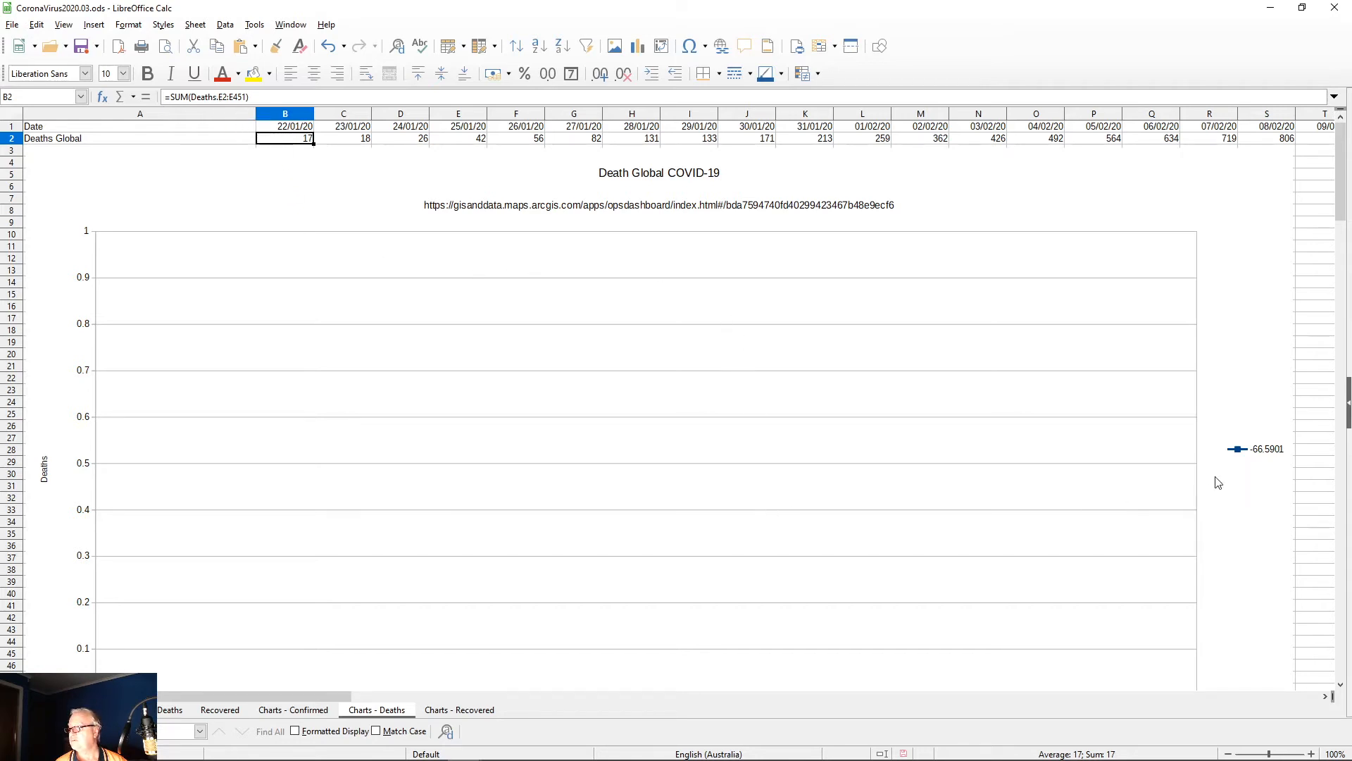
right_click(1234, 454)
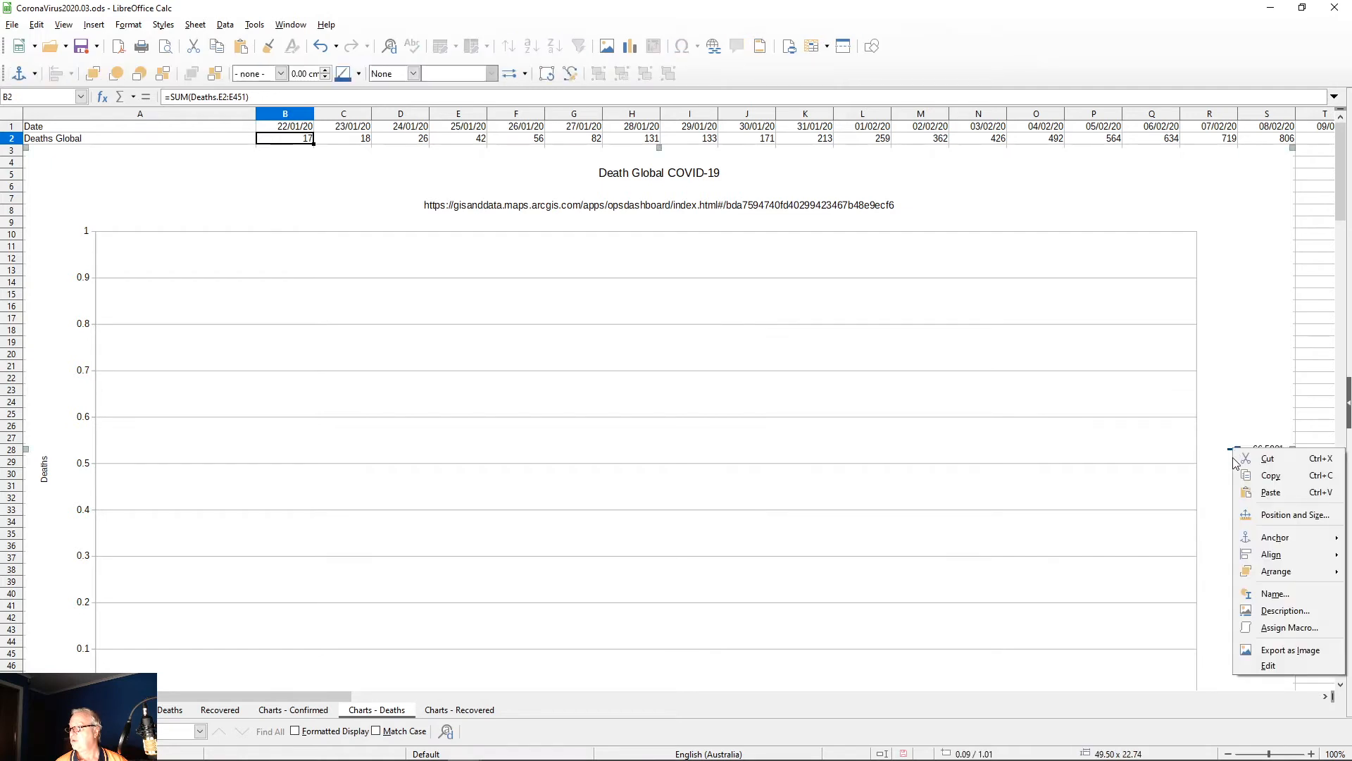
click(1189, 487)
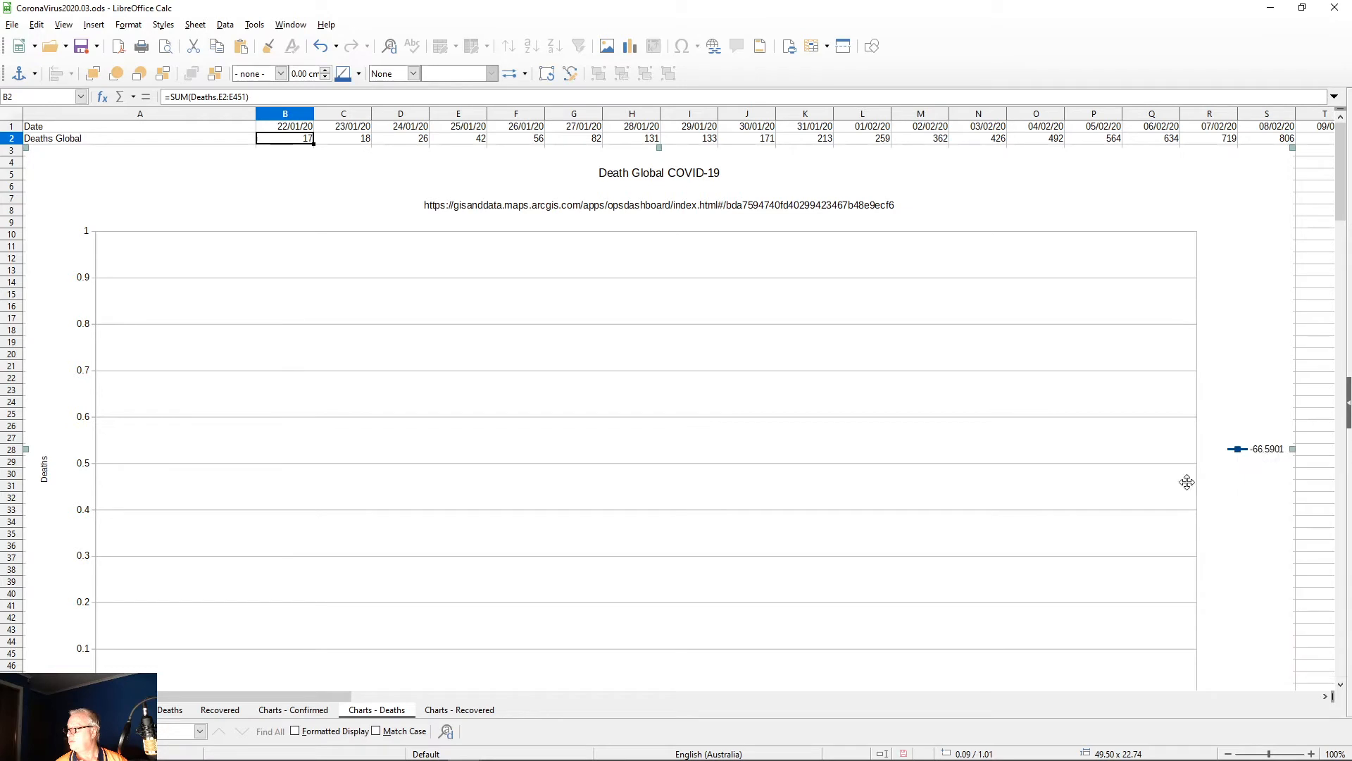
double_click(1236, 451)
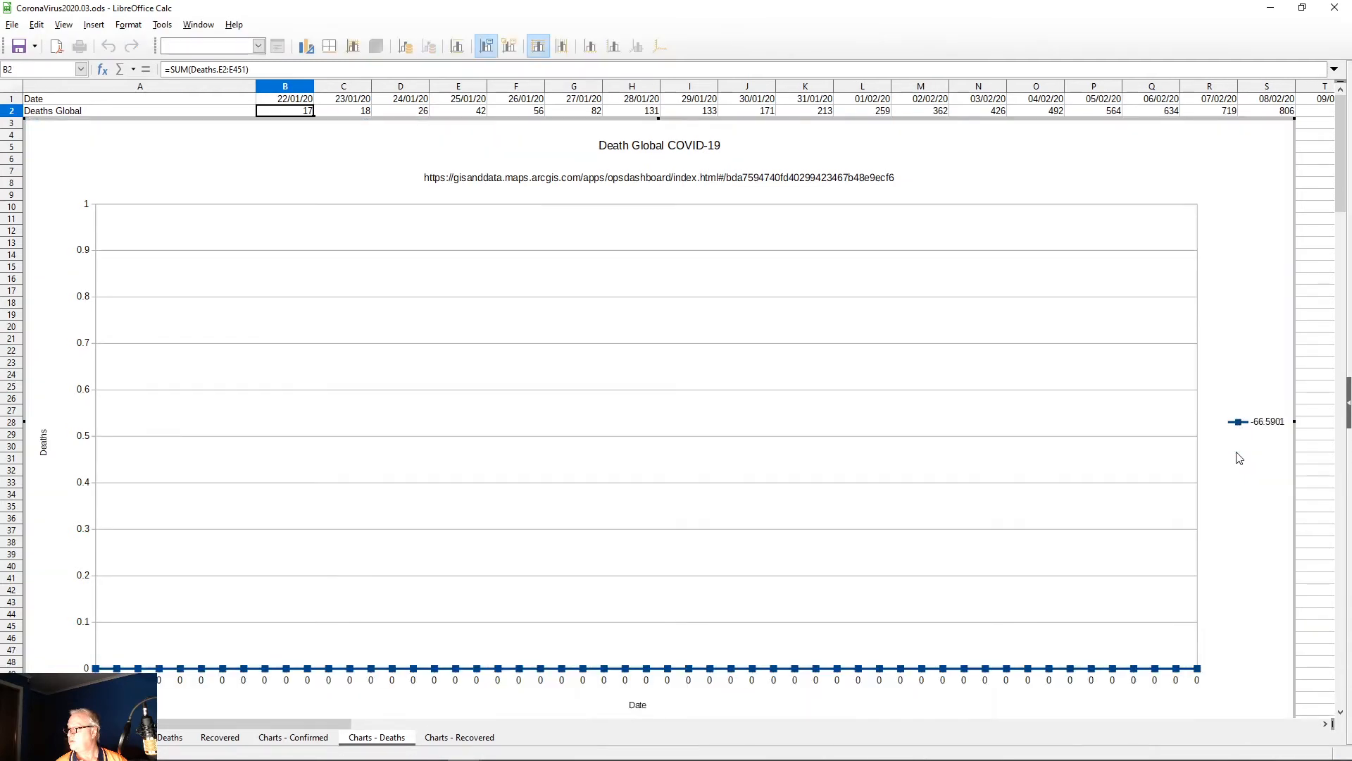
right_click(861, 674)
click(891, 664)
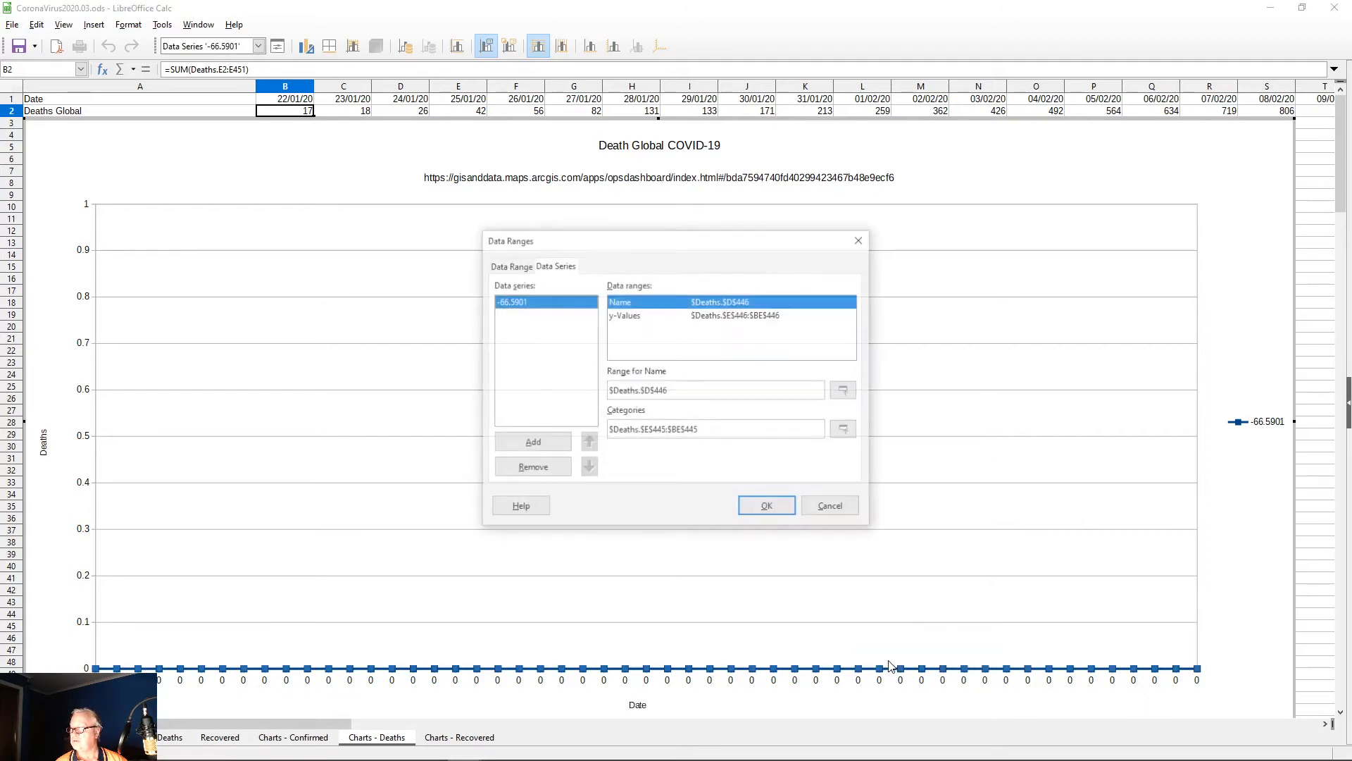
click(744, 318)
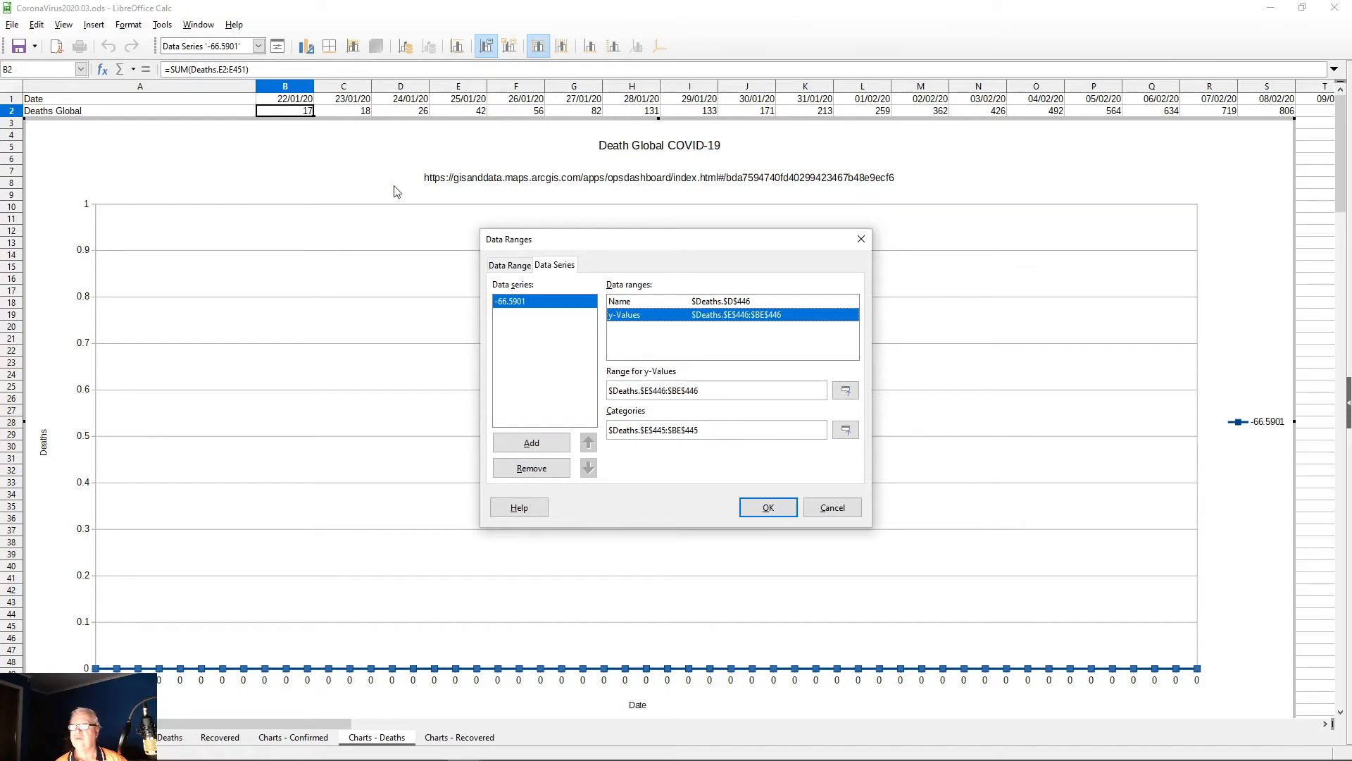
click(847, 395)
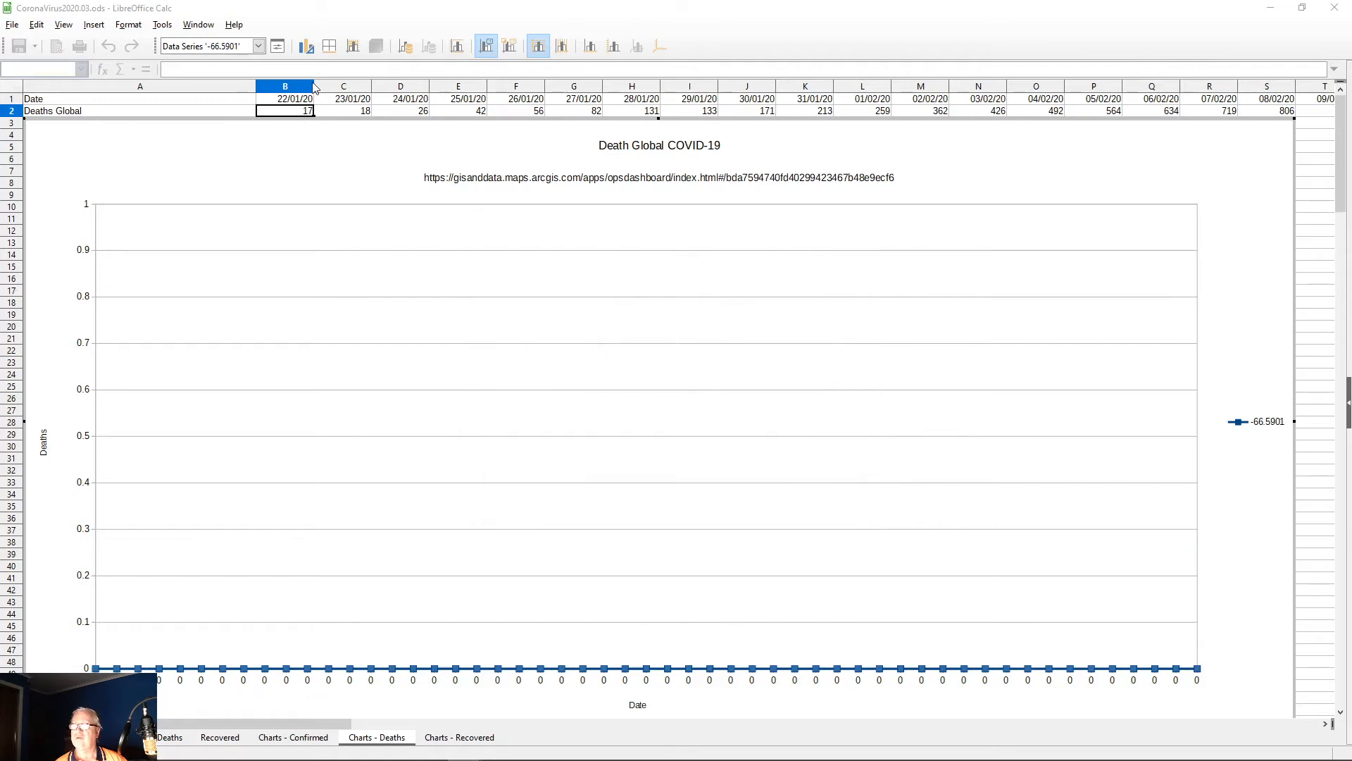
click(303, 115)
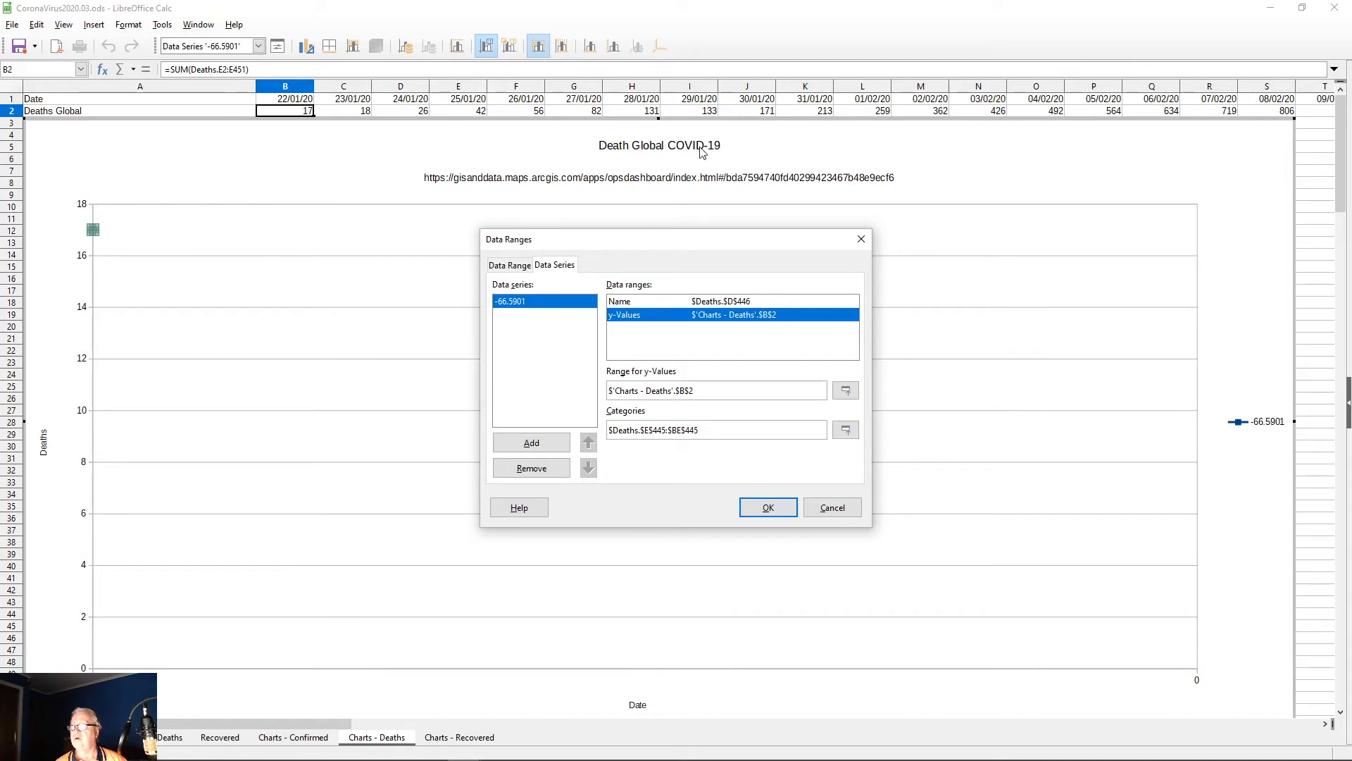
click(831, 509)
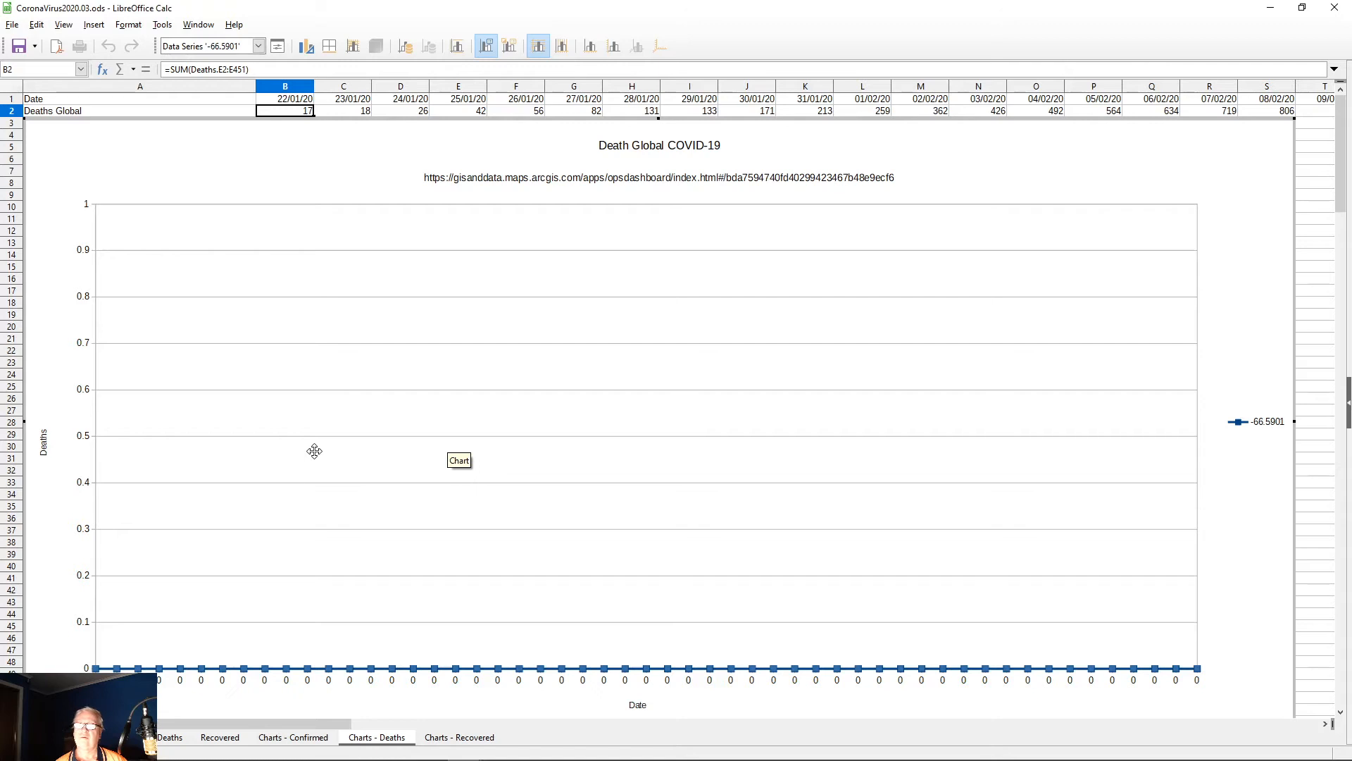
Step: Set the name range of the Death Global COVID-19 chart's data series to cell A2 of the Charts - Deaths sheet
click(297, 101)
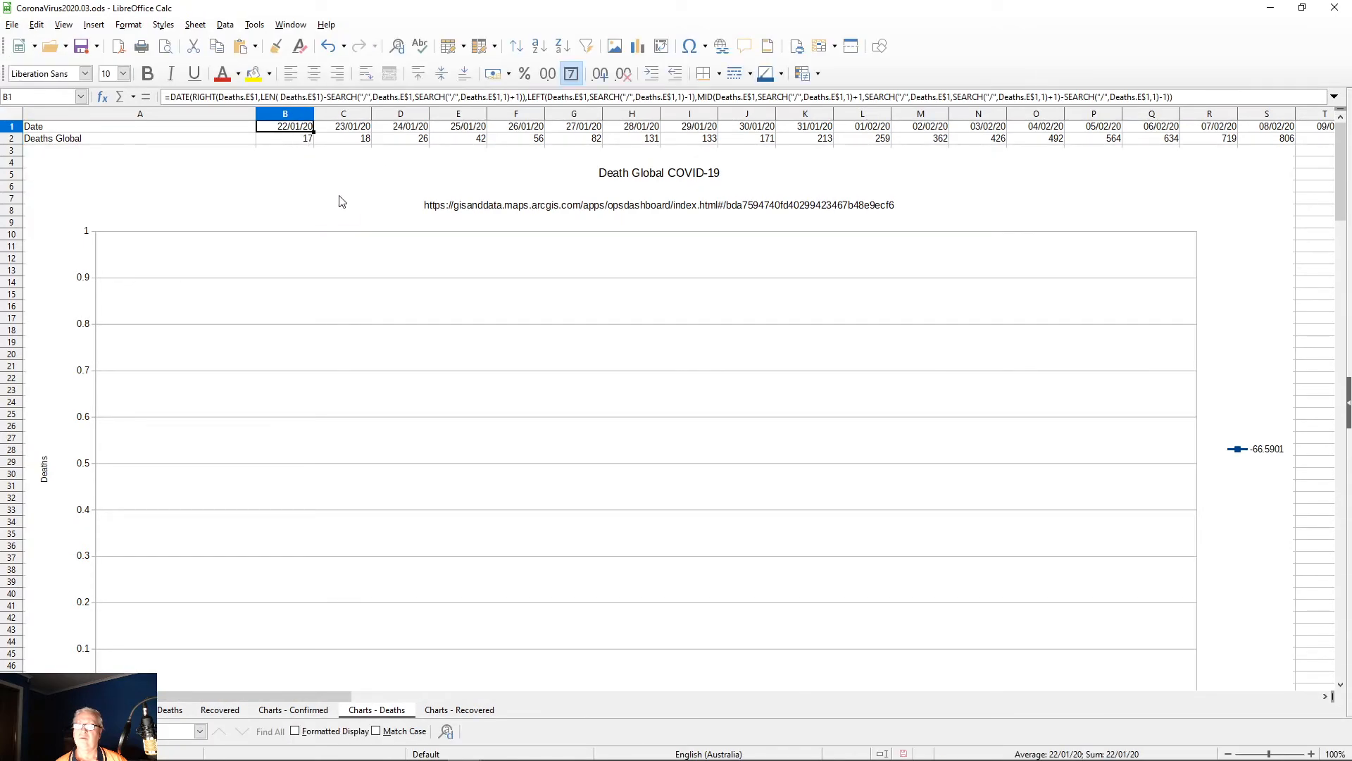
click(108, 129)
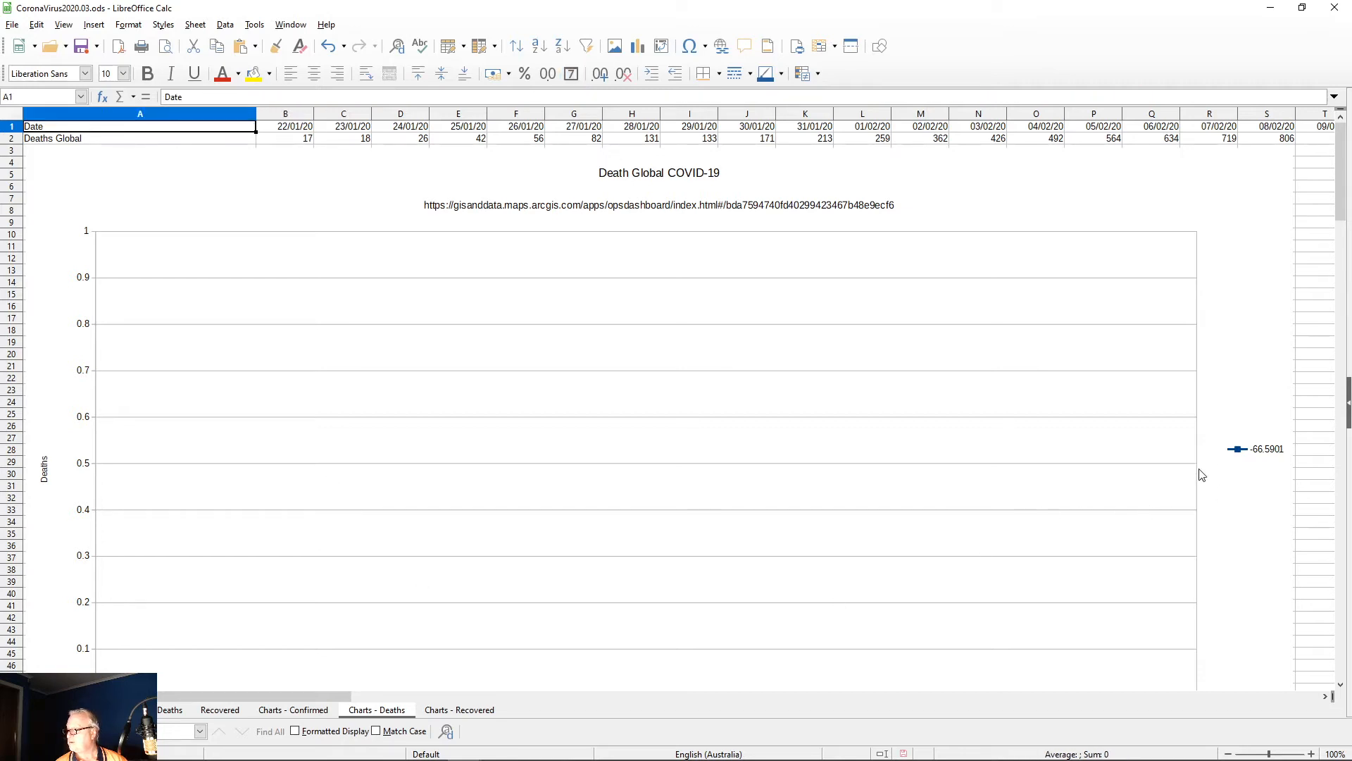
scroll(979, 468, down, 5)
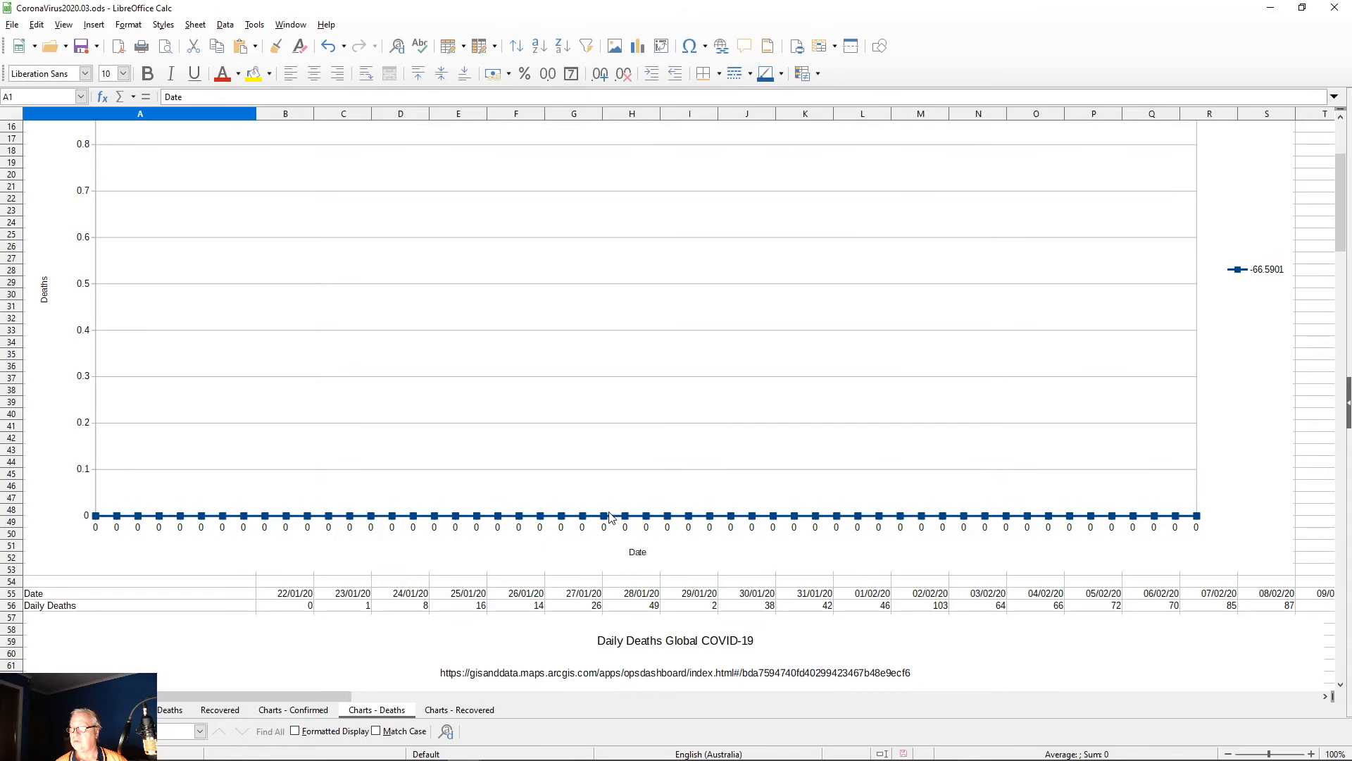
double_click(606, 519)
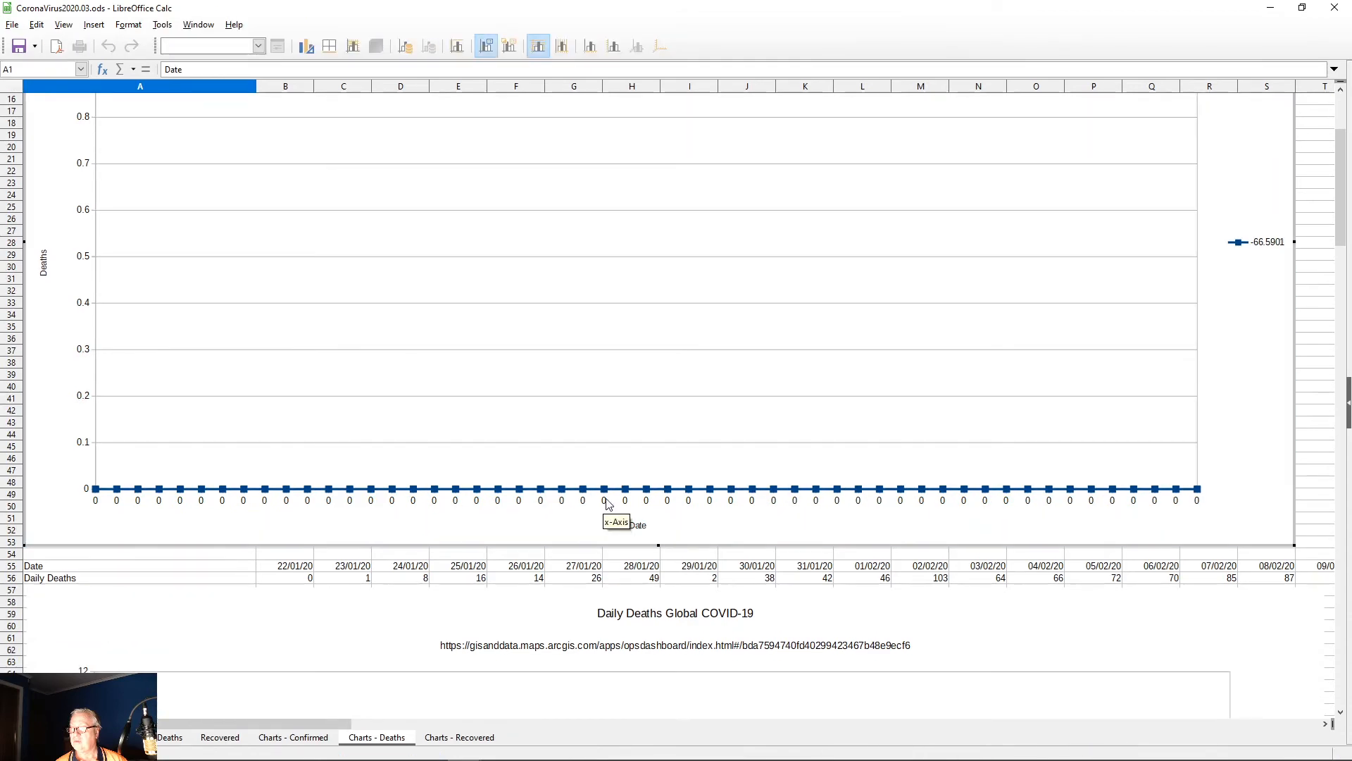
right_click(609, 491)
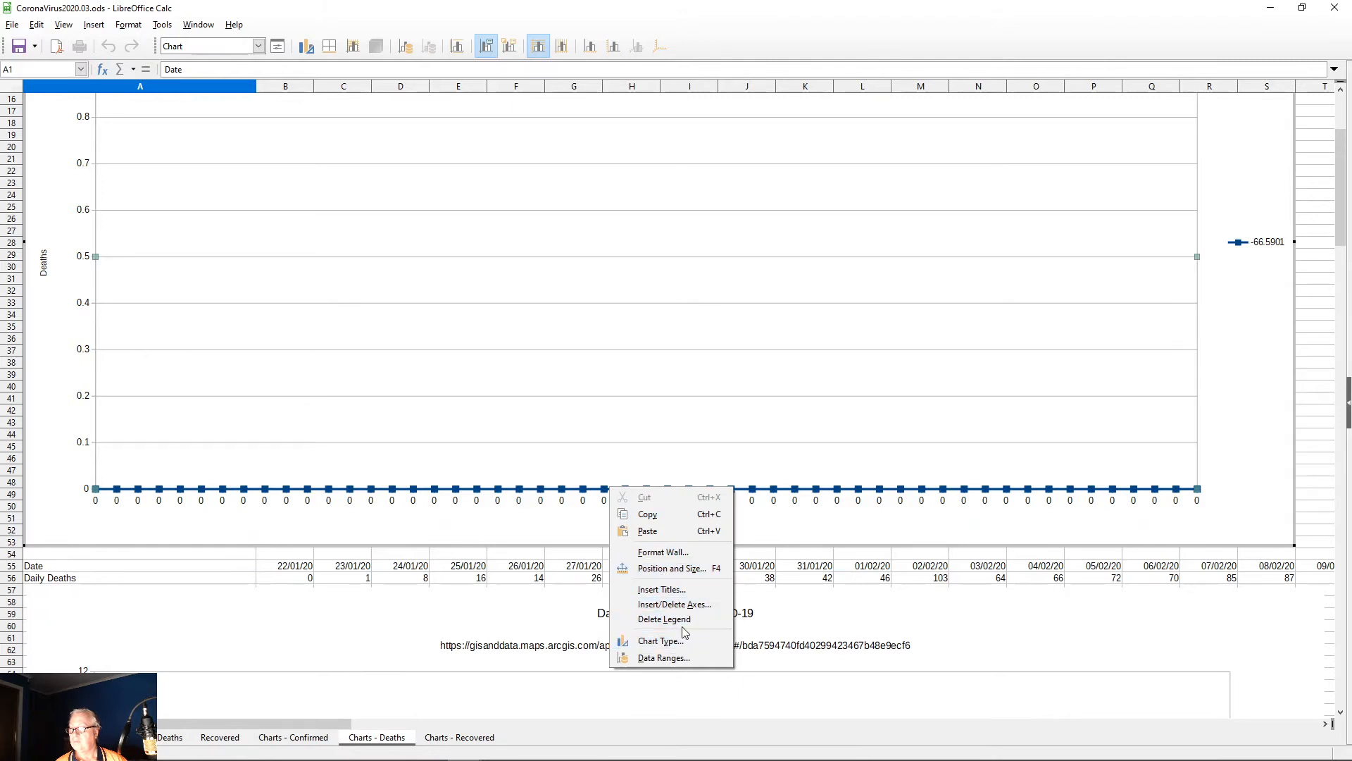
click(663, 658)
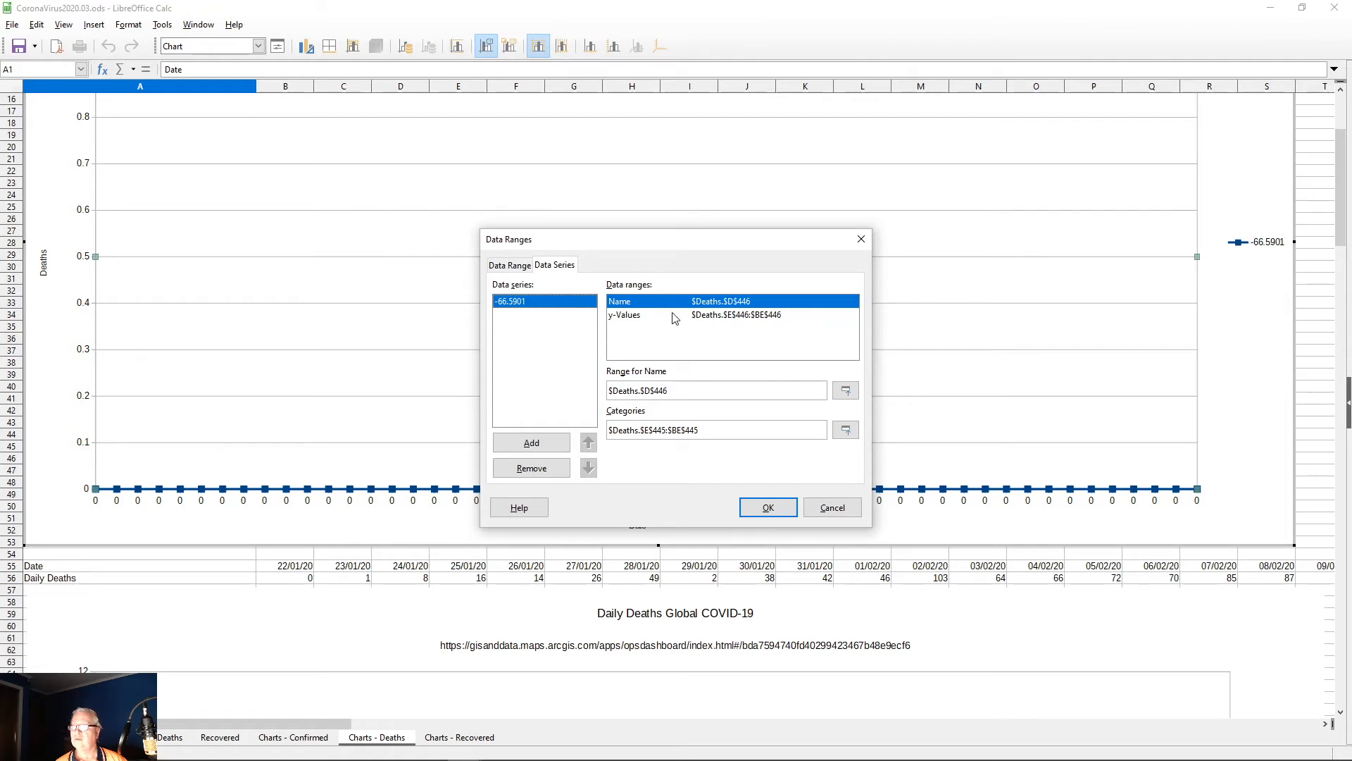
triple_click(694, 393)
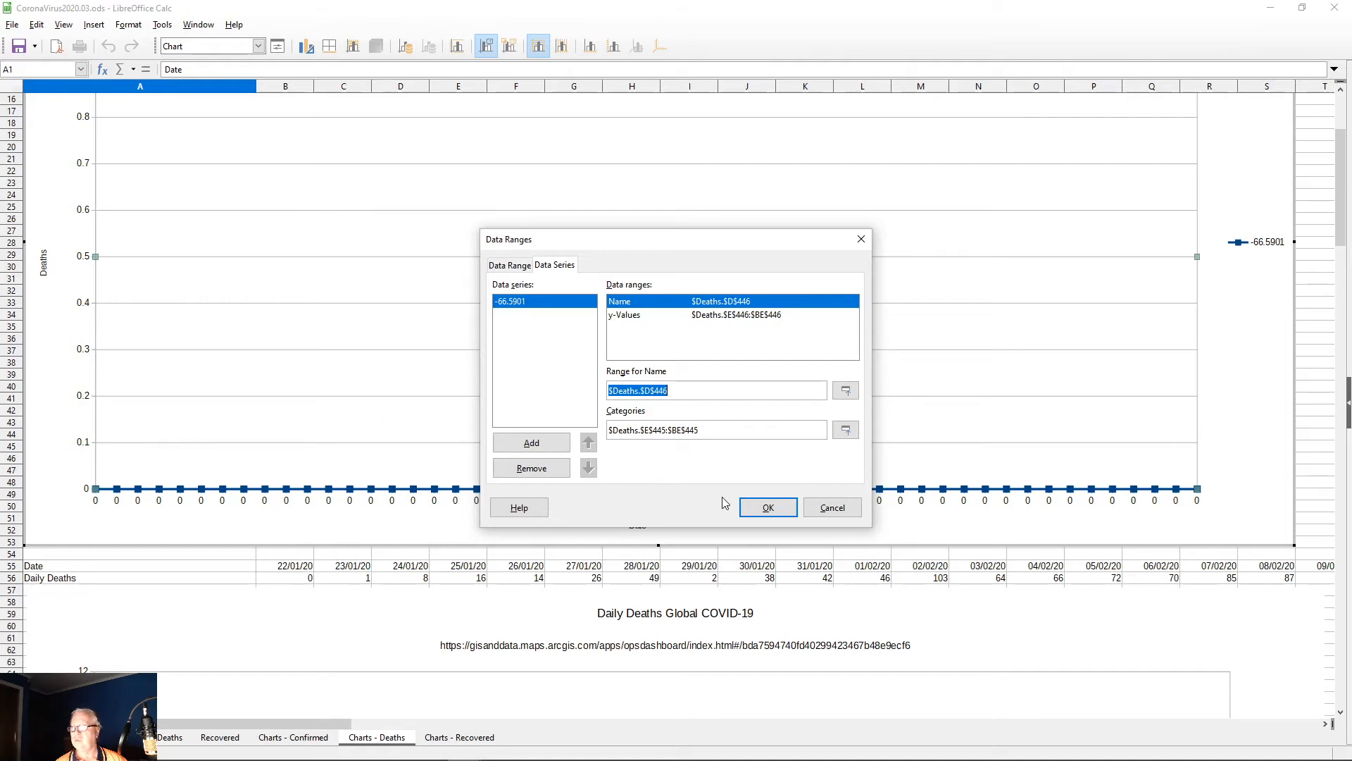
click(844, 391)
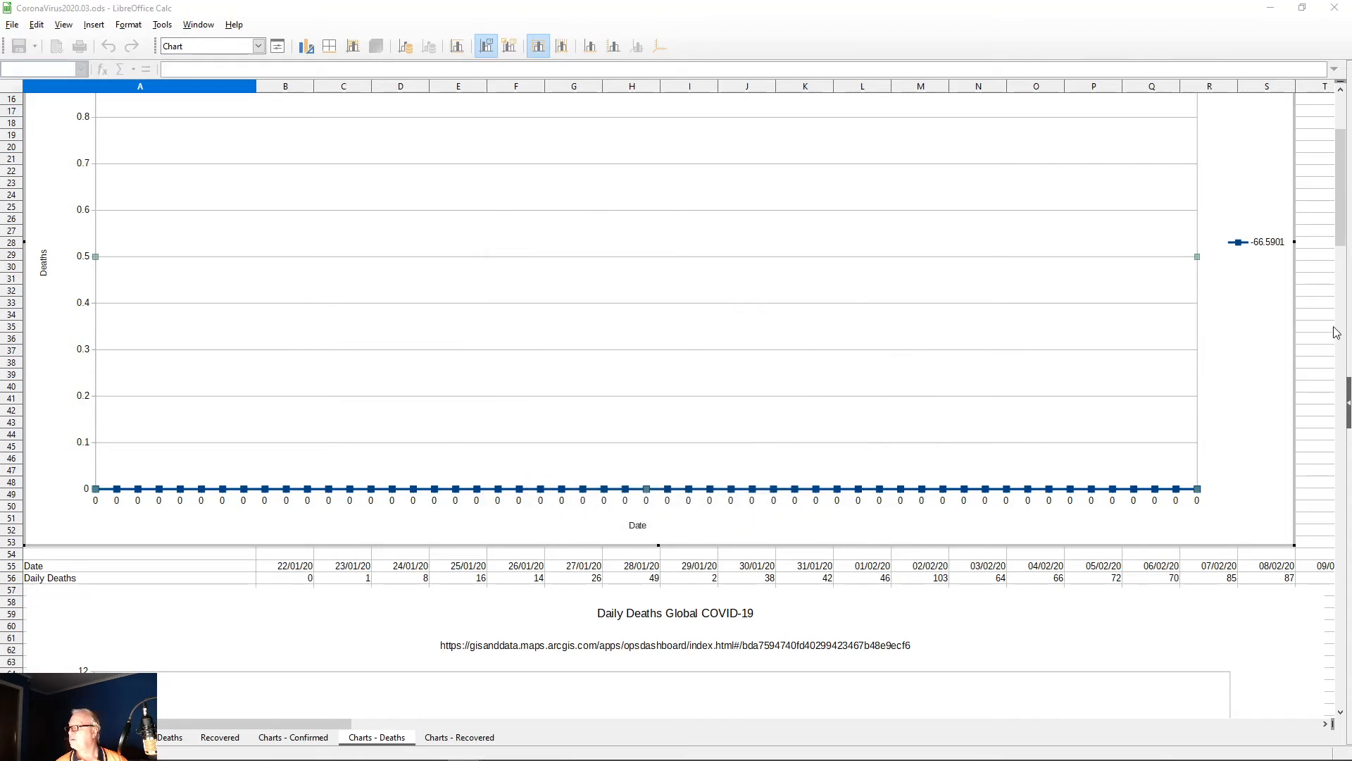
drag(1337, 239, 1340, 178)
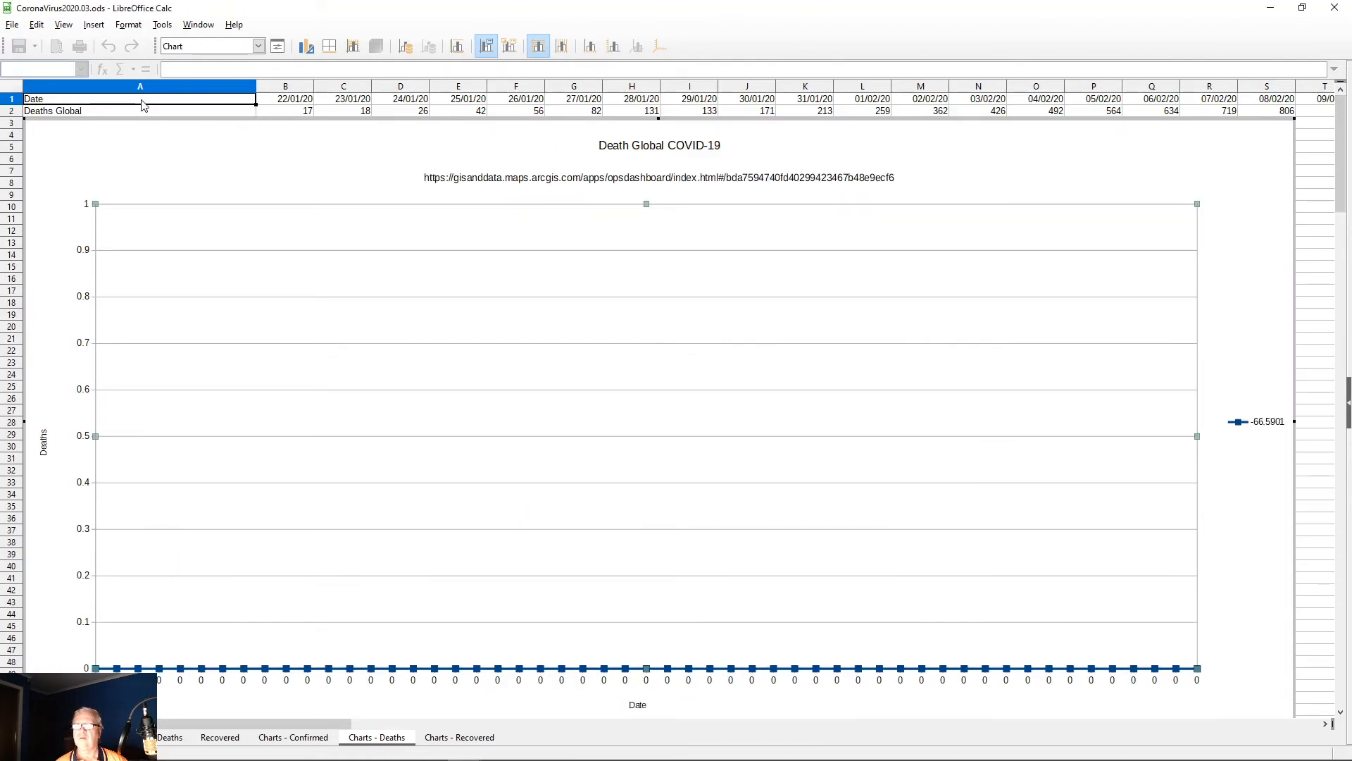
click(96, 111)
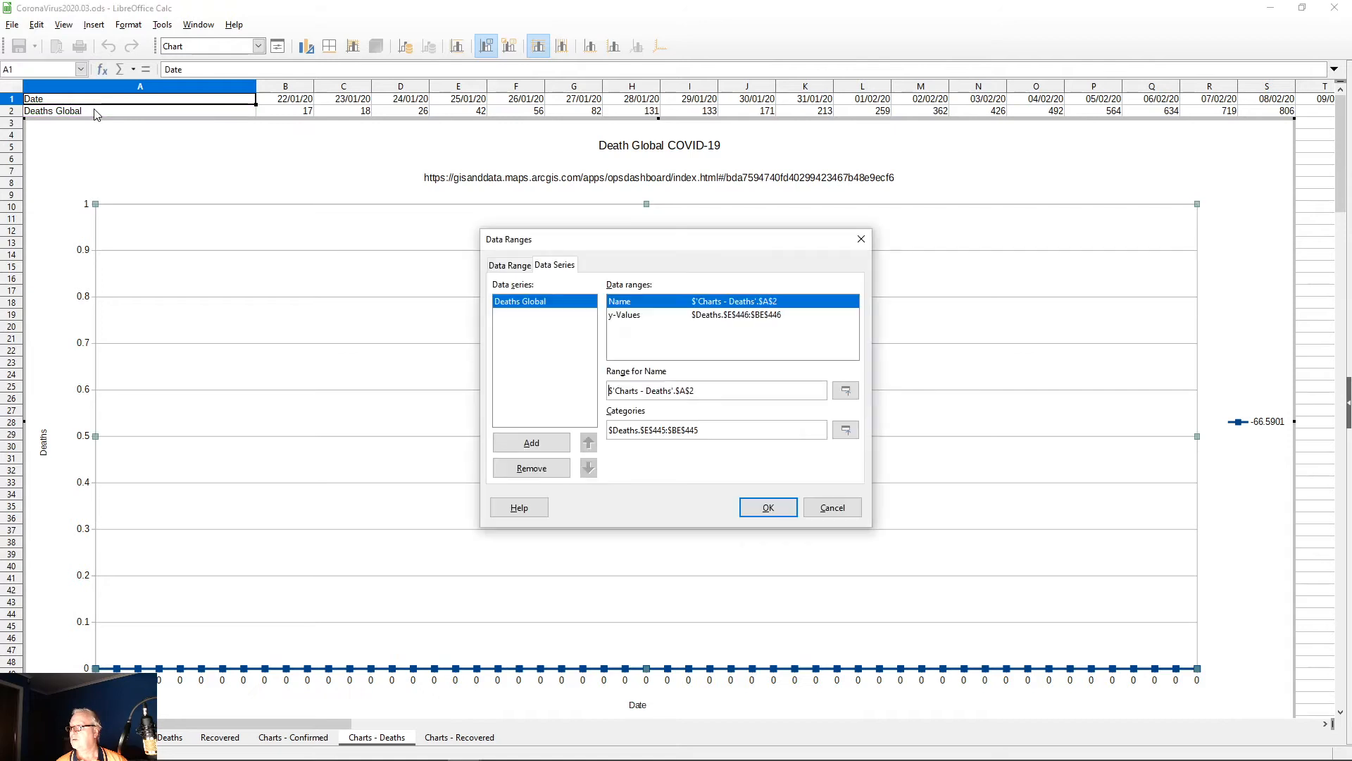
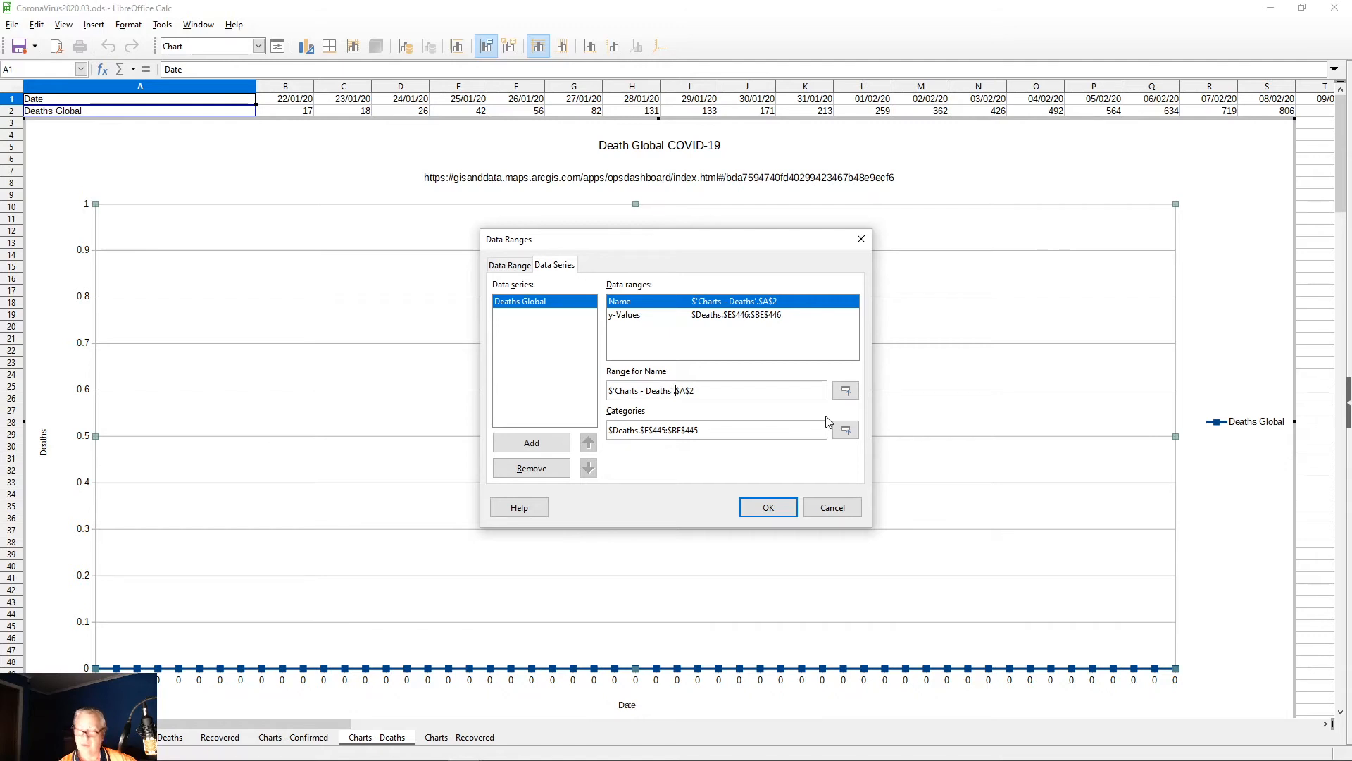
Step: Try shortening the series' name range to $A$2 without the sheet name, and restore the reference to A2 of Charts - Deaths
key(shift+Left)
key(ctrl+shift+Left)
key(ctrl+shift+Left)
key(ctrl+shift+Left)
key(ctrl+shift+Left)
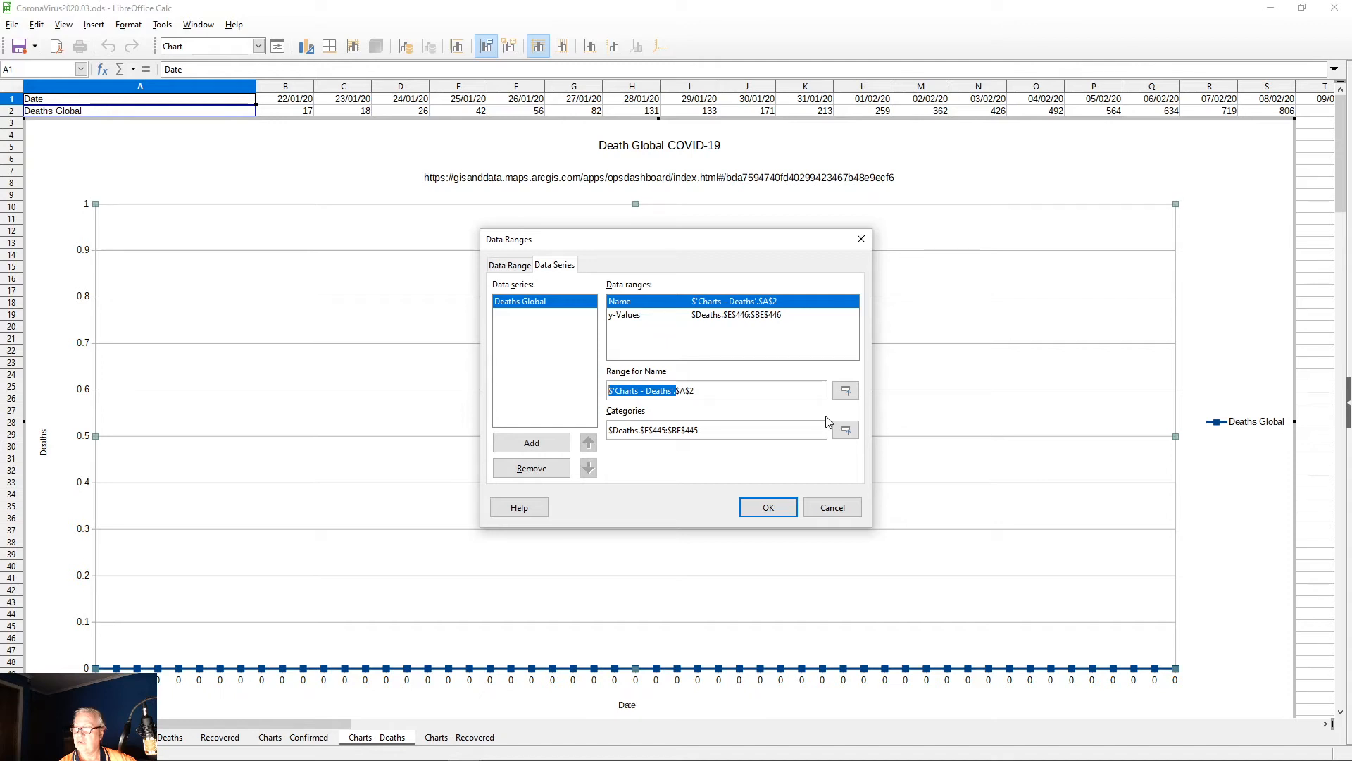
key(BackSpace)
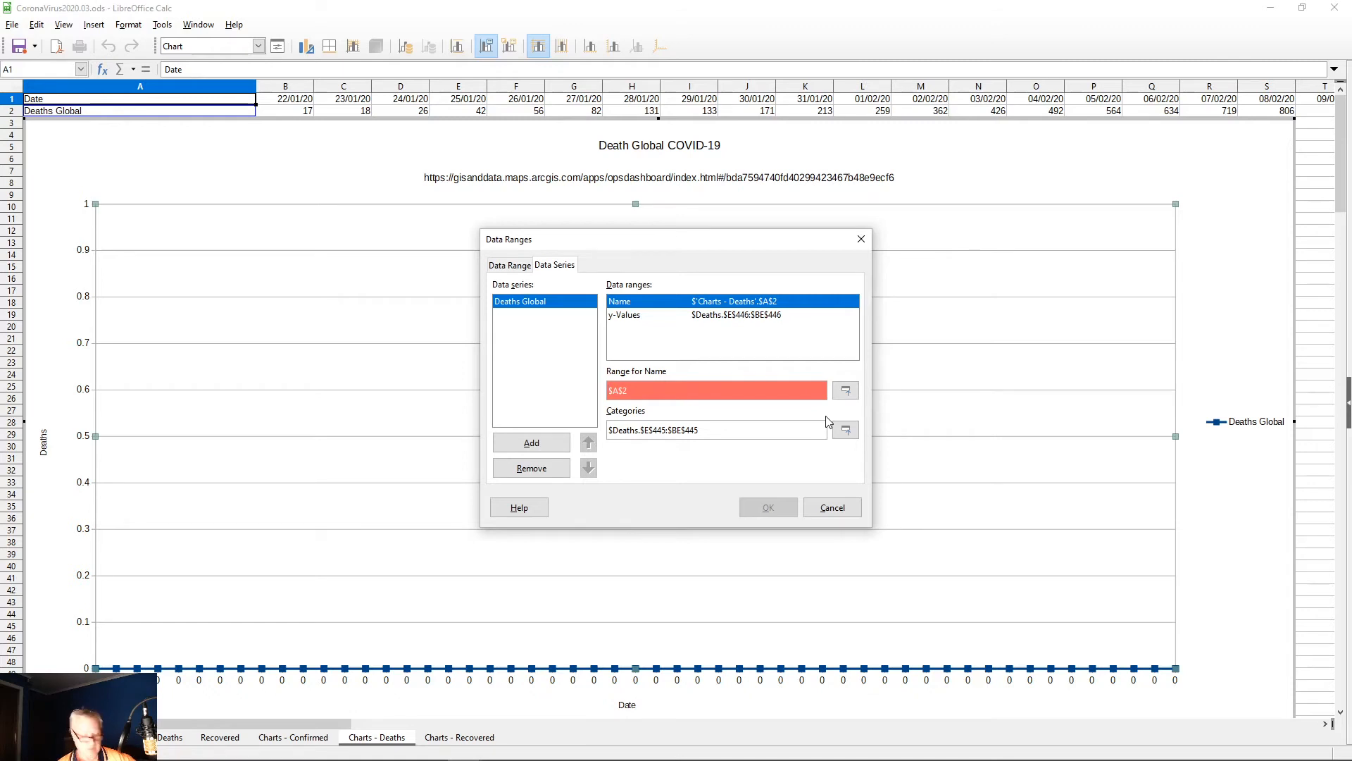
key(ctrl+z)
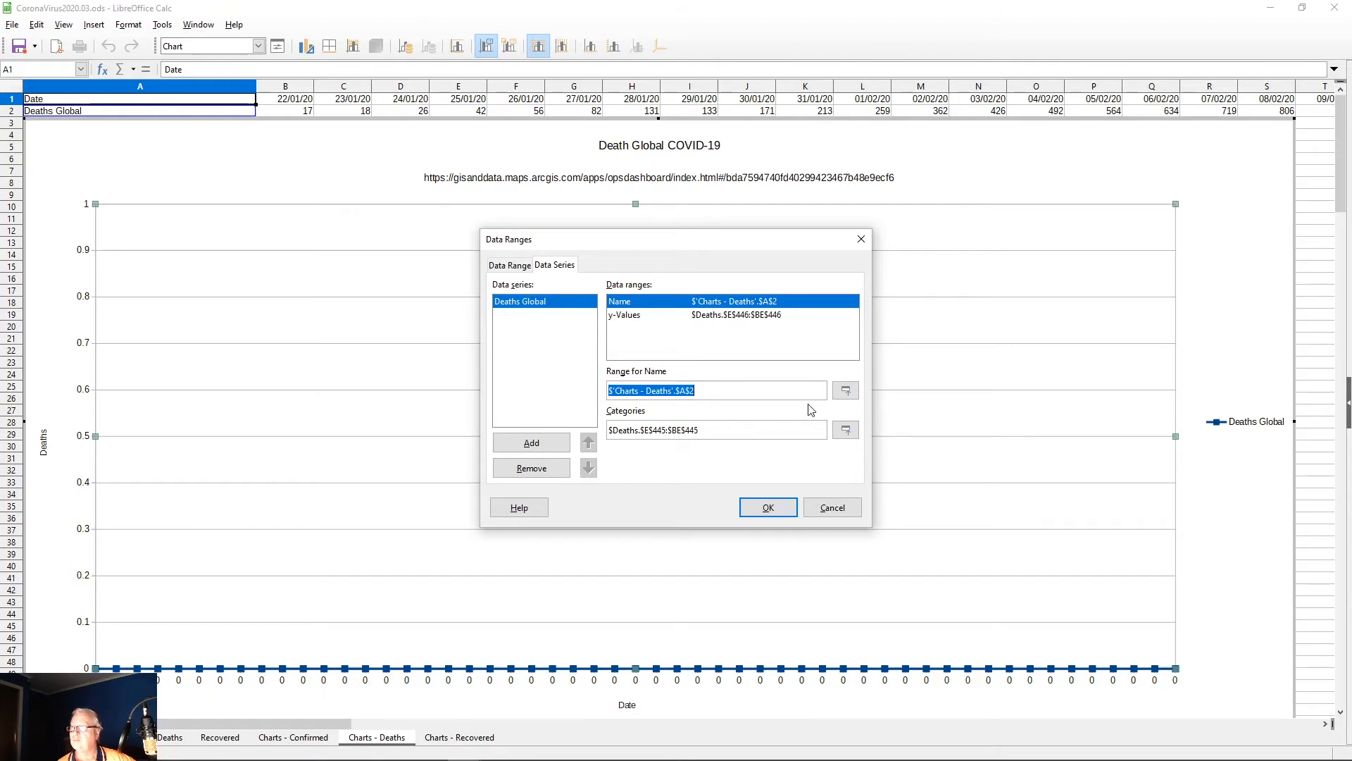
click(846, 391)
click(87, 111)
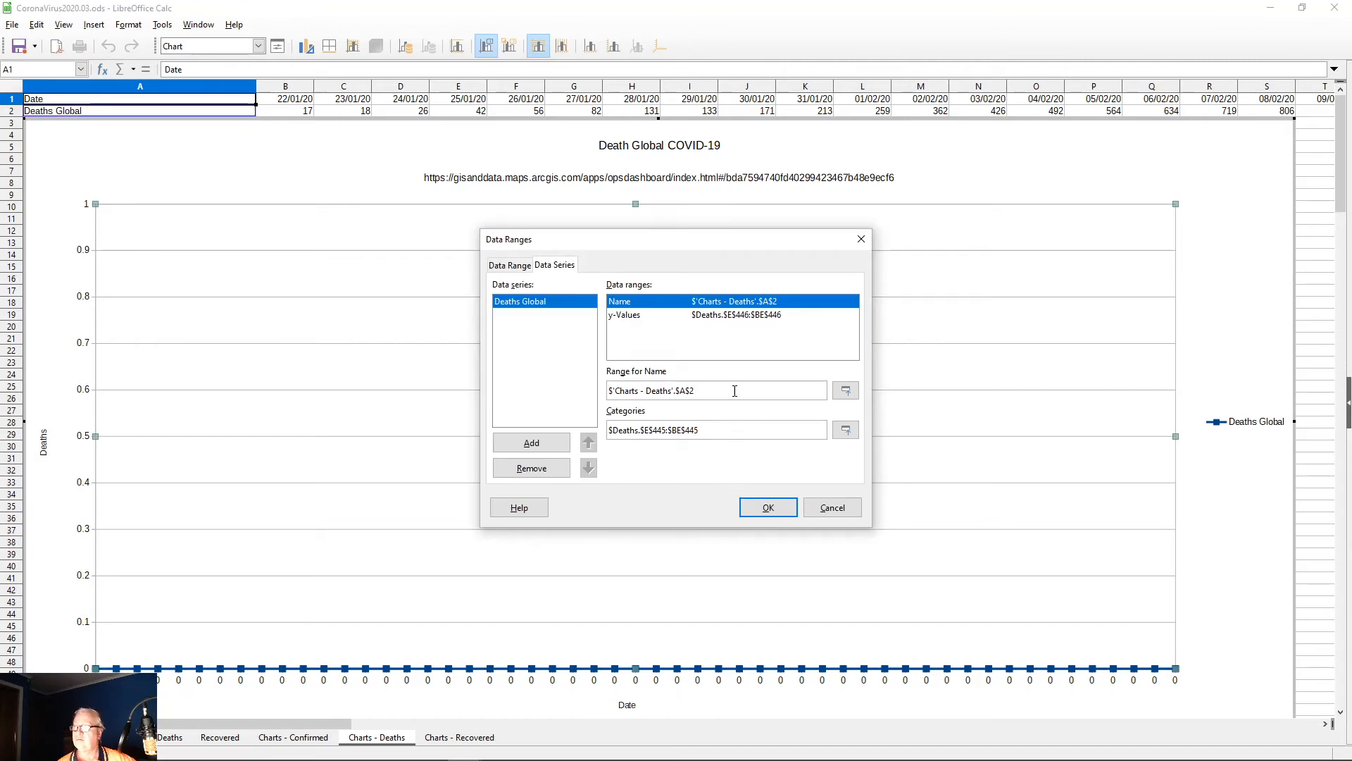
click(730, 315)
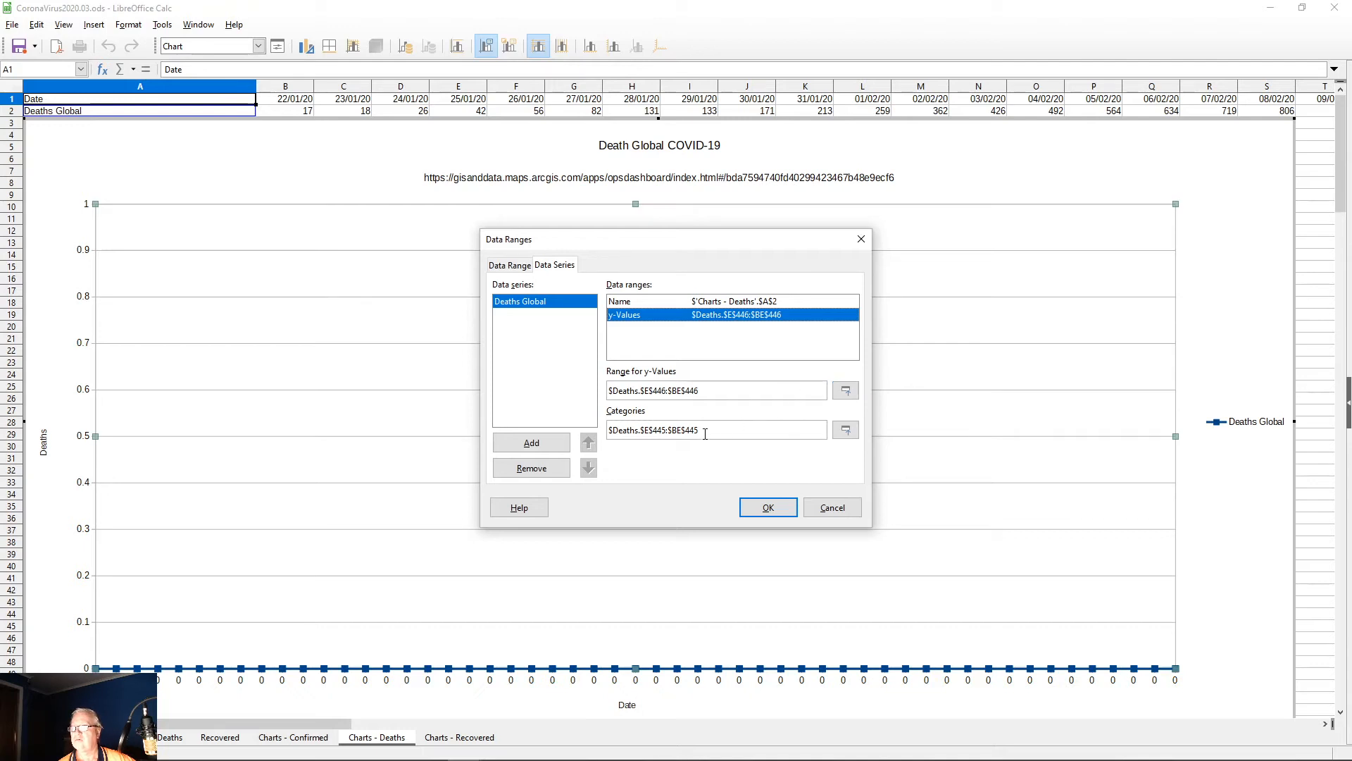
click(845, 391)
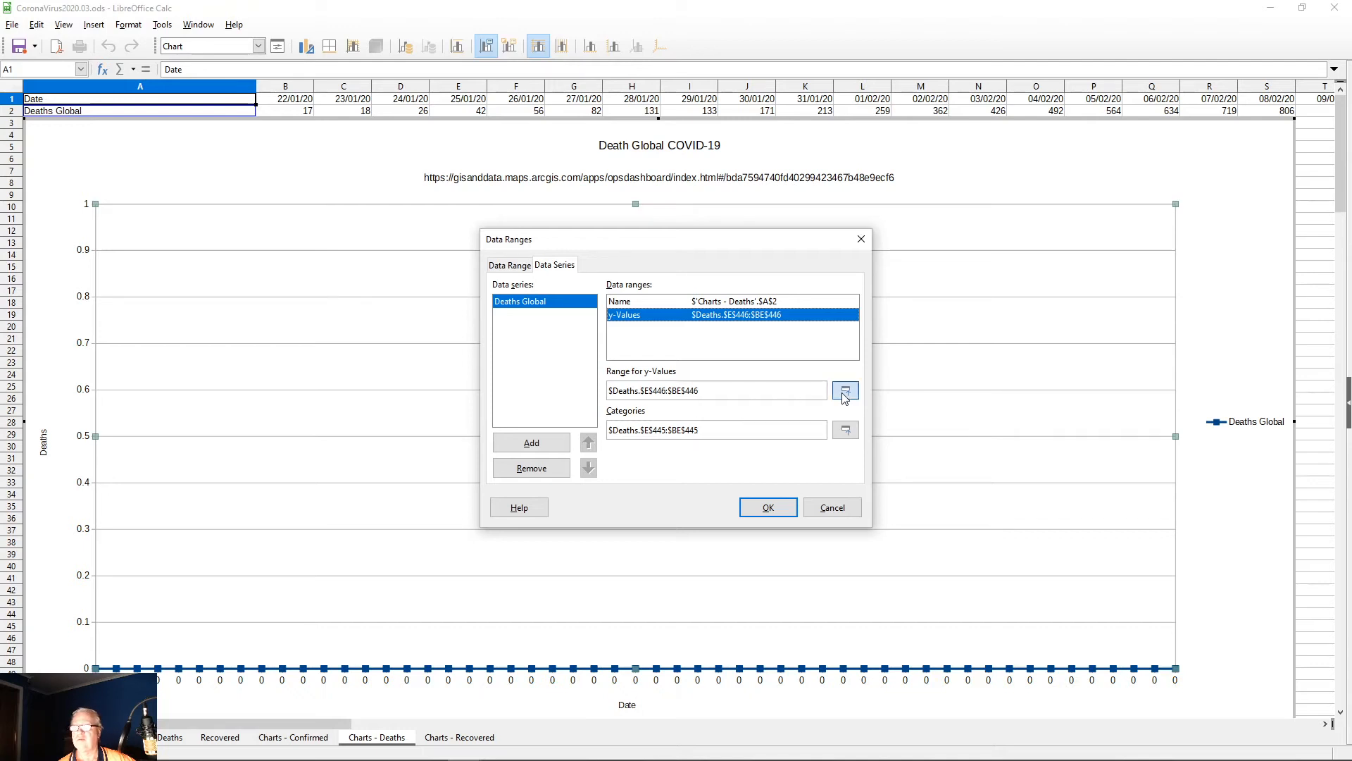
click(97, 114)
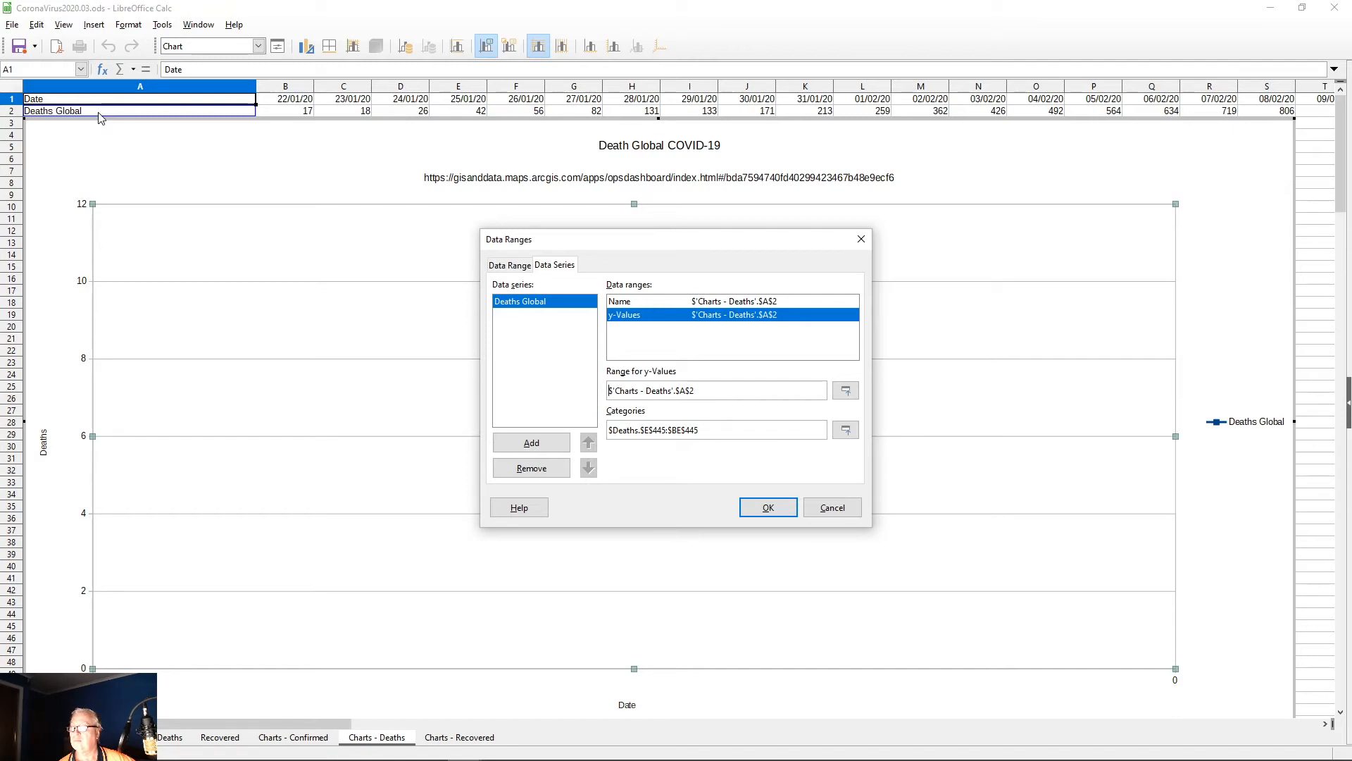
Step: Set the Deaths Global series' y-values range to A2:BC2 on the Charts - Deaths sheet and apply it to the chart
click(729, 315)
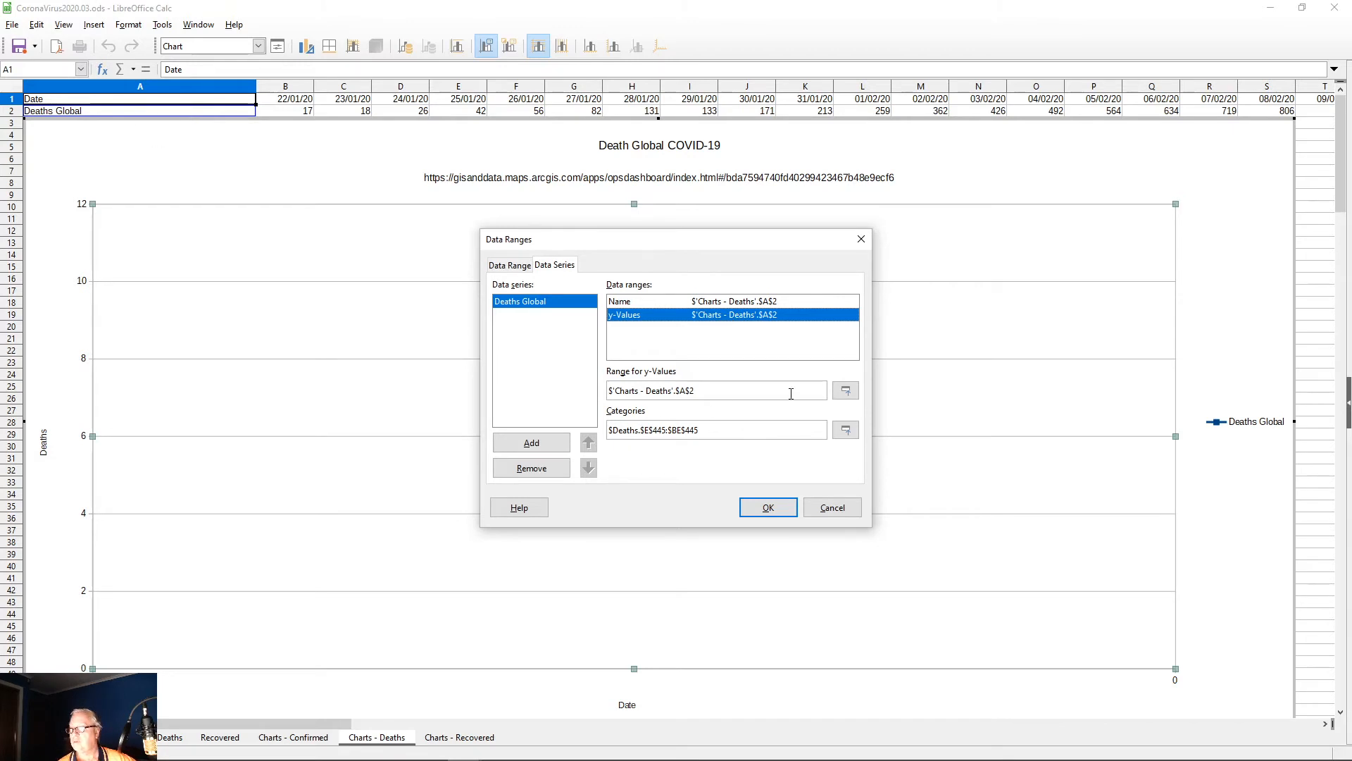
click(846, 392)
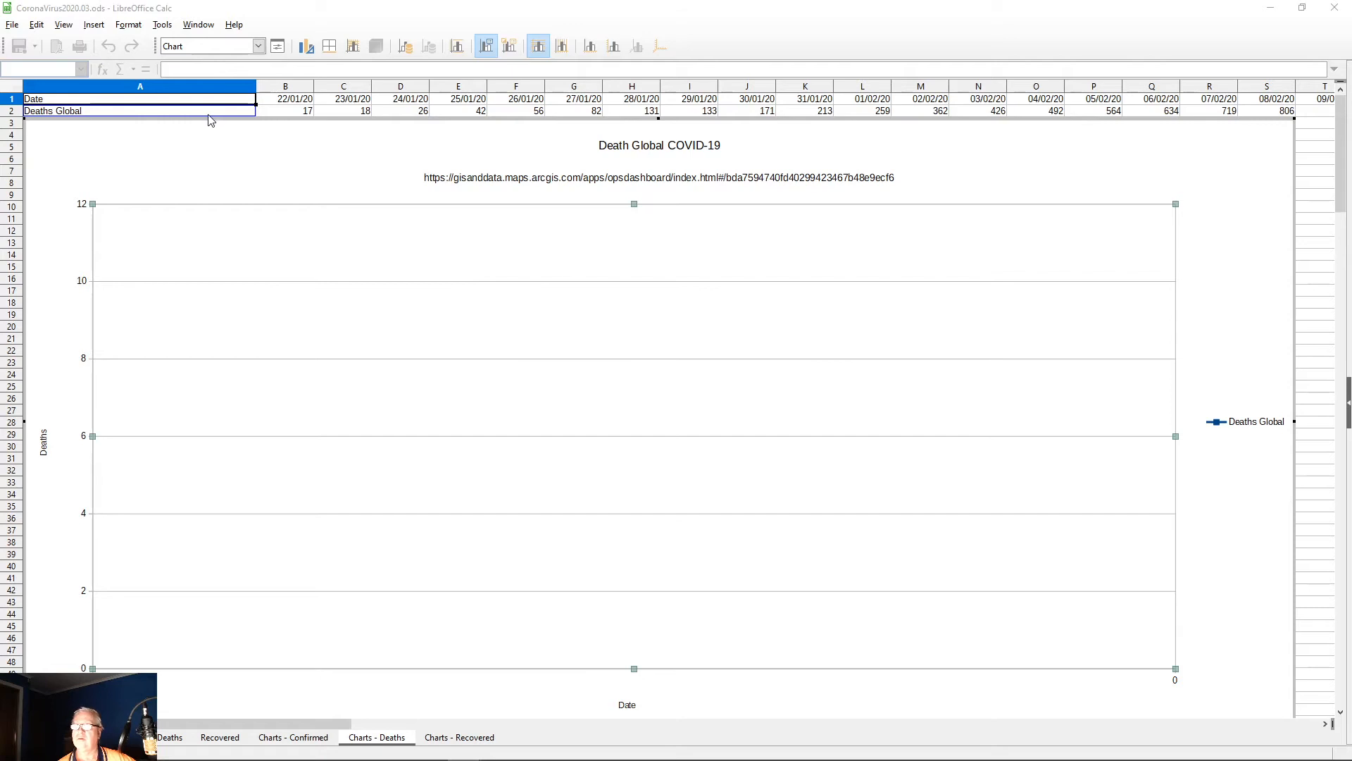
drag(208, 117, 655, 116)
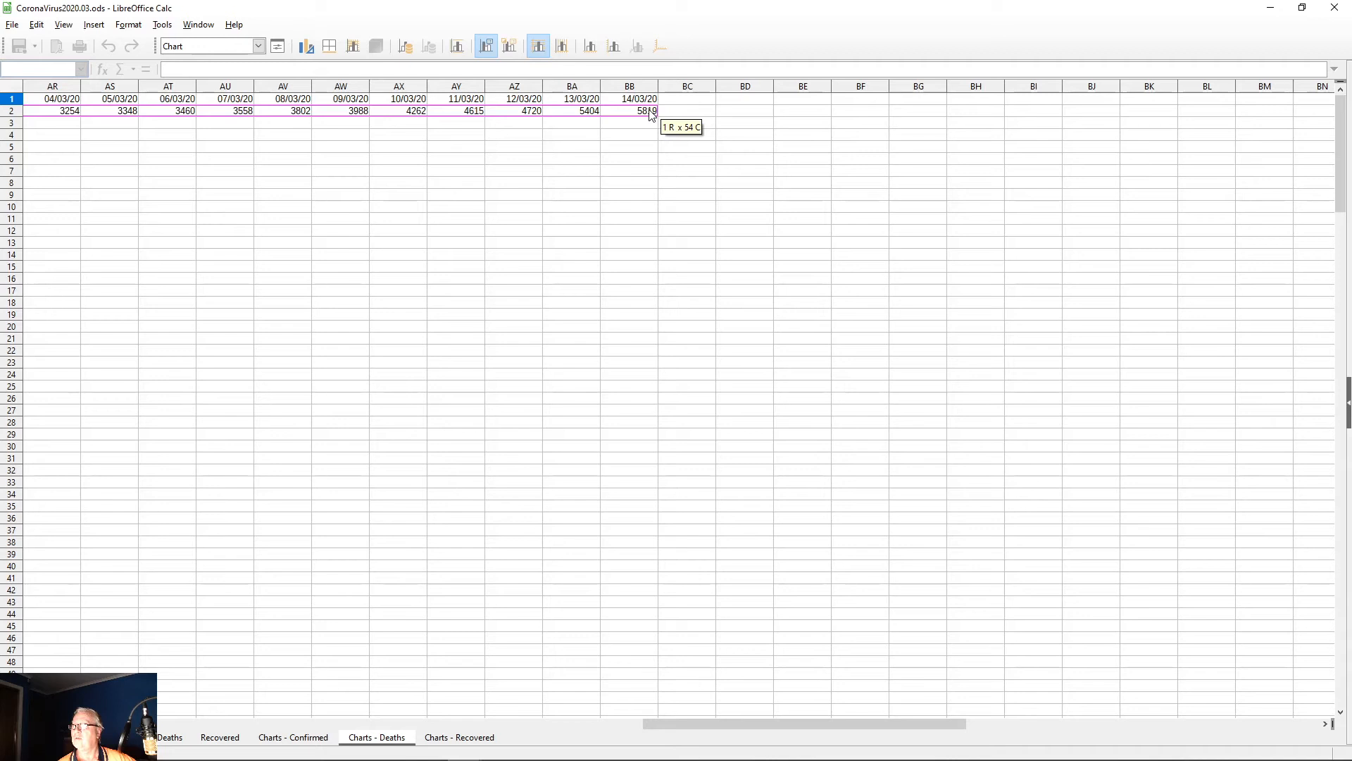
drag(652, 116, 689, 117)
drag(689, 117, 689, 117)
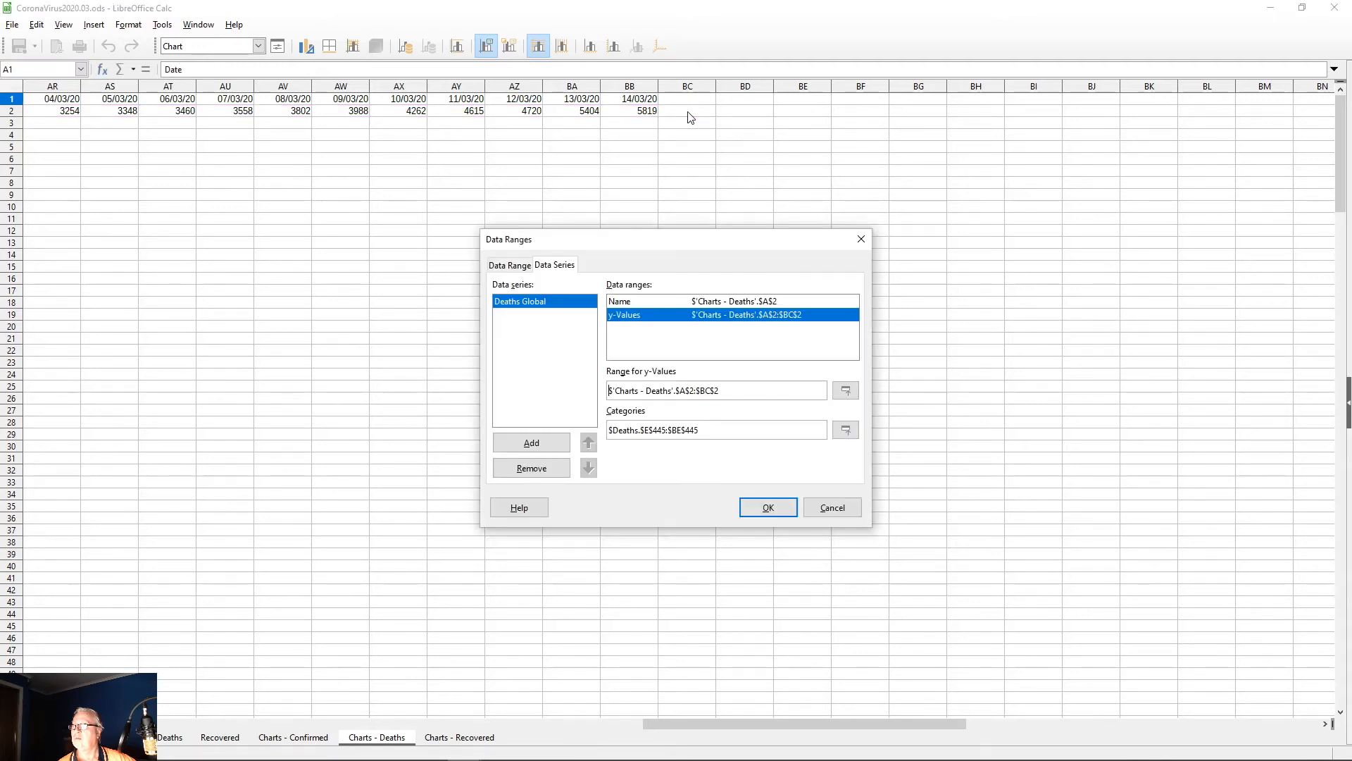
click(767, 508)
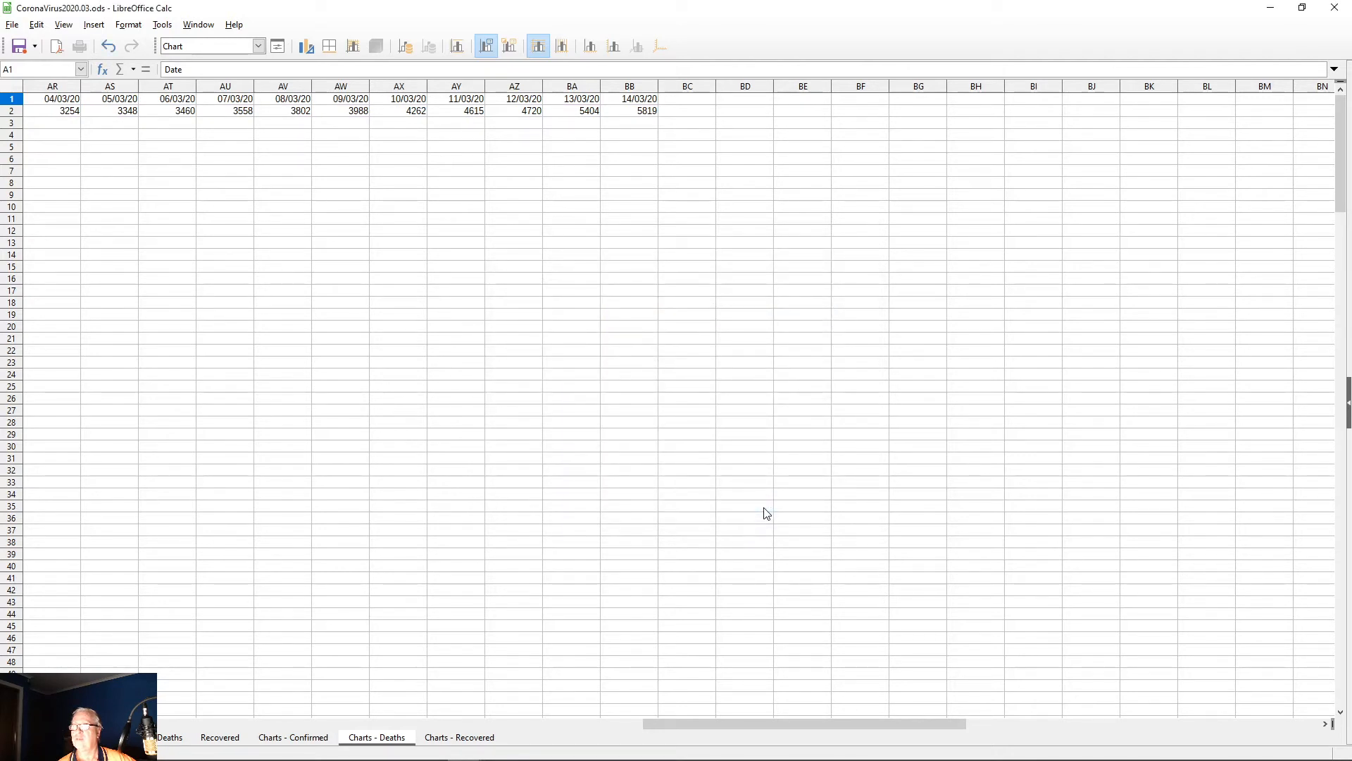
drag(767, 723, 274, 723)
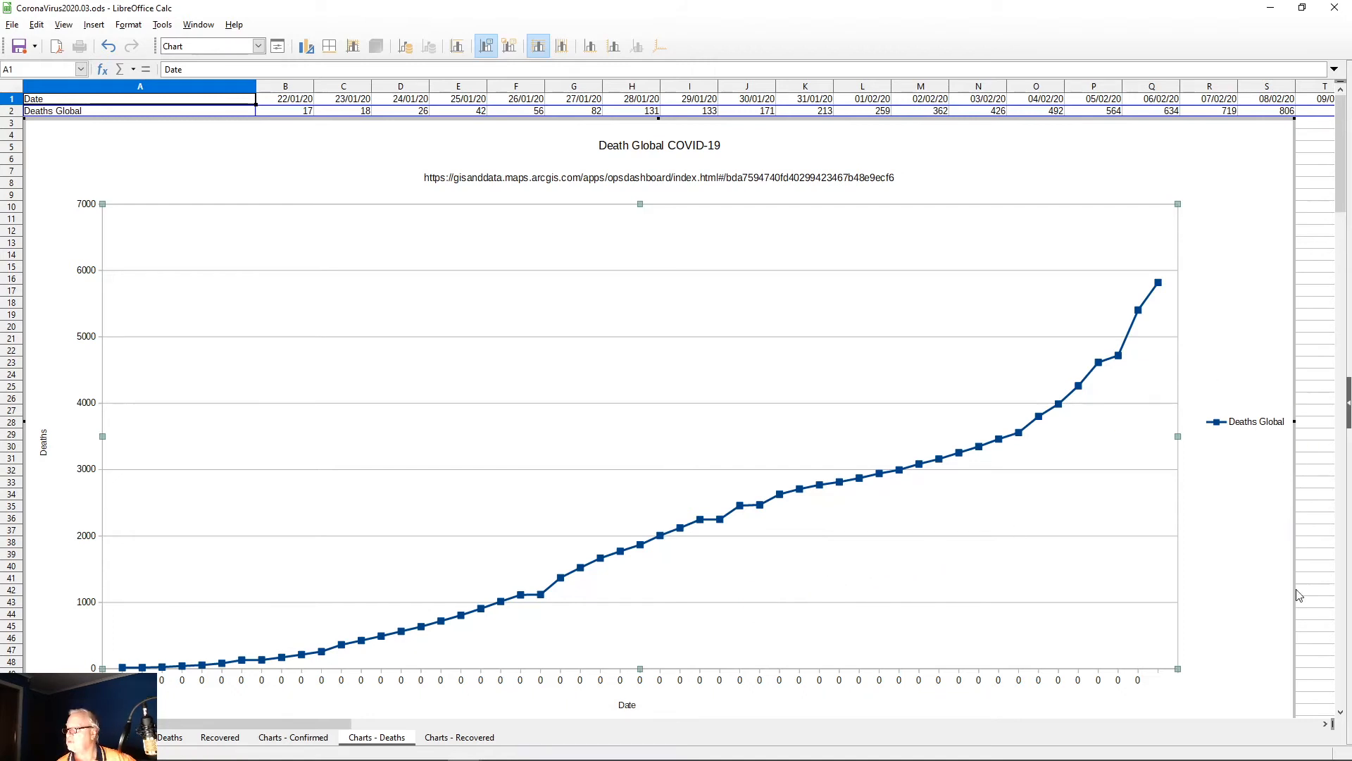
Step: Open the data ranges of the Death Global COVID-19 chart again at the y-values of the Deaths Global series
click(1021, 434)
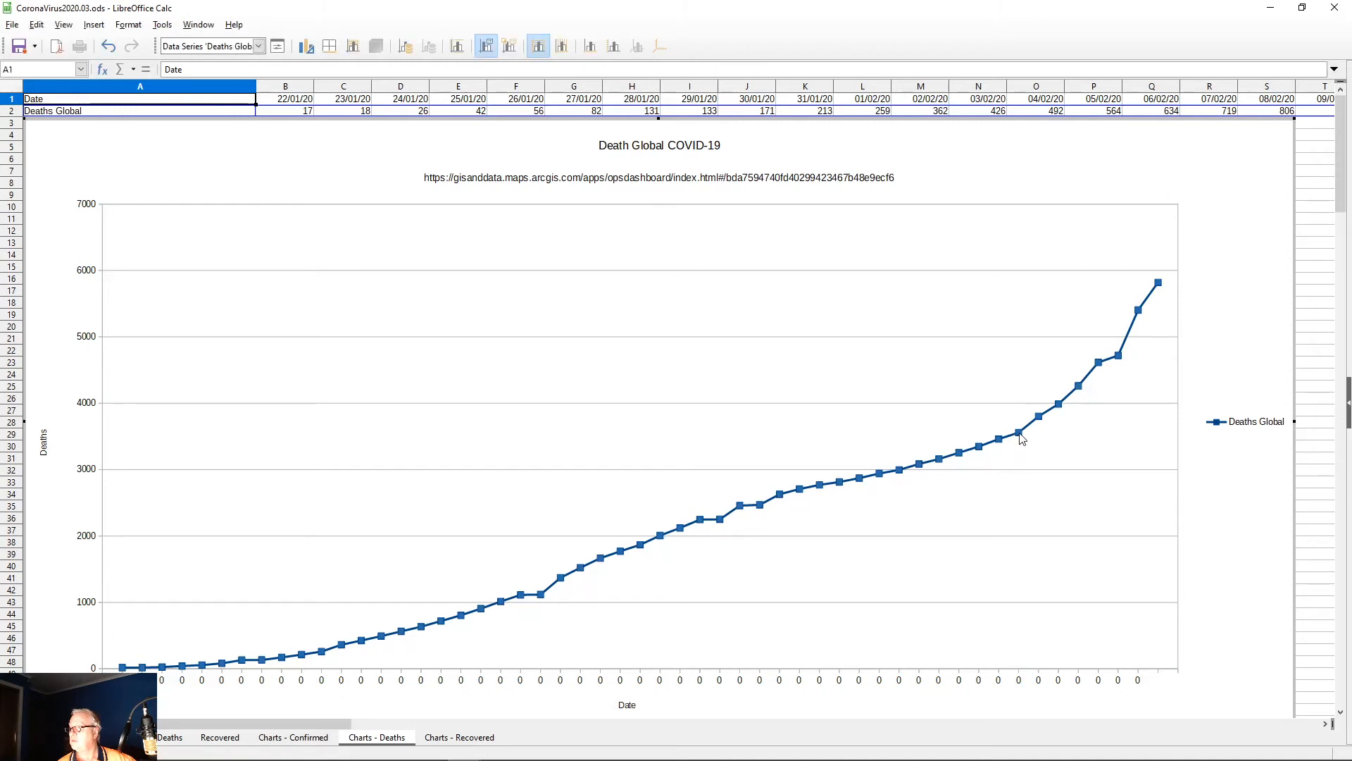
right_click(1021, 436)
click(1062, 648)
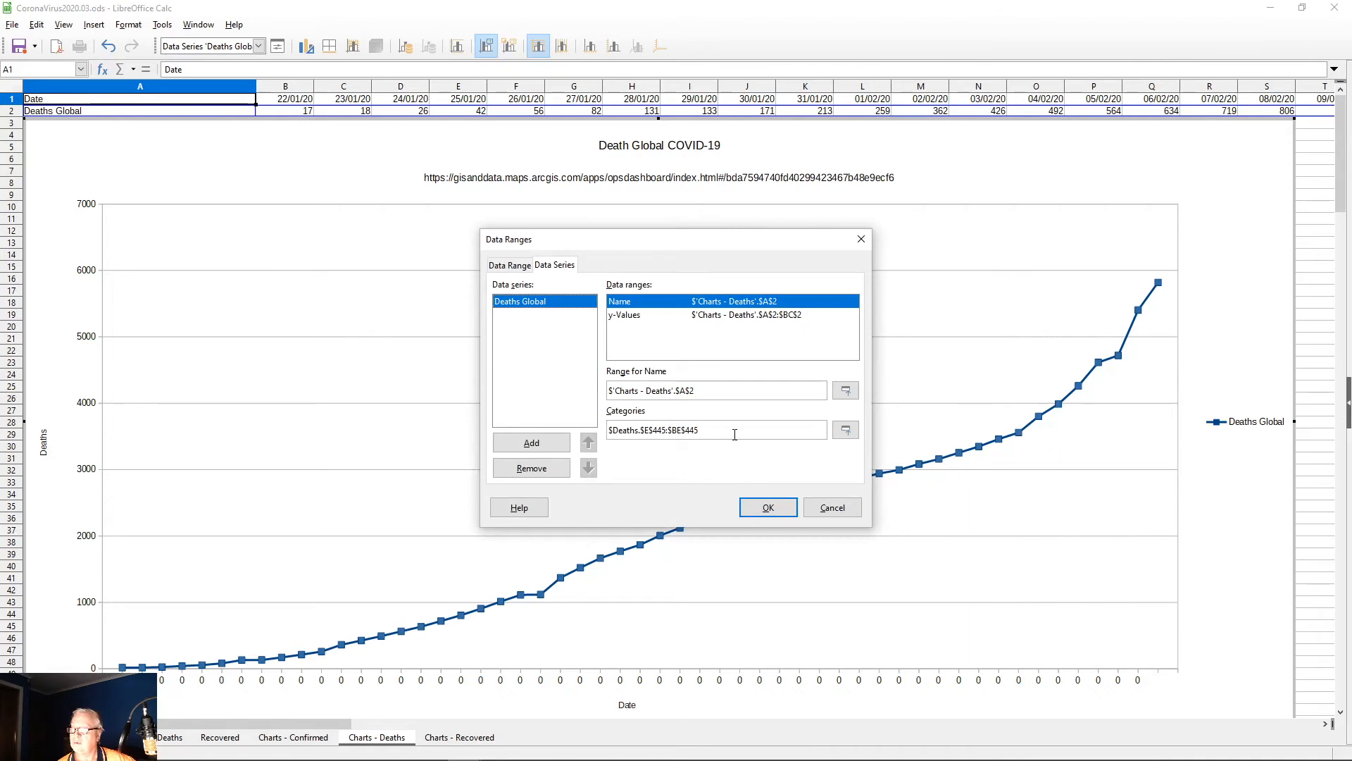
click(733, 317)
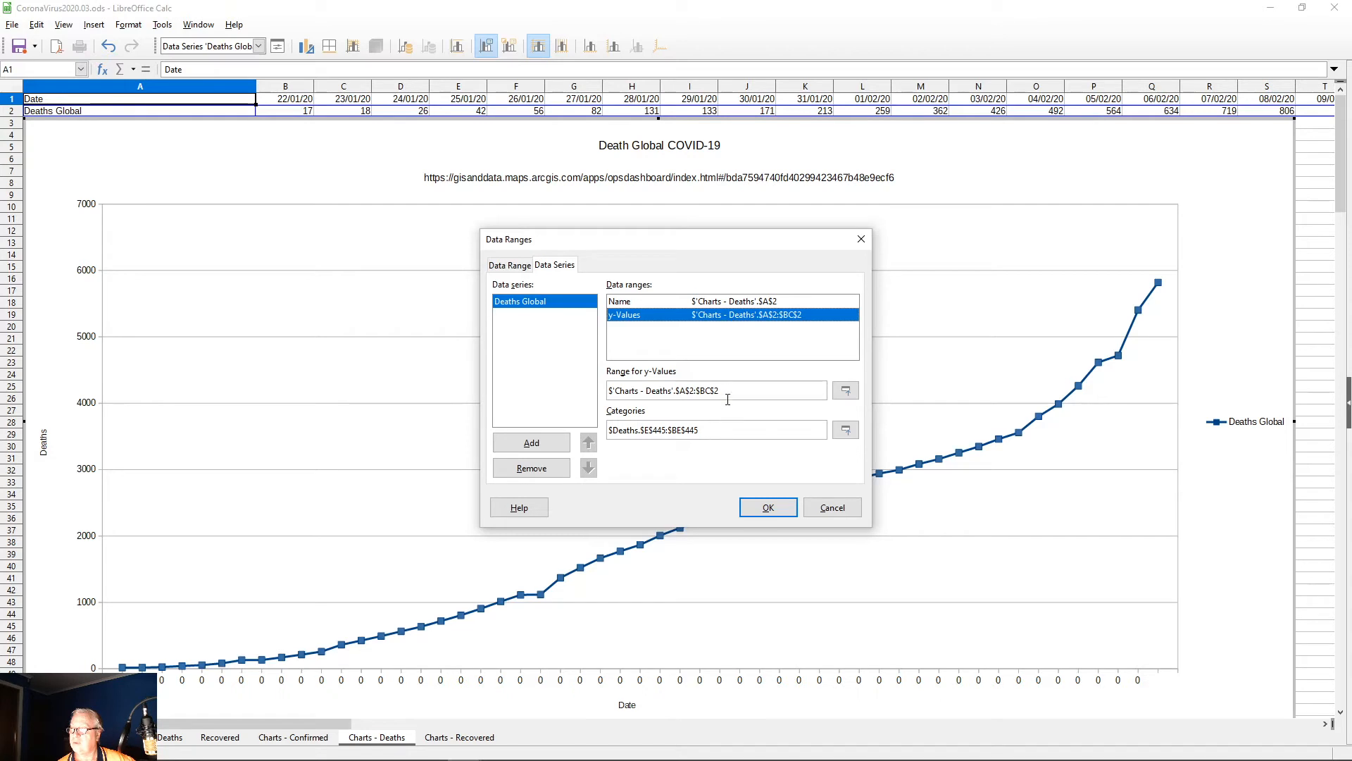
Step: Set the Deaths Global series' categories to $'Charts - Deaths'.$A$1:$BC$1 and apply the data ranges
click(730, 431)
click(845, 430)
drag(285, 98, 798, 105)
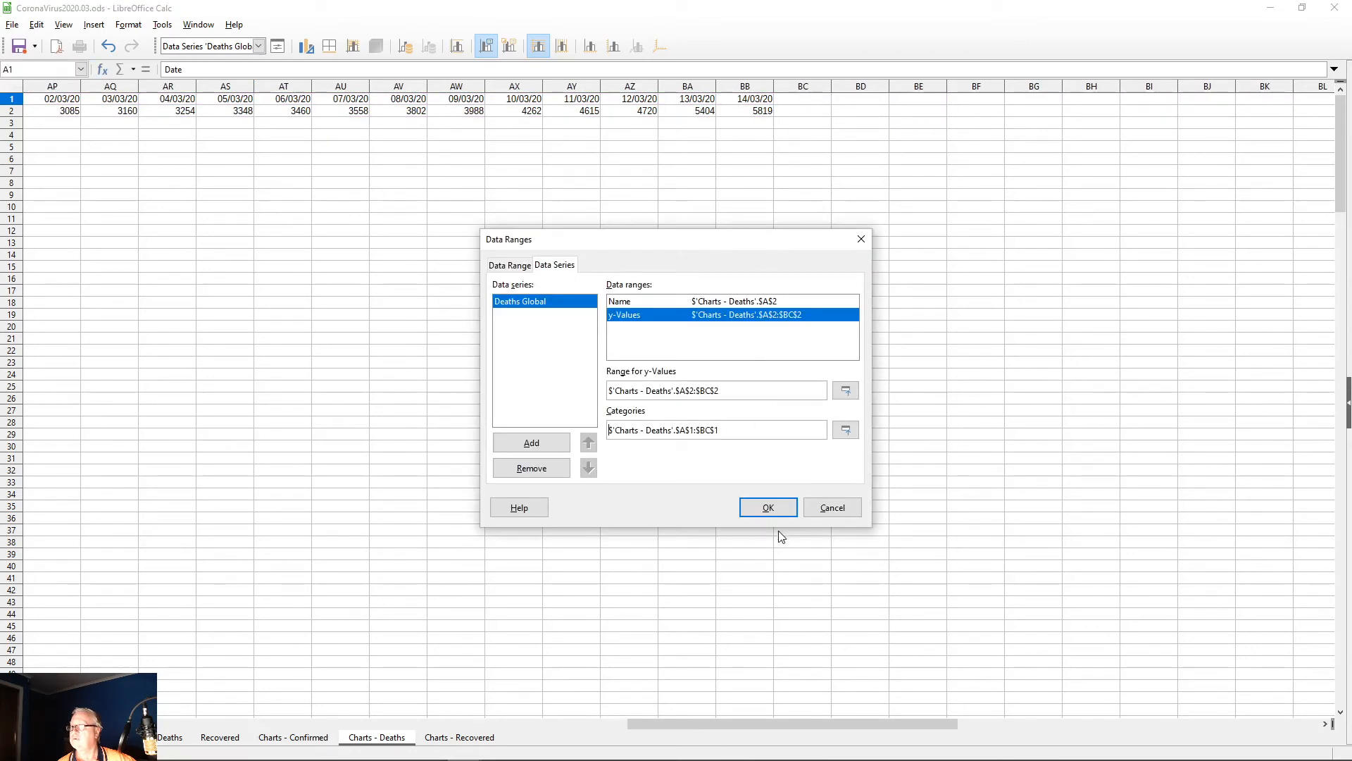
click(768, 509)
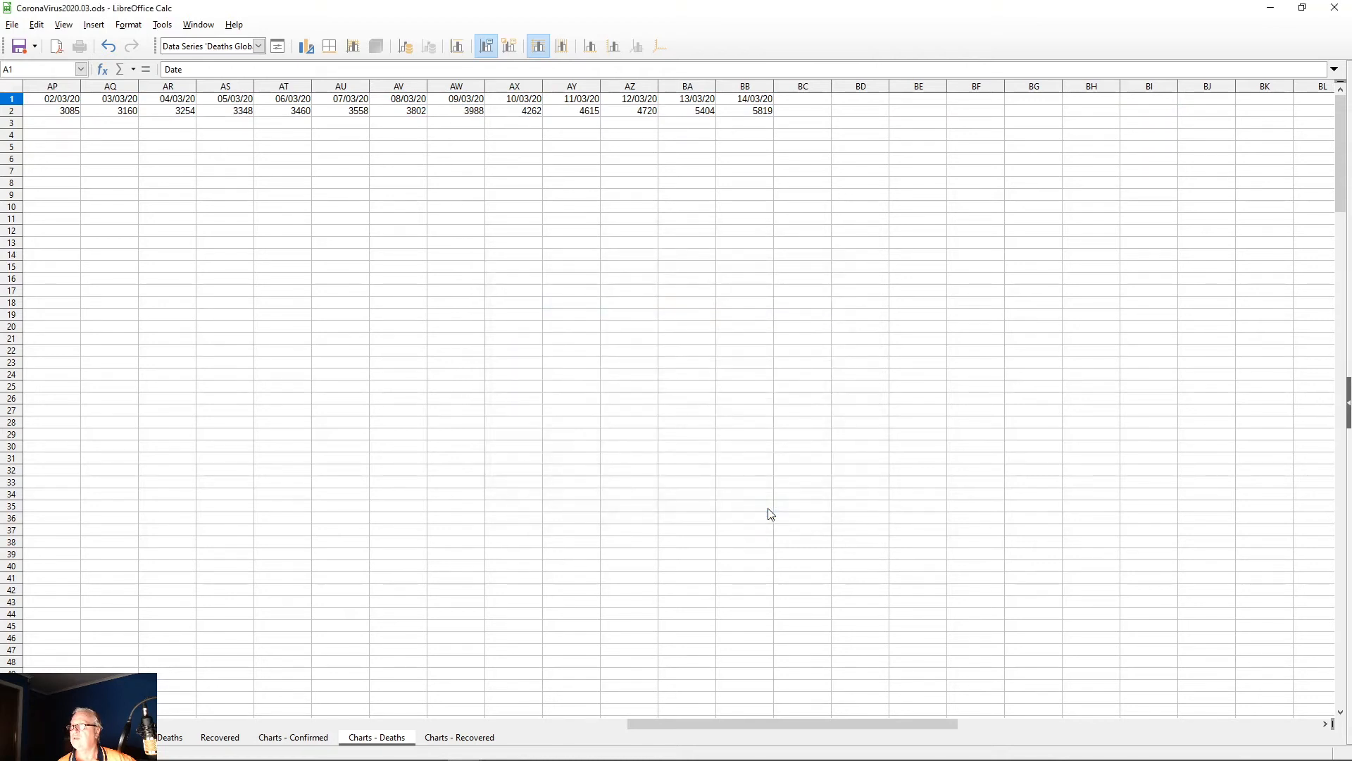
Step: Try copying cells BB1:BB2 into BC1:BC2 on the Charts - Deaths sheet, and undo the paste
click(752, 102)
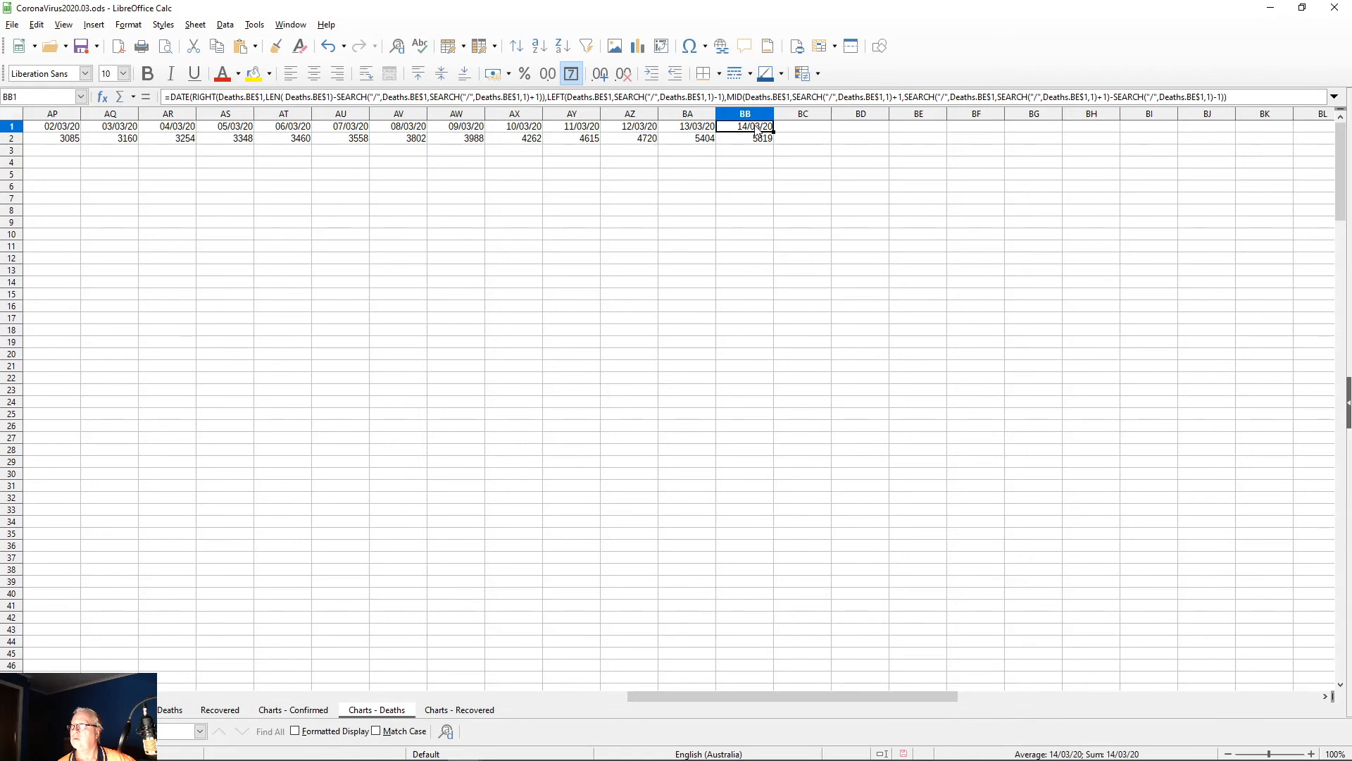
drag(757, 130, 759, 141)
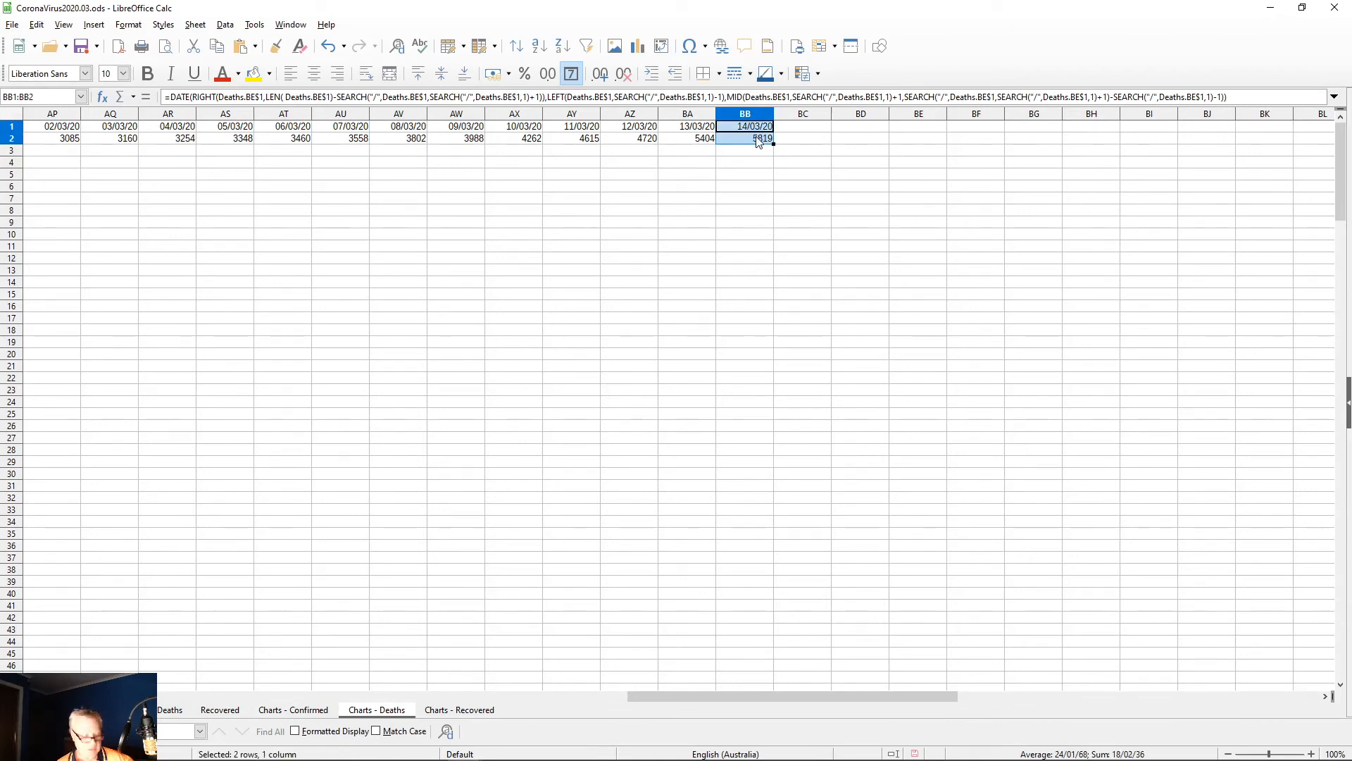
key(ctrl+c)
click(791, 129)
key(ctrl+v)
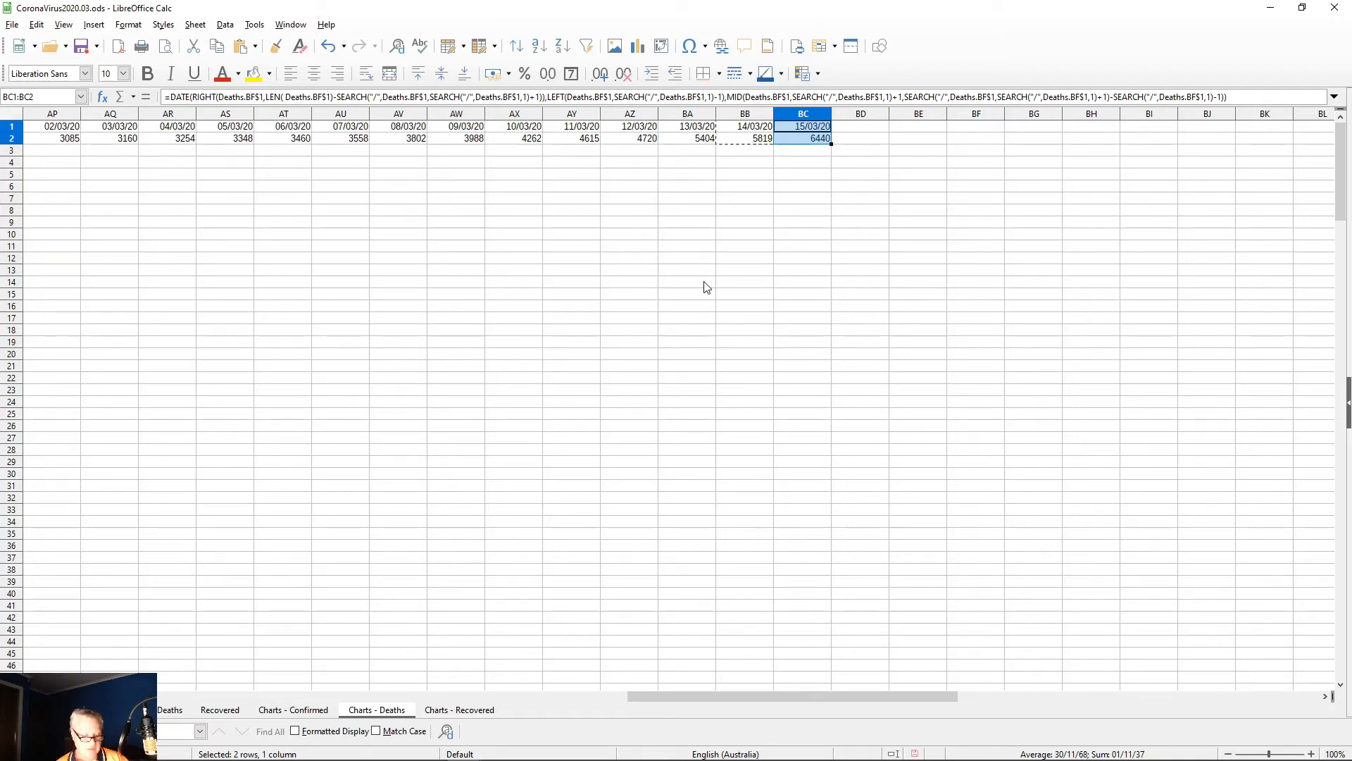
key(ctrl+z)
Step: Copy the whole column BB into column BC on the Charts - Deaths sheet
click(738, 114)
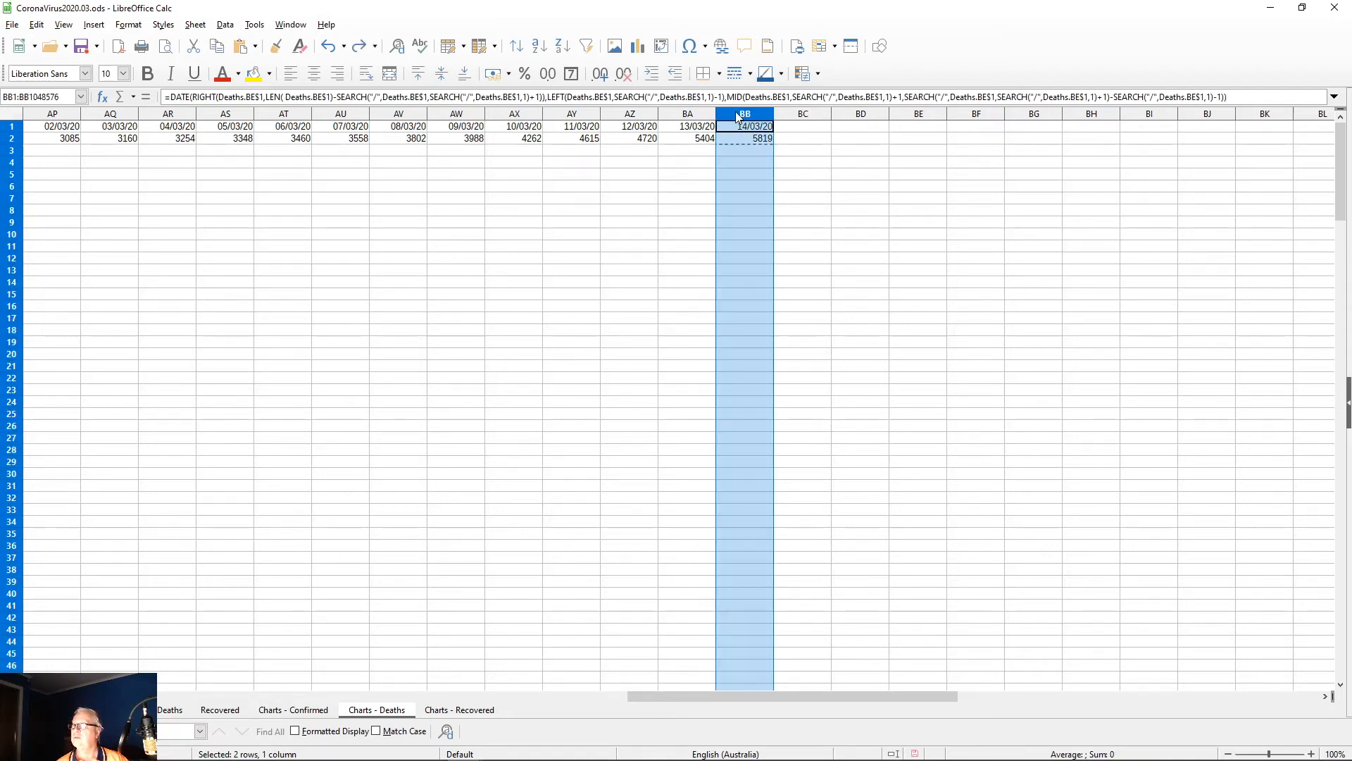
key(ctrl+c)
click(800, 115)
key(ctrl+v)
Step: Examine the copied column BC down the sheet and the Death Global COVID-19 chart's plotted line and date axis
scroll(771, 446, down, 20)
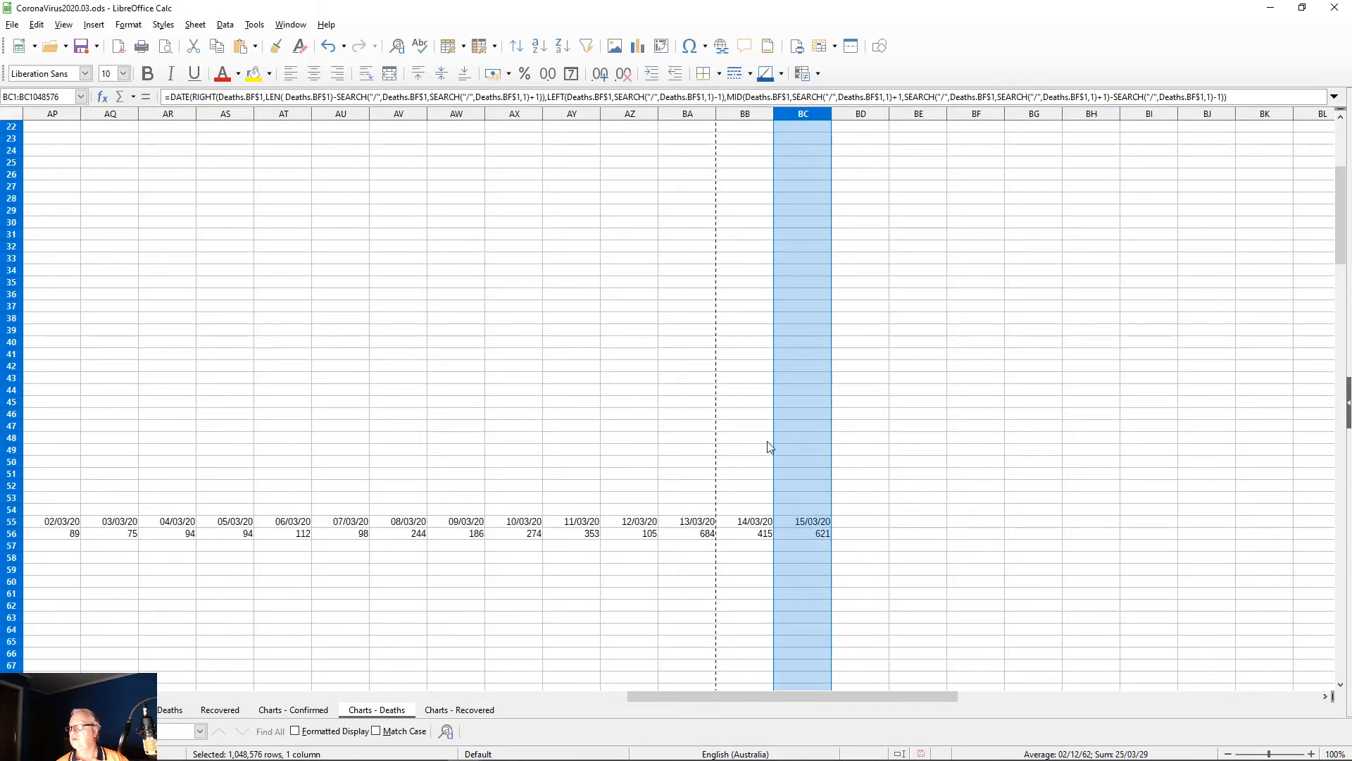
scroll(770, 441, down, 20)
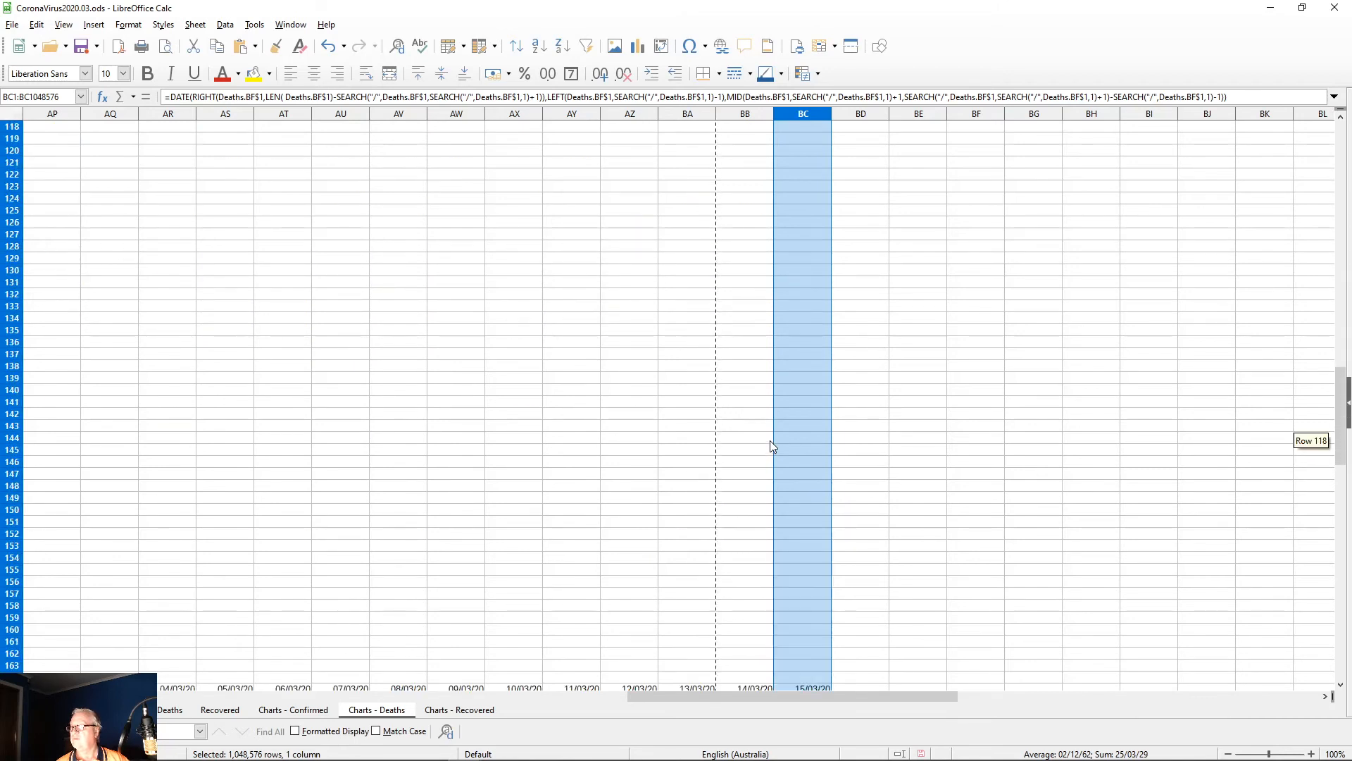
scroll(779, 439, down, 20)
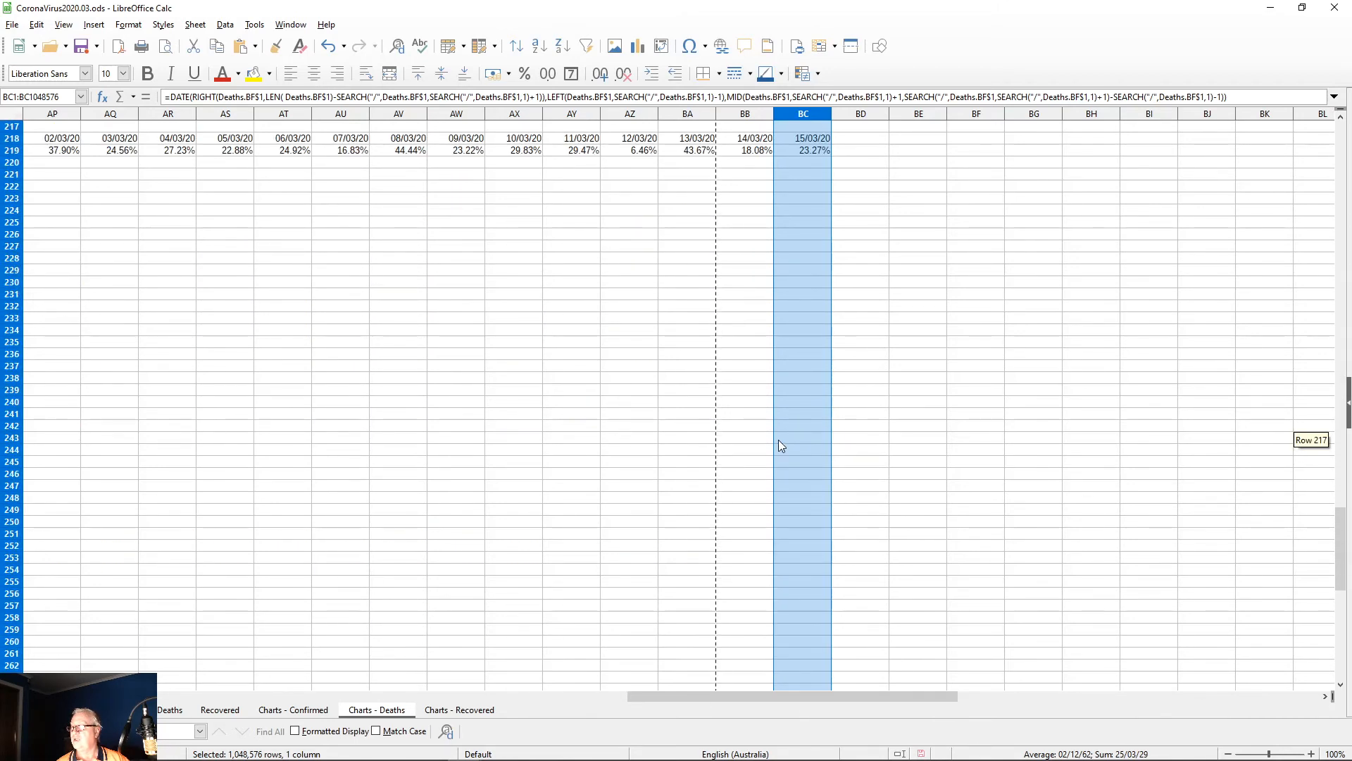
scroll(795, 444, down, 20)
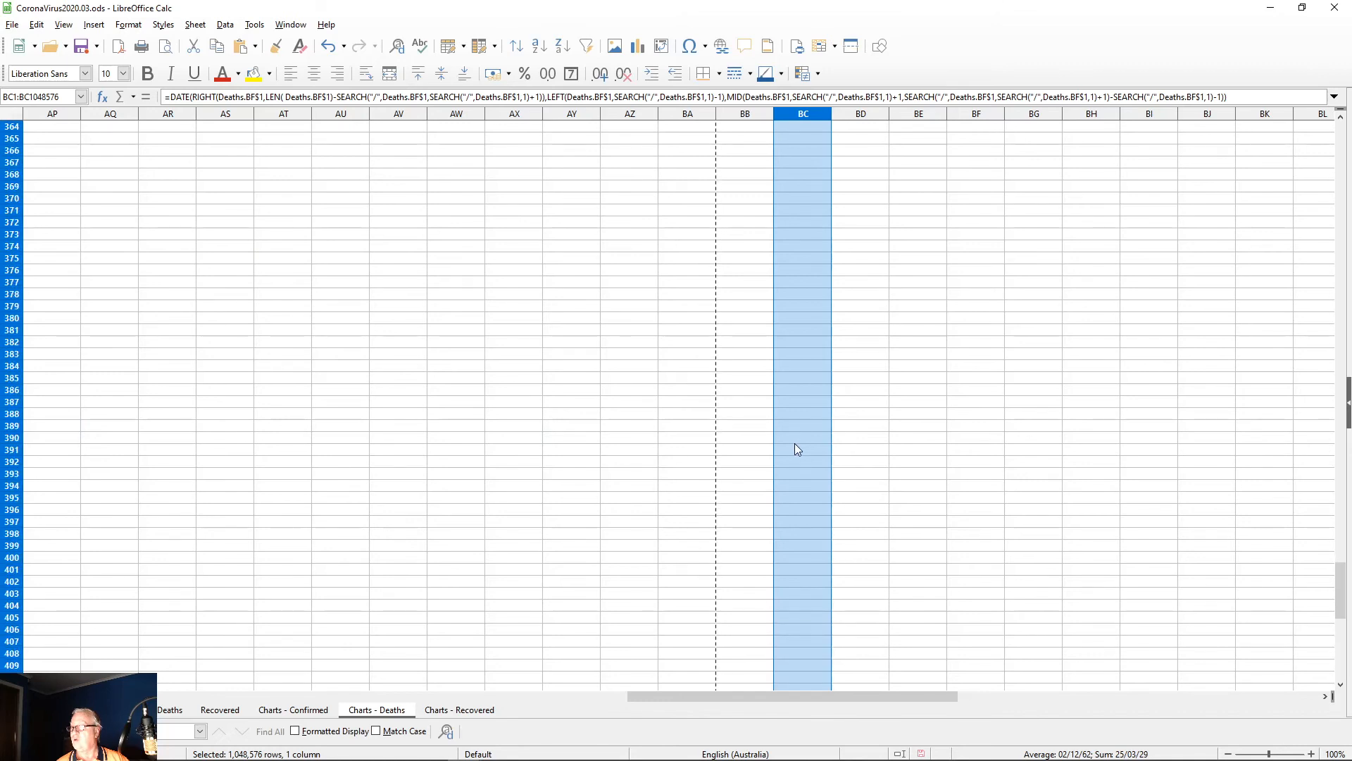
drag(1345, 600, 1342, 125)
drag(700, 697, 262, 695)
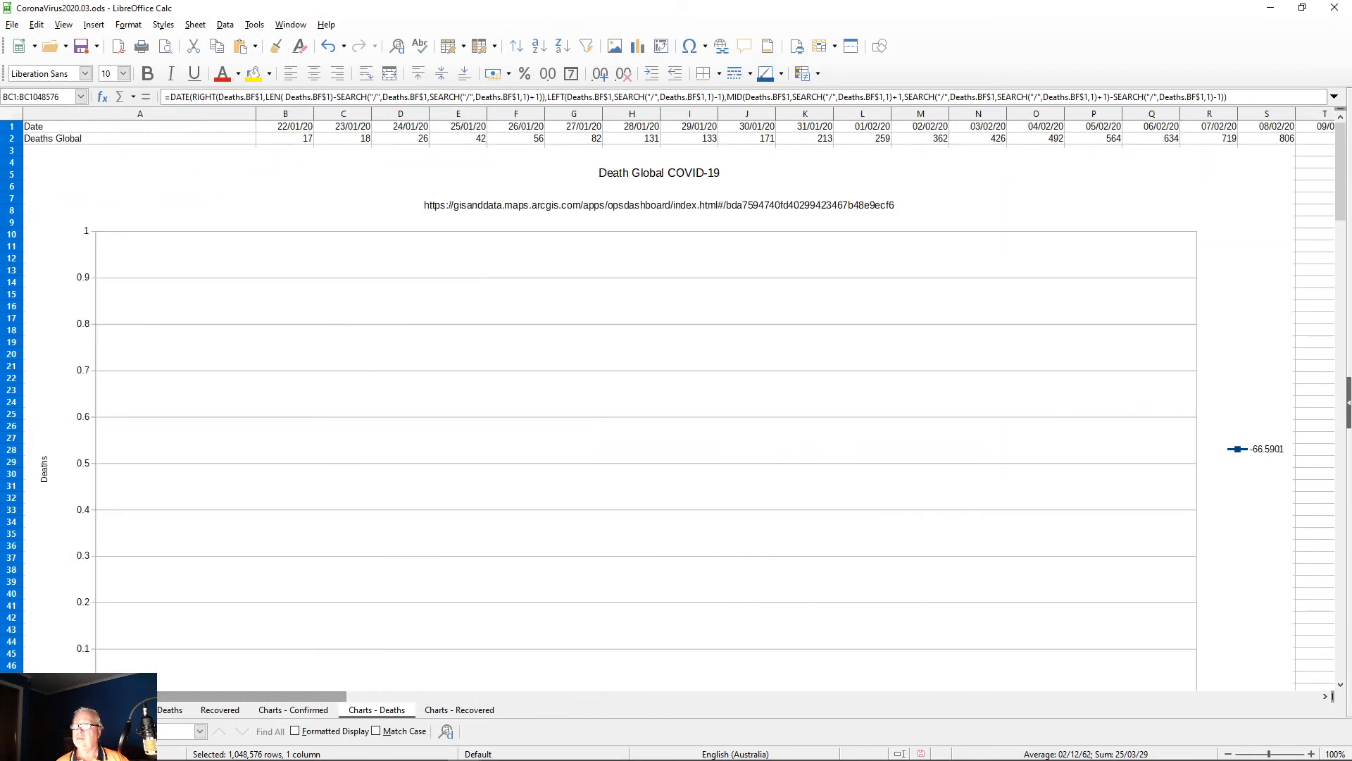
scroll(630, 484, down, 5)
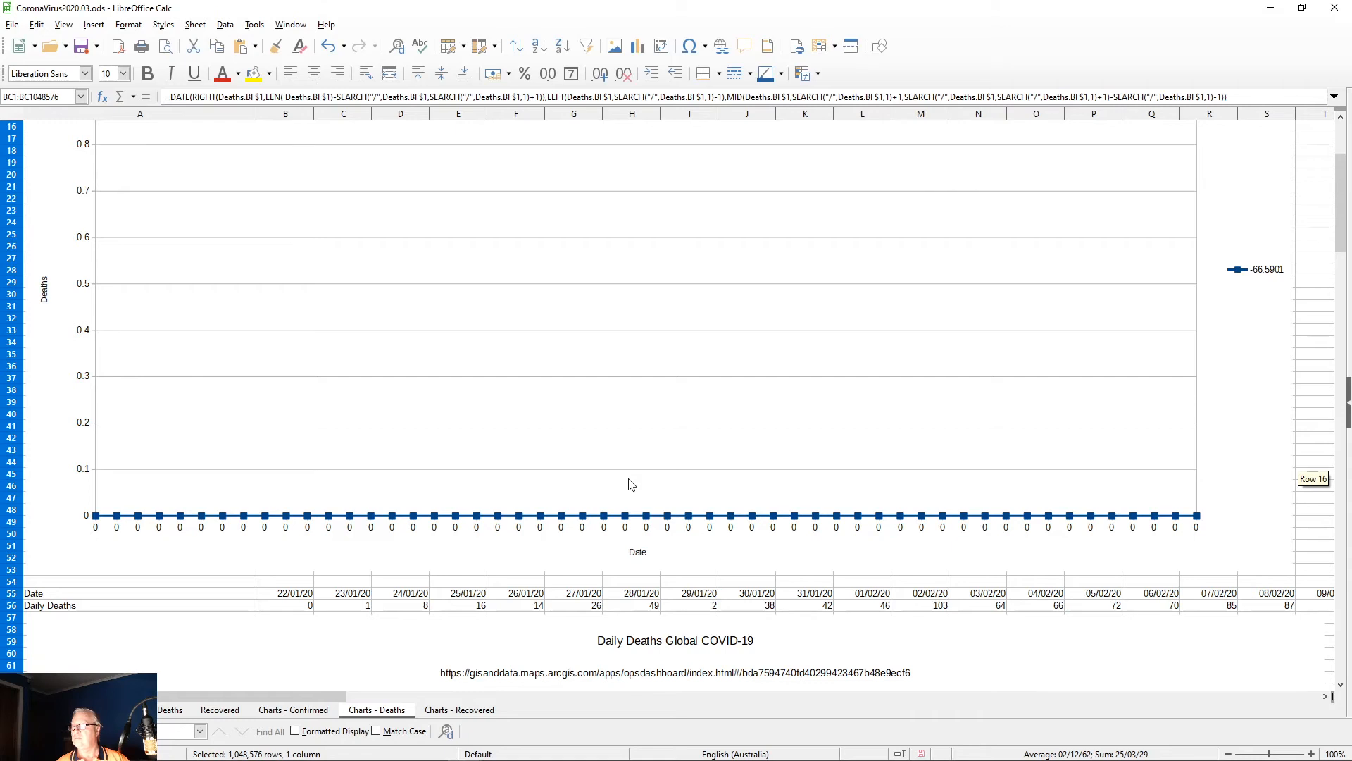
scroll(630, 484, up, 5)
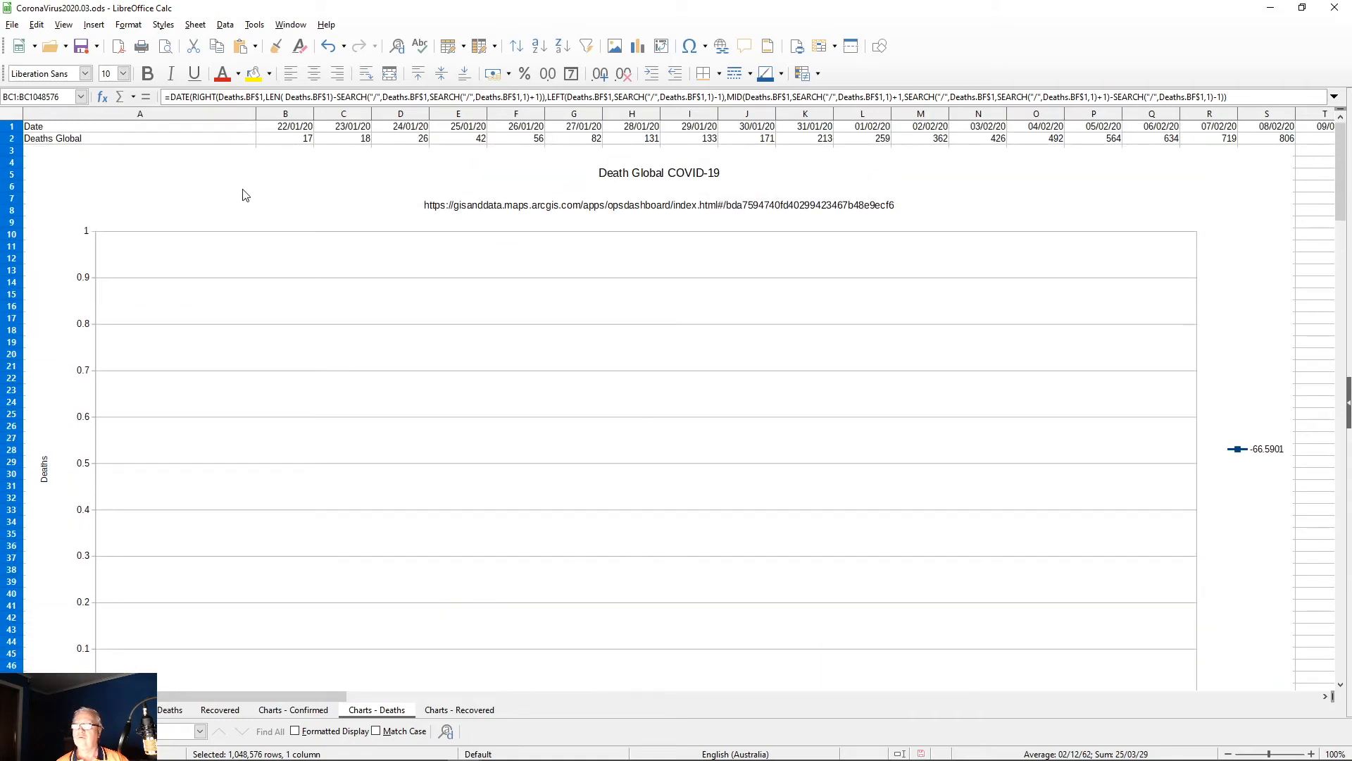
scroll(419, 468, down, 5)
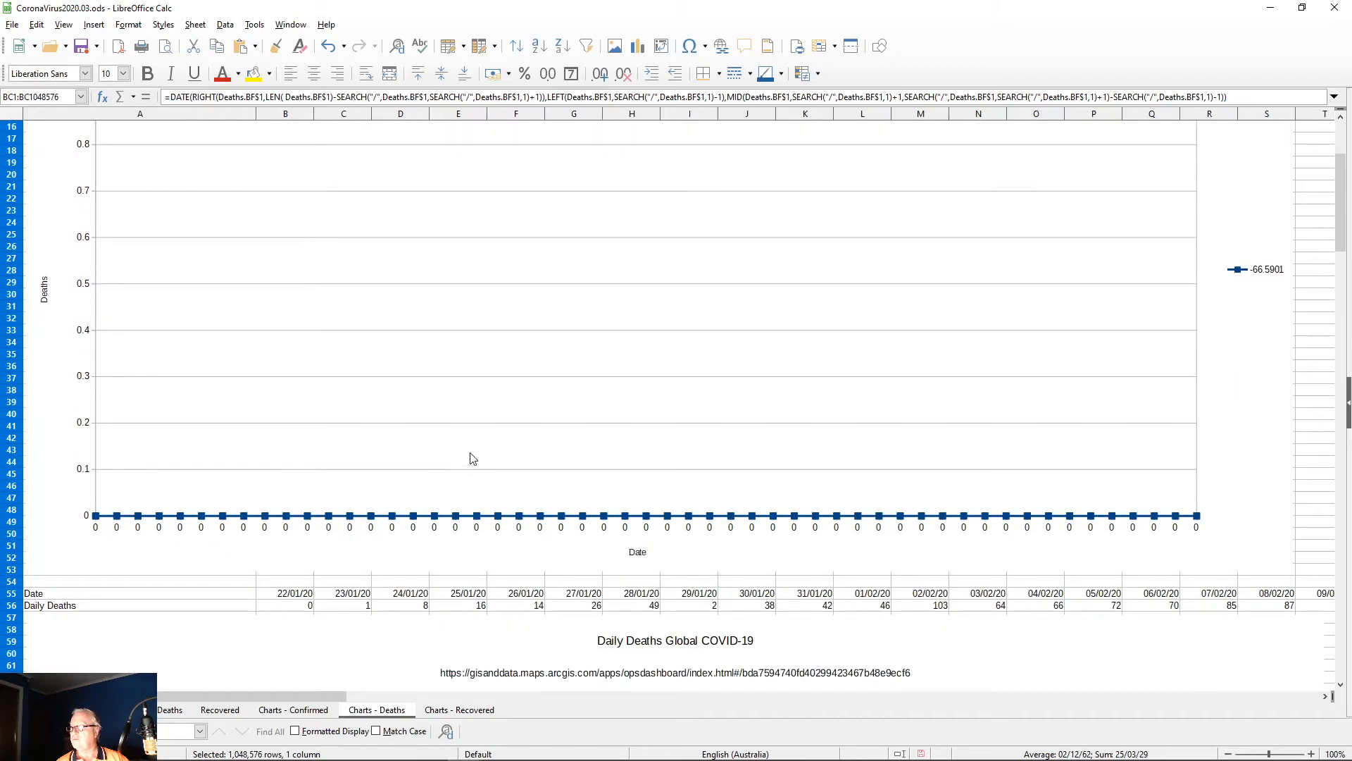
Step: Open the Death Global COVID-19 chart for editing, inspect its data series, and leave chart editing
click(836, 518)
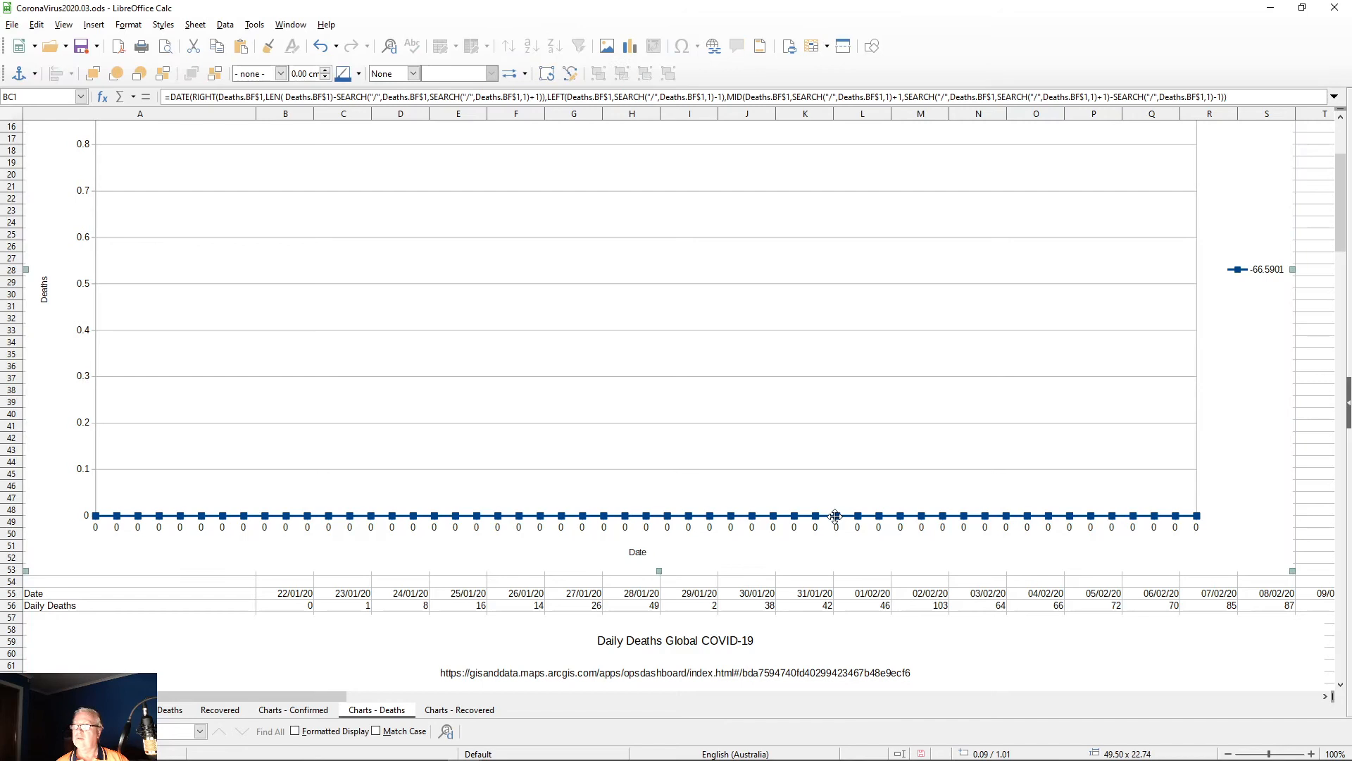
double_click(836, 518)
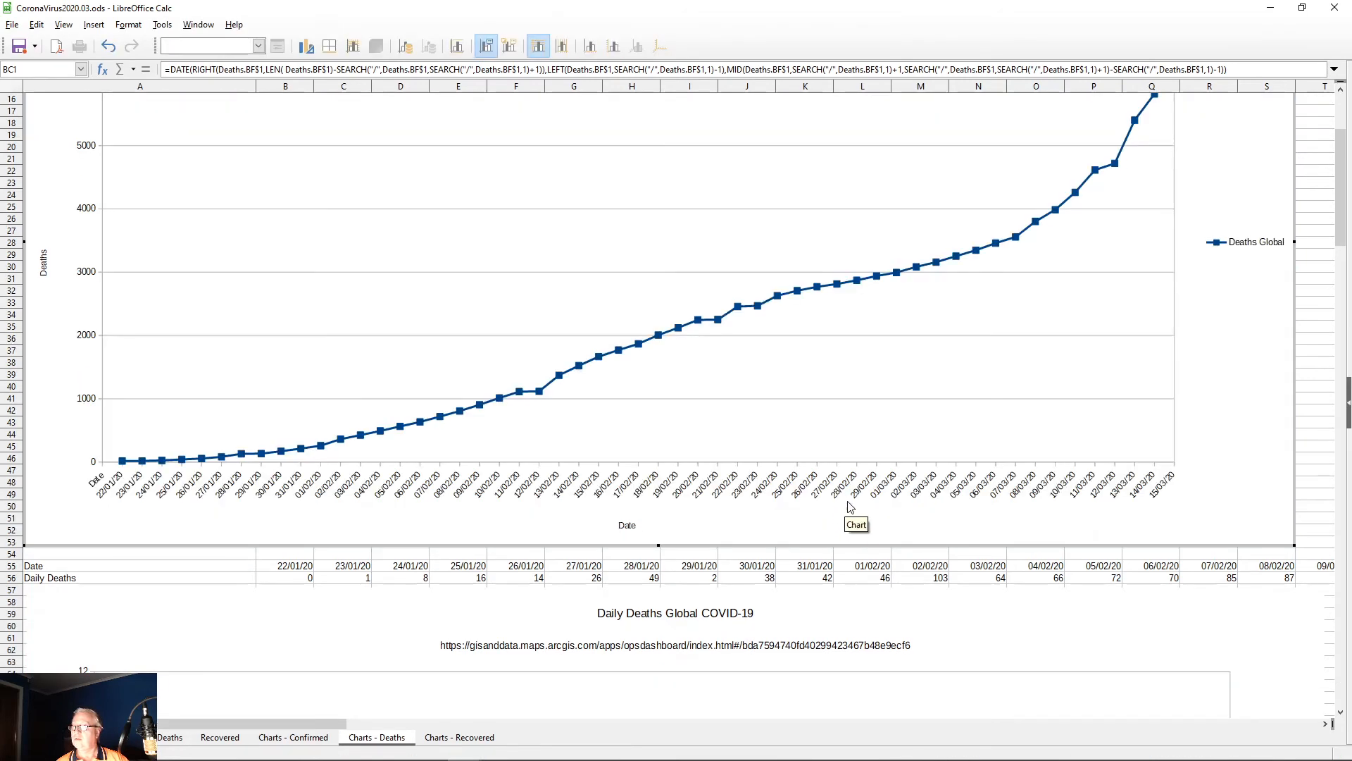
click(758, 307)
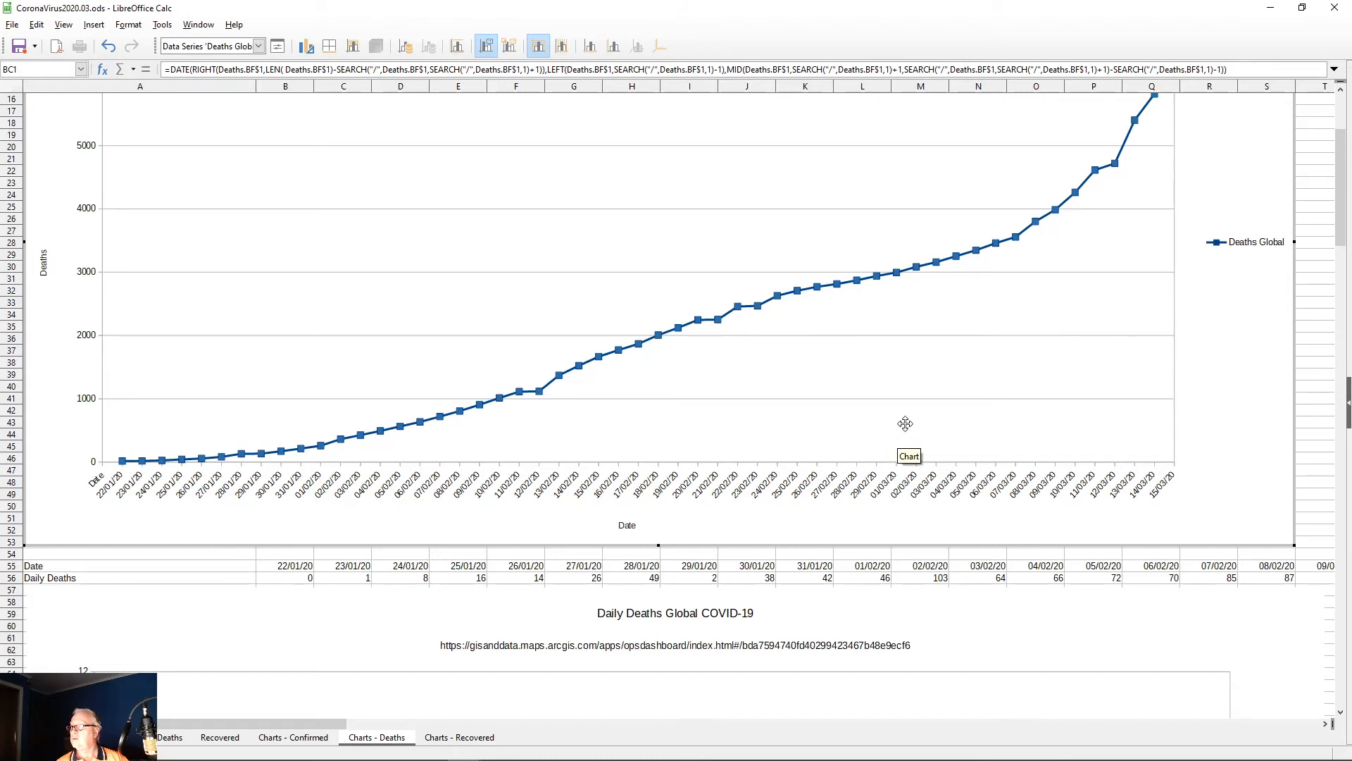
click(1313, 459)
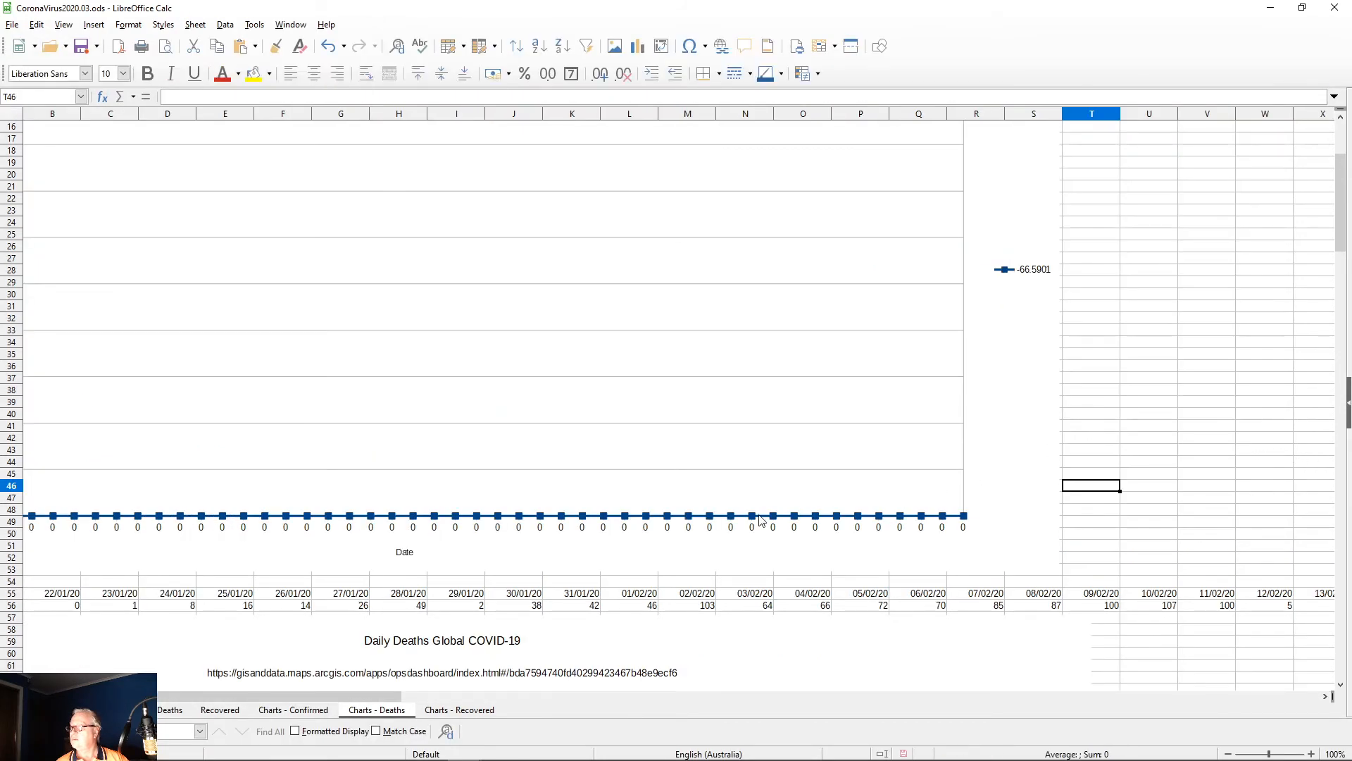
Step: Reopen the Death Global COVID-19 chart and open the Deaths Global series' data ranges with the y-values entry selected
double_click(729, 521)
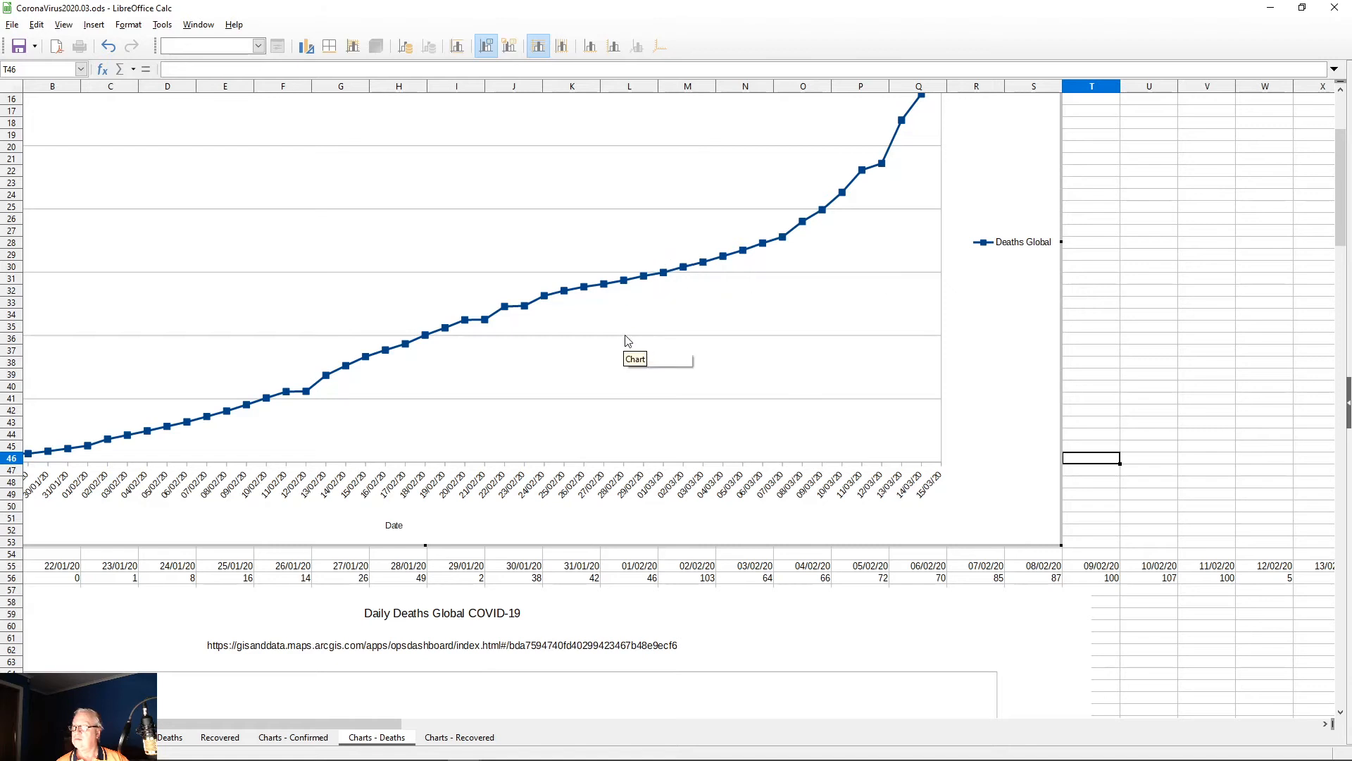
click(603, 289)
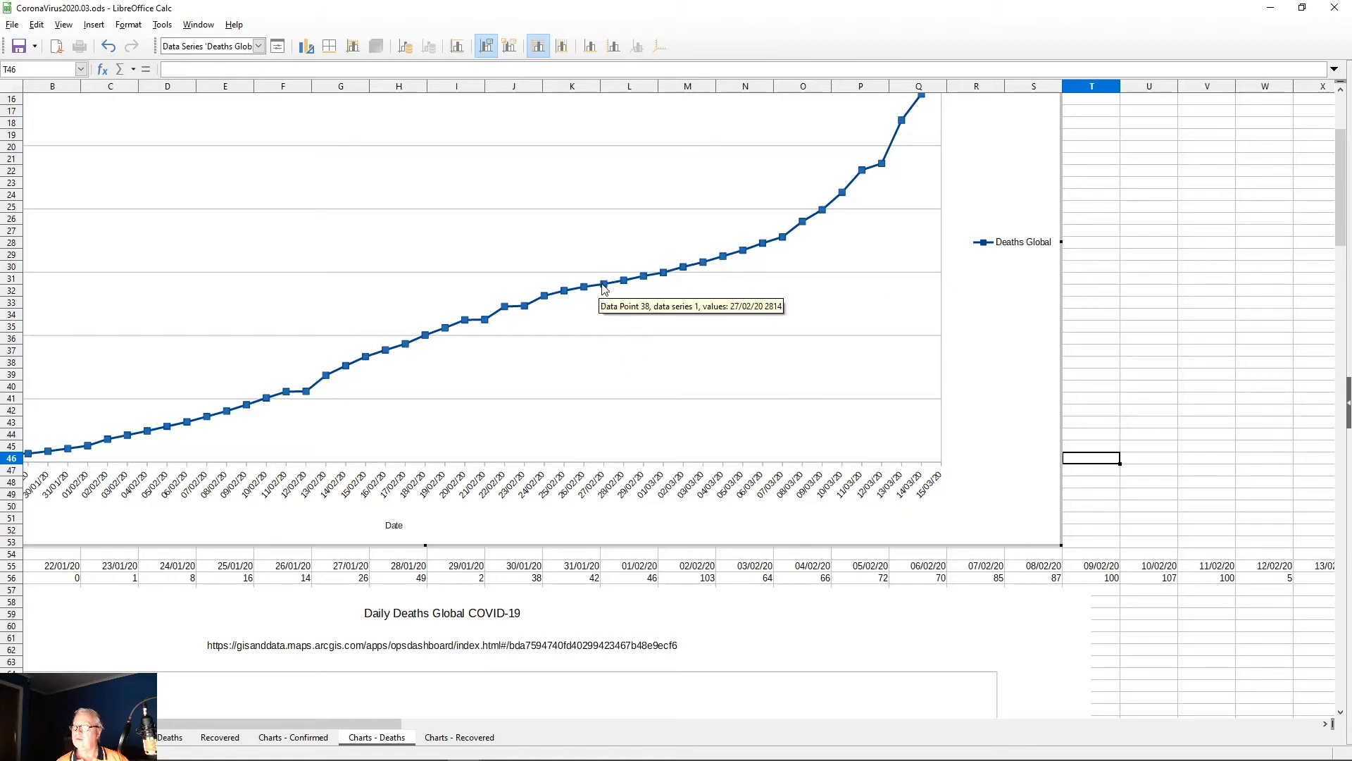
right_click(603, 288)
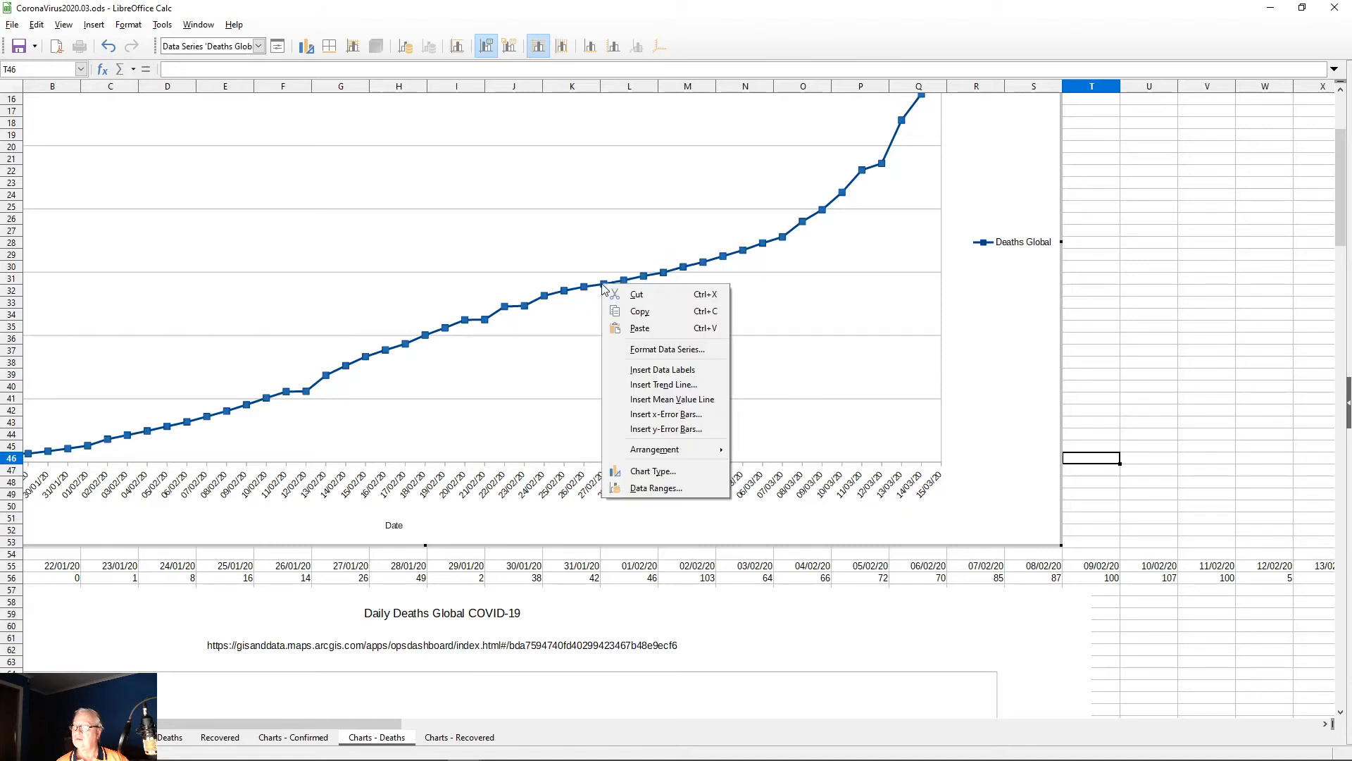
click(657, 487)
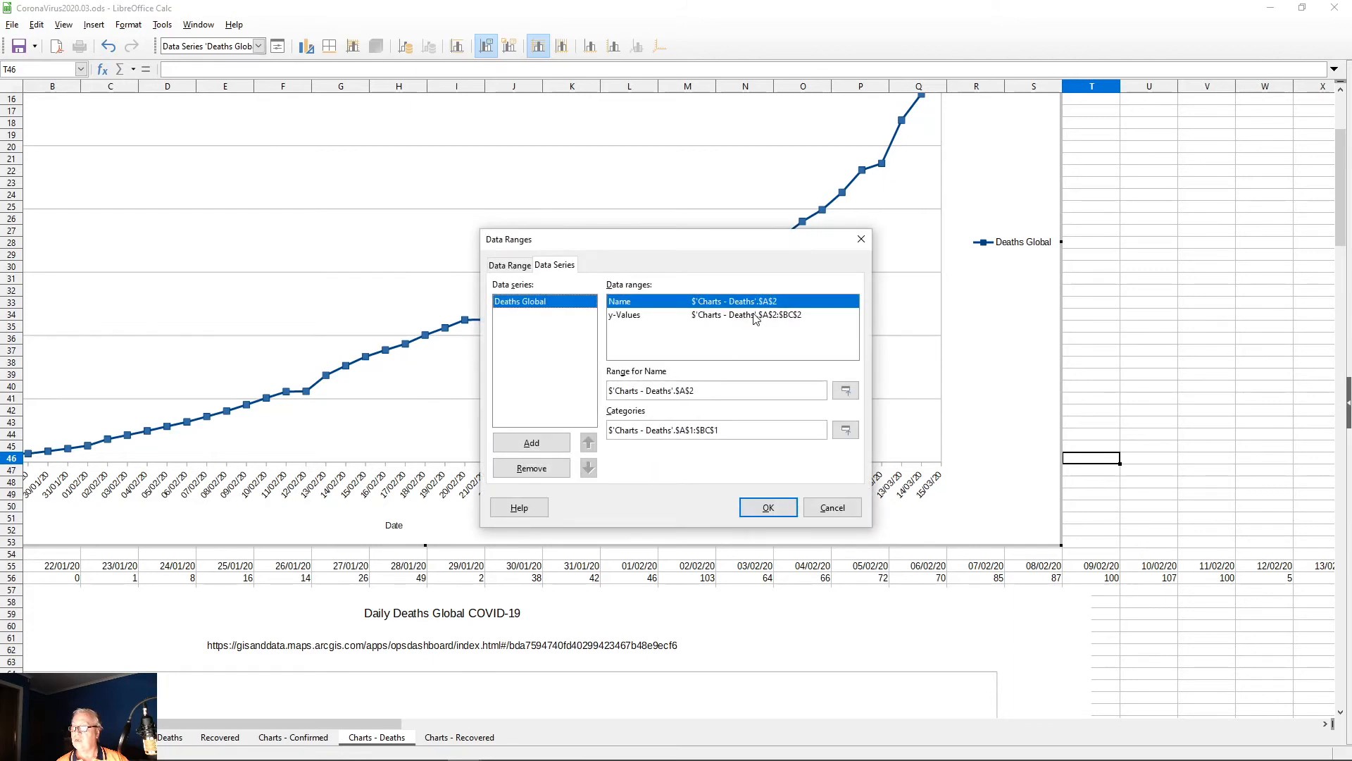
click(750, 317)
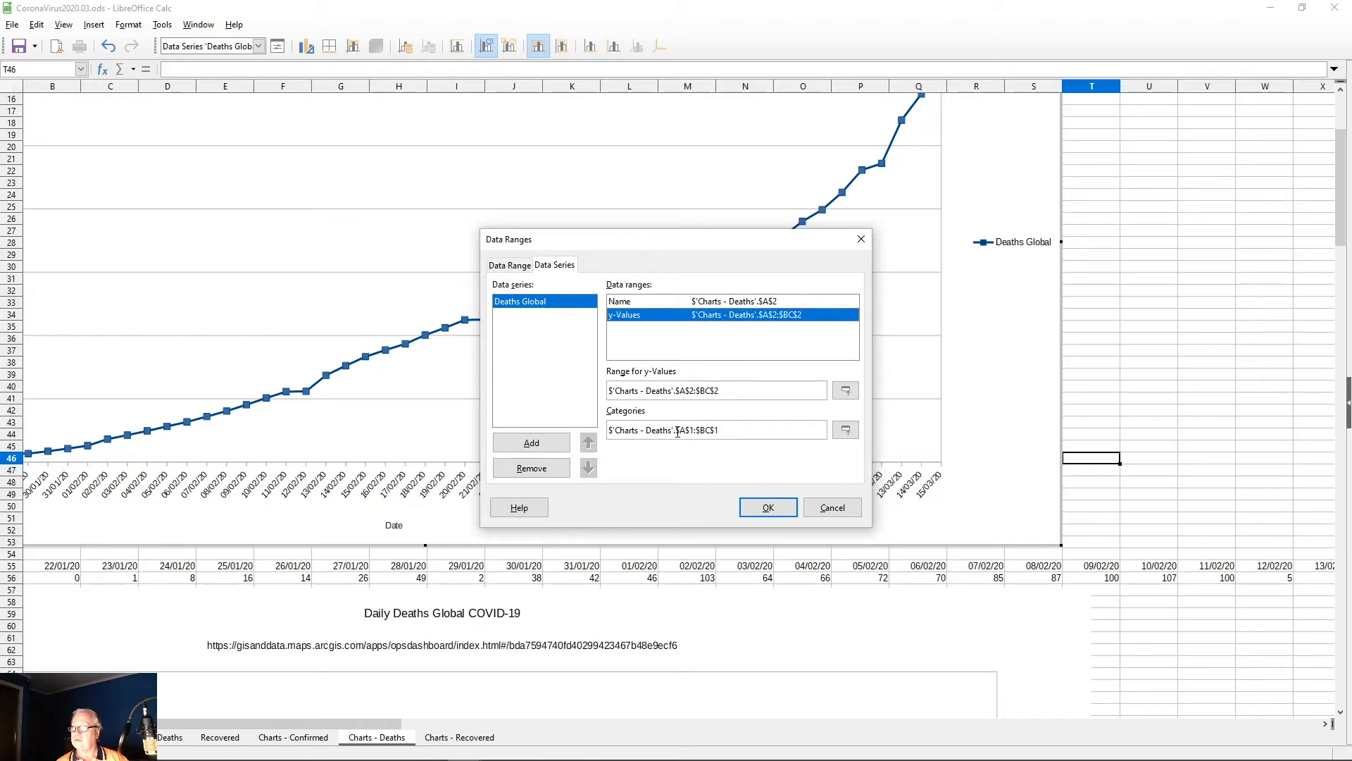
Step: Reselect the date row A1:BC1 on the Charts - Deaths sheet as the chart's categories, apply it, and leave chart editing
click(725, 429)
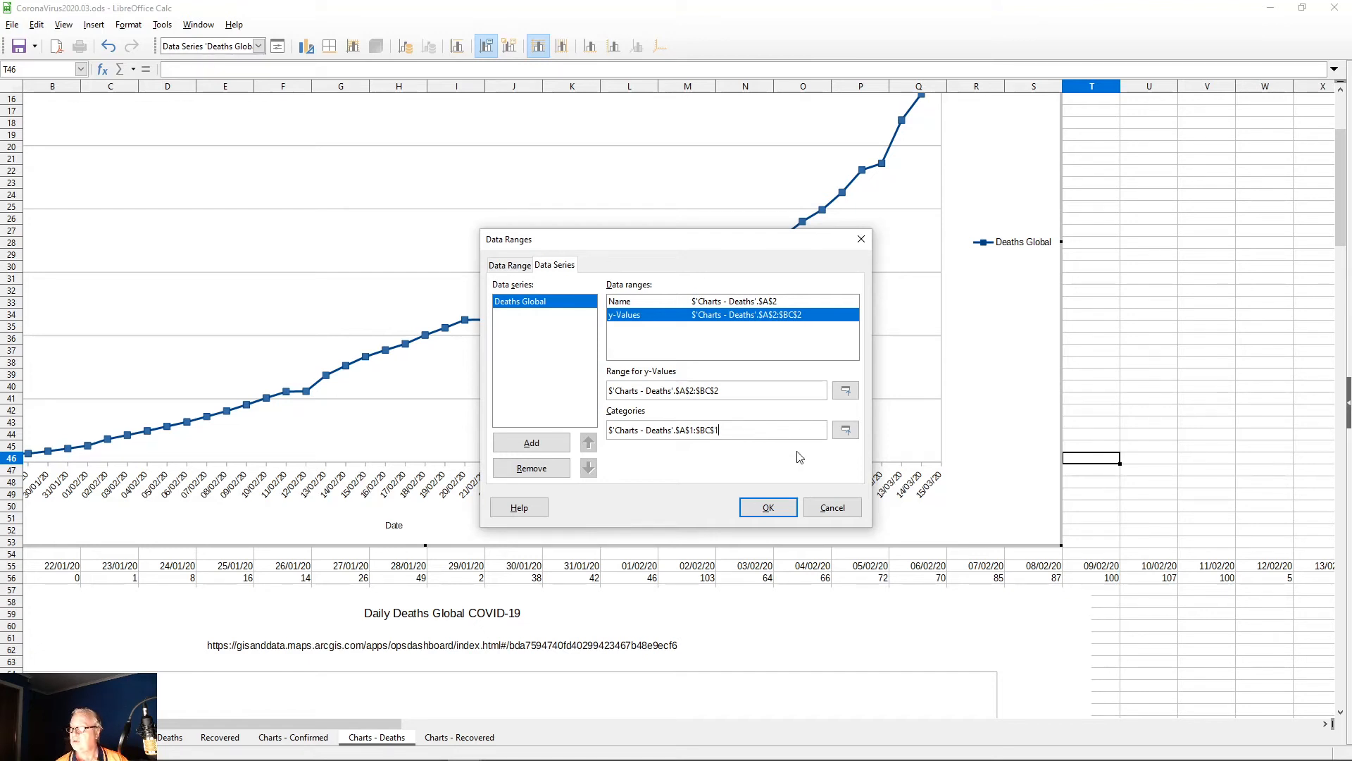
click(846, 431)
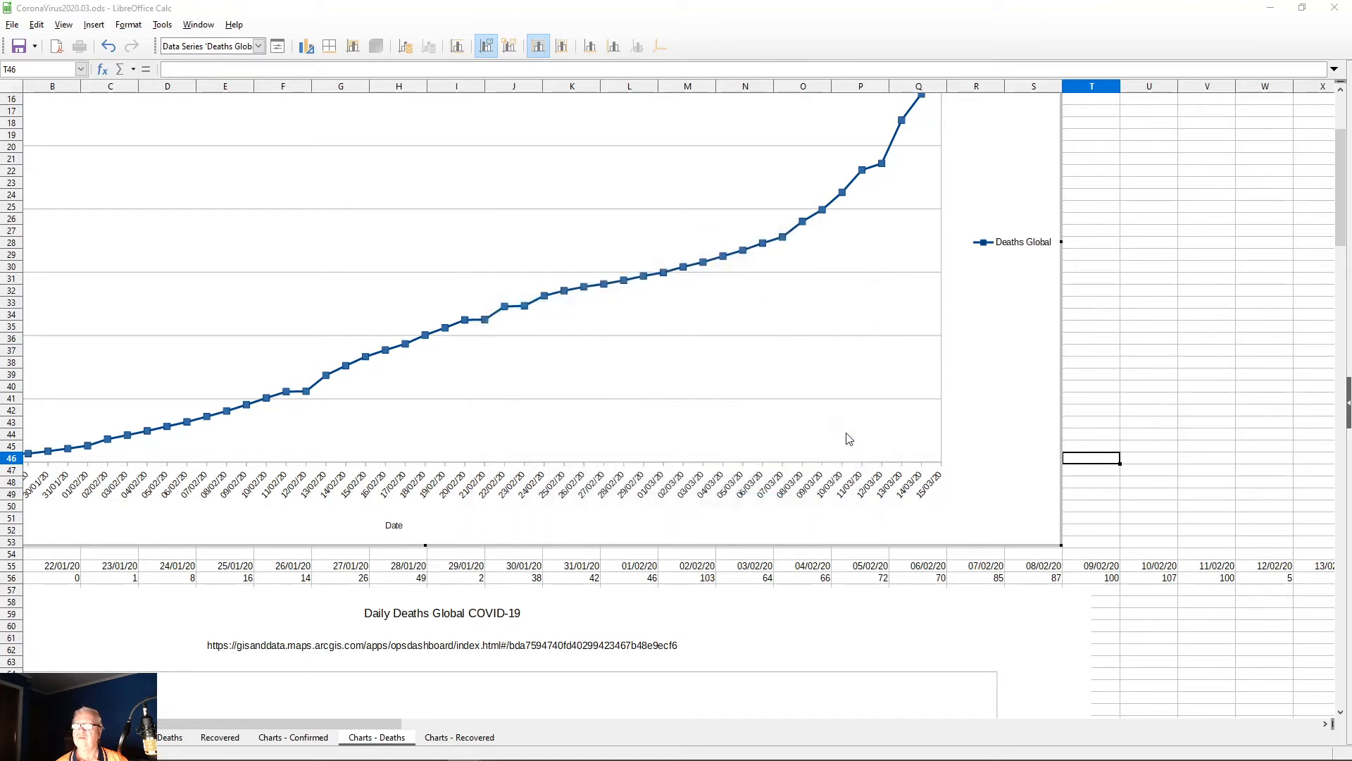
drag(1342, 222, 1342, 217)
scroll(1335, 246, up, 5)
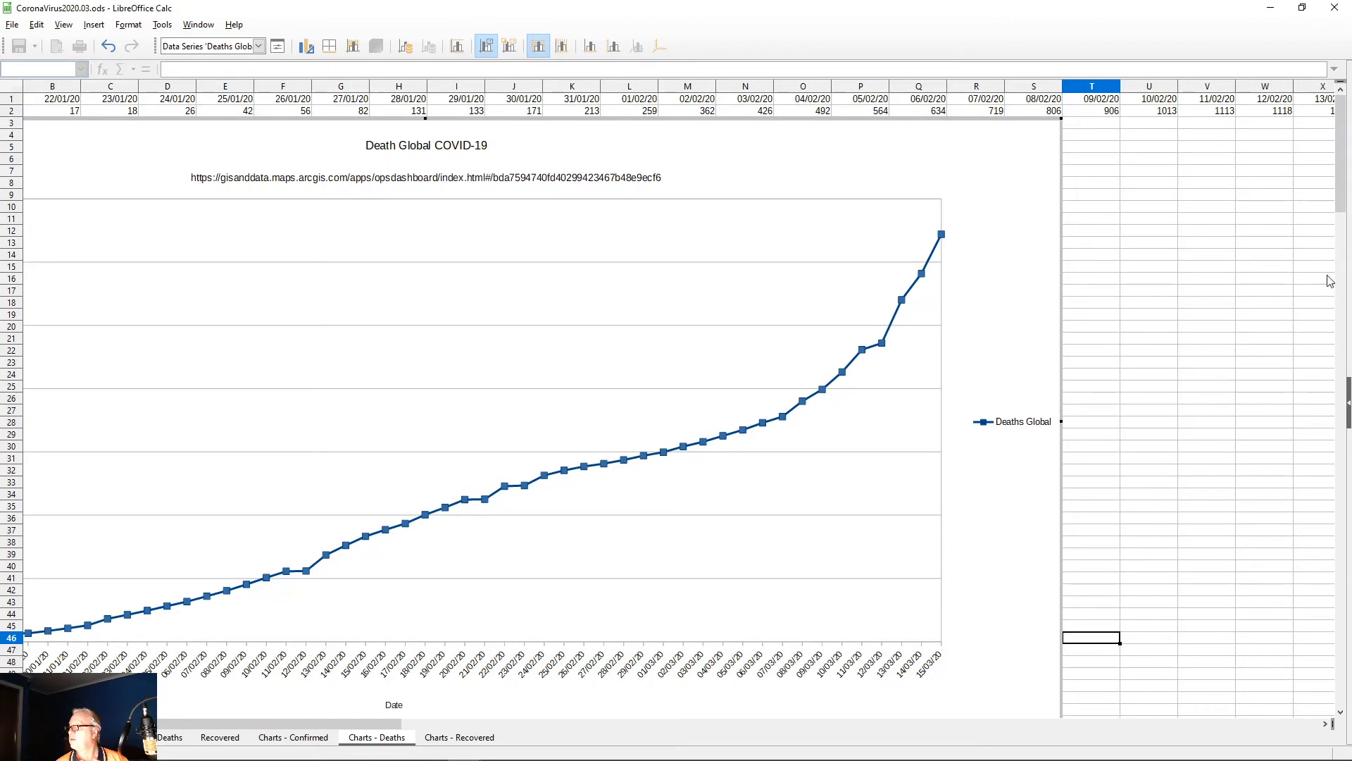
drag(398, 723, 370, 723)
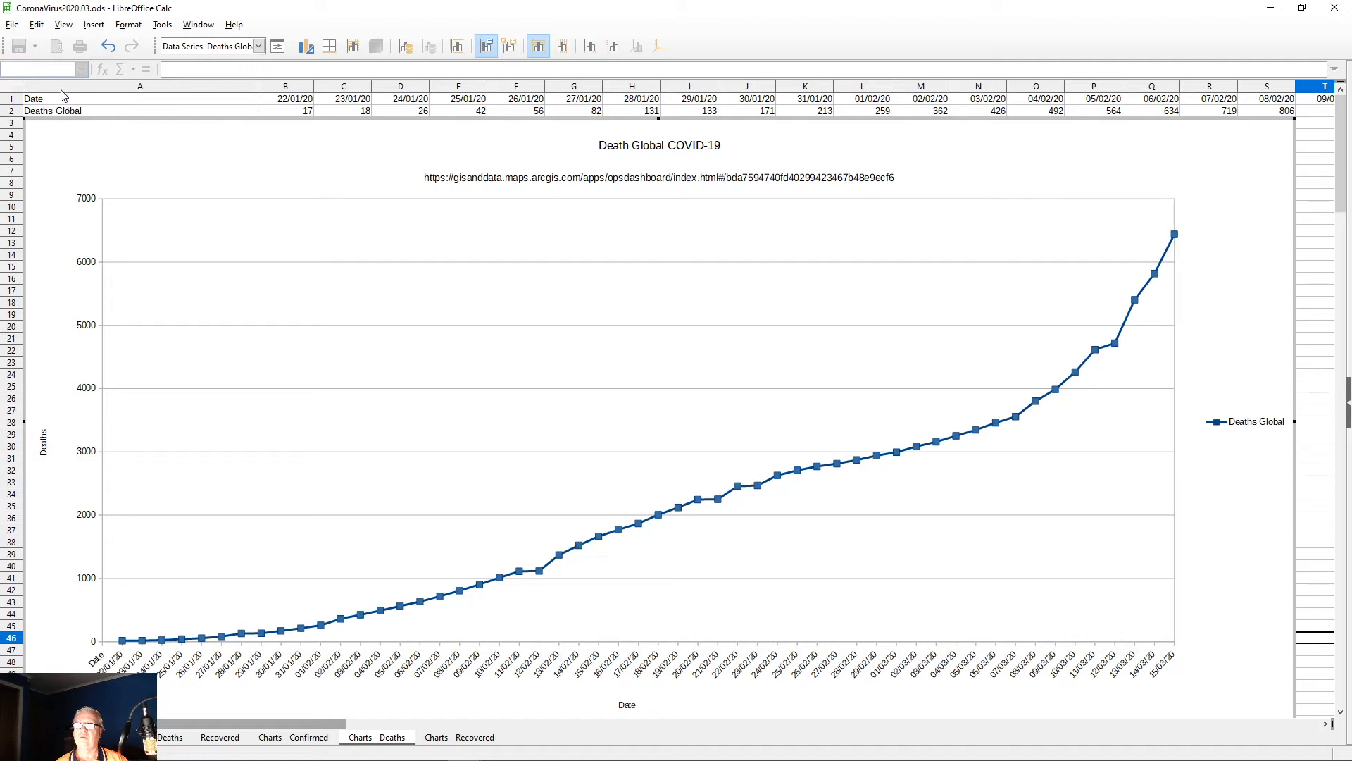
drag(44, 99, 750, 101)
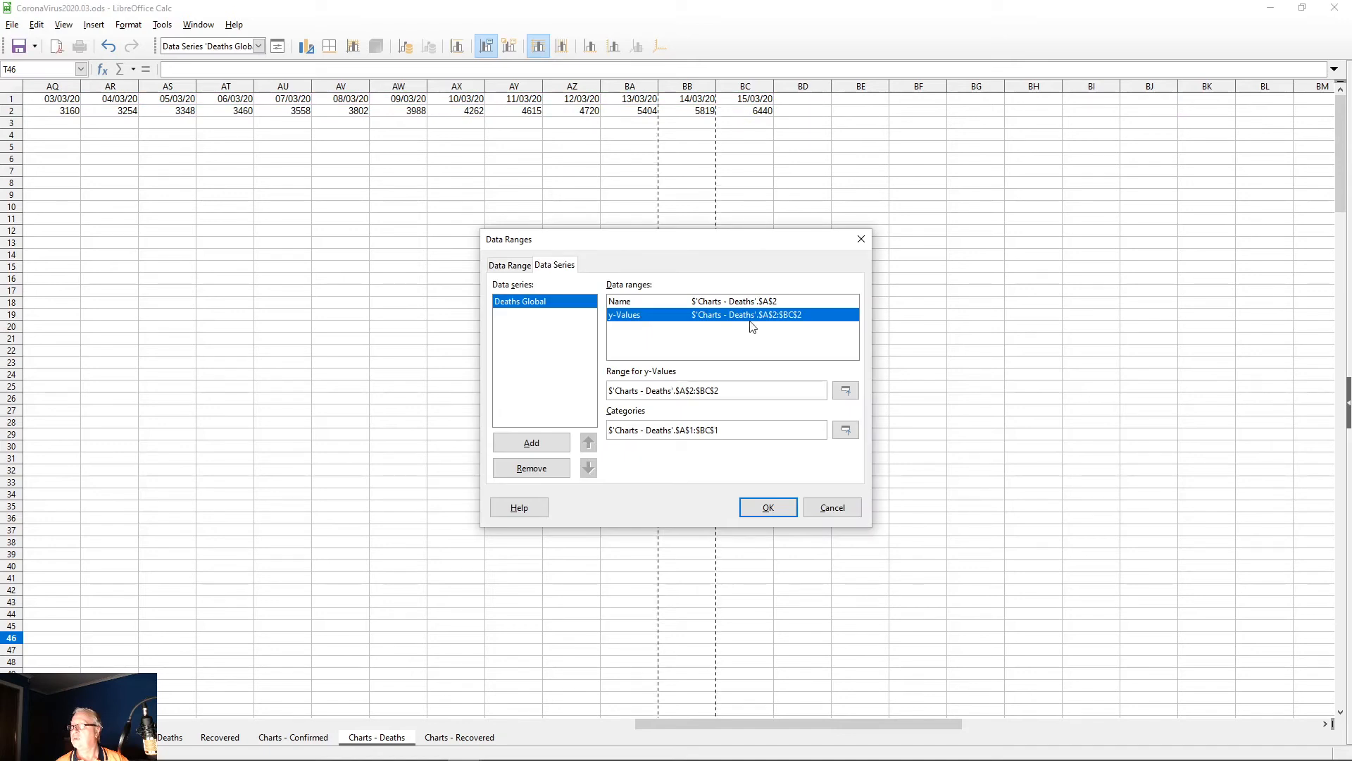
click(761, 517)
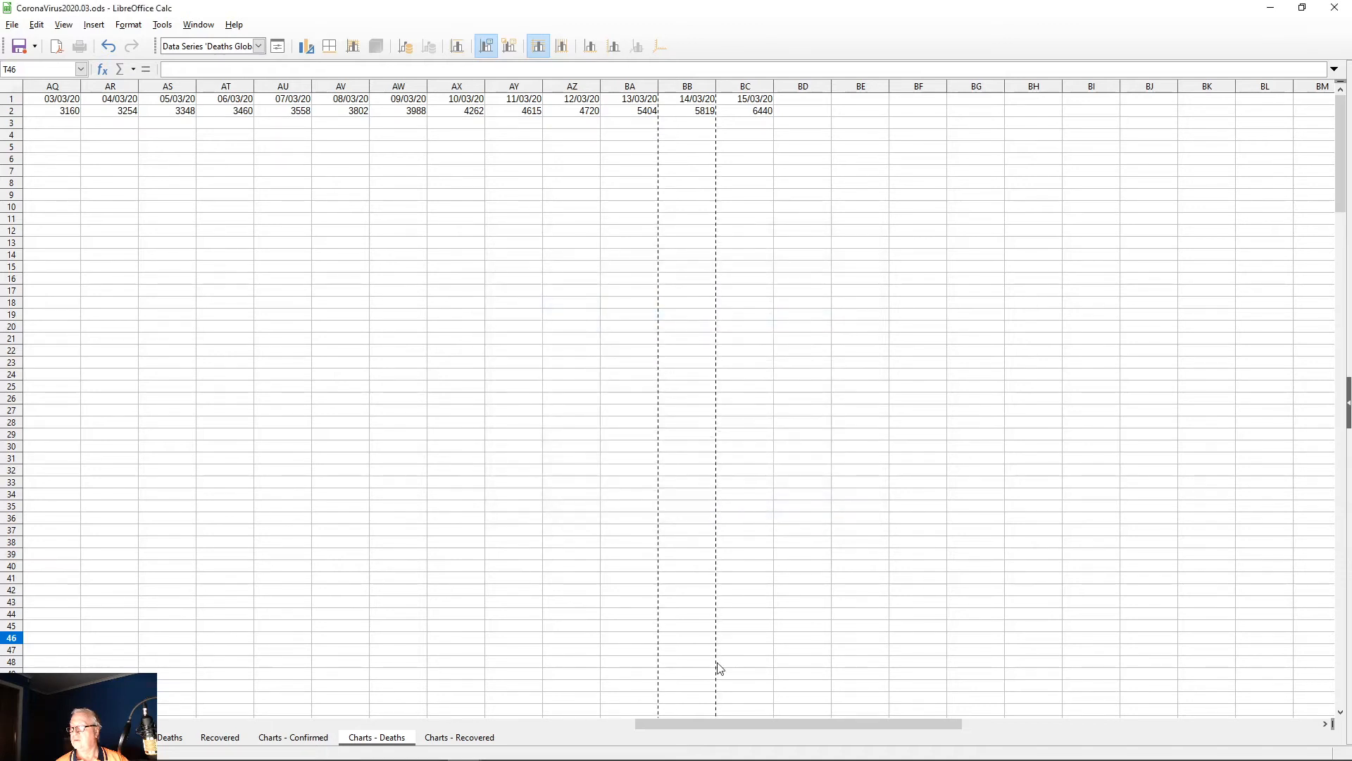
drag(741, 728, 261, 728)
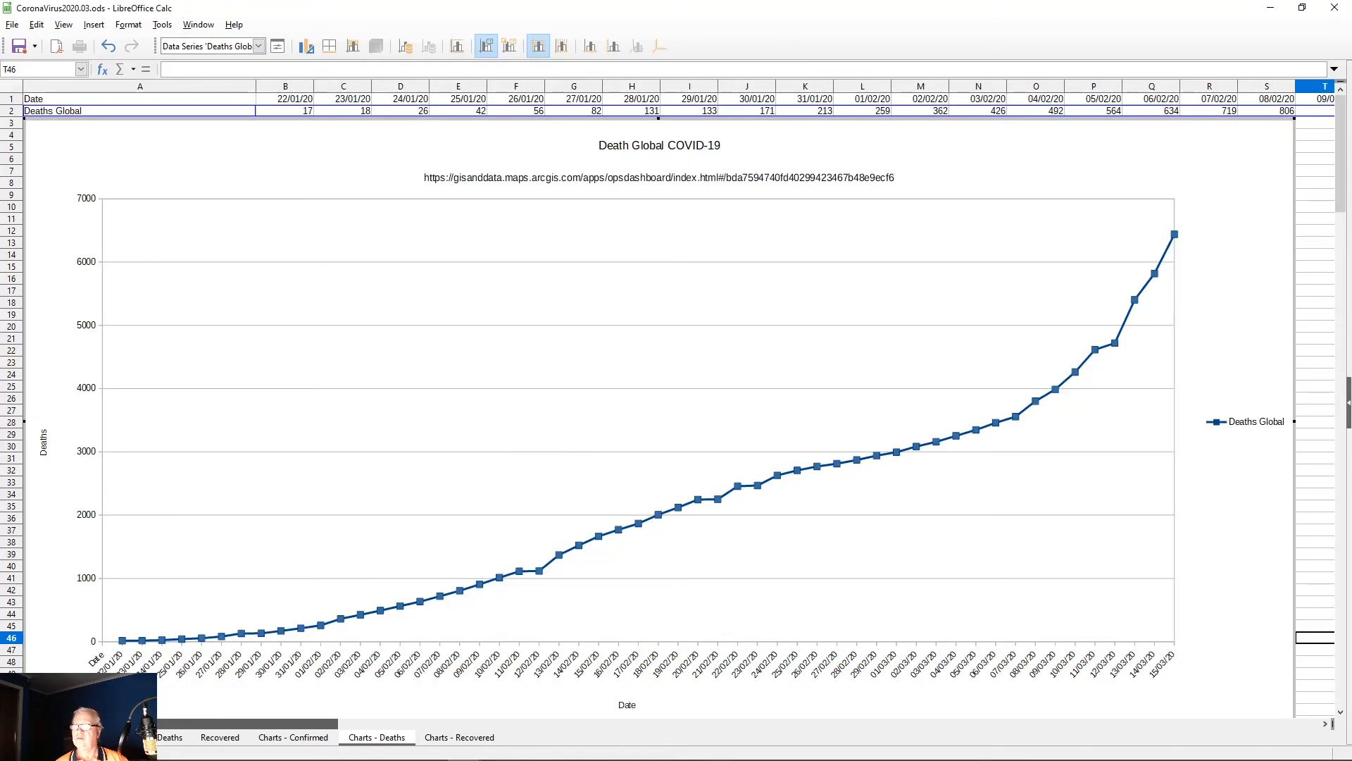
click(1324, 343)
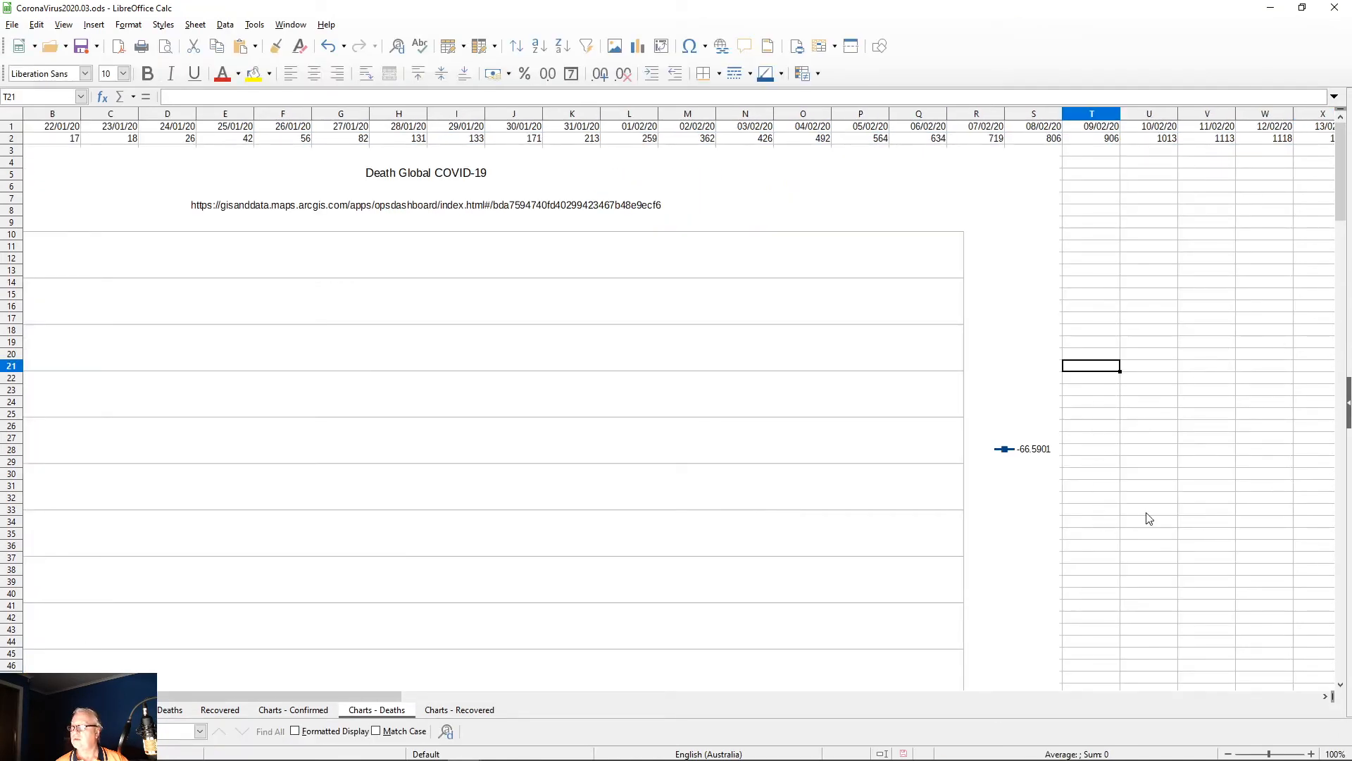
Step: Refresh the Death Global COVID-19 chart by moving it away from its place and undoing the move, and deselect it
scroll(1149, 518, down, 3)
click(1037, 512)
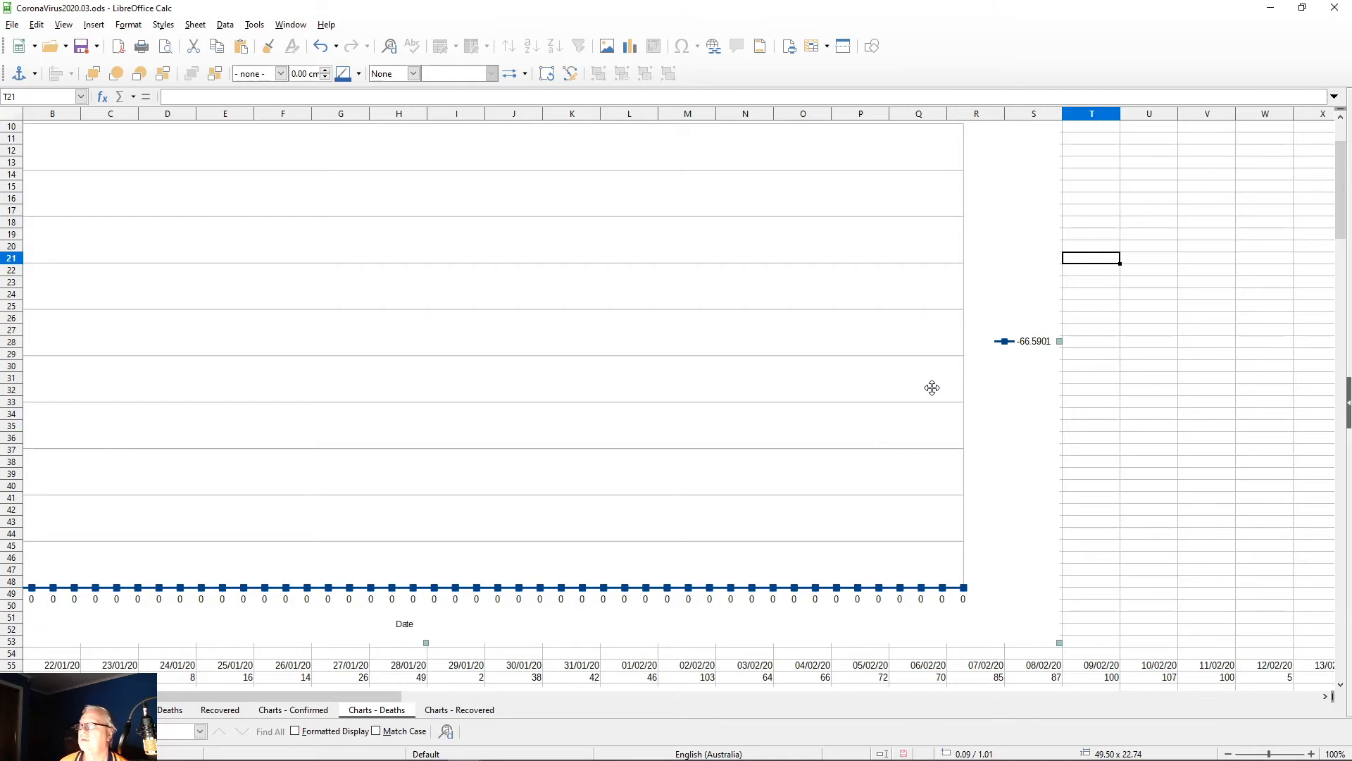
scroll(1096, 440, up, 3)
drag(678, 169, 1080, 297)
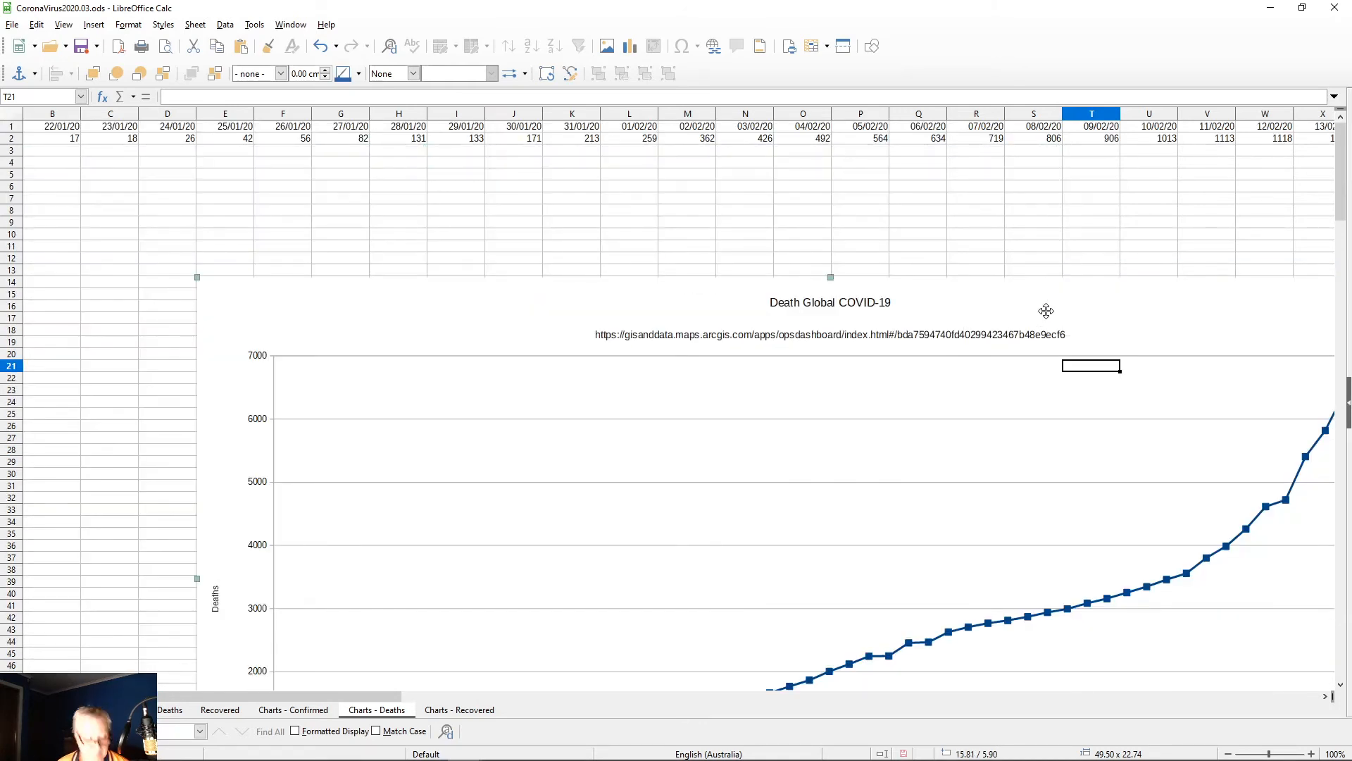
key(ctrl+z)
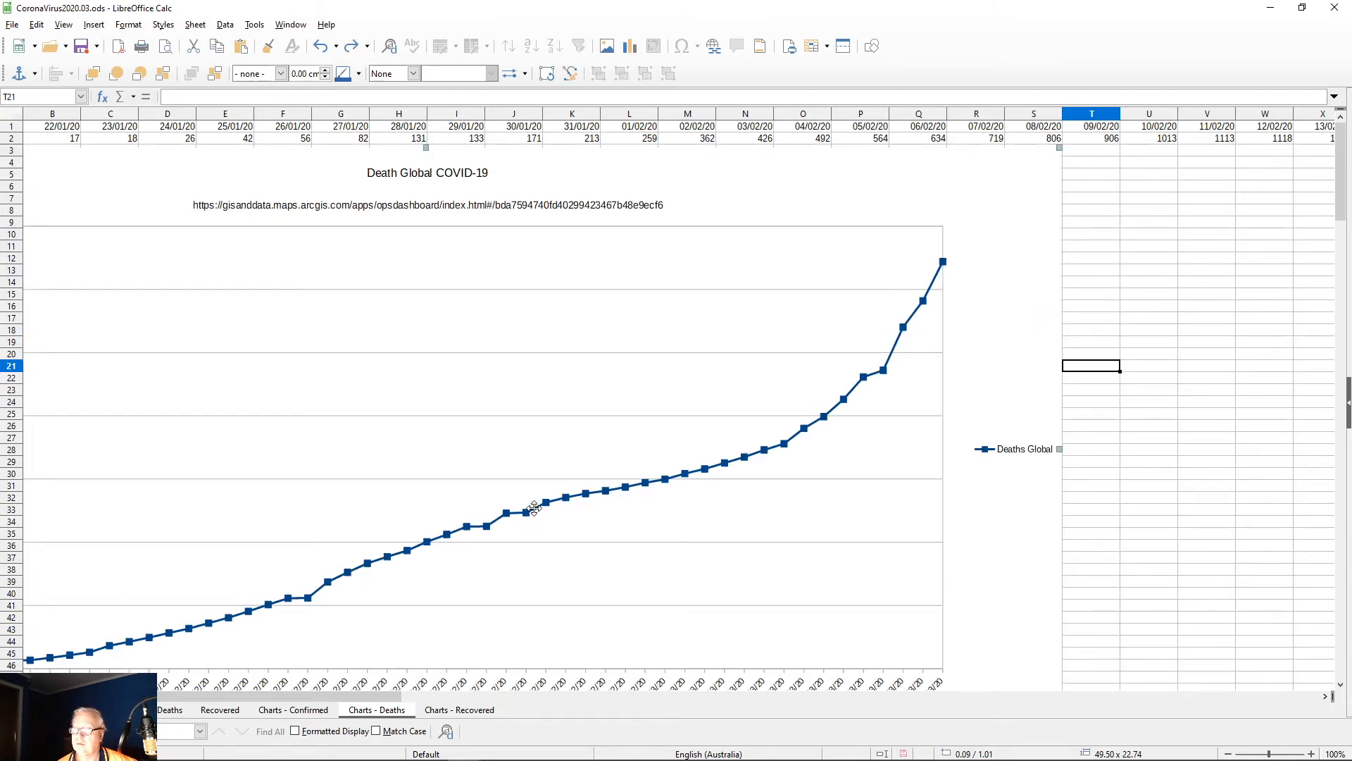
click(1259, 388)
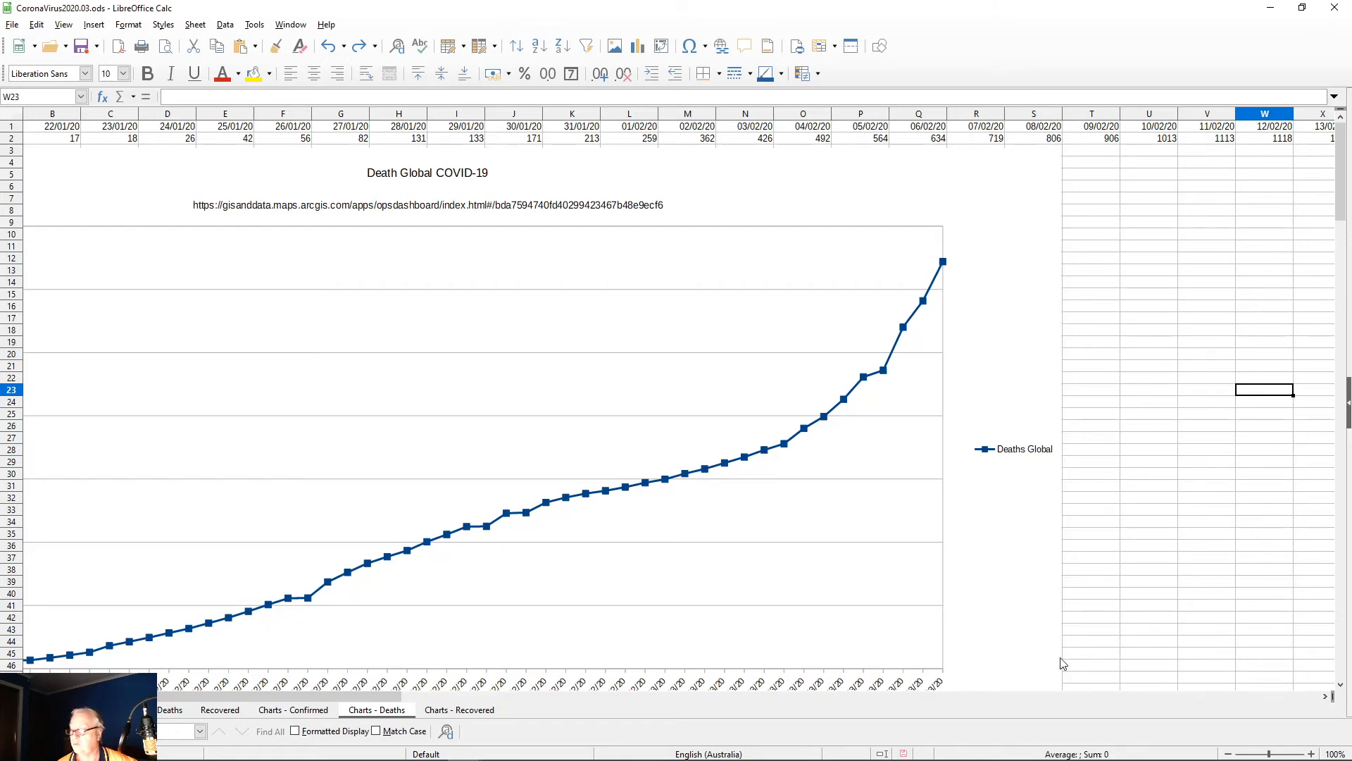
Step: Try to refresh the Daily Deaths Global COVID-19 chart by moving it slightly, and undo the move
drag(409, 694, 275, 702)
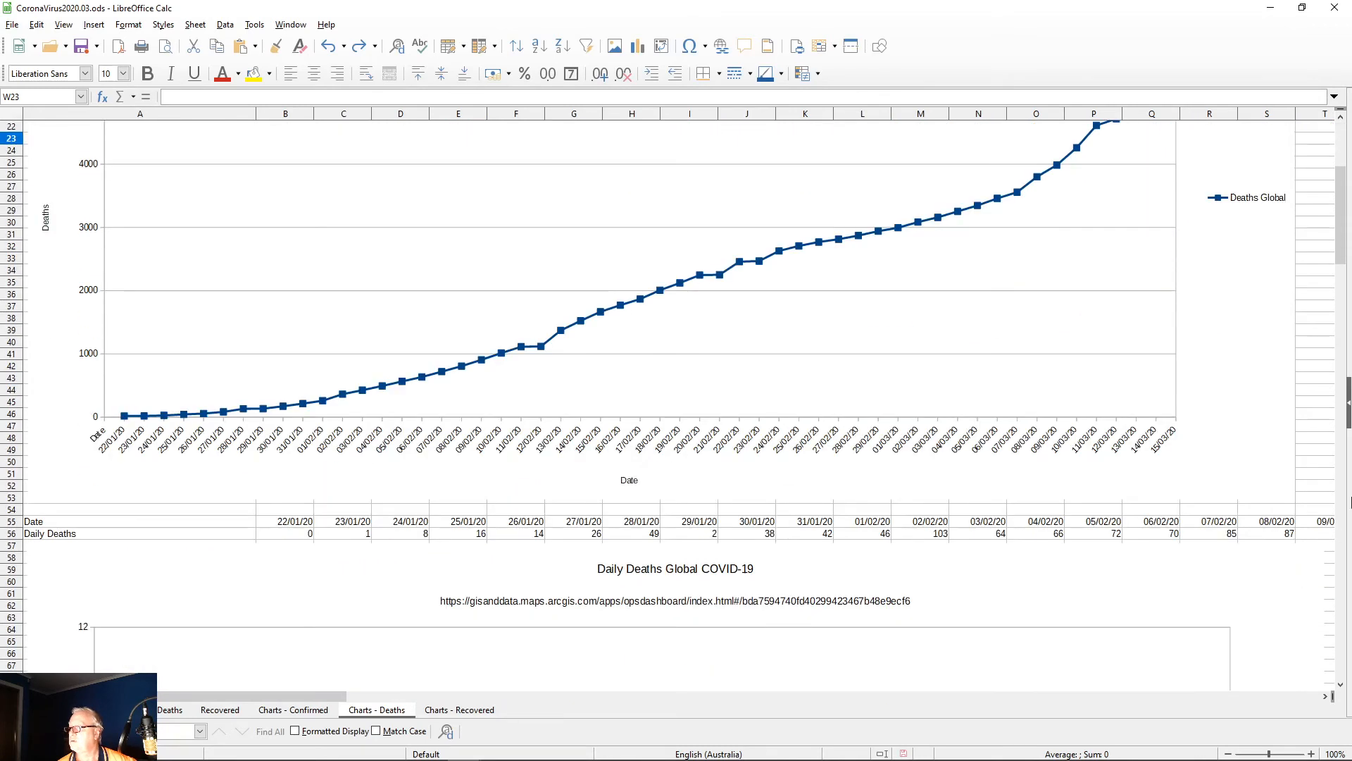
click(1324, 476)
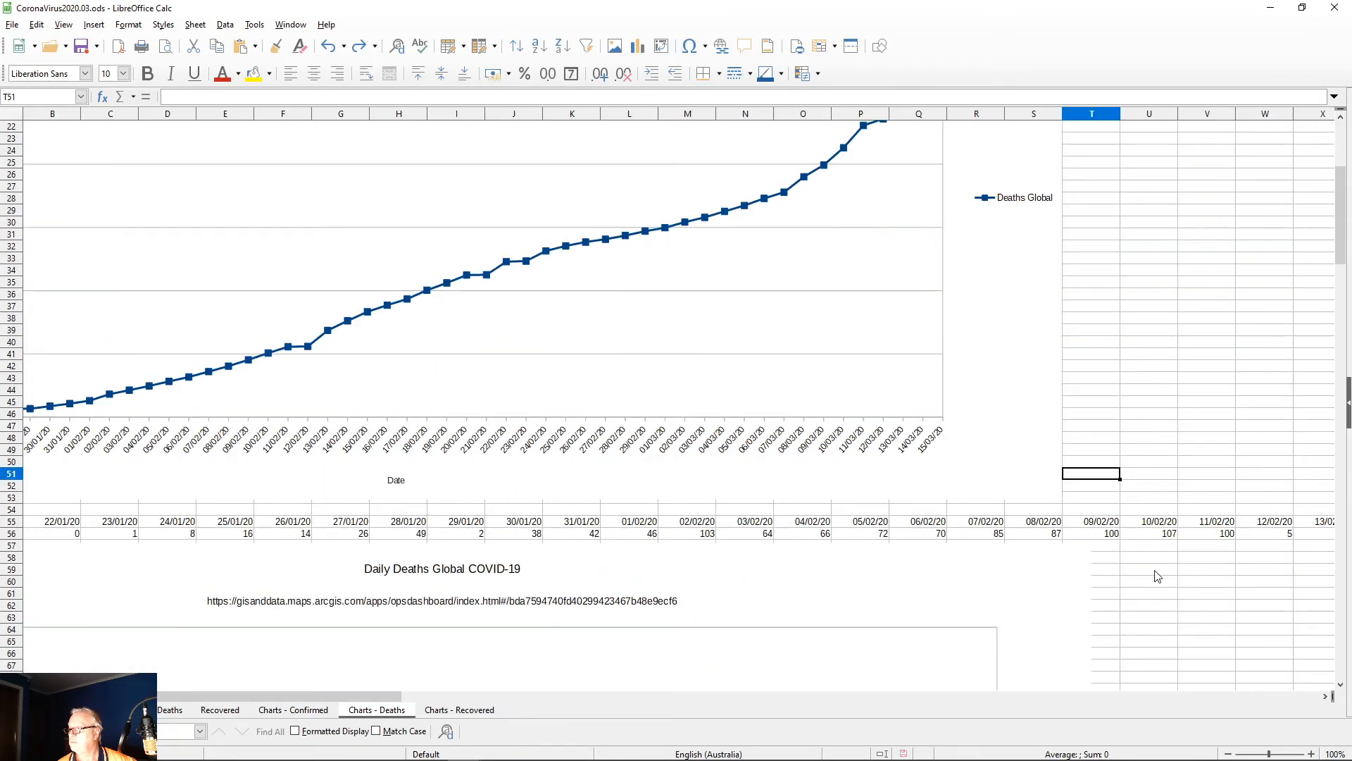
scroll(1158, 576, down, 8)
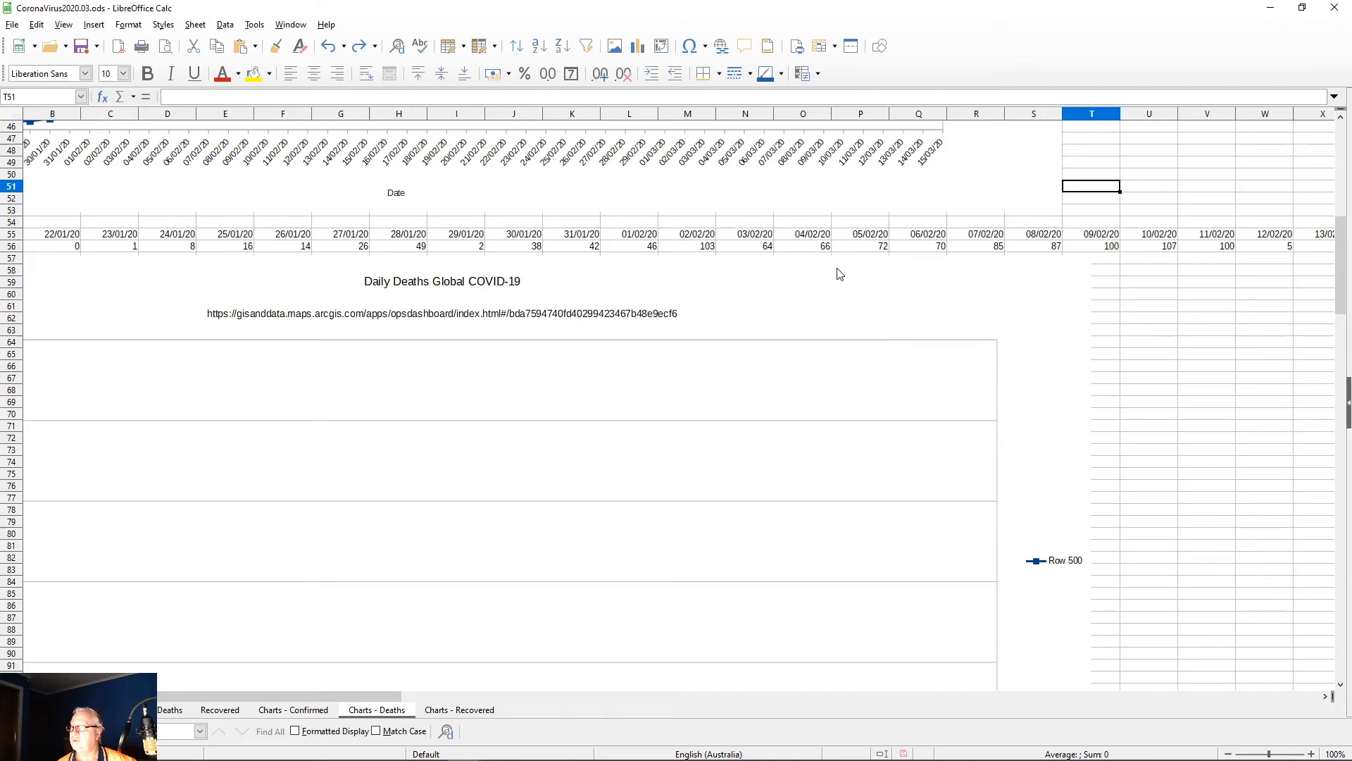
click(838, 267)
drag(837, 268, 825, 277)
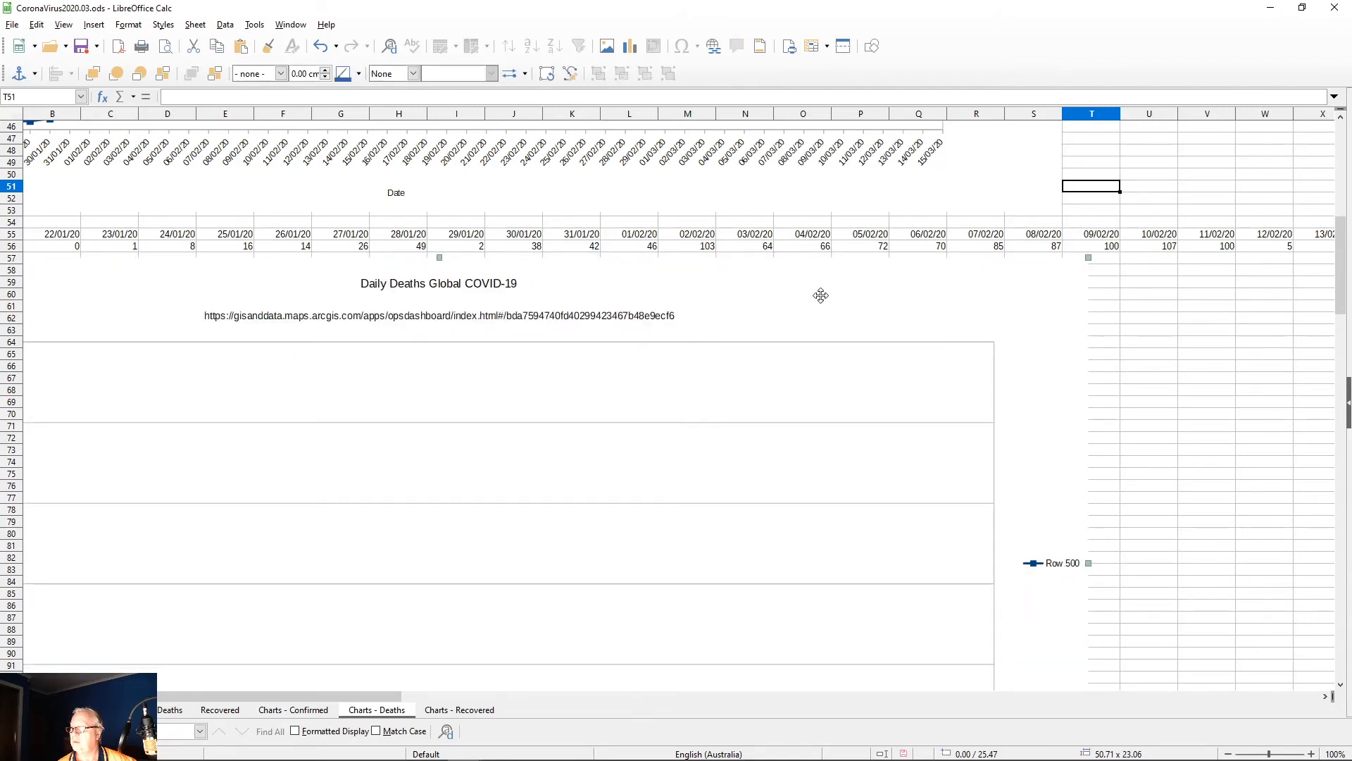
key(ctrl+z)
key(ctrl+z)
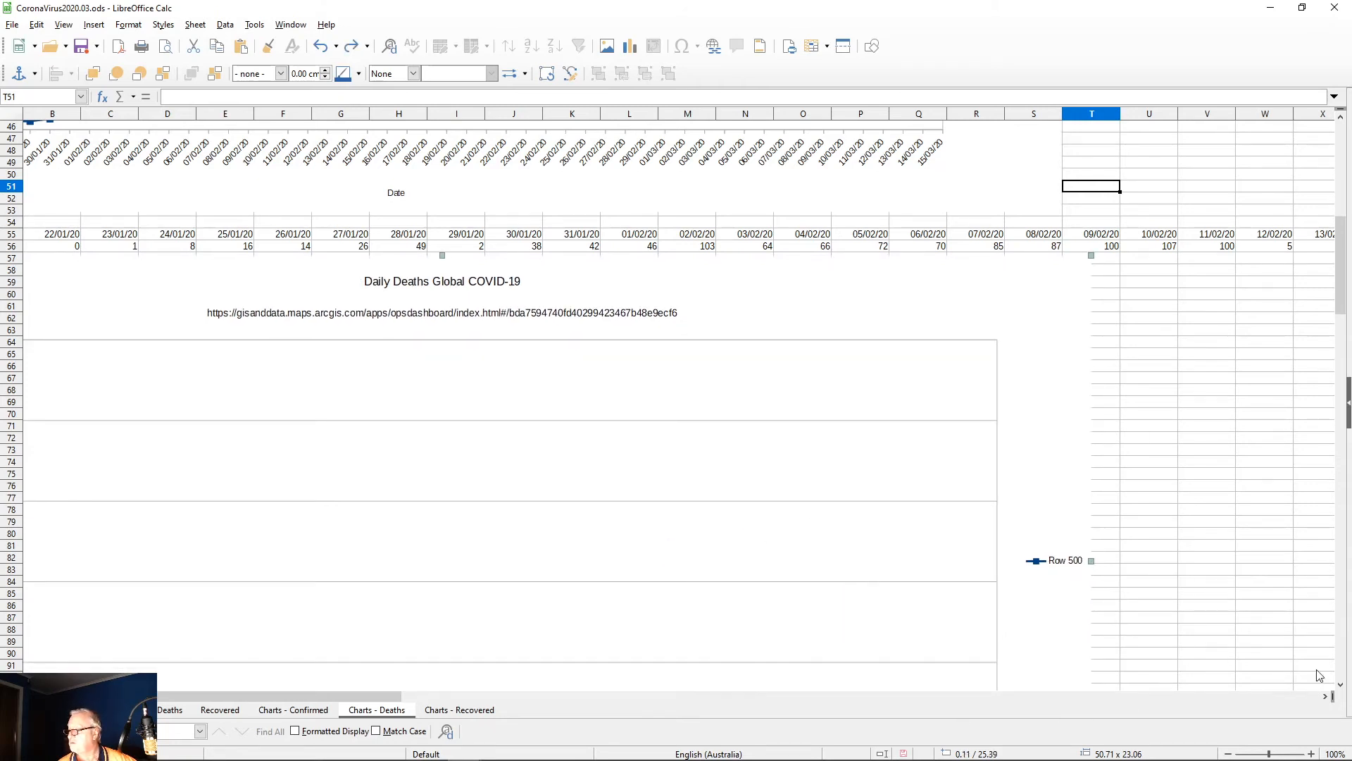
Step: Open the Daily Deaths Global COVID-19 chart for editing and bring up its data ranges
drag(1350, 278, 1348, 307)
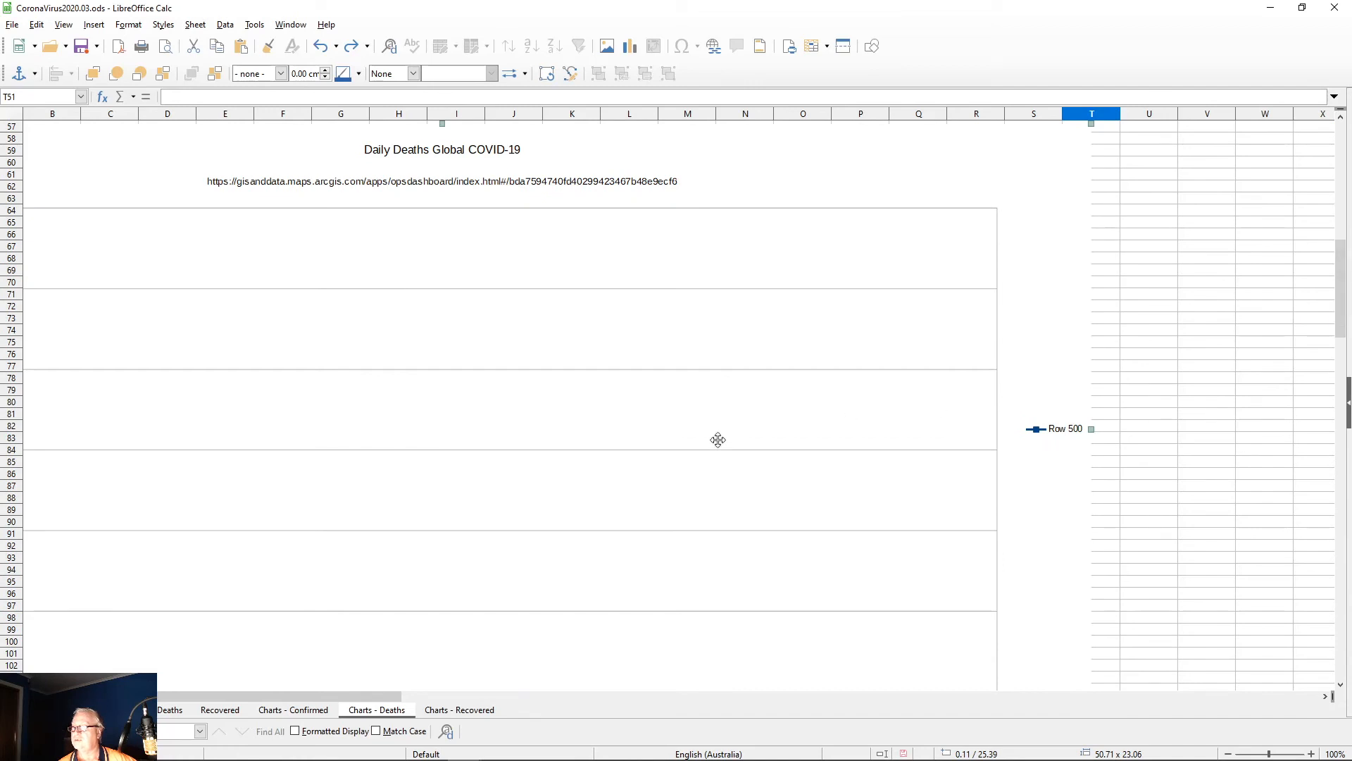
right_click(463, 445)
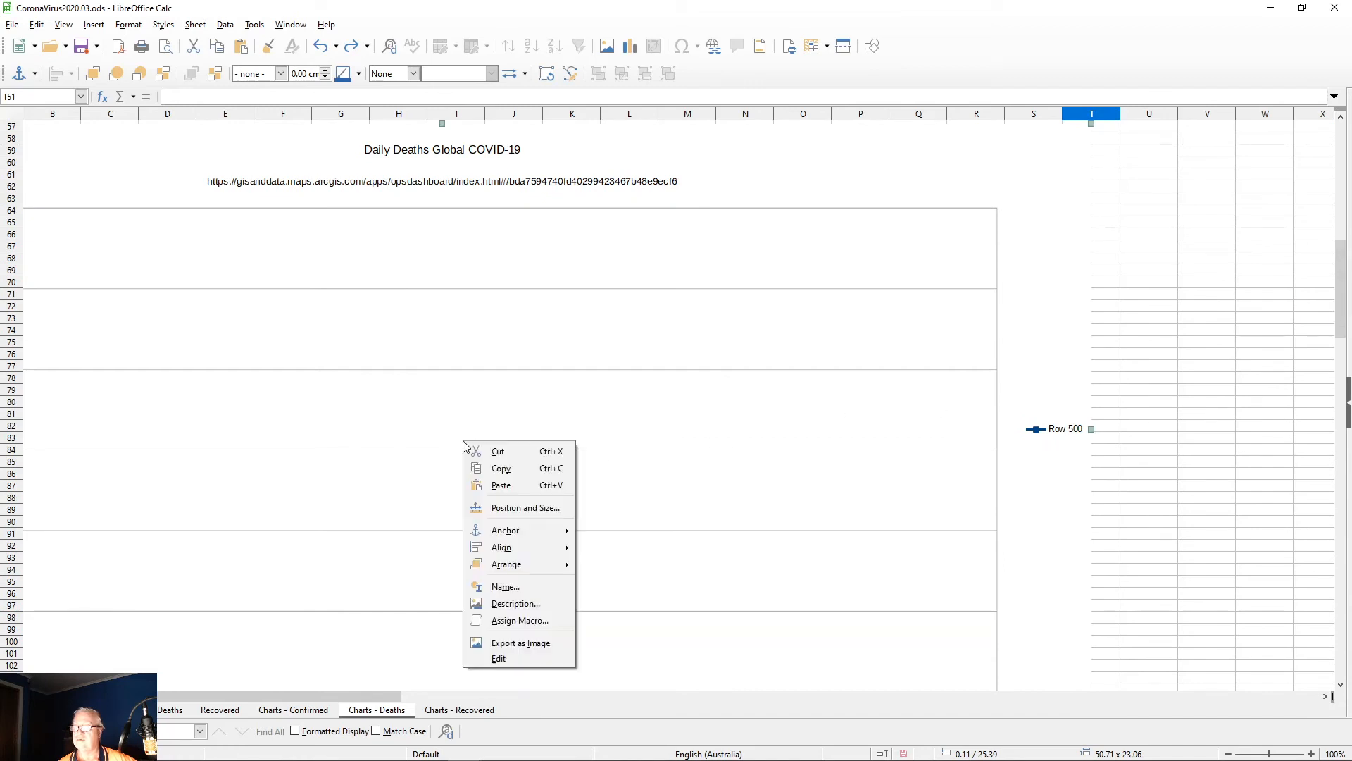
click(384, 430)
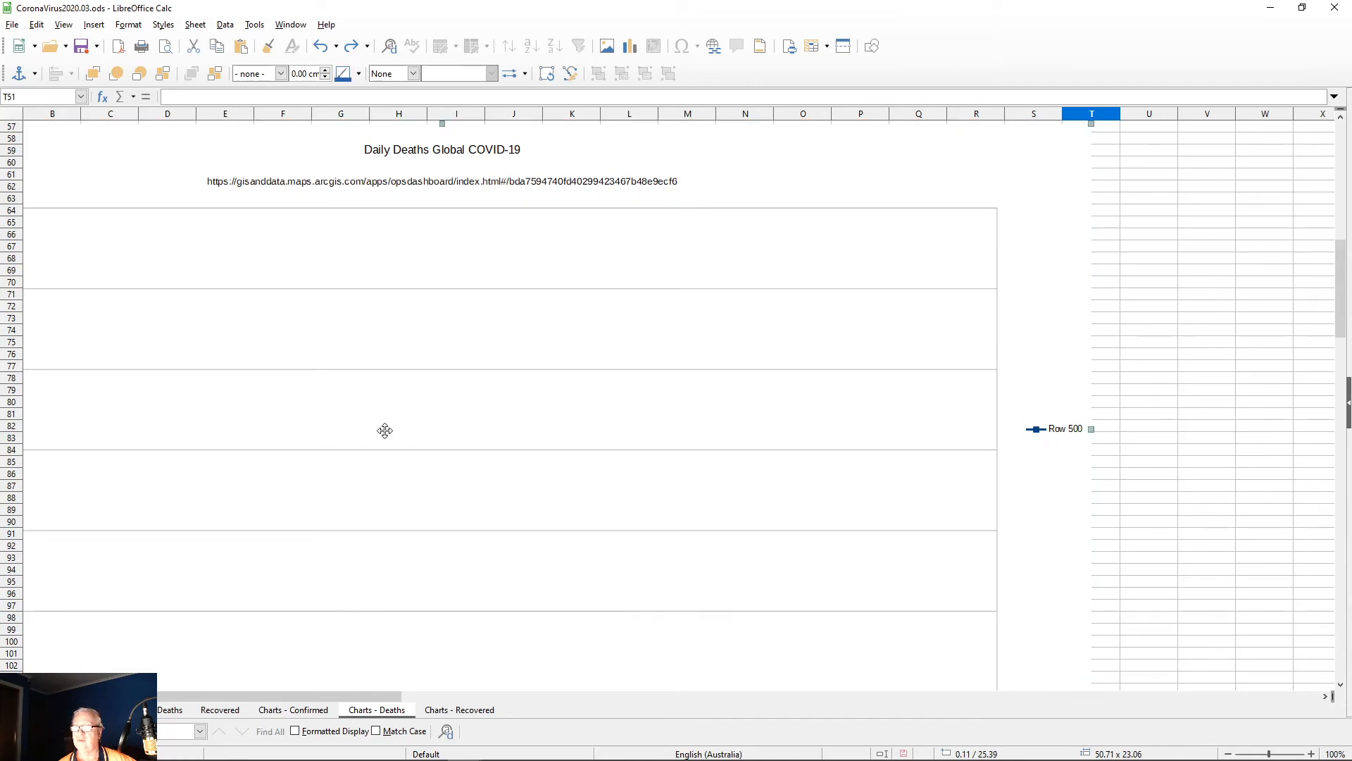
right_click(385, 431)
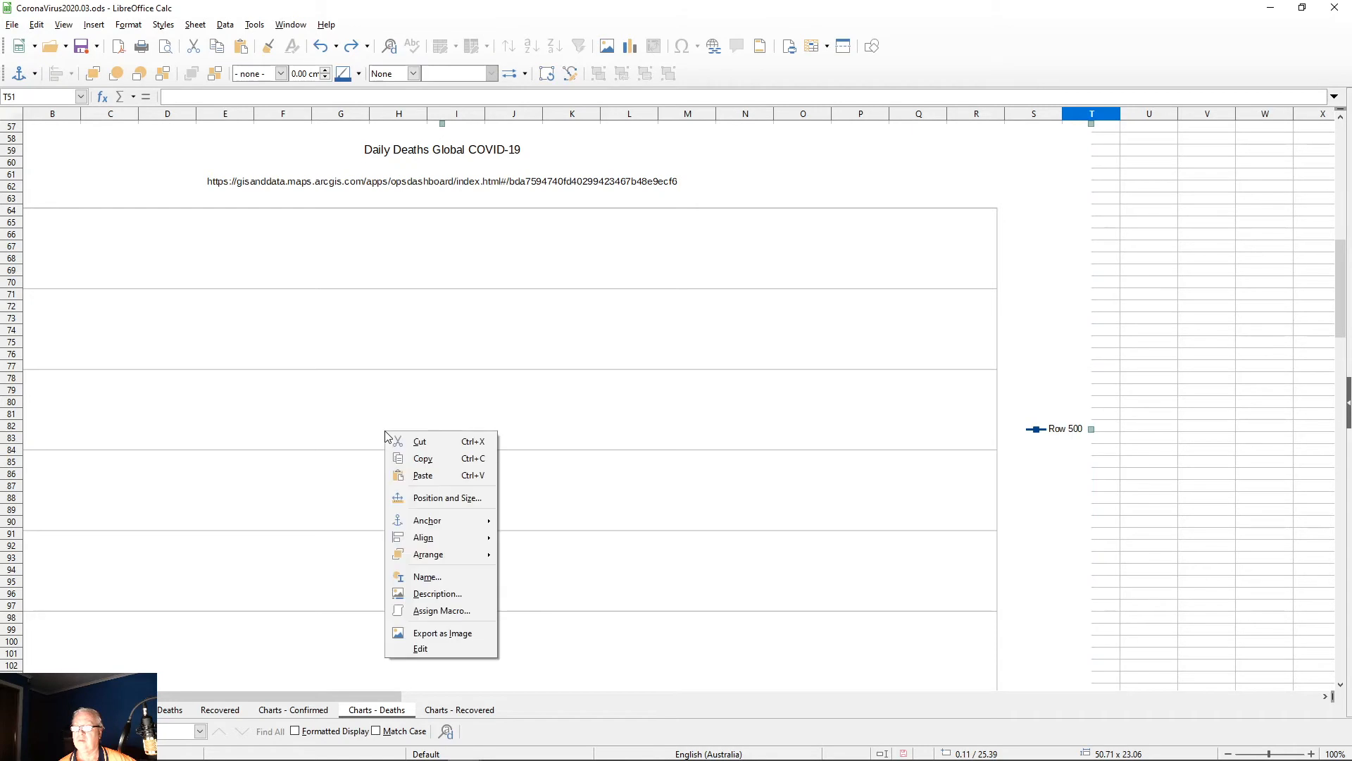
click(343, 422)
double_click(341, 397)
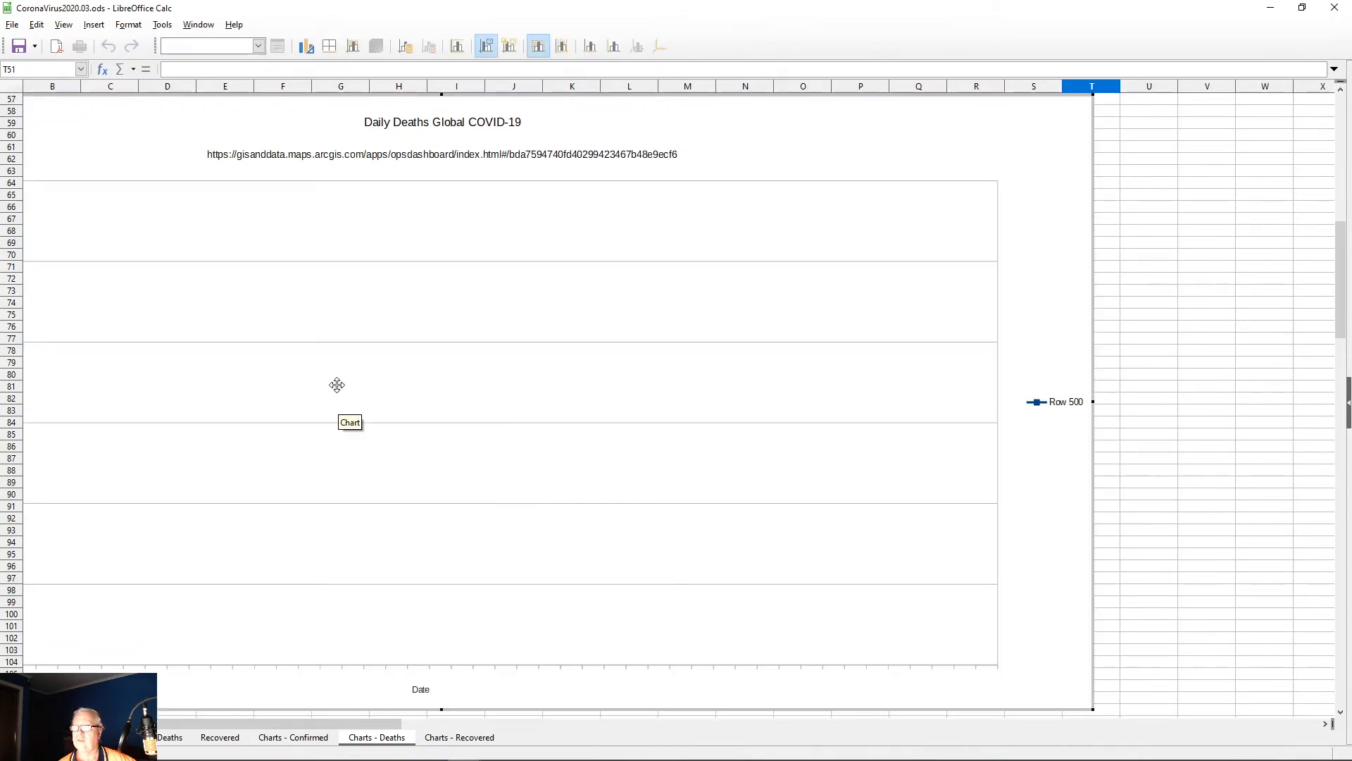
right_click(331, 364)
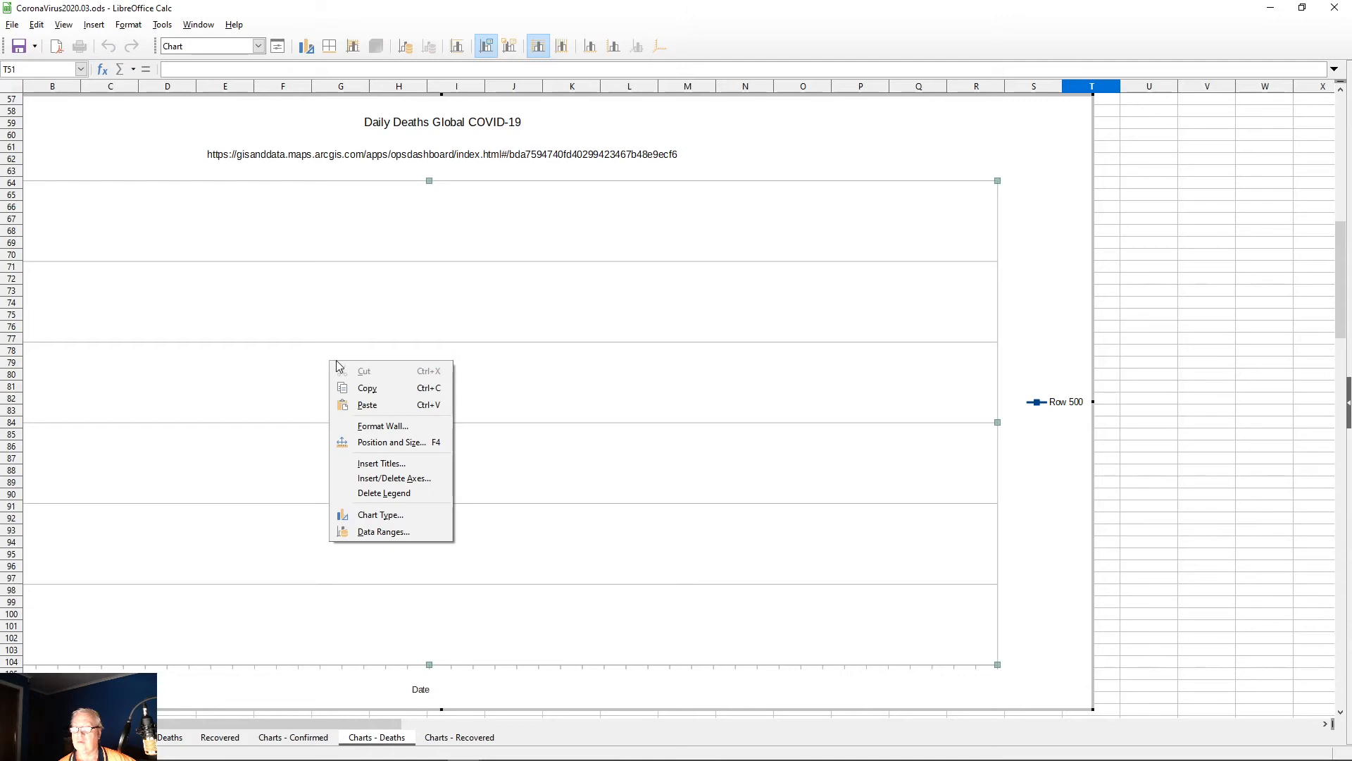
click(373, 533)
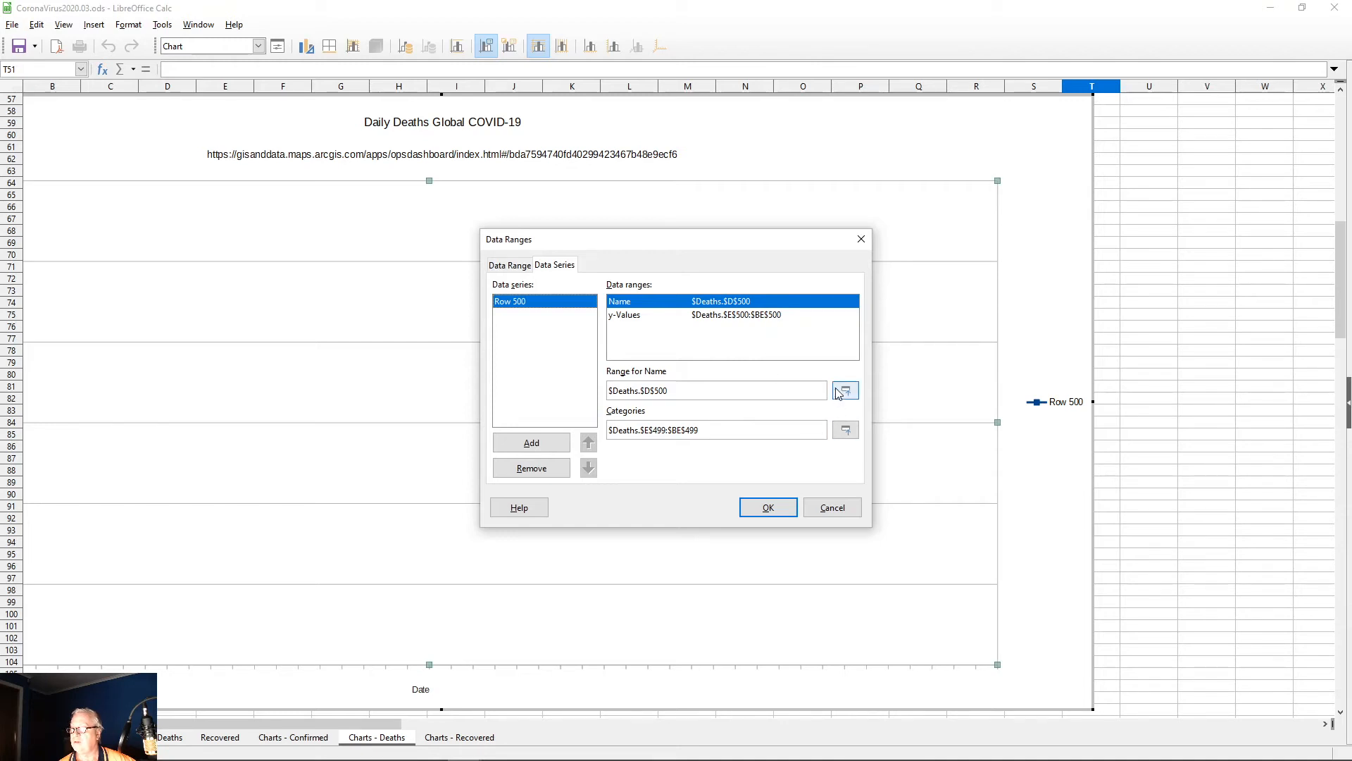
Step: Set the data series' name range to the Daily Deaths label in cell A56 of the Charts - Deaths sheet
click(846, 430)
drag(319, 724, 211, 713)
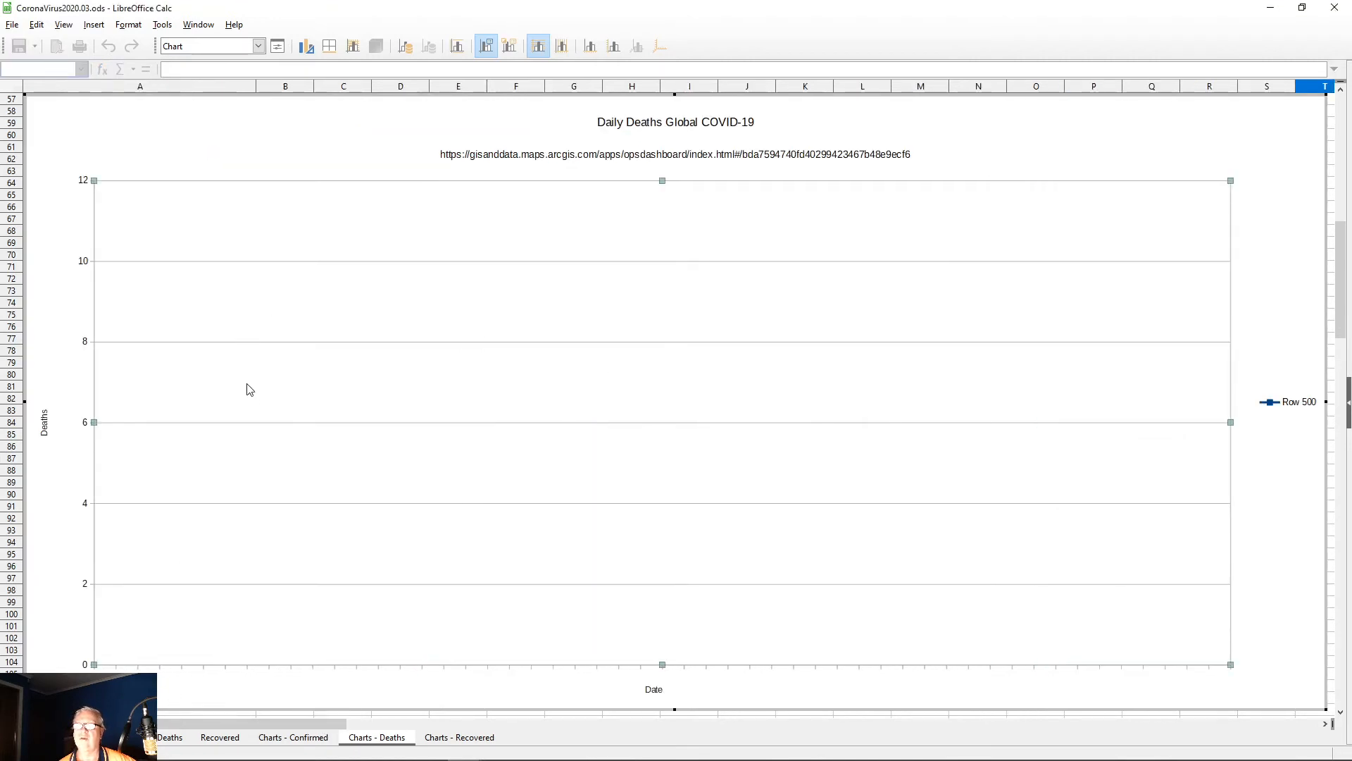
drag(1346, 305, 1346, 275)
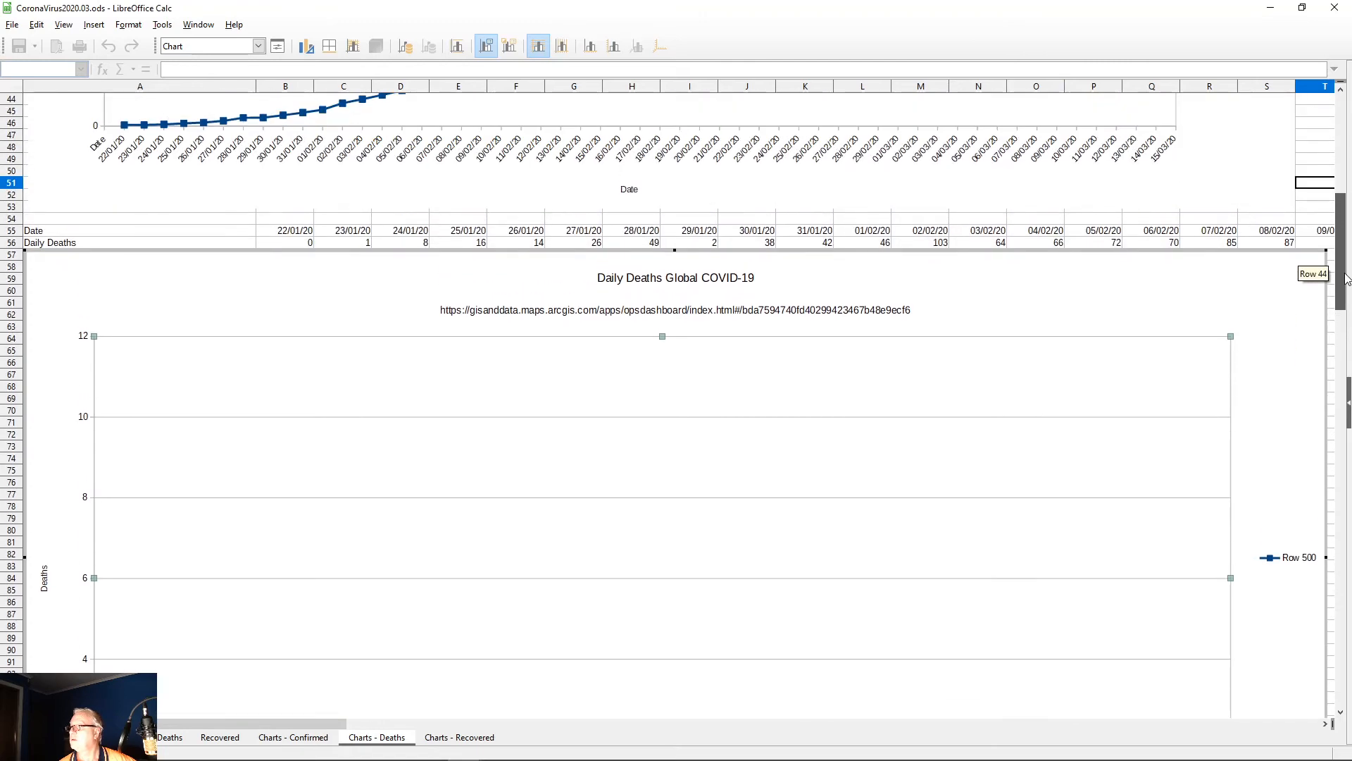
click(70, 245)
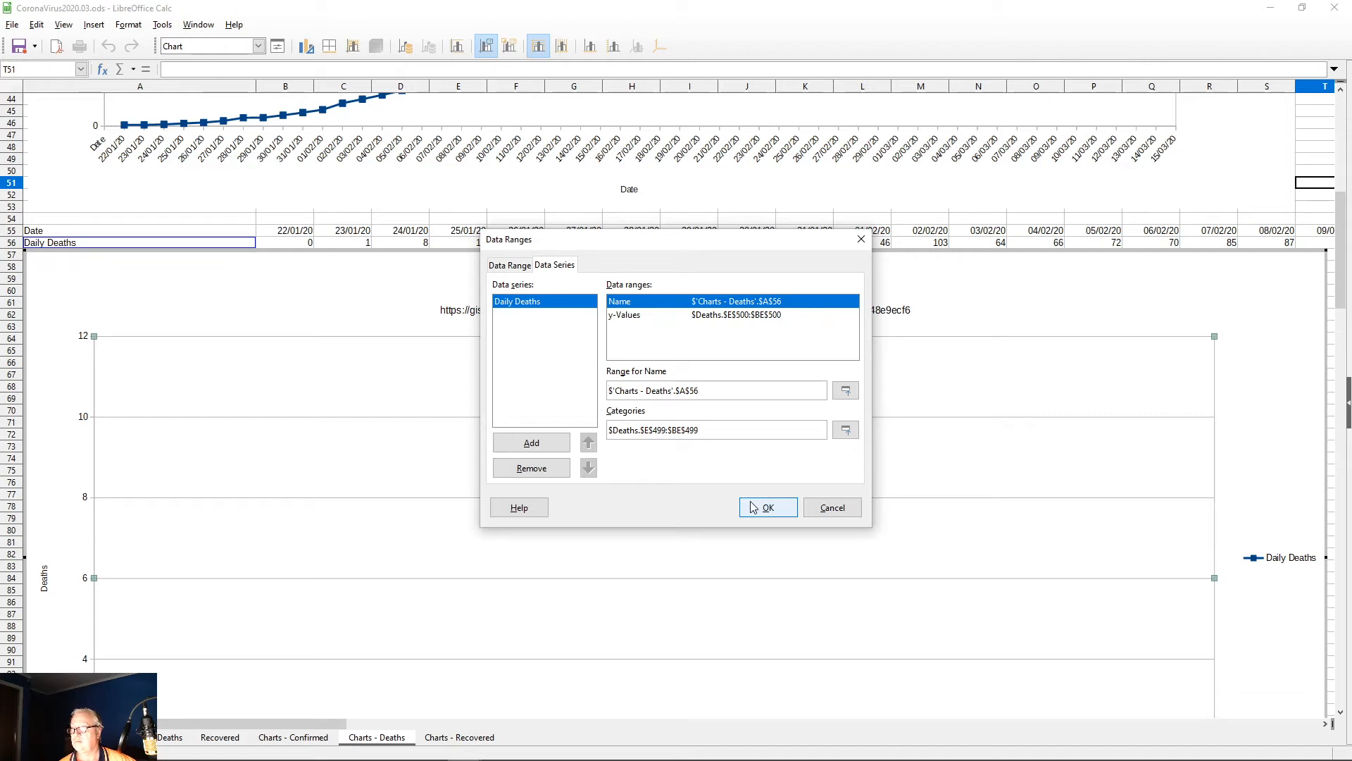
Step: Set the Daily Deaths series' y-values to the row range A56:BC56 on the Charts - Deaths sheet
click(747, 315)
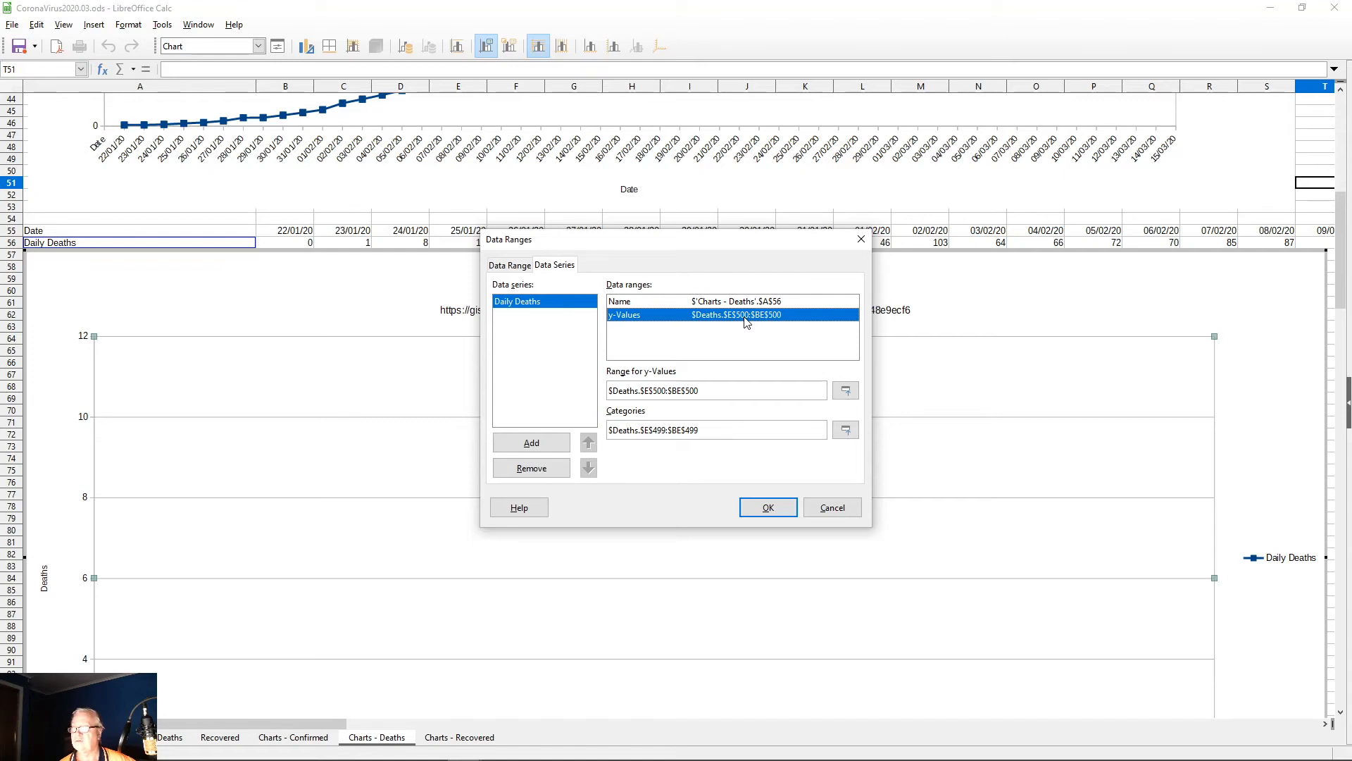
click(844, 392)
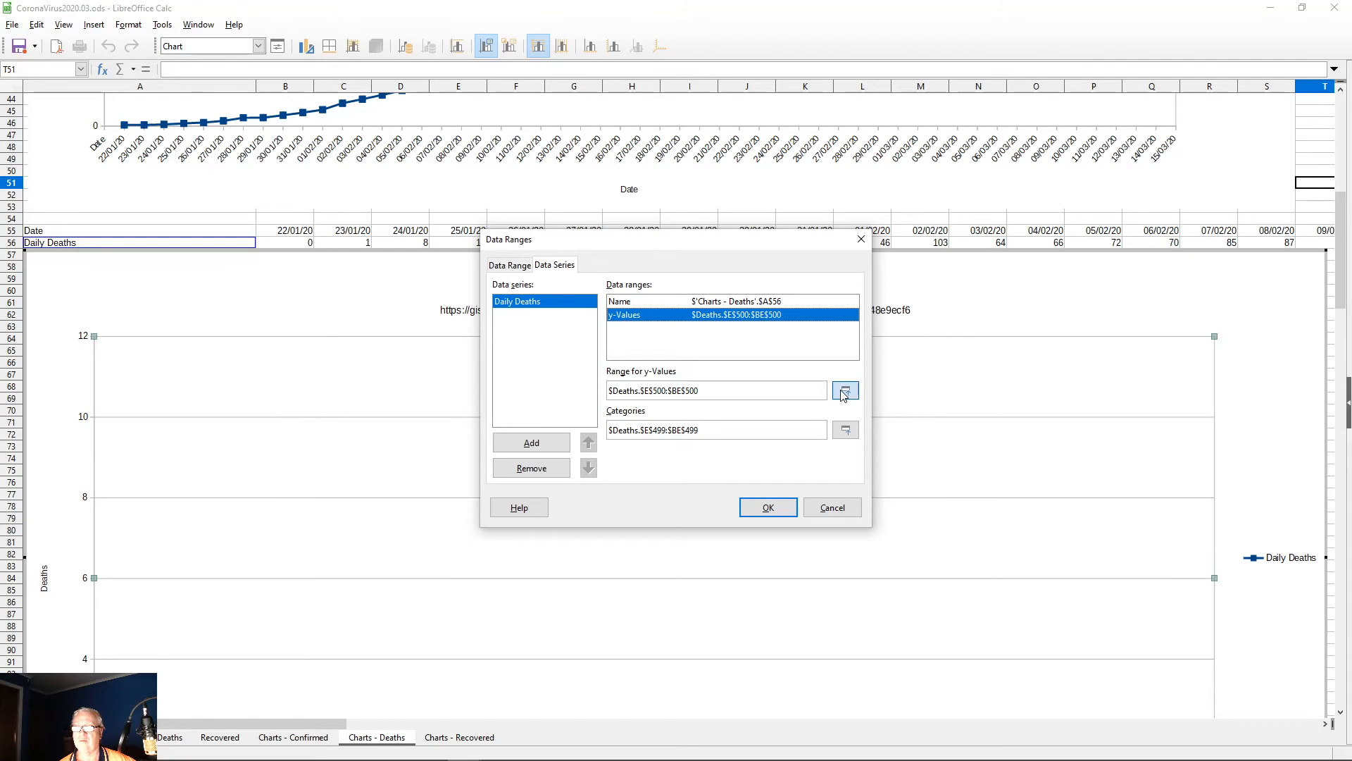
drag(159, 246, 817, 245)
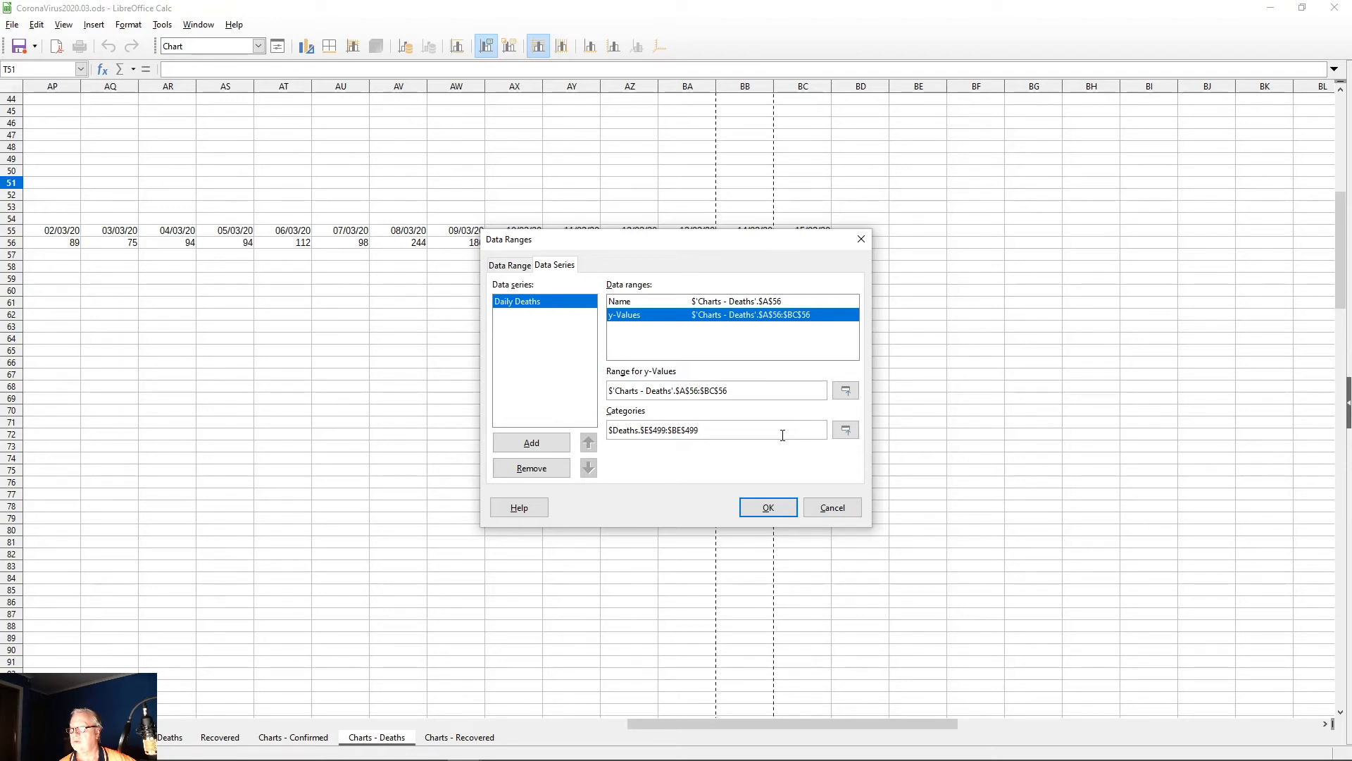
Step: Set the chart's categories to $'Charts - Deaths'.$A$55:$BC$55 by adapting a copy of the y-values range, apply it, and leave chart editing
drag(731, 390, 598, 383)
key(ctrl+c)
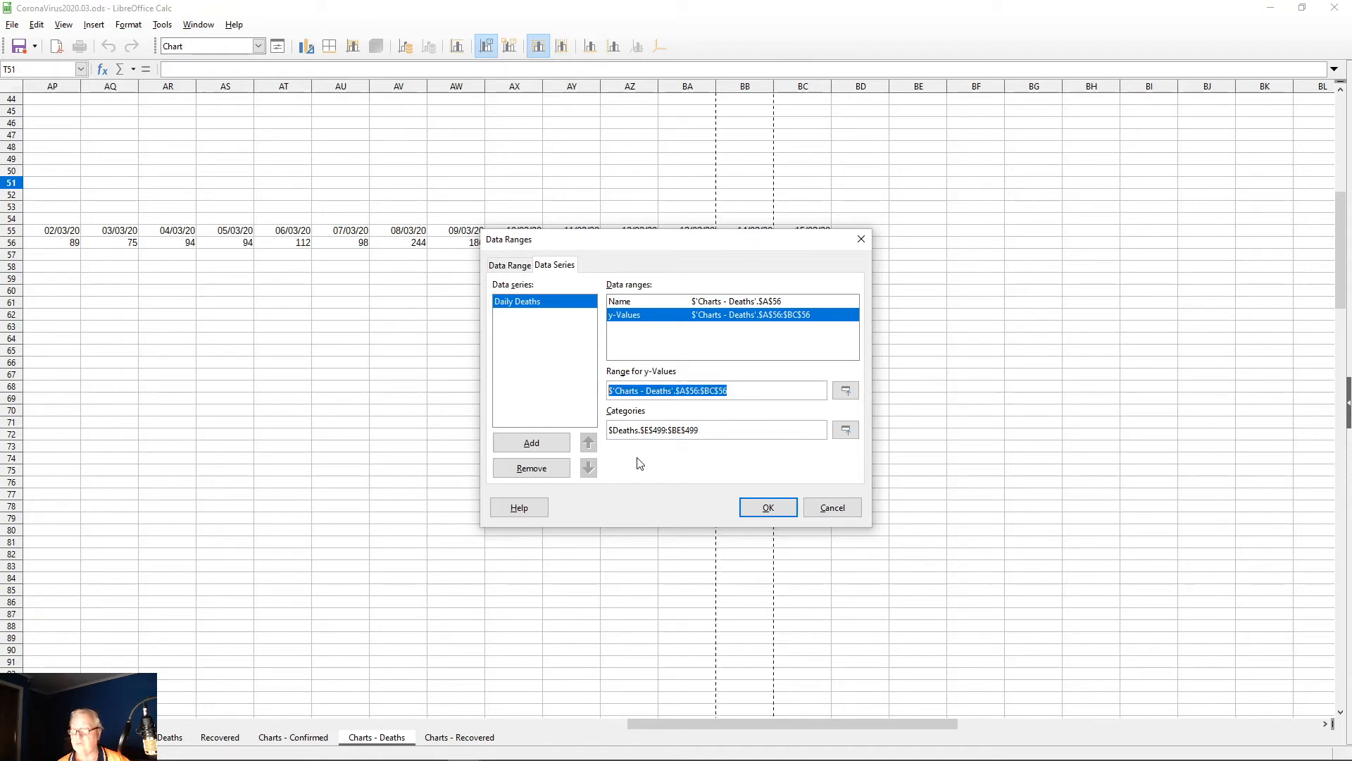
drag(724, 430, 576, 425)
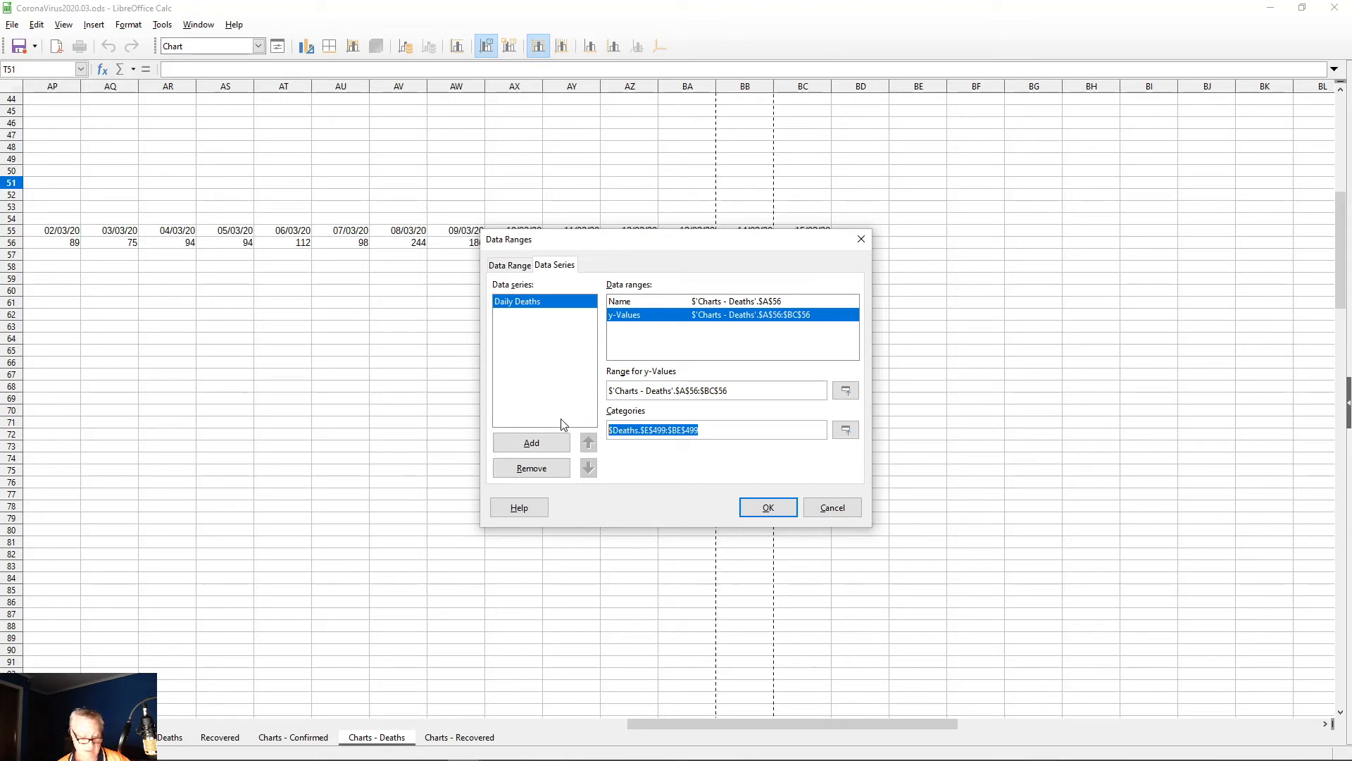
key(ctrl+v)
key(Left)
key(Left)
key(Left)
key(Left)
key(Left)
key(Left)
key(Left)
key(Left)
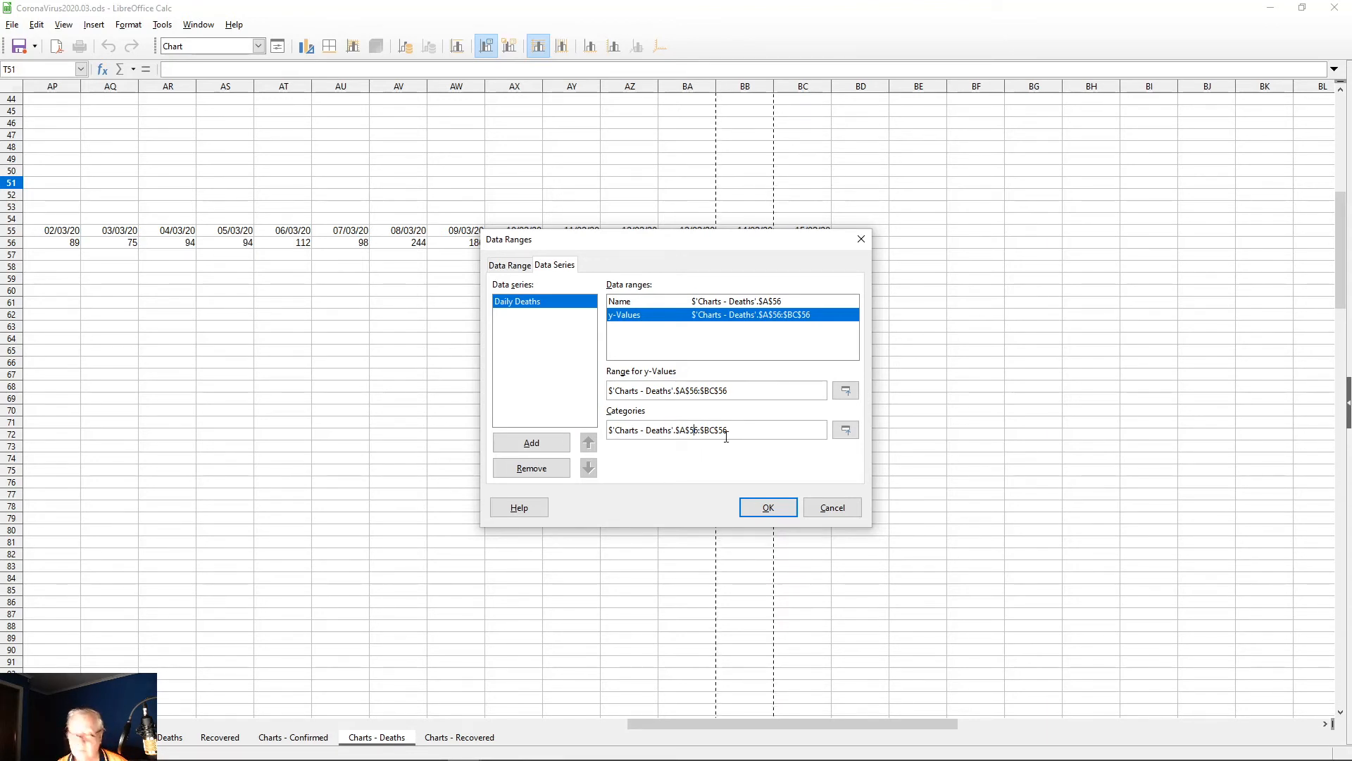
key(Delete)
text(5)
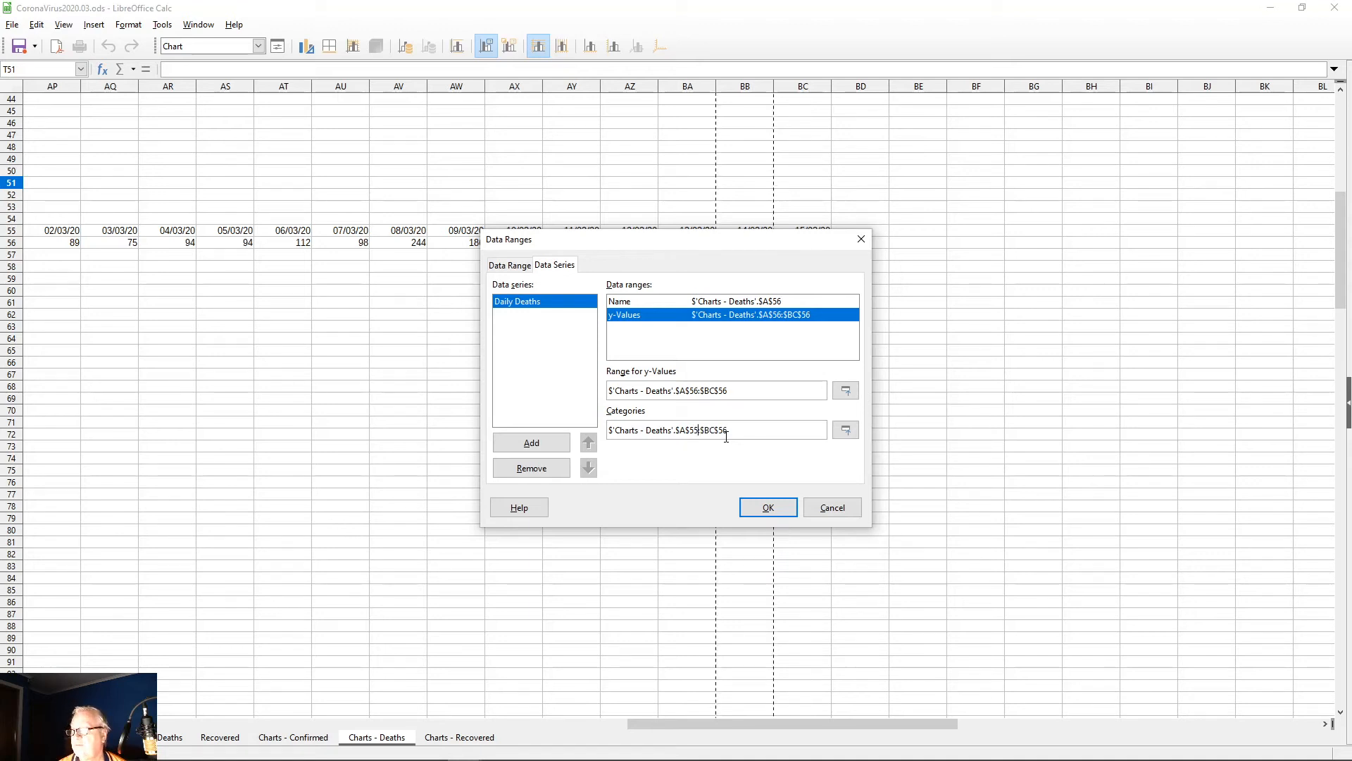
key(End)
key(BackSpace)
text(5)
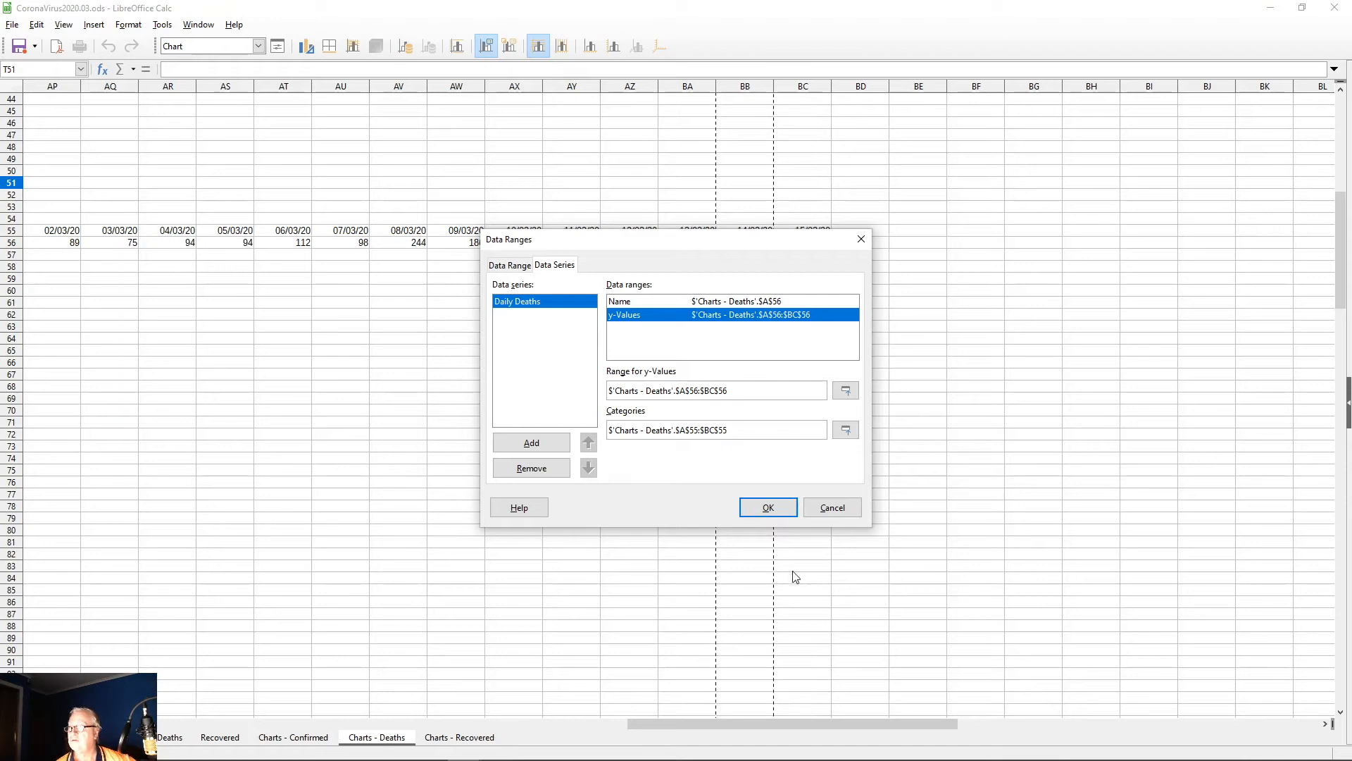
click(769, 507)
drag(949, 722, 339, 723)
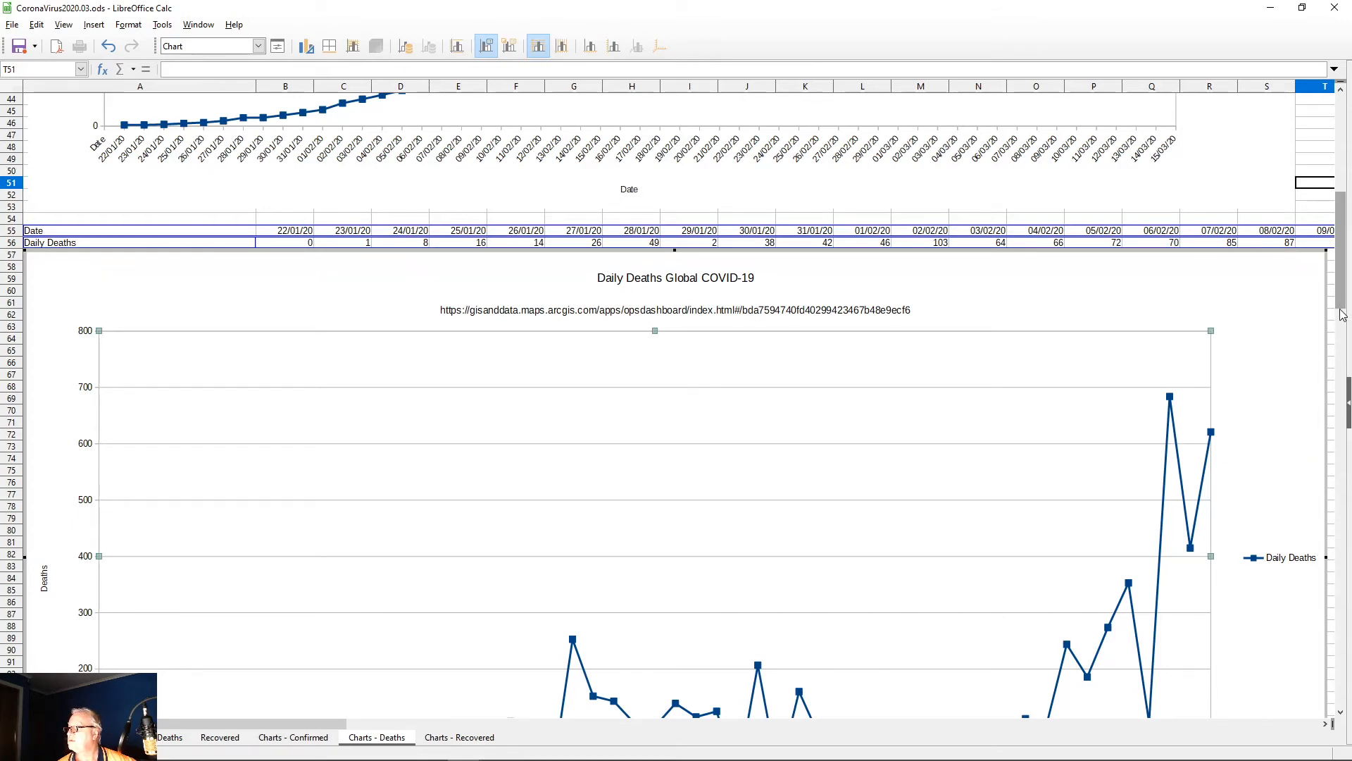
click(1330, 350)
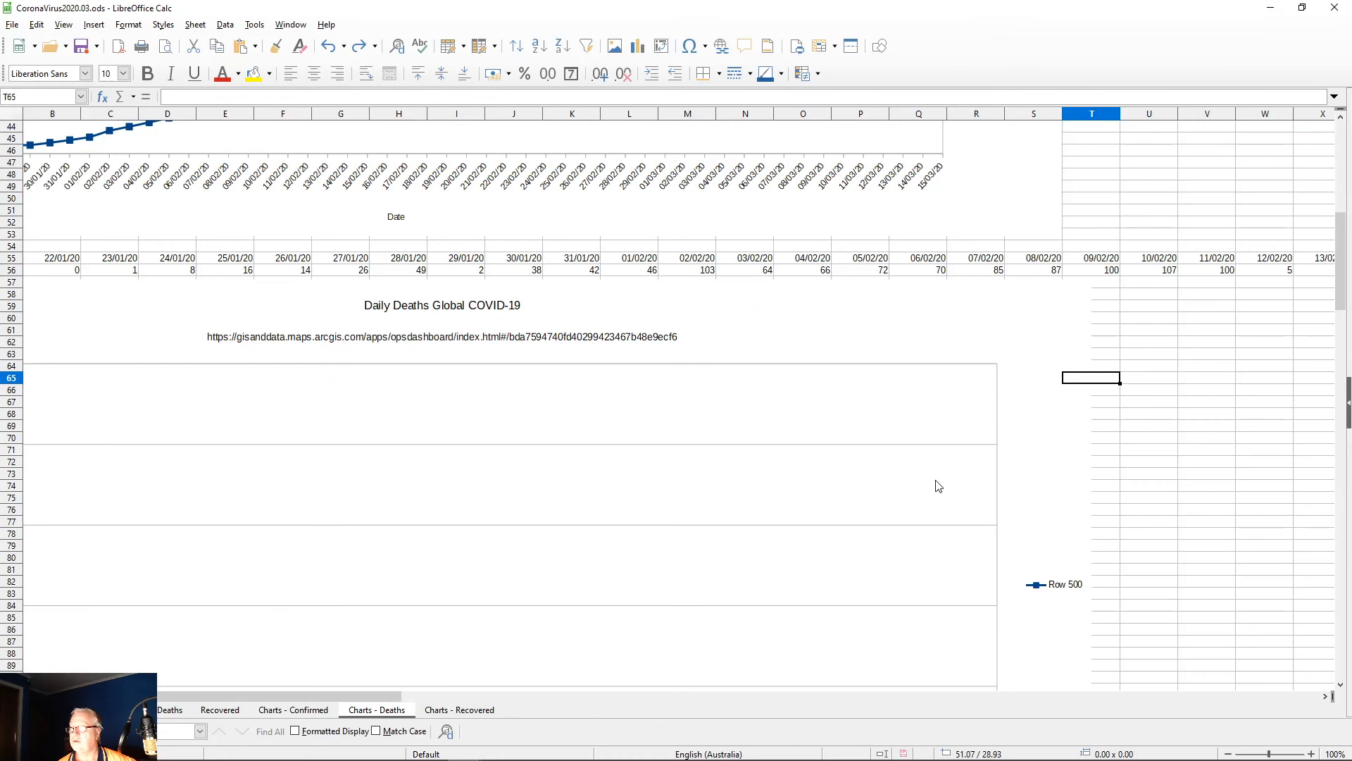
Step: Refresh the Daily Deaths chart by moving it, reposition it just below the Daily Deaths row at about 0.31 / 25.63, and deselect it
scroll(960, 493, down, 8)
click(761, 424)
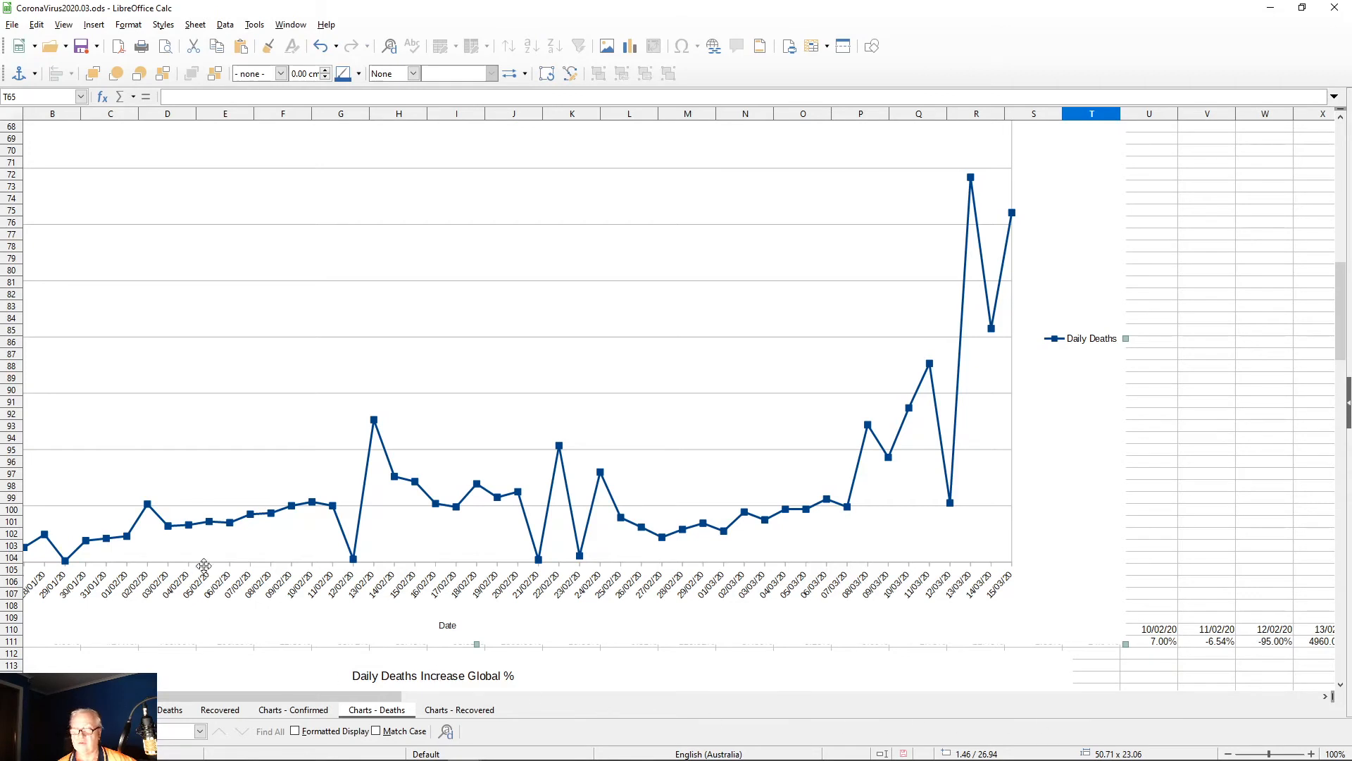
drag(301, 697, 283, 695)
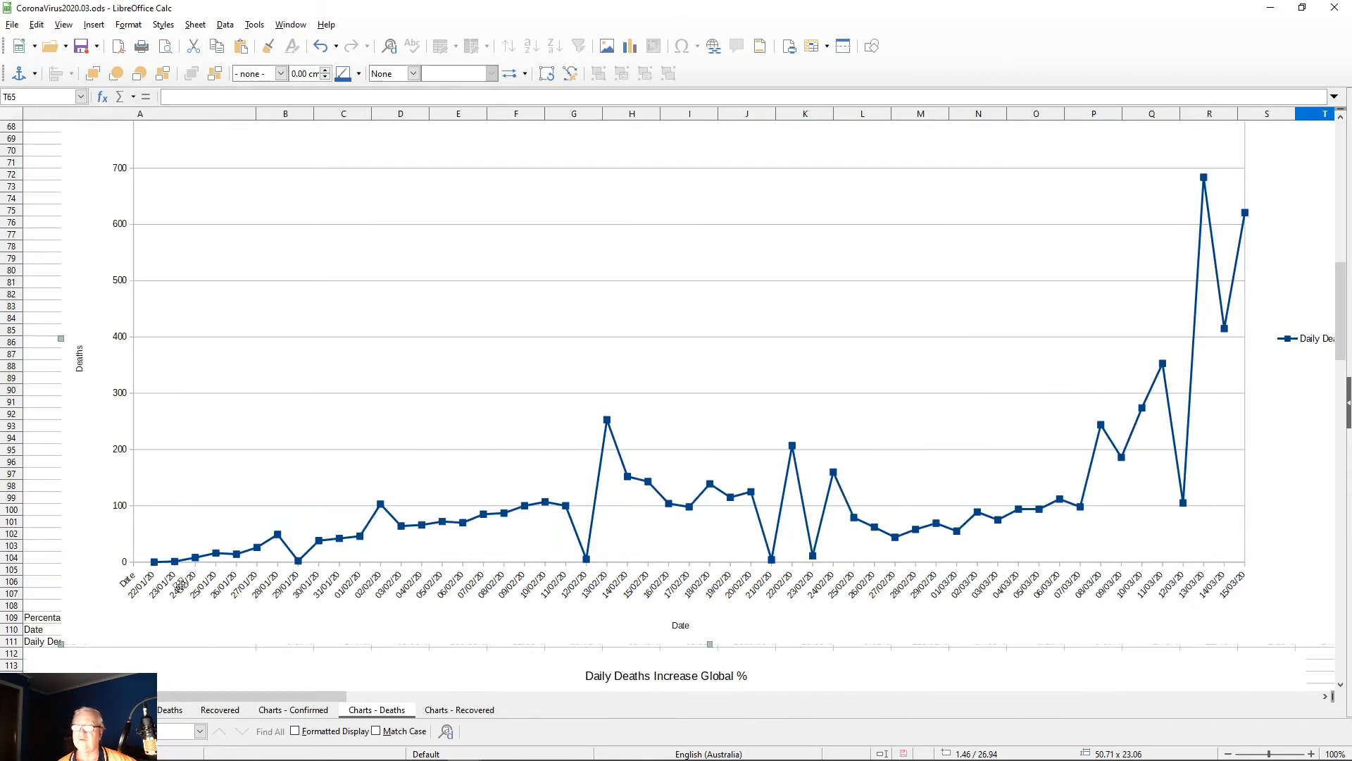
scroll(328, 511, up, 2)
scroll(328, 511, up, 5)
drag(392, 432, 361, 396)
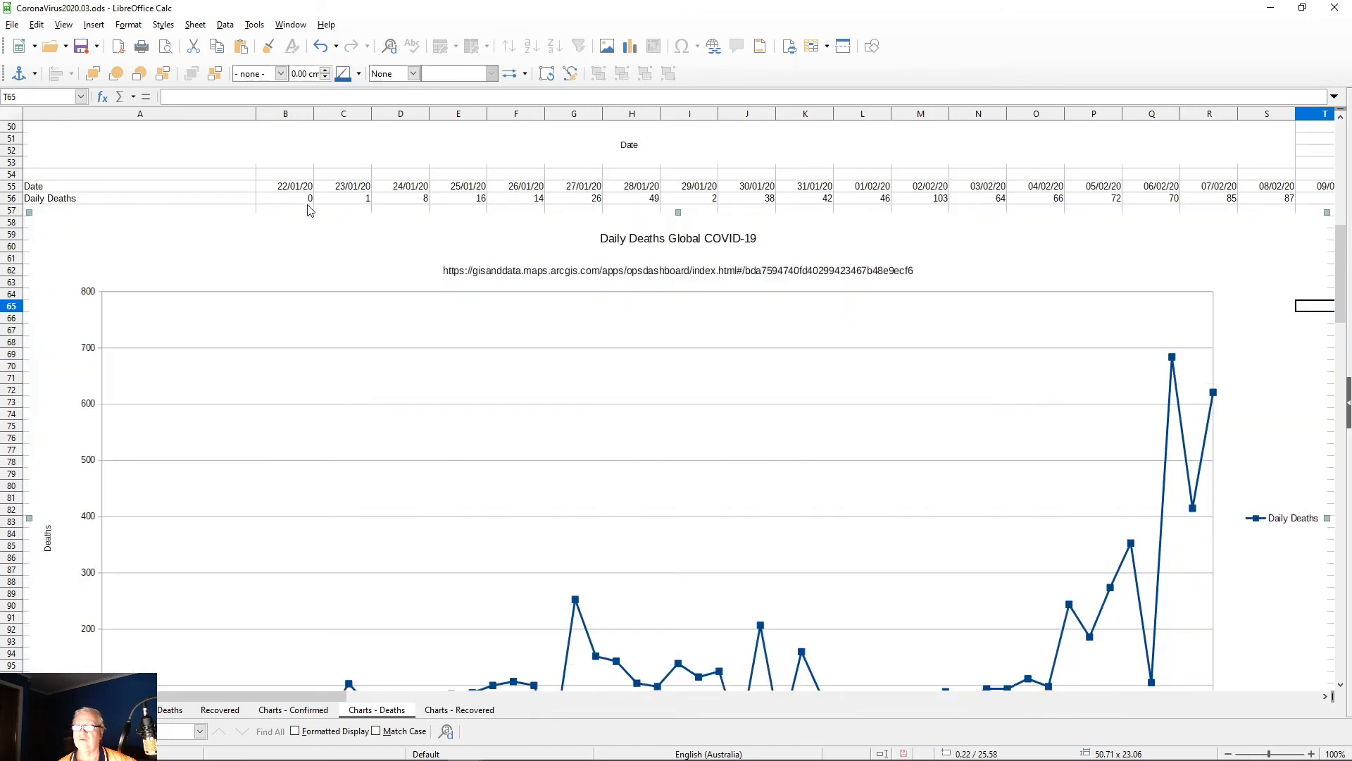
click(248, 179)
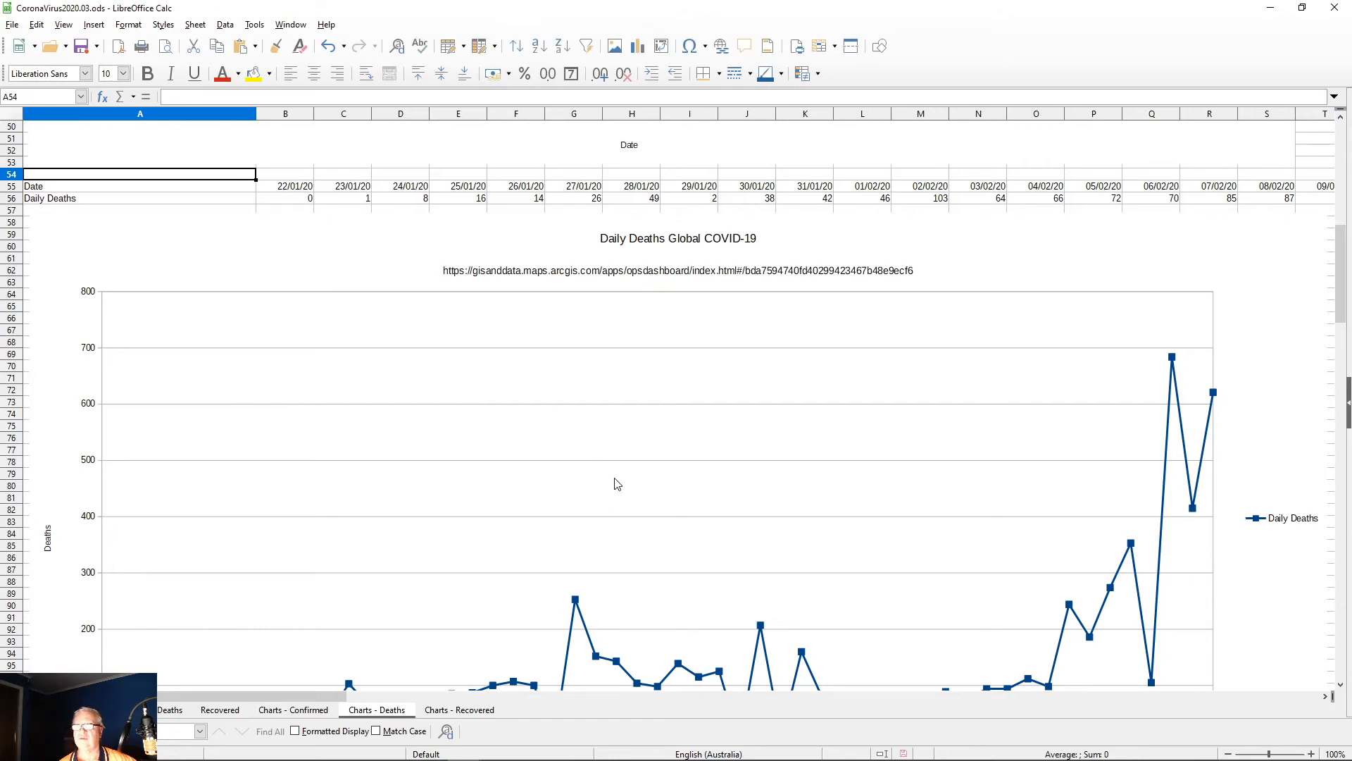
click(103, 248)
drag(100, 243, 102, 244)
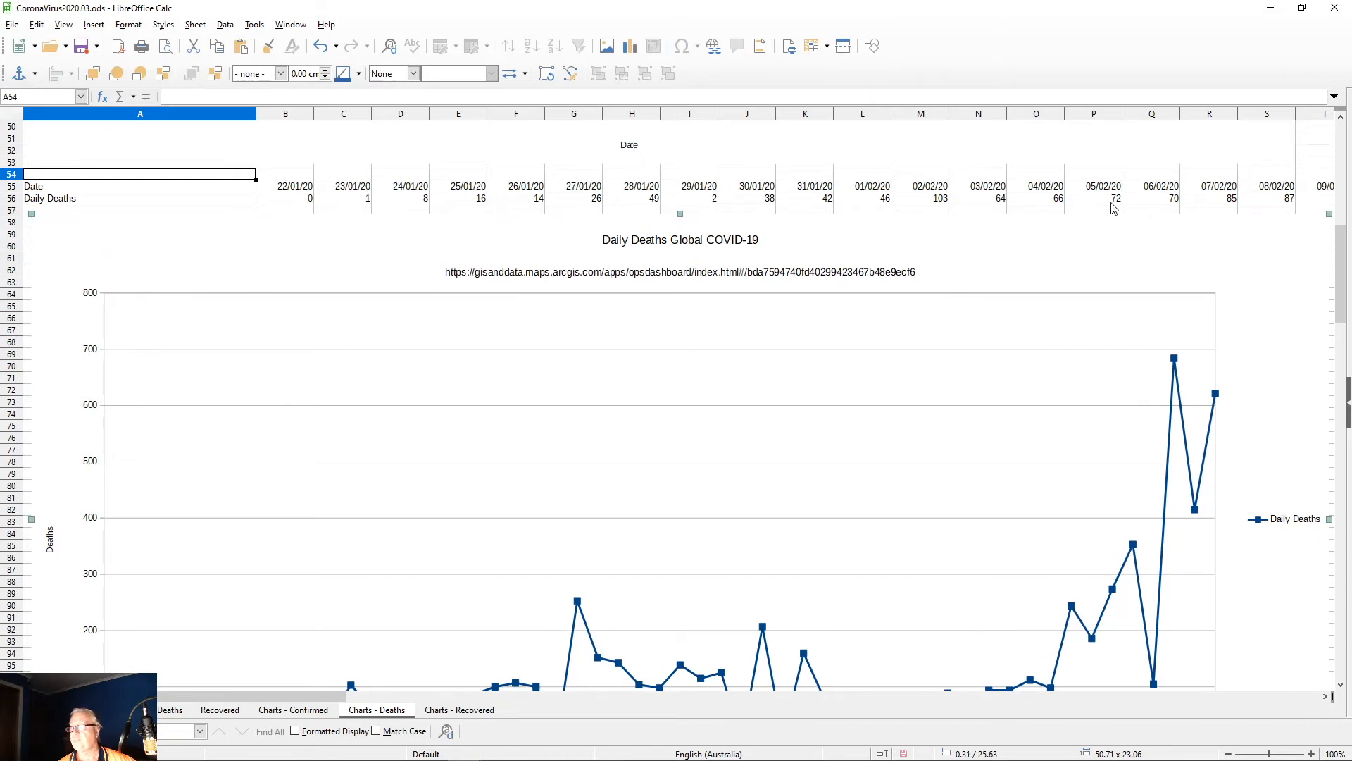
click(1282, 213)
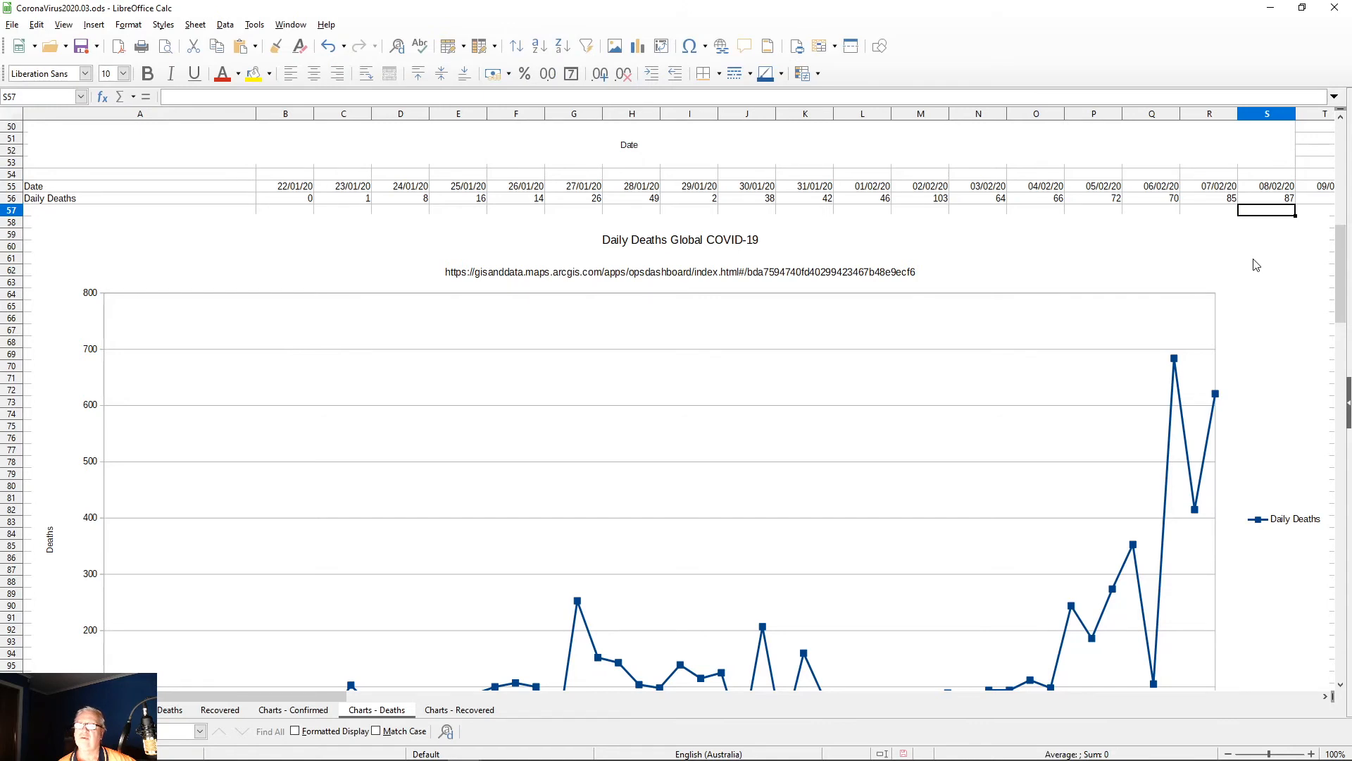
Step: Review the Daily Deaths Global COVID-19 chart and its name, y-values and categories ranges, and leave chart editing
scroll(949, 435, down, 20)
scroll(961, 434, up, 5)
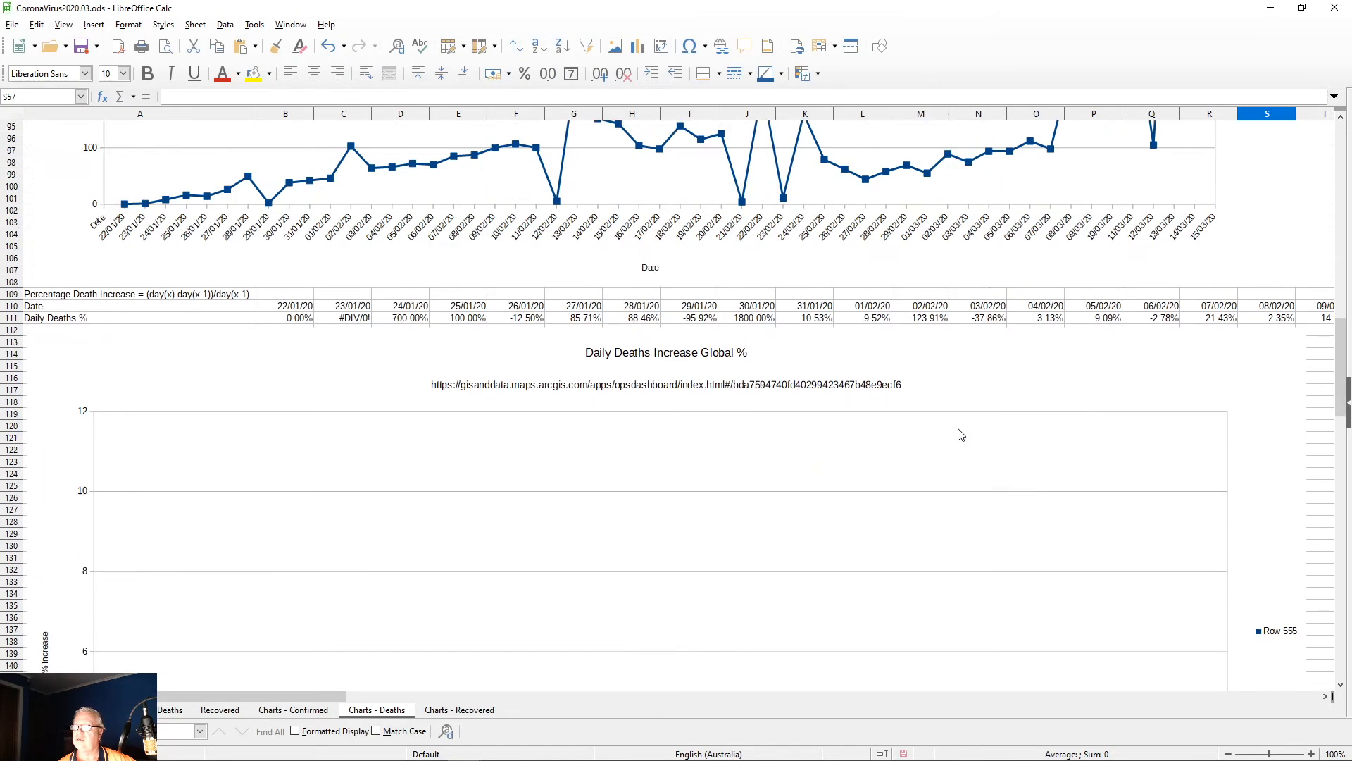
scroll(961, 435, up, 11)
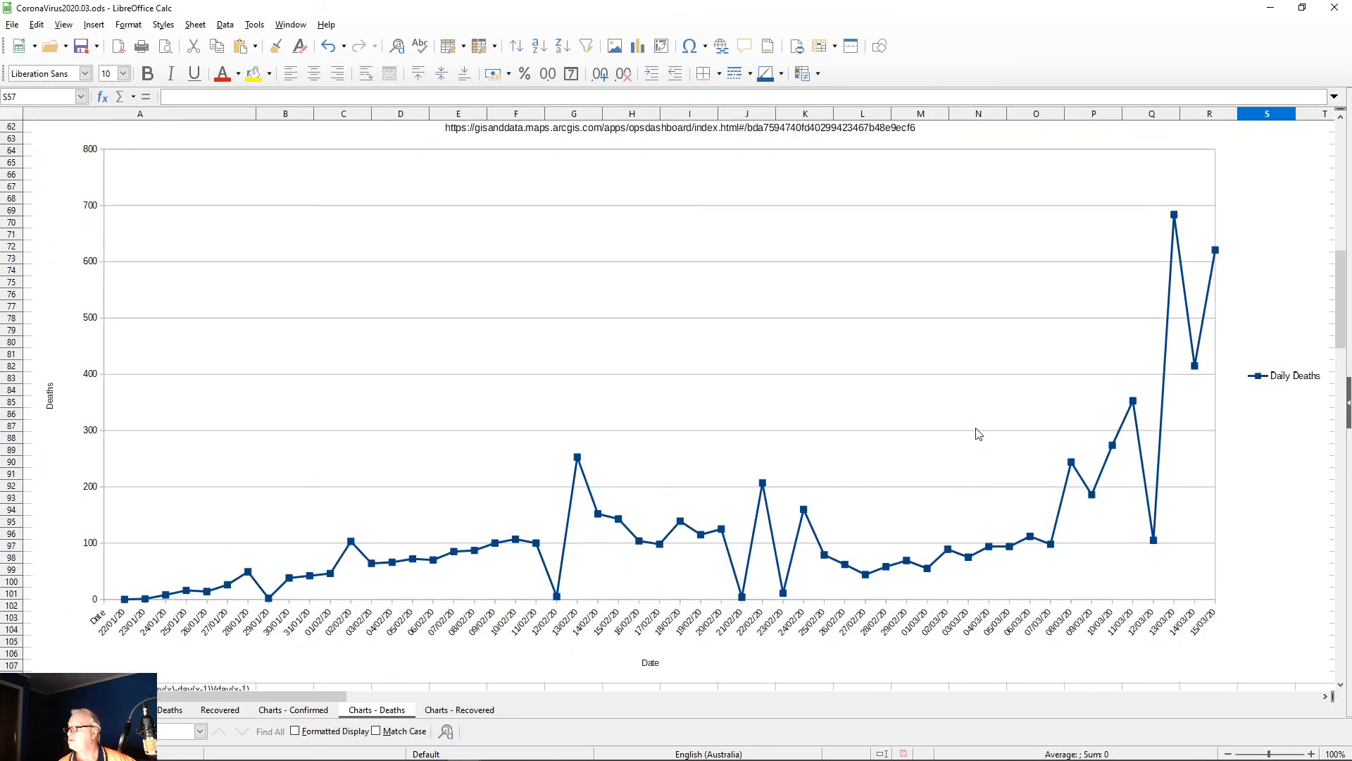
scroll(977, 434, up, 2)
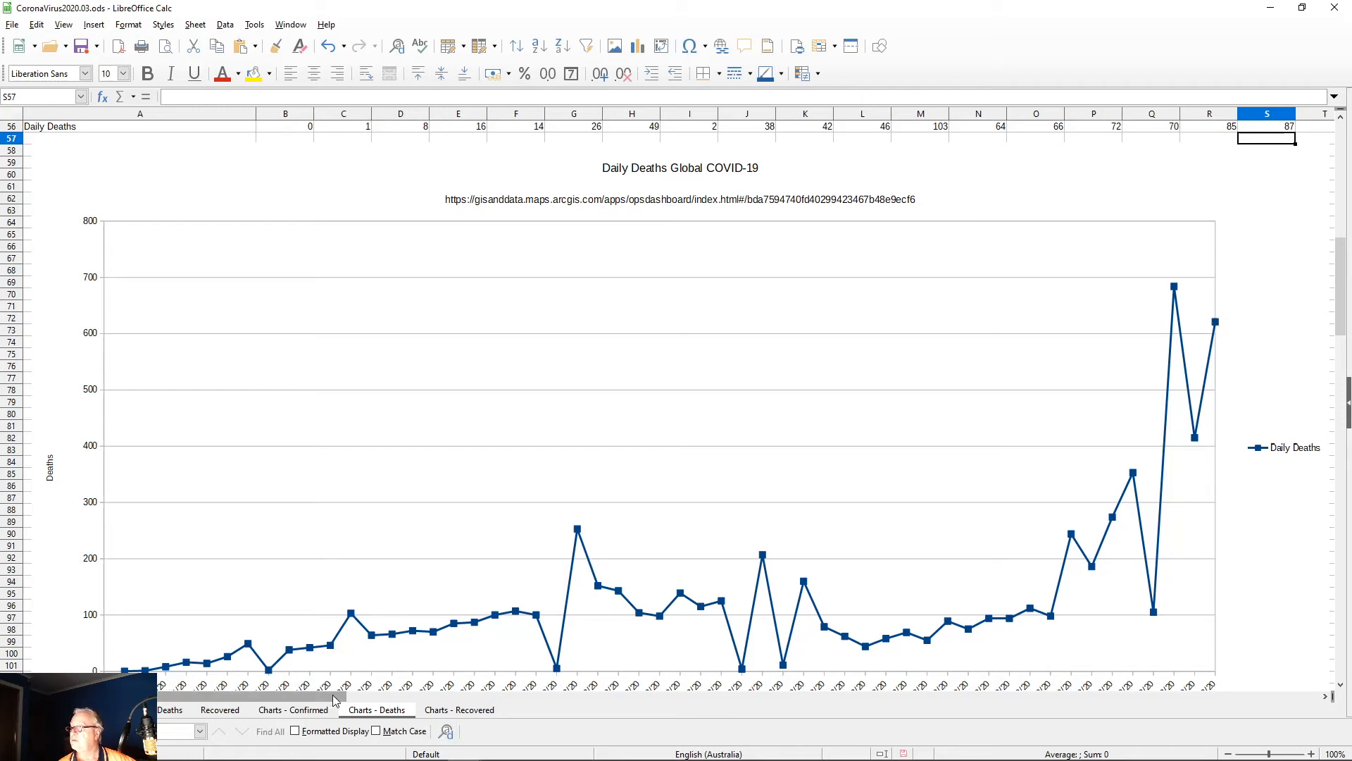
click(1093, 566)
double_click(1093, 567)
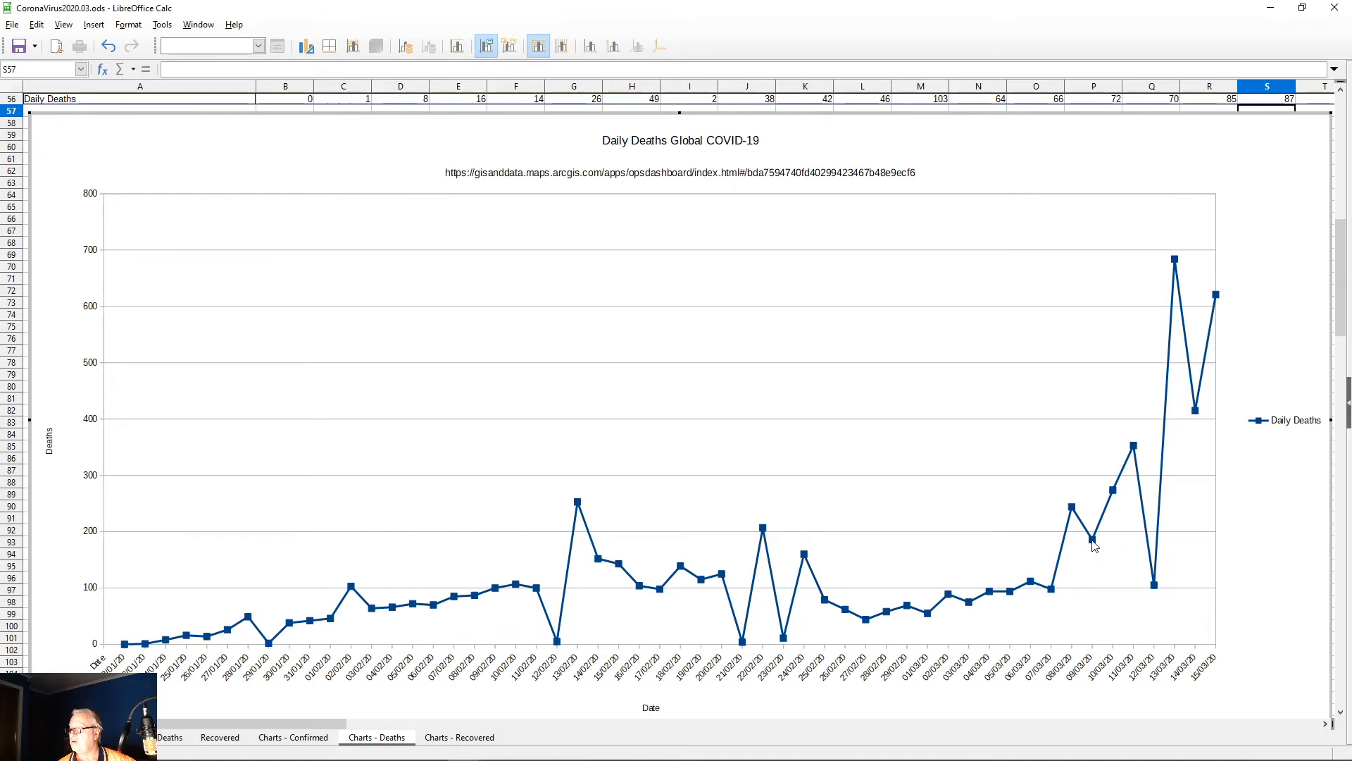
right_click(1094, 544)
click(1118, 741)
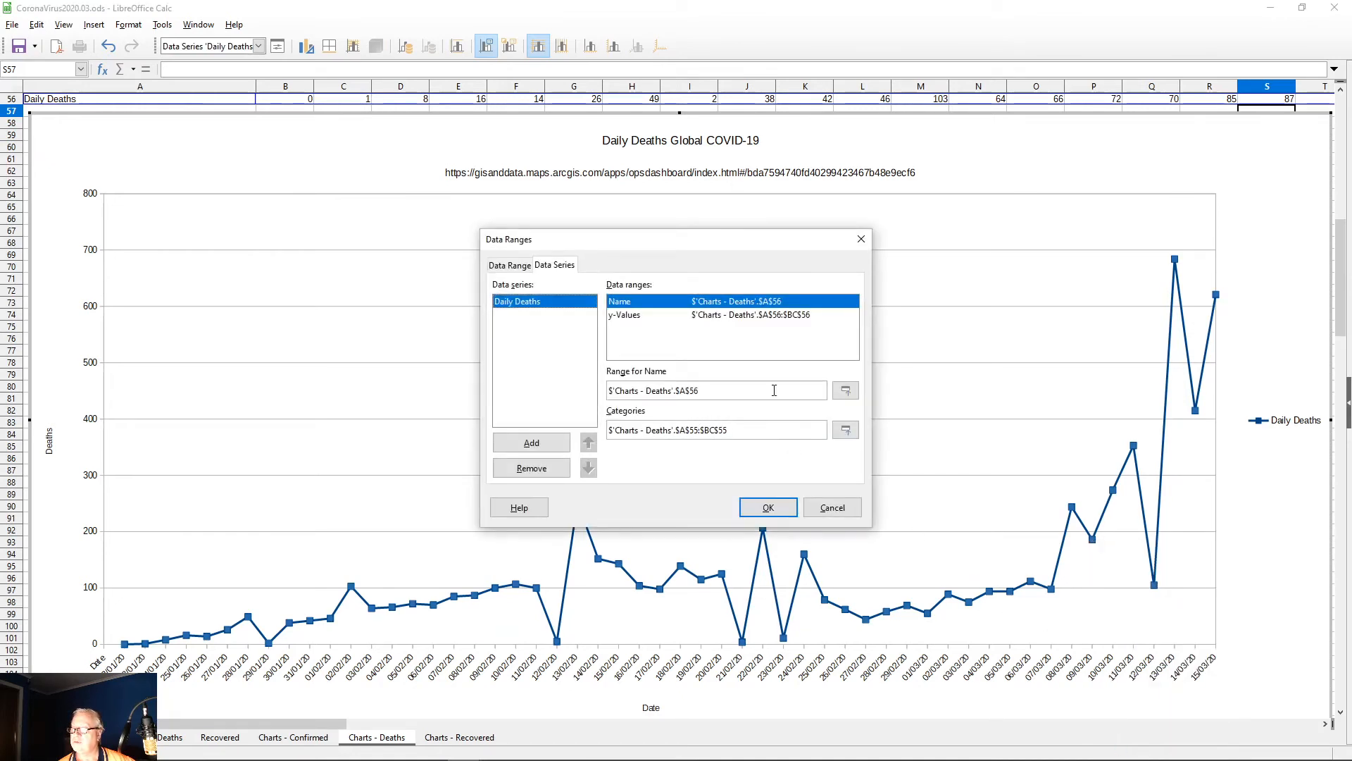
click(768, 508)
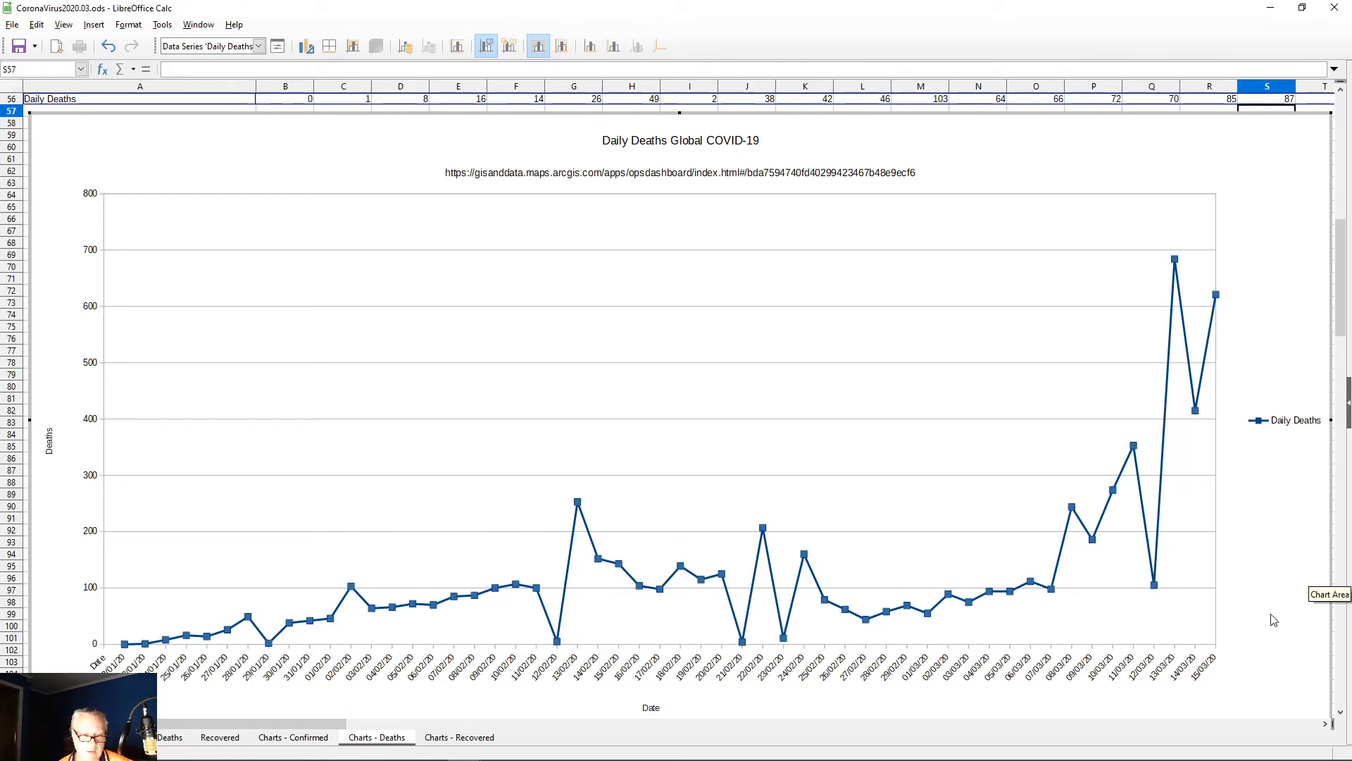
drag(1342, 338, 1348, 433)
key(Escape)
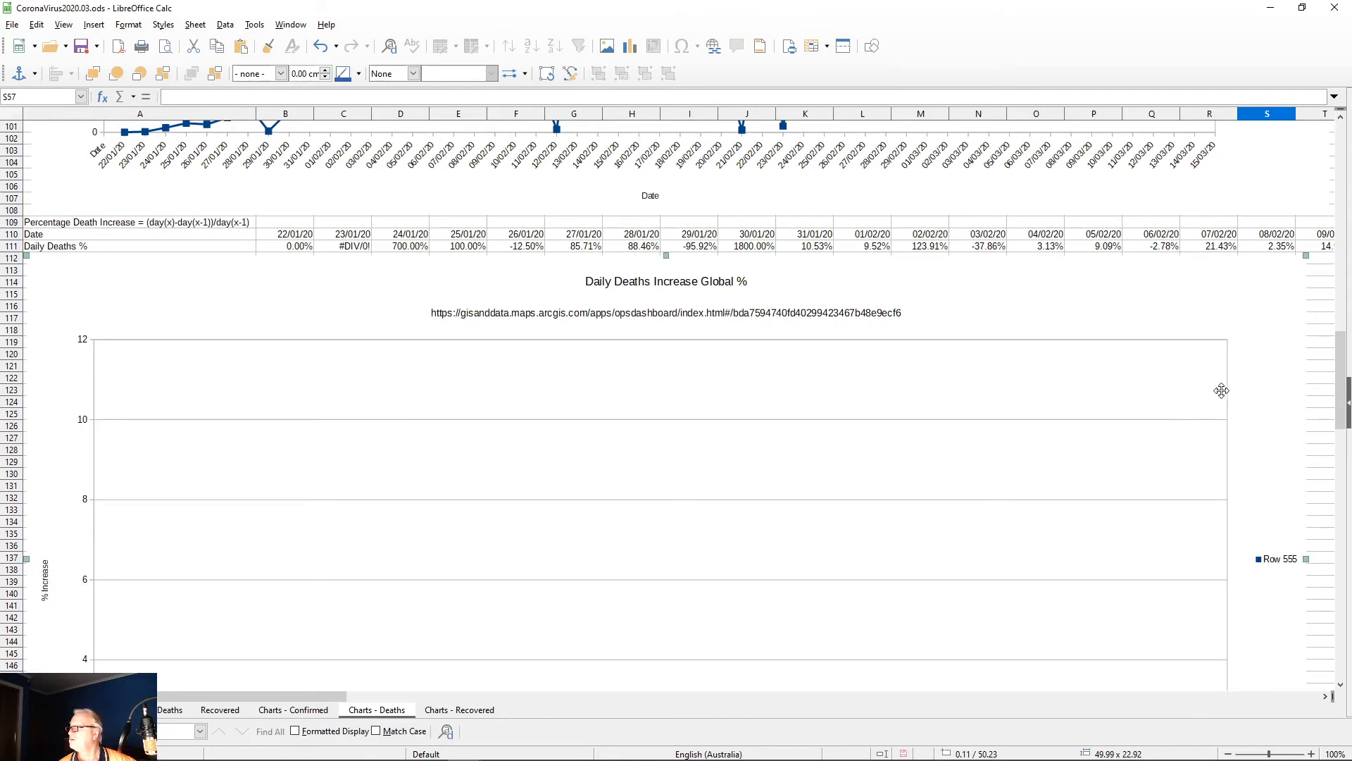
Step: Open the data ranges of the Daily Deaths Increase Global % chart for editing
scroll(917, 444, down, 9)
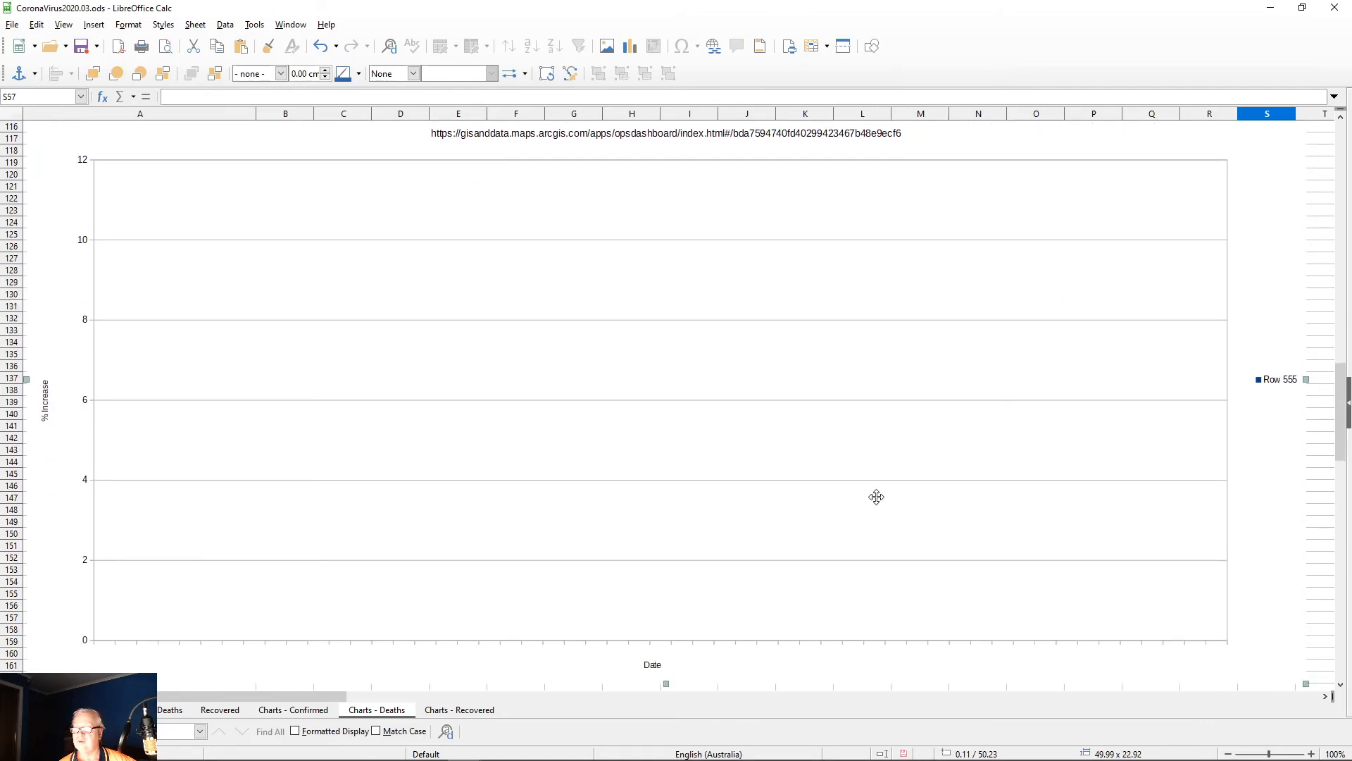
scroll(877, 500, up, 5)
scroll(877, 500, up, 4)
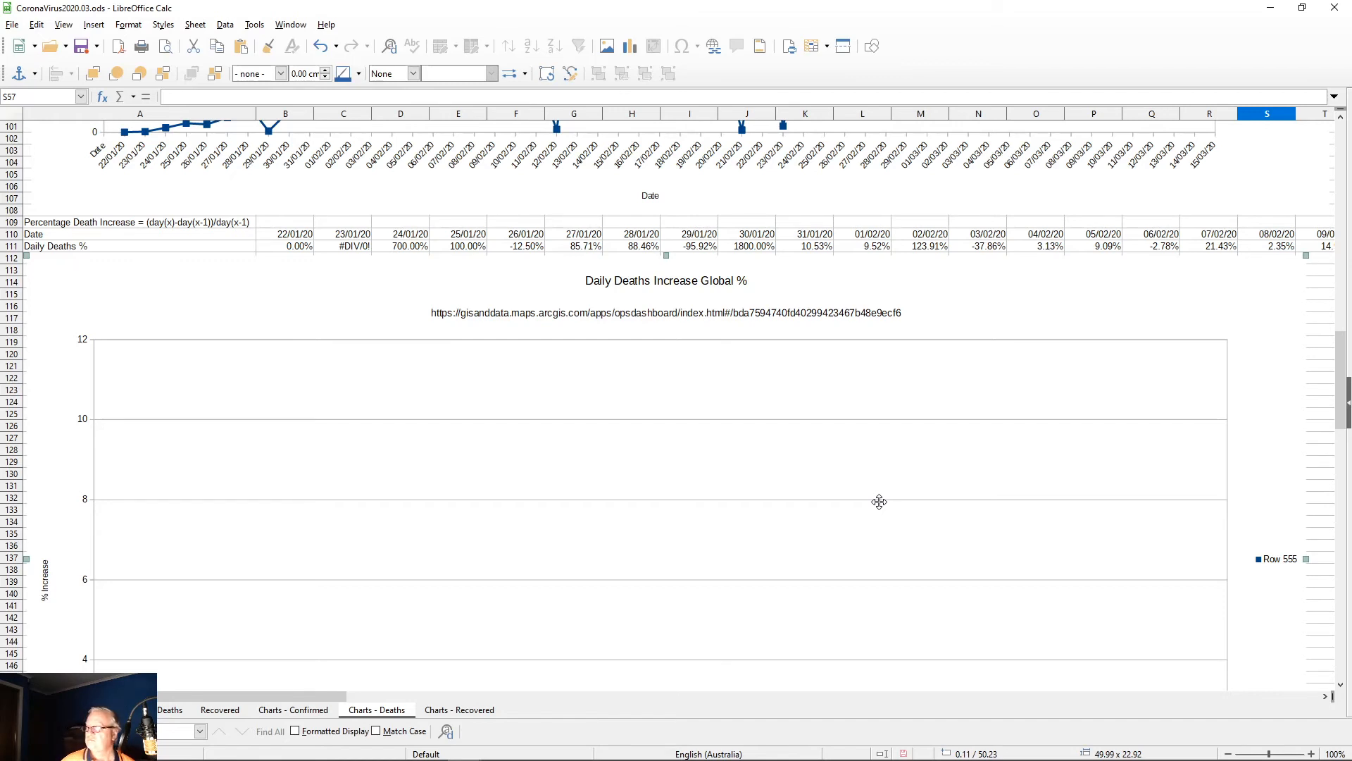
double_click(471, 462)
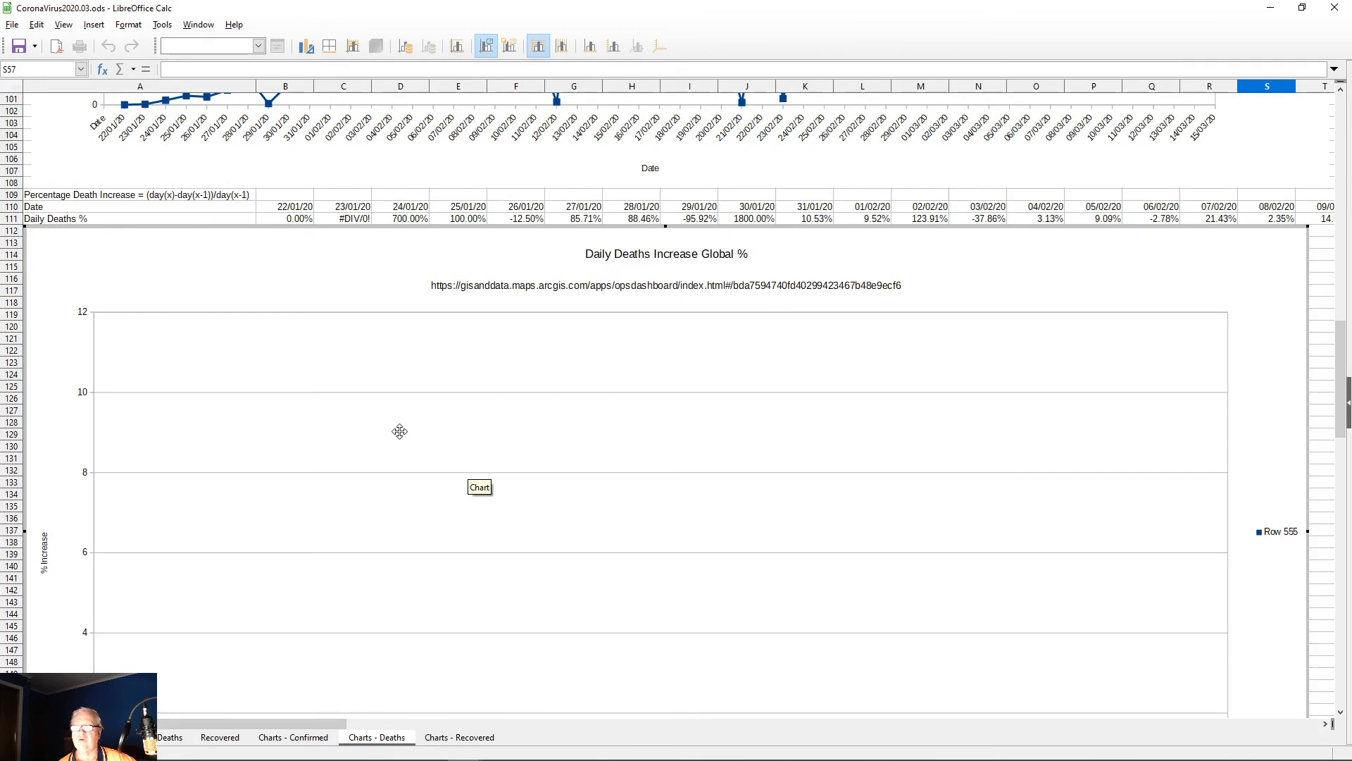
right_click(393, 365)
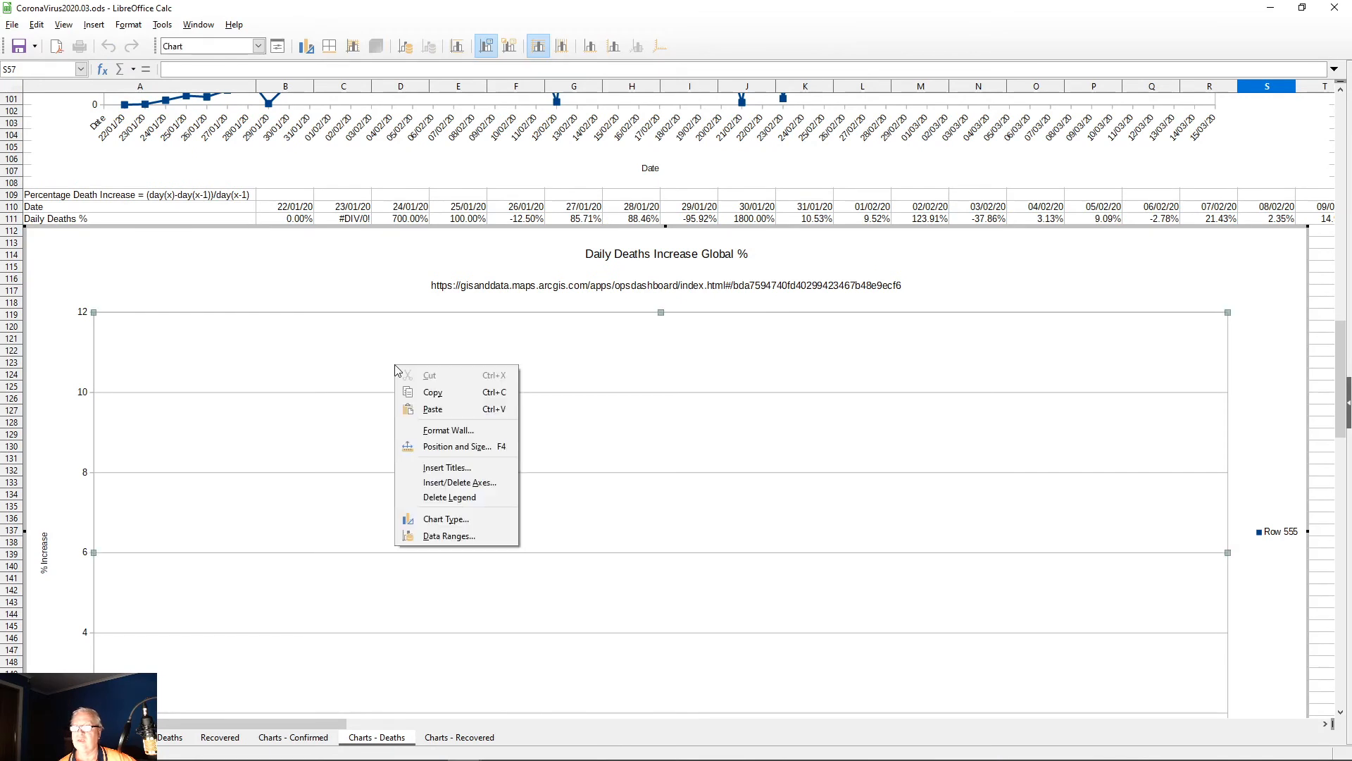
click(447, 535)
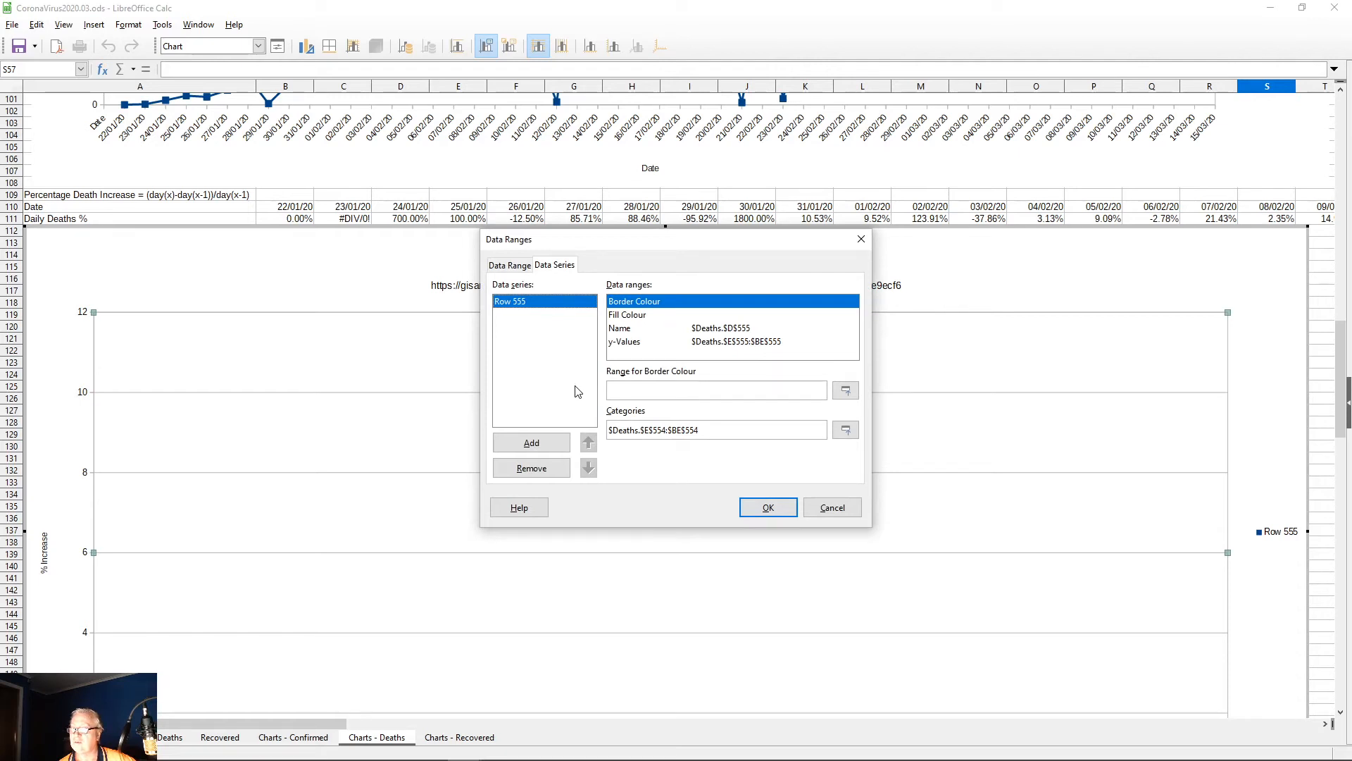
Step: Check the border colour, fill colour and name ranges of the Row 555 series
click(639, 317)
click(640, 304)
click(638, 317)
click(638, 303)
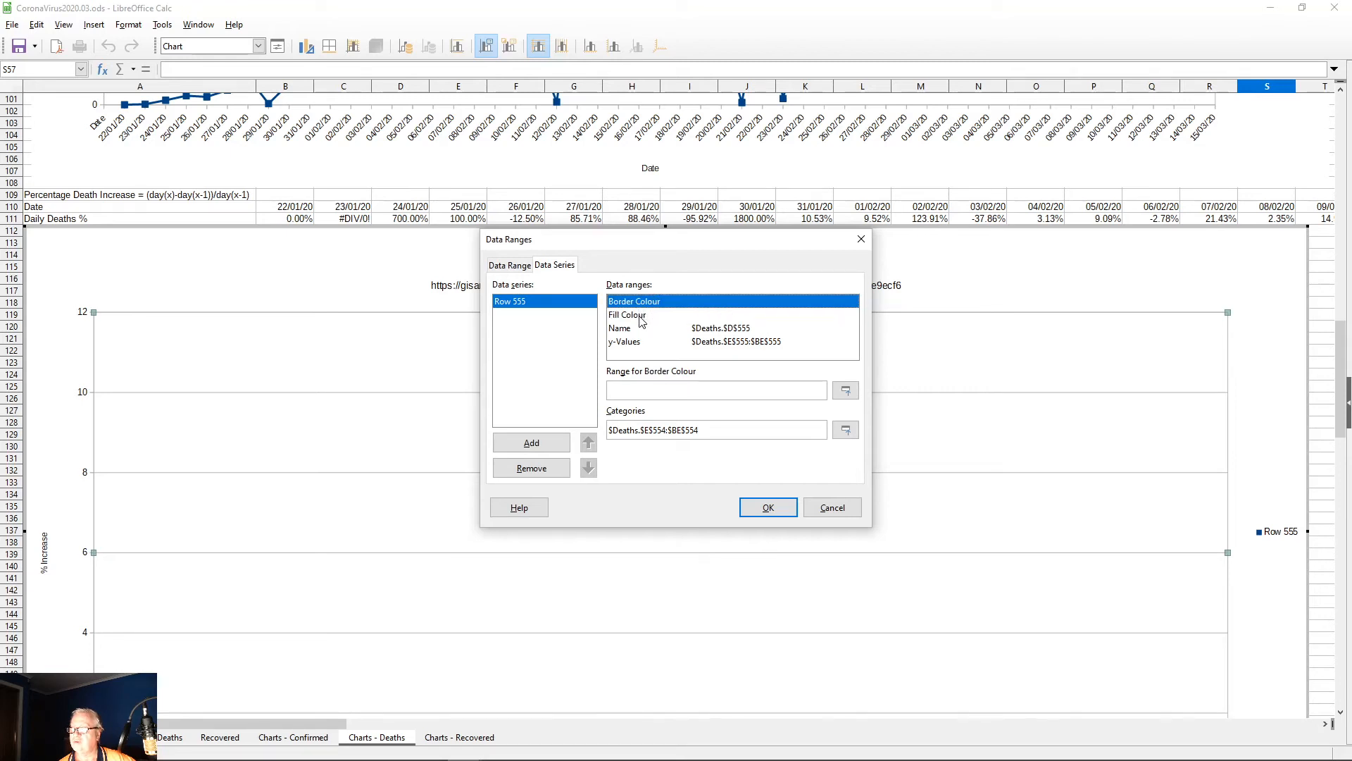
click(642, 317)
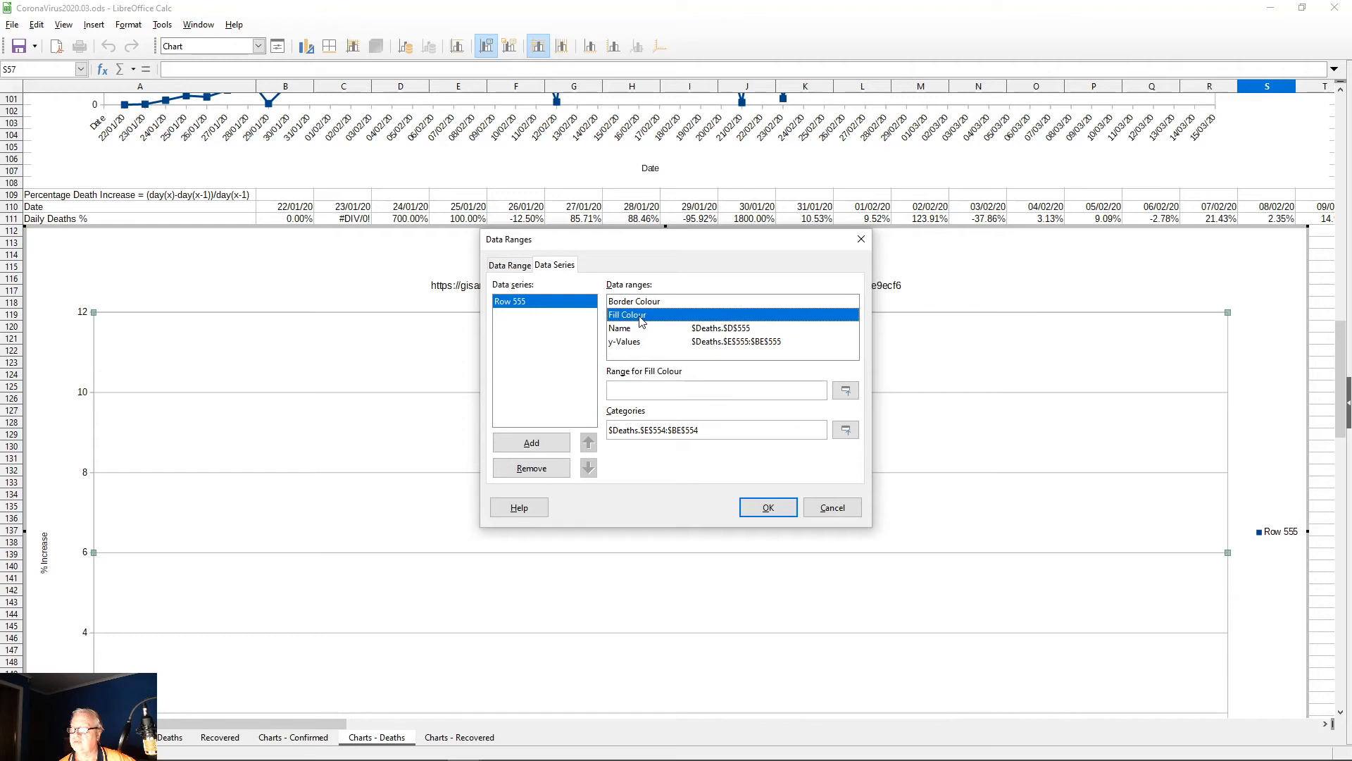
click(642, 330)
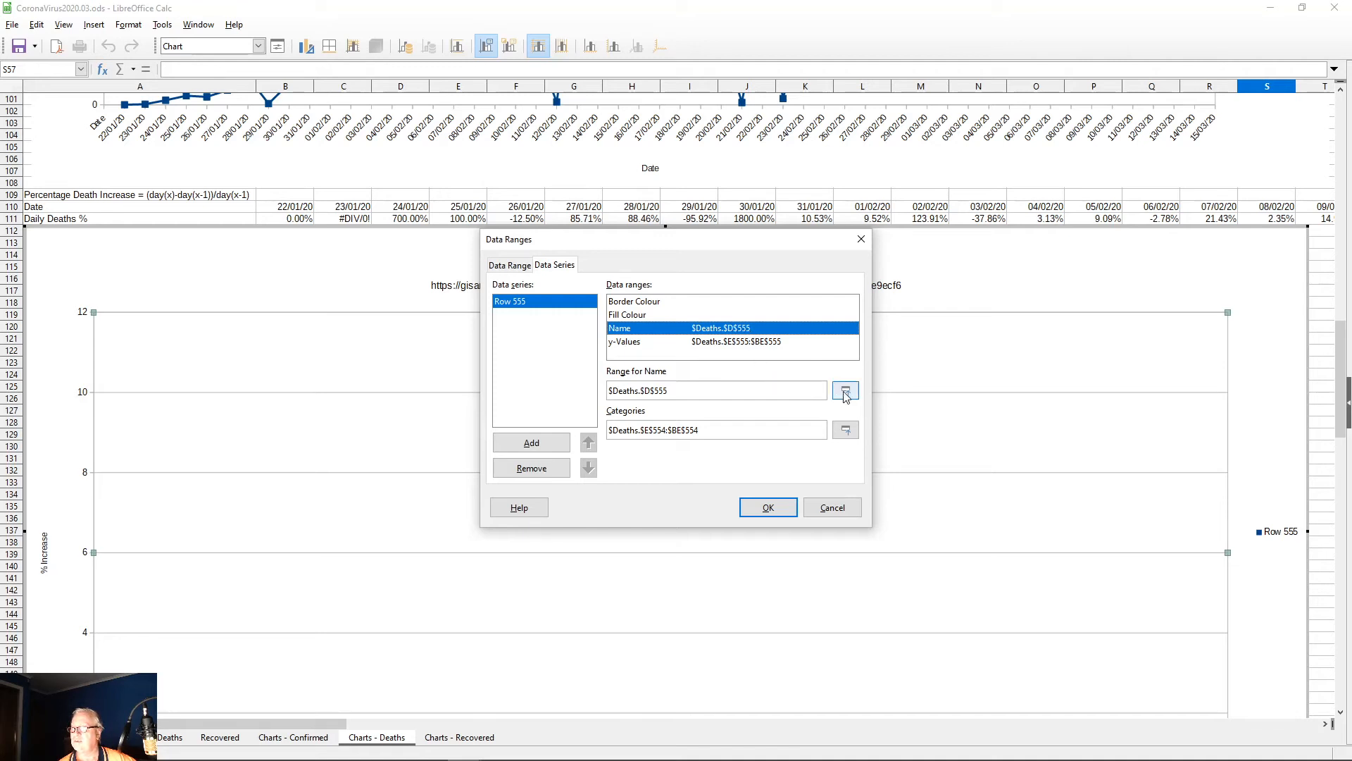
click(654, 304)
click(656, 318)
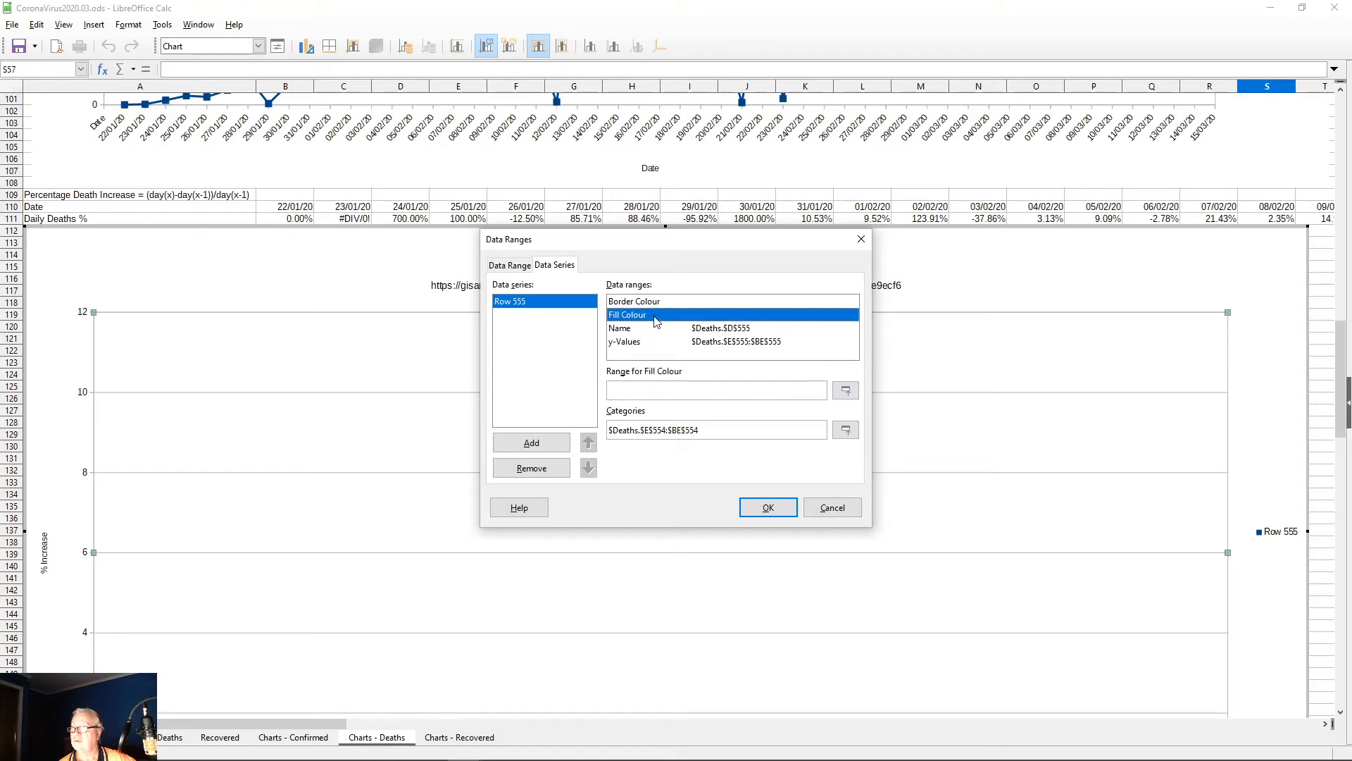
Step: Set the series' name range to the Daily Deaths % label in cell A111 of the Charts - Deaths sheet
click(685, 334)
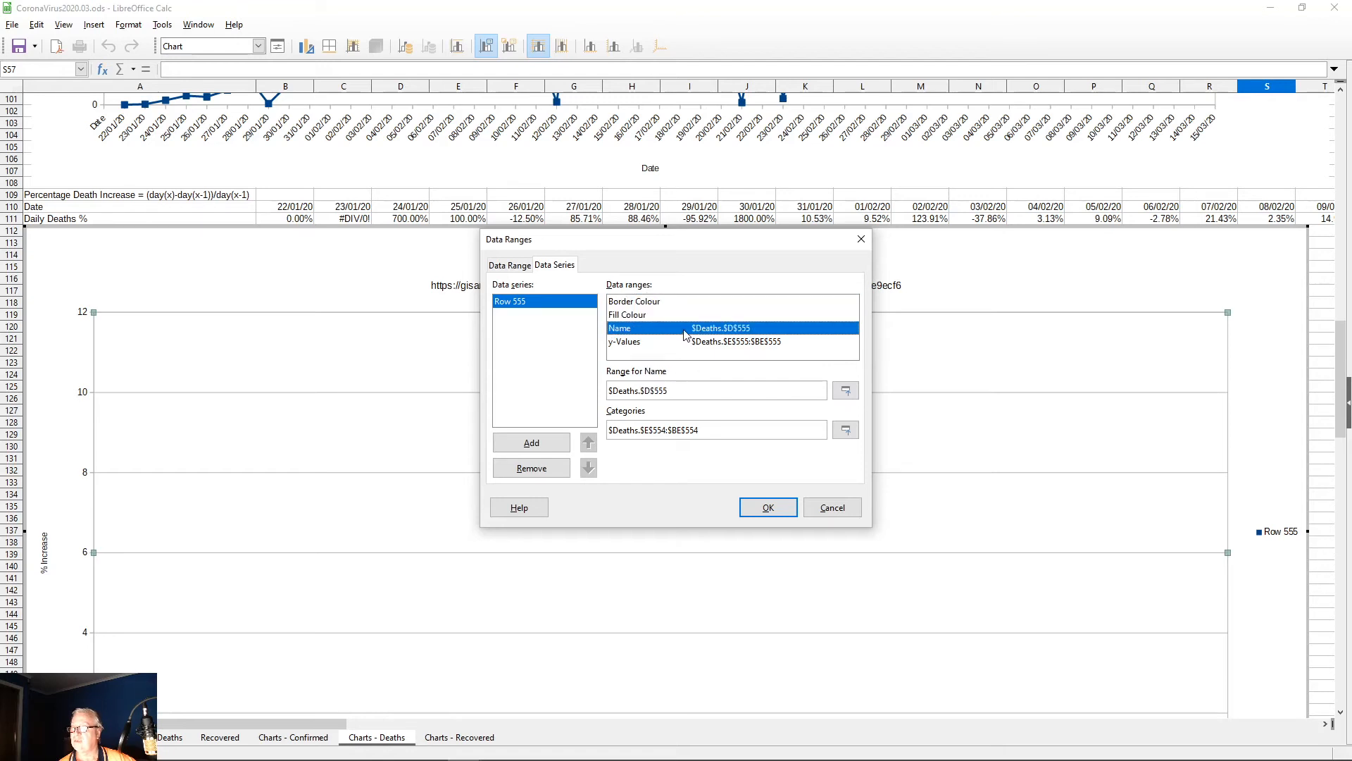
click(846, 391)
click(94, 220)
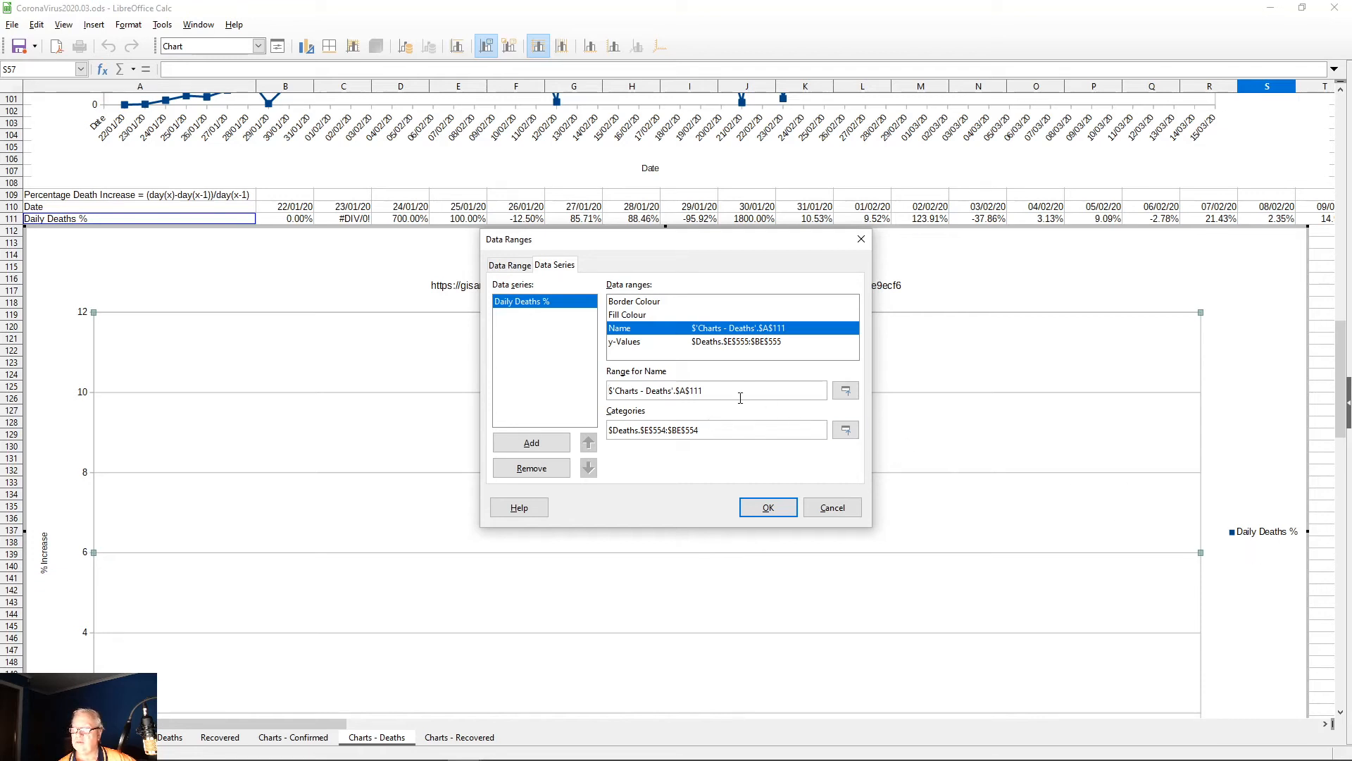
Step: Set the Daily Deaths % series' y-values to the row range A111:BC111 on the Charts - Deaths sheet
click(700, 346)
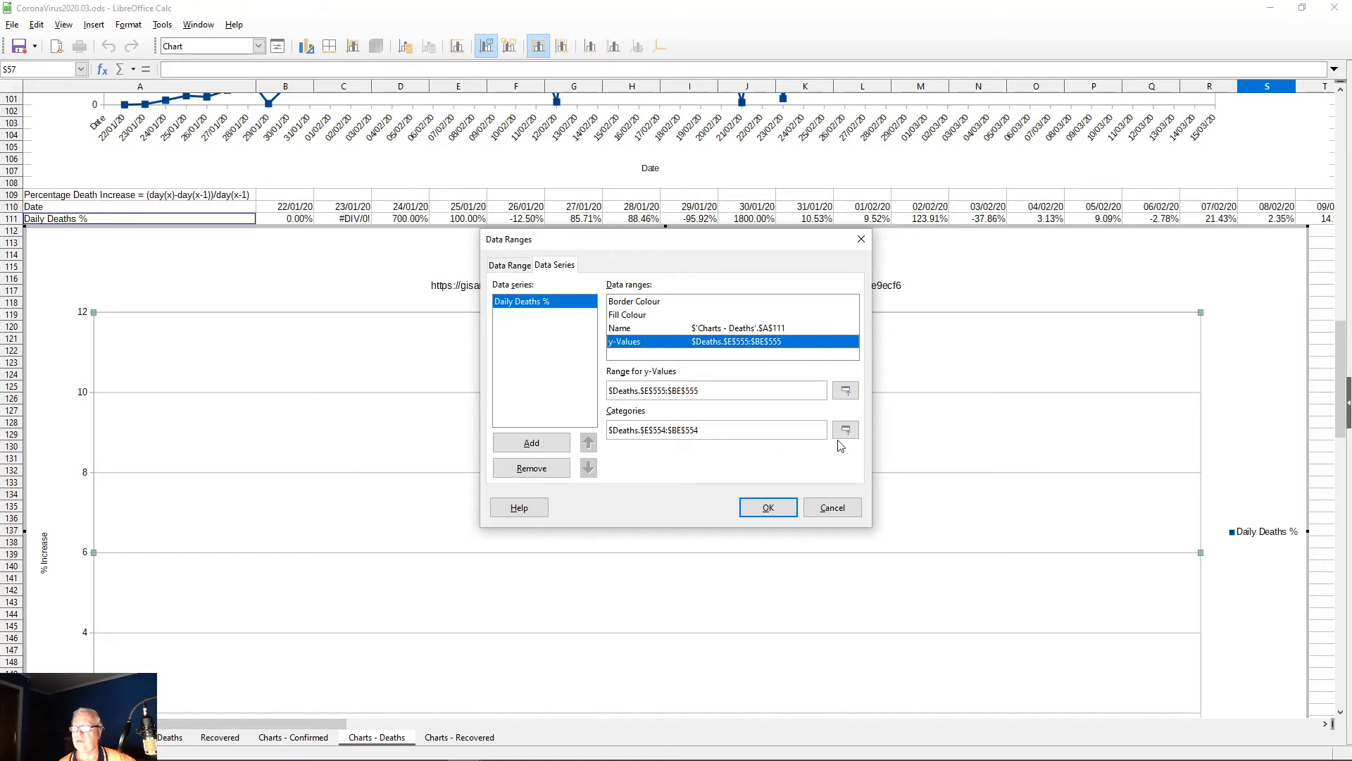
click(845, 390)
drag(116, 222, 454, 226)
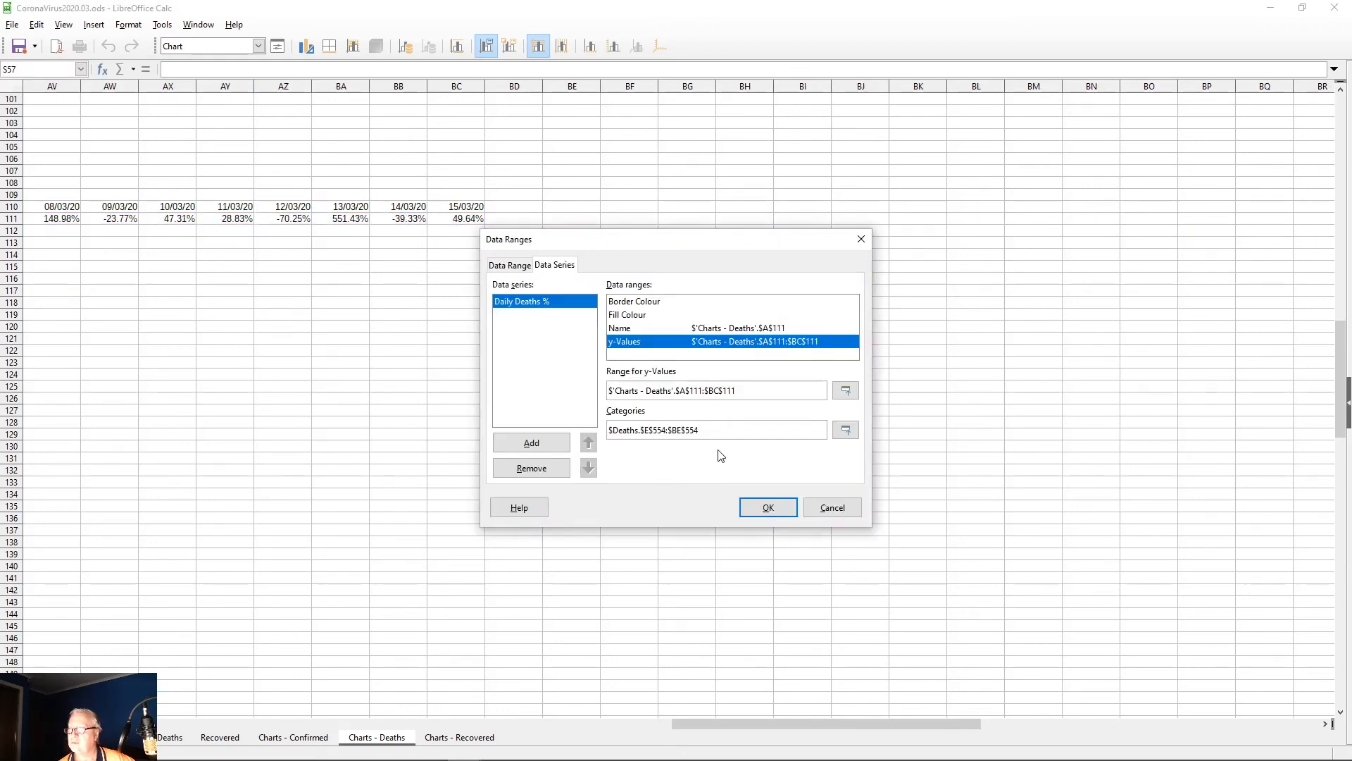
Step: Set the chart's categories to $'Charts - Deaths'.$A$110:$BC$110 by adapting a copy of the y-values range, and apply the data ranges
drag(760, 391, 601, 392)
key(ctrl+c)
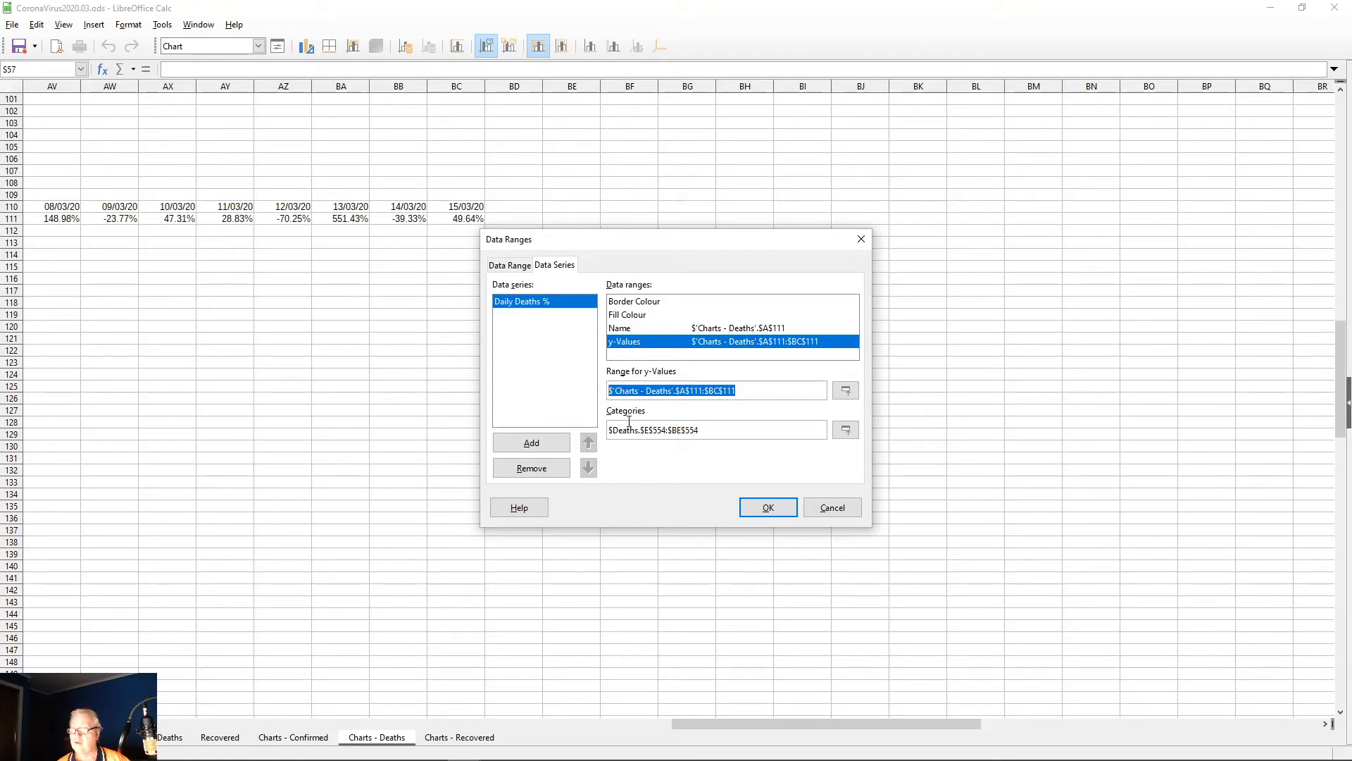
click(712, 433)
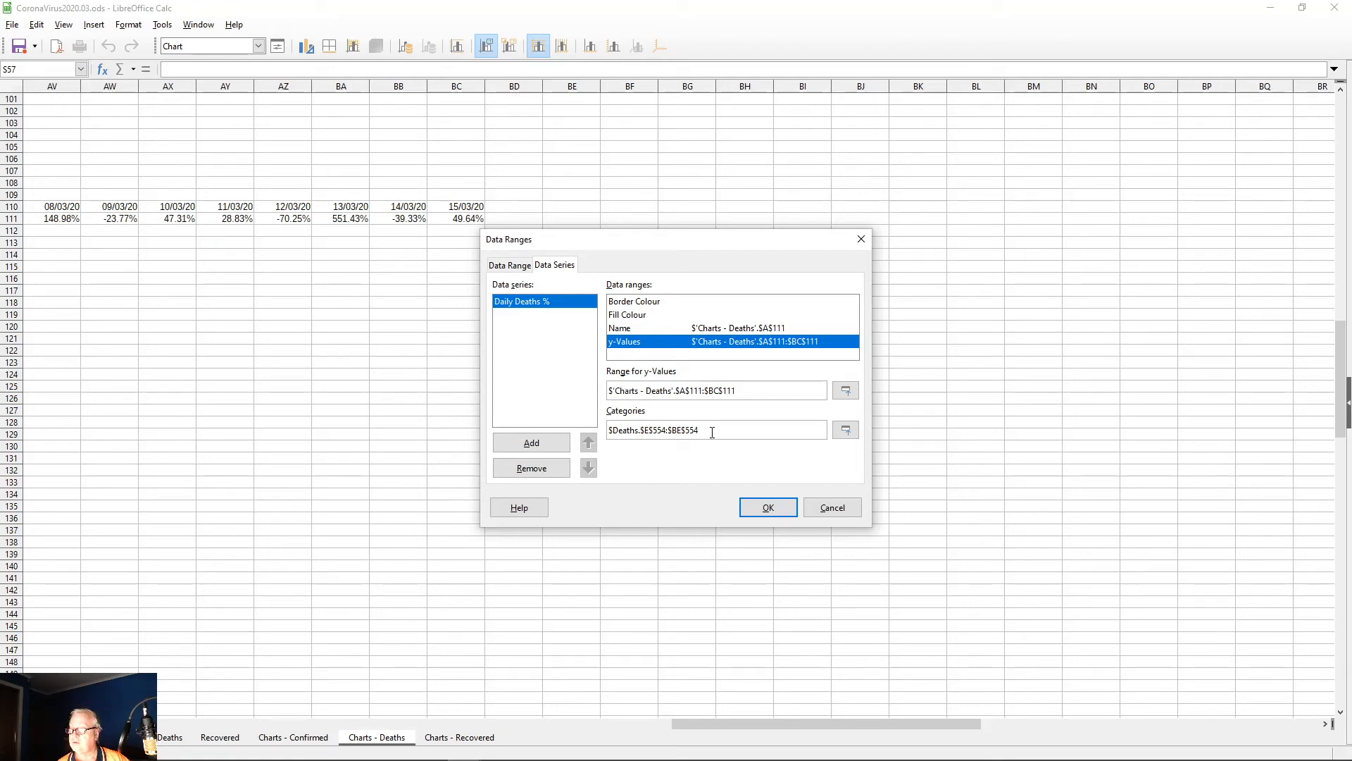
drag(712, 433, 588, 439)
key(ctrl+v)
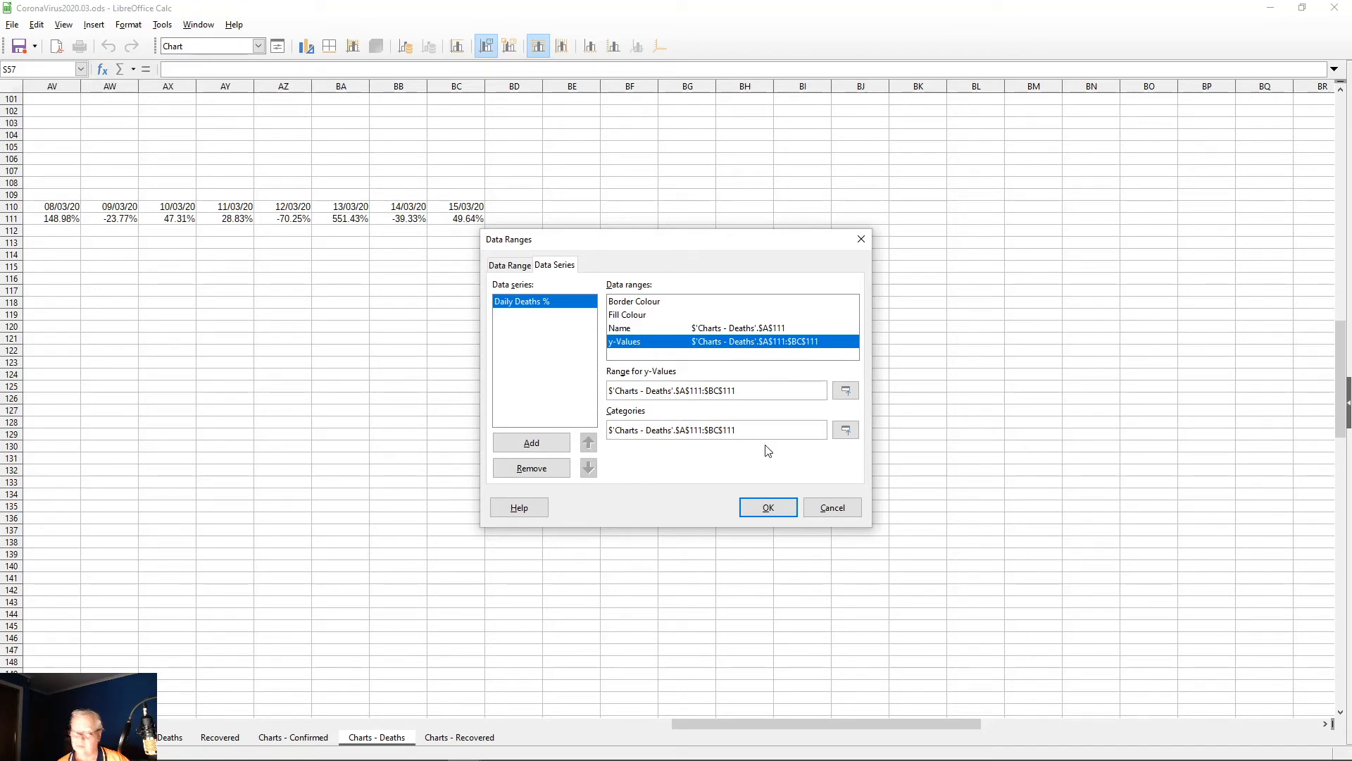
key(BackSpace)
text(0)
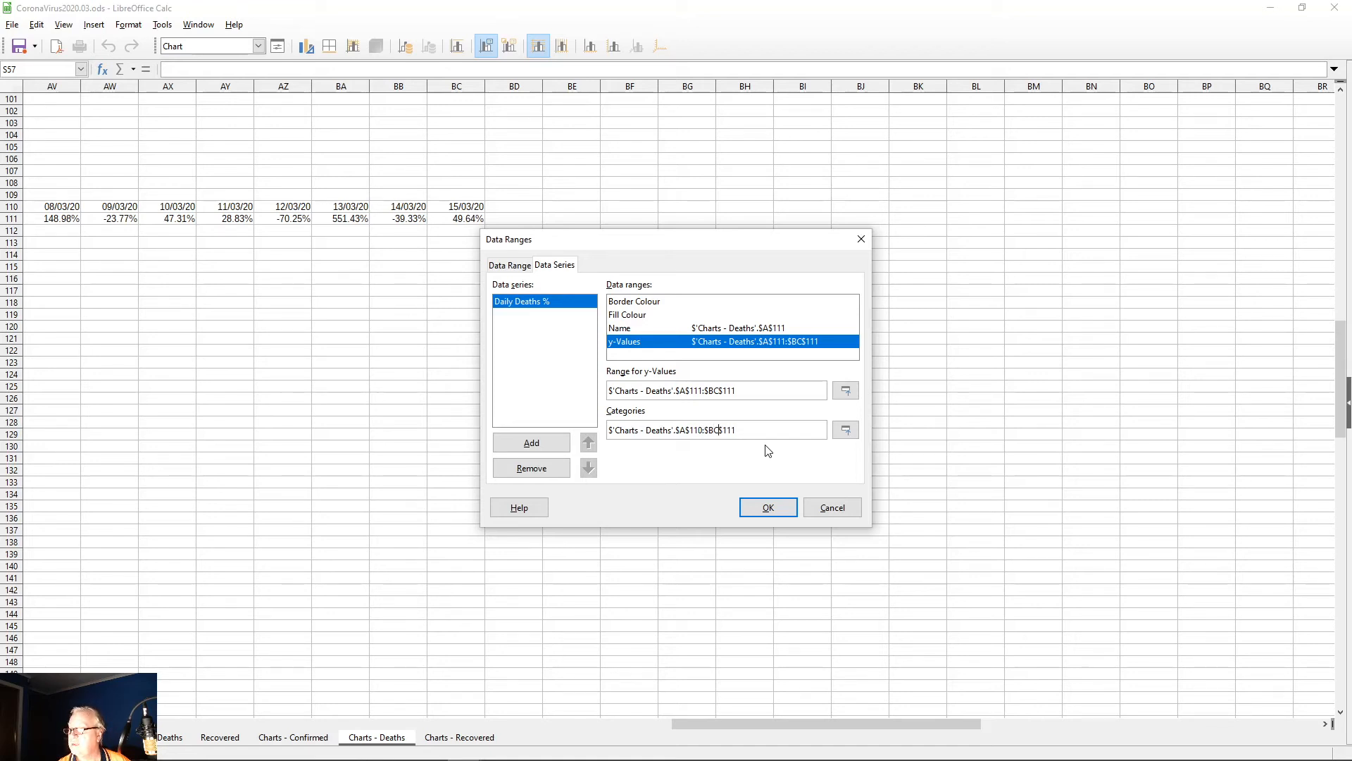
key(shift+Right)
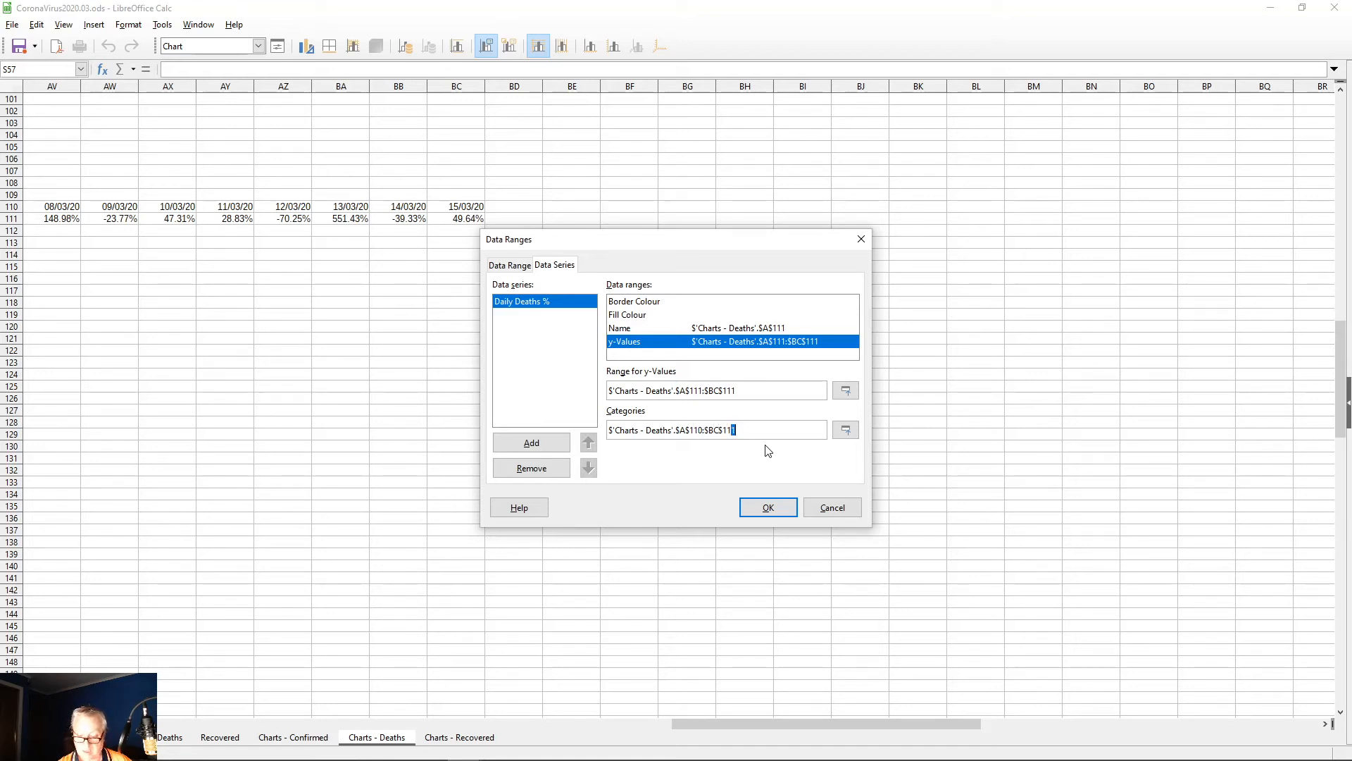
click(767, 513)
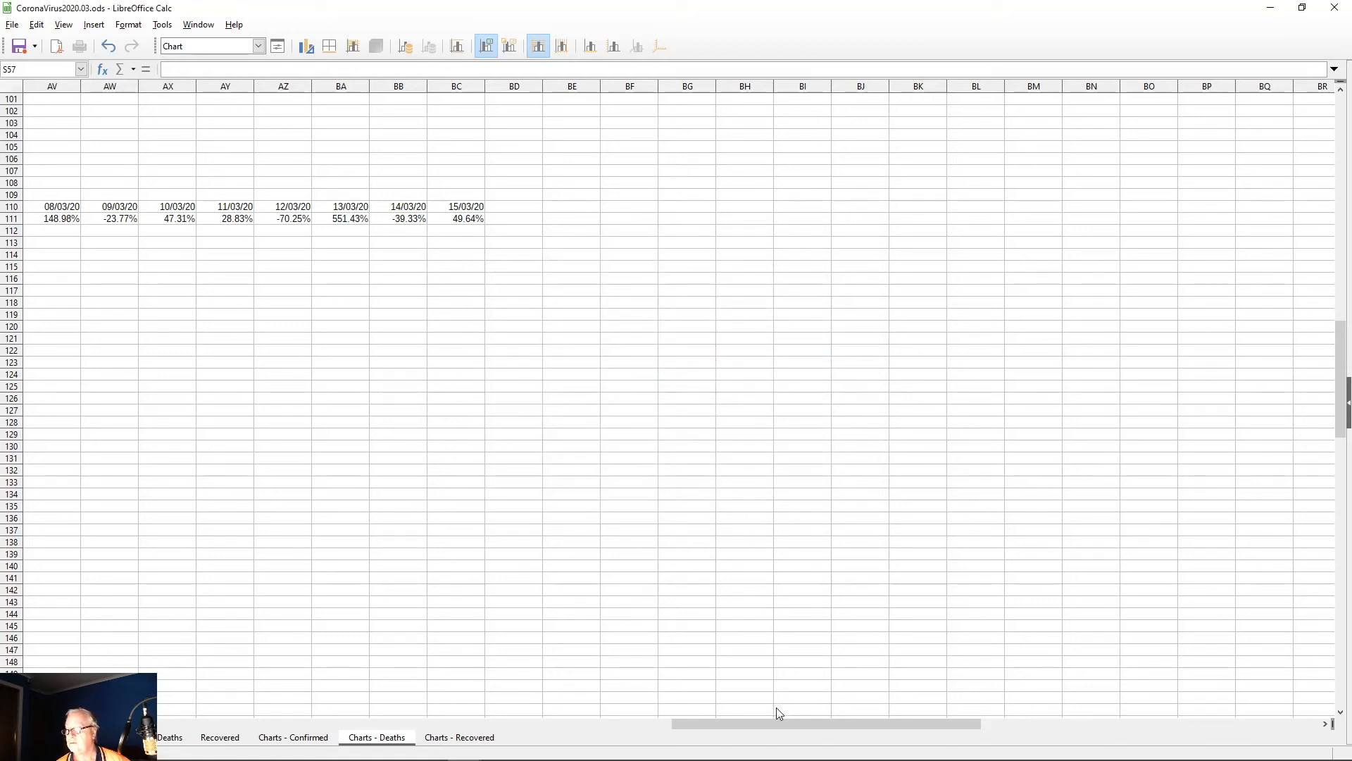
Step: Examine the Daily Deaths Increase Global % chart and check how far its source rows 110 and 111 extend
drag(778, 722, 86, 664)
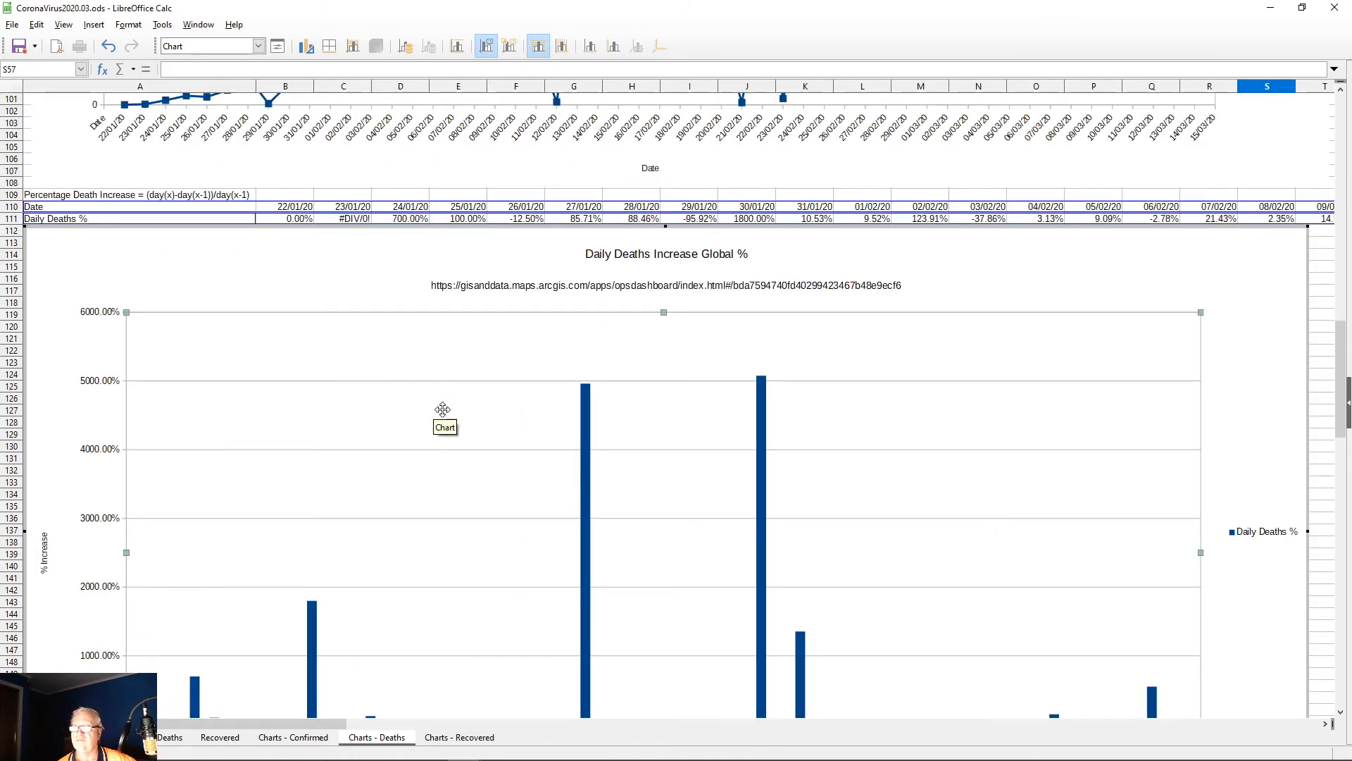
mouse_move(1341, 379)
mouse_down()
mouse_move(1340, 424)
mouse_move(1346, 369)
mouse_up()
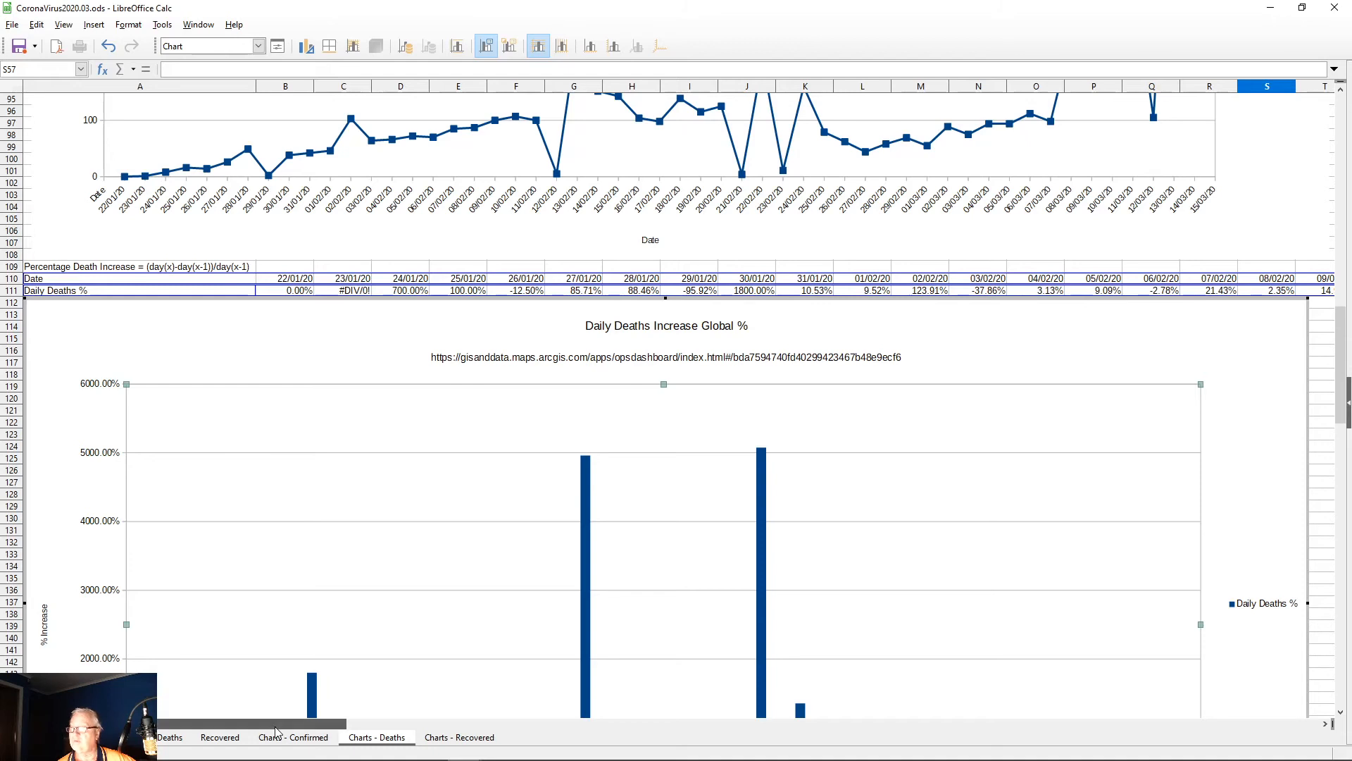
drag(281, 731, 937, 723)
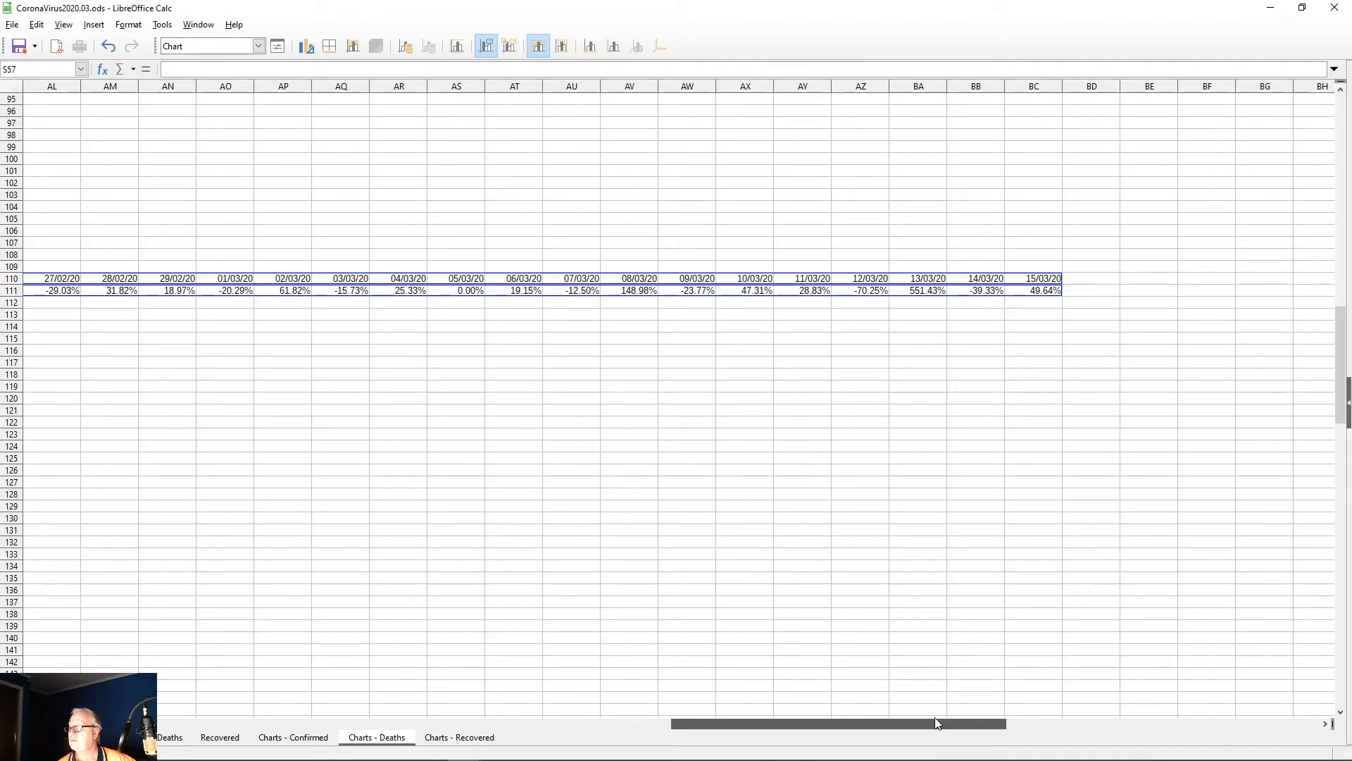
drag(936, 719, 936, 720)
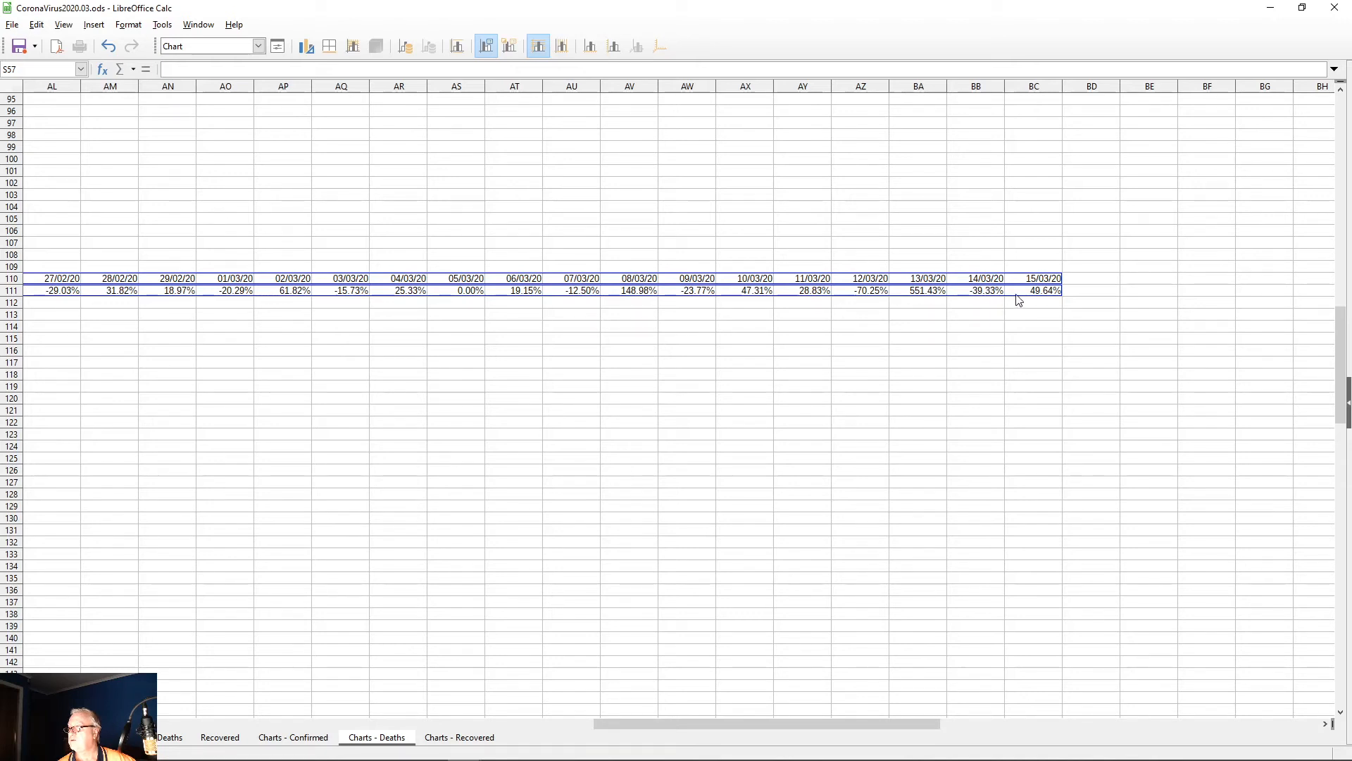
drag(817, 720, 219, 719)
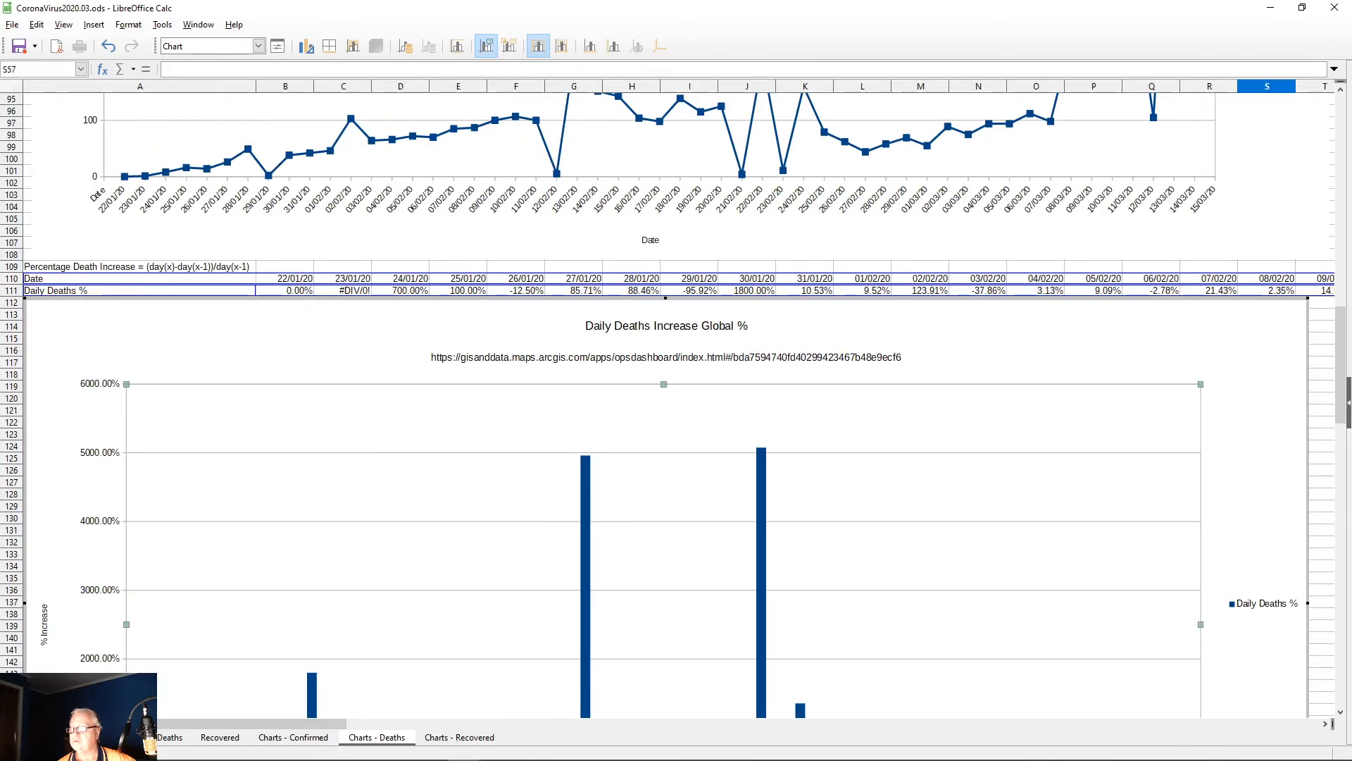
drag(1347, 412, 1349, 451)
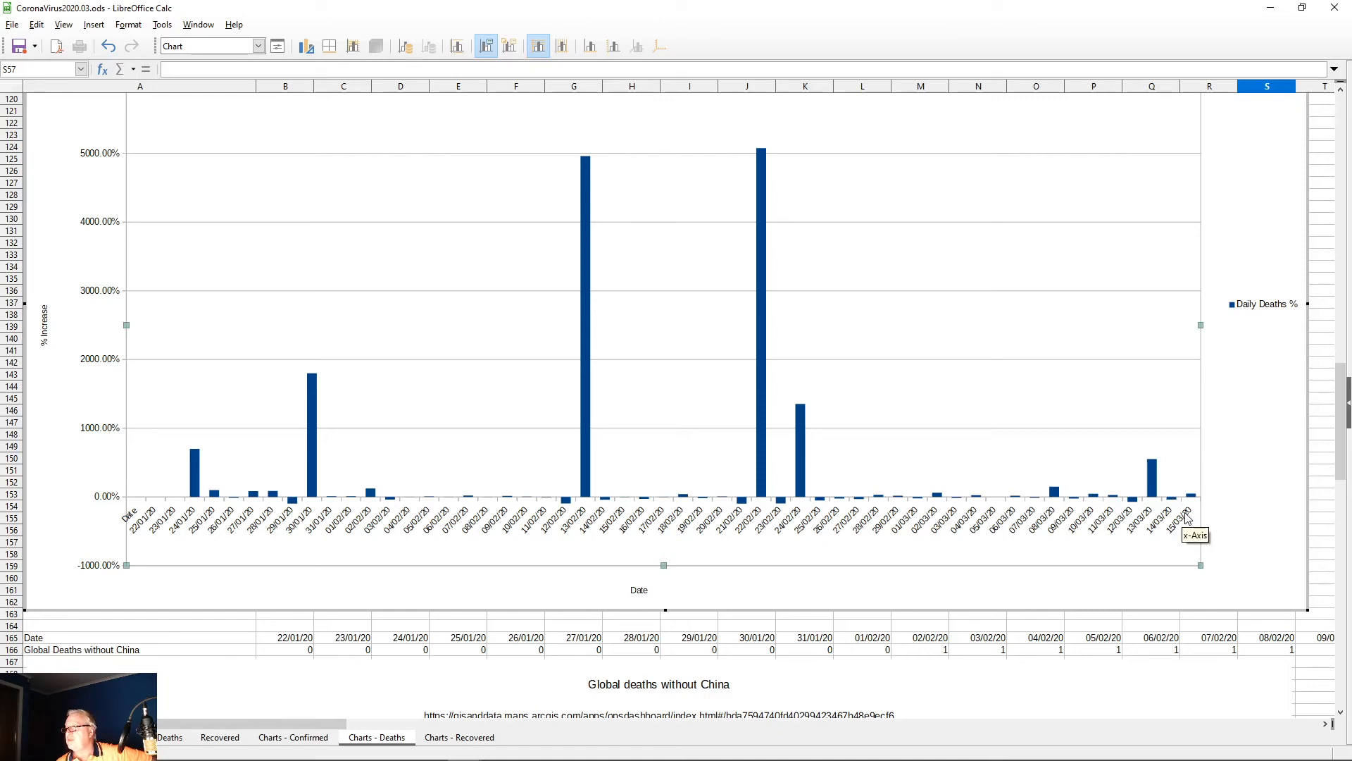
Step: Leave chart editing and inspect the Daily Deaths formula for 11/02/20 in cell V56
drag(1342, 412, 1340, 269)
key(Escape)
click(1196, 416)
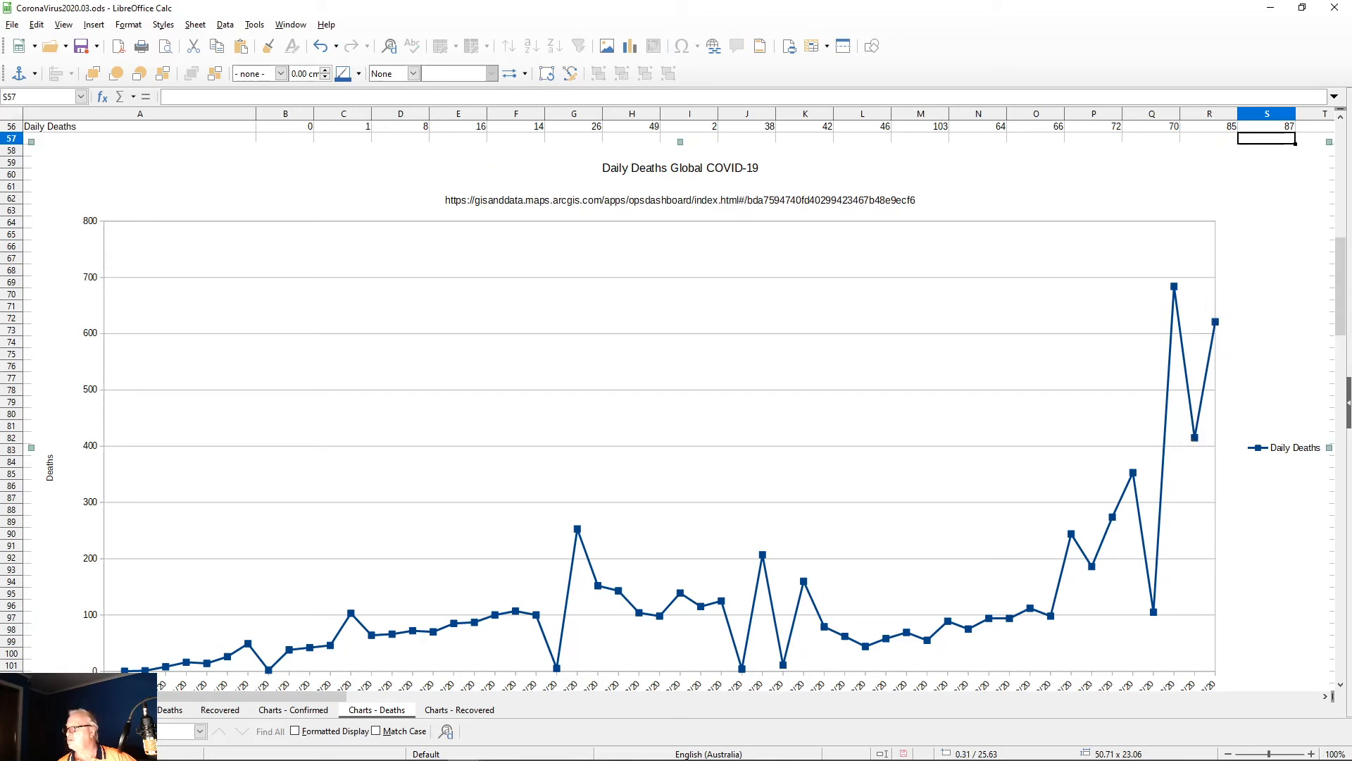
drag(338, 697, 471, 713)
scroll(1036, 381, up, 4)
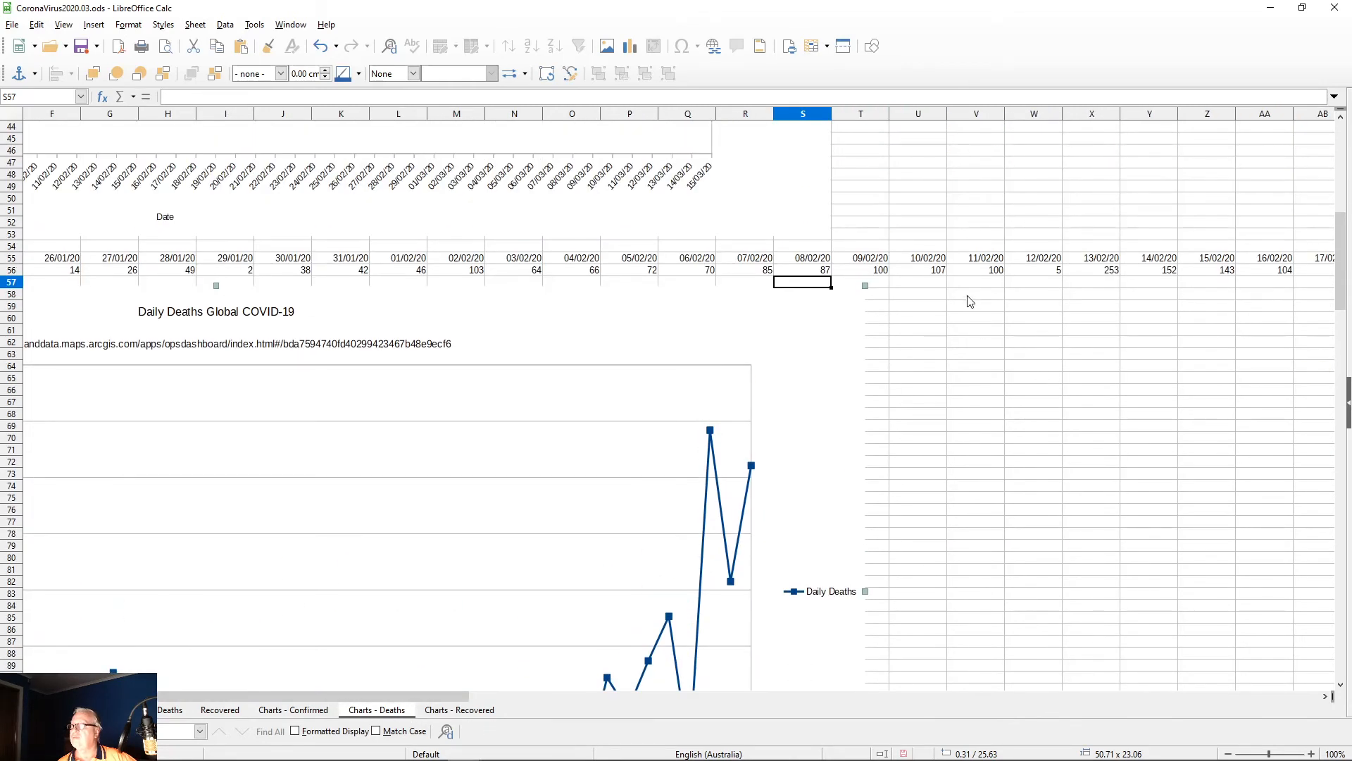
click(970, 274)
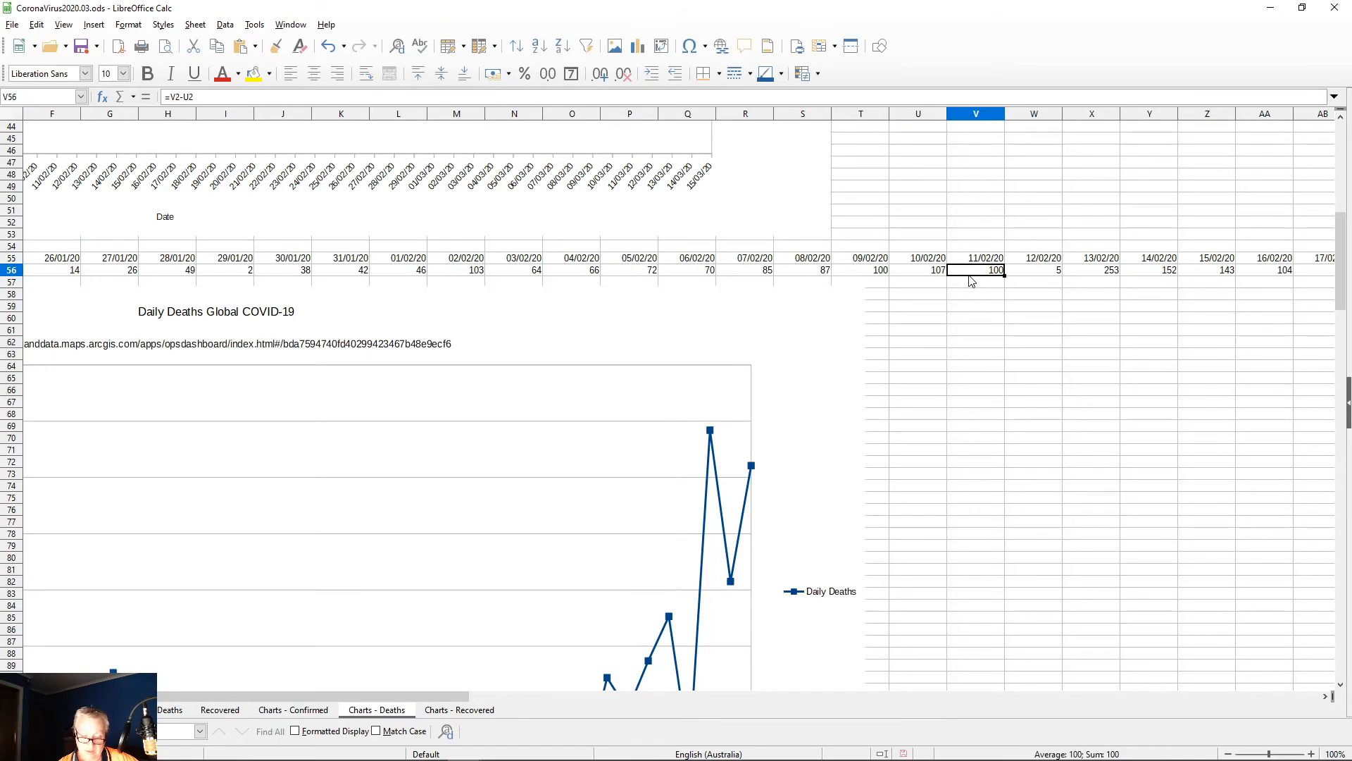
Step: Check the Daily Deaths formulas for 14/03/20 and 15/03/20 at the end of row 56, and return to the row label
key(ctrl+Right)
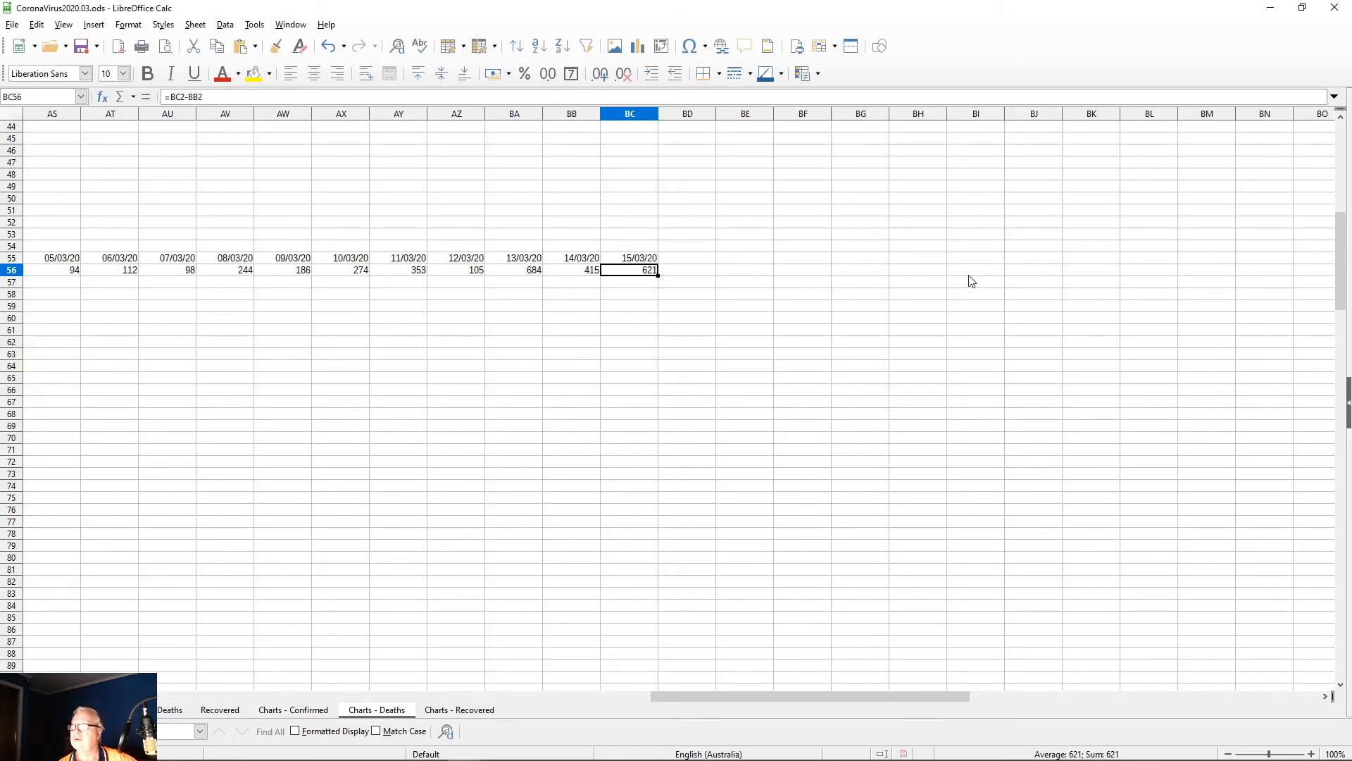
key(Left)
key(Left)
key(Right)
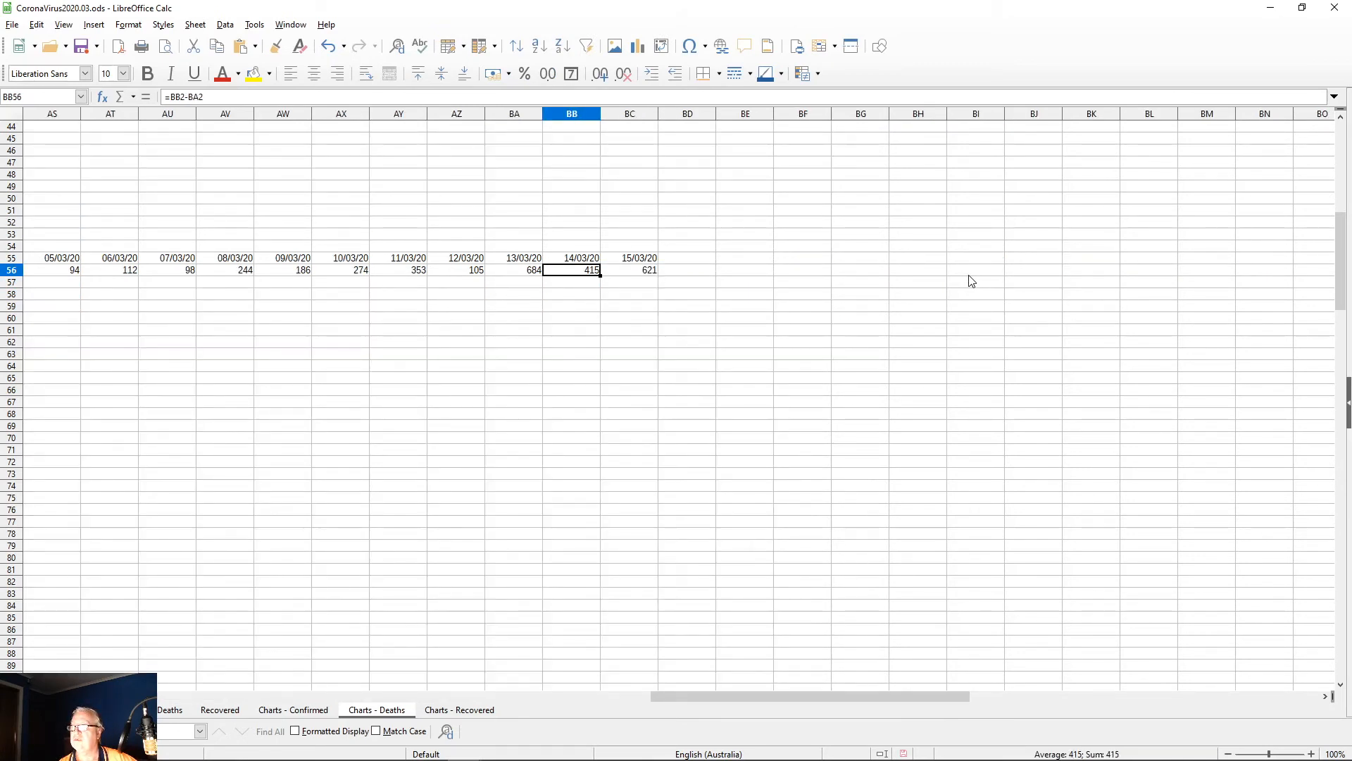
key(Right)
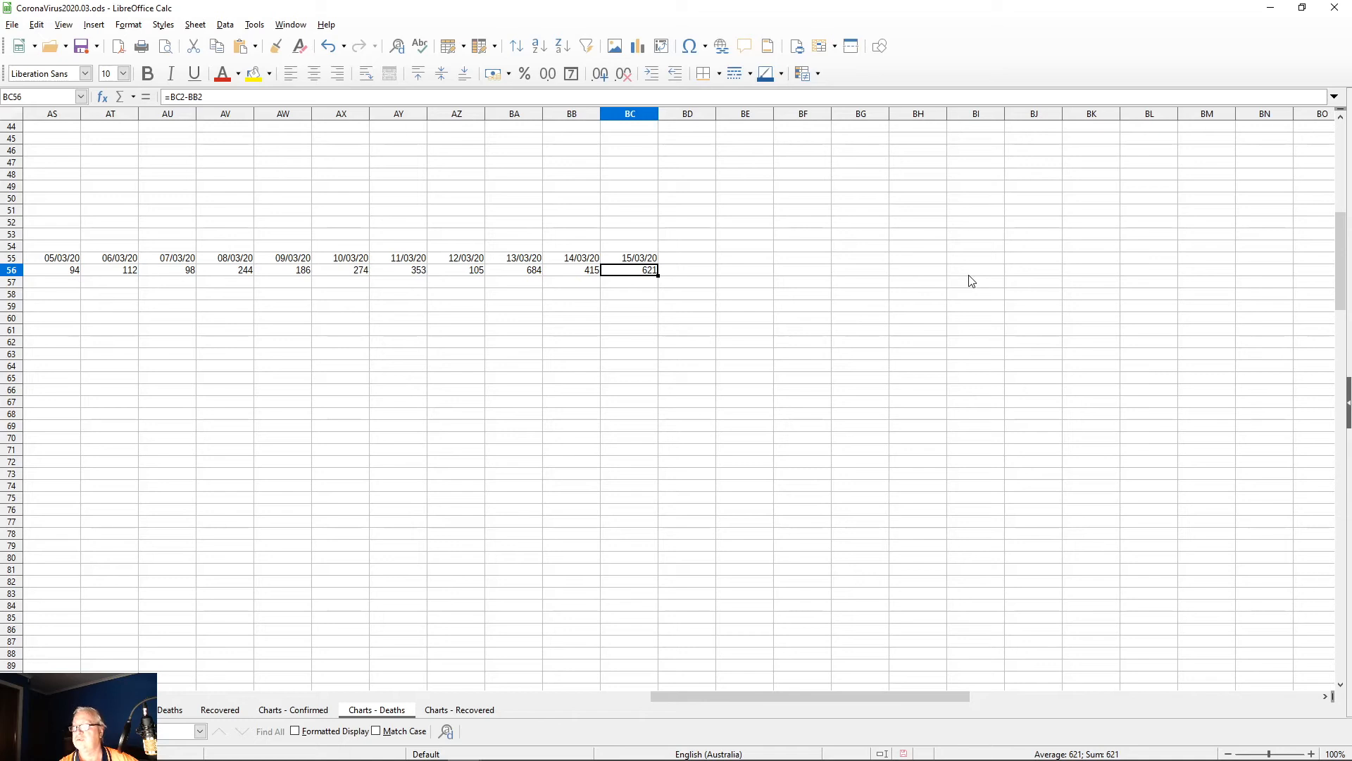
key(Home)
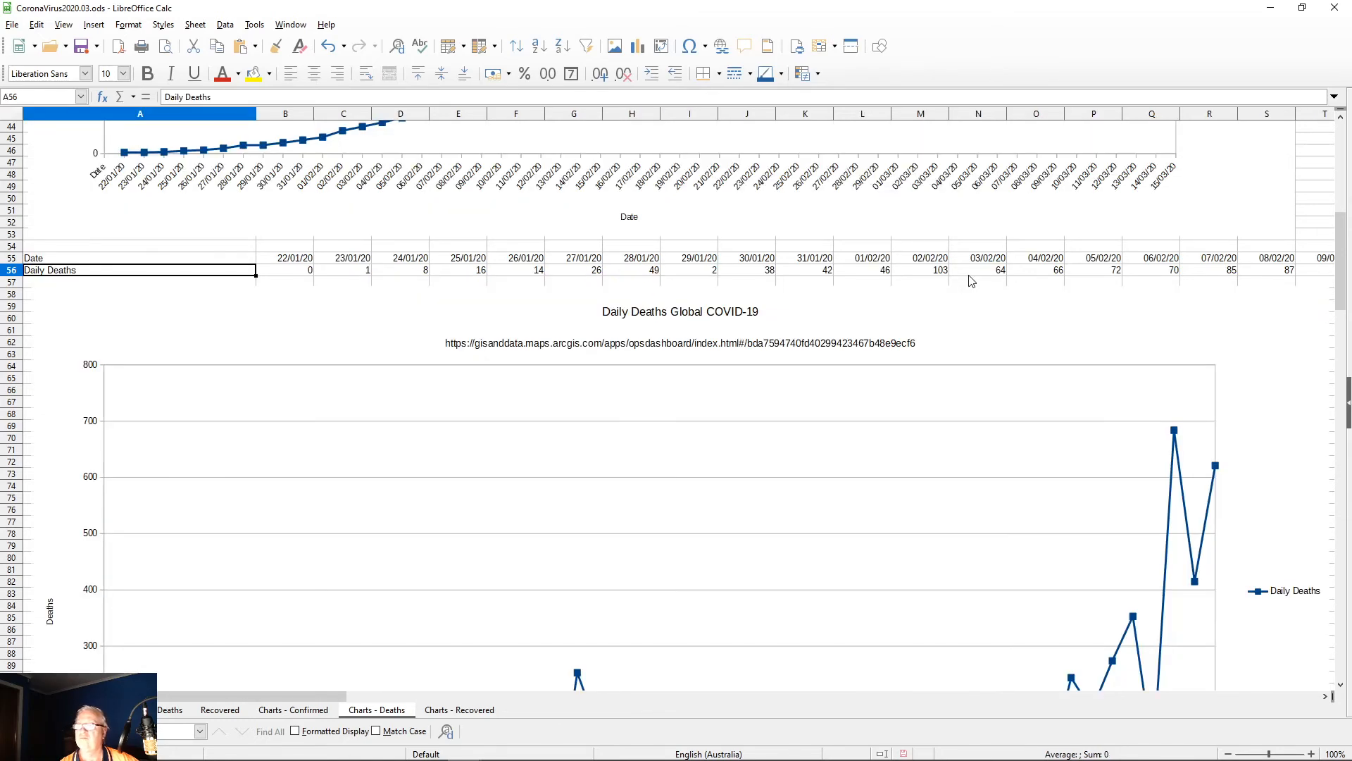
Step: Compare the Daily Deaths Global COVID-19 chart with the Daily Deaths Increase Global % chart and their source rows
scroll(1002, 279, down, 8)
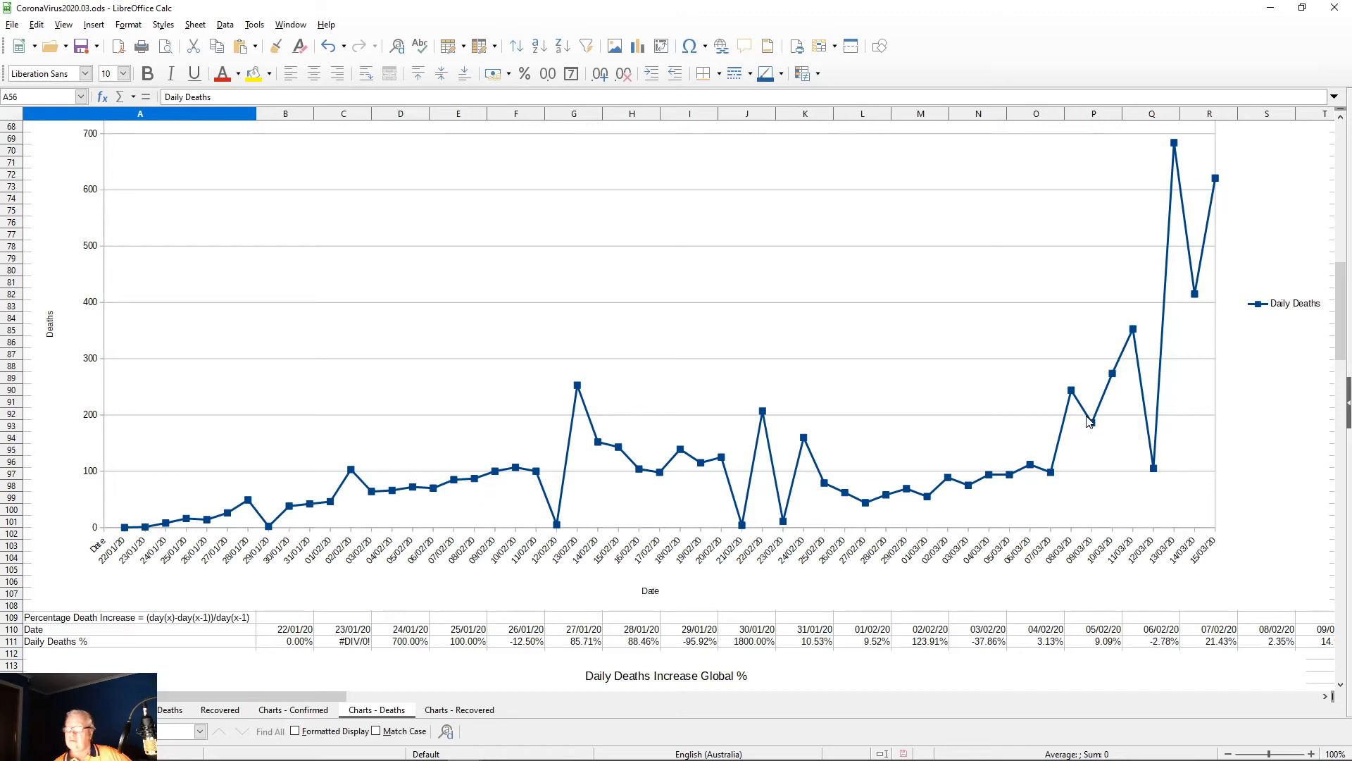
scroll(162, 538, down, 5)
scroll(162, 539, down, 12)
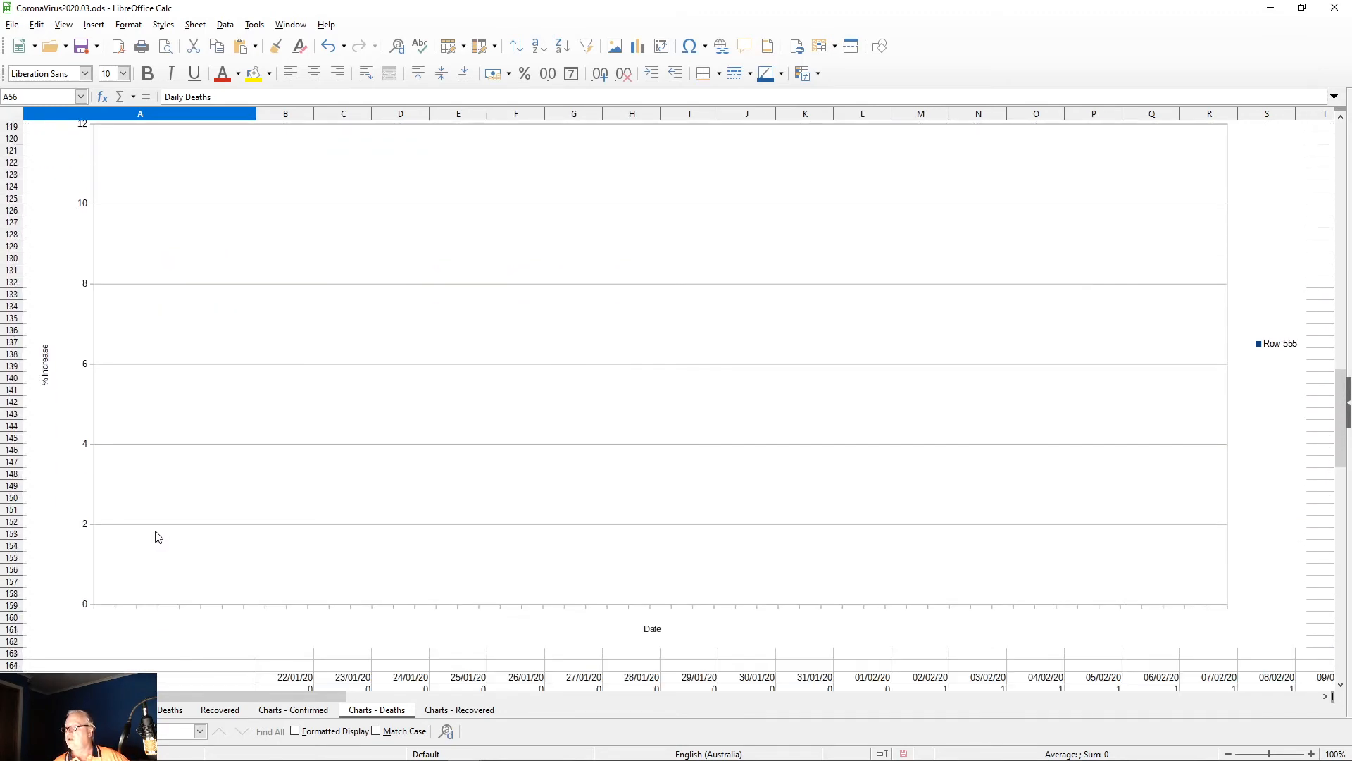
scroll(164, 511, up, 3)
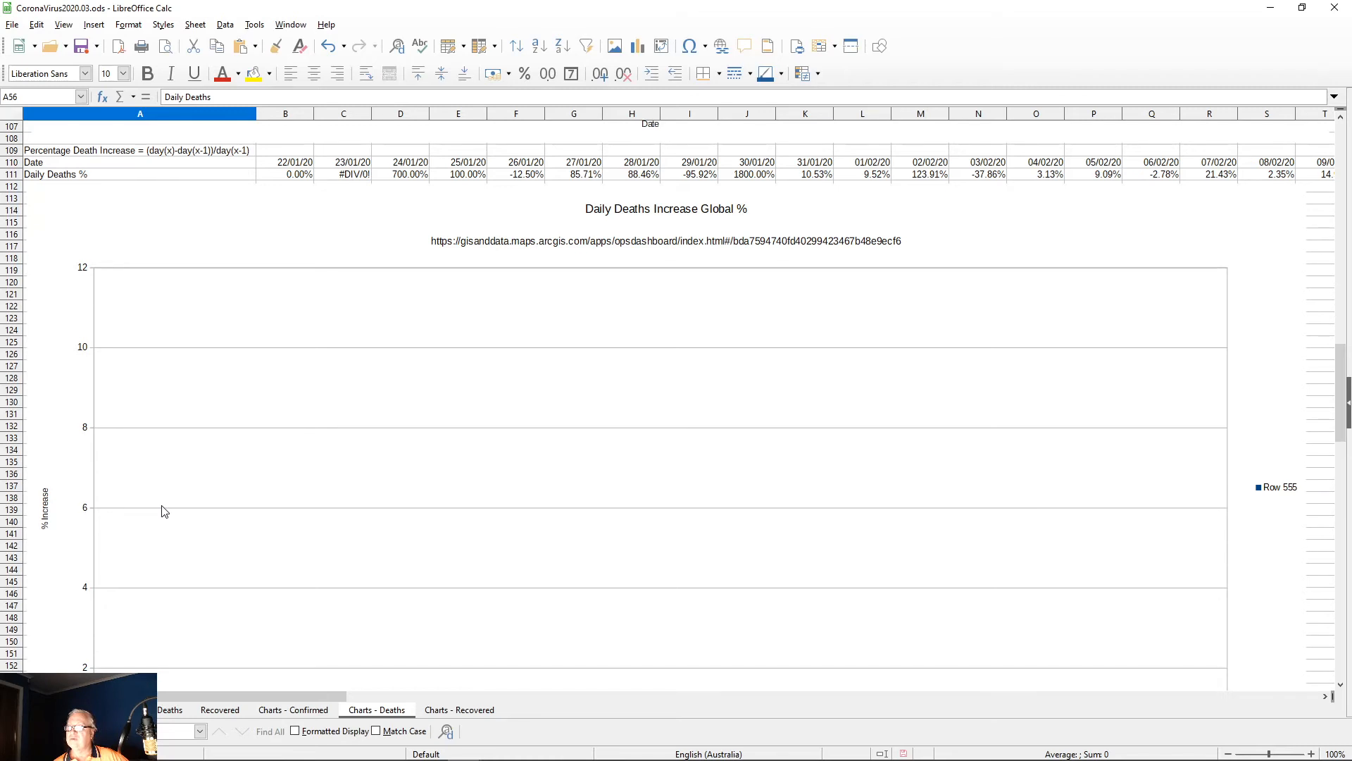
scroll(523, 497, up, 14)
scroll(703, 456, up, 5)
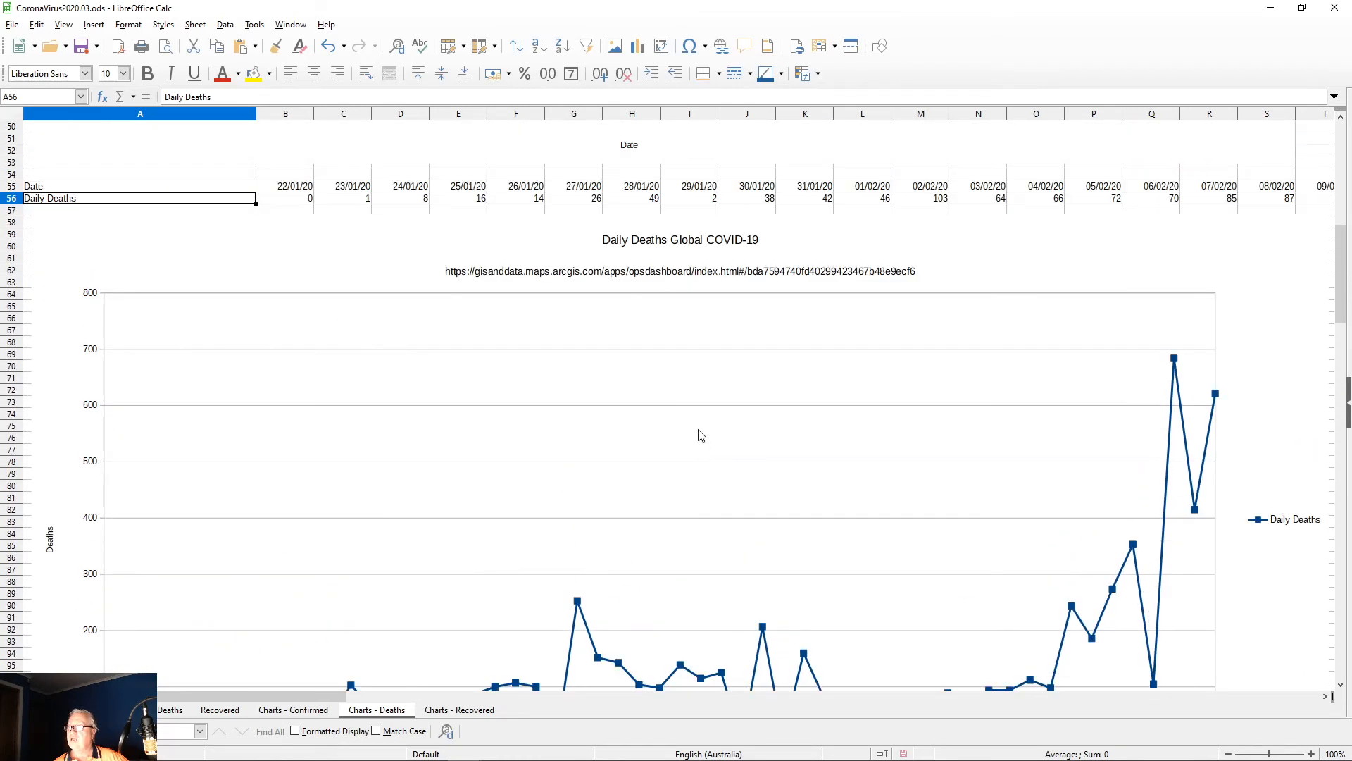
scroll(699, 442, down, 15)
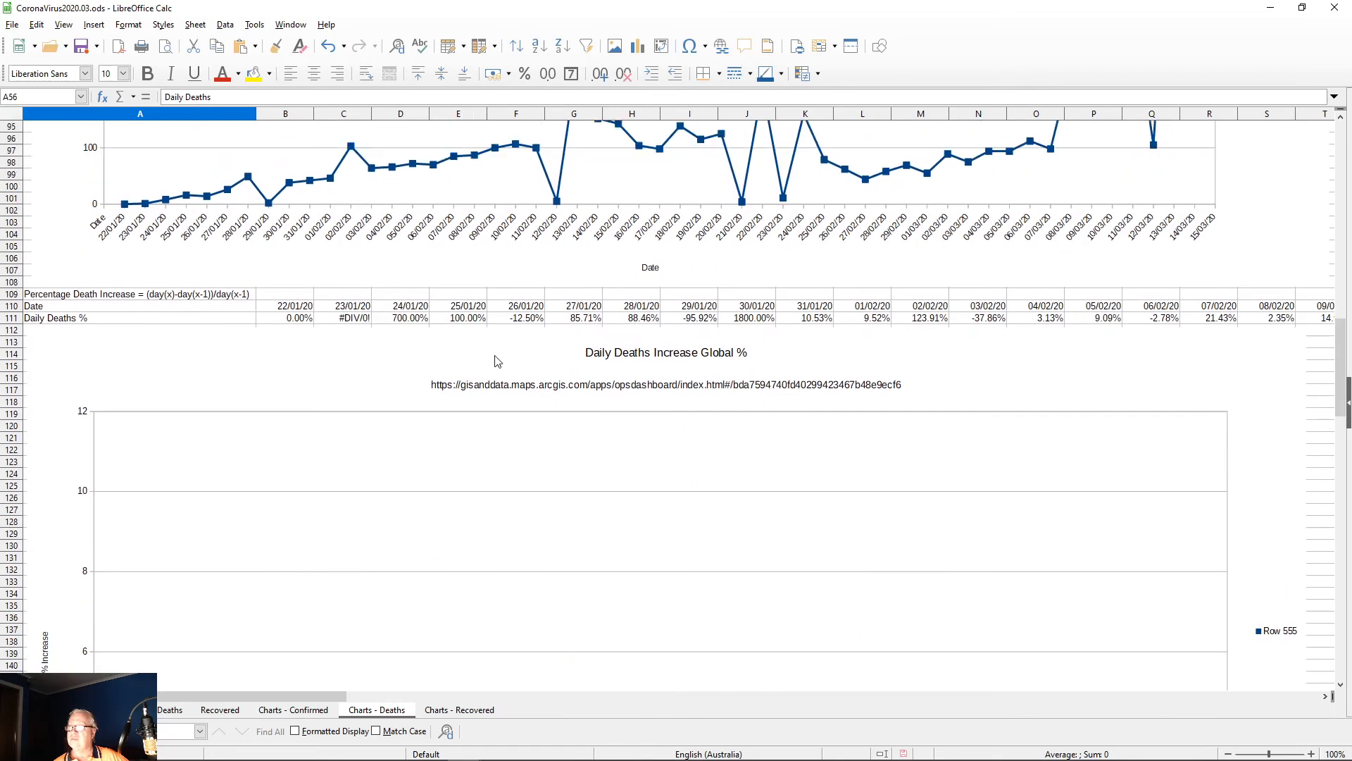
Step: Inspect the Daily Deaths % entries for 22/01/20 to 24/01/20 in cells B111, C111 and D111
click(421, 320)
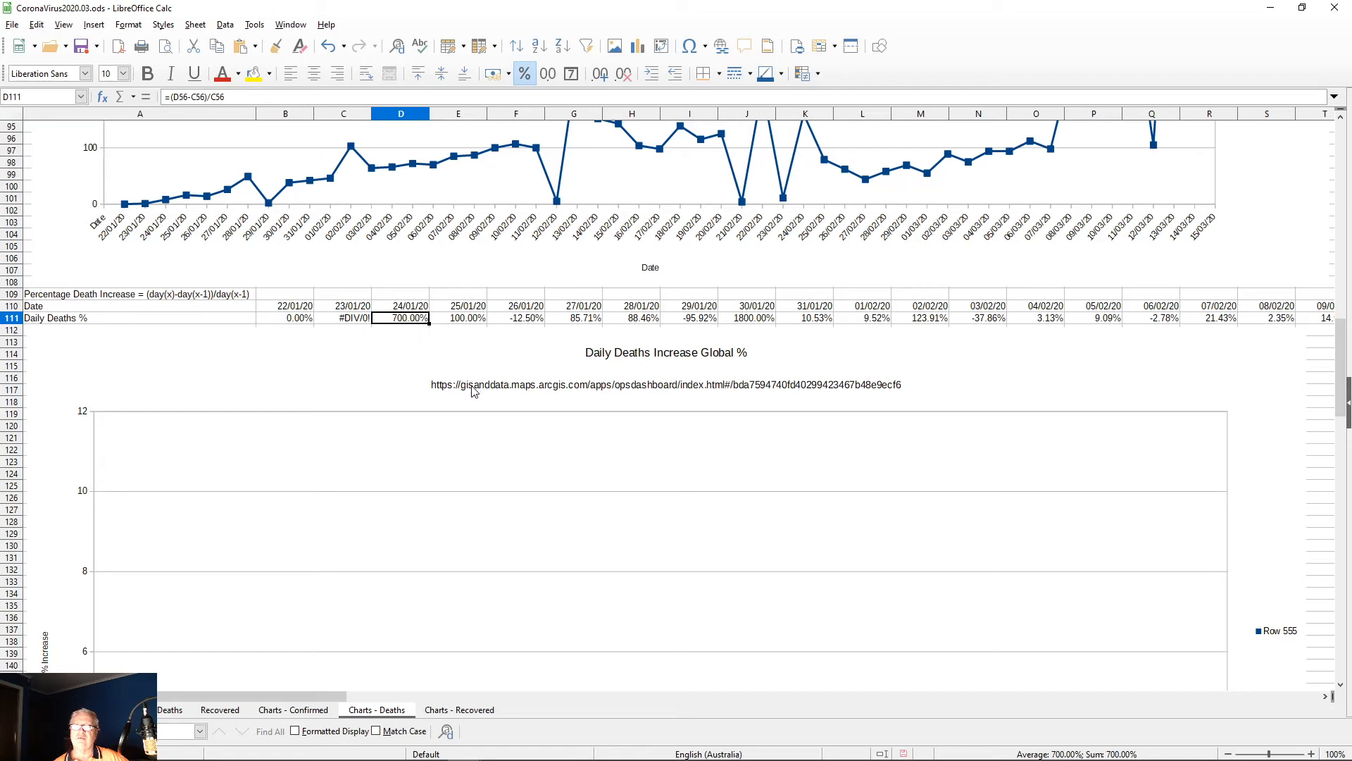
scroll(440, 398, up, 7)
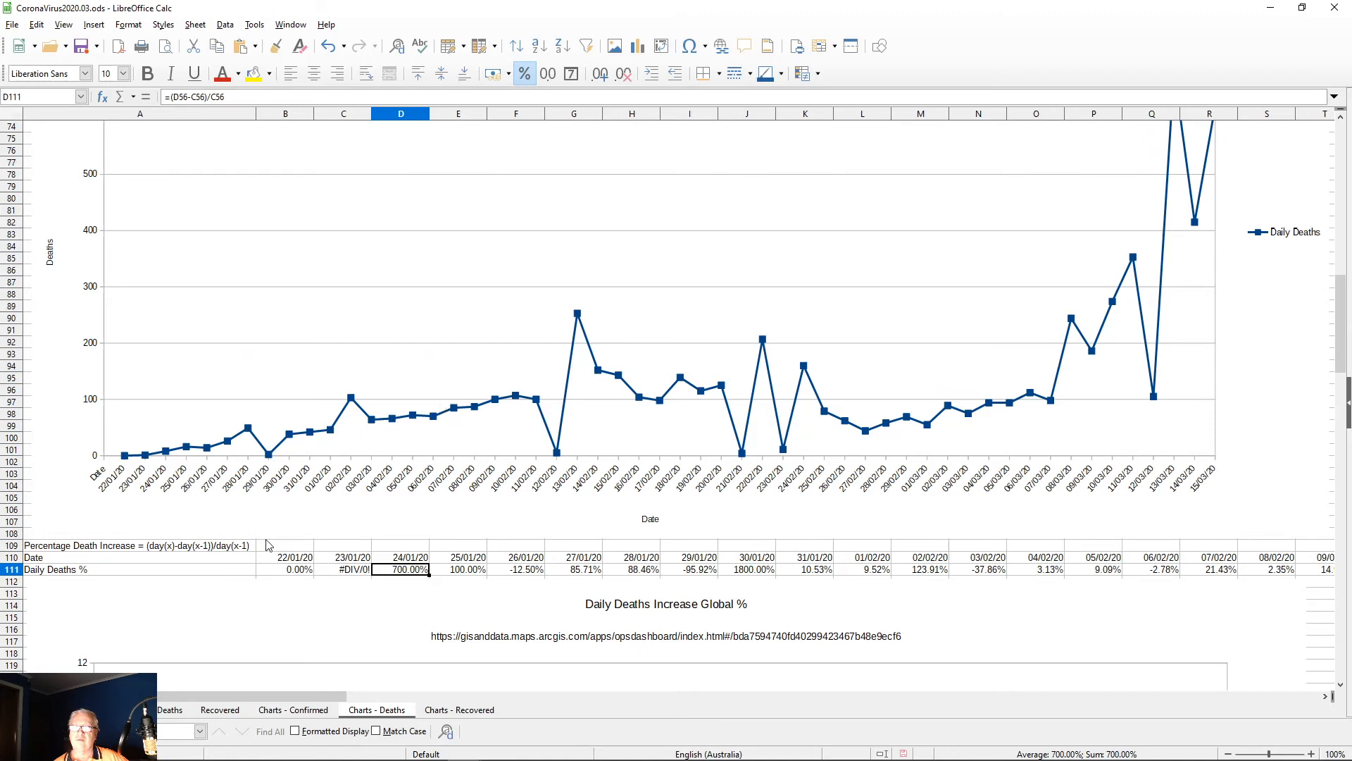
click(276, 574)
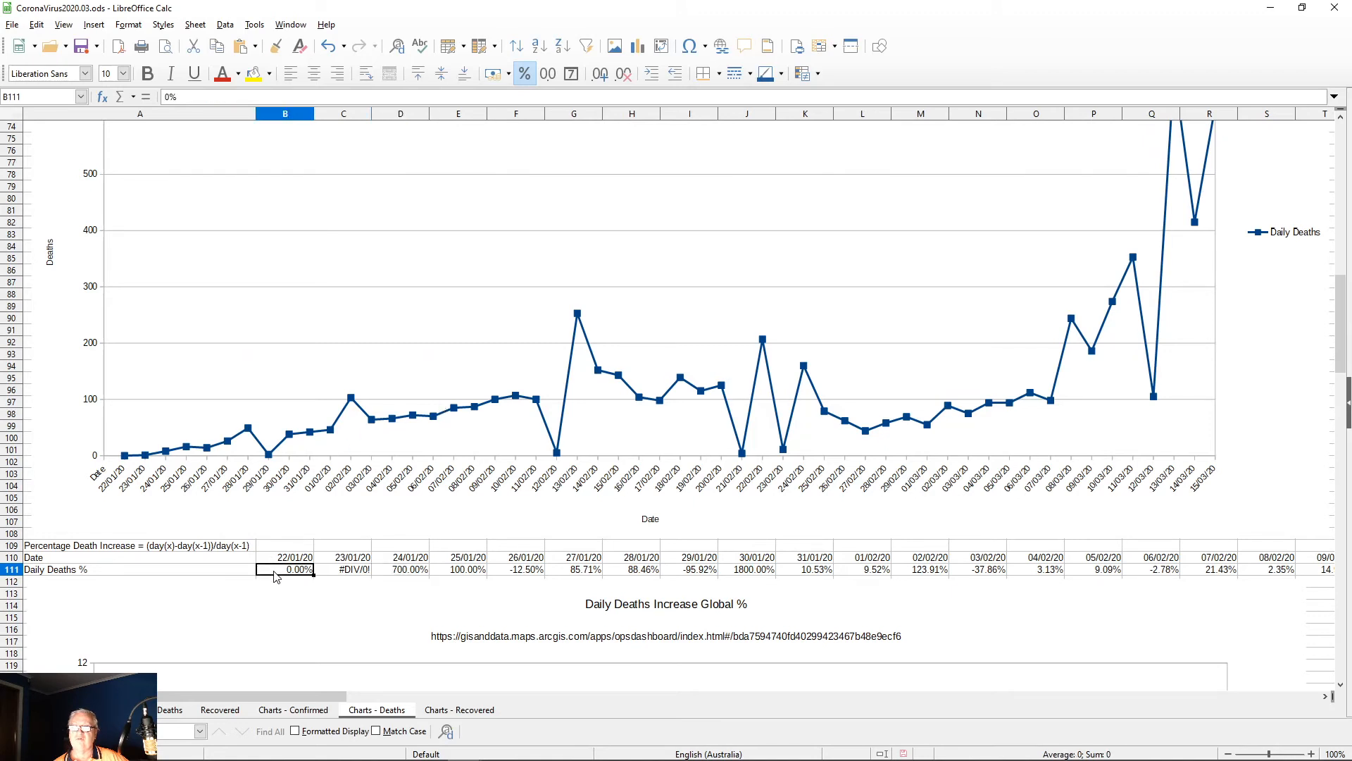
click(335, 573)
click(391, 572)
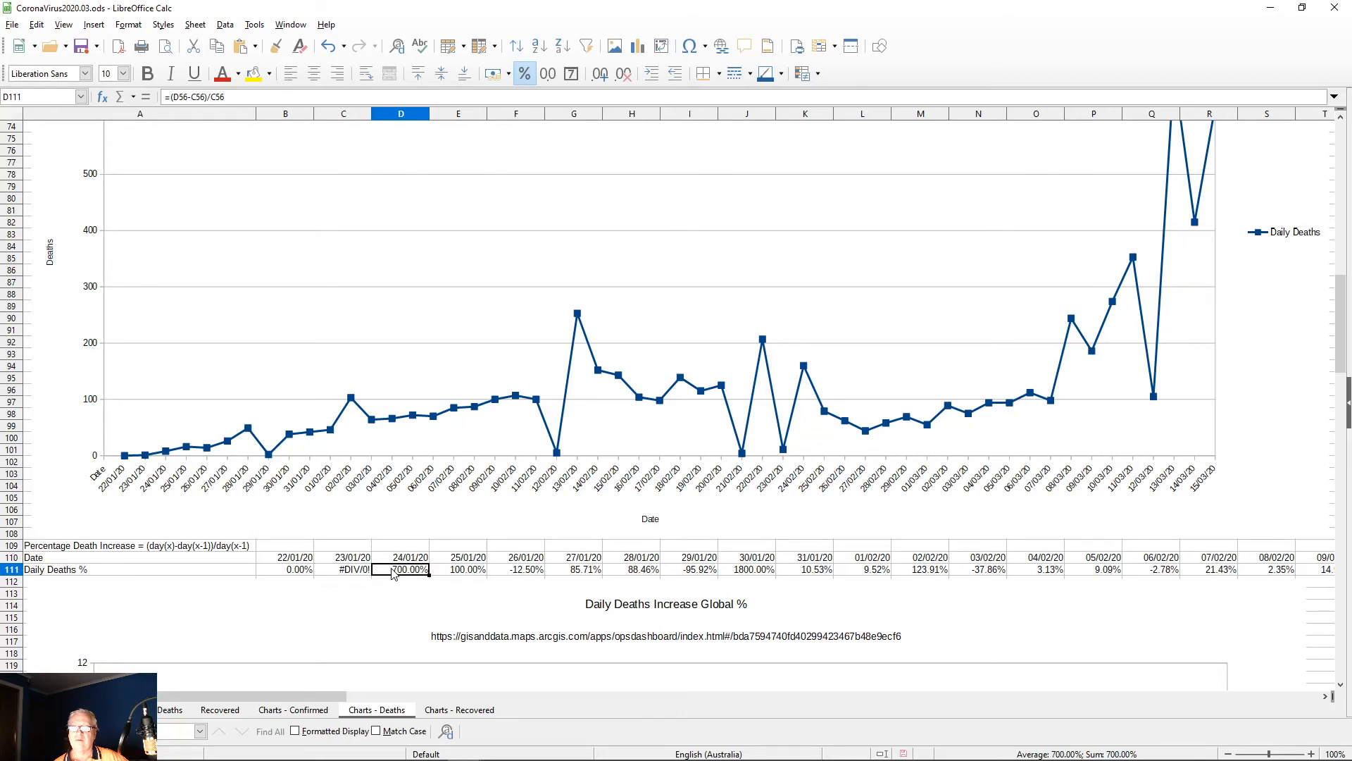
Step: Trace the D111 percentage formula back to its source and inspect the Daily Deaths formula in D56
scroll(393, 574, up, 10)
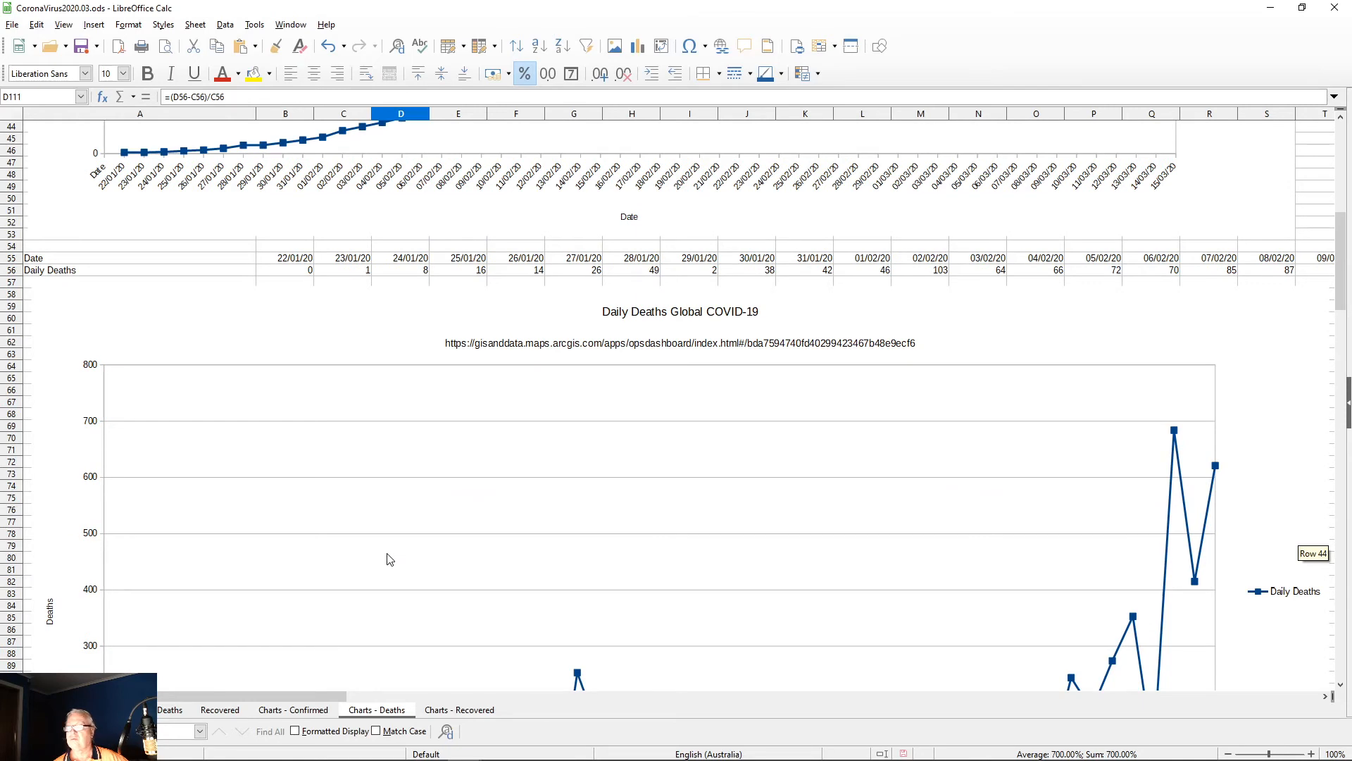
scroll(390, 558, down, 15)
scroll(389, 558, down, 12)
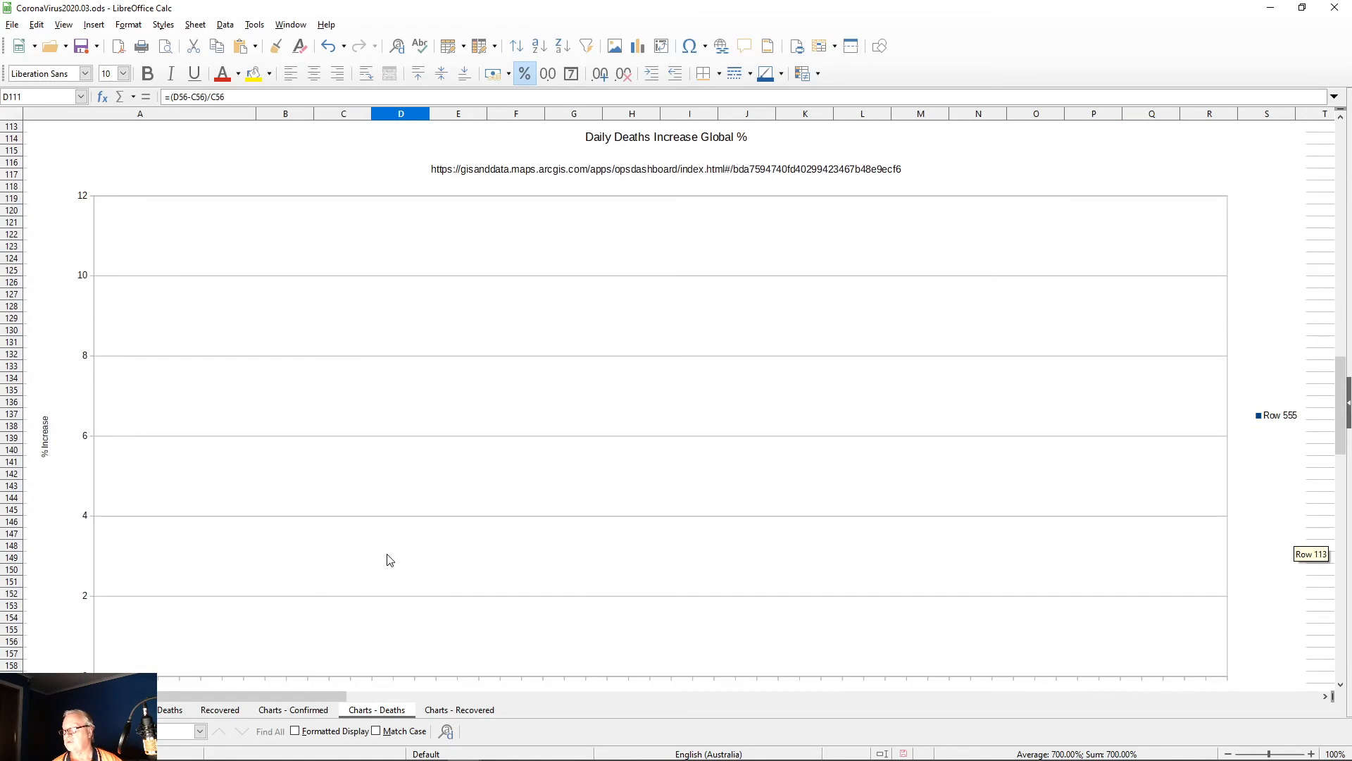
scroll(389, 553, up, 18)
scroll(389, 546, up, 8)
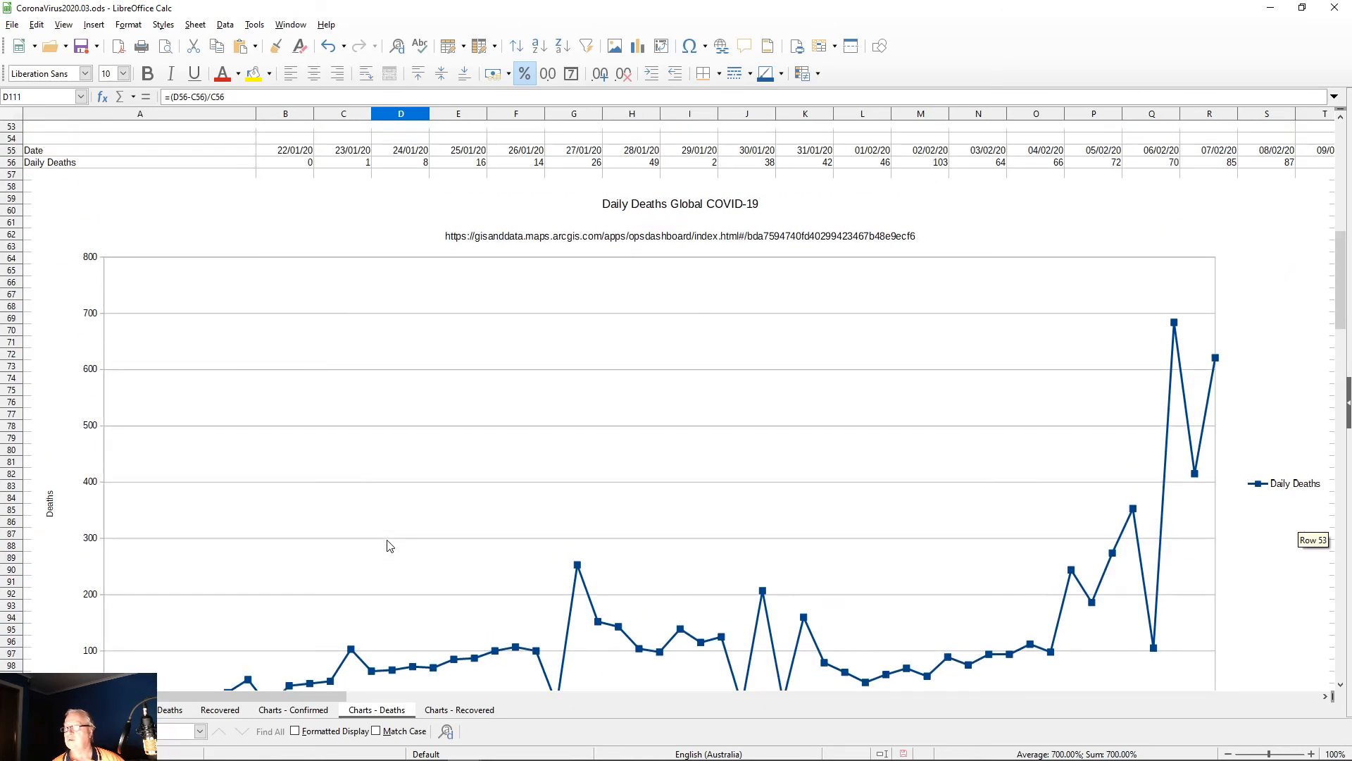
click(405, 165)
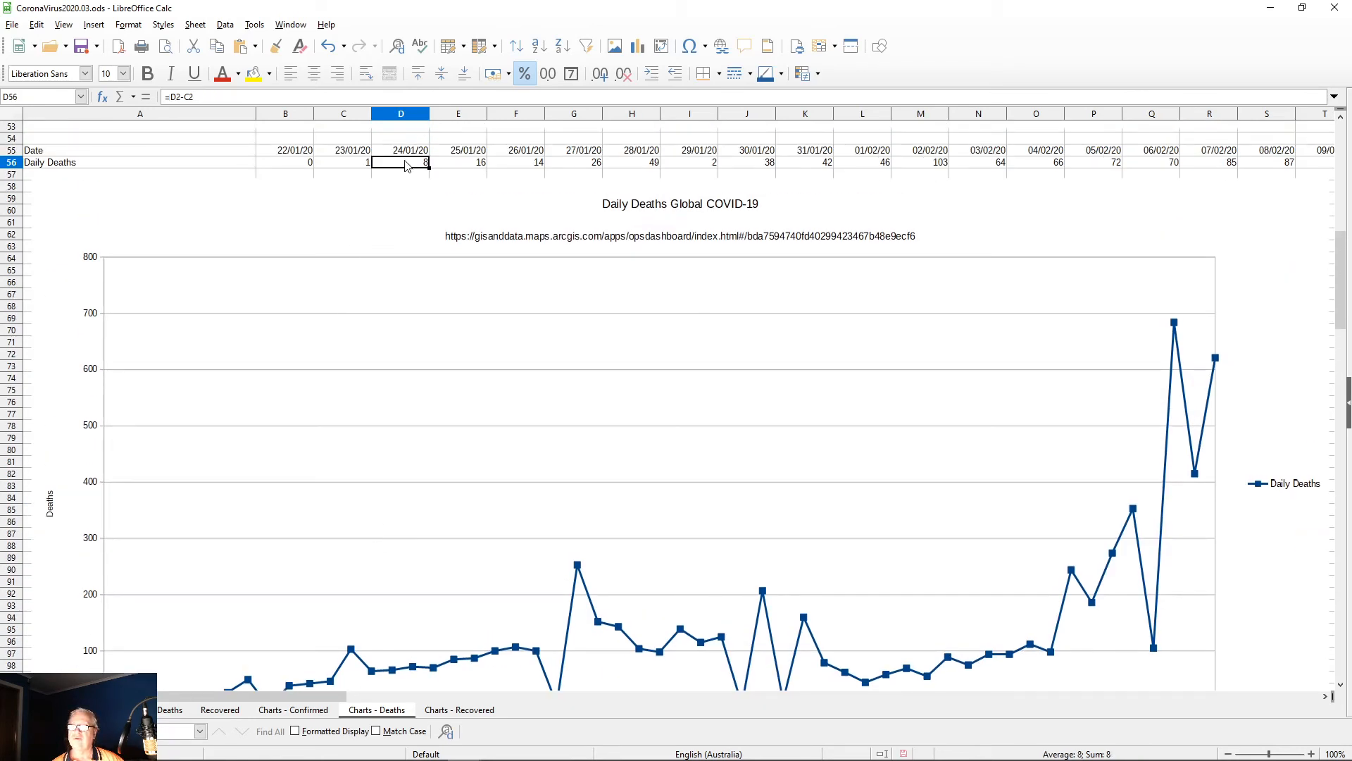
Step: Refresh the Daily Deaths Increase Global % chart by selecting it, place it at about 0.06 / 50.34 cm below row 111, and deselect it
scroll(416, 212, up, 12)
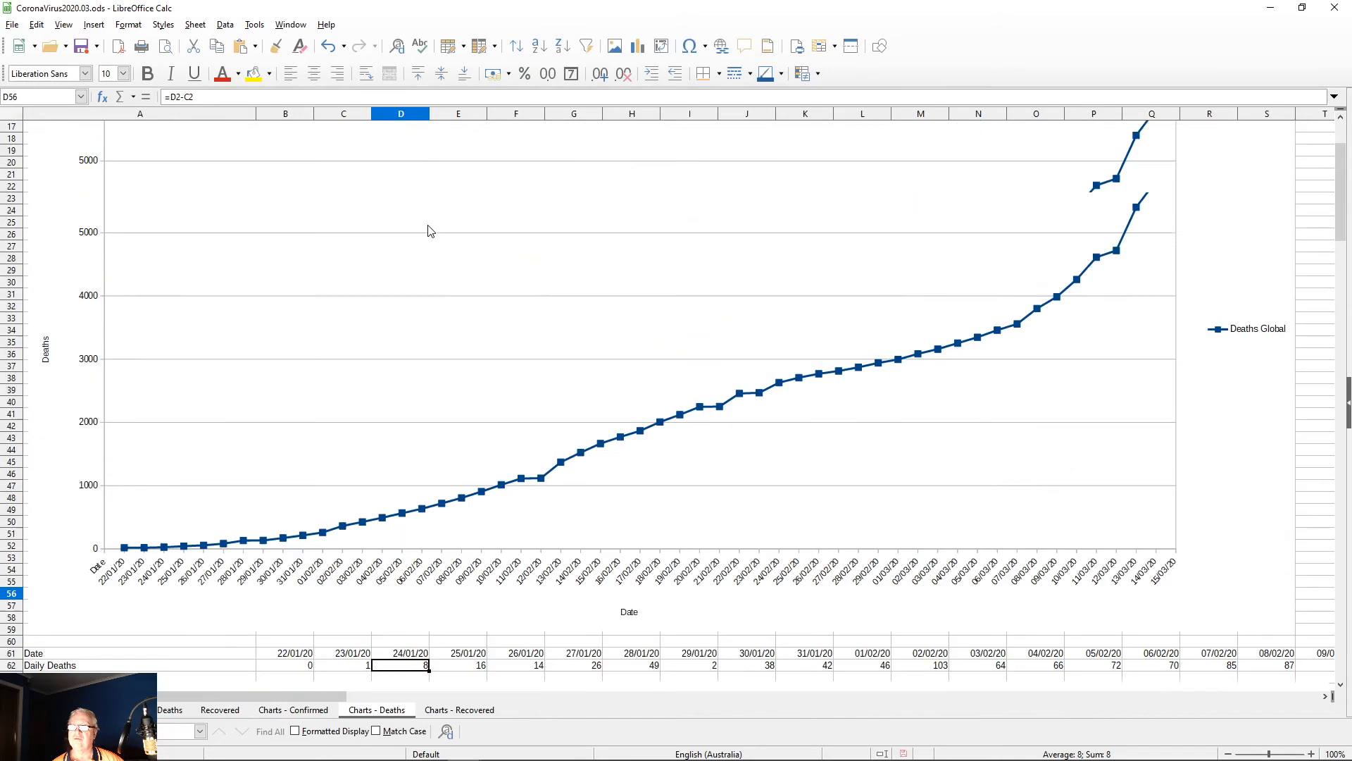
scroll(430, 231, up, 5)
scroll(437, 252, down, 17)
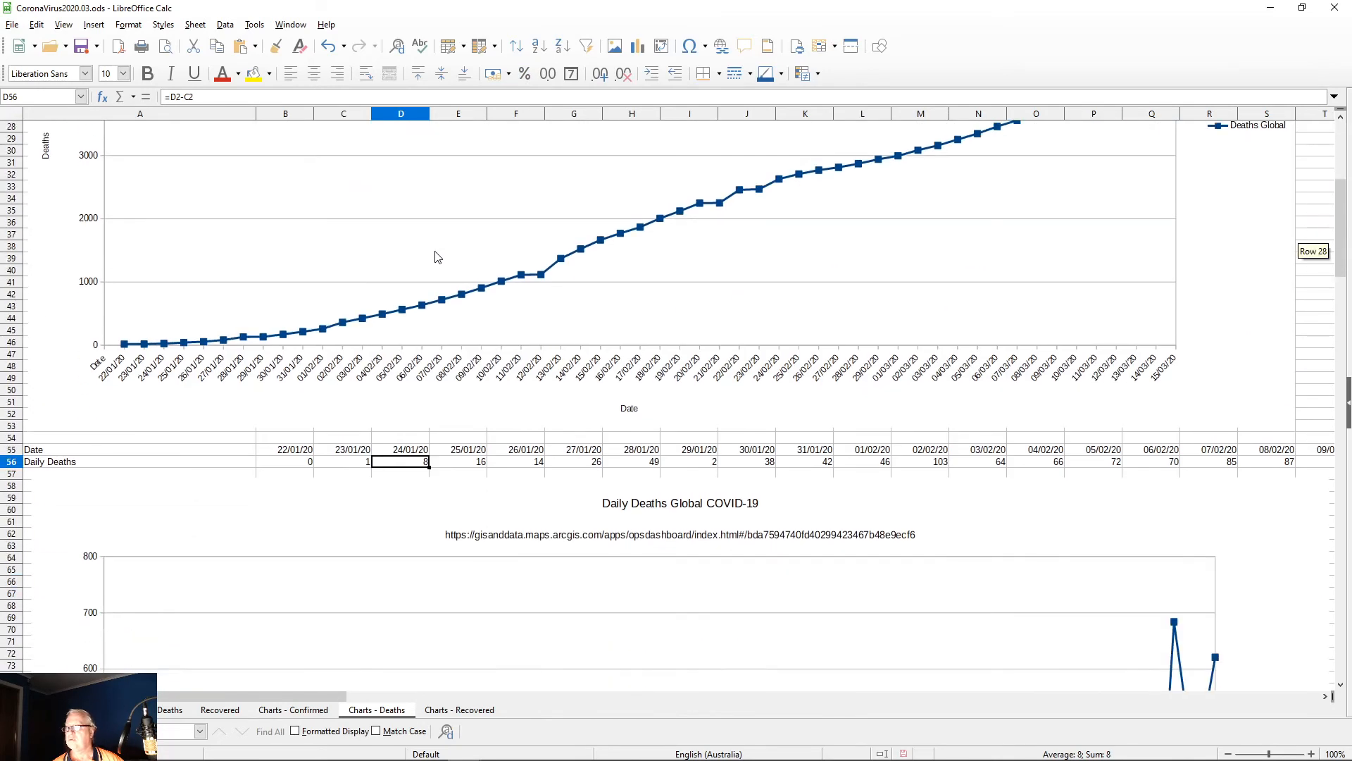
scroll(439, 259, down, 12)
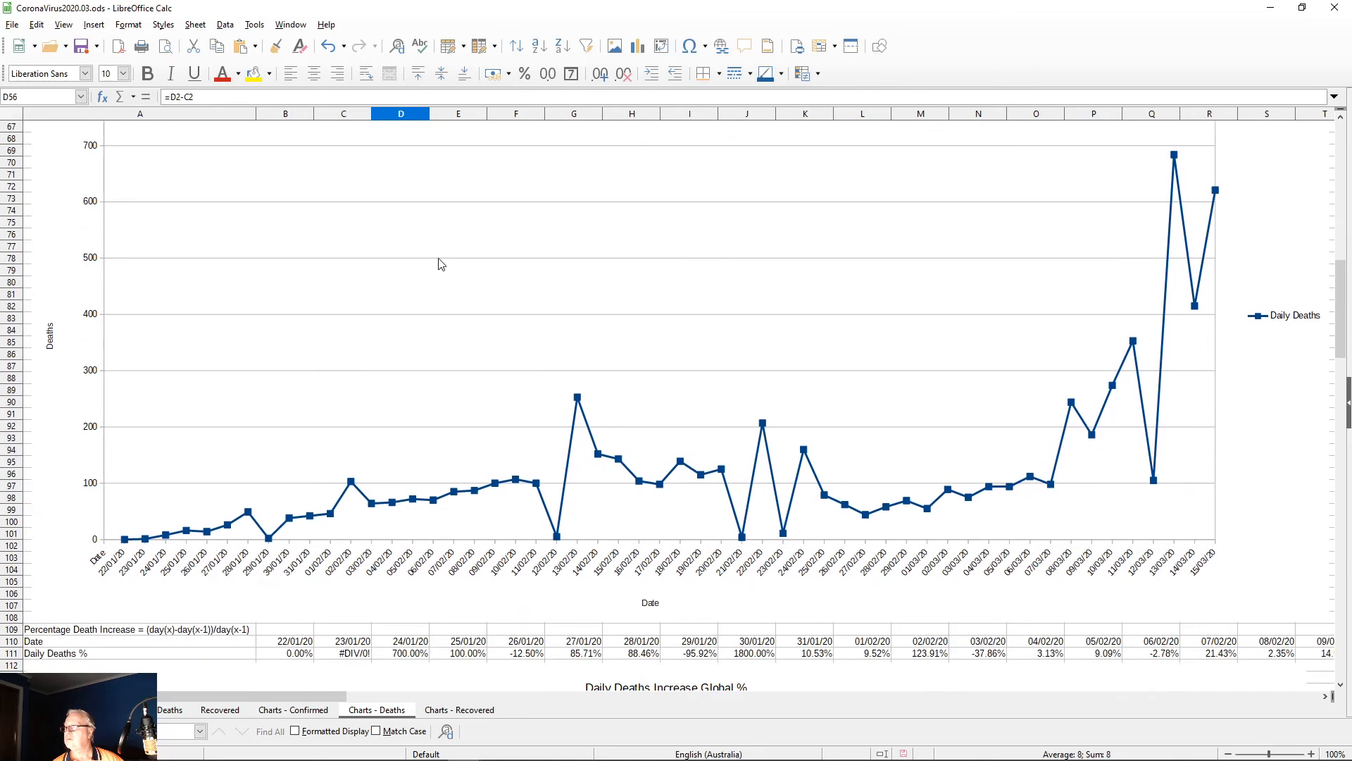
scroll(453, 287, down, 7)
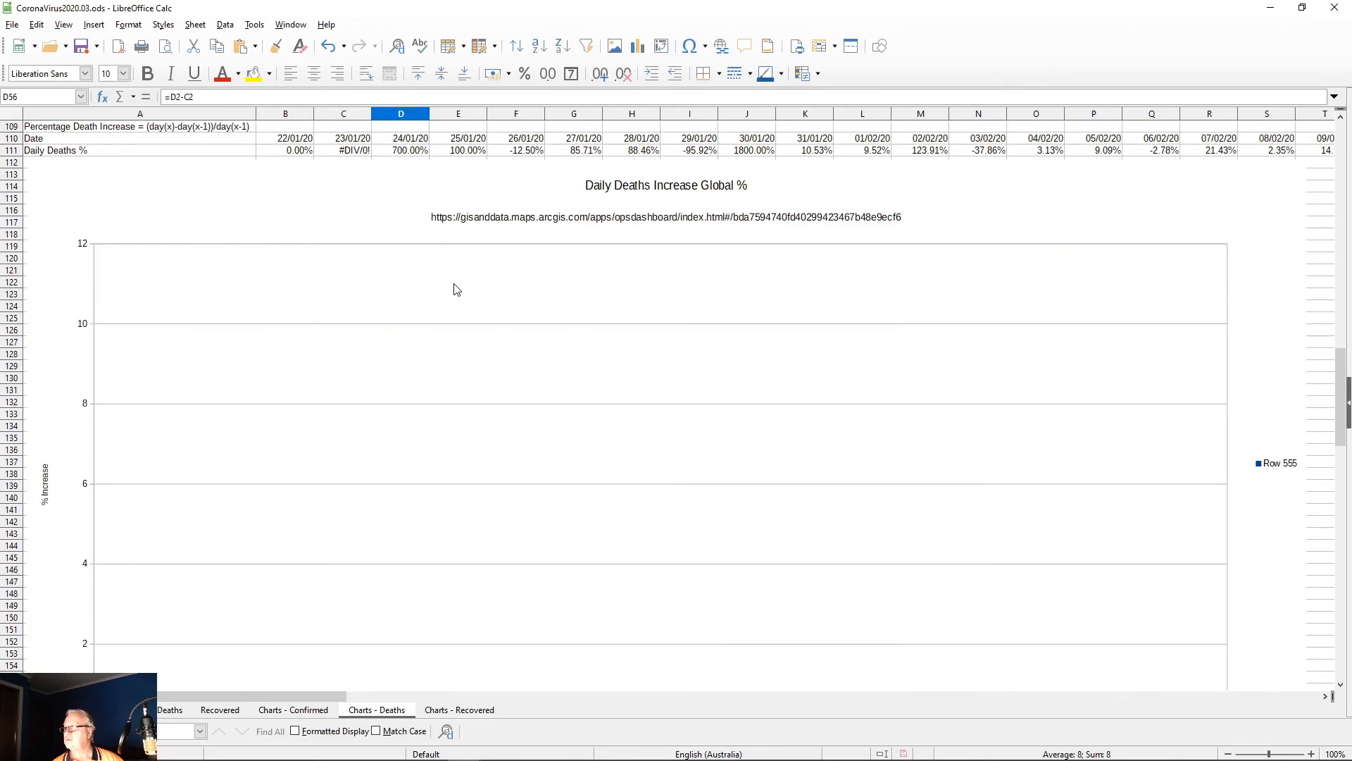
click(362, 237)
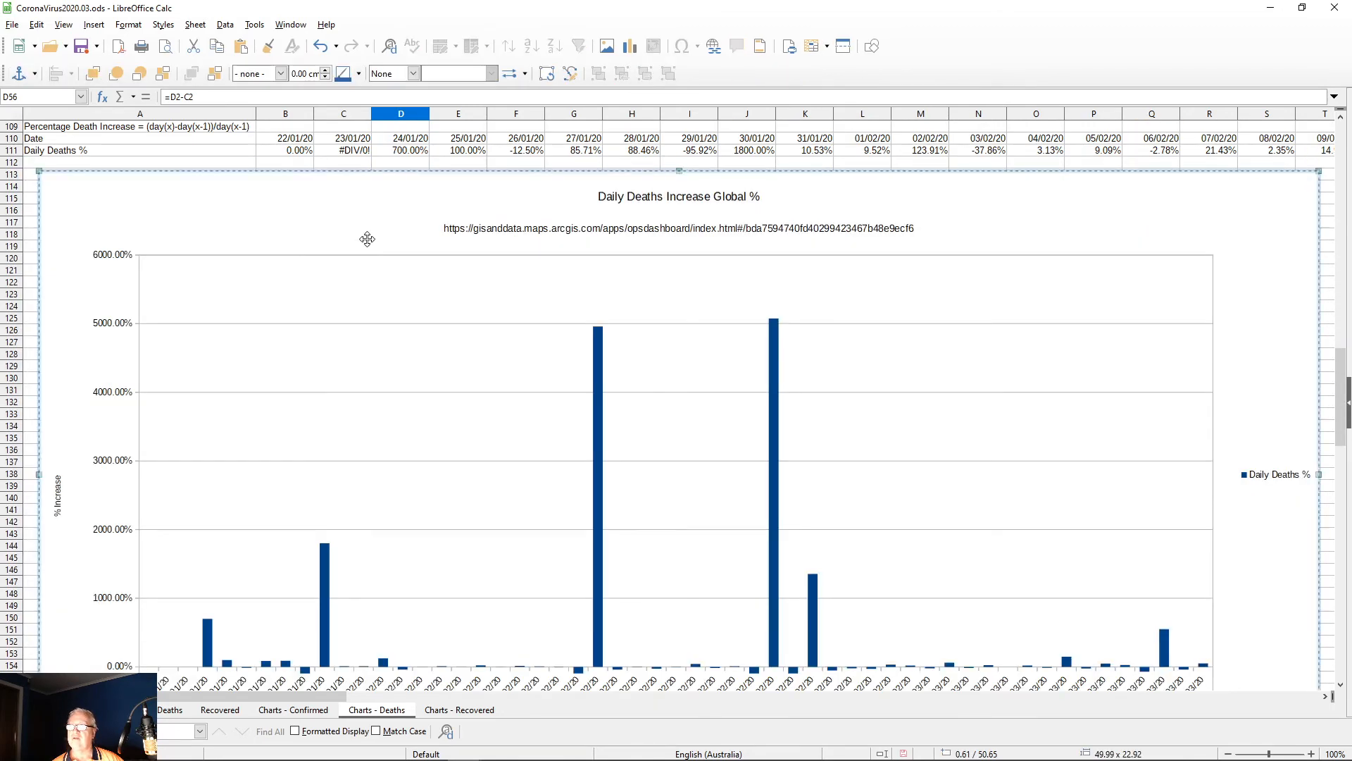
drag(362, 236, 359, 234)
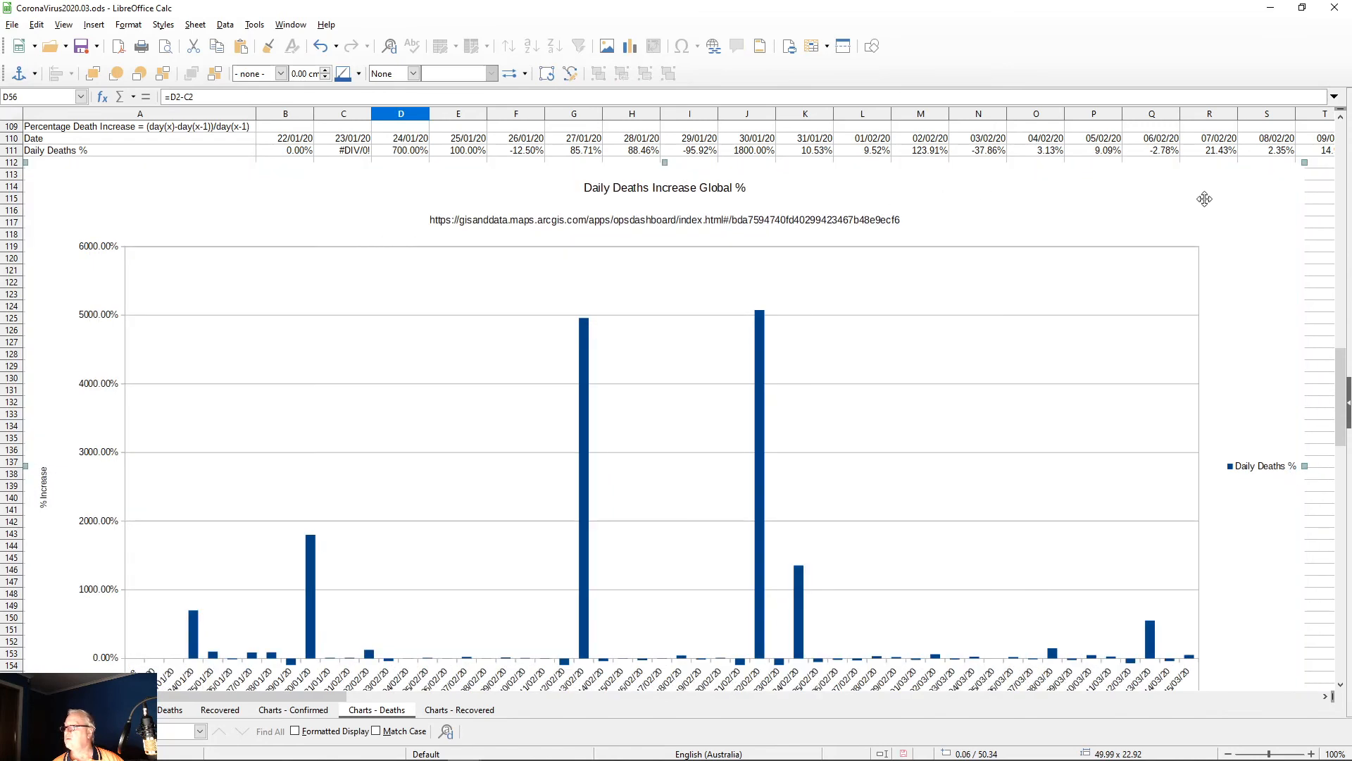
click(1328, 212)
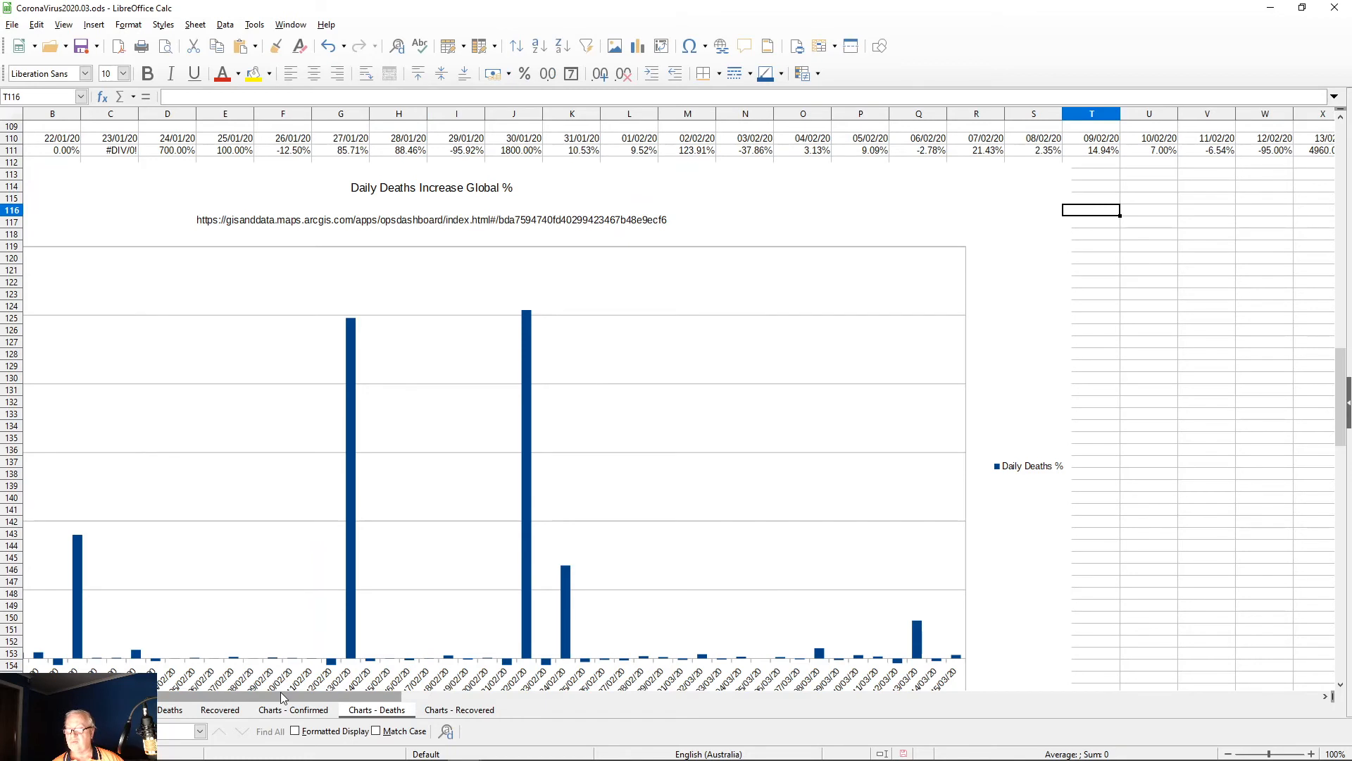
drag(281, 697, 168, 701)
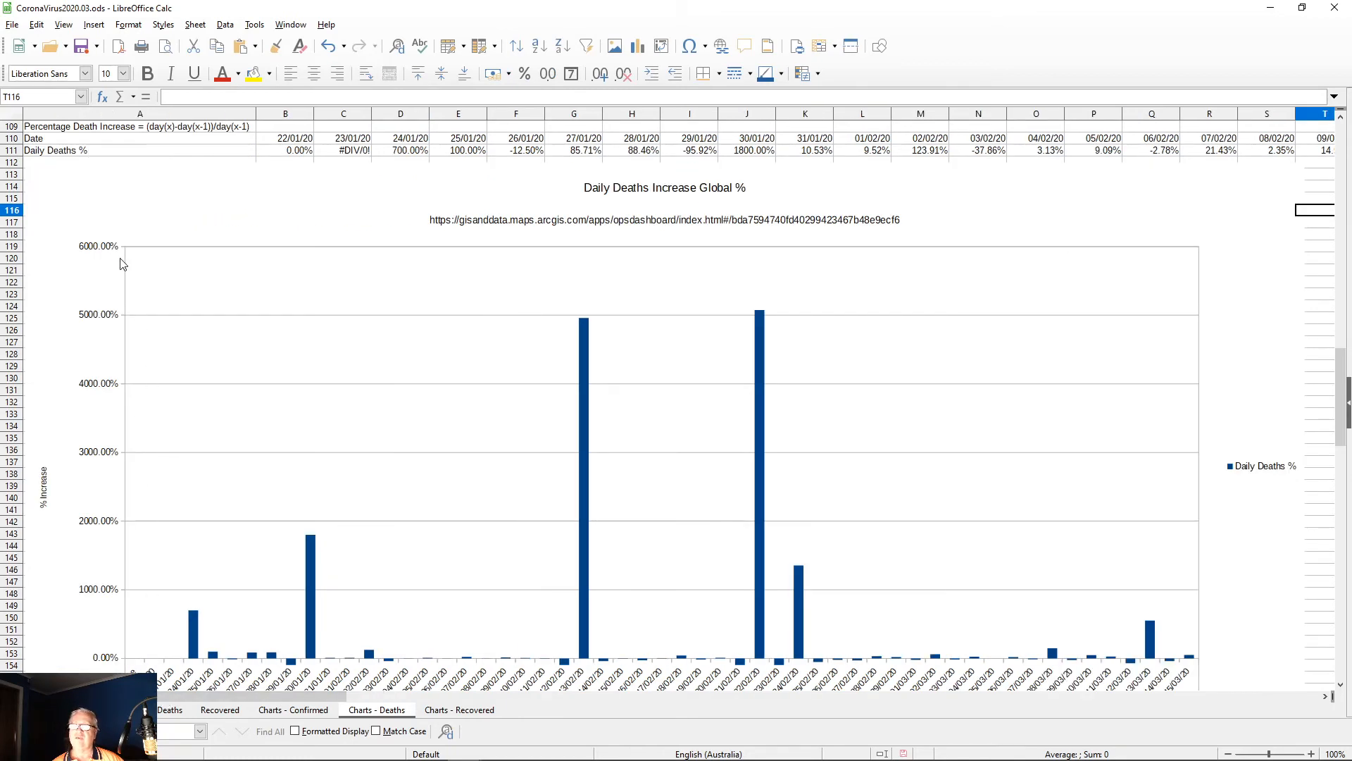
Step: Nudge the Daily Deaths Increase Global % chart slightly down to a vertical position of about 50.55 cm
scroll(313, 518, down, 13)
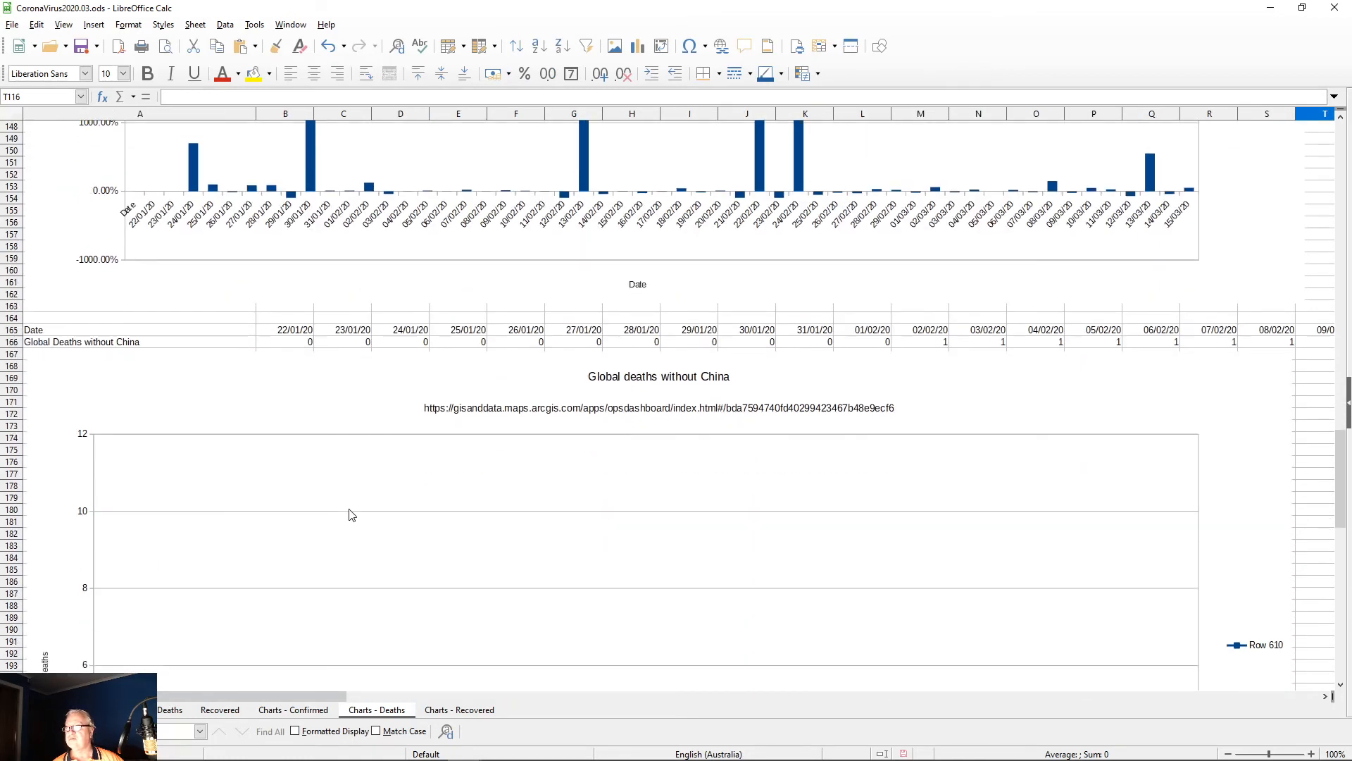
click(240, 252)
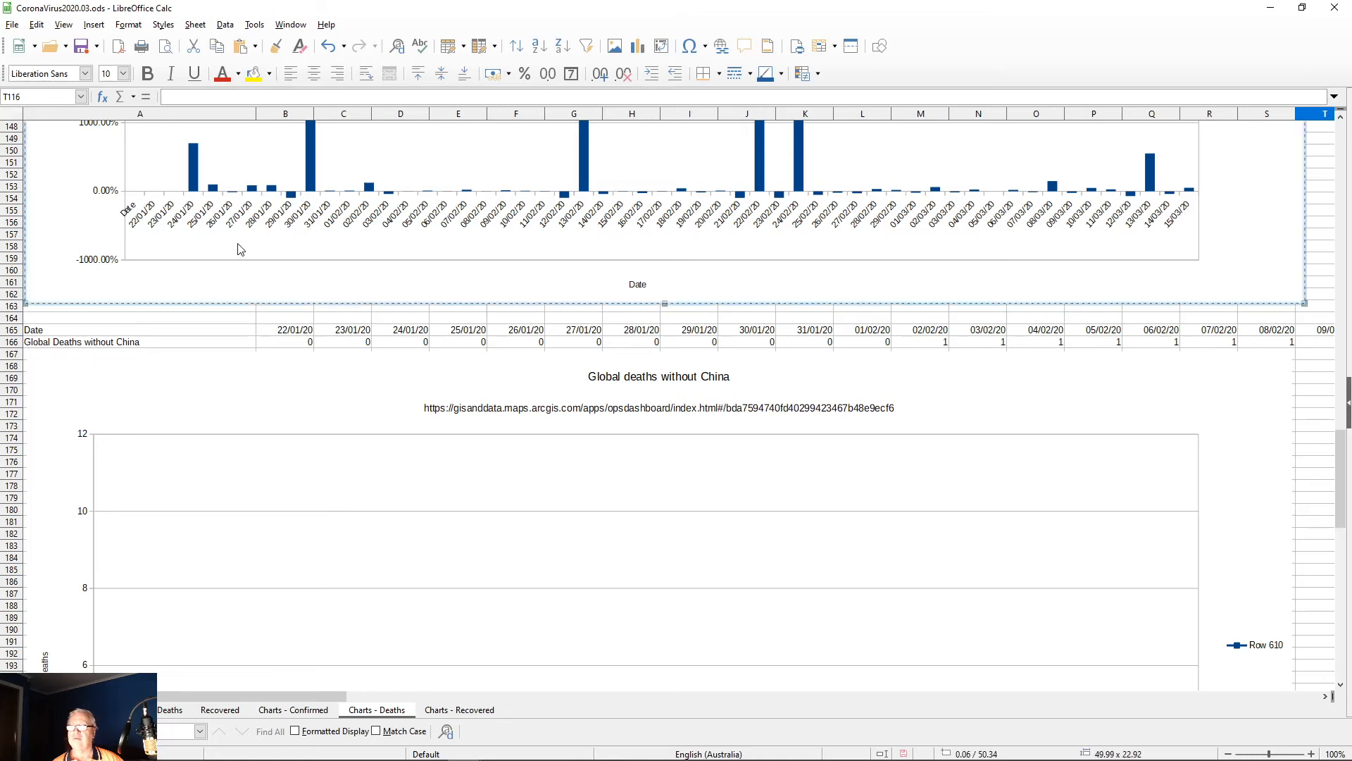
drag(238, 250, 238, 250)
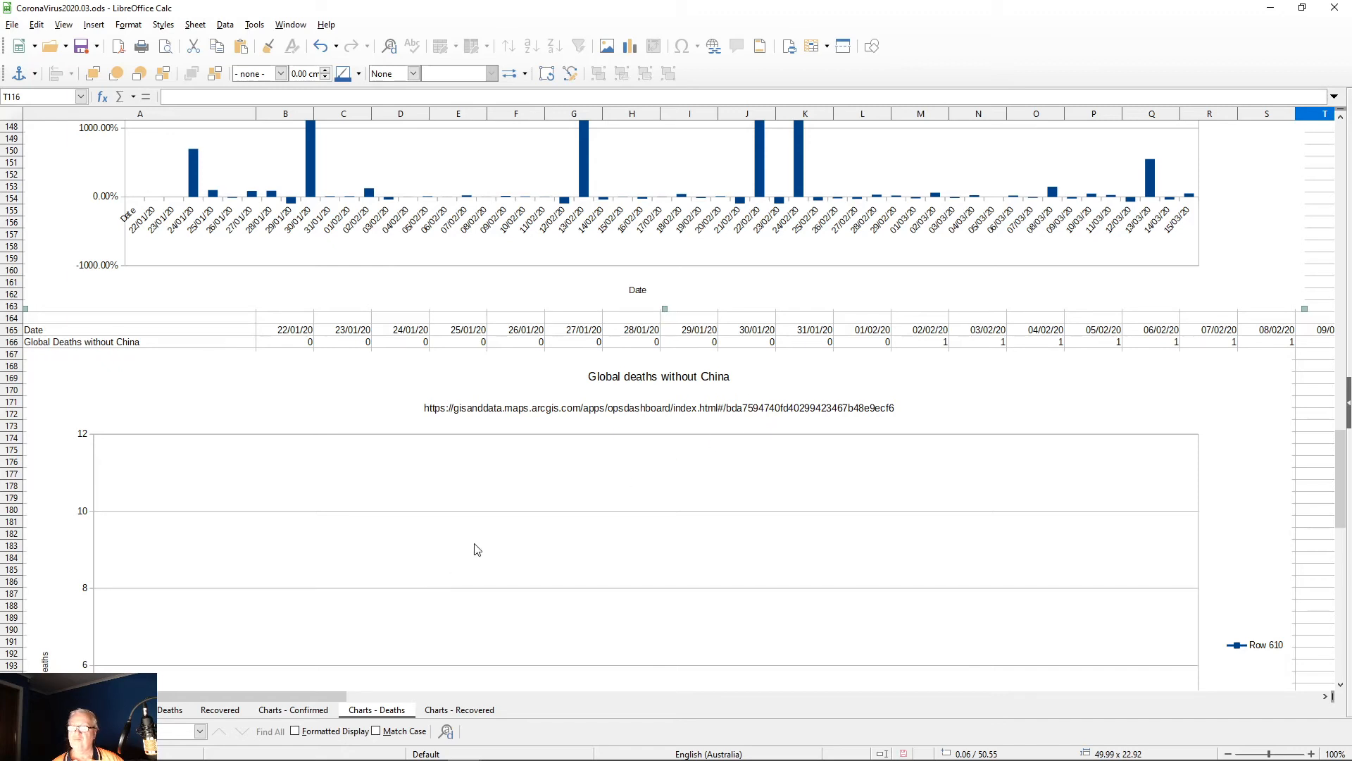
Step: Set the series name of the Global deaths without China chart to the Global Deaths without China label in cell A166
scroll(496, 540, down, 4)
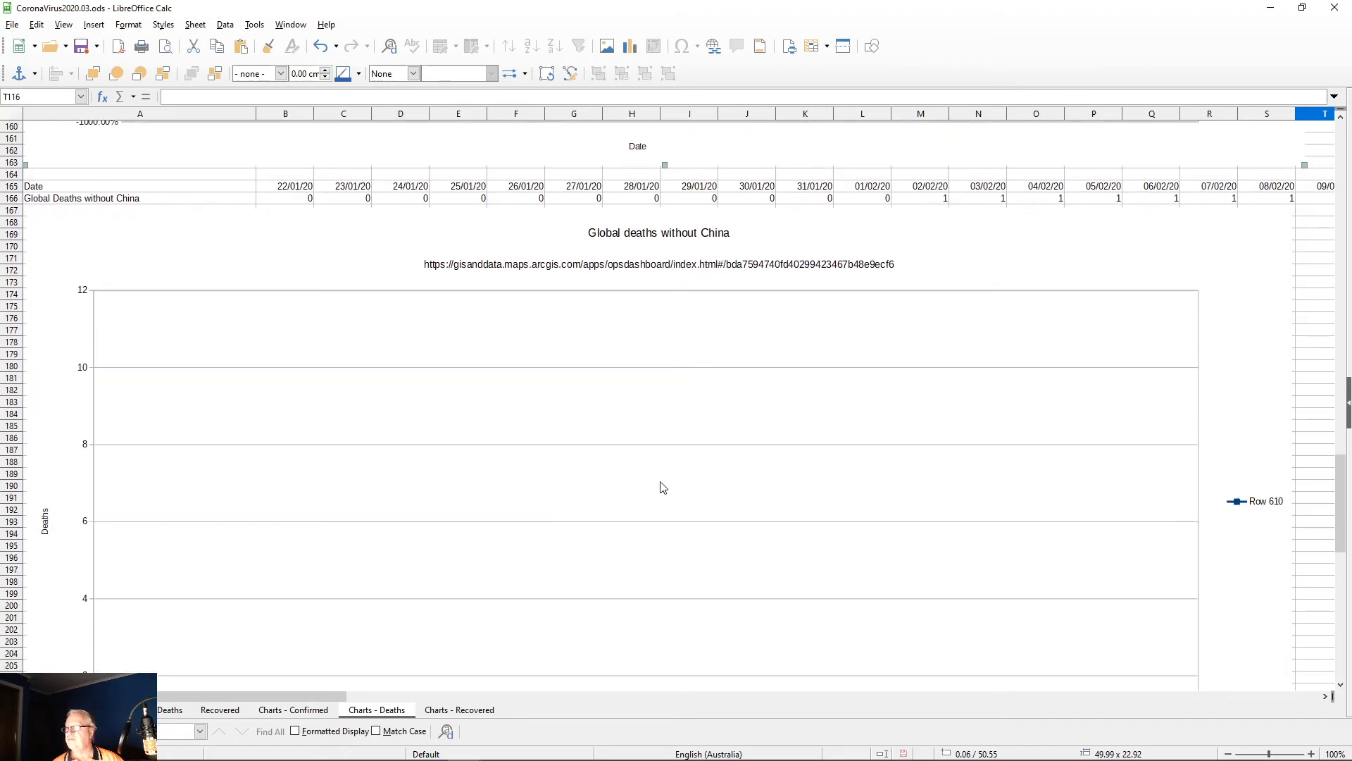
scroll(660, 483, down, 15)
scroll(662, 502, down, 14)
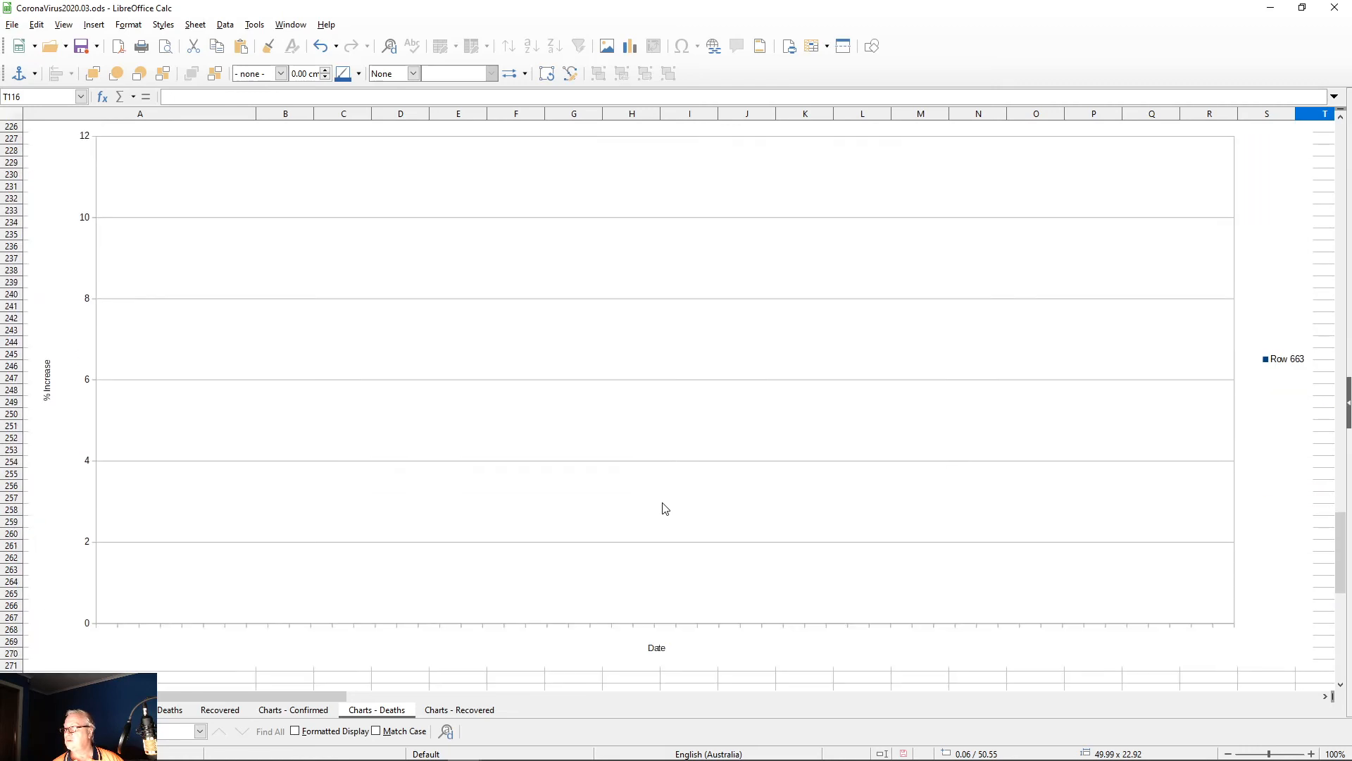
scroll(696, 523, up, 20)
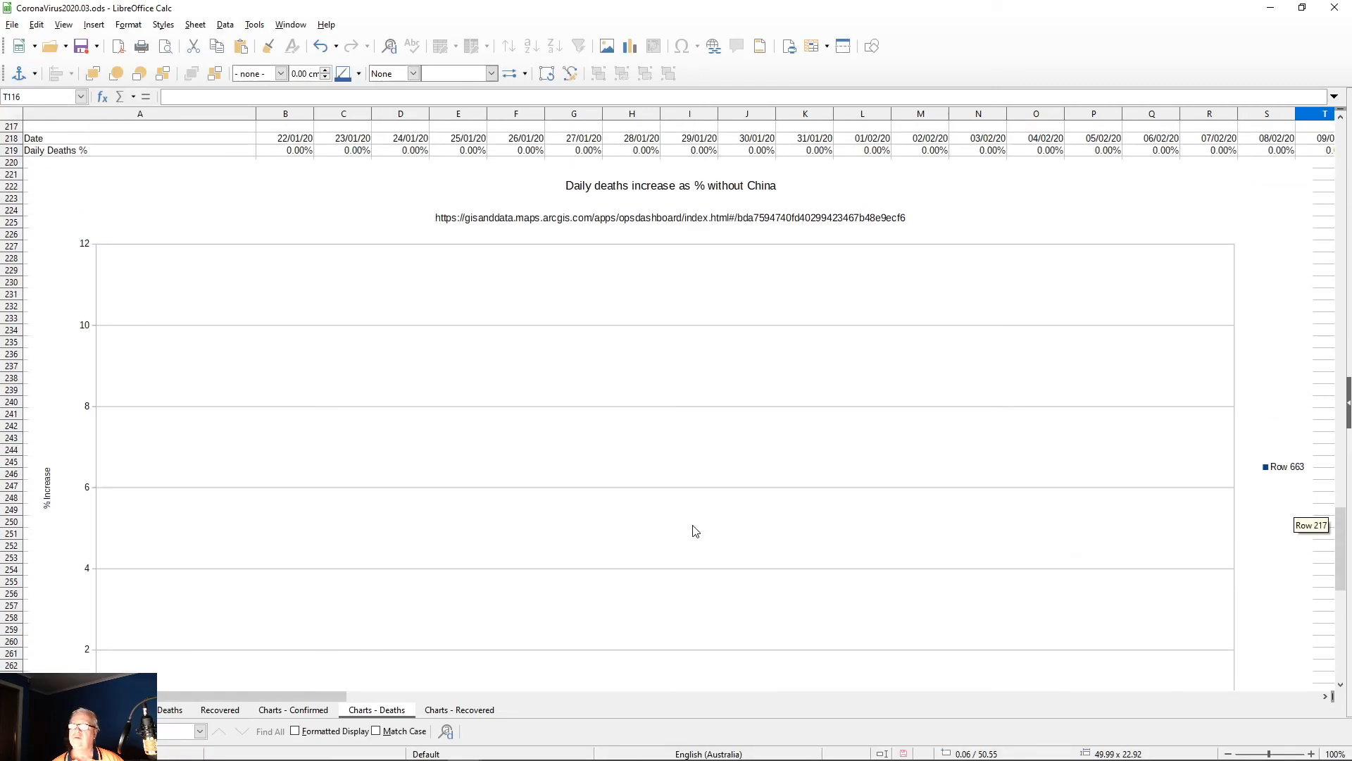
scroll(697, 537, up, 5)
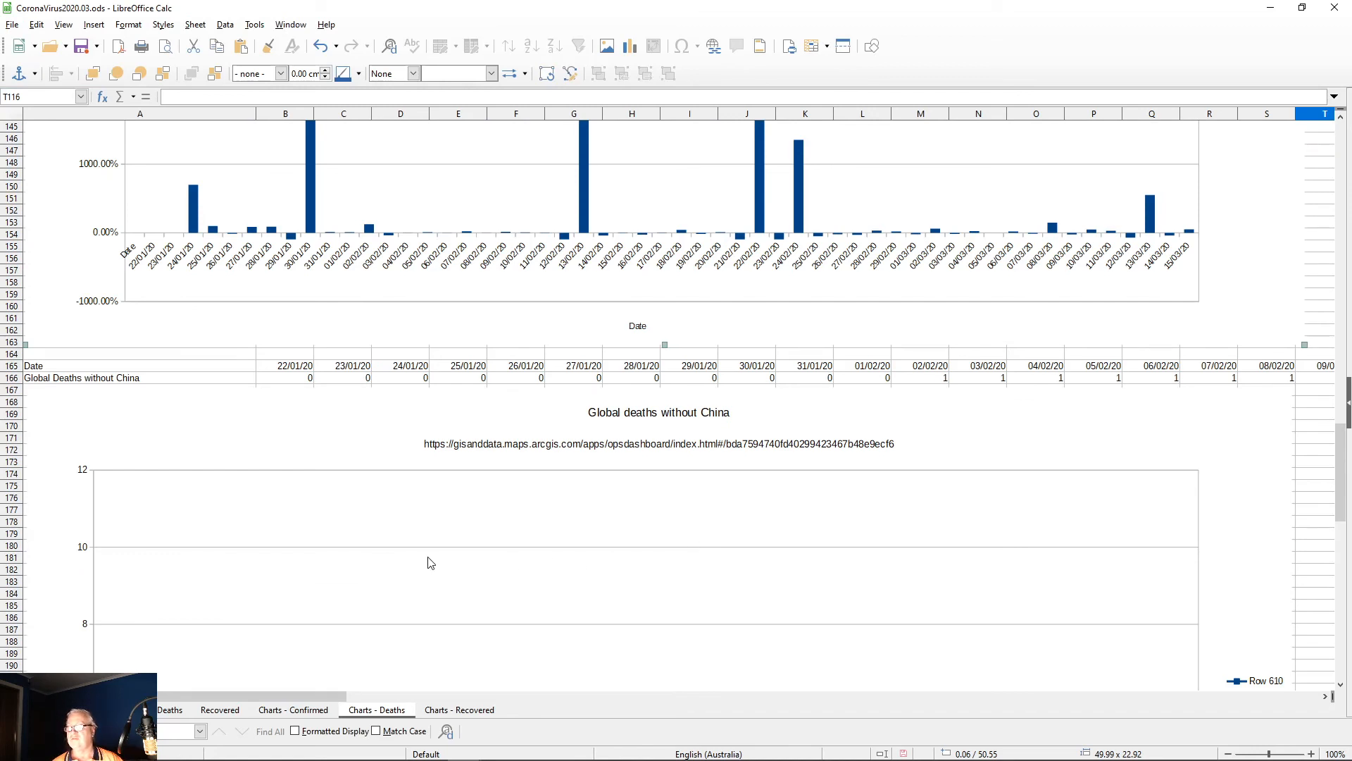
scroll(459, 526, down, 3)
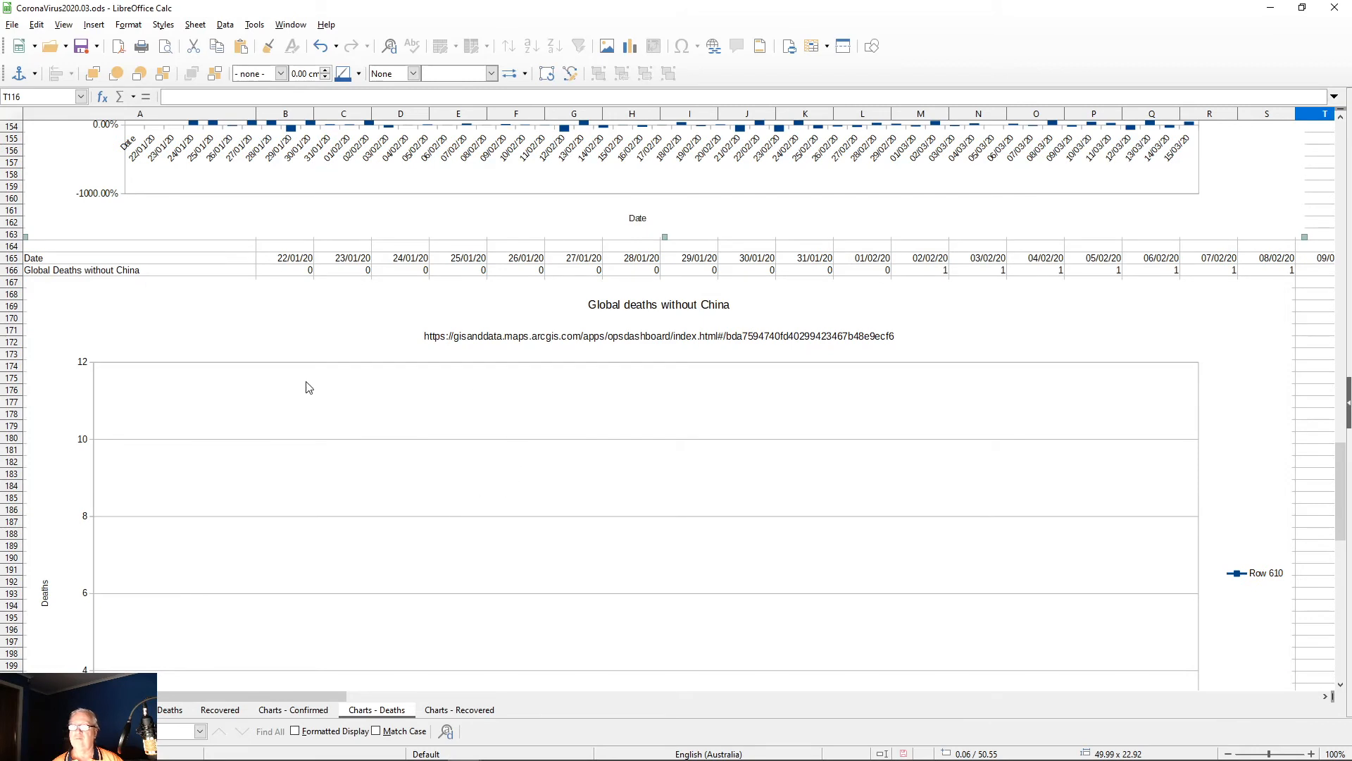
click(325, 393)
double_click(325, 393)
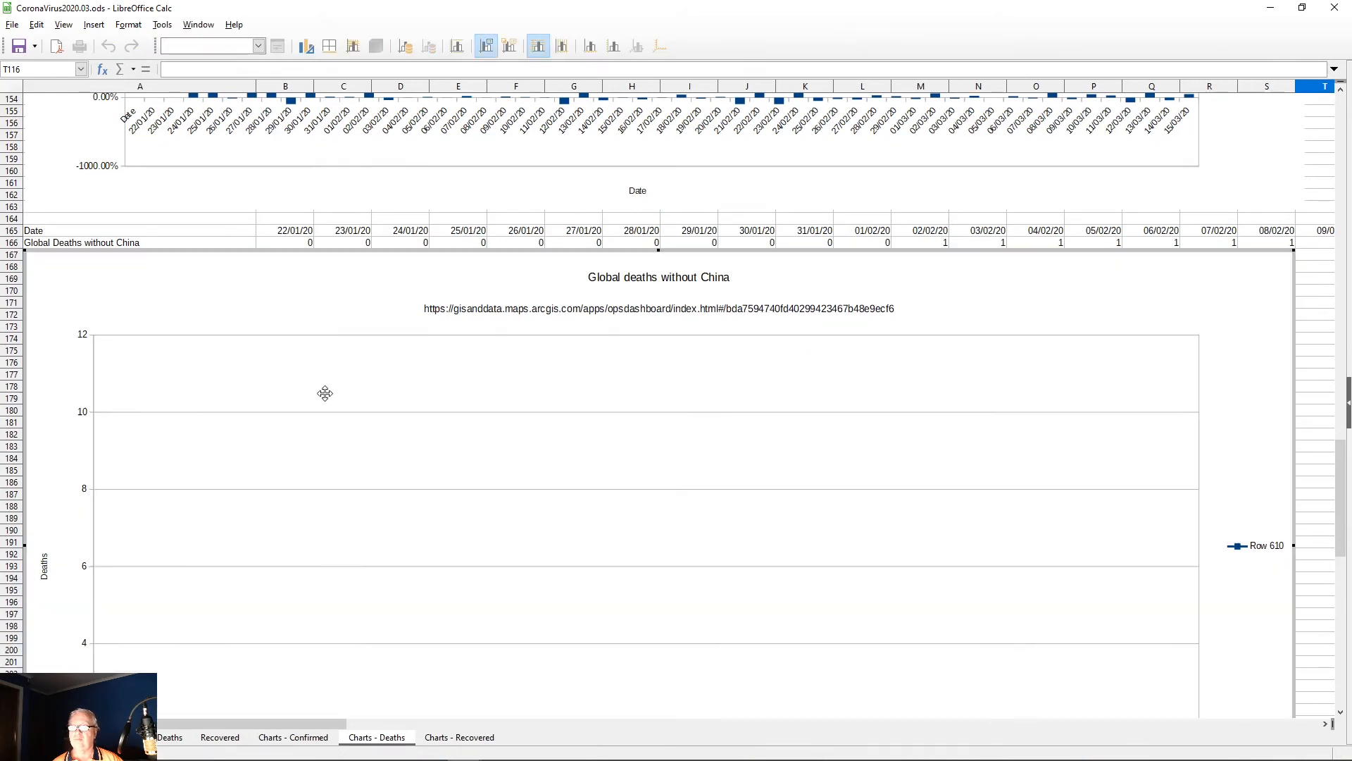
right_click(326, 395)
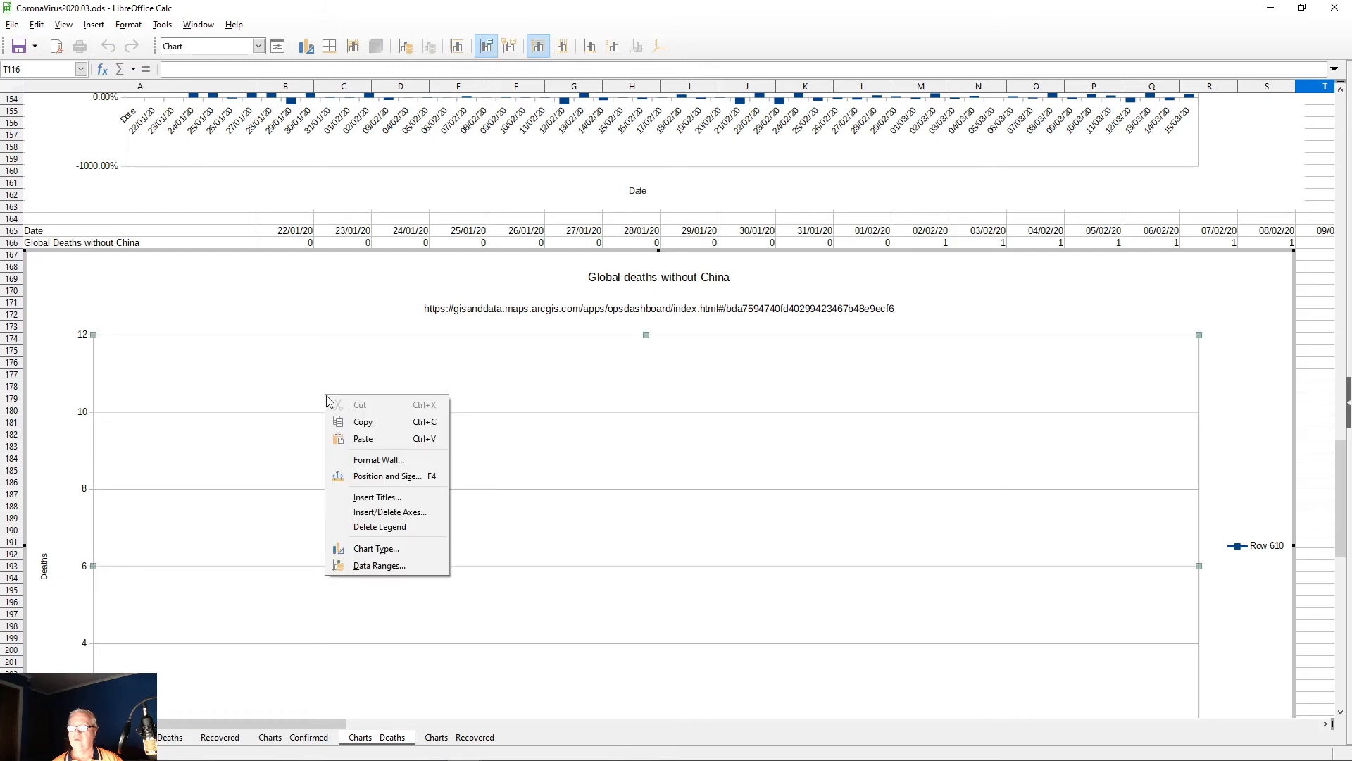
click(359, 566)
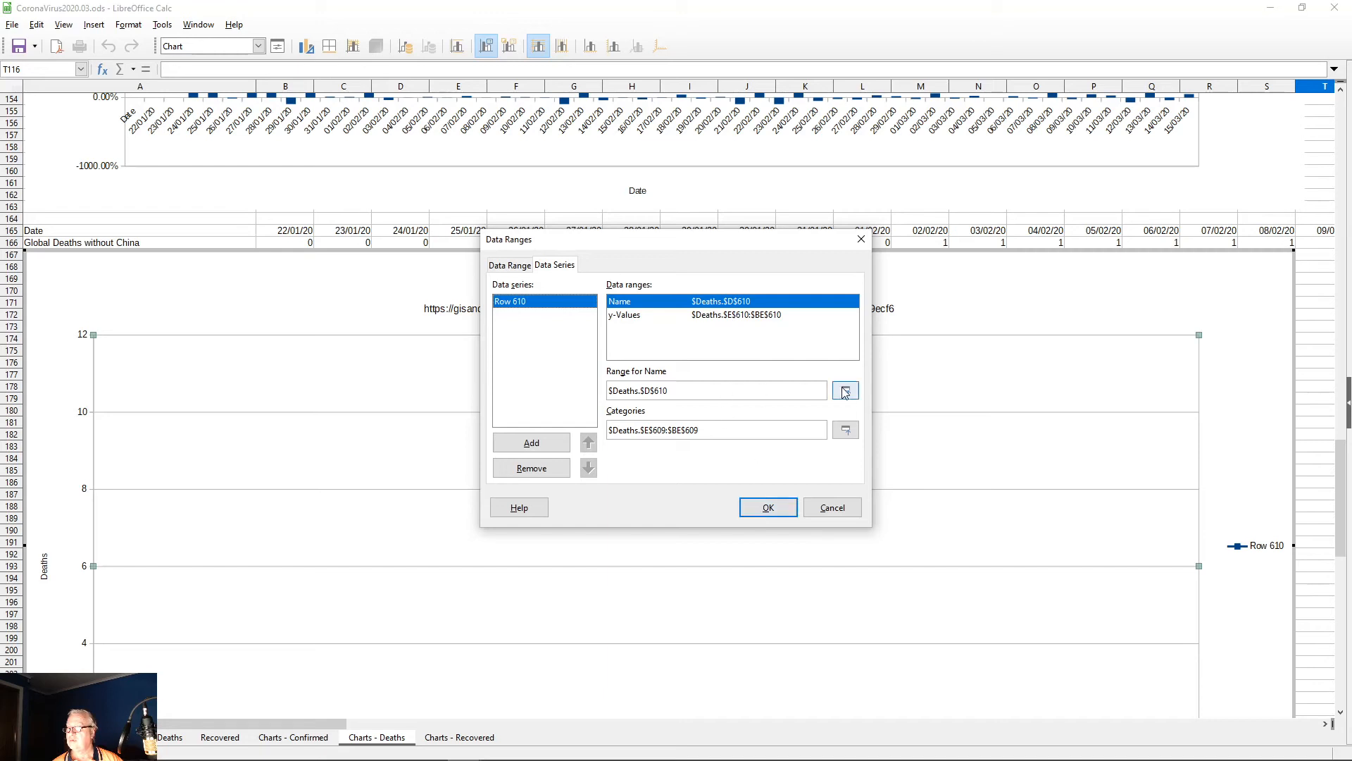
key(Return)
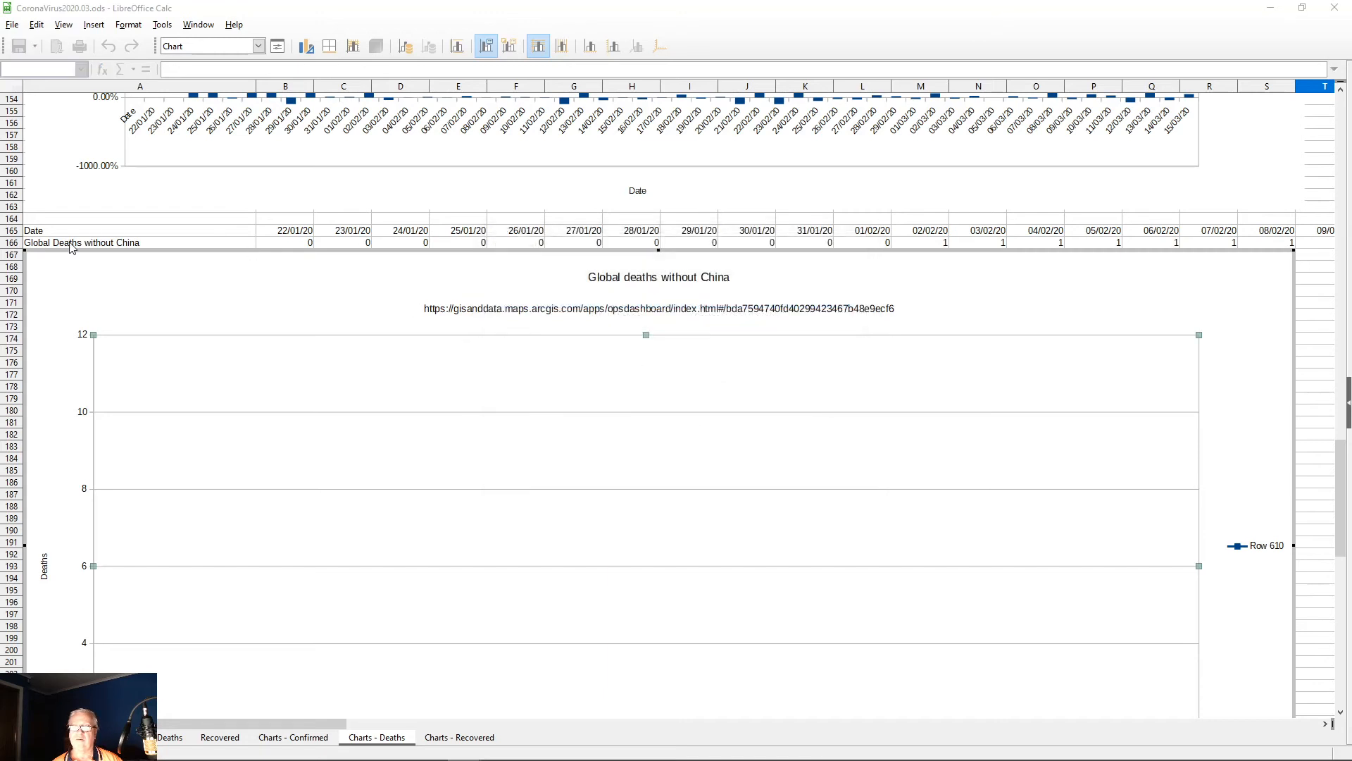
click(71, 243)
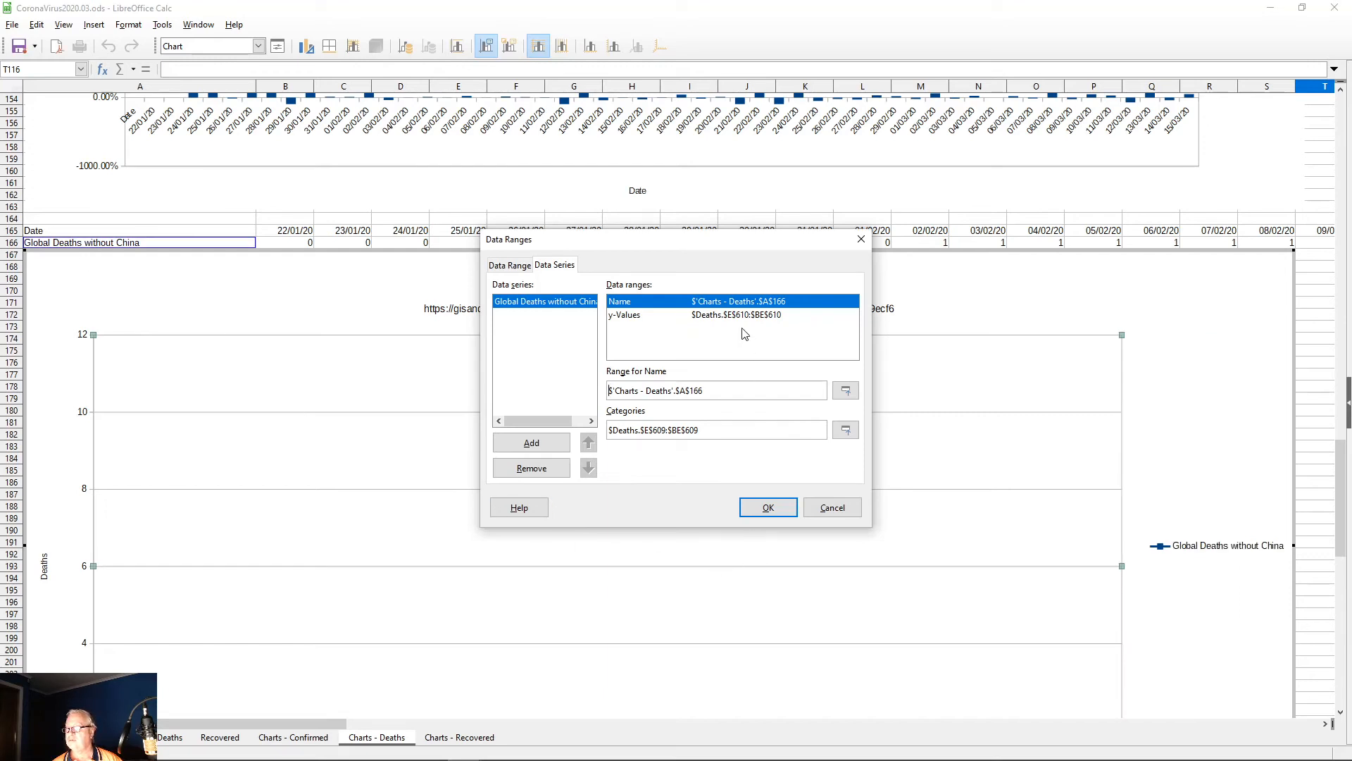
Step: Set the y-values range of the Global deaths without China chart to A166:BC166 on the Charts - Deaths sheet
click(726, 318)
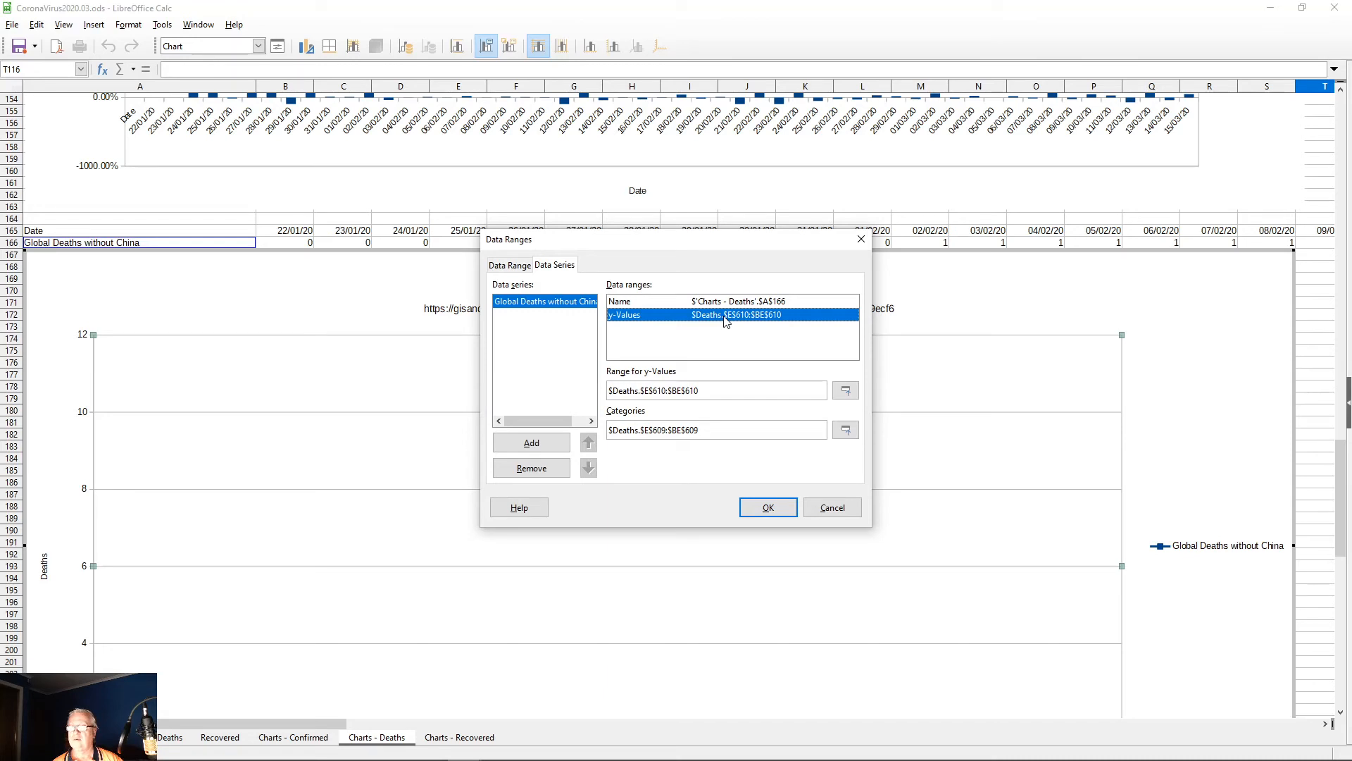
click(834, 393)
drag(59, 244, 940, 252)
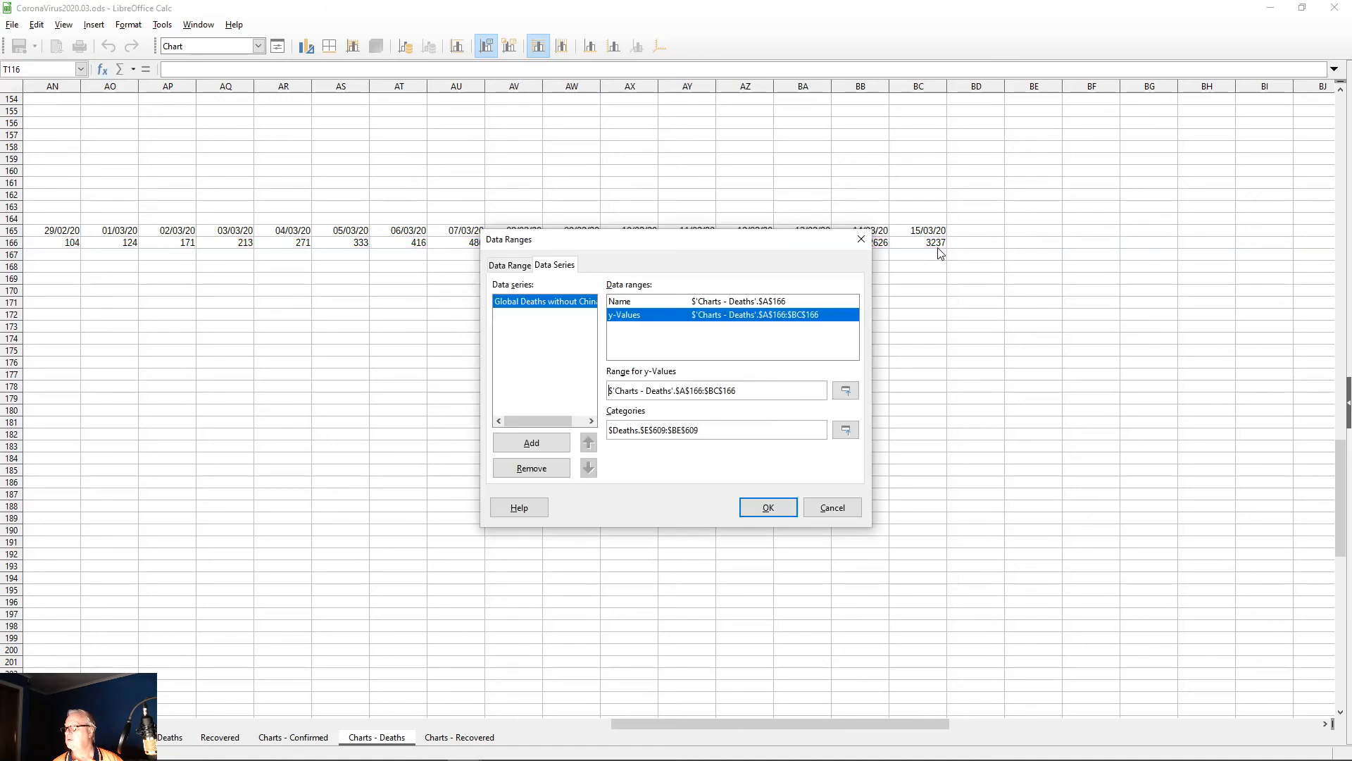
click(763, 512)
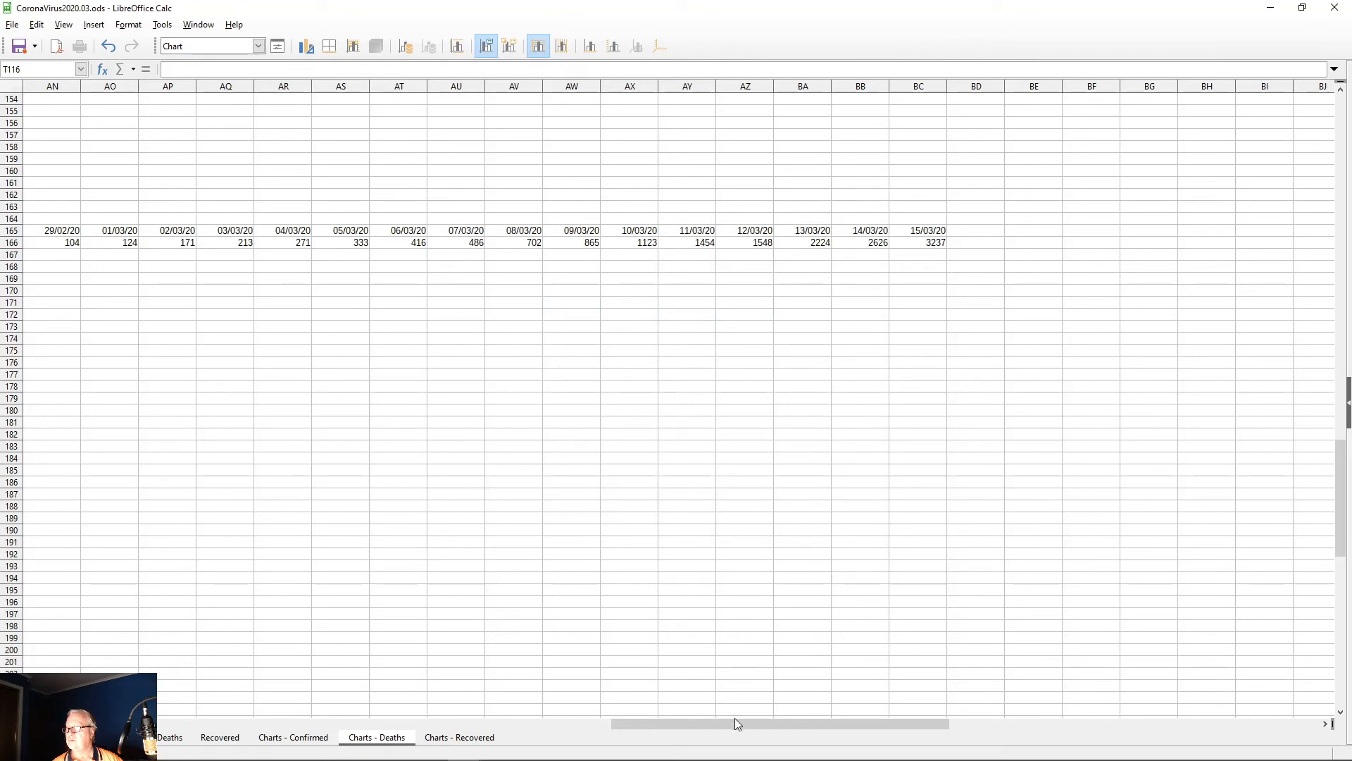
Step: Set the categories range of the Global deaths without China chart to $'Charts - Deaths'.$A$165:$BC$165, adapted from a copy of its y-values range
drag(734, 724, 100, 666)
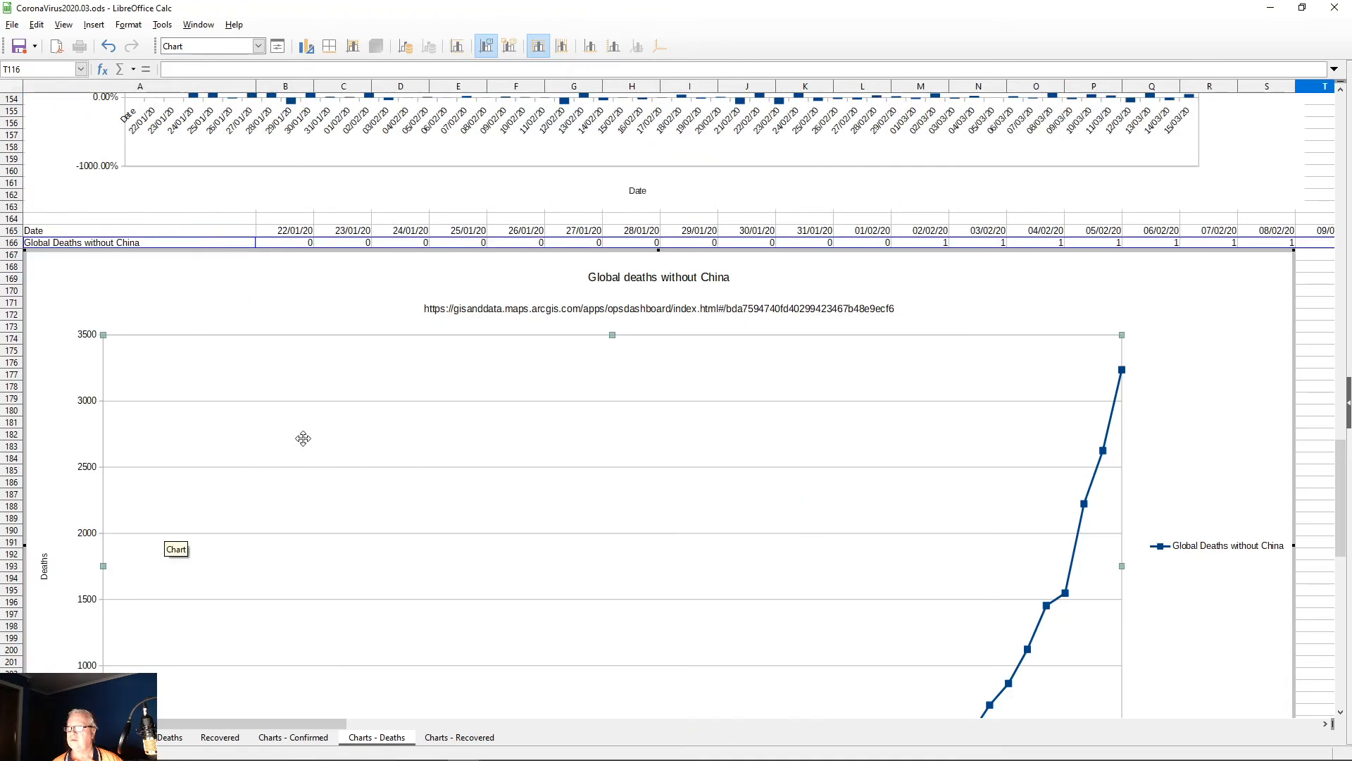
right_click(438, 426)
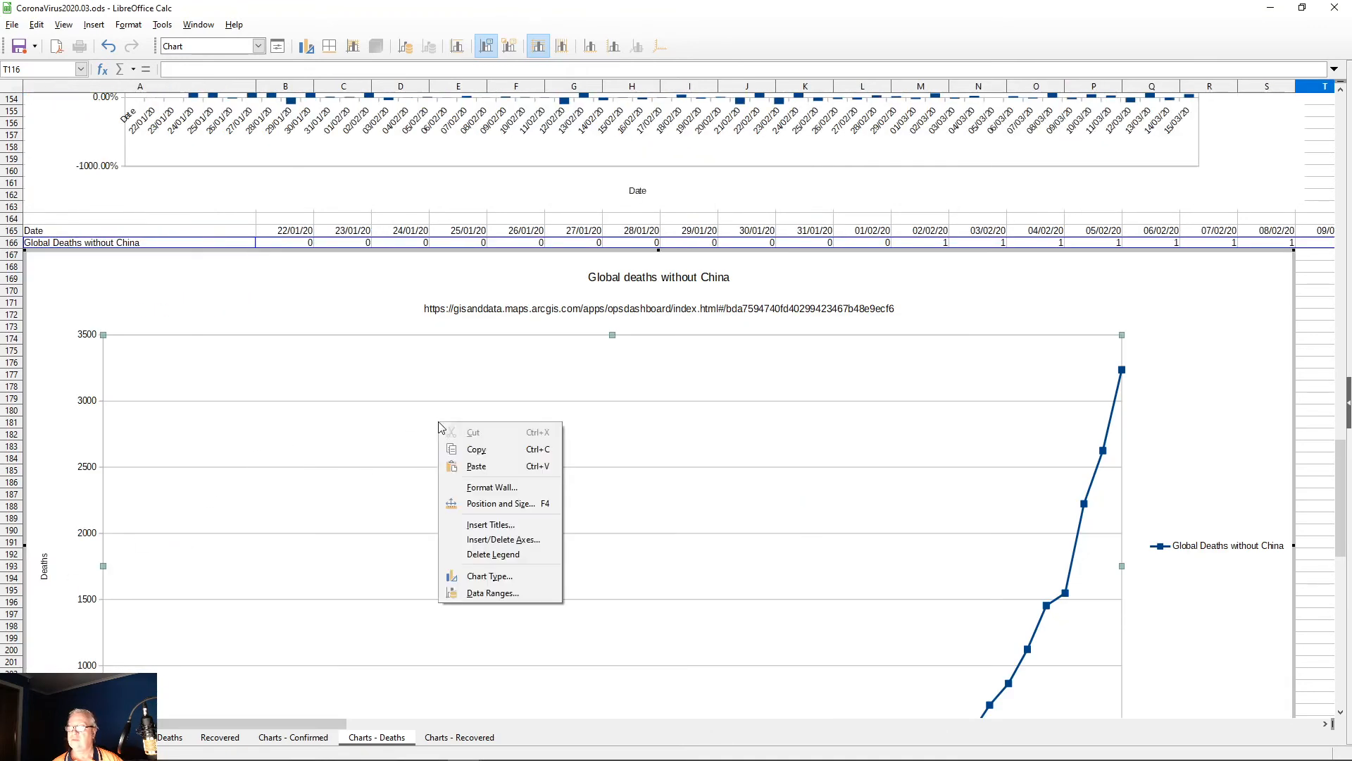
click(486, 594)
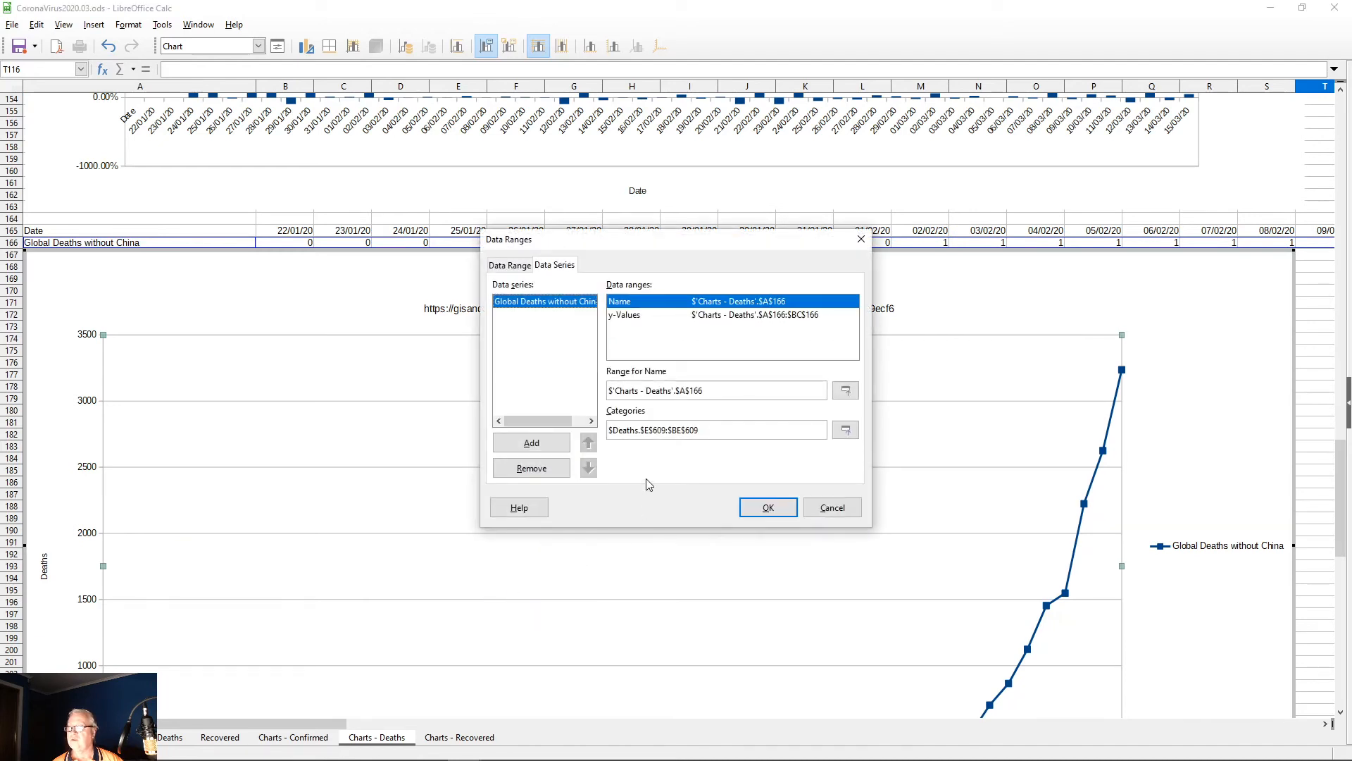
click(729, 317)
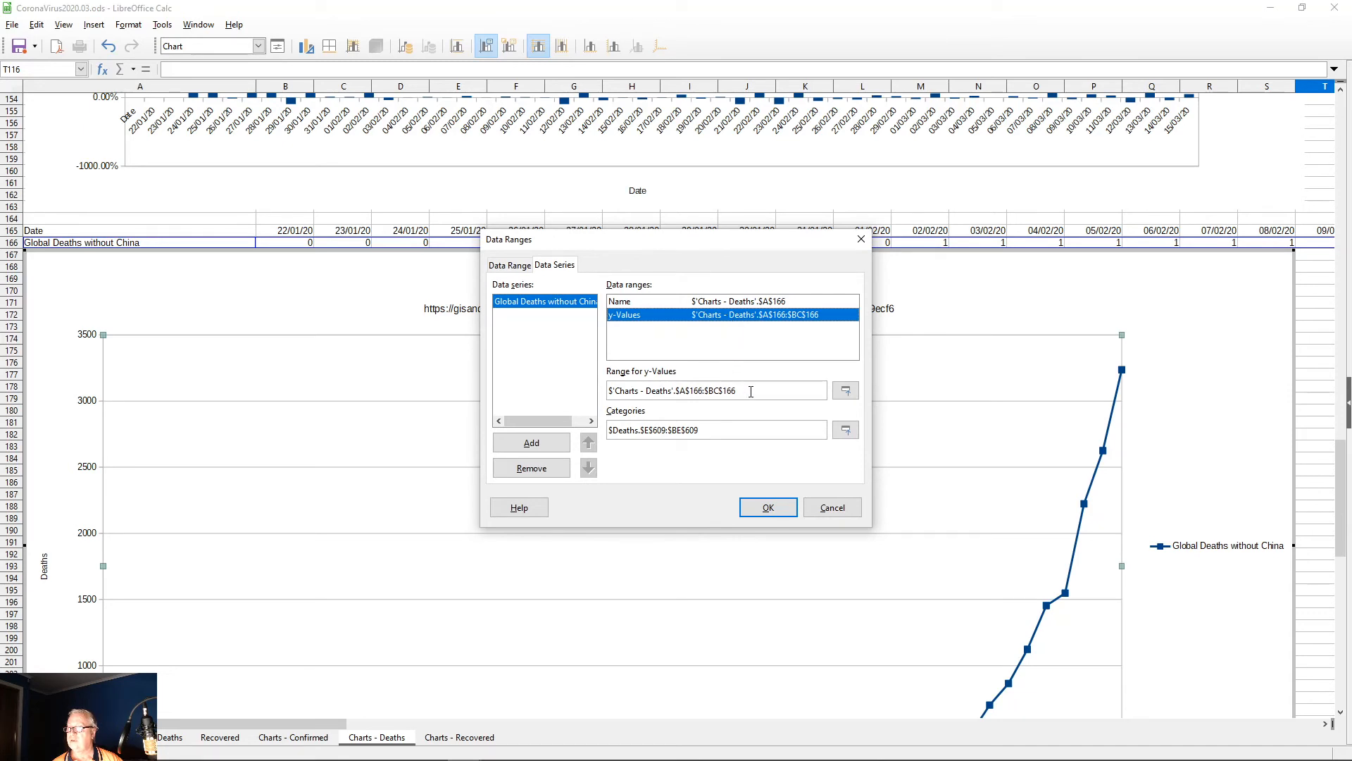
drag(751, 391, 609, 392)
key(ctrl+c)
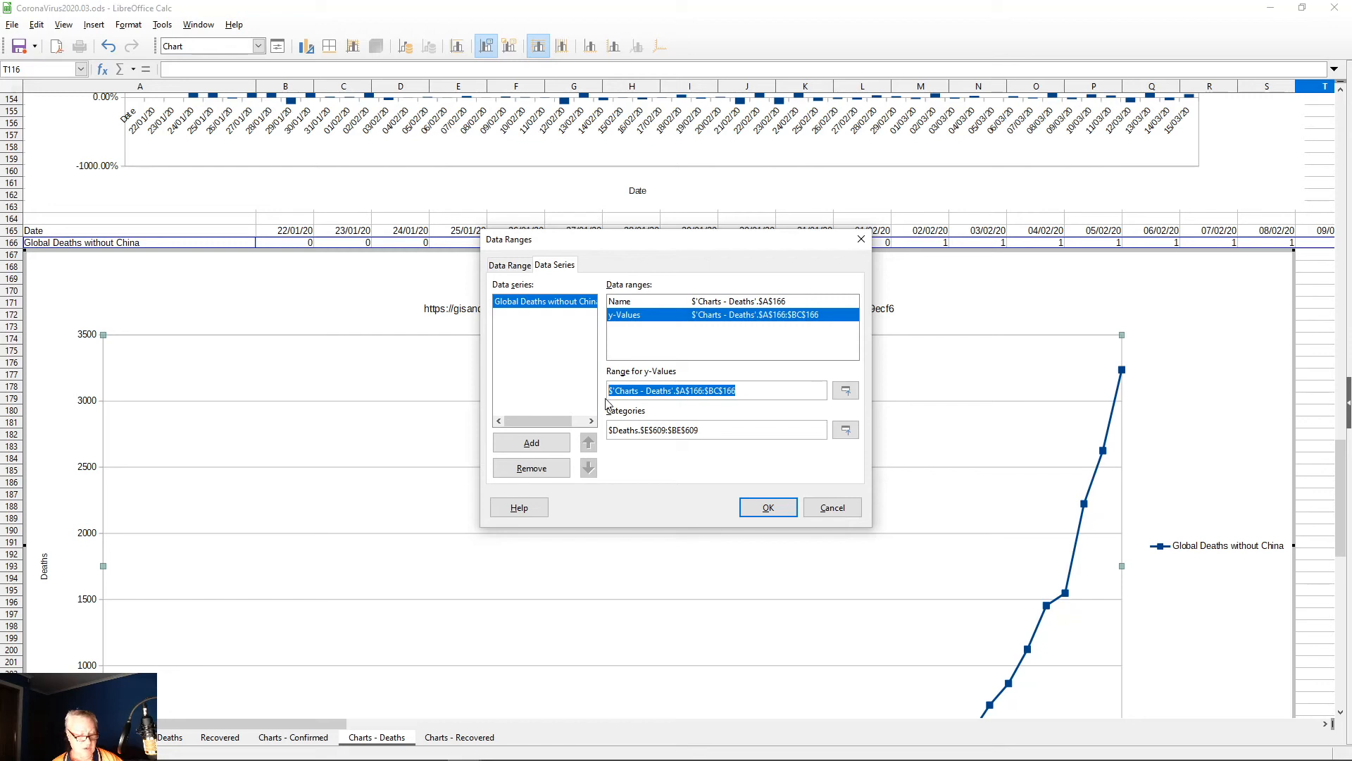
drag(720, 431, 609, 432)
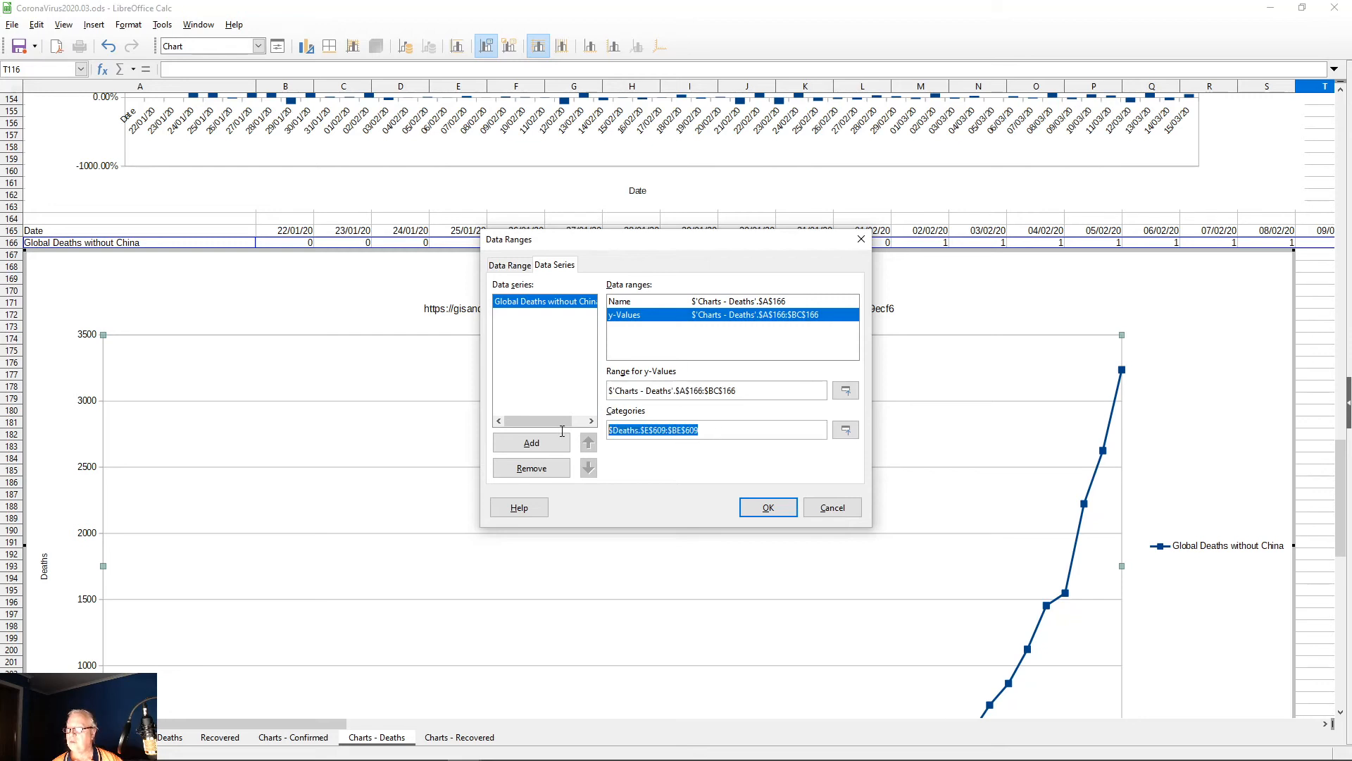
key(ctrl+v)
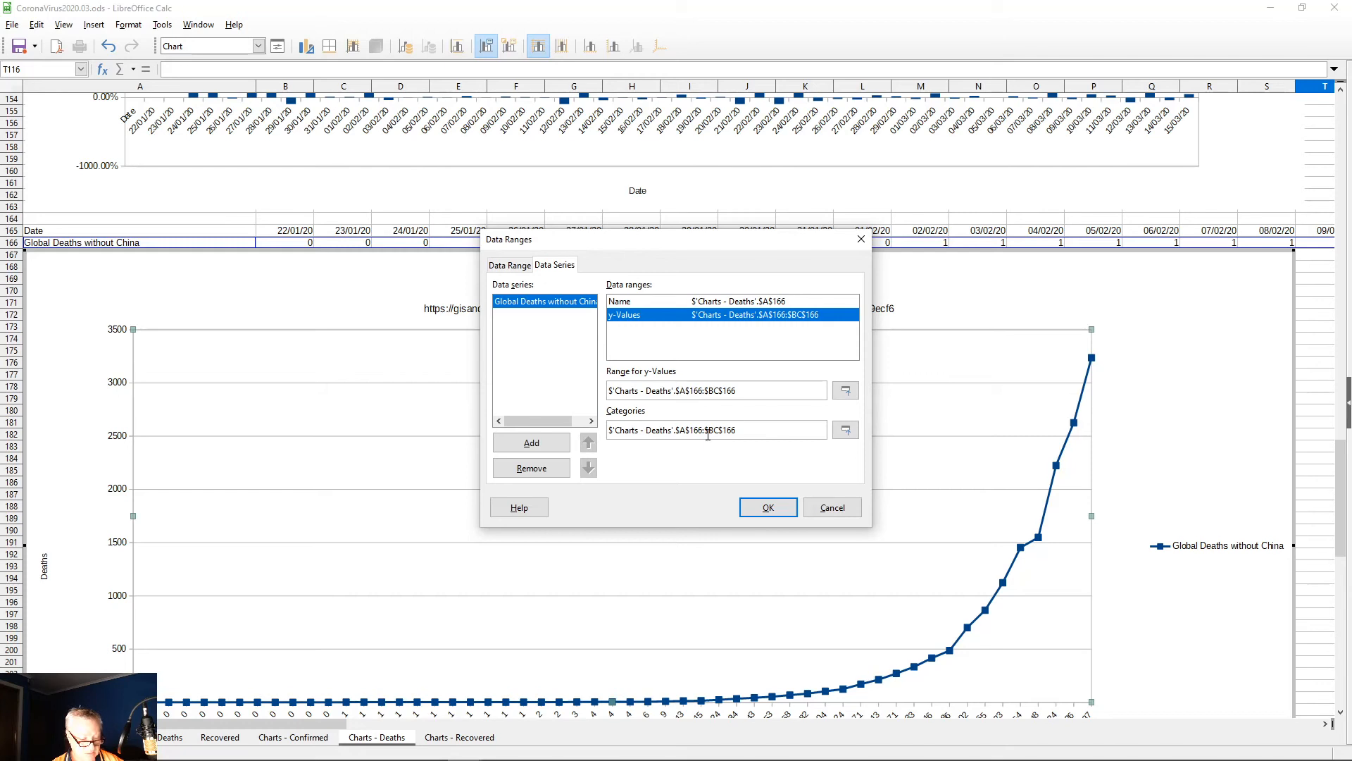
text(5)
key(Delete)
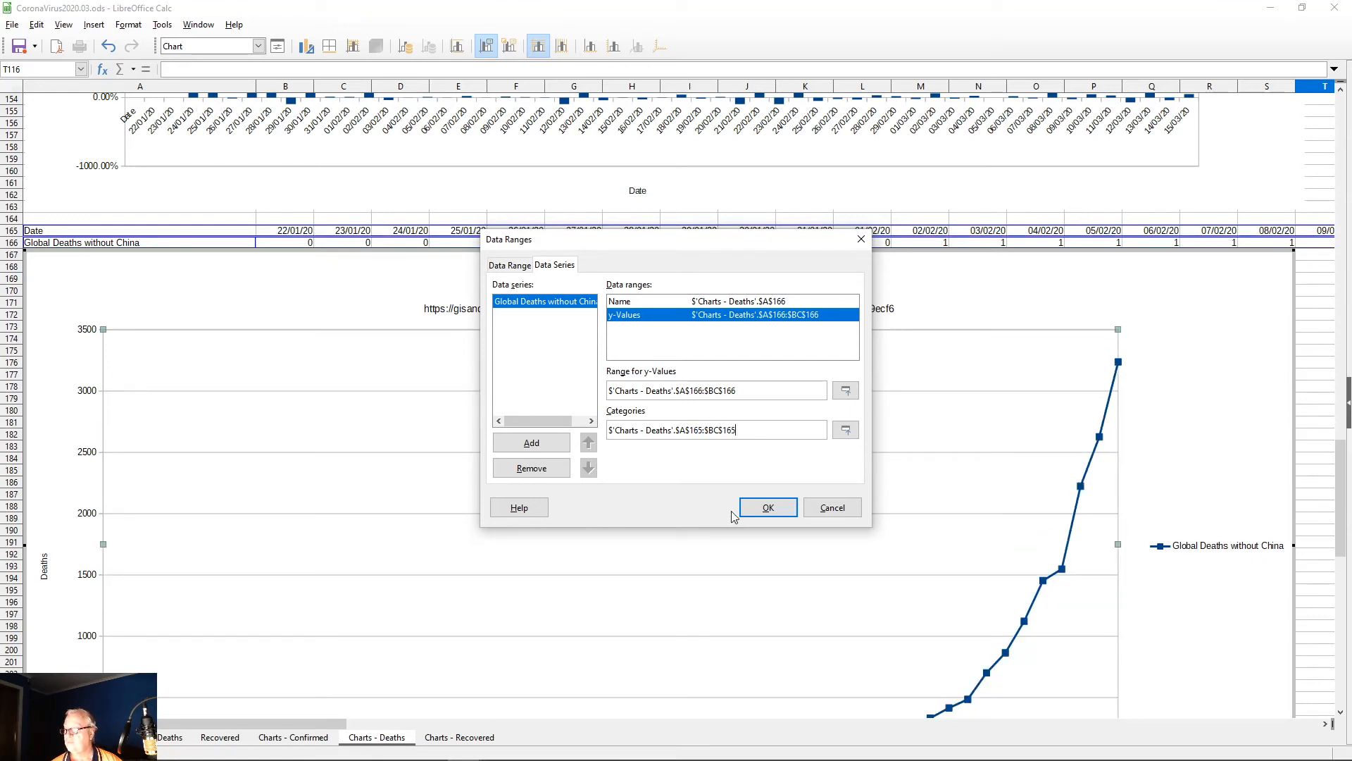
click(767, 508)
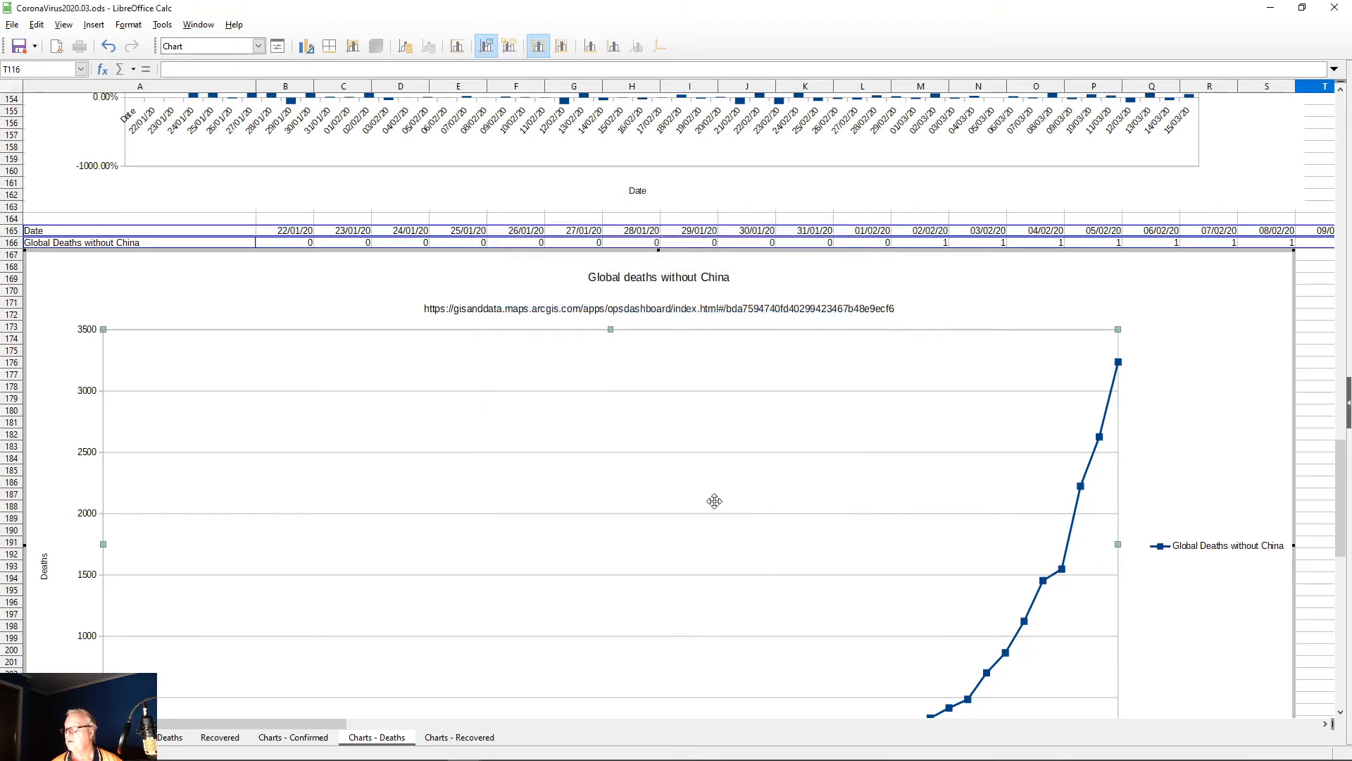
Step: Finish editing the Global deaths without China chart and place it at about 0.36 / 75.28 cm below row 166
drag(1342, 487, 1346, 546)
click(1324, 486)
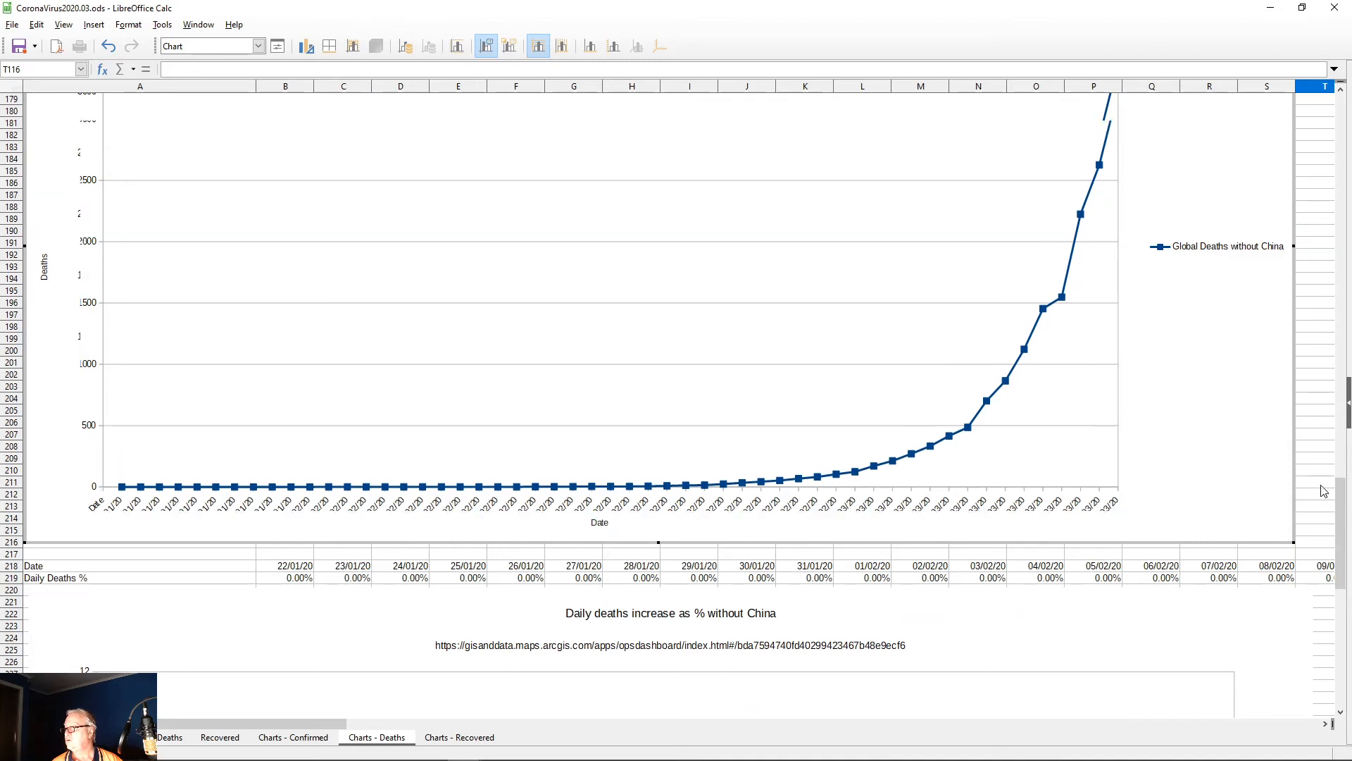
click(1022, 537)
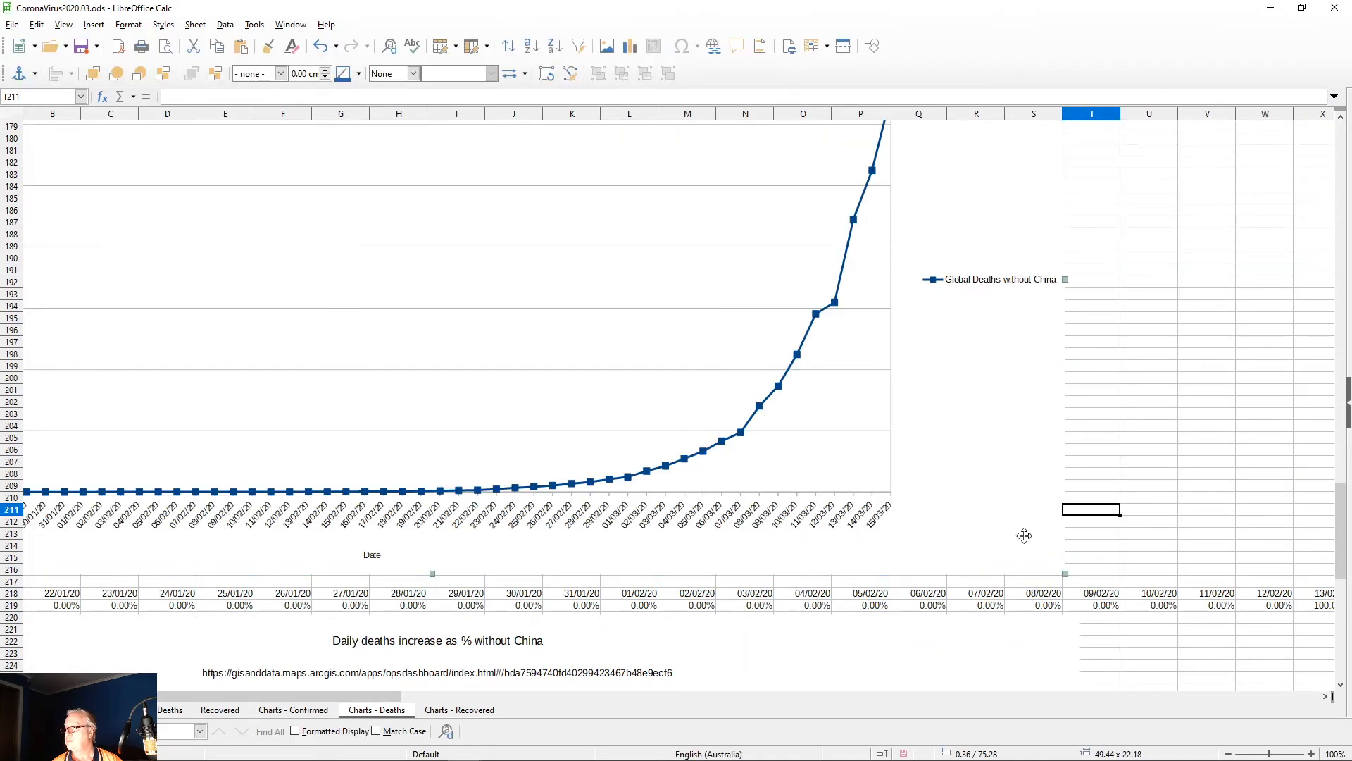
drag(370, 691, 317, 692)
scroll(175, 531, up, 6)
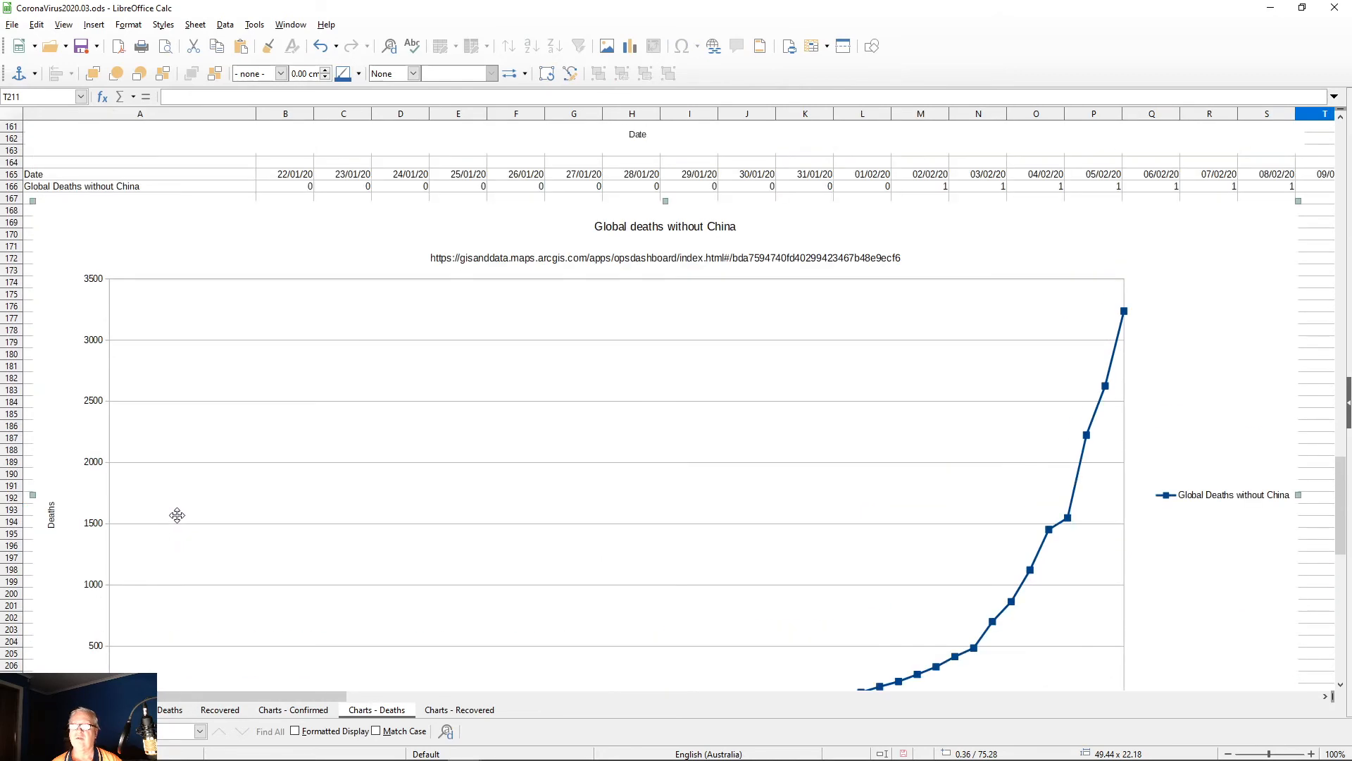
Step: Check the Global deaths without China chart against its neighbouring rows and nudge it to about 0.31 / 75.12 cm
scroll(198, 520, down, 2)
scroll(198, 520, down, 5)
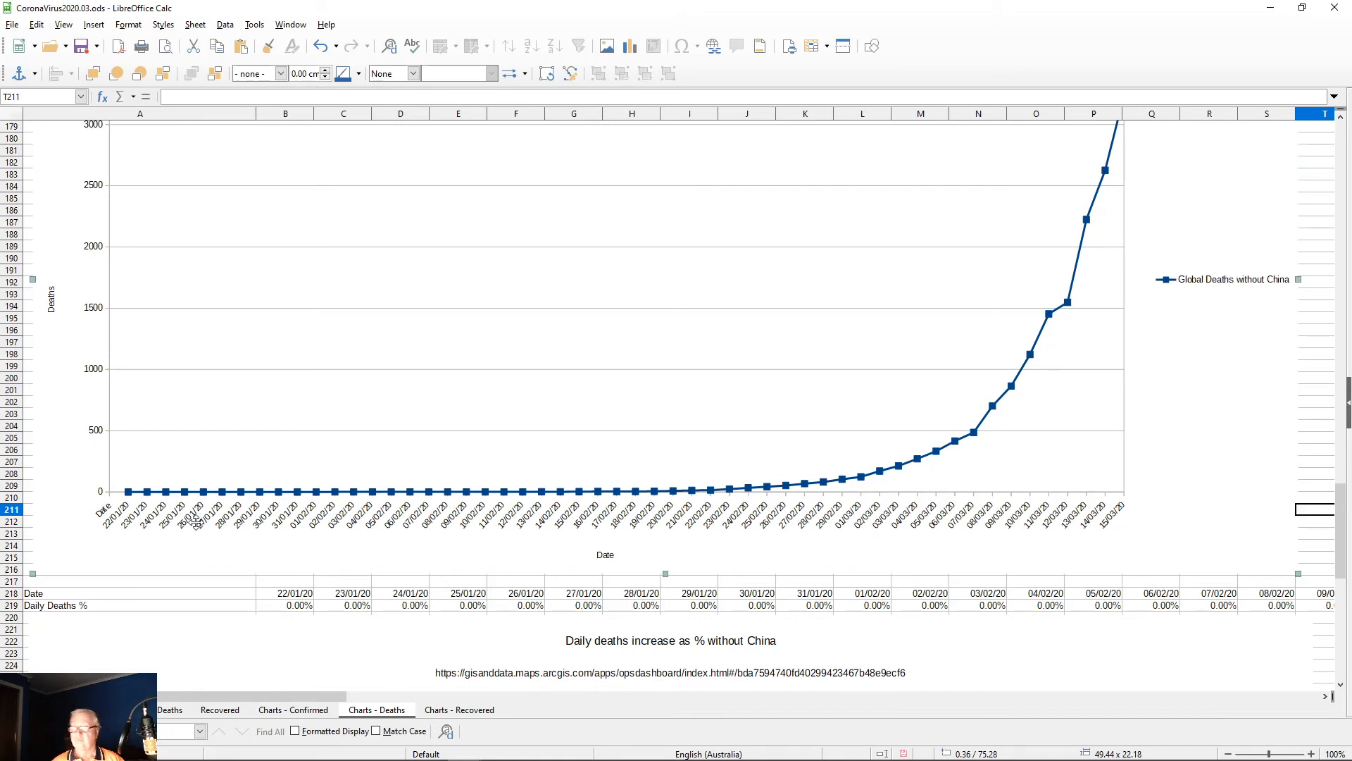
scroll(262, 531, down, 5)
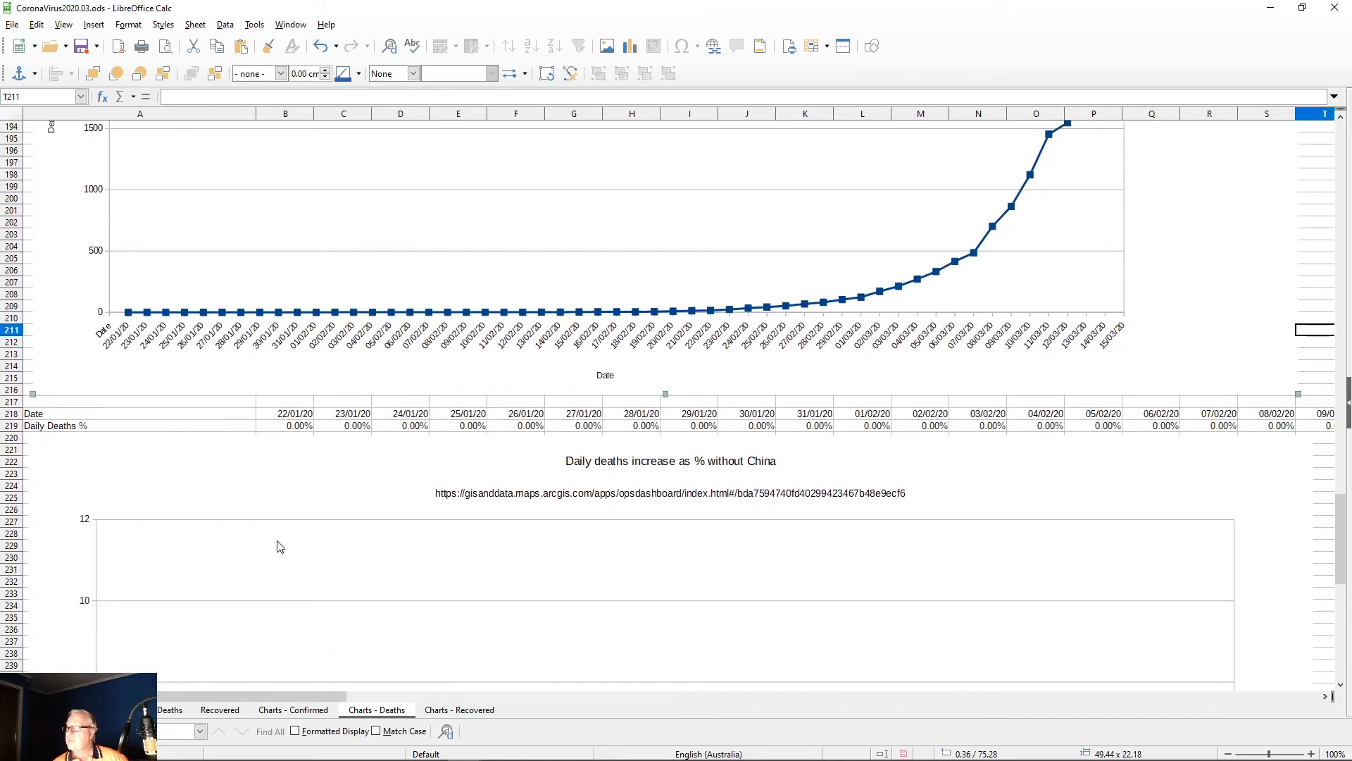
scroll(307, 569, up, 5)
scroll(308, 569, up, 6)
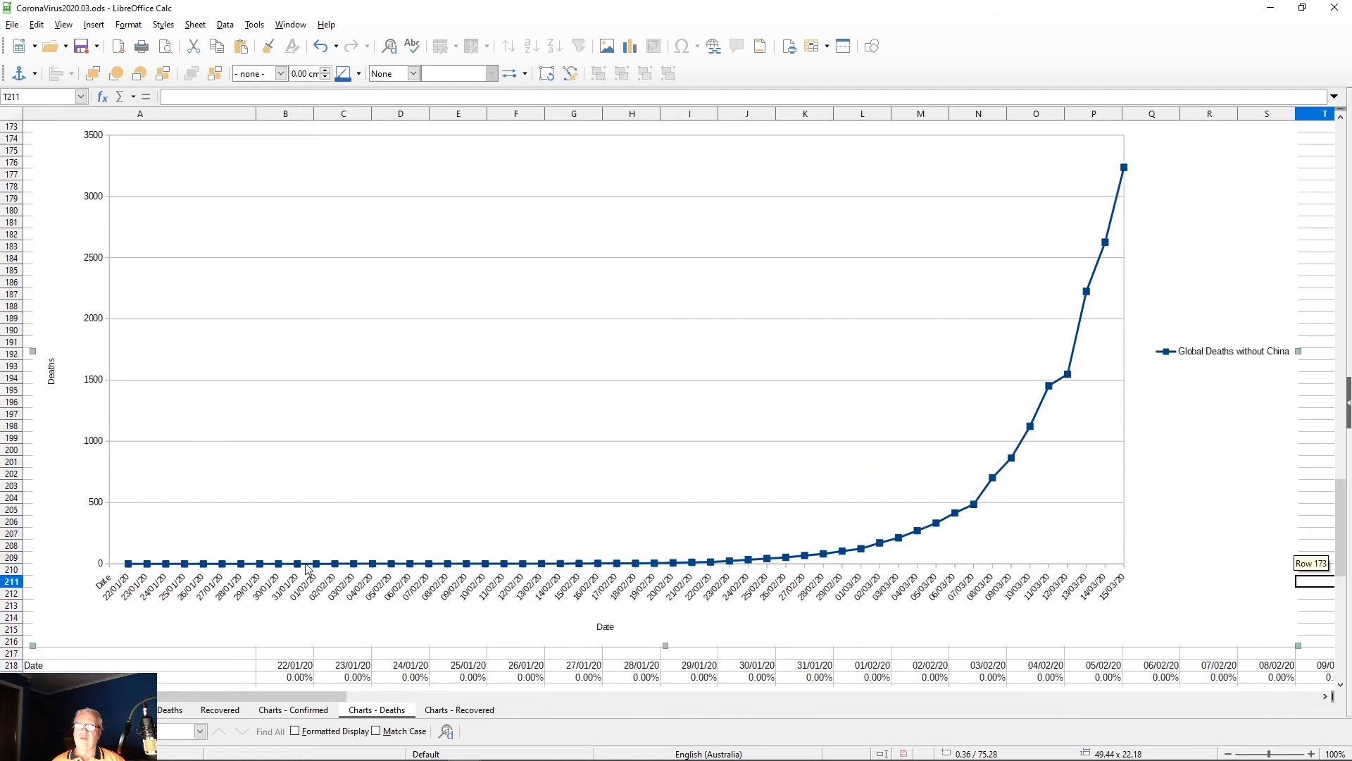
scroll(308, 569, down, 2)
scroll(307, 569, up, 2)
drag(105, 262, 105, 261)
Step: Set the series name range of the Daily deaths increase as % without China chart to A219 on the Charts - Deaths sheet
scroll(469, 536, down, 4)
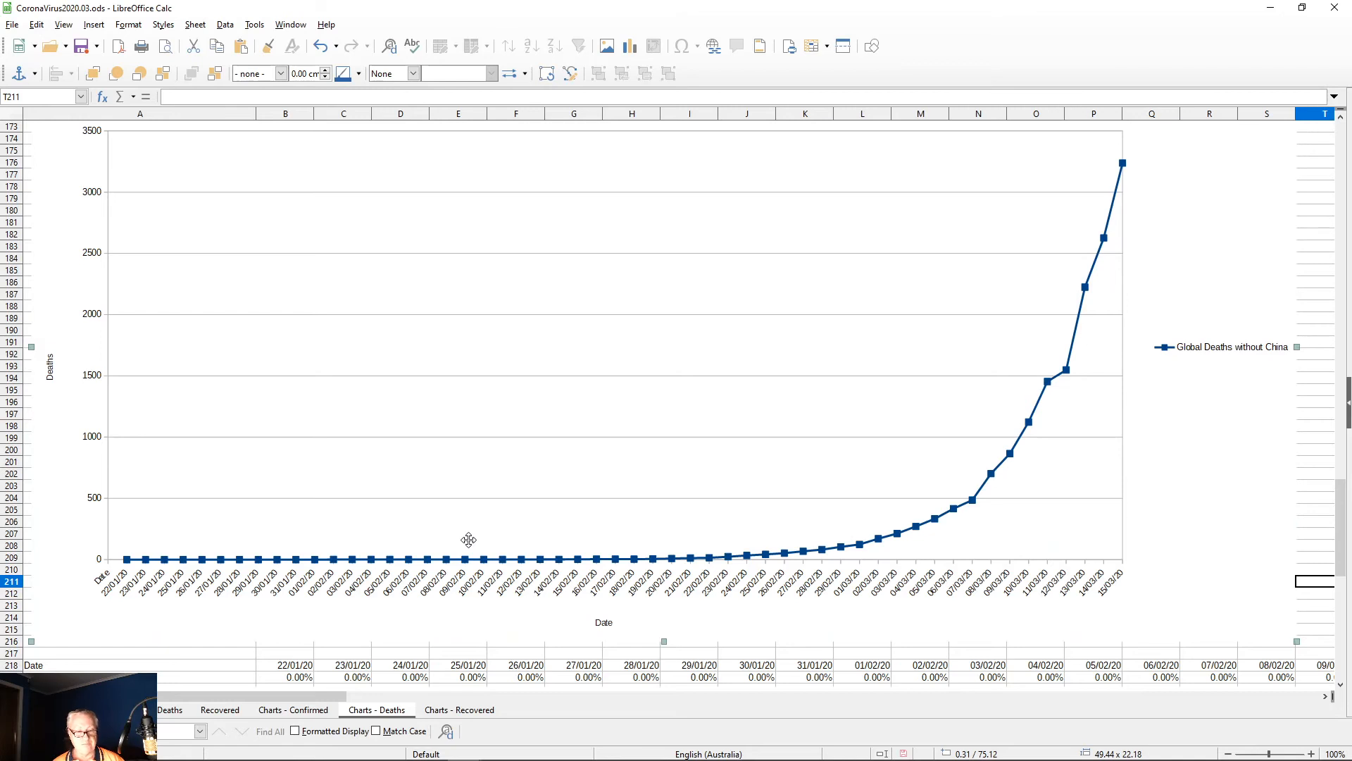
scroll(468, 540, down, 16)
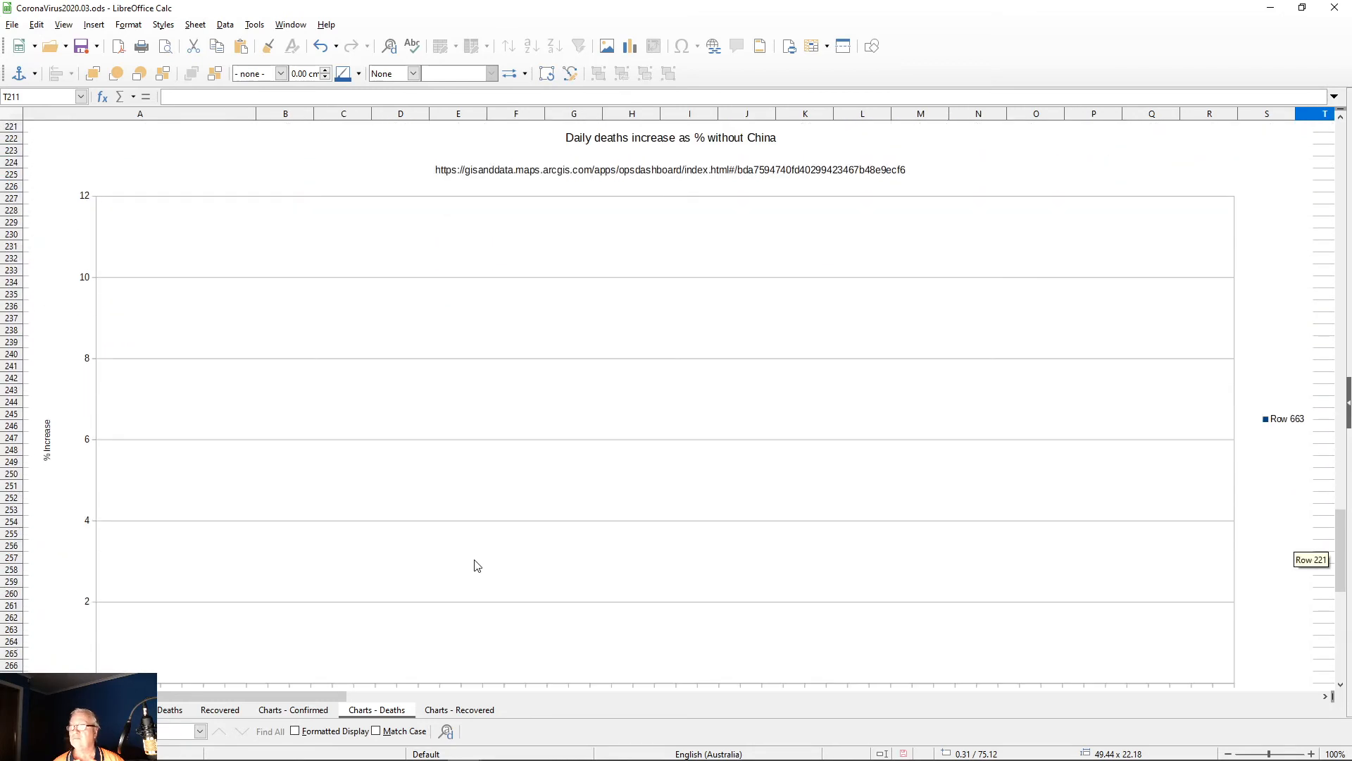
scroll(486, 451, up, 3)
click(381, 417)
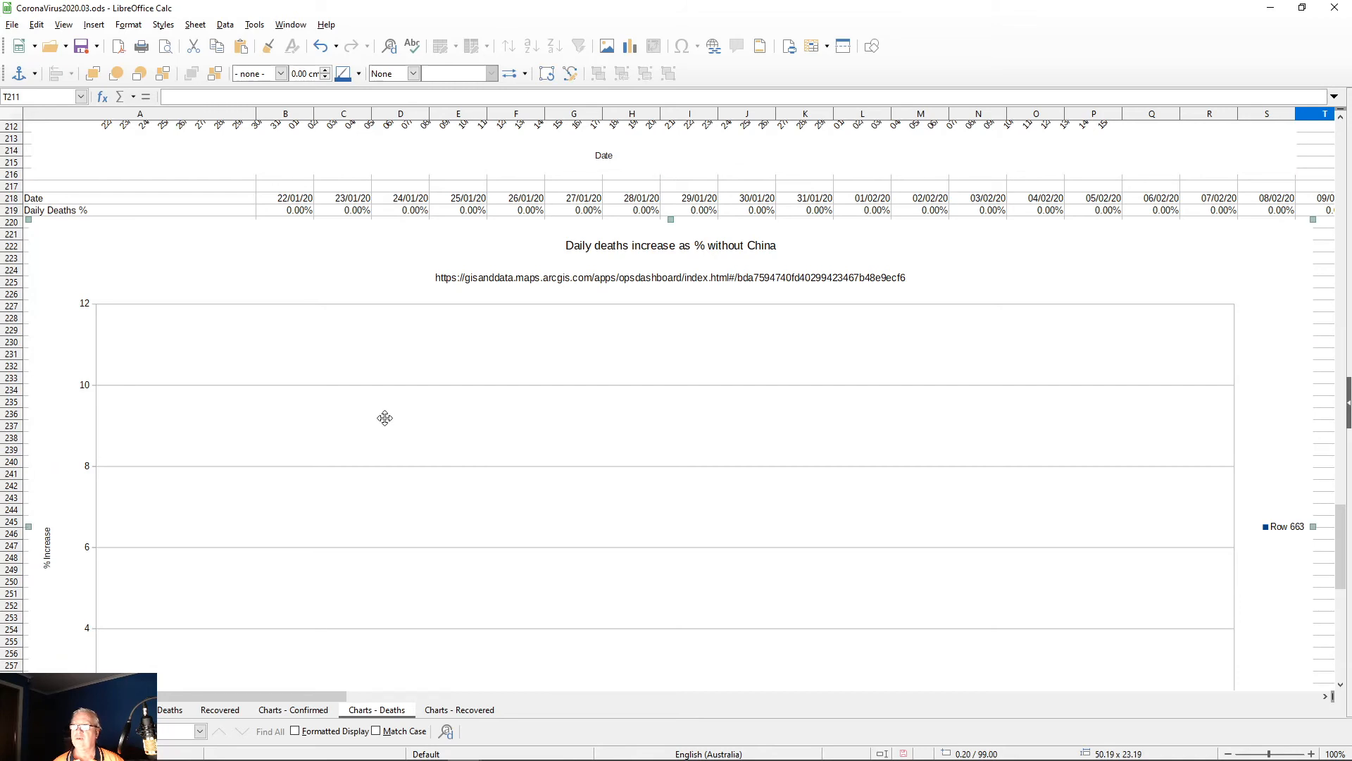
double_click(384, 418)
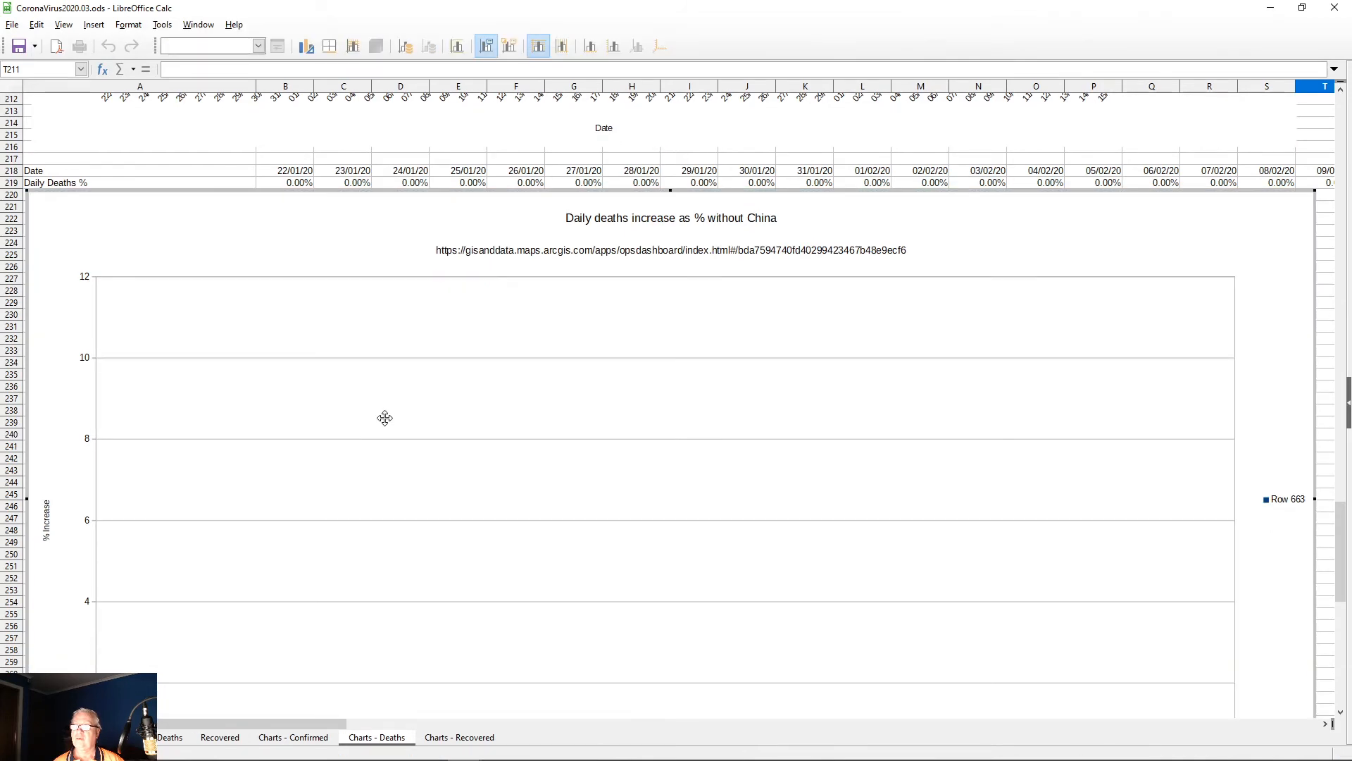
right_click(325, 392)
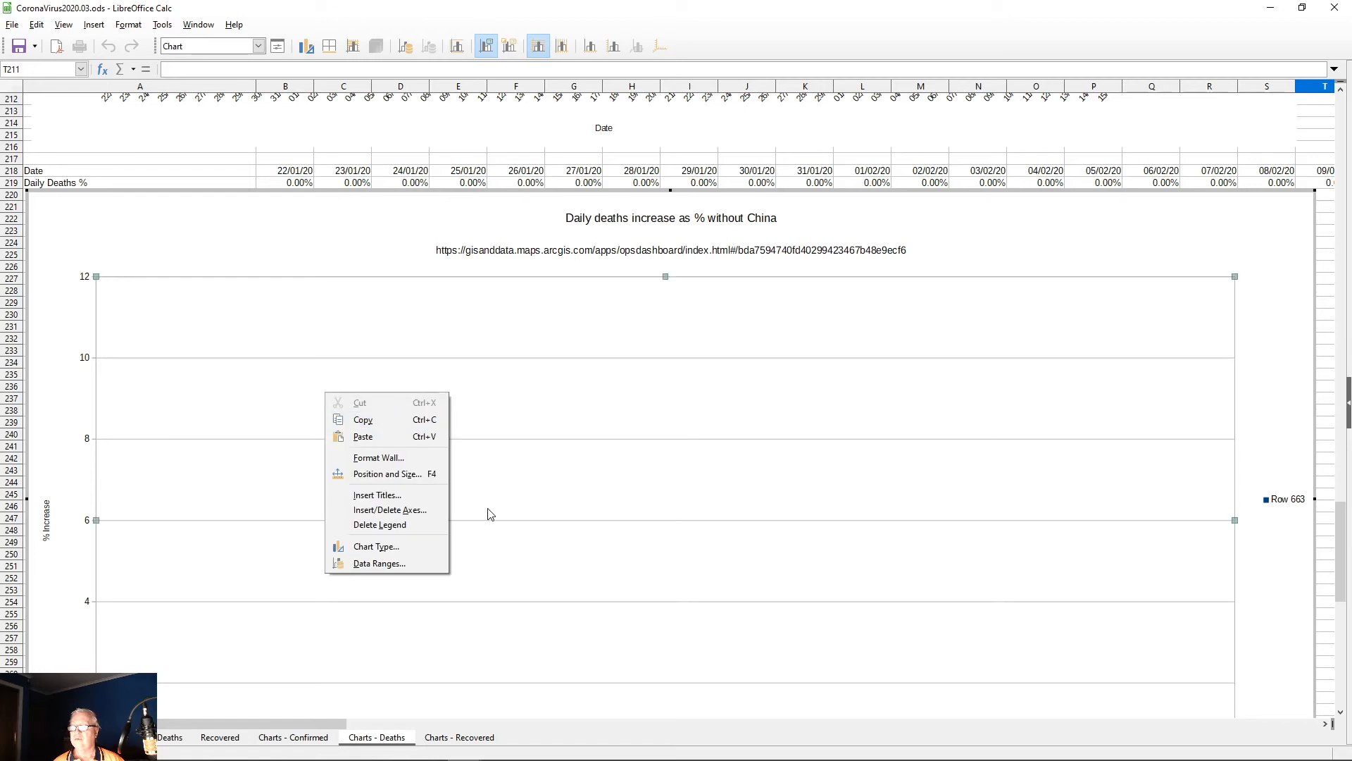
click(383, 566)
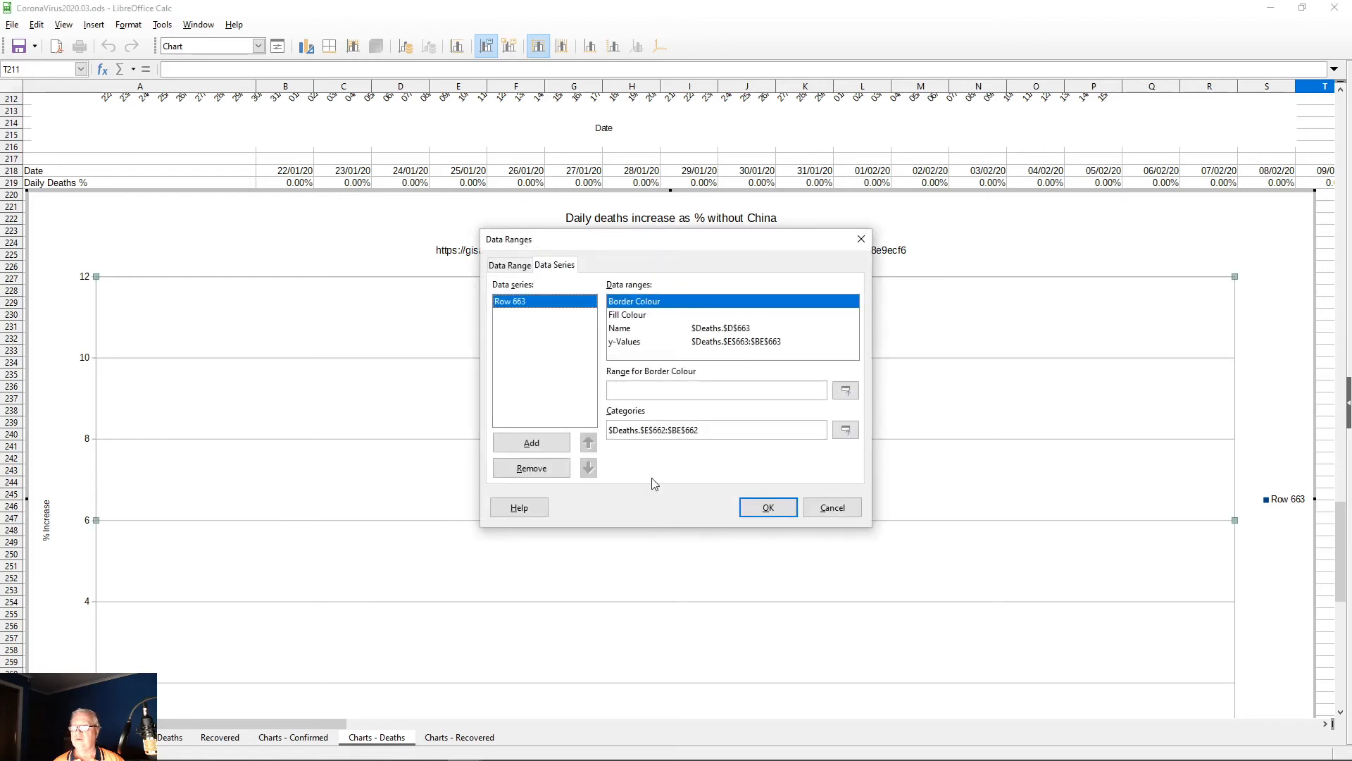
click(647, 331)
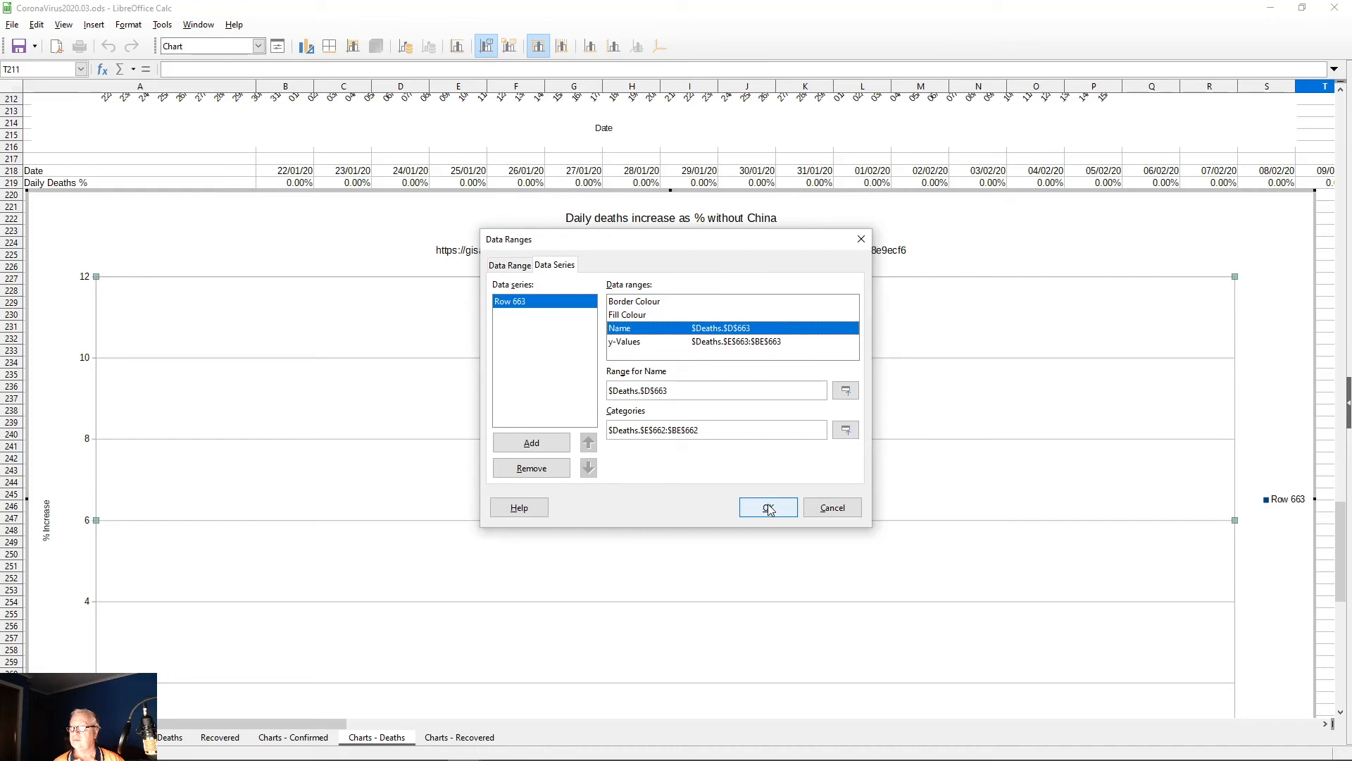
click(848, 396)
click(106, 184)
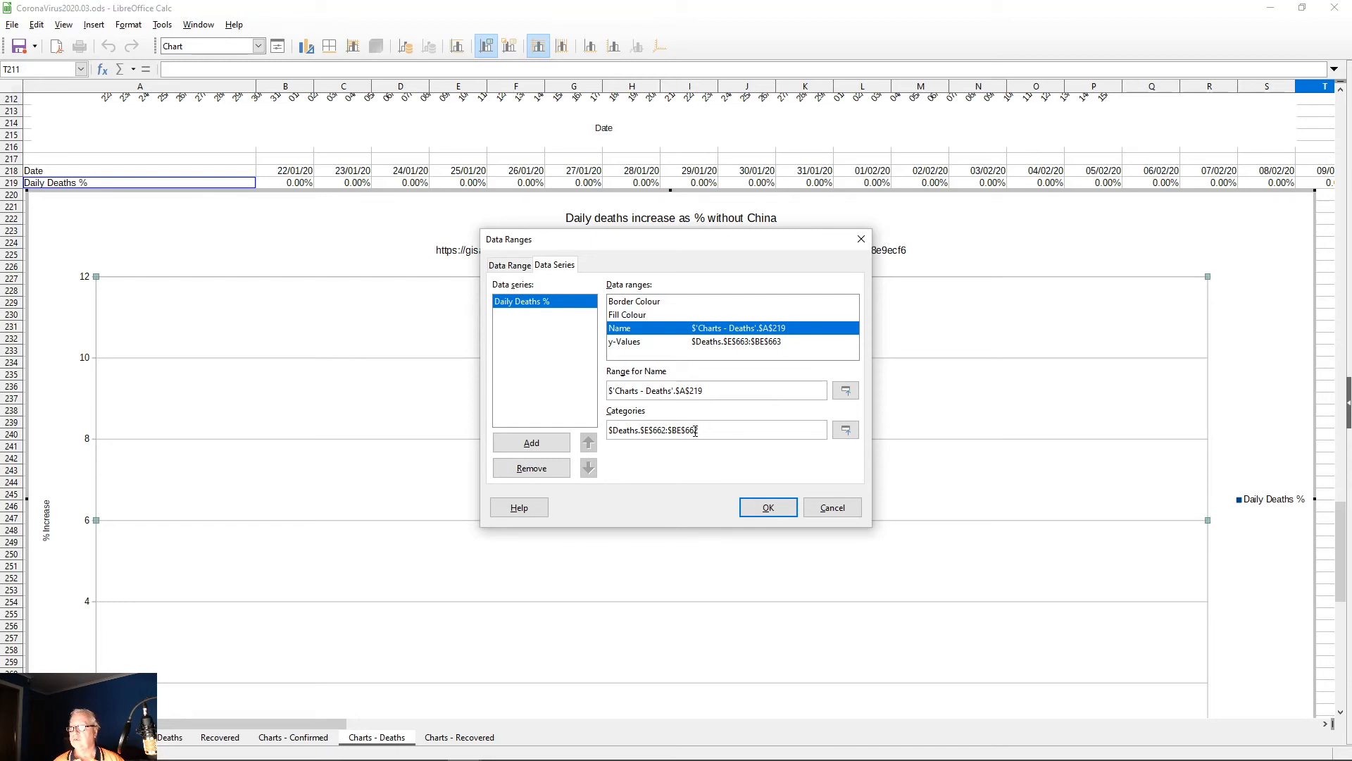
Step: Set the y-values range of the Daily deaths increase as % without China chart to A219:BC219 on the Charts - Deaths sheet
click(728, 344)
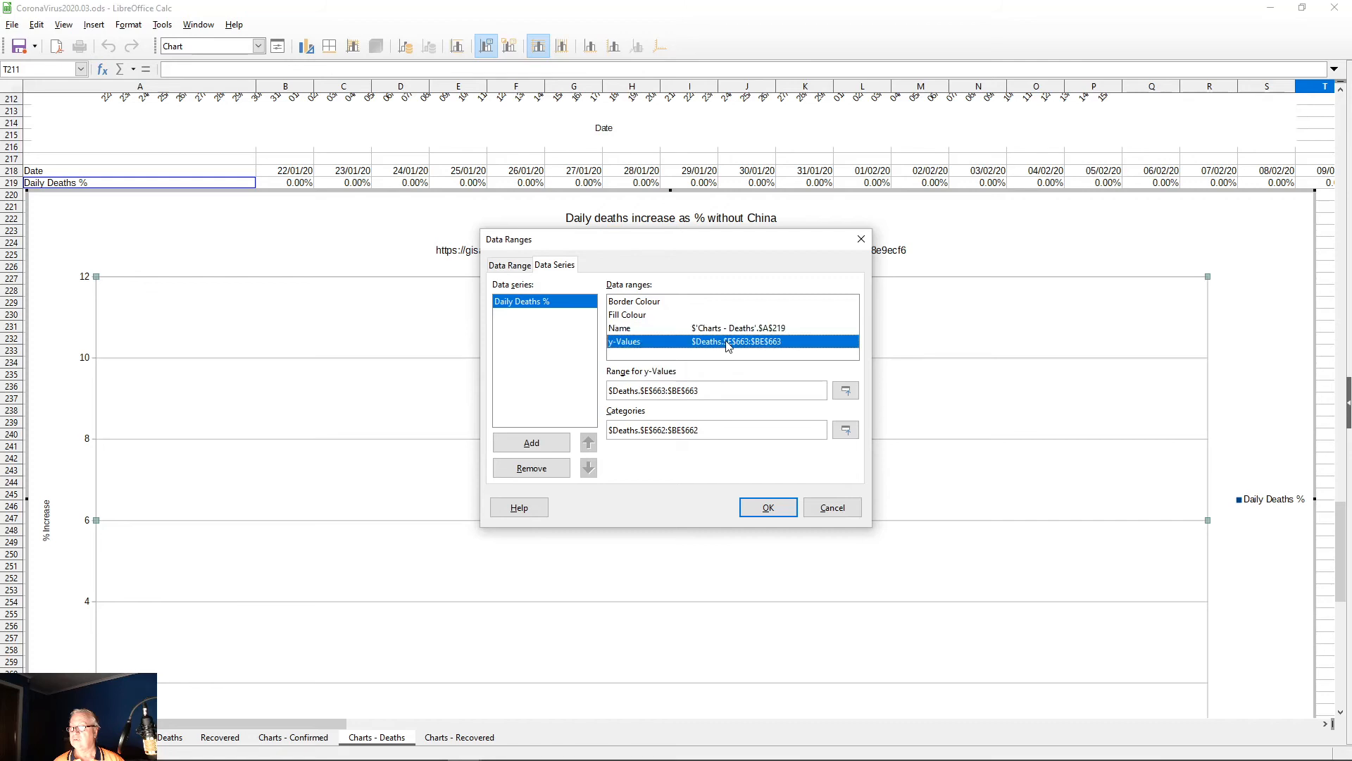
click(768, 509)
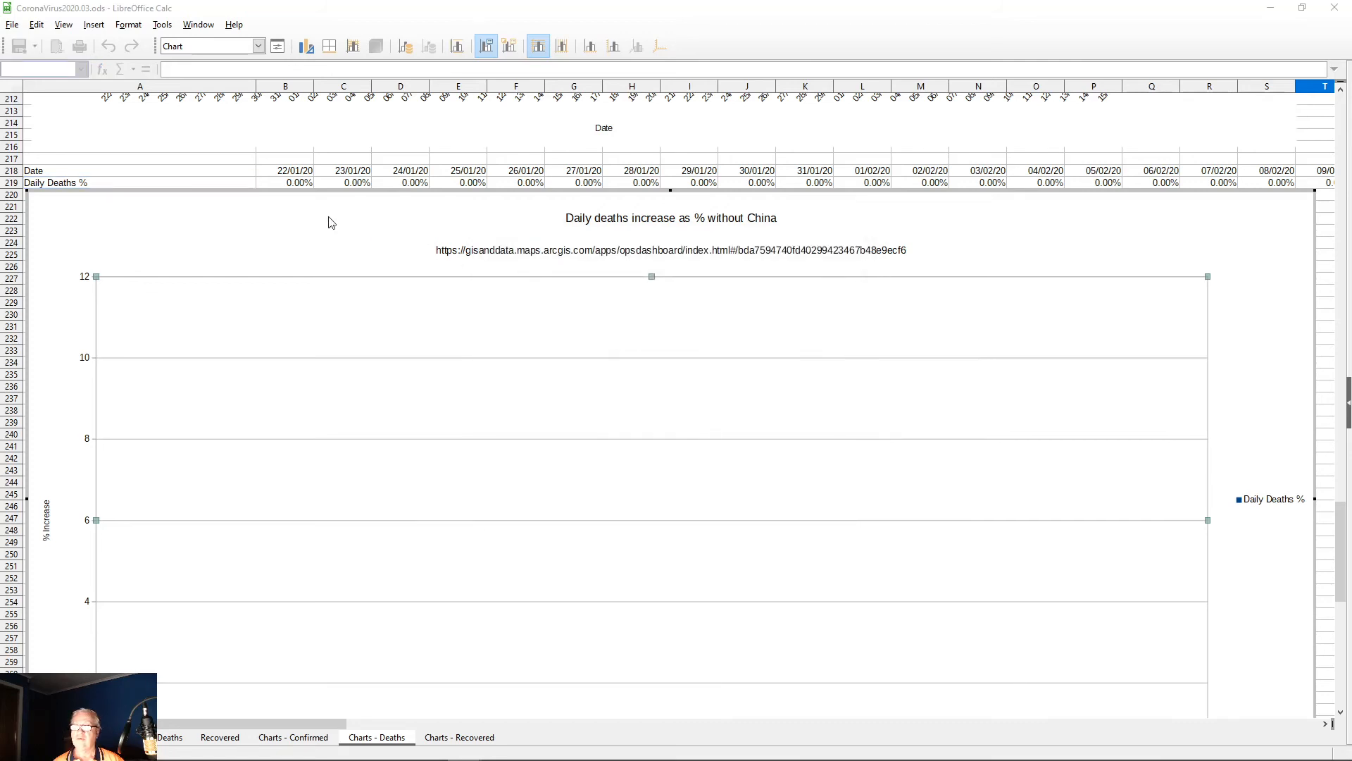
drag(117, 189, 421, 186)
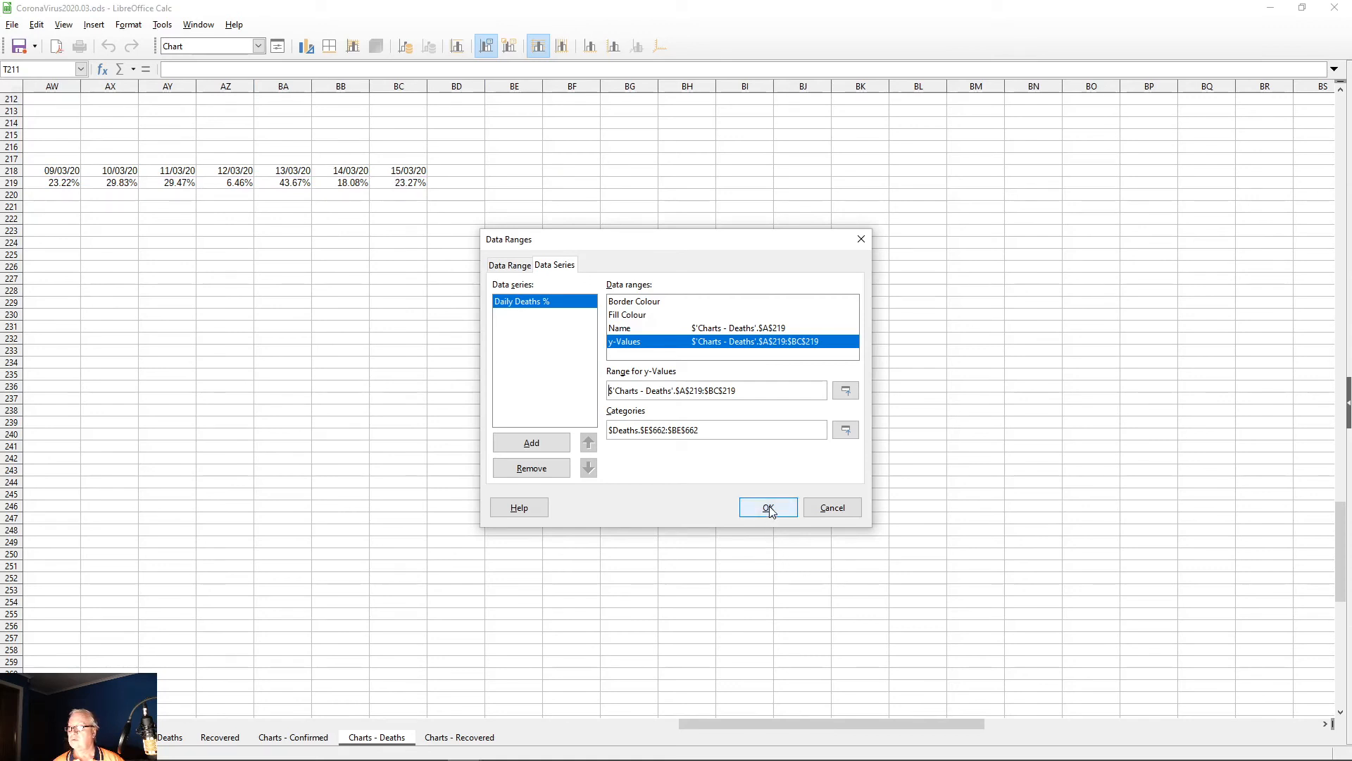
click(769, 509)
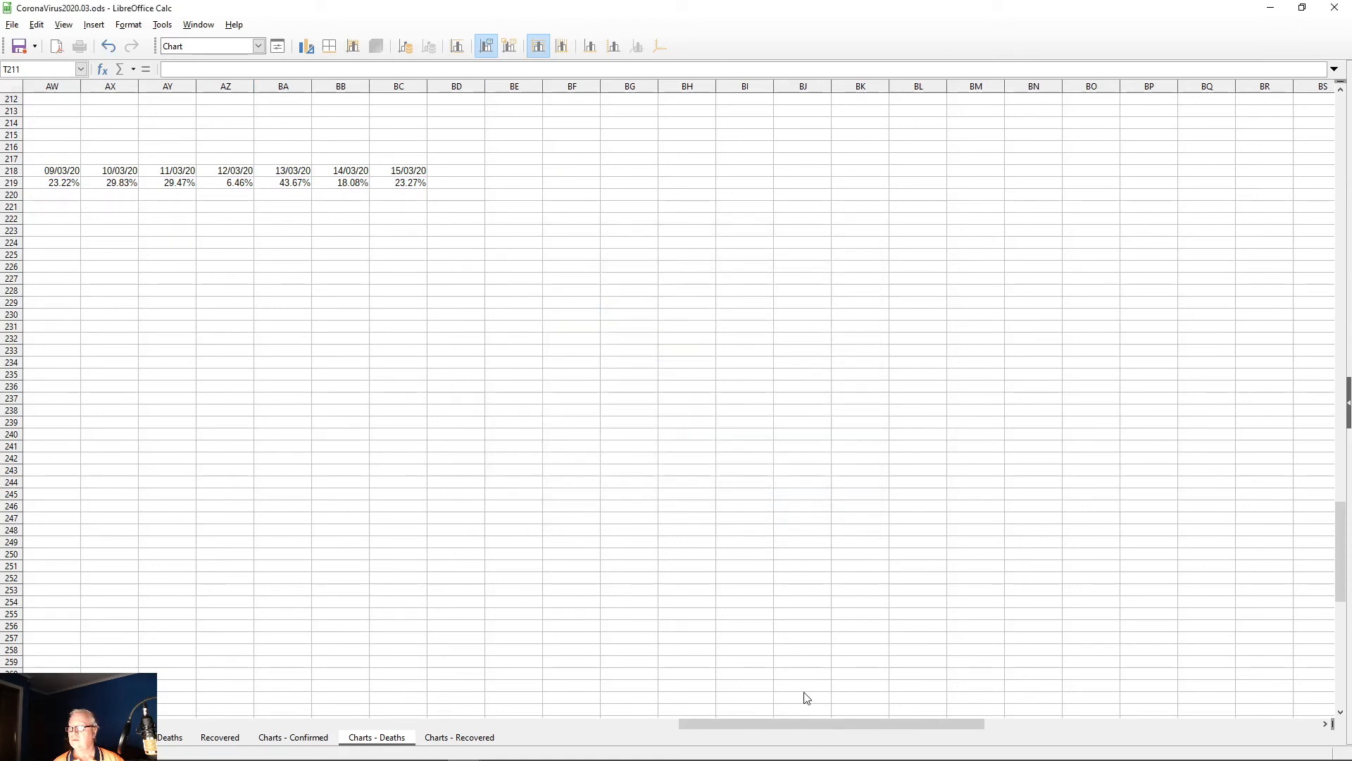
drag(818, 725, 155, 724)
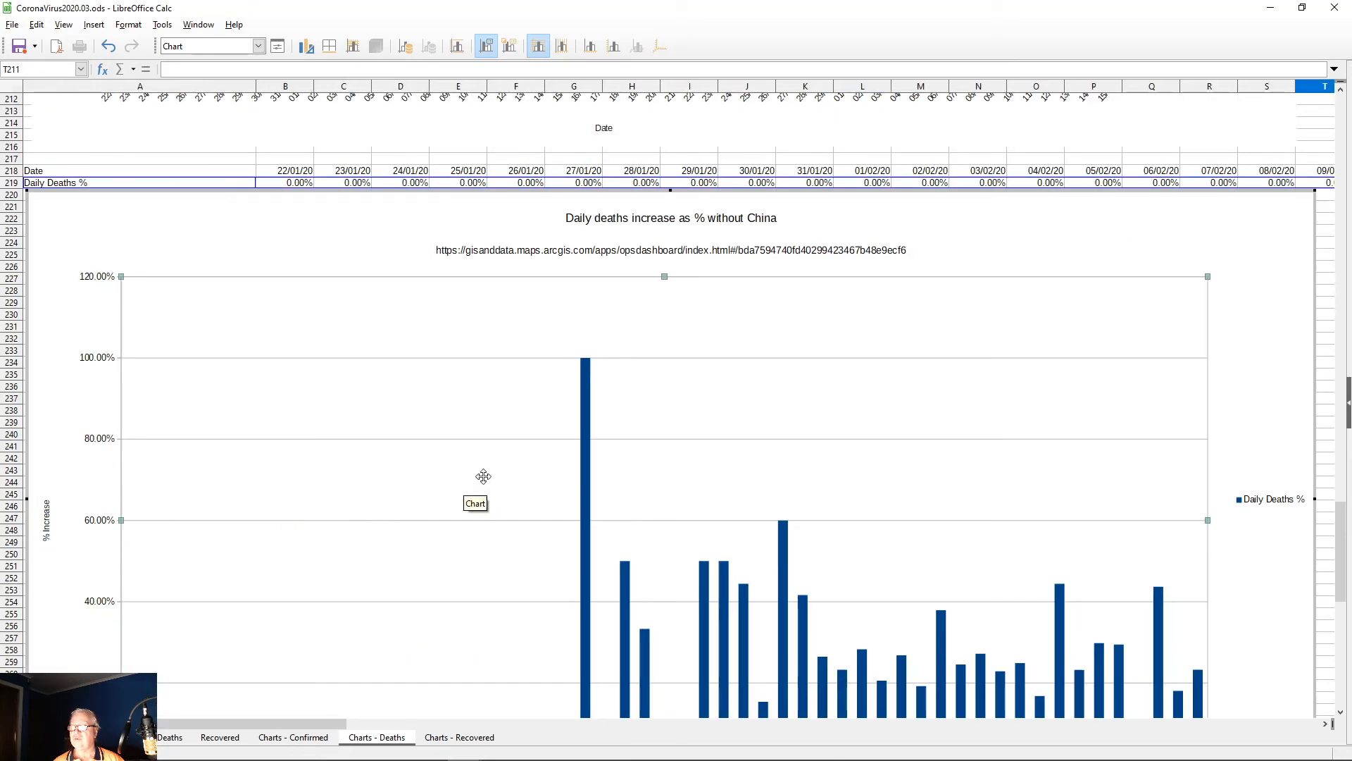
Step: Set the categories range of the daily deaths % without China chart to $'Charts - Deaths'.$A$218:$BC$218, adapted from a copy of its y-values range
right_click(538, 452)
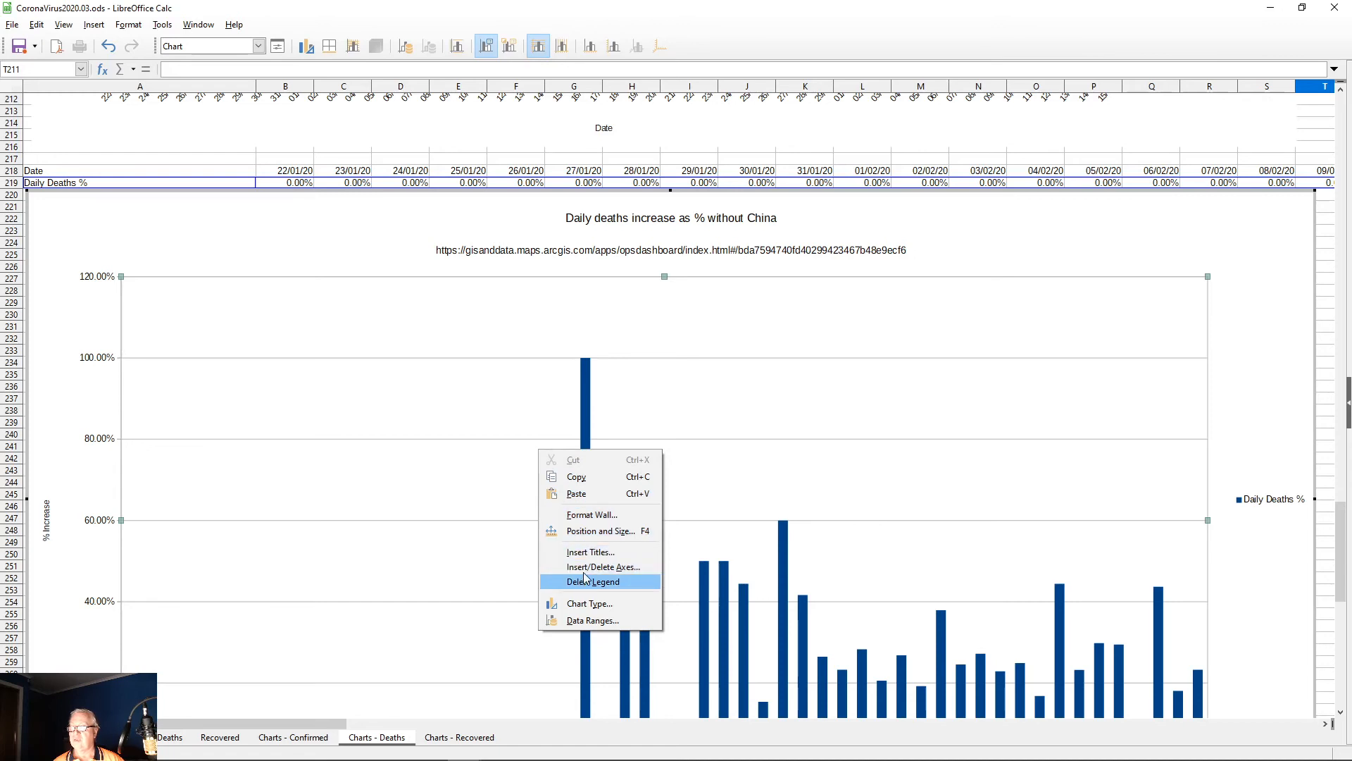
click(592, 619)
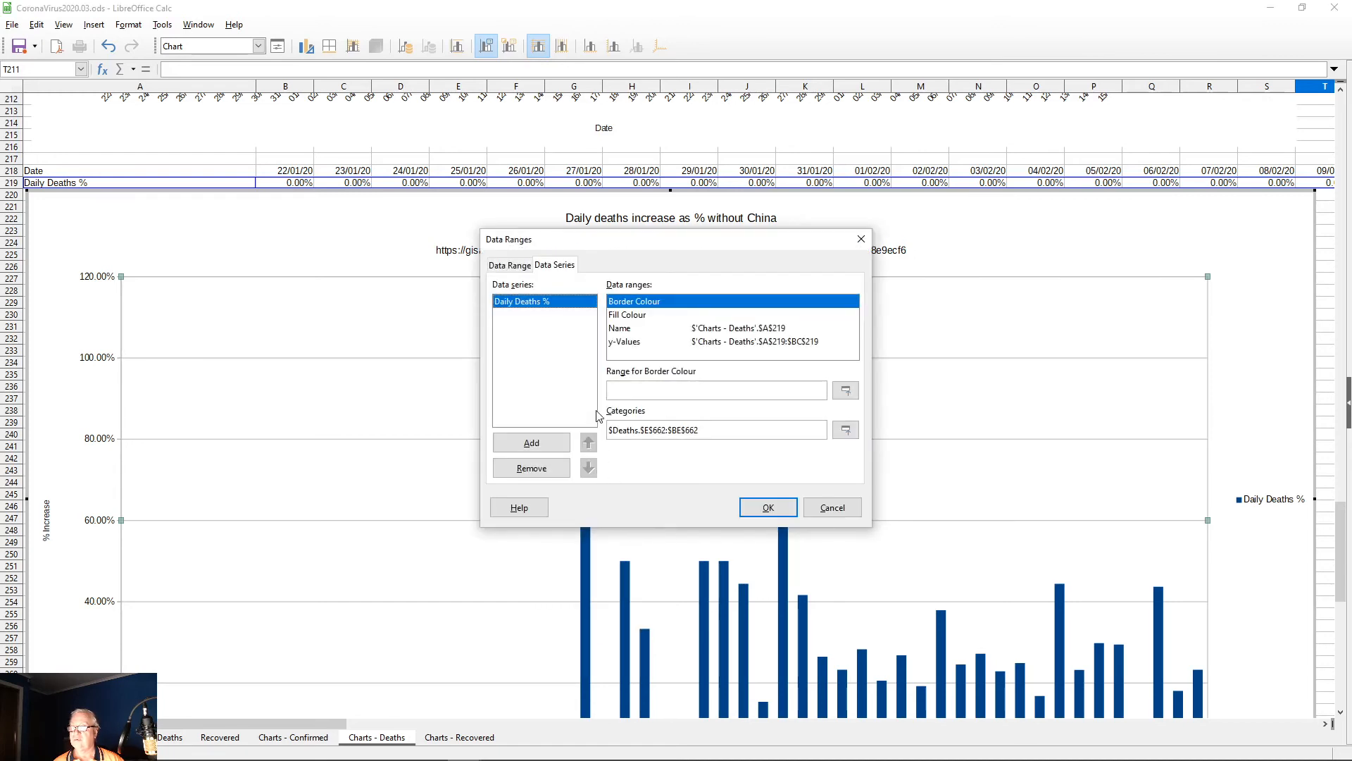
click(710, 341)
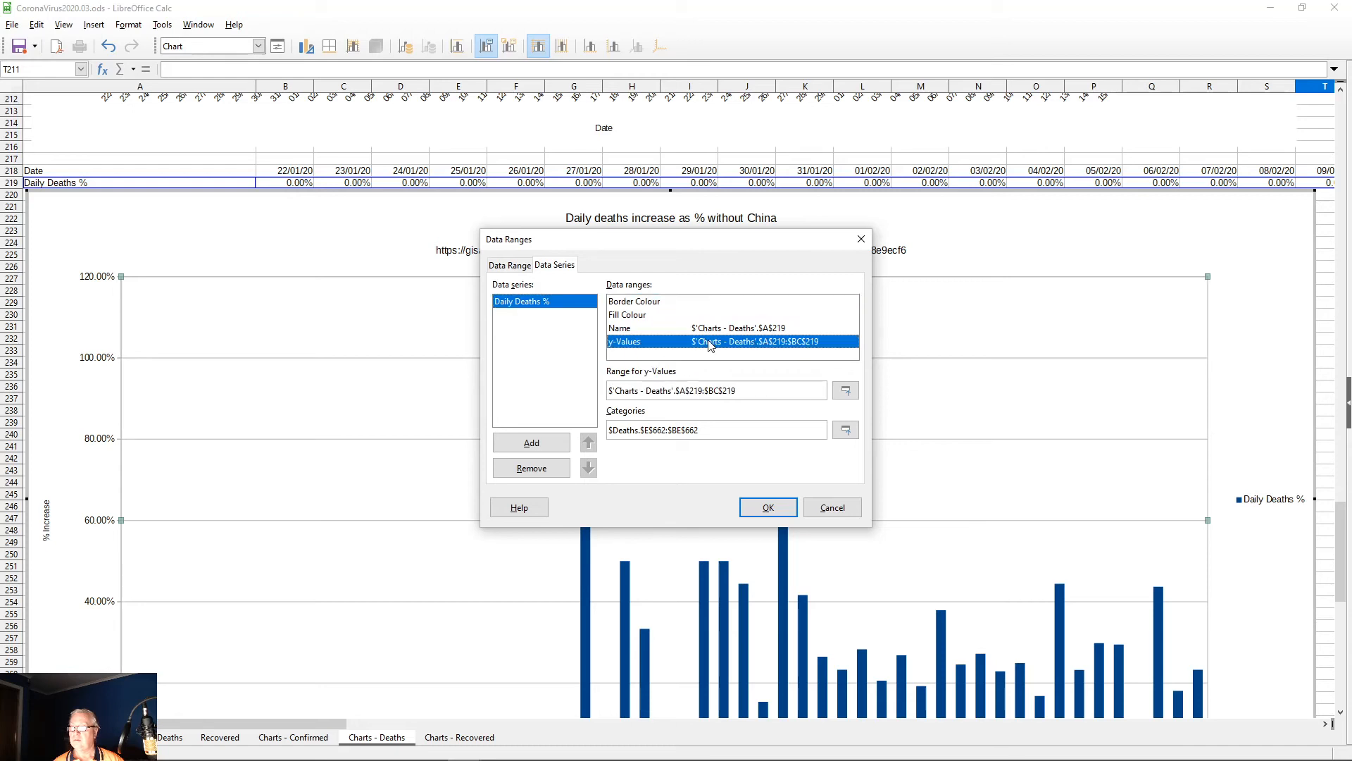
triple_click(754, 392)
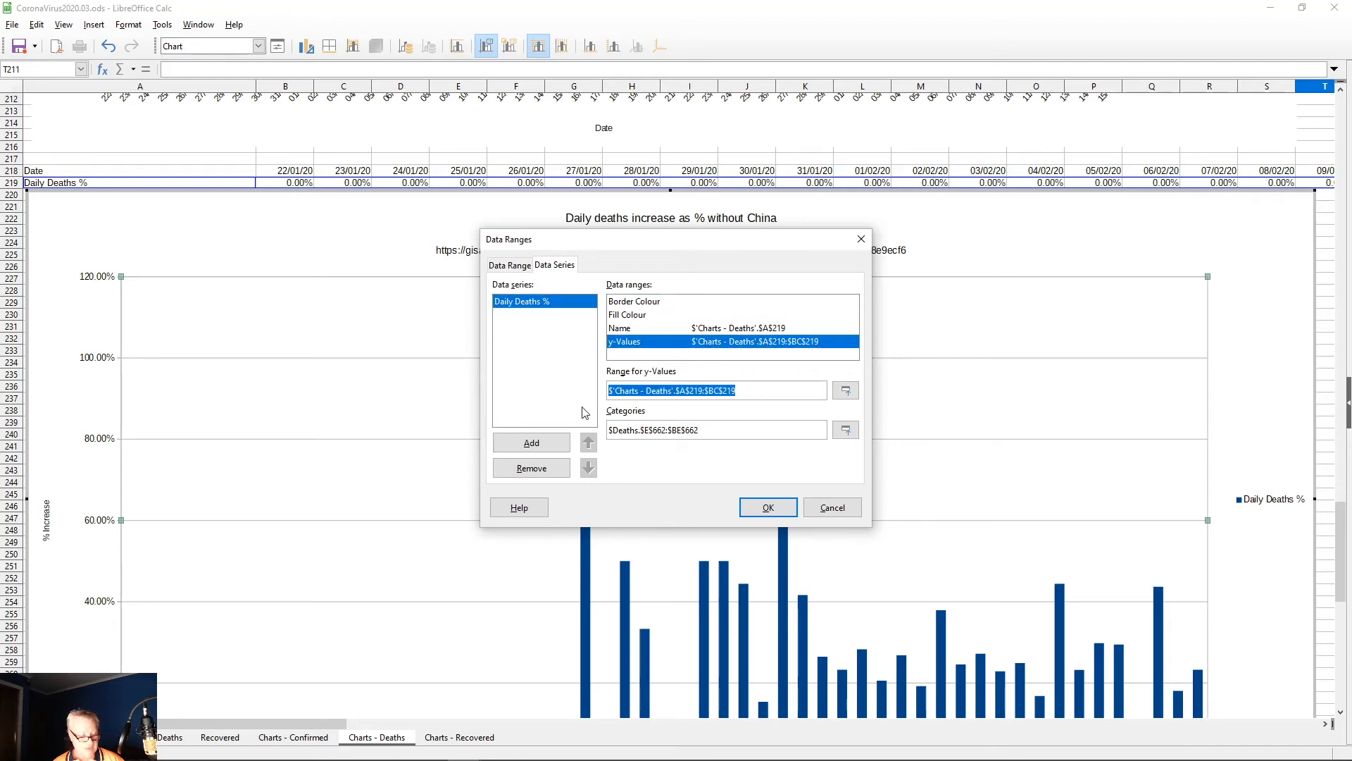
triple_click(710, 430)
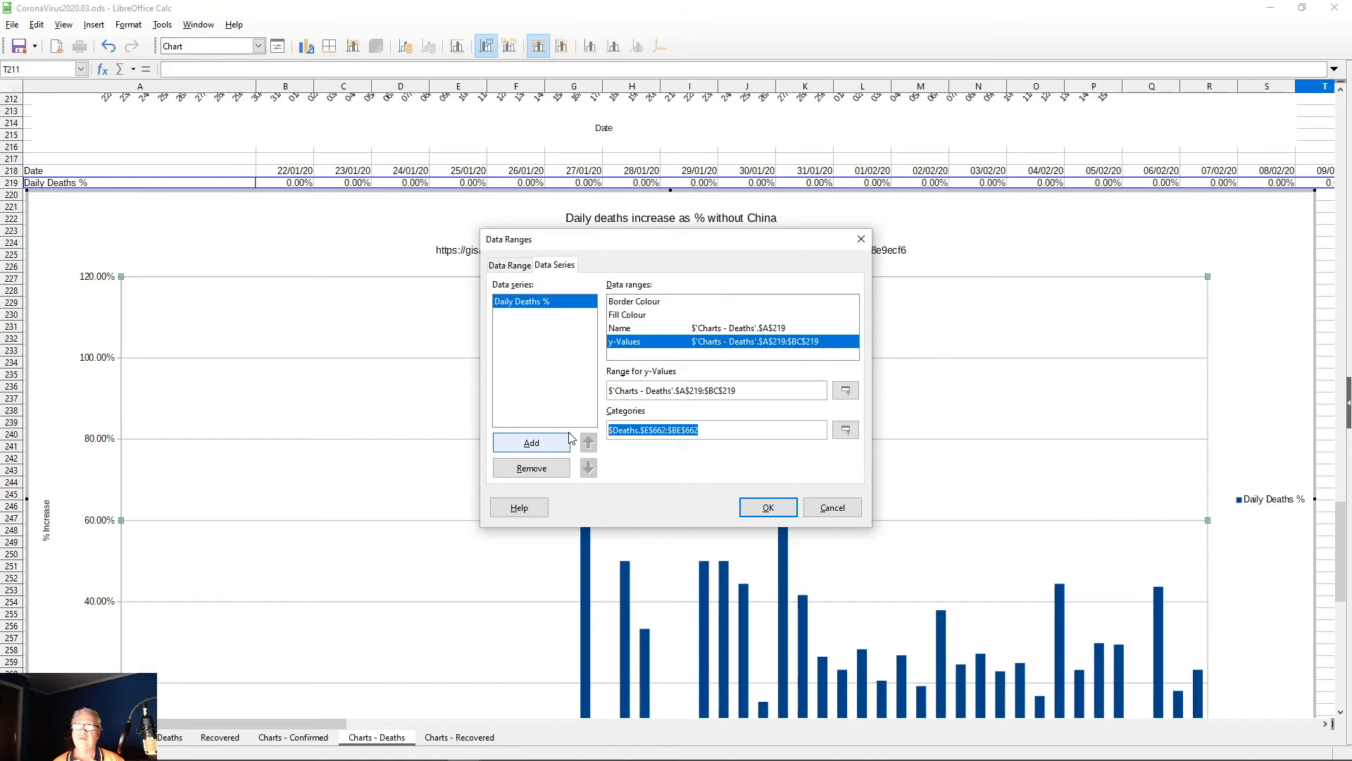
key(ctrl+v)
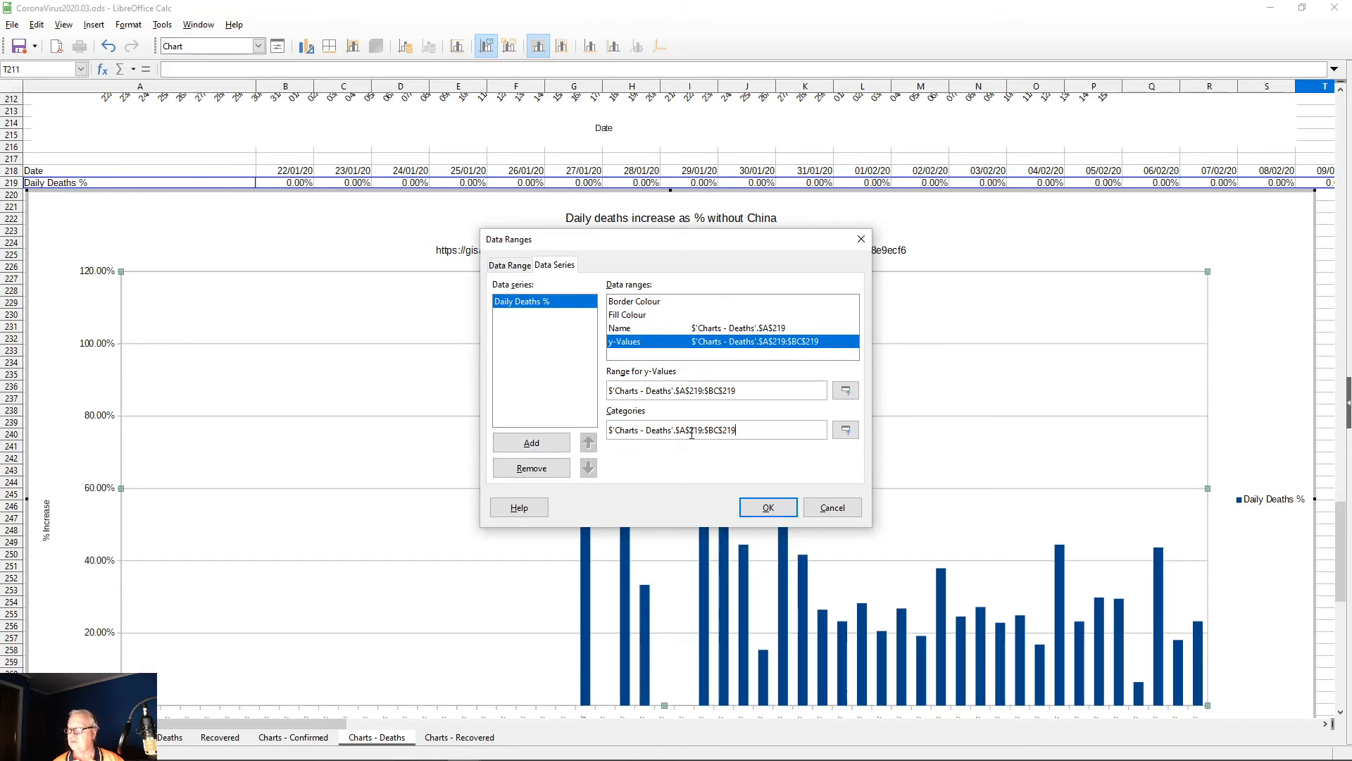
click(696, 430)
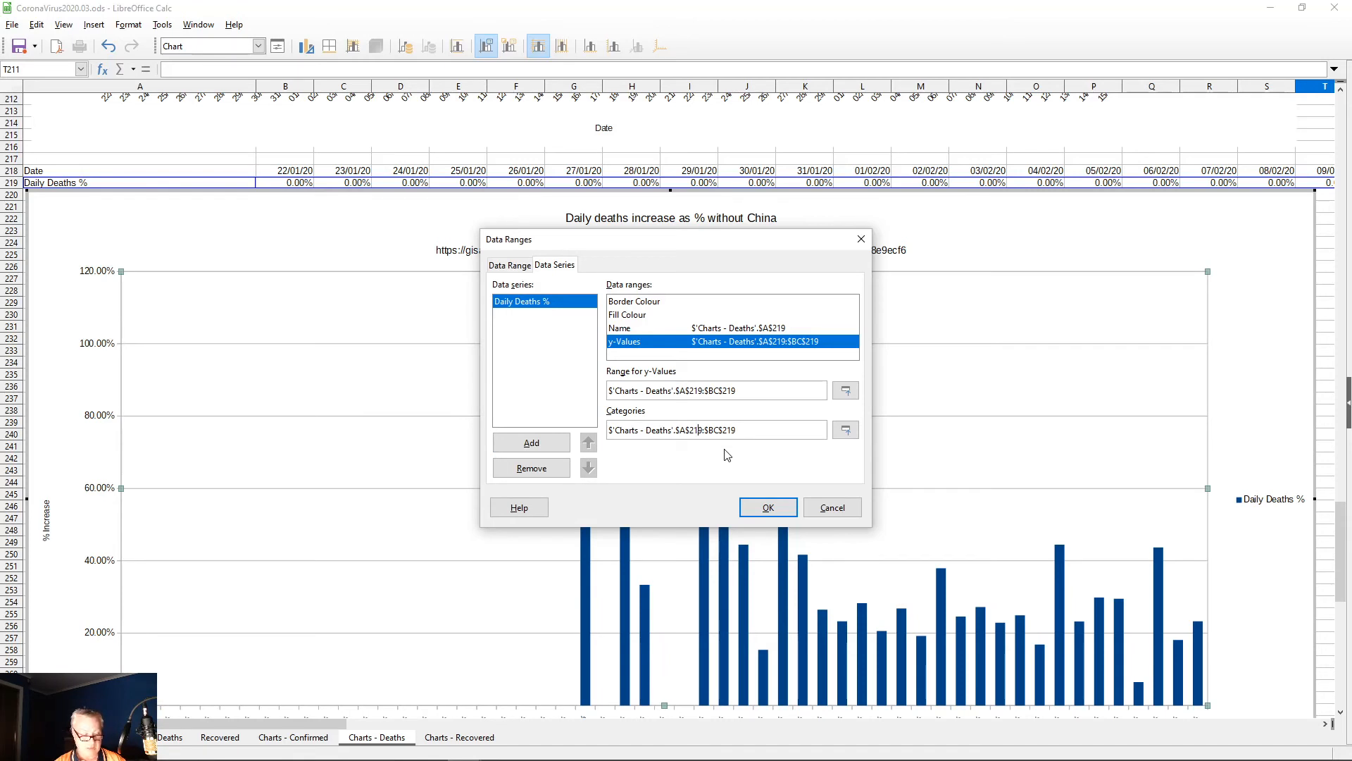
text(8)
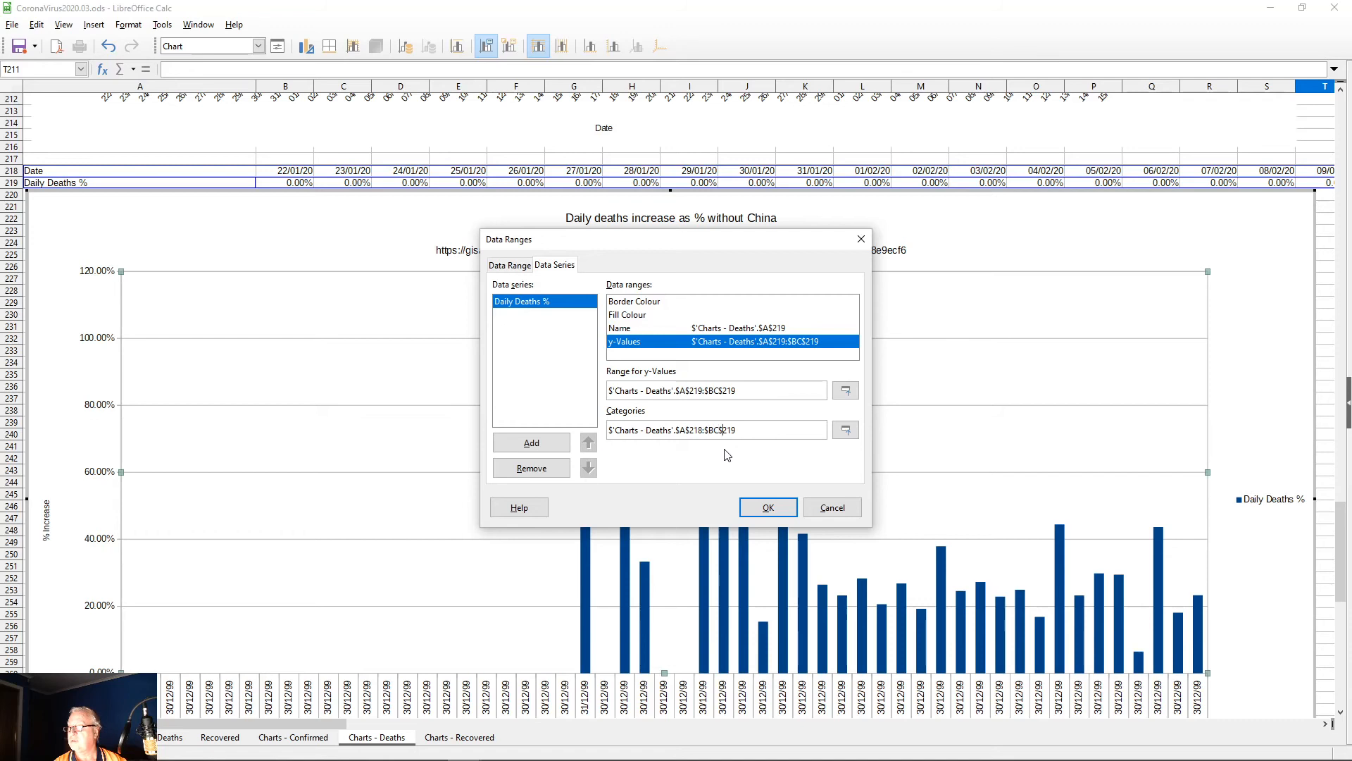
key(Right)
key(Right)
key(shift+Right)
text(8)
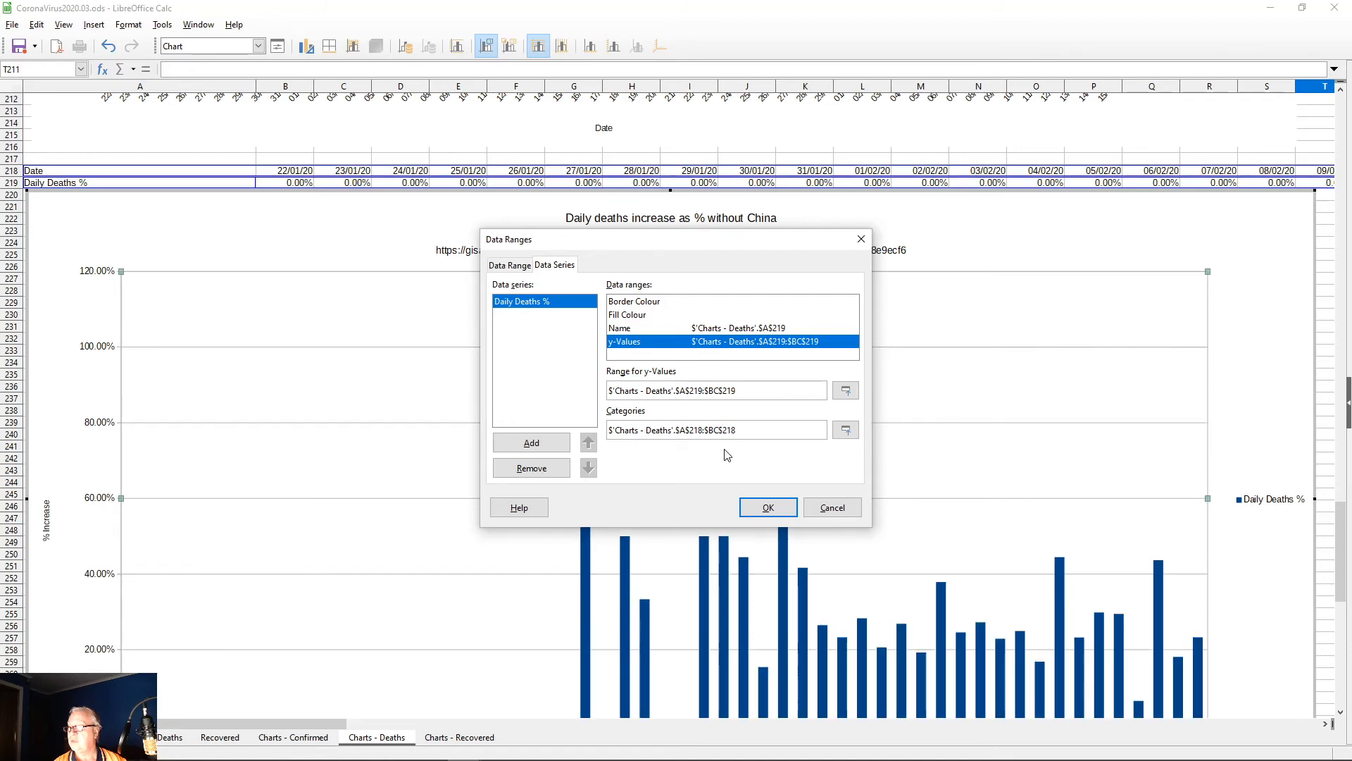
click(769, 509)
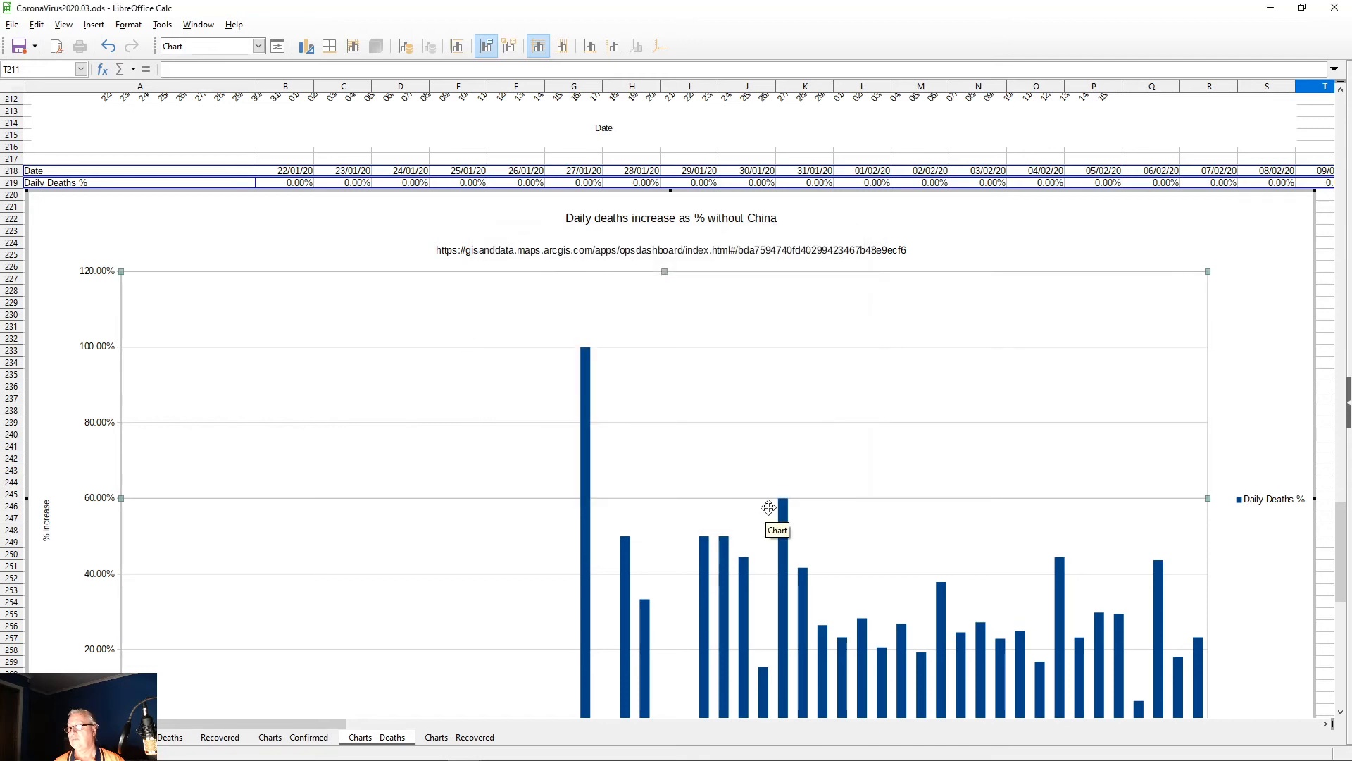
Step: Finish editing the daily deaths % without China chart and place it at about 0.09 / 98.92 cm below row 219
drag(1342, 524, 1308, 574)
click(1149, 591)
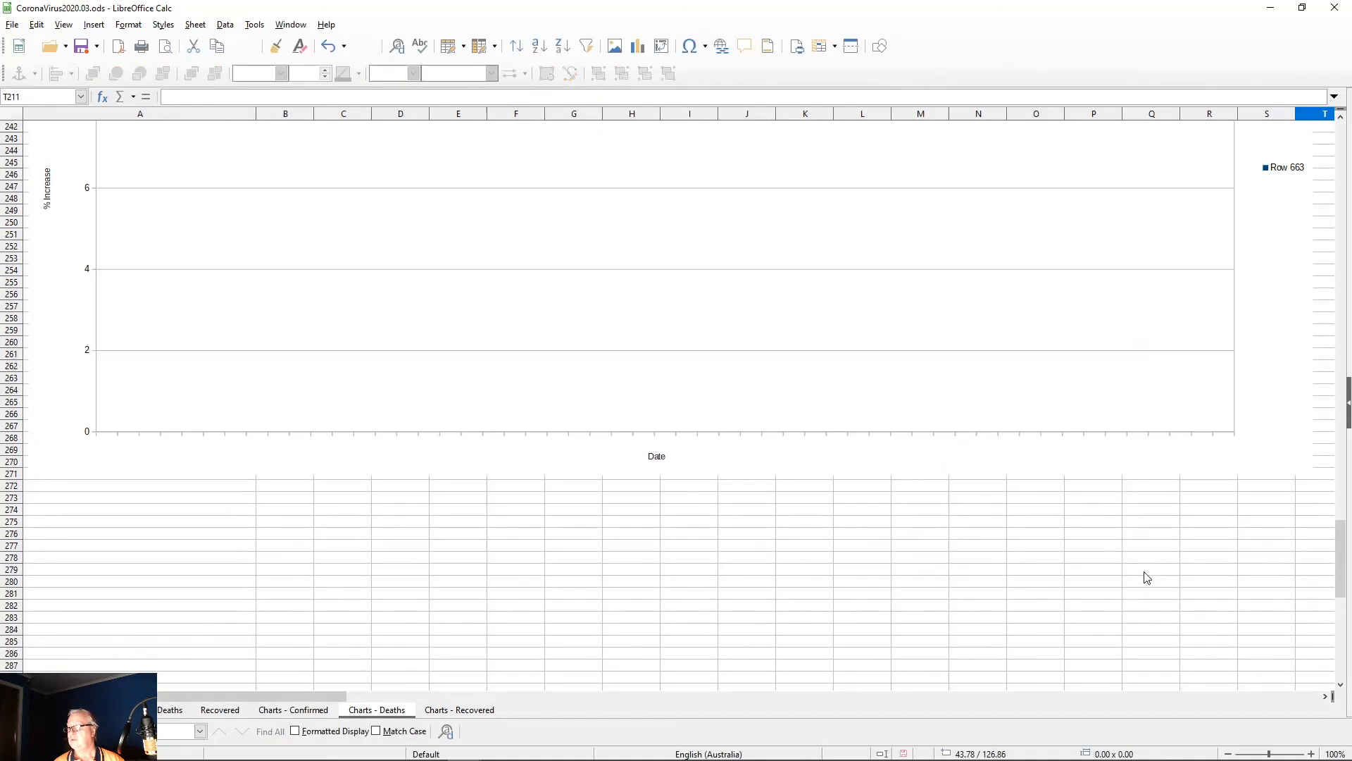
click(891, 424)
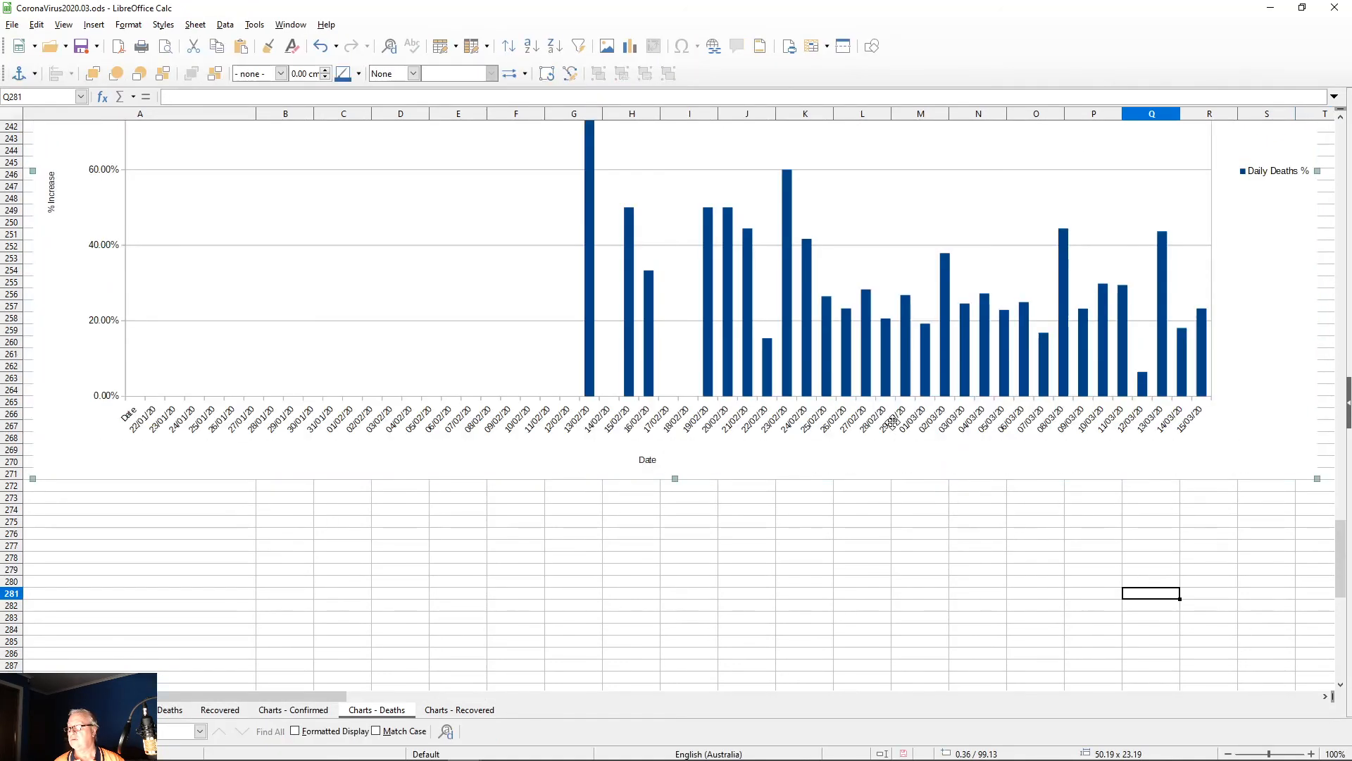
click(889, 560)
drag(861, 457, 853, 450)
scroll(989, 613, up, 12)
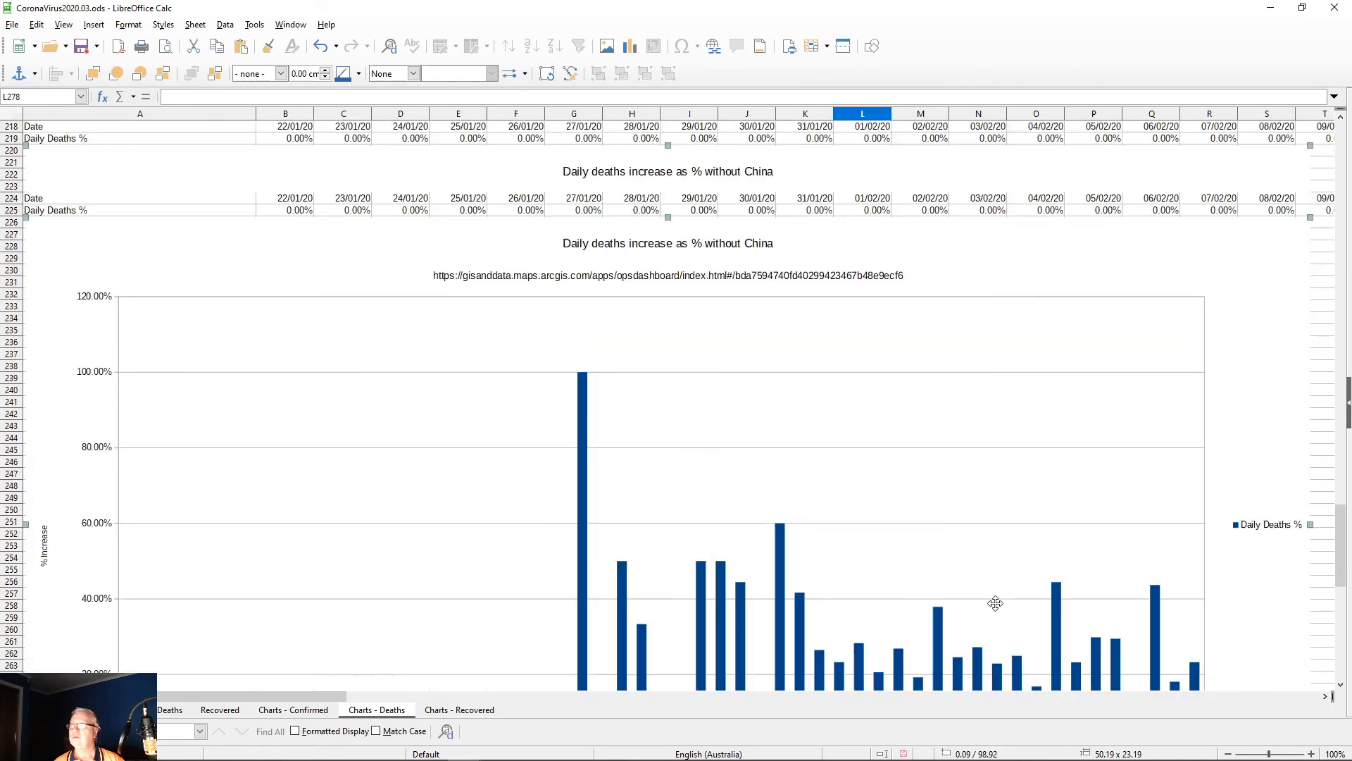
scroll(996, 600, down, 15)
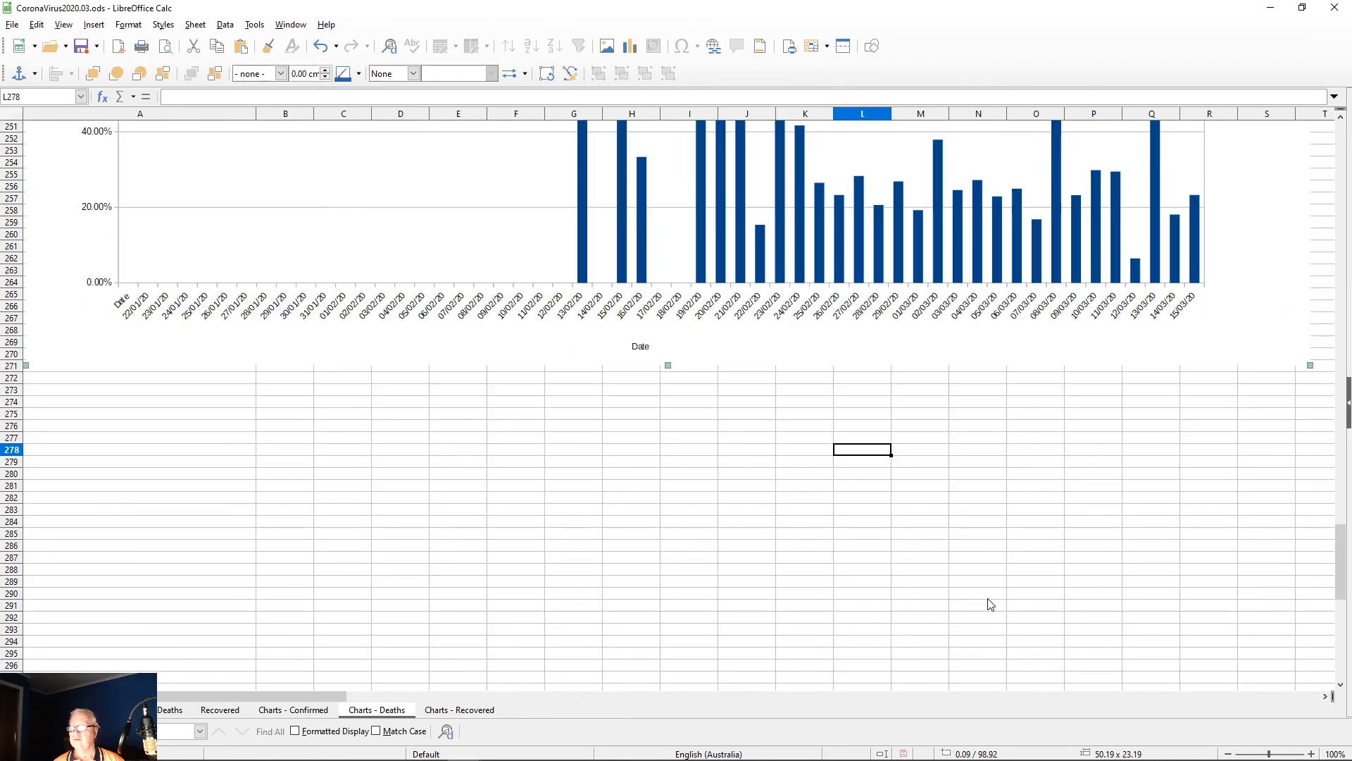
Step: Look over the Taiwan, Japan and Australia charts on the Charts - Confirmed sheet, and return to Charts - Deaths
click(293, 710)
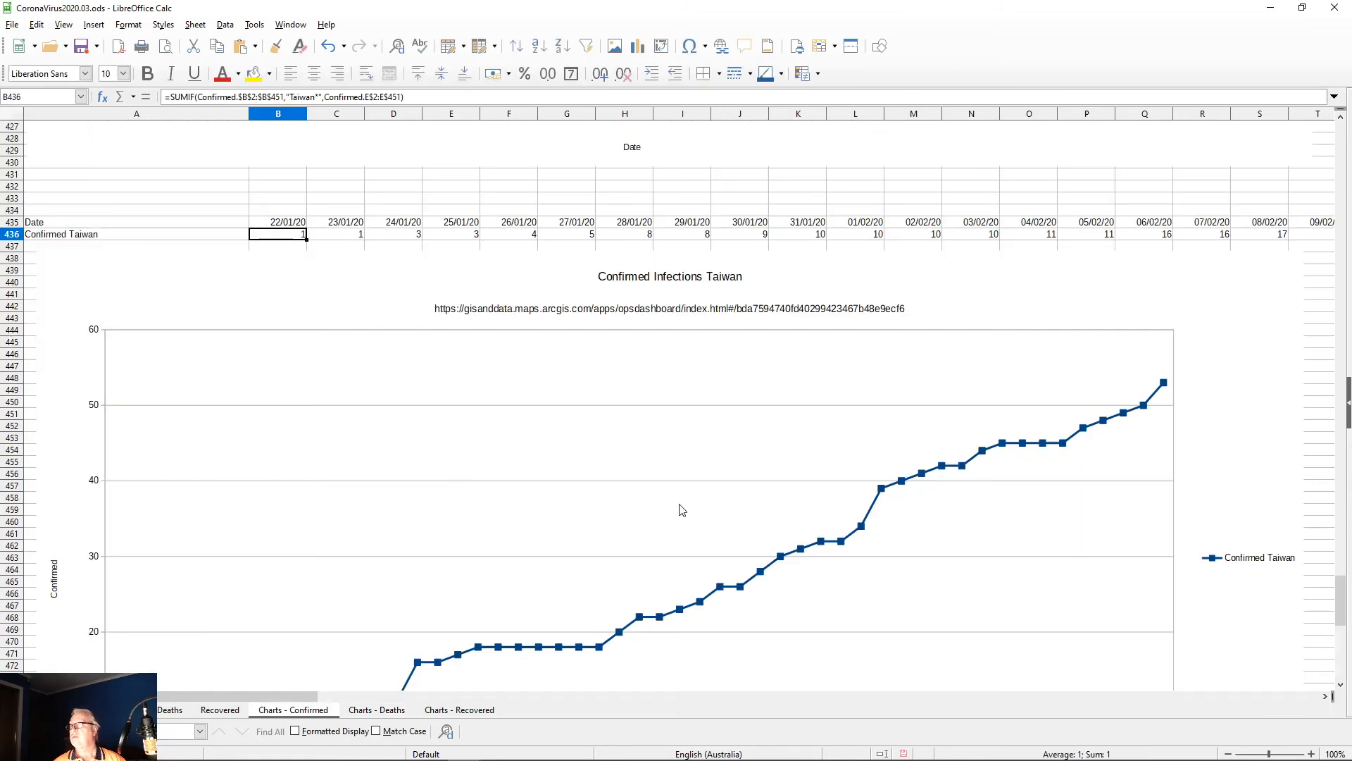
scroll(757, 525, up, 8)
scroll(768, 518, up, 18)
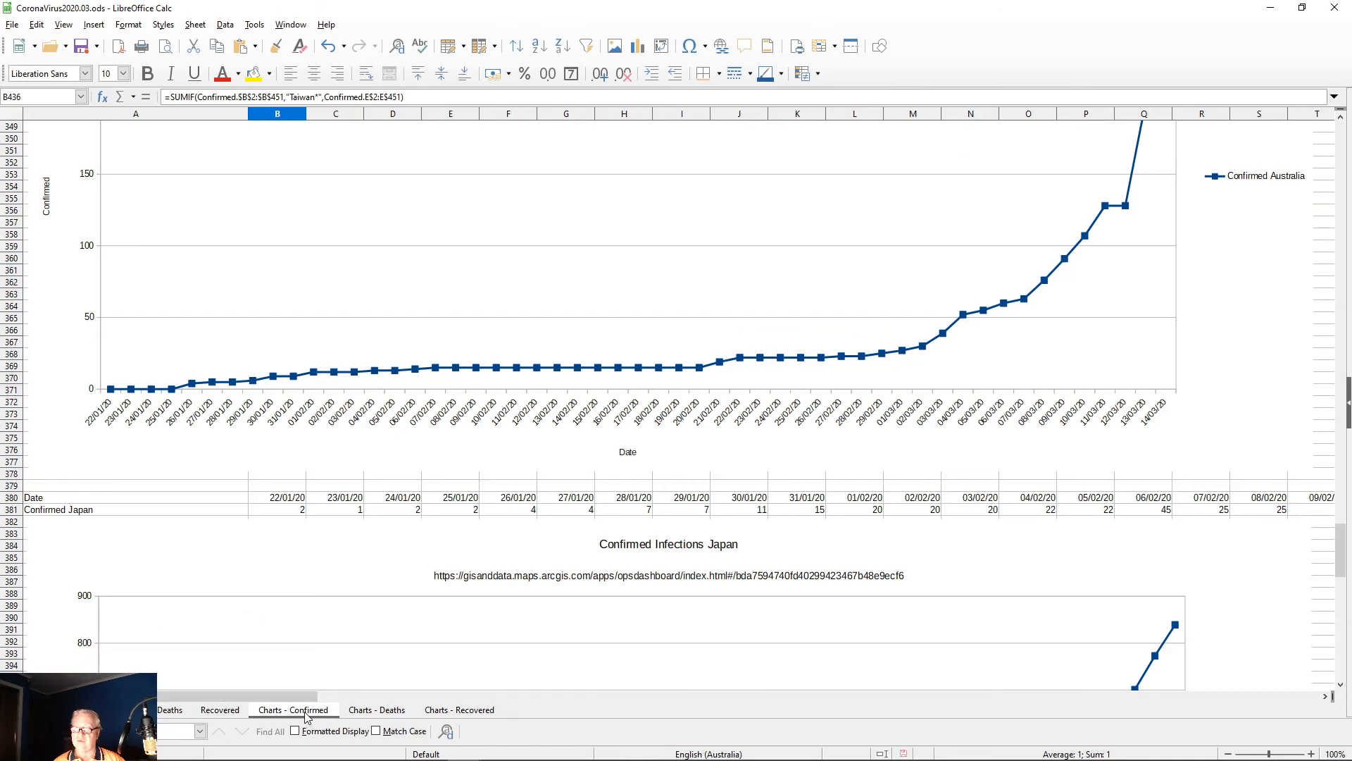
click(368, 713)
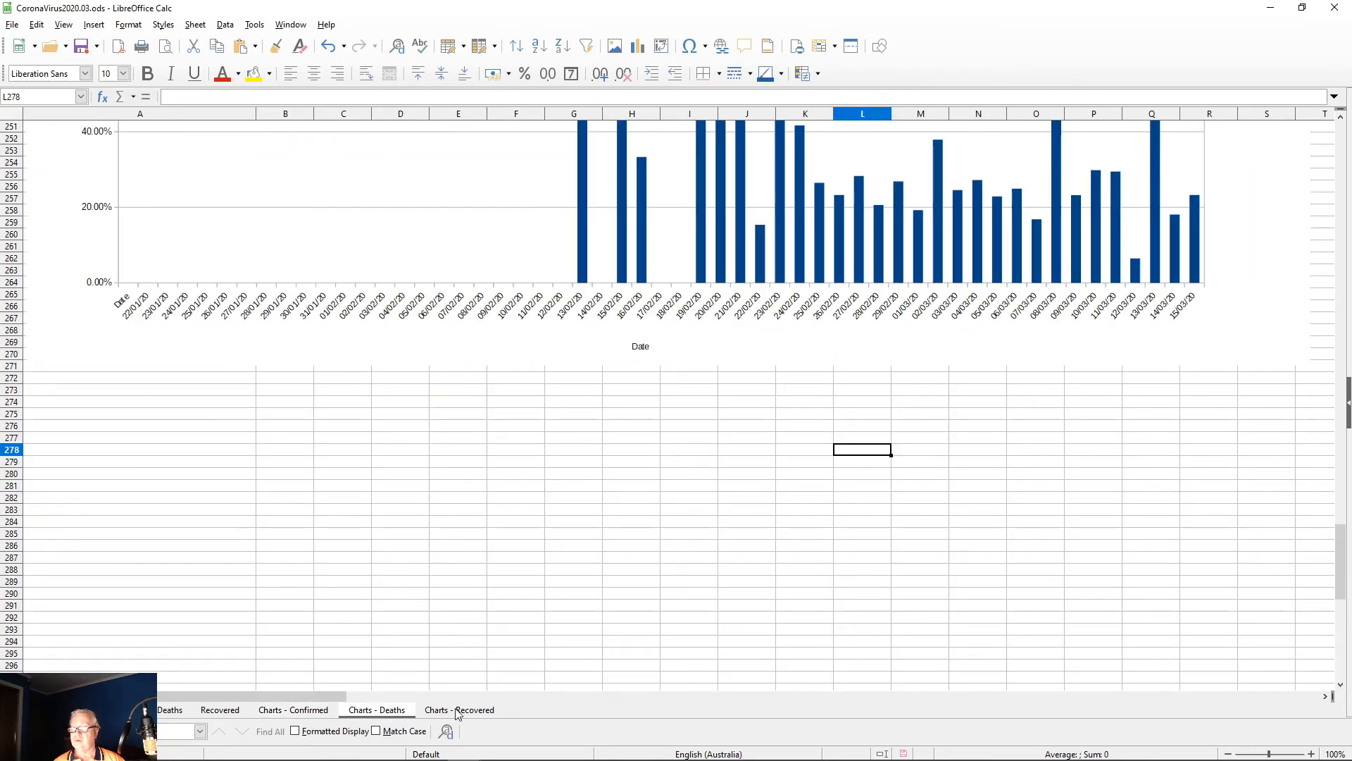
Step: Open the Charts - Recovered sheet and go to the last filled date column in row 1
click(457, 712)
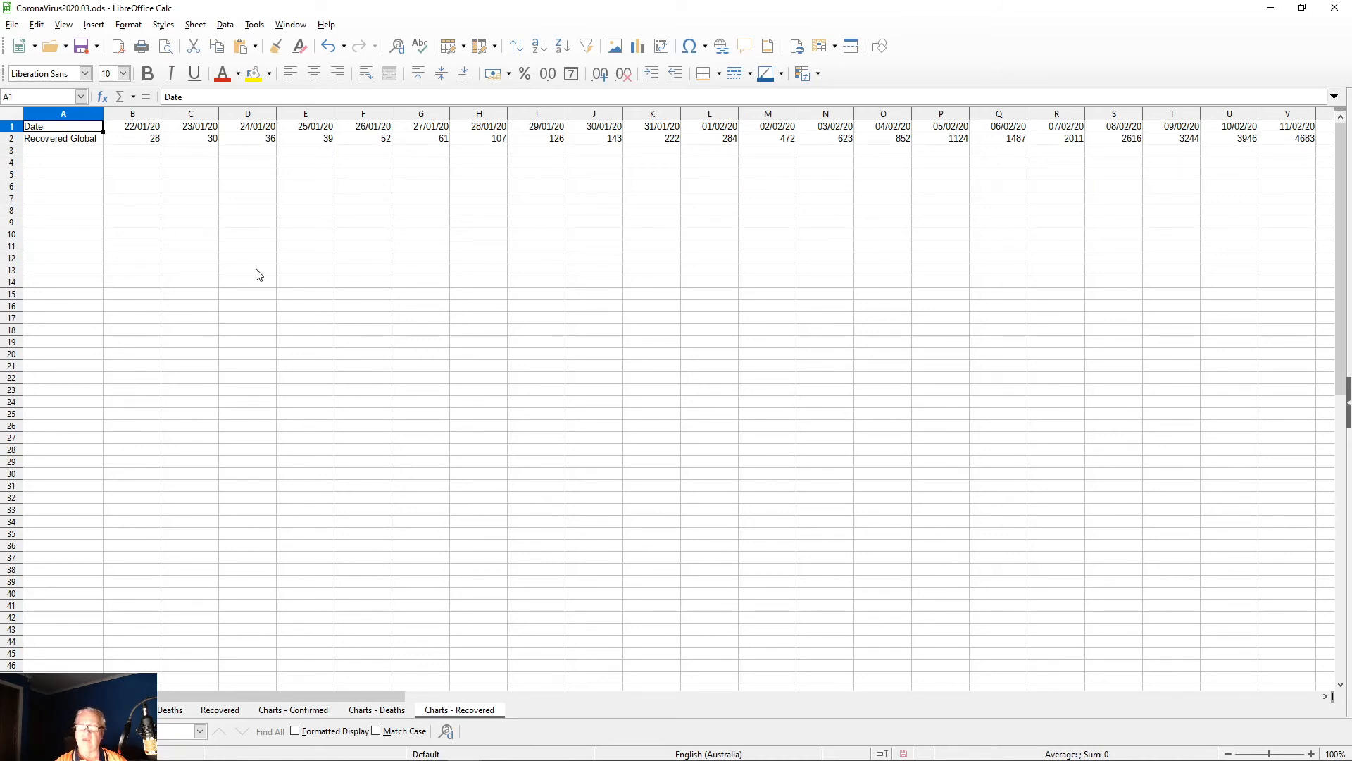
key(ctrl+shift+Down)
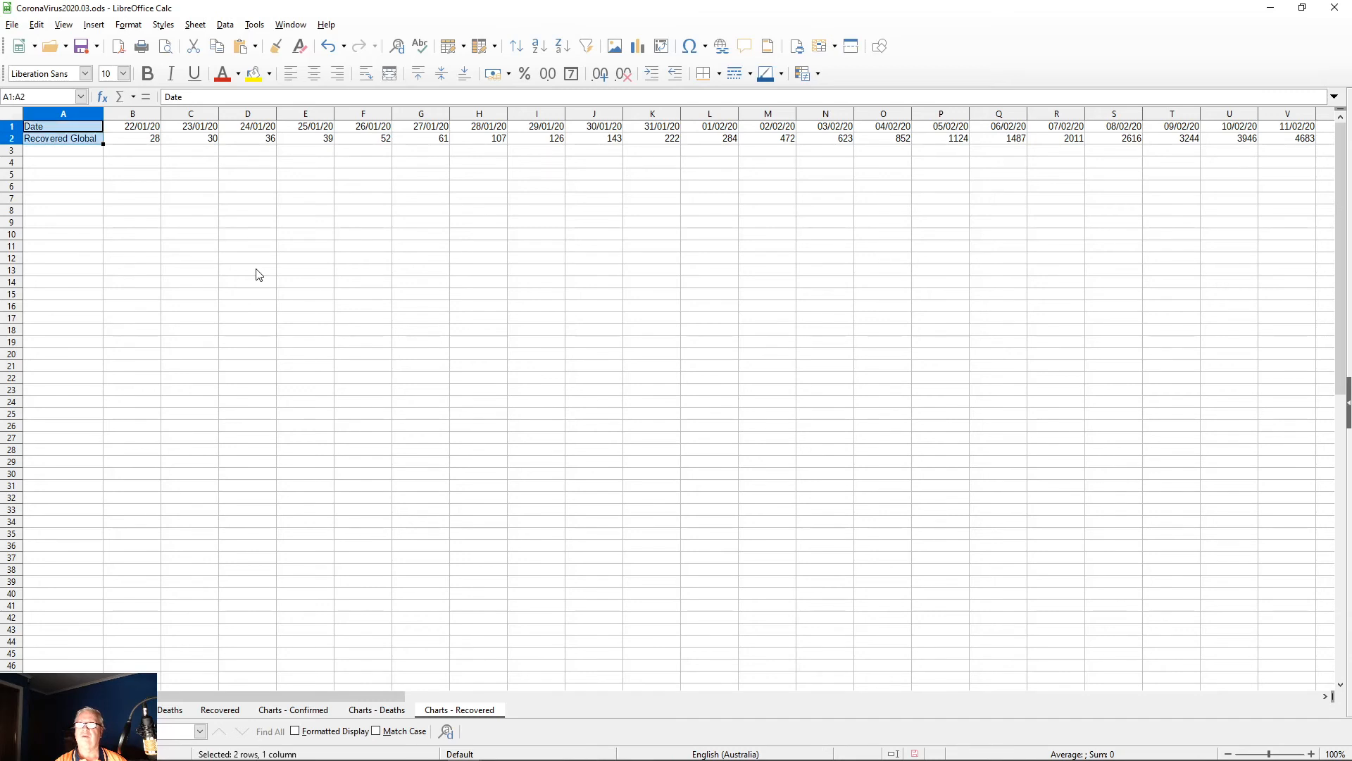
key(ctrl+shift+Right)
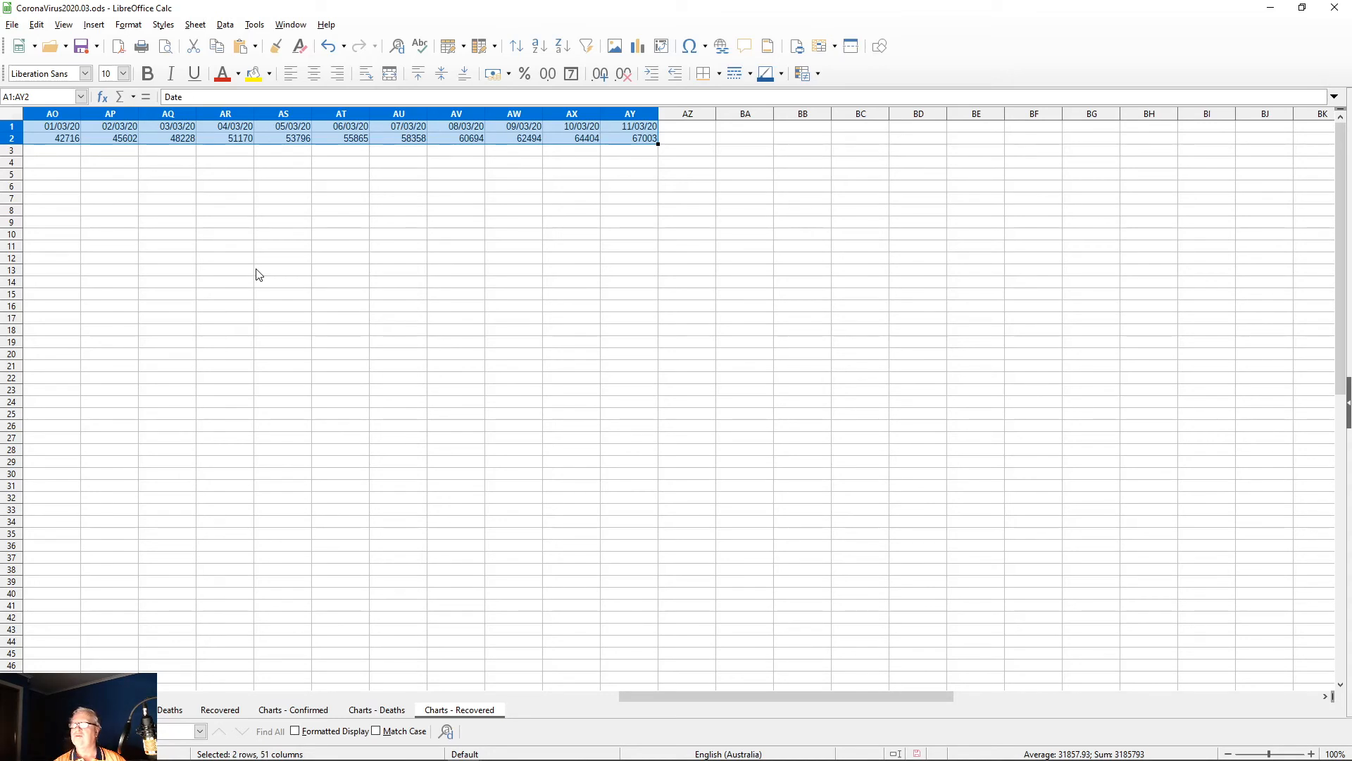
key(ctrl+Home)
key(ctrl+Right)
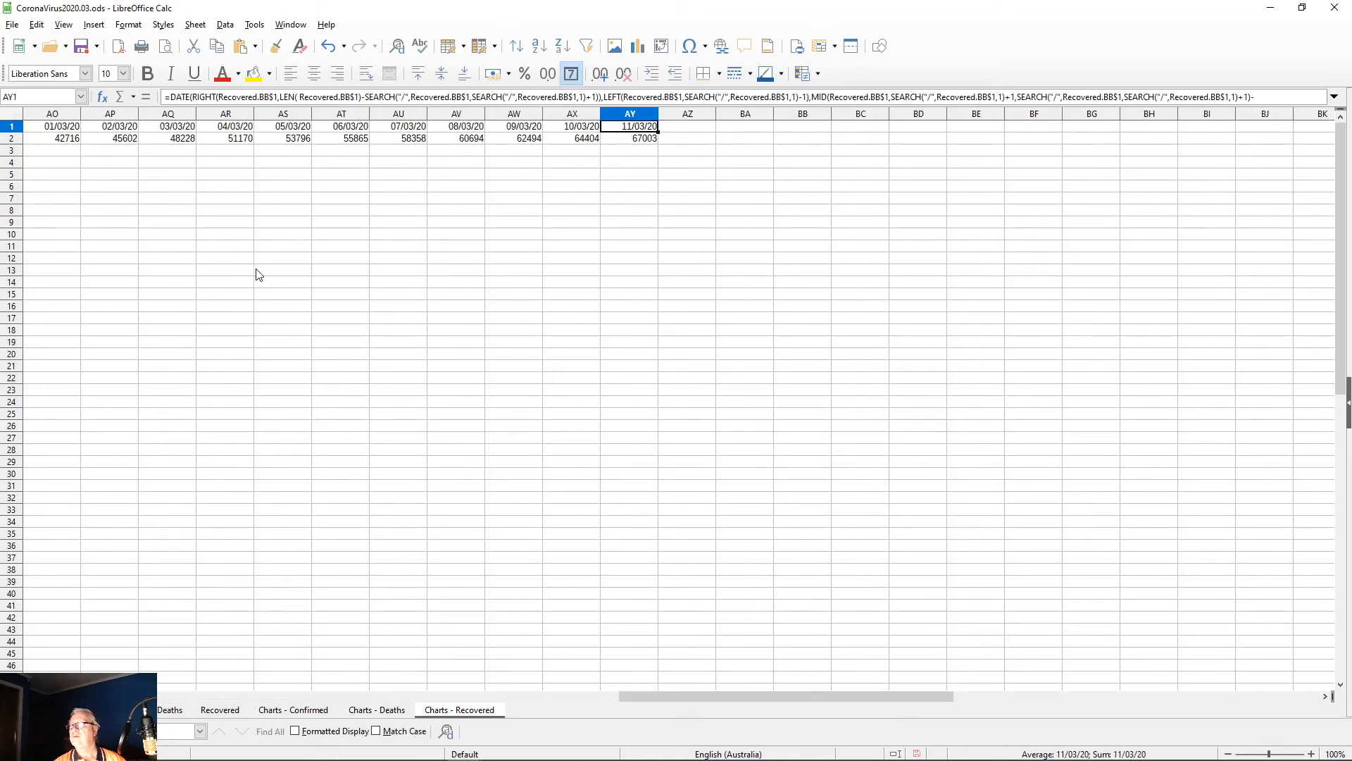
Step: Copy the date and Recovered Global formulas from AY1:AY2 into columns AZ to BC to extend the data through 15/03/20
key(shift+Down)
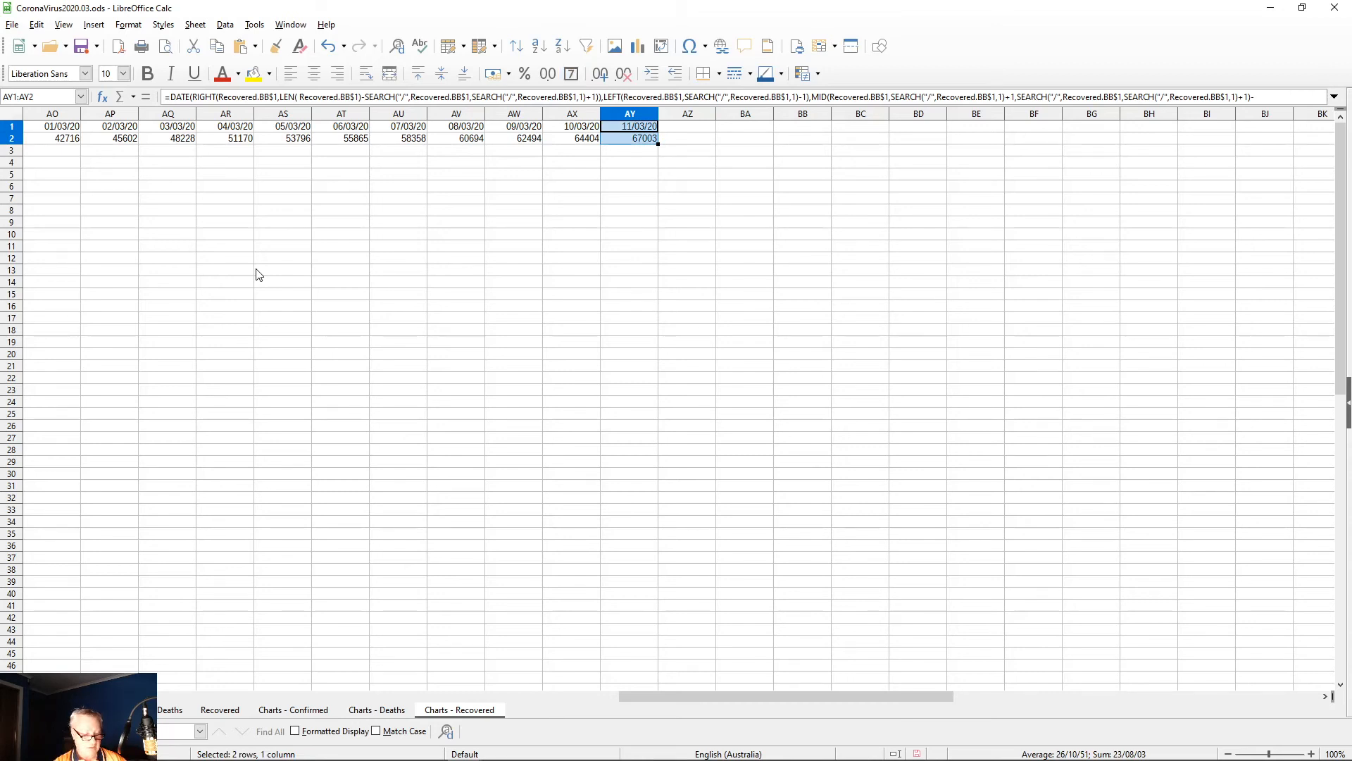
key(Right)
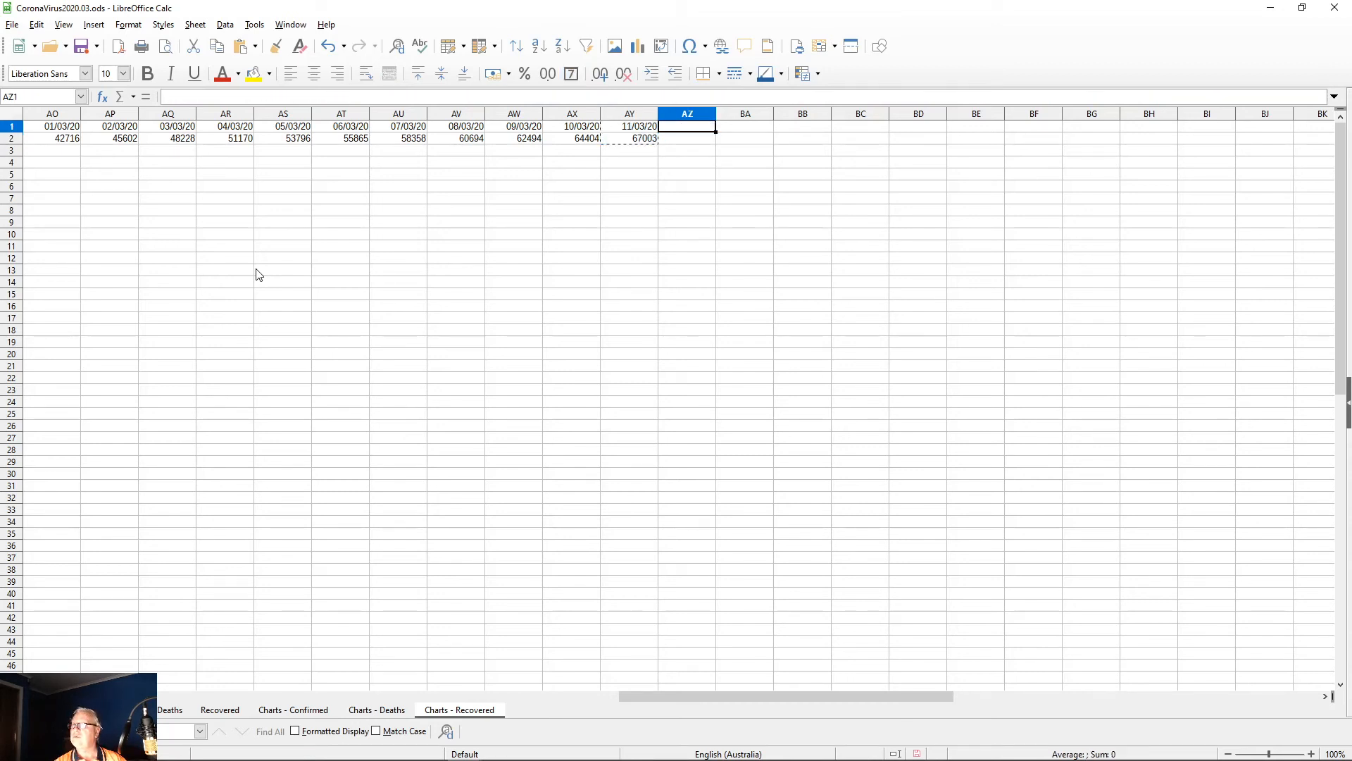
key(shift+Right)
key(shift+Right)
key(shift+Right)
key(shift+Right)
key(shift+Left)
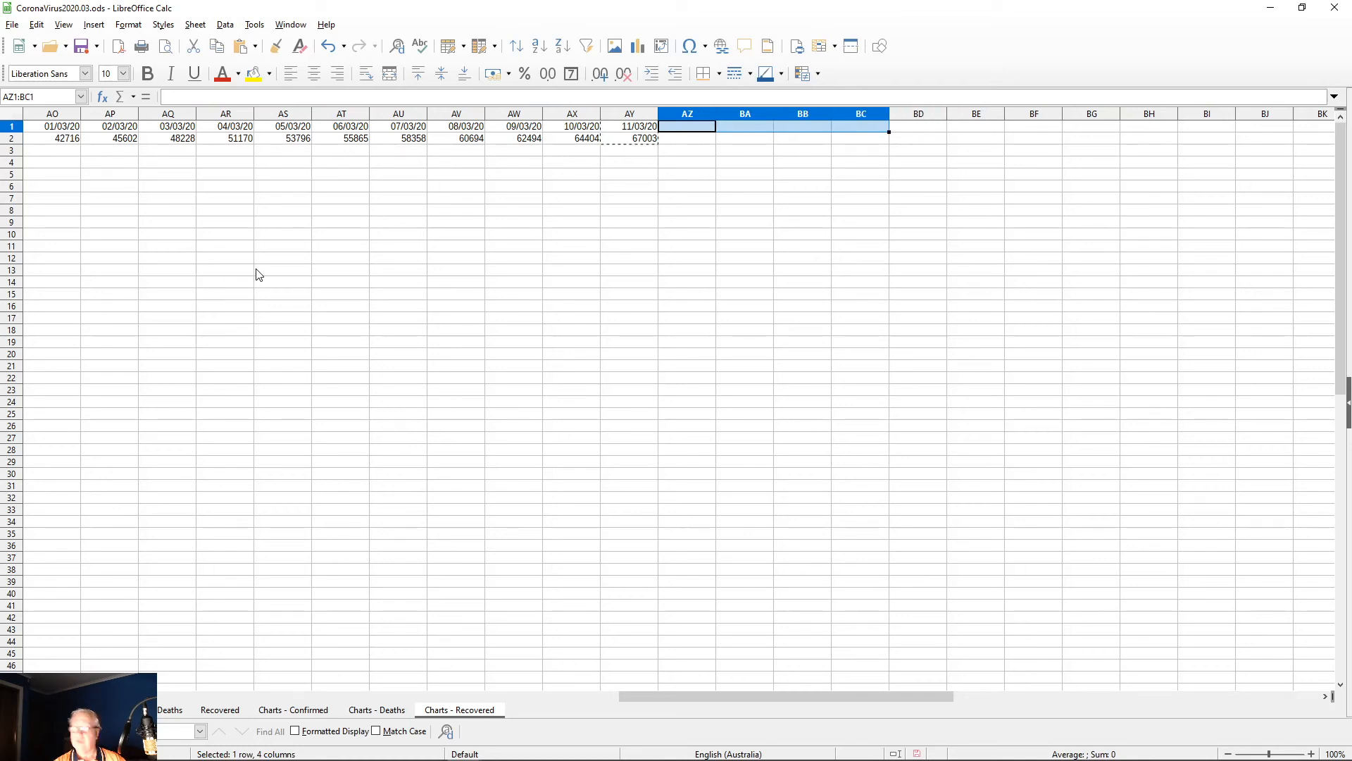
key(ctrl+v)
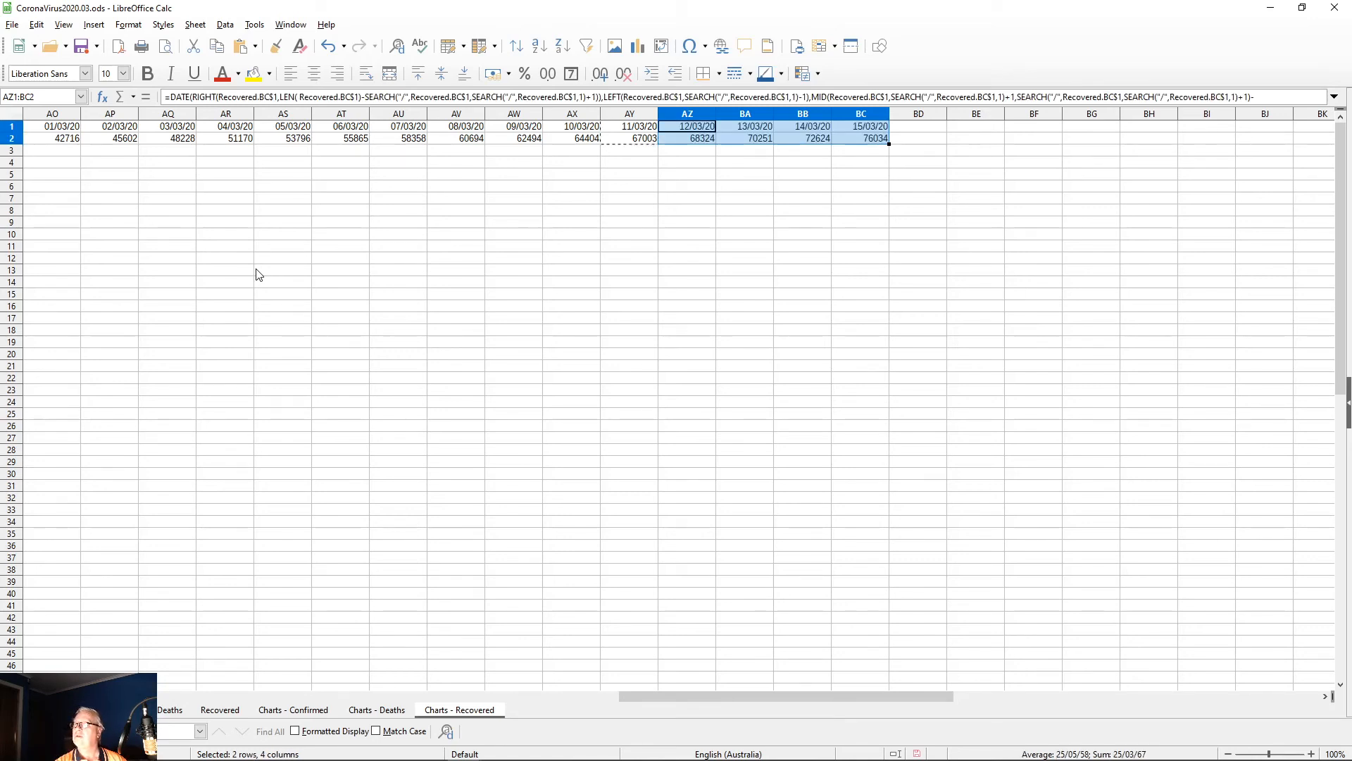
Step: Compare the Recovered Global value for 15/03/20 in BC2 with Total Recovered on the Johns Hopkins dashboard in the browser, and return to Calc
key(Right)
key(Right)
key(Right)
key(Down)
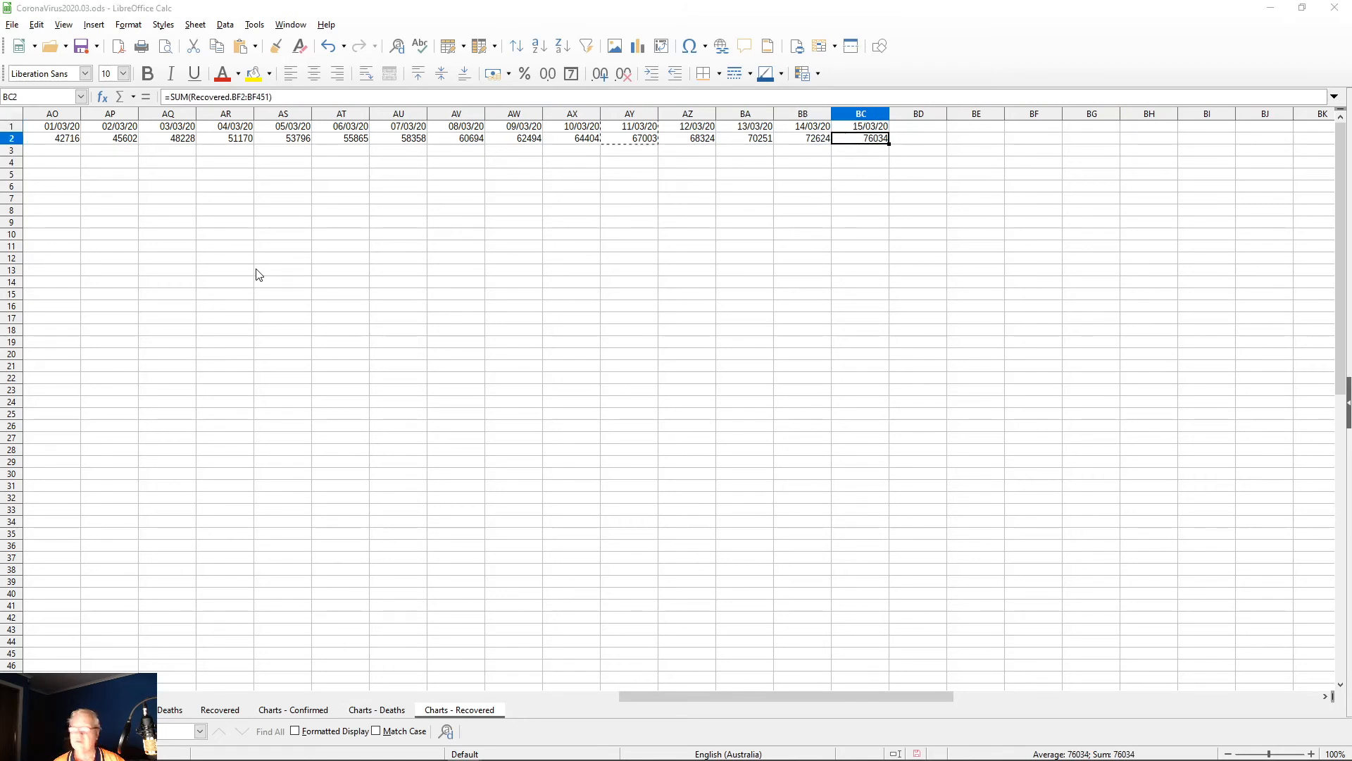
key(alt+Tab)
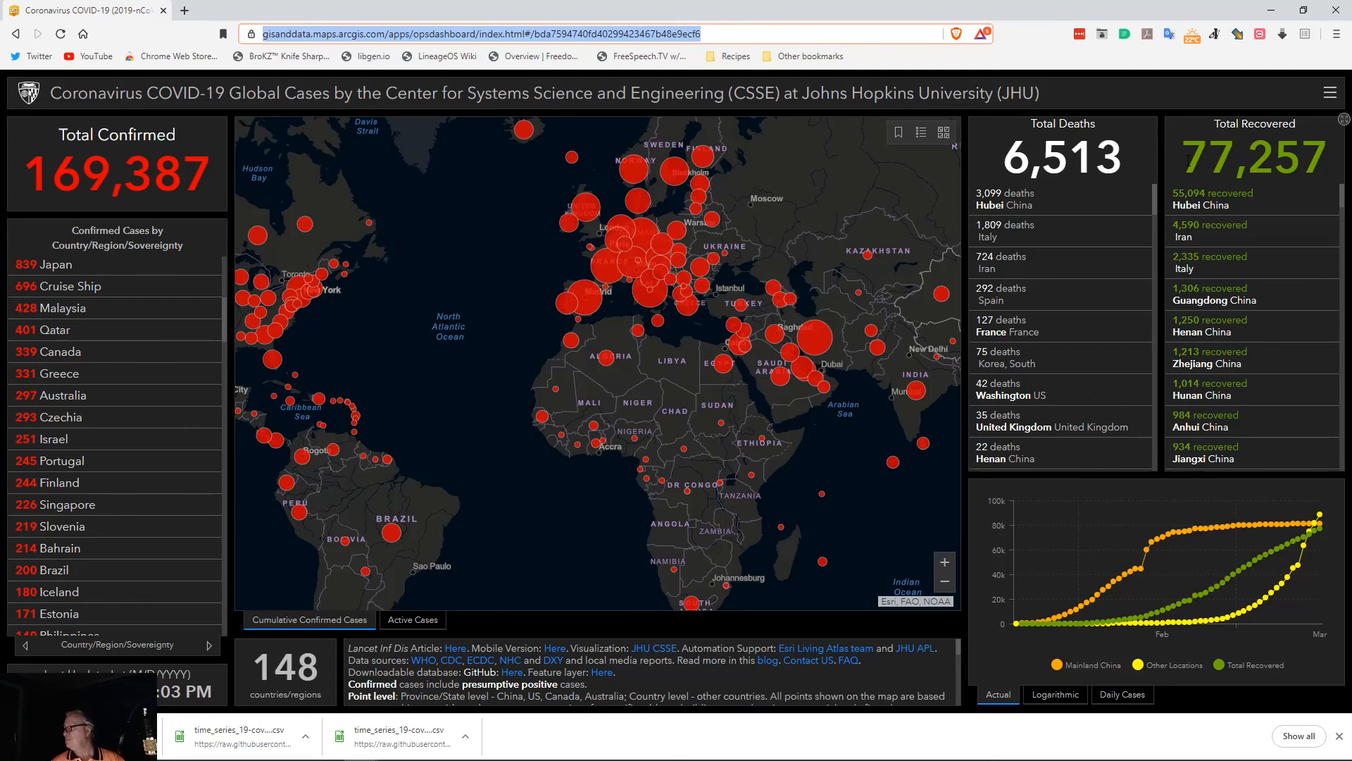
key(alt+Tab)
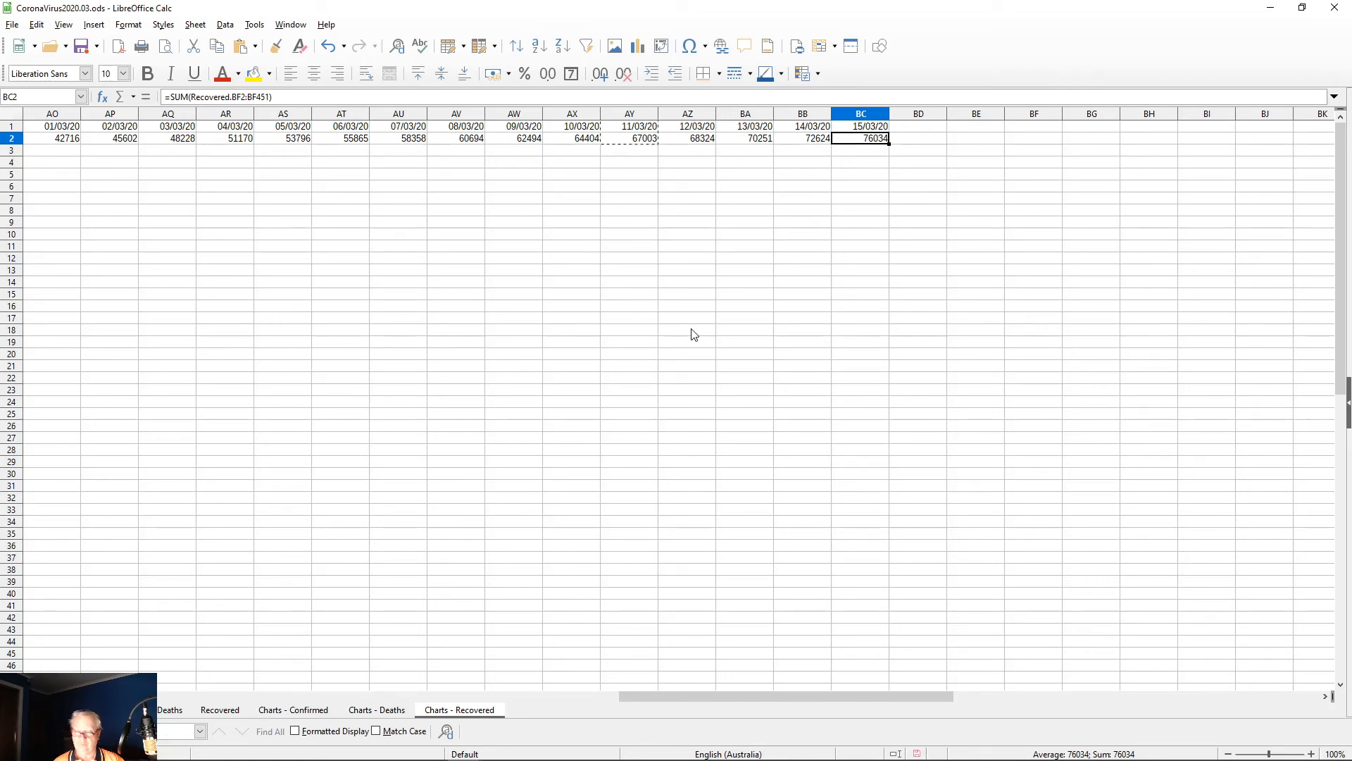
Step: Insert a Line chart of the Points and Lines subtype from the range A1:BC2 on the Charts - Recovered sheet
key(Home)
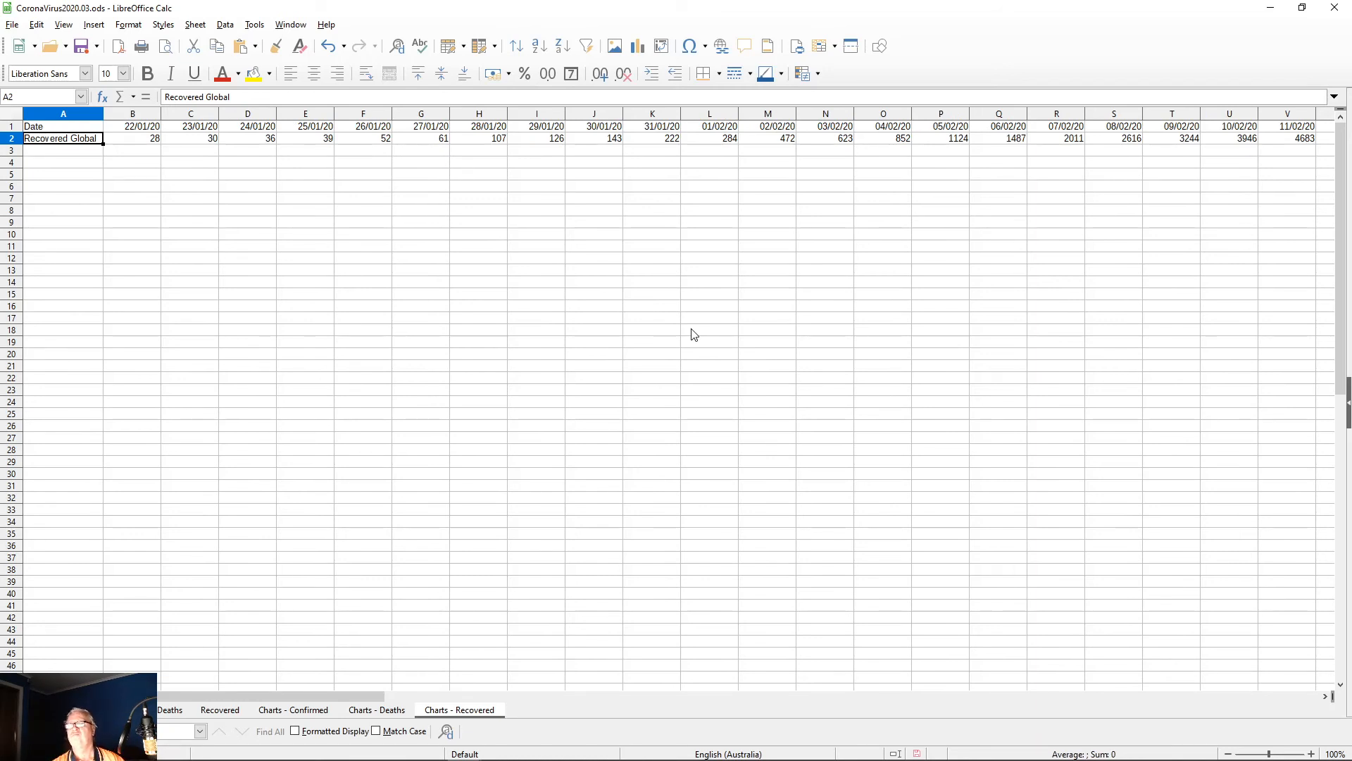
key(Up)
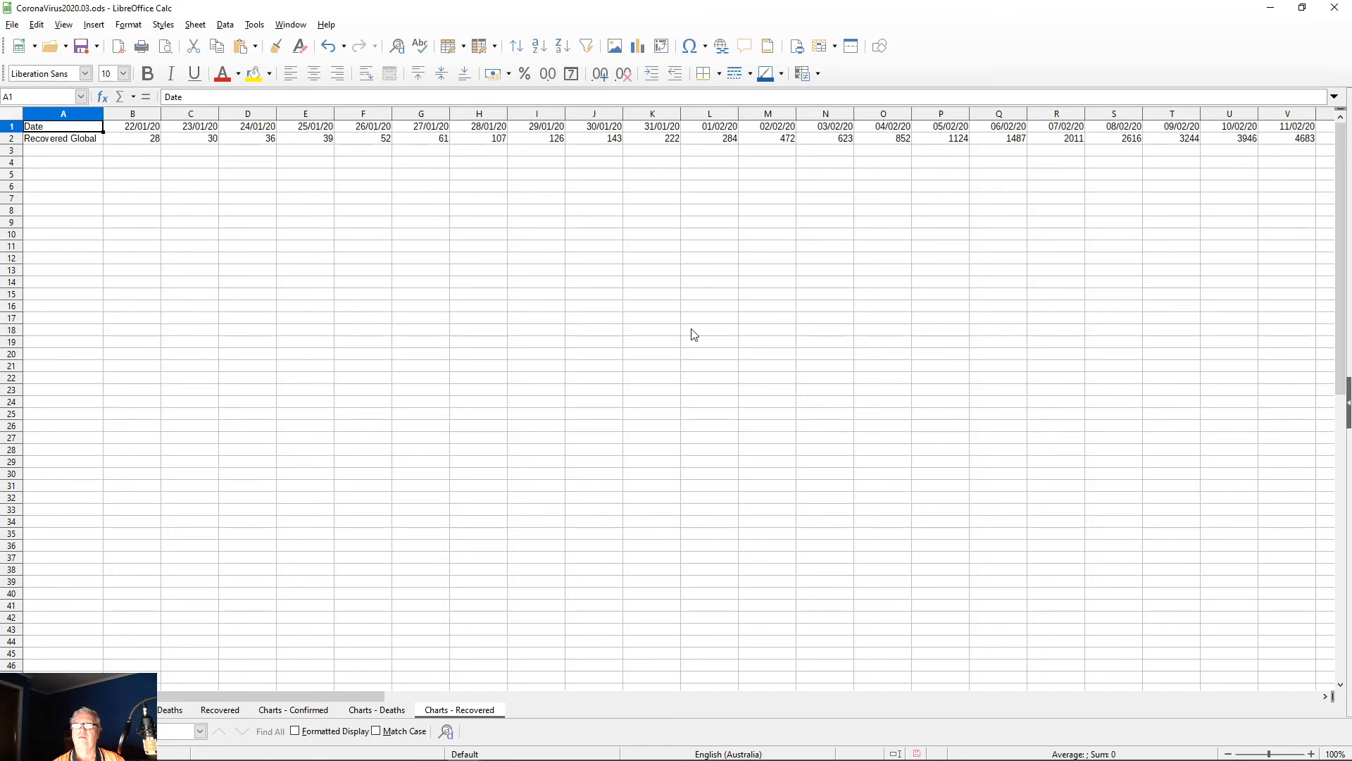
key(shift+Down)
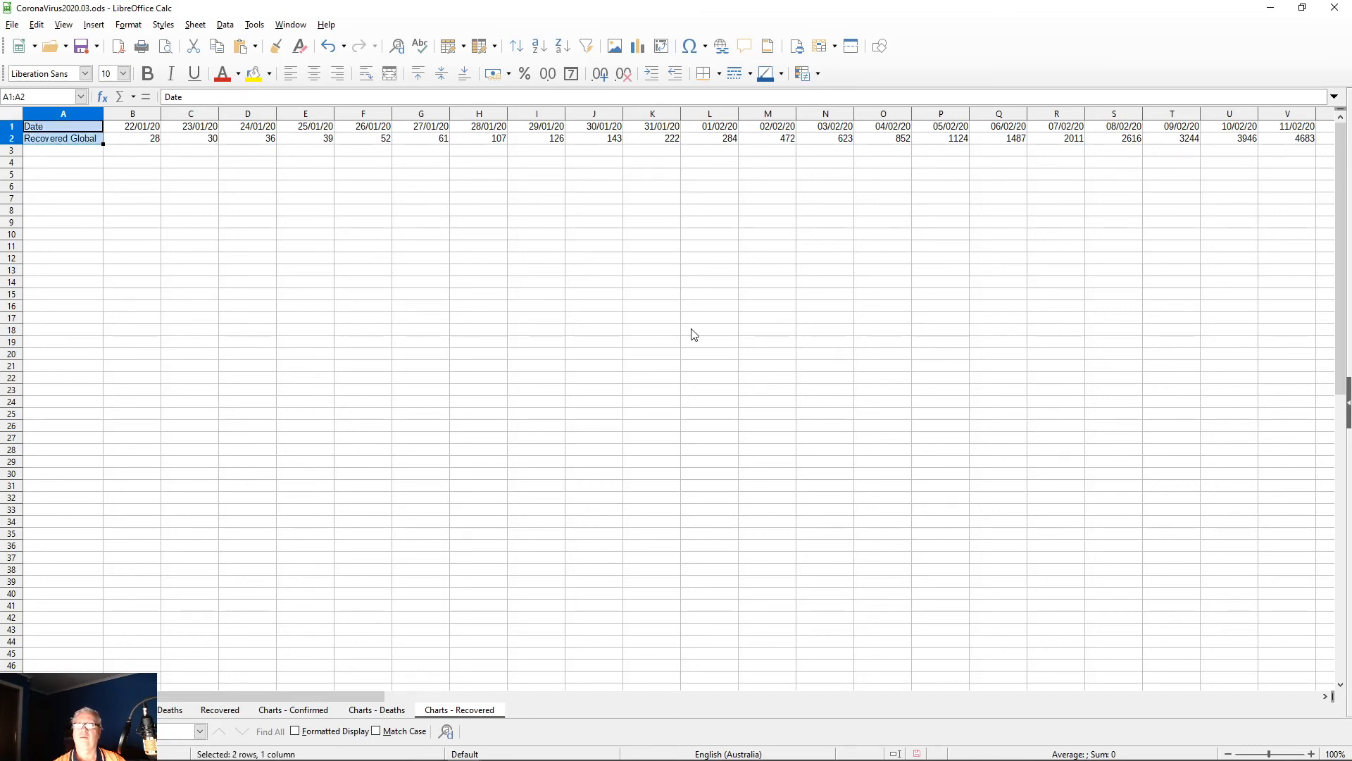
key(ctrl+shift+Right)
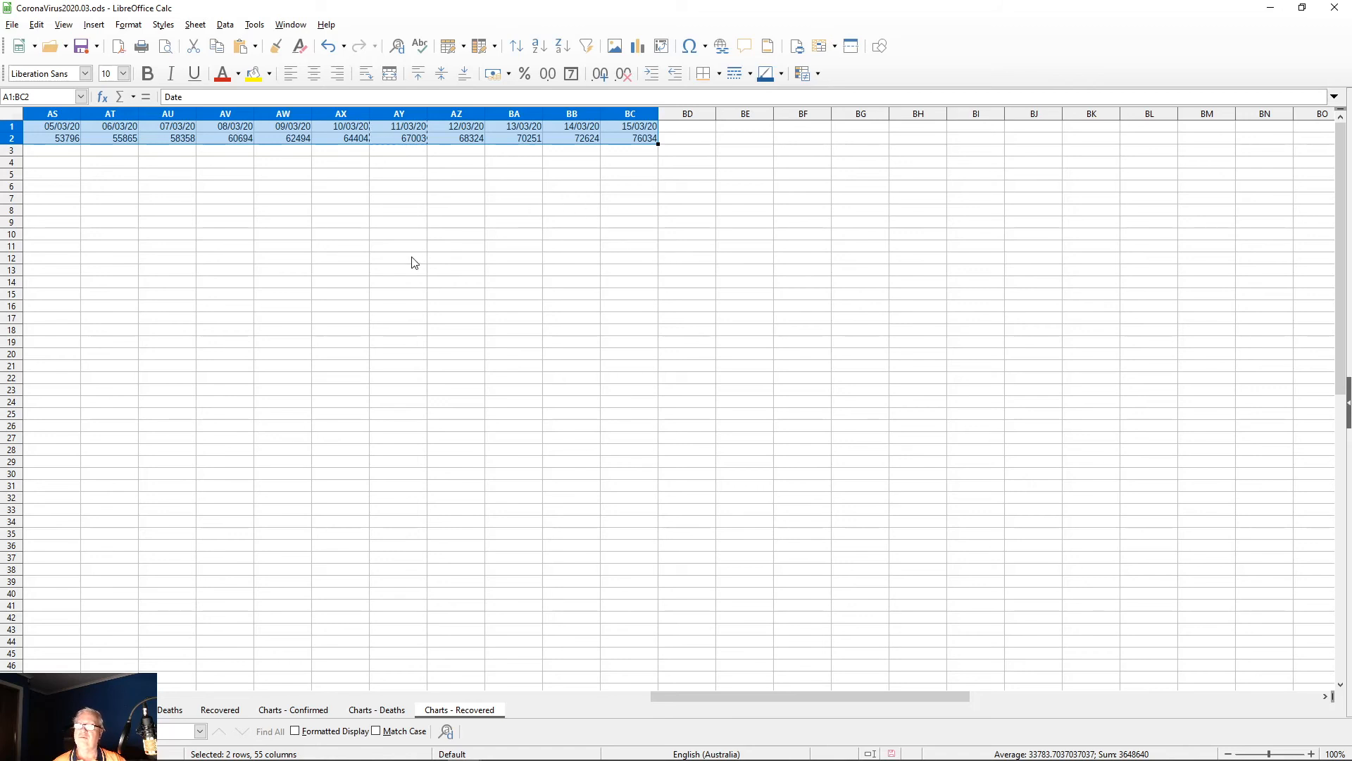
drag(739, 696, 162, 694)
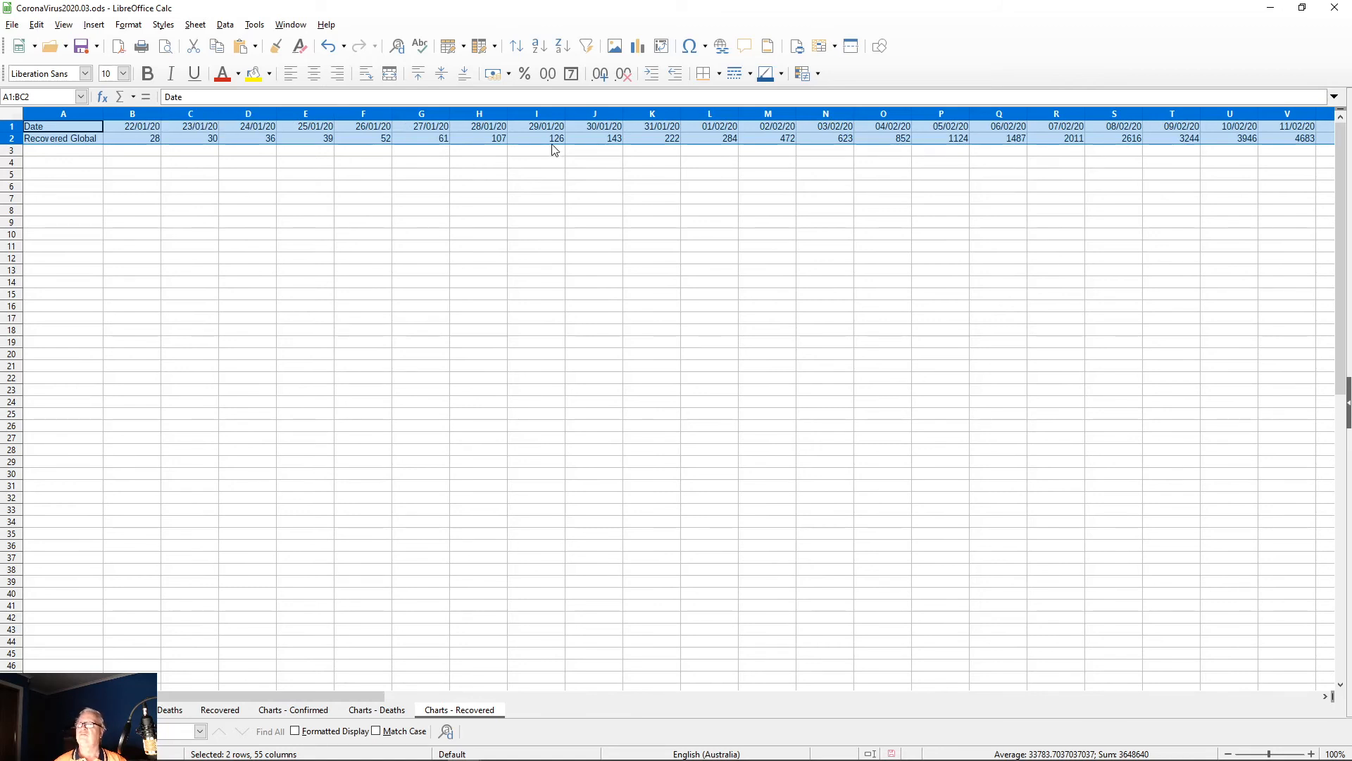
click(637, 46)
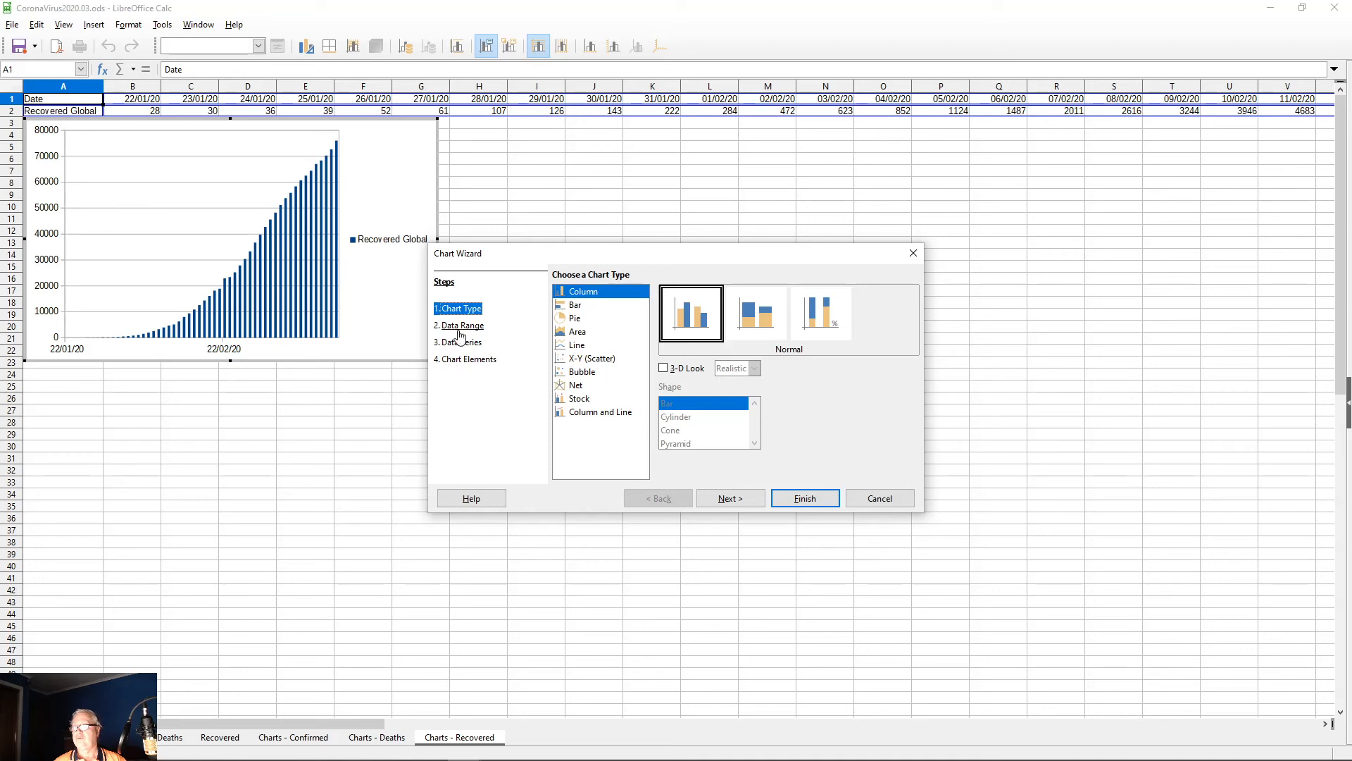
click(586, 345)
click(757, 317)
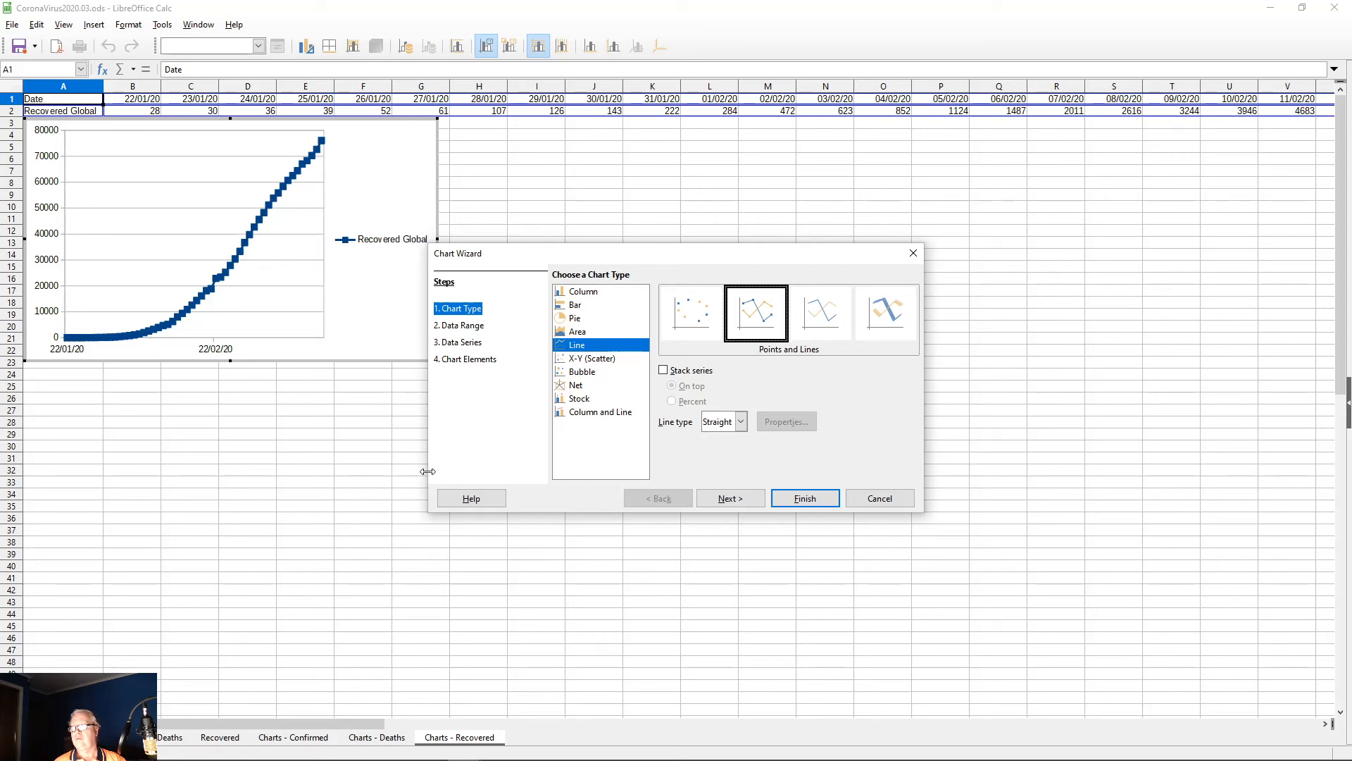
Step: Title the new recoveries chart "Global Recoveries COVID-19" in its chart elements
click(468, 361)
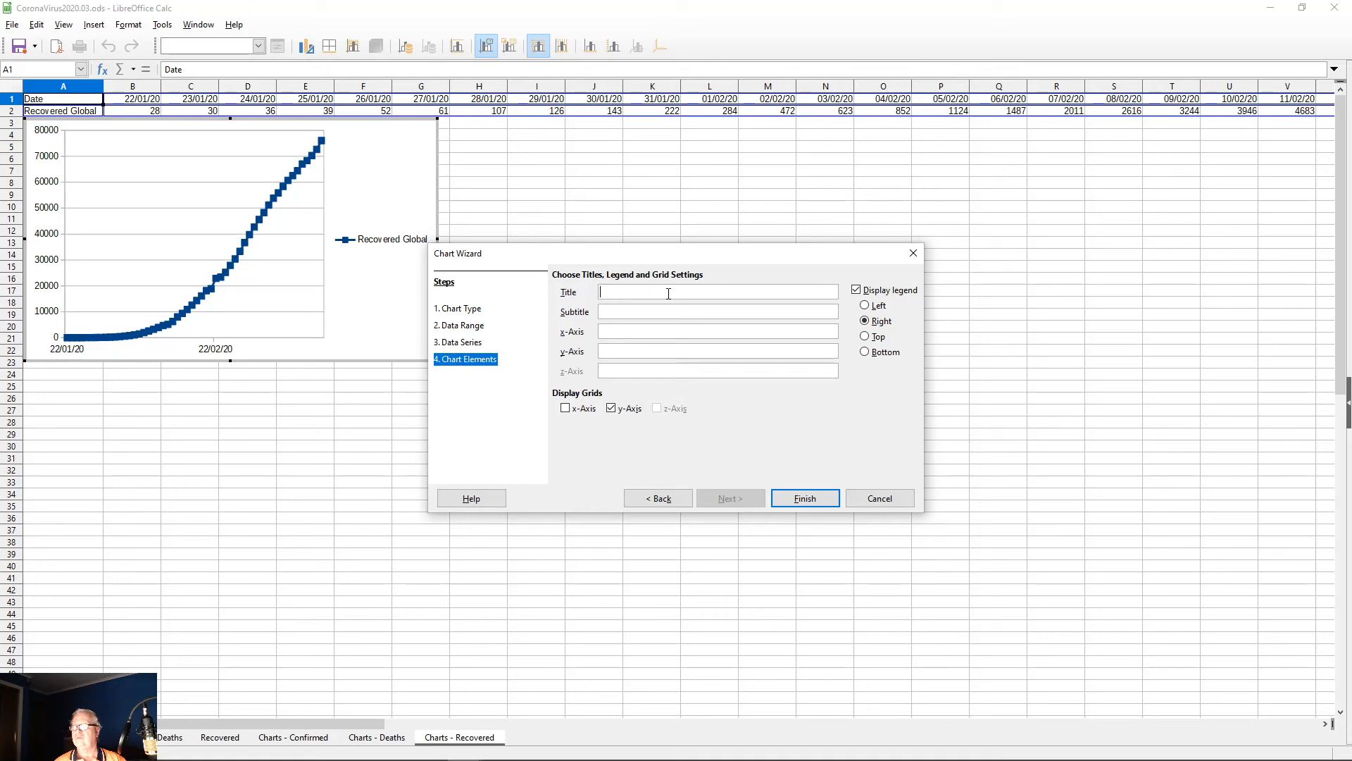
text(Global Recoveries CO)
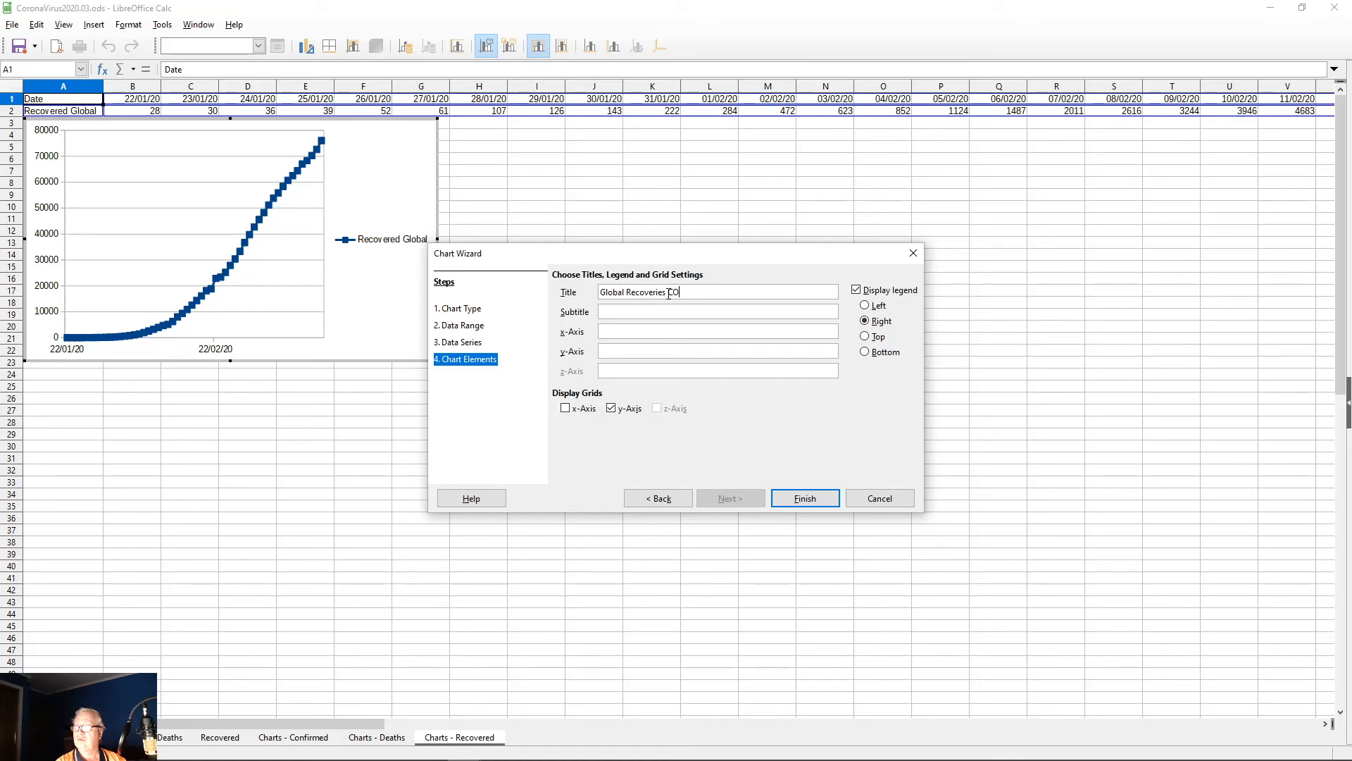
text(VID)
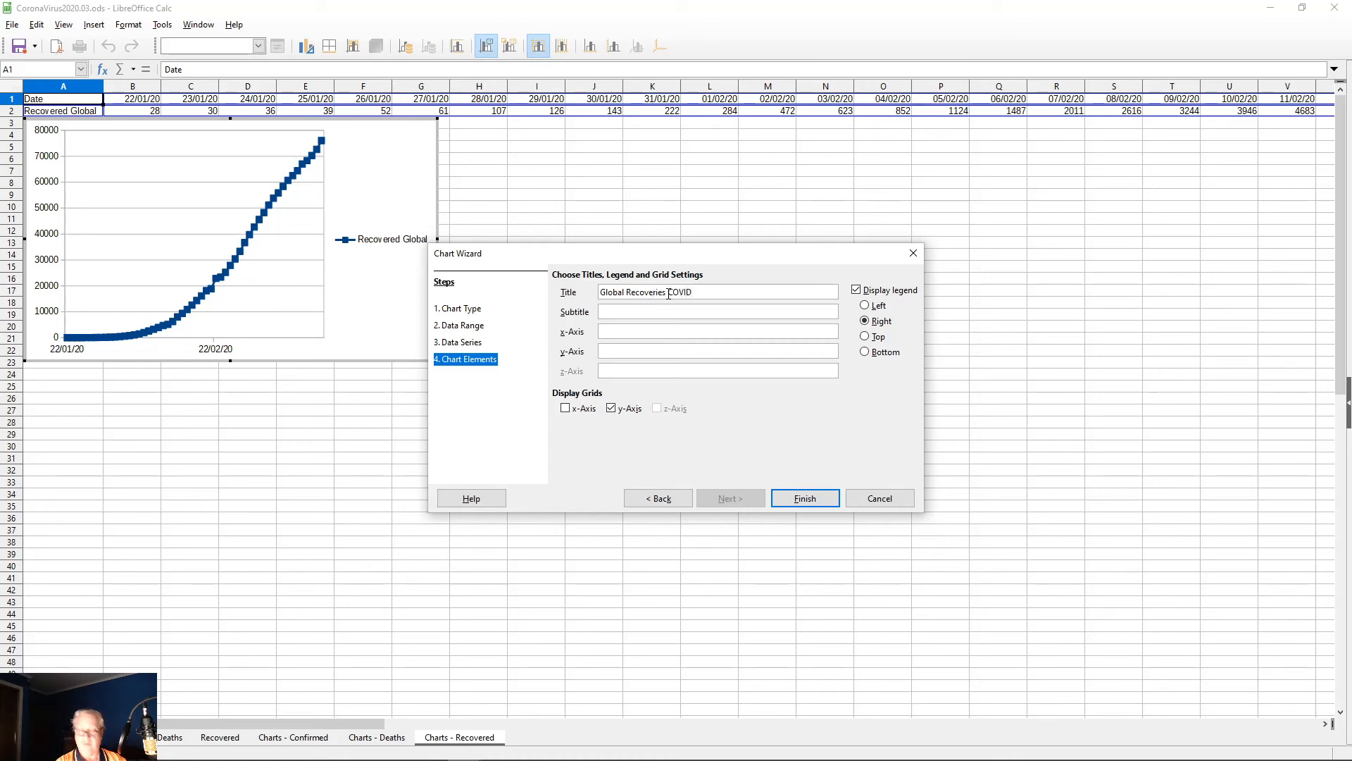
text(-19)
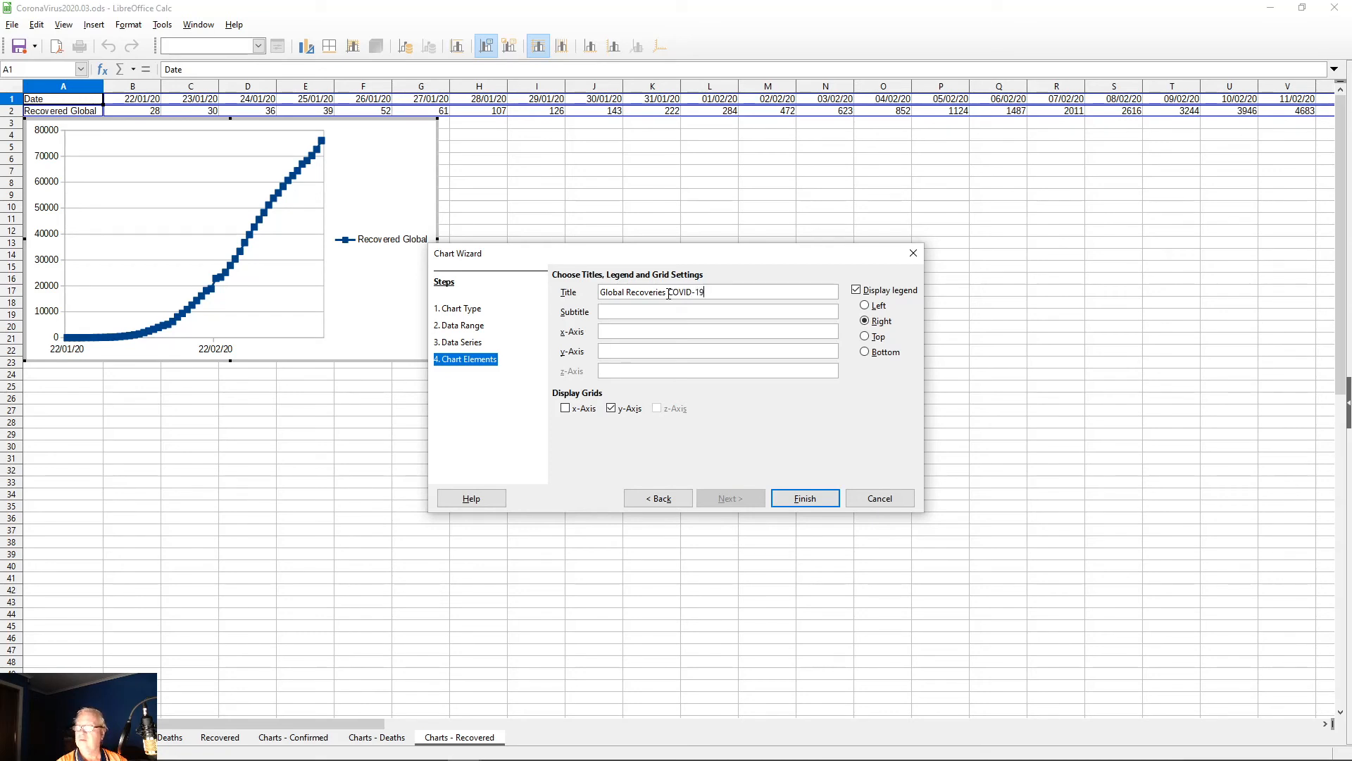
Step: Set the chart's subtitle to the gisanddata.maps.arcgis.com dashboard's full web address, copied from the browser
click(632, 313)
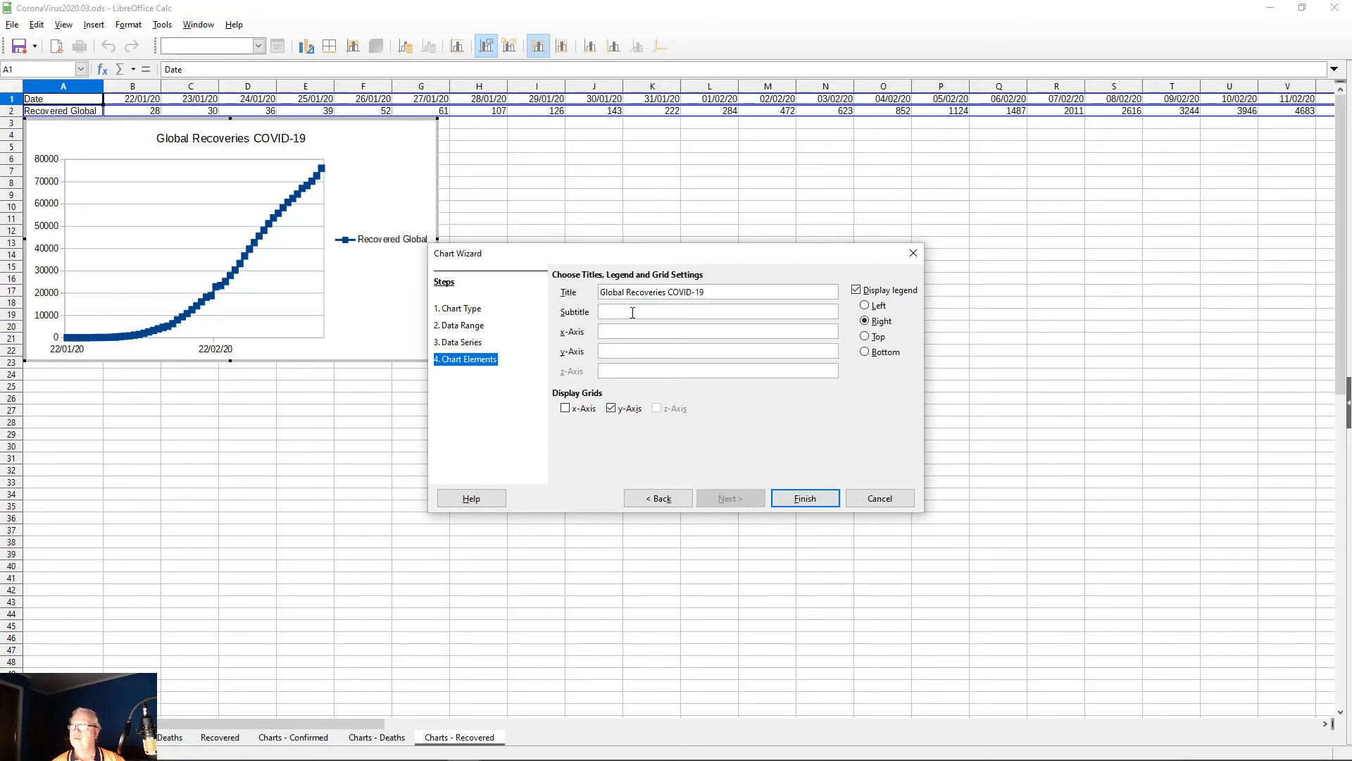
key(alt+Tab)
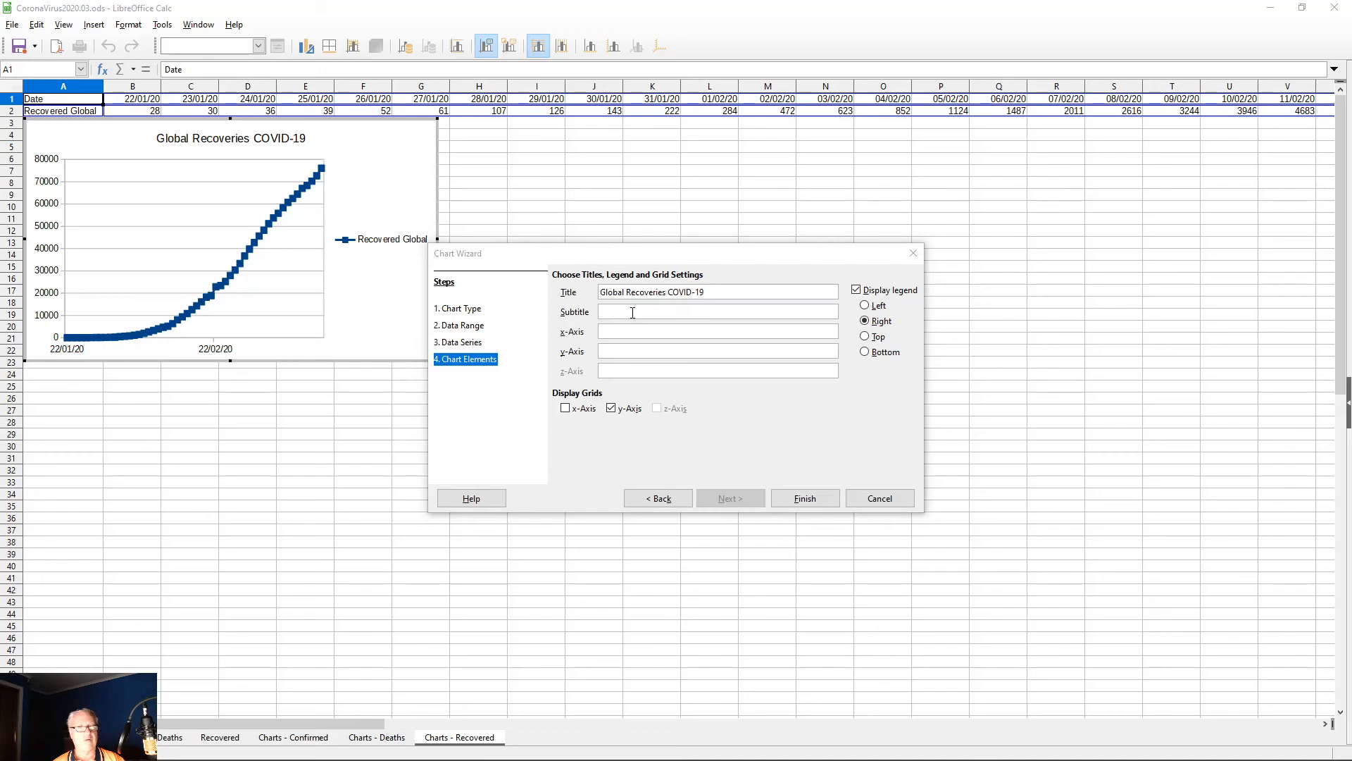
right_click(531, 34)
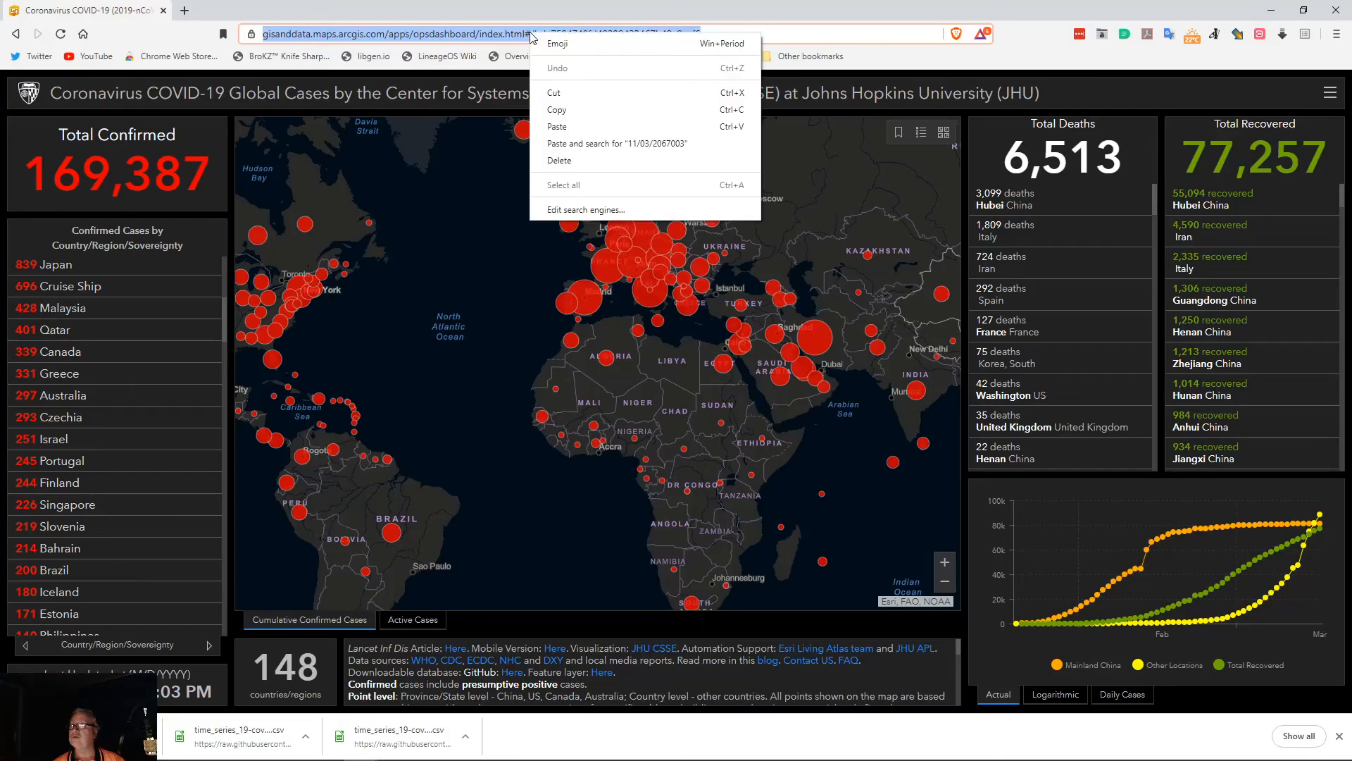
click(570, 110)
key(alt+Tab)
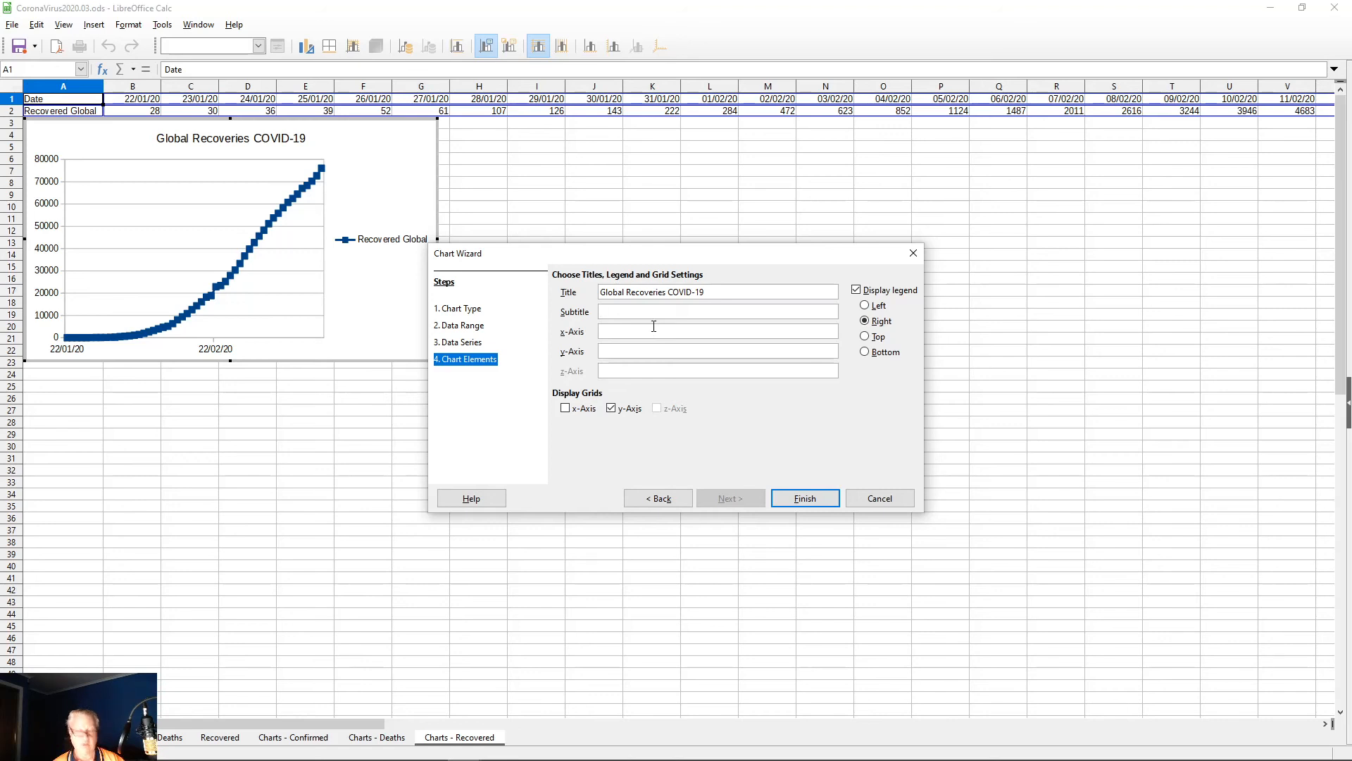
key(ctrl+v)
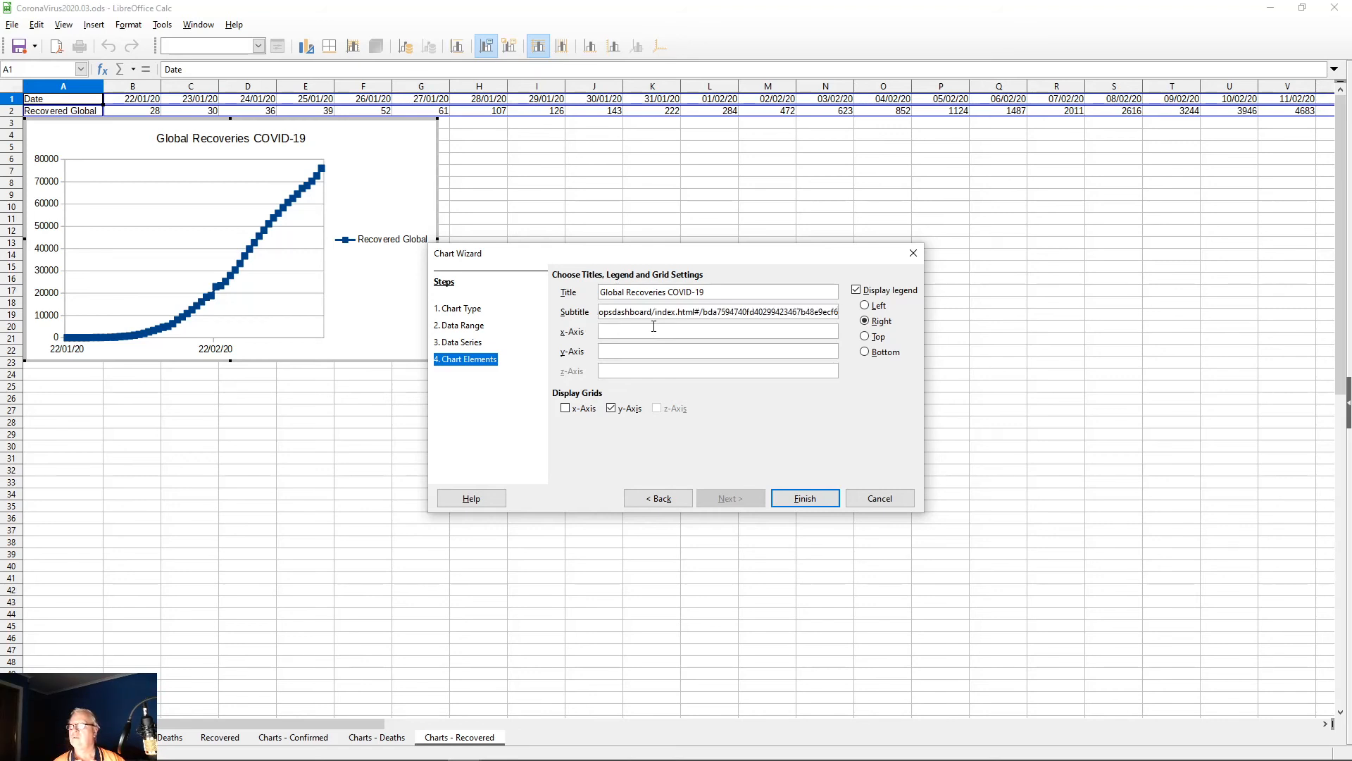
Step: Label the x-axis "Date" and the y-axis "Recoveries", and finish creating the chart
click(654, 328)
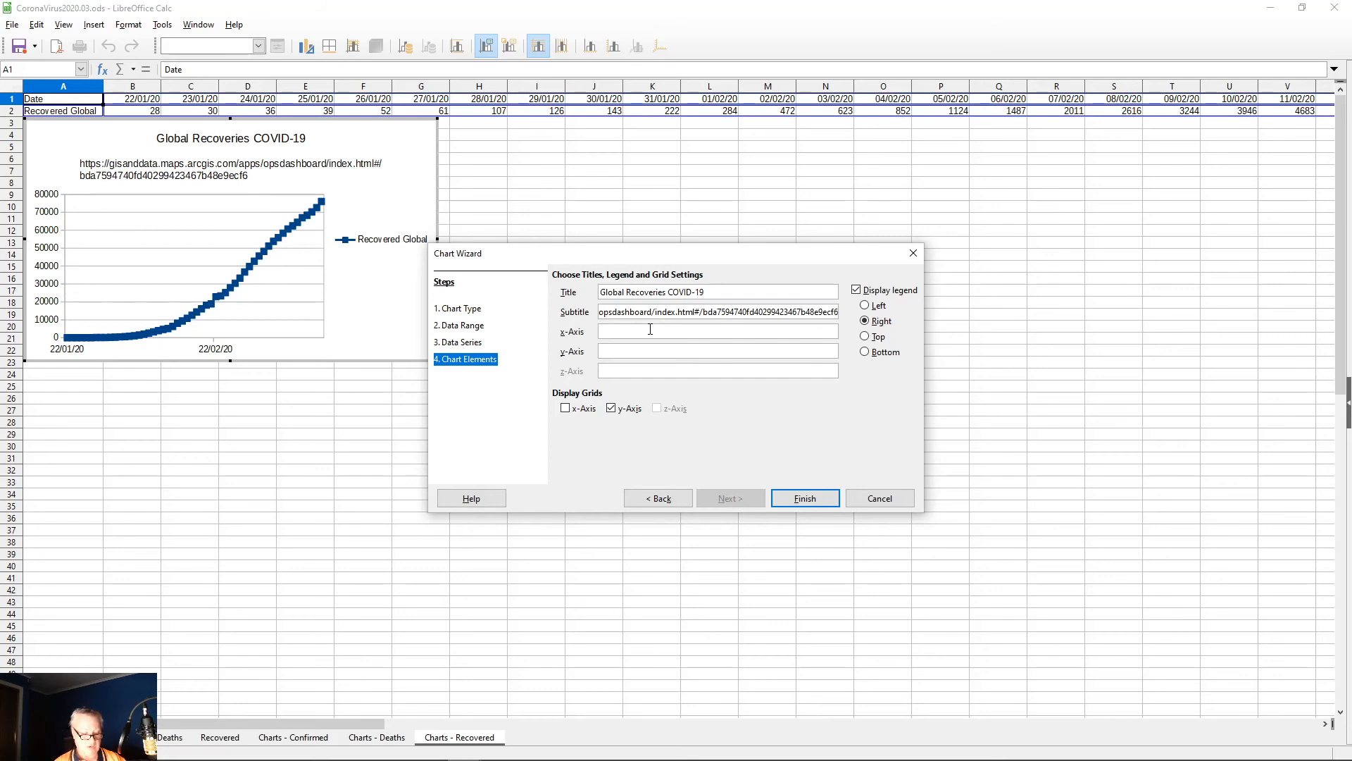
text(Date)
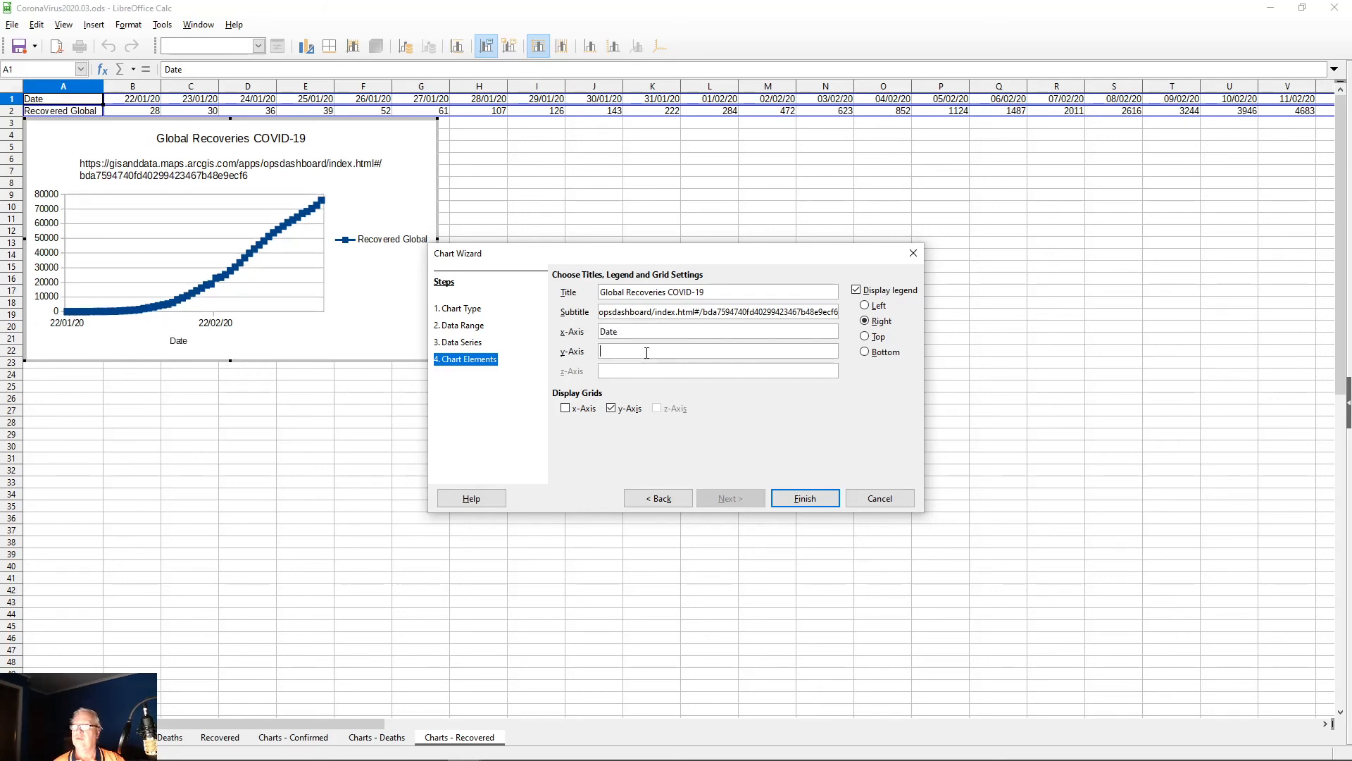
click(651, 351)
text(Recoveri)
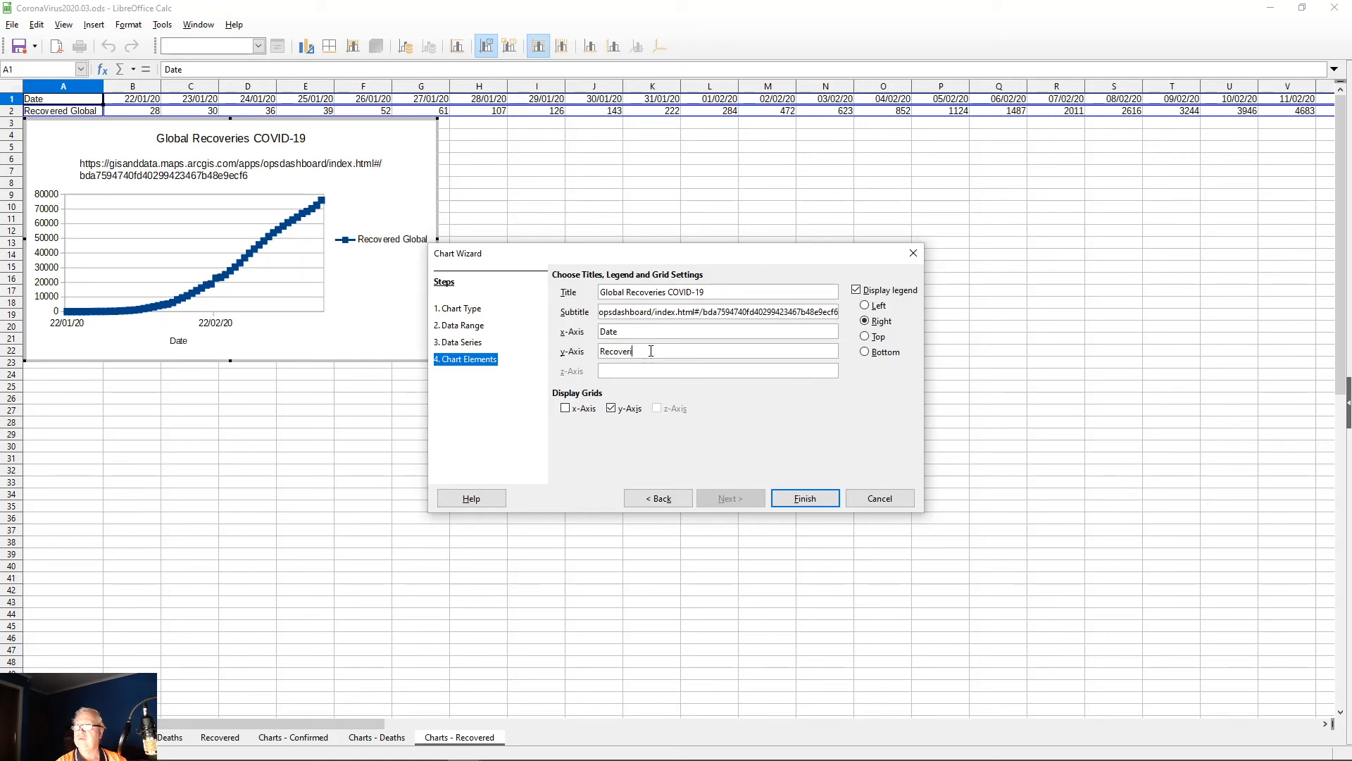
text(es)
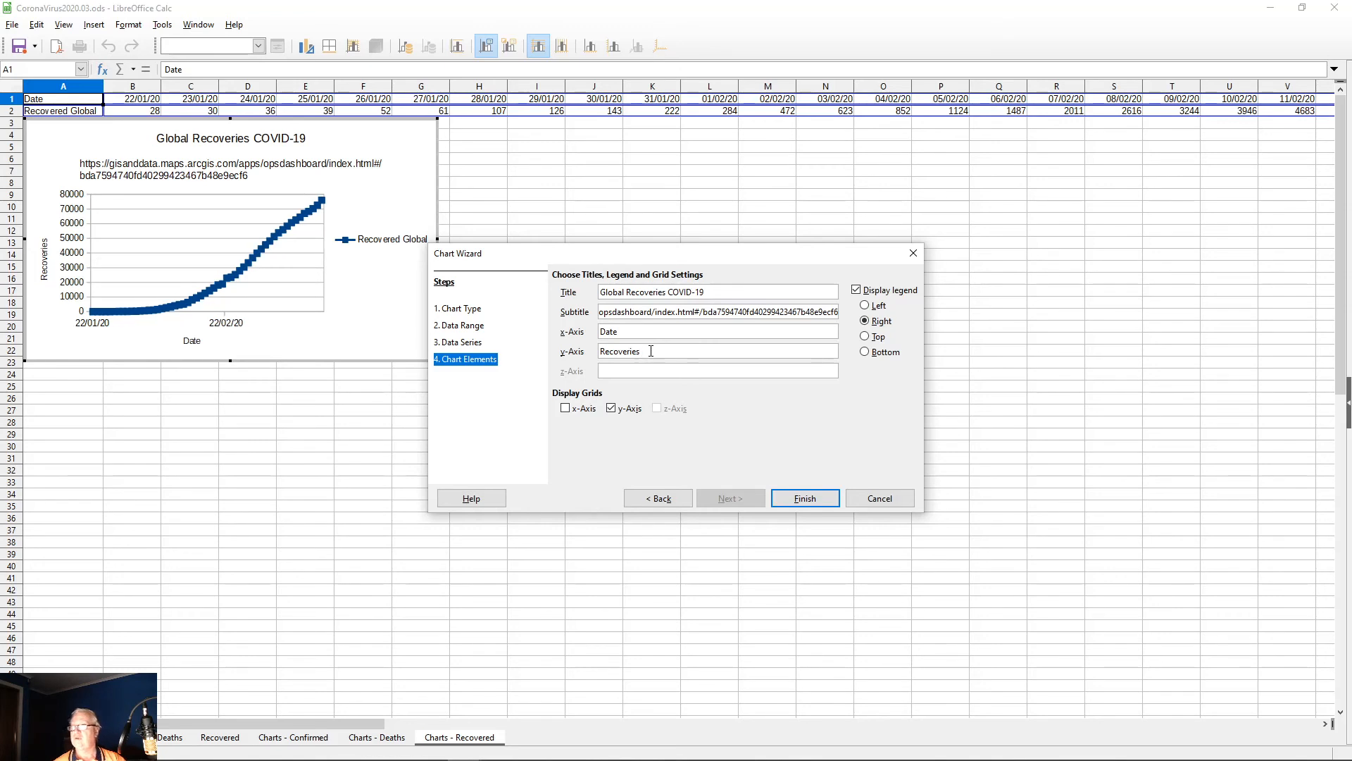
click(787, 501)
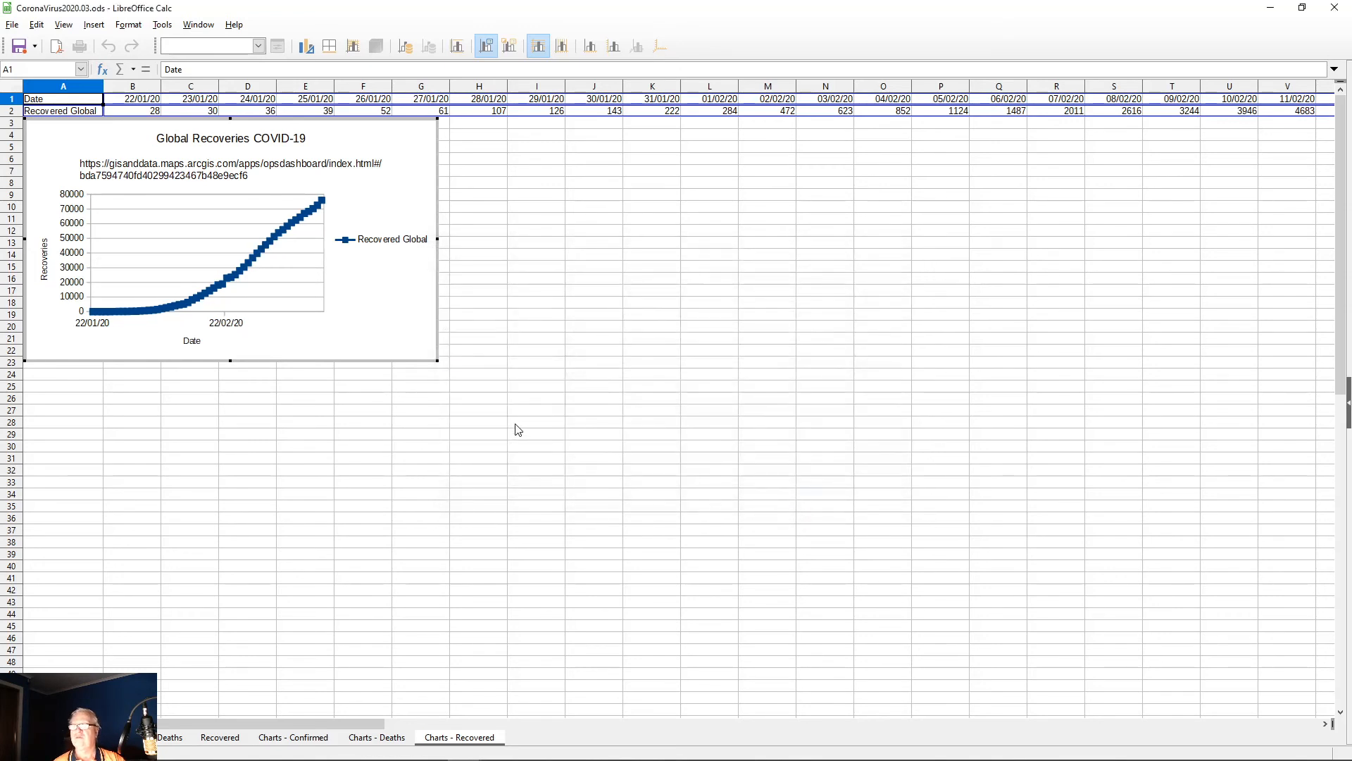
Step: Enlarge the Global Recoveries COVID-19 chart from its lower corner so it spans columns A to V, starting at row 3
click(1340, 712)
click(1341, 712)
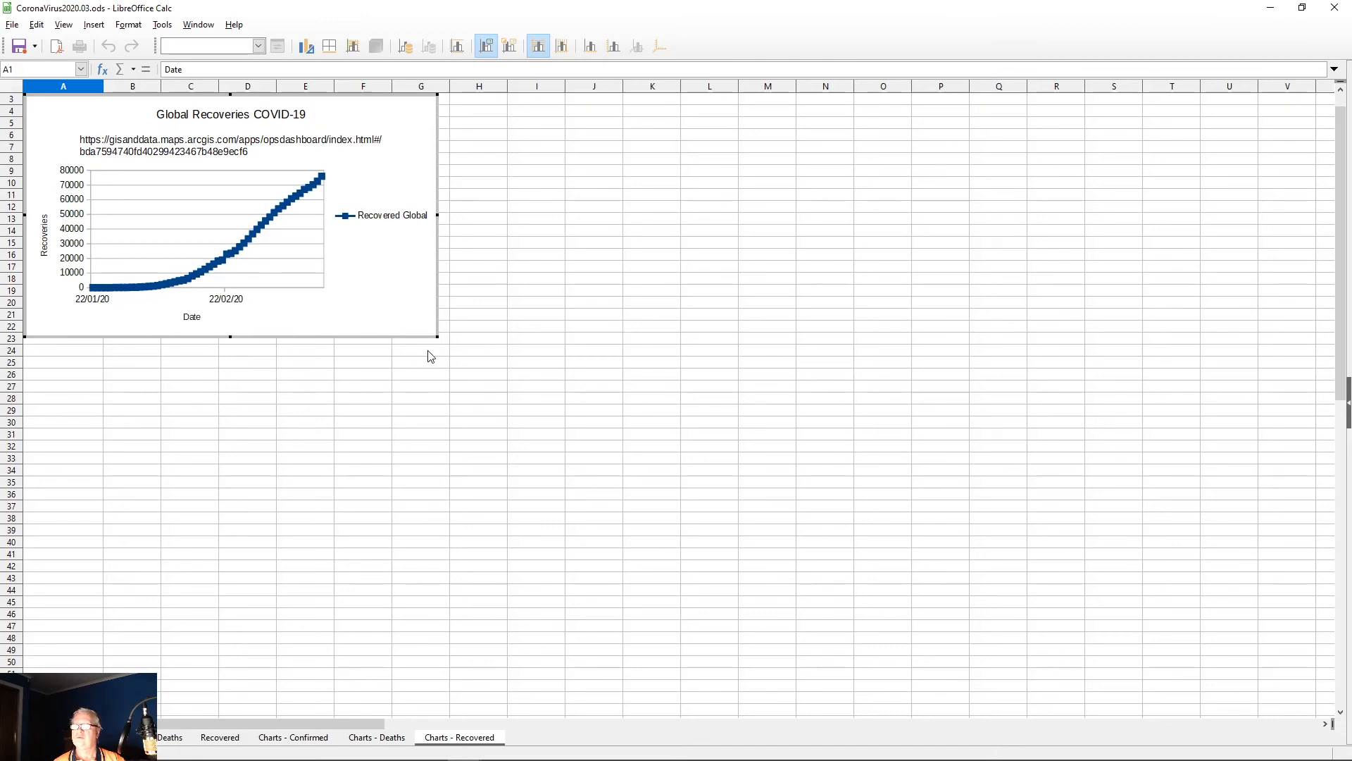
drag(436, 336, 1315, 713)
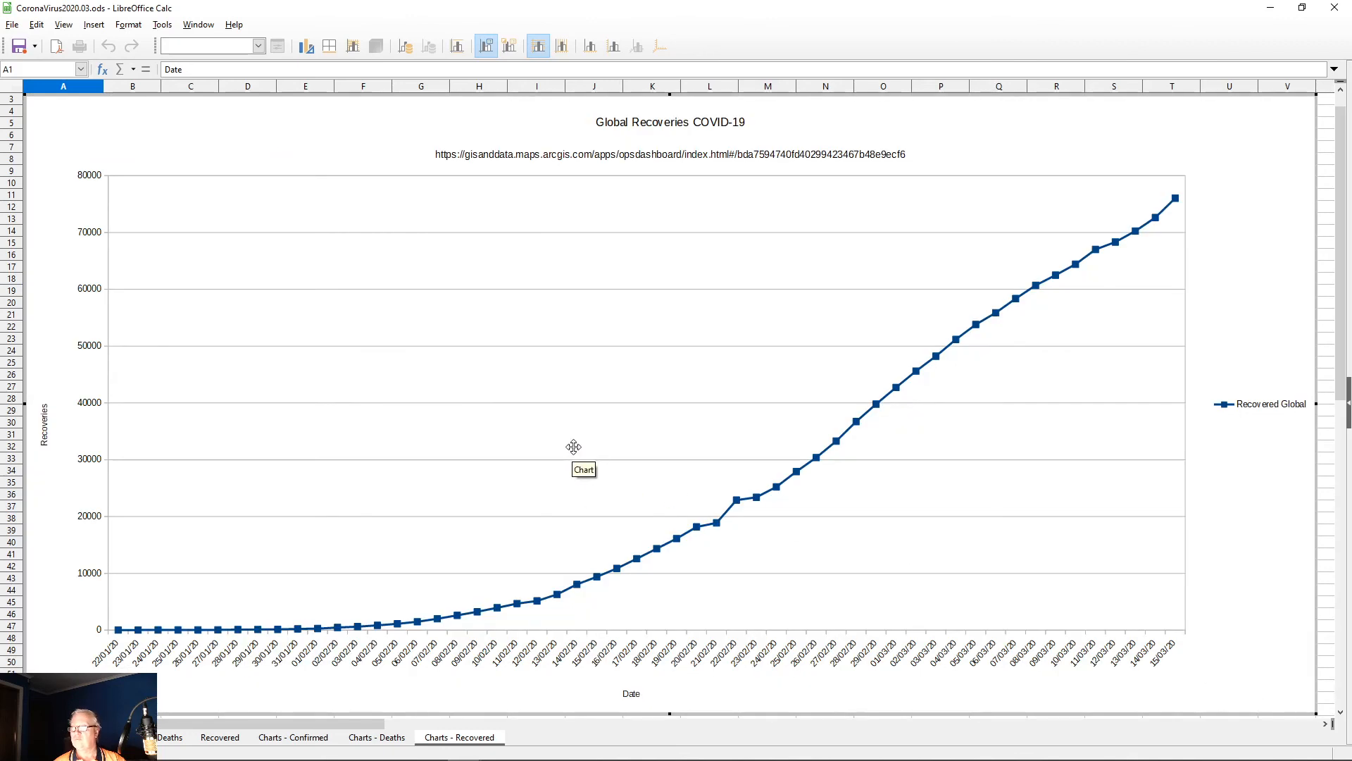
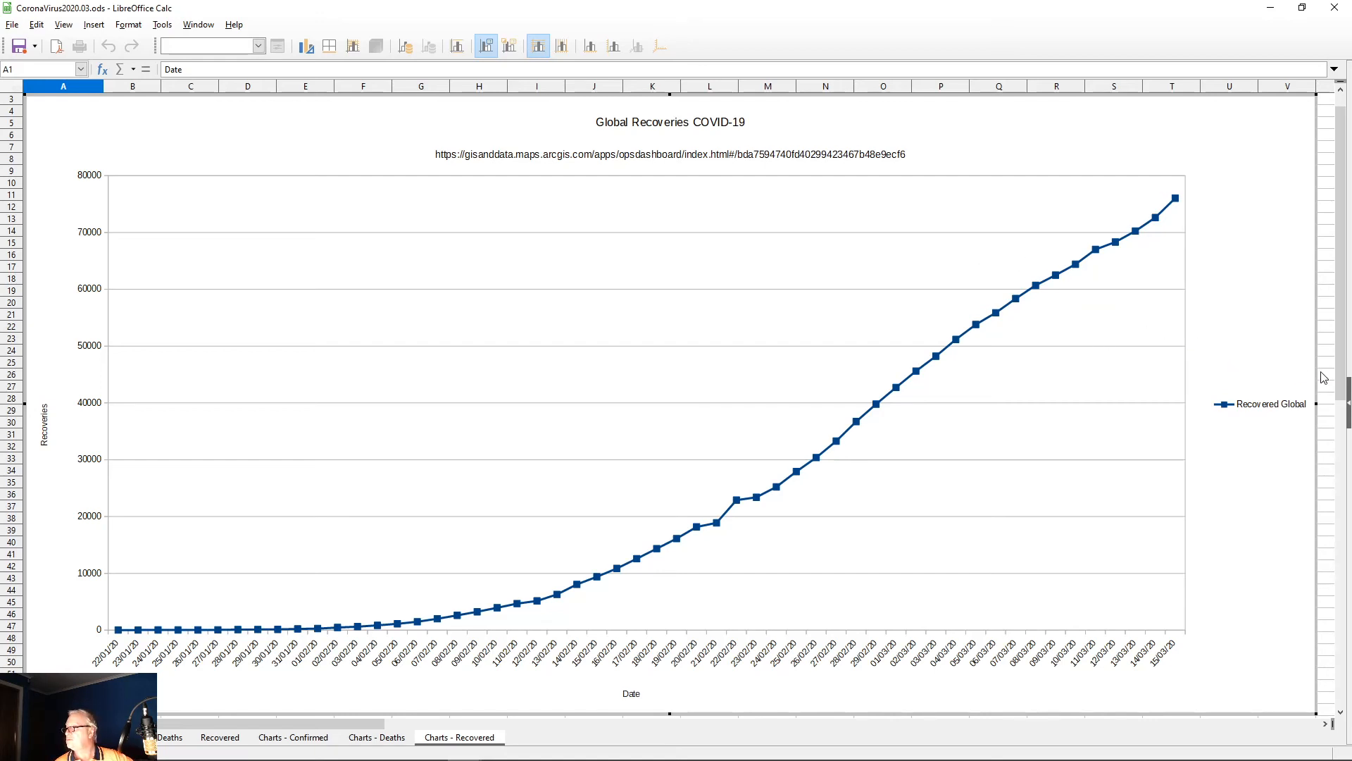
Step: Leave the recoveries chart and examine the global recovery formulas in row 2 from C2 to I2
drag(1340, 360, 1342, 266)
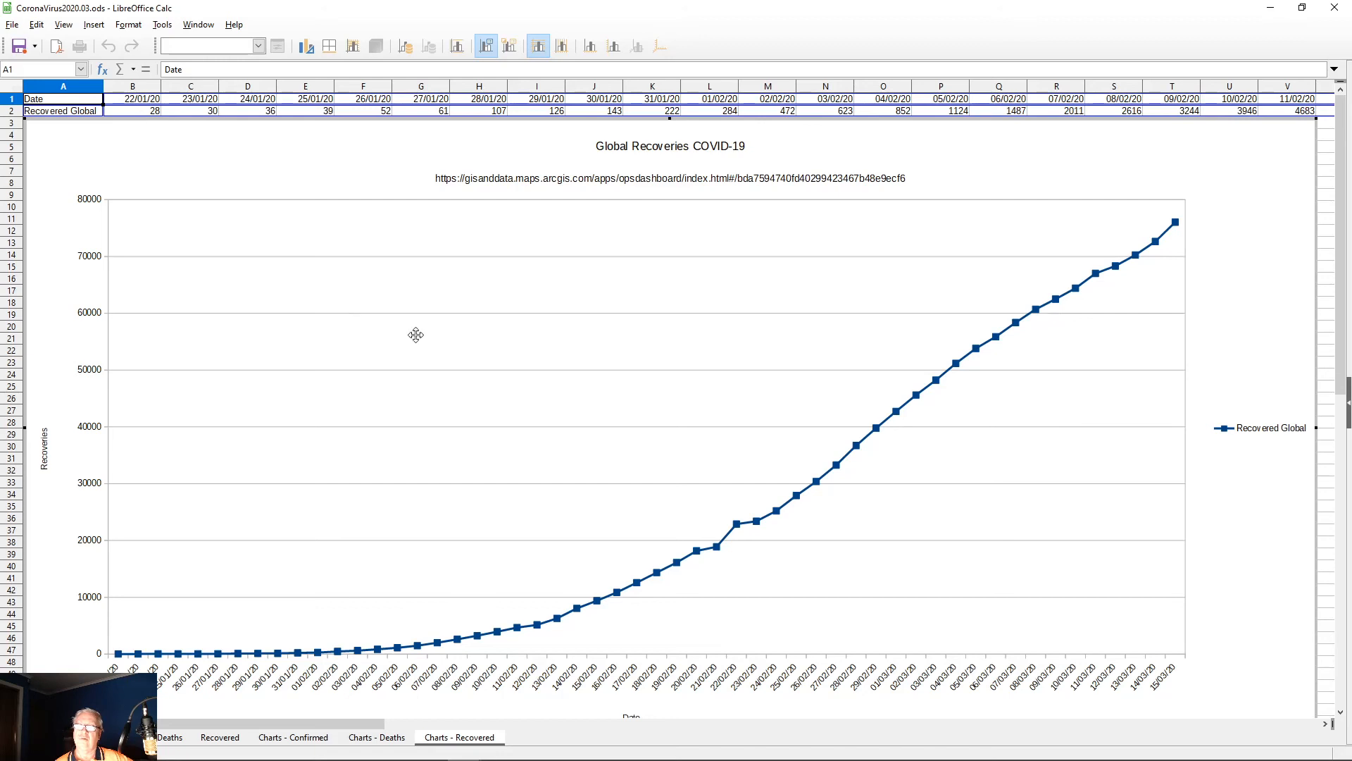
key(Escape)
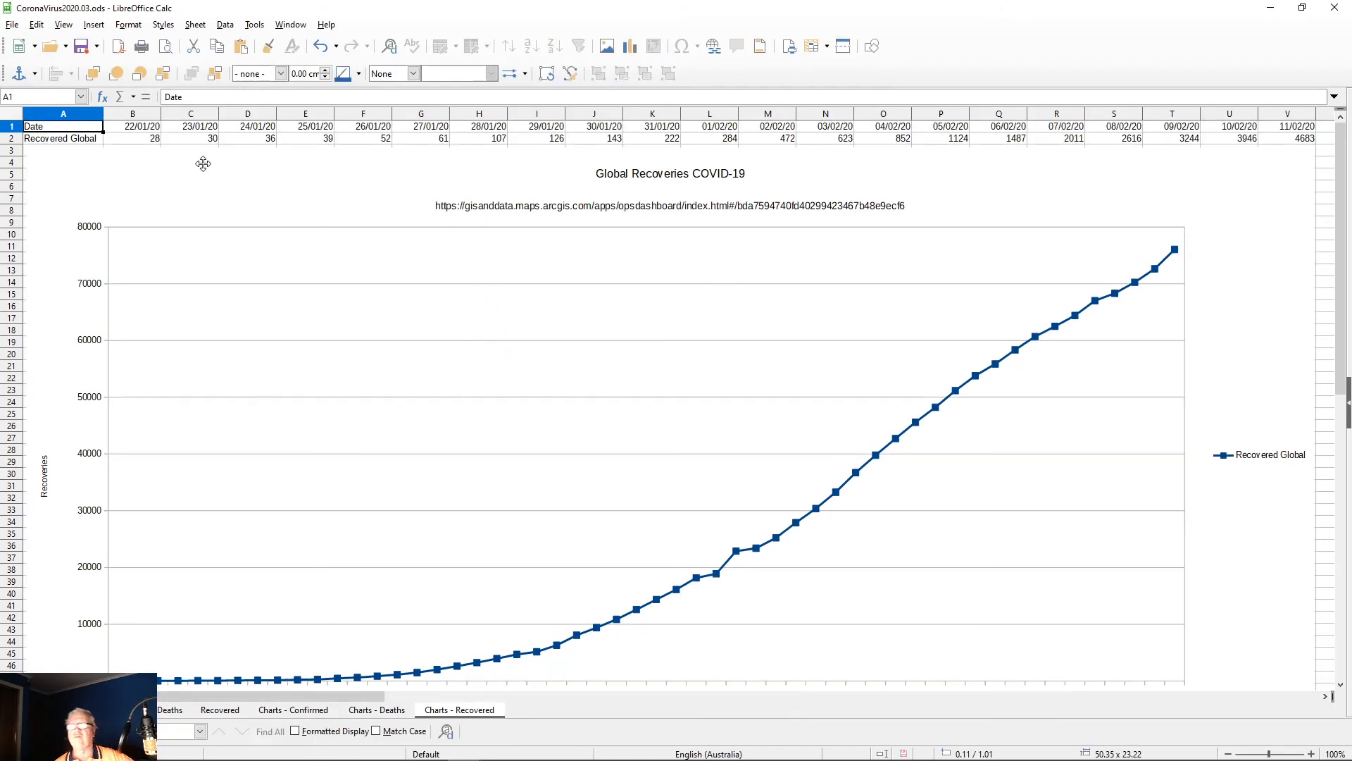
click(178, 140)
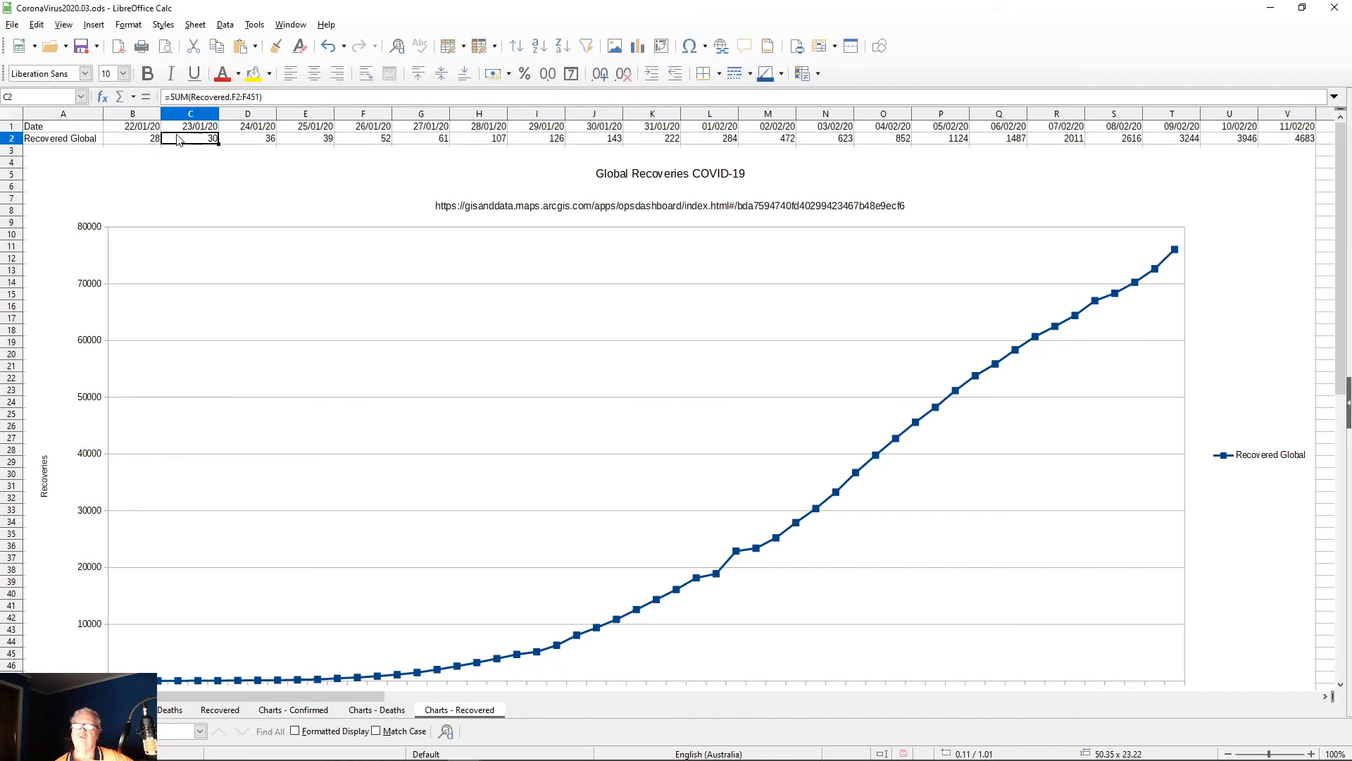
click(271, 139)
click(306, 147)
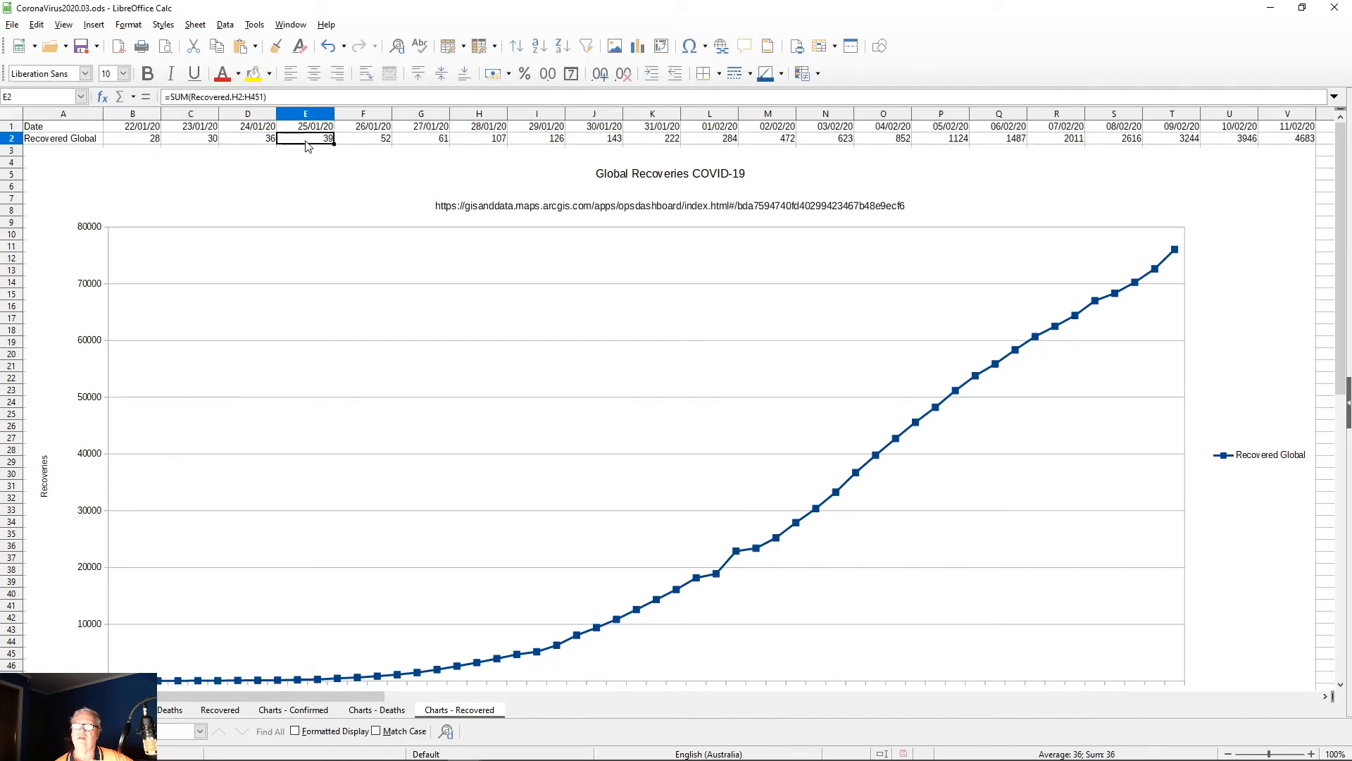
click(349, 143)
click(410, 142)
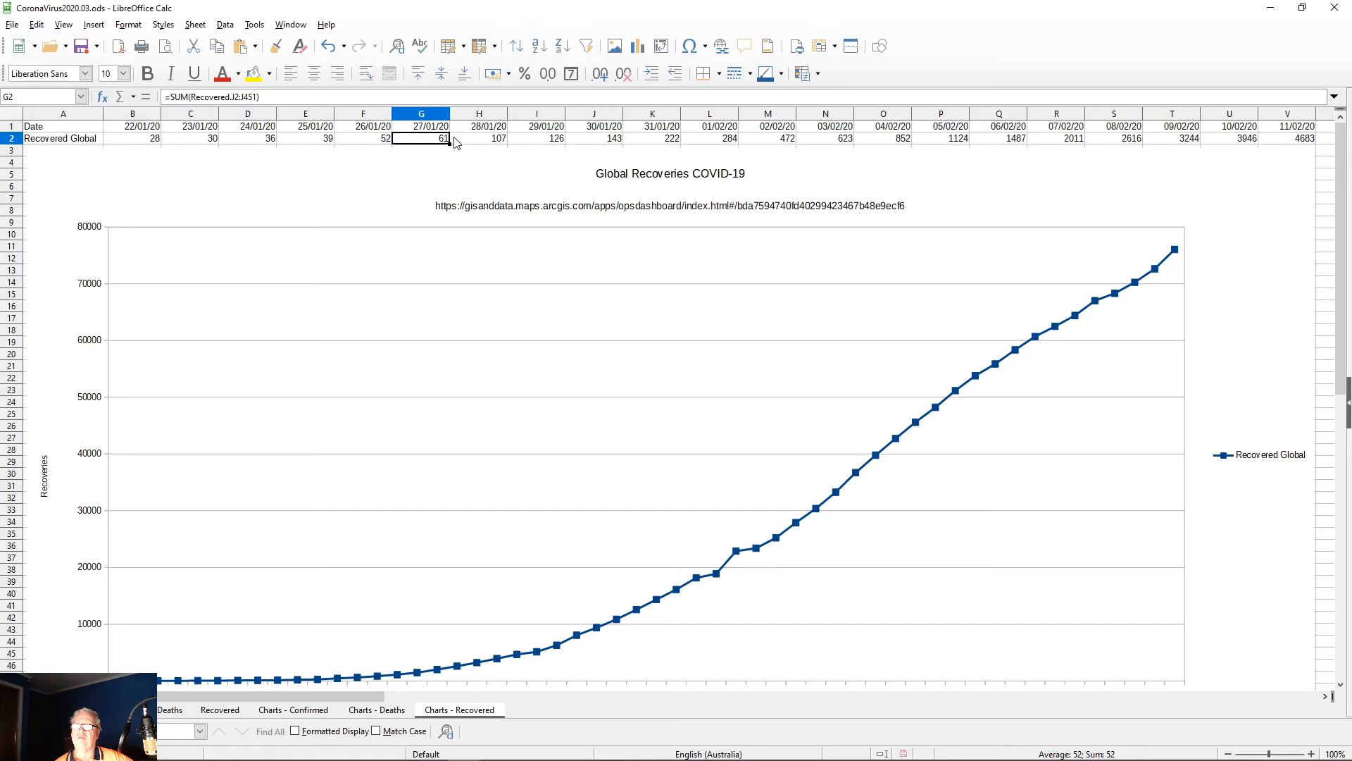
click(460, 142)
click(525, 141)
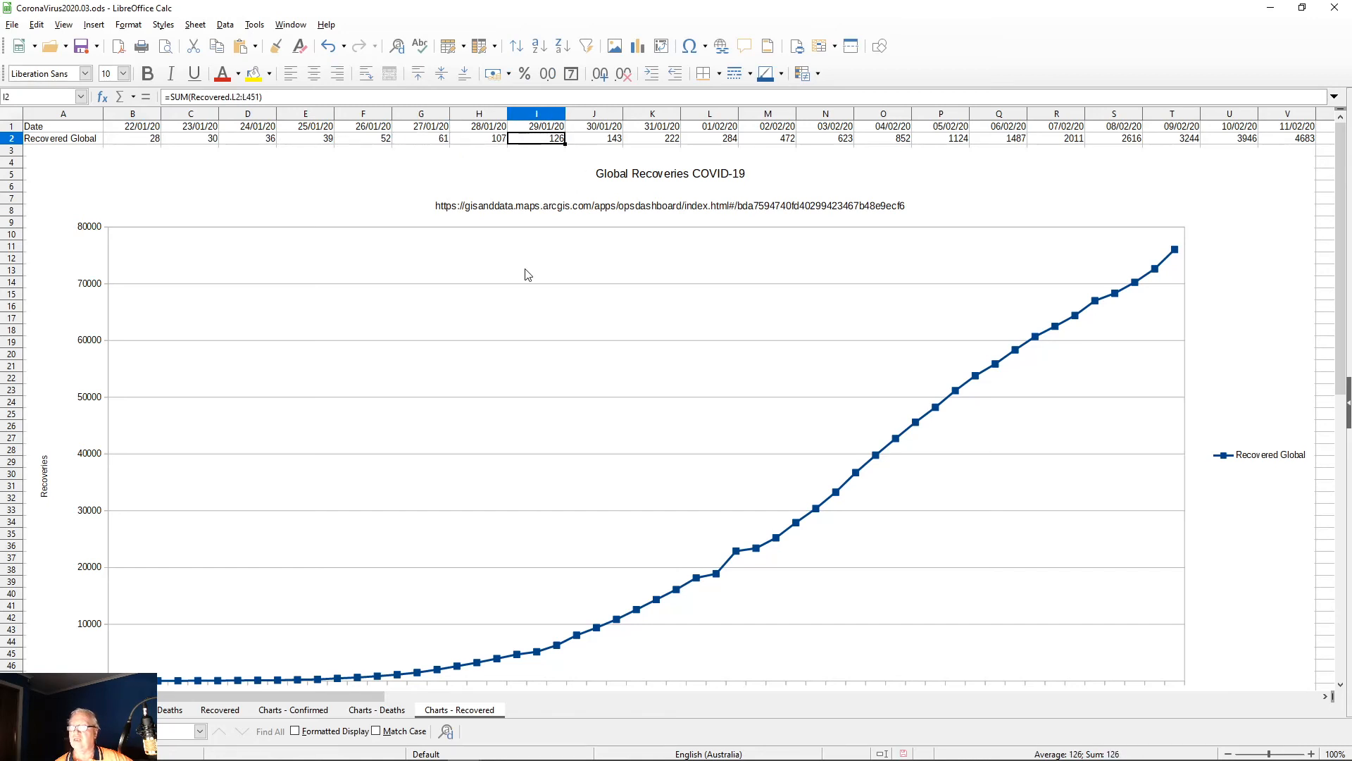
scroll(529, 274, down, 11)
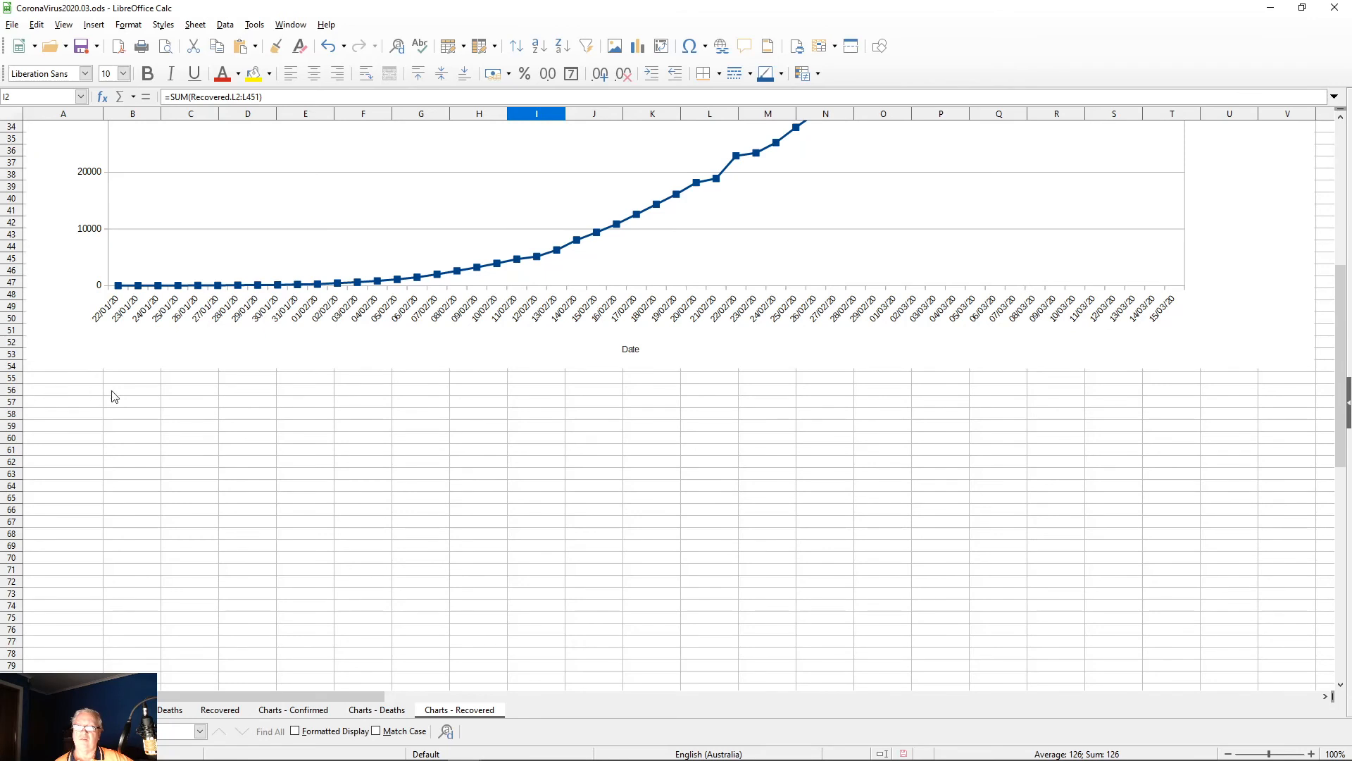
scroll(113, 394, up, 11)
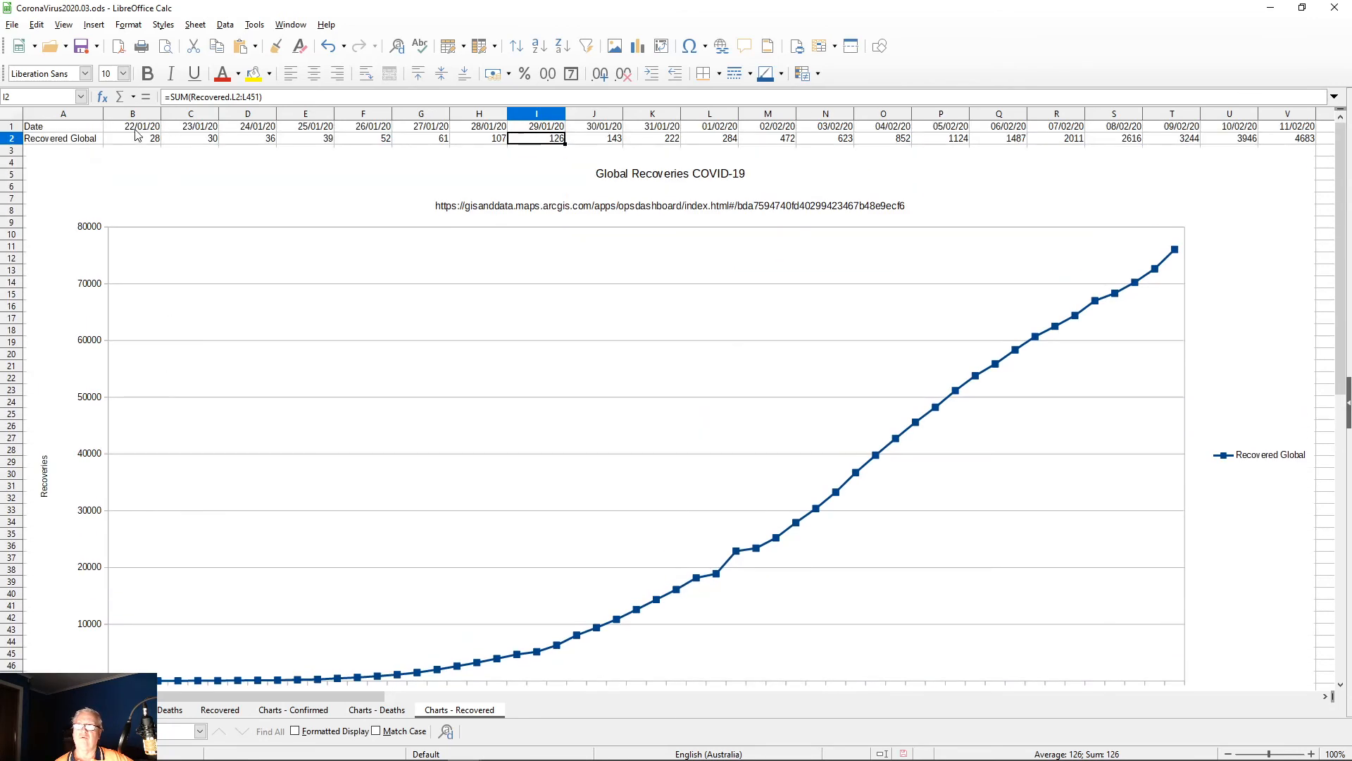
Step: Enter the formula =B$1 in cell B56 below the recoveries chart to reference the first date
click(137, 131)
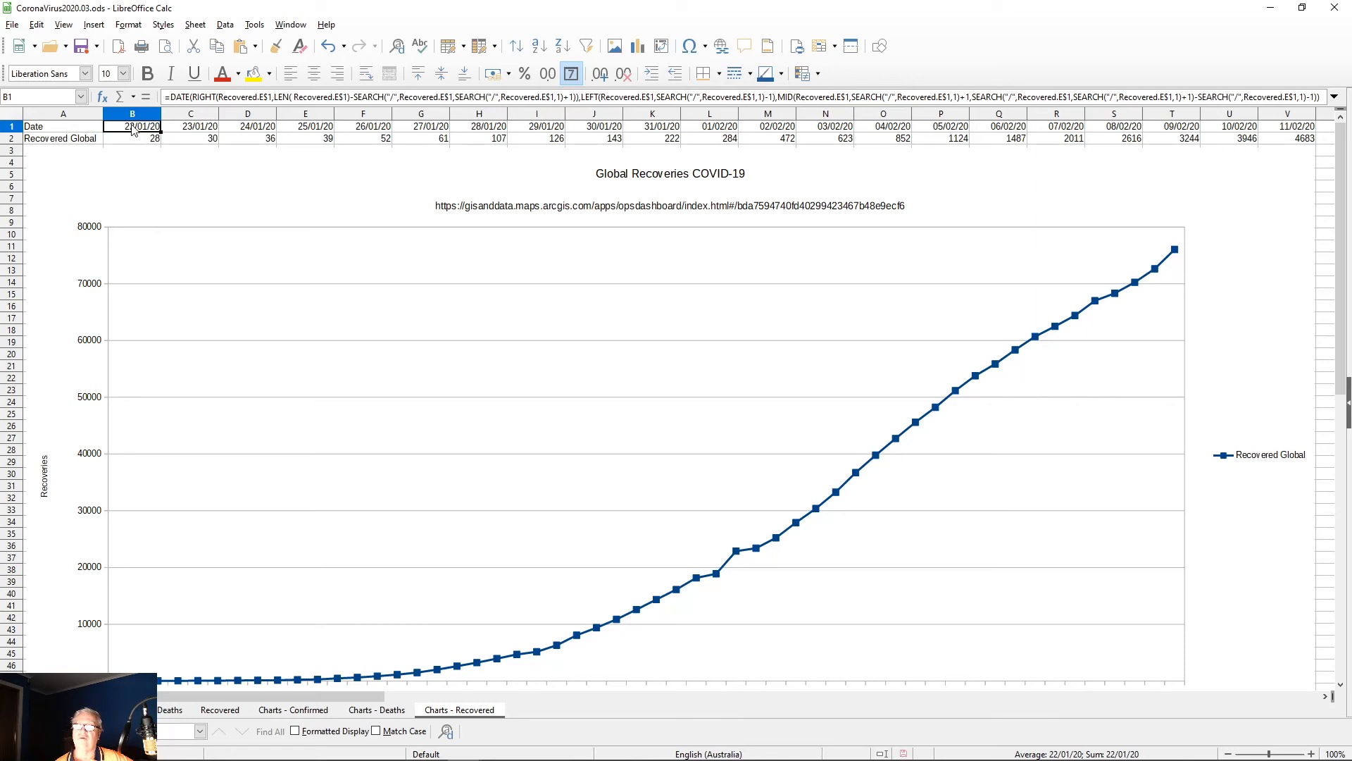
scroll(81, 470, down, 8)
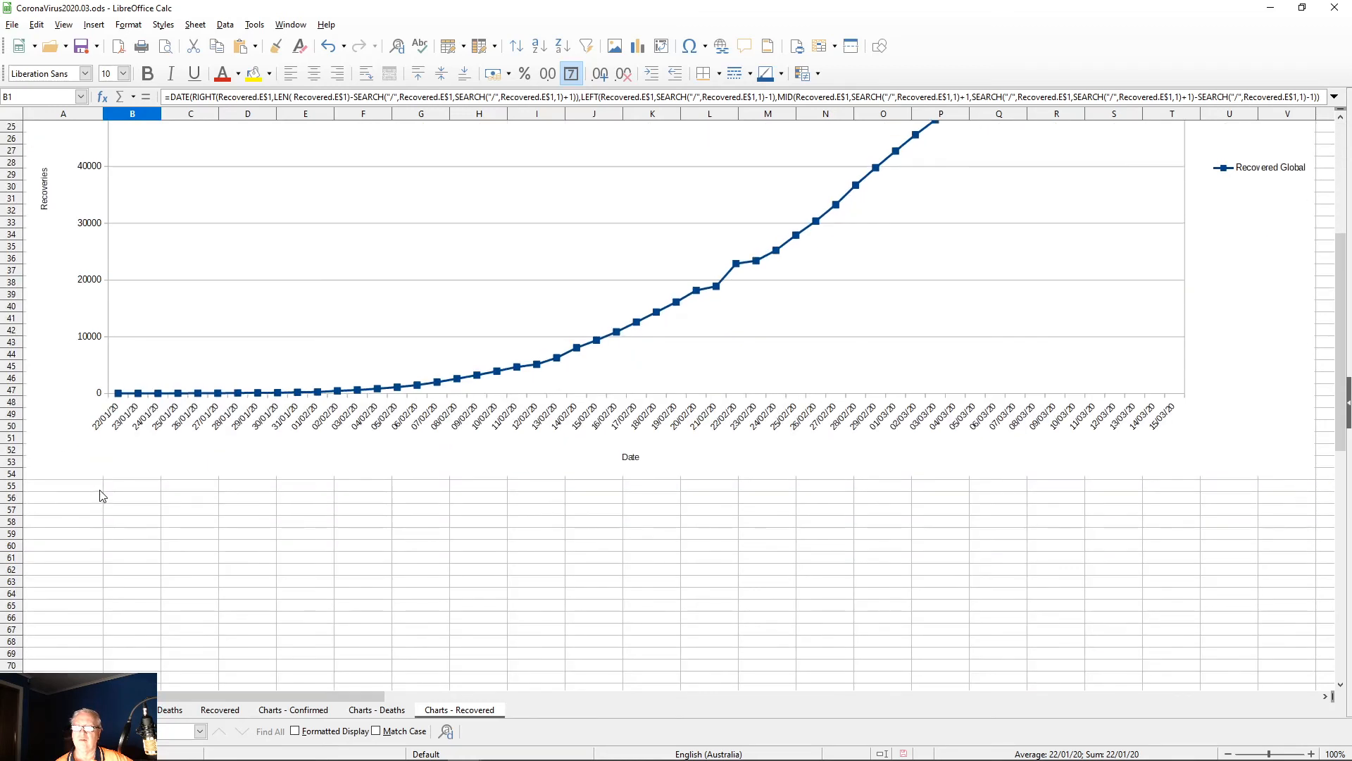
click(123, 501)
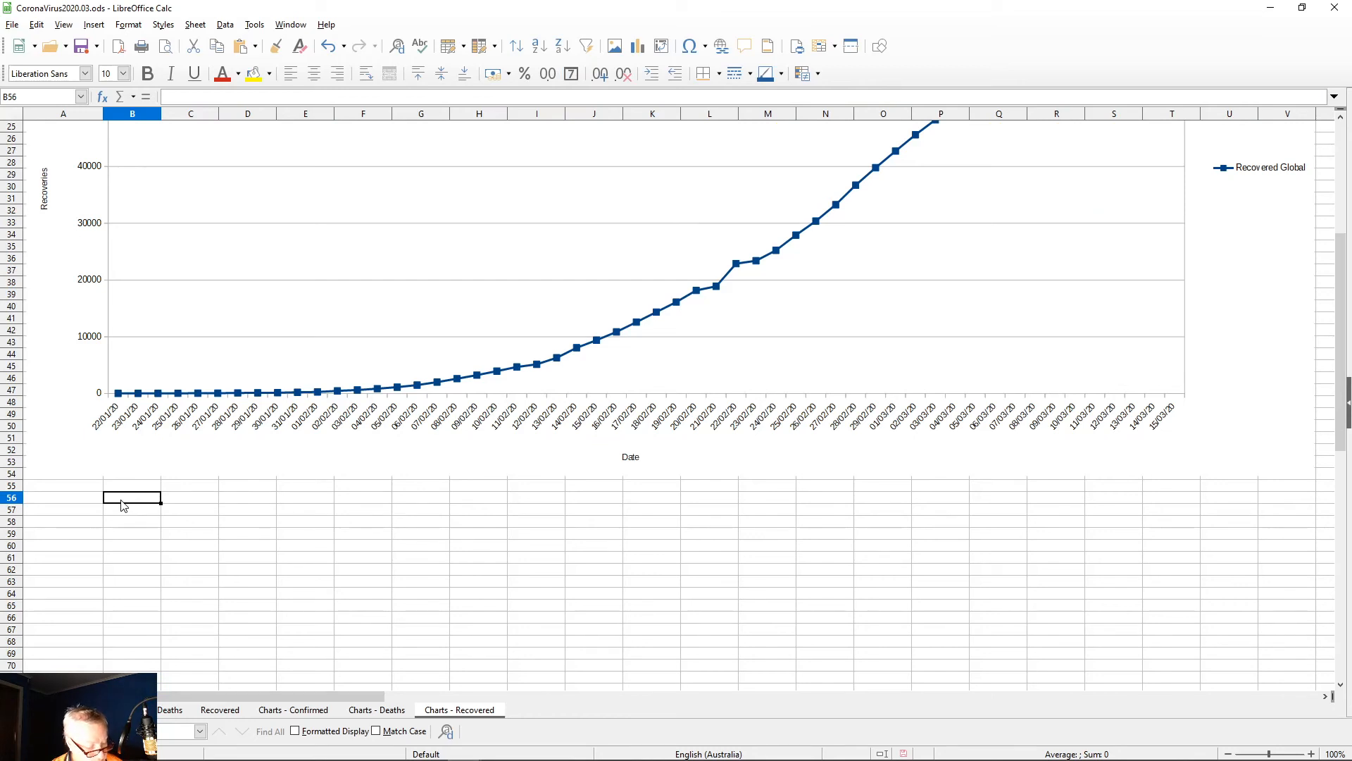
text(=)
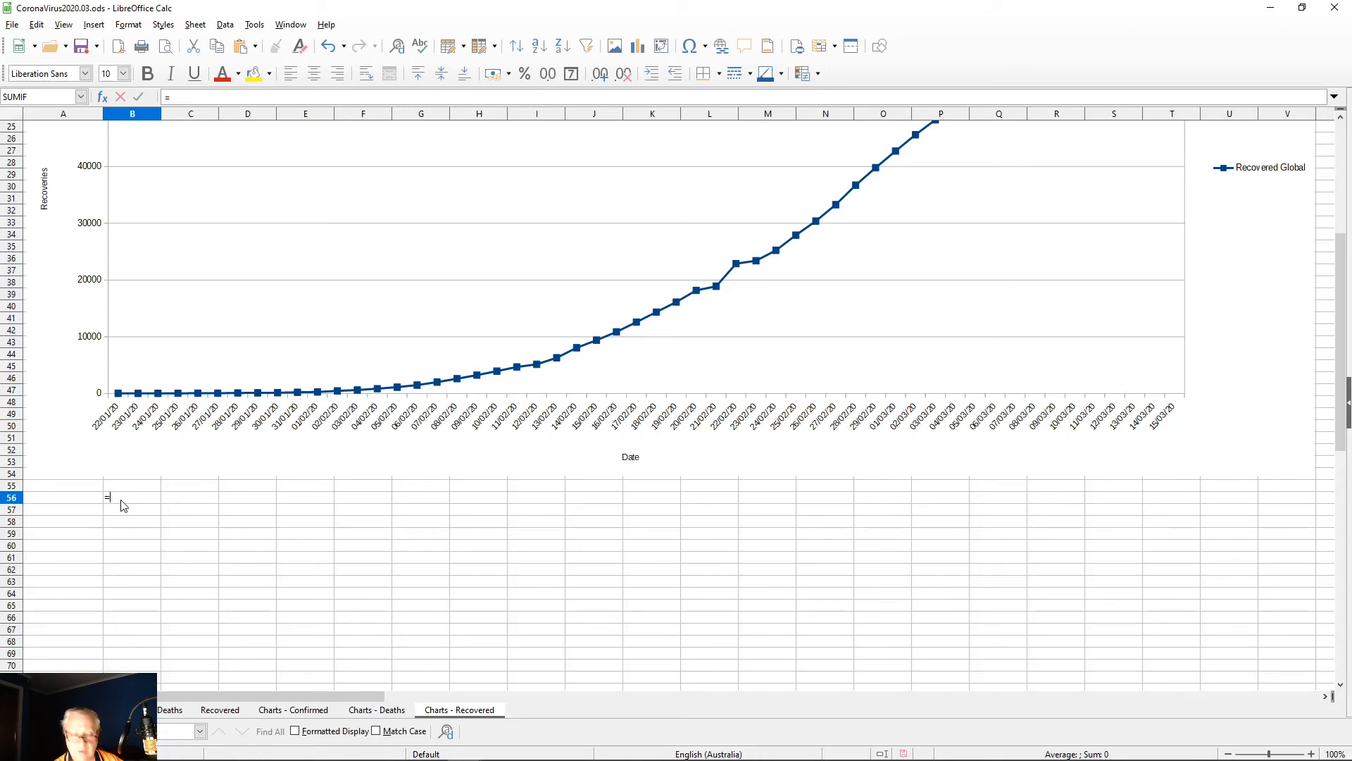
text(B)
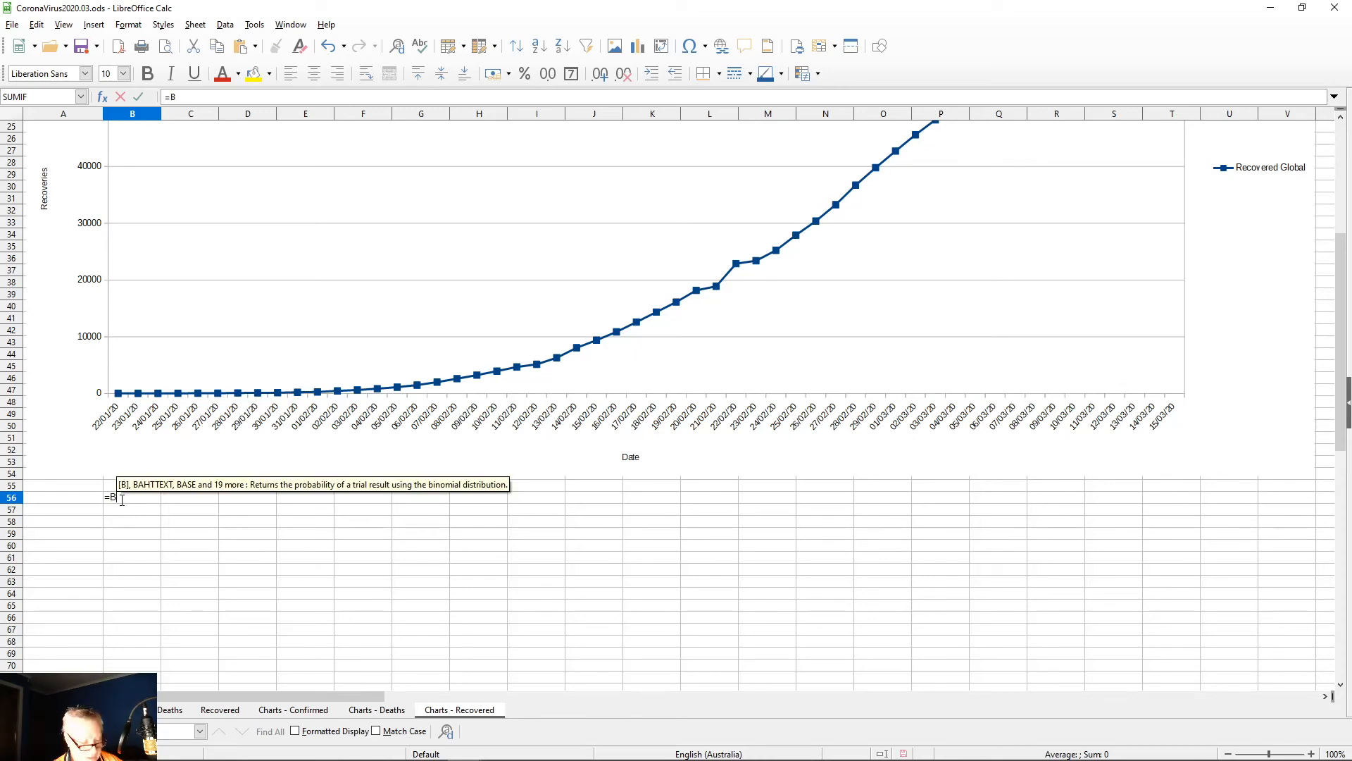
text($1)
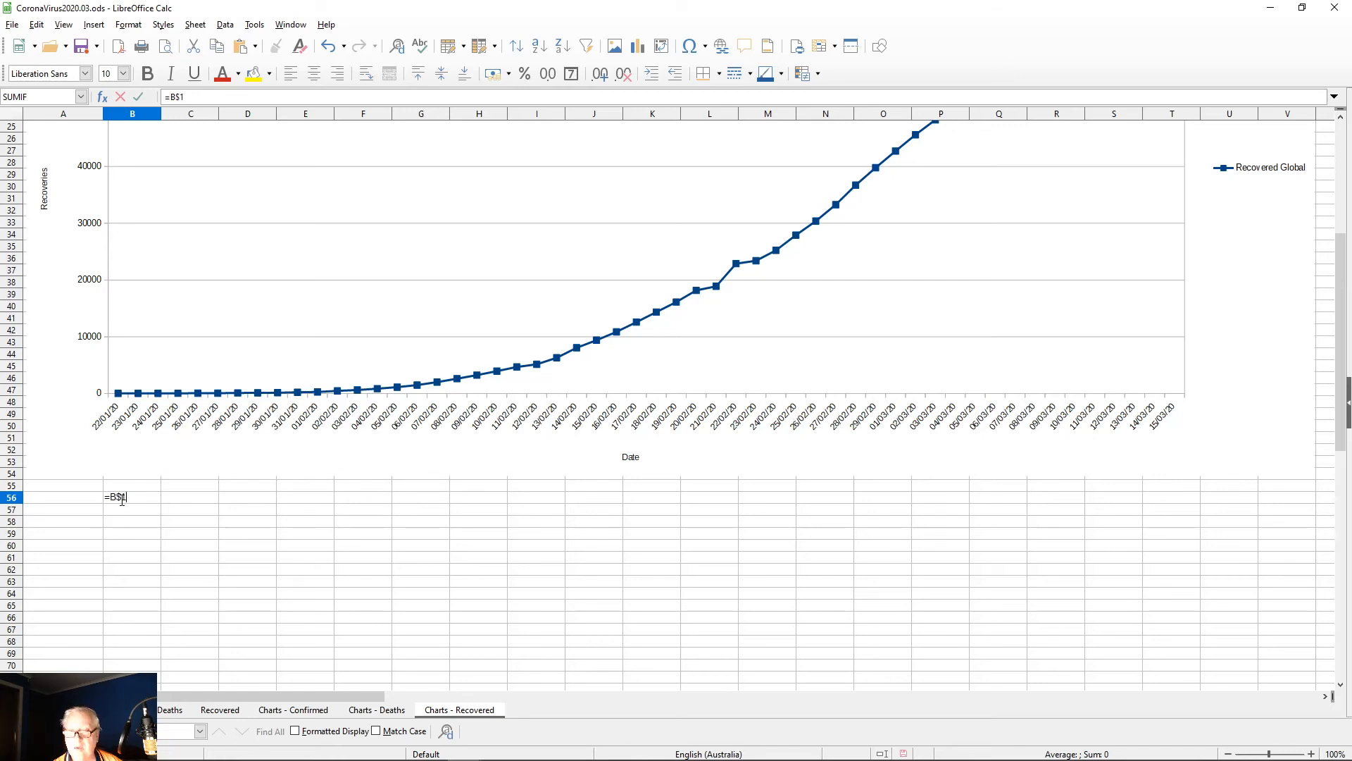
key(Return)
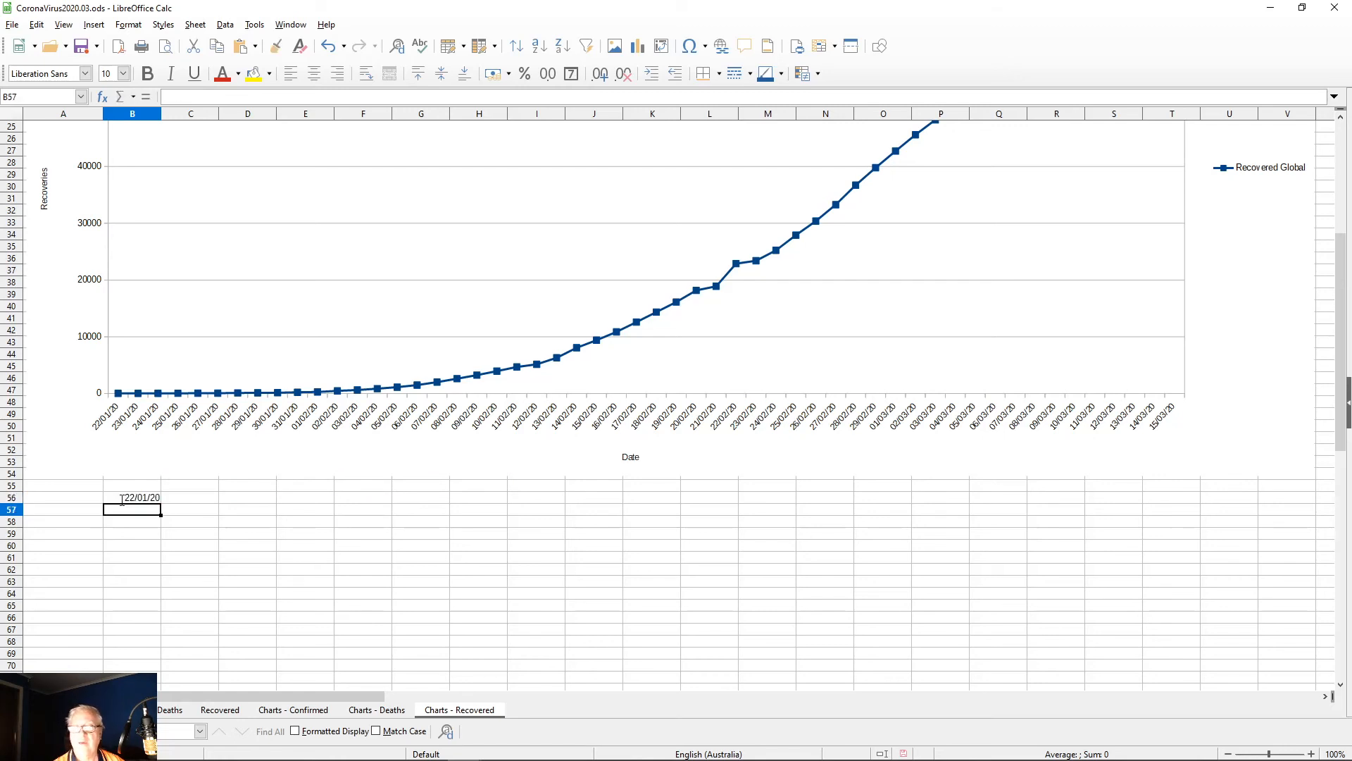
Step: Label cell A56, beside the linked first date, as "Date"
click(122, 500)
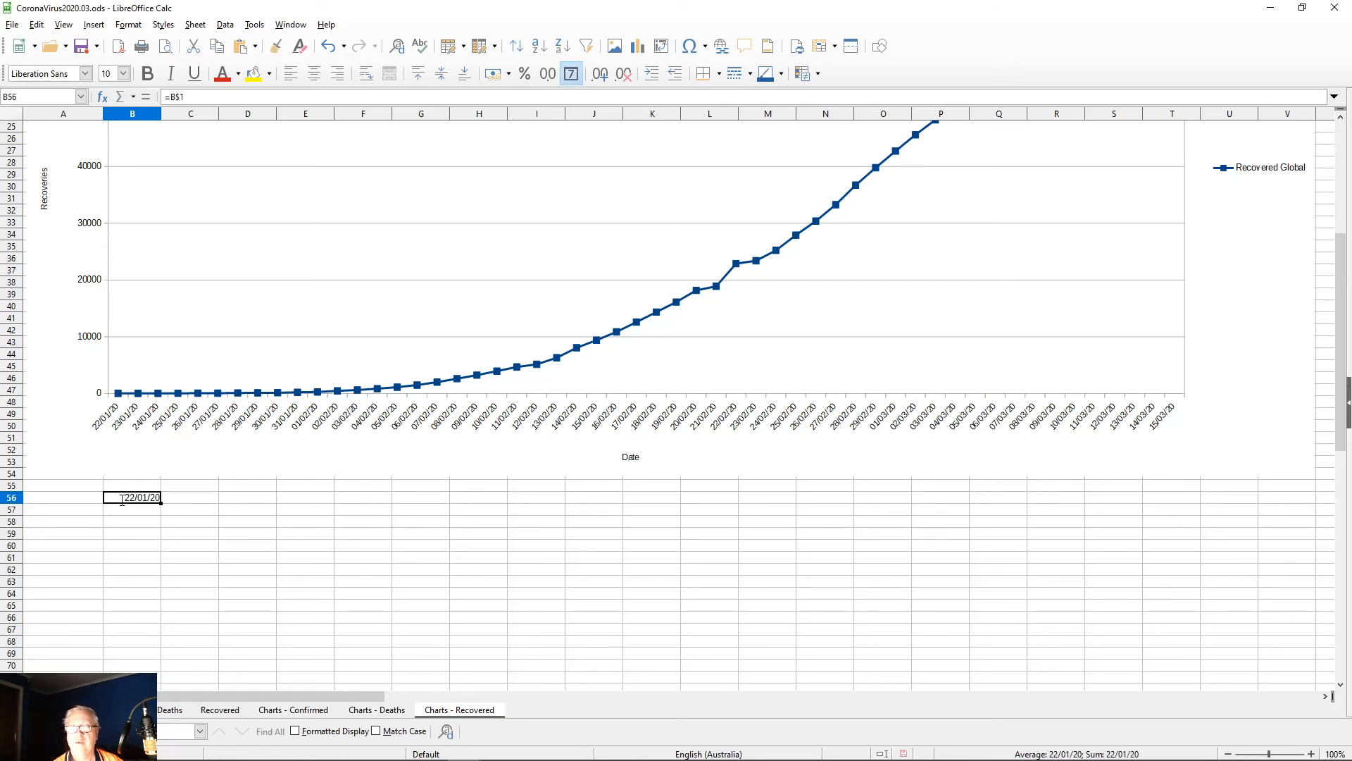
key(Left)
text(Date)
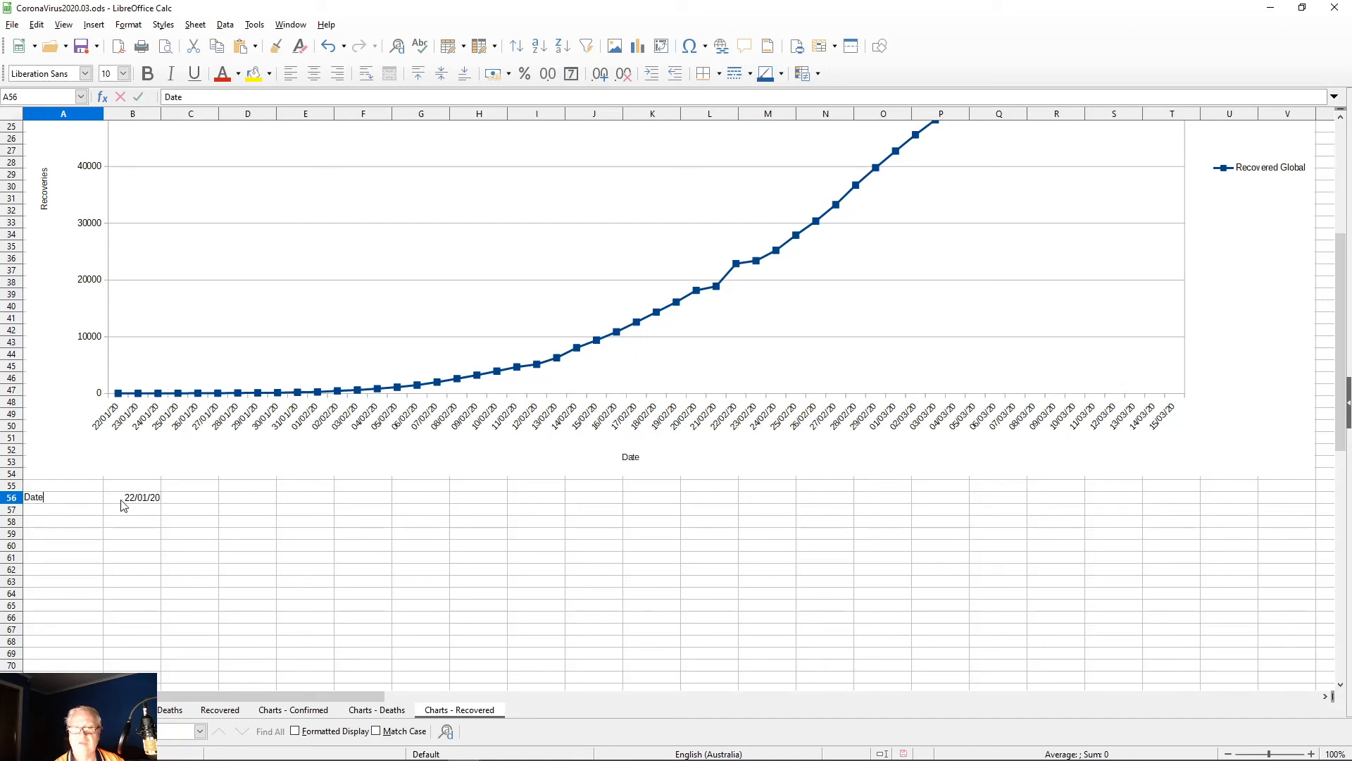
key(Return)
key(Up)
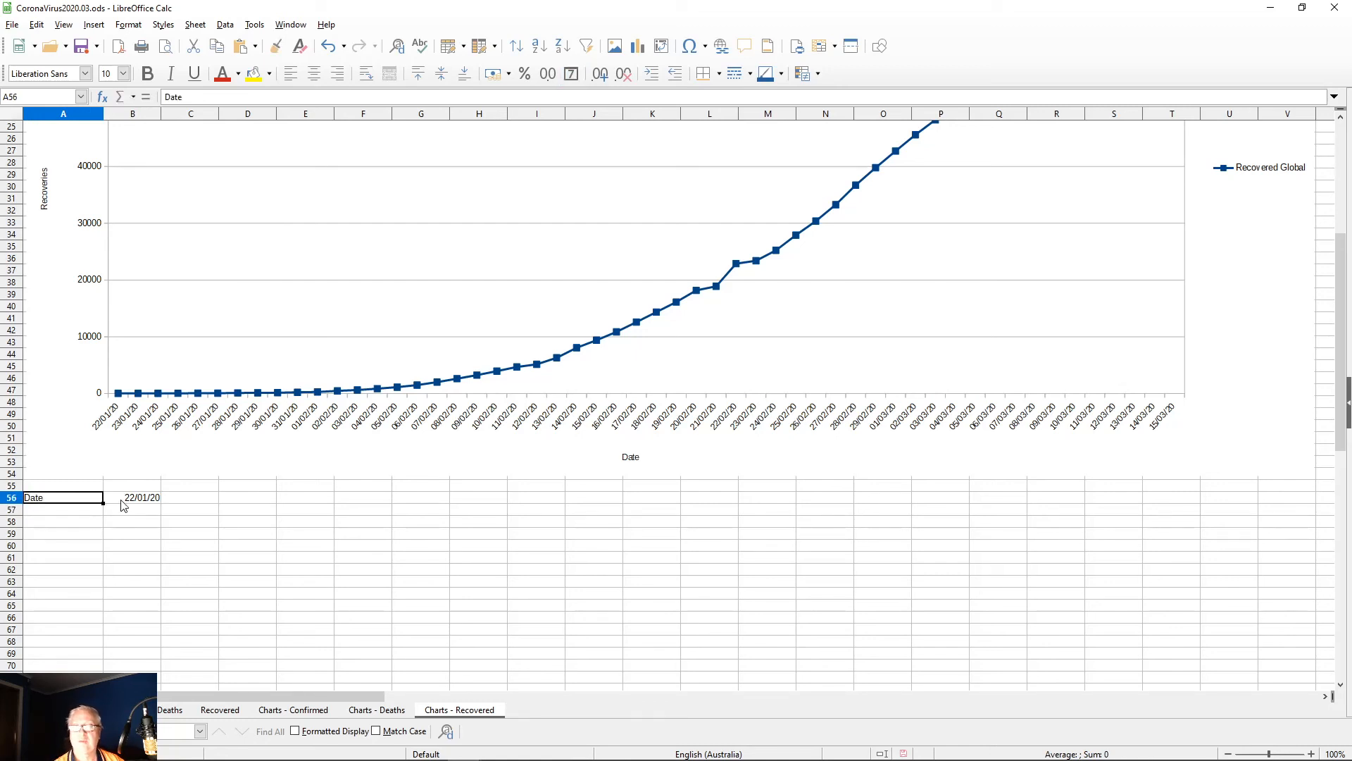
Step: Copy the date formula from B56 across C56:BC56 so the row runs through 15/03/20
key(Right)
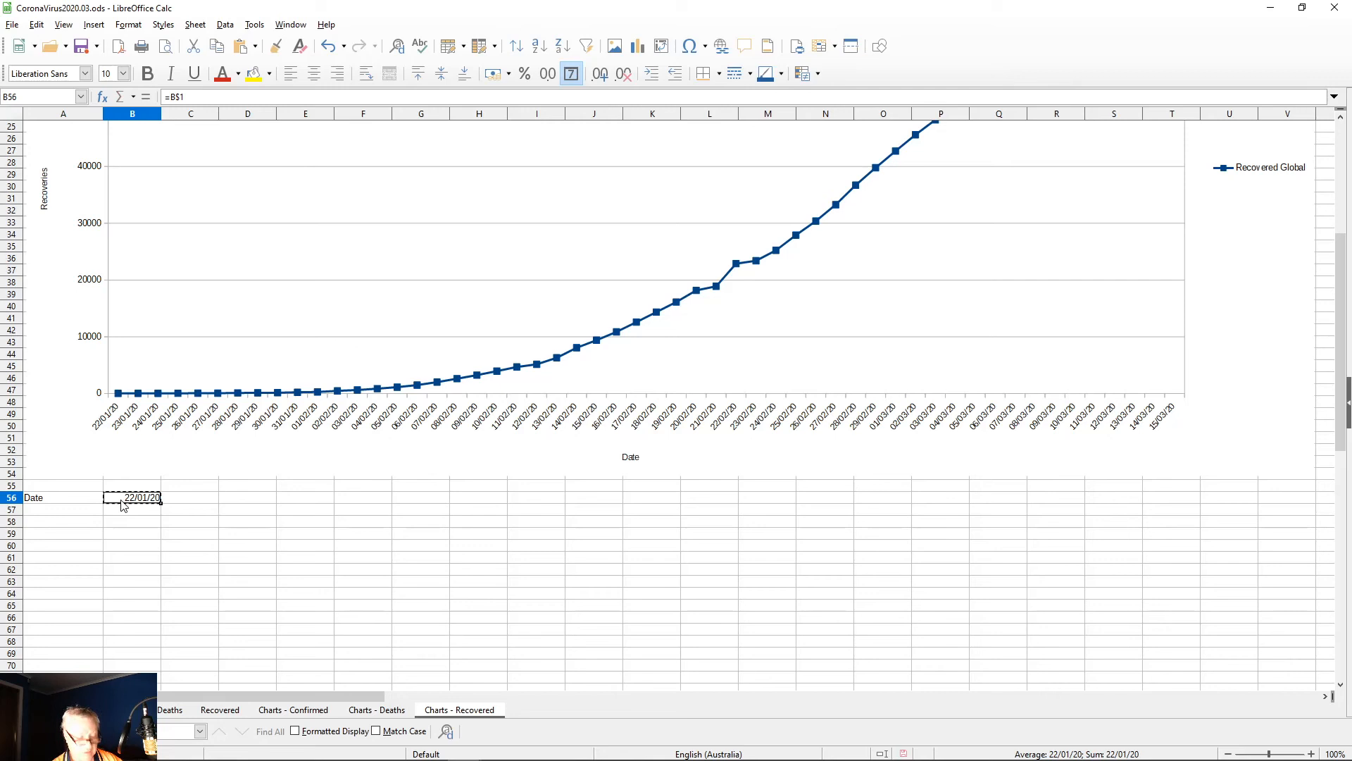
key(Right)
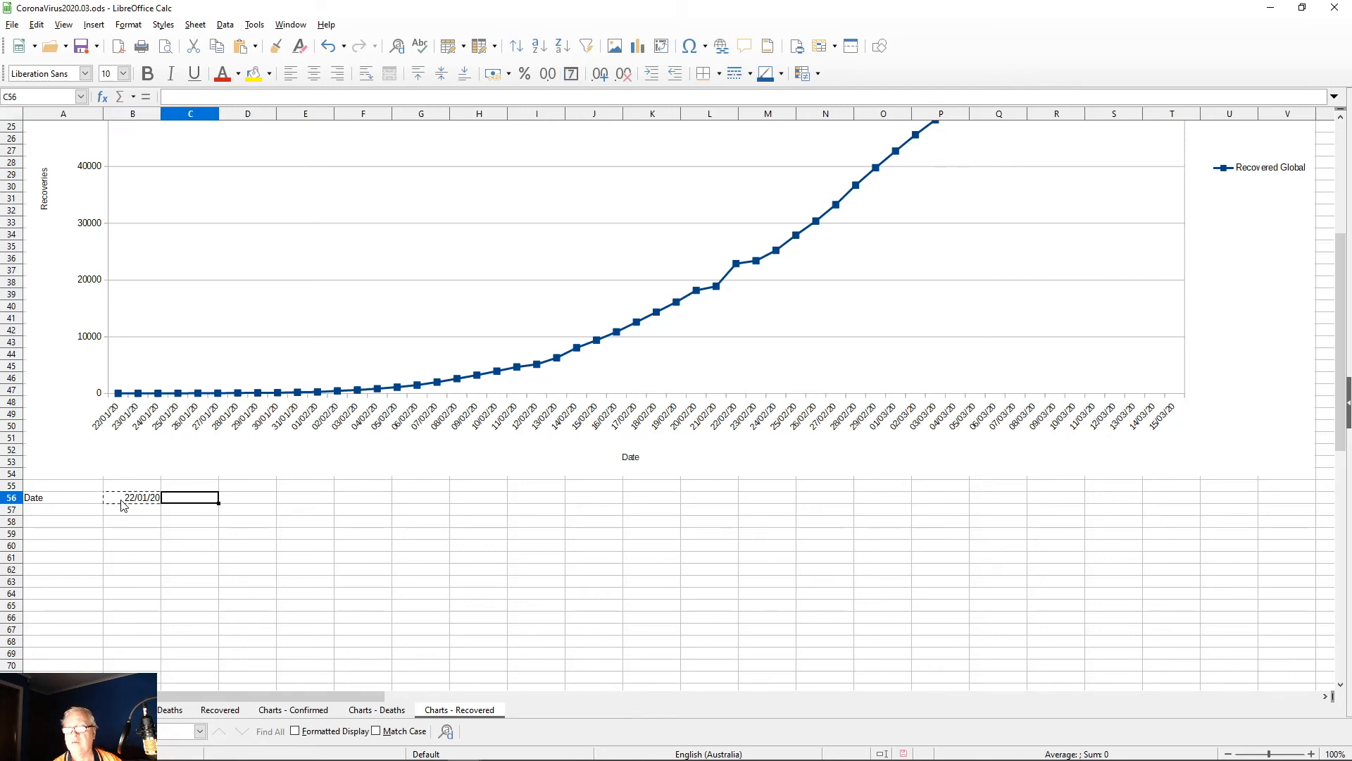
key(shift+Right)
key(shift+Right)
key(shift+Right)
key(shift+Right)
key(shift+Right)
key(shift+Right)
key(shift+Right)
key(shift+Right)
key(shift+Right)
key(shift+Right)
key(shift+Right)
key(shift+Right)
key(shift+Right)
key(shift+Right)
key(shift+Right)
key(shift+Right)
key(shift+Right)
key(shift+Right)
key(shift+Right)
key(shift+Right)
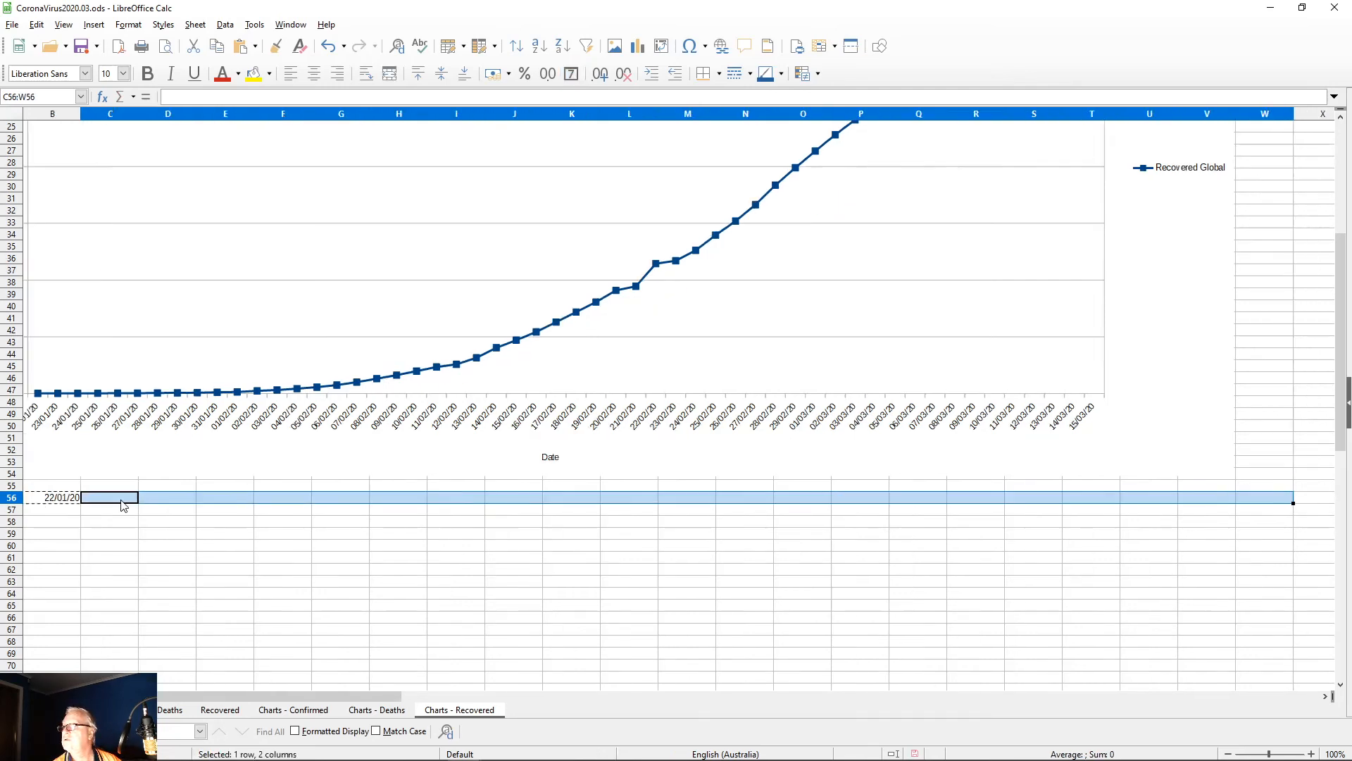
key(shift+Right)
key(shift+Right)
key(shift+Right)
key(shift+Right)
key(shift+Right)
key(shift+Right)
key(shift+Right)
key(shift+Right)
key(shift+Right)
key(shift+Right)
key(shift+Right)
key(shift+Right)
key(shift+Right)
key(shift+Right)
key(shift+Right)
key(shift+Right)
key(shift+Right)
key(shift+Right)
key(shift+Right)
key(shift+Right)
key(shift+Right)
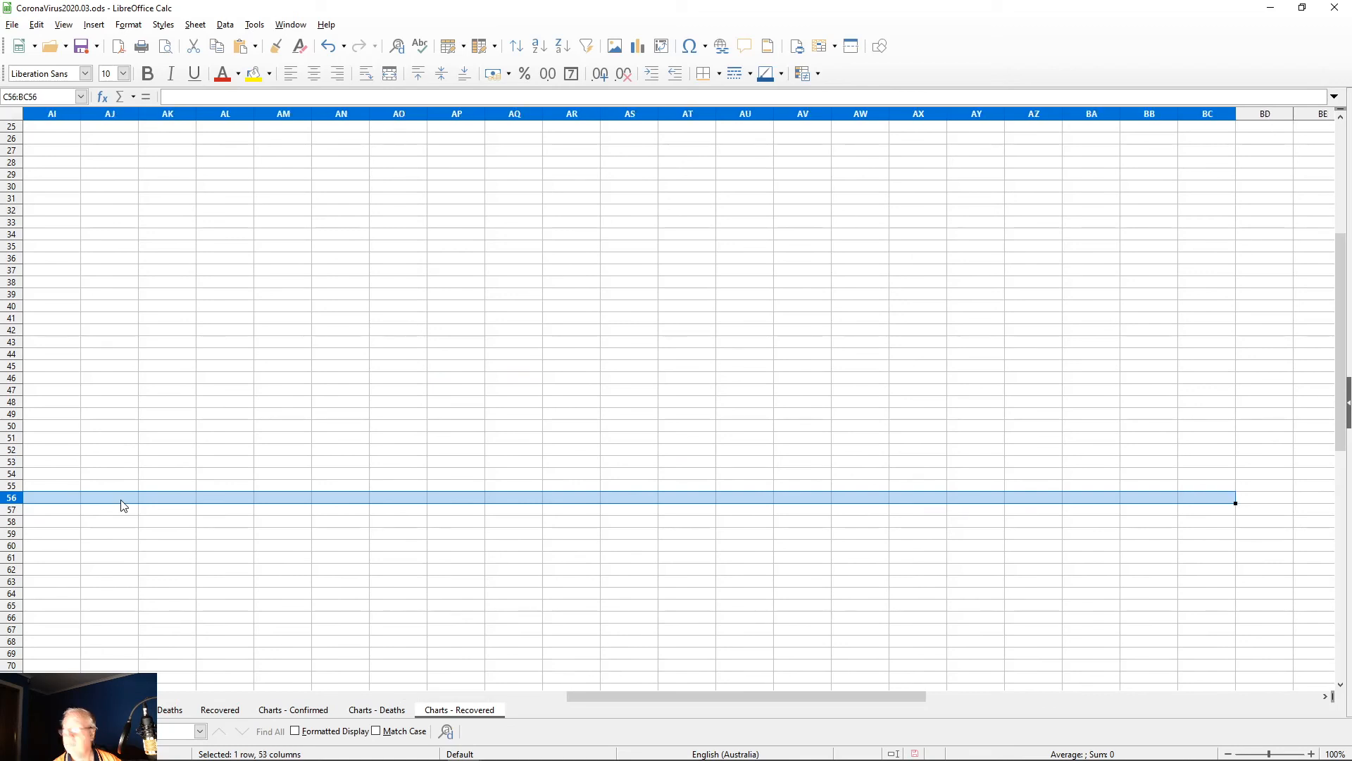
key(ctrl+r)
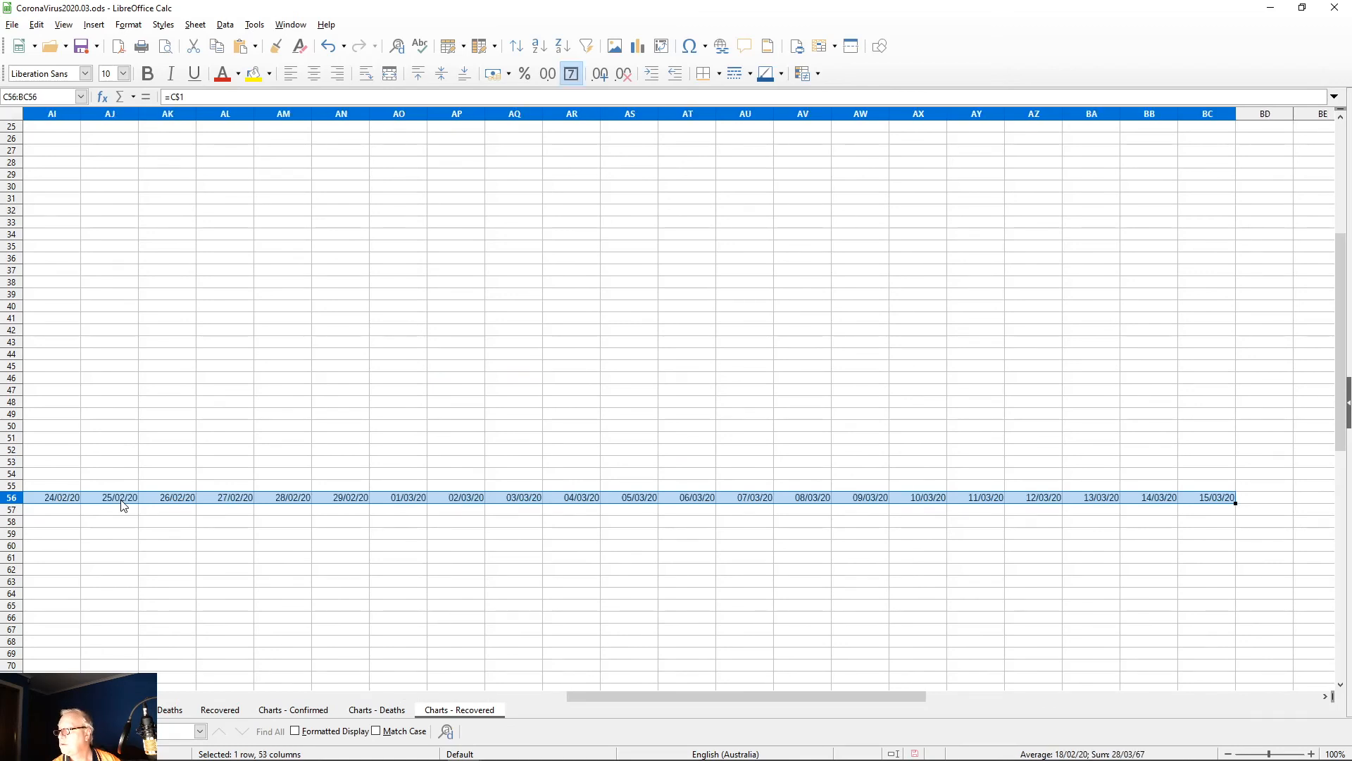
Step: Insert an empty row above the new date row at row 56
key(Home)
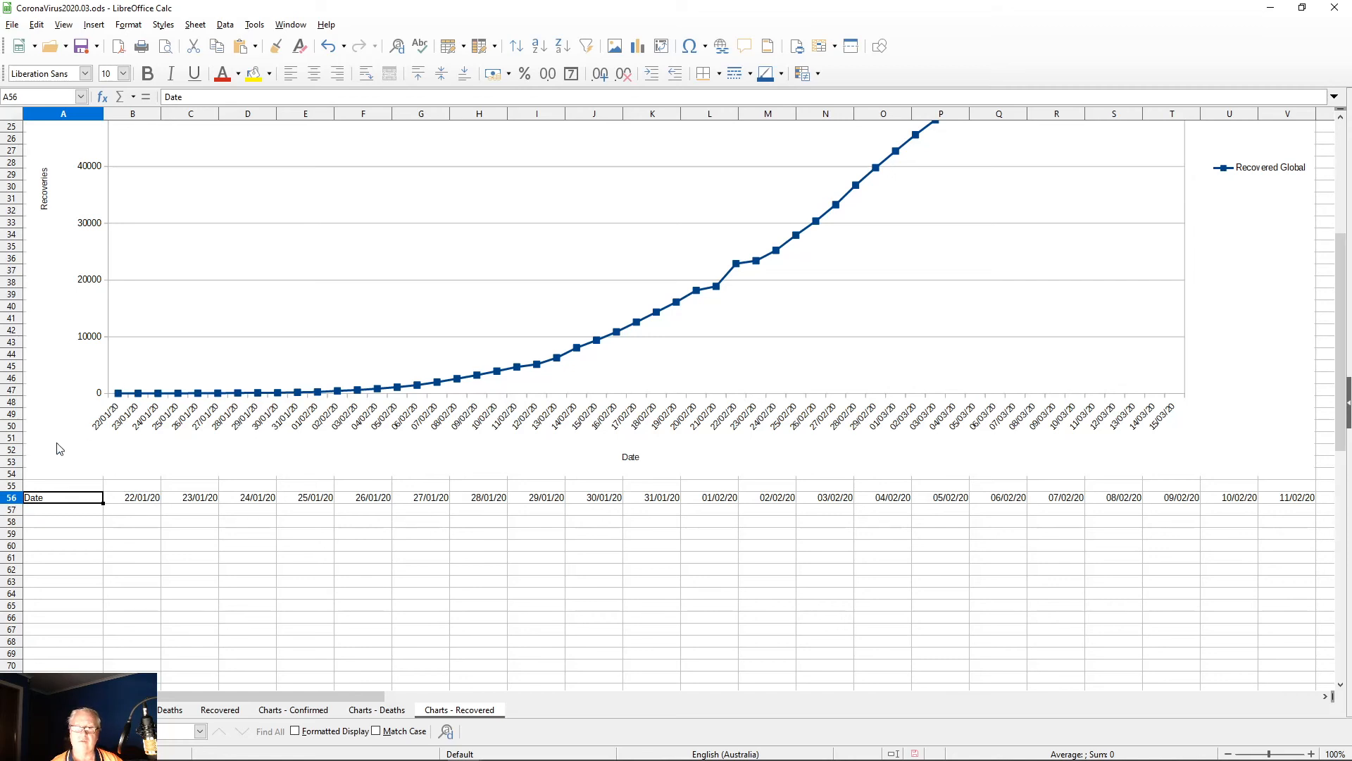
right_click(13, 497)
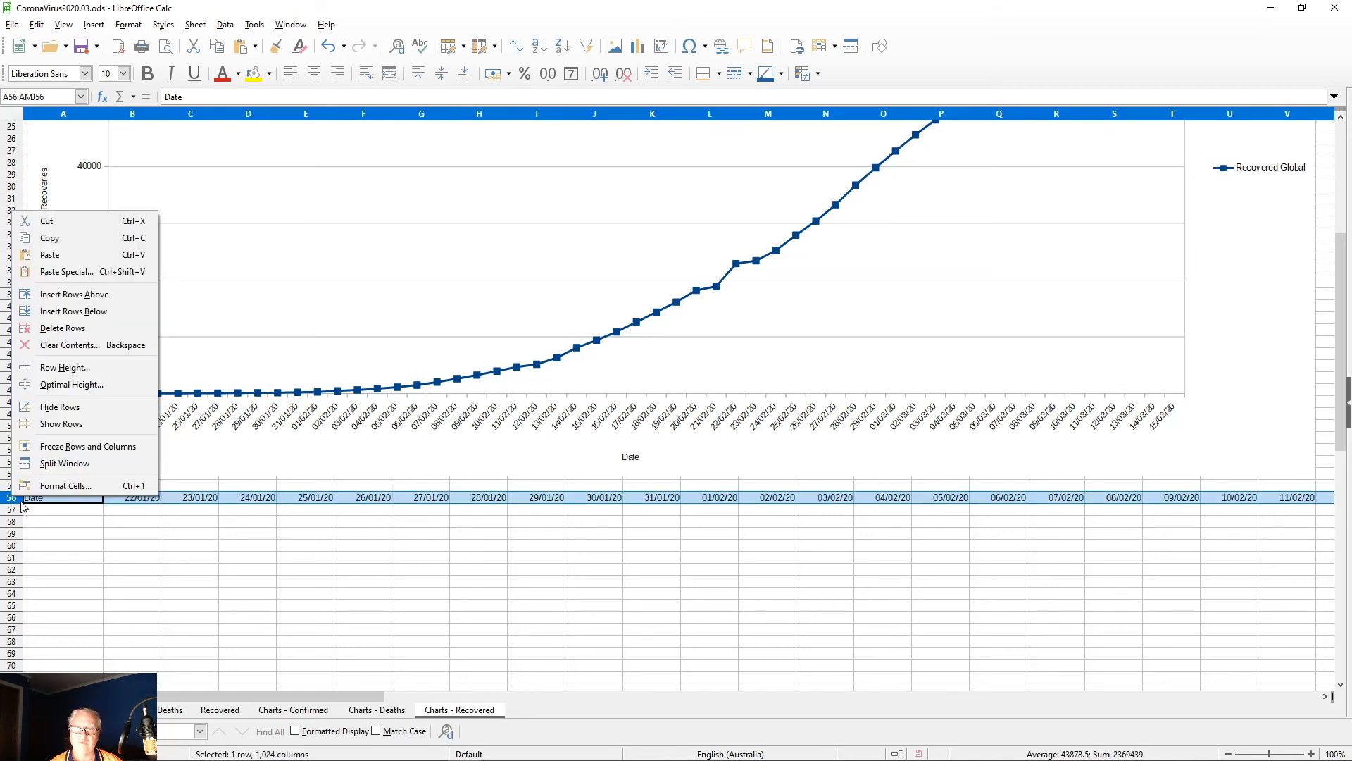
click(76, 295)
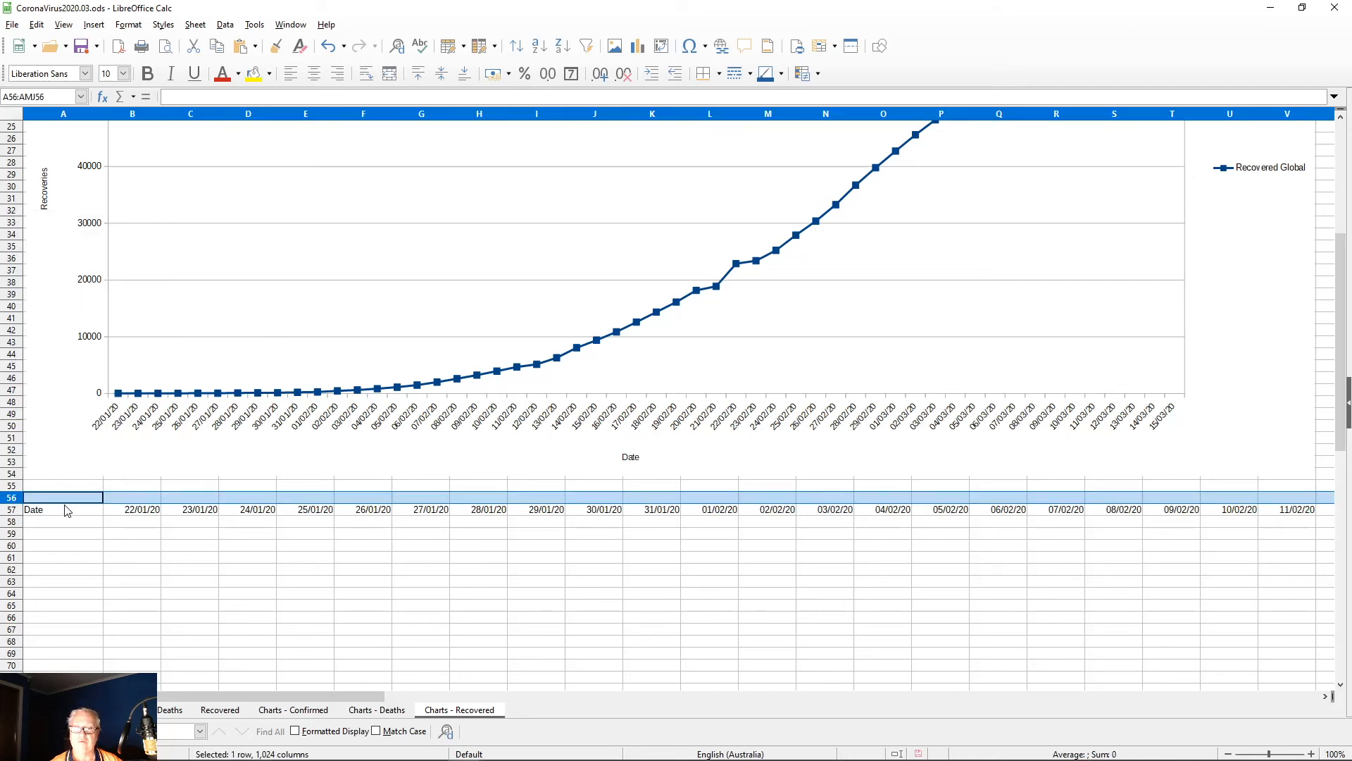
click(126, 503)
Step: Enter the heading "Active Infections = Confirmed -(deaths+recovered)" in cell A56 above the date row
click(63, 500)
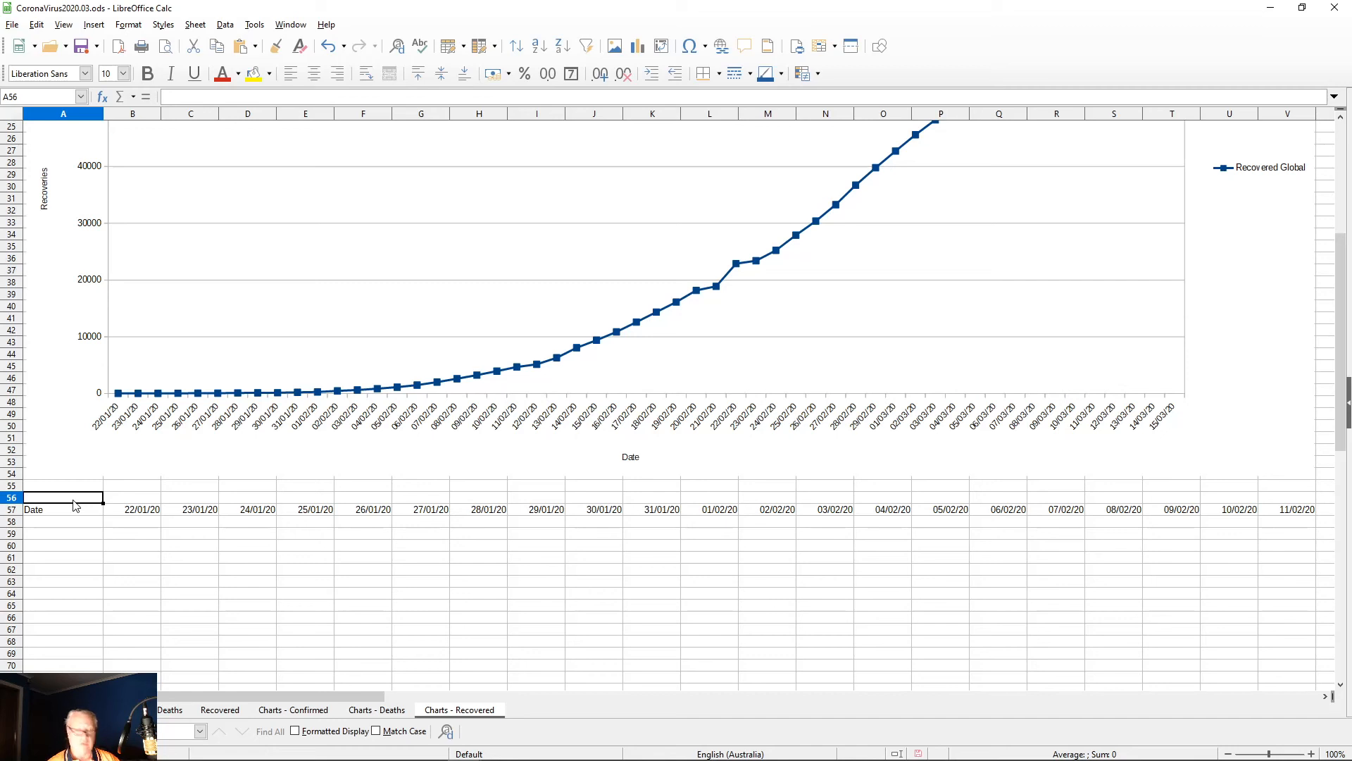
text(Ac)
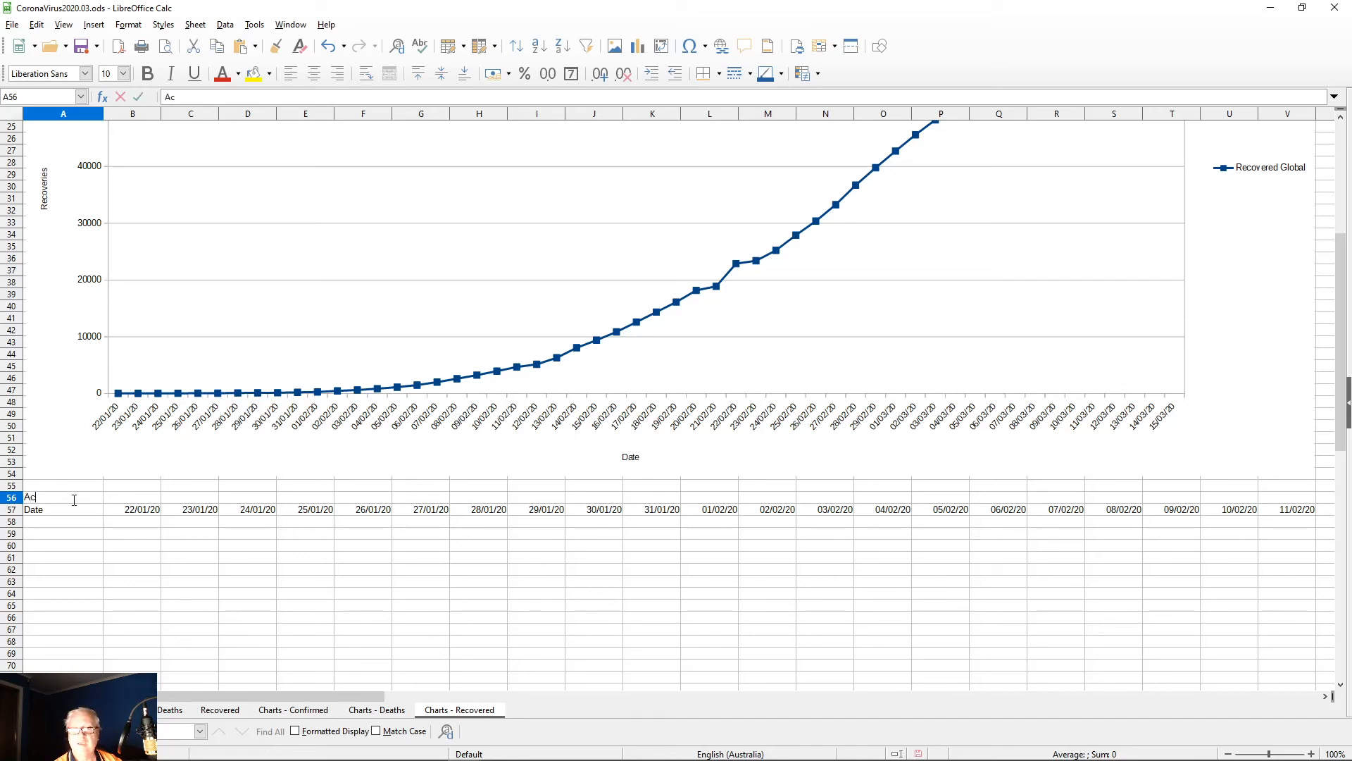
text(tive In)
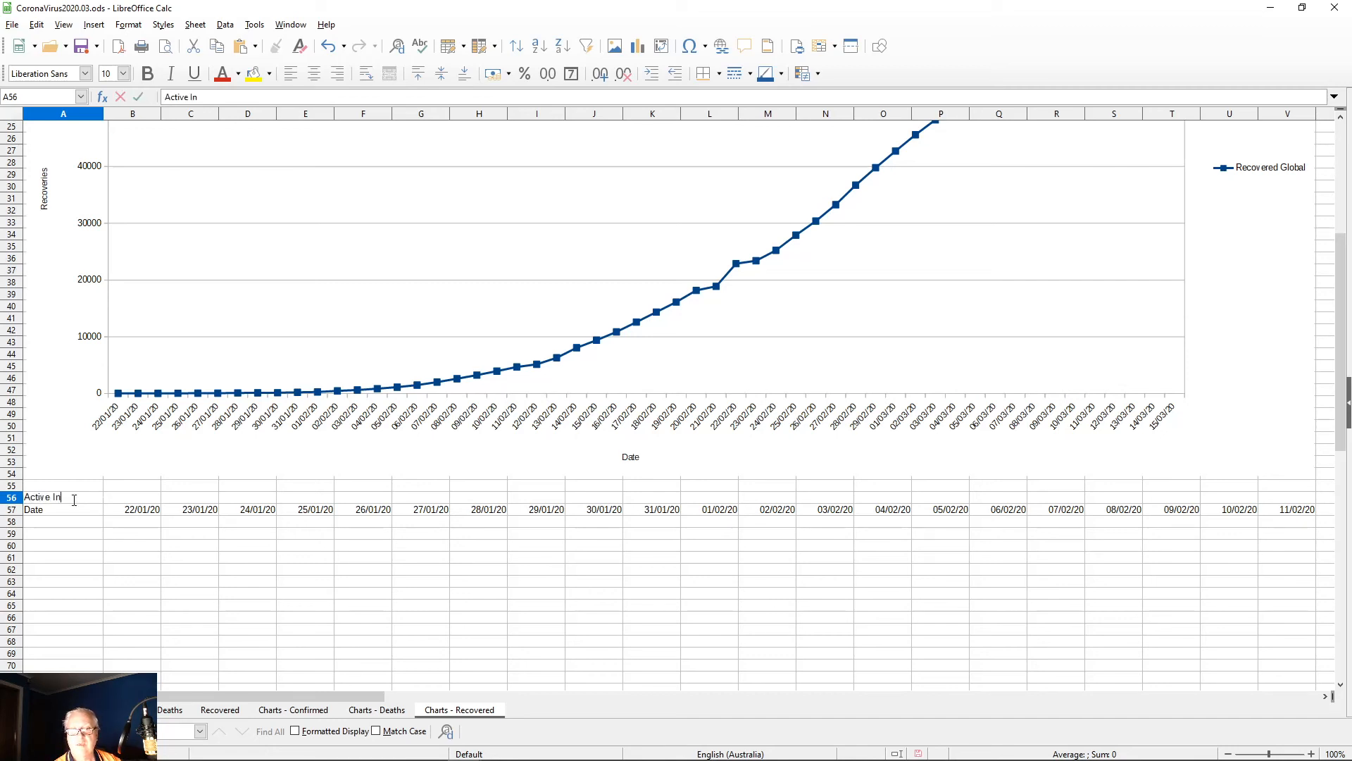
text(fections )
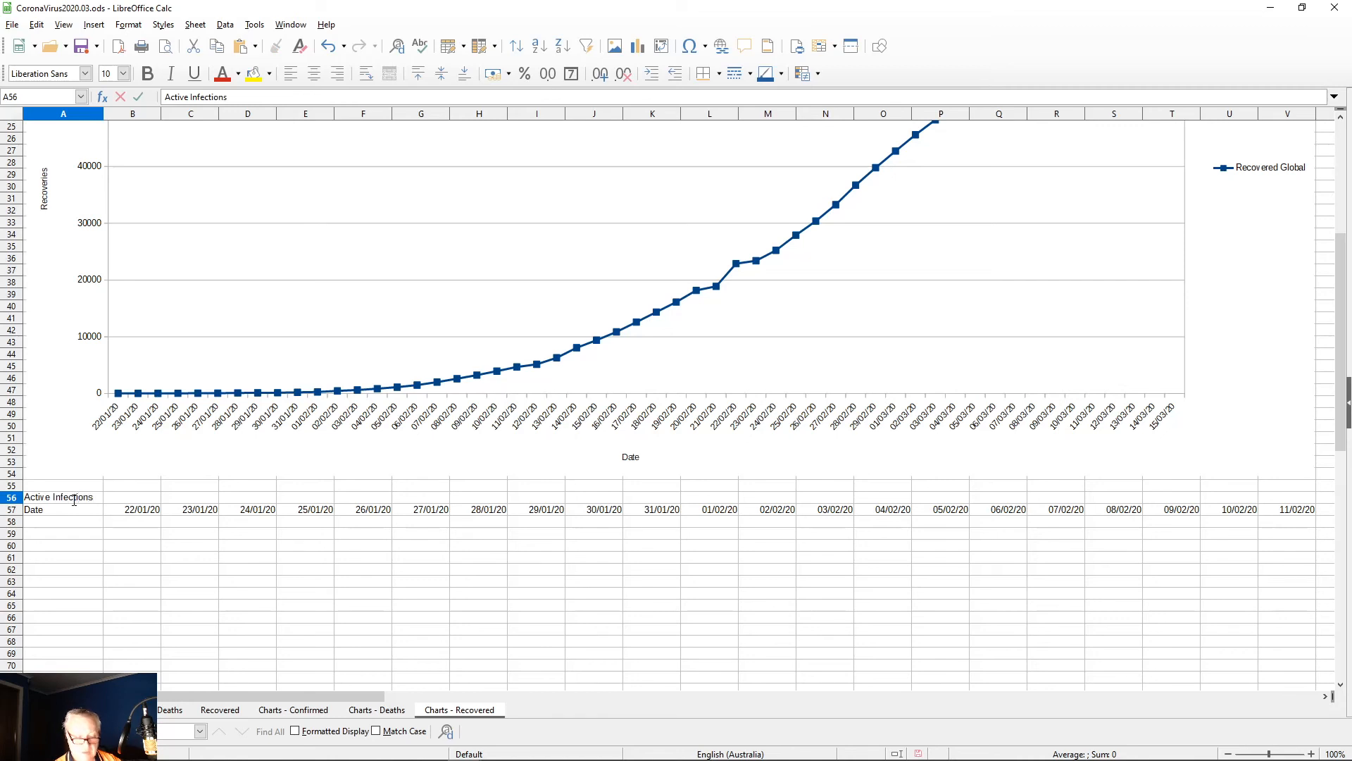
text(= Con)
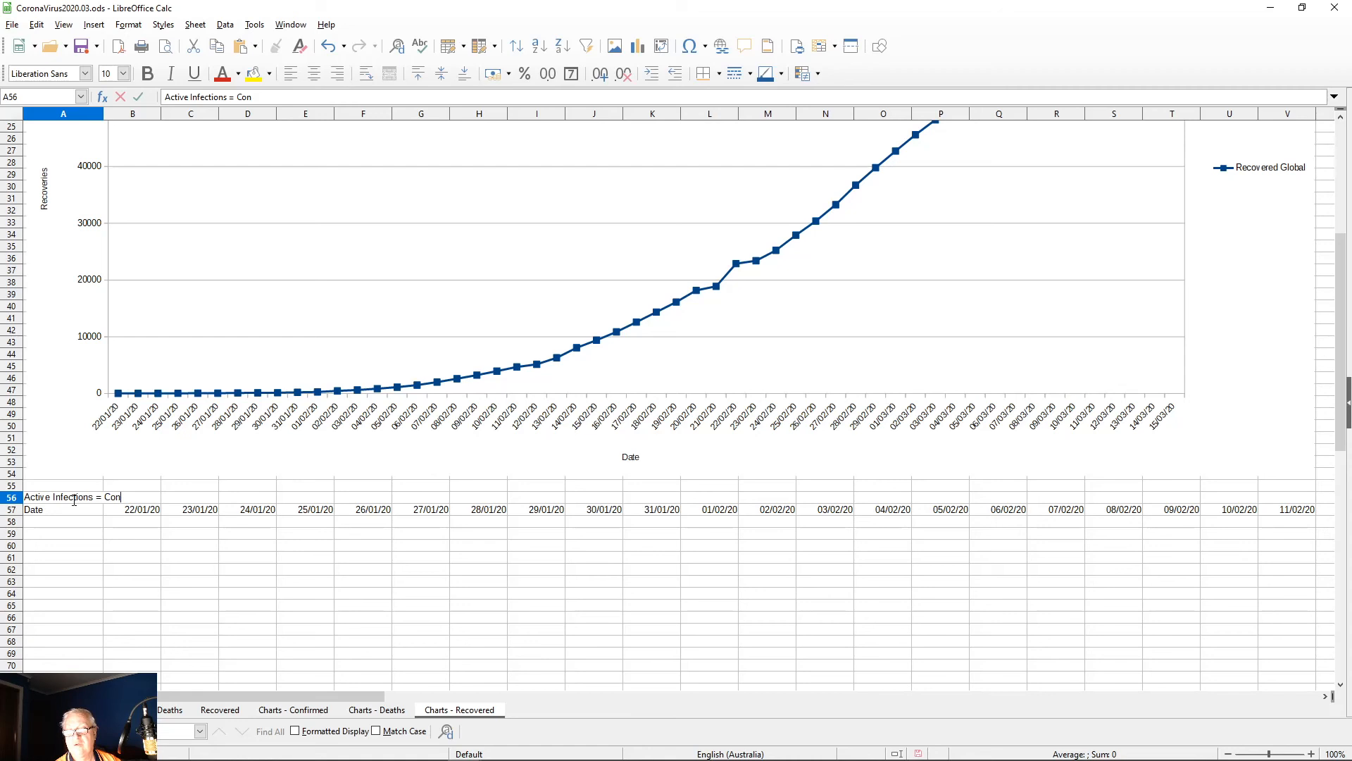
text(firmed -()
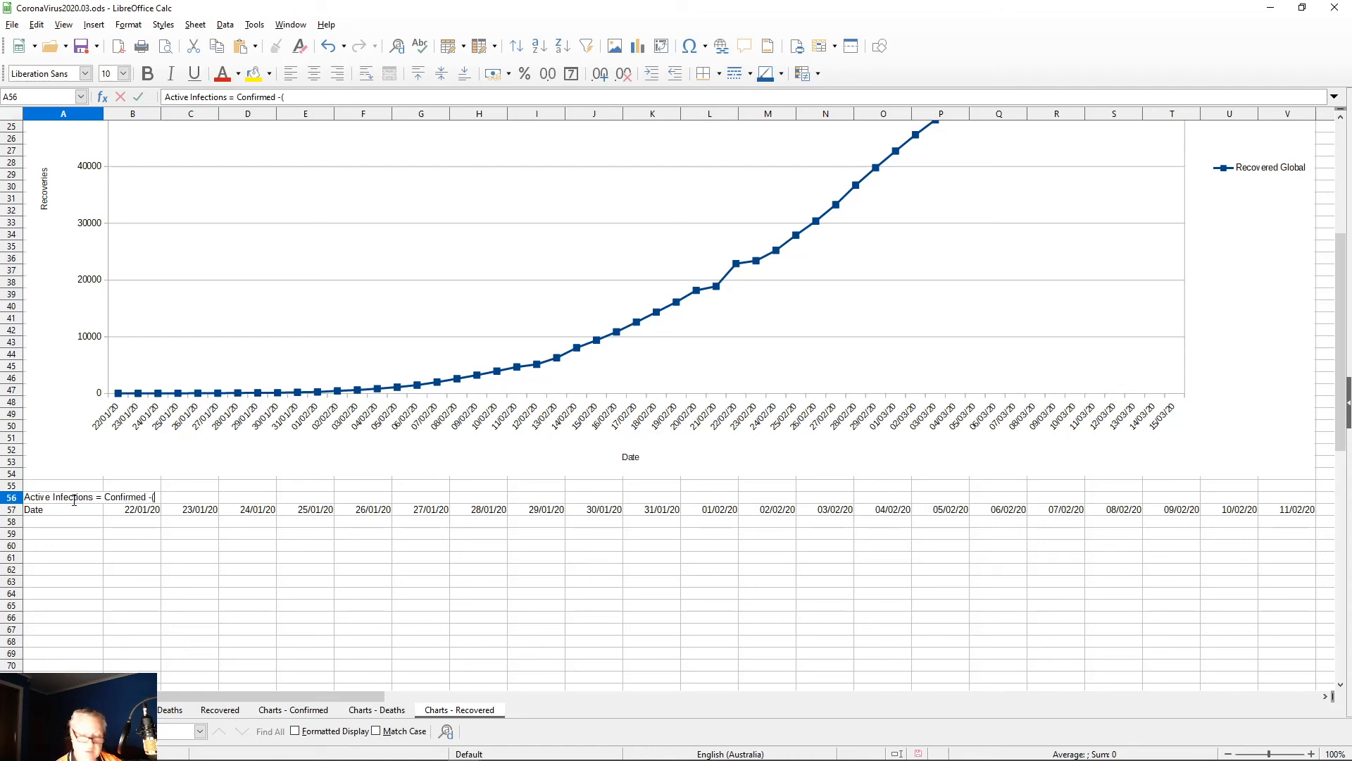
text(deaths)
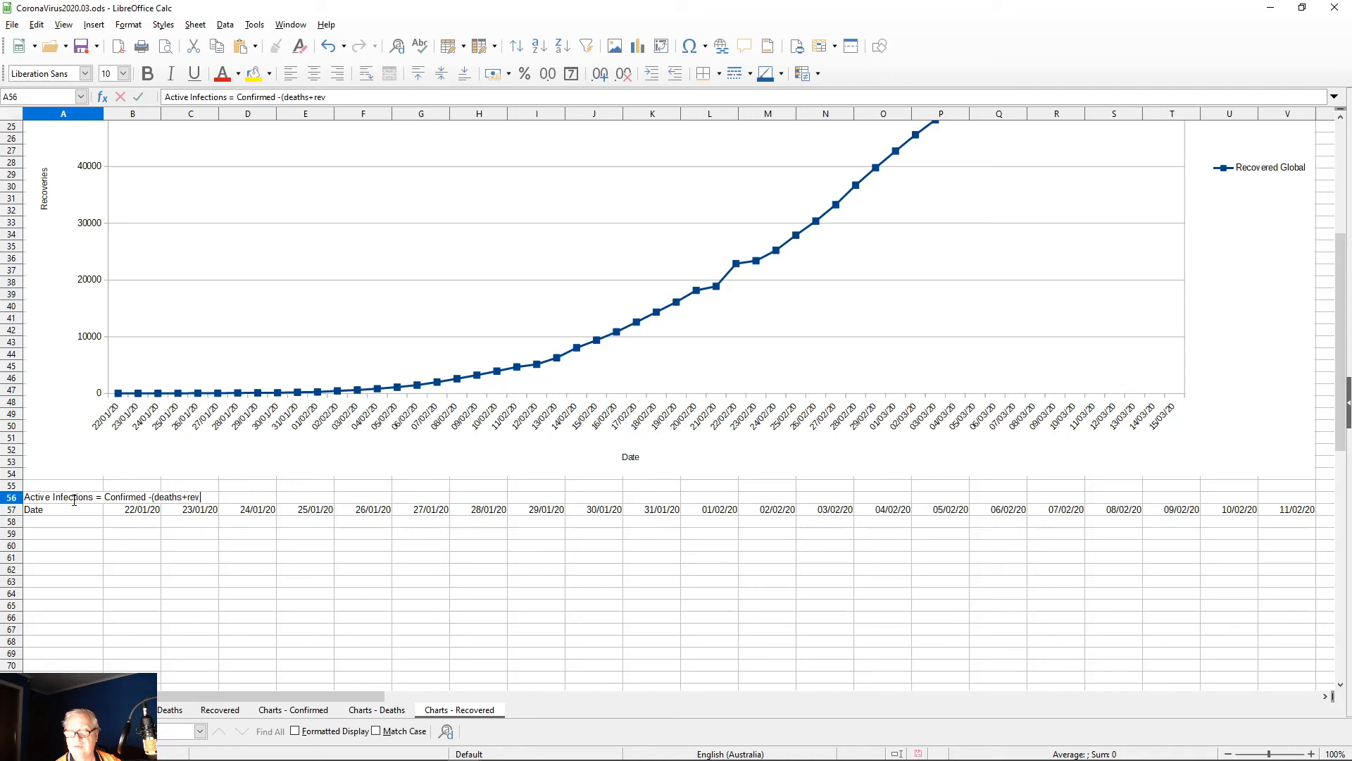
text(+recovered)
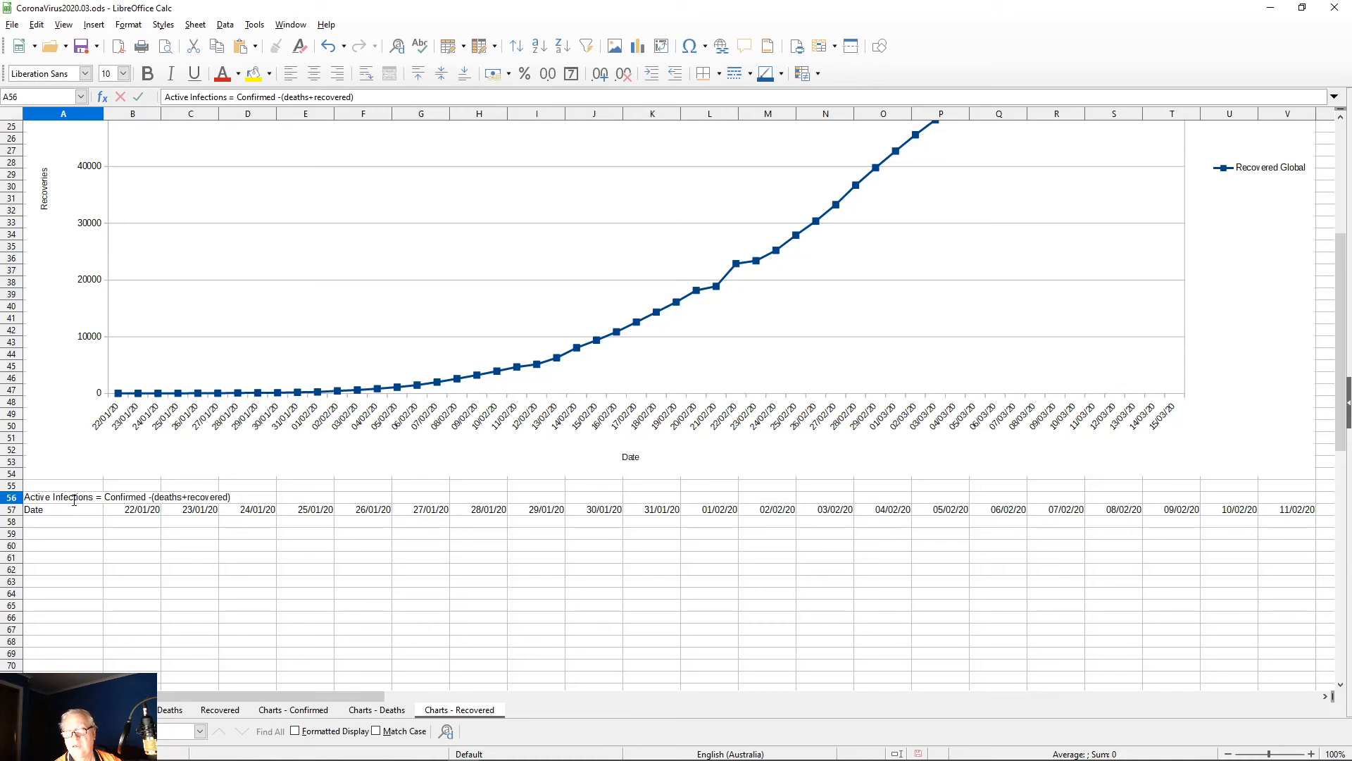
click(74, 499)
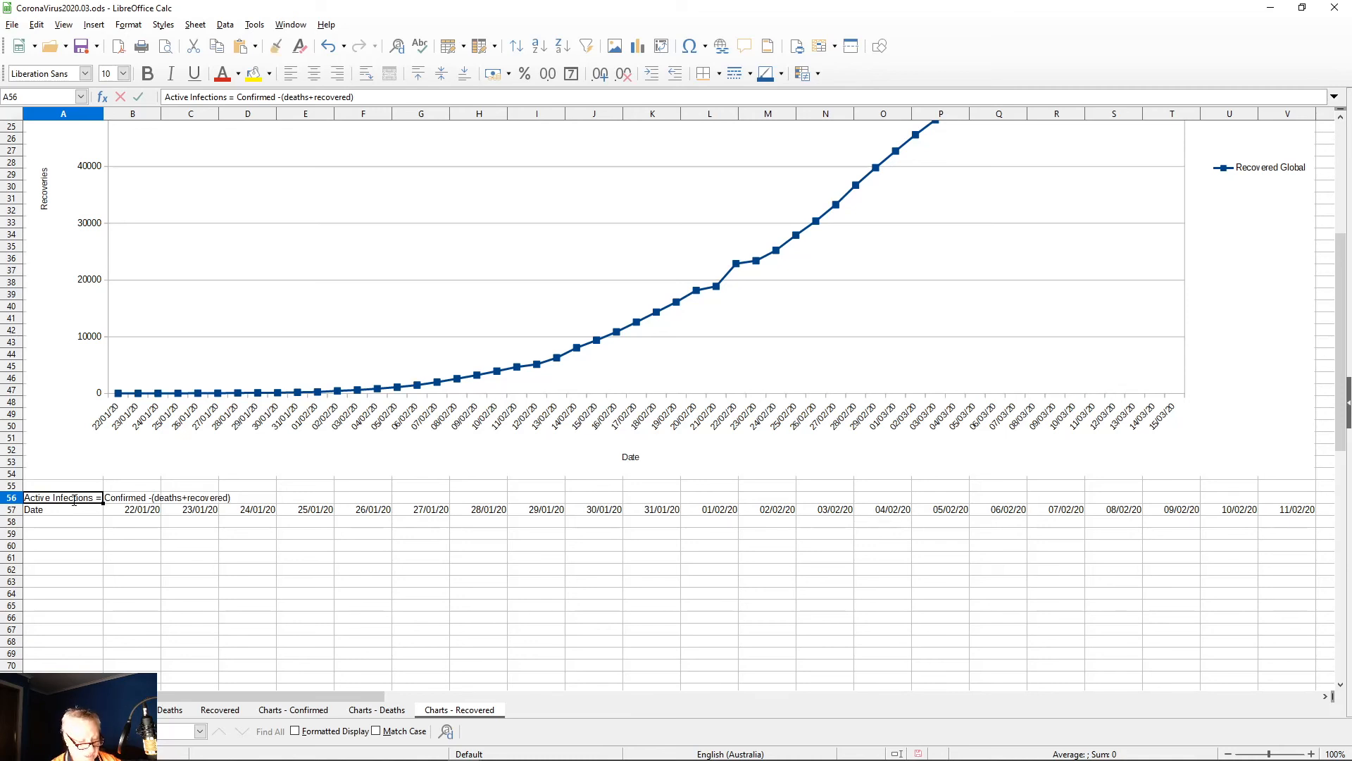
Step: Correct the heading in cell A56 to read "Active Infections = Confirmed - (deaths+recovered)"
double_click(74, 499)
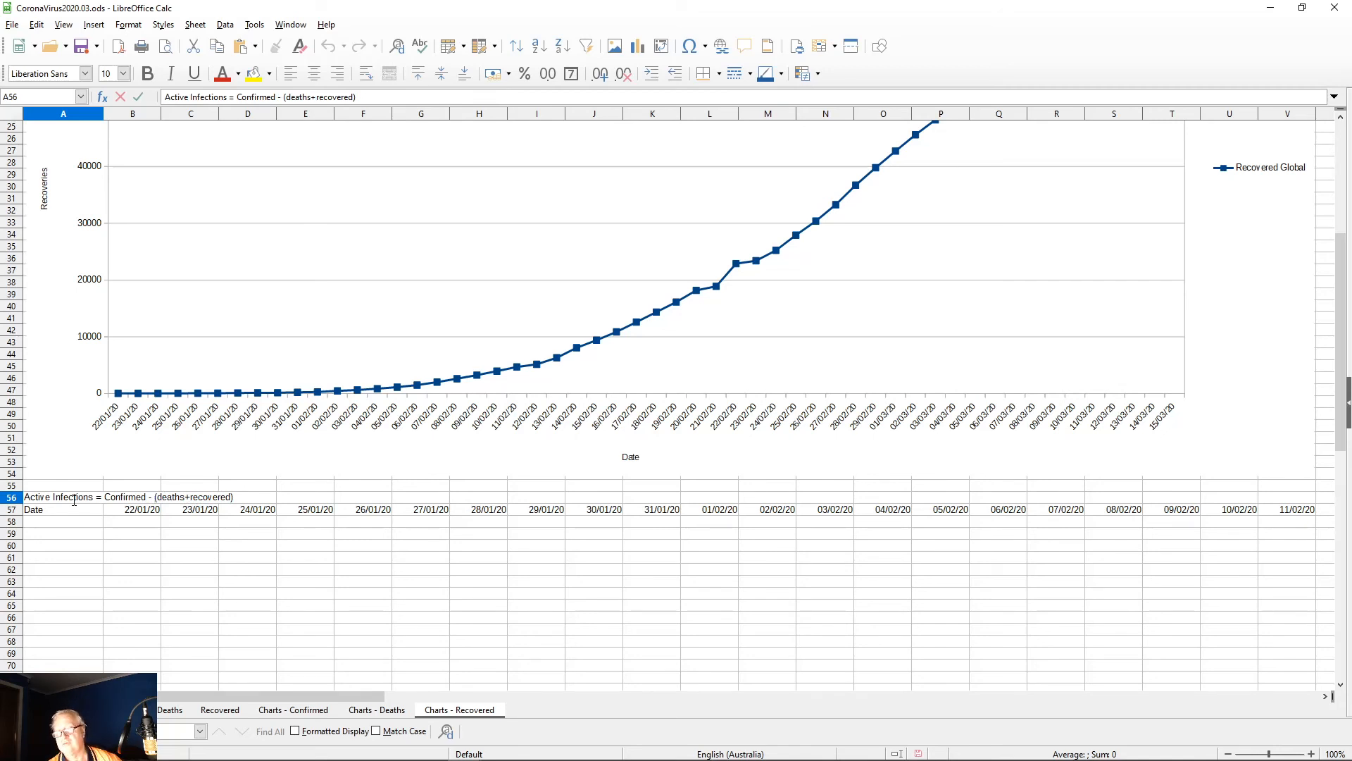
key(Return)
click(74, 499)
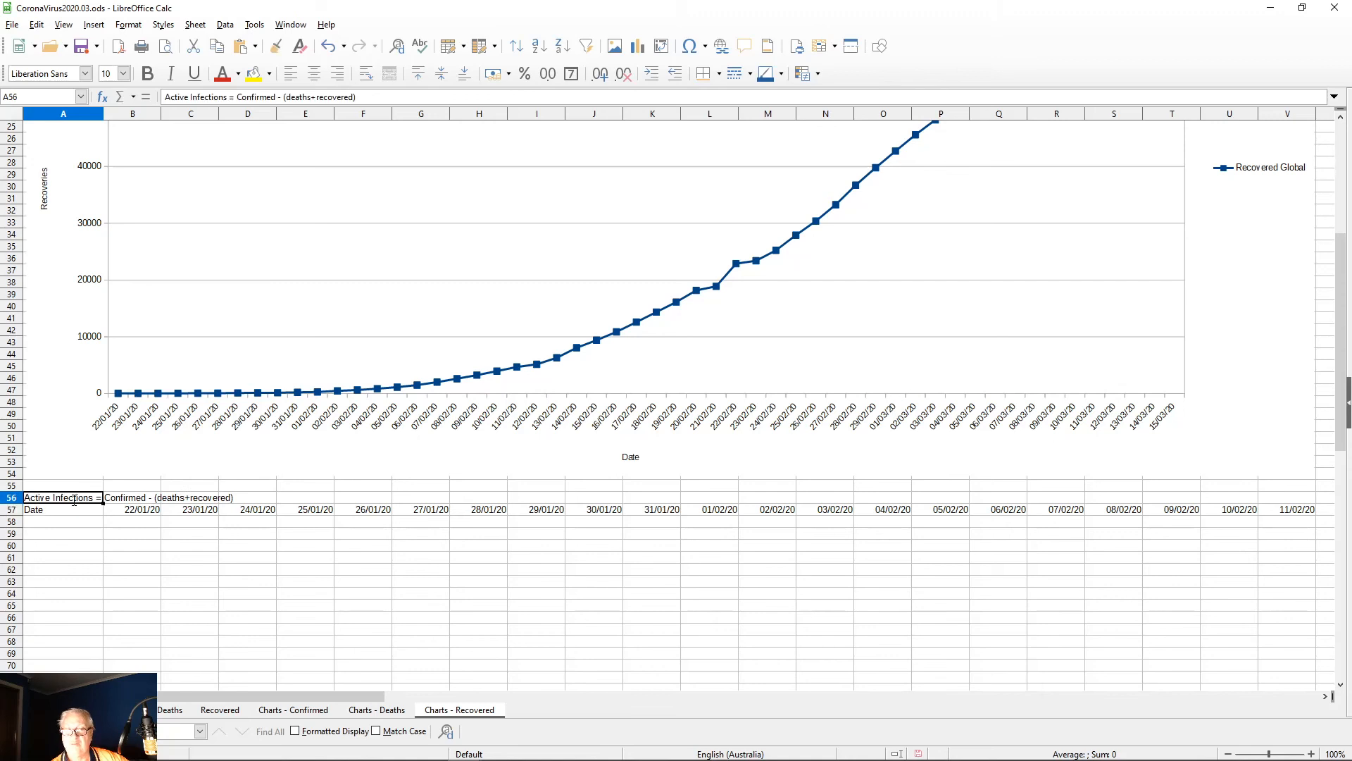
key(Right)
key(Left)
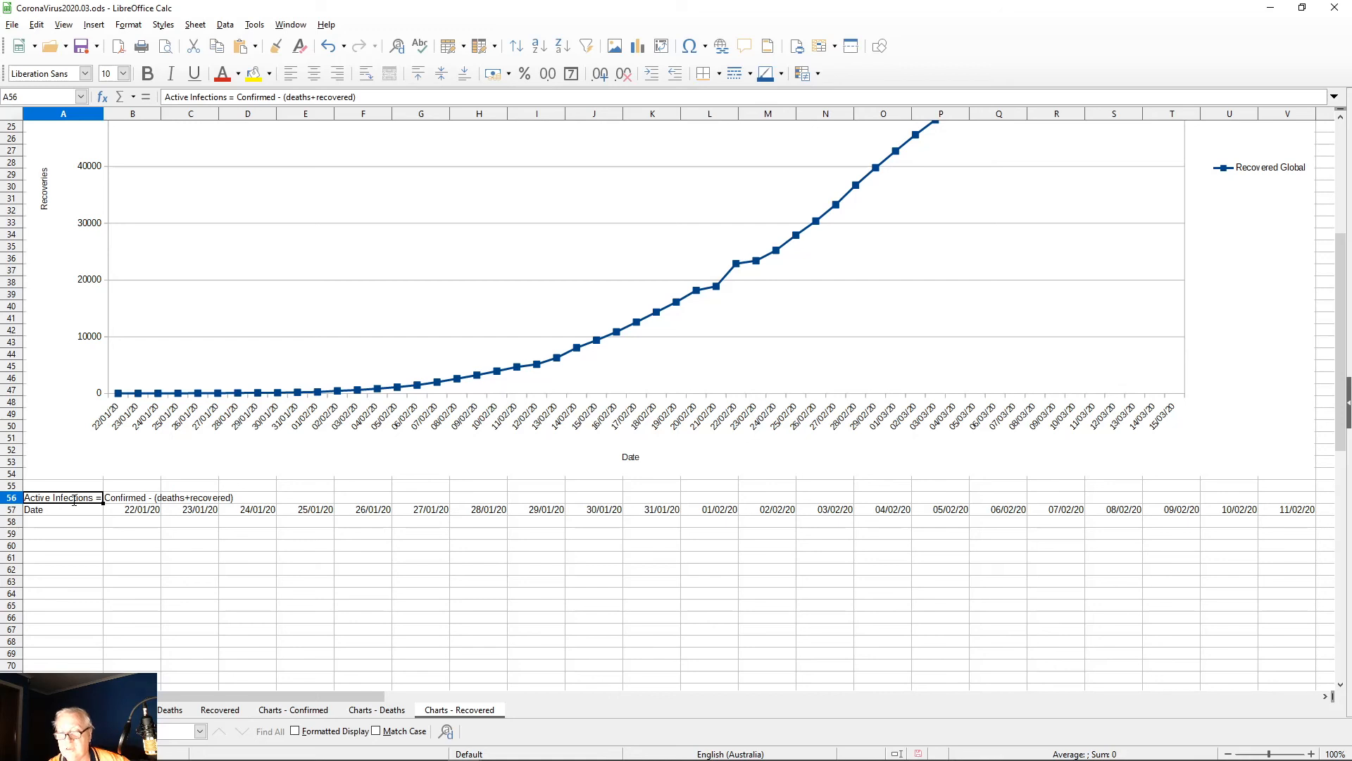
key(Right)
key(Right)
key(Left)
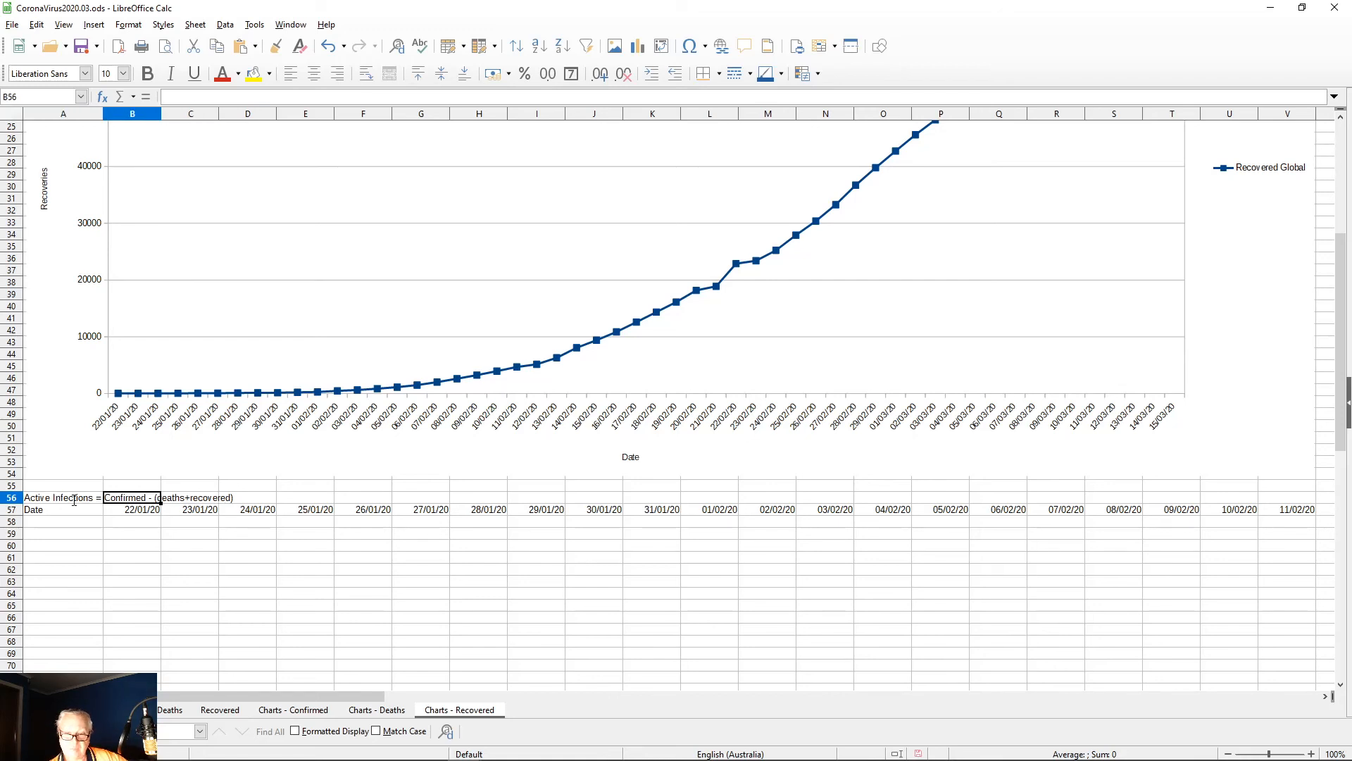
key(Left)
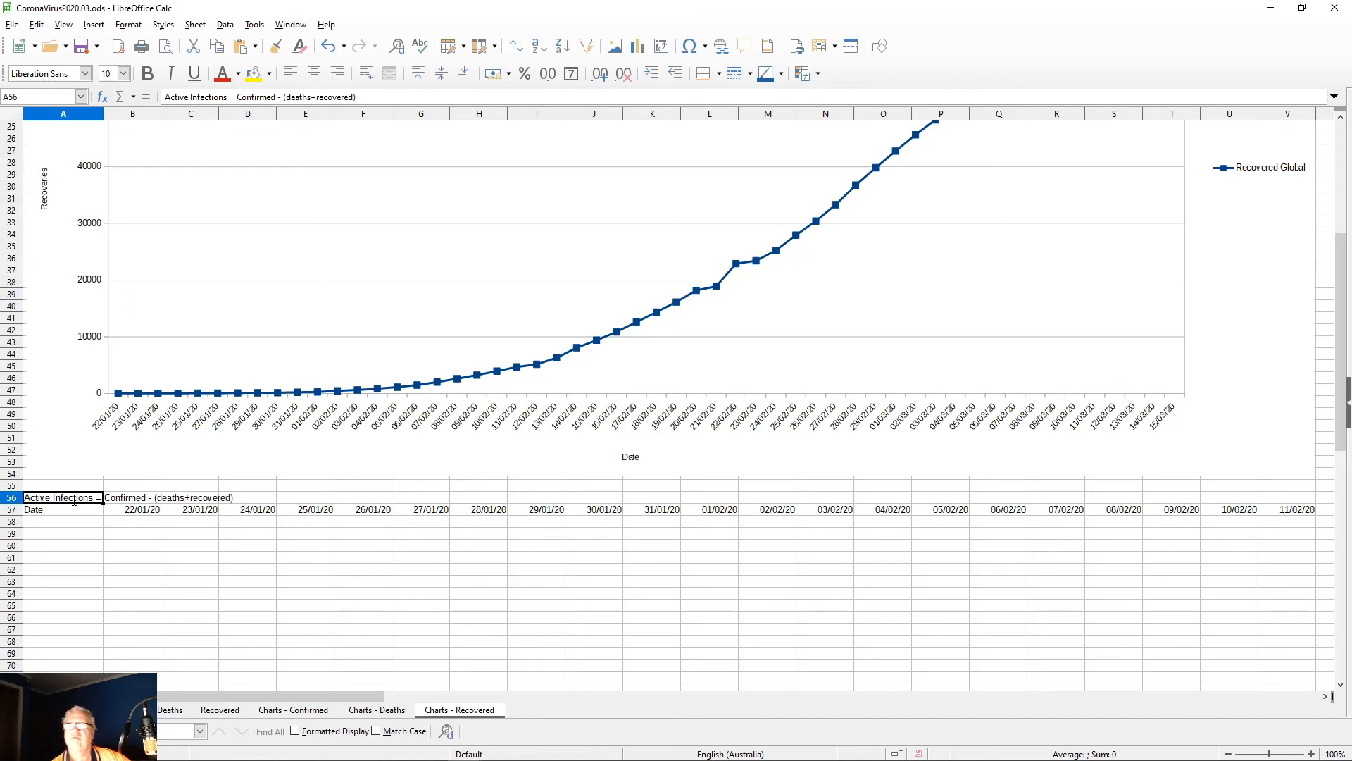
scroll(401, 211, up, 8)
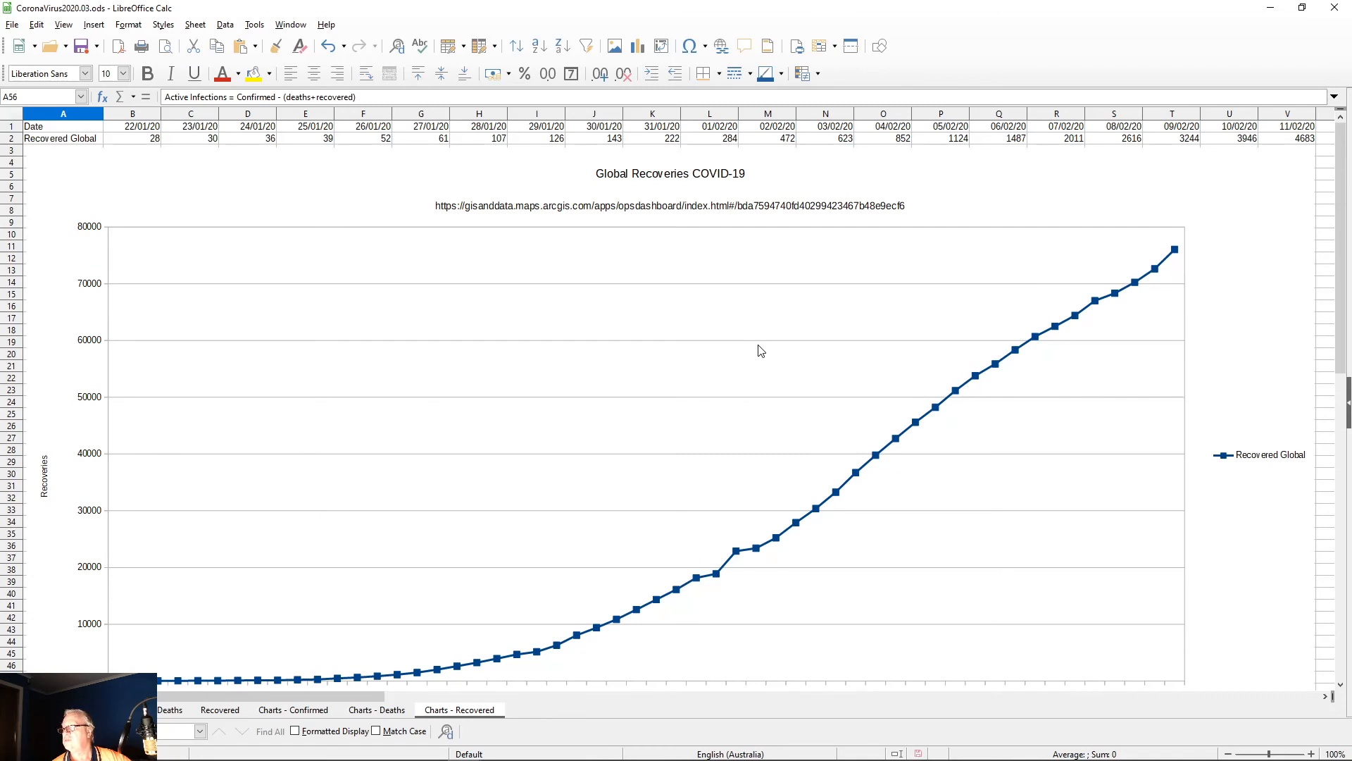
scroll(761, 350, down, 4)
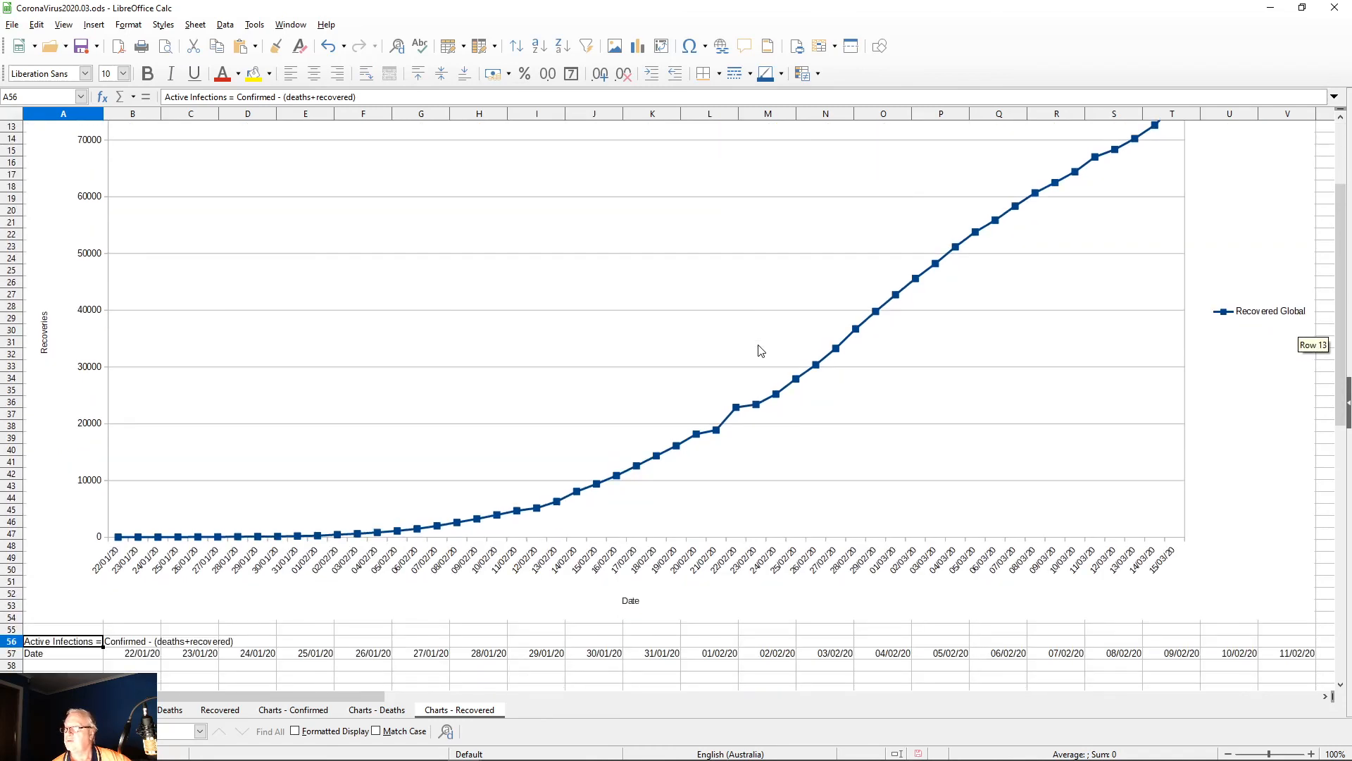
scroll(761, 350, down, 2)
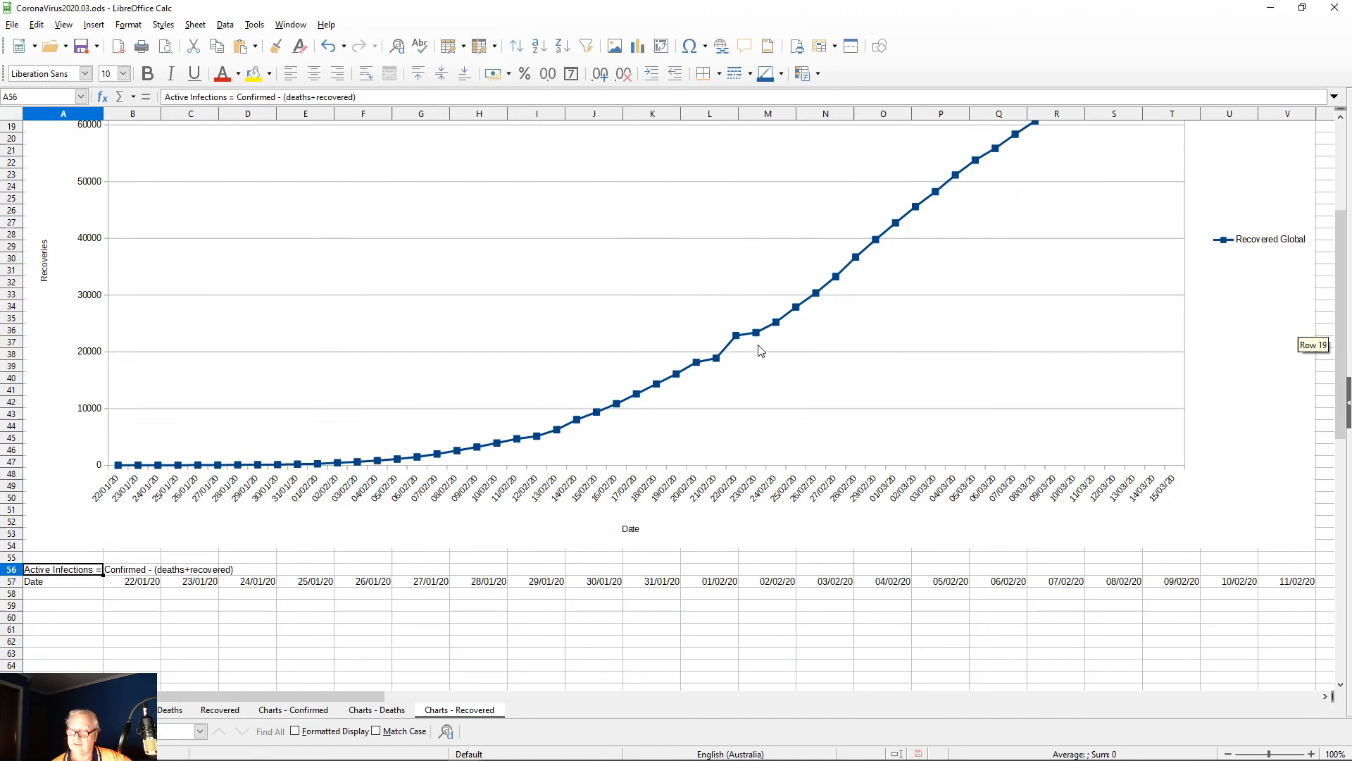
scroll(761, 350, down, 2)
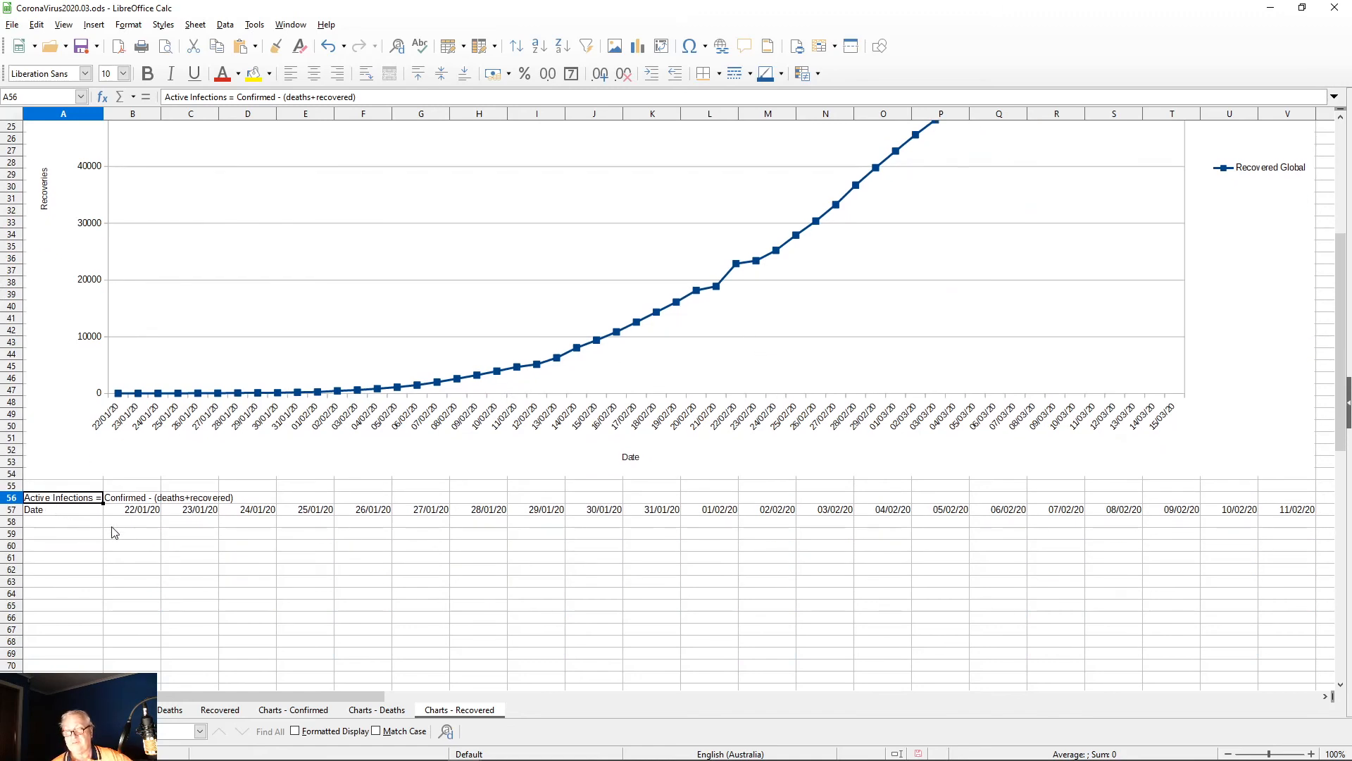
click(131, 525)
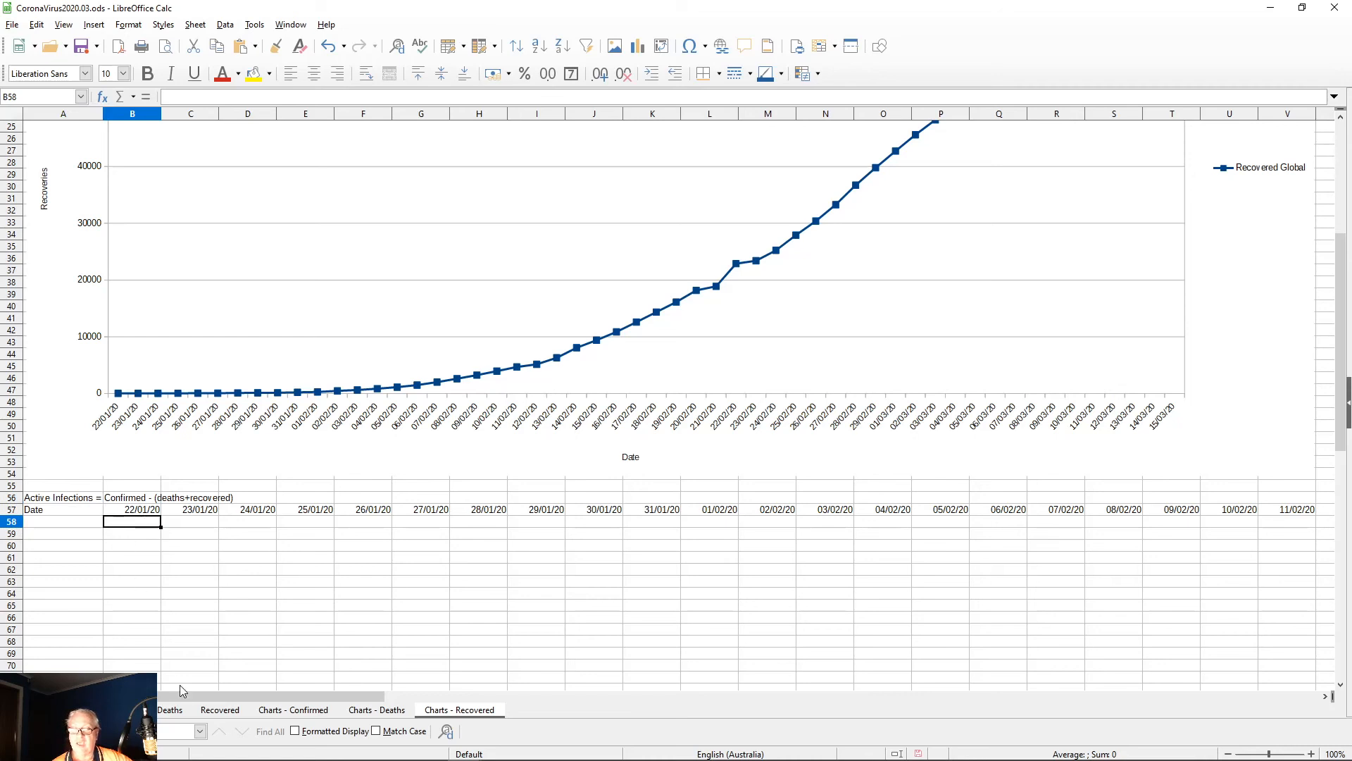
Step: Look through the Confirmed sheet from its first date column down to the last country row
click(118, 710)
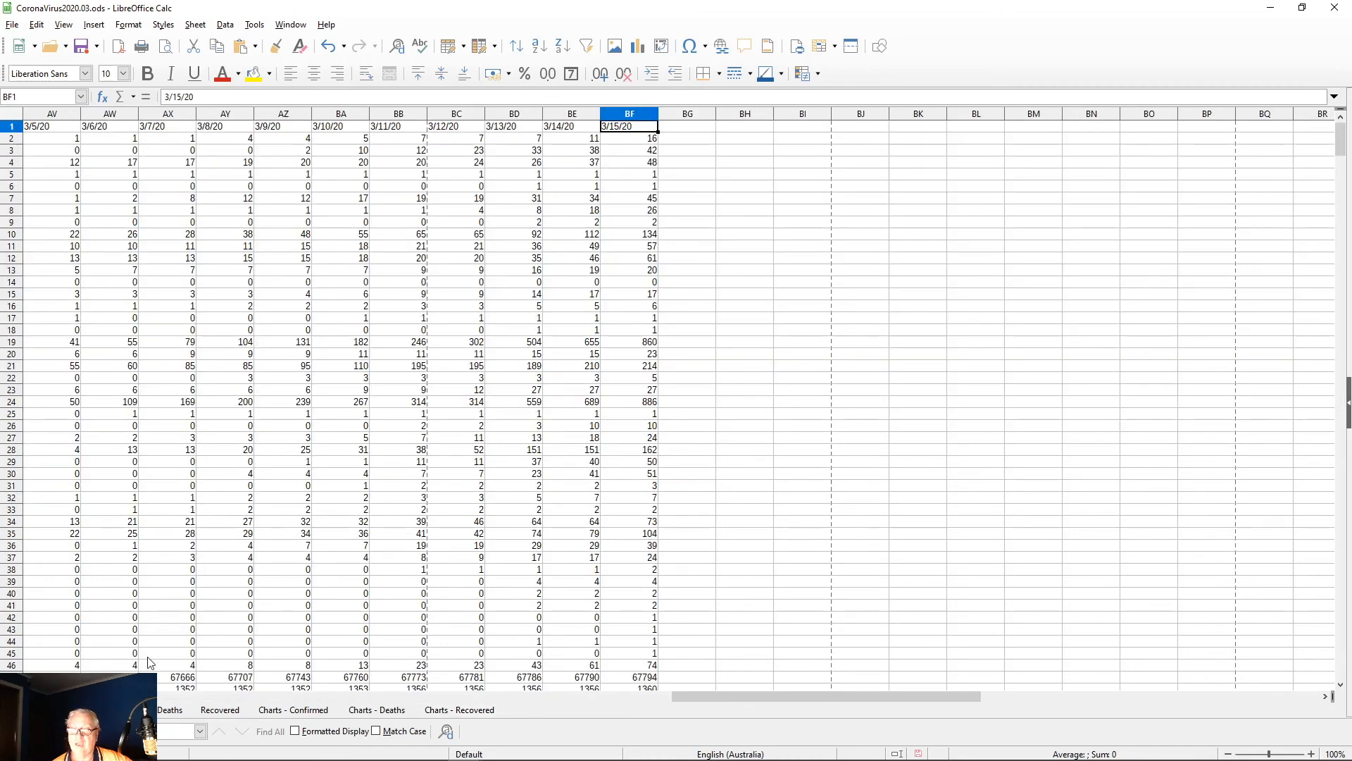
drag(726, 697, 211, 697)
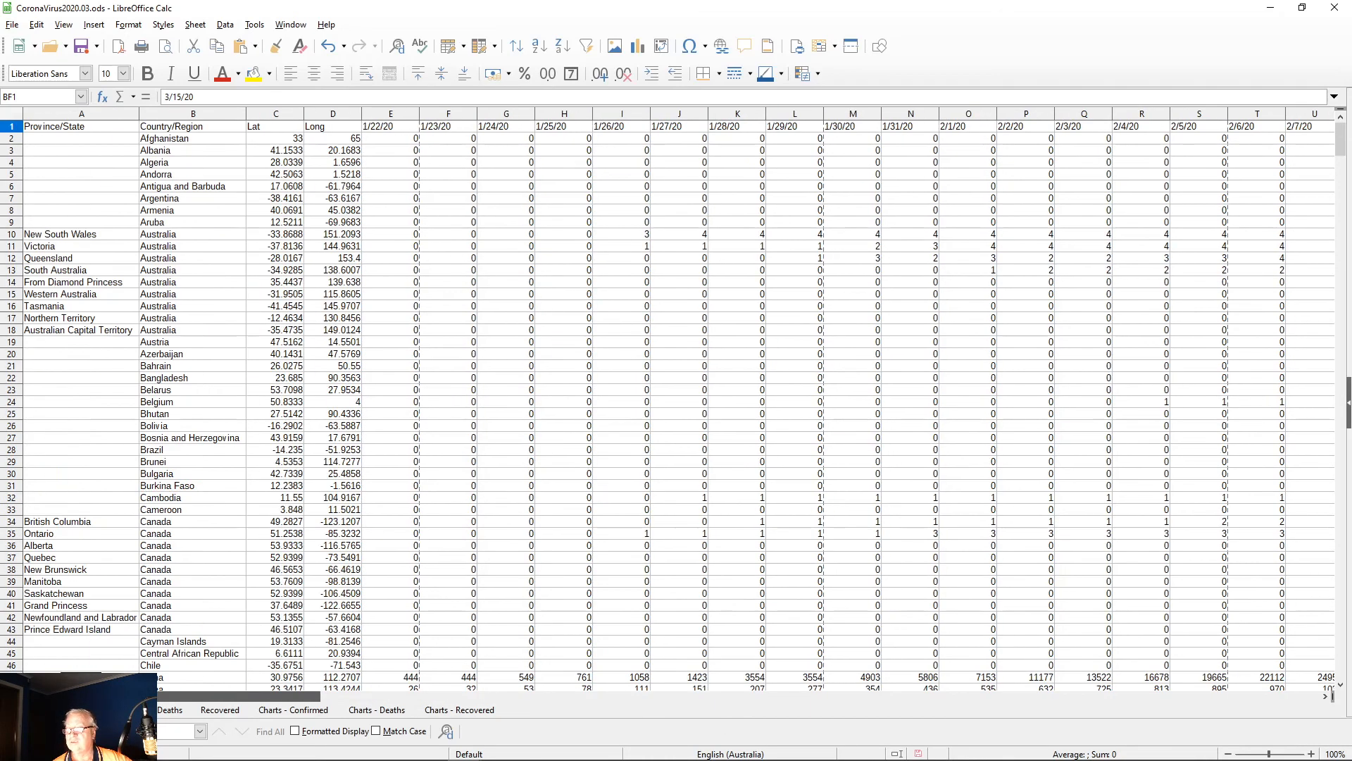
scroll(431, 593, down, 20)
scroll(431, 594, down, 20)
scroll(446, 596, down, 20)
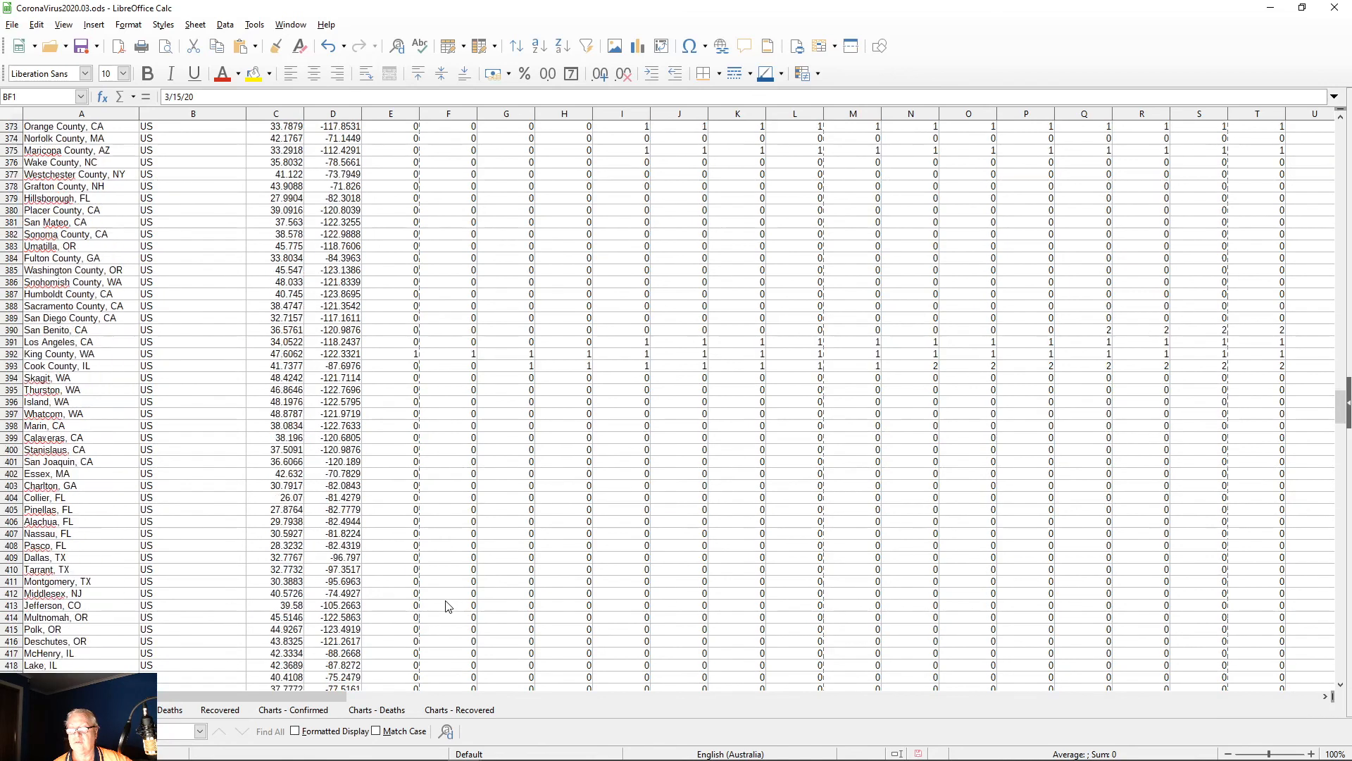
scroll(445, 602, down, 20)
scroll(443, 597, up, 5)
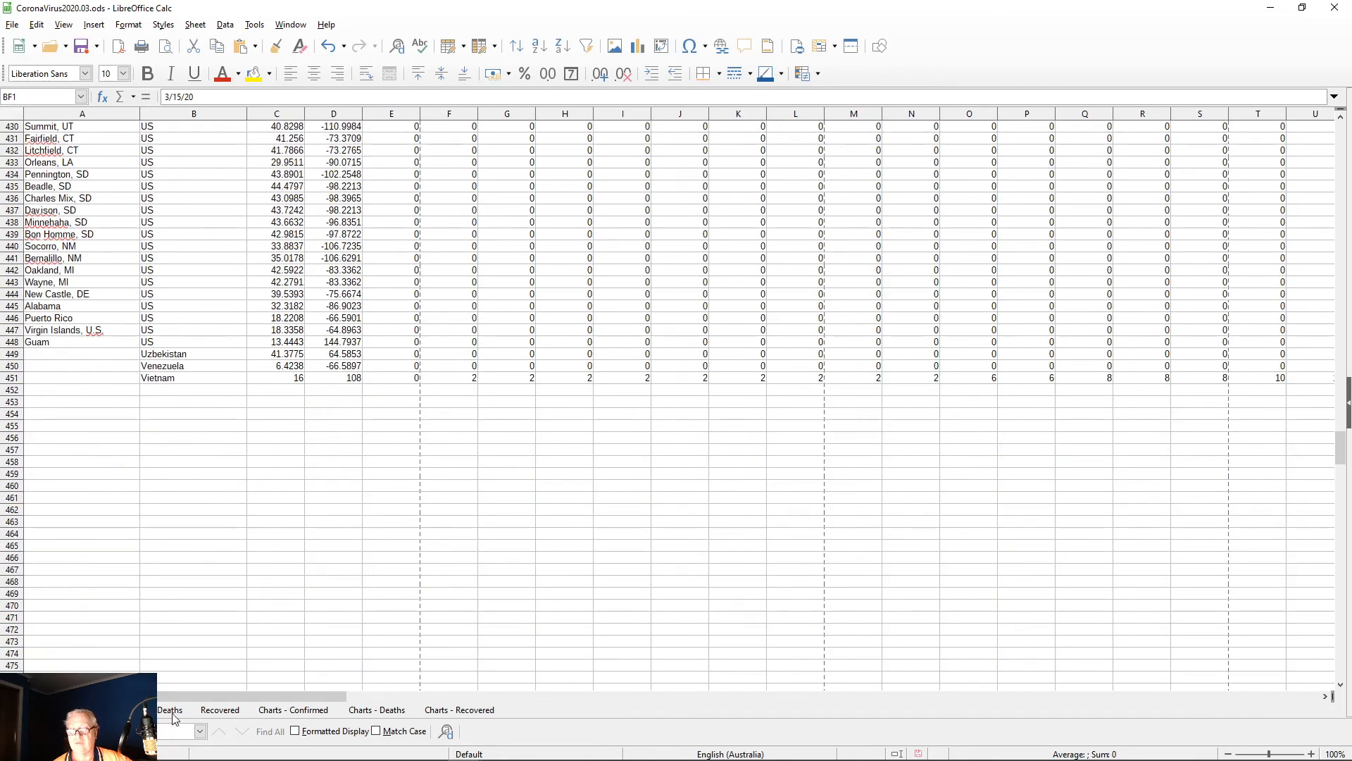
Step: Check the formula behind the first global confirmed total in cell B2 of Charts - Confirmed
click(285, 712)
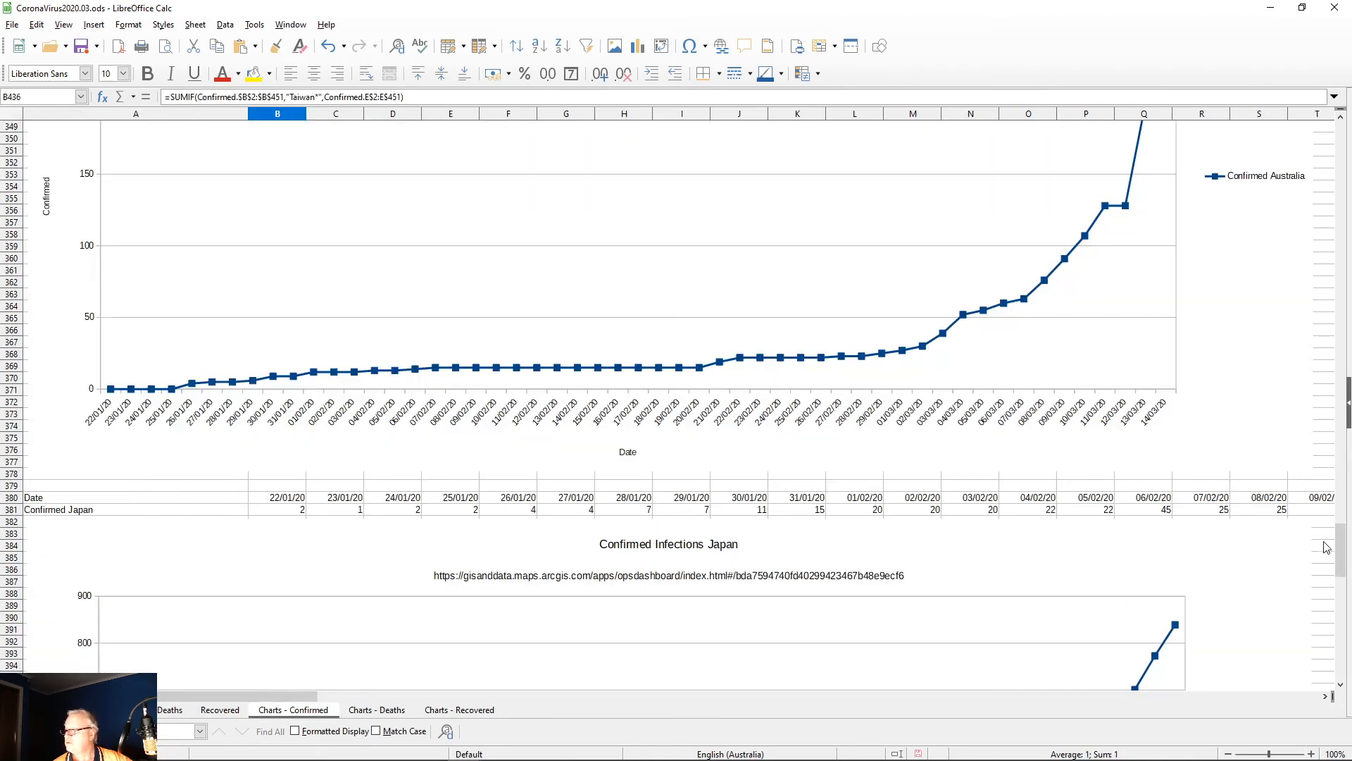
click(1350, 416)
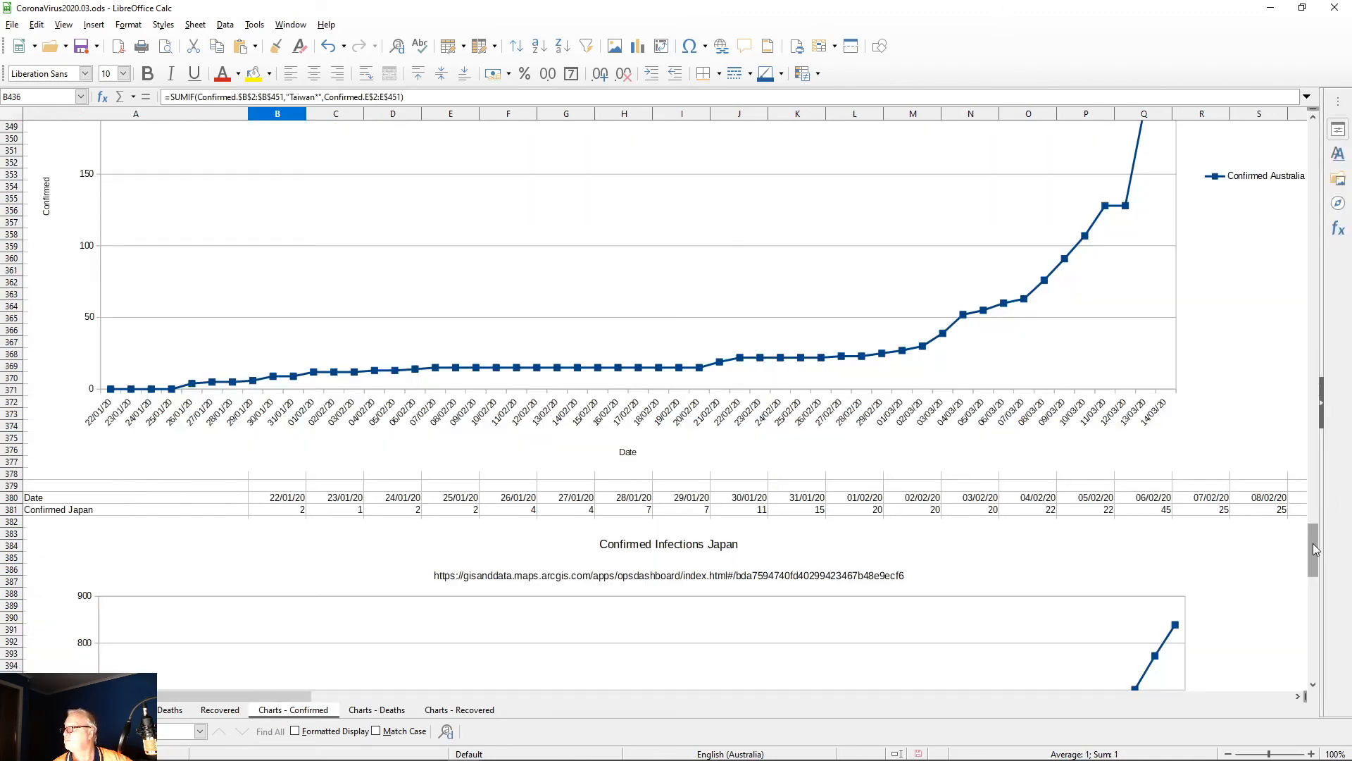
click(1321, 415)
drag(1340, 549, 1340, 92)
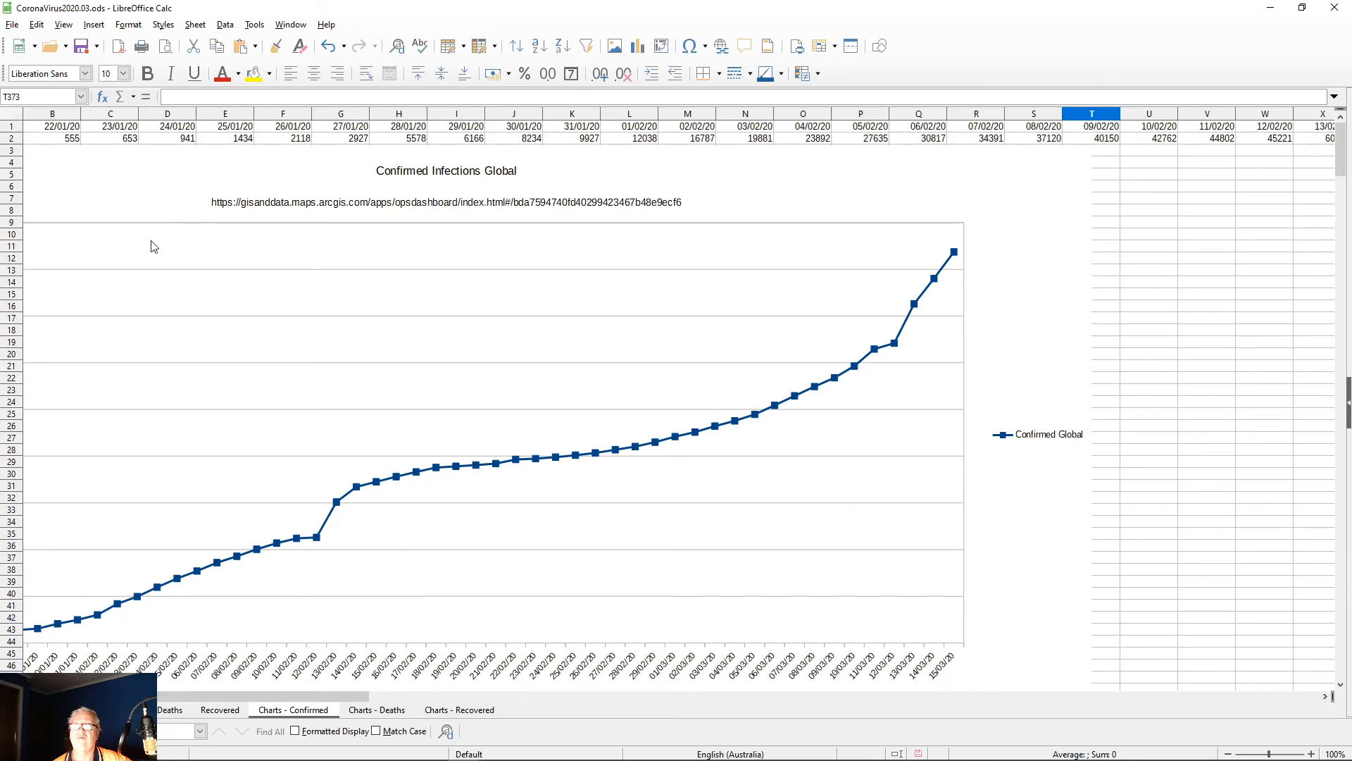
click(60, 140)
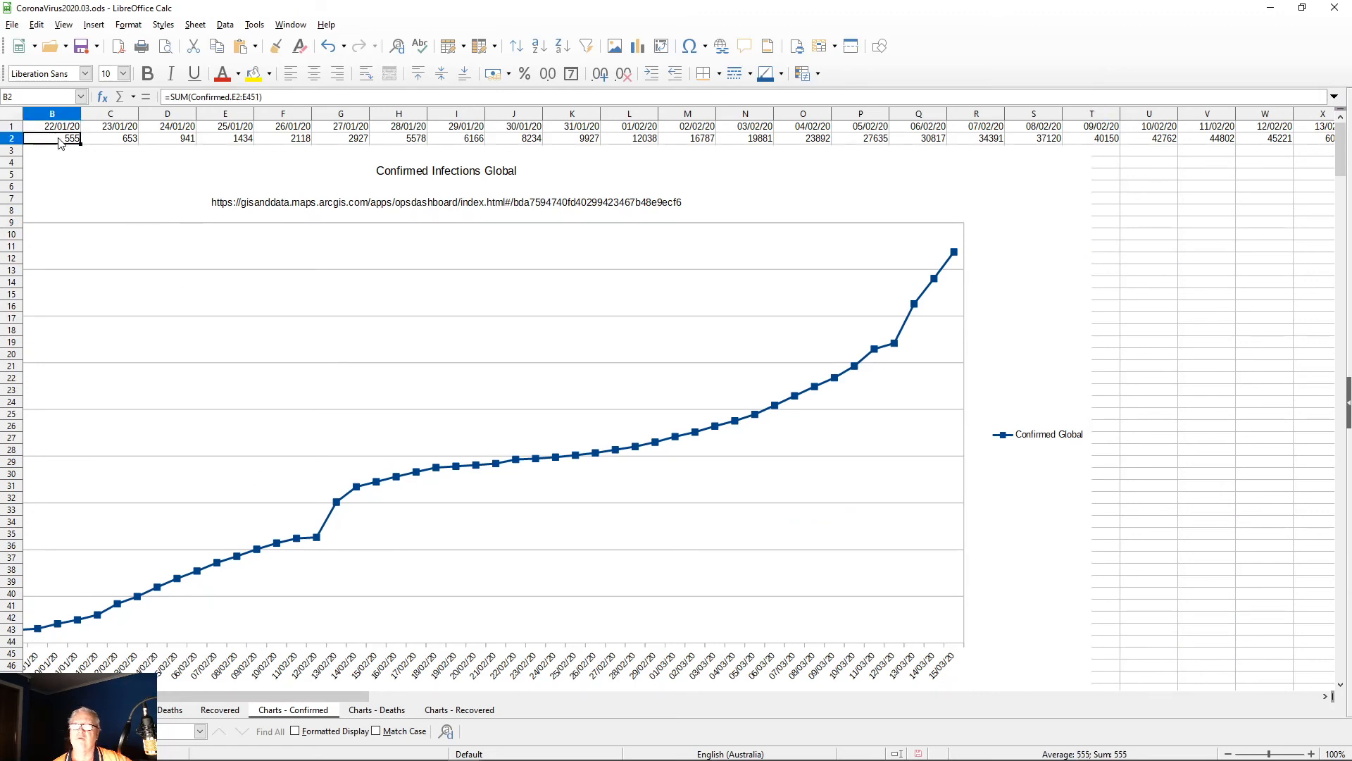
Step: Insert an empty row above the date row at the start of Charts - Confirmed
click(13, 126)
right_click(13, 126)
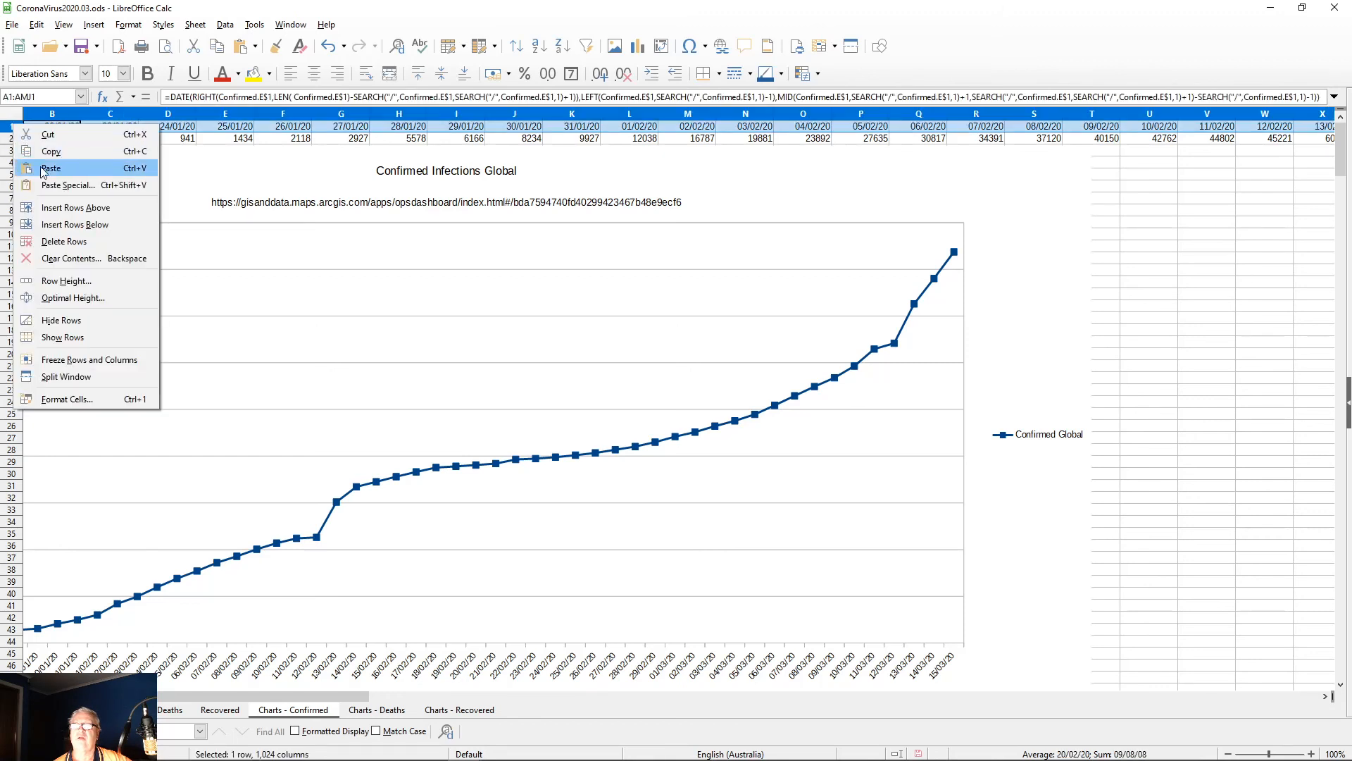
key(Escape)
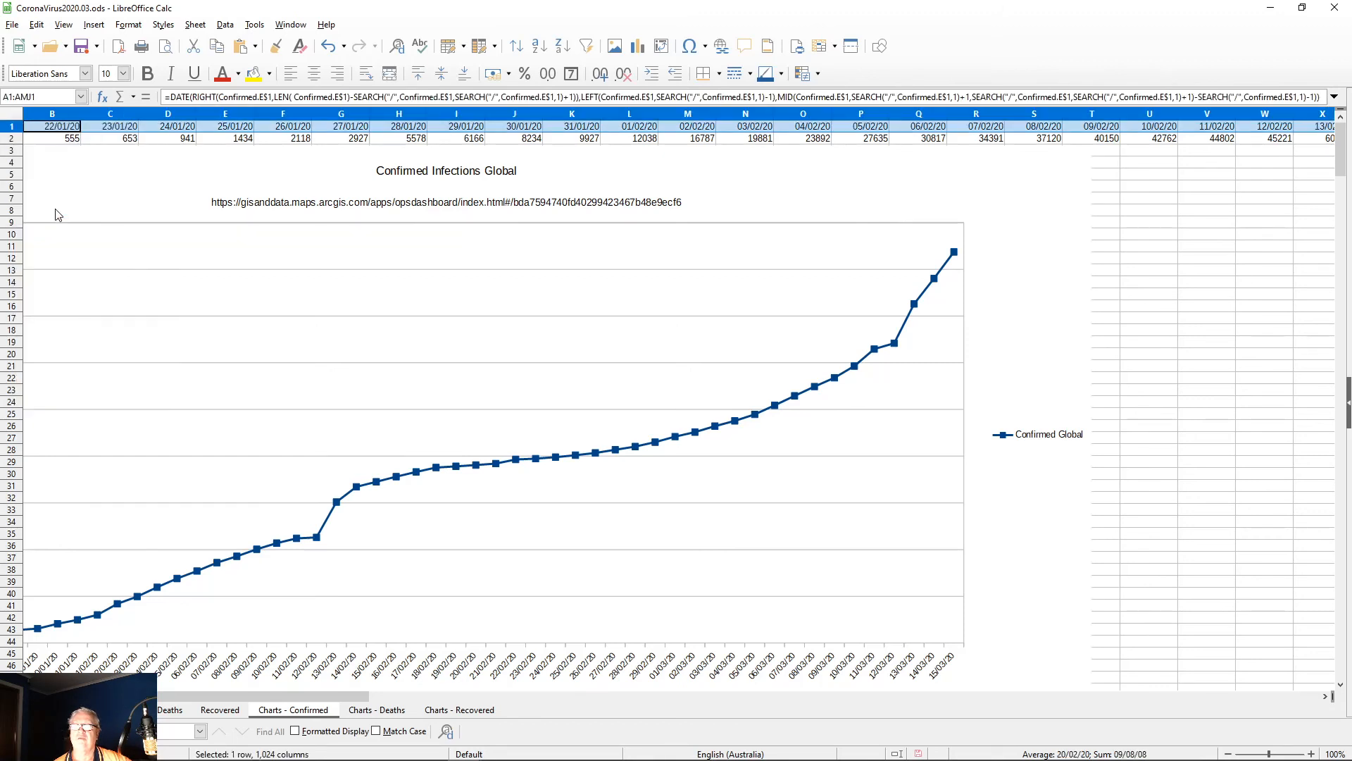
key(ctrl+plus)
click(111, 135)
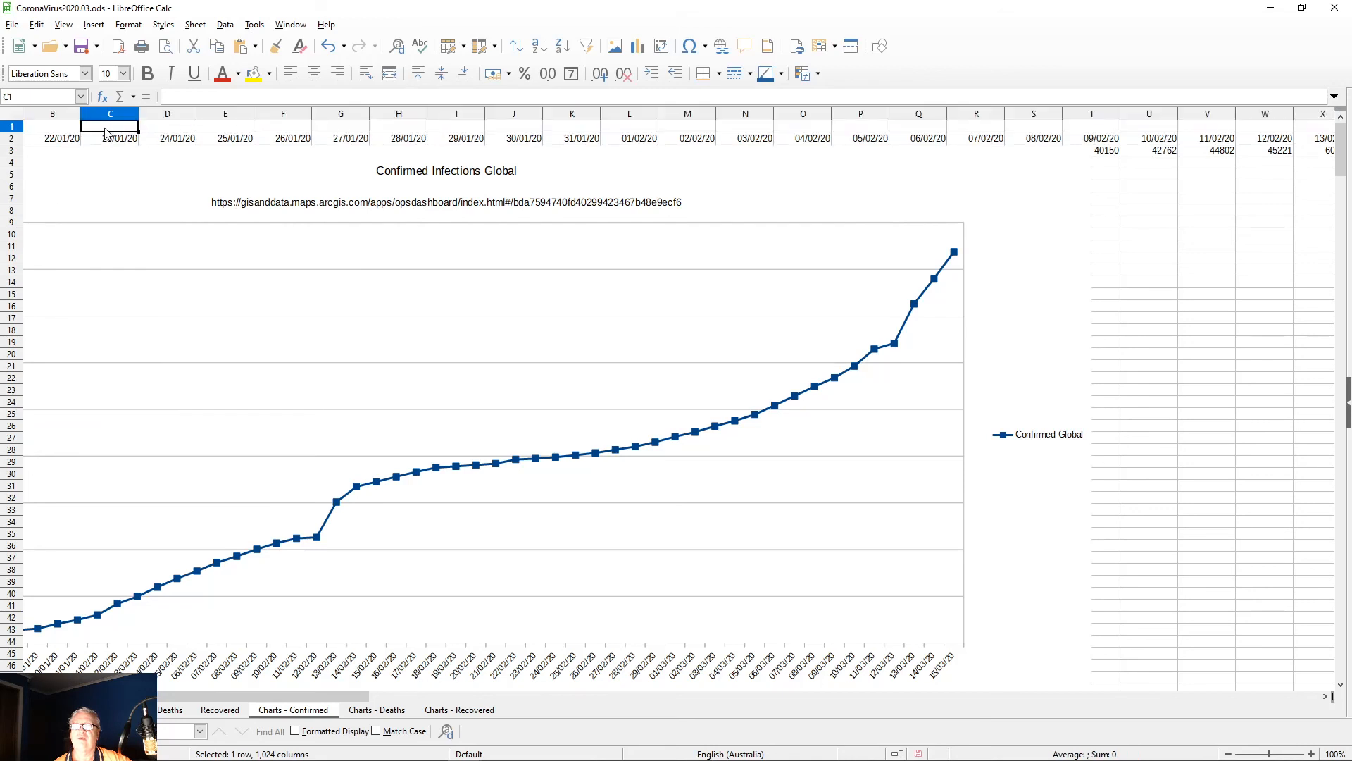
Step: Enter the heading "Global Infections" in cell B1 above the first date
click(62, 130)
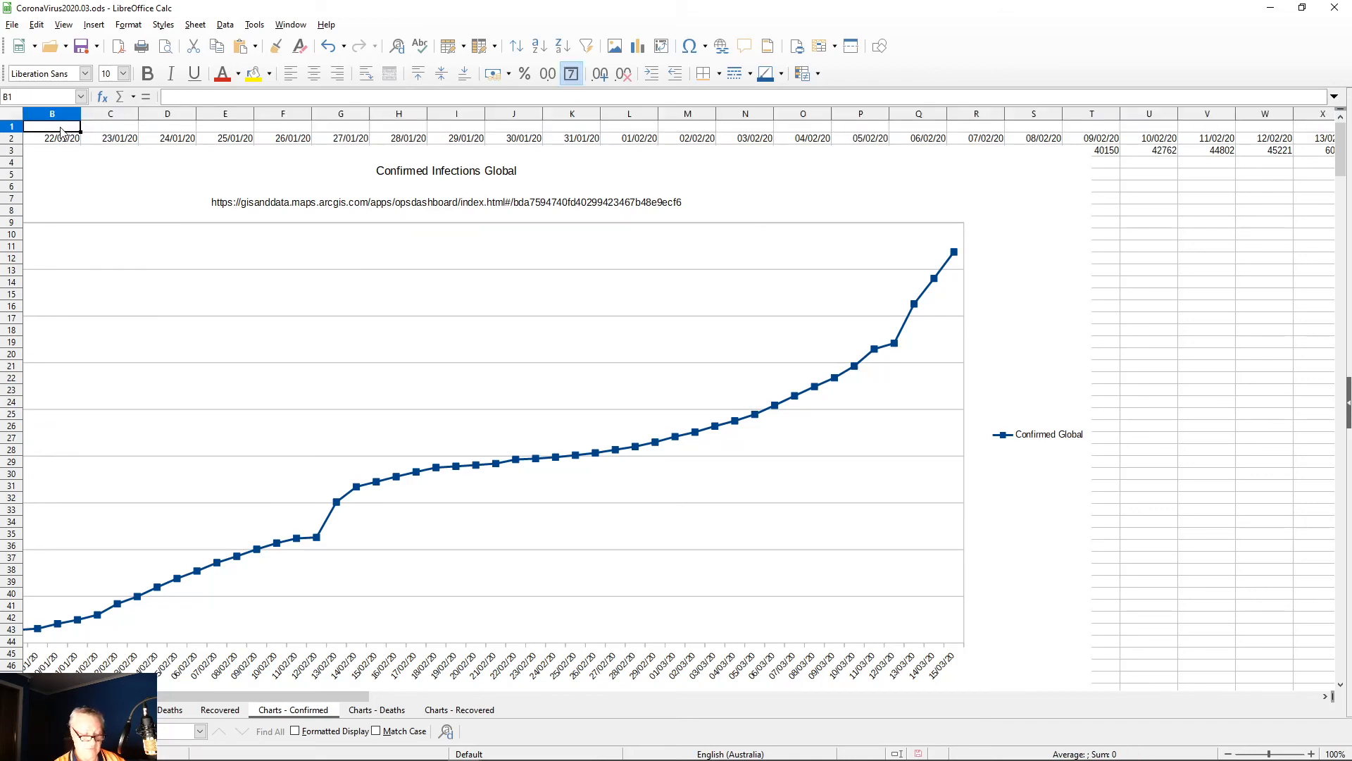
text(Gl)
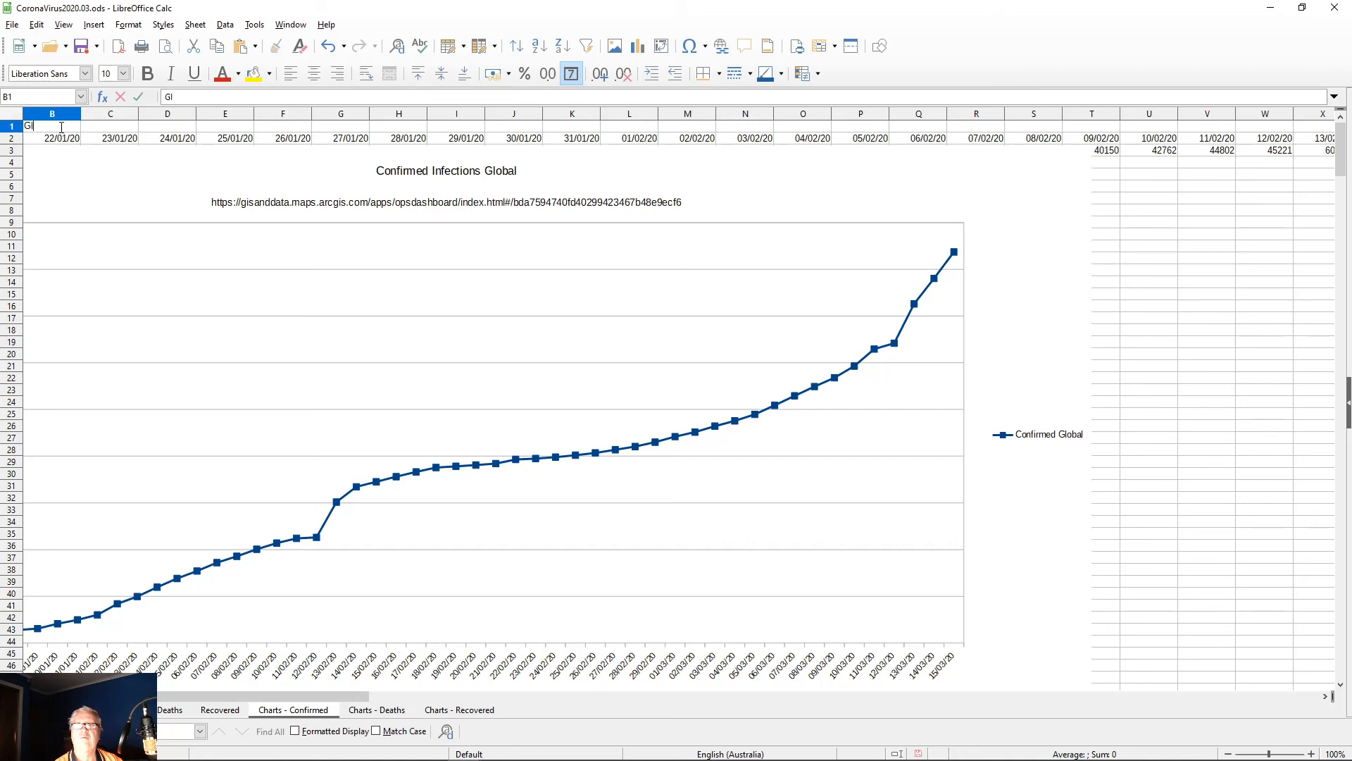
text(obal Infections)
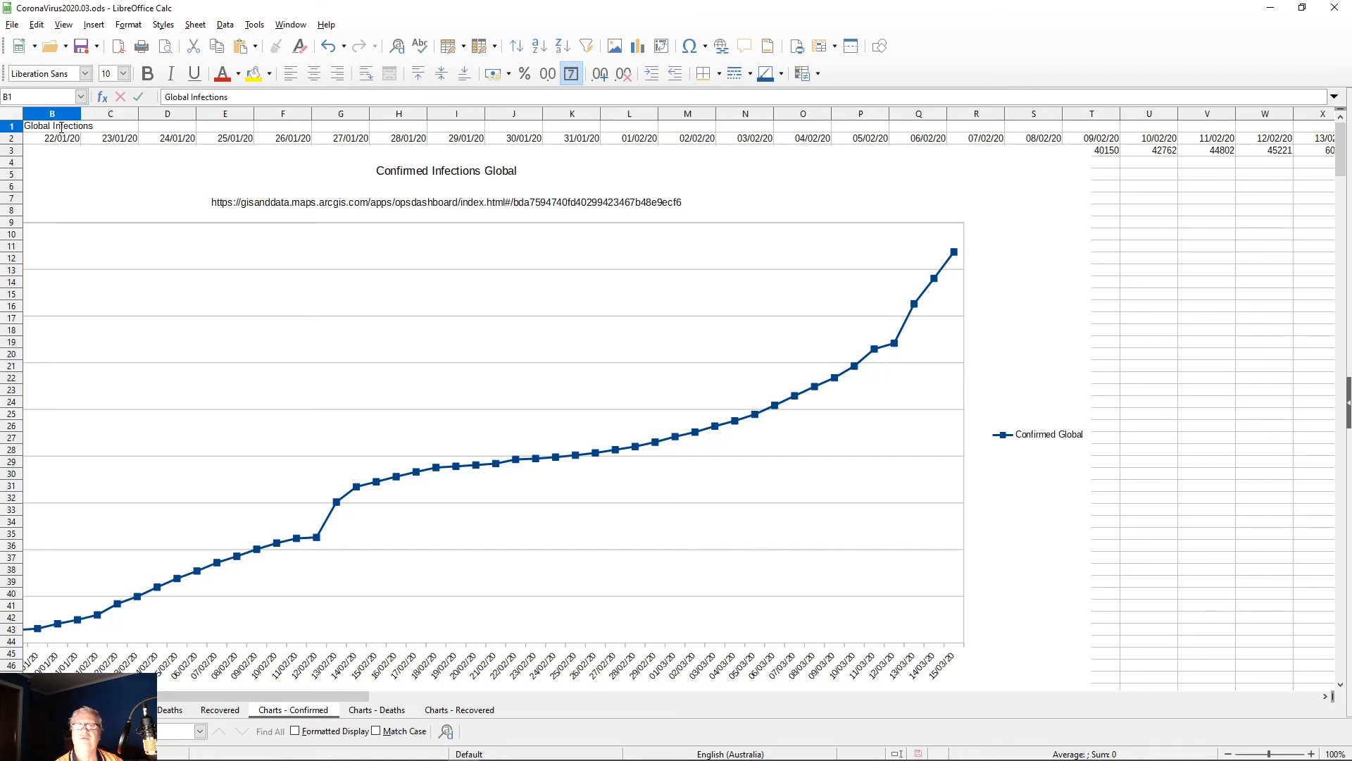
key(Return)
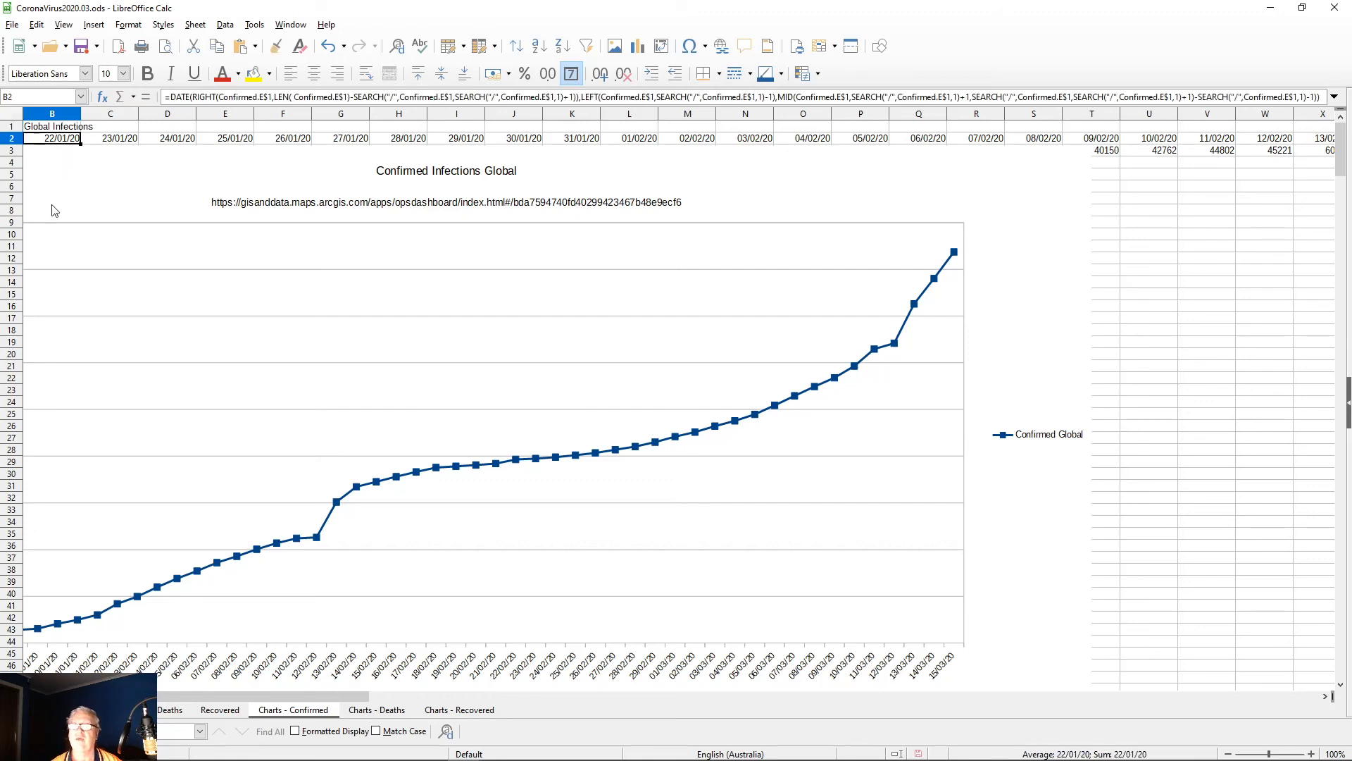
Step: Move the Confirmed Infections Global chart down slightly to uncover the totals in row 3
click(73, 213)
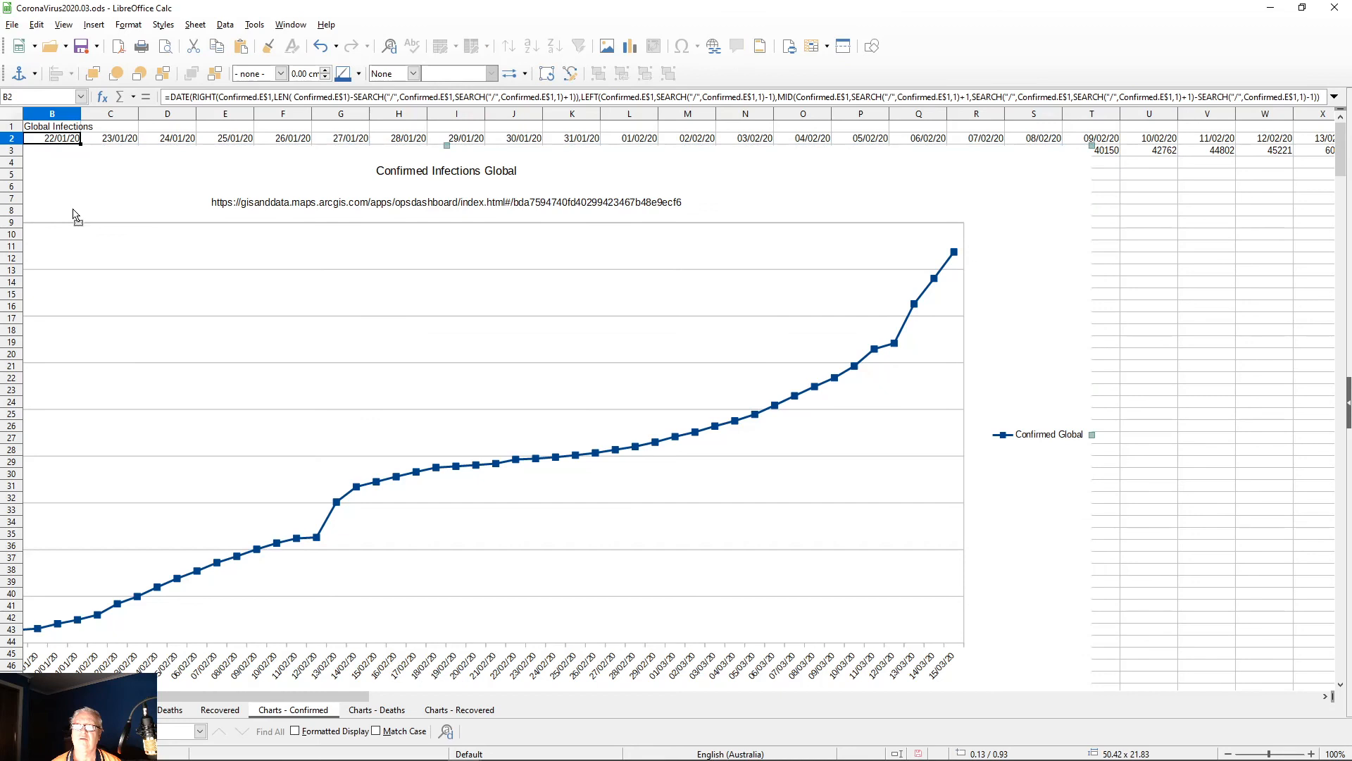
drag(73, 214, 73, 226)
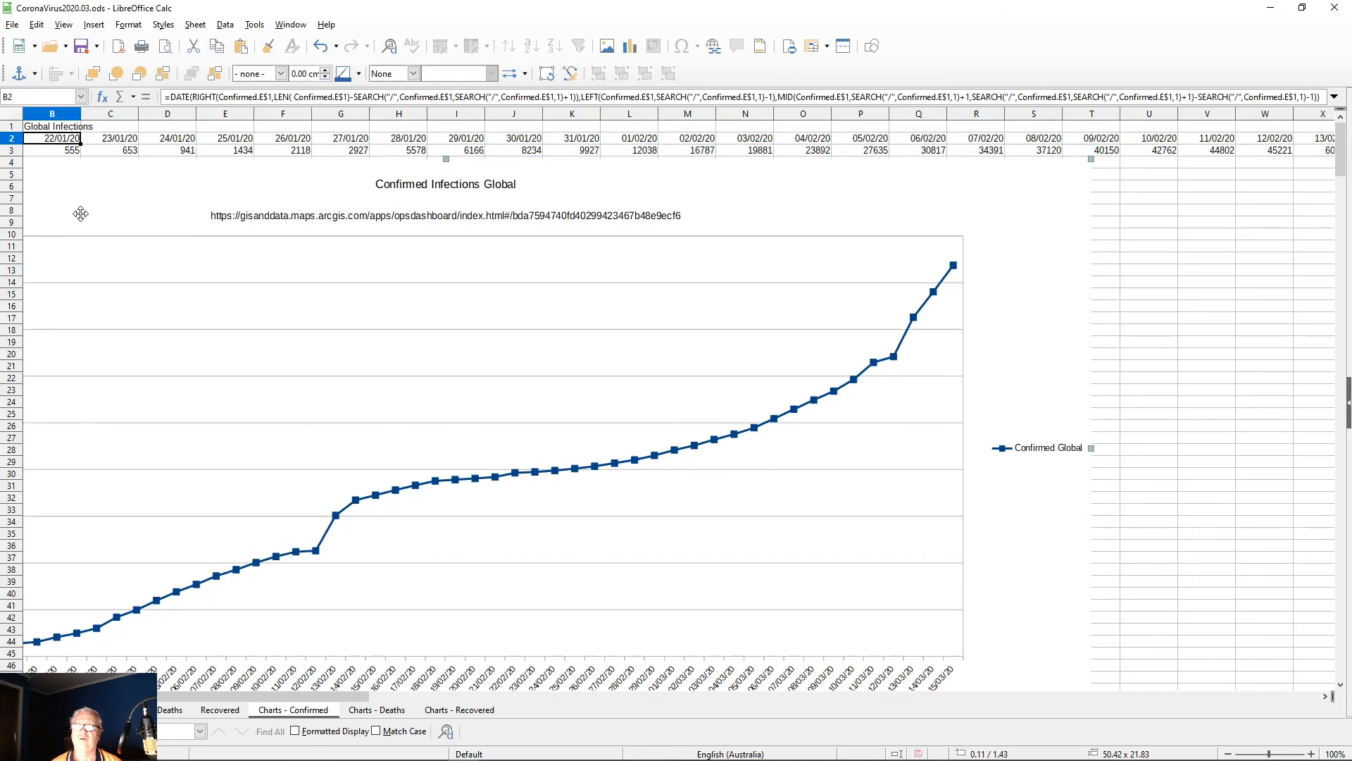
Step: Move the Confirmed Infections Iran chart down slightly to uncover its figures in row 168
scroll(83, 225, down, 13)
scroll(87, 238, down, 3)
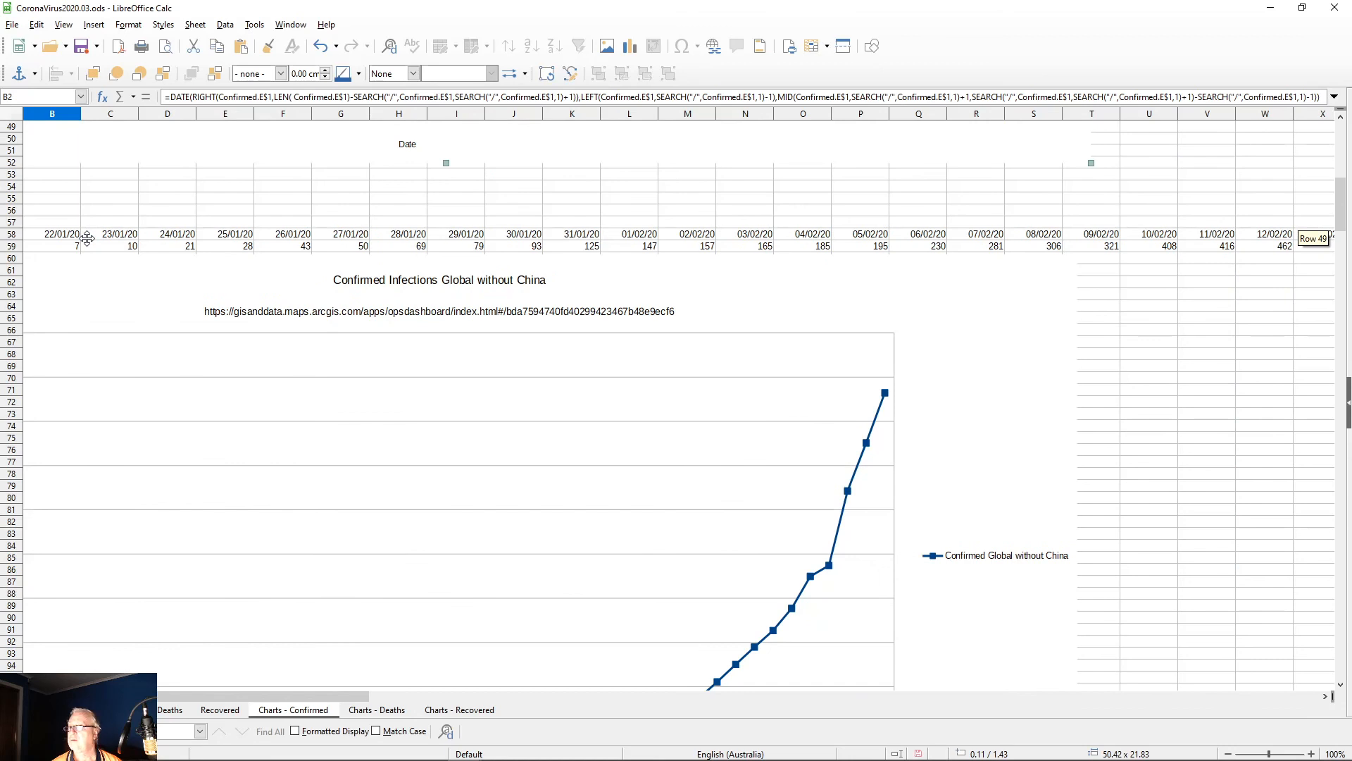
scroll(86, 238, down, 11)
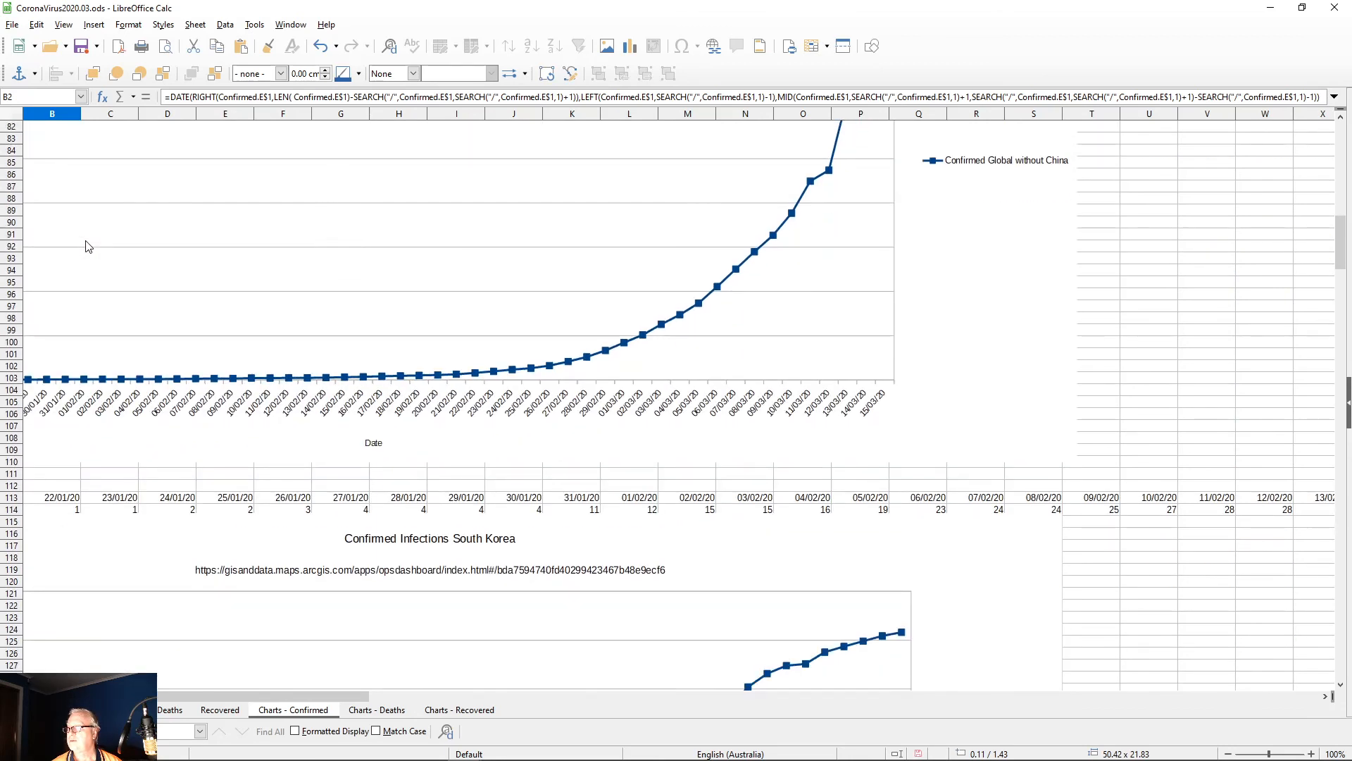
scroll(88, 246, down, 19)
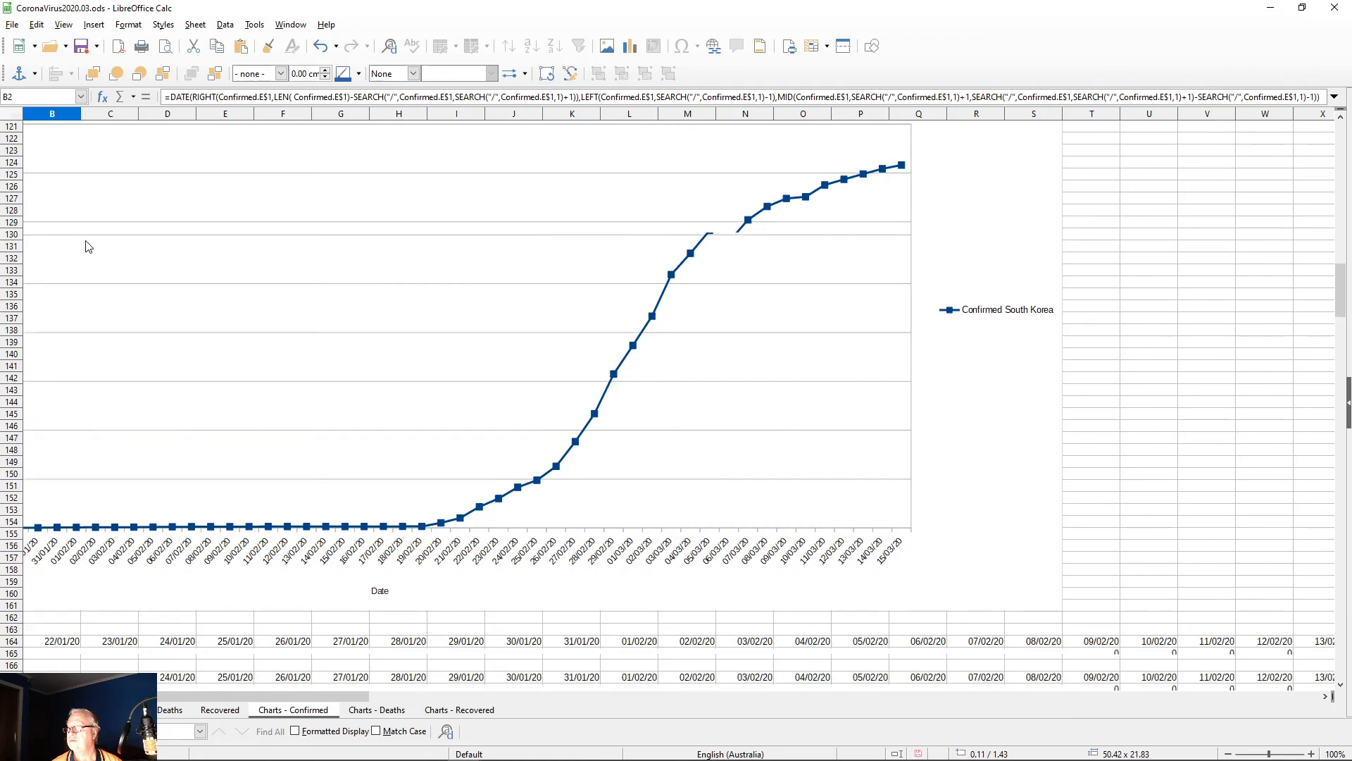
scroll(88, 246, down, 4)
scroll(88, 254, down, 2)
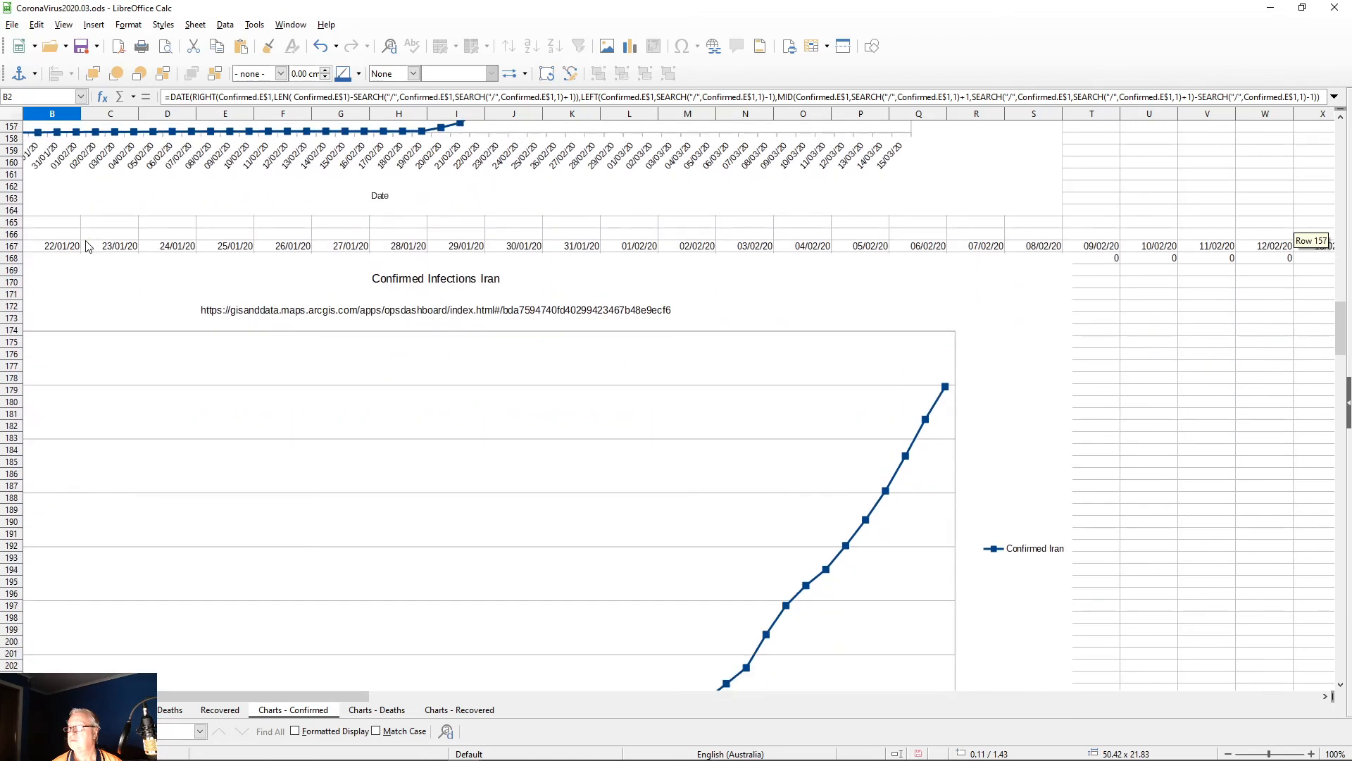
drag(87, 276, 87, 289)
Step: Move the Confirmed Infections Italy and Daily percentage infection Increase without China charts down to uncover rows 221 and 275
scroll(89, 281, down, 5)
scroll(89, 280, down, 9)
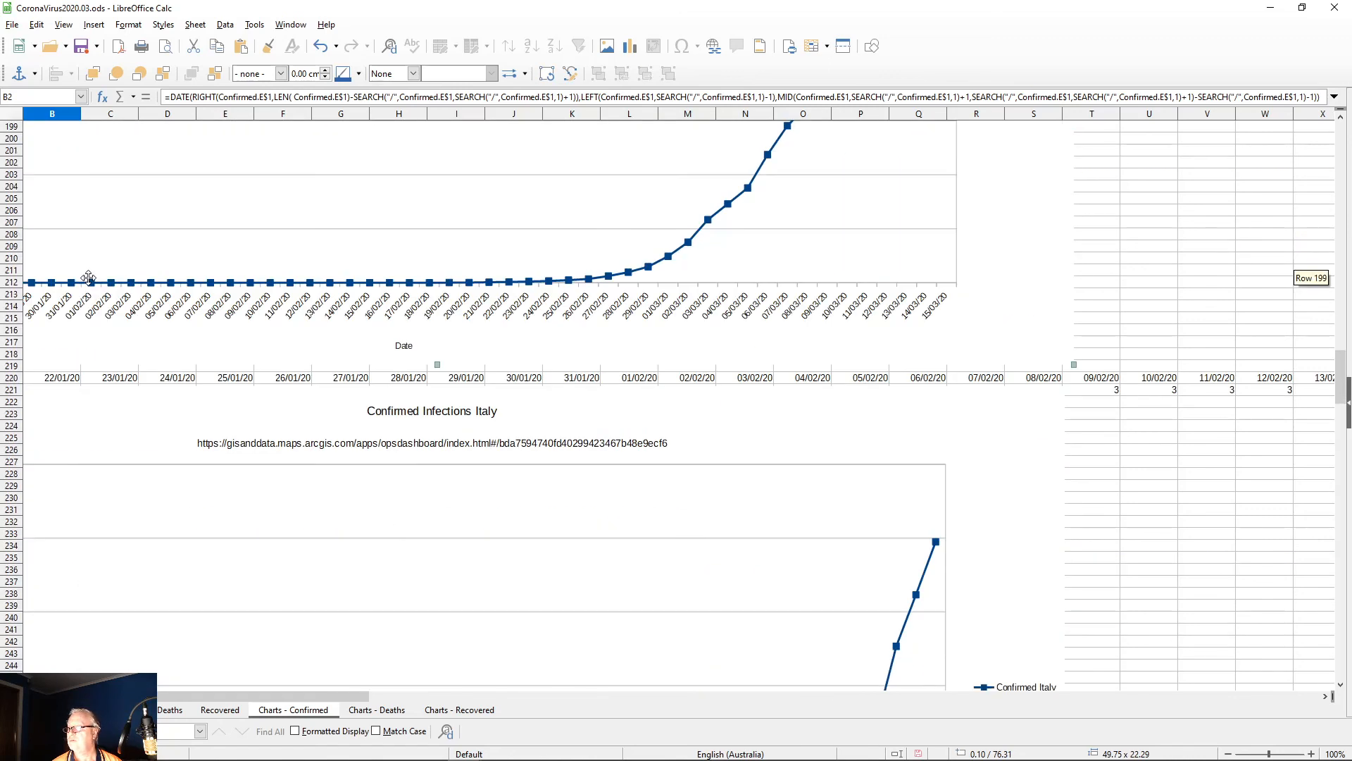
scroll(88, 277, down, 4)
drag(114, 295, 111, 318)
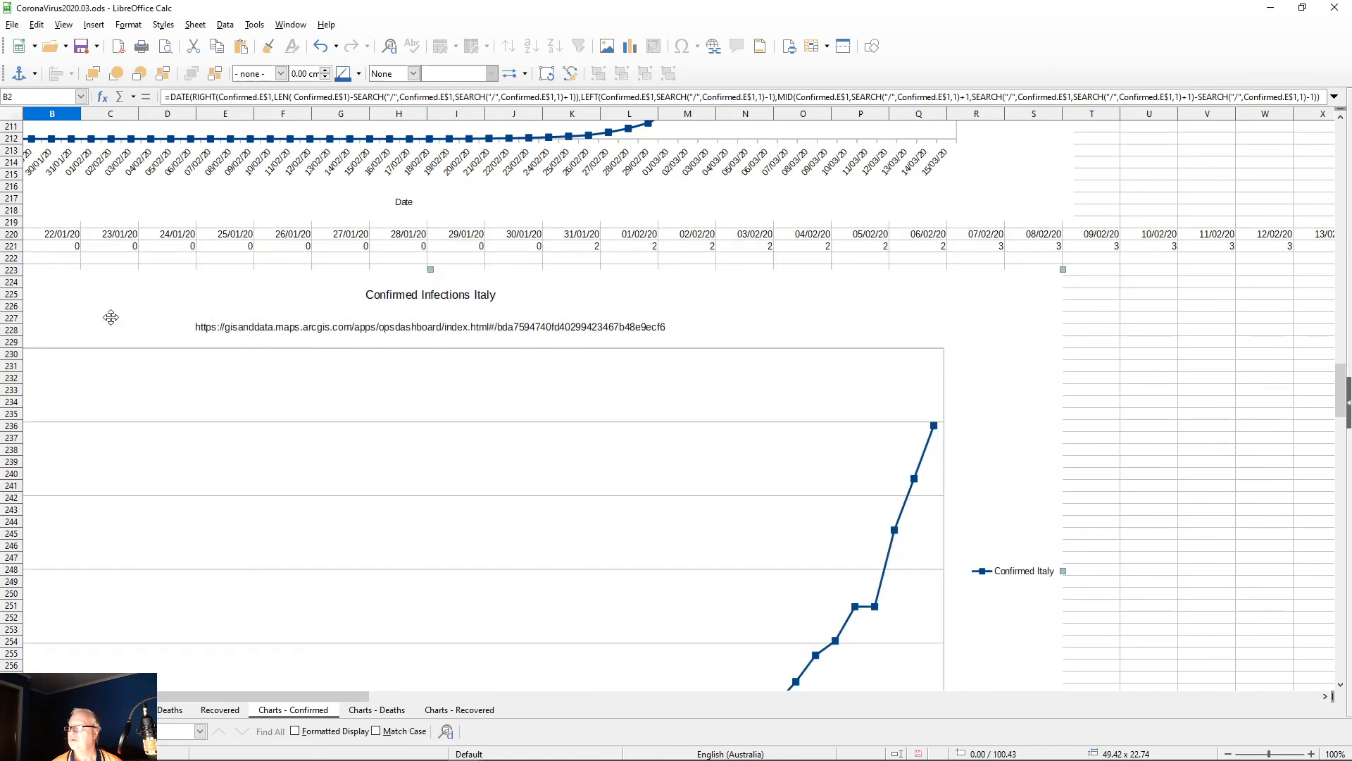
scroll(111, 317, down, 15)
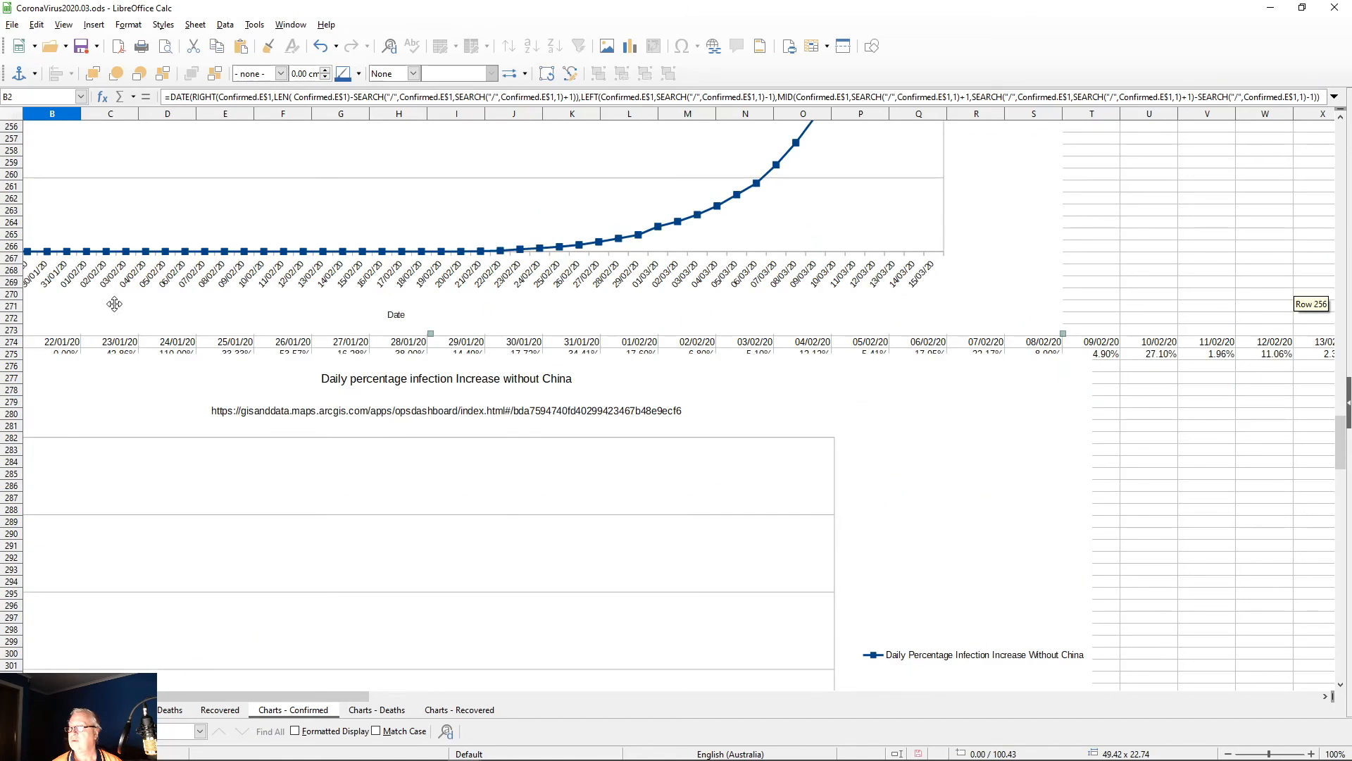
mouse_move(120, 373)
mouse_down()
mouse_move(121, 398)
mouse_move(124, 387)
mouse_up()
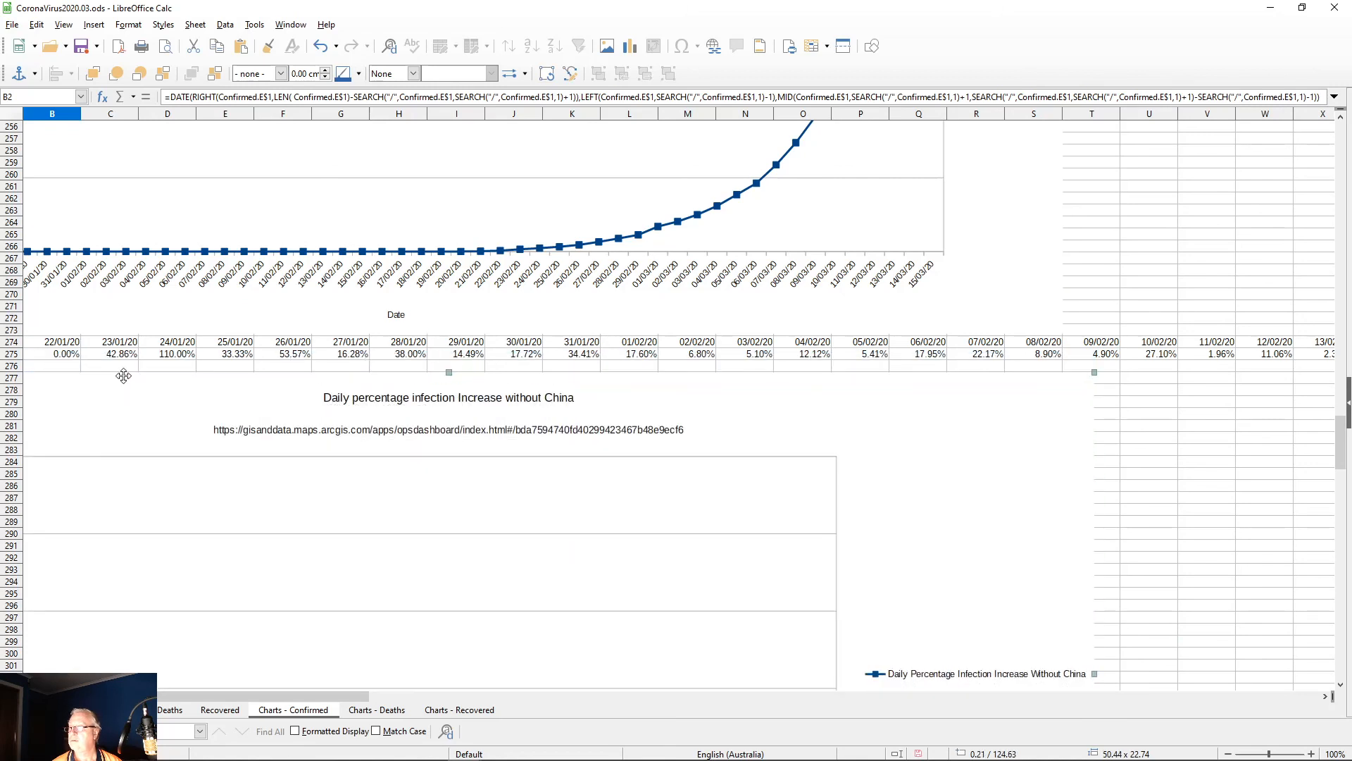
Step: Move the Confirmed Infections Australia chart down slightly to uncover its figures in row 329
scroll(133, 365, down, 8)
scroll(133, 364, down, 13)
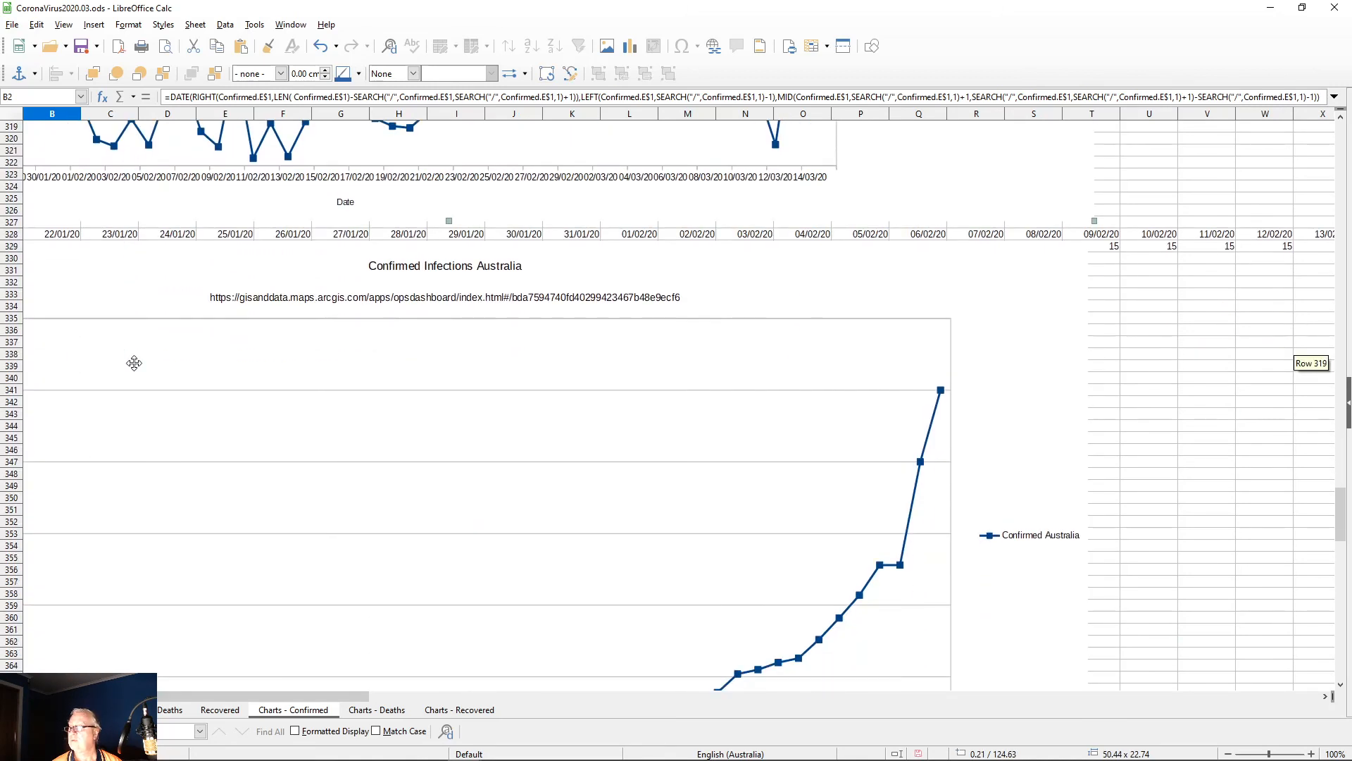
drag(134, 320, 135, 337)
scroll(134, 333, down, 7)
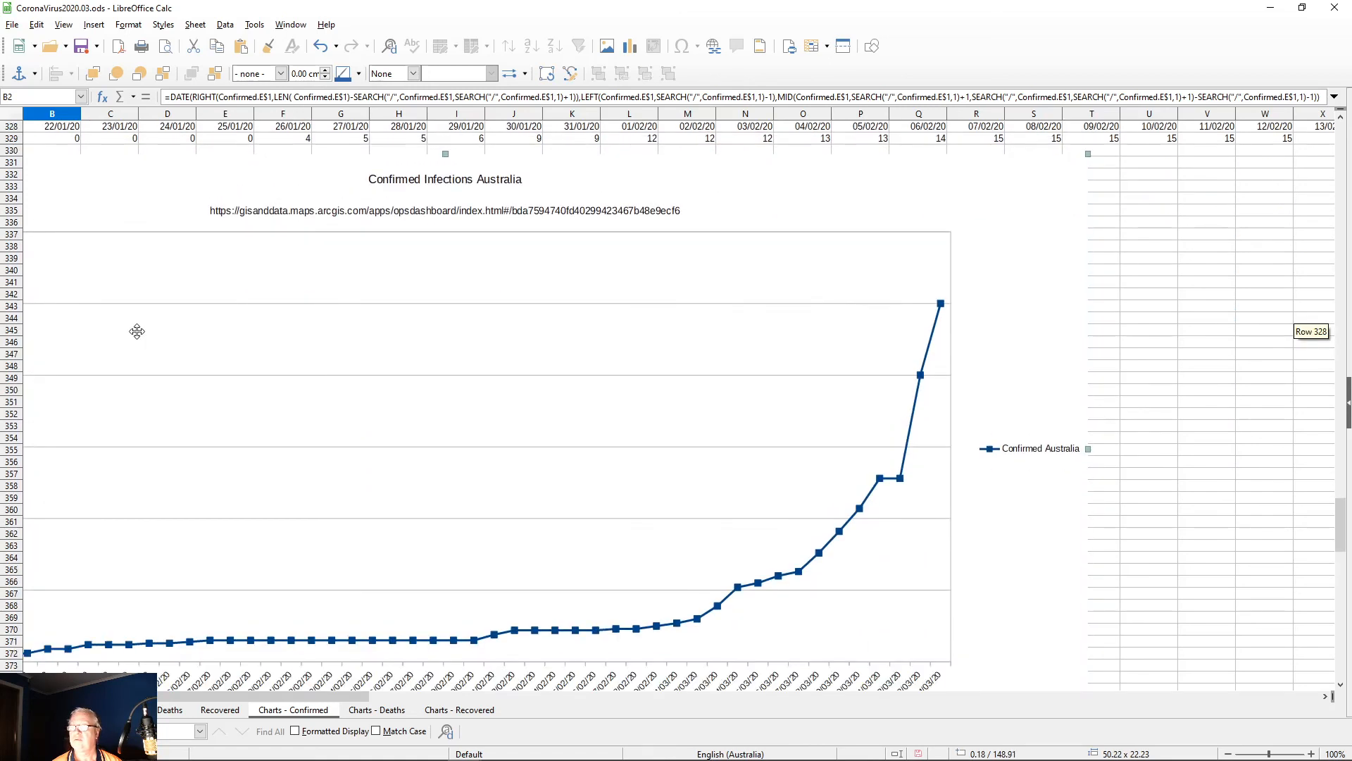
Step: Move the Confirmed Infections Japan chart down slightly to uncover its figures in row 382
scroll(136, 330, down, 19)
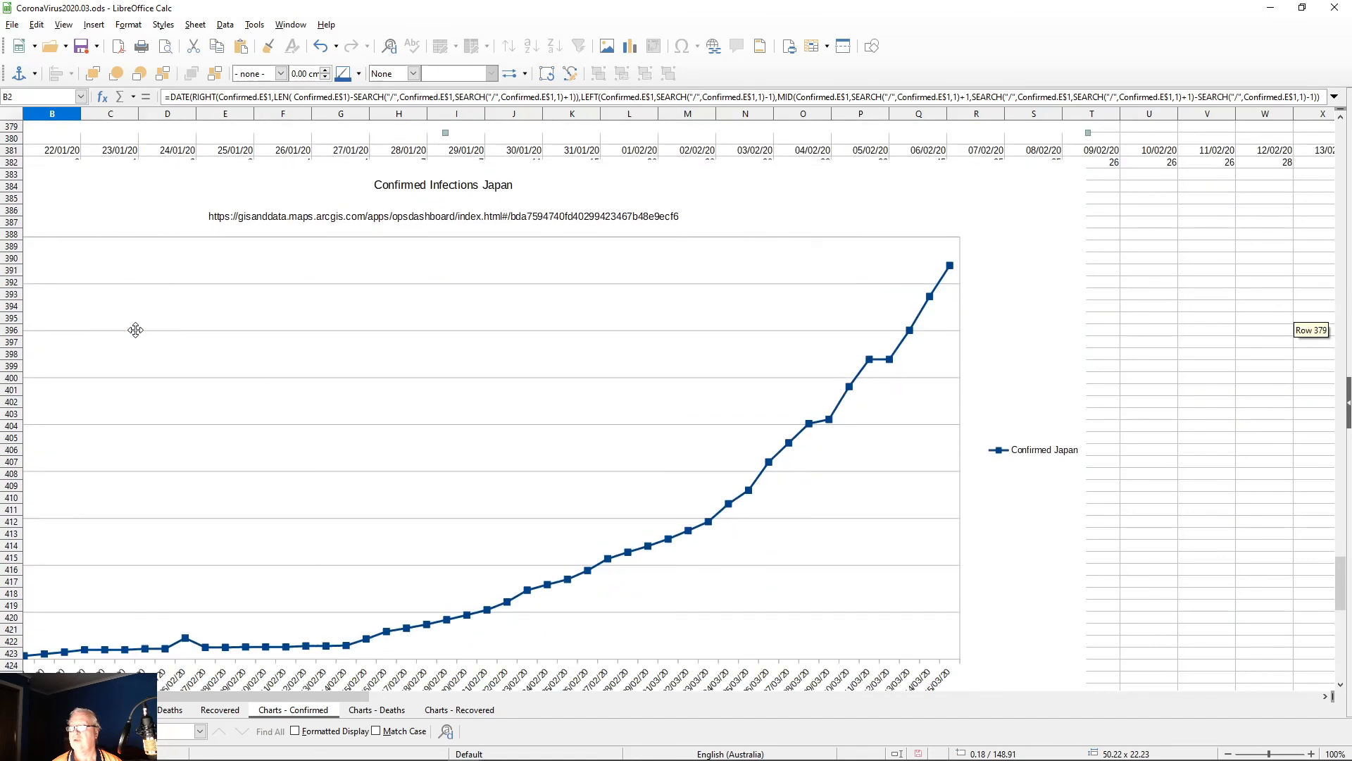
scroll(135, 329, up, 19)
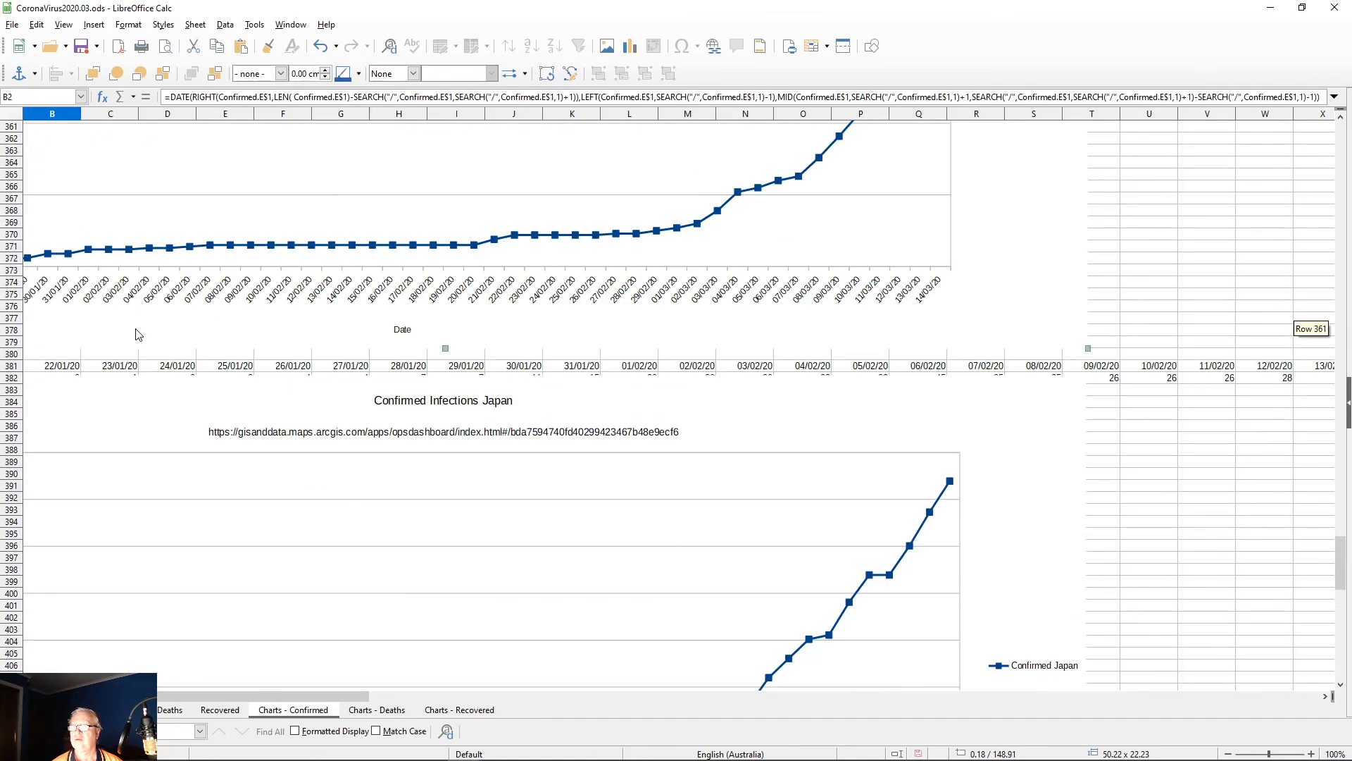
scroll(139, 335, down, 11)
scroll(138, 335, up, 11)
scroll(140, 337, down, 11)
drag(190, 287, 189, 299)
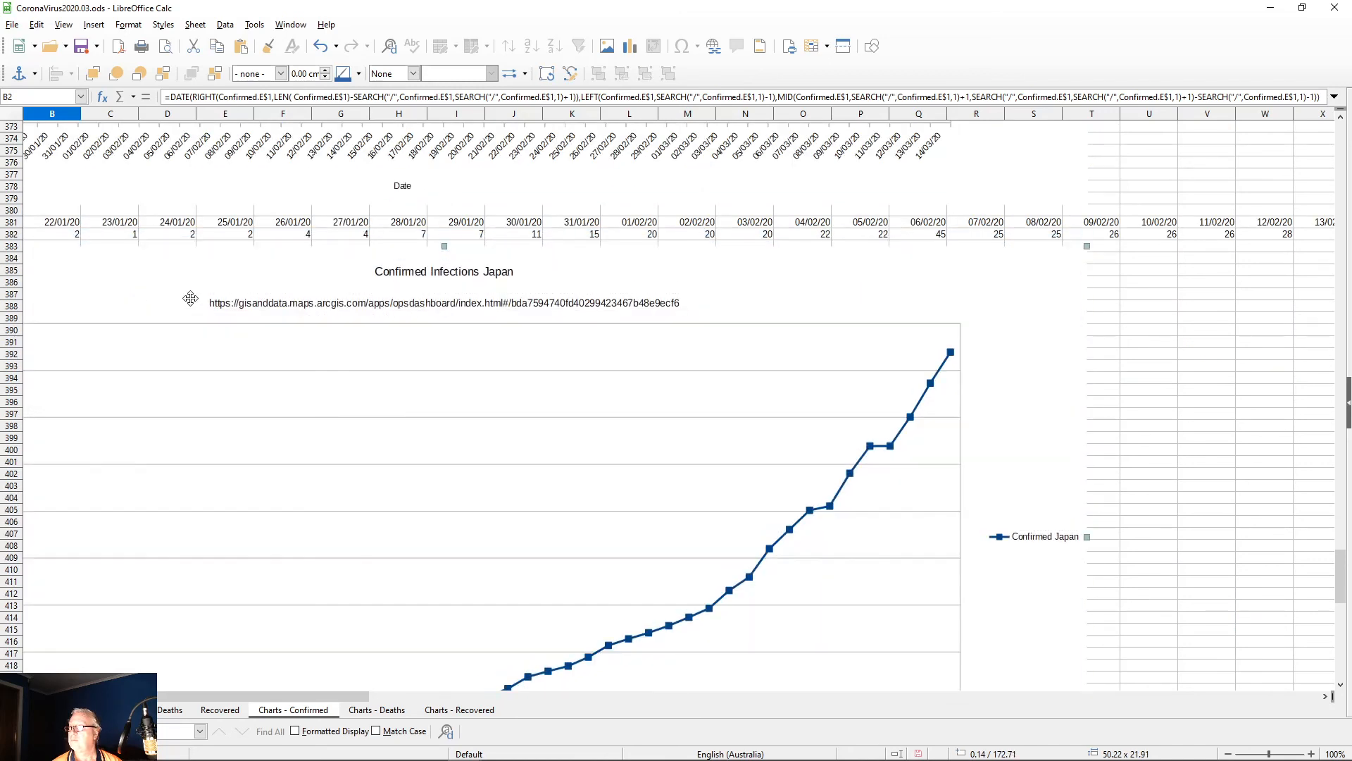
Step: Move the Confirmed Infections Taiwan chart down slightly so it sits clear of its figures in row 437
scroll(192, 305, down, 11)
scroll(191, 310, down, 8)
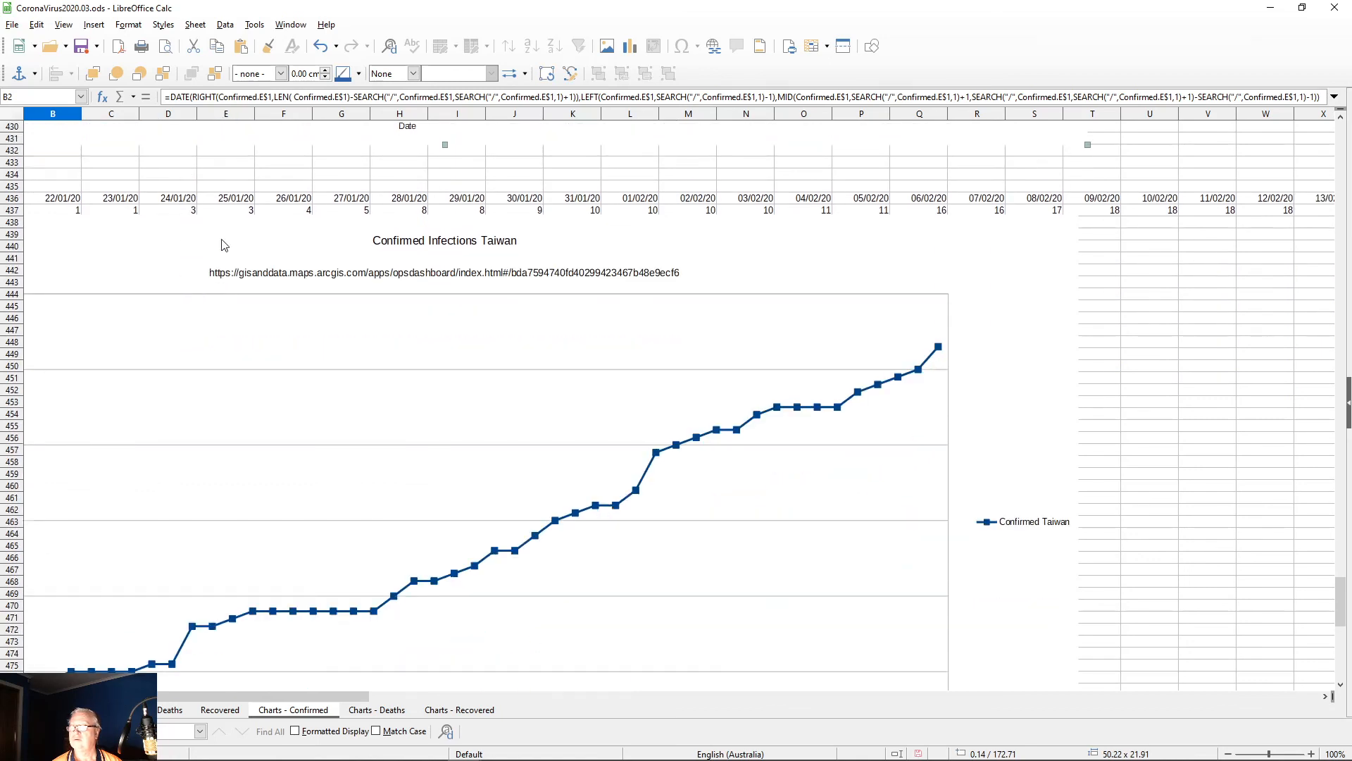
drag(224, 250, 218, 260)
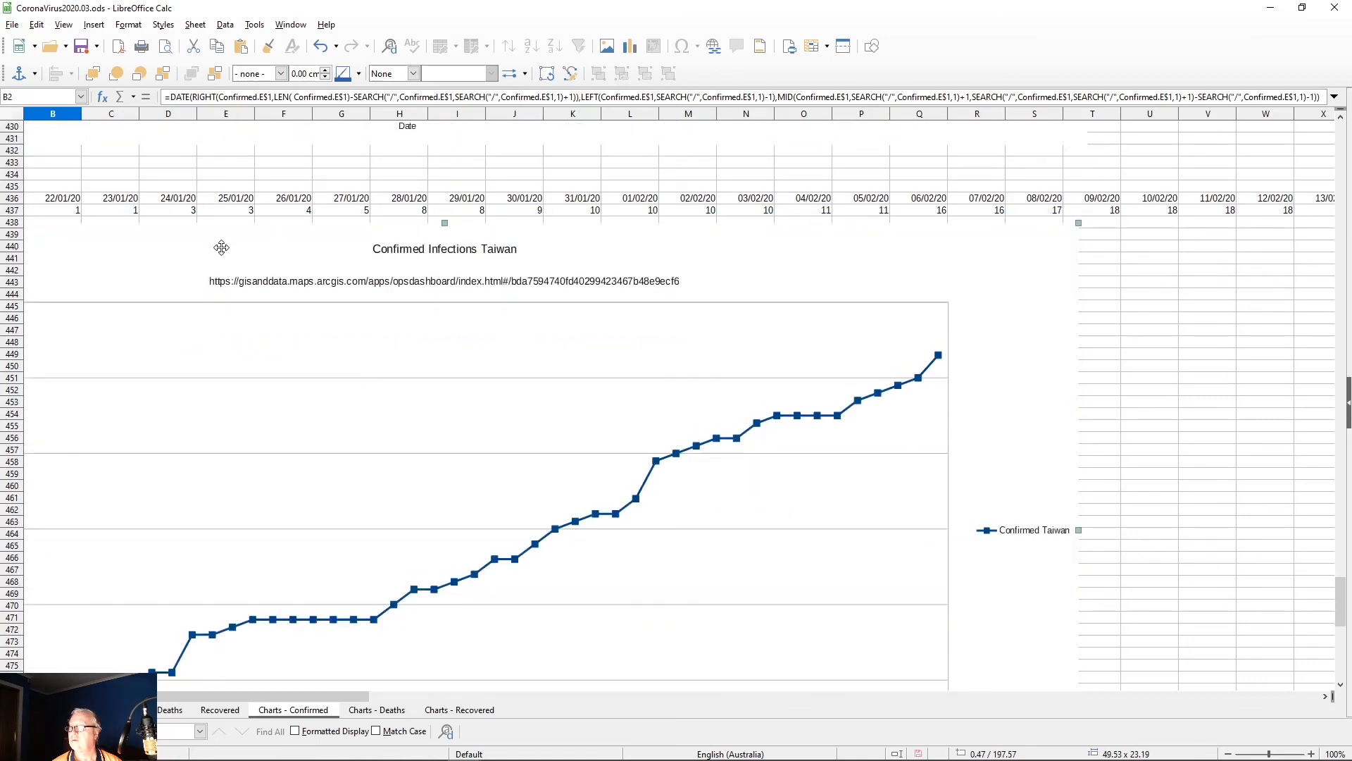
scroll(218, 261, down, 15)
scroll(220, 261, up, 10)
Step: Enter the heading "Global infections without China" in cell A57 above the Date row of that section
scroll(220, 262, up, 20)
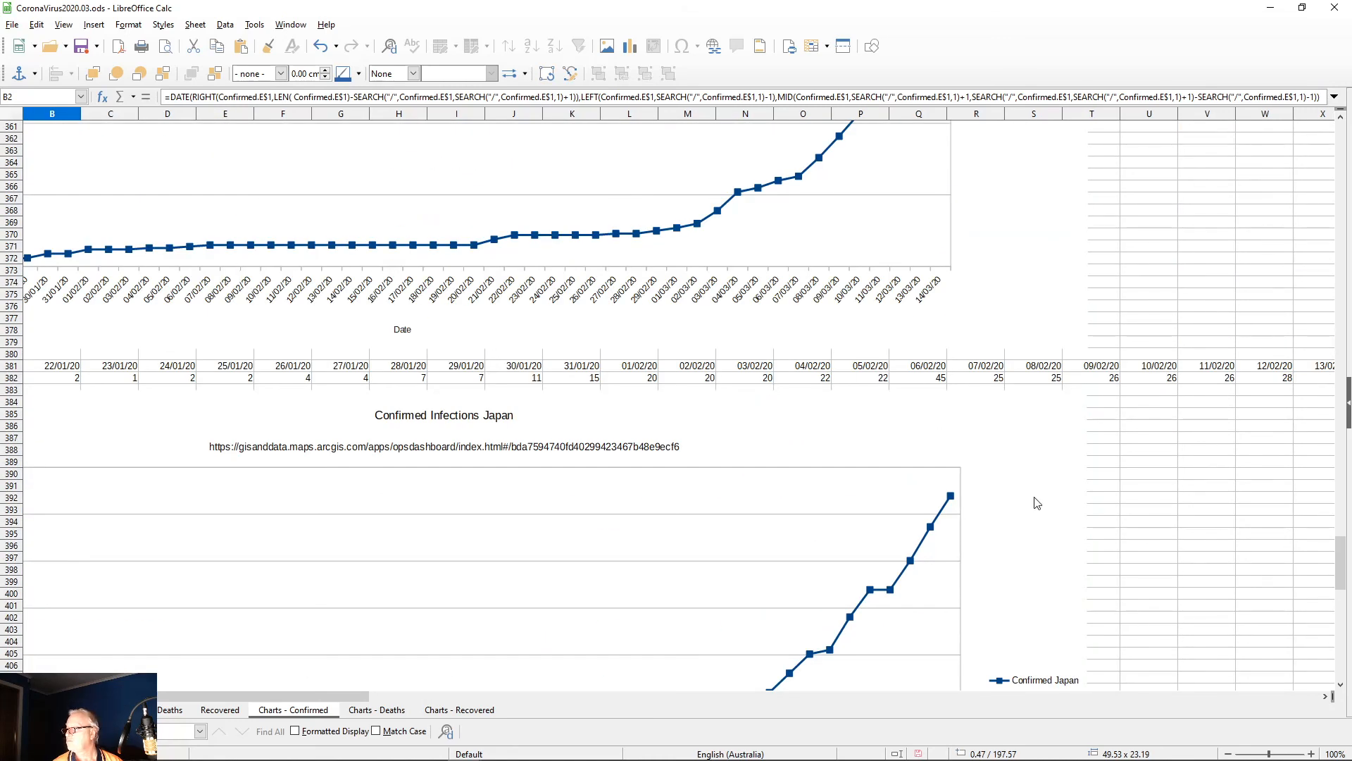
drag(1341, 586, 1338, 139)
scroll(262, 603, down, 7)
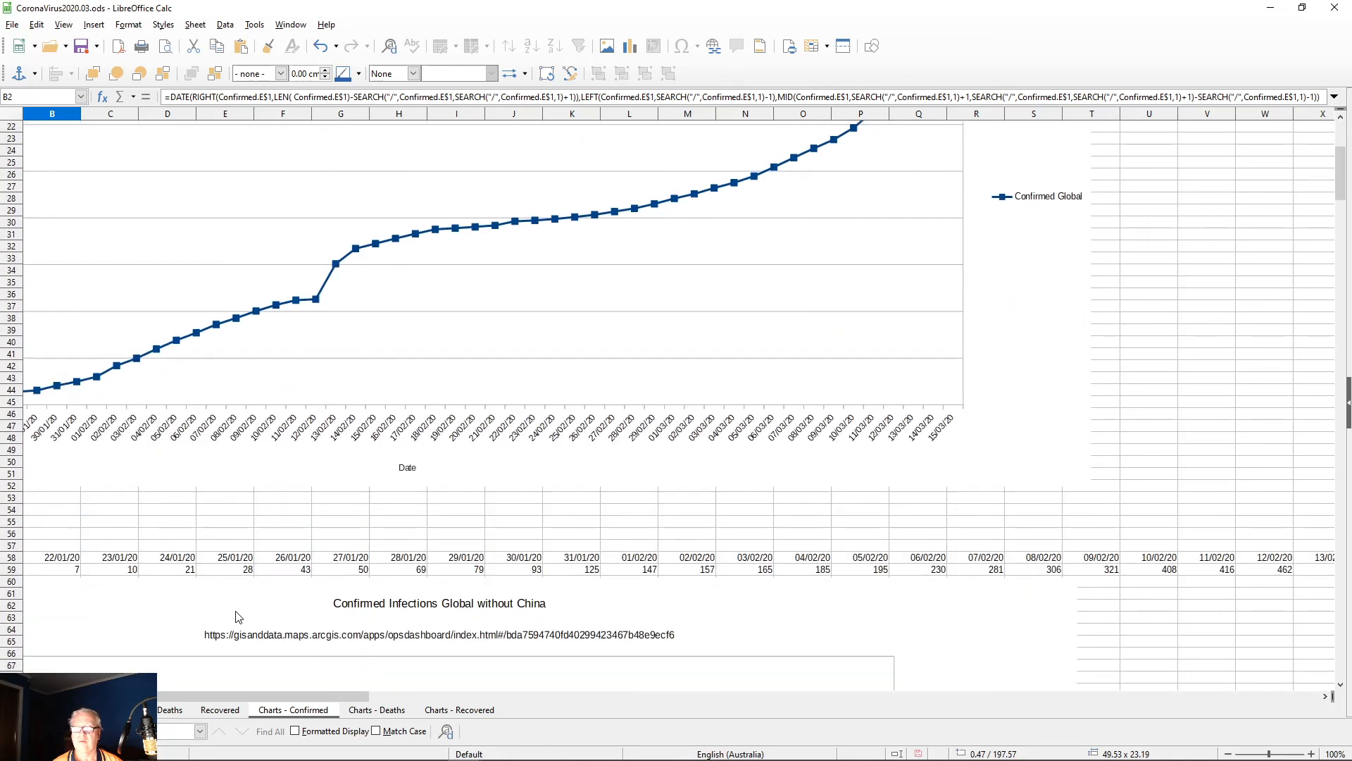
scroll(236, 617, down, 3)
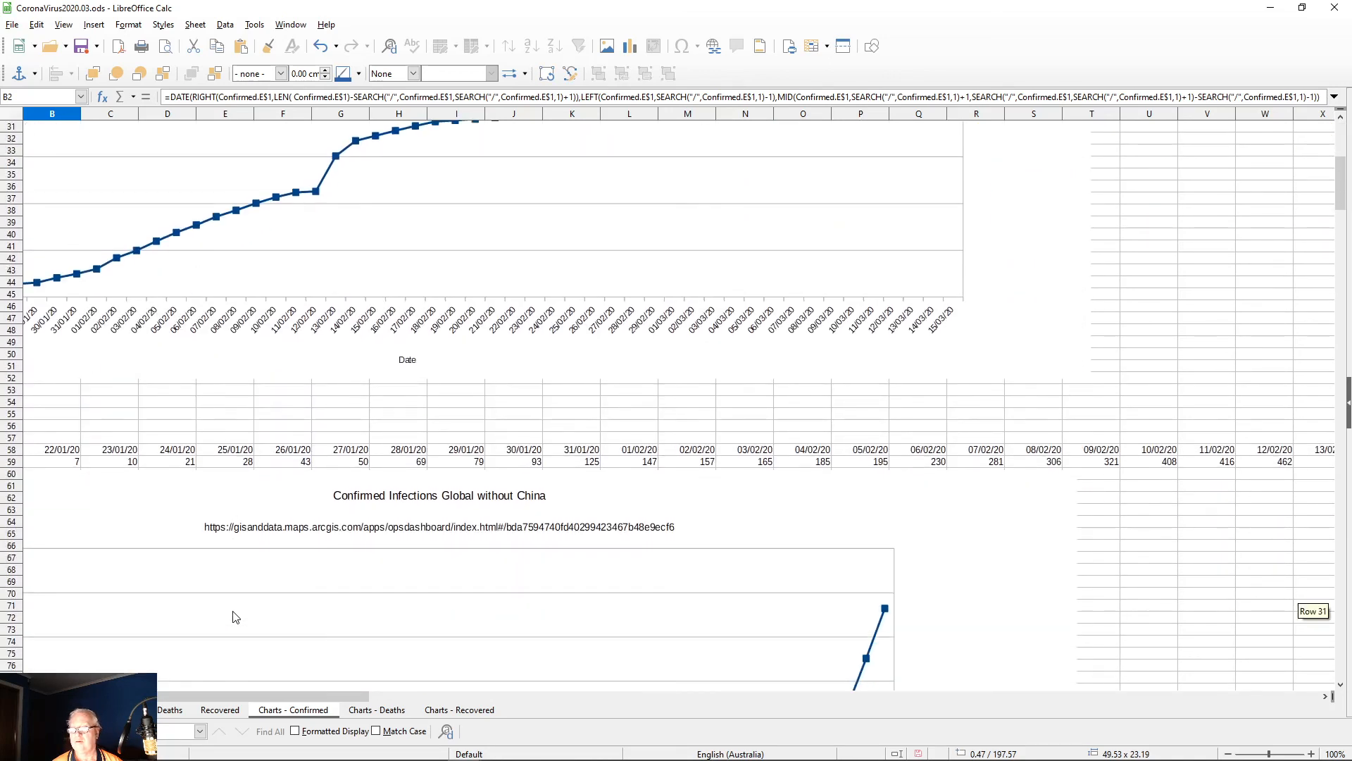
click(169, 467)
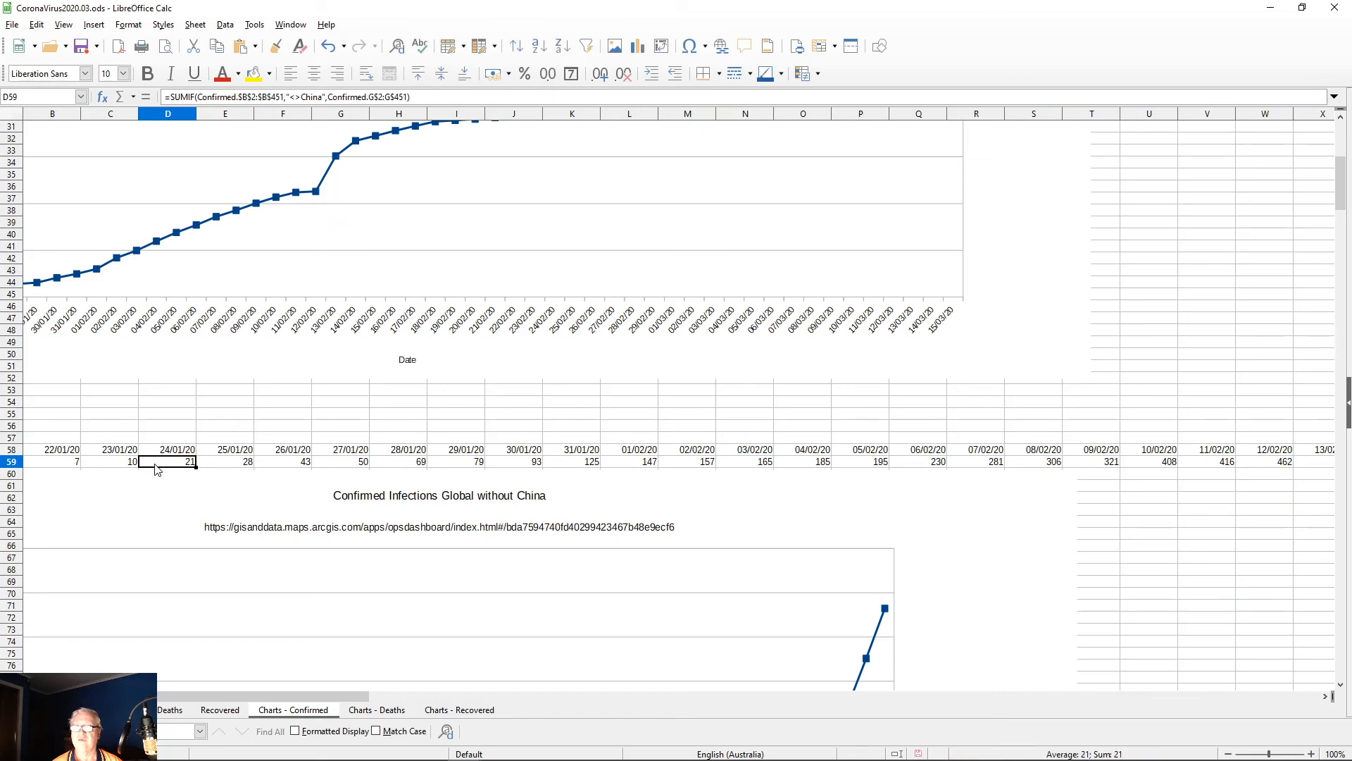
click(61, 440)
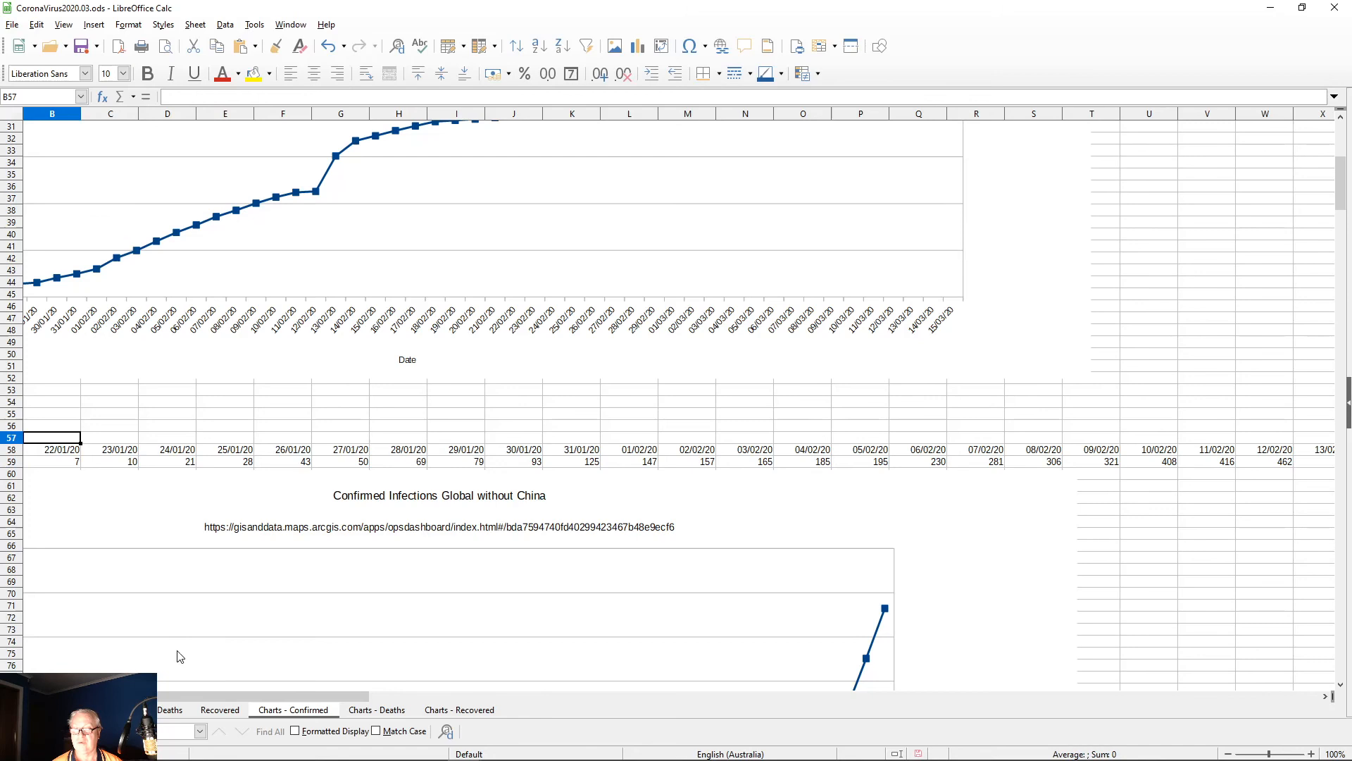
drag(172, 696, 142, 697)
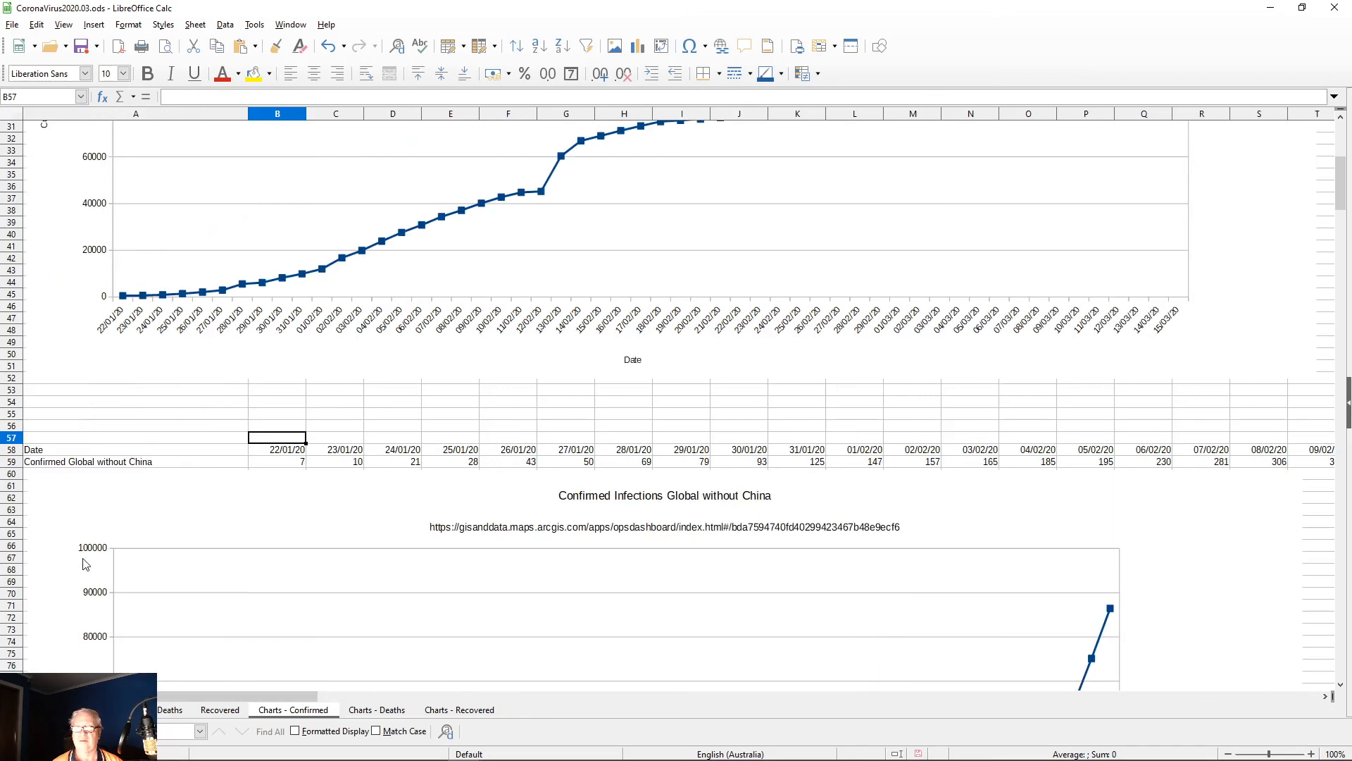
click(81, 440)
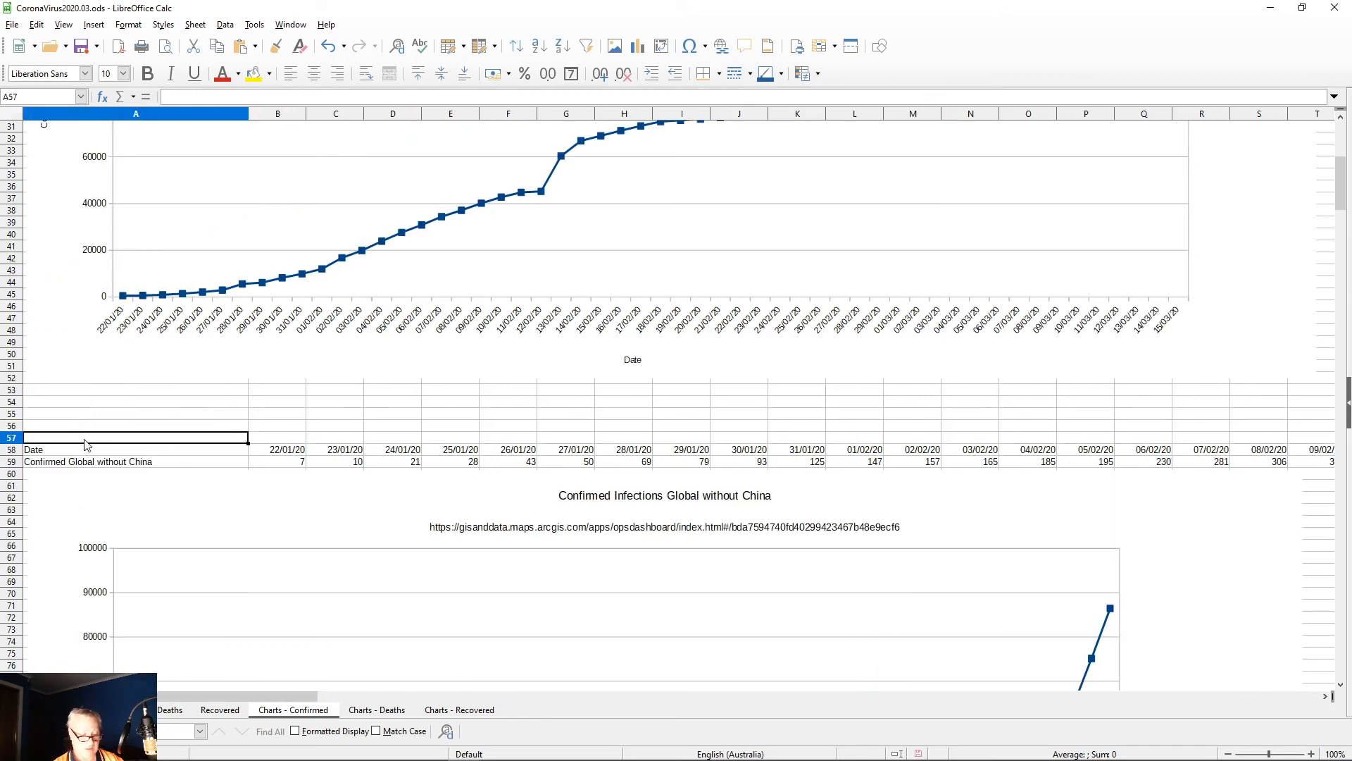
text(Global)
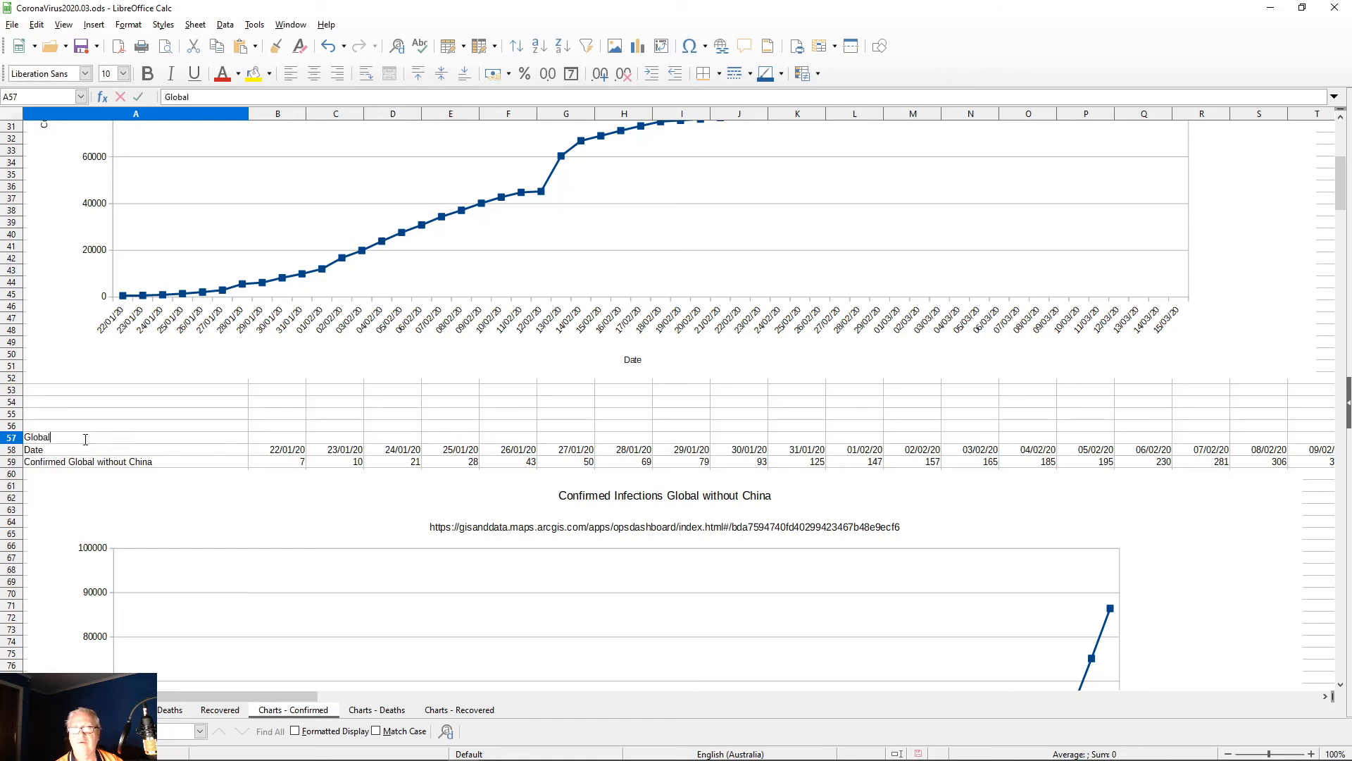
text( infections without China)
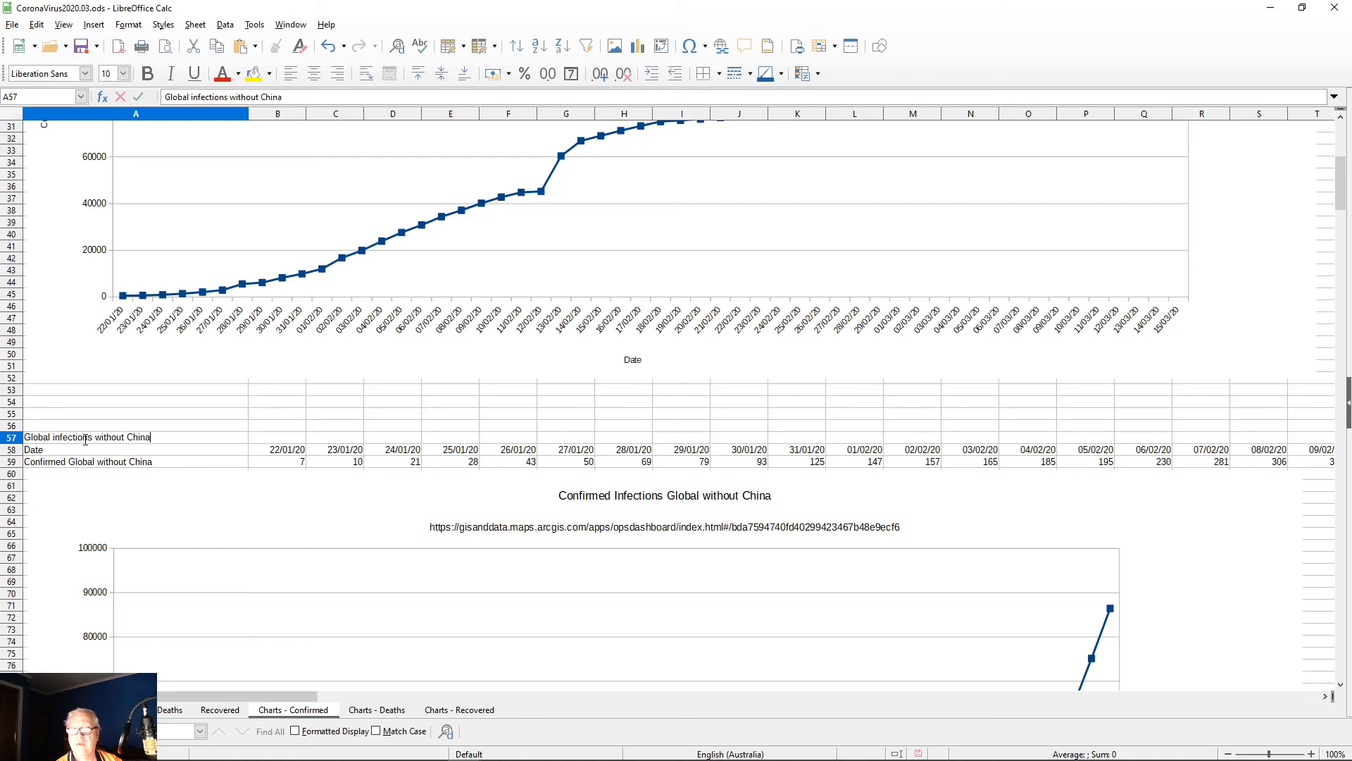
key(Return)
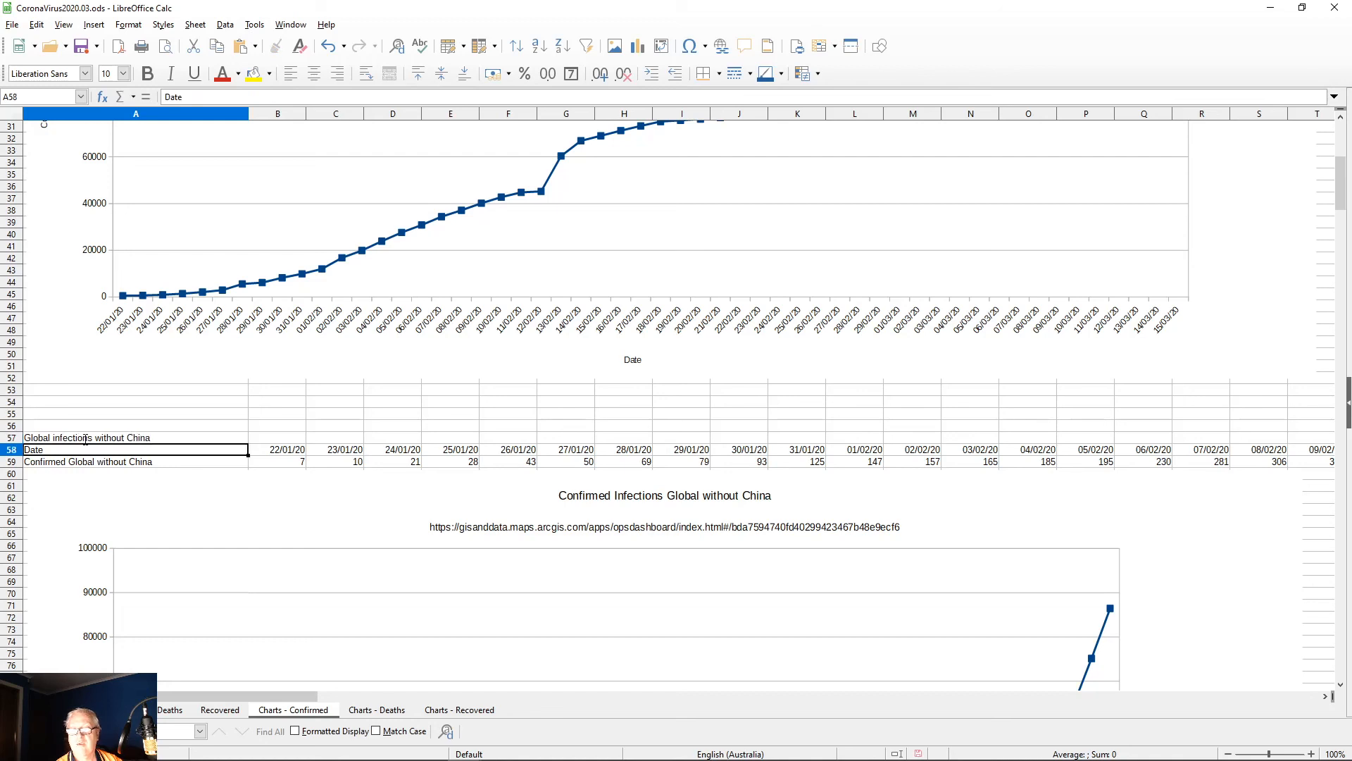
Step: Review the global sections of Charts - Confirmed and check the formula behind the first Confirmed Global total in B3
scroll(573, 404, down, 14)
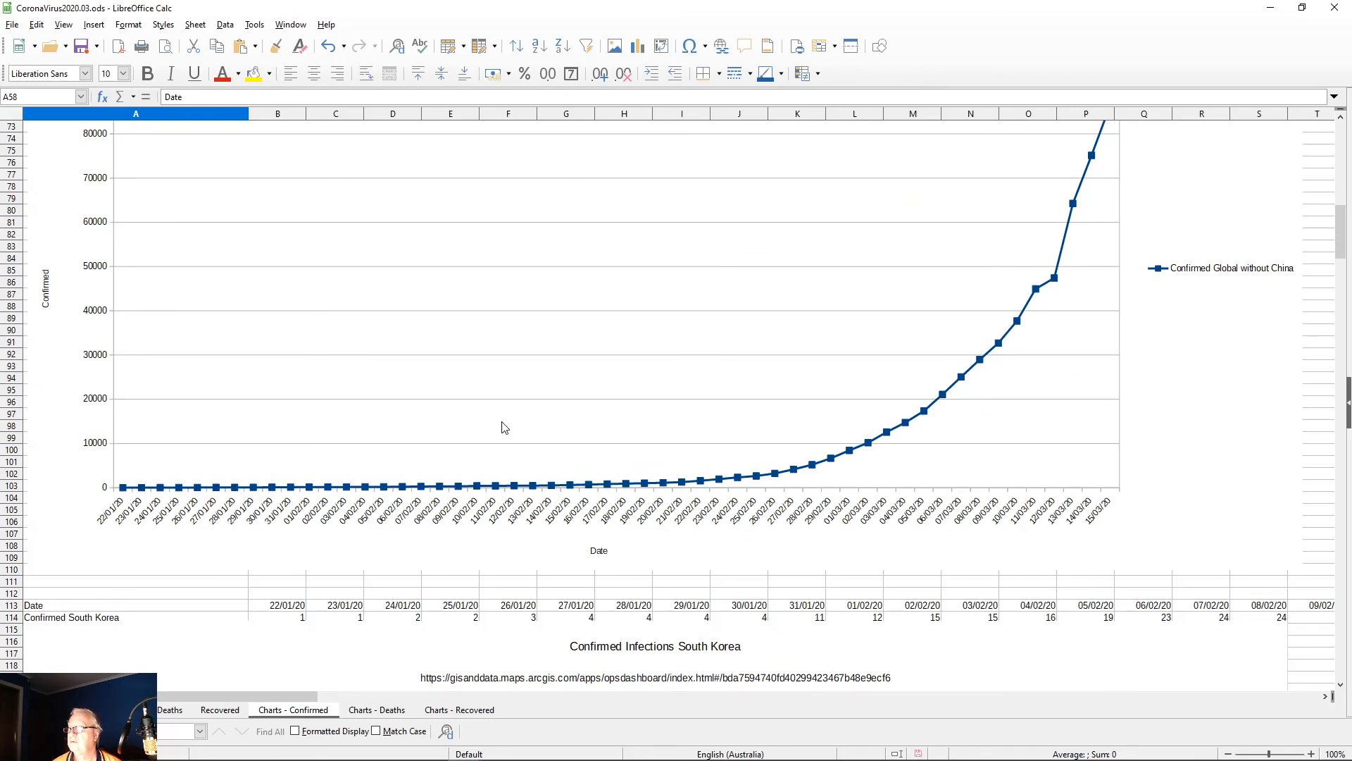
scroll(505, 429, up, 9)
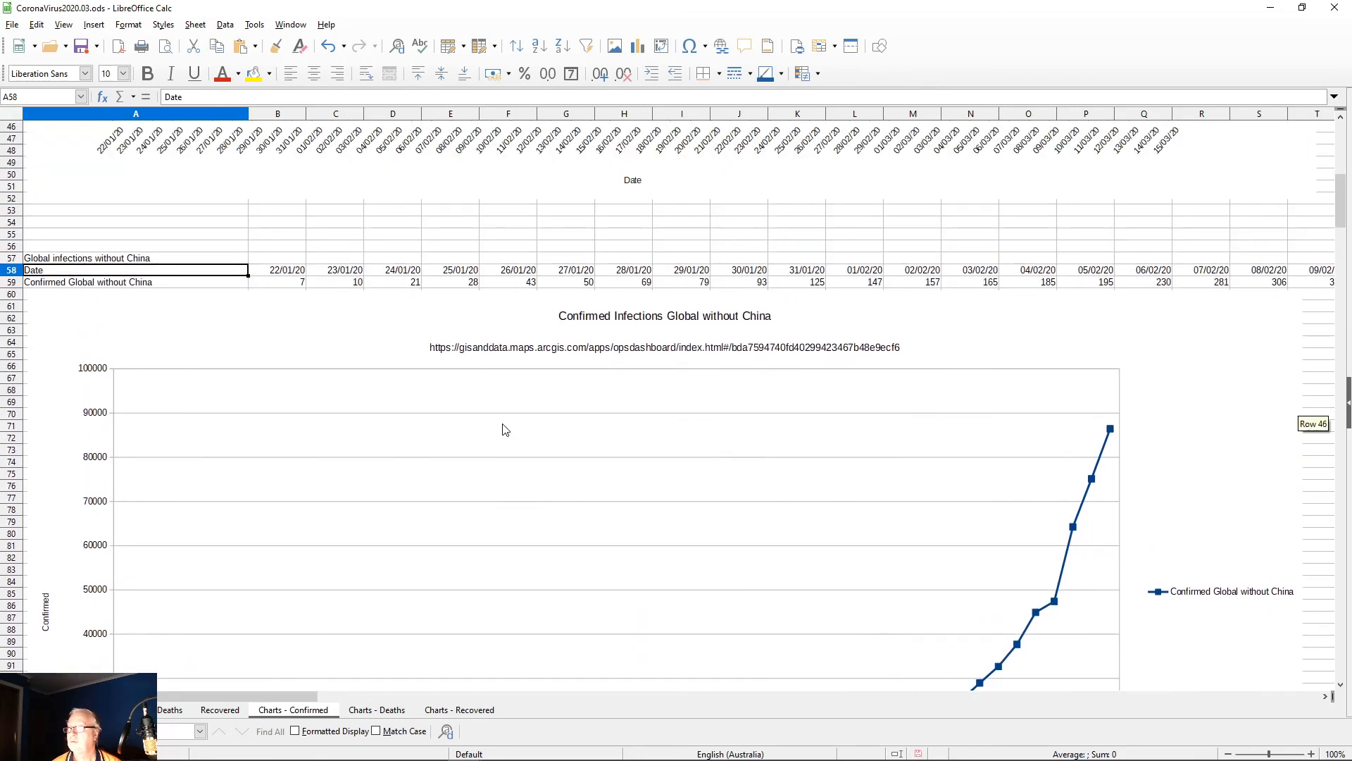
scroll(505, 430, up, 2)
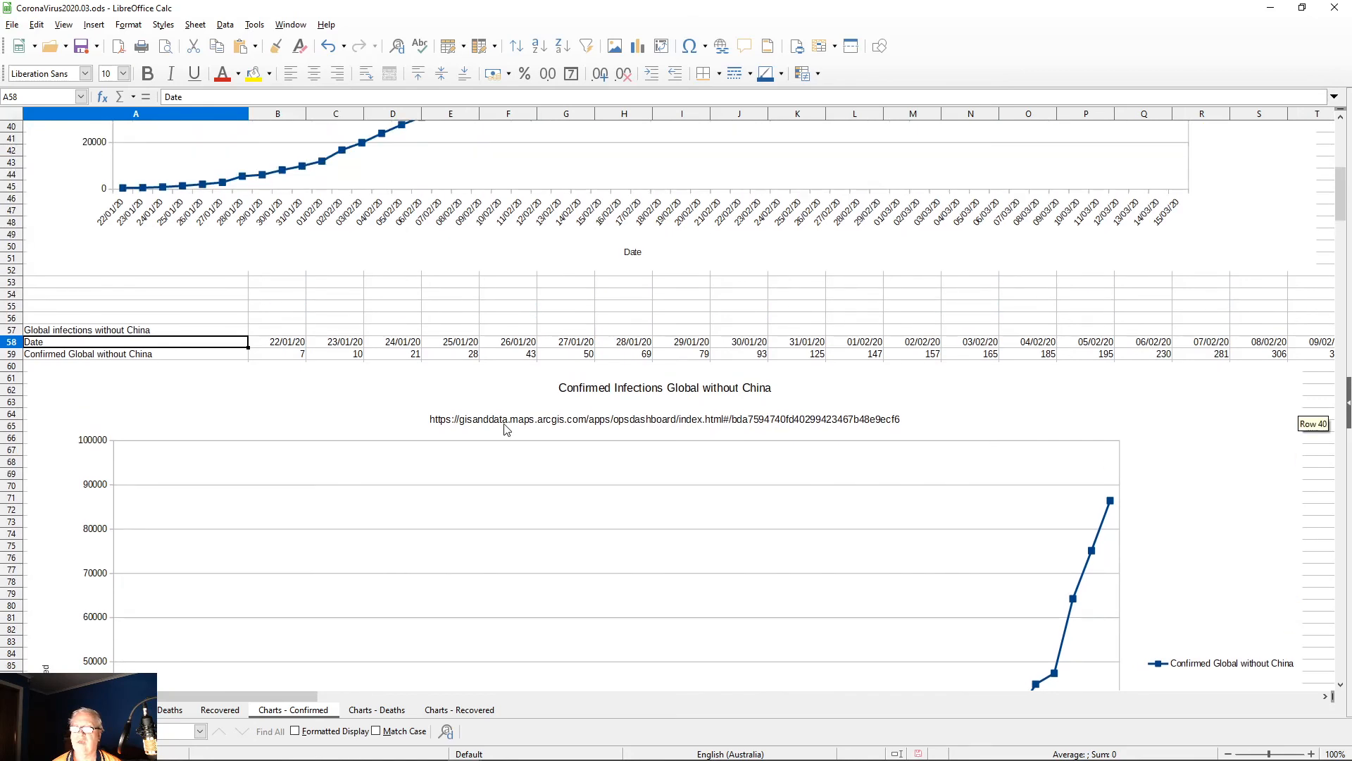
scroll(507, 430, up, 13)
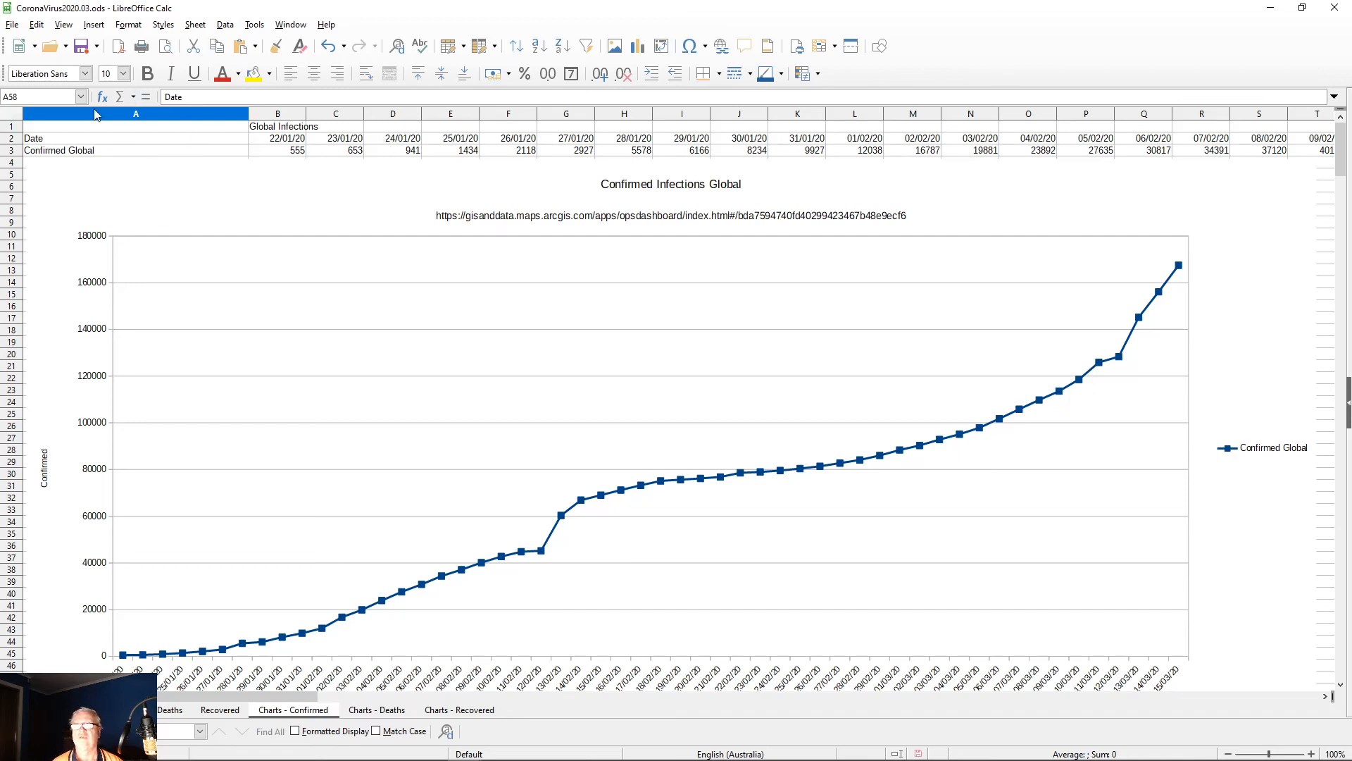
click(49, 152)
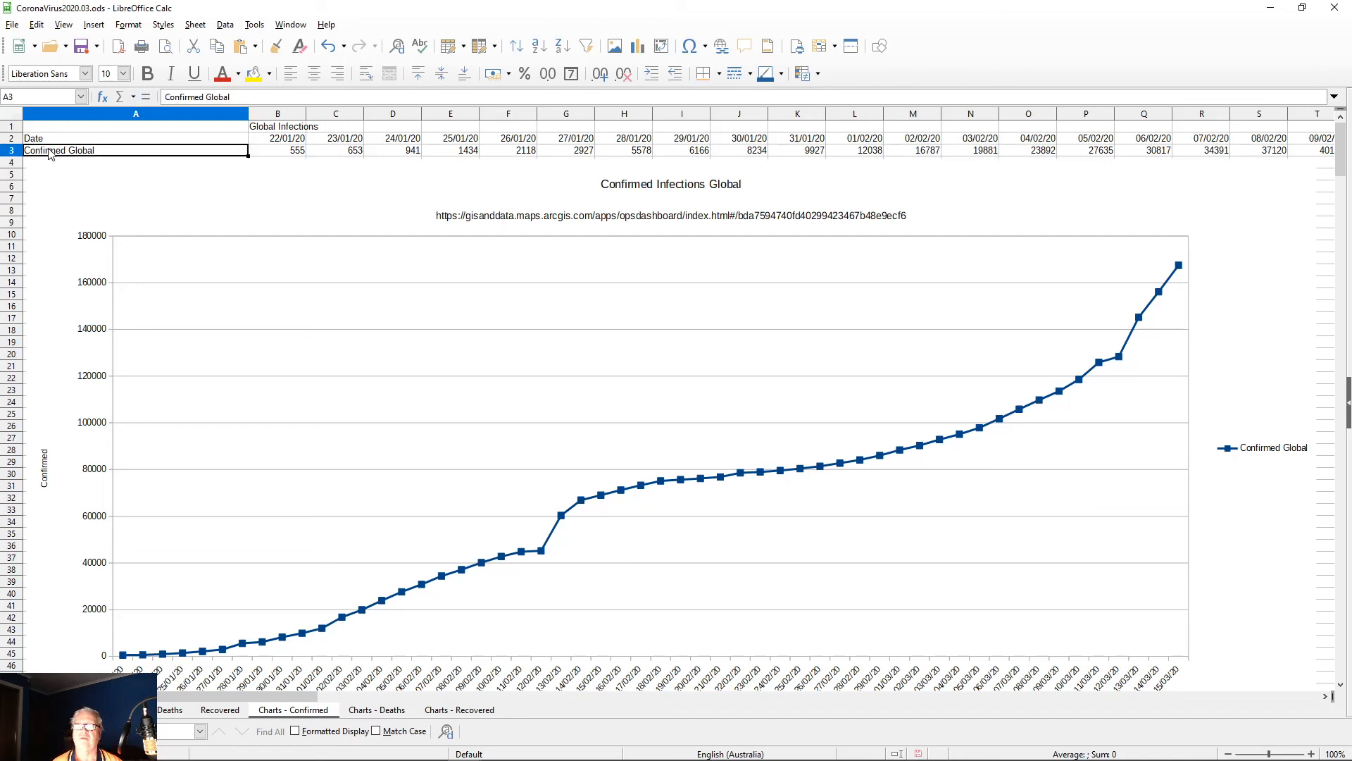
click(271, 158)
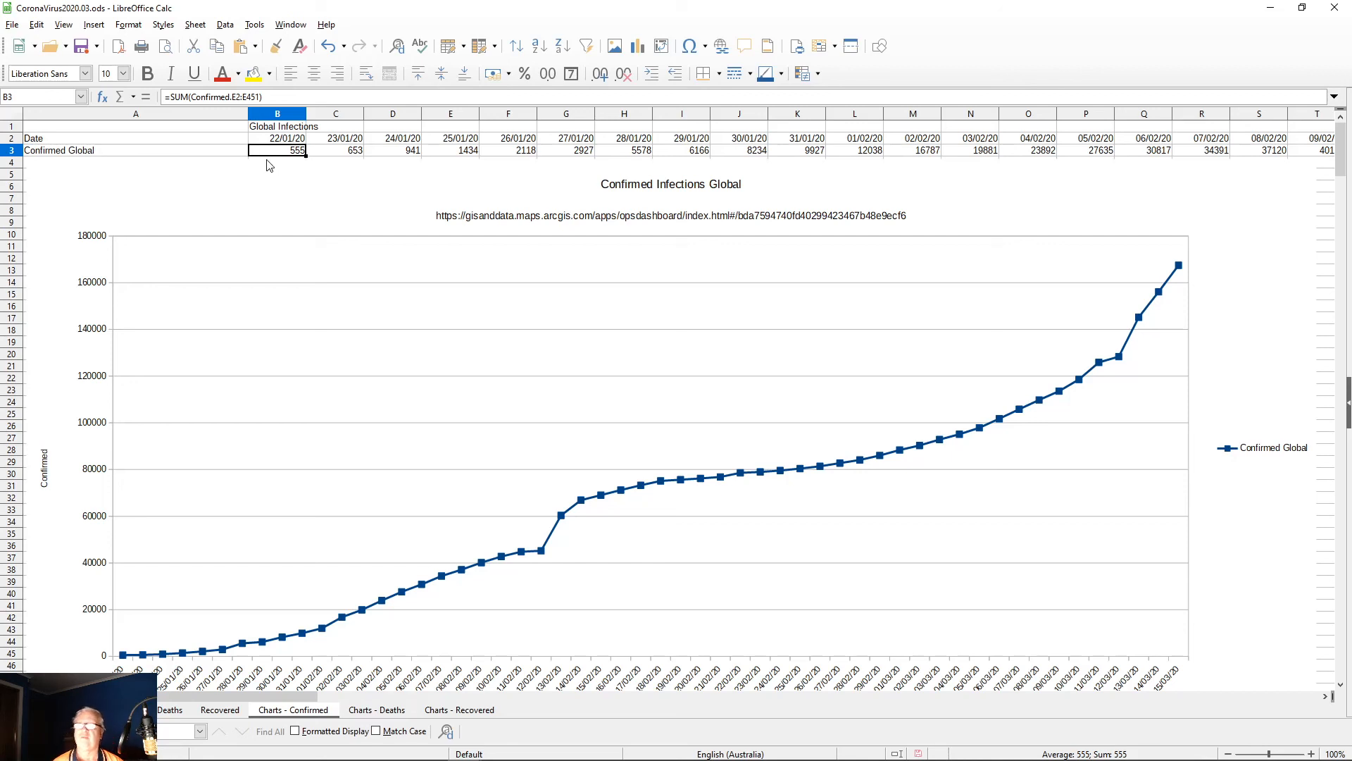
Step: Open the Charts - Deaths sheet and check the formula behind the first Deaths Global total in B2
click(378, 715)
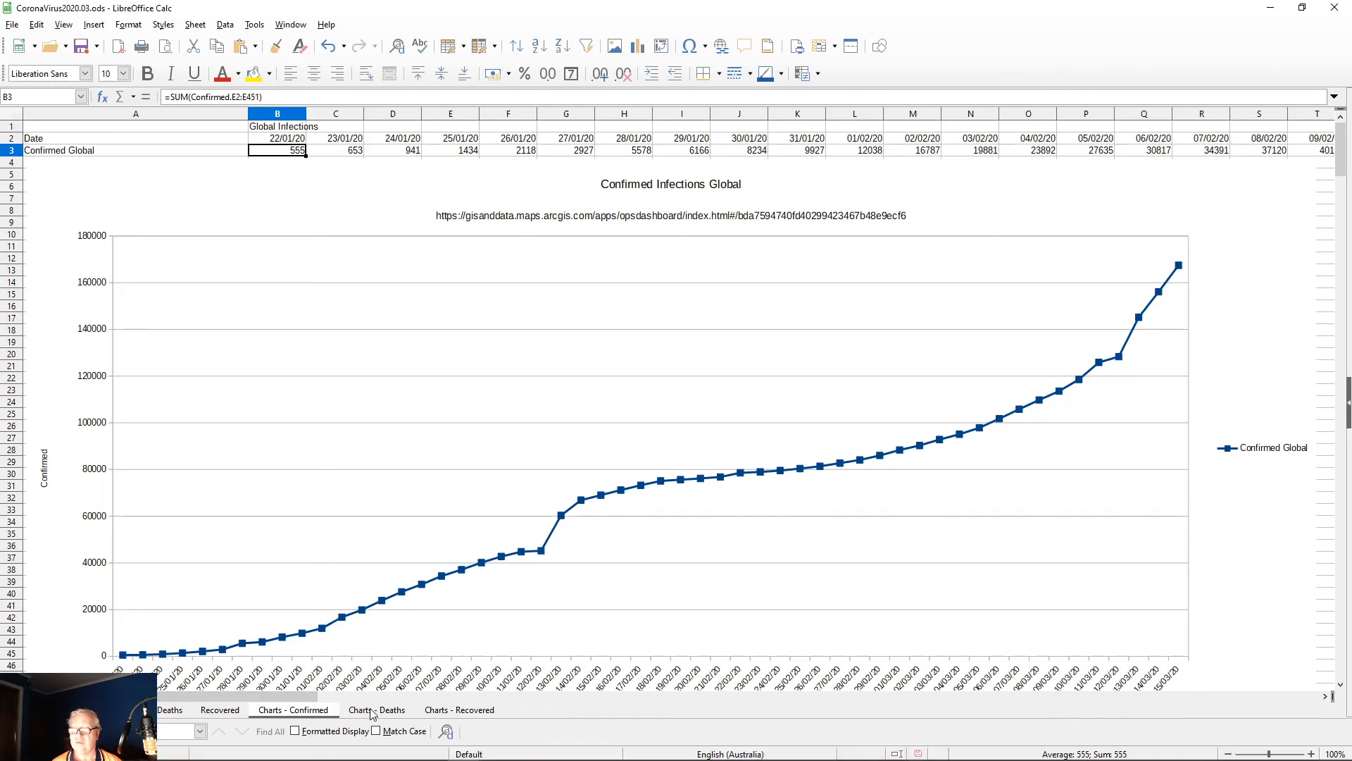
click(375, 710)
middle_click(445, 640)
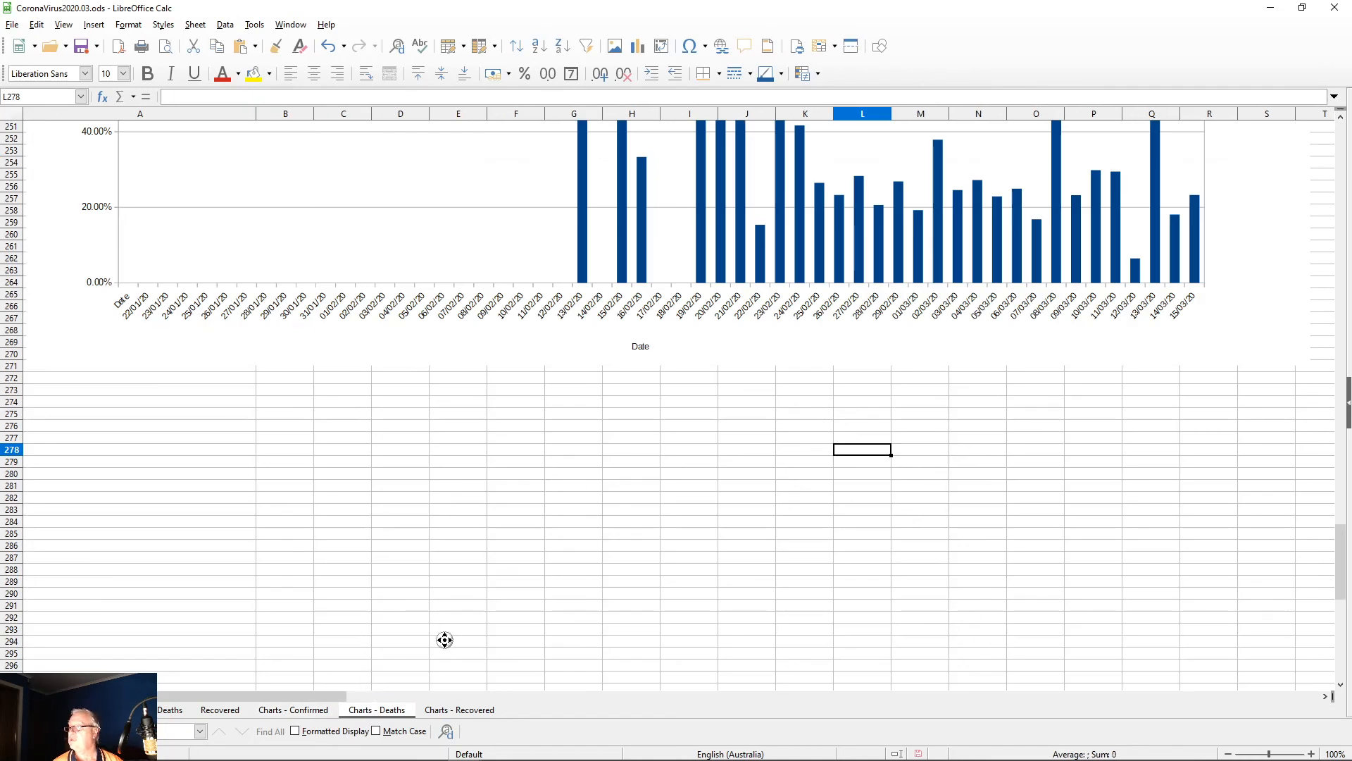
middle_click(371, 41)
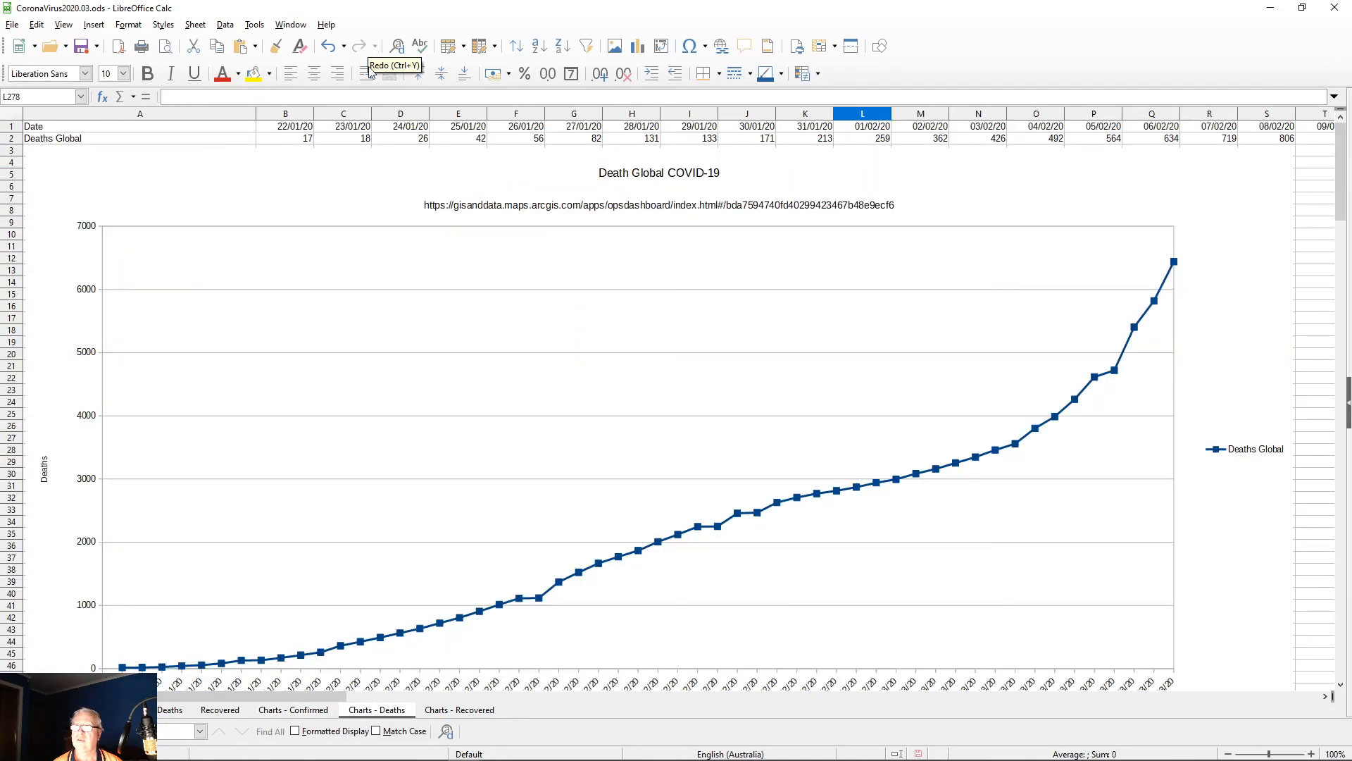
click(296, 141)
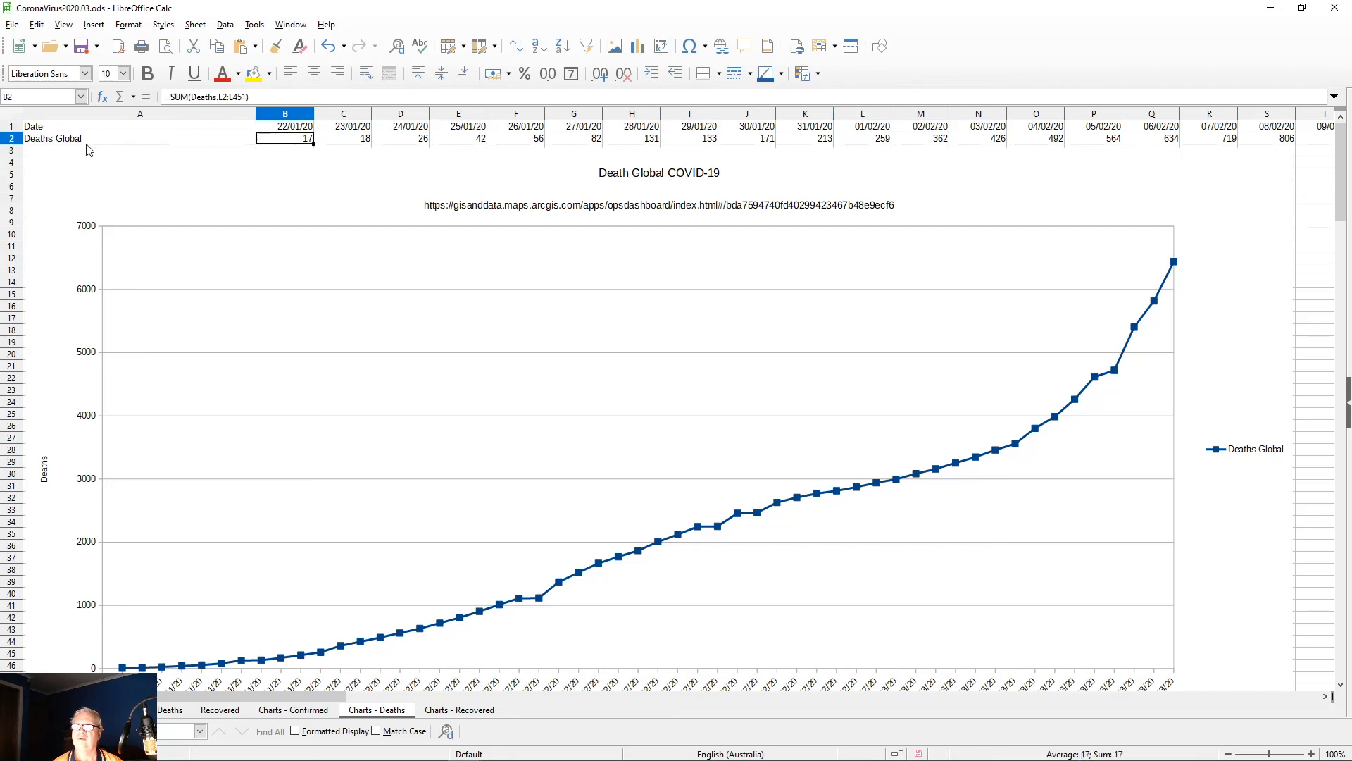
scroll(158, 310, down, 6)
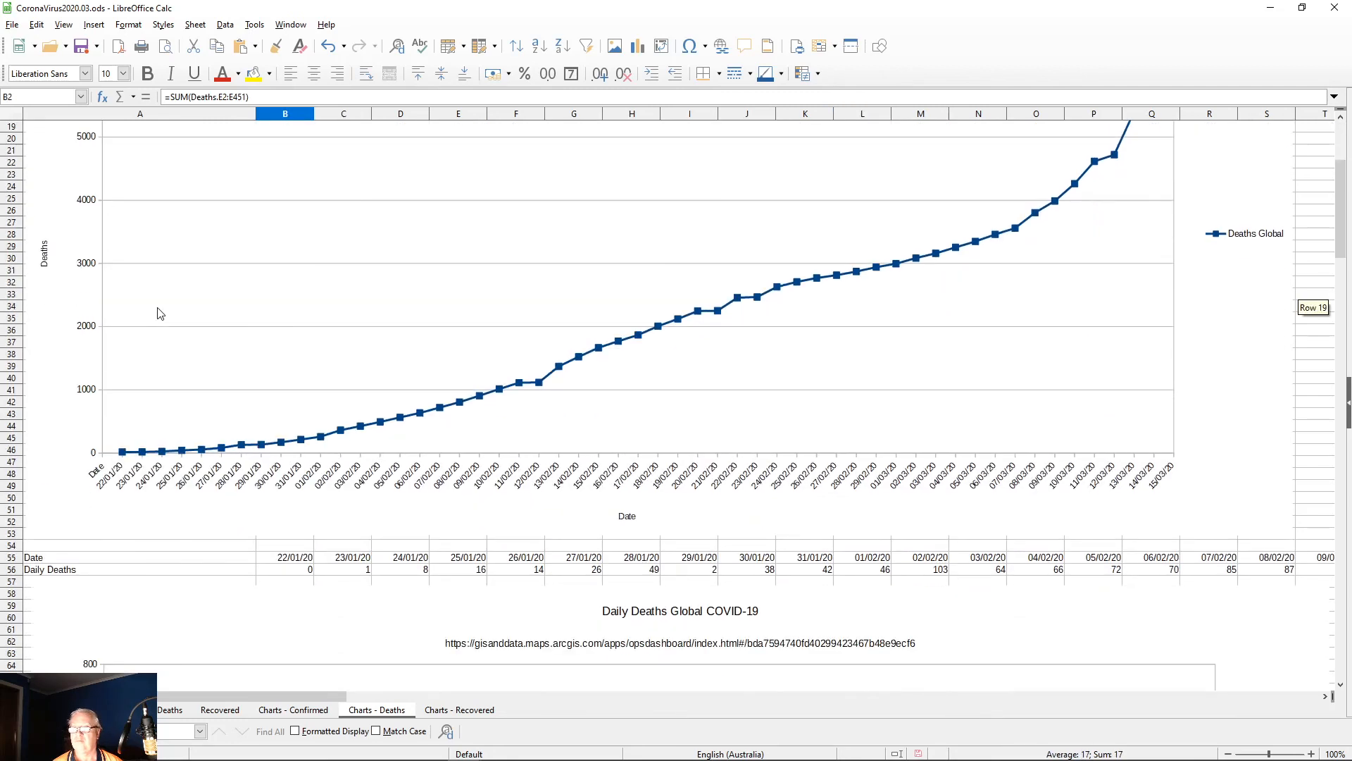
scroll(158, 312, up, 6)
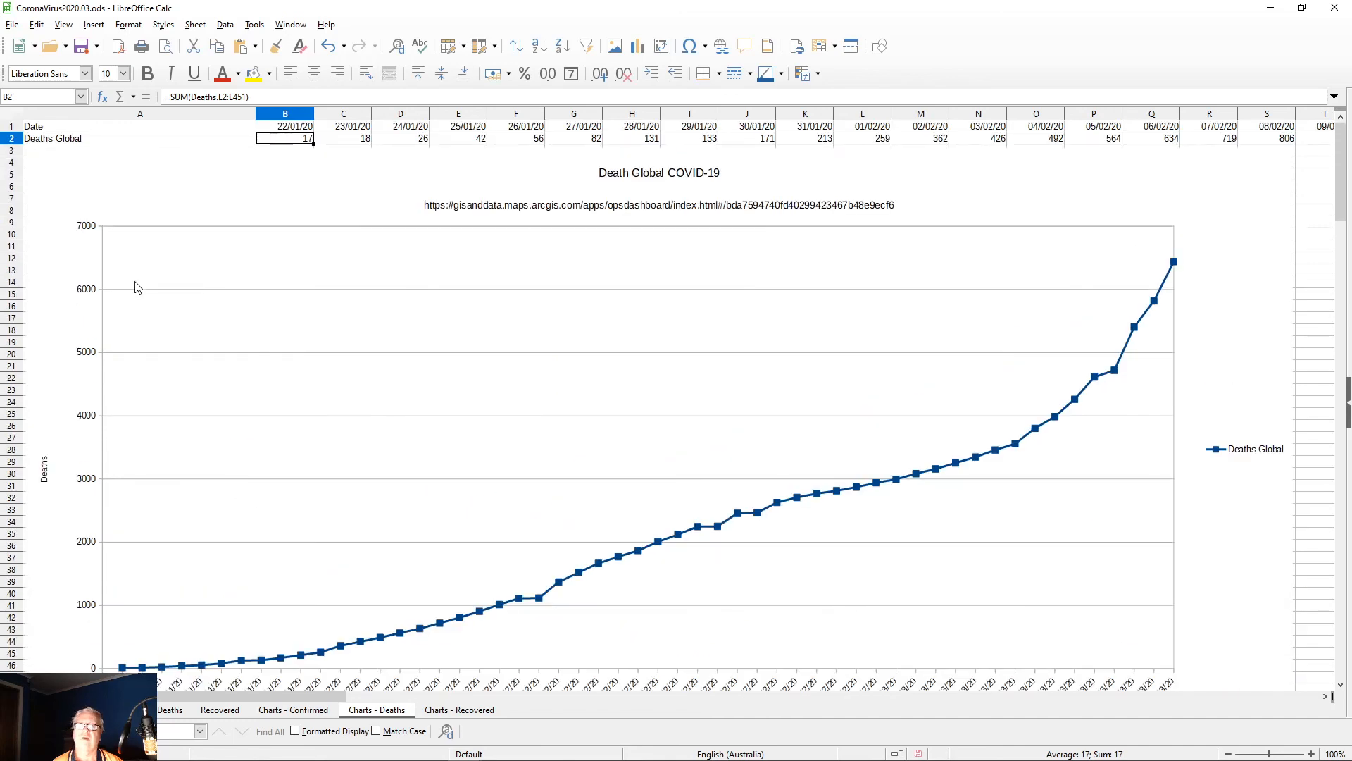
Step: Insert an empty row above row 1 on Charts - Deaths and move the Death Global COVID-19 chart down to uncover row 3
click(12, 127)
right_click(14, 129)
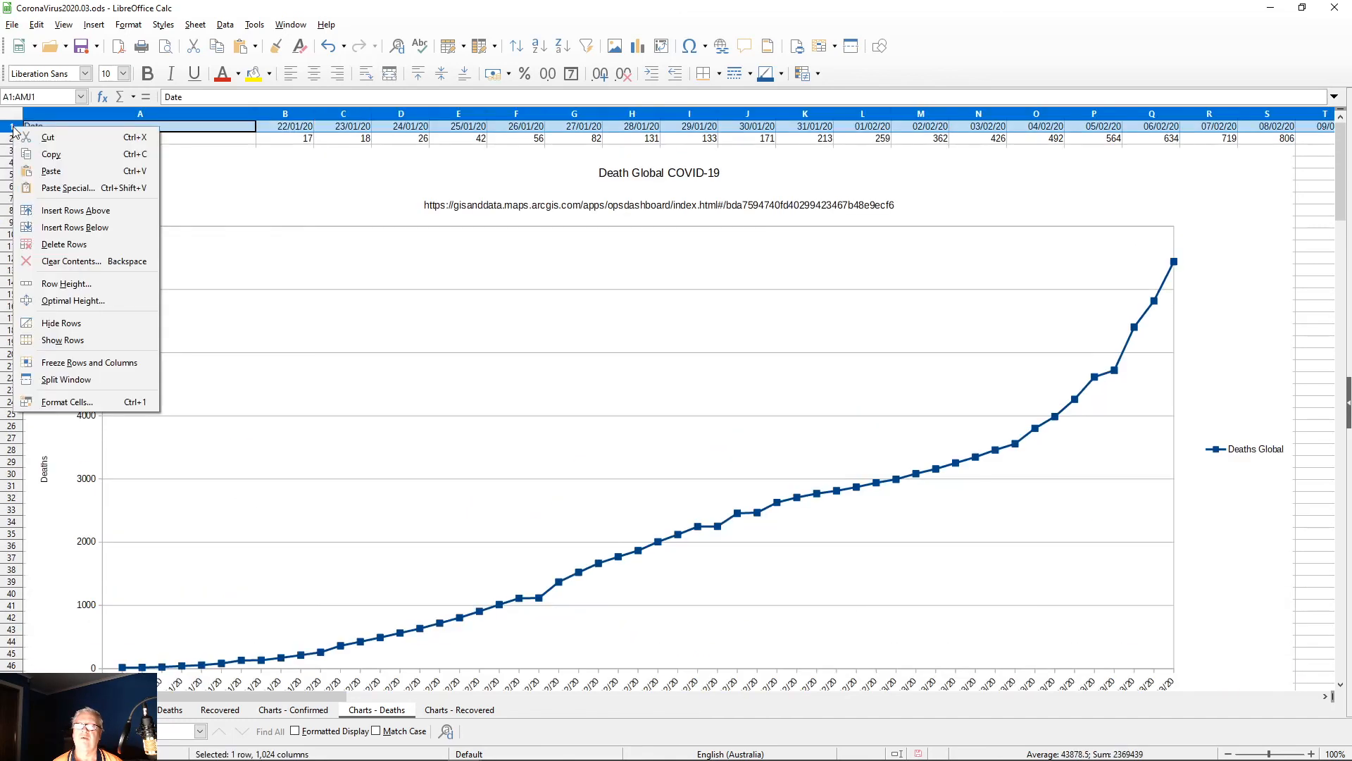
click(56, 211)
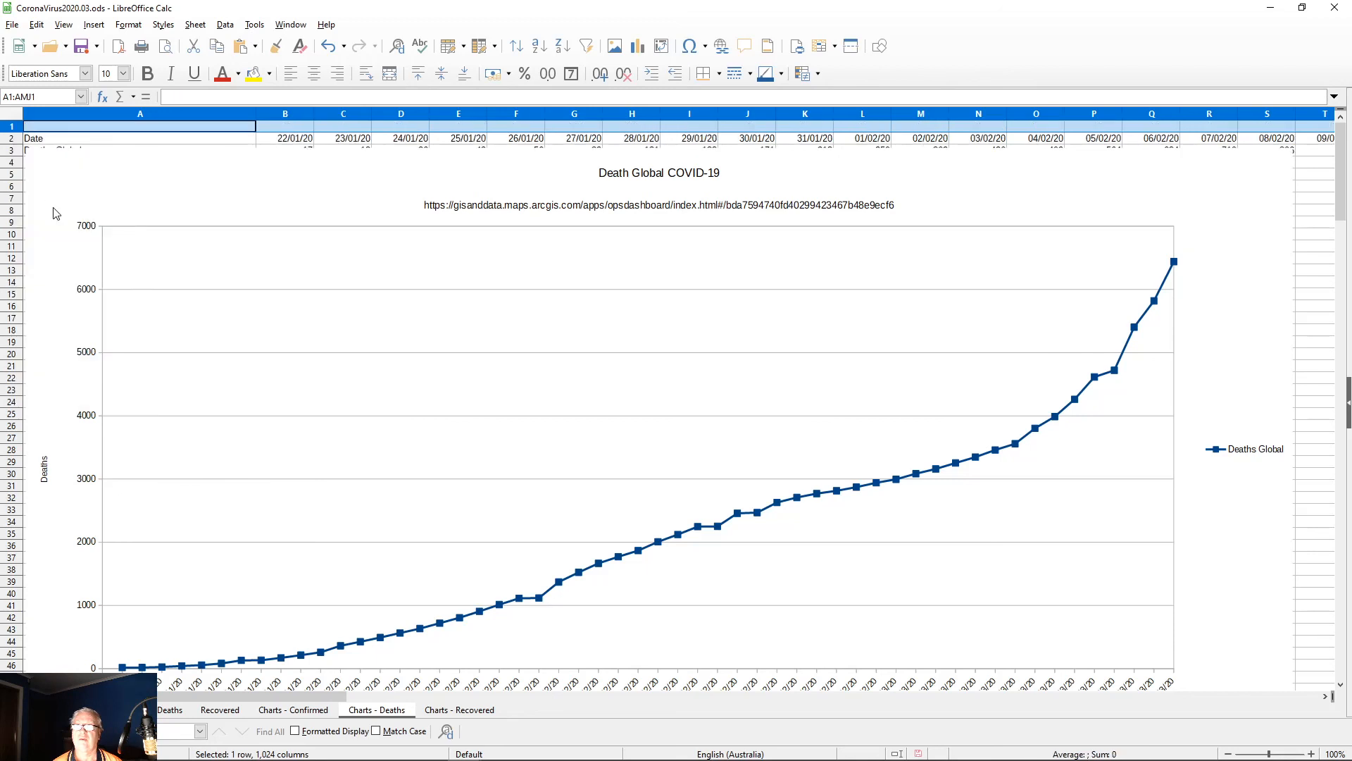
click(83, 175)
drag(82, 176, 79, 190)
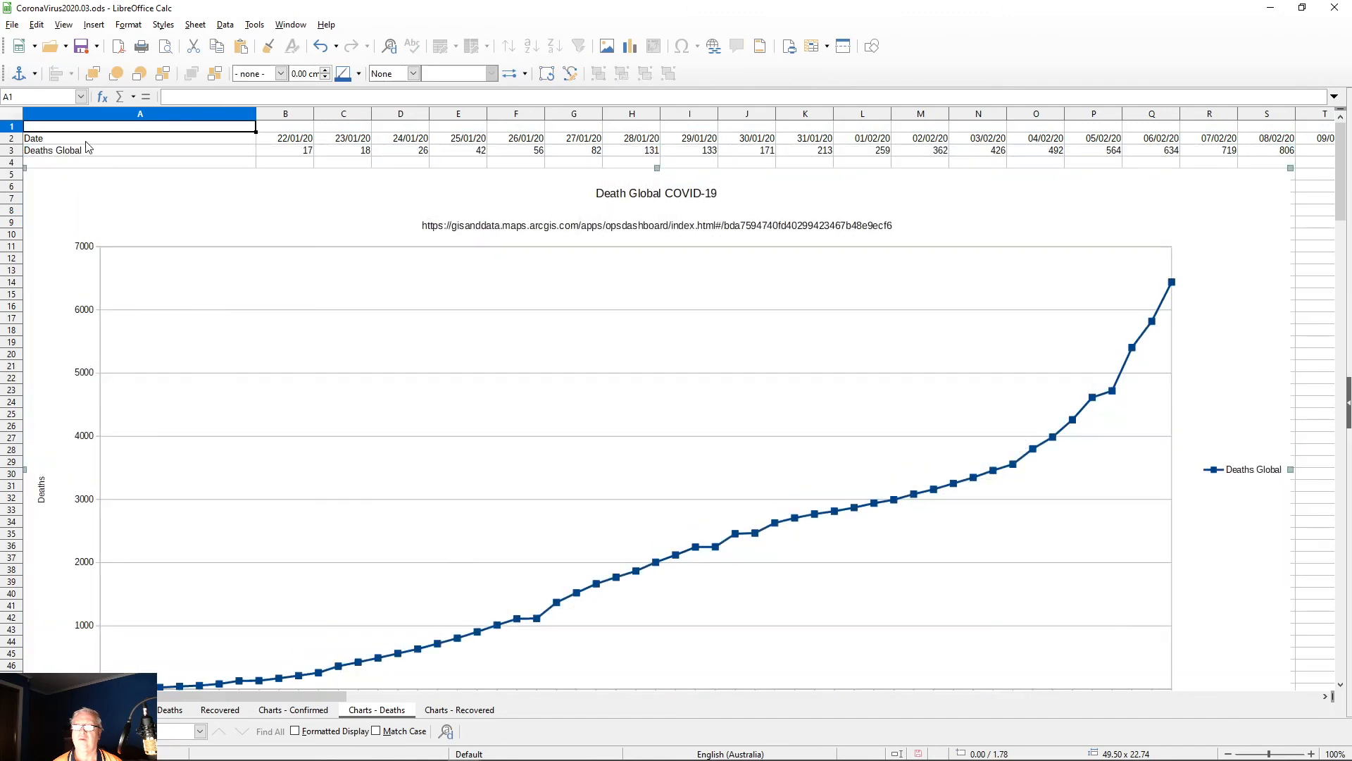
Step: Move the "Global deaths without China" chart on Charts - Deaths down to uncover the data in row 167
scroll(174, 420, down, 14)
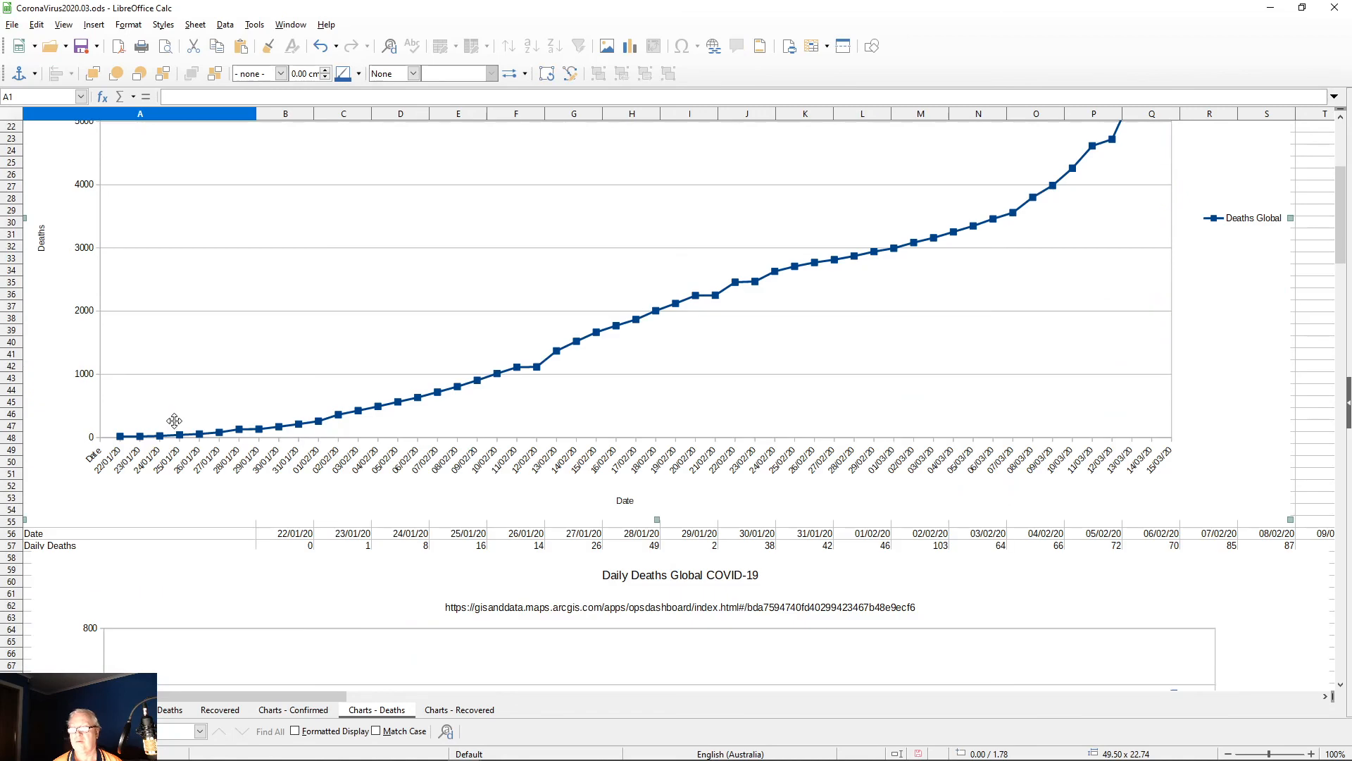
scroll(174, 420, down, 14)
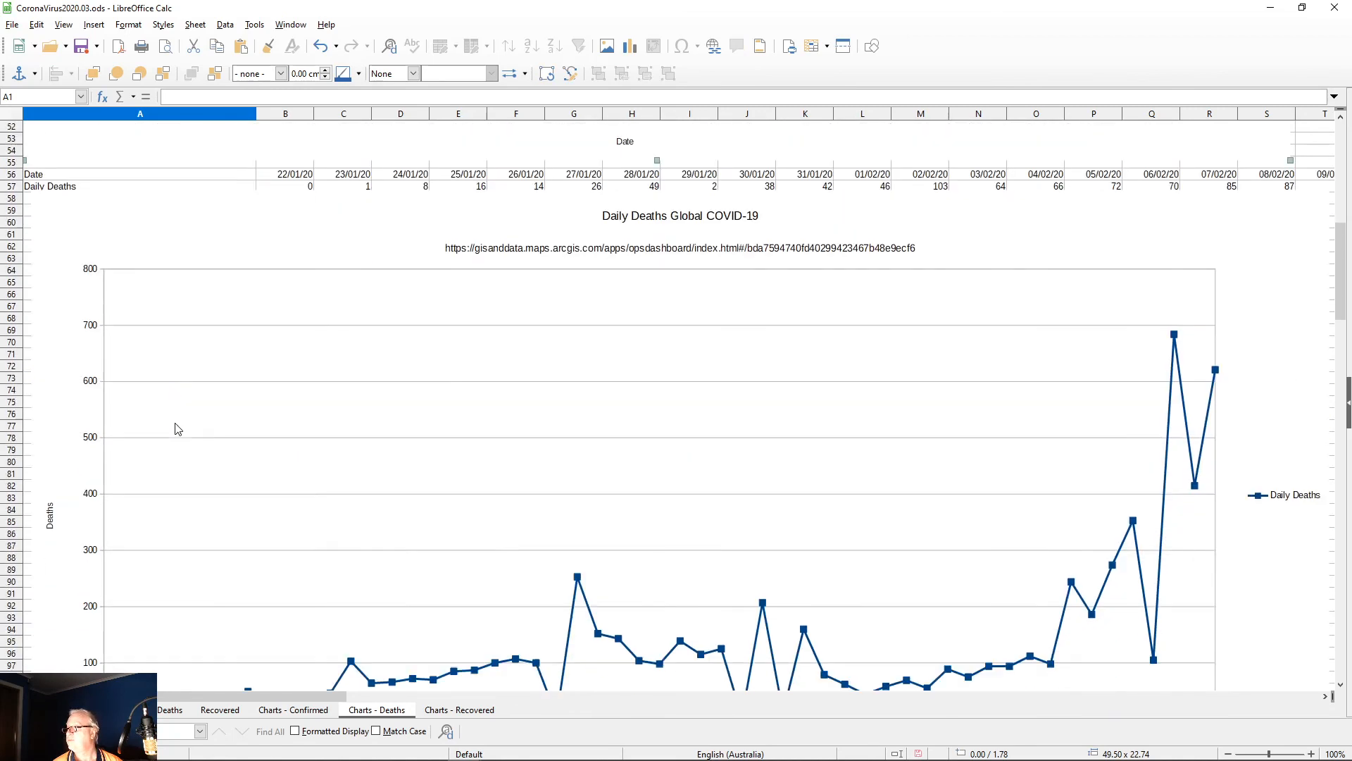
scroll(176, 431, down, 16)
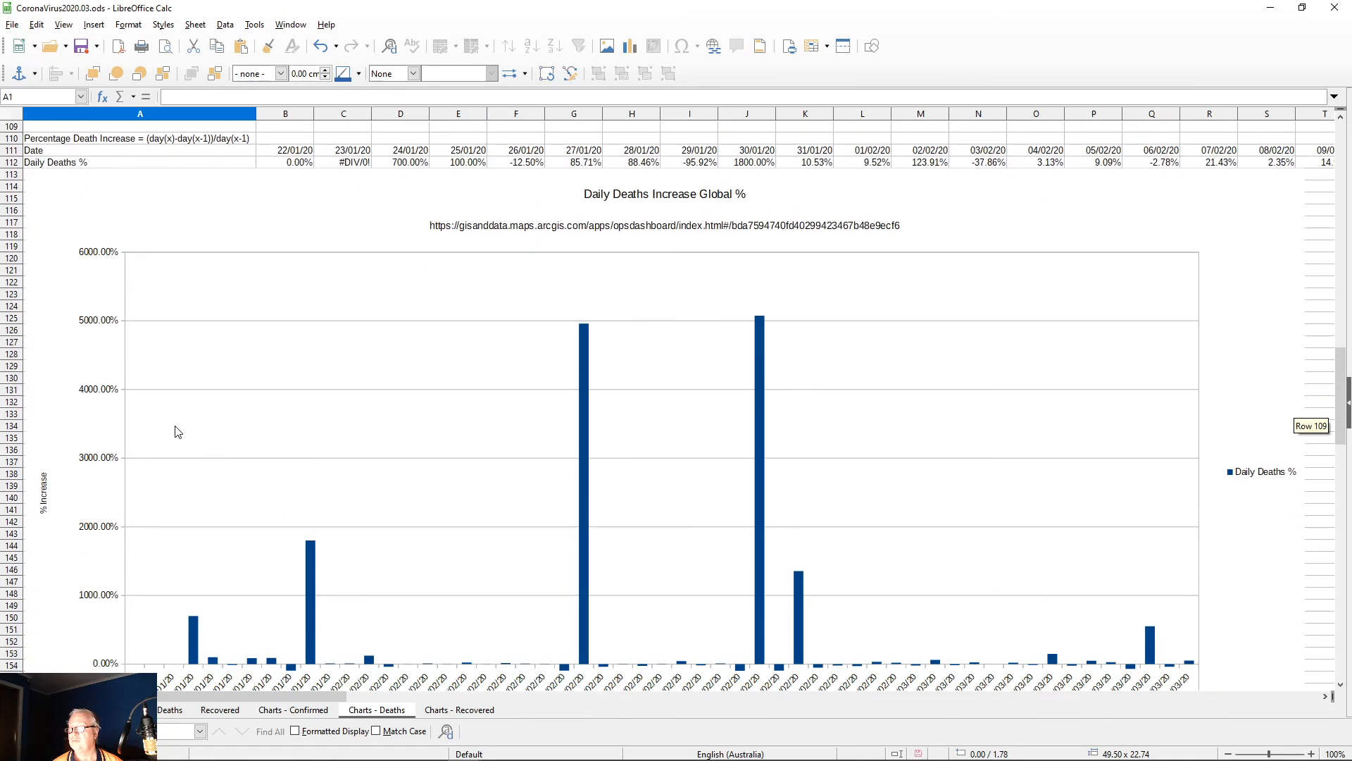
scroll(178, 432, down, 7)
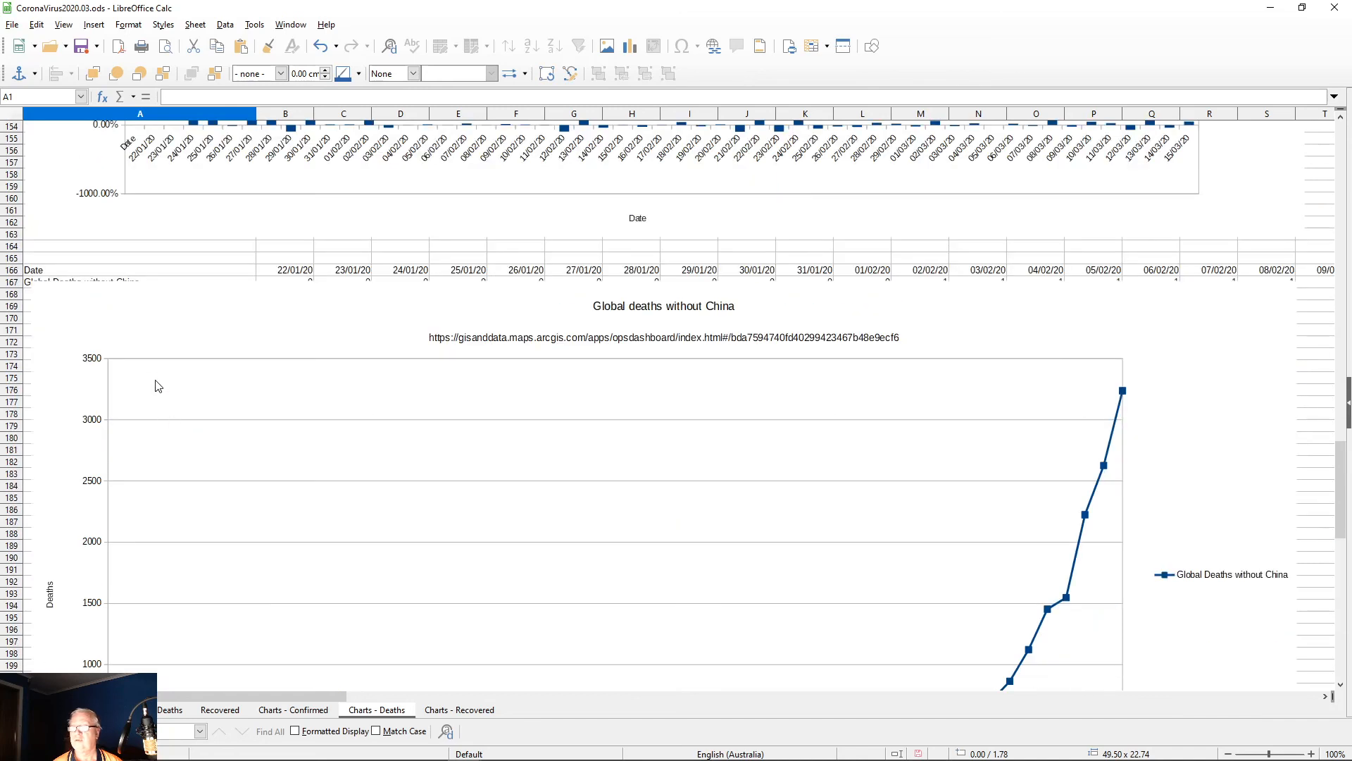
drag(145, 338, 141, 358)
Step: Move the "Daily deaths increase as % without China" chart down to uncover the Daily Deaths % data in row 220
scroll(191, 382, down, 15)
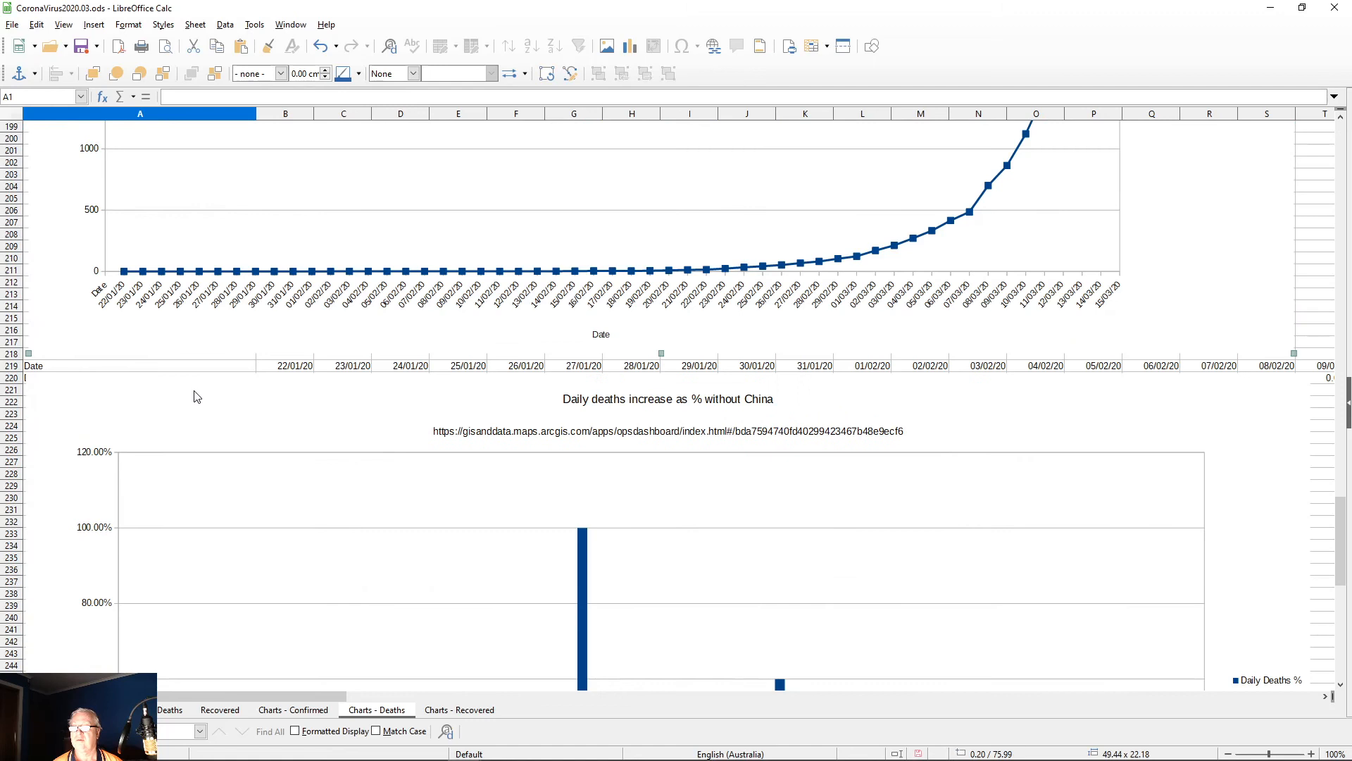
scroll(196, 394, down, 7)
scroll(240, 278, up, 3)
drag(223, 274, 217, 289)
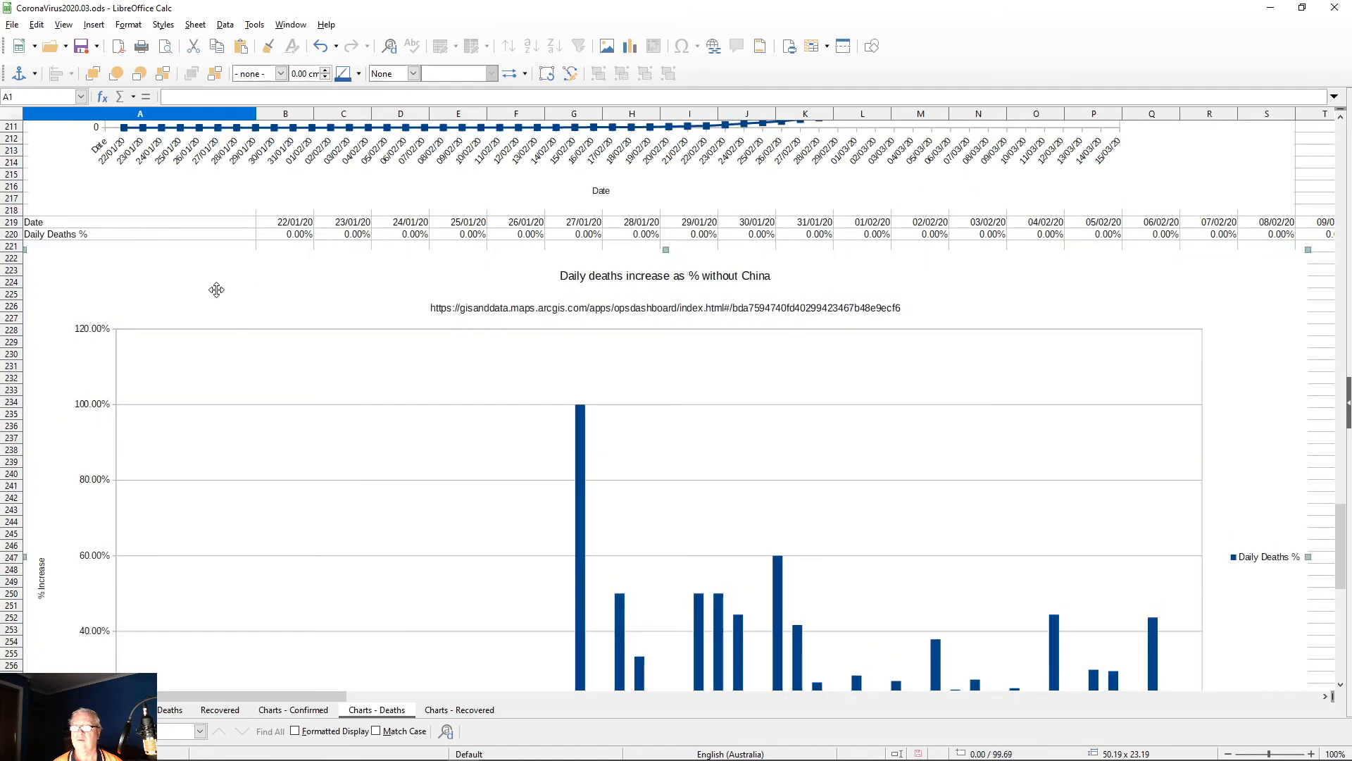
Step: Check the formulas in B3 on Charts - Deaths and Charts - Confirmed, and locate the Recovered Global and Active Infections rows on Charts - Recovered
scroll(244, 331, down, 15)
scroll(249, 348, up, 10)
scroll(249, 349, up, 20)
scroll(271, 331, up, 20)
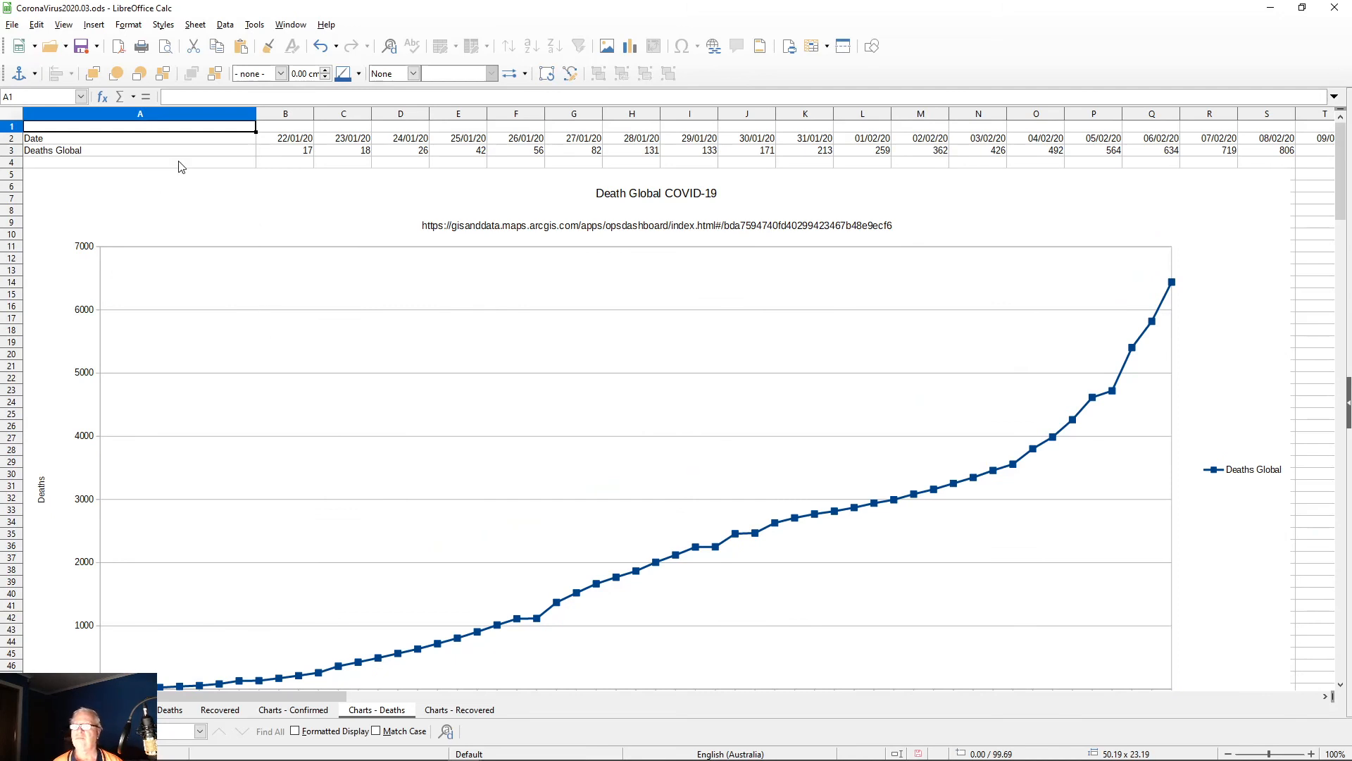
click(292, 156)
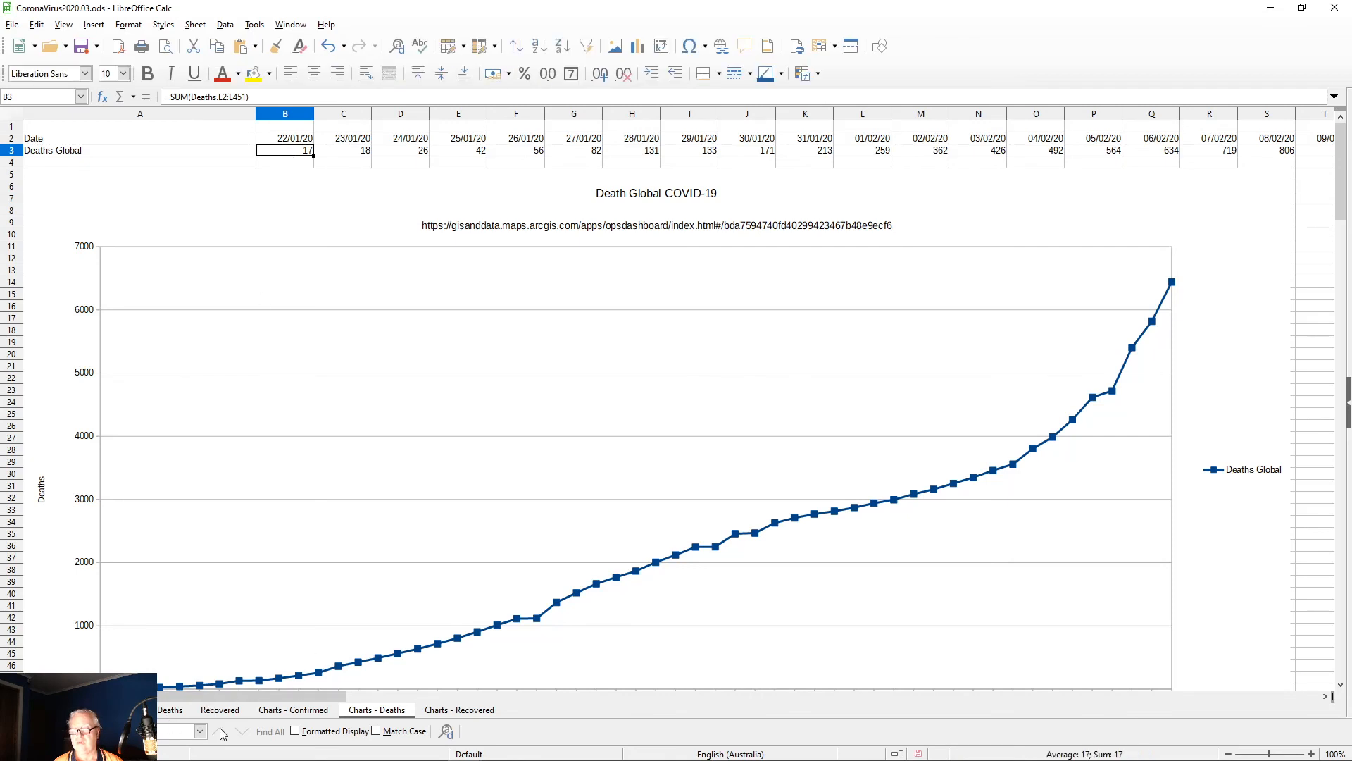
click(317, 713)
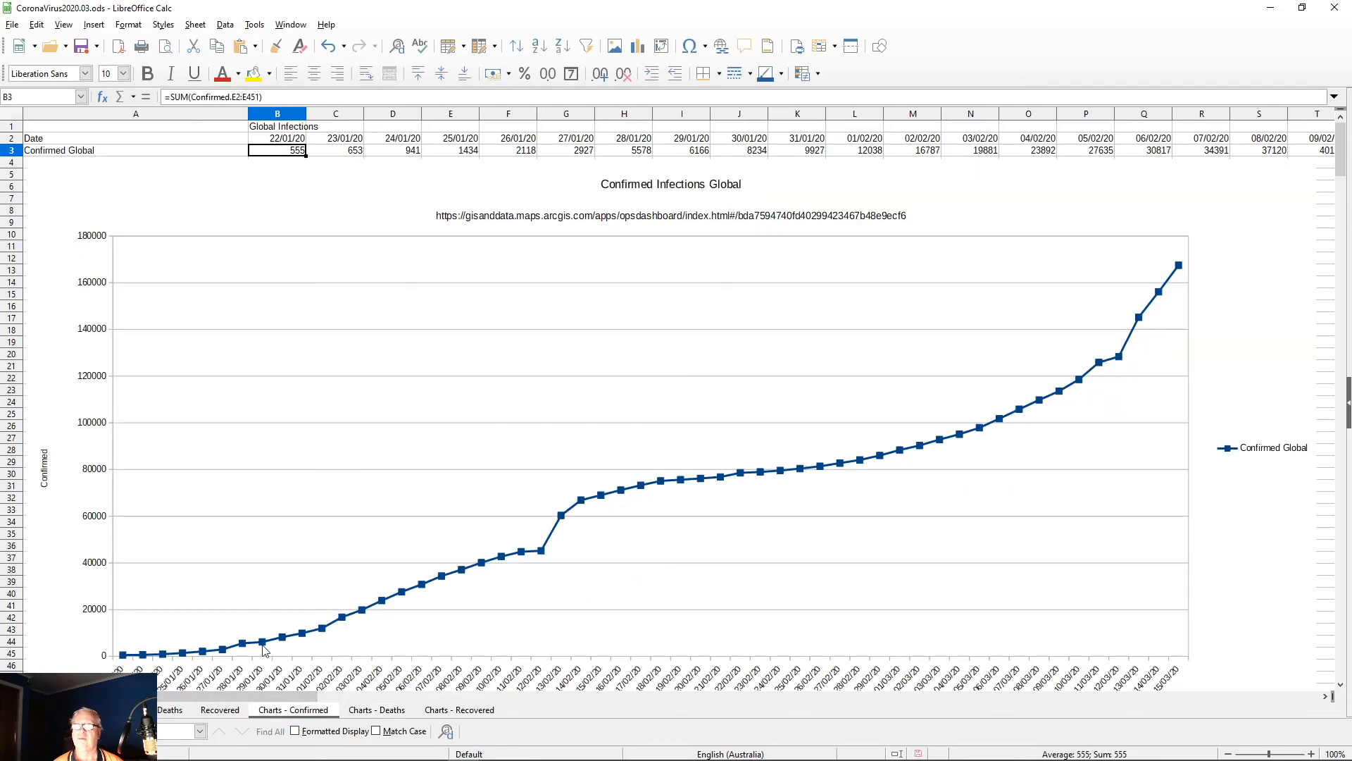
click(375, 711)
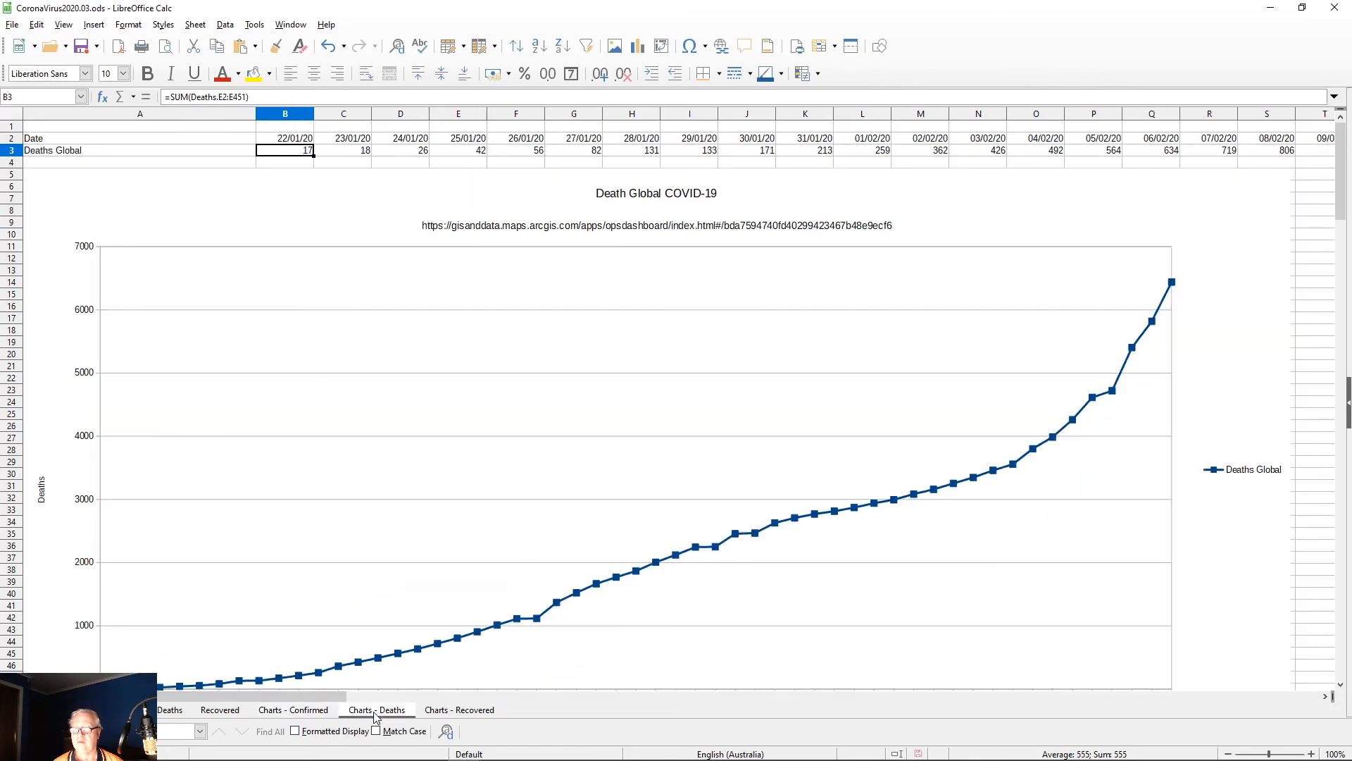
click(445, 712)
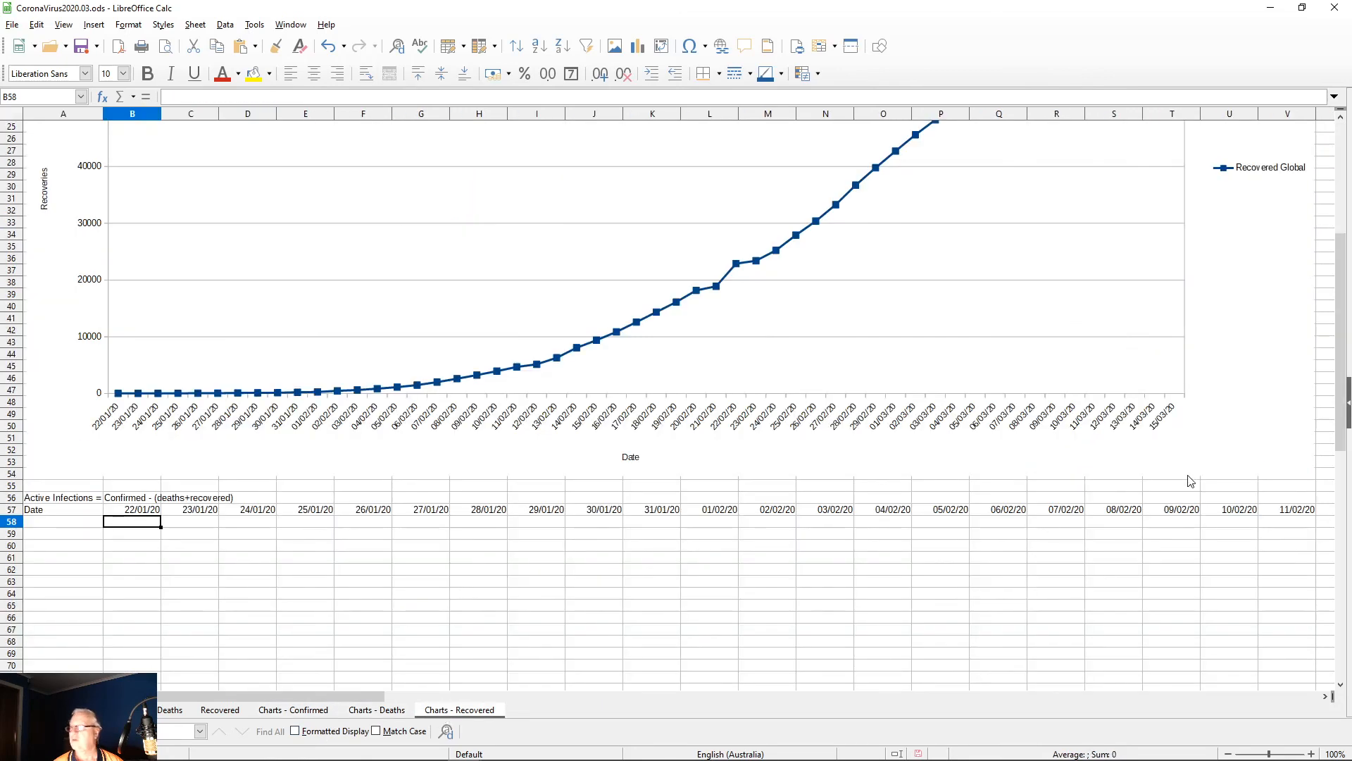
drag(1340, 428, 1331, 151)
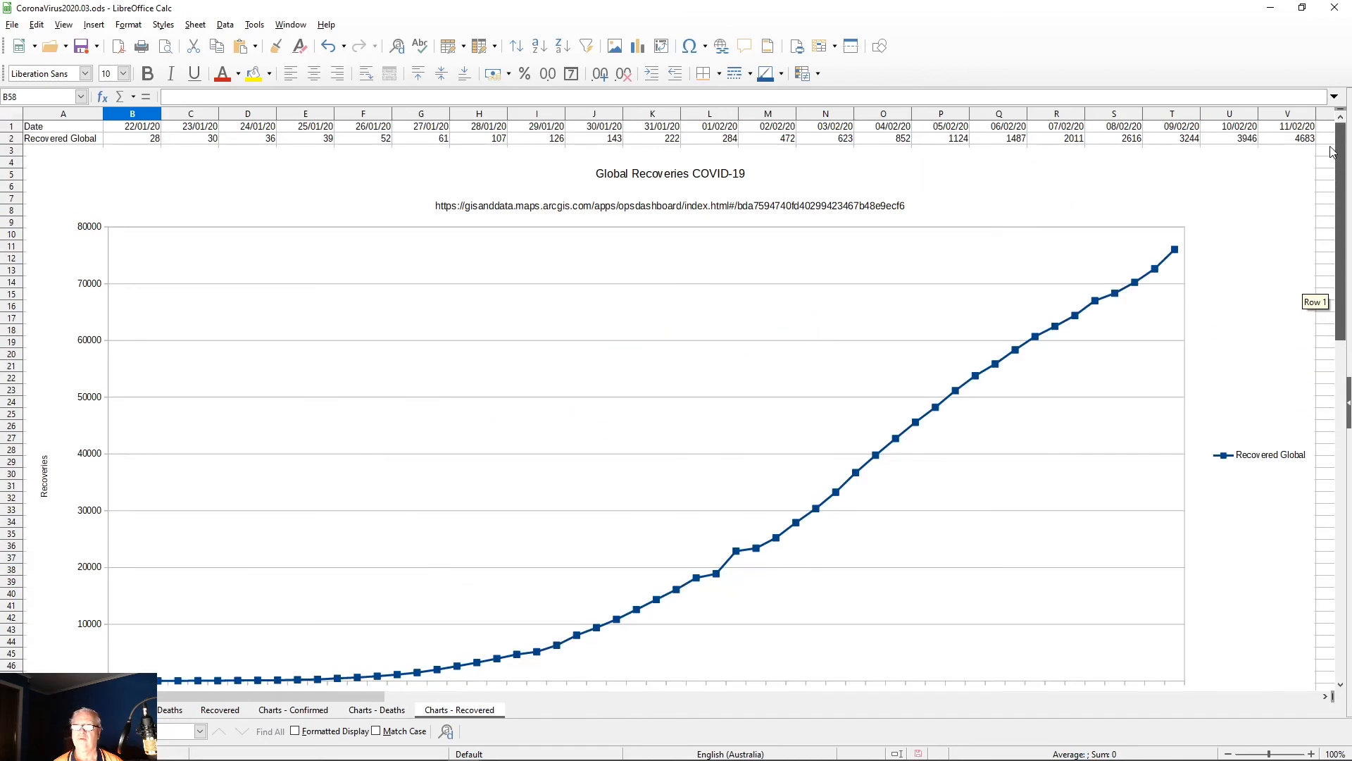
drag(1334, 174, 1334, 176)
drag(1341, 312, 1346, 427)
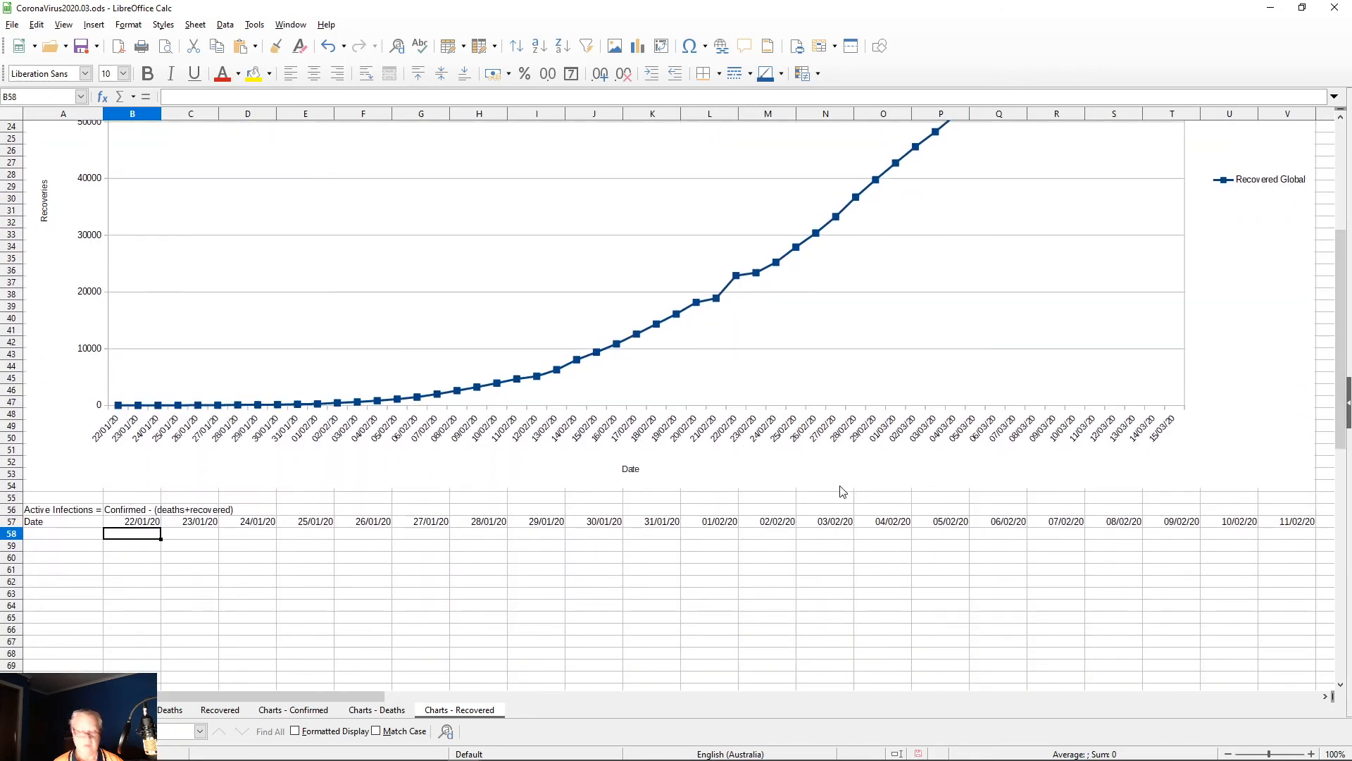
Step: Enter the active infections formula =$'Charts - Confirmed'.B3-($'Charts - Deaths'.B3+B2) in B58 of Charts - Recovered
text(=)
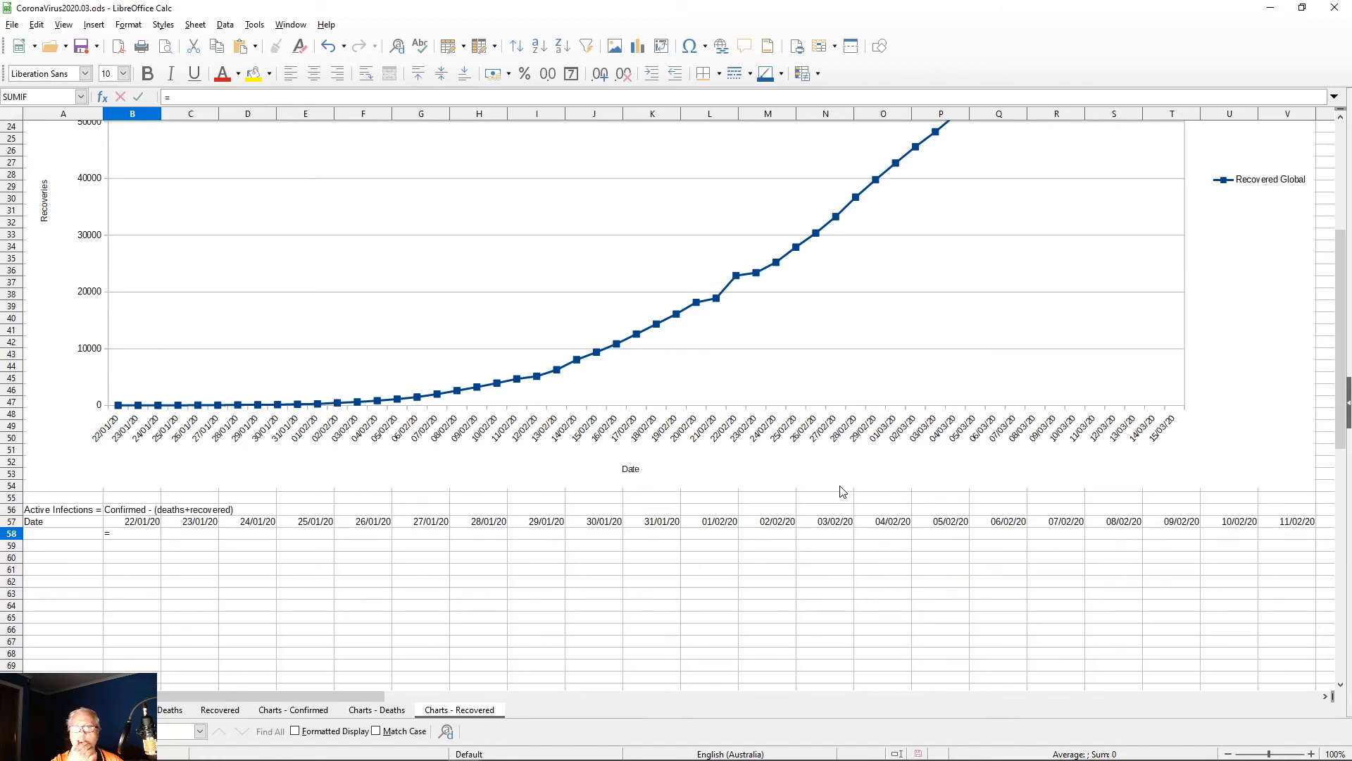
click(317, 709)
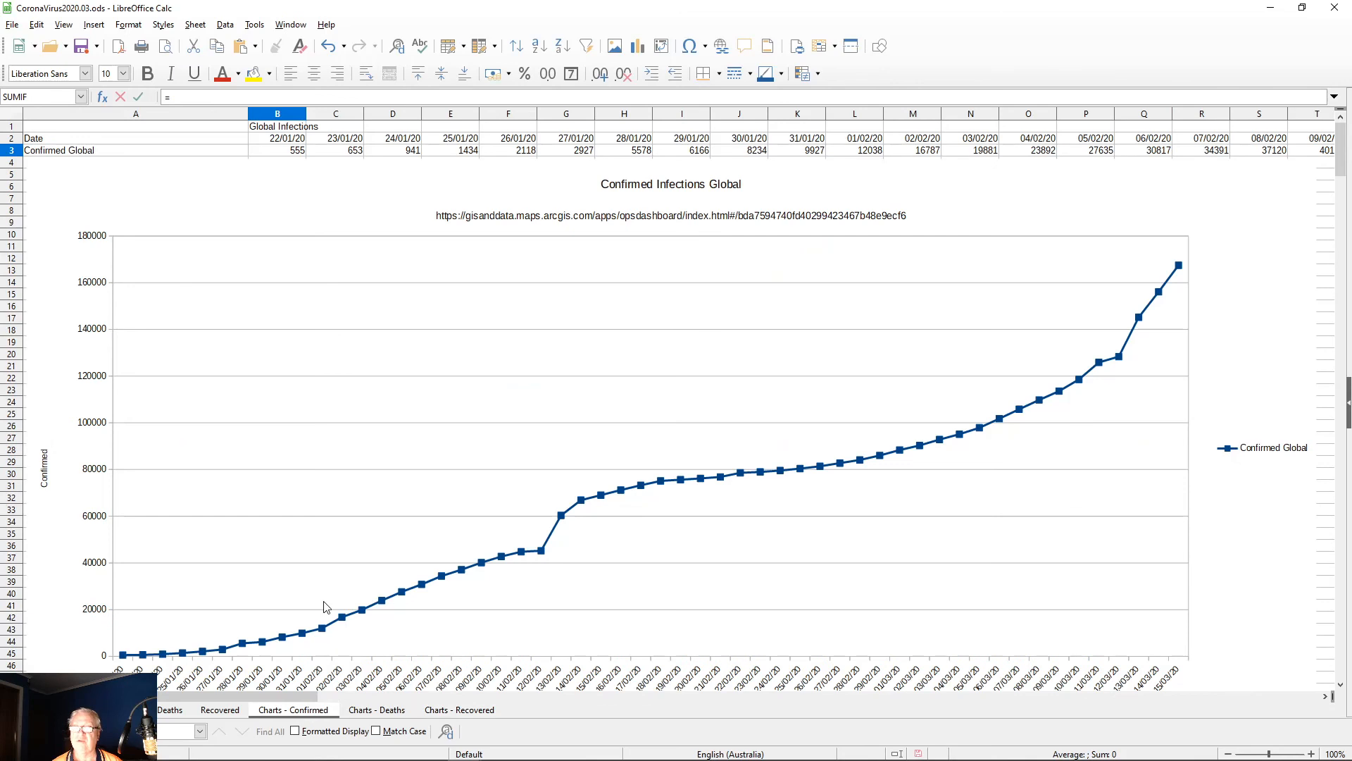
click(291, 152)
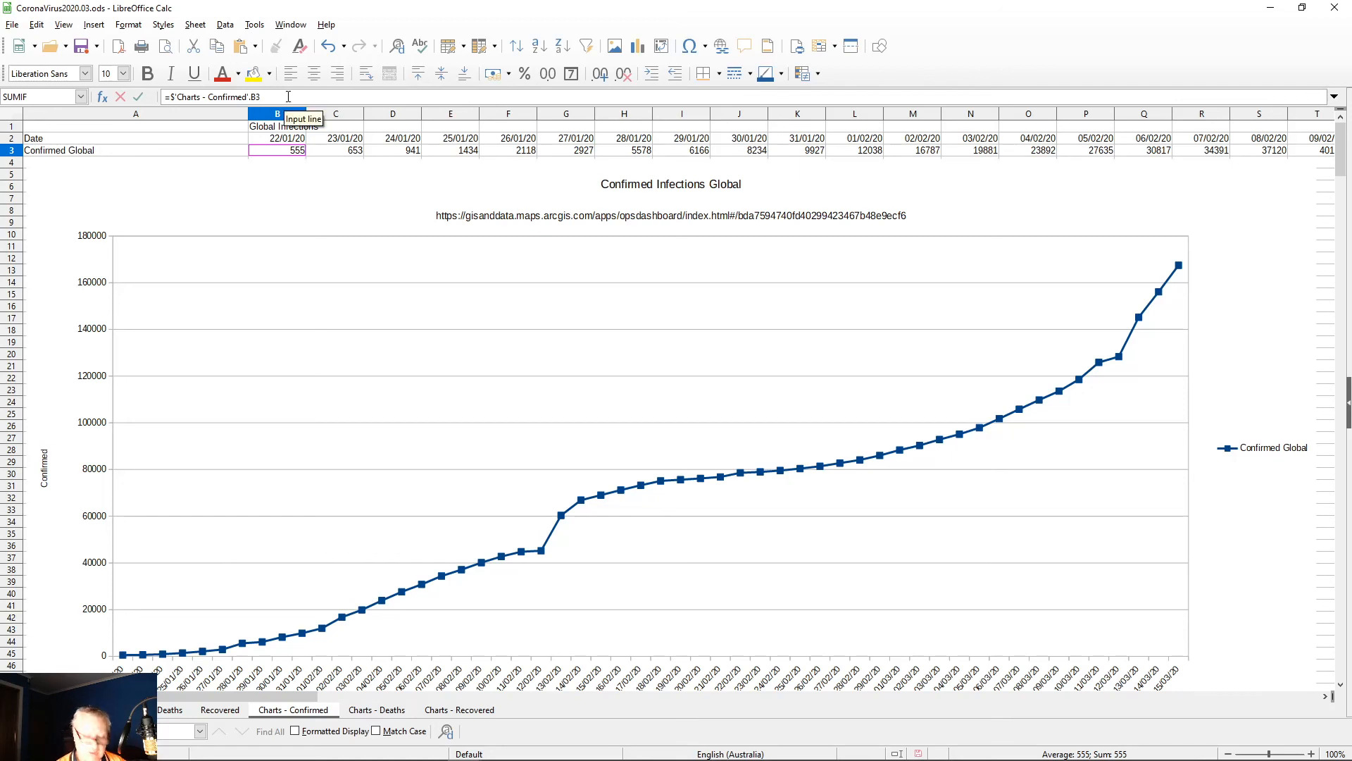
text(-()
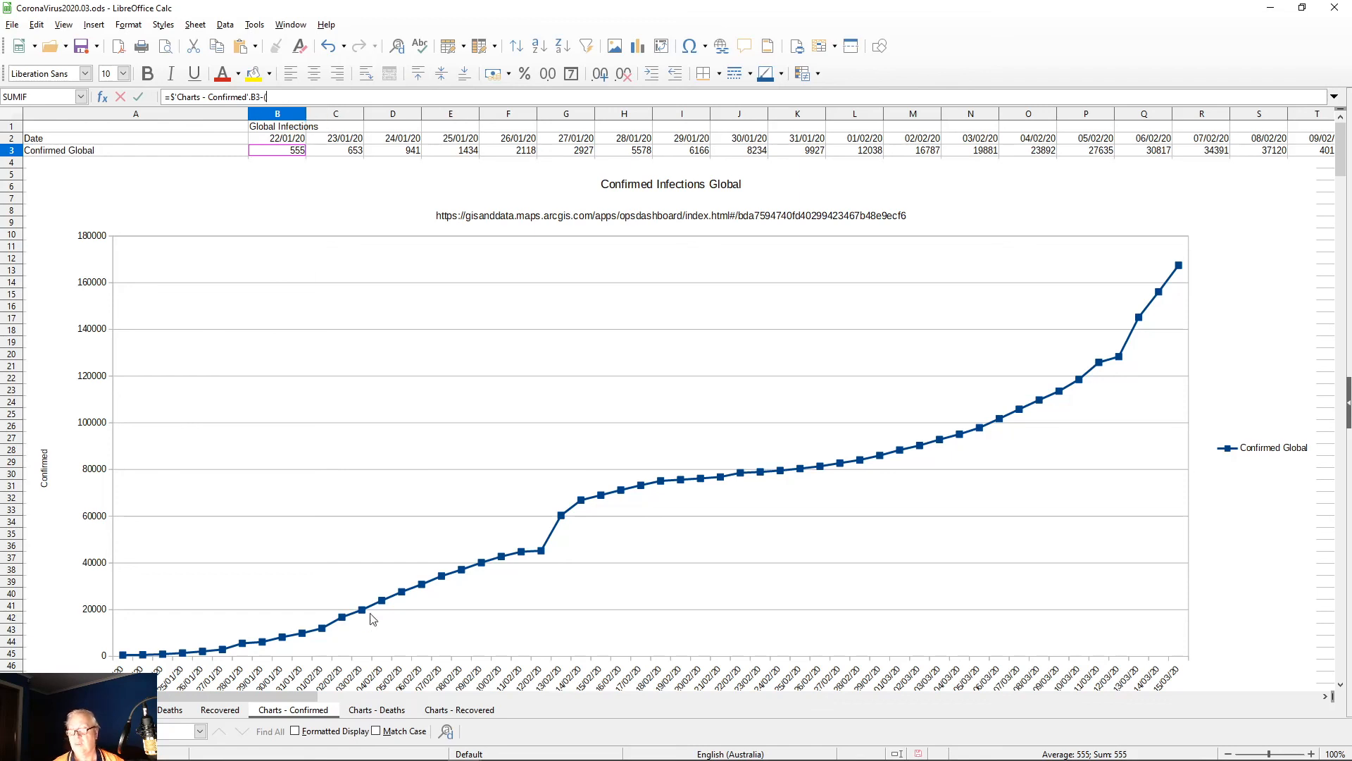
click(373, 710)
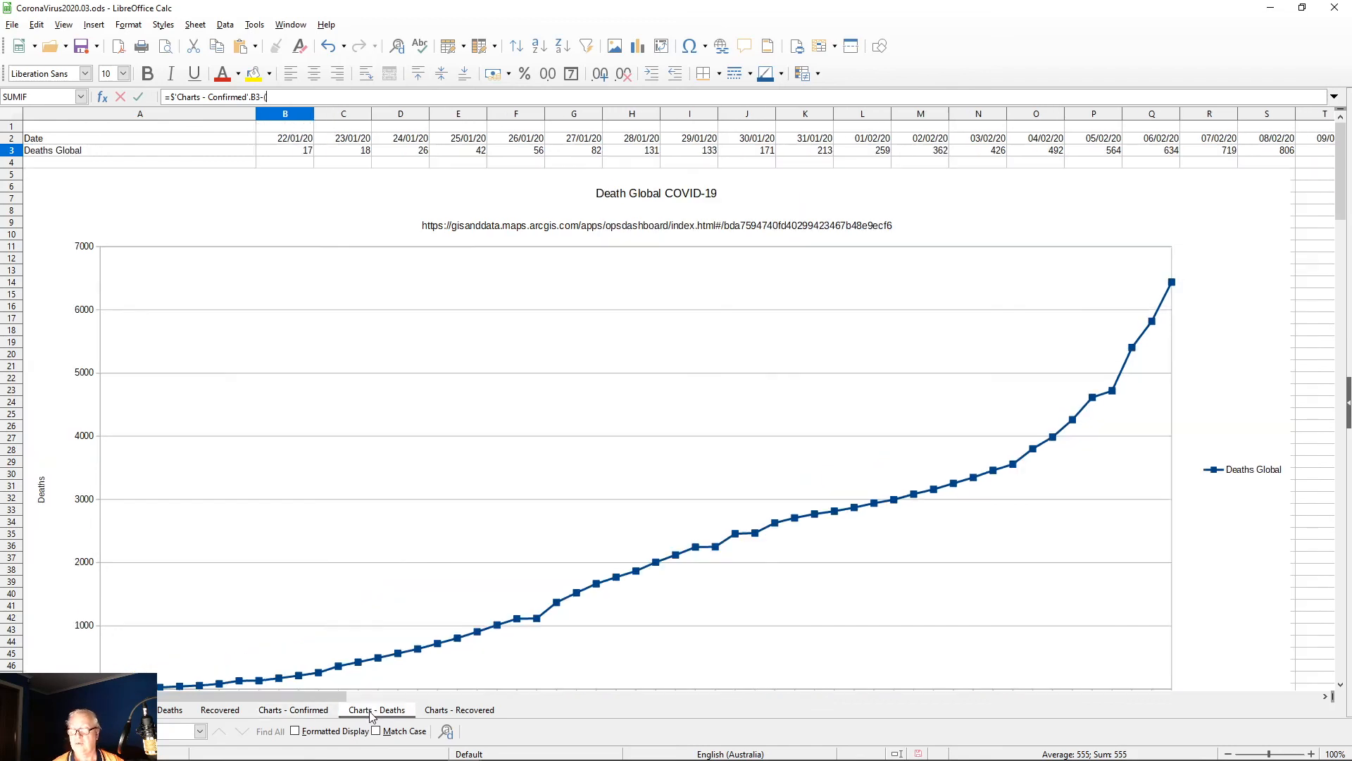
click(299, 152)
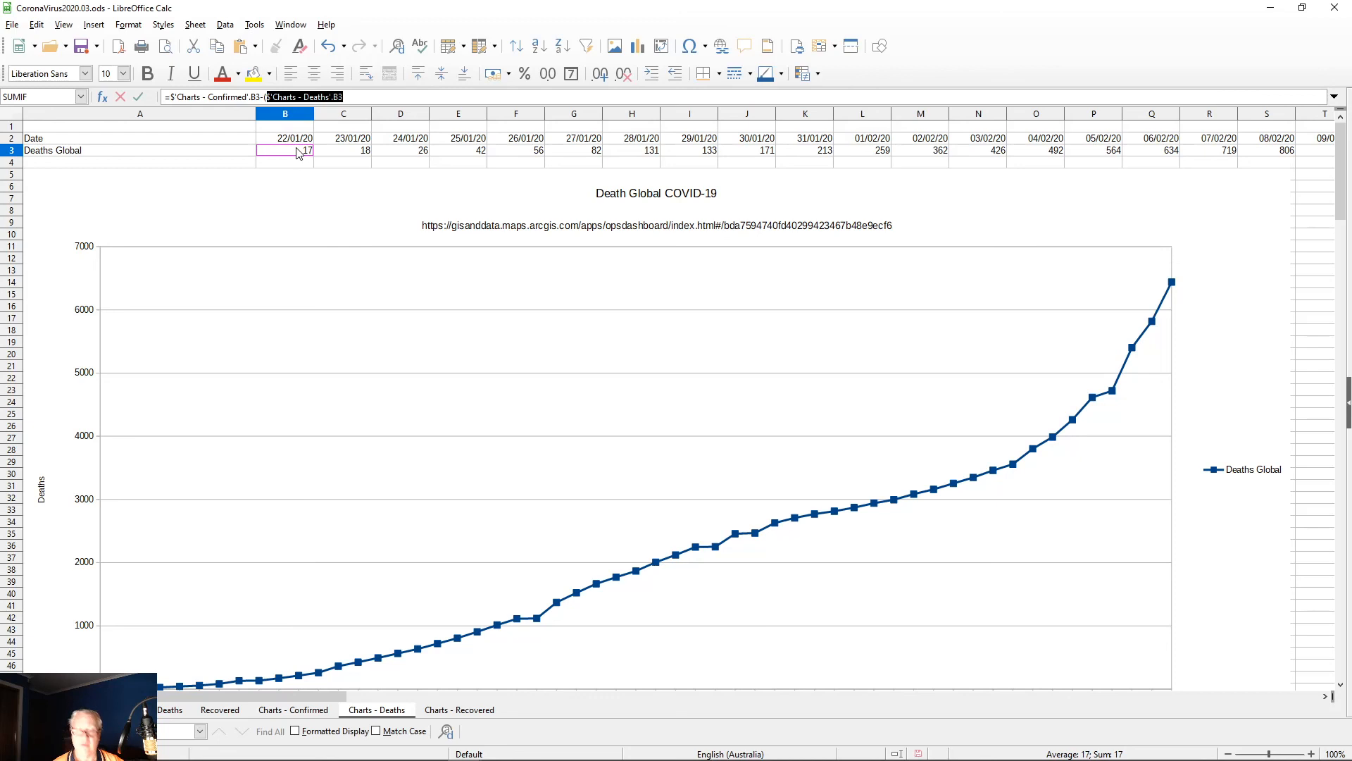
text(+)
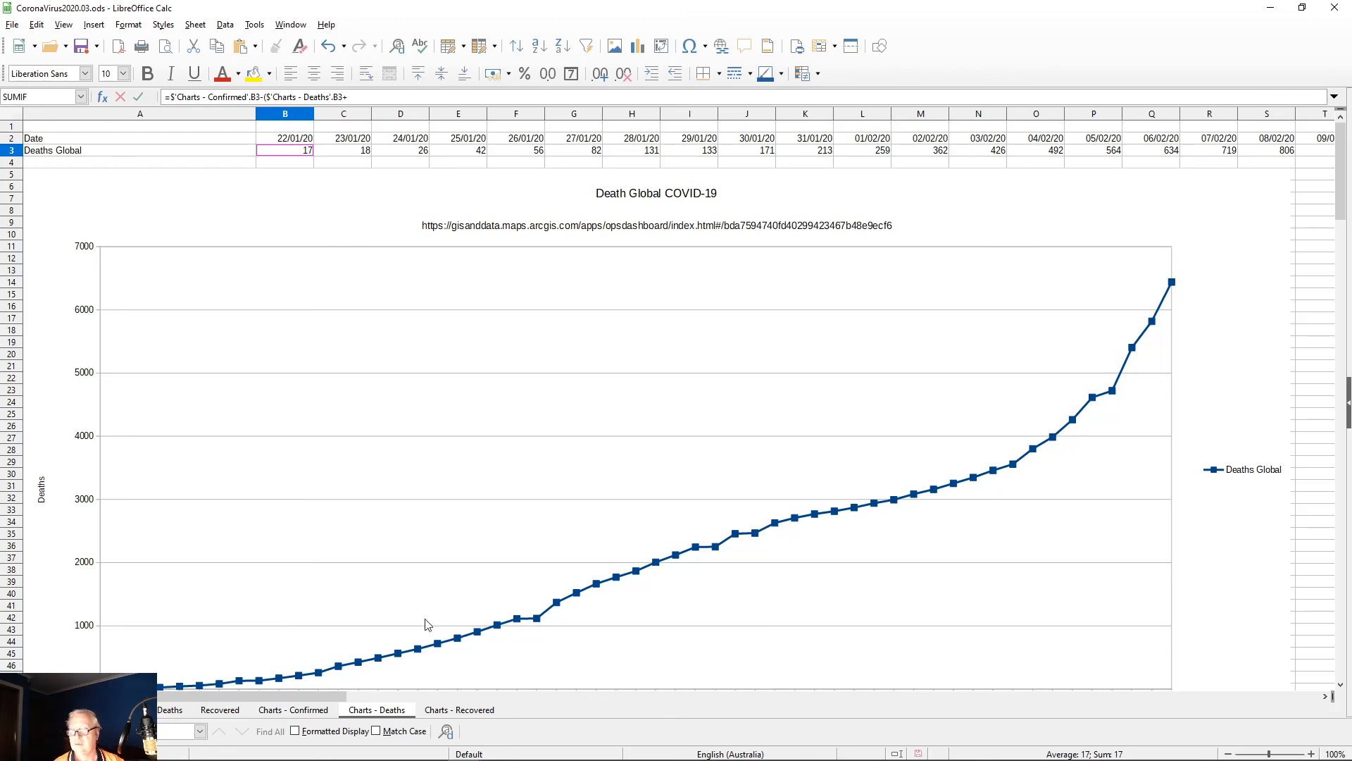
click(453, 711)
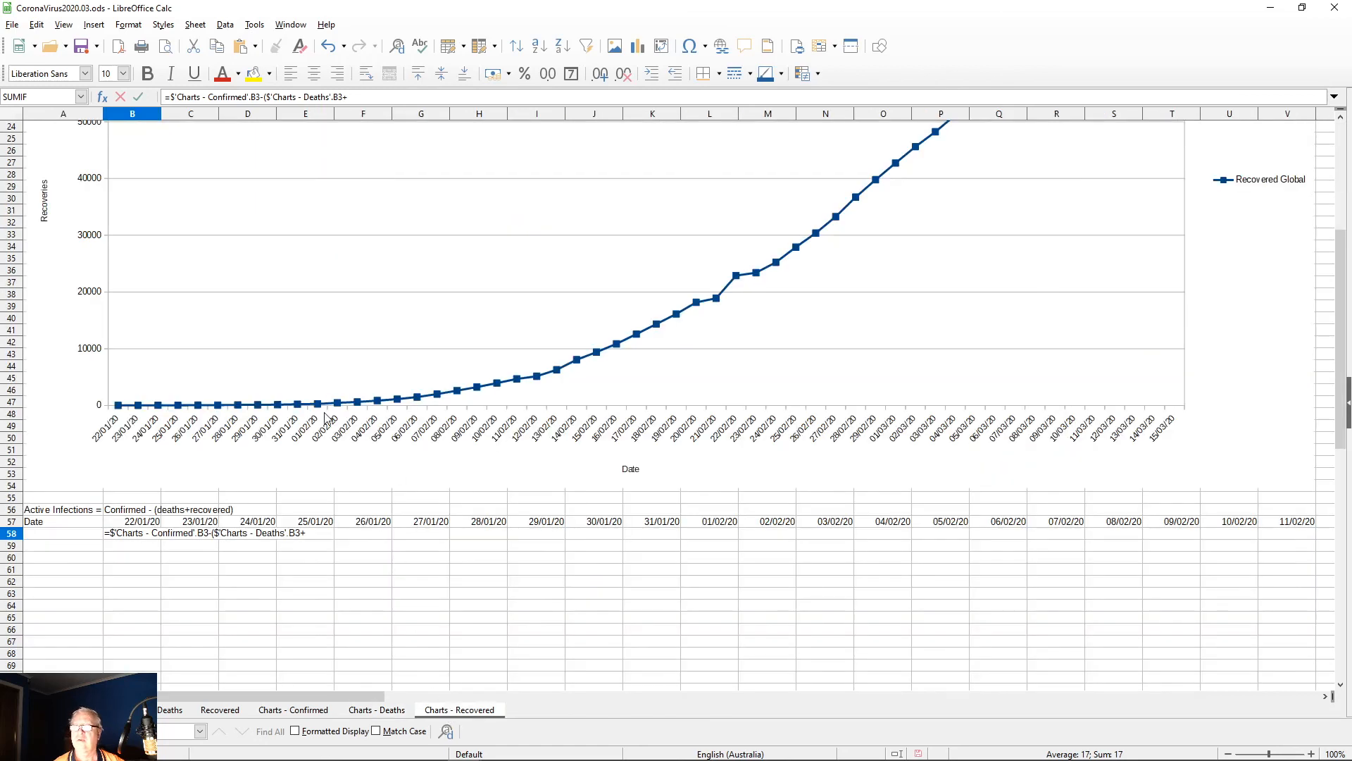
scroll(309, 502, up, 8)
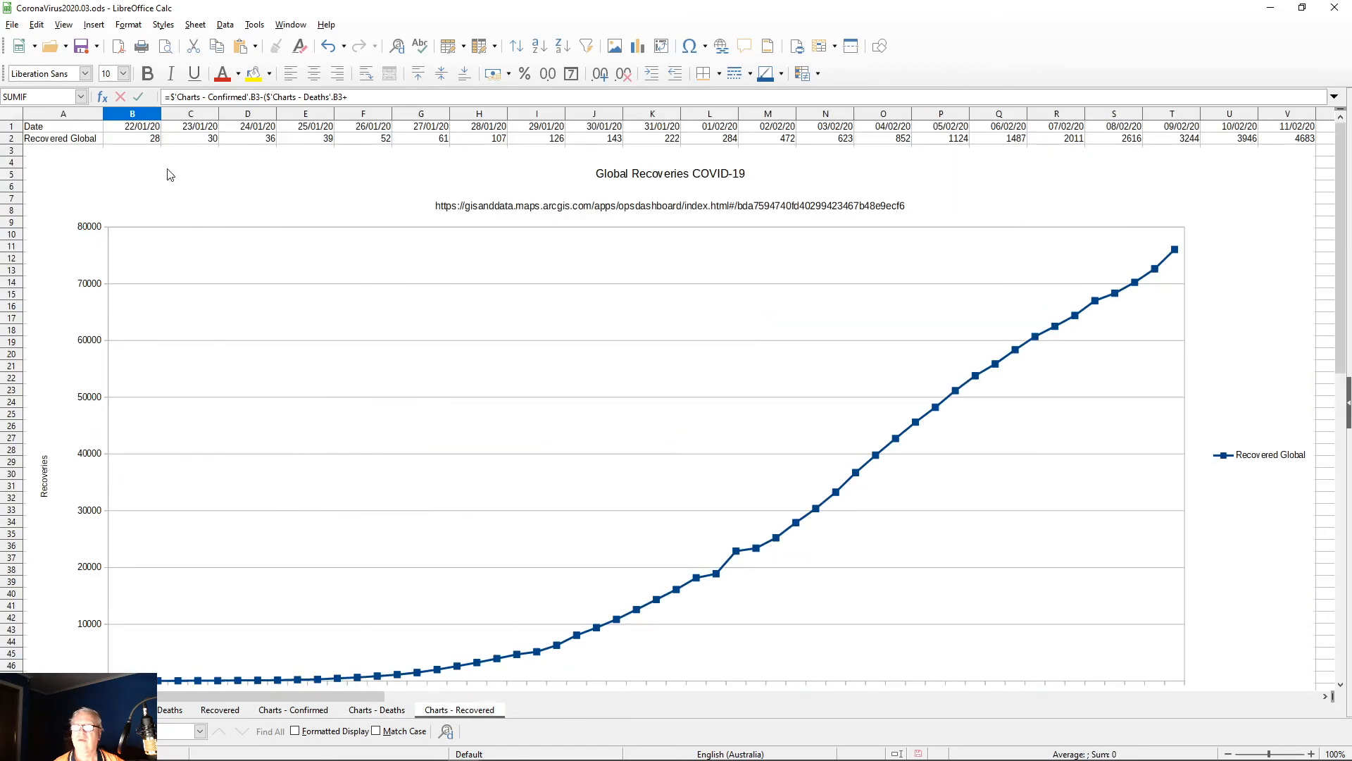
click(134, 141)
text())
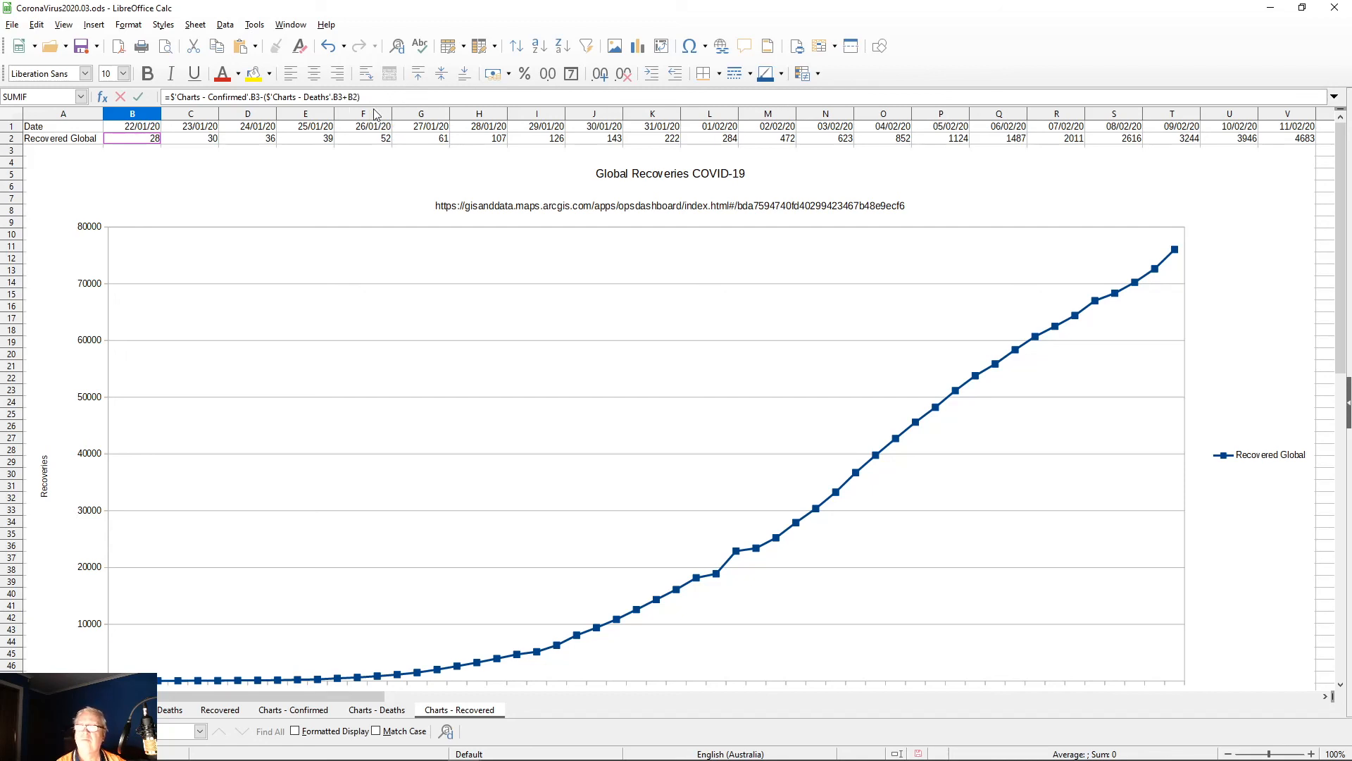
key(Return)
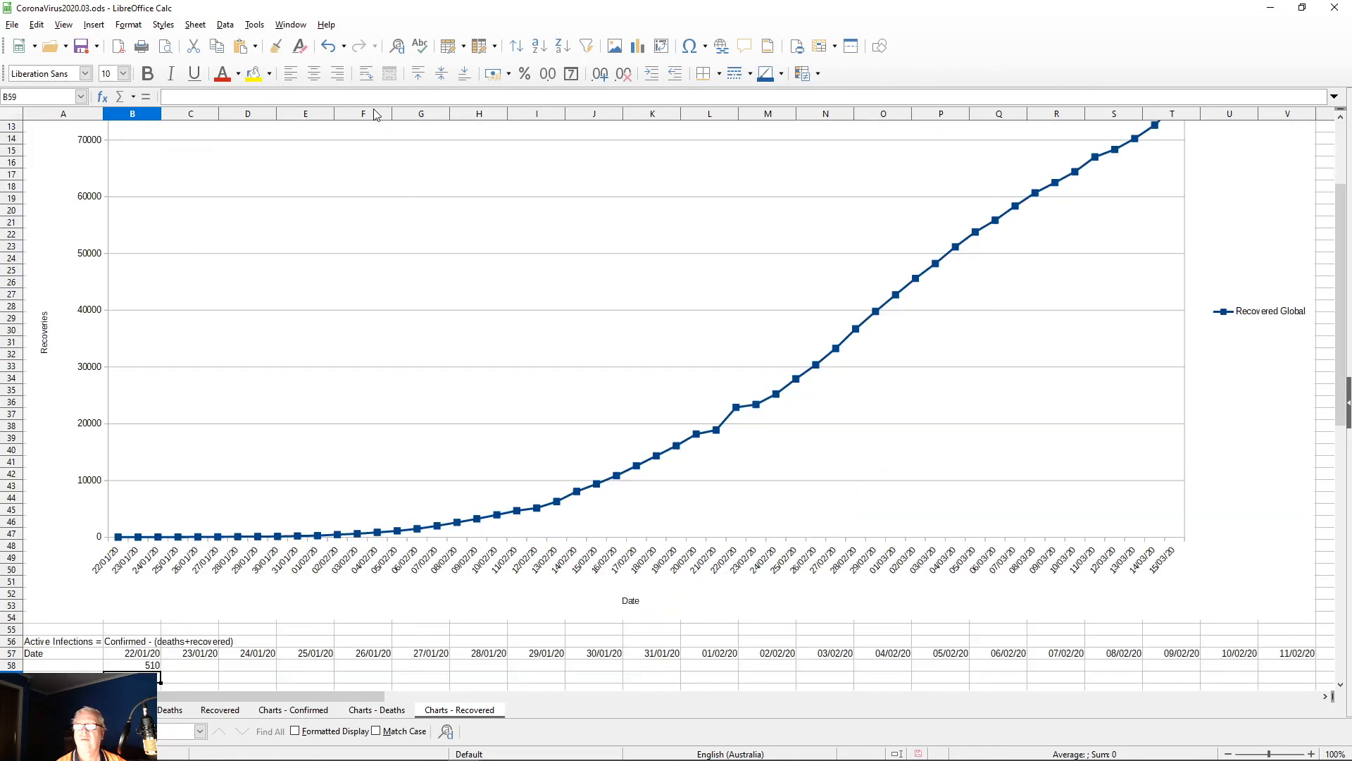
Step: Insert an empty row above row 1 on Charts - Recovered and move the Global Recoveries COVID-19 chart down to uncover row 3
scroll(242, 306, up, 4)
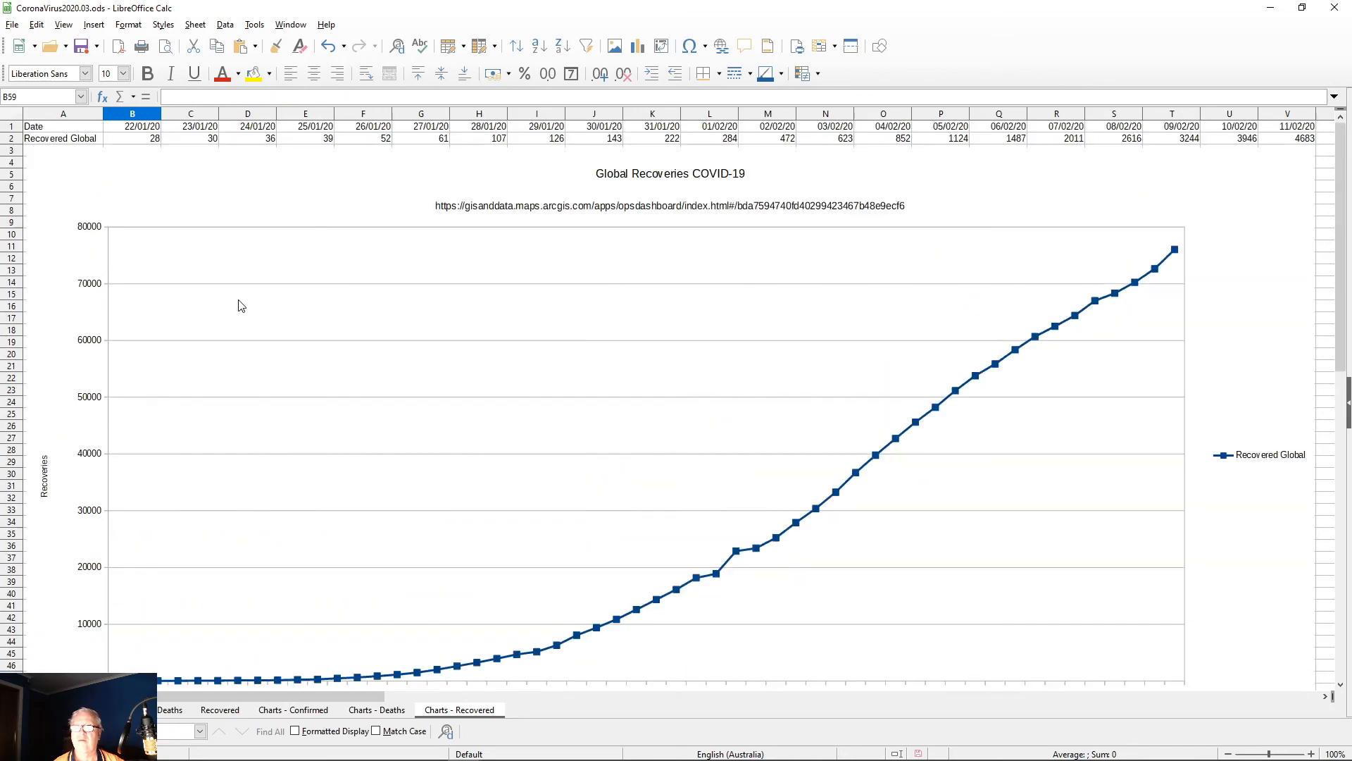
right_click(13, 128)
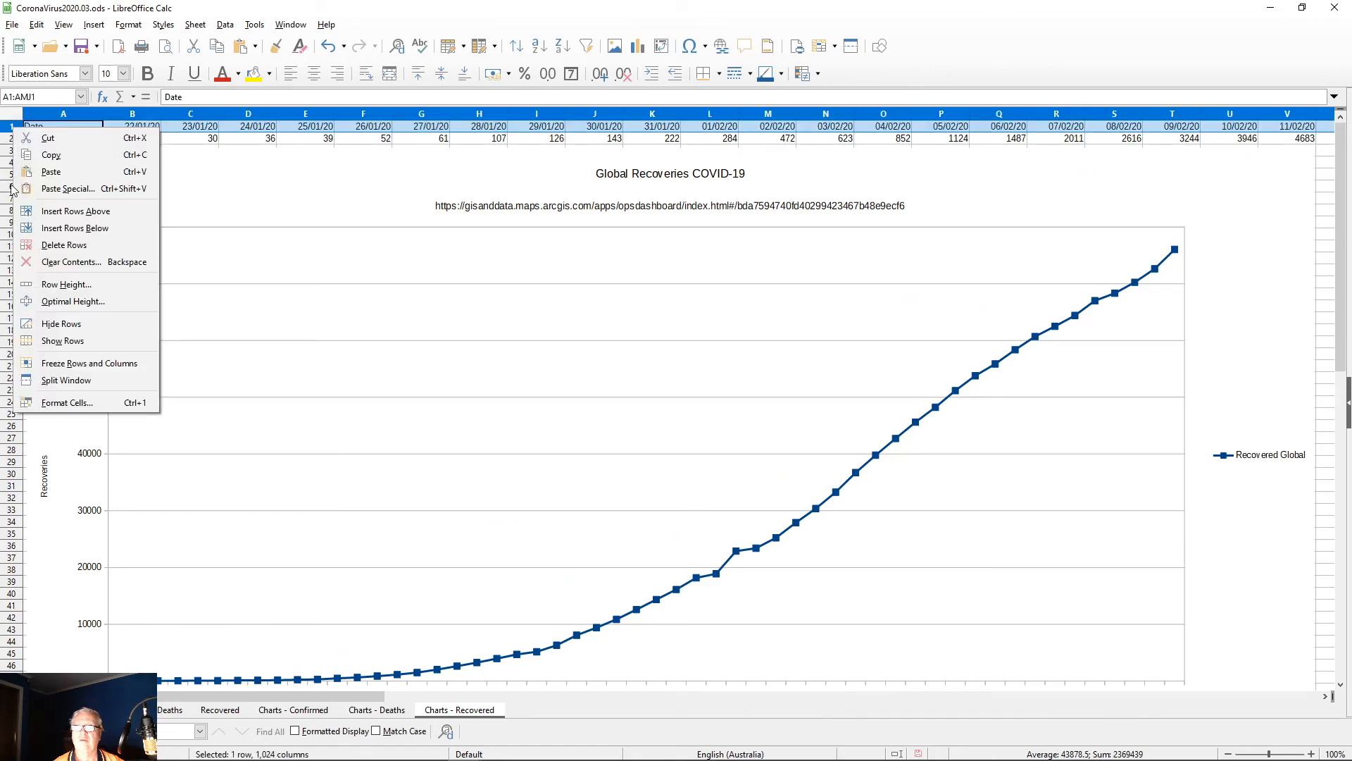
click(26, 213)
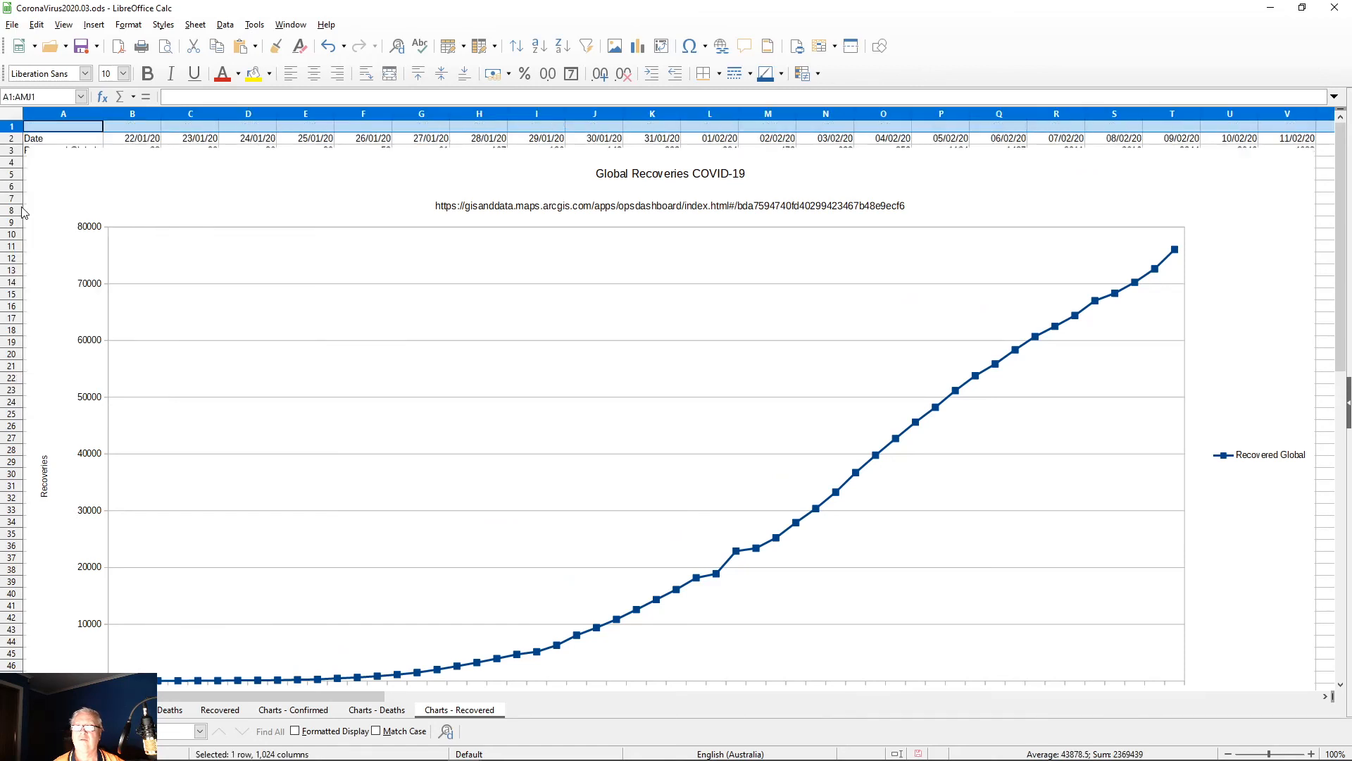
click(93, 186)
drag(91, 184, 85, 203)
Step: Copy the active infections formula from B59 across C59:BC59, covering every date through 15/03/20
scroll(181, 346, down, 7)
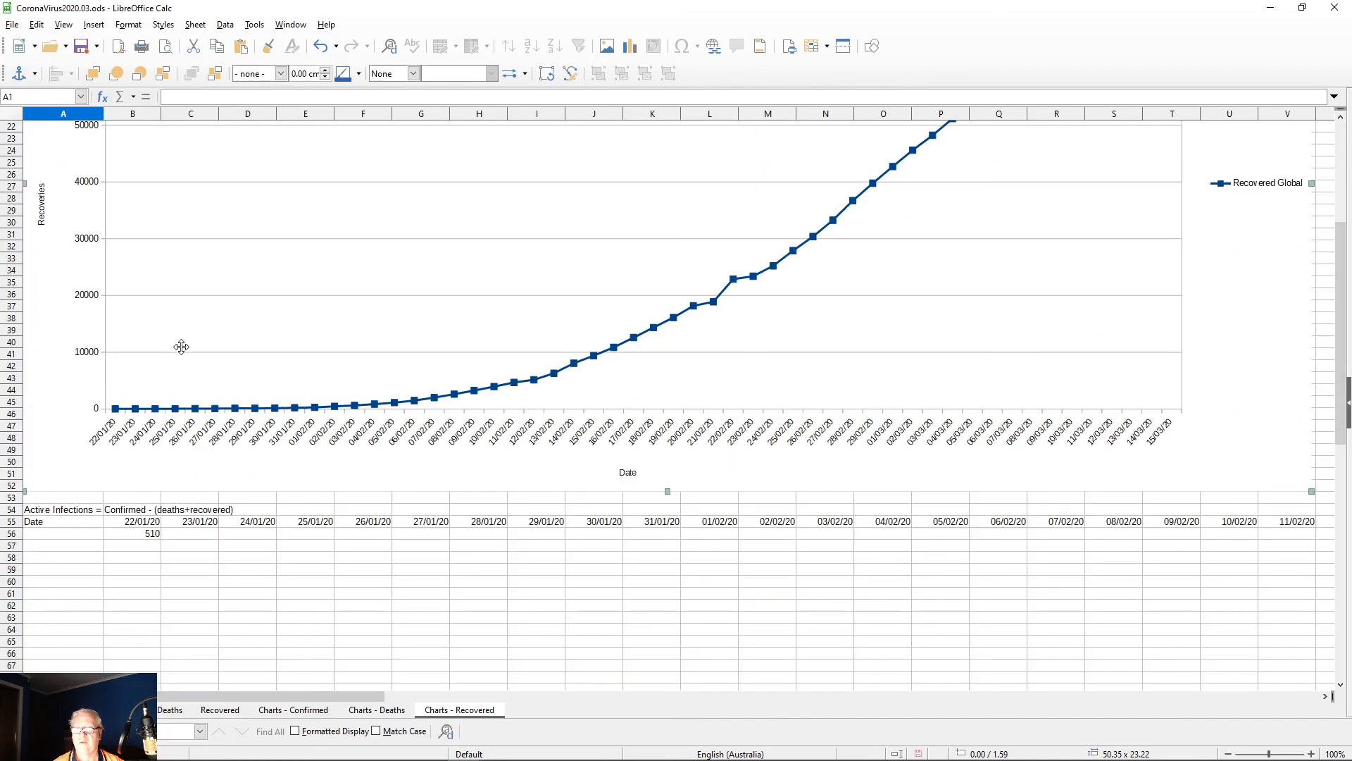
scroll(181, 346, down, 8)
click(137, 284)
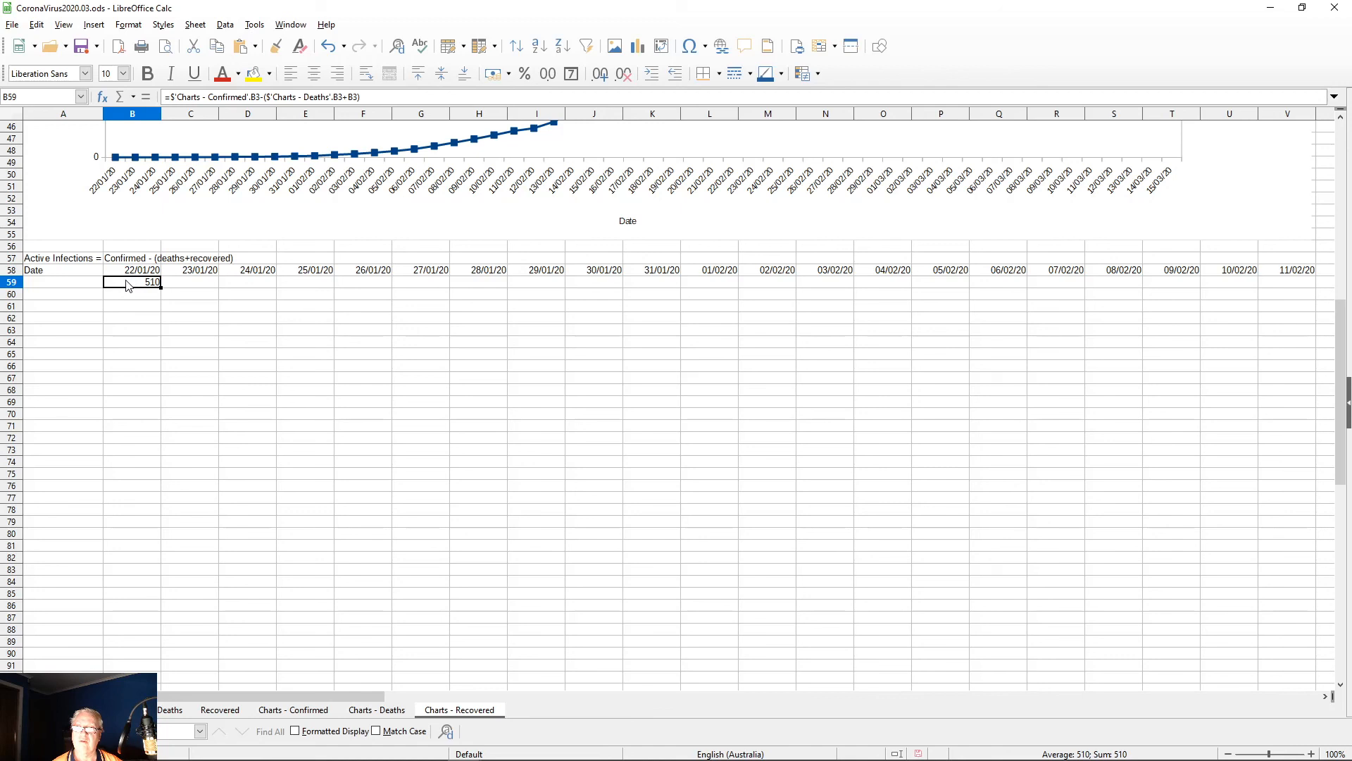
key(ctrl+c)
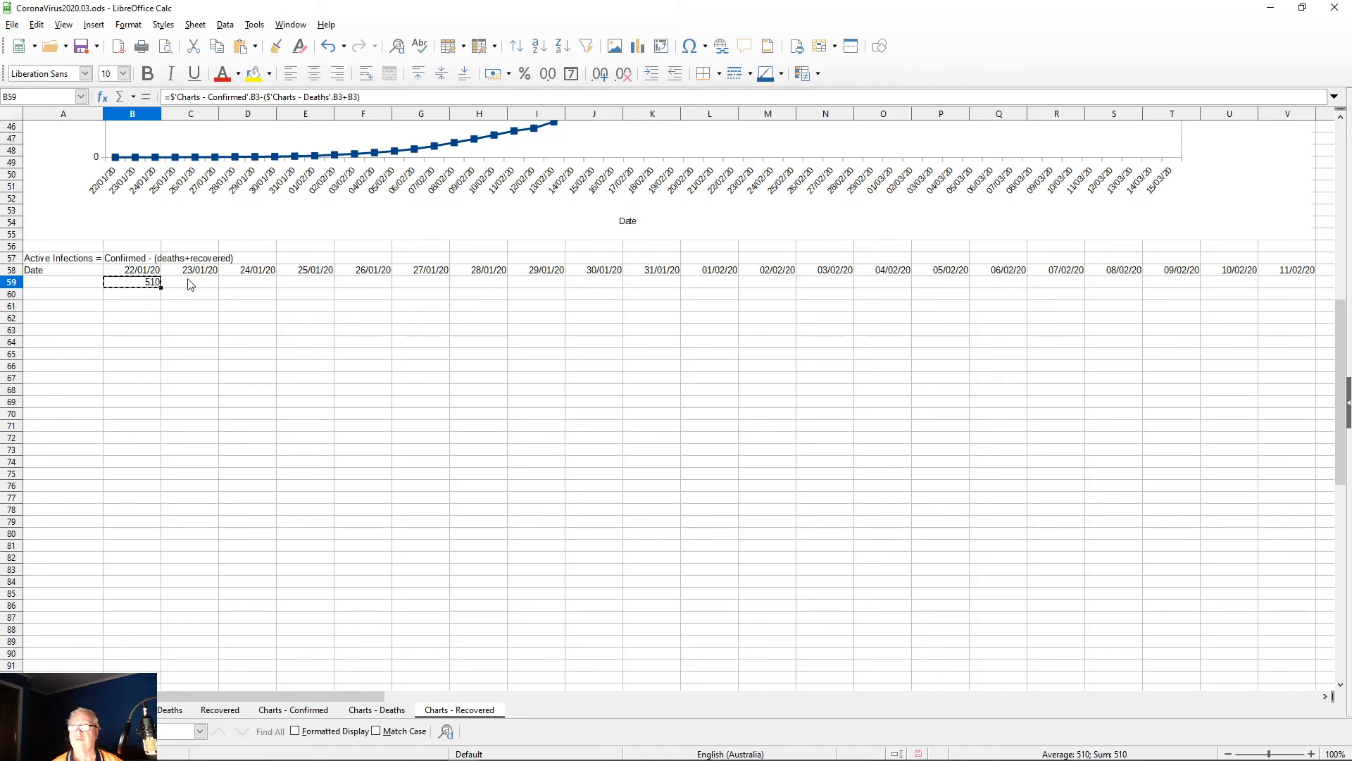
click(189, 282)
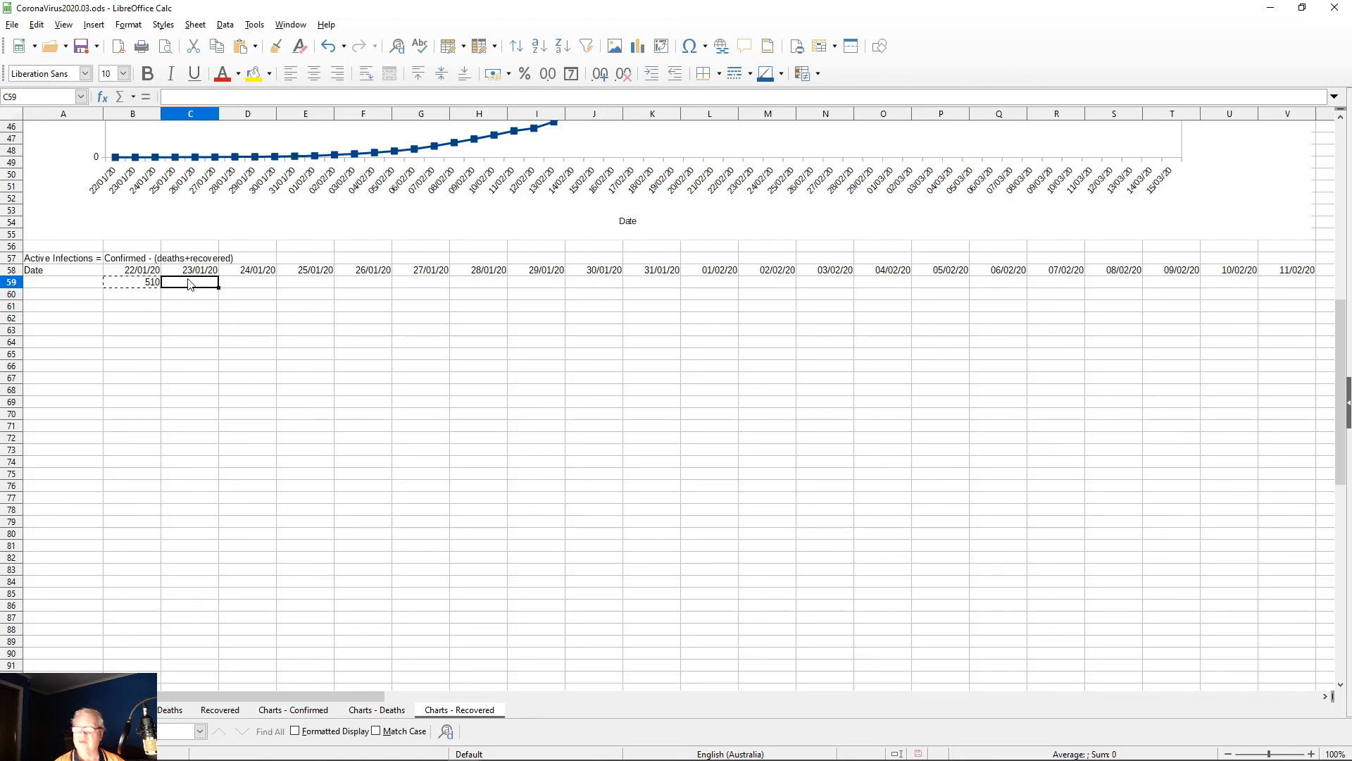
key(shift+Right)
key(shift+Right)
key(shift+Right)
key(shift+Right)
key(shift+Right)
key(shift+Right)
key(shift+Right)
key(shift+Right)
key(shift+Right)
key(shift+Right)
key(shift+Right)
key(shift+Right)
key(shift+Right)
key(shift+Right)
key(shift+Right)
key(shift+Right)
key(shift+Right)
key(shift+Right)
key(shift+Right)
key(shift+Right)
key(shift+Right)
key(shift+Right)
key(shift+Right)
key(shift+Right)
key(shift+Right)
key(shift+Right)
key(shift+Right)
key(shift+Right)
key(shift+Right)
key(shift+Right)
key(shift+Right)
key(shift+Right)
key(shift+Right)
key(shift+Right)
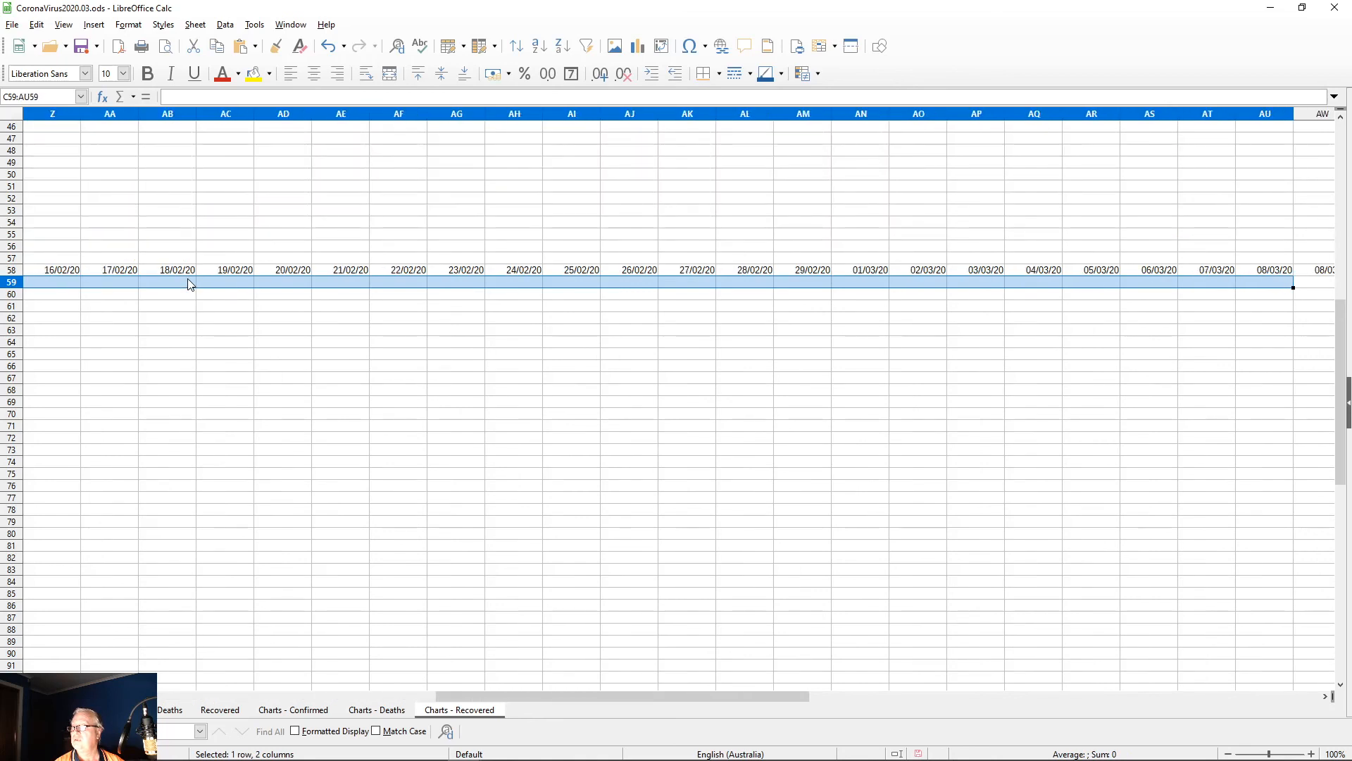
key(shift+Left)
key(shift+Left)
key(shift+Left)
key(shift+Left)
key(shift+Left)
key(shift+Left)
key(shift+Left)
key(shift+Left)
key(shift+Left)
key(shift+Left)
key(shift+Left)
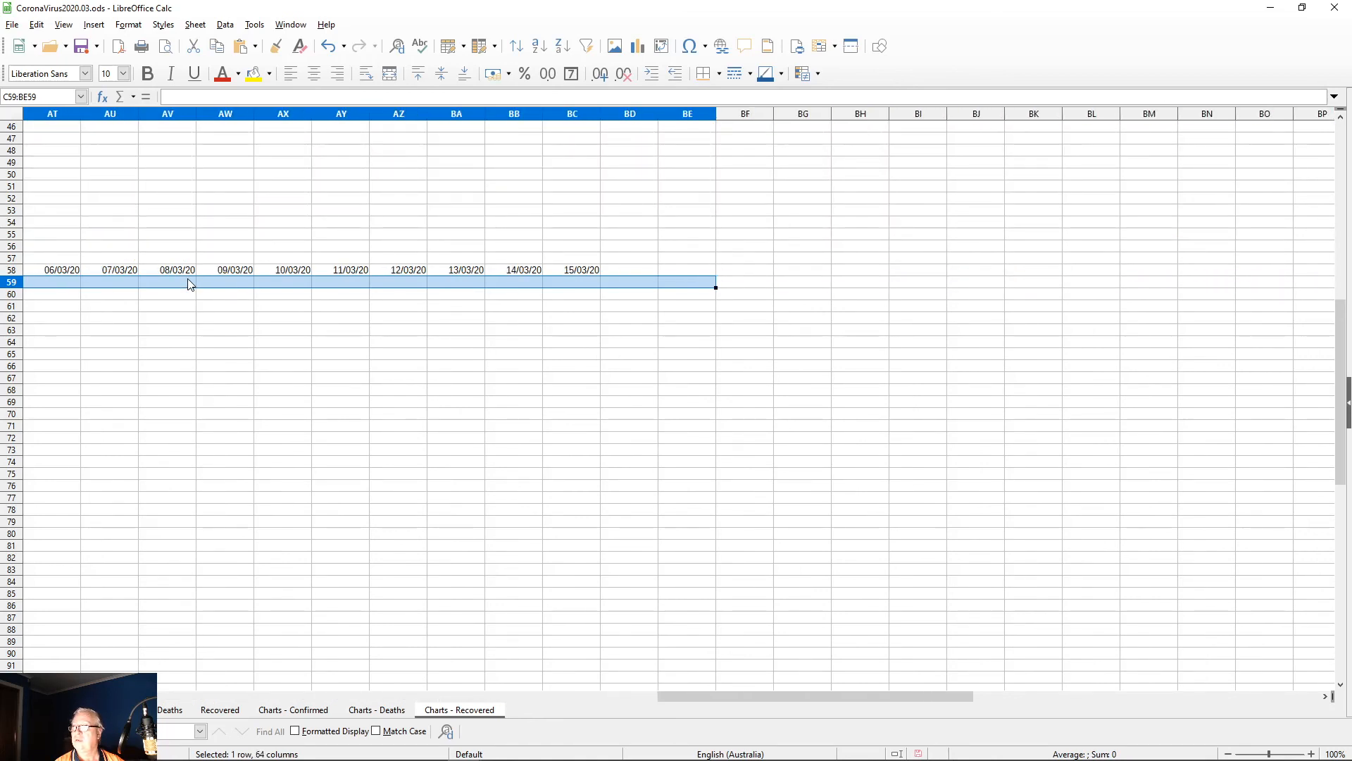
key(ctrl+v)
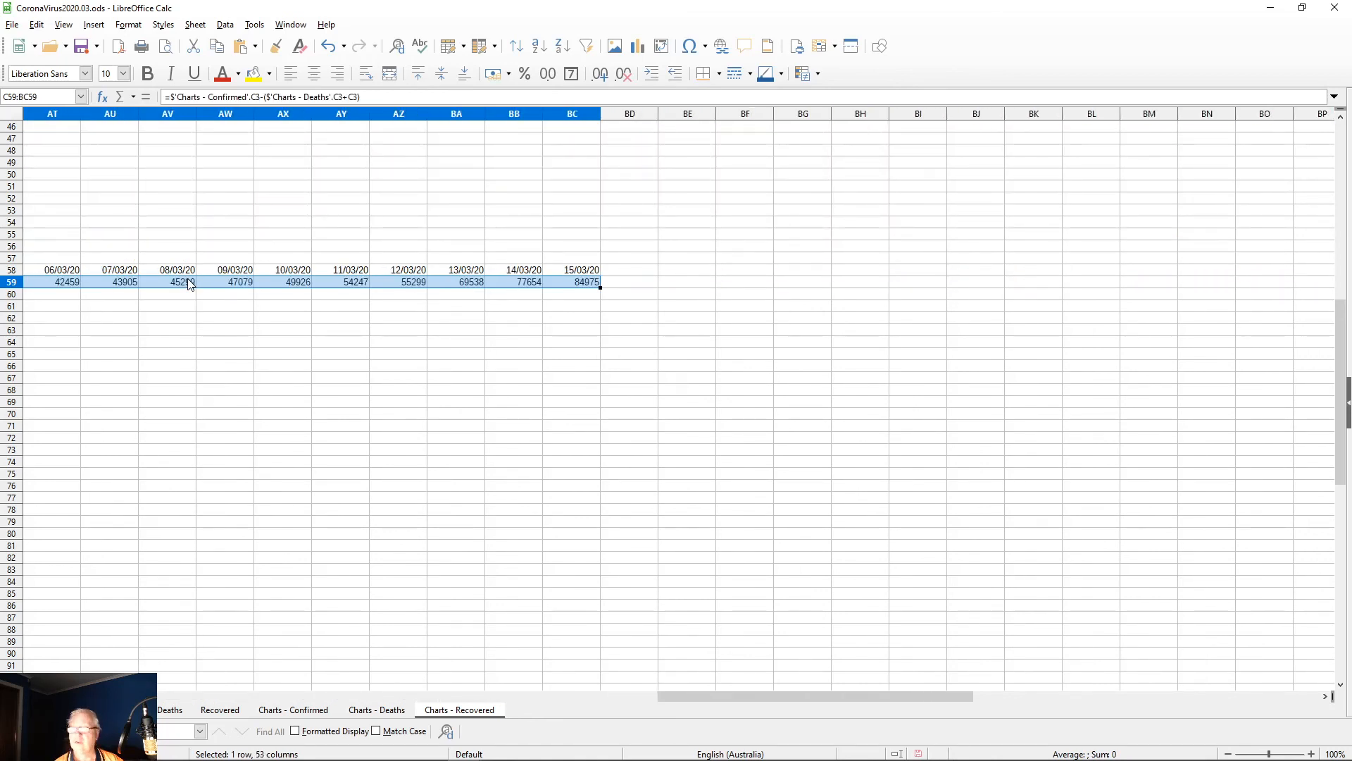
drag(691, 696, 246, 696)
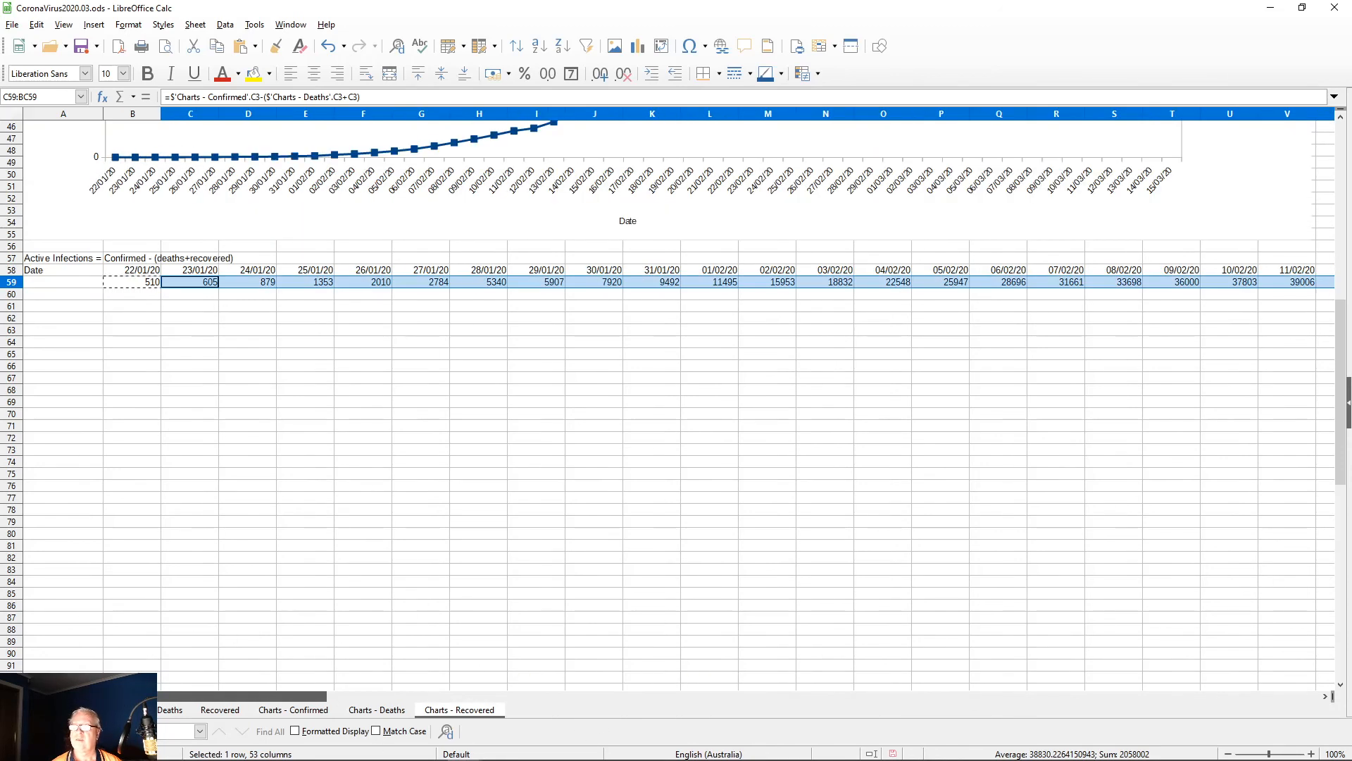
Step: Spot-check the copied active infections formulas across row 59 of Charts - Recovered, including I59, L59 and N59
click(479, 282)
click(539, 283)
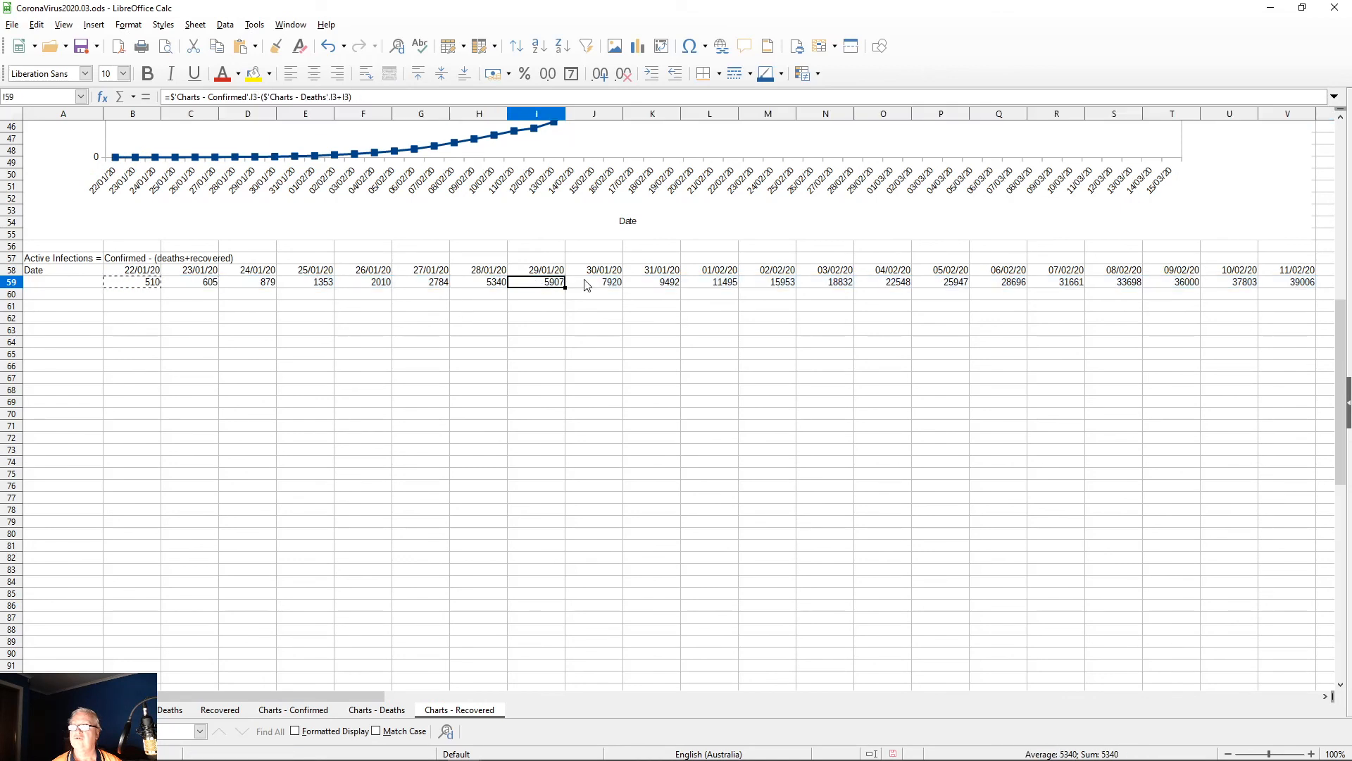
click(650, 283)
click(714, 284)
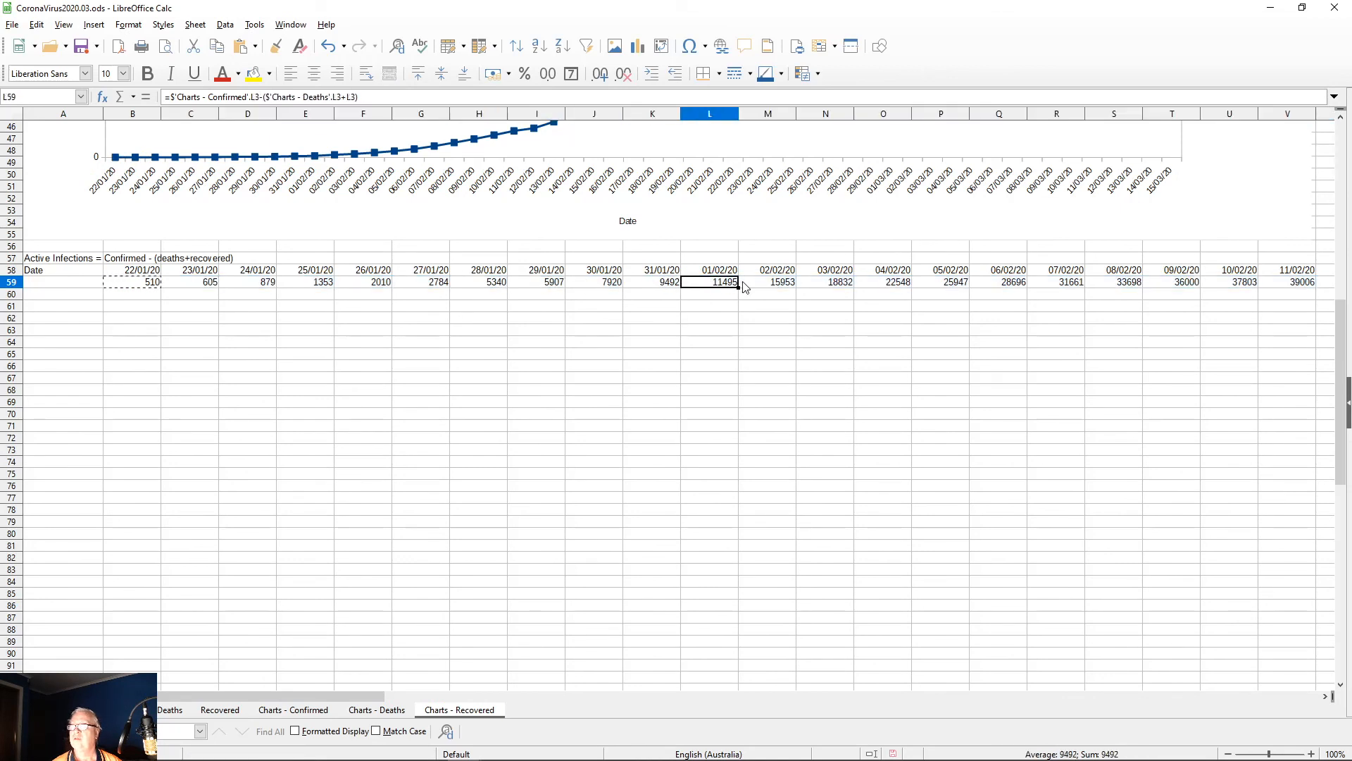
click(832, 284)
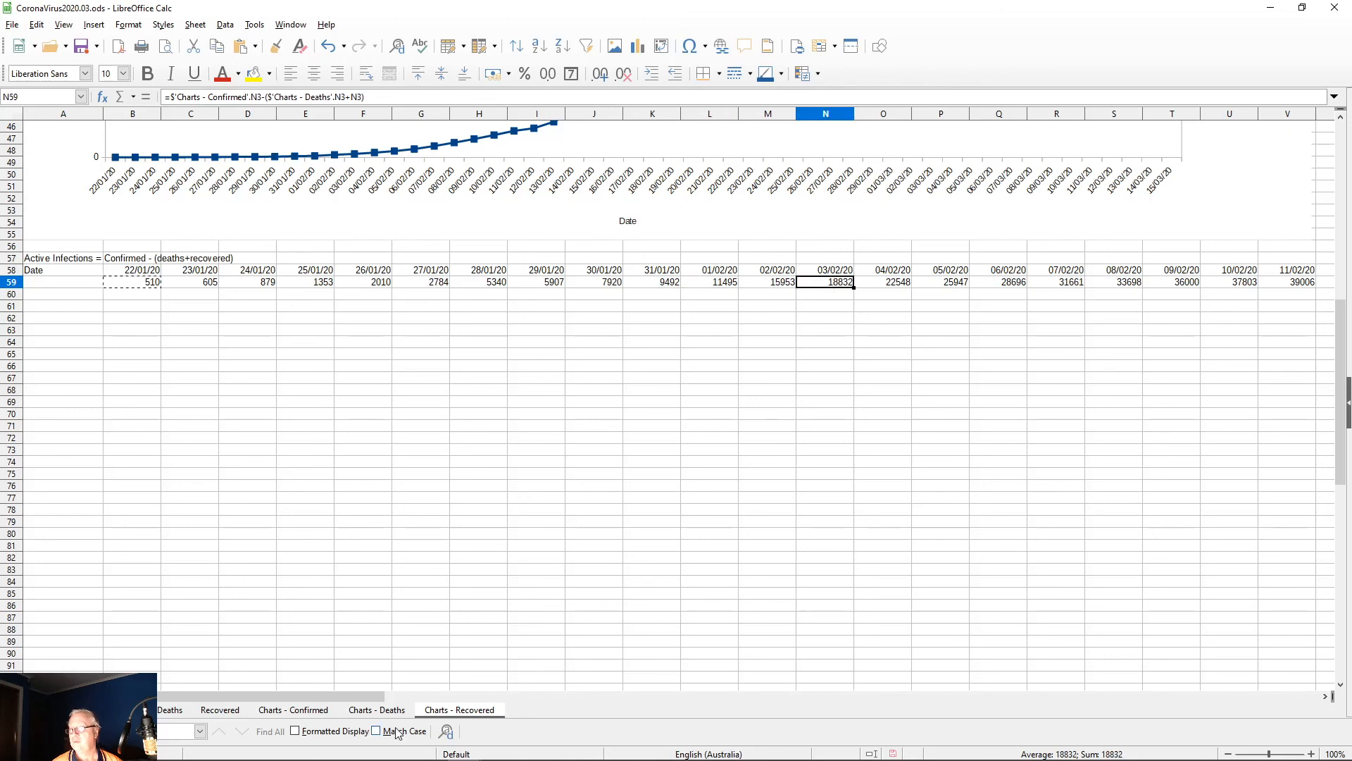
drag(361, 691, 214, 673)
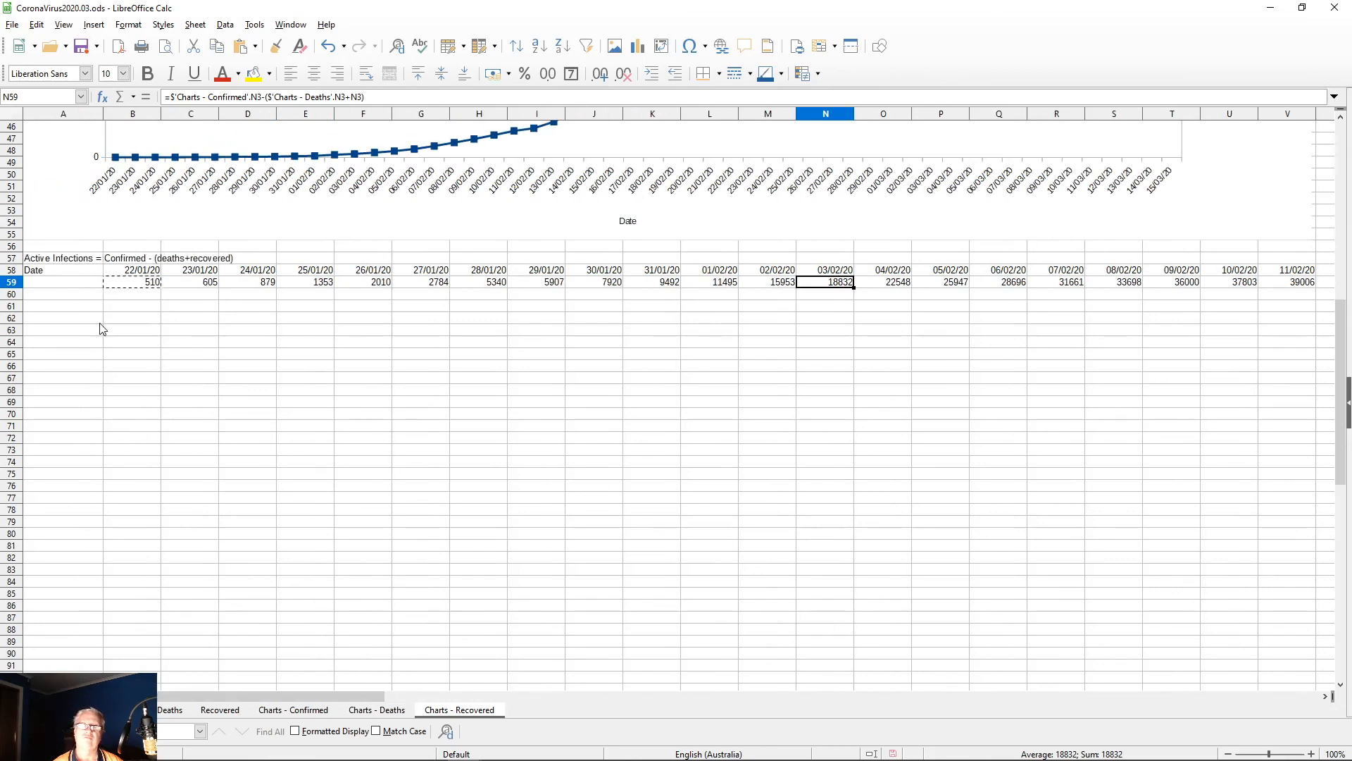
Step: Label the active infections row by entering "Active Infections." in A59, dropping the rest of the auto-completed heading text
click(68, 286)
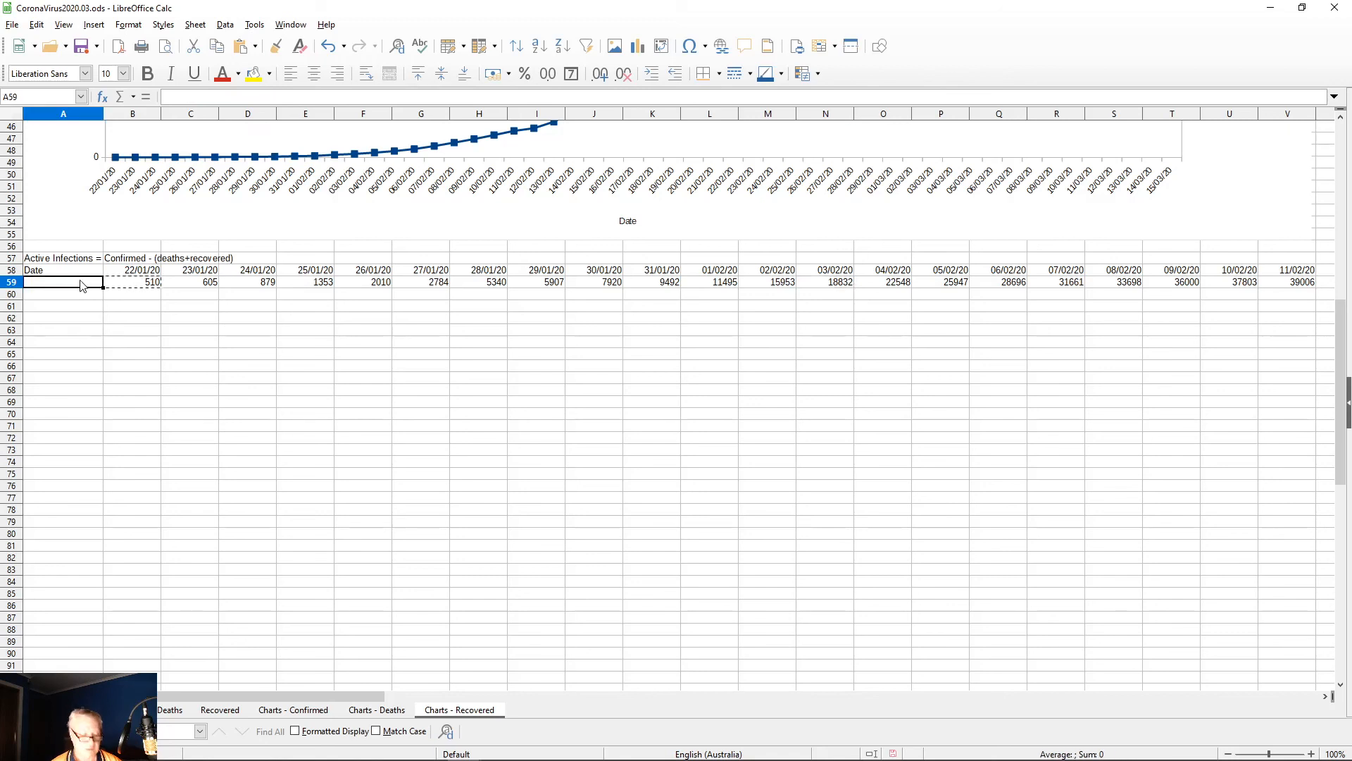
key(shift+Right)
key(shift+Right)
key(shift+Right)
key(shift+Right)
key(shift+Right)
key(shift+Right)
key(shift+Right)
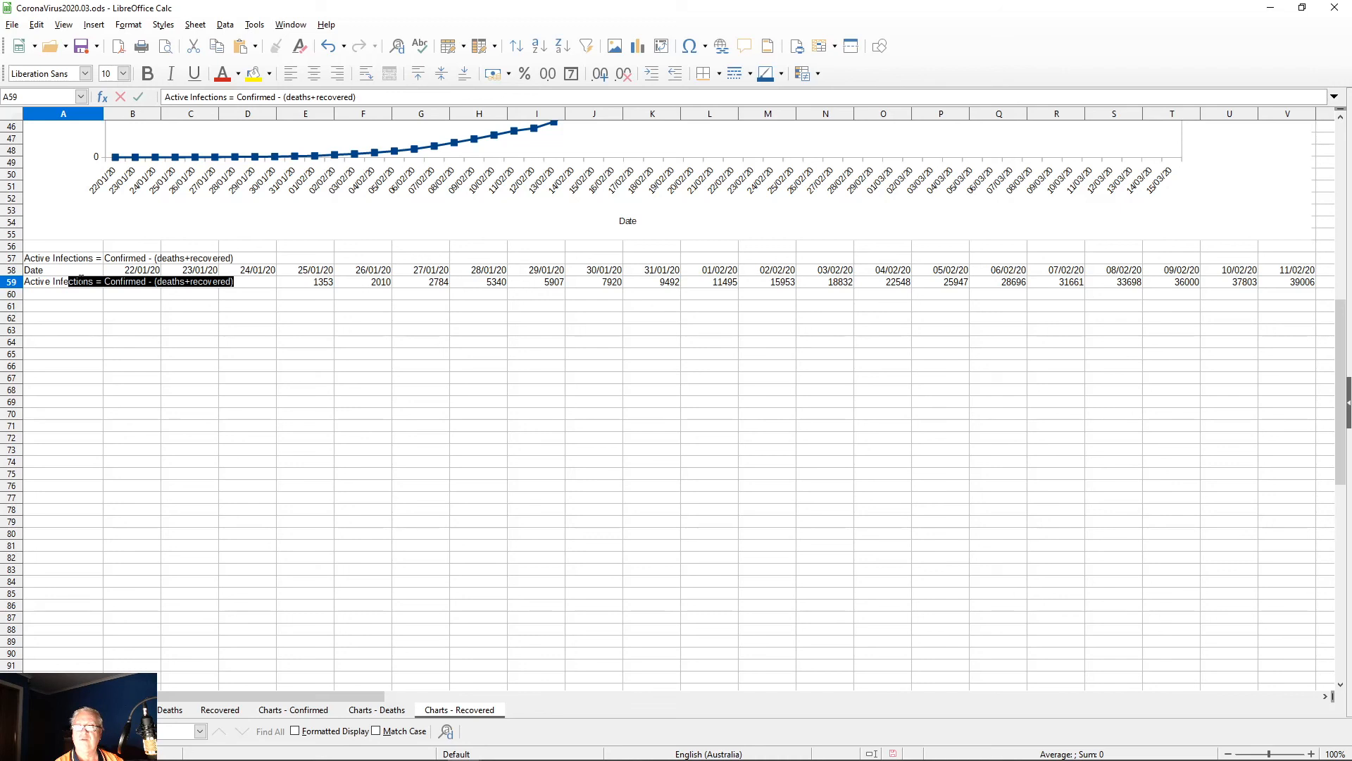
key(shift+Right)
key(shift+Right)
key(shift+Right)
key(shift+Right)
text(.)
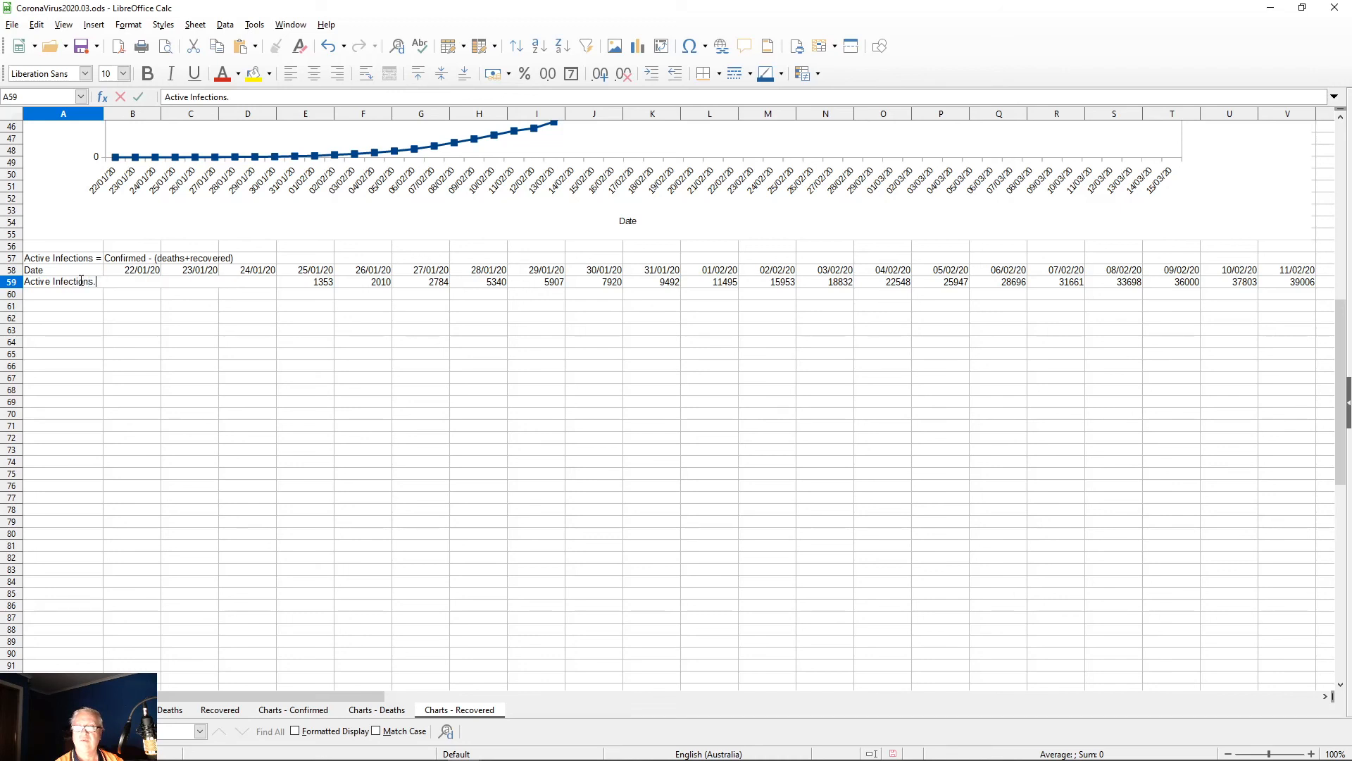
key(Return)
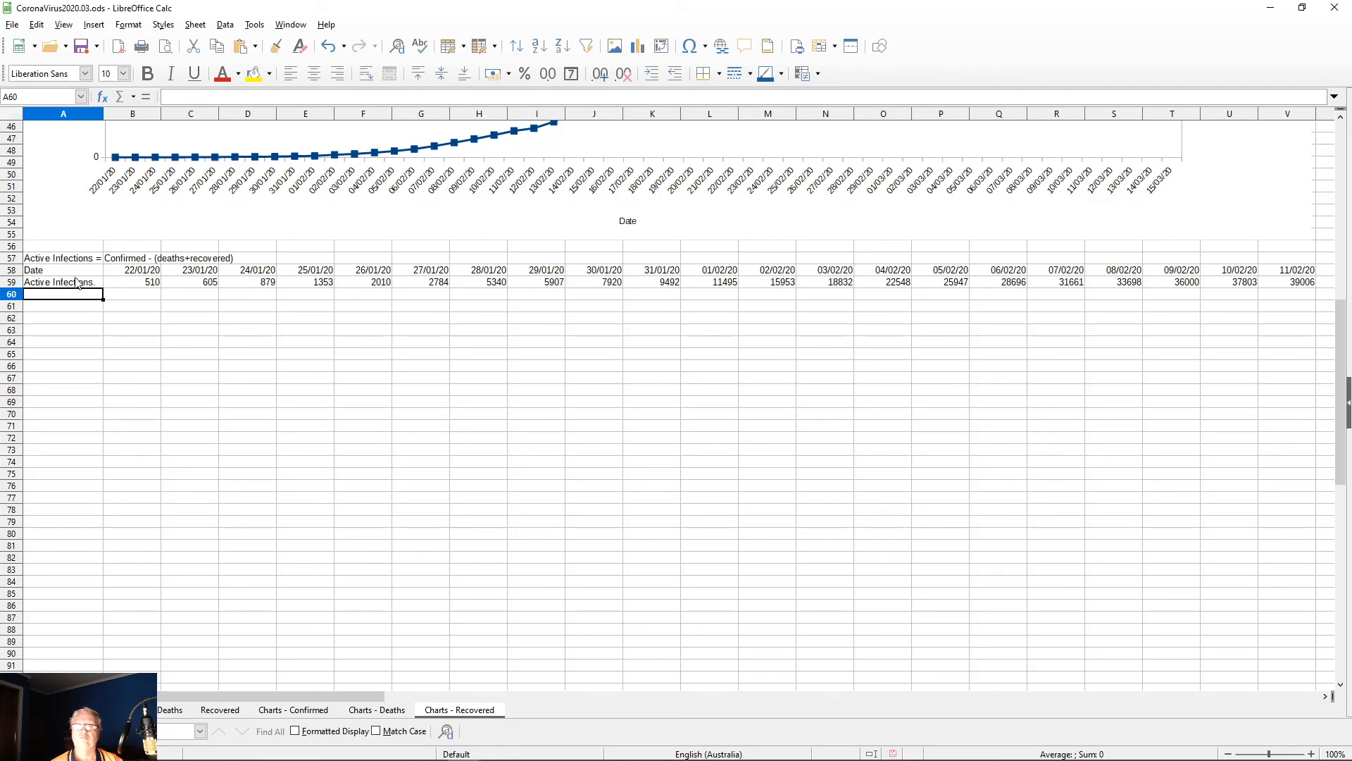
Step: Insert a chart from A58:BC59 using the Line type with Points and Lines
drag(40, 273, 48, 290)
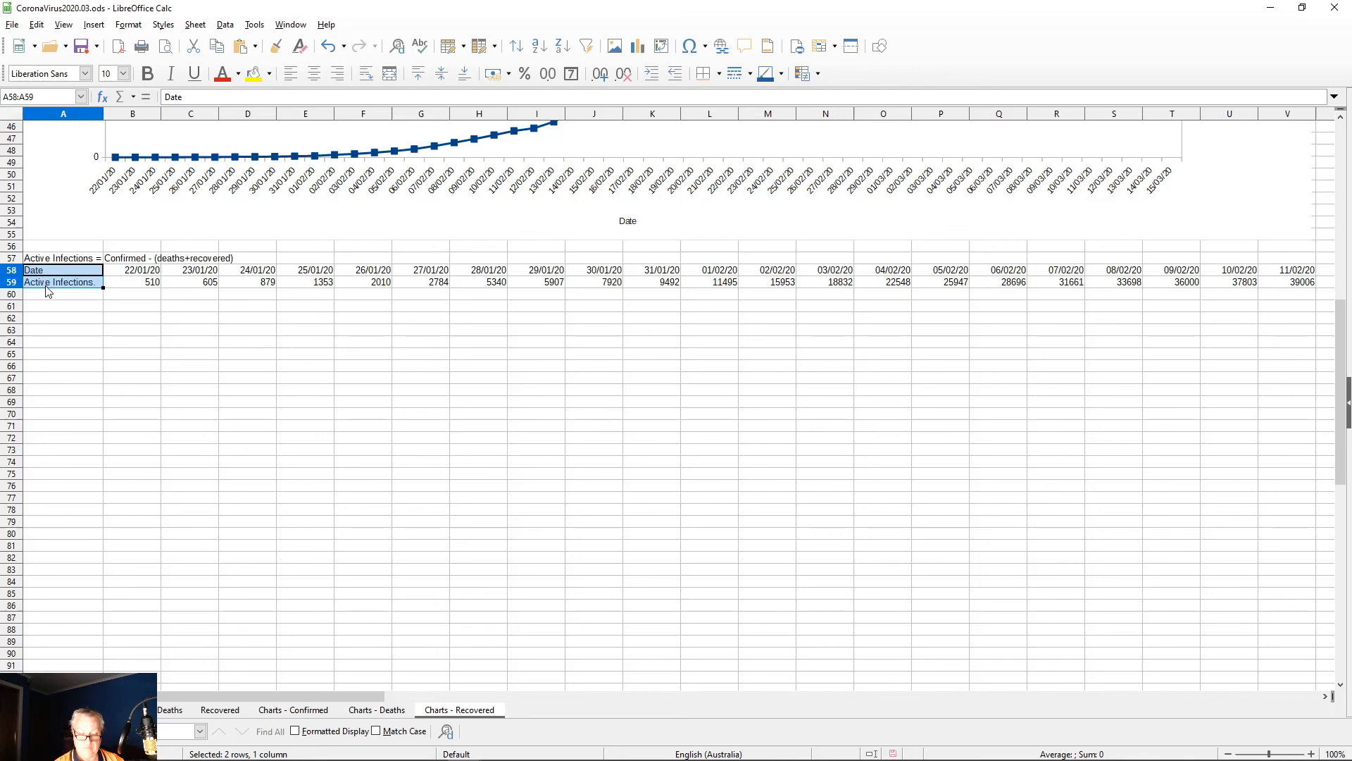
key(ctrl+shift+Right)
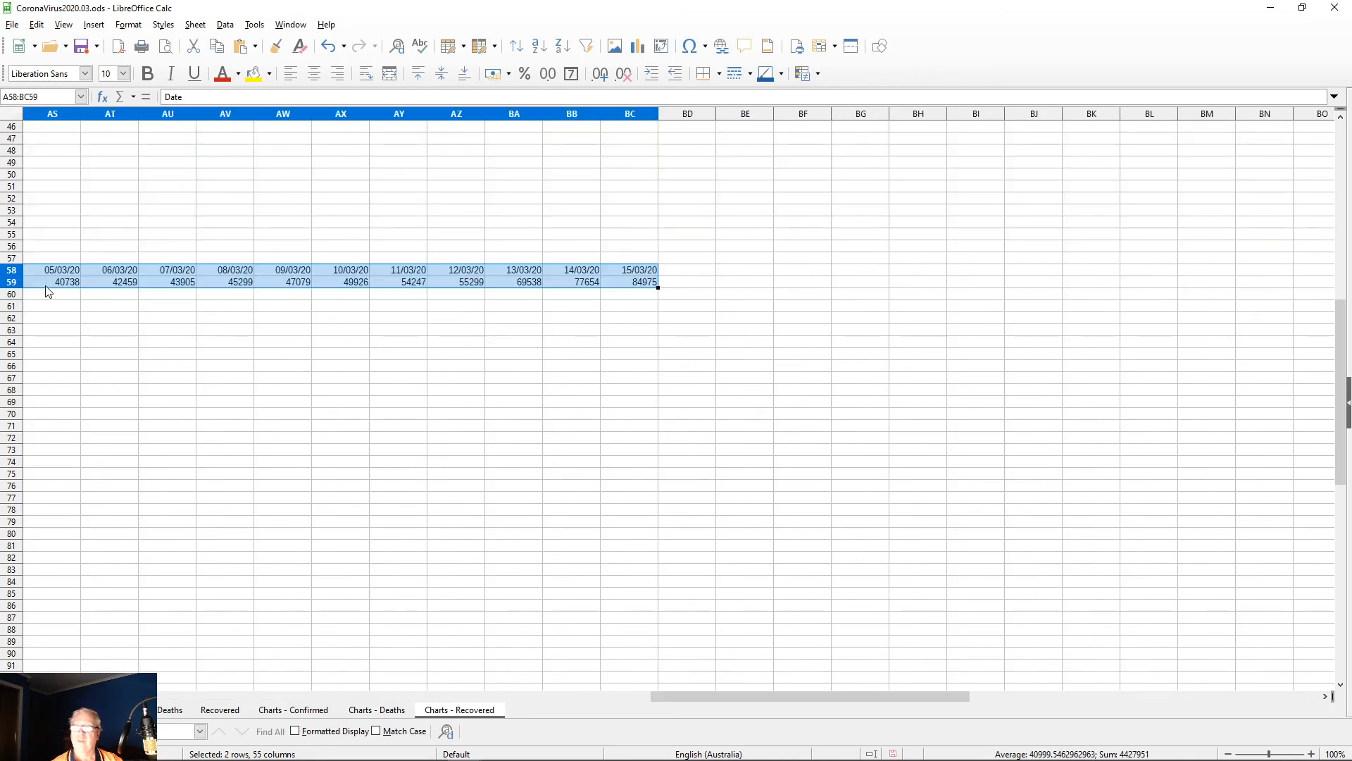
drag(703, 697, 105, 697)
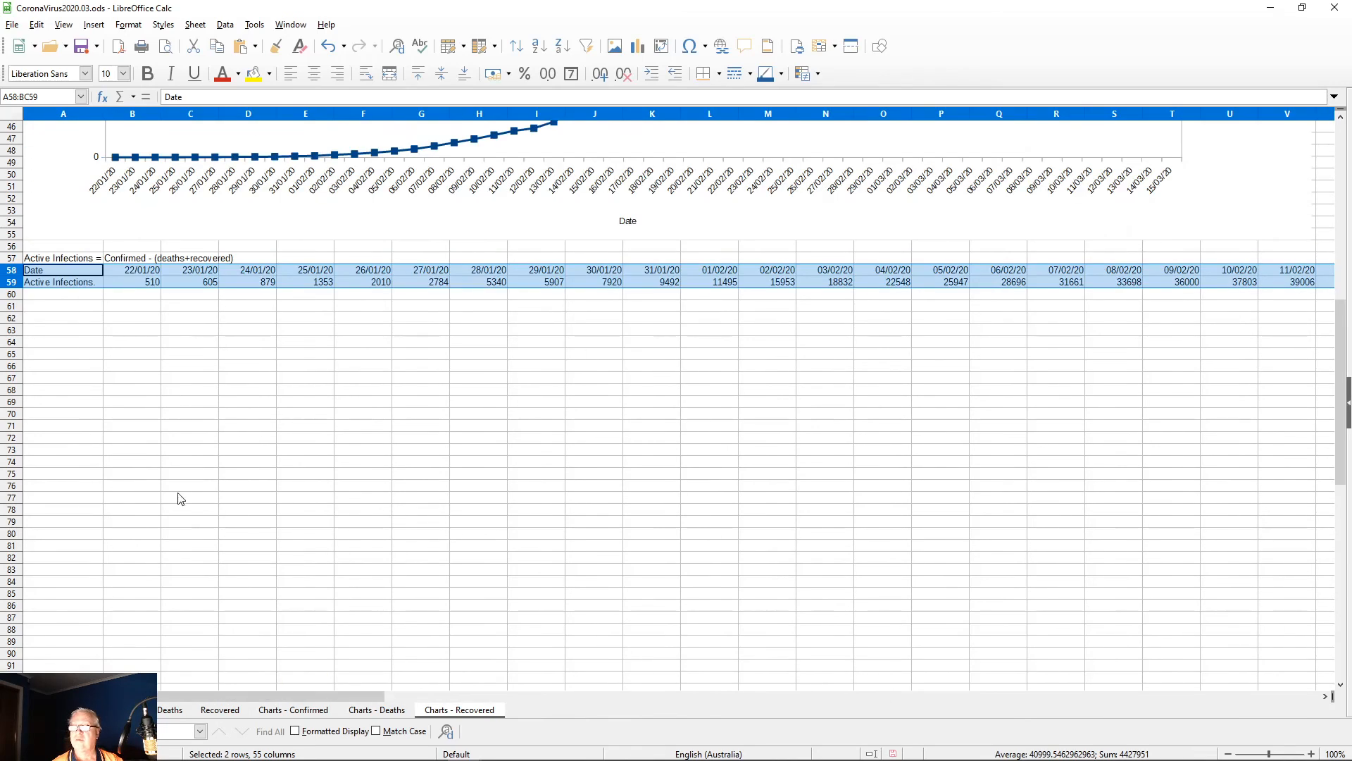
scroll(296, 452, down, 4)
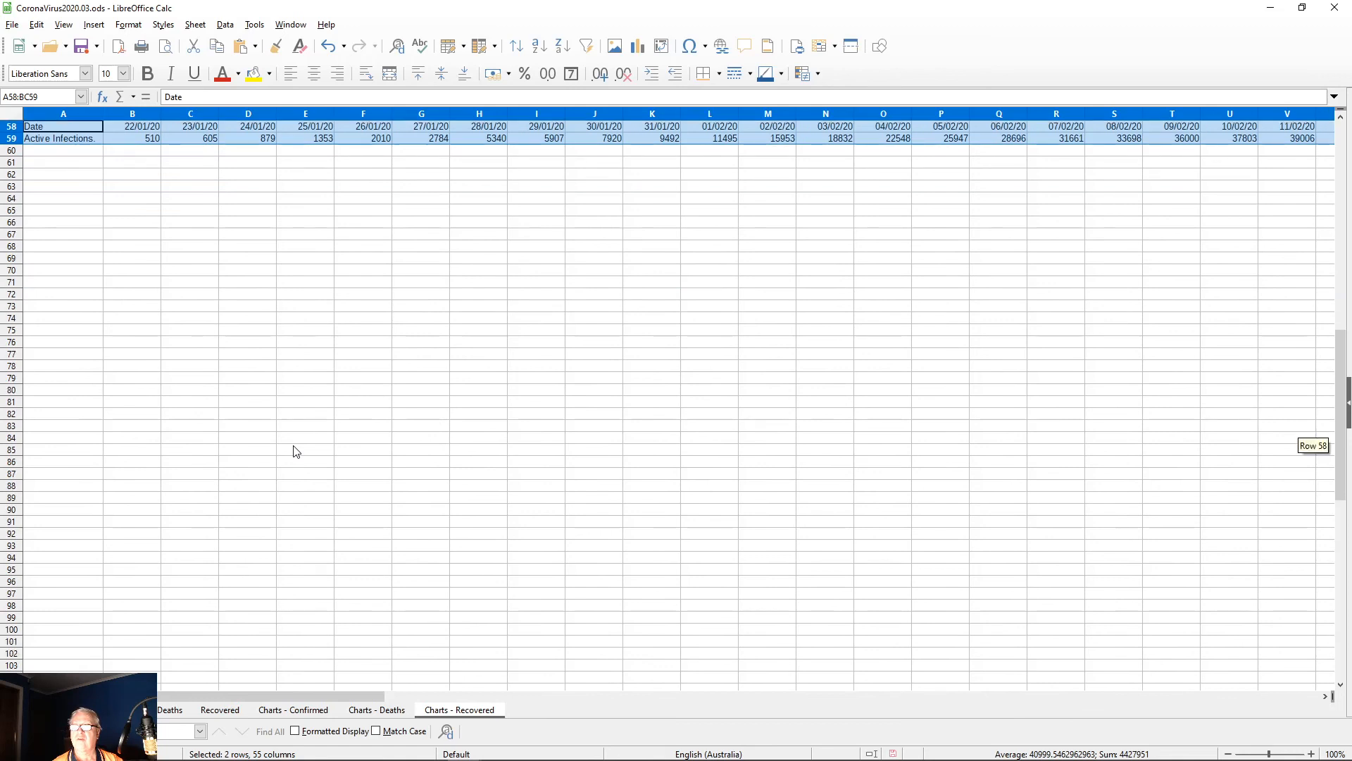
click(637, 46)
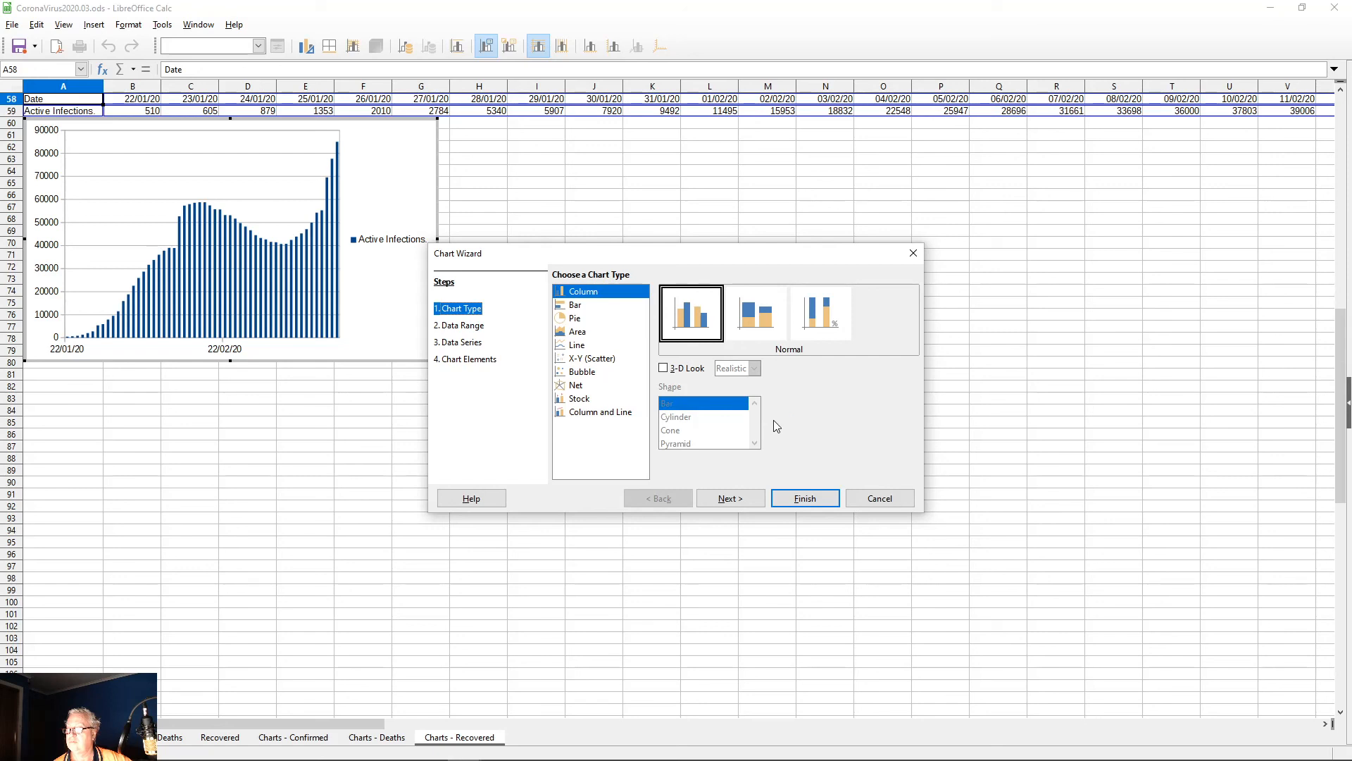
click(593, 361)
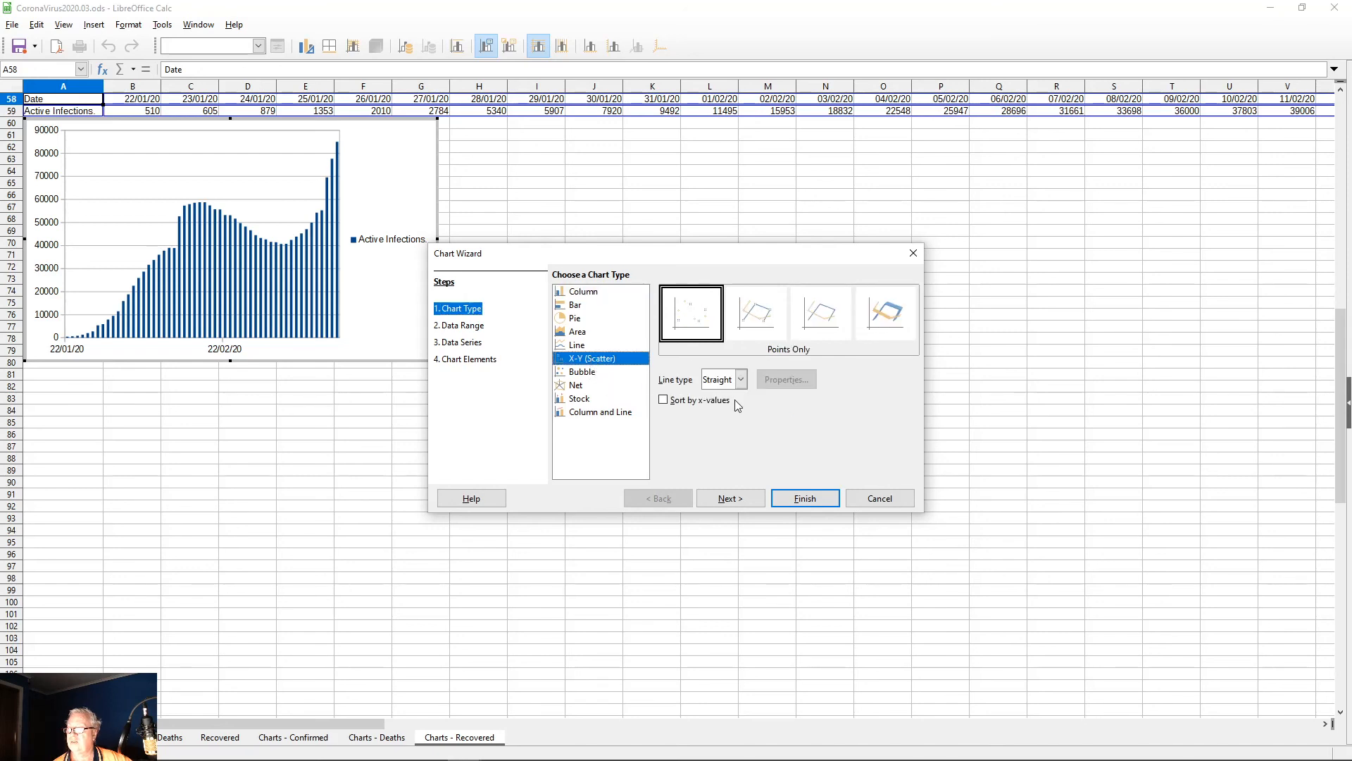
click(578, 349)
click(746, 335)
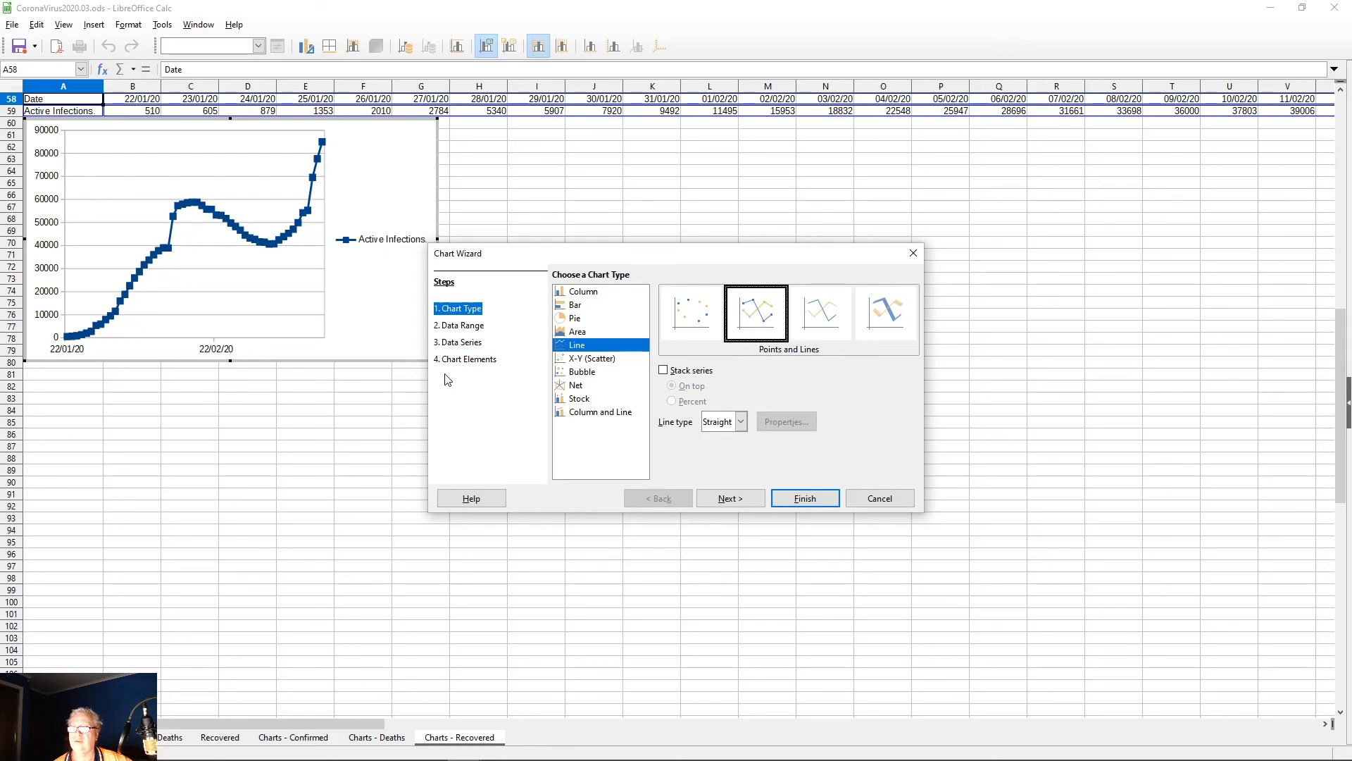
Step: Set the new chart's title to "Active Infections Global COVID-19" in its chart elements
click(457, 360)
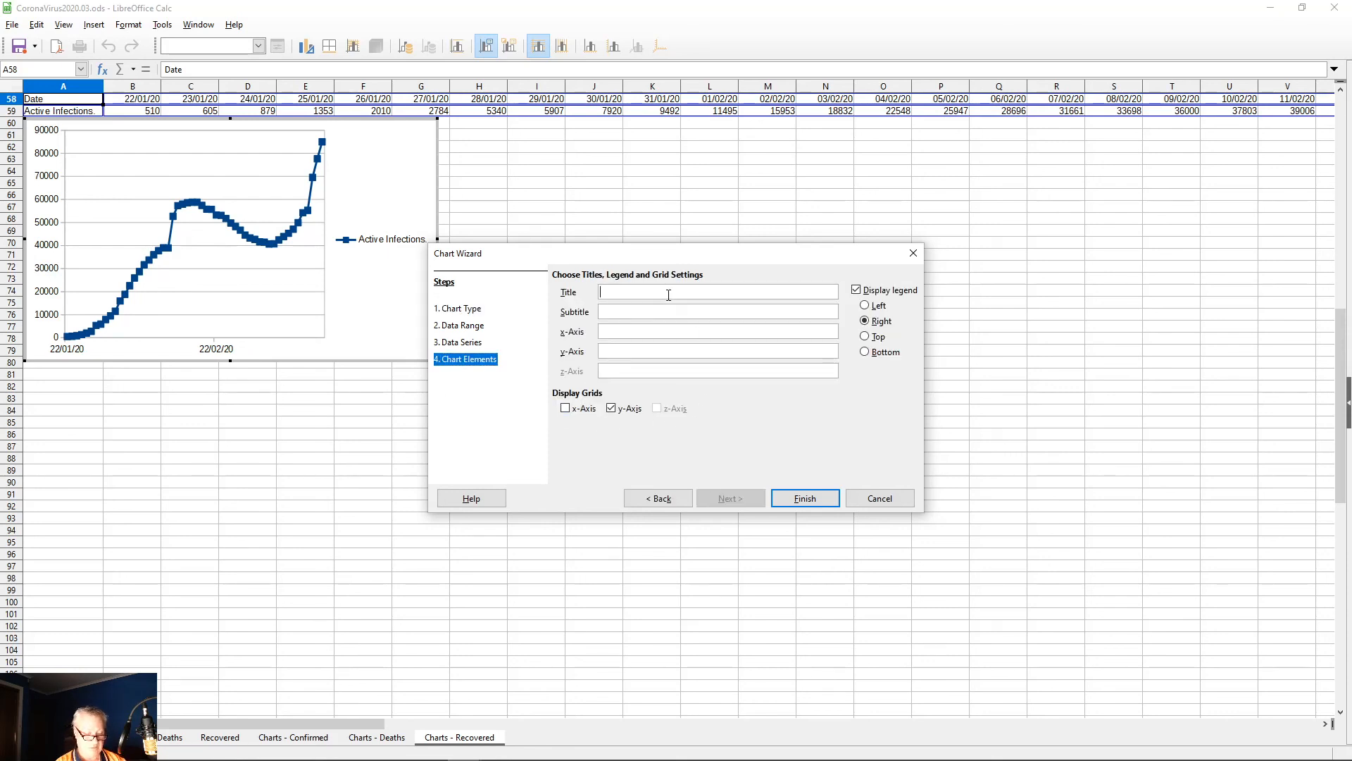
text(Ac)
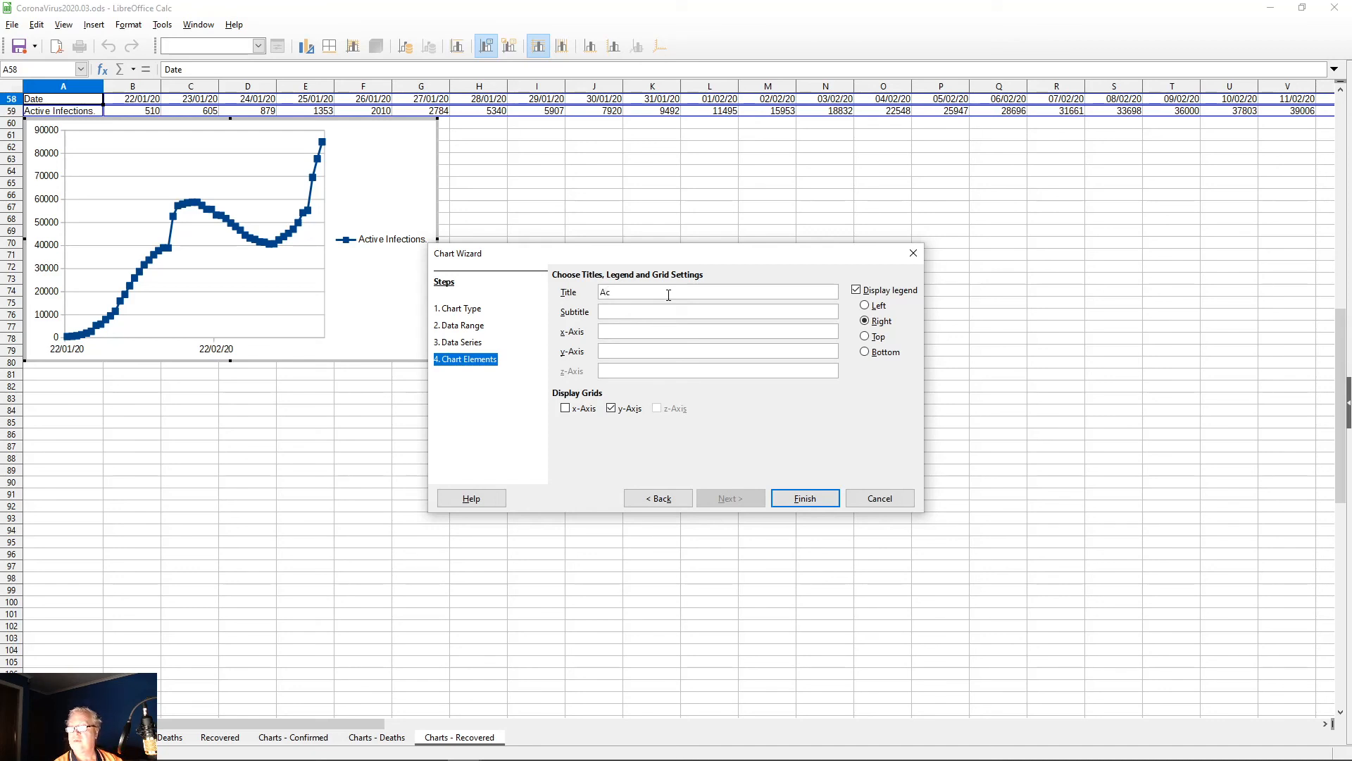
text(tive Infections C)
text(lobal CO)
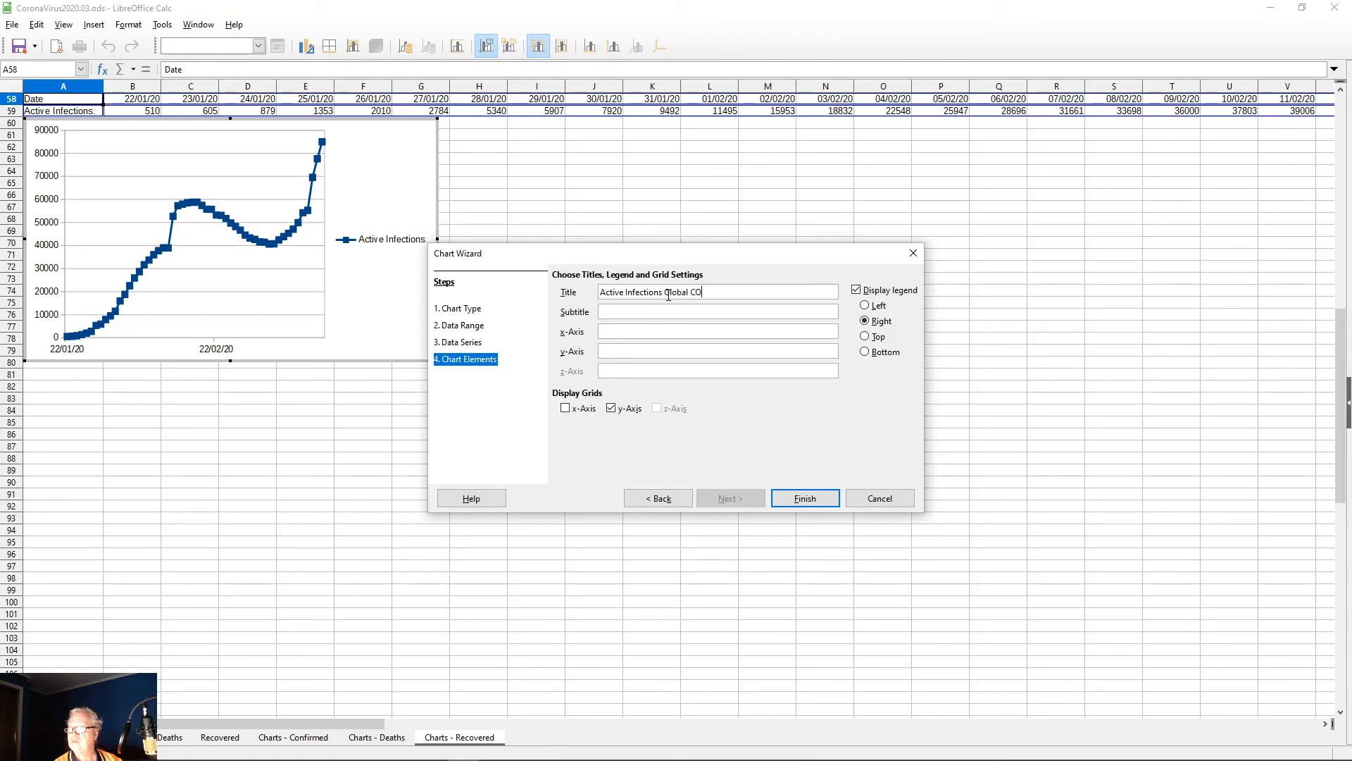
text(VID-19)
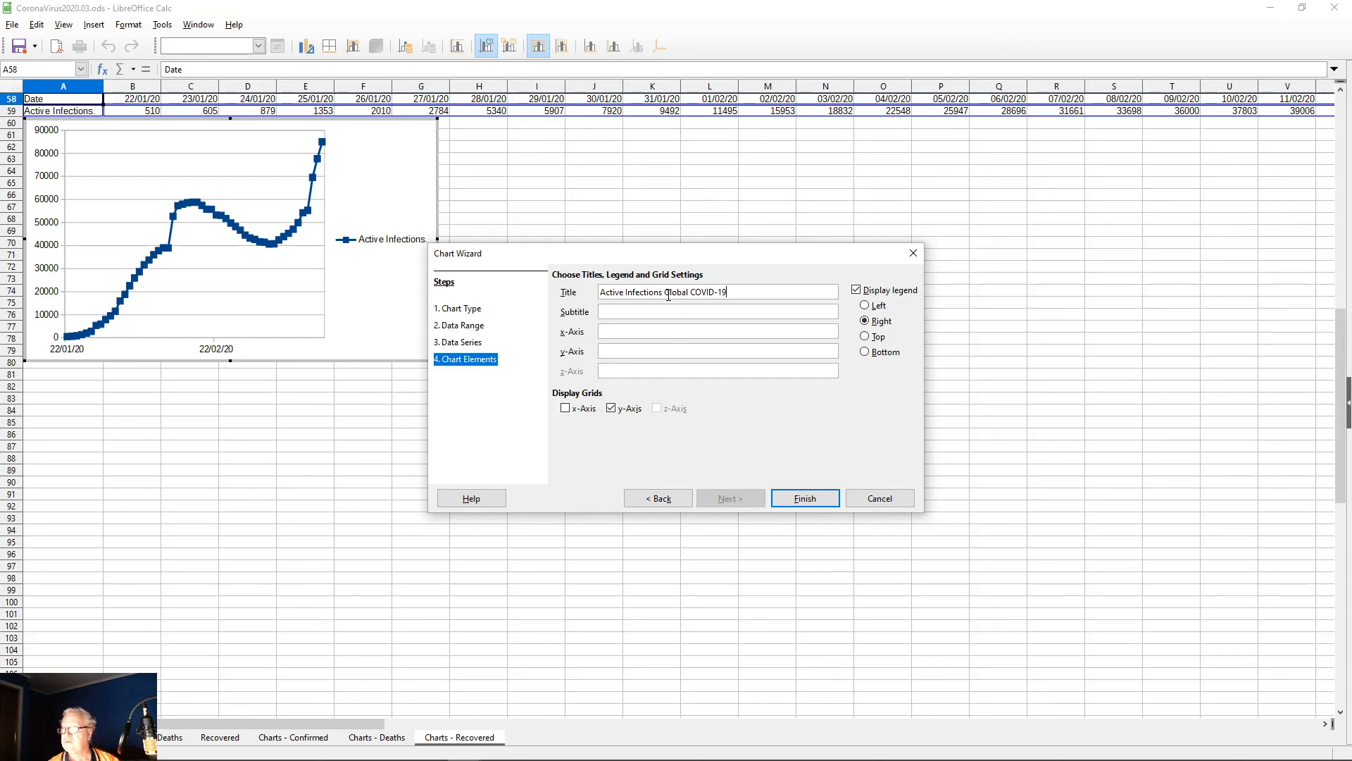
Step: Copy the Johns Hopkins COVID-19 dashboard's web address from the browser and paste it as the chart's subtitle in LibreOffice Calc
key(Tab)
key(alt+Tab)
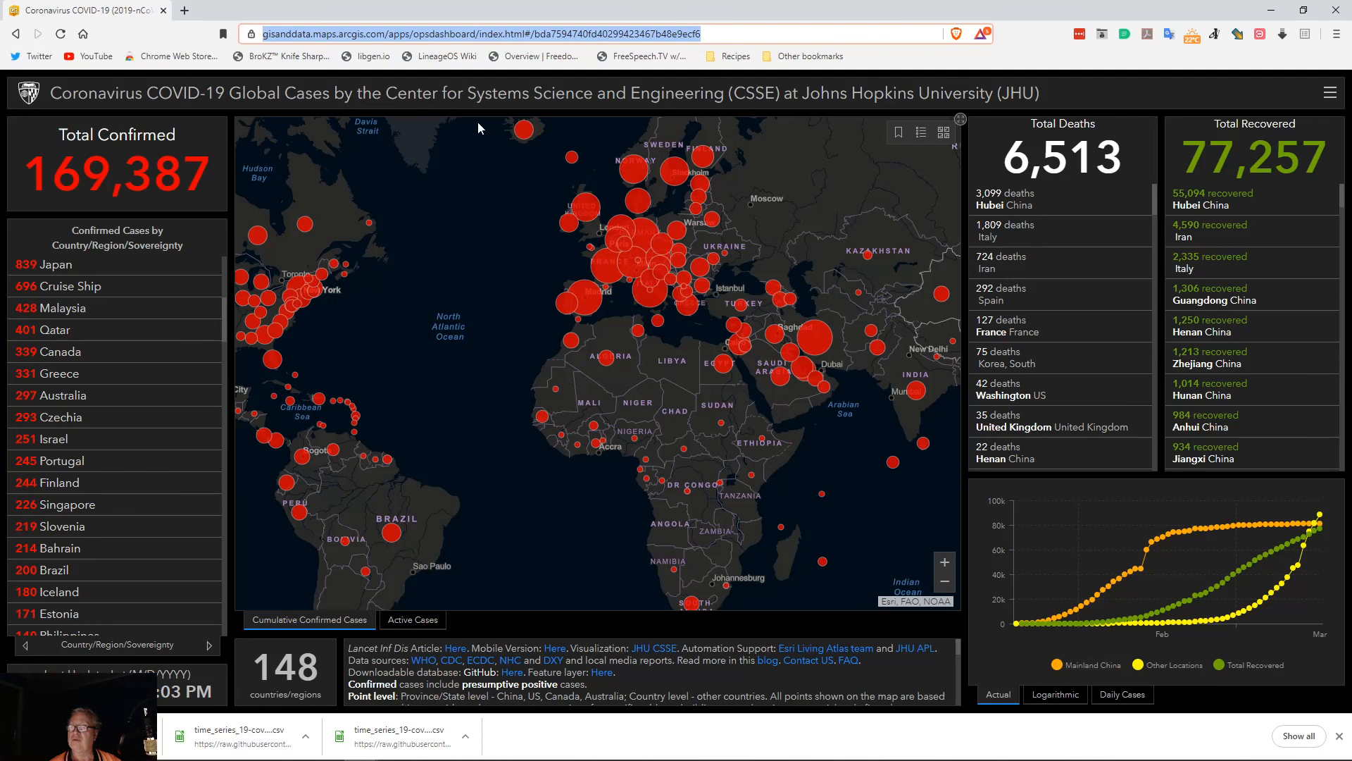
right_click(465, 34)
click(491, 110)
key(alt+Tab)
key(ctrl+v)
Step: Title the x-axis "Date" and the y-axis "Active", and finish creating the chart
click(625, 332)
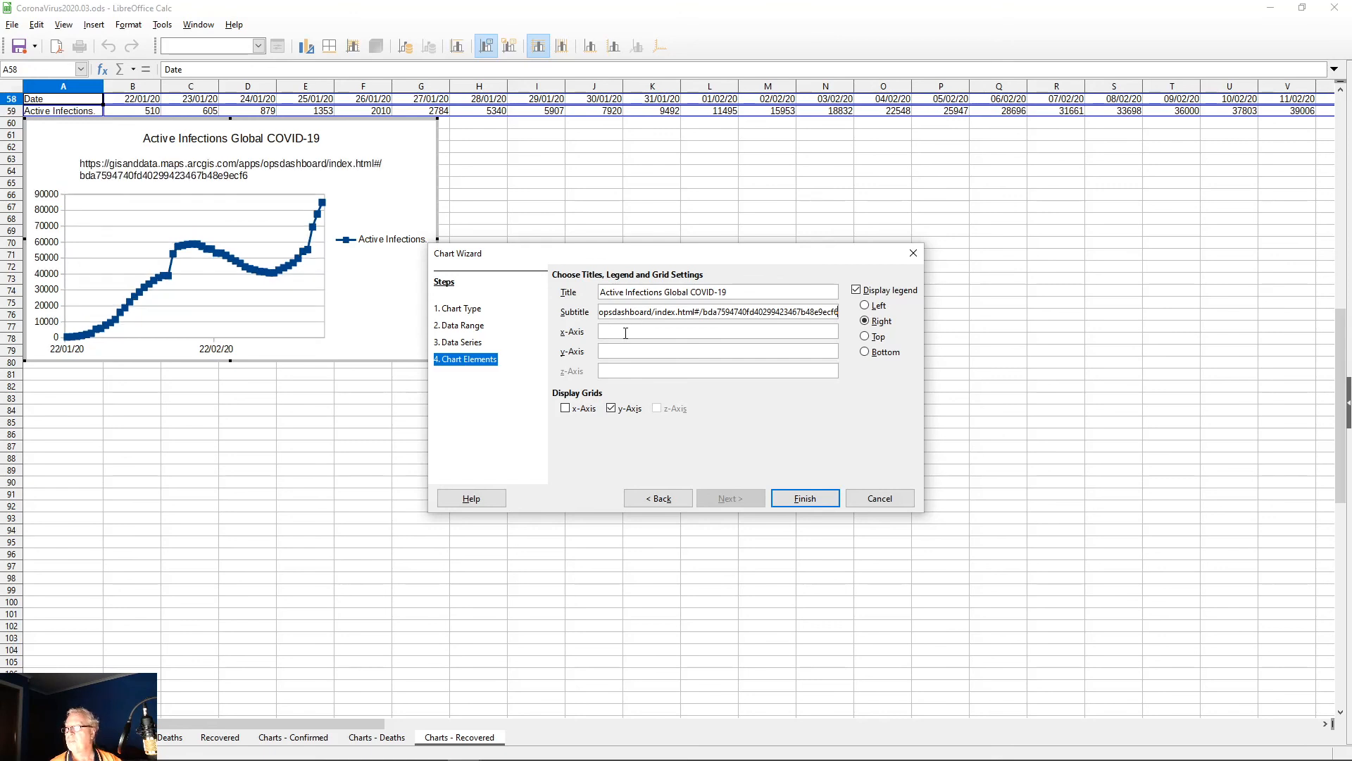
text(Date)
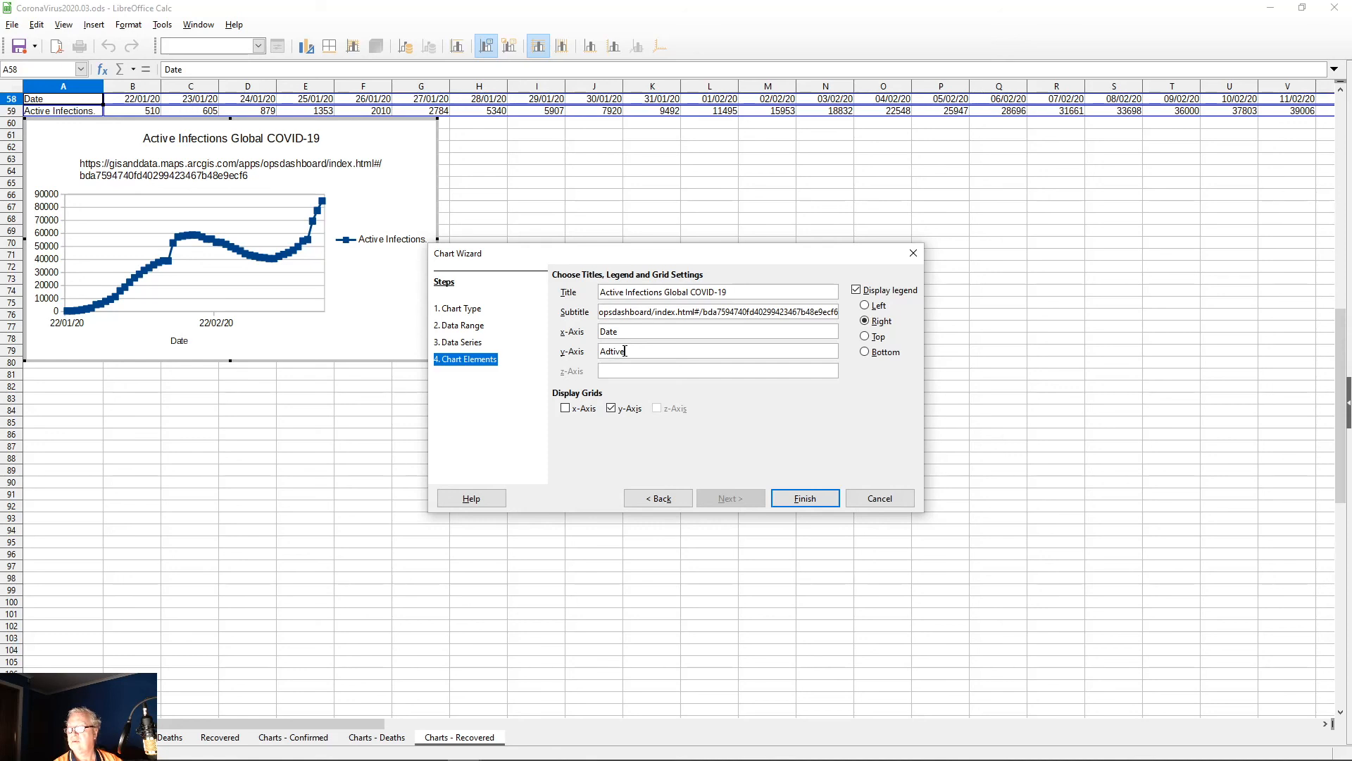
key(BackSpace)
key(BackSpace)
key(BackSpace)
text(c)
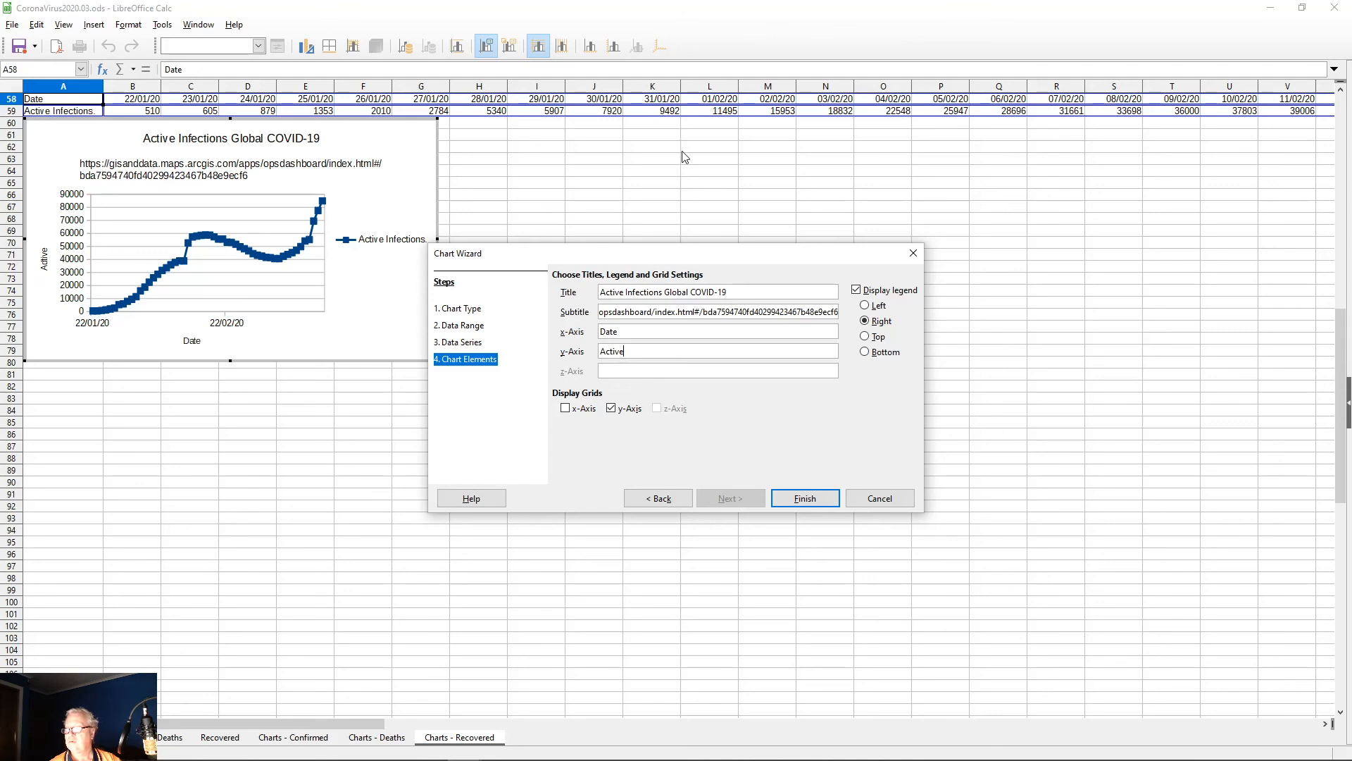
click(803, 499)
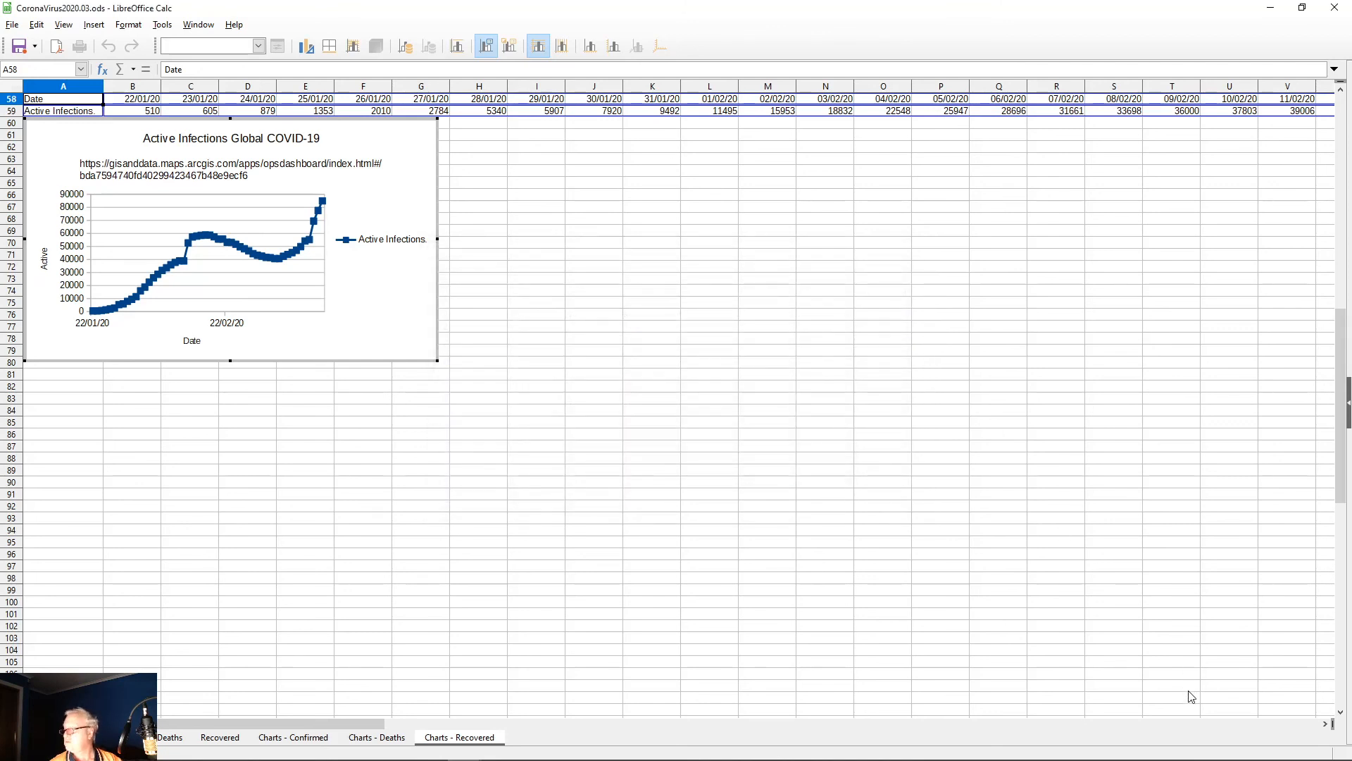
Step: Enlarge the Active Infections Global COVID-19 chart so it spans columns A to V and extends below row 107
click(1340, 713)
click(1341, 713)
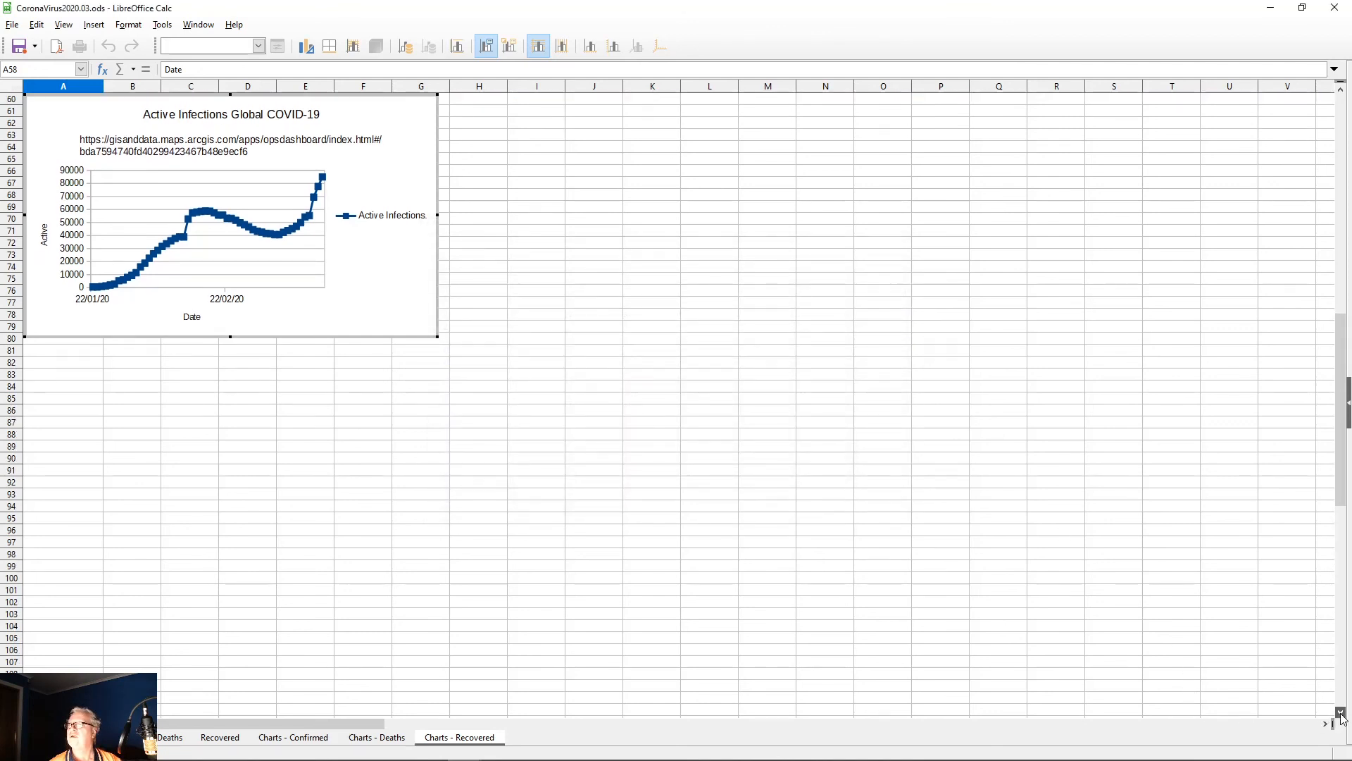
drag(437, 337, 1312, 716)
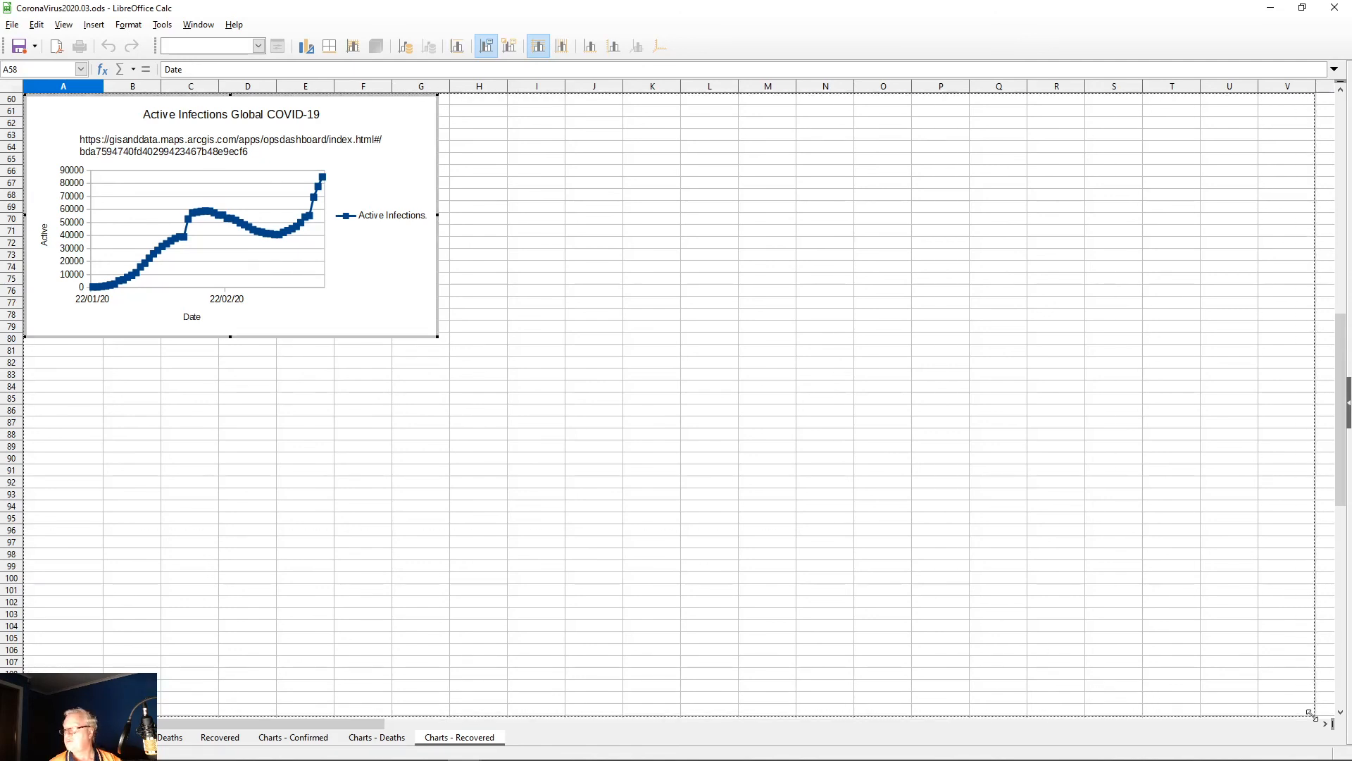